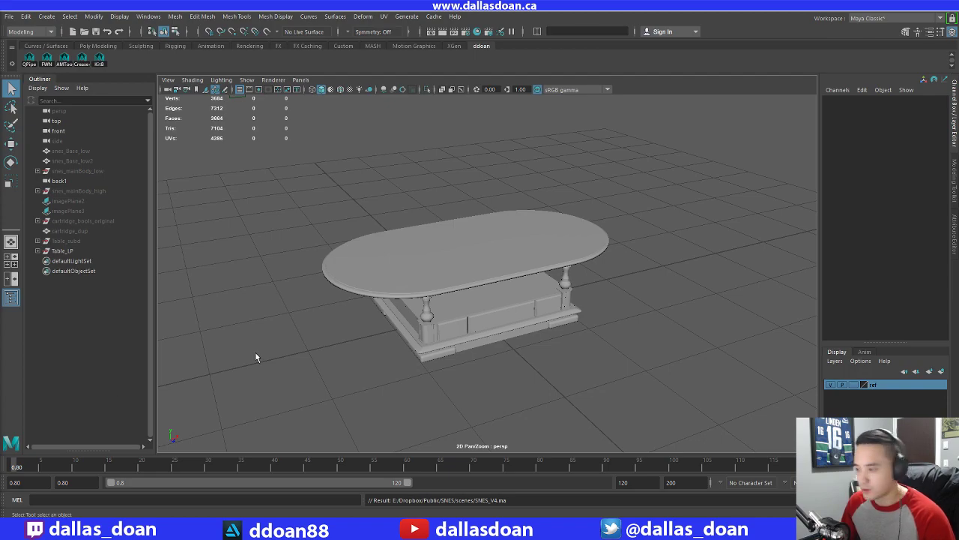
Try deleting the table meshes along with the Table_subd and Table_LP groups
{"action": "left_click", "coordinate": [428, 374]}
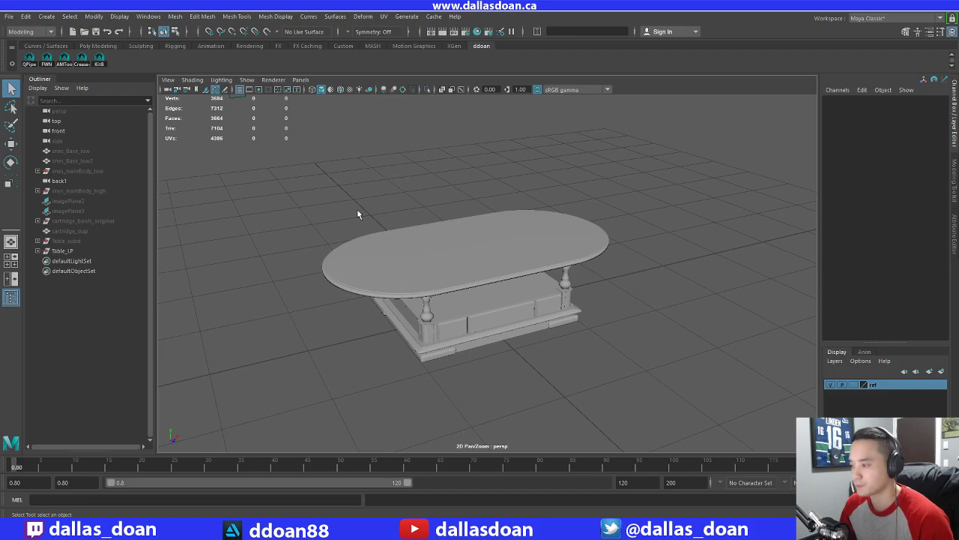
{"action": "left_click_drag", "start_coordinate": [302, 193], "coordinate": [650, 394]}
{"action": "key", "text": "w"}
{"action": "key", "text": "f"}
{"action": "left_click_drag", "start_coordinate": [473, 291], "coordinate": [450, 307], "text": "alt"}
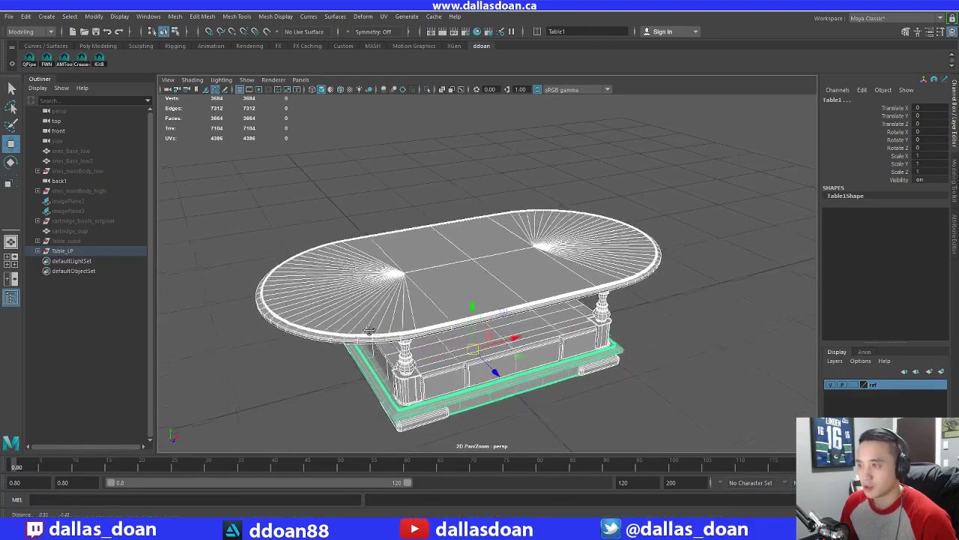
{"action": "right_click_drag", "start_coordinate": [420, 311], "coordinate": [278, 319], "text": "alt"}
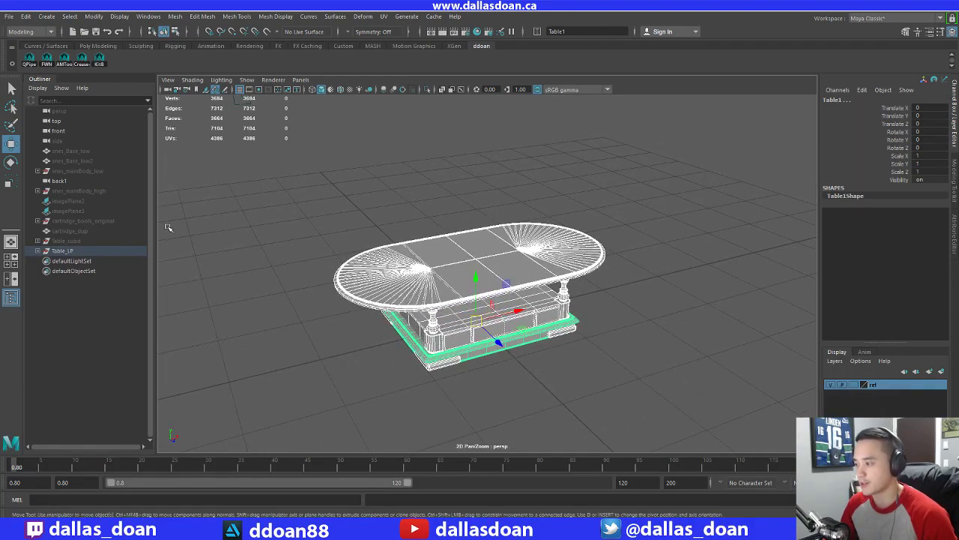
{"action": "left_click", "coordinate": [78, 250]}
{"action": "key", "text": "Delete"}
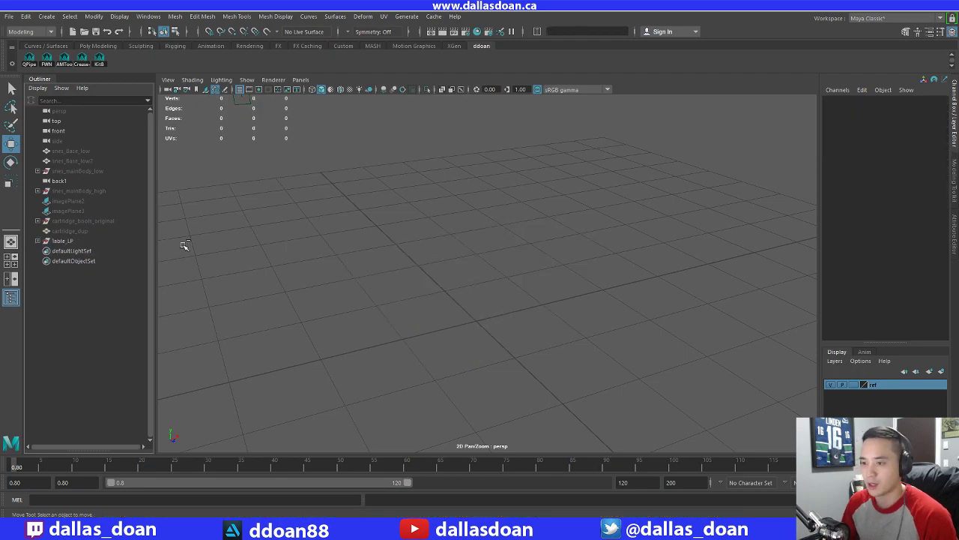
{"action": "left_click", "coordinate": [75, 241]}
{"action": "key", "text": "Delete"}
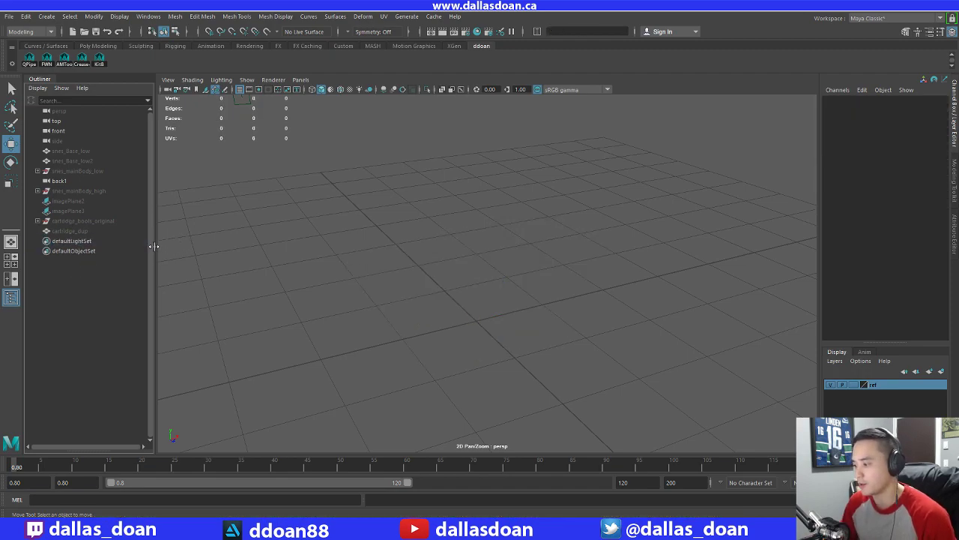
Unhide the low-poly console objects snes_Base_low, snes_Base_low2 and snes_mainBody_low
{"action": "left_click", "coordinate": [92, 149]}
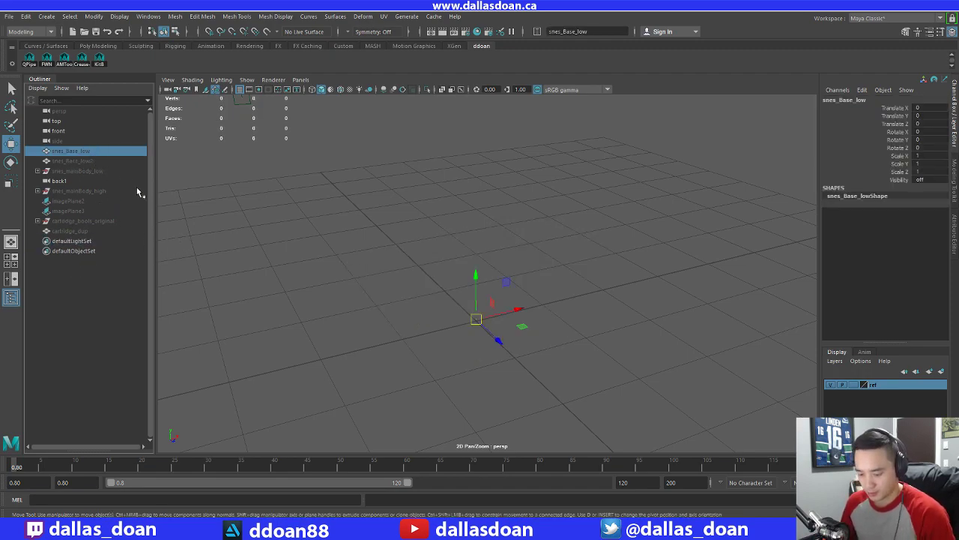
{"action": "left_click", "coordinate": [108, 171], "text": "shift"}
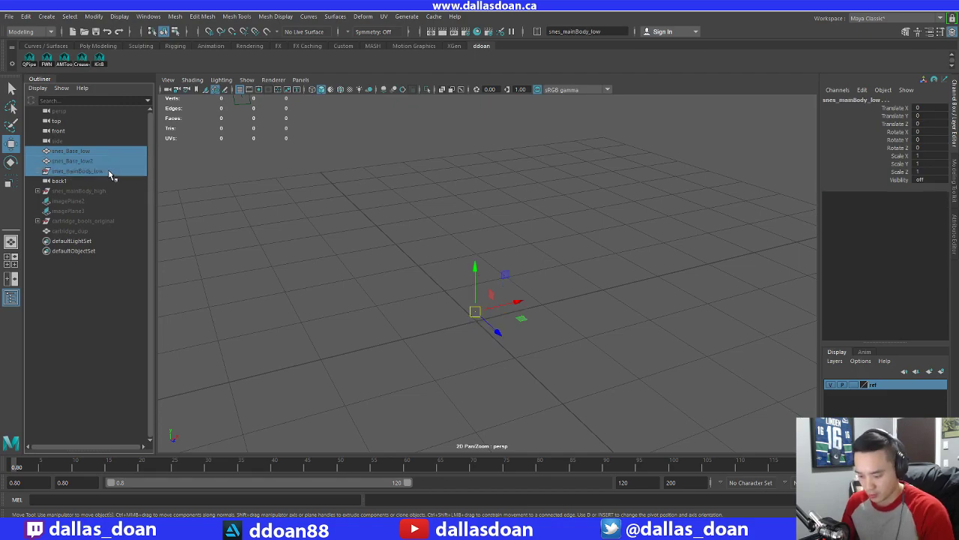
{"action": "key", "text": "shift+h"}
{"action": "left_click", "coordinate": [397, 231]}
{"action": "left_click_drag", "start_coordinate": [397, 231], "coordinate": [321, 243], "text": "alt"}
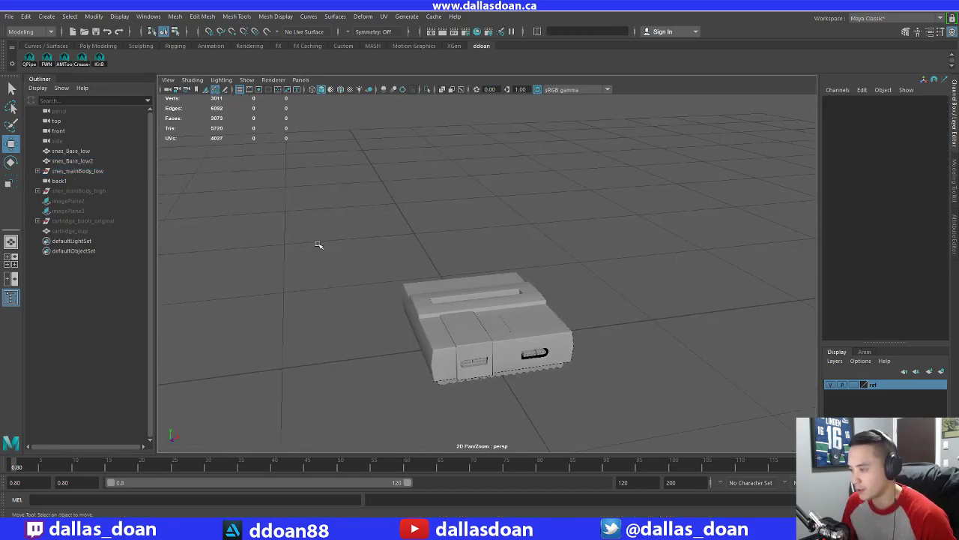
Hide snes_Base_low, snes_Base_low2 and snes_mainBody_low again
{"action": "left_click", "coordinate": [92, 162]}
{"action": "left_click", "coordinate": [92, 172], "text": "ctrl"}
{"action": "left_click", "coordinate": [94, 160], "text": "ctrl"}
{"action": "left_click", "coordinate": [94, 159], "text": "ctrl"}
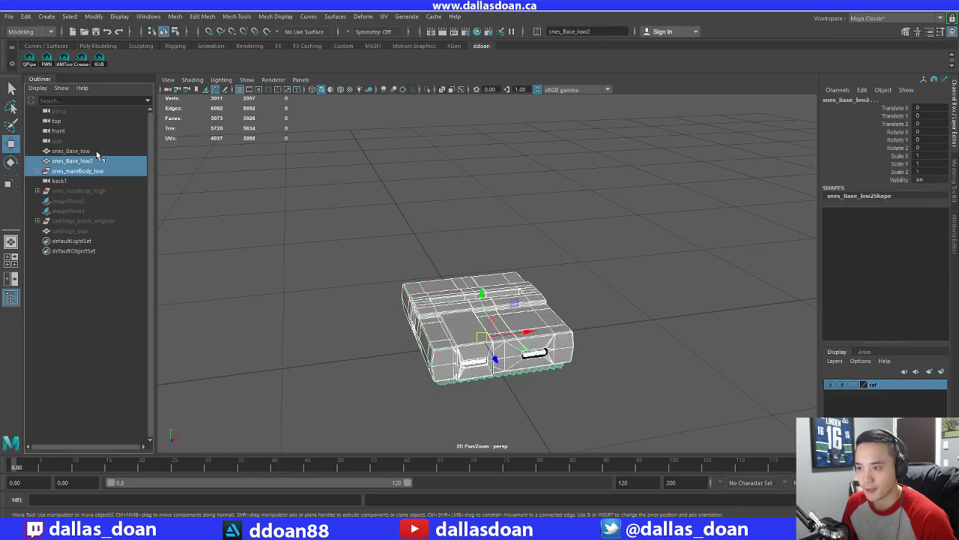
{"action": "left_click", "coordinate": [97, 152], "text": "ctrl"}
{"action": "key", "text": "ctrl+h"}
Unhide the snes_mainBody_high group and inspect the high-poly console
{"action": "left_click", "coordinate": [97, 173]}
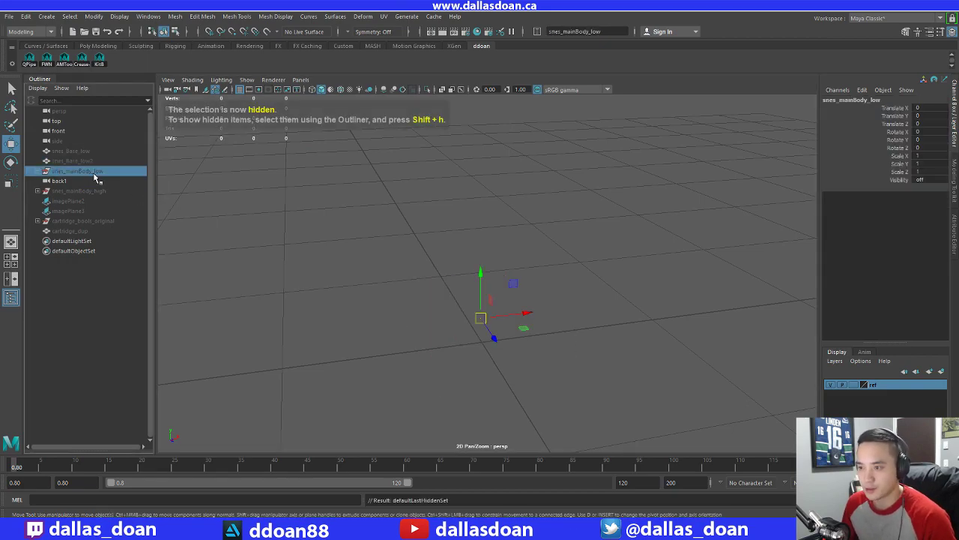
{"action": "left_click", "coordinate": [88, 190]}
{"action": "key", "text": "shift+h"}
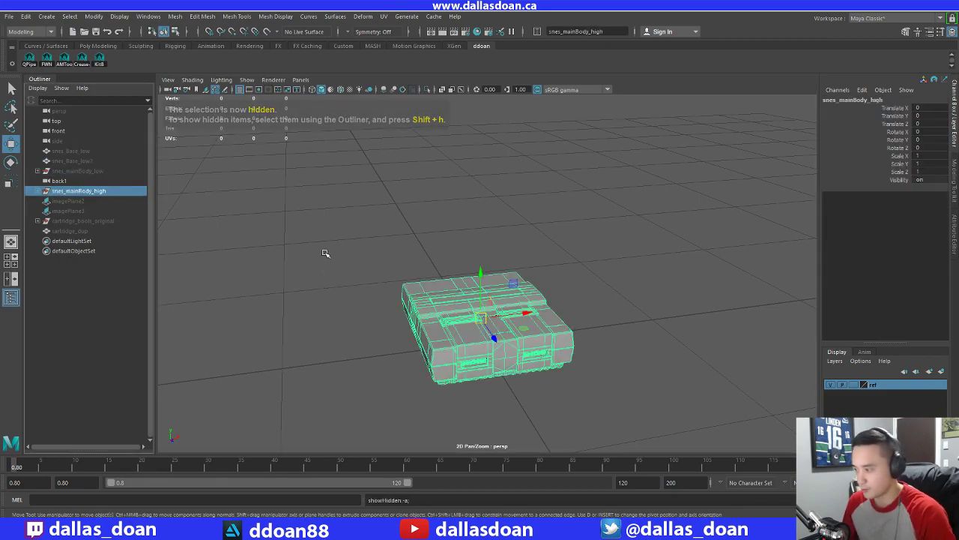
{"action": "left_click", "coordinate": [326, 253]}
{"action": "right_click_drag", "start_coordinate": [330, 256], "coordinate": [415, 305], "text": "alt"}
{"action": "left_click_drag", "start_coordinate": [415, 304], "coordinate": [471, 242], "text": "alt"}
{"action": "left_click_drag", "start_coordinate": [521, 299], "coordinate": [447, 281], "text": "alt"}
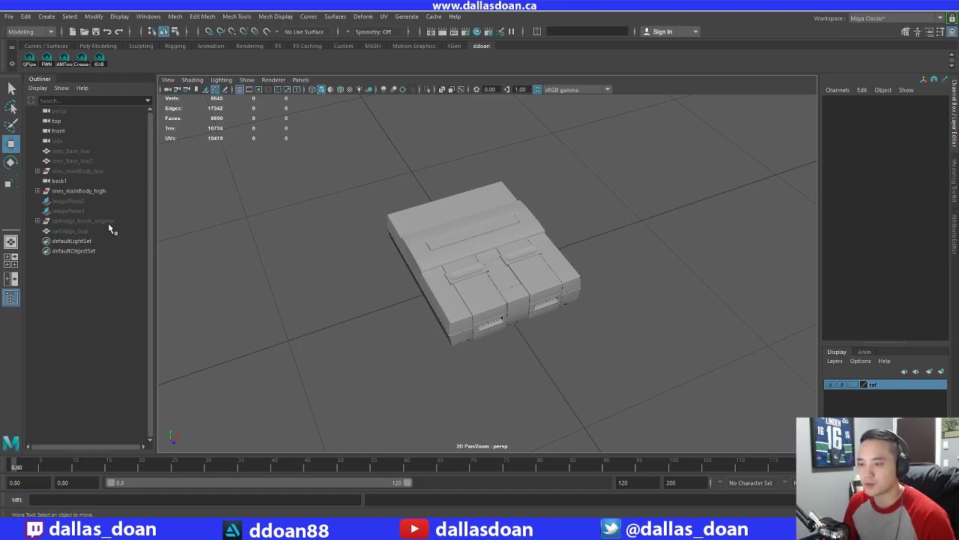
Unhide the cartridge_bools_original group and inspect its scattered boolean pieces around the console
{"action": "left_click", "coordinate": [83, 221]}
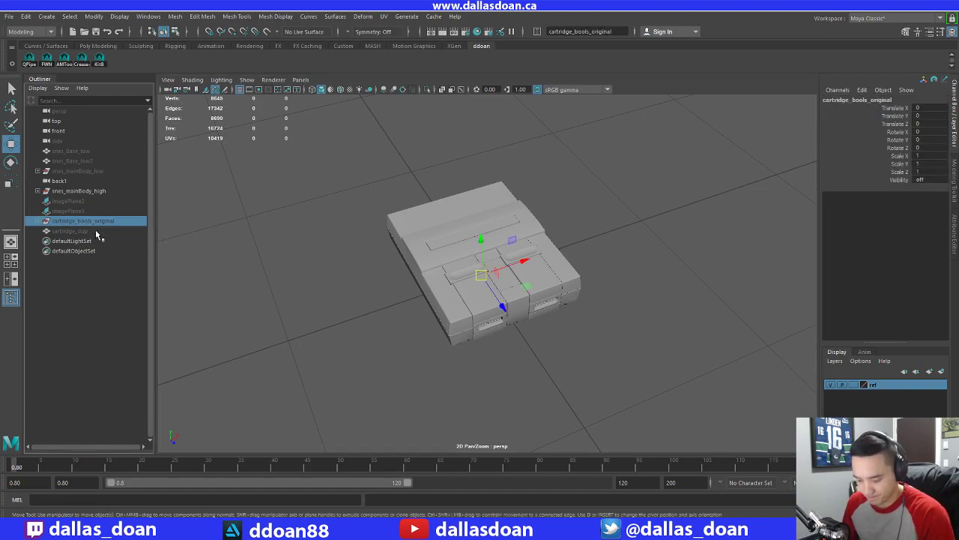
{"action": "key", "text": "shift+h"}
{"action": "left_click_drag", "start_coordinate": [418, 299], "coordinate": [199, 289], "text": "alt"}
{"action": "left_click", "coordinate": [382, 309]}
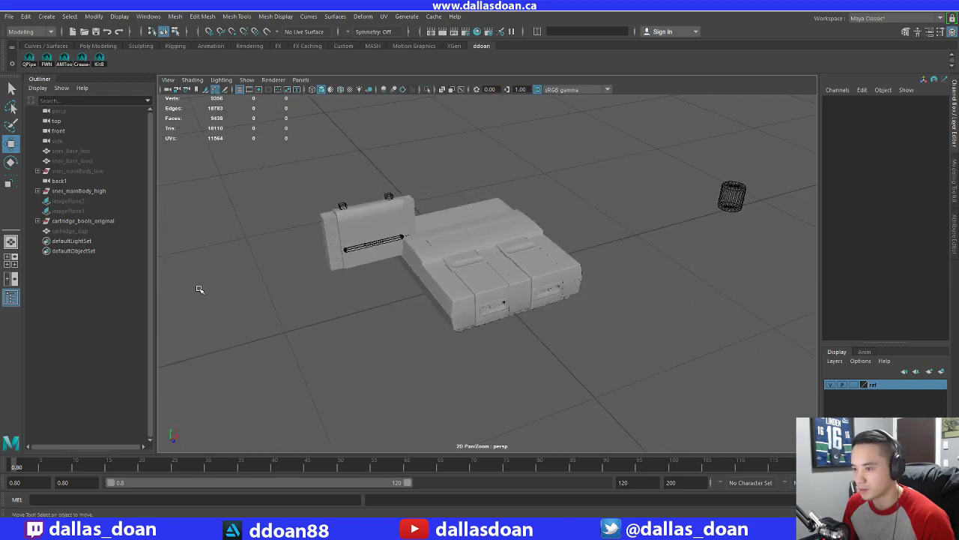
{"action": "left_click", "coordinate": [91, 223]}
{"action": "left_click", "coordinate": [731, 210]}
{"action": "left_click_drag", "start_coordinate": [370, 219], "coordinate": [390, 238], "text": "alt"}
{"action": "scroll", "coordinate": [433, 224], "scroll_direction": "down", "scroll_amount": 1}
{"action": "left_click", "coordinate": [748, 206]}
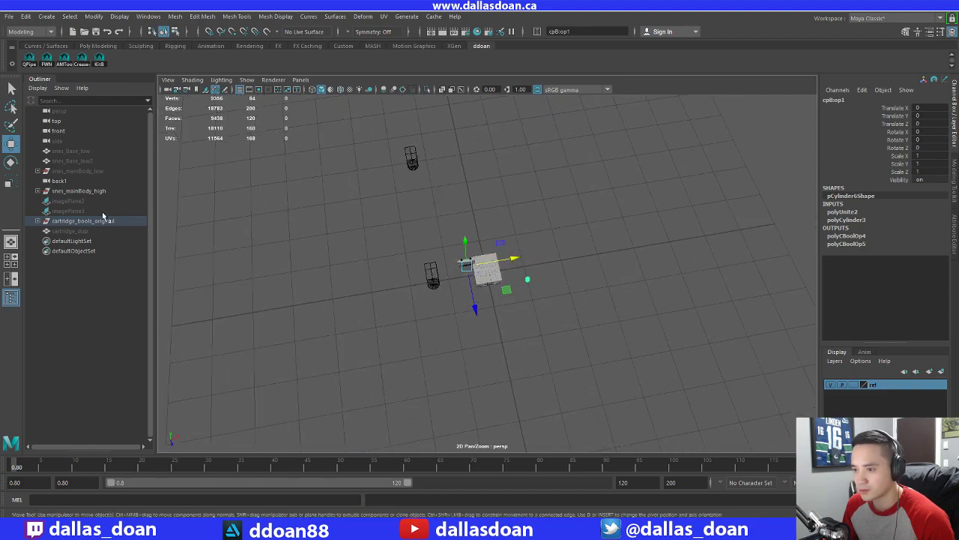
Unhide the cartridge_dup mesh in the console's cartridge slot
{"action": "left_click", "coordinate": [83, 231]}
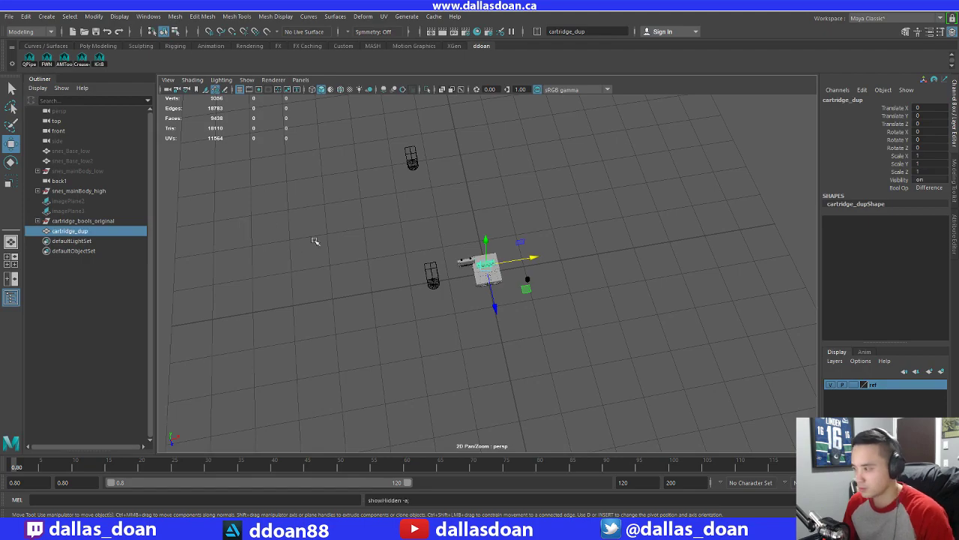
{"action": "key", "text": "shift+h"}
{"action": "left_click_drag", "start_coordinate": [317, 240], "coordinate": [344, 232], "text": "alt"}
Try deleting the cartridge_bools_original group and check the console with only the cartridge_dup mesh inserted
{"action": "left_click", "coordinate": [85, 220]}
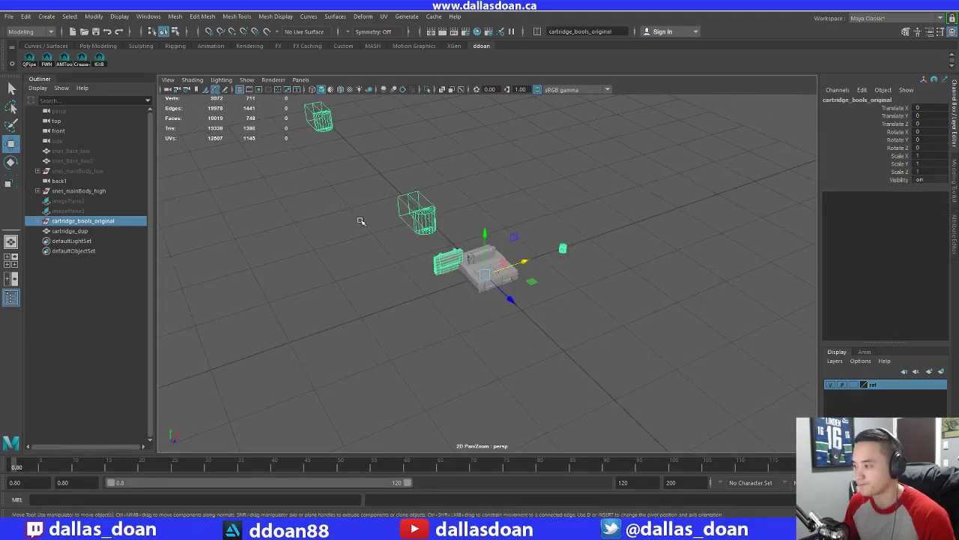
{"action": "key", "text": "Delete"}
{"action": "left_click", "coordinate": [485, 251]}
{"action": "key", "text": "f"}
{"action": "left_click_drag", "start_coordinate": [486, 252], "coordinate": [585, 322], "text": "alt"}
{"action": "left_click", "coordinate": [664, 203]}
{"action": "key", "text": "f"}
{"action": "left_click_drag", "start_coordinate": [665, 203], "coordinate": [561, 235], "text": "alt"}
{"action": "left_click_drag", "start_coordinate": [626, 237], "coordinate": [566, 242], "text": "alt"}
{"action": "left_click", "coordinate": [578, 270]}
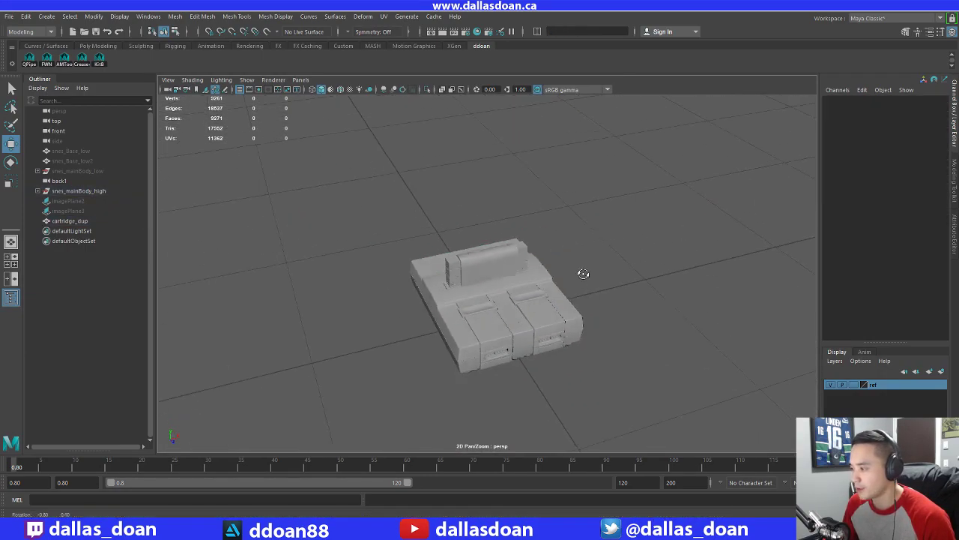
{"action": "scroll", "coordinate": [525, 255], "scroll_direction": "down", "scroll_amount": 2}
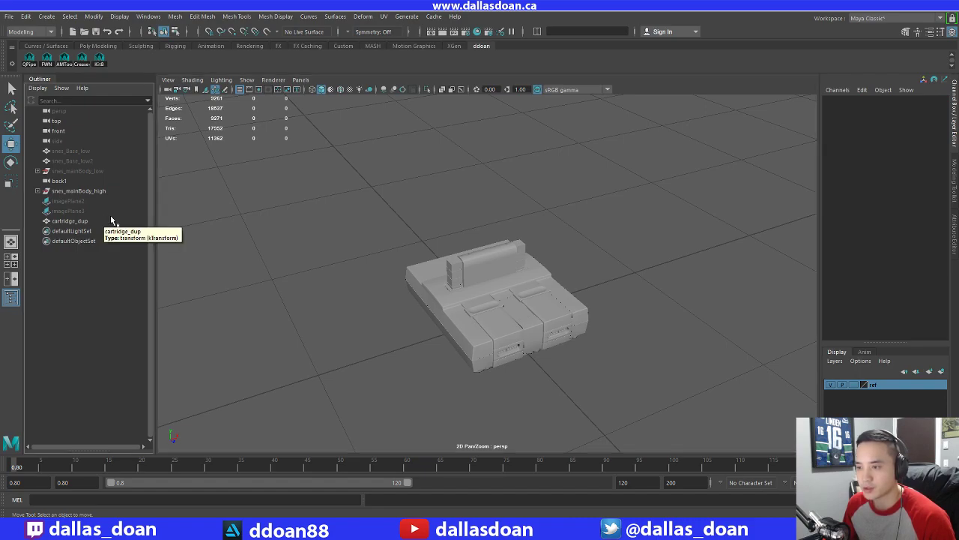
Undo the deletions and visibility changes back to before the table was deleted
{"action": "key", "text": "ctrl+z"}
{"action": "key", "text": "ctrl+z"}
{"action": "key", "text": "ctrl+z"}
{"action": "key", "text": "ctrl+z"}
{"action": "key", "text": "ctrl+z"}
{"action": "key", "text": "ctrl+z"}
{"action": "key", "text": "ctrl+z"}
{"action": "key", "text": "ctrl+z"}
{"action": "key", "text": "ctrl+z"}
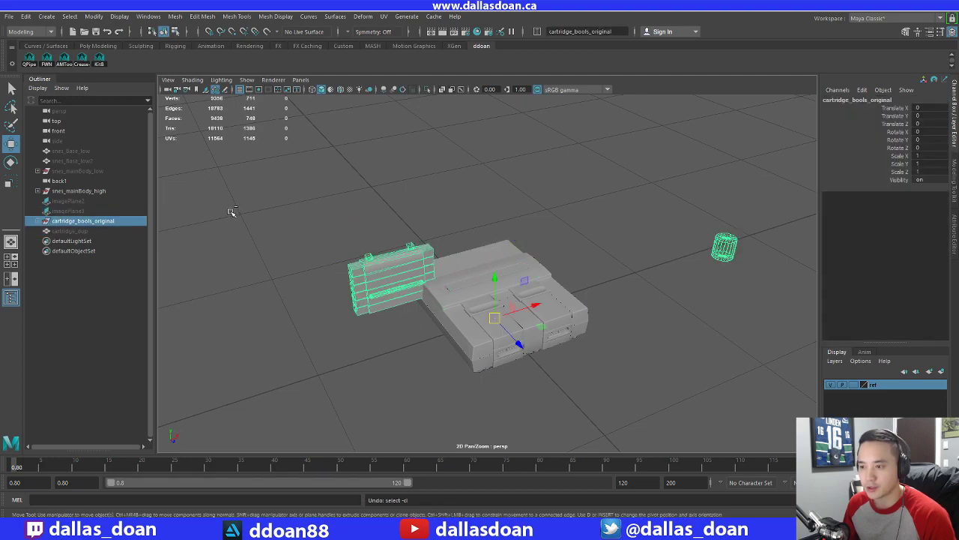
{"action": "key", "text": "ctrl+z"}
{"action": "key", "text": "ctrl+z"}
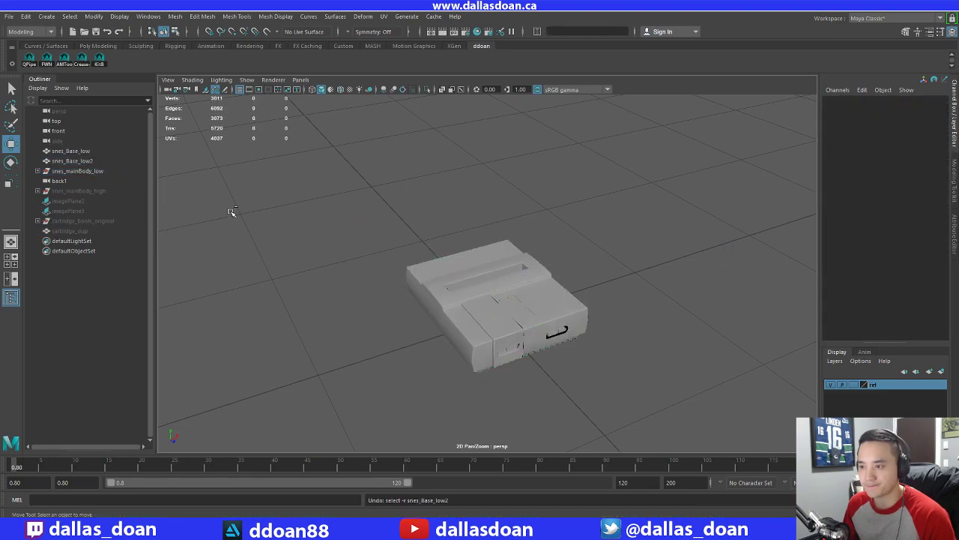
{"action": "key", "text": "ctrl+z"}
{"action": "key", "text": "ctrl+z"}
{"action": "key", "text": "ctrl+z"}
{"action": "key", "text": "ctrl+z"}
{"action": "key", "text": "ctrl+z"}
{"action": "key", "text": "ctrl+z"}
{"action": "key", "text": "ctrl+z"}
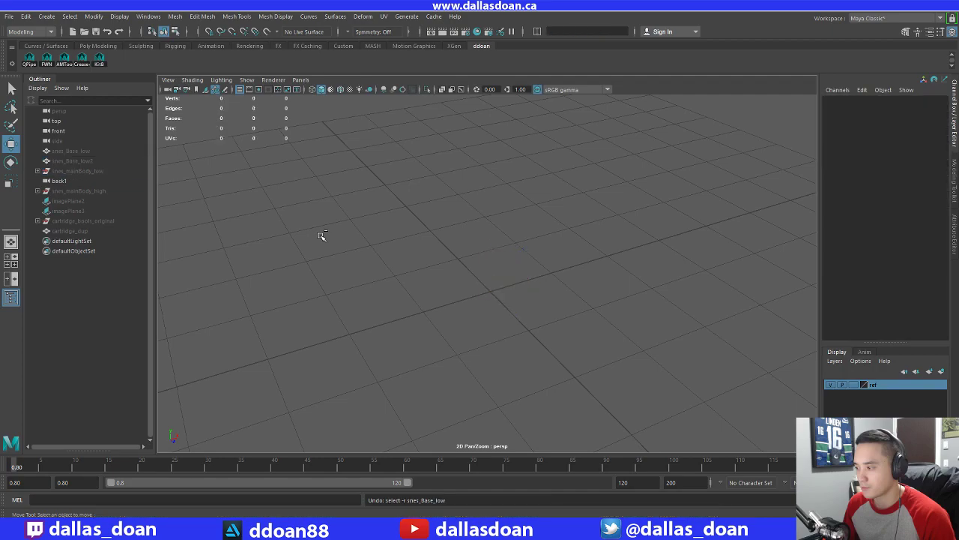
{"action": "left_click", "coordinate": [321, 236]}
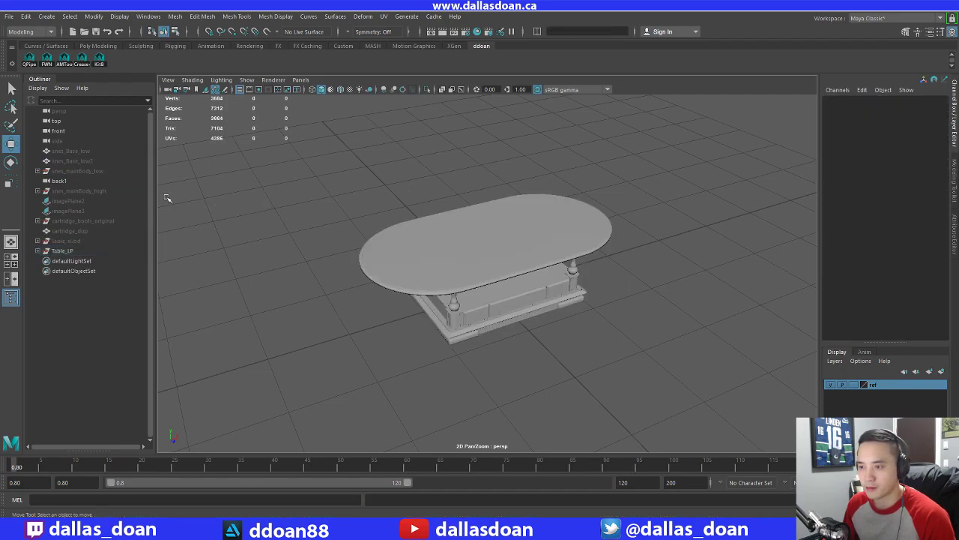
Delete the Table_subd group together with the table meshes inside the Table_LP group
{"action": "left_click_drag", "start_coordinate": [167, 197], "coordinate": [255, 243], "text": "alt"}
{"action": "left_click", "coordinate": [81, 249]}
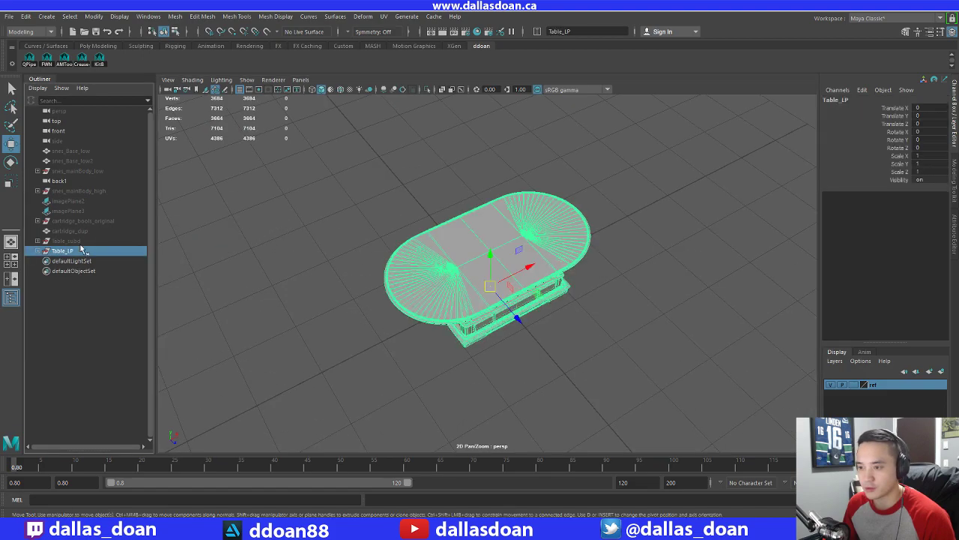
{"action": "left_click", "coordinate": [84, 241], "text": "shift"}
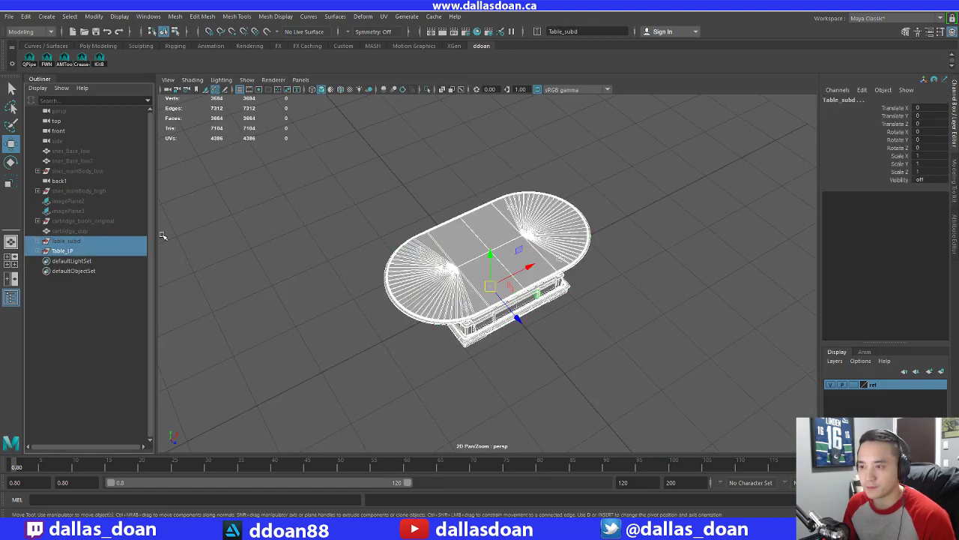
{"action": "left_click", "coordinate": [10, 17]}
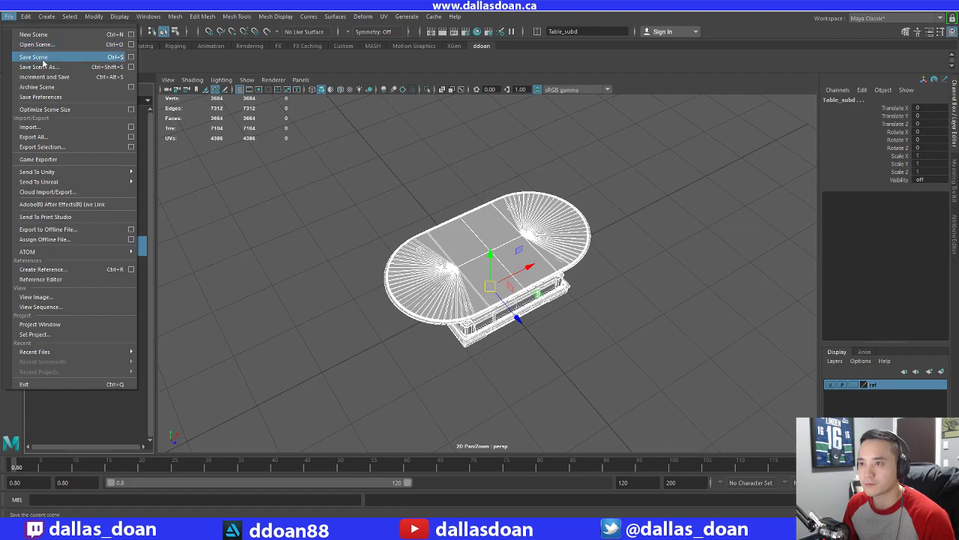
{"action": "left_click", "coordinate": [241, 237]}
{"action": "left_click_drag", "start_coordinate": [241, 237], "coordinate": [318, 188], "text": "alt"}
{"action": "left_click", "coordinate": [484, 301]}
{"action": "left_click", "coordinate": [93, 241]}
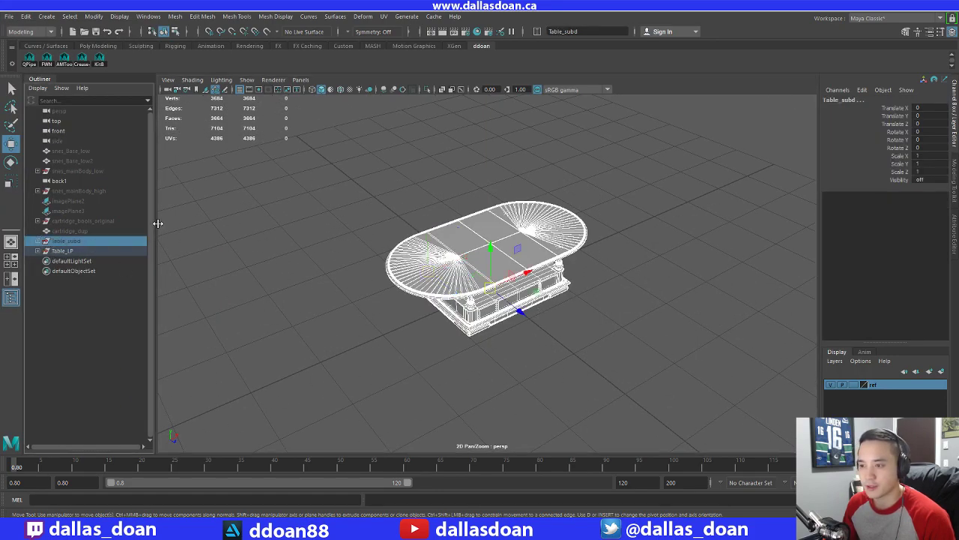
{"action": "key", "text": "Delete"}
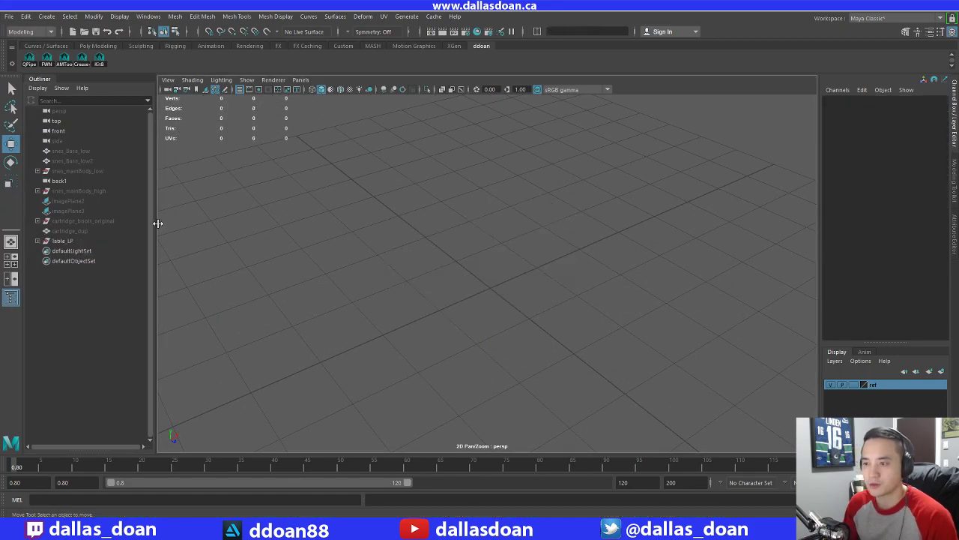
Delete the low-poly console objects snes_Base_low, snes_Base_low2 and snes_mainBody_low
{"action": "left_click", "coordinate": [99, 170]}
{"action": "left_click", "coordinate": [97, 159], "text": "ctrl"}
{"action": "left_click", "coordinate": [99, 142], "text": "ctrl"}
{"action": "left_click", "coordinate": [98, 152]}
{"action": "left_click", "coordinate": [97, 155], "text": "ctrl"}
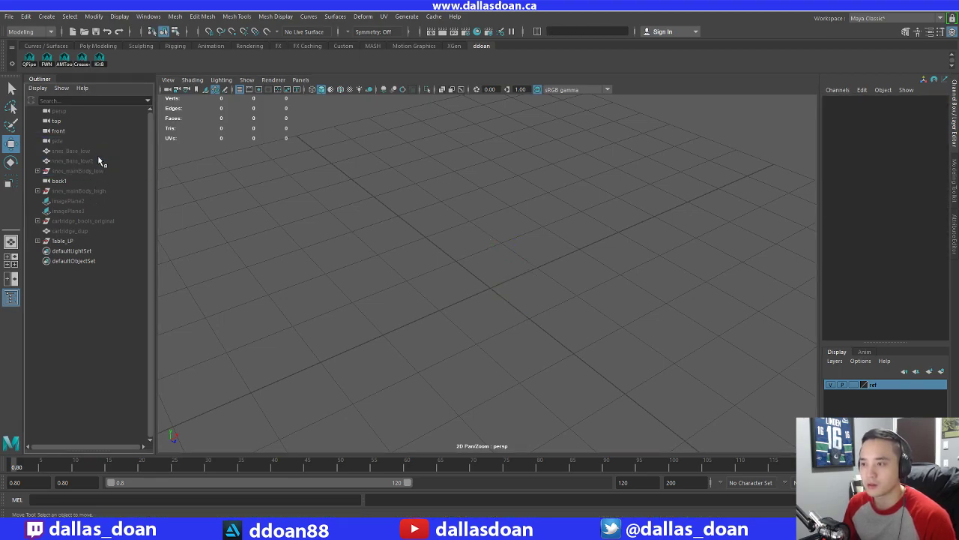
{"action": "left_click", "coordinate": [97, 160]}
{"action": "left_click", "coordinate": [99, 171], "text": "shift"}
{"action": "left_click", "coordinate": [102, 150], "text": "shift"}
{"action": "key", "text": "Delete"}
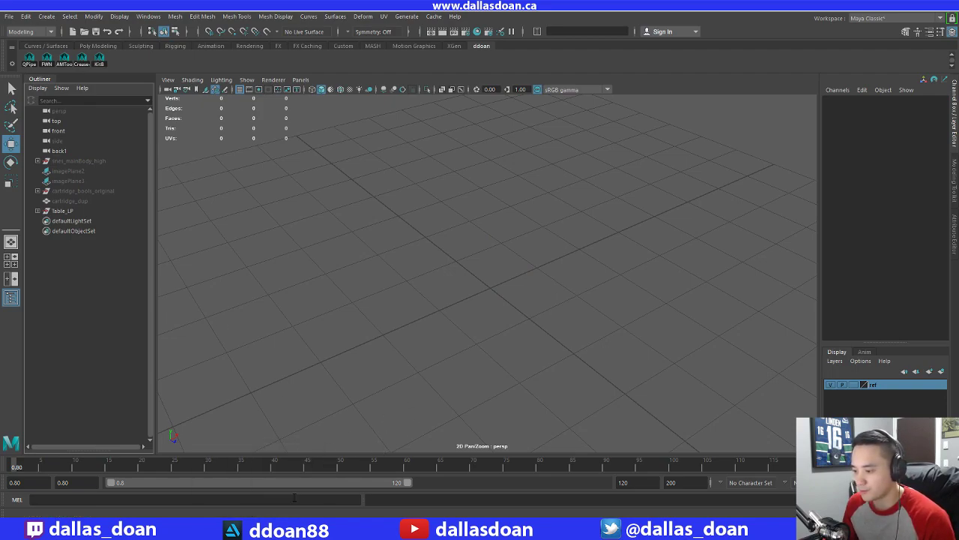
Unhide the cartridge_dup mesh and the cartridge_bools_original group to compare them
{"action": "left_click", "coordinate": [88, 201]}
{"action": "key", "text": "shift+h"}
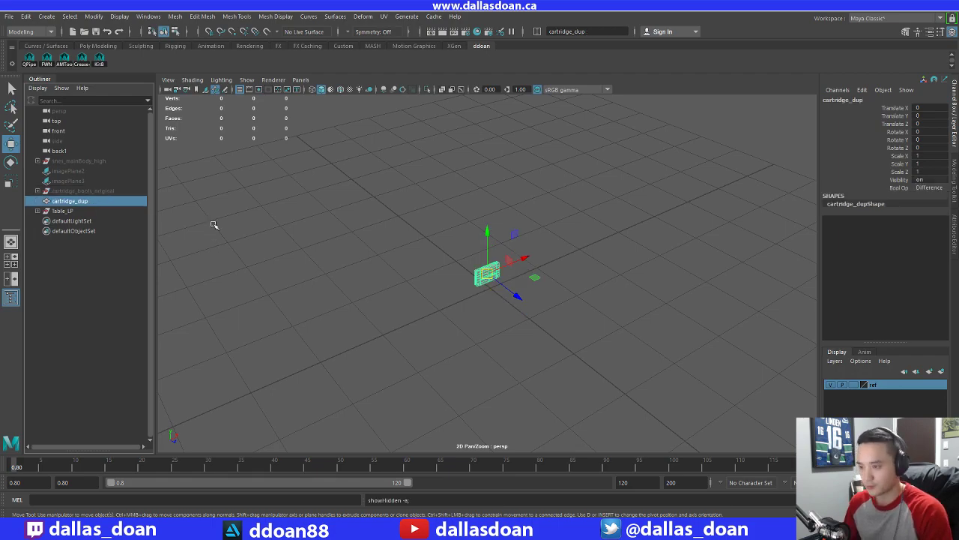
{"action": "left_click", "coordinate": [361, 248]}
{"action": "left_click", "coordinate": [82, 191]}
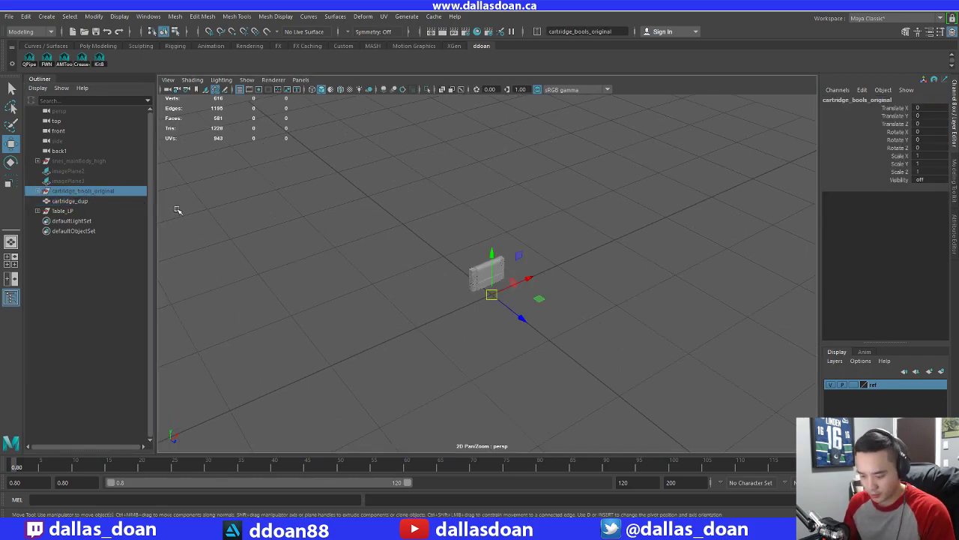
{"action": "key", "text": "shift+h"}
{"action": "scroll", "coordinate": [374, 240], "scroll_direction": "down", "scroll_amount": 3}
{"action": "left_click_drag", "start_coordinate": [374, 240], "coordinate": [368, 218], "text": "alt"}
Delete the cartridge_bools_original group, keeping the cartridge_dup mesh
{"action": "left_click", "coordinate": [76, 199]}
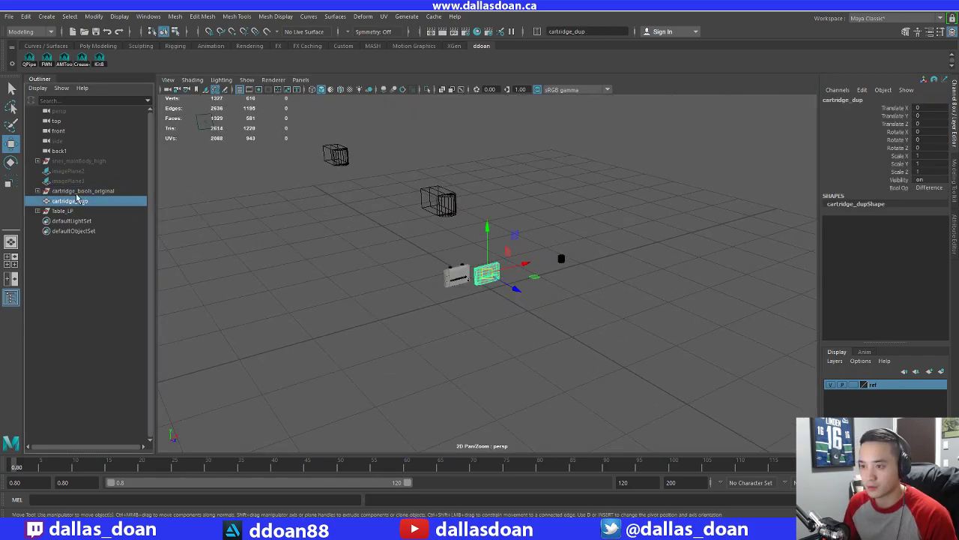
{"action": "left_click", "coordinate": [79, 191]}
{"action": "key", "text": "Delete"}
Unhide the snes_mainBody_high group
{"action": "left_click", "coordinate": [70, 161]}
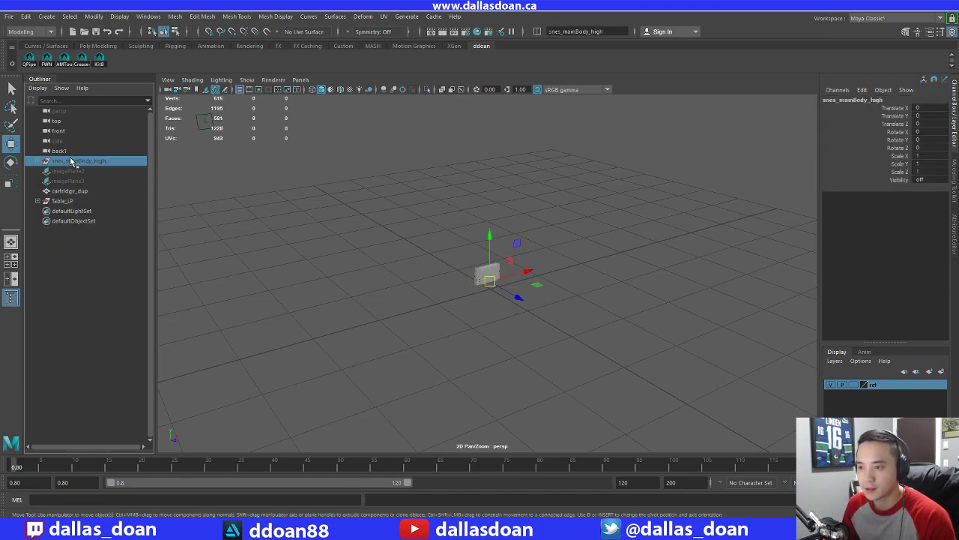
{"action": "key", "text": "shift+h"}
{"action": "left_click", "coordinate": [328, 284]}
Delete the Table_LP group and frame the remaining console and cartridge in the view
{"action": "left_click", "coordinate": [64, 201]}
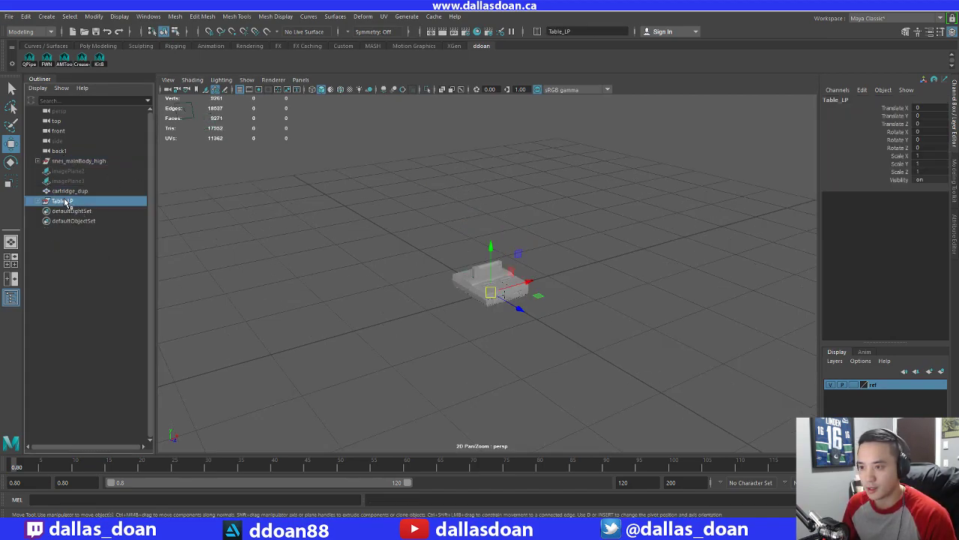
{"action": "key", "text": "Delete"}
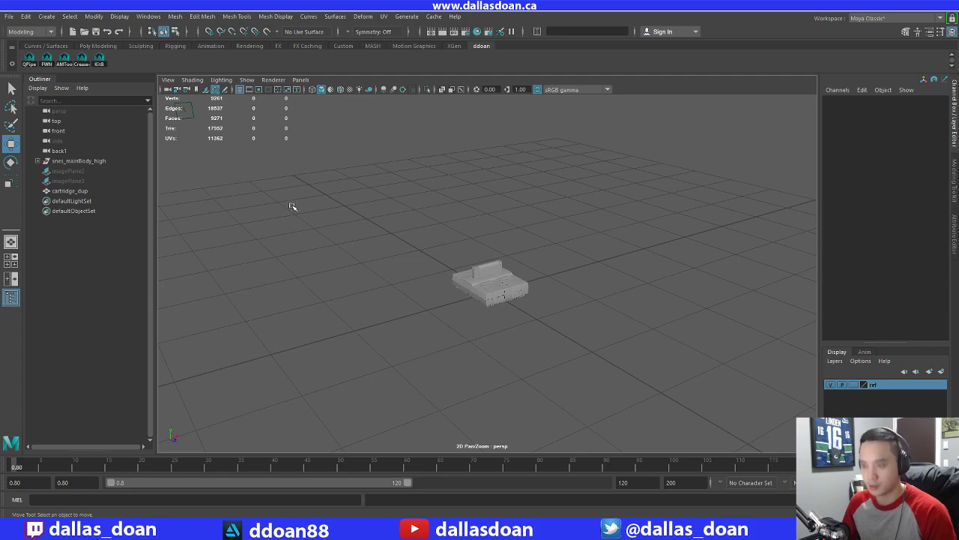
{"action": "left_click_drag", "start_coordinate": [356, 169], "coordinate": [535, 314]}
{"action": "key", "text": "f"}
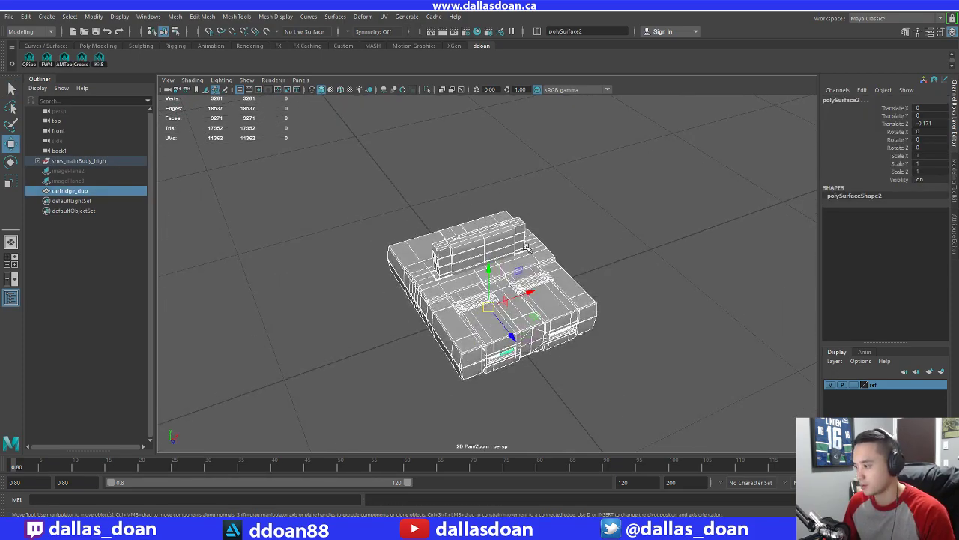
{"action": "left_click_drag", "start_coordinate": [527, 247], "coordinate": [522, 227], "text": "alt"}
{"action": "left_click", "coordinate": [637, 197]}
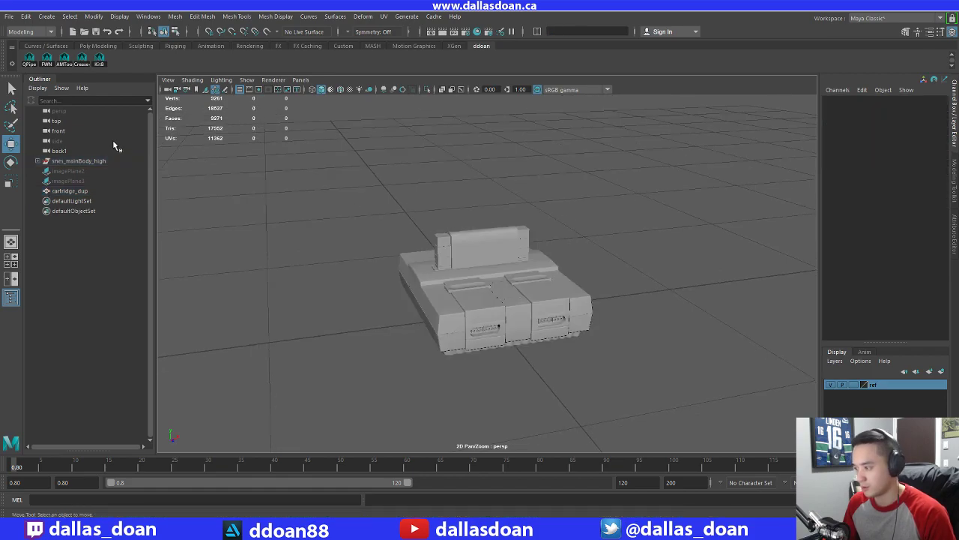
Import the SNES_V2.ma scene file into the current scene
{"action": "left_click", "coordinate": [11, 17]}
{"action": "left_click", "coordinate": [38, 127]}
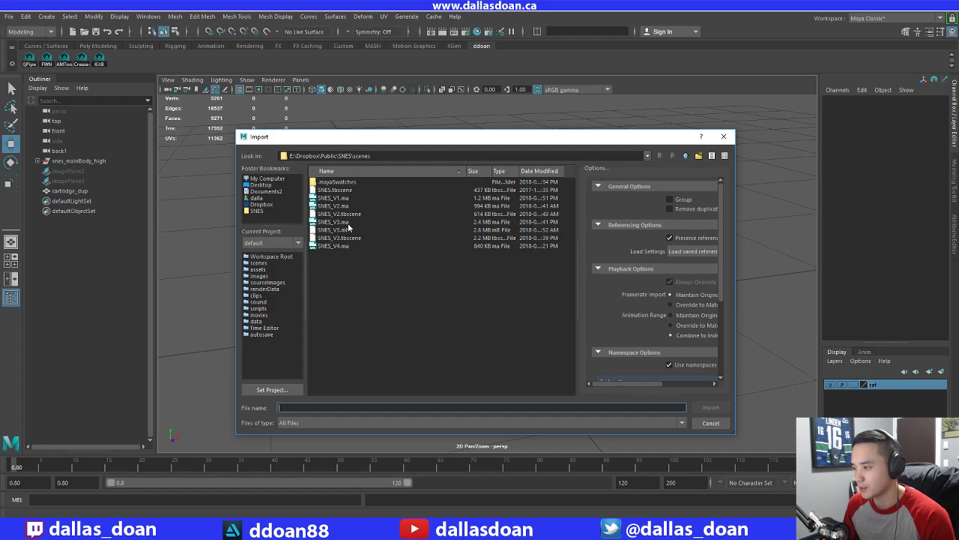
{"action": "left_click", "coordinate": [348, 207]}
{"action": "left_click", "coordinate": [710, 407]}
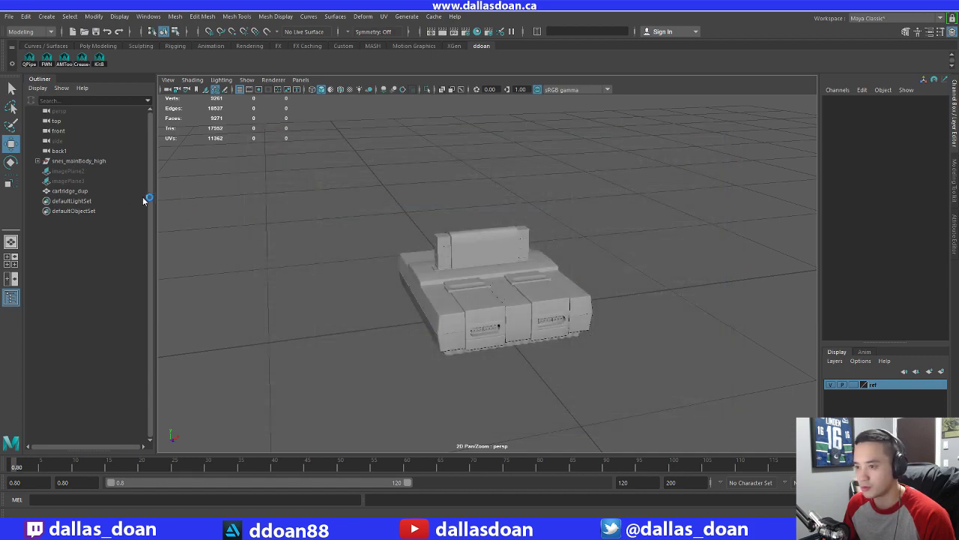
{"action": "left_click", "coordinate": [480, 277]}
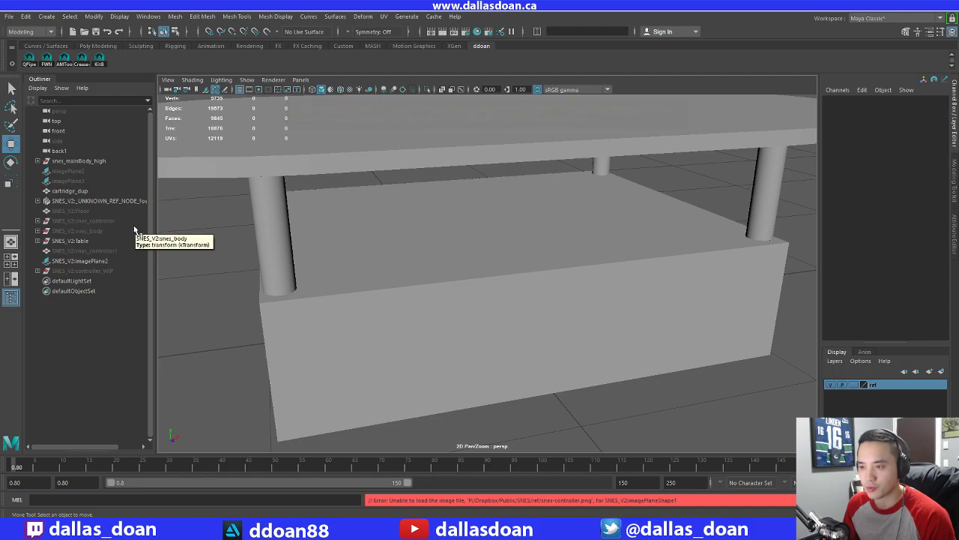
Unhide the imported SNES_V2:snes_controller and SNES_V2:snes_controller1 objects and isolate them in the view
{"action": "left_click", "coordinate": [92, 222]}
{"action": "scroll", "coordinate": [327, 277], "scroll_direction": "down", "scroll_amount": 8}
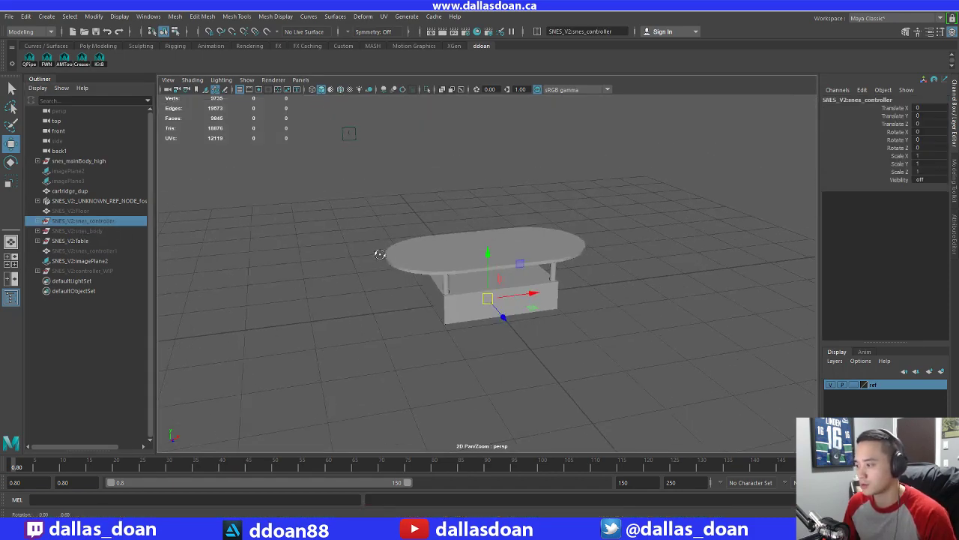
{"action": "left_click_drag", "start_coordinate": [379, 255], "coordinate": [425, 225], "text": "alt"}
{"action": "left_click", "coordinate": [99, 252]}
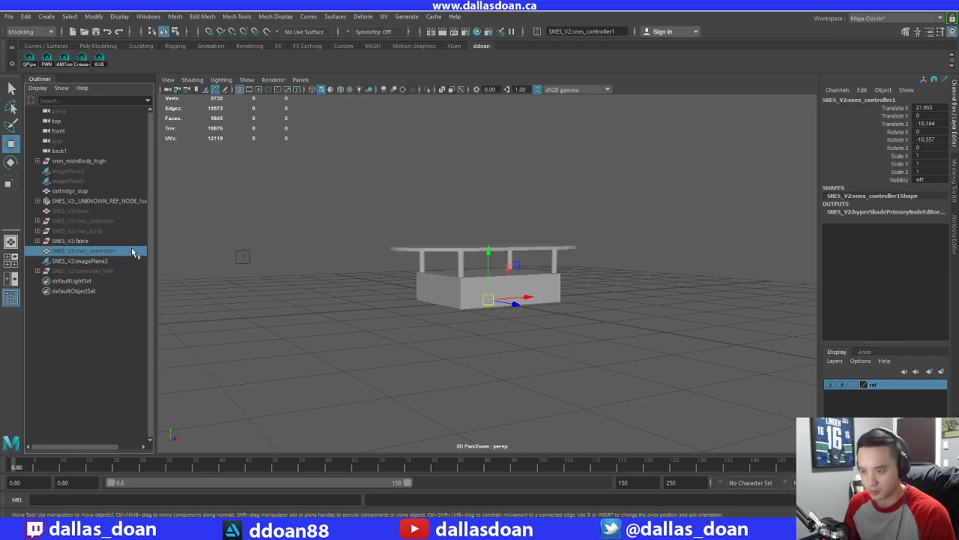
{"action": "left_click", "coordinate": [110, 226], "text": "shift"}
{"action": "left_click", "coordinate": [110, 223]}
{"action": "left_click", "coordinate": [111, 251], "text": "ctrl"}
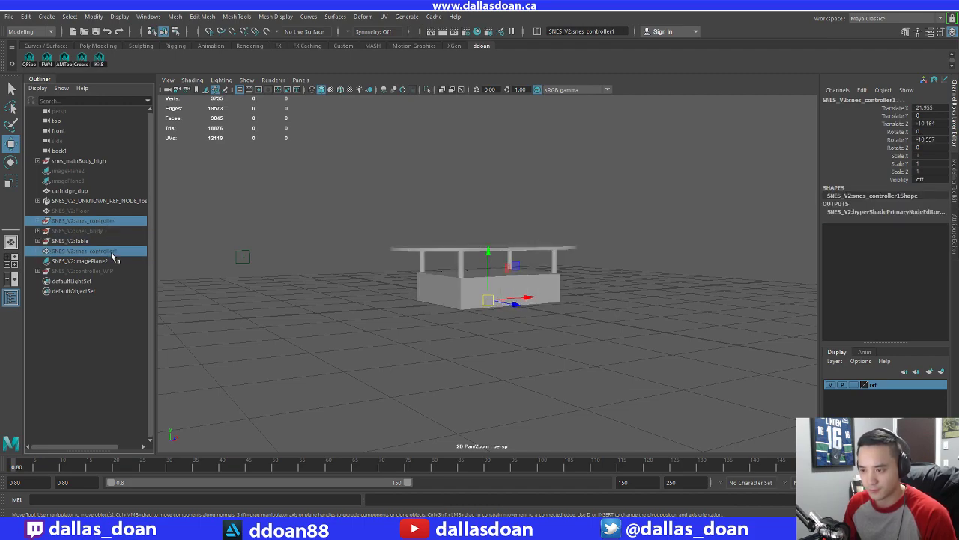
{"action": "key", "text": "shift+h"}
{"action": "left_click_drag", "start_coordinate": [393, 246], "coordinate": [403, 259], "text": "alt"}
{"action": "key", "text": "ctrl+1"}
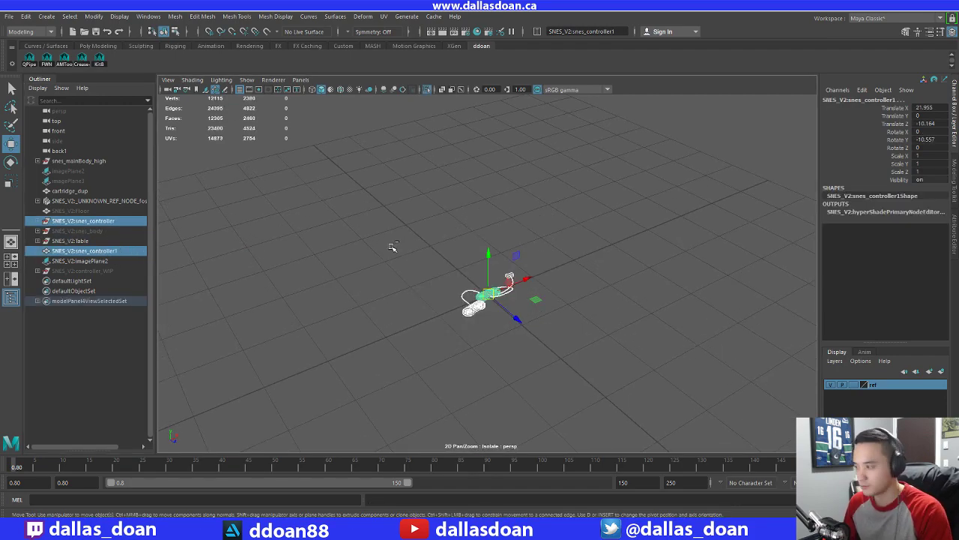
{"action": "scroll", "coordinate": [419, 289], "scroll_direction": "up", "scroll_amount": 4}
{"action": "scroll", "coordinate": [420, 297], "scroll_direction": "up", "scroll_amount": 5}
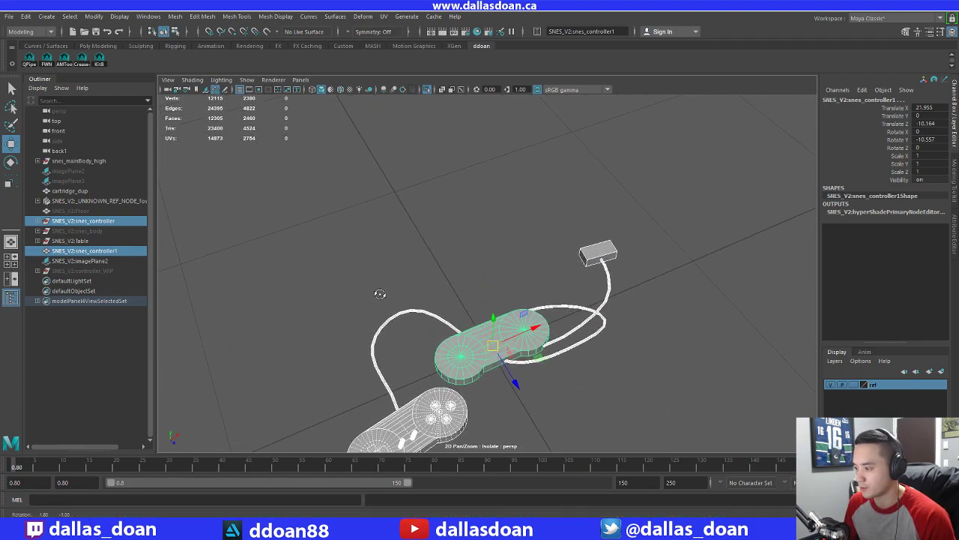
{"action": "left_click", "coordinate": [381, 298]}
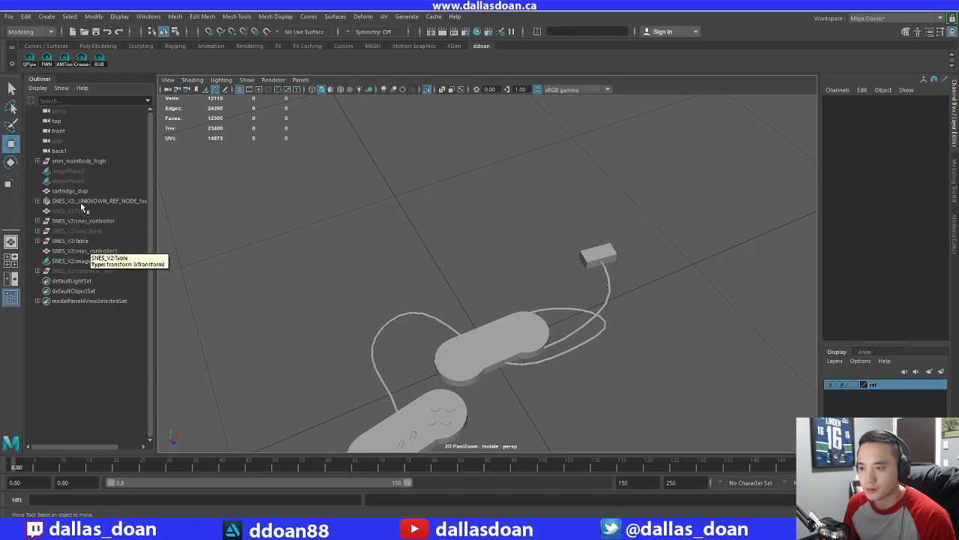
Compare the two imported controller objects and delete the SNES_V2:snes_controller1 mesh
{"action": "left_click", "coordinate": [81, 191]}
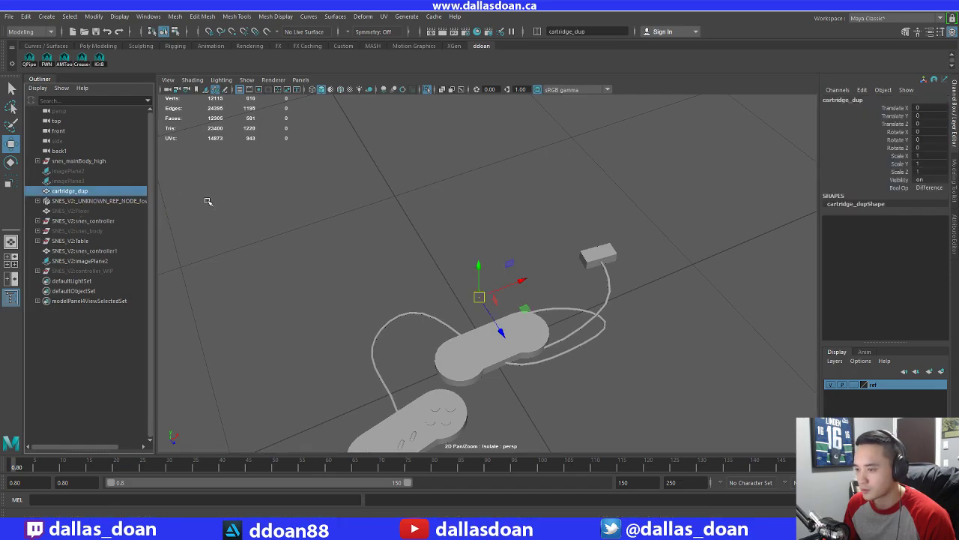
{"action": "left_click_drag", "start_coordinate": [379, 231], "coordinate": [368, 184], "text": "alt"}
{"action": "right_click_drag", "start_coordinate": [367, 184], "coordinate": [199, 242], "text": "alt"}
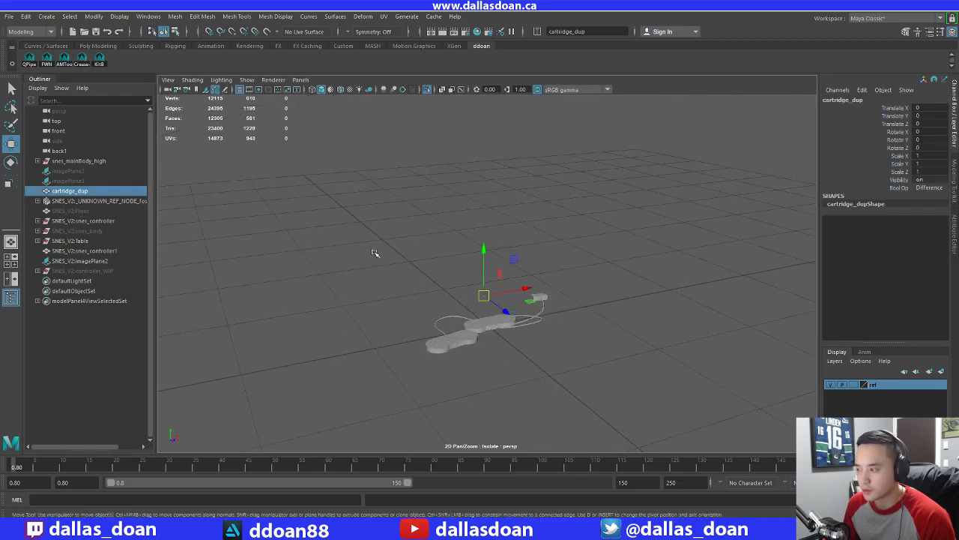
{"action": "left_click", "coordinate": [111, 250]}
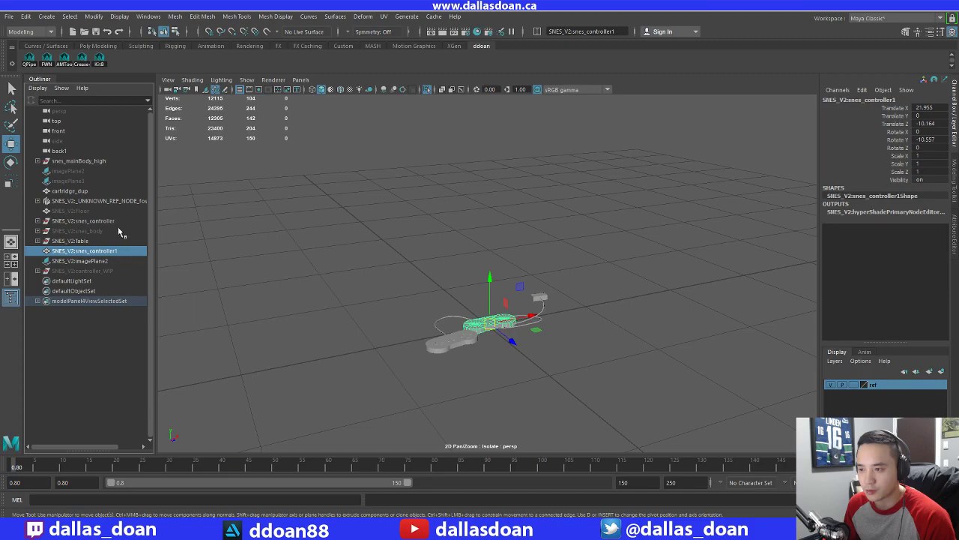
{"action": "left_click", "coordinate": [118, 222]}
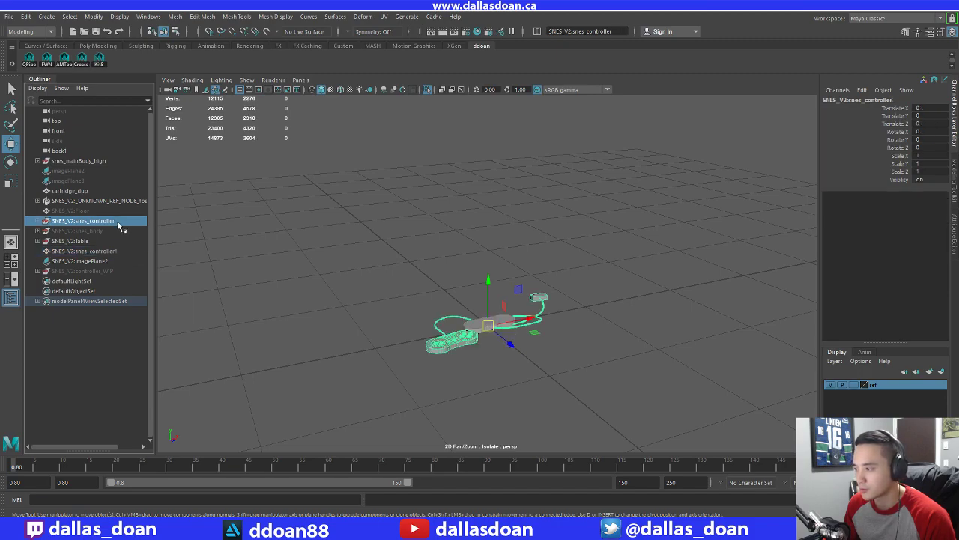
{"action": "left_click_drag", "start_coordinate": [212, 250], "coordinate": [353, 285], "text": "alt"}
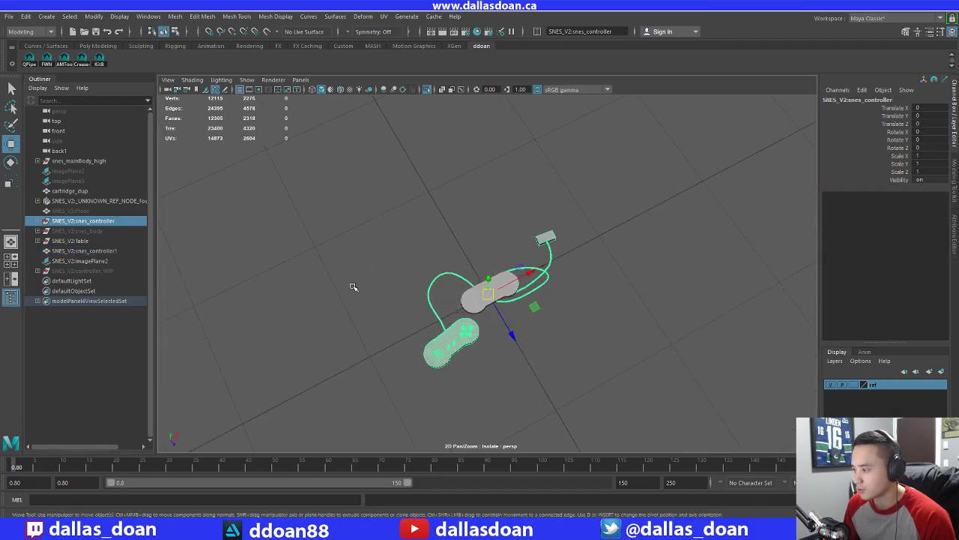
{"action": "left_click", "coordinate": [462, 298]}
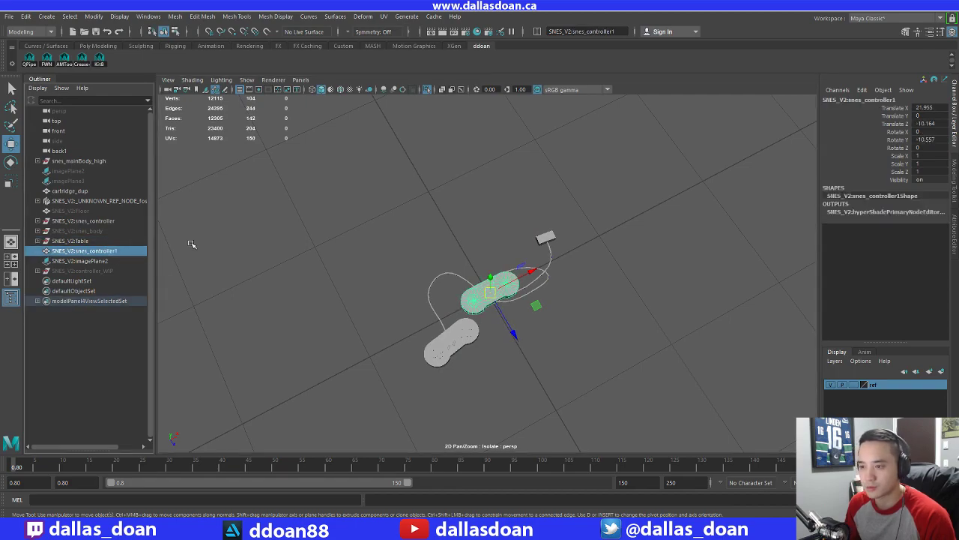
{"action": "key", "text": "Delete"}
Unhide the imported SNES_V2:controller_WIP group
{"action": "left_click", "coordinate": [103, 241]}
{"action": "left_click", "coordinate": [105, 252], "text": "shift"}
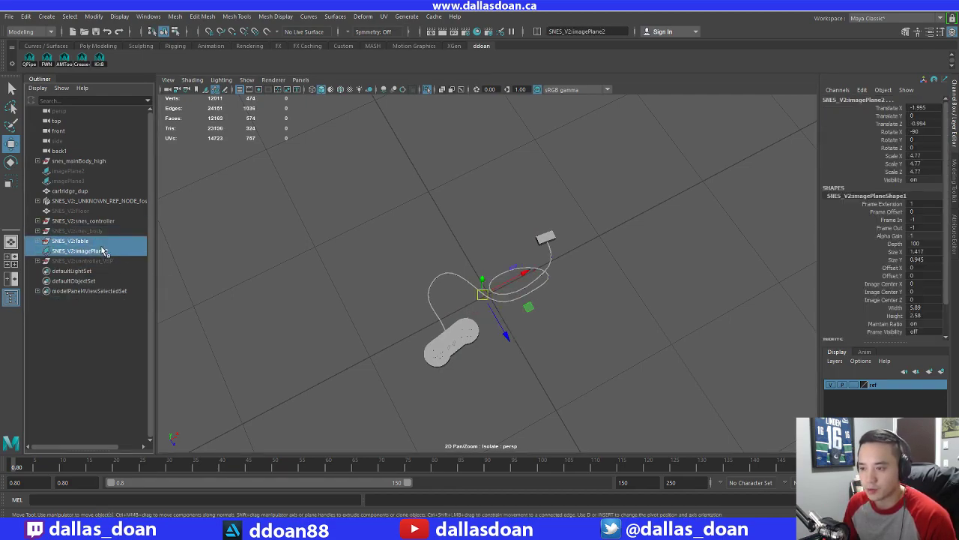
{"action": "left_click", "coordinate": [107, 261]}
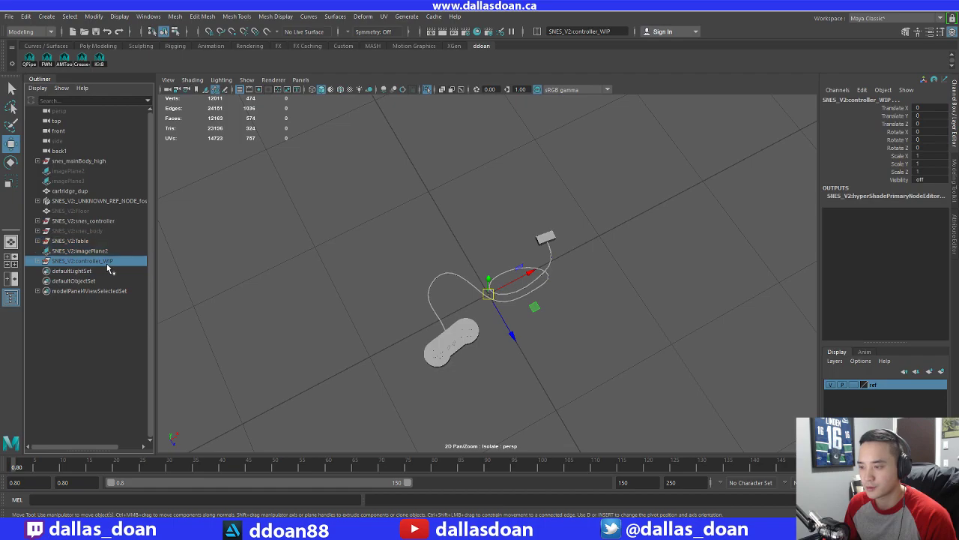
{"action": "key", "text": "shift+h"}
{"action": "mouse_move", "coordinate": [386, 338]}
{"action": "left_mouse_down", "text": "alt"}
{"action": "mouse_move", "coordinate": [400, 278]}
{"action": "mouse_move", "coordinate": [383, 331]}
{"action": "left_mouse_up", "text": "alt"}
Expand the SNES_V2:controller_WIP group and examine its cylinder and polySurface parts
{"action": "left_click", "coordinate": [113, 261]}
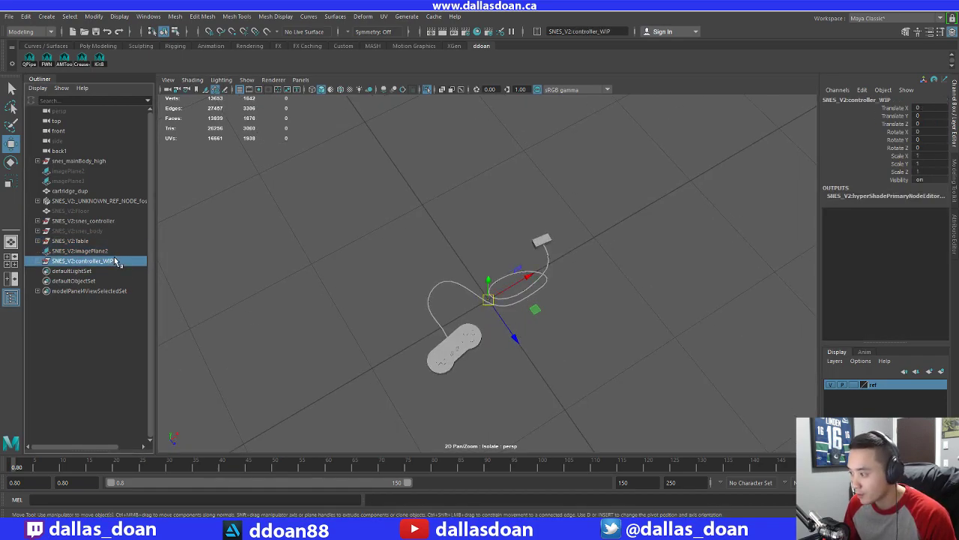
{"action": "left_click", "coordinate": [38, 261]}
{"action": "left_click", "coordinate": [86, 273]}
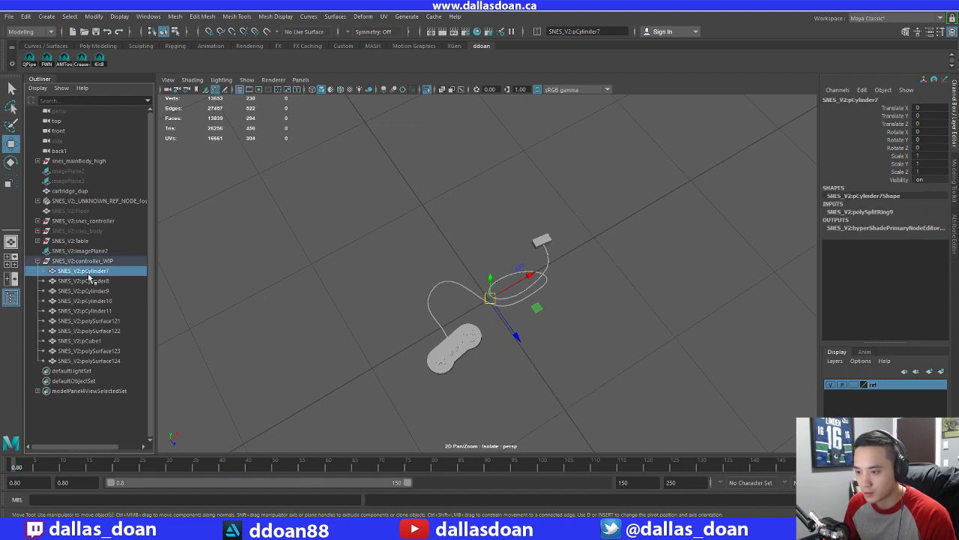
{"action": "left_click", "coordinate": [90, 290]}
{"action": "left_click", "coordinate": [94, 311]}
{"action": "left_click", "coordinate": [95, 320]}
{"action": "key", "text": "f"}
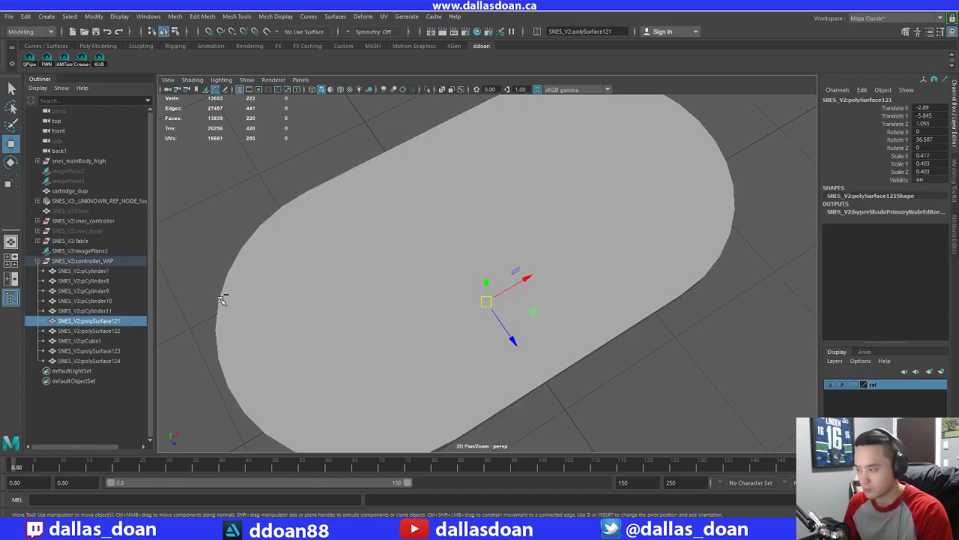
Leave the isolated view and delete the imported SNES_V2:Table group
{"action": "key", "text": "ctrl+1"}
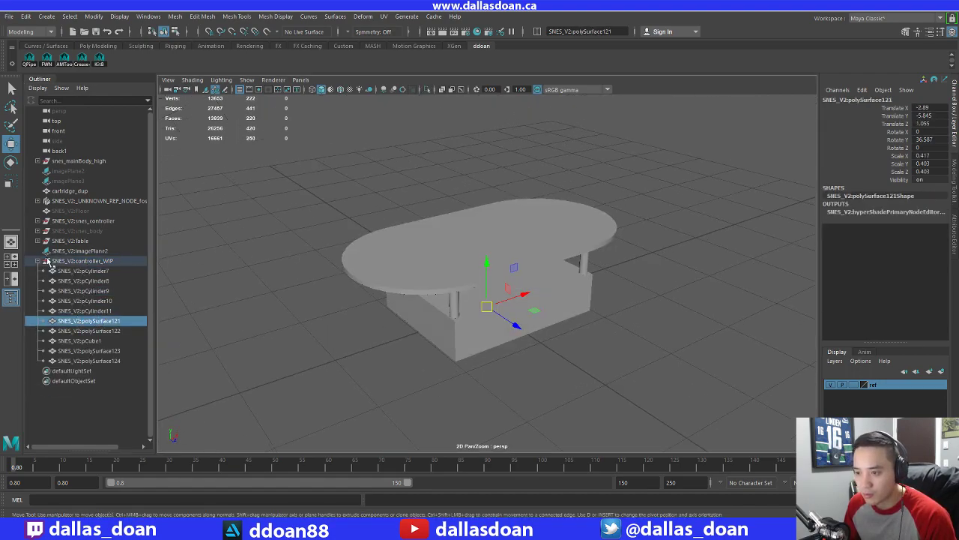
{"action": "left_click", "coordinate": [81, 241]}
{"action": "key", "text": "Delete"}
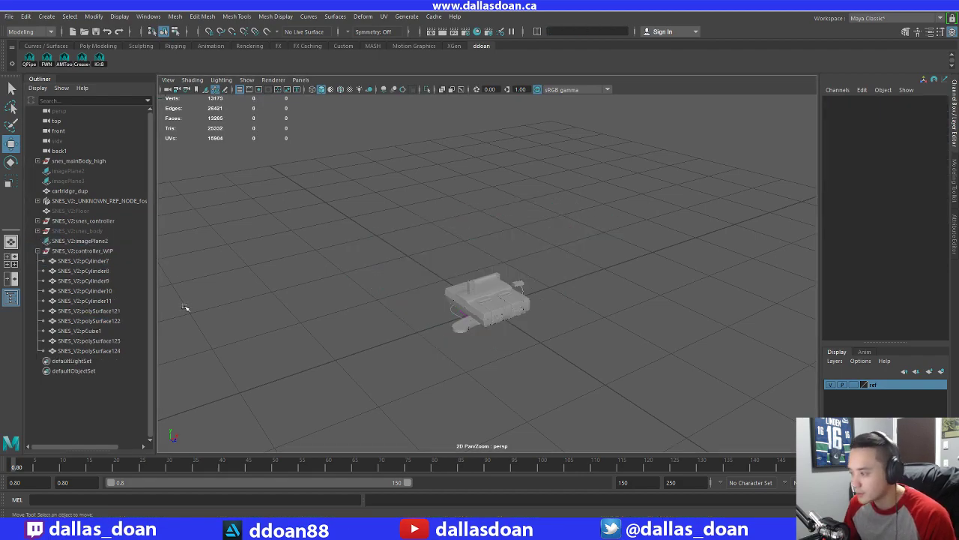
Examine the imported controller_WIP, snes_controller, snes_body and imagePlane2 objects to identify what each one contains
{"action": "left_click", "coordinate": [74, 253]}
{"action": "left_click_drag", "start_coordinate": [381, 298], "coordinate": [408, 331], "text": "alt"}
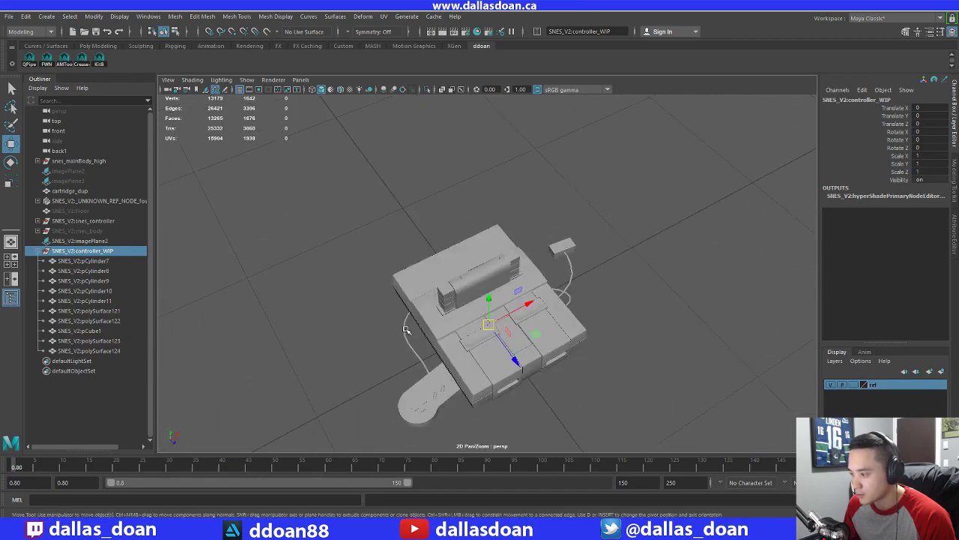
{"action": "left_click", "coordinate": [37, 250]}
{"action": "left_click", "coordinate": [84, 221]}
{"action": "left_click", "coordinate": [83, 230]}
{"action": "left_click", "coordinate": [113, 222]}
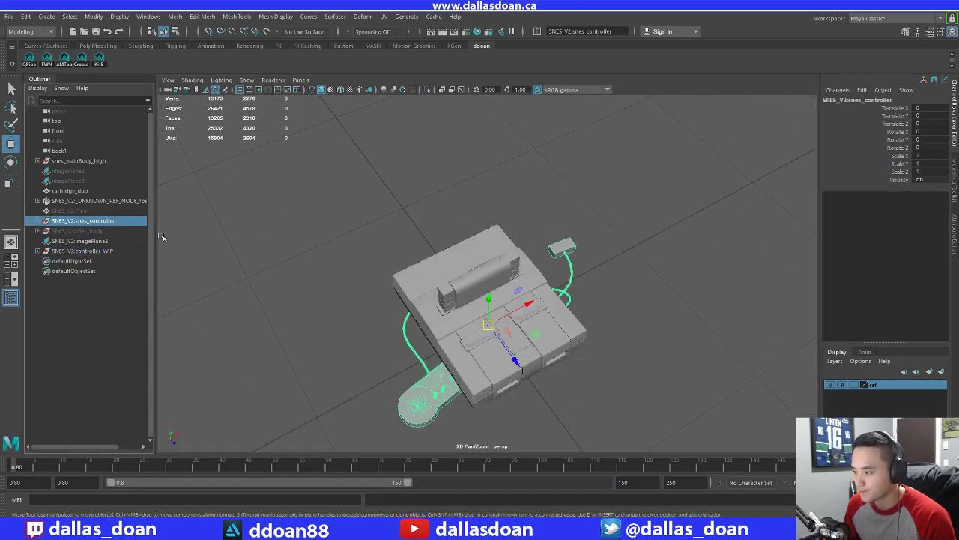
{"action": "left_click", "coordinate": [101, 241]}
{"action": "left_click", "coordinate": [102, 251]}
{"action": "left_click", "coordinate": [101, 242]}
{"action": "left_click", "coordinate": [102, 251]}
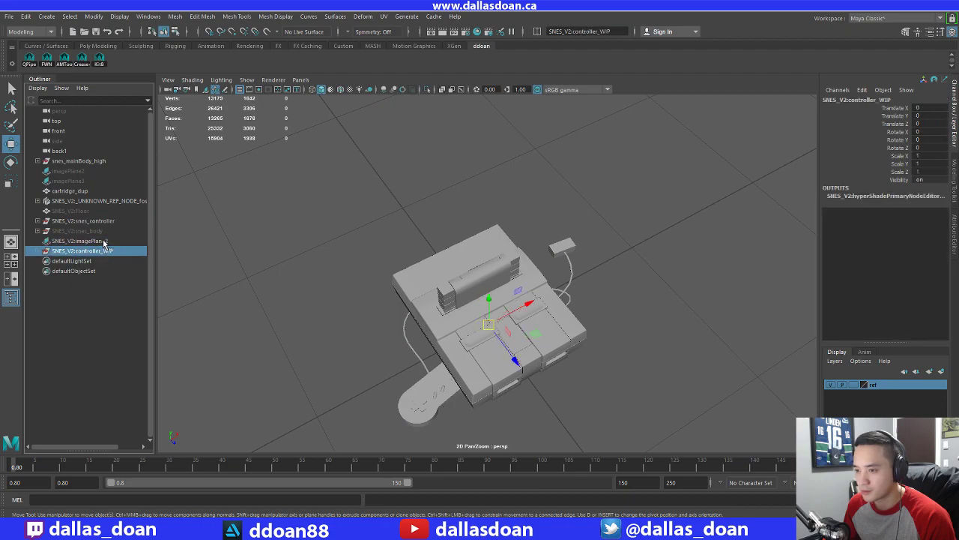
{"action": "left_click", "coordinate": [104, 241]}
{"action": "left_click", "coordinate": [105, 232]}
{"action": "left_click", "coordinate": [110, 222]}
Delete the imported SNES_V2 UNKNOWN_REF_NODE foster parent node
{"action": "left_click", "coordinate": [114, 201]}
{"action": "key", "text": "f"}
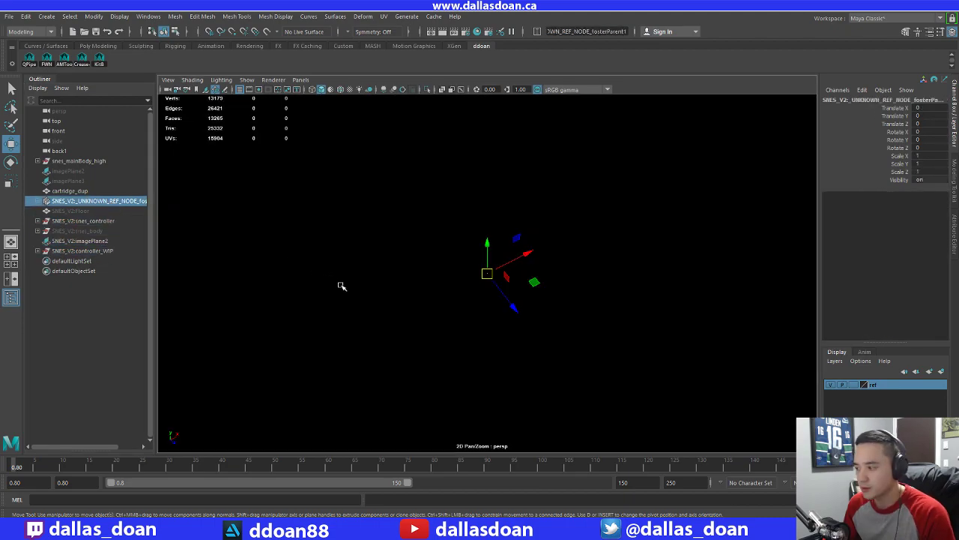
{"action": "left_click_drag", "start_coordinate": [341, 285], "coordinate": [242, 285], "text": "alt"}
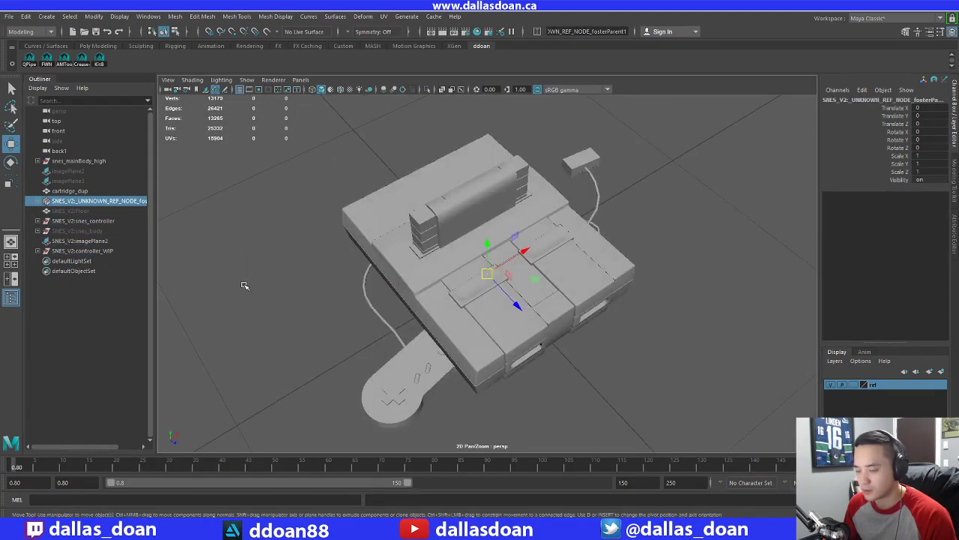
{"action": "key", "text": "Delete"}
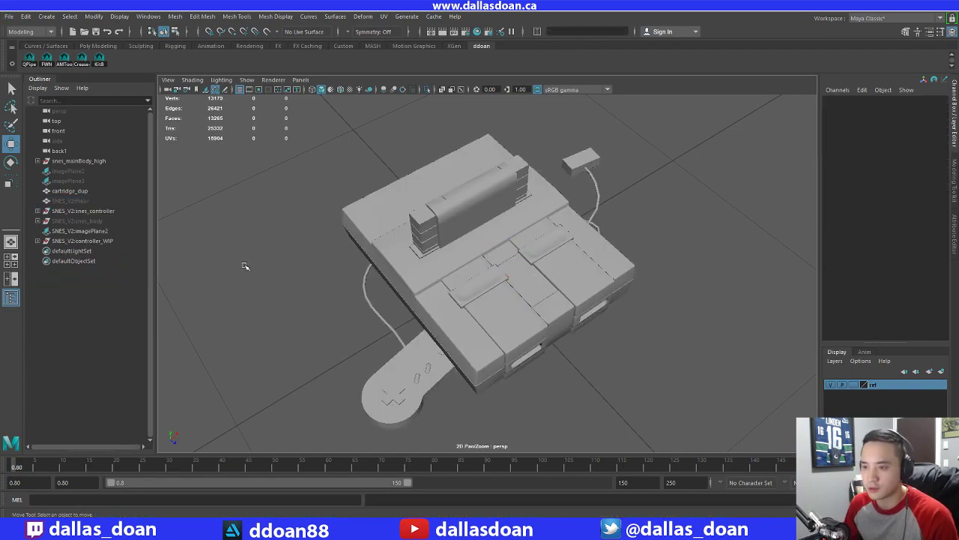
Delete the imported SNES_V2:imagePlane2 and the hidden SNES_V2:snes_body group, keeping the controller groups
{"action": "left_click", "coordinate": [75, 192]}
{"action": "left_click", "coordinate": [82, 213]}
{"action": "left_click_drag", "start_coordinate": [315, 255], "coordinate": [330, 199], "text": "alt"}
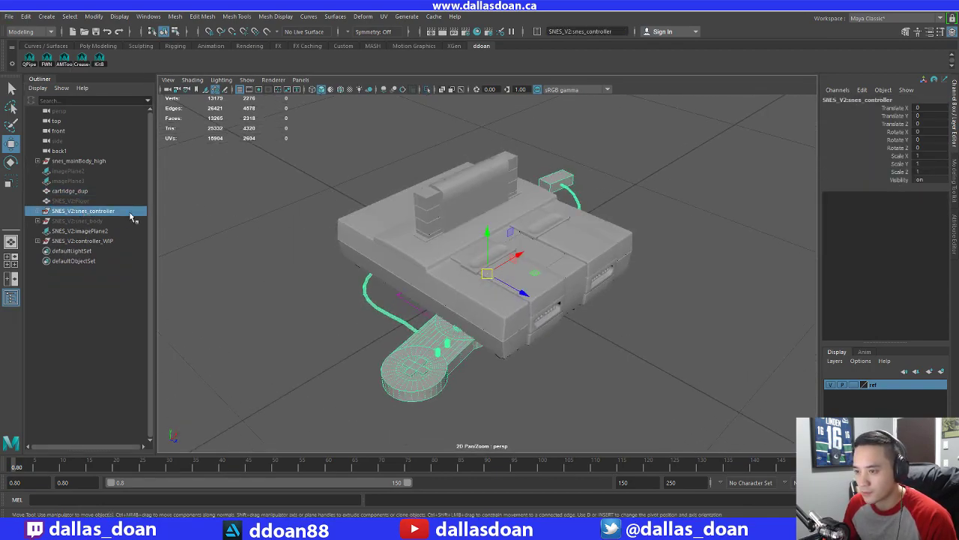
{"action": "left_click", "coordinate": [98, 233]}
{"action": "key", "text": "Delete"}
{"action": "left_click", "coordinate": [82, 221]}
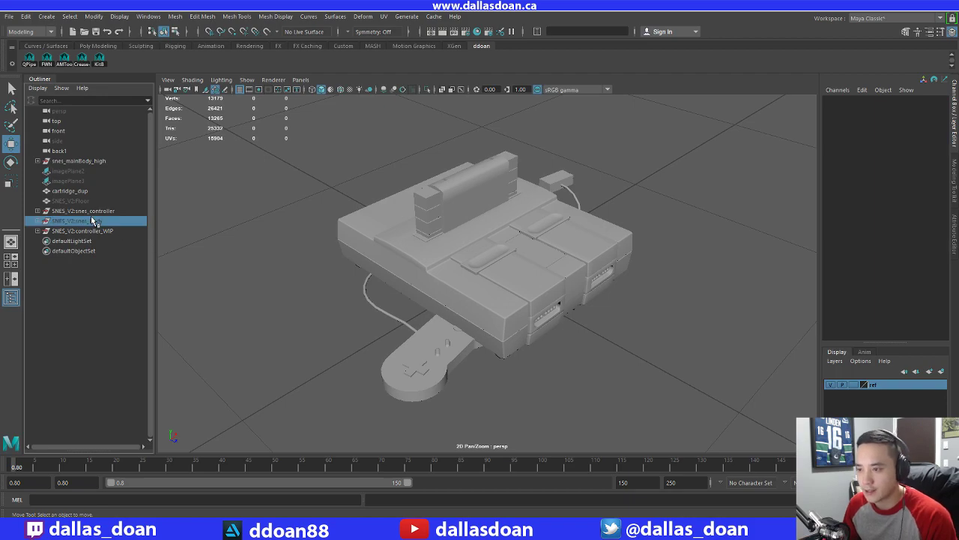
{"action": "key", "text": "Delete"}
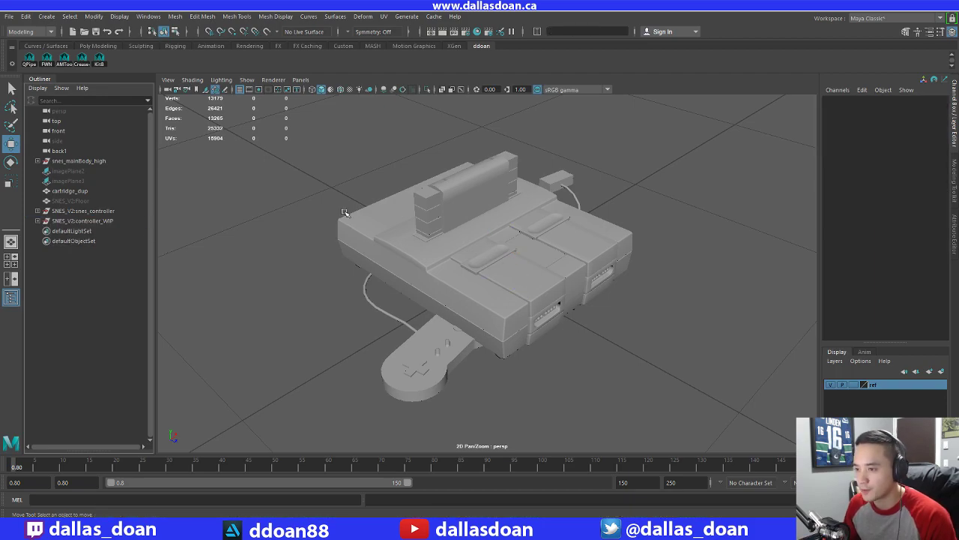
Delete the imported SNES_V2:Floor object
{"action": "left_click", "coordinate": [79, 211]}
{"action": "left_click", "coordinate": [135, 202]}
{"action": "key", "text": "Delete"}
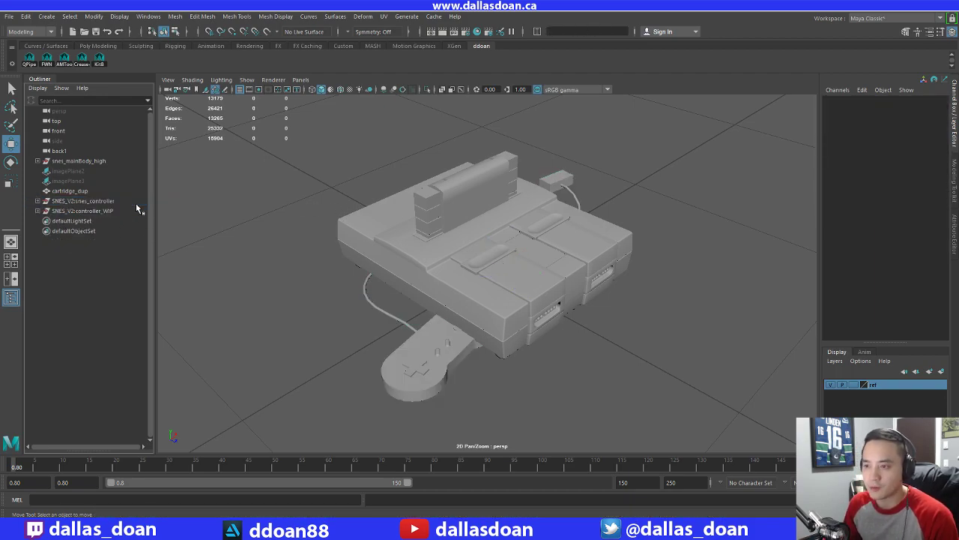
Select the imported SNES_V2:snes_controller and SNES_V2:controller_WIP groups together
{"action": "left_click", "coordinate": [135, 202]}
{"action": "left_click", "coordinate": [133, 212]}
{"action": "left_click", "coordinate": [119, 202], "text": "ctrl"}
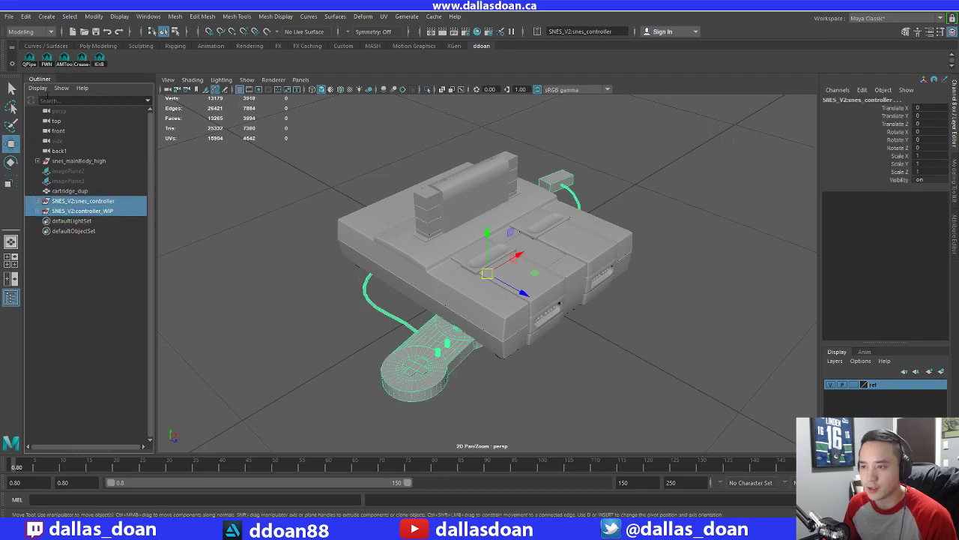
{"action": "left_click", "coordinate": [138, 18]}
{"action": "mouse_move", "coordinate": [117, 20]}
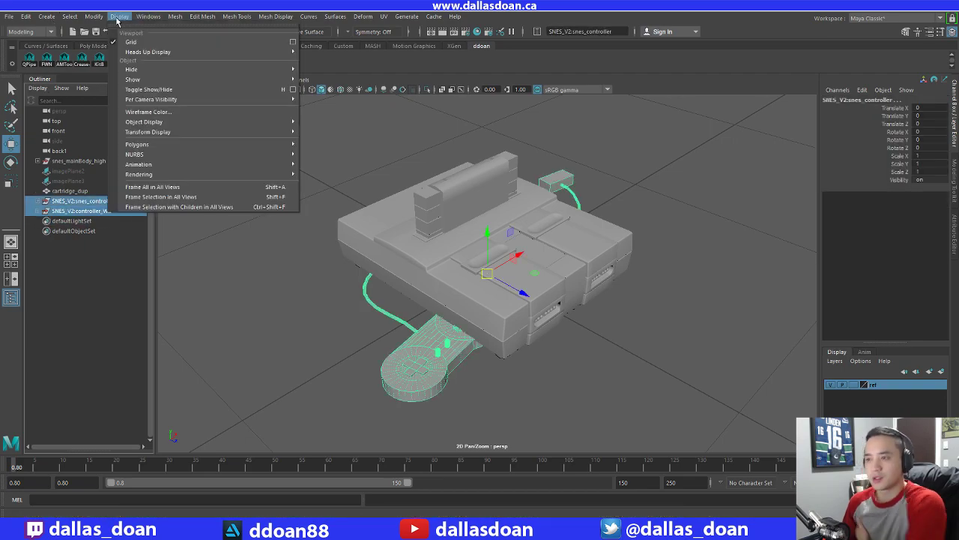
{"action": "mouse_move", "coordinate": [148, 16]}
{"action": "mouse_move", "coordinate": [210, 115]}
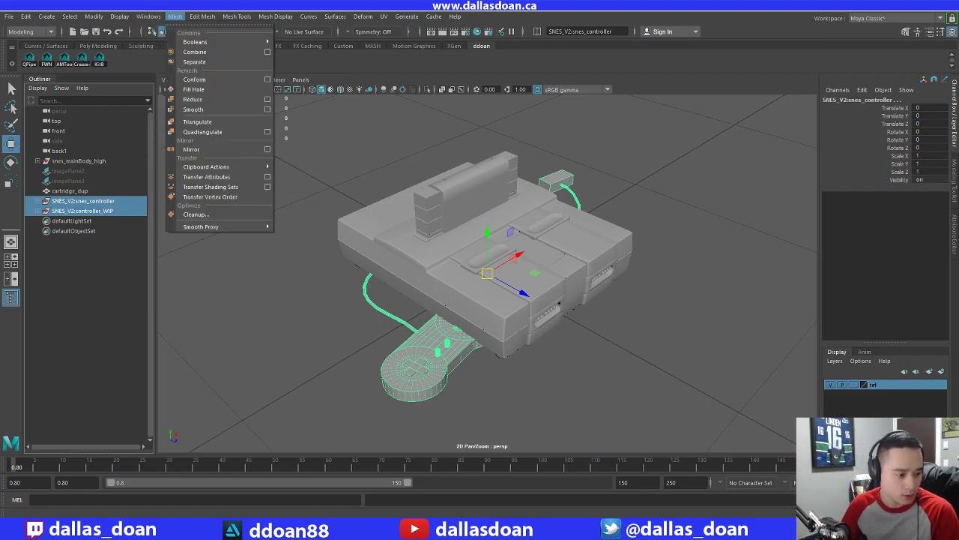
{"action": "key", "text": "Escape"}
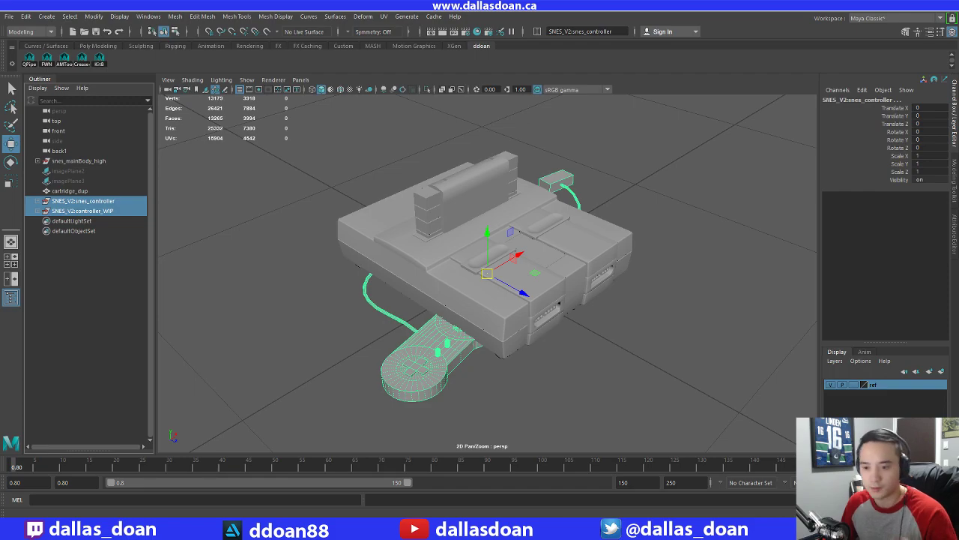
{"action": "middle_click_drag", "start_coordinate": [501, 296], "coordinate": [447, 309], "text": "alt"}
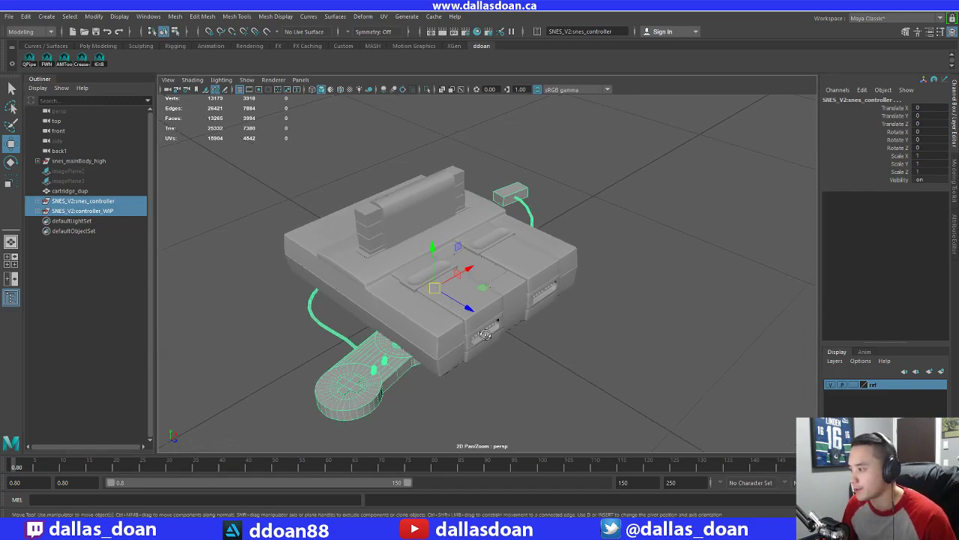
{"action": "left_click_drag", "start_coordinate": [448, 310], "coordinate": [432, 327], "text": "alt"}
{"action": "middle_click_drag", "start_coordinate": [317, 270], "coordinate": [436, 310], "text": "alt"}
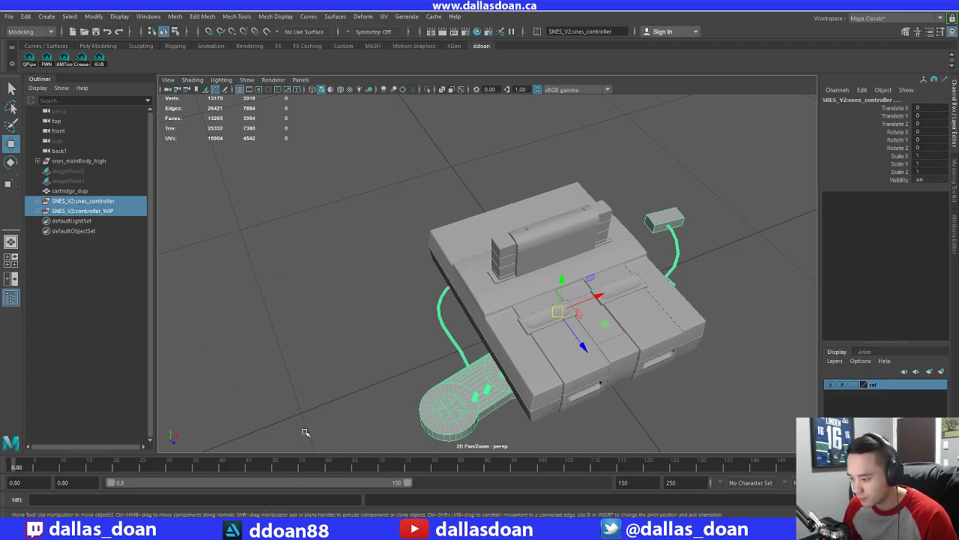
{"action": "left_click_drag", "start_coordinate": [356, 362], "coordinate": [332, 320], "text": "alt"}
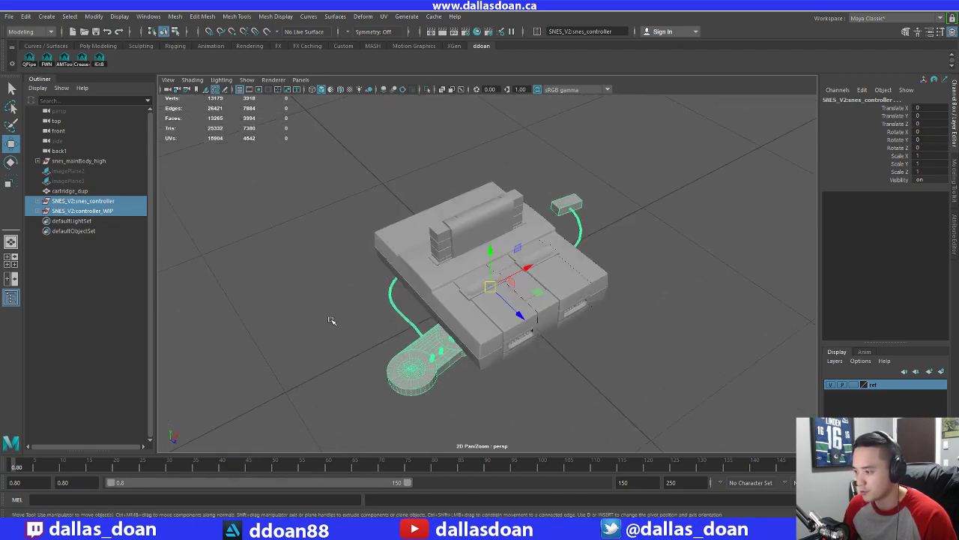
Remove the SNES_V2 namespace and the other leftover namespace with the Namespace Editor, keeping the controller groups in the root namespace
{"action": "left_click", "coordinate": [147, 15]}
{"action": "mouse_move", "coordinate": [202, 94]}
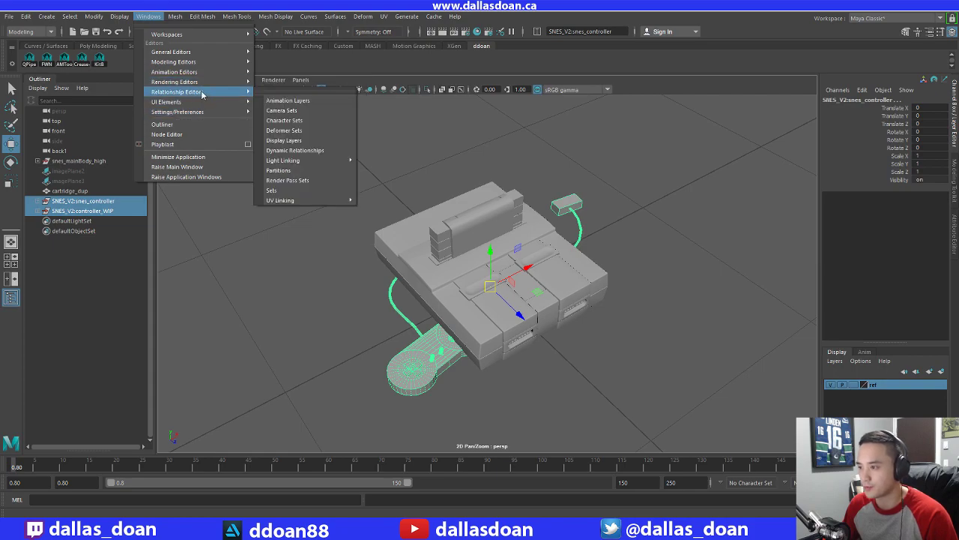
{"action": "mouse_move", "coordinate": [203, 51]}
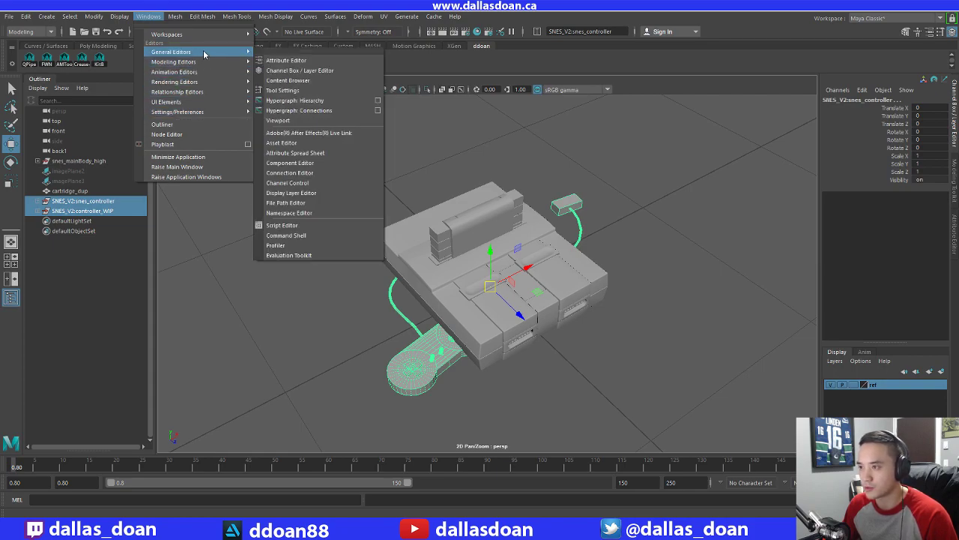
{"action": "left_click", "coordinate": [309, 213]}
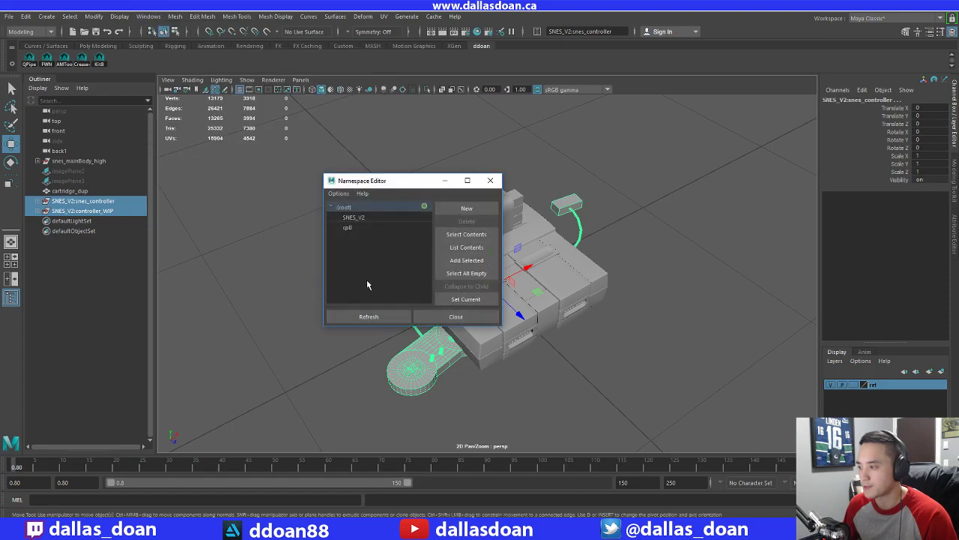
{"action": "left_click", "coordinate": [359, 218]}
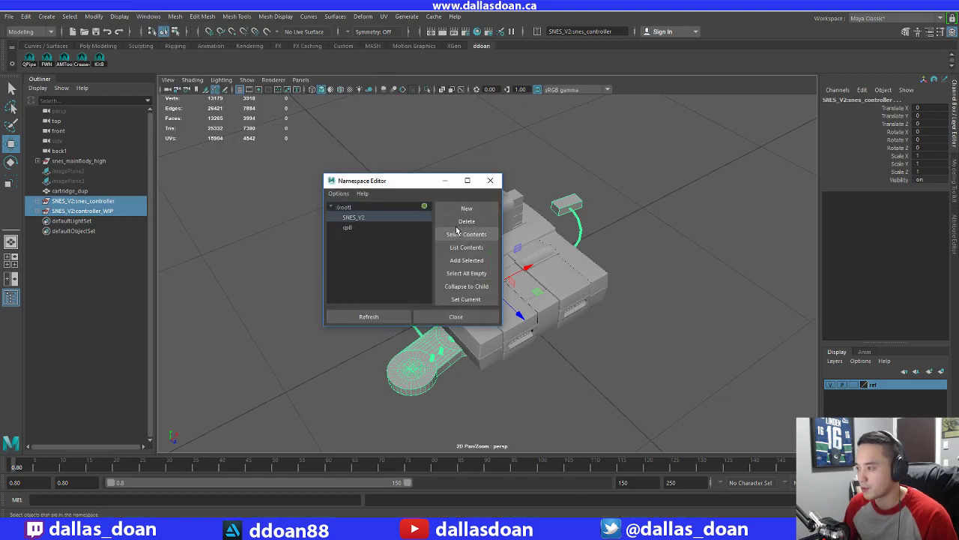
{"action": "left_click", "coordinate": [361, 227]}
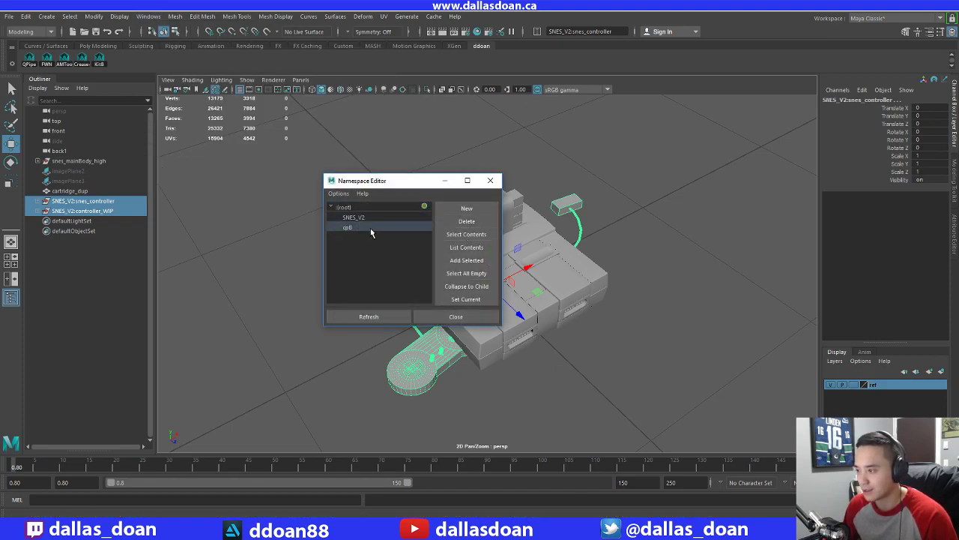
{"action": "left_click", "coordinate": [478, 223]}
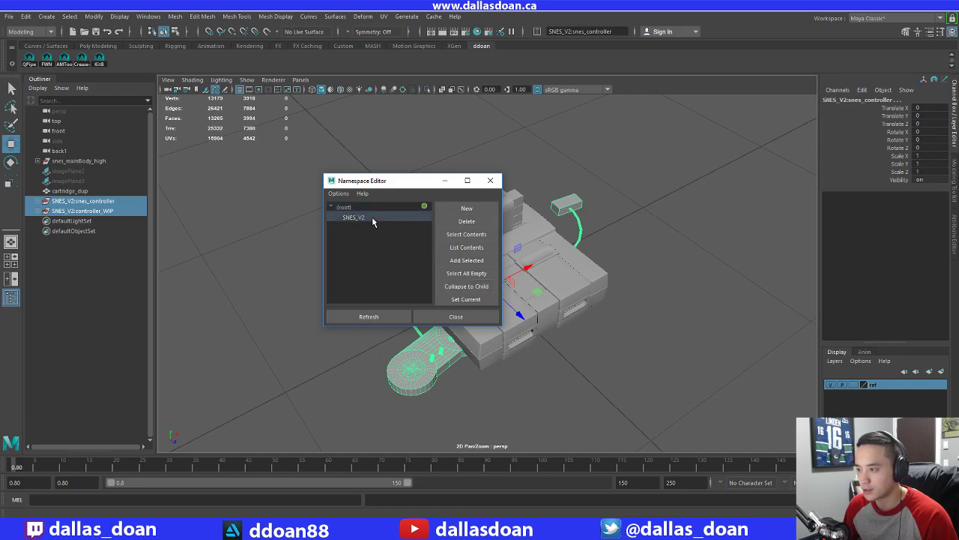
{"action": "left_click", "coordinate": [467, 221]}
{"action": "left_click", "coordinate": [463, 268]}
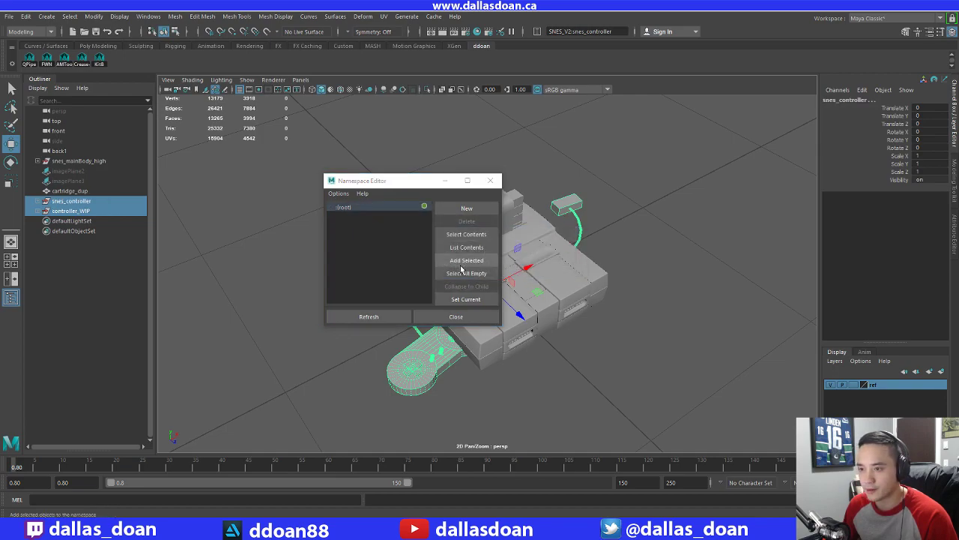
{"action": "left_click", "coordinate": [450, 317]}
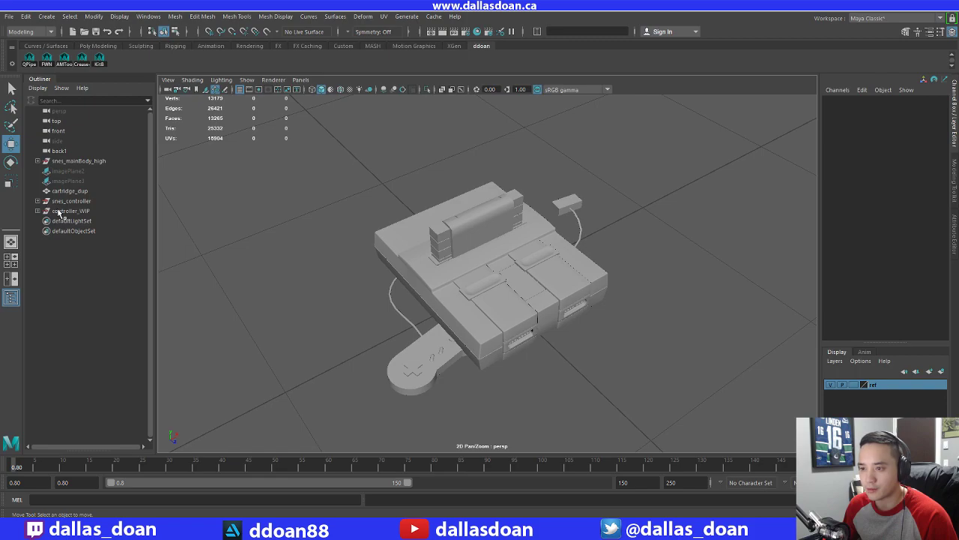
Examine the controller_WIP and snes_controller groups to compare their contents and geometry
{"action": "left_click", "coordinate": [68, 211]}
{"action": "left_click", "coordinate": [38, 212]}
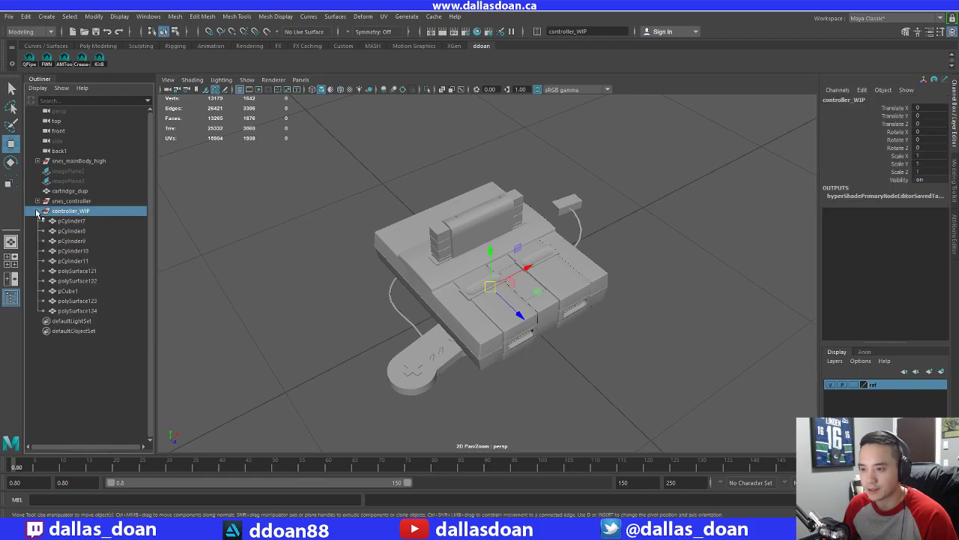
{"action": "left_click", "coordinate": [38, 211]}
{"action": "left_click", "coordinate": [37, 201]}
{"action": "left_click", "coordinate": [37, 201]}
{"action": "left_click_drag", "start_coordinate": [78, 201], "coordinate": [86, 213]}
{"action": "mouse_move", "coordinate": [339, 254]}
{"action": "left_mouse_down", "text": "alt"}
{"action": "mouse_move", "coordinate": [343, 224]}
{"action": "mouse_move", "coordinate": [348, 241]}
{"action": "left_mouse_up", "text": "alt"}
{"action": "left_click", "coordinate": [349, 240]}
{"action": "left_click", "coordinate": [70, 211]}
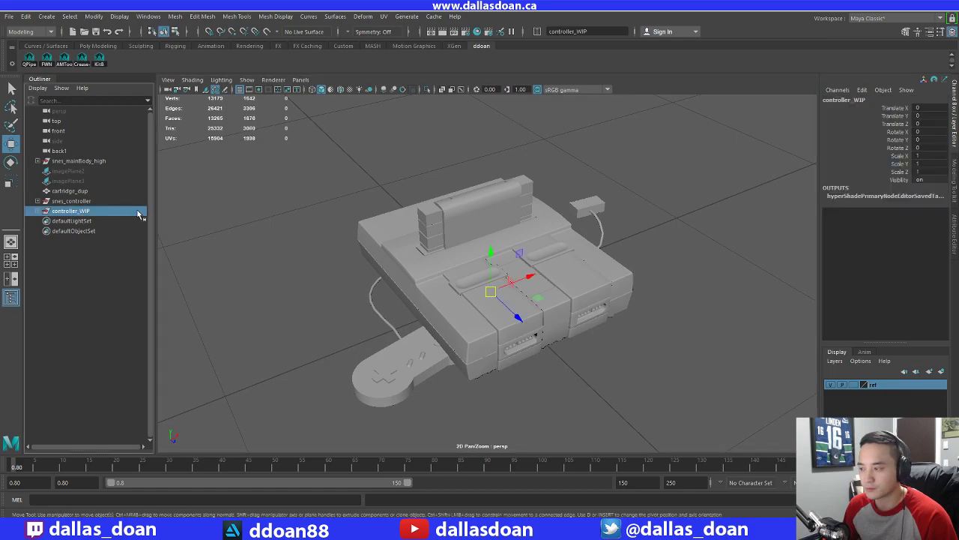
{"action": "left_click_drag", "start_coordinate": [247, 195], "coordinate": [353, 287], "text": "alt"}
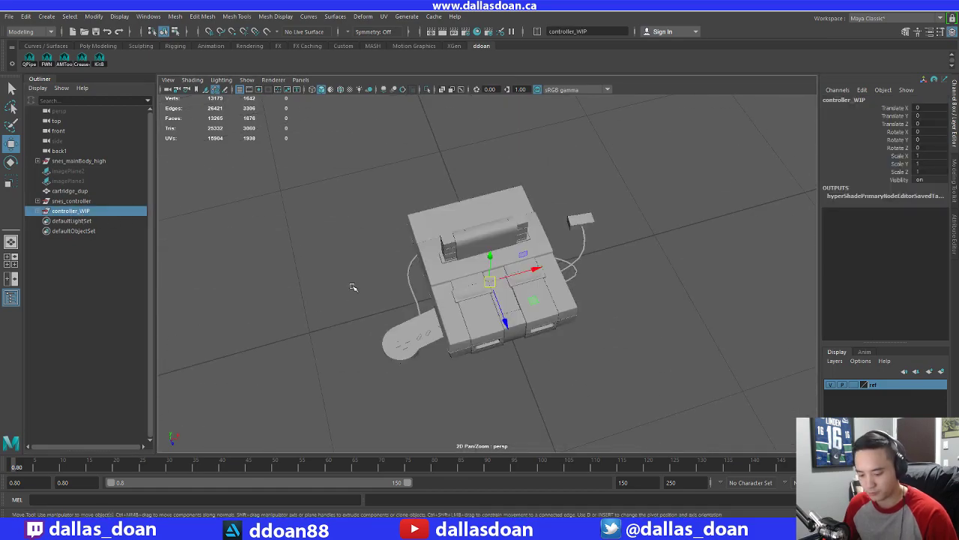
{"action": "left_click", "coordinate": [72, 201]}
{"action": "left_click_drag", "start_coordinate": [159, 210], "coordinate": [279, 238], "text": "alt"}
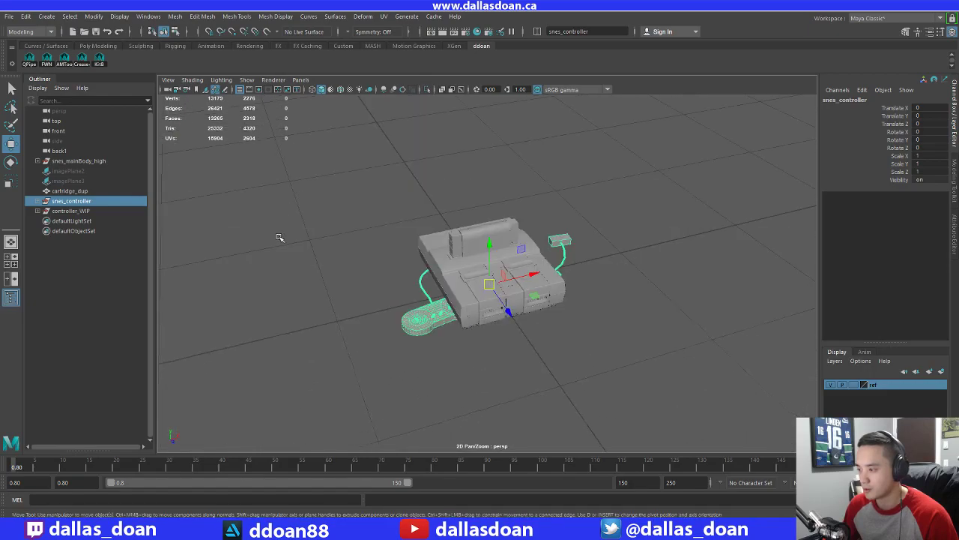
{"action": "left_click", "coordinate": [322, 278]}
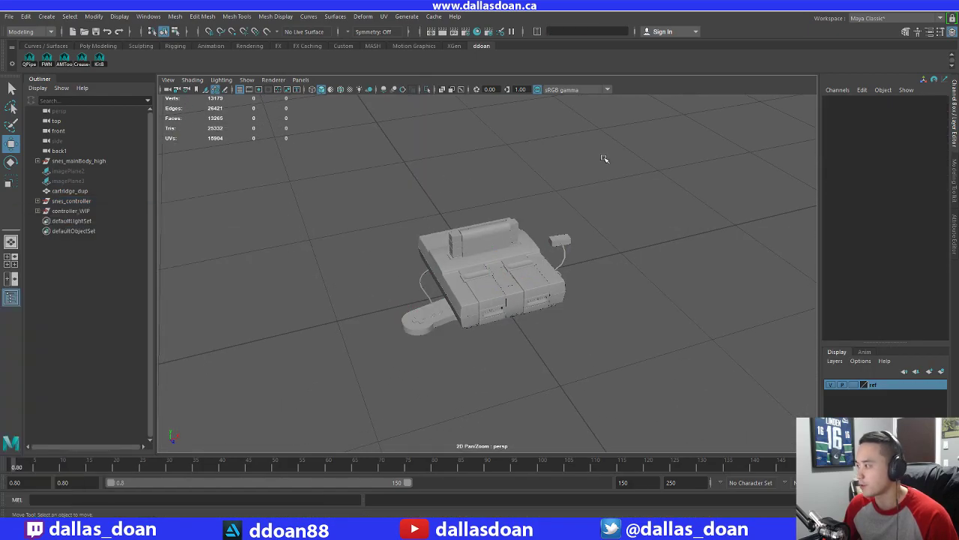
Switch to Marmoset Toolbag and open the recent scene SNES_V3.tbscene
{"action": "left_click", "coordinate": [890, 4]}
{"action": "double_click", "coordinate": [74, 89]}
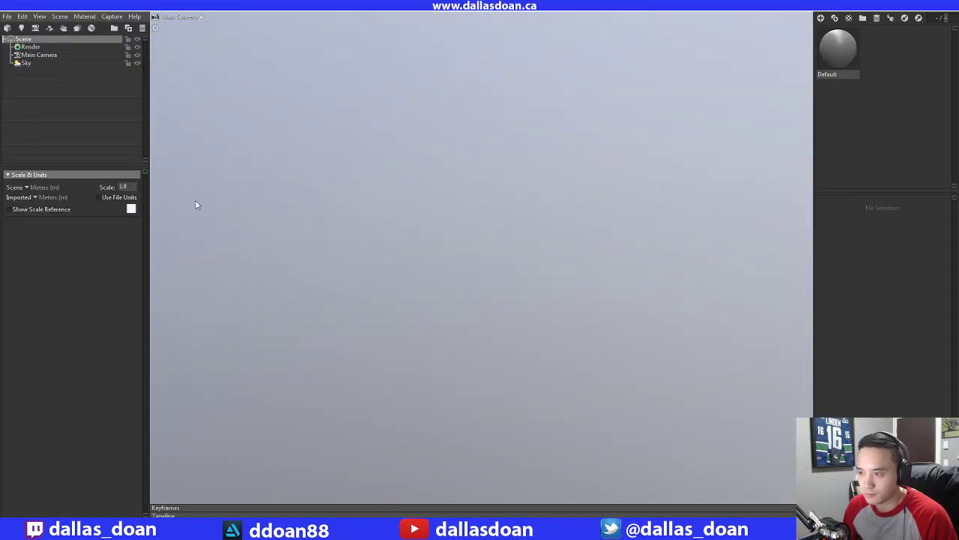
{"action": "left_click", "coordinate": [7, 16]}
{"action": "mouse_move", "coordinate": [58, 101]}
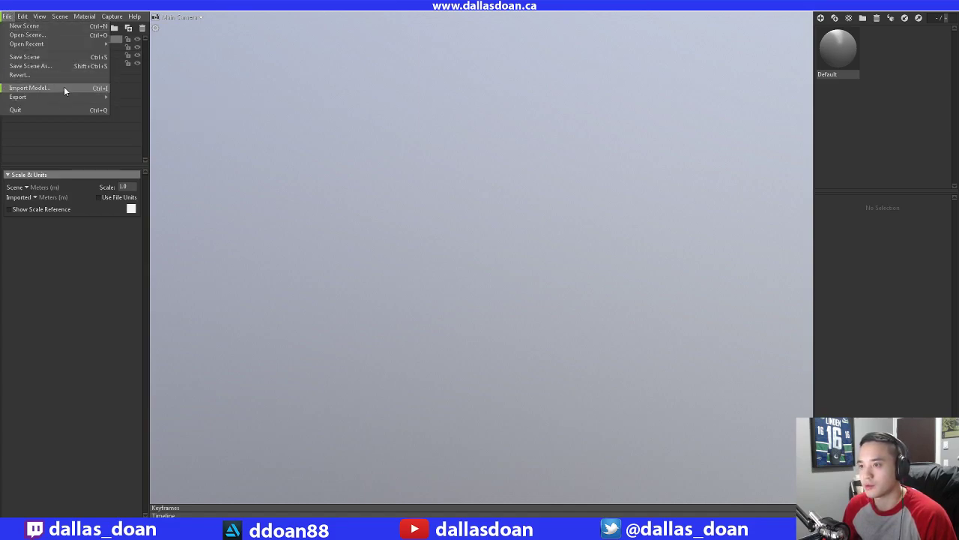
{"action": "mouse_move", "coordinate": [50, 46]}
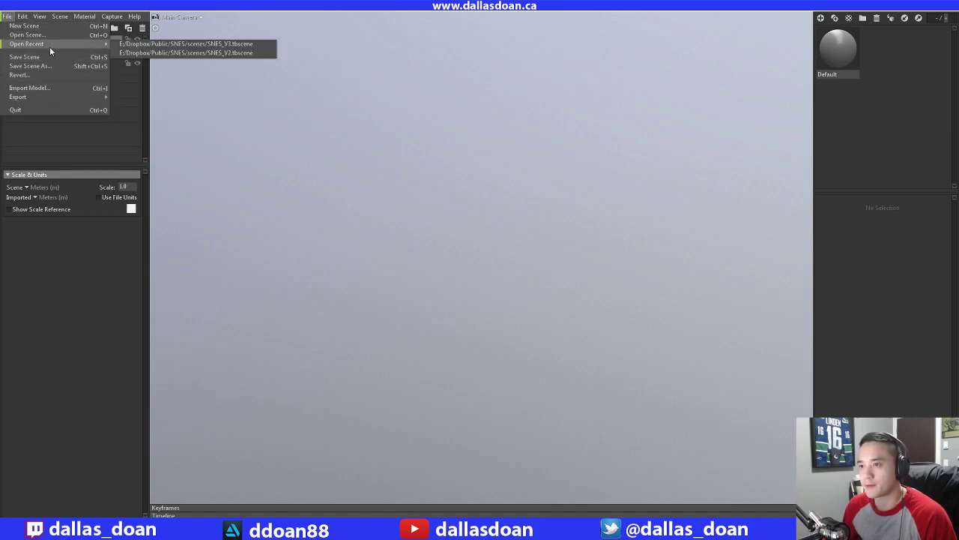
{"action": "left_click", "coordinate": [199, 45]}
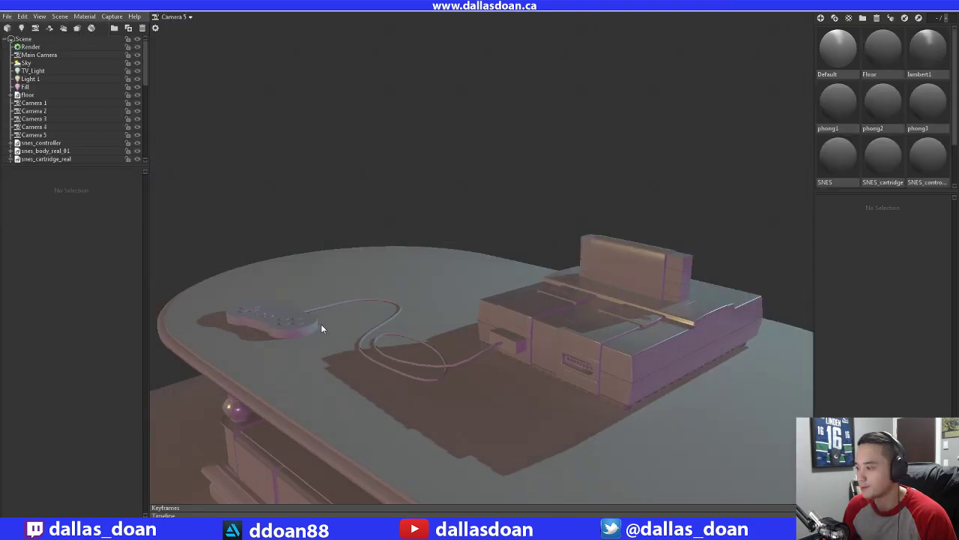
Delete the table model from the scene, leaving the console, cartridge and controller
{"action": "left_click_drag", "start_coordinate": [320, 329], "coordinate": [522, 342]}
{"action": "left_click", "coordinate": [603, 345]}
{"action": "left_click_drag", "start_coordinate": [602, 345], "coordinate": [488, 368]}
{"action": "left_click", "coordinate": [489, 360]}
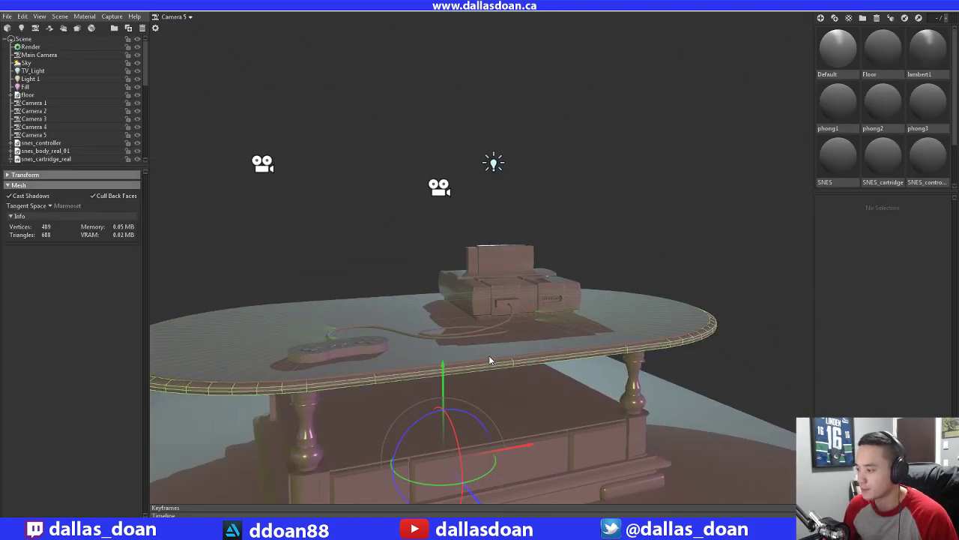
{"action": "left_click_drag", "start_coordinate": [668, 337], "coordinate": [452, 347]}
{"action": "scroll", "coordinate": [68, 143], "scroll_direction": "down", "scroll_amount": 5}
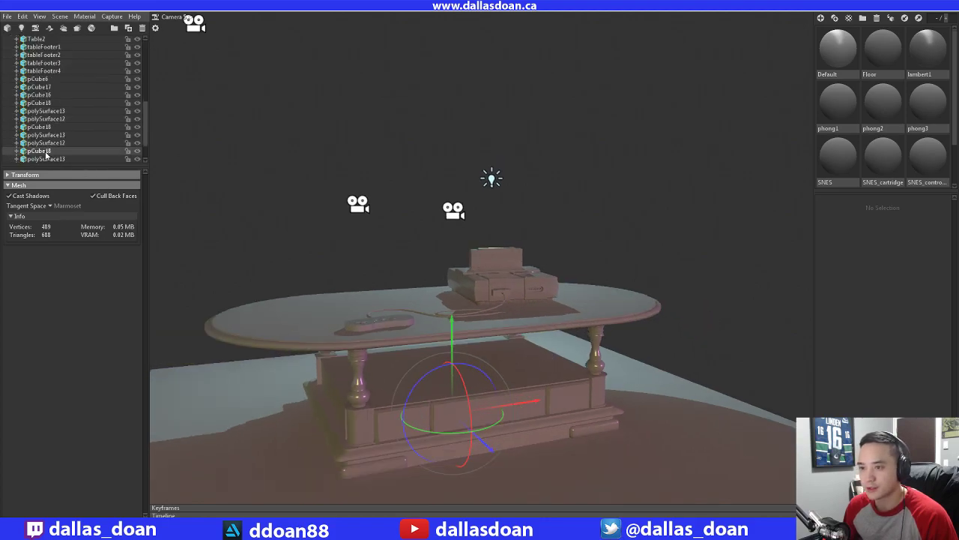
{"action": "scroll", "coordinate": [45, 154], "scroll_direction": "up", "scroll_amount": 5}
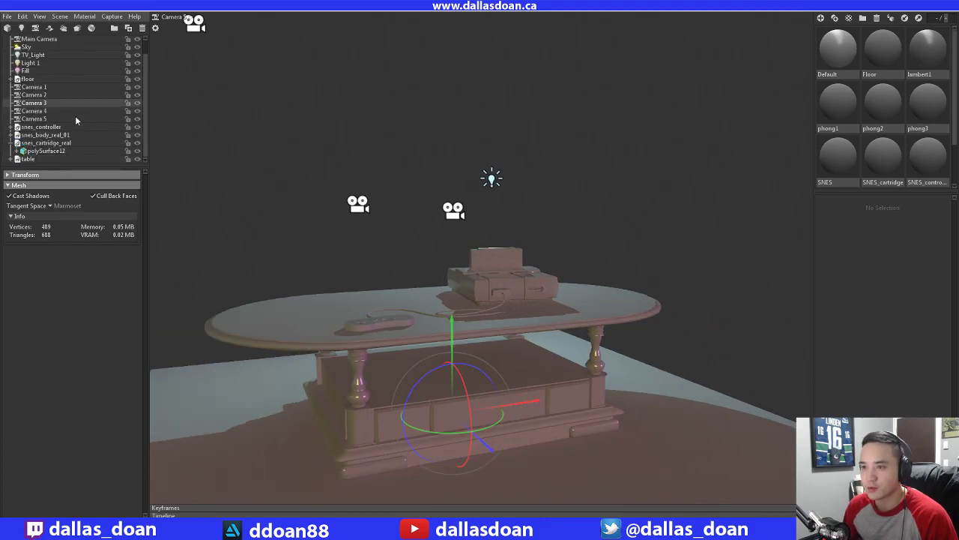
{"action": "left_click", "coordinate": [30, 159]}
{"action": "key", "text": "Delete"}
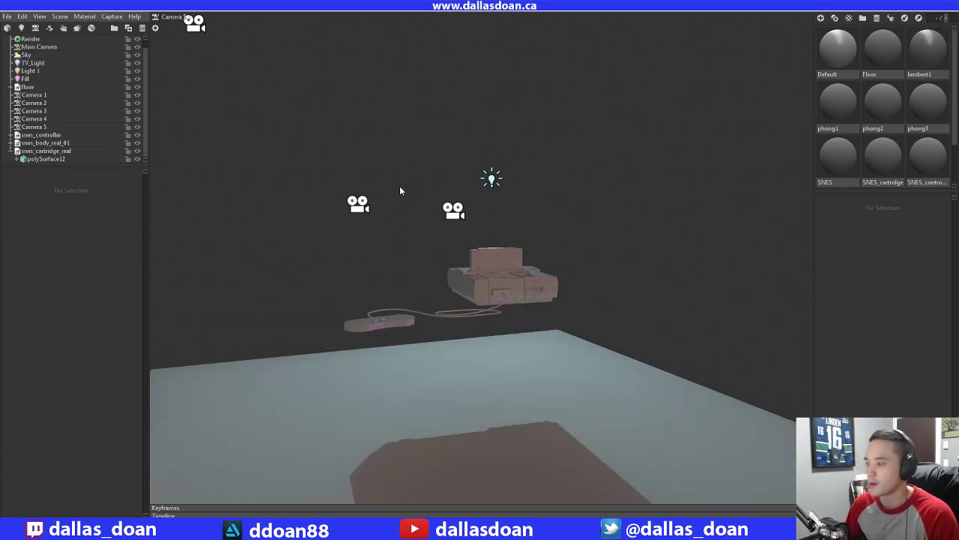
Delete the floor mesh beneath the console and controller
{"action": "left_click_drag", "start_coordinate": [399, 191], "coordinate": [540, 392]}
{"action": "left_click", "coordinate": [544, 351]}
{"action": "key", "text": "Delete"}
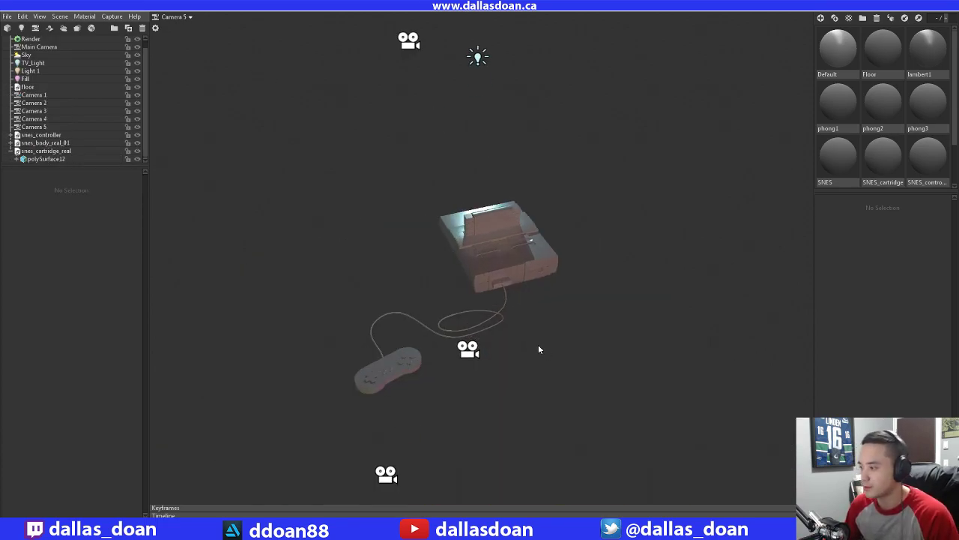
Examine the console and controller under the existing lighting and compare the settings of TV_Light, Light 1 and Fill
{"action": "left_click_drag", "start_coordinate": [538, 345], "coordinate": [501, 223]}
{"action": "scroll", "coordinate": [465, 254], "scroll_direction": "up", "scroll_amount": 4}
{"action": "scroll", "coordinate": [473, 236], "scroll_direction": "down", "scroll_amount": 5}
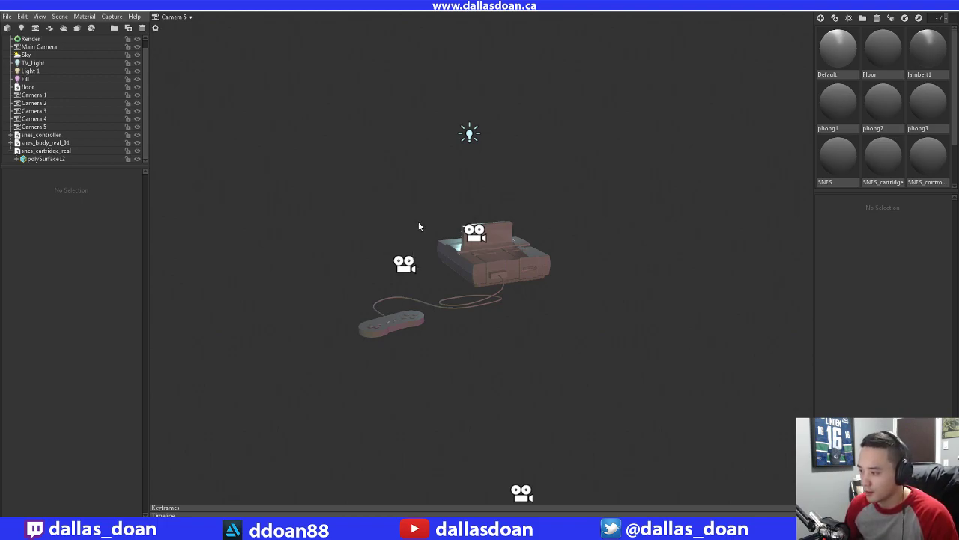
{"action": "left_click", "coordinate": [54, 63]}
{"action": "left_click", "coordinate": [47, 79]}
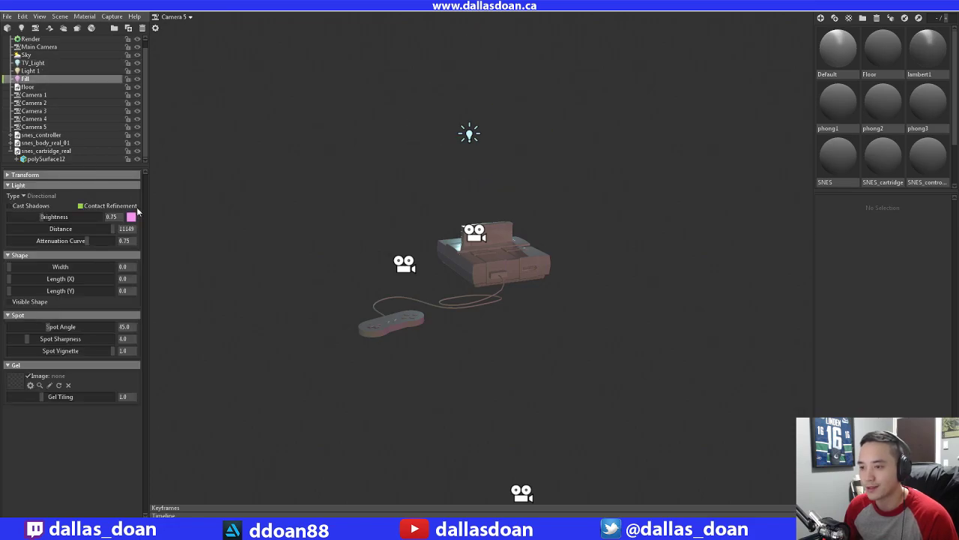
{"action": "left_click", "coordinate": [43, 64]}
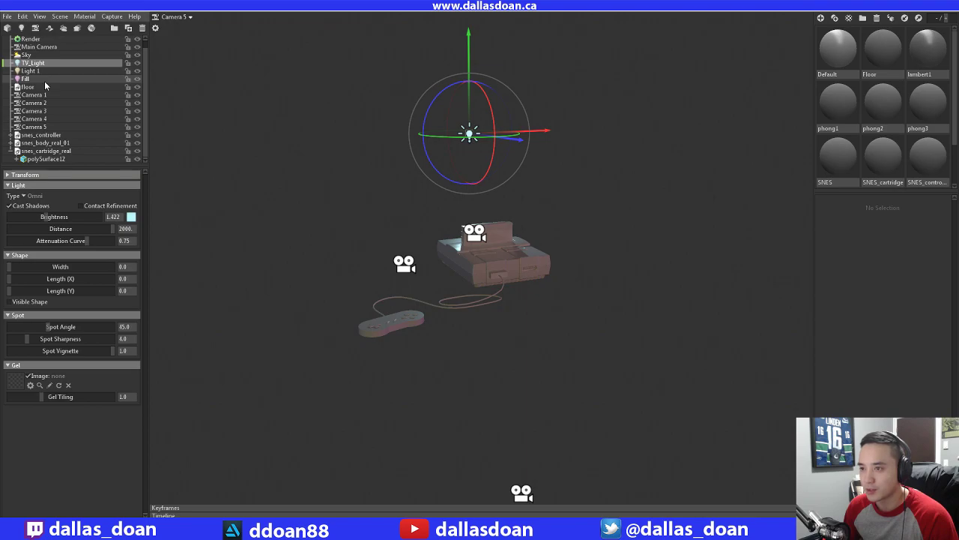
{"action": "left_click", "coordinate": [44, 81]}
{"action": "left_click", "coordinate": [45, 70]}
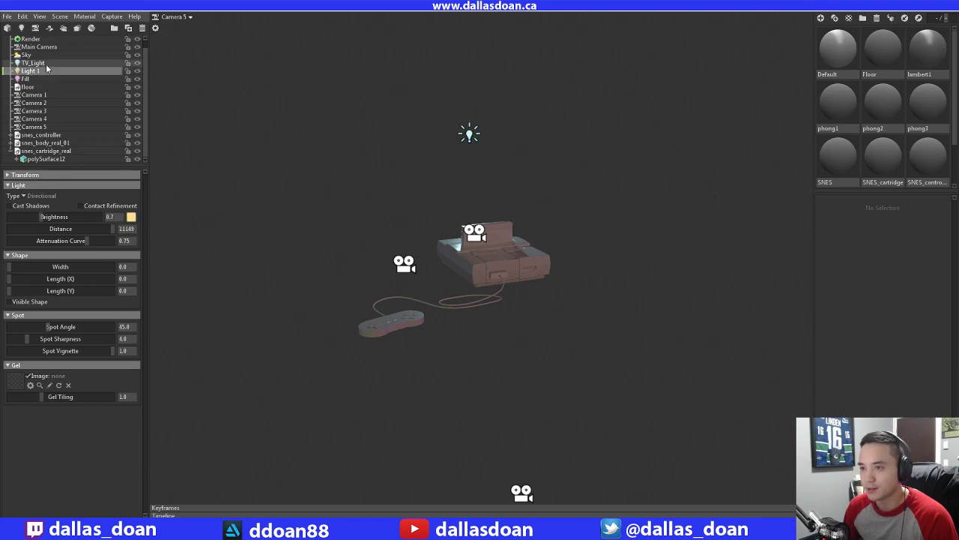
{"action": "left_click", "coordinate": [46, 64]}
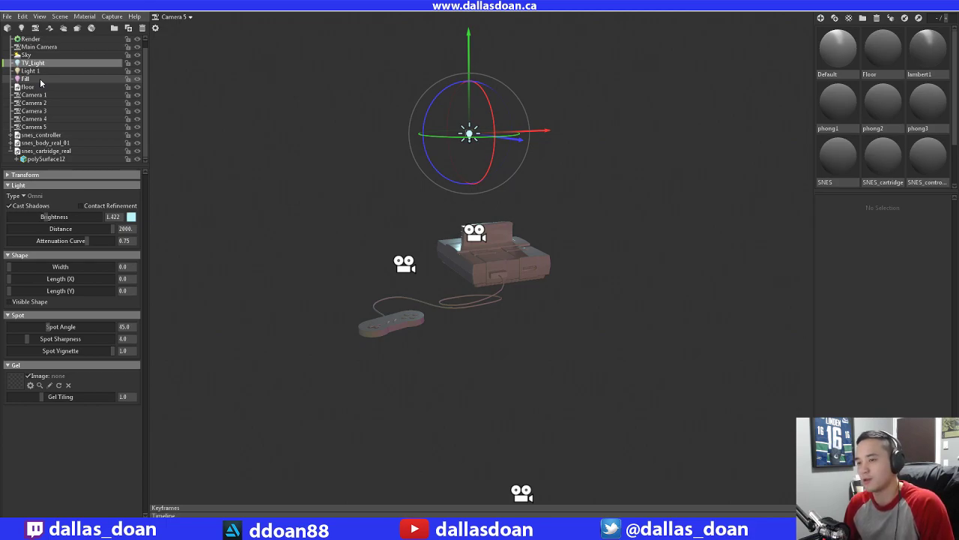
Duplicate the Fill and TV_Light lights as colour references
{"action": "left_click", "coordinate": [41, 79]}
{"action": "key", "text": "ctrl+d"}
{"action": "left_click", "coordinate": [37, 64]}
{"action": "key", "text": "ctrl+d"}
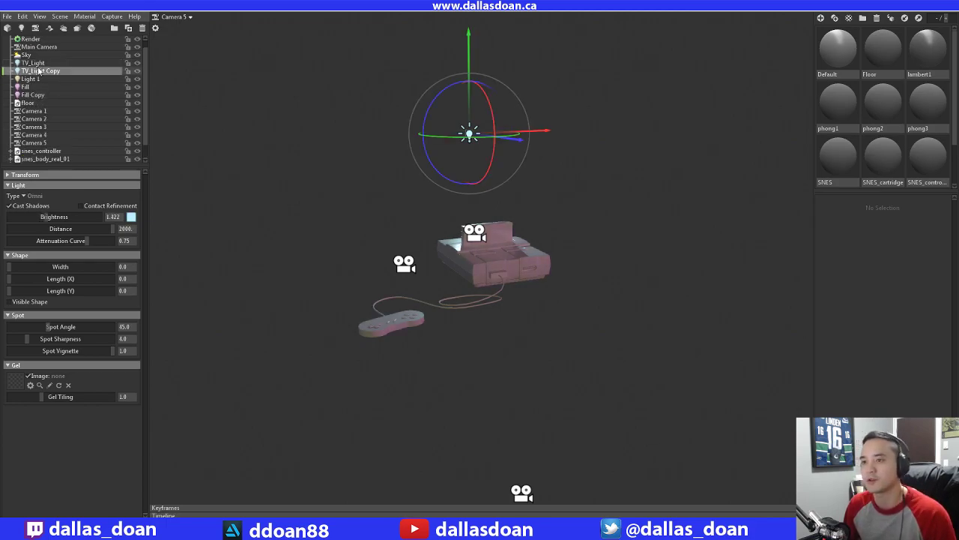
Copy TV_Light's colour and set the Fill light's colour to hex b9f5fd
{"action": "left_click", "coordinate": [42, 87]}
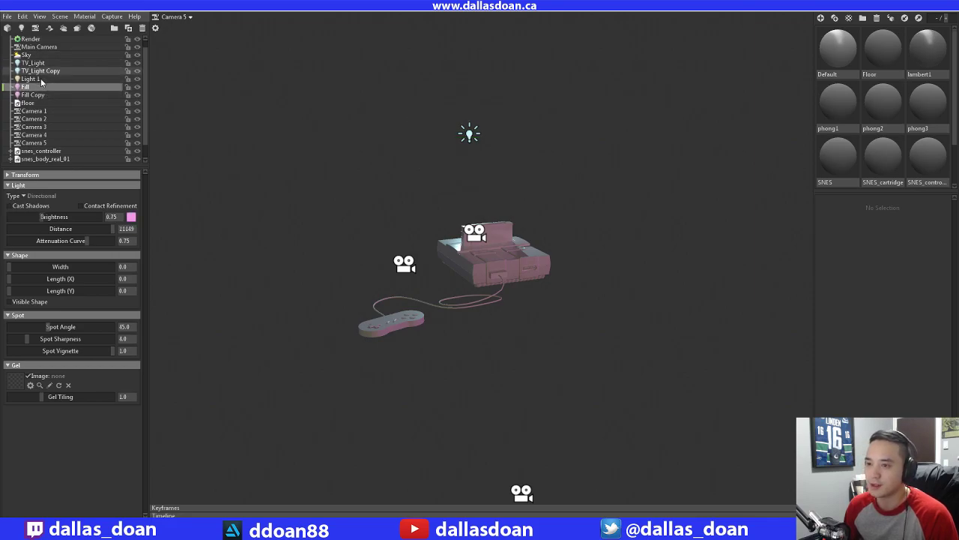
{"action": "left_click", "coordinate": [38, 63]}
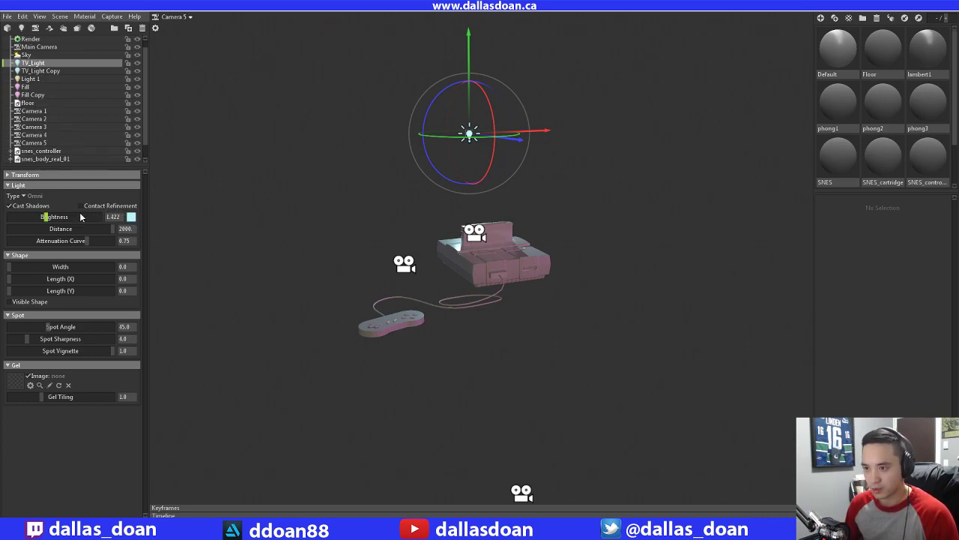
{"action": "left_click", "coordinate": [132, 217]}
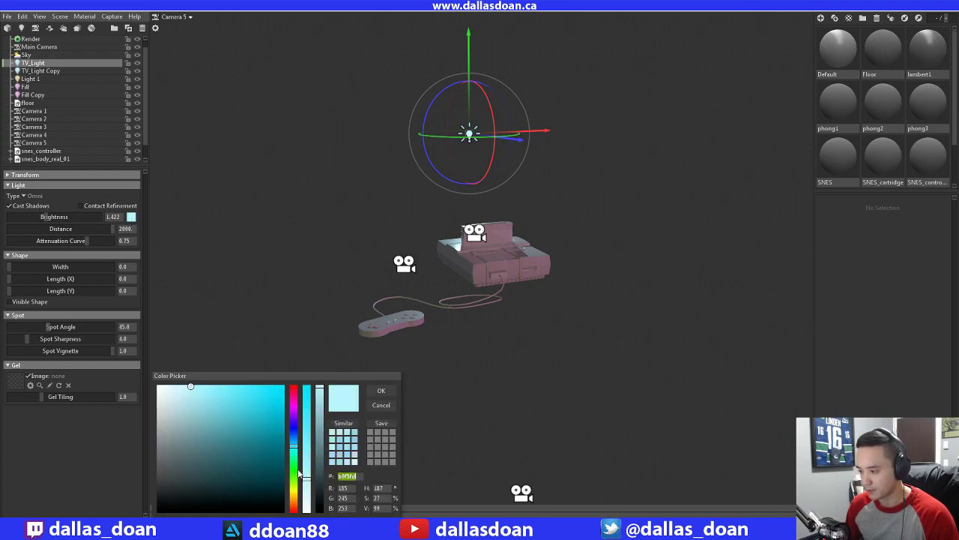
{"action": "left_click", "coordinate": [381, 390]}
{"action": "left_click", "coordinate": [28, 87]}
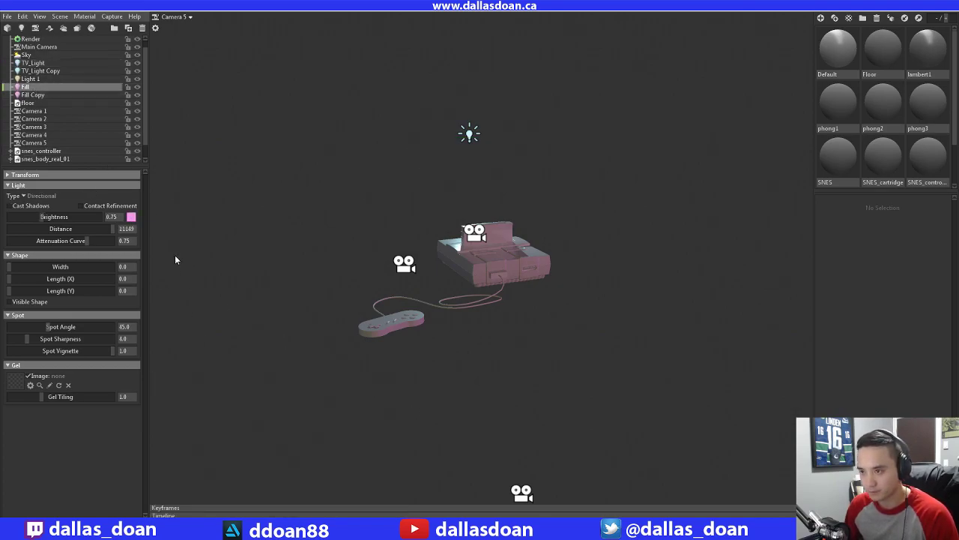
{"action": "left_click", "coordinate": [131, 218]}
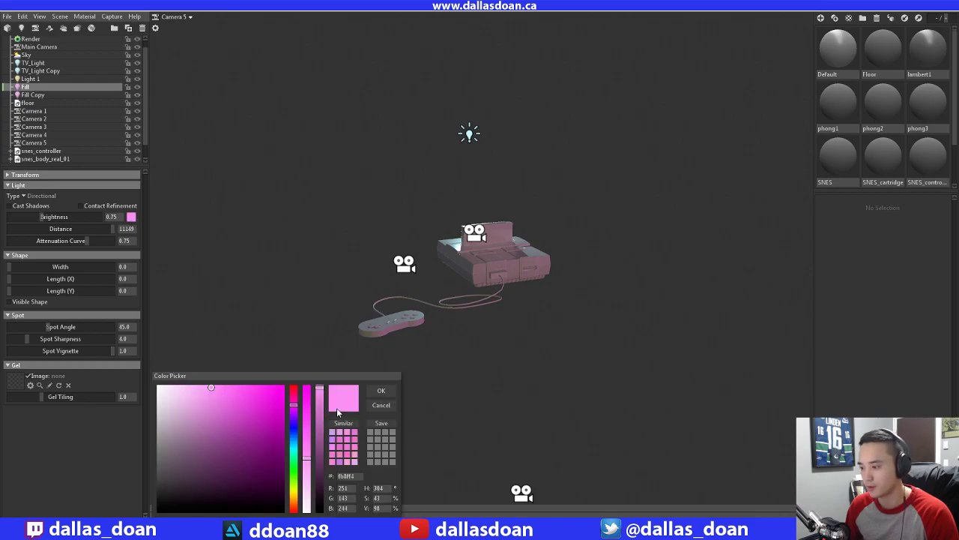
{"action": "left_click_drag", "start_coordinate": [353, 478], "coordinate": [324, 463]}
{"action": "type", "text": "b9f5fd"}
{"action": "key", "text": "Return"}
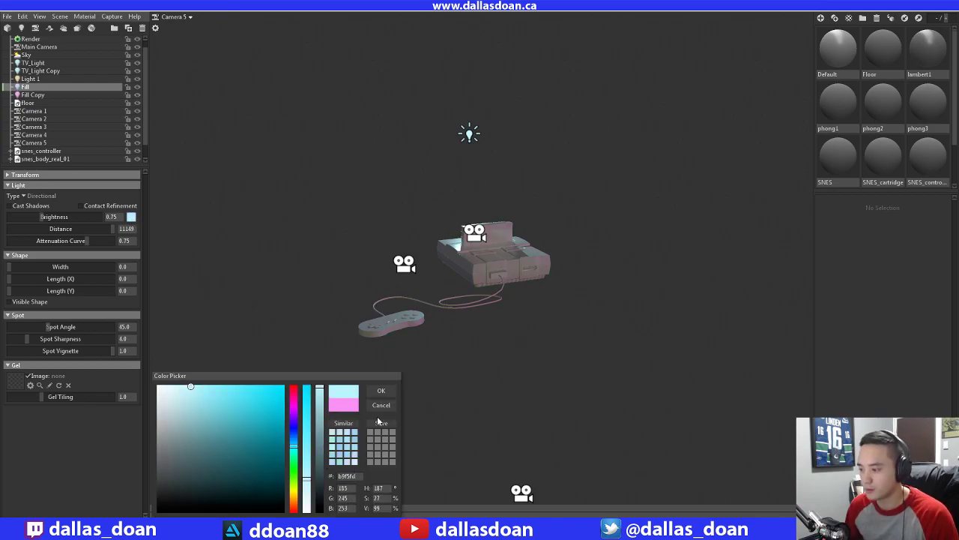
{"action": "left_click", "coordinate": [383, 392]}
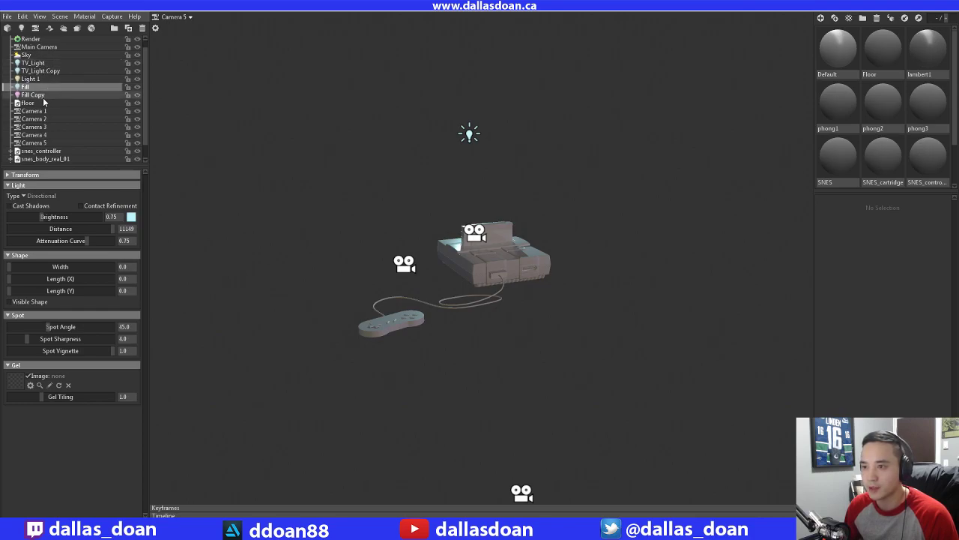
Copy the colour of Fill Copy and set TV_Light's colour to hex fb8ff4
{"action": "left_click", "coordinate": [43, 96]}
{"action": "left_click", "coordinate": [132, 216]}
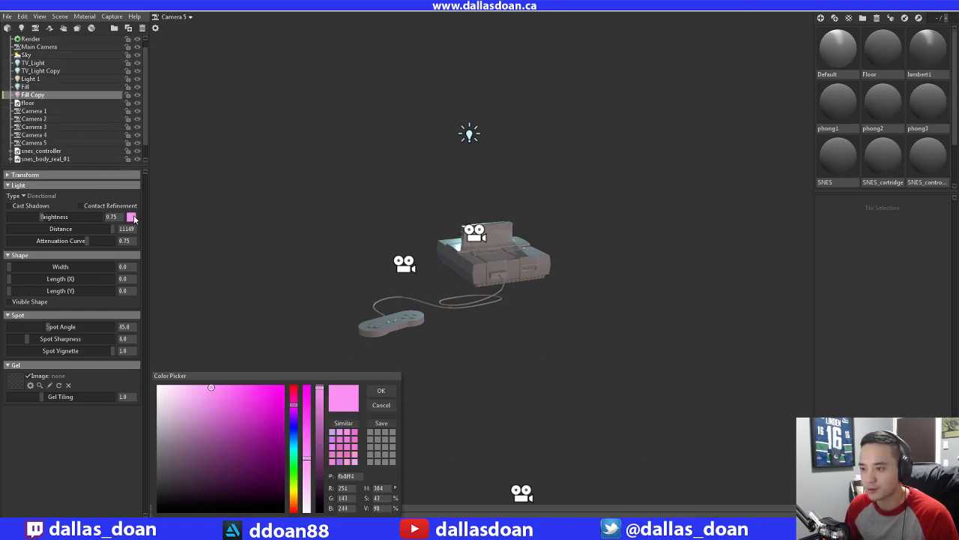
{"action": "left_click", "coordinate": [382, 392]}
{"action": "left_click", "coordinate": [37, 65]}
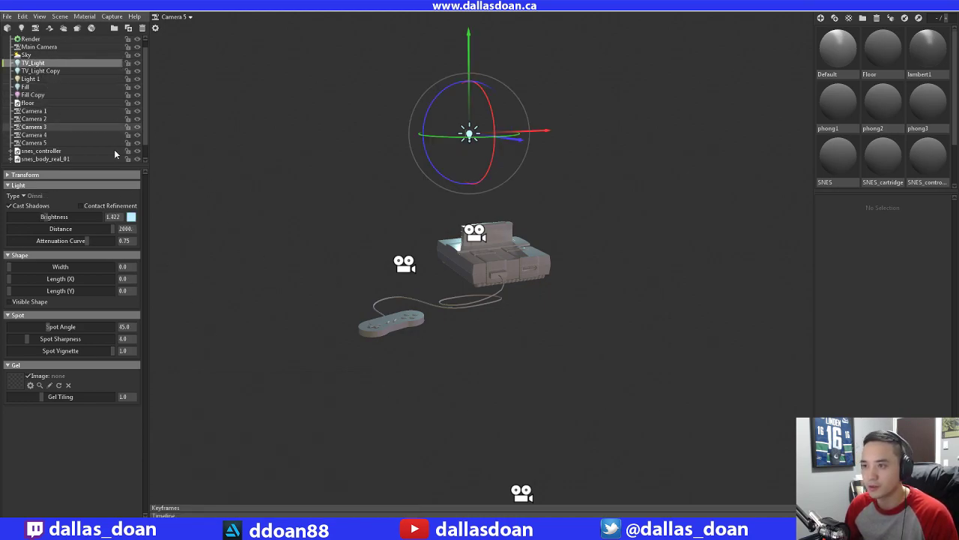
{"action": "left_click", "coordinate": [131, 216]}
{"action": "left_click_drag", "start_coordinate": [357, 475], "coordinate": [338, 470]}
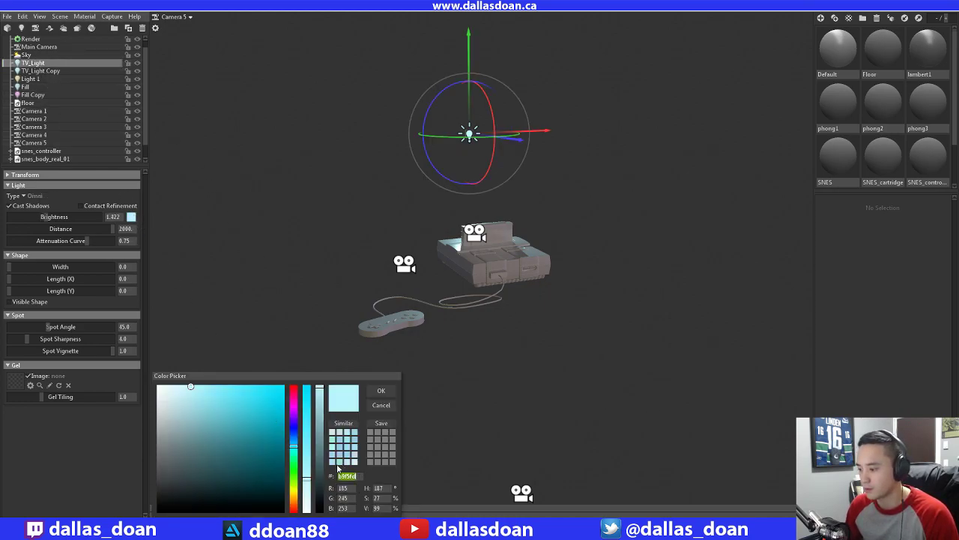
{"action": "type", "text": "fb8ff4"}
{"action": "key", "text": "Return"}
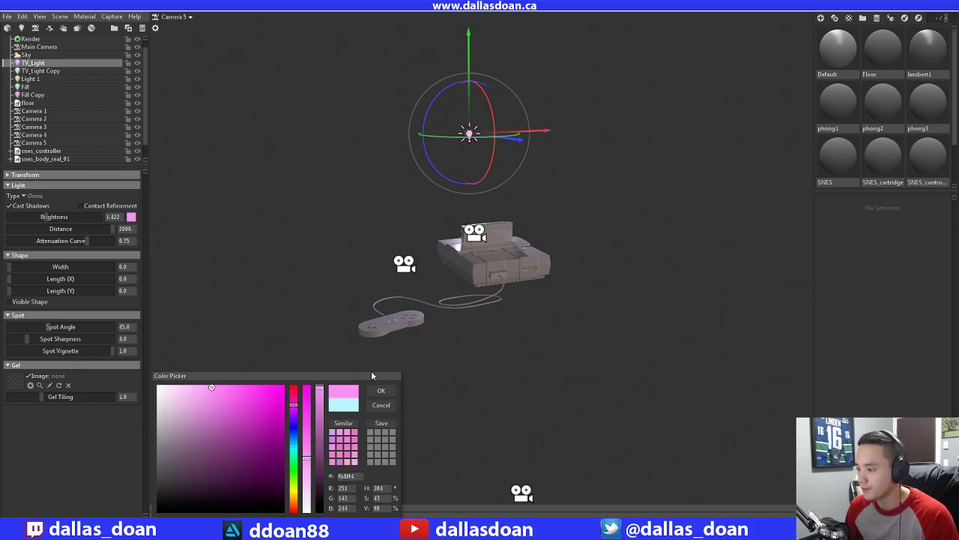
{"action": "left_click", "coordinate": [381, 390]}
Delete the TV_Light Copy and Fill Copy lights from the scene
{"action": "left_click", "coordinate": [42, 70]}
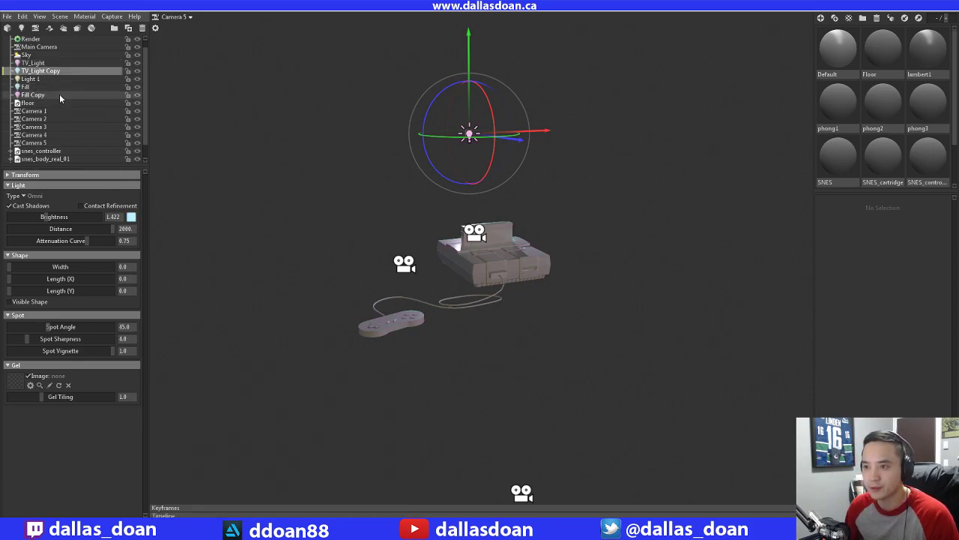
{"action": "left_click", "coordinate": [61, 96], "text": "ctrl"}
{"action": "key", "text": "Delete"}
{"action": "scroll", "coordinate": [351, 196], "scroll_direction": "up", "scroll_amount": 4}
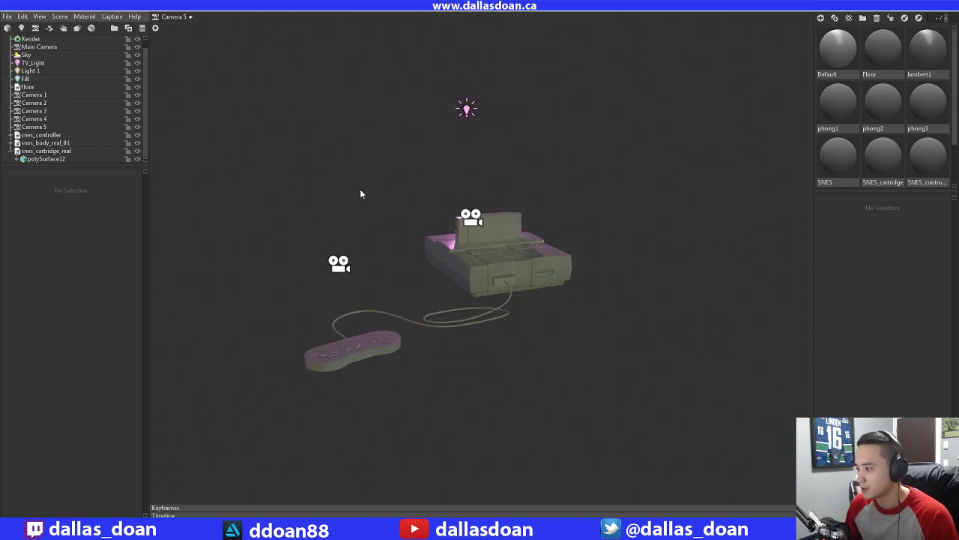
{"action": "mouse_move", "coordinate": [360, 192]}
{"action": "left_mouse_down", "text": "alt"}
{"action": "mouse_move", "coordinate": [393, 253]}
{"action": "mouse_move", "coordinate": [382, 176]}
{"action": "mouse_move", "coordinate": [346, 178]}
{"action": "mouse_move", "coordinate": [352, 193]}
{"action": "left_mouse_up", "text": "alt"}
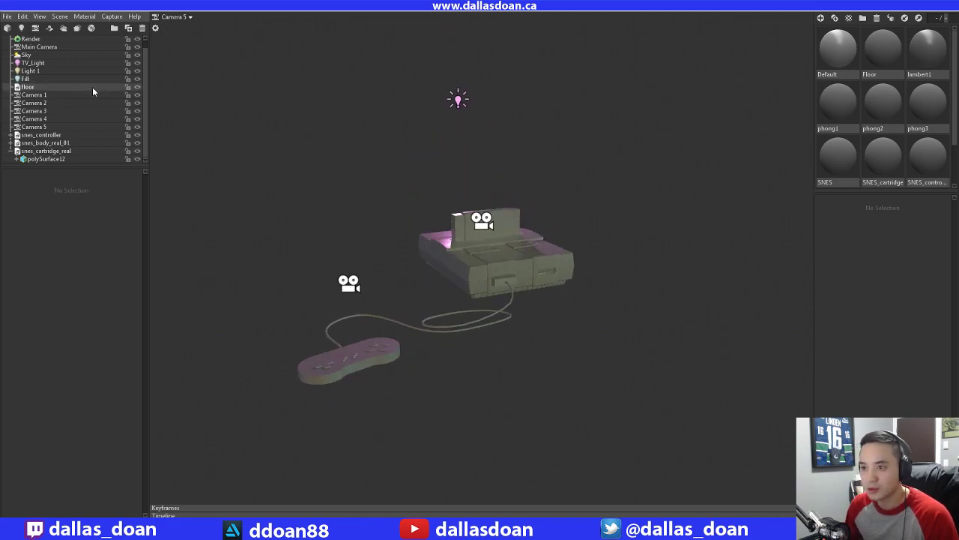
Toggle the visibility of Light 1 off and on to judge its effect on the console and controller
{"action": "left_click", "coordinate": [39, 71]}
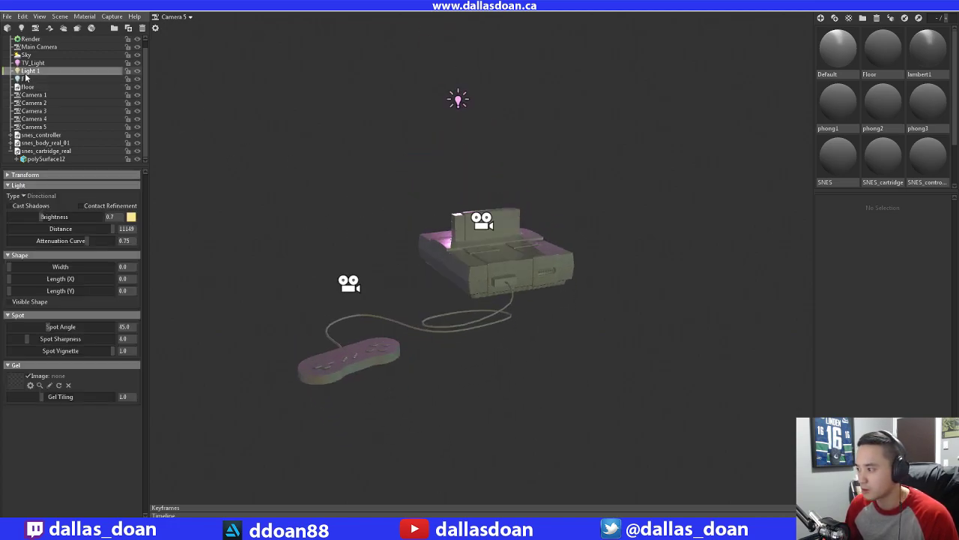
{"action": "left_click", "coordinate": [138, 71]}
{"action": "left_click", "coordinate": [138, 72]}
{"action": "left_click_drag", "start_coordinate": [413, 180], "coordinate": [386, 190], "text": "alt"}
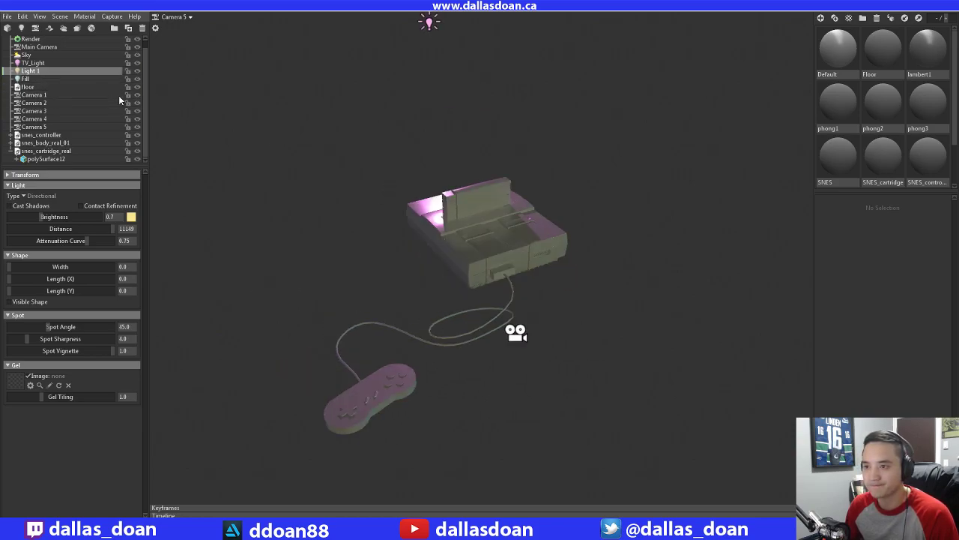
Undo the deletion of the light copies and the colour changes to TV_Light and Fill
{"action": "key", "text": "ctrl+z"}
{"action": "key", "text": "ctrl+z"}
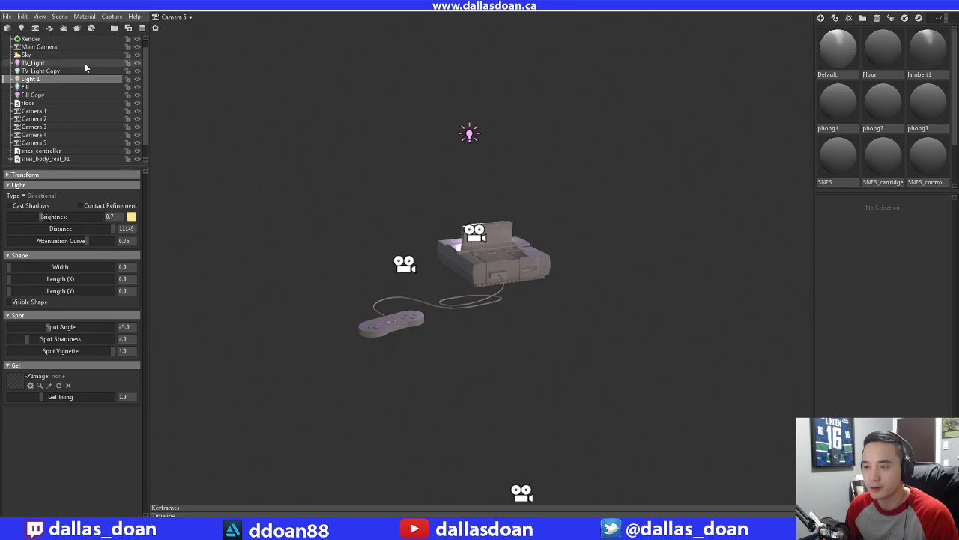
{"action": "left_click", "coordinate": [47, 63]}
Duplicate Light 1 as a colour reference and delete Fill Copy
{"action": "left_click", "coordinate": [51, 81]}
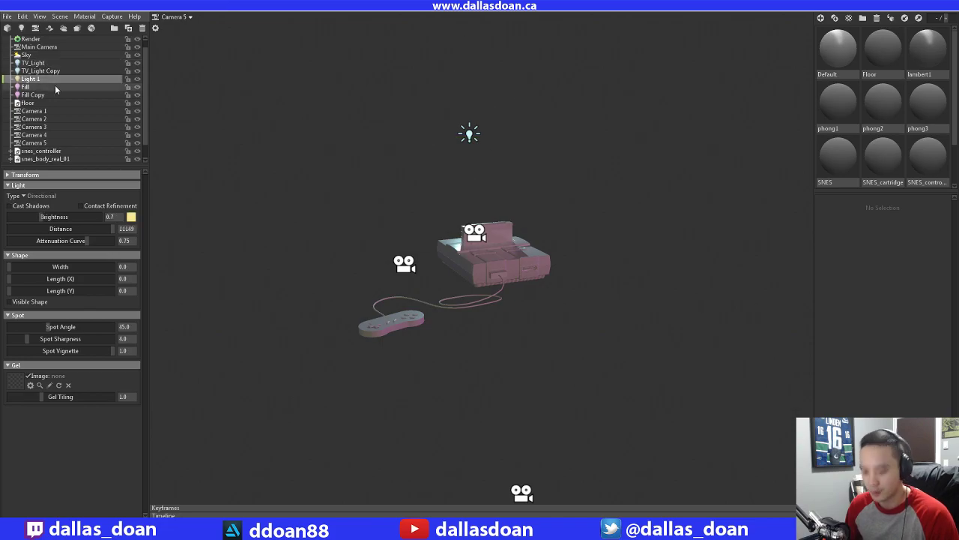
{"action": "key", "text": "ctrl+d"}
{"action": "left_click", "coordinate": [48, 102]}
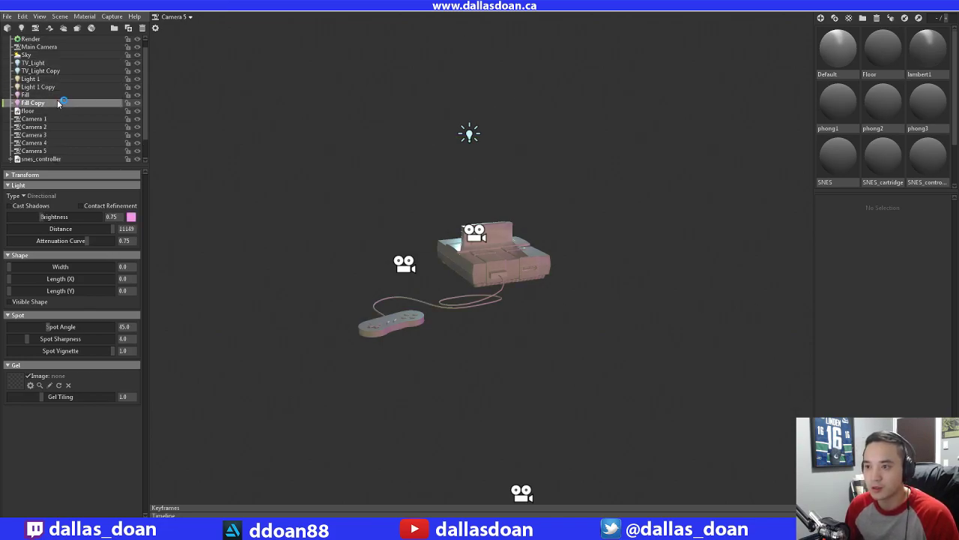
{"action": "key", "text": "Delete"}
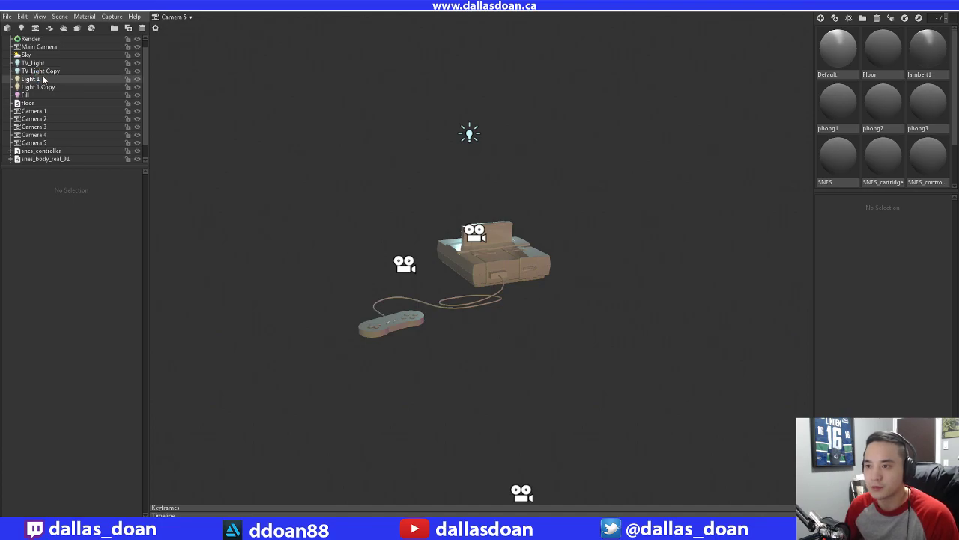
Copy TV_Light's colour and set Light 1's colour to hex b9f5fd
{"action": "left_click", "coordinate": [42, 63]}
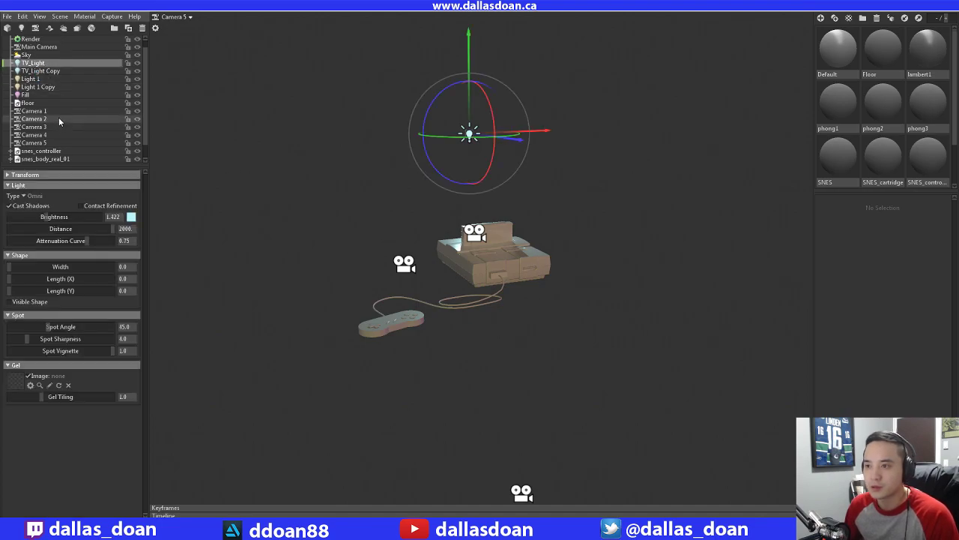
{"action": "left_click", "coordinate": [131, 216]}
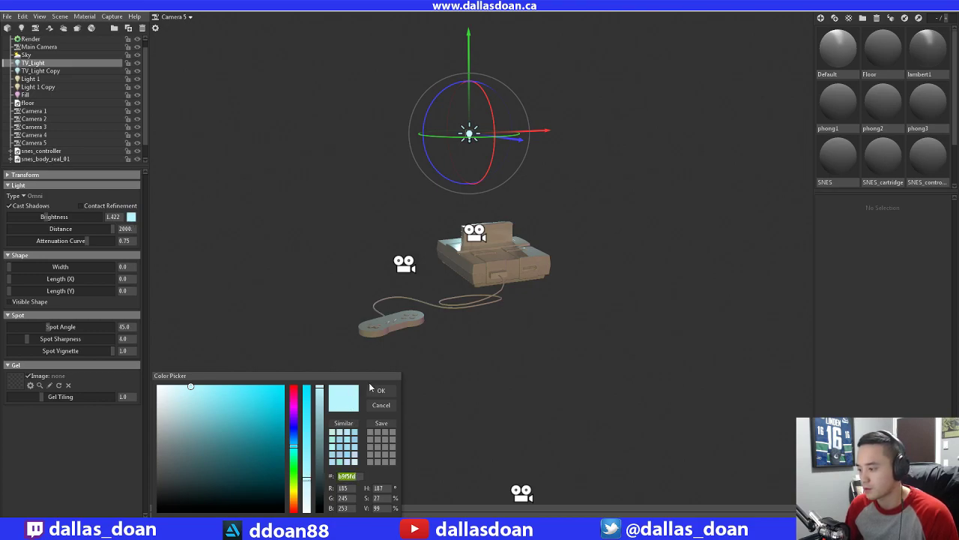
{"action": "left_click", "coordinate": [381, 390]}
{"action": "left_click", "coordinate": [38, 79]}
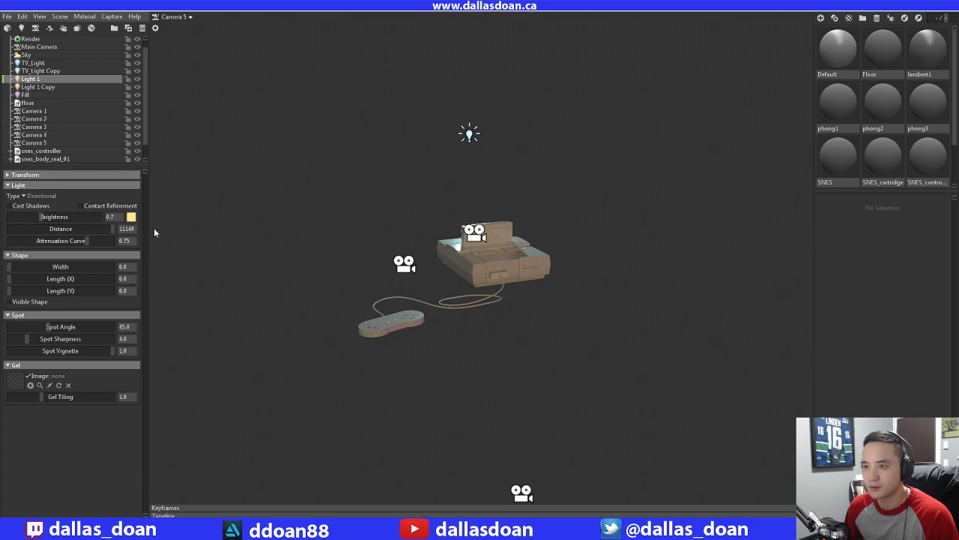
{"action": "left_click", "coordinate": [131, 217]}
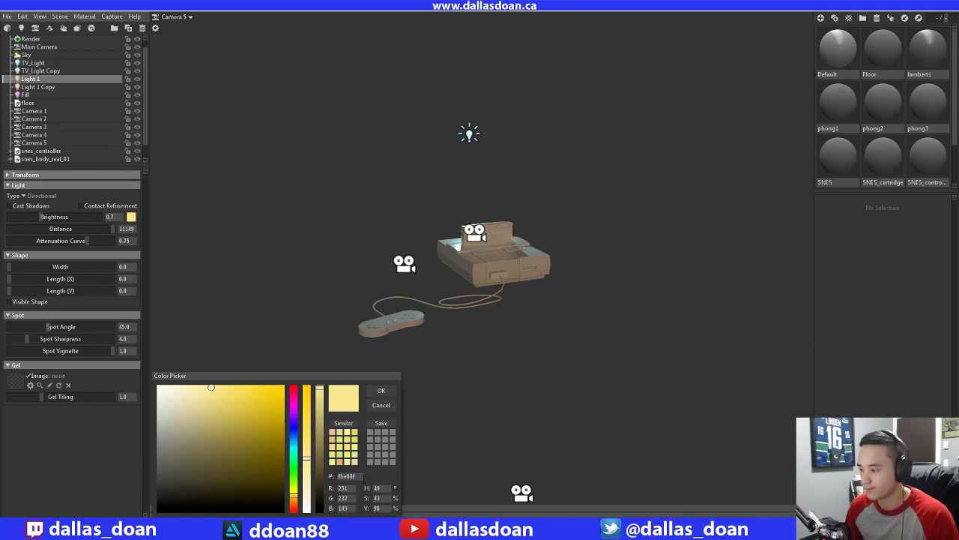
{"action": "left_click_drag", "start_coordinate": [365, 479], "coordinate": [282, 469]}
{"action": "type", "text": "b9f5fd"}
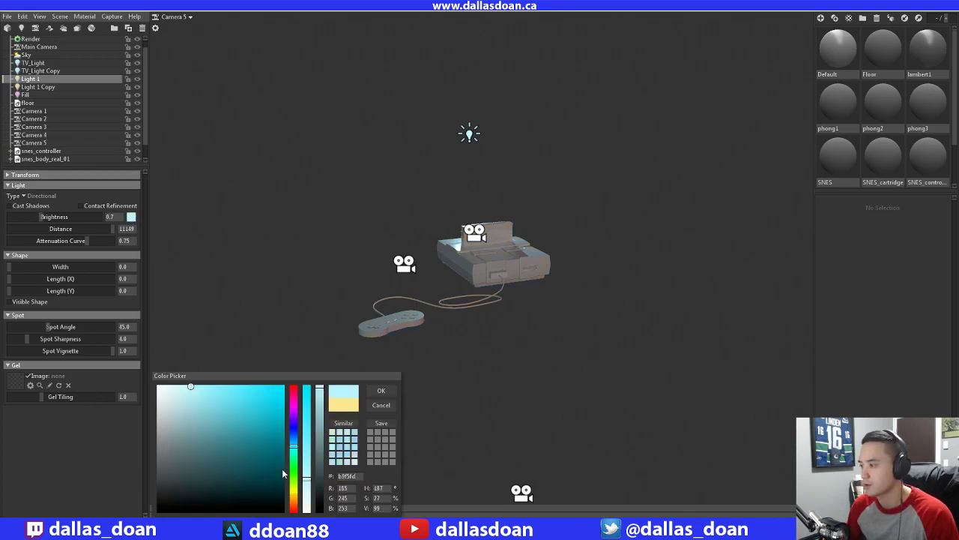
{"action": "left_click", "coordinate": [373, 396]}
Copy the colour of Light 1 Copy and set TV_Light's colour to hex fbe88f
{"action": "left_click", "coordinate": [57, 88]}
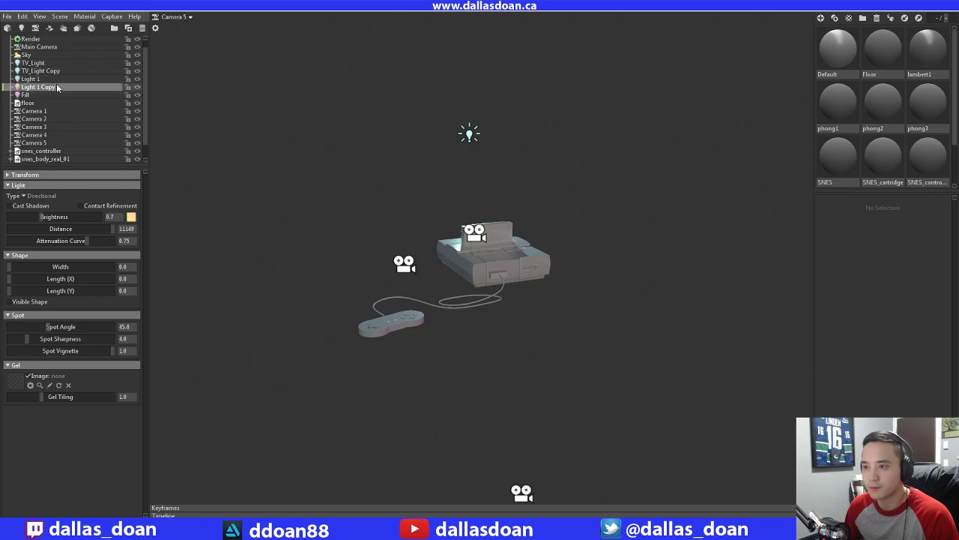
{"action": "left_click", "coordinate": [132, 216]}
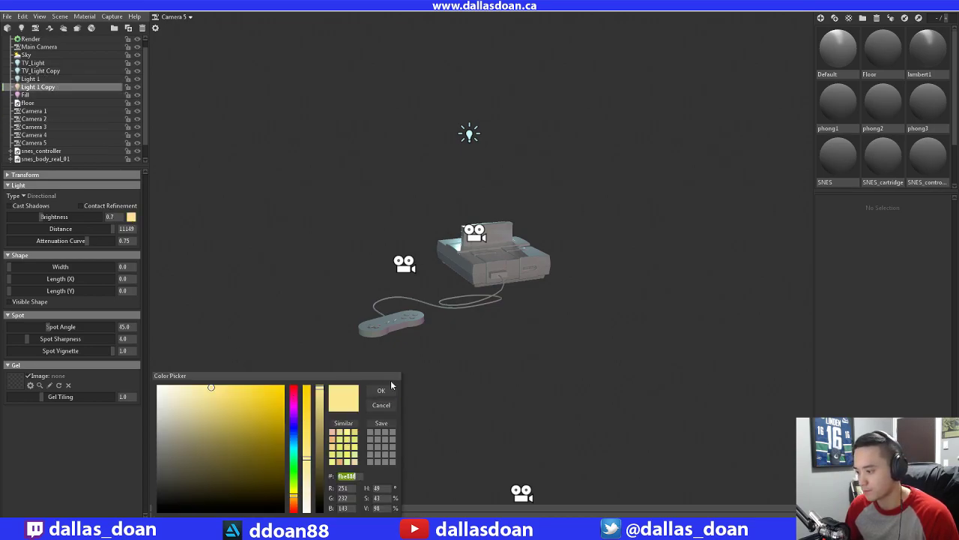
{"action": "left_click", "coordinate": [380, 390]}
{"action": "left_click", "coordinate": [37, 63]}
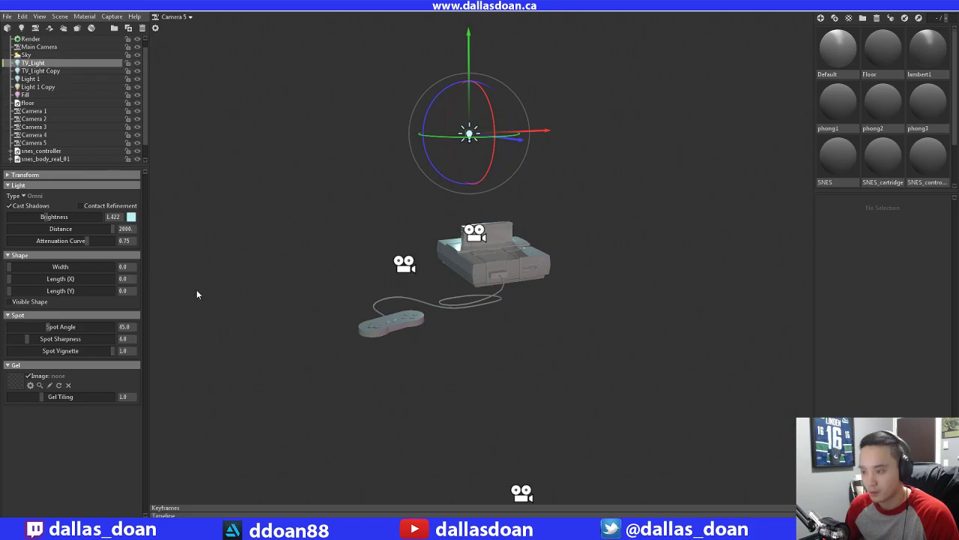
{"action": "left_click", "coordinate": [131, 217]}
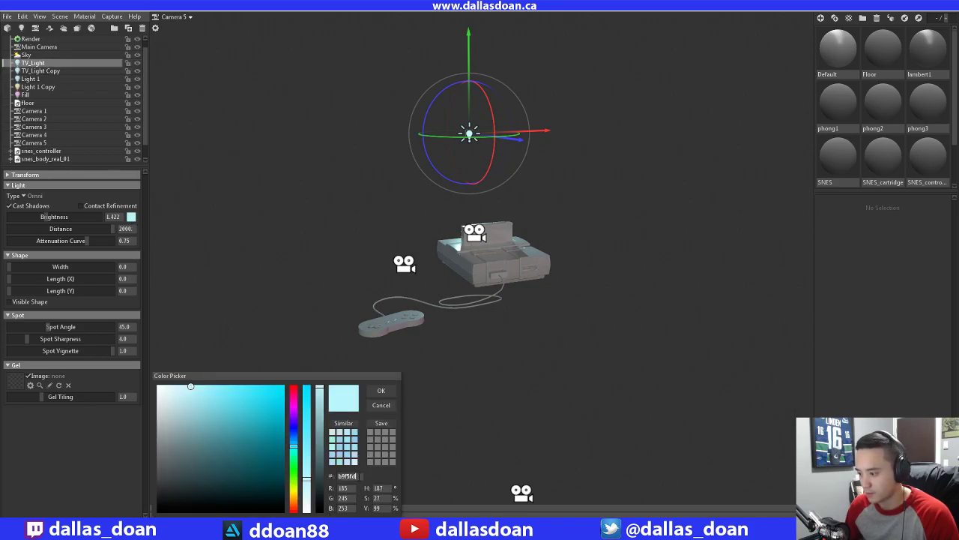
{"action": "left_click_drag", "start_coordinate": [359, 476], "coordinate": [304, 460]}
{"action": "type", "text": "fbe88f"}
{"action": "key", "text": "Return"}
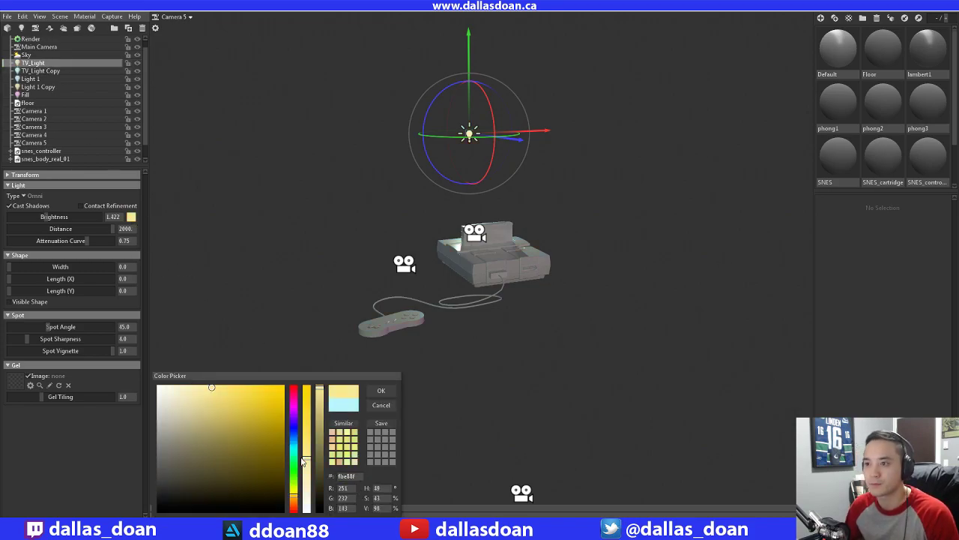
{"action": "left_click", "coordinate": [380, 401]}
Delete the TV_Light Copy and Light 1 Copy lights, leaving the three original lights
{"action": "left_click", "coordinate": [41, 70]}
{"action": "left_click", "coordinate": [62, 86], "text": "ctrl"}
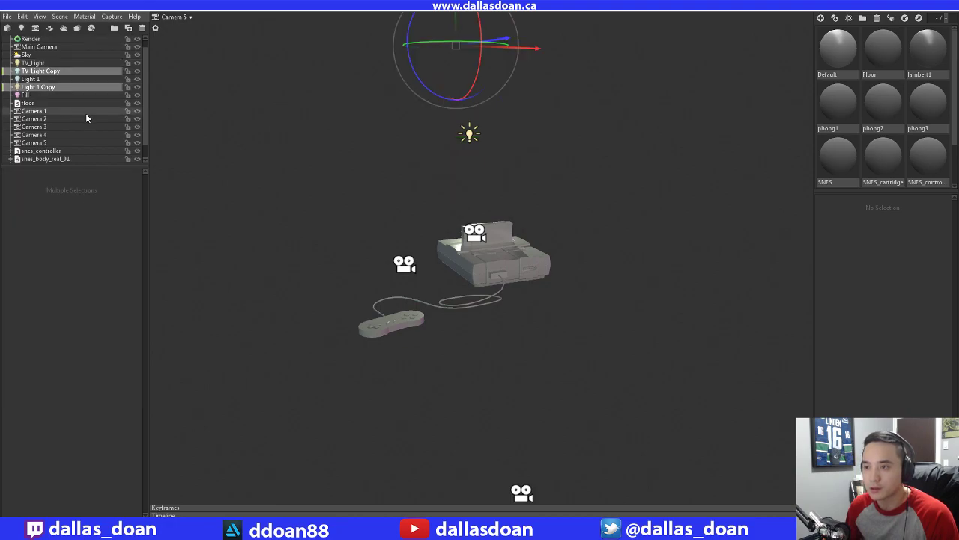
{"action": "key", "text": "Delete"}
{"action": "scroll", "coordinate": [439, 224], "scroll_direction": "up", "scroll_amount": 4}
{"action": "left_click_drag", "start_coordinate": [422, 217], "coordinate": [448, 221], "text": "alt"}
Copy TV_Light's hex colour and duplicate the Fill light as a colour reference
{"action": "left_click", "coordinate": [32, 78]}
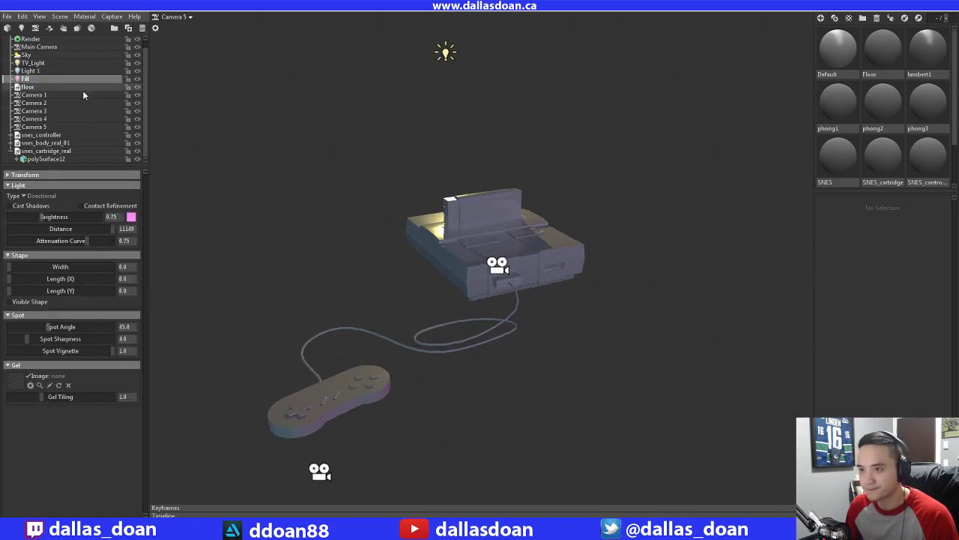
{"action": "left_click", "coordinate": [34, 62]}
{"action": "left_click", "coordinate": [131, 217]}
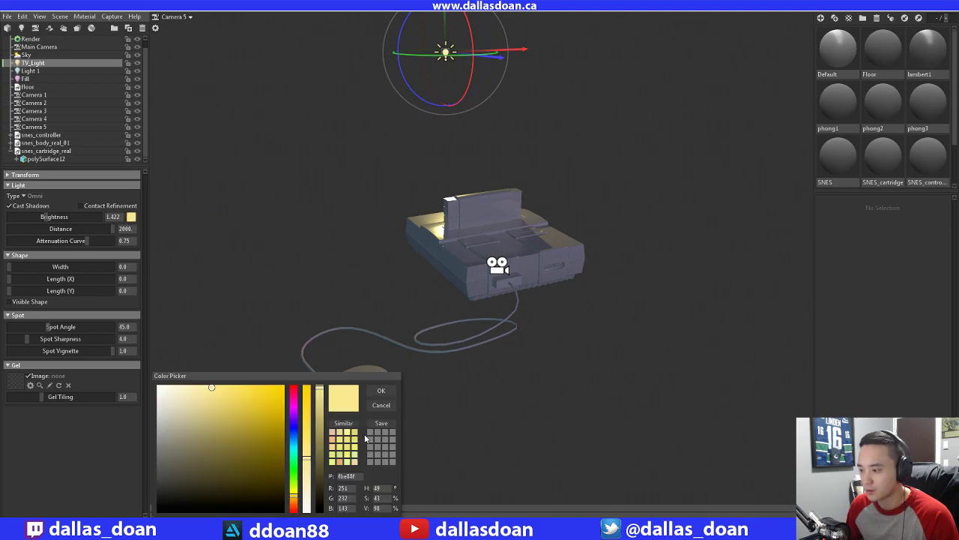
{"action": "double_click", "coordinate": [359, 476]}
{"action": "left_click", "coordinate": [384, 393]}
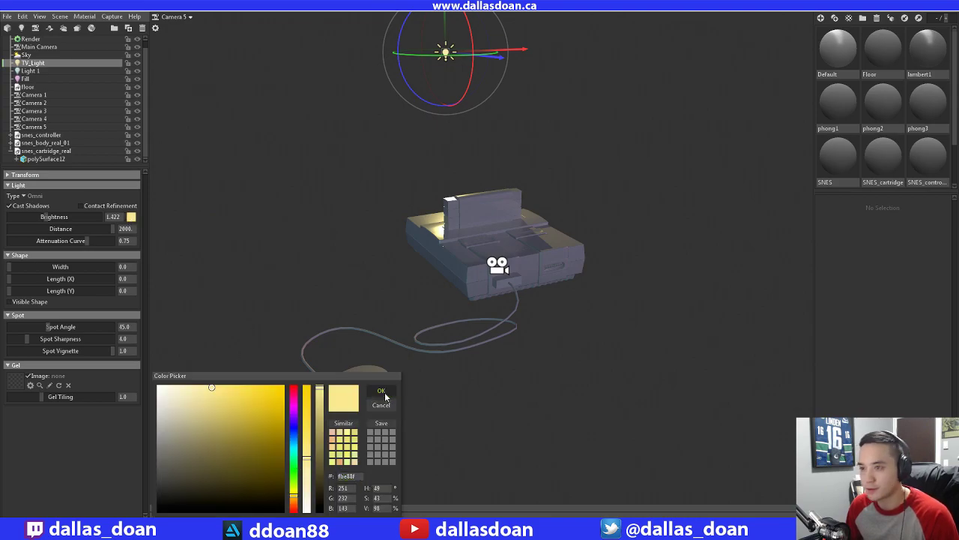
{"action": "left_click", "coordinate": [39, 77]}
{"action": "left_click", "coordinate": [75, 65]}
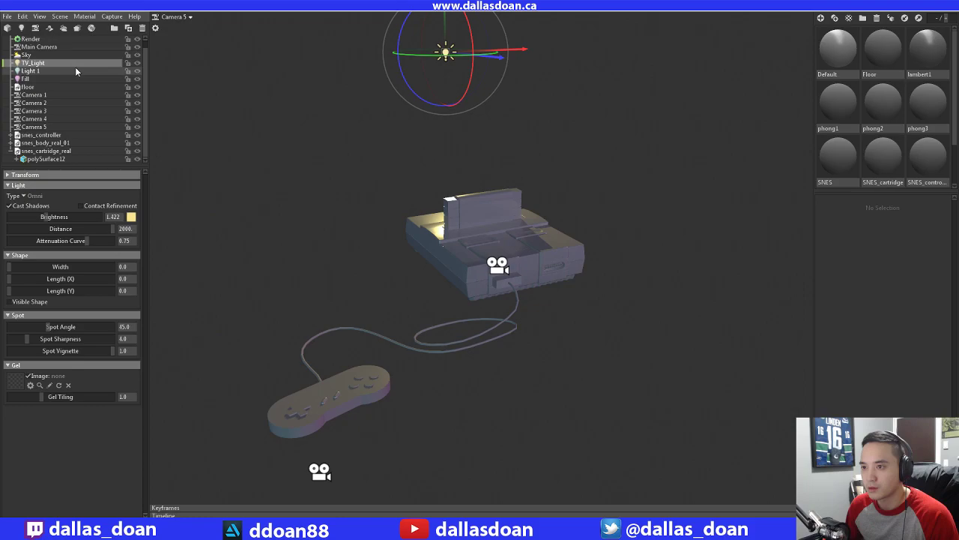
{"action": "left_click", "coordinate": [61, 75]}
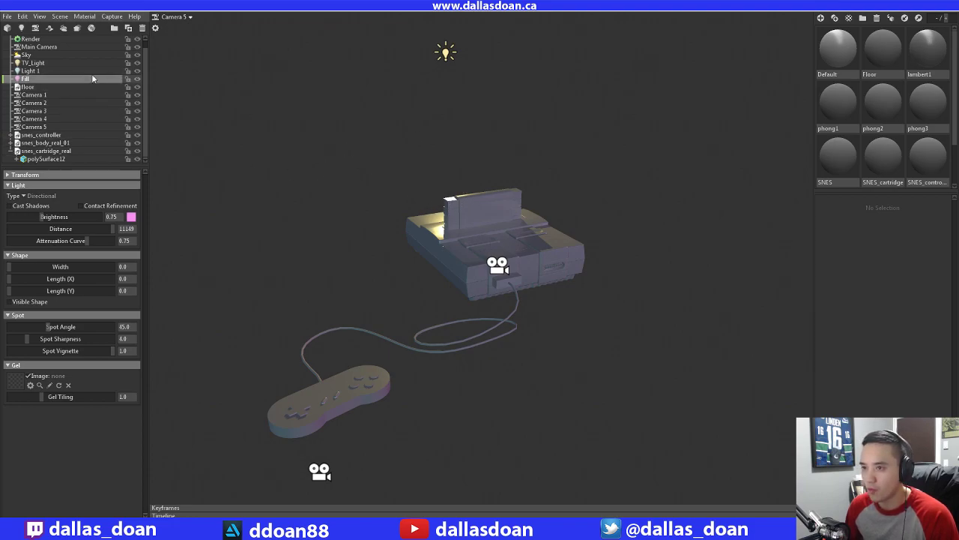
{"action": "key", "text": "ctrl+d"}
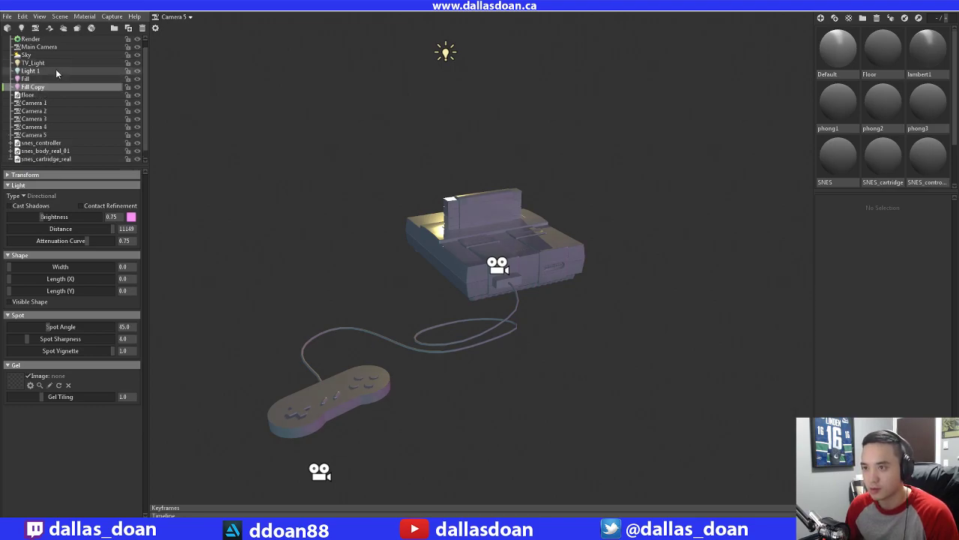
Copy TV_Light's colour and set Fill's colour to hex fbe88f
{"action": "left_click", "coordinate": [66, 64]}
{"action": "left_click", "coordinate": [131, 218]}
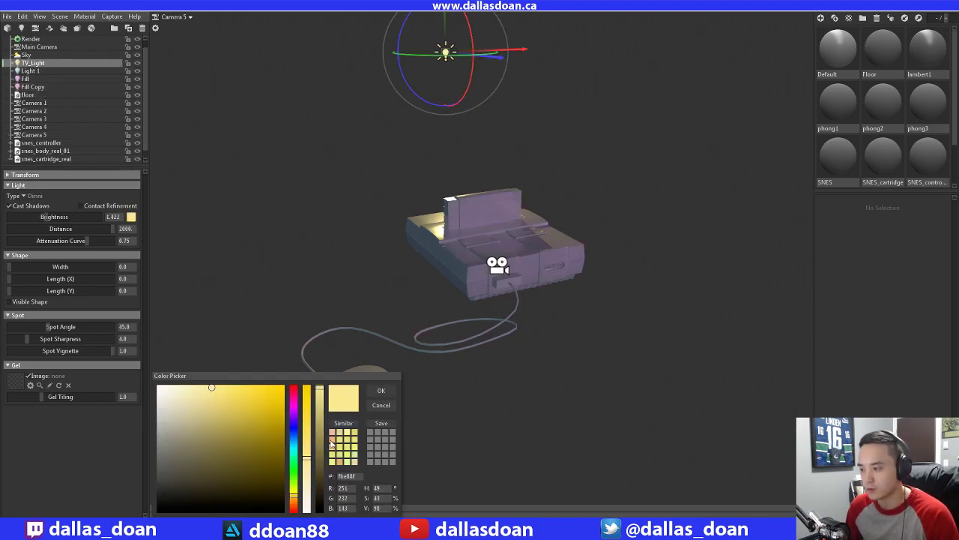
{"action": "left_click", "coordinate": [381, 390]}
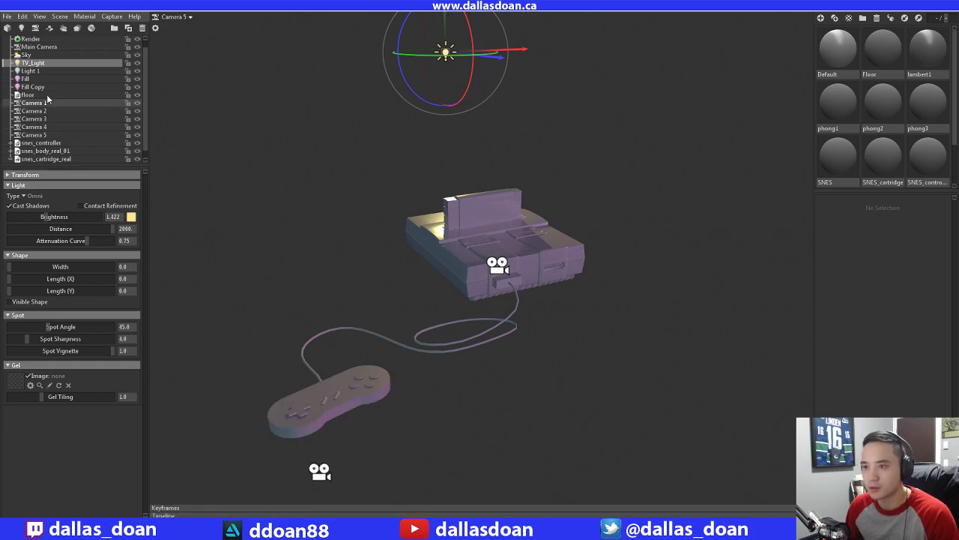
{"action": "left_click", "coordinate": [43, 78]}
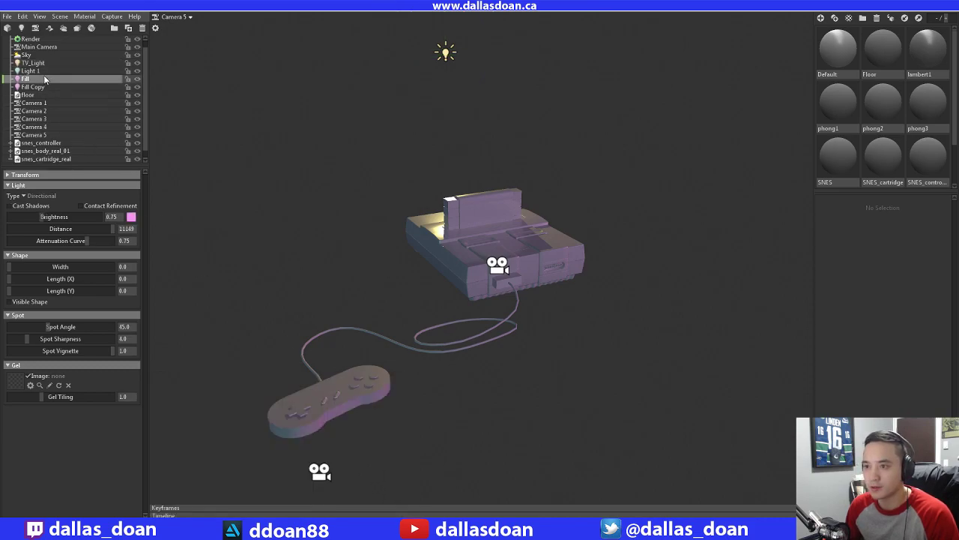
{"action": "left_click", "coordinate": [131, 217]}
{"action": "left_click_drag", "start_coordinate": [296, 448], "coordinate": [295, 491]}
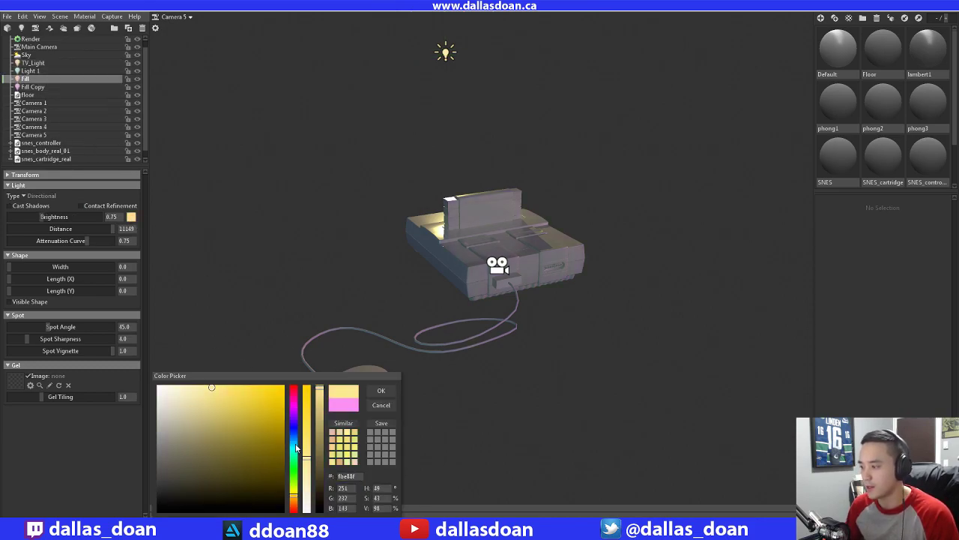
{"action": "left_click", "coordinate": [381, 390]}
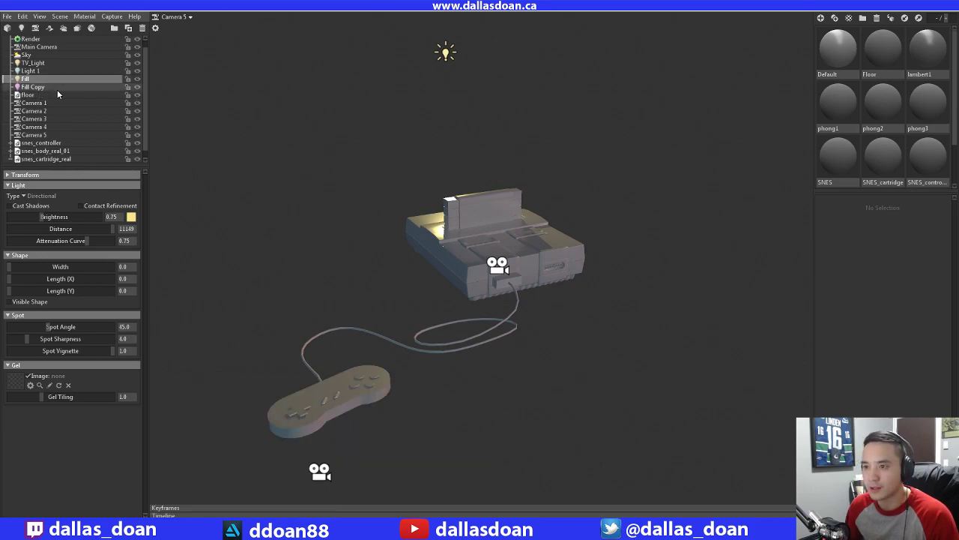
Copy the colour of Fill Copy and set TV_Light's colour to hex fb8ff4
{"action": "left_click", "coordinate": [57, 88]}
{"action": "left_click", "coordinate": [131, 217]}
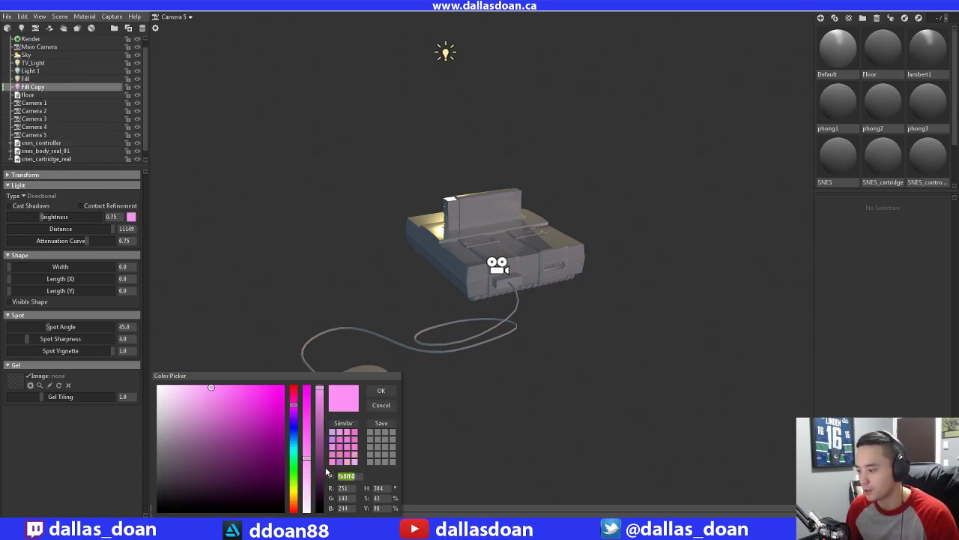
{"action": "left_click", "coordinate": [380, 391]}
{"action": "left_click", "coordinate": [45, 70]}
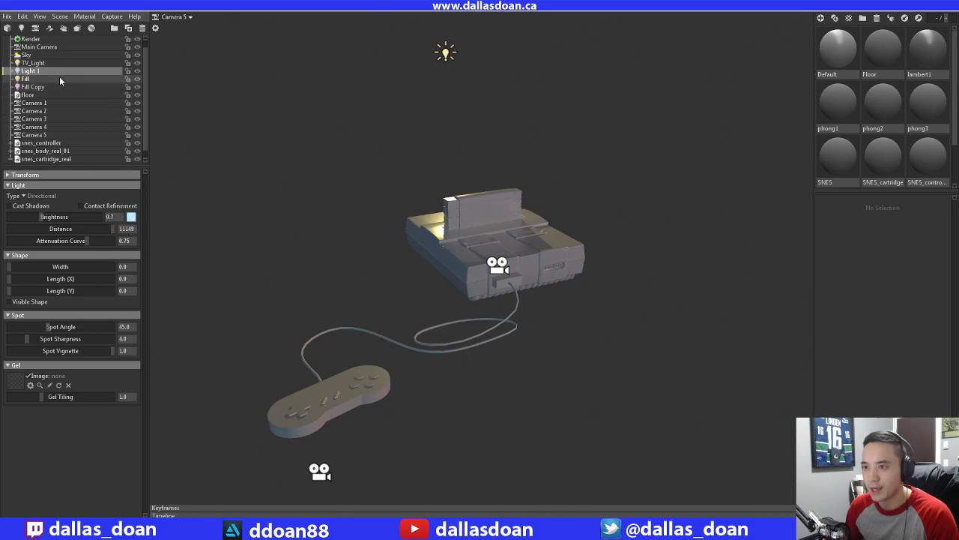
{"action": "left_click", "coordinate": [34, 63]}
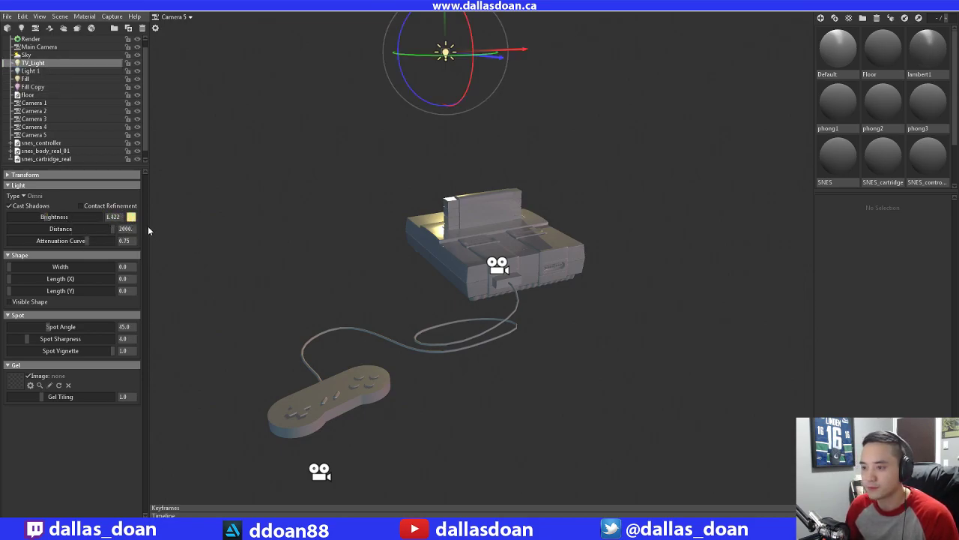
{"action": "left_click", "coordinate": [131, 216]}
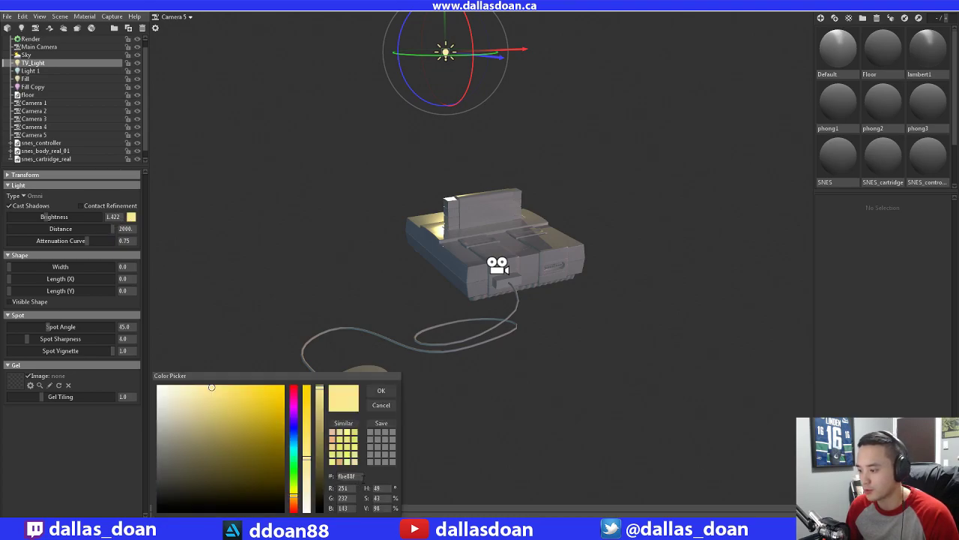
{"action": "key", "text": "Return"}
{"action": "left_click", "coordinate": [381, 390]}
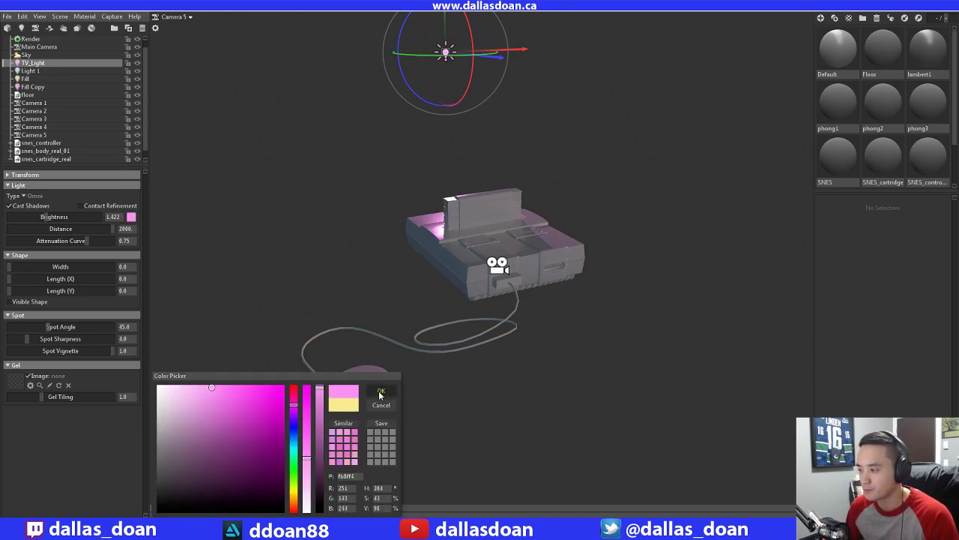
Delete the Fill Copy light
{"action": "left_click", "coordinate": [58, 71]}
{"action": "left_click", "coordinate": [63, 86]}
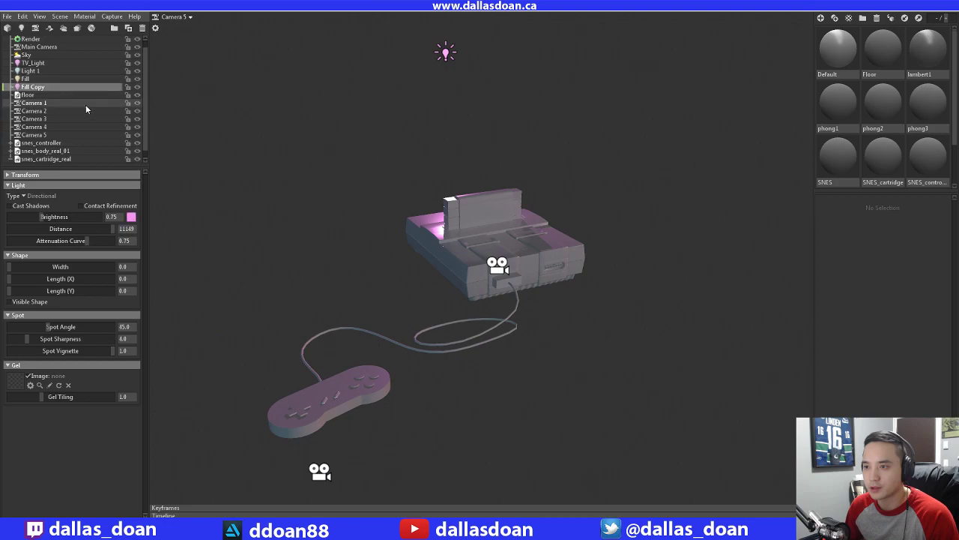
{"action": "key", "text": "Delete"}
Compare the three lights' settings, switching Cast Shadows off for TV_Light and on for Fill
{"action": "left_click_drag", "start_coordinate": [300, 291], "coordinate": [408, 264]}
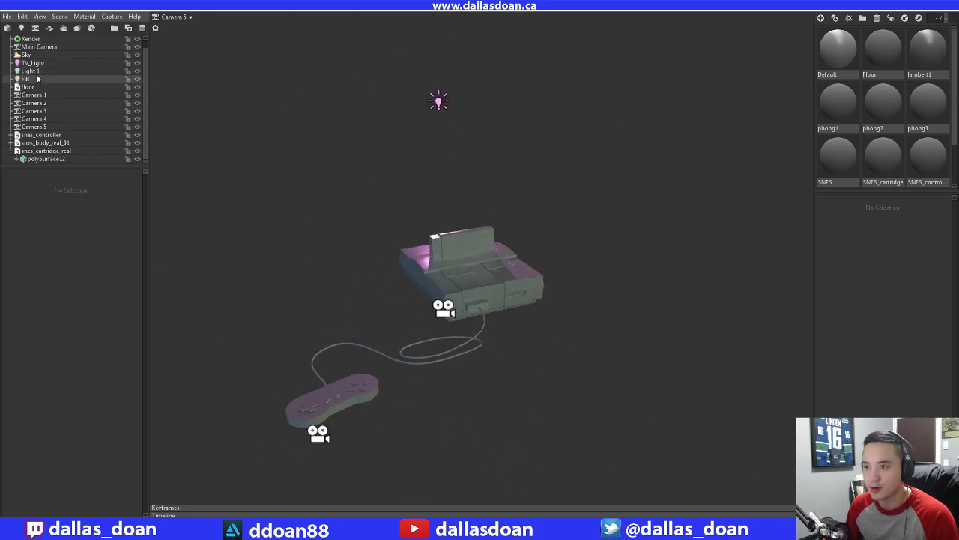
{"action": "left_click", "coordinate": [44, 77]}
{"action": "left_click", "coordinate": [46, 72]}
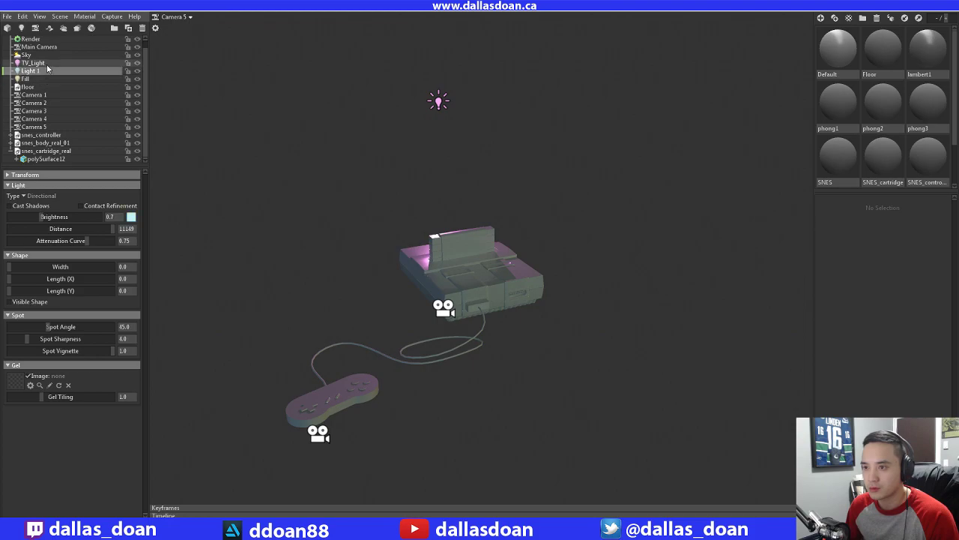
{"action": "left_click", "coordinate": [47, 64]}
{"action": "left_click", "coordinate": [46, 70]}
{"action": "left_click", "coordinate": [47, 78]}
{"action": "left_click", "coordinate": [48, 72]}
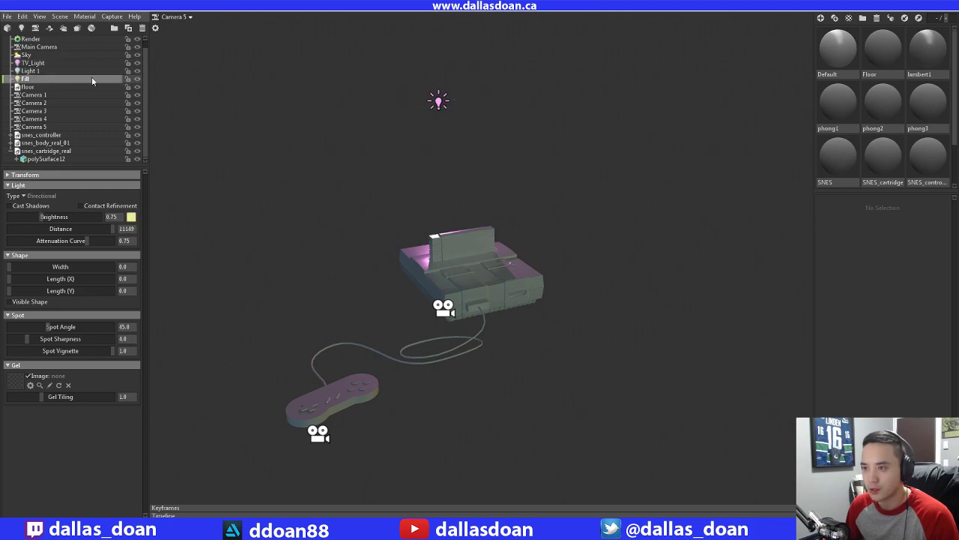
{"action": "left_click", "coordinate": [66, 63]}
{"action": "left_click", "coordinate": [30, 205]}
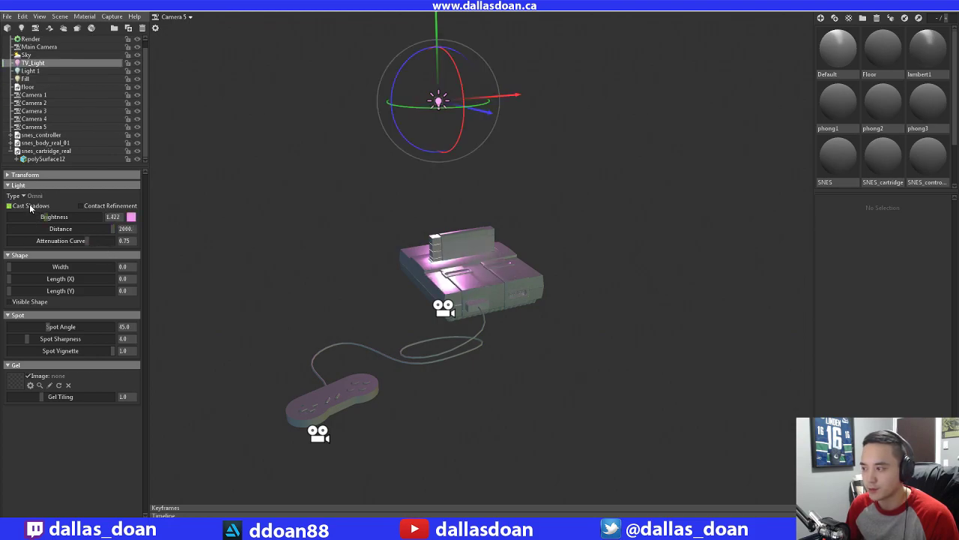
{"action": "left_click", "coordinate": [49, 79]}
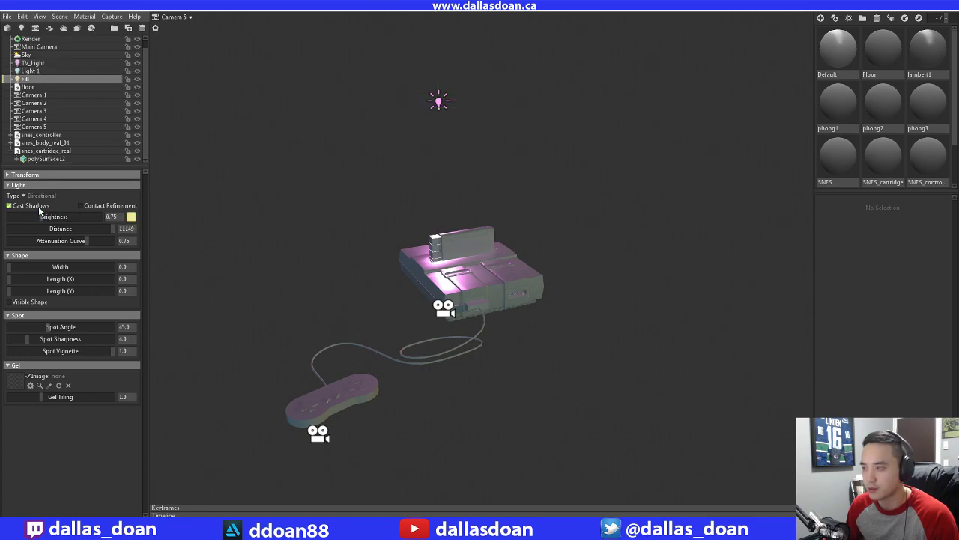
Set the brightness of both TV_Light and Fill to 1.4
{"action": "left_click_drag", "start_coordinate": [409, 186], "coordinate": [298, 170]}
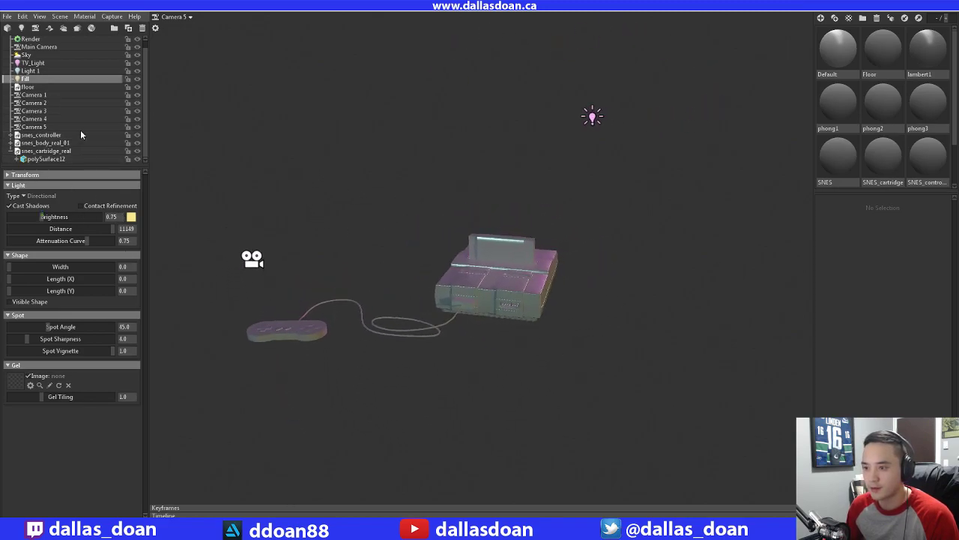
{"action": "left_click", "coordinate": [33, 63]}
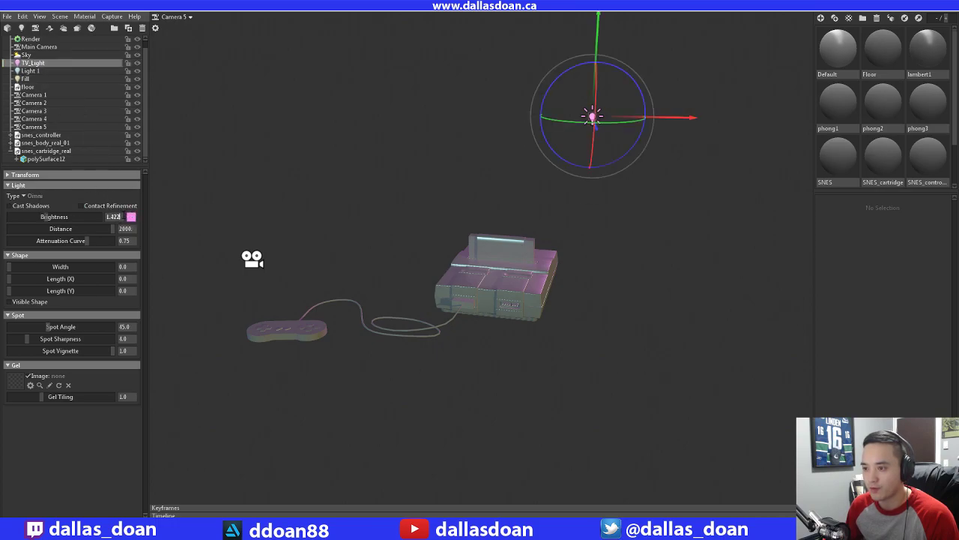
{"action": "left_click_drag", "start_coordinate": [125, 216], "coordinate": [76, 214]}
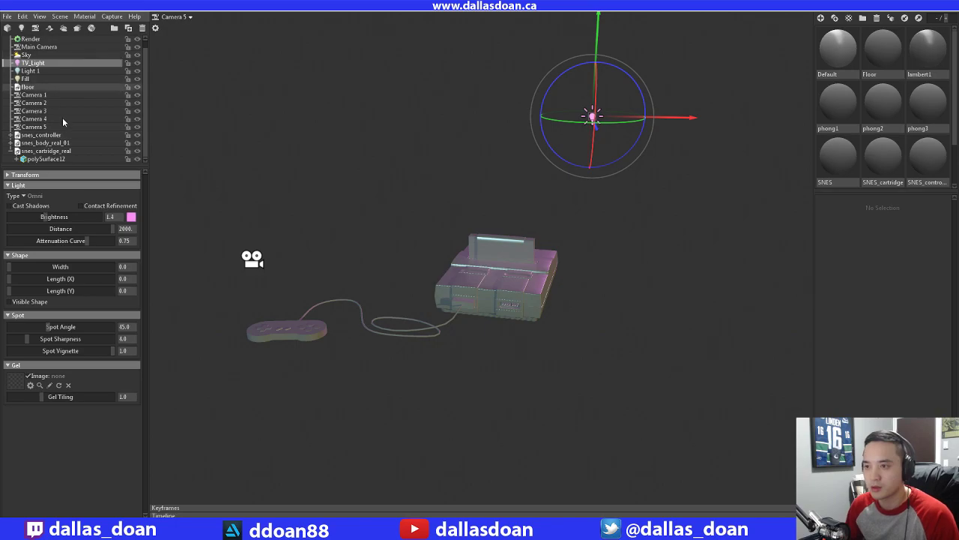
{"action": "left_click", "coordinate": [46, 78]}
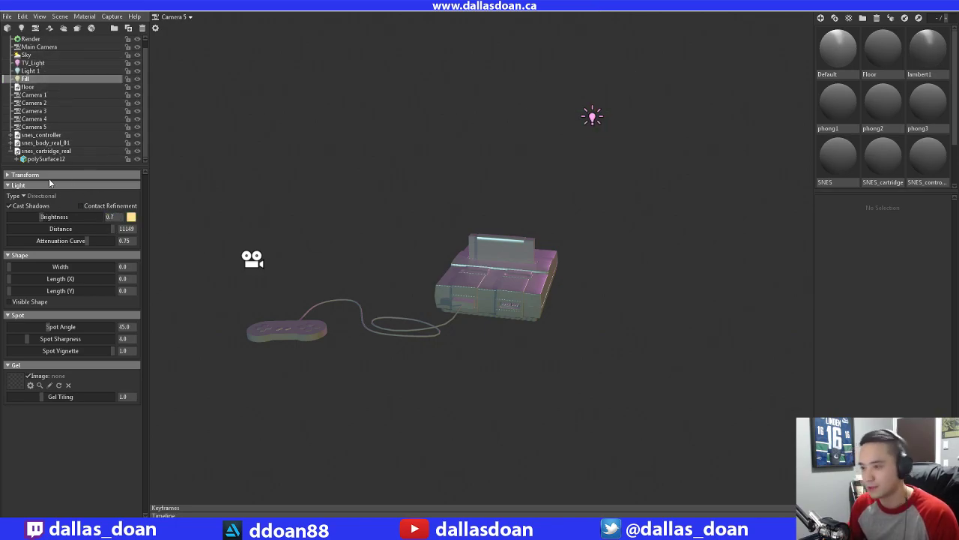
{"action": "left_click", "coordinate": [45, 64]}
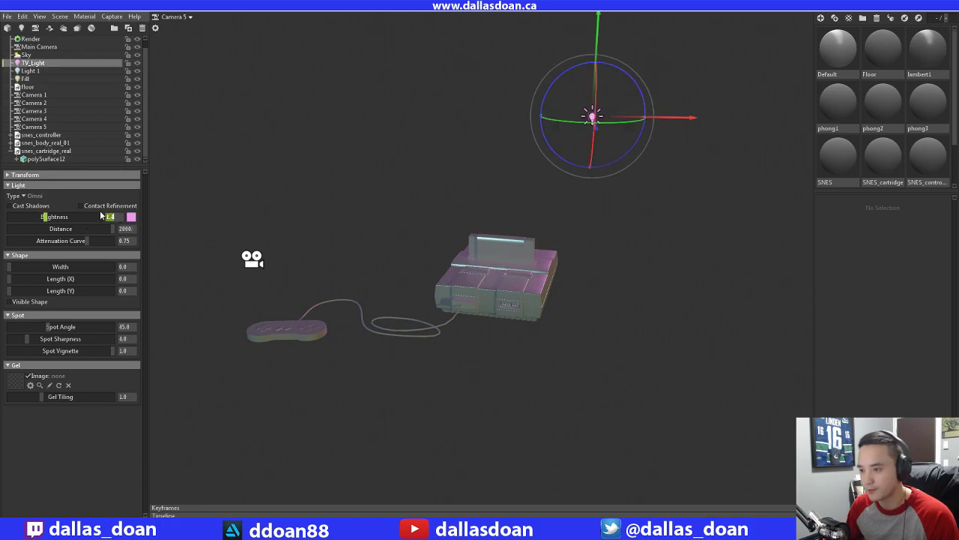
{"action": "left_click", "coordinate": [29, 79]}
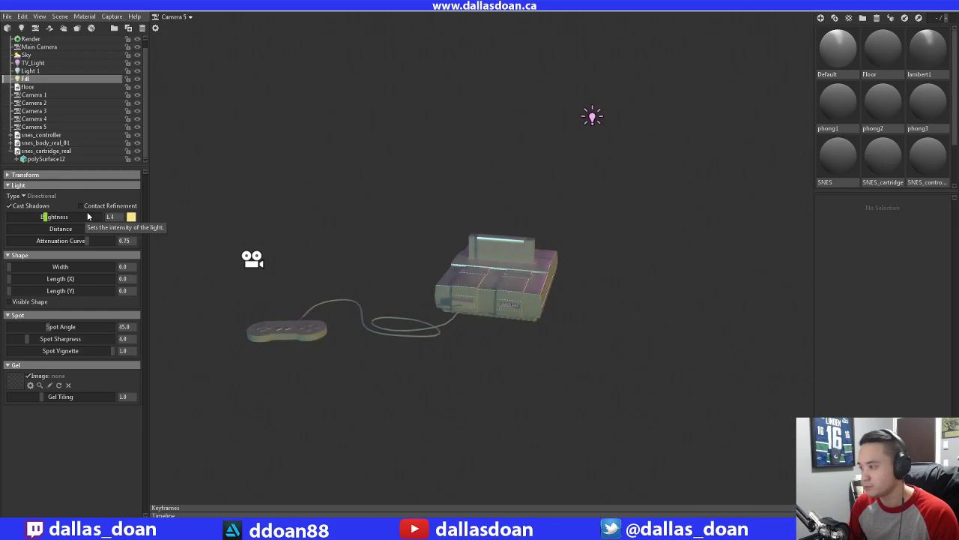
Toggle Light 1's visibility to check its effect and lower its brightness to about 0.32
{"action": "left_click_drag", "start_coordinate": [395, 287], "coordinate": [390, 263]}
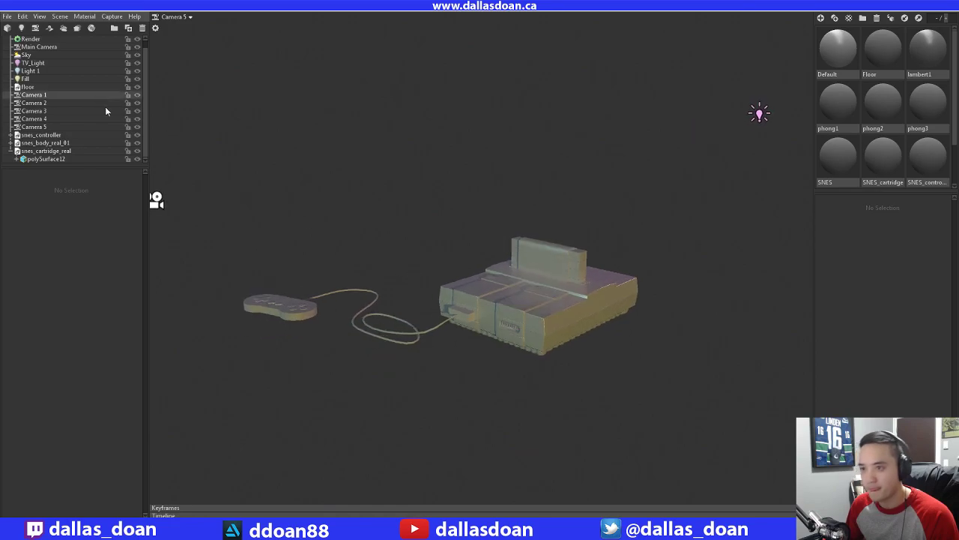
{"action": "left_click", "coordinate": [55, 69]}
{"action": "left_click", "coordinate": [137, 71]}
{"action": "left_click", "coordinate": [137, 71]}
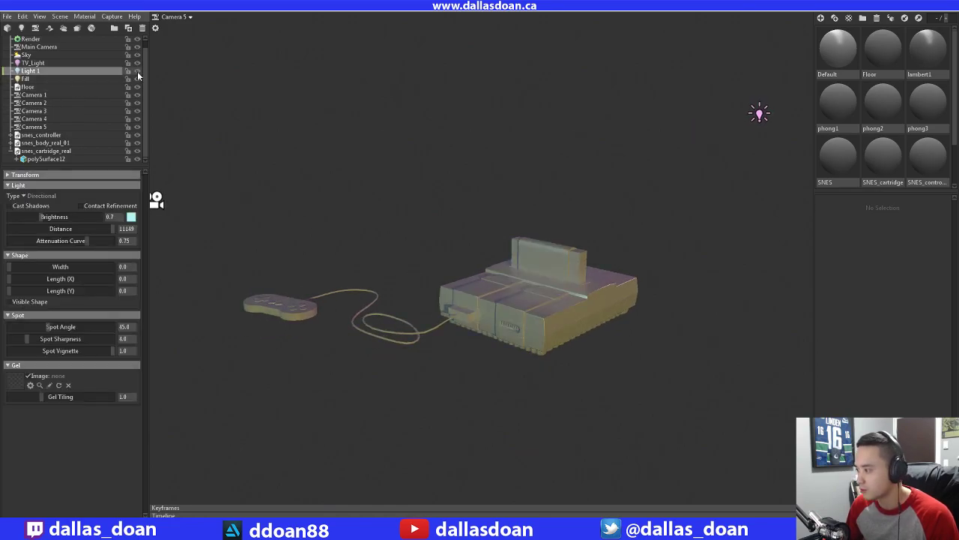
{"action": "left_click_drag", "start_coordinate": [360, 217], "coordinate": [195, 130]}
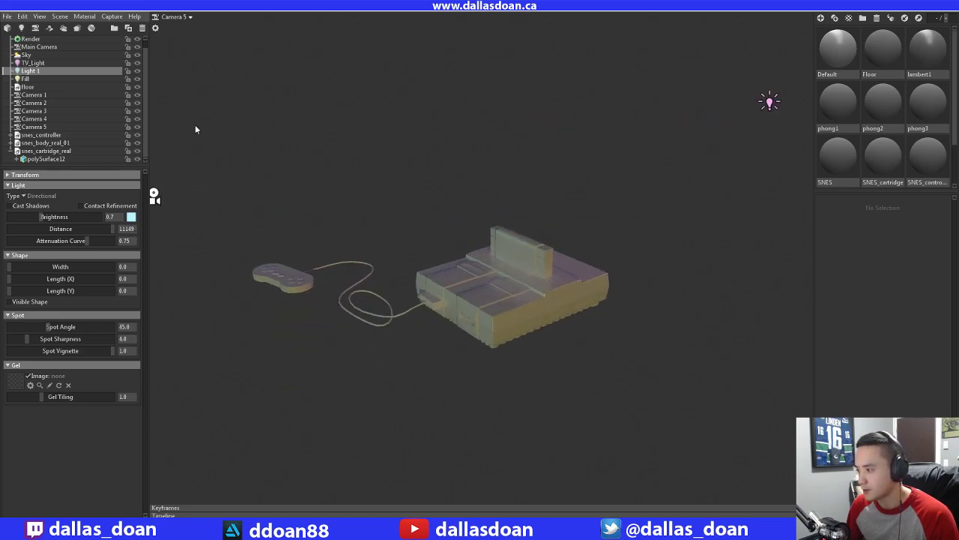
{"action": "left_click_drag", "start_coordinate": [48, 219], "coordinate": [35, 217]}
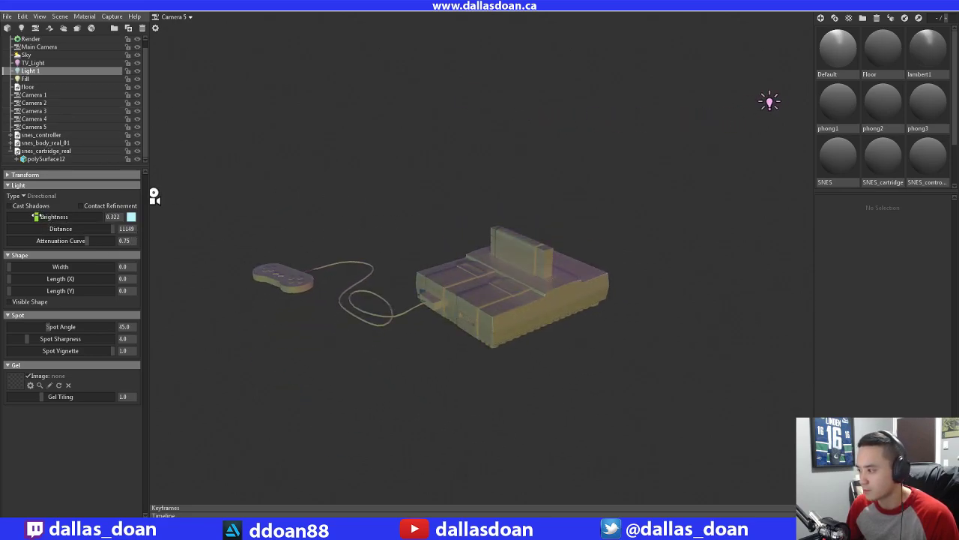
Collapse the snes_cartridge_real group in the scene hierarchy
{"action": "left_click_drag", "start_coordinate": [281, 199], "coordinate": [358, 185]}
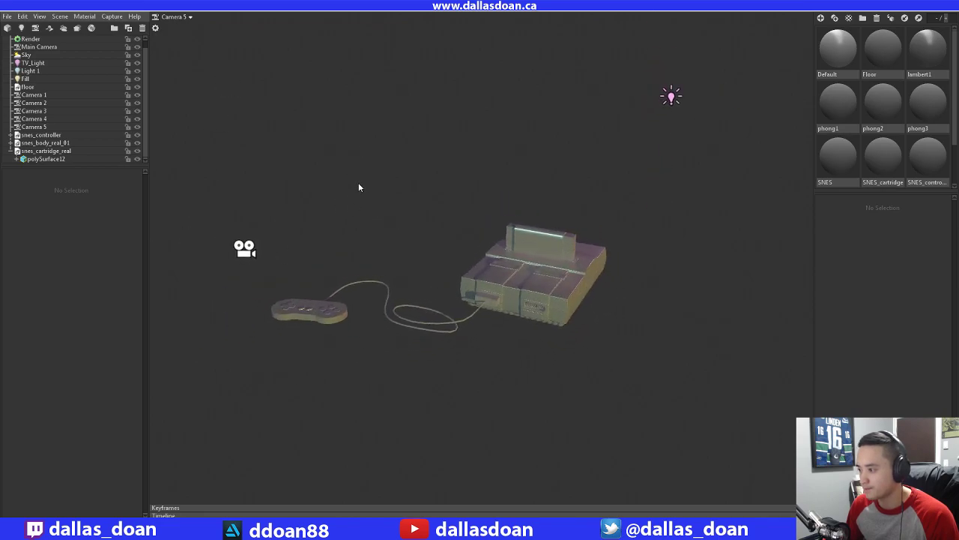
{"action": "scroll", "coordinate": [84, 141], "scroll_direction": "up", "scroll_amount": 1}
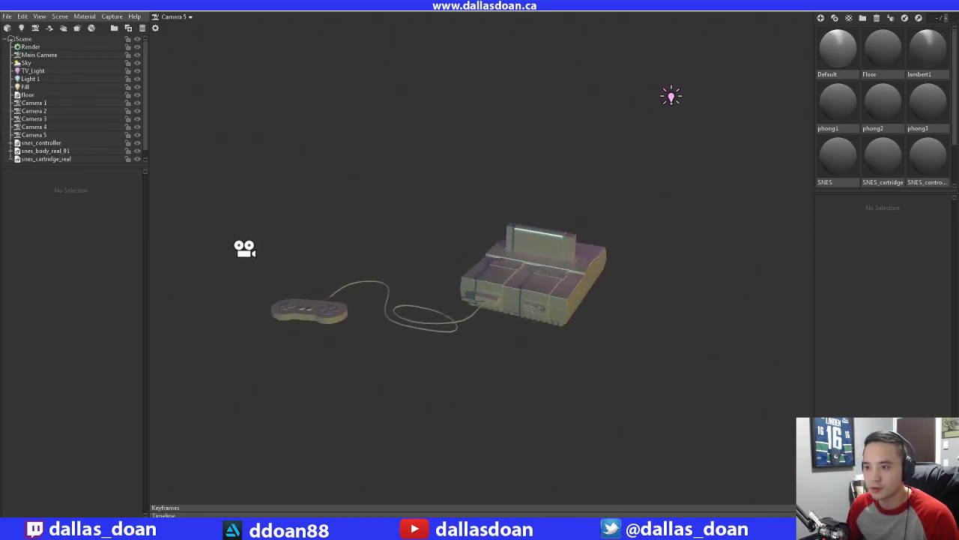
{"action": "left_click", "coordinate": [10, 159]}
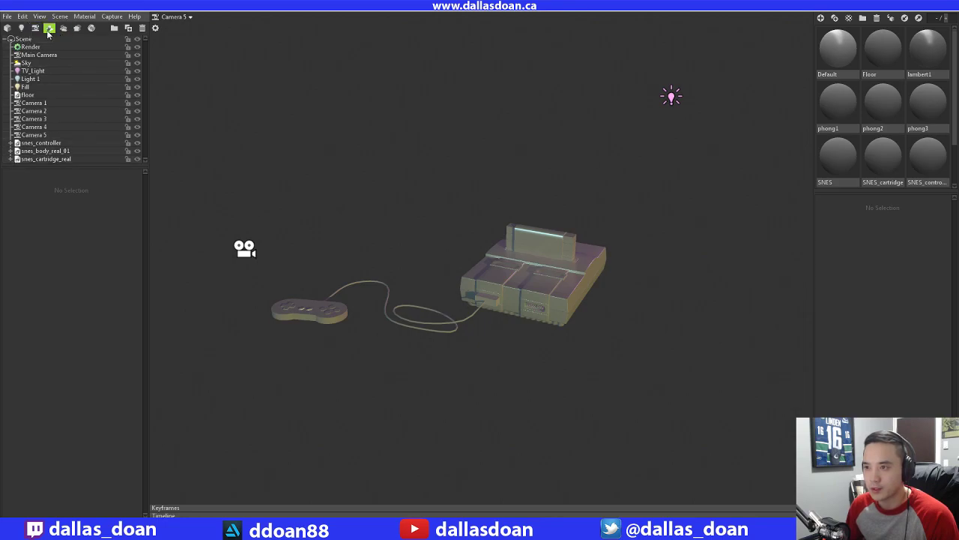
Add a shadow catcher beneath the SNES console and controller and leave it unselected
{"action": "left_click", "coordinate": [479, 208]}
{"action": "left_click_drag", "start_coordinate": [480, 208], "coordinate": [560, 180]}
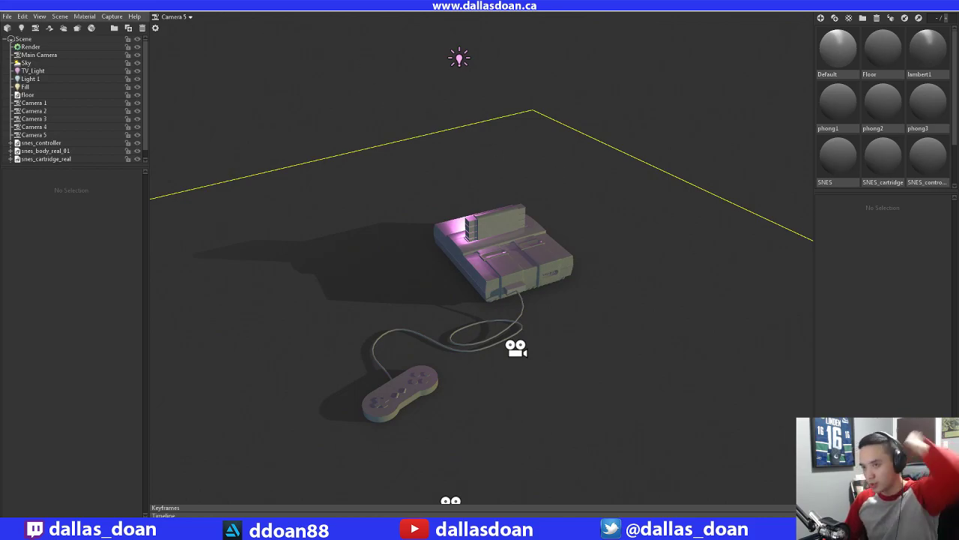
Start saving the scene under a new name and browse to the scenes folder of the SNES project
{"action": "left_click", "coordinate": [7, 17]}
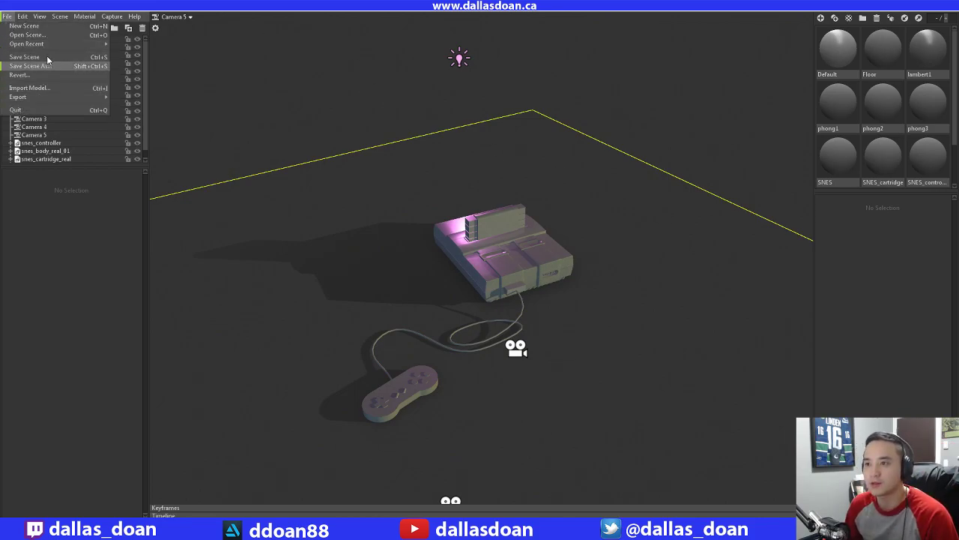
{"action": "left_click", "coordinate": [30, 65]}
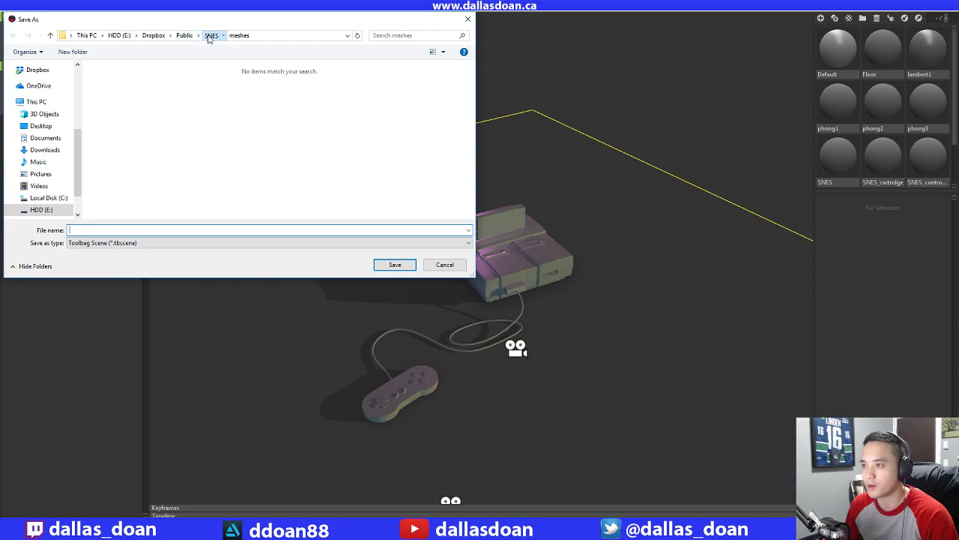
{"action": "left_click", "coordinate": [210, 36]}
{"action": "double_click", "coordinate": [124, 91]}
{"action": "left_click", "coordinate": [211, 35]}
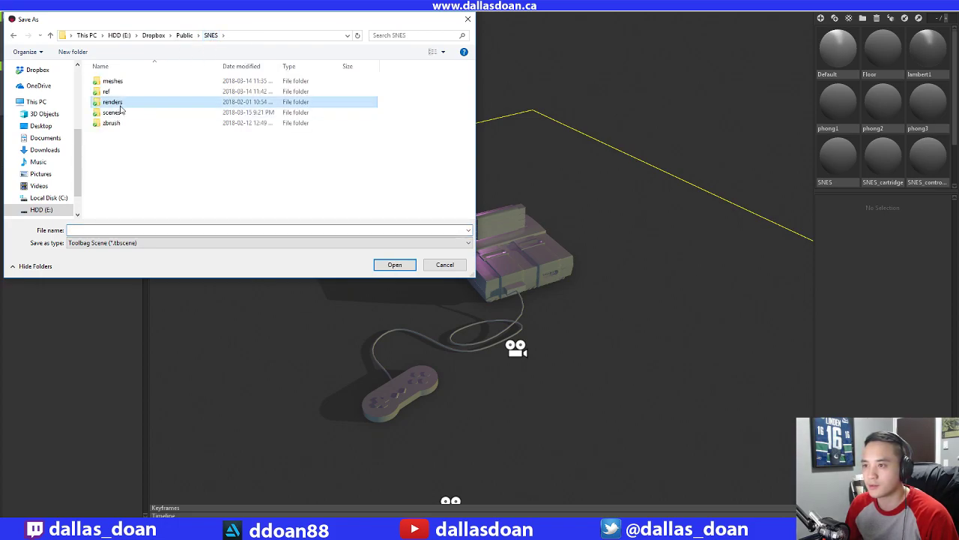
{"action": "double_click", "coordinate": [113, 101]}
{"action": "left_click", "coordinate": [213, 36]}
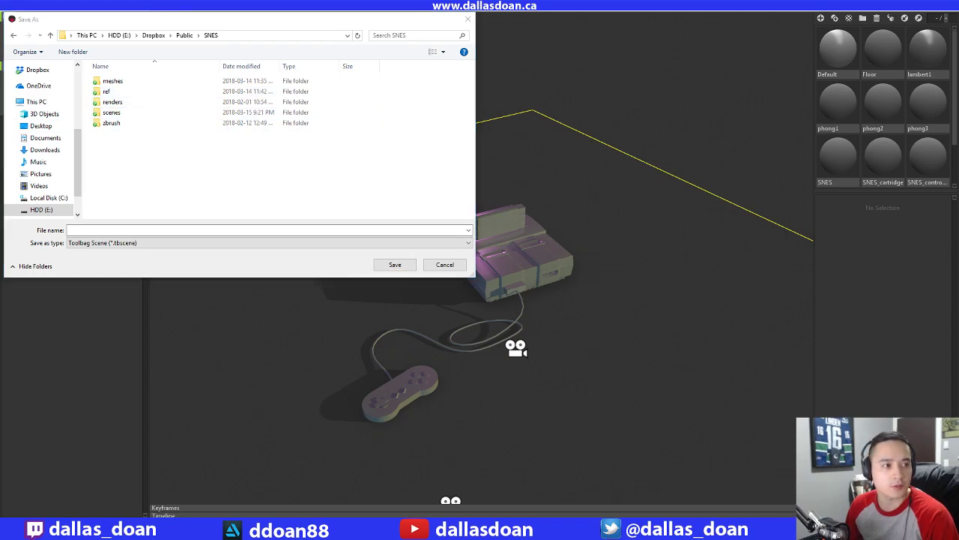
{"action": "left_click_drag", "start_coordinate": [0, 90], "coordinate": [1, 104]}
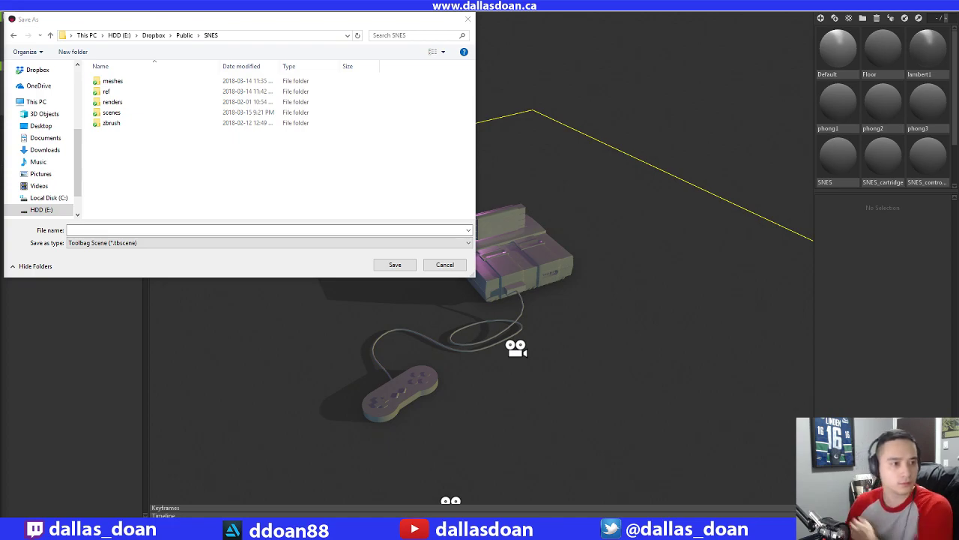
{"action": "left_click", "coordinate": [106, 103]}
{"action": "left_click", "coordinate": [112, 82]}
{"action": "double_click", "coordinate": [111, 112]}
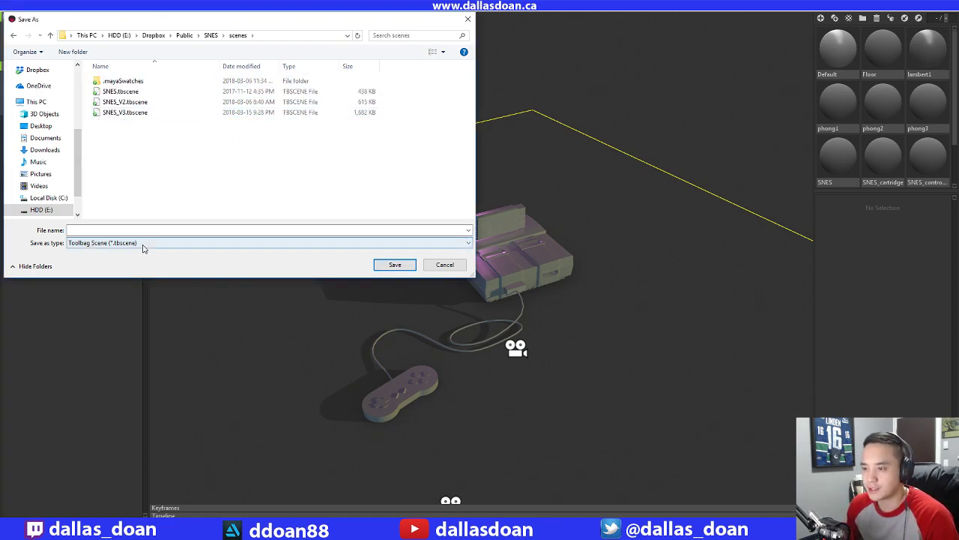
Save the scene as SNES_V4.tbscene, basing the name on the existing SNES_V3 file
{"action": "left_click", "coordinate": [127, 112]}
{"action": "left_click", "coordinate": [92, 229]}
{"action": "left_click", "coordinate": [92, 229]}
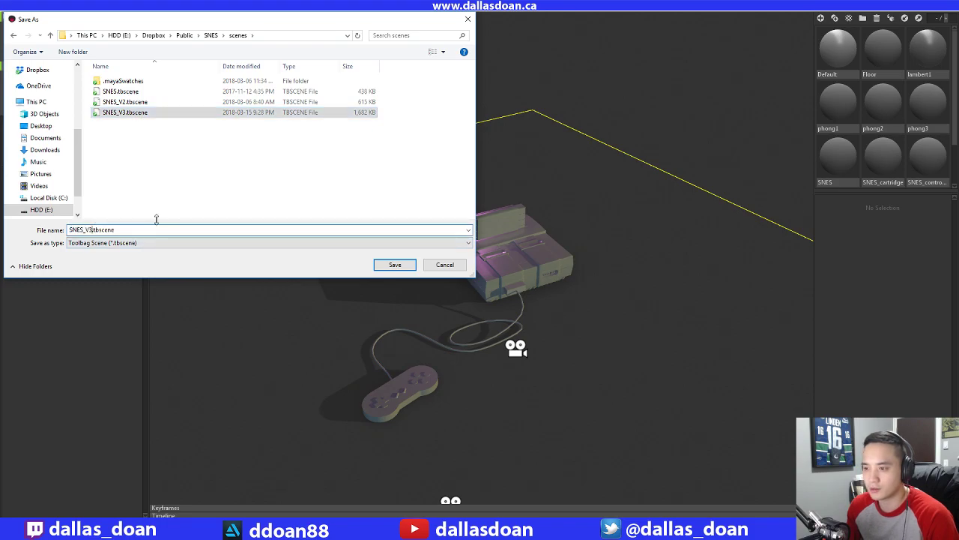
{"action": "key", "text": "BackSpace"}
{"action": "type", "text": "4"}
{"action": "key", "text": "Return"}
Examine the lighting and cast shadows of the console and controller from high and low angles
{"action": "left_click_drag", "start_coordinate": [399, 210], "coordinate": [395, 154], "text": "alt"}
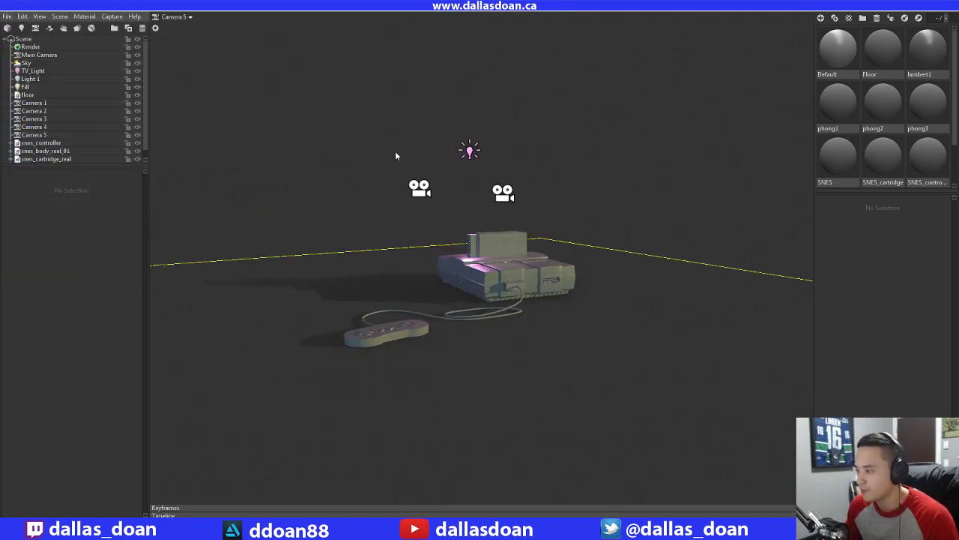
{"action": "right_click_drag", "start_coordinate": [396, 154], "coordinate": [362, 233], "text": "alt"}
{"action": "left_click_drag", "start_coordinate": [362, 235], "coordinate": [362, 262]}
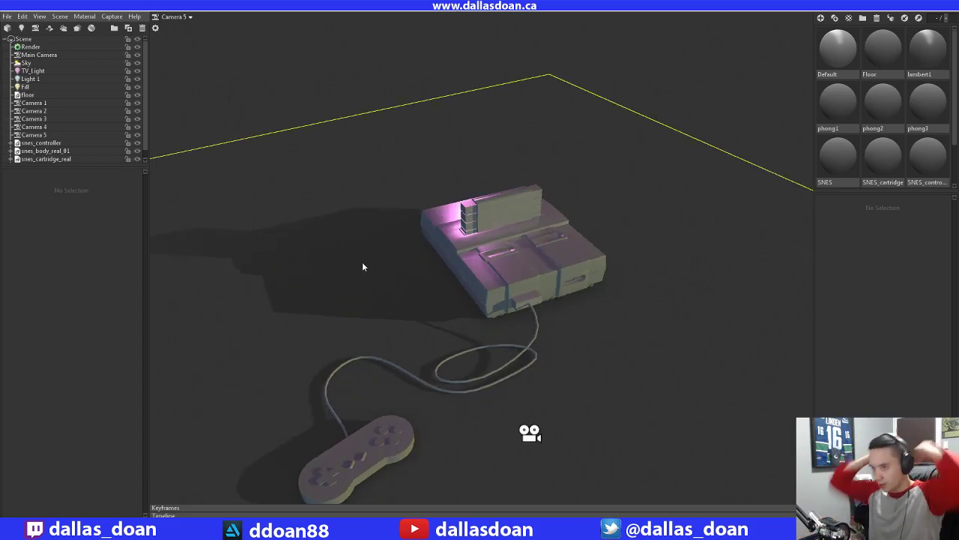
{"action": "left_click_drag", "start_coordinate": [335, 250], "coordinate": [422, 270]}
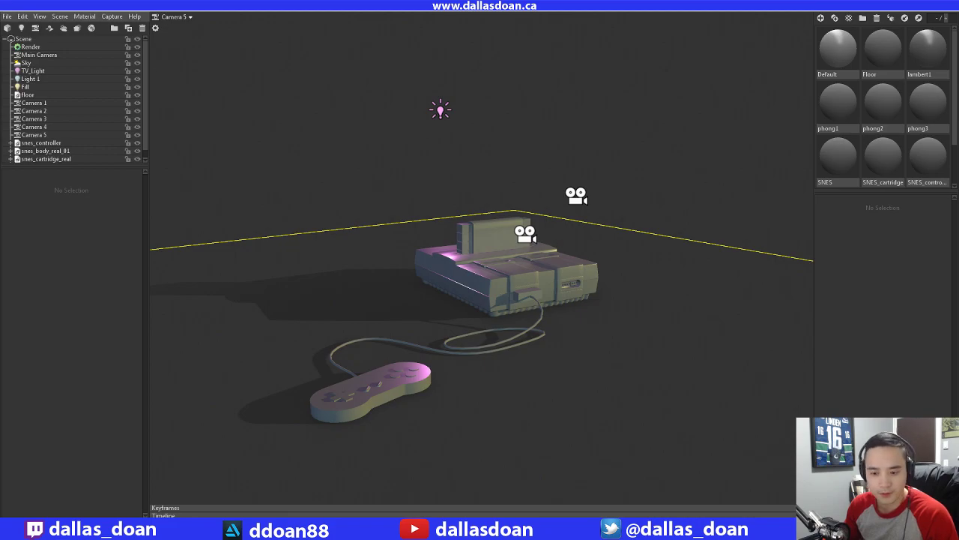
{"action": "left_click_drag", "start_coordinate": [488, 375], "coordinate": [467, 310]}
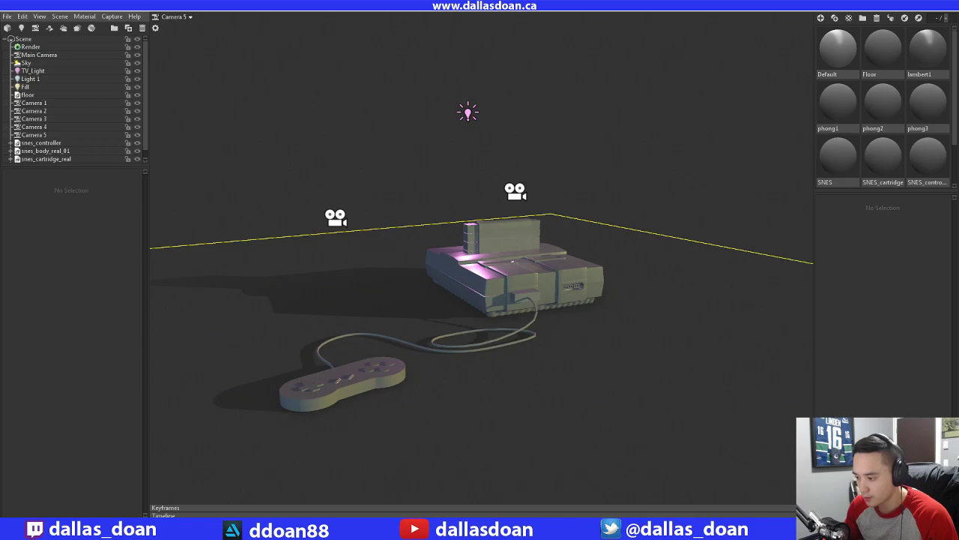
{"action": "mouse_move", "coordinate": [258, 528]}
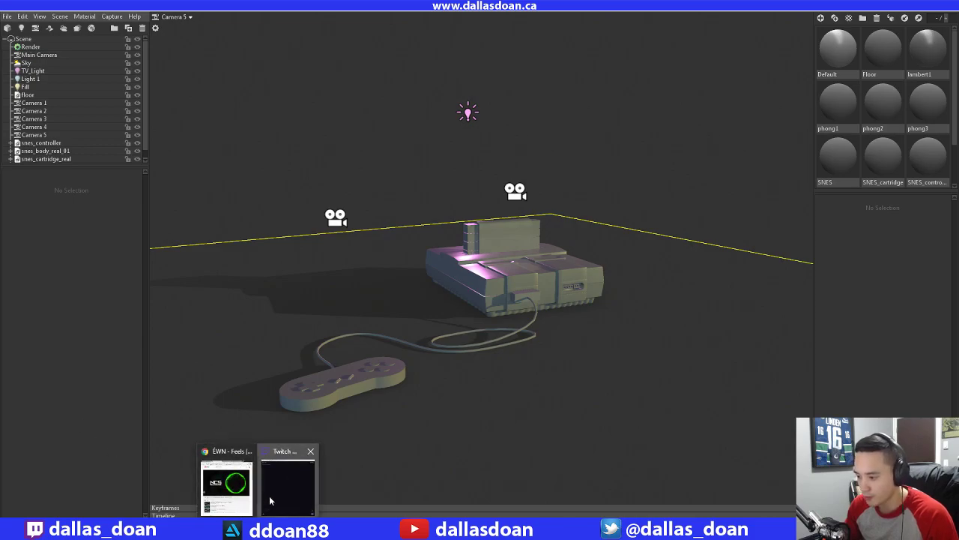
{"action": "left_click", "coordinate": [270, 499]}
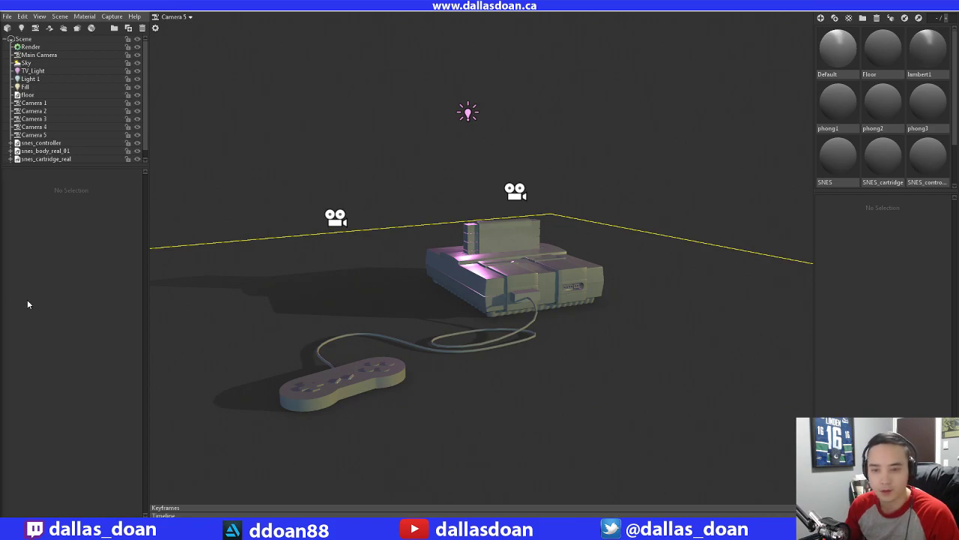
Check the shadow catcher's settings, then deselect it and review its shadows around the console
{"action": "left_click", "coordinate": [398, 296]}
{"action": "left_click_drag", "start_coordinate": [324, 331], "coordinate": [325, 339], "text": "alt"}
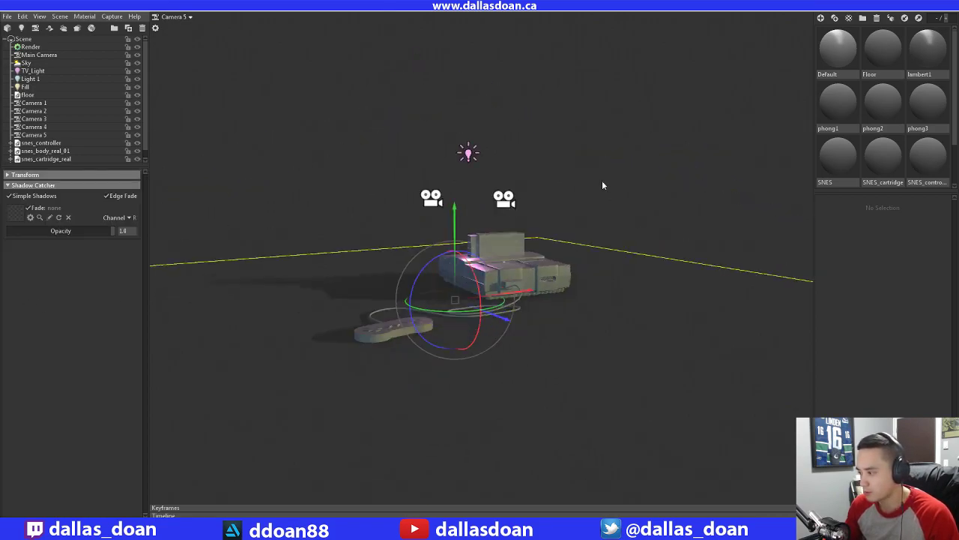
{"action": "left_click", "coordinate": [602, 182]}
{"action": "left_click_drag", "start_coordinate": [423, 266], "coordinate": [425, 272], "text": "alt"}
{"action": "middle_click_drag", "start_coordinate": [425, 272], "coordinate": [430, 269], "text": "alt"}
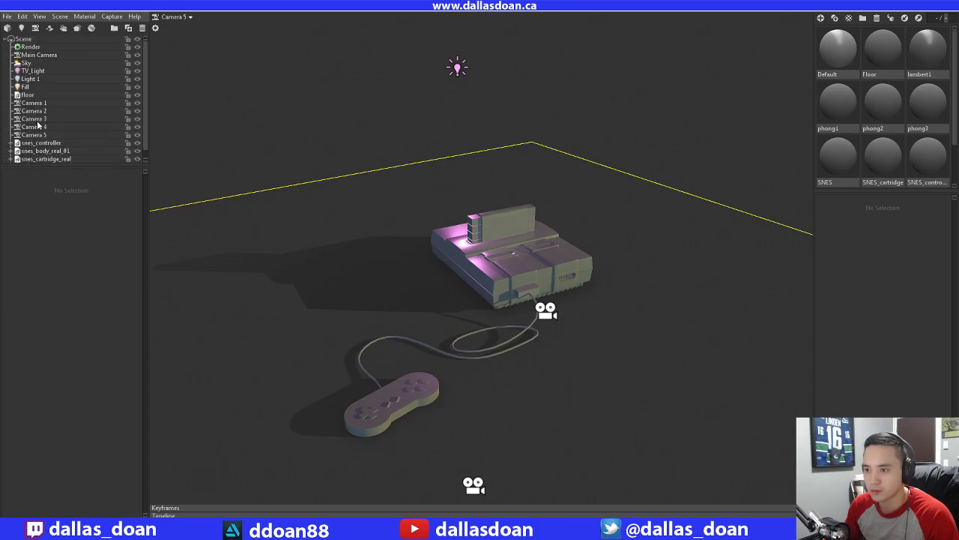
{"action": "scroll", "coordinate": [144, 124], "scroll_direction": "down", "scroll_amount": 1}
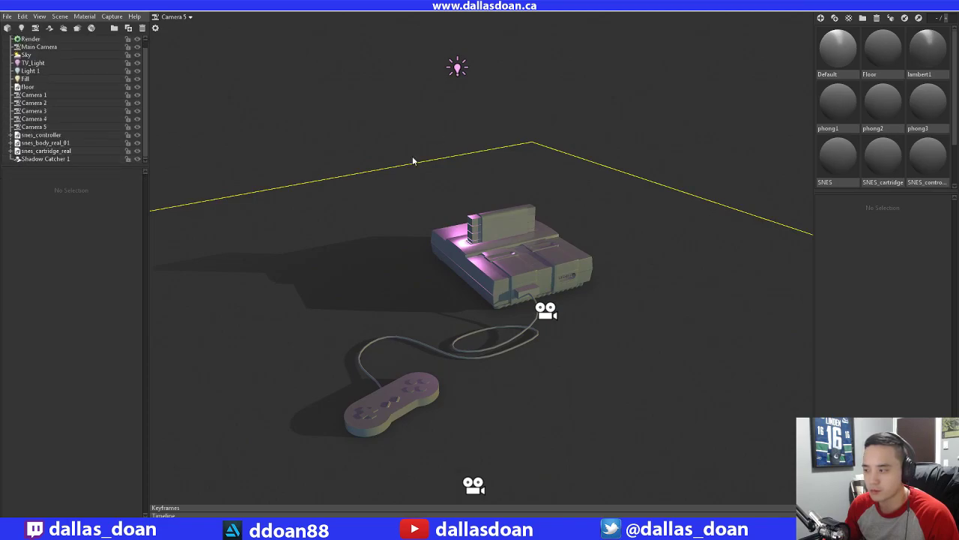
{"action": "left_click_drag", "start_coordinate": [594, 118], "coordinate": [517, 180]}
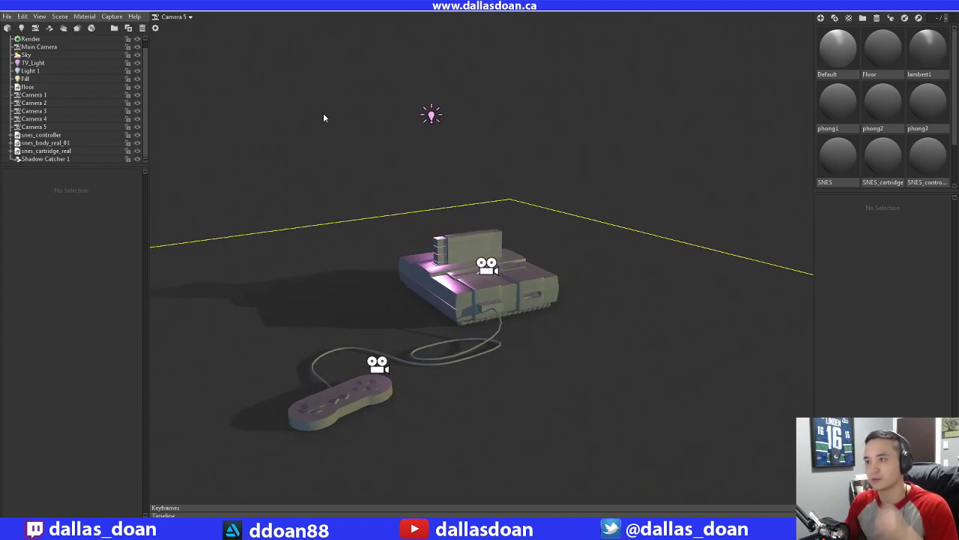
Switch to Maya and examine the SNES console model up close
{"action": "mouse_move", "coordinate": [356, 530]}
{"action": "left_click", "coordinate": [410, 488]}
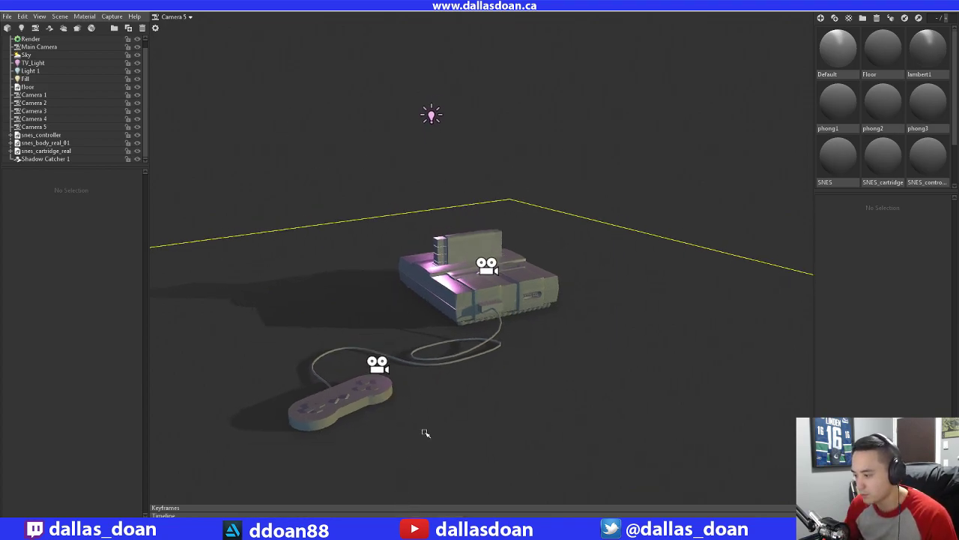
{"action": "scroll", "coordinate": [455, 320], "scroll_direction": "up", "scroll_amount": 5}
{"action": "left_click_drag", "start_coordinate": [455, 320], "coordinate": [491, 312], "text": "alt"}
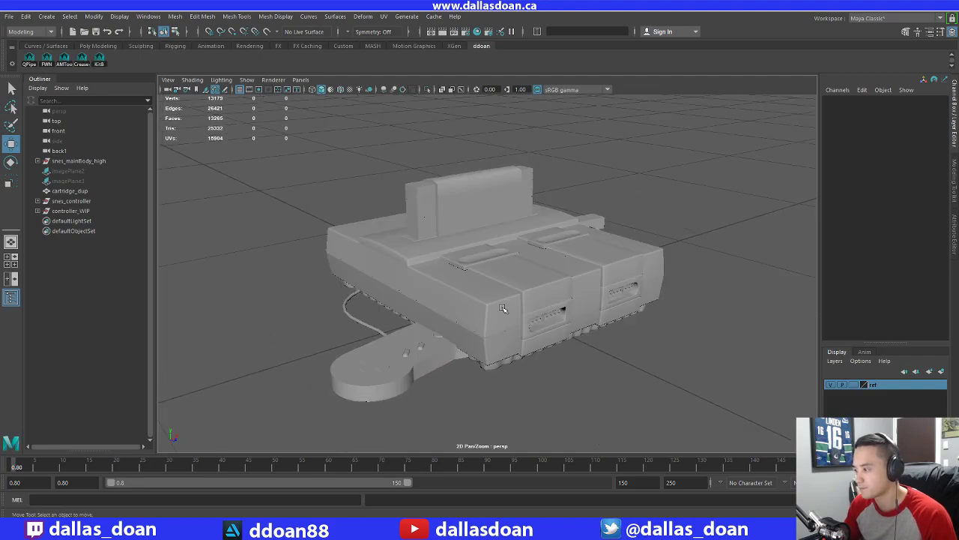
{"action": "left_click", "coordinate": [85, 161]}
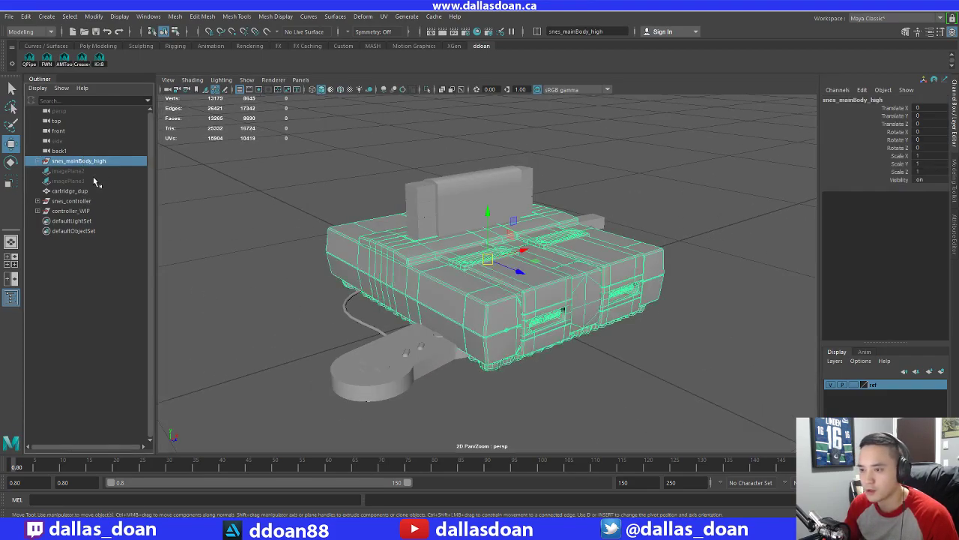
{"action": "left_click", "coordinate": [449, 190], "text": "shift"}
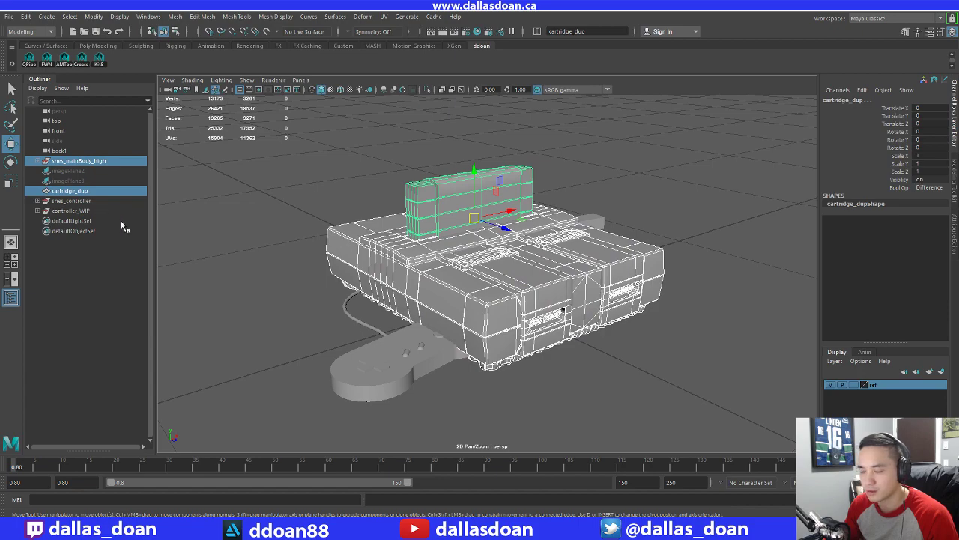
{"action": "left_click", "coordinate": [451, 161]}
{"action": "left_click", "coordinate": [454, 197]}
{"action": "right_click_drag", "start_coordinate": [517, 171], "coordinate": [581, 150], "text": "alt"}
{"action": "left_click", "coordinate": [574, 152]}
{"action": "left_click_drag", "start_coordinate": [555, 153], "coordinate": [491, 180], "text": "alt"}
{"action": "left_click", "coordinate": [480, 184]}
{"action": "left_click", "coordinate": [431, 255], "text": "shift"}
{"action": "right_click_drag", "start_coordinate": [431, 256], "coordinate": [398, 258], "text": "alt"}
{"action": "left_click_drag", "start_coordinate": [397, 258], "coordinate": [386, 288], "text": "alt"}
Hide the snes_mainBody_high group and the cartridge_dup mesh so only the controllers remain in the viewport
{"action": "left_click", "coordinate": [97, 162]}
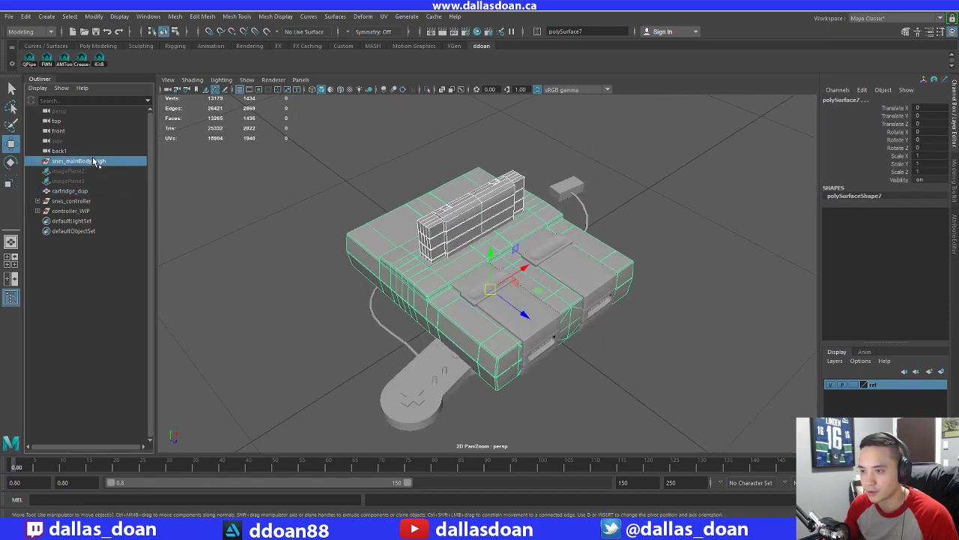
{"action": "left_click", "coordinate": [87, 184], "text": "ctrl"}
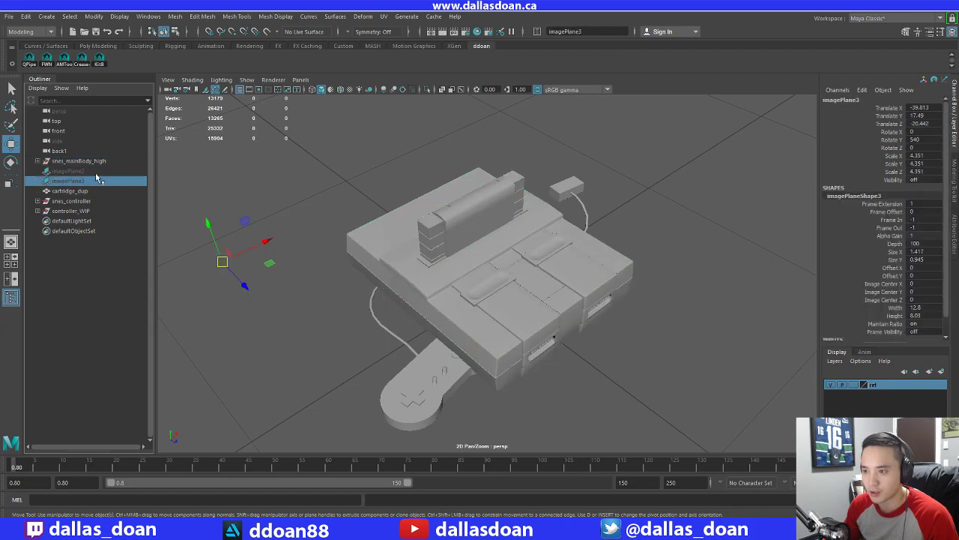
{"action": "left_click", "coordinate": [93, 181], "text": "ctrl"}
{"action": "left_click", "coordinate": [75, 190], "text": "ctrl"}
{"action": "key", "text": "ctrl+h"}
{"action": "key", "text": "super"}
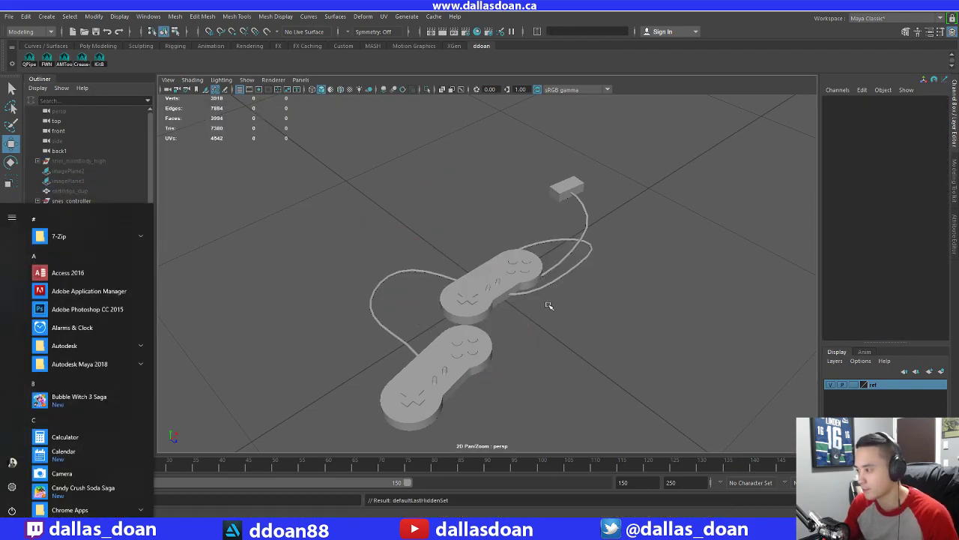
{"action": "key", "text": "super"}
Identify which group each controller belongs to and hide the controller_WIP group
{"action": "scroll", "coordinate": [391, 277], "scroll_direction": "up", "scroll_amount": 2}
{"action": "left_click", "coordinate": [354, 339]}
{"action": "left_click", "coordinate": [517, 359]}
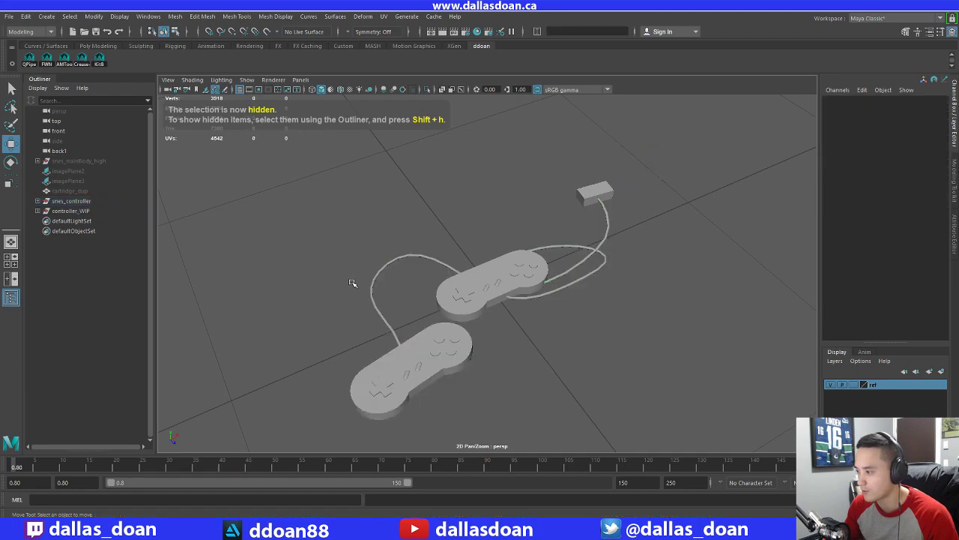
{"action": "left_click", "coordinate": [375, 290]}
{"action": "scroll", "coordinate": [413, 294], "scroll_direction": "up", "scroll_amount": 2}
{"action": "left_click_drag", "start_coordinate": [416, 294], "coordinate": [420, 258], "text": "alt"}
{"action": "scroll", "coordinate": [480, 266], "scroll_direction": "down", "scroll_amount": 2}
{"action": "left_click_drag", "start_coordinate": [483, 267], "coordinate": [525, 254], "text": "alt"}
{"action": "left_click", "coordinate": [71, 211]}
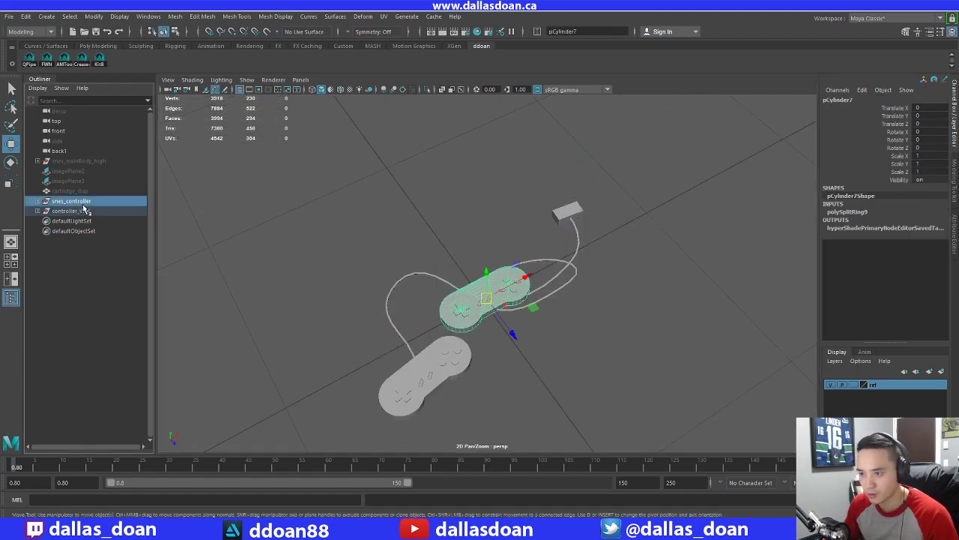
{"action": "key", "text": "ctrl+h"}
Select the snes_controller_wire mesh and compare its smooth preview with the unsmoothed display along the cable
{"action": "scroll", "coordinate": [425, 246], "scroll_direction": "up", "scroll_amount": 3}
{"action": "left_click", "coordinate": [444, 277]}
{"action": "scroll", "coordinate": [445, 279], "scroll_direction": "up", "scroll_amount": 2}
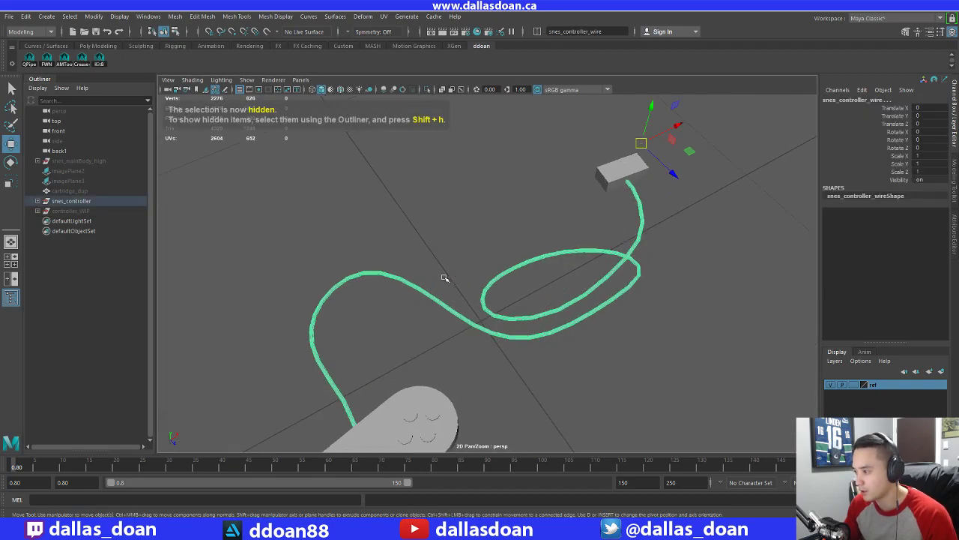
{"action": "left_click_drag", "start_coordinate": [446, 278], "coordinate": [577, 250], "text": "alt"}
{"action": "key", "text": "3"}
{"action": "right_click_drag", "start_coordinate": [577, 250], "coordinate": [577, 264], "text": "alt"}
{"action": "scroll", "coordinate": [527, 258], "scroll_direction": "up", "scroll_amount": 8}
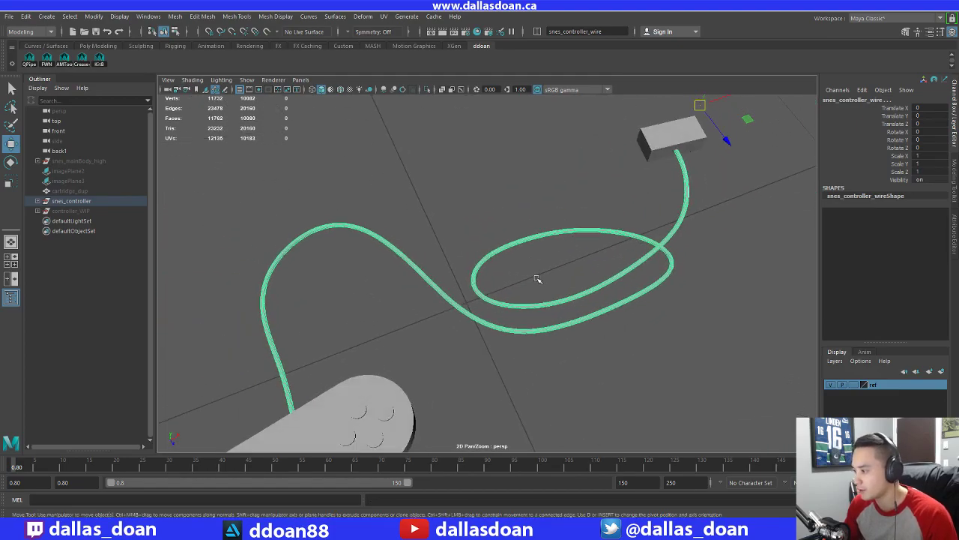
{"action": "scroll", "coordinate": [528, 255], "scroll_direction": "down", "scroll_amount": 10}
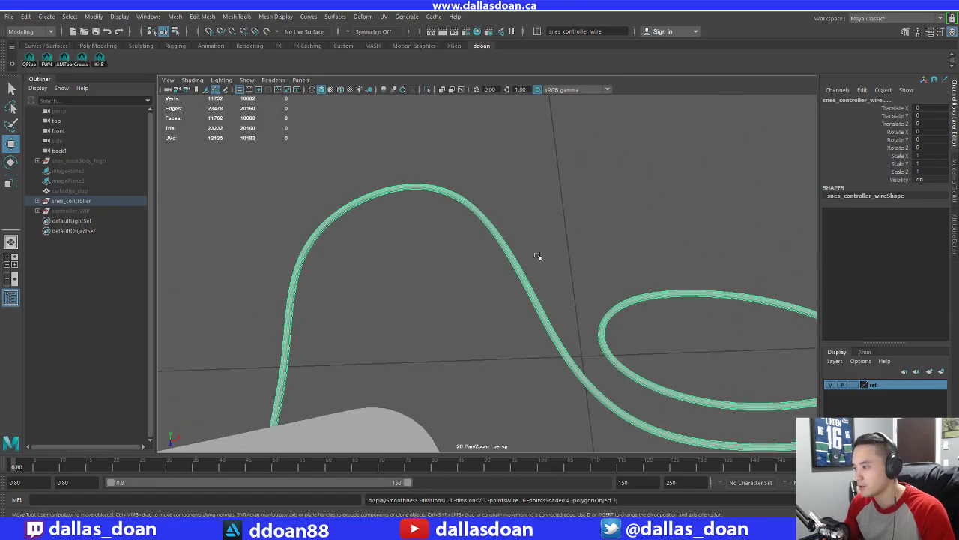
{"action": "key", "text": "1"}
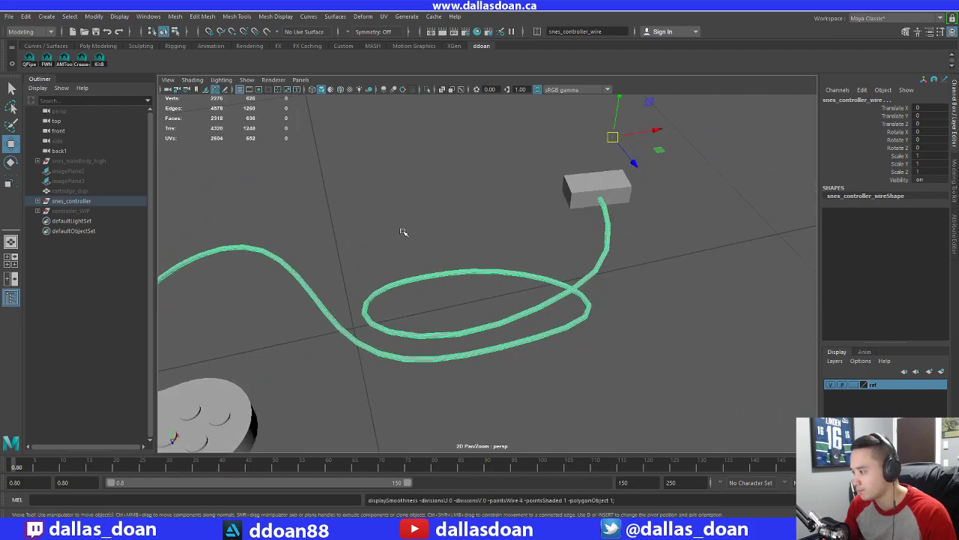
Preview the wire's coiled loop smoothed from several angles and return it to the unsmoothed display
{"action": "scroll", "coordinate": [404, 234], "scroll_direction": "up", "scroll_amount": 8}
{"action": "key", "text": "3"}
{"action": "scroll", "coordinate": [585, 225], "scroll_direction": "down", "scroll_amount": 6}
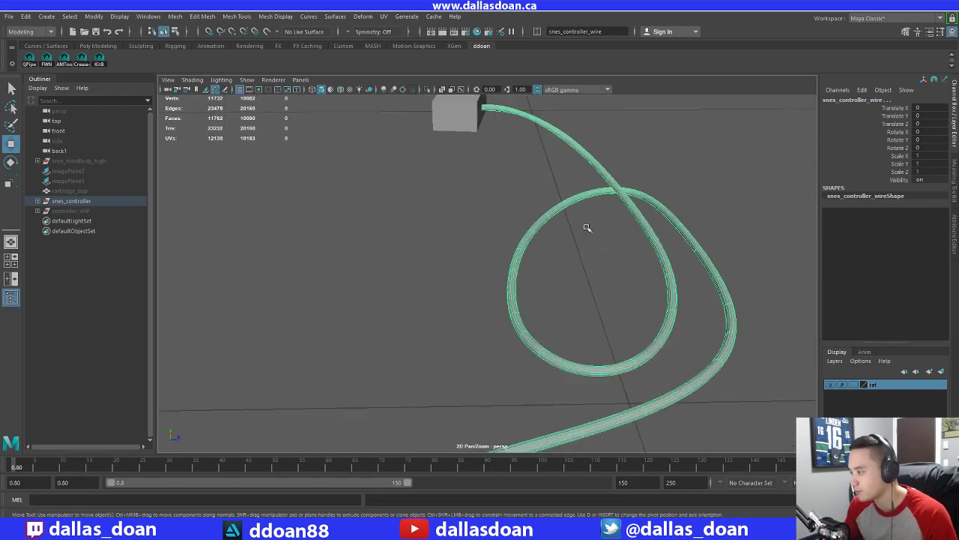
{"action": "left_click_drag", "start_coordinate": [585, 227], "coordinate": [606, 278], "text": "alt"}
{"action": "left_click_drag", "start_coordinate": [587, 312], "coordinate": [492, 274], "text": "alt"}
{"action": "key", "text": "1"}
{"action": "scroll", "coordinate": [439, 245], "scroll_direction": "up", "scroll_amount": 3}
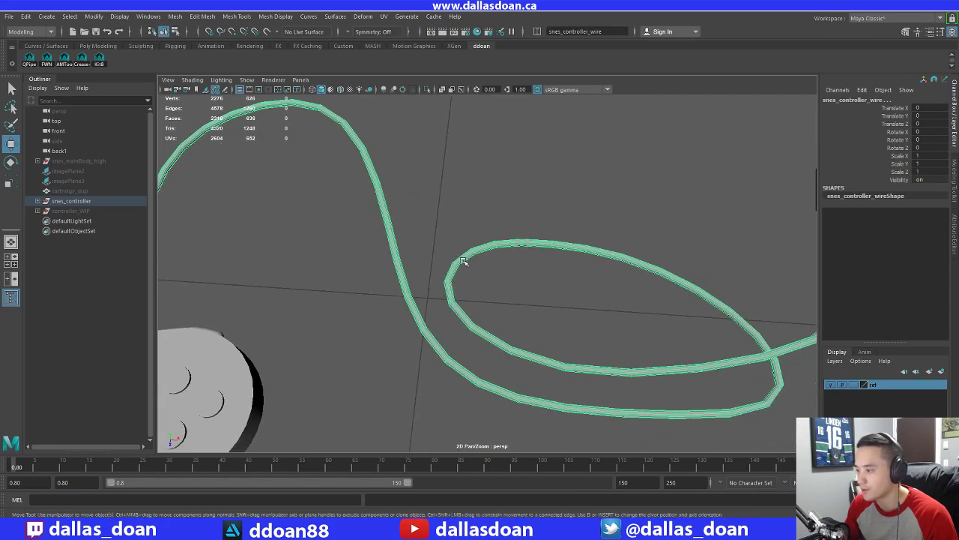
Insert an edge loop on the controller wire at the tight bend of its coil using the Insert Edge Loop Tool
{"action": "right_click", "coordinate": [464, 260], "text": "shift"}
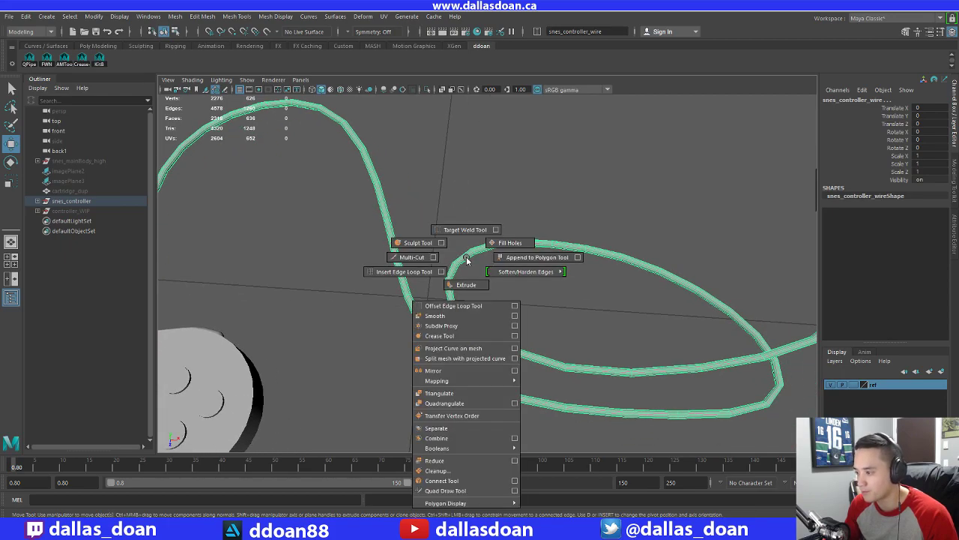
{"action": "left_click", "coordinate": [405, 271]}
{"action": "scroll", "coordinate": [475, 306], "scroll_direction": "up", "scroll_amount": 3}
{"action": "left_click", "coordinate": [446, 248]}
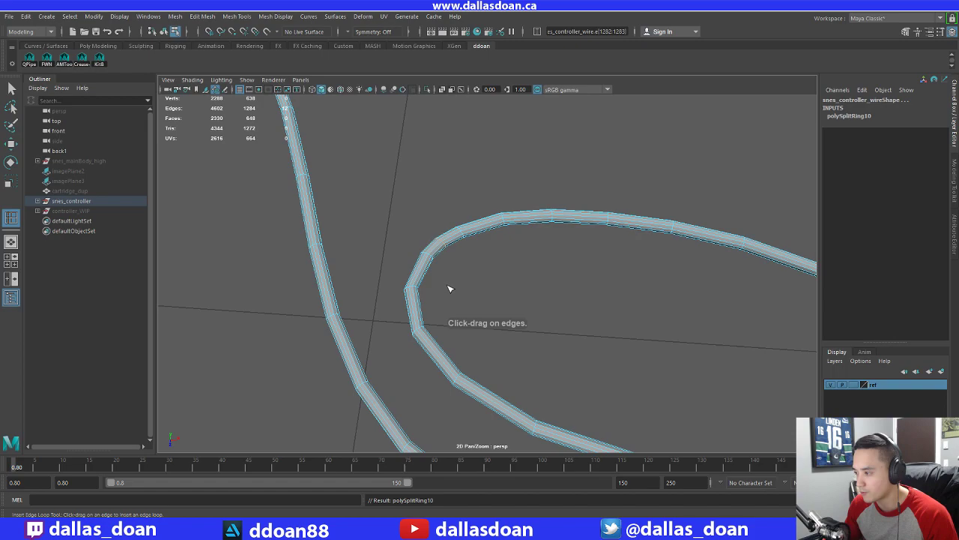
Insert further edge loops around the tight end bend of the controller wire's coil to round it
{"action": "left_click", "coordinate": [423, 273]}
{"action": "left_click_drag", "start_coordinate": [425, 274], "coordinate": [472, 306], "text": "alt"}
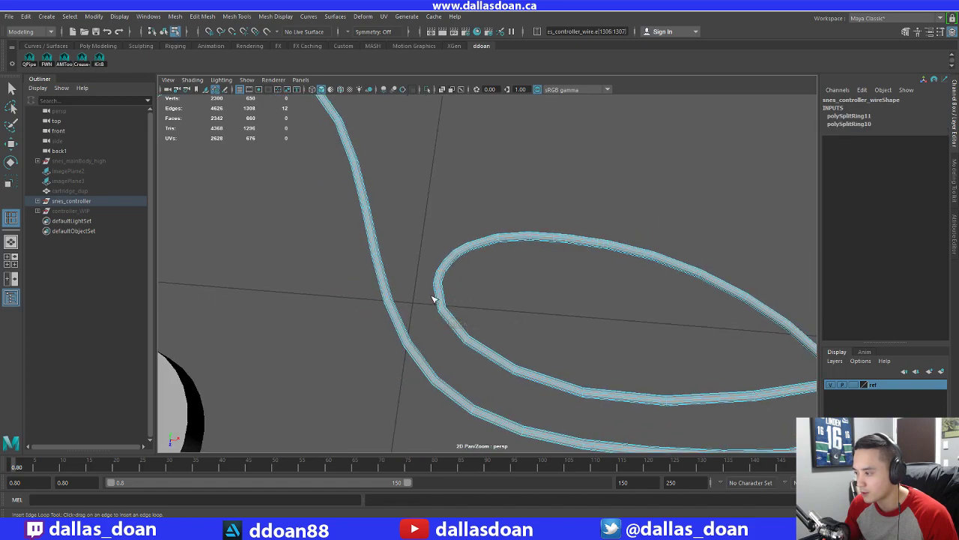
{"action": "left_click", "coordinate": [440, 297]}
{"action": "left_click", "coordinate": [454, 325]}
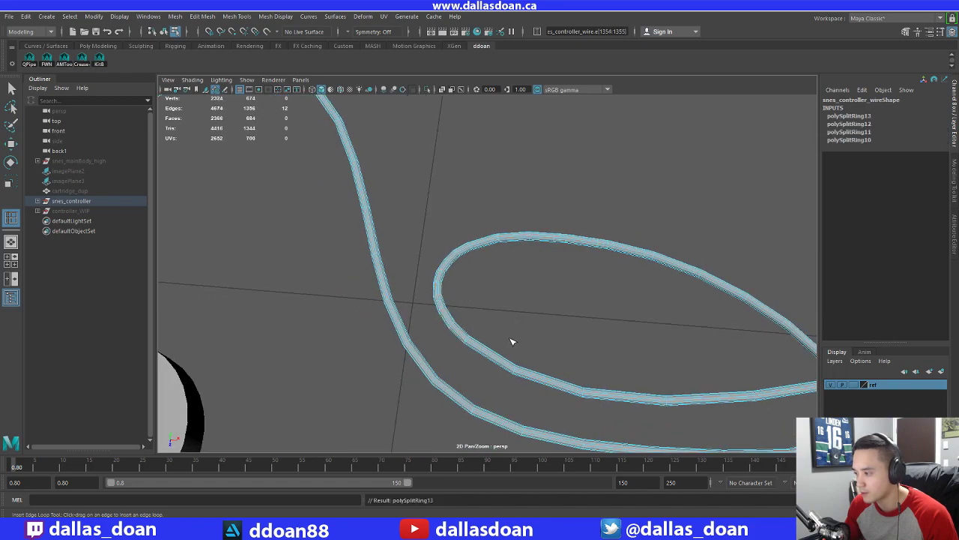
Insert edge loops along the front stretch of the coil's inner loop, just past the tight bend
{"action": "left_click_drag", "start_coordinate": [514, 338], "coordinate": [457, 332], "text": "alt"}
{"action": "left_click", "coordinate": [462, 327]}
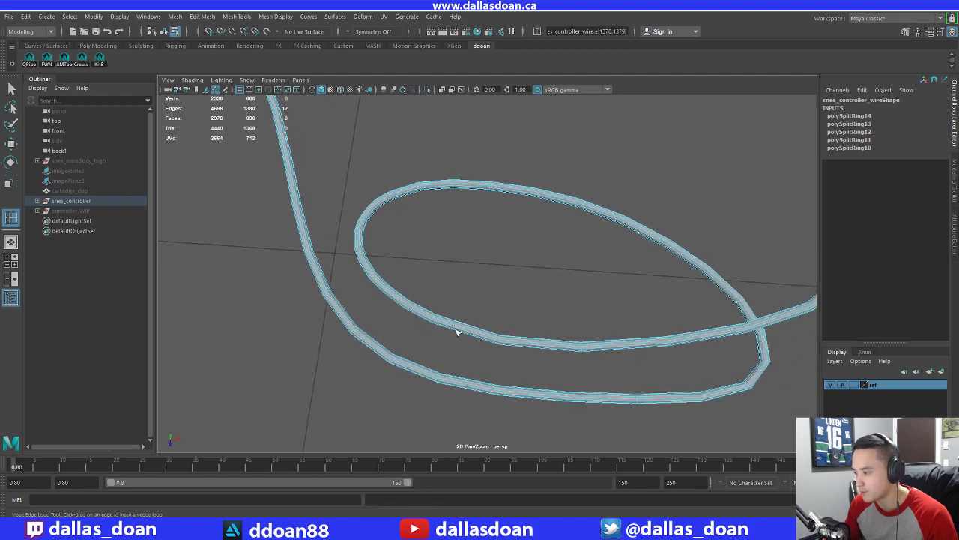
{"action": "left_click", "coordinate": [463, 331]}
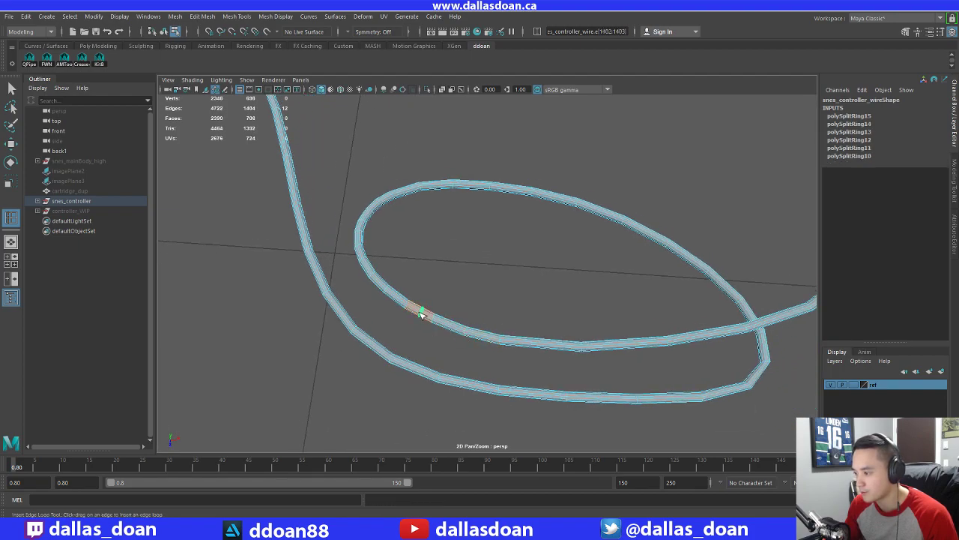
{"action": "left_click", "coordinate": [422, 314]}
{"action": "left_click_drag", "start_coordinate": [424, 317], "coordinate": [551, 305], "text": "alt"}
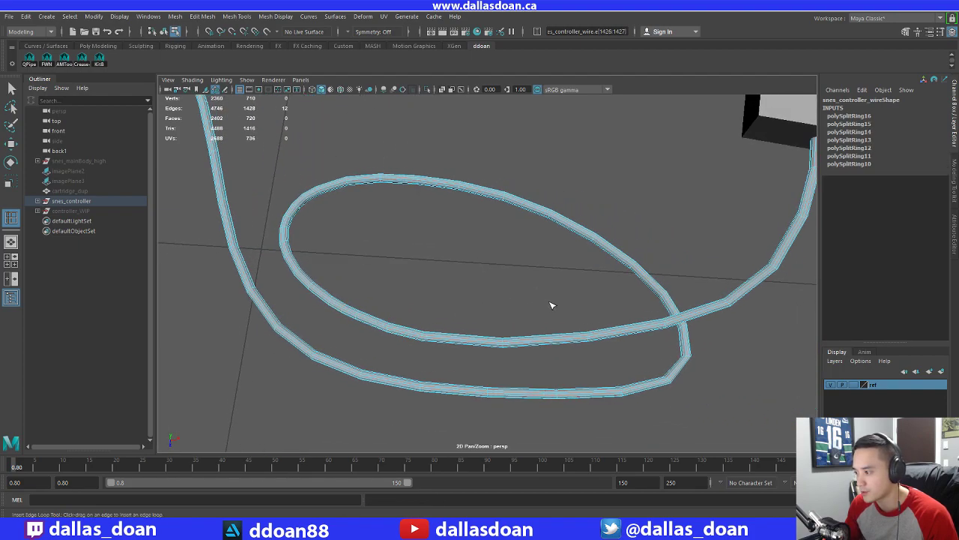
Insert edge loops on the rest of the coil's front stretch and on the curve rising to the plug
{"action": "left_click", "coordinate": [464, 342]}
{"action": "left_click", "coordinate": [551, 344]}
{"action": "left_click_drag", "start_coordinate": [550, 344], "coordinate": [611, 246], "text": "alt"}
{"action": "left_click", "coordinate": [568, 253]}
{"action": "left_click", "coordinate": [562, 255]}
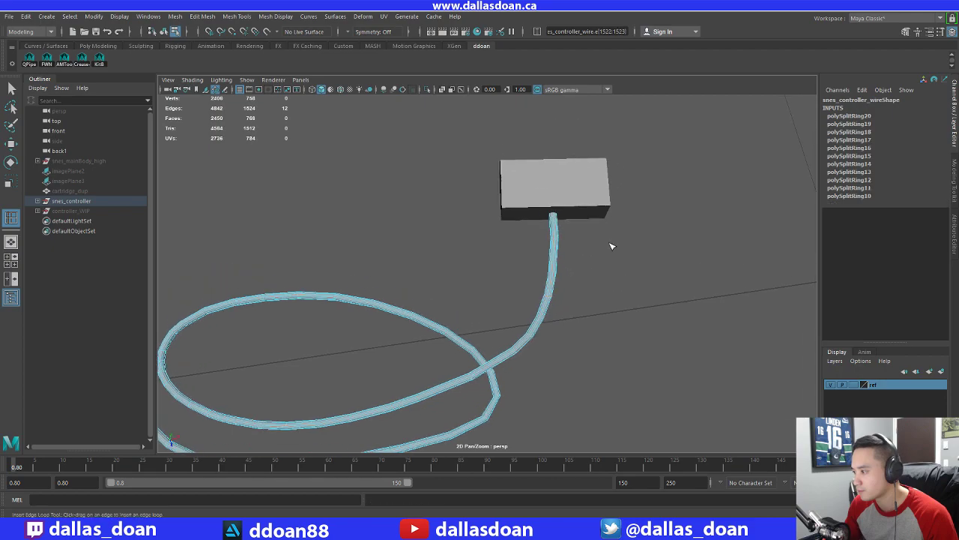
Insert edge loops where the wire crosses itself and around the coil's outer turn on the plug side
{"action": "left_click_drag", "start_coordinate": [559, 314], "coordinate": [533, 302], "text": "alt"}
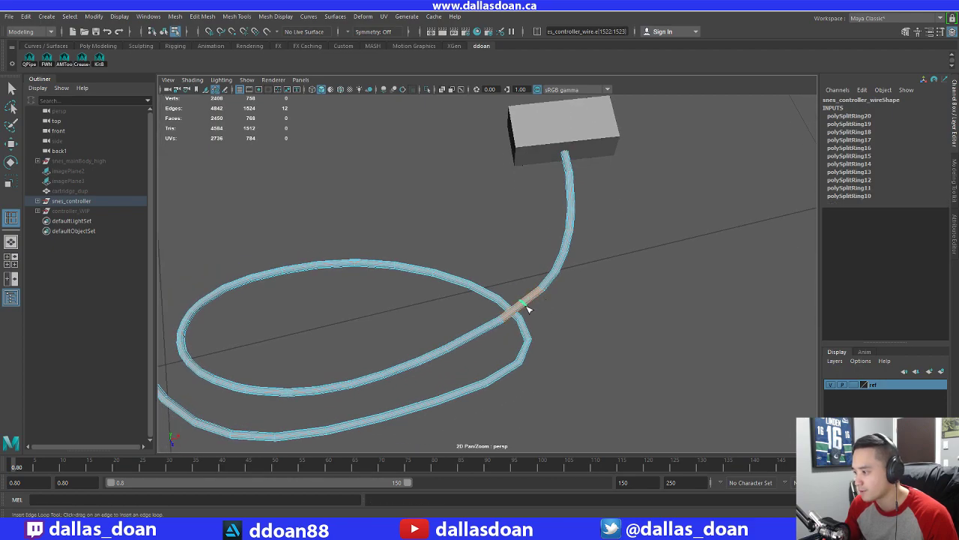
{"action": "left_click", "coordinate": [525, 306]}
{"action": "left_click", "coordinate": [480, 335]}
{"action": "mouse_move", "coordinate": [479, 335]}
{"action": "left_mouse_down", "text": "alt"}
{"action": "mouse_move", "coordinate": [507, 347]}
{"action": "mouse_move", "coordinate": [500, 272]}
{"action": "mouse_move", "coordinate": [517, 328]}
{"action": "mouse_move", "coordinate": [460, 333]}
{"action": "mouse_move", "coordinate": [497, 322]}
{"action": "mouse_move", "coordinate": [467, 316]}
{"action": "mouse_move", "coordinate": [420, 341]}
{"action": "mouse_move", "coordinate": [478, 358]}
{"action": "mouse_move", "coordinate": [555, 325]}
{"action": "mouse_move", "coordinate": [623, 332]}
{"action": "mouse_move", "coordinate": [485, 323]}
{"action": "left_mouse_up", "text": "alt"}
{"action": "left_click", "coordinate": [518, 315]}
{"action": "left_click", "coordinate": [460, 327]}
{"action": "left_click", "coordinate": [457, 315]}
{"action": "left_click", "coordinate": [483, 371]}
Insert edge loops along the lower bend of the wire's outer strand, where it leads towards the controller
{"action": "right_click_drag", "start_coordinate": [485, 322], "coordinate": [466, 361], "text": "alt"}
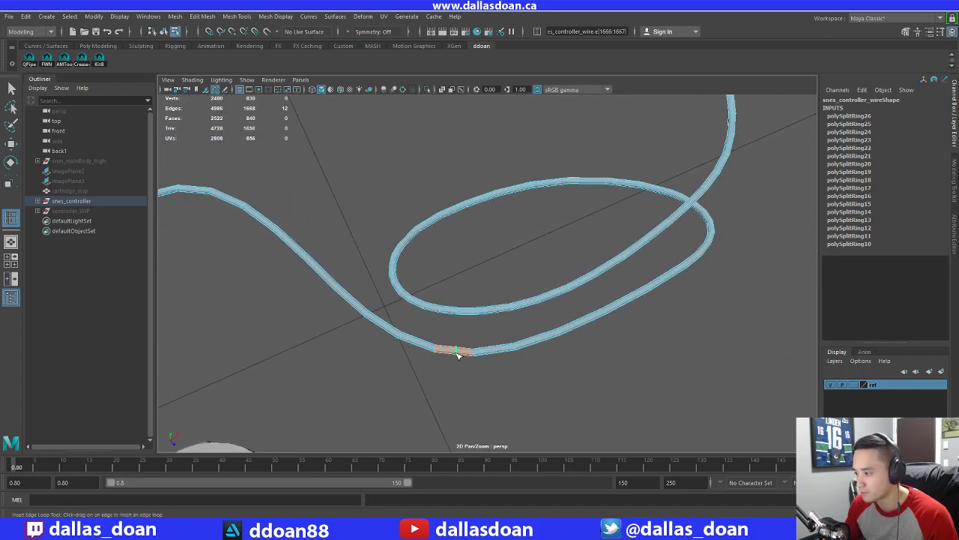
{"action": "left_click", "coordinate": [458, 354]}
{"action": "left_click", "coordinate": [417, 345]}
{"action": "middle_click_drag", "start_coordinate": [417, 345], "coordinate": [482, 352], "text": "alt"}
{"action": "left_click", "coordinate": [453, 337]}
Try to insert an edge loop on the wire's last segment where it enters the controller
{"action": "right_click_drag", "start_coordinate": [465, 353], "coordinate": [443, 322], "text": "alt"}
{"action": "left_click_drag", "start_coordinate": [442, 322], "coordinate": [520, 311], "text": "alt"}
{"action": "right_click_drag", "start_coordinate": [520, 310], "coordinate": [539, 322], "text": "alt"}
{"action": "middle_click_drag", "start_coordinate": [405, 319], "coordinate": [476, 277], "text": "alt"}
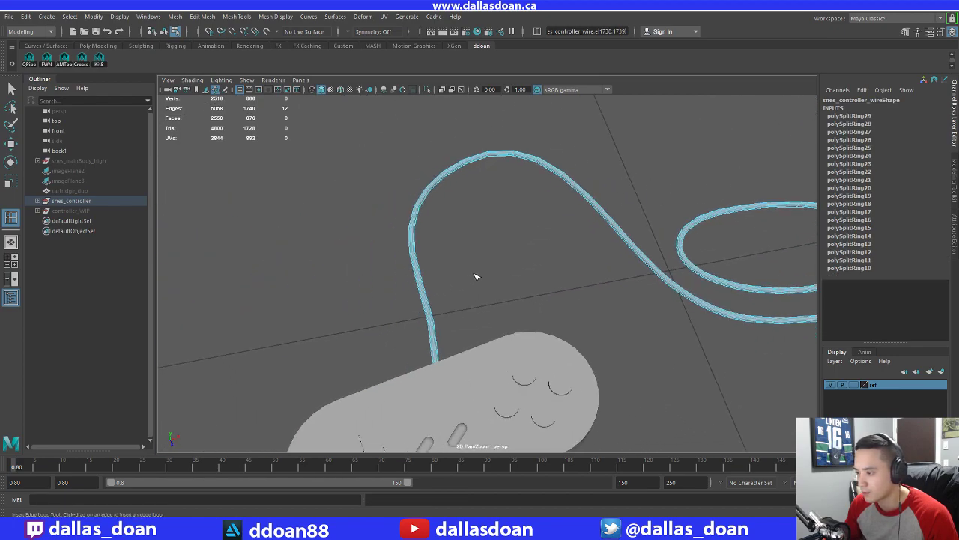
{"action": "left_click", "coordinate": [436, 346]}
{"action": "key", "text": "ctrl+z"}
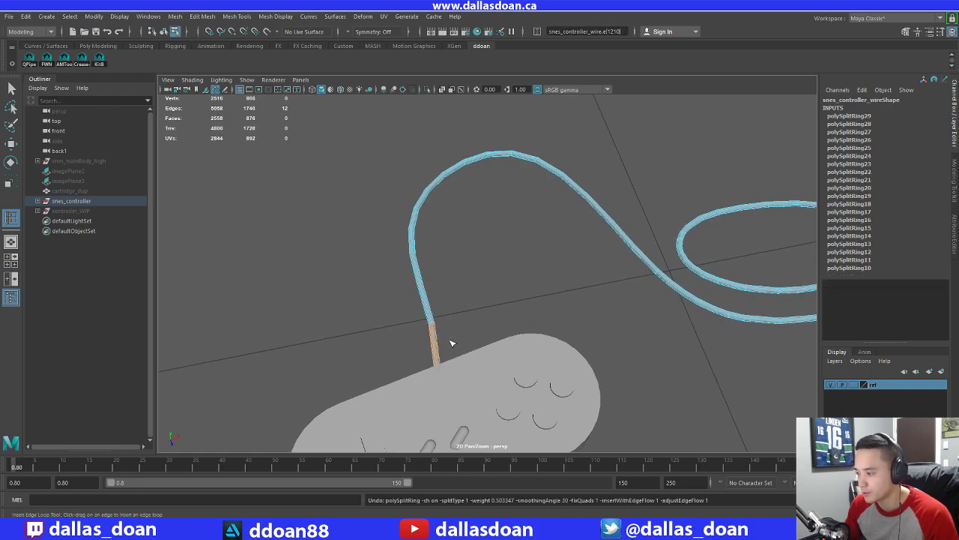
{"action": "left_click", "coordinate": [435, 347]}
{"action": "key", "text": "ctrl+z"}
Insert an edge loop on the wire's curve near the controller and undo the extra loop at the controller end
{"action": "left_click_drag", "start_coordinate": [485, 320], "coordinate": [537, 369], "text": "alt"}
{"action": "left_click", "coordinate": [555, 341]}
{"action": "left_click", "coordinate": [545, 309]}
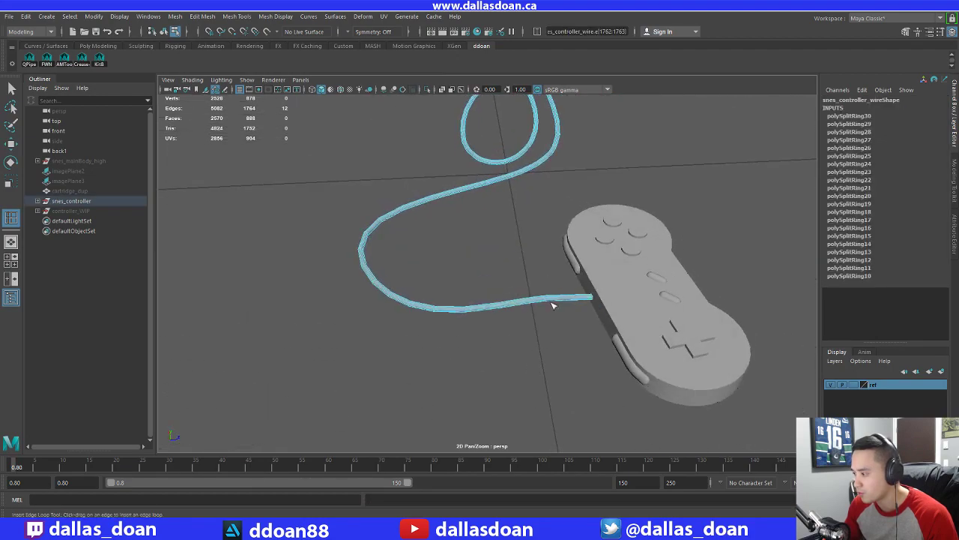
{"action": "left_click", "coordinate": [571, 302]}
{"action": "left_click_drag", "start_coordinate": [572, 304], "coordinate": [557, 338], "text": "alt"}
{"action": "key", "text": "ctrl+z"}
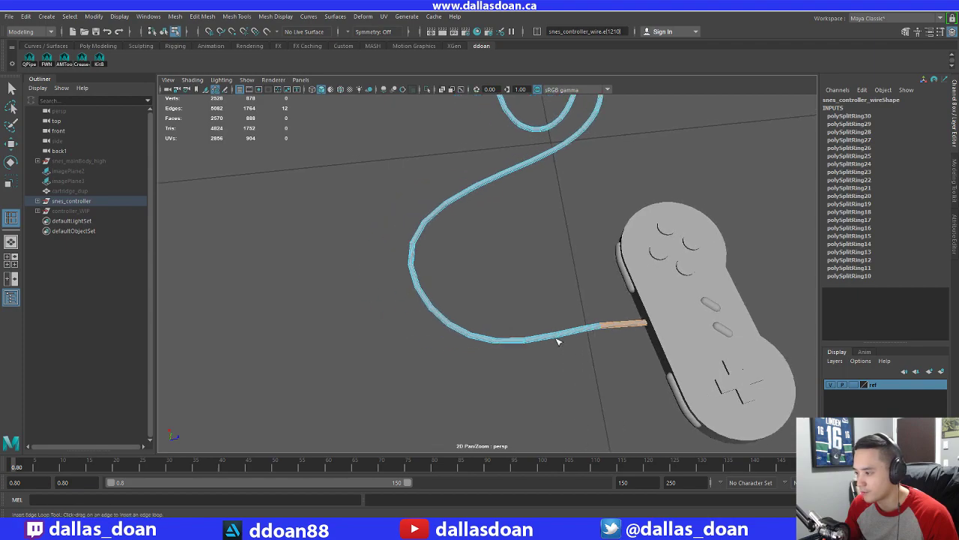
Insert edge loops at the crest of the wire's large arc behind the controller
{"action": "middle_click_drag", "start_coordinate": [478, 310], "coordinate": [514, 339], "text": "alt"}
{"action": "left_click_drag", "start_coordinate": [513, 339], "coordinate": [462, 292], "text": "alt"}
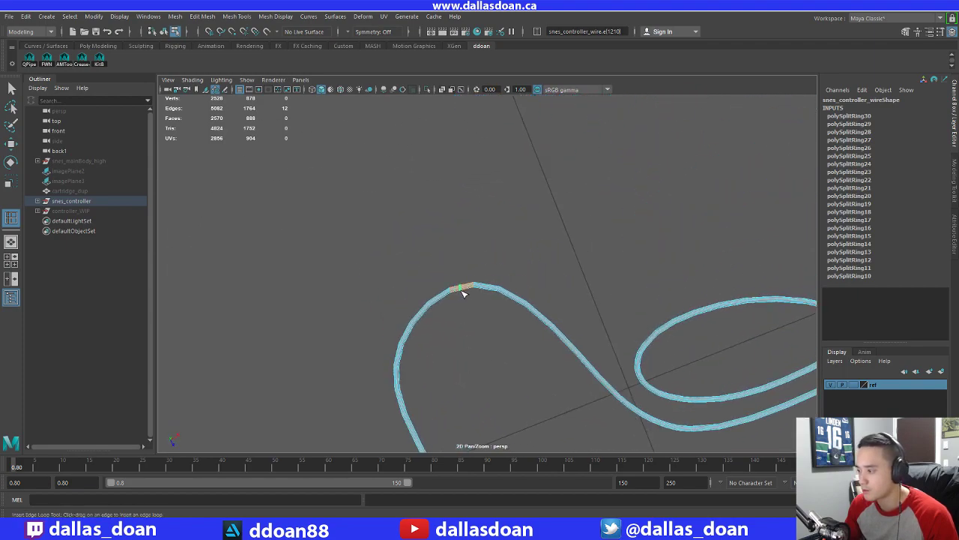
{"action": "left_click", "coordinate": [463, 292]}
{"action": "left_click", "coordinate": [488, 290]}
Insert additional edge loops down both sides of the large arc until its curvature looks even
{"action": "left_click_drag", "start_coordinate": [508, 328], "coordinate": [581, 295], "text": "alt"}
{"action": "left_click", "coordinate": [512, 283]}
{"action": "left_click", "coordinate": [495, 300]}
{"action": "left_click", "coordinate": [459, 260]}
{"action": "left_click", "coordinate": [440, 254]}
{"action": "left_click", "coordinate": [465, 264]}
{"action": "scroll", "coordinate": [492, 310], "scroll_direction": "up", "scroll_amount": 3}
{"action": "scroll", "coordinate": [518, 315], "scroll_direction": "down", "scroll_amount": 4}
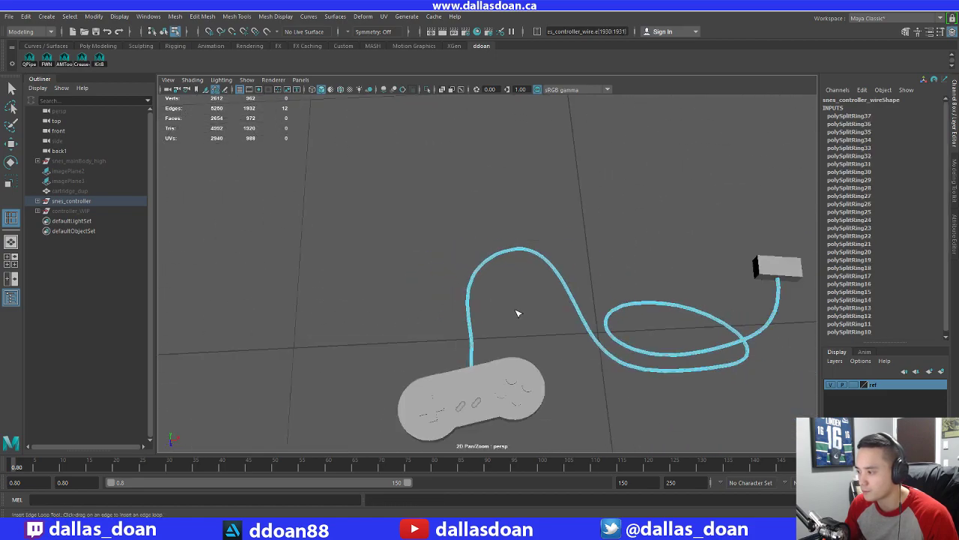
{"action": "scroll", "coordinate": [463, 348], "scroll_direction": "up", "scroll_amount": 3}
{"action": "key", "text": "ctrl+z"}
Insert an edge loop on the coarse wire segment just behind the plug
{"action": "left_click_drag", "start_coordinate": [504, 334], "coordinate": [513, 207], "text": "alt"}
{"action": "scroll", "coordinate": [550, 285], "scroll_direction": "up", "scroll_amount": 8}
{"action": "scroll", "coordinate": [524, 244], "scroll_direction": "up", "scroll_amount": 2}
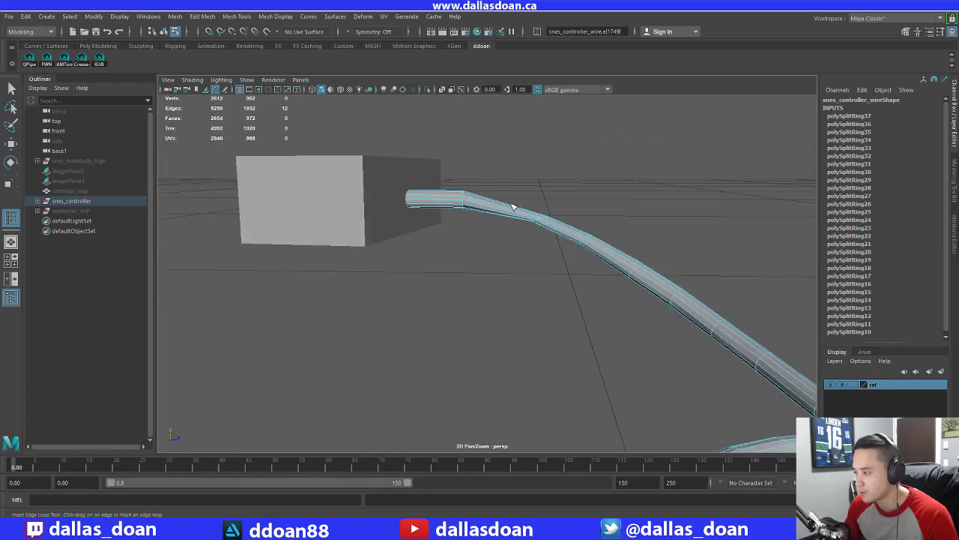
{"action": "left_click", "coordinate": [510, 214]}
Select edge loops on the wire near the plug with the Rotate tool and examine the bend from several sides
{"action": "left_click_drag", "start_coordinate": [531, 238], "coordinate": [572, 197], "text": "alt"}
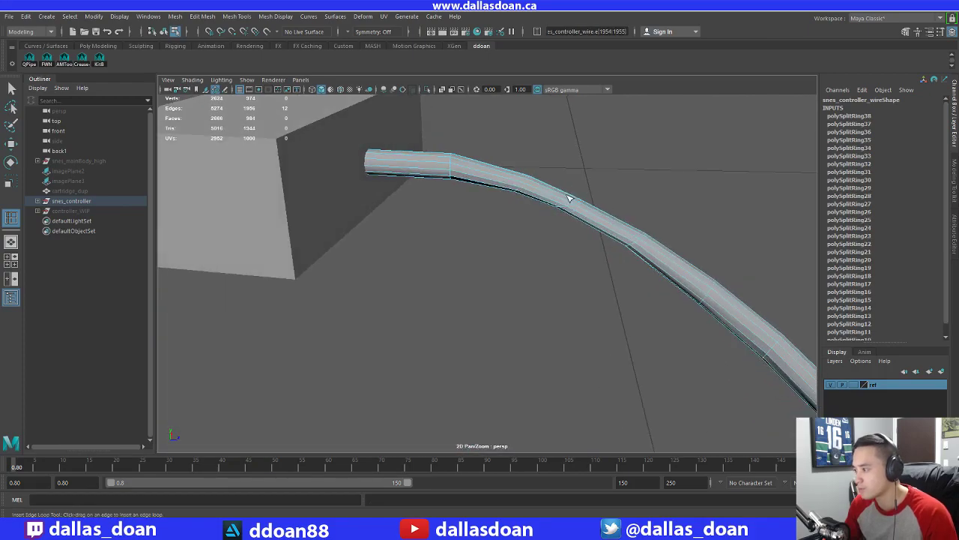
{"action": "key", "text": "e"}
{"action": "right_click_drag", "start_coordinate": [580, 199], "coordinate": [577, 173]}
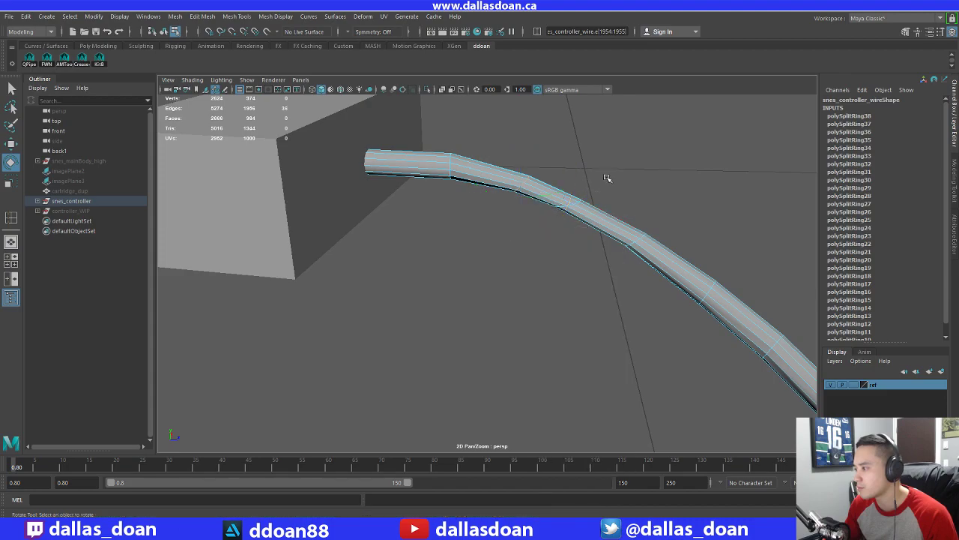
{"action": "double_click", "coordinate": [572, 204]}
{"action": "left_click_drag", "start_coordinate": [588, 228], "coordinate": [610, 170], "text": "alt"}
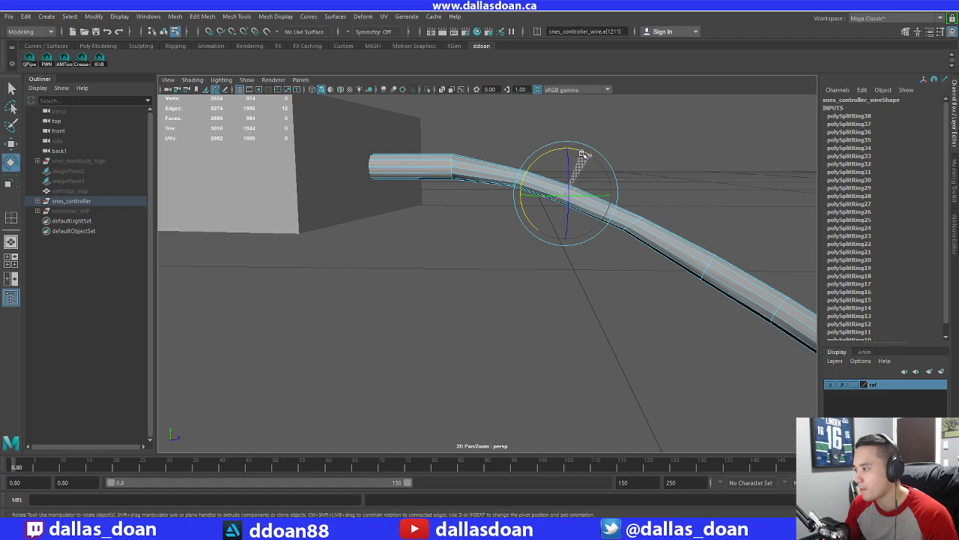
{"action": "left_click_drag", "start_coordinate": [728, 207], "coordinate": [413, 274], "text": "alt"}
{"action": "left_click", "coordinate": [442, 263]}
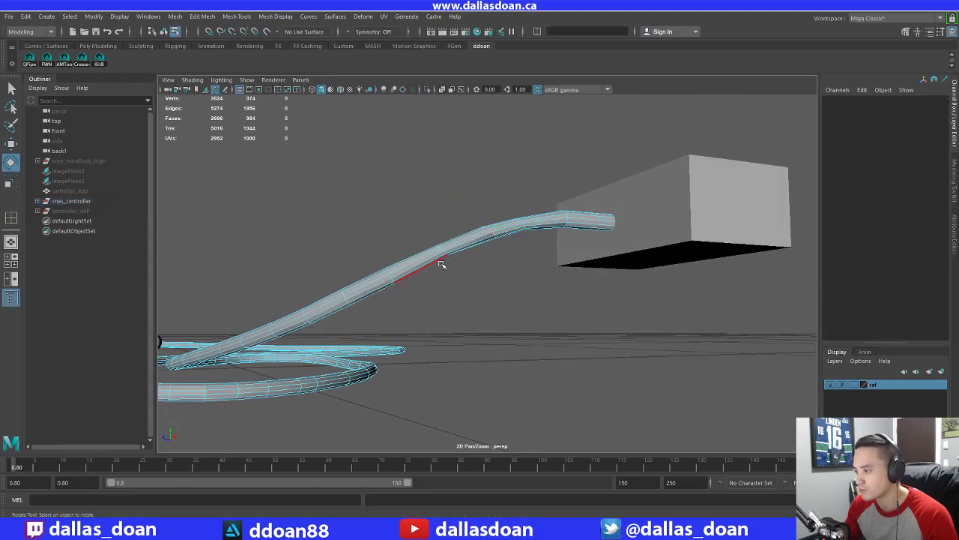
{"action": "left_click", "coordinate": [443, 249]}
{"action": "left_click_drag", "start_coordinate": [471, 271], "coordinate": [712, 255], "text": "alt"}
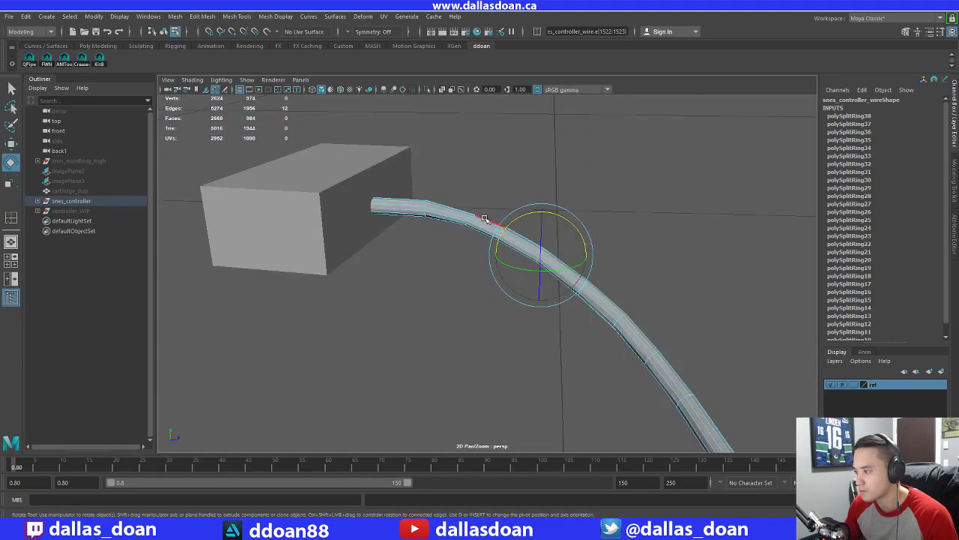
Select the edge loop in the wire's bend near the plug, scale it uniformly, and return to object mode
{"action": "left_click_drag", "start_coordinate": [502, 215], "coordinate": [551, 169], "text": "alt"}
{"action": "left_click", "coordinate": [565, 199]}
{"action": "scroll", "coordinate": [524, 202], "scroll_direction": "up", "scroll_amount": 3}
{"action": "double_click", "coordinate": [504, 217]}
{"action": "left_click_drag", "start_coordinate": [504, 217], "coordinate": [394, 193], "text": "alt"}
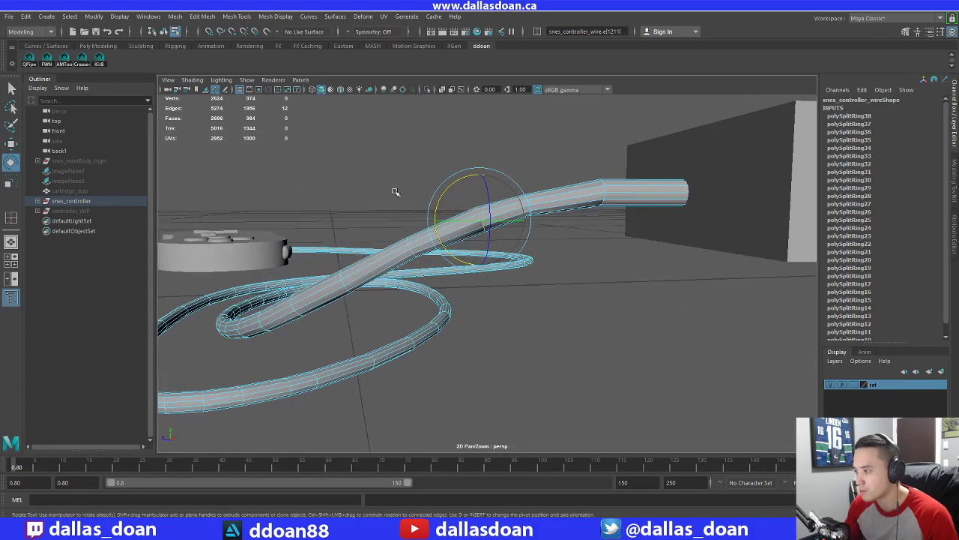
{"action": "key", "text": "r"}
{"action": "left_click_drag", "start_coordinate": [482, 221], "coordinate": [429, 302]}
{"action": "right_click_drag", "start_coordinate": [469, 308], "coordinate": [520, 228]}
{"action": "left_click", "coordinate": [553, 321]}
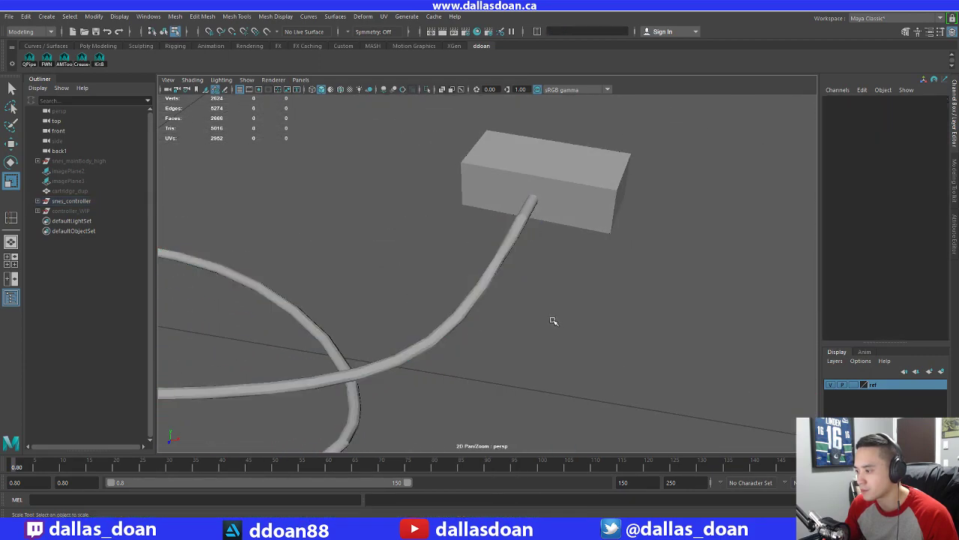
Select all edges of the controller wire and soften them
{"action": "left_click_drag", "start_coordinate": [553, 321], "coordinate": [450, 248], "text": "alt"}
{"action": "left_click", "coordinate": [415, 299]}
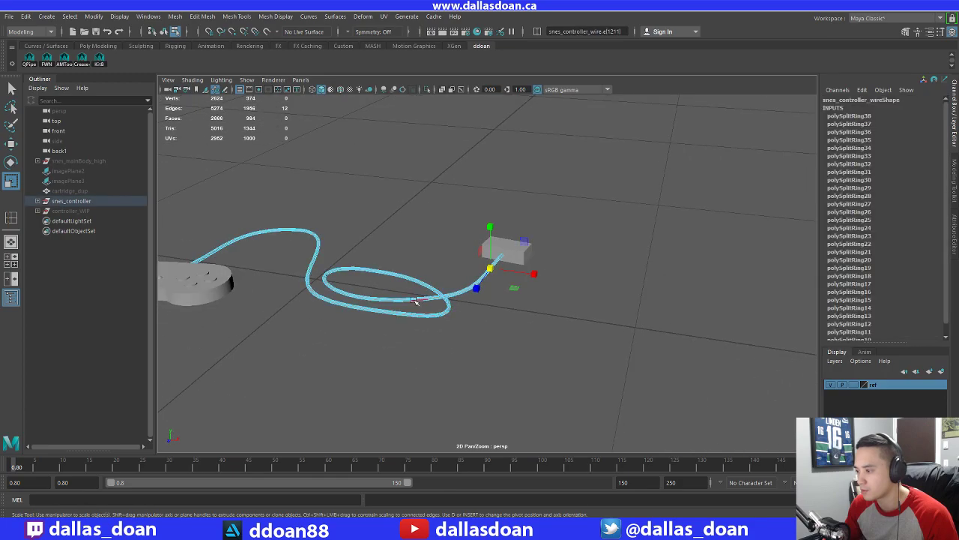
{"action": "right_click_drag", "start_coordinate": [413, 242], "coordinate": [413, 216]}
{"action": "scroll", "coordinate": [405, 266], "scroll_direction": "down", "scroll_amount": 3}
{"action": "left_click_drag", "start_coordinate": [406, 266], "coordinate": [403, 224], "text": "alt"}
{"action": "left_click_drag", "start_coordinate": [220, 210], "coordinate": [566, 363]}
{"action": "left_click_drag", "start_coordinate": [501, 284], "coordinate": [499, 332], "text": "alt"}
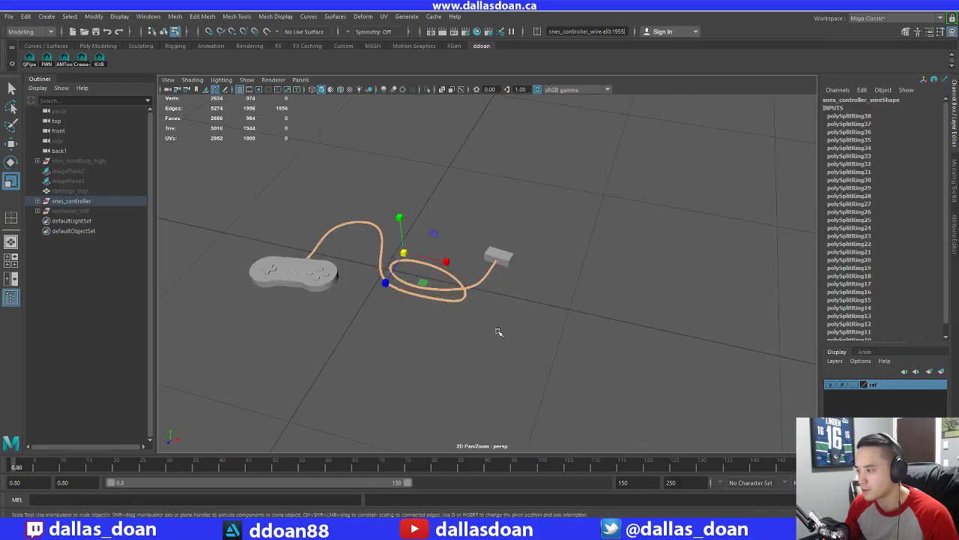
{"action": "right_click_drag", "start_coordinate": [511, 273], "coordinate": [611, 276], "text": "shift"}
{"action": "scroll", "coordinate": [496, 293], "scroll_direction": "up", "scroll_amount": 3}
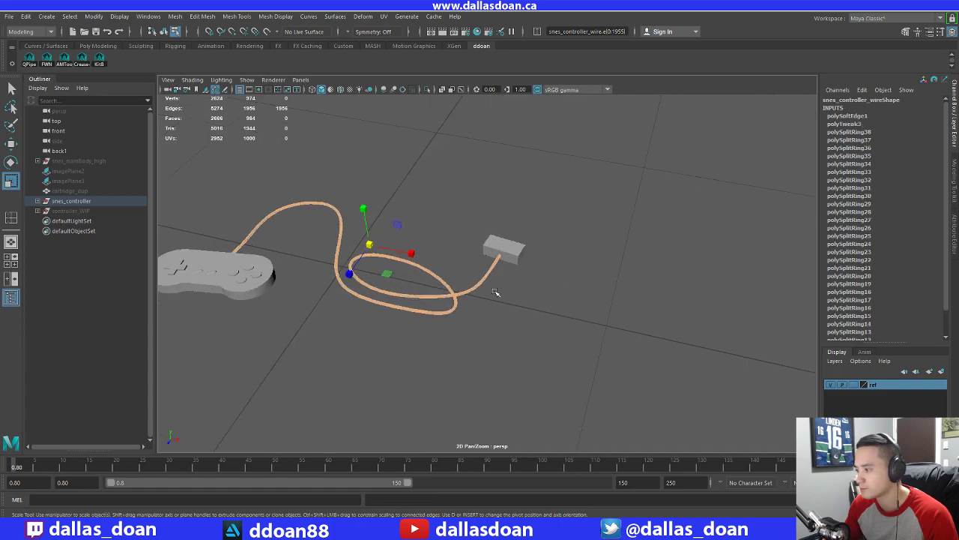
Return to object mode, select the snes_controller_wire mesh, and delete its construction history
{"action": "left_click_drag", "start_coordinate": [496, 293], "coordinate": [486, 276], "text": "alt"}
{"action": "right_click_drag", "start_coordinate": [487, 276], "coordinate": [473, 304]}
{"action": "left_click", "coordinate": [503, 306]}
{"action": "left_click_drag", "start_coordinate": [503, 305], "coordinate": [439, 263], "text": "alt"}
{"action": "left_click", "coordinate": [498, 305]}
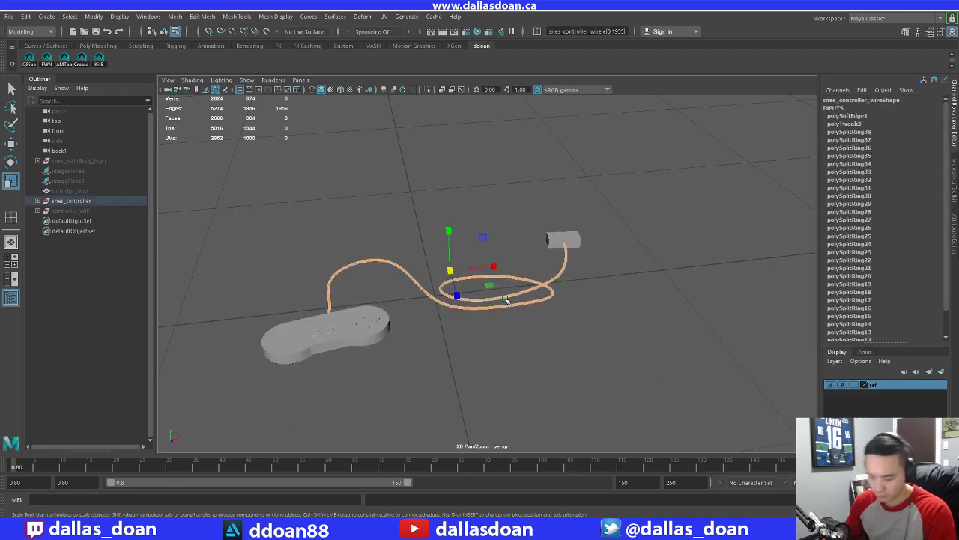
{"action": "key", "text": "F8"}
{"action": "left_click", "coordinate": [506, 299]}
{"action": "left_click_drag", "start_coordinate": [492, 249], "coordinate": [637, 302]}
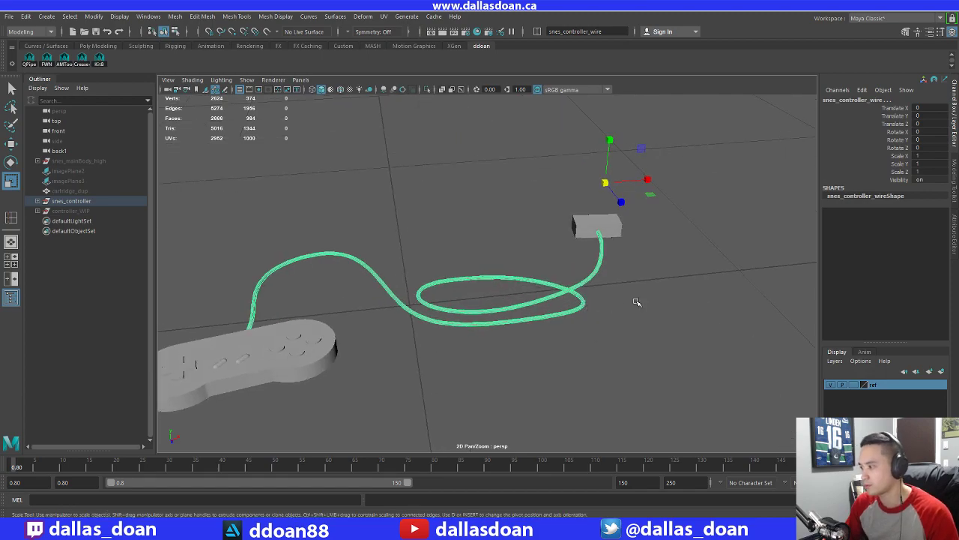
Examine the softened controller wire from several angles, both selected and deselected
{"action": "left_click", "coordinate": [547, 217]}
{"action": "scroll", "coordinate": [439, 274], "scroll_direction": "down", "scroll_amount": 4}
{"action": "left_click", "coordinate": [440, 282]}
{"action": "left_click_drag", "start_coordinate": [441, 282], "coordinate": [426, 344], "text": "alt"}
{"action": "key", "text": "w"}
{"action": "scroll", "coordinate": [428, 282], "scroll_direction": "up", "scroll_amount": 4}
{"action": "scroll", "coordinate": [396, 355], "scroll_direction": "down", "scroll_amount": 4}
{"action": "left_click", "coordinate": [427, 345]}
{"action": "left_click", "coordinate": [500, 303]}
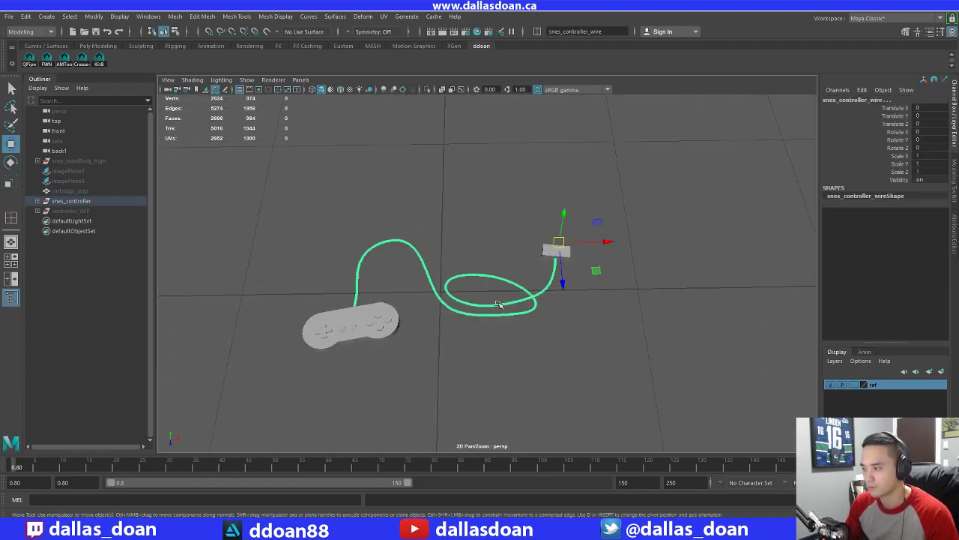
{"action": "mouse_move", "coordinate": [500, 303]}
{"action": "left_mouse_down", "text": "alt"}
{"action": "mouse_move", "coordinate": [614, 302]}
{"action": "mouse_move", "coordinate": [497, 290]}
{"action": "mouse_move", "coordinate": [518, 263]}
{"action": "mouse_move", "coordinate": [502, 285]}
{"action": "mouse_move", "coordinate": [489, 284]}
{"action": "mouse_move", "coordinate": [489, 314]}
{"action": "left_mouse_up", "text": "alt"}
{"action": "left_click", "coordinate": [613, 302]}
{"action": "left_click", "coordinate": [490, 284]}
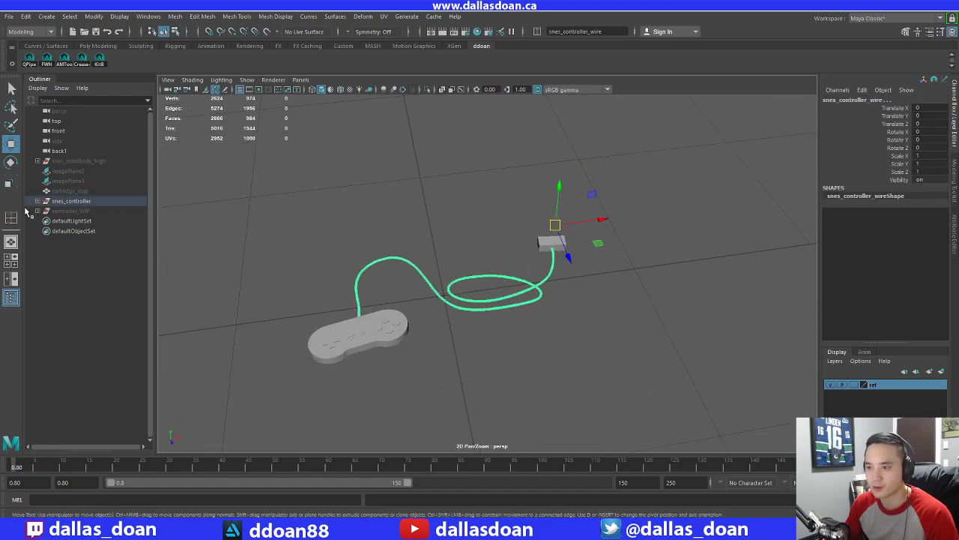
{"action": "scroll", "coordinate": [401, 271], "scroll_direction": "down", "scroll_amount": 3}
Expand the snes_controller group and inspect its wire curve and wire mesh
{"action": "left_click", "coordinate": [62, 200]}
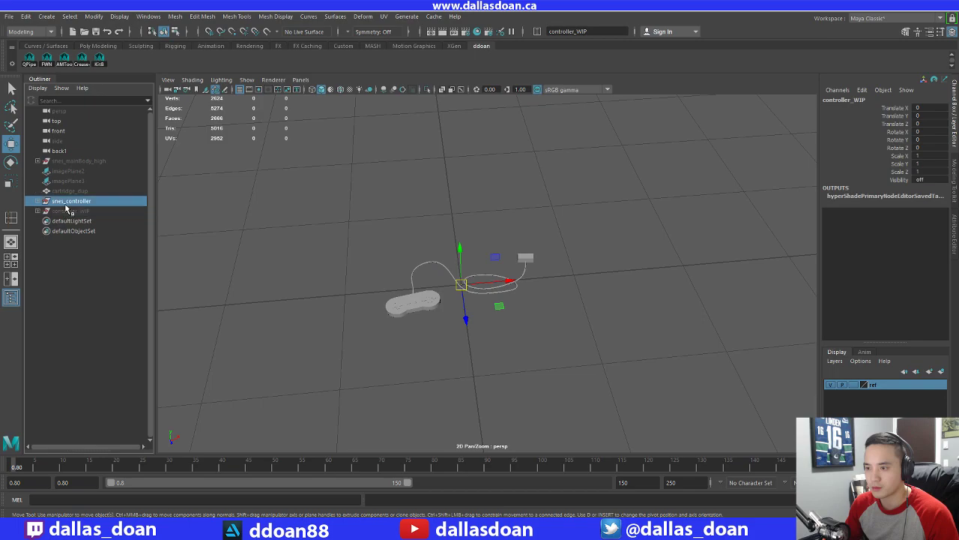
{"action": "left_click", "coordinate": [37, 201]}
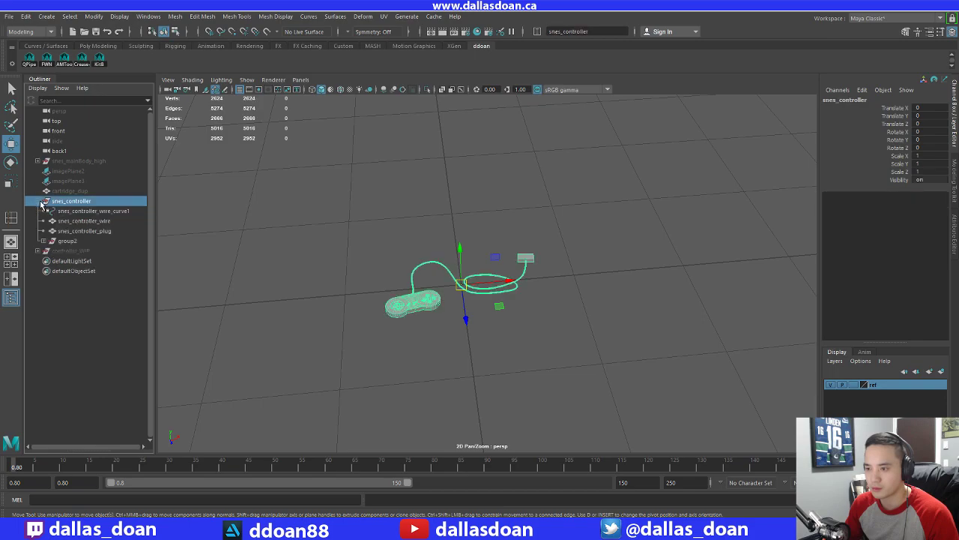
{"action": "left_click", "coordinate": [70, 213]}
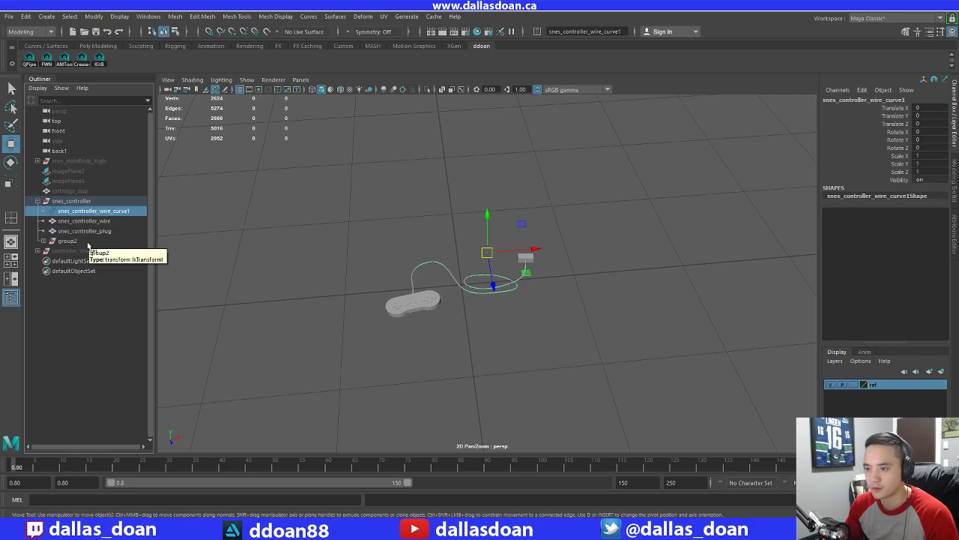
{"action": "left_click", "coordinate": [98, 219]}
Select and collapse the snes_controller group, and toggle its visibility off and on to check its contents
{"action": "left_click", "coordinate": [90, 201]}
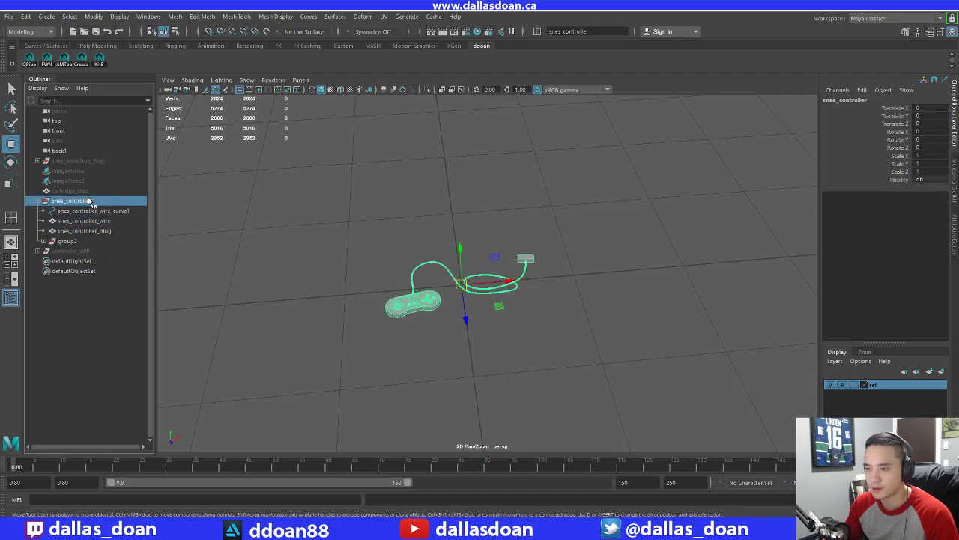
{"action": "left_click", "coordinate": [38, 201]}
{"action": "key", "text": "h"}
{"action": "key", "text": "h"}
{"action": "scroll", "coordinate": [370, 260], "scroll_direction": "up", "scroll_amount": 3}
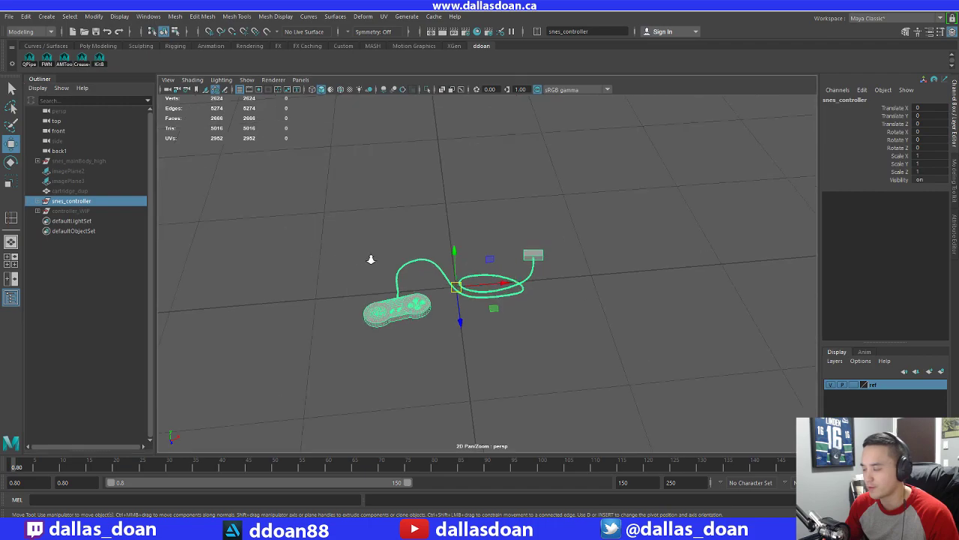
{"action": "left_click_drag", "start_coordinate": [370, 259], "coordinate": [394, 217], "text": "alt"}
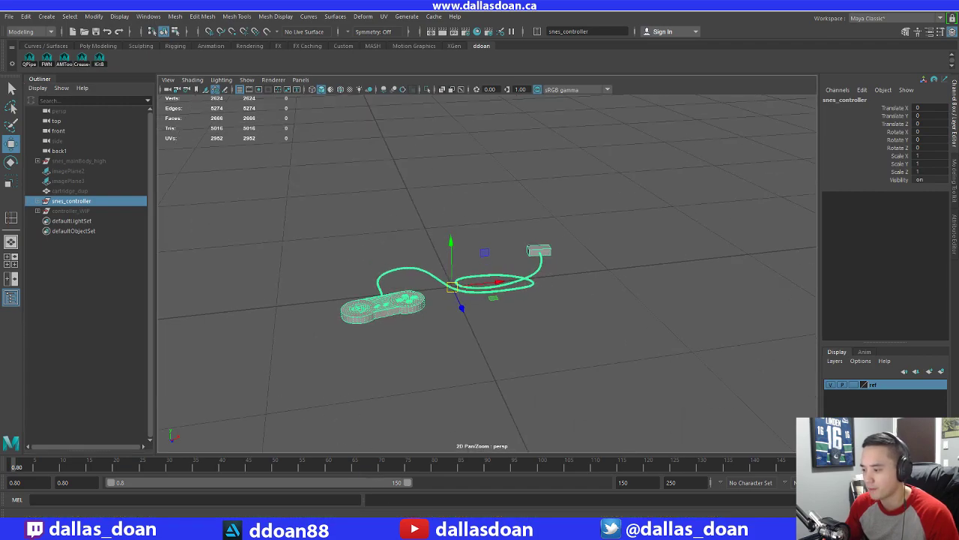
Switch to Toolbag, check the selected controller body beside the console, and collapse the snes_controller group
{"action": "key", "text": "alt+Tab"}
{"action": "left_click", "coordinate": [353, 429]}
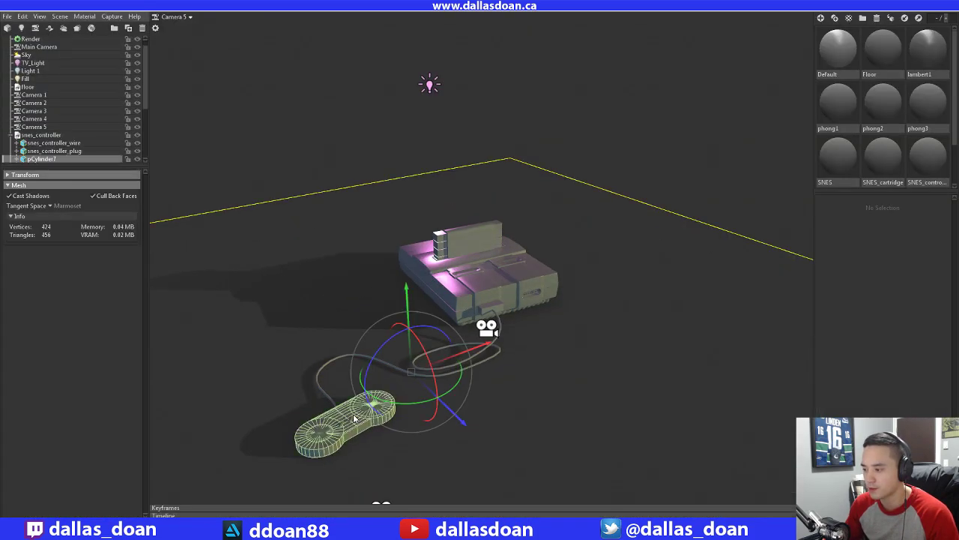
{"action": "left_click", "coordinate": [9, 135]}
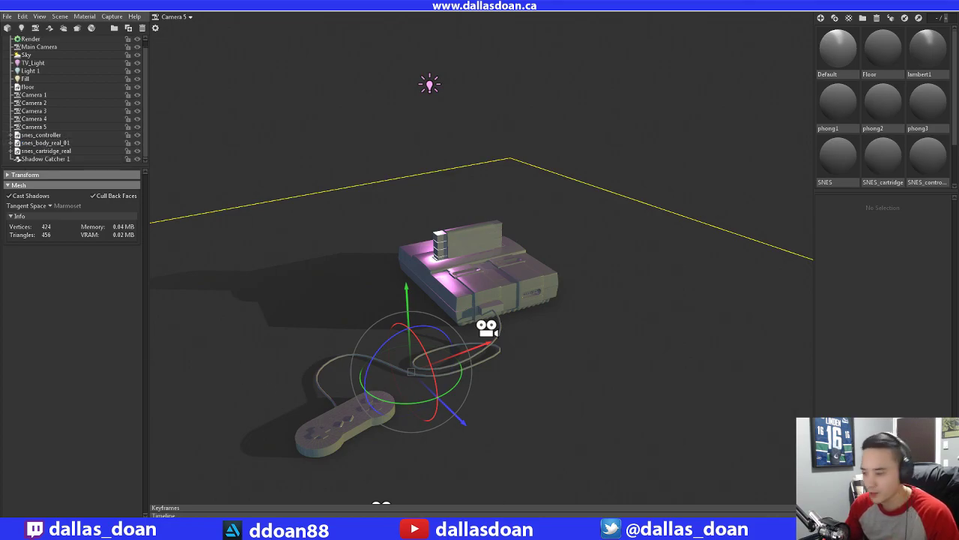
Return to Maya and examine the controller, wire and plug from several angles and distances, selected and deselected
{"action": "key", "text": "alt+Tab"}
{"action": "left_click_drag", "start_coordinate": [469, 259], "coordinate": [542, 400], "text": "alt"}
{"action": "left_click", "coordinate": [542, 401]}
{"action": "left_click_drag", "start_coordinate": [312, 231], "coordinate": [551, 382]}
{"action": "scroll", "coordinate": [506, 306], "scroll_direction": "up", "scroll_amount": 3}
{"action": "left_click_drag", "start_coordinate": [506, 306], "coordinate": [558, 296], "text": "alt"}
{"action": "left_click", "coordinate": [559, 369]}
{"action": "scroll", "coordinate": [559, 369], "scroll_direction": "down", "scroll_amount": 4}
{"action": "left_click_drag", "start_coordinate": [318, 219], "coordinate": [573, 370]}
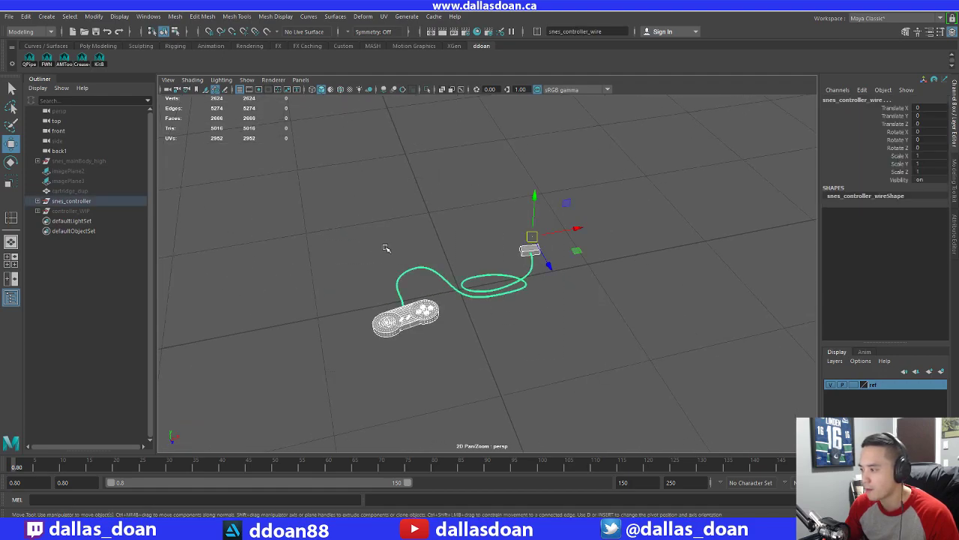
Export the snes_controller group as FBX to the SNES meshes folder, overwriting snes_controller.fbx
{"action": "left_click", "coordinate": [71, 201]}
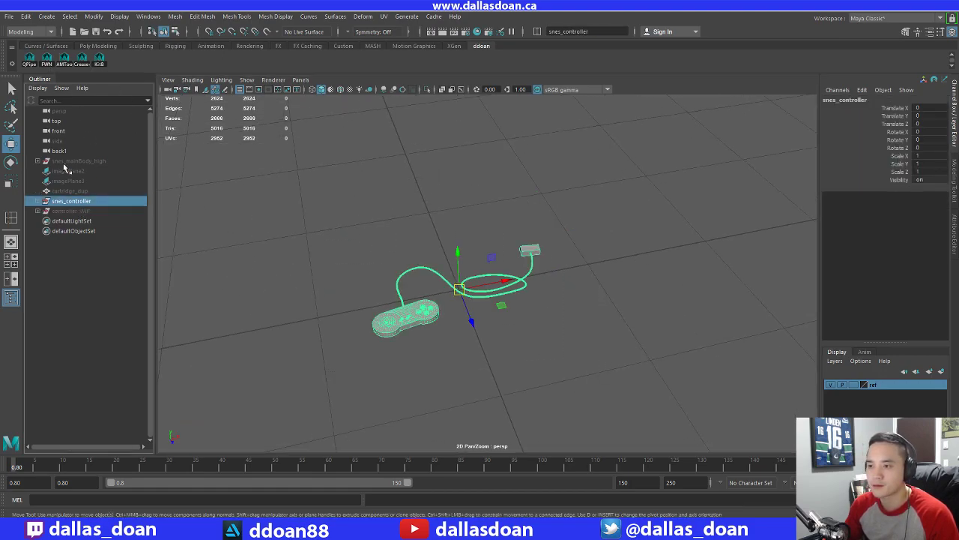
{"action": "left_click", "coordinate": [9, 16]}
{"action": "left_click", "coordinate": [44, 147]}
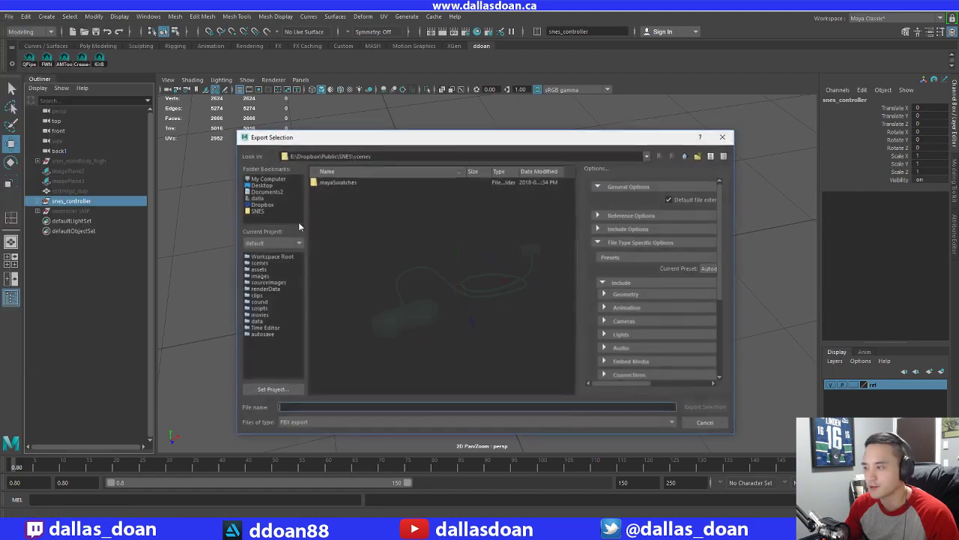
{"action": "left_click", "coordinate": [698, 155]}
{"action": "double_click", "coordinate": [334, 190]}
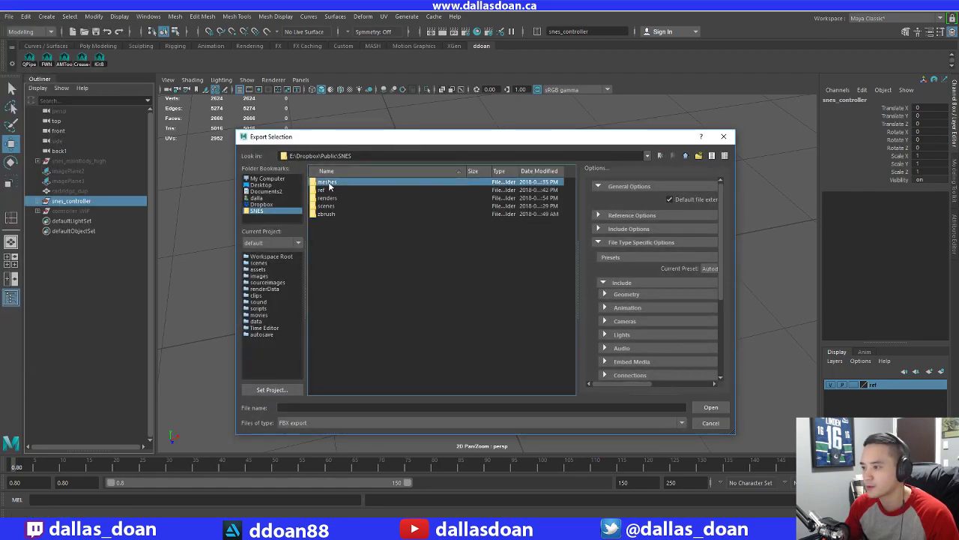
{"action": "left_click", "coordinate": [342, 214]}
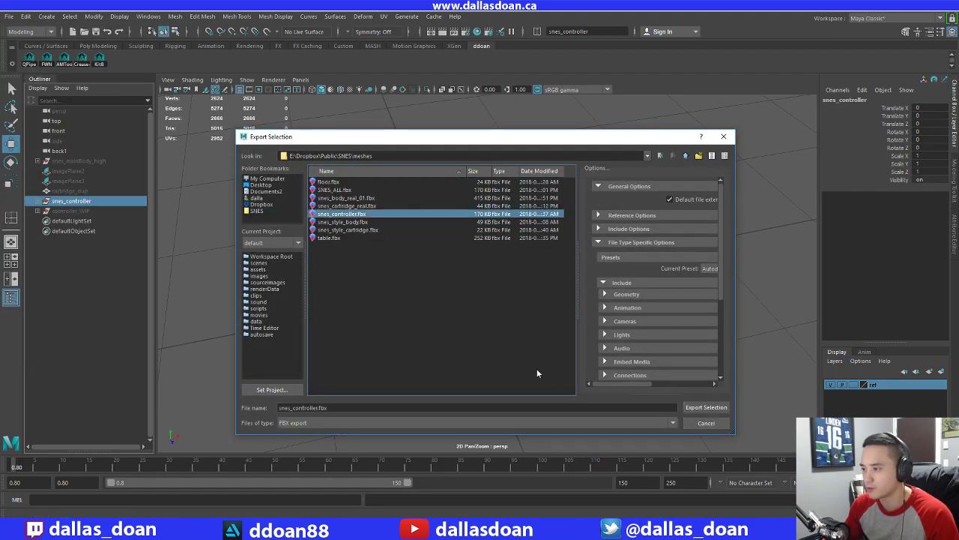
{"action": "left_click", "coordinate": [705, 407]}
{"action": "left_click", "coordinate": [454, 299]}
{"action": "left_click", "coordinate": [498, 383]}
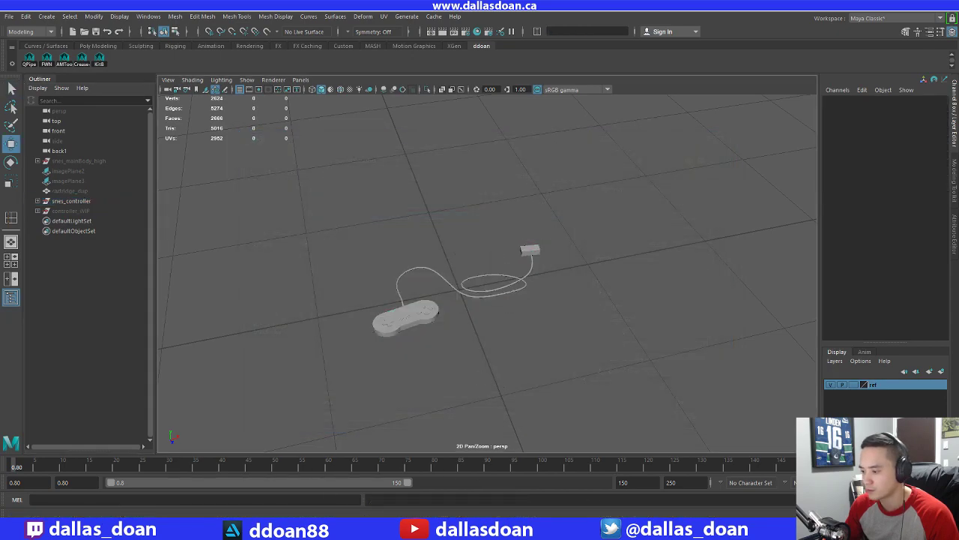
Review the re-exported controller in Toolbag, and back in Maya frame and examine the controller body mesh up close
{"action": "left_click", "coordinate": [432, 517]}
{"action": "left_click_drag", "start_coordinate": [401, 349], "coordinate": [401, 283]}
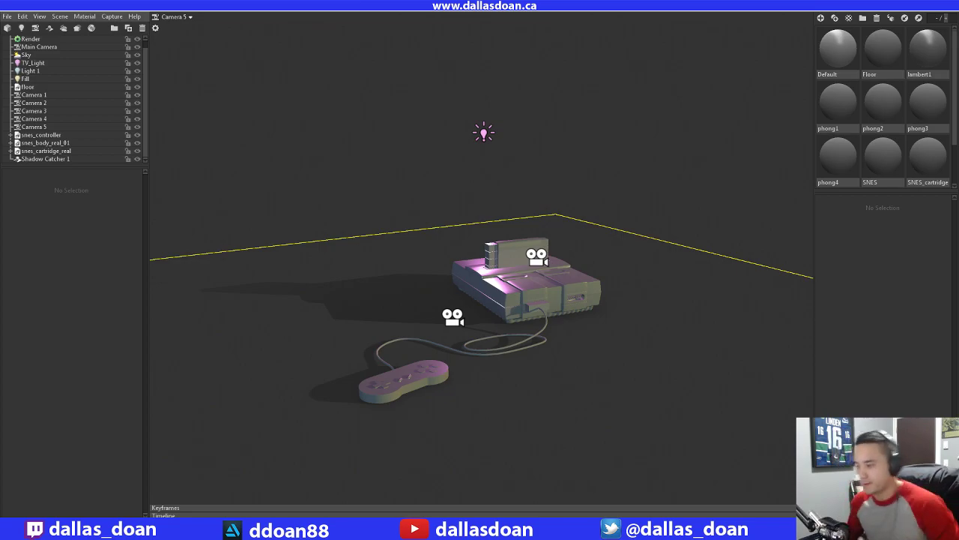
{"action": "mouse_move", "coordinate": [358, 527]}
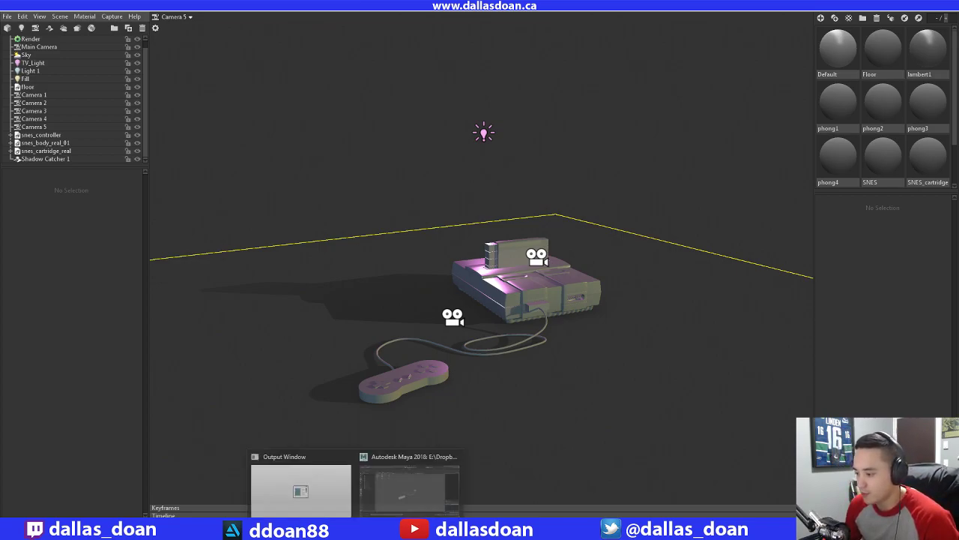
{"action": "left_click", "coordinate": [381, 488]}
{"action": "scroll", "coordinate": [412, 330], "scroll_direction": "up", "scroll_amount": 5}
{"action": "left_click", "coordinate": [344, 376]}
{"action": "key", "text": "f"}
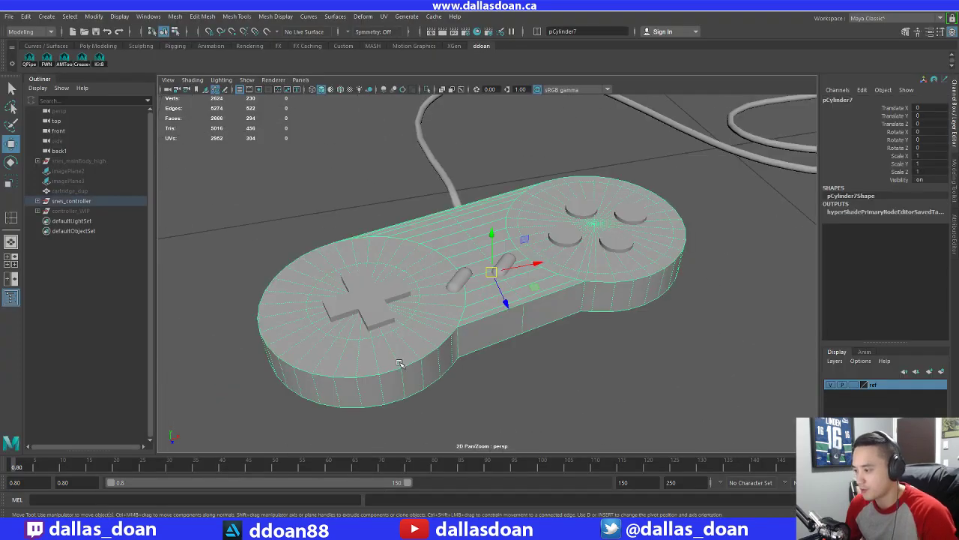
{"action": "left_click_drag", "start_coordinate": [464, 336], "coordinate": [586, 333], "text": "alt"}
{"action": "right_click_drag", "start_coordinate": [559, 241], "coordinate": [608, 227]}
{"action": "left_click", "coordinate": [677, 347]}
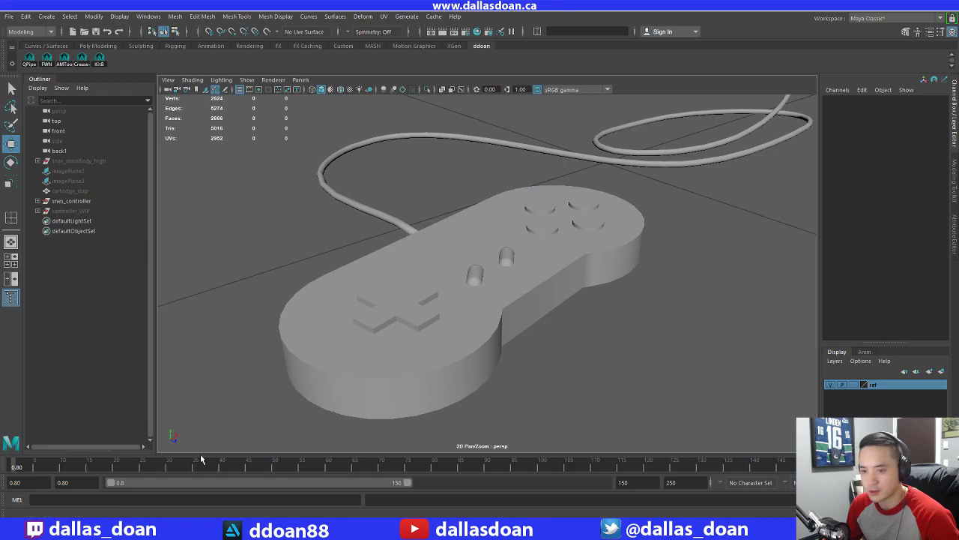
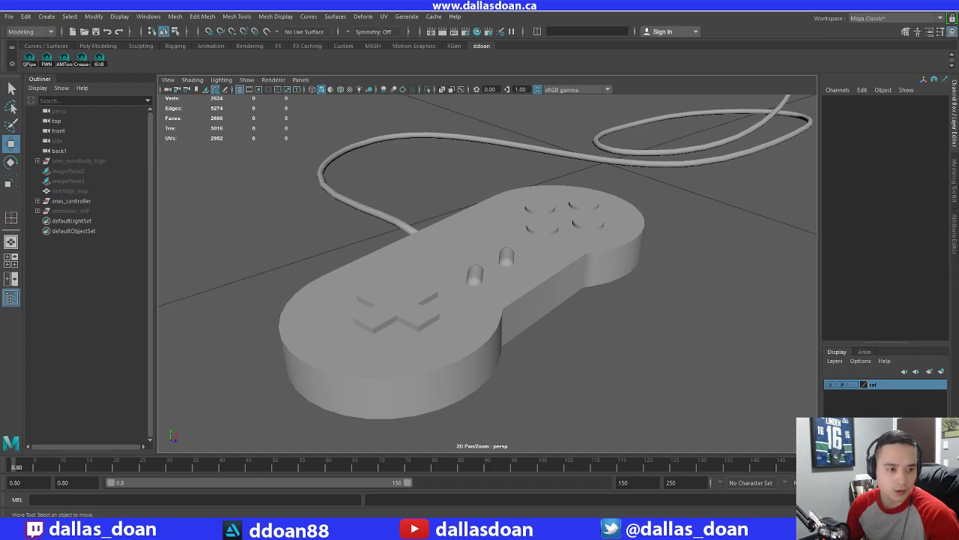
Select the outer rim edges around the top and bottom of the controller body, including the middle section
{"action": "left_click", "coordinate": [466, 296]}
{"action": "left_click_drag", "start_coordinate": [426, 294], "coordinate": [431, 326], "text": "alt"}
{"action": "right_click_drag", "start_coordinate": [423, 309], "coordinate": [422, 281]}
{"action": "double_click", "coordinate": [440, 324]}
{"action": "left_click_drag", "start_coordinate": [440, 323], "coordinate": [445, 314], "text": "alt"}
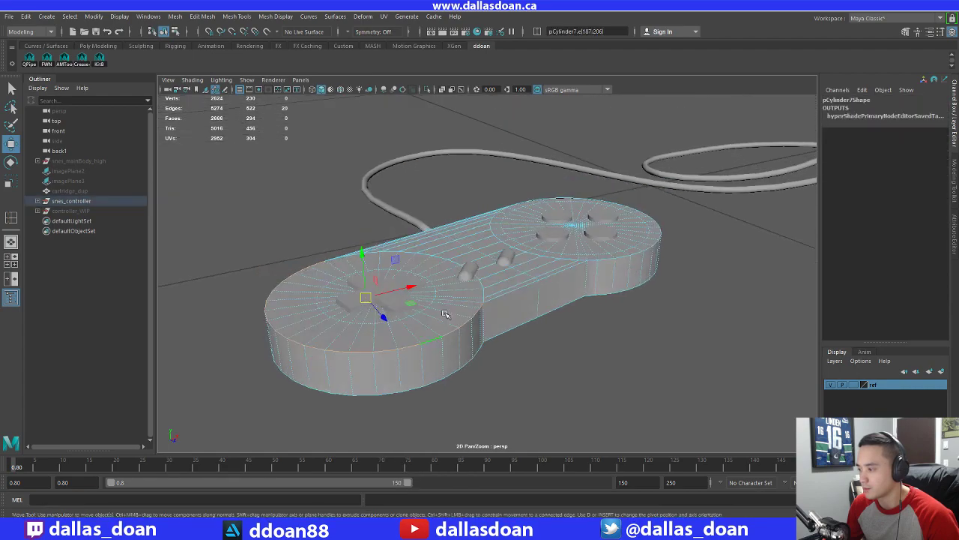
{"action": "double_click", "coordinate": [511, 294], "text": "shift"}
{"action": "left_click_drag", "start_coordinate": [511, 293], "coordinate": [552, 199], "text": "alt"}
{"action": "double_click", "coordinate": [536, 291], "text": "shift"}
{"action": "left_click", "coordinate": [484, 315], "text": "shift"}
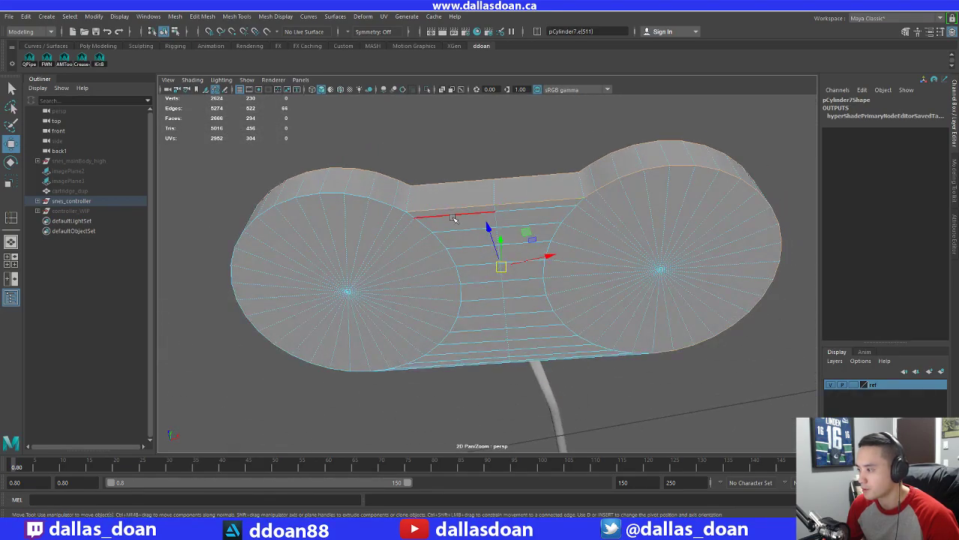
{"action": "left_click_drag", "start_coordinate": [462, 259], "coordinate": [524, 301], "text": "alt"}
{"action": "left_click_drag", "start_coordinate": [609, 335], "coordinate": [639, 268], "text": "alt"}
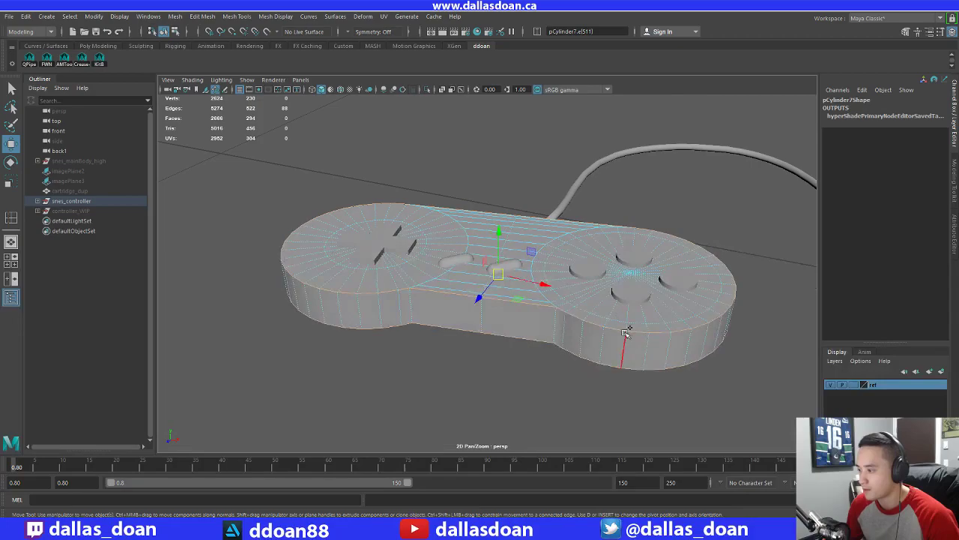
Bevel the selected rim edges of the controller body with a fraction of 2
{"action": "right_click_drag", "start_coordinate": [639, 268], "coordinate": [639, 284], "text": "shift"}
{"action": "right_click_drag", "start_coordinate": [695, 268], "coordinate": [696, 268], "text": "shift"}
{"action": "left_click_drag", "start_coordinate": [695, 269], "coordinate": [516, 287], "text": "alt"}
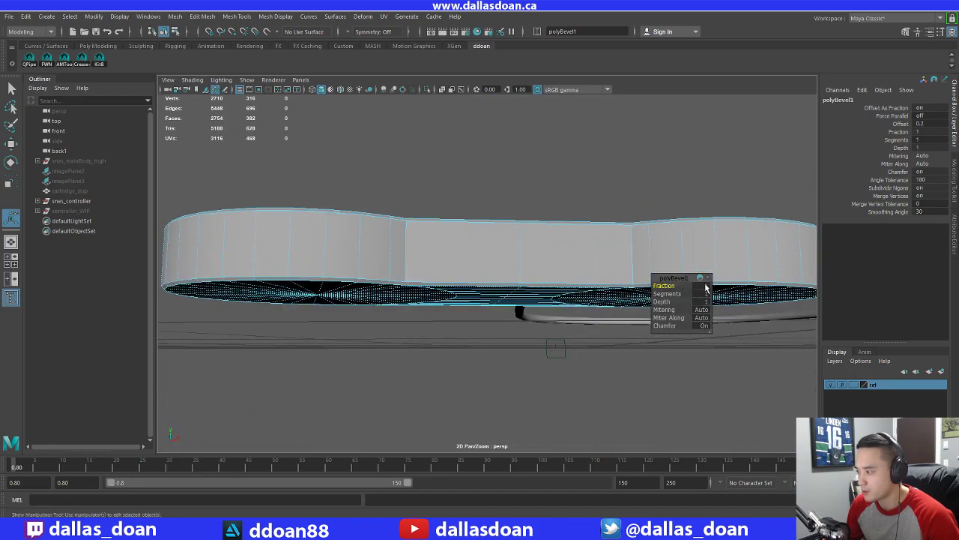
{"action": "type", "text": "2"}
{"action": "key", "text": "Return"}
{"action": "left_click_drag", "start_coordinate": [449, 202], "coordinate": [548, 254], "text": "alt"}
{"action": "scroll", "coordinate": [417, 259], "scroll_direction": "down", "scroll_amount": 4}
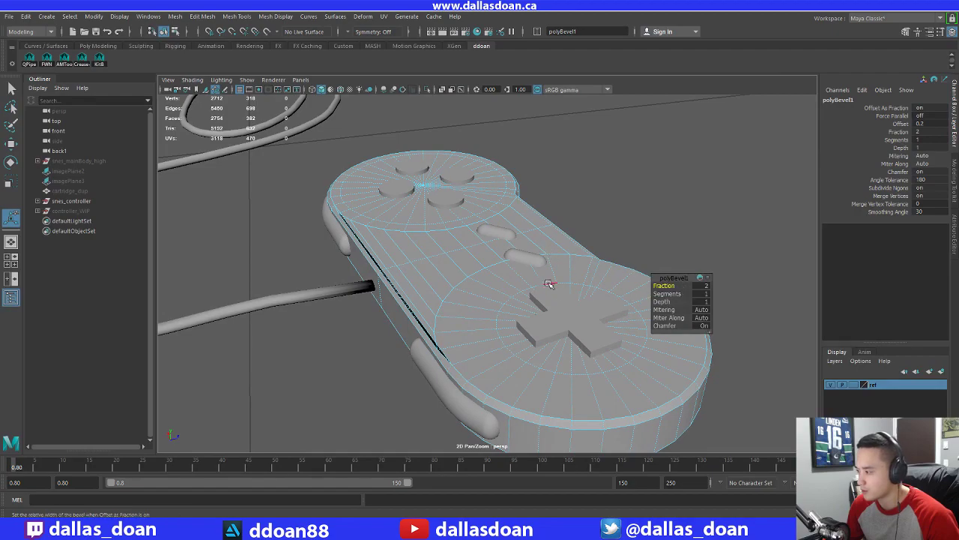
Set the rim bevel to 2 segments and check the rounded edge
{"action": "left_click_drag", "start_coordinate": [462, 294], "coordinate": [463, 279], "text": "alt"}
{"action": "left_click_drag", "start_coordinate": [660, 293], "coordinate": [669, 293]}
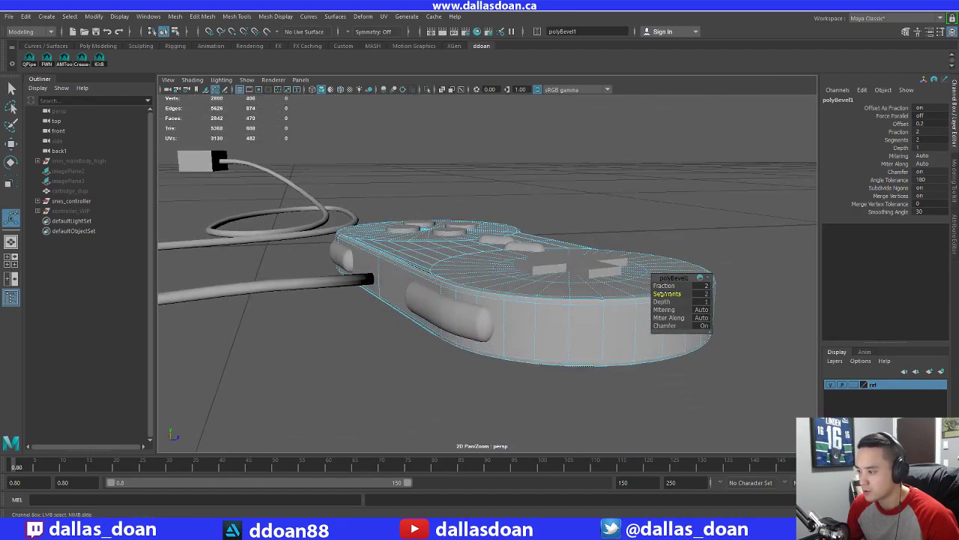
{"action": "left_click_drag", "start_coordinate": [450, 276], "coordinate": [453, 332], "text": "alt"}
{"action": "left_click", "coordinate": [568, 413]}
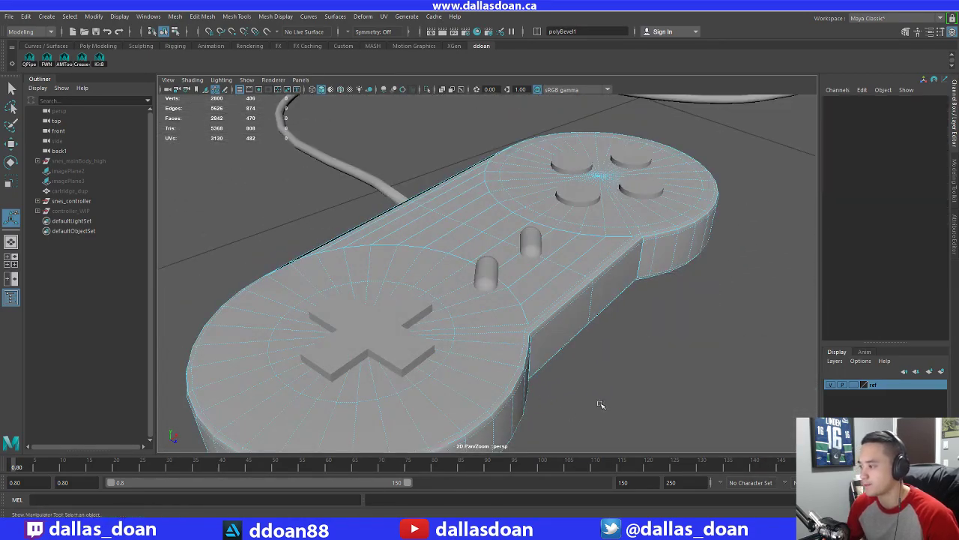
Try to delete the bevel faces along the back edge of the controller body's underside
{"action": "left_click_drag", "start_coordinate": [600, 403], "coordinate": [344, 289], "text": "alt"}
{"action": "mouse_move", "coordinate": [344, 289]}
{"action": "right_mouse_down"}
{"action": "mouse_move", "coordinate": [343, 270]}
{"action": "mouse_move", "coordinate": [335, 295]}
{"action": "right_mouse_up"}
{"action": "left_click", "coordinate": [335, 295]}
{"action": "left_click_drag", "start_coordinate": [335, 295], "coordinate": [423, 225], "text": "alt"}
{"action": "left_click", "coordinate": [349, 291], "text": "shift"}
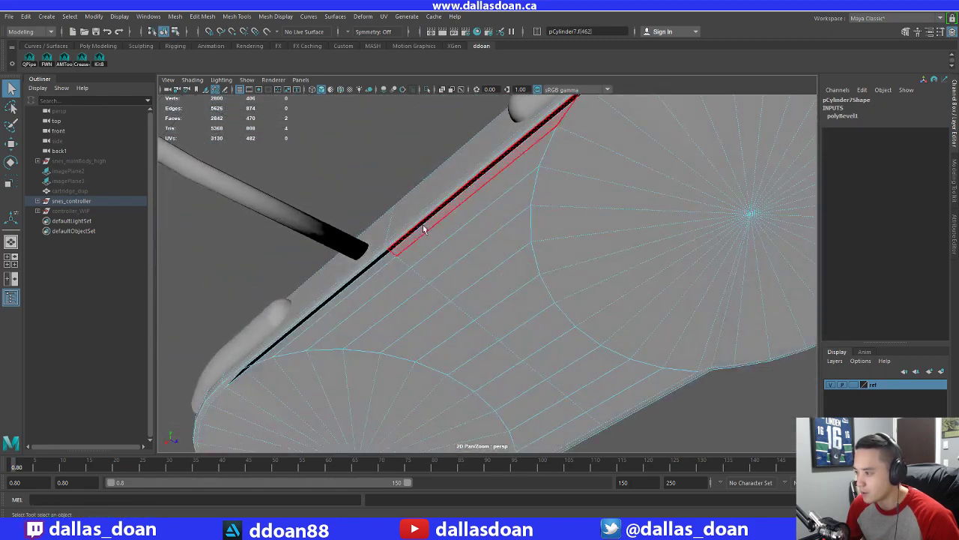
{"action": "left_click", "coordinate": [389, 259], "text": "shift"}
{"action": "left_click_drag", "start_coordinate": [407, 261], "coordinate": [422, 244], "text": "alt"}
{"action": "left_click", "coordinate": [452, 339]}
Try to delete the neighbouring strip of bevel faces along the back edge, and undo that deletion
{"action": "left_click", "coordinate": [452, 251]}
{"action": "left_click", "coordinate": [387, 194], "text": "shift"}
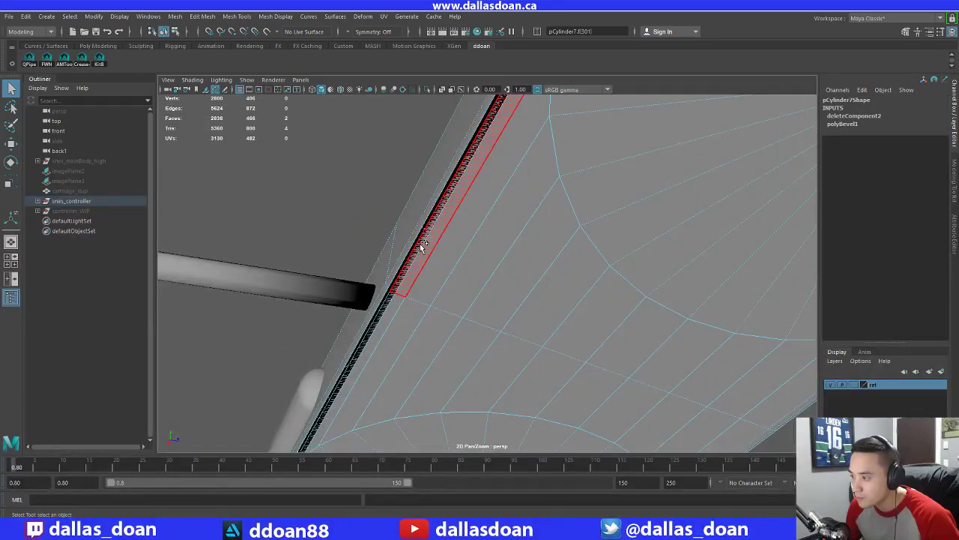
{"action": "left_click", "coordinate": [422, 247], "text": "shift"}
{"action": "key", "text": "Delete"}
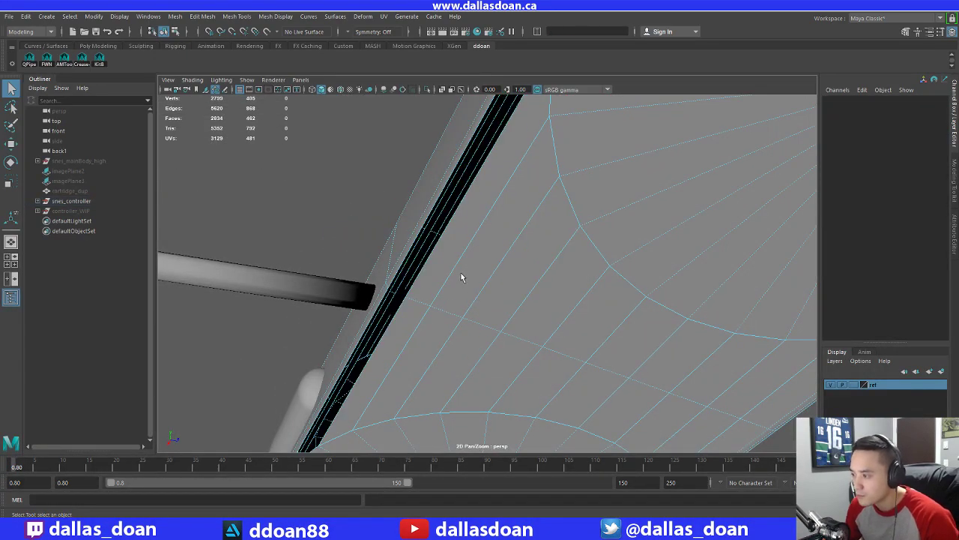
{"action": "left_click_drag", "start_coordinate": [461, 278], "coordinate": [497, 295], "text": "alt"}
{"action": "key", "text": "ctrl+z"}
Try to delete a single bevel face along the lower back edge, working from inside the controller body
{"action": "left_click_drag", "start_coordinate": [428, 300], "coordinate": [370, 321], "text": "alt"}
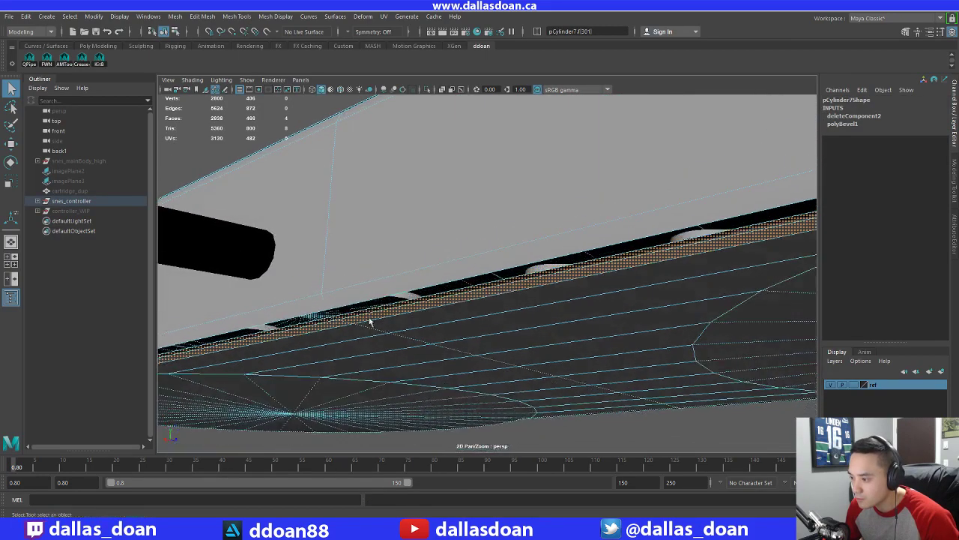
{"action": "left_click", "coordinate": [328, 320]}
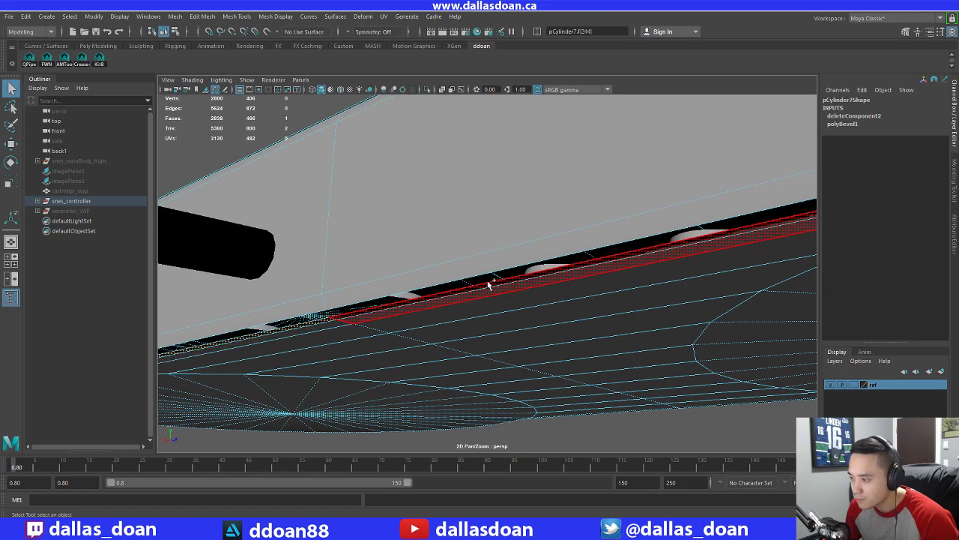
{"action": "left_click_drag", "start_coordinate": [439, 307], "coordinate": [353, 347], "text": "alt"}
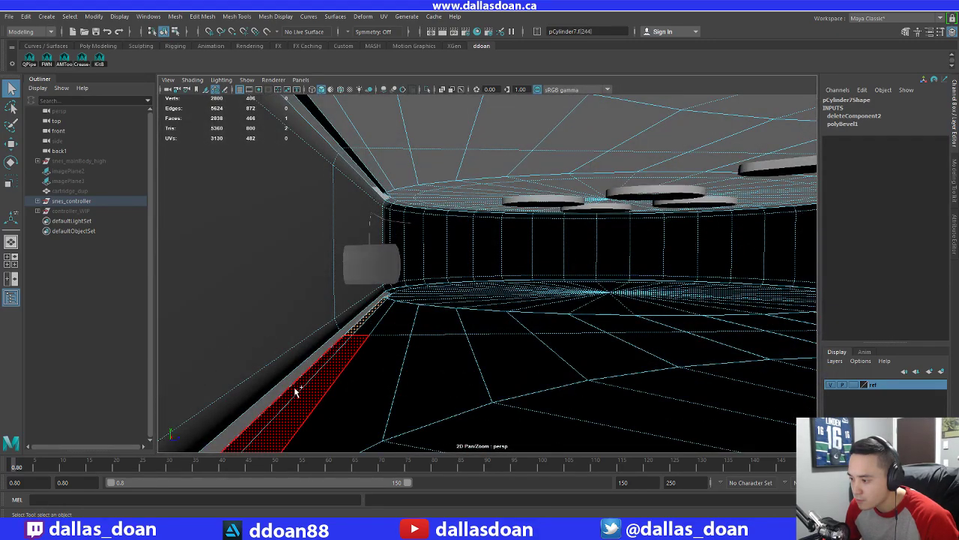
{"action": "left_click", "coordinate": [461, 346]}
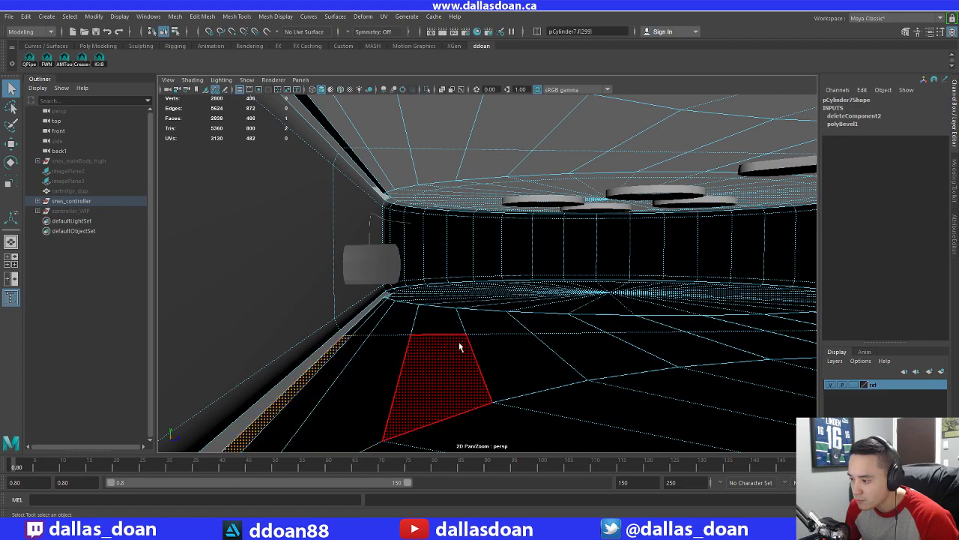
{"action": "key", "text": "Delete"}
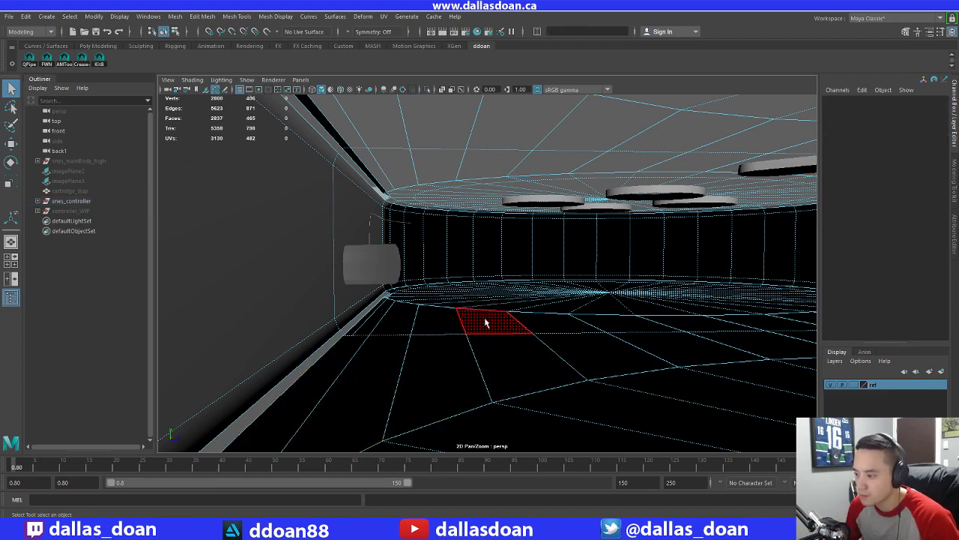
Undo the back-edge face deletions, restoring all the bevel faces
{"action": "key", "text": "ctrl+z"}
{"action": "key", "text": "ctrl+z"}
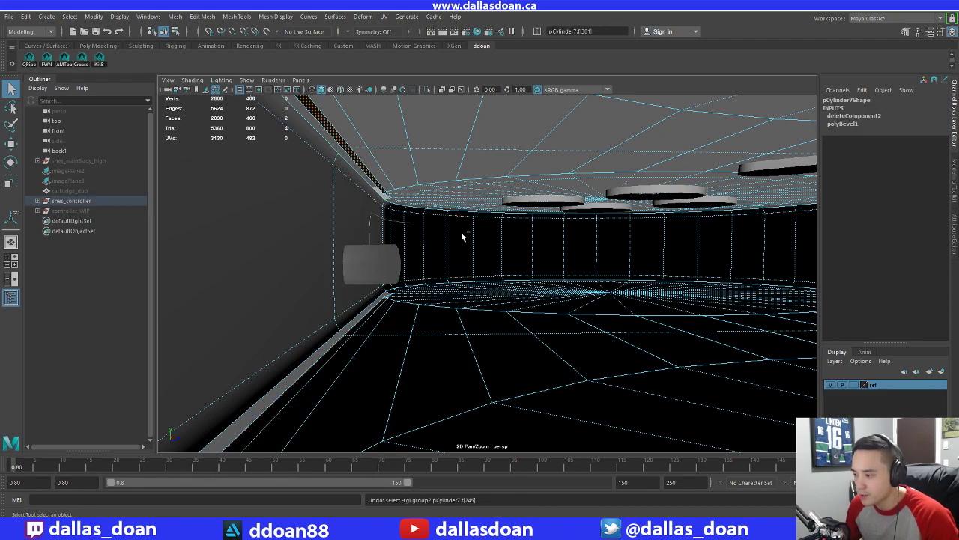
{"action": "key", "text": "ctrl+z"}
{"action": "key", "text": "ctrl+z"}
{"action": "left_click_drag", "start_coordinate": [387, 318], "coordinate": [409, 309], "text": "alt"}
{"action": "key", "text": "Delete"}
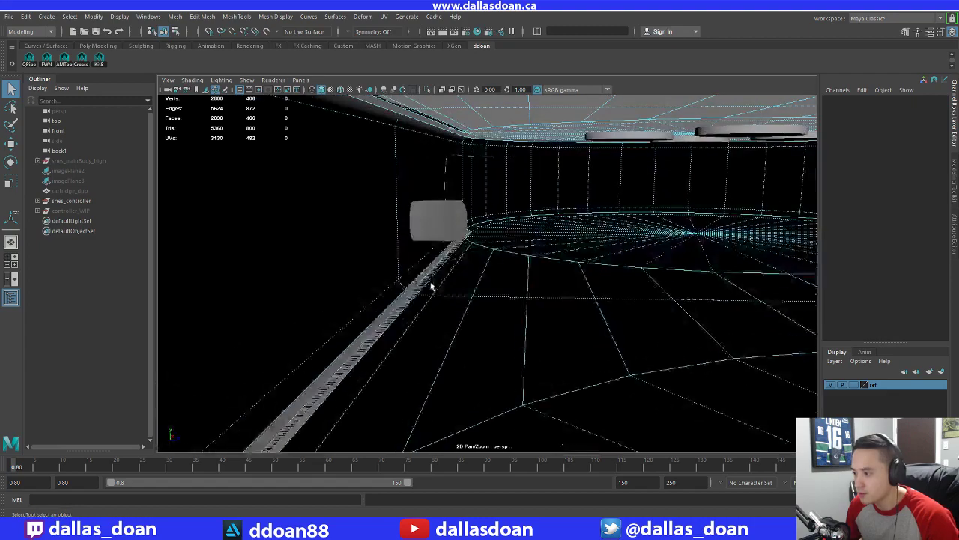
{"action": "key", "text": "ctrl+z"}
Delete the unwanted bevel faces along the lower back edge from inside the controller body
{"action": "left_click", "coordinate": [410, 298]}
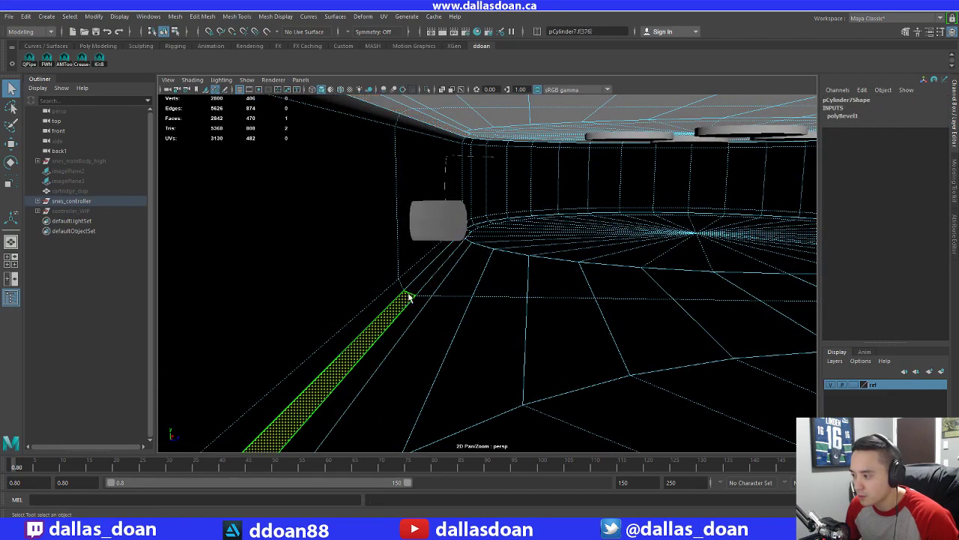
{"action": "key", "text": "Delete"}
{"action": "left_click_drag", "start_coordinate": [499, 274], "coordinate": [373, 339], "text": "alt"}
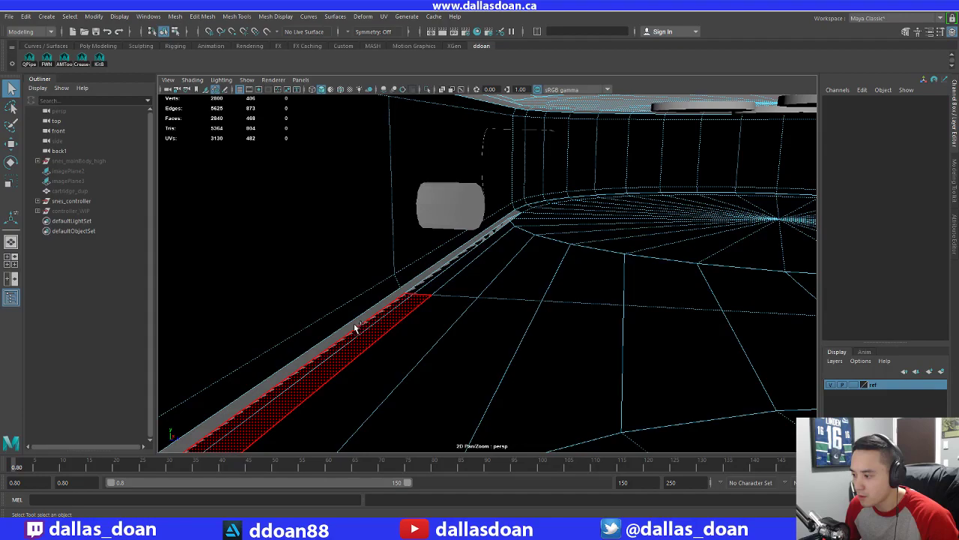
{"action": "left_click", "coordinate": [360, 332]}
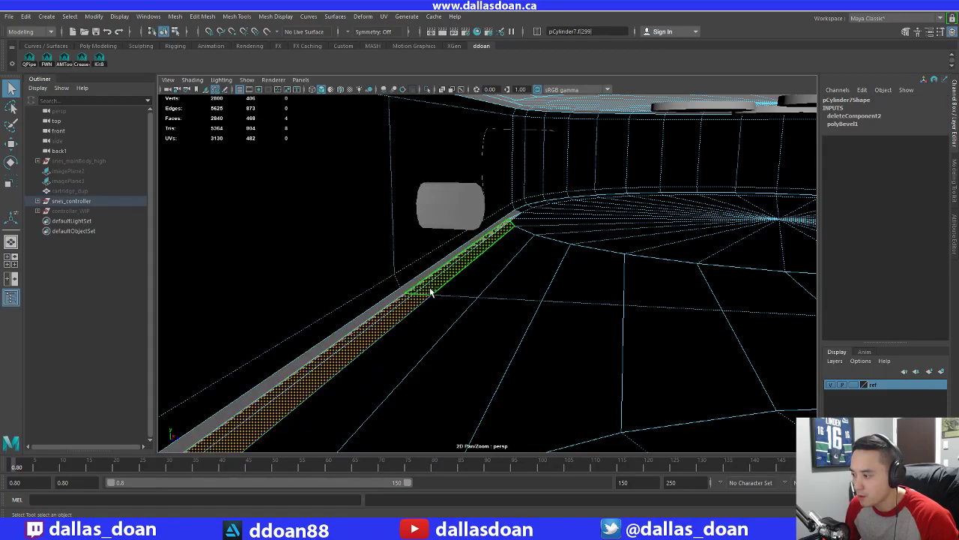
{"action": "left_click", "coordinate": [418, 308], "text": "shift"}
{"action": "key", "text": "Delete"}
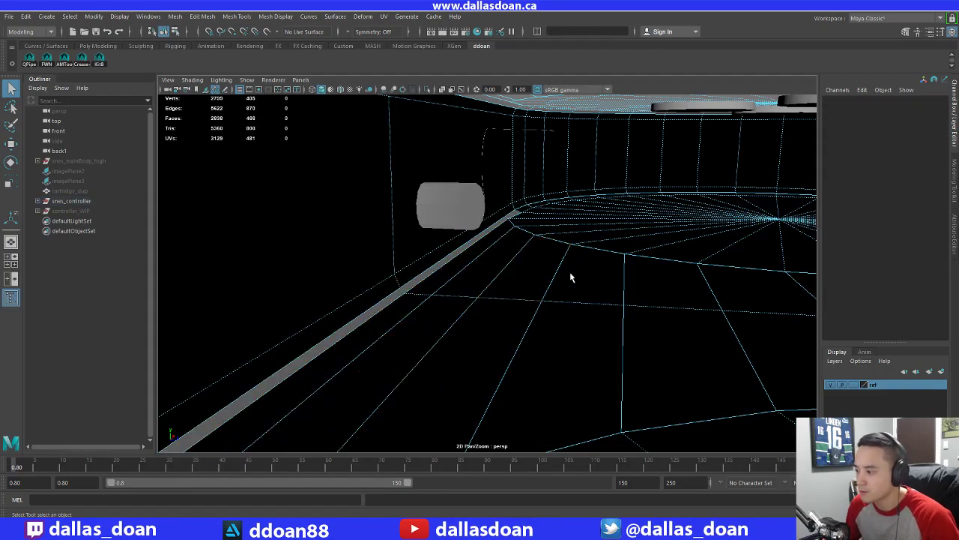
Delete two bevel faces along the upper back edge from inside the controller body
{"action": "left_click_drag", "start_coordinate": [570, 272], "coordinate": [445, 210], "text": "alt"}
{"action": "left_click", "coordinate": [458, 210]}
{"action": "left_click", "coordinate": [443, 199], "text": "shift"}
{"action": "key", "text": "Delete"}
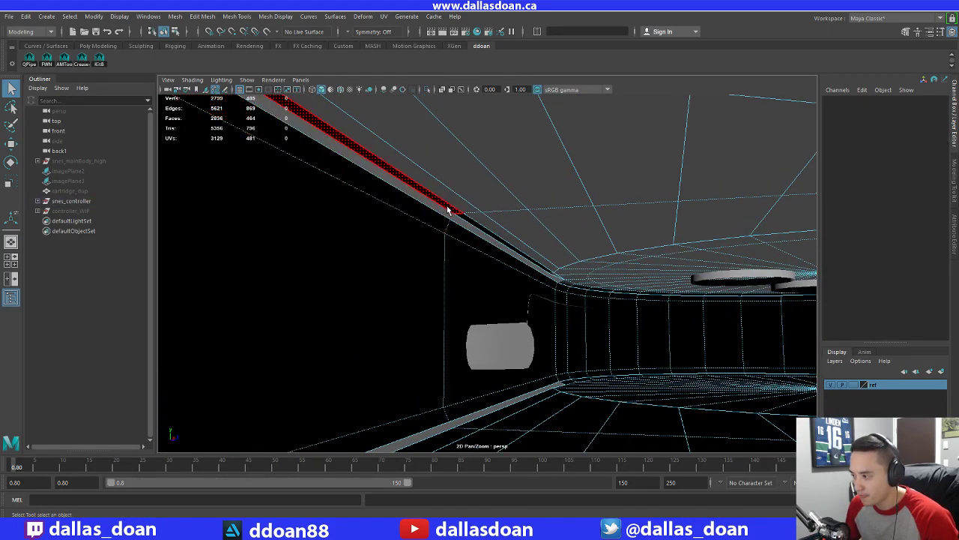
Delete the next bevel face near the end of the upper back edge and check the gap from outside
{"action": "left_click", "coordinate": [464, 218]}
{"action": "key", "text": "Delete"}
{"action": "left_click_drag", "start_coordinate": [532, 250], "coordinate": [390, 300], "text": "alt"}
{"action": "middle_click_drag", "start_coordinate": [300, 318], "coordinate": [488, 249], "text": "alt"}
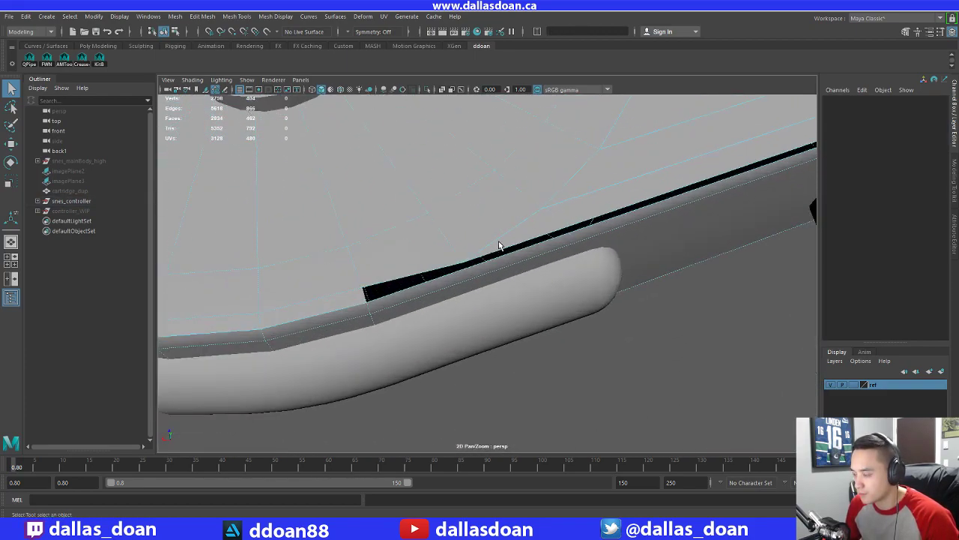
{"action": "mouse_move", "coordinate": [499, 245]}
{"action": "left_mouse_down", "text": "alt"}
{"action": "mouse_move", "coordinate": [574, 212]}
{"action": "mouse_move", "coordinate": [567, 226]}
{"action": "mouse_move", "coordinate": [489, 246]}
{"action": "left_mouse_up", "text": "alt"}
{"action": "scroll", "coordinate": [489, 246], "scroll_direction": "down", "scroll_amount": 7}
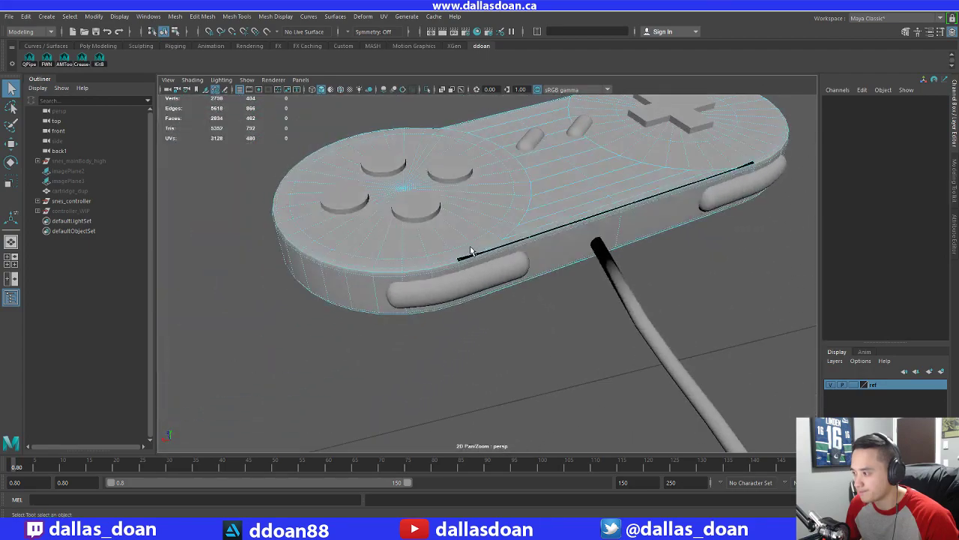
Undo the bevel face deletions along the controller body's back edges
{"action": "key", "text": "ctrl+z"}
{"action": "key", "text": "ctrl+z"}
{"action": "key", "text": "ctrl+z"}
{"action": "key", "text": "ctrl+z"}
{"action": "key", "text": "ctrl+z"}
{"action": "key", "text": "ctrl+z"}
{"action": "key", "text": "ctrl+z"}
{"action": "left_click_drag", "start_coordinate": [637, 228], "coordinate": [390, 217], "text": "alt"}
{"action": "left_click_drag", "start_coordinate": [480, 250], "coordinate": [535, 296], "text": "alt"}
{"action": "key", "text": "ctrl+z"}
{"action": "key", "text": "ctrl+z"}
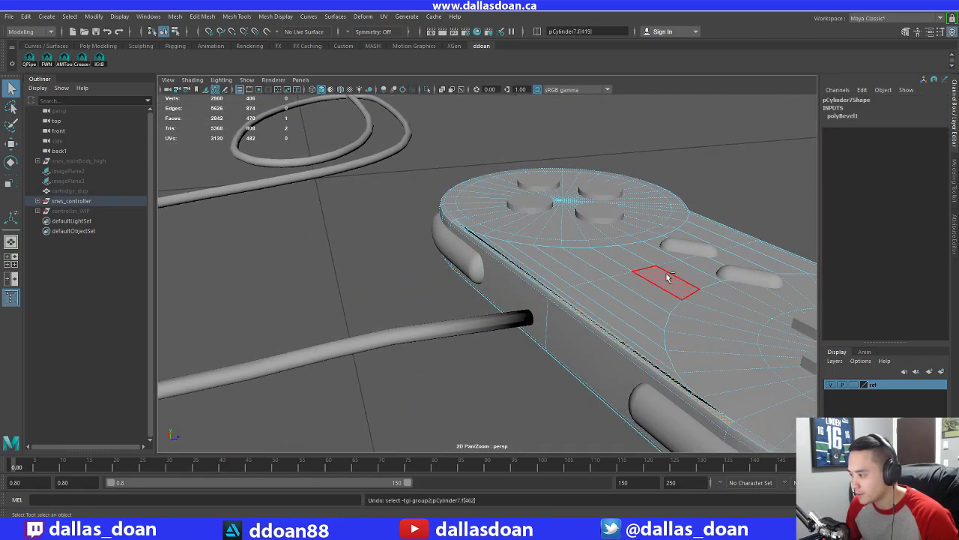
{"action": "key", "text": "ctrl+z"}
Return to object mode and preview the controller body smoothed, examining its rim from several angles
{"action": "left_click_drag", "start_coordinate": [511, 304], "coordinate": [478, 288], "text": "alt"}
{"action": "right_click_drag", "start_coordinate": [477, 288], "coordinate": [476, 303]}
{"action": "left_click_drag", "start_coordinate": [475, 303], "coordinate": [619, 329], "text": "alt"}
{"action": "key", "text": "3"}
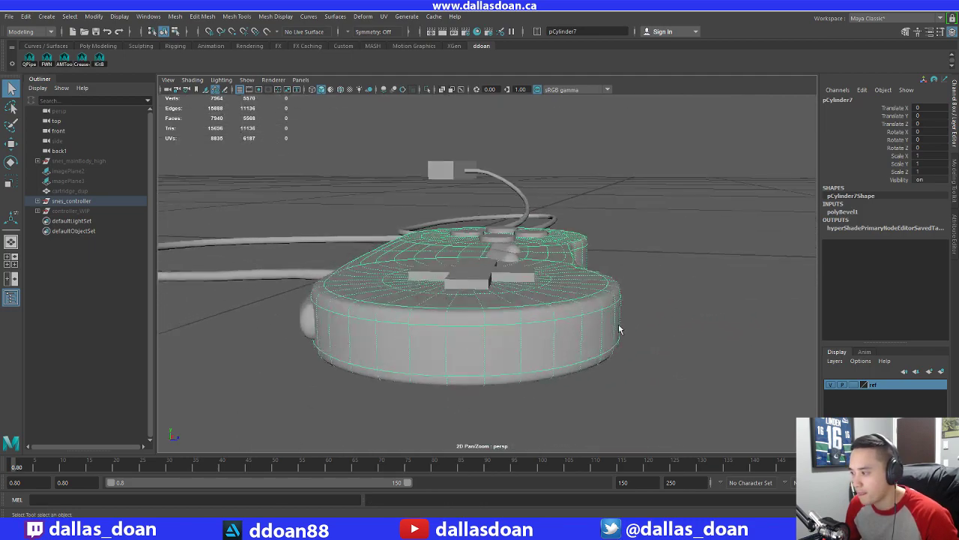
{"action": "left_click_drag", "start_coordinate": [692, 310], "coordinate": [586, 270], "text": "alt"}
{"action": "right_click_drag", "start_coordinate": [585, 242], "coordinate": [576, 303]}
{"action": "left_click", "coordinate": [686, 324]}
{"action": "right_click_drag", "start_coordinate": [685, 324], "coordinate": [520, 354], "text": "alt"}
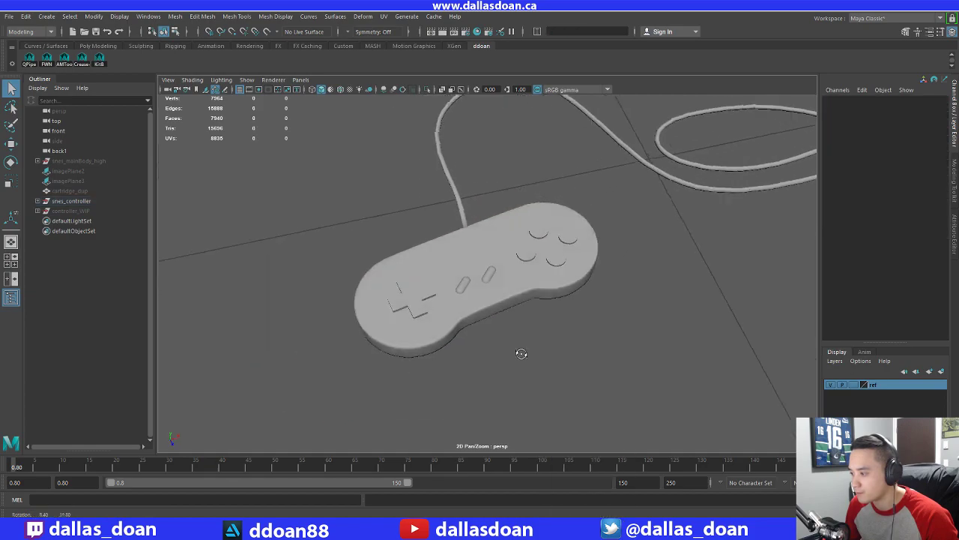
{"action": "left_click_drag", "start_coordinate": [520, 354], "coordinate": [550, 266], "text": "alt"}
With smoothing off, select the side edge loops below the top rim and above the bottom rim and scale them vertically closer together
{"action": "left_click", "coordinate": [555, 282]}
{"action": "scroll", "coordinate": [556, 292], "scroll_direction": "up", "scroll_amount": 4}
{"action": "key", "text": "1"}
{"action": "right_click_drag", "start_coordinate": [549, 266], "coordinate": [546, 272]}
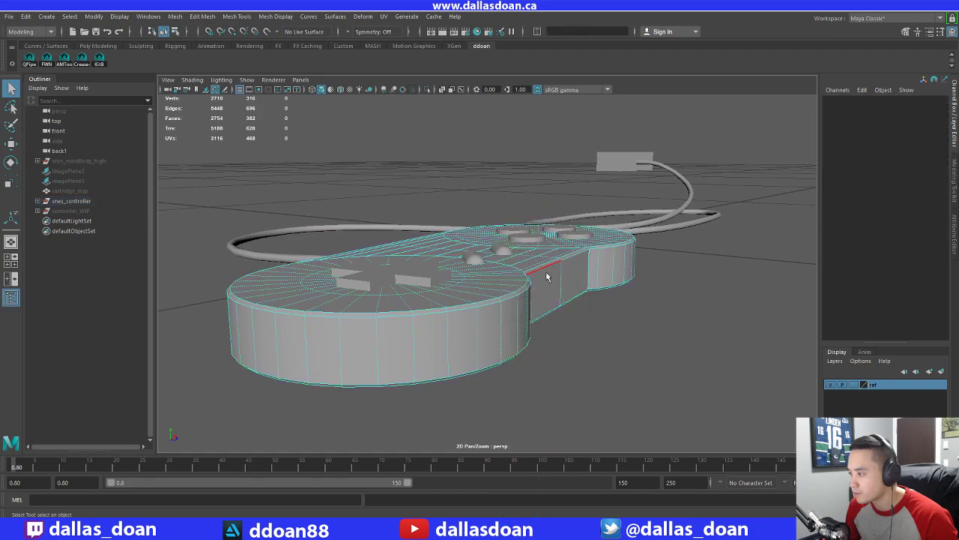
{"action": "double_click", "coordinate": [546, 268]}
{"action": "left_click_drag", "start_coordinate": [546, 274], "coordinate": [462, 277], "text": "alt"}
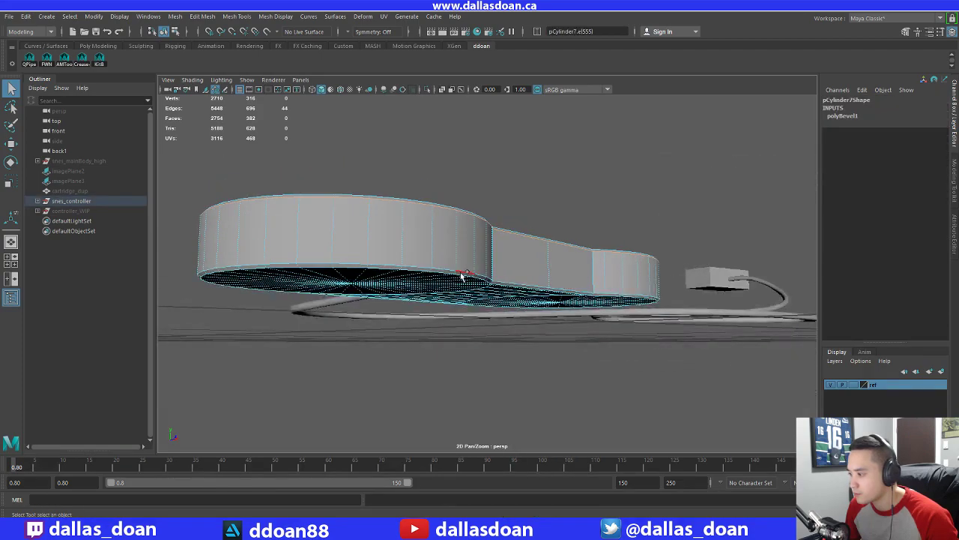
{"action": "double_click", "coordinate": [463, 275], "text": "shift"}
{"action": "left_click_drag", "start_coordinate": [513, 246], "coordinate": [525, 274], "text": "alt"}
{"action": "key", "text": "r"}
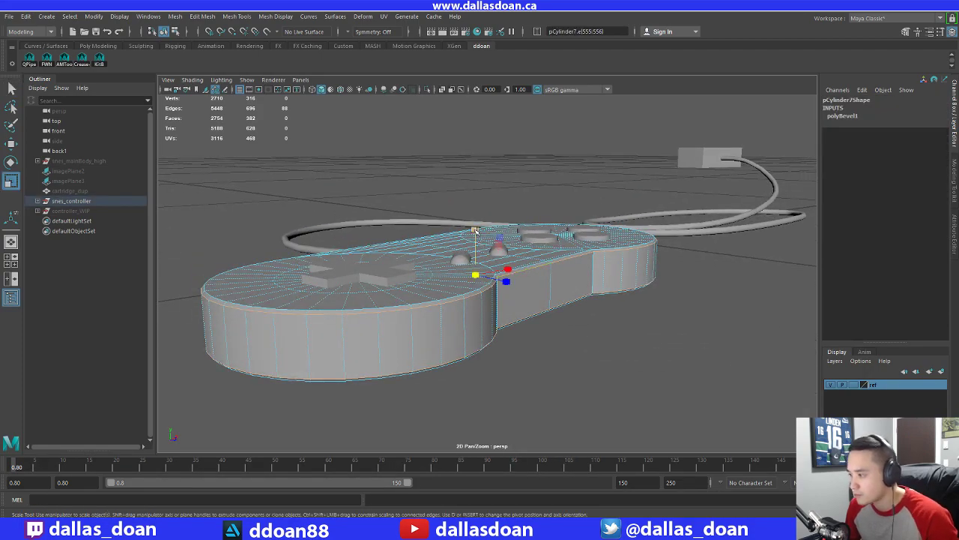
{"action": "left_click_drag", "start_coordinate": [475, 230], "coordinate": [540, 282]}
Open the body's bevel inputs and check the Offset and Segments attributes
{"action": "left_click", "coordinate": [851, 115]}
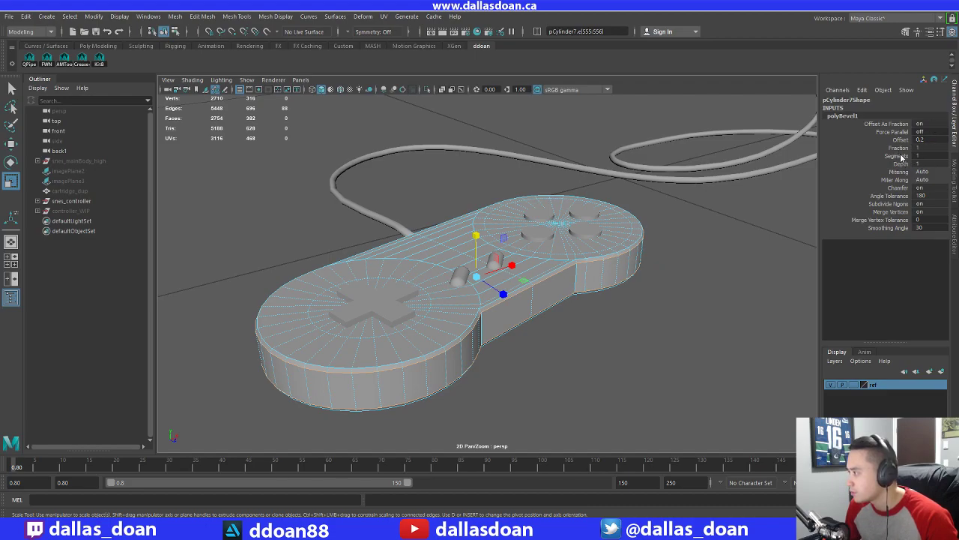
{"action": "left_click", "coordinate": [902, 140]}
{"action": "left_click", "coordinate": [899, 156]}
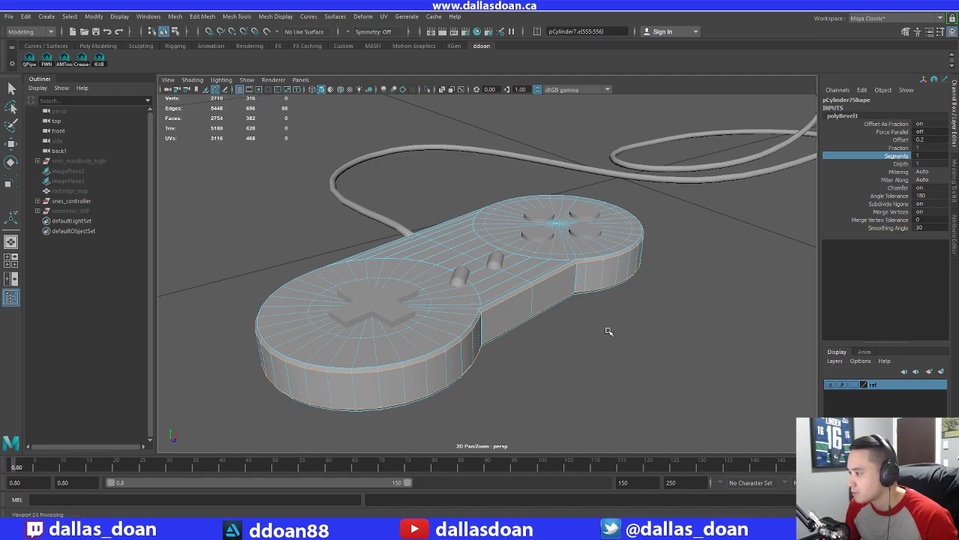
{"action": "key", "text": "r"}
{"action": "left_click", "coordinate": [578, 357]}
Preview the controller body smoothed in object mode and inspect the softened rim from several angles
{"action": "left_click_drag", "start_coordinate": [595, 331], "coordinate": [477, 313], "text": "alt"}
{"action": "right_click_drag", "start_coordinate": [498, 280], "coordinate": [498, 301]}
{"action": "left_click_drag", "start_coordinate": [497, 300], "coordinate": [579, 301], "text": "alt"}
{"action": "key", "text": "3"}
{"action": "right_click_drag", "start_coordinate": [529, 242], "coordinate": [526, 303]}
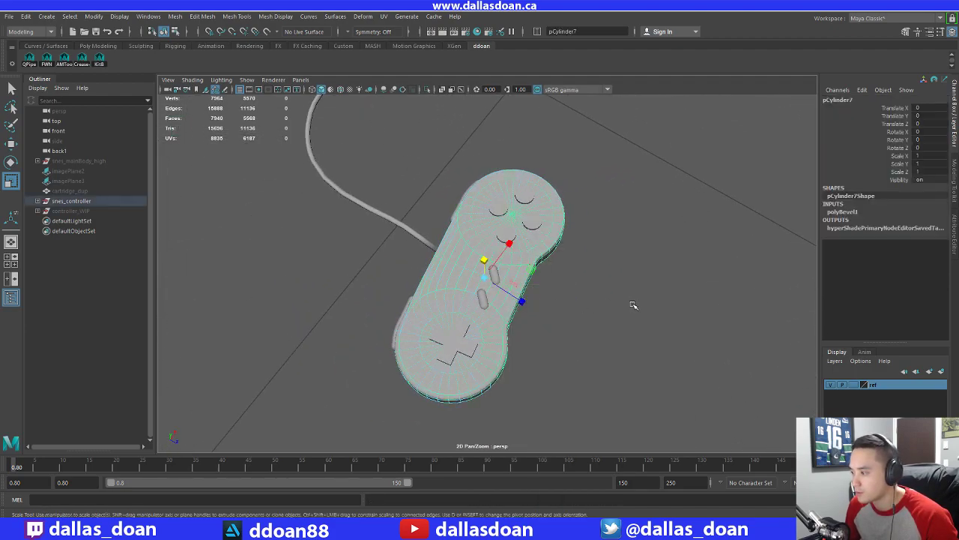
{"action": "left_click", "coordinate": [634, 304]}
{"action": "scroll", "coordinate": [630, 304], "scroll_direction": "down", "scroll_amount": 5}
{"action": "left_click_drag", "start_coordinate": [630, 304], "coordinate": [507, 308], "text": "alt"}
{"action": "scroll", "coordinate": [528, 319], "scroll_direction": "up", "scroll_amount": 5}
{"action": "key", "text": "r"}
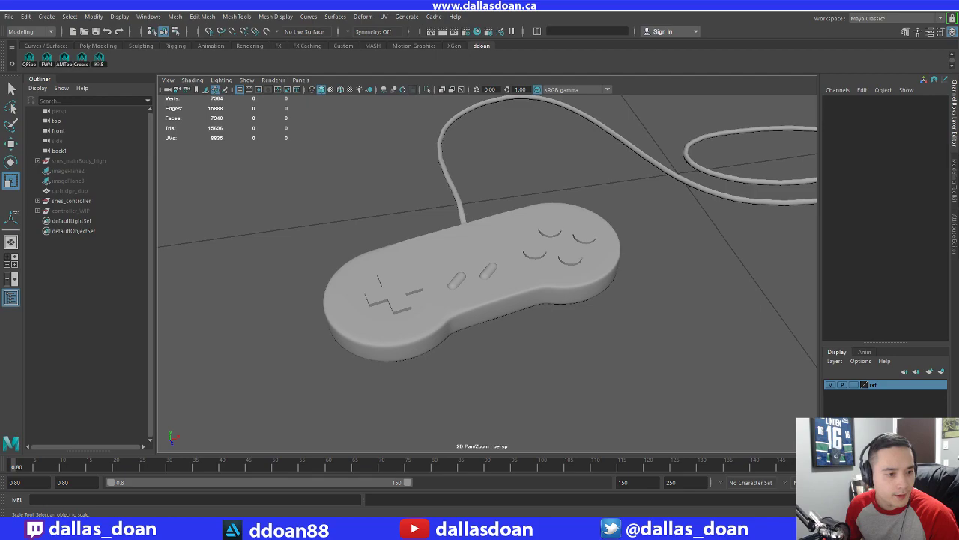
{"action": "right_click_drag", "start_coordinate": [428, 298], "coordinate": [469, 297], "text": "alt"}
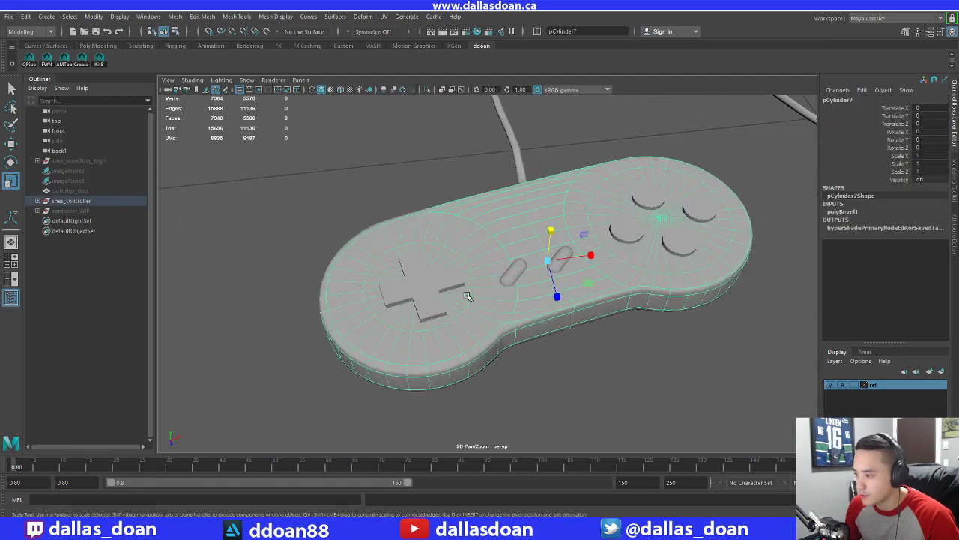
{"action": "left_click_drag", "start_coordinate": [470, 297], "coordinate": [463, 302], "text": "alt"}
Turn off smoothing and extrude the ring of faces around the D-pad inward with a thickness of -0.1
{"action": "key", "text": "1"}
{"action": "right_click_drag", "start_coordinate": [412, 292], "coordinate": [437, 289], "text": "alt"}
{"action": "left_click_drag", "start_coordinate": [437, 289], "coordinate": [439, 279], "text": "alt"}
{"action": "right_click_drag", "start_coordinate": [442, 242], "coordinate": [442, 270]}
{"action": "left_click_drag", "start_coordinate": [429, 256], "coordinate": [409, 358], "text": "alt"}
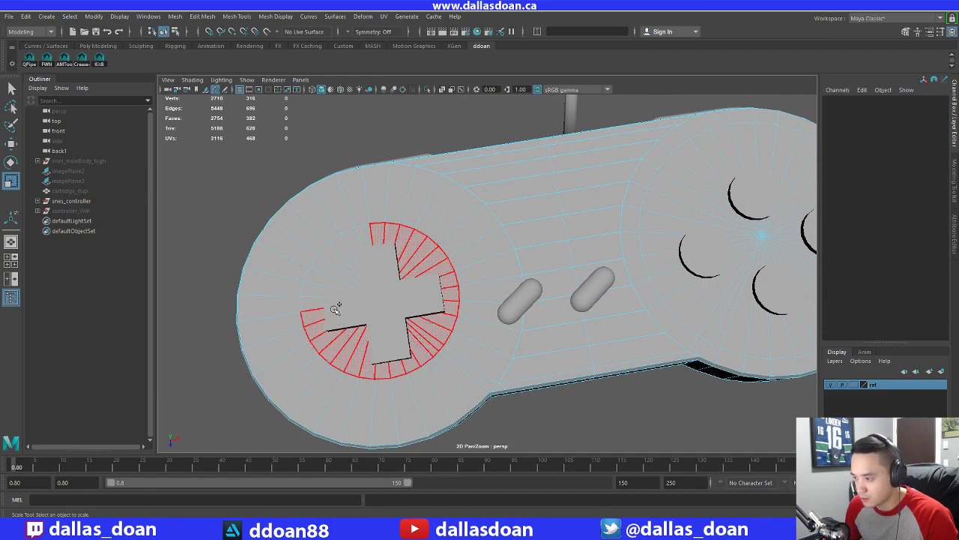
{"action": "left_click", "coordinate": [363, 240]}
{"action": "left_click_drag", "start_coordinate": [397, 311], "coordinate": [473, 270], "text": "alt"}
{"action": "key", "text": "w"}
{"action": "right_click_drag", "start_coordinate": [450, 255], "coordinate": [453, 234], "text": "shift"}
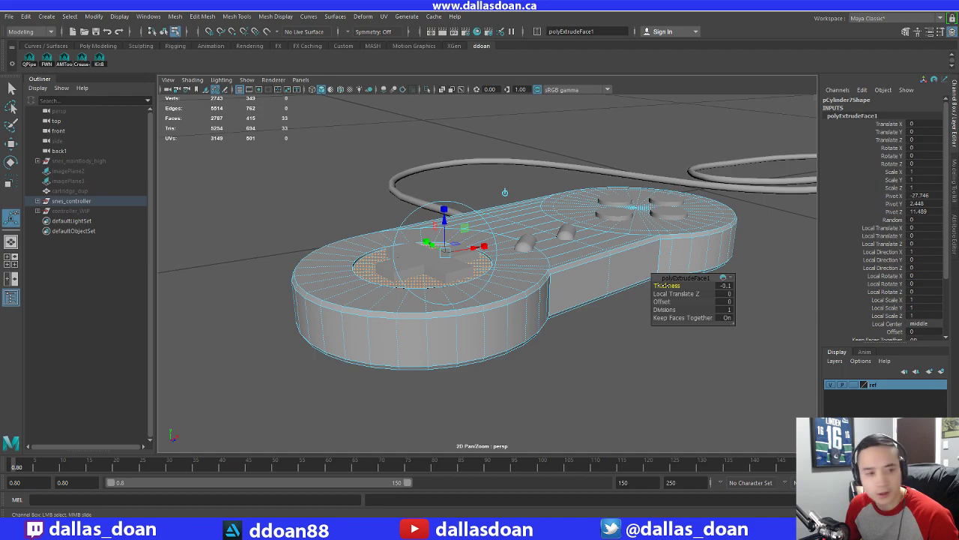
{"action": "scroll", "coordinate": [488, 332], "scroll_direction": "up", "scroll_amount": 5}
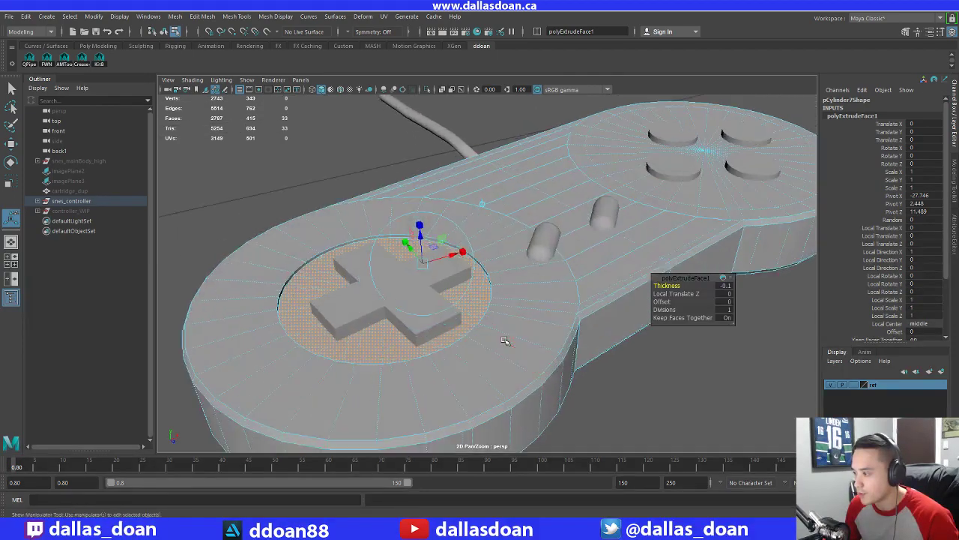
{"action": "key", "text": "3"}
{"action": "key", "text": "1"}
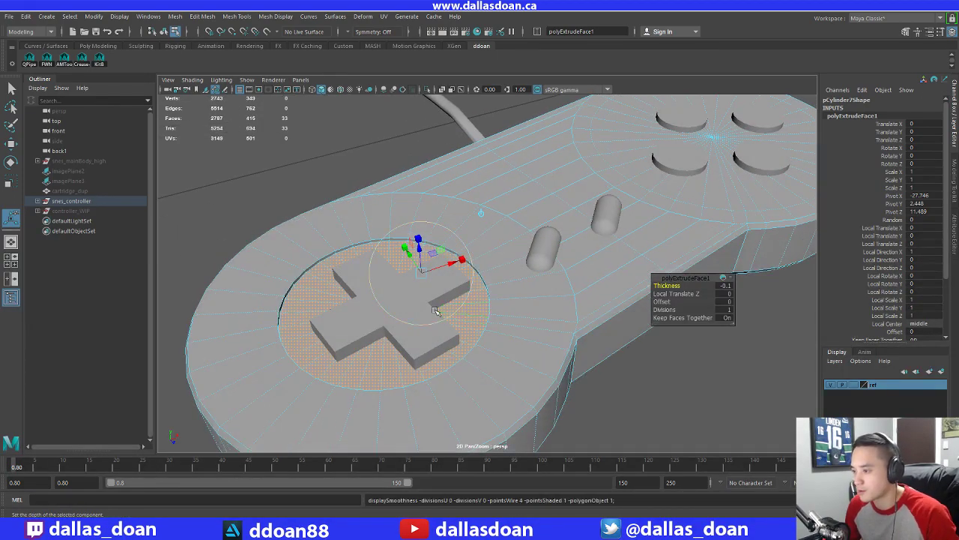
Crease the lower and upper edge loops of the D-pad recess with the Crease tool, using the smooth preview
{"action": "right_click_drag", "start_coordinate": [328, 265], "coordinate": [328, 230]}
{"action": "double_click", "coordinate": [313, 270]}
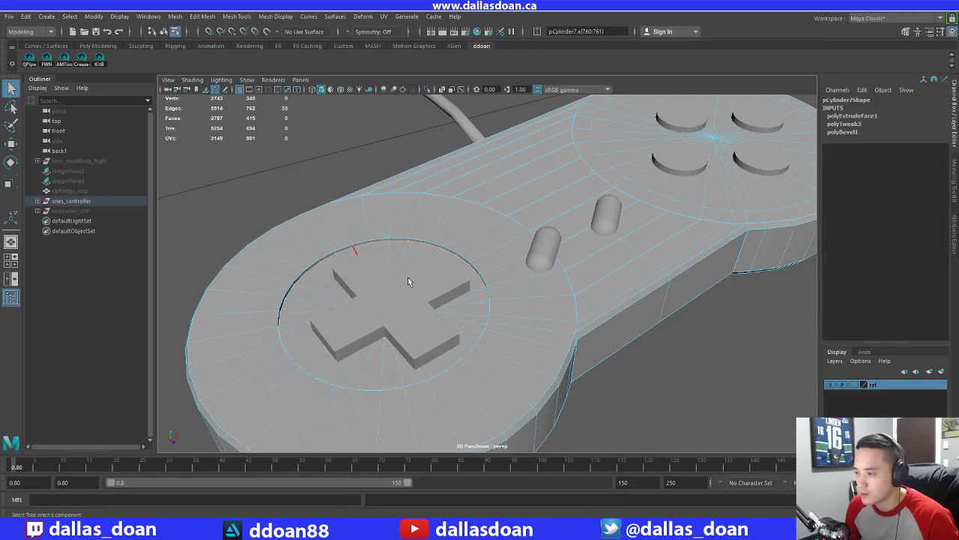
{"action": "left_click_drag", "start_coordinate": [409, 281], "coordinate": [445, 270], "text": "alt"}
{"action": "right_click_drag", "start_coordinate": [526, 264], "coordinate": [526, 302], "text": "shift"}
{"action": "key", "text": "3"}
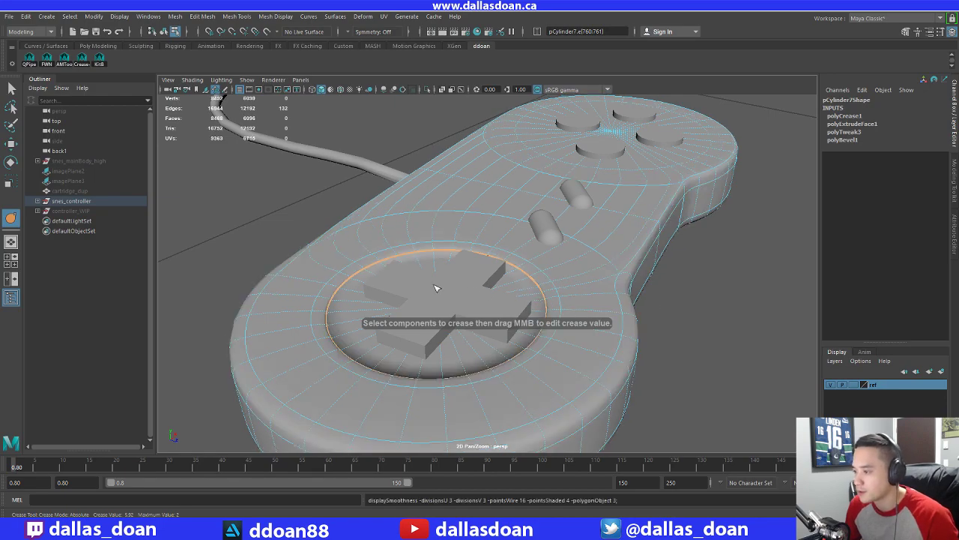
{"action": "left_click", "coordinate": [549, 290]}
{"action": "middle_click_drag", "start_coordinate": [567, 308], "coordinate": [651, 308]}
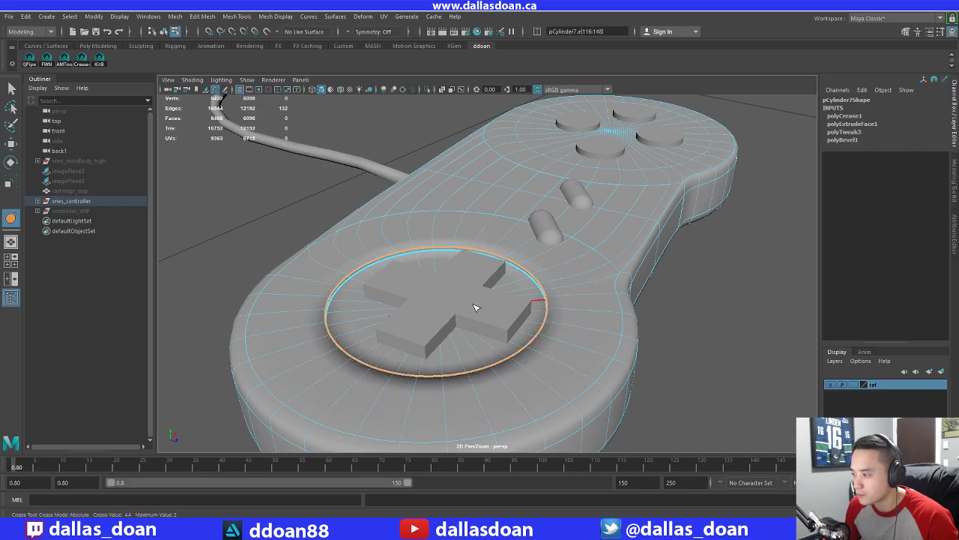
{"action": "middle_click_drag", "start_coordinate": [542, 312], "coordinate": [599, 323]}
{"action": "left_click_drag", "start_coordinate": [504, 299], "coordinate": [483, 283], "text": "alt"}
{"action": "key", "text": "w"}
{"action": "right_click_drag", "start_coordinate": [548, 242], "coordinate": [596, 227]}
{"action": "left_click", "coordinate": [721, 344]}
Readjust the crease values on the D-pad recess's lower and upper edge loops
{"action": "left_click_drag", "start_coordinate": [721, 344], "coordinate": [510, 301], "text": "alt"}
{"action": "left_click", "coordinate": [525, 306]}
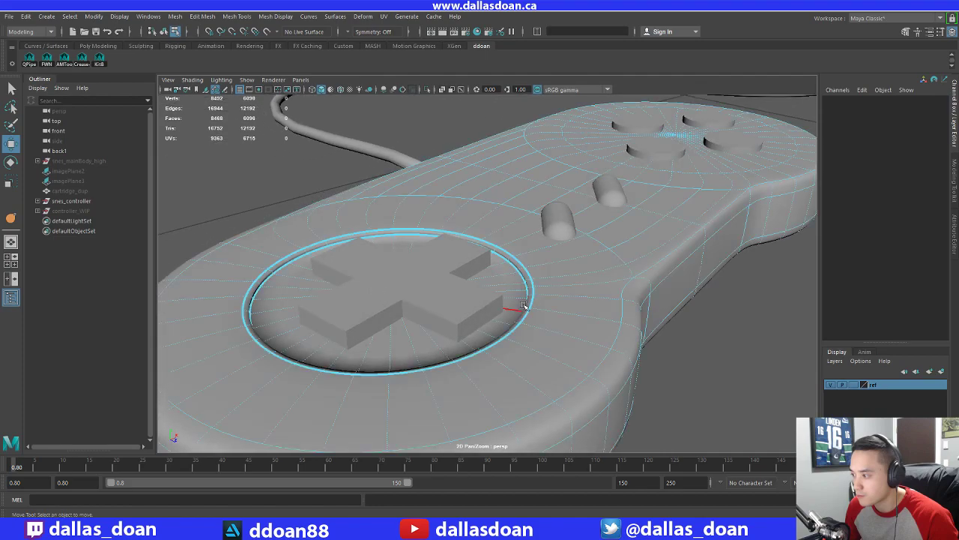
{"action": "double_click", "coordinate": [509, 263]}
{"action": "right_click_drag", "start_coordinate": [521, 253], "coordinate": [458, 274], "text": "shift"}
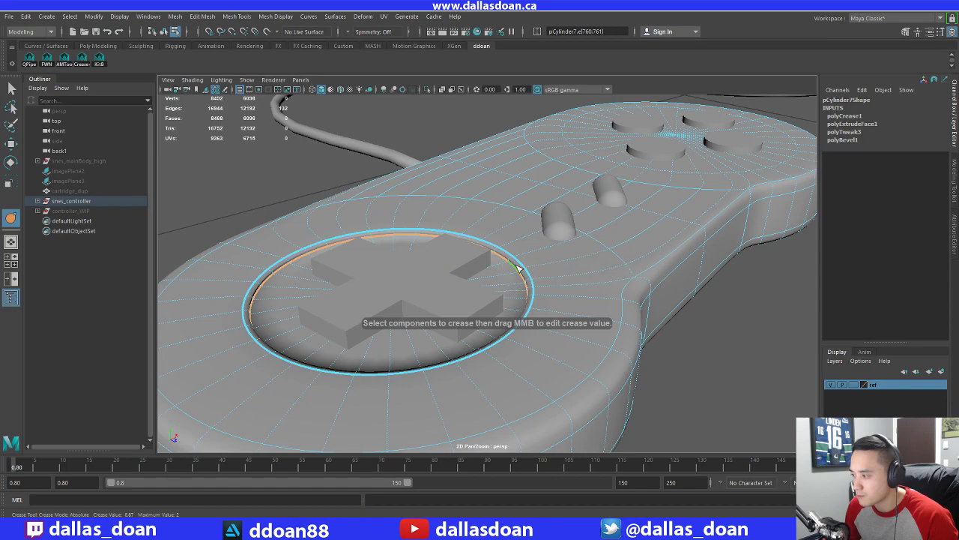
{"action": "middle_click_drag", "start_coordinate": [577, 270], "coordinate": [689, 284]}
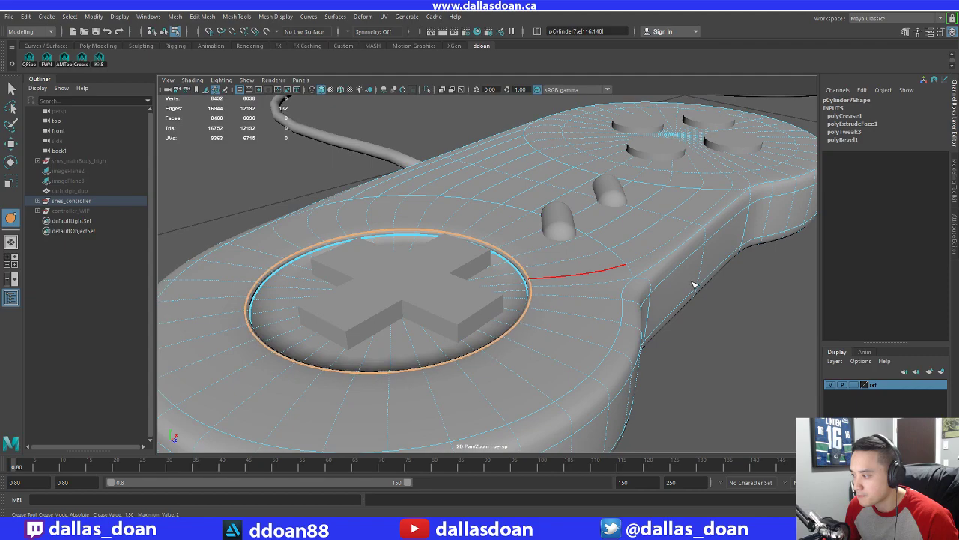
Leave the Crease tool and inspect the smoothed recess and the D-pad's edges up close
{"action": "right_click_drag", "start_coordinate": [694, 284], "coordinate": [589, 227], "text": "alt"}
{"action": "key", "text": "w"}
{"action": "left_click", "coordinate": [637, 336]}
{"action": "right_click_drag", "start_coordinate": [637, 336], "coordinate": [521, 324], "text": "alt"}
{"action": "left_click_drag", "start_coordinate": [521, 324], "coordinate": [469, 311], "text": "alt"}
{"action": "right_click_drag", "start_coordinate": [469, 311], "coordinate": [509, 300], "text": "alt"}
{"action": "left_click_drag", "start_coordinate": [509, 299], "coordinate": [536, 275], "text": "alt"}
{"action": "right_click_drag", "start_coordinate": [535, 280], "coordinate": [538, 264]}
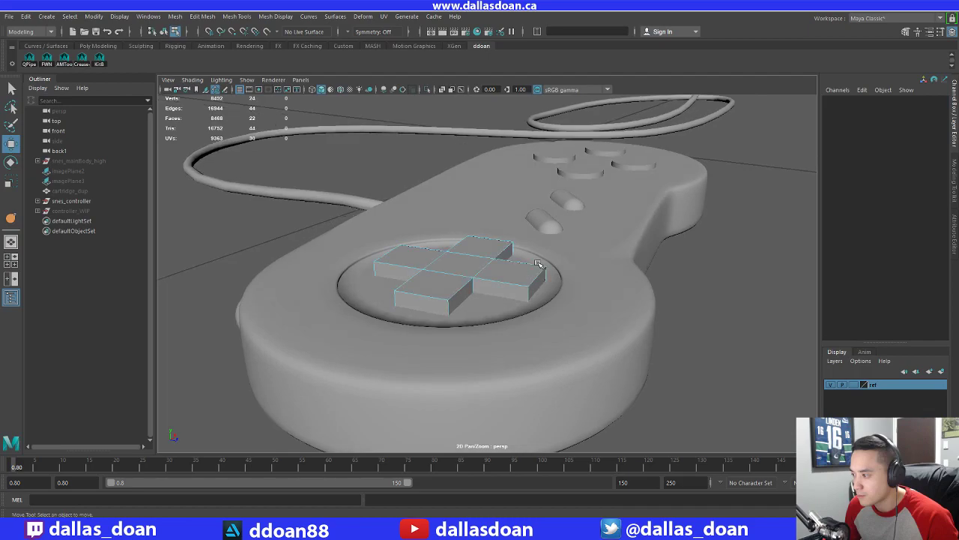
{"action": "left_click", "coordinate": [533, 293]}
Try to scale the lower edge loop of the D-pad recess
{"action": "mouse_move", "coordinate": [526, 263]}
{"action": "left_mouse_down", "text": "alt"}
{"action": "mouse_move", "coordinate": [532, 293]}
{"action": "mouse_move", "coordinate": [516, 272]}
{"action": "left_mouse_up", "text": "alt"}
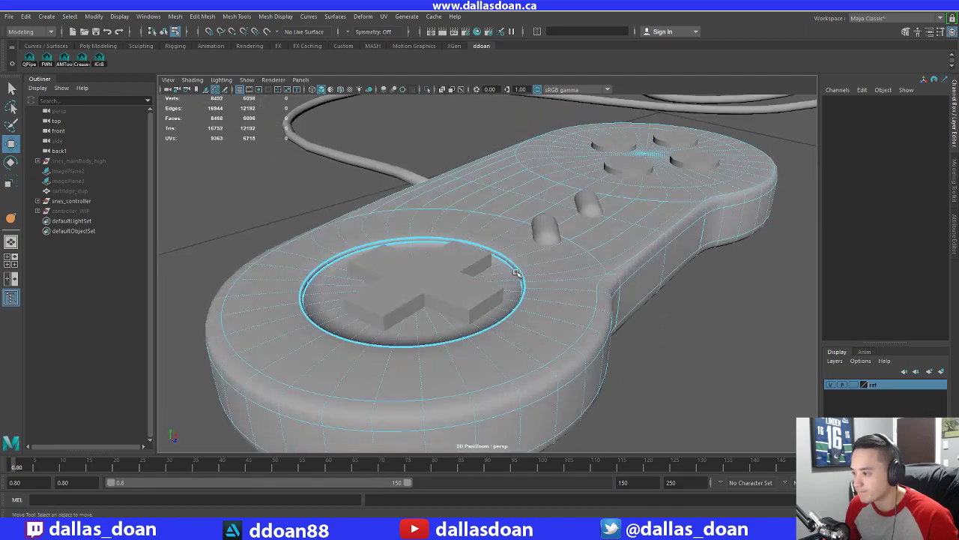
{"action": "scroll", "coordinate": [498, 254], "scroll_direction": "up", "scroll_amount": 2}
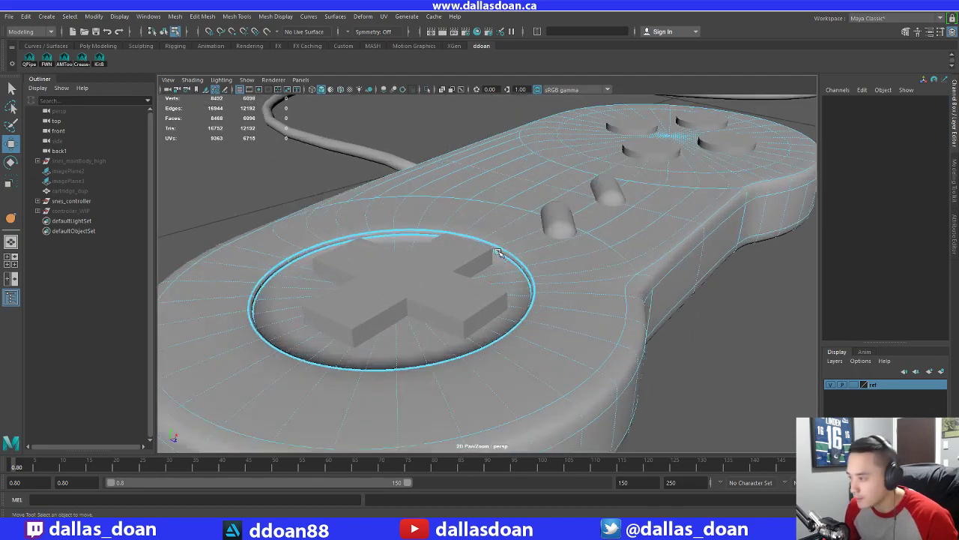
{"action": "left_click", "coordinate": [514, 261]}
{"action": "key", "text": "r"}
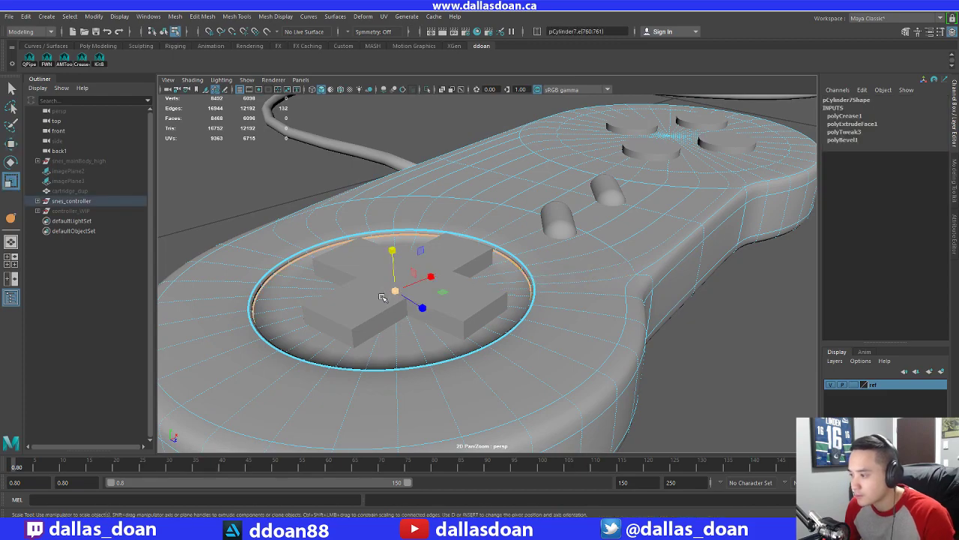
{"action": "left_click_drag", "start_coordinate": [396, 290], "coordinate": [397, 291]}
Undo the scaling and creasing of the D-pad recess's edge loops
{"action": "key", "text": "ctrl+z"}
{"action": "key", "text": "ctrl+z"}
{"action": "key", "text": "ctrl+z"}
{"action": "key", "text": "ctrl+z"}
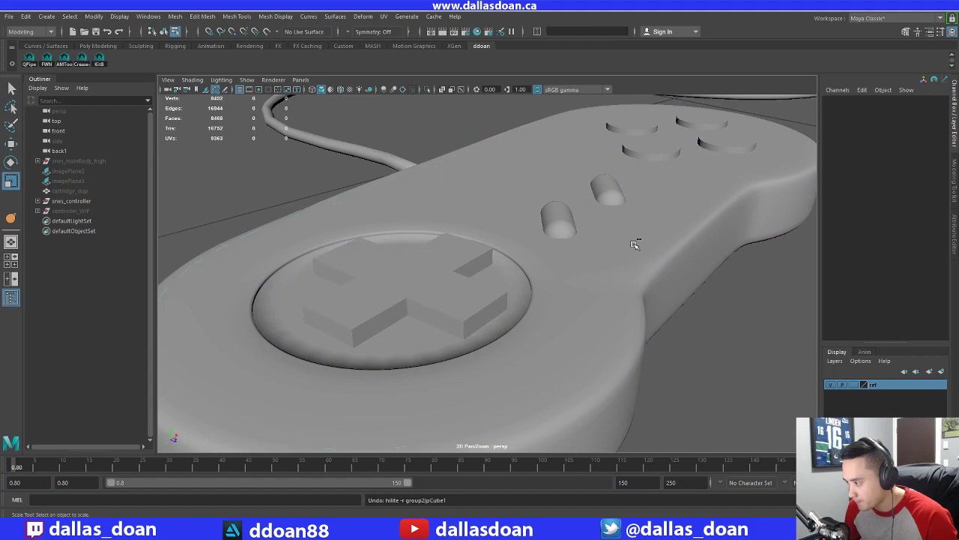
{"action": "key", "text": "ctrl+z"}
{"action": "key", "text": "ctrl+z"}
{"action": "key", "text": "ctrl+z"}
{"action": "key", "text": "ctrl+z"}
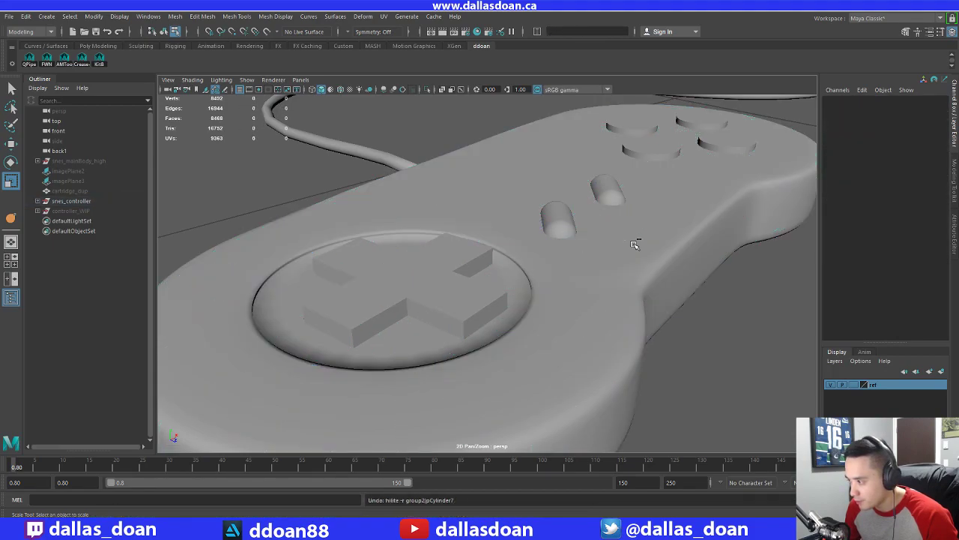
{"action": "key", "text": "ctrl+z"}
{"action": "key", "text": "ctrl+z"}
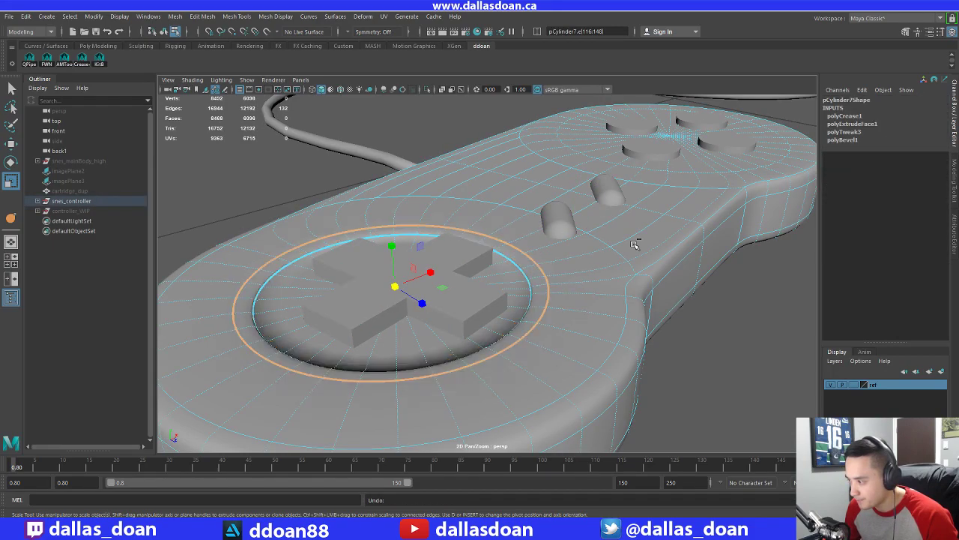
{"action": "key", "text": "ctrl+z"}
{"action": "key", "text": "ctrl+z"}
{"action": "key", "text": "ctrl+z"}
{"action": "key", "text": "ctrl+z"}
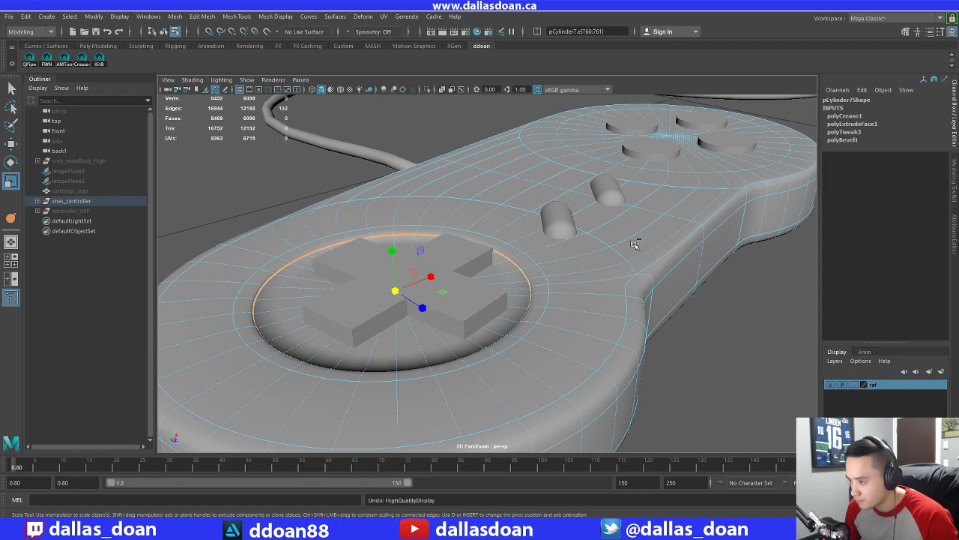
Turn off smoothing and examine the extruded recess wall around the D-pad from several angles
{"action": "key", "text": "1"}
{"action": "right_click_drag", "start_coordinate": [552, 262], "coordinate": [542, 265], "text": "alt"}
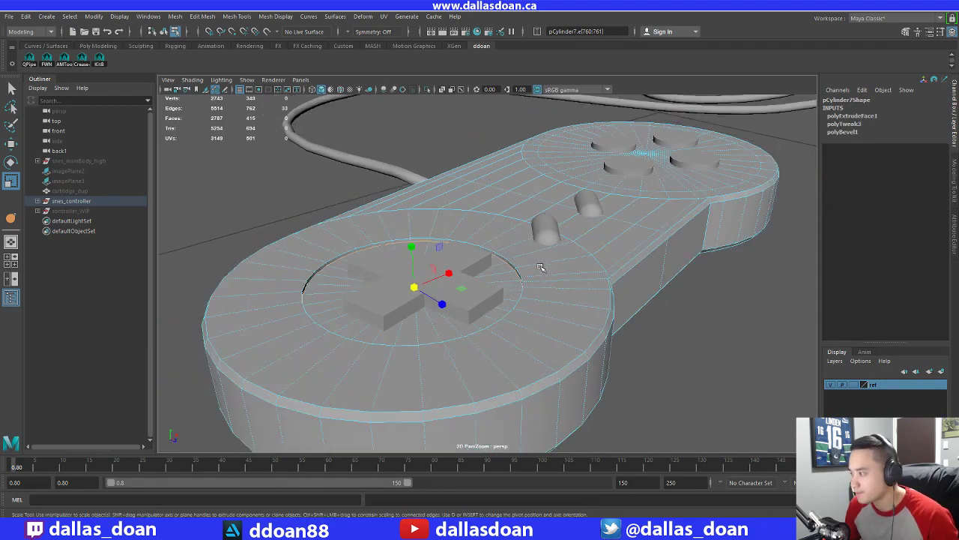
{"action": "left_click_drag", "start_coordinate": [542, 265], "coordinate": [517, 318], "text": "alt"}
{"action": "right_click_drag", "start_coordinate": [544, 315], "coordinate": [531, 312], "text": "alt"}
{"action": "left_click_drag", "start_coordinate": [530, 313], "coordinate": [517, 278], "text": "alt"}
{"action": "right_click_drag", "start_coordinate": [472, 262], "coordinate": [497, 273], "text": "alt"}
{"action": "left_click_drag", "start_coordinate": [497, 272], "coordinate": [491, 237], "text": "alt"}
{"action": "right_click_drag", "start_coordinate": [486, 246], "coordinate": [503, 256], "text": "alt"}
{"action": "left_click_drag", "start_coordinate": [503, 255], "coordinate": [509, 280], "text": "alt"}
{"action": "right_click_drag", "start_coordinate": [529, 282], "coordinate": [487, 269], "text": "alt"}
{"action": "left_click_drag", "start_coordinate": [487, 268], "coordinate": [450, 261], "text": "alt"}
{"action": "left_click_drag", "start_coordinate": [487, 265], "coordinate": [471, 252], "text": "alt"}
{"action": "right_click_drag", "start_coordinate": [471, 251], "coordinate": [489, 243], "text": "alt"}
{"action": "middle_click_drag", "start_coordinate": [489, 243], "coordinate": [519, 285], "text": "alt"}
{"action": "mouse_move", "coordinate": [520, 286]}
{"action": "left_mouse_down", "text": "alt"}
{"action": "mouse_move", "coordinate": [548, 292]}
{"action": "mouse_move", "coordinate": [533, 295]}
{"action": "left_mouse_up", "text": "alt"}
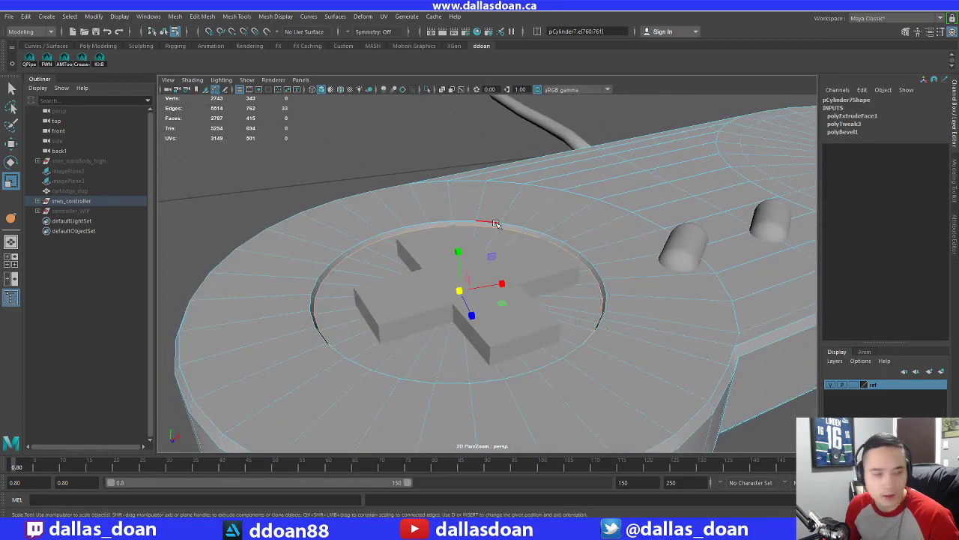
Return to object mode, deselect the body and review the D-pad recess from above and the side
{"action": "left_click_drag", "start_coordinate": [554, 254], "coordinate": [569, 264], "text": "alt"}
{"action": "right_click_drag", "start_coordinate": [617, 241], "coordinate": [602, 259], "text": "shift"}
{"action": "key", "text": "w"}
{"action": "left_click", "coordinate": [760, 367]}
{"action": "left_click_drag", "start_coordinate": [573, 296], "coordinate": [567, 315], "text": "alt"}
{"action": "right_click_drag", "start_coordinate": [562, 242], "coordinate": [563, 302]}
{"action": "left_click", "coordinate": [724, 369]}
{"action": "right_click_drag", "start_coordinate": [722, 367], "coordinate": [616, 351], "text": "alt"}
{"action": "left_click_drag", "start_coordinate": [616, 351], "coordinate": [617, 380], "text": "alt"}
{"action": "right_click_drag", "start_coordinate": [616, 381], "coordinate": [649, 373], "text": "alt"}
{"action": "mouse_move", "coordinate": [561, 305]}
{"action": "left_mouse_down", "text": "alt"}
{"action": "mouse_move", "coordinate": [570, 283]}
{"action": "mouse_move", "coordinate": [553, 302]}
{"action": "mouse_move", "coordinate": [556, 318]}
{"action": "left_mouse_up", "text": "alt"}
{"action": "mouse_move", "coordinate": [592, 318]}
{"action": "right_mouse_down", "text": "alt"}
{"action": "mouse_move", "coordinate": [548, 319]}
{"action": "mouse_move", "coordinate": [589, 318]}
{"action": "right_mouse_up", "text": "alt"}
{"action": "left_click_drag", "start_coordinate": [549, 312], "coordinate": [530, 250], "text": "alt"}
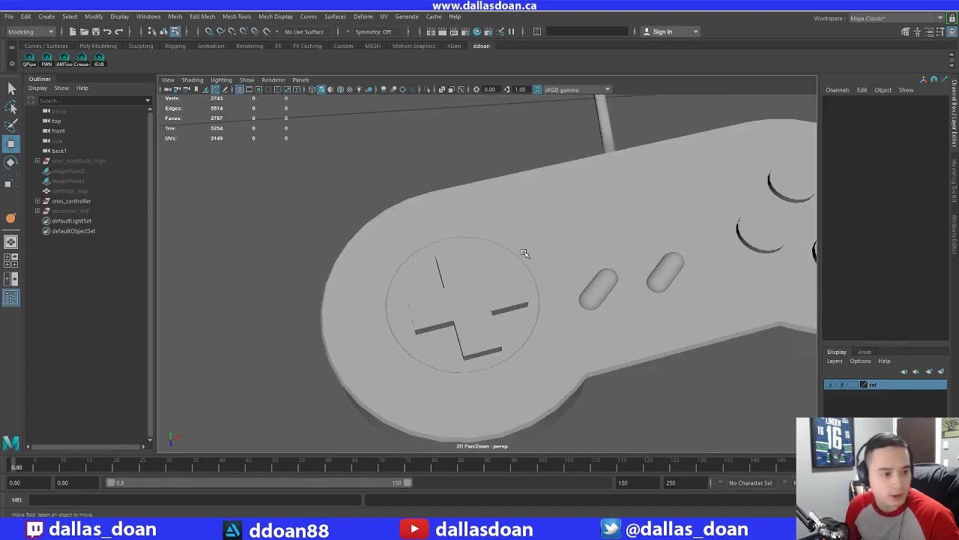
Examine the D-pad recess and the body's surrounding edges from several angles, with the controller deselected in object mode
{"action": "right_click_drag", "start_coordinate": [467, 265], "coordinate": [491, 264], "text": "alt"}
{"action": "mouse_move", "coordinate": [495, 243]}
{"action": "left_mouse_down", "text": "alt"}
{"action": "mouse_move", "coordinate": [501, 268]}
{"action": "mouse_move", "coordinate": [498, 243]}
{"action": "left_mouse_up", "text": "alt"}
{"action": "right_click_drag", "start_coordinate": [499, 274], "coordinate": [499, 250]}
{"action": "left_click_drag", "start_coordinate": [495, 306], "coordinate": [490, 275], "text": "alt"}
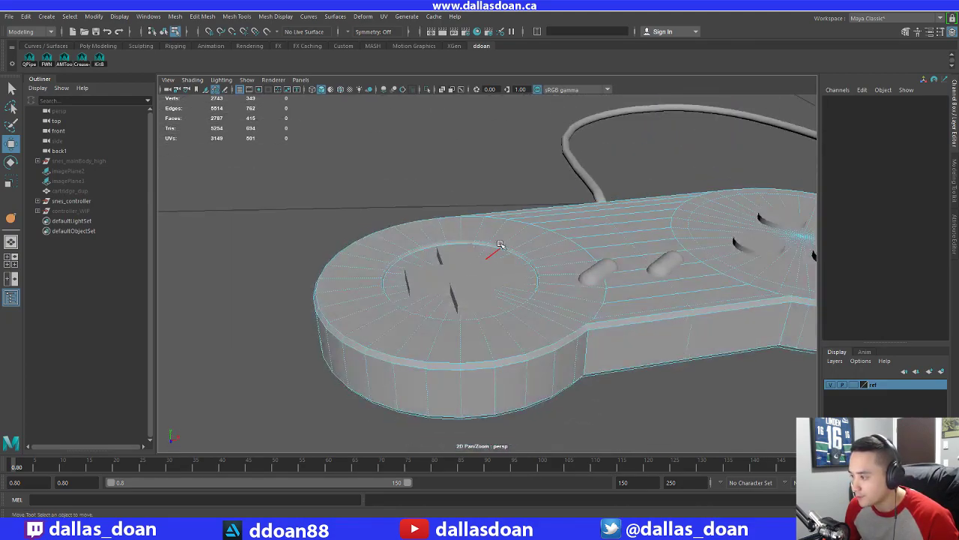
{"action": "right_click", "coordinate": [506, 232]}
{"action": "left_click", "coordinate": [480, 292]}
{"action": "scroll", "coordinate": [555, 323], "scroll_direction": "down", "scroll_amount": 3}
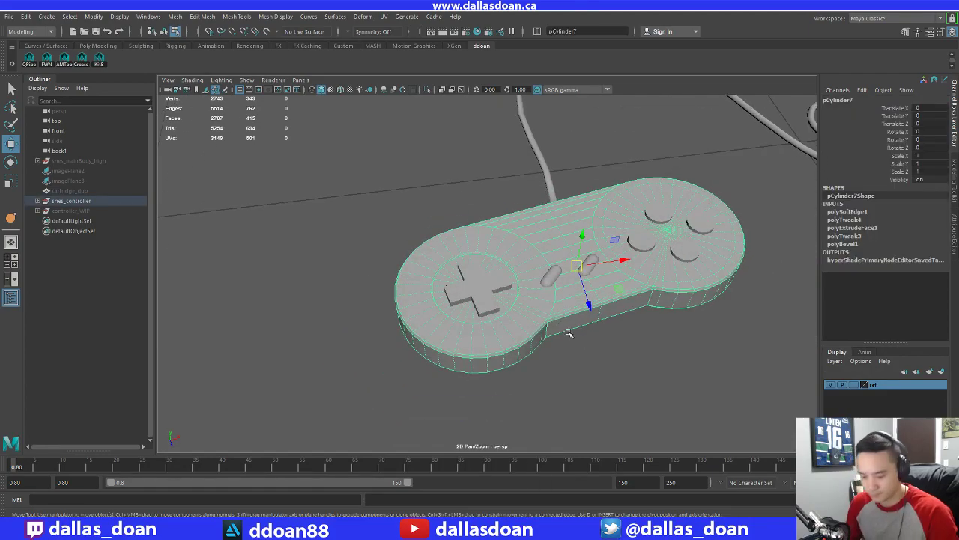
{"action": "left_click", "coordinate": [614, 353]}
{"action": "scroll", "coordinate": [615, 353], "scroll_direction": "up", "scroll_amount": 4}
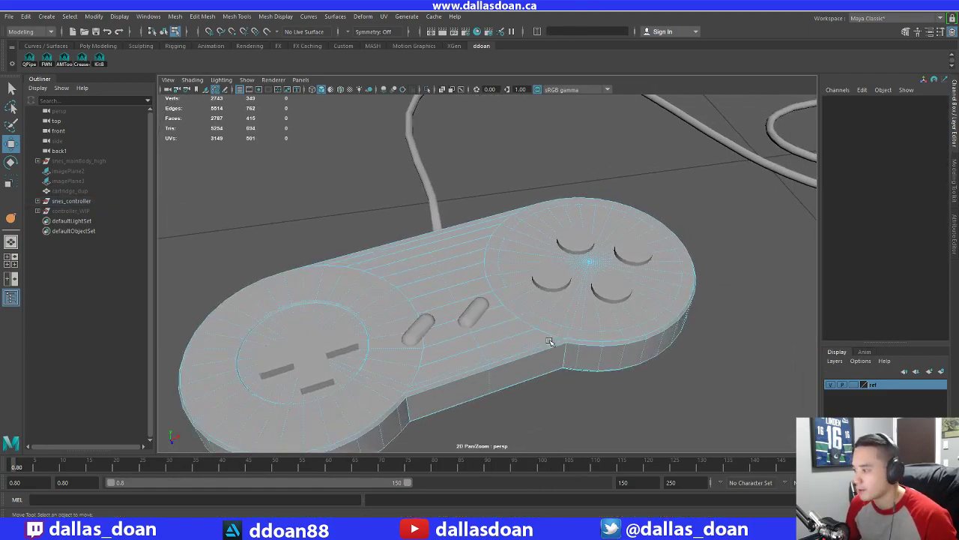
Select the circular edge loop around the four face buttons and ready it for scaling
{"action": "left_click_drag", "start_coordinate": [550, 341], "coordinate": [519, 332], "text": "alt"}
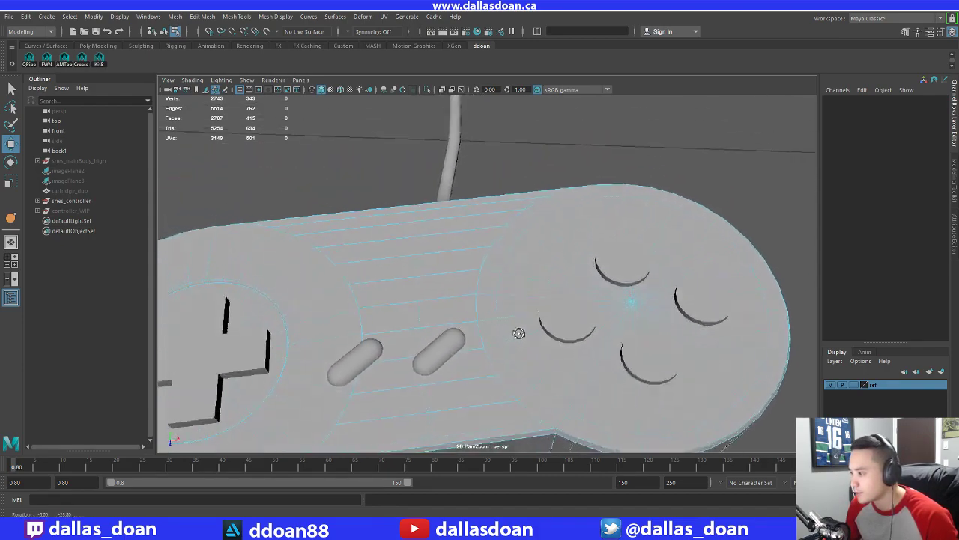
{"action": "double_click", "coordinate": [508, 261]}
{"action": "scroll", "coordinate": [500, 300], "scroll_direction": "down", "scroll_amount": 5}
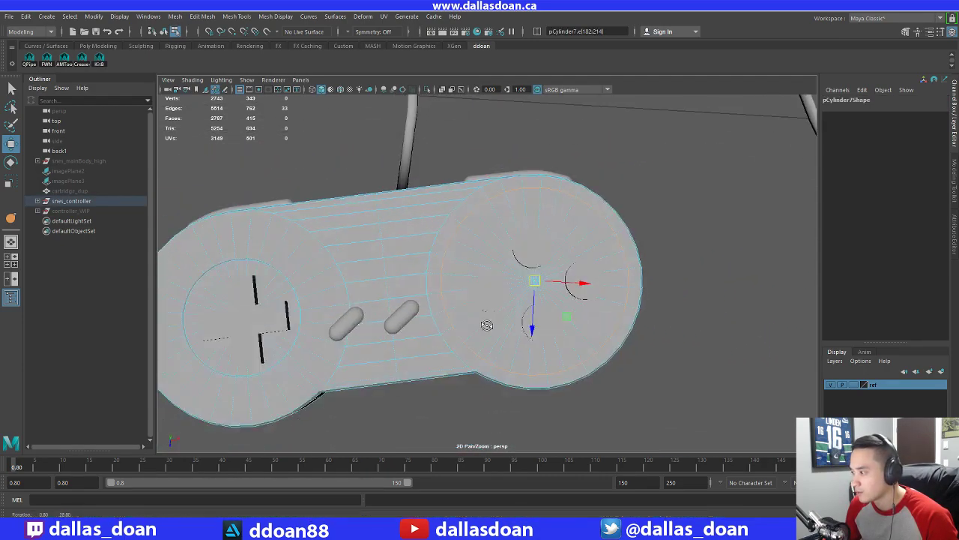
{"action": "scroll", "coordinate": [494, 324], "scroll_direction": "up", "scroll_amount": 3}
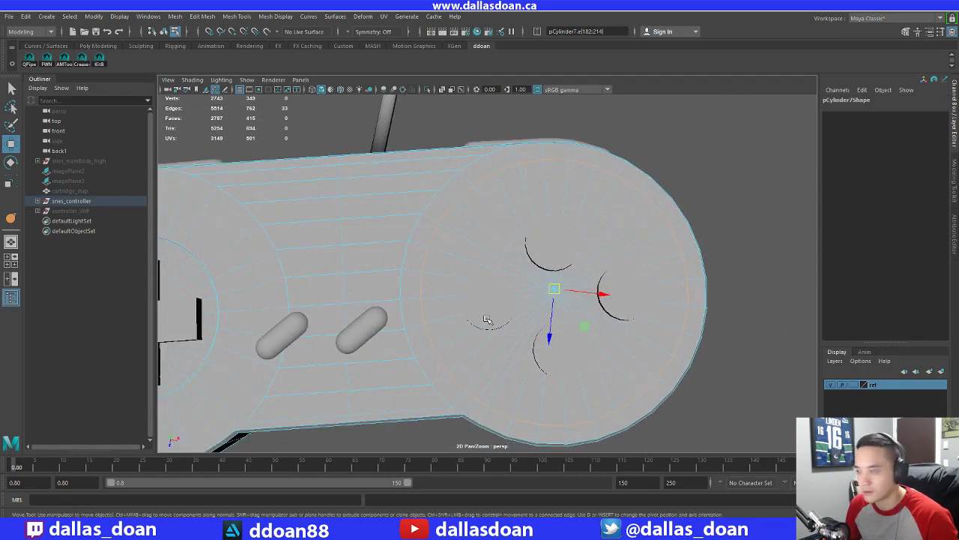
{"action": "left_click_drag", "start_coordinate": [487, 320], "coordinate": [459, 301], "text": "alt"}
{"action": "key", "text": "r"}
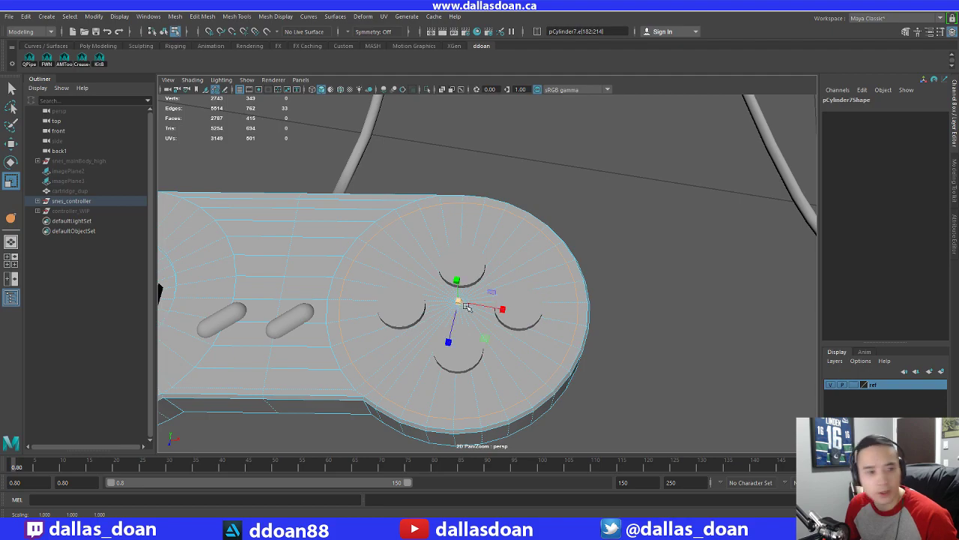
Select all the body faces inside the circular loop around the four face buttons
{"action": "left_click_drag", "start_coordinate": [555, 320], "coordinate": [574, 288], "text": "alt"}
{"action": "left_click_drag", "start_coordinate": [532, 255], "coordinate": [517, 248], "text": "alt"}
{"action": "right_click_drag", "start_coordinate": [440, 206], "coordinate": [440, 232]}
{"action": "mouse_move", "coordinate": [472, 229]}
{"action": "left_mouse_down", "text": "alt"}
{"action": "mouse_move", "coordinate": [572, 282]}
{"action": "mouse_move", "coordinate": [520, 263]}
{"action": "mouse_move", "coordinate": [446, 368]}
{"action": "mouse_move", "coordinate": [411, 255]}
{"action": "left_mouse_up", "text": "alt"}
{"action": "left_click_drag", "start_coordinate": [436, 214], "coordinate": [444, 213], "text": "shift"}
{"action": "mouse_move", "coordinate": [443, 213]}
{"action": "left_mouse_down", "text": "alt"}
{"action": "mouse_move", "coordinate": [479, 237]}
{"action": "mouse_move", "coordinate": [487, 267]}
{"action": "left_mouse_up", "text": "alt"}
{"action": "key", "text": "w"}
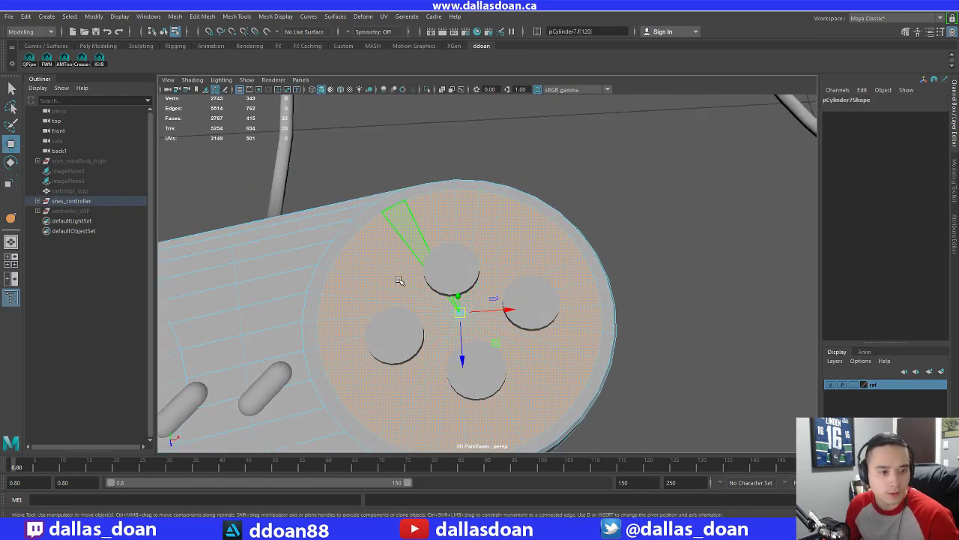
Try to insert an extra edge loop just inside the circle around the face buttons with Multi-Cut
{"action": "left_click_drag", "start_coordinate": [400, 281], "coordinate": [452, 260], "text": "alt"}
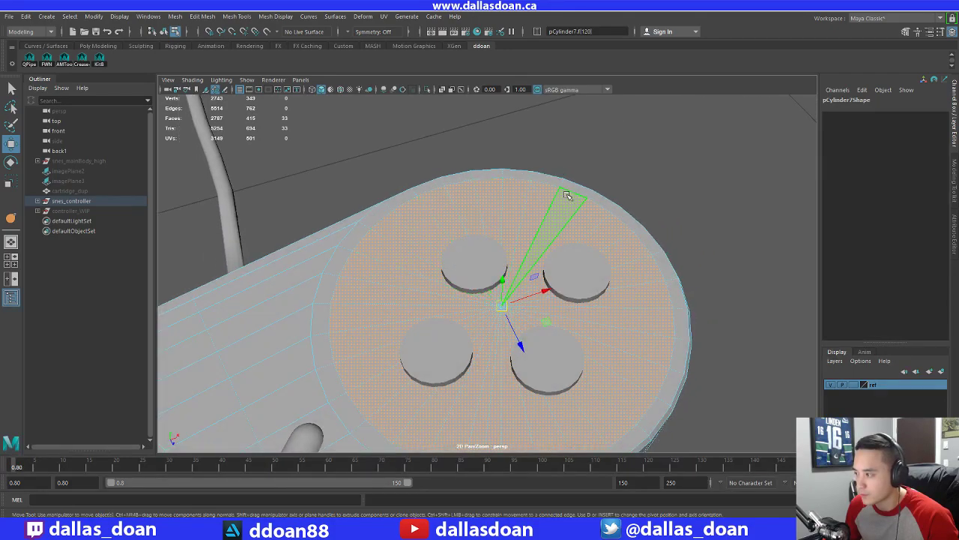
{"action": "right_click_drag", "start_coordinate": [567, 195], "coordinate": [553, 260]}
{"action": "middle_click_drag", "start_coordinate": [482, 263], "coordinate": [516, 250], "text": "alt"}
{"action": "right_click_drag", "start_coordinate": [446, 199], "coordinate": [394, 200], "text": "shift"}
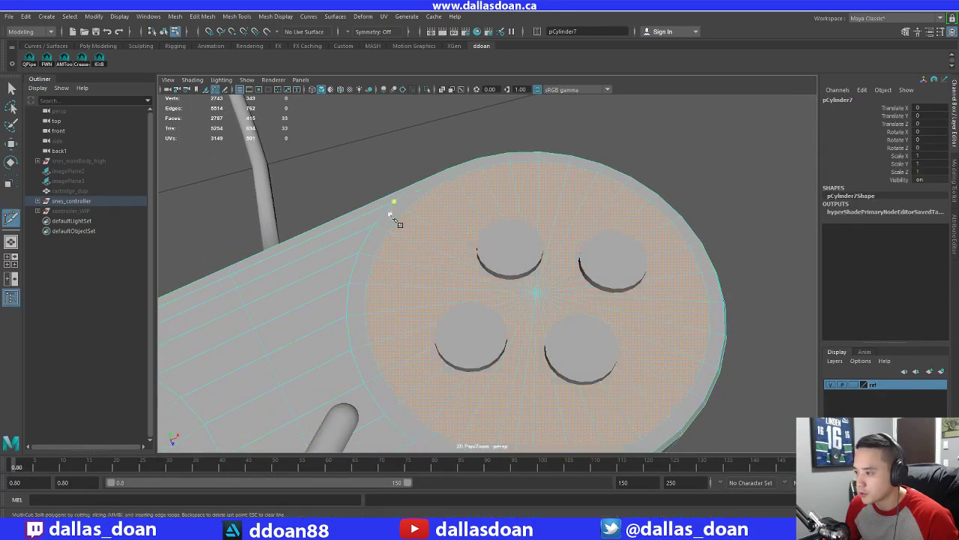
{"action": "left_click", "coordinate": [378, 221]}
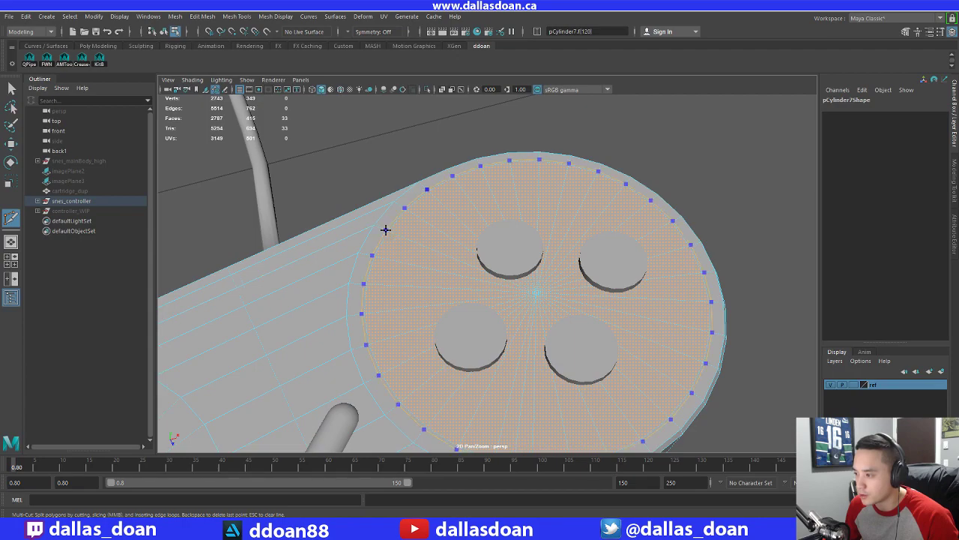
{"action": "left_click", "coordinate": [387, 230], "text": "ctrl"}
Select the narrow ring of faces between the two circular edge loops around the face buttons
{"action": "left_click_drag", "start_coordinate": [459, 271], "coordinate": [479, 259], "text": "alt"}
{"action": "middle_click_drag", "start_coordinate": [480, 258], "coordinate": [510, 252], "text": "alt"}
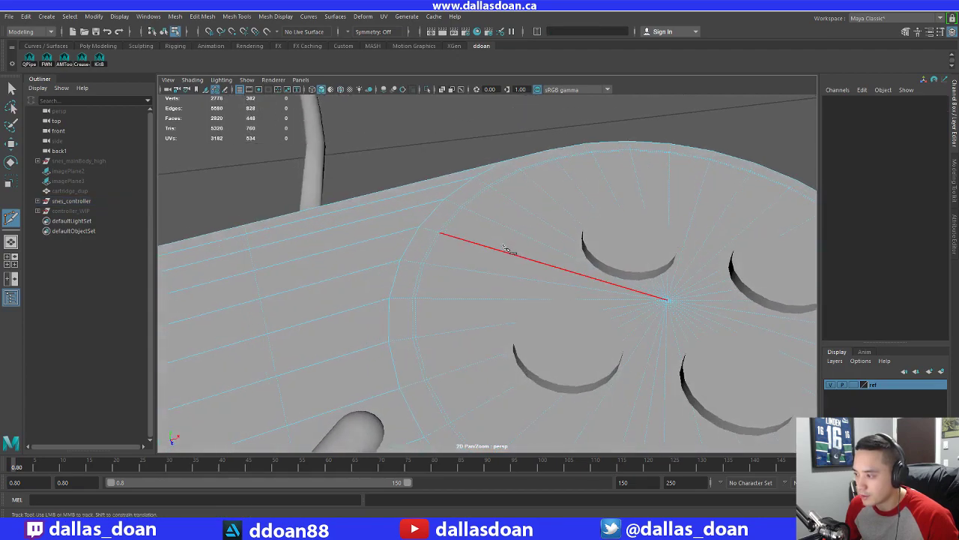
{"action": "mouse_move", "coordinate": [459, 255]}
{"action": "left_mouse_down", "text": "alt"}
{"action": "mouse_move", "coordinate": [487, 266]}
{"action": "mouse_move", "coordinate": [427, 270]}
{"action": "mouse_move", "coordinate": [456, 259]}
{"action": "left_mouse_up", "text": "alt"}
{"action": "key", "text": "w"}
{"action": "right_click", "coordinate": [451, 243]}
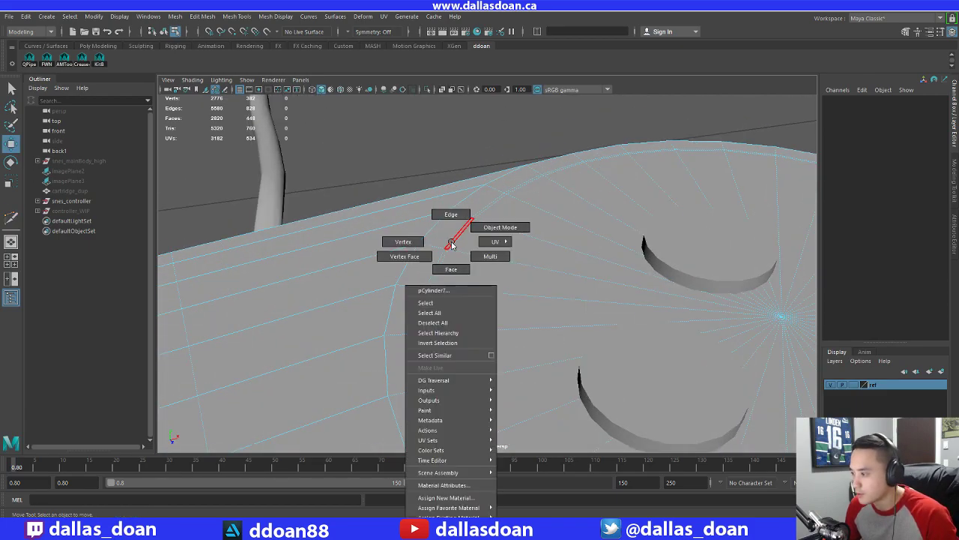
{"action": "left_click", "coordinate": [451, 269]}
{"action": "left_click", "coordinate": [450, 245]}
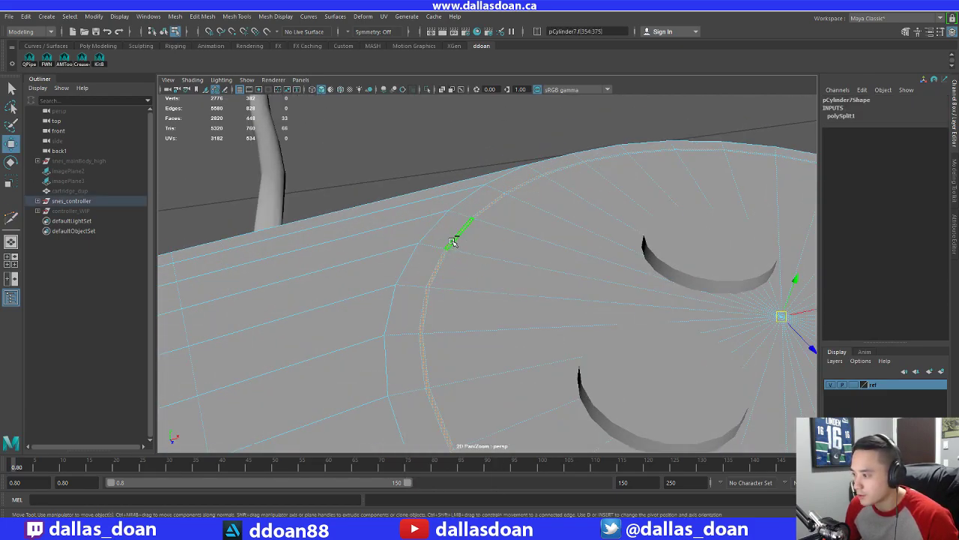
Try to extrude the narrow face ring around the face buttons inward with a thickness of -0.025
{"action": "left_click_drag", "start_coordinate": [528, 243], "coordinate": [500, 270], "text": "alt"}
{"action": "scroll", "coordinate": [488, 235], "scroll_direction": "down", "scroll_amount": 5}
{"action": "scroll", "coordinate": [552, 297], "scroll_direction": "up", "scroll_amount": 3}
{"action": "right_click", "coordinate": [515, 209], "text": "shift"}
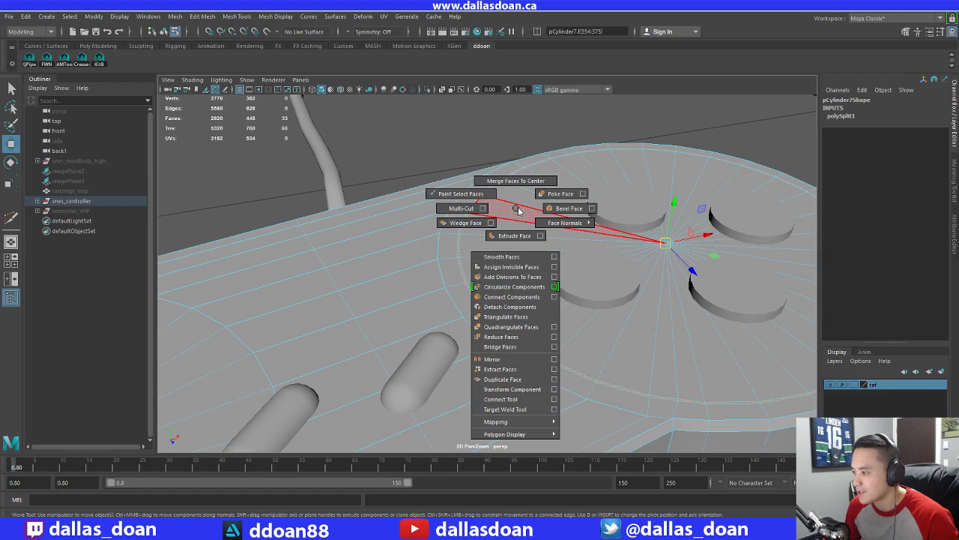
{"action": "right_click_drag", "start_coordinate": [516, 208], "coordinate": [514, 237], "text": "shift"}
{"action": "left_click_drag", "start_coordinate": [515, 252], "coordinate": [524, 219], "text": "alt"}
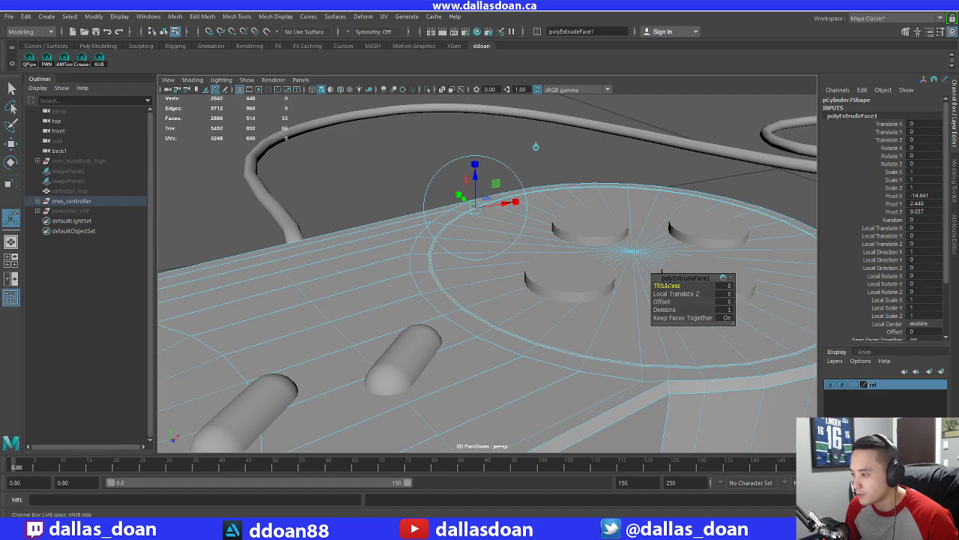
{"action": "left_click_drag", "start_coordinate": [531, 283], "coordinate": [490, 322], "text": "alt"}
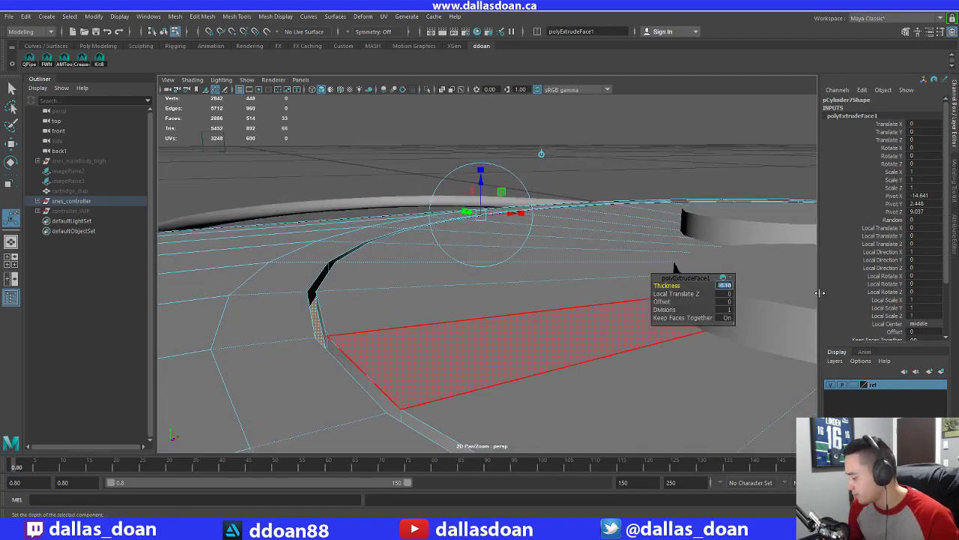
{"action": "key", "text": "Return"}
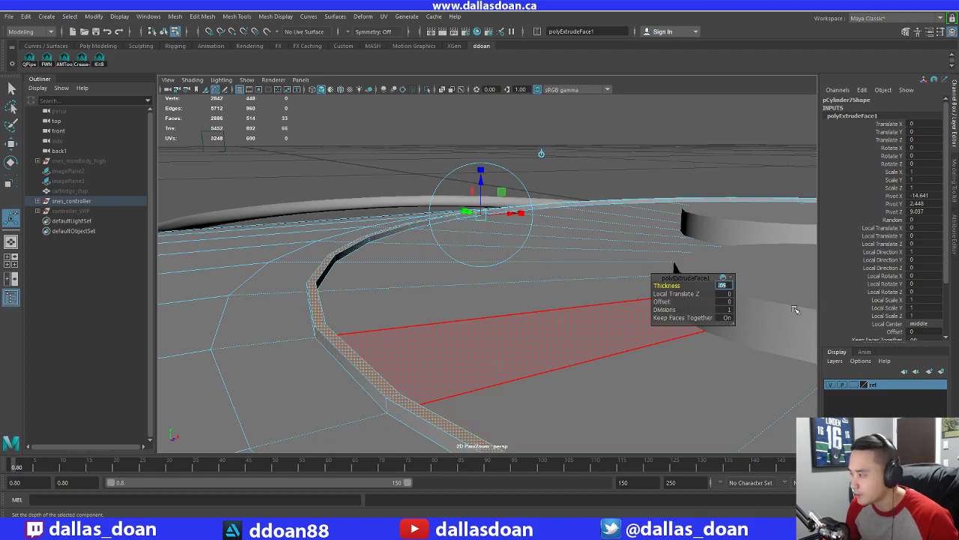
{"action": "key", "text": "Return"}
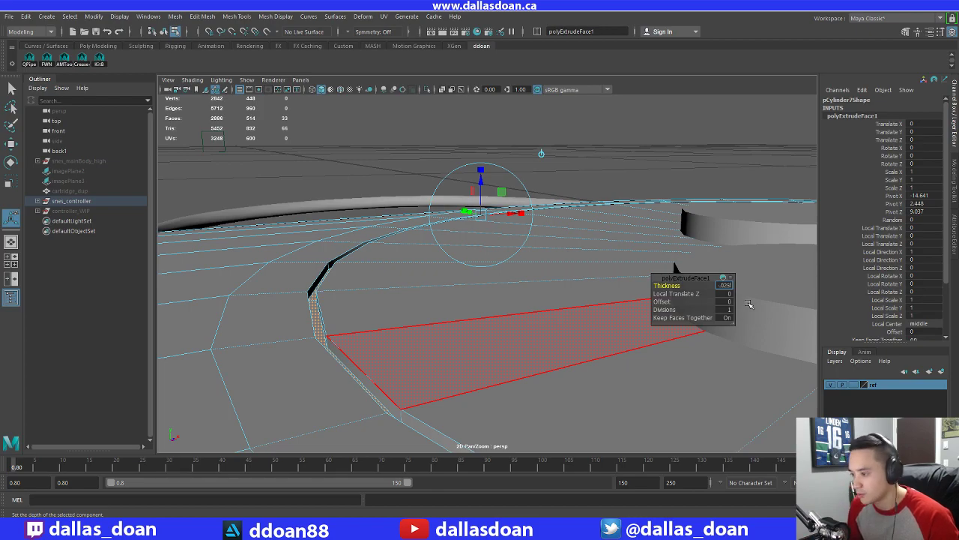
{"action": "key", "text": "Return"}
Return to object mode, deselect the body and review the groove around the face buttons
{"action": "left_click_drag", "start_coordinate": [422, 283], "coordinate": [390, 264], "text": "alt"}
{"action": "scroll", "coordinate": [480, 267], "scroll_direction": "down", "scroll_amount": 6}
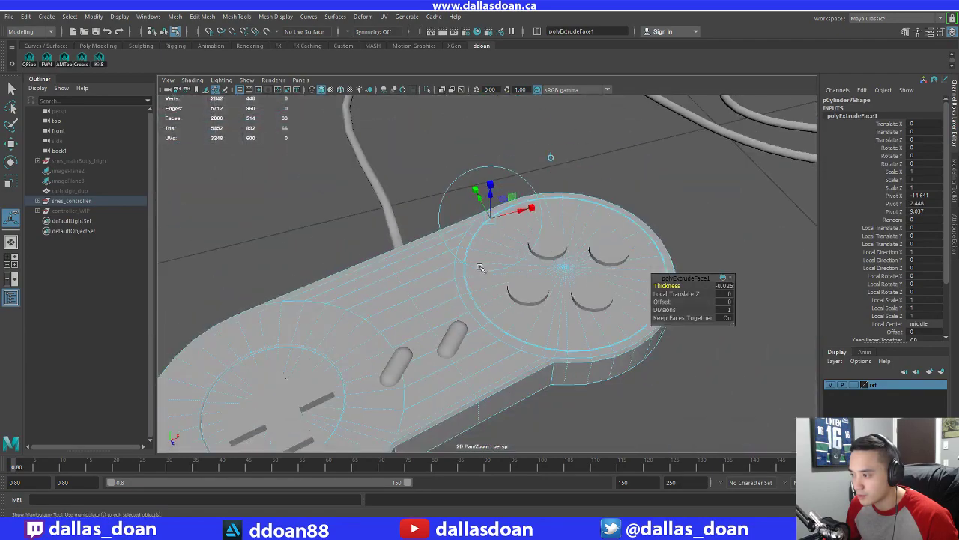
{"action": "left_click_drag", "start_coordinate": [480, 267], "coordinate": [482, 273], "text": "alt"}
{"action": "right_click_drag", "start_coordinate": [482, 273], "coordinate": [480, 303]}
{"action": "left_click", "coordinate": [663, 176]}
{"action": "scroll", "coordinate": [600, 224], "scroll_direction": "down", "scroll_amount": 4}
{"action": "left_click_drag", "start_coordinate": [588, 231], "coordinate": [555, 204], "text": "alt"}
{"action": "scroll", "coordinate": [576, 250], "scroll_direction": "up", "scroll_amount": 5}
{"action": "scroll", "coordinate": [565, 248], "scroll_direction": "down", "scroll_amount": 5}
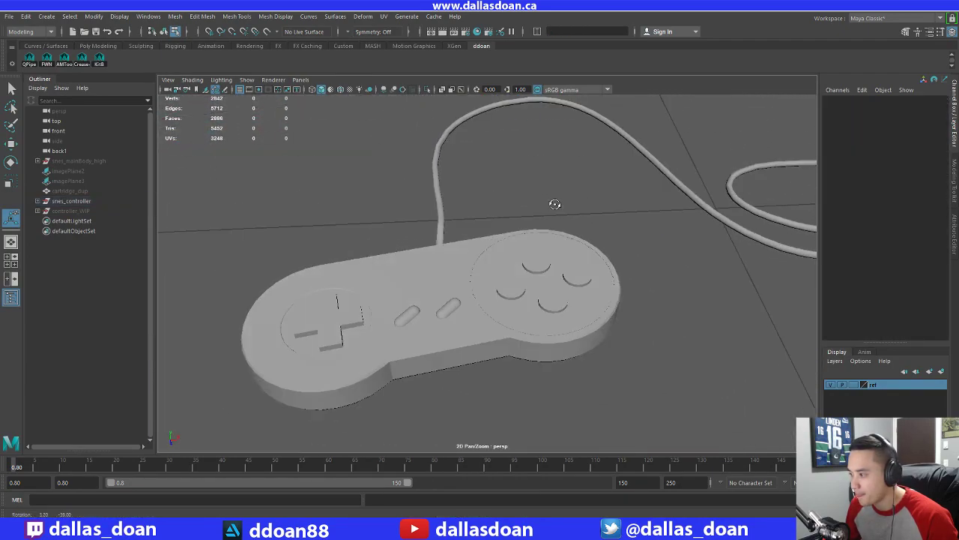
{"action": "scroll", "coordinate": [518, 272], "scroll_direction": "up", "scroll_amount": 5}
Compare the face-button groove with the D-pad recess, both with the body's wireframe shown and deselected
{"action": "key", "text": "ctrl+z"}
{"action": "scroll", "coordinate": [480, 275], "scroll_direction": "down", "scroll_amount": 3}
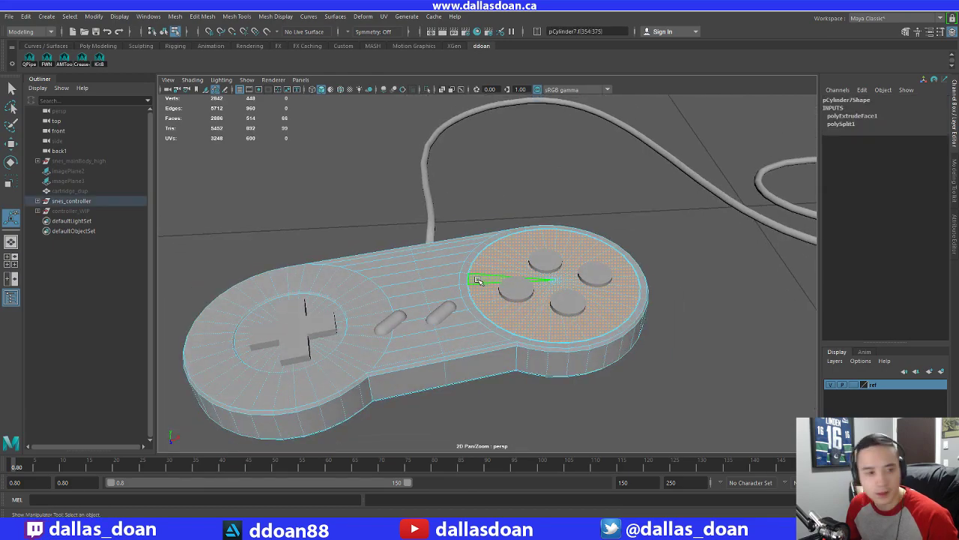
{"action": "left_click_drag", "start_coordinate": [453, 302], "coordinate": [436, 312], "text": "alt"}
{"action": "right_click_drag", "start_coordinate": [488, 297], "coordinate": [489, 304]}
{"action": "left_click_drag", "start_coordinate": [623, 348], "coordinate": [632, 330], "text": "alt"}
{"action": "left_click", "coordinate": [615, 387]}
{"action": "scroll", "coordinate": [632, 330], "scroll_direction": "down", "scroll_amount": 5}
{"action": "scroll", "coordinate": [490, 358], "scroll_direction": "up", "scroll_amount": 4}
{"action": "left_click_drag", "start_coordinate": [490, 357], "coordinate": [489, 386], "text": "alt"}
{"action": "scroll", "coordinate": [482, 361], "scroll_direction": "up", "scroll_amount": 4}
{"action": "right_click_drag", "start_coordinate": [480, 298], "coordinate": [480, 316]}
{"action": "left_click_drag", "start_coordinate": [480, 316], "coordinate": [507, 299], "text": "alt"}
{"action": "scroll", "coordinate": [507, 299], "scroll_direction": "down", "scroll_amount": 3}
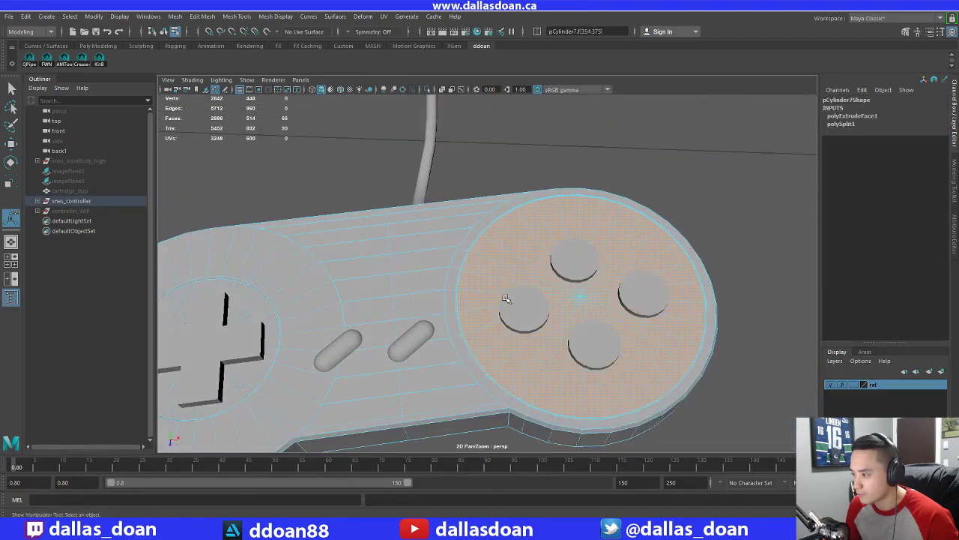
Undo the groove extrusion and the extra edge loop around the face buttons
{"action": "key", "text": "ctrl+z"}
{"action": "key", "text": "ctrl+z"}
{"action": "key", "text": "ctrl+z"}
{"action": "key", "text": "ctrl+z"}
{"action": "key", "text": "ctrl+z"}
{"action": "key", "text": "ctrl+z"}
{"action": "key", "text": "ctrl+z"}
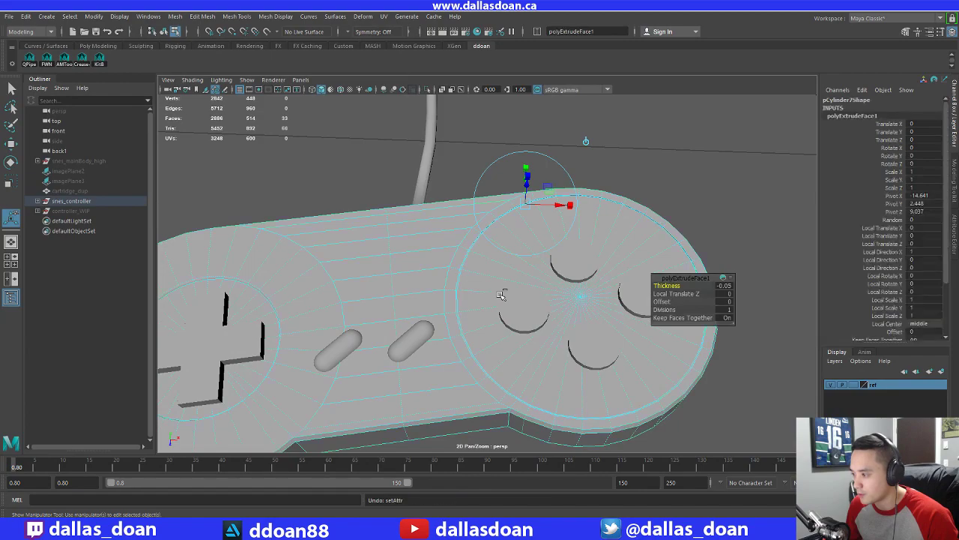
{"action": "key", "text": "ctrl+z"}
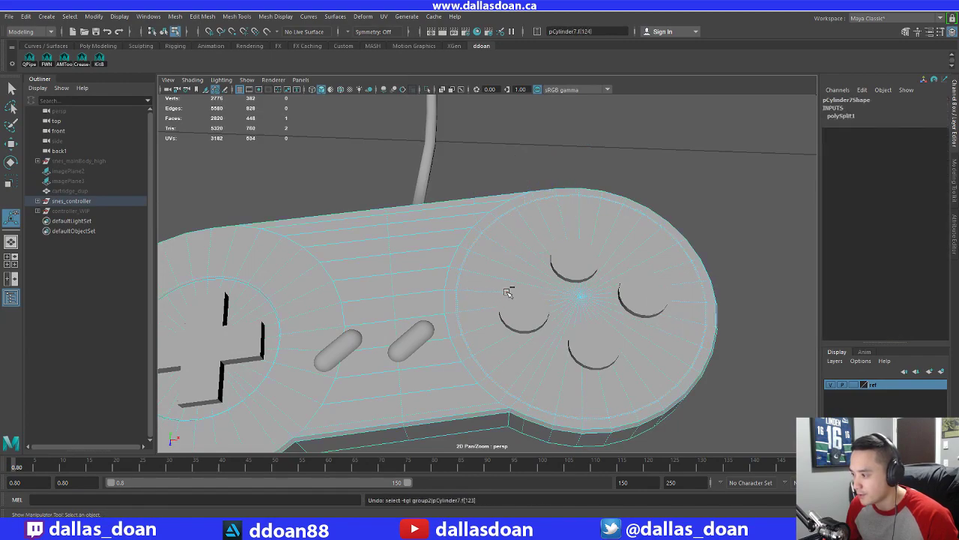
{"action": "key", "text": "ctrl+z"}
{"action": "key", "text": "ctrl+z"}
{"action": "key", "text": "ctrl+z"}
{"action": "key", "text": "ctrl+z"}
Return to object mode, deselect the body and review the whole controller from the front and the cable side
{"action": "left_click_drag", "start_coordinate": [507, 293], "coordinate": [496, 241], "text": "alt"}
{"action": "right_click_drag", "start_coordinate": [498, 234], "coordinate": [547, 220]}
{"action": "scroll", "coordinate": [555, 270], "scroll_direction": "down", "scroll_amount": 5}
{"action": "left_click_drag", "start_coordinate": [553, 278], "coordinate": [473, 330], "text": "alt"}
{"action": "left_click", "coordinate": [584, 354]}
{"action": "scroll", "coordinate": [473, 330], "scroll_direction": "down", "scroll_amount": 3}
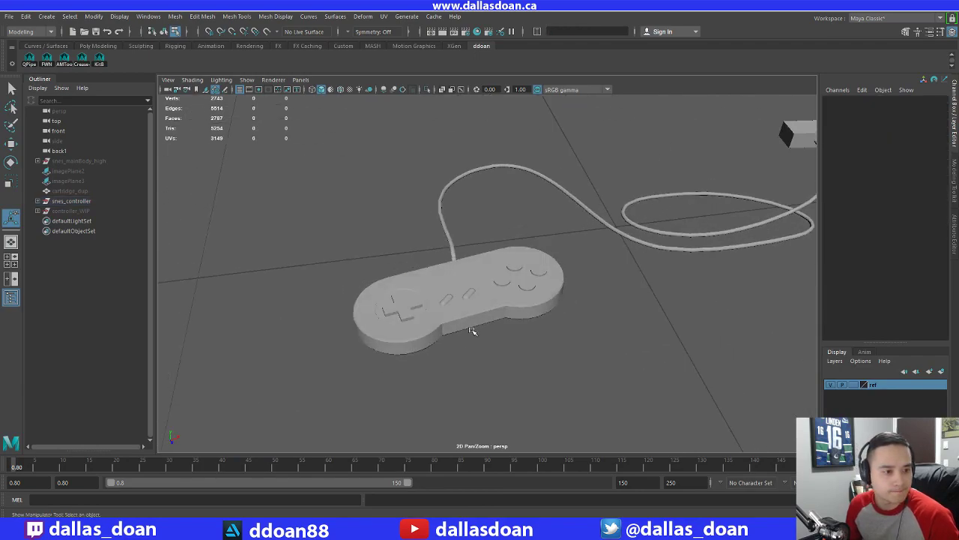
{"action": "left_click_drag", "start_coordinate": [441, 323], "coordinate": [514, 311], "text": "alt"}
{"action": "right_click_drag", "start_coordinate": [486, 308], "coordinate": [480, 322]}
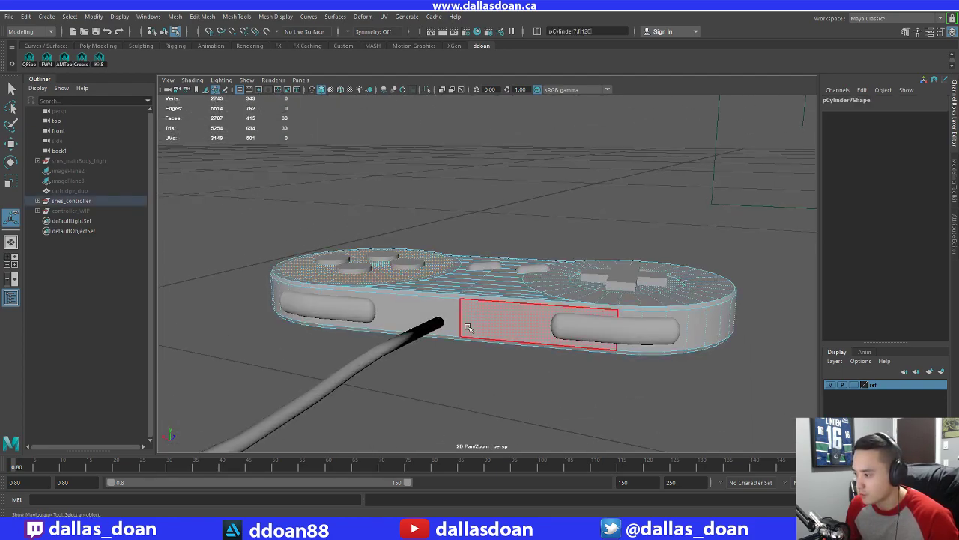
{"action": "left_click_drag", "start_coordinate": [467, 325], "coordinate": [495, 301], "text": "alt"}
Select the controller cable in object mode and isolate it in the view
{"action": "mouse_move", "coordinate": [493, 299]}
{"action": "right_mouse_down"}
{"action": "mouse_move", "coordinate": [480, 327]}
{"action": "mouse_move", "coordinate": [480, 304]}
{"action": "right_mouse_up"}
{"action": "left_click_drag", "start_coordinate": [478, 307], "coordinate": [385, 242], "text": "alt"}
{"action": "right_click_drag", "start_coordinate": [384, 242], "coordinate": [386, 339]}
{"action": "right_click_drag", "start_coordinate": [368, 305], "coordinate": [368, 305]}
{"action": "left_click_drag", "start_coordinate": [368, 305], "coordinate": [359, 366], "text": "alt"}
{"action": "left_click_drag", "start_coordinate": [359, 328], "coordinate": [527, 307], "text": "alt"}
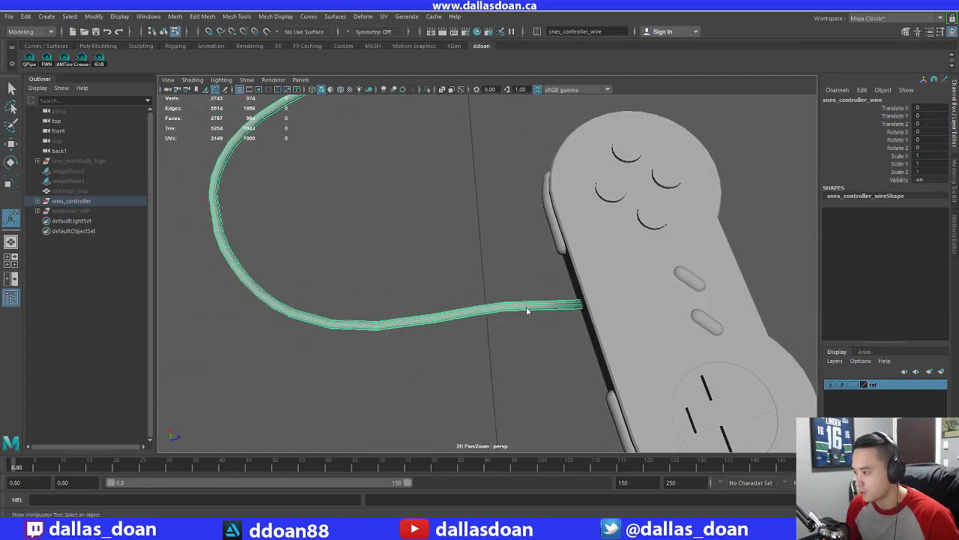
{"action": "right_click_drag", "start_coordinate": [527, 287], "coordinate": [527, 285], "text": "shift"}
{"action": "right_click_drag", "start_coordinate": [527, 285], "coordinate": [539, 310], "text": "alt"}
{"action": "left_click_drag", "start_coordinate": [540, 311], "coordinate": [495, 269], "text": "alt"}
{"action": "key", "text": "ctrl+1"}
{"action": "right_click_drag", "start_coordinate": [495, 269], "coordinate": [524, 291]}
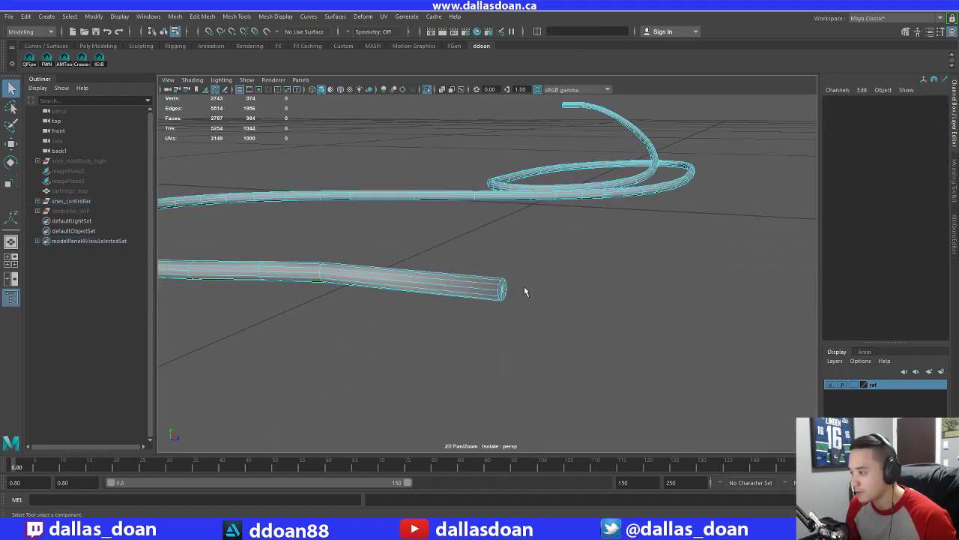
Delete the cap faces at the end of the cable that plugs into the controller body
{"action": "left_click_drag", "start_coordinate": [579, 344], "coordinate": [580, 345]}
{"action": "left_click_drag", "start_coordinate": [579, 344], "coordinate": [592, 358], "text": "alt"}
{"action": "left_click_drag", "start_coordinate": [435, 251], "coordinate": [467, 324], "text": "ctrl"}
{"action": "key", "text": "Delete"}
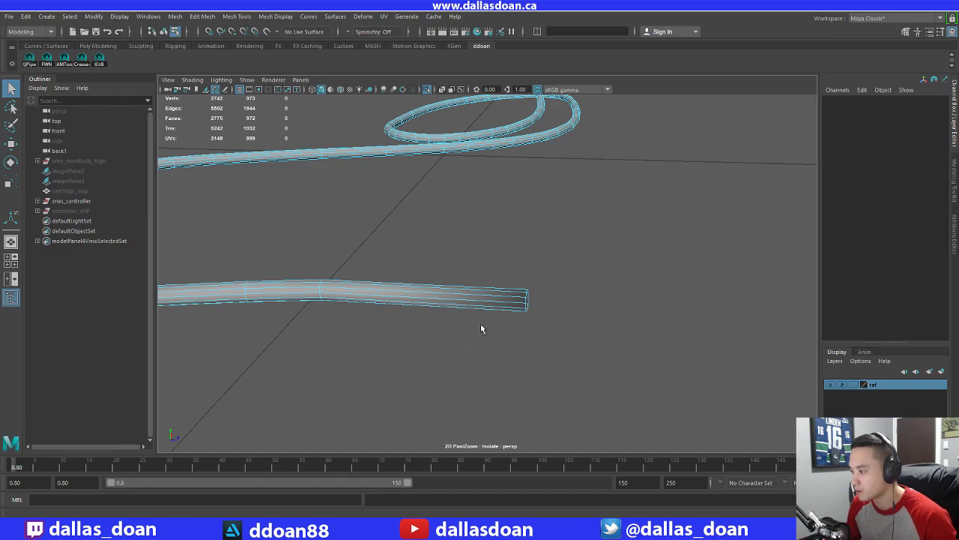
Select the border edge loop at the cable's open end and apply Soften/Harden Edges to it
{"action": "right_click_drag", "start_coordinate": [482, 291], "coordinate": [482, 290]}
{"action": "left_click", "coordinate": [480, 290]}
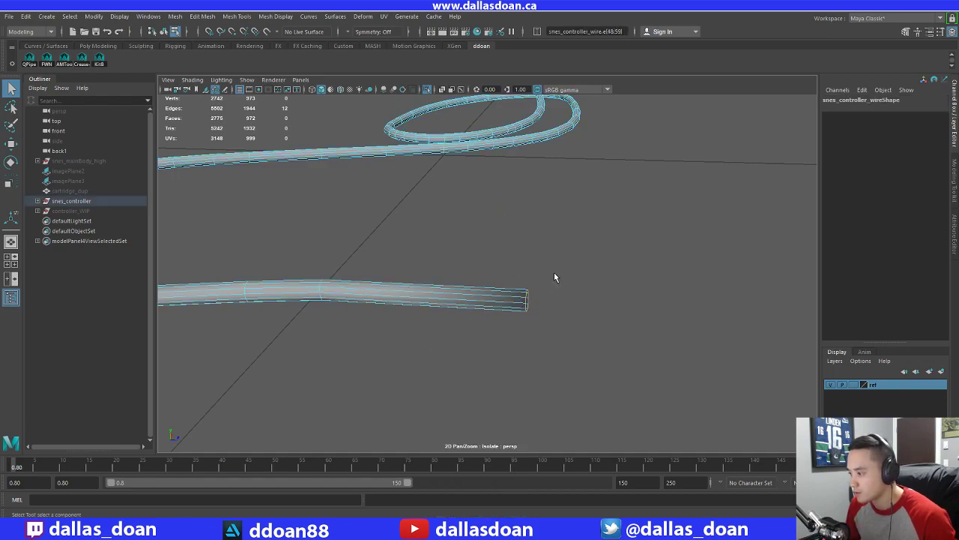
{"action": "right_click_drag", "start_coordinate": [569, 257], "coordinate": [632, 297], "text": "shift"}
{"action": "key", "text": "w"}
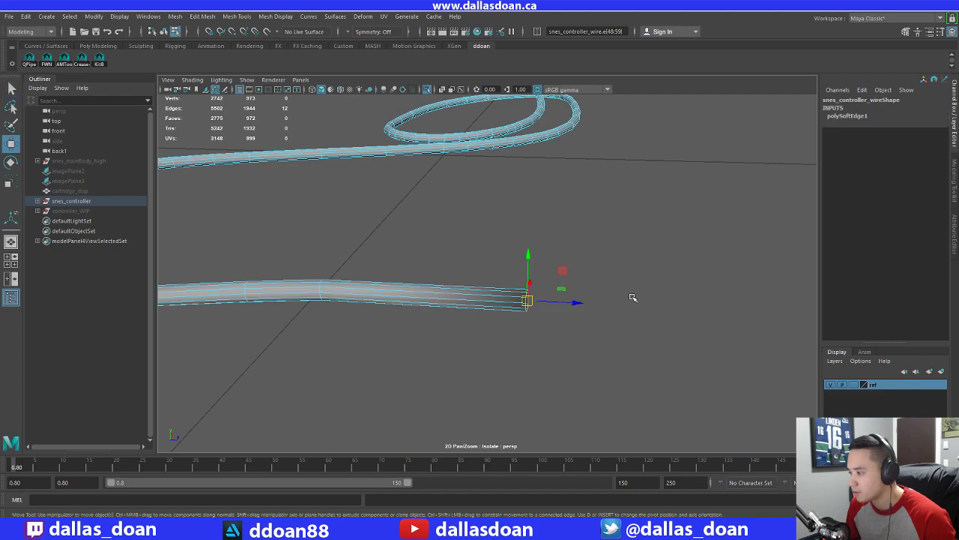
Return the cable to object mode, show the rest of the controller again and apply Soften/Harden Edges to the whole cable
{"action": "left_click_drag", "start_coordinate": [632, 298], "coordinate": [518, 310], "text": "alt"}
{"action": "mouse_move", "coordinate": [518, 310]}
{"action": "right_mouse_down"}
{"action": "mouse_move", "coordinate": [507, 323]}
{"action": "mouse_move", "coordinate": [508, 301]}
{"action": "right_mouse_up"}
{"action": "left_click_drag", "start_coordinate": [508, 301], "coordinate": [454, 358], "text": "alt"}
{"action": "right_click_drag", "start_coordinate": [429, 285], "coordinate": [429, 315], "text": "shift"}
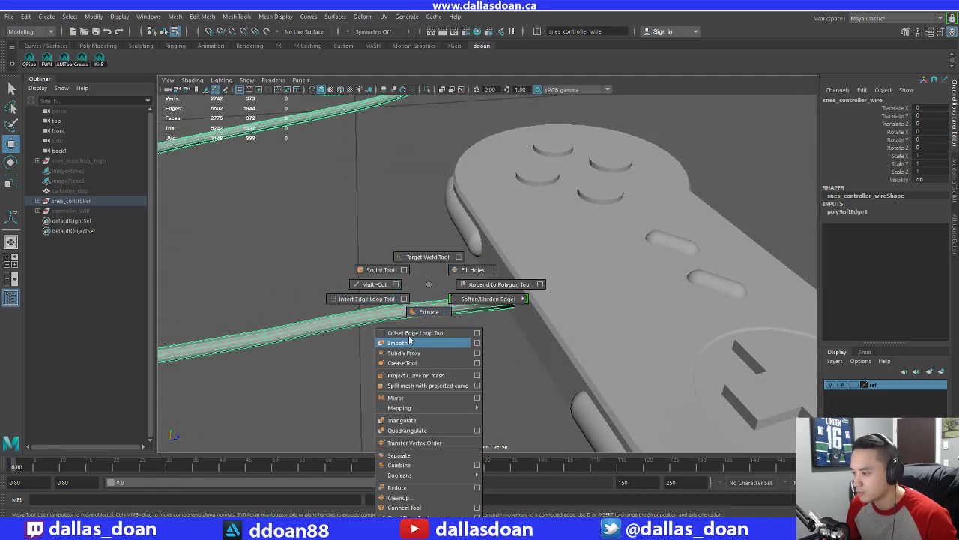
{"action": "right_click_drag", "start_coordinate": [473, 303], "coordinate": [447, 377], "text": "shift"}
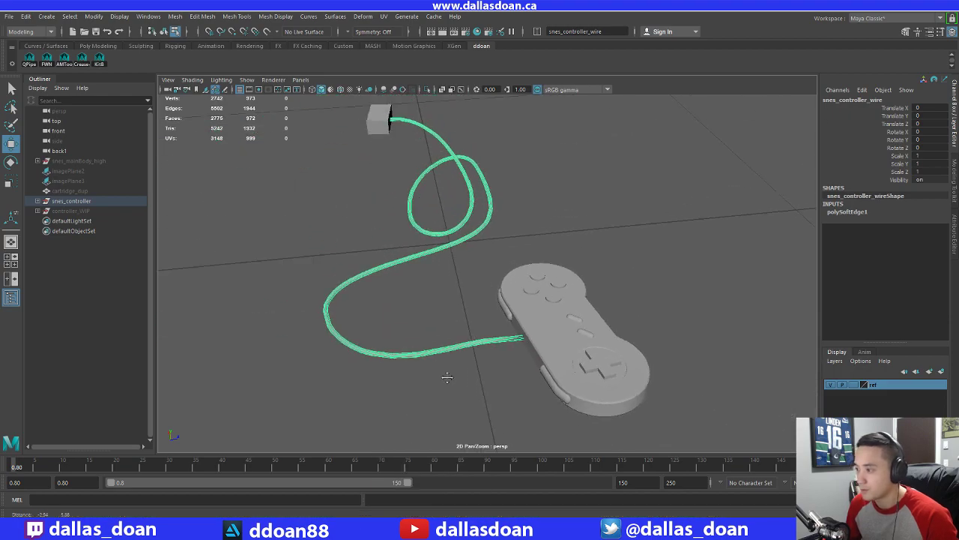
{"action": "middle_click_drag", "start_coordinate": [447, 377], "coordinate": [465, 405], "text": "alt"}
Conform the normals of the controller cable and inspect the end that meets the body
{"action": "left_click", "coordinate": [279, 17]}
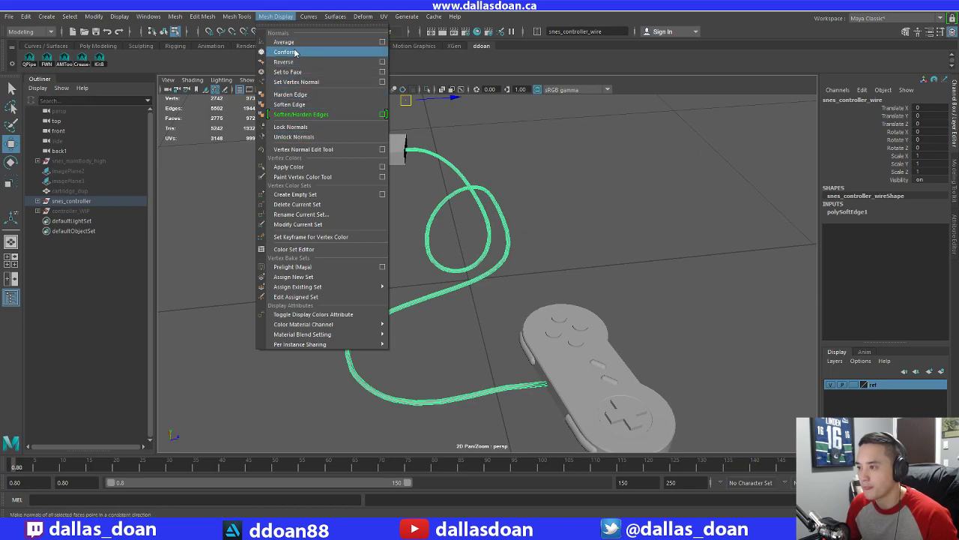
{"action": "left_click", "coordinate": [295, 51]}
{"action": "left_click_drag", "start_coordinate": [457, 337], "coordinate": [487, 285], "text": "alt"}
{"action": "left_click", "coordinate": [484, 342]}
{"action": "scroll", "coordinate": [484, 342], "scroll_direction": "up", "scroll_amount": 3}
{"action": "left_click", "coordinate": [490, 318]}
{"action": "mouse_move", "coordinate": [492, 284]}
{"action": "right_mouse_down", "text": "shift"}
{"action": "mouse_move", "coordinate": [493, 293]}
{"action": "mouse_move", "coordinate": [538, 302]}
{"action": "mouse_move", "coordinate": [555, 323]}
{"action": "right_mouse_up", "text": "shift"}
Isolate the cable, try deleting one long side face at its open end and undo the deletion
{"action": "left_click_drag", "start_coordinate": [454, 330], "coordinate": [355, 328], "text": "alt"}
{"action": "key", "text": "ctrl+1"}
{"action": "middle_click_drag", "start_coordinate": [355, 328], "coordinate": [410, 297], "text": "alt"}
{"action": "right_click_drag", "start_coordinate": [409, 298], "coordinate": [424, 321], "text": "alt"}
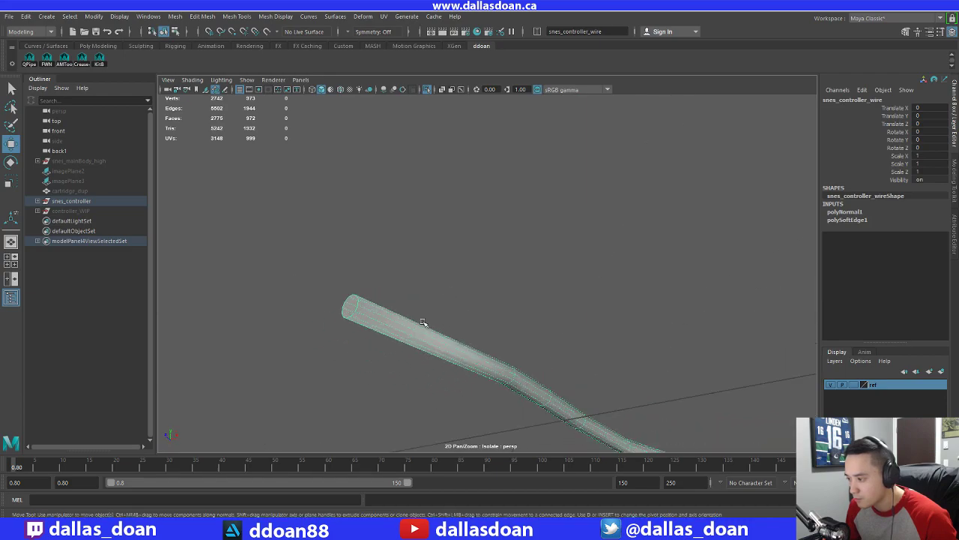
{"action": "left_click_drag", "start_coordinate": [424, 322], "coordinate": [398, 293], "text": "alt"}
{"action": "mouse_move", "coordinate": [389, 283]}
{"action": "right_mouse_down"}
{"action": "mouse_move", "coordinate": [389, 293]}
{"action": "mouse_move", "coordinate": [389, 271]}
{"action": "right_mouse_up"}
{"action": "left_click", "coordinate": [396, 291]}
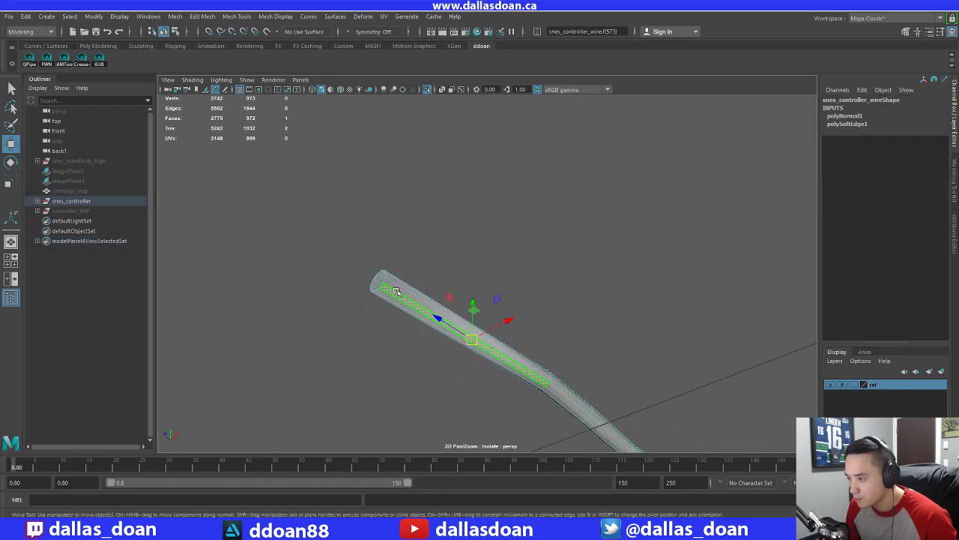
{"action": "key", "text": "Delete"}
{"action": "left_click_drag", "start_coordinate": [462, 296], "coordinate": [472, 300], "text": "alt"}
{"action": "key", "text": "ctrl+z"}
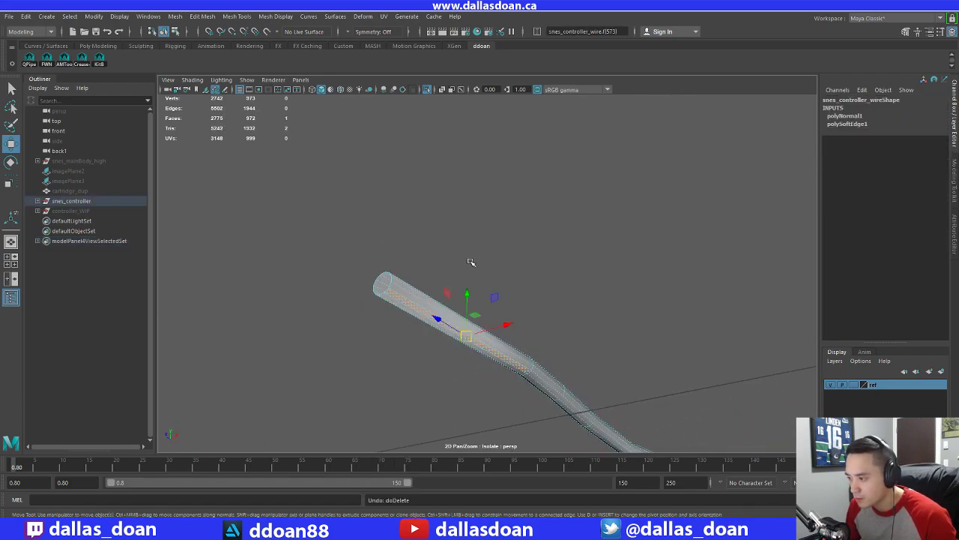
Try Soften/Harden Edges on the edge loop near the cable's open end, undo it and return to the full controller in object mode
{"action": "left_click_drag", "start_coordinate": [471, 262], "coordinate": [450, 349], "text": "alt"}
{"action": "right_click_drag", "start_coordinate": [430, 242], "coordinate": [419, 223]}
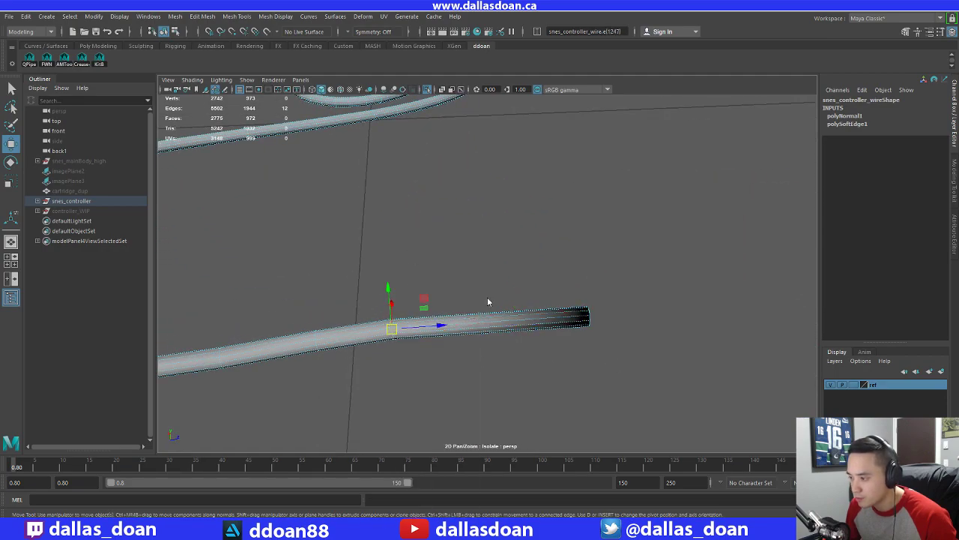
{"action": "right_click_drag", "start_coordinate": [488, 302], "coordinate": [603, 331], "text": "shift"}
{"action": "left_click_drag", "start_coordinate": [490, 334], "coordinate": [606, 349], "text": "alt"}
{"action": "key", "text": "ctrl+z"}
{"action": "scroll", "coordinate": [521, 313], "scroll_direction": "down", "scroll_amount": 8}
{"action": "right_click", "coordinate": [603, 317]}
{"action": "left_click", "coordinate": [584, 313]}
{"action": "key", "text": "ctrl+1"}
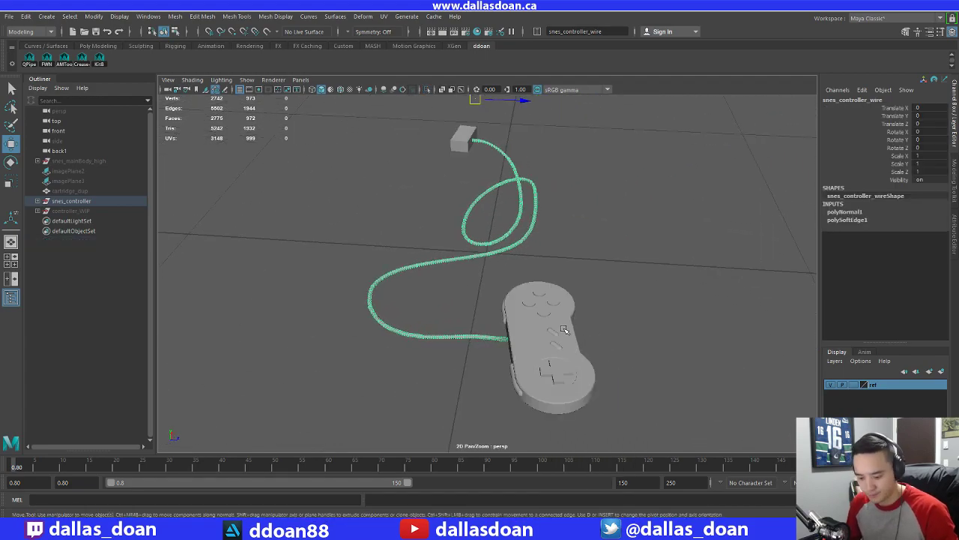
Deselect everything and review the shading of the cable and controller from several sides
{"action": "left_click", "coordinate": [647, 280]}
{"action": "left_click_drag", "start_coordinate": [651, 279], "coordinate": [674, 273], "text": "alt"}
{"action": "scroll", "coordinate": [673, 272], "scroll_direction": "up", "scroll_amount": 3}
{"action": "left_click_drag", "start_coordinate": [572, 303], "coordinate": [448, 316], "text": "alt"}
{"action": "scroll", "coordinate": [518, 237], "scroll_direction": "down", "scroll_amount": 4}
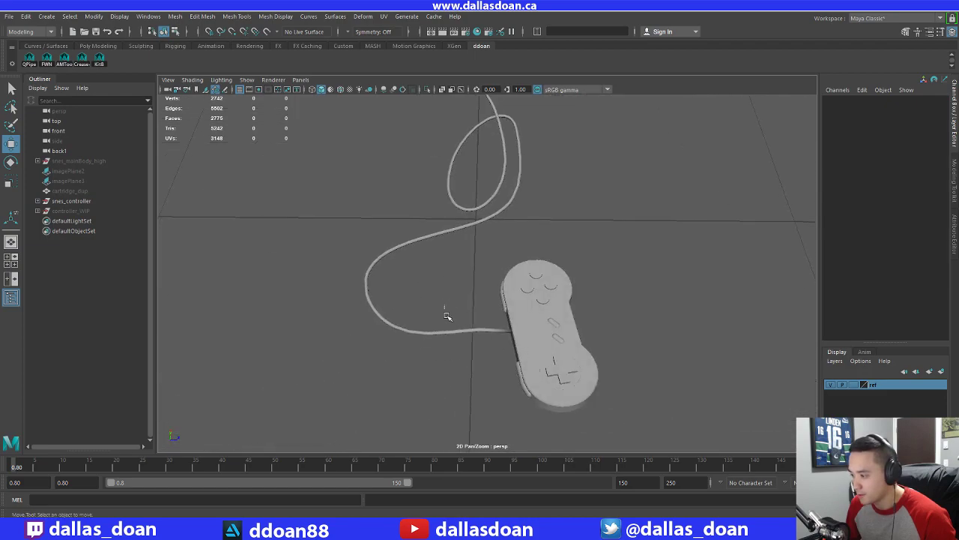
{"action": "left_click", "coordinate": [448, 329]}
{"action": "left_click", "coordinate": [449, 370]}
{"action": "left_click_drag", "start_coordinate": [450, 370], "coordinate": [602, 323], "text": "alt"}
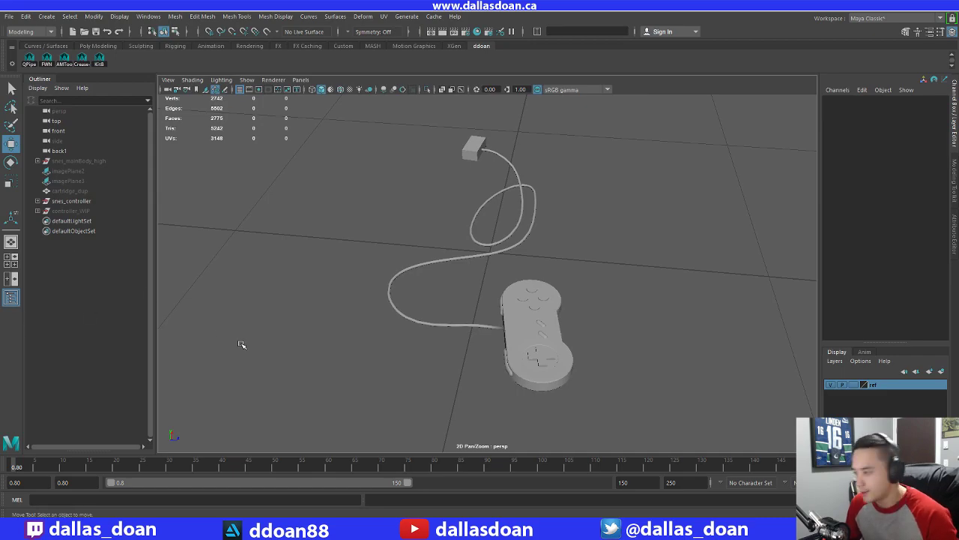
Examine up close the spot where the cable enters the controller body
{"action": "scroll", "coordinate": [404, 327], "scroll_direction": "up", "scroll_amount": 4}
{"action": "left_click_drag", "start_coordinate": [241, 344], "coordinate": [517, 301], "text": "alt"}
{"action": "scroll", "coordinate": [455, 300], "scroll_direction": "up", "scroll_amount": 3}
{"action": "left_click", "coordinate": [476, 297]}
{"action": "scroll", "coordinate": [405, 310], "scroll_direction": "down", "scroll_amount": 5}
{"action": "scroll", "coordinate": [405, 310], "scroll_direction": "up", "scroll_amount": 5}
{"action": "scroll", "coordinate": [494, 292], "scroll_direction": "down", "scroll_amount": 3}
{"action": "left_click", "coordinate": [486, 297]}
{"action": "scroll", "coordinate": [486, 297], "scroll_direction": "up", "scroll_amount": 4}
Display wireframe on shaded and select the controller cable near its connection to the body
{"action": "left_click", "coordinate": [522, 274]}
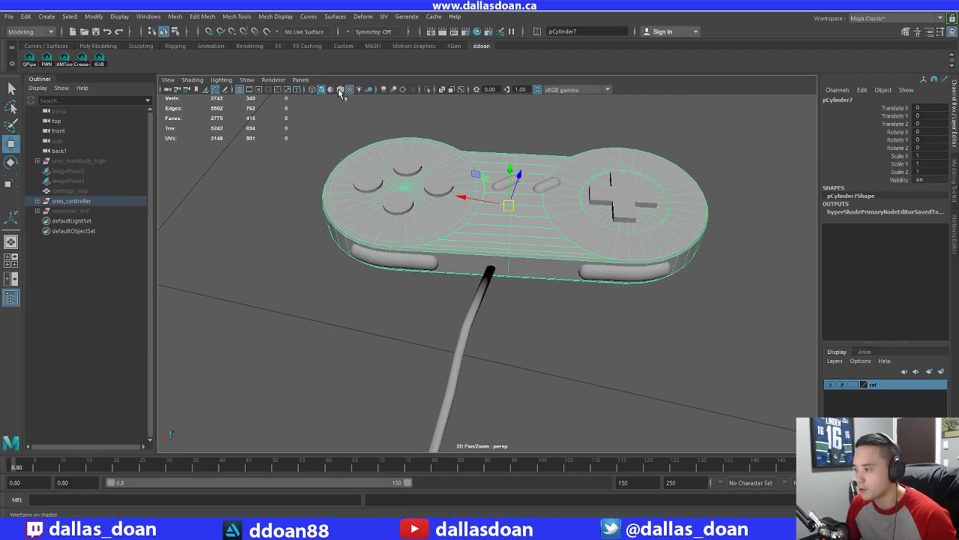
{"action": "left_click", "coordinate": [339, 91]}
{"action": "scroll", "coordinate": [495, 303], "scroll_direction": "up", "scroll_amount": 4}
{"action": "left_click", "coordinate": [495, 304]}
{"action": "left_click", "coordinate": [482, 287]}
{"action": "left_click_drag", "start_coordinate": [482, 285], "coordinate": [481, 289], "text": "alt"}
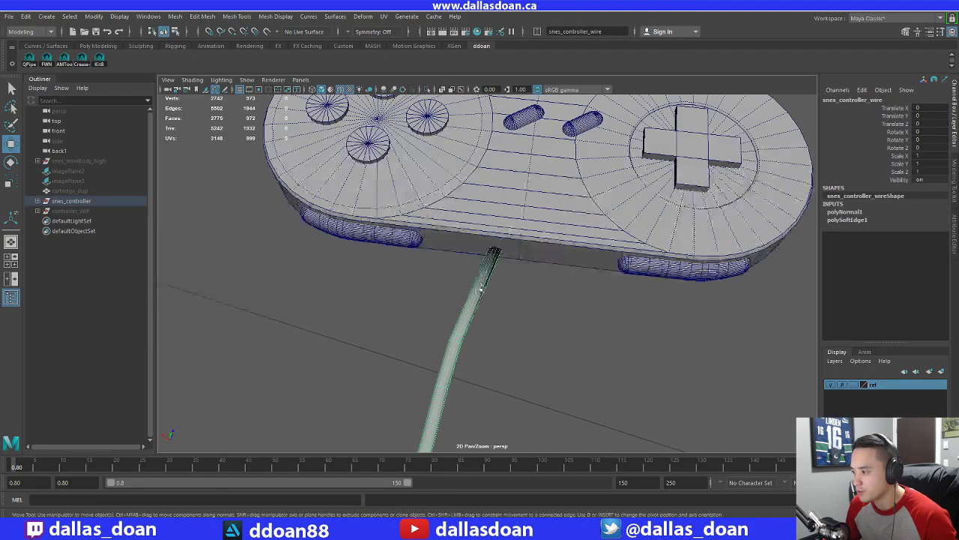
Try sliding the cable's end vertex ring and the next ring sideways toward the body's centre line, and undo the moves
{"action": "right_click_drag", "start_coordinate": [480, 242], "coordinate": [431, 250]}
{"action": "mouse_move", "coordinate": [468, 226]}
{"action": "left_mouse_down"}
{"action": "mouse_move", "coordinate": [527, 252]}
{"action": "mouse_move", "coordinate": [523, 263]}
{"action": "mouse_move", "coordinate": [462, 221]}
{"action": "left_mouse_up"}
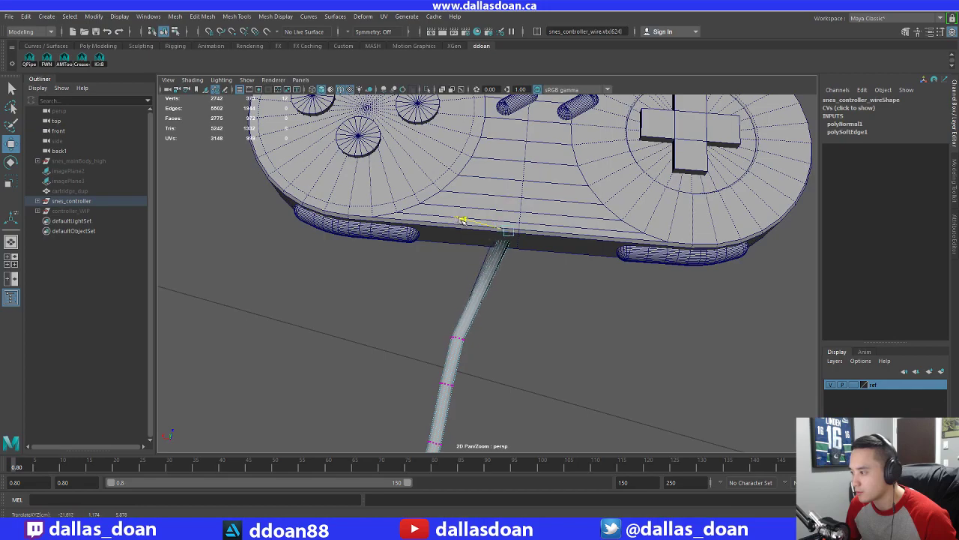
{"action": "left_click_drag", "start_coordinate": [406, 324], "coordinate": [501, 354]}
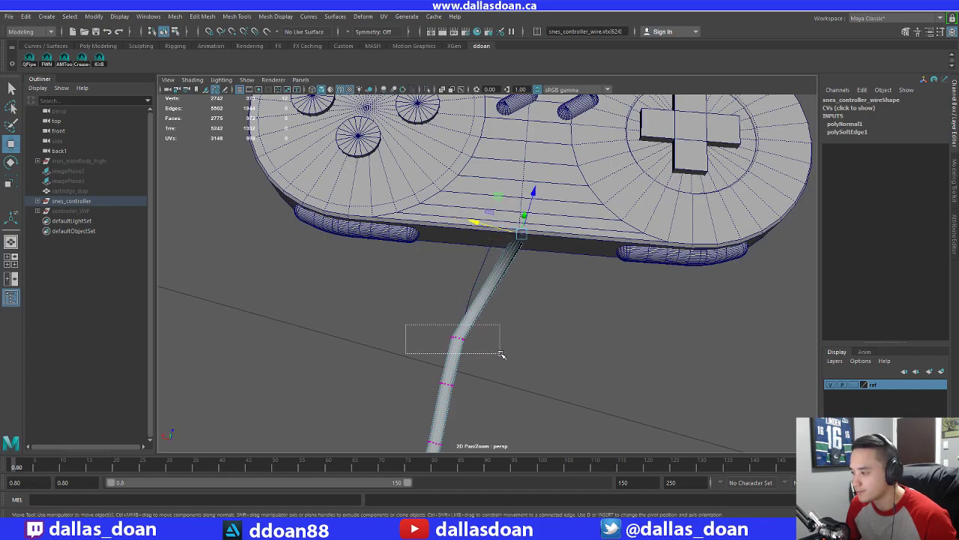
{"action": "middle_click_drag", "start_coordinate": [467, 293], "coordinate": [488, 266]}
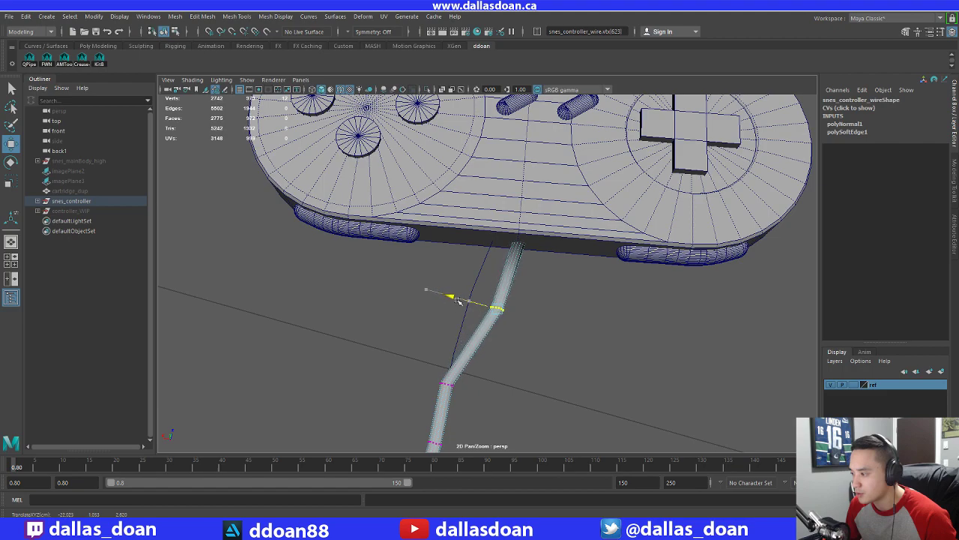
{"action": "right_click_drag", "start_coordinate": [461, 309], "coordinate": [435, 338], "text": "alt"}
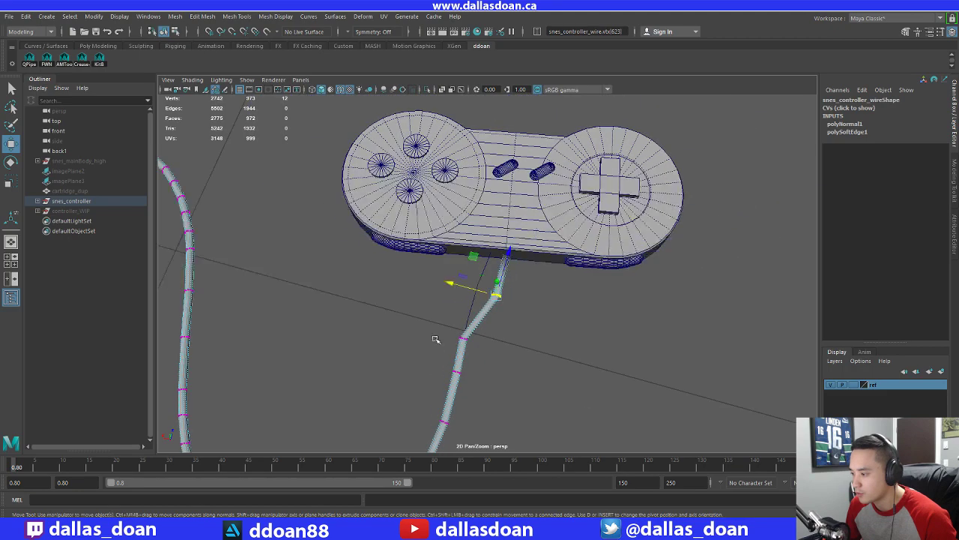
{"action": "left_click_drag", "start_coordinate": [435, 338], "coordinate": [442, 296], "text": "alt"}
{"action": "key", "text": "ctrl+z"}
Select group2 inside snes_controller and move it about 1 unit along X so the body's centre lines up with the cable
{"action": "left_click_drag", "start_coordinate": [544, 236], "coordinate": [581, 300], "text": "alt"}
{"action": "right_click_drag", "start_coordinate": [633, 263], "coordinate": [607, 269], "text": "alt"}
{"action": "left_click", "coordinate": [606, 267]}
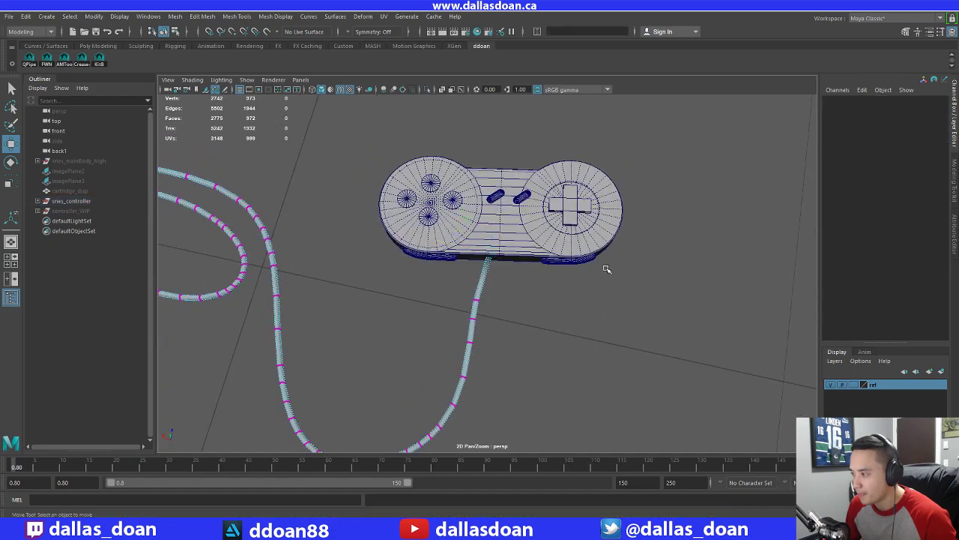
{"action": "left_click", "coordinate": [82, 201]}
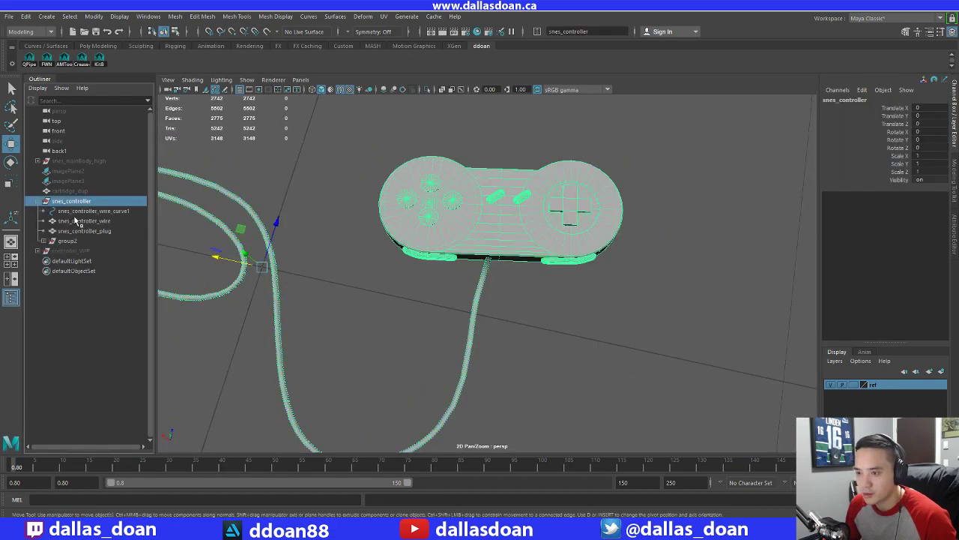
{"action": "left_click", "coordinate": [78, 242]}
{"action": "left_click_drag", "start_coordinate": [420, 225], "coordinate": [455, 238], "text": "alt"}
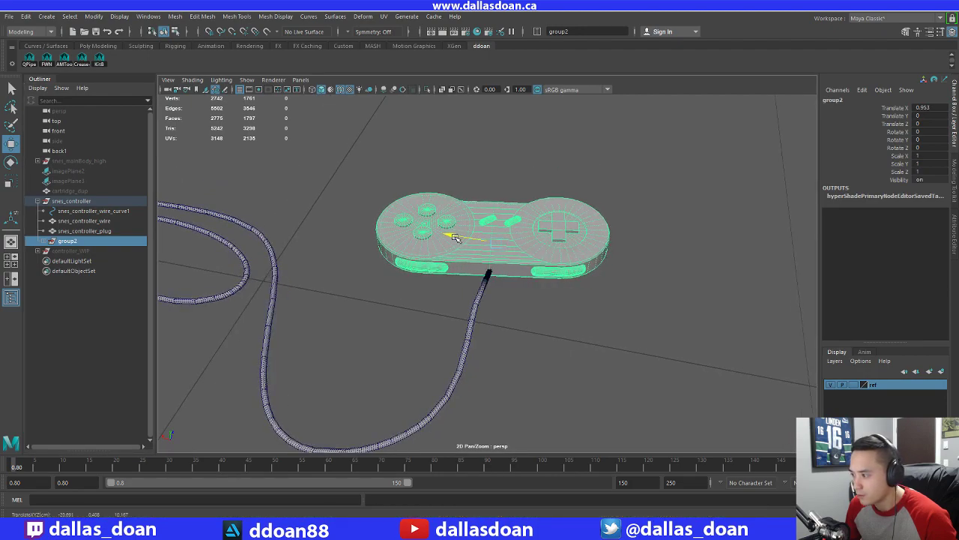
{"action": "left_click", "coordinate": [517, 341]}
Check the cable's alignment with the body's centre line up close, and review the whole controller from the front and above
{"action": "left_click_drag", "start_coordinate": [517, 342], "coordinate": [478, 301], "text": "alt"}
{"action": "right_click_drag", "start_coordinate": [479, 301], "coordinate": [536, 353], "text": "alt"}
{"action": "left_click_drag", "start_coordinate": [536, 352], "coordinate": [535, 307], "text": "alt"}
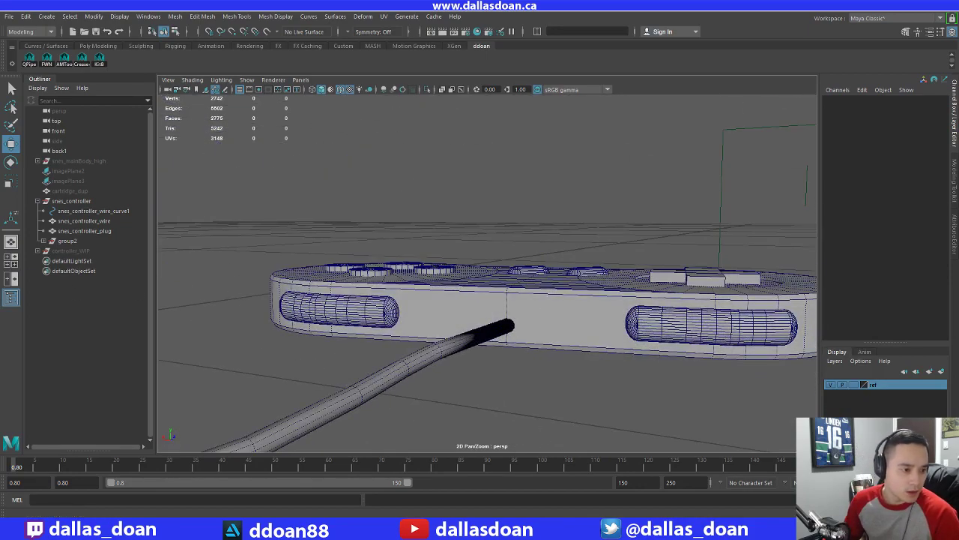
{"action": "left_click_drag", "start_coordinate": [529, 296], "coordinate": [537, 325], "text": "alt"}
{"action": "right_click_drag", "start_coordinate": [487, 330], "coordinate": [505, 336], "text": "alt"}
{"action": "left_click_drag", "start_coordinate": [505, 335], "coordinate": [507, 357], "text": "alt"}
{"action": "left_click_drag", "start_coordinate": [515, 305], "coordinate": [510, 276], "text": "alt"}
{"action": "left_click", "coordinate": [510, 262]}
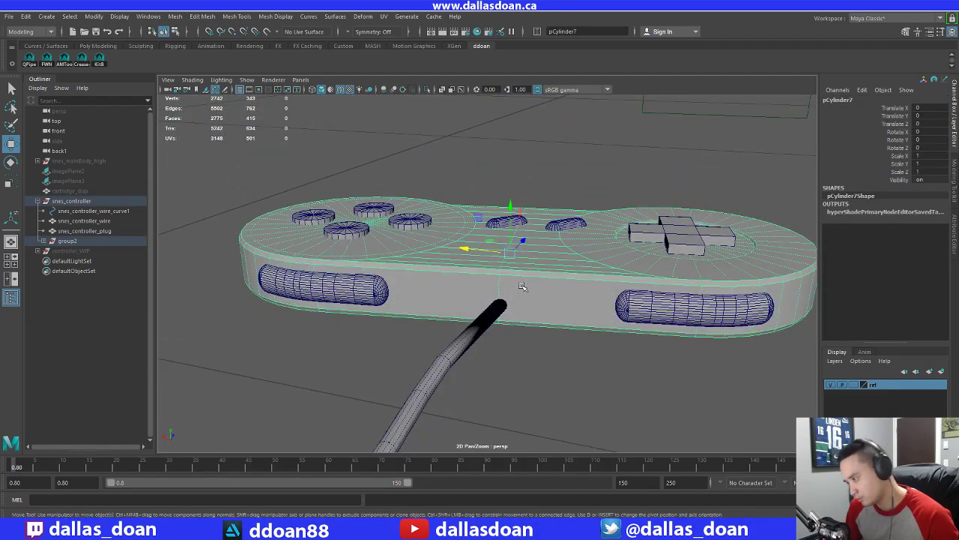
{"action": "right_click_drag", "start_coordinate": [521, 285], "coordinate": [533, 314], "text": "alt"}
{"action": "left_click_drag", "start_coordinate": [533, 314], "coordinate": [542, 327], "text": "alt"}
{"action": "left_click", "coordinate": [537, 385]}
{"action": "left_click_drag", "start_coordinate": [538, 385], "coordinate": [408, 364], "text": "alt"}
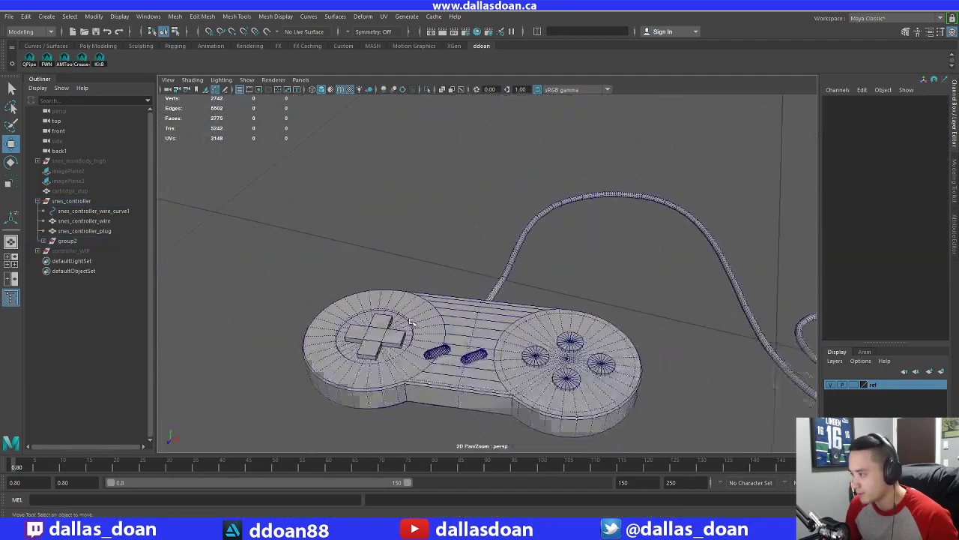
{"action": "right_click_drag", "start_coordinate": [518, 329], "coordinate": [491, 303], "text": "alt"}
{"action": "left_click_drag", "start_coordinate": [491, 304], "coordinate": [411, 309], "text": "alt"}
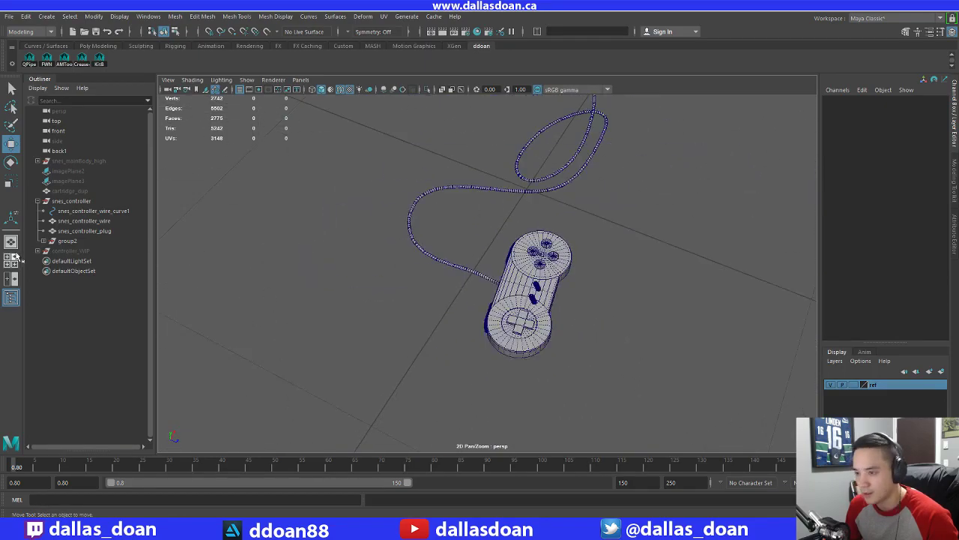
Unhide the controller_WIP group and compare its body with the current snes_controller body
{"action": "left_click", "coordinate": [88, 251]}
{"action": "key", "text": "shift+h"}
{"action": "left_click_drag", "start_coordinate": [465, 282], "coordinate": [573, 263], "text": "alt"}
{"action": "right_click_drag", "start_coordinate": [480, 251], "coordinate": [516, 261], "text": "alt"}
{"action": "left_click_drag", "start_coordinate": [515, 262], "coordinate": [546, 310], "text": "alt"}
{"action": "left_click", "coordinate": [527, 285]}
{"action": "scroll", "coordinate": [533, 274], "scroll_direction": "down", "scroll_amount": 5}
{"action": "left_click_drag", "start_coordinate": [486, 312], "coordinate": [513, 315], "text": "alt"}
{"action": "left_click", "coordinate": [596, 308]}
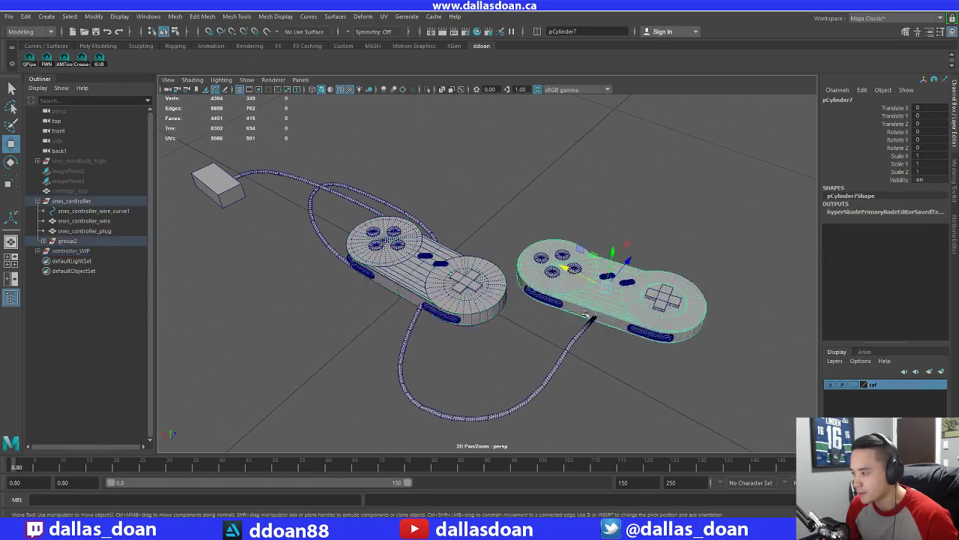
Hide the snes_controller group, inspect the controller_WIP body on its own and unhide snes_controller again
{"action": "left_click", "coordinate": [489, 316]}
{"action": "left_click", "coordinate": [44, 241]}
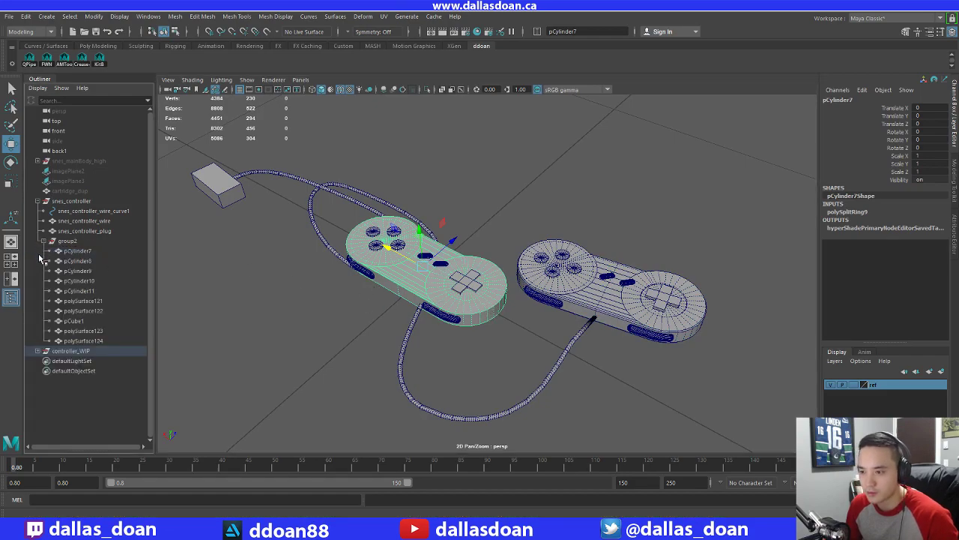
{"action": "left_click", "coordinate": [81, 201]}
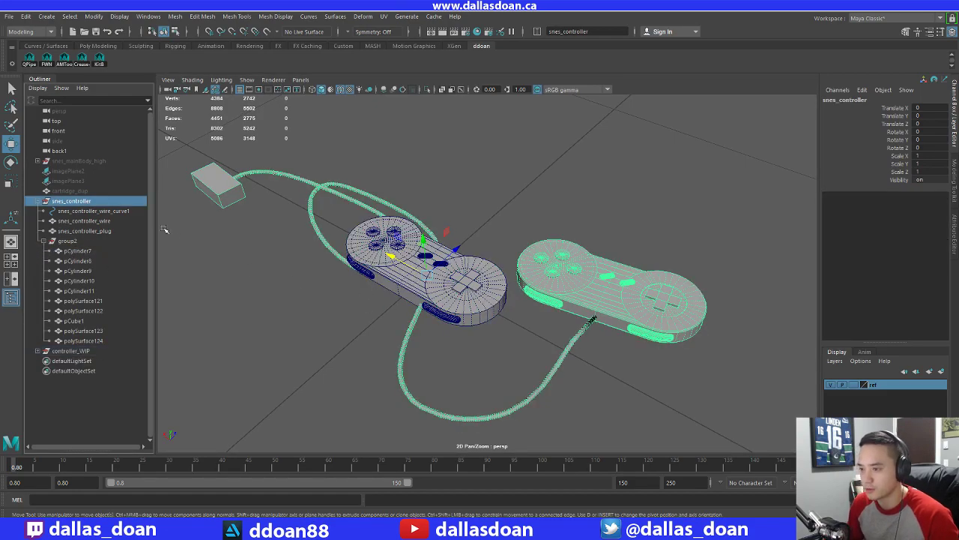
{"action": "key", "text": "ctrl+h"}
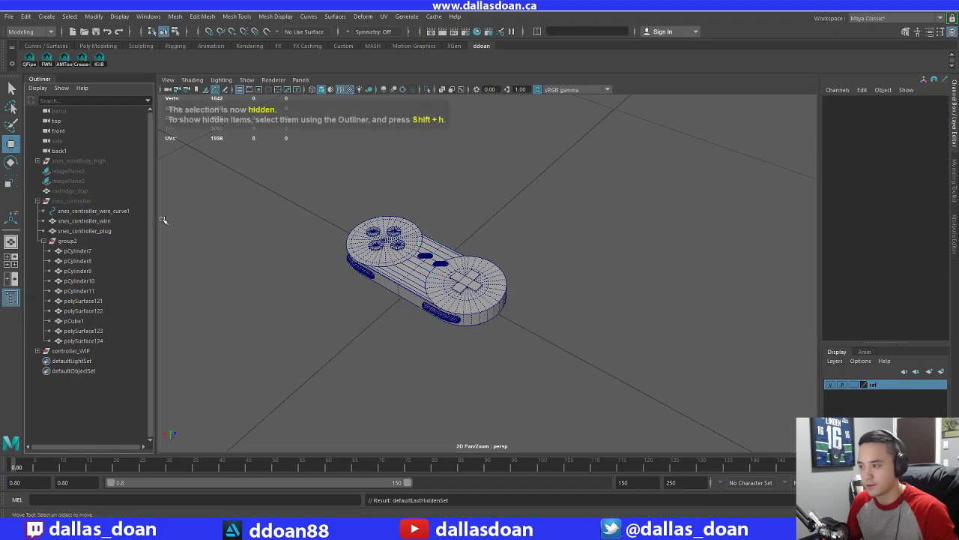
{"action": "left_click_drag", "start_coordinate": [421, 325], "coordinate": [410, 339], "text": "alt"}
{"action": "left_click", "coordinate": [402, 334]}
{"action": "scroll", "coordinate": [361, 329], "scroll_direction": "up", "scroll_amount": 2}
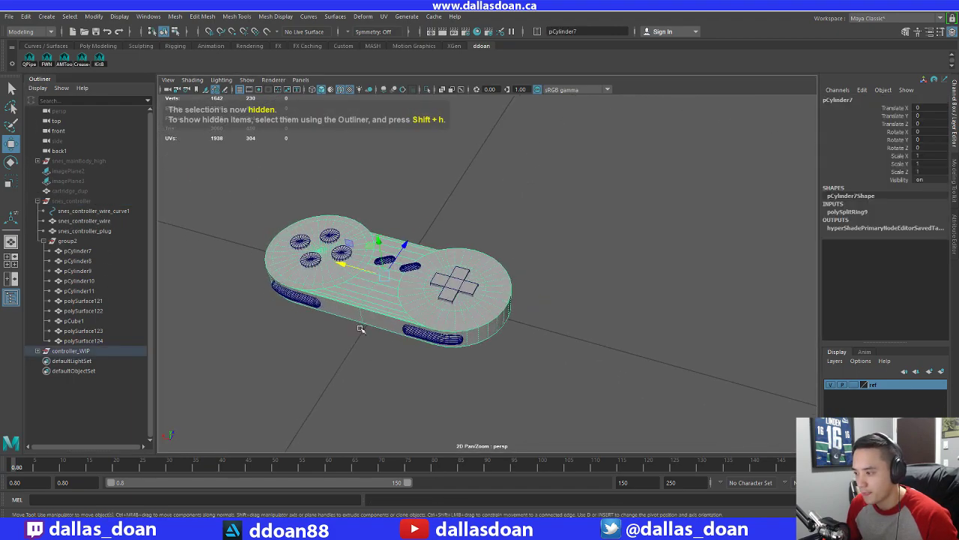
{"action": "left_click", "coordinate": [364, 375]}
{"action": "left_click", "coordinate": [77, 202]}
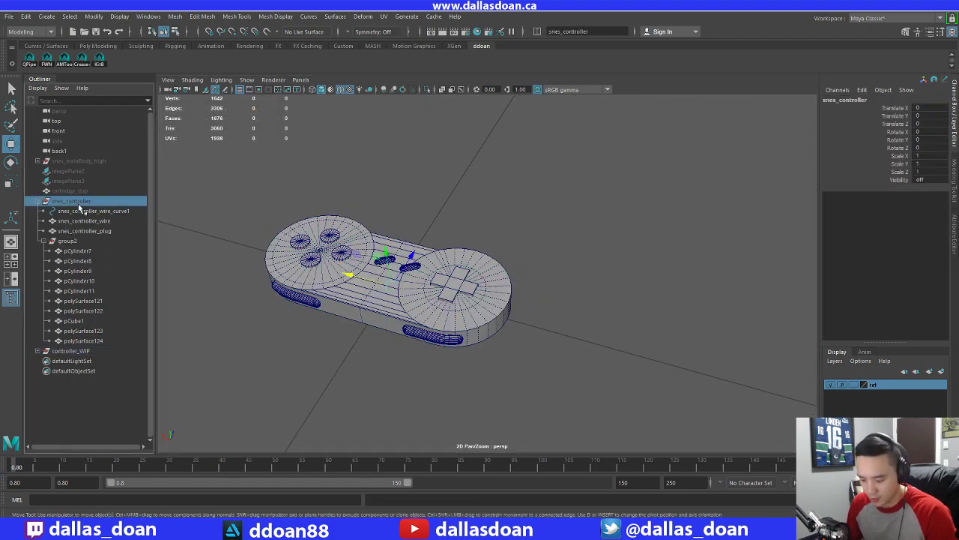
{"action": "key", "text": "shift+h"}
Duplicate the current controller body and move the copy from group2 into the controller_WIP group
{"action": "left_click", "coordinate": [628, 275]}
{"action": "key", "text": "ctrl+d"}
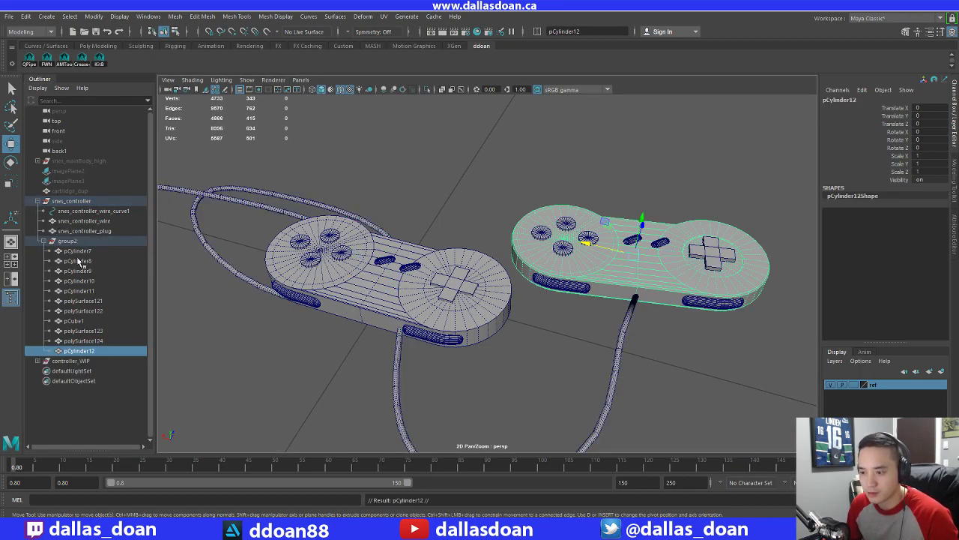
{"action": "middle_click_drag", "start_coordinate": [75, 352], "coordinate": [80, 363]}
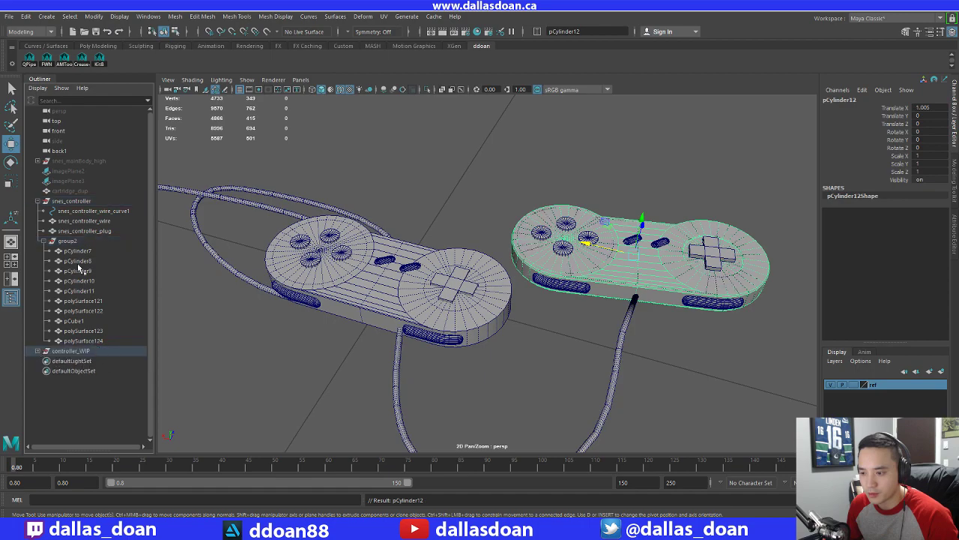
Collapse the snes_controller group in the Outliner and hide it
{"action": "left_click", "coordinate": [38, 201]}
{"action": "left_click", "coordinate": [69, 202]}
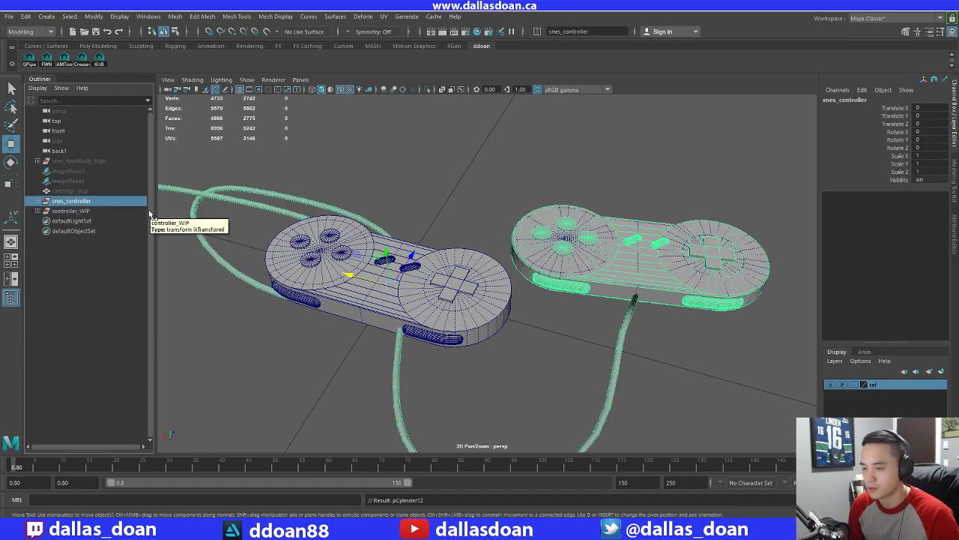
{"action": "key", "text": "ctrl+h"}
Snap the duplicated body's pivot to the vertex at the middle of its cable-side edge
{"action": "left_click", "coordinate": [70, 210]}
{"action": "left_click_drag", "start_coordinate": [390, 255], "coordinate": [391, 341], "text": "alt"}
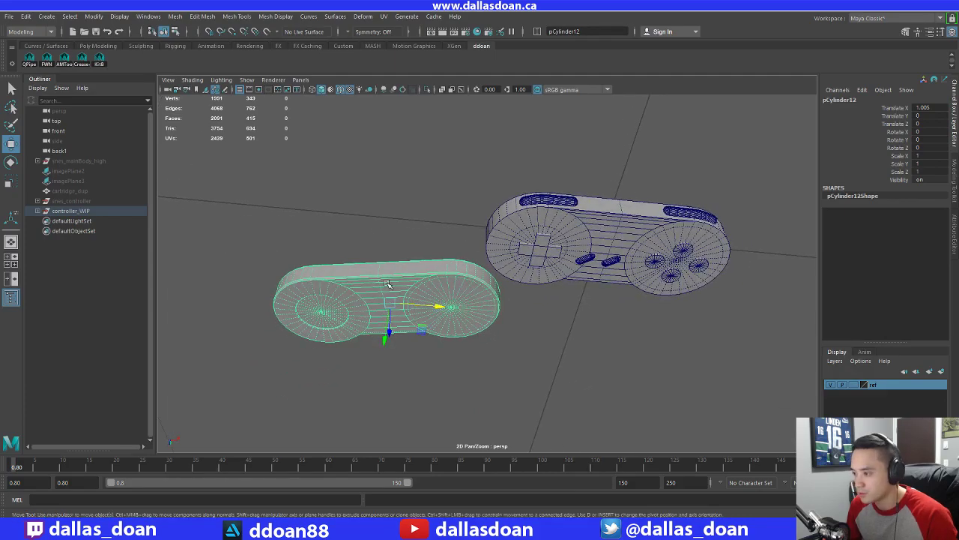
{"action": "scroll", "coordinate": [389, 285], "scroll_direction": "up", "scroll_amount": 3}
{"action": "key", "text": "d"}
{"action": "key", "text": "v"}
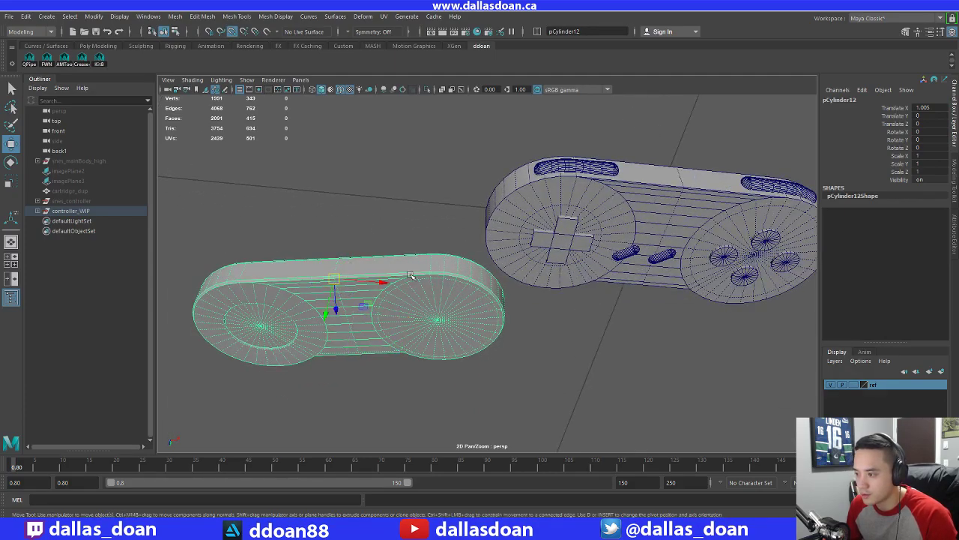
{"action": "scroll", "coordinate": [427, 271], "scroll_direction": "up", "scroll_amount": 4}
{"action": "left_click_drag", "start_coordinate": [431, 271], "coordinate": [421, 222], "text": "alt"}
{"action": "scroll", "coordinate": [431, 236], "scroll_direction": "down", "scroll_amount": 5}
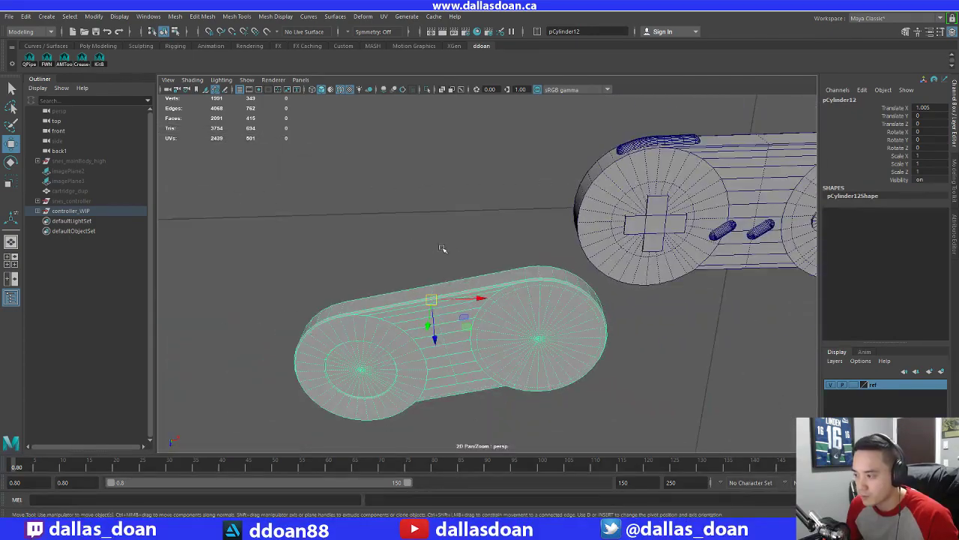
Delete the duplicated controller body that sits beside the complete controller
{"action": "middle_click_drag", "start_coordinate": [569, 219], "coordinate": [498, 280], "text": "alt"}
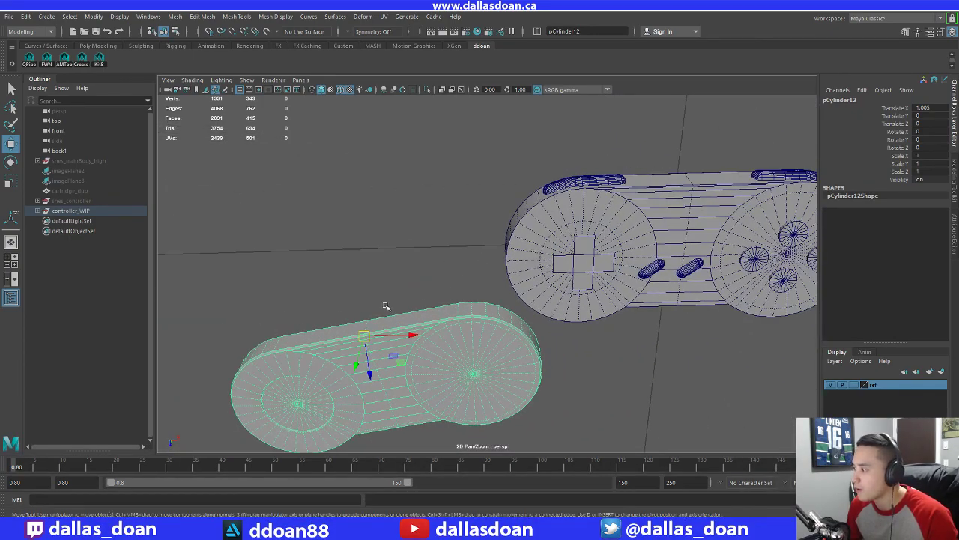
{"action": "middle_click_drag", "start_coordinate": [414, 291], "coordinate": [475, 249], "text": "alt"}
{"action": "left_click_drag", "start_coordinate": [506, 267], "coordinate": [487, 257], "text": "alt"}
{"action": "scroll", "coordinate": [559, 350], "scroll_direction": "down", "scroll_amount": 3}
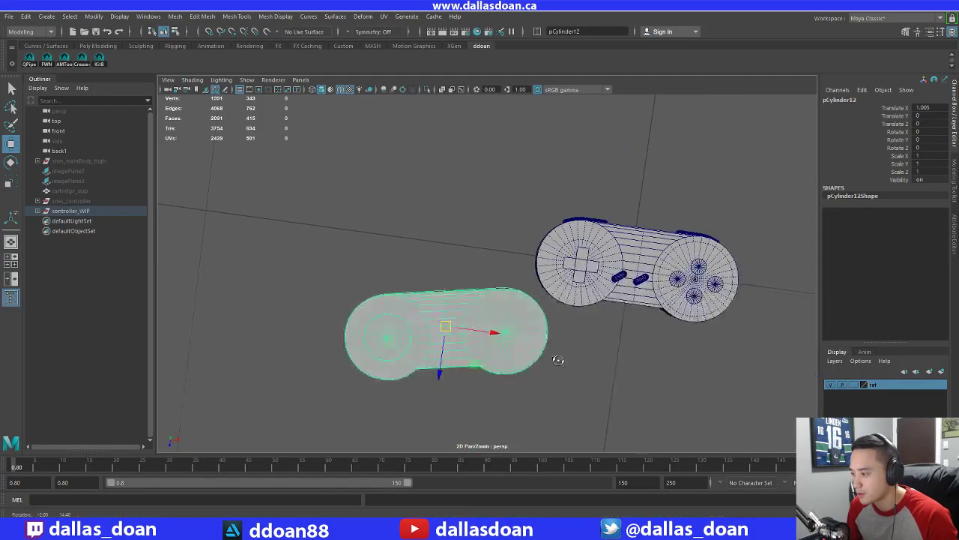
{"action": "left_click_drag", "start_coordinate": [445, 328], "coordinate": [439, 255]}
{"action": "key", "text": "f"}
{"action": "key", "text": "e"}
{"action": "key", "text": "Delete"}
Select the edge loops running around the upper and lower rims of the remaining controller body
{"action": "left_click", "coordinate": [480, 285]}
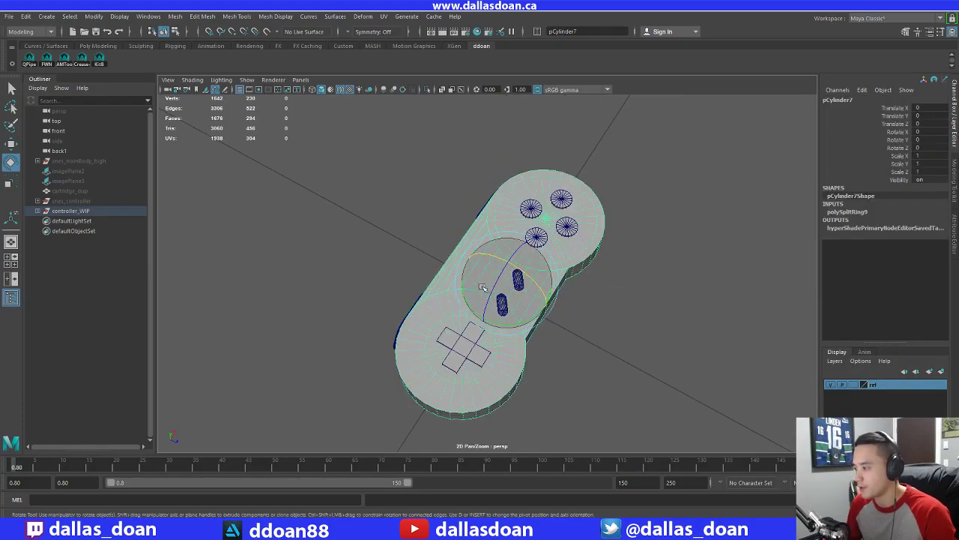
{"action": "key", "text": "w"}
{"action": "left_click_drag", "start_coordinate": [480, 287], "coordinate": [583, 220], "text": "alt"}
{"action": "right_click_drag", "start_coordinate": [583, 220], "coordinate": [577, 330], "text": "alt"}
{"action": "left_click_drag", "start_coordinate": [577, 330], "coordinate": [579, 309], "text": "alt"}
{"action": "right_click_drag", "start_coordinate": [589, 258], "coordinate": [598, 222]}
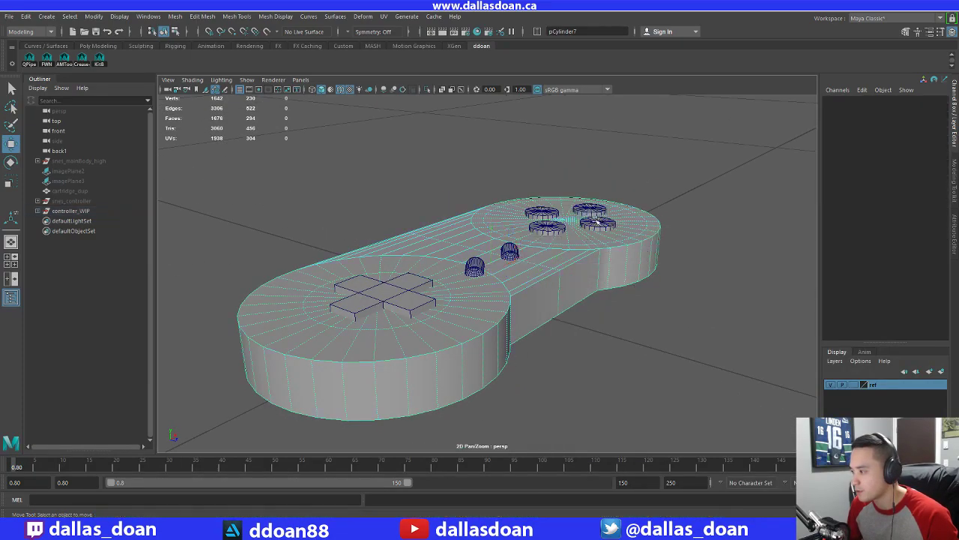
{"action": "double_click", "coordinate": [573, 265]}
{"action": "left_click_drag", "start_coordinate": [573, 264], "coordinate": [558, 319], "text": "alt"}
{"action": "double_click", "coordinate": [445, 332], "text": "shift"}
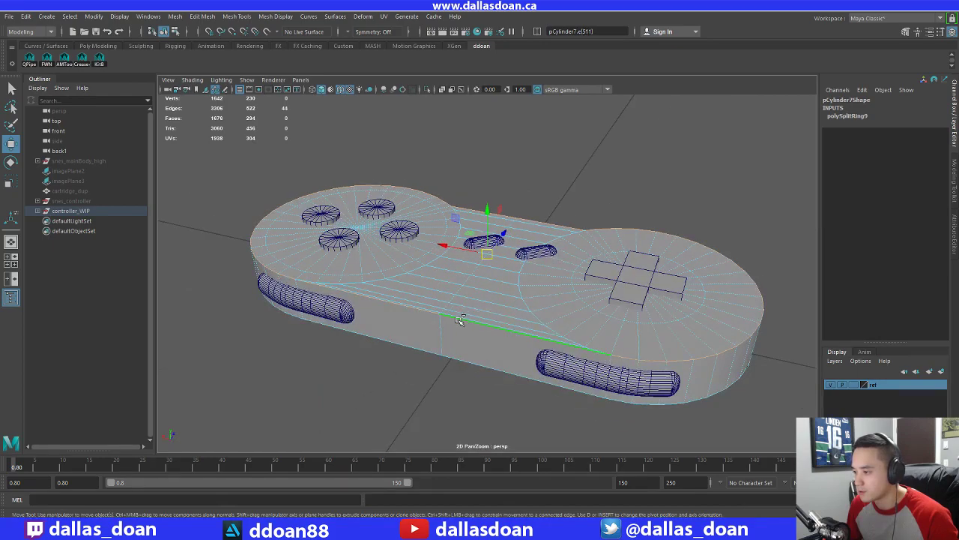
{"action": "left_click_drag", "start_coordinate": [458, 320], "coordinate": [732, 232], "text": "alt"}
{"action": "left_click", "coordinate": [438, 226], "text": "shift"}
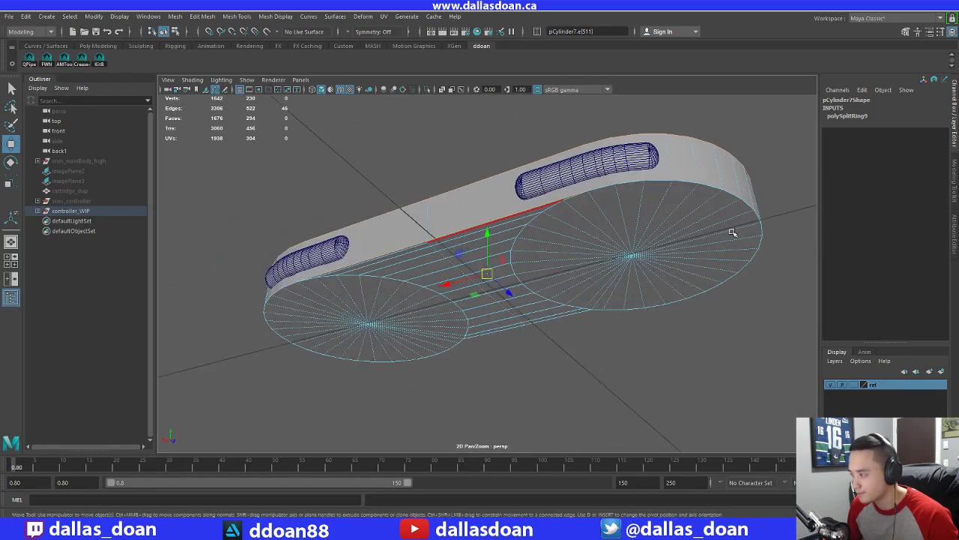
{"action": "double_click", "coordinate": [632, 188], "text": "shift"}
Bevel the selected rim edges with one segment and reduce the bevel's fraction below 0.5
{"action": "left_click_drag", "start_coordinate": [632, 188], "coordinate": [574, 269], "text": "alt"}
{"action": "left_click_drag", "start_coordinate": [529, 254], "coordinate": [609, 299], "text": "alt"}
{"action": "right_click_drag", "start_coordinate": [614, 227], "coordinate": [680, 229], "text": "shift"}
{"action": "left_click_drag", "start_coordinate": [650, 260], "coordinate": [711, 248], "text": "alt"}
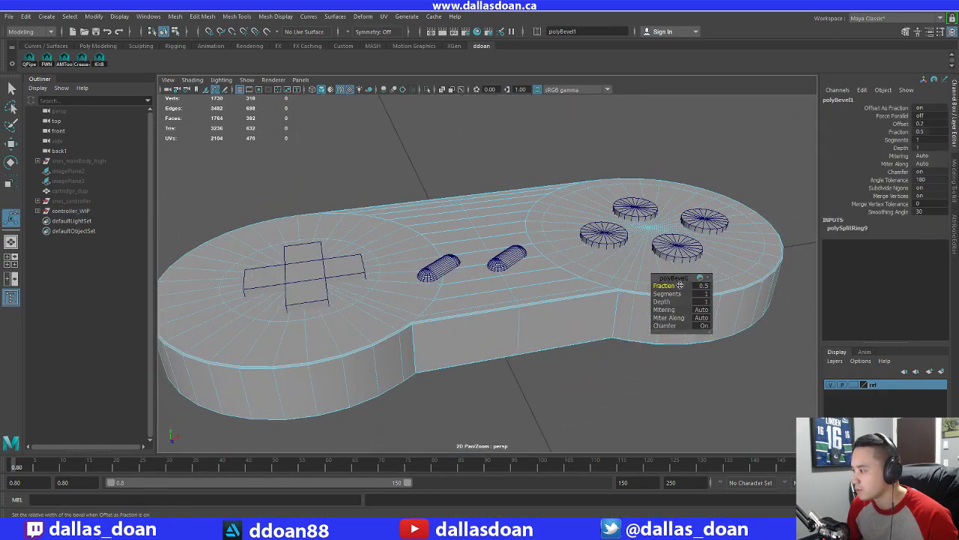
{"action": "left_click_drag", "start_coordinate": [680, 284], "coordinate": [492, 332]}
{"action": "left_click", "coordinate": [569, 315]}
Extrude the circular area of faces surrounding the D-pad on the body's upper surface
{"action": "right_click_drag", "start_coordinate": [437, 242], "coordinate": [440, 264]}
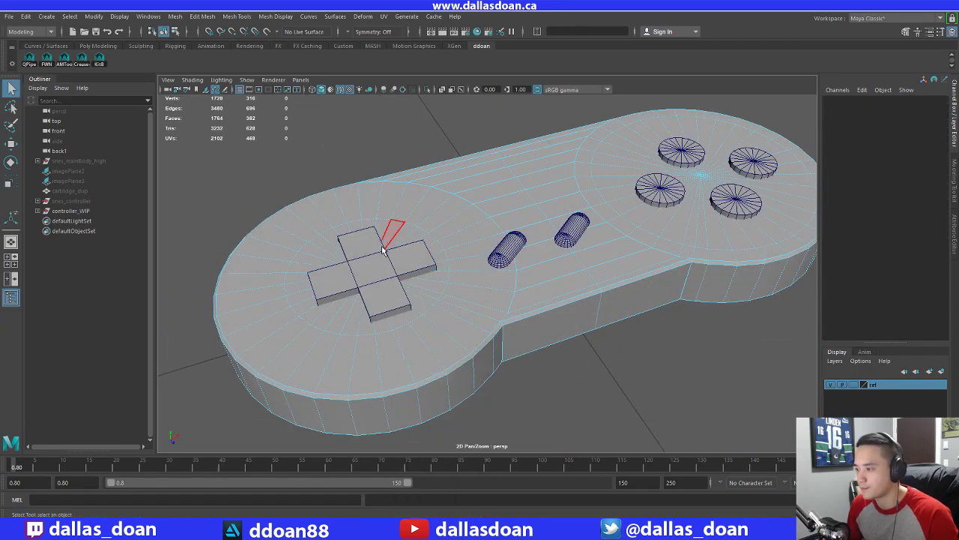
{"action": "left_click", "coordinate": [343, 238]}
{"action": "left_click_drag", "start_coordinate": [428, 240], "coordinate": [454, 225], "text": "alt"}
{"action": "right_click_drag", "start_coordinate": [454, 225], "coordinate": [410, 226], "text": "shift"}
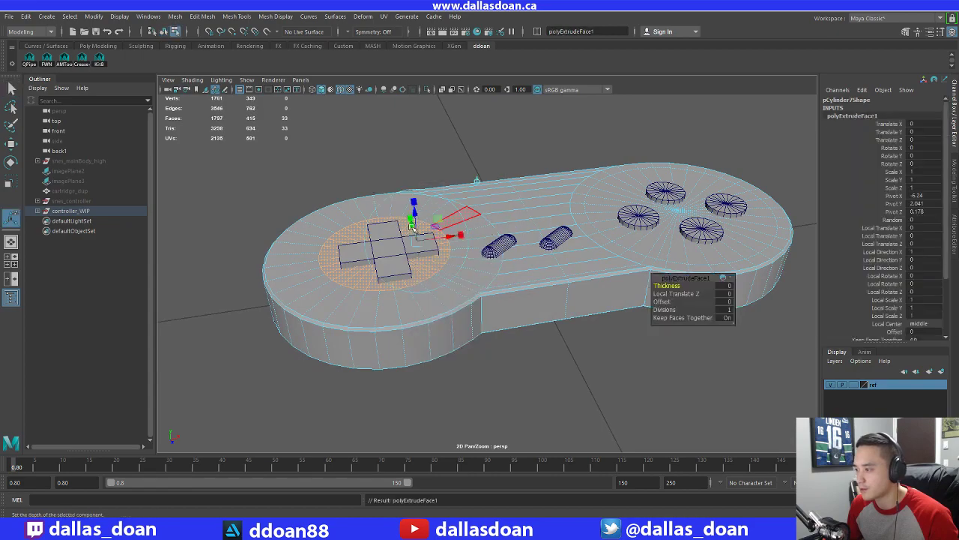
Push the extruded circular faces around the D-pad in by about 0.136 and scale them to about 0.933
{"action": "middle_click_drag", "start_coordinate": [411, 226], "coordinate": [469, 238], "text": "alt"}
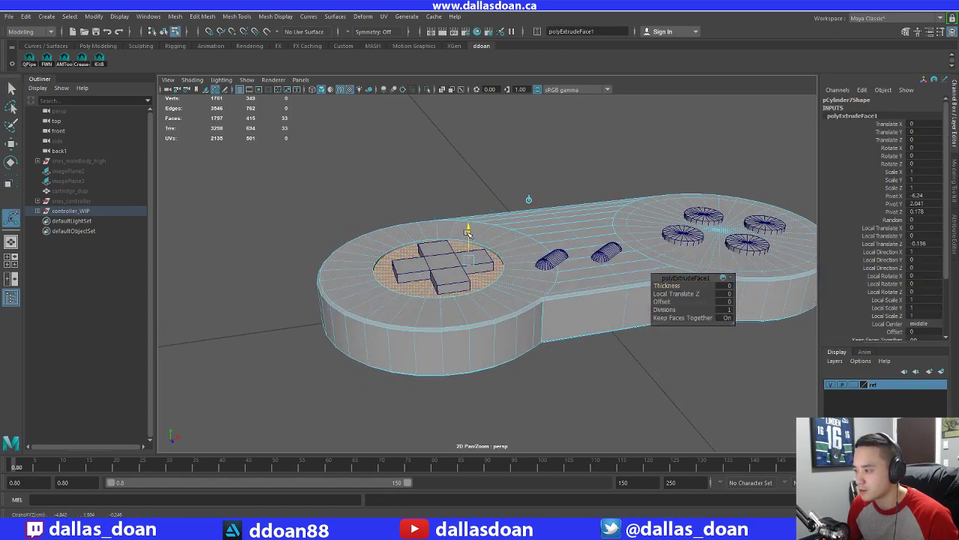
{"action": "left_click_drag", "start_coordinate": [474, 244], "coordinate": [460, 220], "text": "alt"}
{"action": "right_click_drag", "start_coordinate": [460, 220], "coordinate": [460, 192]}
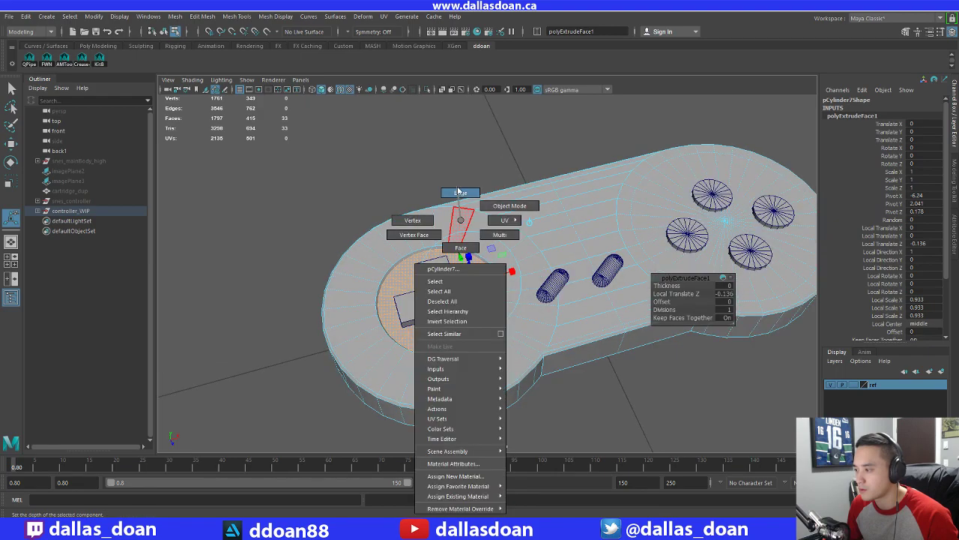
{"action": "right_click_drag", "start_coordinate": [453, 283], "coordinate": [452, 282]}
Apply Soften/Harden Edges to the controller body and return to object selection
{"action": "left_click", "coordinate": [379, 213]}
{"action": "mouse_move", "coordinate": [379, 214]}
{"action": "right_mouse_down", "text": "alt"}
{"action": "mouse_move", "coordinate": [367, 225]}
{"action": "mouse_move", "coordinate": [390, 221]}
{"action": "right_mouse_up", "text": "alt"}
{"action": "right_click_drag", "start_coordinate": [504, 219], "coordinate": [463, 178]}
{"action": "left_click", "coordinate": [503, 212]}
{"action": "right_click_drag", "start_coordinate": [498, 209], "coordinate": [609, 210], "text": "shift"}
{"action": "left_click_drag", "start_coordinate": [518, 222], "coordinate": [474, 220], "text": "alt"}
{"action": "right_click_drag", "start_coordinate": [474, 220], "coordinate": [511, 207]}
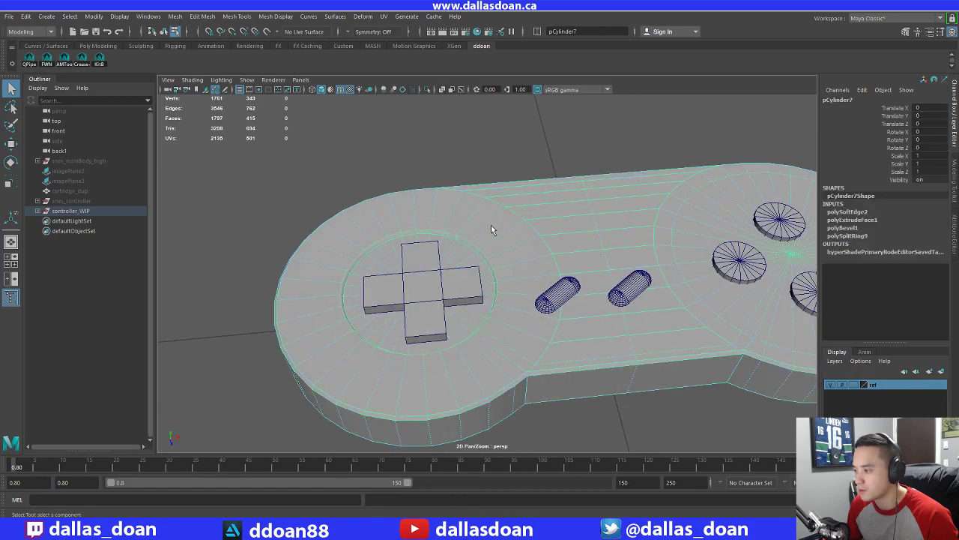
Examine the controller's recessed D-pad area, top surface and sides from several angles
{"action": "left_click", "coordinate": [563, 158]}
{"action": "right_click_drag", "start_coordinate": [562, 158], "coordinate": [532, 215], "text": "alt"}
{"action": "left_click_drag", "start_coordinate": [532, 218], "coordinate": [494, 243], "text": "alt"}
{"action": "right_click_drag", "start_coordinate": [494, 244], "coordinate": [514, 262], "text": "alt"}
{"action": "middle_click_drag", "start_coordinate": [515, 262], "coordinate": [397, 272], "text": "alt"}
{"action": "left_click_drag", "start_coordinate": [397, 271], "coordinate": [477, 294], "text": "alt"}
{"action": "right_click_drag", "start_coordinate": [477, 293], "coordinate": [477, 319]}
{"action": "left_click_drag", "start_coordinate": [477, 315], "coordinate": [448, 281], "text": "alt"}
{"action": "right_click_drag", "start_coordinate": [477, 242], "coordinate": [467, 302]}
{"action": "left_click_drag", "start_coordinate": [468, 302], "coordinate": [478, 333], "text": "alt"}
{"action": "left_click", "coordinate": [478, 334]}
{"action": "left_click_drag", "start_coordinate": [478, 334], "coordinate": [522, 360], "text": "alt"}
{"action": "scroll", "coordinate": [485, 335], "scroll_direction": "down", "scroll_amount": 3}
{"action": "scroll", "coordinate": [523, 360], "scroll_direction": "down", "scroll_amount": 3}
Move the controller_WIP group along X to about -0.428
{"action": "left_click", "coordinate": [92, 203]}
{"action": "left_click", "coordinate": [93, 211]}
{"action": "left_click", "coordinate": [93, 201]}
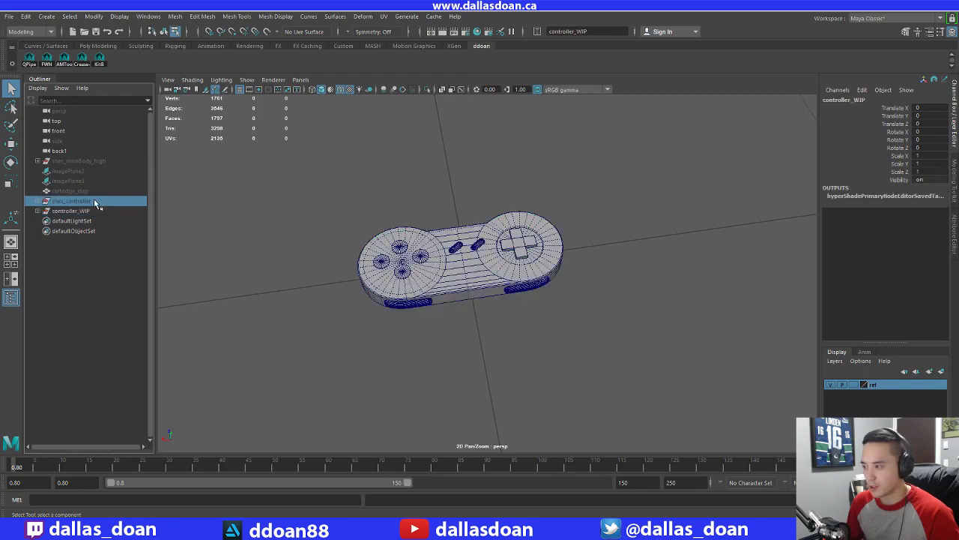
{"action": "left_click", "coordinate": [96, 211]}
{"action": "left_click_drag", "start_coordinate": [495, 240], "coordinate": [390, 203], "text": "alt"}
{"action": "key", "text": "w"}
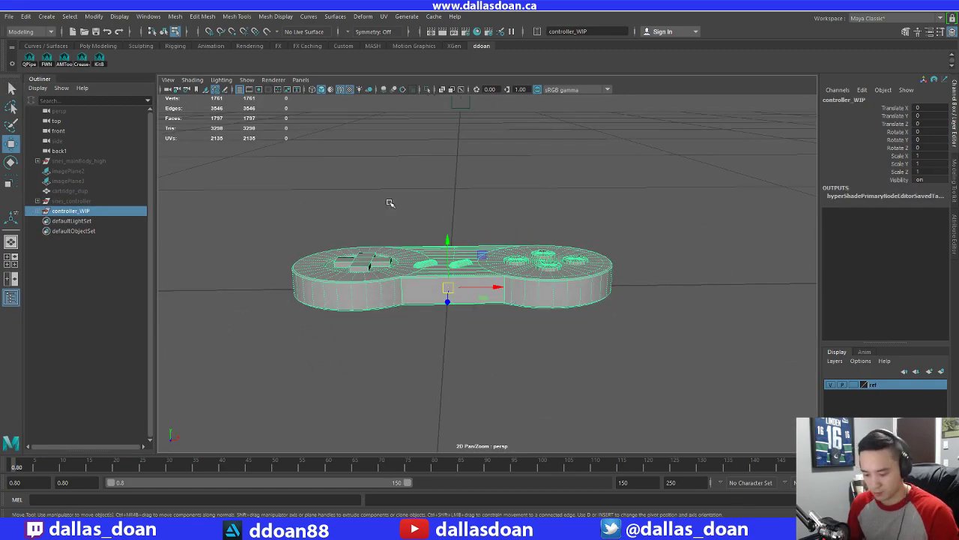
{"action": "left_click_drag", "start_coordinate": [447, 245], "coordinate": [475, 294], "text": "alt"}
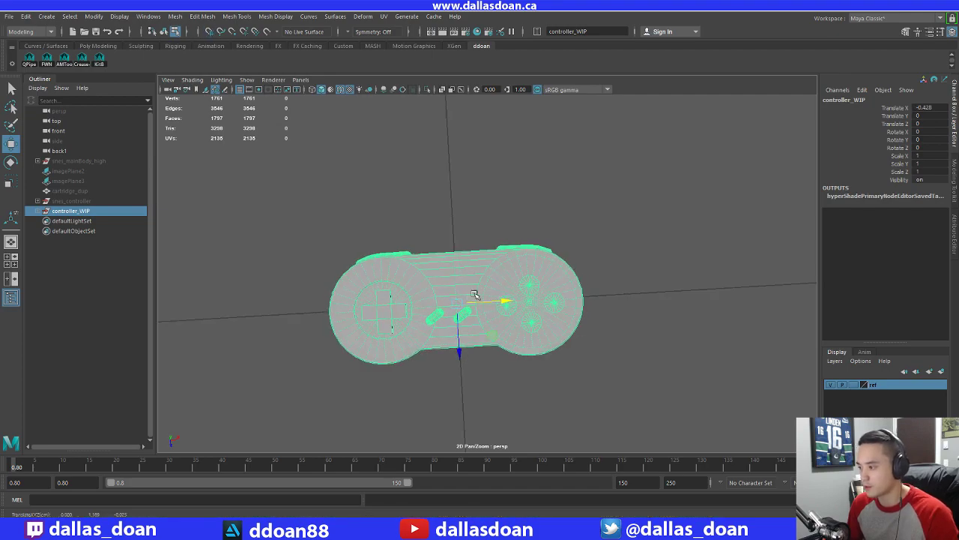
{"action": "key", "text": "ctrl+z"}
{"action": "key", "text": "ctrl+z"}
{"action": "right_click_drag", "start_coordinate": [475, 294], "coordinate": [462, 242], "text": "alt"}
{"action": "key", "text": "ctrl+z"}
{"action": "left_click_drag", "start_coordinate": [462, 242], "coordinate": [542, 244], "text": "alt"}
Select the whole controller_WIP group again and check its placement on the grid
{"action": "key", "text": "F8"}
{"action": "left_click_drag", "start_coordinate": [350, 195], "coordinate": [525, 306]}
{"action": "left_click", "coordinate": [74, 213]}
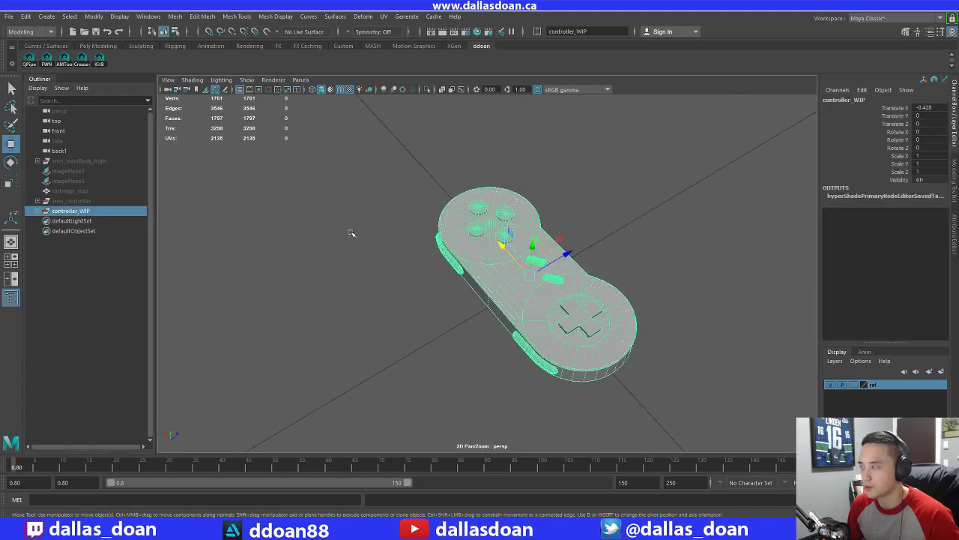
{"action": "left_click_drag", "start_coordinate": [351, 233], "coordinate": [371, 241], "text": "alt"}
{"action": "left_click_drag", "start_coordinate": [445, 249], "coordinate": [531, 261], "text": "alt"}
{"action": "left_click", "coordinate": [324, 254]}
Create a polygon cylinder and raise it above the controller to about 8.301 in Y
{"action": "left_click_drag", "start_coordinate": [585, 354], "coordinate": [565, 360], "text": "alt"}
{"action": "right_click", "coordinate": [579, 303], "text": "shift"}
{"action": "right_click", "coordinate": [557, 302], "text": "shift"}
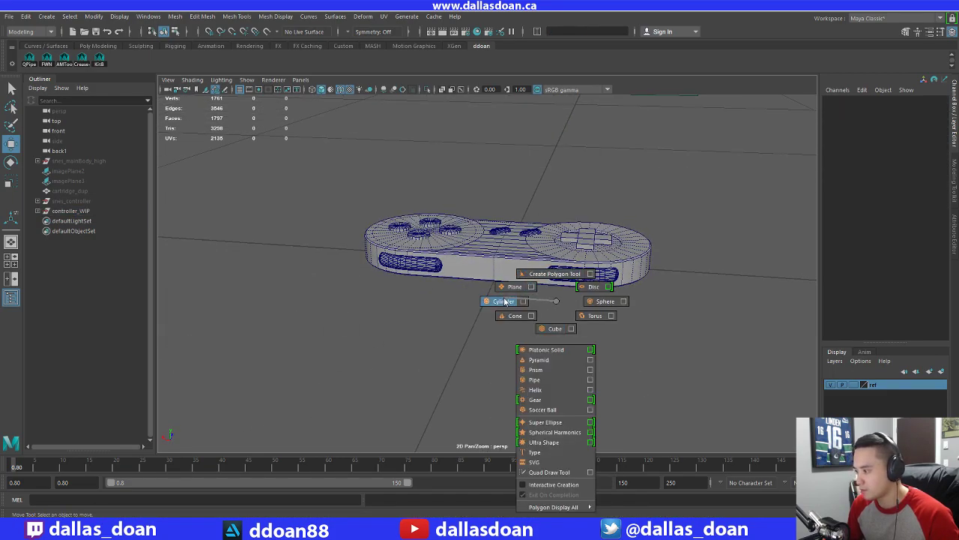
{"action": "right_click_drag", "start_coordinate": [505, 301], "coordinate": [503, 302], "text": "shift"}
{"action": "left_click_drag", "start_coordinate": [503, 301], "coordinate": [468, 329], "text": "alt"}
{"action": "right_click_drag", "start_coordinate": [469, 330], "coordinate": [436, 332], "text": "alt"}
{"action": "left_click_drag", "start_coordinate": [499, 227], "coordinate": [501, 164]}
{"action": "right_click_drag", "start_coordinate": [501, 165], "coordinate": [510, 172], "text": "alt"}
{"action": "left_click_drag", "start_coordinate": [510, 300], "coordinate": [263, 313], "text": "alt"}
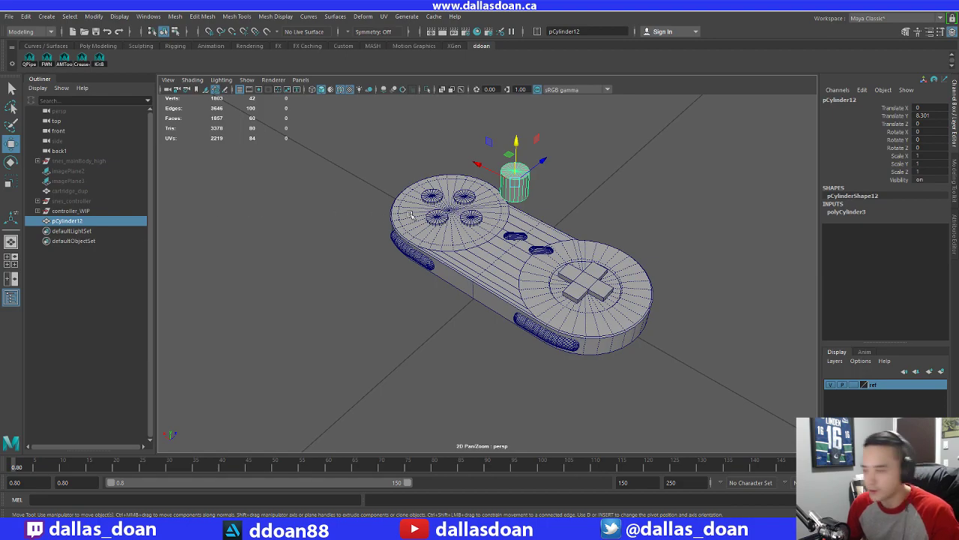
{"action": "left_click_drag", "start_coordinate": [470, 314], "coordinate": [543, 129], "text": "alt"}
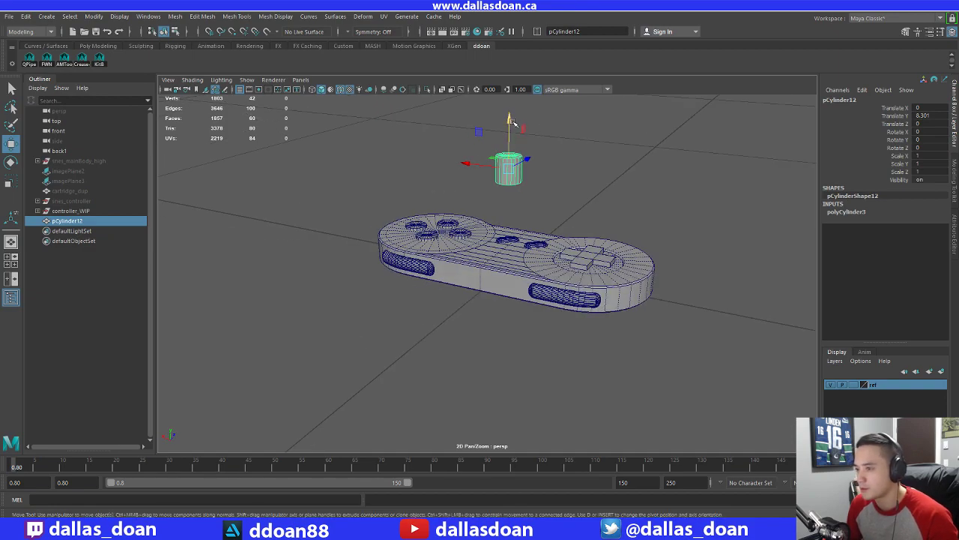
Rotate the new cylinder to -90 degrees in X so it lies on its side
{"action": "key", "text": "e"}
{"action": "left_click_drag", "start_coordinate": [489, 141], "coordinate": [487, 183]}
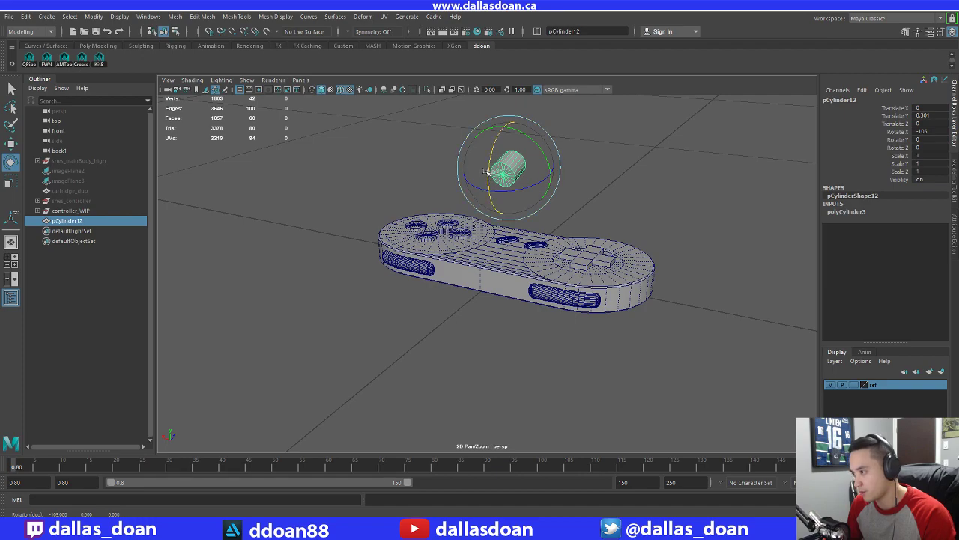
{"action": "key", "text": "w"}
{"action": "key", "text": "f"}
{"action": "left_click_drag", "start_coordinate": [467, 197], "coordinate": [412, 241], "text": "alt"}
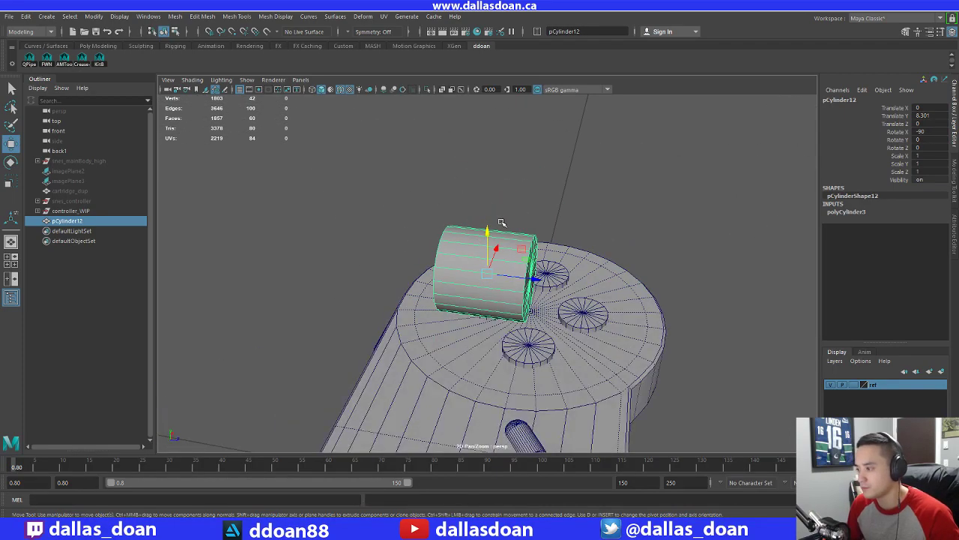
Move the cylinder to the controller's side face between the shoulder buttons, at about Y 1.058 and Z -4.658
{"action": "left_click_drag", "start_coordinate": [487, 232], "coordinate": [488, 295]}
{"action": "scroll", "coordinate": [524, 343], "scroll_direction": "down", "scroll_amount": 8}
{"action": "left_click_drag", "start_coordinate": [524, 342], "coordinate": [489, 322], "text": "alt"}
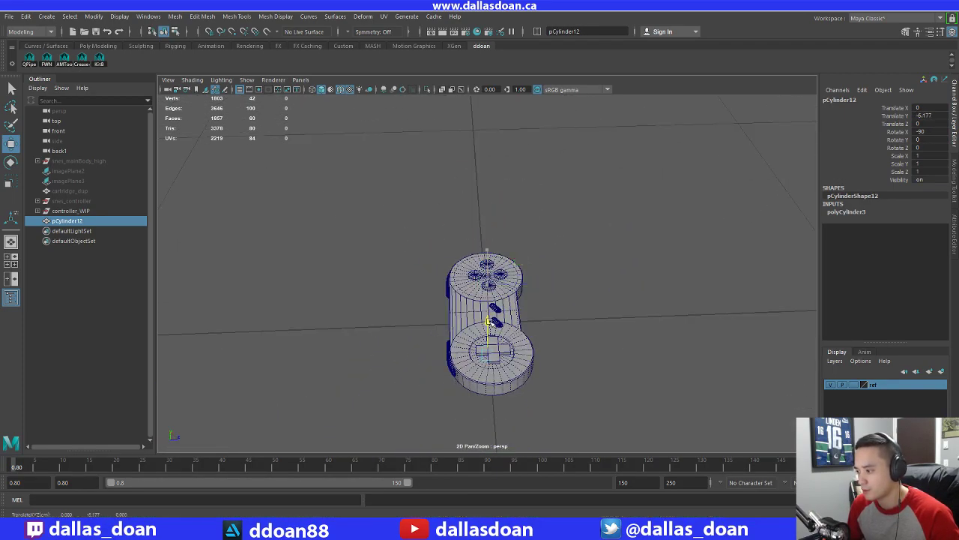
{"action": "scroll", "coordinate": [488, 320], "scroll_direction": "up", "scroll_amount": 2}
{"action": "left_click_drag", "start_coordinate": [537, 341], "coordinate": [517, 270]}
{"action": "key", "text": "f"}
{"action": "key", "text": "f"}
{"action": "scroll", "coordinate": [545, 255], "scroll_direction": "down", "scroll_amount": 4}
Scale the cylinder uniformly to about 0.505 and shift it outward to about -4.914 in Z
{"action": "key", "text": "r"}
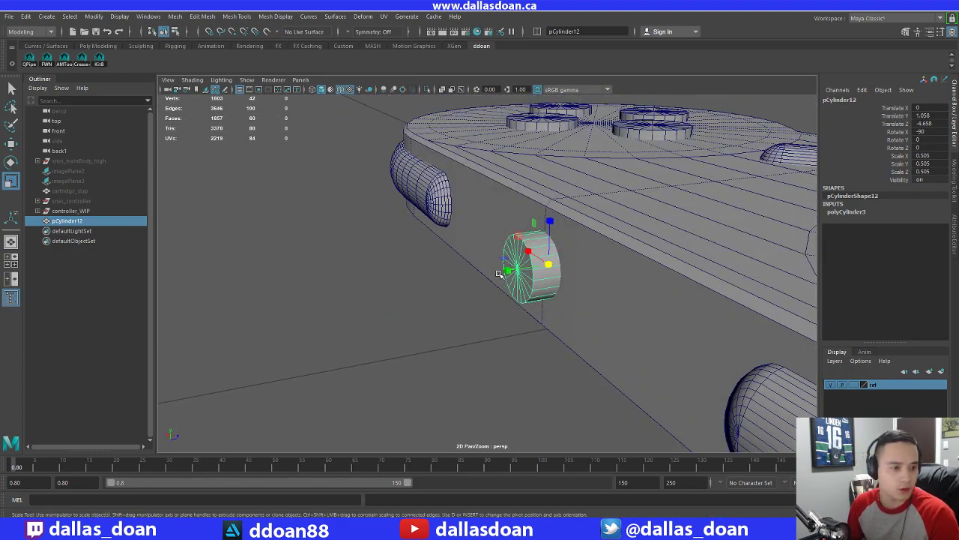
{"action": "key", "text": "w"}
{"action": "left_click_drag", "start_coordinate": [640, 291], "coordinate": [564, 291], "text": "alt"}
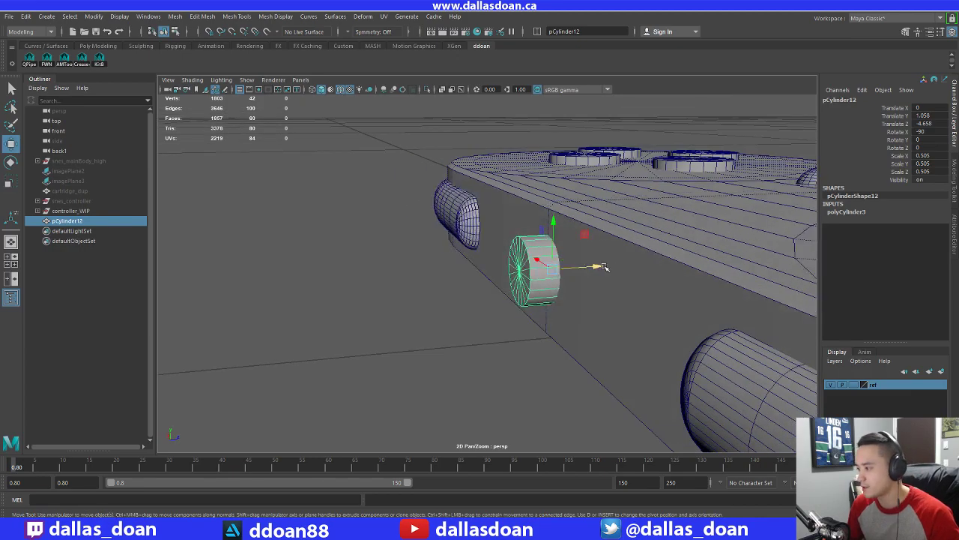
{"action": "left_click_drag", "start_coordinate": [604, 268], "coordinate": [581, 272]}
{"action": "left_click_drag", "start_coordinate": [581, 273], "coordinate": [535, 288], "text": "alt"}
Taper the cylinder by scaling an end edge loop so the outer end is wider than the end at the controller
{"action": "right_click_drag", "start_coordinate": [501, 253], "coordinate": [503, 222]}
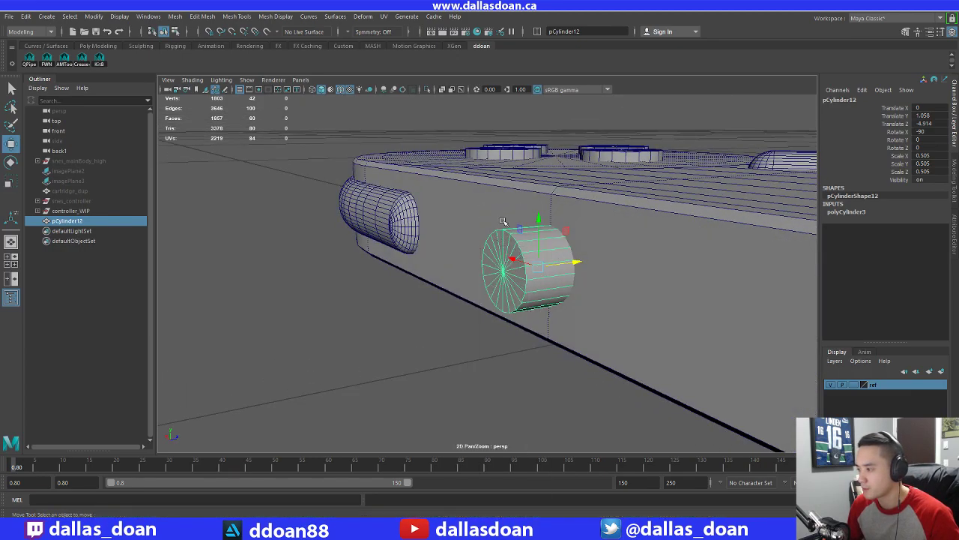
{"action": "double_click", "coordinate": [529, 268]}
{"action": "left_click_drag", "start_coordinate": [558, 270], "coordinate": [534, 268], "text": "alt"}
{"action": "key", "text": "r"}
{"action": "left_click_drag", "start_coordinate": [533, 268], "coordinate": [566, 273], "text": "alt"}
{"action": "key", "text": "w"}
{"action": "right_click_drag", "start_coordinate": [555, 232], "coordinate": [601, 218]}
{"action": "left_click_drag", "start_coordinate": [602, 224], "coordinate": [572, 291], "text": "alt"}
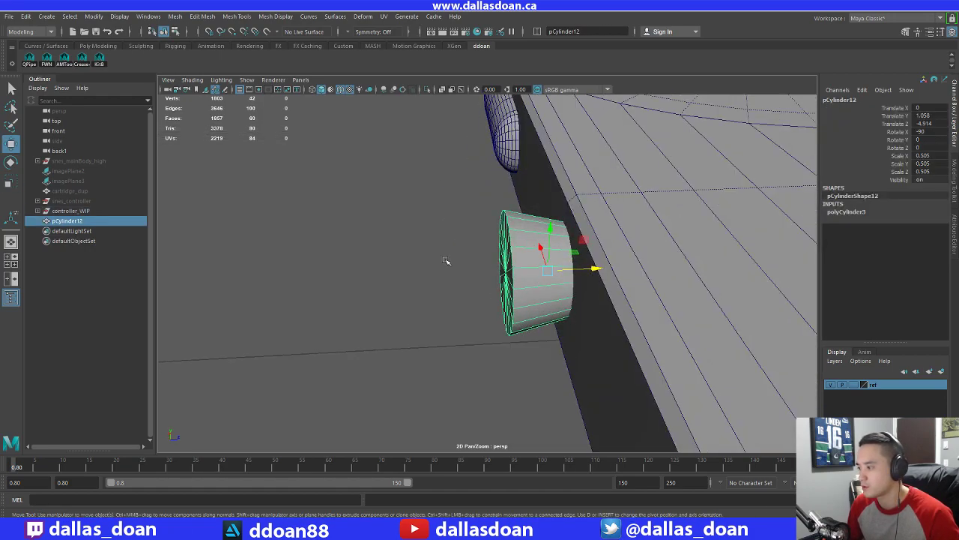
Move the tapered cylinder to about -4.858 in Z and subtract it from the controller body with the CREASE+ Bool tool
{"action": "left_click_drag", "start_coordinate": [448, 262], "coordinate": [554, 283], "text": "alt"}
{"action": "left_click", "coordinate": [624, 271]}
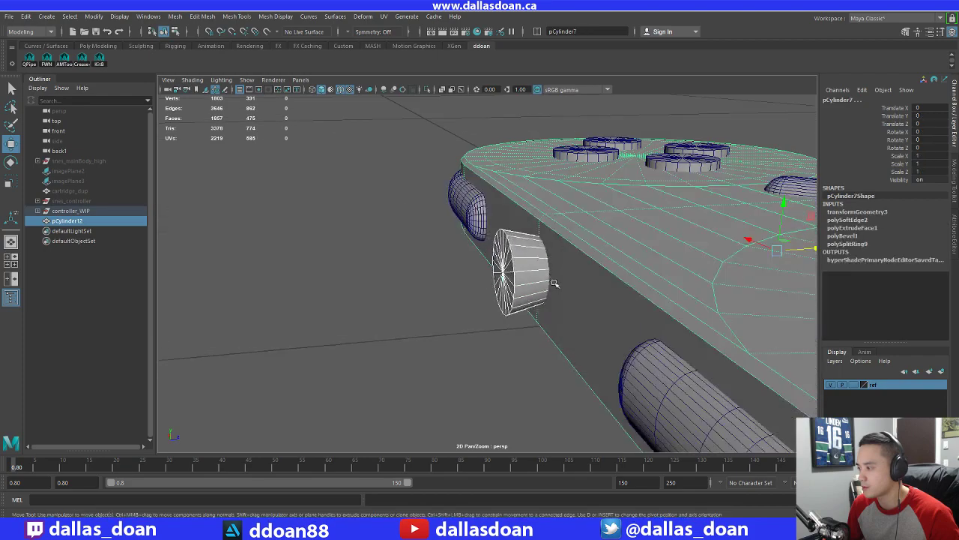
{"action": "left_click", "coordinate": [540, 296]}
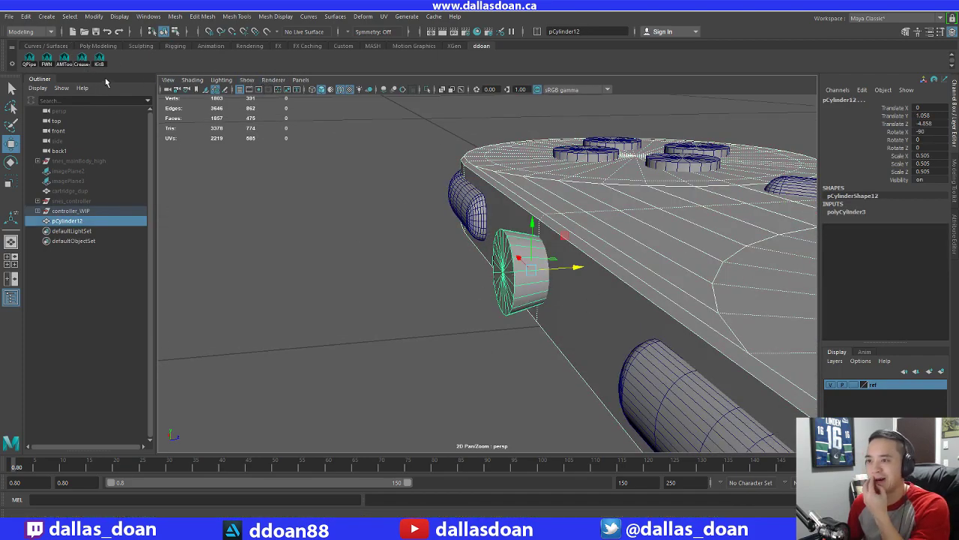
{"action": "left_click", "coordinate": [82, 60]}
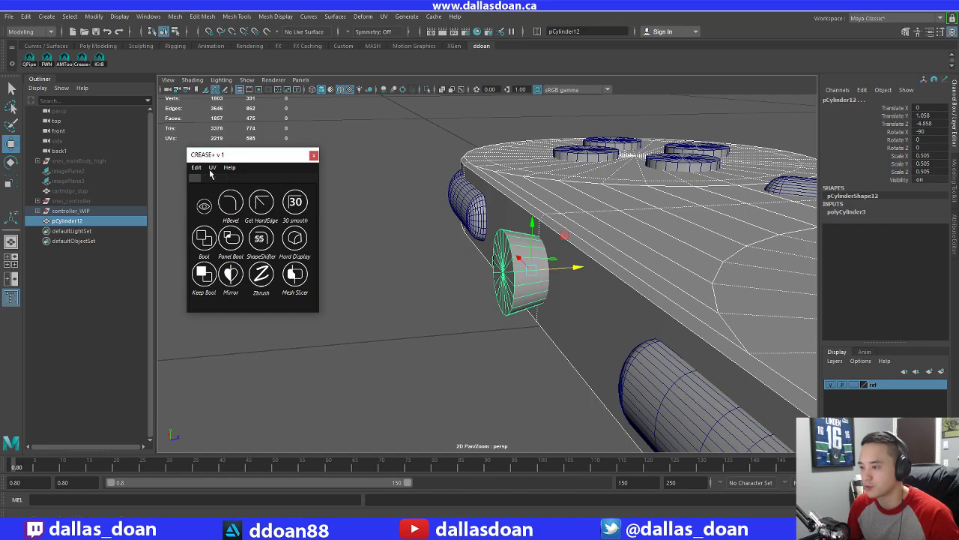
{"action": "left_click", "coordinate": [211, 240]}
{"action": "left_click_drag", "start_coordinate": [517, 322], "coordinate": [525, 276], "text": "alt"}
Select the boolean cutter cylinder and move it to about -0.231 in Y to adjust the cut
{"action": "left_click", "coordinate": [530, 274]}
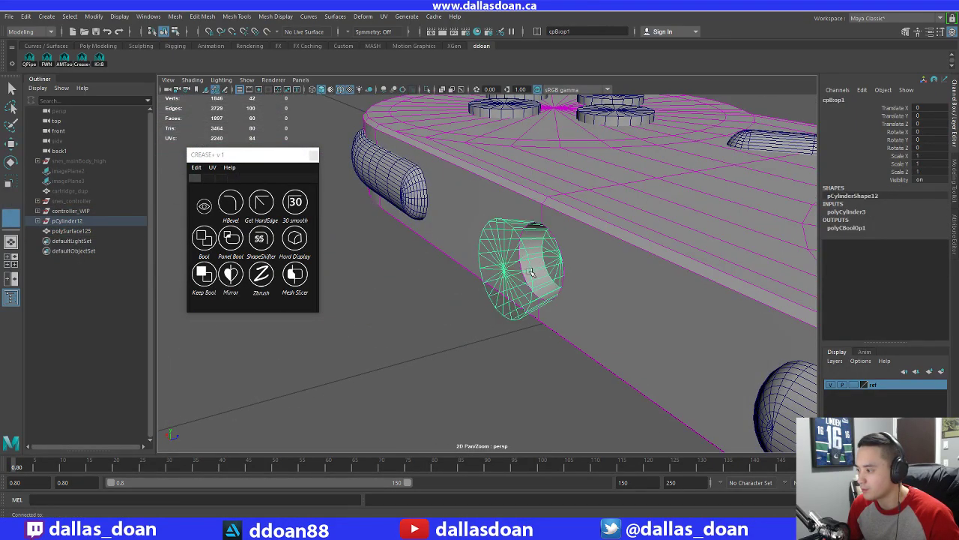
{"action": "key", "text": "w"}
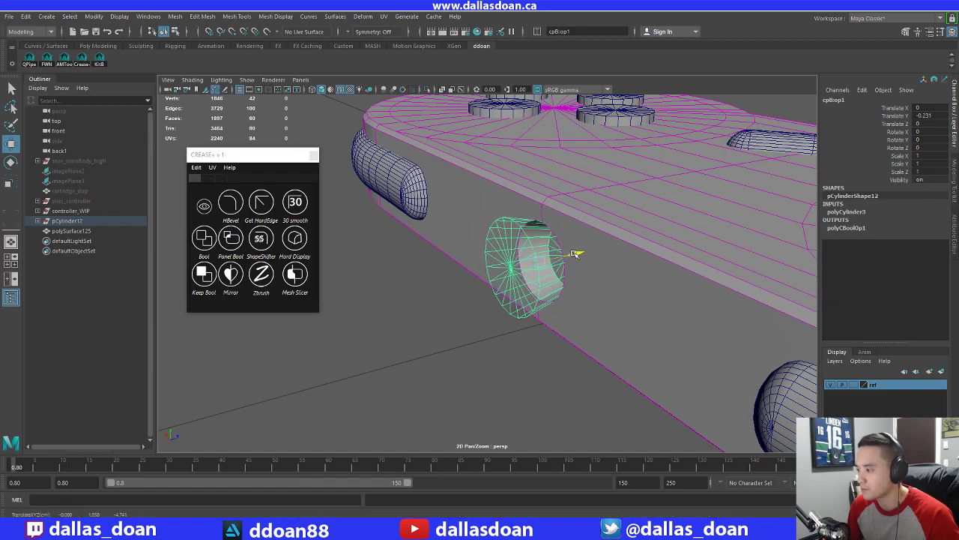
{"action": "left_click_drag", "start_coordinate": [574, 254], "coordinate": [561, 225], "text": "alt"}
Scale the cutter cylinder's end edge loops to adjust the hole's taper, then close CREASE+ and leave component mode
{"action": "right_click_drag", "start_coordinate": [527, 196], "coordinate": [523, 167]}
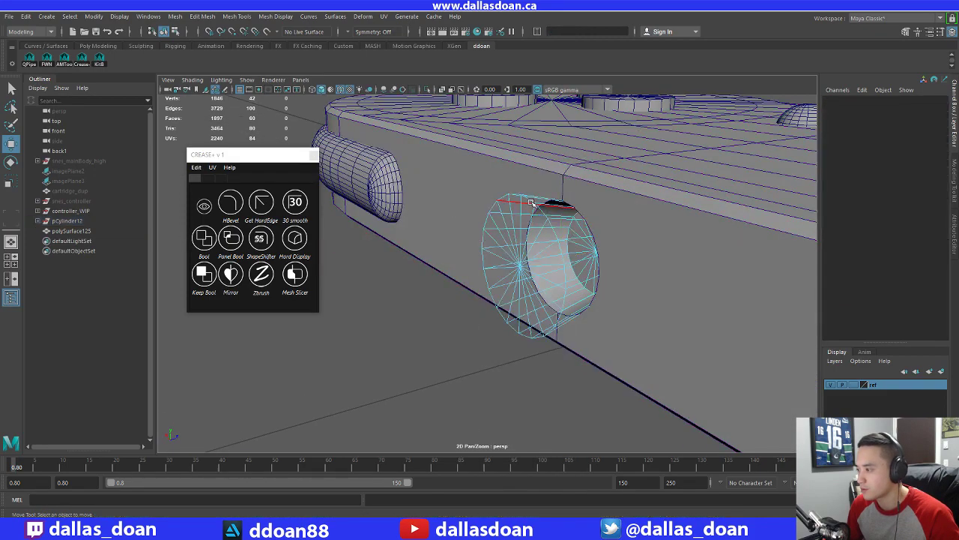
{"action": "double_click", "coordinate": [533, 203]}
{"action": "left_click_drag", "start_coordinate": [535, 234], "coordinate": [537, 208], "text": "alt"}
{"action": "key", "text": "r"}
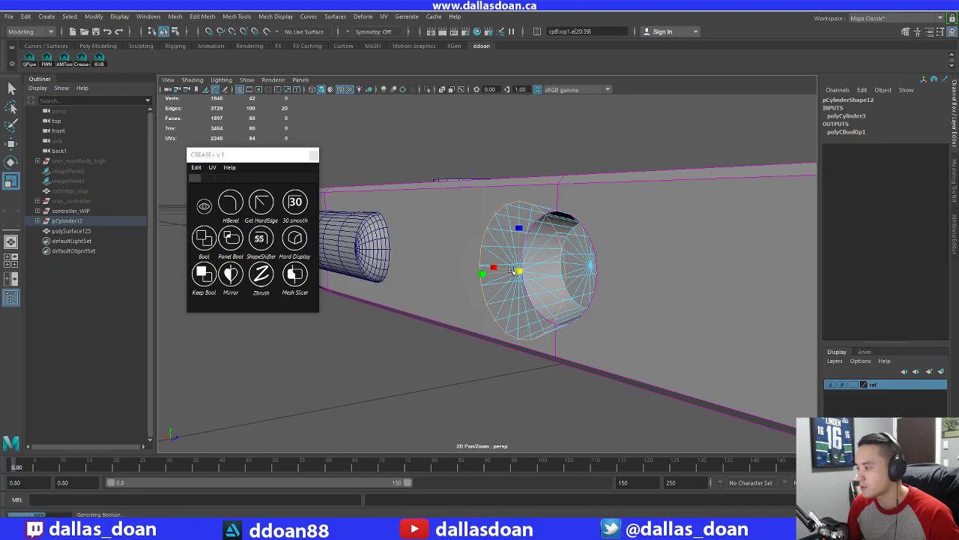
{"action": "left_click_drag", "start_coordinate": [529, 272], "coordinate": [512, 257], "text": "alt"}
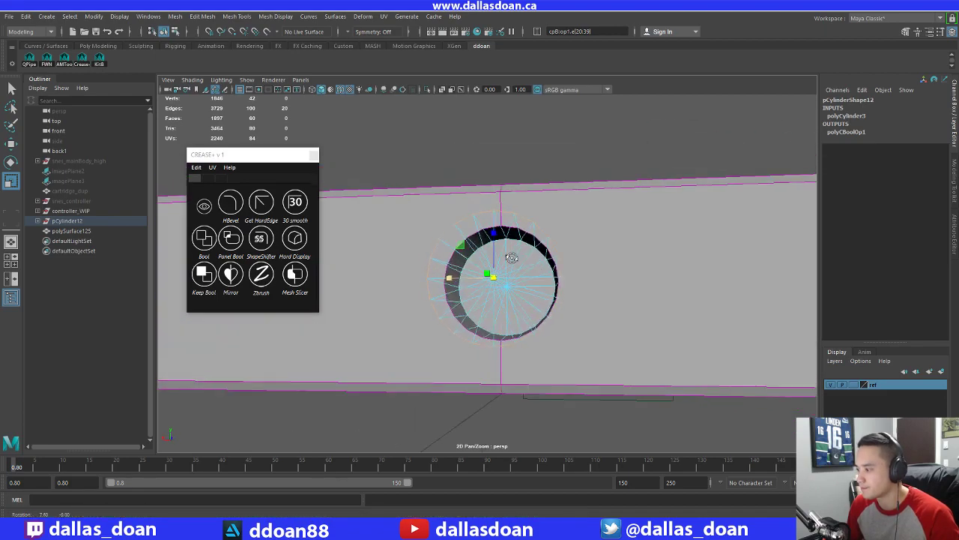
{"action": "right_click_drag", "start_coordinate": [512, 257], "coordinate": [553, 274], "text": "alt"}
{"action": "left_click_drag", "start_coordinate": [549, 212], "coordinate": [535, 178], "text": "alt"}
{"action": "left_click_drag", "start_coordinate": [520, 285], "coordinate": [573, 280], "text": "ctrl"}
{"action": "right_click_drag", "start_coordinate": [572, 280], "coordinate": [370, 245], "text": "alt"}
{"action": "left_click", "coordinate": [314, 155]}
{"action": "left_click_drag", "start_coordinate": [464, 300], "coordinate": [460, 313], "text": "alt"}
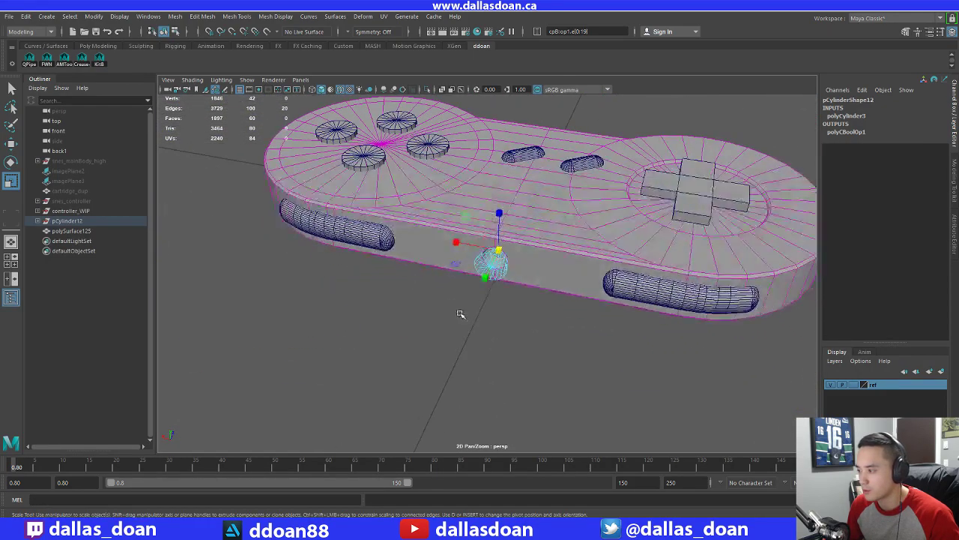
{"action": "key", "text": "F8"}
{"action": "left_click", "coordinate": [500, 350]}
Unhide the snes_controller group for comparison with the new cable hole
{"action": "right_click_drag", "start_coordinate": [472, 341], "coordinate": [490, 330], "text": "alt"}
{"action": "left_click_drag", "start_coordinate": [490, 330], "coordinate": [440, 295], "text": "alt"}
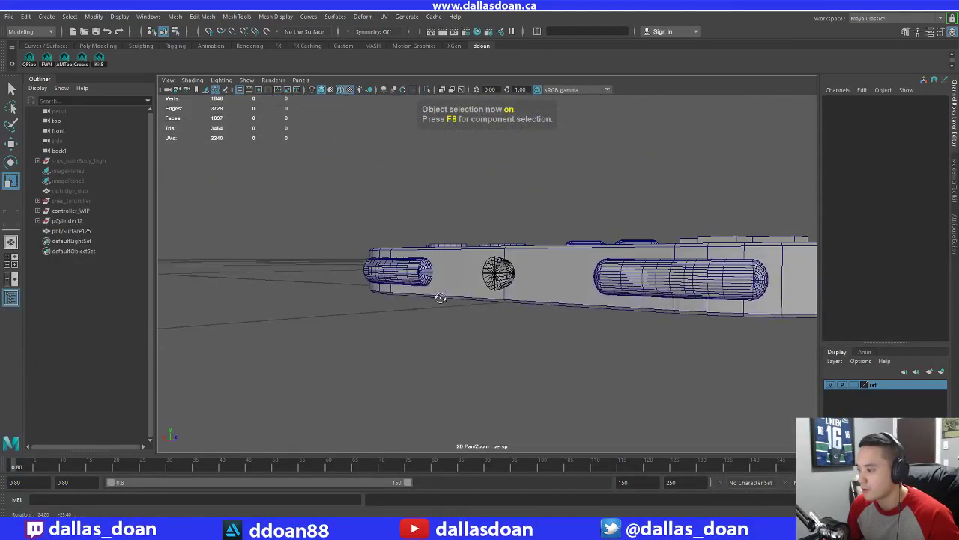
{"action": "right_click_drag", "start_coordinate": [439, 295], "coordinate": [281, 183], "text": "alt"}
{"action": "left_click_drag", "start_coordinate": [281, 184], "coordinate": [254, 211], "text": "alt"}
{"action": "left_click_drag", "start_coordinate": [342, 251], "coordinate": [534, 283], "text": "alt"}
{"action": "mouse_move", "coordinate": [534, 284]}
{"action": "right_mouse_down", "text": "alt"}
{"action": "mouse_move", "coordinate": [520, 272]}
{"action": "mouse_move", "coordinate": [547, 288]}
{"action": "right_mouse_up", "text": "alt"}
{"action": "left_click_drag", "start_coordinate": [547, 289], "coordinate": [495, 266], "text": "alt"}
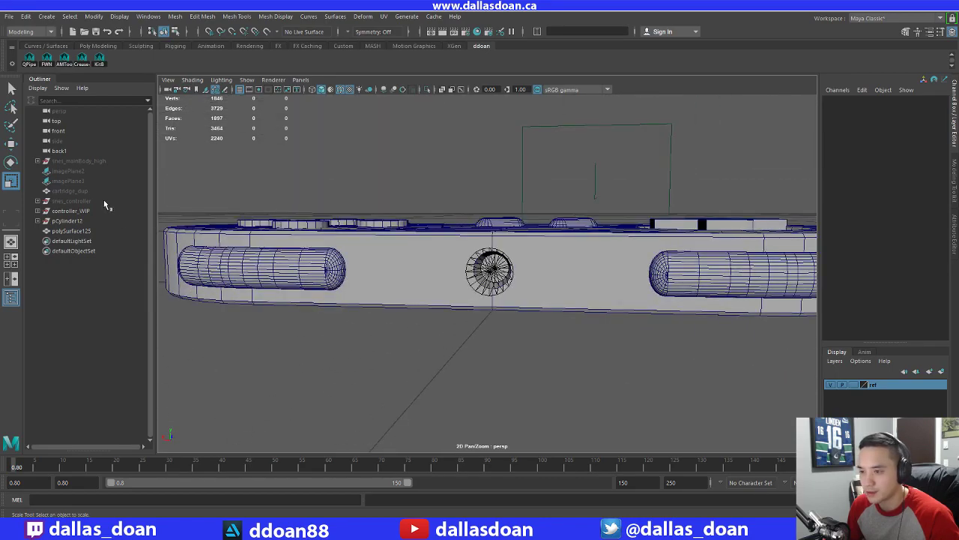
{"action": "left_click", "coordinate": [75, 201]}
{"action": "key", "text": "shift+h"}
Examine the size and placement of the cable hole against the snes_controller cable
{"action": "right_click_drag", "start_coordinate": [581, 294], "coordinate": [510, 255], "text": "alt"}
{"action": "left_click_drag", "start_coordinate": [554, 255], "coordinate": [616, 255], "text": "alt"}
{"action": "scroll", "coordinate": [616, 253], "scroll_direction": "up", "scroll_amount": 8}
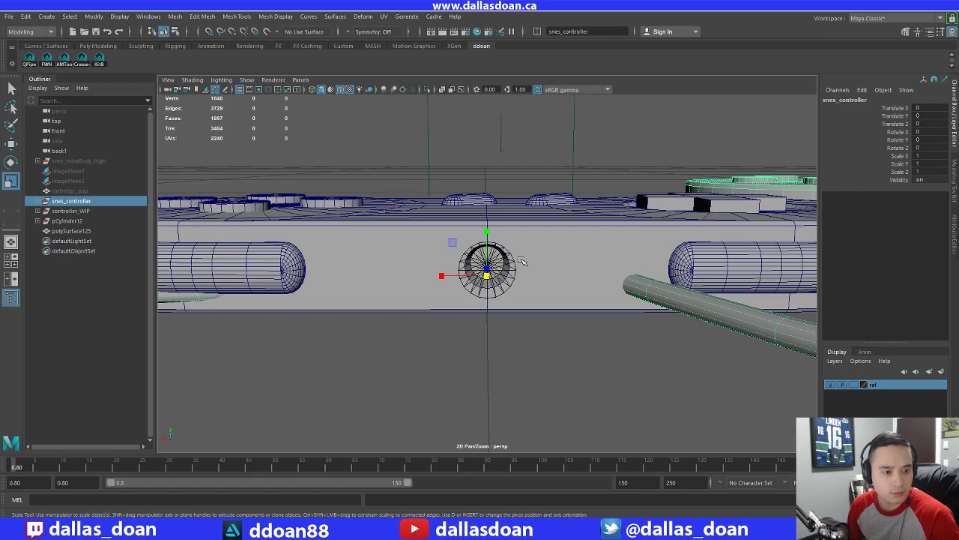
{"action": "right_click_drag", "start_coordinate": [433, 291], "coordinate": [504, 276], "text": "alt"}
{"action": "left_click_drag", "start_coordinate": [510, 271], "coordinate": [508, 242], "text": "alt"}
{"action": "right_click_drag", "start_coordinate": [508, 242], "coordinate": [449, 236], "text": "alt"}
{"action": "left_click_drag", "start_coordinate": [659, 263], "coordinate": [565, 294], "text": "alt"}
{"action": "right_click_drag", "start_coordinate": [566, 294], "coordinate": [567, 274], "text": "alt"}
{"action": "left_click", "coordinate": [630, 279]}
{"action": "left_click_drag", "start_coordinate": [567, 274], "coordinate": [551, 299], "text": "alt"}
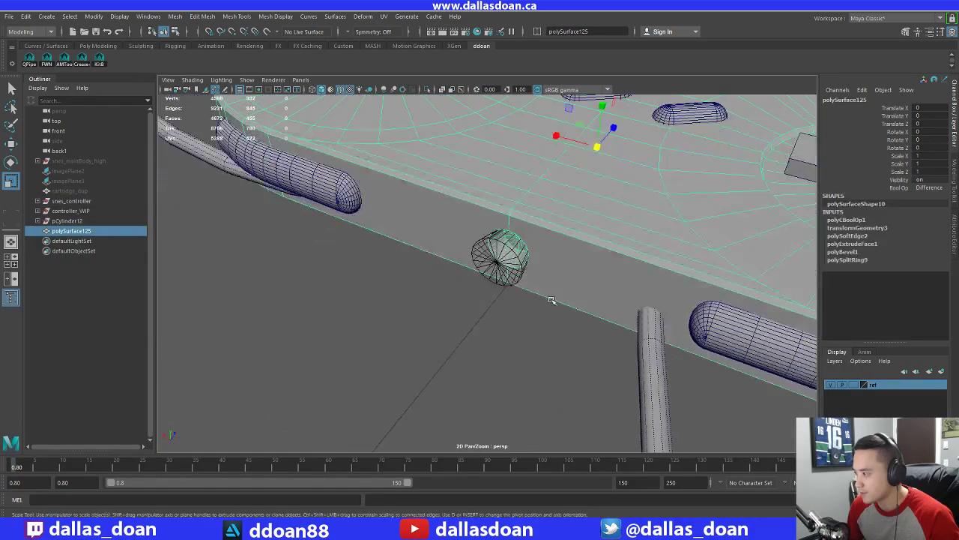
Inspect the controller body and the inside of the hole between the shoulder buttons at close range
{"action": "left_click", "coordinate": [527, 295]}
{"action": "right_click_drag", "start_coordinate": [527, 296], "coordinate": [510, 296], "text": "alt"}
{"action": "left_click", "coordinate": [541, 268]}
{"action": "left_click_drag", "start_coordinate": [509, 295], "coordinate": [510, 321], "text": "alt"}
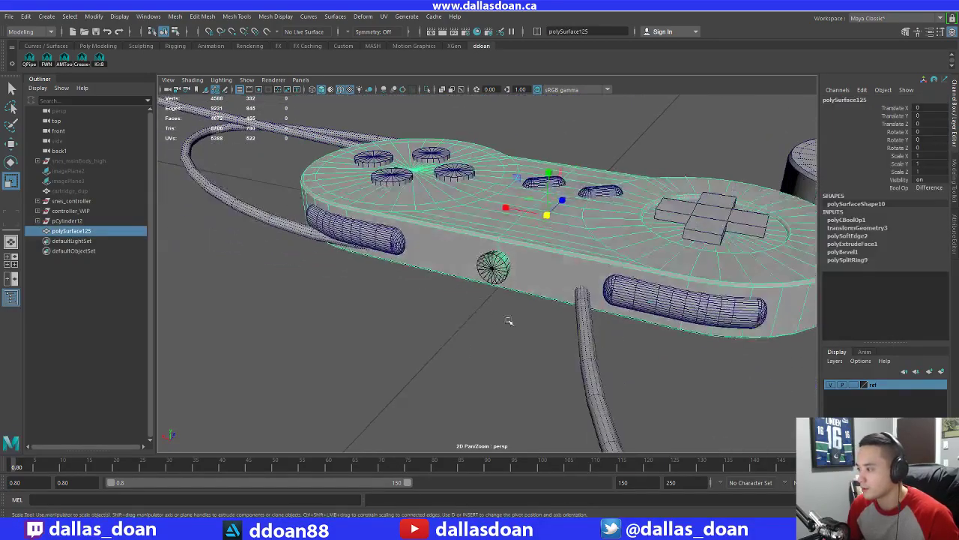
{"action": "right_click_drag", "start_coordinate": [510, 321], "coordinate": [452, 338], "text": "alt"}
{"action": "left_click", "coordinate": [452, 338]}
{"action": "left_click_drag", "start_coordinate": [452, 338], "coordinate": [509, 307], "text": "alt"}
{"action": "right_click_drag", "start_coordinate": [510, 306], "coordinate": [551, 289], "text": "alt"}
{"action": "left_click_drag", "start_coordinate": [551, 289], "coordinate": [477, 276], "text": "alt"}
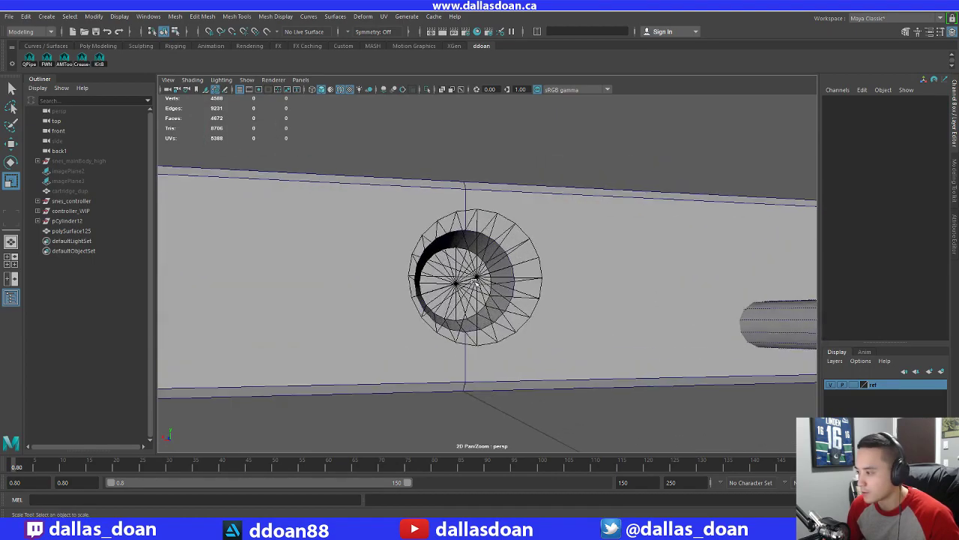
{"action": "right_click_drag", "start_coordinate": [476, 276], "coordinate": [479, 268], "text": "alt"}
{"action": "left_click_drag", "start_coordinate": [480, 268], "coordinate": [507, 304], "text": "alt"}
Select the hole's cutter cylinder and then the controller body, checking the cut and the whole controller
{"action": "left_click", "coordinate": [517, 225]}
{"action": "left_click", "coordinate": [522, 191]}
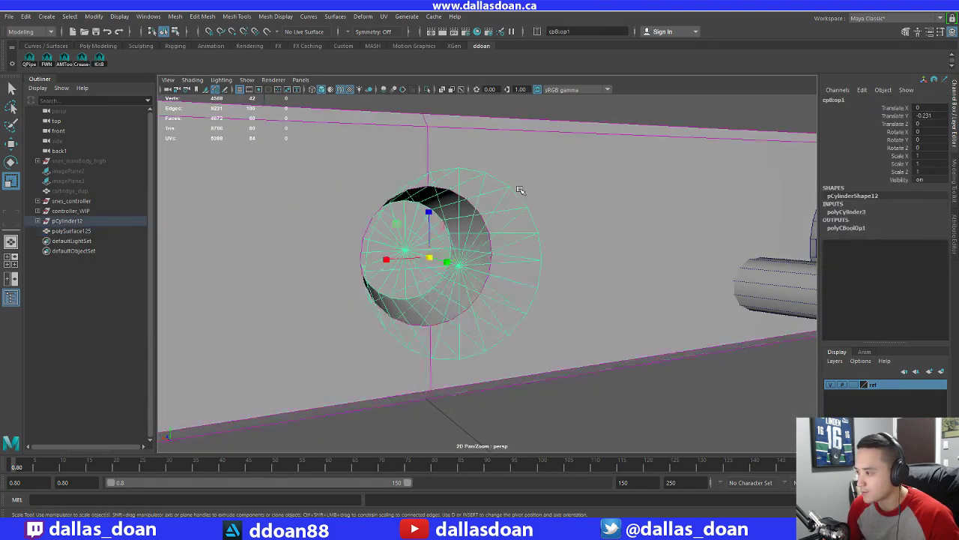
{"action": "mouse_move", "coordinate": [493, 214]}
{"action": "left_mouse_down", "text": "alt"}
{"action": "mouse_move", "coordinate": [514, 216]}
{"action": "mouse_move", "coordinate": [484, 212]}
{"action": "mouse_move", "coordinate": [487, 225]}
{"action": "left_mouse_up", "text": "alt"}
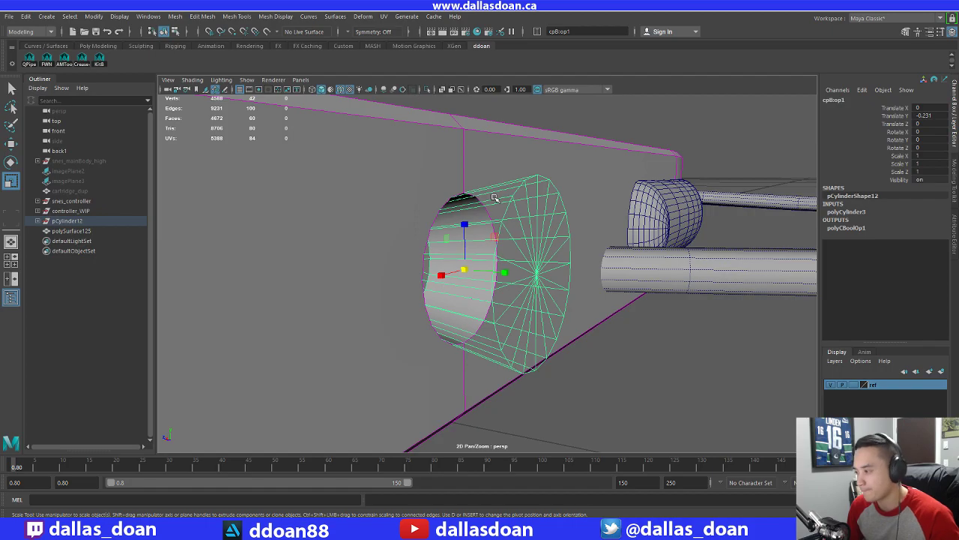
{"action": "left_click_drag", "start_coordinate": [488, 202], "coordinate": [334, 374], "text": "alt"}
{"action": "scroll", "coordinate": [402, 196], "scroll_direction": "down", "scroll_amount": 5}
{"action": "left_click", "coordinate": [540, 350]}
{"action": "left_click", "coordinate": [531, 305]}
{"action": "left_click_drag", "start_coordinate": [530, 277], "coordinate": [468, 271], "text": "alt"}
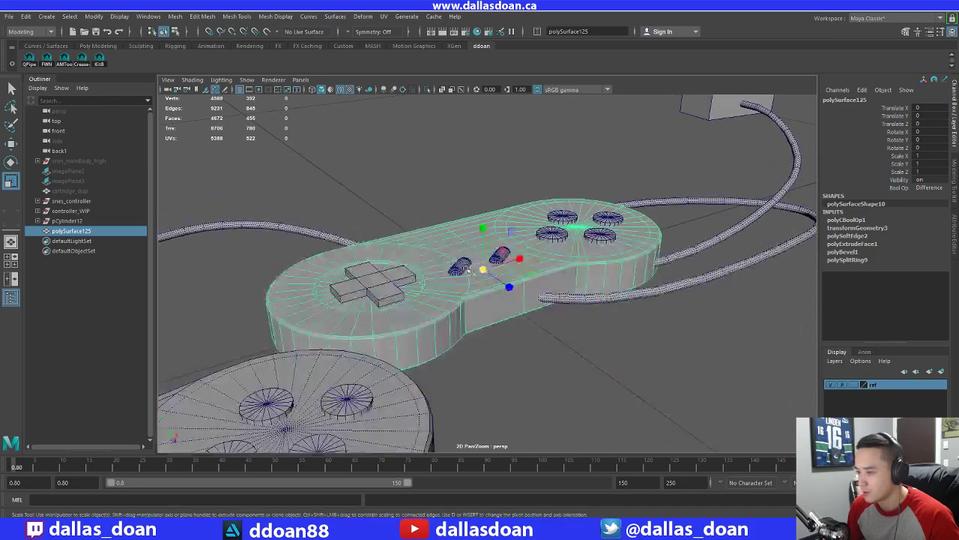
Isolate the controller body and the cable hole cylinder, and turn off the wireframe overlay on shaded objects
{"action": "left_click_drag", "start_coordinate": [240, 262], "coordinate": [113, 254], "text": "alt"}
{"action": "left_click", "coordinate": [69, 221]}
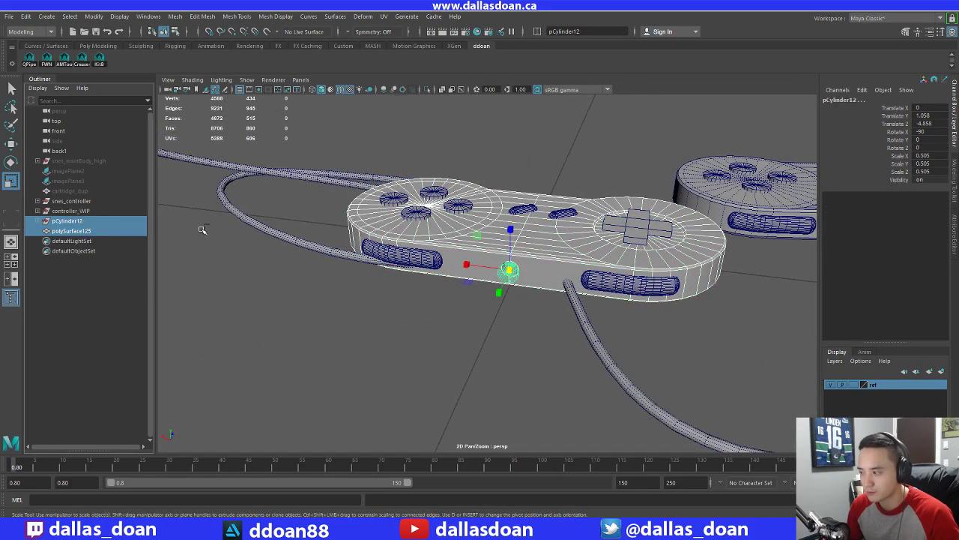
{"action": "key", "text": "ctrl+1"}
{"action": "left_click", "coordinate": [625, 352]}
{"action": "left_click_drag", "start_coordinate": [625, 351], "coordinate": [555, 290], "text": "alt"}
{"action": "scroll", "coordinate": [554, 290], "scroll_direction": "up", "scroll_amount": 3}
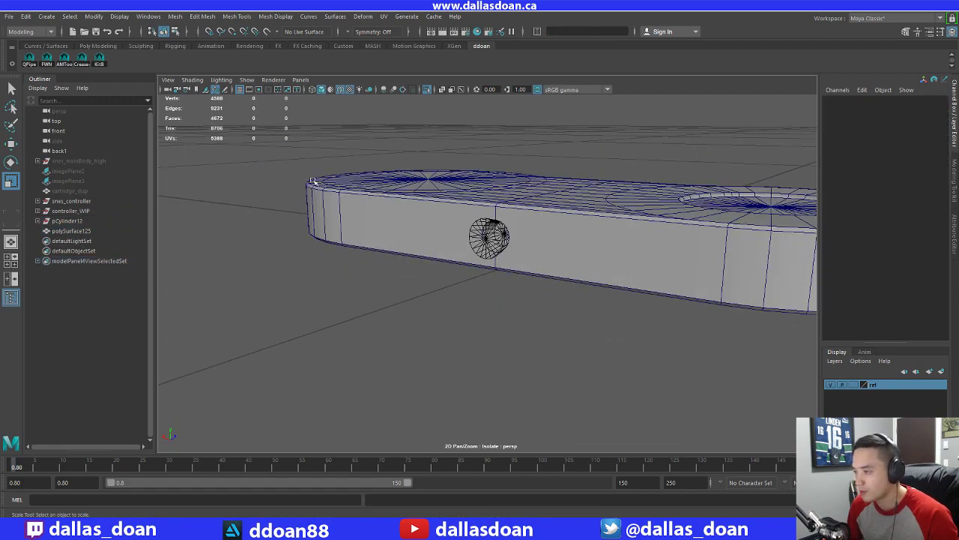
{"action": "left_click", "coordinate": [340, 90]}
{"action": "mouse_move", "coordinate": [716, 149]}
{"action": "left_mouse_down", "text": "alt"}
{"action": "mouse_move", "coordinate": [660, 195]}
{"action": "mouse_move", "coordinate": [674, 189]}
{"action": "left_mouse_up", "text": "alt"}
Apply the Soften/Harden Edges operation to the edges of the controller body
{"action": "left_click", "coordinate": [585, 202]}
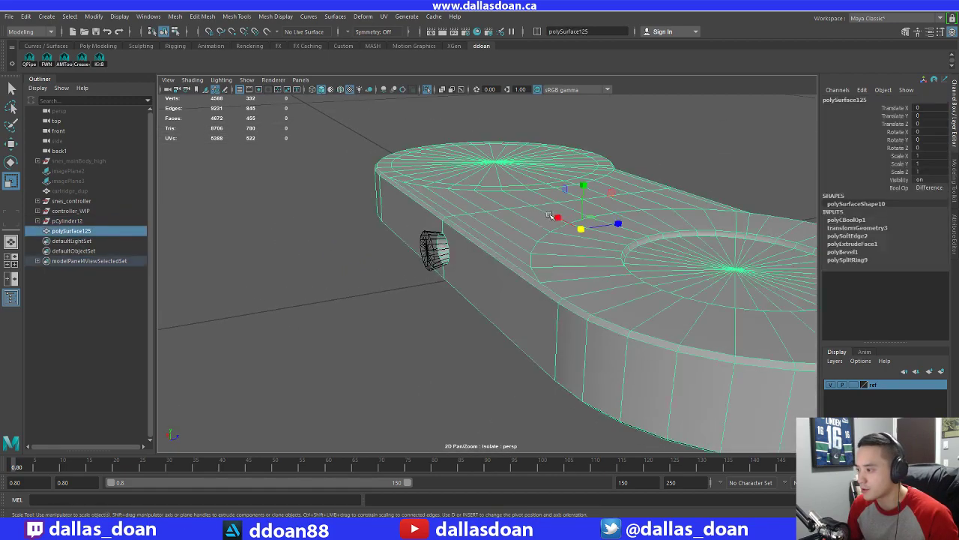
{"action": "right_click", "coordinate": [449, 194]}
{"action": "right_click_drag", "start_coordinate": [450, 195], "coordinate": [448, 165]}
{"action": "left_click_drag", "start_coordinate": [430, 214], "coordinate": [550, 246], "text": "alt"}
{"action": "right_click_drag", "start_coordinate": [582, 232], "coordinate": [681, 268], "text": "shift"}
{"action": "left_click_drag", "start_coordinate": [568, 290], "coordinate": [471, 277], "text": "alt"}
{"action": "left_click", "coordinate": [579, 290]}
{"action": "left_click_drag", "start_coordinate": [362, 191], "coordinate": [531, 250], "text": "alt"}
{"action": "left_click_drag", "start_coordinate": [643, 315], "coordinate": [495, 292], "text": "alt"}
{"action": "right_click", "coordinate": [480, 220], "text": "shift"}
{"action": "right_click_drag", "start_coordinate": [480, 220], "coordinate": [579, 222], "text": "shift"}
{"action": "left_click_drag", "start_coordinate": [488, 251], "coordinate": [405, 193], "text": "alt"}
Select the edge loops running around the controller body's outer rim and adjust their edge hardness
{"action": "double_click", "coordinate": [401, 194]}
{"action": "left_click_drag", "start_coordinate": [543, 203], "coordinate": [467, 217], "text": "alt"}
{"action": "left_click_drag", "start_coordinate": [577, 233], "coordinate": [397, 192], "text": "alt"}
{"action": "middle_click_drag", "start_coordinate": [683, 177], "coordinate": [510, 197], "text": "alt"}
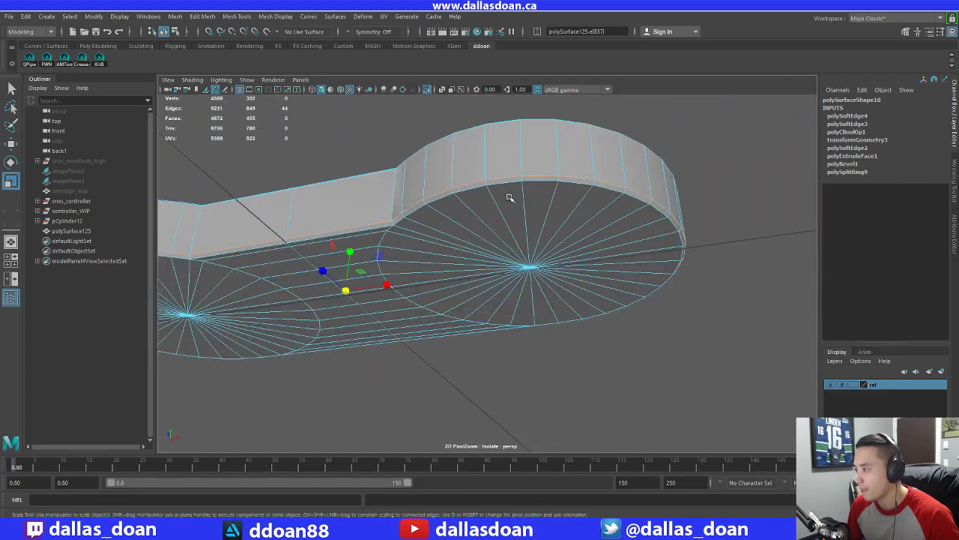
{"action": "left_click_drag", "start_coordinate": [413, 216], "coordinate": [488, 231], "text": "alt"}
{"action": "left_click_drag", "start_coordinate": [424, 248], "coordinate": [392, 194], "text": "alt"}
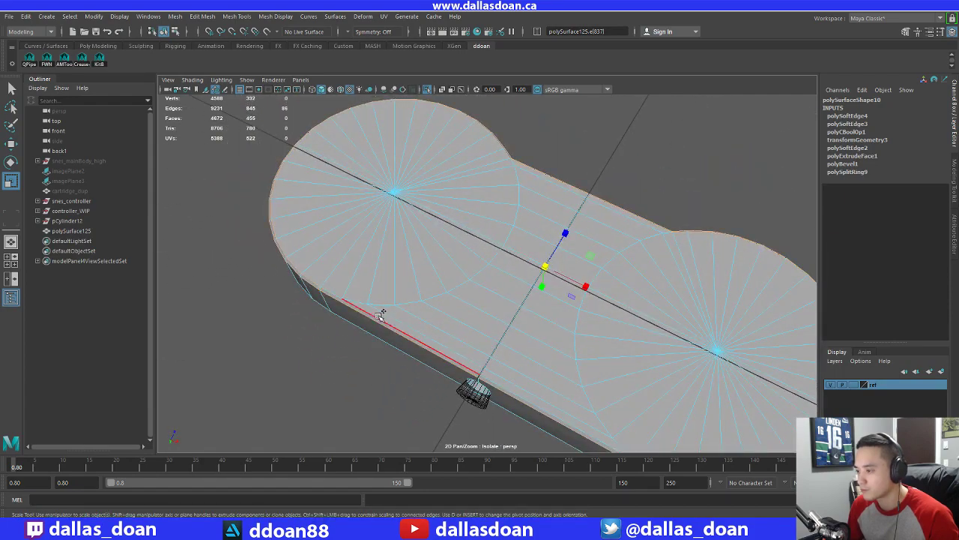
{"action": "middle_click_drag", "start_coordinate": [544, 327], "coordinate": [460, 268], "text": "alt"}
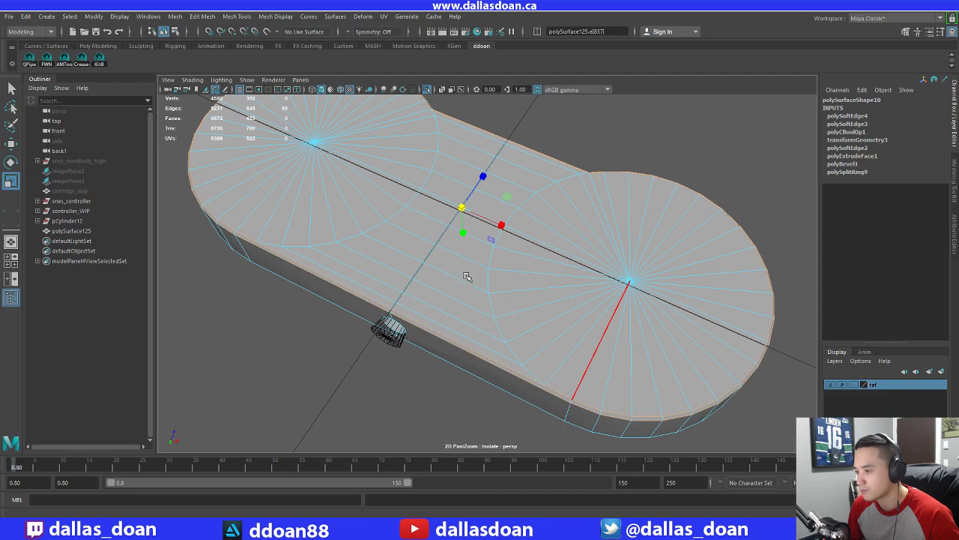
{"action": "left_click_drag", "start_coordinate": [466, 277], "coordinate": [505, 299], "text": "alt"}
{"action": "right_click_drag", "start_coordinate": [533, 274], "coordinate": [636, 279], "text": "shift"}
{"action": "left_click_drag", "start_coordinate": [574, 274], "coordinate": [518, 321], "text": "alt"}
Return the controller body to object mode and delete its construction history
{"action": "right_click_drag", "start_coordinate": [554, 241], "coordinate": [550, 300]}
{"action": "mouse_move", "coordinate": [550, 300]}
{"action": "left_mouse_down", "text": "alt"}
{"action": "mouse_move", "coordinate": [610, 319]}
{"action": "mouse_move", "coordinate": [550, 353]}
{"action": "mouse_move", "coordinate": [530, 345]}
{"action": "mouse_move", "coordinate": [532, 302]}
{"action": "left_mouse_up", "text": "alt"}
{"action": "key", "text": "alt+shift+d"}
{"action": "left_click", "coordinate": [609, 325]}
{"action": "scroll", "coordinate": [550, 353], "scroll_direction": "down", "scroll_amount": 4}
{"action": "scroll", "coordinate": [531, 345], "scroll_direction": "up", "scroll_amount": 3}
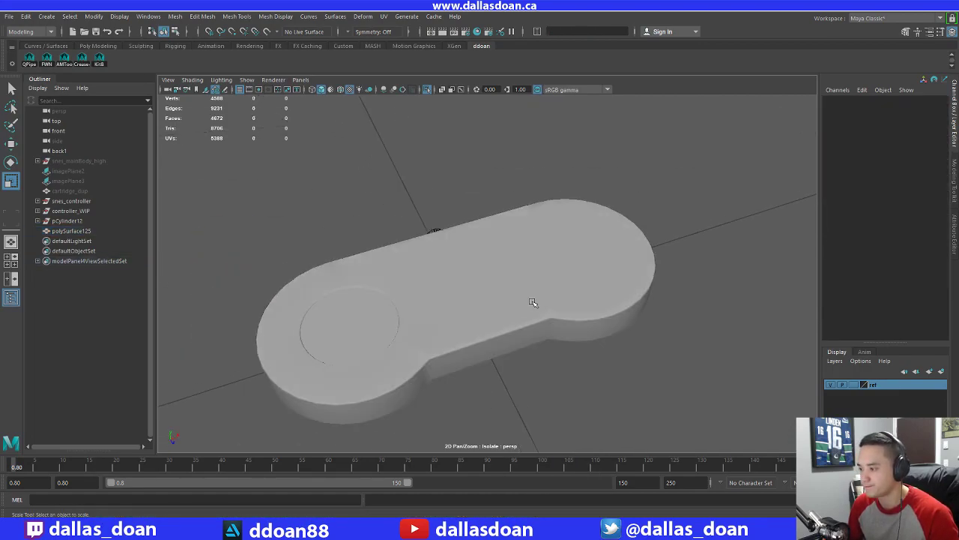
{"action": "left_click", "coordinate": [532, 303]}
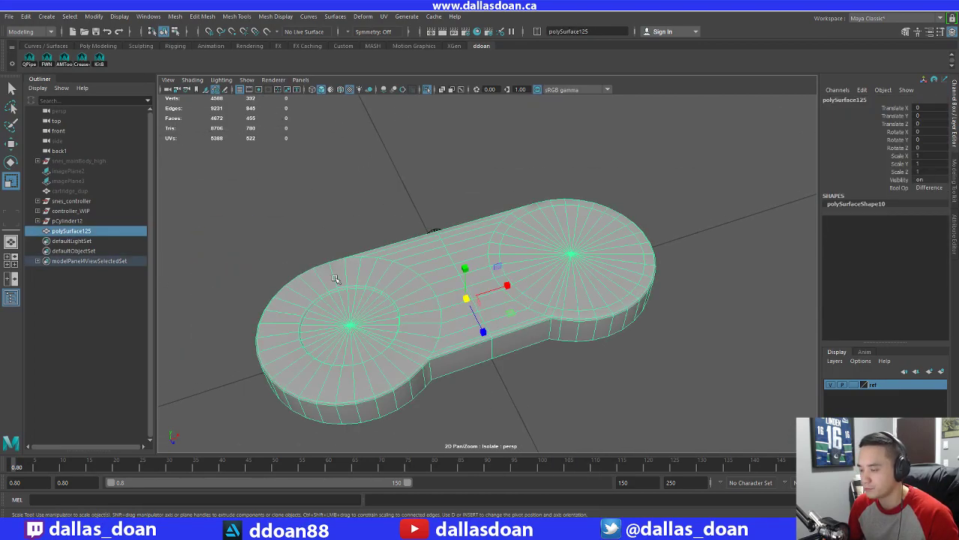
{"action": "left_click", "coordinate": [68, 221]}
{"action": "left_click", "coordinate": [513, 363]}
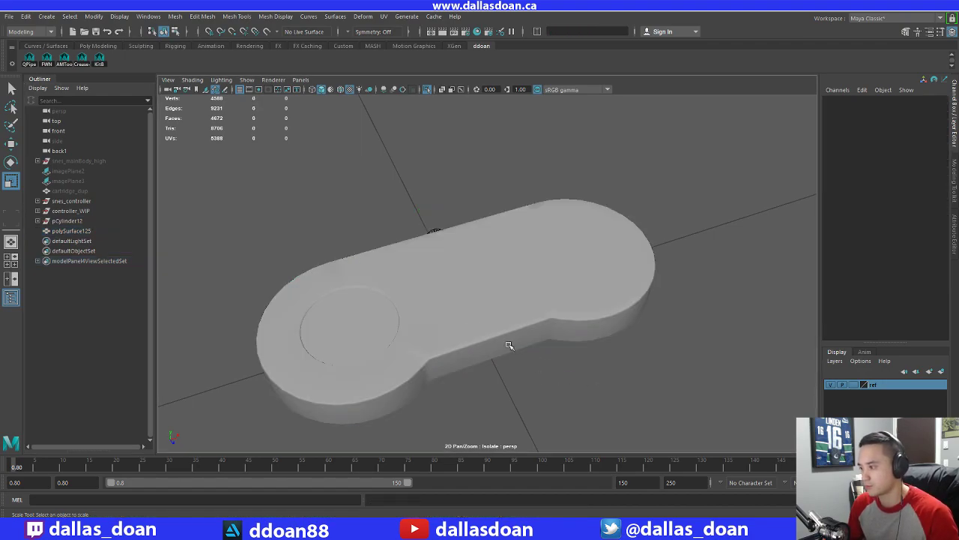
Leave the isolated view and hide the snes_controller group
{"action": "key", "text": "ctrl+1"}
{"action": "left_click_drag", "start_coordinate": [473, 321], "coordinate": [518, 318], "text": "alt"}
{"action": "right_click_drag", "start_coordinate": [517, 317], "coordinate": [520, 280], "text": "alt"}
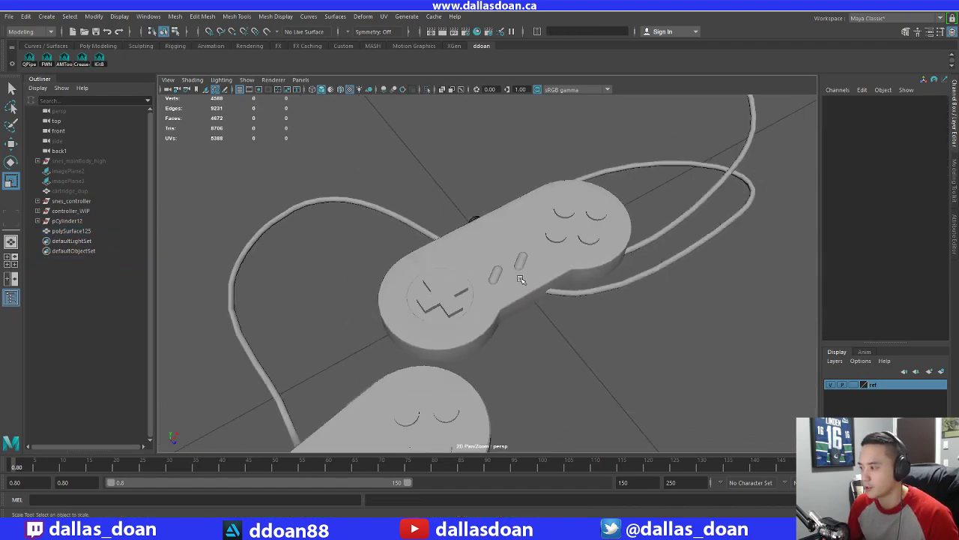
{"action": "left_click_drag", "start_coordinate": [520, 280], "coordinate": [467, 302], "text": "alt"}
{"action": "left_click_drag", "start_coordinate": [83, 223], "coordinate": [90, 226]}
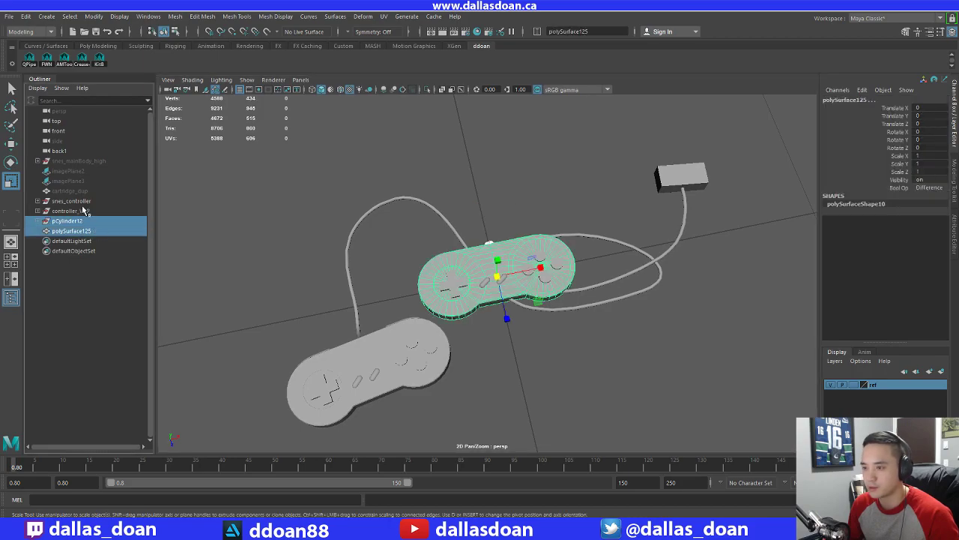
{"action": "left_click", "coordinate": [87, 211]}
{"action": "left_click", "coordinate": [91, 201]}
{"action": "left_click", "coordinate": [93, 211]}
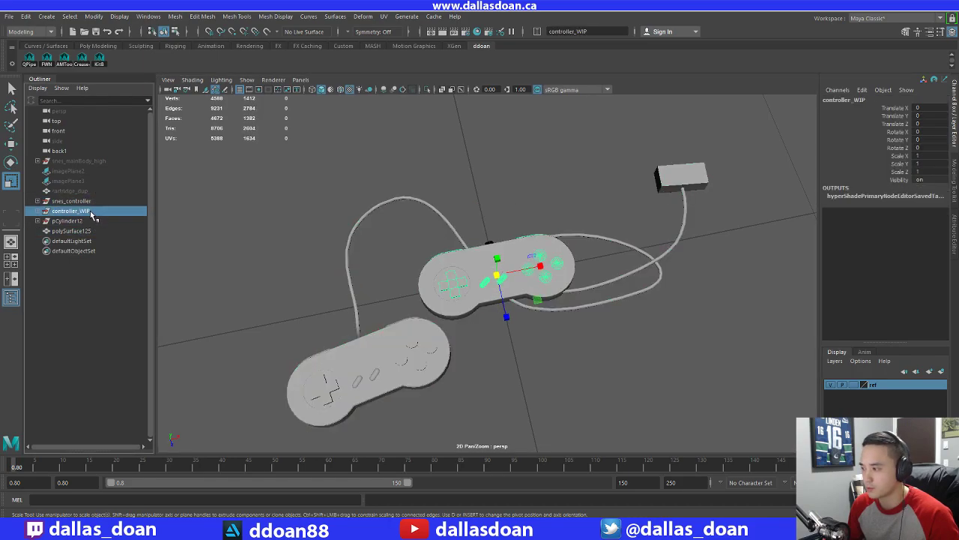
{"action": "left_click", "coordinate": [94, 230], "text": "shift"}
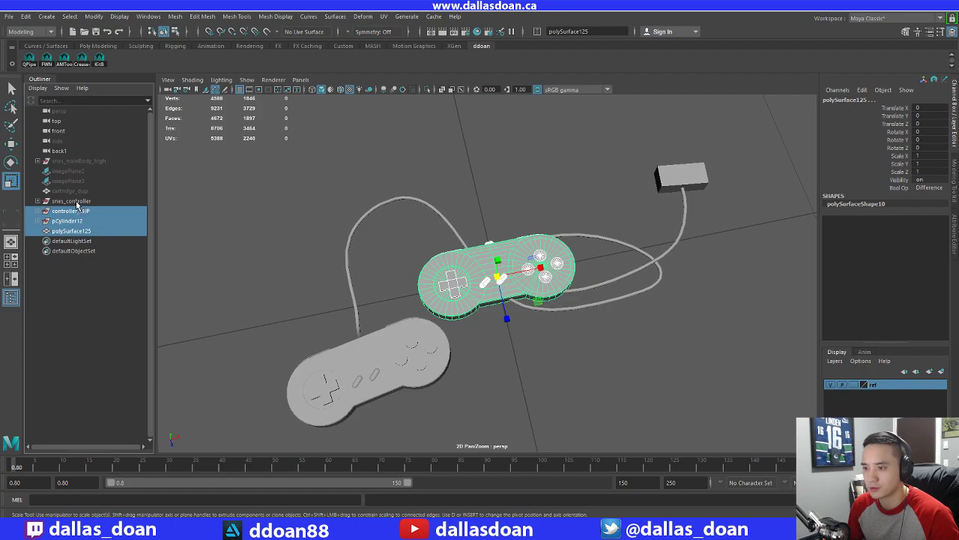
{"action": "left_click", "coordinate": [75, 202]}
{"action": "key", "text": "ctrl+h"}
Frame the work-in-progress controller and examine its shading from the shoulder side and the face
{"action": "left_click_drag", "start_coordinate": [392, 232], "coordinate": [553, 322]}
{"action": "key", "text": "w"}
{"action": "key", "text": "f"}
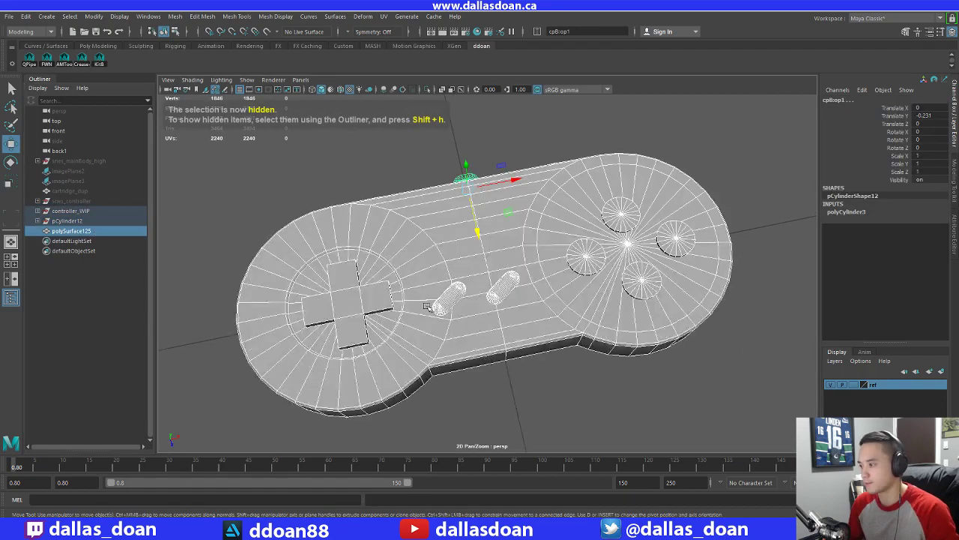
{"action": "mouse_move", "coordinate": [425, 307]}
{"action": "left_mouse_down", "text": "alt"}
{"action": "mouse_move", "coordinate": [615, 293]}
{"action": "mouse_move", "coordinate": [475, 272]}
{"action": "mouse_move", "coordinate": [457, 260]}
{"action": "left_mouse_up", "text": "alt"}
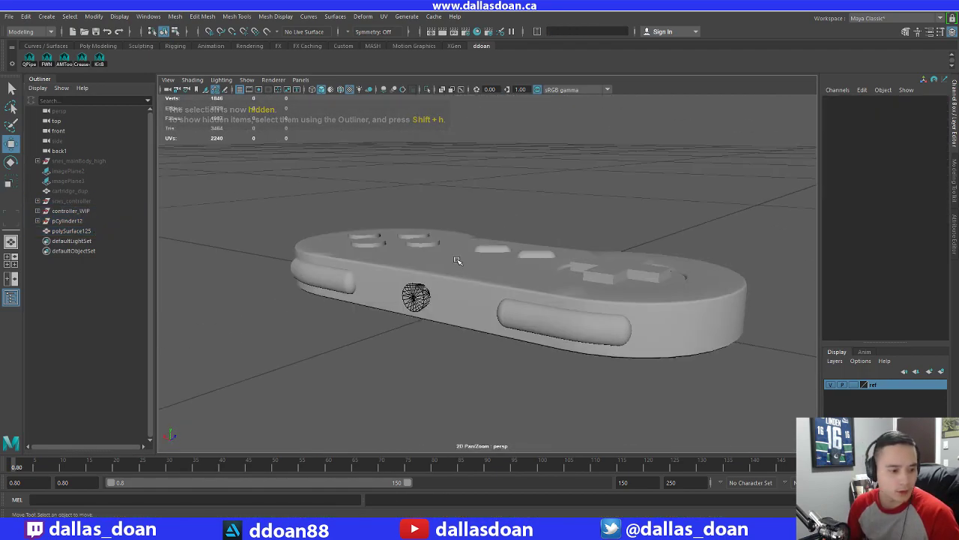
{"action": "scroll", "coordinate": [486, 250], "scroll_direction": "up", "scroll_amount": 5}
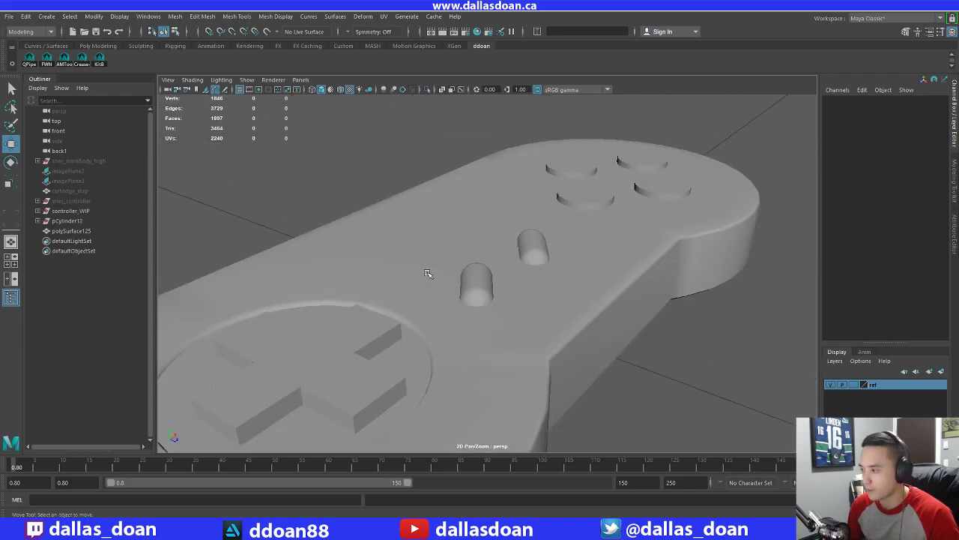
Examine the two slanted Start and Select buttons up close and in relation to the whole controller
{"action": "left_click", "coordinate": [510, 262]}
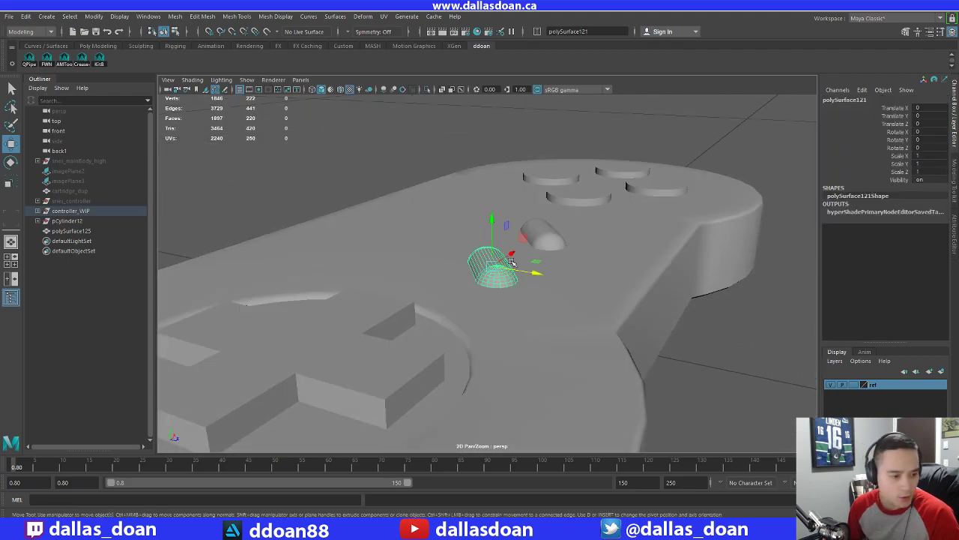
{"action": "left_click_drag", "start_coordinate": [509, 260], "coordinate": [435, 276], "text": "alt"}
{"action": "scroll", "coordinate": [539, 271], "scroll_direction": "up", "scroll_amount": 3}
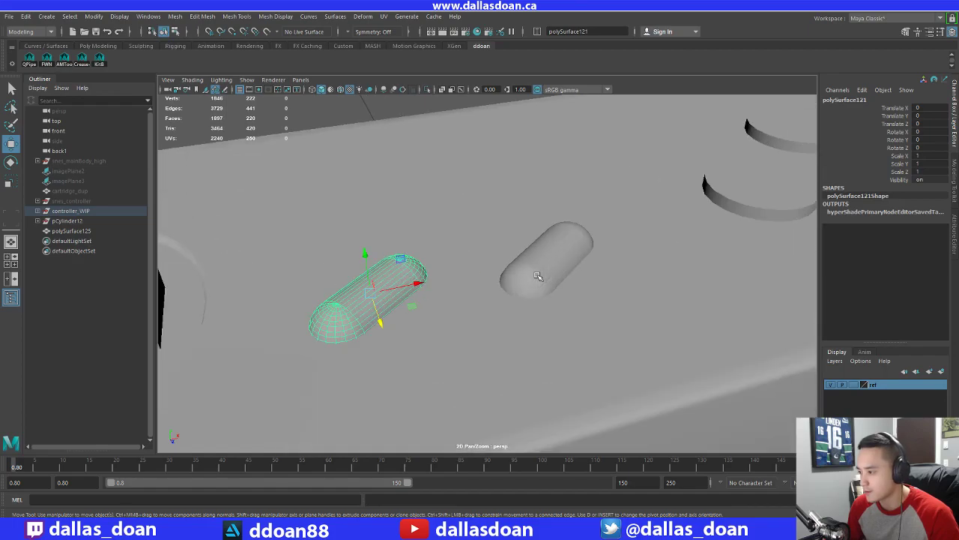
{"action": "left_click", "coordinate": [542, 290], "text": "shift"}
{"action": "scroll", "coordinate": [563, 270], "scroll_direction": "down", "scroll_amount": 6}
{"action": "left_click_drag", "start_coordinate": [573, 263], "coordinate": [585, 337], "text": "alt"}
{"action": "left_click", "coordinate": [577, 369]}
{"action": "left_click_drag", "start_coordinate": [464, 293], "coordinate": [455, 294], "text": "alt"}
{"action": "scroll", "coordinate": [455, 293], "scroll_direction": "up", "scroll_amount": 3}
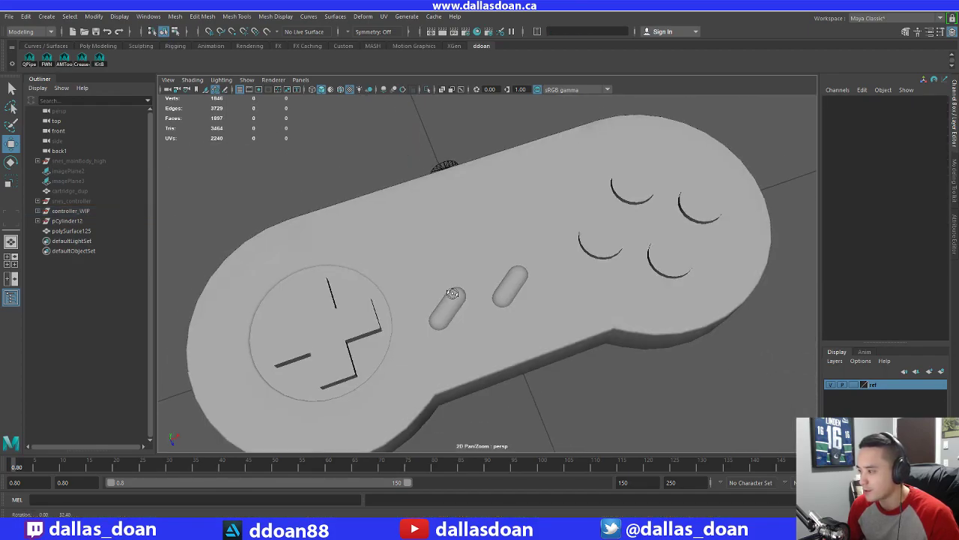
{"action": "left_click", "coordinate": [509, 292]}
{"action": "left_click", "coordinate": [449, 299], "text": "shift"}
{"action": "scroll", "coordinate": [487, 294], "scroll_direction": "down", "scroll_amount": 2}
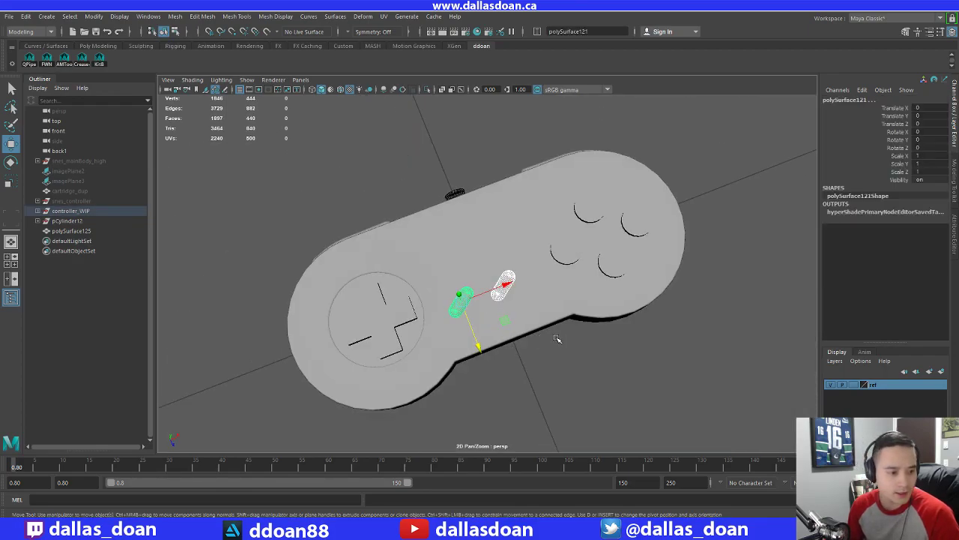
{"action": "left_click_drag", "start_coordinate": [599, 334], "coordinate": [577, 330], "text": "alt"}
{"action": "scroll", "coordinate": [600, 322], "scroll_direction": "down", "scroll_amount": 1}
{"action": "left_click", "coordinate": [646, 304]}
Frame the round face button nearest the shoulder buttons and switch it to edge selection
{"action": "left_click", "coordinate": [587, 244]}
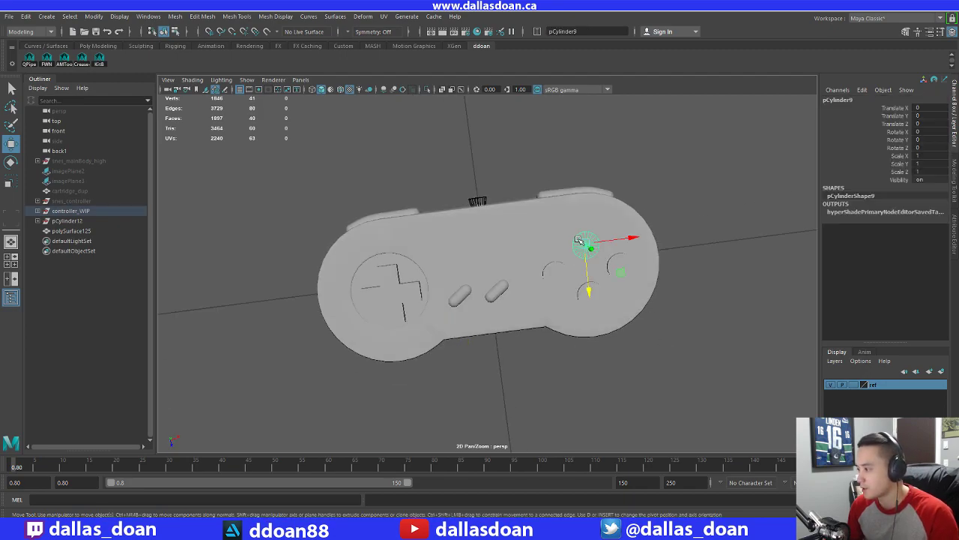
{"action": "key", "text": "f"}
{"action": "left_click_drag", "start_coordinate": [606, 298], "coordinate": [512, 255], "text": "alt"}
{"action": "scroll", "coordinate": [512, 255], "scroll_direction": "down", "scroll_amount": 2}
{"action": "scroll", "coordinate": [502, 255], "scroll_direction": "up", "scroll_amount": 2}
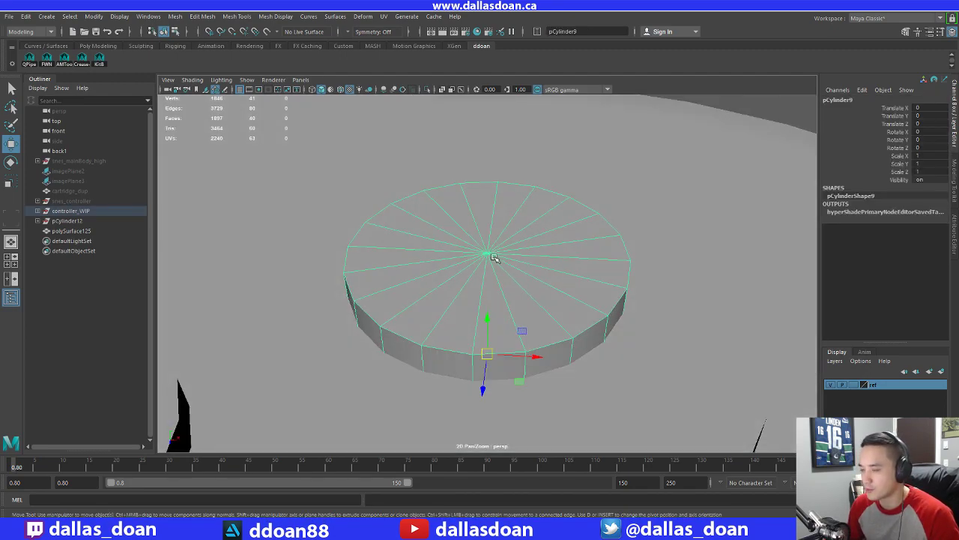
{"action": "left_click_drag", "start_coordinate": [448, 284], "coordinate": [447, 300], "text": "alt"}
{"action": "right_click", "coordinate": [436, 290]}
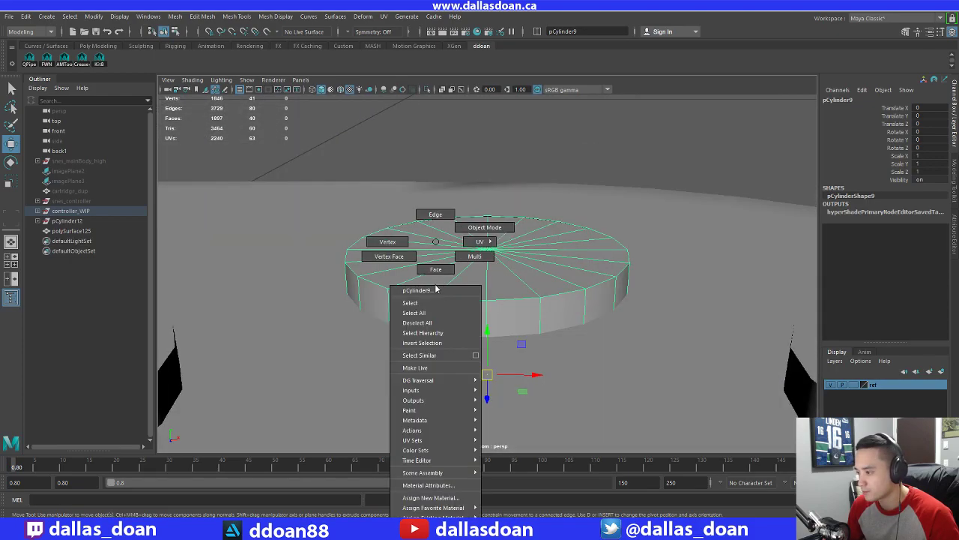
{"action": "left_click", "coordinate": [438, 222]}
{"action": "right_click_drag", "start_coordinate": [437, 275], "coordinate": [435, 296], "text": "shift"}
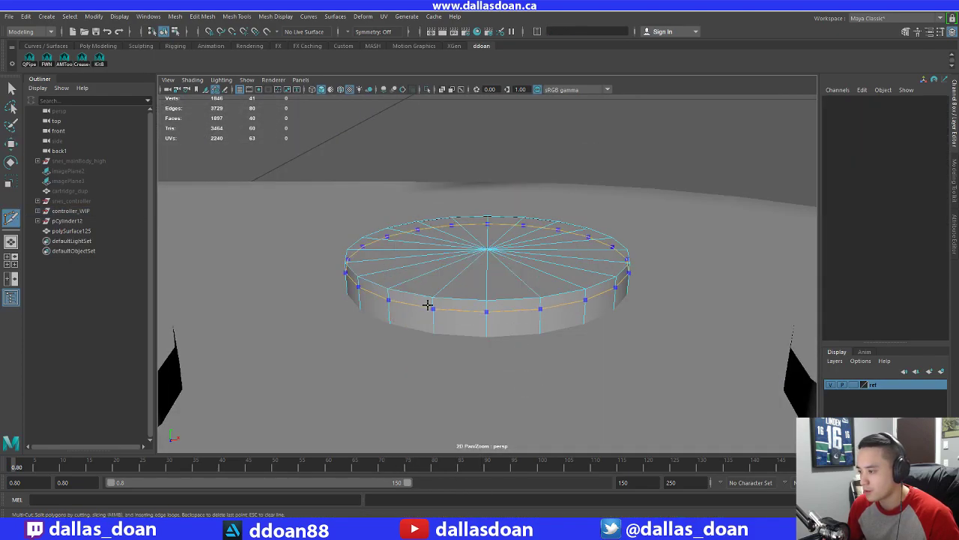
{"action": "left_click", "coordinate": [430, 299], "text": "ctrl"}
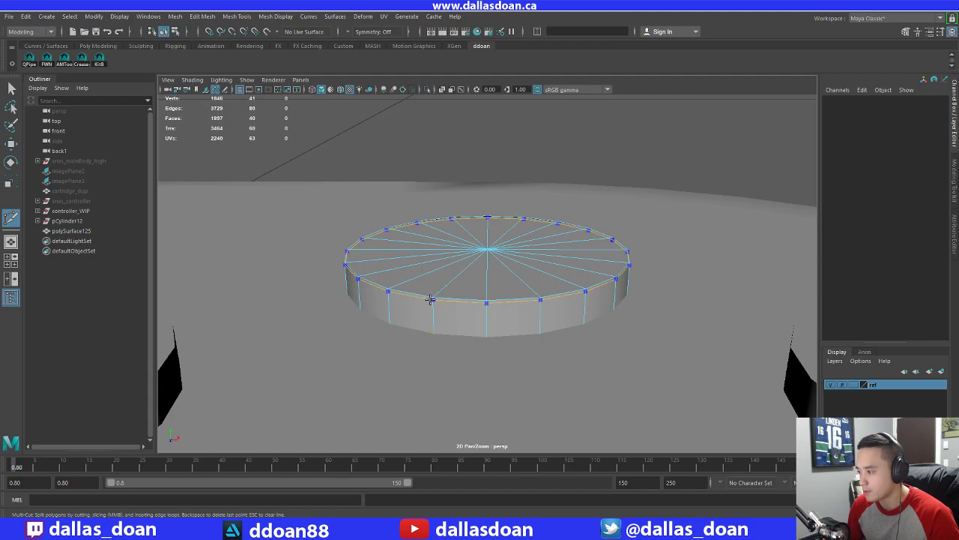
{"action": "key", "text": "w"}
Bevel the face button's top rim edge loop with a fraction of 0.1 and 2 segments
{"action": "double_click", "coordinate": [520, 299]}
{"action": "left_click_drag", "start_coordinate": [547, 267], "coordinate": [553, 290], "text": "alt"}
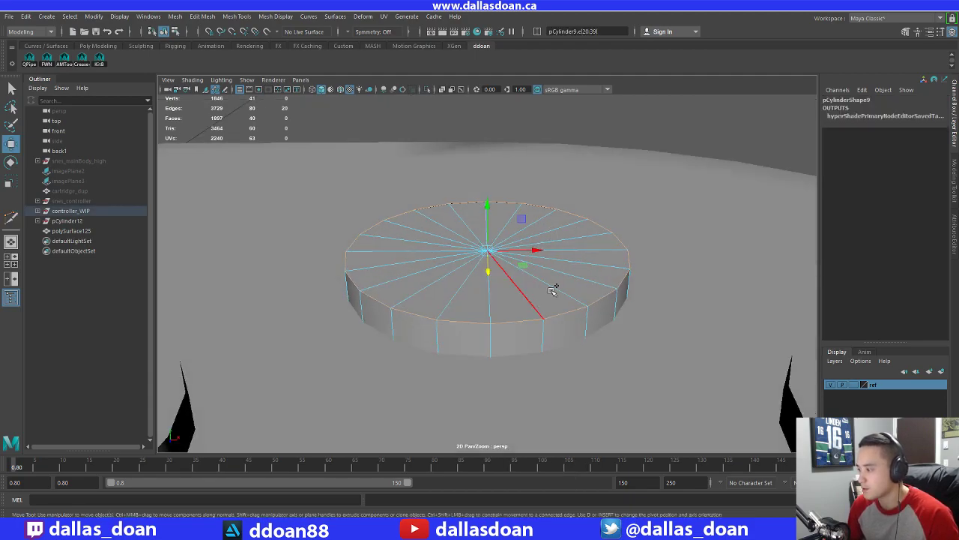
{"action": "right_click_drag", "start_coordinate": [553, 290], "coordinate": [597, 264], "text": "shift"}
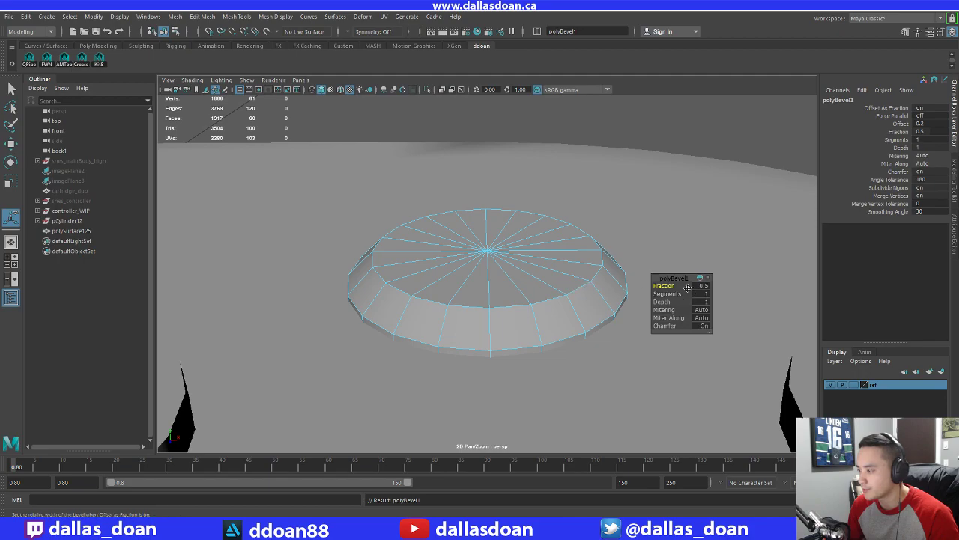
{"action": "middle_click_drag", "start_coordinate": [687, 287], "coordinate": [664, 286]}
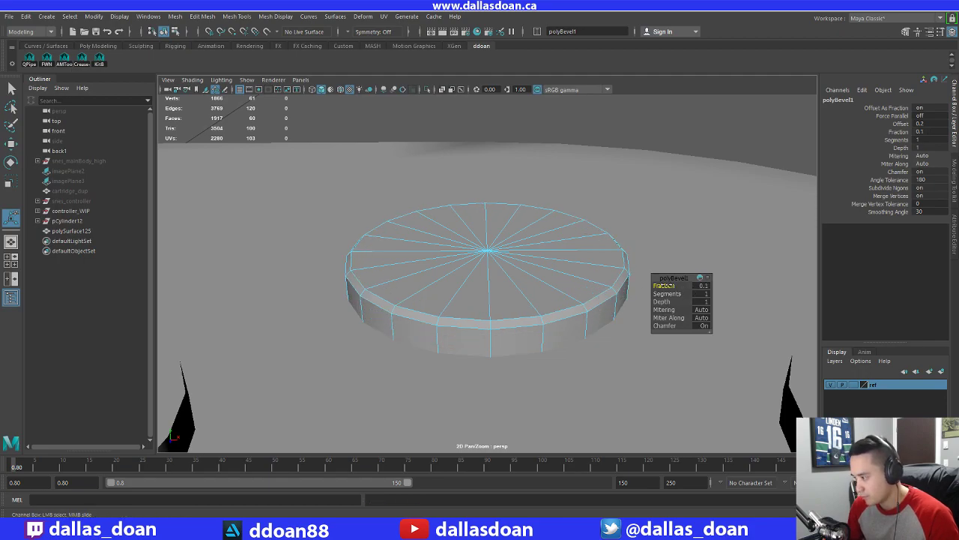
{"action": "right_click_drag", "start_coordinate": [545, 293], "coordinate": [520, 293], "text": "alt"}
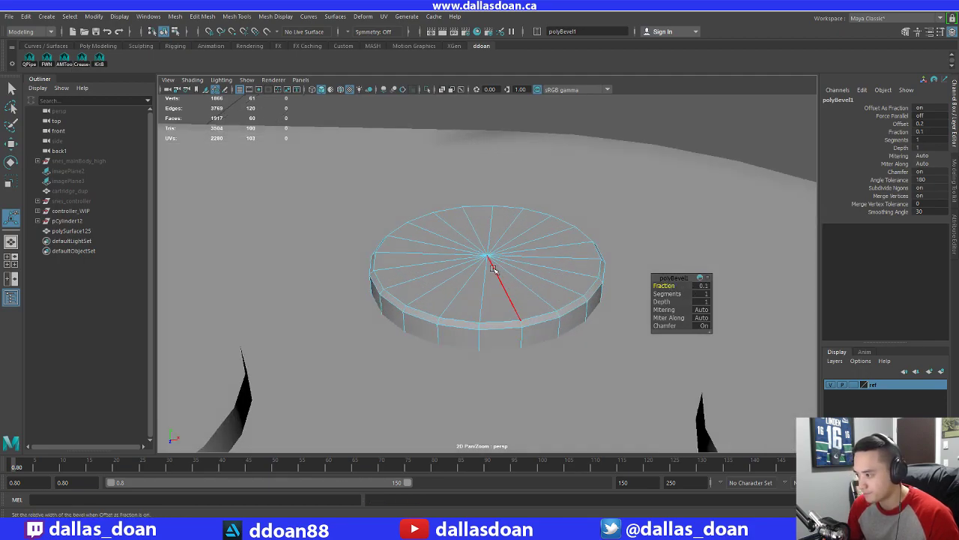
{"action": "left_click_drag", "start_coordinate": [490, 261], "coordinate": [586, 294], "text": "alt"}
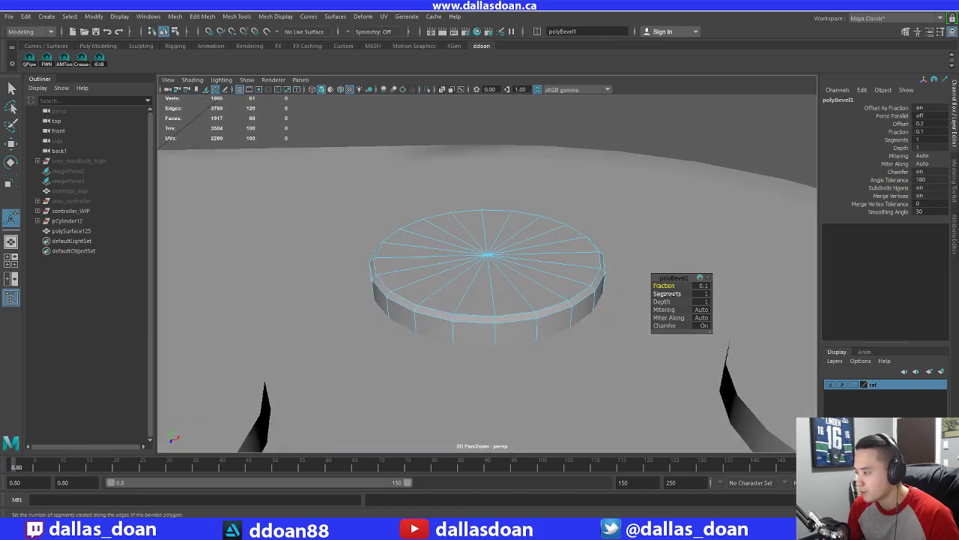
{"action": "middle_click_drag", "start_coordinate": [668, 293], "coordinate": [680, 295]}
{"action": "right_click_drag", "start_coordinate": [518, 299], "coordinate": [569, 292], "text": "alt"}
Scale the bevel's innermost edge loop inward on the button's top and lower it slightly
{"action": "double_click", "coordinate": [622, 299]}
{"action": "key", "text": "r"}
{"action": "left_click_drag", "start_coordinate": [487, 252], "coordinate": [486, 251]}
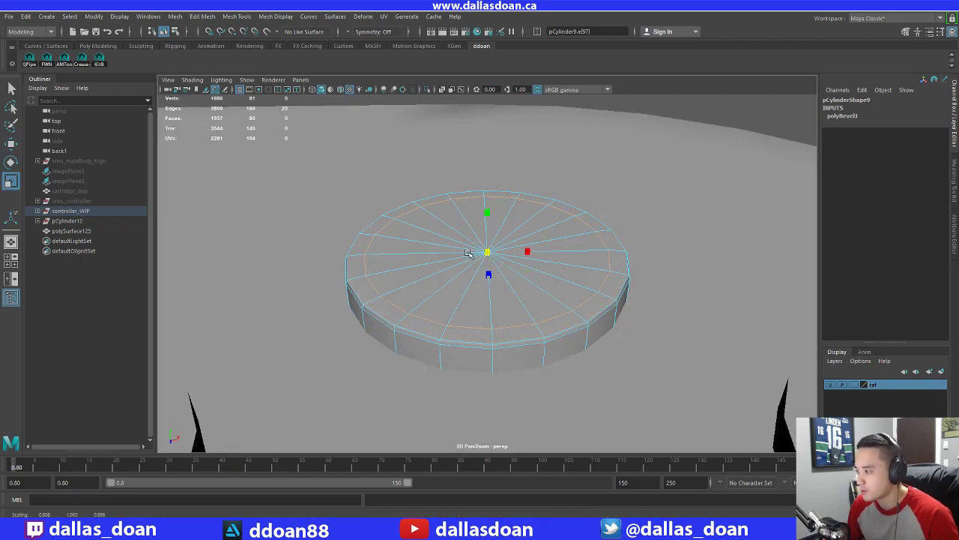
{"action": "key", "text": "w"}
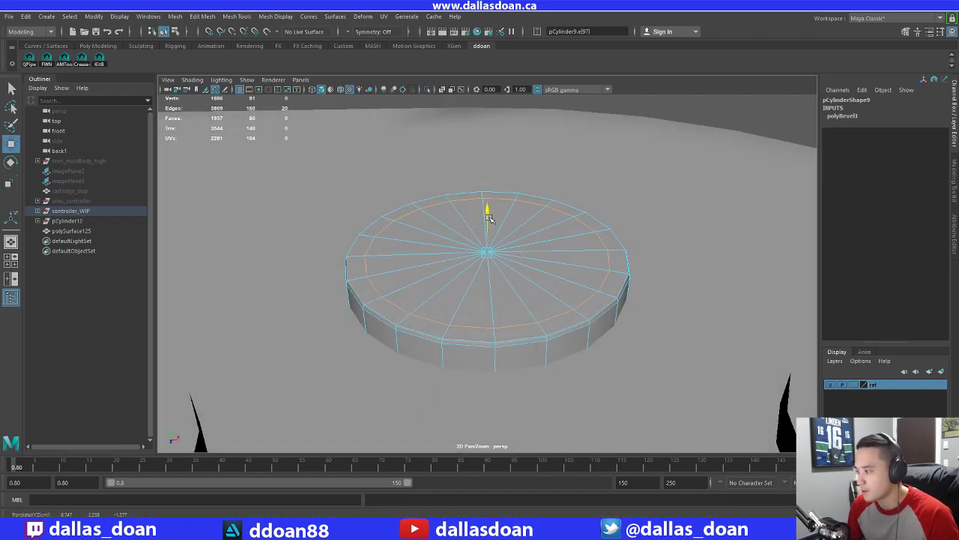
{"action": "mouse_move", "coordinate": [488, 217]}
{"action": "left_mouse_down", "text": "alt"}
{"action": "mouse_move", "coordinate": [517, 215]}
{"action": "mouse_move", "coordinate": [486, 216]}
{"action": "left_mouse_up", "text": "alt"}
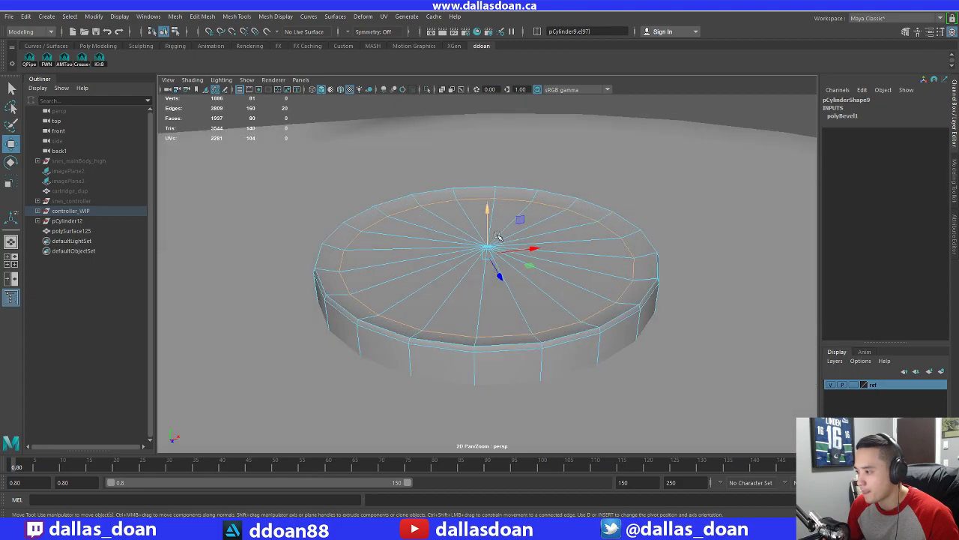
Snap the button's center vertex vertically to the height of the inner edge loop
{"action": "right_click_drag", "start_coordinate": [485, 216], "coordinate": [485, 201]}
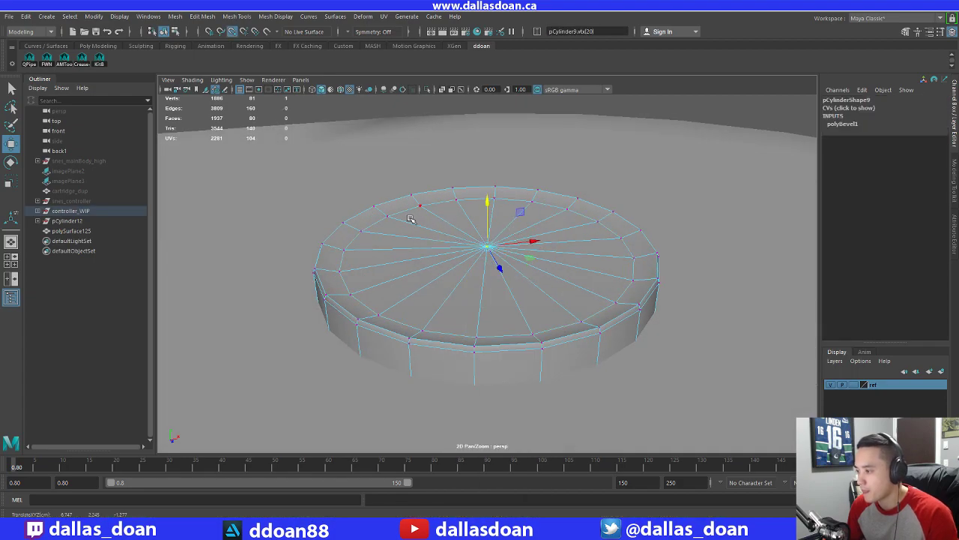
{"action": "middle_click_drag", "start_coordinate": [405, 216], "coordinate": [389, 216]}
{"action": "left_click_drag", "start_coordinate": [465, 218], "coordinate": [455, 214], "text": "alt"}
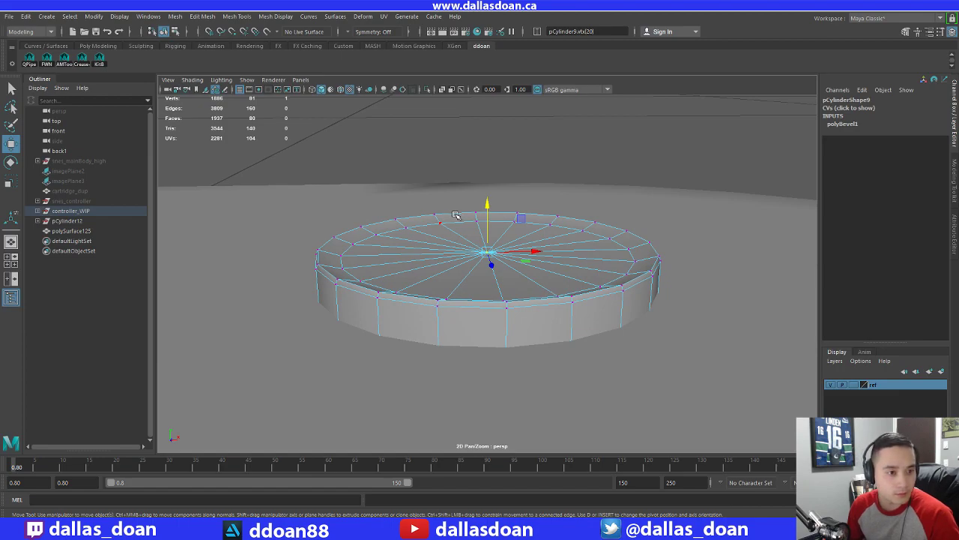
Scale the inner edge loop on the face button's top inward and return to object selection
{"action": "left_click_drag", "start_coordinate": [539, 237], "coordinate": [574, 248], "text": "alt"}
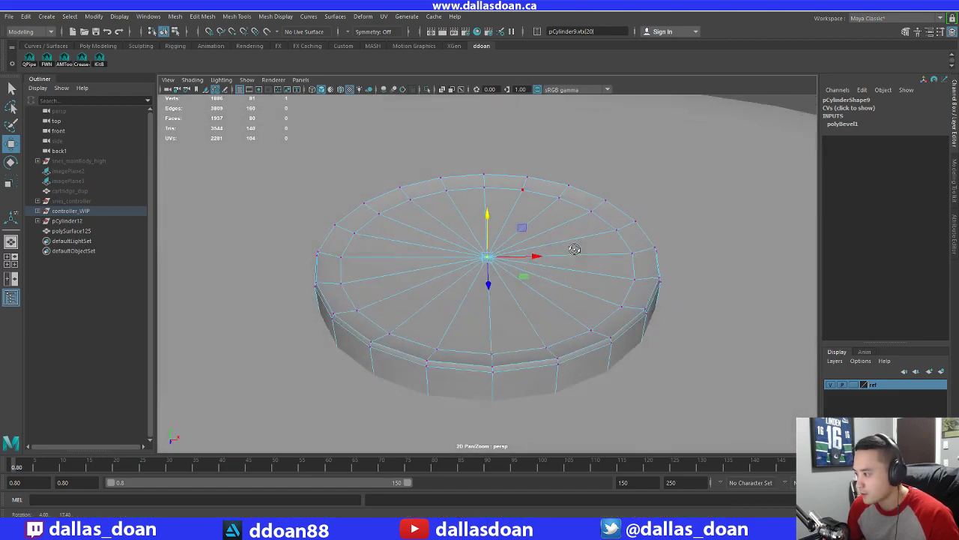
{"action": "right_click_drag", "start_coordinate": [577, 231], "coordinate": [577, 204]}
{"action": "double_click", "coordinate": [572, 203]}
{"action": "left_click_drag", "start_coordinate": [571, 204], "coordinate": [568, 230], "text": "alt"}
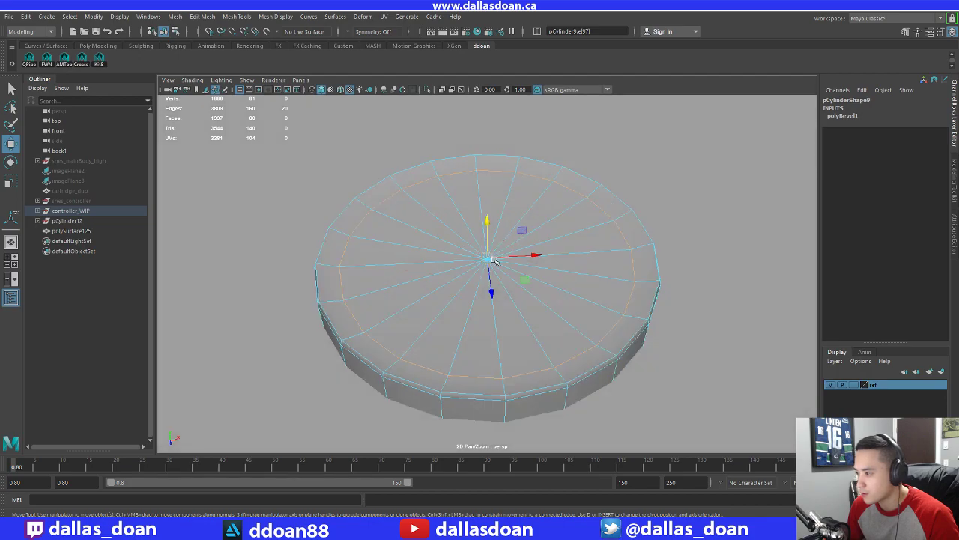
{"action": "key", "text": "r"}
{"action": "left_click_drag", "start_coordinate": [488, 257], "coordinate": [527, 251]}
{"action": "right_click_drag", "start_coordinate": [575, 222], "coordinate": [623, 208]}
{"action": "scroll", "coordinate": [583, 278], "scroll_direction": "down", "scroll_amount": 8}
{"action": "left_click", "coordinate": [615, 231]}
Lower the face button's center vertex slightly to deepen the dished top
{"action": "left_click_drag", "start_coordinate": [583, 246], "coordinate": [491, 257], "text": "alt"}
{"action": "scroll", "coordinate": [573, 277], "scroll_direction": "up", "scroll_amount": 3}
{"action": "left_click", "coordinate": [502, 270]}
{"action": "right_click_drag", "start_coordinate": [490, 258], "coordinate": [449, 257]}
{"action": "left_click", "coordinate": [488, 259]}
{"action": "key", "text": "w"}
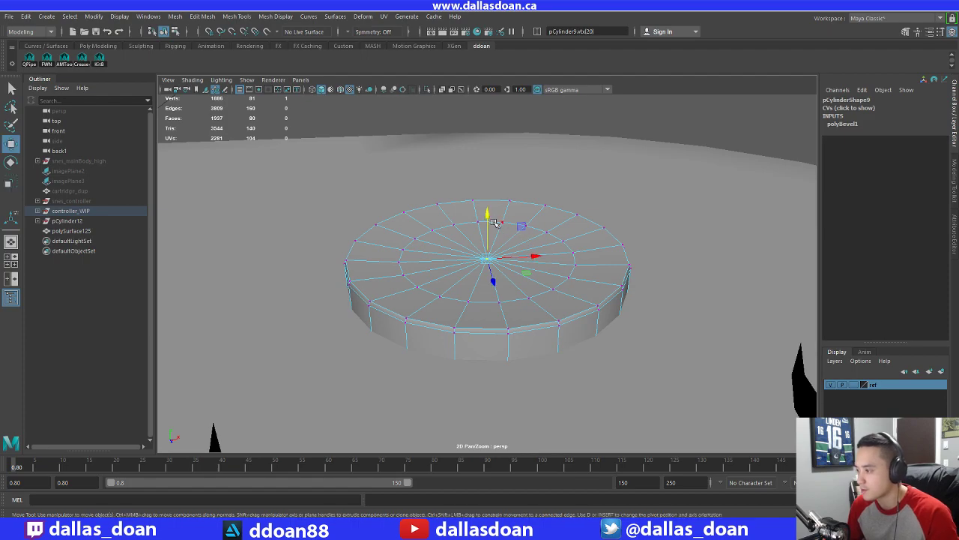
{"action": "left_click_drag", "start_coordinate": [488, 215], "coordinate": [488, 218]}
Examine the inner edge loop and the dished profile of the face button's top
{"action": "left_click_drag", "start_coordinate": [542, 265], "coordinate": [544, 238], "text": "alt"}
{"action": "right_click_drag", "start_coordinate": [544, 239], "coordinate": [544, 212]}
{"action": "double_click", "coordinate": [536, 239]}
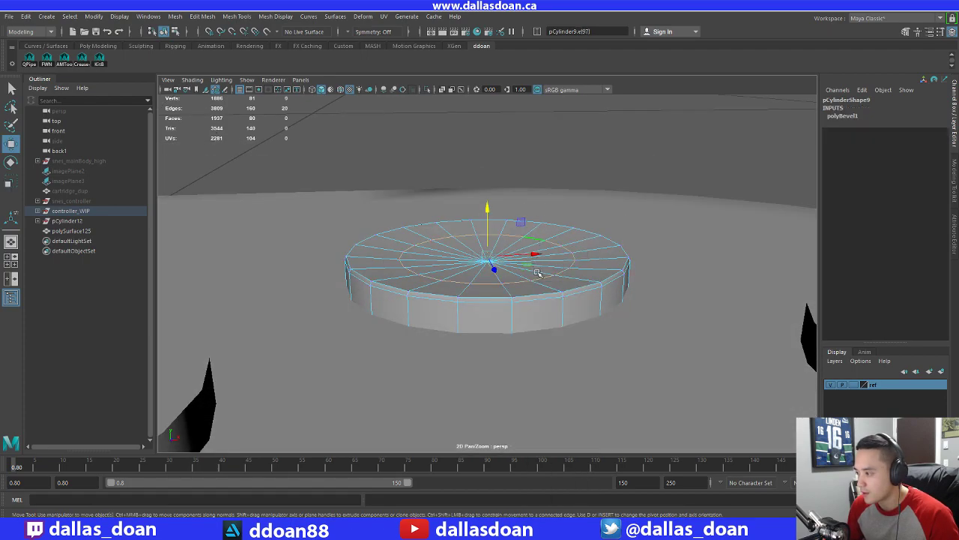
{"action": "left_click_drag", "start_coordinate": [537, 274], "coordinate": [533, 247], "text": "alt"}
{"action": "right_click_drag", "start_coordinate": [533, 247], "coordinate": [670, 172]}
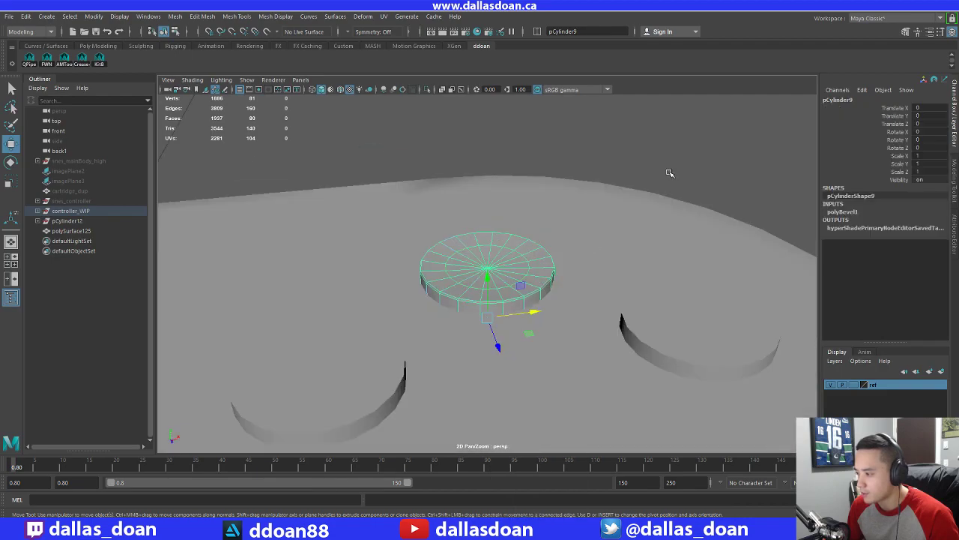
{"action": "left_click", "coordinate": [670, 173]}
{"action": "scroll", "coordinate": [529, 279], "scroll_direction": "down", "scroll_amount": 4}
{"action": "scroll", "coordinate": [530, 278], "scroll_direction": "up", "scroll_amount": 4}
Soften the edge loops along the face button's beveled rim and deselect the button
{"action": "mouse_move", "coordinate": [529, 278]}
{"action": "left_mouse_down", "text": "alt"}
{"action": "mouse_move", "coordinate": [518, 345]}
{"action": "mouse_move", "coordinate": [535, 264]}
{"action": "left_mouse_up", "text": "alt"}
{"action": "scroll", "coordinate": [523, 301], "scroll_direction": "up", "scroll_amount": 3}
{"action": "left_click", "coordinate": [537, 295]}
{"action": "scroll", "coordinate": [536, 264], "scroll_direction": "up", "scroll_amount": 3}
{"action": "right_click_drag", "start_coordinate": [581, 242], "coordinate": [581, 216]}
{"action": "scroll", "coordinate": [580, 255], "scroll_direction": "up", "scroll_amount": 2}
{"action": "double_click", "coordinate": [581, 264]}
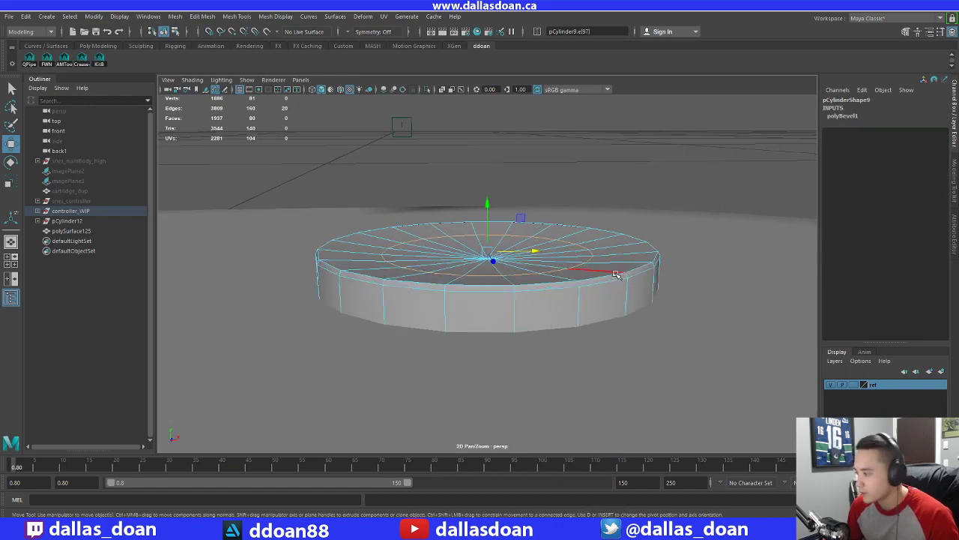
{"action": "right_click_drag", "start_coordinate": [588, 259], "coordinate": [661, 258], "text": "shift"}
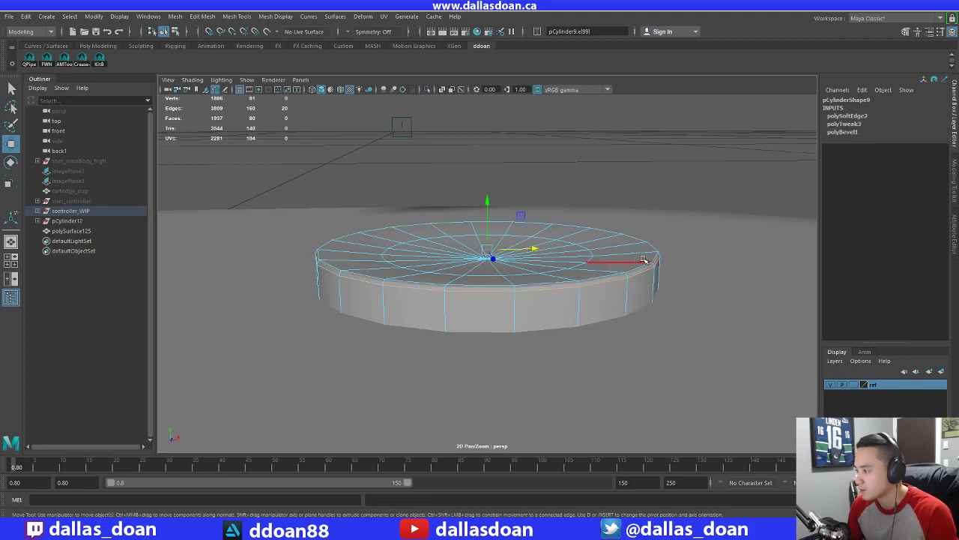
{"action": "key", "text": "g"}
{"action": "left_click", "coordinate": [602, 214]}
{"action": "left_click_drag", "start_coordinate": [602, 214], "coordinate": [577, 264], "text": "alt"}
{"action": "scroll", "coordinate": [577, 264], "scroll_direction": "down", "scroll_amount": 2}
{"action": "right_click_drag", "start_coordinate": [576, 242], "coordinate": [563, 305]}
{"action": "scroll", "coordinate": [602, 223], "scroll_direction": "down", "scroll_amount": 4}
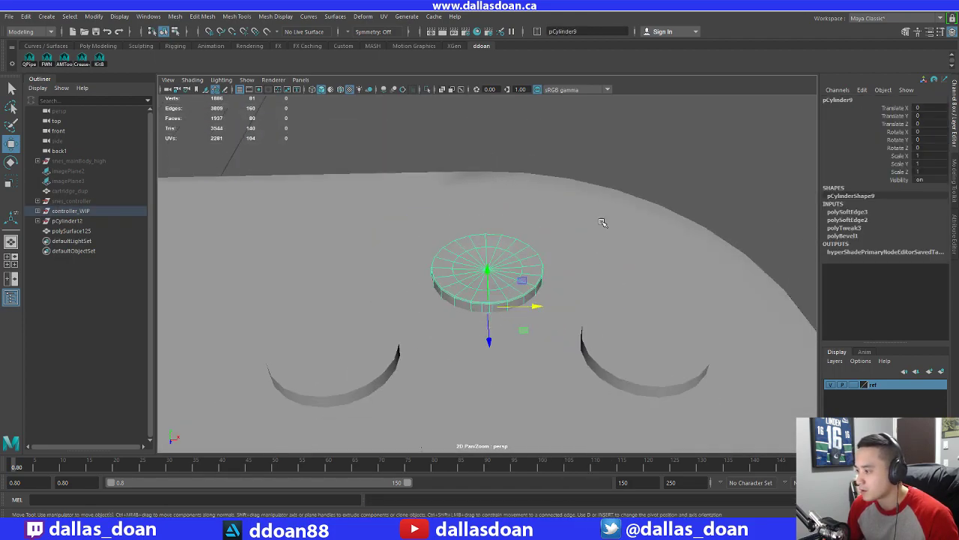
{"action": "left_click", "coordinate": [602, 223]}
Inspect the softened face button beside the other three, with ambient occlusion temporarily enabled, and check its edges up close
{"action": "scroll", "coordinate": [568, 242], "scroll_direction": "down", "scroll_amount": 6}
{"action": "left_click_drag", "start_coordinate": [567, 242], "coordinate": [660, 192], "text": "alt"}
{"action": "scroll", "coordinate": [571, 289], "scroll_direction": "up", "scroll_amount": 4}
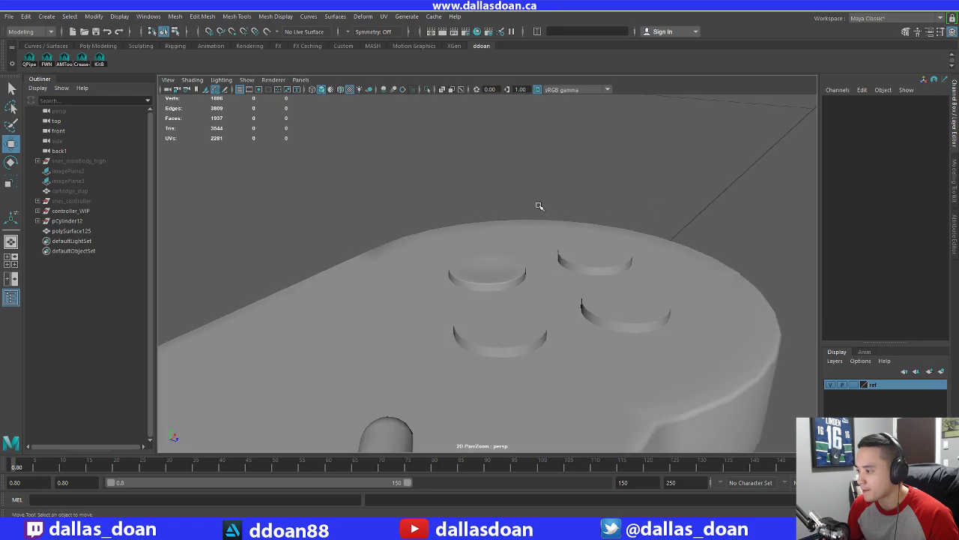
{"action": "left_click_drag", "start_coordinate": [538, 205], "coordinate": [556, 203], "text": "alt"}
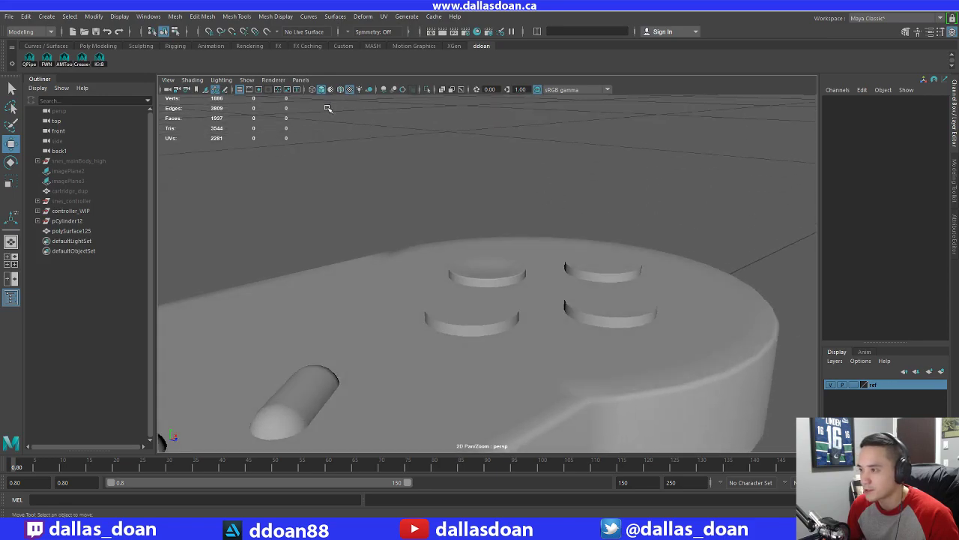
{"action": "left_click", "coordinate": [384, 90]}
{"action": "left_click_drag", "start_coordinate": [517, 105], "coordinate": [522, 174], "text": "alt"}
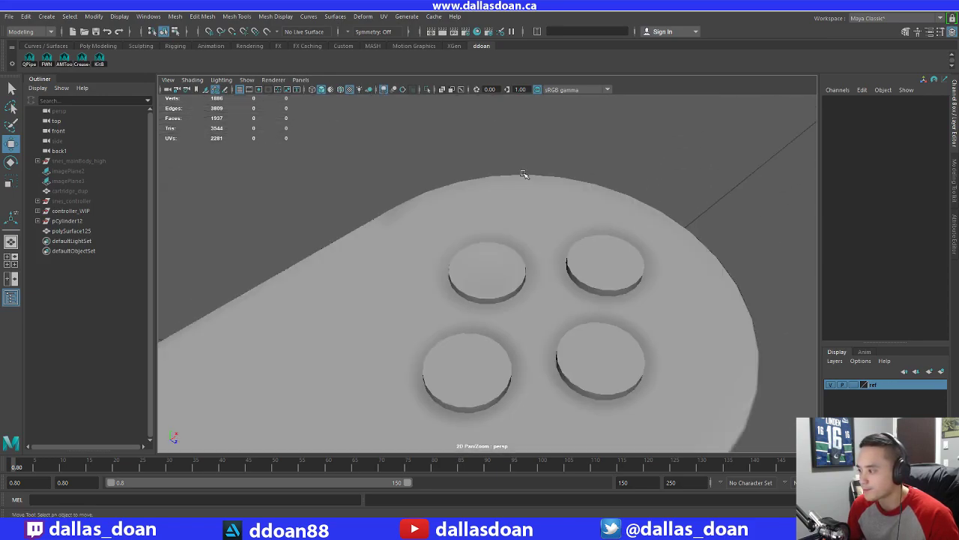
{"action": "scroll", "coordinate": [583, 152], "scroll_direction": "down", "scroll_amount": 4}
{"action": "mouse_move", "coordinate": [564, 234]}
{"action": "left_mouse_down", "text": "alt"}
{"action": "mouse_move", "coordinate": [532, 242]}
{"action": "mouse_move", "coordinate": [531, 196]}
{"action": "mouse_move", "coordinate": [558, 211]}
{"action": "left_mouse_up", "text": "alt"}
{"action": "scroll", "coordinate": [531, 215], "scroll_direction": "up", "scroll_amount": 5}
{"action": "left_click", "coordinate": [383, 90]}
{"action": "scroll", "coordinate": [480, 225], "scroll_direction": "up", "scroll_amount": 3}
{"action": "mouse_move", "coordinate": [480, 225]}
{"action": "left_mouse_down", "text": "alt"}
{"action": "mouse_move", "coordinate": [488, 270]}
{"action": "mouse_move", "coordinate": [523, 230]}
{"action": "mouse_move", "coordinate": [517, 271]}
{"action": "mouse_move", "coordinate": [477, 283]}
{"action": "mouse_move", "coordinate": [478, 227]}
{"action": "left_mouse_up", "text": "alt"}
{"action": "left_click", "coordinate": [495, 270]}
{"action": "scroll", "coordinate": [505, 271], "scroll_direction": "up", "scroll_amount": 4}
{"action": "scroll", "coordinate": [525, 232], "scroll_direction": "up", "scroll_amount": 3}
{"action": "scroll", "coordinate": [510, 270], "scroll_direction": "down", "scroll_amount": 2}
{"action": "scroll", "coordinate": [495, 270], "scroll_direction": "up", "scroll_amount": 5}
{"action": "right_click_drag", "start_coordinate": [478, 226], "coordinate": [485, 212]}
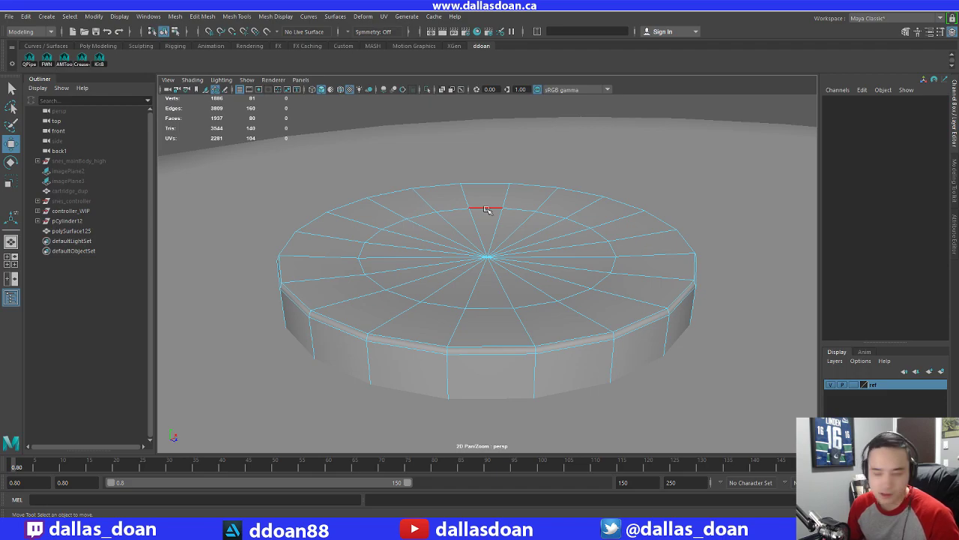
{"action": "right_click_drag", "start_coordinate": [487, 210], "coordinate": [490, 270]}
{"action": "scroll", "coordinate": [488, 268], "scroll_direction": "down", "scroll_amount": 10}
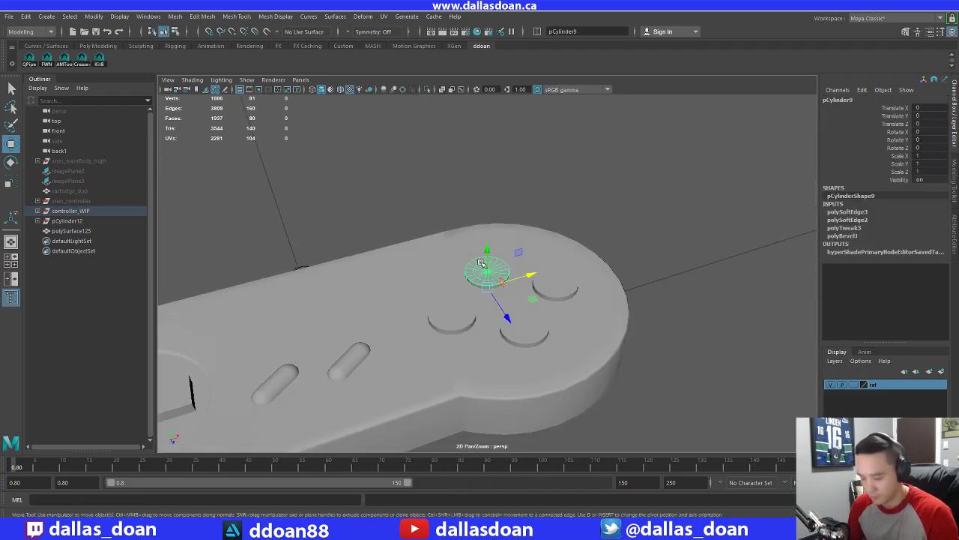
{"action": "left_click", "coordinate": [529, 249]}
Increase the fraction of the face button's rim bevel to 0.3
{"action": "scroll", "coordinate": [567, 240], "scroll_direction": "up", "scroll_amount": 3}
{"action": "left_click", "coordinate": [459, 279]}
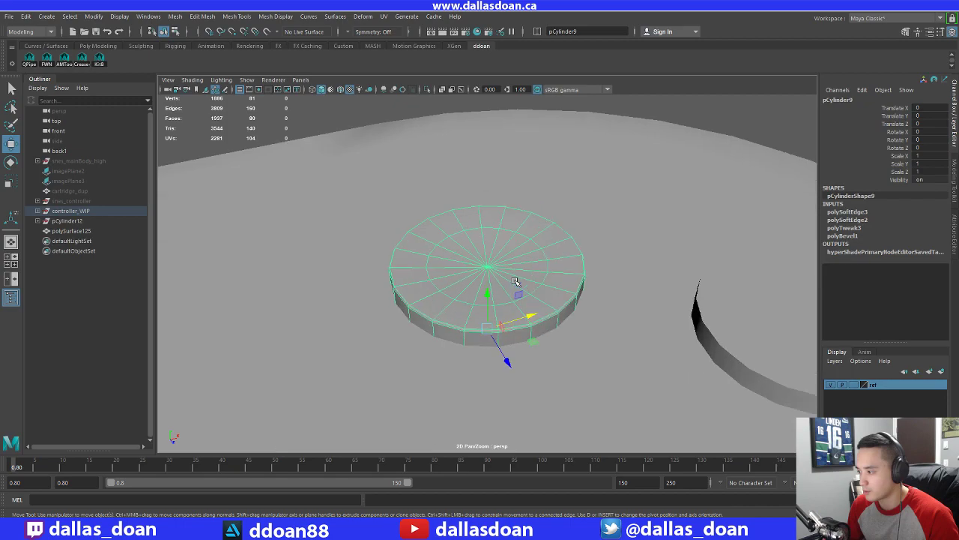
{"action": "key", "text": "f"}
{"action": "left_click", "coordinate": [844, 235]}
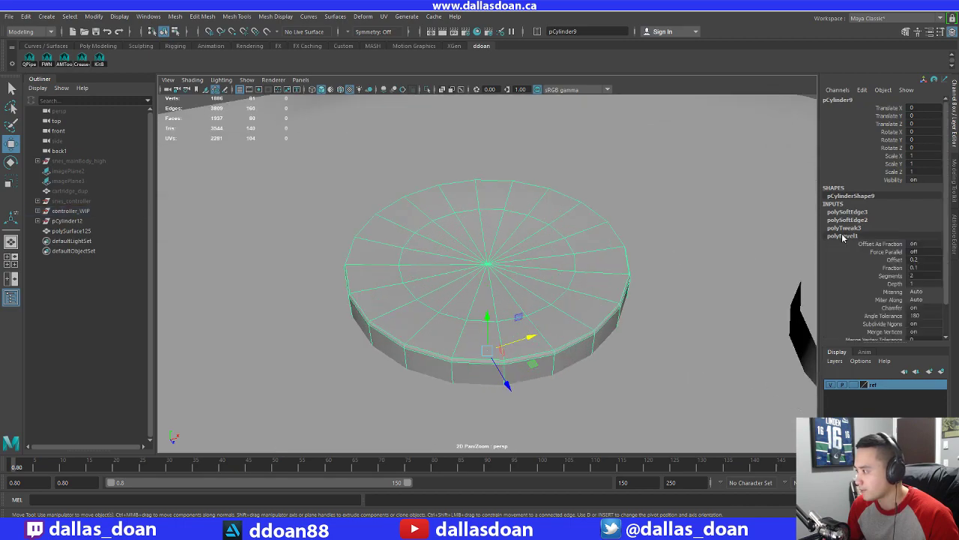
{"action": "left_click", "coordinate": [892, 268]}
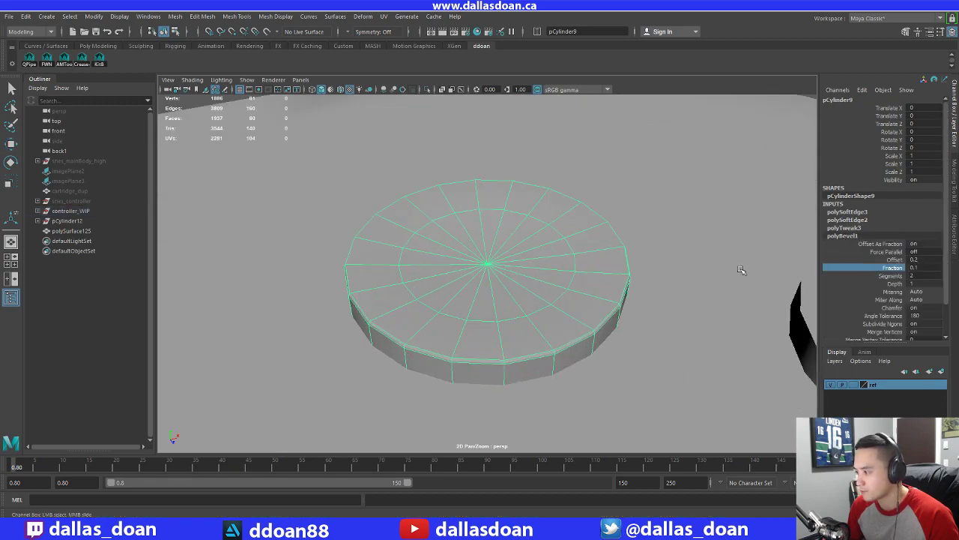
{"action": "middle_click_drag", "start_coordinate": [733, 267], "coordinate": [735, 267]}
{"action": "left_click_drag", "start_coordinate": [735, 267], "coordinate": [519, 259], "text": "alt"}
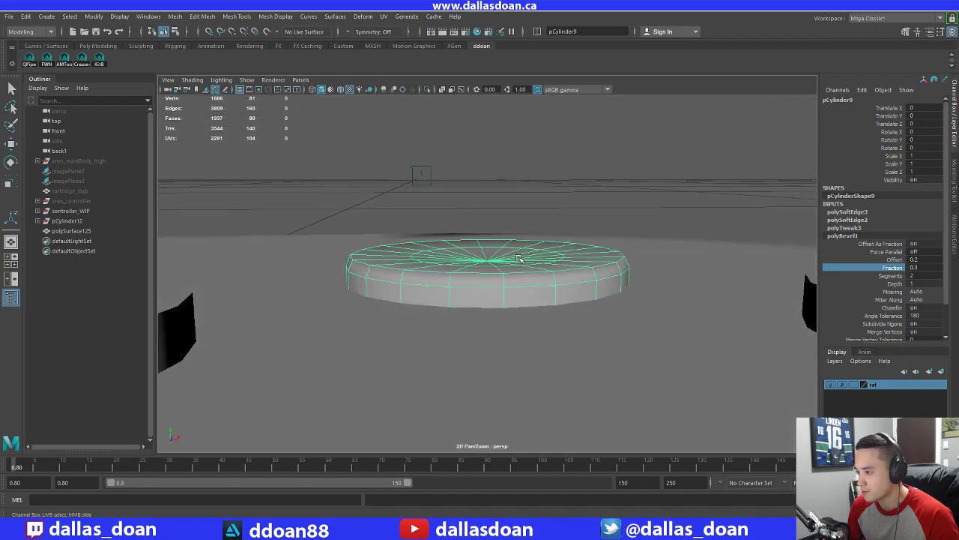
Examine the face button's rounder rim from above, from the side and from a distance
{"action": "left_click_drag", "start_coordinate": [561, 183], "coordinate": [554, 268], "text": "alt"}
{"action": "key", "text": "w"}
{"action": "scroll", "coordinate": [554, 267], "scroll_direction": "up", "scroll_amount": 1}
{"action": "left_click", "coordinate": [616, 180]}
{"action": "scroll", "coordinate": [584, 217], "scroll_direction": "down", "scroll_amount": 5}
{"action": "left_click_drag", "start_coordinate": [563, 231], "coordinate": [525, 300], "text": "alt"}
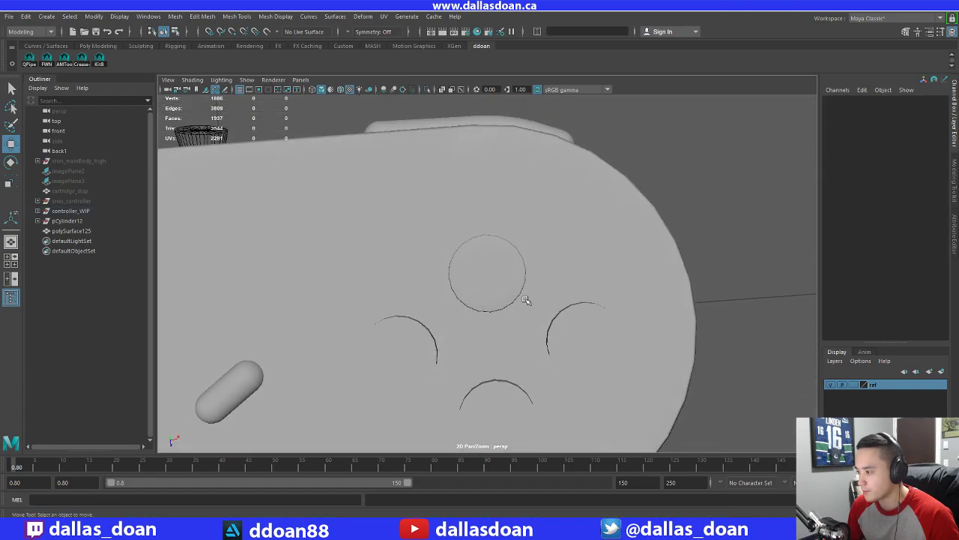
{"action": "scroll", "coordinate": [524, 262], "scroll_direction": "up", "scroll_amount": 2}
{"action": "left_click", "coordinate": [523, 263]}
{"action": "scroll", "coordinate": [524, 264], "scroll_direction": "down", "scroll_amount": 5}
{"action": "left_click", "coordinate": [608, 272]}
{"action": "left_click_drag", "start_coordinate": [523, 266], "coordinate": [556, 293], "text": "alt"}
{"action": "scroll", "coordinate": [576, 296], "scroll_direction": "up", "scroll_amount": 6}
Move the face button's center vertex slightly farther down
{"action": "left_click", "coordinate": [542, 259]}
{"action": "right_click_drag", "start_coordinate": [540, 261], "coordinate": [539, 219]}
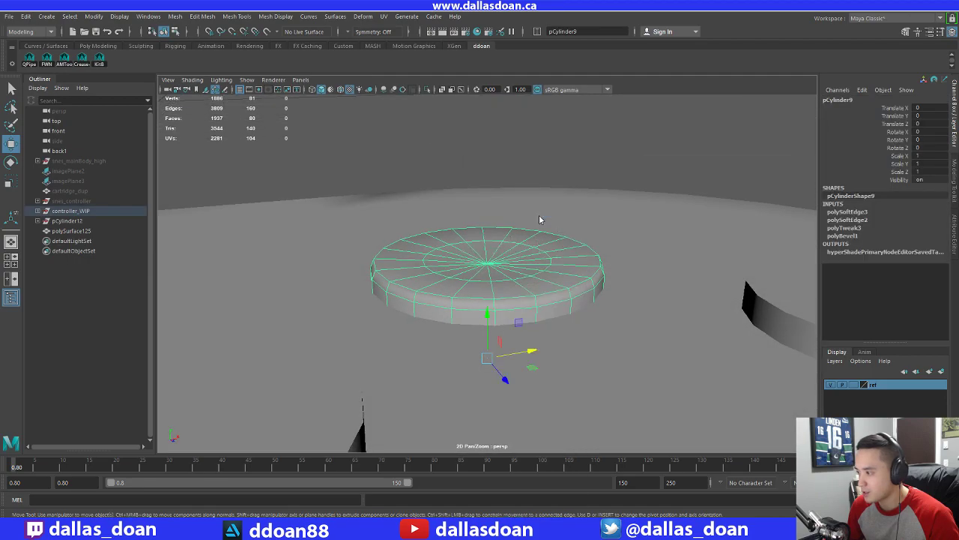
{"action": "left_click", "coordinate": [525, 241]}
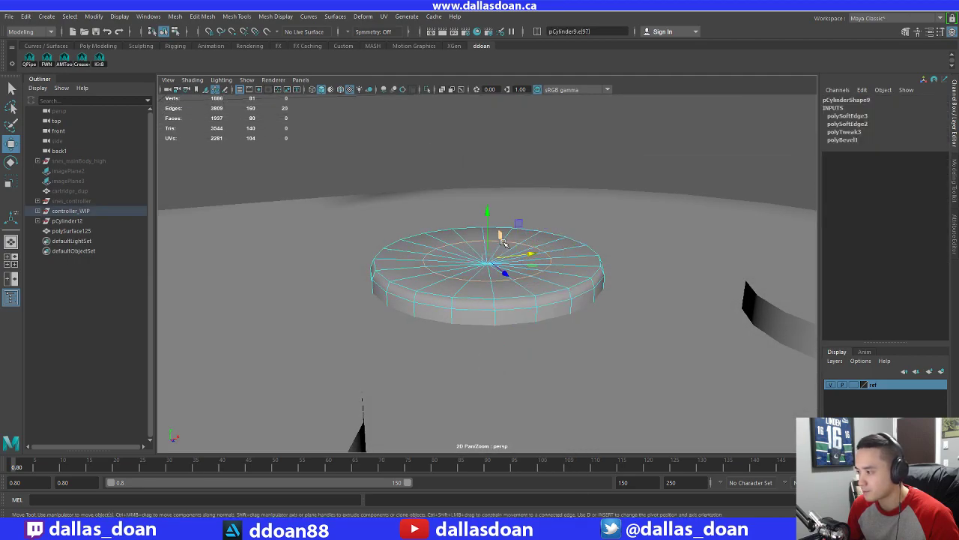
{"action": "left_click_drag", "start_coordinate": [503, 242], "coordinate": [448, 243], "text": "alt"}
{"action": "right_click_drag", "start_coordinate": [448, 243], "coordinate": [424, 242]}
{"action": "left_click", "coordinate": [490, 260]}
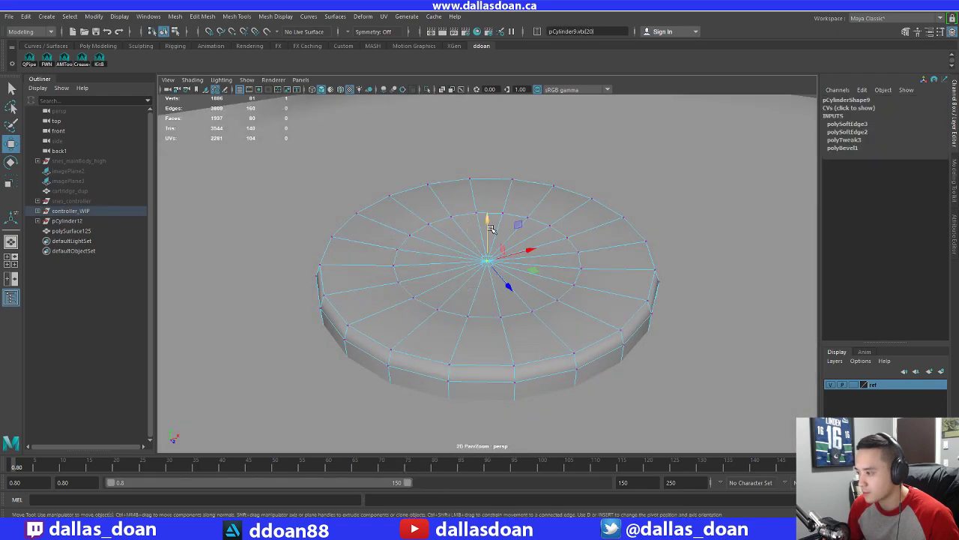
{"action": "mouse_move", "coordinate": [491, 229]}
{"action": "left_mouse_down"}
{"action": "mouse_move", "coordinate": [486, 212]}
{"action": "mouse_move", "coordinate": [494, 243]}
{"action": "left_mouse_up"}
{"action": "scroll", "coordinate": [556, 267], "scroll_direction": "down", "scroll_amount": 5}
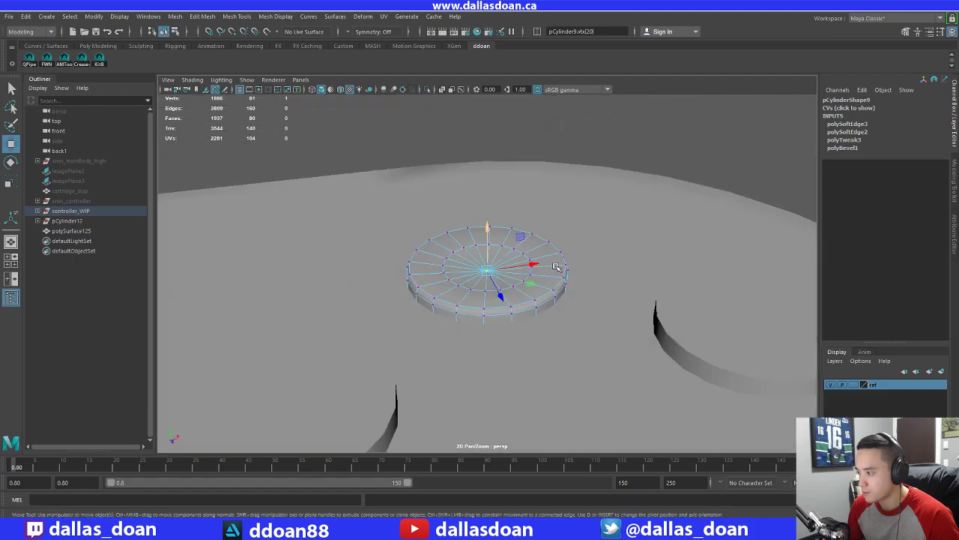
Return the face button to object selection, delete its construction history and deselect it
{"action": "right_click_drag", "start_coordinate": [543, 241], "coordinate": [538, 299]}
{"action": "scroll", "coordinate": [538, 273], "scroll_direction": "down", "scroll_amount": 8}
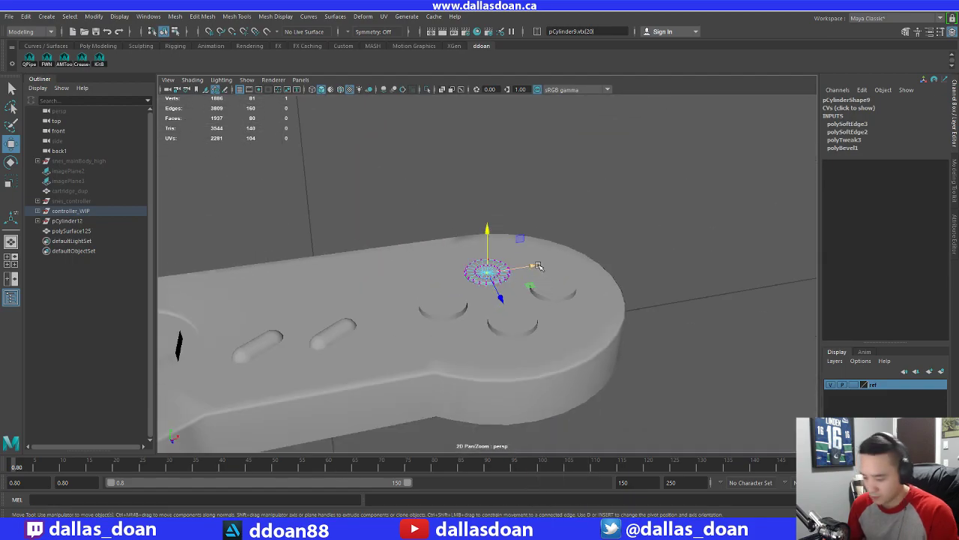
{"action": "key", "text": "F8"}
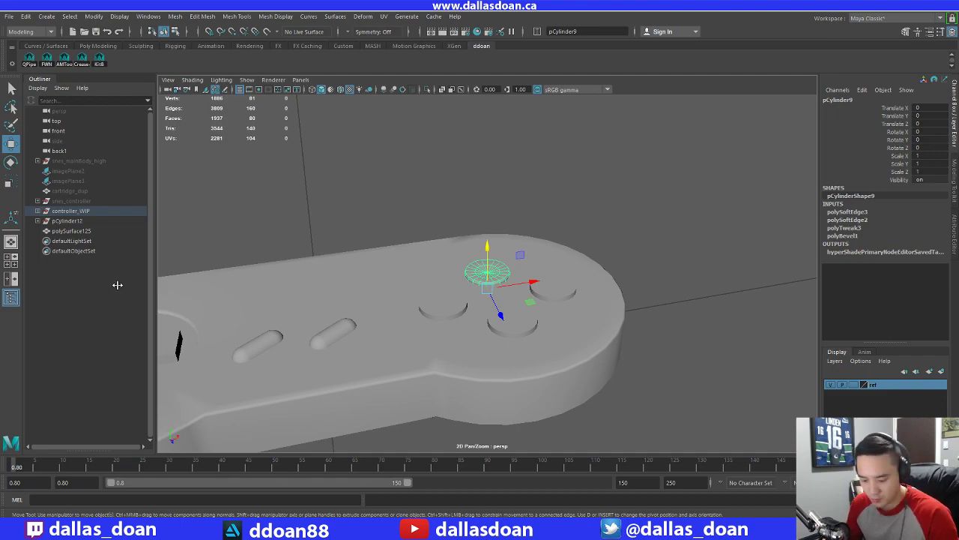
{"action": "key", "text": "alt+shift+d"}
{"action": "left_click_drag", "start_coordinate": [396, 261], "coordinate": [456, 220], "text": "alt"}
{"action": "left_click", "coordinate": [564, 168]}
{"action": "right_click_drag", "start_coordinate": [549, 303], "coordinate": [487, 261], "text": "alt"}
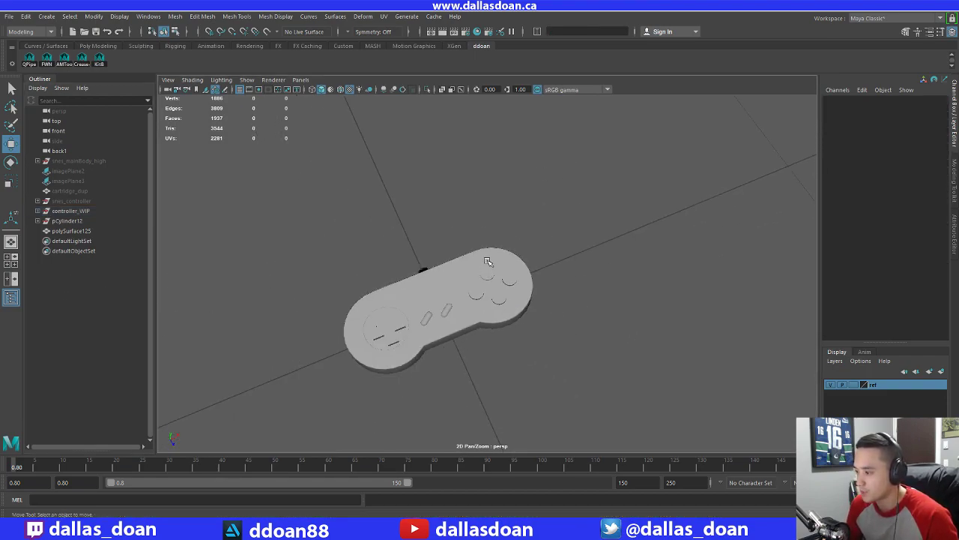
{"action": "left_click_drag", "start_coordinate": [488, 262], "coordinate": [470, 228], "text": "alt"}
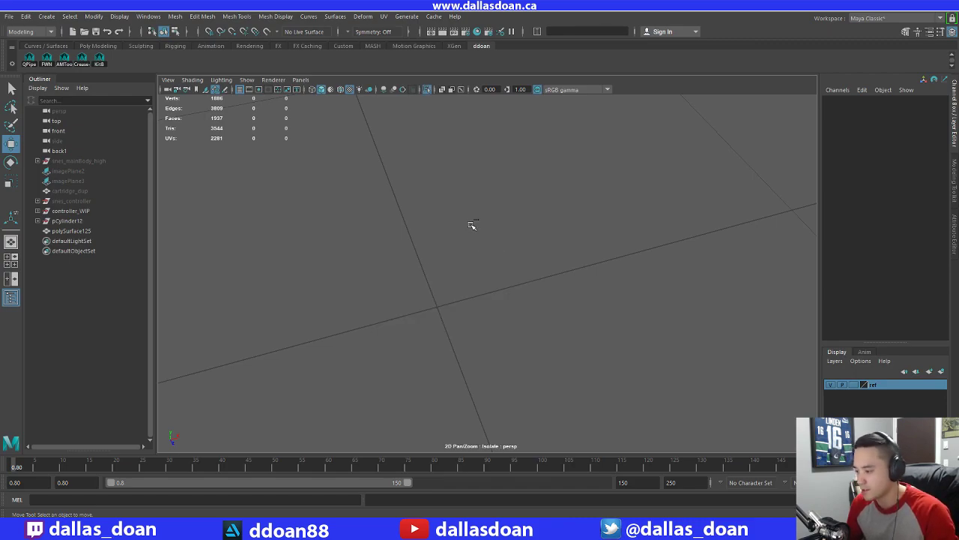
{"action": "key", "text": "ctrl+1"}
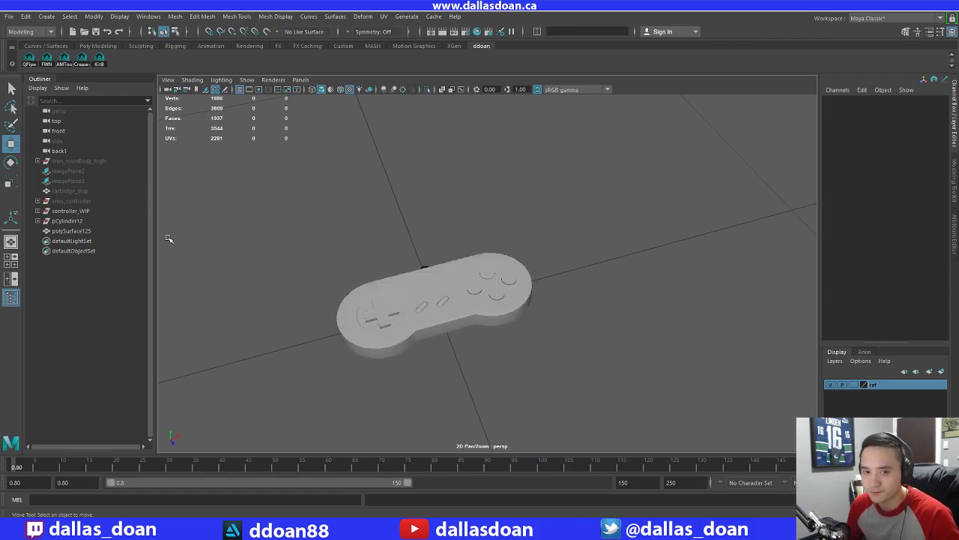
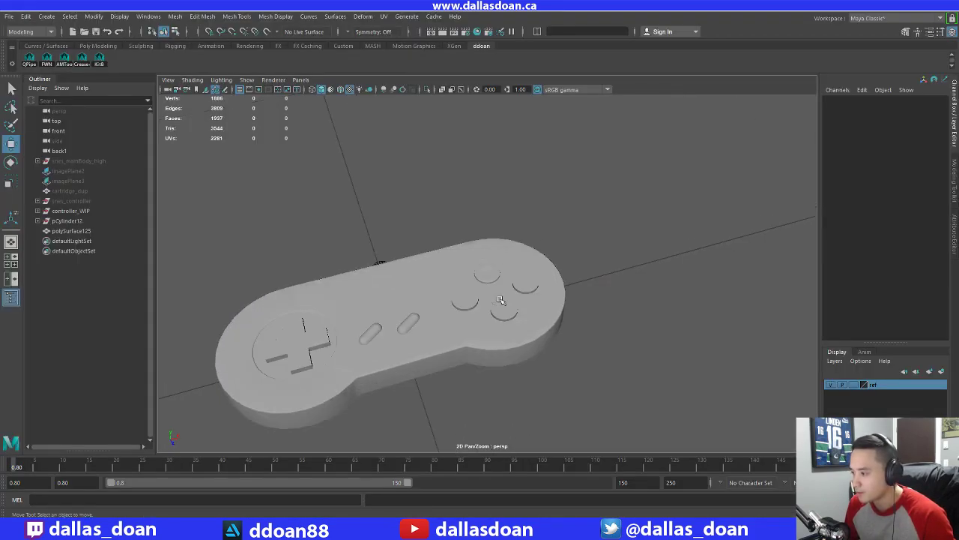
Frame the refined face button and switch to the top view, zoomed in on the four face buttons
{"action": "key", "text": "f"}
{"action": "scroll", "coordinate": [564, 330], "scroll_direction": "down", "scroll_amount": 8}
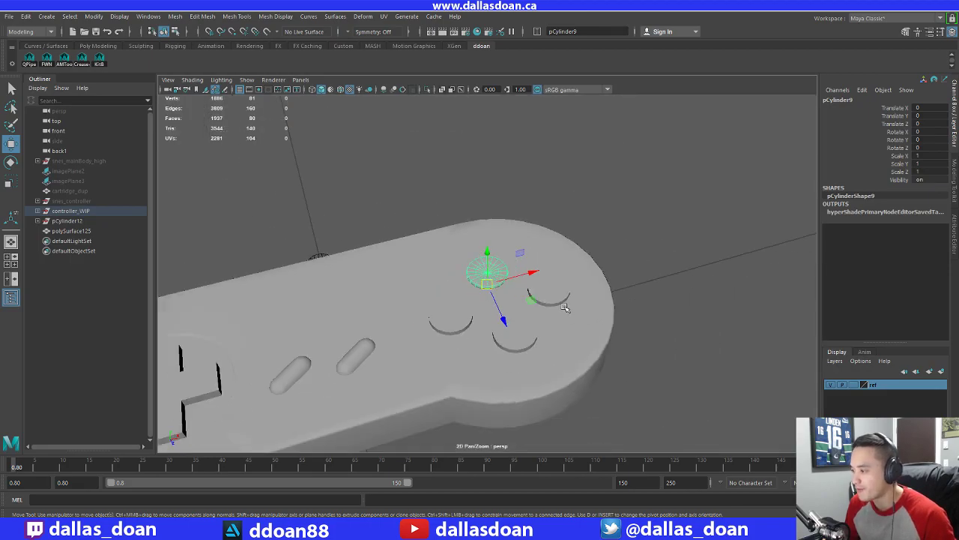
{"action": "left_click_drag", "start_coordinate": [568, 310], "coordinate": [538, 315], "text": "alt"}
{"action": "scroll", "coordinate": [538, 315], "scroll_direction": "up", "scroll_amount": 4}
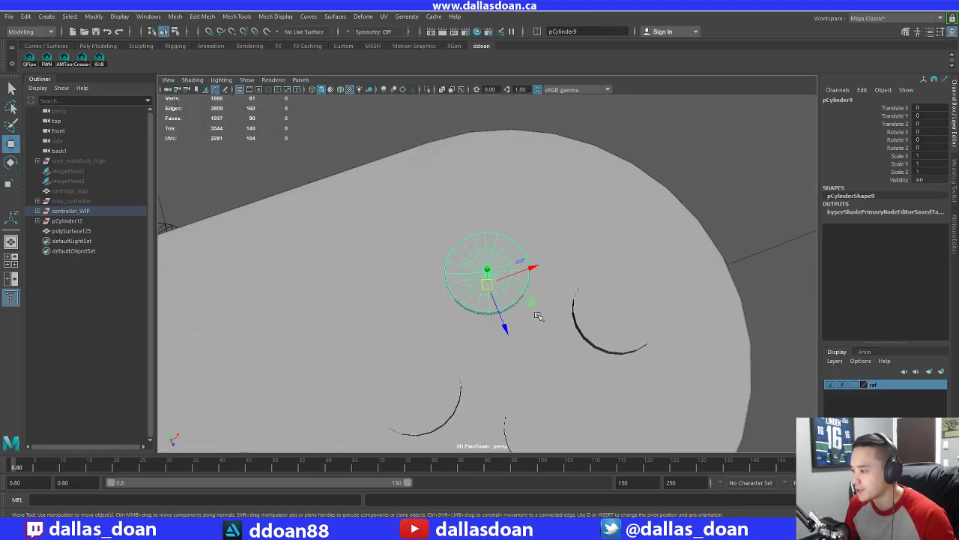
{"action": "left_click", "coordinate": [343, 89]}
{"action": "scroll", "coordinate": [527, 298], "scroll_direction": "up", "scroll_amount": 3}
{"action": "left_click_drag", "start_coordinate": [527, 299], "coordinate": [453, 334], "text": "alt"}
{"action": "scroll", "coordinate": [487, 268], "scroll_direction": "down", "scroll_amount": 5}
{"action": "key", "text": "space"}
{"action": "key", "text": "space"}
{"action": "scroll", "coordinate": [410, 278], "scroll_direction": "up", "scroll_amount": 8}
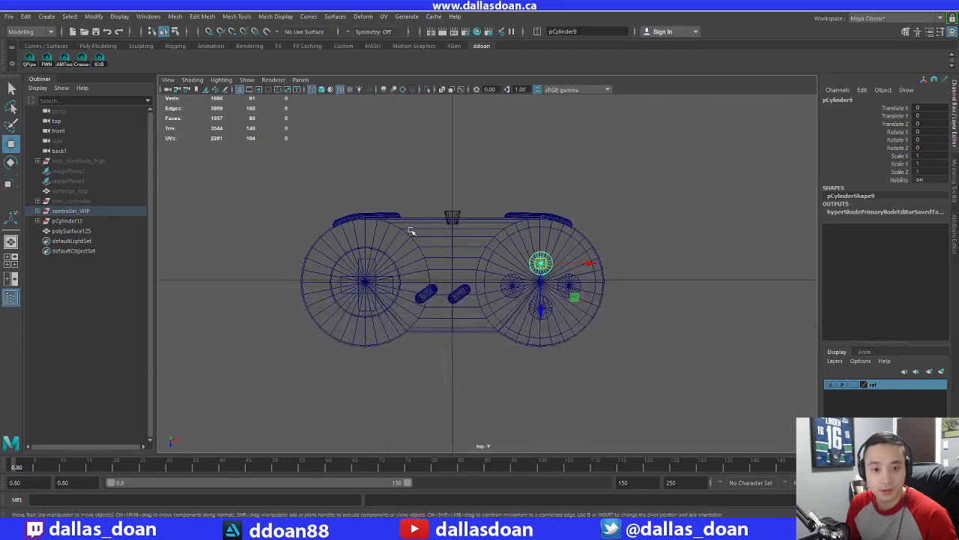
{"action": "scroll", "coordinate": [425, 240], "scroll_direction": "up", "scroll_amount": 5}
{"action": "scroll", "coordinate": [494, 252], "scroll_direction": "up", "scroll_amount": 4}
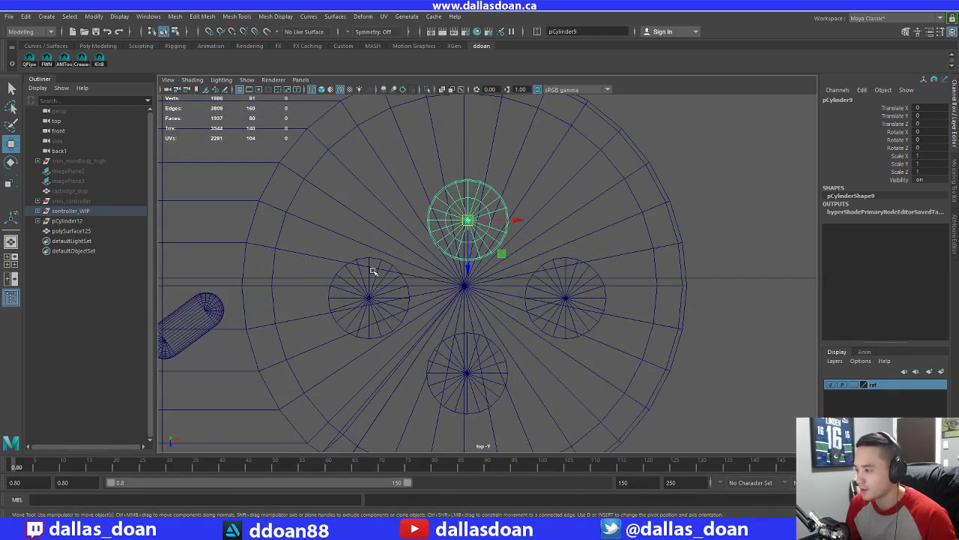
{"action": "middle_click_drag", "start_coordinate": [378, 268], "coordinate": [475, 265], "text": "alt"}
{"action": "middle_click_drag", "start_coordinate": [428, 238], "coordinate": [499, 247], "text": "alt"}
Duplicate the refined face button and place the copy over the button nearest the two pill-shaped buttons, at Translate X -2.187 and Translate Z 1.724
{"action": "key", "text": "ctrl+d"}
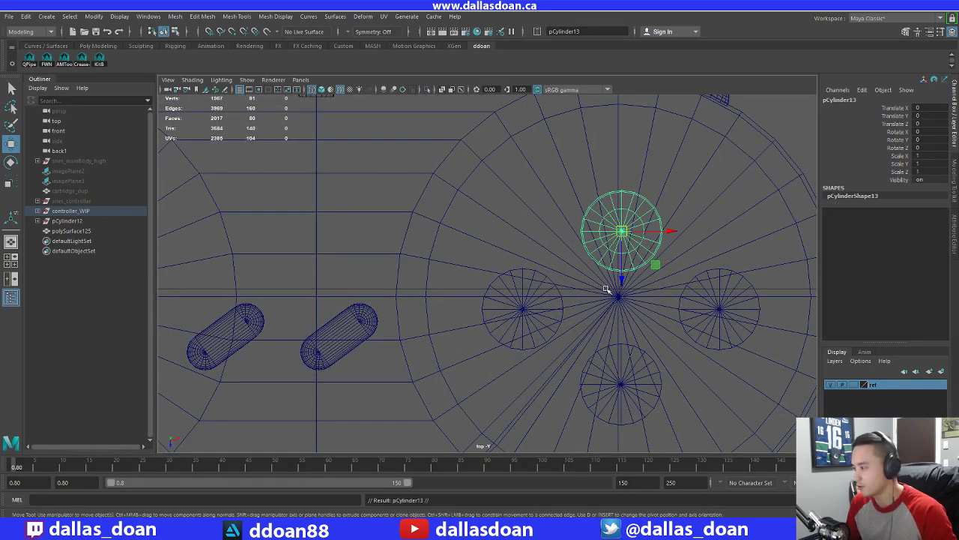
{"action": "left_click_drag", "start_coordinate": [623, 281], "coordinate": [524, 310]}
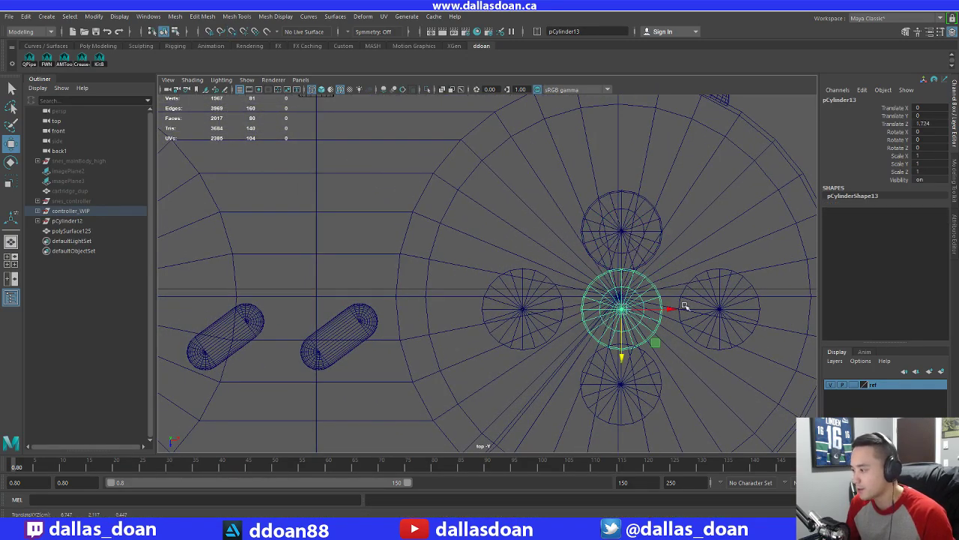
{"action": "left_click_drag", "start_coordinate": [652, 309], "coordinate": [537, 316]}
{"action": "scroll", "coordinate": [536, 312], "scroll_direction": "up", "scroll_amount": 2}
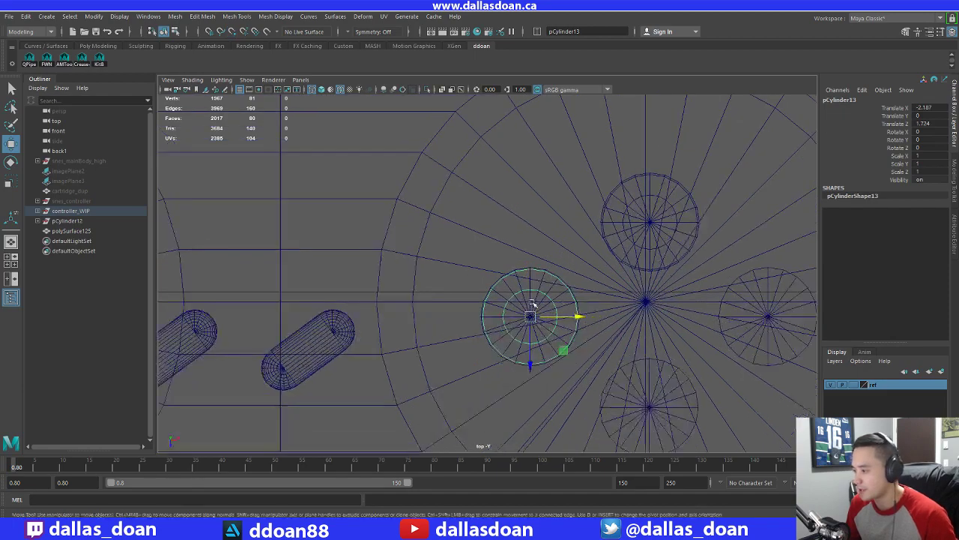
Delete the old plain button beneath the placed copy and select the refined copy, checking it in the perspective view
{"action": "left_click", "coordinate": [534, 302]}
{"action": "key", "text": "Delete"}
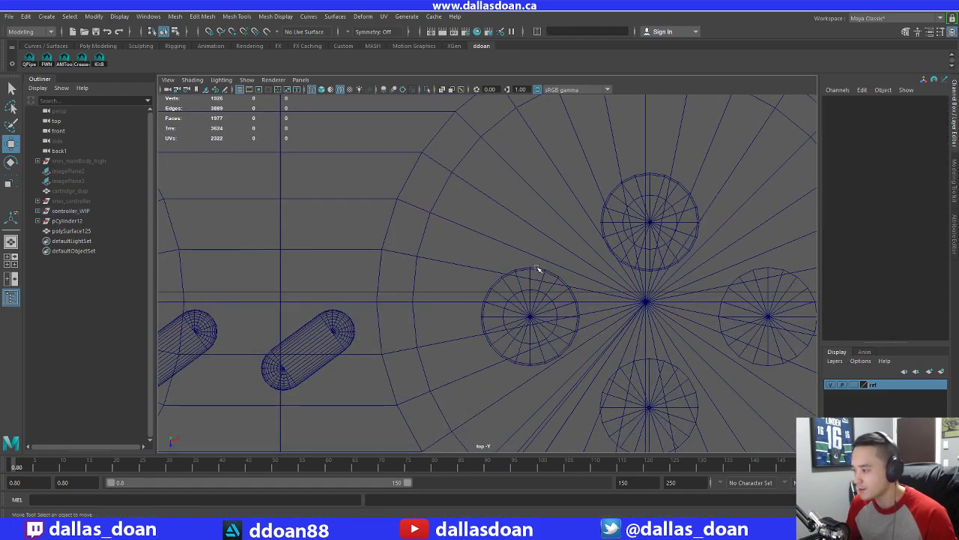
{"action": "key", "text": "space"}
{"action": "key", "text": "space"}
{"action": "left_click_drag", "start_coordinate": [562, 251], "coordinate": [632, 143], "text": "alt"}
{"action": "left_click", "coordinate": [419, 226]}
{"action": "left_click_drag", "start_coordinate": [419, 226], "coordinate": [444, 278], "text": "alt"}
{"action": "scroll", "coordinate": [452, 288], "scroll_direction": "down", "scroll_amount": 4}
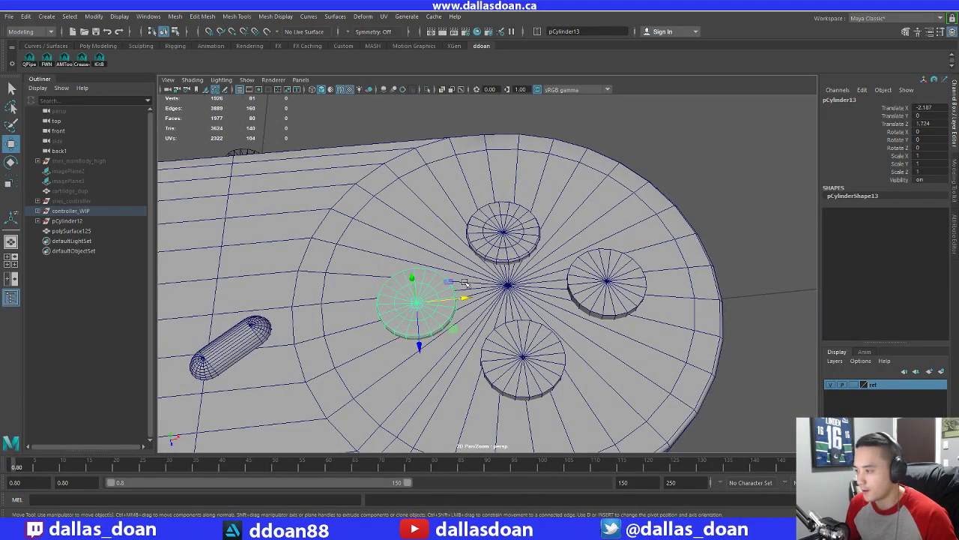
Duplicate the refined button and snap the copy over the face button nearest the controller's lower edge, at Translate X -0.016 and Translate Z 3.384
{"action": "key", "text": "space"}
{"action": "key", "text": "space"}
{"action": "left_click_drag", "start_coordinate": [477, 272], "coordinate": [433, 216], "text": "alt"}
{"action": "key", "text": "space"}
{"action": "key", "text": "space"}
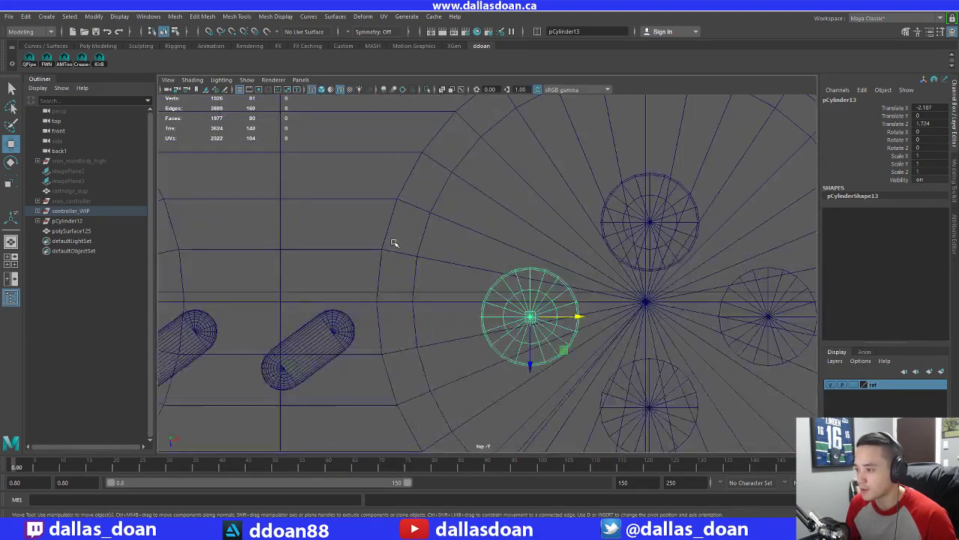
{"action": "middle_click_drag", "start_coordinate": [477, 313], "coordinate": [387, 233], "text": "alt"}
{"action": "key", "text": "ctrl+d"}
{"action": "left_click_drag", "start_coordinate": [439, 290], "coordinate": [441, 315]}
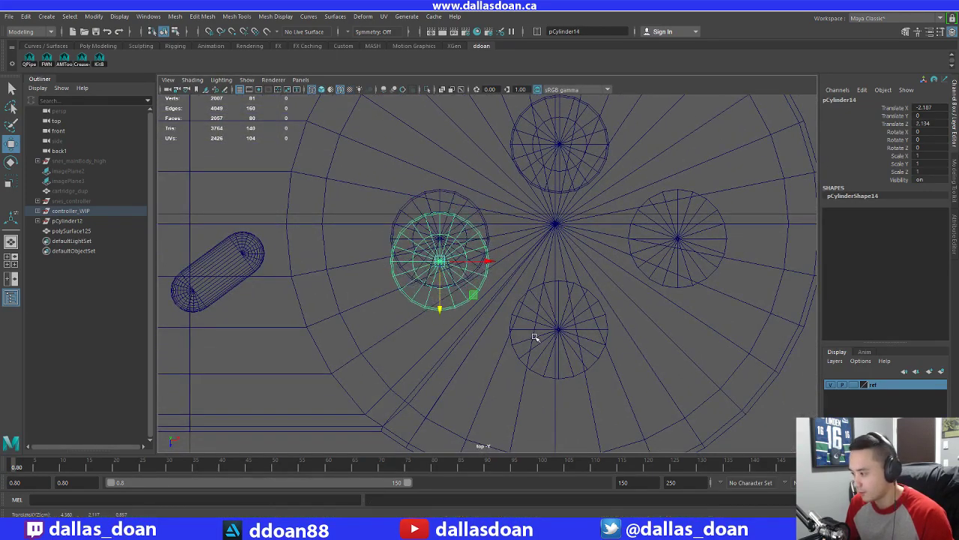
{"action": "key", "text": "v"}
{"action": "middle_click_drag", "start_coordinate": [557, 326], "coordinate": [562, 332]}
{"action": "left_click", "coordinate": [475, 329]}
{"action": "key", "text": "v"}
Delete the old button beneath the new copy and replace the remaining outermost face button with another refined duplicate
{"action": "left_click", "coordinate": [574, 315]}
{"action": "key", "text": "Delete"}
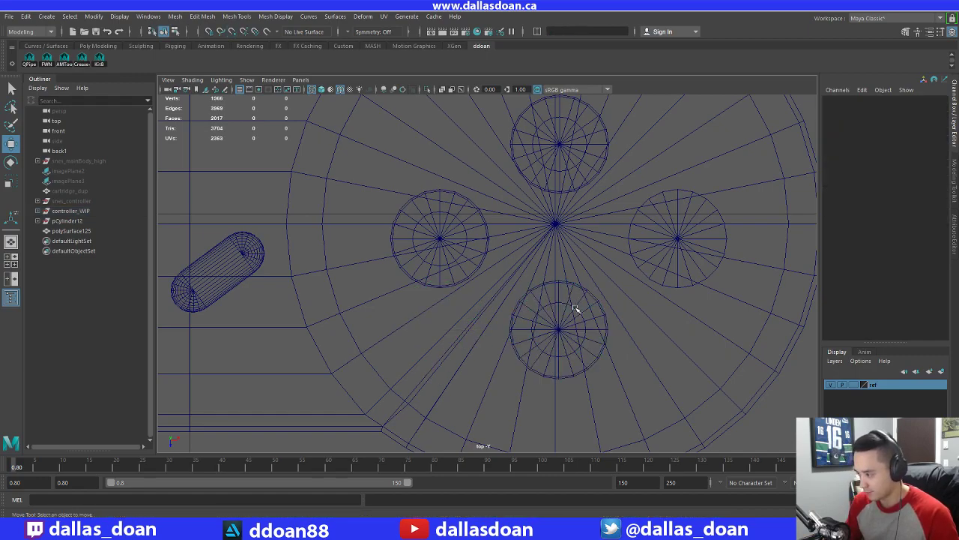
{"action": "left_click", "coordinate": [578, 308]}
{"action": "mouse_move", "coordinate": [626, 306]}
{"action": "middle_mouse_down", "text": "alt"}
{"action": "mouse_move", "coordinate": [563, 332]}
{"action": "mouse_move", "coordinate": [615, 267]}
{"action": "mouse_move", "coordinate": [623, 288]}
{"action": "middle_mouse_up", "text": "alt"}
{"action": "key", "text": "ctrl+d"}
{"action": "left_click", "coordinate": [615, 407]}
{"action": "left_click", "coordinate": [671, 292]}
Examine the four refined face buttons and their placement on the controller body in the perspective view
{"action": "key", "text": "space"}
{"action": "key", "text": "space"}
{"action": "left_click_drag", "start_coordinate": [580, 174], "coordinate": [584, 307], "text": "alt"}
{"action": "right_click_drag", "start_coordinate": [585, 308], "coordinate": [524, 300], "text": "alt"}
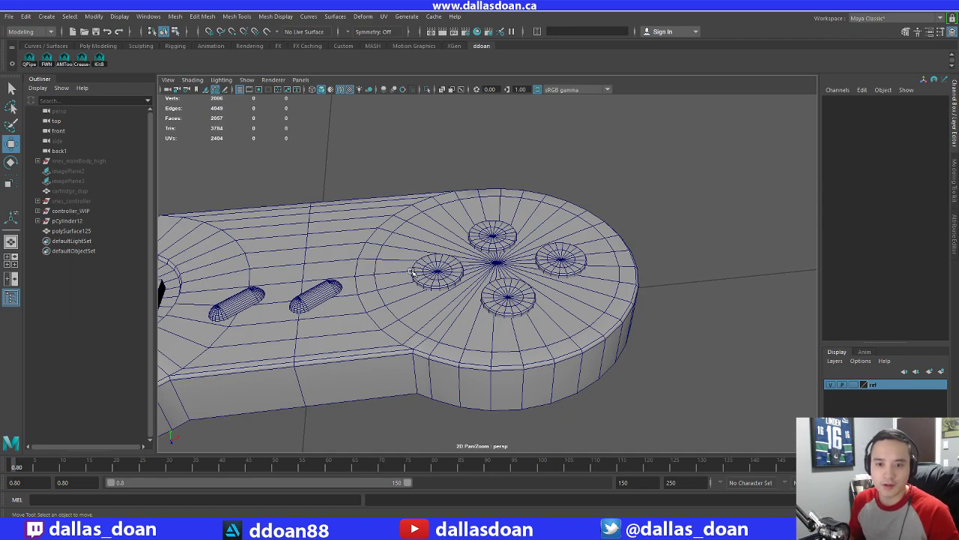
{"action": "left_click_drag", "start_coordinate": [496, 351], "coordinate": [528, 330], "text": "alt"}
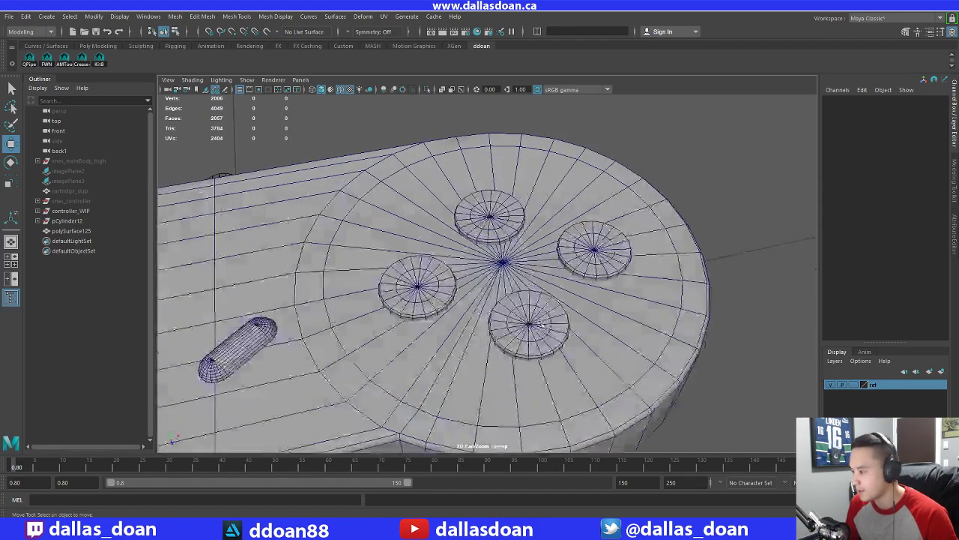
{"action": "left_click", "coordinate": [533, 326]}
{"action": "key", "text": "f"}
{"action": "right_click_drag", "start_coordinate": [659, 326], "coordinate": [450, 318], "text": "alt"}
{"action": "middle_click_drag", "start_coordinate": [450, 318], "coordinate": [502, 320], "text": "alt"}
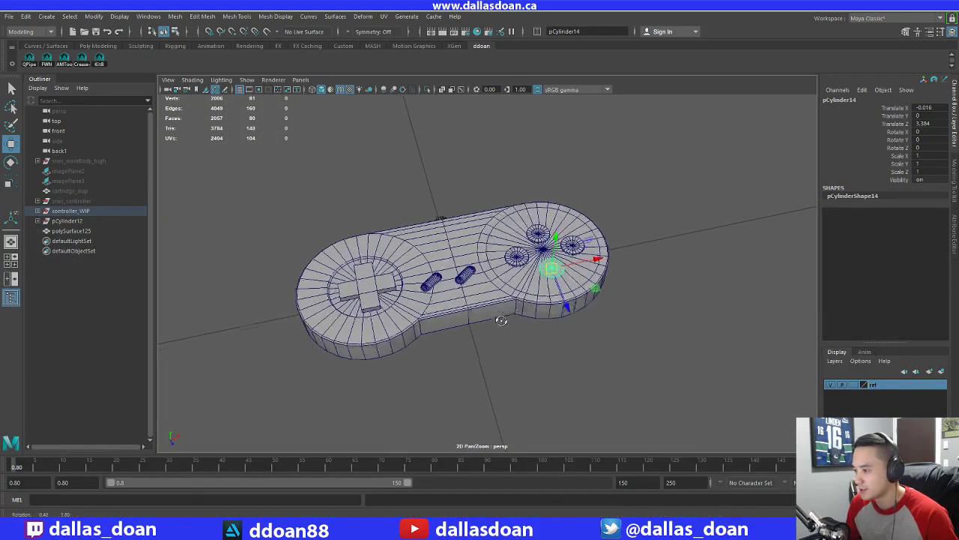
{"action": "right_click_drag", "start_coordinate": [502, 319], "coordinate": [528, 323], "text": "alt"}
{"action": "left_click", "coordinate": [482, 331]}
{"action": "left_click_drag", "start_coordinate": [482, 332], "coordinate": [485, 303], "text": "alt"}
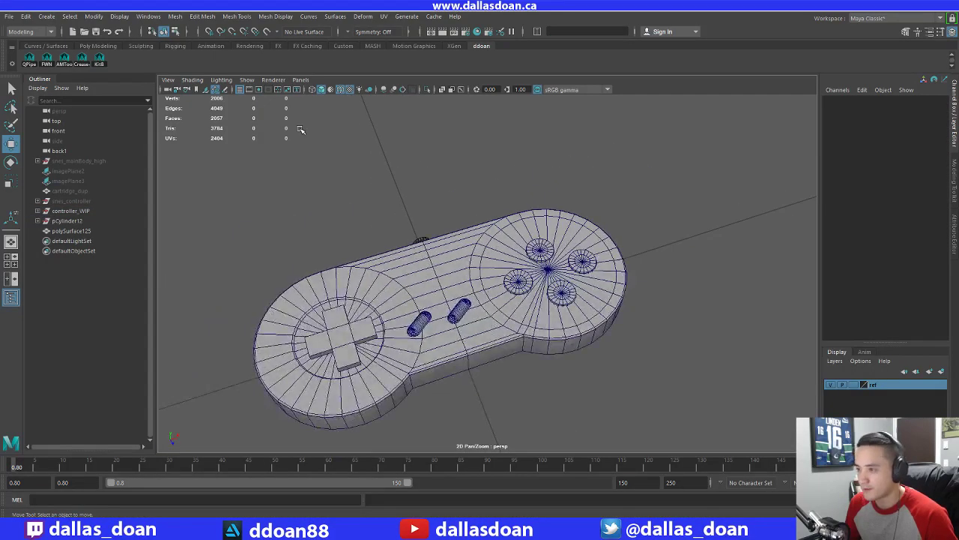
Turn off the wireframe overlay on the shaded model and look over the whole controller from several angles
{"action": "left_click", "coordinate": [344, 91]}
{"action": "mouse_move", "coordinate": [644, 196]}
{"action": "right_mouse_down", "text": "alt"}
{"action": "mouse_move", "coordinate": [572, 195]}
{"action": "mouse_move", "coordinate": [517, 277]}
{"action": "right_mouse_up", "text": "alt"}
{"action": "mouse_move", "coordinate": [517, 278]}
{"action": "left_mouse_down", "text": "alt"}
{"action": "mouse_move", "coordinate": [524, 245]}
{"action": "mouse_move", "coordinate": [625, 252]}
{"action": "mouse_move", "coordinate": [471, 283]}
{"action": "left_mouse_up", "text": "alt"}
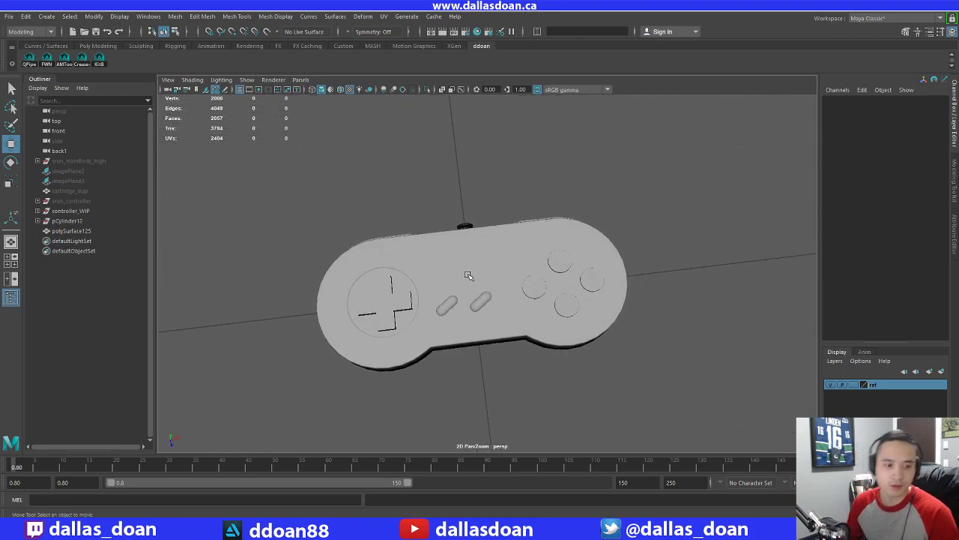
{"action": "scroll", "coordinate": [450, 278], "scroll_direction": "up", "scroll_amount": 3}
{"action": "left_click_drag", "start_coordinate": [450, 278], "coordinate": [449, 364], "text": "alt"}
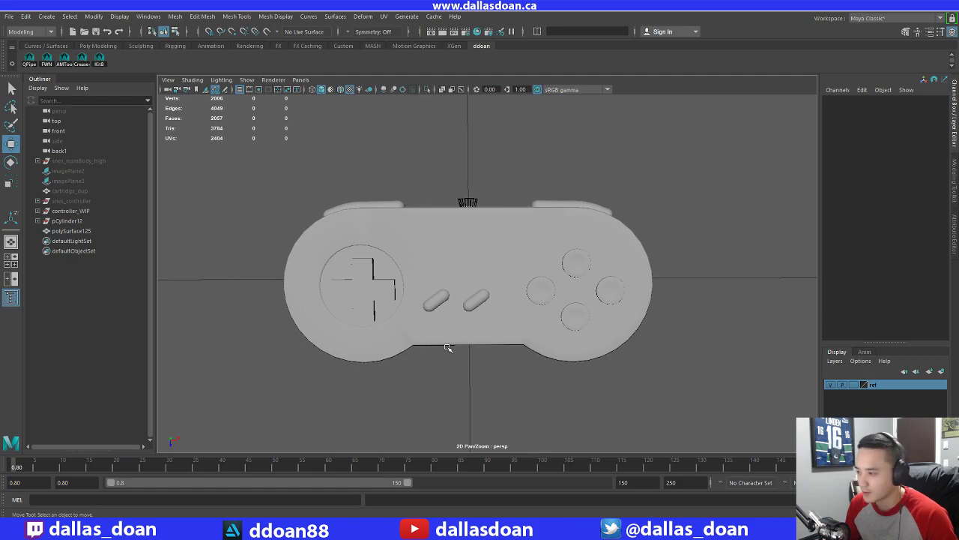
{"action": "left_click_drag", "start_coordinate": [448, 348], "coordinate": [453, 312], "text": "alt"}
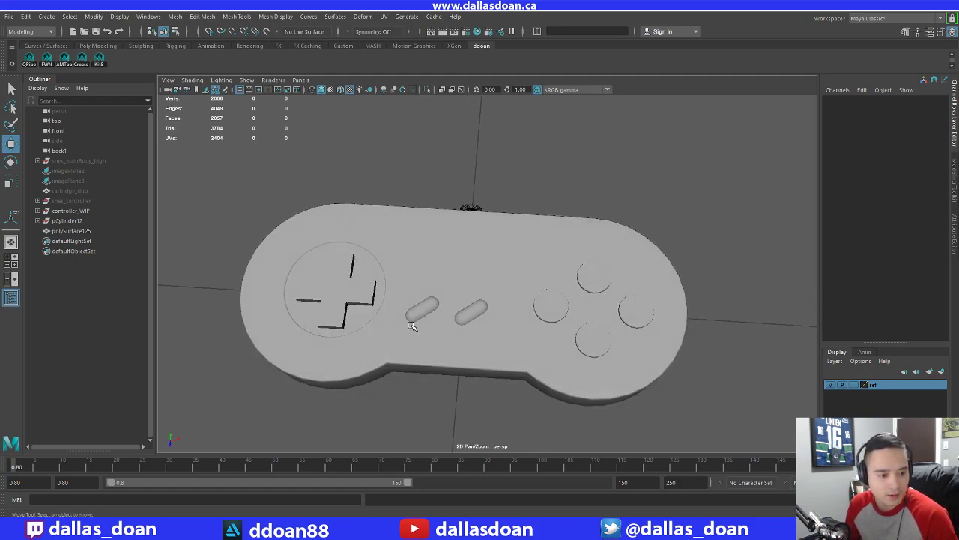
{"action": "left_click_drag", "start_coordinate": [412, 325], "coordinate": [483, 328], "text": "alt"}
Briefly reveal the hidden reference imagePlane2 to check its drawing, and hide it again
{"action": "left_click", "coordinate": [479, 318]}
{"action": "left_click", "coordinate": [429, 312], "text": "shift"}
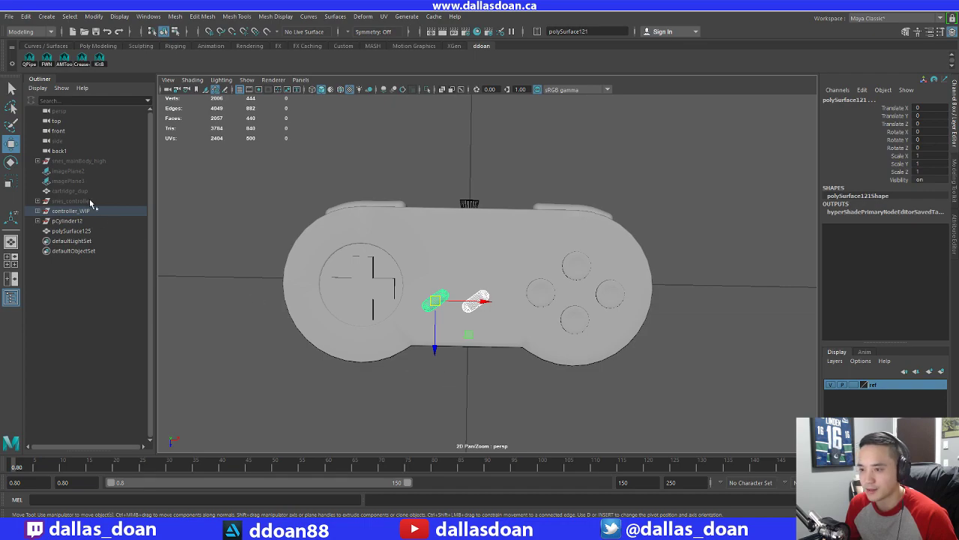
{"action": "left_click", "coordinate": [91, 171]}
{"action": "key", "text": "shift+h"}
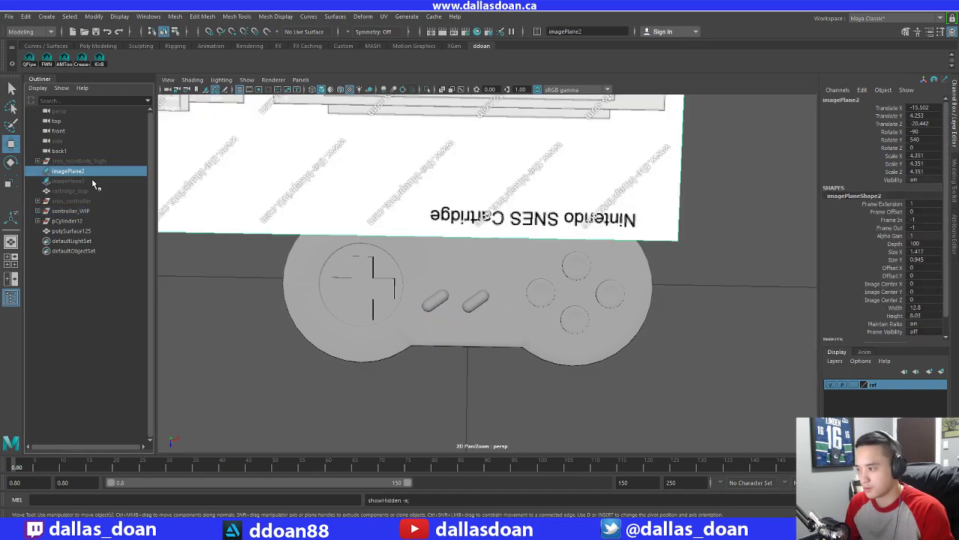
{"action": "key", "text": "ctrl+h"}
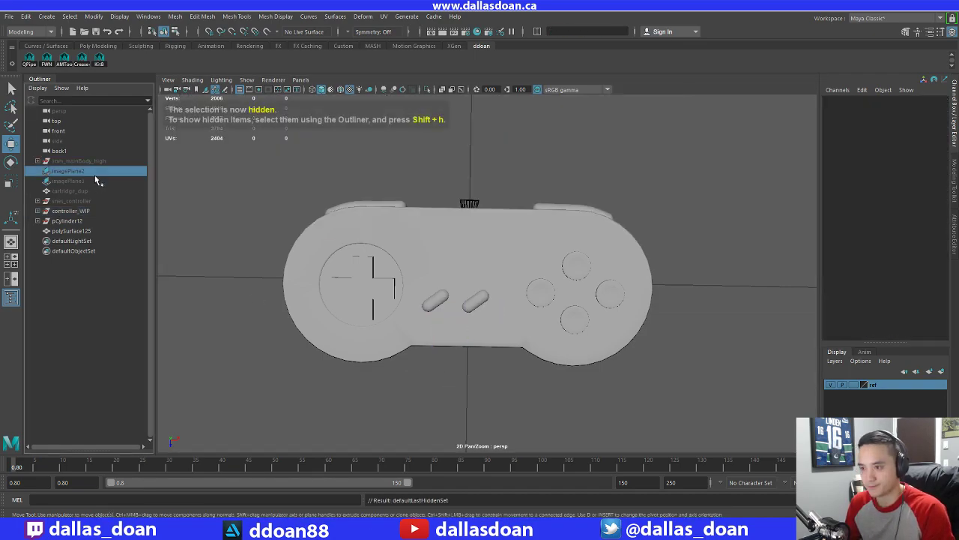
Reveal imagePlane3 to check its reference drawing, and hide both image planes again
{"action": "left_click", "coordinate": [95, 179]}
{"action": "left_click", "coordinate": [96, 189]}
{"action": "left_click", "coordinate": [96, 182]}
{"action": "key", "text": "shift+h"}
{"action": "scroll", "coordinate": [405, 244], "scroll_direction": "down", "scroll_amount": 4}
{"action": "left_click_drag", "start_coordinate": [412, 237], "coordinate": [449, 174], "text": "alt"}
{"action": "middle_click_drag", "start_coordinate": [448, 174], "coordinate": [512, 263], "text": "alt"}
{"action": "left_click", "coordinate": [95, 171]}
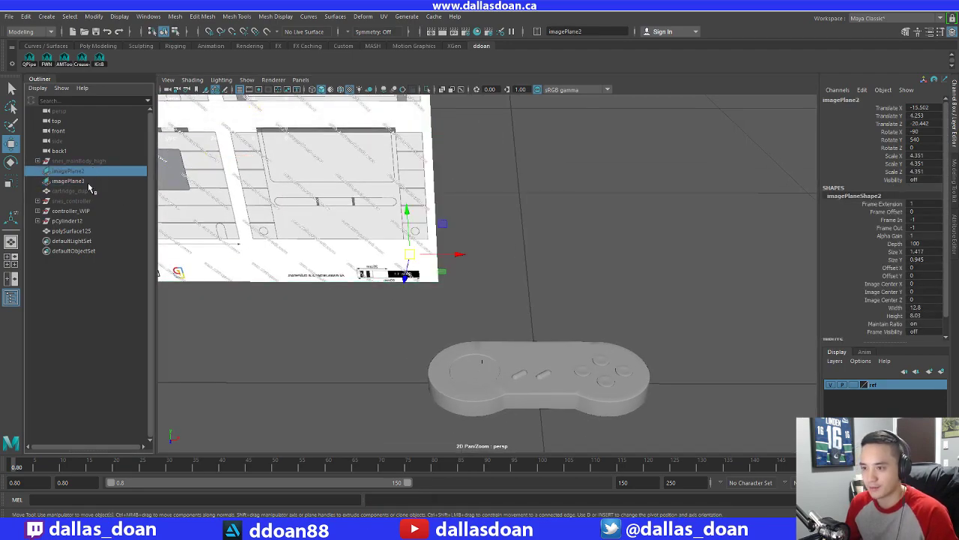
{"action": "left_click", "coordinate": [88, 182], "text": "ctrl"}
{"action": "key", "text": "ctrl+h"}
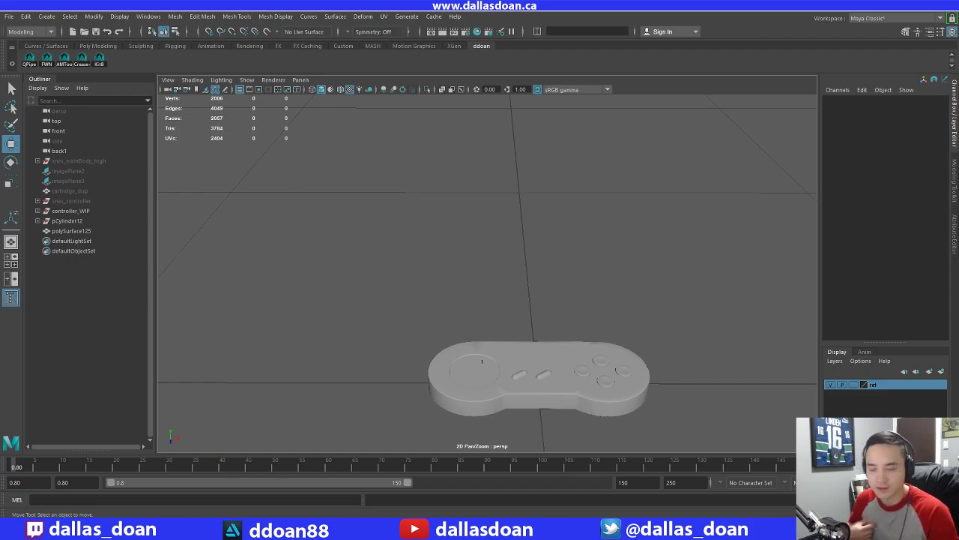
Select the cross-shaped D-pad on the controller and isolate it in the perspective view
{"action": "left_click_drag", "start_coordinate": [543, 273], "coordinate": [418, 301], "text": "alt"}
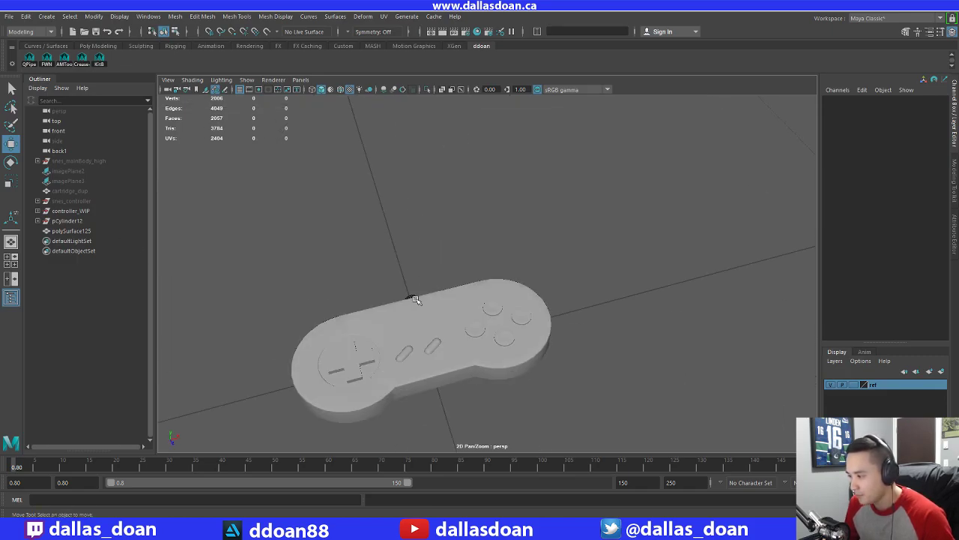
{"action": "left_click", "coordinate": [418, 300]}
{"action": "left_click_drag", "start_coordinate": [480, 305], "coordinate": [401, 322], "text": "alt"}
{"action": "left_click", "coordinate": [389, 305]}
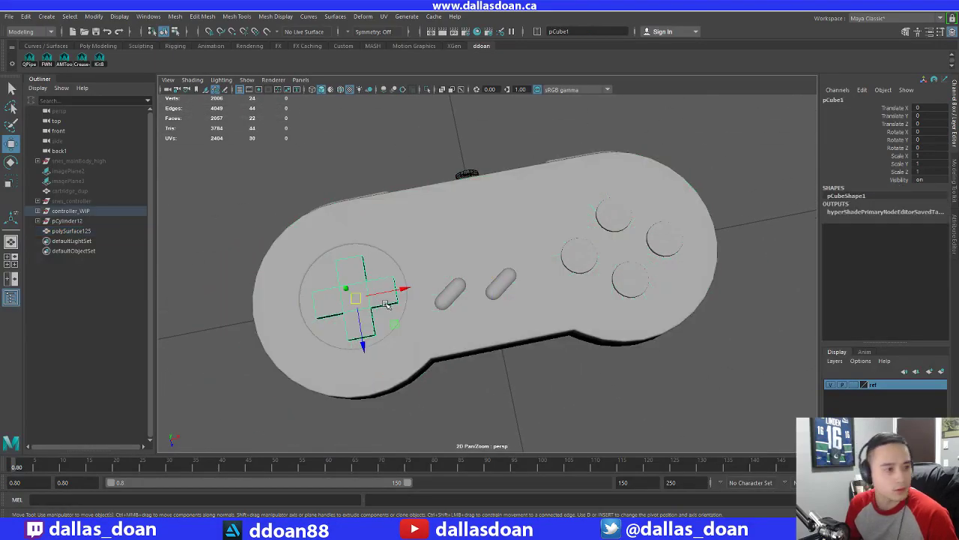
{"action": "middle_click_drag", "start_coordinate": [374, 294], "coordinate": [484, 281], "text": "alt"}
{"action": "scroll", "coordinate": [484, 281], "scroll_direction": "up", "scroll_amount": 3}
{"action": "left_click_drag", "start_coordinate": [472, 288], "coordinate": [471, 190], "text": "alt"}
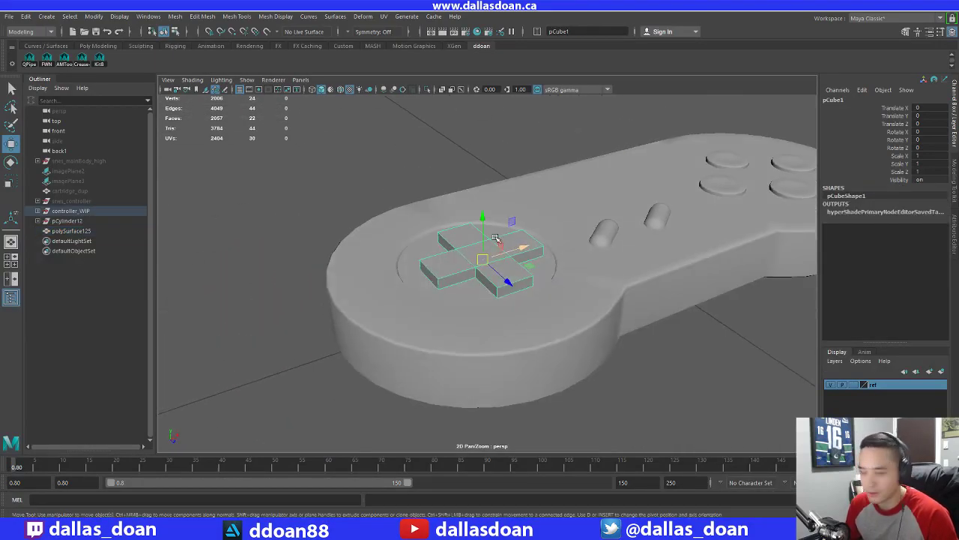
{"action": "key", "text": "ctrl+1"}
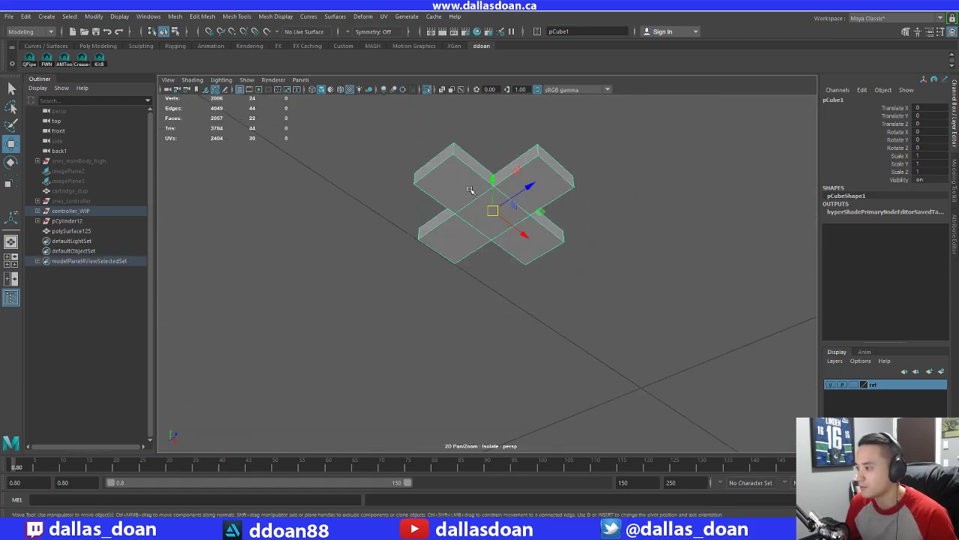
Delete the faces on the underside of the isolated D-pad
{"action": "right_click_drag", "start_coordinate": [464, 189], "coordinate": [466, 213]}
{"action": "left_click", "coordinate": [466, 199]}
{"action": "left_click", "coordinate": [524, 196]}
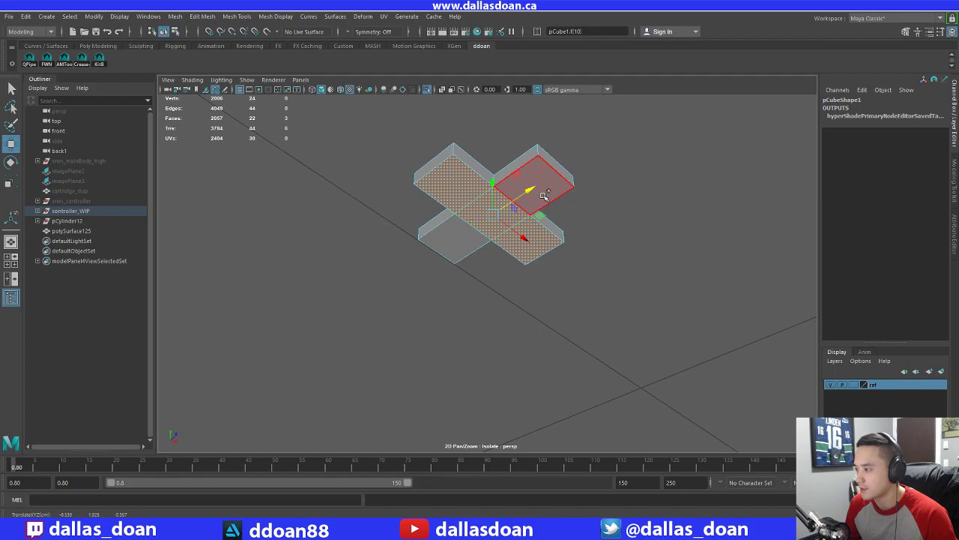
{"action": "left_click_drag", "start_coordinate": [523, 305], "coordinate": [487, 233], "text": "alt"}
{"action": "key", "text": "Delete"}
Bevel the D-pad's edges, leaving out the four edges around the center square of its top face
{"action": "right_click_drag", "start_coordinate": [488, 233], "coordinate": [488, 207]}
{"action": "right_click_drag", "start_coordinate": [488, 210], "coordinate": [444, 252], "text": "alt"}
{"action": "left_click_drag", "start_coordinate": [325, 170], "coordinate": [599, 366]}
{"action": "left_click_drag", "start_coordinate": [599, 367], "coordinate": [459, 278], "text": "alt"}
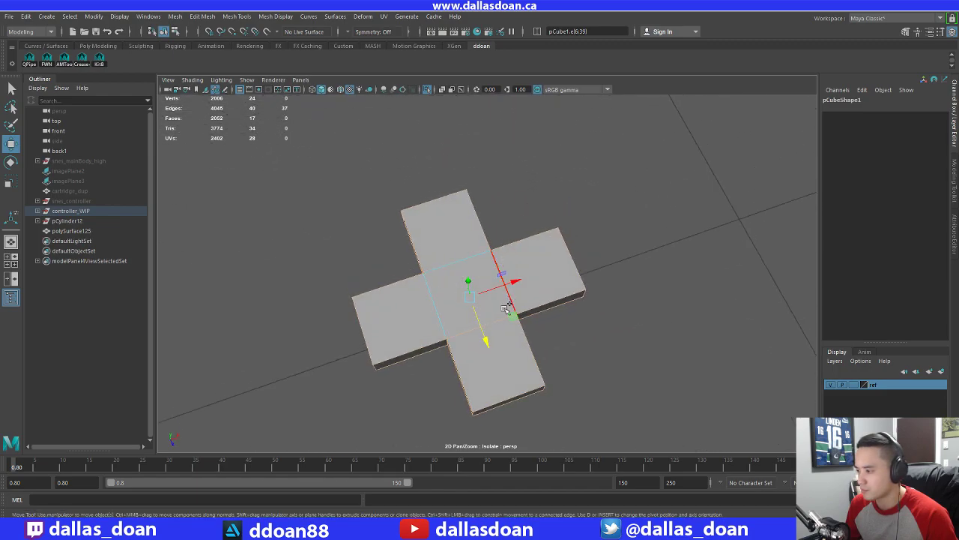
{"action": "left_click_drag", "start_coordinate": [491, 318], "coordinate": [525, 289], "text": "alt"}
{"action": "right_click_drag", "start_coordinate": [630, 245], "coordinate": [663, 247], "text": "shift"}
{"action": "left_click_drag", "start_coordinate": [550, 276], "coordinate": [558, 277], "text": "alt"}
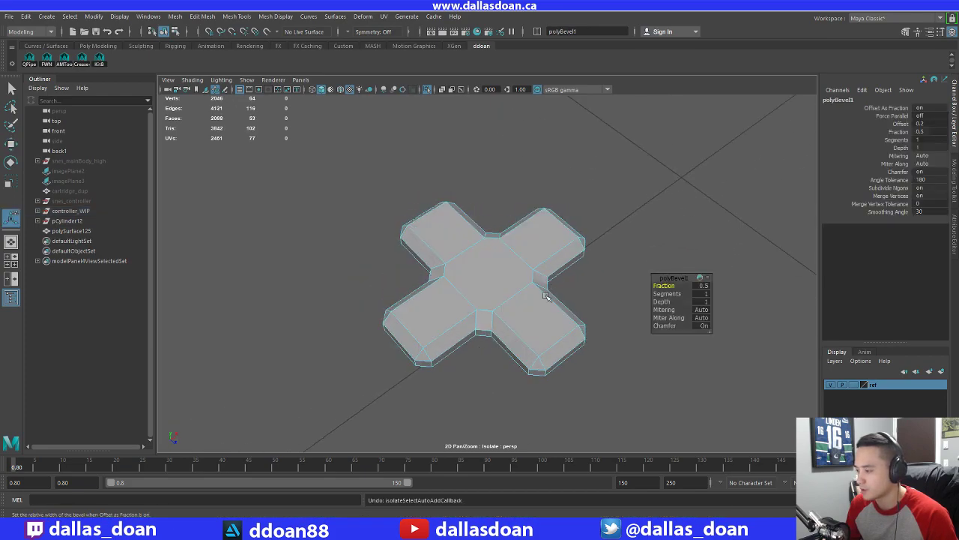
Set the D-pad bevel's fraction to 0.2 and its segments to 2
{"action": "left_click_drag", "start_coordinate": [550, 295], "coordinate": [532, 294], "text": "alt"}
{"action": "left_click_drag", "start_coordinate": [670, 285], "coordinate": [657, 285]}
{"action": "left_click_drag", "start_coordinate": [492, 293], "coordinate": [496, 300], "text": "alt"}
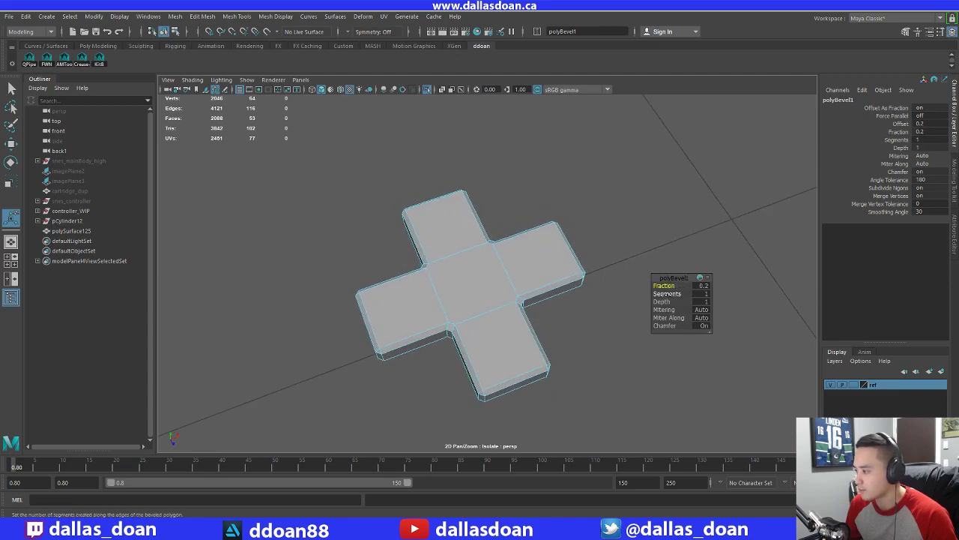
{"action": "left_click_drag", "start_coordinate": [665, 293], "coordinate": [672, 293]}
{"action": "left_click_drag", "start_coordinate": [483, 296], "coordinate": [502, 257], "text": "alt"}
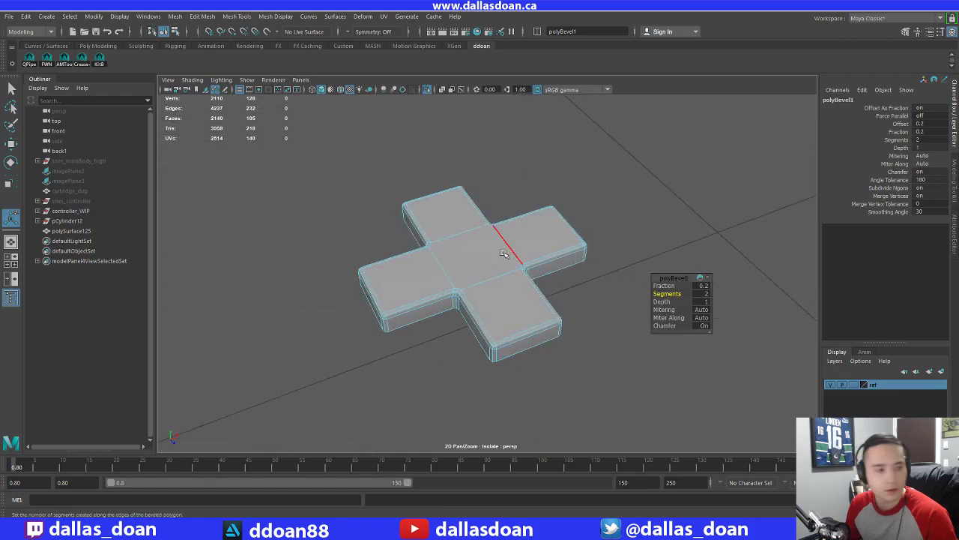
Return the D-pad to object selection, switch to the Move tool and deselect it
{"action": "right_click_drag", "start_coordinate": [484, 258], "coordinate": [514, 268], "text": "alt"}
{"action": "right_click_drag", "start_coordinate": [523, 227], "coordinate": [516, 288]}
{"action": "left_click_drag", "start_coordinate": [517, 288], "coordinate": [555, 291], "text": "alt"}
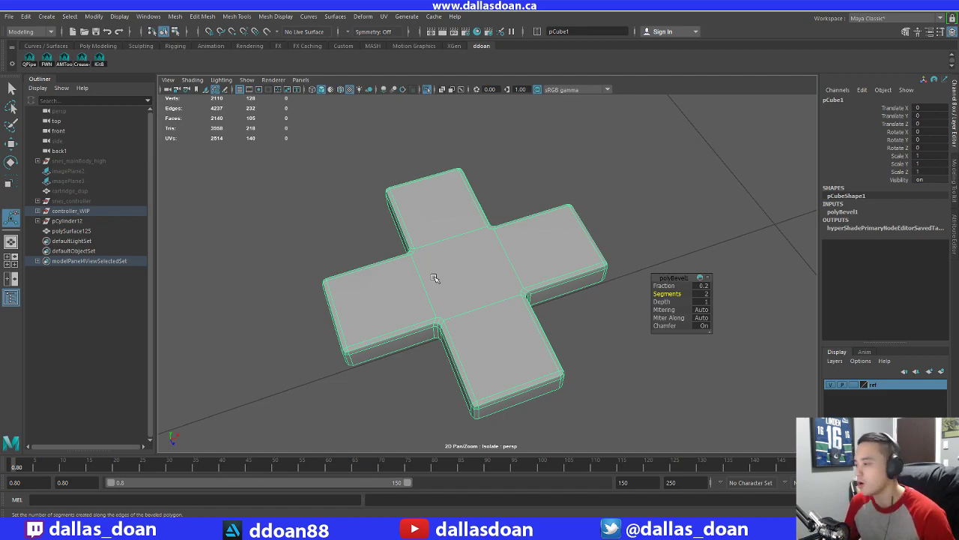
{"action": "scroll", "coordinate": [468, 284], "scroll_direction": "up", "scroll_amount": 3}
{"action": "right_click_drag", "start_coordinate": [514, 242], "coordinate": [525, 292]}
{"action": "scroll", "coordinate": [527, 294], "scroll_direction": "down", "scroll_amount": 2}
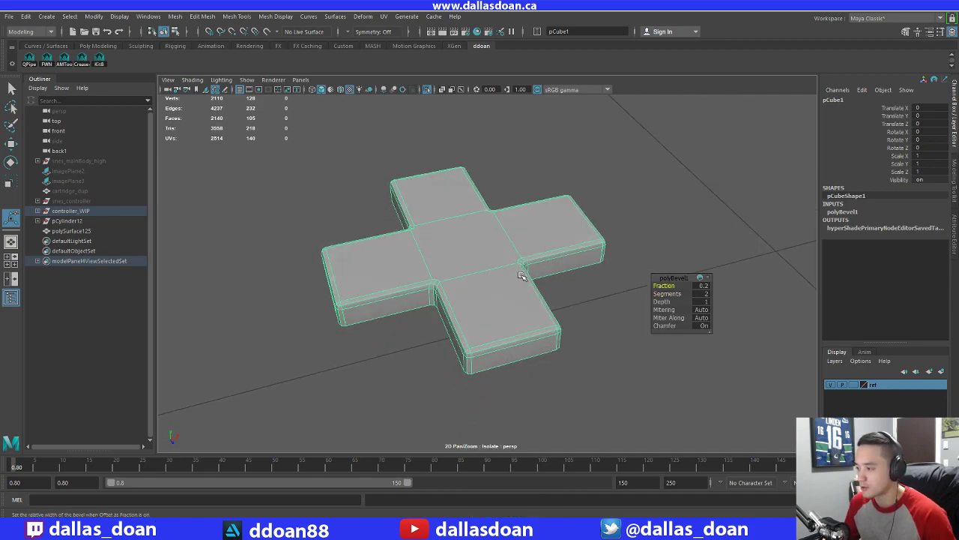
{"action": "key", "text": "w"}
{"action": "left_click", "coordinate": [670, 283]}
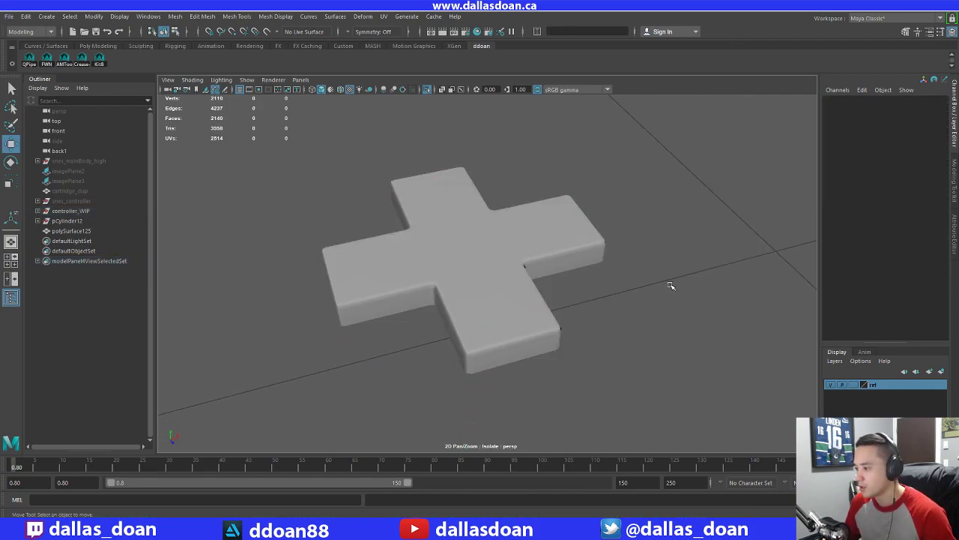
End the isolation to show the whole controller and reselect the beveled D-pad
{"action": "left_click_drag", "start_coordinate": [670, 282], "coordinate": [609, 284], "text": "alt"}
{"action": "left_click_drag", "start_coordinate": [547, 294], "coordinate": [461, 269], "text": "alt"}
{"action": "key", "text": "ctrl+1"}
{"action": "scroll", "coordinate": [496, 293], "scroll_direction": "down", "scroll_amount": 4}
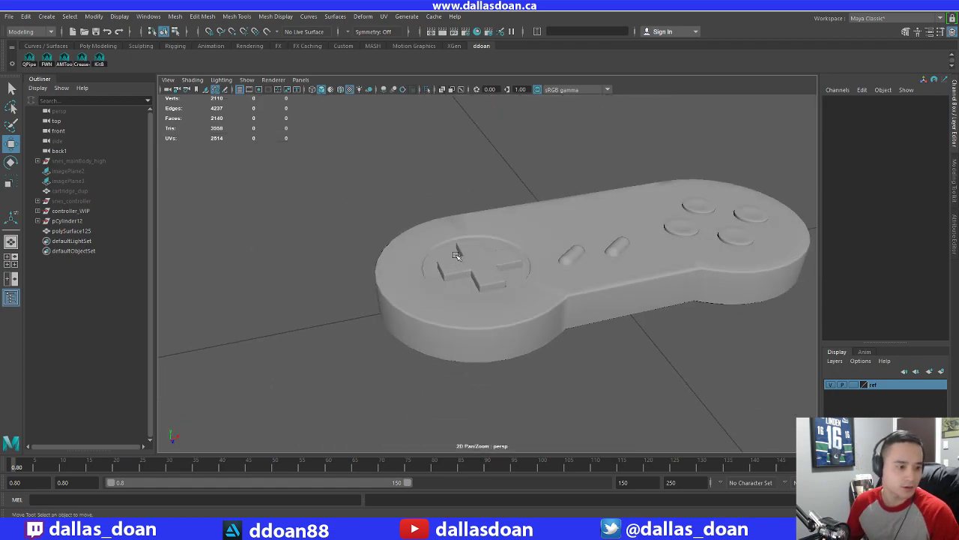
{"action": "scroll", "coordinate": [495, 243], "scroll_direction": "up", "scroll_amount": 2}
{"action": "left_click", "coordinate": [518, 259]}
{"action": "mouse_move", "coordinate": [518, 258]}
{"action": "left_mouse_down", "text": "alt"}
{"action": "mouse_move", "coordinate": [547, 291]}
{"action": "mouse_move", "coordinate": [536, 323]}
{"action": "mouse_move", "coordinate": [517, 300]}
{"action": "mouse_move", "coordinate": [513, 266]}
{"action": "mouse_move", "coordinate": [528, 257]}
{"action": "mouse_move", "coordinate": [518, 276]}
{"action": "mouse_move", "coordinate": [521, 265]}
{"action": "left_mouse_up", "text": "alt"}
{"action": "scroll", "coordinate": [548, 293], "scroll_direction": "up", "scroll_amount": 2}
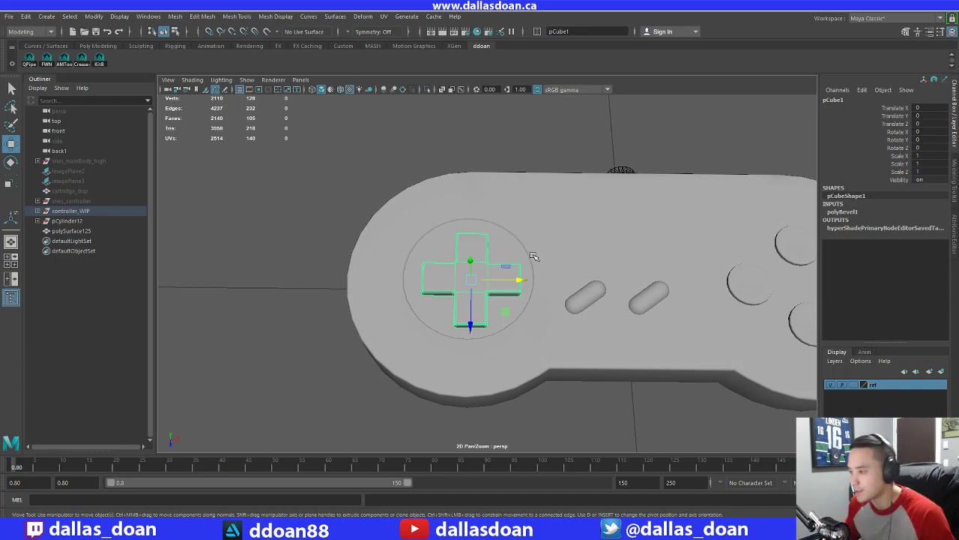
In the top view, snap the D-pad horizontally to the center of its circular recess, at Translate X -0.13
{"action": "left_click_drag", "start_coordinate": [531, 257], "coordinate": [557, 210], "text": "alt"}
{"action": "key", "text": "space"}
{"action": "key", "text": "space"}
{"action": "scroll", "coordinate": [454, 276], "scroll_direction": "down", "scroll_amount": 8}
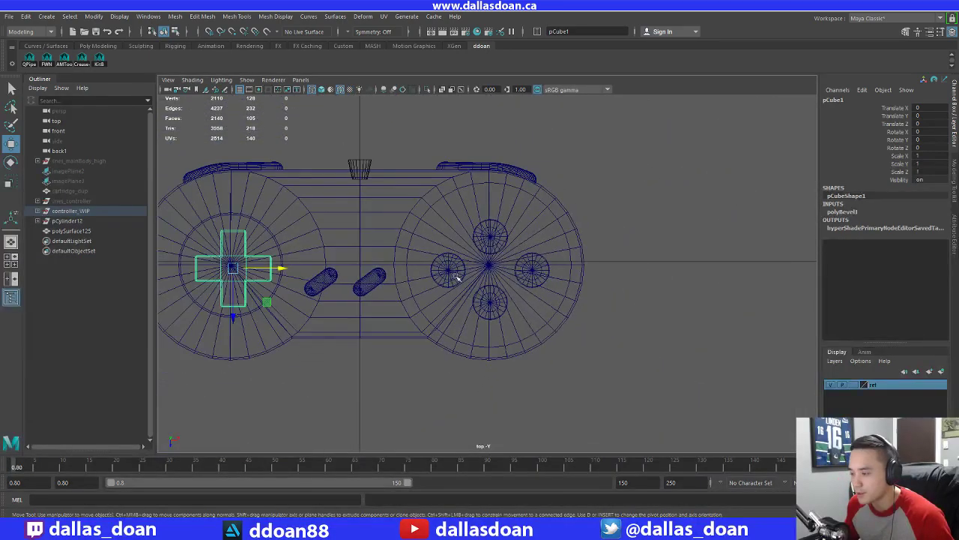
{"action": "scroll", "coordinate": [454, 276], "scroll_direction": "up", "scroll_amount": 2}
{"action": "middle_click_drag", "start_coordinate": [313, 278], "coordinate": [484, 280], "text": "alt"}
{"action": "middle_click_drag", "start_coordinate": [394, 260], "coordinate": [449, 266], "text": "alt"}
{"action": "left_click", "coordinate": [432, 273]}
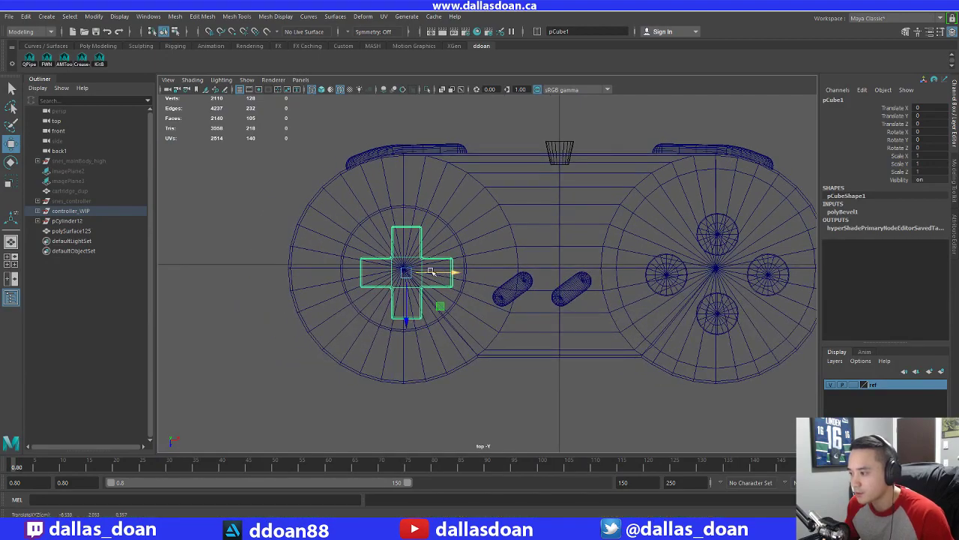
{"action": "key", "text": "v"}
{"action": "middle_click_drag", "start_coordinate": [400, 229], "coordinate": [405, 229]}
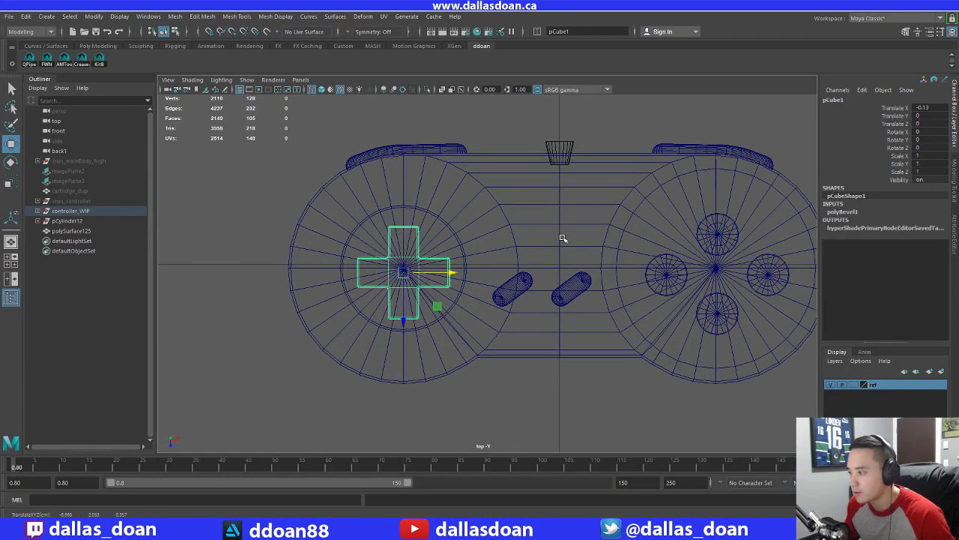
{"action": "middle_click_drag", "start_coordinate": [562, 240], "coordinate": [525, 236], "text": "alt"}
{"action": "middle_click_drag", "start_coordinate": [549, 276], "coordinate": [514, 284], "text": "alt"}
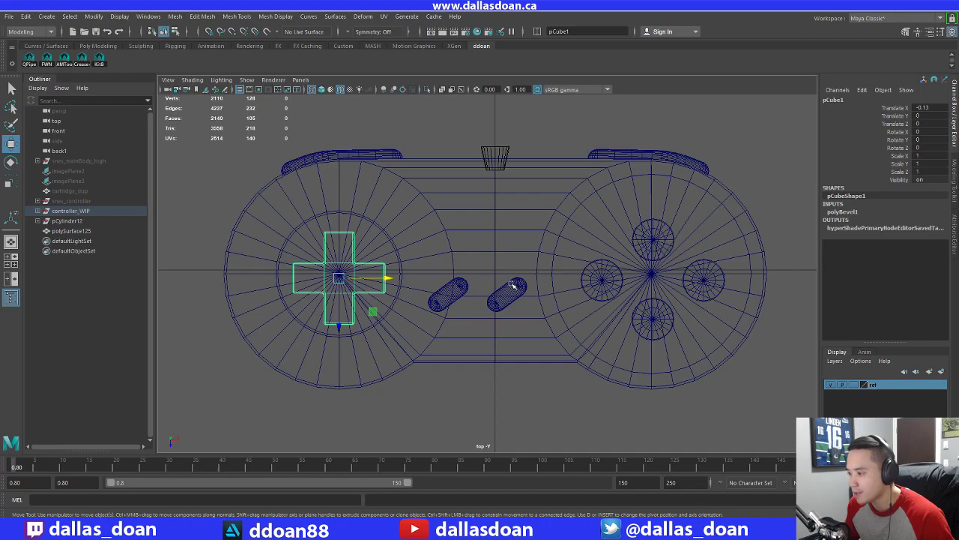
Freeze the transformations of the D-pad at its current position
{"action": "left_click", "coordinate": [522, 213]}
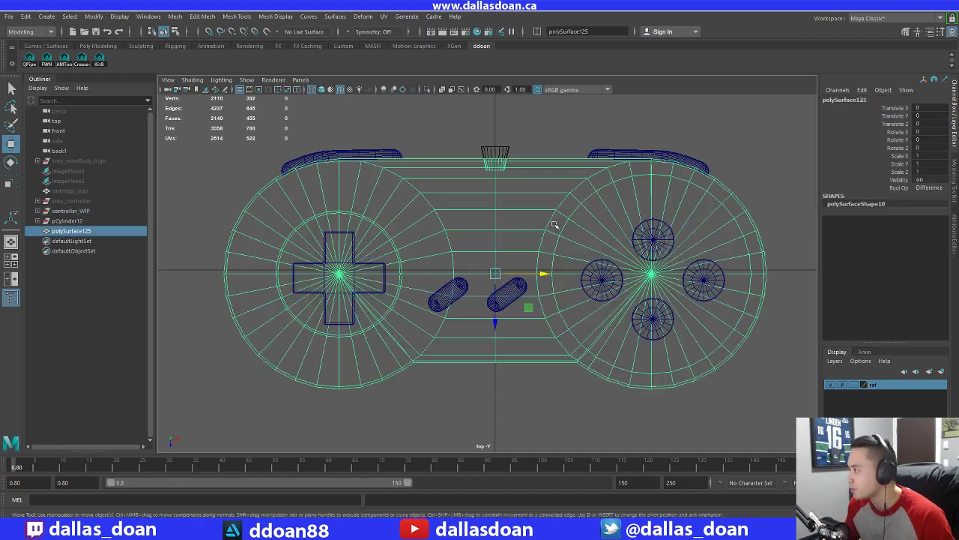
{"action": "left_click", "coordinate": [351, 252]}
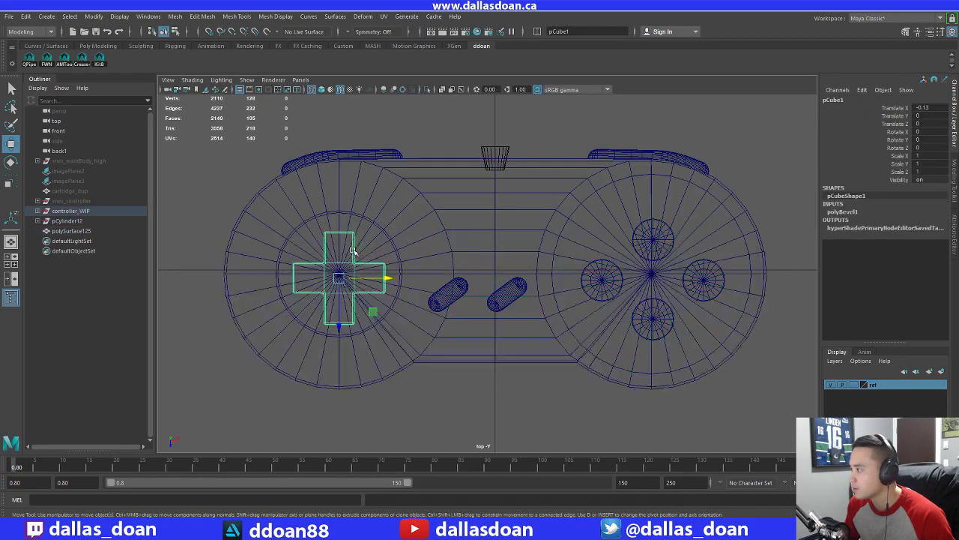
{"action": "key", "text": "ctrl+shift+f"}
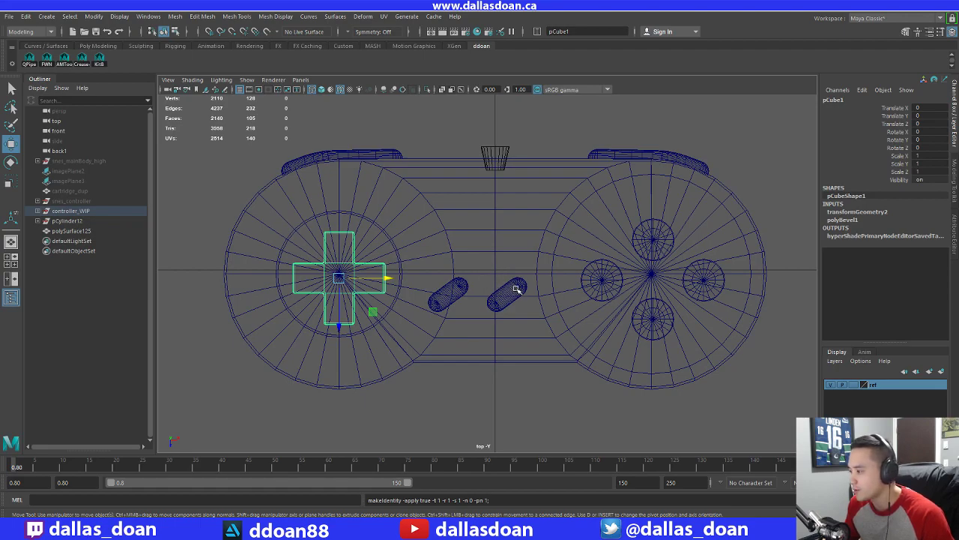
{"action": "left_click", "coordinate": [661, 230]}
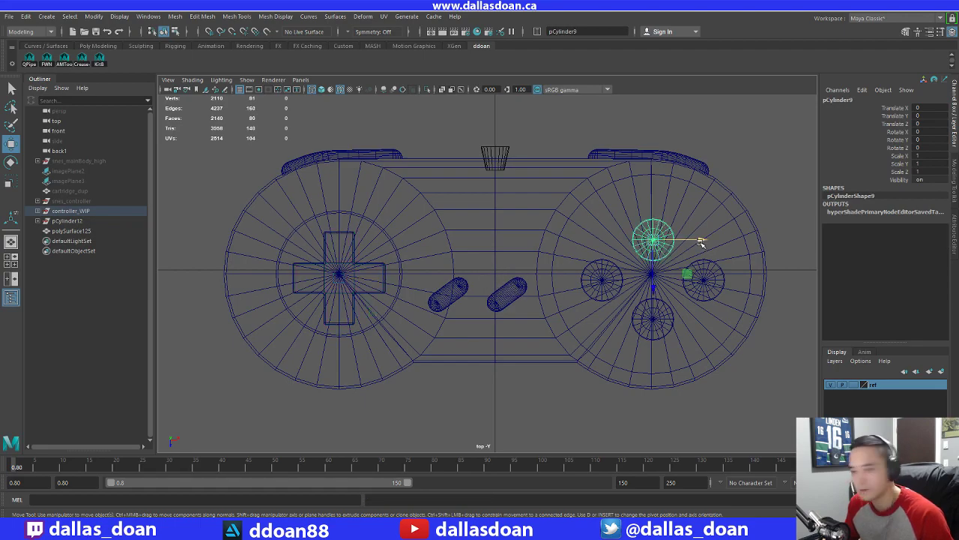
{"action": "left_click", "coordinate": [697, 242]}
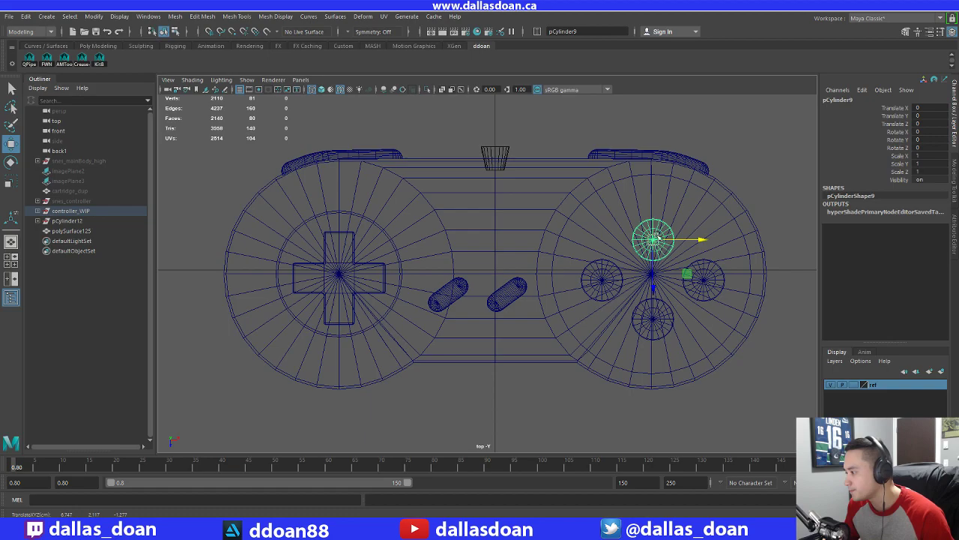
{"action": "left_click", "coordinate": [663, 316], "text": "shift"}
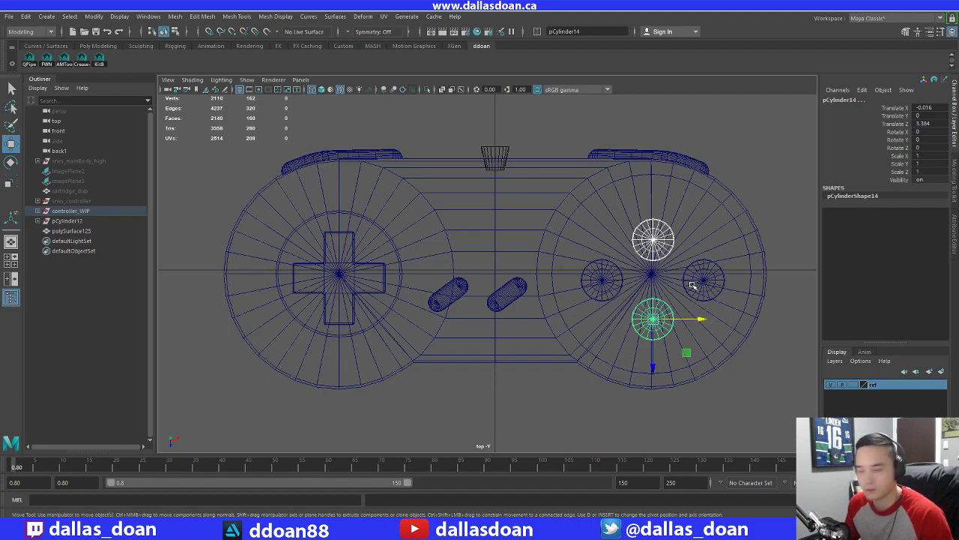
Start importing an image plane into the top view with nothing selected, and open the SNES ref image folder
{"action": "middle_click_drag", "start_coordinate": [496, 270], "coordinate": [511, 313], "text": "alt"}
{"action": "middle_click_drag", "start_coordinate": [465, 276], "coordinate": [451, 207], "text": "alt"}
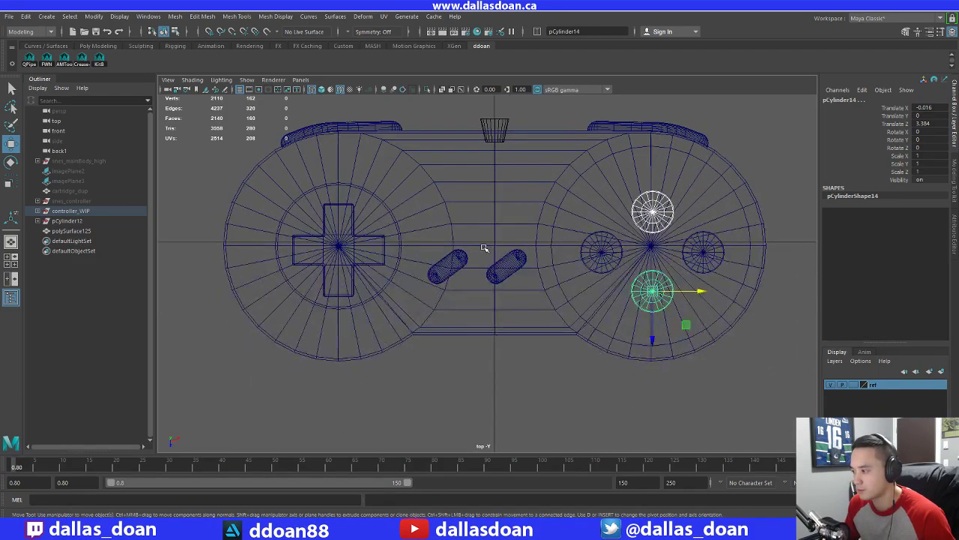
{"action": "right_click_drag", "start_coordinate": [465, 259], "coordinate": [398, 243], "text": "alt"}
{"action": "left_click", "coordinate": [217, 225]}
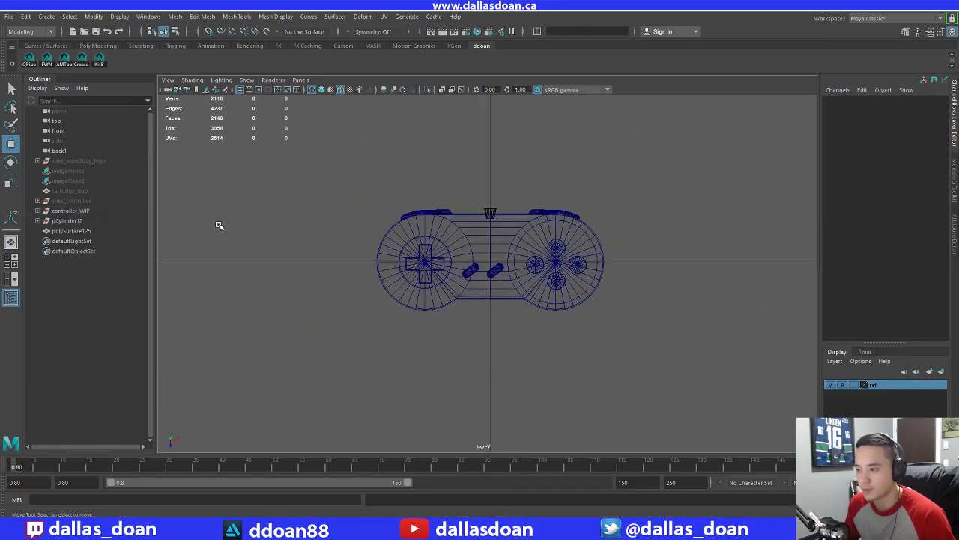
{"action": "left_click", "coordinate": [168, 79]}
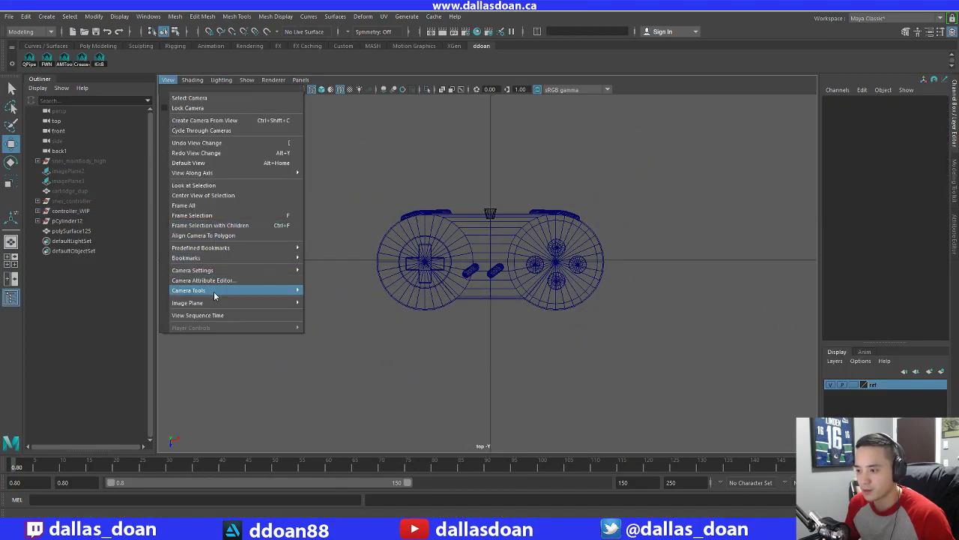
{"action": "mouse_move", "coordinate": [216, 303]}
{"action": "left_click", "coordinate": [343, 318]}
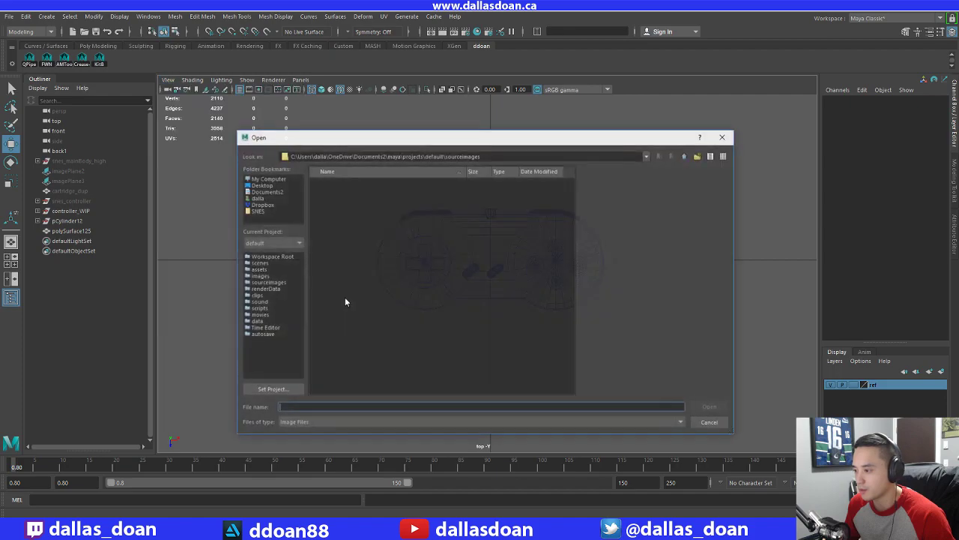
{"action": "left_click", "coordinate": [259, 210]}
{"action": "double_click", "coordinate": [322, 191]}
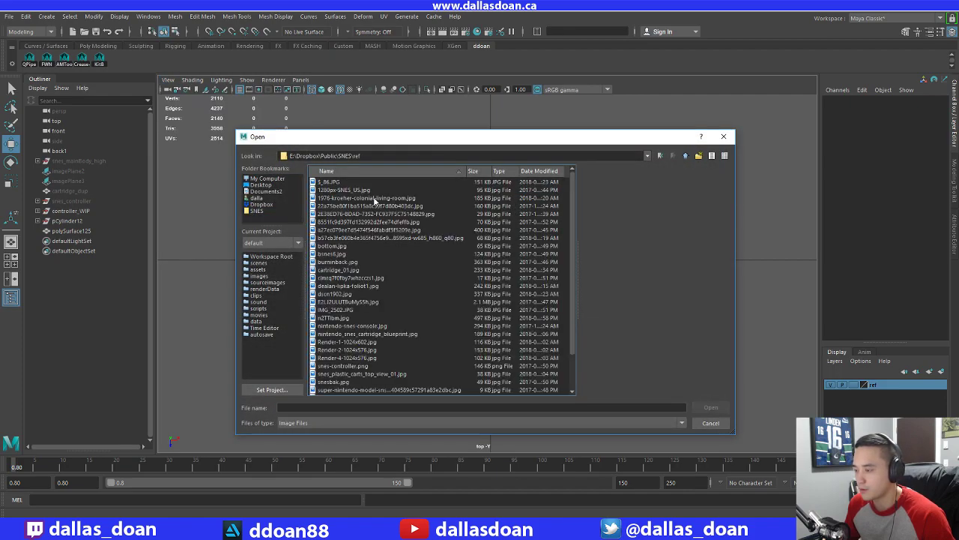
Preview the reference images and import snes-controller.png as the top view's image plane
{"action": "left_click", "coordinate": [348, 190]}
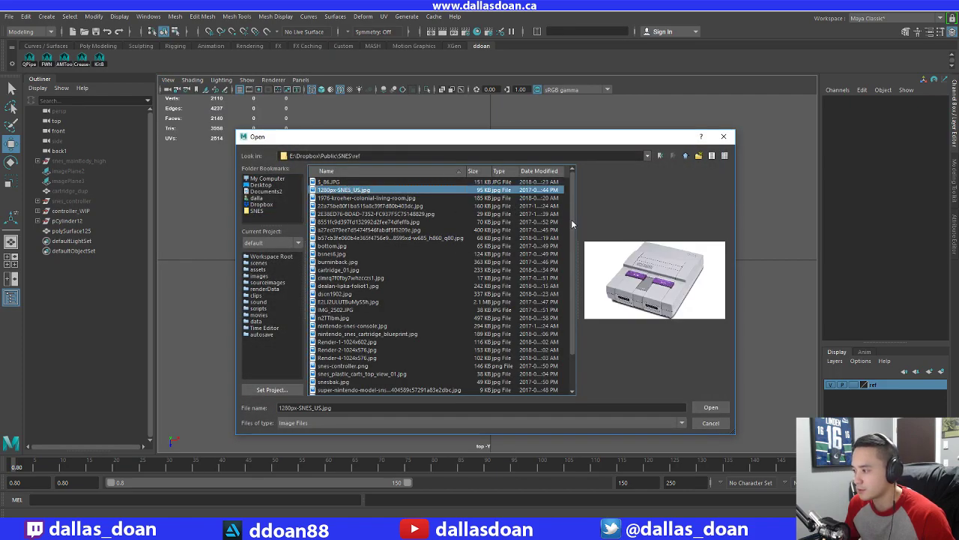
{"action": "left_click_drag", "start_coordinate": [572, 225], "coordinate": [581, 300]}
{"action": "left_click", "coordinate": [344, 384]}
{"action": "left_click", "coordinate": [343, 374]}
{"action": "left_click", "coordinate": [340, 366]}
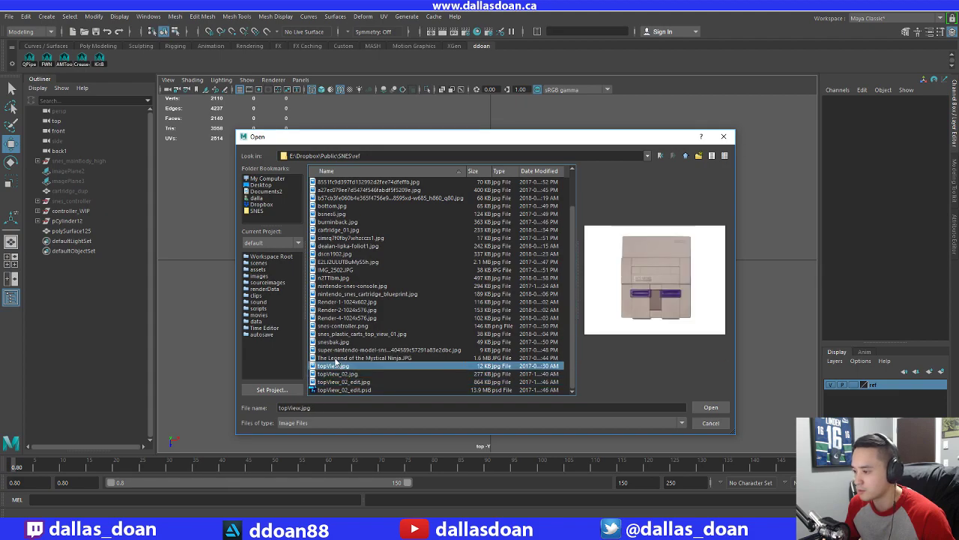
{"action": "left_click", "coordinate": [338, 358]}
{"action": "left_click", "coordinate": [341, 350]}
{"action": "left_click", "coordinate": [339, 342]}
{"action": "left_click", "coordinate": [341, 333]}
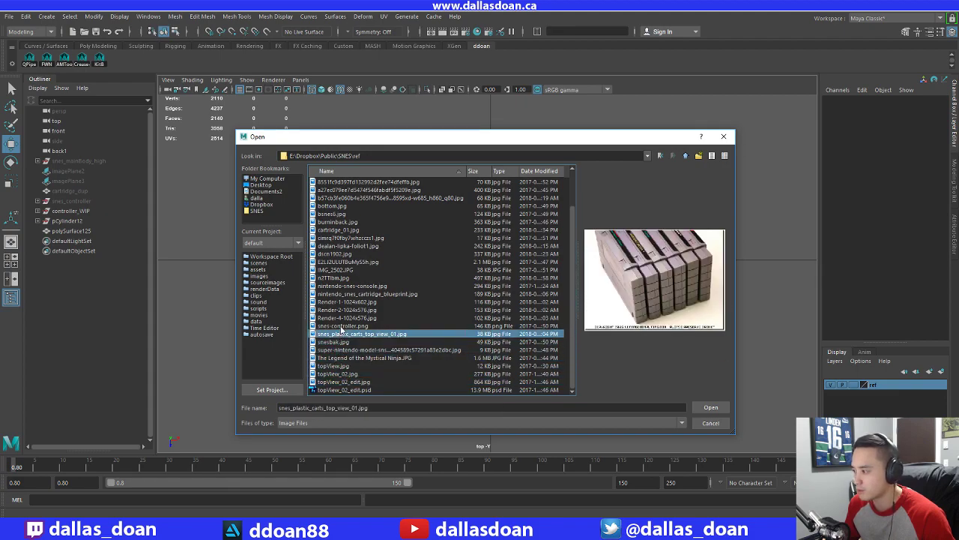
{"action": "left_click", "coordinate": [341, 325]}
{"action": "left_click", "coordinate": [709, 407]}
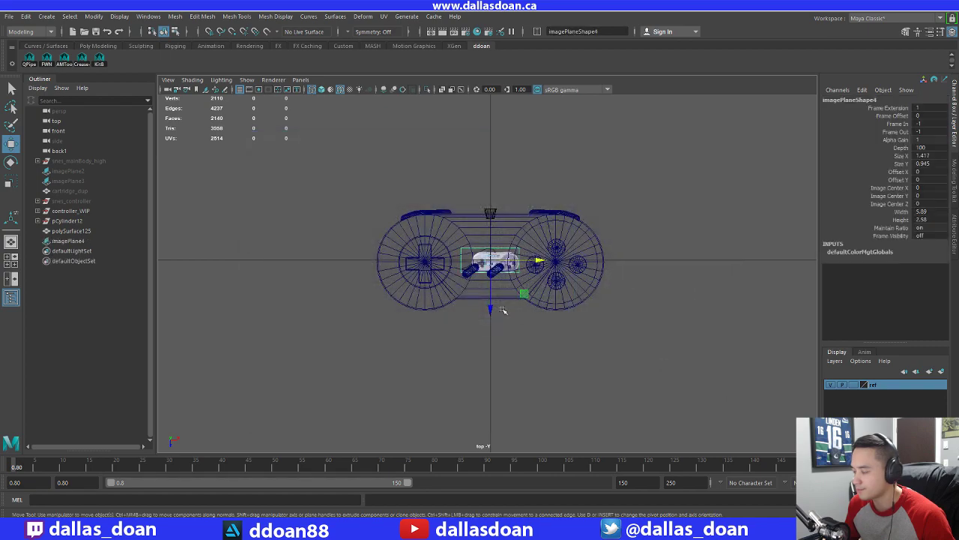
Scale the controller image plane up uniformly to roughly the size of the modeled controller
{"action": "scroll", "coordinate": [508, 300], "scroll_direction": "up", "scroll_amount": 1}
{"action": "key", "text": "r"}
{"action": "left_click_drag", "start_coordinate": [489, 257], "coordinate": [602, 267]}
{"action": "key", "text": "w"}
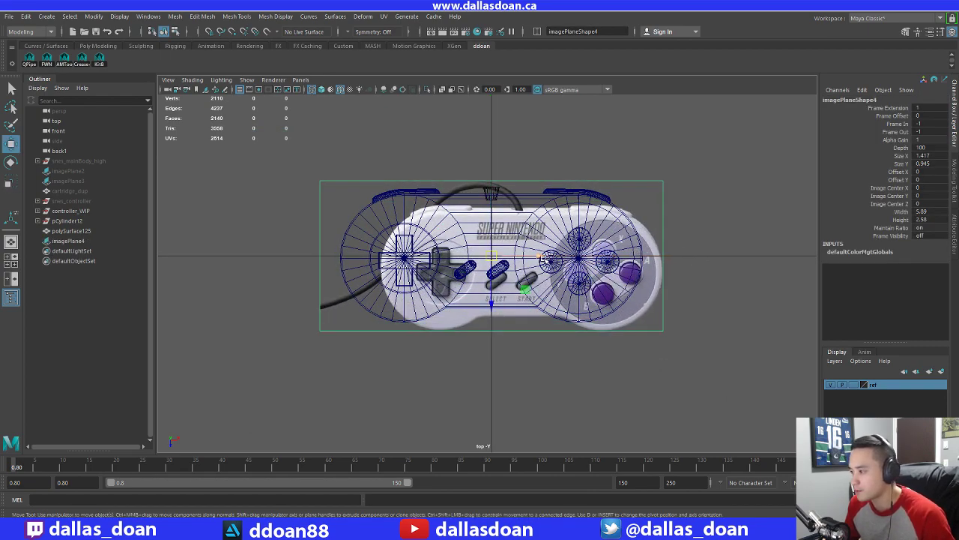
Align the image plane with the model at Translate X -2.104 and Translate Z -0.918, scaled uniformly to 4.653
{"action": "left_click_drag", "start_coordinate": [544, 258], "coordinate": [517, 257]}
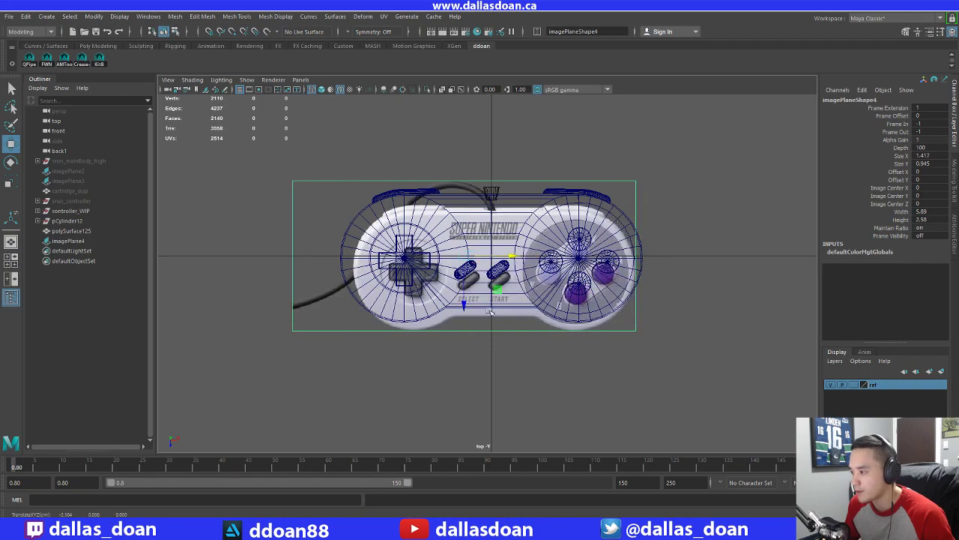
{"action": "left_click_drag", "start_coordinate": [465, 307], "coordinate": [465, 296]}
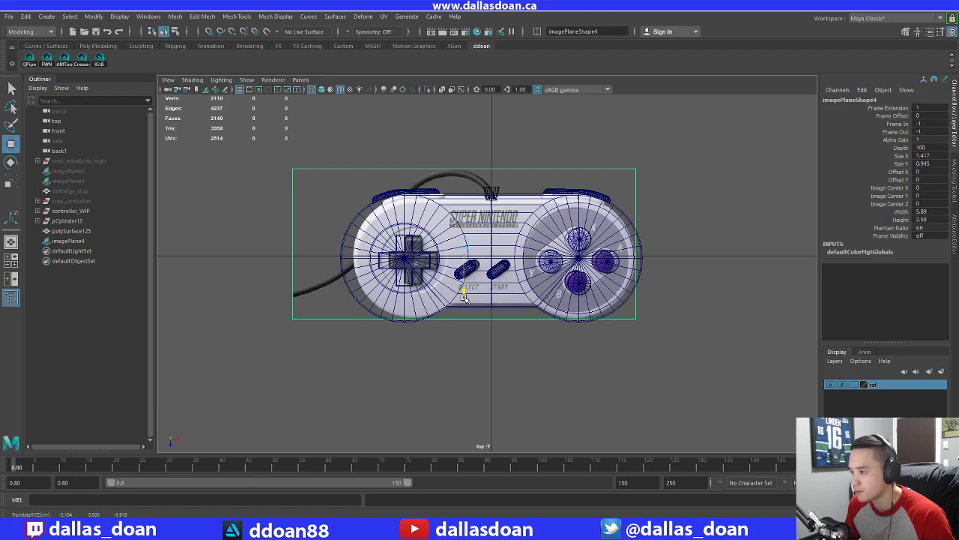
{"action": "key", "text": "r"}
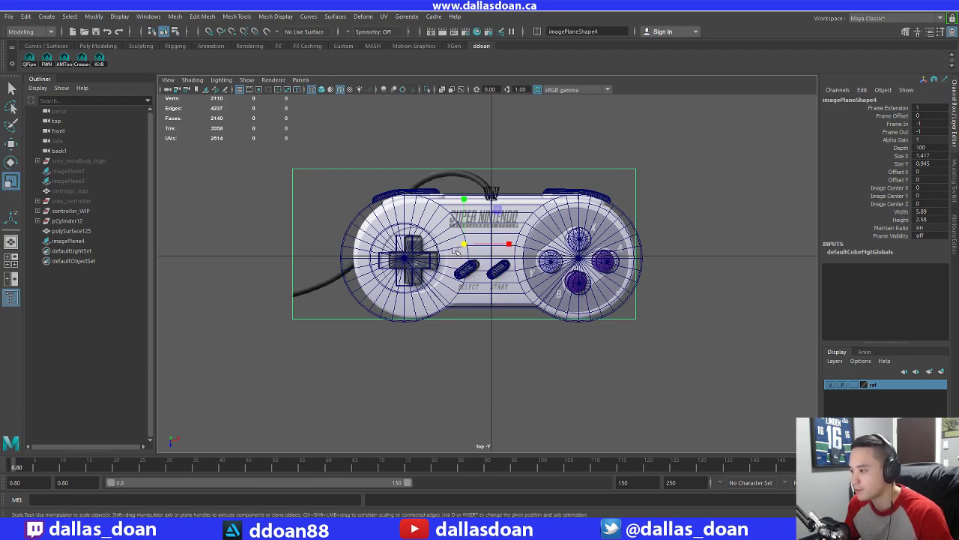
{"action": "left_click_drag", "start_coordinate": [465, 244], "coordinate": [469, 247]}
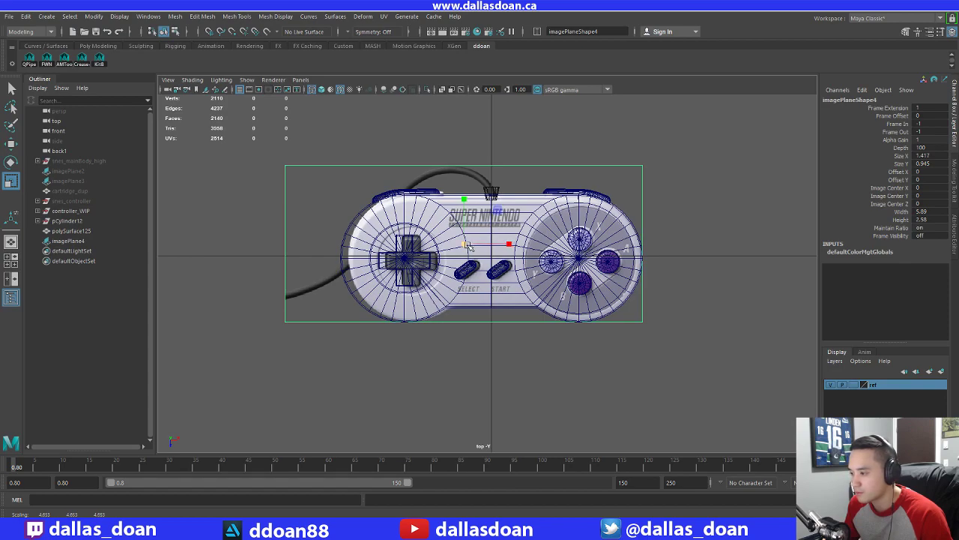
{"action": "scroll", "coordinate": [467, 248], "scroll_direction": "up", "scroll_amount": 4}
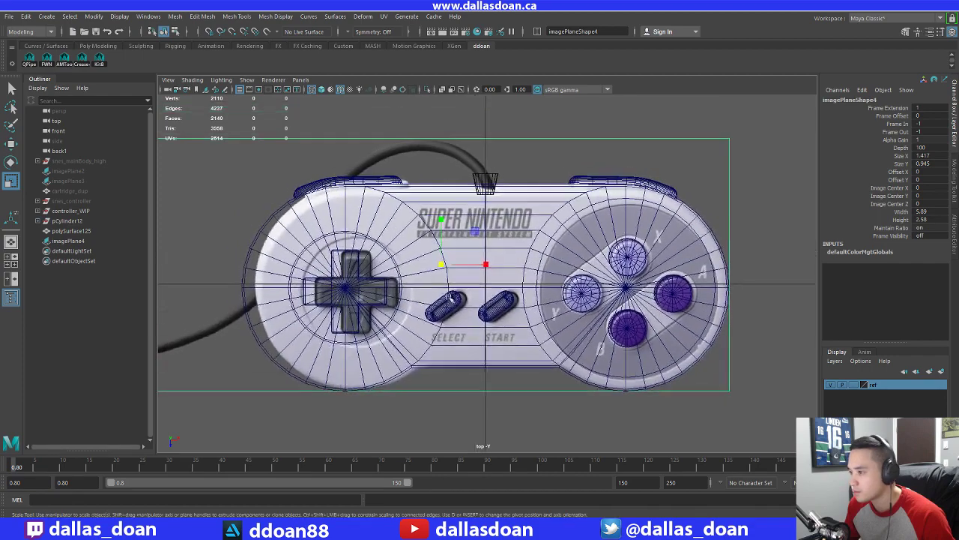
Move the D-pad horizontally until it lines up with the D-pad in the reference image
{"action": "key", "text": "w"}
{"action": "left_click", "coordinate": [263, 245]}
{"action": "left_click", "coordinate": [254, 246]}
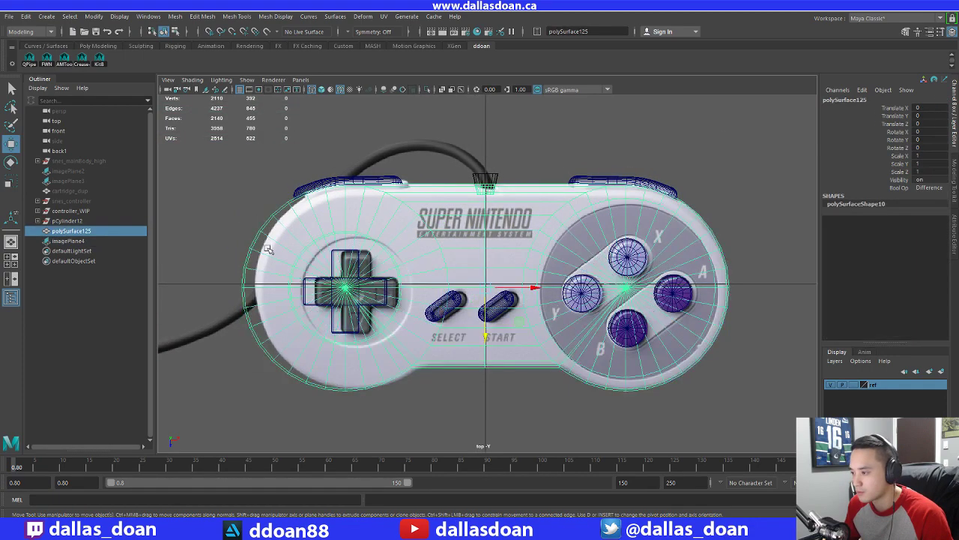
{"action": "left_click", "coordinate": [336, 272]}
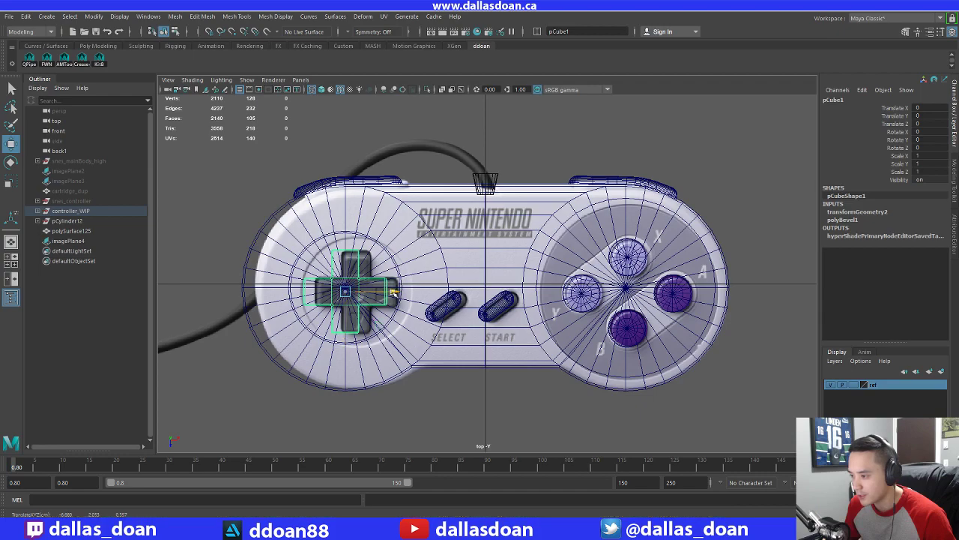
Move the vertices of the controller body's left half inward to match the outline and D-pad recess of the reference image
{"action": "left_click", "coordinate": [287, 237]}
{"action": "left_click", "coordinate": [317, 246]}
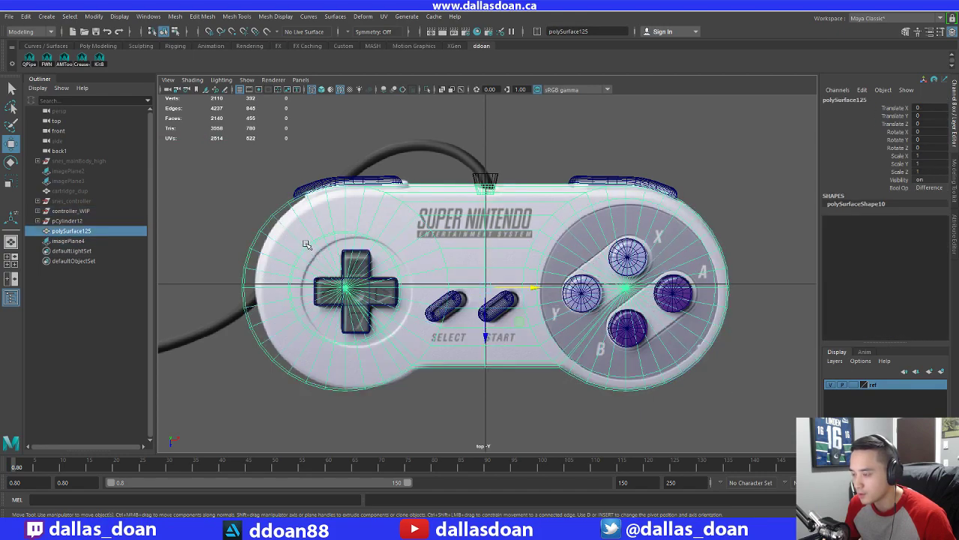
{"action": "right_click_drag", "start_coordinate": [307, 243], "coordinate": [259, 243]}
{"action": "left_click_drag", "start_coordinate": [171, 126], "coordinate": [468, 398]}
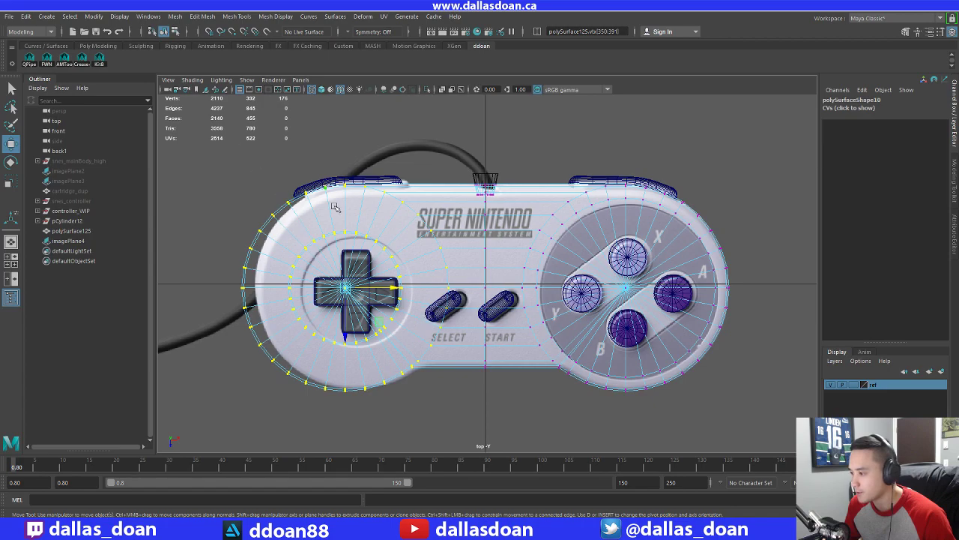
{"action": "left_click_drag", "start_coordinate": [391, 289], "coordinate": [404, 295]}
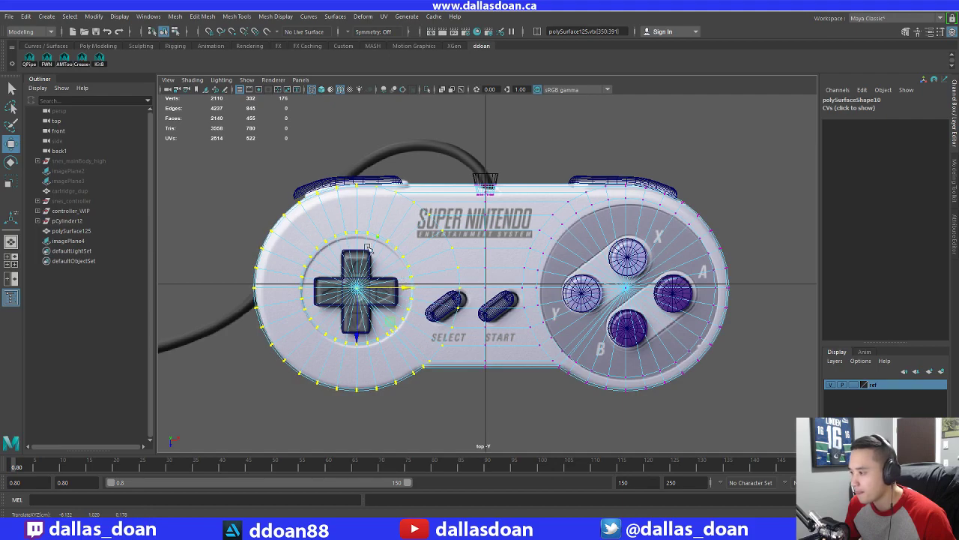
{"action": "left_click_drag", "start_coordinate": [197, 143], "coordinate": [463, 438]}
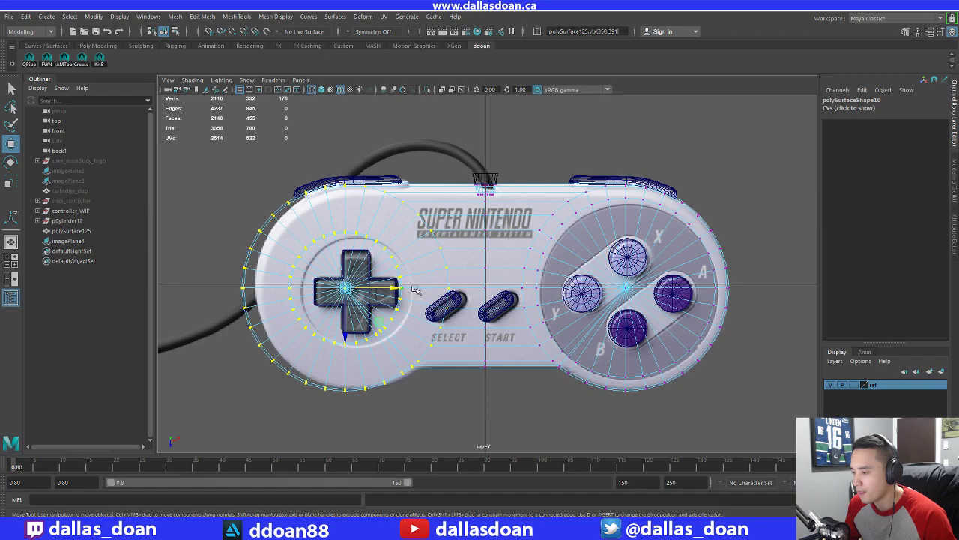
{"action": "left_click_drag", "start_coordinate": [392, 291], "coordinate": [405, 300]}
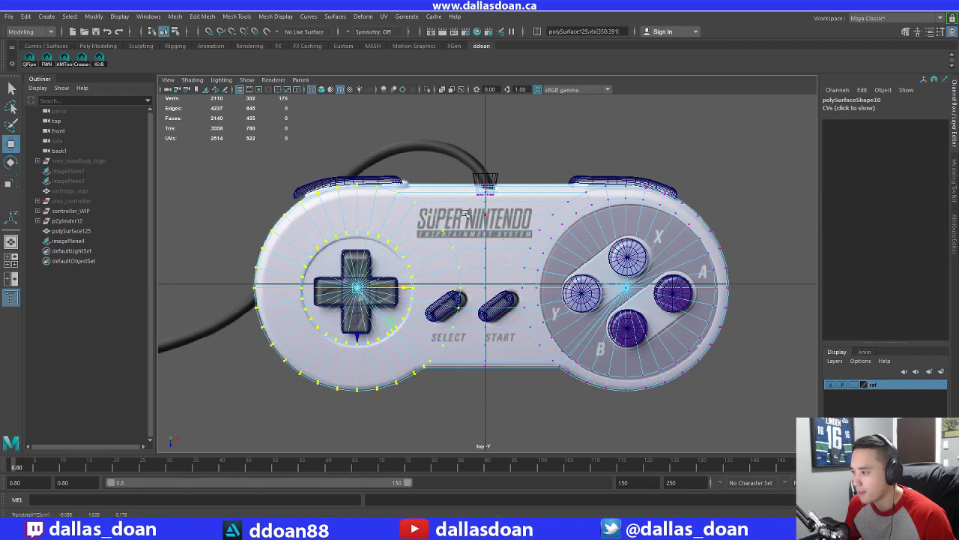
{"action": "right_click_drag", "start_coordinate": [460, 206], "coordinate": [453, 180]}
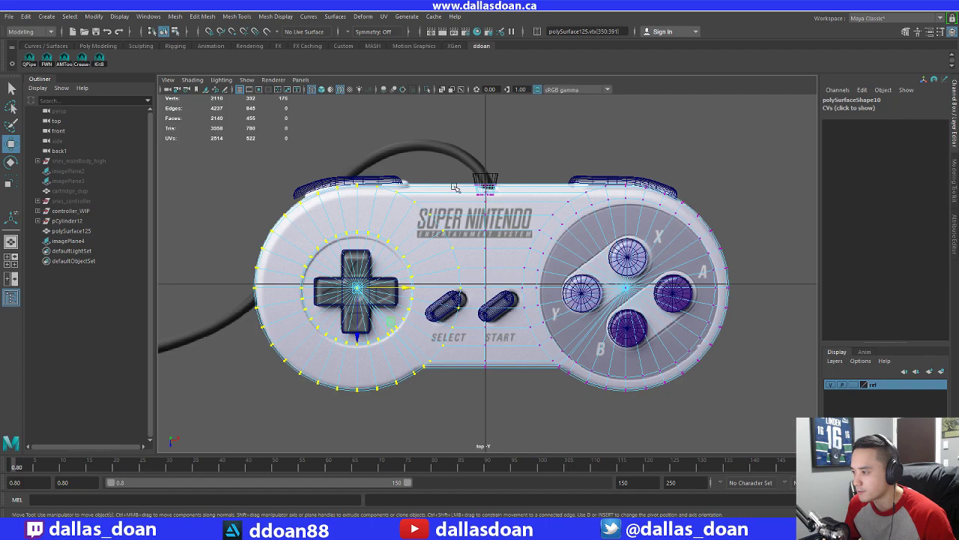
Shift the left shoulder button inward to Translate X 0.404 and lower both shoulder buttons slightly, the right one to Translate Z 0.095
{"action": "left_click", "coordinate": [315, 189]}
{"action": "right_click", "coordinate": [300, 191]}
{"action": "left_click", "coordinate": [298, 191]}
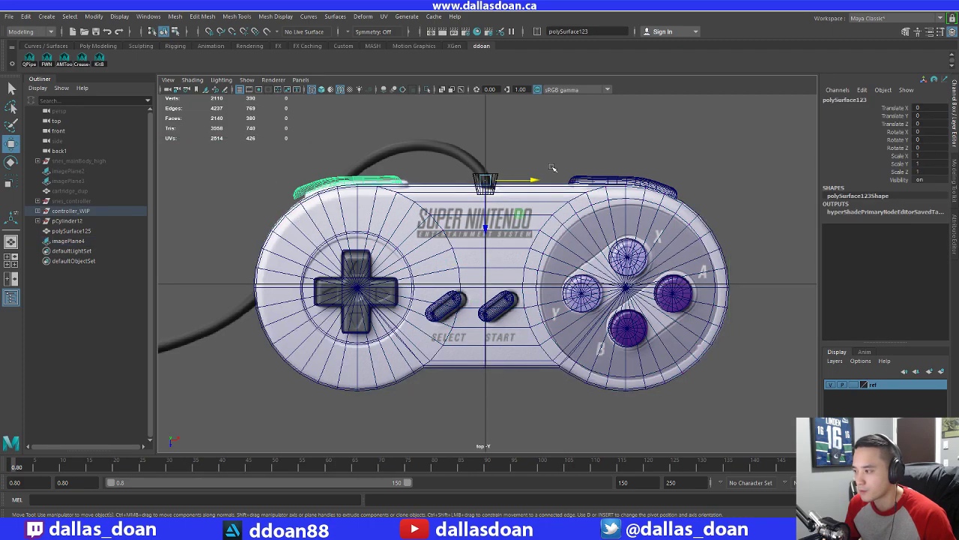
{"action": "left_click_drag", "start_coordinate": [529, 181], "coordinate": [536, 191]}
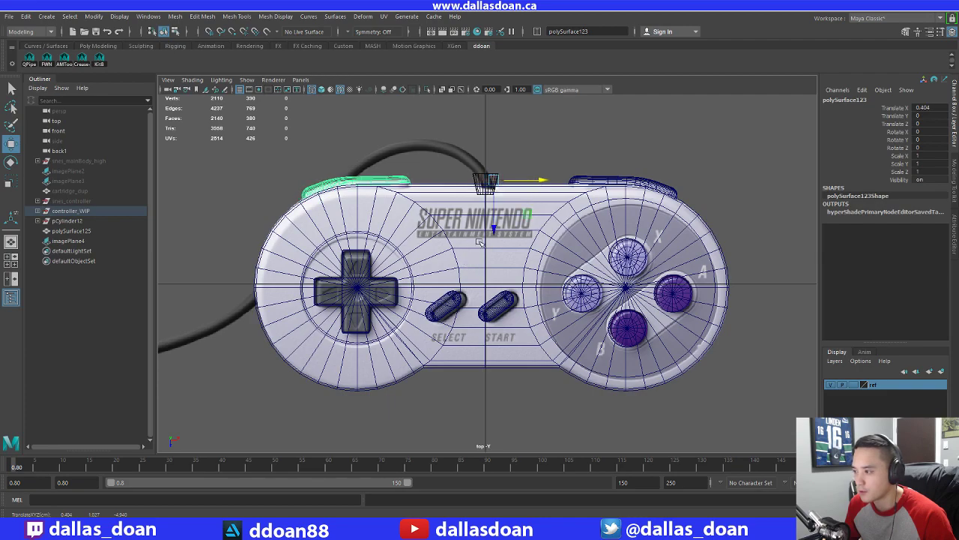
{"action": "left_click_drag", "start_coordinate": [494, 230], "coordinate": [487, 235]}
{"action": "left_click", "coordinate": [597, 178]}
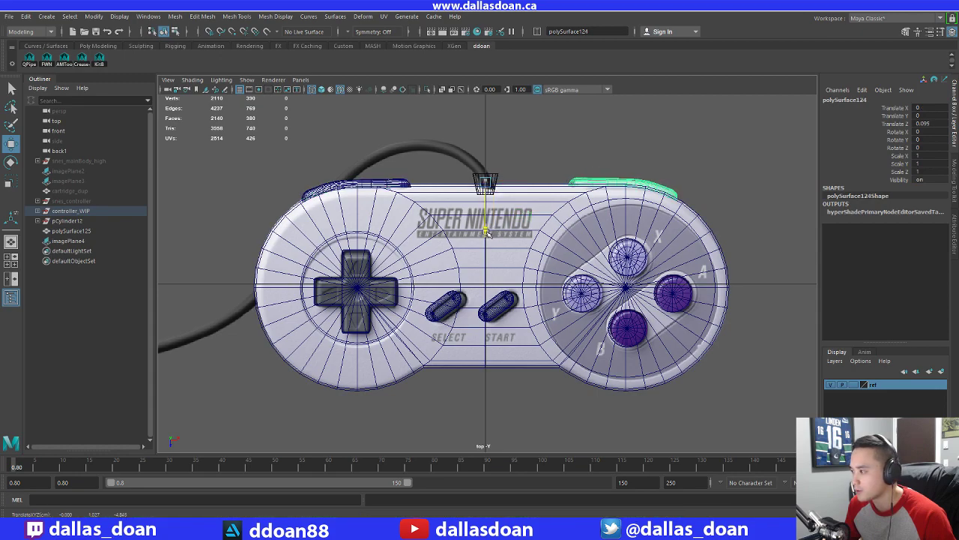
{"action": "left_click", "coordinate": [554, 156]}
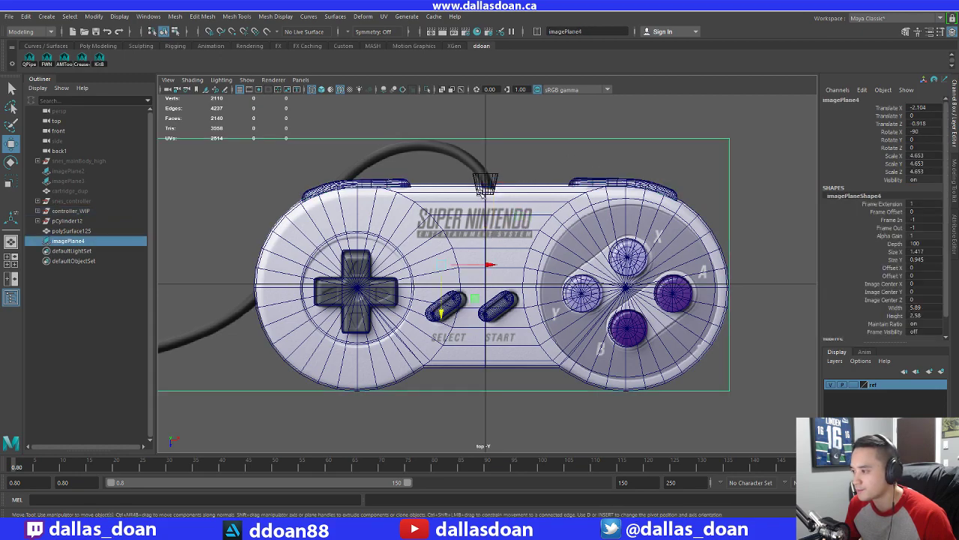
{"action": "left_click", "coordinate": [490, 186]}
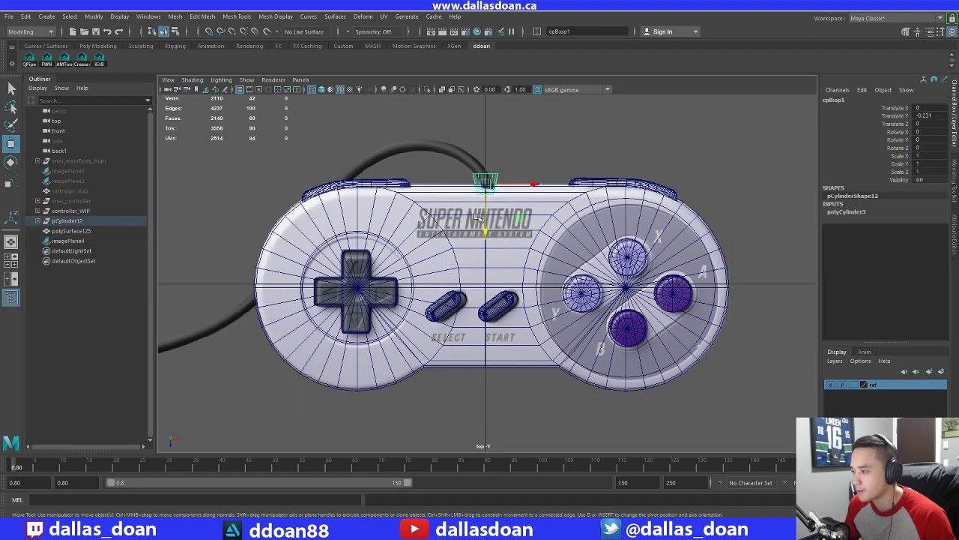
{"action": "left_click", "coordinate": [328, 237]}
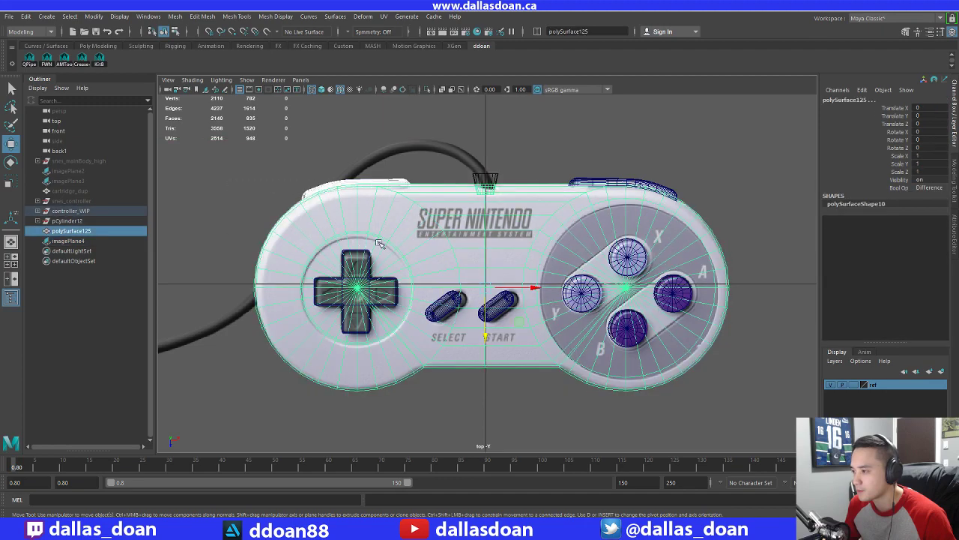
{"action": "left_click", "coordinate": [492, 176]}
{"action": "left_click", "coordinate": [349, 230]}
{"action": "left_click", "coordinate": [441, 153]}
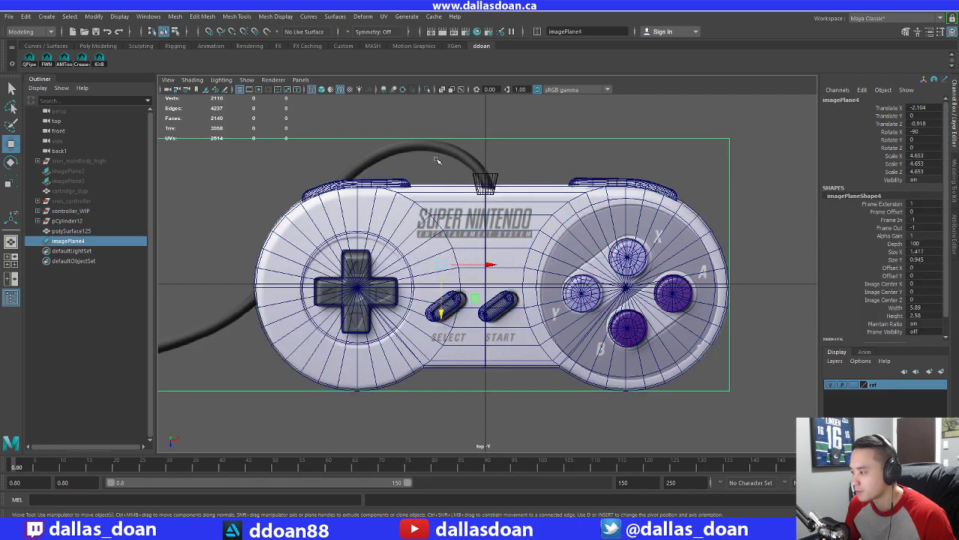
Shift the Select and Start buttons together horizontally to match the reference image, with Start at Translate X 0.261
{"action": "left_click", "coordinate": [447, 306]}
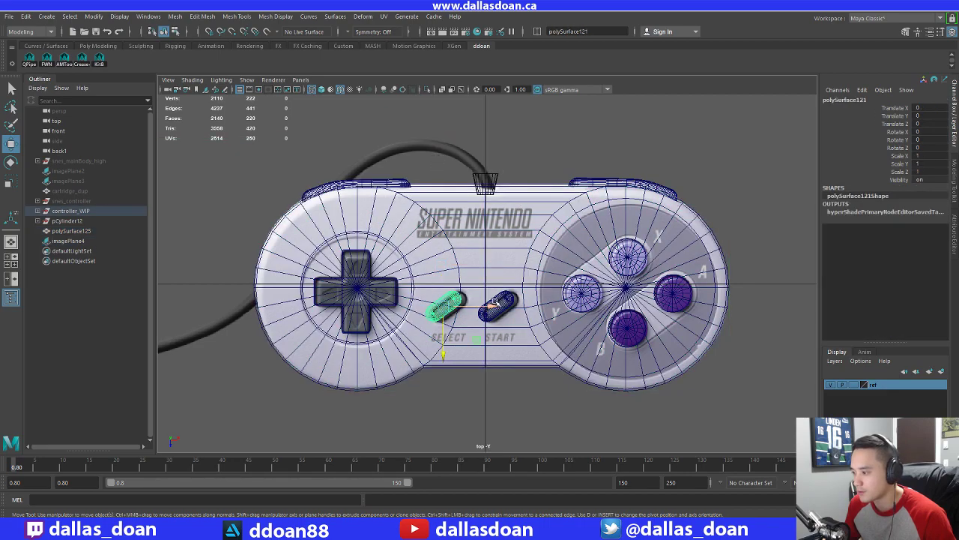
{"action": "left_click", "coordinate": [501, 304], "text": "shift"}
{"action": "left_click_drag", "start_coordinate": [553, 307], "coordinate": [557, 309]}
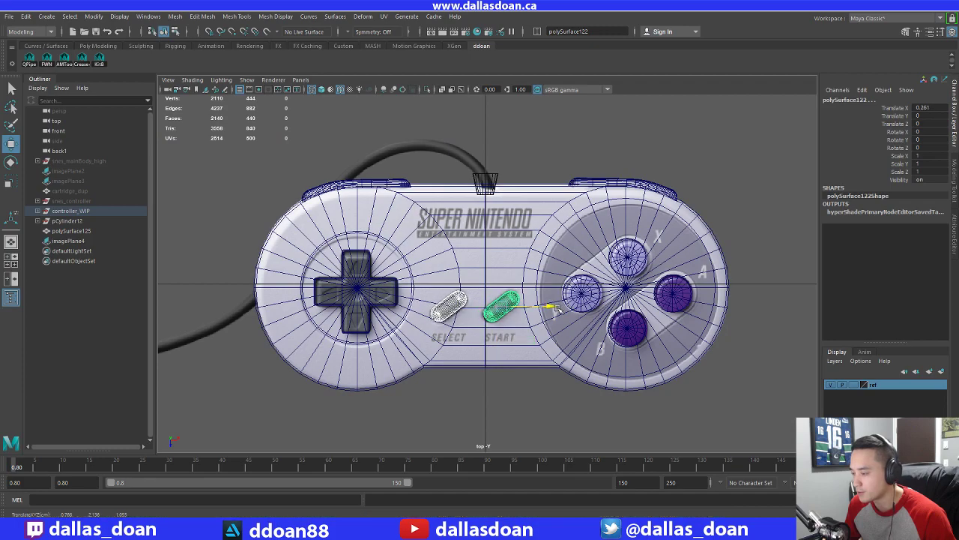
{"action": "left_click", "coordinate": [508, 164]}
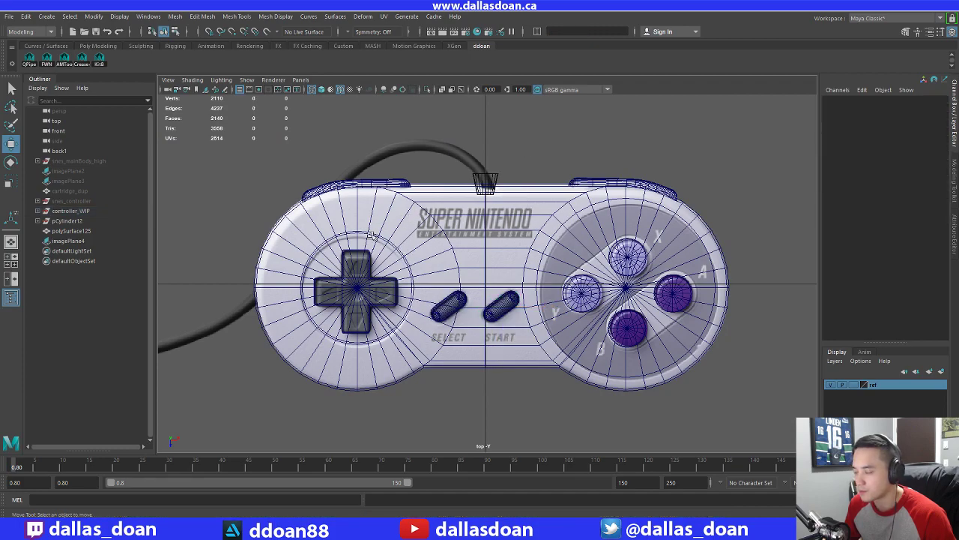
Hide the top-view reference image plane and save the scene in the perspective view
{"action": "left_click", "coordinate": [375, 165]}
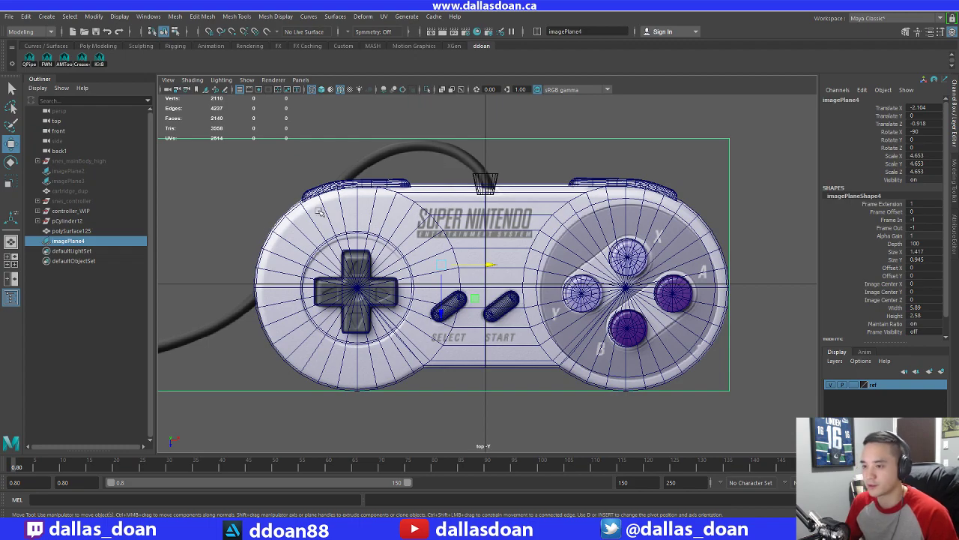
{"action": "key", "text": "ctrl+h"}
{"action": "scroll", "coordinate": [397, 240], "scroll_direction": "down", "scroll_amount": 2}
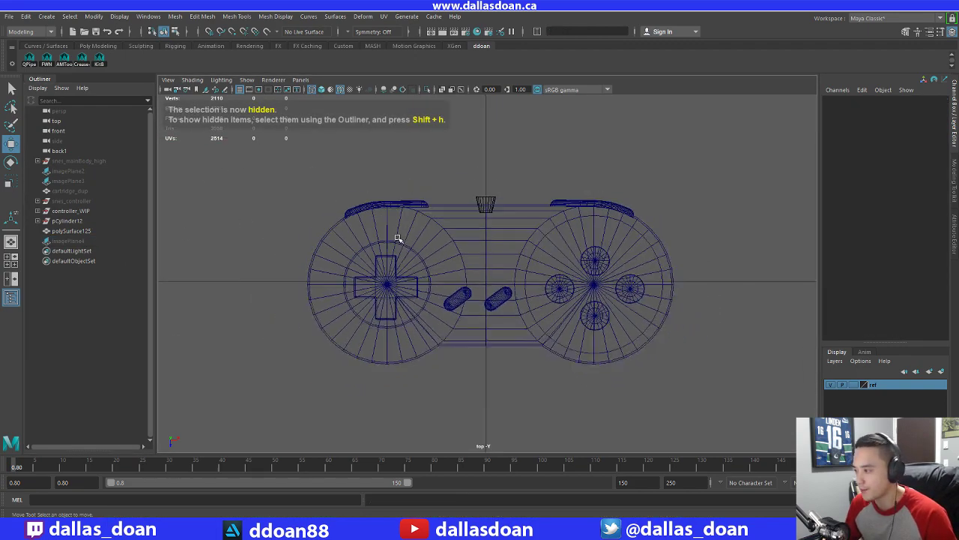
{"action": "key", "text": "space"}
{"action": "key", "text": "space"}
{"action": "left_click_drag", "start_coordinate": [603, 182], "coordinate": [530, 246], "text": "alt"}
{"action": "key", "text": "ctrl+s"}
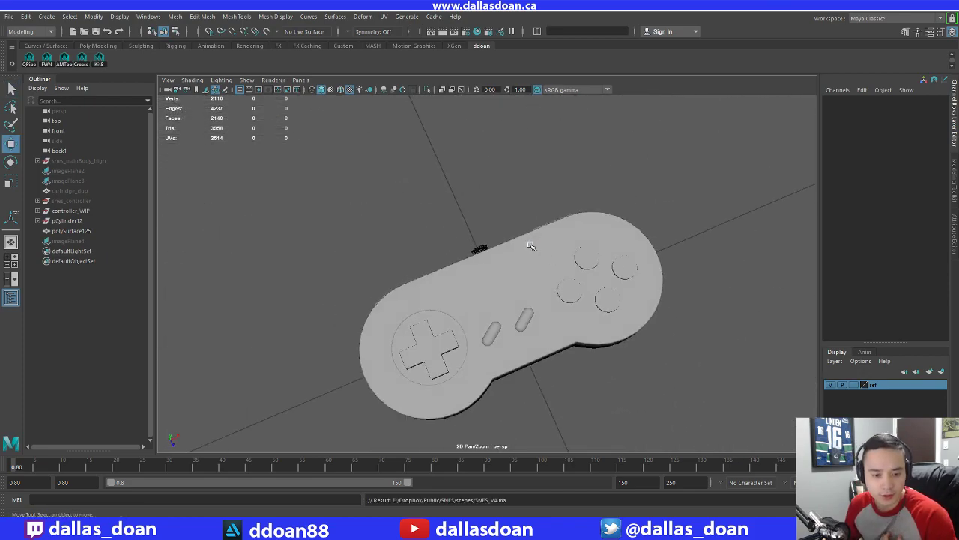
Examine the controller's front face in perspective, checking the D-pad, Select and Start buttons and face buttons
{"action": "left_click_drag", "start_coordinate": [466, 271], "coordinate": [500, 303], "text": "alt"}
{"action": "middle_click_drag", "start_coordinate": [500, 303], "coordinate": [555, 240], "text": "alt"}
{"action": "right_click_drag", "start_coordinate": [554, 239], "coordinate": [504, 286], "text": "alt"}
{"action": "left_click", "coordinate": [505, 256]}
{"action": "left_click_drag", "start_coordinate": [505, 255], "coordinate": [600, 254], "text": "alt"}
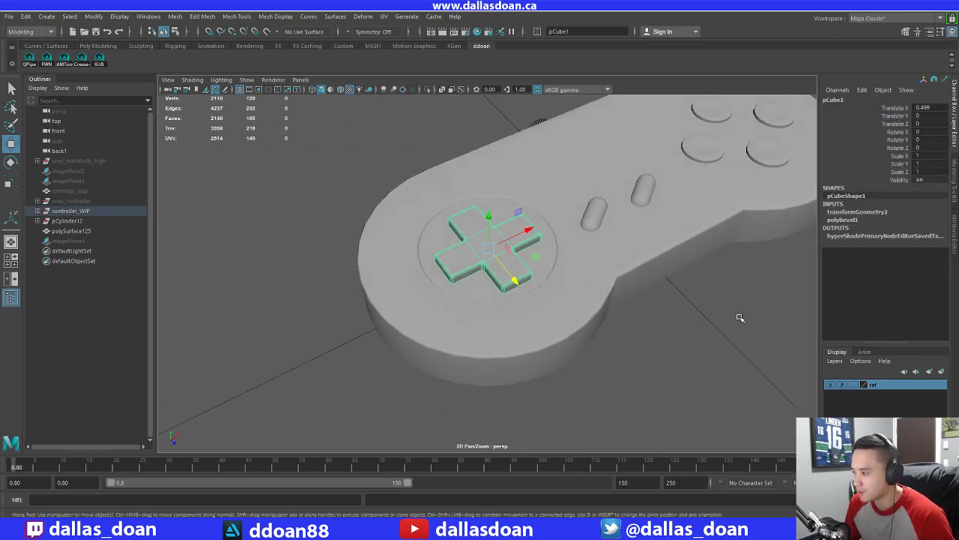
{"action": "left_click", "coordinate": [739, 314]}
{"action": "right_click_drag", "start_coordinate": [739, 315], "coordinate": [615, 285], "text": "alt"}
{"action": "left_click_drag", "start_coordinate": [615, 284], "coordinate": [663, 266], "text": "alt"}
{"action": "left_click_drag", "start_coordinate": [604, 312], "coordinate": [507, 331], "text": "alt"}
{"action": "left_click", "coordinate": [483, 289]}
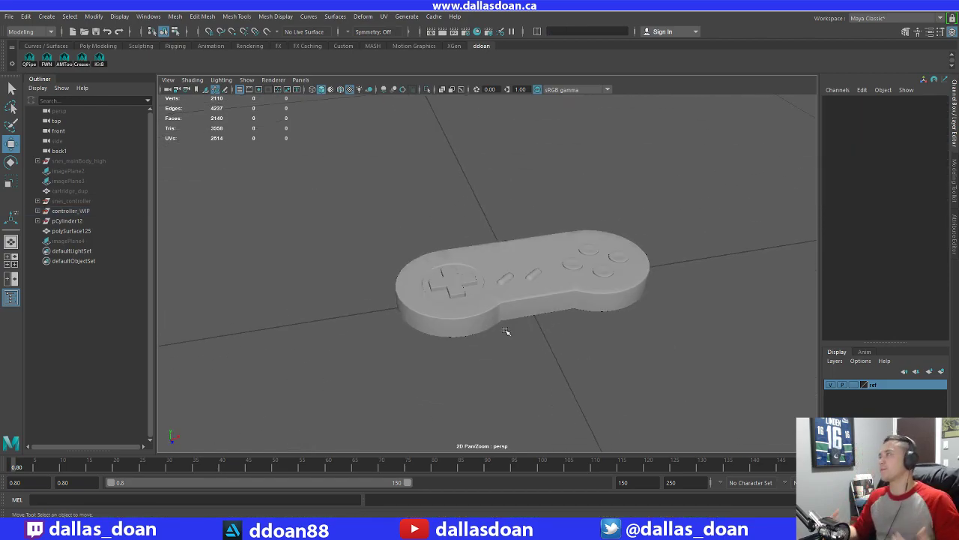
{"action": "right_click_drag", "start_coordinate": [506, 331], "coordinate": [542, 285], "text": "alt"}
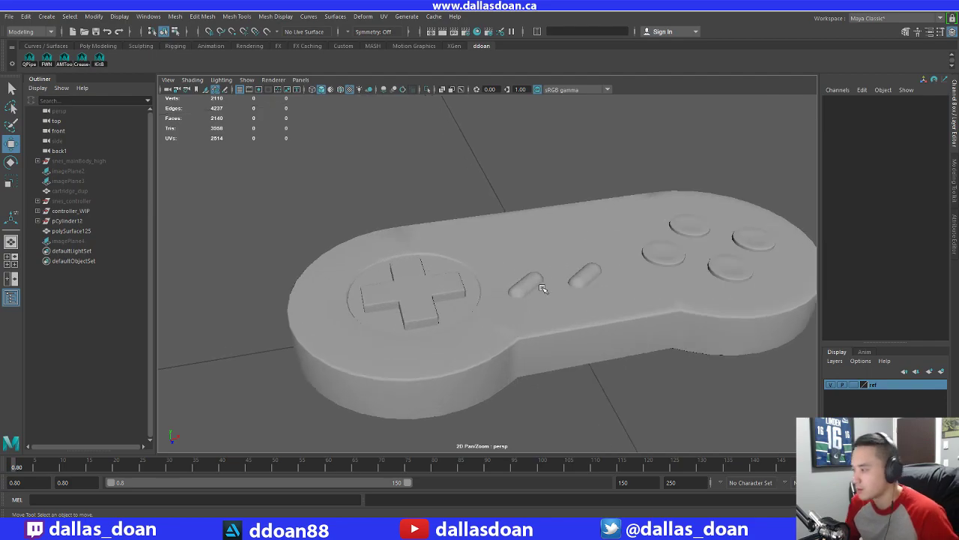
{"action": "left_click_drag", "start_coordinate": [542, 284], "coordinate": [475, 302], "text": "alt"}
{"action": "left_click", "coordinate": [461, 316]}
{"action": "left_click", "coordinate": [530, 283]}
{"action": "left_click", "coordinate": [608, 322]}
Examine the back edge of the controller, including both shoulder buttons and the cable connector
{"action": "left_click_drag", "start_coordinate": [612, 352], "coordinate": [516, 274], "text": "alt"}
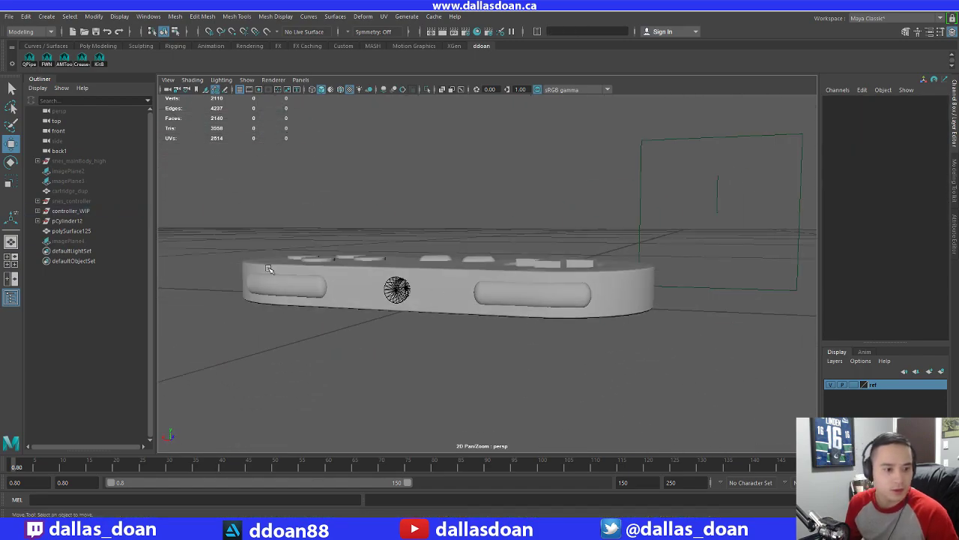
{"action": "scroll", "coordinate": [235, 284], "scroll_direction": "up", "scroll_amount": 4}
{"action": "left_click_drag", "start_coordinate": [235, 283], "coordinate": [330, 304], "text": "alt"}
{"action": "middle_click_drag", "start_coordinate": [330, 304], "coordinate": [420, 295], "text": "alt"}
{"action": "left_click", "coordinate": [368, 278]}
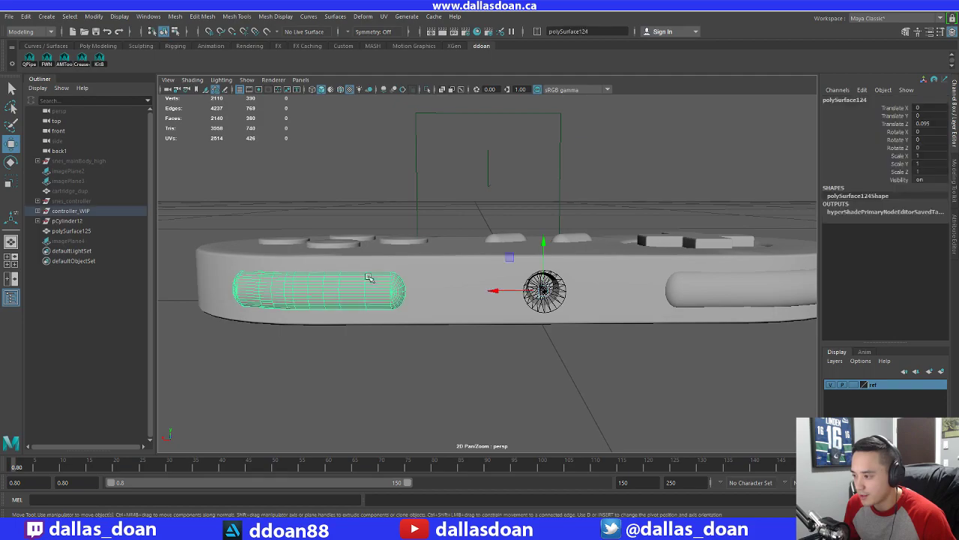
{"action": "left_click_drag", "start_coordinate": [278, 328], "coordinate": [396, 251], "text": "alt"}
{"action": "left_click", "coordinate": [425, 233]}
{"action": "left_click_drag", "start_coordinate": [385, 286], "coordinate": [385, 298], "text": "alt"}
{"action": "left_click", "coordinate": [428, 366]}
Examine the underside of the controller body, with the body selected to check its wireframe and shading
{"action": "left_click_drag", "start_coordinate": [427, 366], "coordinate": [418, 317], "text": "alt"}
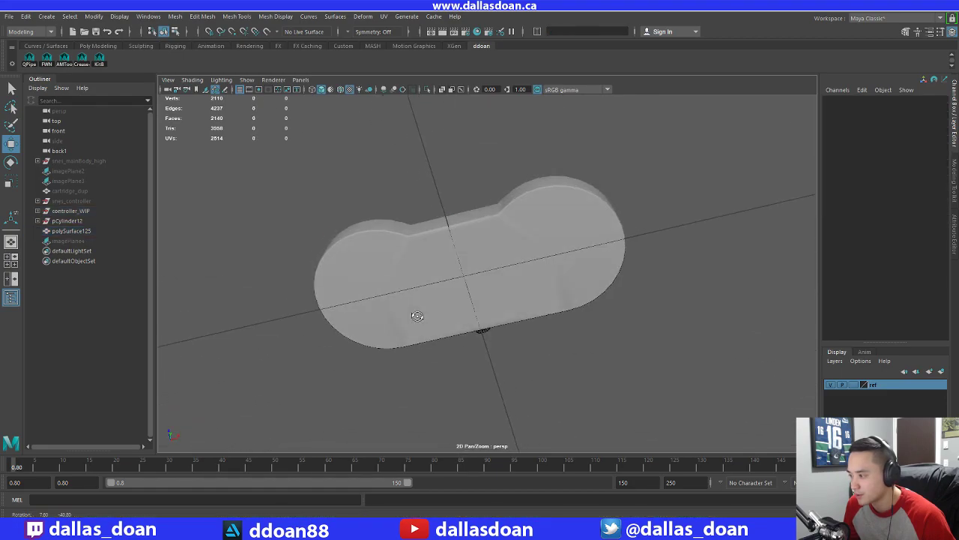
{"action": "left_click_drag", "start_coordinate": [417, 272], "coordinate": [419, 297], "text": "alt"}
{"action": "left_click", "coordinate": [479, 277]}
{"action": "left_click_drag", "start_coordinate": [478, 277], "coordinate": [554, 300], "text": "alt"}
{"action": "scroll", "coordinate": [538, 246], "scroll_direction": "up", "scroll_amount": 4}
{"action": "left_click", "coordinate": [635, 361]}
{"action": "left_click_drag", "start_coordinate": [635, 361], "coordinate": [488, 262], "text": "alt"}
{"action": "scroll", "coordinate": [488, 262], "scroll_direction": "up", "scroll_amount": 3}
{"action": "left_click", "coordinate": [486, 260]}
{"action": "left_click_drag", "start_coordinate": [398, 242], "coordinate": [486, 239], "text": "alt"}
{"action": "right_click_drag", "start_coordinate": [553, 192], "coordinate": [577, 244], "text": "shift"}
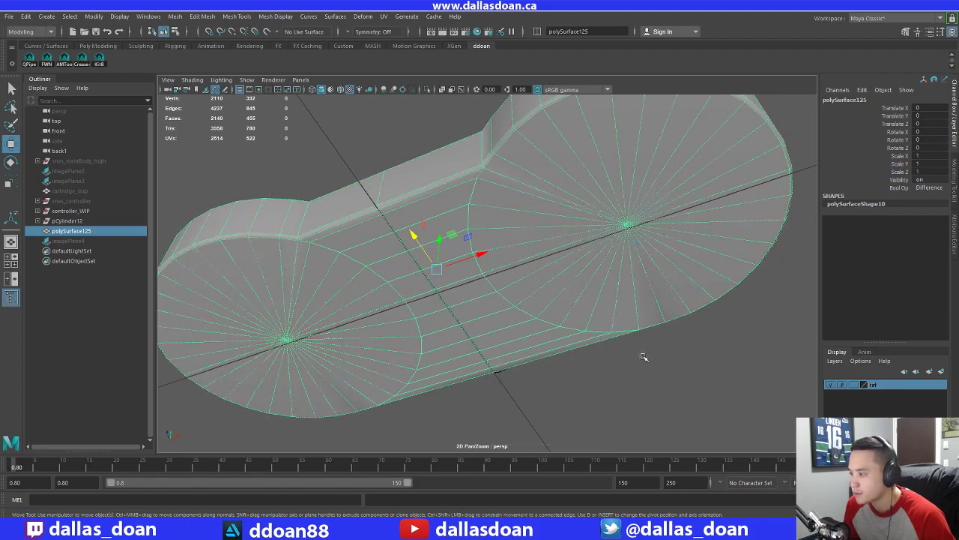
{"action": "scroll", "coordinate": [520, 265], "scroll_direction": "up", "scroll_amount": 2}
{"action": "scroll", "coordinate": [520, 265], "scroll_direction": "down", "scroll_amount": 2}
{"action": "left_click_drag", "start_coordinate": [520, 266], "coordinate": [512, 275], "text": "alt"}
Apply an edge softening or hardening operation to the arc of edges around one grip on the body's underside
{"action": "right_click_drag", "start_coordinate": [475, 210], "coordinate": [473, 180]}
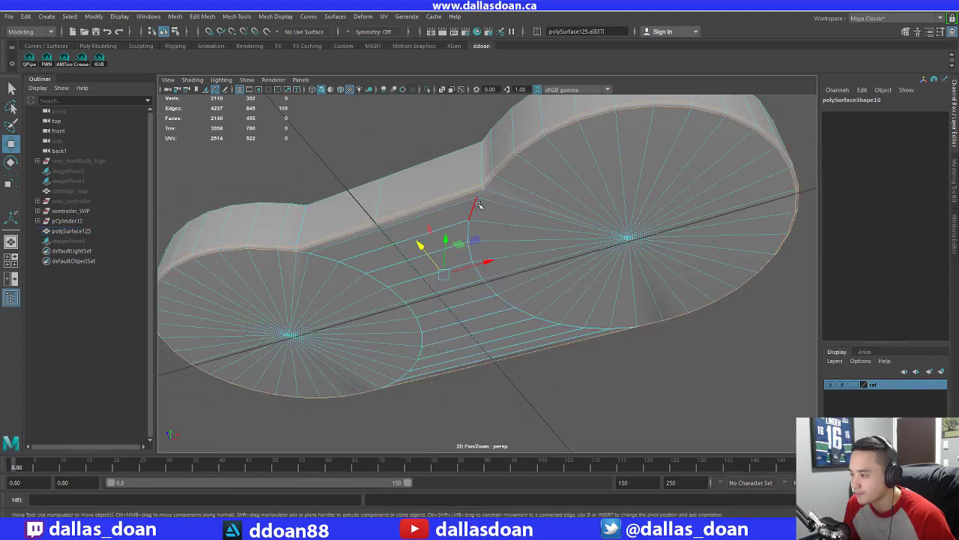
{"action": "left_click_drag", "start_coordinate": [532, 275], "coordinate": [488, 259], "text": "alt"}
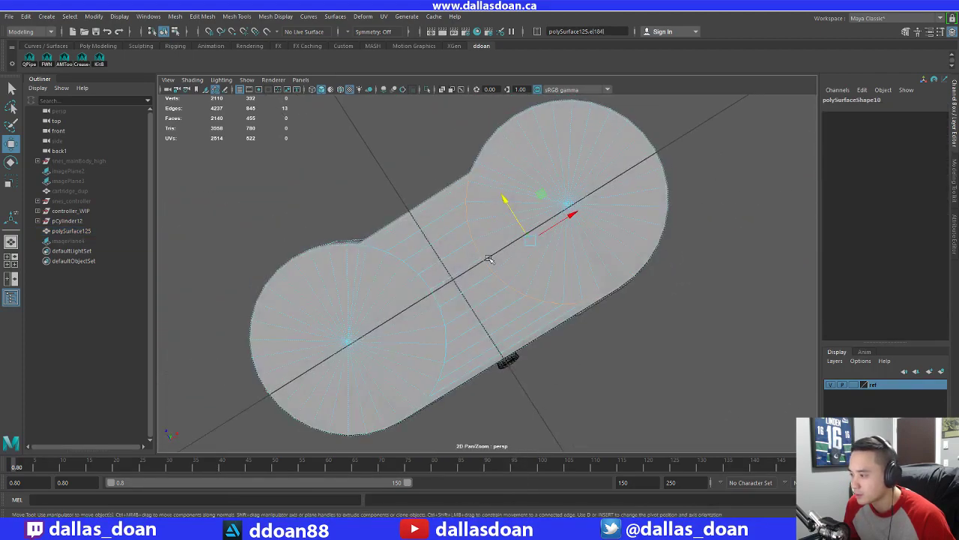
{"action": "right_click_drag", "start_coordinate": [561, 203], "coordinate": [701, 213], "text": "shift"}
{"action": "left_click_drag", "start_coordinate": [674, 225], "coordinate": [558, 275], "text": "alt"}
{"action": "scroll", "coordinate": [559, 274], "scroll_direction": "up", "scroll_amount": 1}
{"action": "left_click", "coordinate": [425, 225]}
{"action": "scroll", "coordinate": [488, 267], "scroll_direction": "down", "scroll_amount": 5}
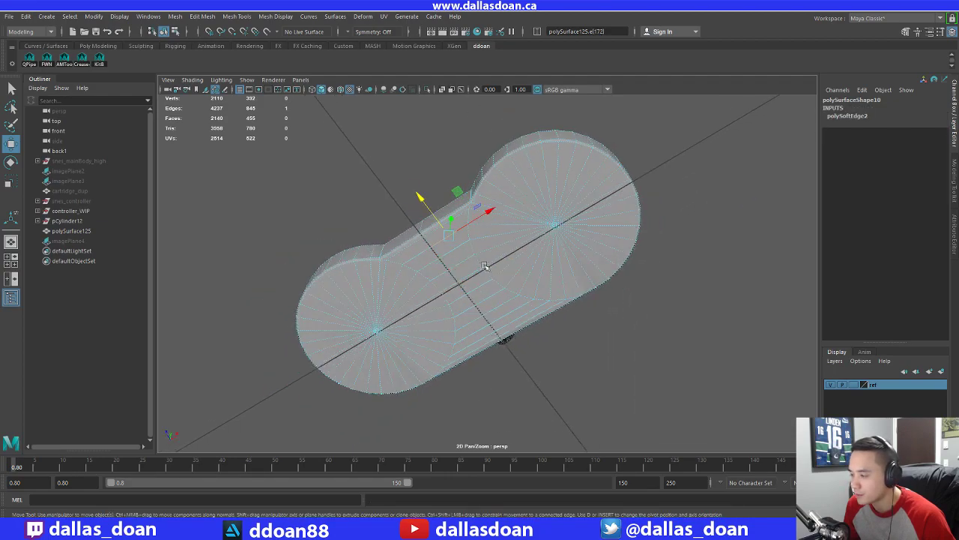
Apply Soften/Harden Edges to all edges of the controller body and return to object selection
{"action": "left_click_drag", "start_coordinate": [488, 268], "coordinate": [451, 297], "text": "alt"}
{"action": "left_click_drag", "start_coordinate": [272, 221], "coordinate": [560, 339]}
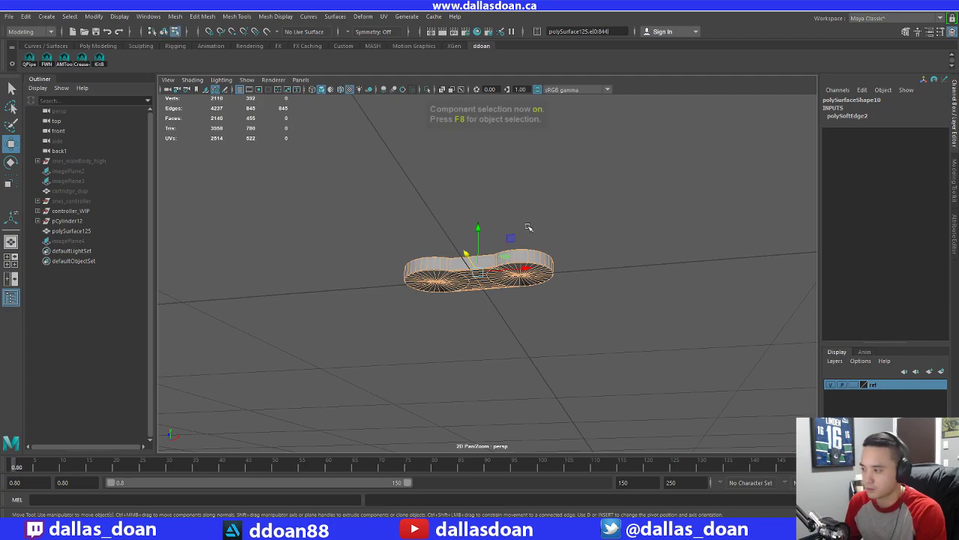
{"action": "key", "text": "F8"}
{"action": "right_click_drag", "start_coordinate": [422, 277], "coordinate": [421, 215]}
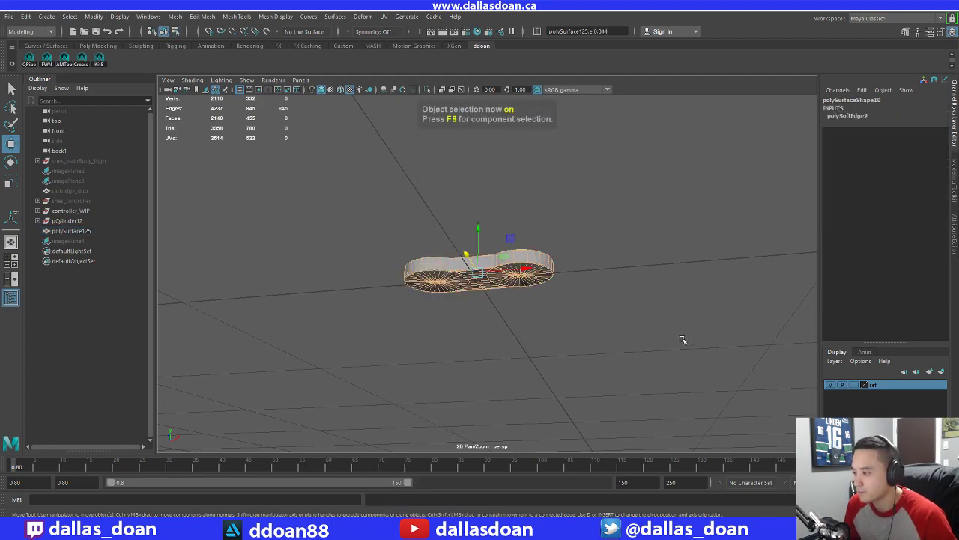
{"action": "left_click", "coordinate": [263, 18]}
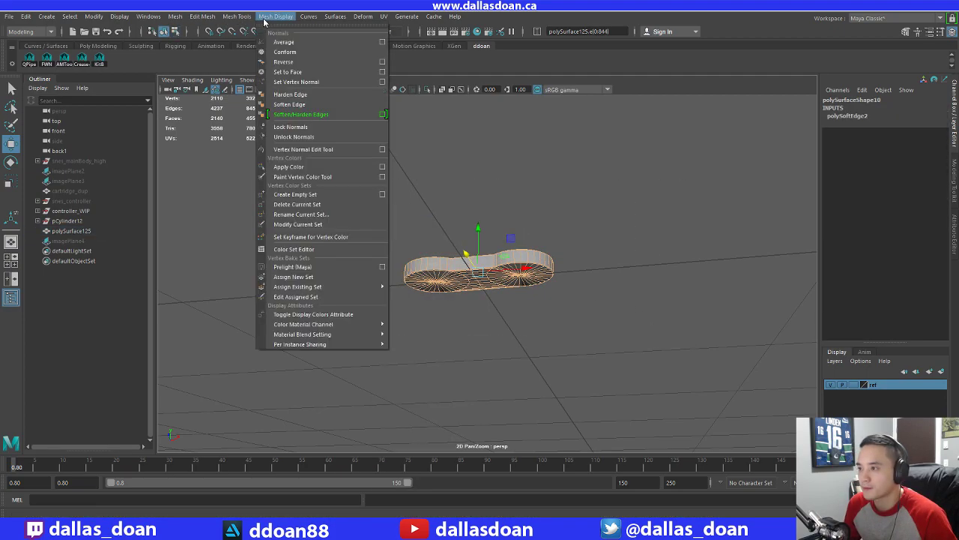
{"action": "left_click", "coordinate": [303, 117]}
{"action": "scroll", "coordinate": [480, 300], "scroll_direction": "up", "scroll_amount": 3}
{"action": "left_click_drag", "start_coordinate": [488, 322], "coordinate": [551, 247], "text": "alt"}
{"action": "right_click_drag", "start_coordinate": [557, 241], "coordinate": [608, 227]}
{"action": "left_click", "coordinate": [640, 297]}
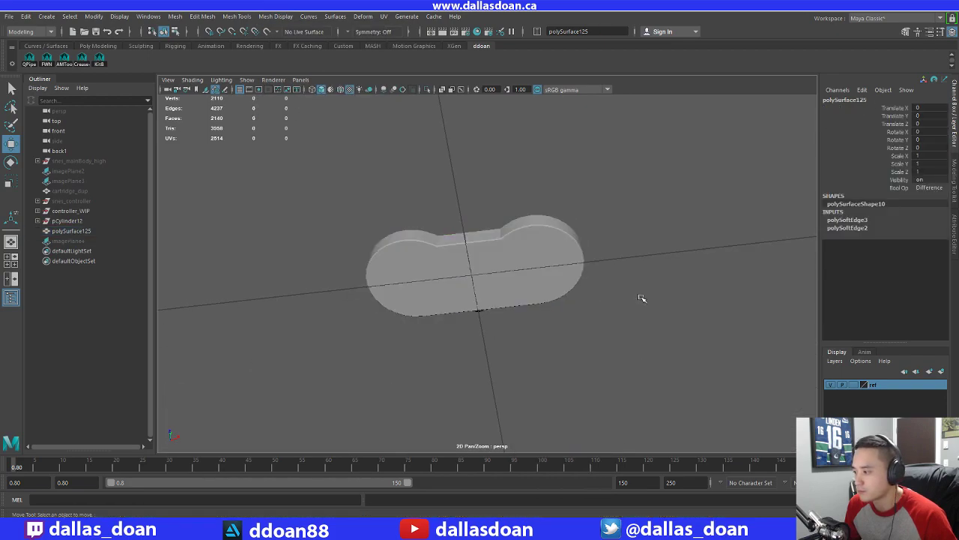
Try softening all edges of the controller body with a 180-degree angle
{"action": "scroll", "coordinate": [532, 306], "scroll_direction": "up", "scroll_amount": 3}
{"action": "left_click_drag", "start_coordinate": [532, 306], "coordinate": [507, 213], "text": "alt"}
{"action": "left_click", "coordinate": [505, 310]}
{"action": "right_click_drag", "start_coordinate": [508, 213], "coordinate": [637, 198]}
{"action": "right_click_drag", "start_coordinate": [539, 169], "coordinate": [538, 233]}
Examine the softened shading on the body's underside and along the rim next to the shoulder button
{"action": "left_click", "coordinate": [720, 326]}
{"action": "left_click_drag", "start_coordinate": [592, 330], "coordinate": [582, 233], "text": "alt"}
{"action": "left_click", "coordinate": [582, 233]}
{"action": "left_click_drag", "start_coordinate": [598, 285], "coordinate": [563, 261], "text": "alt"}
{"action": "scroll", "coordinate": [562, 261], "scroll_direction": "up", "scroll_amount": 4}
{"action": "middle_click_drag", "start_coordinate": [562, 261], "coordinate": [367, 225], "text": "alt"}
{"action": "scroll", "coordinate": [367, 225], "scroll_direction": "up", "scroll_amount": 2}
{"action": "scroll", "coordinate": [456, 251], "scroll_direction": "up", "scroll_amount": 1}
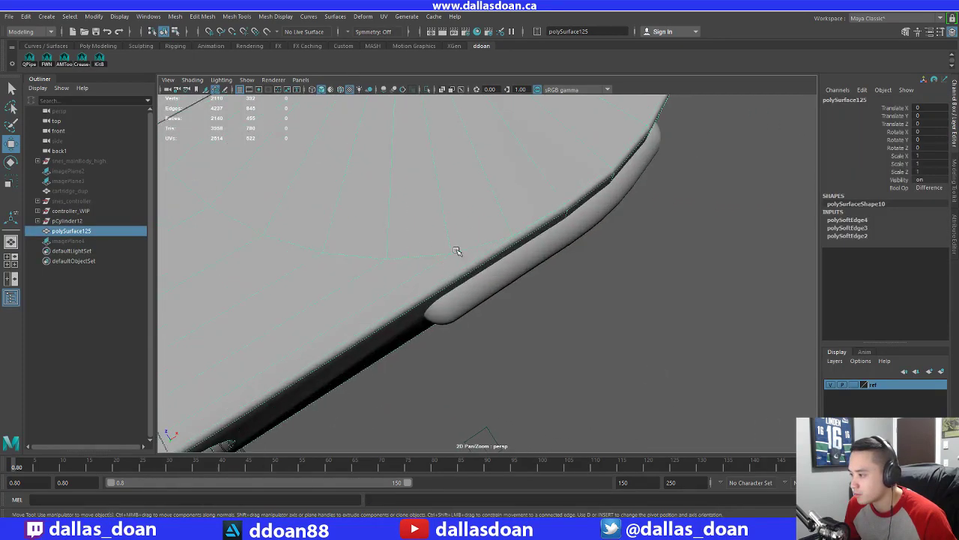
{"action": "scroll", "coordinate": [500, 210], "scroll_direction": "up", "scroll_amount": 3}
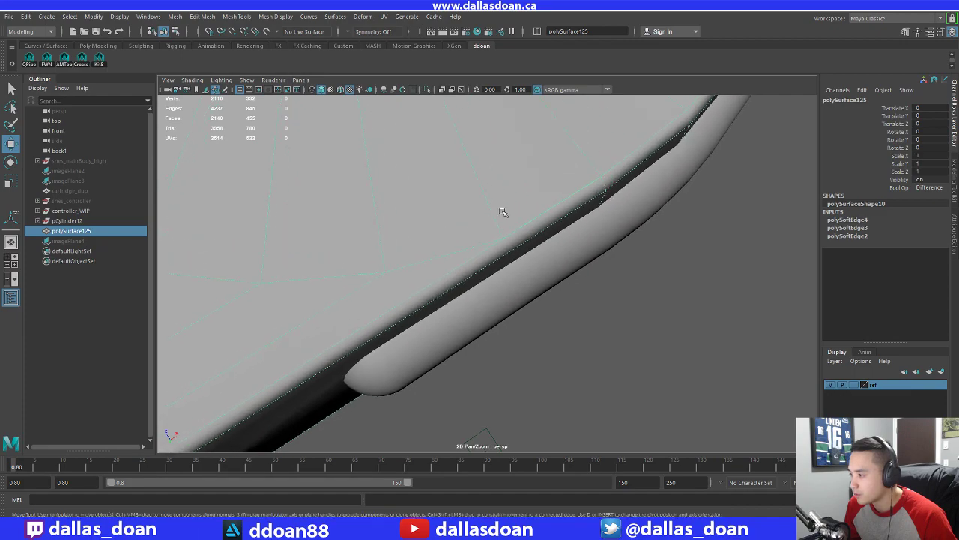
Inspect individual rim edges and vertices beside the shoulder button and the shading across the body's underside
{"action": "right_click_drag", "start_coordinate": [519, 189], "coordinate": [520, 167]}
{"action": "double_click", "coordinate": [558, 199]}
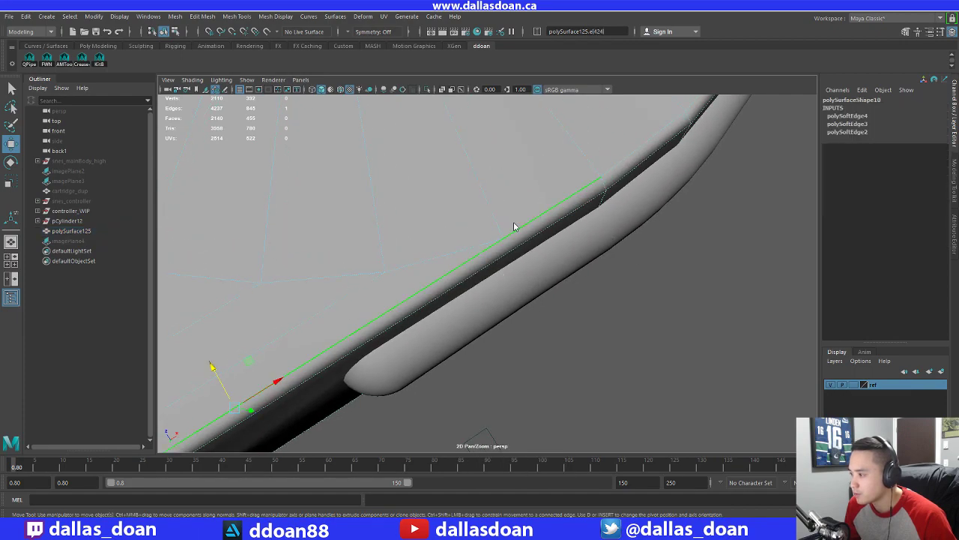
{"action": "right_click_drag", "start_coordinate": [515, 226], "coordinate": [486, 233]}
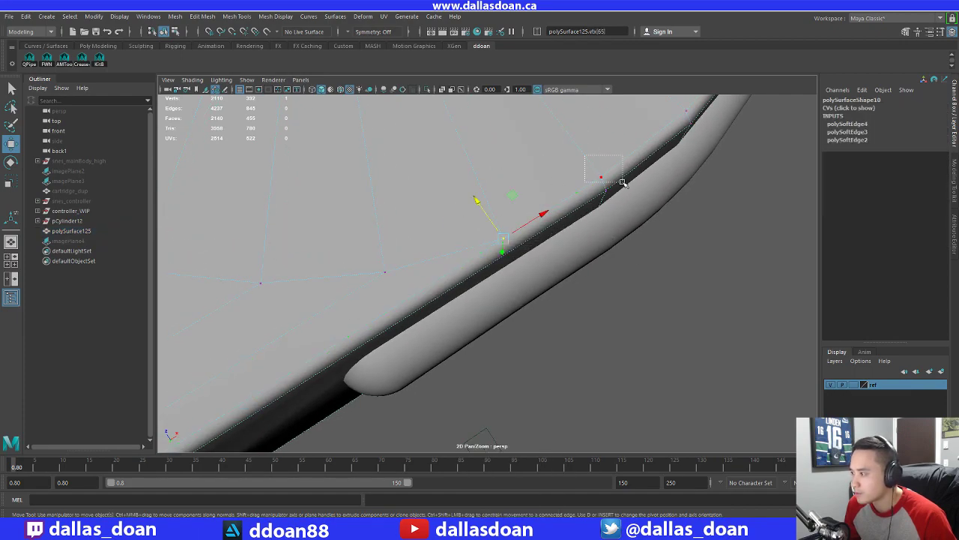
{"action": "left_click_drag", "start_coordinate": [706, 204], "coordinate": [648, 222], "text": "alt"}
{"action": "left_click_drag", "start_coordinate": [545, 164], "coordinate": [666, 212], "text": "ctrl"}
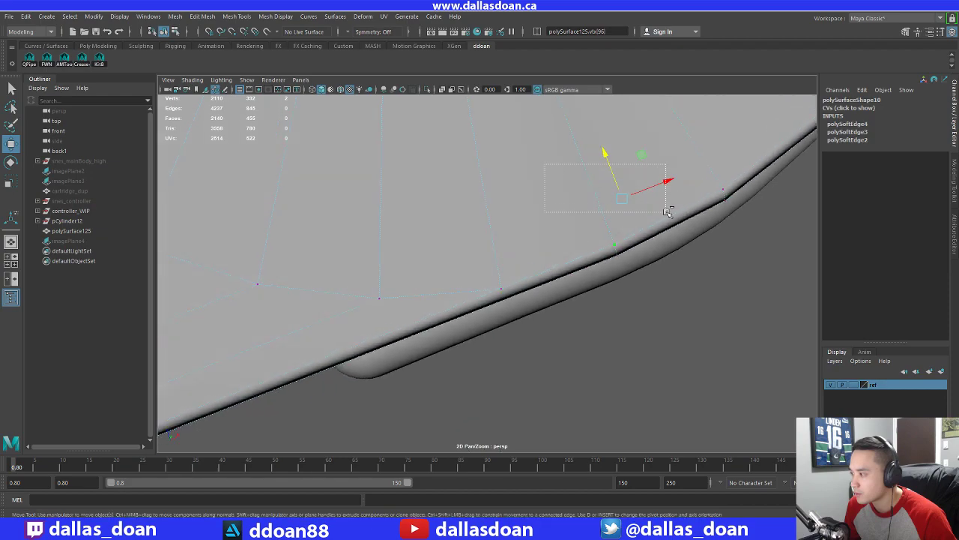
{"action": "right_click_drag", "start_coordinate": [594, 213], "coordinate": [529, 197], "text": "alt"}
{"action": "left_click", "coordinate": [568, 269]}
{"action": "left_click_drag", "start_coordinate": [568, 270], "coordinate": [505, 302], "text": "alt"}
{"action": "right_click_drag", "start_coordinate": [458, 301], "coordinate": [516, 289], "text": "alt"}
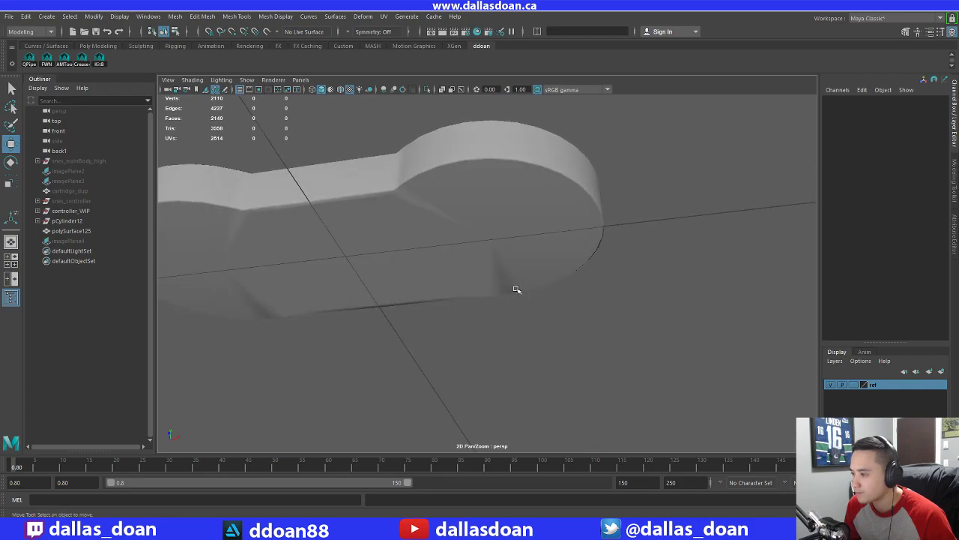
{"action": "left_click_drag", "start_coordinate": [516, 289], "coordinate": [472, 256], "text": "alt"}
{"action": "left_click", "coordinate": [469, 257]}
{"action": "scroll", "coordinate": [472, 247], "scroll_direction": "down", "scroll_amount": 4}
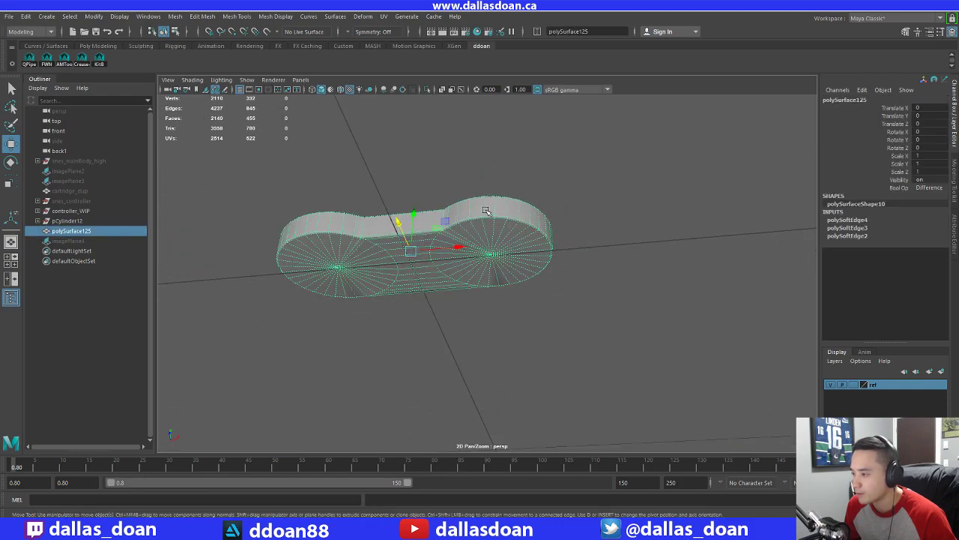
Undo the 180-degree edge softening on the controller body and return to object selection
{"action": "key", "text": "ctrl+z"}
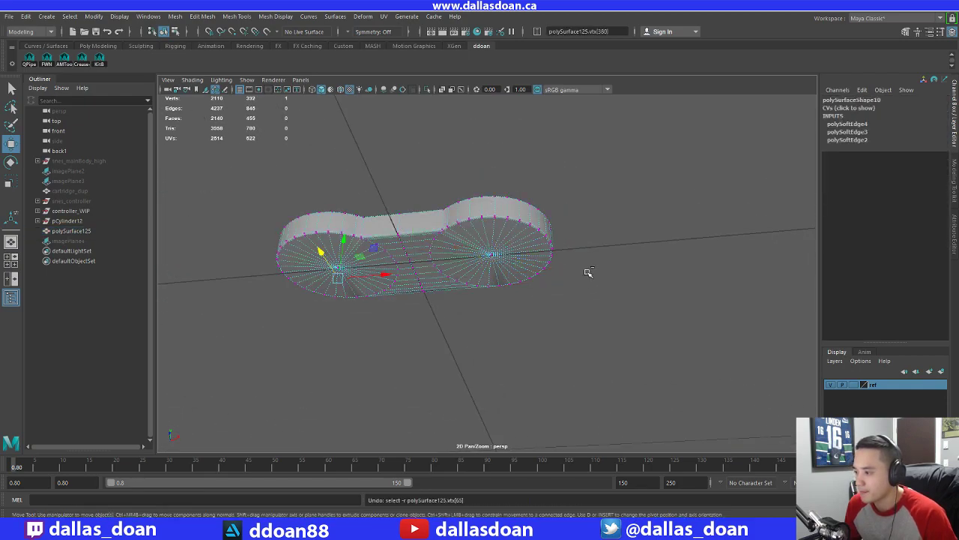
{"action": "key", "text": "ctrl+z"}
{"action": "key", "text": "ctrl+z"}
{"action": "key", "text": "ctrl+z"}
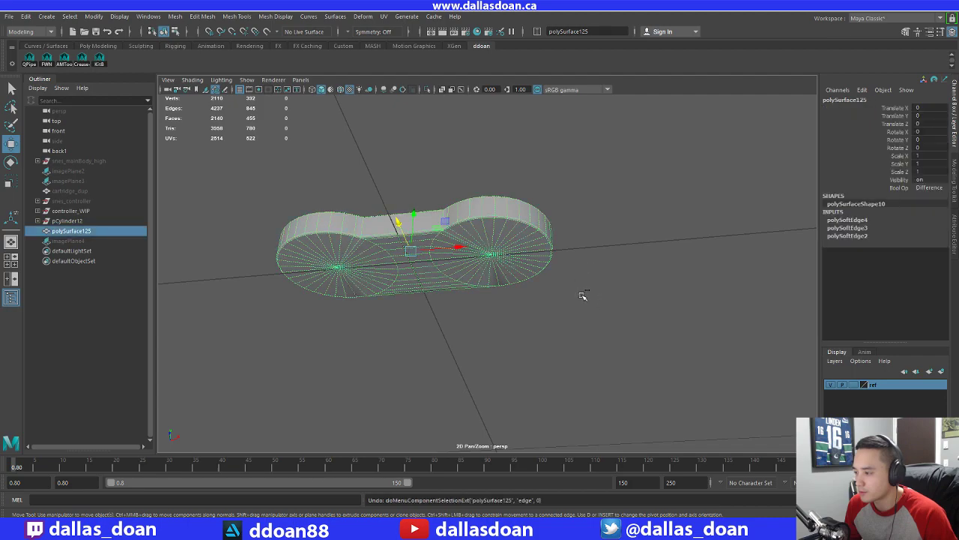
{"action": "key", "text": "ctrl+z"}
{"action": "key", "text": "ctrl+z"}
{"action": "key", "text": "ctrl+z"}
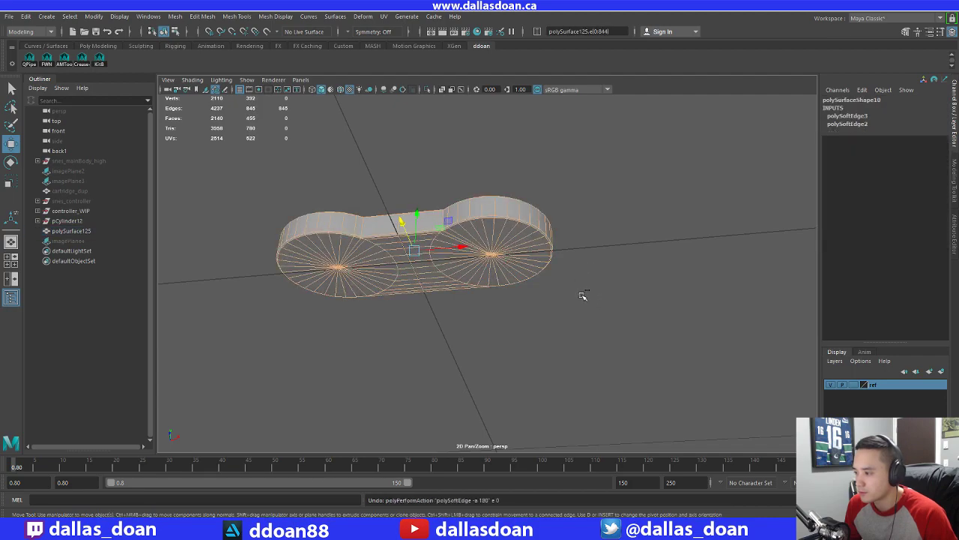
{"action": "left_click", "coordinate": [561, 310]}
{"action": "left_click_drag", "start_coordinate": [561, 311], "coordinate": [543, 258], "text": "alt"}
{"action": "right_click_drag", "start_coordinate": [493, 212], "coordinate": [493, 274]}
{"action": "left_click", "coordinate": [544, 311]}
{"action": "scroll", "coordinate": [544, 312], "scroll_direction": "up", "scroll_amount": 3}
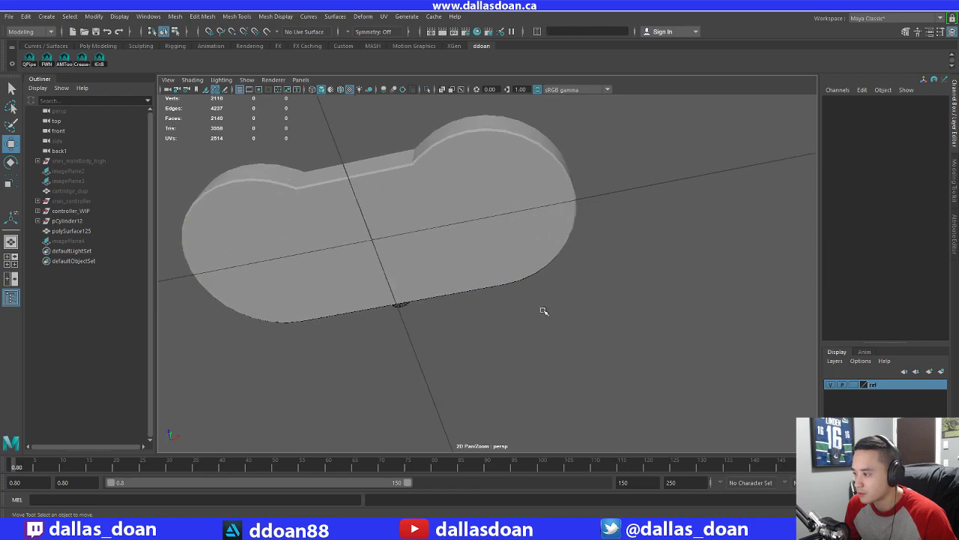
Soften the edge loop around the underside rim of the controller body
{"action": "left_click_drag", "start_coordinate": [544, 310], "coordinate": [507, 322], "text": "alt"}
{"action": "left_click", "coordinate": [460, 252]}
{"action": "right_click_drag", "start_coordinate": [461, 255], "coordinate": [473, 183]}
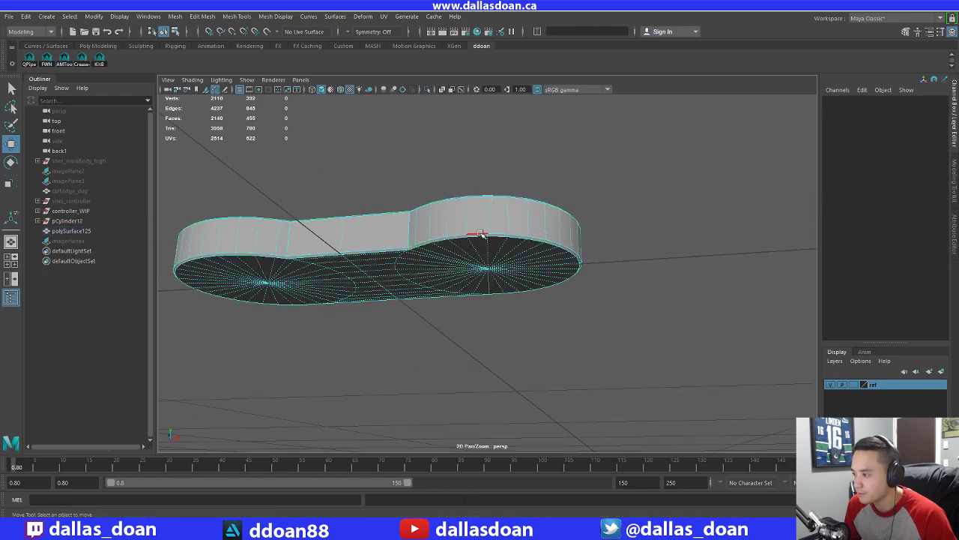
{"action": "double_click", "coordinate": [481, 234]}
{"action": "left_click_drag", "start_coordinate": [438, 241], "coordinate": [450, 216], "text": "alt"}
{"action": "right_click_drag", "start_coordinate": [530, 199], "coordinate": [619, 206], "text": "shift"}
{"action": "left_click", "coordinate": [625, 181]}
Try adjusting the edge shading along the upper rim loop of the controller body
{"action": "left_click_drag", "start_coordinate": [625, 181], "coordinate": [487, 292], "text": "alt"}
{"action": "scroll", "coordinate": [480, 299], "scroll_direction": "up", "scroll_amount": 3}
{"action": "middle_click_drag", "start_coordinate": [454, 348], "coordinate": [477, 310], "text": "alt"}
{"action": "double_click", "coordinate": [401, 295]}
{"action": "left_click_drag", "start_coordinate": [401, 295], "coordinate": [389, 308], "text": "alt"}
{"action": "double_click", "coordinate": [321, 308], "text": "shift"}
{"action": "left_click_drag", "start_coordinate": [321, 308], "coordinate": [467, 275], "text": "alt"}
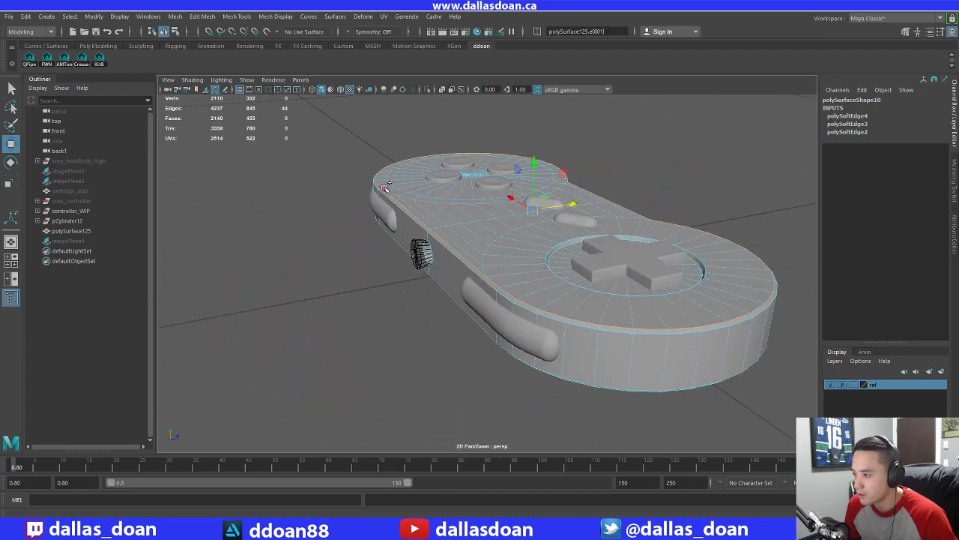
{"action": "left_click_drag", "start_coordinate": [461, 204], "coordinate": [484, 238], "text": "alt"}
{"action": "right_click_drag", "start_coordinate": [484, 238], "coordinate": [439, 269], "text": "shift"}
{"action": "left_click", "coordinate": [394, 278]}
{"action": "left_click_drag", "start_coordinate": [395, 280], "coordinate": [412, 243], "text": "alt"}
Examine the upper rim's shading in object selection, and undo back to the rim edge selection
{"action": "right_click_drag", "start_coordinate": [463, 216], "coordinate": [463, 236]}
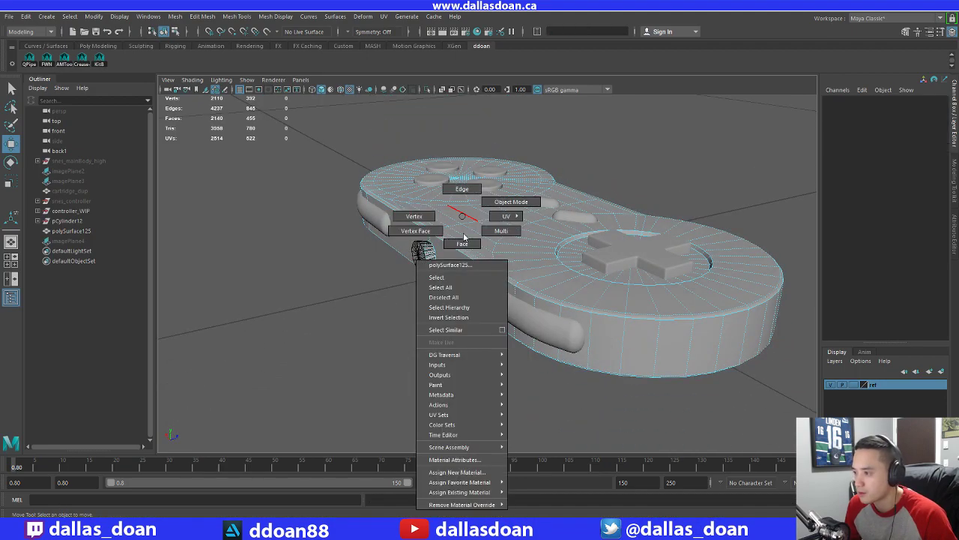
{"action": "right_click_drag", "start_coordinate": [461, 285], "coordinate": [511, 202]}
{"action": "left_click", "coordinate": [573, 161]}
{"action": "left_click_drag", "start_coordinate": [529, 223], "coordinate": [592, 323], "text": "alt"}
{"action": "right_click_drag", "start_coordinate": [593, 323], "coordinate": [630, 307], "text": "alt"}
{"action": "left_click_drag", "start_coordinate": [484, 268], "coordinate": [552, 286], "text": "alt"}
{"action": "key", "text": "ctrl+z"}
{"action": "key", "text": "ctrl+z"}
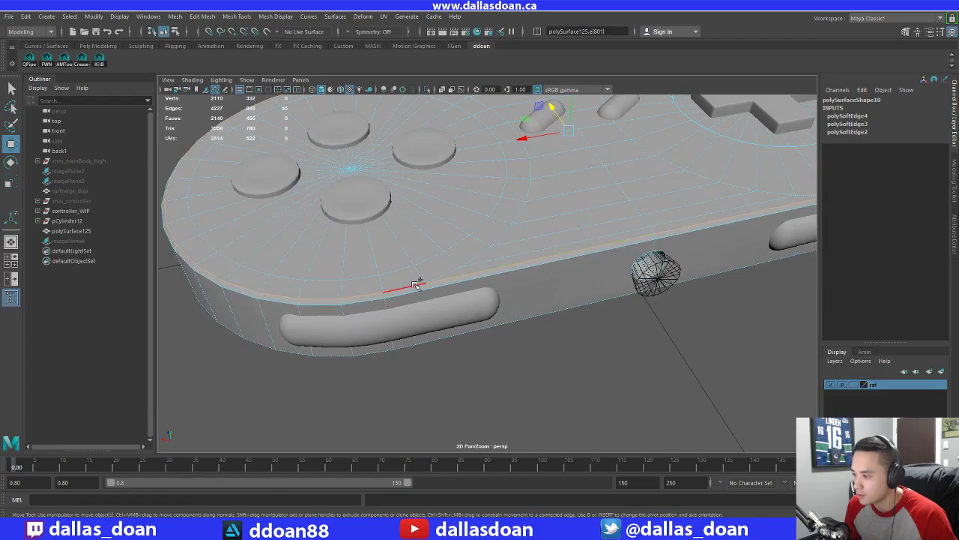
Soften the inner edge loop of the body's upper rim, including the section beside the shoulder buttons
{"action": "scroll", "coordinate": [490, 282], "scroll_direction": "down", "scroll_amount": 3}
{"action": "left_click", "coordinate": [521, 336]}
{"action": "scroll", "coordinate": [521, 337], "scroll_direction": "up", "scroll_amount": 3}
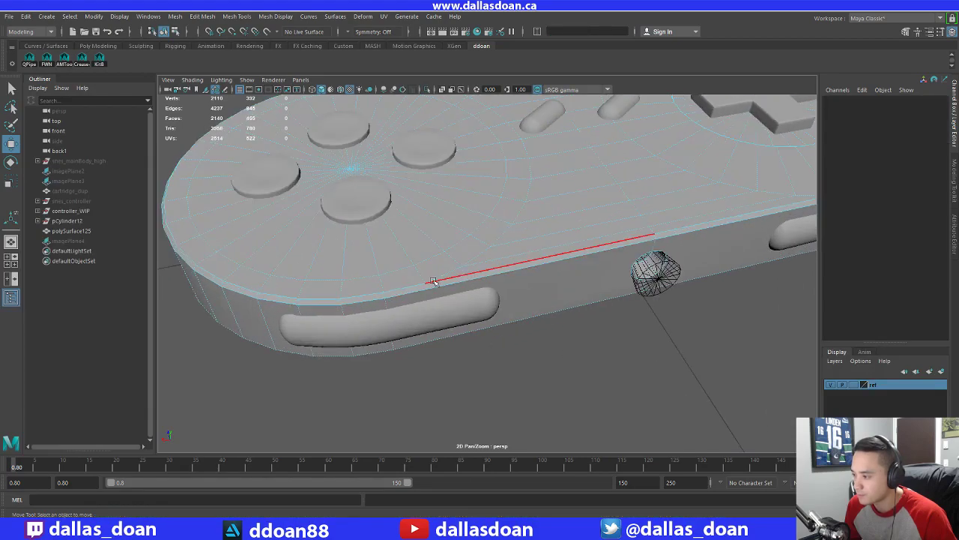
{"action": "left_click", "coordinate": [522, 261]}
{"action": "middle_click_drag", "start_coordinate": [657, 234], "coordinate": [597, 255], "text": "alt"}
{"action": "left_click", "coordinate": [615, 245], "text": "shift"}
{"action": "middle_click_drag", "start_coordinate": [773, 210], "coordinate": [620, 254], "text": "alt"}
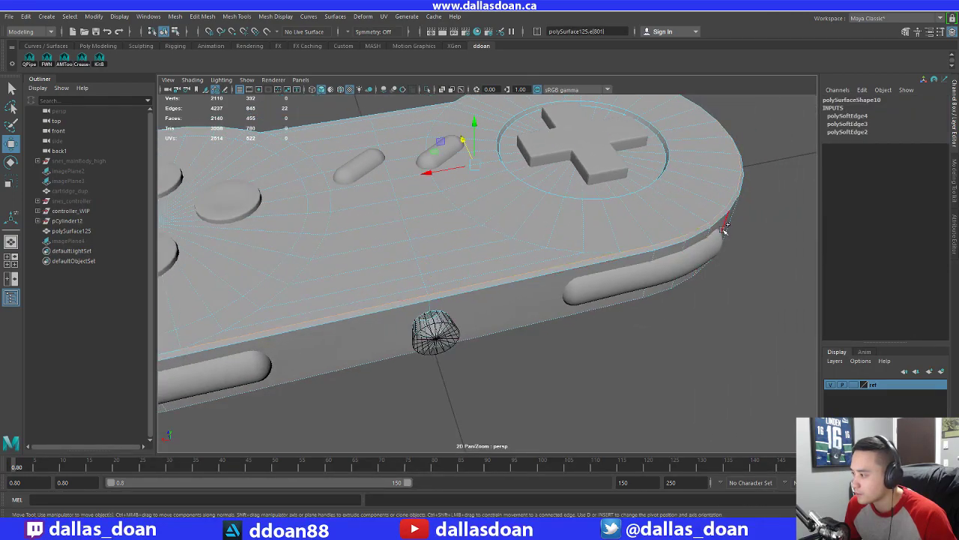
{"action": "left_click", "coordinate": [750, 265]}
{"action": "double_click", "coordinate": [664, 240]}
{"action": "scroll", "coordinate": [685, 278], "scroll_direction": "down", "scroll_amount": 3}
{"action": "middle_click_drag", "start_coordinate": [686, 278], "coordinate": [816, 245], "text": "alt"}
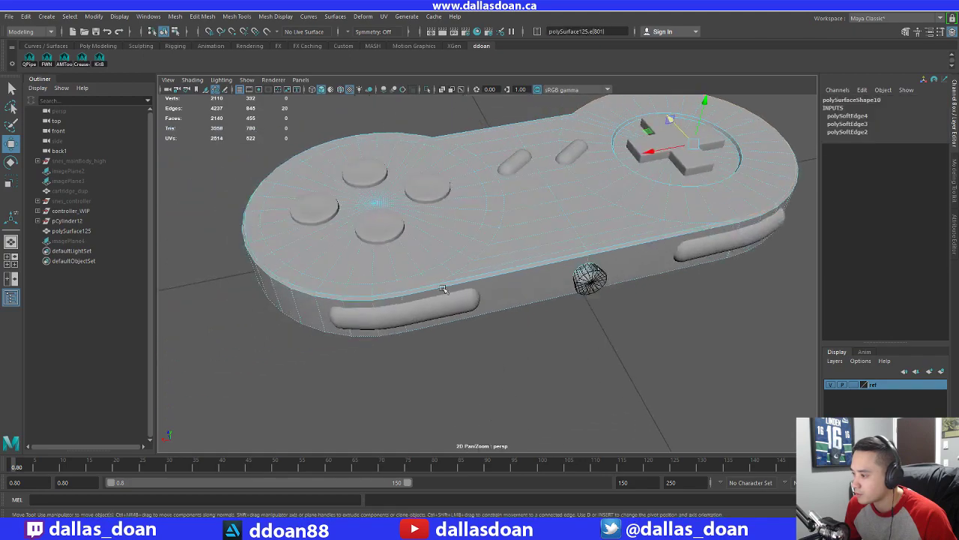
{"action": "right_click_drag", "start_coordinate": [551, 218], "coordinate": [653, 224], "text": "shift"}
{"action": "left_click", "coordinate": [524, 328]}
Soften the outer edge loop of the body's upper rim with a 180-degree angle
{"action": "scroll", "coordinate": [500, 346], "scroll_direction": "up", "scroll_amount": 2}
{"action": "left_click_drag", "start_coordinate": [501, 347], "coordinate": [439, 272], "text": "alt"}
{"action": "double_click", "coordinate": [477, 265]}
{"action": "key", "text": "g"}
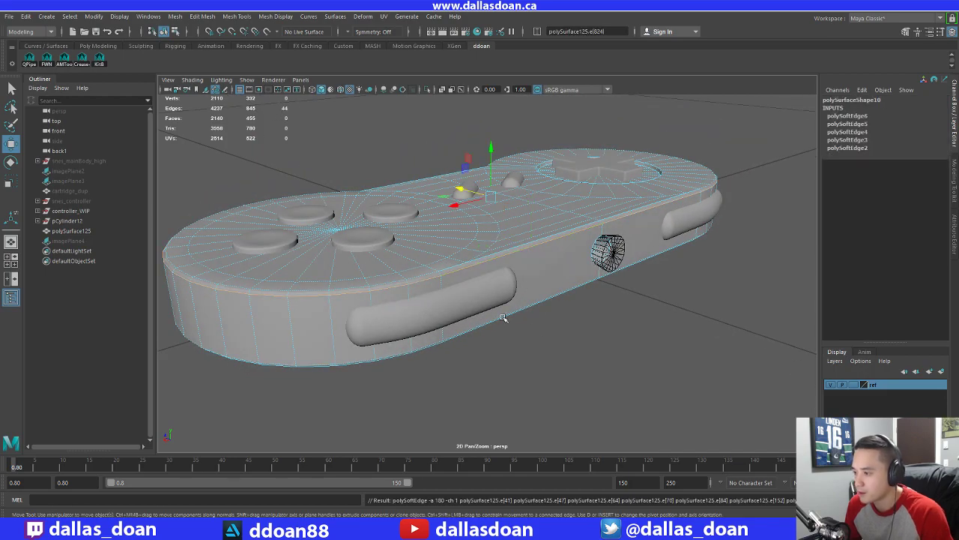
{"action": "left_click", "coordinate": [541, 362]}
Try softening the underside's perimeter edges around both rounded ends with a 180-degree angle, and undo it
{"action": "left_click_drag", "start_coordinate": [542, 362], "coordinate": [478, 304], "text": "alt"}
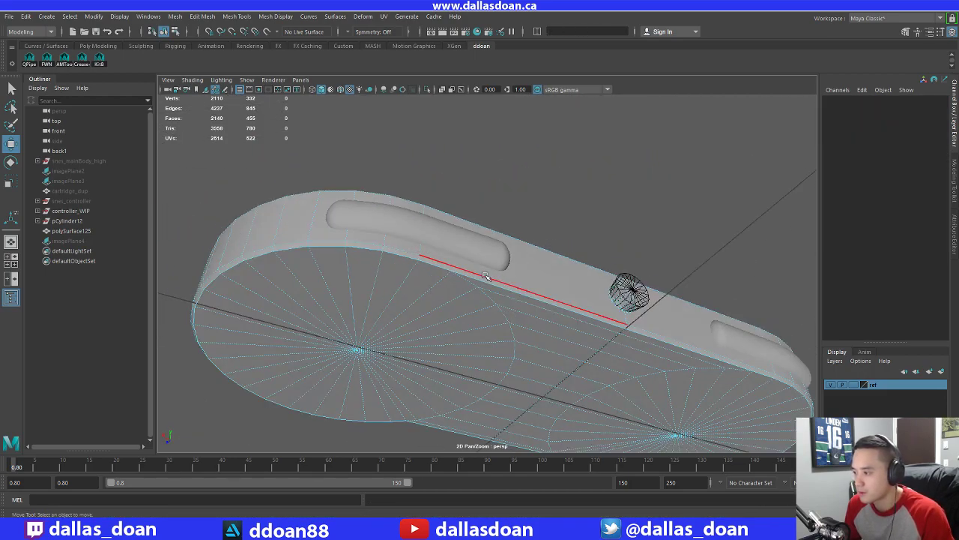
{"action": "left_click", "coordinate": [352, 251]}
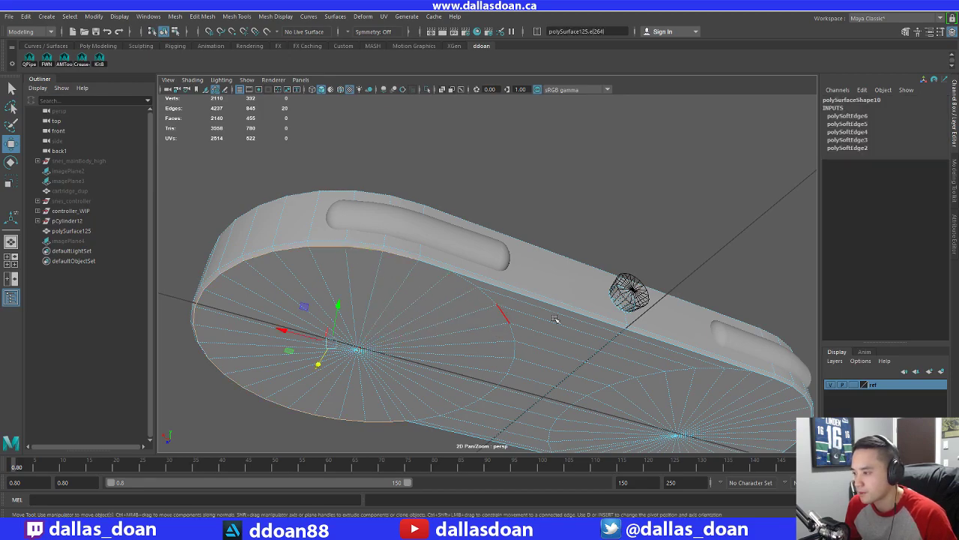
{"action": "left_click_drag", "start_coordinate": [554, 319], "coordinate": [495, 274], "text": "alt"}
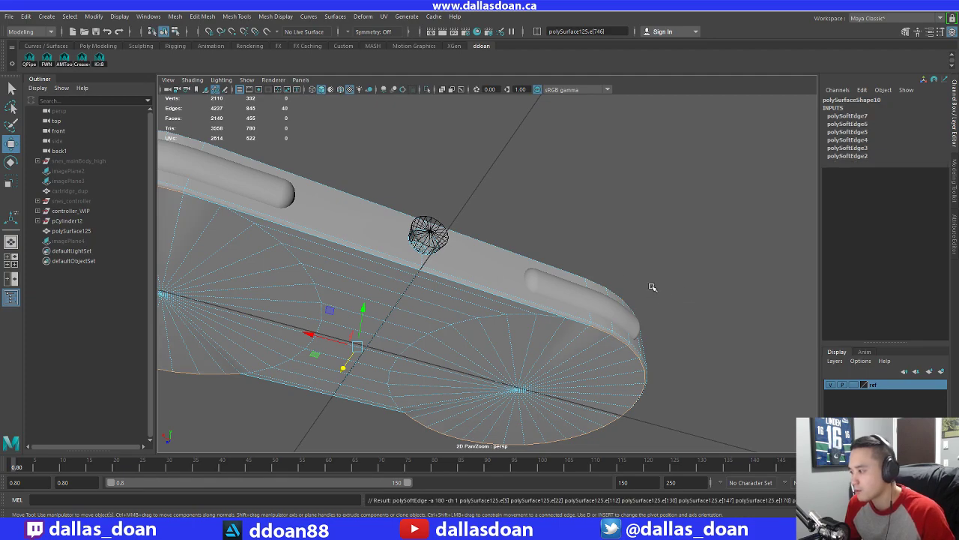
{"action": "mouse_move", "coordinate": [517, 292]}
{"action": "left_mouse_down", "text": "alt"}
{"action": "mouse_move", "coordinate": [526, 283]}
{"action": "mouse_move", "coordinate": [518, 263]}
{"action": "mouse_move", "coordinate": [522, 280]}
{"action": "left_mouse_up", "text": "alt"}
{"action": "key", "text": "ctrl+z"}
{"action": "scroll", "coordinate": [465, 275], "scroll_direction": "down", "scroll_amount": 3}
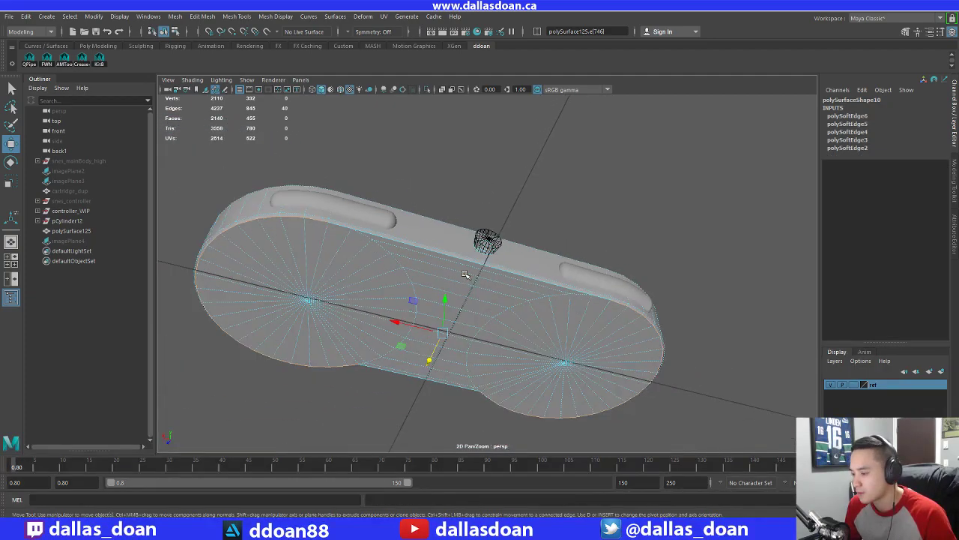
Return to object selection and delete the controller body's construction history
{"action": "left_click_drag", "start_coordinate": [465, 275], "coordinate": [476, 304], "text": "alt"}
{"action": "right_click_drag", "start_coordinate": [500, 241], "coordinate": [550, 228]}
{"action": "left_click", "coordinate": [548, 347]}
{"action": "mouse_move", "coordinate": [548, 347]}
{"action": "left_mouse_down", "text": "alt"}
{"action": "mouse_move", "coordinate": [569, 373]}
{"action": "mouse_move", "coordinate": [527, 360]}
{"action": "mouse_move", "coordinate": [552, 365]}
{"action": "left_mouse_up", "text": "alt"}
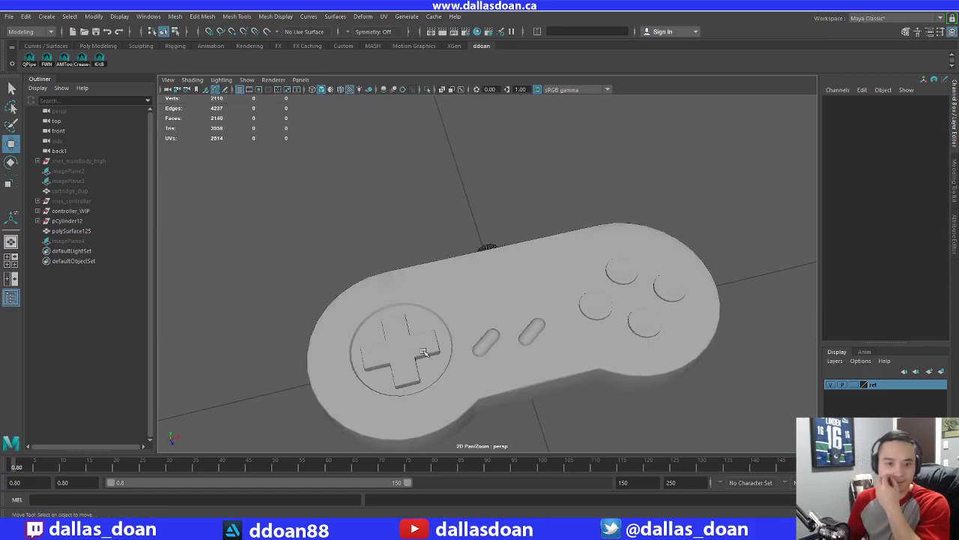
{"action": "left_click_drag", "start_coordinate": [328, 315], "coordinate": [447, 303], "text": "alt"}
{"action": "left_click", "coordinate": [428, 328]}
{"action": "key", "text": "alt+shift+d"}
{"action": "left_click_drag", "start_coordinate": [600, 342], "coordinate": [605, 355], "text": "alt"}
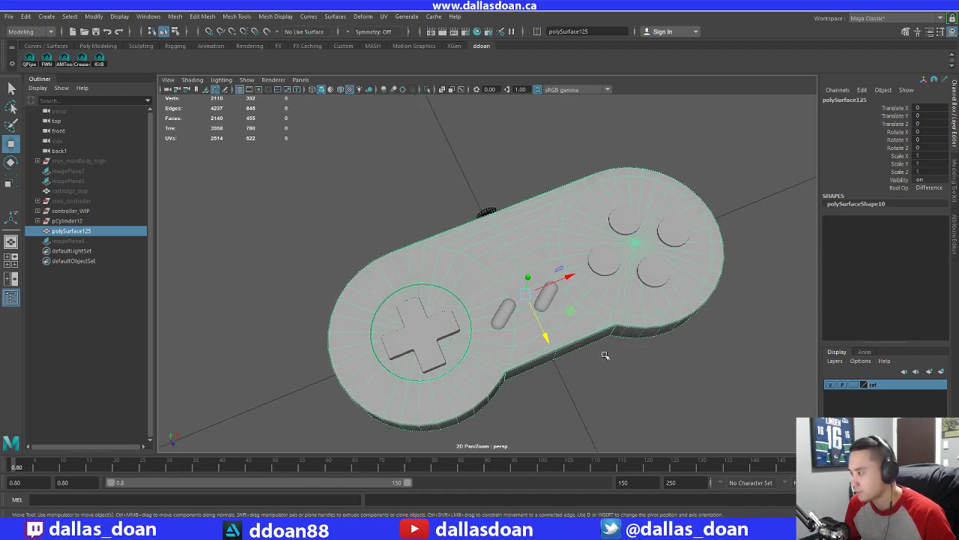
Inspect the controller body's shading across the top face, along the upper rim and next to the shoulder buttons
{"action": "left_click", "coordinate": [605, 355]}
{"action": "middle_click_drag", "start_coordinate": [578, 356], "coordinate": [505, 341], "text": "alt"}
{"action": "left_click_drag", "start_coordinate": [506, 340], "coordinate": [450, 354], "text": "alt"}
{"action": "left_click", "coordinate": [537, 265]}
{"action": "left_click_drag", "start_coordinate": [538, 266], "coordinate": [527, 315], "text": "alt"}
{"action": "right_click_drag", "start_coordinate": [527, 315], "coordinate": [547, 310], "text": "alt"}
{"action": "middle_click_drag", "start_coordinate": [548, 309], "coordinate": [494, 312], "text": "alt"}
{"action": "left_click_drag", "start_coordinate": [492, 312], "coordinate": [513, 291], "text": "alt"}
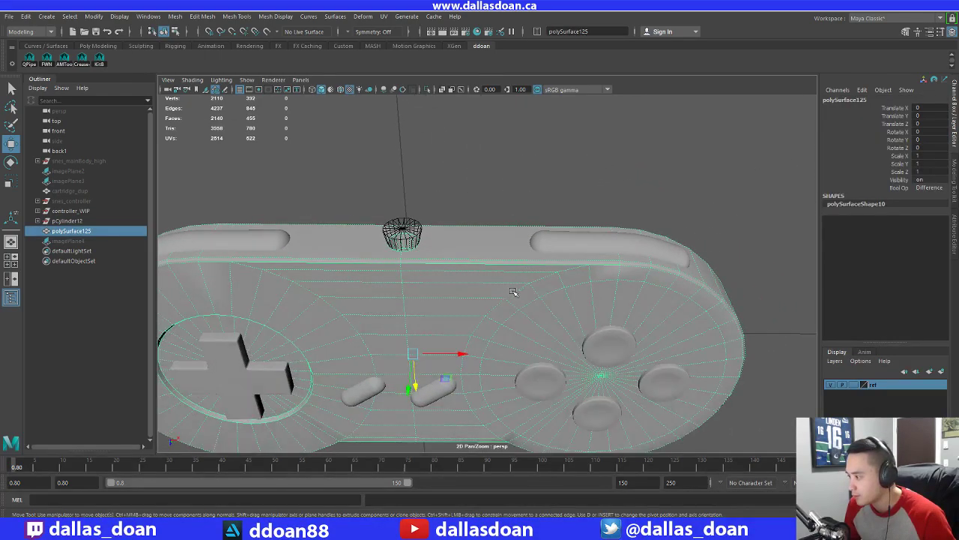
Soften all edges of the controller body with a 30-degree angle and return to object selection
{"action": "left_click_drag", "start_coordinate": [582, 265], "coordinate": [444, 245], "text": "alt"}
{"action": "right_click", "coordinate": [443, 245]}
{"action": "left_click", "coordinate": [442, 214]}
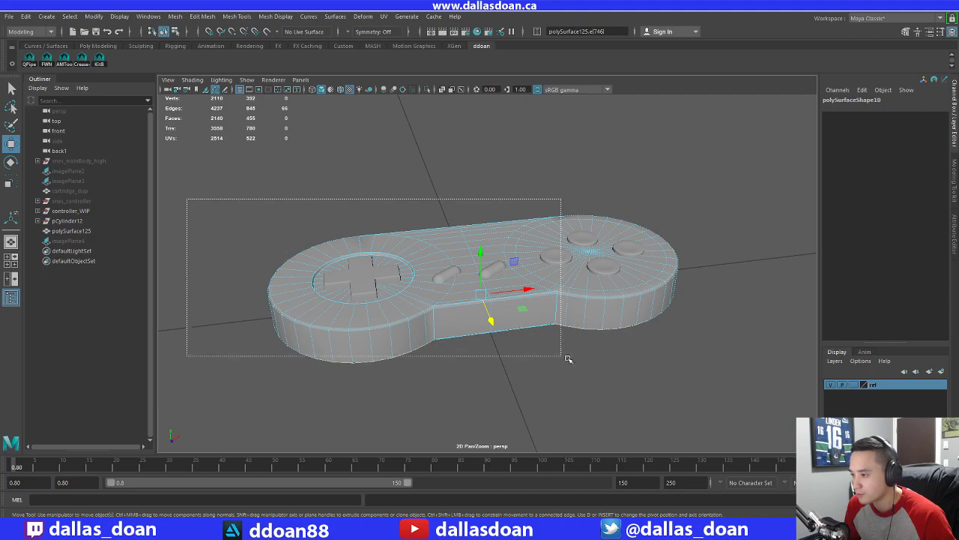
{"action": "left_click_drag", "start_coordinate": [568, 358], "coordinate": [585, 343]}
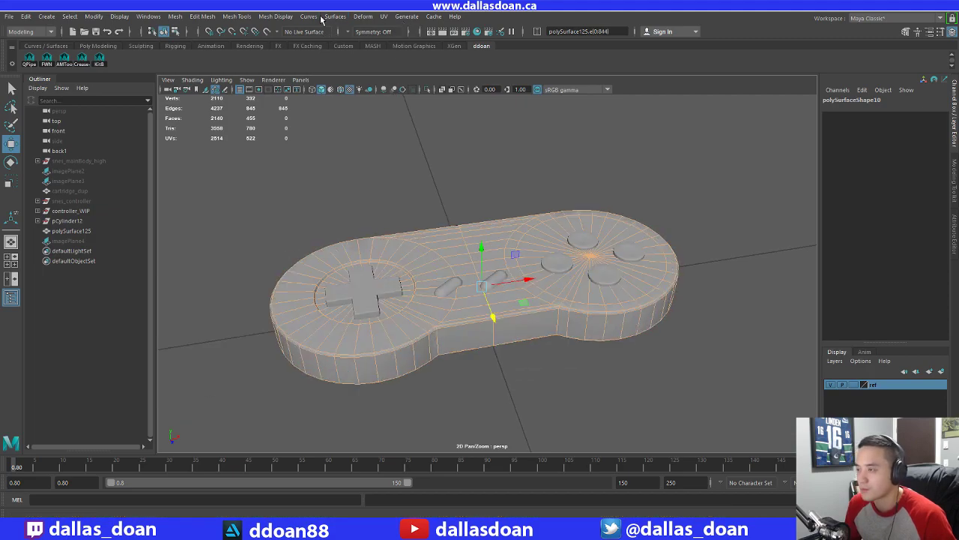
{"action": "left_click", "coordinate": [274, 17]}
{"action": "left_click", "coordinate": [314, 115]}
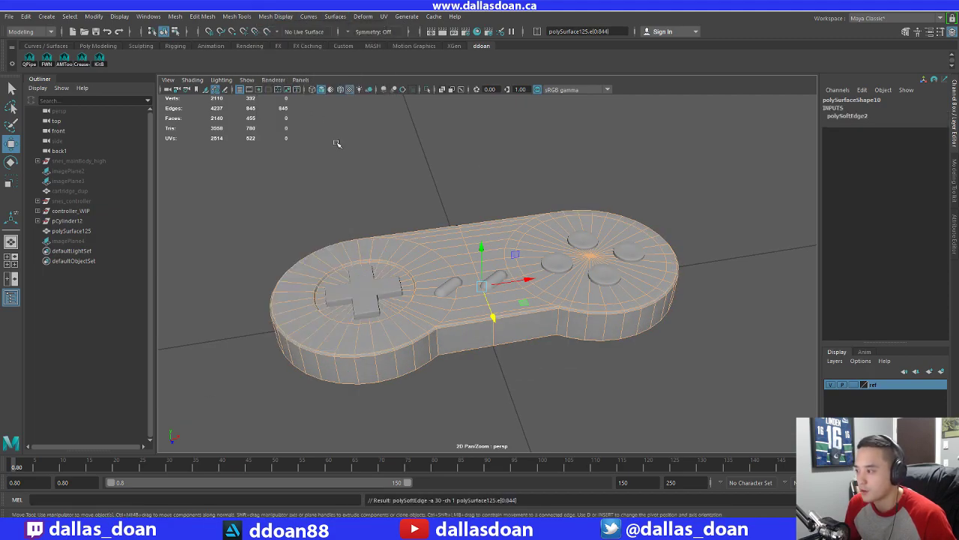
{"action": "left_click", "coordinate": [546, 185]}
{"action": "right_click_drag", "start_coordinate": [573, 296], "coordinate": [619, 228]}
{"action": "left_click", "coordinate": [626, 355]}
{"action": "left_click_drag", "start_coordinate": [626, 355], "coordinate": [571, 250], "text": "alt"}
Soften the outer edge loop of the body's upper rim and return to object selection
{"action": "left_click", "coordinate": [561, 282]}
{"action": "right_click_drag", "start_coordinate": [574, 242], "coordinate": [574, 215]}
{"action": "double_click", "coordinate": [508, 268]}
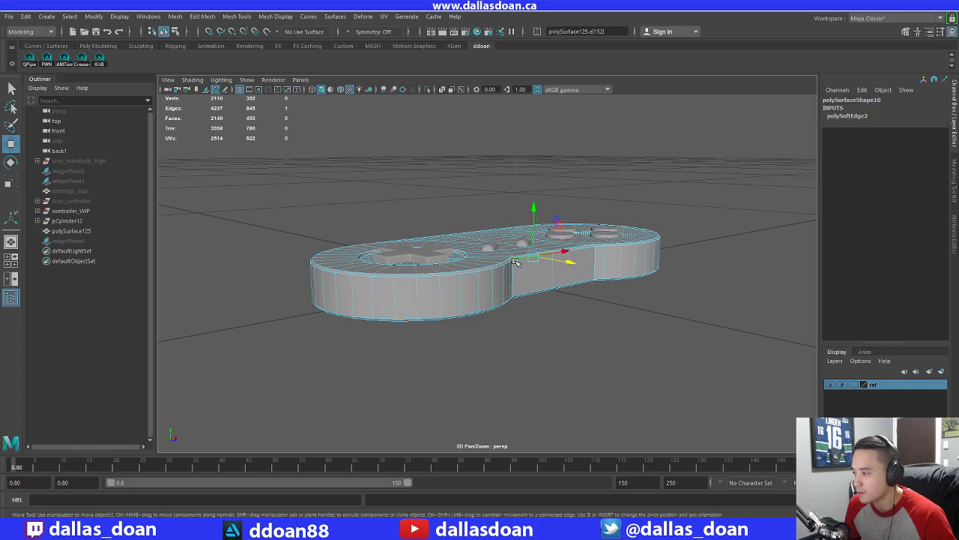
{"action": "left_click_drag", "start_coordinate": [507, 267], "coordinate": [495, 239], "text": "alt"}
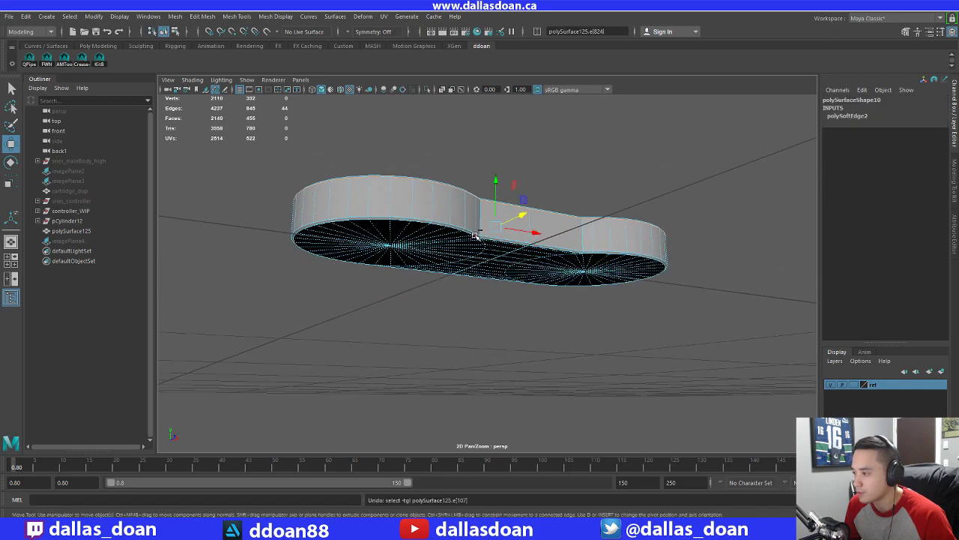
{"action": "right_click_drag", "start_coordinate": [597, 207], "coordinate": [689, 204], "text": "shift"}
{"action": "left_click_drag", "start_coordinate": [590, 209], "coordinate": [619, 238], "text": "alt"}
{"action": "right_click", "coordinate": [620, 239]}
{"action": "right_click_drag", "start_coordinate": [621, 303], "coordinate": [622, 301]}
{"action": "left_click", "coordinate": [604, 296]}
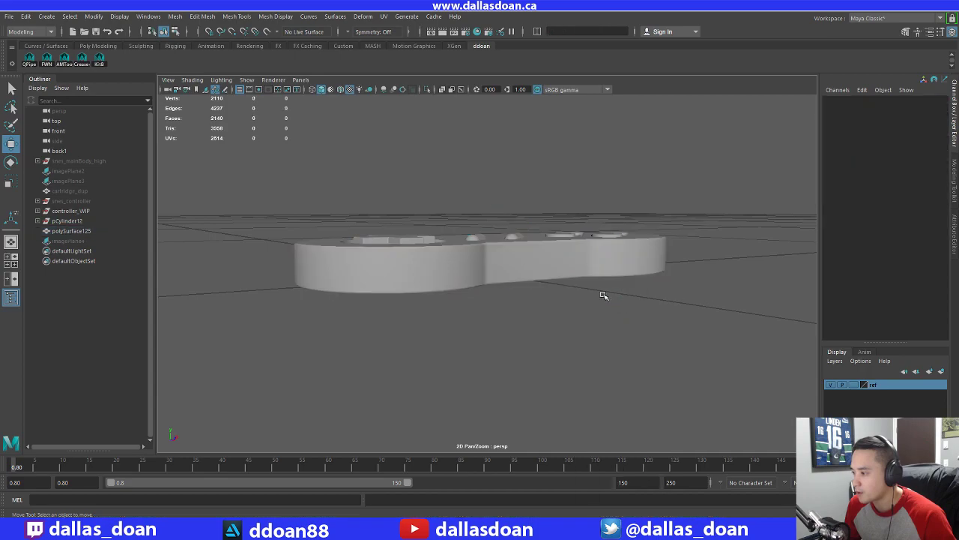
Examine the controller's shading from above and the side, including the area around the Select and Start buttons
{"action": "left_click_drag", "start_coordinate": [604, 296], "coordinate": [473, 230], "text": "alt"}
{"action": "scroll", "coordinate": [546, 337], "scroll_direction": "down", "scroll_amount": 5}
{"action": "scroll", "coordinate": [541, 333], "scroll_direction": "up", "scroll_amount": 2}
{"action": "scroll", "coordinate": [497, 306], "scroll_direction": "up", "scroll_amount": 3}
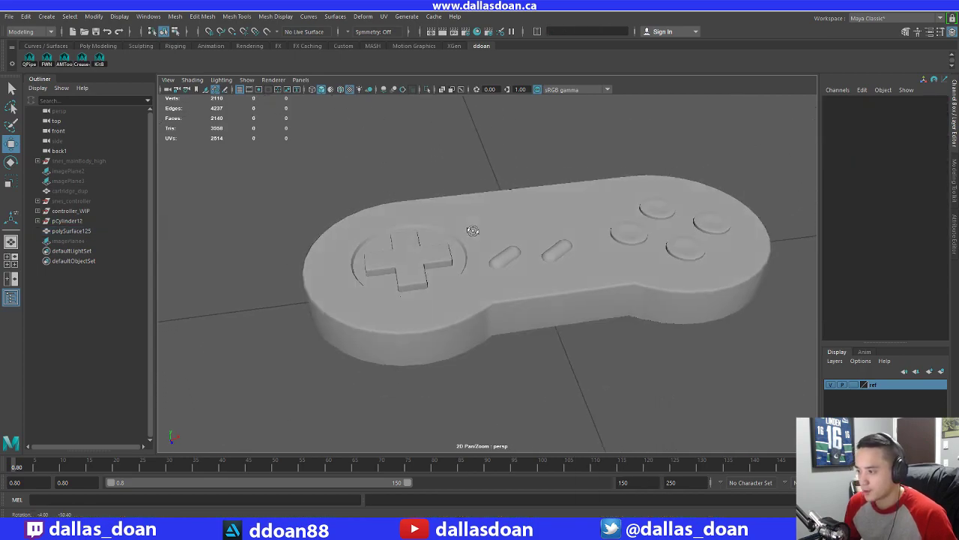
{"action": "mouse_move", "coordinate": [476, 263]}
{"action": "left_mouse_down", "text": "alt"}
{"action": "mouse_move", "coordinate": [659, 252]}
{"action": "mouse_move", "coordinate": [666, 240]}
{"action": "mouse_move", "coordinate": [428, 278]}
{"action": "mouse_move", "coordinate": [454, 292]}
{"action": "mouse_move", "coordinate": [482, 280]}
{"action": "left_mouse_up", "text": "alt"}
{"action": "scroll", "coordinate": [482, 280], "scroll_direction": "up", "scroll_amount": 3}
{"action": "left_click", "coordinate": [483, 276]}
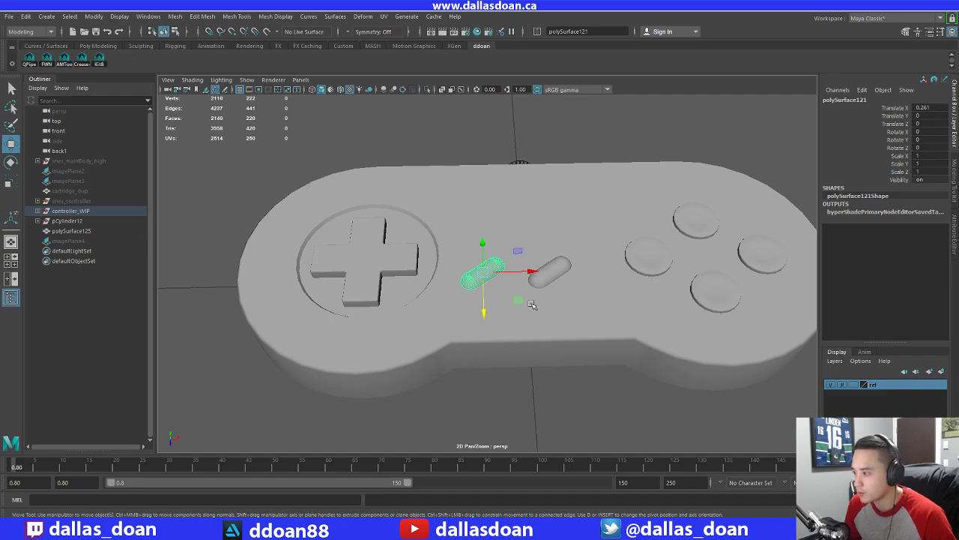
{"action": "scroll", "coordinate": [531, 304], "scroll_direction": "down", "scroll_amount": 3}
{"action": "left_click", "coordinate": [553, 393]}
{"action": "left_click_drag", "start_coordinate": [536, 315], "coordinate": [530, 383], "text": "alt"}
{"action": "left_click_drag", "start_coordinate": [523, 346], "coordinate": [507, 324], "text": "alt"}
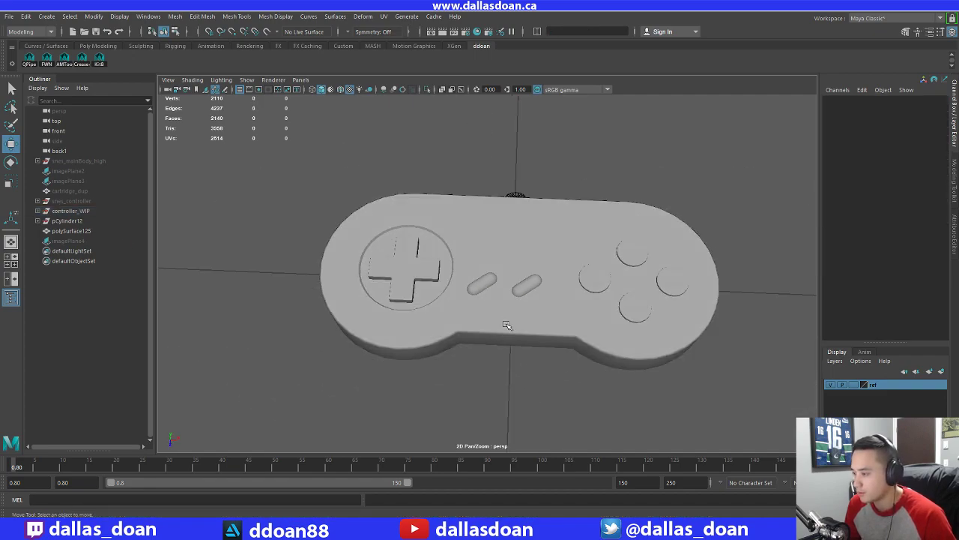
Create a polygon cube in the top view and move it over the Select button to X -1.665, Z 1.079
{"action": "key", "text": "space"}
{"action": "key", "text": "space"}
{"action": "scroll", "coordinate": [441, 272], "scroll_direction": "up", "scroll_amount": 1}
{"action": "right_click_drag", "start_coordinate": [469, 302], "coordinate": [446, 287], "text": "shift"}
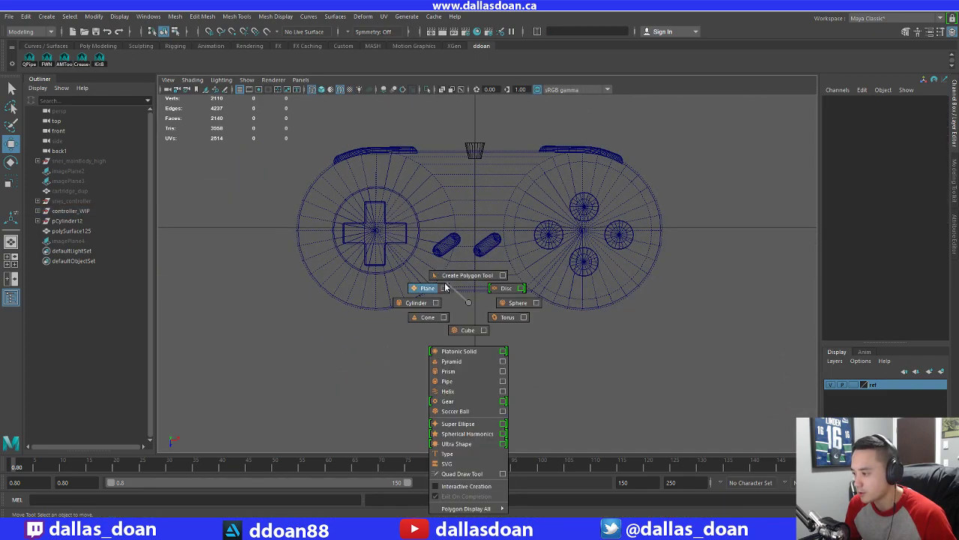
{"action": "right_click_drag", "start_coordinate": [467, 341], "coordinate": [467, 337], "text": "shift"}
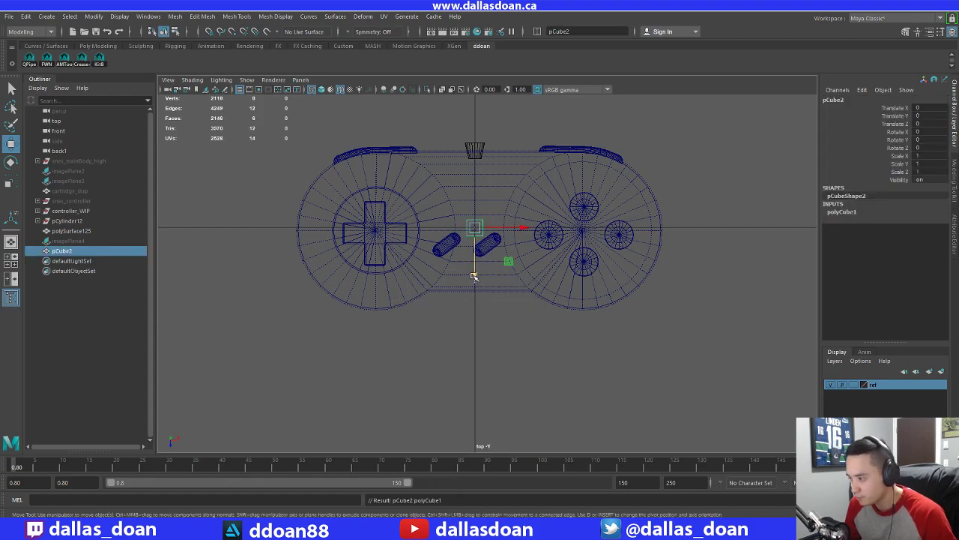
{"action": "left_click_drag", "start_coordinate": [473, 275], "coordinate": [474, 301]}
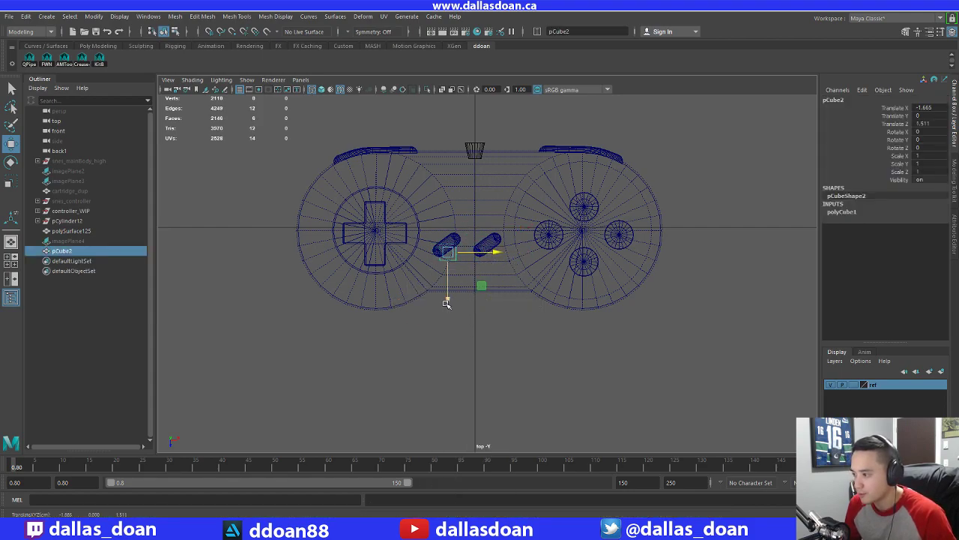
{"action": "key", "text": "f"}
{"action": "key", "text": "space"}
{"action": "key", "text": "space"}
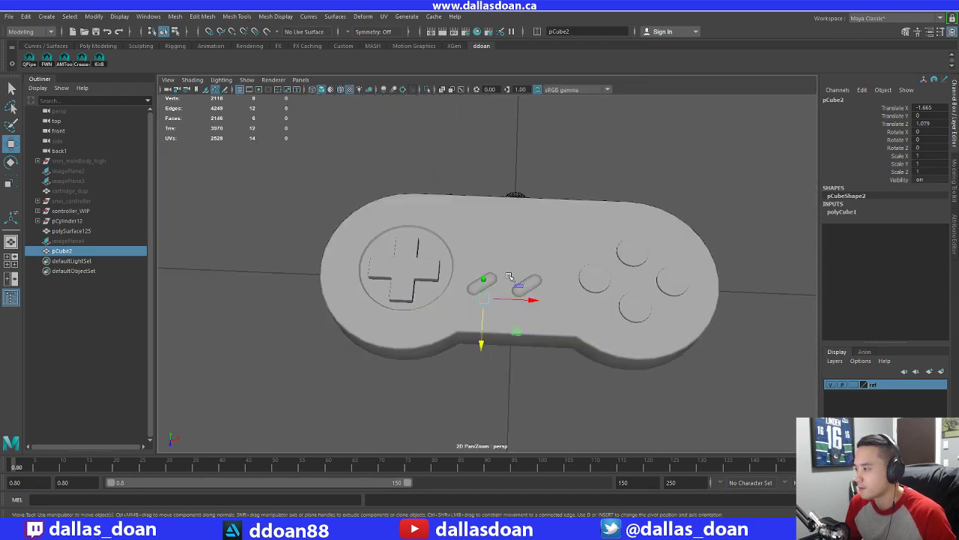
Raise the cube above the controller to Y 2.147 and return to the top view
{"action": "left_click_drag", "start_coordinate": [163, 342], "coordinate": [188, 309], "text": "alt"}
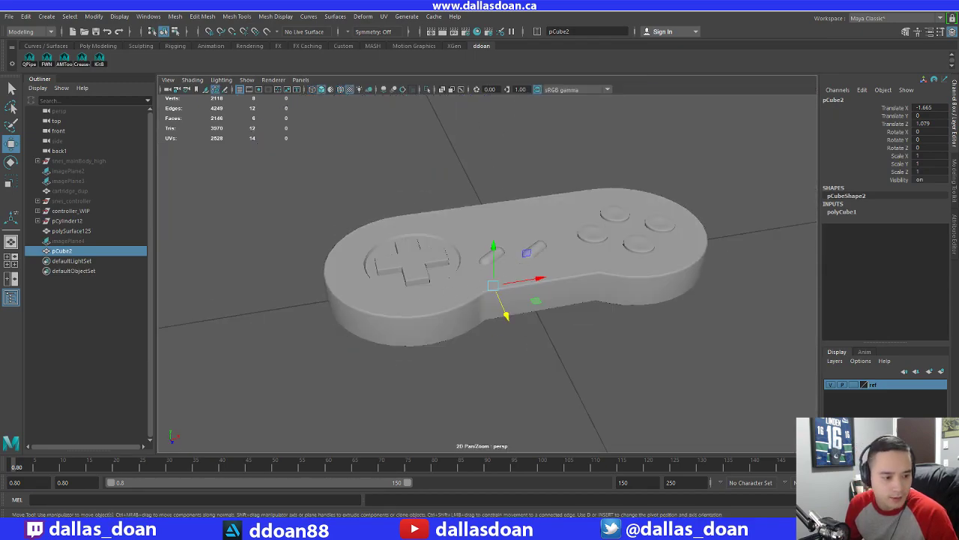
{"action": "left_click", "coordinate": [139, 251]}
{"action": "left_click_drag", "start_coordinate": [484, 240], "coordinate": [501, 206], "text": "alt"}
{"action": "key", "text": "f"}
{"action": "scroll", "coordinate": [410, 298], "scroll_direction": "down", "scroll_amount": 5}
{"action": "scroll", "coordinate": [410, 298], "scroll_direction": "up", "scroll_amount": 3}
{"action": "left_click_drag", "start_coordinate": [411, 296], "coordinate": [397, 333], "text": "alt"}
{"action": "key", "text": "space"}
{"action": "key", "text": "space"}
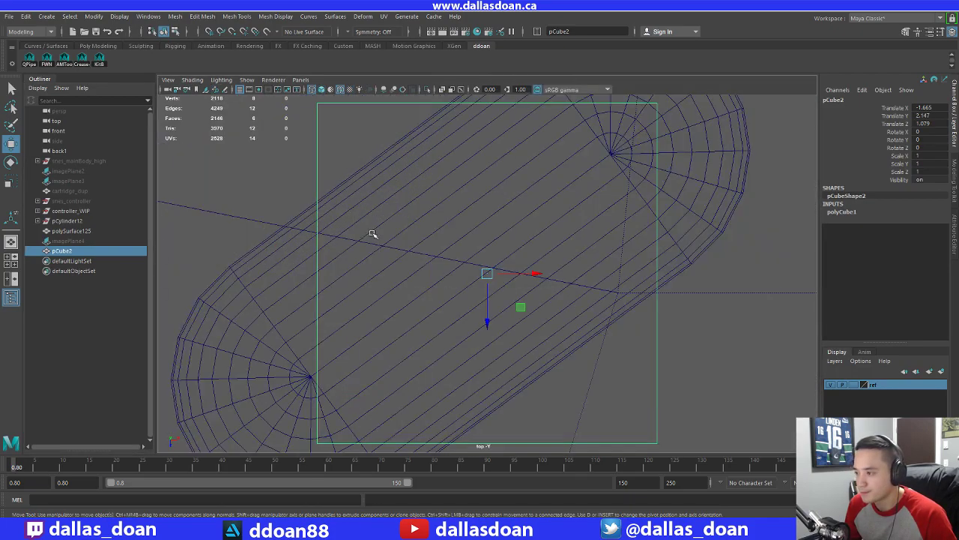
Show the top-view reference image to check the area around the Select and Start buttons, and hide it again
{"action": "scroll", "coordinate": [456, 277], "scroll_direction": "down", "scroll_amount": 15}
{"action": "left_click", "coordinate": [119, 240]}
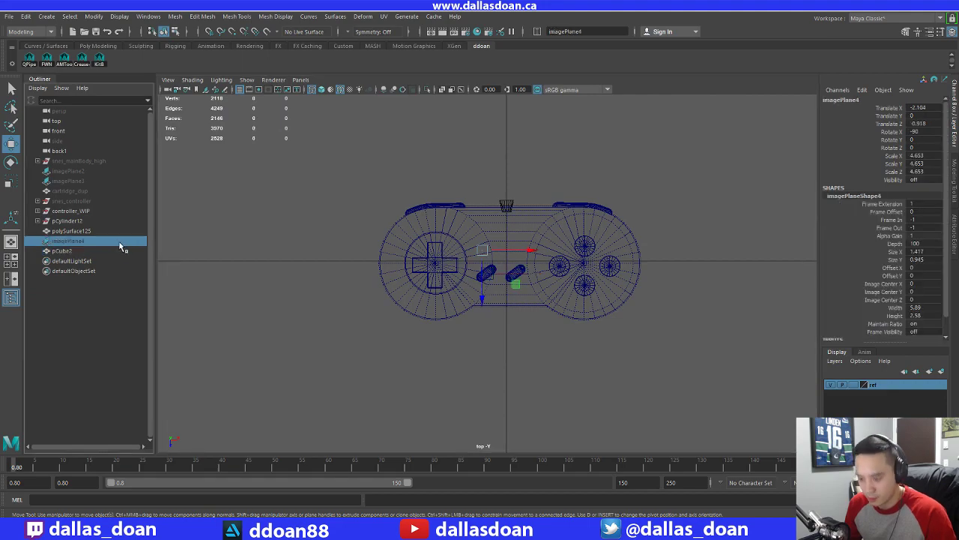
{"action": "key", "text": "shift+h"}
{"action": "key", "text": "f"}
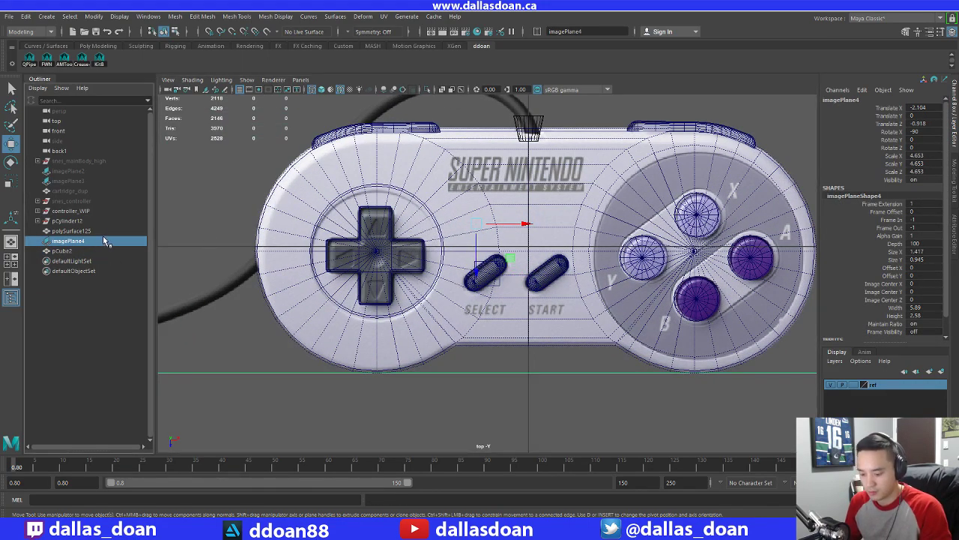
{"action": "key", "text": "ctrl+h"}
Rotate the cube about 36.981 degrees in Y to match the Select button's slant and shift it to X -1.727, Z 1.042
{"action": "left_click", "coordinate": [476, 266]}
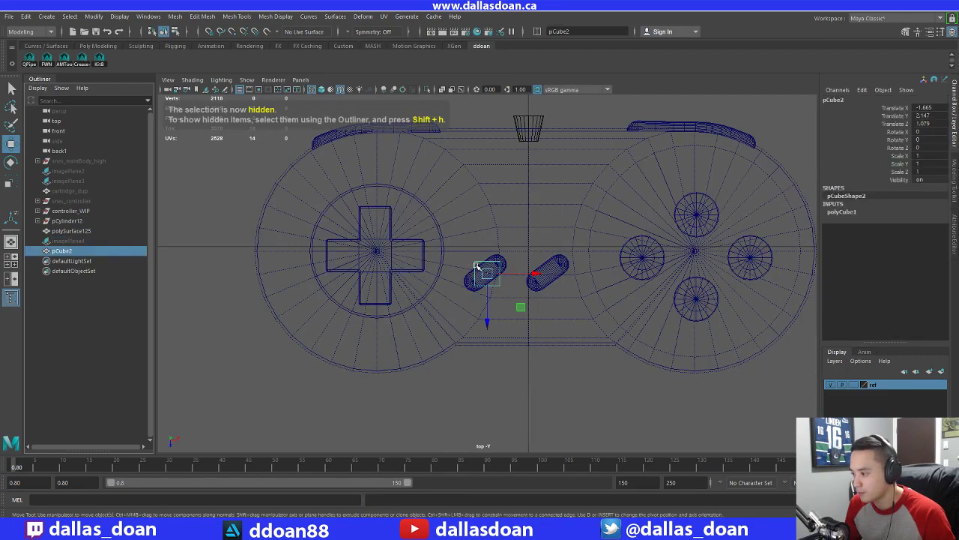
{"action": "scroll", "coordinate": [476, 266], "scroll_direction": "up", "scroll_amount": 3}
{"action": "key", "text": "e"}
{"action": "left_click_drag", "start_coordinate": [510, 224], "coordinate": [499, 224]}
{"action": "key", "text": "w"}
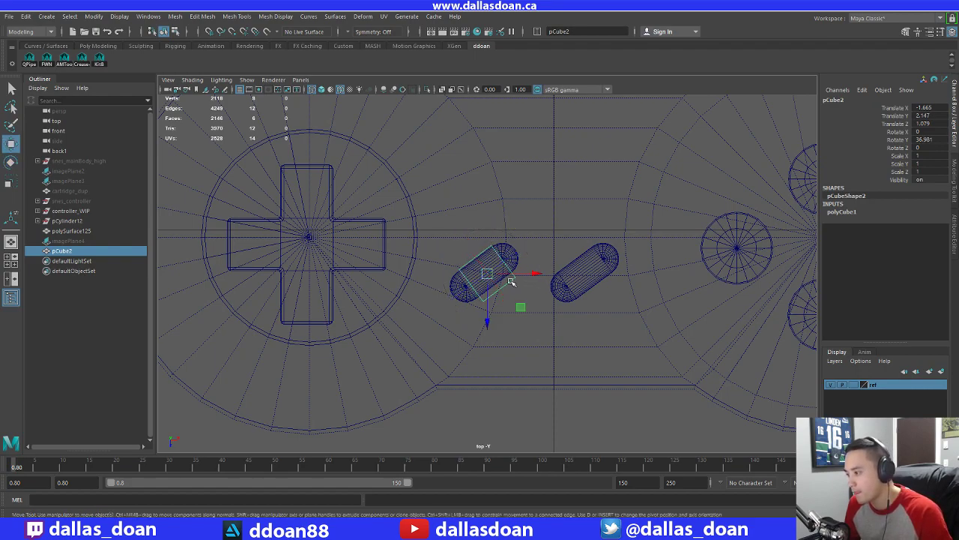
{"action": "left_click_drag", "start_coordinate": [487, 275], "coordinate": [486, 274]}
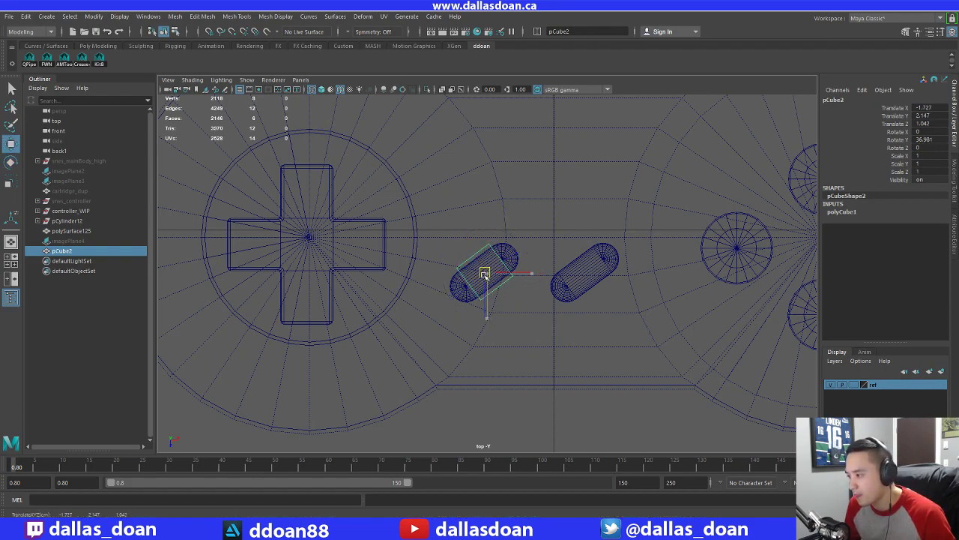
Scale the cube to 1.88 in X and 0.798 in Z to enclose the Select button, and nudge it to X -1.734
{"action": "scroll", "coordinate": [485, 274], "scroll_direction": "up", "scroll_amount": 5}
{"action": "key", "text": "r"}
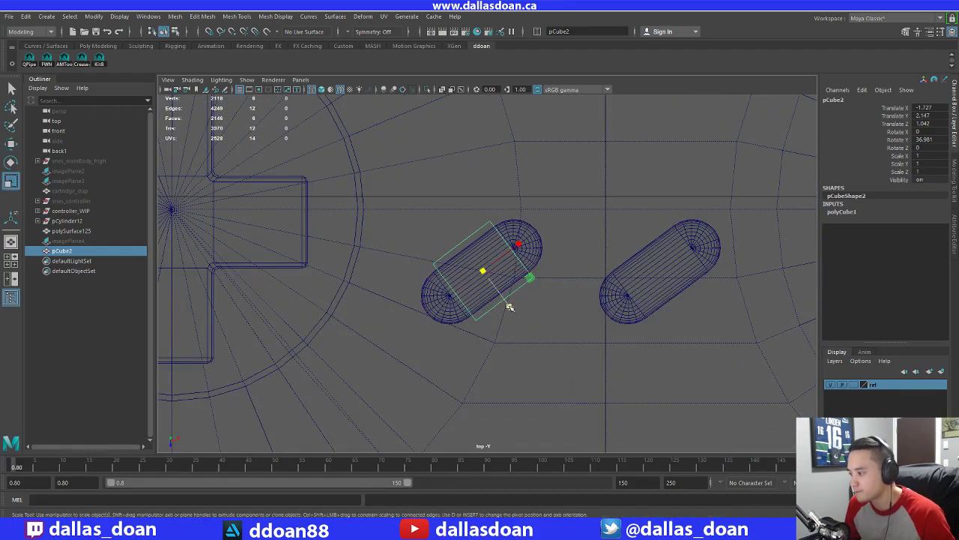
{"action": "left_click_drag", "start_coordinate": [508, 308], "coordinate": [505, 300]}
{"action": "middle_click_drag", "start_coordinate": [517, 248], "coordinate": [509, 253], "text": "alt"}
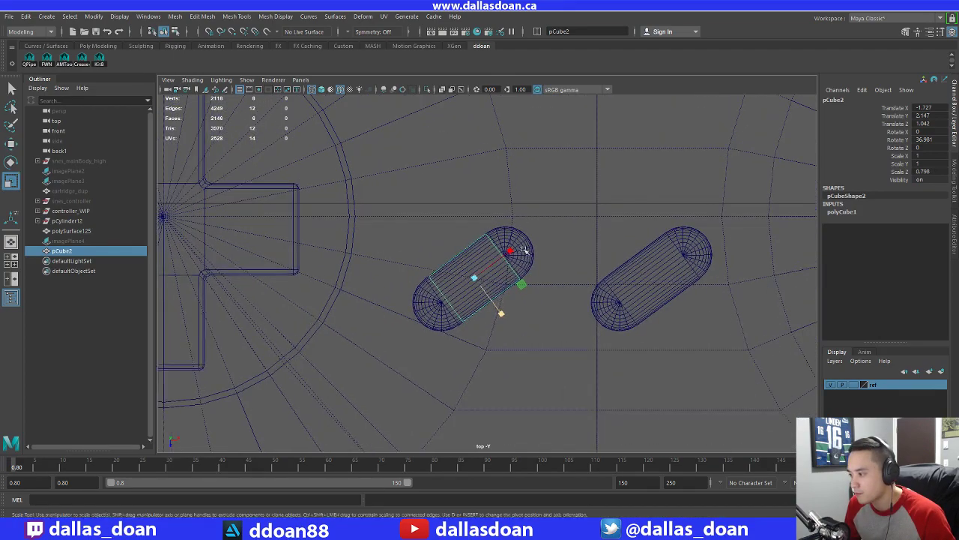
{"action": "left_click_drag", "start_coordinate": [509, 253], "coordinate": [543, 237]}
{"action": "key", "text": "w"}
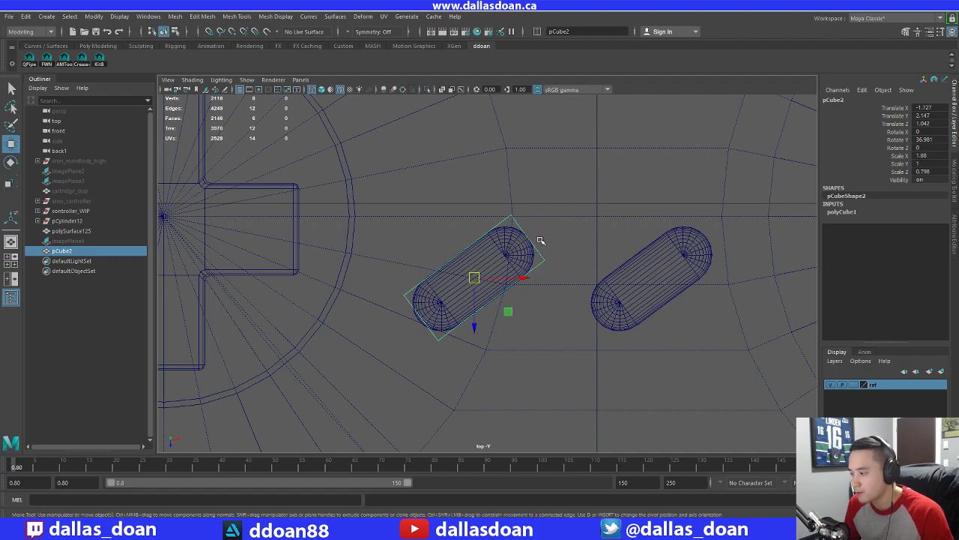
{"action": "left_click", "coordinate": [522, 278]}
{"action": "left_click_drag", "start_coordinate": [523, 278], "coordinate": [519, 278]}
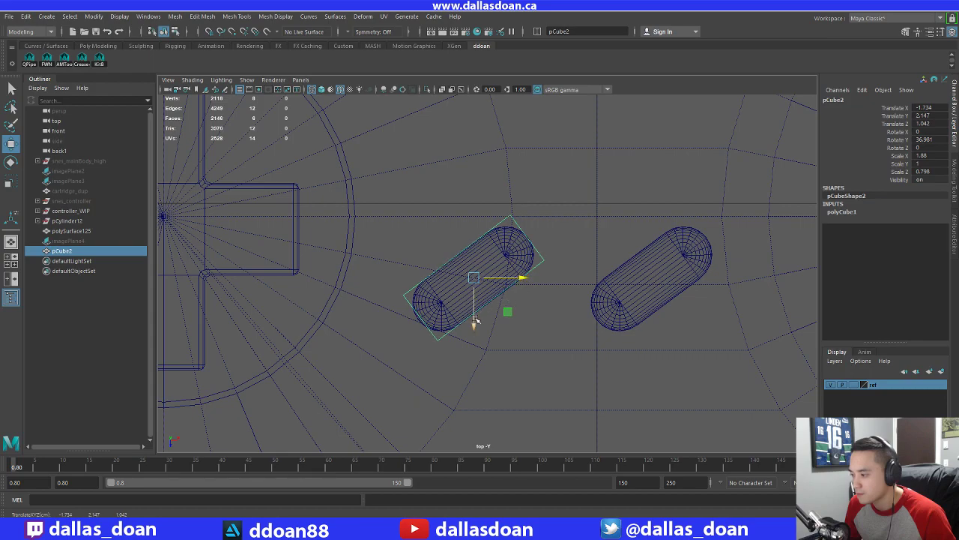
{"action": "left_click", "coordinate": [474, 321]}
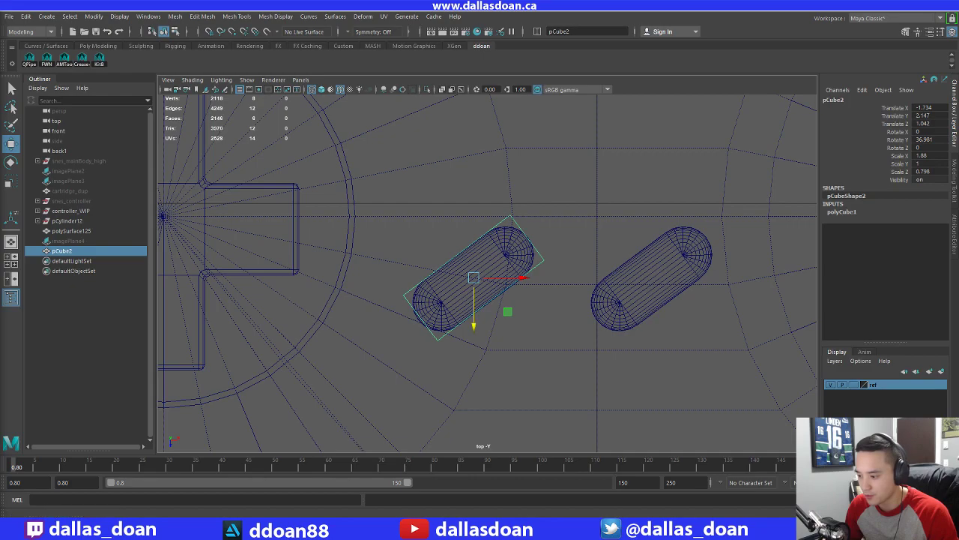
Switch to the browser, look through the photos of the 3D printer and its prints in the Imgur album, and return to Maya
{"action": "mouse_move", "coordinate": [258, 529]}
{"action": "mouse_move", "coordinate": [241, 504]}
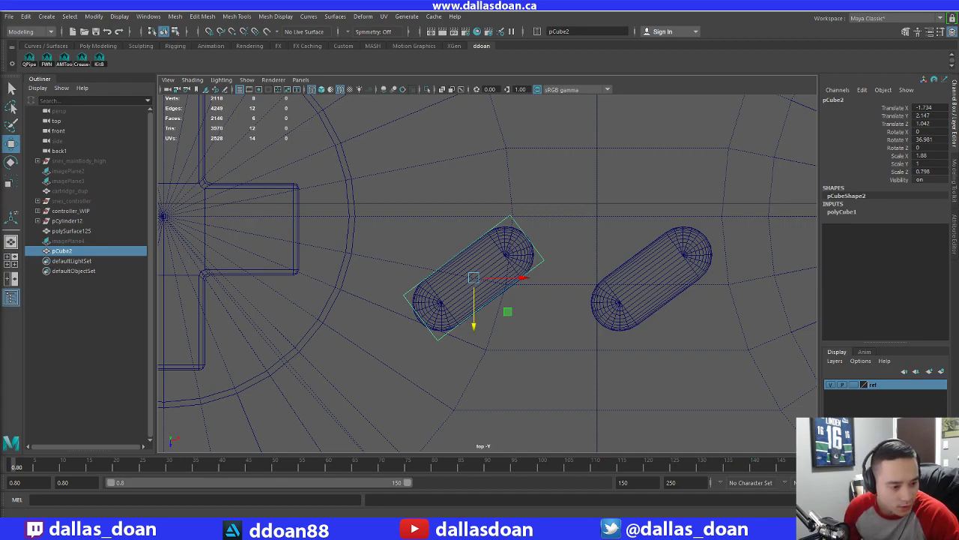
{"action": "left_click_drag", "start_coordinate": [0, 38], "coordinate": [515, 18]}
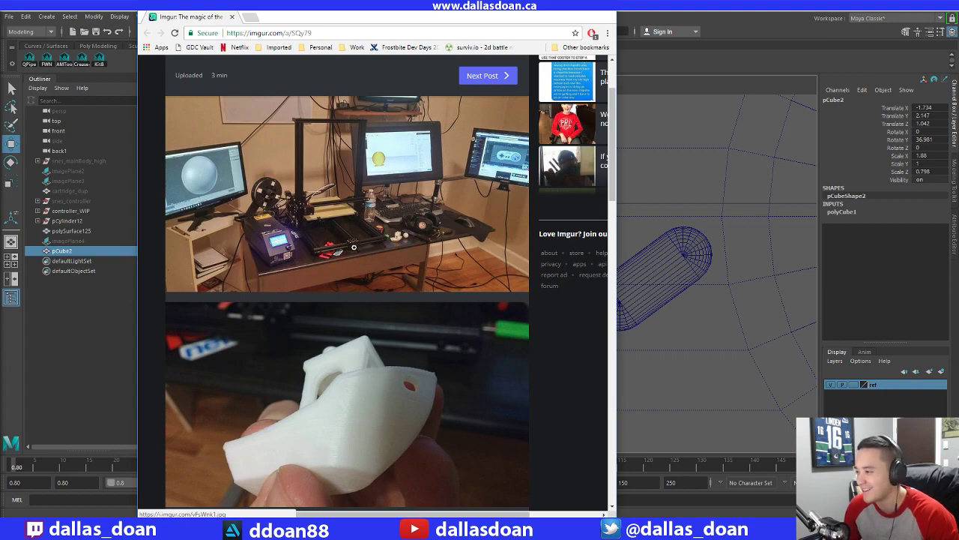
{"action": "scroll", "coordinate": [315, 281], "scroll_direction": "down", "scroll_amount": 2}
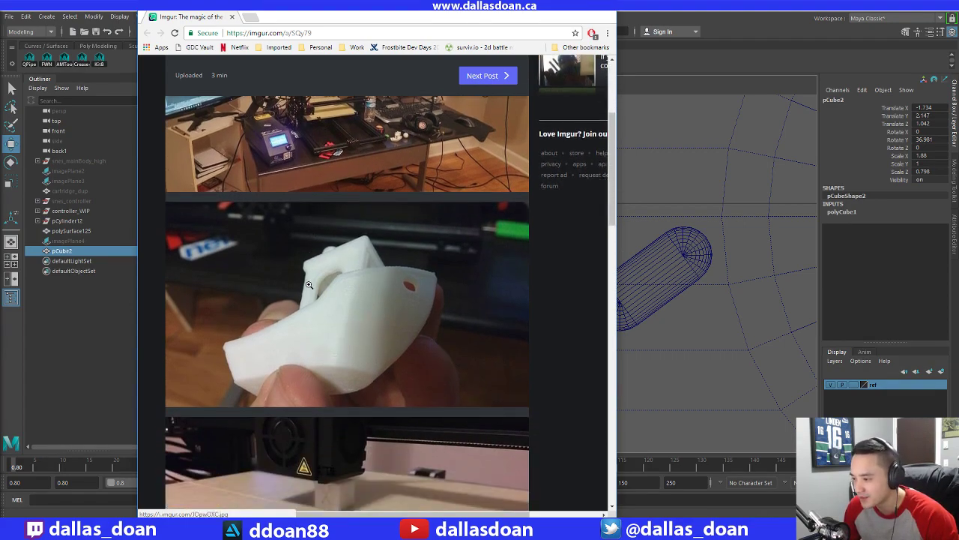
{"action": "scroll", "coordinate": [356, 293], "scroll_direction": "down", "scroll_amount": 2}
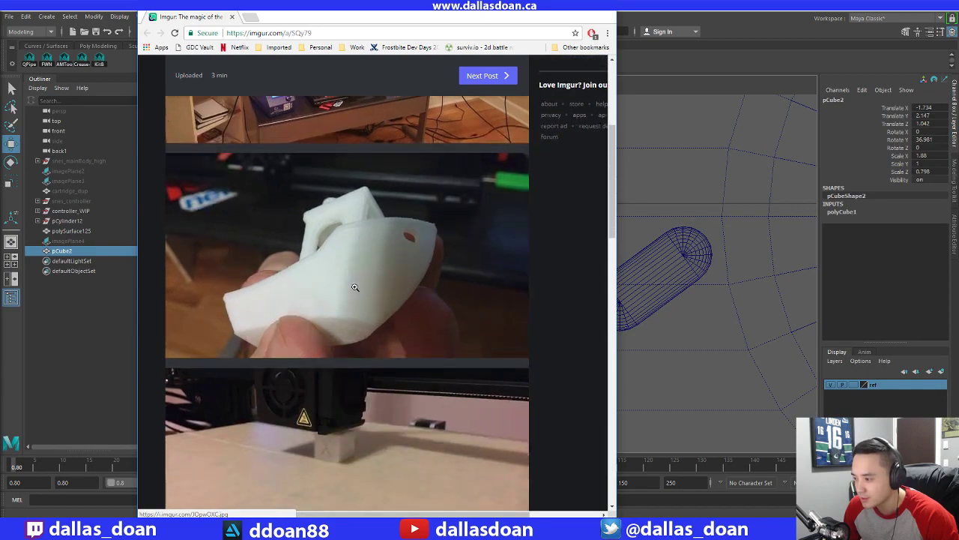
{"action": "scroll", "coordinate": [355, 287], "scroll_direction": "down", "scroll_amount": 3}
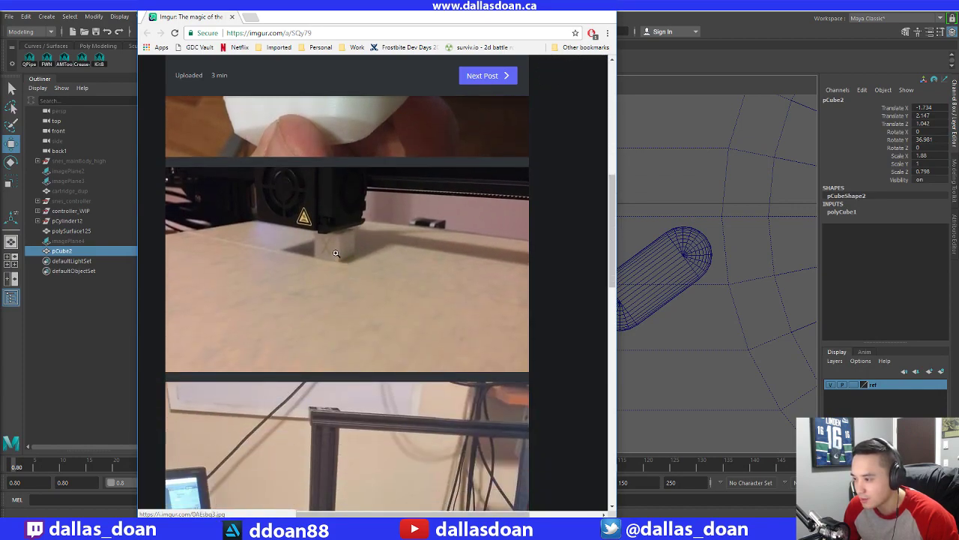
{"action": "scroll", "coordinate": [332, 278], "scroll_direction": "down", "scroll_amount": 5}
{"action": "scroll", "coordinate": [329, 281], "scroll_direction": "down", "scroll_amount": 3}
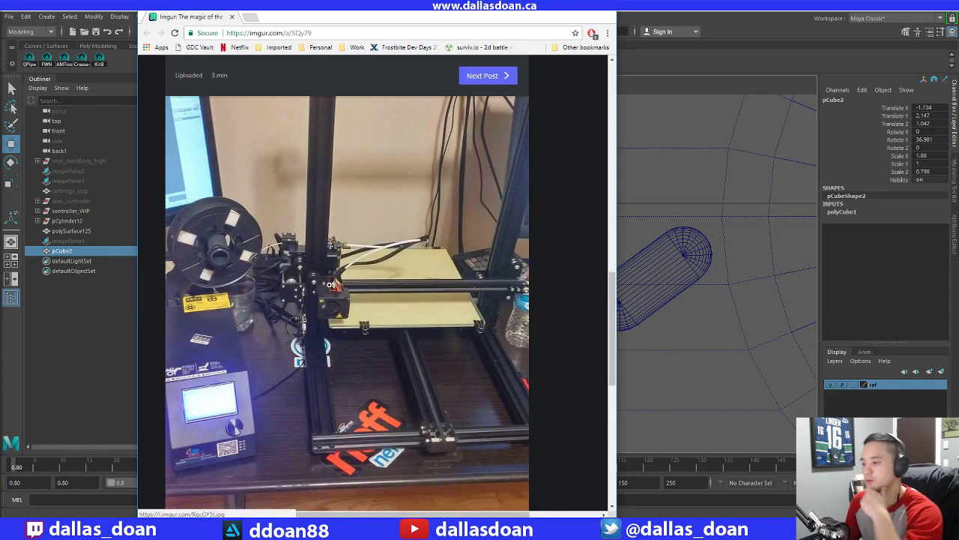
{"action": "scroll", "coordinate": [324, 278], "scroll_direction": "down", "scroll_amount": 10}
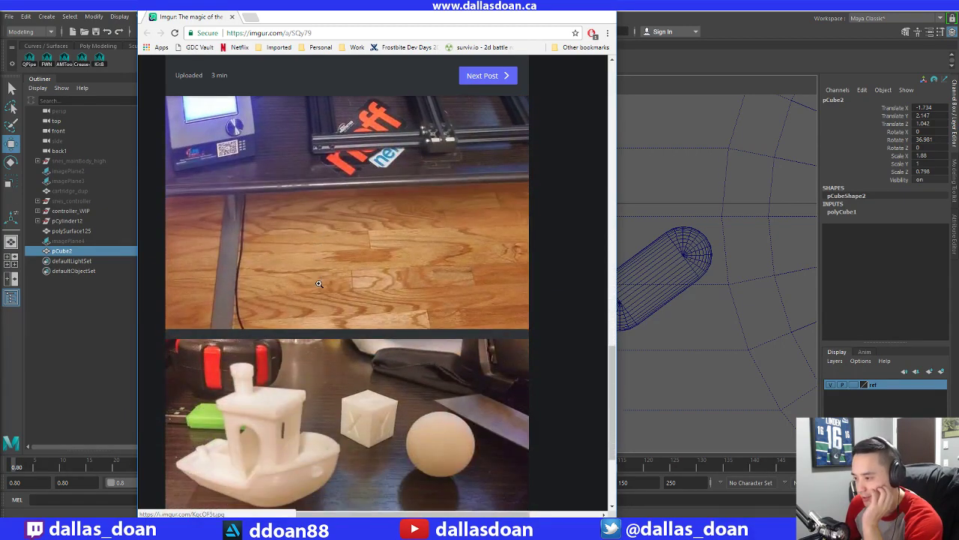
{"action": "scroll", "coordinate": [303, 269], "scroll_direction": "down", "scroll_amount": 2}
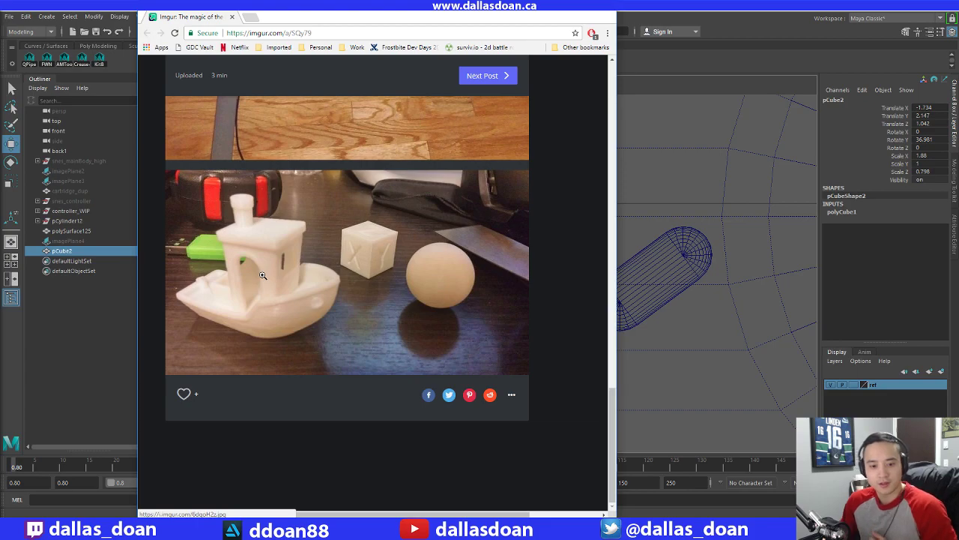
{"action": "scroll", "coordinate": [285, 305], "scroll_direction": "up", "scroll_amount": 6}
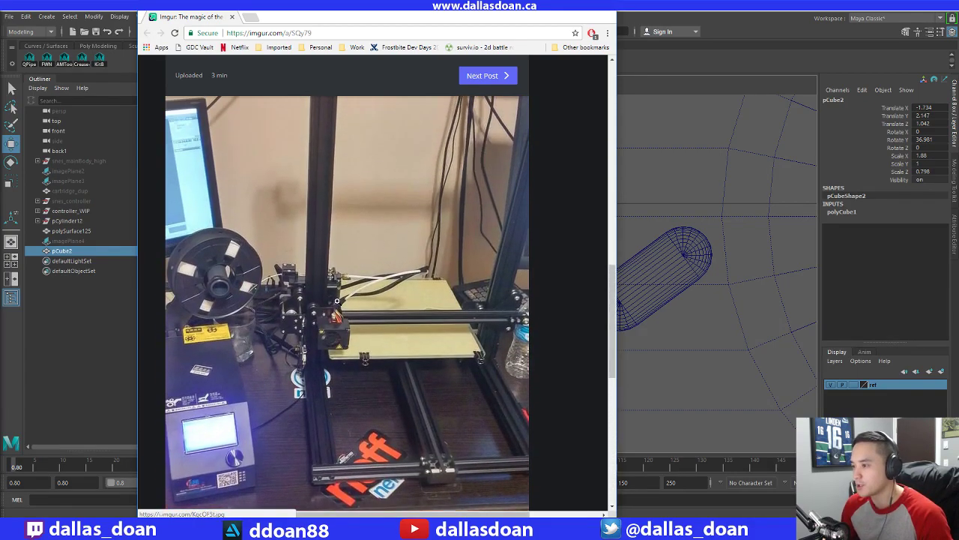
{"action": "scroll", "coordinate": [345, 285], "scroll_direction": "up", "scroll_amount": 10}
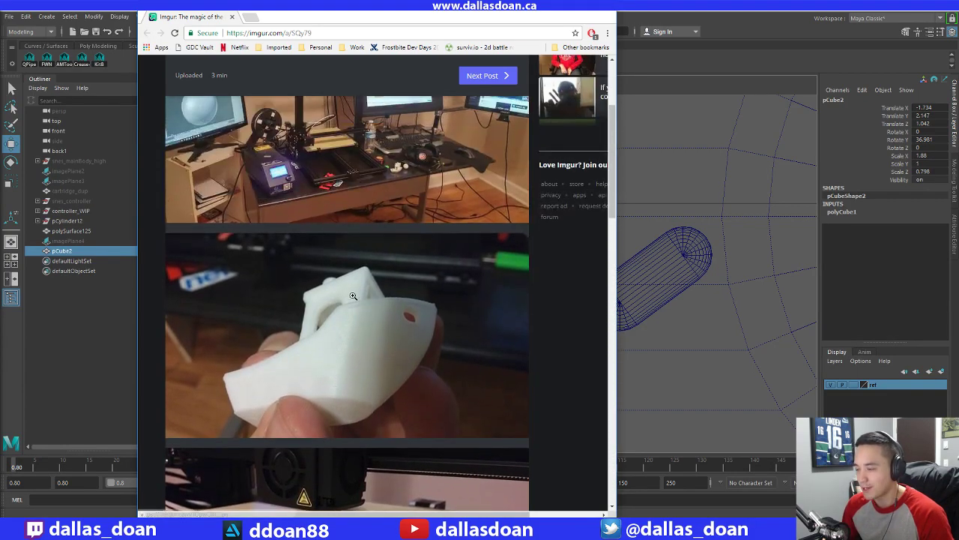
{"action": "scroll", "coordinate": [356, 282], "scroll_direction": "up", "scroll_amount": 4}
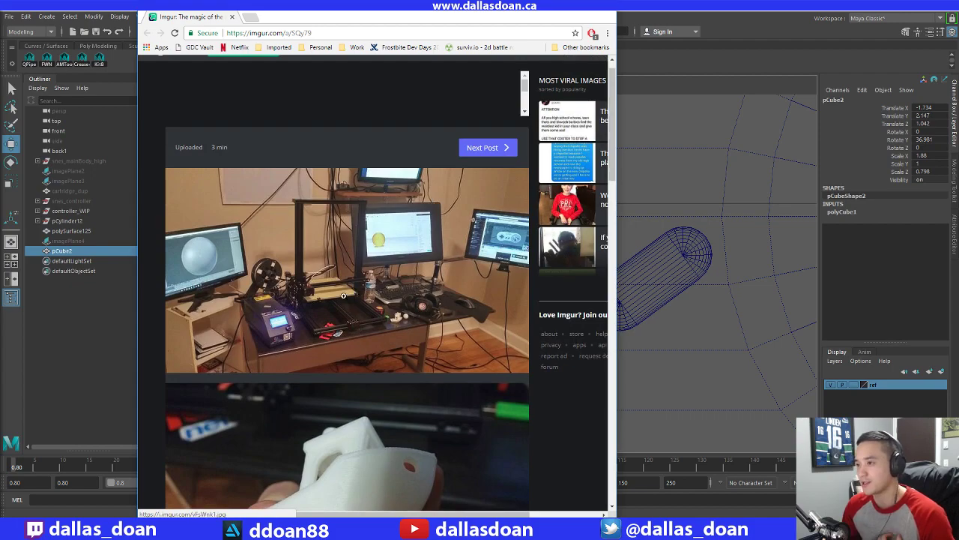
{"action": "scroll", "coordinate": [338, 286], "scroll_direction": "up", "scroll_amount": 1}
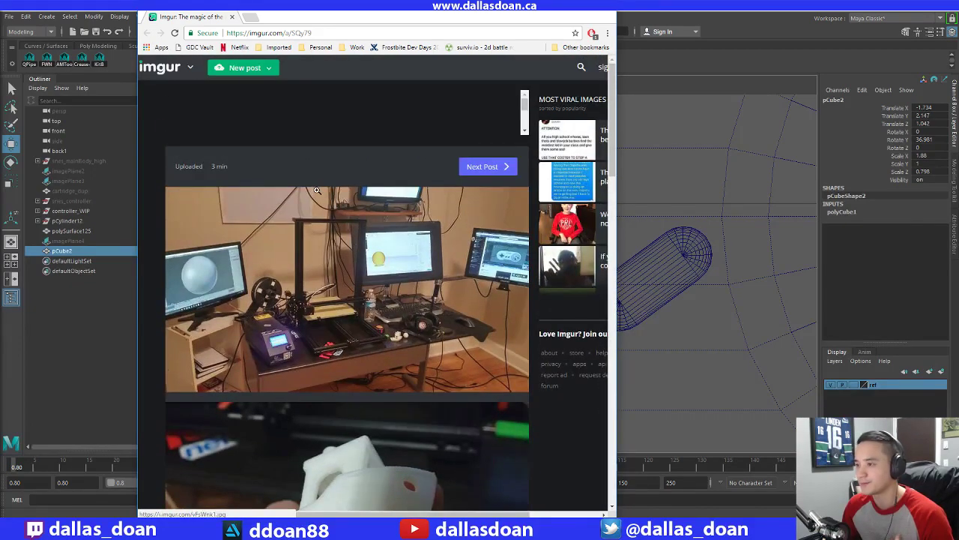
{"action": "key", "text": "alt+Tab"}
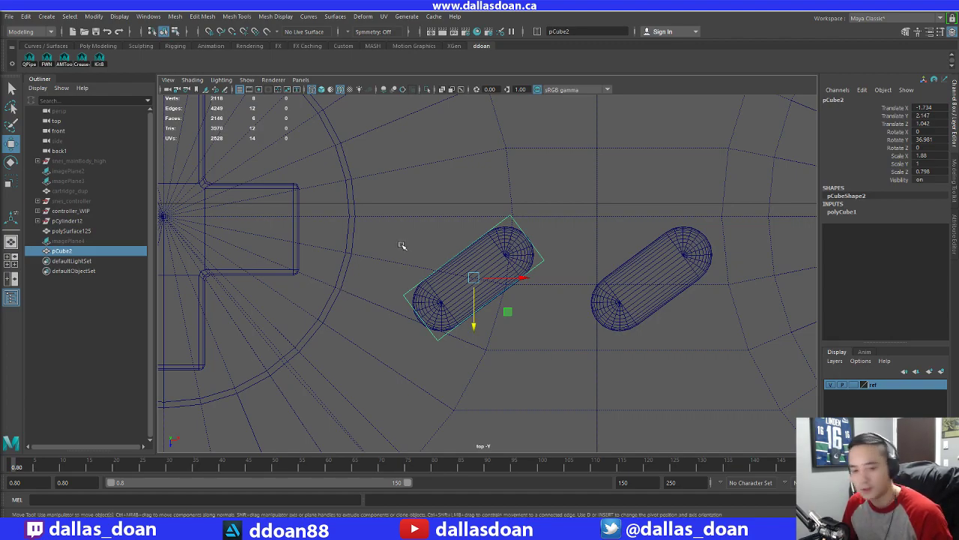
Switch from the top view to the perspective view and frame the cube over the Select button
{"action": "scroll", "coordinate": [472, 248], "scroll_direction": "up", "scroll_amount": 5}
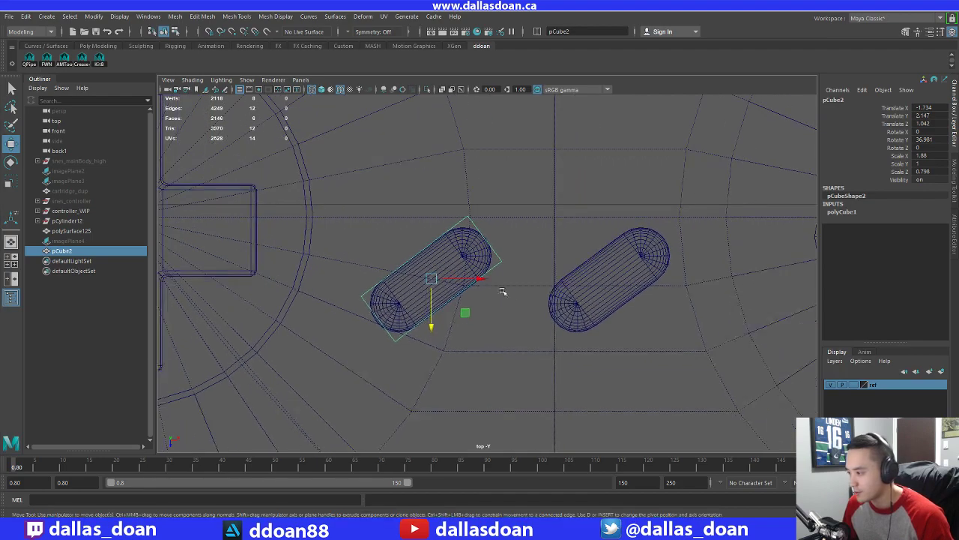
{"action": "key", "text": "f"}
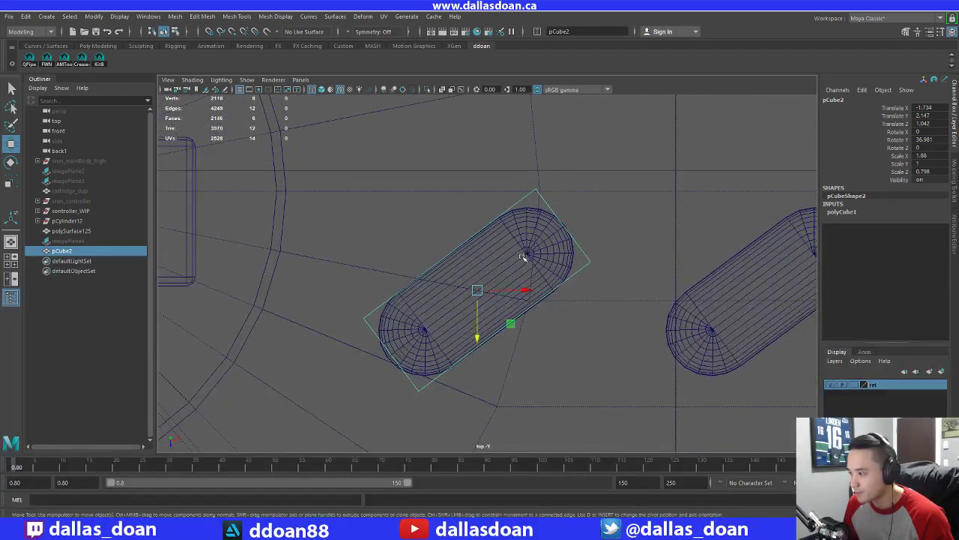
{"action": "key", "text": "space"}
{"action": "key", "text": "space"}
{"action": "key", "text": "f"}
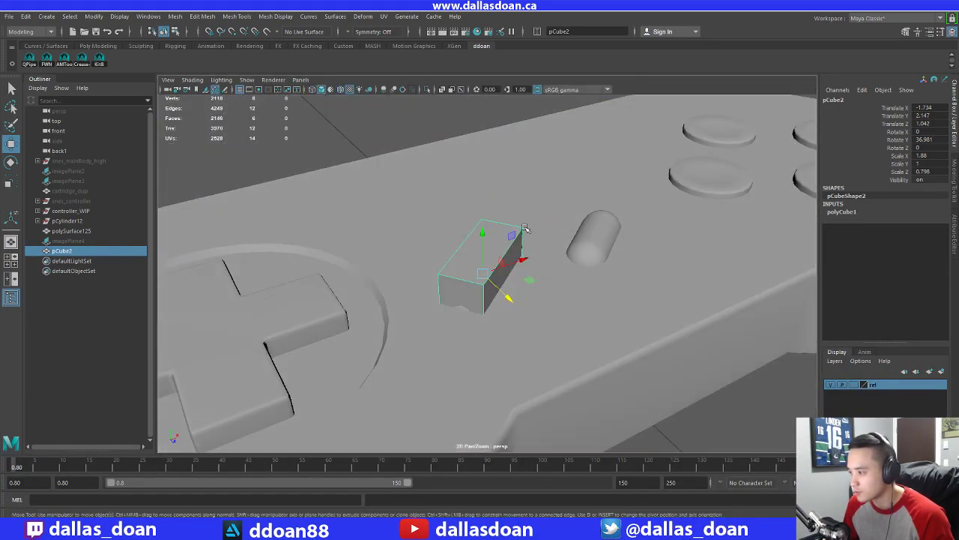
{"action": "right_click_drag", "start_coordinate": [498, 219], "coordinate": [502, 194]}
{"action": "left_click_drag", "start_coordinate": [503, 194], "coordinate": [505, 223], "text": "alt"}
{"action": "left_click", "coordinate": [487, 254]}
{"action": "right_click_drag", "start_coordinate": [488, 222], "coordinate": [483, 273]}
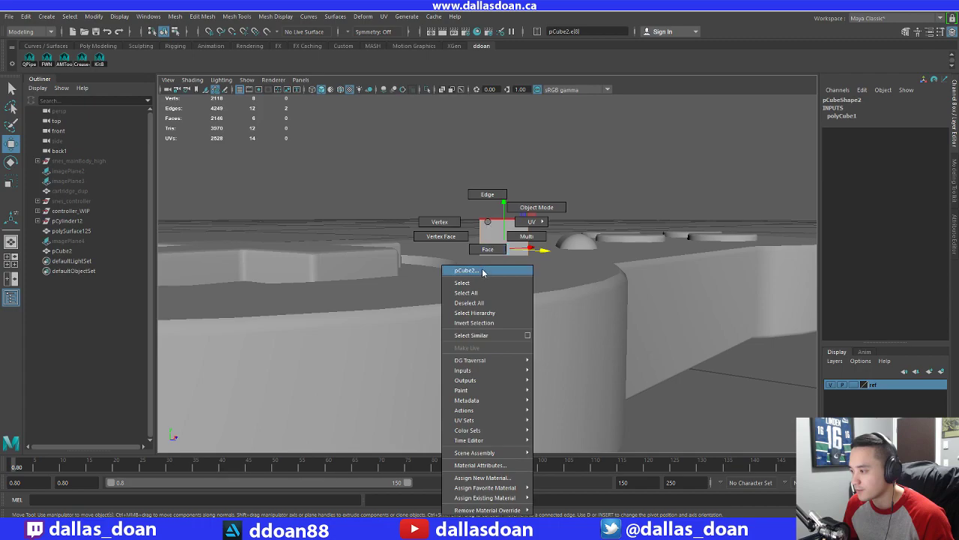
{"action": "left_click", "coordinate": [483, 271]}
{"action": "mouse_move", "coordinate": [484, 287]}
{"action": "left_mouse_down", "text": "alt"}
{"action": "mouse_move", "coordinate": [484, 274]}
{"action": "mouse_move", "coordinate": [477, 287]}
{"action": "left_mouse_up", "text": "alt"}
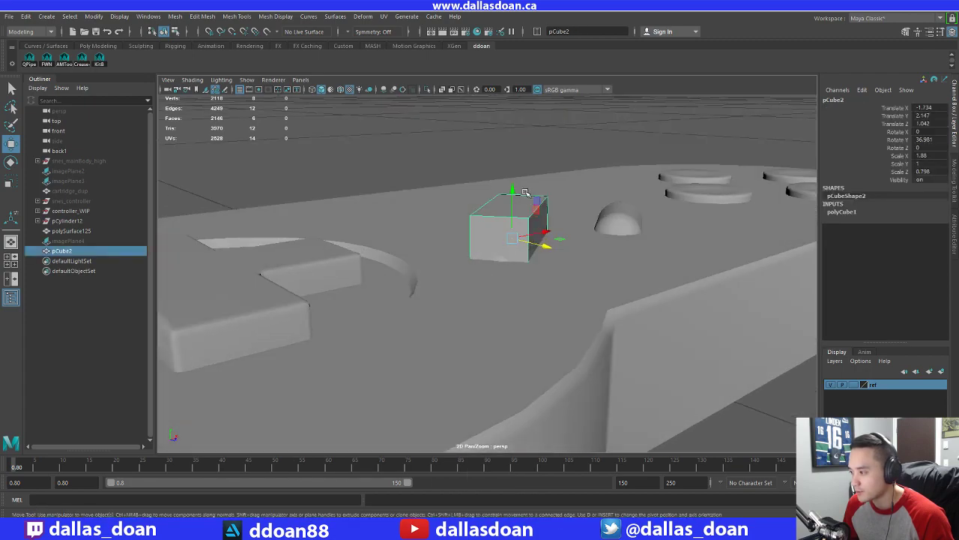
Lower the cube's top face to about Y 2.345
{"action": "right_click_drag", "start_coordinate": [488, 210], "coordinate": [489, 238]}
{"action": "left_click", "coordinate": [499, 200]}
{"action": "left_click_drag", "start_coordinate": [516, 162], "coordinate": [514, 185]}
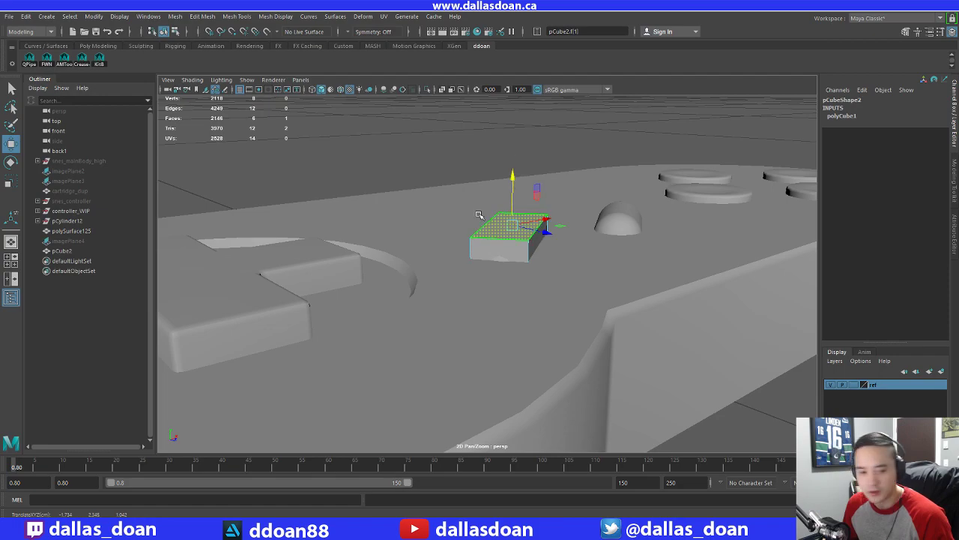
Isolate the cube to select its bottom face, show the controller again, and raise that face to about Y 2.005
{"action": "left_click_drag", "start_coordinate": [480, 216], "coordinate": [519, 198], "text": "alt"}
{"action": "key", "text": "F8"}
{"action": "key", "text": "ctrl+1"}
{"action": "right_click_drag", "start_coordinate": [500, 217], "coordinate": [499, 262]}
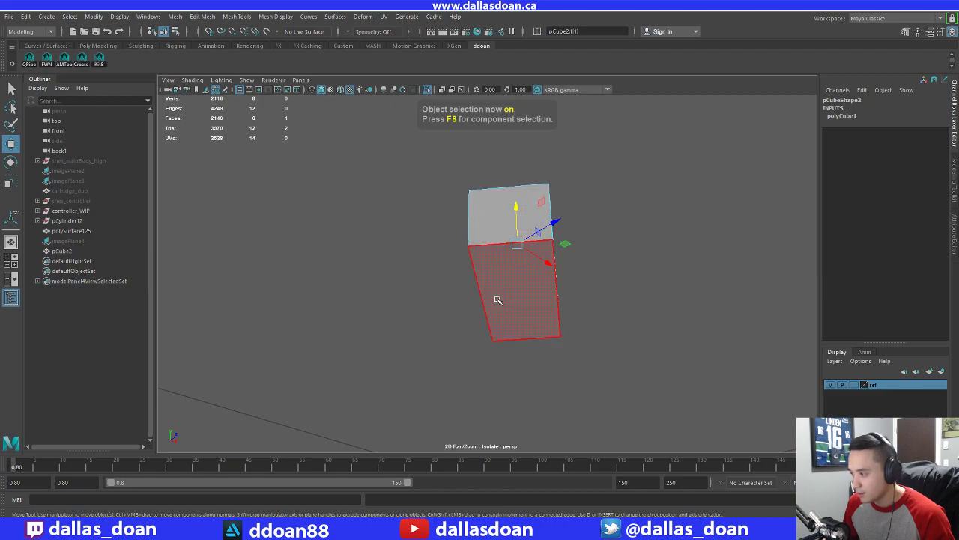
{"action": "left_click", "coordinate": [497, 300]}
{"action": "left_click_drag", "start_coordinate": [497, 300], "coordinate": [550, 320], "text": "alt"}
{"action": "key", "text": "ctrl+1"}
{"action": "left_click_drag", "start_coordinate": [526, 232], "coordinate": [526, 196], "text": "alt"}
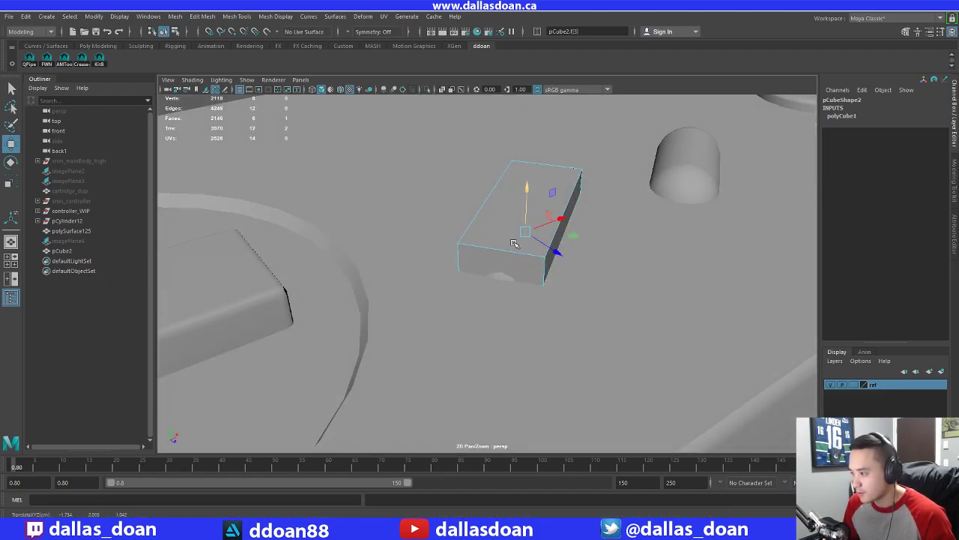
{"action": "left_click_drag", "start_coordinate": [514, 240], "coordinate": [510, 223], "text": "alt"}
Isolate the cube, delete its bottom face, and bring the rest of the controller back into view
{"action": "right_click_drag", "start_coordinate": [500, 213], "coordinate": [492, 275]}
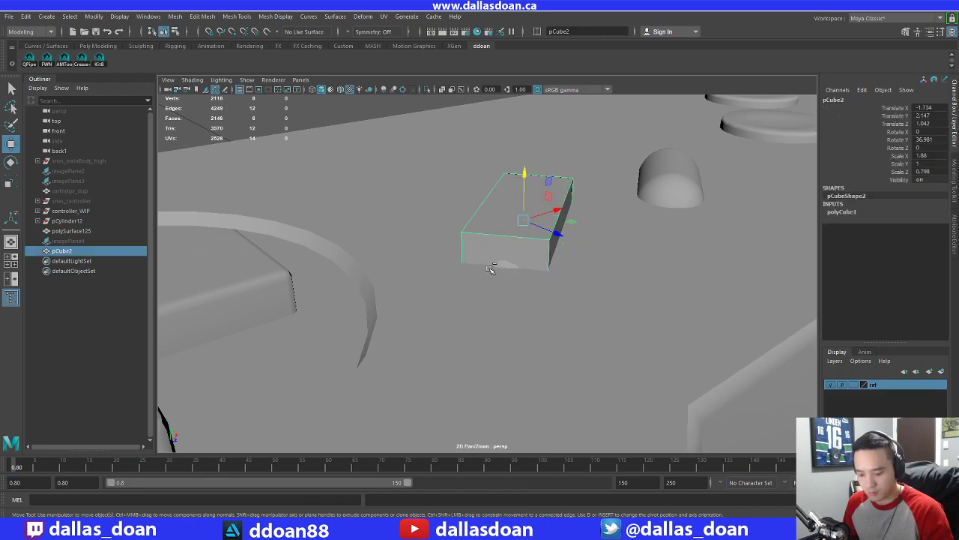
{"action": "key", "text": "ctrl+1"}
{"action": "left_click_drag", "start_coordinate": [489, 267], "coordinate": [515, 215], "text": "alt"}
{"action": "right_click_drag", "start_coordinate": [509, 204], "coordinate": [505, 227]}
{"action": "left_click", "coordinate": [502, 225]}
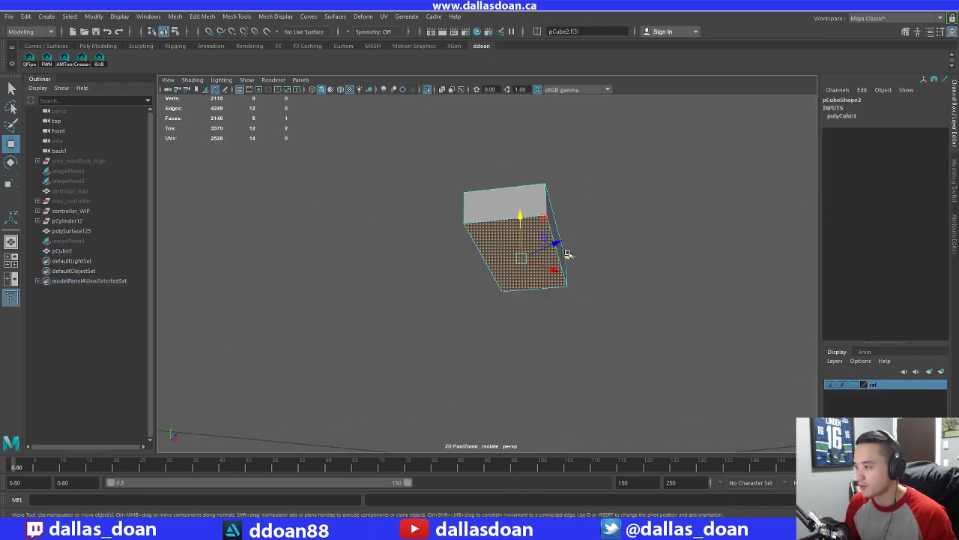
{"action": "key", "text": "Delete"}
{"action": "left_click_drag", "start_coordinate": [546, 274], "coordinate": [528, 208], "text": "alt"}
{"action": "right_click_drag", "start_coordinate": [528, 208], "coordinate": [525, 267]}
{"action": "left_click_drag", "start_coordinate": [524, 267], "coordinate": [550, 298], "text": "alt"}
{"action": "key", "text": "ctrl+1"}
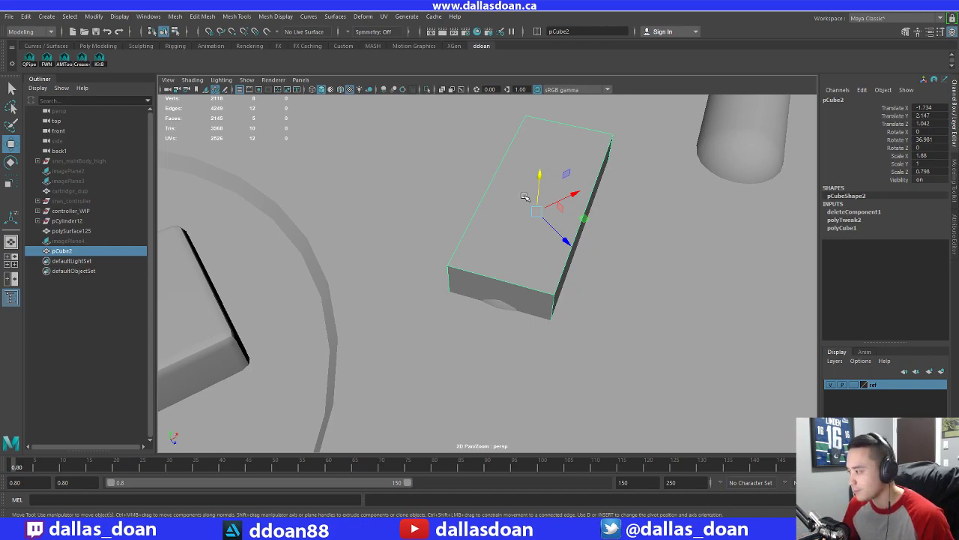
Bevel the box's vertical corner edges and top perimeter edges with 3 segments, keeping the fraction at 0.2
{"action": "left_click_drag", "start_coordinate": [524, 196], "coordinate": [531, 231], "text": "alt"}
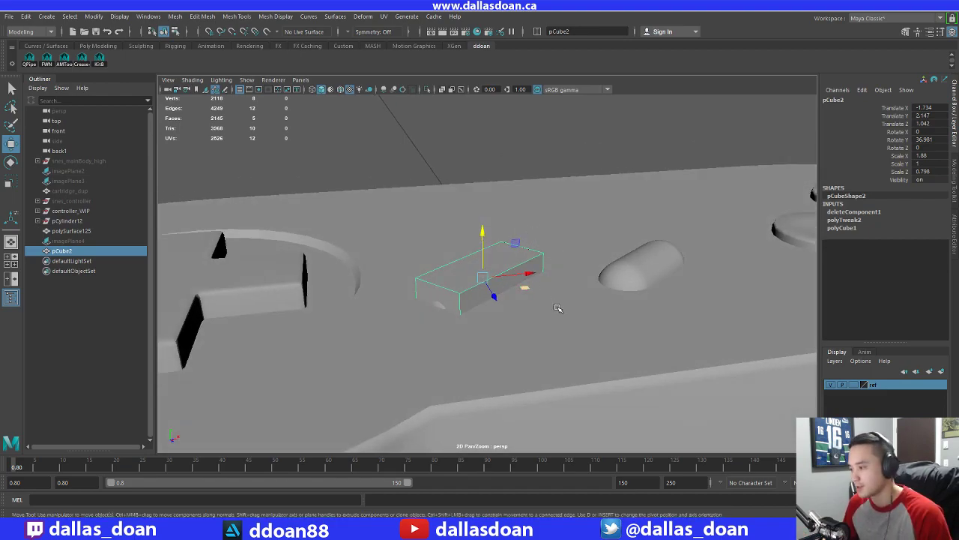
{"action": "key", "text": "f"}
{"action": "left_click_drag", "start_coordinate": [553, 265], "coordinate": [573, 318], "text": "alt"}
{"action": "right_click_drag", "start_coordinate": [572, 219], "coordinate": [572, 192]}
{"action": "left_click_drag", "start_coordinate": [561, 258], "coordinate": [548, 207], "text": "alt"}
{"action": "left_click", "coordinate": [499, 297]}
{"action": "left_click_drag", "start_coordinate": [501, 297], "coordinate": [563, 287], "text": "alt"}
{"action": "left_click", "coordinate": [475, 285], "text": "shift"}
{"action": "left_click_drag", "start_coordinate": [480, 285], "coordinate": [622, 302], "text": "alt"}
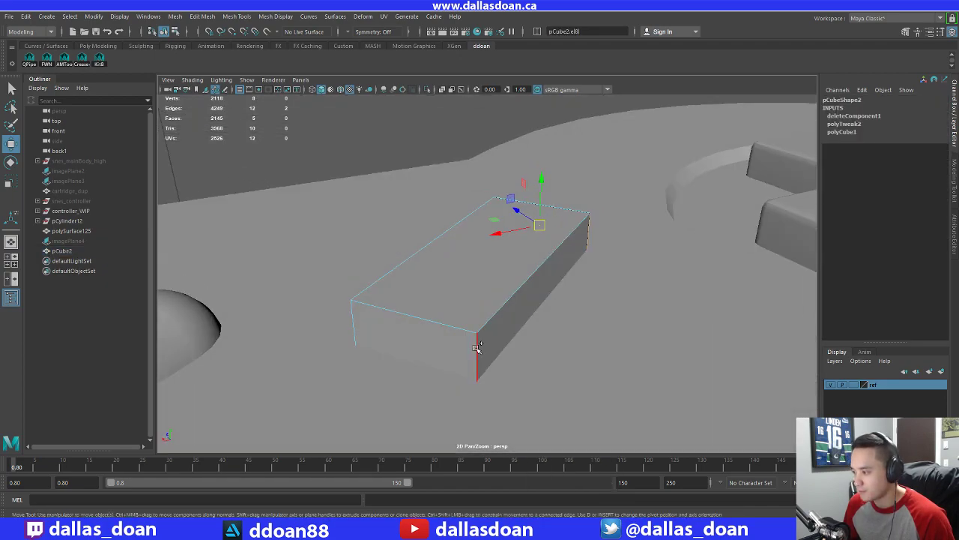
{"action": "left_click", "coordinate": [478, 349], "text": "shift"}
{"action": "left_click", "coordinate": [347, 322], "text": "shift"}
{"action": "left_click_drag", "start_coordinate": [442, 313], "coordinate": [525, 312], "text": "alt"}
{"action": "left_click", "coordinate": [433, 316], "text": "shift"}
{"action": "left_click", "coordinate": [462, 310], "text": "shift"}
{"action": "left_click_drag", "start_coordinate": [463, 309], "coordinate": [577, 315], "text": "alt"}
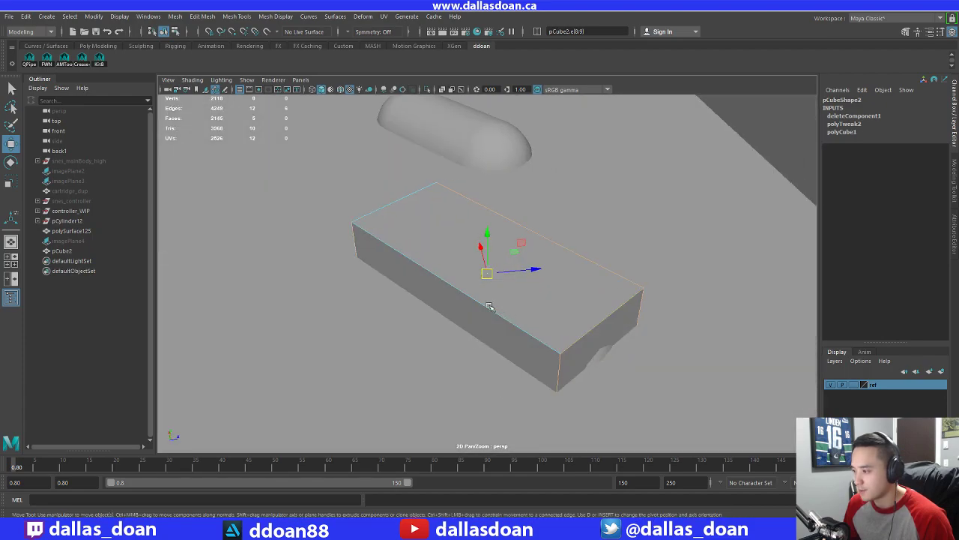
{"action": "left_click", "coordinate": [456, 297], "text": "shift"}
{"action": "left_click_drag", "start_coordinate": [470, 245], "coordinate": [528, 279], "text": "alt"}
{"action": "right_click_drag", "start_coordinate": [579, 223], "coordinate": [638, 235], "text": "shift"}
{"action": "mouse_move", "coordinate": [670, 285]}
{"action": "left_mouse_down"}
{"action": "mouse_move", "coordinate": [669, 294]}
{"action": "mouse_move", "coordinate": [662, 287]}
{"action": "left_mouse_up"}
{"action": "key", "text": "ctrl+z"}
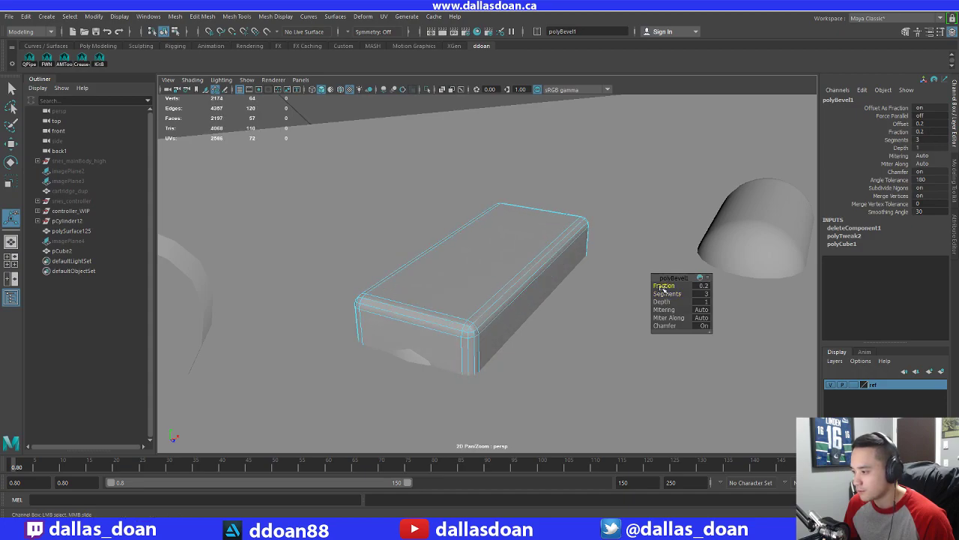
{"action": "scroll", "coordinate": [487, 278], "scroll_direction": "down", "scroll_amount": 3}
{"action": "left_click_drag", "start_coordinate": [480, 255], "coordinate": [484, 310], "text": "alt"}
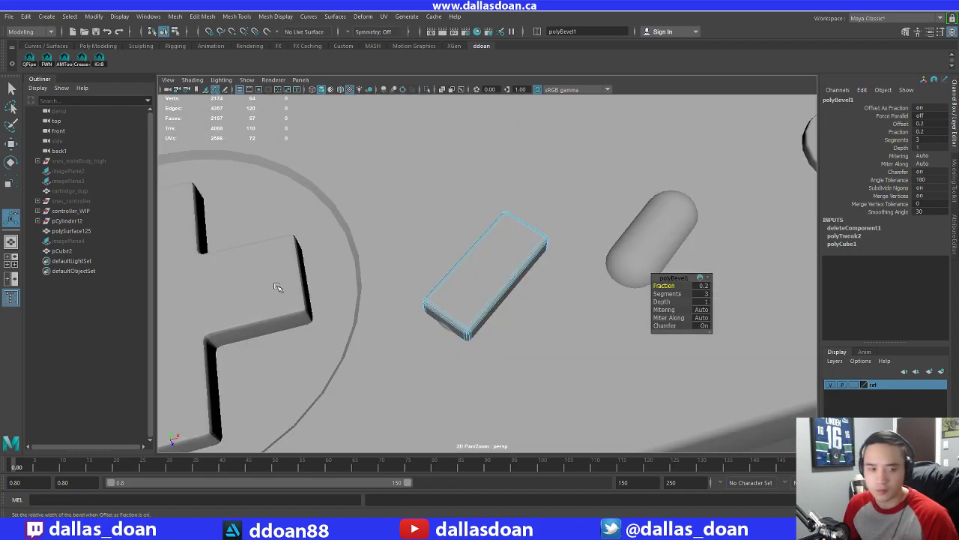
{"action": "left_click_drag", "start_coordinate": [417, 323], "coordinate": [481, 281], "text": "alt"}
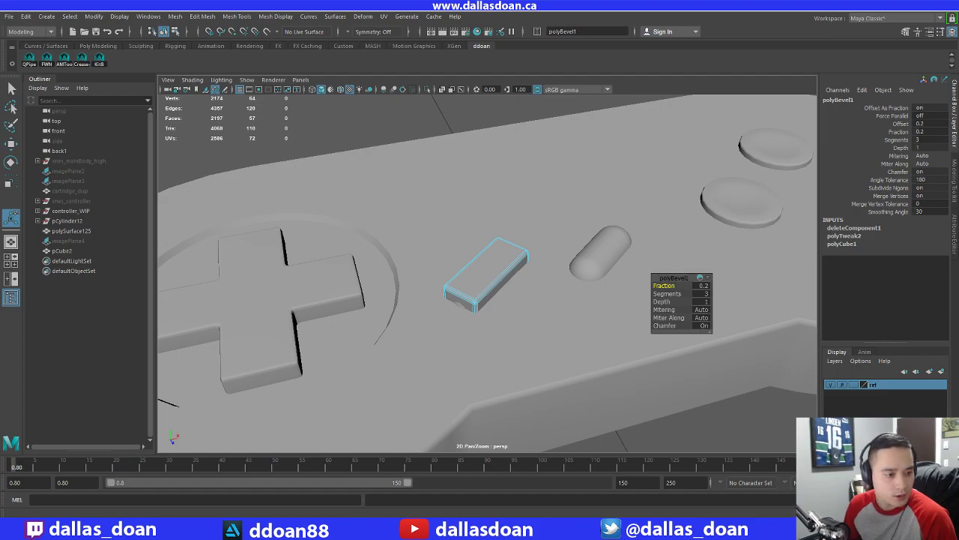
Set the fraction of the box's bevel to 0.3
{"action": "left_click_drag", "start_coordinate": [518, 260], "coordinate": [669, 283], "text": "alt"}
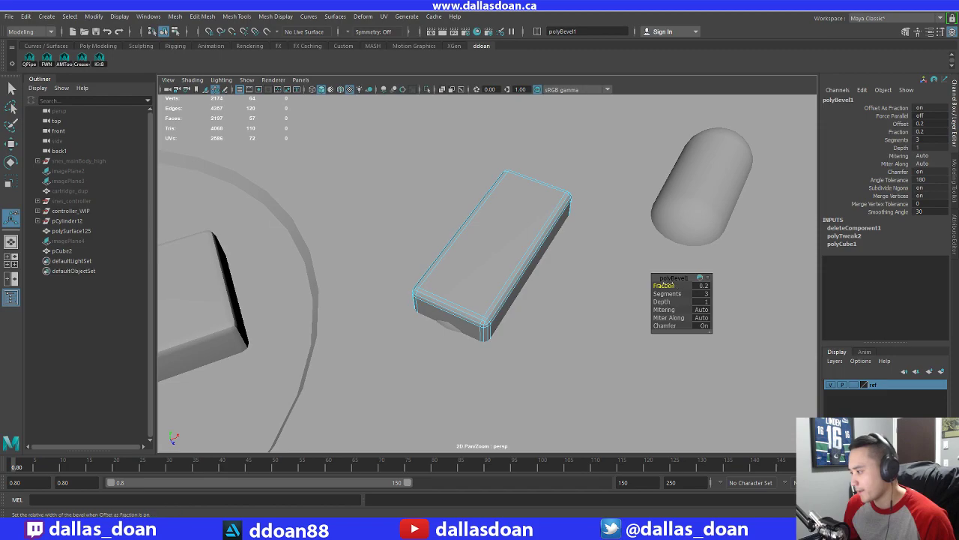
{"action": "middle_click_drag", "start_coordinate": [655, 285], "coordinate": [657, 285]}
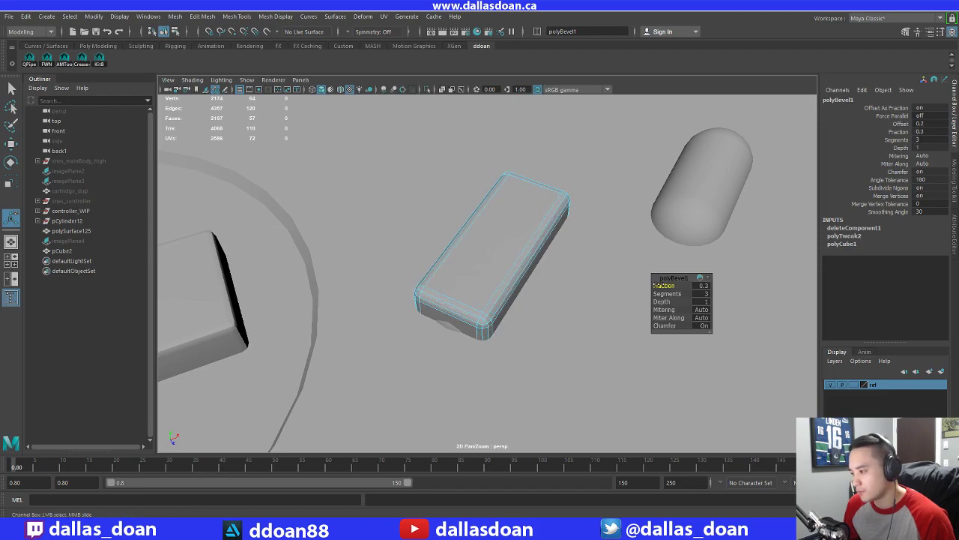
{"action": "mouse_move", "coordinate": [483, 274]}
{"action": "left_mouse_down", "text": "alt"}
{"action": "mouse_move", "coordinate": [496, 257]}
{"action": "mouse_move", "coordinate": [428, 278]}
{"action": "mouse_move", "coordinate": [448, 260]}
{"action": "mouse_move", "coordinate": [490, 248]}
{"action": "mouse_move", "coordinate": [544, 267]}
{"action": "mouse_move", "coordinate": [515, 321]}
{"action": "mouse_move", "coordinate": [467, 270]}
{"action": "mouse_move", "coordinate": [456, 287]}
{"action": "mouse_move", "coordinate": [424, 268]}
{"action": "mouse_move", "coordinate": [485, 257]}
{"action": "left_mouse_up", "text": "alt"}
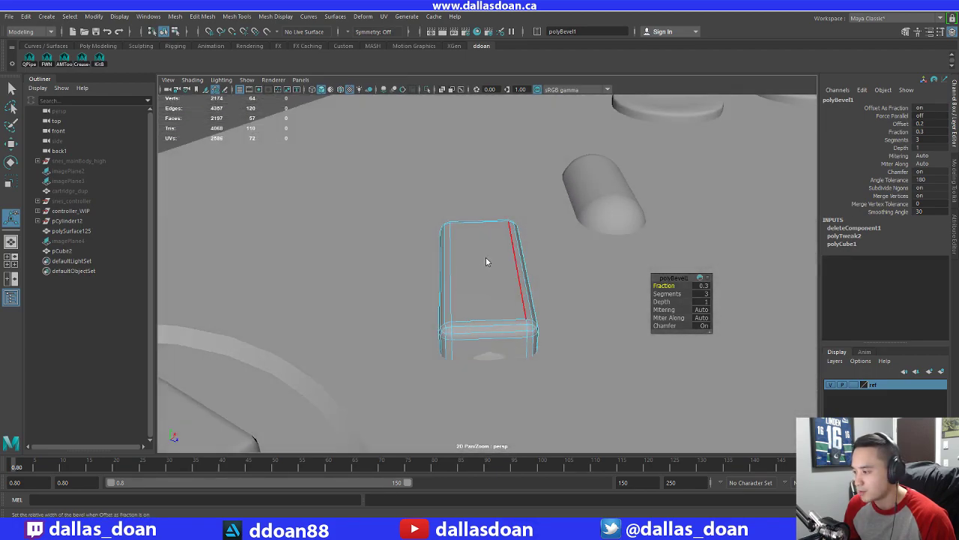
Return the box to object selection and widen it to a Scale Z of about 0.798
{"action": "right_click_drag", "start_coordinate": [486, 257], "coordinate": [479, 313]}
{"action": "key", "text": "r"}
{"action": "left_click_drag", "start_coordinate": [479, 313], "coordinate": [437, 370], "text": "alt"}
{"action": "scroll", "coordinate": [507, 298], "scroll_direction": "down", "scroll_amount": 5}
{"action": "scroll", "coordinate": [420, 317], "scroll_direction": "down", "scroll_amount": 4}
{"action": "scroll", "coordinate": [436, 371], "scroll_direction": "up", "scroll_amount": 3}
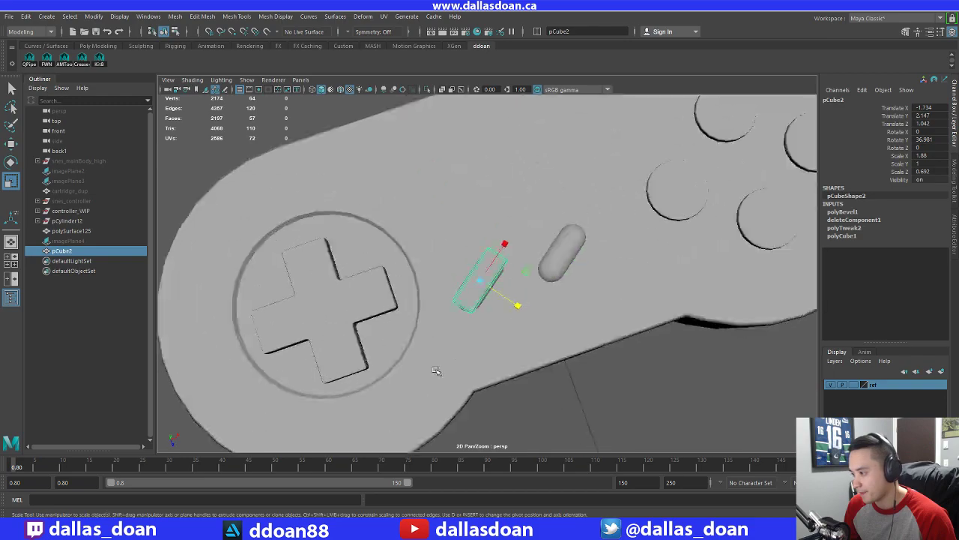
{"action": "scroll", "coordinate": [436, 371], "scroll_direction": "up", "scroll_amount": 5}
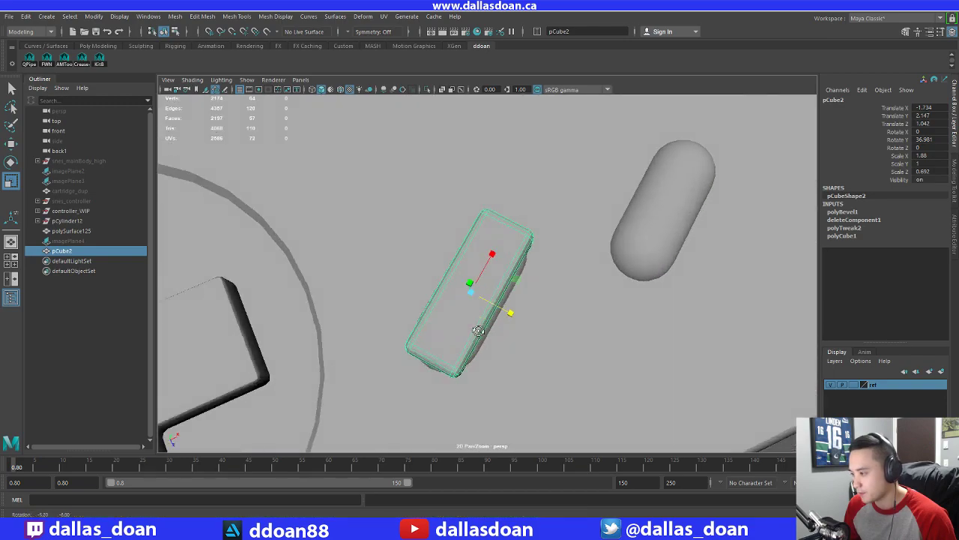
{"action": "left_click_drag", "start_coordinate": [480, 328], "coordinate": [496, 269], "text": "alt"}
{"action": "key", "text": "ctrl+z"}
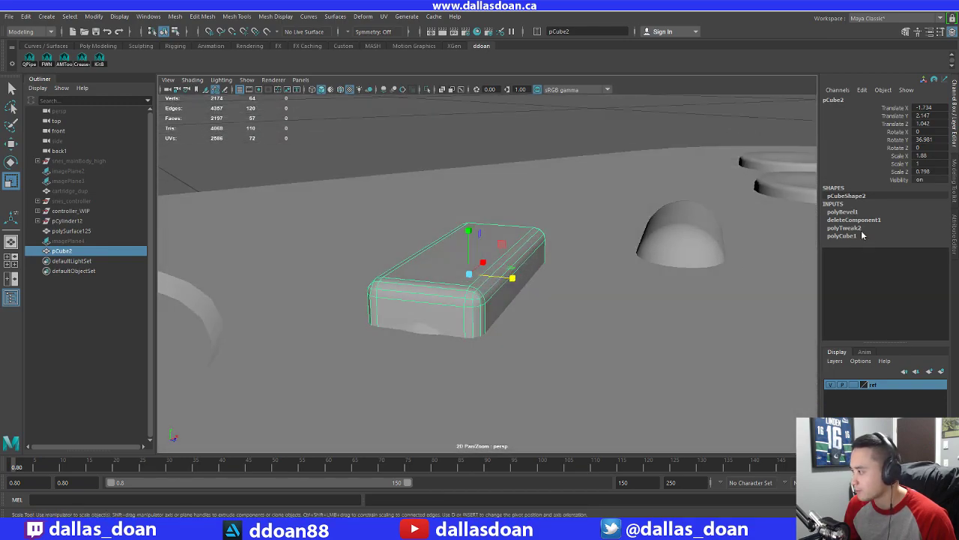
Reopen the box's bevel history node and set the bevel fraction to 0.5
{"action": "left_click", "coordinate": [855, 213]}
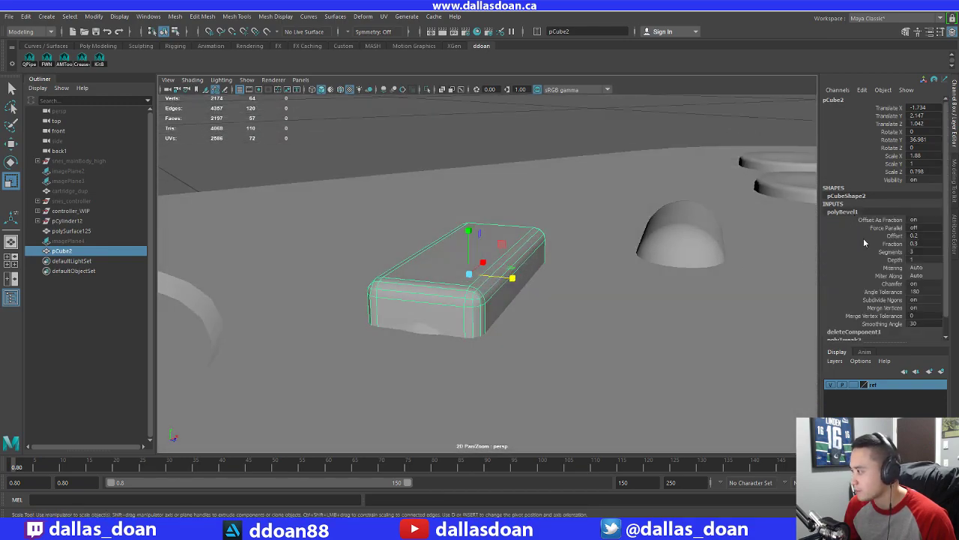
{"action": "left_click", "coordinate": [892, 244]}
{"action": "middle_click_drag", "start_coordinate": [683, 269], "coordinate": [662, 265]}
{"action": "mouse_move", "coordinate": [663, 267]}
{"action": "left_mouse_down", "text": "alt"}
{"action": "mouse_move", "coordinate": [507, 315]}
{"action": "mouse_move", "coordinate": [508, 359]}
{"action": "mouse_move", "coordinate": [547, 255]}
{"action": "mouse_move", "coordinate": [562, 272]}
{"action": "mouse_move", "coordinate": [655, 273]}
{"action": "left_mouse_up", "text": "alt"}
{"action": "middle_click_drag", "start_coordinate": [586, 266], "coordinate": [584, 267]}
{"action": "left_click_drag", "start_coordinate": [522, 278], "coordinate": [456, 291], "text": "alt"}
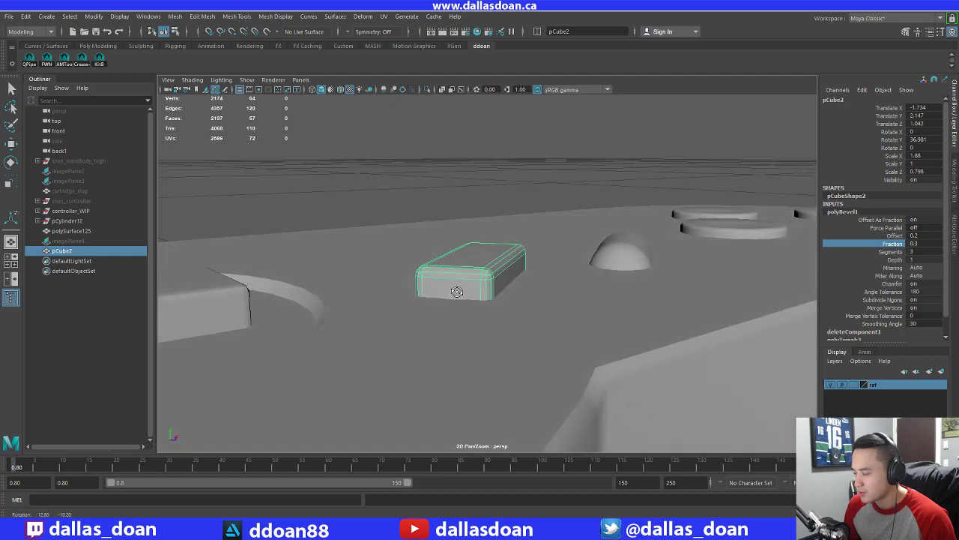
{"action": "right_click_drag", "start_coordinate": [542, 273], "coordinate": [777, 292], "text": "alt"}
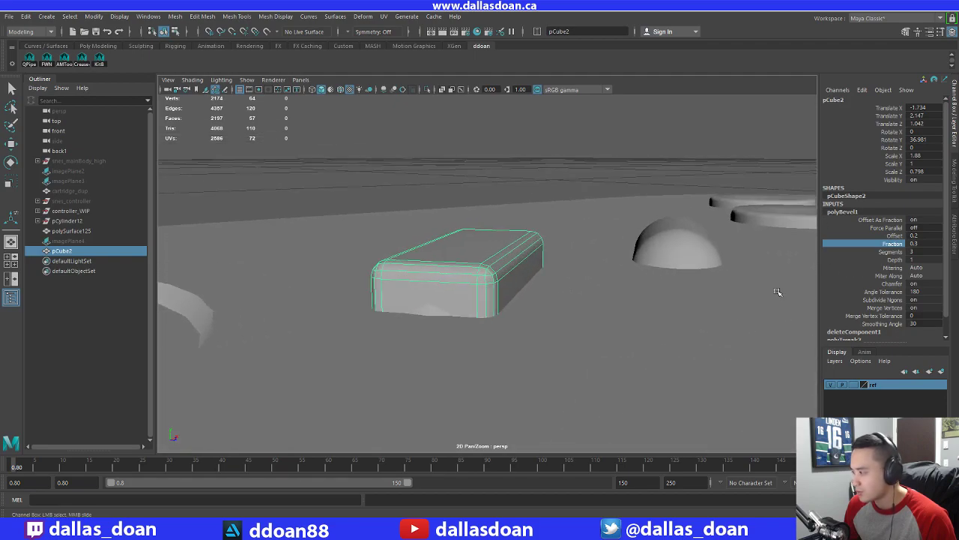
{"action": "left_click", "coordinate": [892, 260]}
{"action": "left_click_drag", "start_coordinate": [628, 237], "coordinate": [637, 265], "text": "alt"}
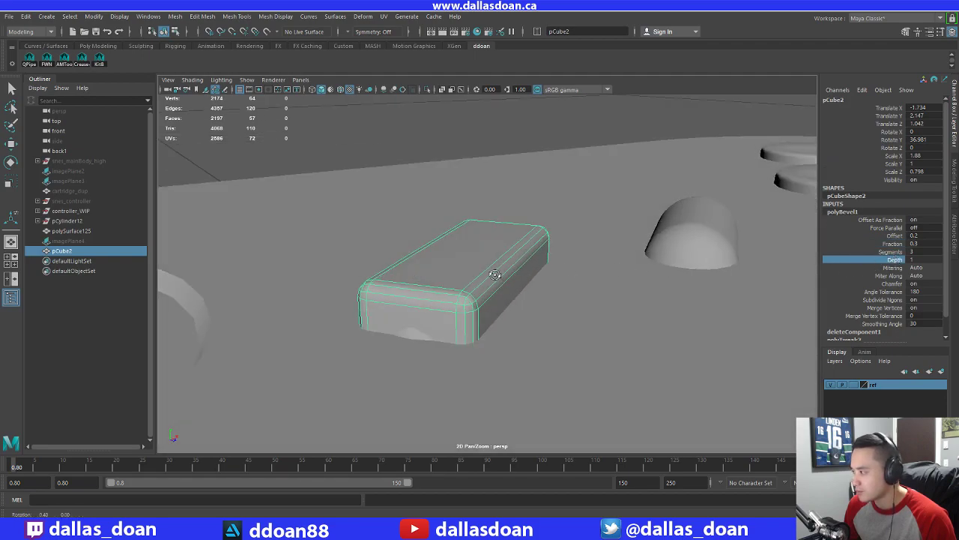
{"action": "mouse_move", "coordinate": [497, 281]}
{"action": "left_mouse_down", "text": "alt"}
{"action": "mouse_move", "coordinate": [465, 266]}
{"action": "mouse_move", "coordinate": [484, 275]}
{"action": "left_mouse_up", "text": "alt"}
{"action": "left_click", "coordinate": [895, 244]}
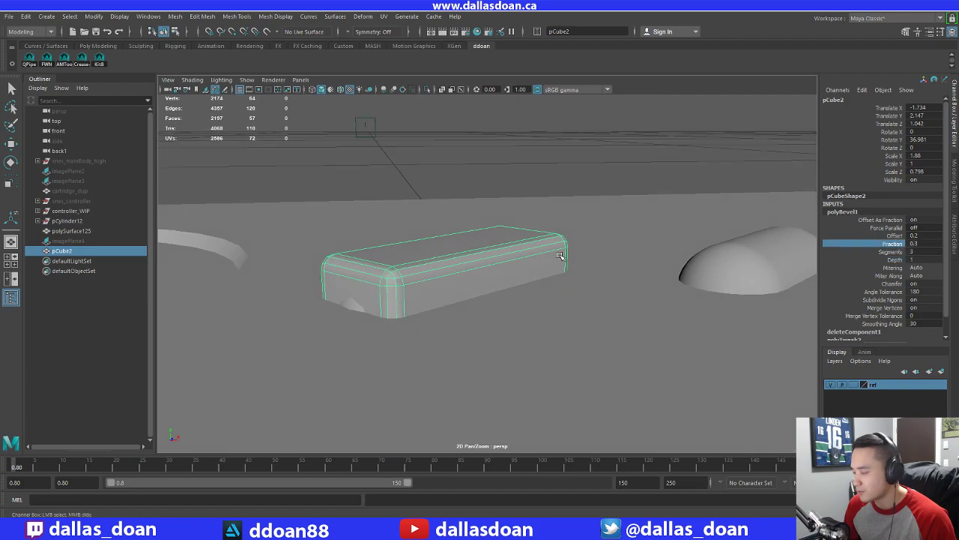
{"action": "middle_click_drag", "start_coordinate": [562, 258], "coordinate": [561, 256]}
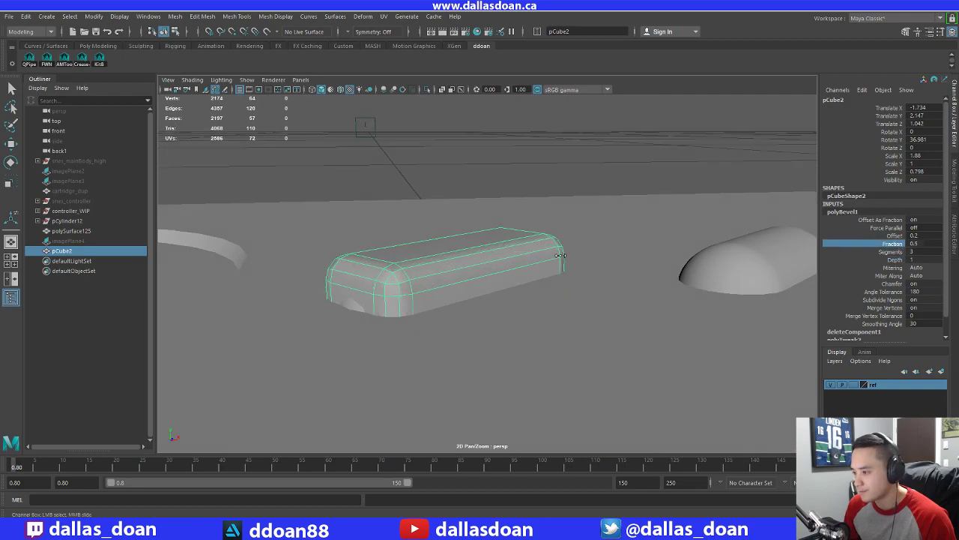
Scale the box to about 0.726 in Z and insert an edge loop lengthwise through its middle
{"action": "left_click_drag", "start_coordinate": [560, 255], "coordinate": [526, 277], "text": "alt"}
{"action": "key", "text": "r"}
{"action": "mouse_move", "coordinate": [526, 278]}
{"action": "left_mouse_down", "text": "alt"}
{"action": "mouse_move", "coordinate": [546, 277]}
{"action": "mouse_move", "coordinate": [510, 281]}
{"action": "left_mouse_up", "text": "alt"}
{"action": "scroll", "coordinate": [510, 280], "scroll_direction": "up", "scroll_amount": 3}
{"action": "right_click_drag", "start_coordinate": [452, 242], "coordinate": [454, 270]}
{"action": "right_click_drag", "start_coordinate": [484, 240], "coordinate": [487, 214]}
{"action": "left_click", "coordinate": [517, 260]}
{"action": "right_click_drag", "start_coordinate": [517, 256], "coordinate": [516, 287], "text": "ctrl"}
{"action": "left_click_drag", "start_coordinate": [509, 282], "coordinate": [447, 263], "text": "alt"}
{"action": "right_click_drag", "start_coordinate": [447, 262], "coordinate": [446, 260]}
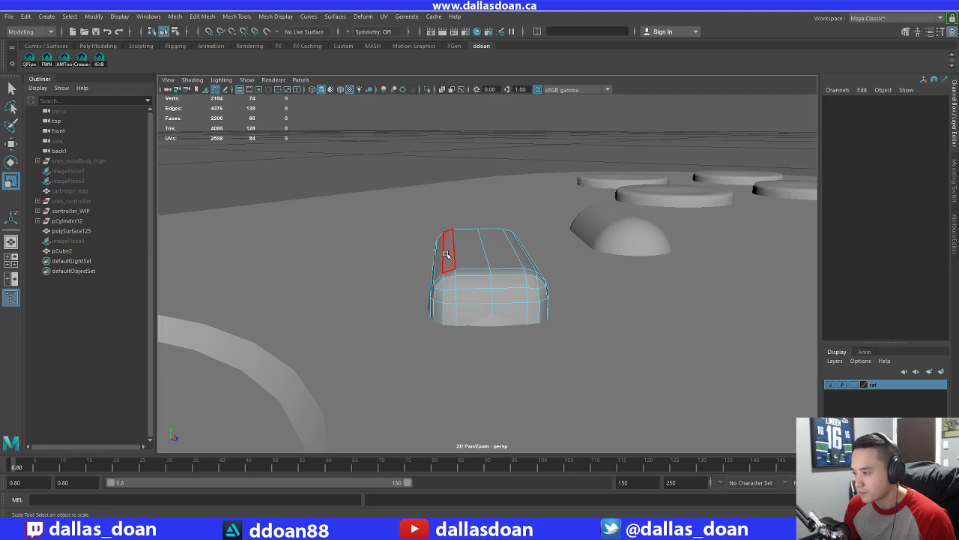
{"action": "left_click", "coordinate": [449, 273]}
{"action": "left_click_drag", "start_coordinate": [451, 277], "coordinate": [464, 276], "text": "alt"}
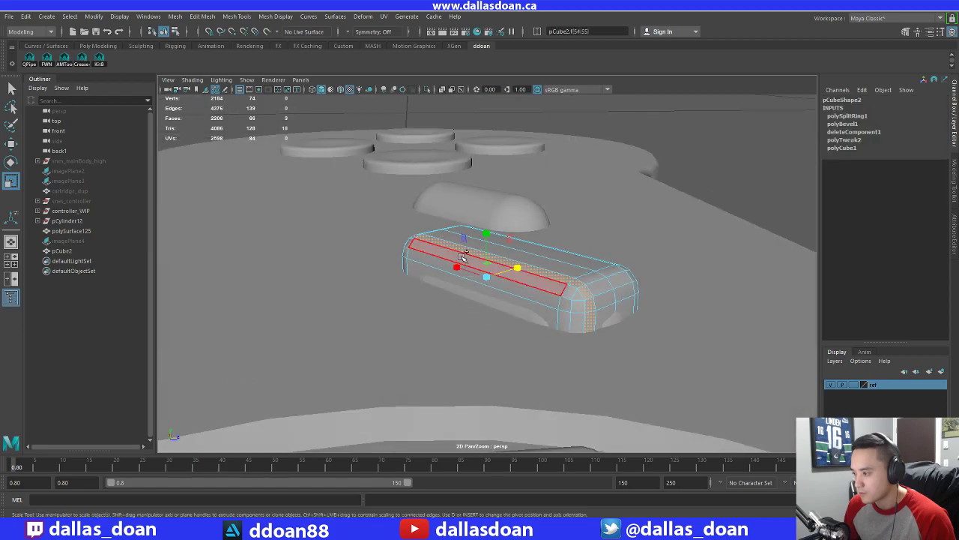
{"action": "left_click_drag", "start_coordinate": [524, 294], "coordinate": [492, 287], "text": "alt"}
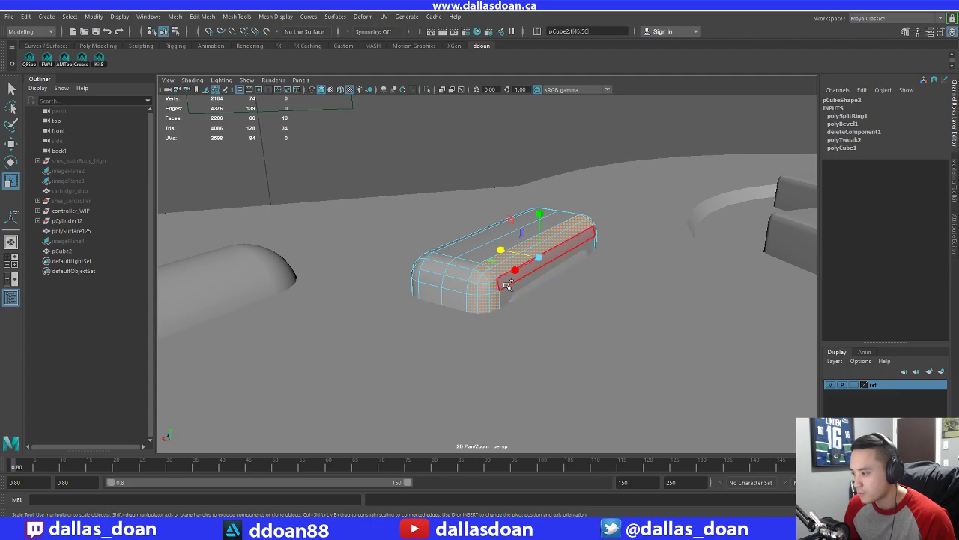
{"action": "key", "text": "shift+period"}
{"action": "key", "text": "shift+period"}
{"action": "key", "text": "shift+period"}
{"action": "left_click_drag", "start_coordinate": [567, 281], "coordinate": [518, 285], "text": "alt"}
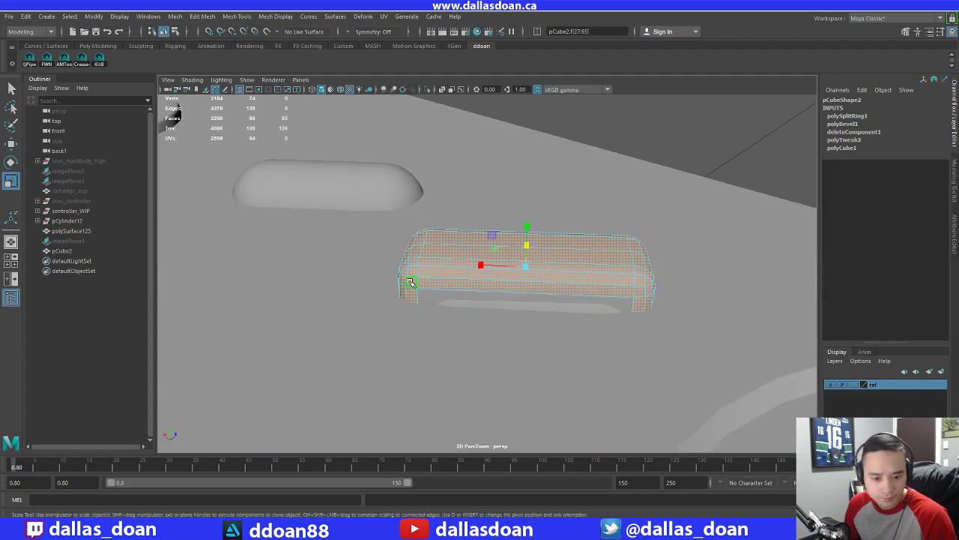
{"action": "left_click", "coordinate": [535, 222]}
{"action": "left_click_drag", "start_coordinate": [536, 222], "coordinate": [503, 305], "text": "alt"}
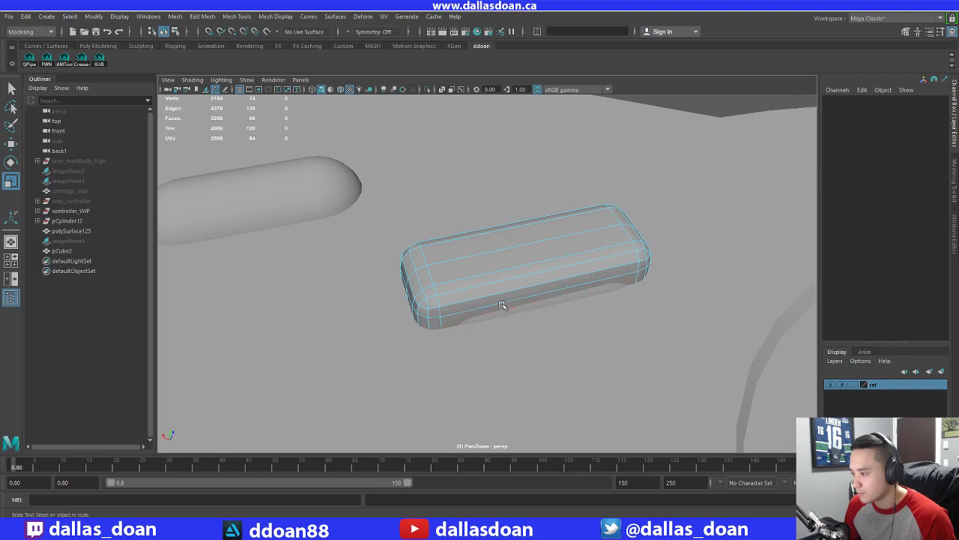
{"action": "left_click", "coordinate": [418, 298]}
{"action": "left_click_drag", "start_coordinate": [418, 299], "coordinate": [439, 311], "text": "alt"}
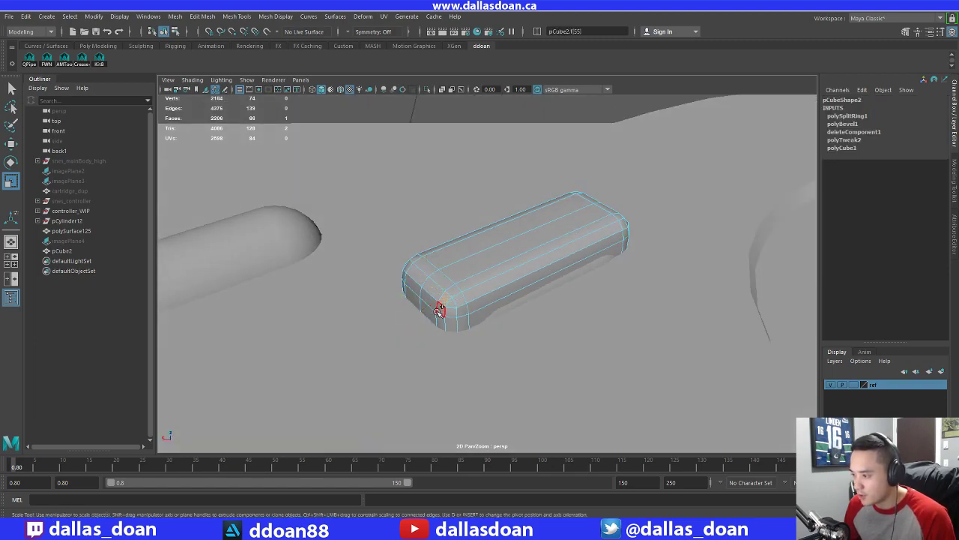
{"action": "double_click", "coordinate": [491, 278], "text": "shift"}
{"action": "left_click_drag", "start_coordinate": [589, 281], "coordinate": [484, 272], "text": "alt"}
{"action": "right_click_drag", "start_coordinate": [482, 242], "coordinate": [471, 304]}
Select the box's edges outside the lengthwise middle loop and shift them vertically to give the top a slight crown
{"action": "left_click_drag", "start_coordinate": [498, 301], "coordinate": [494, 238], "text": "alt"}
{"action": "key", "text": "w"}
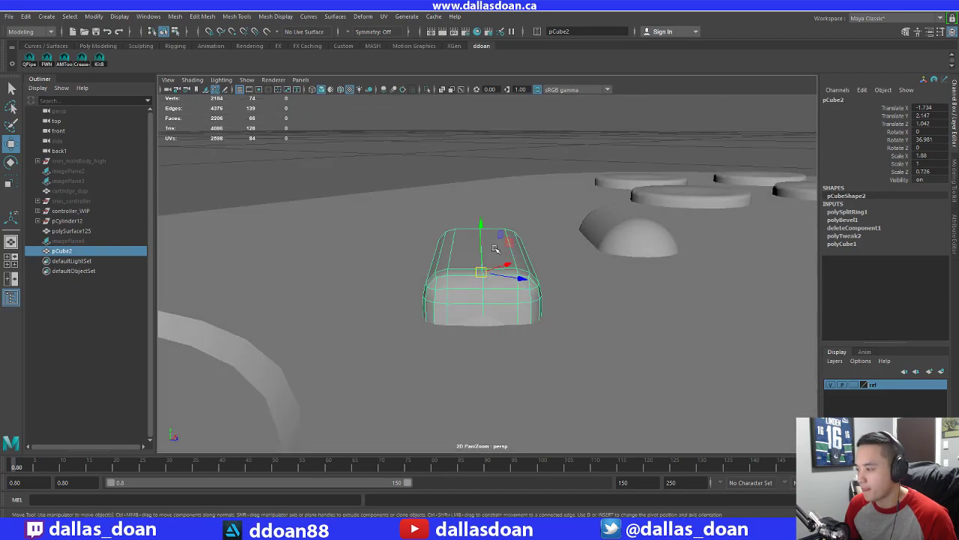
{"action": "right_click_drag", "start_coordinate": [494, 239], "coordinate": [491, 213]}
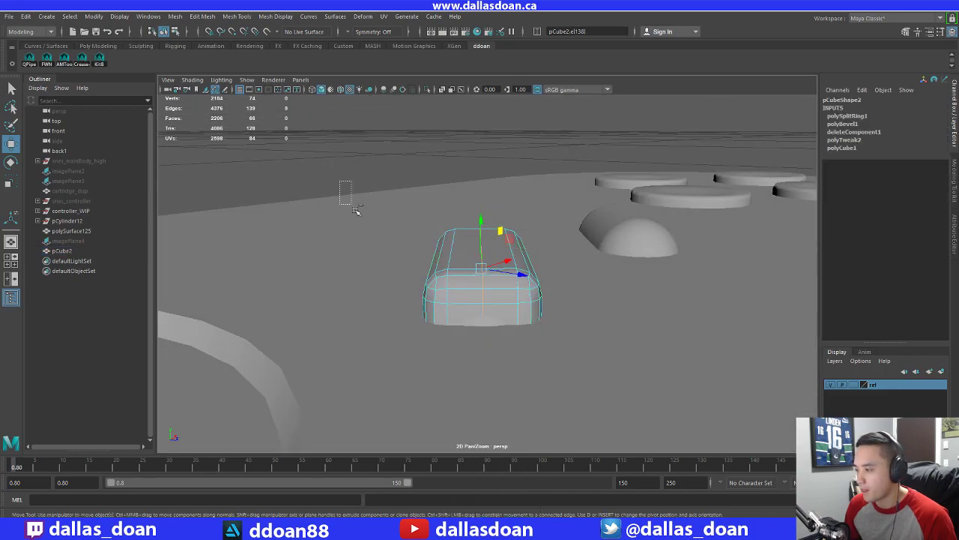
{"action": "left_click_drag", "start_coordinate": [356, 210], "coordinate": [604, 436], "text": "ctrl"}
{"action": "left_click_drag", "start_coordinate": [502, 281], "coordinate": [518, 321], "text": "alt"}
{"action": "key", "text": "ctrl+z"}
{"action": "left_click_drag", "start_coordinate": [305, 150], "coordinate": [704, 421]}
{"action": "left_click_drag", "start_coordinate": [524, 328], "coordinate": [519, 300], "text": "alt"}
{"action": "left_click_drag", "start_coordinate": [483, 226], "coordinate": [482, 223]}
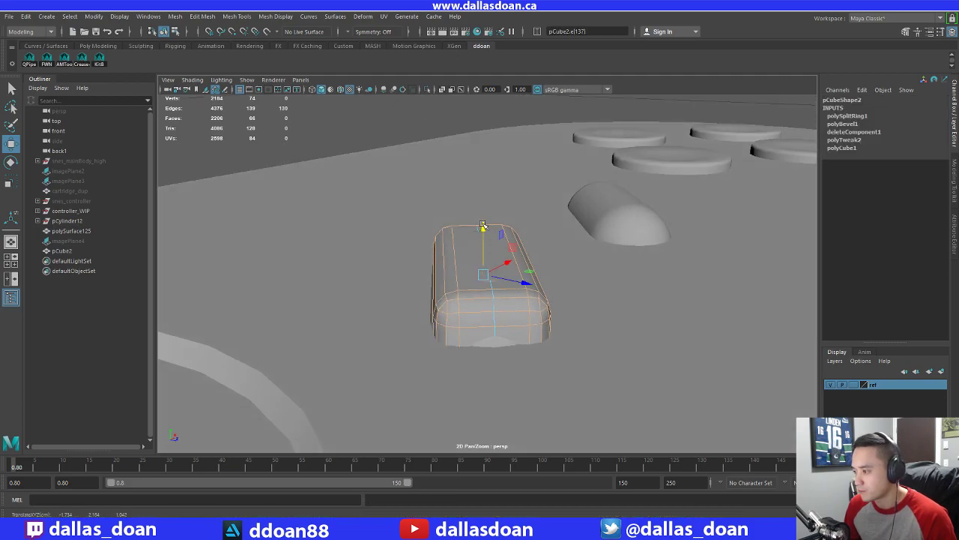
{"action": "left_click_drag", "start_coordinate": [508, 253], "coordinate": [473, 207], "text": "alt"}
{"action": "left_click_drag", "start_coordinate": [497, 353], "coordinate": [496, 352]}
{"action": "left_click_drag", "start_coordinate": [496, 353], "coordinate": [522, 228], "text": "alt"}
{"action": "right_click", "coordinate": [522, 227]}
{"action": "left_click_drag", "start_coordinate": [416, 272], "coordinate": [439, 266], "text": "alt"}
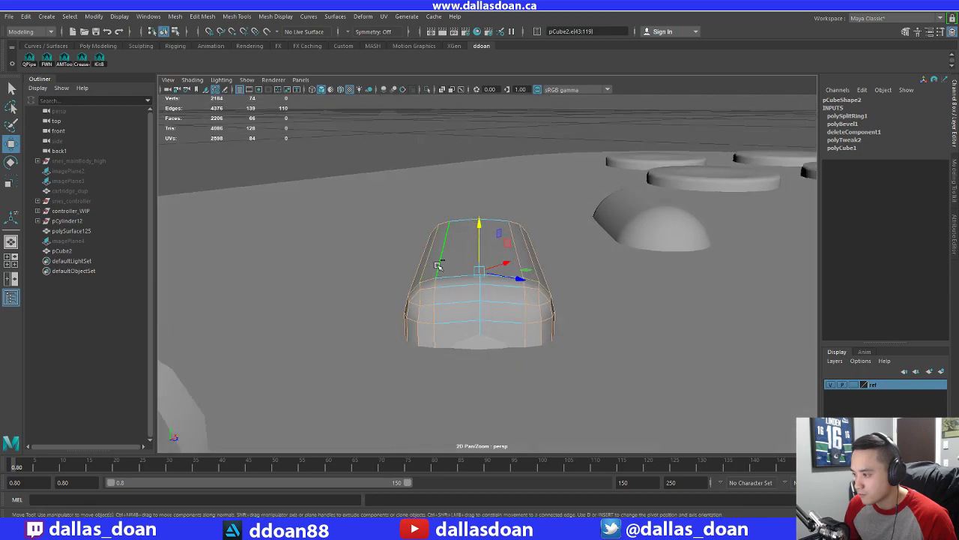
Delete the construction history of the box
{"action": "right_click_drag", "start_coordinate": [452, 243], "coordinate": [450, 303]}
{"action": "left_click_drag", "start_coordinate": [501, 283], "coordinate": [473, 286], "text": "alt"}
{"action": "key", "text": "alt+shift+d"}
{"action": "left_click", "coordinate": [482, 229]}
{"action": "left_click", "coordinate": [492, 287]}
{"action": "right_click_drag", "start_coordinate": [461, 264], "coordinate": [470, 283]}
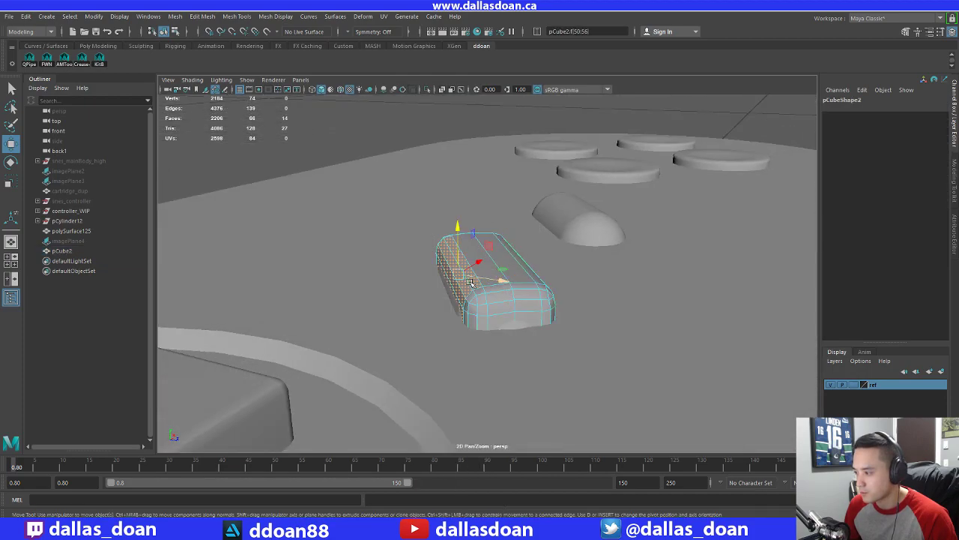
{"action": "left_click_drag", "start_coordinate": [475, 291], "coordinate": [467, 283], "text": "alt"}
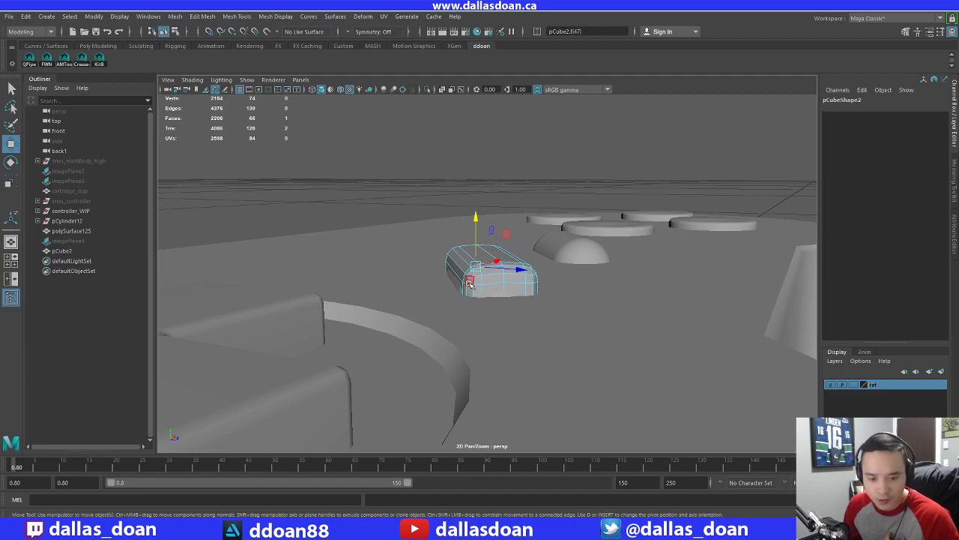
{"action": "left_click_drag", "start_coordinate": [470, 284], "coordinate": [474, 275], "text": "alt"}
{"action": "right_click_drag", "start_coordinate": [474, 275], "coordinate": [520, 293]}
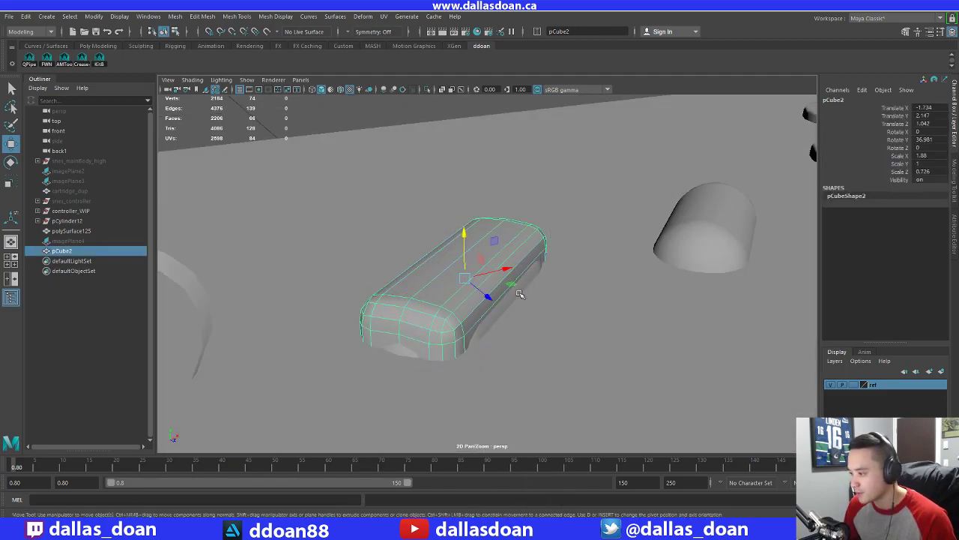
Delete the original Select button geometry beneath the new box
{"action": "left_click_drag", "start_coordinate": [520, 294], "coordinate": [416, 322], "text": "alt"}
{"action": "scroll", "coordinate": [471, 325], "scroll_direction": "down", "scroll_amount": 6}
{"action": "left_click", "coordinate": [632, 360]}
{"action": "scroll", "coordinate": [505, 357], "scroll_direction": "up", "scroll_amount": 4}
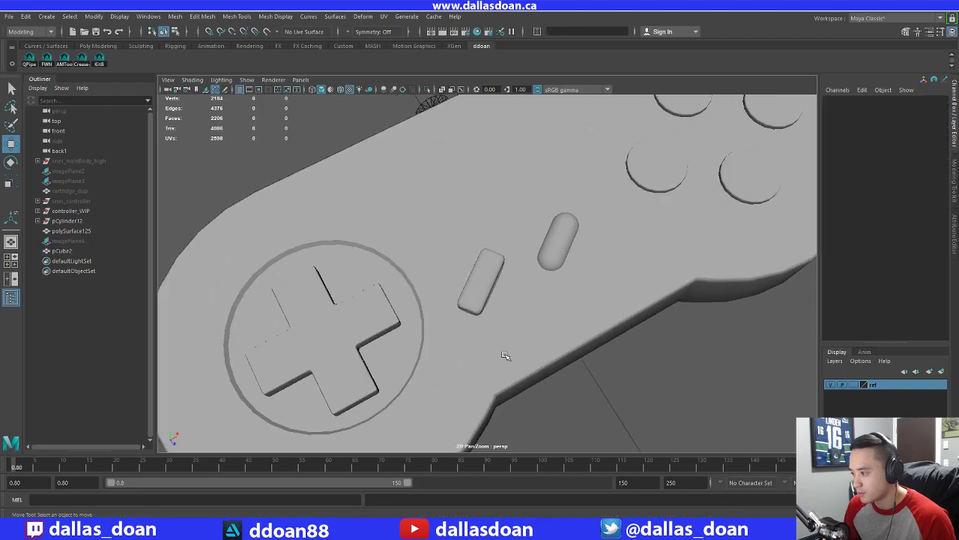
{"action": "left_click_drag", "start_coordinate": [506, 357], "coordinate": [520, 261], "text": "alt"}
{"action": "scroll", "coordinate": [465, 302], "scroll_direction": "up", "scroll_amount": 3}
{"action": "left_click", "coordinate": [483, 284]}
{"action": "left_click", "coordinate": [468, 268]}
{"action": "left_click", "coordinate": [459, 308]}
{"action": "key", "text": "Delete"}
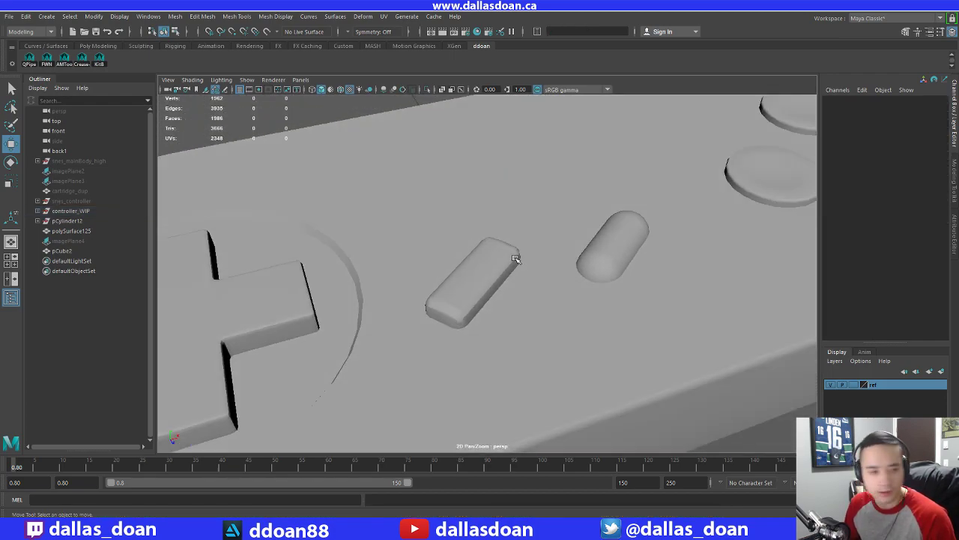
Stretch the middle edge loop along the box's length with Scale in object axes to round both ends
{"action": "scroll", "coordinate": [516, 259], "scroll_direction": "up", "scroll_amount": 3}
{"action": "left_click", "coordinate": [469, 300]}
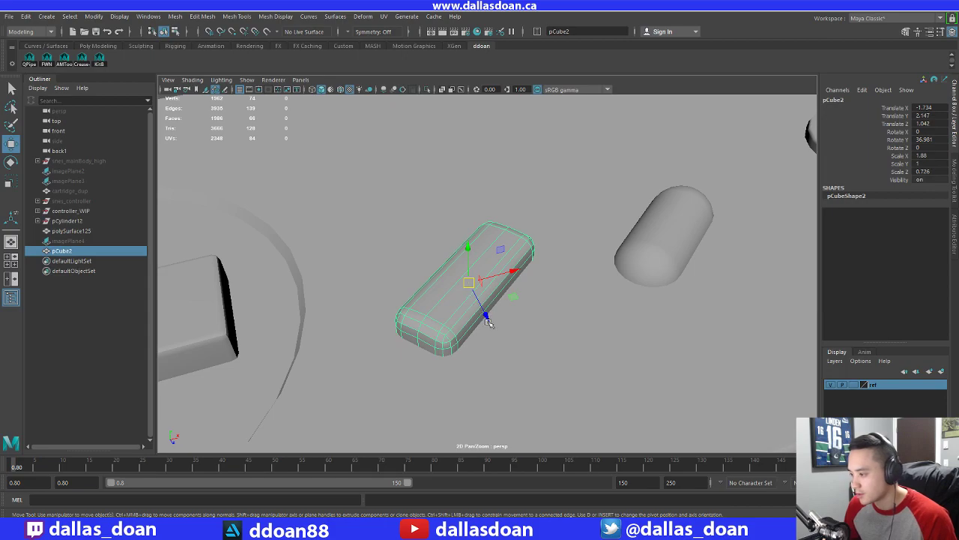
{"action": "left_click_drag", "start_coordinate": [469, 300], "coordinate": [482, 354], "text": "alt"}
{"action": "right_click", "coordinate": [470, 324]}
{"action": "right_click_drag", "start_coordinate": [470, 325], "coordinate": [470, 216]}
{"action": "double_click", "coordinate": [484, 257]}
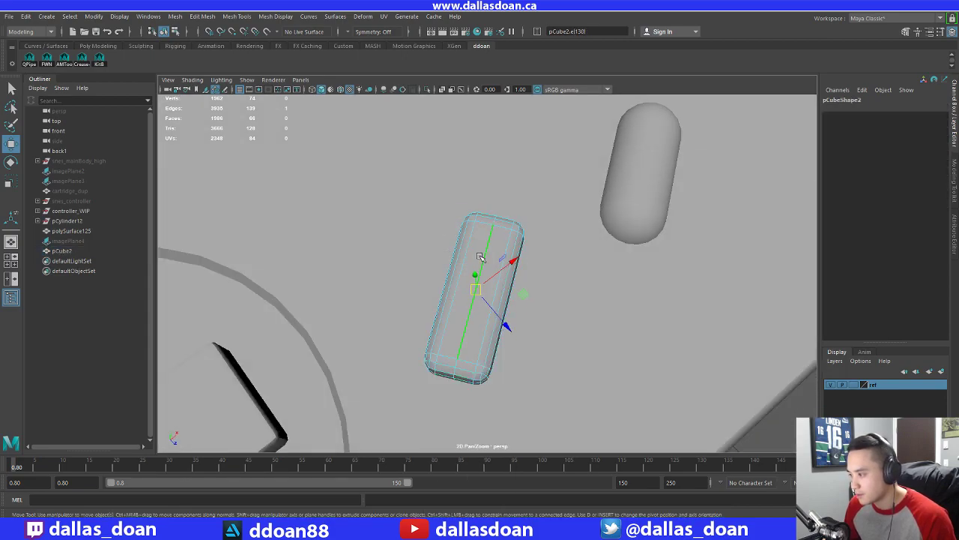
{"action": "mouse_move", "coordinate": [484, 258]}
{"action": "left_mouse_down", "text": "alt"}
{"action": "mouse_move", "coordinate": [501, 249]}
{"action": "mouse_move", "coordinate": [491, 262]}
{"action": "left_mouse_up", "text": "alt"}
{"action": "key", "text": "r"}
{"action": "left_click", "coordinate": [486, 252]}
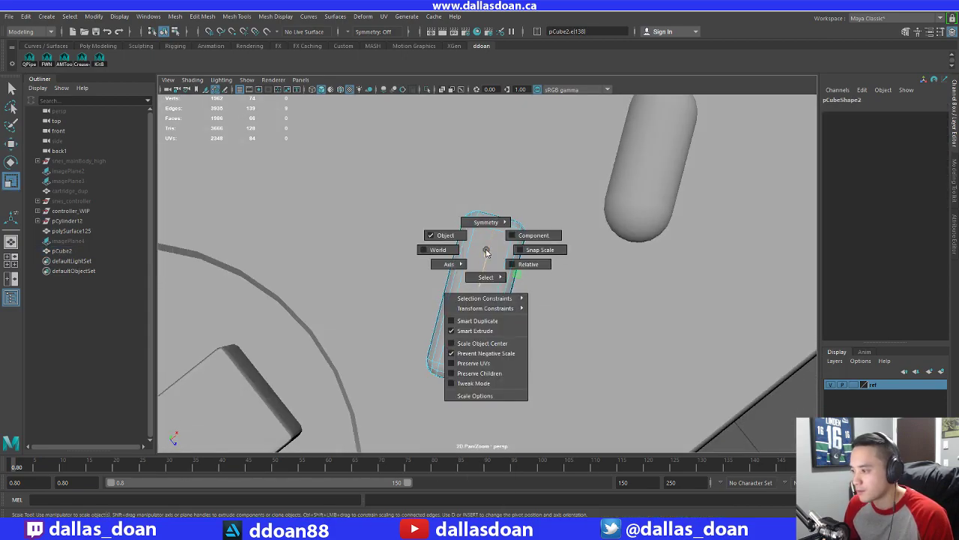
{"action": "left_click_drag", "start_coordinate": [495, 259], "coordinate": [462, 267], "text": "alt"}
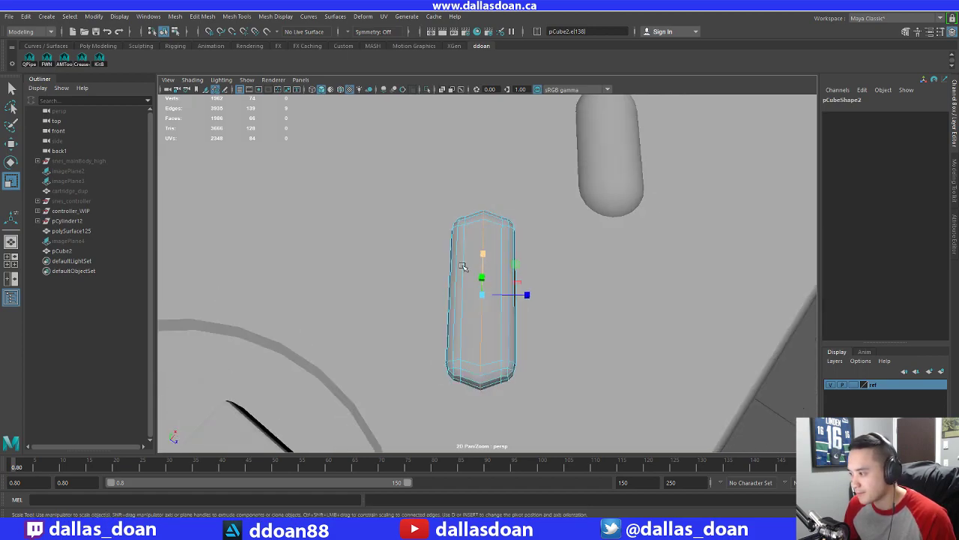
{"action": "left_click_drag", "start_coordinate": [505, 237], "coordinate": [481, 242], "text": "alt"}
{"action": "right_click_drag", "start_coordinate": [481, 242], "coordinate": [472, 304]}
Narrow the new Select button to a Scale Z of about 0.686 and deselect it
{"action": "left_click_drag", "start_coordinate": [472, 305], "coordinate": [320, 316], "text": "alt"}
{"action": "scroll", "coordinate": [320, 316], "scroll_direction": "down", "scroll_amount": 5}
{"action": "left_click", "coordinate": [622, 304]}
{"action": "left_click_drag", "start_coordinate": [622, 305], "coordinate": [495, 269], "text": "alt"}
{"action": "scroll", "coordinate": [469, 291], "scroll_direction": "up", "scroll_amount": 4}
{"action": "left_click", "coordinate": [470, 290]}
{"action": "scroll", "coordinate": [470, 290], "scroll_direction": "up", "scroll_amount": 5}
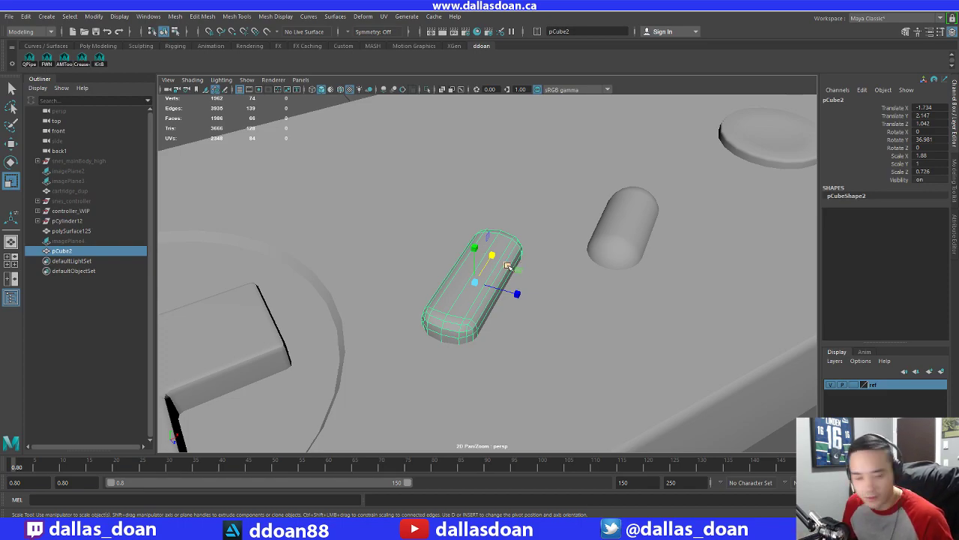
{"action": "left_click_drag", "start_coordinate": [370, 271], "coordinate": [507, 315], "text": "alt"}
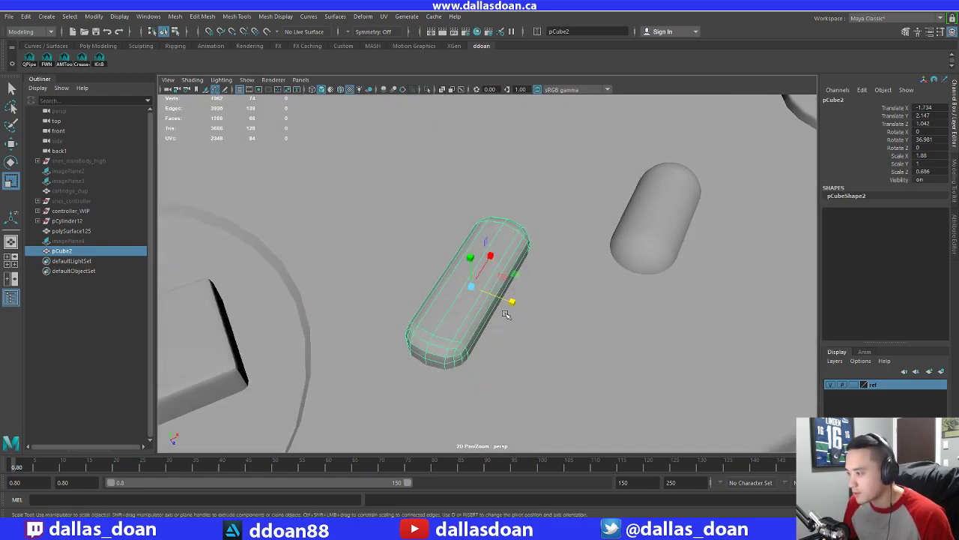
{"action": "key", "text": "w"}
{"action": "scroll", "coordinate": [592, 294], "scroll_direction": "down", "scroll_amount": 4}
{"action": "left_click_drag", "start_coordinate": [595, 293], "coordinate": [642, 376], "text": "alt"}
{"action": "left_click", "coordinate": [642, 379]}
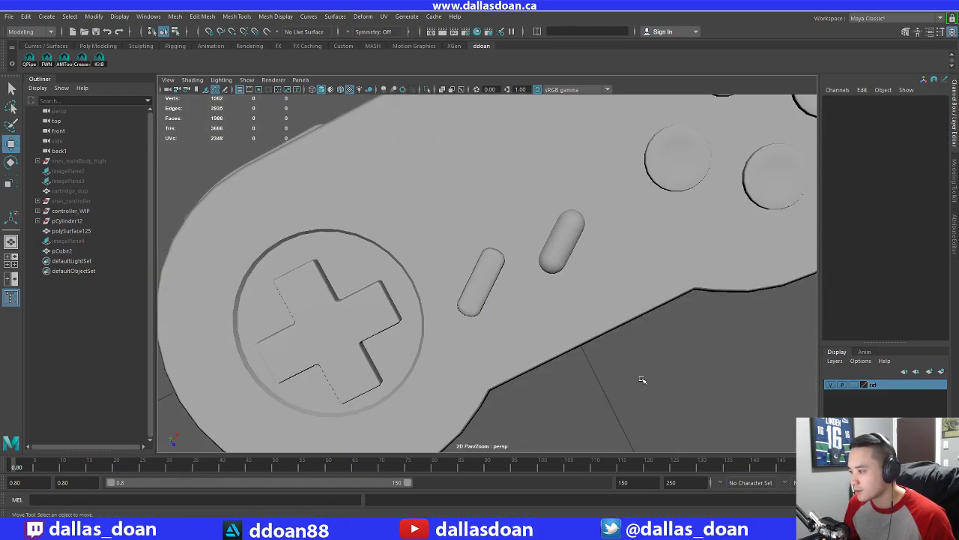
Duplicate the new Select button and move the copy onto the original Start button at a Translate X of about 0.762
{"action": "left_click", "coordinate": [485, 279]}
{"action": "key", "text": "f"}
{"action": "scroll", "coordinate": [585, 325], "scroll_direction": "down", "scroll_amount": 6}
{"action": "left_click_drag", "start_coordinate": [577, 330], "coordinate": [541, 293], "text": "alt"}
{"action": "key", "text": "ctrl+d"}
{"action": "key", "text": "f"}
Delete the original Start button geometry beneath the duplicated button
{"action": "left_click", "coordinate": [541, 292]}
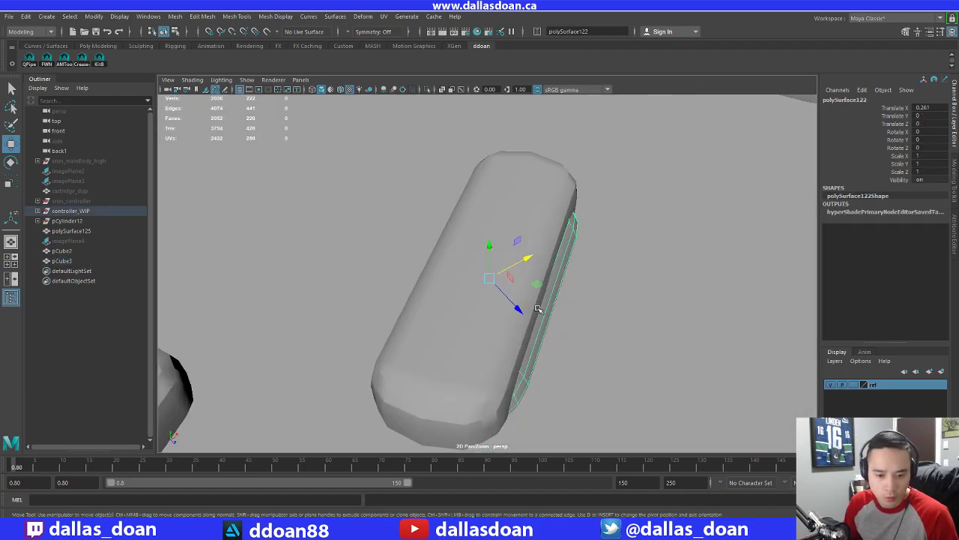
{"action": "key", "text": "Delete"}
{"action": "scroll", "coordinate": [472, 265], "scroll_direction": "down", "scroll_amount": 6}
Soften all edges of the new Select and Start buttons and return to object selection with nothing selected
{"action": "left_click", "coordinate": [415, 261]}
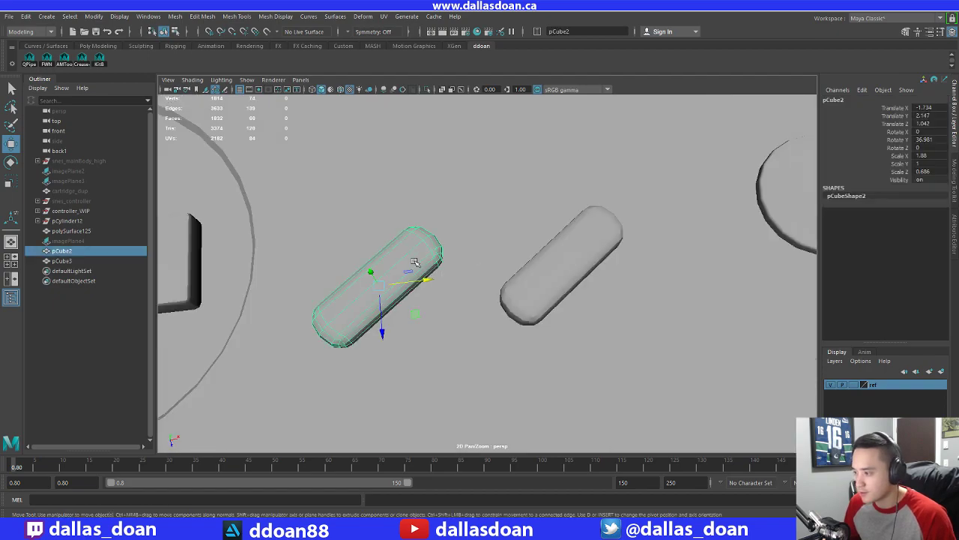
{"action": "scroll", "coordinate": [414, 262], "scroll_direction": "down", "scroll_amount": 3}
{"action": "left_click_drag", "start_coordinate": [415, 261], "coordinate": [434, 259], "text": "alt"}
{"action": "right_click_drag", "start_coordinate": [433, 241], "coordinate": [433, 214]}
{"action": "left_click_drag", "start_coordinate": [318, 219], "coordinate": [540, 341]}
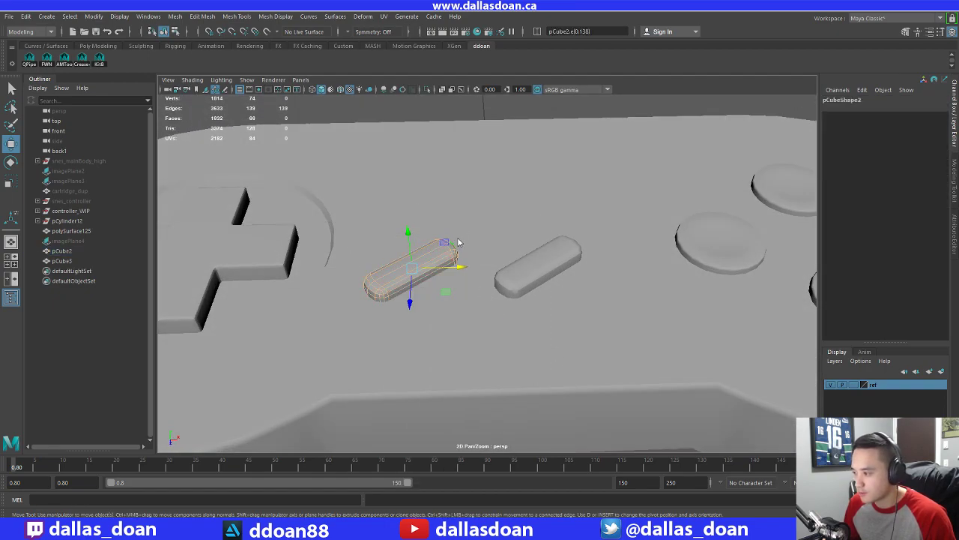
{"action": "right_click_drag", "start_coordinate": [459, 240], "coordinate": [556, 272], "text": "shift"}
{"action": "left_click", "coordinate": [527, 269]}
{"action": "key", "text": "F8"}
{"action": "left_click", "coordinate": [578, 415]}
Inspect the new Select and Start buttons up close and in context on the whole controller
{"action": "right_click_drag", "start_coordinate": [578, 414], "coordinate": [465, 348], "text": "alt"}
{"action": "left_click_drag", "start_coordinate": [466, 348], "coordinate": [443, 333], "text": "alt"}
{"action": "right_click_drag", "start_coordinate": [444, 333], "coordinate": [465, 319], "text": "alt"}
{"action": "mouse_move", "coordinate": [464, 319]}
{"action": "left_mouse_down", "text": "alt"}
{"action": "mouse_move", "coordinate": [470, 332]}
{"action": "mouse_move", "coordinate": [480, 330]}
{"action": "left_mouse_up", "text": "alt"}
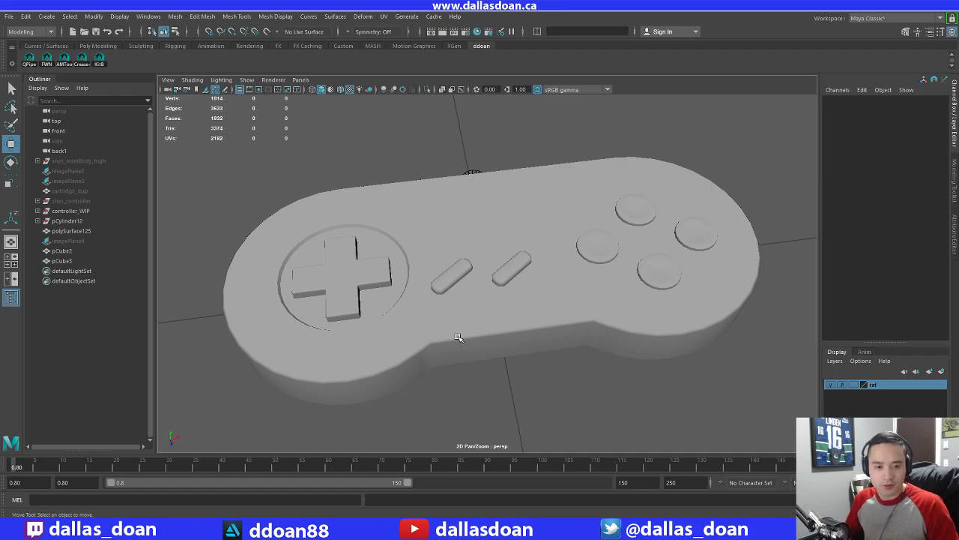
{"action": "scroll", "coordinate": [487, 329], "scroll_direction": "up", "scroll_amount": 3}
{"action": "left_click", "coordinate": [455, 276]}
{"action": "key", "text": "f"}
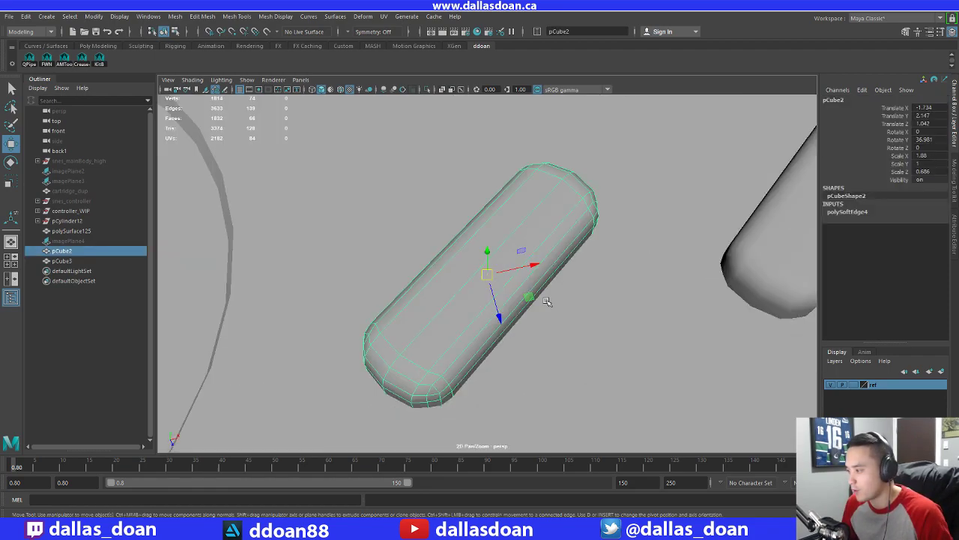
{"action": "scroll", "coordinate": [555, 297], "scroll_direction": "down", "scroll_amount": 2}
{"action": "left_click", "coordinate": [592, 259]}
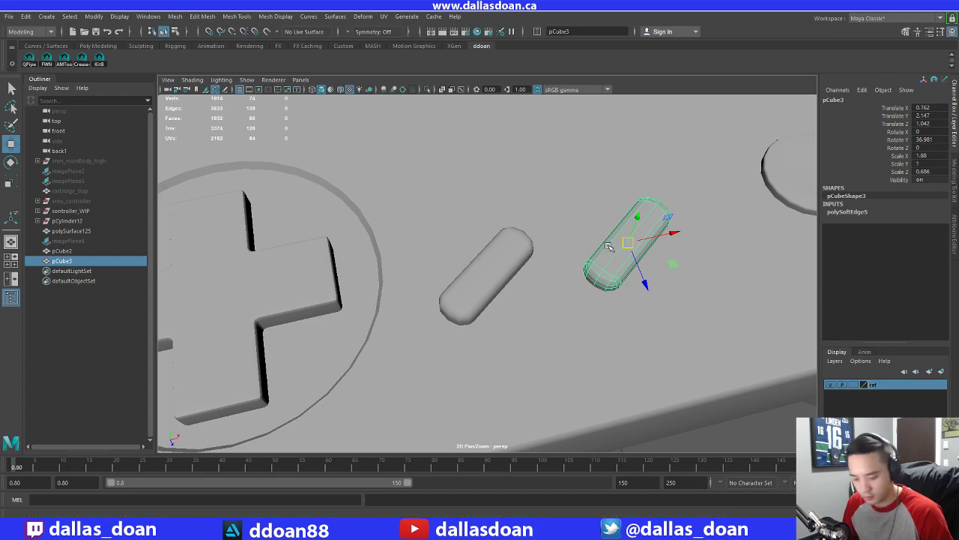
{"action": "scroll", "coordinate": [652, 307], "scroll_direction": "down", "scroll_amount": 5}
{"action": "left_click_drag", "start_coordinate": [654, 309], "coordinate": [533, 388], "text": "alt"}
{"action": "left_click", "coordinate": [493, 344]}
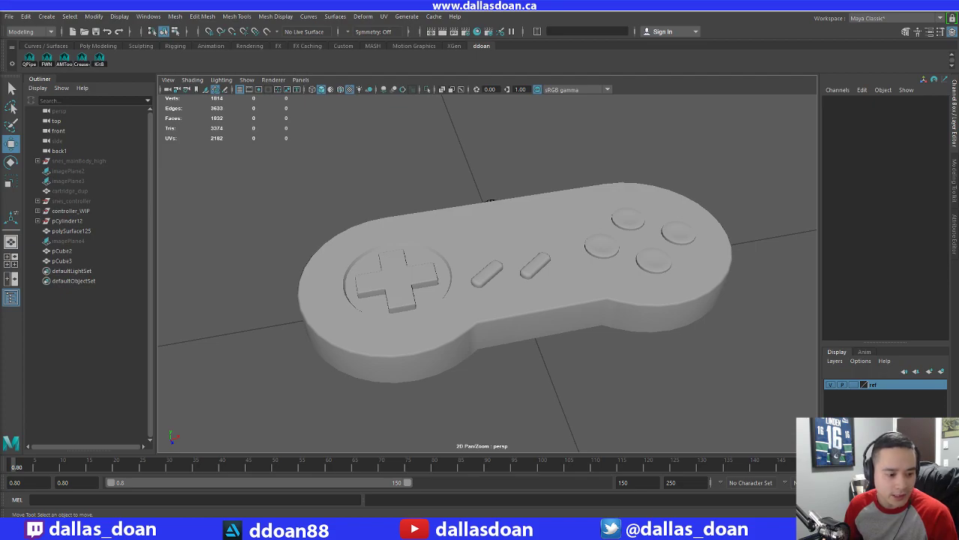
Select the controller's main body and delete its construction history
{"action": "left_click_drag", "start_coordinate": [479, 336], "coordinate": [488, 362], "text": "alt"}
{"action": "left_click", "coordinate": [498, 331]}
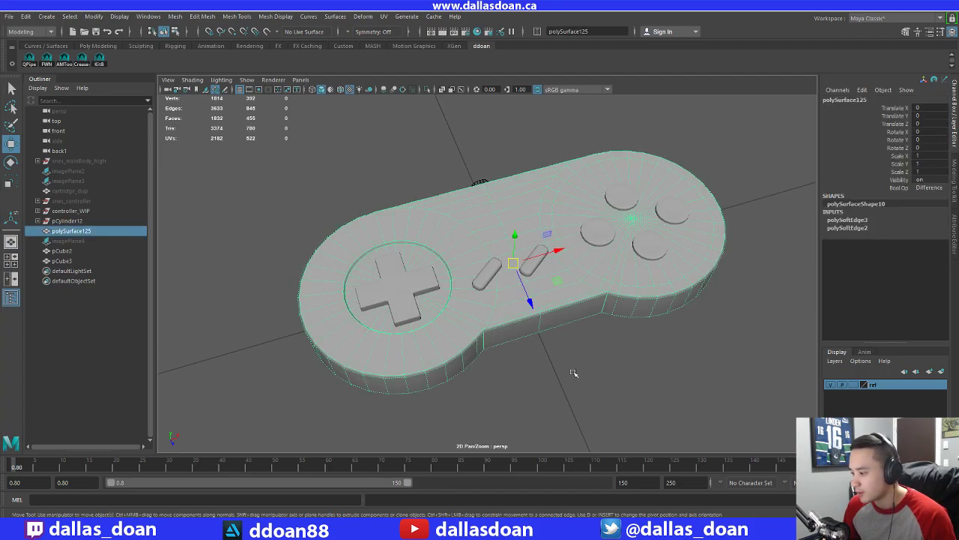
{"action": "left_click", "coordinate": [575, 372]}
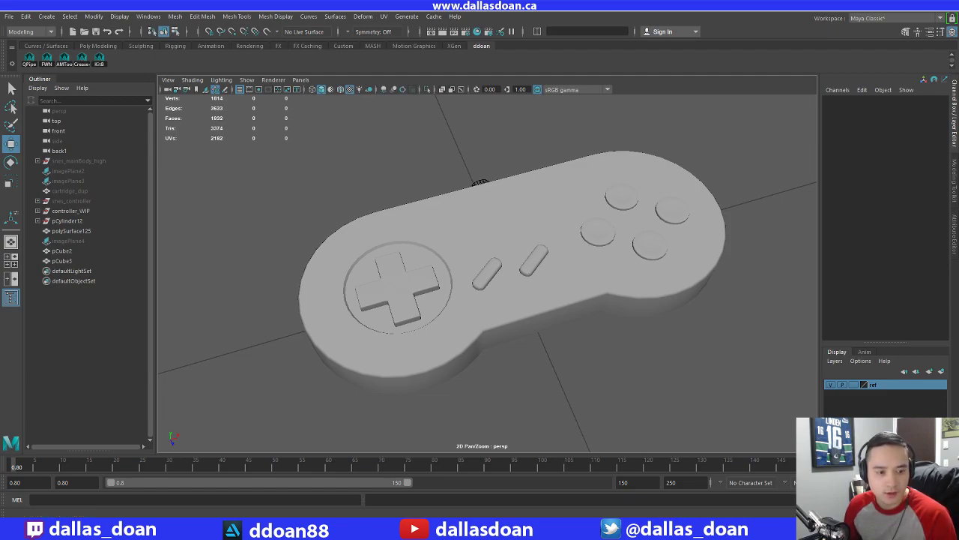
{"action": "left_click", "coordinate": [513, 332]}
{"action": "left_click_drag", "start_coordinate": [490, 355], "coordinate": [486, 334], "text": "alt"}
{"action": "left_click", "coordinate": [569, 358]}
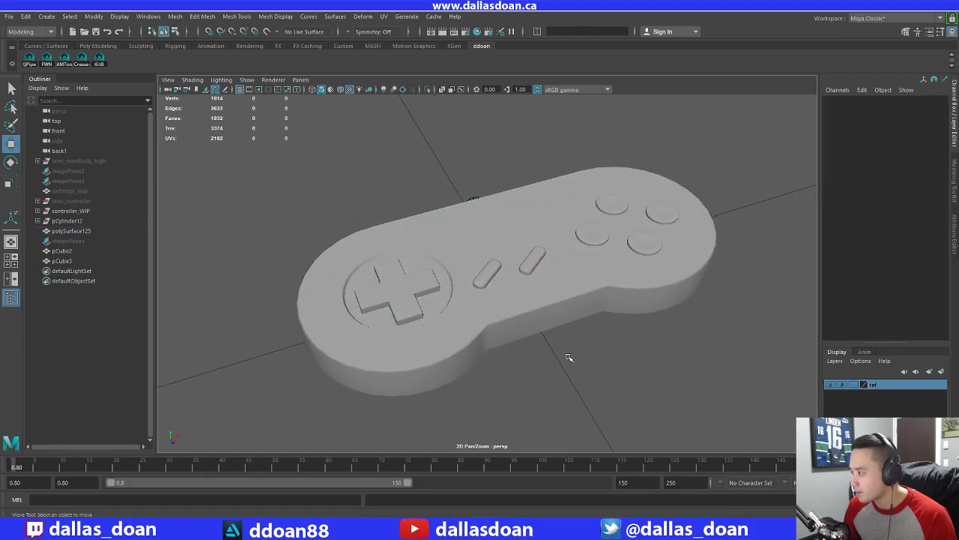
{"action": "left_click", "coordinate": [499, 332]}
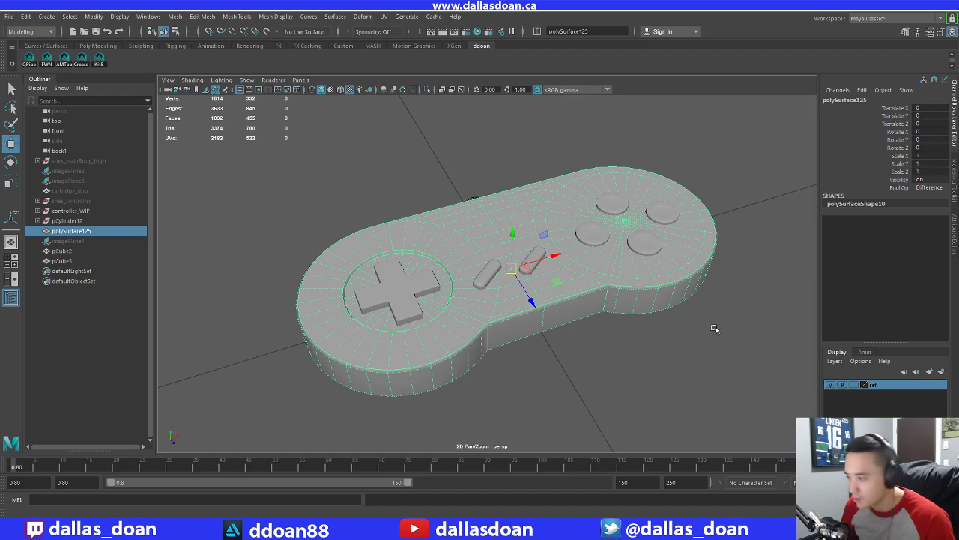
{"action": "left_click", "coordinate": [548, 393]}
{"action": "left_click", "coordinate": [548, 333]}
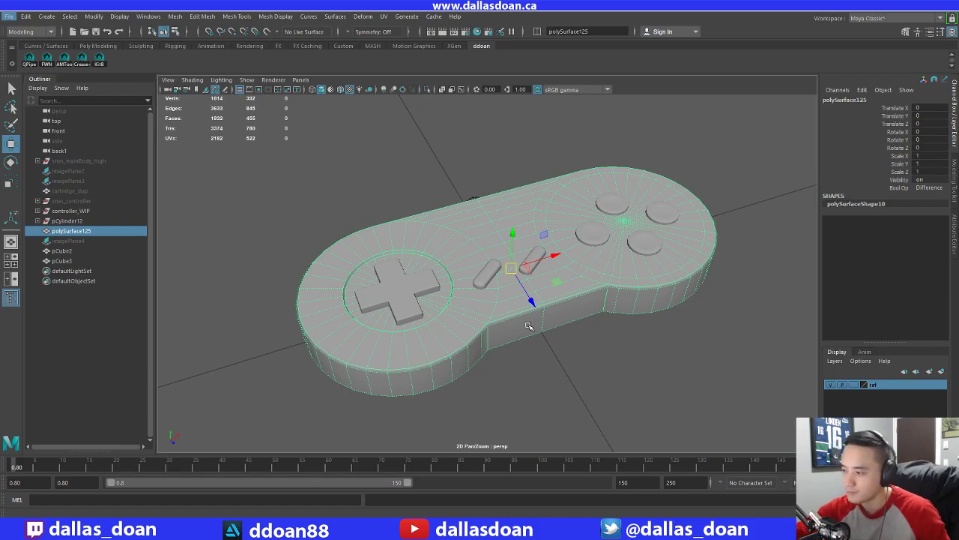
Examine the controller's top surface and front edge from several distances and angles
{"action": "left_click", "coordinate": [507, 352]}
{"action": "scroll", "coordinate": [452, 278], "scroll_direction": "up", "scroll_amount": 3}
{"action": "left_click_drag", "start_coordinate": [452, 278], "coordinate": [415, 263], "text": "alt"}
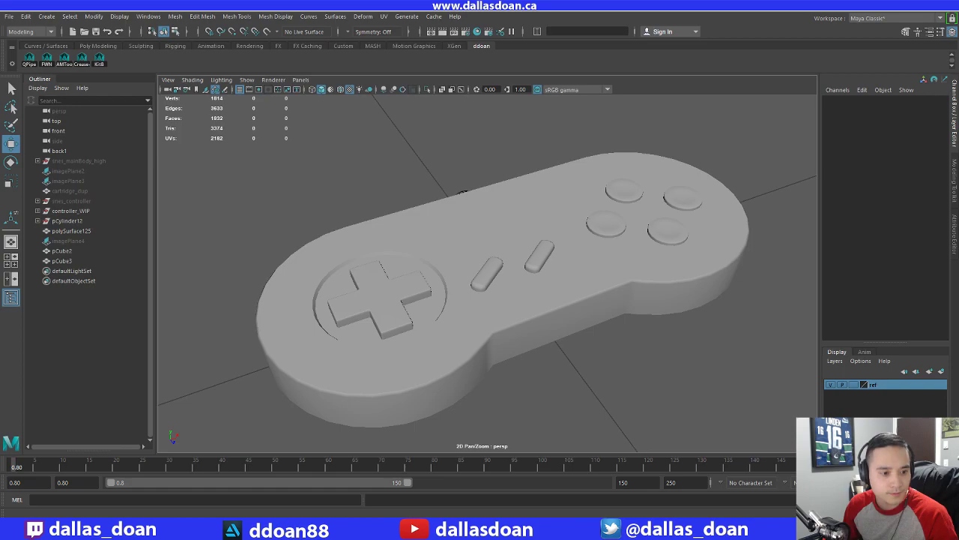
{"action": "left_click", "coordinate": [562, 320]}
{"action": "scroll", "coordinate": [558, 319], "scroll_direction": "down", "scroll_amount": 2}
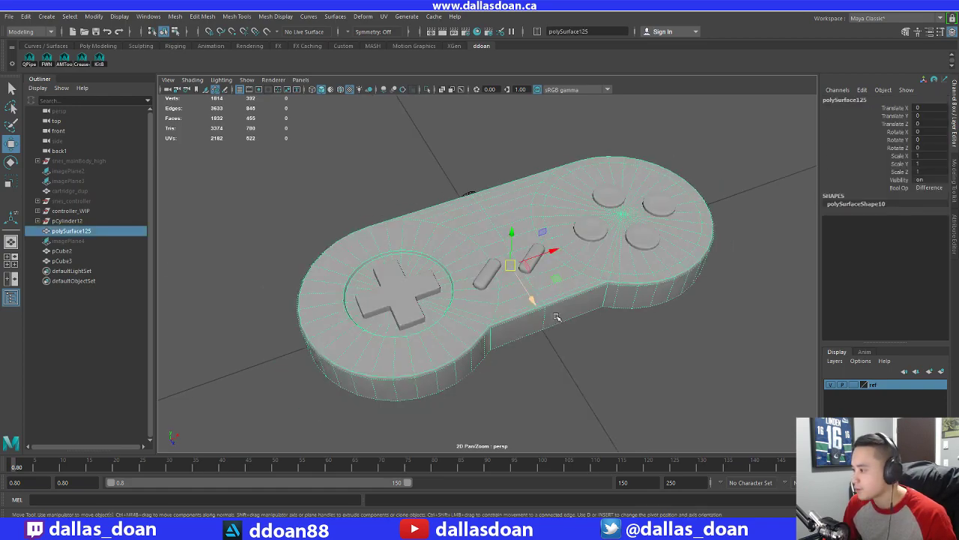
{"action": "left_click", "coordinate": [597, 346]}
{"action": "scroll", "coordinate": [530, 318], "scroll_direction": "up", "scroll_amount": 3}
{"action": "left_click_drag", "start_coordinate": [433, 327], "coordinate": [575, 289], "text": "alt"}
{"action": "scroll", "coordinate": [531, 317], "scroll_direction": "down", "scroll_amount": 4}
{"action": "left_click", "coordinate": [512, 315]}
{"action": "scroll", "coordinate": [516, 320], "scroll_direction": "up", "scroll_amount": 4}
{"action": "scroll", "coordinate": [555, 343], "scroll_direction": "down", "scroll_amount": 3}
{"action": "left_click", "coordinate": [587, 343]}
{"action": "scroll", "coordinate": [577, 341], "scroll_direction": "down", "scroll_amount": 2}
{"action": "left_click", "coordinate": [545, 305]}
{"action": "scroll", "coordinate": [546, 306], "scroll_direction": "up", "scroll_amount": 6}
{"action": "scroll", "coordinate": [599, 295], "scroll_direction": "down", "scroll_amount": 4}
{"action": "scroll", "coordinate": [622, 323], "scroll_direction": "down", "scroll_amount": 6}
Examine the shoulder buttons along the controller's back edge
{"action": "left_click", "coordinate": [602, 347]}
{"action": "left_click_drag", "start_coordinate": [602, 347], "coordinate": [578, 353], "text": "alt"}
{"action": "scroll", "coordinate": [499, 329], "scroll_direction": "up", "scroll_amount": 3}
{"action": "scroll", "coordinate": [492, 327], "scroll_direction": "down", "scroll_amount": 1}
{"action": "scroll", "coordinate": [485, 304], "scroll_direction": "up", "scroll_amount": 2}
{"action": "left_click", "coordinate": [591, 300]}
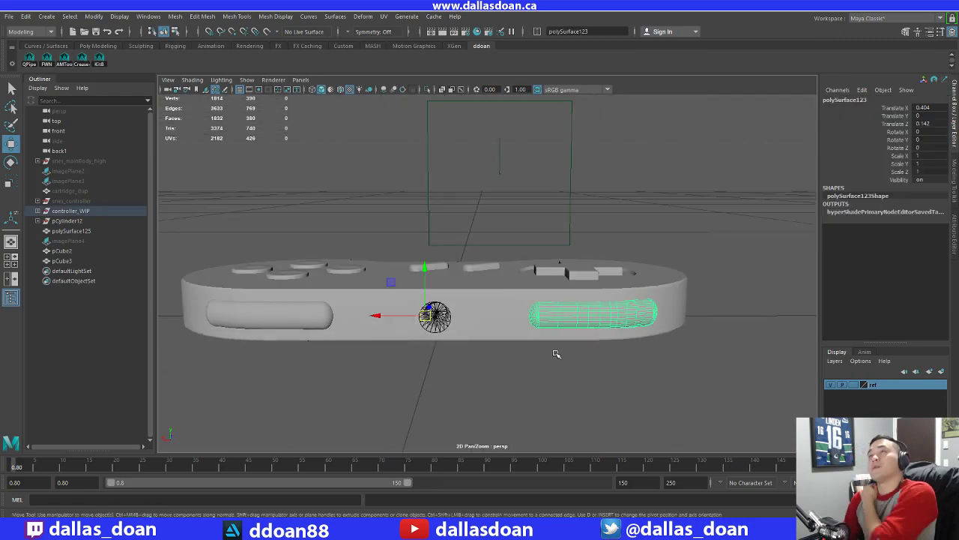
{"action": "left_click", "coordinate": [508, 368]}
{"action": "left_click_drag", "start_coordinate": [507, 368], "coordinate": [405, 390], "text": "alt"}
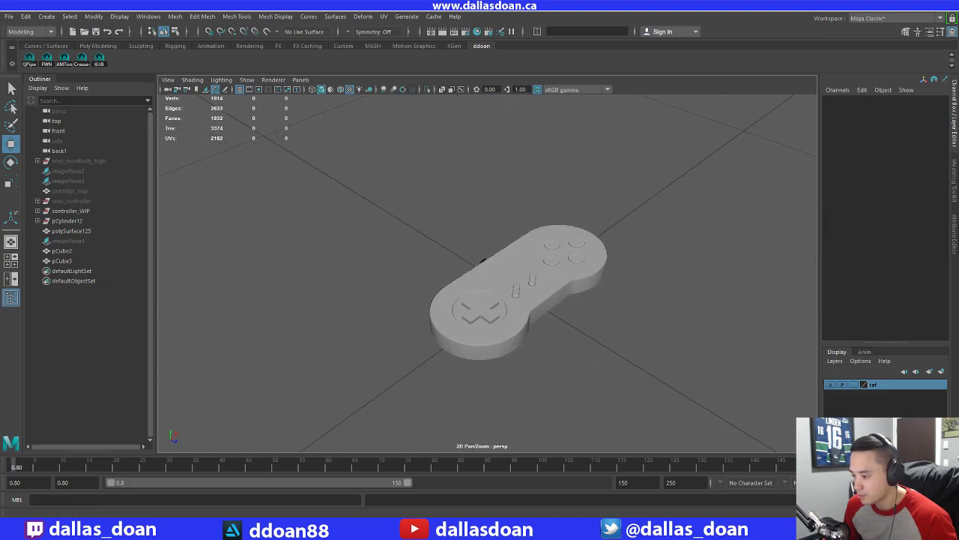
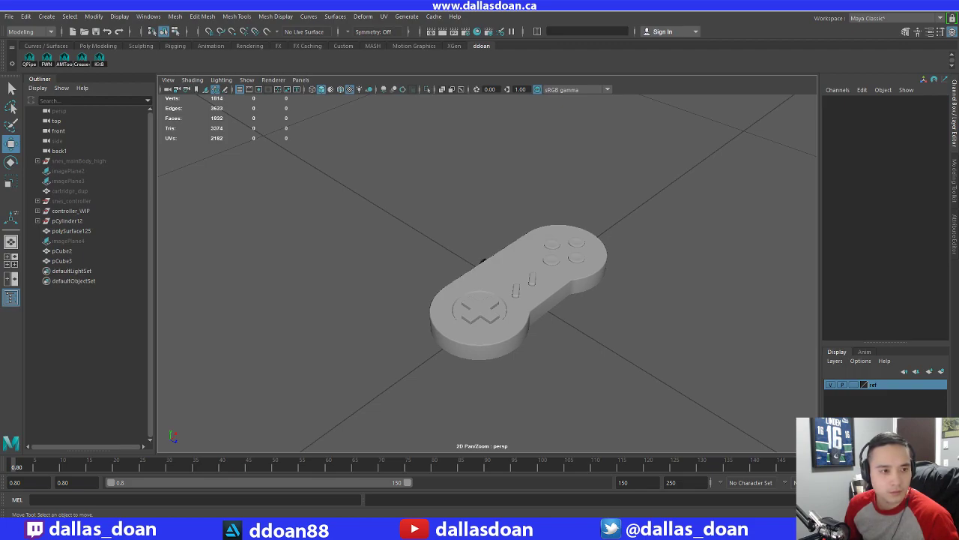
Isolate the controller's main body in the viewport and restore the full scene
{"action": "left_click_drag", "start_coordinate": [539, 281], "coordinate": [563, 306], "text": "alt"}
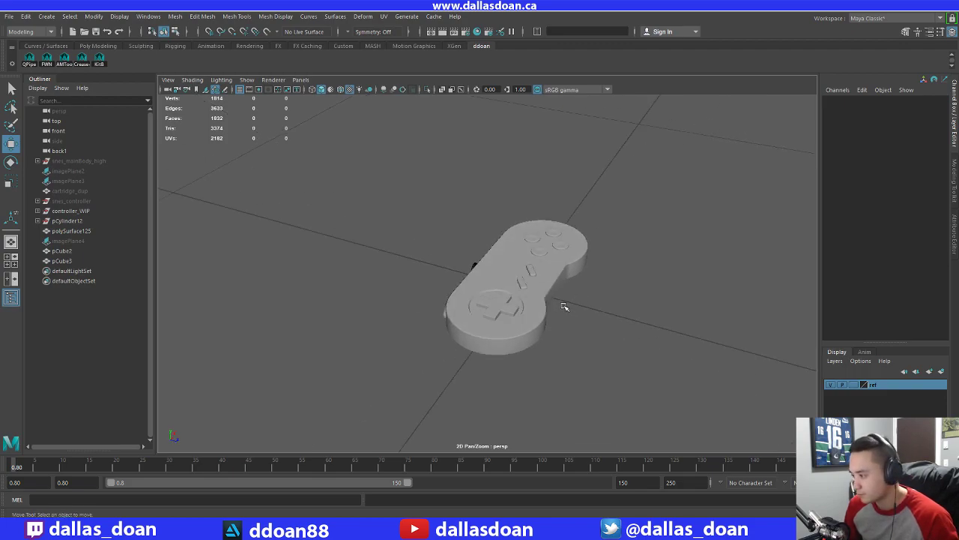
{"action": "left_click", "coordinate": [562, 306]}
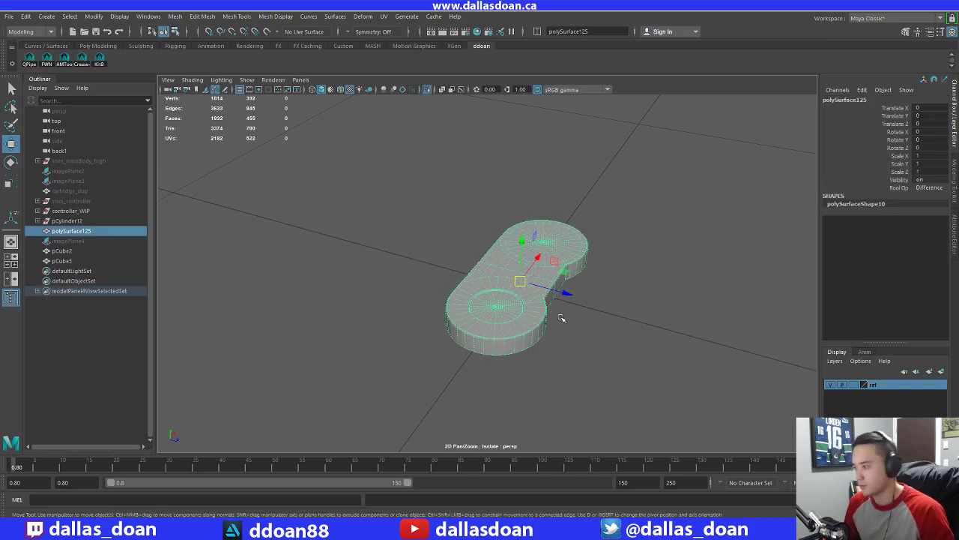
{"action": "left_click", "coordinate": [585, 321]}
{"action": "mouse_move", "coordinate": [528, 331]}
{"action": "left_mouse_down", "text": "alt"}
{"action": "mouse_move", "coordinate": [570, 347]}
{"action": "mouse_move", "coordinate": [582, 330]}
{"action": "left_mouse_up", "text": "alt"}
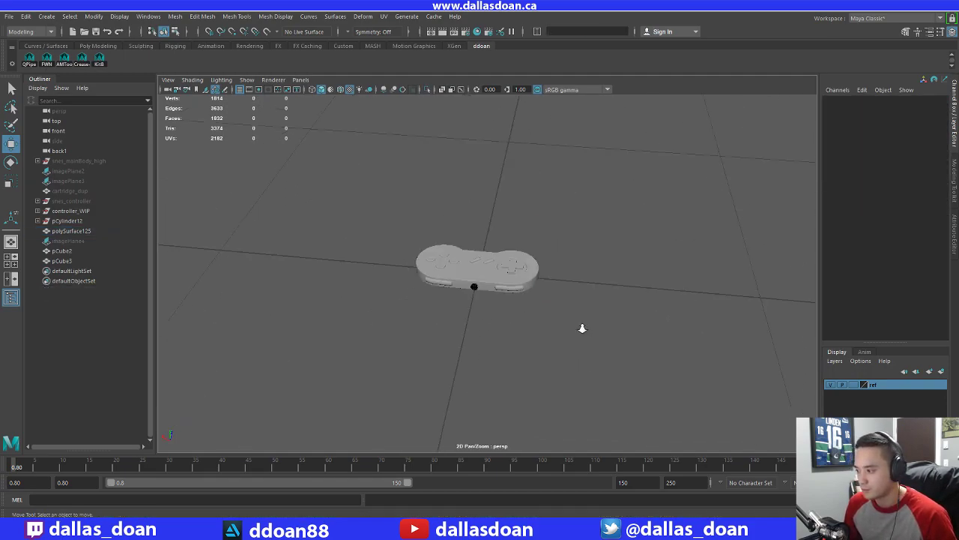
Inspect the shape and fit of the D-pad-side shoulder button against the curved back of the body
{"action": "scroll", "coordinate": [582, 329], "scroll_direction": "up", "scroll_amount": 6}
{"action": "left_click", "coordinate": [491, 294]}
{"action": "scroll", "coordinate": [491, 294], "scroll_direction": "up", "scroll_amount": 4}
{"action": "left_click_drag", "start_coordinate": [491, 294], "coordinate": [556, 287], "text": "alt"}
{"action": "scroll", "coordinate": [509, 290], "scroll_direction": "up", "scroll_amount": 2}
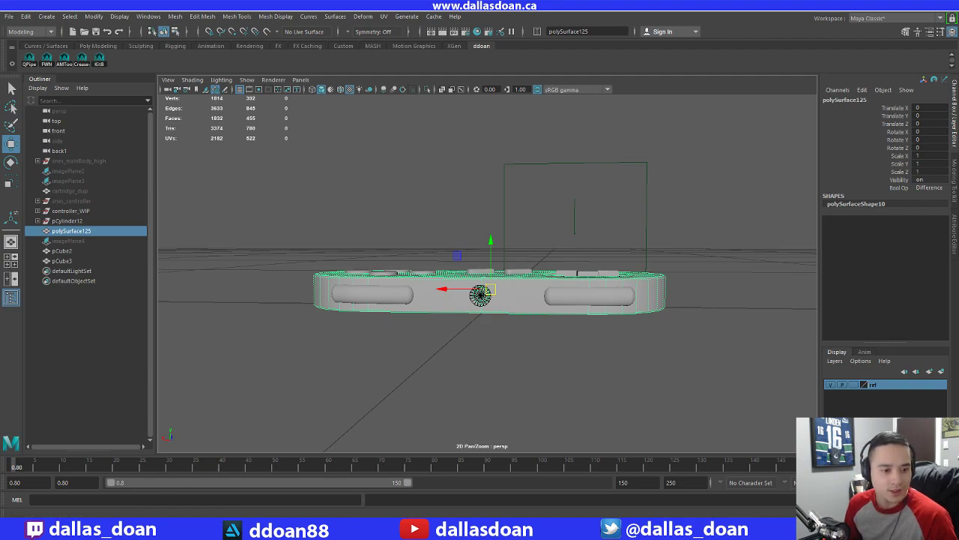
{"action": "left_click", "coordinate": [455, 345]}
{"action": "left_click", "coordinate": [600, 294]}
{"action": "middle_click_drag", "start_coordinate": [608, 295], "coordinate": [565, 294], "text": "alt"}
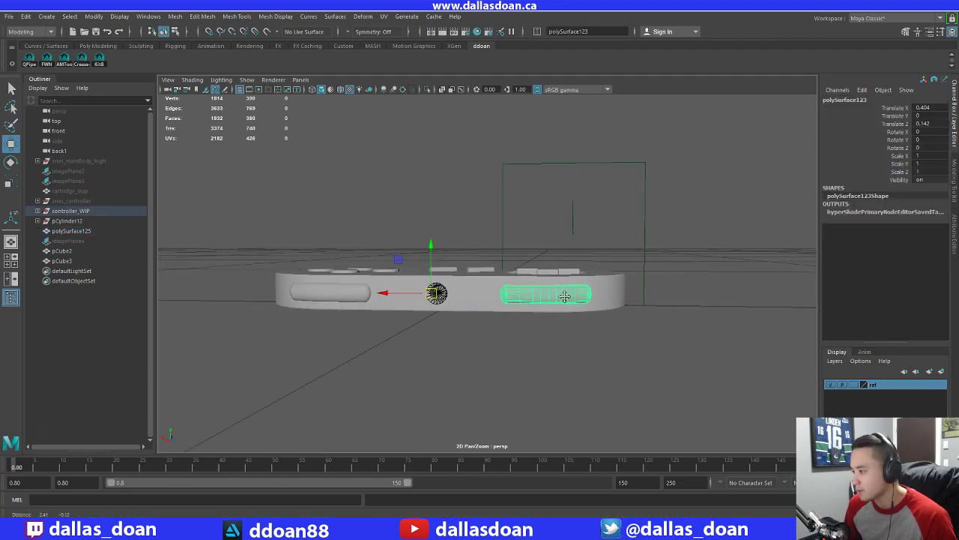
{"action": "right_click_drag", "start_coordinate": [565, 293], "coordinate": [557, 323], "text": "alt"}
{"action": "key", "text": "f"}
{"action": "left_click_drag", "start_coordinate": [507, 347], "coordinate": [545, 356], "text": "alt"}
{"action": "left_click", "coordinate": [570, 342]}
{"action": "scroll", "coordinate": [536, 360], "scroll_direction": "down", "scroll_amount": 4}
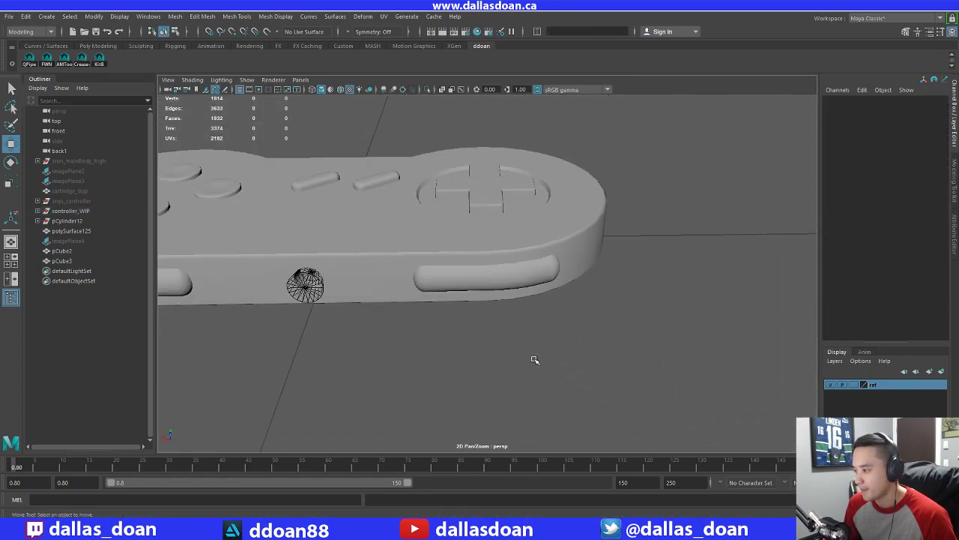
{"action": "left_click_drag", "start_coordinate": [469, 342], "coordinate": [514, 332], "text": "alt"}
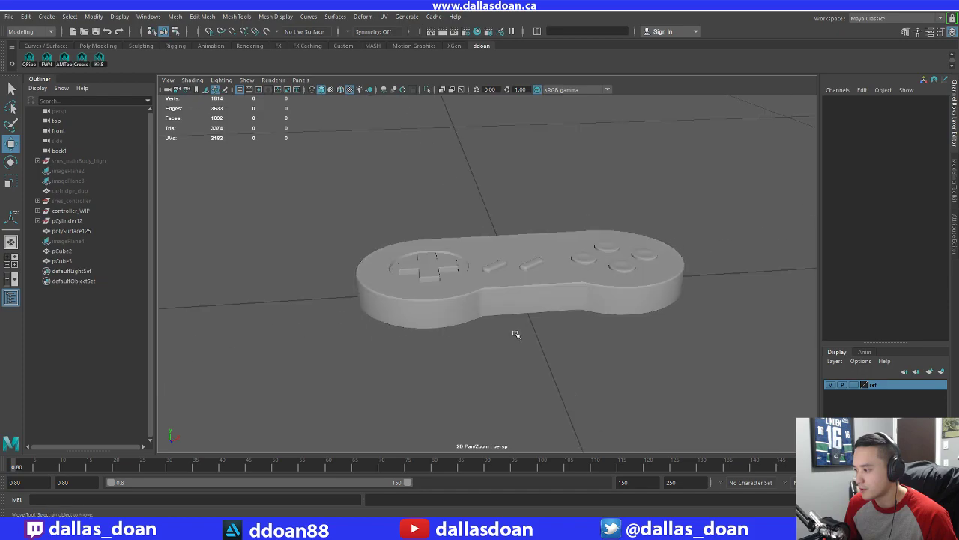
Create a polygon cube and move it to the cable at the back edge, at about Translate Y 1.117 and Z -4.581
{"action": "right_click_drag", "start_coordinate": [565, 323], "coordinate": [567, 351], "text": "shift"}
{"action": "left_click_drag", "start_coordinate": [566, 351], "coordinate": [637, 369], "text": "alt"}
{"action": "left_click_drag", "start_coordinate": [552, 305], "coordinate": [492, 257]}
{"action": "key", "text": "f"}
{"action": "left_click_drag", "start_coordinate": [442, 296], "coordinate": [599, 256], "text": "alt"}
{"action": "scroll", "coordinate": [480, 292], "scroll_direction": "down", "scroll_amount": 5}
{"action": "left_click_drag", "start_coordinate": [562, 216], "coordinate": [563, 189]}
{"action": "key", "text": "f"}
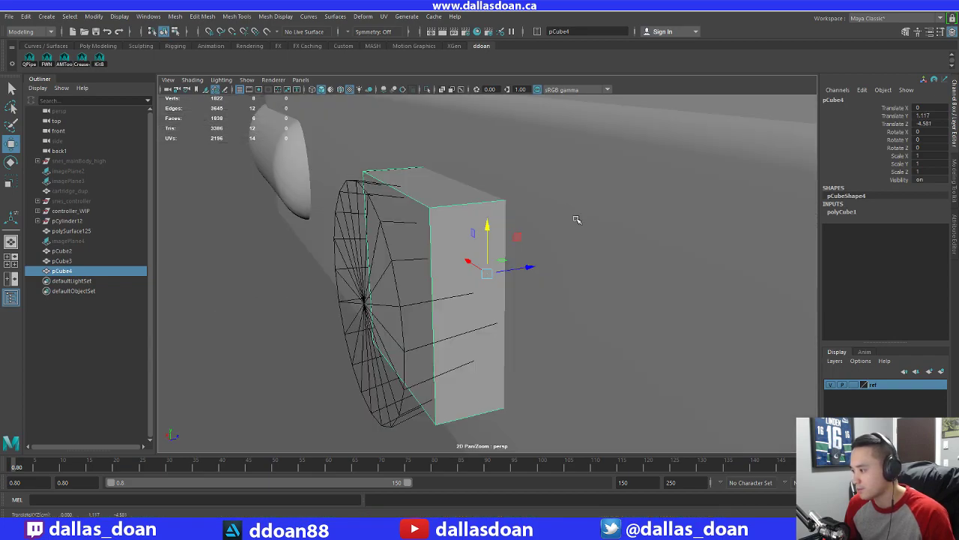
Move the cube sideways along the controller's back edge to the shoulder button on the D-pad side
{"action": "scroll", "coordinate": [524, 322], "scroll_direction": "down", "scroll_amount": 5}
{"action": "left_click_drag", "start_coordinate": [521, 330], "coordinate": [596, 327], "text": "alt"}
{"action": "left_click_drag", "start_coordinate": [443, 273], "coordinate": [635, 283]}
{"action": "mouse_move", "coordinate": [636, 284]}
{"action": "left_mouse_down", "text": "alt"}
{"action": "mouse_move", "coordinate": [558, 293]}
{"action": "mouse_move", "coordinate": [645, 296]}
{"action": "left_mouse_up", "text": "alt"}
{"action": "left_click_drag", "start_coordinate": [569, 292], "coordinate": [377, 290]}
{"action": "scroll", "coordinate": [377, 291], "scroll_direction": "up", "scroll_amount": 3}
Move the cube's end face outward to stretch the box along the length of the shoulder button
{"action": "right_click_drag", "start_coordinate": [341, 241], "coordinate": [343, 264]}
{"action": "left_click", "coordinate": [384, 256]}
{"action": "middle_click_drag", "start_coordinate": [383, 258], "coordinate": [602, 285]}
{"action": "left_click_drag", "start_coordinate": [601, 285], "coordinate": [522, 280], "text": "alt"}
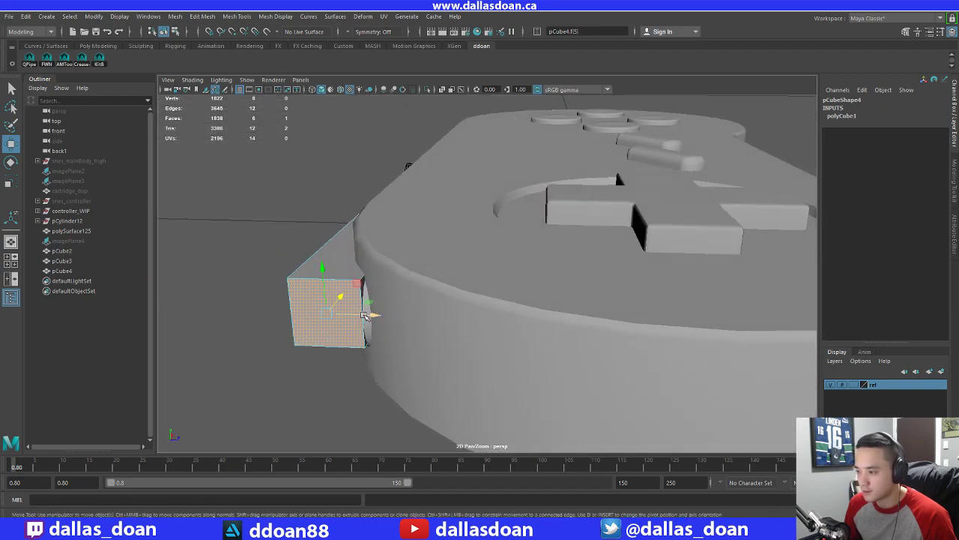
Adjust the box's lower and upper faces vertically to fit the height of the existing shoulder button
{"action": "left_click_drag", "start_coordinate": [404, 321], "coordinate": [425, 241], "text": "alt"}
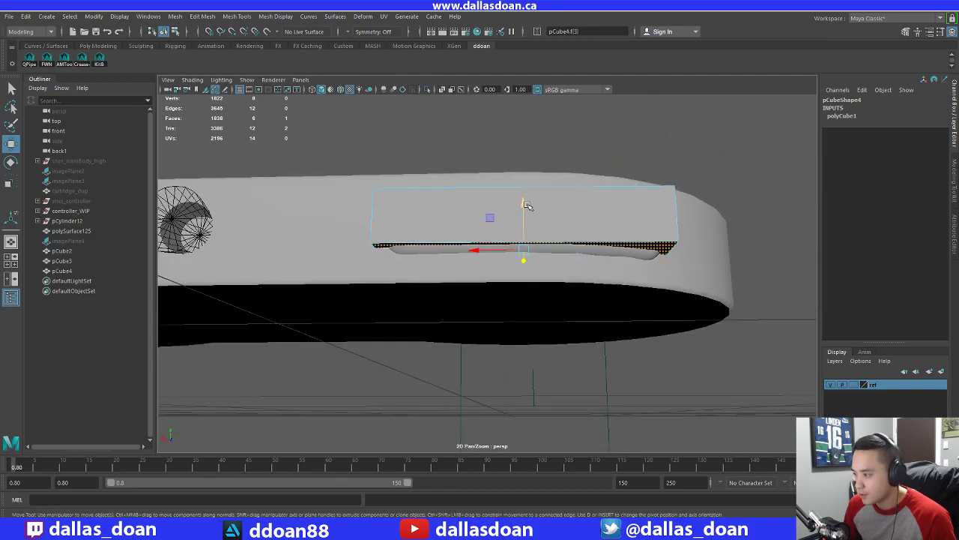
{"action": "left_click_drag", "start_coordinate": [527, 206], "coordinate": [540, 270]}
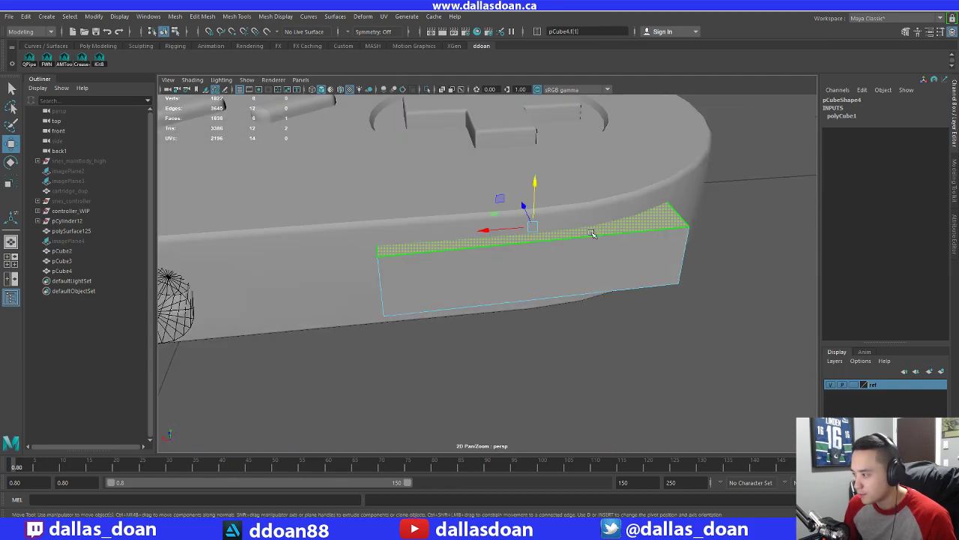
{"action": "left_click_drag", "start_coordinate": [537, 187], "coordinate": [533, 195]}
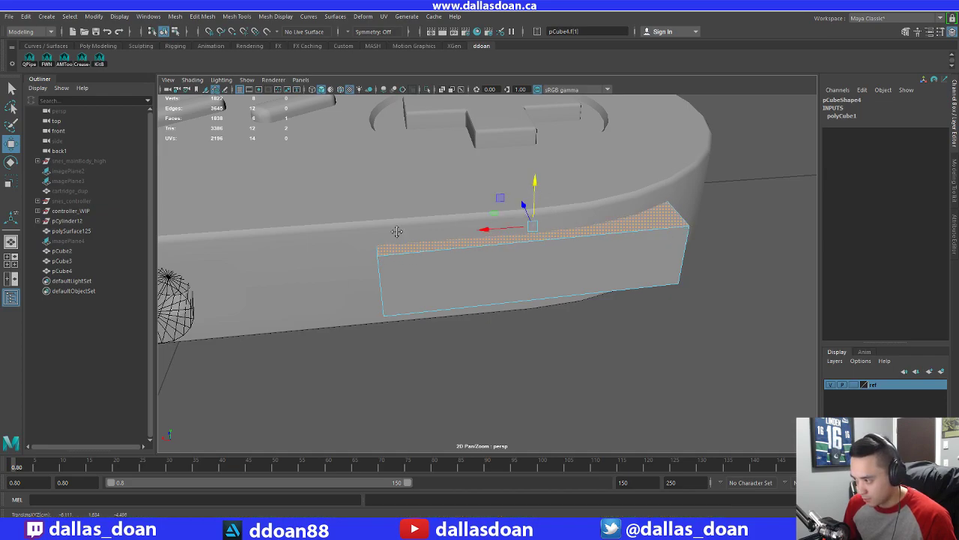
Try adding a lengthwise edge loop around the shoulder box at mid-height and undo it
{"action": "left_click_drag", "start_coordinate": [397, 231], "coordinate": [447, 306], "text": "alt"}
{"action": "right_click_drag", "start_coordinate": [424, 257], "coordinate": [487, 265]}
{"action": "left_click", "coordinate": [426, 257]}
{"action": "right_click", "coordinate": [466, 237], "text": "ctrl"}
{"action": "left_click_drag", "start_coordinate": [487, 265], "coordinate": [406, 277], "text": "alt"}
{"action": "double_click", "coordinate": [436, 254]}
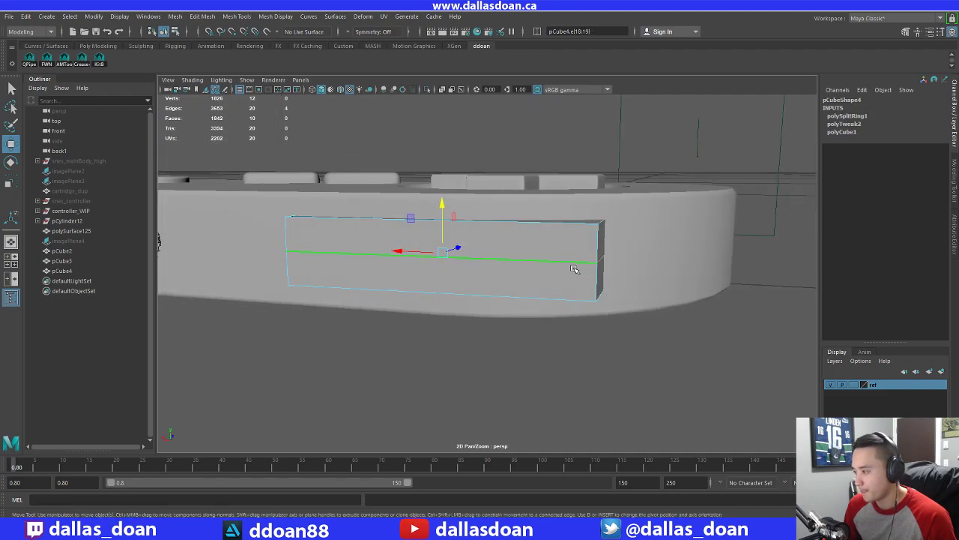
{"action": "key", "text": "ctrl+z"}
{"action": "key", "text": "ctrl+z"}
{"action": "key", "text": "ctrl+z"}
Bevel the four short depth edges at both ends of the shoulder box with 2 segments
{"action": "left_click_drag", "start_coordinate": [493, 268], "coordinate": [571, 278], "text": "alt"}
{"action": "left_click_drag", "start_coordinate": [603, 309], "coordinate": [660, 364], "text": "alt"}
{"action": "left_click", "coordinate": [659, 364]}
{"action": "left_click", "coordinate": [557, 312]}
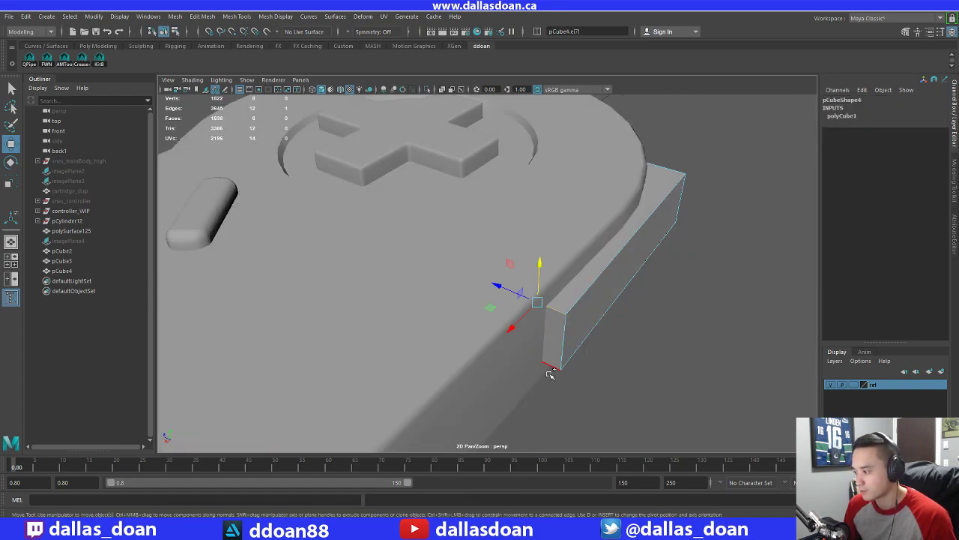
{"action": "left_click", "coordinate": [550, 373]}
{"action": "left_click_drag", "start_coordinate": [550, 374], "coordinate": [534, 257], "text": "alt"}
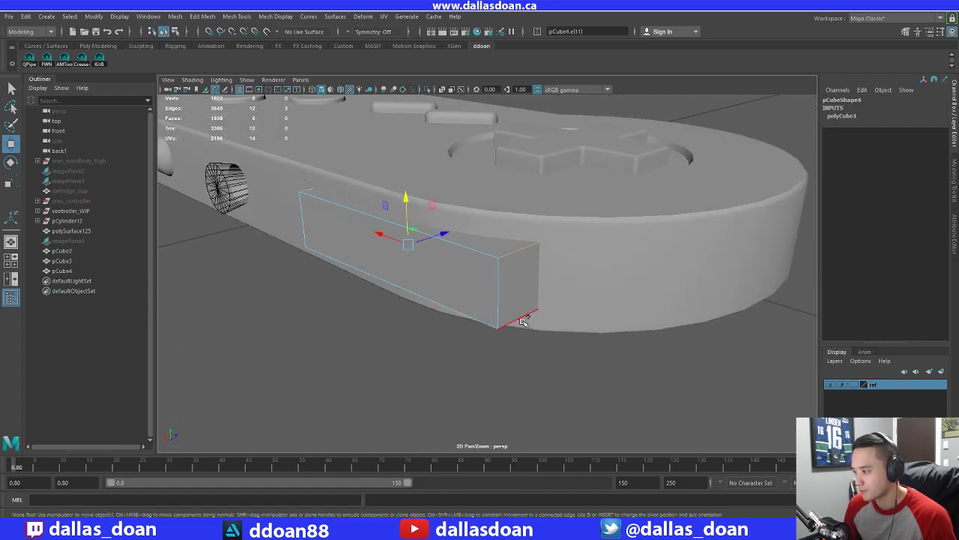
{"action": "left_click_drag", "start_coordinate": [524, 321], "coordinate": [545, 285], "text": "alt"}
{"action": "right_click_drag", "start_coordinate": [507, 244], "coordinate": [578, 247], "text": "shift"}
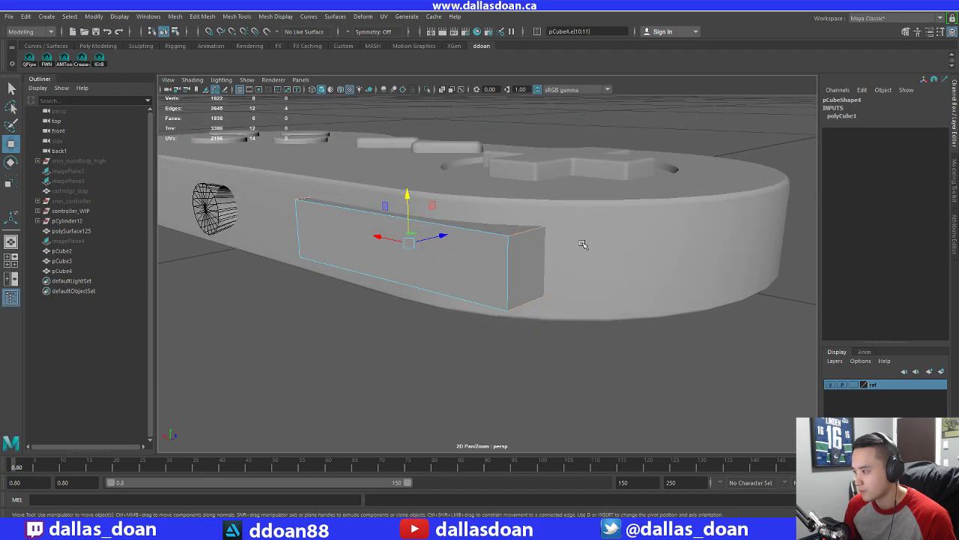
{"action": "left_click_drag", "start_coordinate": [578, 247], "coordinate": [517, 259], "text": "alt"}
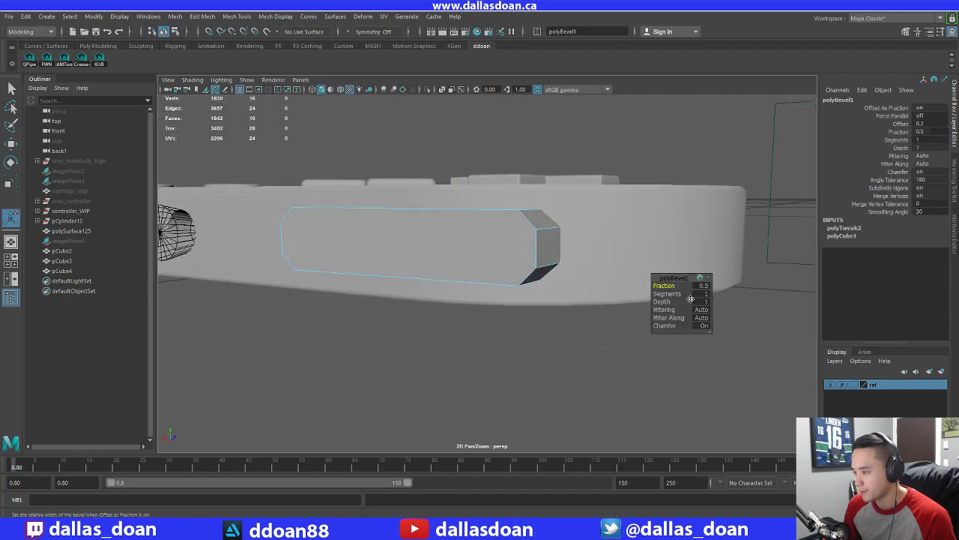
{"action": "left_click_drag", "start_coordinate": [403, 279], "coordinate": [553, 299], "text": "alt"}
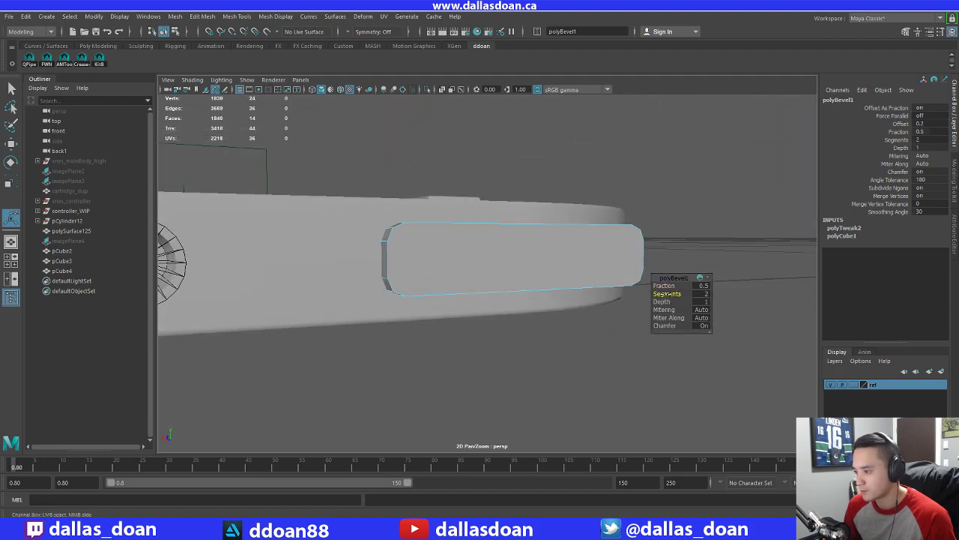
Increase the segments of the shoulder box's corner bevel to give both ends smoother rounding
{"action": "left_click_drag", "start_coordinate": [458, 283], "coordinate": [404, 285], "text": "alt"}
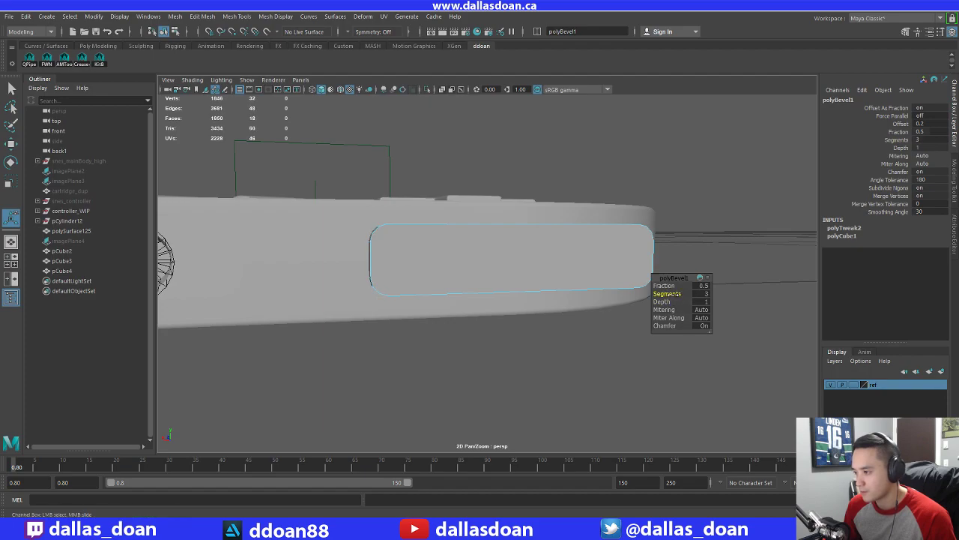
{"action": "left_click_drag", "start_coordinate": [671, 295], "coordinate": [420, 293], "text": "alt"}
{"action": "right_click_drag", "start_coordinate": [443, 262], "coordinate": [435, 300]}
{"action": "left_click_drag", "start_coordinate": [432, 282], "coordinate": [512, 285], "text": "alt"}
Cut a vertical edge across the box's outer face at each end, joining the vertices where the rounded corners begin
{"action": "right_click_drag", "start_coordinate": [512, 207], "coordinate": [531, 187], "text": "shift"}
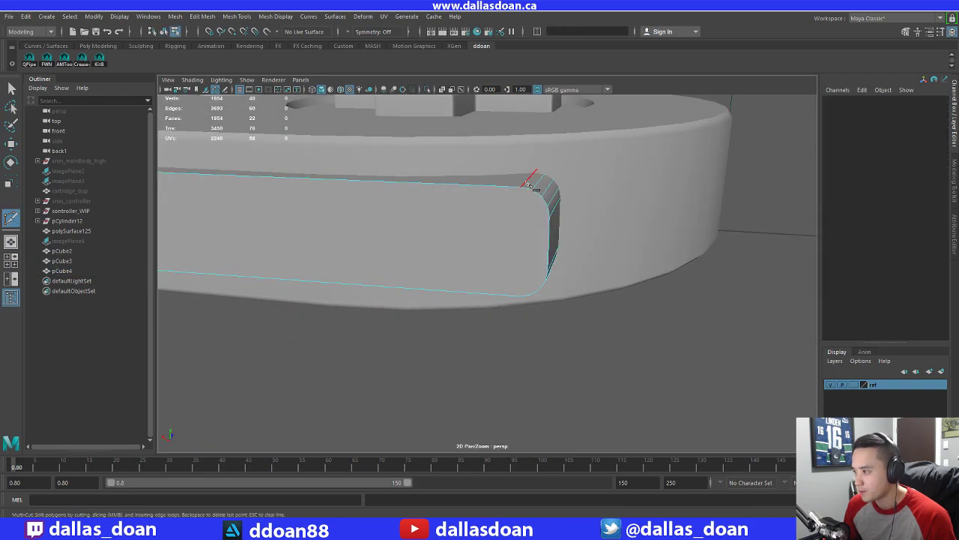
{"action": "left_click_drag", "start_coordinate": [531, 186], "coordinate": [532, 267], "text": "alt"}
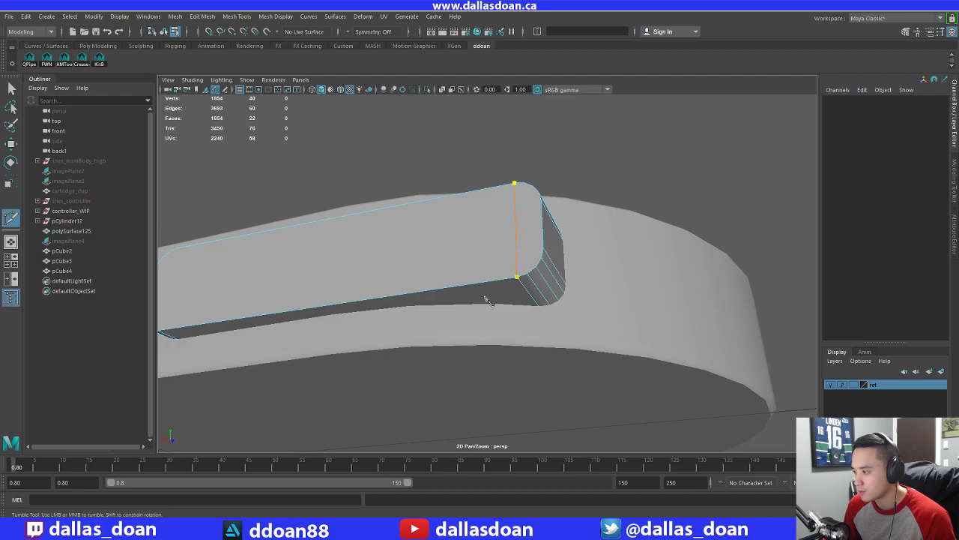
{"action": "key", "text": "Return"}
{"action": "left_click_drag", "start_coordinate": [395, 330], "coordinate": [402, 335], "text": "alt"}
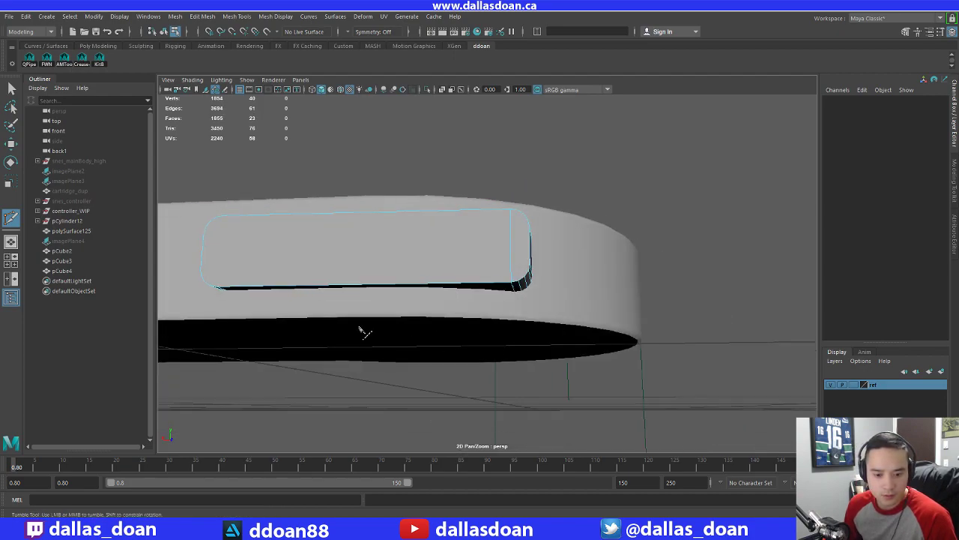
{"action": "left_click_drag", "start_coordinate": [360, 329], "coordinate": [488, 320], "text": "alt"}
{"action": "left_click_drag", "start_coordinate": [427, 267], "coordinate": [462, 290], "text": "alt"}
{"action": "key", "text": "Return"}
{"action": "left_click_drag", "start_coordinate": [465, 332], "coordinate": [545, 331], "text": "alt"}
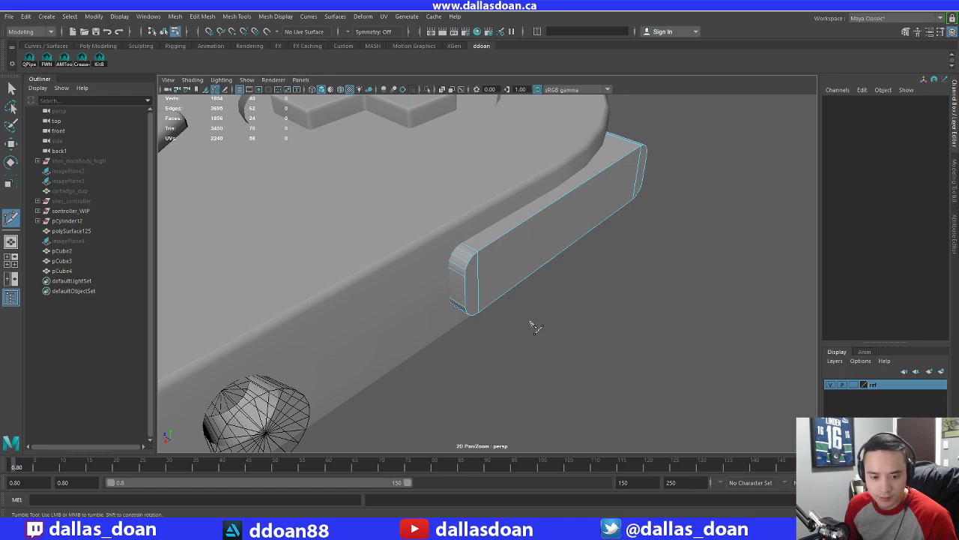
Insert a vertical edge loop around the shoulder box near the middle of its length and select the whole box
{"action": "left_click_drag", "start_coordinate": [536, 327], "coordinate": [522, 294], "text": "alt"}
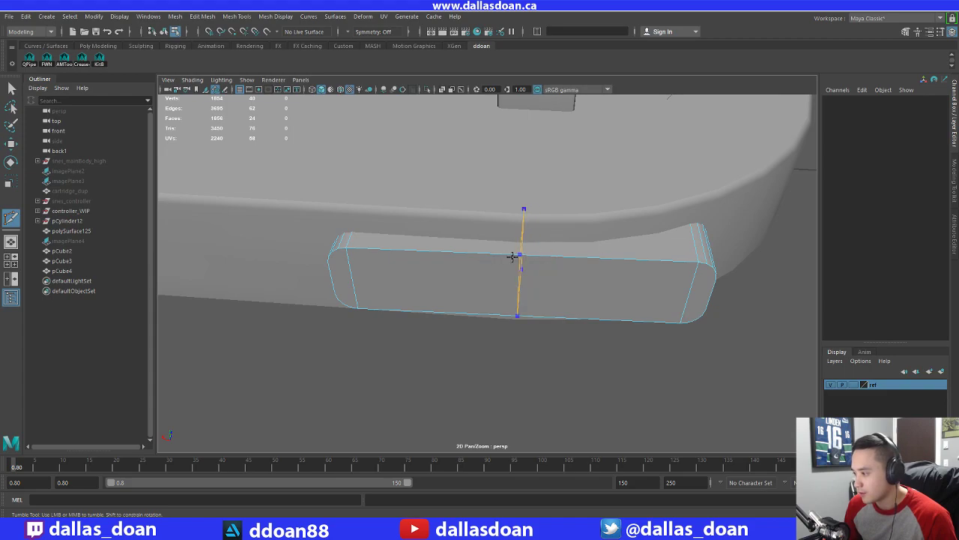
{"action": "right_click", "coordinate": [512, 257]}
{"action": "left_click_drag", "start_coordinate": [512, 257], "coordinate": [574, 269], "text": "alt"}
{"action": "key", "text": "w"}
{"action": "right_click_drag", "start_coordinate": [654, 241], "coordinate": [649, 305]}
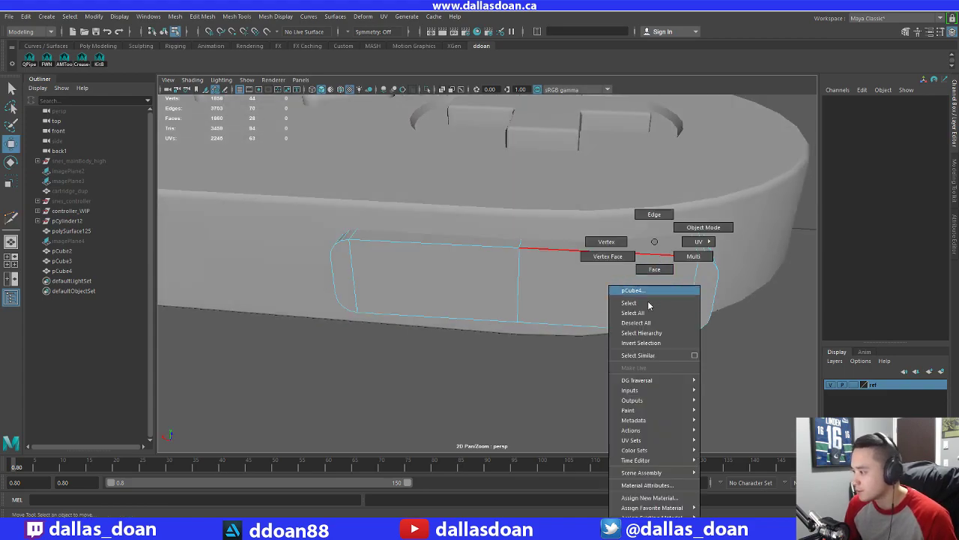
{"action": "left_click_drag", "start_coordinate": [647, 300], "coordinate": [718, 319], "text": "alt"}
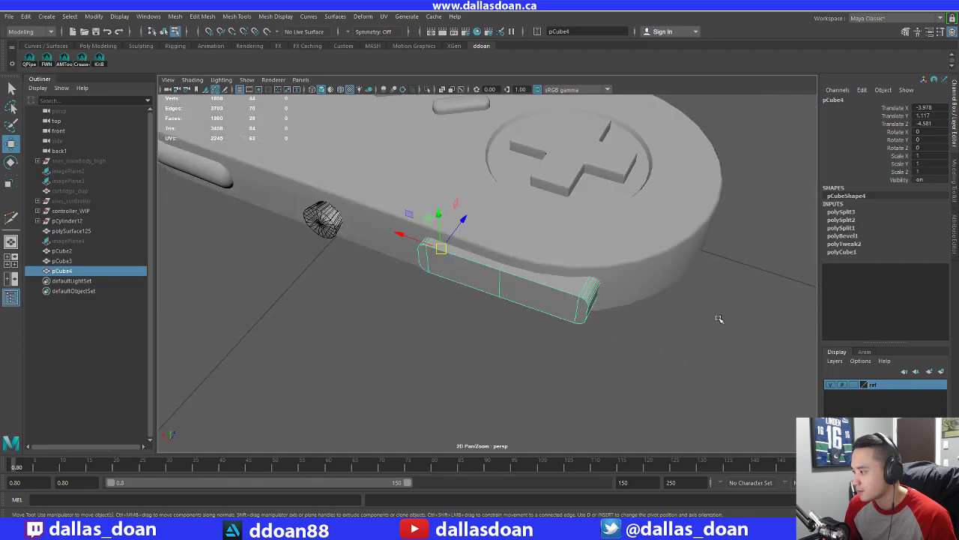
Delete the box's history and try cutting it out of the controller body with the CREASE+ Bool operation
{"action": "key", "text": "alt+shift+d"}
{"action": "left_click", "coordinate": [676, 307]}
{"action": "left_click", "coordinate": [642, 243]}
{"action": "key", "text": "F8"}
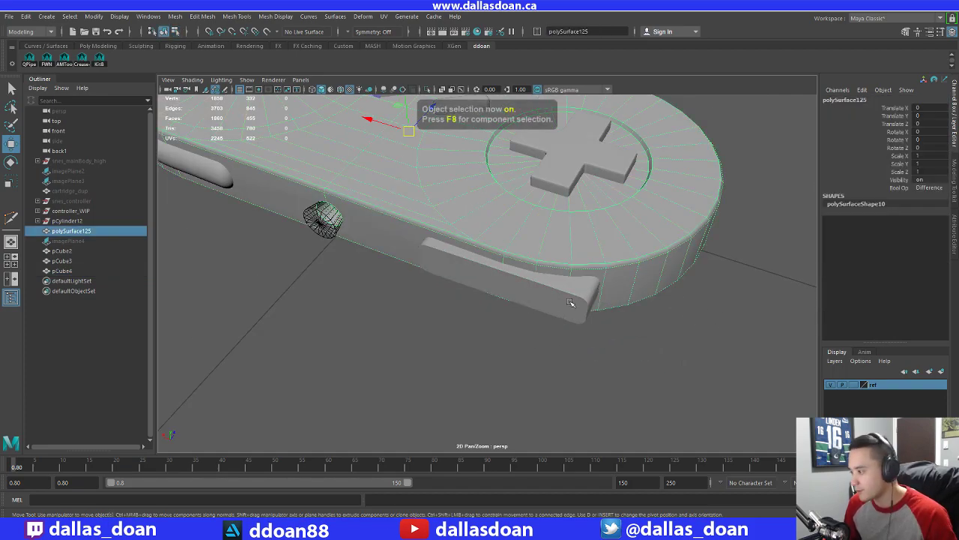
{"action": "left_click", "coordinate": [570, 302], "text": "shift"}
{"action": "left_click_drag", "start_coordinate": [570, 302], "coordinate": [598, 310], "text": "alt"}
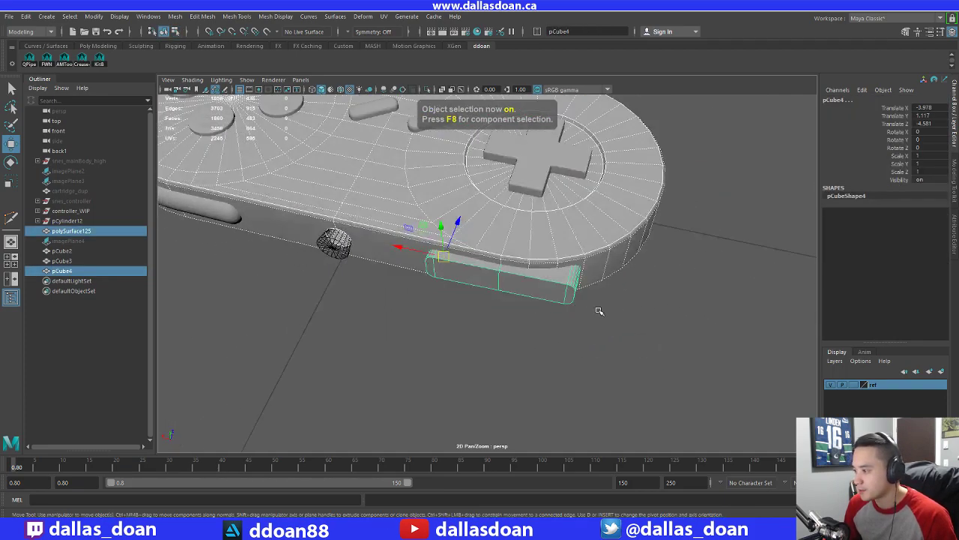
{"action": "left_click", "coordinate": [82, 59]}
{"action": "left_click", "coordinate": [223, 253]}
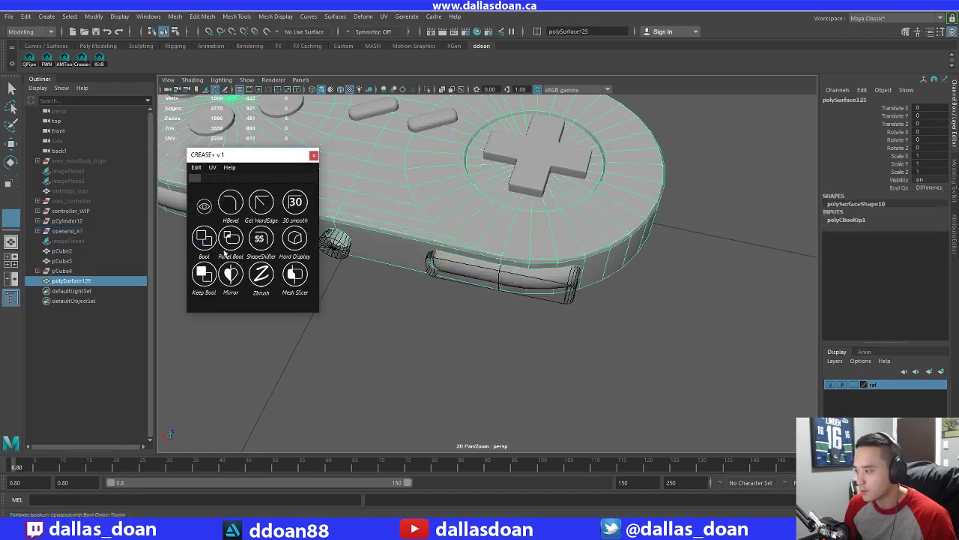
{"action": "left_click_drag", "start_coordinate": [433, 248], "coordinate": [343, 210], "text": "alt"}
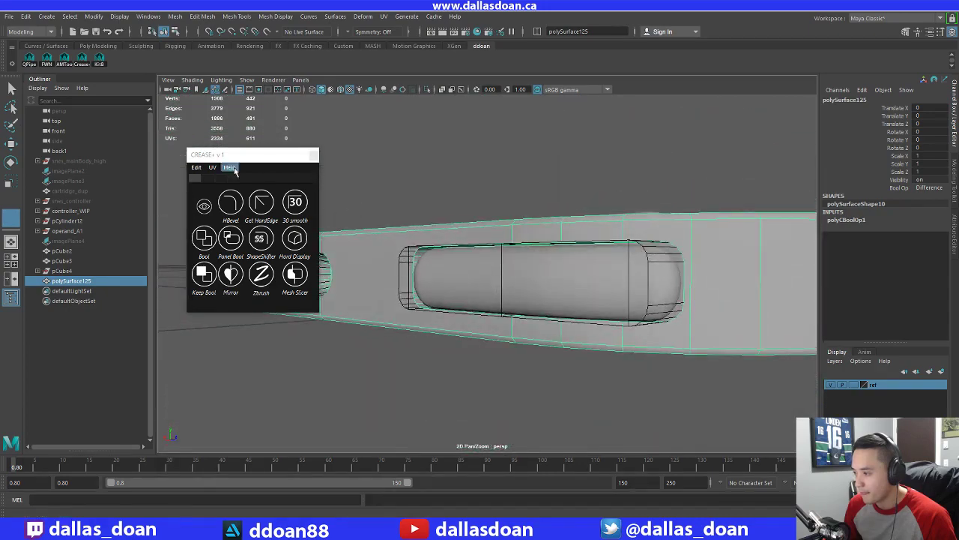
{"action": "left_click_drag", "start_coordinate": [310, 158], "coordinate": [165, 220]}
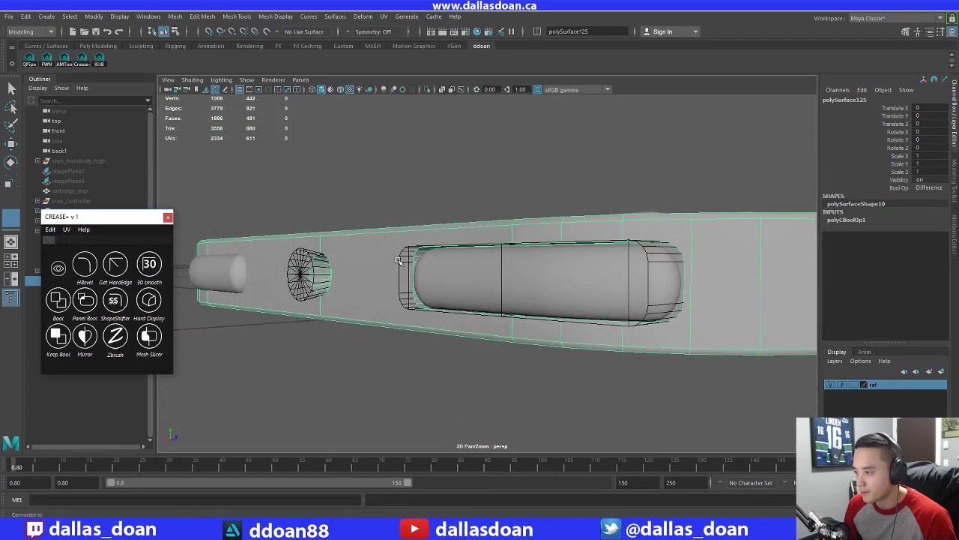
Try deleting the boolean cutter, and undo back to the box before its history deletion
{"action": "left_click", "coordinate": [398, 261]}
{"action": "left_click_drag", "start_coordinate": [398, 261], "coordinate": [426, 234], "text": "alt"}
{"action": "key", "text": "w"}
{"action": "left_click_drag", "start_coordinate": [524, 273], "coordinate": [584, 270], "text": "alt"}
{"action": "key", "text": "Delete"}
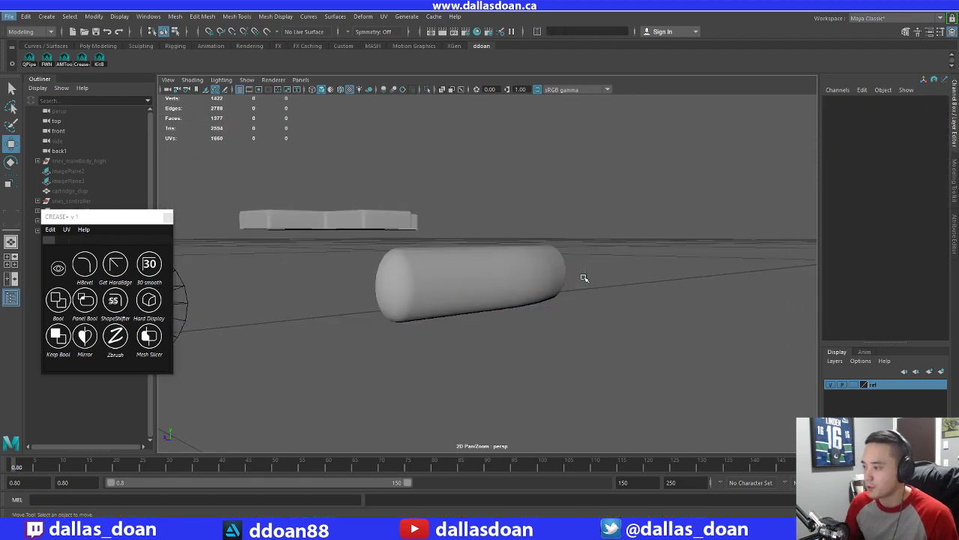
{"action": "key", "text": "ctrl+z"}
{"action": "key", "text": "ctrl+z"}
{"action": "key", "text": "ctrl+z"}
{"action": "key", "text": "ctrl+z"}
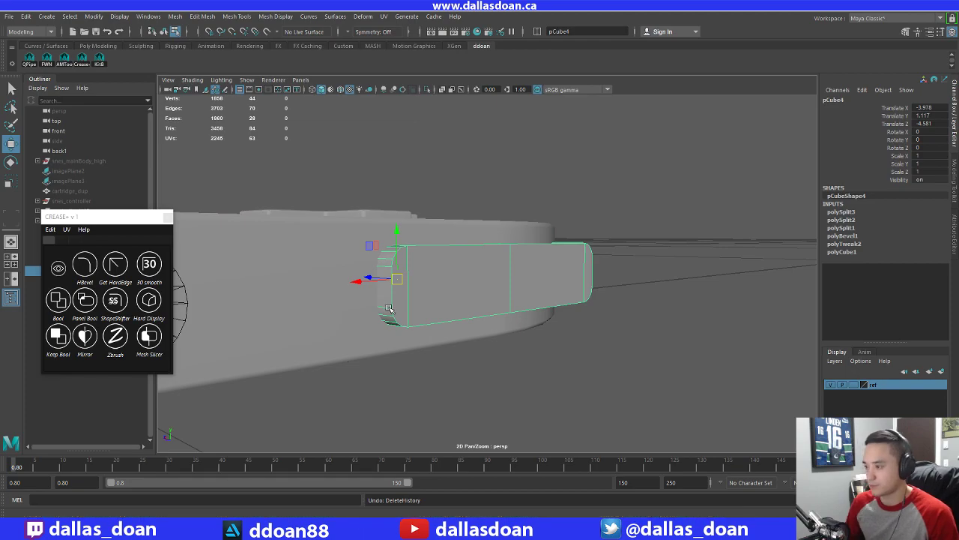
Isolate the shoulder box and select the long upper edge of its outer face
{"action": "left_click_drag", "start_coordinate": [388, 309], "coordinate": [583, 324], "text": "alt"}
{"action": "left_click_drag", "start_coordinate": [568, 291], "coordinate": [526, 272], "text": "alt"}
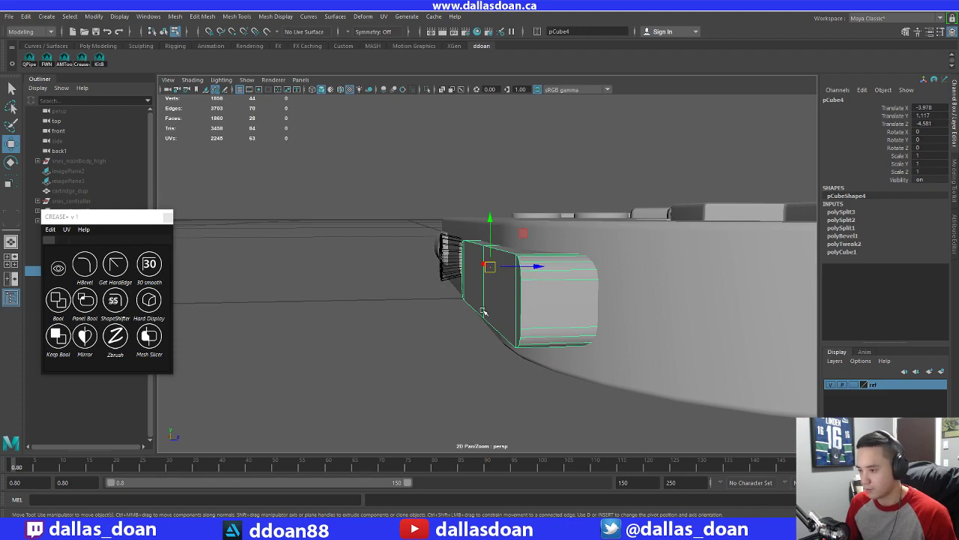
{"action": "left_click_drag", "start_coordinate": [484, 311], "coordinate": [478, 355], "text": "alt"}
{"action": "key", "text": "ctrl+1"}
{"action": "left_click_drag", "start_coordinate": [582, 347], "coordinate": [499, 339], "text": "alt"}
{"action": "mouse_move", "coordinate": [508, 242]}
{"action": "right_mouse_down"}
{"action": "mouse_move", "coordinate": [504, 278]}
{"action": "mouse_move", "coordinate": [508, 225]}
{"action": "right_mouse_up"}
{"action": "double_click", "coordinate": [517, 293]}
{"action": "left_click_drag", "start_coordinate": [530, 339], "coordinate": [518, 295], "text": "alt"}
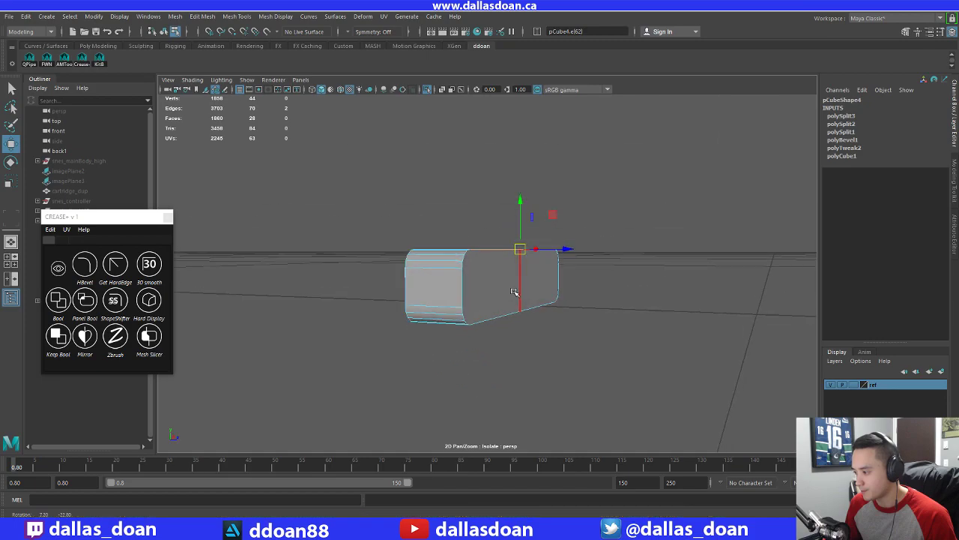
Extend the edge selection around the whole outline of the box's outer face, including both rounded ends and the lower edge
{"action": "left_click_drag", "start_coordinate": [463, 266], "coordinate": [486, 346], "text": "alt"}
{"action": "middle_click_drag", "start_coordinate": [486, 346], "coordinate": [504, 300], "text": "alt"}
{"action": "scroll", "coordinate": [506, 303], "scroll_direction": "up", "scroll_amount": 5}
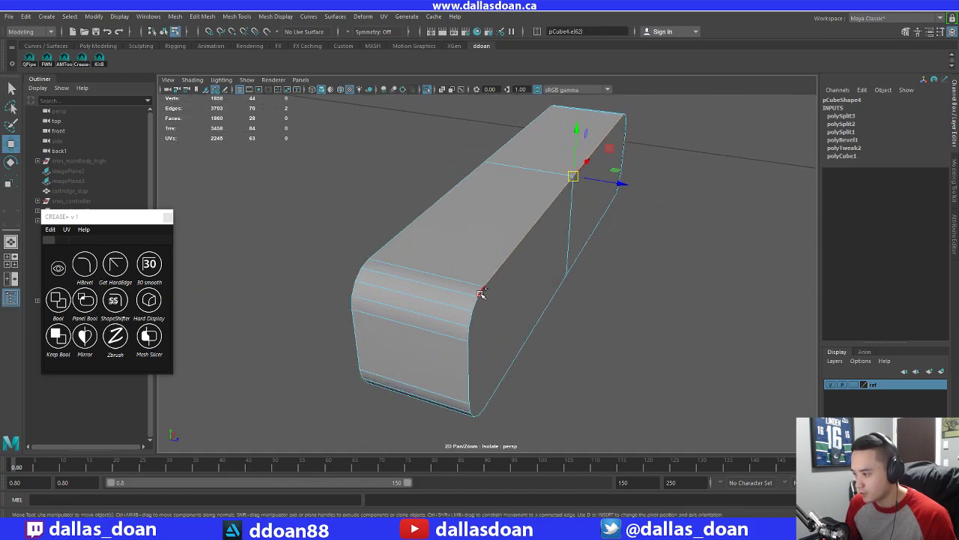
{"action": "left_click_drag", "start_coordinate": [508, 320], "coordinate": [451, 237], "text": "alt"}
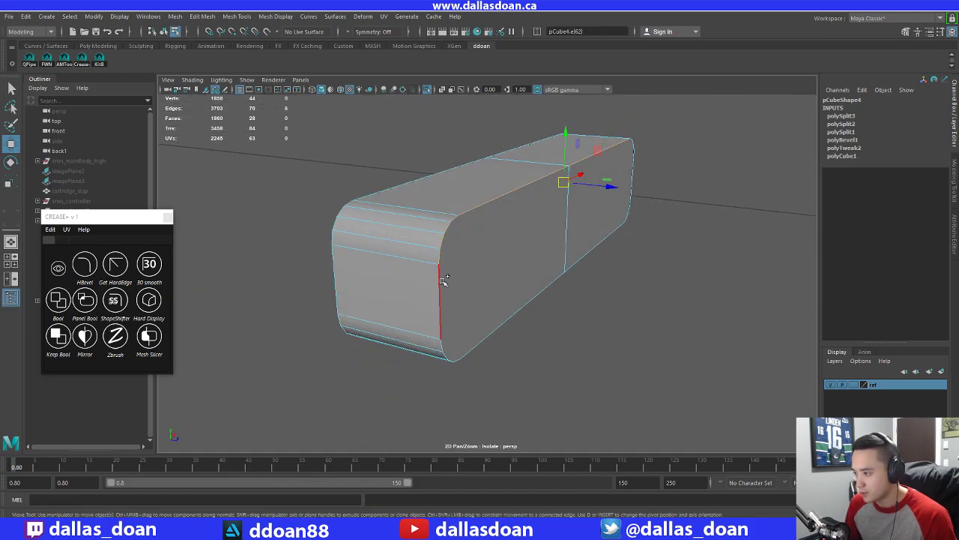
{"action": "left_click_drag", "start_coordinate": [444, 280], "coordinate": [460, 307], "text": "alt"}
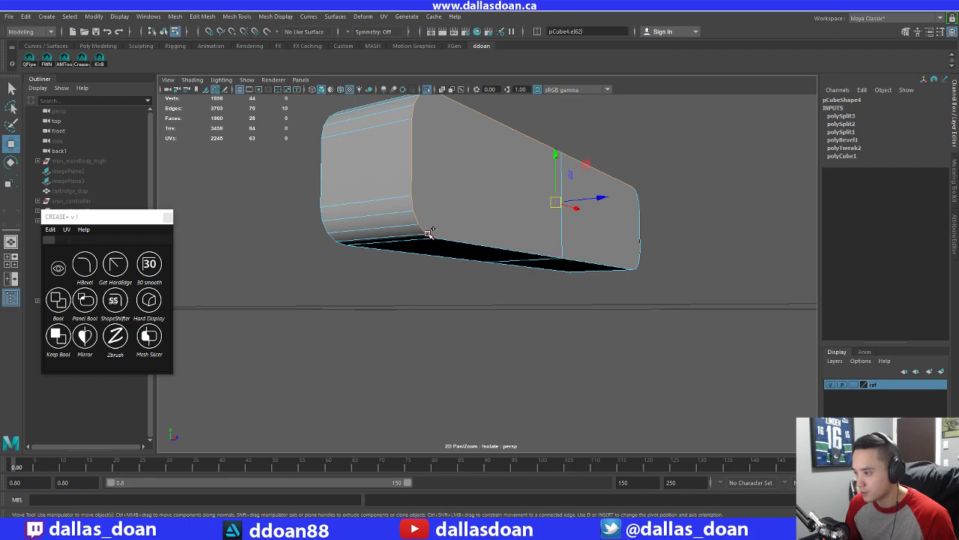
{"action": "left_click_drag", "start_coordinate": [495, 256], "coordinate": [485, 251], "text": "alt"}
{"action": "left_click", "coordinate": [471, 234], "text": "shift"}
{"action": "left_click_drag", "start_coordinate": [600, 243], "coordinate": [549, 245], "text": "alt"}
{"action": "left_click", "coordinate": [564, 243], "text": "shift"}
{"action": "left_click_drag", "start_coordinate": [669, 246], "coordinate": [571, 221], "text": "alt"}
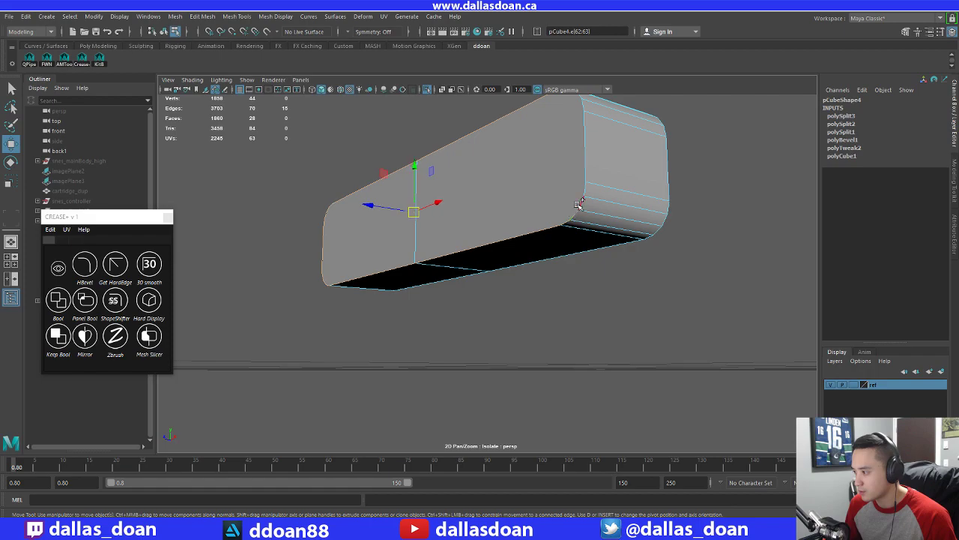
{"action": "left_click", "coordinate": [585, 173], "text": "shift"}
{"action": "left_click_drag", "start_coordinate": [585, 172], "coordinate": [614, 201], "text": "alt"}
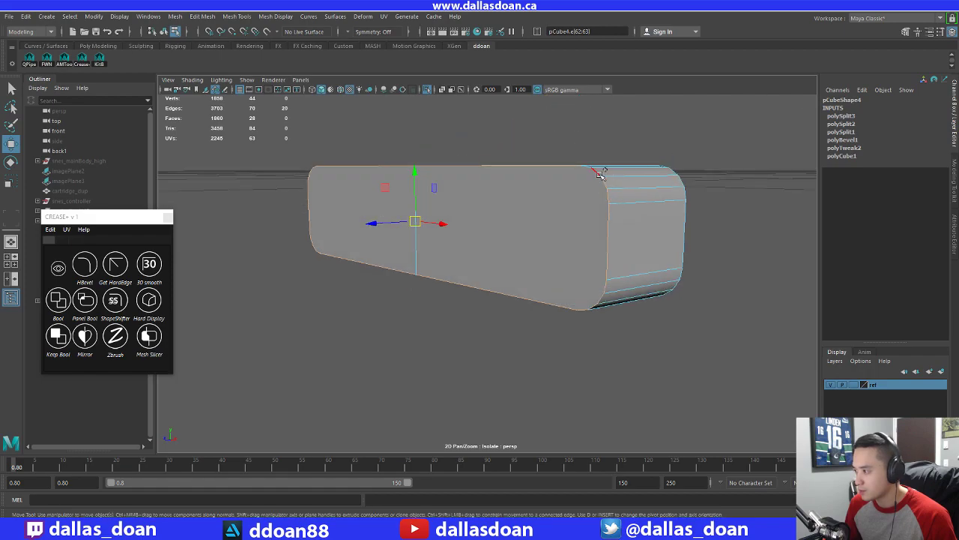
Bevel the outline of the box's outer face with a fraction of 1
{"action": "left_click_drag", "start_coordinate": [486, 233], "coordinate": [584, 223], "text": "alt"}
{"action": "right_click_drag", "start_coordinate": [584, 224], "coordinate": [622, 222], "text": "shift"}
{"action": "left_click_drag", "start_coordinate": [623, 223], "coordinate": [580, 269], "text": "alt"}
{"action": "left_click_drag", "start_coordinate": [664, 285], "coordinate": [693, 285]}
{"action": "left_click_drag", "start_coordinate": [561, 287], "coordinate": [516, 229], "text": "alt"}
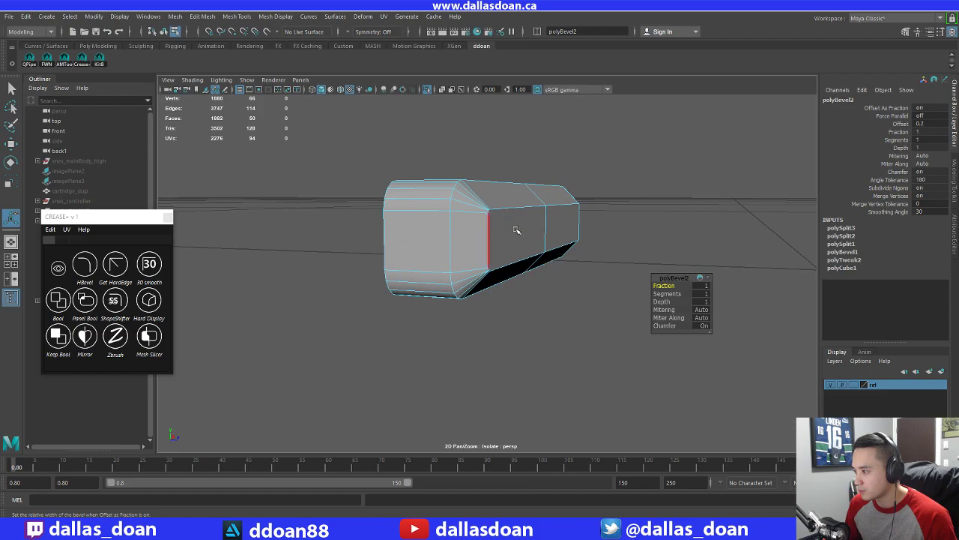
Return the box to object mode, delete its history and show the rest of the controller again
{"action": "right_click_drag", "start_coordinate": [515, 227], "coordinate": [503, 289]}
{"action": "key", "text": "f"}
{"action": "left_click_drag", "start_coordinate": [503, 289], "coordinate": [604, 347], "text": "alt"}
{"action": "key", "text": "alt+shift+d"}
{"action": "key", "text": "ctrl+1"}
{"action": "left_click_drag", "start_coordinate": [531, 364], "coordinate": [553, 352], "text": "alt"}
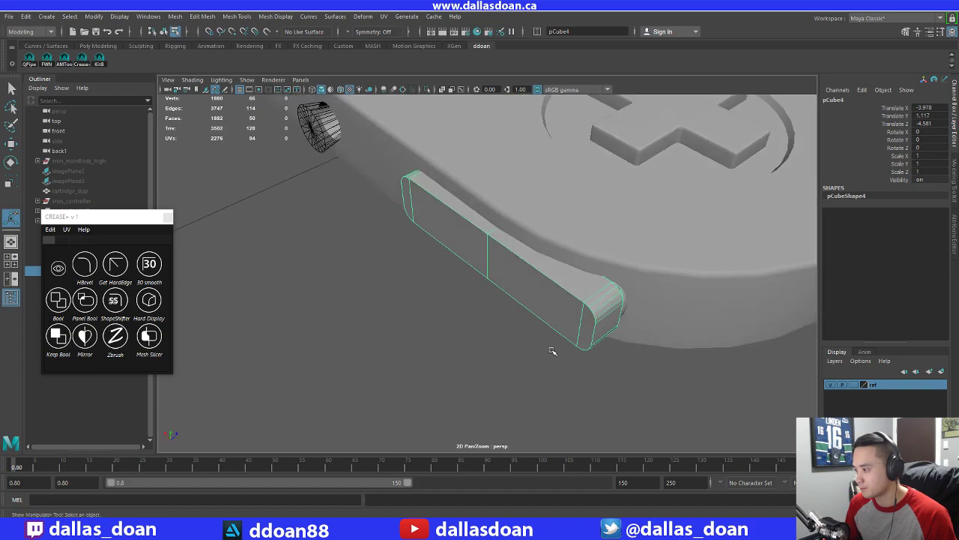
Delete the new shoulder box, leaving the original rounded shoulder button in place
{"action": "right_click_drag", "start_coordinate": [553, 352], "coordinate": [560, 314]}
{"action": "key", "text": "F8"}
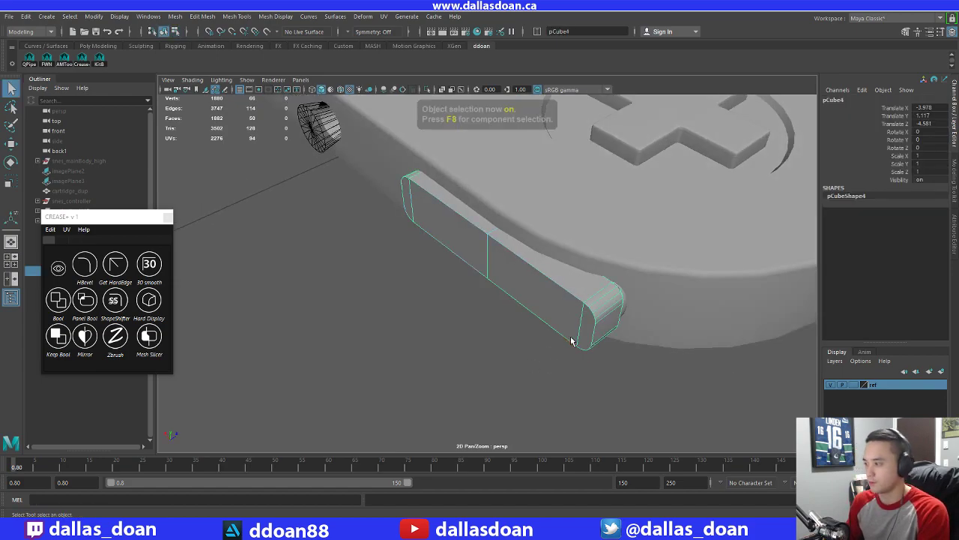
{"action": "left_click_drag", "start_coordinate": [570, 336], "coordinate": [537, 355], "text": "alt"}
{"action": "left_click", "coordinate": [517, 270]}
{"action": "key", "text": "w"}
{"action": "left_click", "coordinate": [542, 359]}
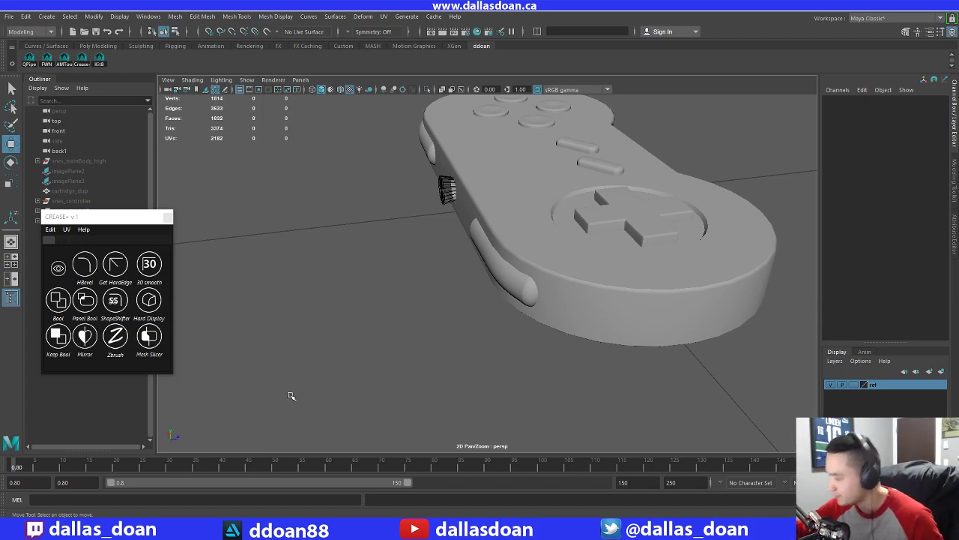
Select and frame the controller body, and close the CREASE+ window
{"action": "left_click_drag", "start_coordinate": [320, 390], "coordinate": [616, 299], "text": "alt"}
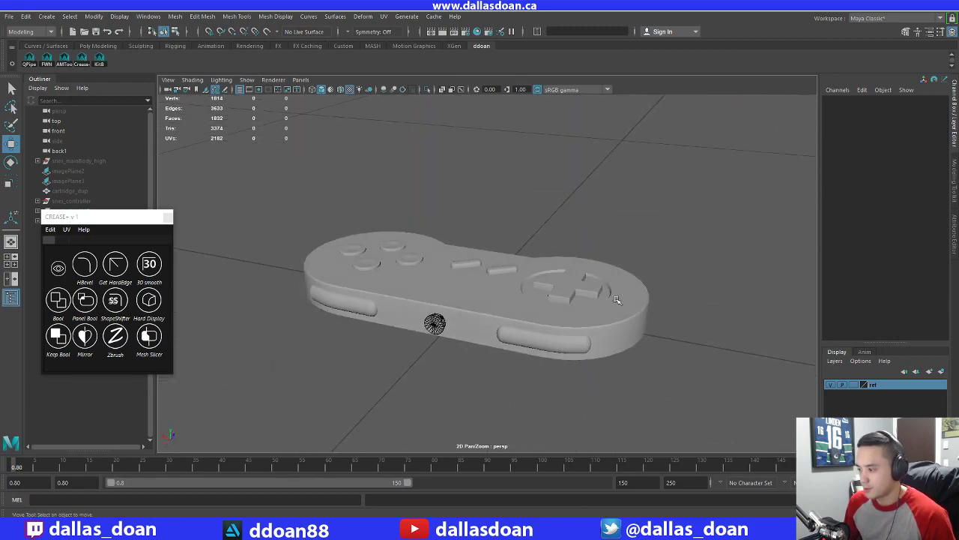
{"action": "left_click", "coordinate": [489, 319]}
{"action": "key", "text": "f"}
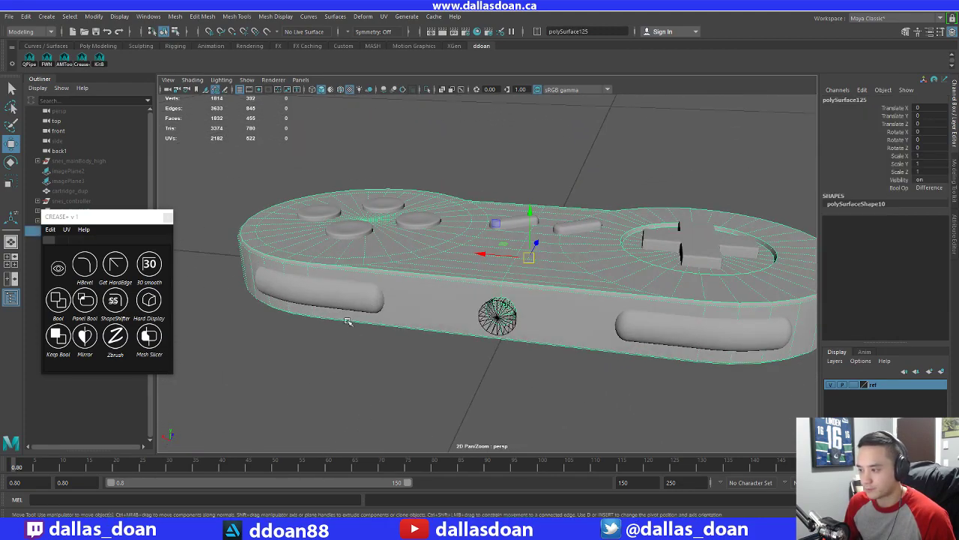
{"action": "left_click", "coordinate": [167, 218]}
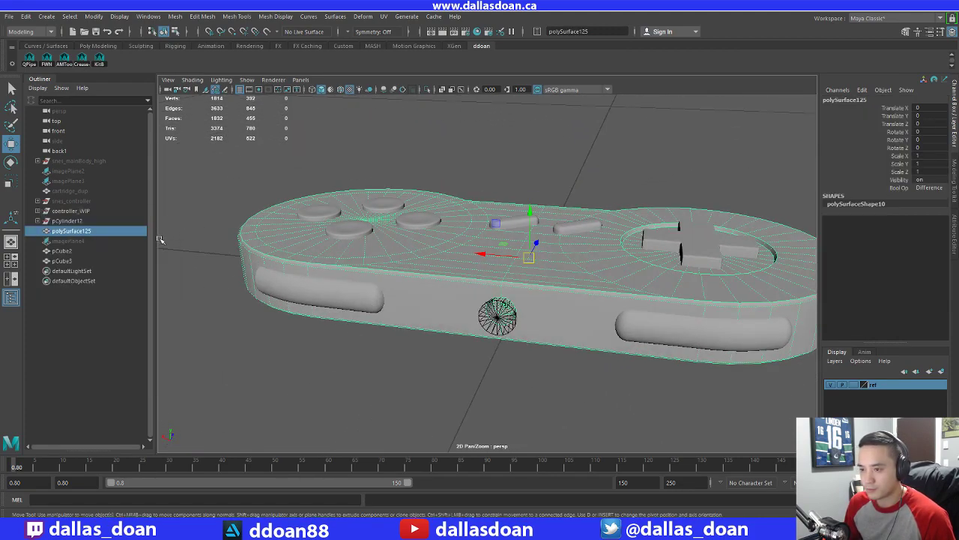
Delete the pCylinder12 wireframe cutter from the cable hole between the shoulder buttons
{"action": "left_click", "coordinate": [87, 223]}
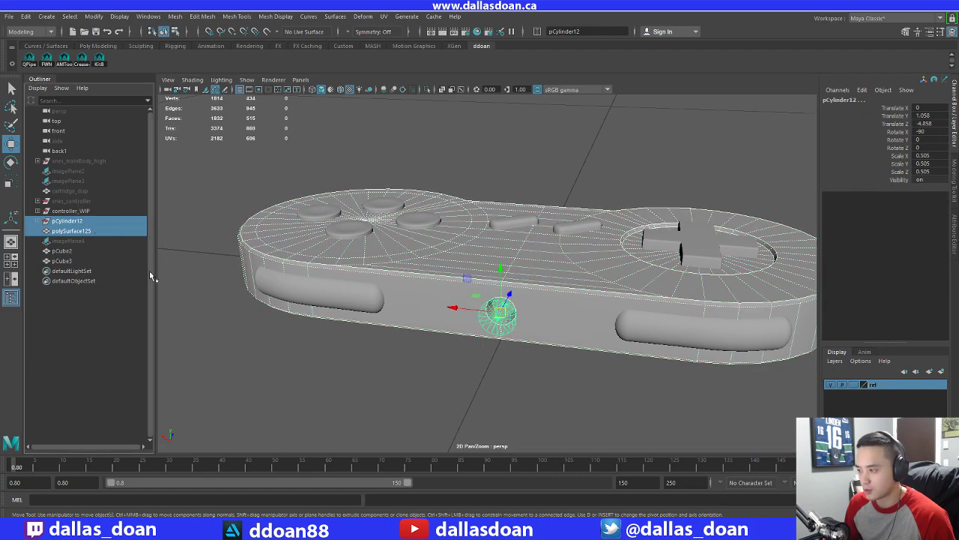
{"action": "left_click", "coordinate": [433, 303]}
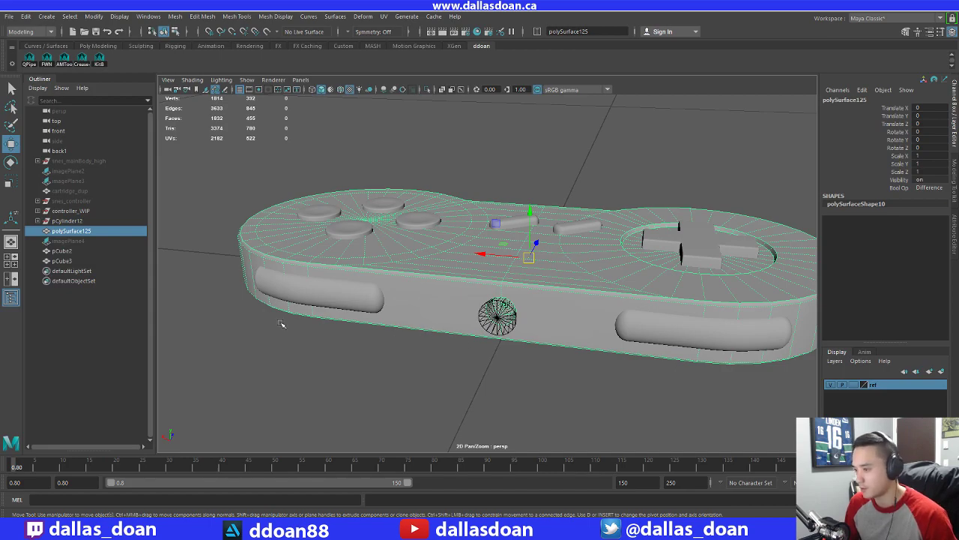
{"action": "left_click", "coordinate": [66, 243]}
{"action": "left_click", "coordinate": [79, 234]}
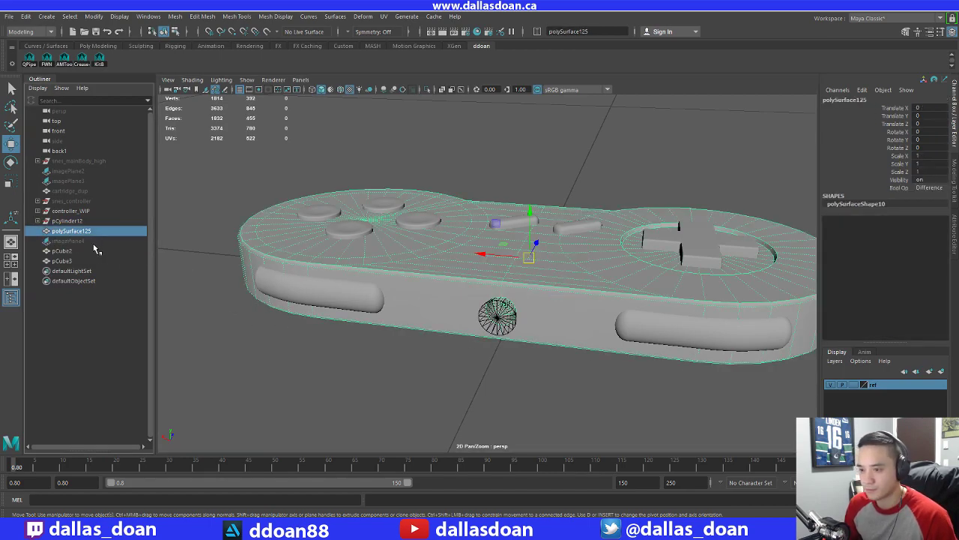
{"action": "left_click", "coordinate": [67, 220]}
{"action": "key", "text": "Delete"}
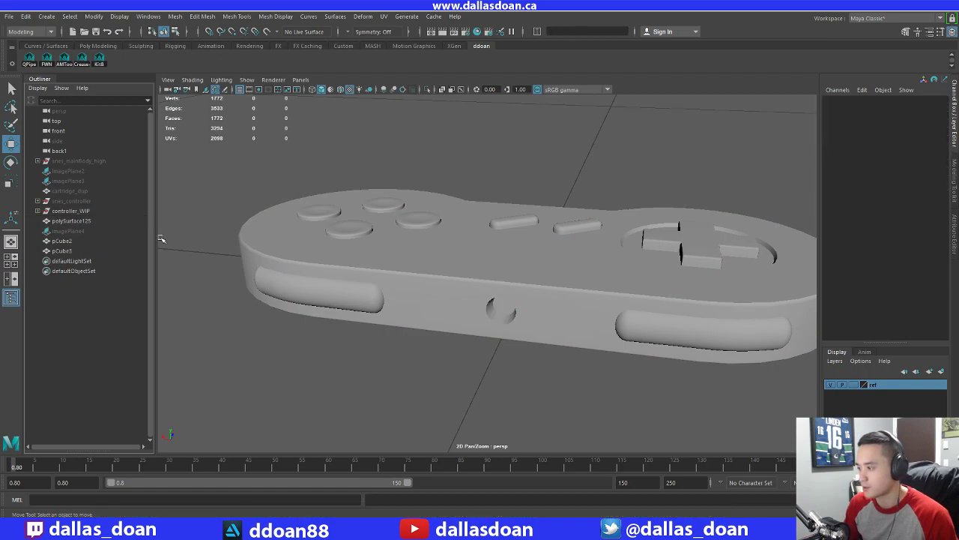
Select the controller body and inspect the cable hole and shoulder buttons from below and above
{"action": "right_click_drag", "start_coordinate": [463, 344], "coordinate": [554, 315], "text": "alt"}
{"action": "left_click_drag", "start_coordinate": [554, 315], "coordinate": [510, 323], "text": "alt"}
{"action": "left_click", "coordinate": [567, 290]}
{"action": "left_click_drag", "start_coordinate": [503, 278], "coordinate": [493, 329], "text": "alt"}
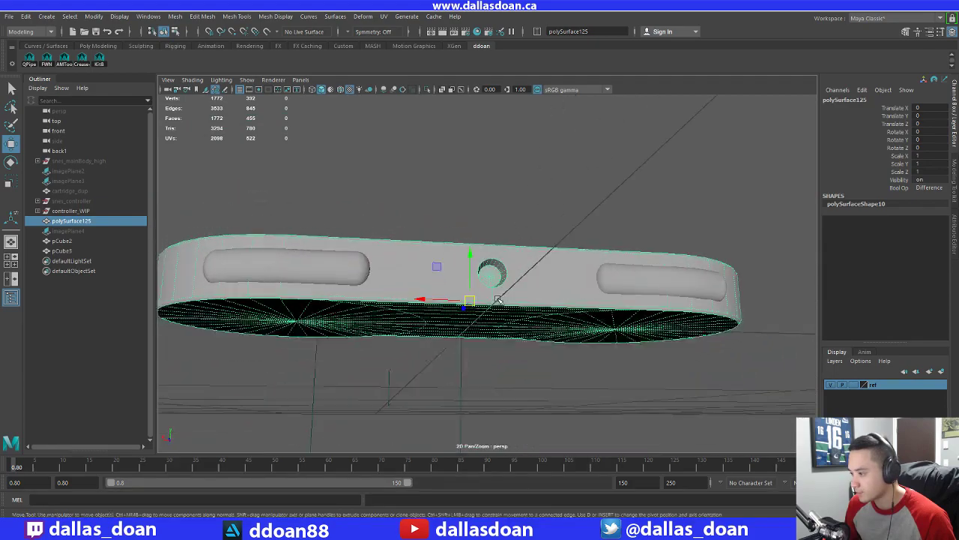
{"action": "mouse_move", "coordinate": [472, 309]}
{"action": "right_mouse_down", "text": "alt"}
{"action": "mouse_move", "coordinate": [497, 317]}
{"action": "mouse_move", "coordinate": [483, 298]}
{"action": "right_mouse_up", "text": "alt"}
{"action": "left_click_drag", "start_coordinate": [483, 298], "coordinate": [524, 331], "text": "alt"}
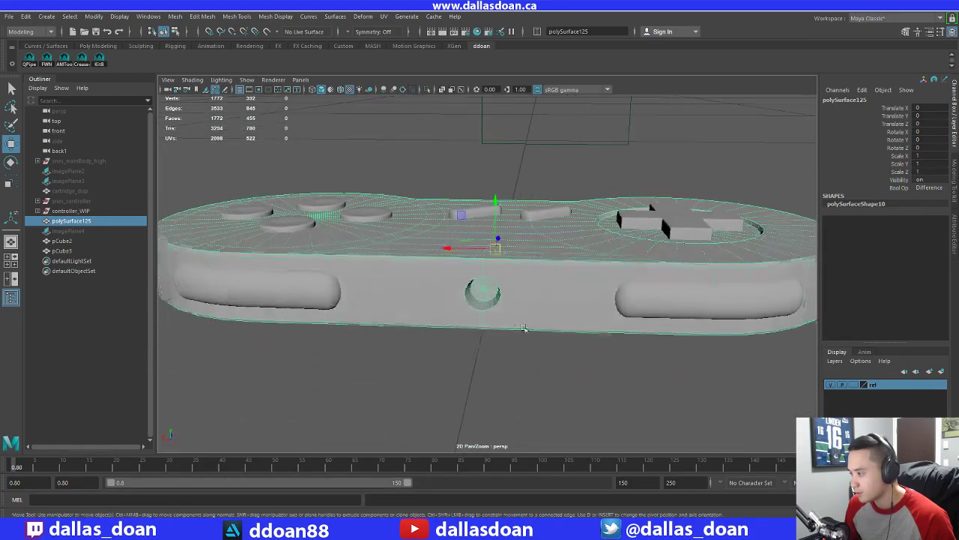
Multi-Cut an edge from the cable hole's side vertex to the front face's upper corner above the D-pad-side shoulder button
{"action": "right_click_drag", "start_coordinate": [525, 330], "coordinate": [533, 325], "text": "alt"}
{"action": "left_click_drag", "start_coordinate": [533, 325], "coordinate": [465, 319], "text": "alt"}
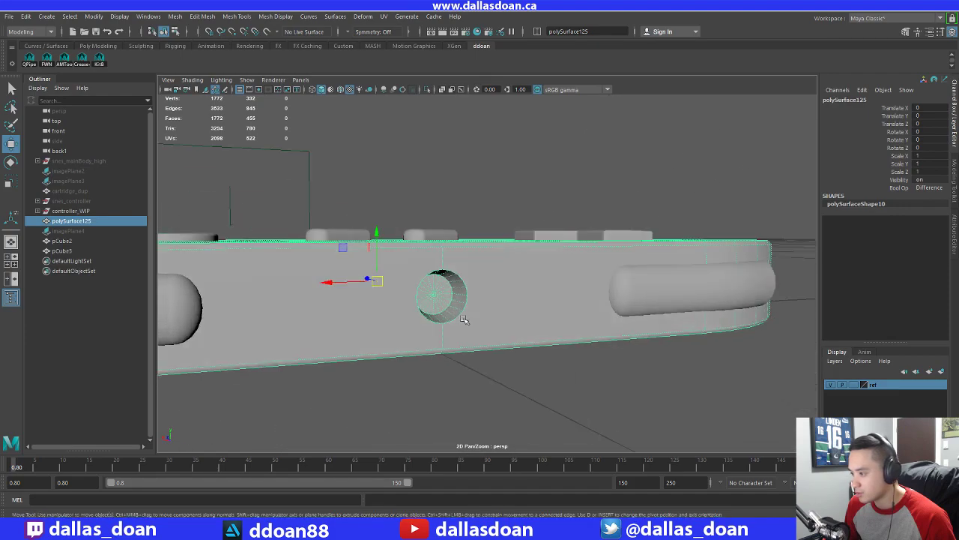
{"action": "right_click_drag", "start_coordinate": [456, 260], "coordinate": [422, 261], "text": "shift"}
{"action": "left_click", "coordinate": [464, 295]}
{"action": "left_click_drag", "start_coordinate": [482, 297], "coordinate": [426, 307], "text": "alt"}
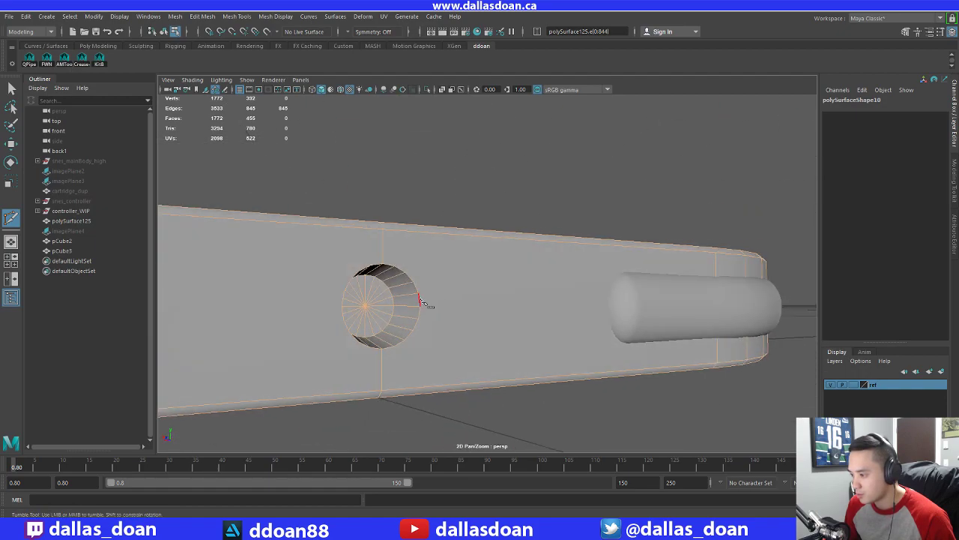
{"action": "left_click_drag", "start_coordinate": [431, 350], "coordinate": [582, 327], "text": "alt"}
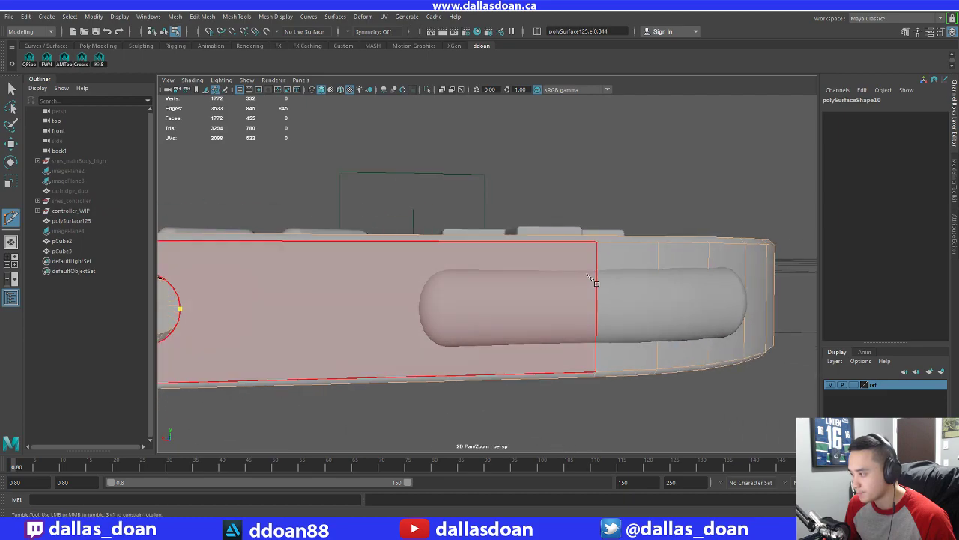
{"action": "left_click_drag", "start_coordinate": [597, 274], "coordinate": [600, 207]}
{"action": "right_click", "coordinate": [599, 210]}
Cut a second edge from the same cable hole vertex to the face's lower corner below the D-pad-side shoulder button
{"action": "middle_click_drag", "start_coordinate": [291, 341], "coordinate": [431, 315], "text": "alt"}
{"action": "middle_click_drag", "start_coordinate": [362, 299], "coordinate": [488, 293], "text": "alt"}
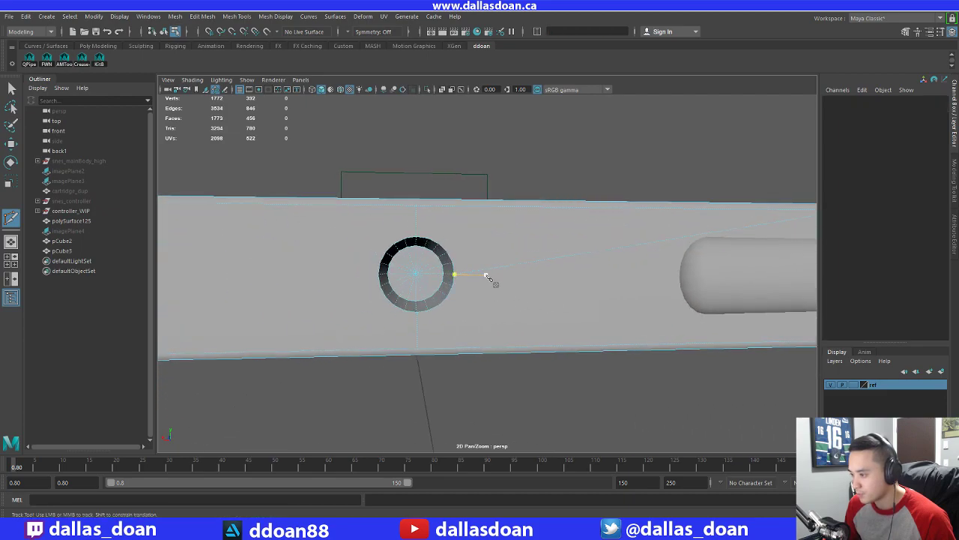
{"action": "middle_click_drag", "start_coordinate": [676, 307], "coordinate": [539, 294], "text": "alt"}
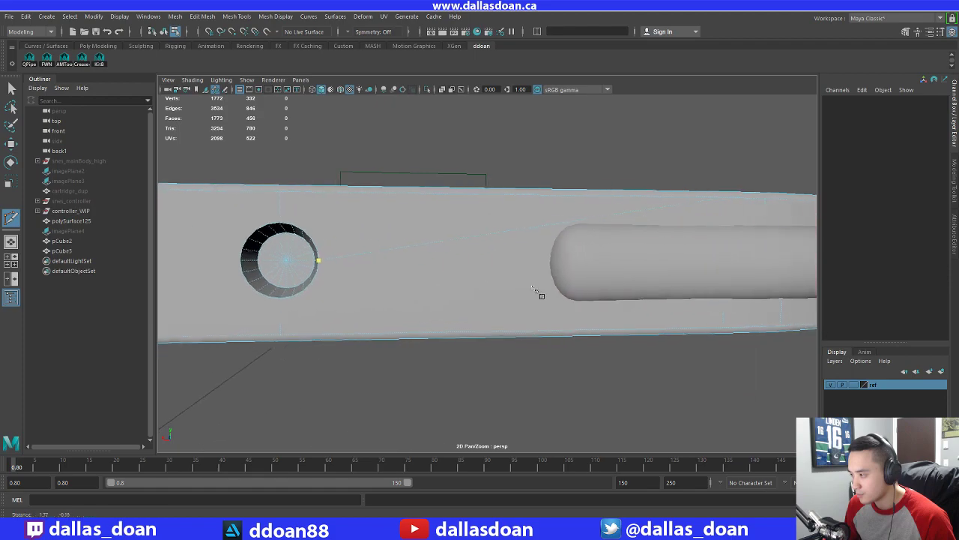
{"action": "left_click_drag", "start_coordinate": [540, 293], "coordinate": [491, 299], "text": "alt"}
{"action": "right_click", "coordinate": [717, 398]}
Start another cut at the upper rim of the cable hole, on the side facing the D-pad-side shoulder button
{"action": "left_click_drag", "start_coordinate": [473, 346], "coordinate": [588, 354], "text": "alt"}
{"action": "scroll", "coordinate": [486, 317], "scroll_direction": "up", "scroll_amount": 3}
{"action": "middle_click_drag", "start_coordinate": [451, 289], "coordinate": [482, 326], "text": "alt"}
{"action": "left_click_drag", "start_coordinate": [482, 326], "coordinate": [462, 309], "text": "alt"}
{"action": "left_click", "coordinate": [453, 280]}
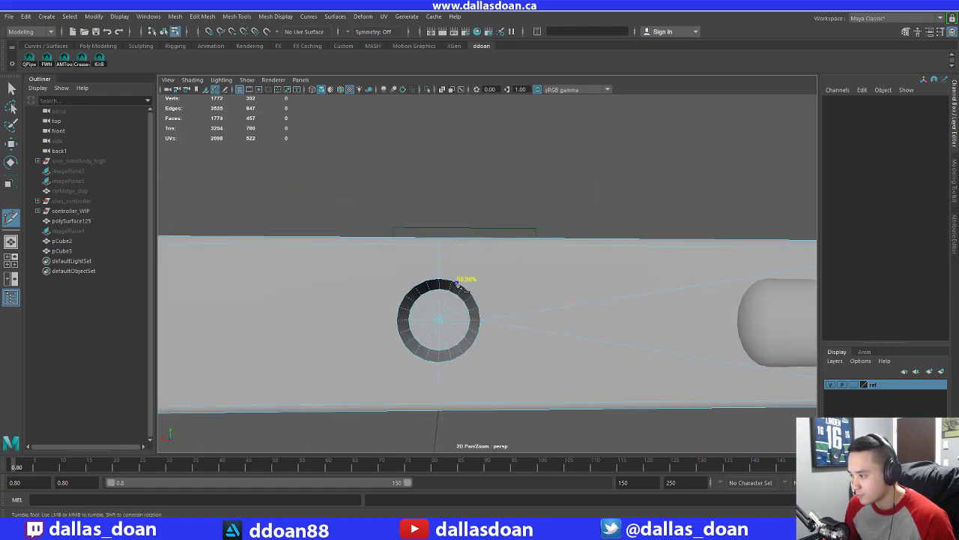
Multi-Cut edges from the cable hole's upper vertices to the vertex above it and the wall's upper corner on the D-pad side
{"action": "left_click", "coordinate": [455, 282]}
{"action": "left_click", "coordinate": [454, 245]}
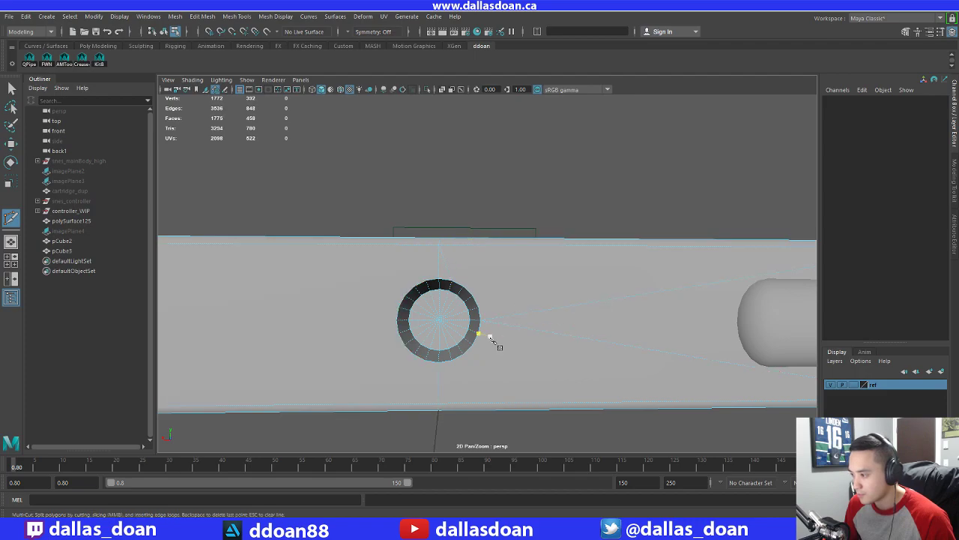
{"action": "left_click_drag", "start_coordinate": [702, 286], "coordinate": [683, 318], "text": "alt"}
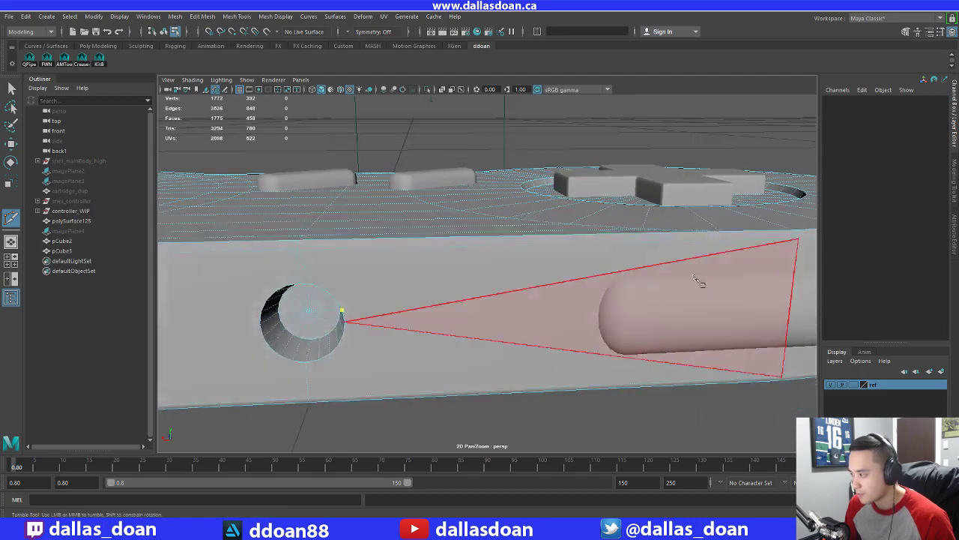
{"action": "left_click", "coordinate": [795, 239]}
{"action": "right_click", "coordinate": [780, 244]}
{"action": "left_click_drag", "start_coordinate": [488, 321], "coordinate": [411, 295], "text": "alt"}
{"action": "left_click", "coordinate": [413, 299]}
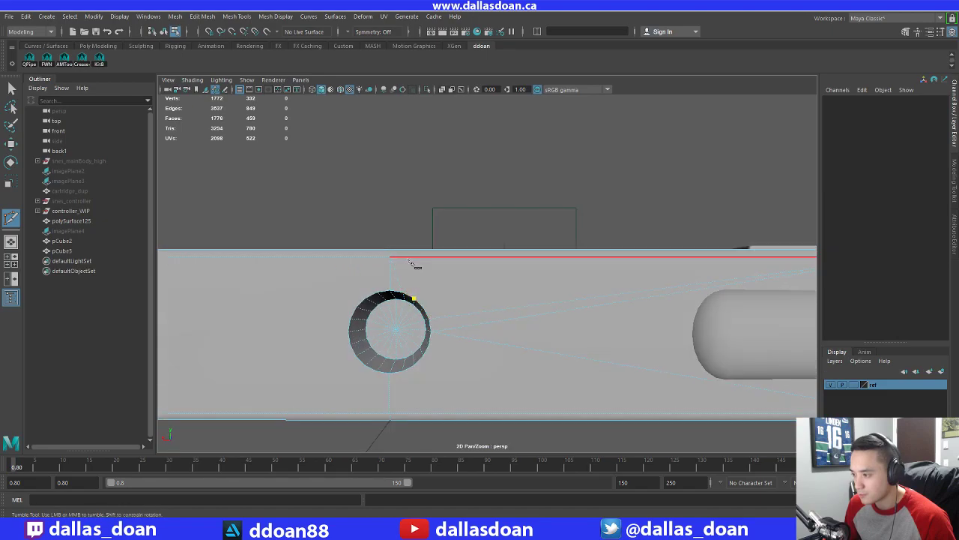
{"action": "left_click", "coordinate": [394, 275]}
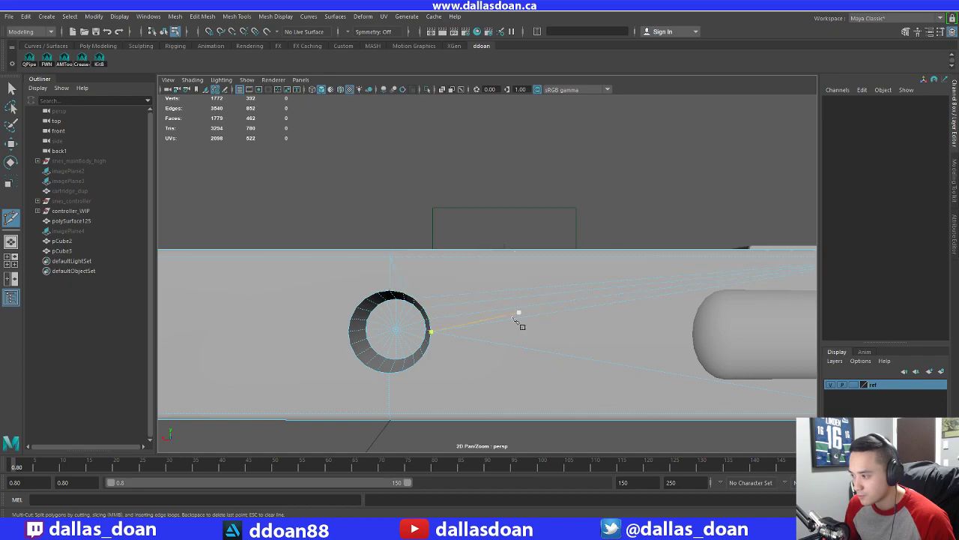
Cut edges from the cable hole's lower vertices to the wall's lower corner vertex on the D-pad side
{"action": "left_click_drag", "start_coordinate": [518, 321], "coordinate": [422, 268], "text": "alt"}
{"action": "left_click", "coordinate": [422, 268]}
{"action": "left_click_drag", "start_coordinate": [667, 281], "coordinate": [687, 308], "text": "alt"}
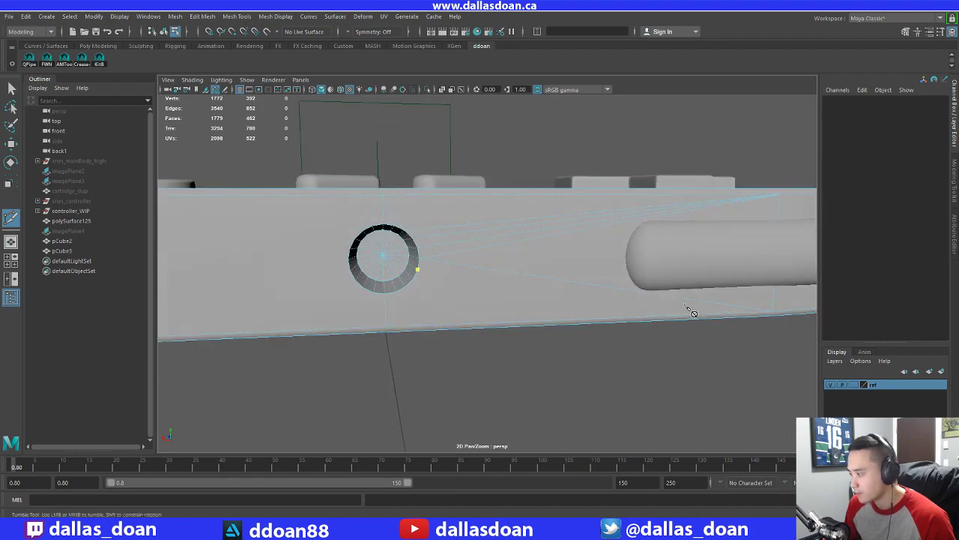
{"action": "left_click", "coordinate": [773, 310]}
{"action": "right_click", "coordinate": [773, 311]}
{"action": "left_click", "coordinate": [414, 281]}
{"action": "left_click_drag", "start_coordinate": [417, 284], "coordinate": [454, 286], "text": "alt"}
{"action": "left_click", "coordinate": [399, 288]}
{"action": "right_click", "coordinate": [802, 318]}
Connect the remaining lower D-pad-side vertices of the cable hole to the vertex below it and the wall's lower corner
{"action": "left_click", "coordinate": [307, 263]}
{"action": "left_click", "coordinate": [447, 278]}
{"action": "left_click", "coordinate": [454, 273]}
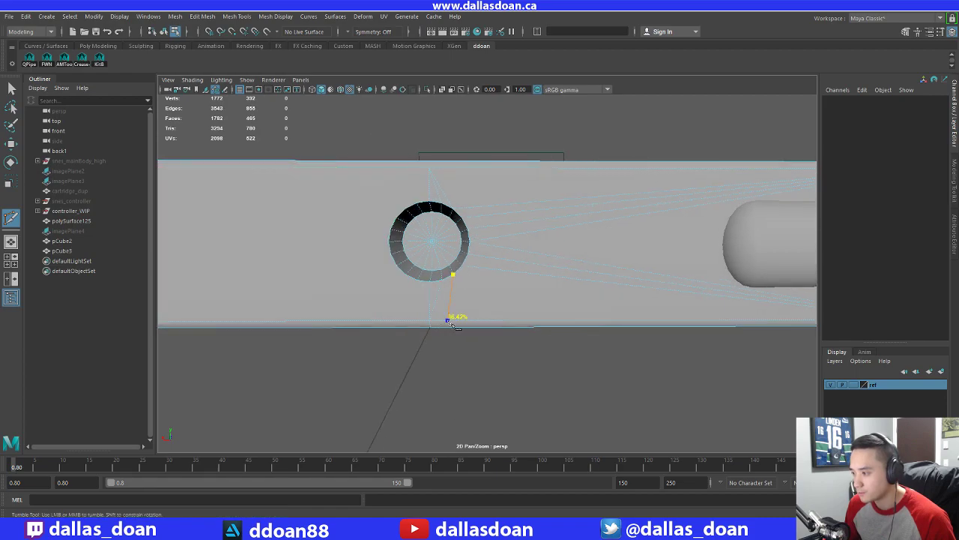
{"action": "left_click_drag", "start_coordinate": [488, 362], "coordinate": [484, 354], "text": "alt"}
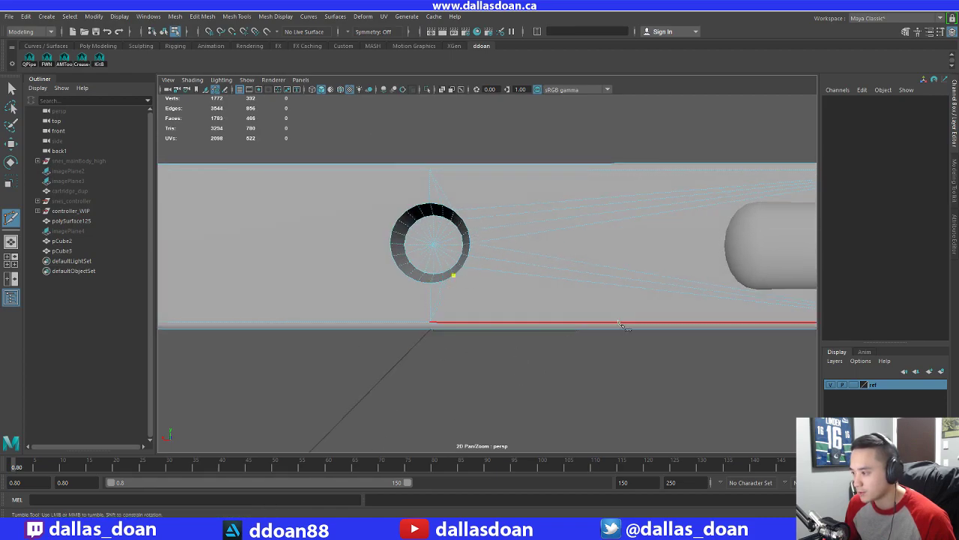
{"action": "left_click_drag", "start_coordinate": [620, 324], "coordinate": [642, 336], "text": "alt"}
{"action": "right_click", "coordinate": [717, 338]}
{"action": "right_click_drag", "start_coordinate": [717, 338], "coordinate": [512, 347], "text": "alt"}
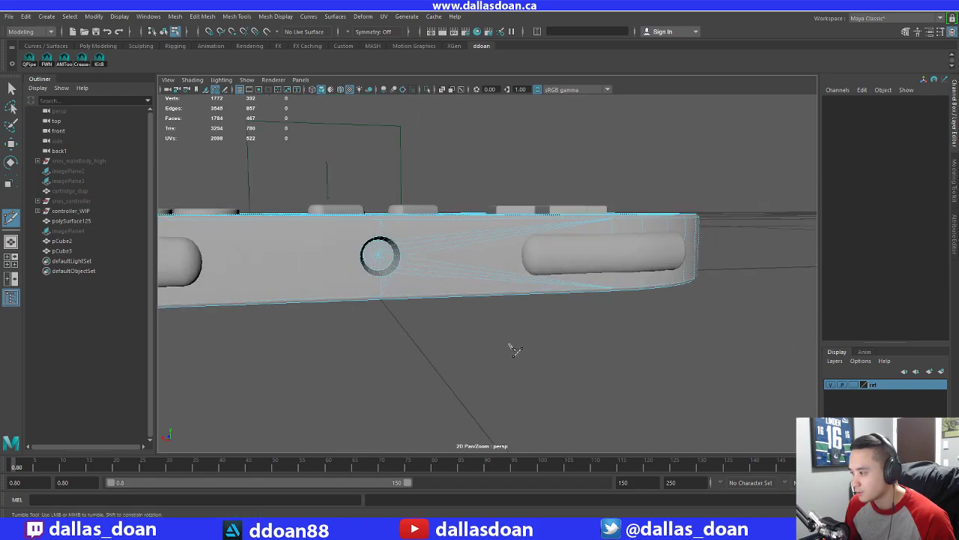
Cut edges from the hole's upper vertices on the face-button side to the edge vertex directly above the hole
{"action": "left_click_drag", "start_coordinate": [512, 347], "coordinate": [529, 304], "text": "alt"}
{"action": "left_click_drag", "start_coordinate": [559, 219], "coordinate": [516, 258], "text": "alt"}
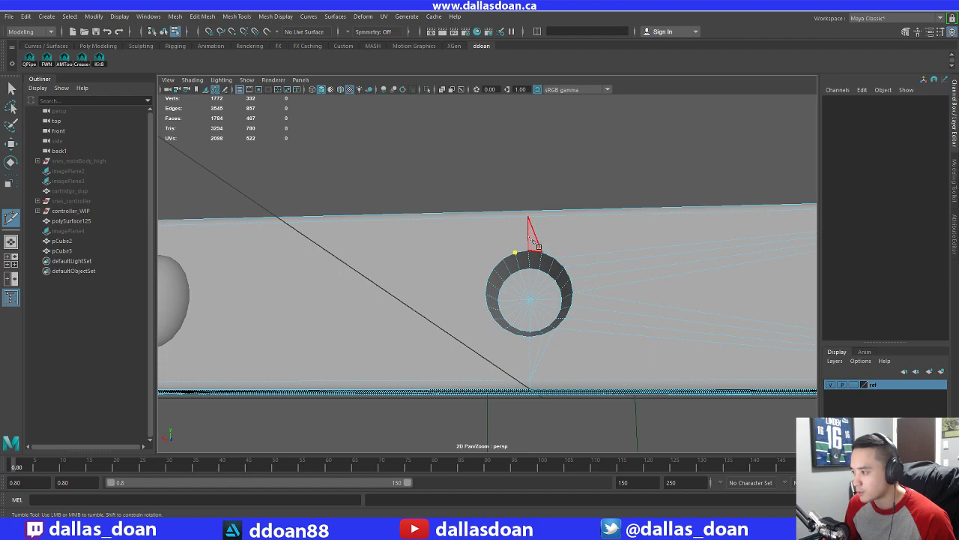
{"action": "key", "text": "Return"}
{"action": "left_click_drag", "start_coordinate": [514, 210], "coordinate": [515, 275], "text": "alt"}
{"action": "left_click", "coordinate": [506, 261]}
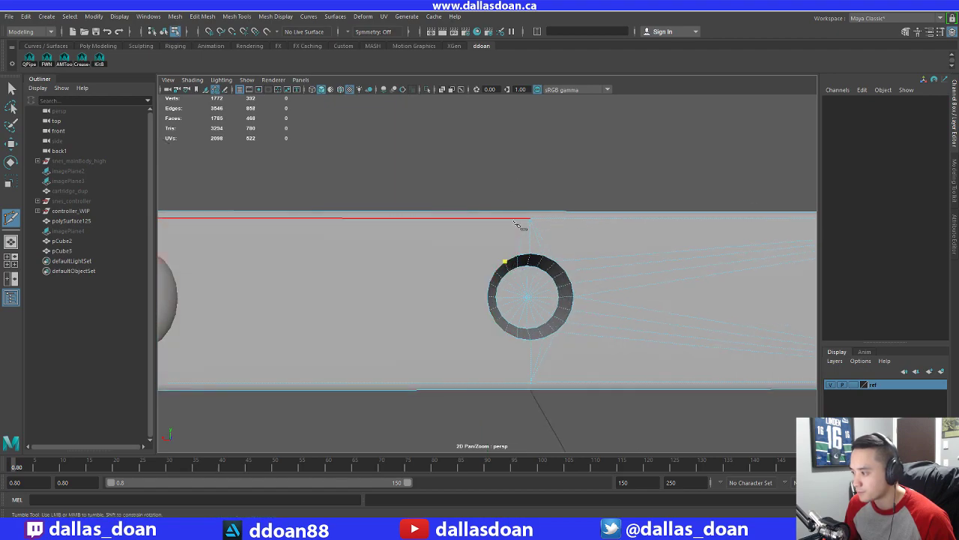
{"action": "key", "text": "Return"}
Cut an edge from the hole's upper vertex to the wall's upper corner vertex on the face-button side
{"action": "left_click", "coordinate": [499, 269]}
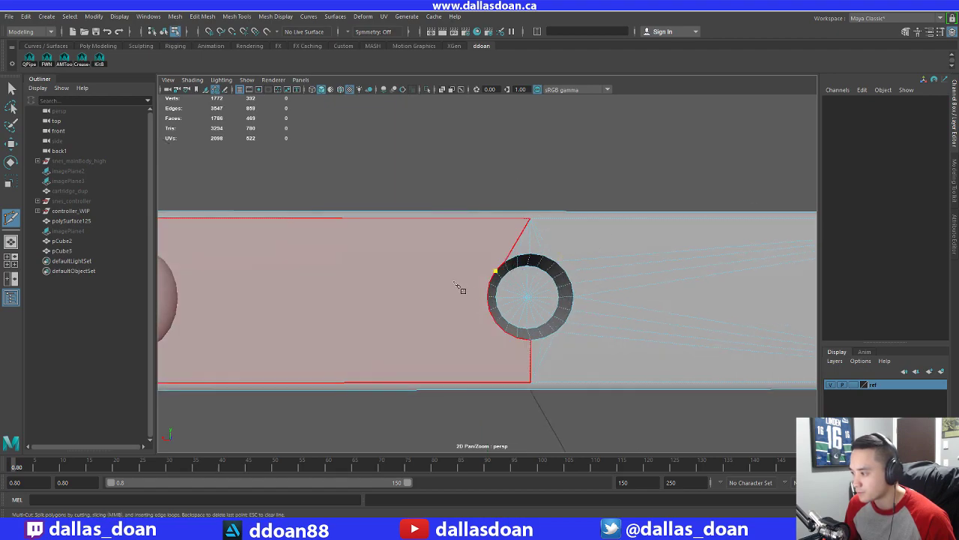
{"action": "left_click_drag", "start_coordinate": [374, 271], "coordinate": [349, 269], "text": "alt"}
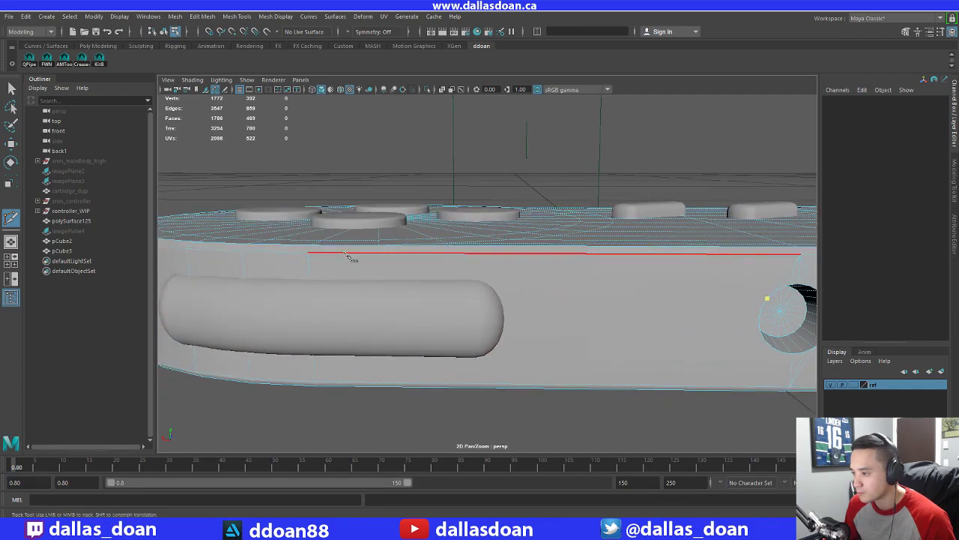
{"action": "middle_click_drag", "start_coordinate": [547, 282], "coordinate": [512, 284], "text": "alt"}
{"action": "key", "text": "Return"}
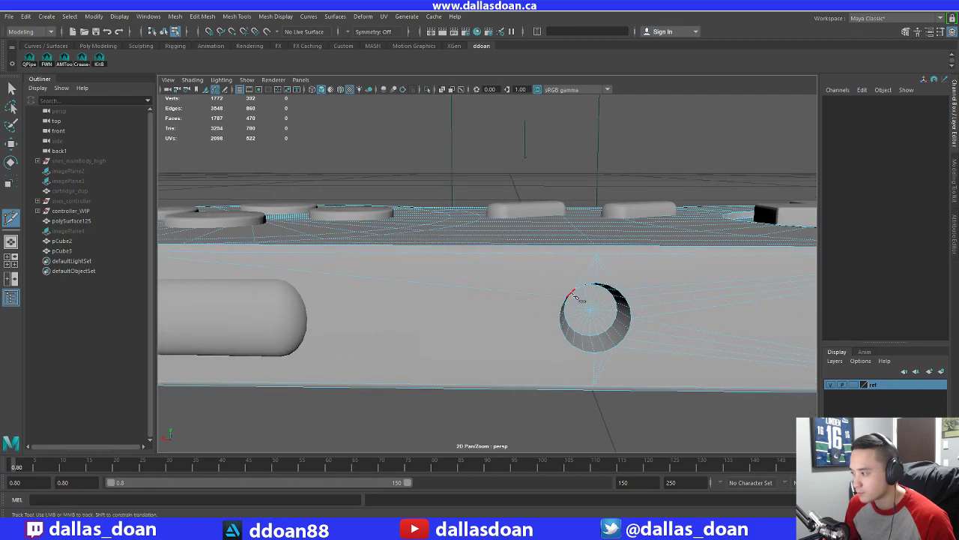
{"action": "left_click_drag", "start_coordinate": [574, 297], "coordinate": [602, 301], "text": "alt"}
{"action": "scroll", "coordinate": [604, 294], "scroll_direction": "up", "scroll_amount": 3}
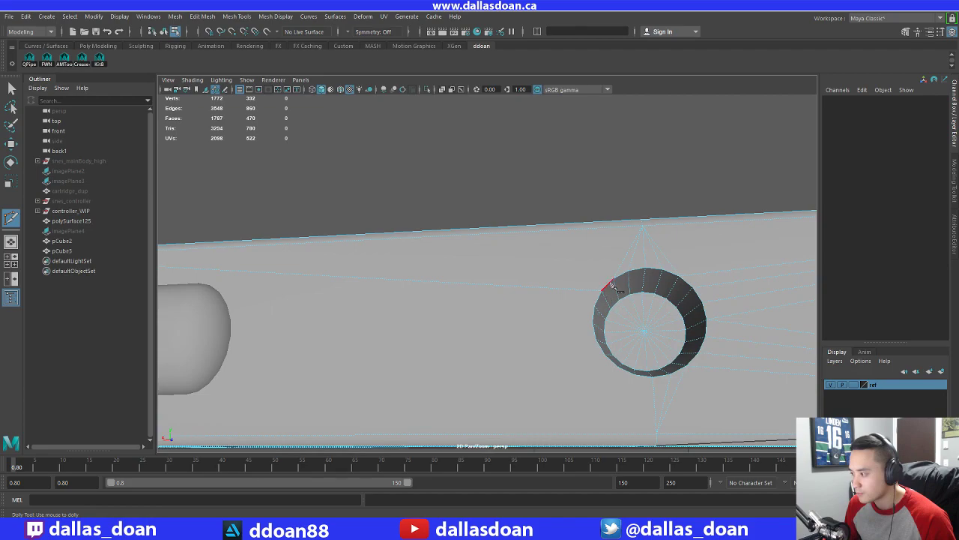
{"action": "left_click", "coordinate": [603, 290]}
{"action": "right_click_drag", "start_coordinate": [551, 321], "coordinate": [482, 331], "text": "alt"}
{"action": "left_click_drag", "start_coordinate": [482, 331], "coordinate": [547, 322], "text": "alt"}
{"action": "key", "text": "ctrl+z"}
{"action": "left_click", "coordinate": [679, 326]}
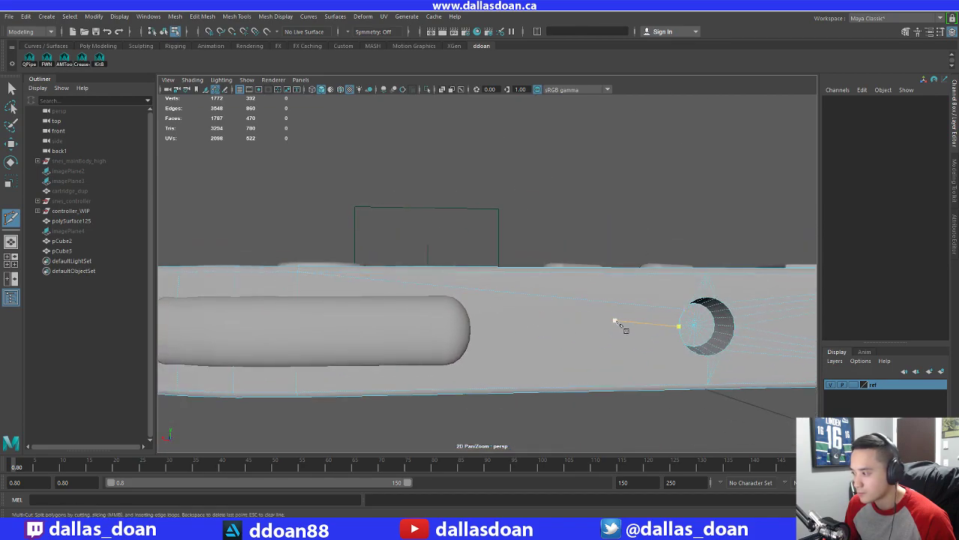
{"action": "middle_click_drag", "start_coordinate": [493, 323], "coordinate": [288, 325], "text": "alt"}
{"action": "right_click_drag", "start_coordinate": [322, 330], "coordinate": [576, 351], "text": "alt"}
{"action": "key", "text": "ctrl+z"}
Cut a second edge from the hole's rim to the wall's upper corner vertex on the face-button side
{"action": "left_click", "coordinate": [481, 319]}
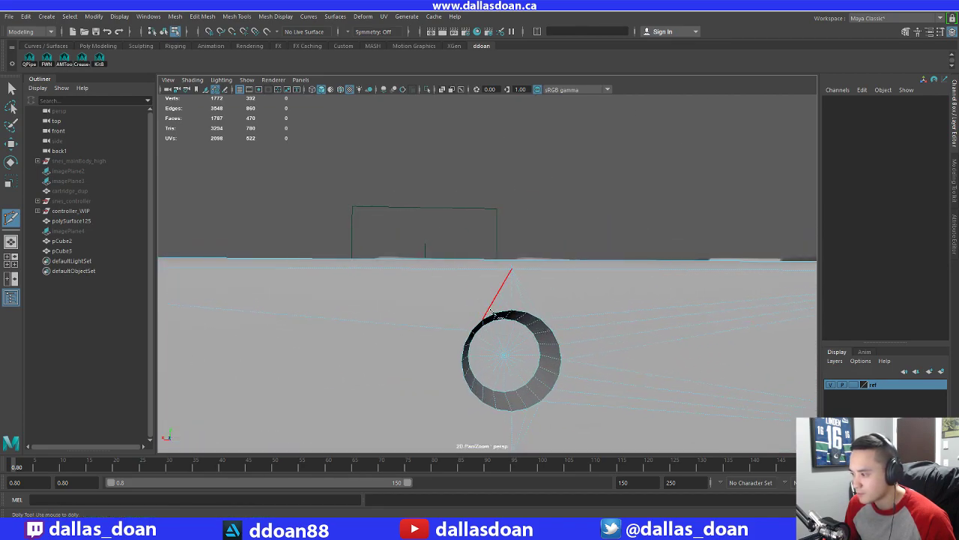
{"action": "scroll", "coordinate": [377, 320], "scroll_direction": "down", "scroll_amount": 3}
{"action": "left_click_drag", "start_coordinate": [377, 319], "coordinate": [277, 289], "text": "alt"}
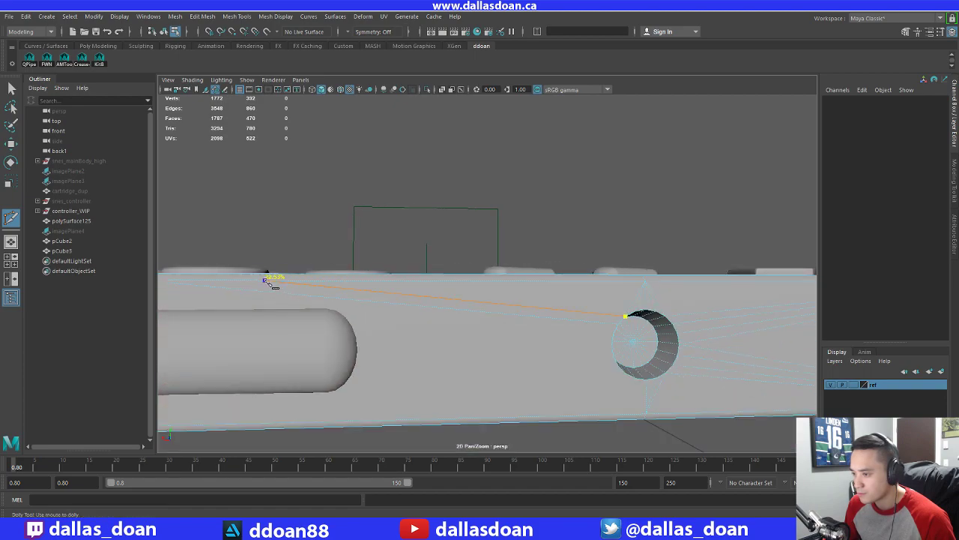
{"action": "middle_click_drag", "start_coordinate": [447, 336], "coordinate": [442, 306], "text": "alt"}
{"action": "key", "text": "ctrl+z"}
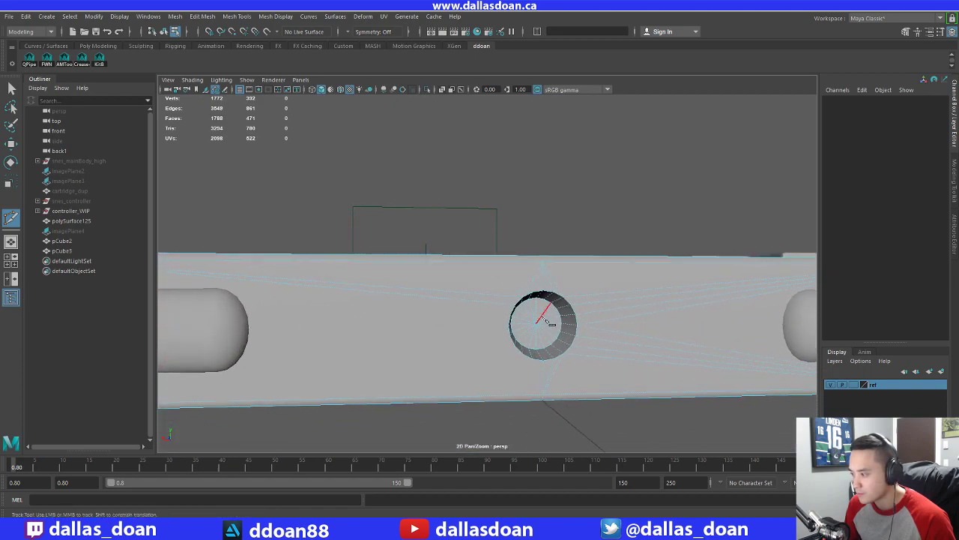
Cut edges from the hole's side vertices to the wall's upper and lower corner vertices on the face-button side
{"action": "left_click_drag", "start_coordinate": [496, 343], "coordinate": [494, 318], "text": "alt"}
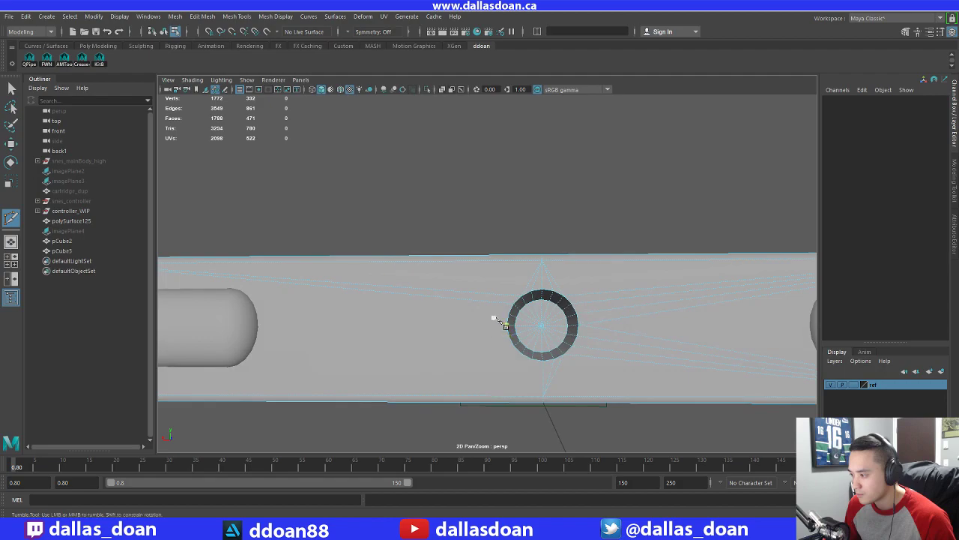
{"action": "left_click", "coordinate": [509, 323]}
{"action": "middle_click_drag", "start_coordinate": [441, 349], "coordinate": [735, 381], "text": "alt"}
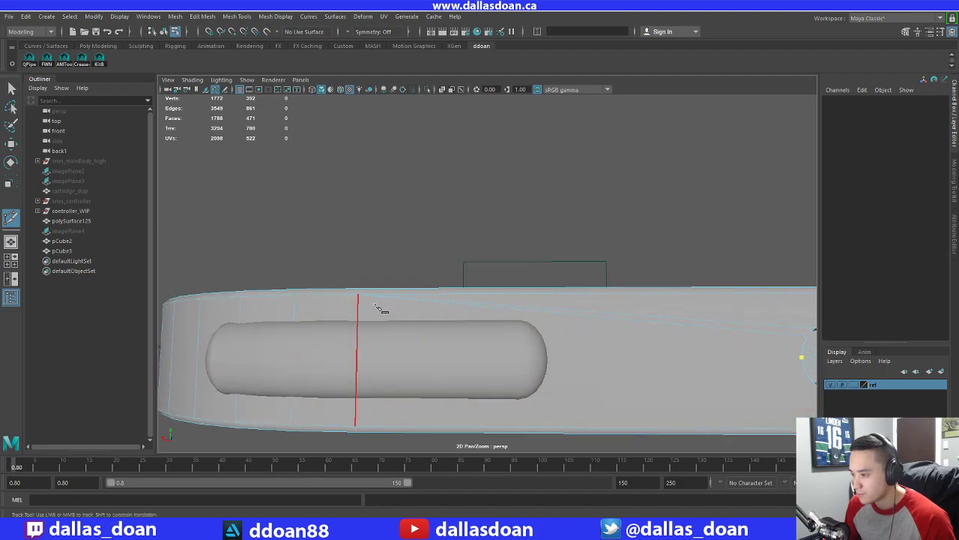
{"action": "left_click_drag", "start_coordinate": [548, 352], "coordinate": [369, 345], "text": "alt"}
{"action": "right_click", "coordinate": [382, 360]}
{"action": "middle_click_drag", "start_coordinate": [611, 338], "coordinate": [385, 317], "text": "alt"}
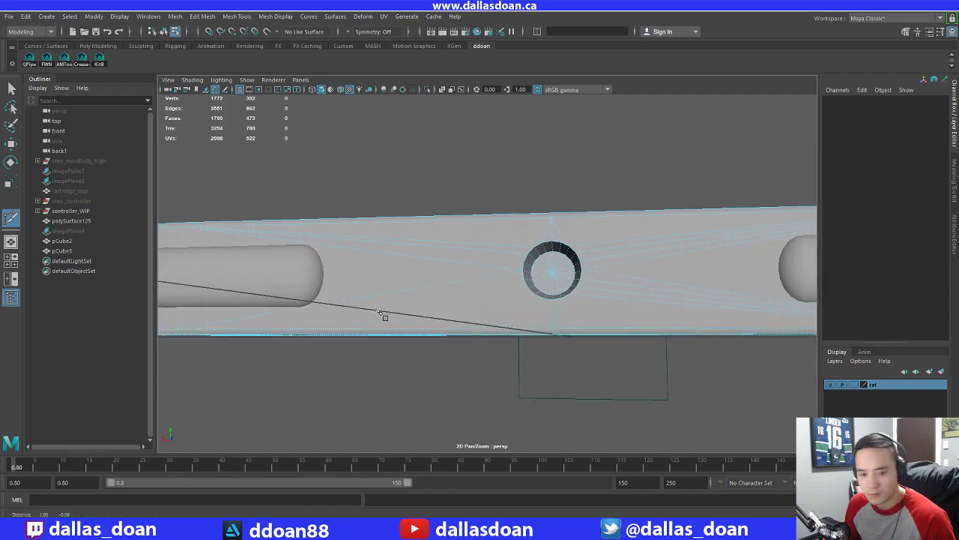
Cut two more edges from the hole's lower vertices to the wall's lower corner vertex on the face-button side
{"action": "right_click_drag", "start_coordinate": [386, 317], "coordinate": [480, 315], "text": "alt"}
{"action": "left_click", "coordinate": [600, 287]}
{"action": "left_click_drag", "start_coordinate": [514, 338], "coordinate": [367, 327], "text": "alt"}
{"action": "right_click", "coordinate": [390, 330]}
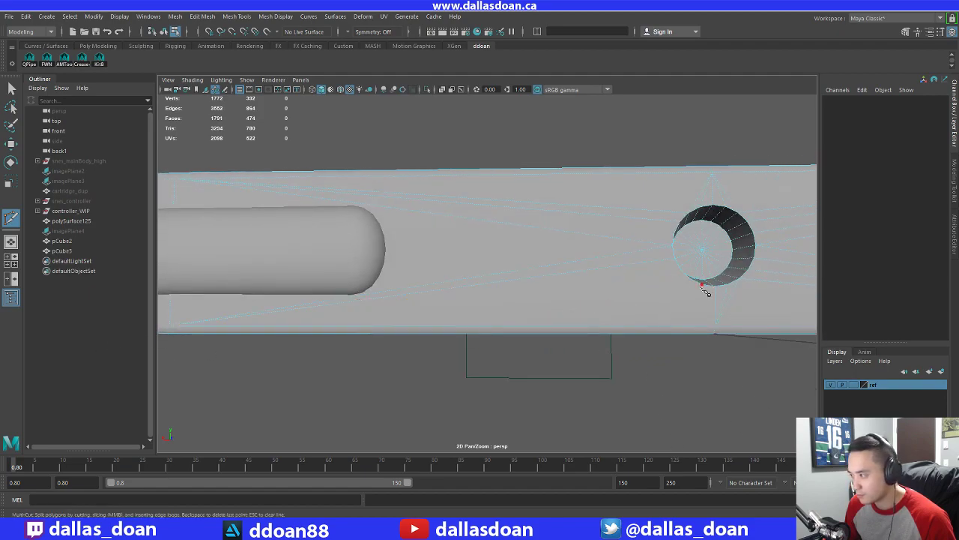
{"action": "left_click", "coordinate": [747, 271]}
{"action": "left_click_drag", "start_coordinate": [810, 284], "coordinate": [604, 278], "text": "alt"}
{"action": "left_click", "coordinate": [524, 269]}
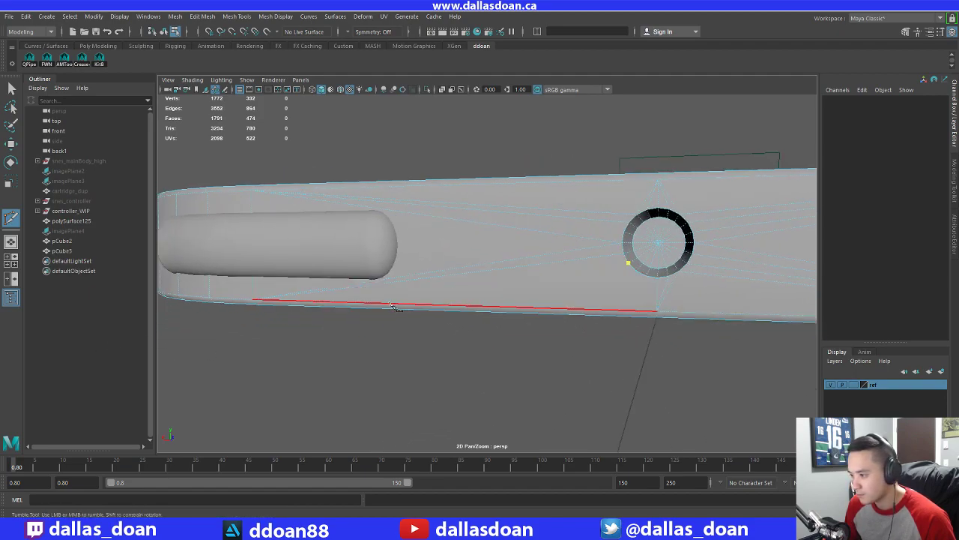
{"action": "right_click", "coordinate": [252, 321]}
Cut edges from the hole's lowest rim vertices to the edge vertex directly below the hole
{"action": "middle_click_drag", "start_coordinate": [646, 268], "coordinate": [525, 273], "text": "alt"}
{"action": "left_click_drag", "start_coordinate": [470, 301], "coordinate": [493, 297], "text": "alt"}
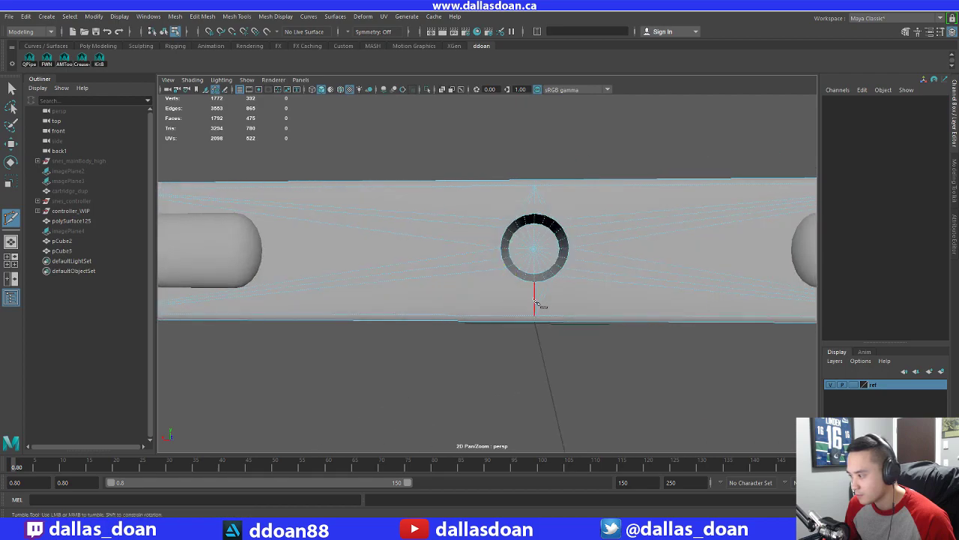
{"action": "middle_click_drag", "start_coordinate": [545, 309], "coordinate": [515, 309], "text": "alt"}
{"action": "right_click_drag", "start_coordinate": [515, 308], "coordinate": [531, 306], "text": "alt"}
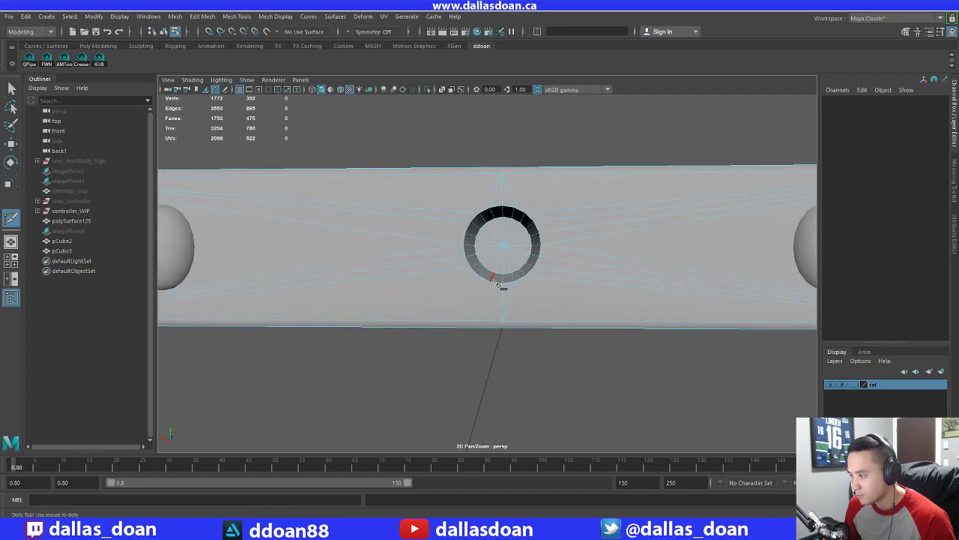
{"action": "left_click", "coordinate": [493, 281]}
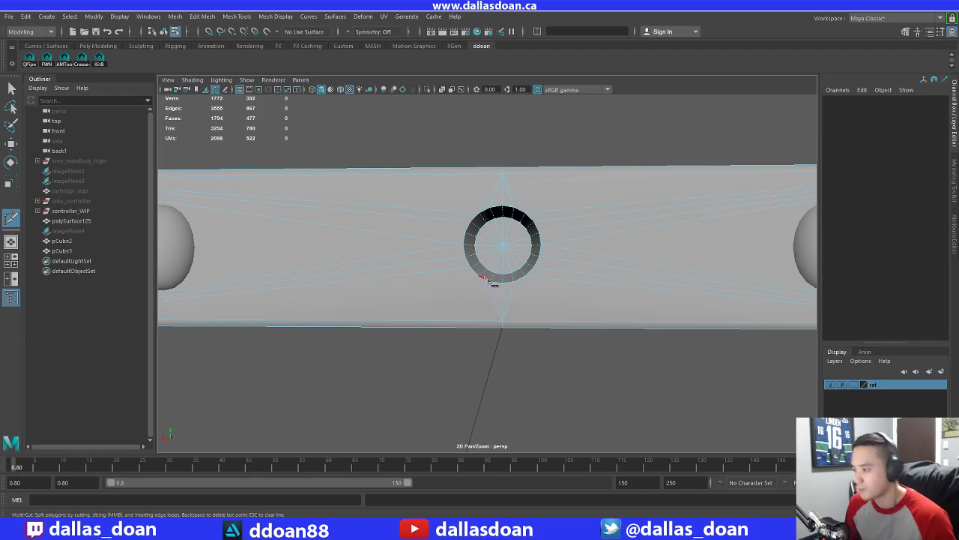
Connect the last uncut rim vertices at the hole's lower face-button side to finish the surrounding edge fan
{"action": "middle_click_drag", "start_coordinate": [463, 285], "coordinate": [375, 306], "text": "alt"}
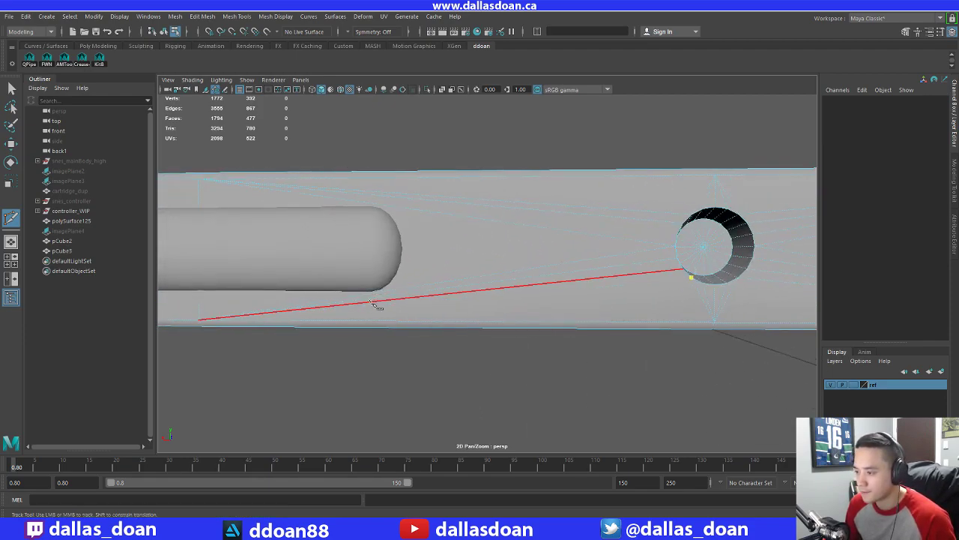
{"action": "key", "text": "Return"}
{"action": "left_click_drag", "start_coordinate": [500, 338], "coordinate": [495, 308], "text": "alt"}
{"action": "key", "text": "Return"}
Leave the Multi-Cut tool and return to object selection with the controller body selected
{"action": "key", "text": "w"}
{"action": "right_click_drag", "start_coordinate": [535, 298], "coordinate": [529, 306]}
{"action": "scroll", "coordinate": [572, 324], "scroll_direction": "down", "scroll_amount": 3}
{"action": "left_click", "coordinate": [579, 369]}
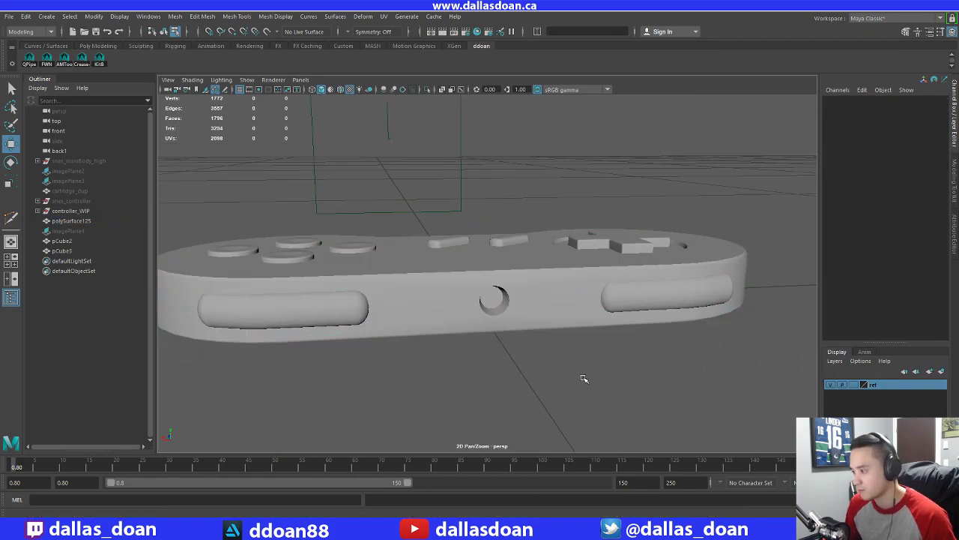
{"action": "left_click_drag", "start_coordinate": [583, 379], "coordinate": [541, 345], "text": "alt"}
{"action": "left_click", "coordinate": [488, 364]}
{"action": "key", "text": "F8"}
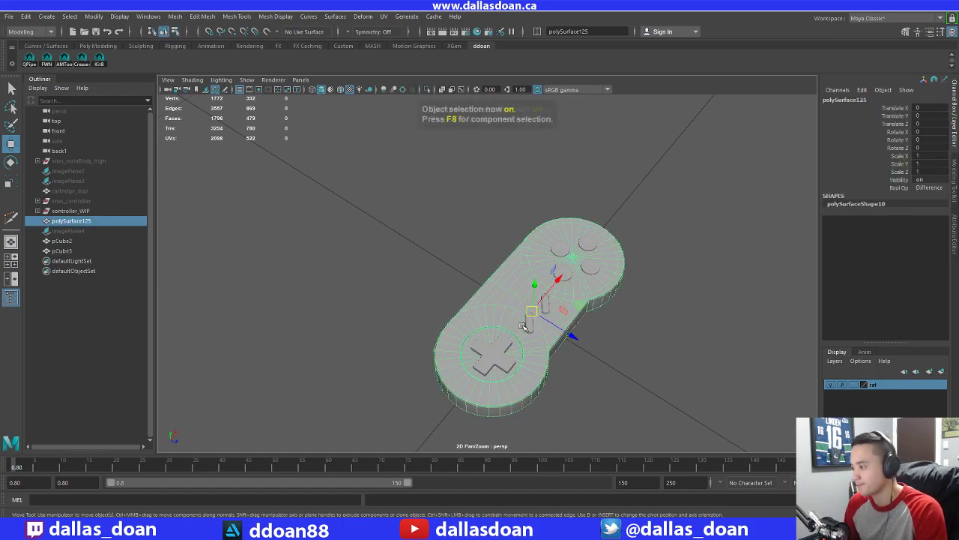
Parent polySurface125, pCube2 and pCube3 under the controller_WIP group and select that group
{"action": "left_click", "coordinate": [67, 250], "text": "shift"}
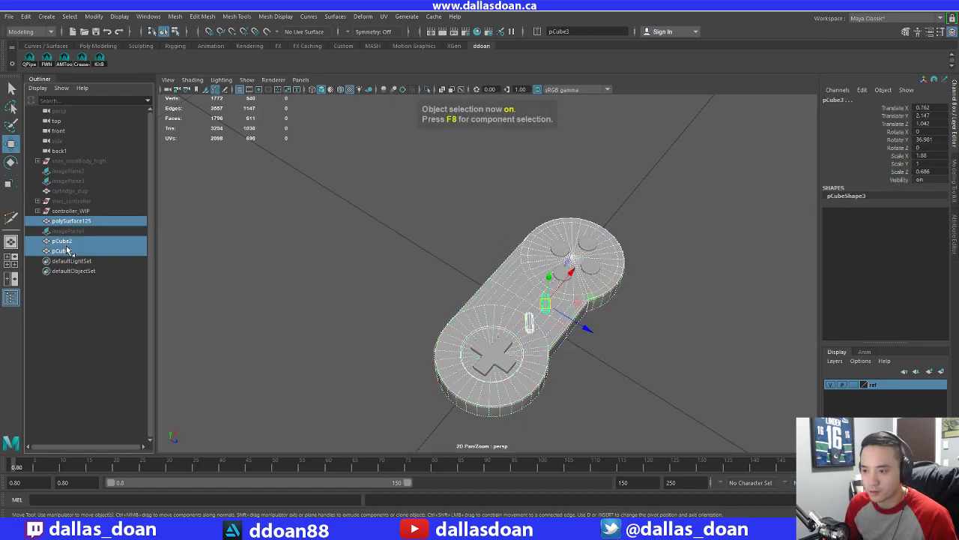
{"action": "middle_click_drag", "start_coordinate": [94, 220], "coordinate": [93, 213]}
{"action": "left_click", "coordinate": [94, 212]}
{"action": "left_click_drag", "start_coordinate": [480, 296], "coordinate": [433, 261], "text": "alt"}
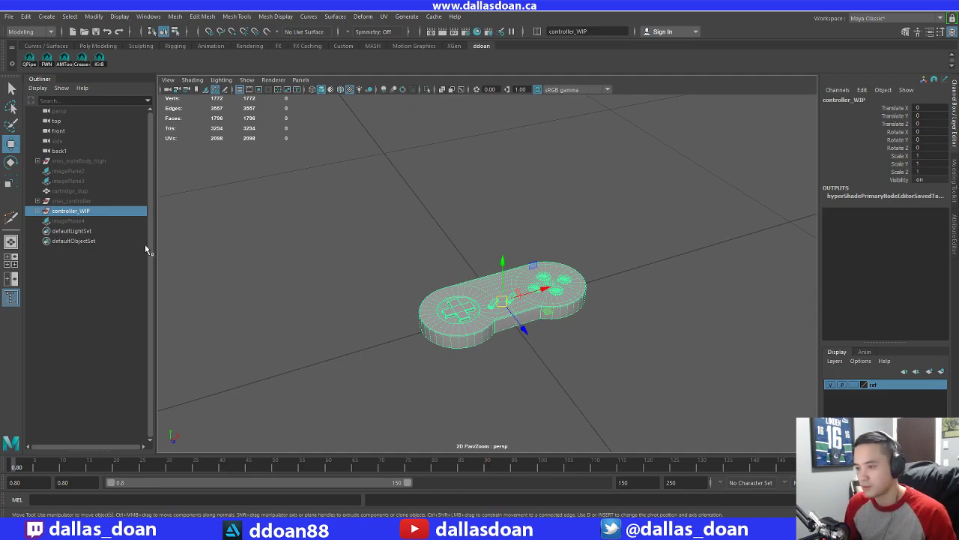
Unhide the snes_controller group, frame controller_WIP for comparison and expand the snes_controller hierarchy
{"action": "left_click", "coordinate": [78, 203]}
{"action": "key", "text": "shift+h"}
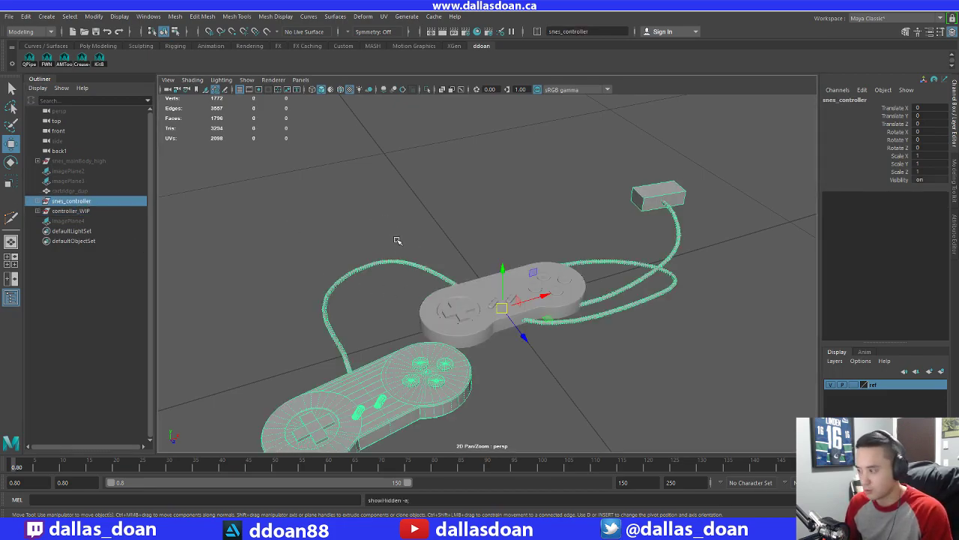
{"action": "right_click_drag", "start_coordinate": [392, 236], "coordinate": [470, 216], "text": "alt"}
{"action": "left_click", "coordinate": [77, 212]}
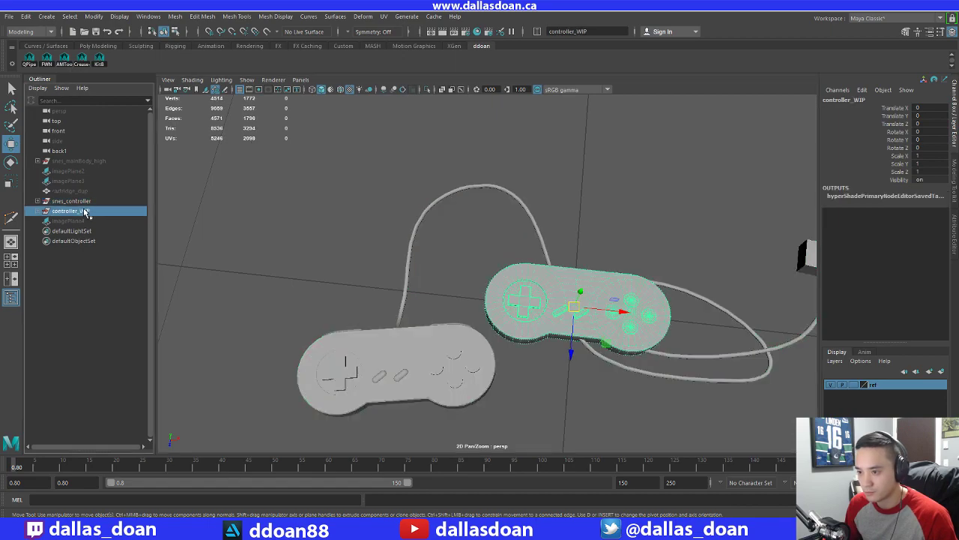
{"action": "key", "text": "f"}
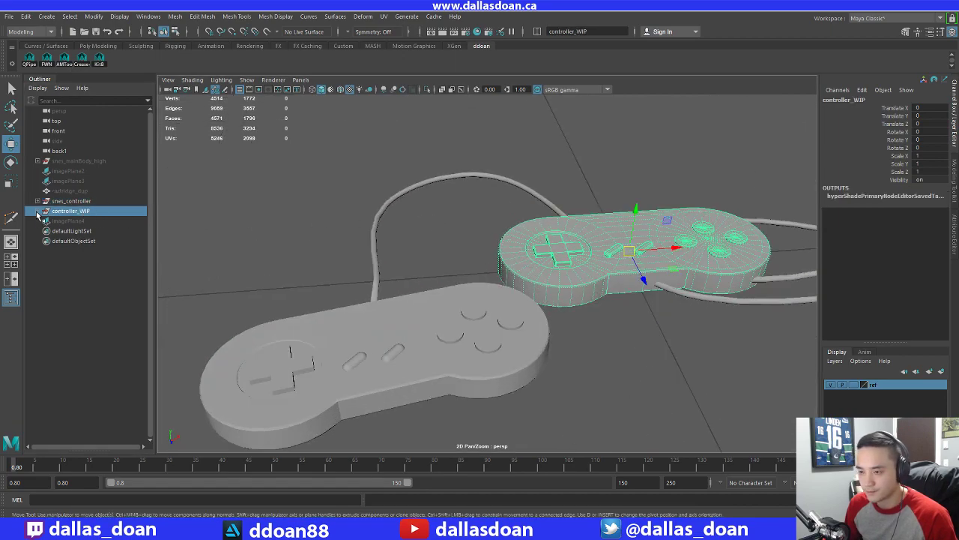
{"action": "left_click", "coordinate": [37, 201]}
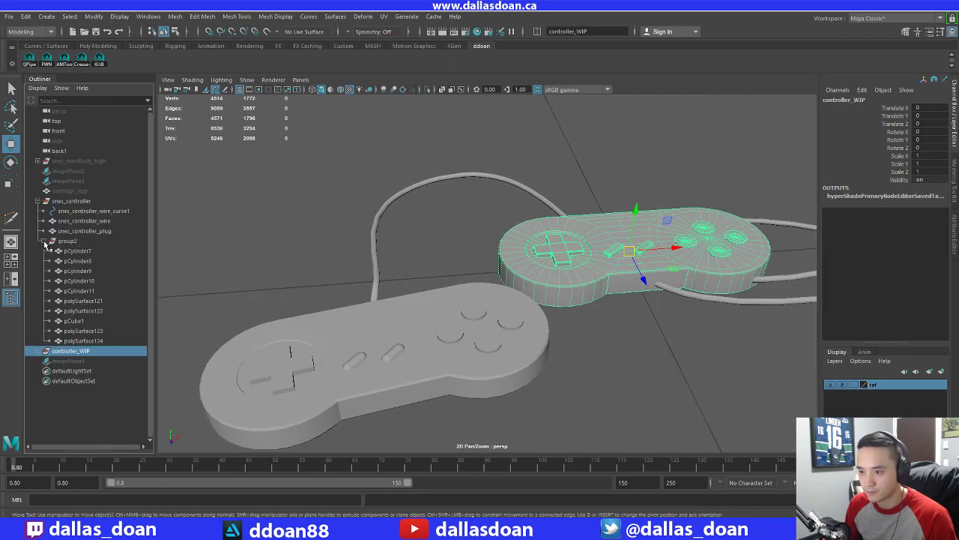
Delete group2, the old controller body and buttons, from the snes_controller group
{"action": "left_click", "coordinate": [43, 241]}
{"action": "left_click", "coordinate": [77, 243]}
{"action": "scroll", "coordinate": [373, 251], "scroll_direction": "down", "scroll_amount": 4}
{"action": "left_click_drag", "start_coordinate": [373, 251], "coordinate": [378, 268], "text": "alt"}
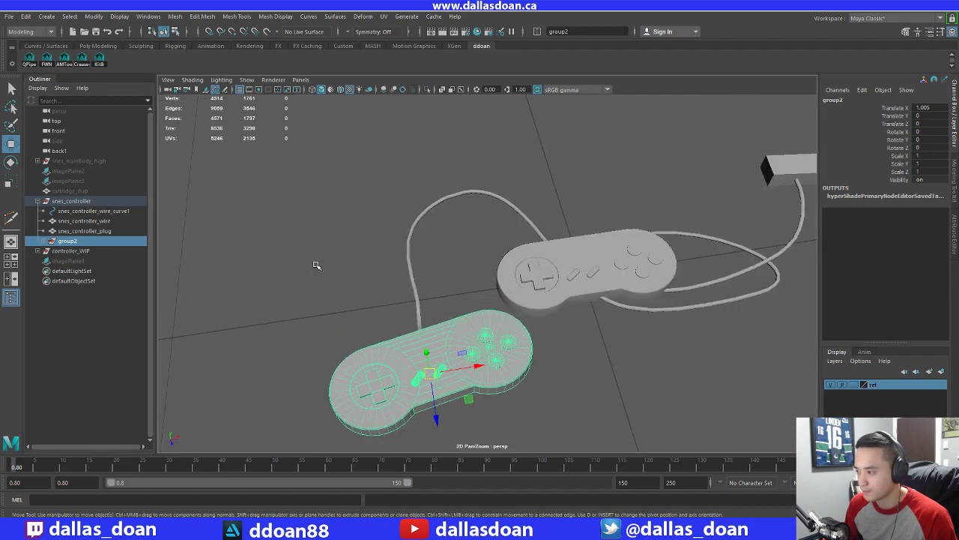
{"action": "left_click_drag", "start_coordinate": [317, 266], "coordinate": [337, 231], "text": "alt"}
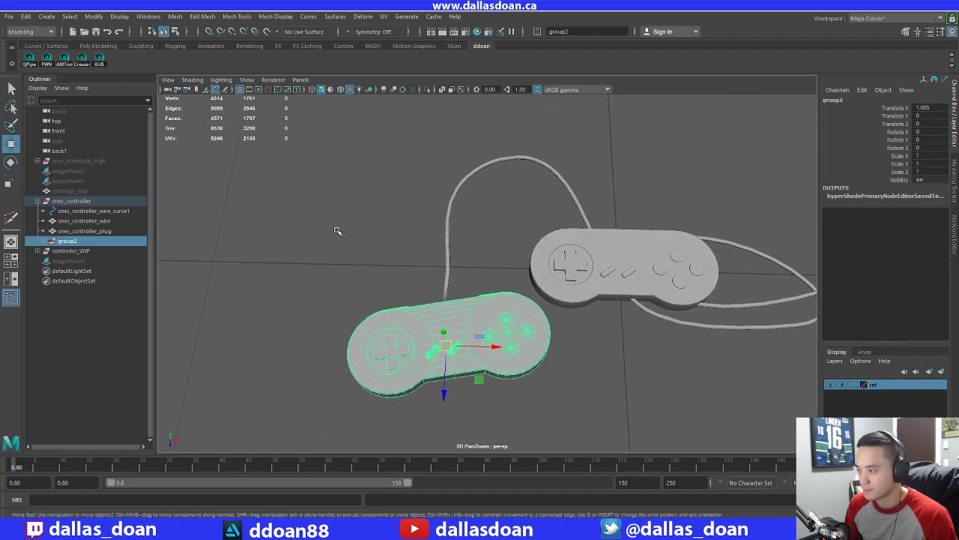
{"action": "key", "text": "Delete"}
Duplicate the controller_WIP group and parent the copy under snes_controller
{"action": "left_click", "coordinate": [84, 242]}
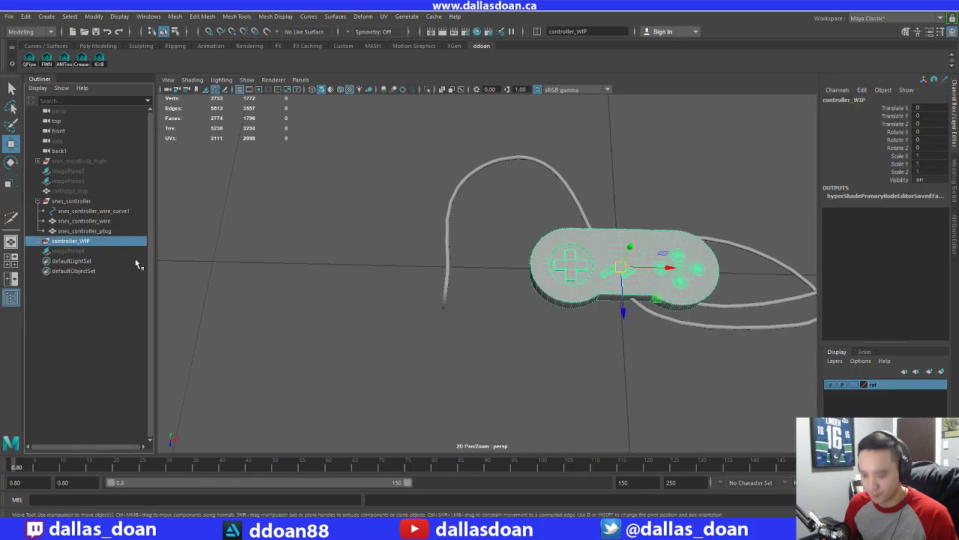
{"action": "key", "text": "ctrl+d"}
{"action": "left_click_drag", "start_coordinate": [92, 211], "coordinate": [94, 212]}
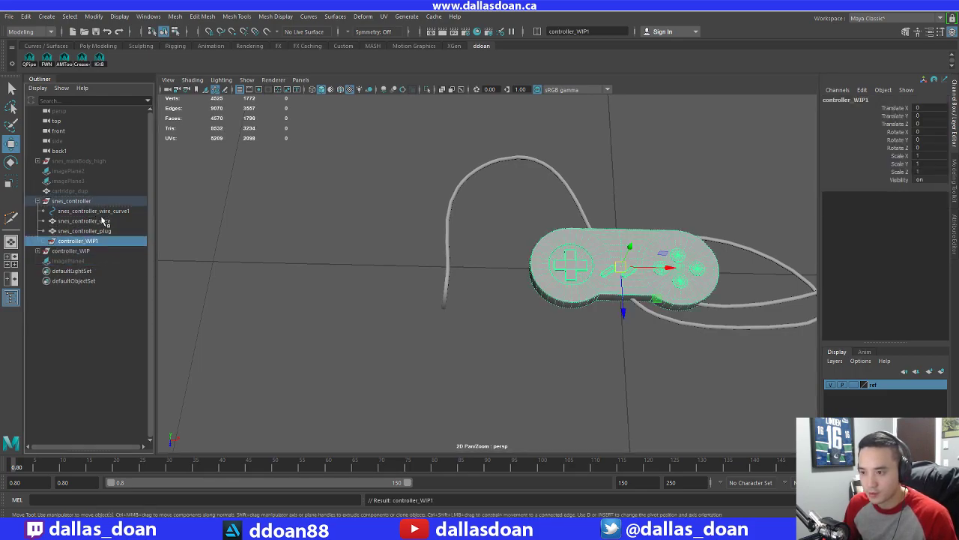
Move the controller copy along X to about -21.8, near the cable end, and hide the original controller_WIP group
{"action": "left_click_drag", "start_coordinate": [570, 255], "coordinate": [502, 263], "text": "alt"}
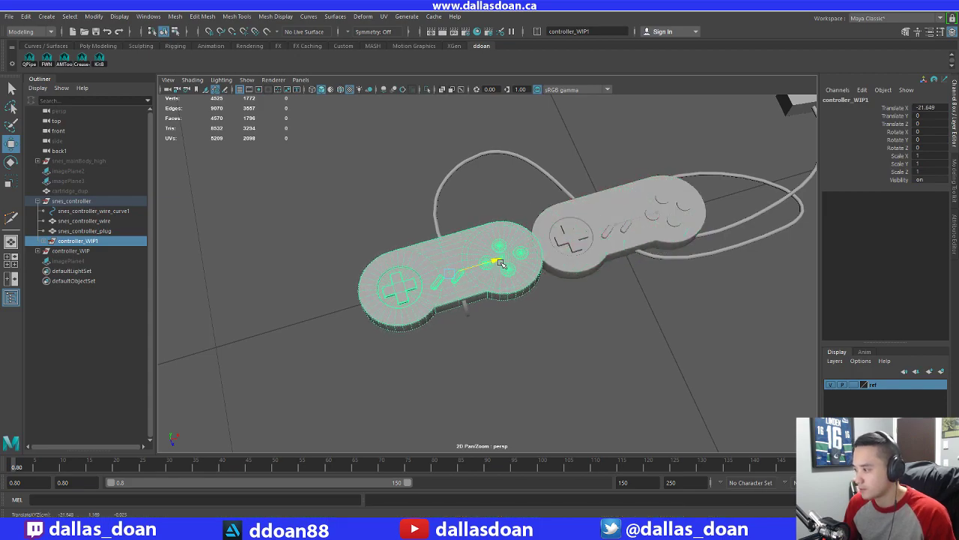
{"action": "left_click", "coordinate": [122, 252]}
{"action": "key", "text": "ctrl+h"}
Align the controller_WIP1 group with the cable end at Translate X -21.146 and Translate Z 9.654
{"action": "left_click", "coordinate": [477, 240]}
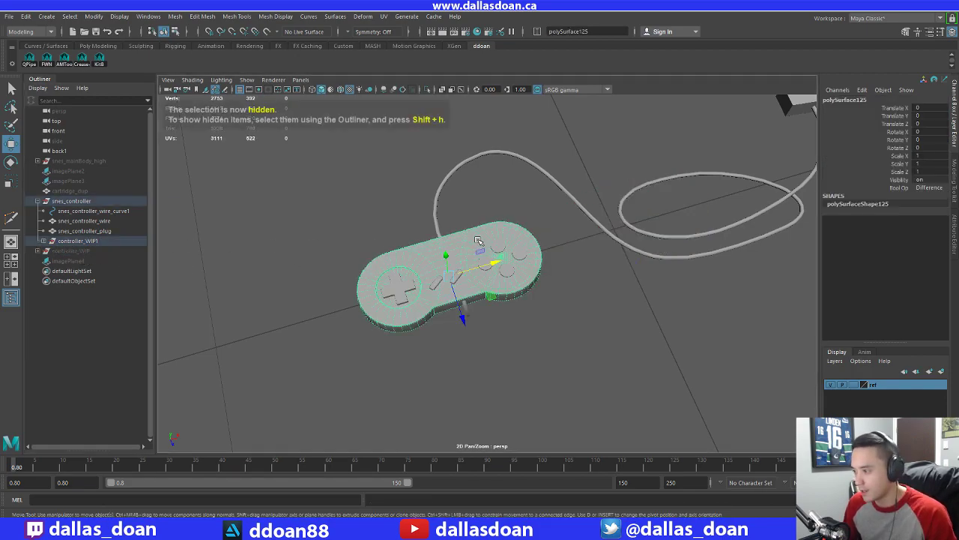
{"action": "left_click", "coordinate": [97, 240]}
{"action": "key", "text": "f"}
{"action": "scroll", "coordinate": [506, 298], "scroll_direction": "down", "scroll_amount": 3}
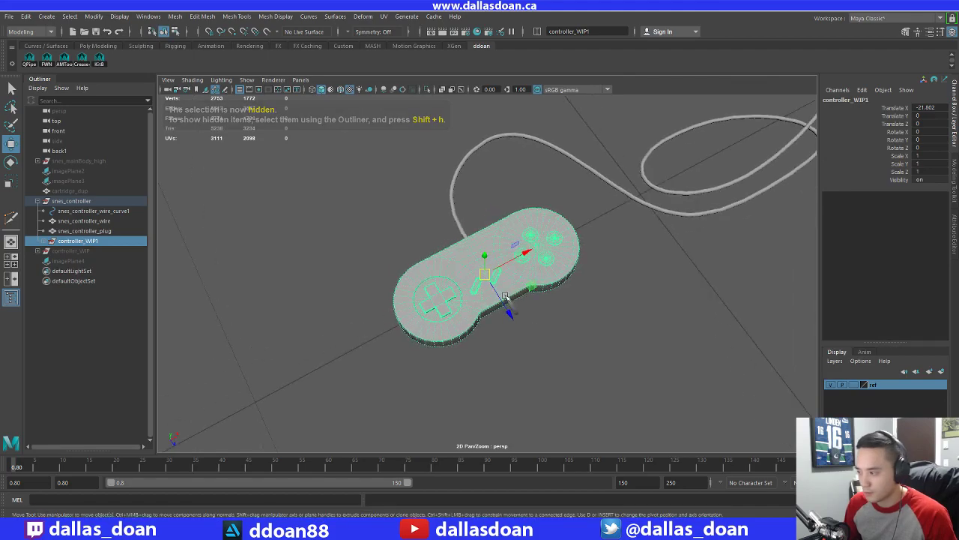
{"action": "left_click_drag", "start_coordinate": [507, 311], "coordinate": [461, 278], "text": "alt"}
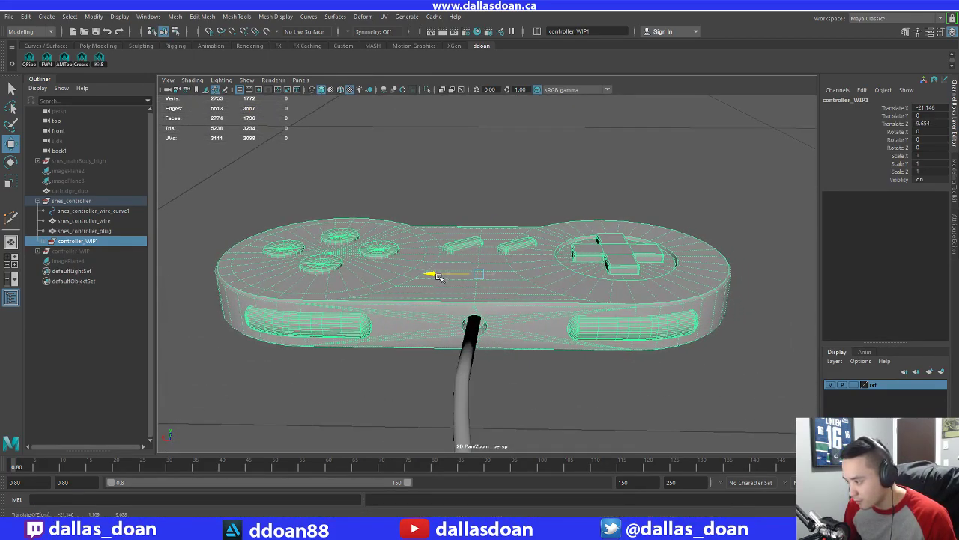
{"action": "middle_click_drag", "start_coordinate": [462, 278], "coordinate": [477, 280], "text": "alt"}
Raise the controller_WIP1 group to Translate Y 0.112 so the cable hole lines up vertically with the wire
{"action": "scroll", "coordinate": [487, 287], "scroll_direction": "up", "scroll_amount": 4}
{"action": "left_click_drag", "start_coordinate": [487, 287], "coordinate": [299, 298], "text": "alt"}
{"action": "scroll", "coordinate": [499, 302], "scroll_direction": "down", "scroll_amount": 5}
{"action": "scroll", "coordinate": [515, 294], "scroll_direction": "up", "scroll_amount": 5}
{"action": "scroll", "coordinate": [491, 290], "scroll_direction": "down", "scroll_amount": 6}
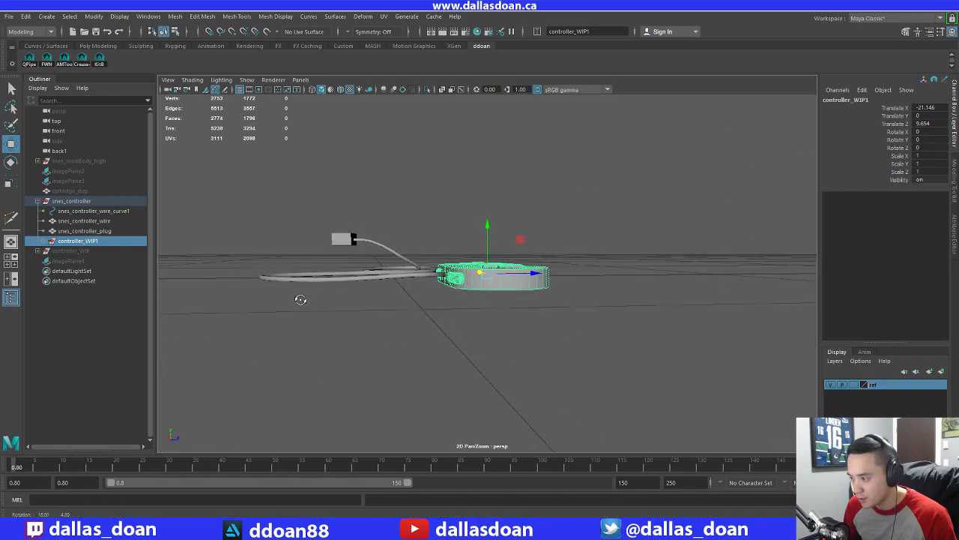
{"action": "right_click_drag", "start_coordinate": [300, 298], "coordinate": [315, 301], "text": "alt"}
{"action": "middle_click_drag", "start_coordinate": [314, 301], "coordinate": [379, 303], "text": "alt"}
{"action": "left_click_drag", "start_coordinate": [378, 303], "coordinate": [382, 306], "text": "alt"}
{"action": "scroll", "coordinate": [473, 272], "scroll_direction": "up", "scroll_amount": 5}
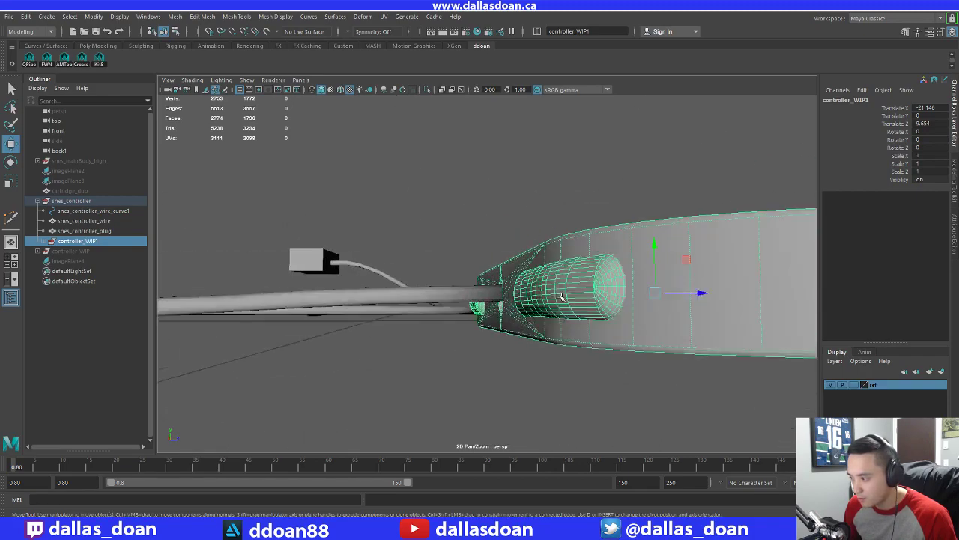
{"action": "left_click_drag", "start_coordinate": [480, 288], "coordinate": [547, 256], "text": "alt"}
{"action": "left_click_drag", "start_coordinate": [488, 232], "coordinate": [489, 226]}
Switch the controller body to edge selection, select edges around the cable hole and activate the Scale tool
{"action": "scroll", "coordinate": [464, 262], "scroll_direction": "up", "scroll_amount": 2}
{"action": "scroll", "coordinate": [465, 262], "scroll_direction": "down", "scroll_amount": 2}
{"action": "left_click_drag", "start_coordinate": [465, 261], "coordinate": [469, 272], "text": "alt"}
{"action": "middle_click_drag", "start_coordinate": [469, 272], "coordinate": [506, 258], "text": "alt"}
{"action": "scroll", "coordinate": [506, 258], "scroll_direction": "up", "scroll_amount": 4}
{"action": "scroll", "coordinate": [506, 258], "scroll_direction": "up", "scroll_amount": 2}
{"action": "left_click_drag", "start_coordinate": [506, 258], "coordinate": [504, 217], "text": "alt"}
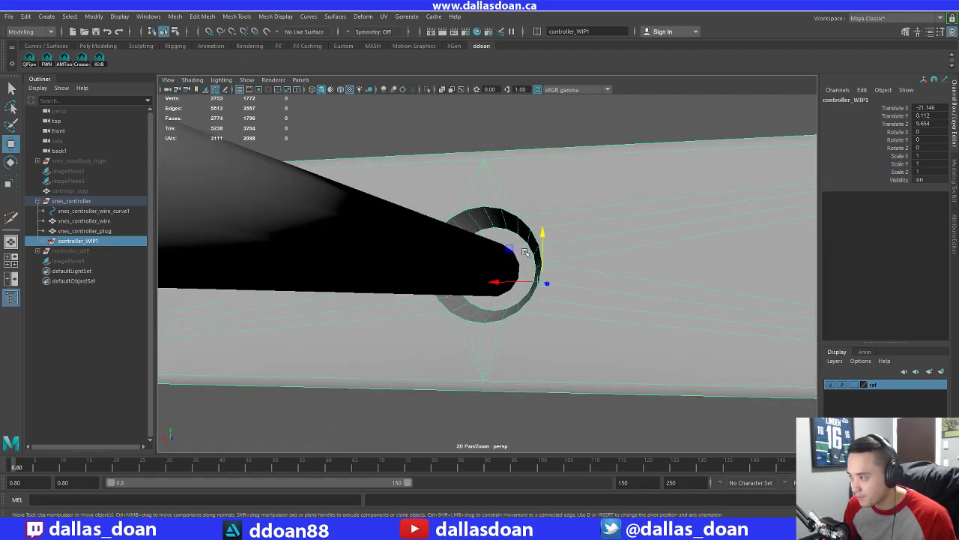
{"action": "right_click_drag", "start_coordinate": [504, 217], "coordinate": [504, 200], "text": "shift"}
{"action": "left_click_drag", "start_coordinate": [503, 200], "coordinate": [501, 222], "text": "alt"}
{"action": "scroll", "coordinate": [484, 251], "scroll_direction": "up", "scroll_amount": 3}
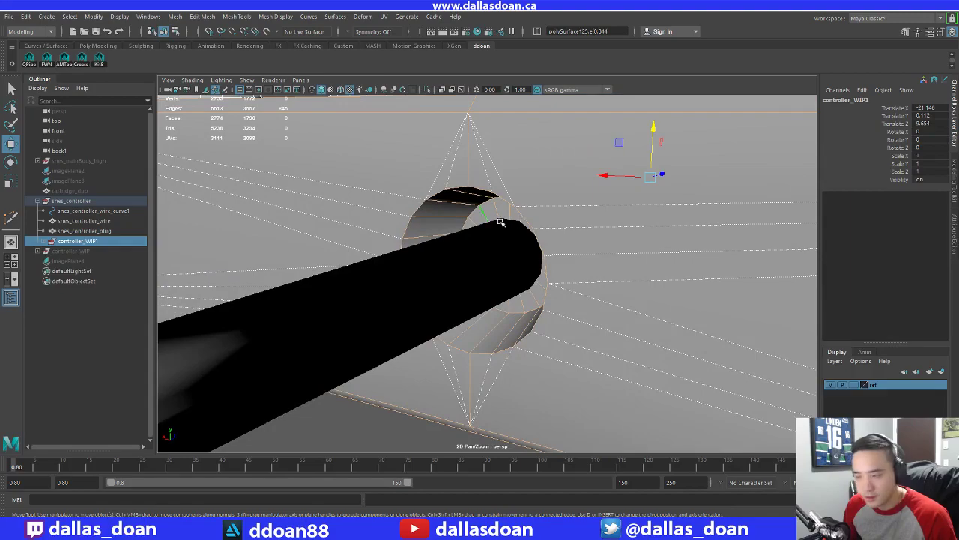
{"action": "left_click_drag", "start_coordinate": [454, 263], "coordinate": [499, 220], "text": "alt"}
{"action": "left_click", "coordinate": [495, 210]}
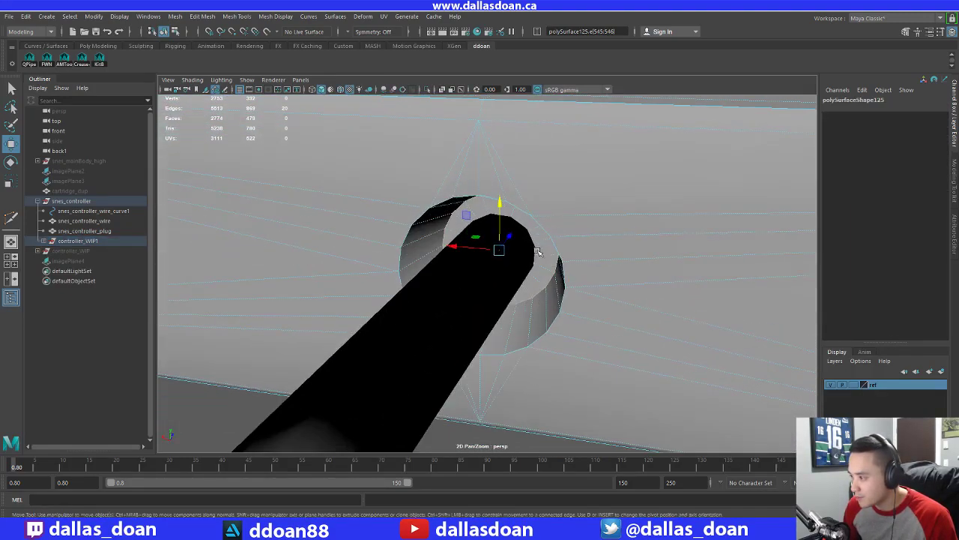
{"action": "left_click_drag", "start_coordinate": [495, 256], "coordinate": [563, 275], "text": "alt"}
{"action": "left_click_drag", "start_coordinate": [480, 255], "coordinate": [510, 323], "text": "alt"}
{"action": "key", "text": "r"}
Select all the cable hole's rim edges, scale them down in X and Y around the wire and return to object selection
{"action": "left_click", "coordinate": [537, 203]}
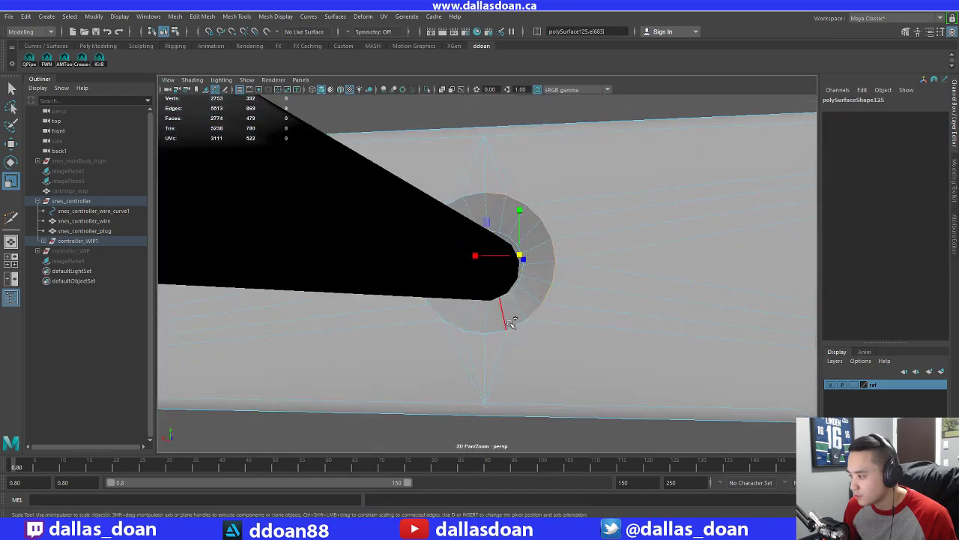
{"action": "left_click", "coordinate": [460, 312], "text": "shift"}
{"action": "left_click", "coordinate": [443, 295], "text": "shift"}
{"action": "left_click", "coordinate": [435, 270], "text": "shift"}
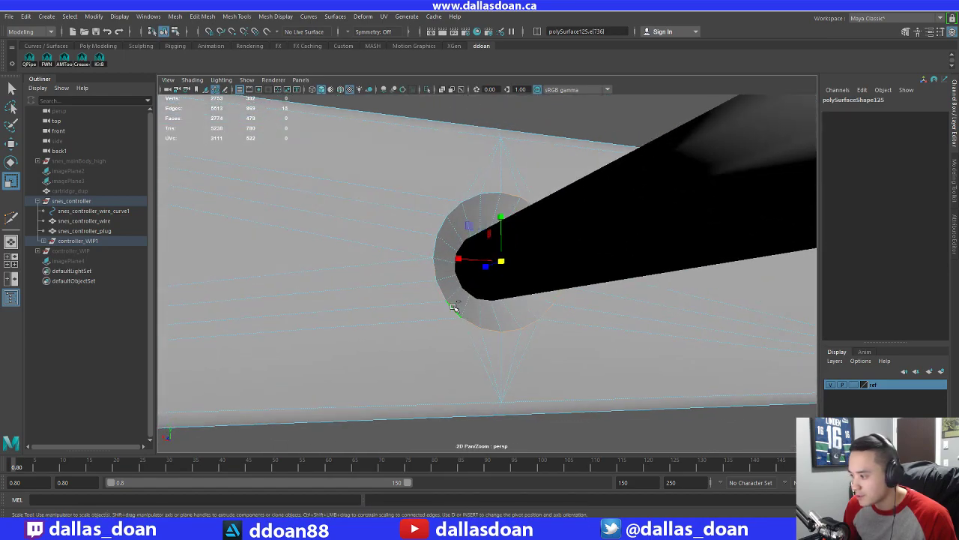
{"action": "left_click_drag", "start_coordinate": [437, 234], "coordinate": [443, 257], "text": "alt"}
{"action": "left_click", "coordinate": [437, 252], "text": "shift"}
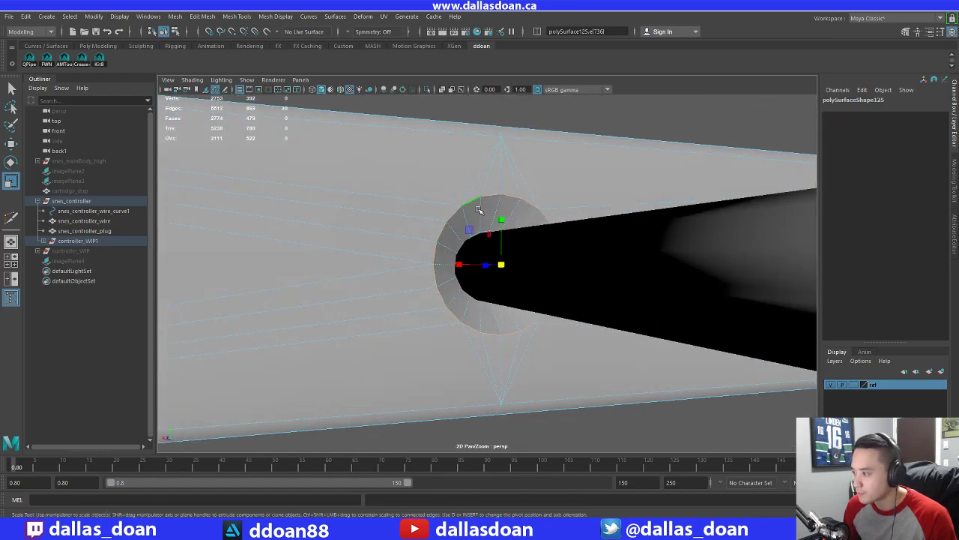
{"action": "left_click_drag", "start_coordinate": [473, 202], "coordinate": [498, 280], "text": "alt"}
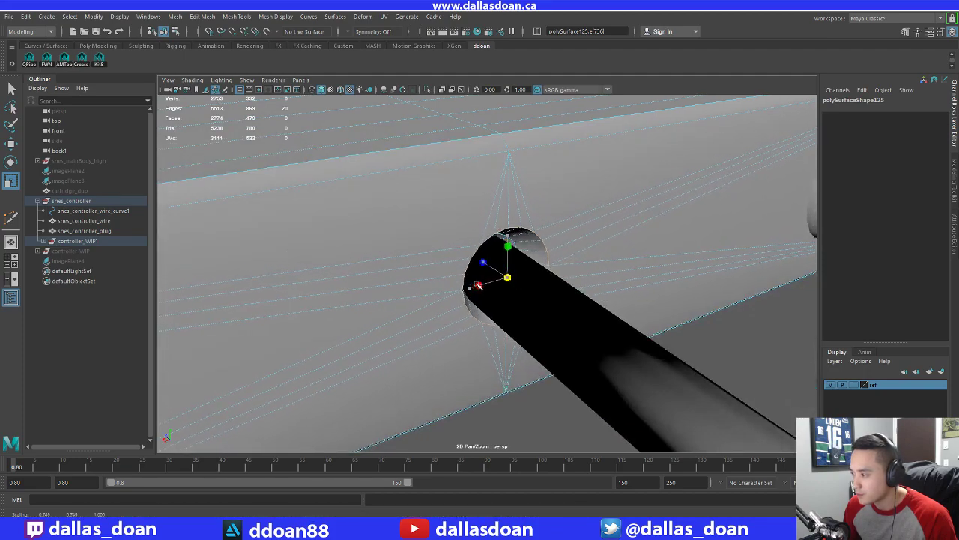
{"action": "left_click_drag", "start_coordinate": [464, 285], "coordinate": [515, 338], "text": "alt"}
{"action": "scroll", "coordinate": [517, 303], "scroll_direction": "down", "scroll_amount": 3}
{"action": "right_click_drag", "start_coordinate": [522, 242], "coordinate": [572, 227]}
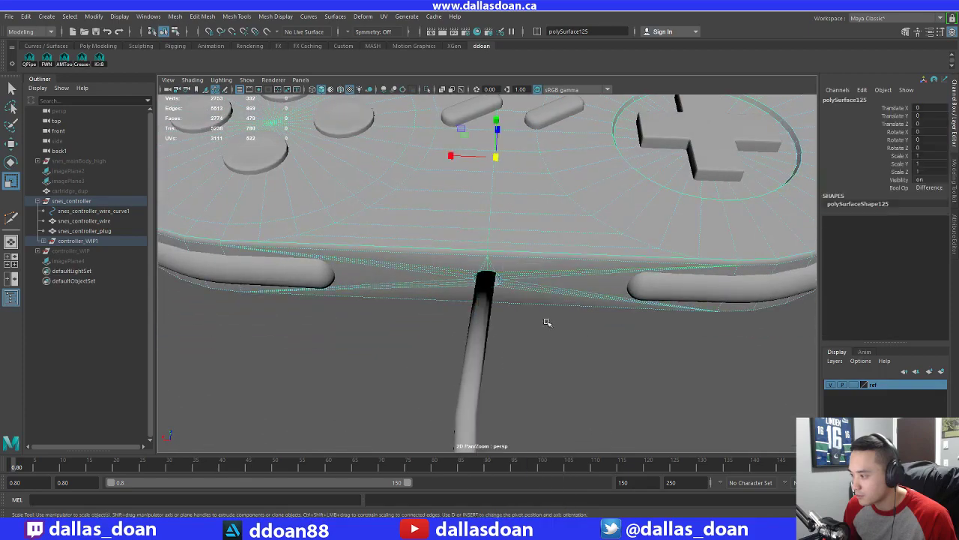
{"action": "left_click", "coordinate": [547, 323]}
Select snes_controller_wire and isolate it in the viewport
{"action": "scroll", "coordinate": [547, 322], "scroll_direction": "down", "scroll_amount": 5}
{"action": "left_click_drag", "start_coordinate": [547, 322], "coordinate": [670, 298], "text": "alt"}
{"action": "scroll", "coordinate": [458, 318], "scroll_direction": "up", "scroll_amount": 4}
{"action": "left_click", "coordinate": [430, 282]}
{"action": "scroll", "coordinate": [430, 282], "scroll_direction": "up", "scroll_amount": 3}
{"action": "key", "text": "ctrl+1"}
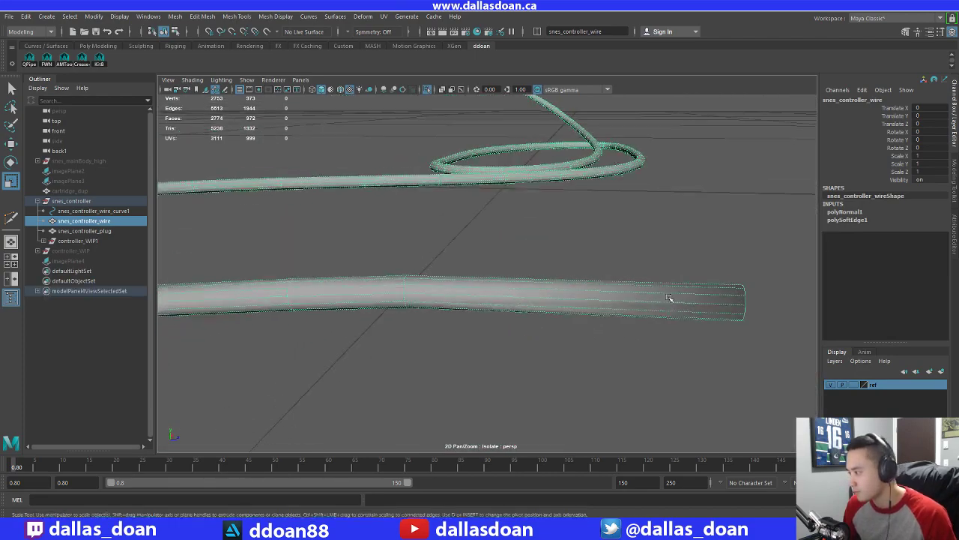
Examine the edges and interior faces at the wire's controller end, then return to object selection
{"action": "right_click_drag", "start_coordinate": [669, 299], "coordinate": [637, 237]}
{"action": "left_click_drag", "start_coordinate": [757, 274], "coordinate": [450, 303]}
{"action": "key", "text": "r"}
{"action": "scroll", "coordinate": [493, 327], "scroll_direction": "up", "scroll_amount": 2}
{"action": "scroll", "coordinate": [494, 298], "scroll_direction": "up", "scroll_amount": 2}
{"action": "scroll", "coordinate": [443, 287], "scroll_direction": "up", "scroll_amount": 2}
{"action": "right_click_drag", "start_coordinate": [492, 242], "coordinate": [491, 287]}
{"action": "left_click", "coordinate": [489, 290]}
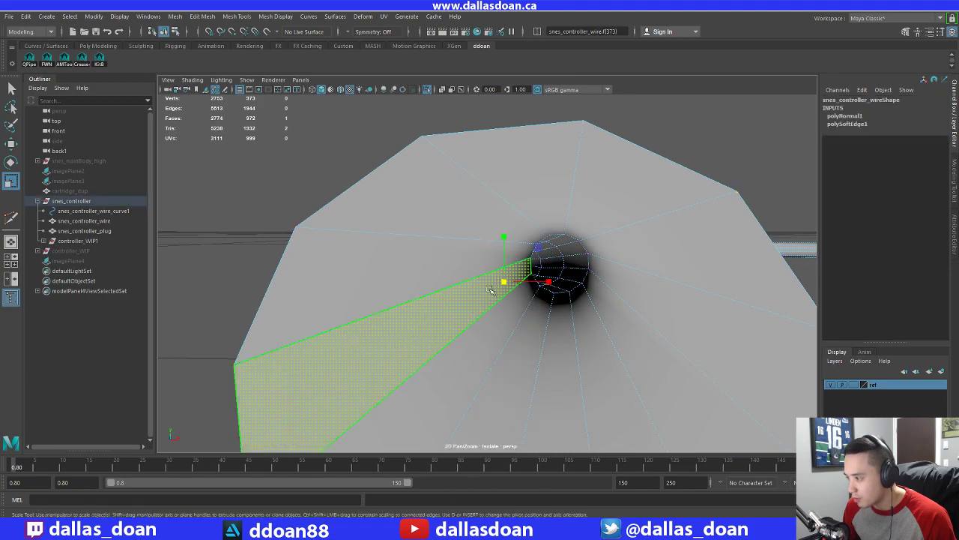
{"action": "left_click", "coordinate": [509, 305], "text": "shift"}
{"action": "left_click", "coordinate": [525, 321], "text": "shift"}
{"action": "left_click_drag", "start_coordinate": [526, 321], "coordinate": [575, 323], "text": "alt"}
{"action": "scroll", "coordinate": [574, 323], "scroll_direction": "down", "scroll_amount": 3}
{"action": "right_click_drag", "start_coordinate": [541, 241], "coordinate": [530, 303]}
{"action": "scroll", "coordinate": [529, 312], "scroll_direction": "down", "scroll_amount": 5}
{"action": "left_click_drag", "start_coordinate": [530, 312], "coordinate": [574, 351], "text": "alt"}
Average the normals of snes_controller_wire and unlock them
{"action": "left_click", "coordinate": [275, 15]}
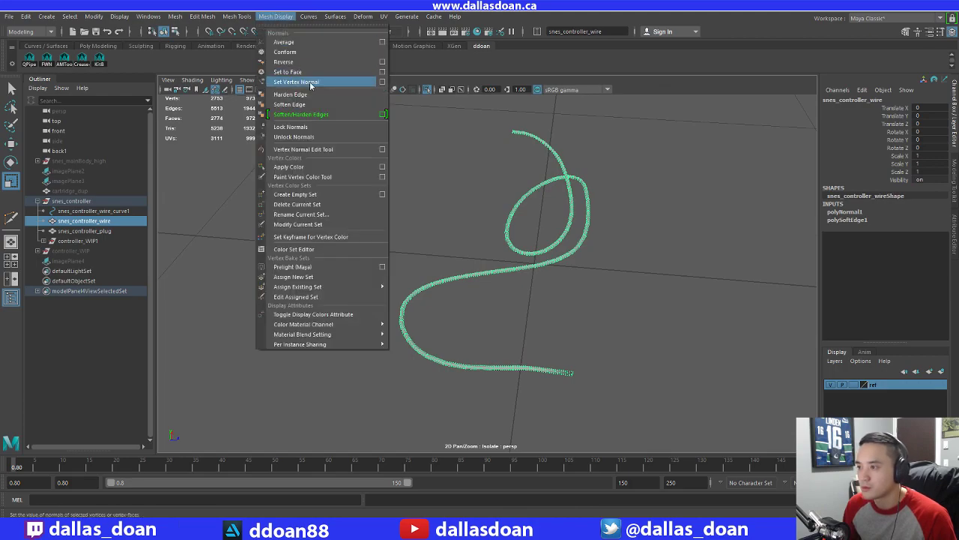
{"action": "left_click", "coordinate": [322, 42]}
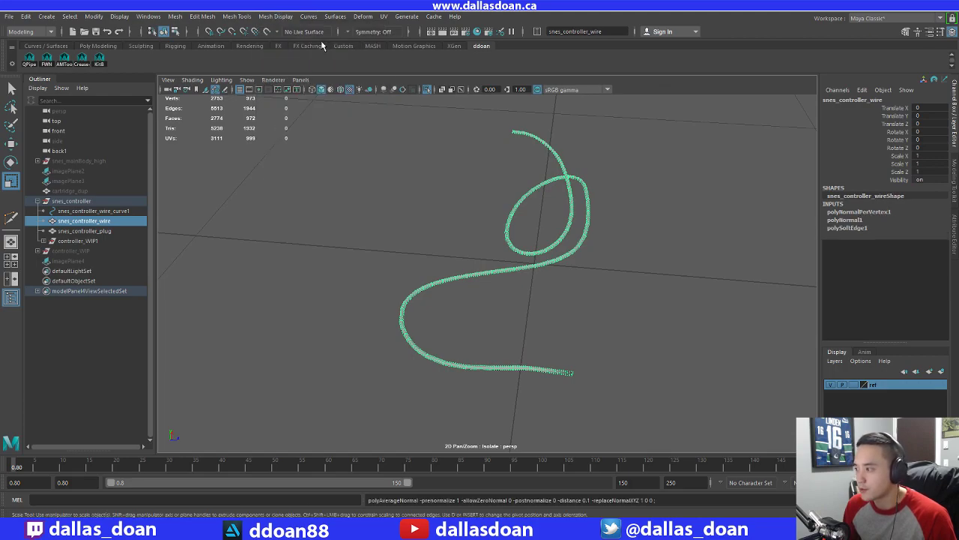
{"action": "left_click", "coordinate": [275, 16]}
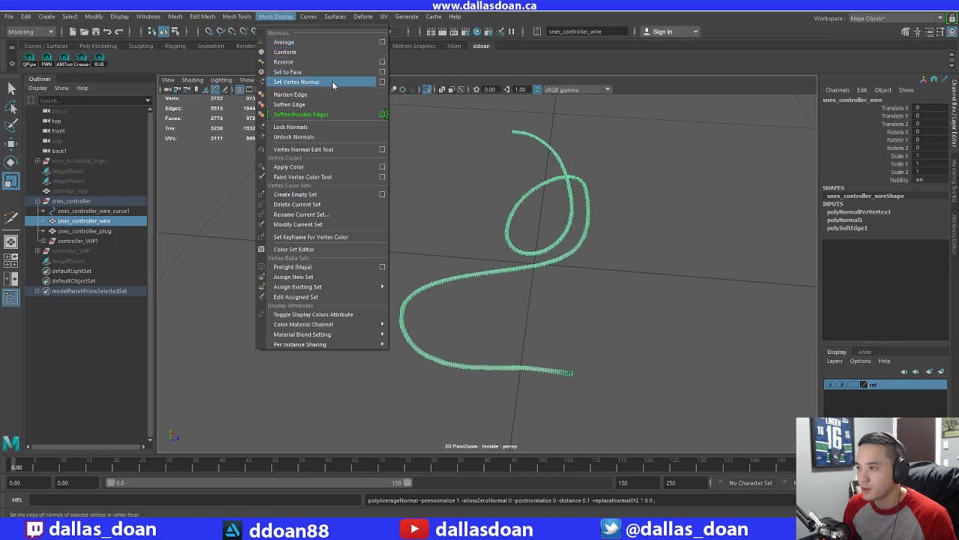
{"action": "left_click", "coordinate": [333, 136]}
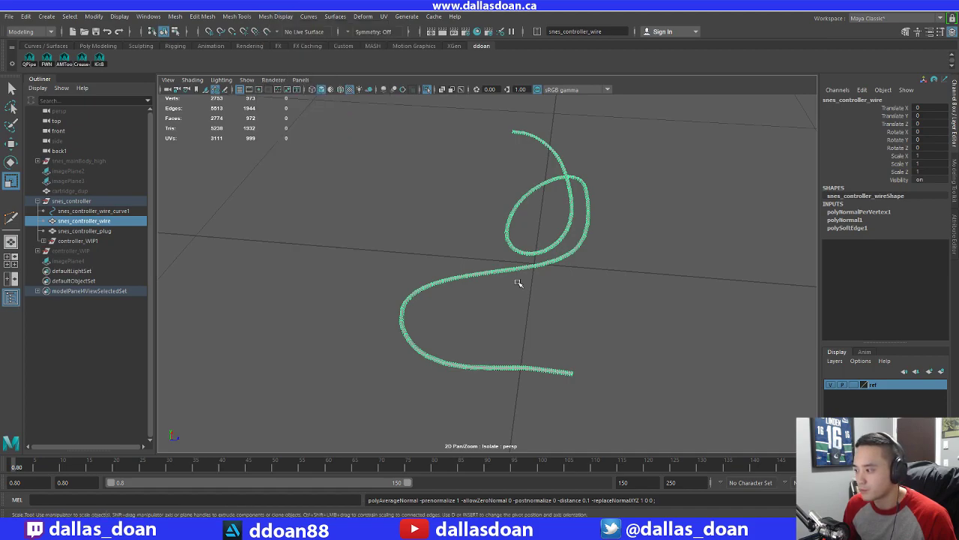
Delete the construction history of snes_controller_wire
{"action": "left_click_drag", "start_coordinate": [517, 282], "coordinate": [564, 314], "text": "alt"}
{"action": "left_click", "coordinate": [557, 293]}
{"action": "left_click", "coordinate": [417, 241]}
{"action": "key", "text": "alt+shift+d"}
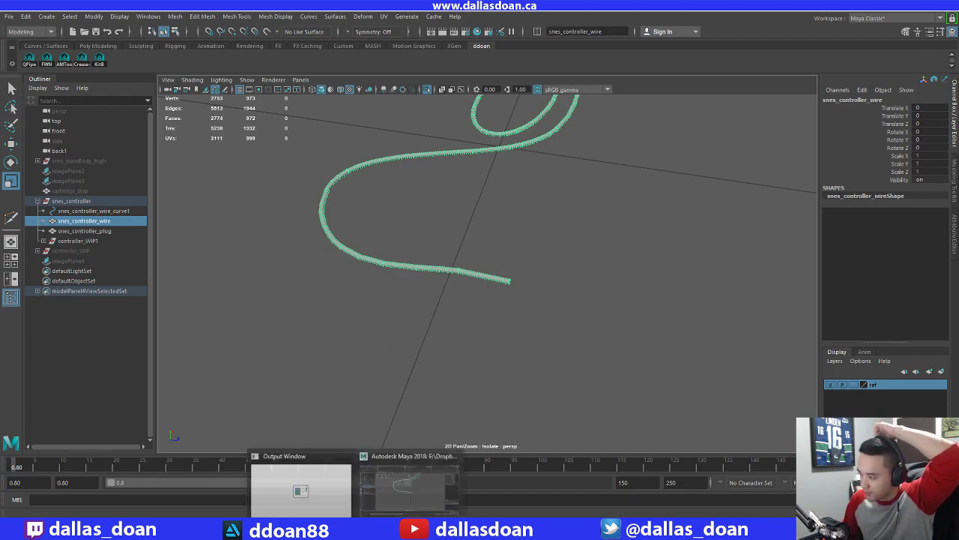
Deselect the wire and exit isolation to show the complete controller with its cable and plug
{"action": "mouse_move", "coordinate": [307, 529]}
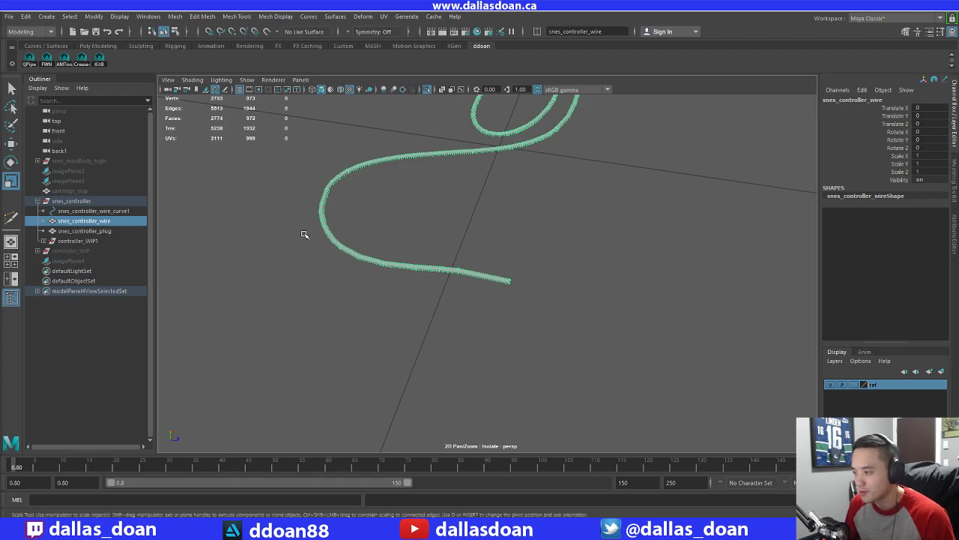
{"action": "left_click", "coordinate": [350, 319]}
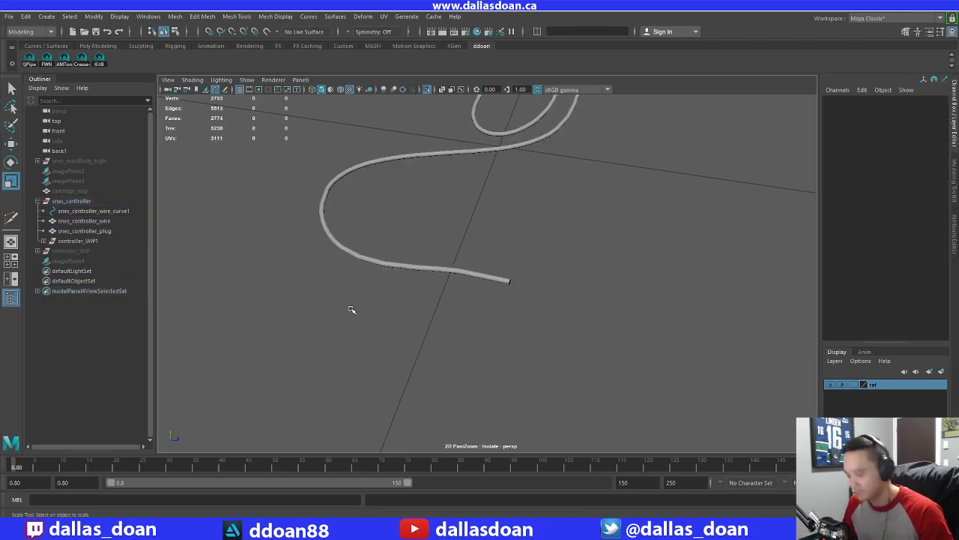
{"action": "key", "text": "ctrl+1"}
{"action": "left_click_drag", "start_coordinate": [517, 319], "coordinate": [592, 304], "text": "alt"}
{"action": "right_click_drag", "start_coordinate": [592, 303], "coordinate": [600, 300], "text": "alt"}
{"action": "left_click_drag", "start_coordinate": [599, 300], "coordinate": [506, 303], "text": "alt"}
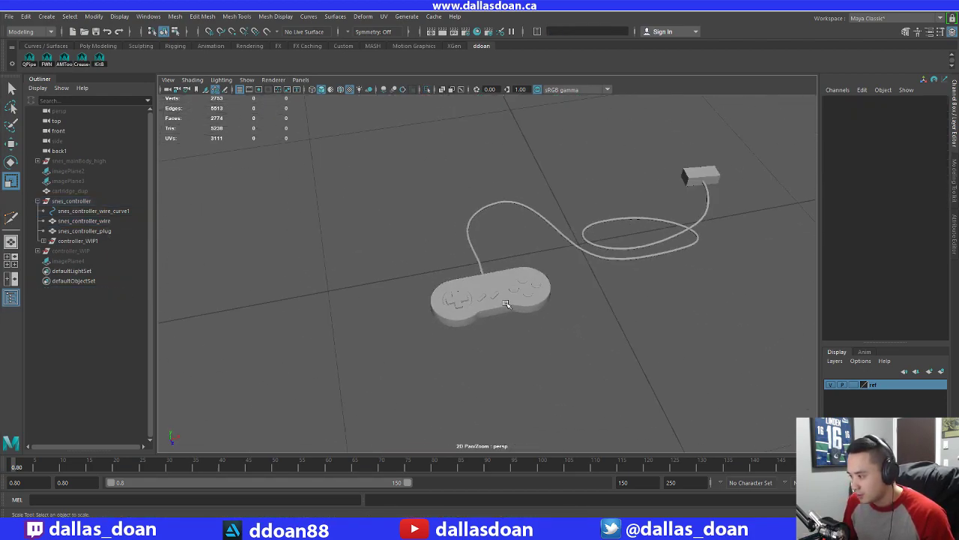
{"action": "right_click_drag", "start_coordinate": [506, 304], "coordinate": [543, 298], "text": "alt"}
{"action": "left_click_drag", "start_coordinate": [543, 298], "coordinate": [351, 247], "text": "alt"}
Collapse and select the snes_controller group, and save an incremented version of the scene
{"action": "left_click", "coordinate": [75, 241]}
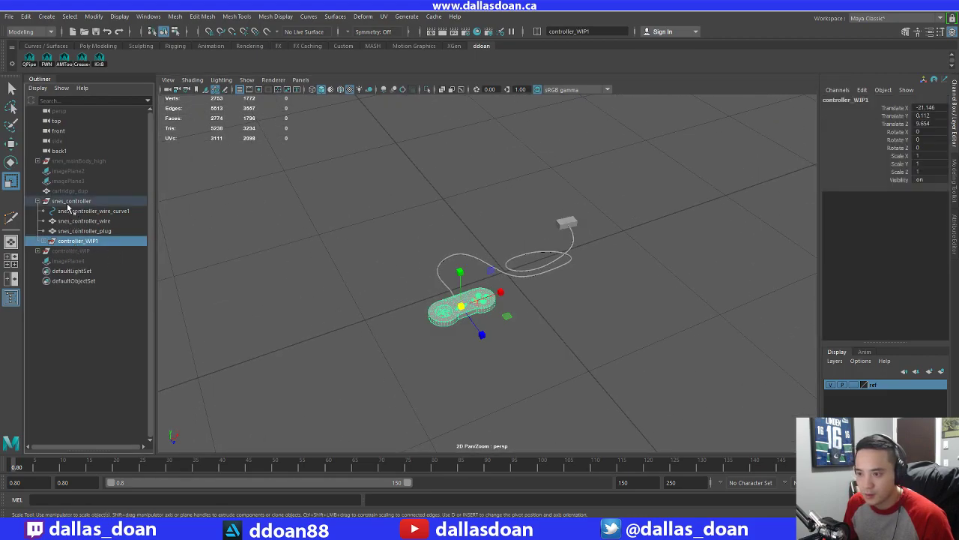
{"action": "left_click", "coordinate": [38, 201]}
{"action": "left_click", "coordinate": [72, 201]}
{"action": "left_click", "coordinate": [14, 16]}
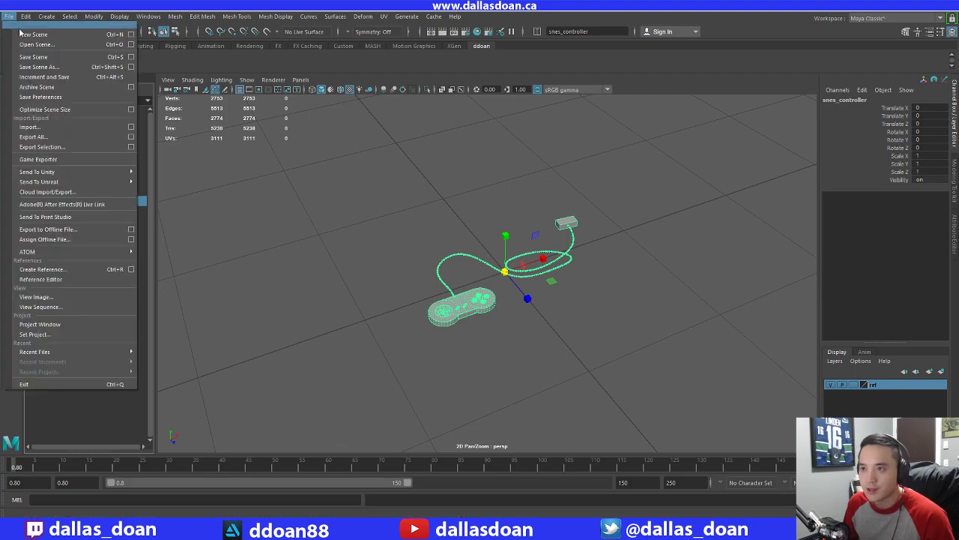
{"action": "left_click", "coordinate": [51, 76]}
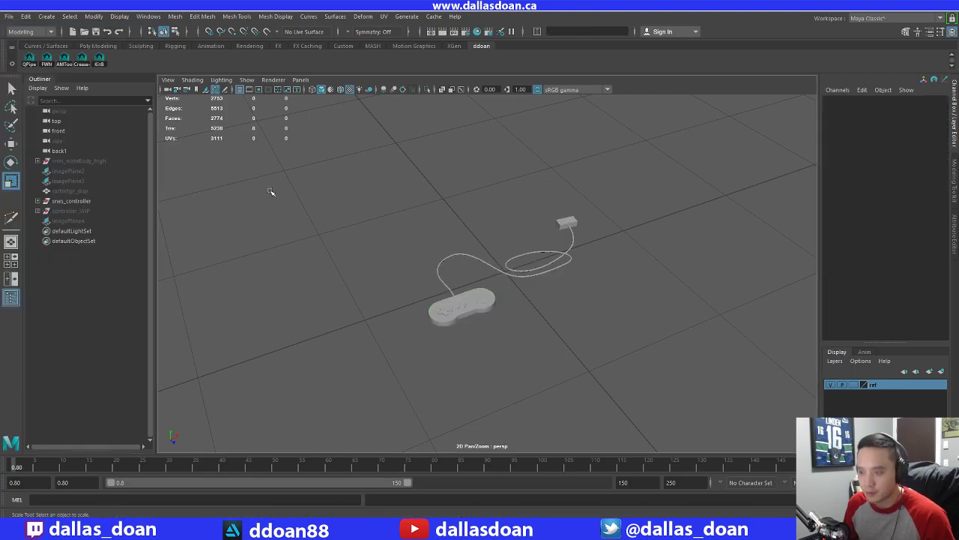
Export the selected snes_controller group as FBX, replacing the existing snes_controller.fbx in the SNES meshes folder
{"action": "left_click", "coordinate": [9, 17]}
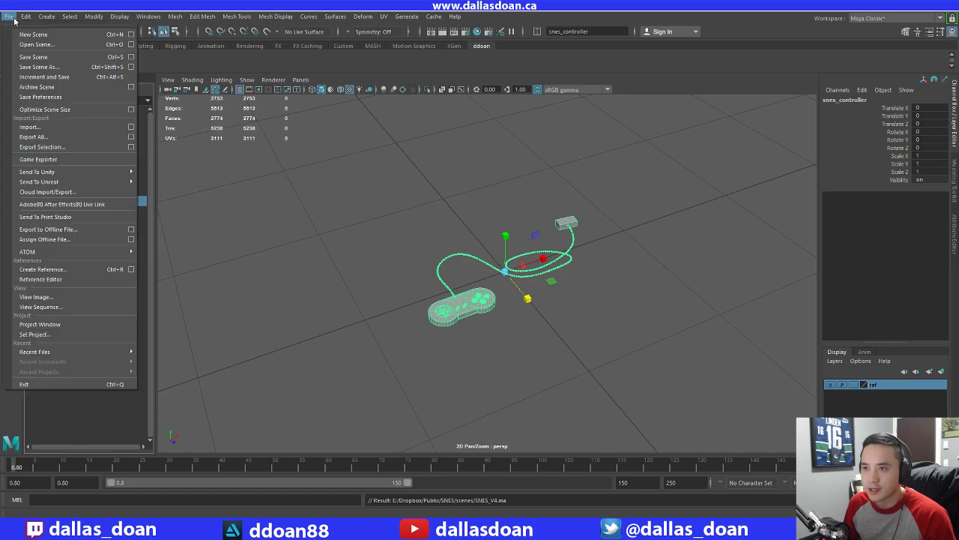
{"action": "left_click", "coordinate": [60, 158]}
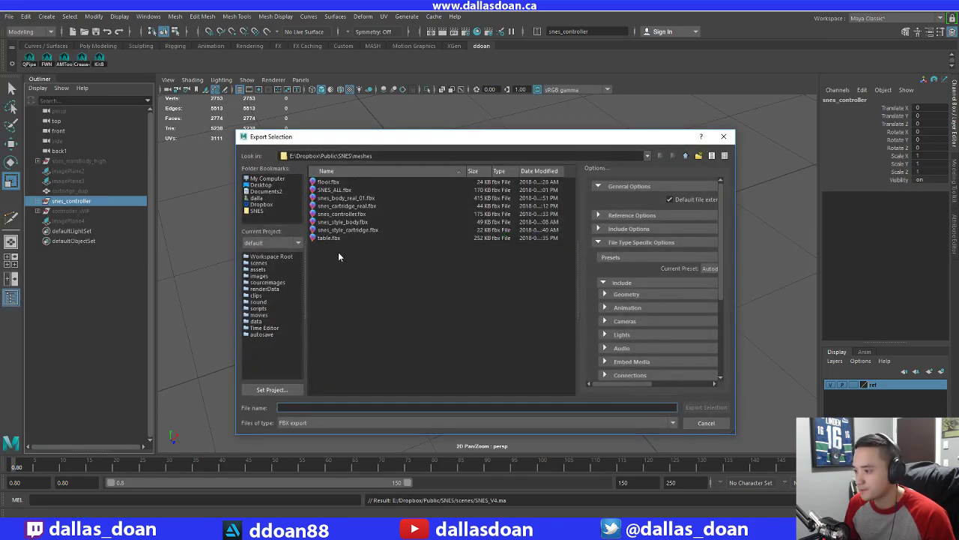
{"action": "left_click", "coordinate": [351, 216]}
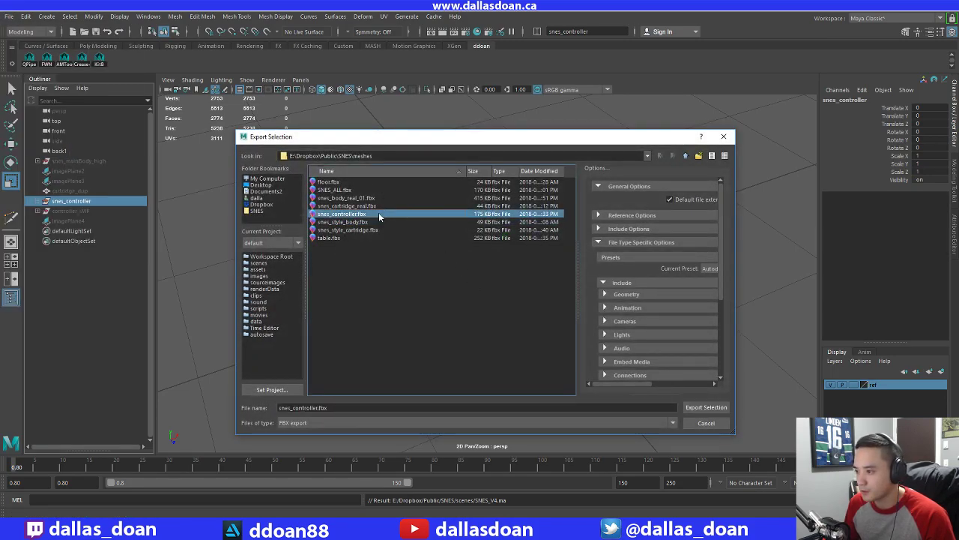
{"action": "left_click", "coordinate": [720, 408]}
{"action": "left_click", "coordinate": [464, 300]}
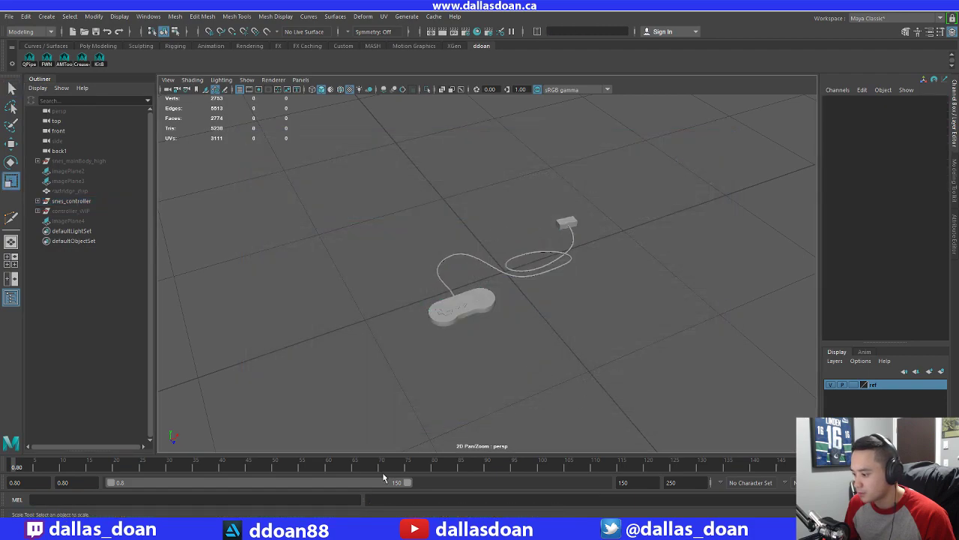
Switch to Marmoset Toolbag and delete the old snes_controller from the scene
{"action": "left_click", "coordinate": [433, 528]}
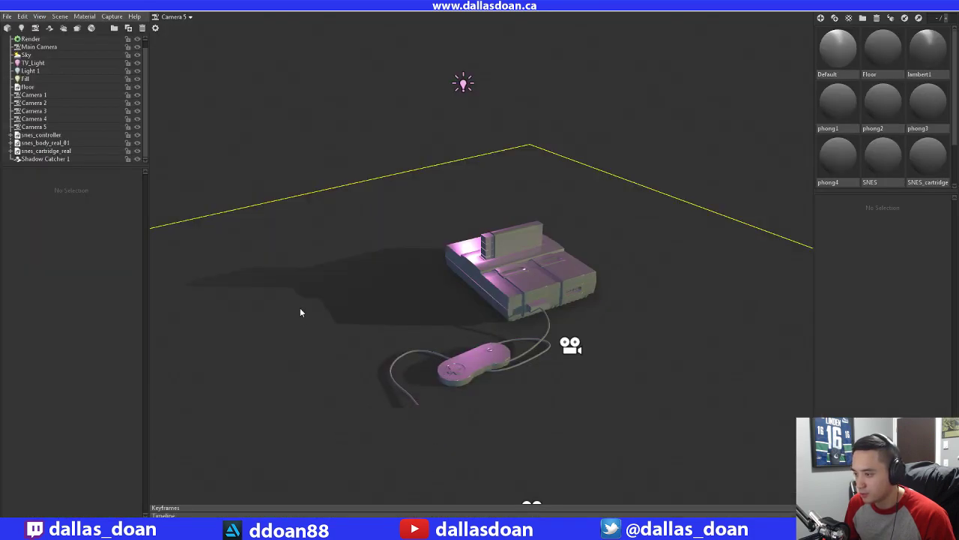
{"action": "left_click", "coordinate": [88, 142]}
{"action": "key", "text": "Delete"}
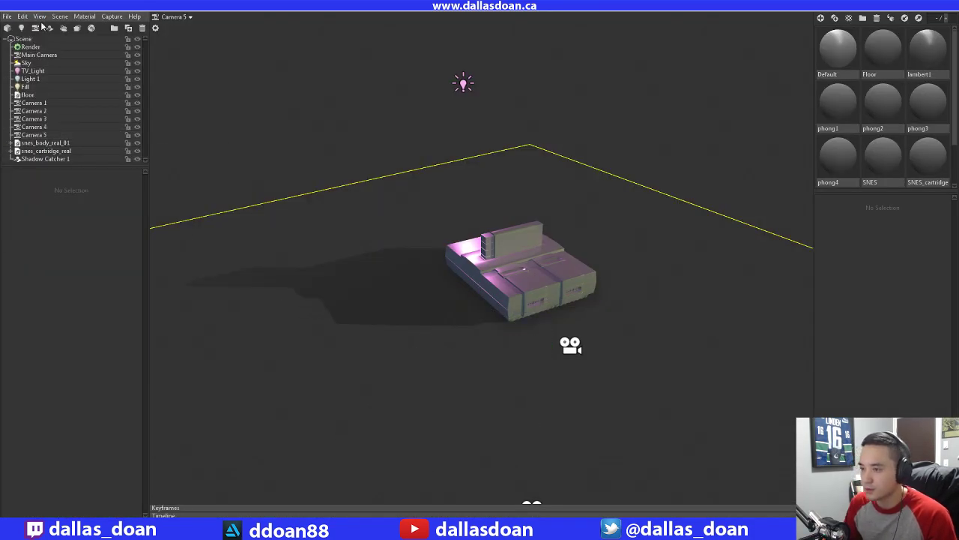
Import snes_controller.fbx from the meshes folder of the SNES project
{"action": "left_click", "coordinate": [7, 29]}
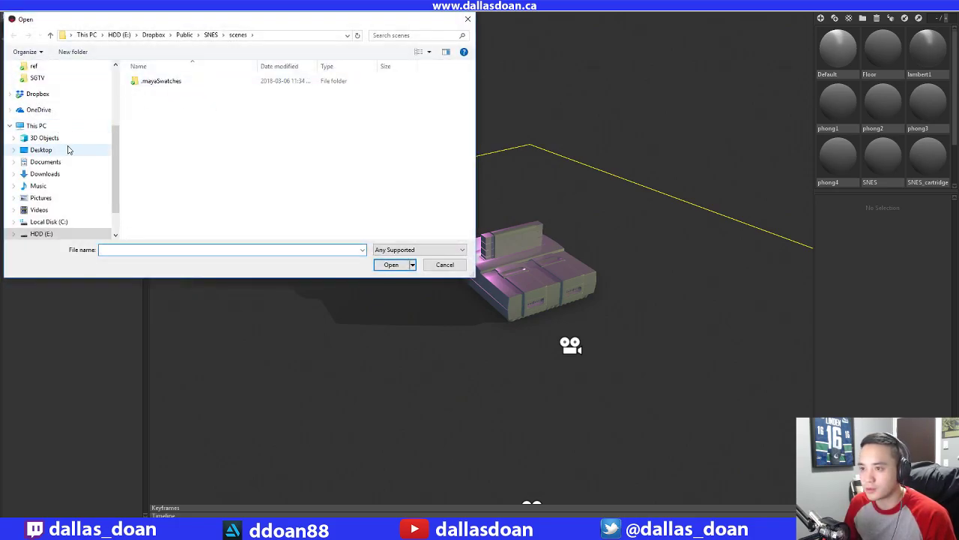
{"action": "scroll", "coordinate": [116, 184], "scroll_direction": "down", "scroll_amount": 2}
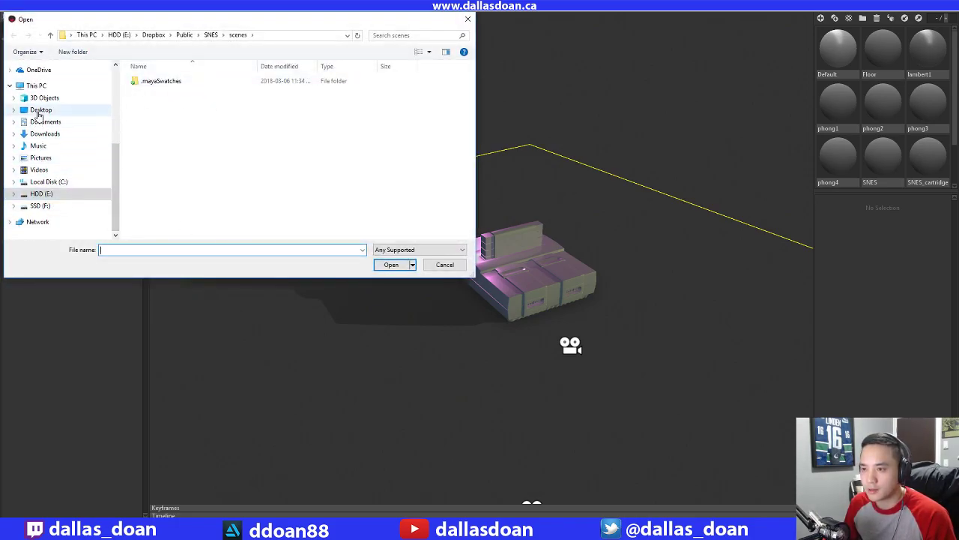
{"action": "scroll", "coordinate": [54, 99], "scroll_direction": "up", "scroll_amount": 3}
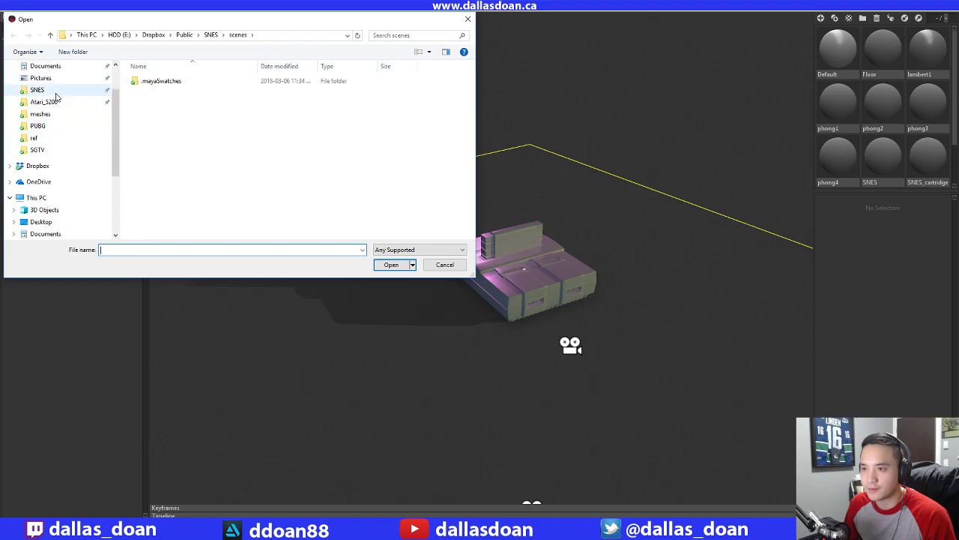
{"action": "left_click", "coordinate": [53, 90]}
{"action": "double_click", "coordinate": [161, 80]}
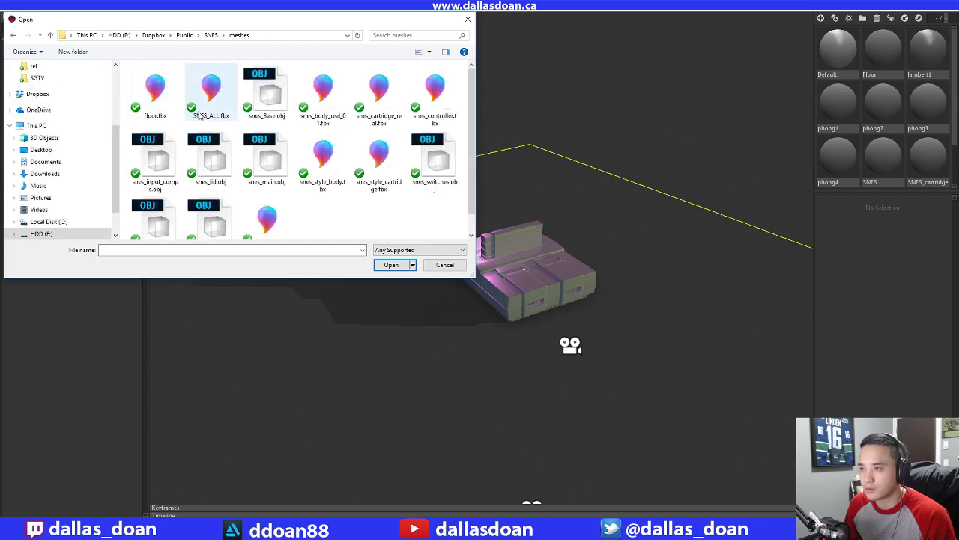
{"action": "left_click", "coordinate": [432, 106]}
{"action": "left_click", "coordinate": [391, 264]}
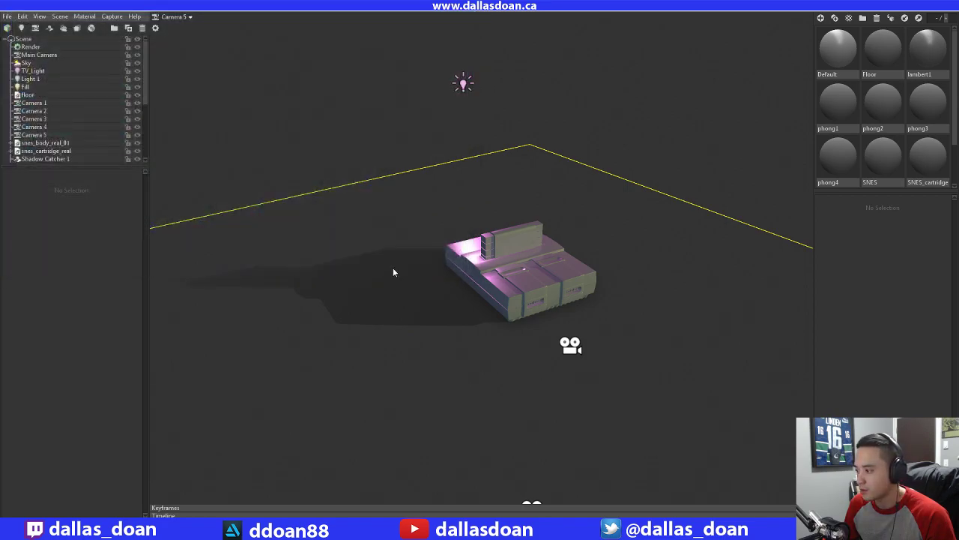
Select the whole imported snes_controller below the floor and raise it to floor level
{"action": "left_click_drag", "start_coordinate": [453, 332], "coordinate": [474, 389]}
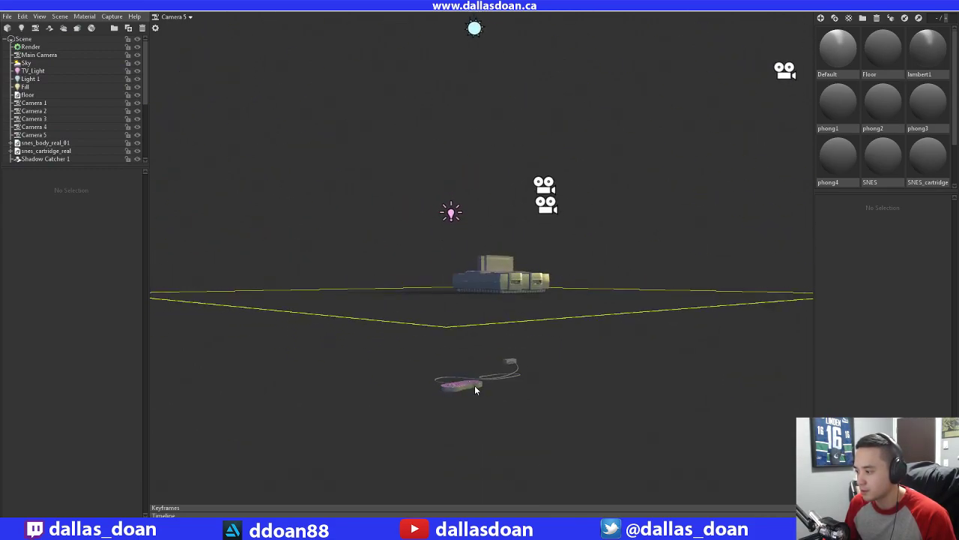
{"action": "left_click", "coordinate": [428, 312]}
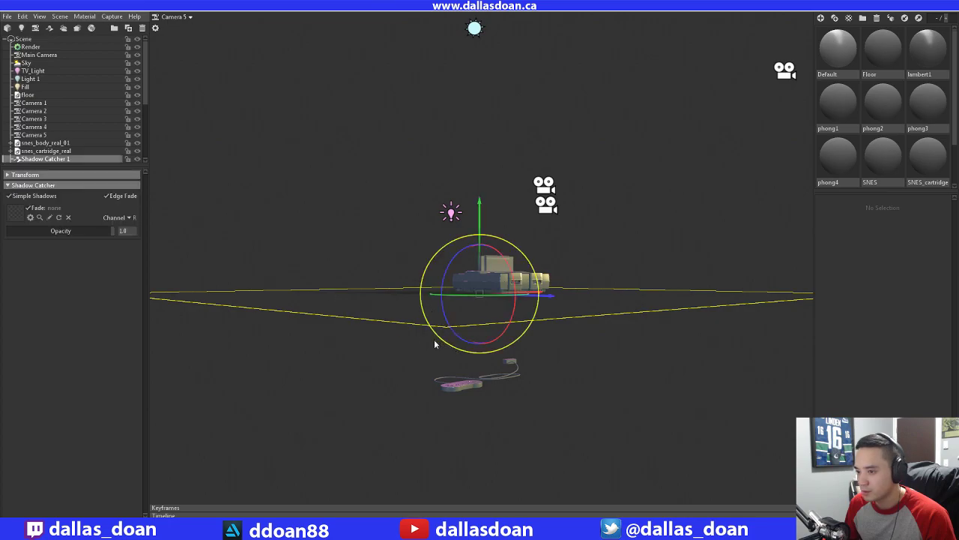
{"action": "left_click", "coordinate": [501, 403]}
{"action": "left_click", "coordinate": [468, 380]}
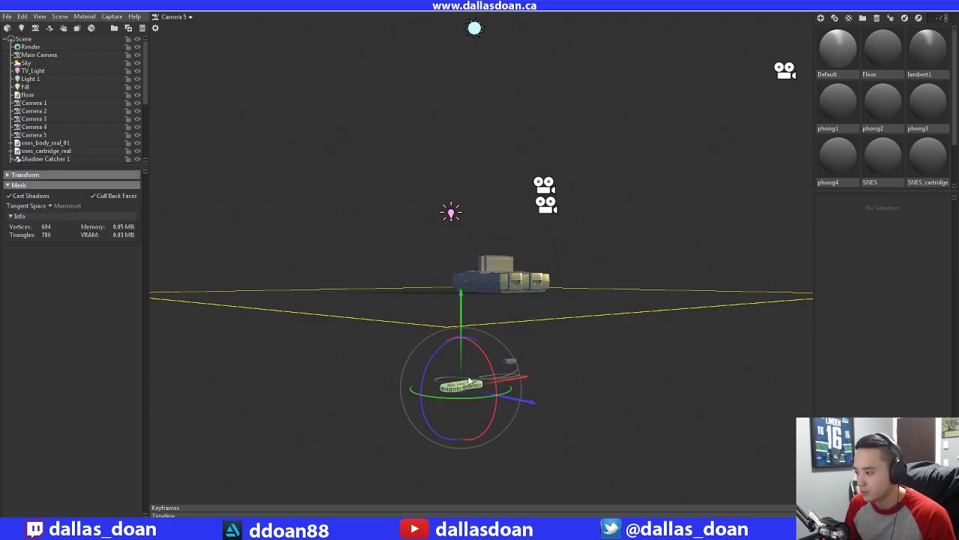
{"action": "scroll", "coordinate": [71, 145], "scroll_direction": "down", "scroll_amount": 3}
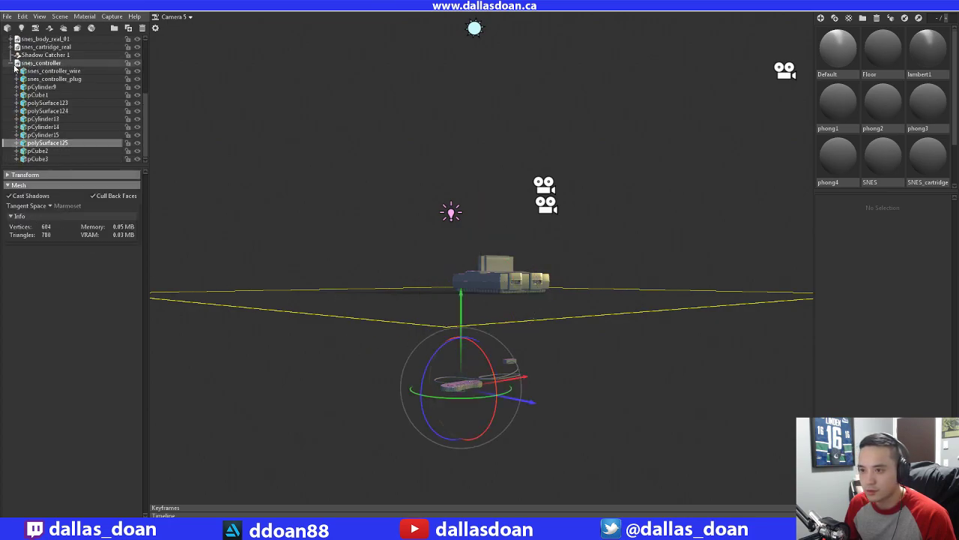
{"action": "left_click", "coordinate": [13, 63]}
{"action": "left_click", "coordinate": [47, 159]}
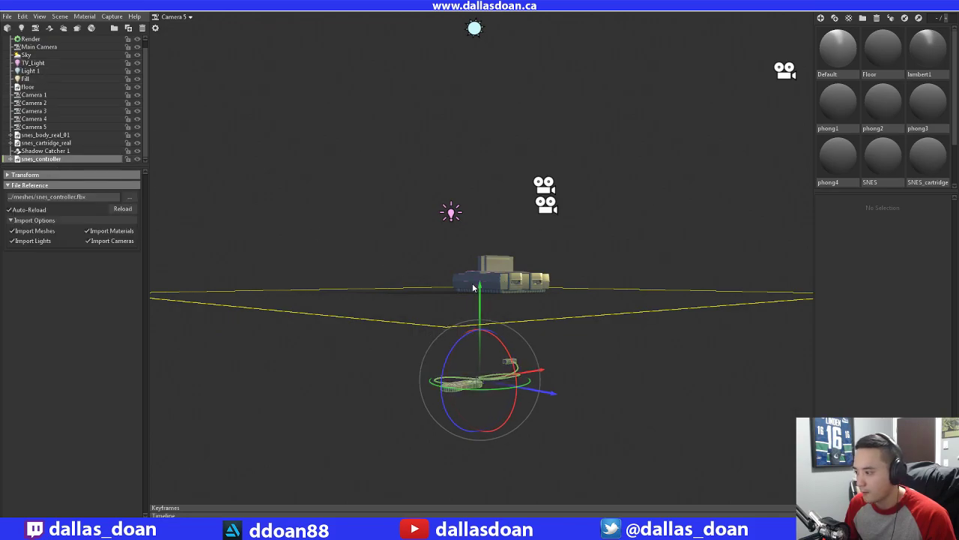
{"action": "left_click_drag", "start_coordinate": [480, 292], "coordinate": [482, 198]}
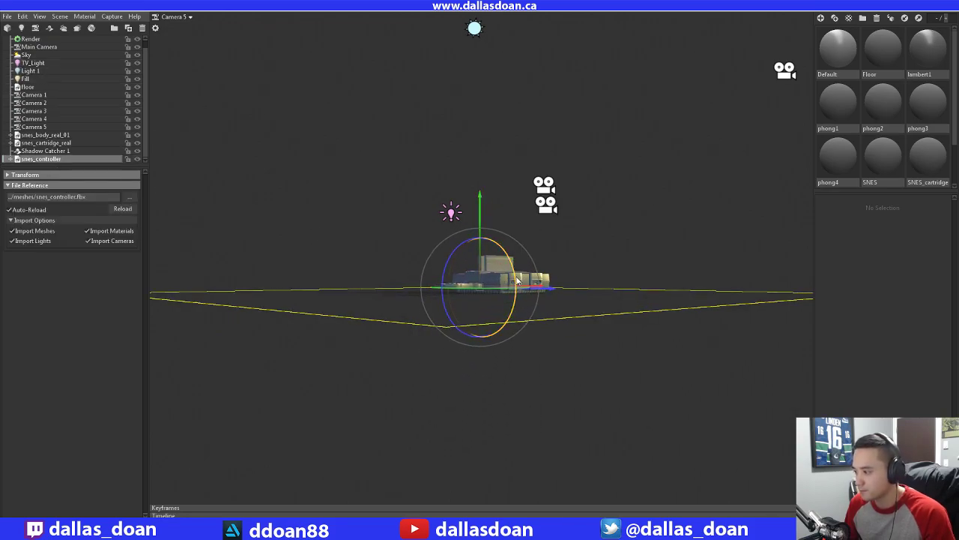
Slide snes_controller along the floor until its plug lines up with the console's front controller port
{"action": "left_click_drag", "start_coordinate": [517, 280], "coordinate": [482, 359], "text": "alt"}
{"action": "key", "text": "f"}
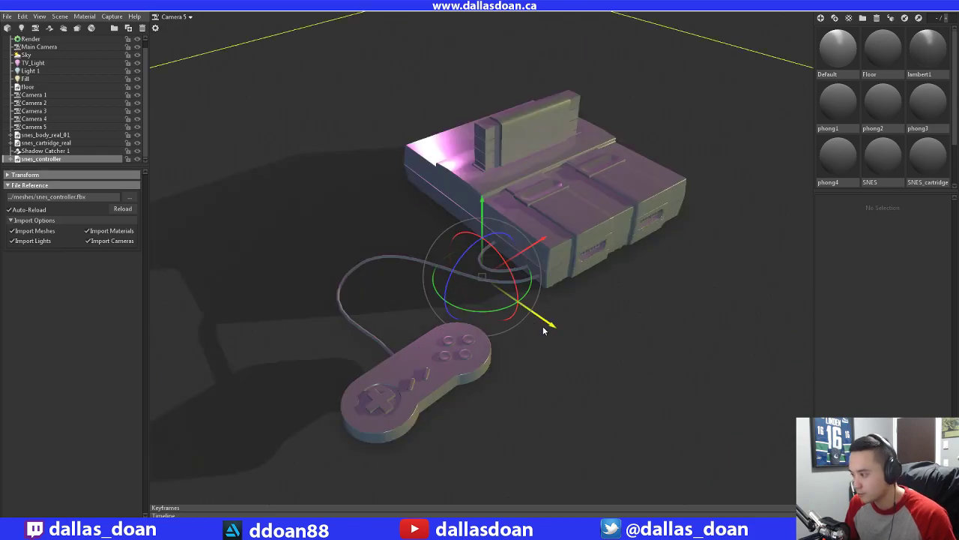
{"action": "left_click_drag", "start_coordinate": [547, 328], "coordinate": [691, 451]}
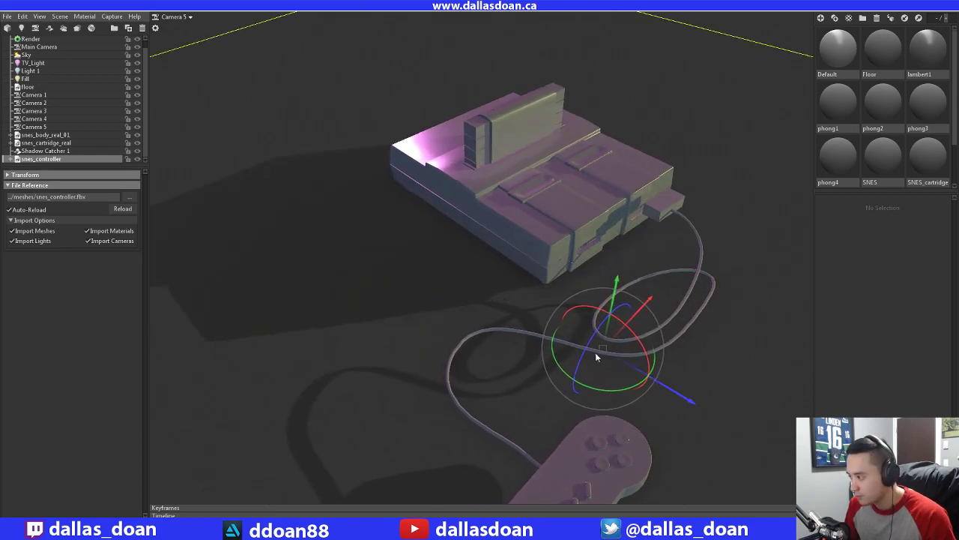
{"action": "left_click_drag", "start_coordinate": [596, 355], "coordinate": [484, 245], "text": "alt"}
{"action": "left_click_drag", "start_coordinate": [622, 336], "coordinate": [443, 235]}
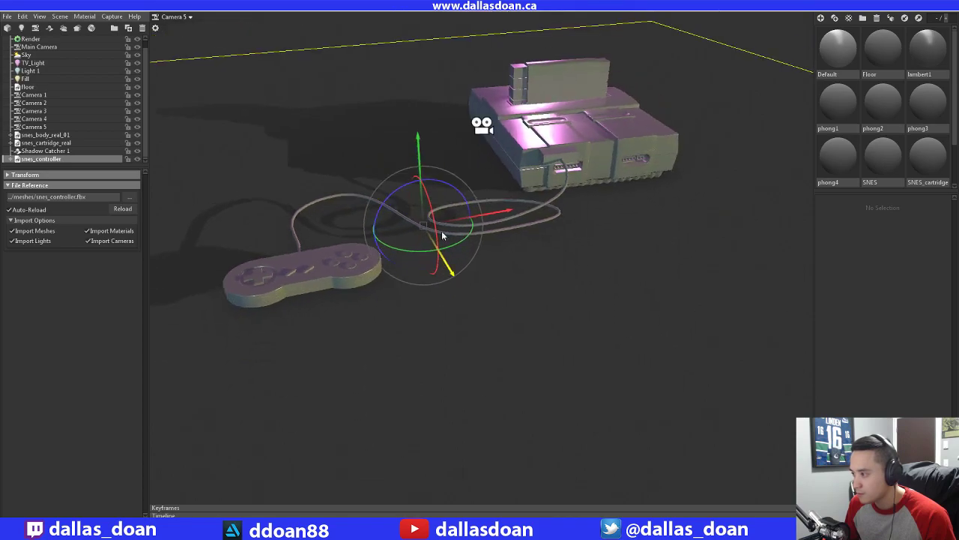
Fine-tune the controller's position and height so the plug sits in the port and the cable rests near the floor
{"action": "mouse_move", "coordinate": [420, 144]}
{"action": "left_mouse_down"}
{"action": "mouse_move", "coordinate": [428, 170]}
{"action": "mouse_move", "coordinate": [418, 161]}
{"action": "left_mouse_up"}
{"action": "left_click_drag", "start_coordinate": [418, 161], "coordinate": [427, 225], "text": "alt"}
{"action": "left_click_drag", "start_coordinate": [503, 237], "coordinate": [524, 226]}
{"action": "left_click_drag", "start_coordinate": [452, 223], "coordinate": [504, 166]}
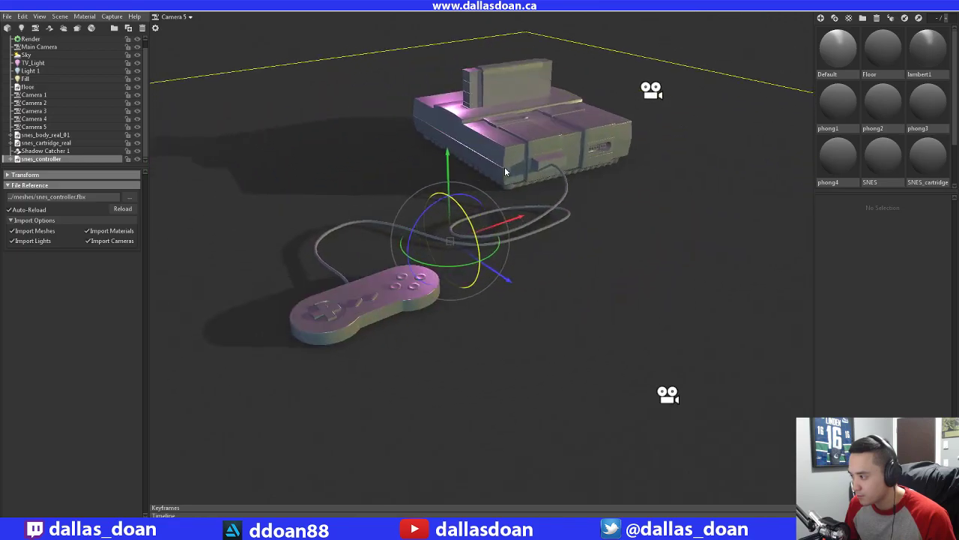
{"action": "left_click_drag", "start_coordinate": [447, 157], "coordinate": [667, 158]}
{"action": "left_click_drag", "start_coordinate": [687, 152], "coordinate": [604, 134]}
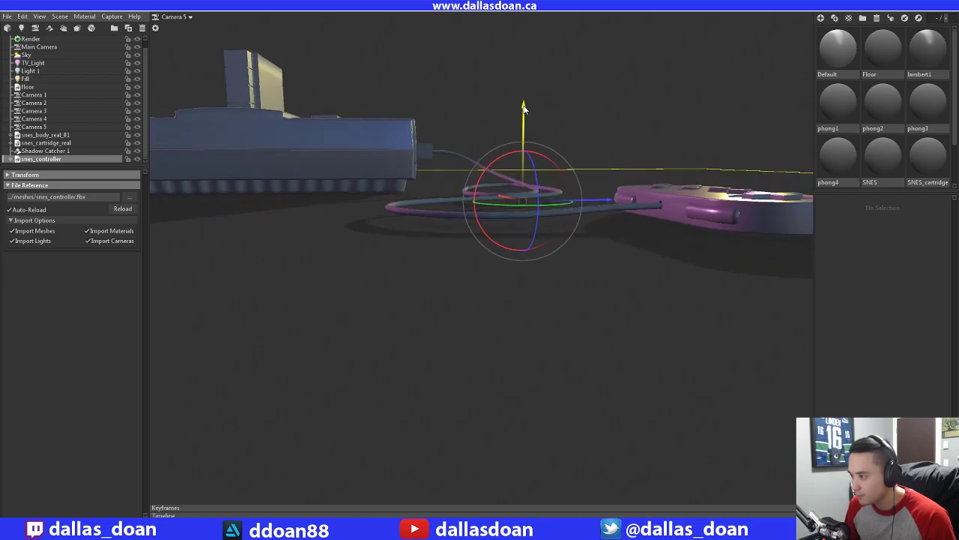
{"action": "left_click_drag", "start_coordinate": [524, 109], "coordinate": [525, 112]}
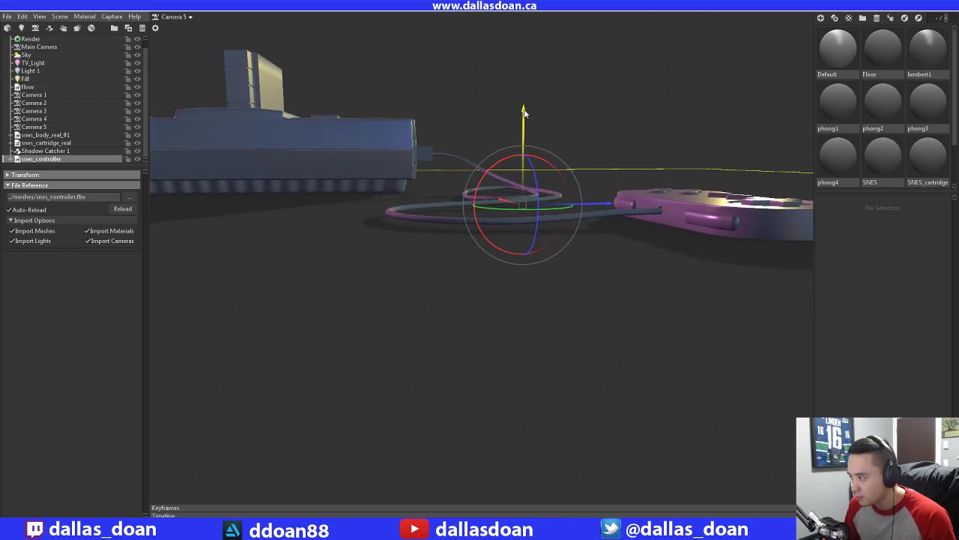
Inspect the console, cable and controller from several angles to check the controller's placement
{"action": "left_click_drag", "start_coordinate": [411, 142], "coordinate": [240, 182]}
{"action": "left_click_drag", "start_coordinate": [544, 162], "coordinate": [422, 292]}
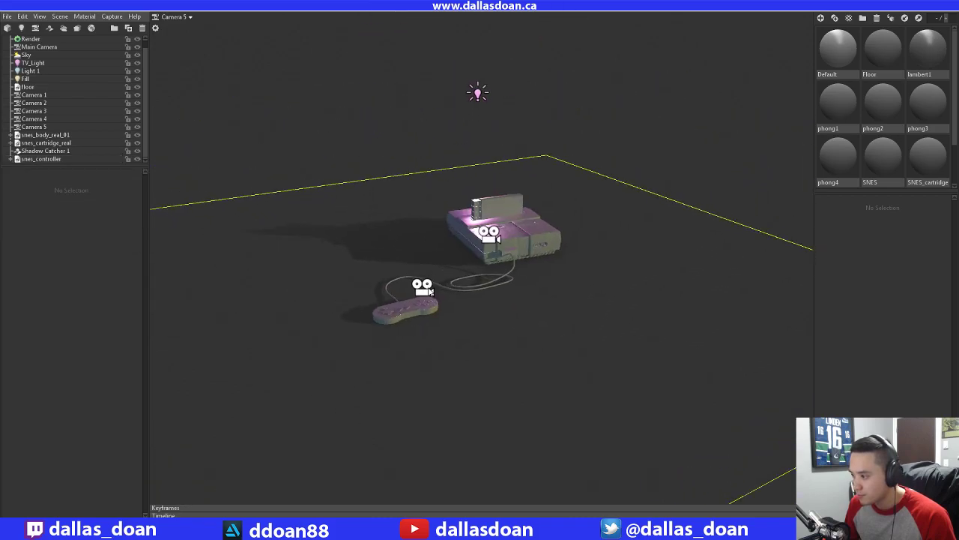
{"action": "scroll", "coordinate": [421, 298], "scroll_direction": "up", "scroll_amount": 5}
{"action": "left_click_drag", "start_coordinate": [330, 303], "coordinate": [401, 312]}
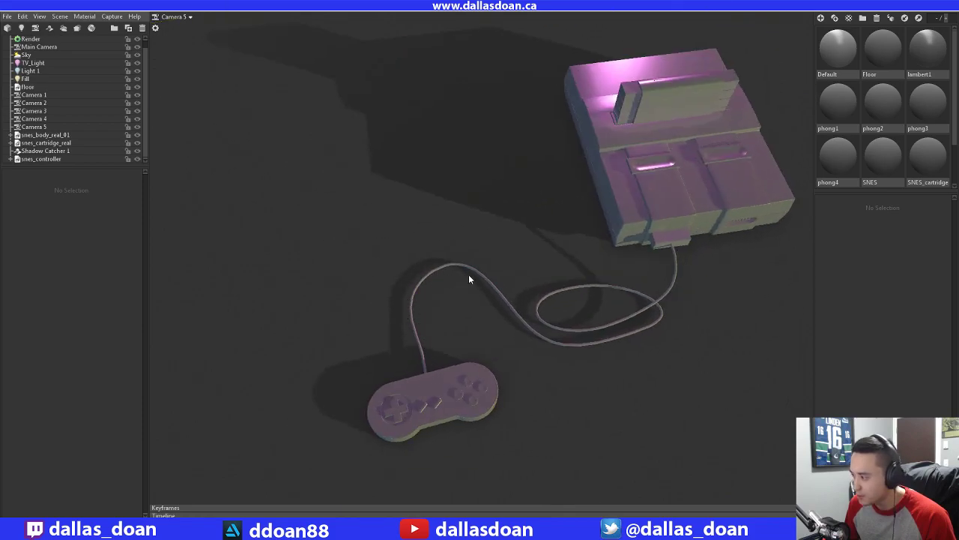
{"action": "left_click_drag", "start_coordinate": [539, 313], "coordinate": [506, 256]}
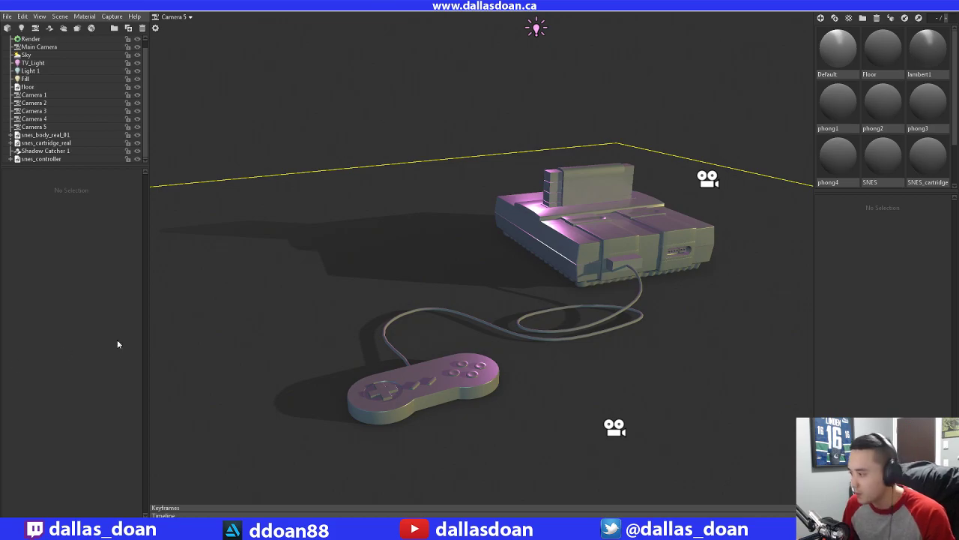
{"action": "left_click_drag", "start_coordinate": [247, 336], "coordinate": [303, 332]}
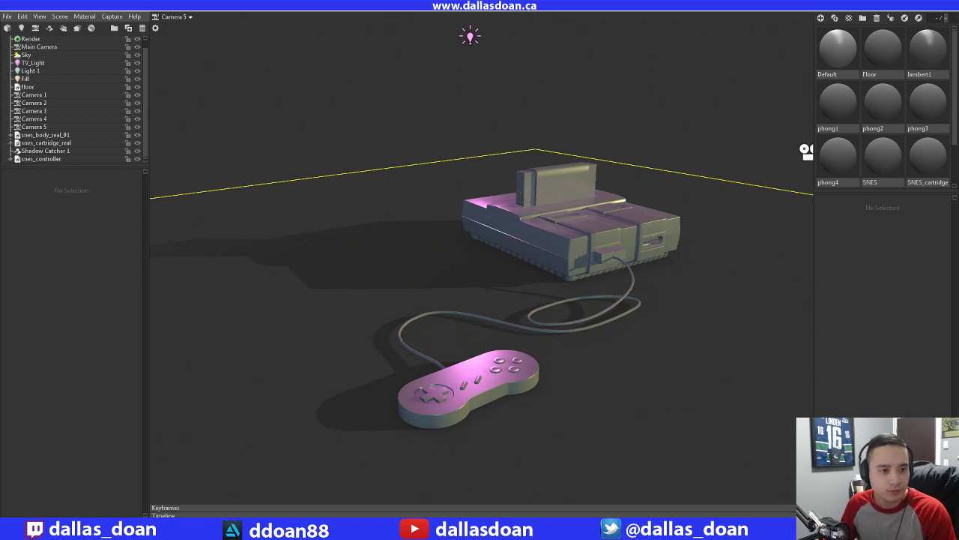
{"action": "left_click_drag", "start_coordinate": [528, 305], "coordinate": [195, 285]}
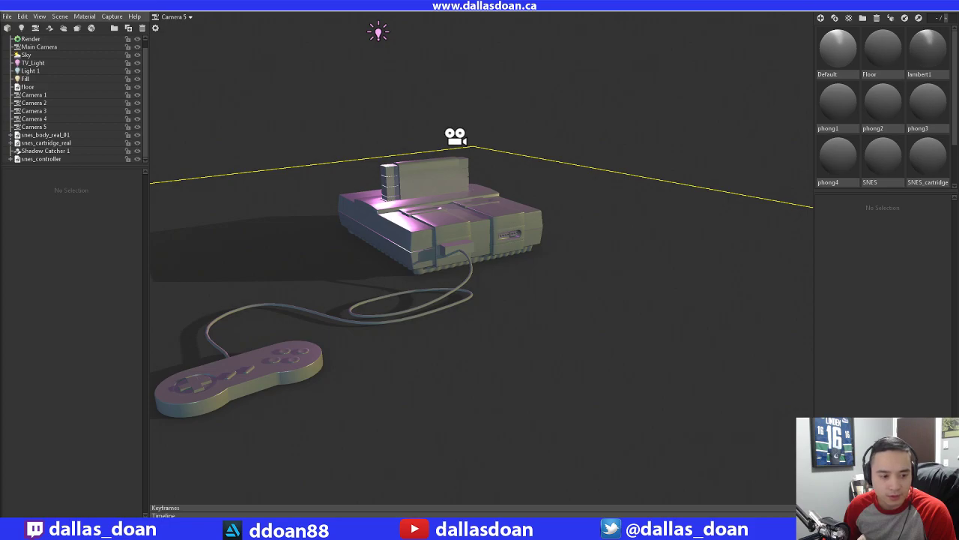
{"action": "left_click_drag", "start_coordinate": [0, 73], "coordinate": [556, 79]}
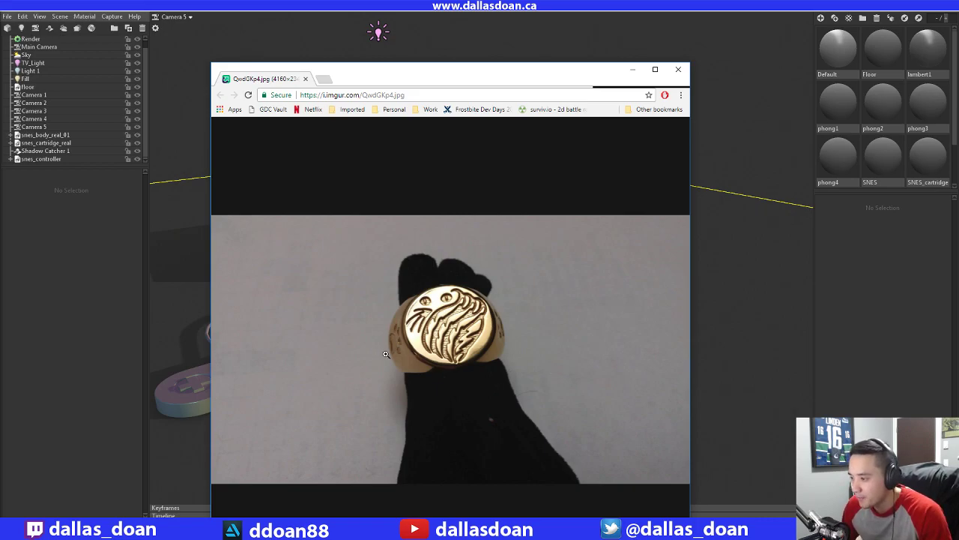
{"action": "left_click", "coordinate": [681, 68]}
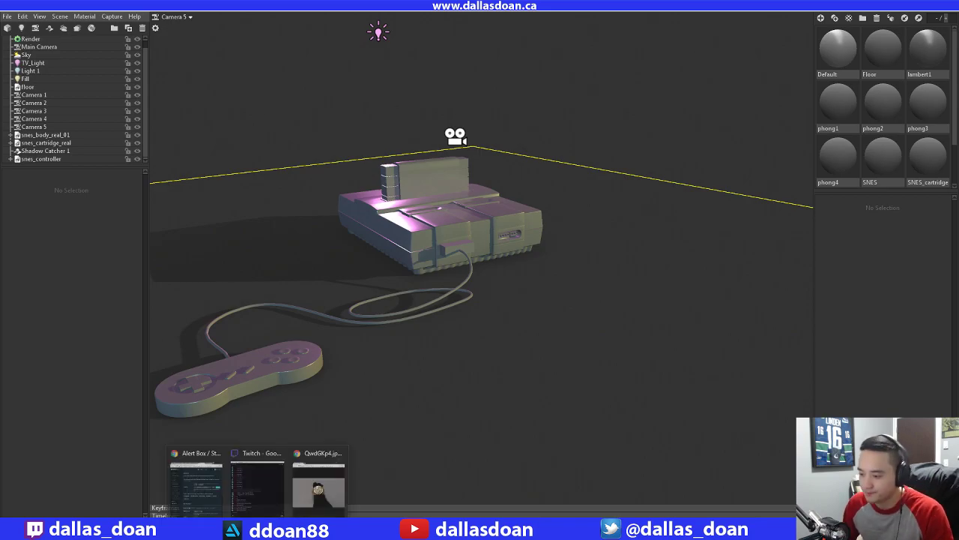
{"action": "left_click", "coordinate": [314, 487]}
{"action": "left_click", "coordinate": [678, 69]}
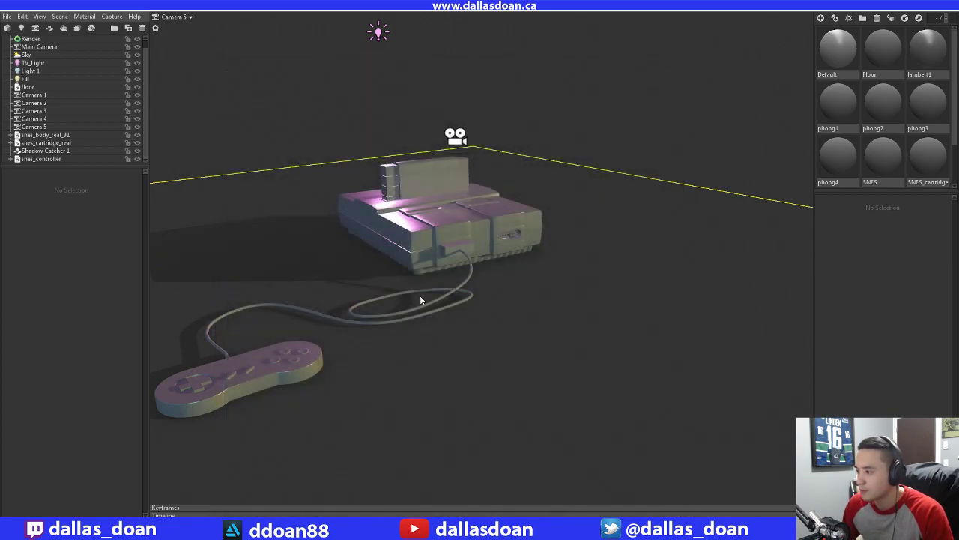
Examine the cable's curve and the controller's shape up close and in relation to the console
{"action": "left_click_drag", "start_coordinate": [421, 300], "coordinate": [401, 353]}
{"action": "scroll", "coordinate": [660, 338], "scroll_direction": "up", "scroll_amount": 8}
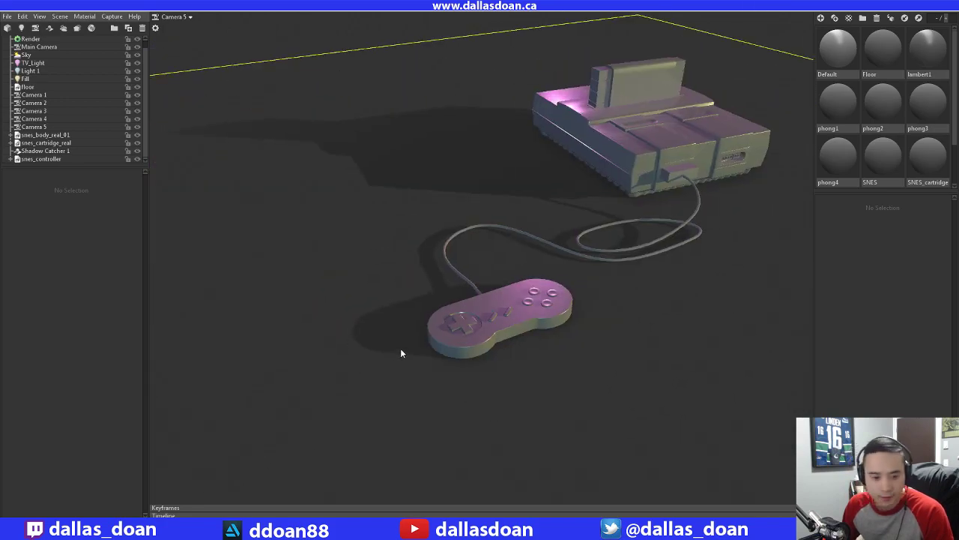
{"action": "left_click_drag", "start_coordinate": [389, 309], "coordinate": [400, 285]}
{"action": "middle_click_drag", "start_coordinate": [400, 285], "coordinate": [418, 300]}
{"action": "left_click_drag", "start_coordinate": [418, 300], "coordinate": [415, 285]}
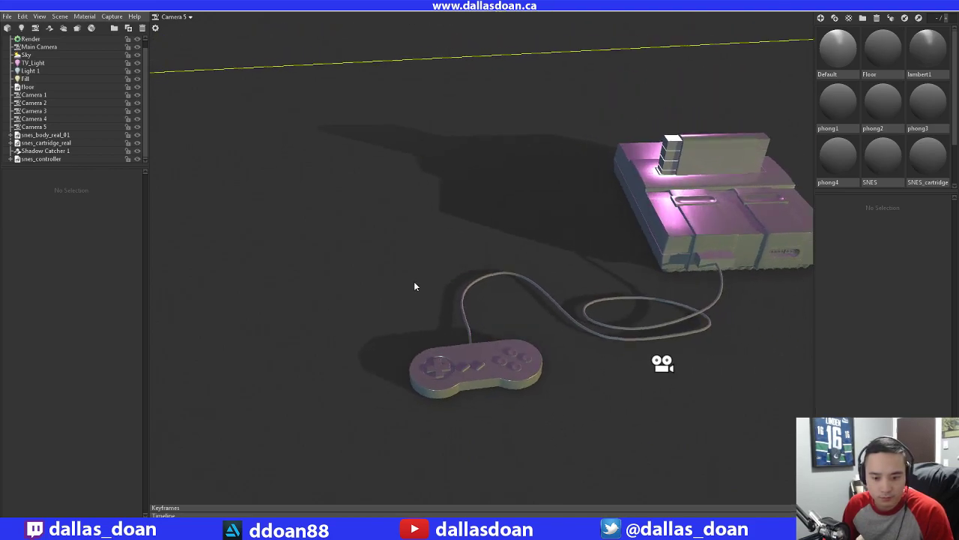
{"action": "middle_click_drag", "start_coordinate": [415, 284], "coordinate": [368, 305]}
{"action": "left_click_drag", "start_coordinate": [368, 305], "coordinate": [434, 314]}
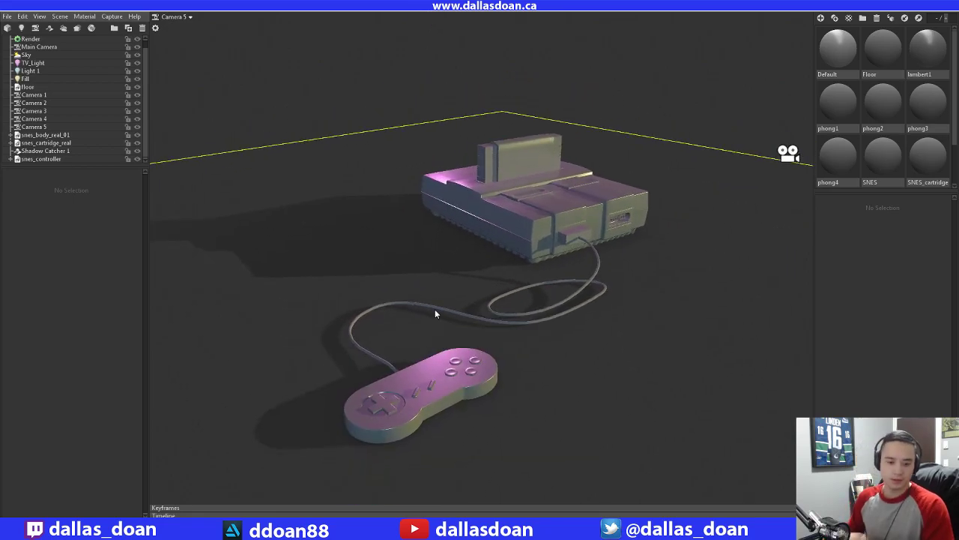
{"action": "left_click_drag", "start_coordinate": [577, 271], "coordinate": [450, 273]}
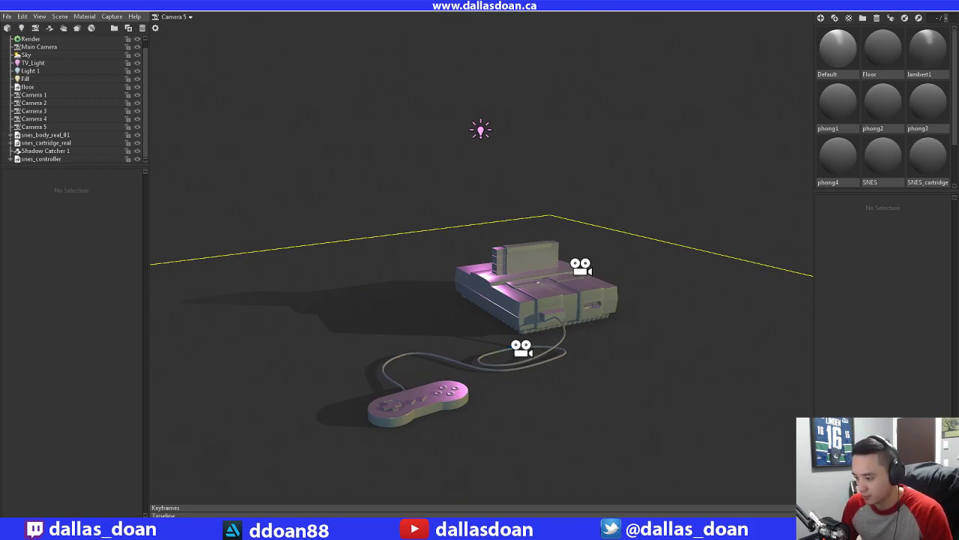
Switch back to Maya and select snes_controller_wire near the bend above the controller
{"action": "key", "text": "alt+Tab"}
{"action": "left_click_drag", "start_coordinate": [373, 172], "coordinate": [585, 349]}
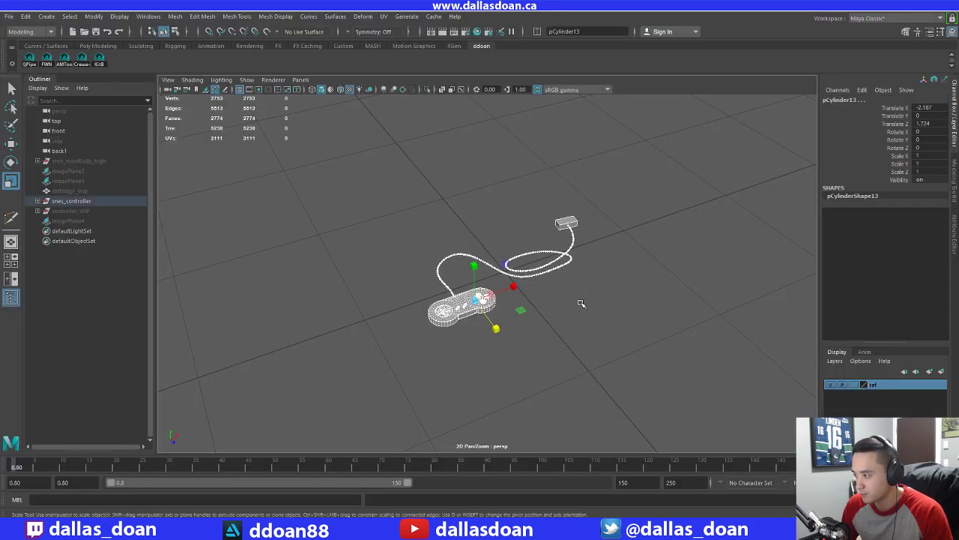
{"action": "left_click", "coordinate": [581, 301]}
{"action": "scroll", "coordinate": [581, 309], "scroll_direction": "up", "scroll_amount": 6}
{"action": "left_click_drag", "start_coordinate": [567, 317], "coordinate": [469, 287], "text": "alt"}
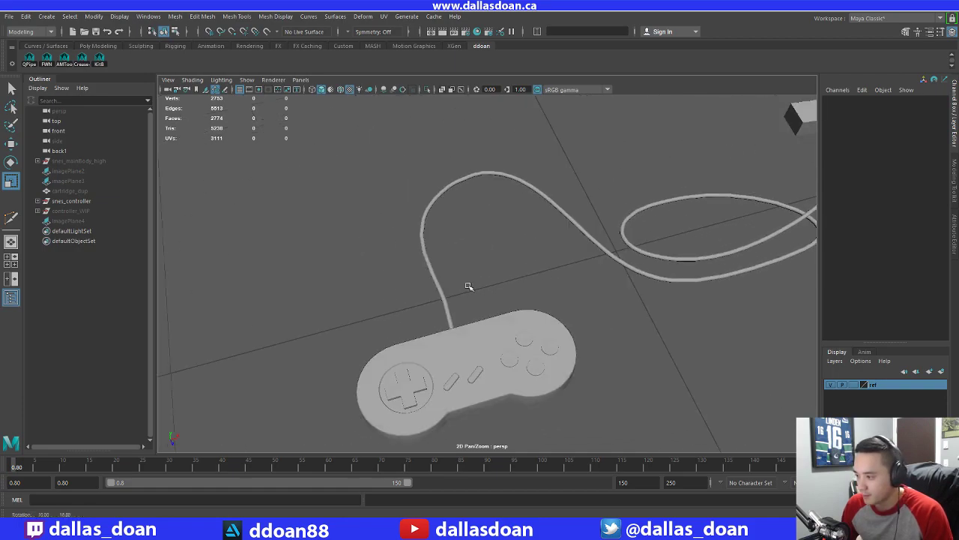
{"action": "left_click", "coordinate": [430, 264]}
{"action": "middle_click_drag", "start_coordinate": [429, 265], "coordinate": [515, 313], "text": "alt"}
{"action": "scroll", "coordinate": [515, 314], "scroll_direction": "up", "scroll_amount": 2}
{"action": "scroll", "coordinate": [515, 313], "scroll_direction": "up", "scroll_amount": 3}
{"action": "middle_click_drag", "start_coordinate": [501, 261], "coordinate": [509, 293], "text": "alt"}
{"action": "left_click_drag", "start_coordinate": [510, 293], "coordinate": [439, 219], "text": "alt"}
Insert three edge loops into the cable between its bend and the controller
{"action": "right_click_drag", "start_coordinate": [479, 231], "coordinate": [466, 288], "text": "shift"}
{"action": "key", "text": "w"}
{"action": "right_click_drag", "start_coordinate": [479, 230], "coordinate": [443, 246], "text": "shift"}
{"action": "left_click", "coordinate": [475, 242]}
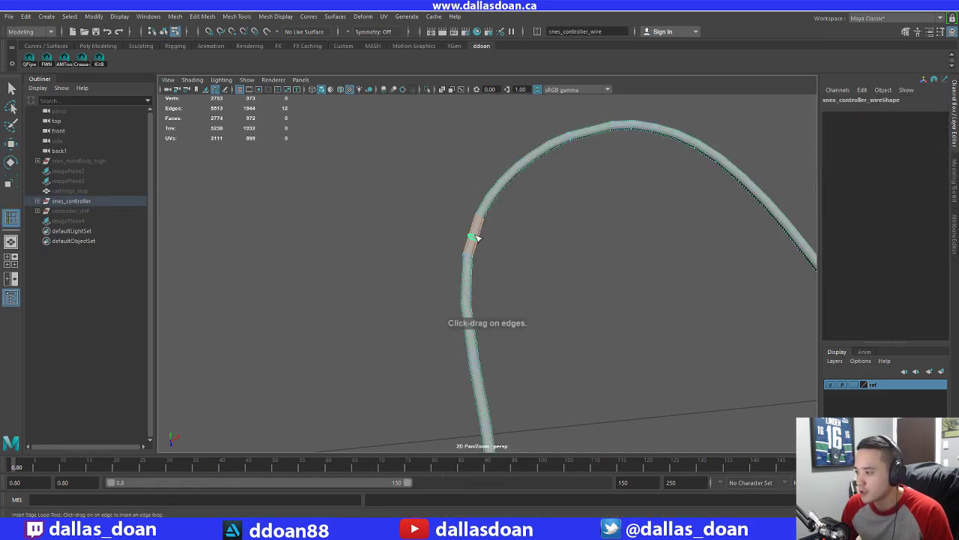
{"action": "left_click", "coordinate": [476, 238]}
{"action": "left_click_drag", "start_coordinate": [475, 237], "coordinate": [526, 320], "text": "alt"}
{"action": "left_click", "coordinate": [471, 261]}
{"action": "left_click", "coordinate": [492, 381]}
{"action": "left_click_drag", "start_coordinate": [499, 388], "coordinate": [589, 317], "text": "alt"}
{"action": "scroll", "coordinate": [553, 320], "scroll_direction": "up", "scroll_amount": 3}
{"action": "scroll", "coordinate": [590, 315], "scroll_direction": "down", "scroll_amount": 3}
{"action": "key", "text": "w"}
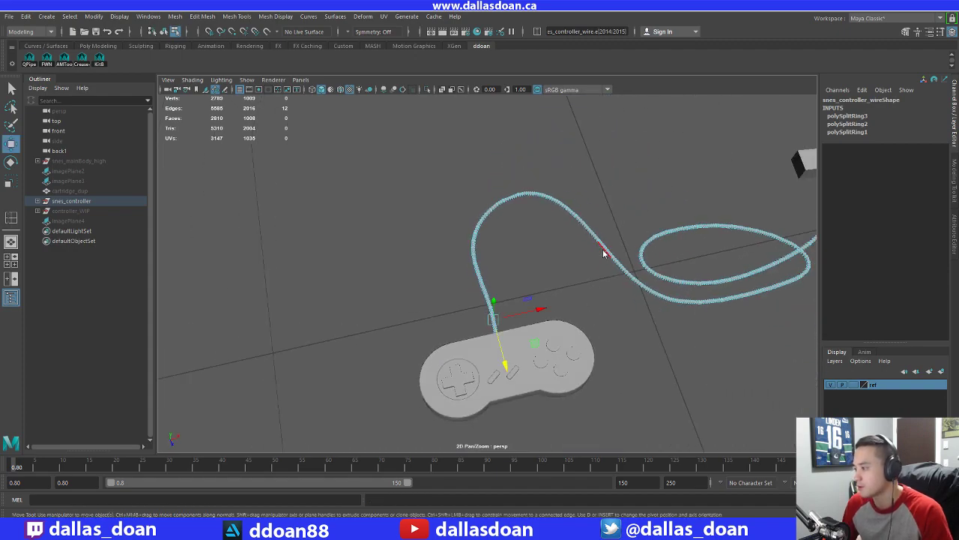
Return snes_controller_wire to object mode and delete its construction history
{"action": "right_click_drag", "start_coordinate": [602, 244], "coordinate": [587, 304]}
{"action": "left_click_drag", "start_coordinate": [592, 303], "coordinate": [643, 292], "text": "alt"}
{"action": "scroll", "coordinate": [643, 292], "scroll_direction": "down", "scroll_amount": 4}
{"action": "scroll", "coordinate": [644, 293], "scroll_direction": "down", "scroll_amount": 3}
{"action": "key", "text": "alt+shift+d"}
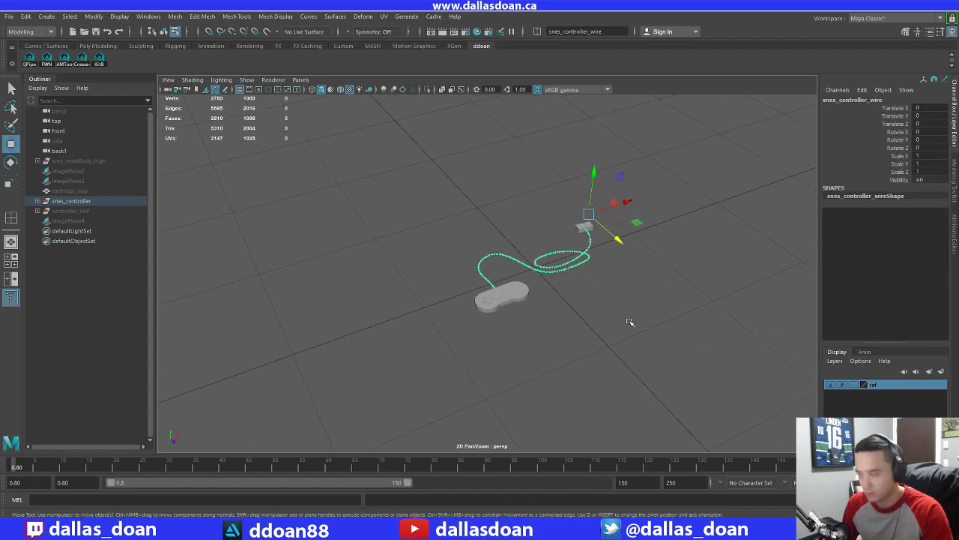
Switch to object selection and check the transform values of the controller parts and the snes_controller group
{"action": "left_click", "coordinate": [488, 296]}
{"action": "left_click", "coordinate": [475, 292]}
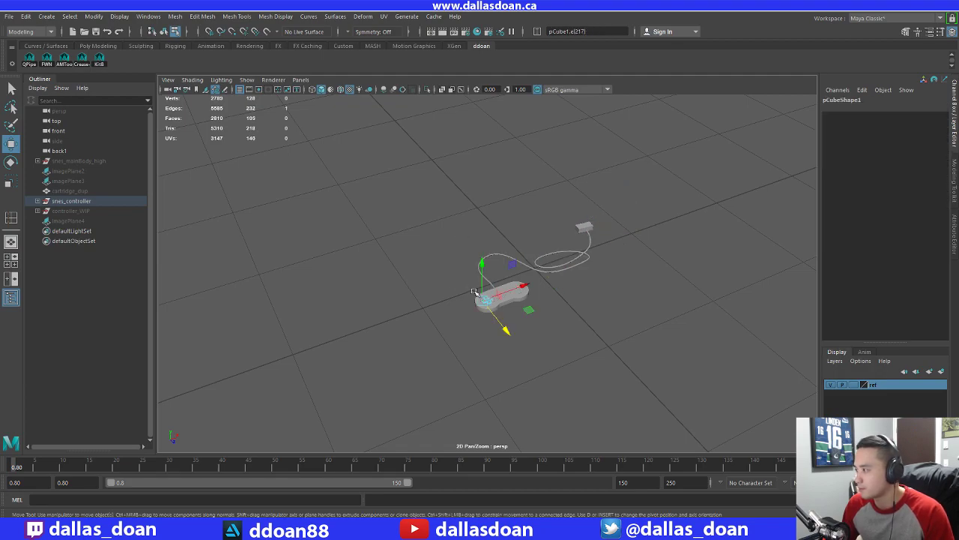
{"action": "key", "text": "F8"}
{"action": "left_click", "coordinate": [473, 315]}
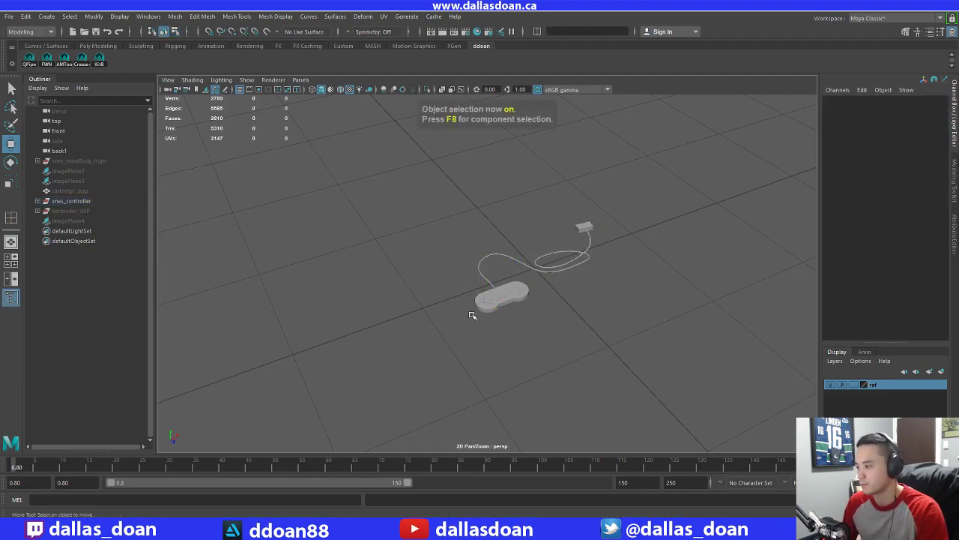
{"action": "left_click_drag", "start_coordinate": [444, 204], "coordinate": [661, 355]}
{"action": "scroll", "coordinate": [531, 283], "scroll_direction": "up", "scroll_amount": 3}
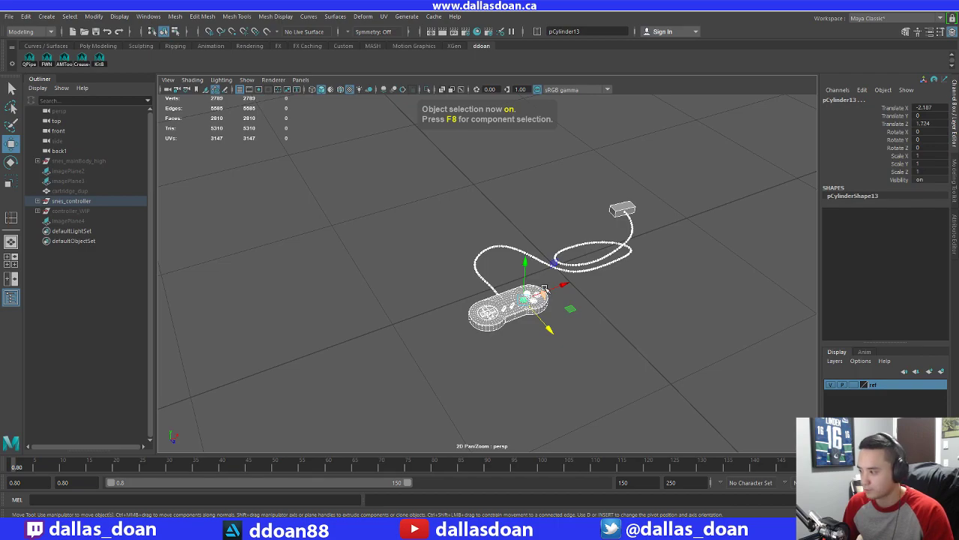
{"action": "left_click", "coordinate": [89, 201]}
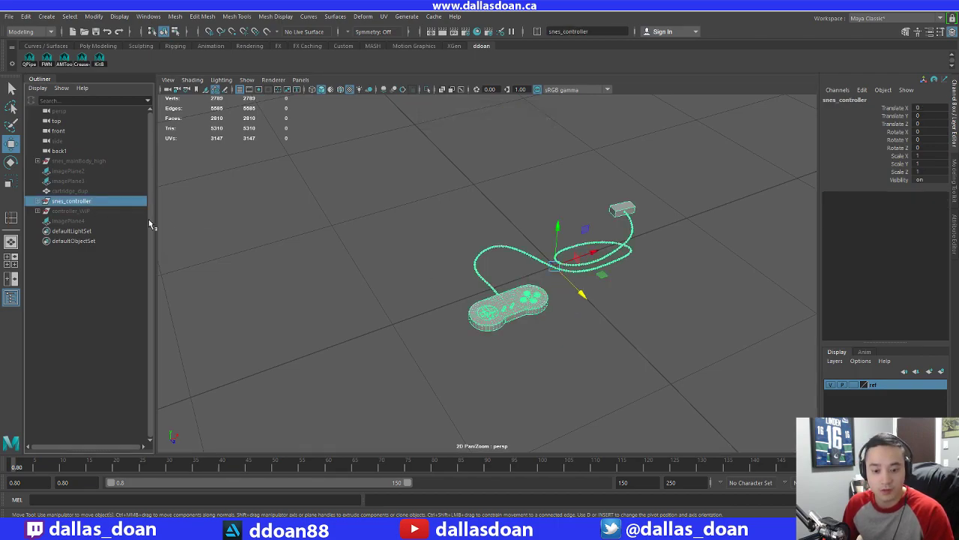
{"action": "left_click", "coordinate": [379, 237]}
{"action": "left_click", "coordinate": [537, 325]}
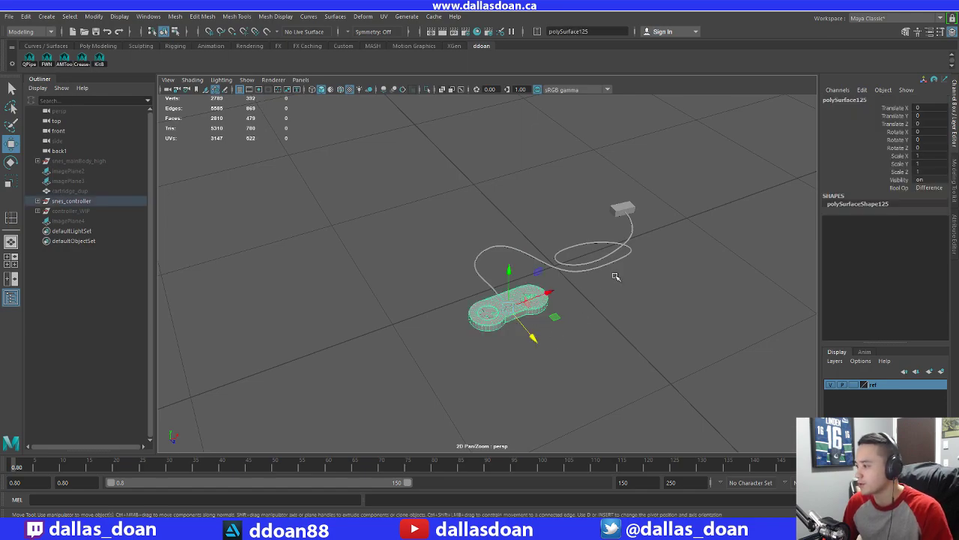
{"action": "right_click_drag", "start_coordinate": [615, 302], "coordinate": [558, 272], "text": "alt"}
Select all controller, cable and plug meshes together and freeze their transformations
{"action": "left_click_drag", "start_coordinate": [465, 218], "coordinate": [653, 330]}
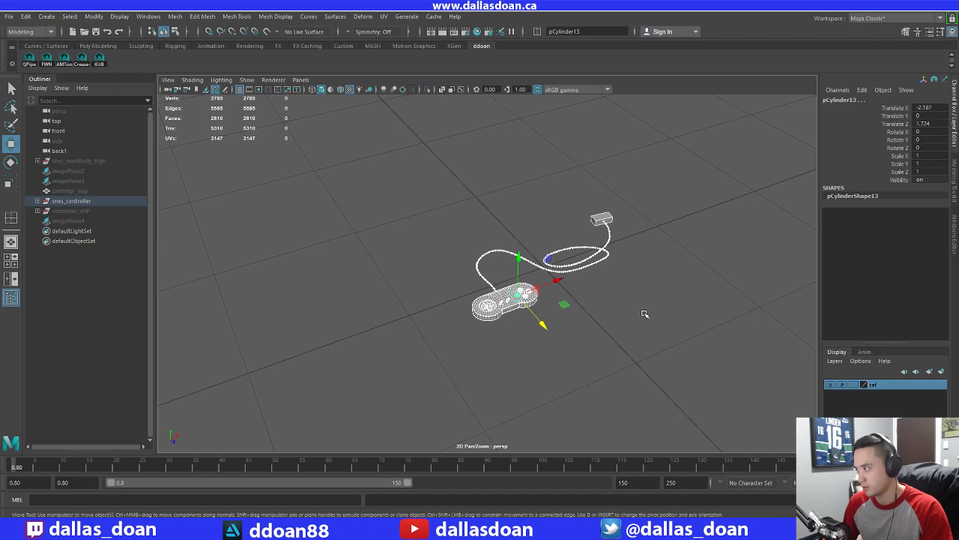
{"action": "left_click", "coordinate": [695, 310]}
{"action": "left_click_drag", "start_coordinate": [366, 148], "coordinate": [611, 304]}
{"action": "left_click", "coordinate": [623, 293]}
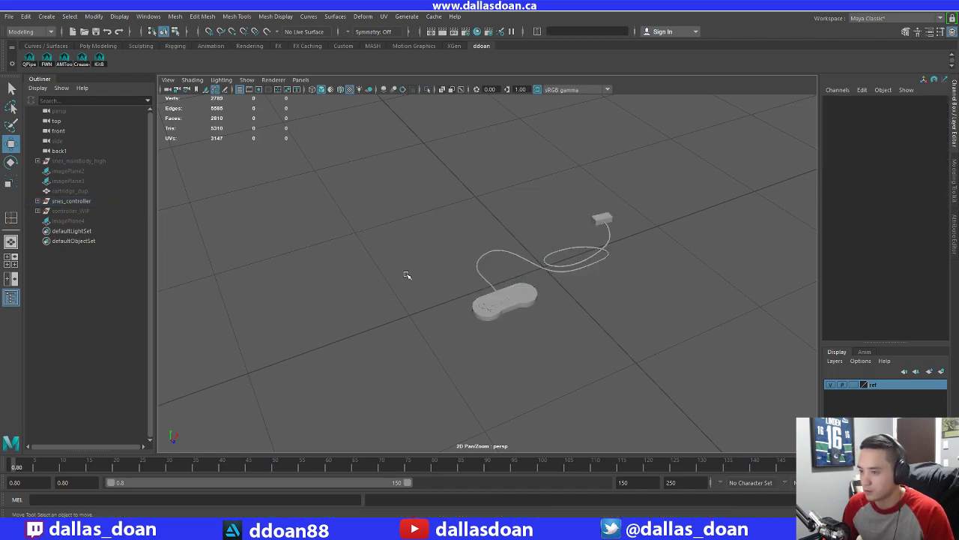
{"action": "left_click_drag", "start_coordinate": [287, 143], "coordinate": [687, 382]}
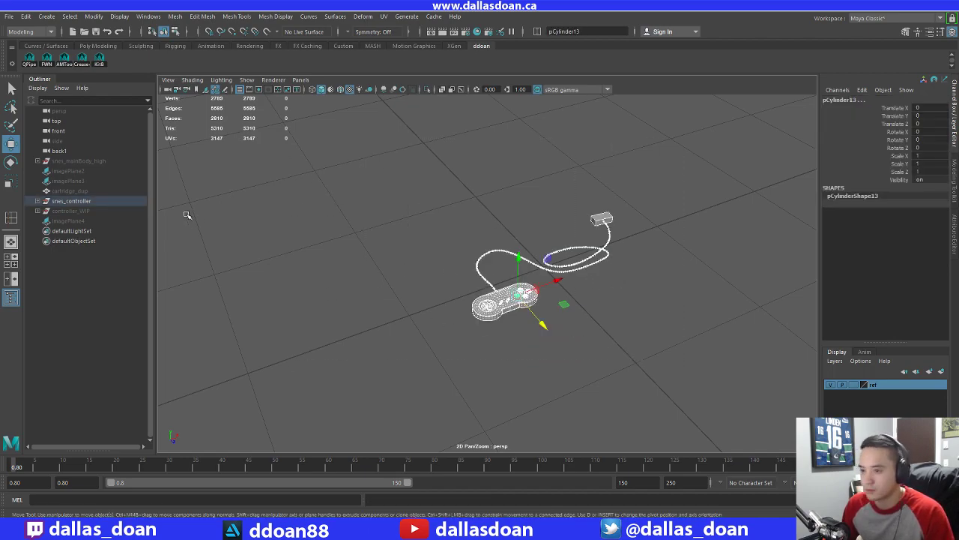
Export the snes_controller group as FBX to snes_controller.fbx in the SNES meshes folder, replacing the existing file
{"action": "left_click", "coordinate": [91, 202]}
{"action": "left_click", "coordinate": [9, 16]}
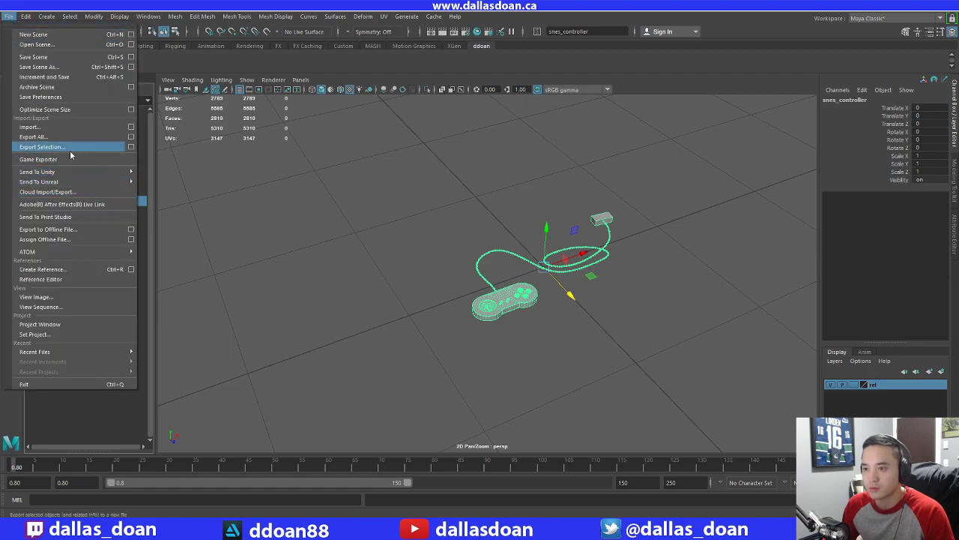
{"action": "left_click", "coordinate": [70, 148]}
{"action": "left_click", "coordinate": [344, 214]}
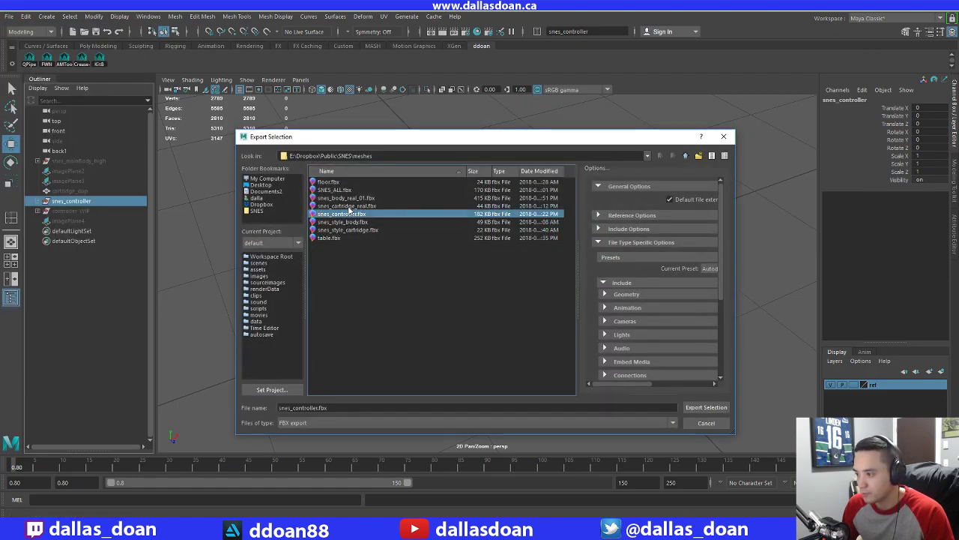
{"action": "left_click", "coordinate": [712, 408]}
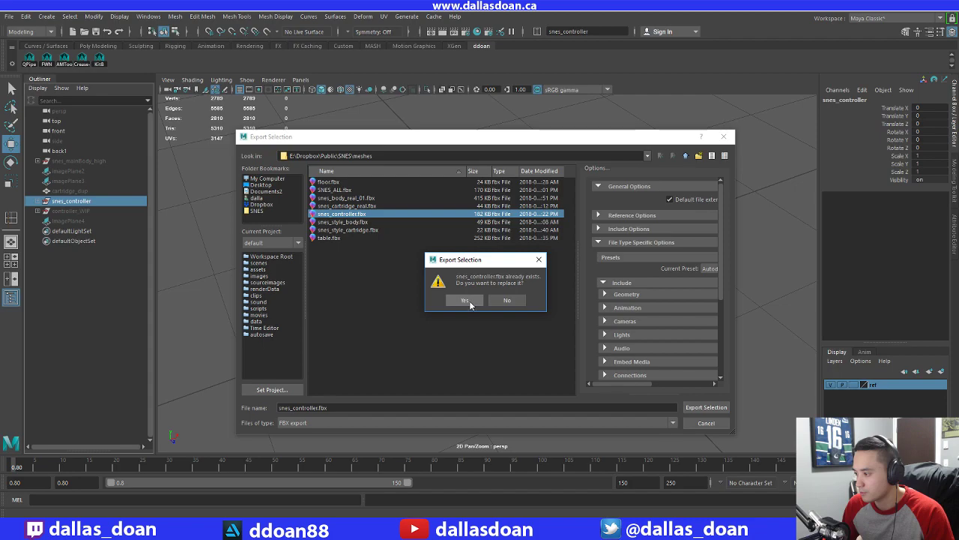
{"action": "left_click", "coordinate": [463, 302]}
{"action": "left_click", "coordinate": [641, 348]}
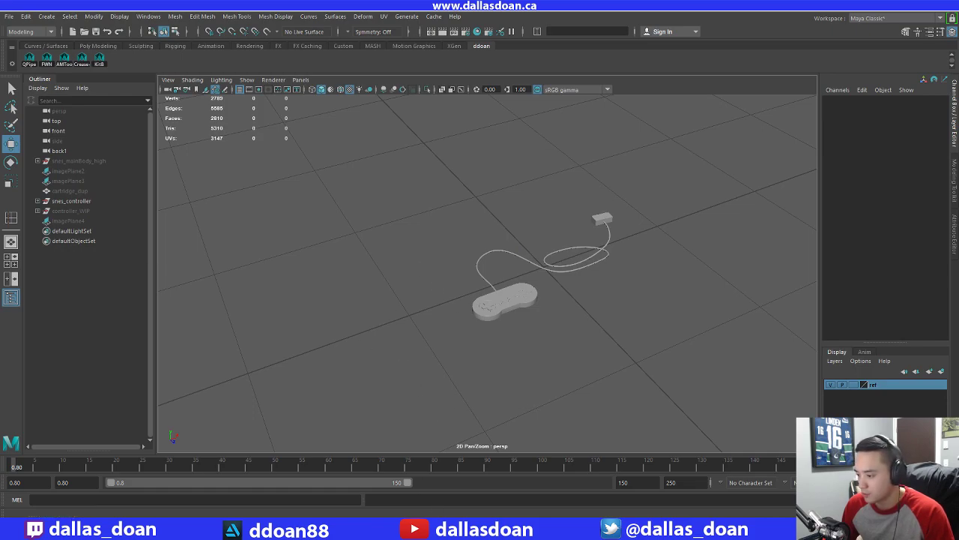
Switch to Marmoset Toolbag, delete the old snes_controller and import the updated snes_controller.fbx
{"action": "mouse_move", "coordinate": [429, 527]}
{"action": "left_click", "coordinate": [430, 495]}
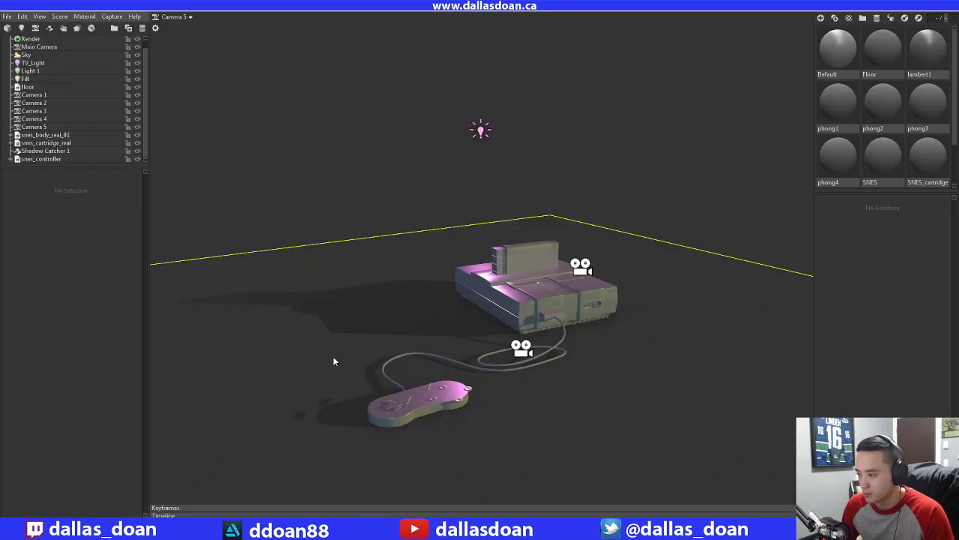
{"action": "left_click", "coordinate": [47, 159]}
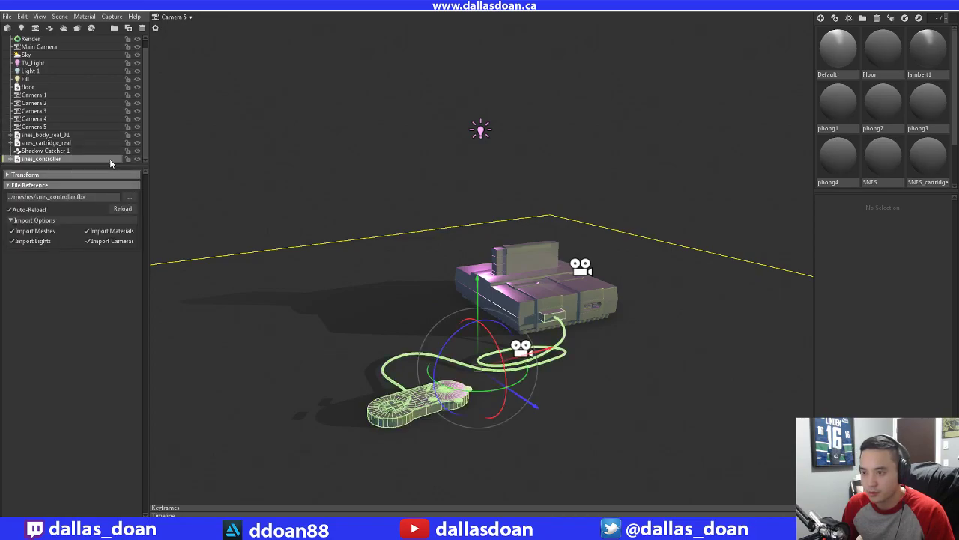
{"action": "key", "text": "Delete"}
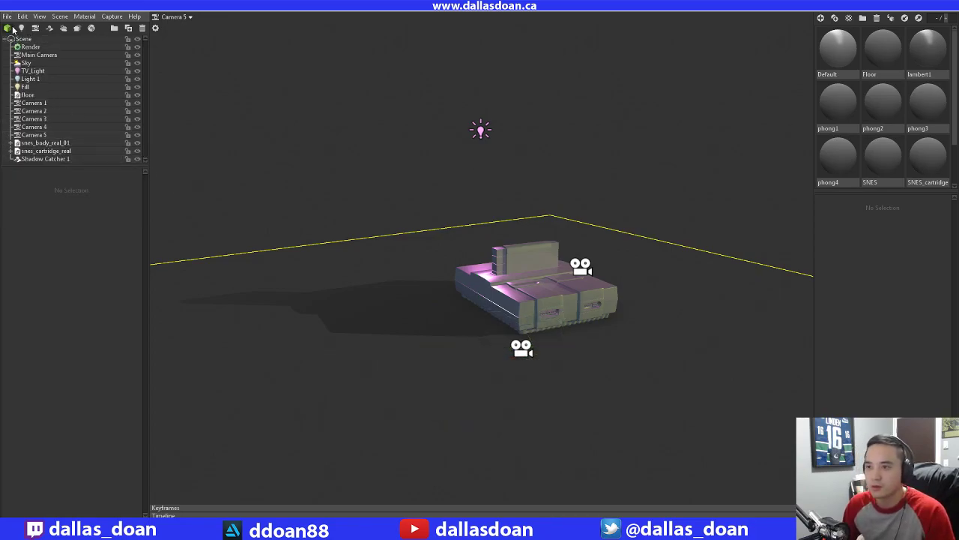
{"action": "left_click", "coordinate": [9, 29]}
{"action": "double_click", "coordinate": [435, 90]}
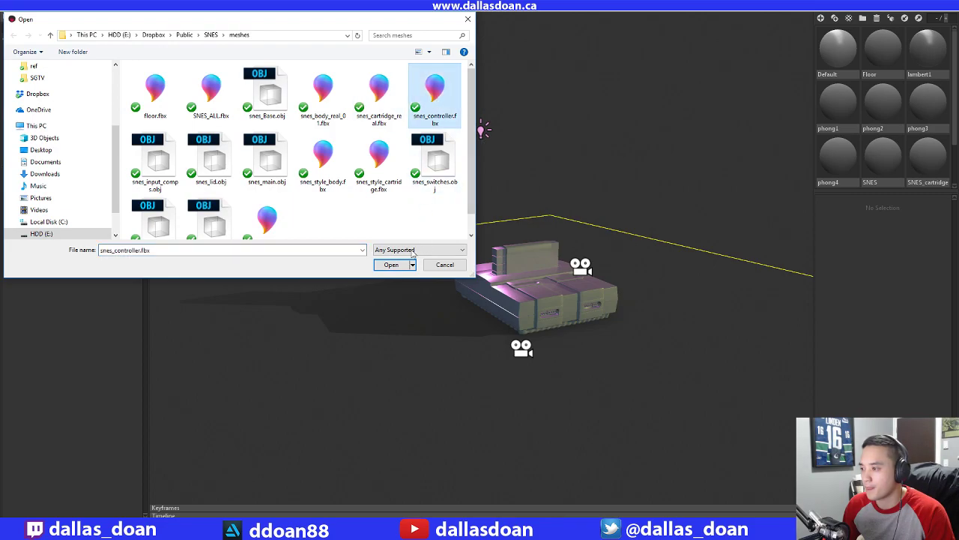
Collapse the imported snes_controller hierarchy and place Shadow Catcher 1 above snes_body_real_01 in the scene order
{"action": "scroll", "coordinate": [66, 138], "scroll_direction": "down", "scroll_amount": 5}
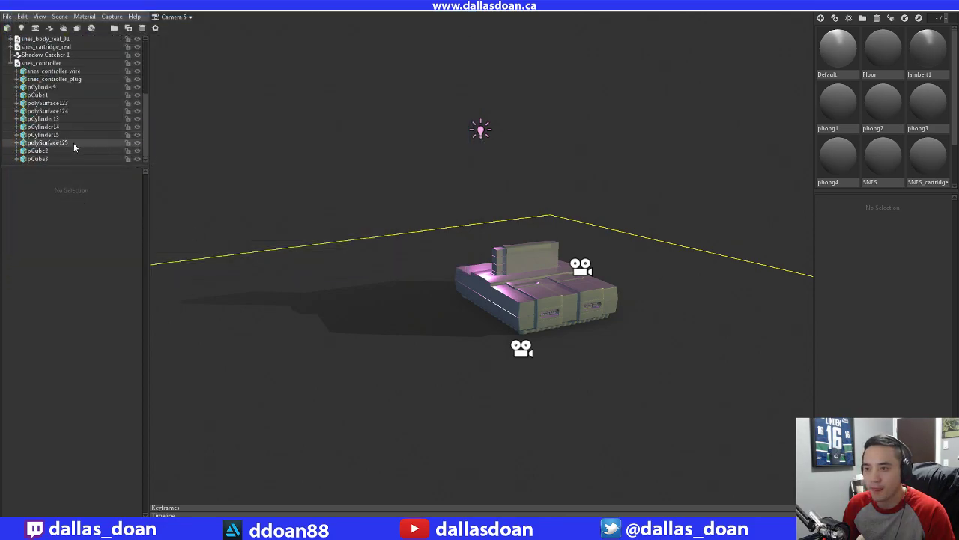
{"action": "scroll", "coordinate": [73, 143], "scroll_direction": "up", "scroll_amount": 4}
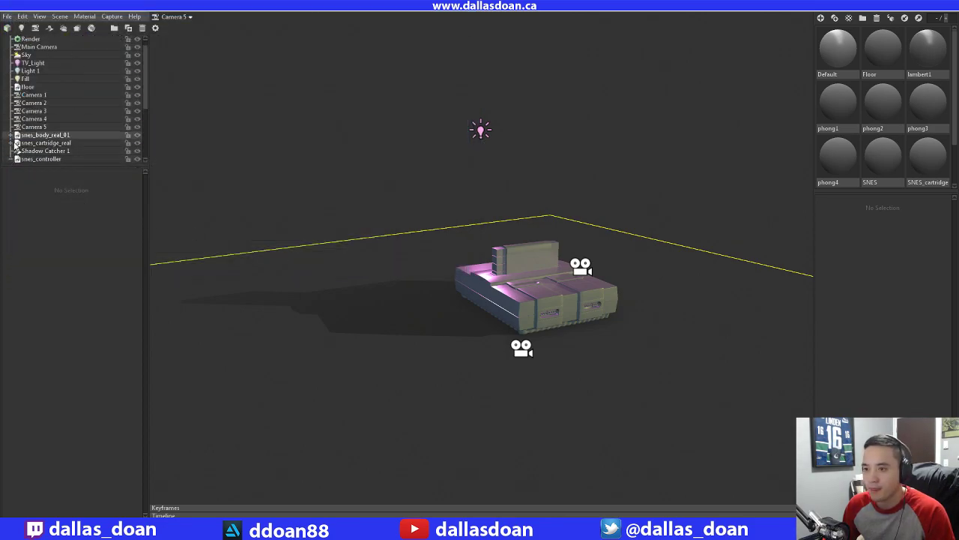
{"action": "scroll", "coordinate": [15, 140], "scroll_direction": "down", "scroll_amount": 3}
{"action": "left_click", "coordinate": [10, 87]}
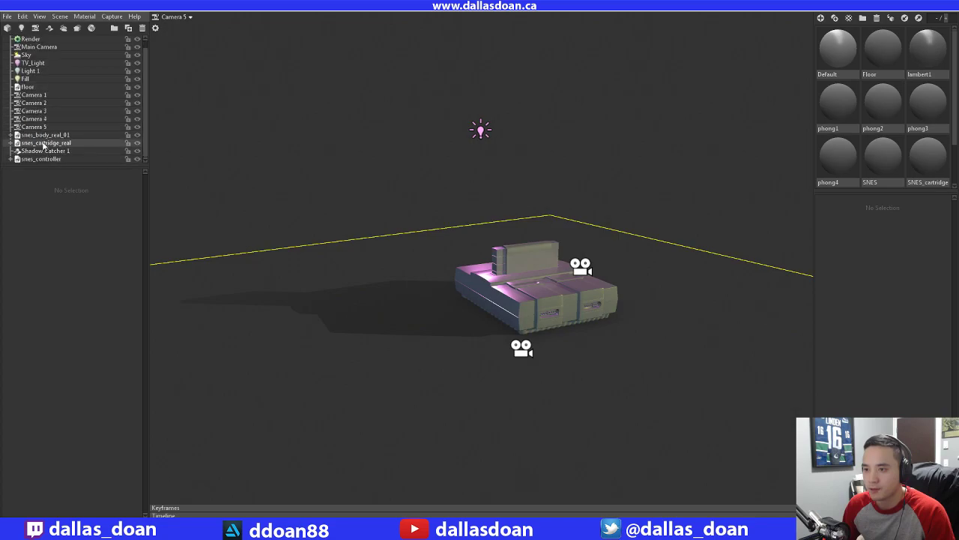
{"action": "left_click", "coordinate": [41, 151]}
{"action": "scroll", "coordinate": [45, 152], "scroll_direction": "up", "scroll_amount": 1}
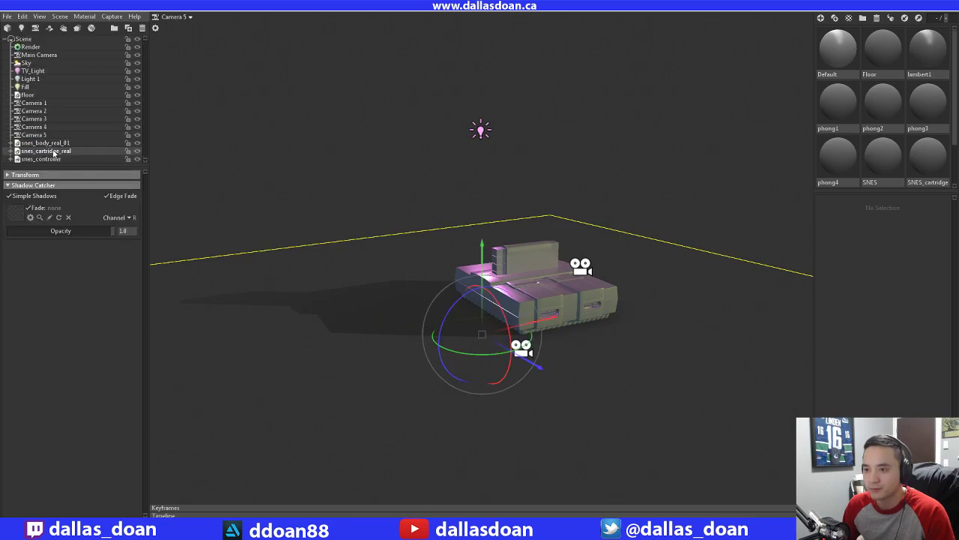
{"action": "key", "text": "ctrl+z"}
{"action": "left_click_drag", "start_coordinate": [58, 159], "coordinate": [7, 135]}
{"action": "scroll", "coordinate": [75, 138], "scroll_direction": "down", "scroll_amount": 1}
{"action": "left_click", "coordinate": [292, 145]}
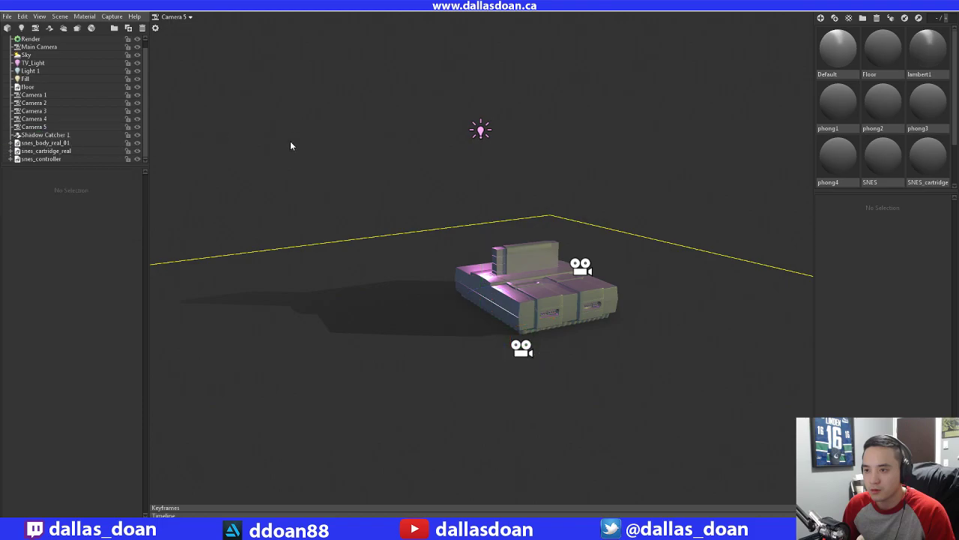
Select the imported snes_controller and raise it to floor level in front of the console
{"action": "left_click", "coordinate": [40, 160]}
{"action": "right_click_drag", "start_coordinate": [523, 300], "coordinate": [516, 332], "text": "alt"}
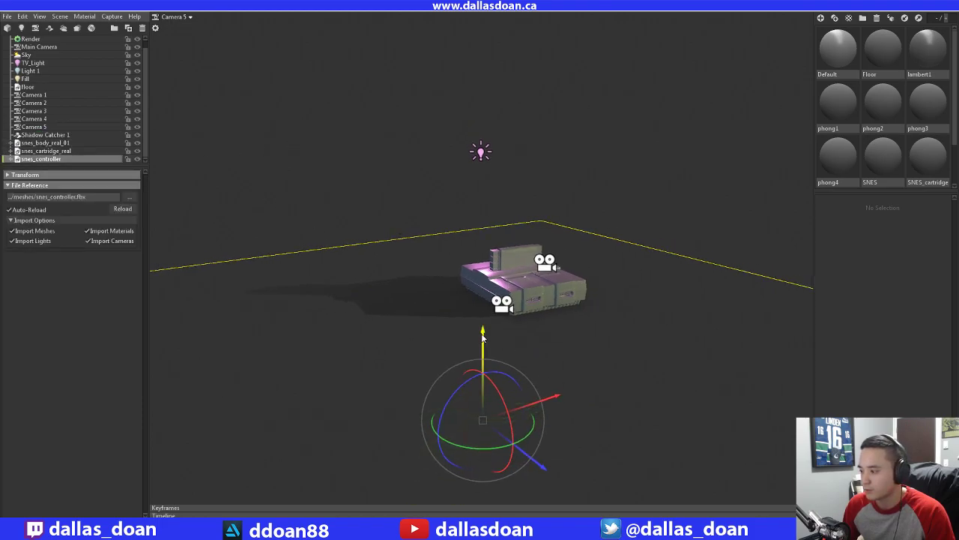
{"action": "left_click_drag", "start_coordinate": [483, 338], "coordinate": [454, 211]}
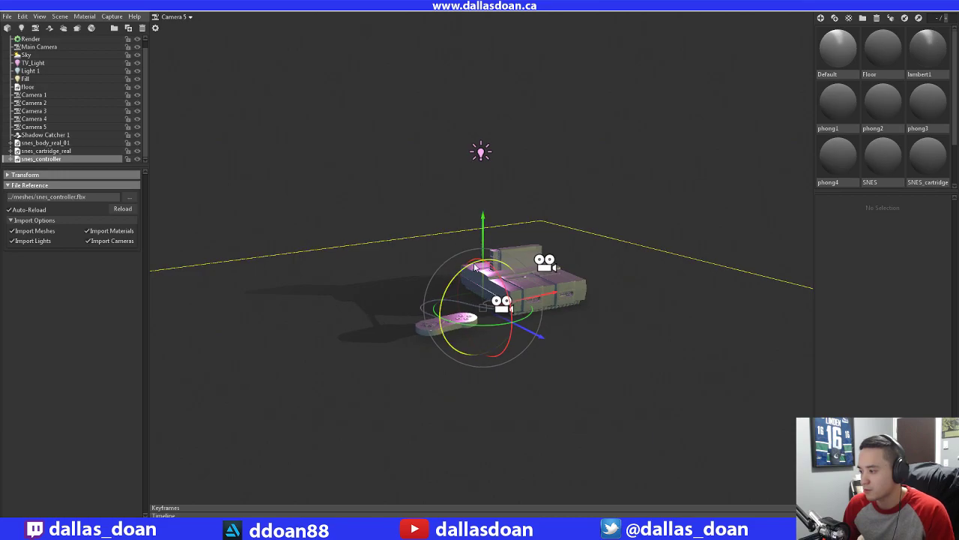
{"action": "left_click_drag", "start_coordinate": [380, 289], "coordinate": [393, 319]}
{"action": "right_click_drag", "start_coordinate": [514, 395], "coordinate": [630, 420], "text": "alt"}
{"action": "middle_click_drag", "start_coordinate": [585, 442], "coordinate": [546, 313], "text": "alt"}
{"action": "left_click_drag", "start_coordinate": [525, 233], "coordinate": [558, 301]}
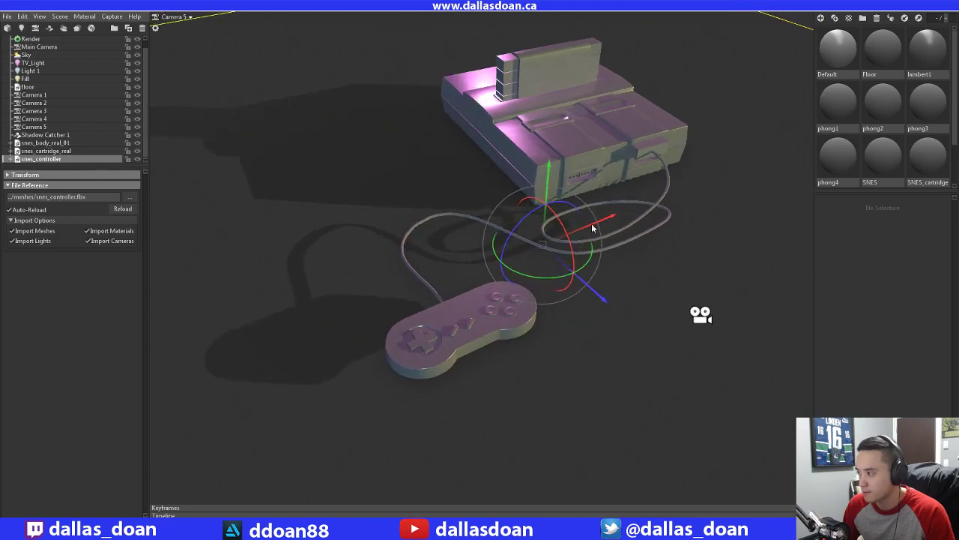
Shift snes_controller sideways to line its plug up with the console's left port and adjust its height to rest on the floor
{"action": "left_click_drag", "start_coordinate": [602, 222], "coordinate": [501, 219]}
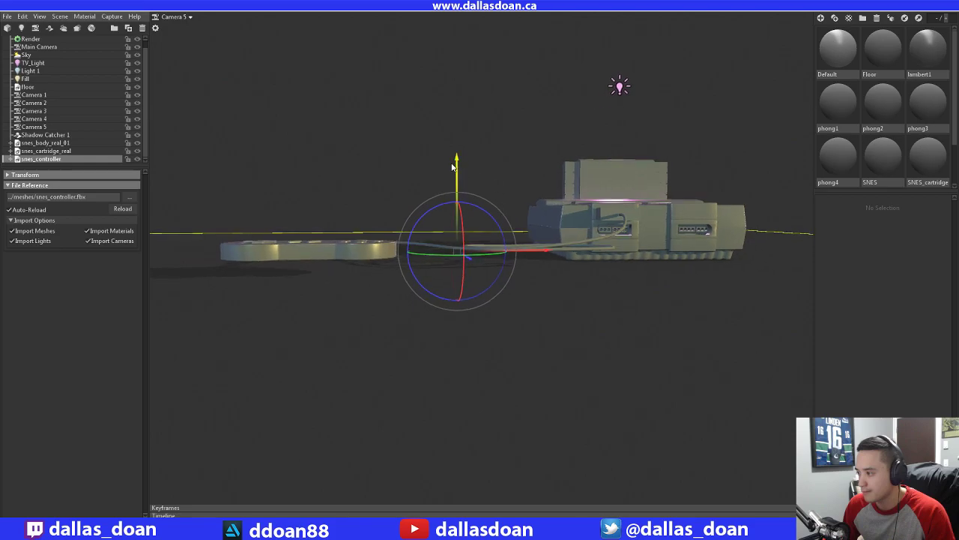
{"action": "left_click_drag", "start_coordinate": [455, 163], "coordinate": [456, 181]}
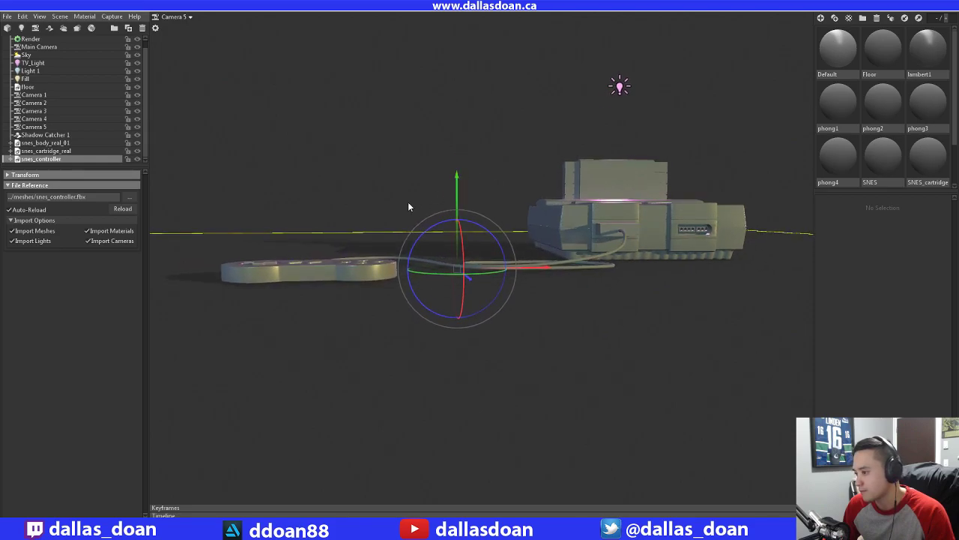
{"action": "left_click_drag", "start_coordinate": [407, 208], "coordinate": [655, 167]}
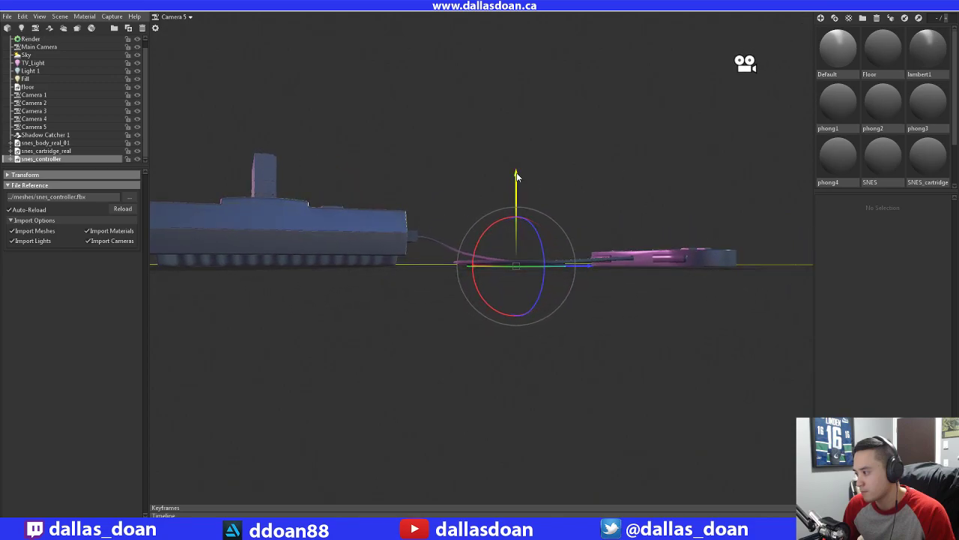
{"action": "left_click_drag", "start_coordinate": [526, 176], "coordinate": [369, 219]}
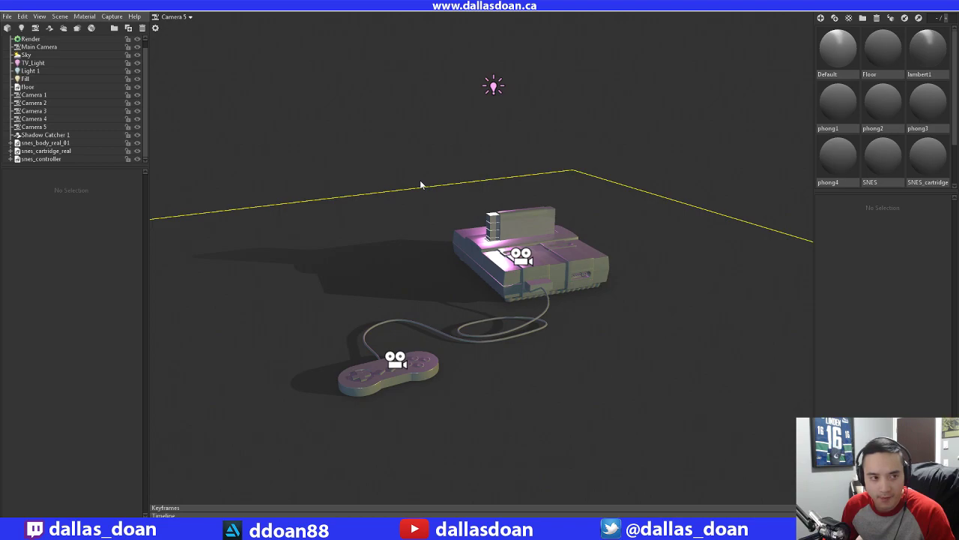
Select snes_body_real_01 and snes_cartridge_real together and move them along Z to fit the left port to the controller plug
{"action": "left_click_drag", "start_coordinate": [628, 196], "coordinate": [79, 112]}
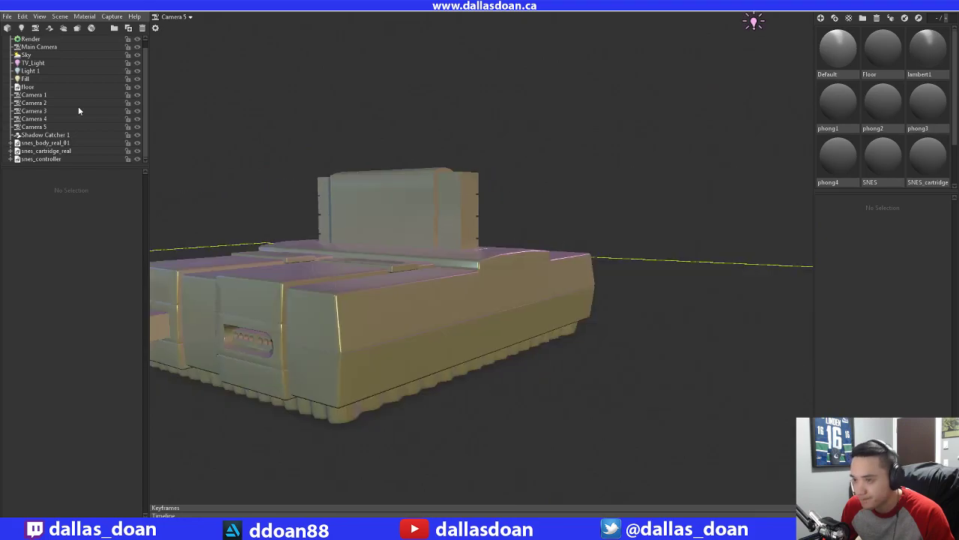
{"action": "left_click", "coordinate": [52, 143]}
{"action": "left_click", "coordinate": [52, 151], "text": "shift"}
{"action": "left_click_drag", "start_coordinate": [330, 236], "coordinate": [628, 225]}
{"action": "left_click_drag", "start_coordinate": [460, 260], "coordinate": [440, 261]}
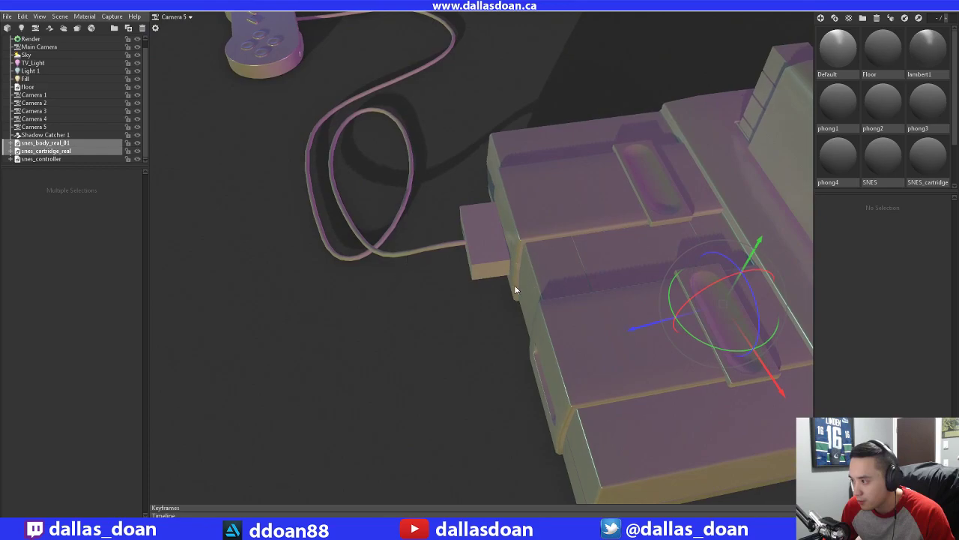
{"action": "left_click_drag", "start_coordinate": [514, 288], "coordinate": [570, 298]}
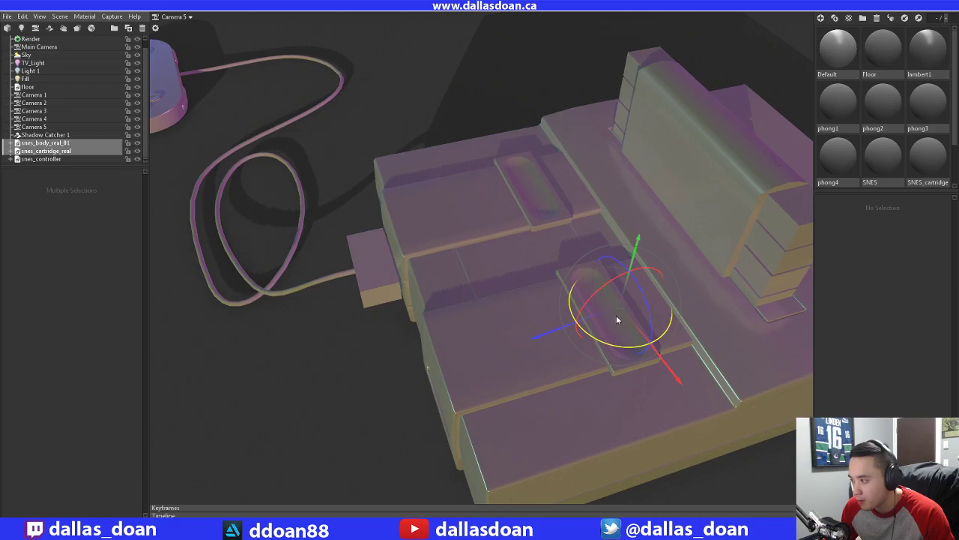
{"action": "left_click_drag", "start_coordinate": [540, 337], "coordinate": [525, 236]}
{"action": "left_click", "coordinate": [651, 140]}
Examine the plugged-in controller and console from farther out and switch back to Maya to view the controller cable
{"action": "scroll", "coordinate": [500, 262], "scroll_direction": "down", "scroll_amount": 5}
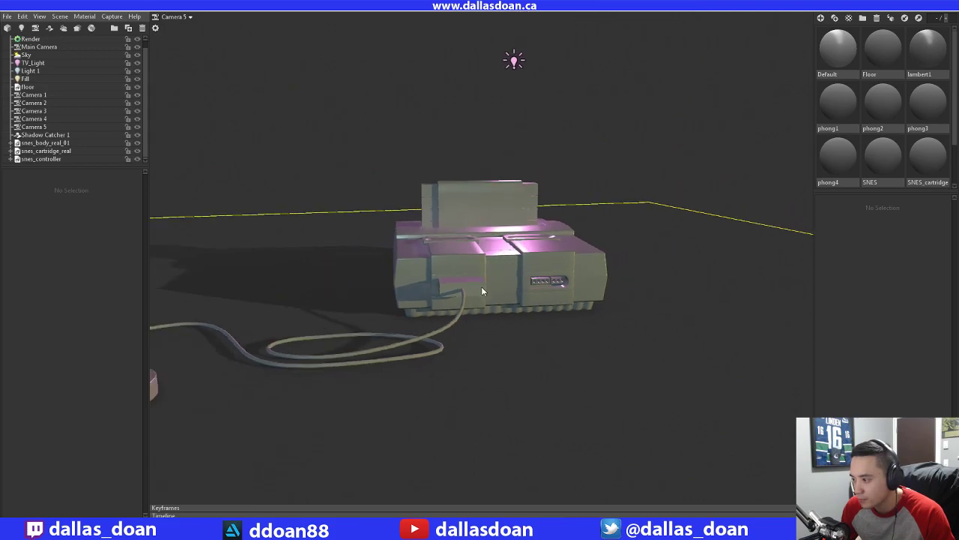
{"action": "scroll", "coordinate": [478, 293], "scroll_direction": "down", "scroll_amount": 3}
{"action": "left_click_drag", "start_coordinate": [477, 294], "coordinate": [537, 280]}
{"action": "mouse_move", "coordinate": [355, 532]}
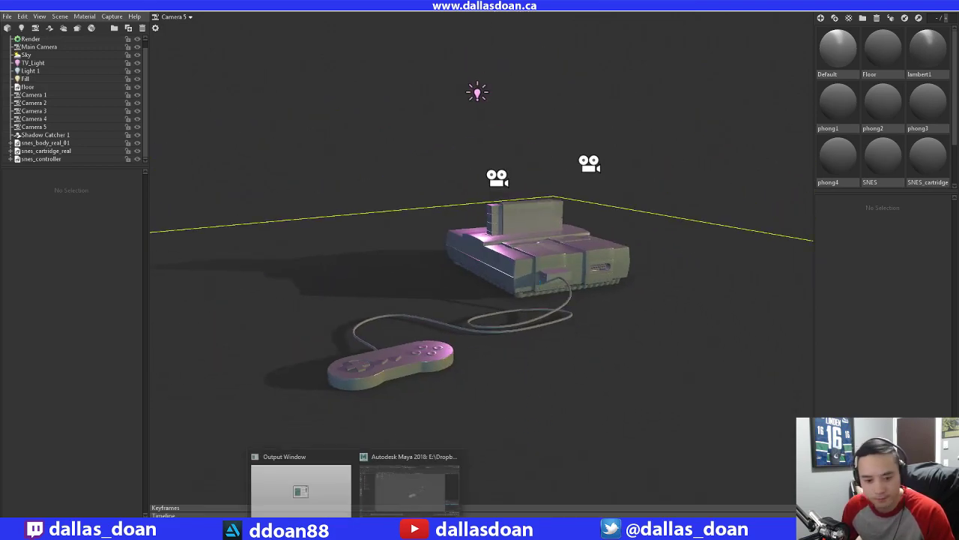
{"action": "left_click", "coordinate": [410, 488]}
{"action": "scroll", "coordinate": [648, 266], "scroll_direction": "up", "scroll_amount": 3}
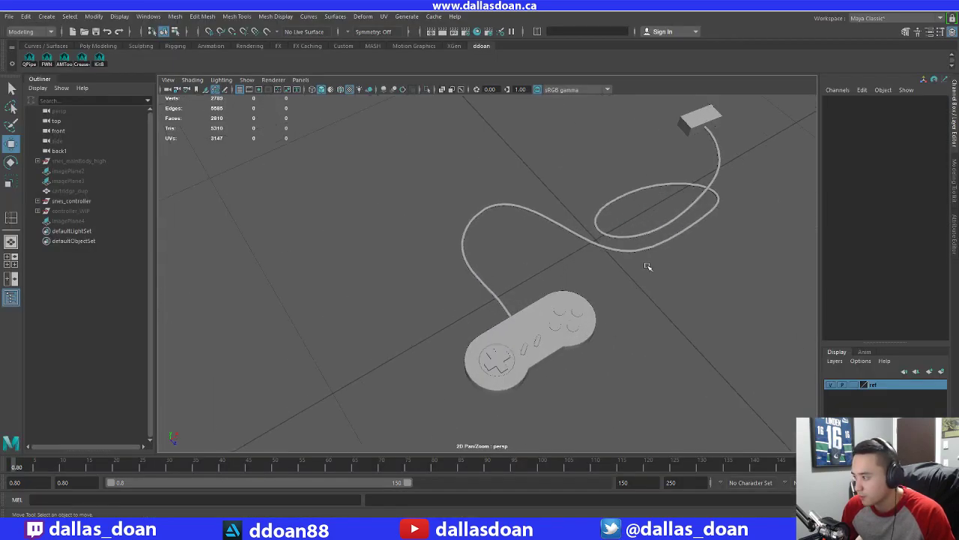
Select snes_controller_plug and examine its box and the attached cable end up close from several sides
{"action": "middle_click_drag", "start_coordinate": [647, 266], "coordinate": [433, 364], "text": "alt"}
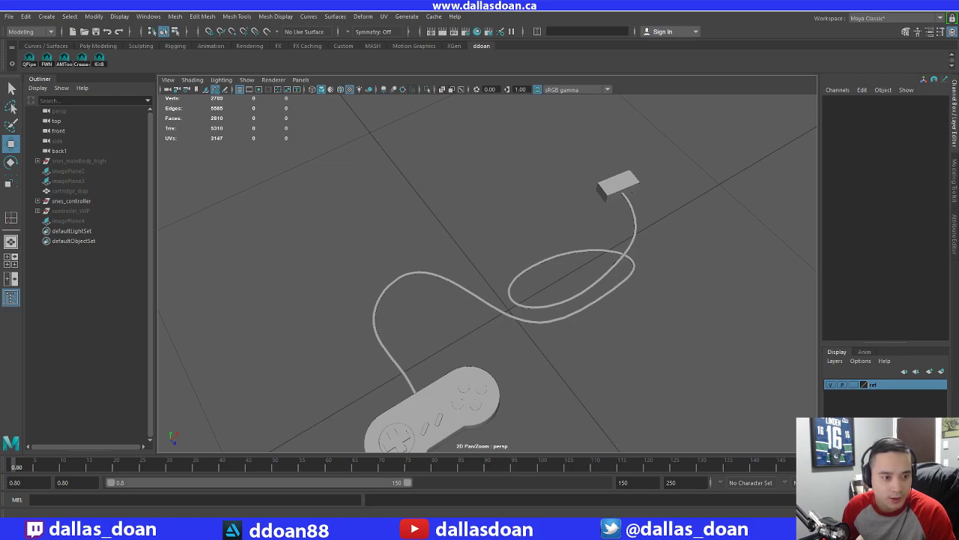
{"action": "left_click", "coordinate": [602, 182]}
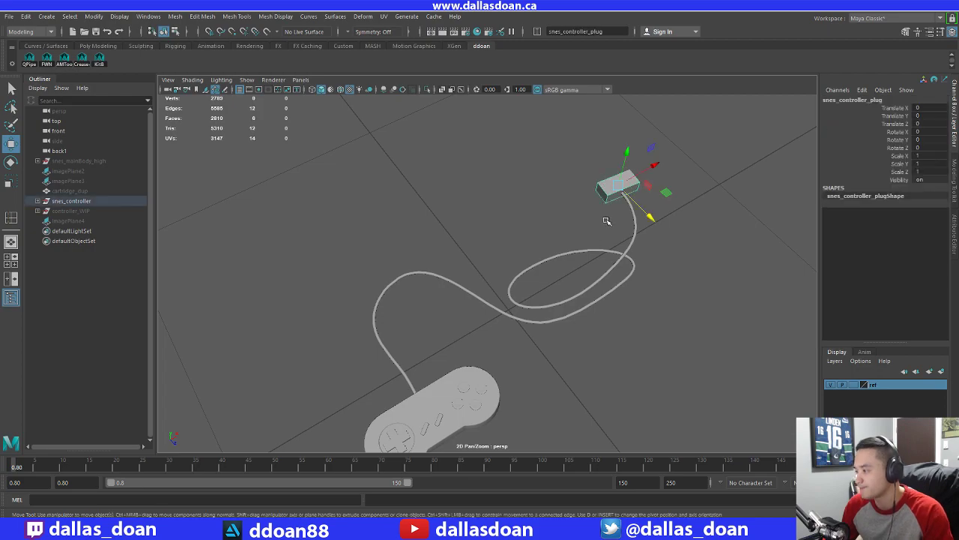
{"action": "key", "text": "f"}
{"action": "left_click_drag", "start_coordinate": [499, 266], "coordinate": [527, 263], "text": "alt"}
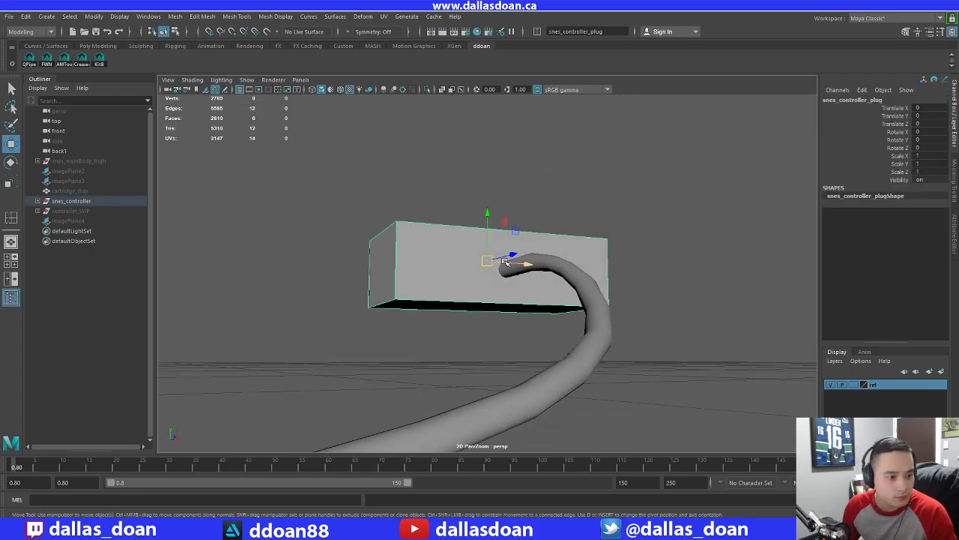
{"action": "scroll", "coordinate": [489, 263], "scroll_direction": "down", "scroll_amount": 3}
{"action": "left_click", "coordinate": [580, 285]}
{"action": "scroll", "coordinate": [580, 285], "scroll_direction": "down", "scroll_amount": 6}
{"action": "left_click_drag", "start_coordinate": [580, 285], "coordinate": [542, 337], "text": "alt"}
{"action": "scroll", "coordinate": [591, 328], "scroll_direction": "down", "scroll_amount": 4}
{"action": "scroll", "coordinate": [542, 337], "scroll_direction": "up", "scroll_amount": 5}
{"action": "left_click", "coordinate": [524, 281]}
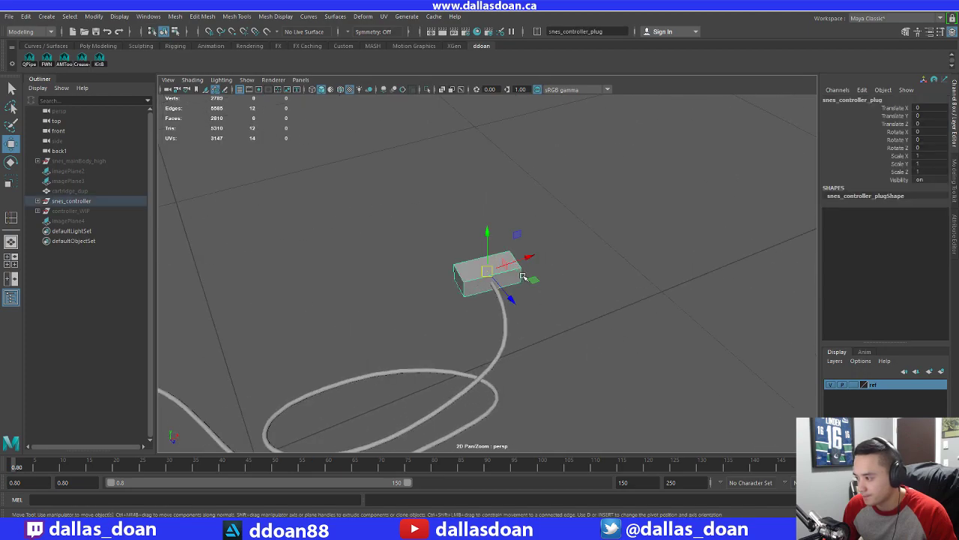
{"action": "scroll", "coordinate": [522, 285], "scroll_direction": "up", "scroll_amount": 2}
{"action": "left_click_drag", "start_coordinate": [505, 289], "coordinate": [649, 289], "text": "alt"}
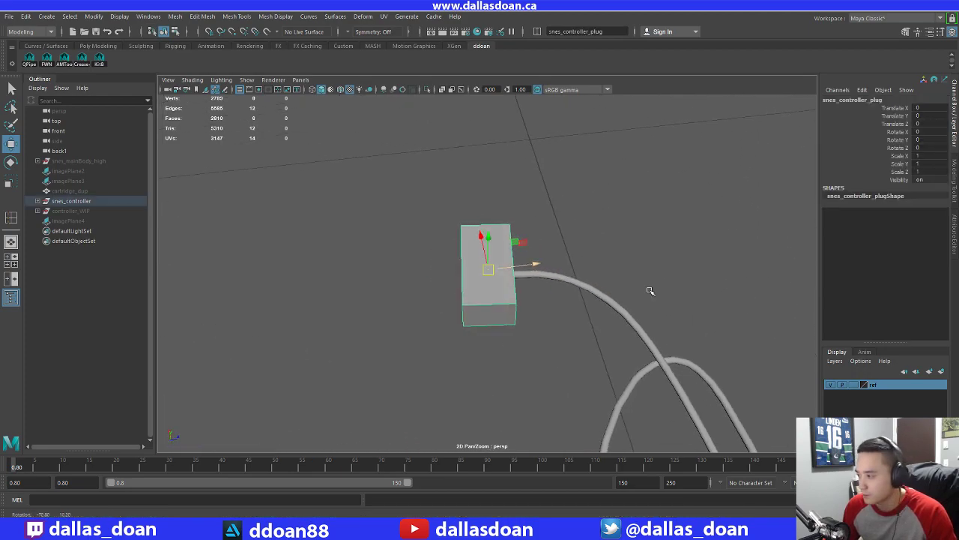
Extrude the plug's face opposite the cable with an Offset of 0.4 to inset it
{"action": "scroll", "coordinate": [649, 289], "scroll_direction": "up", "scroll_amount": 4}
{"action": "left_click_drag", "start_coordinate": [464, 315], "coordinate": [534, 251], "text": "alt"}
{"action": "right_click_drag", "start_coordinate": [523, 241], "coordinate": [523, 280]}
{"action": "left_click", "coordinate": [519, 288]}
{"action": "left_click_drag", "start_coordinate": [519, 288], "coordinate": [565, 288], "text": "alt"}
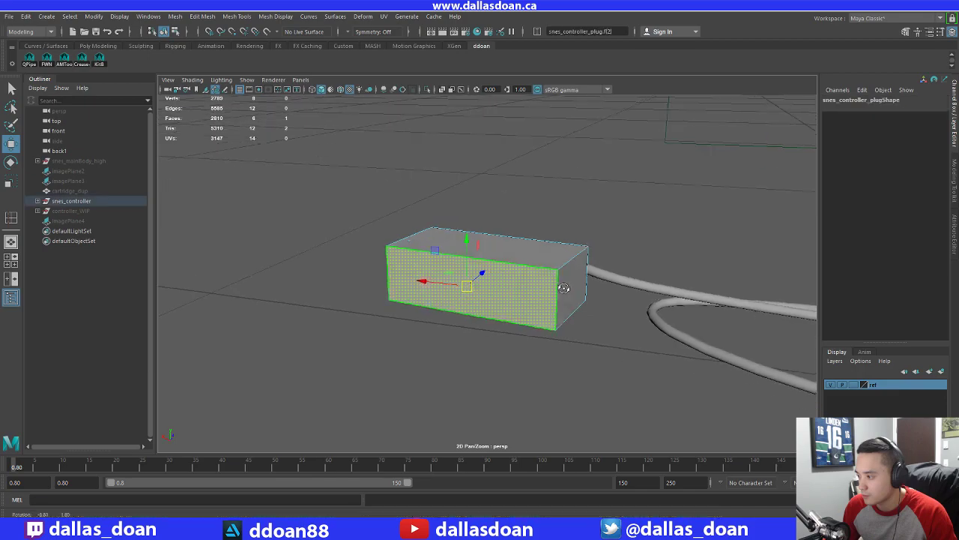
{"action": "right_click_drag", "start_coordinate": [554, 272], "coordinate": [547, 296], "text": "shift"}
{"action": "left_click_drag", "start_coordinate": [662, 286], "coordinate": [664, 301]}
{"action": "key", "text": "ctrl+z"}
{"action": "middle_click_drag", "start_coordinate": [663, 301], "coordinate": [672, 301]}
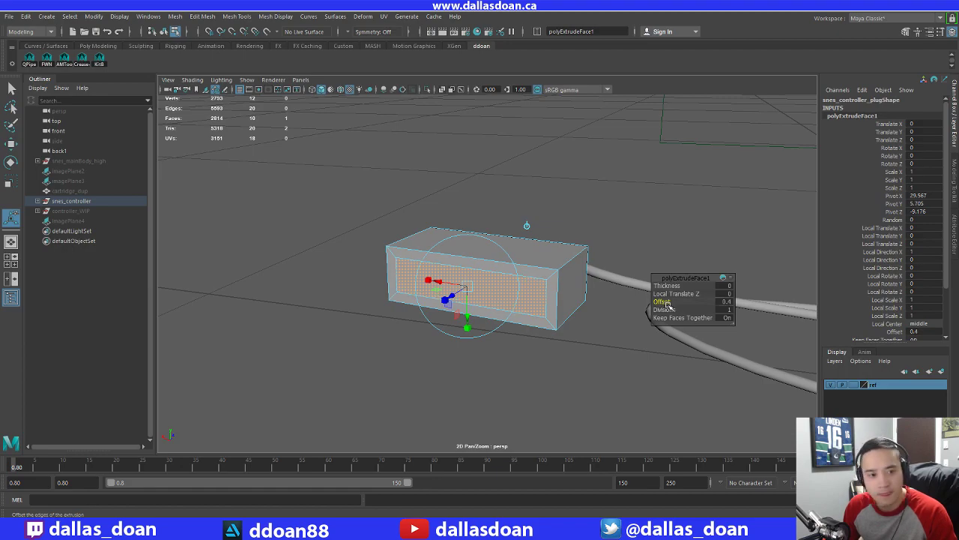
Try to scale the two short side edges of the plug's inset face along the plug's width
{"action": "left_click_drag", "start_coordinate": [510, 329], "coordinate": [539, 326], "text": "alt"}
{"action": "left_click", "coordinate": [570, 298]}
{"action": "right_click_drag", "start_coordinate": [562, 294], "coordinate": [560, 255]}
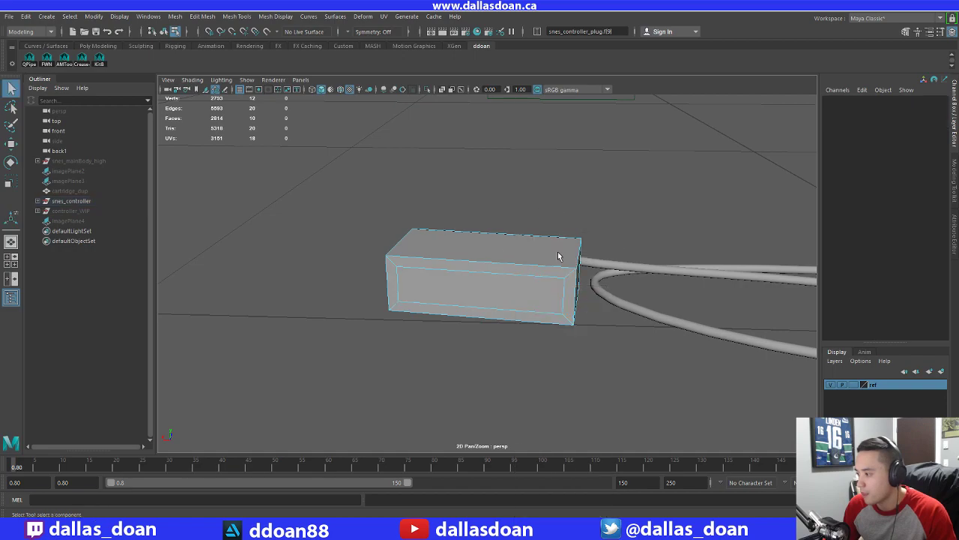
{"action": "left_click", "coordinate": [483, 274]}
{"action": "key", "text": "r"}
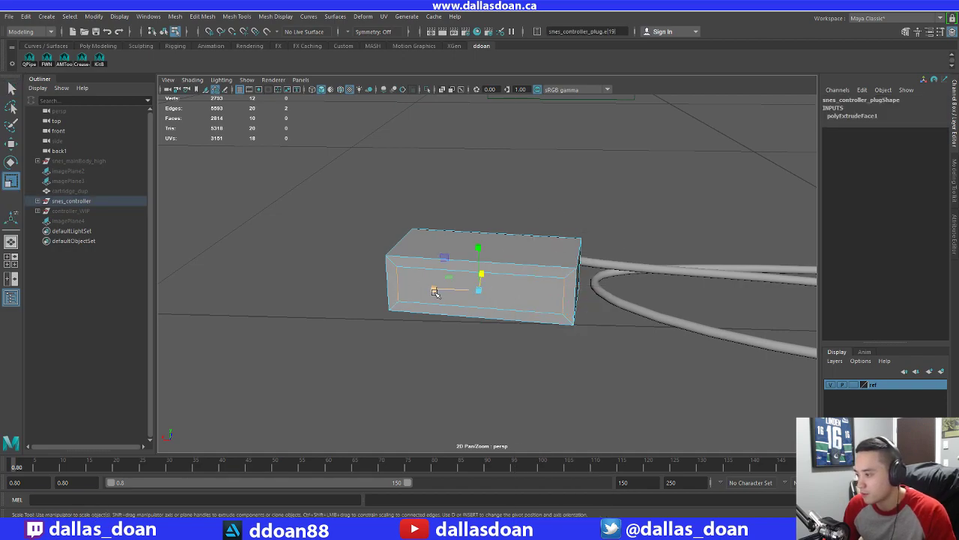
{"action": "left_click_drag", "start_coordinate": [435, 292], "coordinate": [475, 340]}
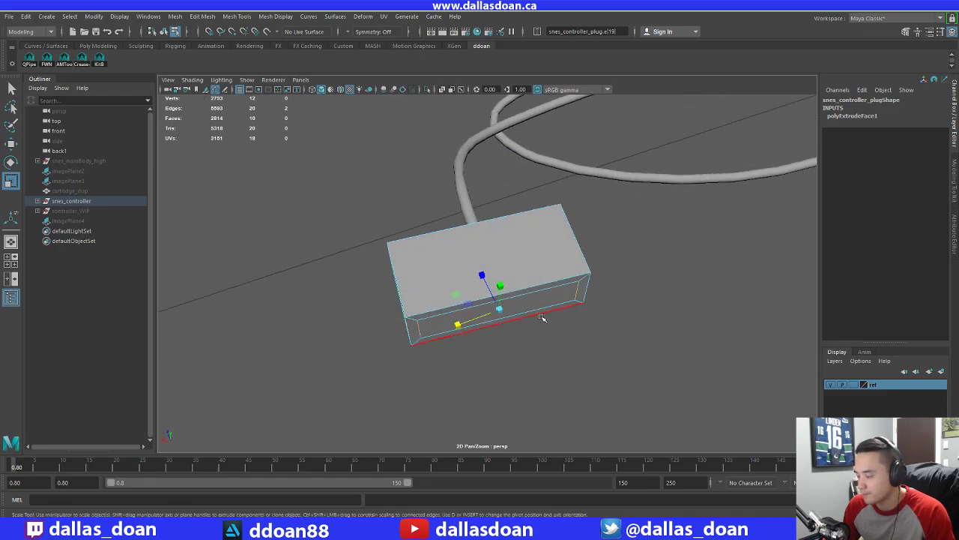
{"action": "left_click_drag", "start_coordinate": [517, 308], "coordinate": [486, 247], "text": "alt"}
{"action": "right_click_drag", "start_coordinate": [480, 234], "coordinate": [528, 218]}
Temporarily show the hidden controller_WIP group in the scene with snes_controller and hide it again
{"action": "scroll", "coordinate": [528, 248], "scroll_direction": "down", "scroll_amount": 5}
{"action": "left_click_drag", "start_coordinate": [527, 255], "coordinate": [585, 280], "text": "alt"}
{"action": "key", "text": "w"}
{"action": "left_click_drag", "start_coordinate": [510, 253], "coordinate": [478, 278], "text": "alt"}
{"action": "left_click", "coordinate": [535, 283]}
{"action": "scroll", "coordinate": [535, 283], "scroll_direction": "down", "scroll_amount": 5}
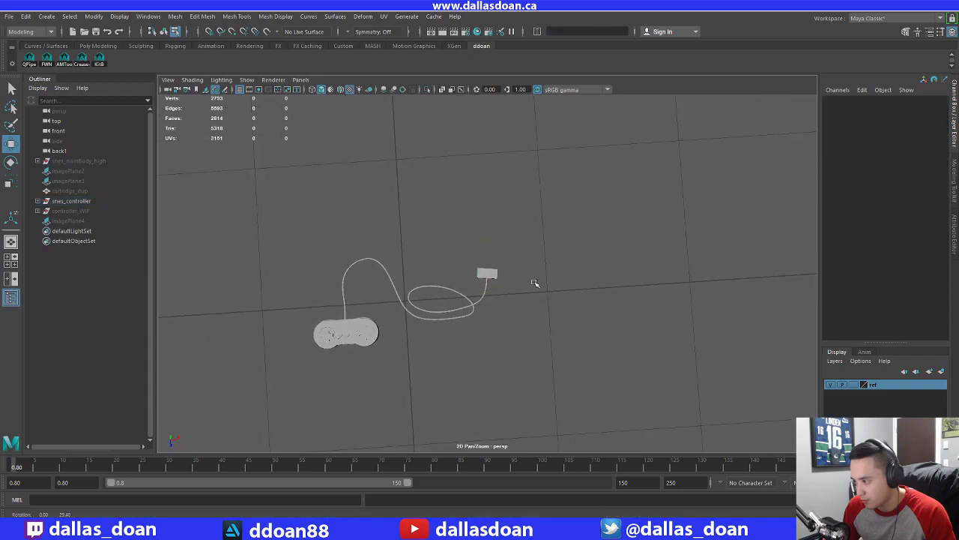
{"action": "left_click", "coordinate": [75, 210]}
{"action": "key", "text": "shift+h"}
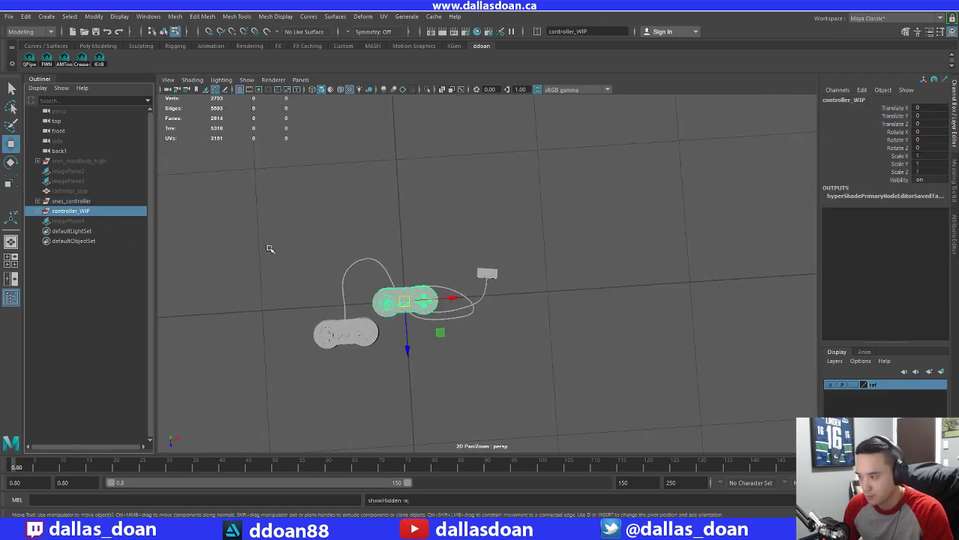
{"action": "key", "text": "f"}
{"action": "left_click", "coordinate": [92, 202]}
{"action": "left_click", "coordinate": [93, 212]}
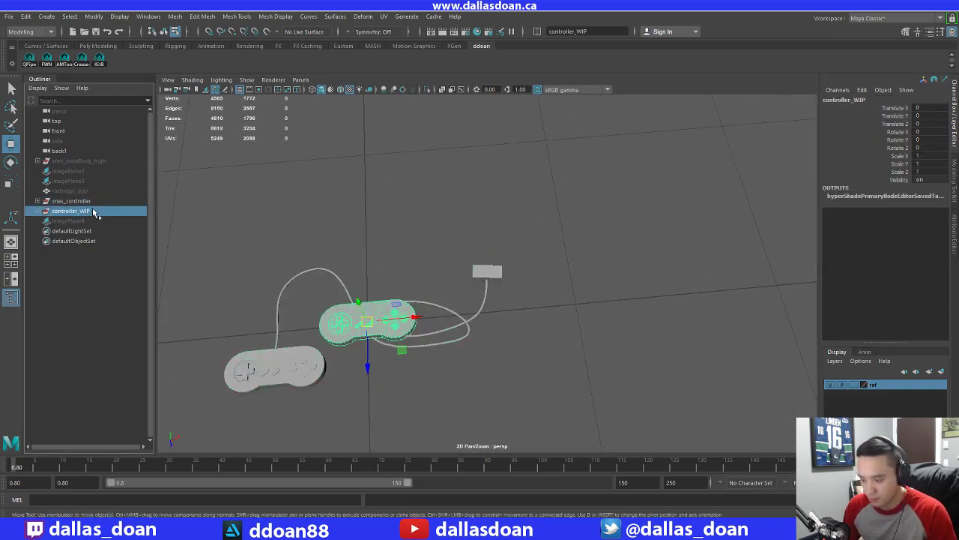
{"action": "key", "text": "ctrl+h"}
{"action": "scroll", "coordinate": [465, 242], "scroll_direction": "up", "scroll_amount": 2}
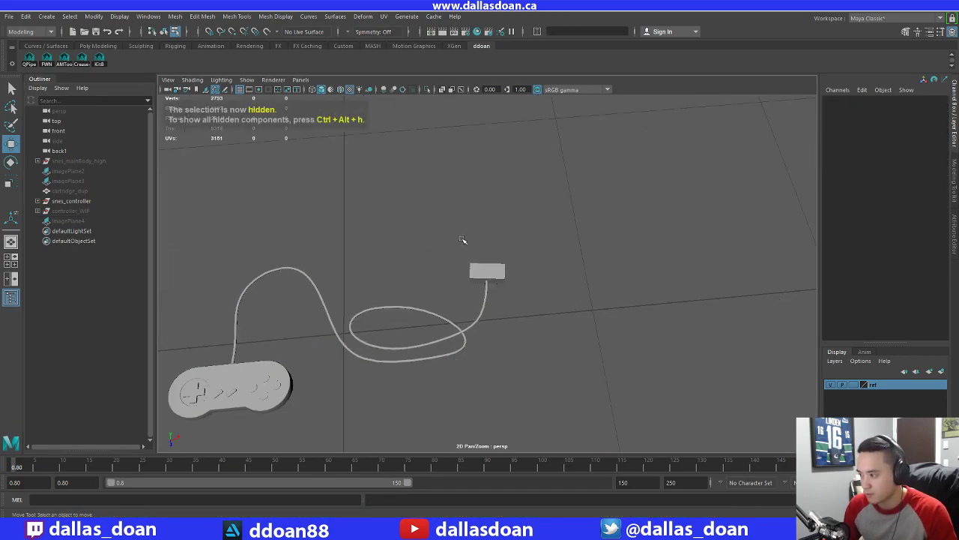
{"action": "middle_click_drag", "start_coordinate": [465, 242], "coordinate": [553, 225], "text": "alt"}
{"action": "mouse_move", "coordinate": [553, 225]}
{"action": "left_mouse_down", "text": "alt"}
{"action": "mouse_move", "coordinate": [554, 244]}
{"action": "mouse_move", "coordinate": [542, 210]}
{"action": "left_mouse_up", "text": "alt"}
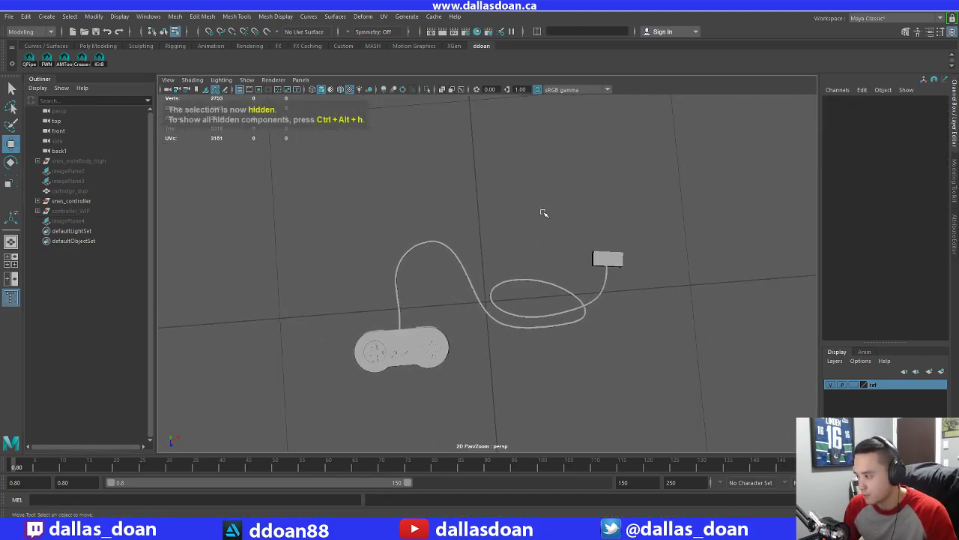
{"action": "left_click", "coordinate": [72, 212]}
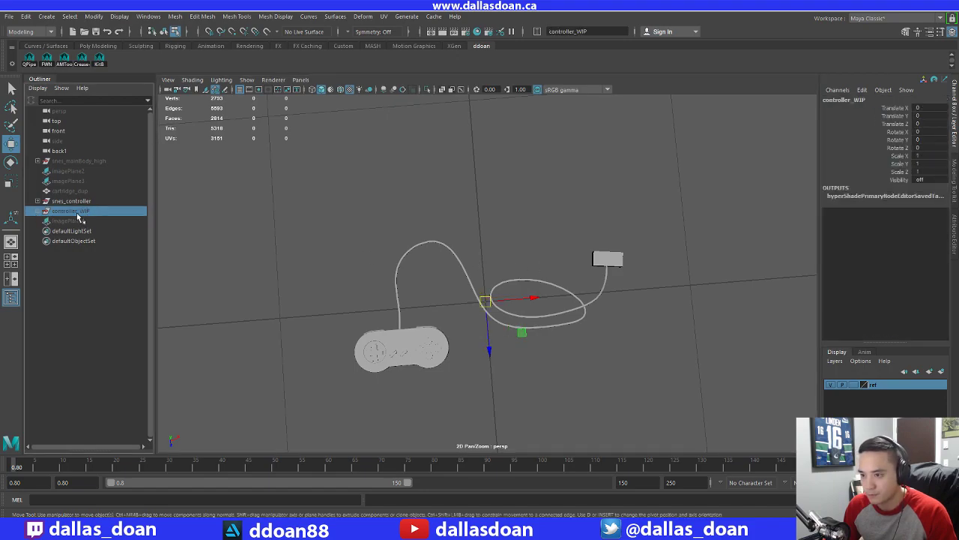
{"action": "key", "text": "ctrl+h"}
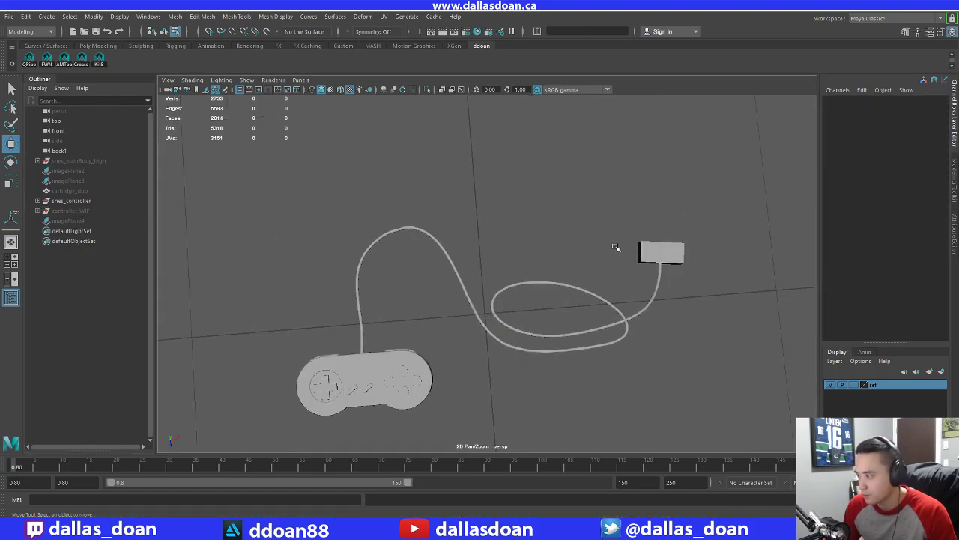
Select snes_controller_plug in object mode and examine the plug's angle and the cable's path to the controller
{"action": "left_click", "coordinate": [639, 257]}
{"action": "key", "text": "f"}
{"action": "key", "text": "F8"}
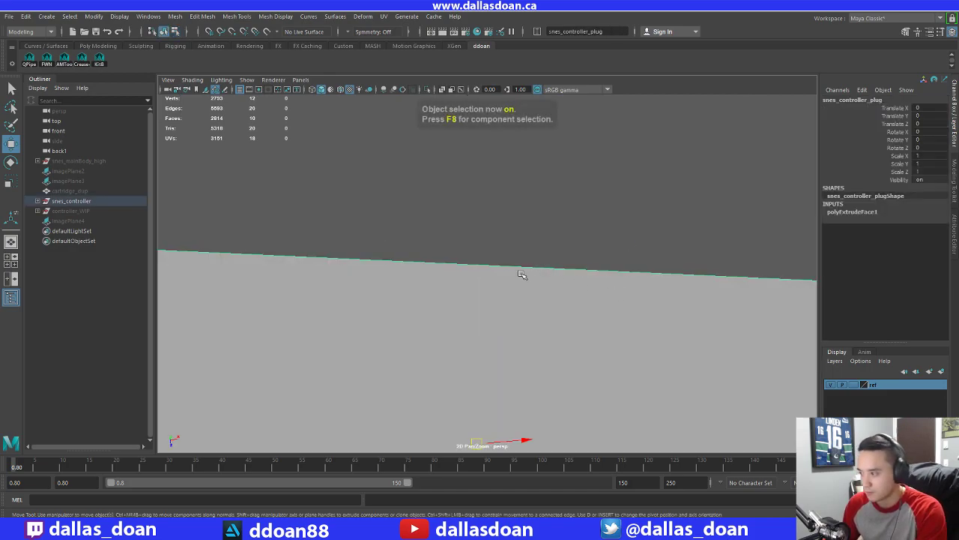
{"action": "right_click_drag", "start_coordinate": [521, 274], "coordinate": [300, 254], "text": "alt"}
{"action": "middle_click_drag", "start_coordinate": [300, 254], "coordinate": [479, 238], "text": "alt"}
{"action": "right_click_drag", "start_coordinate": [480, 239], "coordinate": [523, 236], "text": "alt"}
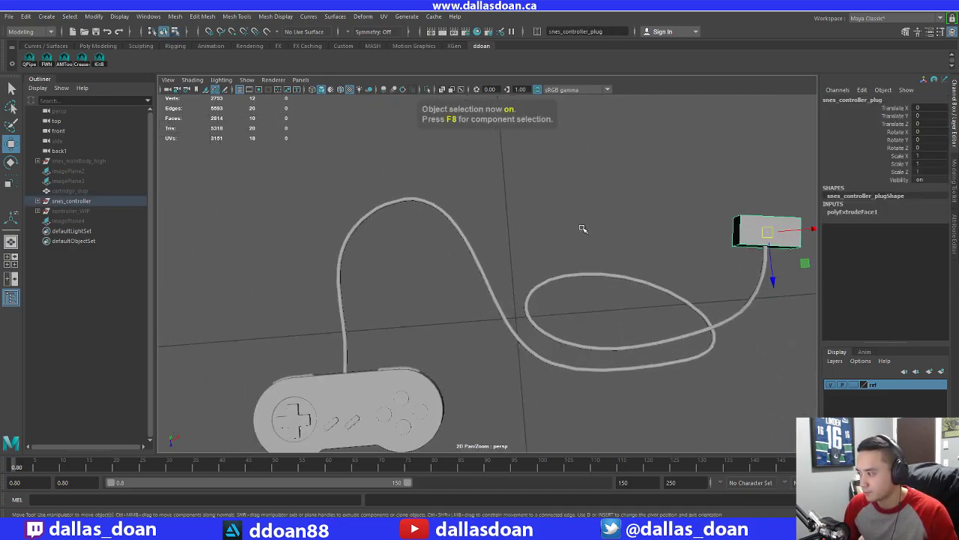
{"action": "middle_click_drag", "start_coordinate": [582, 229], "coordinate": [515, 235], "text": "alt"}
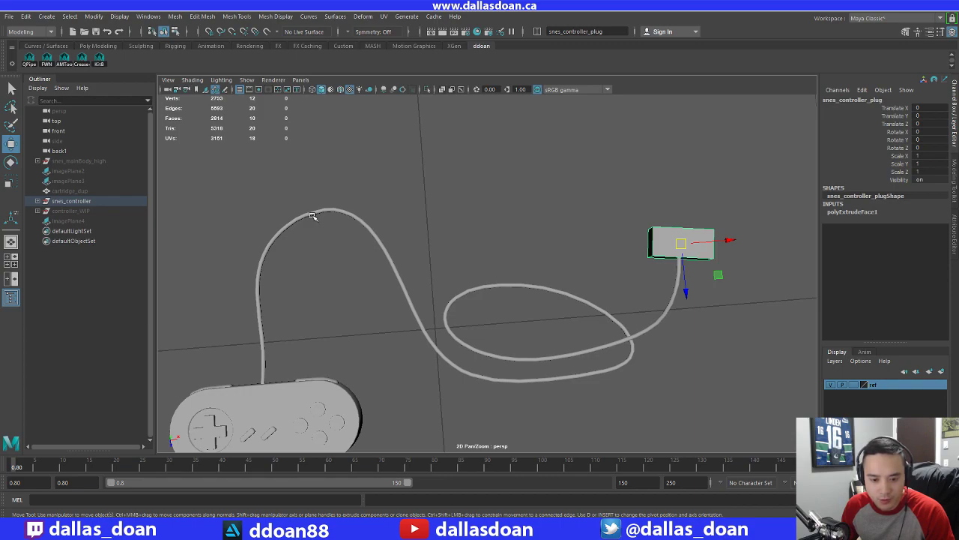
{"action": "middle_click_drag", "start_coordinate": [602, 228], "coordinate": [480, 213], "text": "alt"}
{"action": "key", "text": "f"}
{"action": "left_click_drag", "start_coordinate": [512, 218], "coordinate": [409, 198], "text": "alt"}
{"action": "right_click_drag", "start_coordinate": [409, 199], "coordinate": [344, 203], "text": "alt"}
{"action": "left_click_drag", "start_coordinate": [345, 203], "coordinate": [675, 274], "text": "alt"}
{"action": "right_click_drag", "start_coordinate": [674, 275], "coordinate": [477, 287], "text": "alt"}
{"action": "left_click_drag", "start_coordinate": [478, 287], "coordinate": [537, 239], "text": "alt"}
Duplicate snes_controller_plug in the top view and move the copy along X by about -29.3 to the grid's centre line
{"action": "key", "text": "space"}
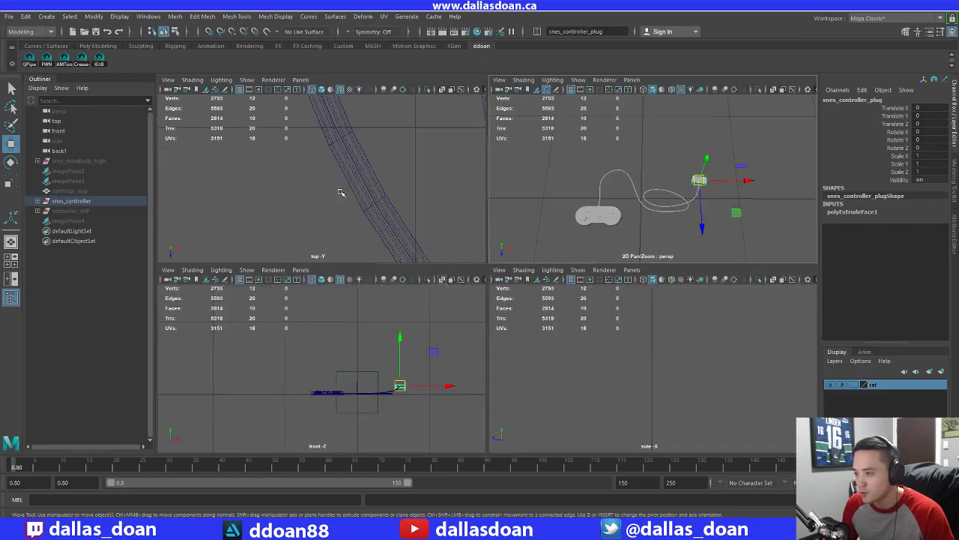
{"action": "key", "text": "space"}
{"action": "key", "text": "f"}
{"action": "right_click_drag", "start_coordinate": [428, 218], "coordinate": [333, 253], "text": "alt"}
{"action": "middle_click_drag", "start_coordinate": [333, 253], "coordinate": [561, 254], "text": "alt"}
{"action": "scroll", "coordinate": [560, 253], "scroll_direction": "down", "scroll_amount": 3}
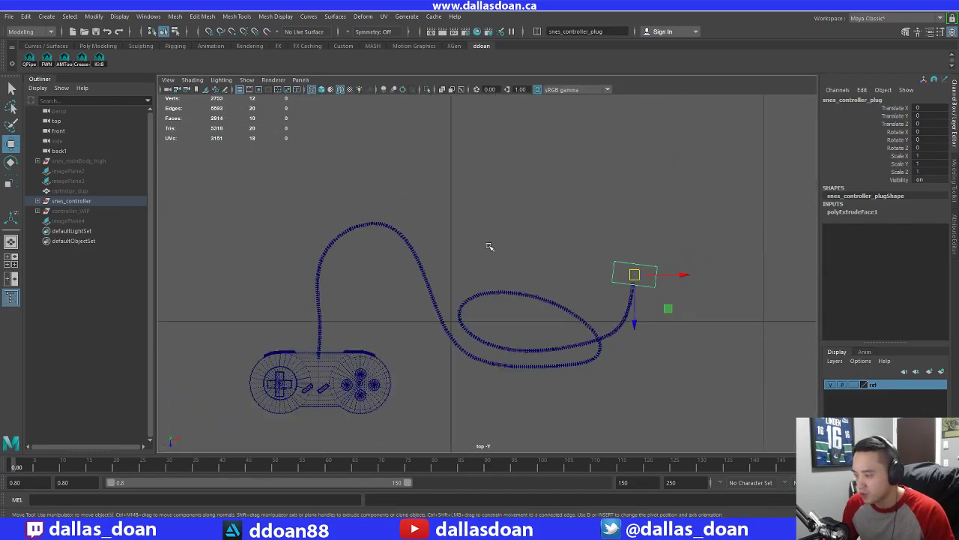
{"action": "key", "text": "ctrl+d"}
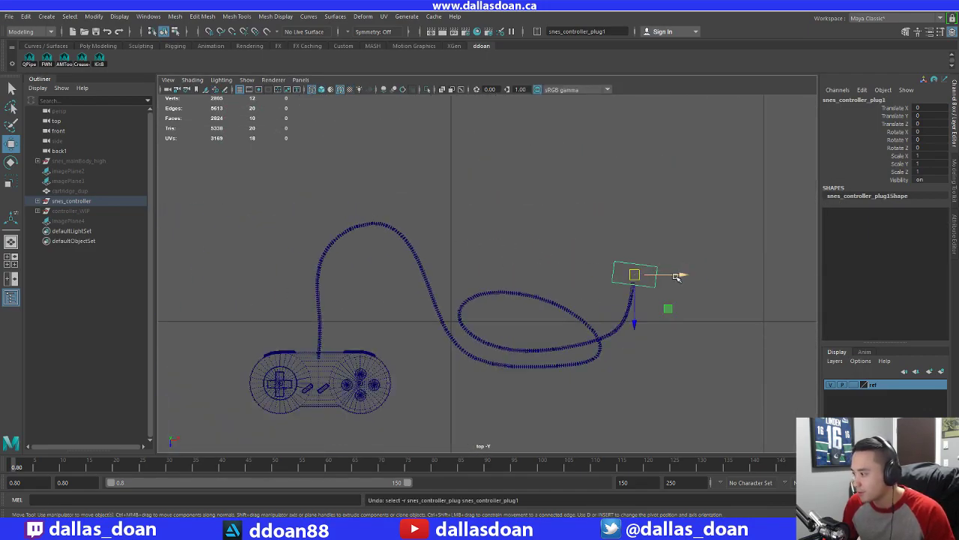
{"action": "left_click_drag", "start_coordinate": [681, 278], "coordinate": [477, 277]}
{"action": "scroll", "coordinate": [500, 308], "scroll_direction": "up", "scroll_amount": 2}
{"action": "scroll", "coordinate": [501, 309], "scroll_direction": "up", "scroll_amount": 1}
{"action": "middle_click_drag", "start_coordinate": [501, 308], "coordinate": [596, 311], "text": "alt"}
{"action": "left_click_drag", "start_coordinate": [541, 274], "coordinate": [567, 277]}
{"action": "scroll", "coordinate": [566, 277], "scroll_direction": "up", "scroll_amount": 2}
{"action": "scroll", "coordinate": [566, 277], "scroll_direction": "up", "scroll_amount": 1}
Rotate the duplicate plug about 7 degrees around Y to square it with the grid and freeze its transformations
{"action": "key", "text": "e"}
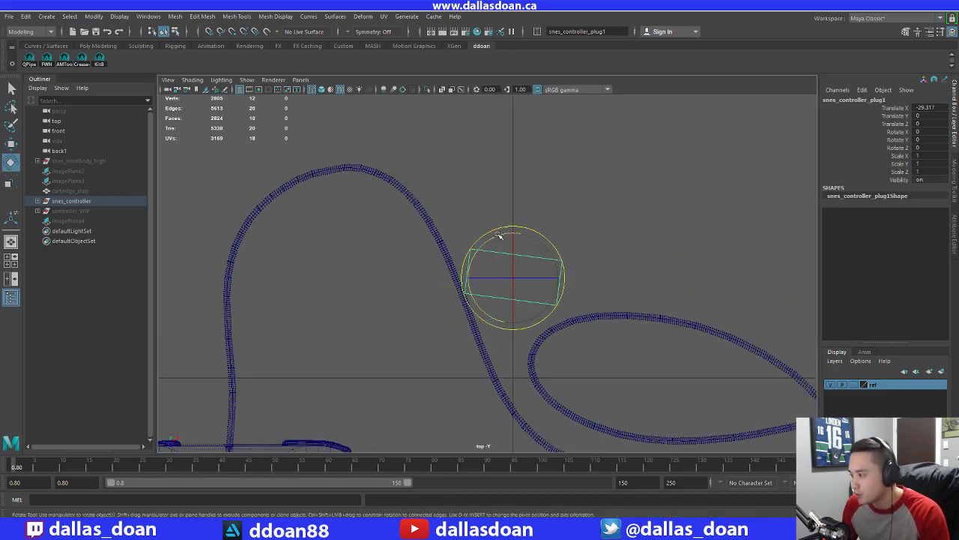
{"action": "left_click_drag", "start_coordinate": [495, 239], "coordinate": [516, 244]}
{"action": "scroll", "coordinate": [516, 244], "scroll_direction": "up", "scroll_amount": 4}
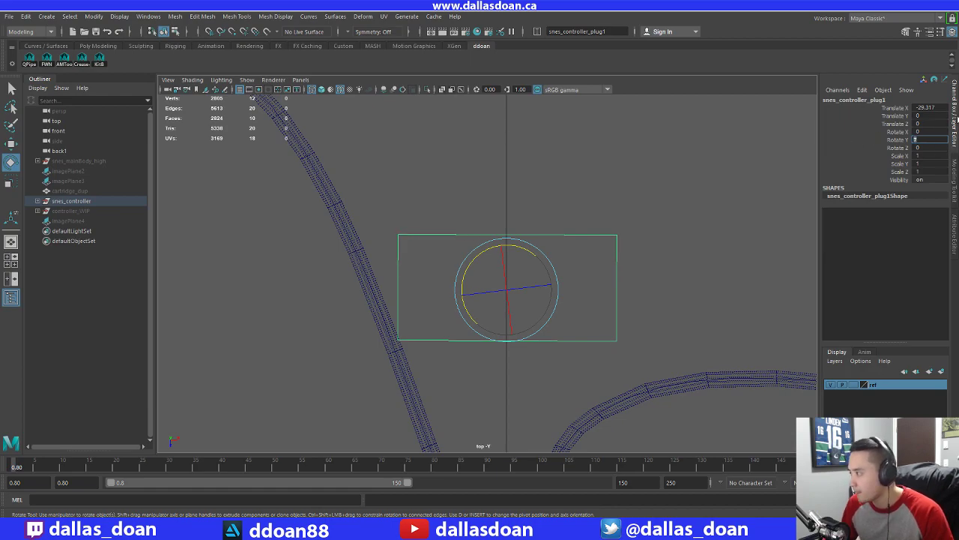
{"action": "double_click", "coordinate": [922, 139]}
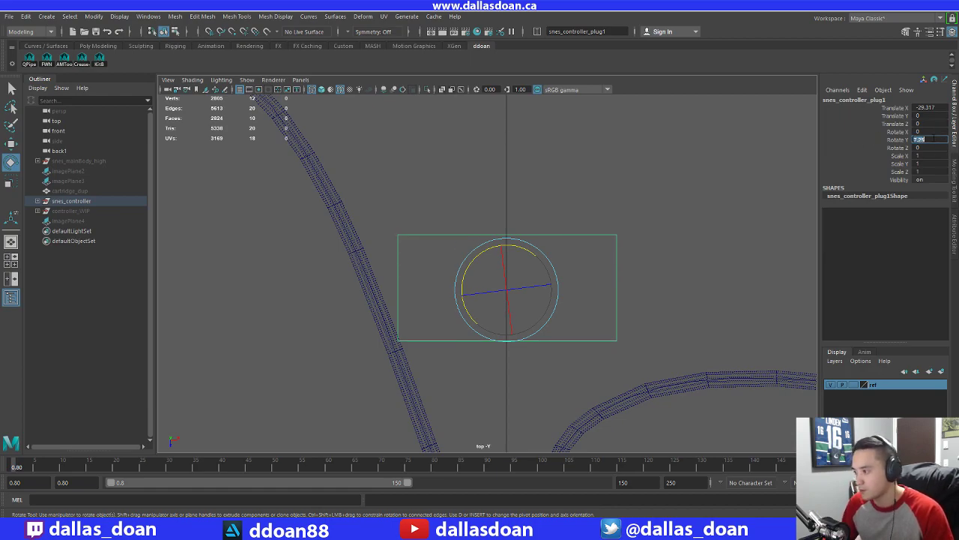
{"action": "middle_click_drag", "start_coordinate": [654, 170], "coordinate": [624, 189], "text": "alt"}
{"action": "left_click", "coordinate": [622, 193]}
{"action": "key", "text": "ctrl+z"}
{"action": "key", "text": "w"}
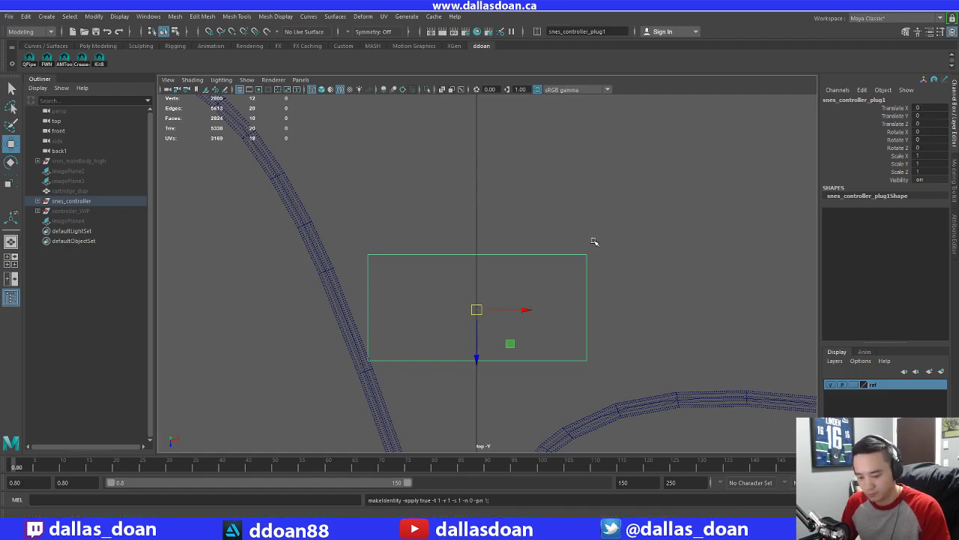
Examine the straightened duplicate plug in the perspective view alongside the controller, cable and original plug
{"action": "left_click", "coordinate": [591, 217]}
{"action": "mouse_move", "coordinate": [463, 210]}
{"action": "left_mouse_down"}
{"action": "mouse_move", "coordinate": [588, 290]}
{"action": "mouse_move", "coordinate": [589, 246]}
{"action": "mouse_move", "coordinate": [344, 199]}
{"action": "mouse_move", "coordinate": [435, 229]}
{"action": "mouse_move", "coordinate": [518, 215]}
{"action": "mouse_move", "coordinate": [492, 248]}
{"action": "left_mouse_up"}
{"action": "scroll", "coordinate": [558, 238], "scroll_direction": "down", "scroll_amount": 5}
{"action": "key", "text": "space"}
{"action": "key", "text": "space"}
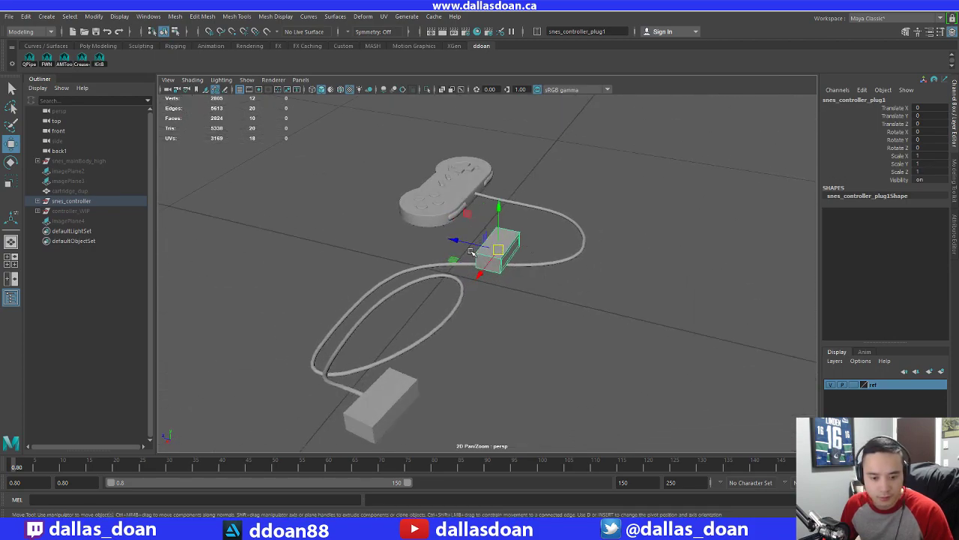
{"action": "left_click_drag", "start_coordinate": [471, 252], "coordinate": [631, 262], "text": "alt"}
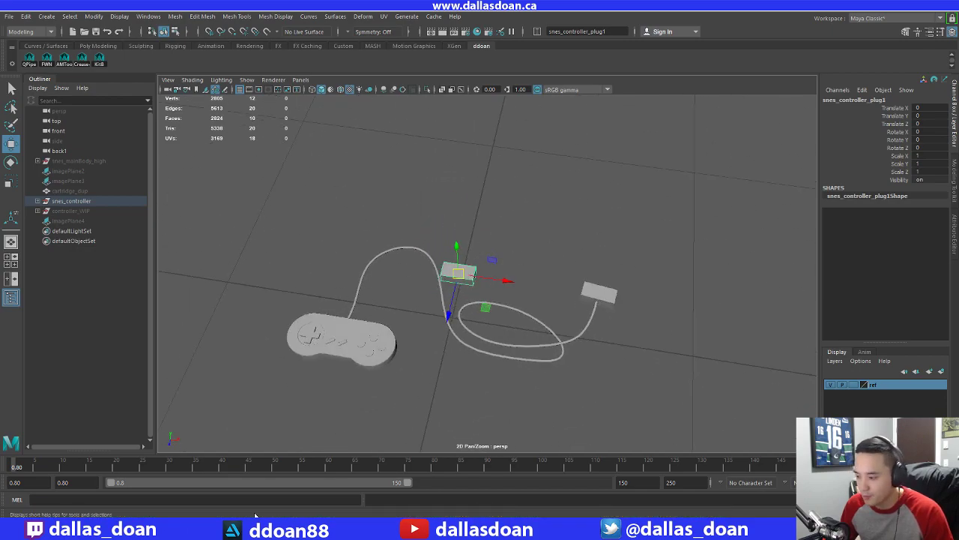
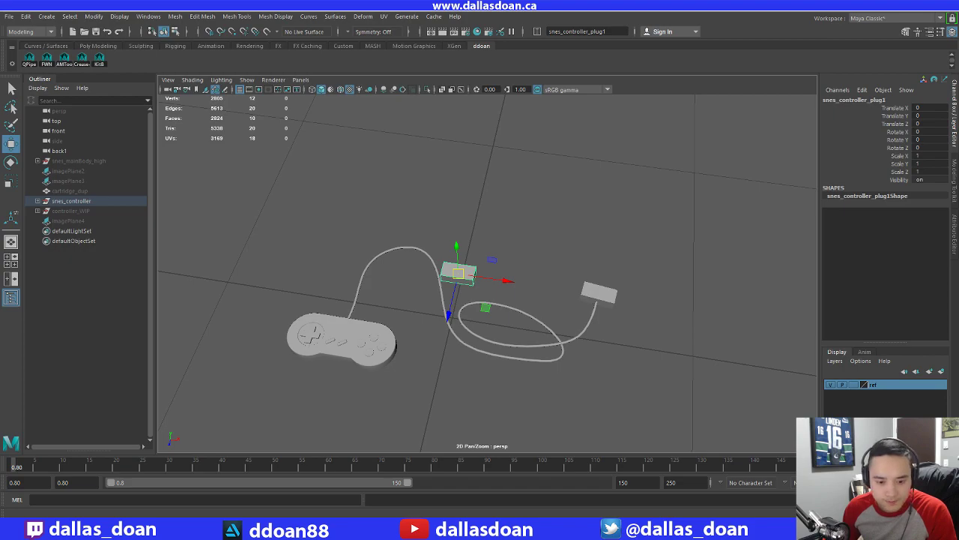
Select the two short side edges of the duplicate plug's inset face and scale them slightly inward along X
{"action": "left_click", "coordinate": [545, 280]}
{"action": "left_click", "coordinate": [470, 274]}
{"action": "key", "text": "f"}
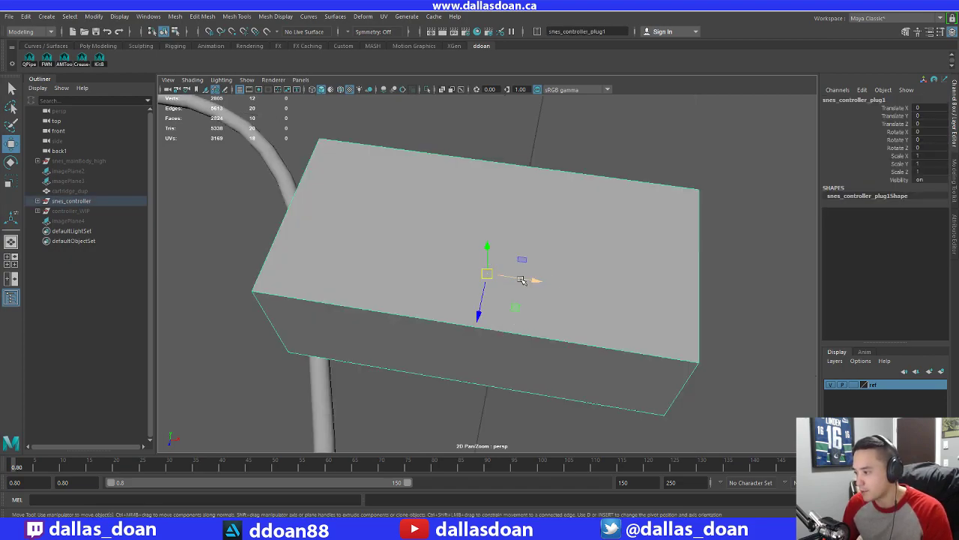
{"action": "left_click_drag", "start_coordinate": [523, 279], "coordinate": [383, 237], "text": "alt"}
{"action": "scroll", "coordinate": [566, 237], "scroll_direction": "down", "scroll_amount": 4}
{"action": "right_click_drag", "start_coordinate": [601, 261], "coordinate": [594, 216]}
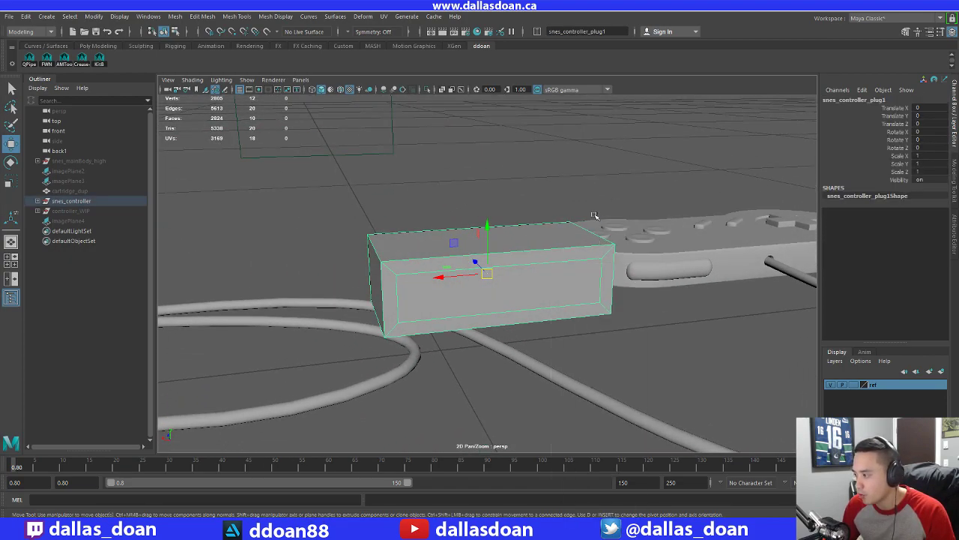
{"action": "key", "text": "F10"}
{"action": "left_click", "coordinate": [400, 290]}
{"action": "left_click", "coordinate": [612, 279], "text": "shift"}
{"action": "left_click_drag", "start_coordinate": [611, 280], "coordinate": [452, 301], "text": "alt"}
{"action": "key", "text": "r"}
{"action": "key", "text": "space"}
{"action": "key", "text": "space"}
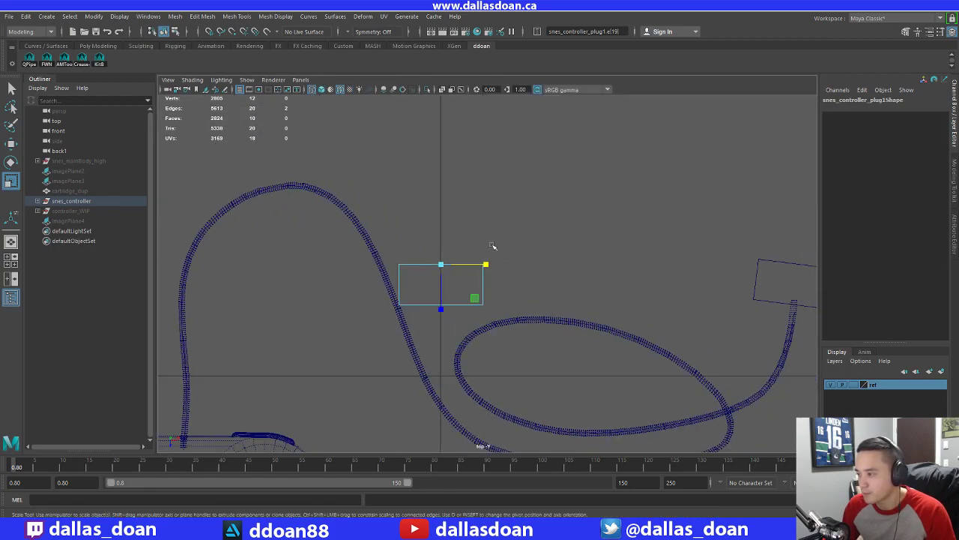
{"action": "scroll", "coordinate": [491, 266], "scroll_direction": "up", "scroll_amount": 2}
{"action": "key", "text": "4"}
{"action": "key", "text": "space"}
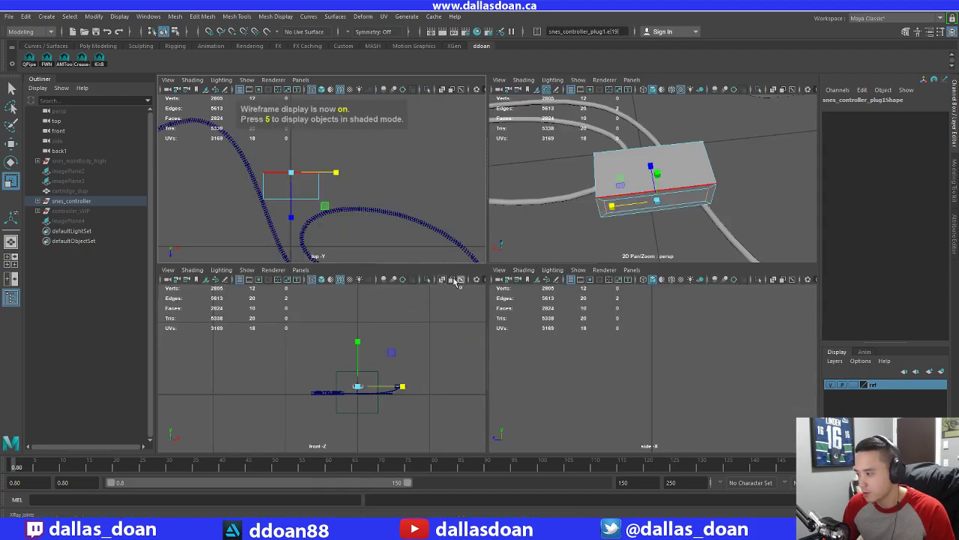
{"action": "left_click_drag", "start_coordinate": [617, 209], "coordinate": [622, 210]}
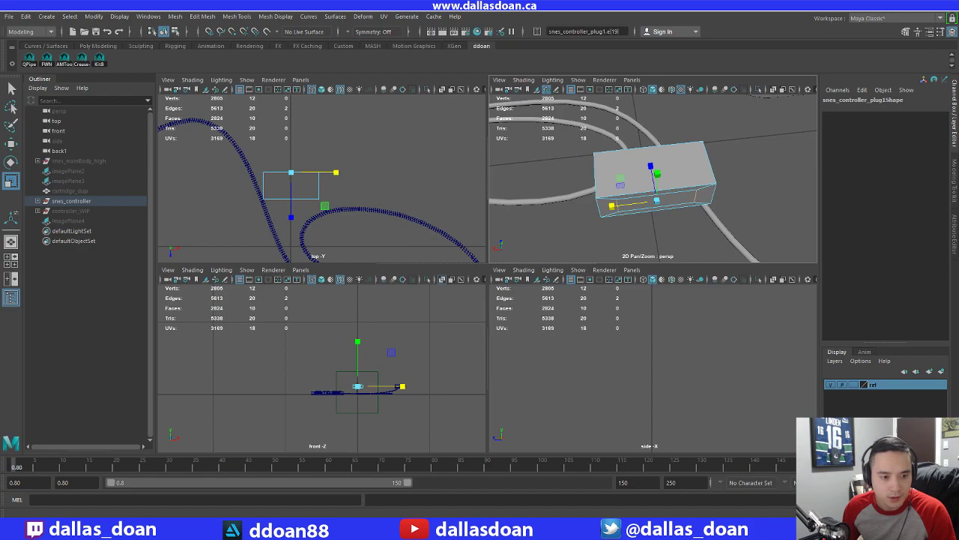
Extrude the inset face of the duplicate plug outward by about 2.3 to form the connector block
{"action": "right_click_drag", "start_coordinate": [568, 225], "coordinate": [652, 156], "text": "alt"}
{"action": "left_click_drag", "start_coordinate": [651, 156], "coordinate": [644, 150], "text": "alt"}
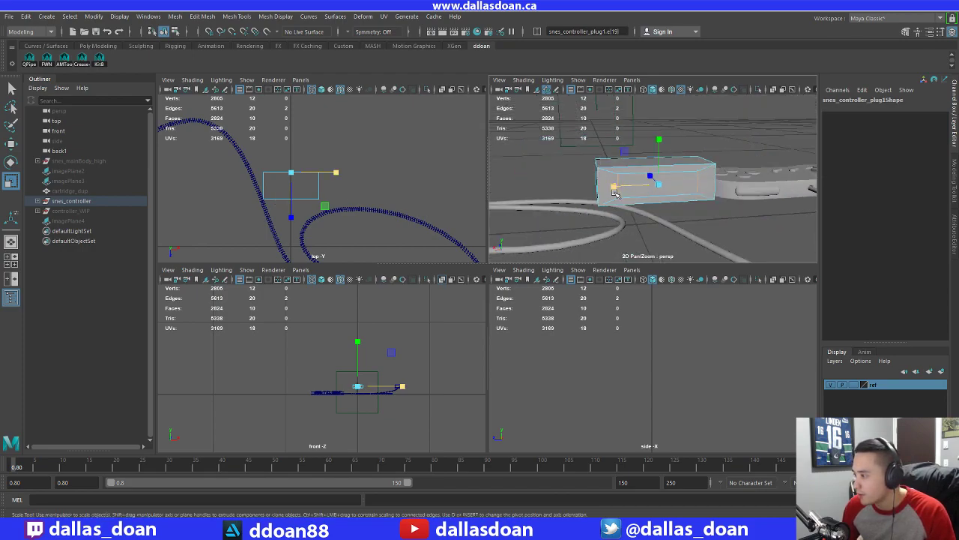
{"action": "right_click_drag", "start_coordinate": [614, 189], "coordinate": [663, 193], "text": "alt"}
{"action": "left_click_drag", "start_coordinate": [664, 193], "coordinate": [721, 200], "text": "alt"}
{"action": "right_click_drag", "start_coordinate": [730, 160], "coordinate": [729, 187]}
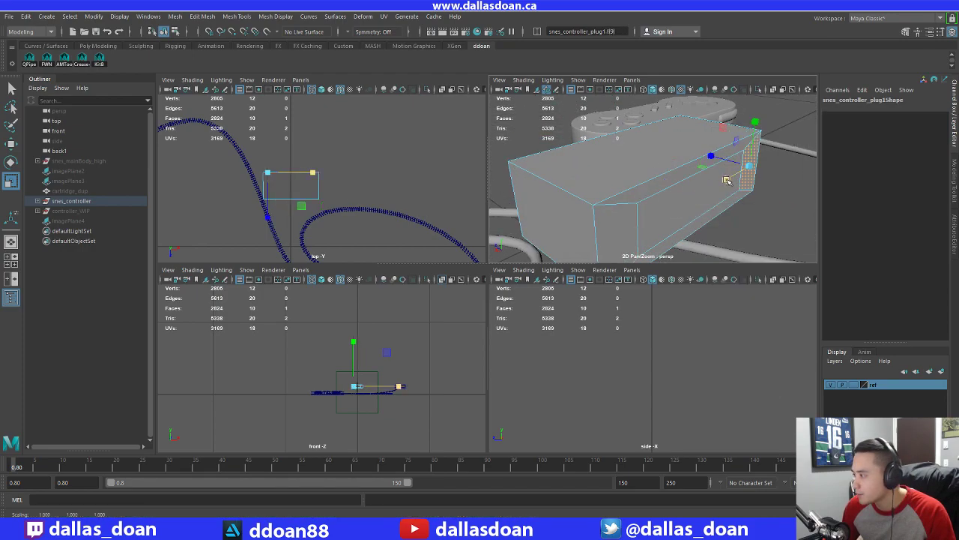
{"action": "left_click_drag", "start_coordinate": [683, 195], "coordinate": [672, 187], "text": "alt"}
{"action": "right_click_drag", "start_coordinate": [672, 188], "coordinate": [632, 185], "text": "shift"}
{"action": "left_click_drag", "start_coordinate": [645, 182], "coordinate": [589, 190]}
{"action": "key", "text": "space"}
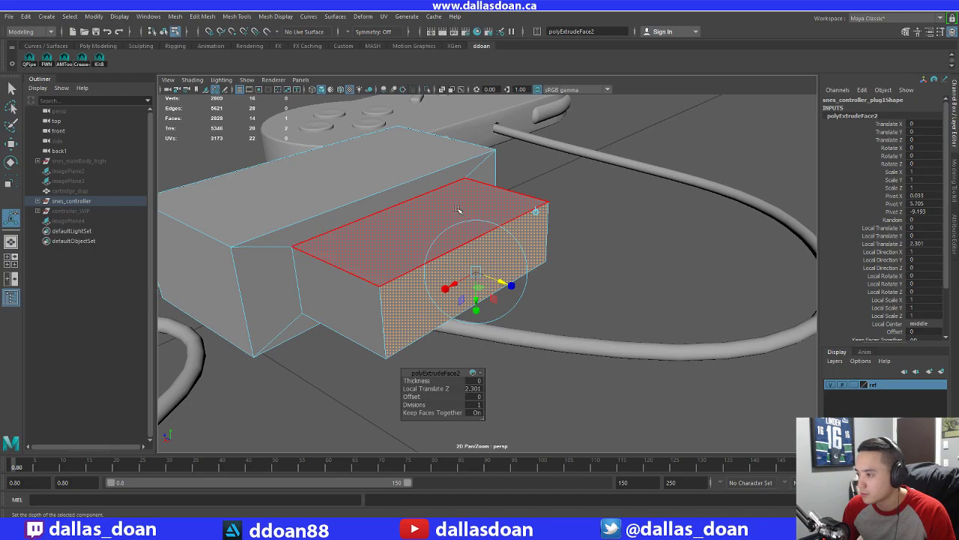
Select the edge loop where the connector block meets the plug body and change its edge softness
{"action": "mouse_move", "coordinate": [456, 208]}
{"action": "left_mouse_down", "text": "alt"}
{"action": "mouse_move", "coordinate": [503, 178]}
{"action": "mouse_move", "coordinate": [457, 197]}
{"action": "left_mouse_up", "text": "alt"}
{"action": "right_click_drag", "start_coordinate": [457, 198], "coordinate": [456, 167]}
{"action": "double_click", "coordinate": [401, 225]}
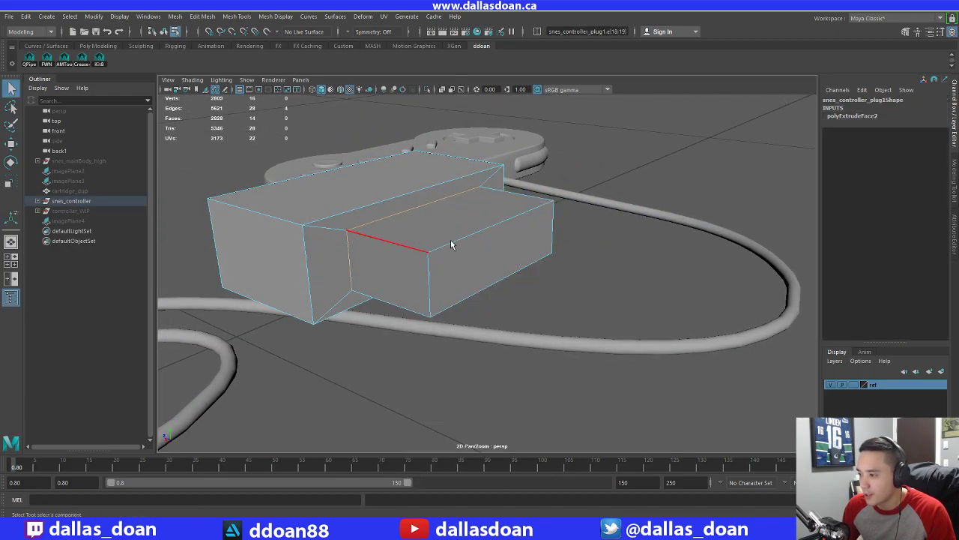
{"action": "left_click_drag", "start_coordinate": [450, 240], "coordinate": [494, 258], "text": "alt"}
{"action": "mouse_move", "coordinate": [571, 203]}
{"action": "right_mouse_down", "text": "shift"}
{"action": "mouse_move", "coordinate": [590, 227]}
{"action": "mouse_move", "coordinate": [575, 207]}
{"action": "right_mouse_up", "text": "shift"}
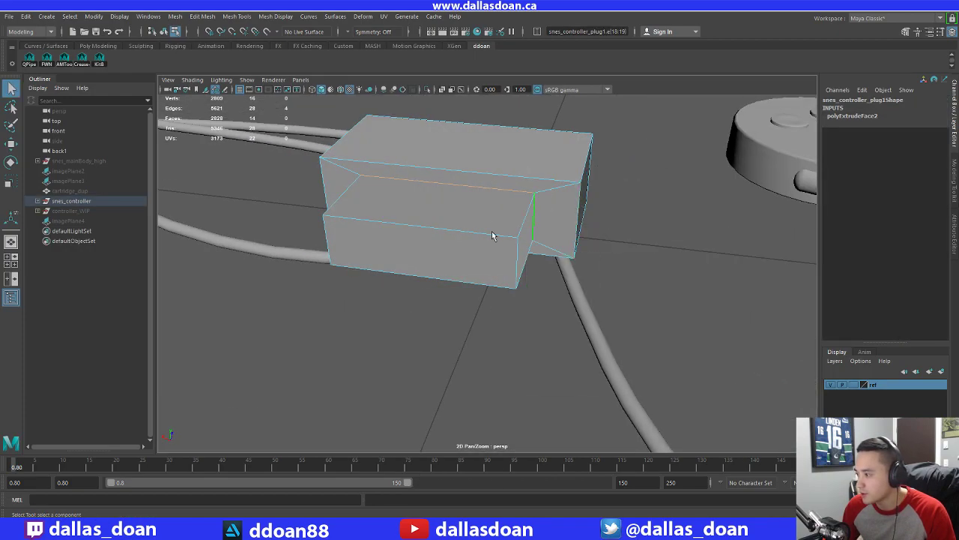
{"action": "left_click_drag", "start_coordinate": [492, 236], "coordinate": [514, 217], "text": "alt"}
{"action": "right_click_drag", "start_coordinate": [514, 218], "coordinate": [610, 237], "text": "shift"}
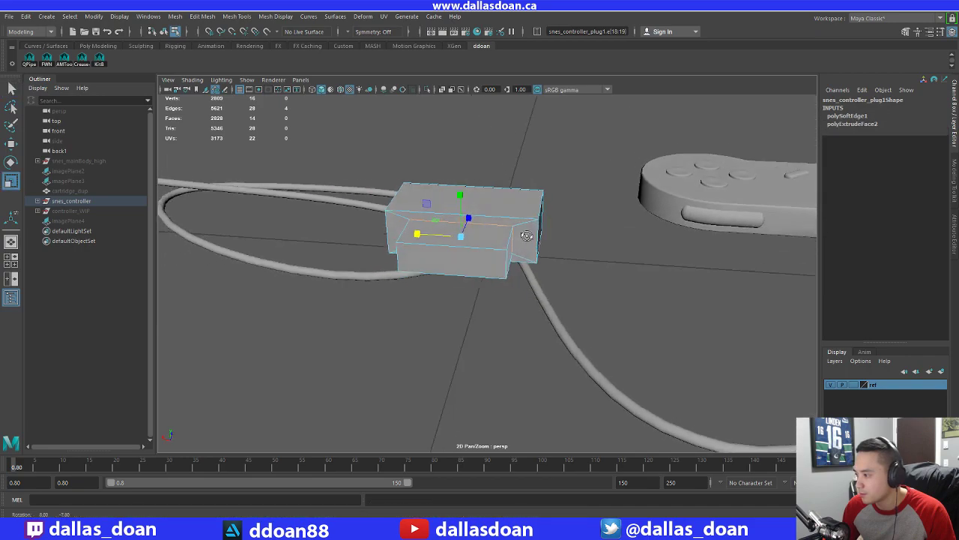
{"action": "left_click_drag", "start_coordinate": [527, 235], "coordinate": [617, 257], "text": "alt"}
Select the whole duplicate plug and unlock its normals to fix the connector's black shading
{"action": "right_click_drag", "start_coordinate": [498, 235], "coordinate": [481, 296]}
{"action": "left_click_drag", "start_coordinate": [482, 292], "coordinate": [543, 326], "text": "alt"}
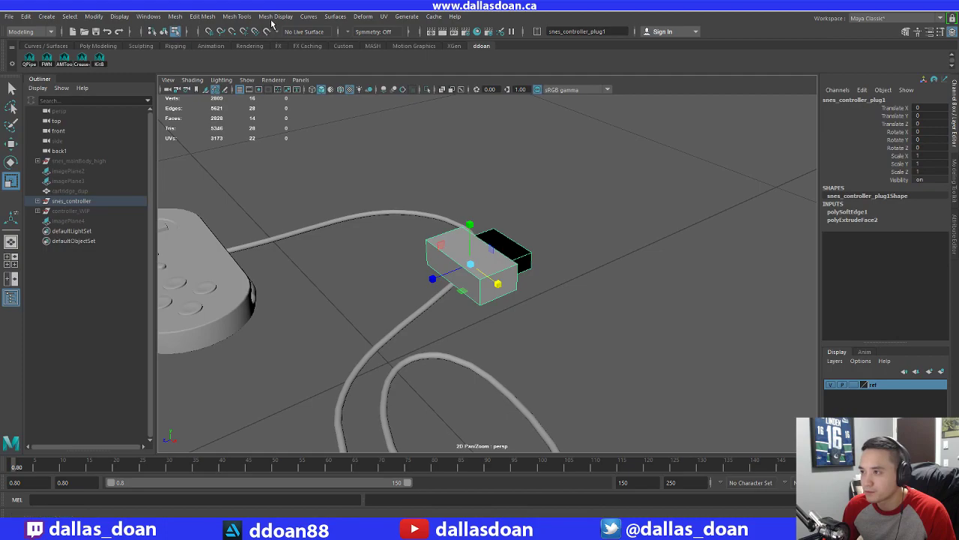
{"action": "left_click", "coordinate": [237, 16]}
{"action": "mouse_move", "coordinate": [268, 16]}
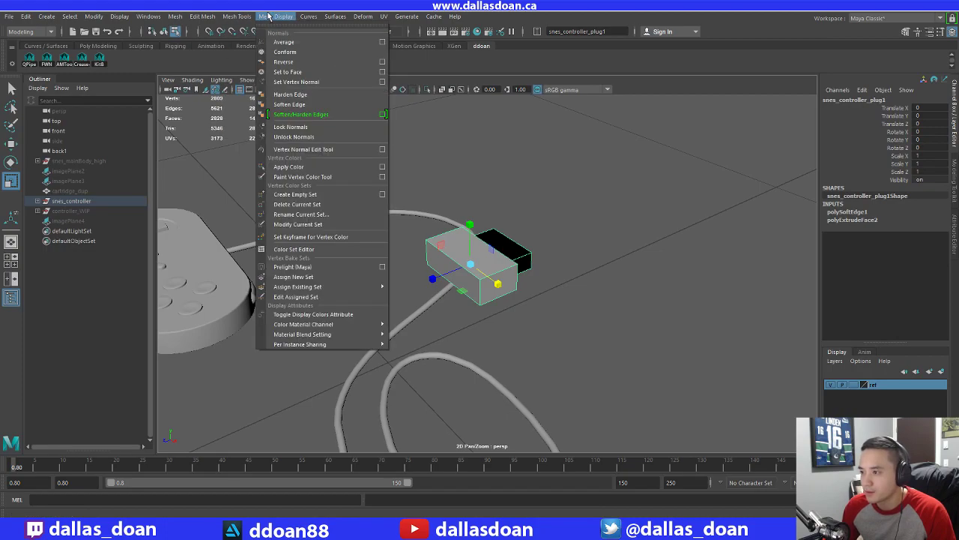
{"action": "left_click", "coordinate": [298, 137]}
{"action": "left_click", "coordinate": [588, 184]}
{"action": "scroll", "coordinate": [482, 269], "scroll_direction": "up", "scroll_amount": 2}
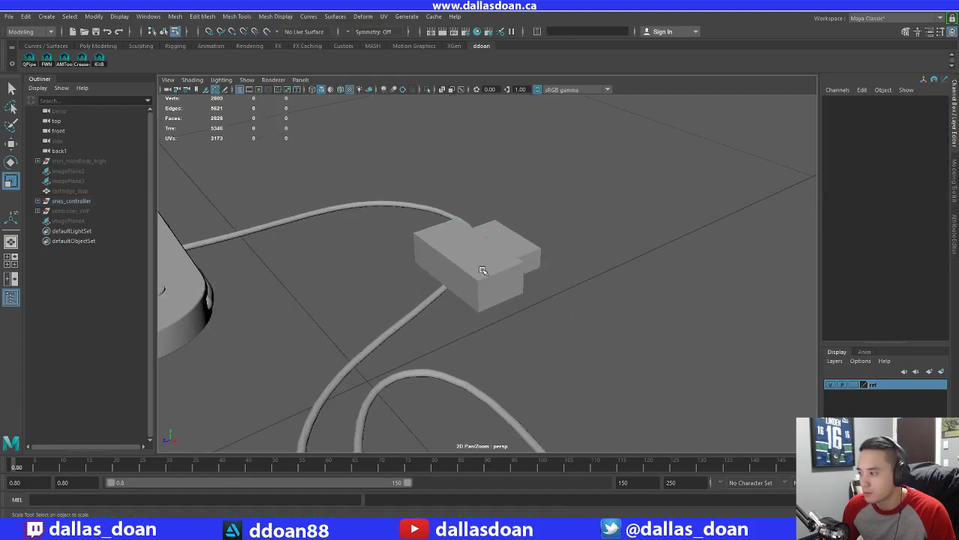
Move the connector block's end face back toward the plug body to shorten the connector
{"action": "left_click_drag", "start_coordinate": [483, 270], "coordinate": [278, 233], "text": "alt"}
{"action": "left_click_drag", "start_coordinate": [465, 228], "coordinate": [481, 196], "text": "alt"}
{"action": "right_click_drag", "start_coordinate": [482, 197], "coordinate": [482, 177]}
{"action": "left_click_drag", "start_coordinate": [482, 177], "coordinate": [555, 238], "text": "alt"}
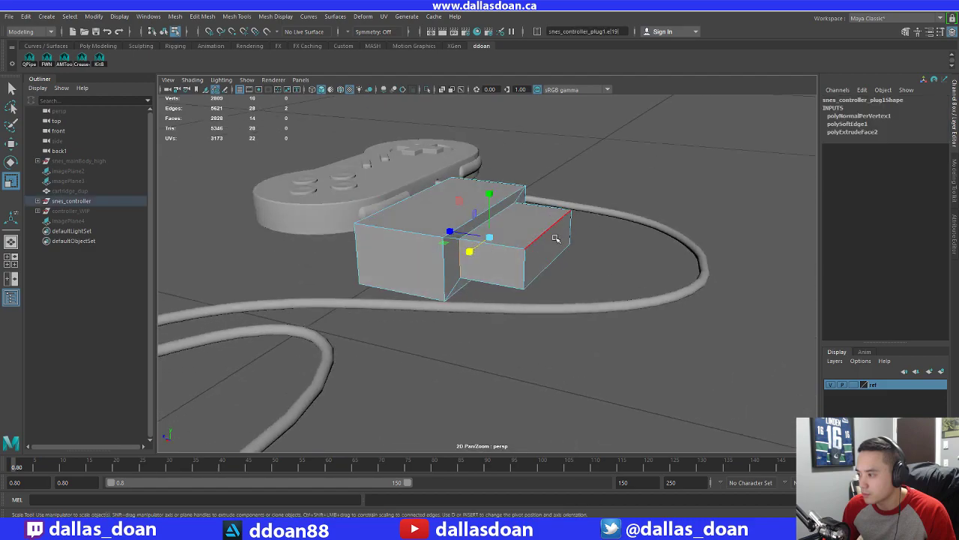
{"action": "left_click", "coordinate": [604, 258]}
{"action": "left_click_drag", "start_coordinate": [604, 258], "coordinate": [517, 232], "text": "alt"}
{"action": "right_click_drag", "start_coordinate": [516, 232], "coordinate": [512, 292]}
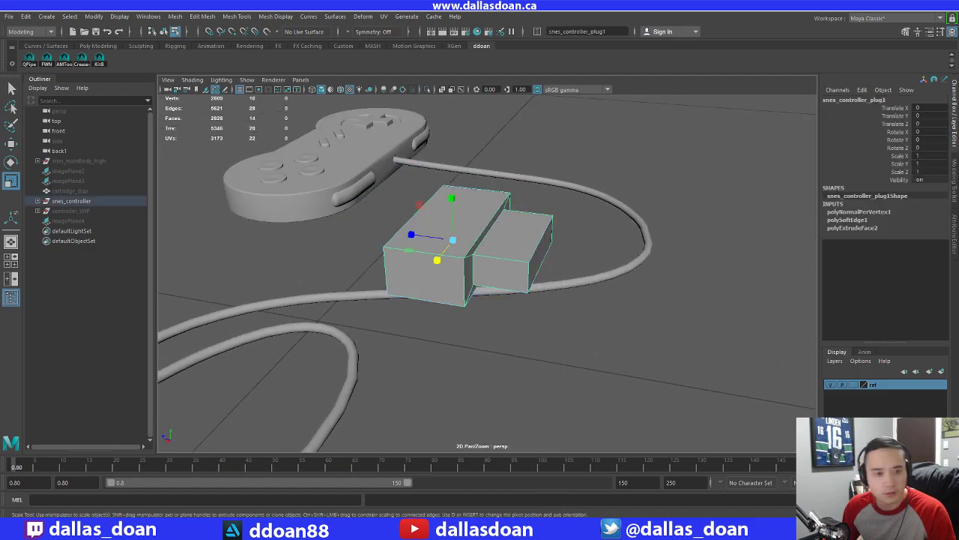
{"action": "left_click_drag", "start_coordinate": [511, 292], "coordinate": [528, 260], "text": "alt"}
{"action": "right_click_drag", "start_coordinate": [538, 234], "coordinate": [543, 261]}
{"action": "left_click", "coordinate": [545, 256]}
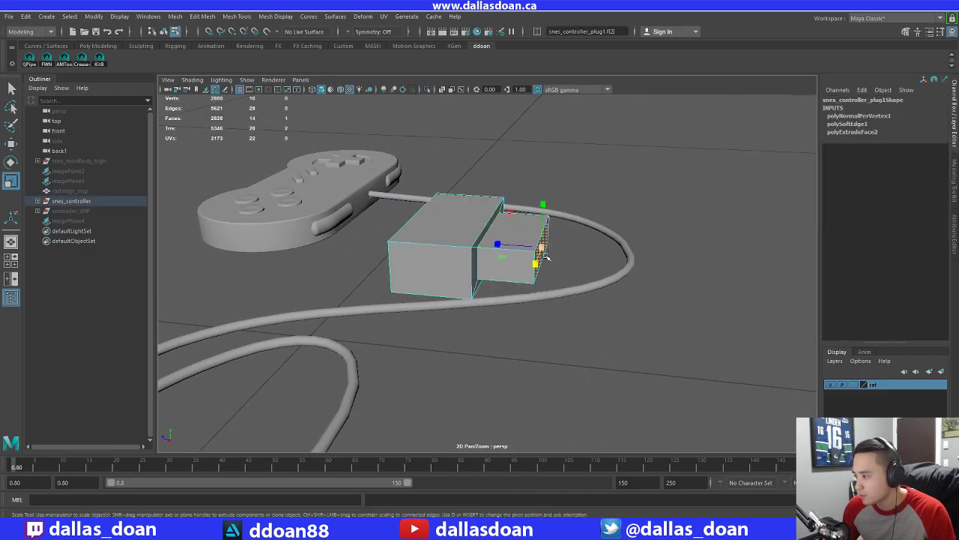
{"action": "key", "text": "w"}
{"action": "left_click_drag", "start_coordinate": [508, 242], "coordinate": [482, 251]}
{"action": "right_click_drag", "start_coordinate": [467, 242], "coordinate": [473, 303]}
{"action": "left_click_drag", "start_coordinate": [475, 303], "coordinate": [505, 326], "text": "alt"}
{"action": "left_click", "coordinate": [601, 373]}
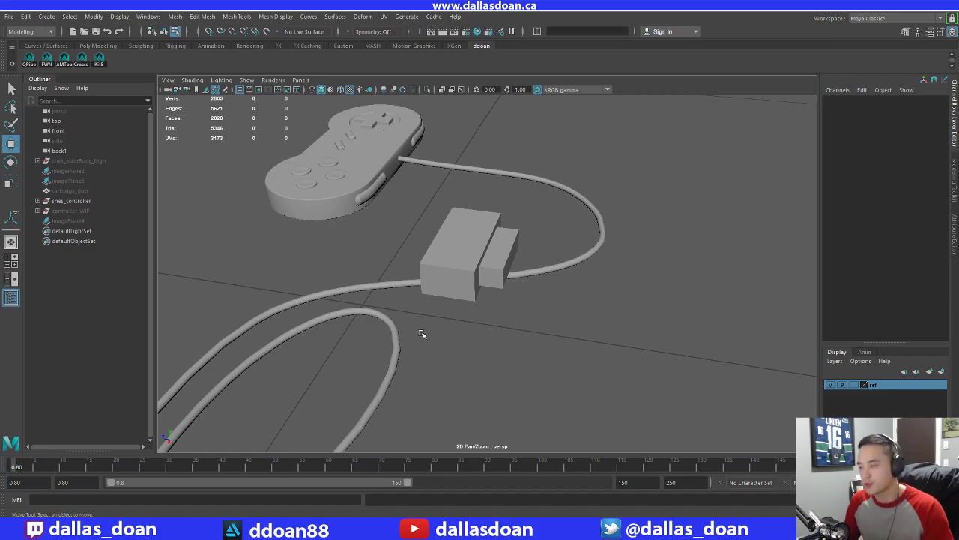
Select the connector block's upper and lower faces and scale them closer together along Y to thin the connector
{"action": "key", "text": "ctrl+z"}
{"action": "key", "text": "ctrl+z"}
{"action": "left_click_drag", "start_coordinate": [432, 317], "coordinate": [480, 298], "text": "alt"}
{"action": "right_click_drag", "start_coordinate": [455, 223], "coordinate": [461, 291]}
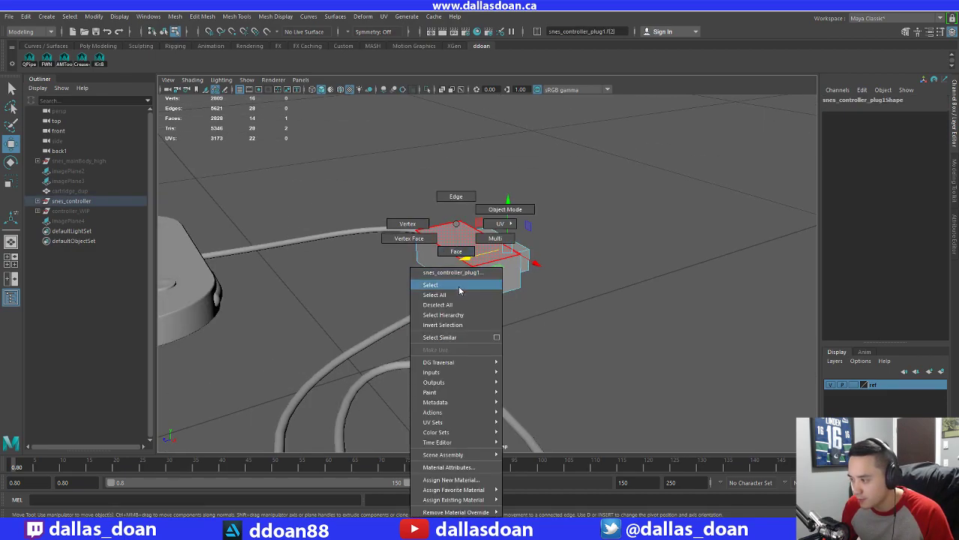
{"action": "left_click", "coordinate": [460, 285]}
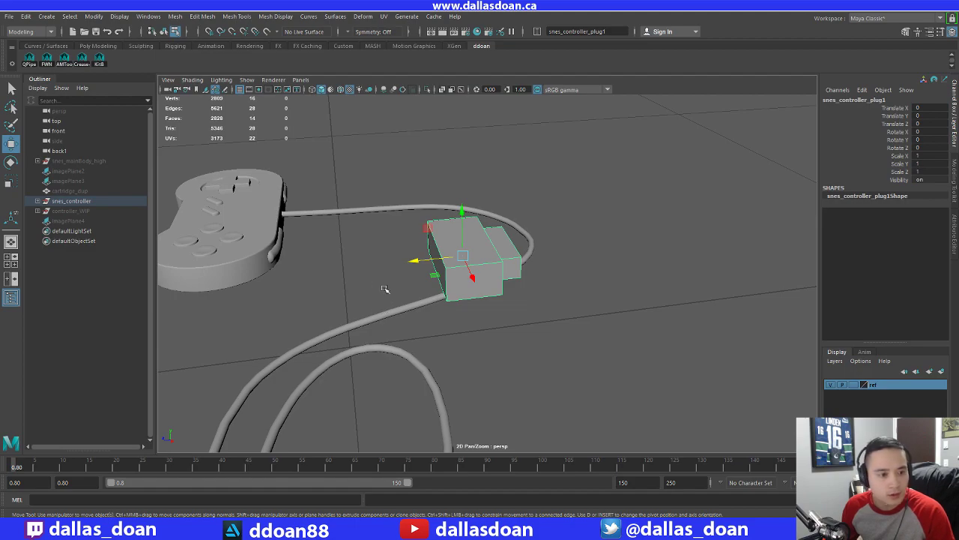
{"action": "left_click_drag", "start_coordinate": [383, 290], "coordinate": [498, 234], "text": "alt"}
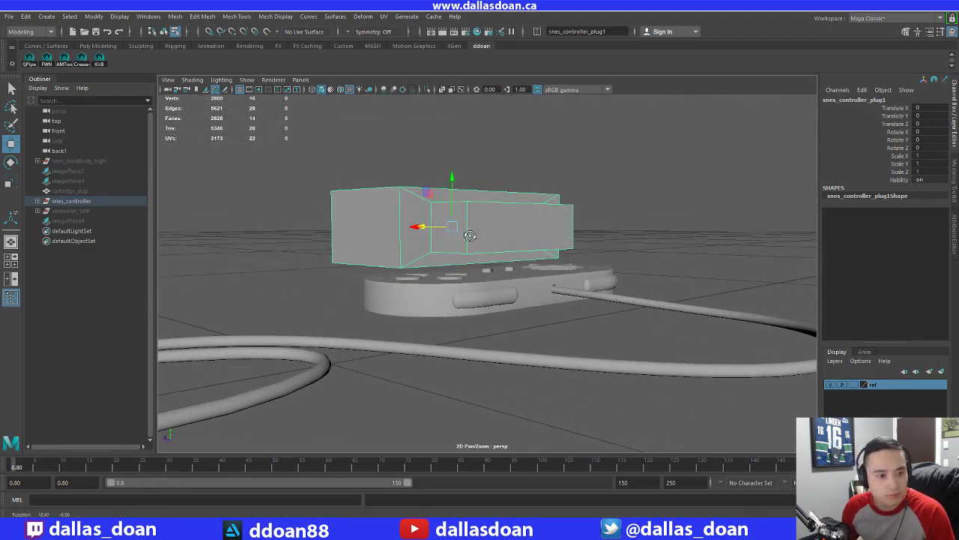
{"action": "right_click_drag", "start_coordinate": [500, 231], "coordinate": [503, 240]}
{"action": "scroll", "coordinate": [503, 240], "scroll_direction": "down", "scroll_amount": 5}
{"action": "left_click_drag", "start_coordinate": [503, 241], "coordinate": [526, 244], "text": "alt"}
{"action": "scroll", "coordinate": [506, 271], "scroll_direction": "up", "scroll_amount": 4}
{"action": "left_click", "coordinate": [497, 227]}
{"action": "left_click", "coordinate": [494, 251], "text": "shift"}
{"action": "key", "text": "r"}
{"action": "right_click_drag", "start_coordinate": [526, 244], "coordinate": [626, 192]}
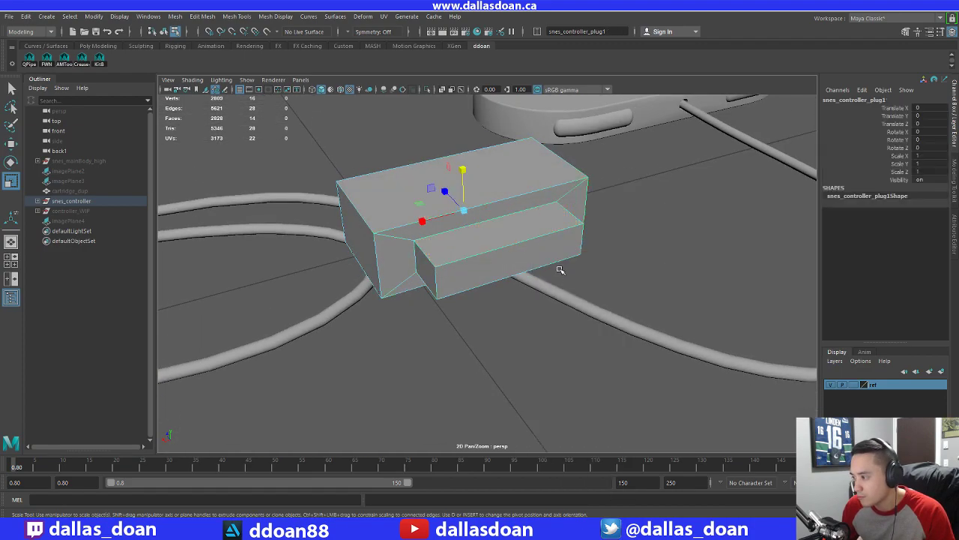
Examine the duplicate plug's proportions from several angles alongside the controller, cable and original plug
{"action": "left_click_drag", "start_coordinate": [559, 267], "coordinate": [626, 338], "text": "alt"}
{"action": "left_click_drag", "start_coordinate": [520, 316], "coordinate": [525, 298], "text": "alt"}
{"action": "left_click", "coordinate": [525, 299]}
{"action": "left_click_drag", "start_coordinate": [495, 300], "coordinate": [546, 277], "text": "alt"}
{"action": "key", "text": "ctrl+z"}
{"action": "key", "text": "ctrl+z"}
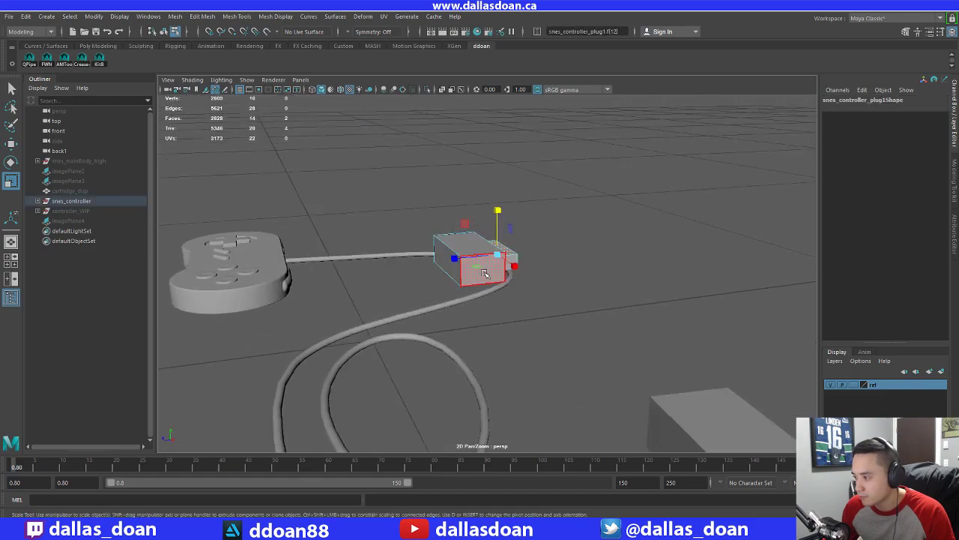
{"action": "right_click_drag", "start_coordinate": [482, 242], "coordinate": [479, 301]}
{"action": "scroll", "coordinate": [472, 302], "scroll_direction": "up", "scroll_amount": 2}
{"action": "key", "text": "w"}
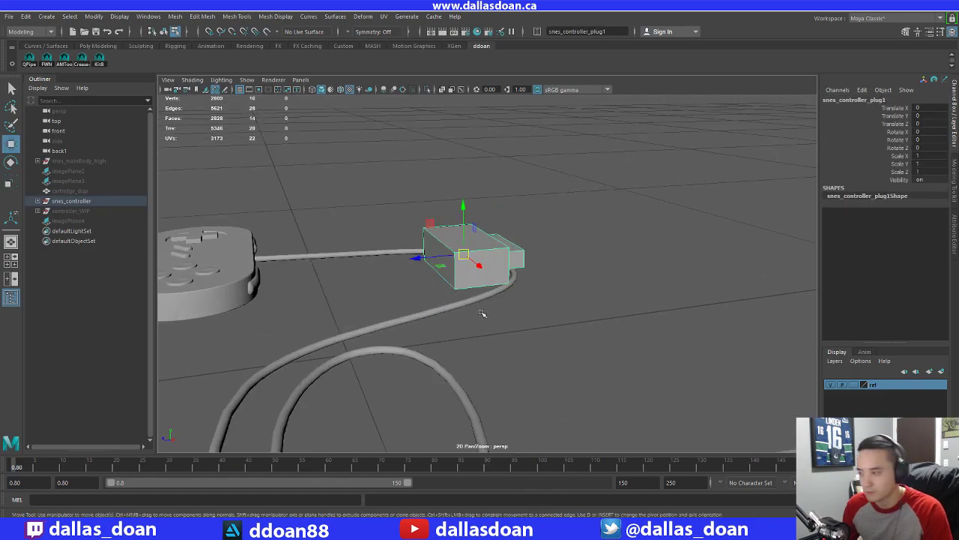
{"action": "left_click_drag", "start_coordinate": [479, 317], "coordinate": [513, 304], "text": "alt"}
{"action": "scroll", "coordinate": [469, 296], "scroll_direction": "down", "scroll_amount": 2}
{"action": "left_click", "coordinate": [597, 256]}
{"action": "left_click_drag", "start_coordinate": [468, 257], "coordinate": [518, 250], "text": "alt"}
{"action": "left_click", "coordinate": [519, 250]}
{"action": "scroll", "coordinate": [523, 249], "scroll_direction": "up", "scroll_amount": 1}
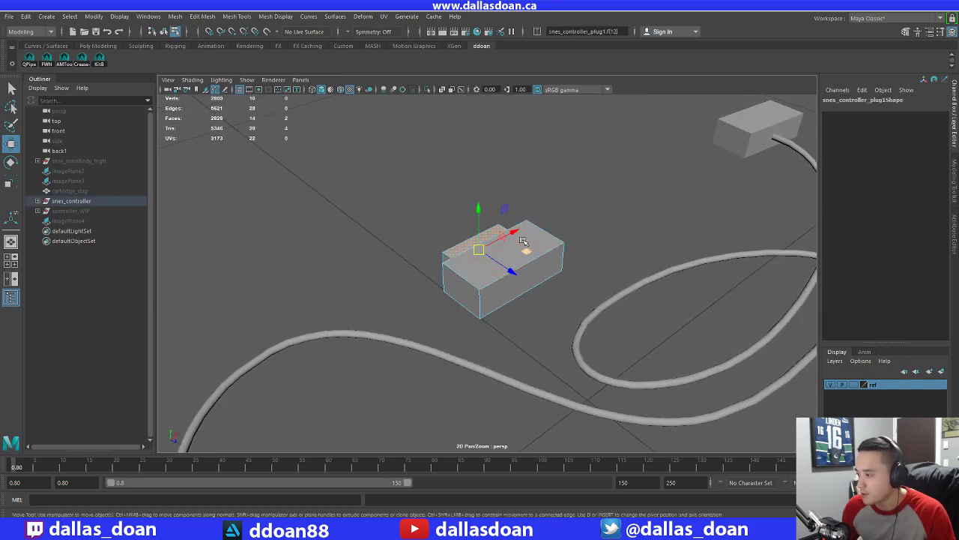
Select all edges of the duplicate plug and bevel them
{"action": "right_click_drag", "start_coordinate": [523, 249], "coordinate": [523, 191]}
{"action": "left_click_drag", "start_coordinate": [522, 191], "coordinate": [382, 188], "text": "alt"}
{"action": "scroll", "coordinate": [379, 187], "scroll_direction": "down", "scroll_amount": 2}
{"action": "left_click_drag", "start_coordinate": [373, 185], "coordinate": [566, 306]}
{"action": "left_click_drag", "start_coordinate": [566, 300], "coordinate": [550, 249], "text": "alt"}
{"action": "right_click_drag", "start_coordinate": [559, 216], "coordinate": [608, 216], "text": "shift"}
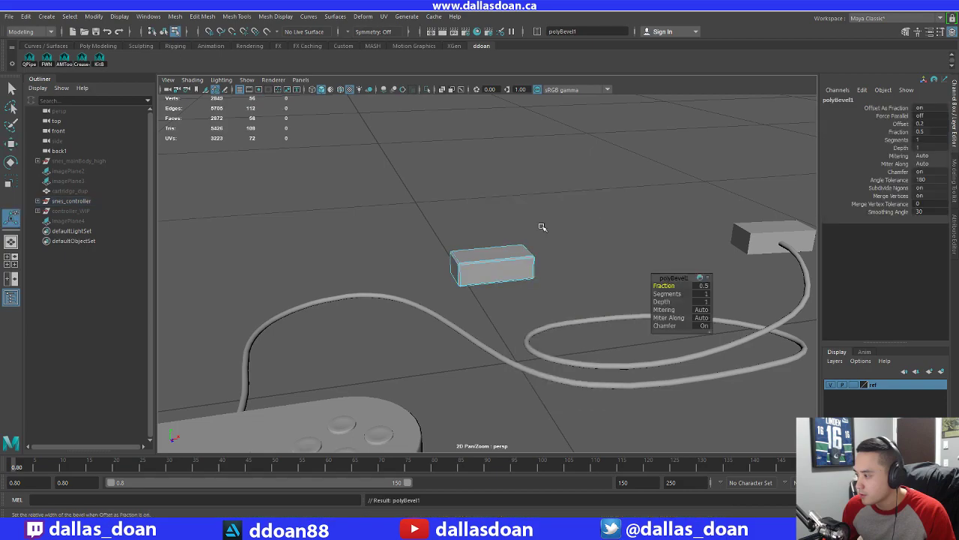
{"action": "left_click_drag", "start_coordinate": [541, 227], "coordinate": [569, 245], "text": "alt"}
{"action": "scroll", "coordinate": [559, 257], "scroll_direction": "up", "scroll_amount": 3}
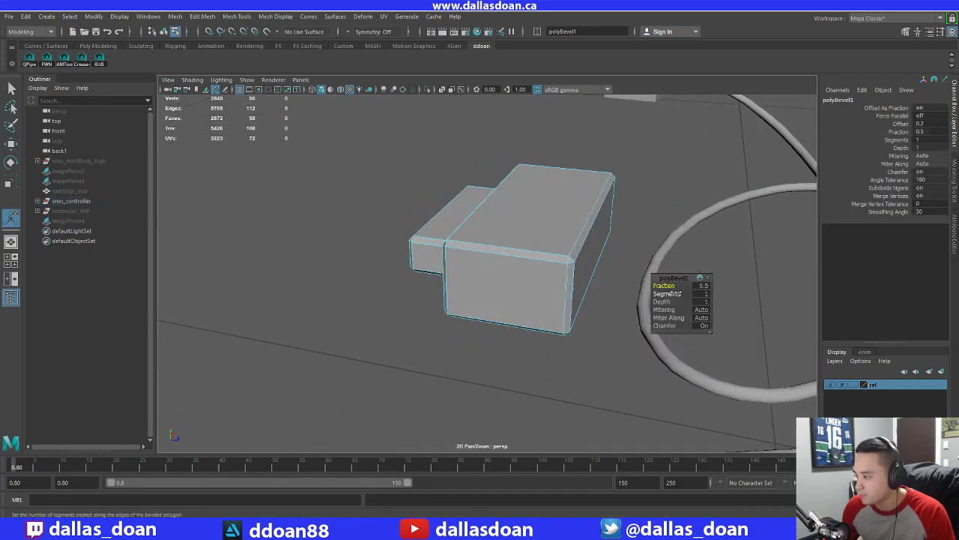
Set the bevel to 2 segments with a fraction of 0.8 and return the plug to object mode
{"action": "left_click_drag", "start_coordinate": [667, 294], "coordinate": [677, 294]}
{"action": "left_click_drag", "start_coordinate": [541, 270], "coordinate": [497, 263], "text": "alt"}
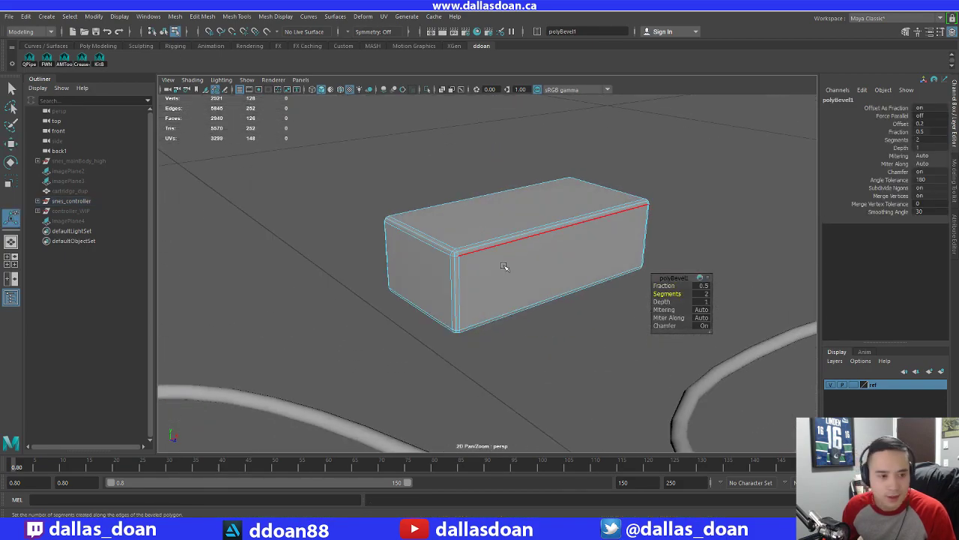
{"action": "left_click_drag", "start_coordinate": [670, 286], "coordinate": [694, 286]}
{"action": "left_click_drag", "start_coordinate": [450, 264], "coordinate": [525, 255], "text": "alt"}
{"action": "middle_click_drag", "start_coordinate": [677, 285], "coordinate": [674, 286]}
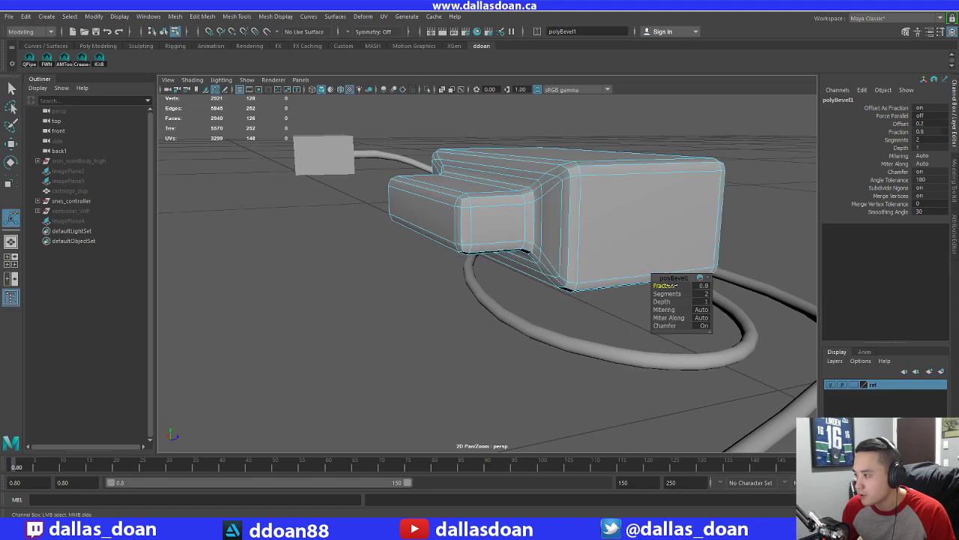
{"action": "left_click_drag", "start_coordinate": [556, 258], "coordinate": [448, 240], "text": "alt"}
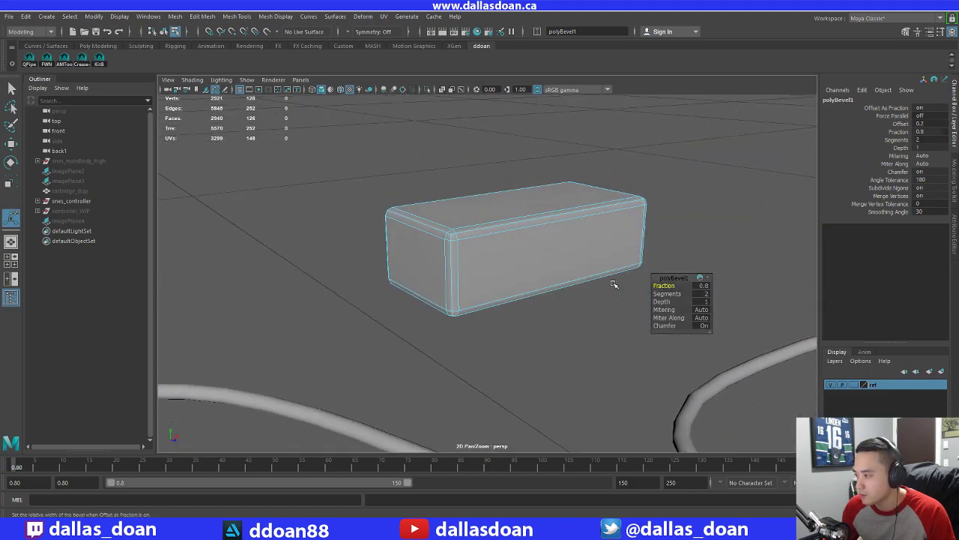
{"action": "left_click_drag", "start_coordinate": [613, 284], "coordinate": [486, 229], "text": "alt"}
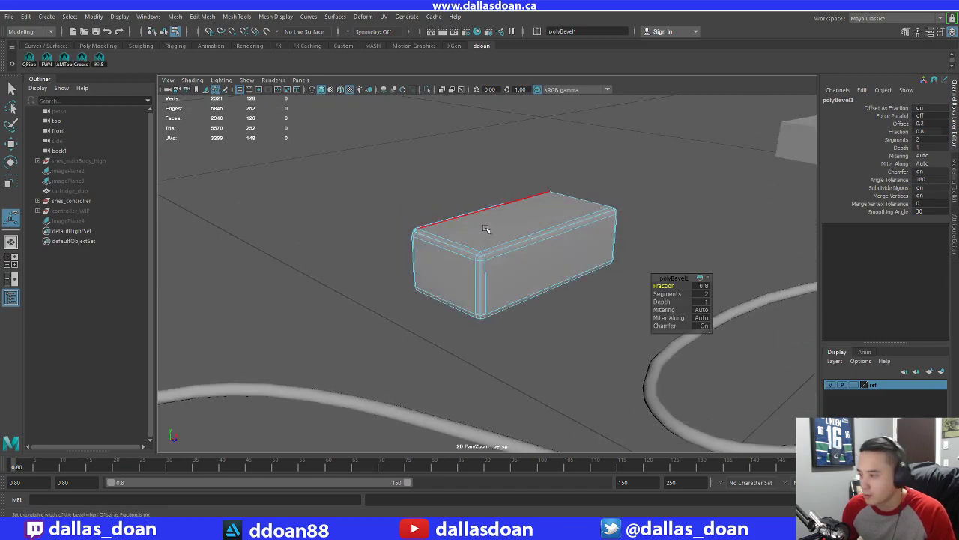
{"action": "right_click_drag", "start_coordinate": [487, 228], "coordinate": [488, 290]}
{"action": "left_click", "coordinate": [561, 304]}
{"action": "left_click_drag", "start_coordinate": [561, 304], "coordinate": [520, 272], "text": "alt"}
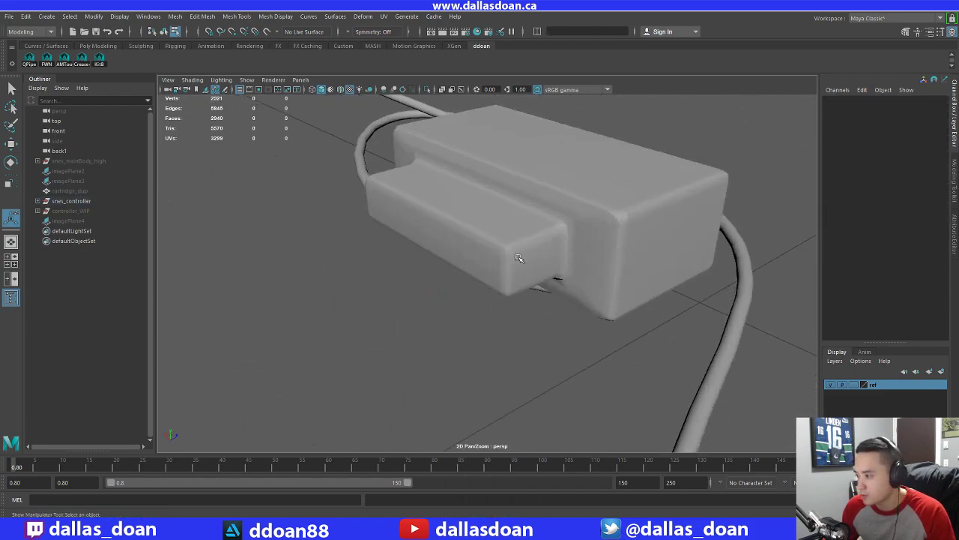
Delete two surplus bevel edge loops around the connector where it meets the plug body
{"action": "left_click", "coordinate": [544, 223]}
{"action": "left_click_drag", "start_coordinate": [544, 223], "coordinate": [427, 191], "text": "alt"}
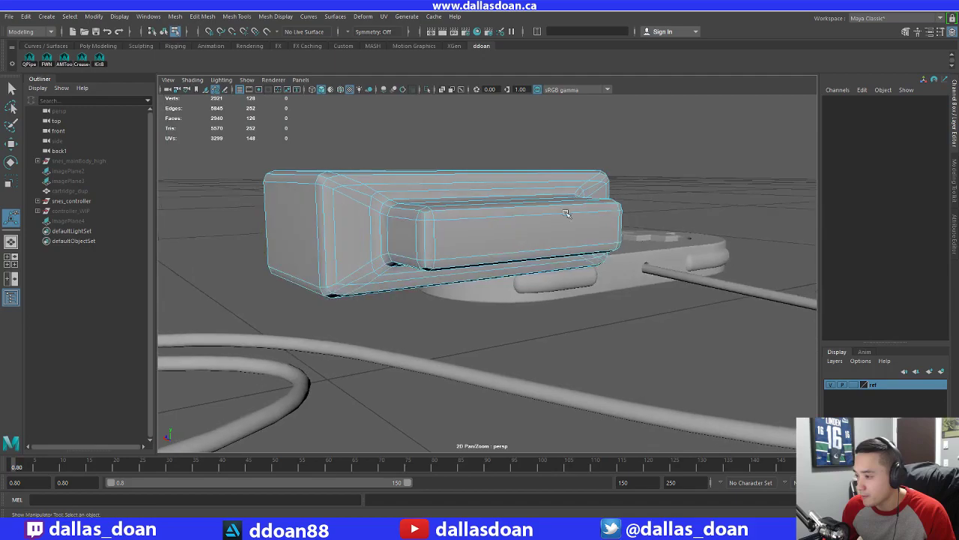
{"action": "right_click_drag", "start_coordinate": [427, 191], "coordinate": [384, 187]}
{"action": "left_click_drag", "start_coordinate": [395, 186], "coordinate": [439, 205], "text": "alt"}
{"action": "double_click", "coordinate": [498, 200]}
{"action": "left_click_drag", "start_coordinate": [497, 199], "coordinate": [460, 194], "text": "alt"}
{"action": "right_click_drag", "start_coordinate": [461, 196], "coordinate": [416, 214], "text": "shift"}
{"action": "left_click_drag", "start_coordinate": [445, 208], "coordinate": [510, 212], "text": "alt"}
{"action": "double_click", "coordinate": [459, 206]}
{"action": "key", "text": "g"}
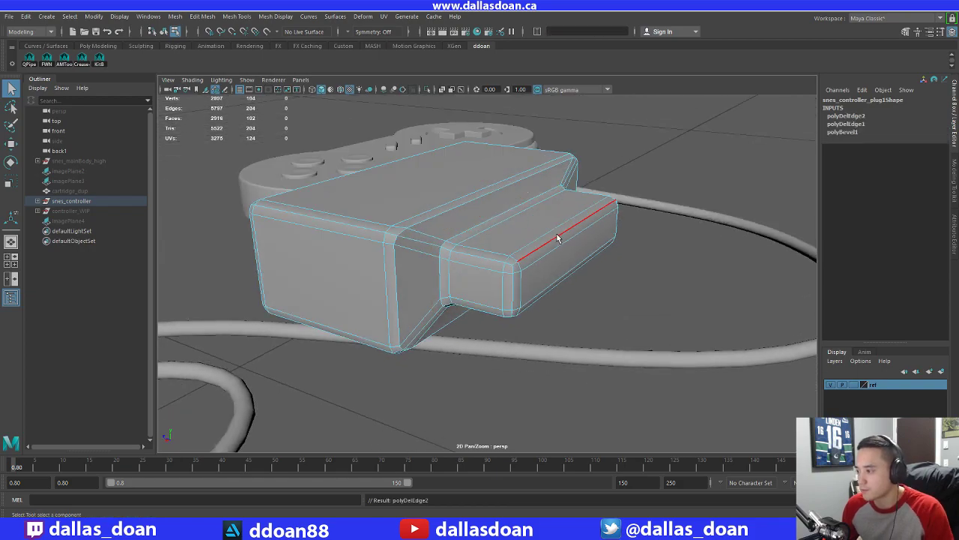
Select edge loops around the connector and move them along Z, tightening the bevel at its base
{"action": "left_click_drag", "start_coordinate": [558, 238], "coordinate": [498, 286], "text": "alt"}
{"action": "double_click", "coordinate": [528, 231]}
{"action": "key", "text": "w"}
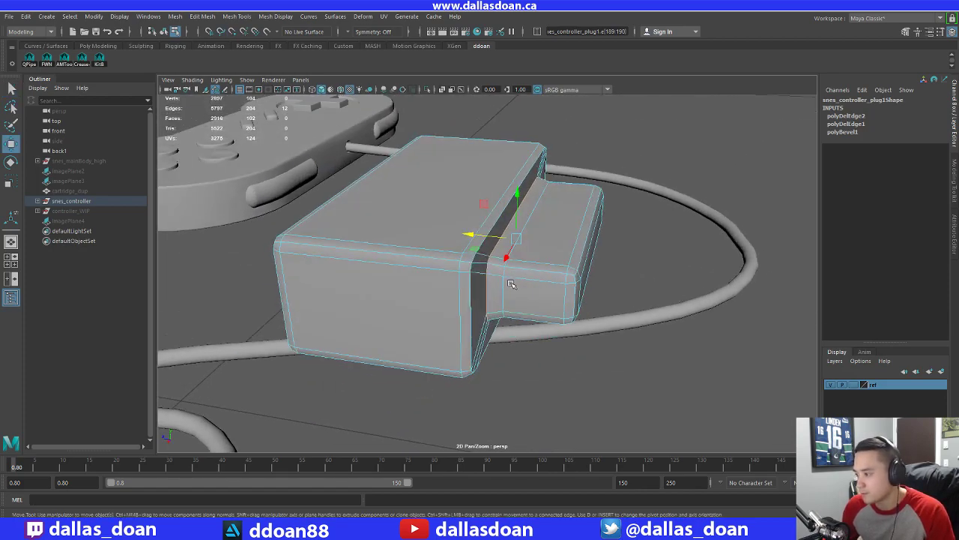
{"action": "double_click", "coordinate": [500, 286]}
{"action": "left_click", "coordinate": [491, 236]}
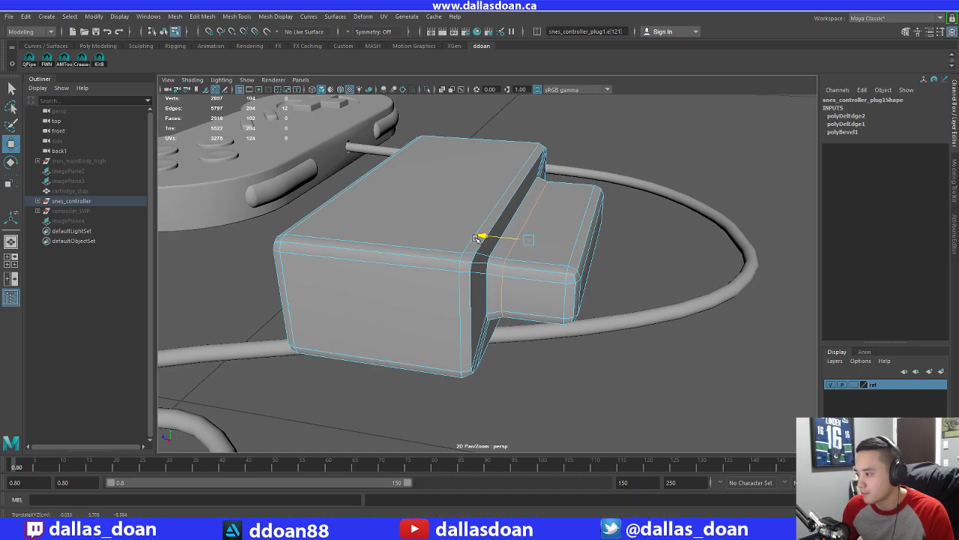
{"action": "left_click_drag", "start_coordinate": [538, 253], "coordinate": [620, 199], "text": "alt"}
{"action": "scroll", "coordinate": [555, 255], "scroll_direction": "up", "scroll_amount": 4}
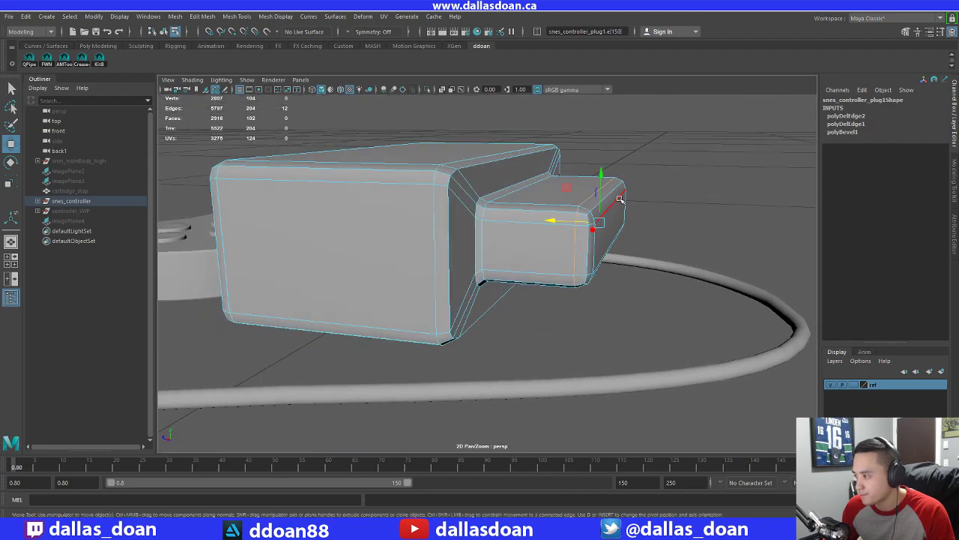
{"action": "left_click", "coordinate": [697, 172]}
Select the duplicate plug as a whole object and examine its beveled shape from the back and front
{"action": "left_click_drag", "start_coordinate": [592, 241], "coordinate": [646, 234], "text": "alt"}
{"action": "right_click_drag", "start_coordinate": [563, 215], "coordinate": [557, 275]}
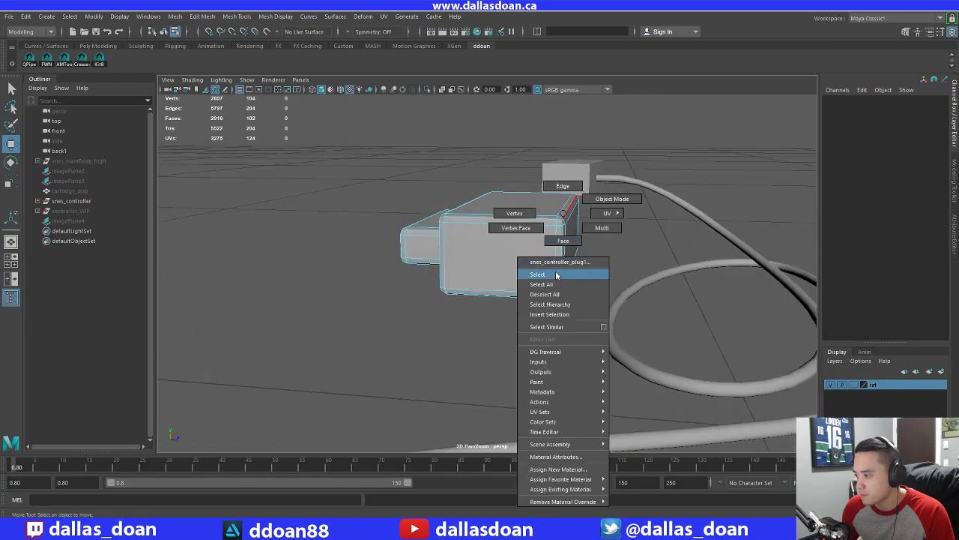
{"action": "mouse_move", "coordinate": [565, 274]}
{"action": "left_mouse_down", "text": "alt"}
{"action": "mouse_move", "coordinate": [579, 280]}
{"action": "mouse_move", "coordinate": [573, 263]}
{"action": "left_mouse_up", "text": "alt"}
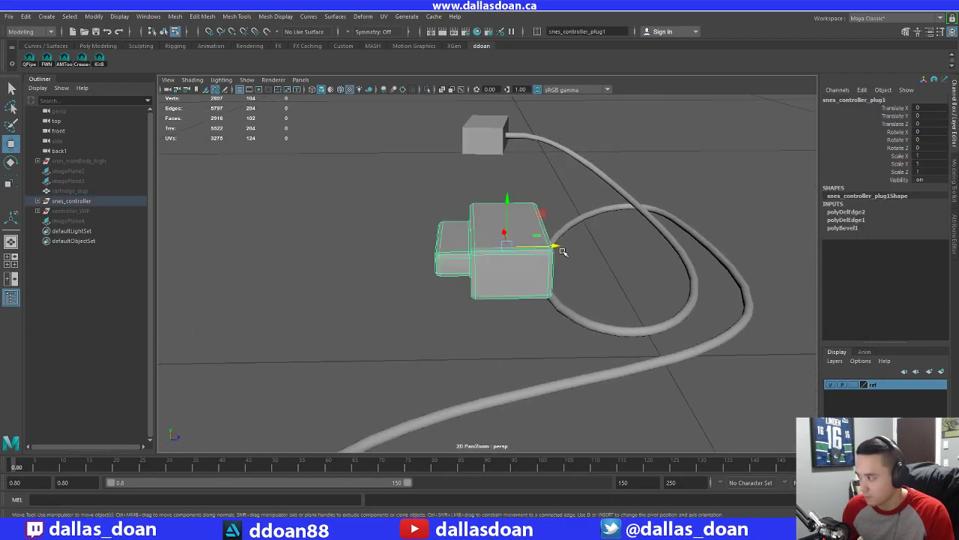
{"action": "left_click_drag", "start_coordinate": [471, 234], "coordinate": [517, 225], "text": "alt"}
{"action": "right_click_drag", "start_coordinate": [434, 244], "coordinate": [475, 248], "text": "alt"}
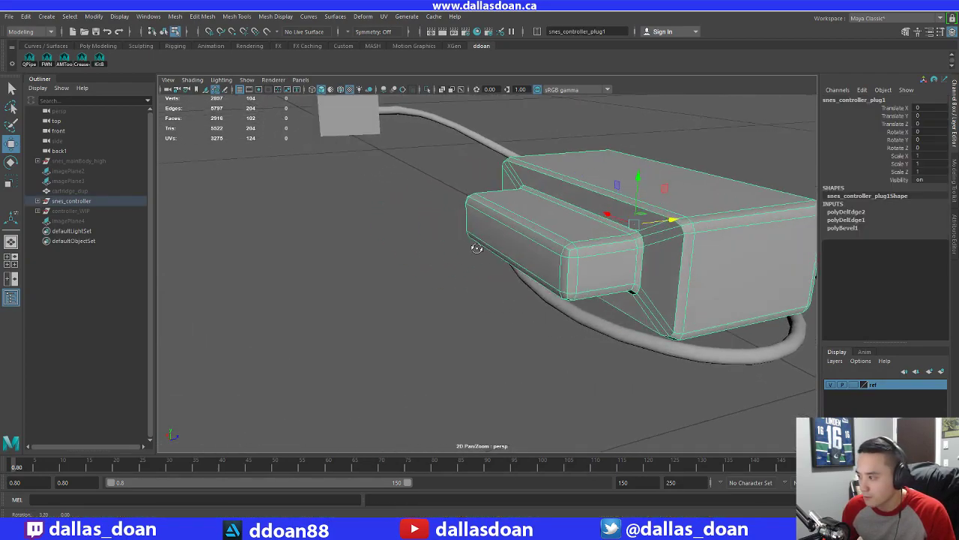
Undo the edge loop moves and the loop deletions around the connector on the duplicate plug
{"action": "left_click_drag", "start_coordinate": [517, 247], "coordinate": [543, 238], "text": "alt"}
{"action": "scroll", "coordinate": [524, 255], "scroll_direction": "up", "scroll_amount": 3}
{"action": "key", "text": "ctrl+z"}
{"action": "key", "text": "ctrl+z"}
{"action": "key", "text": "ctrl+z"}
{"action": "key", "text": "ctrl+z"}
{"action": "key", "text": "ctrl+z"}
{"action": "key", "text": "ctrl+z"}
{"action": "key", "text": "ctrl+z"}
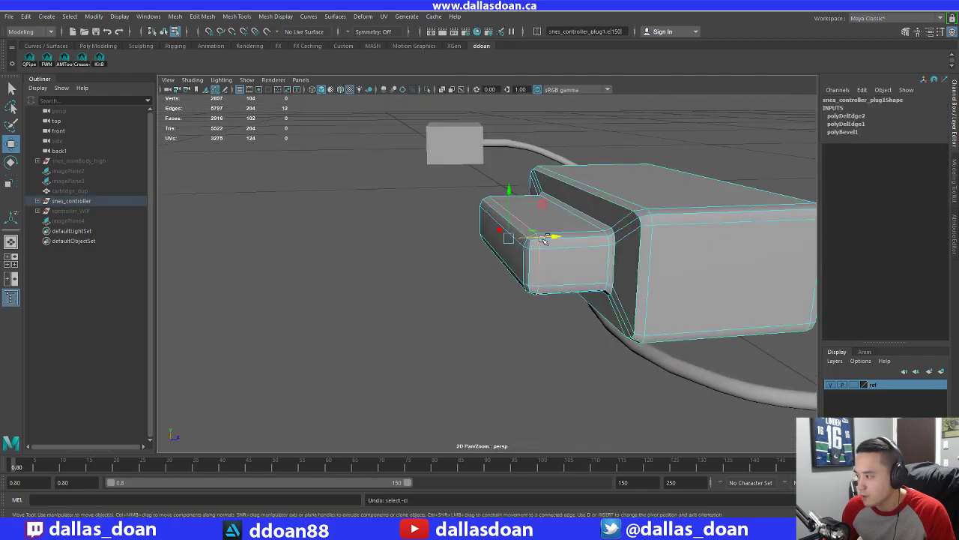
{"action": "key", "text": "ctrl+z"}
{"action": "key", "text": "ctrl+z"}
{"action": "key", "text": "ctrl+z"}
{"action": "key", "text": "ctrl+z"}
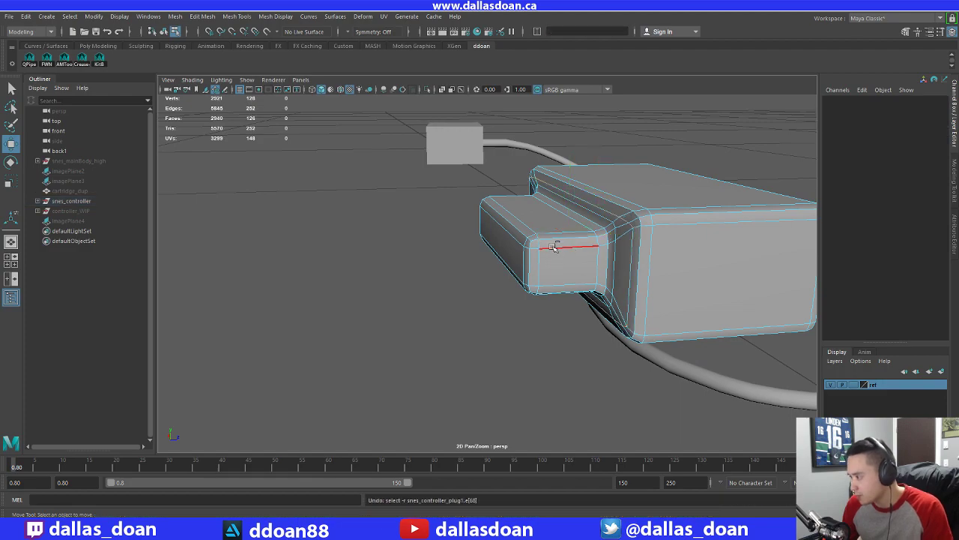
Undo the bevel on the duplicate plug, going back to its plain boxed shape with hard edges
{"action": "key", "text": "ctrl+z"}
{"action": "key", "text": "ctrl+z"}
{"action": "key", "text": "ctrl+z"}
{"action": "key", "text": "ctrl+z"}
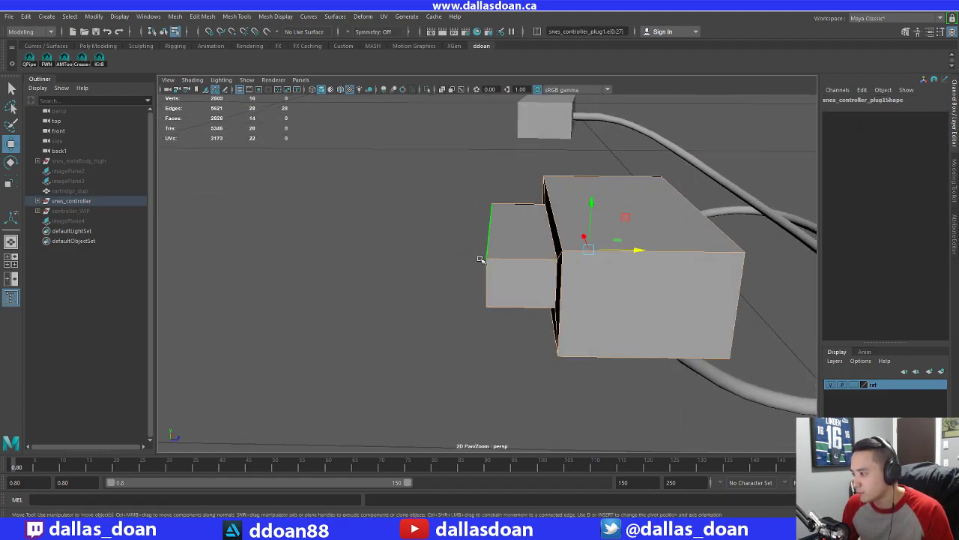
{"action": "key", "text": "ctrl+z"}
{"action": "key", "text": "ctrl+z"}
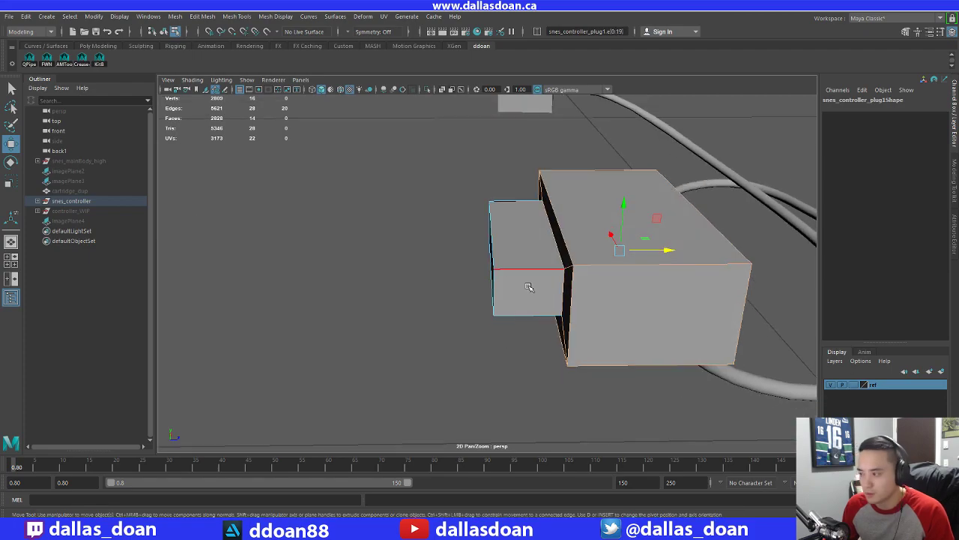
Clear the edge selection and select the four short edges running along the depth of the connector
{"action": "left_click_drag", "start_coordinate": [529, 287], "coordinate": [560, 291], "text": "alt"}
{"action": "left_click_drag", "start_coordinate": [451, 184], "coordinate": [517, 206], "text": "alt"}
{"action": "left_click", "coordinate": [428, 175]}
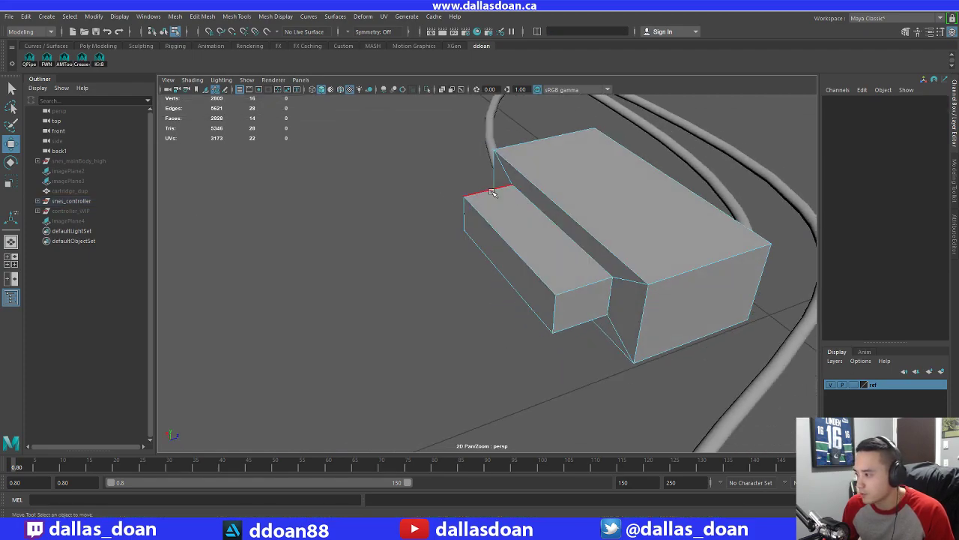
{"action": "left_click", "coordinate": [492, 192]}
{"action": "left_click_drag", "start_coordinate": [489, 310], "coordinate": [556, 270], "text": "alt"}
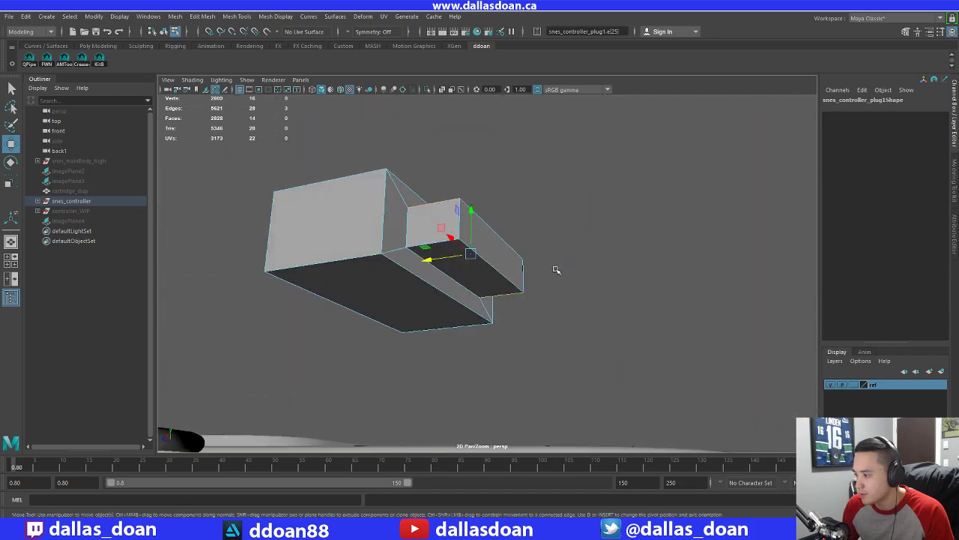
{"action": "left_click", "coordinate": [418, 239], "text": "shift"}
{"action": "left_click_drag", "start_coordinate": [417, 240], "coordinate": [491, 296], "text": "alt"}
{"action": "middle_click_drag", "start_coordinate": [518, 282], "coordinate": [538, 282], "text": "alt"}
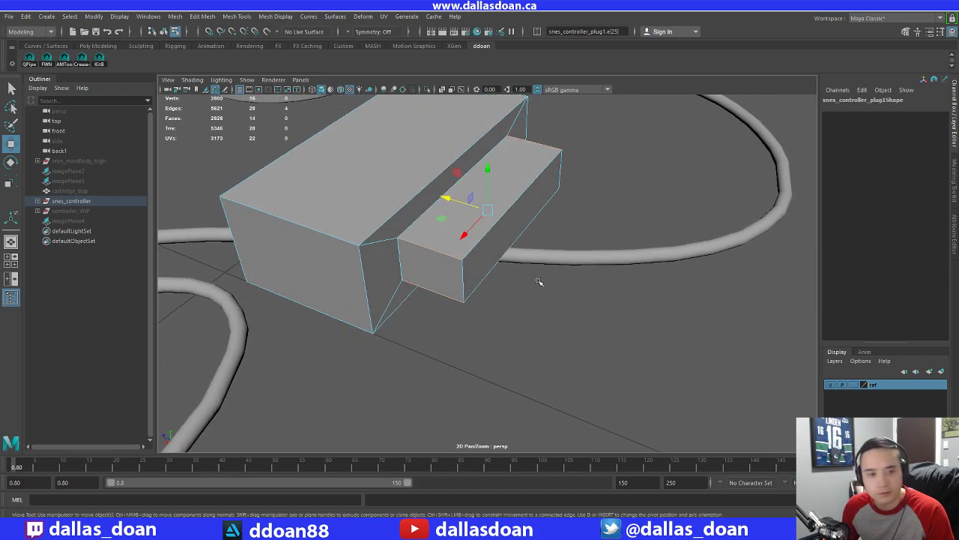
Add the plug body's four depth edges and the four edges around its back face to the selection
{"action": "left_click_drag", "start_coordinate": [496, 276], "coordinate": [429, 257], "text": "alt"}
{"action": "left_click", "coordinate": [432, 241], "text": "shift"}
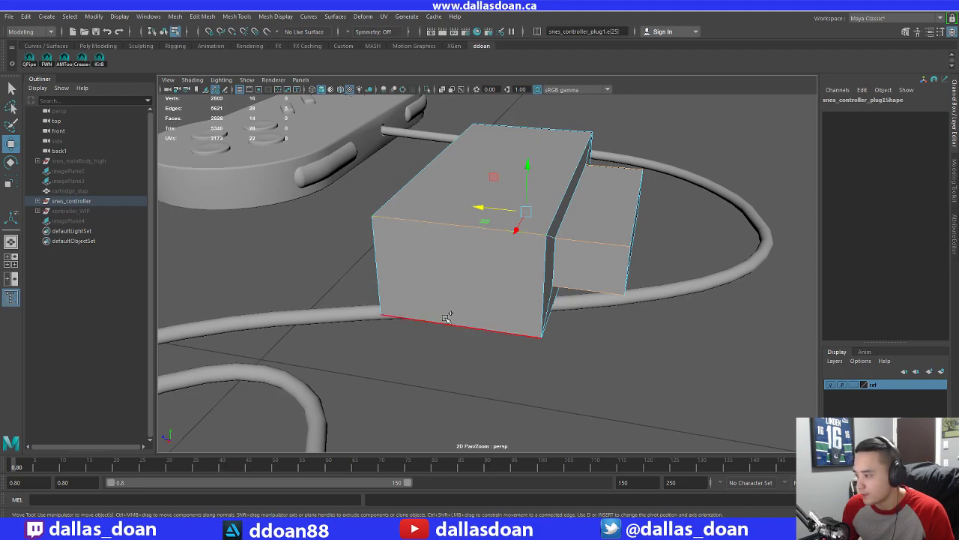
{"action": "left_click", "coordinate": [448, 317], "text": "shift"}
{"action": "left_click_drag", "start_coordinate": [449, 316], "coordinate": [564, 277], "text": "alt"}
{"action": "left_click_drag", "start_coordinate": [482, 260], "coordinate": [461, 271], "text": "alt"}
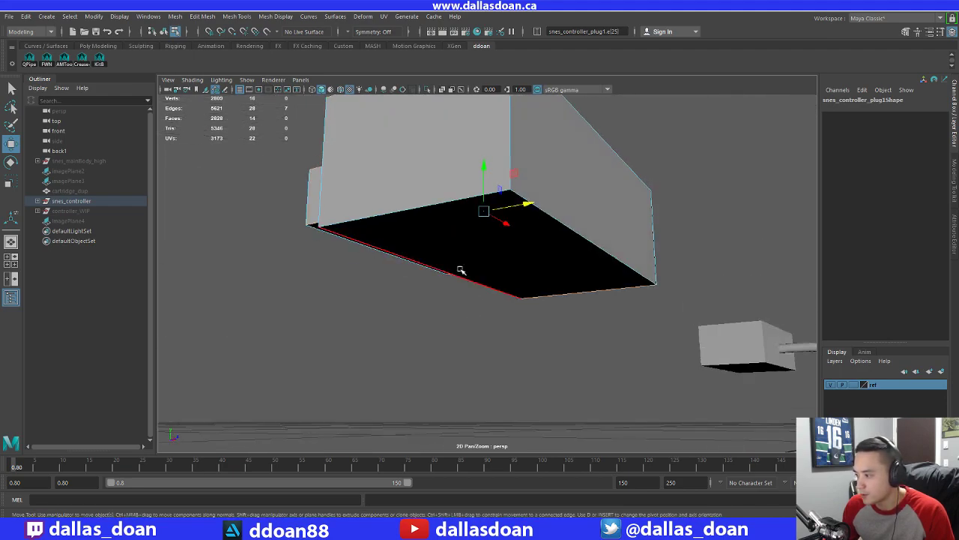
{"action": "left_click_drag", "start_coordinate": [563, 230], "coordinate": [606, 263], "text": "alt"}
{"action": "left_click", "coordinate": [561, 270], "text": "shift"}
Bevel the selected body and connector edges together with 2 segments and a fraction of 0.6
{"action": "right_click", "coordinate": [651, 234], "text": "shift"}
{"action": "right_click_drag", "start_coordinate": [652, 235], "coordinate": [697, 237], "text": "shift"}
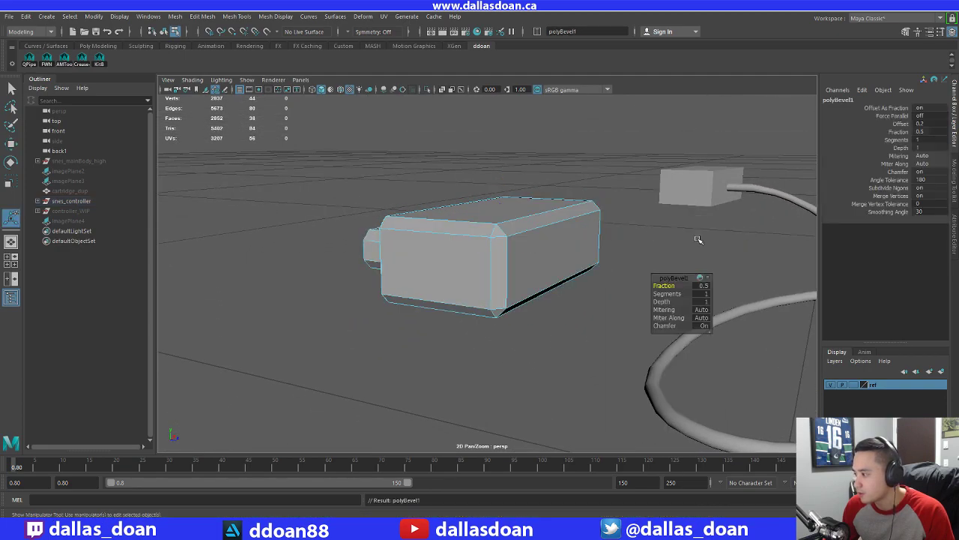
{"action": "left_click_drag", "start_coordinate": [552, 257], "coordinate": [568, 266], "text": "alt"}
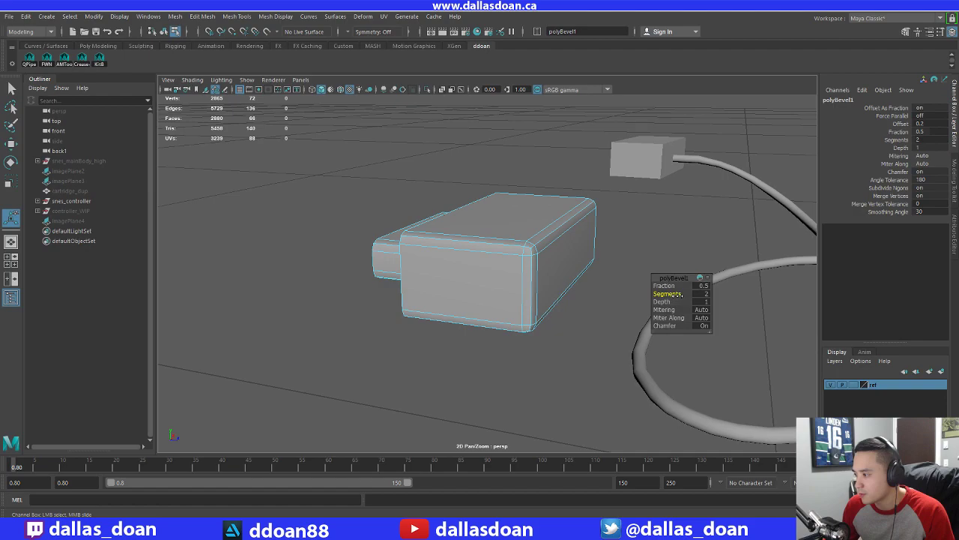
{"action": "left_click_drag", "start_coordinate": [683, 294], "coordinate": [539, 268], "text": "alt"}
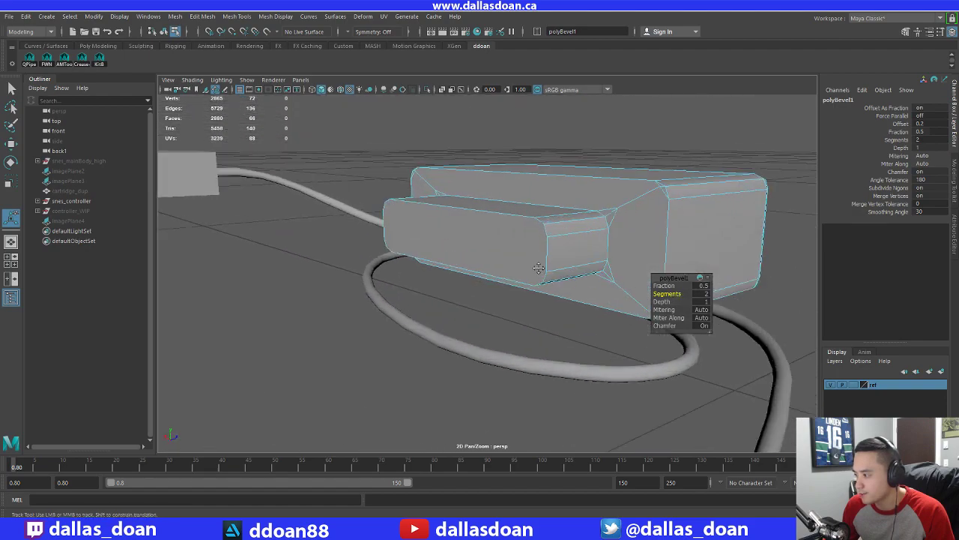
{"action": "middle_click_drag", "start_coordinate": [538, 268], "coordinate": [497, 278], "text": "alt"}
{"action": "left_click_drag", "start_coordinate": [497, 278], "coordinate": [509, 254], "text": "alt"}
{"action": "left_click_drag", "start_coordinate": [665, 286], "coordinate": [667, 285]}
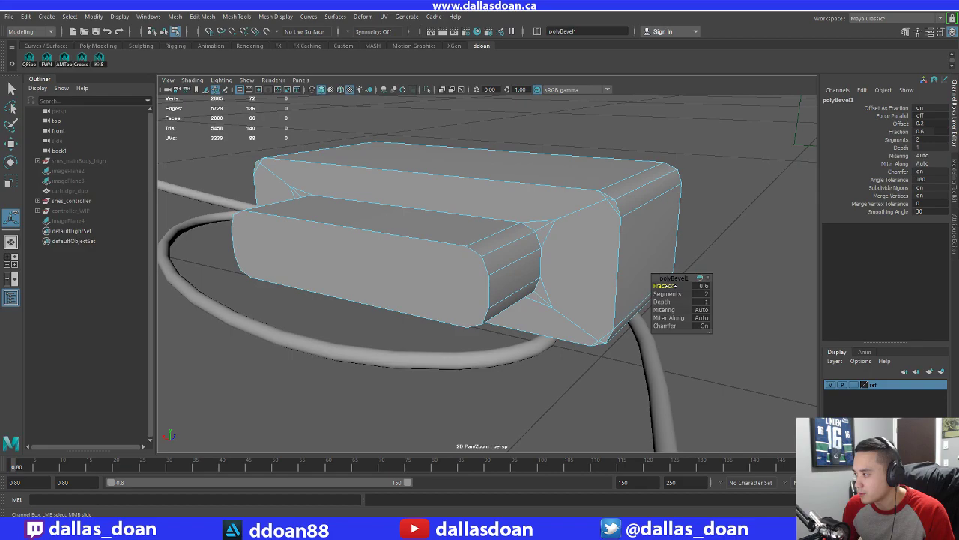
{"action": "left_click_drag", "start_coordinate": [464, 255], "coordinate": [480, 233], "text": "alt"}
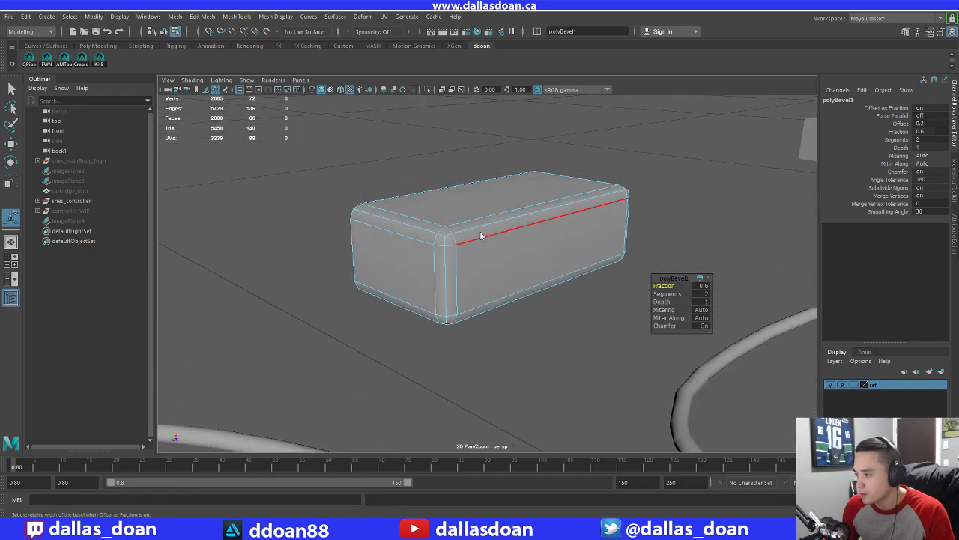
Try a Multi-Cut at the connector's corner, then undo the combined bevel on the plug
{"action": "right_click_drag", "start_coordinate": [479, 232], "coordinate": [481, 294]}
{"action": "left_click_drag", "start_coordinate": [482, 294], "coordinate": [515, 222], "text": "alt"}
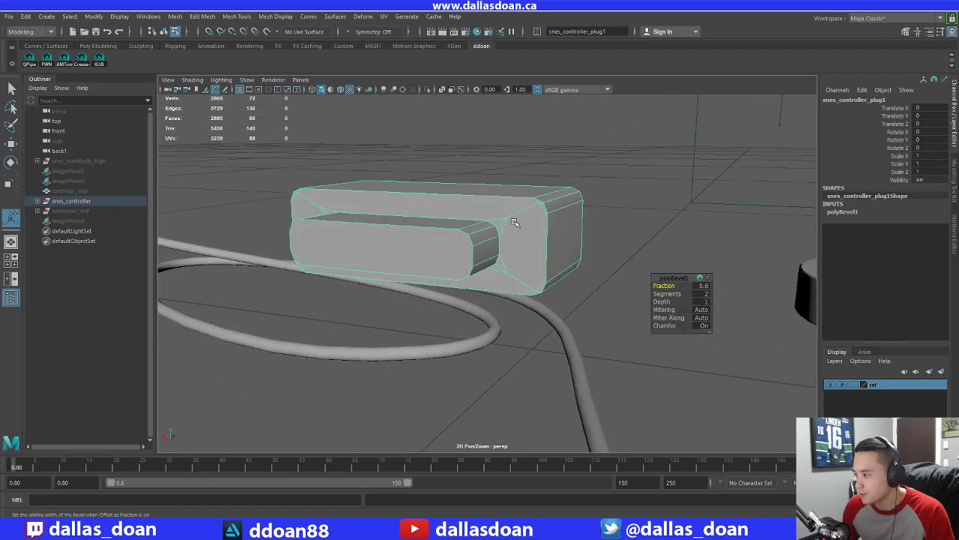
{"action": "right_click_drag", "start_coordinate": [515, 223], "coordinate": [454, 234], "text": "shift"}
{"action": "right_click_drag", "start_coordinate": [454, 234], "coordinate": [491, 234], "text": "alt"}
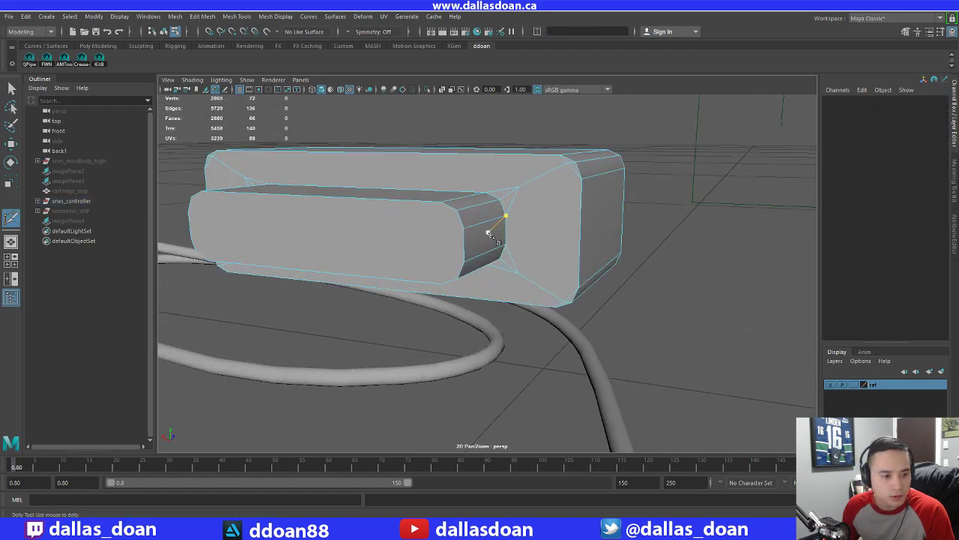
{"action": "left_click_drag", "start_coordinate": [503, 224], "coordinate": [512, 235], "text": "alt"}
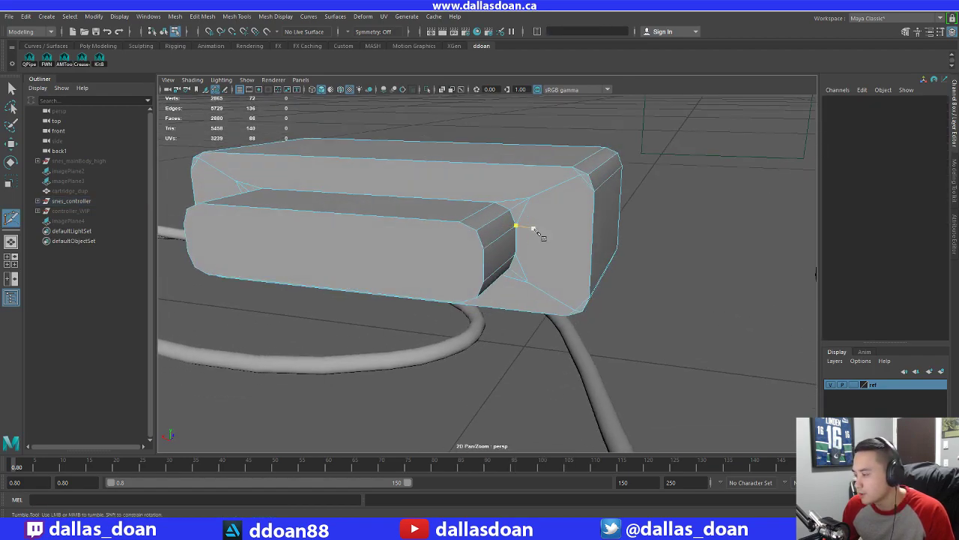
{"action": "key", "text": "ctrl+z"}
{"action": "key", "text": "ctrl+z"}
{"action": "scroll", "coordinate": [584, 234], "scroll_direction": "down", "scroll_amount": 3}
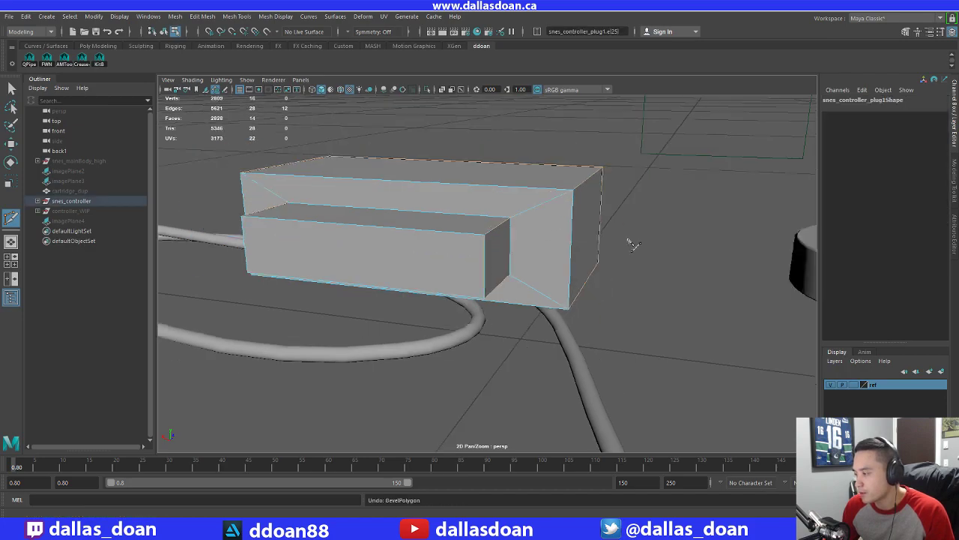
Deselect the connector's edges and bevel only the plug body's edges with a fraction of 0.3 and 2 segments
{"action": "left_click_drag", "start_coordinate": [627, 242], "coordinate": [503, 254], "text": "alt"}
{"action": "key", "text": "w"}
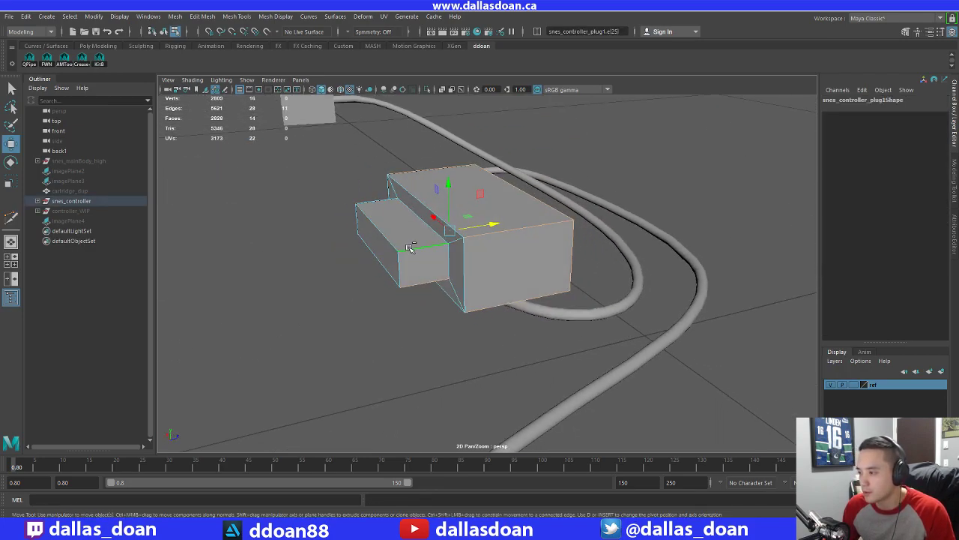
{"action": "left_click_drag", "start_coordinate": [336, 301], "coordinate": [495, 220], "text": "alt"}
{"action": "right_click_drag", "start_coordinate": [494, 221], "coordinate": [515, 228], "text": "shift"}
{"action": "left_click_drag", "start_coordinate": [515, 228], "coordinate": [498, 251], "text": "alt"}
{"action": "mouse_move", "coordinate": [660, 285]}
{"action": "left_mouse_down"}
{"action": "mouse_move", "coordinate": [622, 285]}
{"action": "mouse_move", "coordinate": [673, 294]}
{"action": "left_mouse_up"}
{"action": "left_click_drag", "start_coordinate": [497, 276], "coordinate": [575, 270], "text": "alt"}
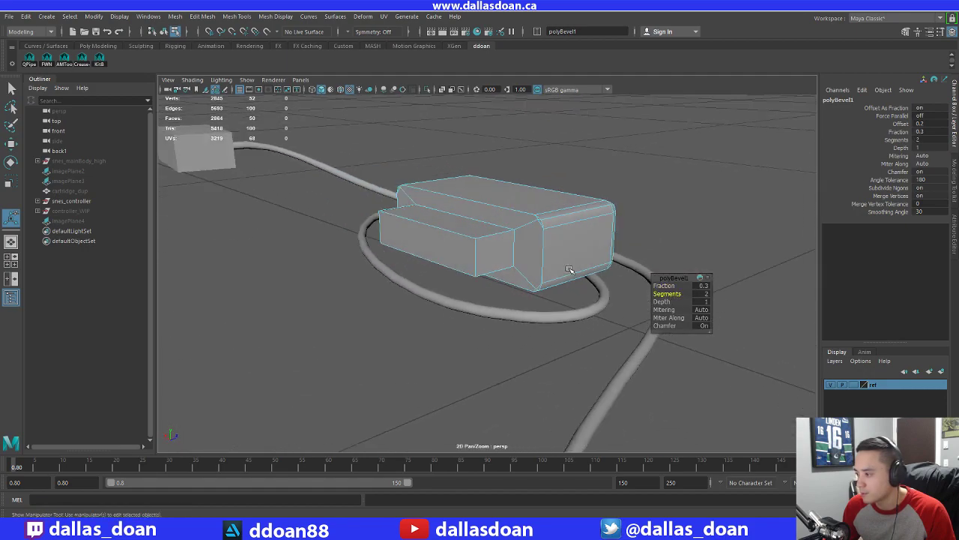
Select the four short depth edges of the connector and bevel them
{"action": "scroll", "coordinate": [521, 253], "scroll_direction": "up", "scroll_amount": 3}
{"action": "left_click", "coordinate": [463, 220]}
{"action": "mouse_move", "coordinate": [521, 254]}
{"action": "left_mouse_down", "text": "alt"}
{"action": "mouse_move", "coordinate": [487, 247]}
{"action": "mouse_move", "coordinate": [382, 263]}
{"action": "mouse_move", "coordinate": [522, 263]}
{"action": "left_mouse_up", "text": "alt"}
{"action": "left_click", "coordinate": [465, 271], "text": "shift"}
{"action": "left_click_drag", "start_coordinate": [605, 263], "coordinate": [439, 242], "text": "alt"}
{"action": "left_click_drag", "start_coordinate": [326, 229], "coordinate": [353, 233], "text": "alt"}
{"action": "key", "text": "ctrl+b"}
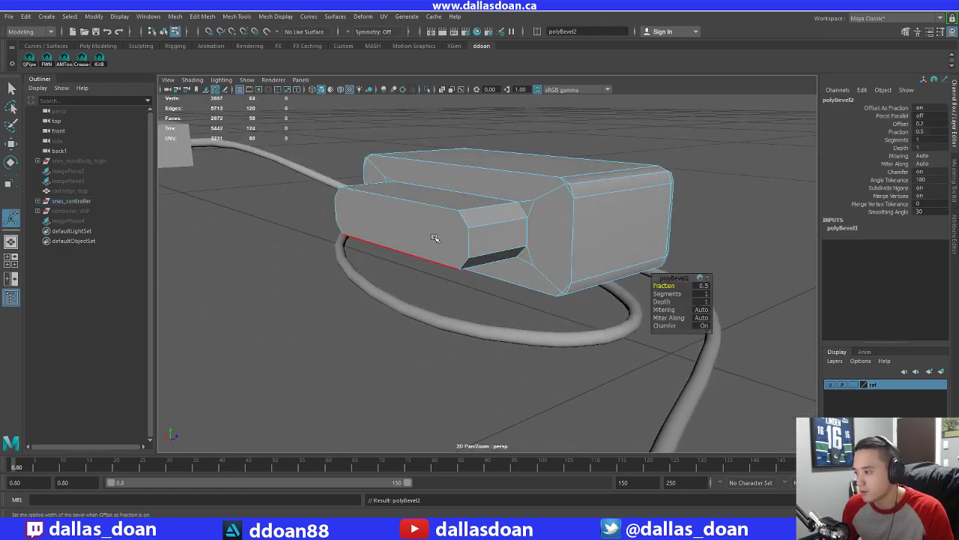
Set the connector bevel's fraction to 0.2 and its segments to 2
{"action": "left_click_drag", "start_coordinate": [435, 237], "coordinate": [463, 246], "text": "alt"}
{"action": "middle_click_drag", "start_coordinate": [664, 284], "coordinate": [660, 285]}
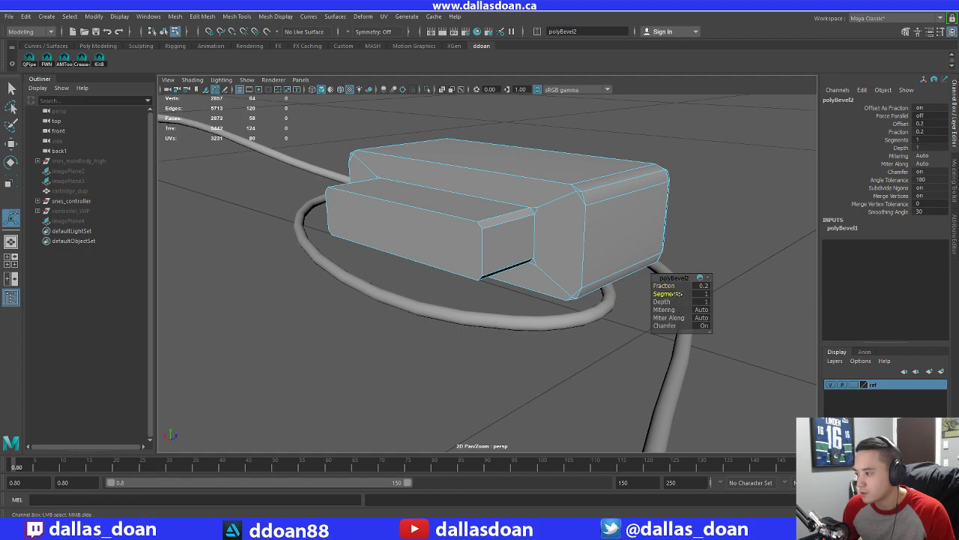
{"action": "left_click_drag", "start_coordinate": [678, 294], "coordinate": [683, 294]}
{"action": "left_click_drag", "start_coordinate": [537, 265], "coordinate": [553, 236], "text": "alt"}
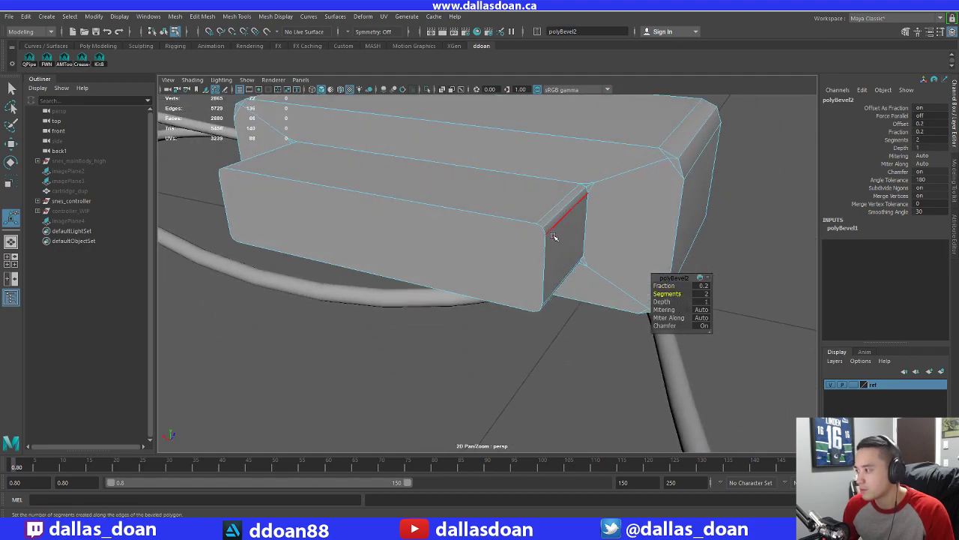
Cut edges with Multi-Cut from the connector's upper corner to the matching bevel vertices of the body's upper corner on one side
{"action": "key", "text": "w"}
{"action": "right_click_drag", "start_coordinate": [581, 176], "coordinate": [497, 186], "text": "shift"}
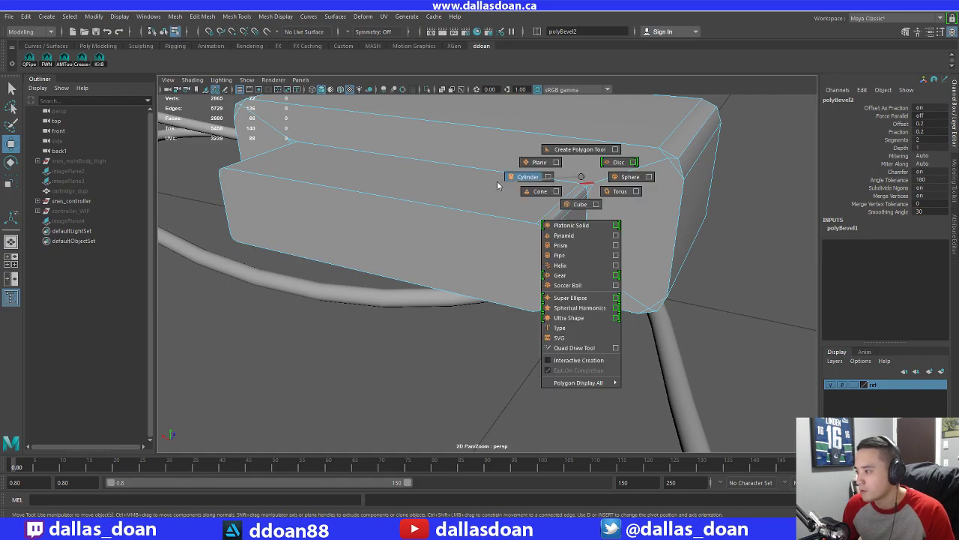
{"action": "right_click_drag", "start_coordinate": [587, 182], "coordinate": [596, 237], "text": "shift"}
{"action": "right_click_drag", "start_coordinate": [616, 158], "coordinate": [561, 158], "text": "shift"}
{"action": "left_click", "coordinate": [581, 184]}
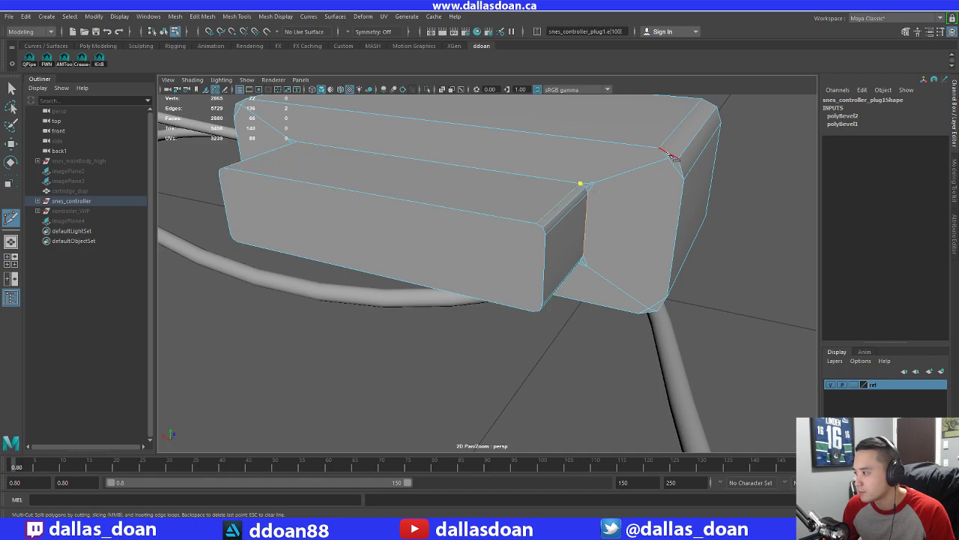
{"action": "left_click", "coordinate": [669, 157]}
{"action": "right_click", "coordinate": [684, 181]}
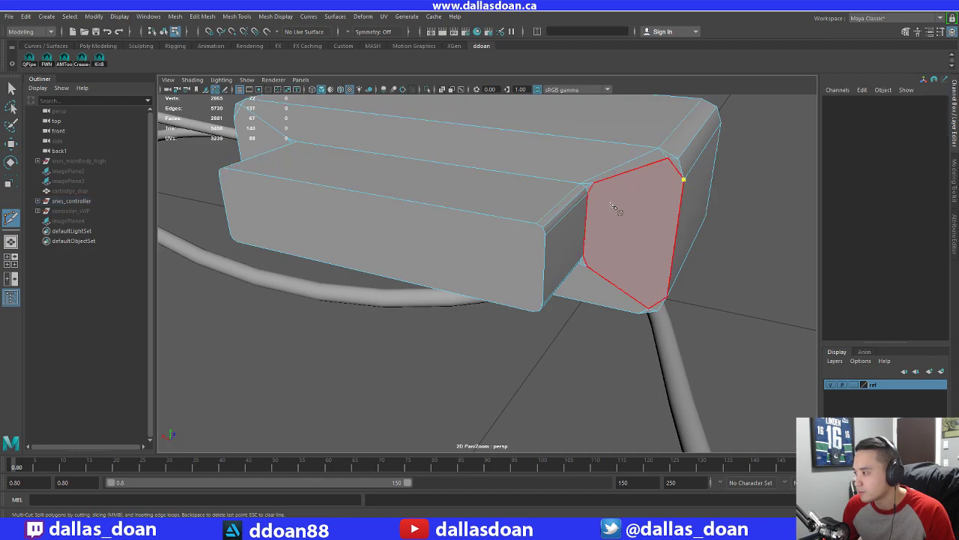
{"action": "right_click", "coordinate": [591, 171]}
{"action": "right_click_drag", "start_coordinate": [679, 232], "coordinate": [572, 242], "text": "alt"}
{"action": "left_click_drag", "start_coordinate": [572, 242], "coordinate": [589, 231], "text": "alt"}
{"action": "left_click", "coordinate": [528, 241]}
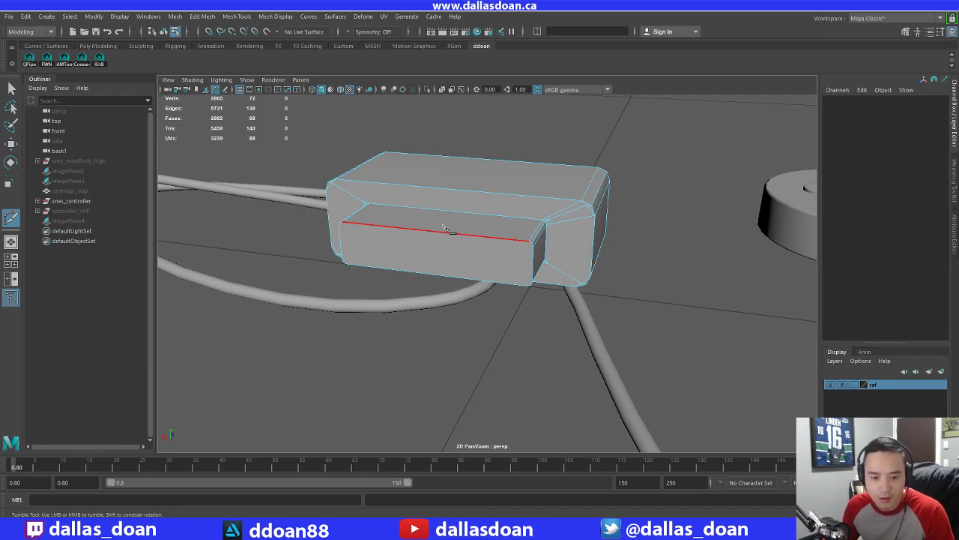
Cut edges joining the connector's upper corner to the body's beveled upper corner on the opposite side
{"action": "left_click_drag", "start_coordinate": [386, 227], "coordinate": [505, 233], "text": "alt"}
{"action": "right_click_drag", "start_coordinate": [505, 233], "coordinate": [515, 231], "text": "alt"}
{"action": "mouse_move", "coordinate": [515, 232]}
{"action": "left_mouse_down", "text": "alt"}
{"action": "mouse_move", "coordinate": [511, 203]}
{"action": "mouse_move", "coordinate": [501, 230]}
{"action": "left_mouse_up", "text": "alt"}
{"action": "left_click", "coordinate": [495, 217]}
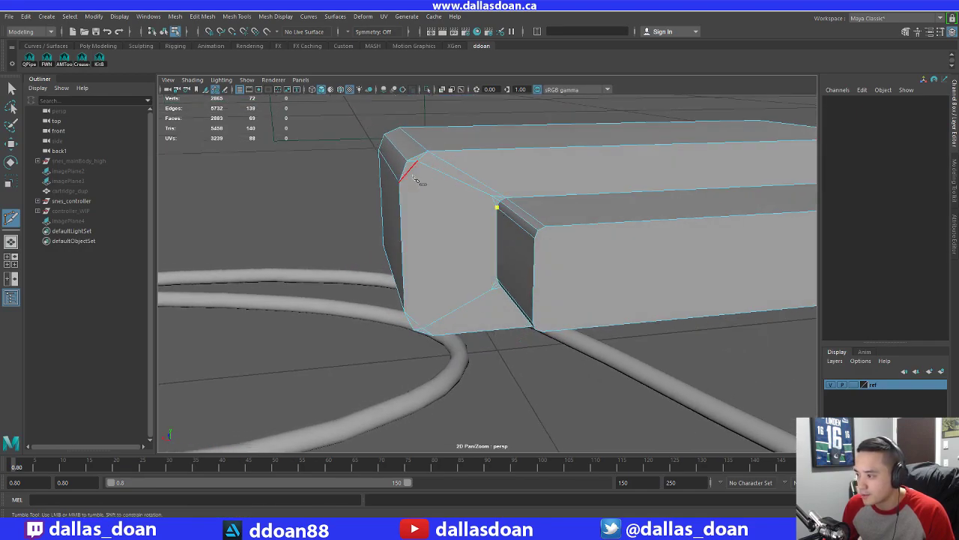
{"action": "right_click", "coordinate": [481, 275]}
{"action": "left_click_drag", "start_coordinate": [482, 275], "coordinate": [514, 242], "text": "alt"}
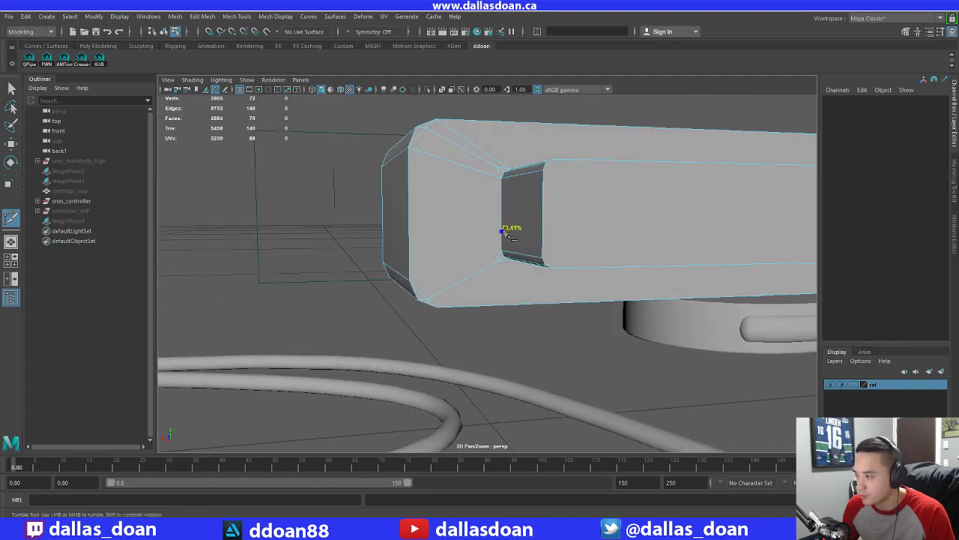
Cut edges joining the connector's lower corner to the body's beveled lower corner on that same opposite side
{"action": "left_click", "coordinate": [501, 251]}
{"action": "left_click", "coordinate": [420, 291]}
{"action": "left_click_drag", "start_coordinate": [420, 292], "coordinate": [504, 269], "text": "alt"}
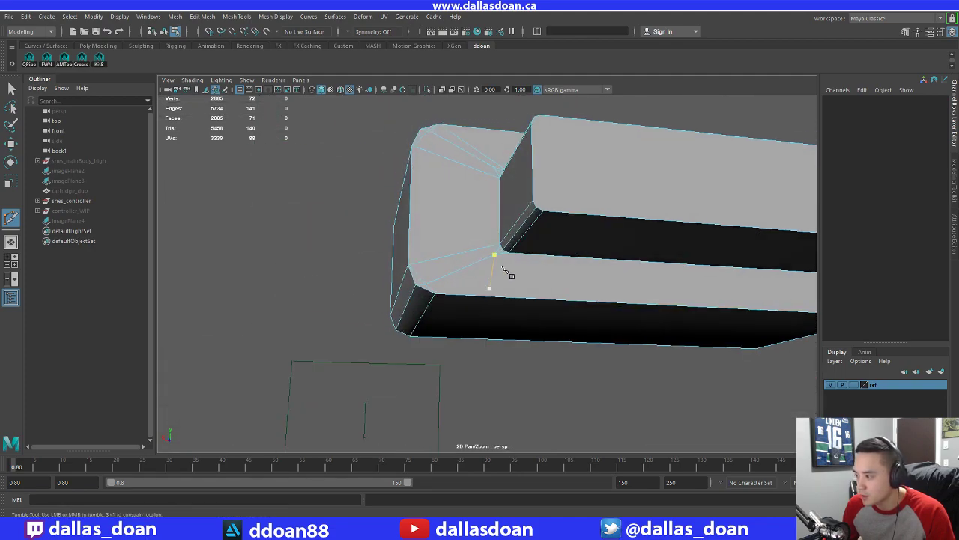
{"action": "left_click", "coordinate": [510, 252]}
{"action": "left_click", "coordinate": [441, 293]}
{"action": "right_click", "coordinate": [452, 293]}
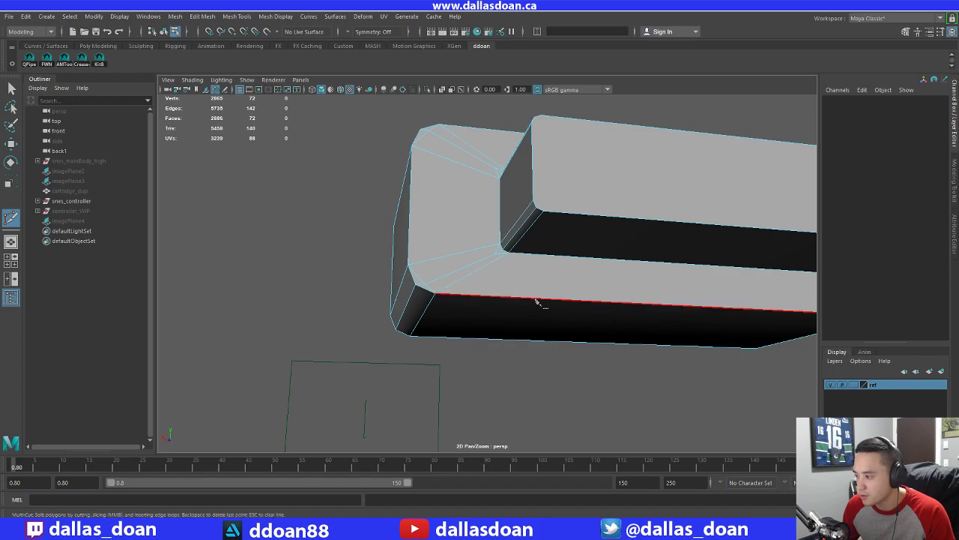
{"action": "right_click_drag", "start_coordinate": [535, 296], "coordinate": [455, 286], "text": "alt"}
Cut edges joining the connector's lower corner to the body's beveled lower corner on the first side
{"action": "left_click_drag", "start_coordinate": [460, 291], "coordinate": [492, 253], "text": "alt"}
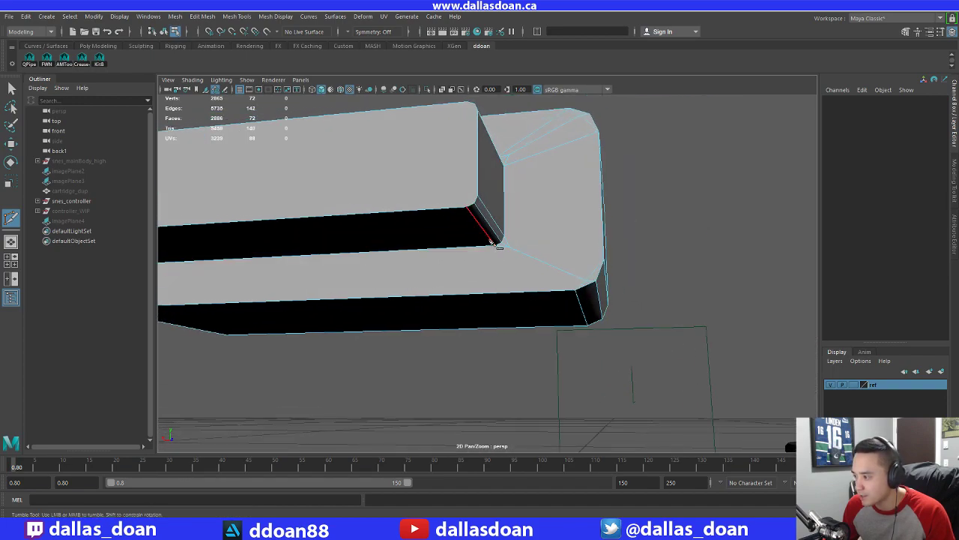
{"action": "left_click", "coordinate": [493, 244]}
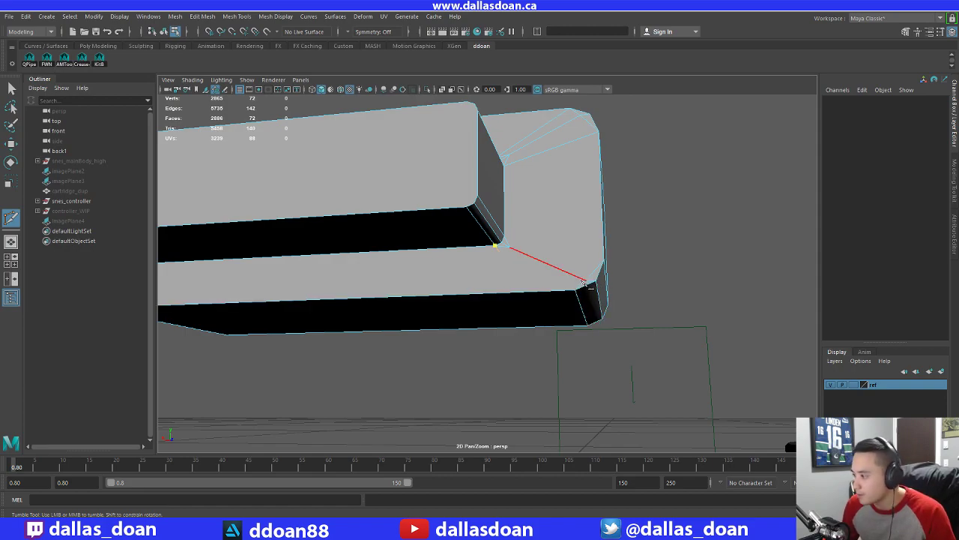
{"action": "left_click", "coordinate": [581, 288]}
{"action": "left_click_drag", "start_coordinate": [581, 288], "coordinate": [561, 273], "text": "alt"}
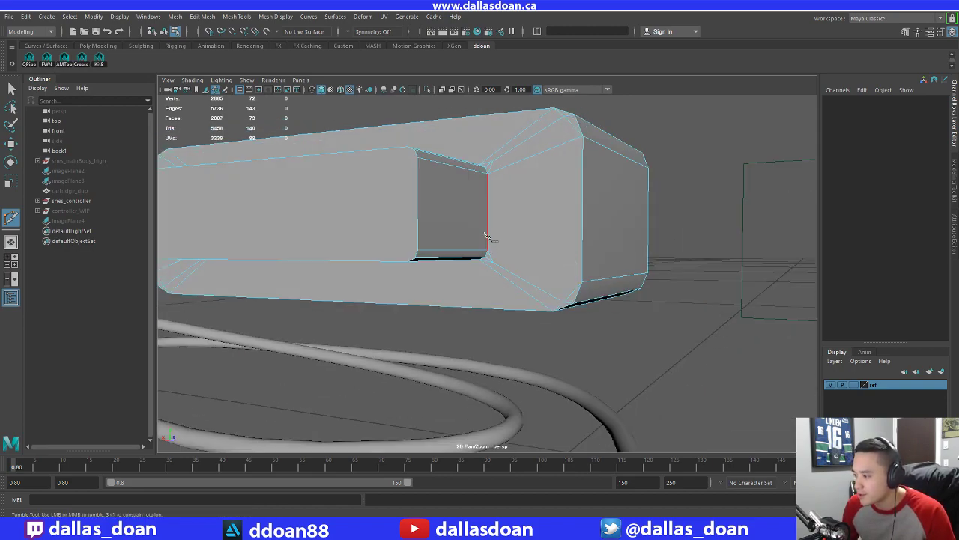
{"action": "right_click", "coordinate": [588, 309]}
Select and delete the redundant short edges crossing the corner cuts at one upper corner of the plug's connector and body
{"action": "left_click", "coordinate": [489, 173]}
{"action": "left_click_drag", "start_coordinate": [517, 197], "coordinate": [568, 244], "text": "alt"}
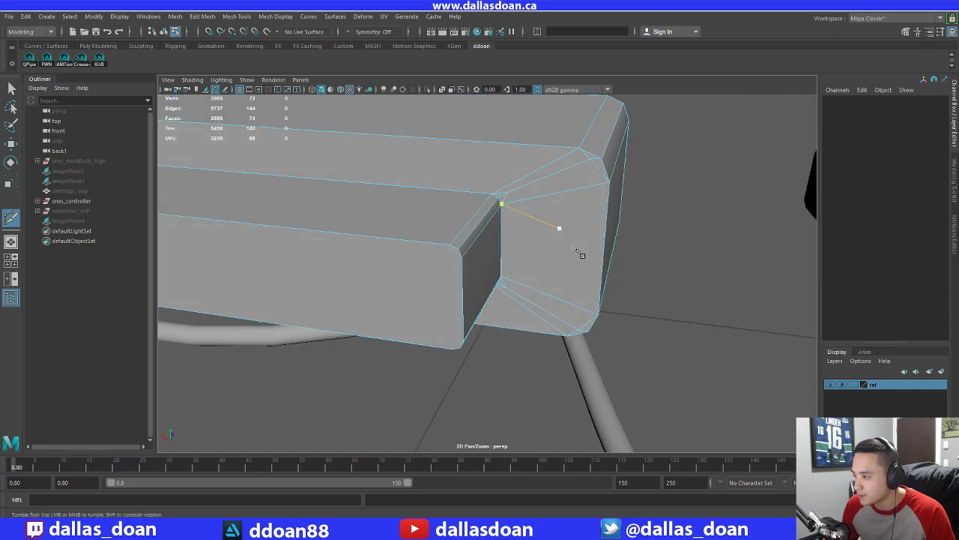
{"action": "right_click_drag", "start_coordinate": [568, 245], "coordinate": [554, 222], "text": "alt"}
{"action": "key", "text": "w"}
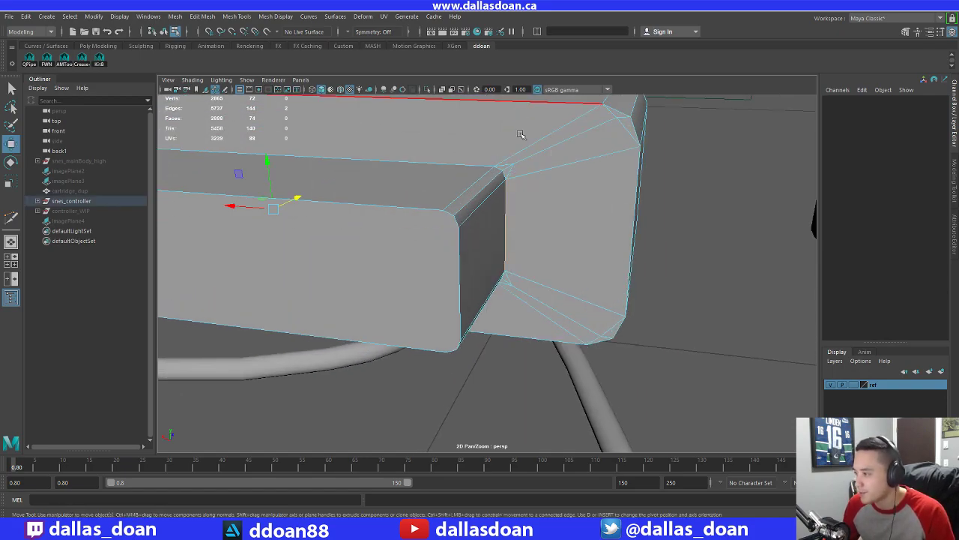
{"action": "left_click", "coordinate": [559, 159]}
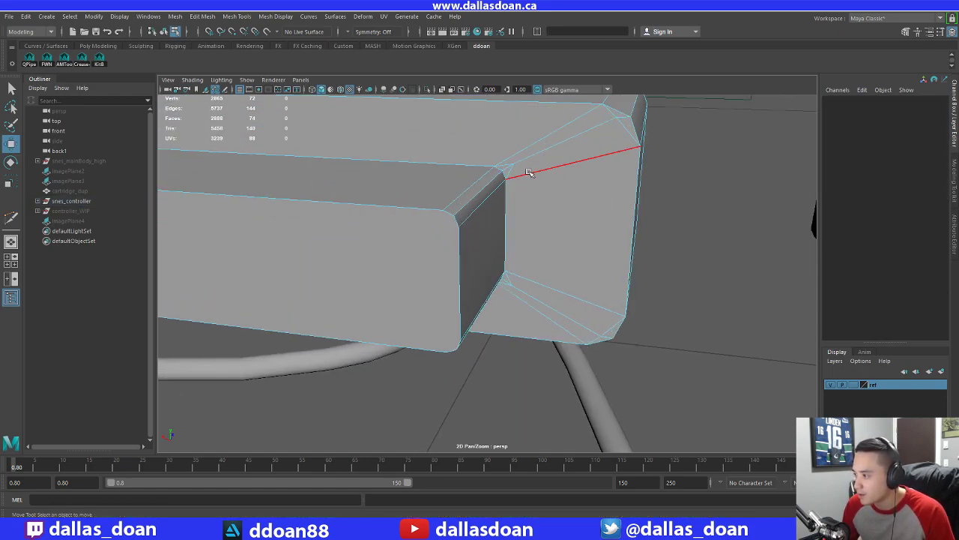
{"action": "left_click", "coordinate": [510, 167]}
{"action": "right_click_drag", "start_coordinate": [614, 173], "coordinate": [600, 155], "text": "alt"}
{"action": "left_click_drag", "start_coordinate": [600, 155], "coordinate": [635, 211], "text": "alt"}
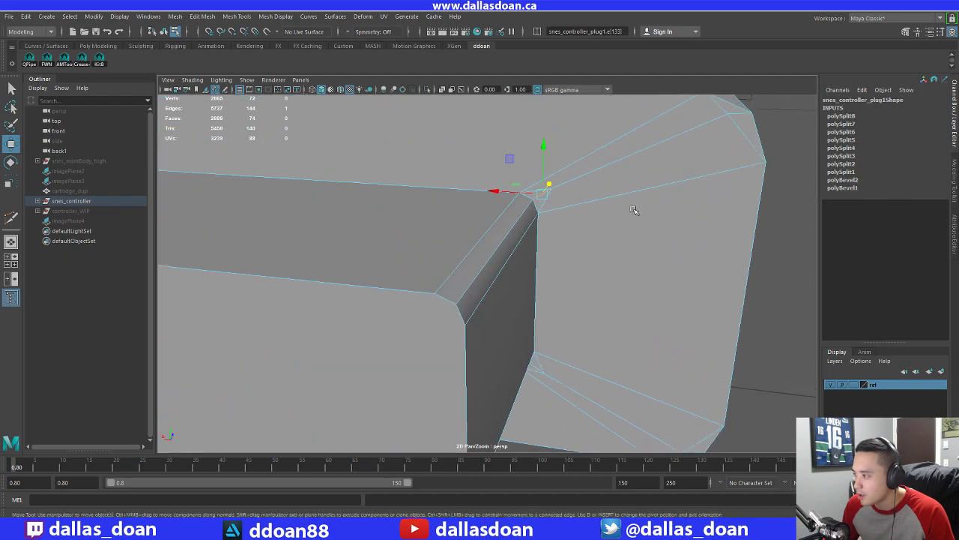
{"action": "left_click", "coordinate": [544, 199]}
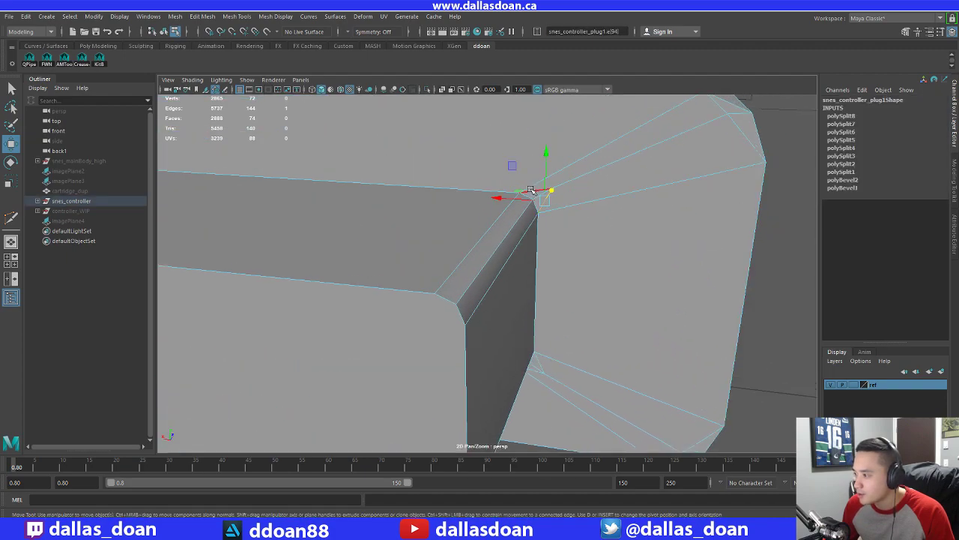
{"action": "left_click_drag", "start_coordinate": [721, 124], "coordinate": [724, 163], "text": "alt"}
{"action": "left_click", "coordinate": [685, 145], "text": "shift"}
{"action": "right_click_drag", "start_coordinate": [724, 163], "coordinate": [593, 220], "text": "shift"}
Delete the redundant short edges crossing the upper and lower corner cuts on the plug's opposite side
{"action": "left_click_drag", "start_coordinate": [593, 221], "coordinate": [618, 229], "text": "alt"}
{"action": "middle_click_drag", "start_coordinate": [397, 236], "coordinate": [544, 240], "text": "alt"}
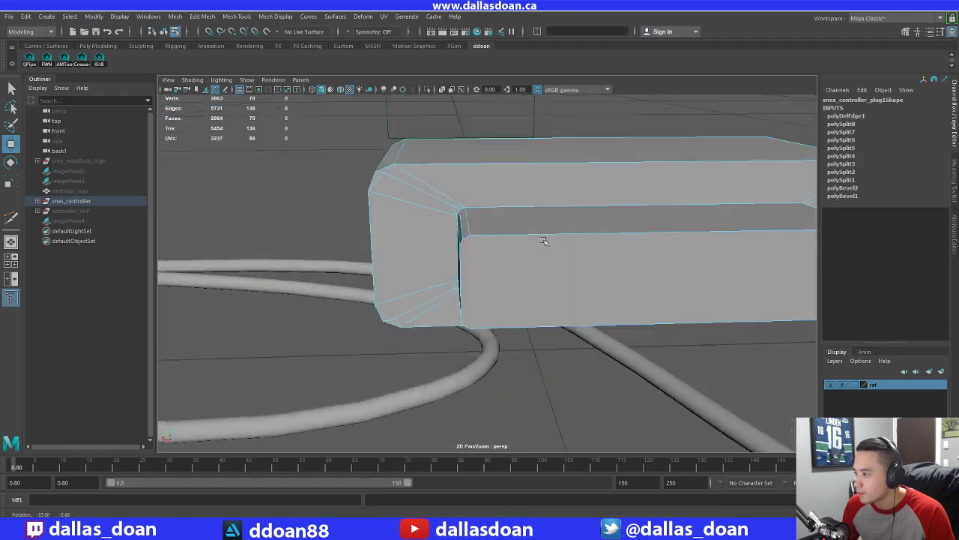
{"action": "left_click_drag", "start_coordinate": [544, 240], "coordinate": [480, 226], "text": "alt"}
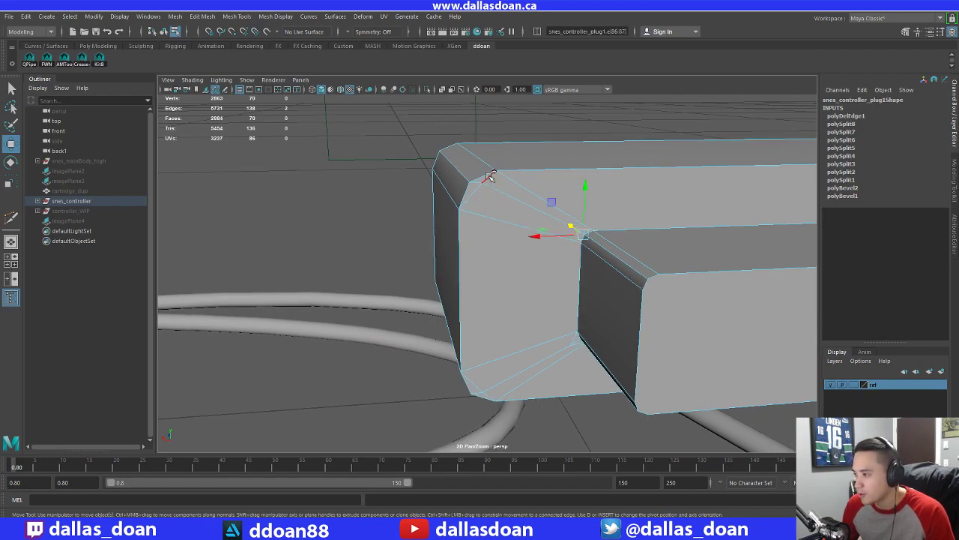
{"action": "left_click_drag", "start_coordinate": [545, 224], "coordinate": [548, 282], "text": "alt"}
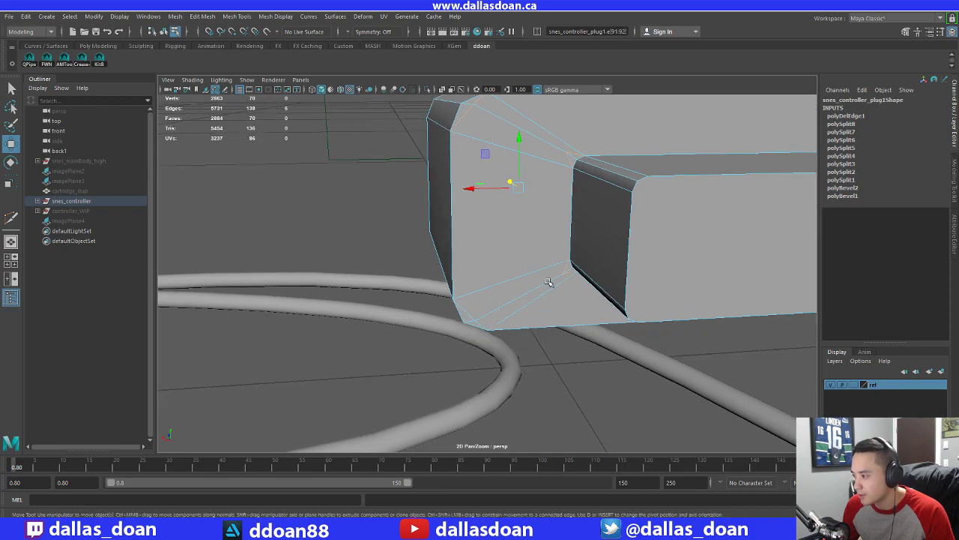
{"action": "left_click", "coordinate": [486, 325], "text": "shift"}
{"action": "right_click_drag", "start_coordinate": [557, 274], "coordinate": [507, 289], "text": "shift"}
Delete the redundant short edges crossing the plug's remaining lower corner cuts
{"action": "scroll", "coordinate": [546, 298], "scroll_direction": "down", "scroll_amount": 5}
{"action": "left_click_drag", "start_coordinate": [545, 297], "coordinate": [517, 187], "text": "alt"}
{"action": "scroll", "coordinate": [525, 199], "scroll_direction": "up", "scroll_amount": 5}
{"action": "middle_click_drag", "start_coordinate": [532, 206], "coordinate": [552, 227], "text": "alt"}
{"action": "scroll", "coordinate": [552, 227], "scroll_direction": "up", "scroll_amount": 3}
{"action": "left_click", "coordinate": [507, 246]}
{"action": "scroll", "coordinate": [506, 247], "scroll_direction": "up", "scroll_amount": 5}
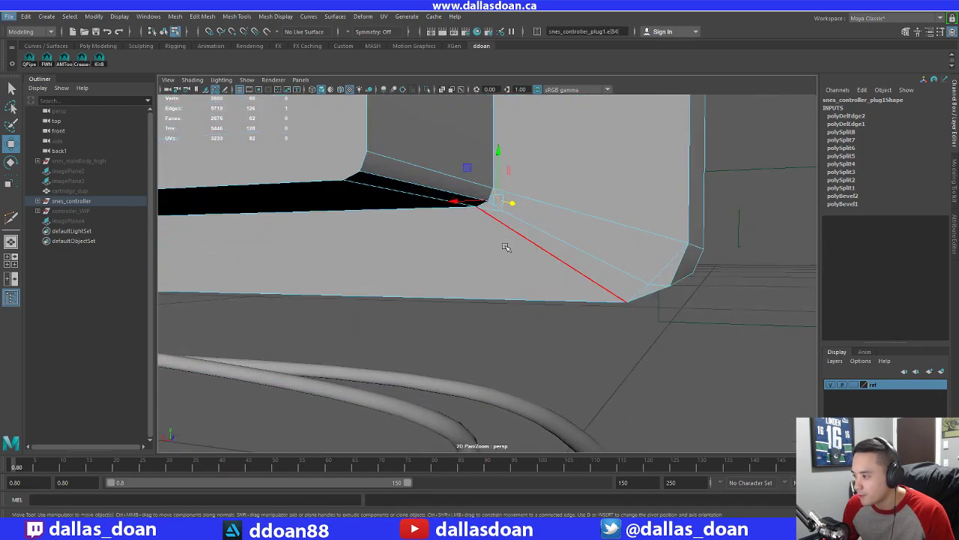
{"action": "left_click", "coordinate": [642, 291], "text": "shift"}
{"action": "left_click_drag", "start_coordinate": [642, 290], "coordinate": [627, 231], "text": "alt"}
{"action": "right_click_drag", "start_coordinate": [627, 231], "coordinate": [586, 247], "text": "shift"}
Return the plug to object mode and delete its construction history
{"action": "scroll", "coordinate": [608, 267], "scroll_direction": "down", "scroll_amount": 8}
{"action": "left_click_drag", "start_coordinate": [619, 263], "coordinate": [555, 215], "text": "alt"}
{"action": "right_click_drag", "start_coordinate": [555, 215], "coordinate": [557, 166]}
{"action": "left_click_drag", "start_coordinate": [557, 166], "coordinate": [516, 232], "text": "alt"}
{"action": "left_click", "coordinate": [413, 214]}
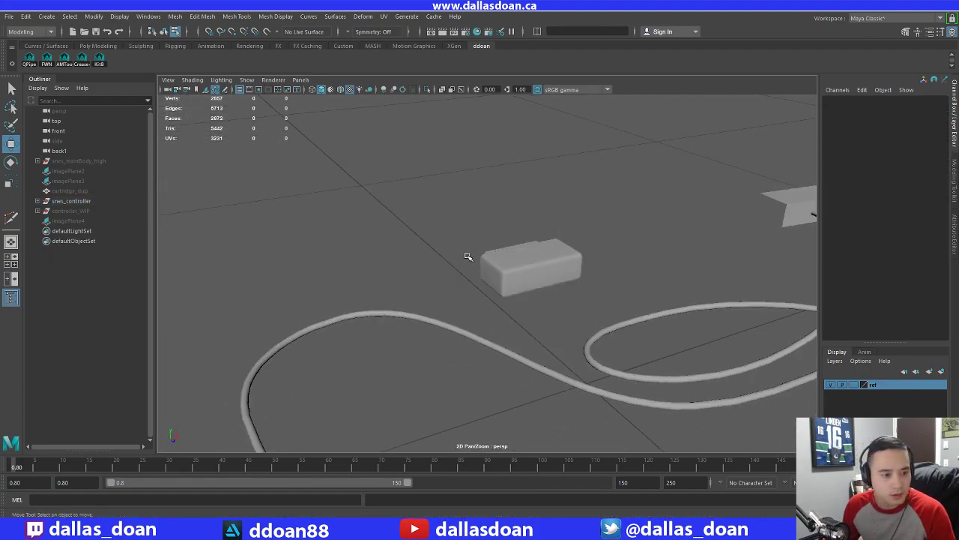
{"action": "left_click_drag", "start_coordinate": [427, 272], "coordinate": [558, 279], "text": "alt"}
{"action": "mouse_move", "coordinate": [559, 278]}
{"action": "right_mouse_down"}
{"action": "mouse_move", "coordinate": [564, 302]}
{"action": "mouse_move", "coordinate": [562, 294]}
{"action": "right_mouse_up"}
{"action": "left_click", "coordinate": [602, 278]}
{"action": "left_click_drag", "start_coordinate": [562, 294], "coordinate": [496, 256], "text": "alt"}
{"action": "key", "text": "ctrl+z"}
{"action": "key", "text": "ctrl+z"}
{"action": "right_click_drag", "start_coordinate": [582, 213], "coordinate": [572, 269]}
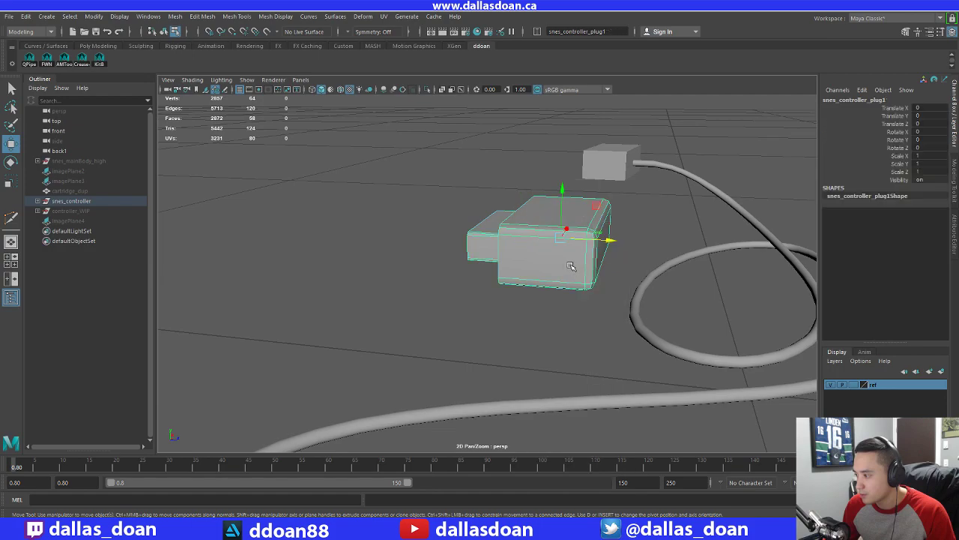
Select all edges of the plug and apply Soften/Harden Edges to them
{"action": "left_click_drag", "start_coordinate": [572, 267], "coordinate": [541, 274], "text": "alt"}
{"action": "right_click_drag", "start_coordinate": [590, 208], "coordinate": [590, 180]}
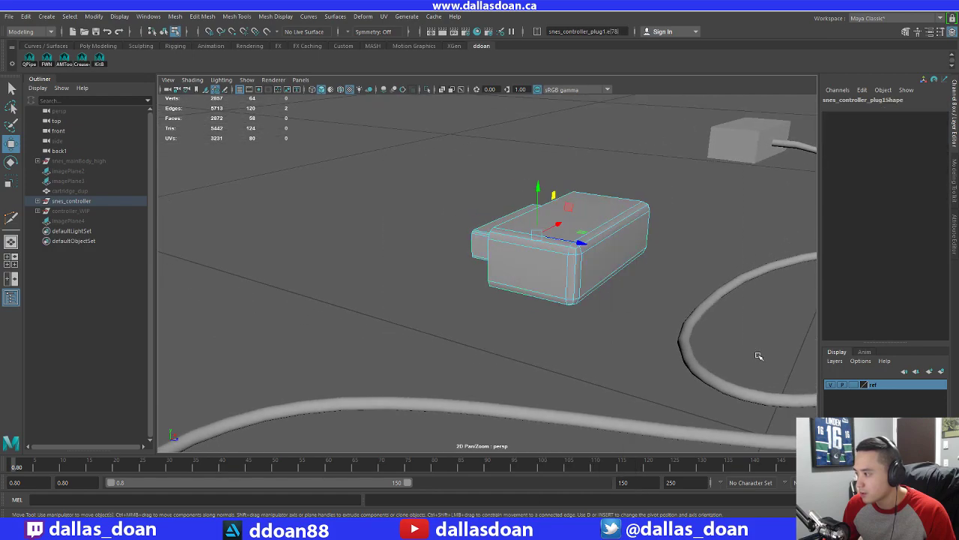
{"action": "left_click", "coordinate": [275, 17]}
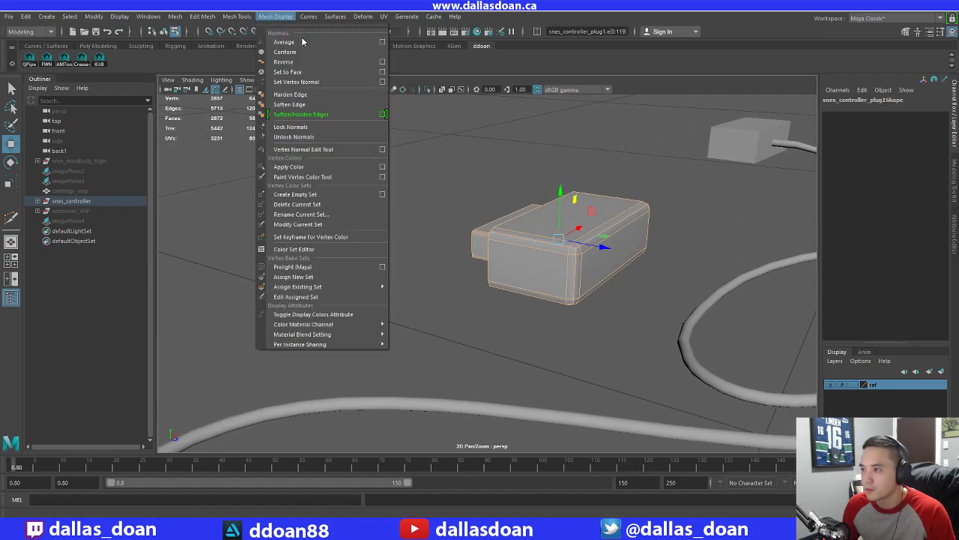
{"action": "left_click", "coordinate": [326, 114]}
{"action": "scroll", "coordinate": [550, 229], "scroll_direction": "up", "scroll_amount": 3}
{"action": "left_click_drag", "start_coordinate": [551, 230], "coordinate": [567, 233], "text": "alt"}
{"action": "right_click_drag", "start_coordinate": [571, 211], "coordinate": [571, 275]}
{"action": "left_click_drag", "start_coordinate": [563, 314], "coordinate": [561, 254], "text": "alt"}
{"action": "right_click", "coordinate": [576, 238]}
{"action": "left_click", "coordinate": [579, 210]}
{"action": "left_click_drag", "start_coordinate": [579, 212], "coordinate": [616, 231], "text": "alt"}
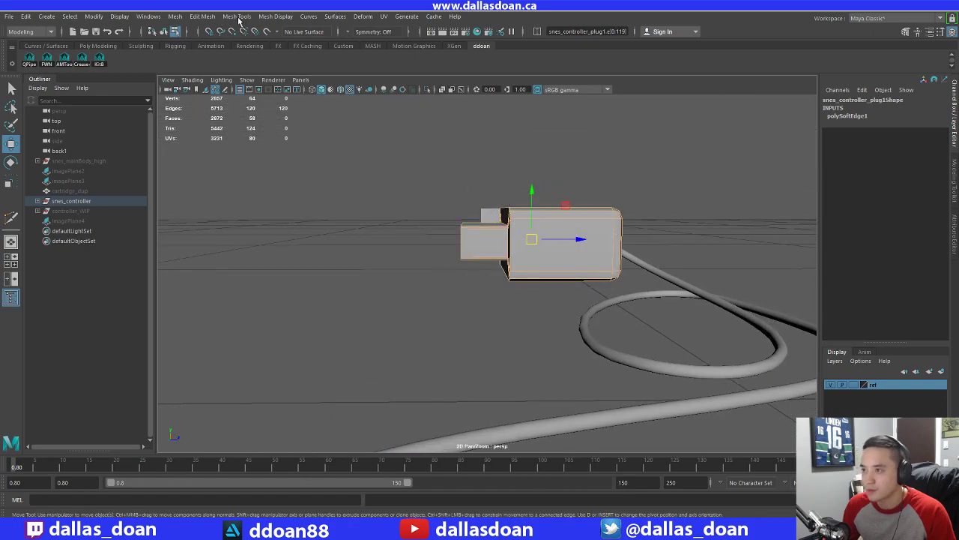
Reapply Soften/Harden Edges through its options to all plug edges and go back to object selection
{"action": "left_click", "coordinate": [286, 16]}
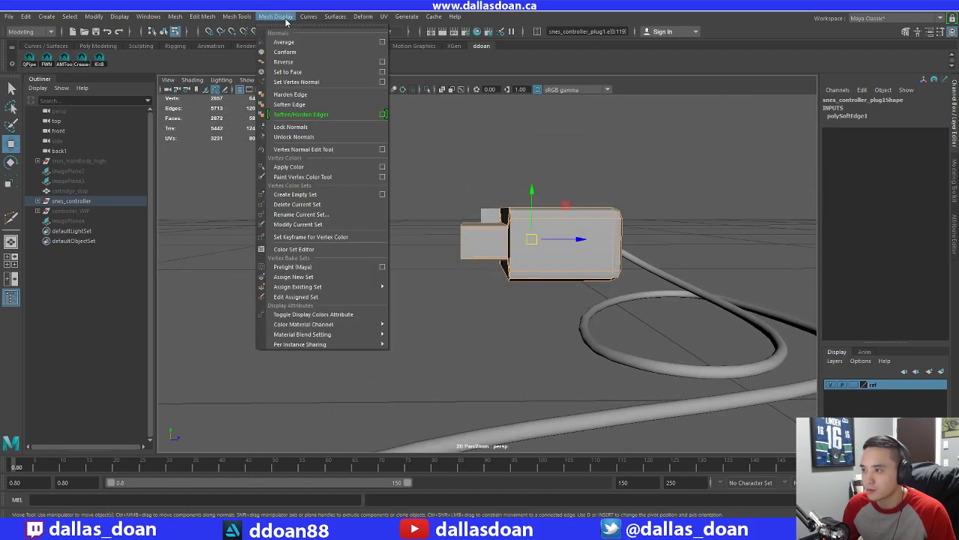
{"action": "left_click", "coordinate": [382, 115]}
{"action": "left_click", "coordinate": [275, 338]}
{"action": "left_click", "coordinate": [327, 337]}
{"action": "left_click_drag", "start_coordinate": [443, 308], "coordinate": [544, 263], "text": "alt"}
{"action": "right_click", "coordinate": [543, 241]}
{"action": "left_click", "coordinate": [591, 227]}
{"action": "left_click", "coordinate": [628, 332]}
{"action": "right_click_drag", "start_coordinate": [628, 332], "coordinate": [508, 321], "text": "alt"}
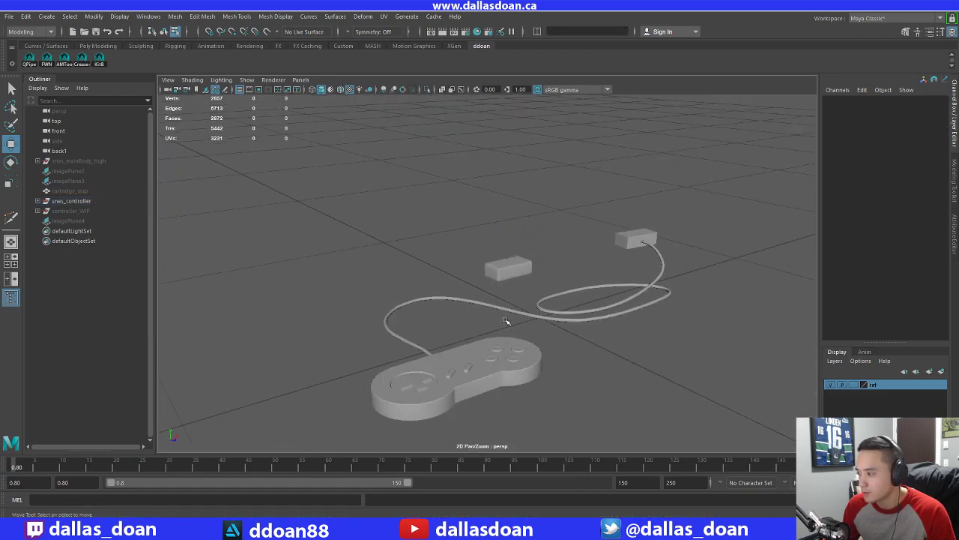
{"action": "left_click_drag", "start_coordinate": [507, 321], "coordinate": [492, 344], "text": "alt"}
{"action": "key", "text": "ctrl+z"}
{"action": "key", "text": "F8"}
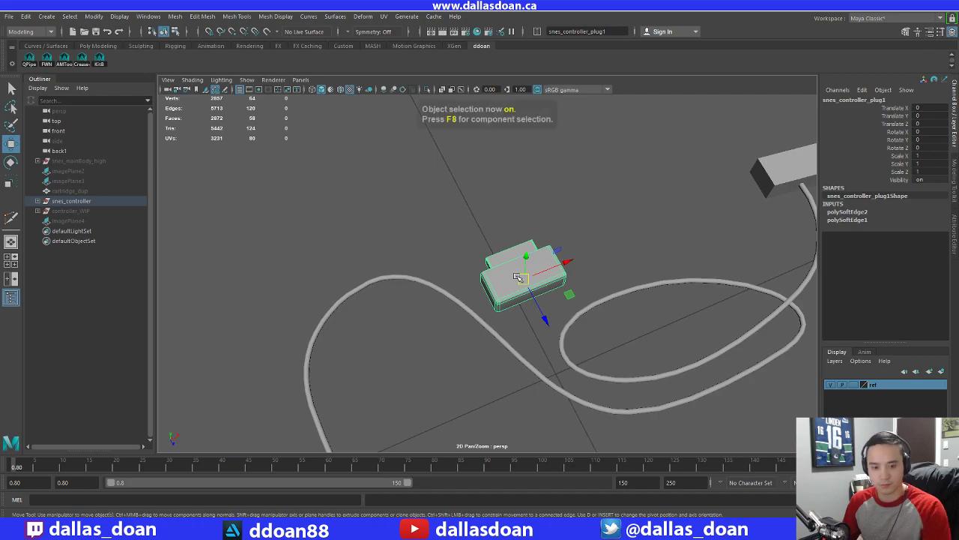
Examine the softened plug's shading and its size relative to the controller and cable
{"action": "key", "text": "f"}
{"action": "scroll", "coordinate": [517, 267], "scroll_direction": "down", "scroll_amount": 5}
{"action": "left_click_drag", "start_coordinate": [517, 267], "coordinate": [540, 190], "text": "alt"}
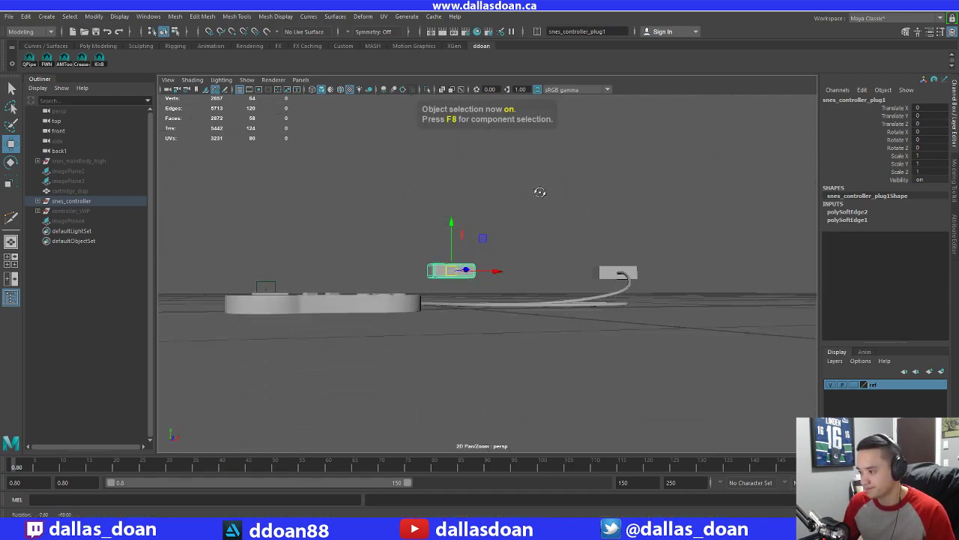
{"action": "scroll", "coordinate": [501, 242], "scroll_direction": "up", "scroll_amount": 2}
{"action": "middle_click_drag", "start_coordinate": [478, 296], "coordinate": [524, 289], "text": "alt"}
{"action": "scroll", "coordinate": [525, 289], "scroll_direction": "up", "scroll_amount": 3}
{"action": "left_click_drag", "start_coordinate": [525, 289], "coordinate": [577, 301], "text": "alt"}
{"action": "scroll", "coordinate": [536, 302], "scroll_direction": "up", "scroll_amount": 4}
{"action": "left_click", "coordinate": [644, 274]}
{"action": "right_click_drag", "start_coordinate": [643, 273], "coordinate": [574, 289], "text": "alt"}
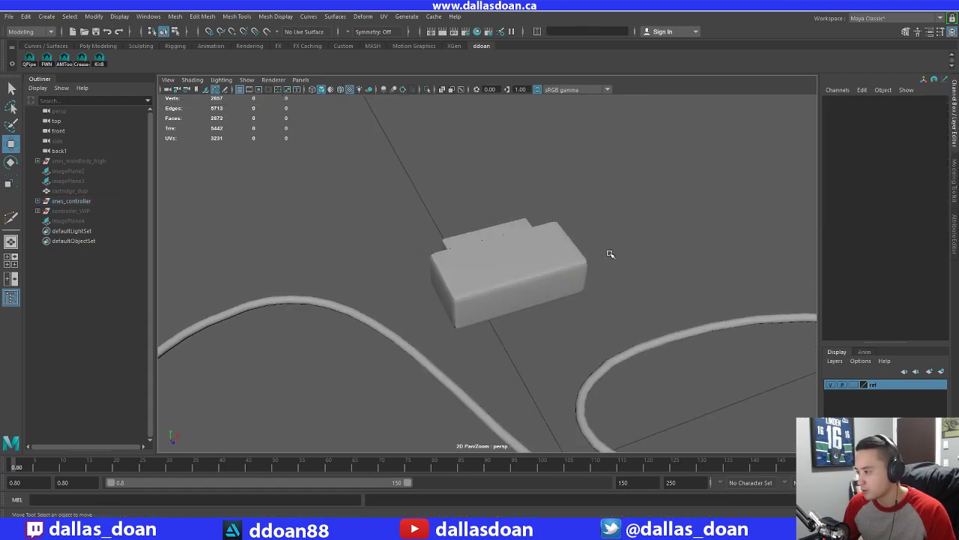
Create a polygon cylinder at the origin and raise it to about 10.18 in Y
{"action": "right_click_drag", "start_coordinate": [610, 255], "coordinate": [473, 251], "text": "alt"}
{"action": "right_click", "coordinate": [531, 246], "text": "shift"}
{"action": "right_click_drag", "start_coordinate": [479, 253], "coordinate": [529, 272], "text": "alt"}
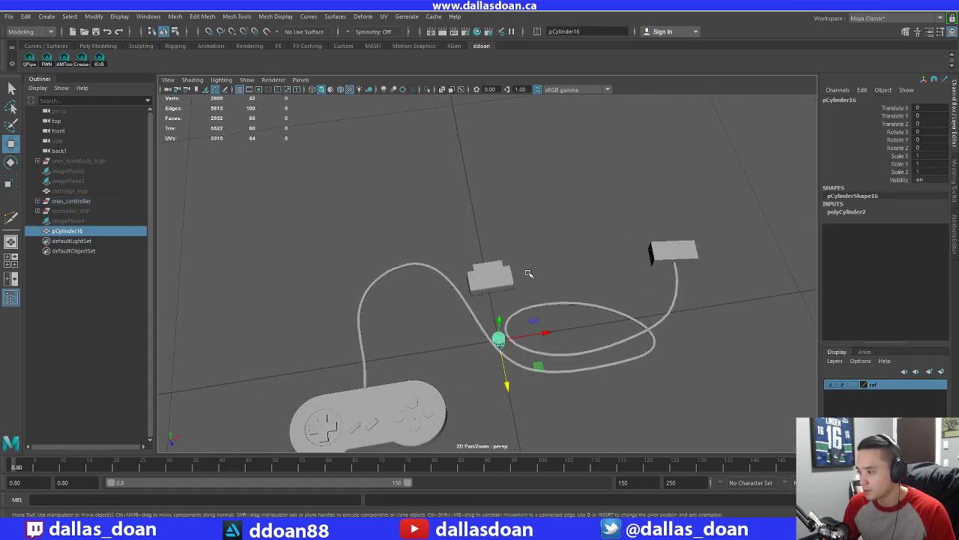
{"action": "left_click_drag", "start_coordinate": [529, 272], "coordinate": [548, 259], "text": "alt"}
{"action": "left_click_drag", "start_coordinate": [514, 304], "coordinate": [513, 253]}
{"action": "key", "text": "f"}
{"action": "right_click_drag", "start_coordinate": [511, 255], "coordinate": [478, 273], "text": "alt"}
{"action": "left_click_drag", "start_coordinate": [478, 272], "coordinate": [484, 239], "text": "alt"}
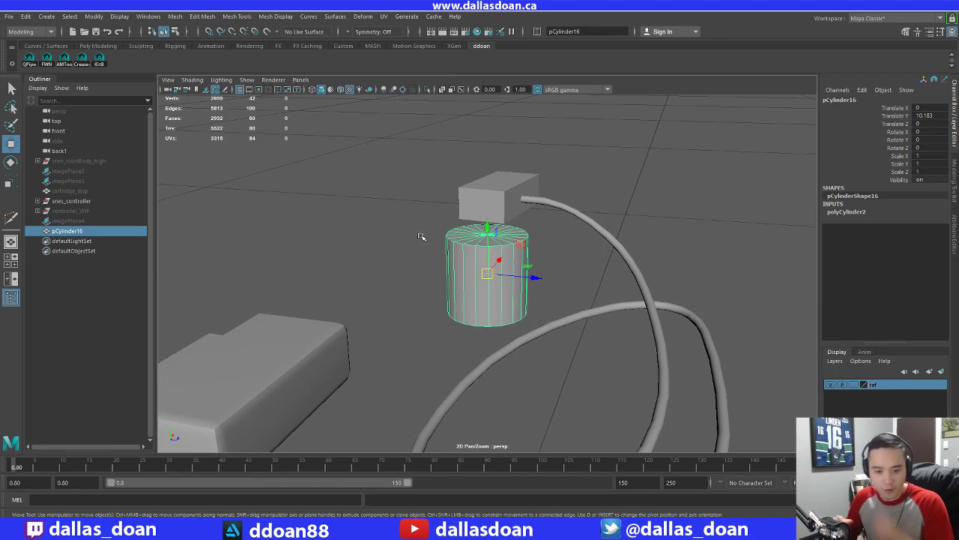
{"action": "left_click_drag", "start_coordinate": [418, 236], "coordinate": [441, 239], "text": "alt"}
Rotate the cylinder 90 degrees about X and lower it to about 6.02 in Y
{"action": "key", "text": "e"}
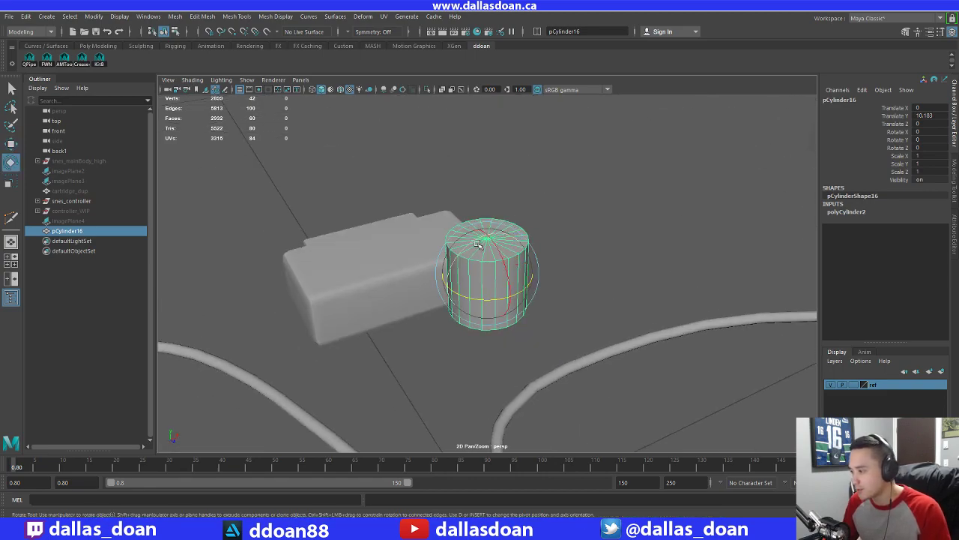
{"action": "left_click_drag", "start_coordinate": [496, 252], "coordinate": [510, 309]}
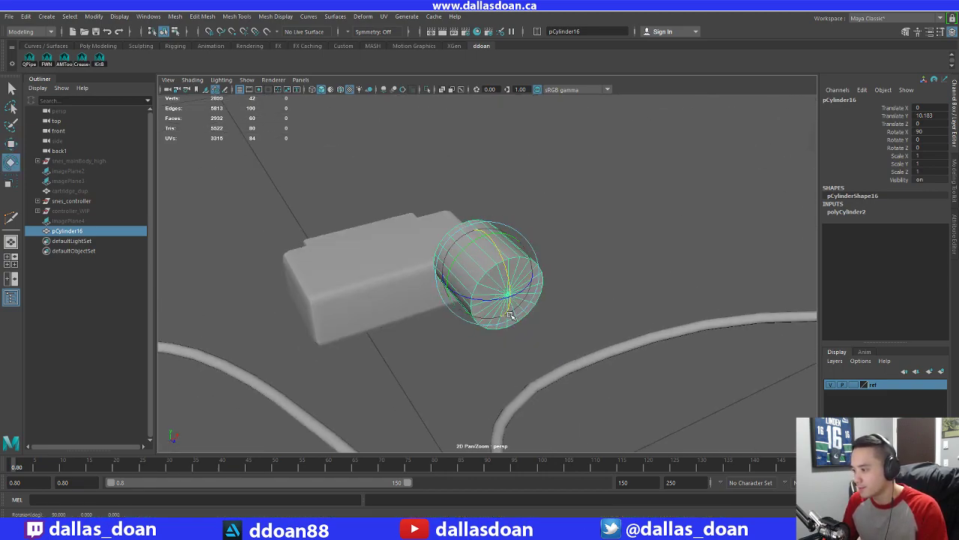
{"action": "key", "text": "w"}
{"action": "right_click_drag", "start_coordinate": [477, 289], "coordinate": [482, 260], "text": "alt"}
{"action": "left_click_drag", "start_coordinate": [482, 259], "coordinate": [365, 338], "text": "alt"}
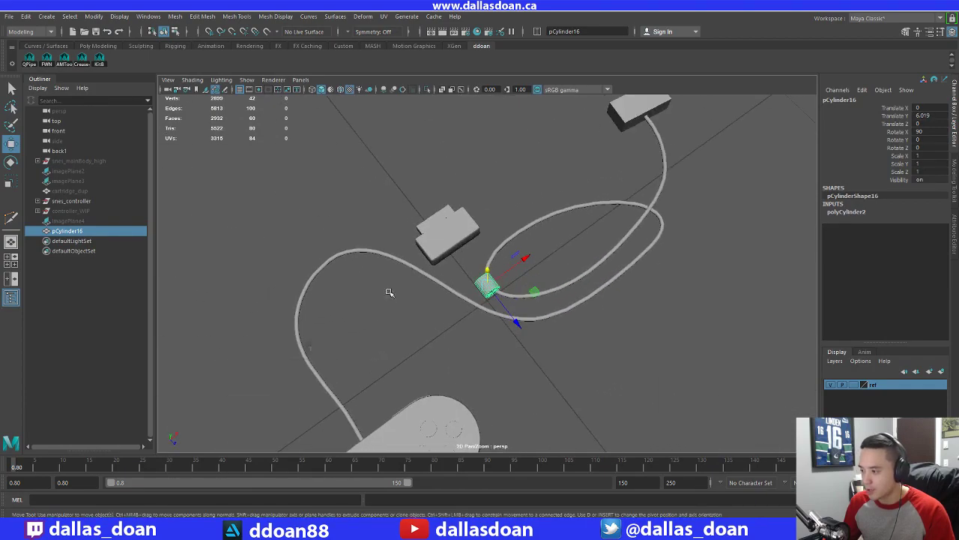
Move the cylinder in the top view to about -5.43 in Z so it overlaps the plug body's rear end
{"action": "key", "text": "space"}
{"action": "key", "text": "space"}
{"action": "middle_click_drag", "start_coordinate": [522, 299], "coordinate": [497, 240], "text": "alt"}
{"action": "left_click_drag", "start_coordinate": [400, 398], "coordinate": [383, 311]}
{"action": "key", "text": "f"}
{"action": "right_click_drag", "start_coordinate": [439, 309], "coordinate": [468, 295], "text": "alt"}
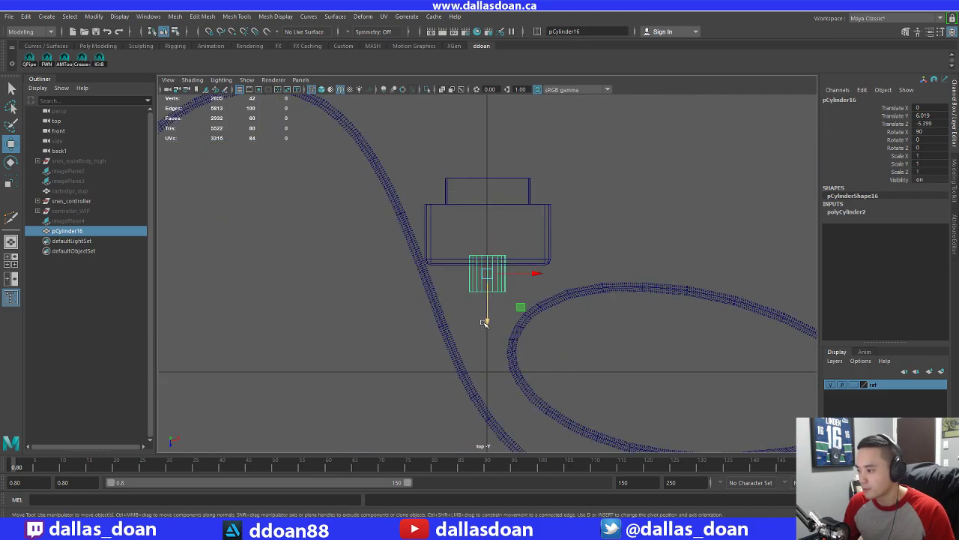
{"action": "left_click_drag", "start_coordinate": [486, 321], "coordinate": [488, 321]}
{"action": "key", "text": "space"}
{"action": "key", "text": "space"}
{"action": "mouse_move", "coordinate": [664, 221]}
{"action": "left_mouse_down", "text": "alt"}
{"action": "mouse_move", "coordinate": [563, 144]}
{"action": "mouse_move", "coordinate": [570, 217]}
{"action": "left_mouse_up", "text": "alt"}
{"action": "right_click_drag", "start_coordinate": [571, 217], "coordinate": [553, 277], "text": "alt"}
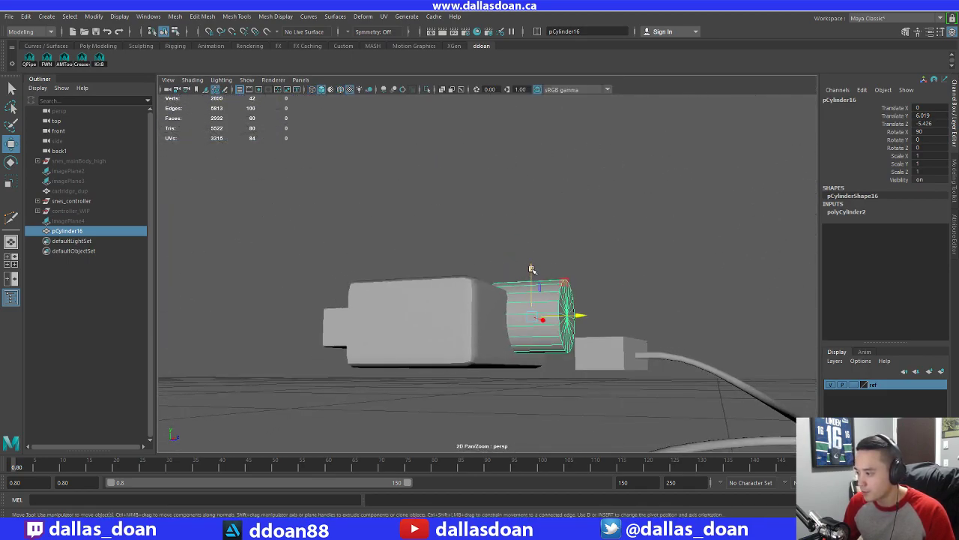
Lower the cylinder to about 5.68 in Y and scale it uniformly to about 0.908
{"action": "left_click_drag", "start_coordinate": [530, 269], "coordinate": [532, 347]}
{"action": "right_click_drag", "start_coordinate": [531, 347], "coordinate": [518, 285], "text": "alt"}
{"action": "key", "text": "r"}
{"action": "left_click_drag", "start_coordinate": [487, 273], "coordinate": [451, 293]}
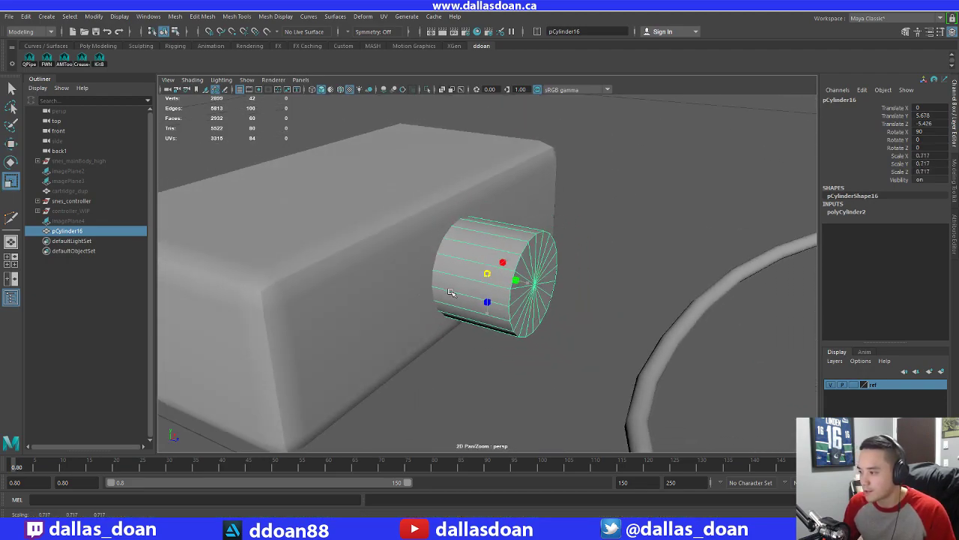
{"action": "right_click_drag", "start_coordinate": [494, 273], "coordinate": [512, 255], "text": "alt"}
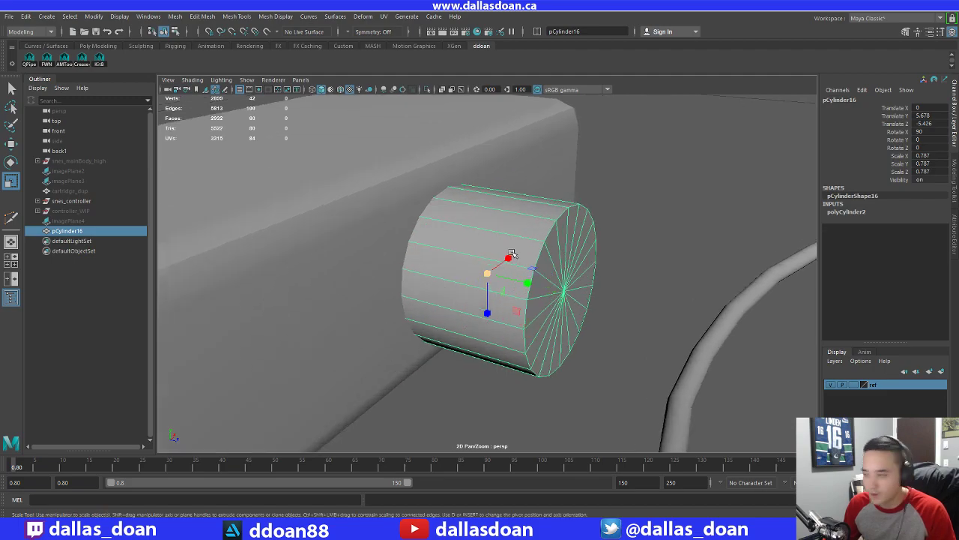
{"action": "left_click_drag", "start_coordinate": [512, 255], "coordinate": [481, 249], "text": "alt"}
{"action": "key", "text": "w"}
{"action": "scroll", "coordinate": [450, 247], "scroll_direction": "down", "scroll_amount": 5}
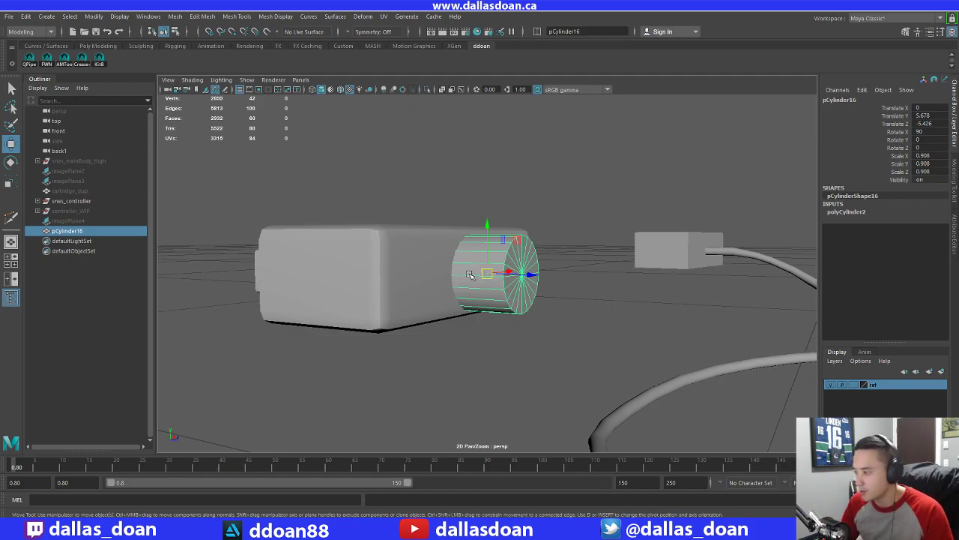
Set the cylinder's cap subdivisions to 2
{"action": "scroll", "coordinate": [469, 275], "scroll_direction": "up", "scroll_amount": 5}
{"action": "left_click", "coordinate": [886, 214]}
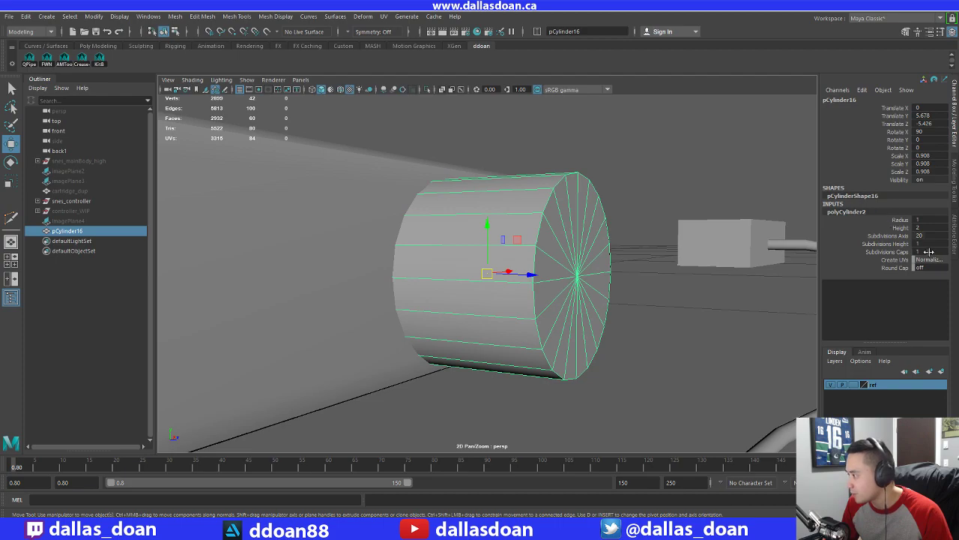
{"action": "type", "text": "2"}
{"action": "key", "text": "Return"}
{"action": "left_click_drag", "start_coordinate": [596, 302], "coordinate": [546, 252], "text": "alt"}
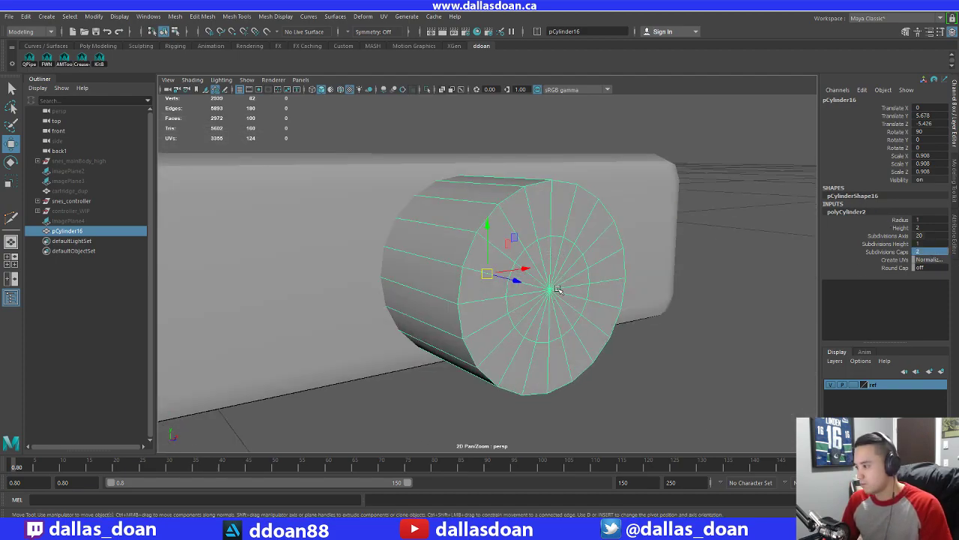
Insert an edge loop with Multi-Cut in the outer ring of the cylinder's exposed end cap
{"action": "right_click_drag", "start_coordinate": [540, 231], "coordinate": [528, 301]}
{"action": "right_click_drag", "start_coordinate": [581, 207], "coordinate": [517, 215], "text": "shift"}
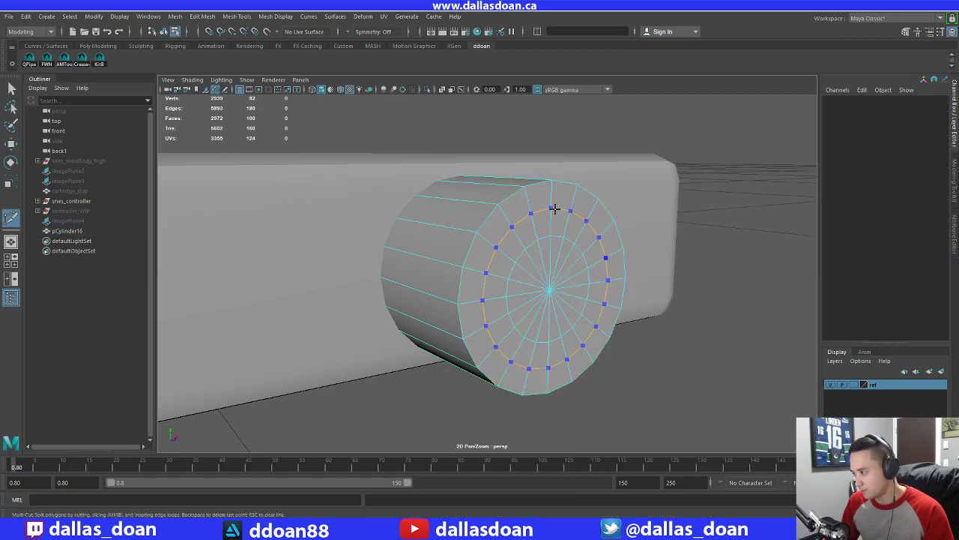
{"action": "left_click", "coordinate": [555, 209], "text": "ctrl"}
{"action": "left_click_drag", "start_coordinate": [575, 225], "coordinate": [600, 275], "text": "alt"}
{"action": "key", "text": "w"}
Push the end cap's innermost edge loop into the cylinder and apply edge softening or hardening to it
{"action": "right_click_drag", "start_coordinate": [553, 235], "coordinate": [552, 210]}
{"action": "double_click", "coordinate": [544, 232]}
{"action": "left_click_drag", "start_coordinate": [545, 233], "coordinate": [592, 259], "text": "alt"}
{"action": "left_click", "coordinate": [604, 347]}
{"action": "double_click", "coordinate": [600, 257]}
{"action": "double_click", "coordinate": [573, 249]}
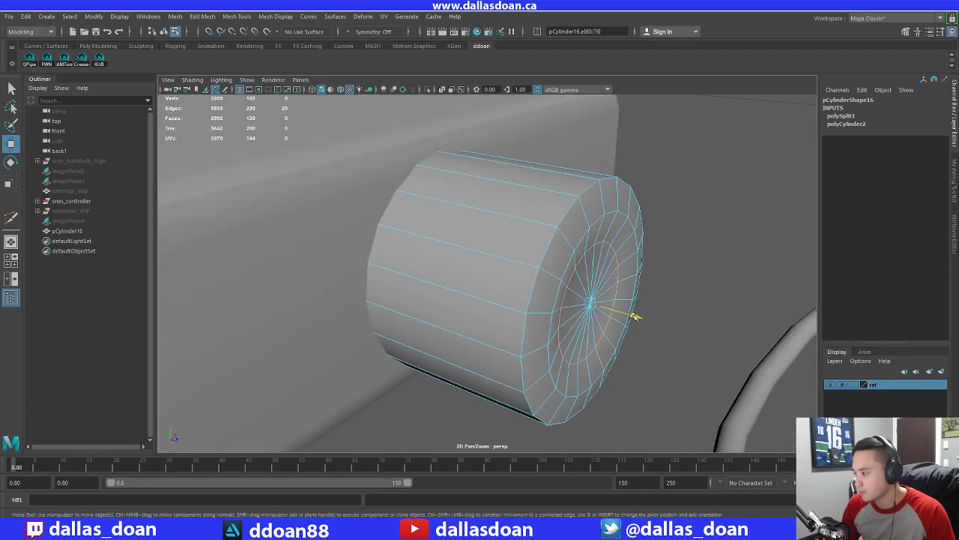
{"action": "left_click_drag", "start_coordinate": [634, 319], "coordinate": [619, 316]}
{"action": "right_click", "coordinate": [615, 260], "text": "shift"}
{"action": "right_click_drag", "start_coordinate": [623, 233], "coordinate": [699, 260], "text": "shift"}
Snap the end cap's centre vertex back to the depth of the recessed inner loop
{"action": "left_click_drag", "start_coordinate": [609, 289], "coordinate": [581, 253], "text": "alt"}
{"action": "right_click_drag", "start_coordinate": [576, 242], "coordinate": [530, 243]}
{"action": "left_click", "coordinate": [583, 293]}
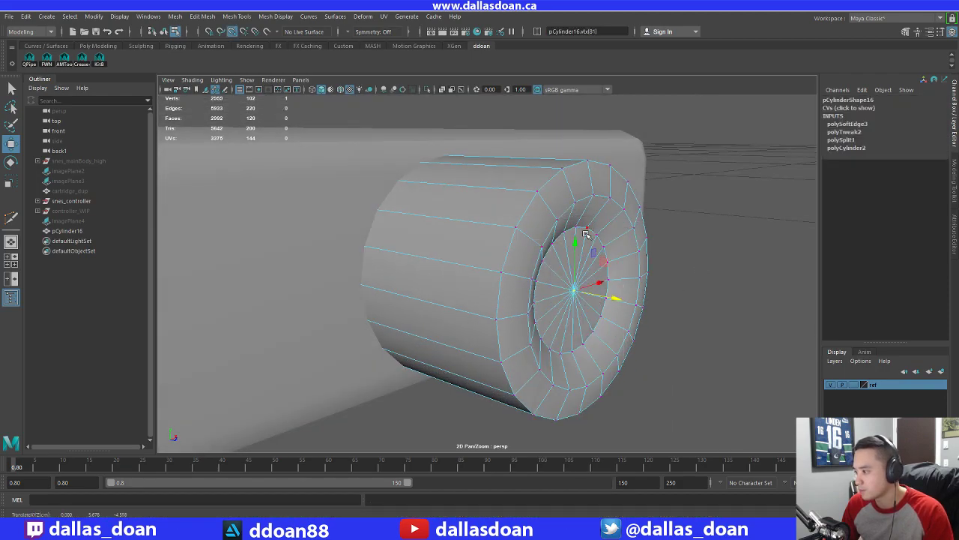
{"action": "left_click_drag", "start_coordinate": [559, 285], "coordinate": [531, 274], "text": "alt"}
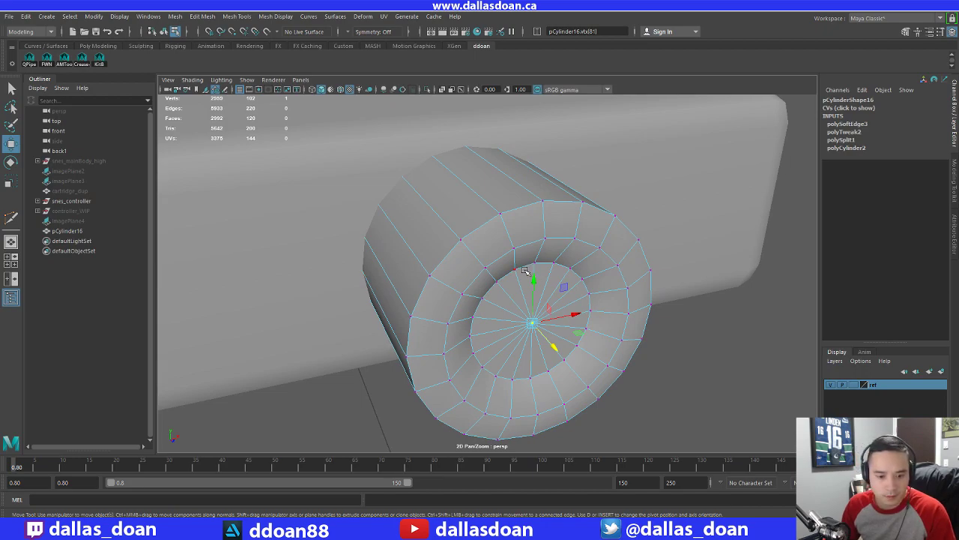
Check the recessed end cap, return the cylinder to whole-object selection and delete its construction history
{"action": "left_click_drag", "start_coordinate": [537, 282], "coordinate": [599, 293], "text": "alt"}
{"action": "right_click_drag", "start_coordinate": [602, 229], "coordinate": [595, 293]}
{"action": "left_click_drag", "start_coordinate": [595, 293], "coordinate": [517, 250], "text": "alt"}
{"action": "left_click", "coordinate": [637, 295]}
{"action": "key", "text": "ctrl+z"}
{"action": "key", "text": "ctrl+z"}
{"action": "right_click_drag", "start_coordinate": [520, 240], "coordinate": [526, 305]}
{"action": "left_click", "coordinate": [510, 356]}
{"action": "left_click_drag", "start_coordinate": [510, 355], "coordinate": [484, 267], "text": "alt"}
{"action": "scroll", "coordinate": [458, 372], "scroll_direction": "down", "scroll_amount": 4}
{"action": "scroll", "coordinate": [516, 353], "scroll_direction": "up", "scroll_amount": 5}
{"action": "left_click", "coordinate": [484, 267]}
{"action": "right_click_drag", "start_coordinate": [491, 243], "coordinate": [494, 302]}
{"action": "left_click_drag", "start_coordinate": [494, 304], "coordinate": [497, 338], "text": "alt"}
{"action": "scroll", "coordinate": [497, 337], "scroll_direction": "down", "scroll_amount": 3}
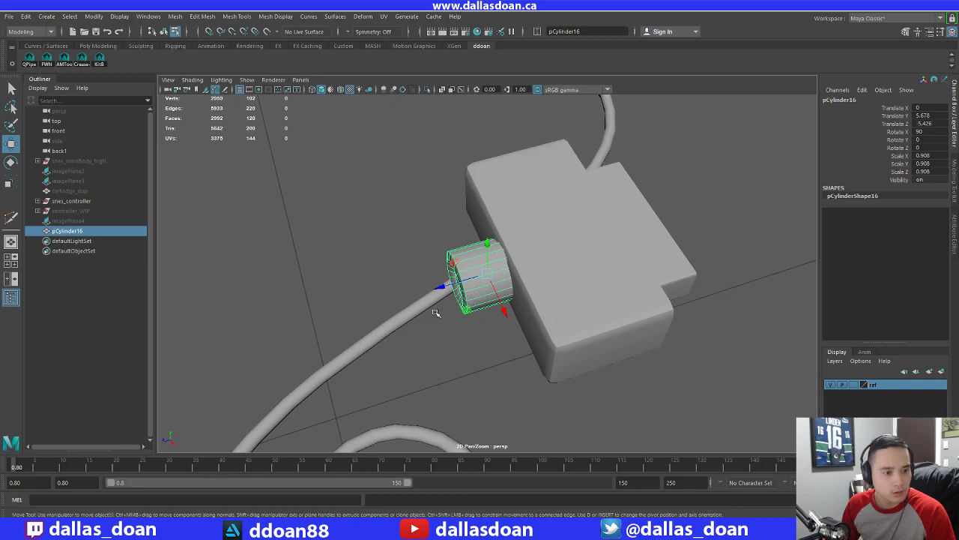
Insert four edge loops around the cylinder's side with Multi-Cut, spread along its length
{"action": "scroll", "coordinate": [427, 315], "scroll_direction": "up", "scroll_amount": 3}
{"action": "right_click_drag", "start_coordinate": [457, 234], "coordinate": [439, 274], "text": "shift"}
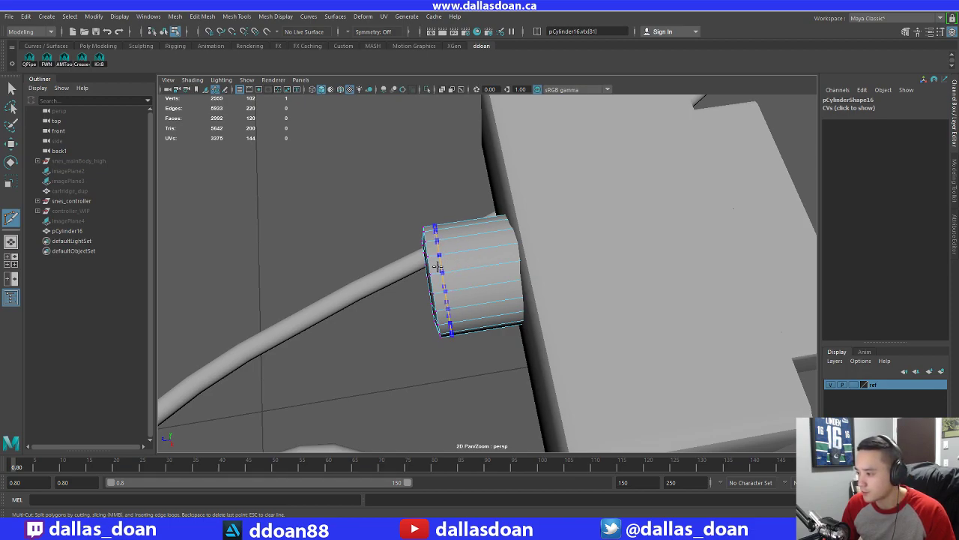
{"action": "left_click", "coordinate": [437, 266], "text": "ctrl"}
{"action": "left_click", "coordinate": [448, 260], "text": "ctrl"}
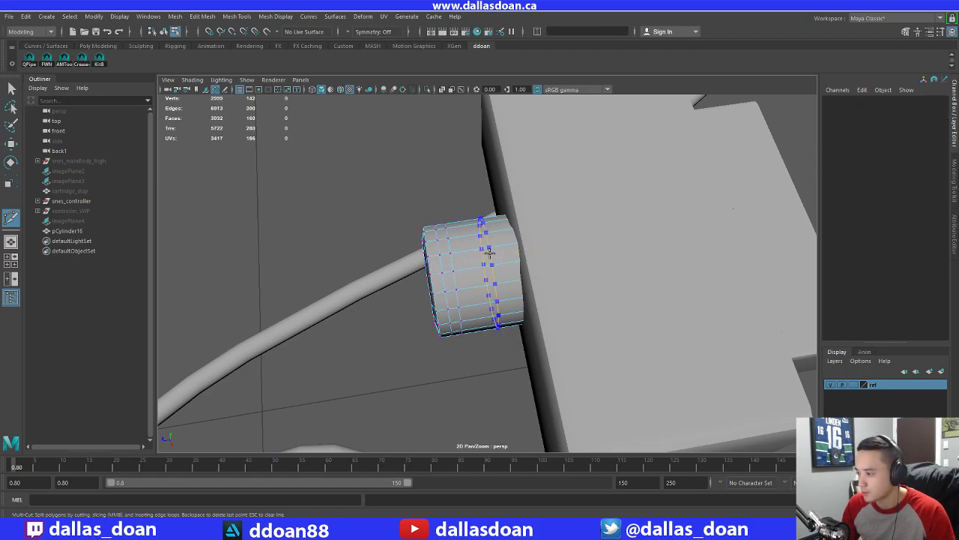
{"action": "key", "text": "ctrl+z"}
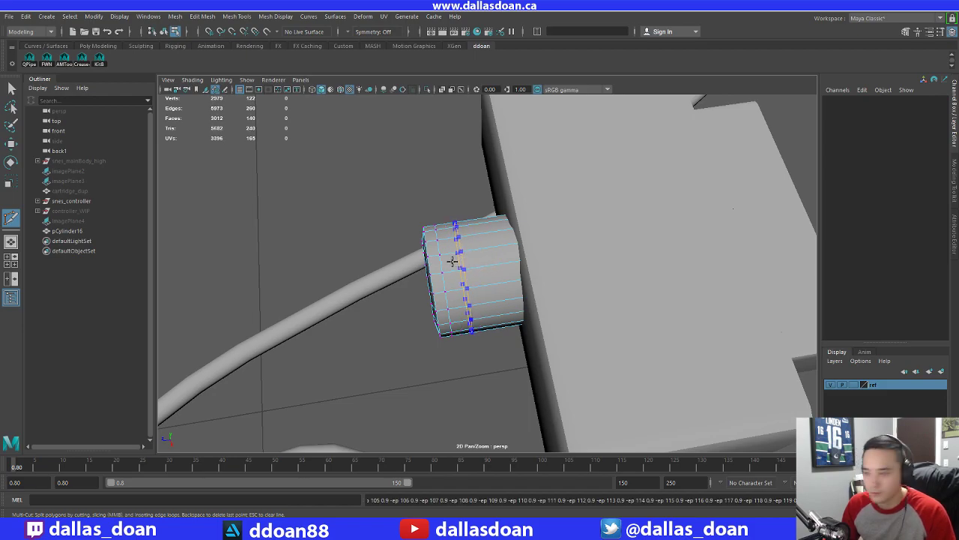
{"action": "left_click", "coordinate": [456, 260], "text": "ctrl"}
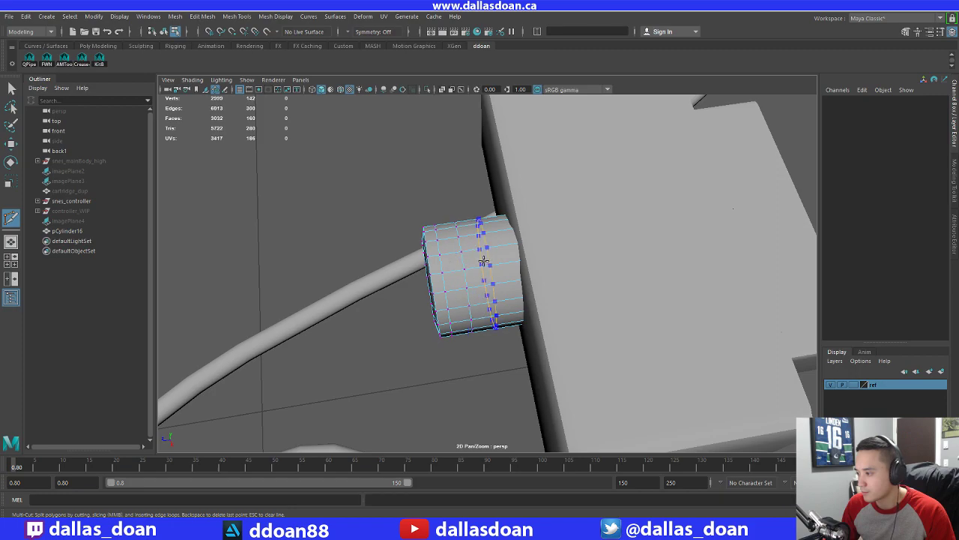
{"action": "left_click", "coordinate": [484, 261], "text": "ctrl"}
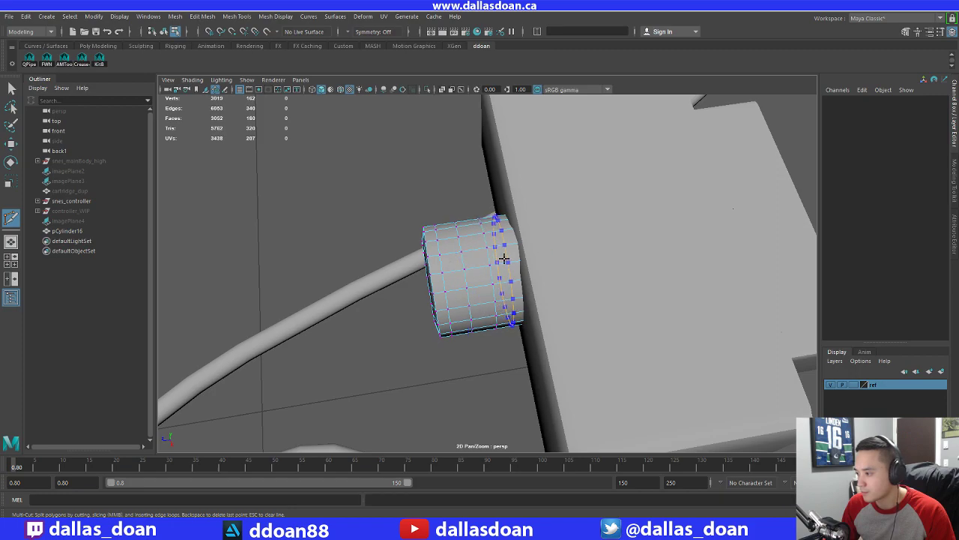
{"action": "left_click", "coordinate": [505, 258], "text": "ctrl"}
Shorten the cylinder along its axis to a Scale Y of 0.768 and shift it to Translate Z -5.42
{"action": "left_click_drag", "start_coordinate": [506, 262], "coordinate": [465, 279], "text": "alt"}
{"action": "key", "text": "w"}
{"action": "right_click_drag", "start_coordinate": [462, 239], "coordinate": [462, 212]}
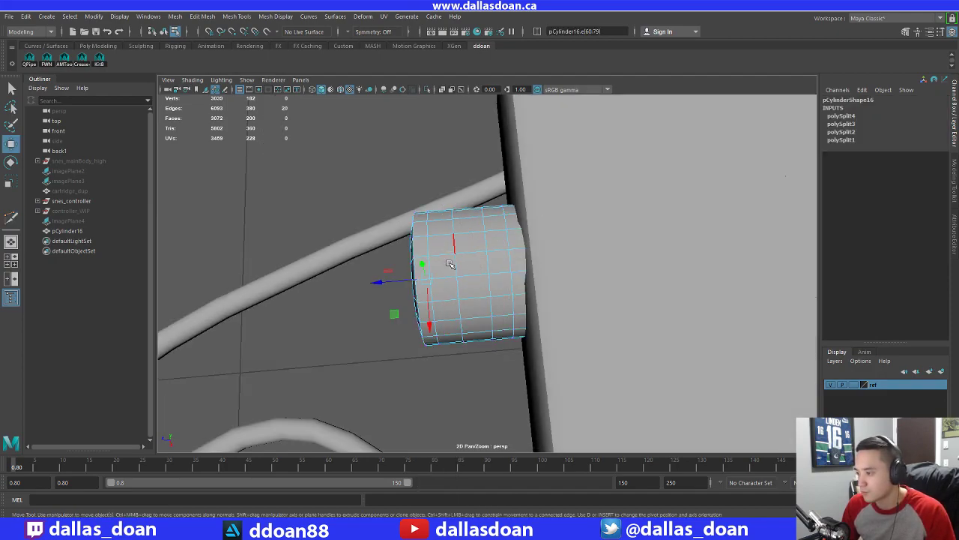
{"action": "left_click_drag", "start_coordinate": [449, 263], "coordinate": [541, 312], "text": "alt"}
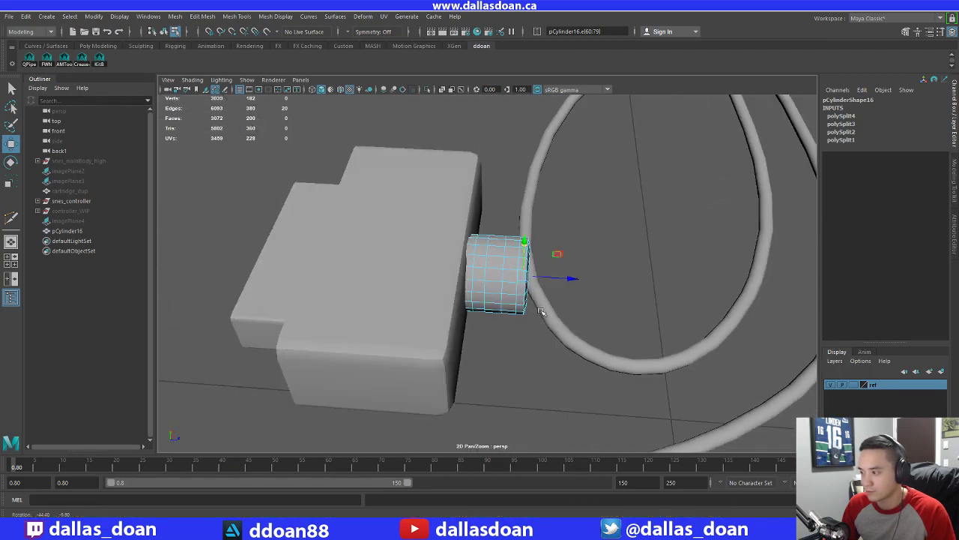
{"action": "right_click_drag", "start_coordinate": [494, 243], "coordinate": [488, 305]}
{"action": "left_click_drag", "start_coordinate": [489, 305], "coordinate": [535, 283], "text": "alt"}
{"action": "key", "text": "r"}
{"action": "key", "text": "w"}
{"action": "key", "text": "w"}
{"action": "key", "text": "f"}
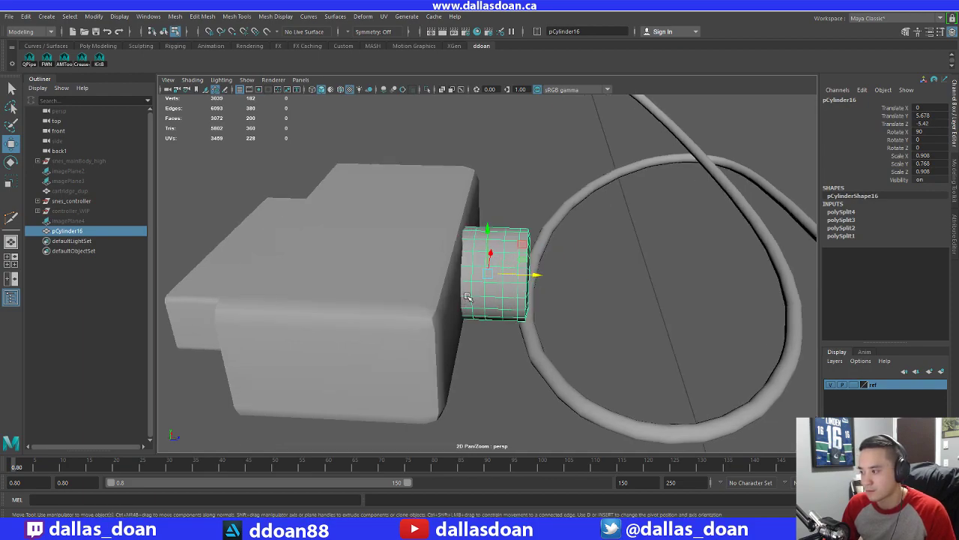
Adjust the spacing of the cylinder's side loops along its axis, using the face ring near the socket and the edge loop nearest the plug
{"action": "mouse_move", "coordinate": [502, 240]}
{"action": "right_mouse_down"}
{"action": "mouse_move", "coordinate": [496, 234]}
{"action": "mouse_move", "coordinate": [494, 253]}
{"action": "right_mouse_up"}
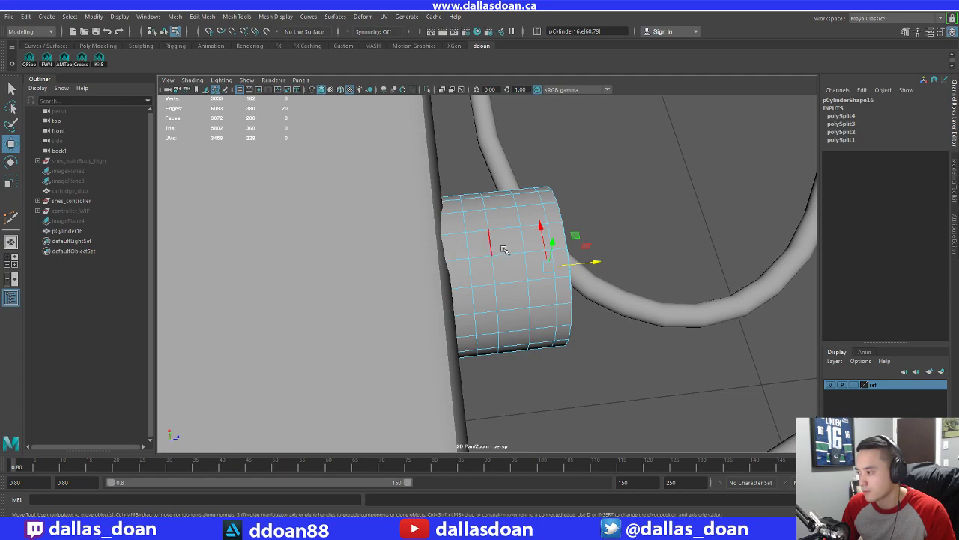
{"action": "left_click_drag", "start_coordinate": [503, 249], "coordinate": [524, 238], "text": "alt"}
{"action": "double_click", "coordinate": [522, 238]}
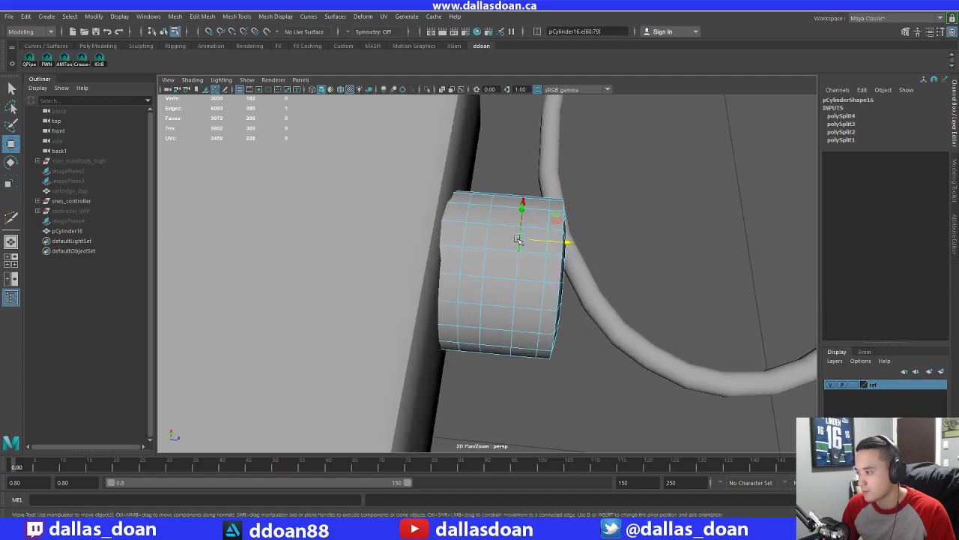
{"action": "right_click_drag", "start_coordinate": [529, 233], "coordinate": [529, 256]}
{"action": "left_click", "coordinate": [532, 240]}
{"action": "double_click", "coordinate": [524, 261], "text": "shift"}
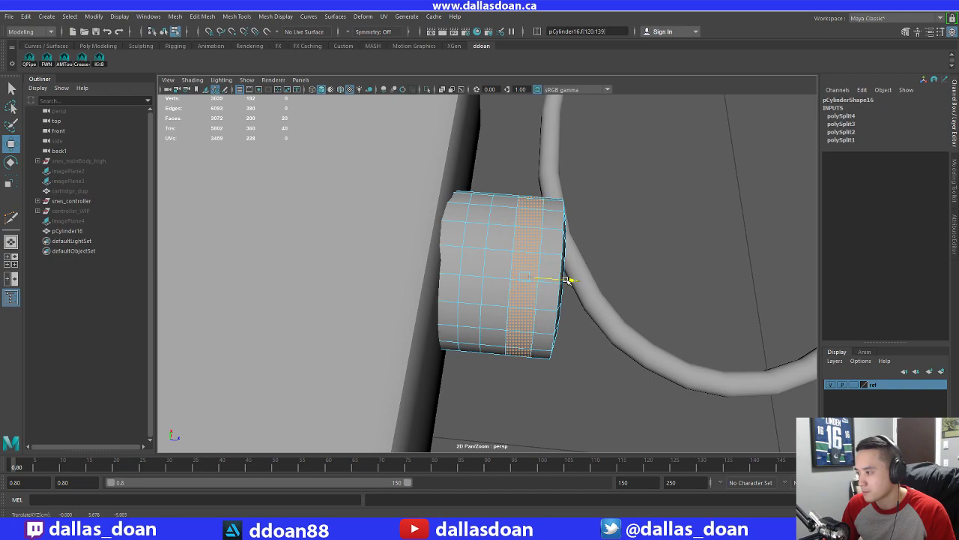
{"action": "right_click_drag", "start_coordinate": [473, 231], "coordinate": [469, 214]}
{"action": "double_click", "coordinate": [465, 213]}
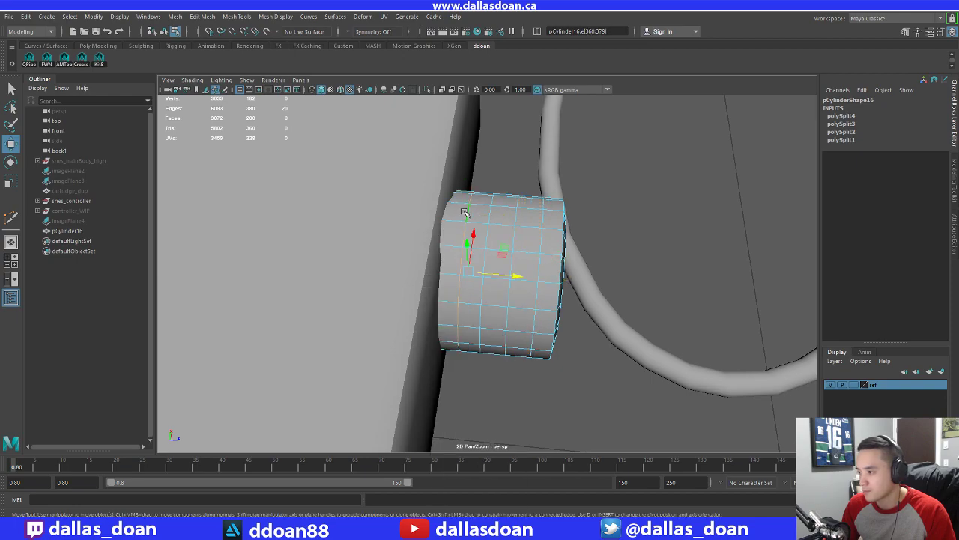
{"action": "mouse_move", "coordinate": [496, 270]}
{"action": "left_mouse_down", "text": "alt"}
{"action": "mouse_move", "coordinate": [505, 272]}
{"action": "mouse_move", "coordinate": [492, 271]}
{"action": "mouse_move", "coordinate": [495, 260]}
{"action": "left_mouse_up", "text": "alt"}
Extrude two separate face rings around the cylinder's side inward with a thickness of -0.1 to form grooves
{"action": "right_click_drag", "start_coordinate": [480, 246], "coordinate": [342, 373]}
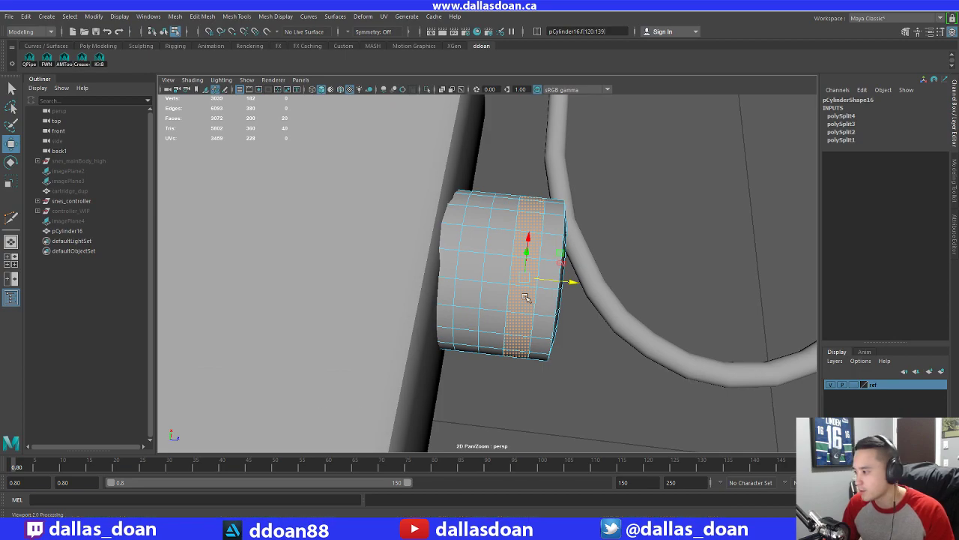
{"action": "left_click_drag", "start_coordinate": [527, 299], "coordinate": [350, 289], "text": "alt"}
{"action": "double_click", "coordinate": [450, 268], "text": "shift"}
{"action": "right_click_drag", "start_coordinate": [496, 227], "coordinate": [497, 257], "text": "shift"}
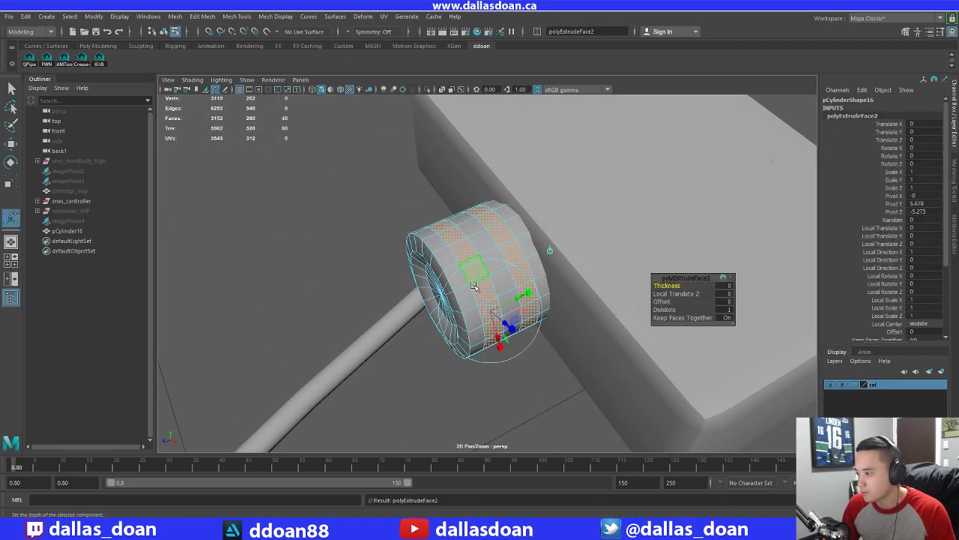
{"action": "left_click_drag", "start_coordinate": [504, 261], "coordinate": [600, 277], "text": "alt"}
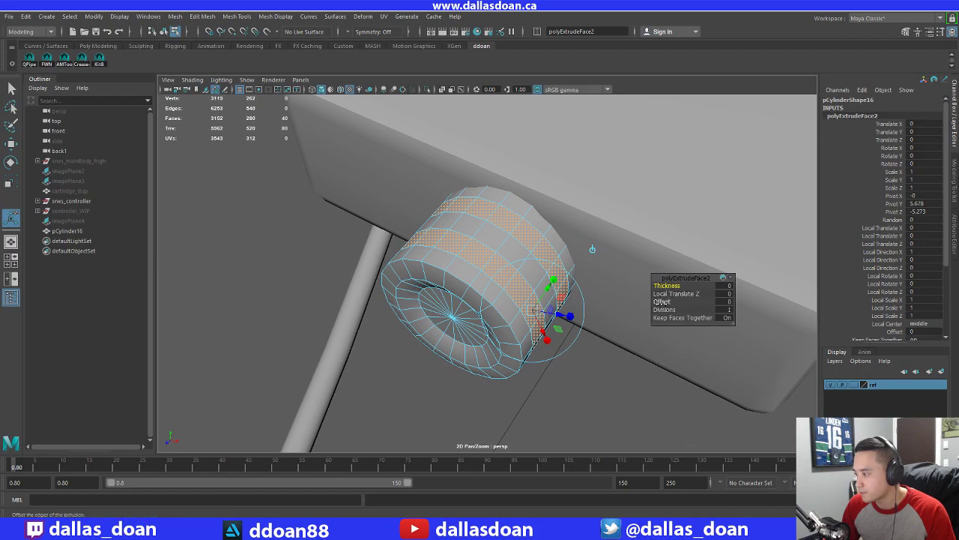
{"action": "left_click_drag", "start_coordinate": [665, 302], "coordinate": [662, 286]}
Examine the depth and spacing of the cylinder's two grooves from several angles, shaded and with its wireframe
{"action": "left_click_drag", "start_coordinate": [450, 264], "coordinate": [394, 214], "text": "alt"}
{"action": "right_click_drag", "start_coordinate": [472, 207], "coordinate": [467, 267]}
{"action": "left_click", "coordinate": [334, 293]}
{"action": "scroll", "coordinate": [334, 293], "scroll_direction": "down", "scroll_amount": 4}
{"action": "left_click_drag", "start_coordinate": [334, 293], "coordinate": [478, 294], "text": "alt"}
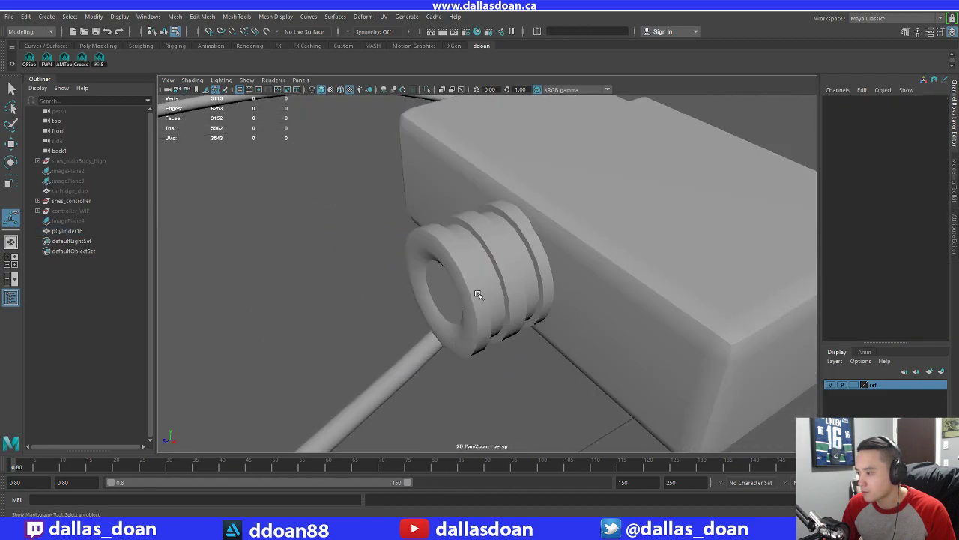
{"action": "right_click_drag", "start_coordinate": [495, 242], "coordinate": [485, 304]}
{"action": "left_click_drag", "start_coordinate": [485, 304], "coordinate": [535, 243], "text": "alt"}
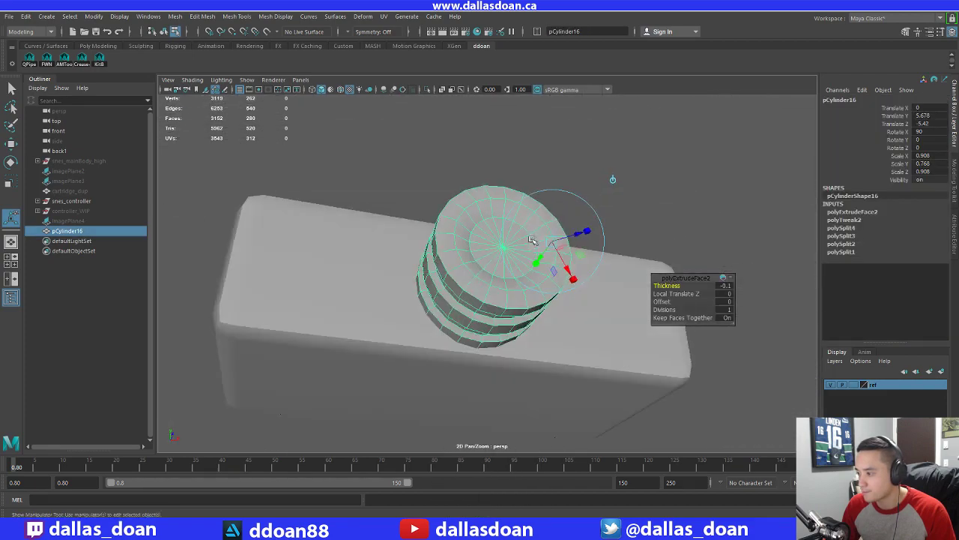
{"action": "left_click", "coordinate": [592, 171]}
{"action": "scroll", "coordinate": [473, 240], "scroll_direction": "up", "scroll_amount": 5}
{"action": "left_click_drag", "start_coordinate": [461, 246], "coordinate": [511, 245], "text": "alt"}
{"action": "right_click_drag", "start_coordinate": [501, 224], "coordinate": [493, 285]}
{"action": "left_click_drag", "start_coordinate": [493, 284], "coordinate": [575, 283], "text": "alt"}
{"action": "scroll", "coordinate": [488, 259], "scroll_direction": "up", "scroll_amount": 4}
{"action": "left_click_drag", "start_coordinate": [469, 257], "coordinate": [488, 244], "text": "alt"}
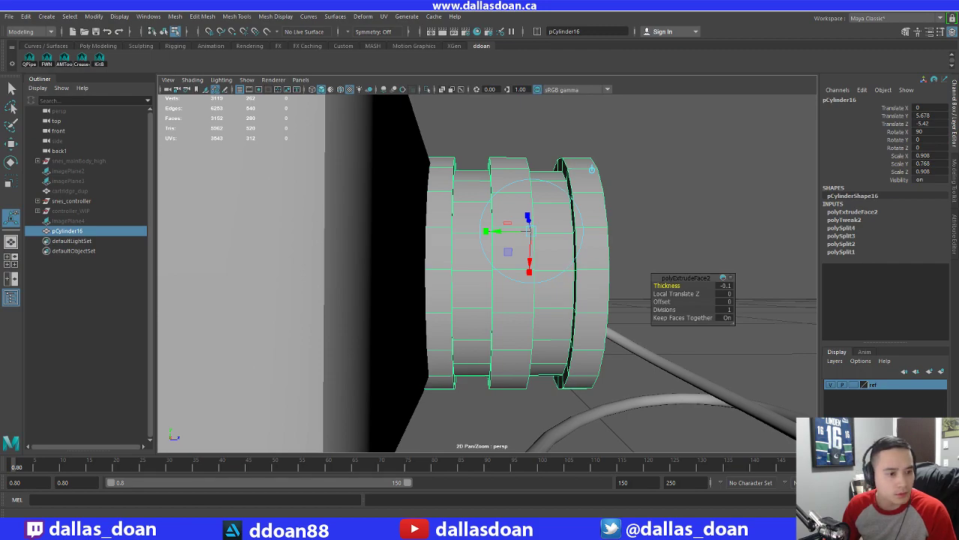
{"action": "left_click_drag", "start_coordinate": [604, 201], "coordinate": [521, 214], "text": "alt"}
{"action": "scroll", "coordinate": [521, 214], "scroll_direction": "up", "scroll_amount": 1}
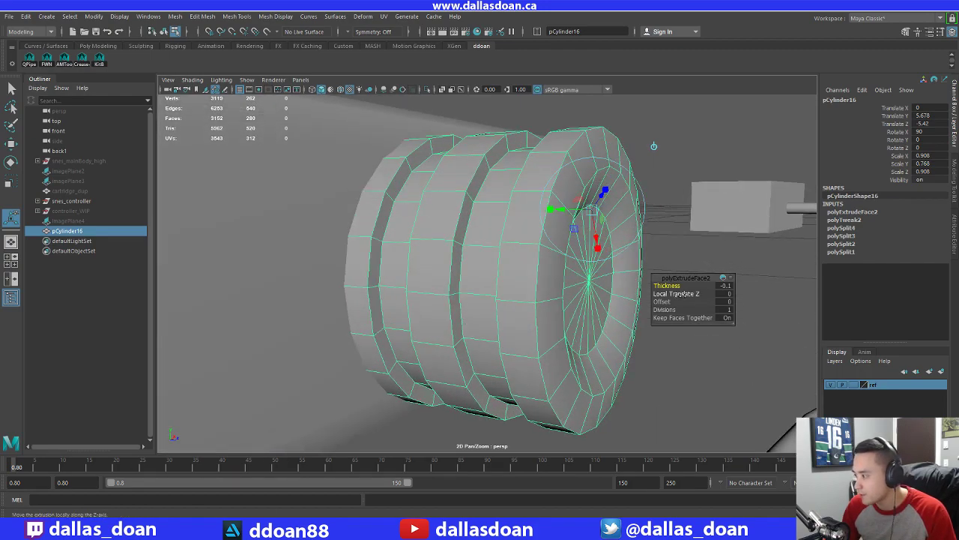
Adjust the thickness of the face-ring extrusion to make the cylinder's grooves shallower
{"action": "left_click_drag", "start_coordinate": [682, 286], "coordinate": [678, 285]}
{"action": "left_click", "coordinate": [725, 285]}
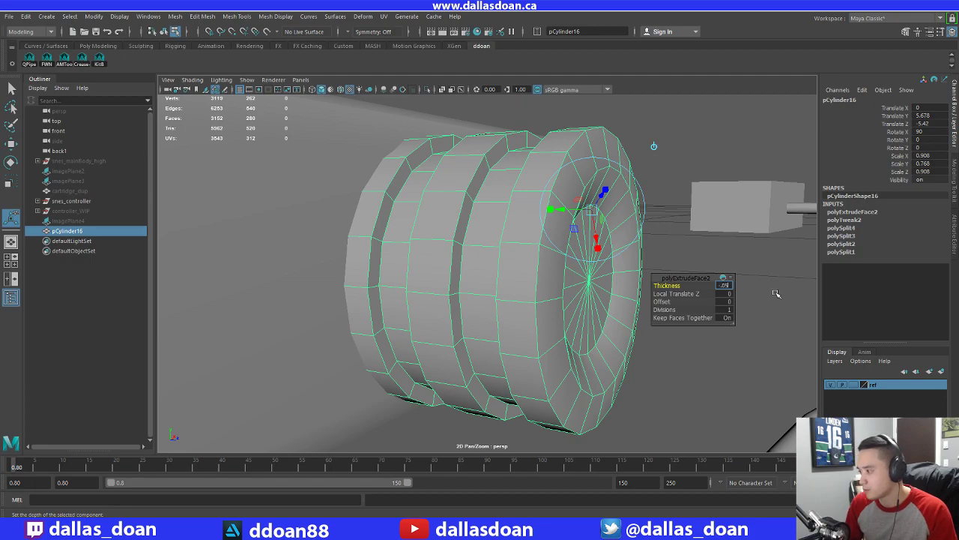
{"action": "key", "text": "Return"}
{"action": "scroll", "coordinate": [439, 287], "scroll_direction": "down", "scroll_amount": 5}
{"action": "left_click_drag", "start_coordinate": [439, 287], "coordinate": [443, 267], "text": "alt"}
{"action": "right_click_drag", "start_coordinate": [441, 241], "coordinate": [491, 227]}
{"action": "left_click", "coordinate": [589, 361]}
{"action": "left_click_drag", "start_coordinate": [589, 361], "coordinate": [479, 348], "text": "alt"}
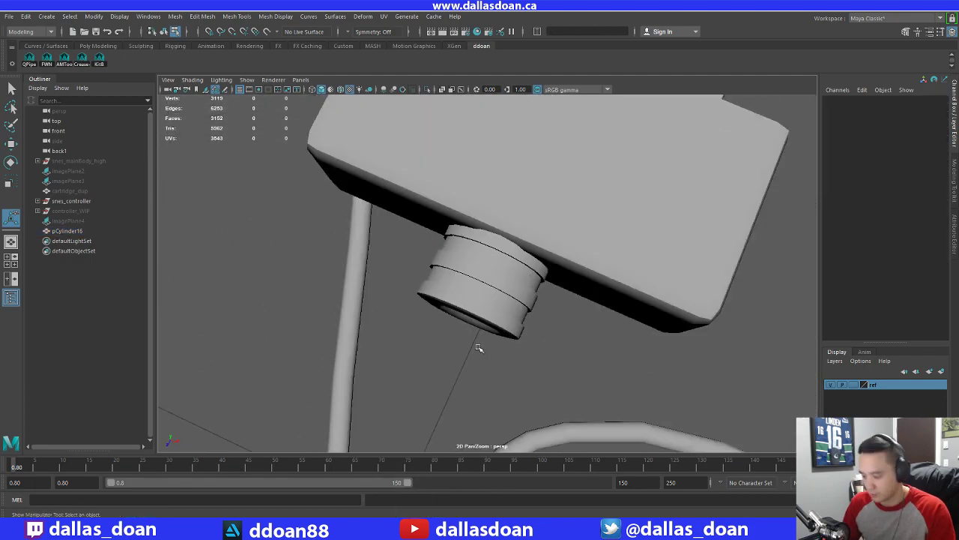
Delete the grooved cylinder's construction history and freeze its transformations
{"action": "right_click_drag", "start_coordinate": [445, 303], "coordinate": [447, 330]}
{"action": "left_click_drag", "start_coordinate": [459, 301], "coordinate": [453, 275], "text": "alt"}
{"action": "key", "text": "F8"}
{"action": "key", "text": "q"}
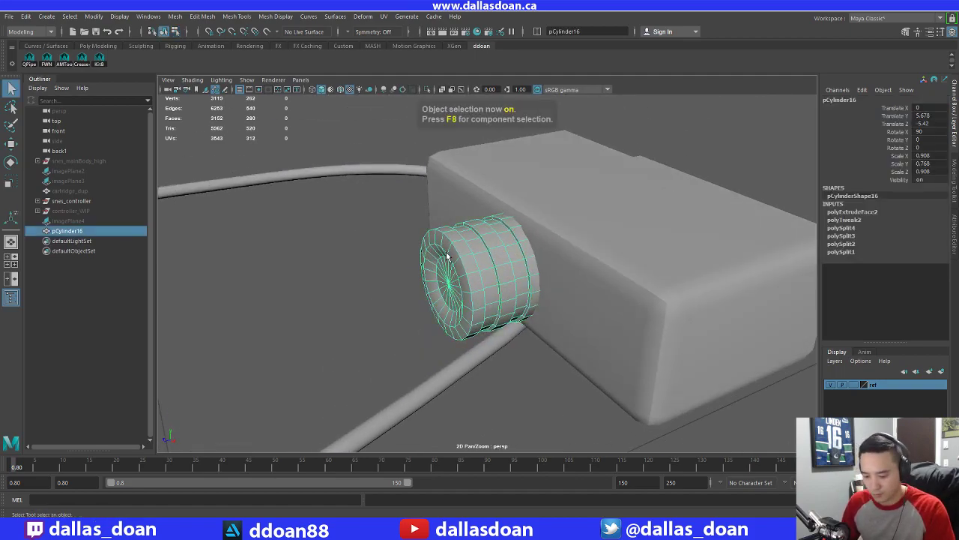
{"action": "key", "text": "alt+shift+d"}
{"action": "scroll", "coordinate": [462, 278], "scroll_direction": "down", "scroll_amount": 4}
{"action": "left_click_drag", "start_coordinate": [463, 278], "coordinate": [563, 311], "text": "alt"}
{"action": "key", "text": "alt+shift+f"}
{"action": "scroll", "coordinate": [530, 282], "scroll_direction": "down", "scroll_amount": 5}
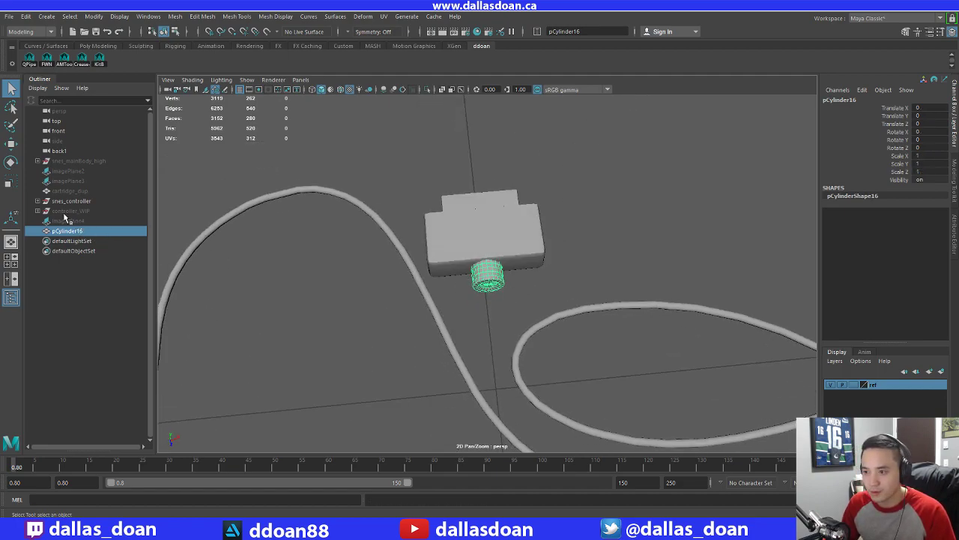
Select the plug body in the scene and expand the snes_controller group to locate it in the hierarchy
{"action": "left_click", "coordinate": [69, 211]}
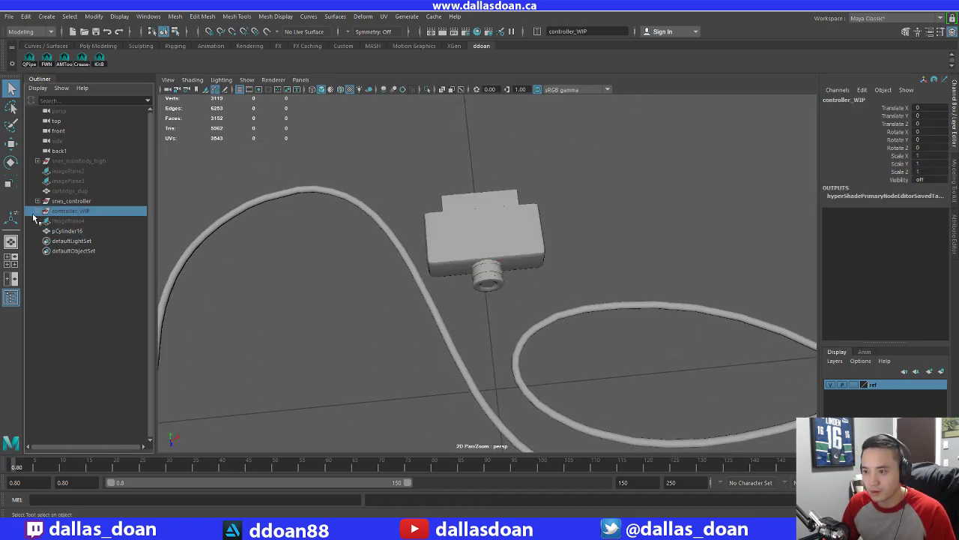
{"action": "left_click", "coordinate": [73, 202]}
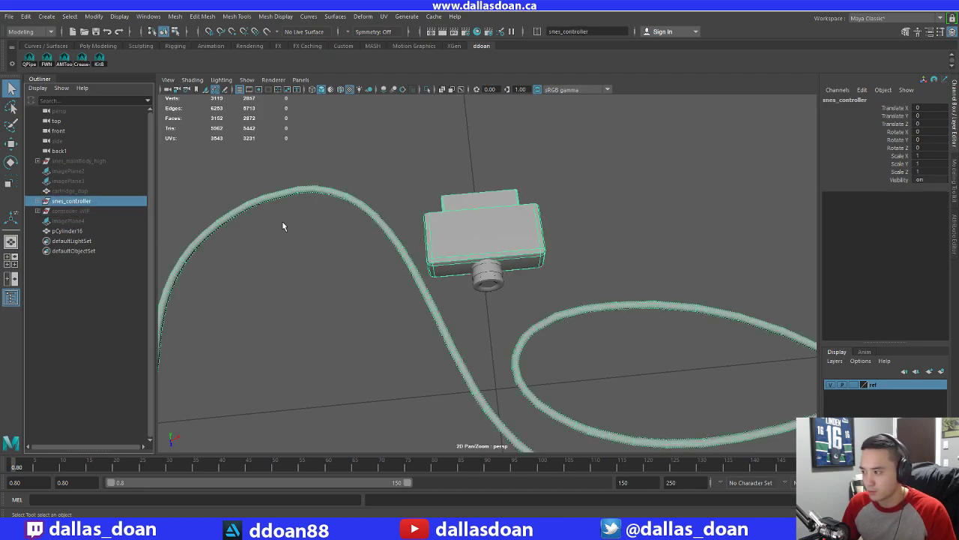
{"action": "scroll", "coordinate": [448, 240], "scroll_direction": "down", "scroll_amount": 5}
{"action": "scroll", "coordinate": [448, 240], "scroll_direction": "up", "scroll_amount": 3}
{"action": "left_click_drag", "start_coordinate": [449, 240], "coordinate": [433, 261], "text": "alt"}
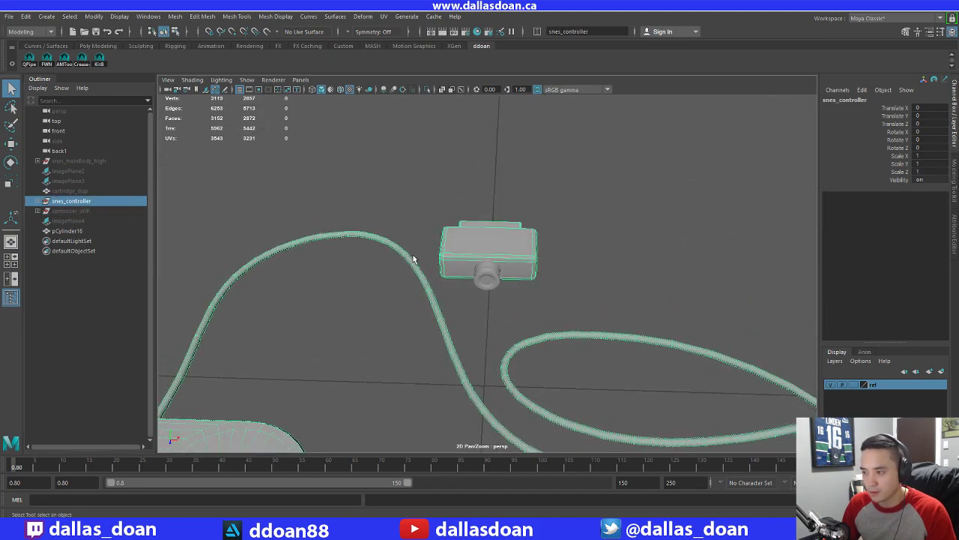
{"action": "left_click", "coordinate": [470, 247]}
{"action": "left_click", "coordinate": [37, 201]}
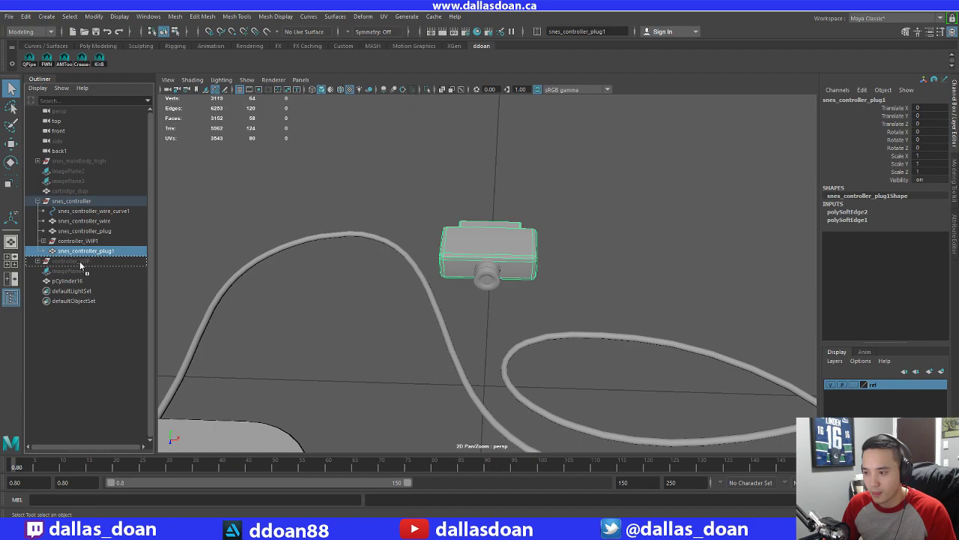
Move pCylinder16 into the snes_controller group, directly above snes_controller_plug1
{"action": "left_click", "coordinate": [400, 225]}
{"action": "left_click_drag", "start_coordinate": [400, 226], "coordinate": [499, 320], "text": "alt"}
{"action": "scroll", "coordinate": [584, 263], "scroll_direction": "down", "scroll_amount": 5}
{"action": "left_click", "coordinate": [493, 247]}
{"action": "key", "text": "w"}
{"action": "key", "text": "f"}
{"action": "scroll", "coordinate": [529, 240], "scroll_direction": "down", "scroll_amount": 5}
{"action": "left_click_drag", "start_coordinate": [552, 294], "coordinate": [589, 230], "text": "alt"}
{"action": "left_click", "coordinate": [487, 295]}
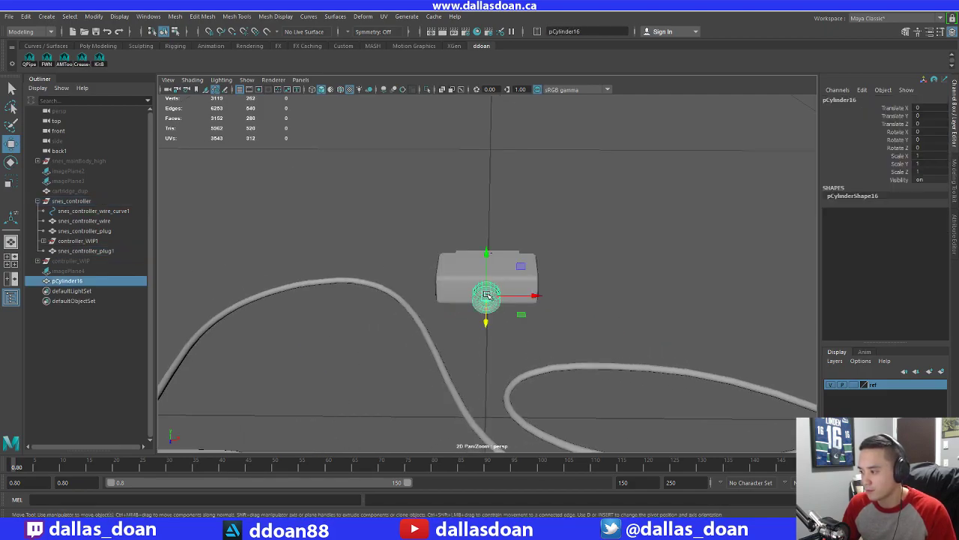
{"action": "left_click", "coordinate": [537, 272], "text": "shift"}
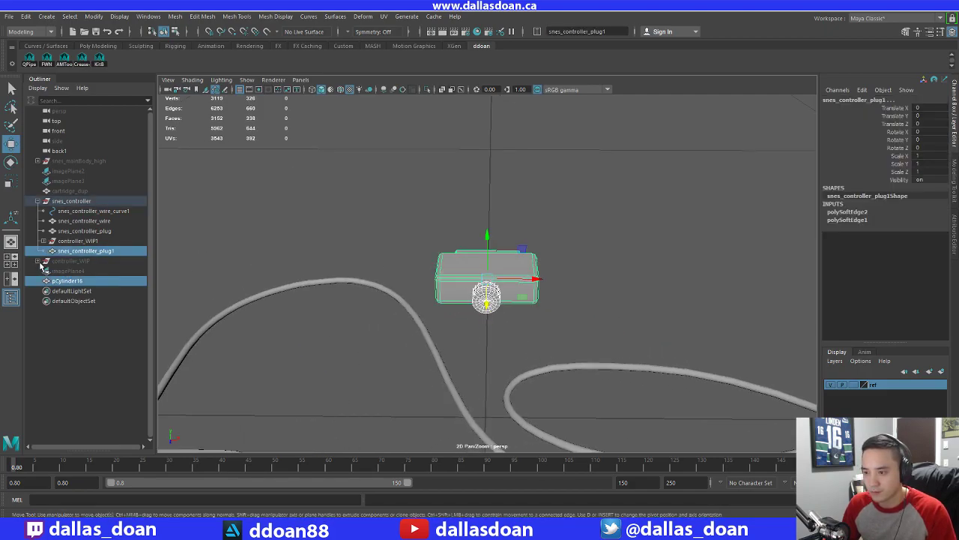
{"action": "left_click_drag", "start_coordinate": [648, 270], "coordinate": [515, 291], "text": "alt"}
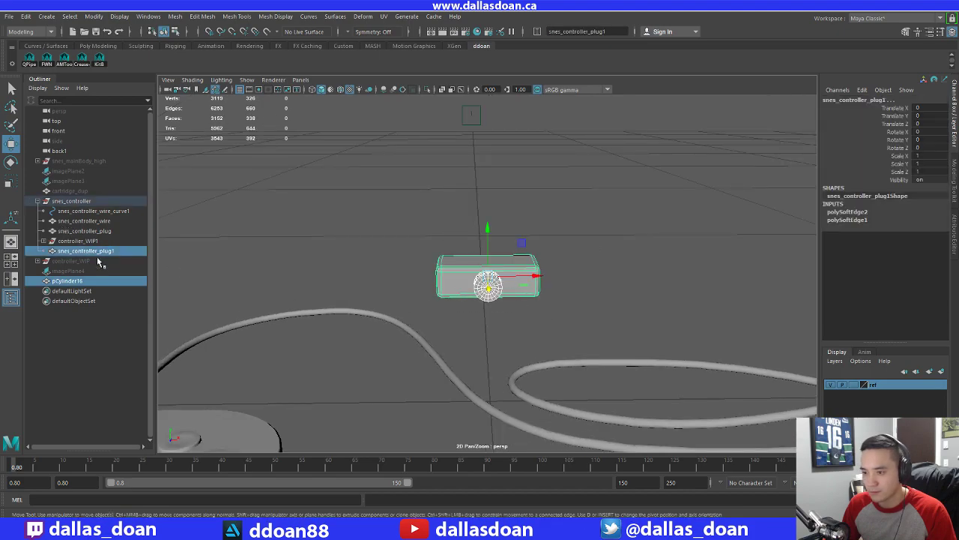
{"action": "left_click", "coordinate": [85, 283]}
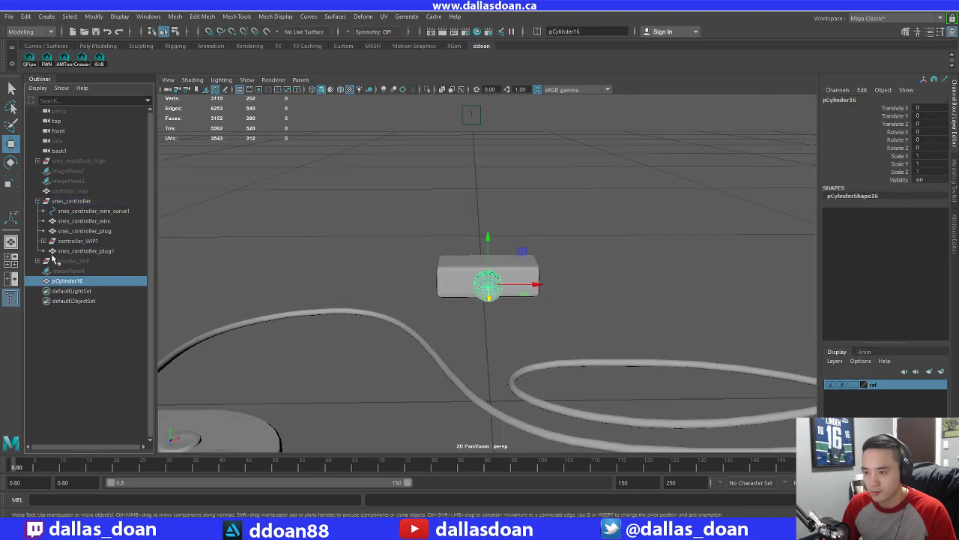
{"action": "left_click_drag", "start_coordinate": [81, 281], "coordinate": [91, 253]}
{"action": "middle_click_drag", "start_coordinate": [92, 252], "coordinate": [92, 252]}
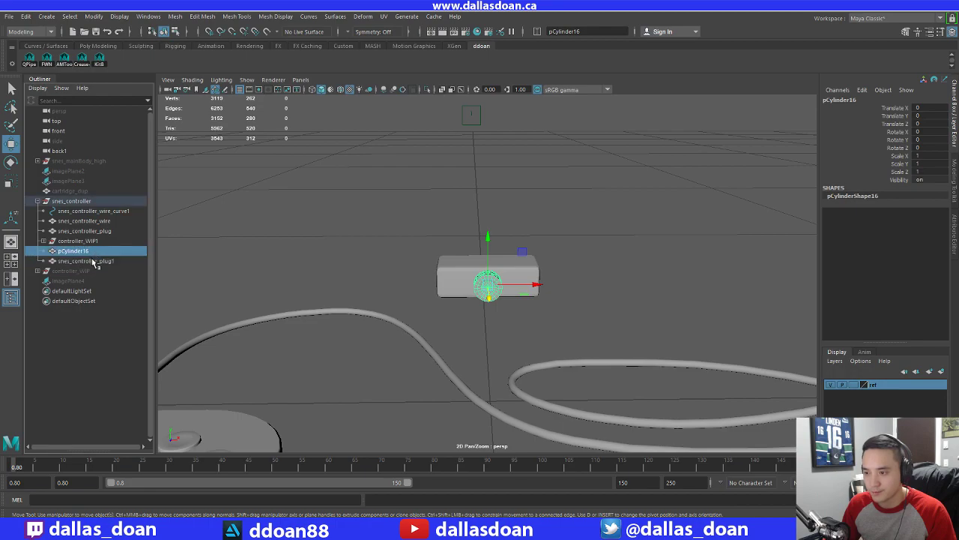
Combine pCylinder16 and snes_controller_plug1 into one mesh and freeze its transformations
{"action": "left_click", "coordinate": [92, 262], "text": "ctrl"}
{"action": "left_click_drag", "start_coordinate": [402, 253], "coordinate": [582, 203], "text": "alt"}
{"action": "right_click_drag", "start_coordinate": [582, 199], "coordinate": [576, 383], "text": "shift"}
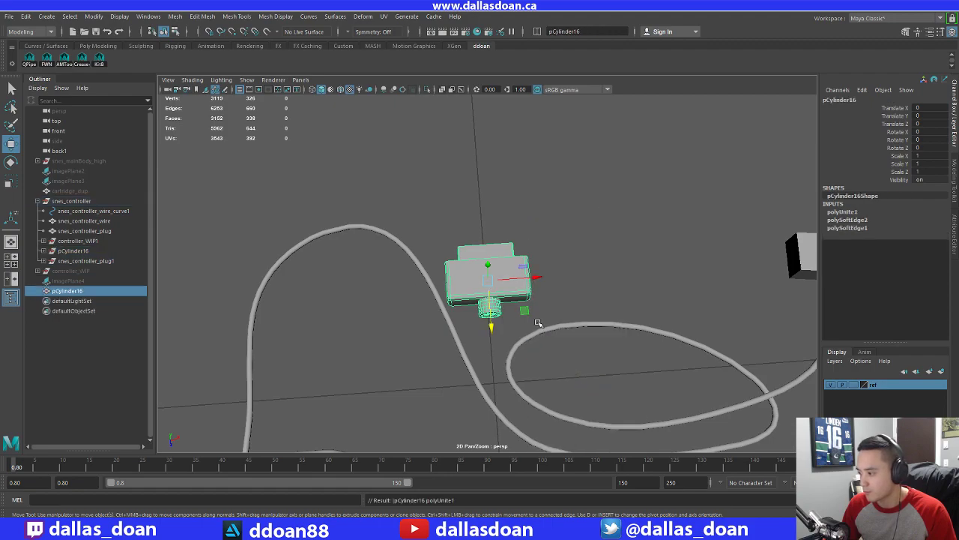
{"action": "key", "text": "alt+shift+f"}
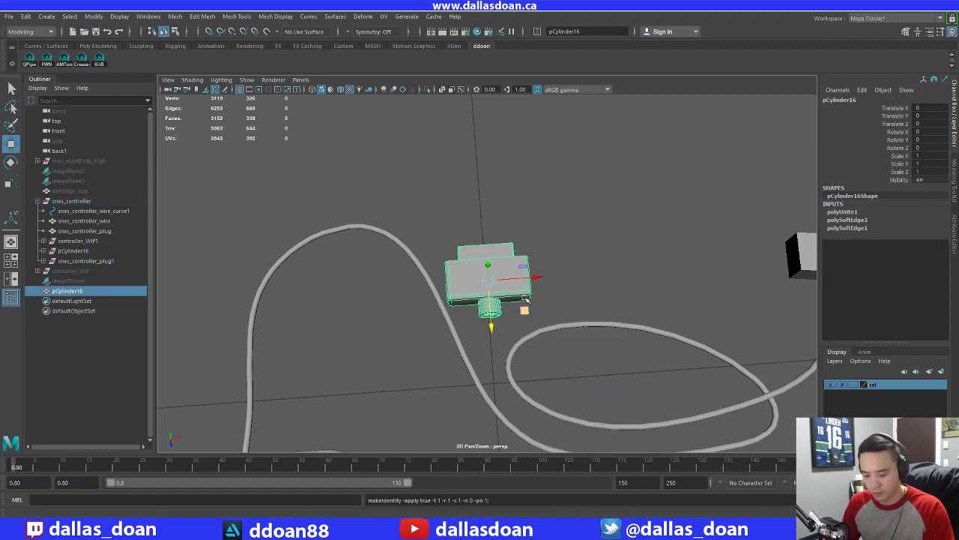
Delete the combined plug mesh's construction history and rename pCylinder16 to controllerPlug
{"action": "key", "text": "alt+shift+d"}
{"action": "key", "text": "f"}
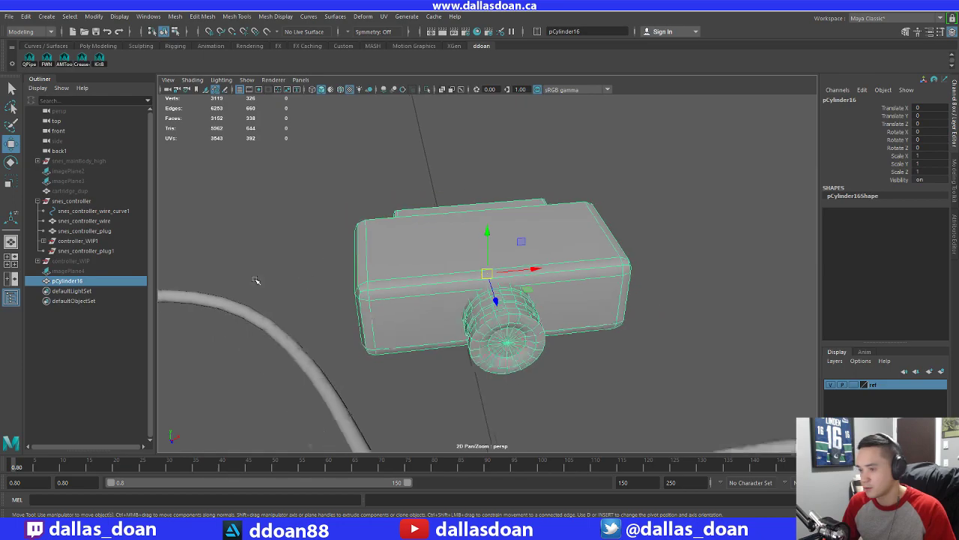
{"action": "double_click", "coordinate": [68, 282]}
{"action": "type", "text": "cont"}
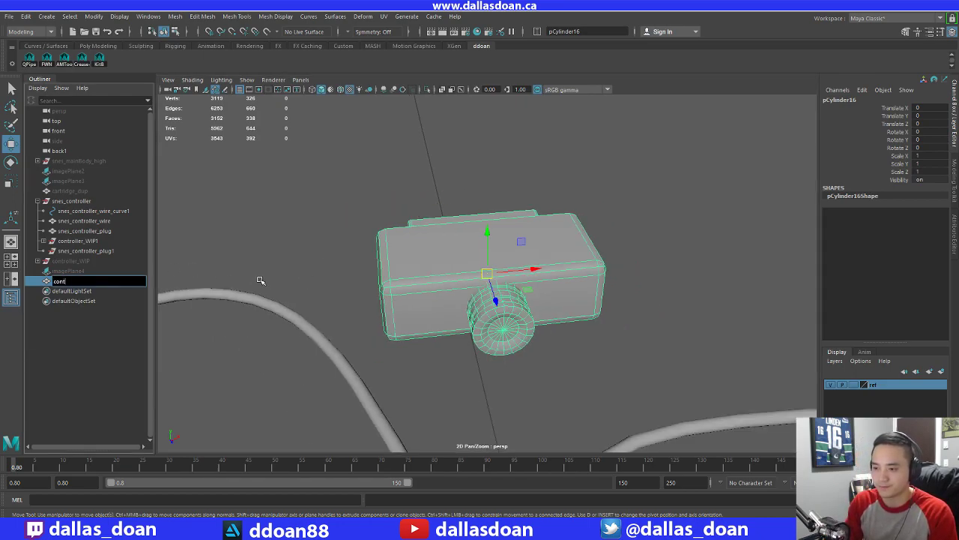
{"action": "type", "text": "rollerPlug"}
{"action": "key", "text": "Return"}
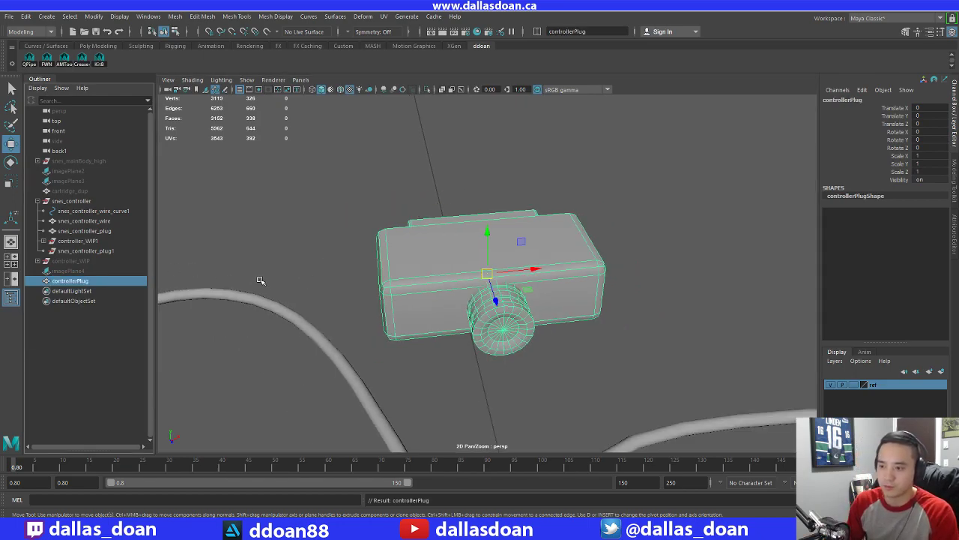
Move controllerPlug into the controller_WIP group, unhide that group and select the plug in the scene
{"action": "left_click_drag", "start_coordinate": [86, 281], "coordinate": [81, 261]}
{"action": "left_click", "coordinate": [75, 261]}
{"action": "left_click", "coordinate": [38, 262]}
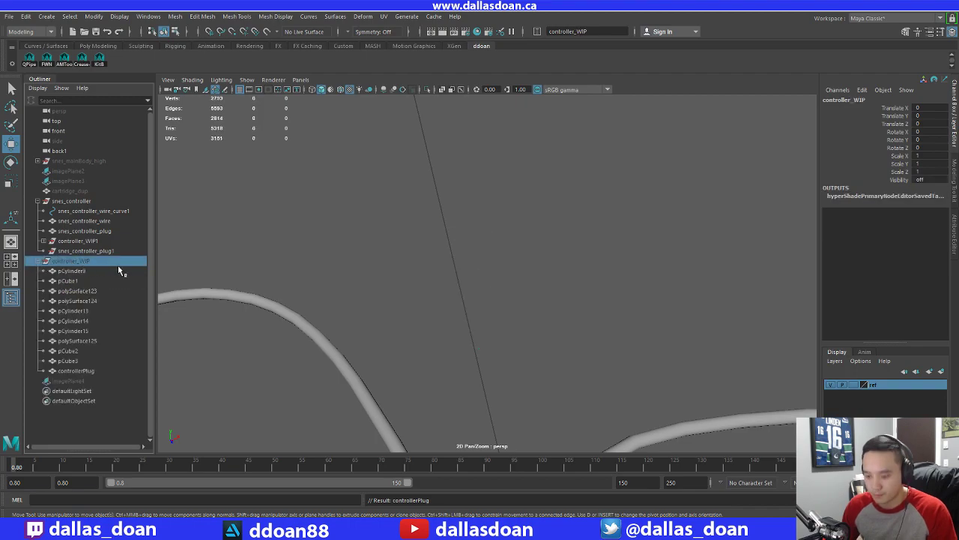
{"action": "key", "text": "shift+h"}
{"action": "right_click_drag", "start_coordinate": [660, 315], "coordinate": [560, 225], "text": "alt"}
{"action": "left_click", "coordinate": [559, 225]}
{"action": "left_click_drag", "start_coordinate": [559, 225], "coordinate": [473, 257], "text": "alt"}
{"action": "left_click", "coordinate": [466, 254]}
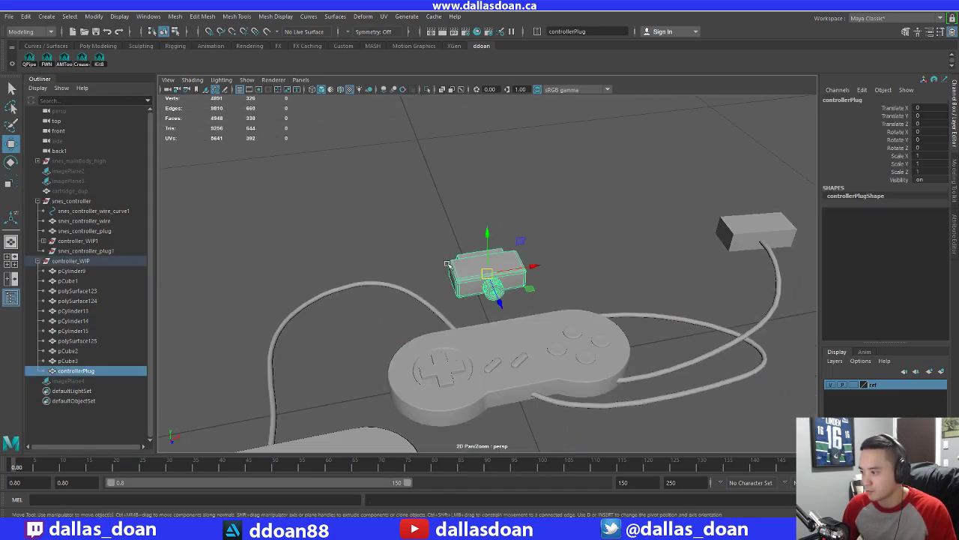
Duplicate controllerPlug, move the copy into the snes_controller group and hide the controller_WIP group
{"action": "key", "text": "ctrl+d"}
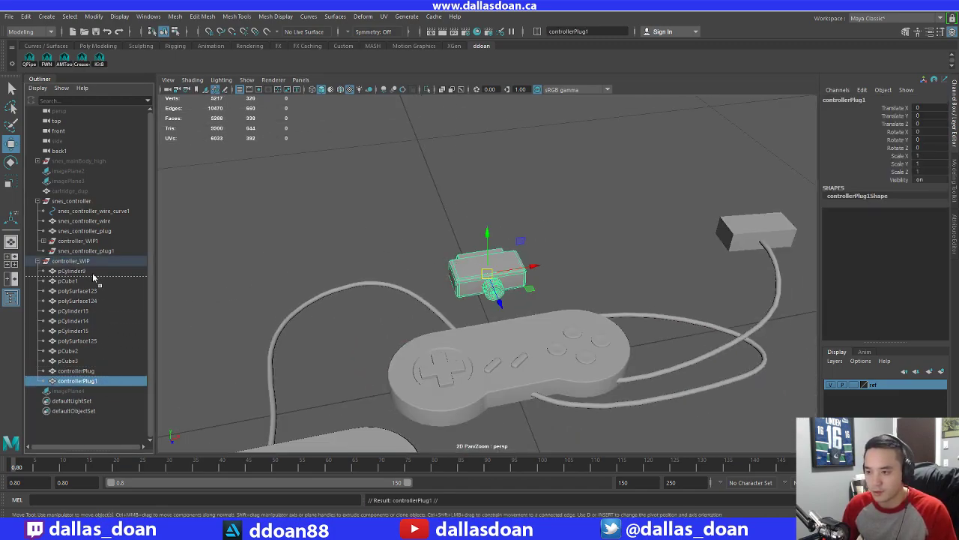
{"action": "left_click_drag", "start_coordinate": [88, 202], "coordinate": [88, 202]}
{"action": "left_click", "coordinate": [53, 273]}
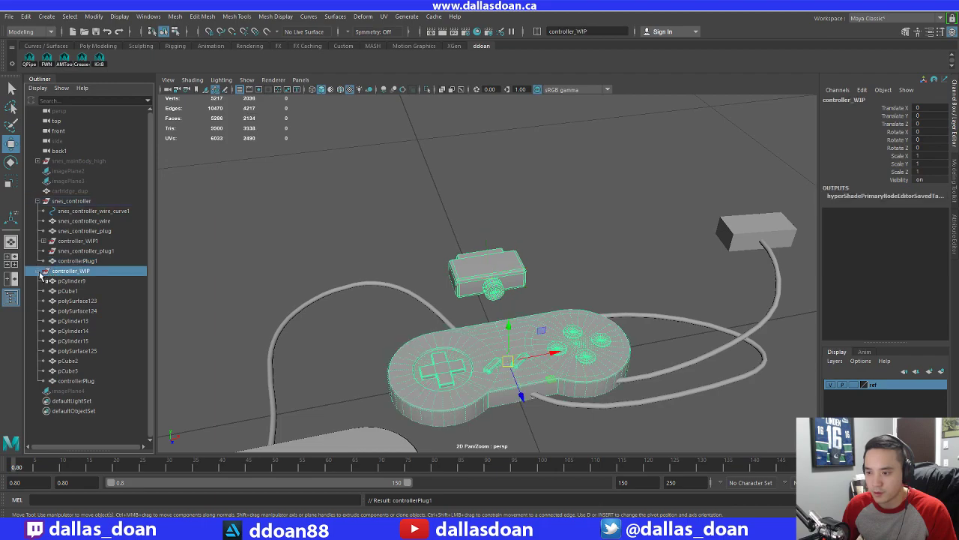
{"action": "left_click", "coordinate": [42, 271]}
{"action": "key", "text": "ctrl+h"}
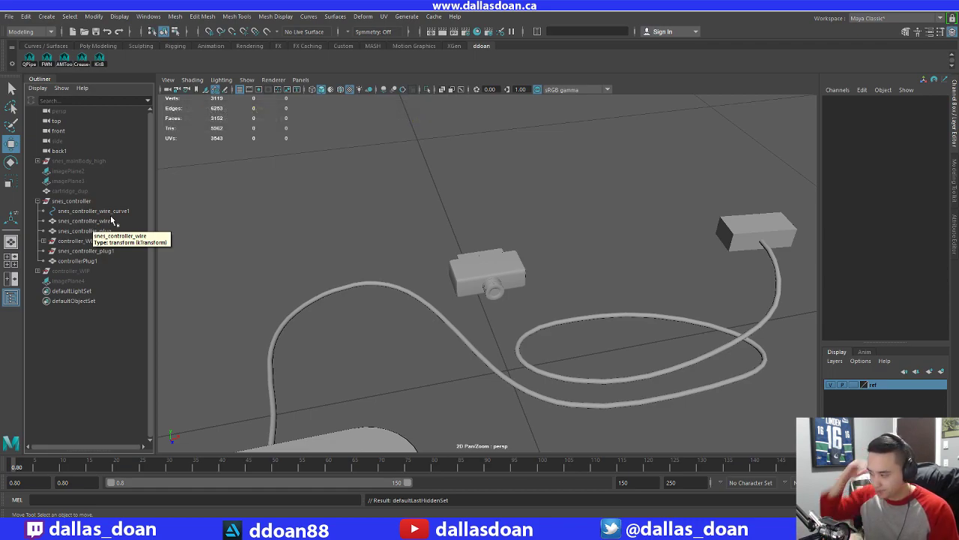
Examine the combined plug and its cable socket from several angles
{"action": "left_click", "coordinate": [459, 284]}
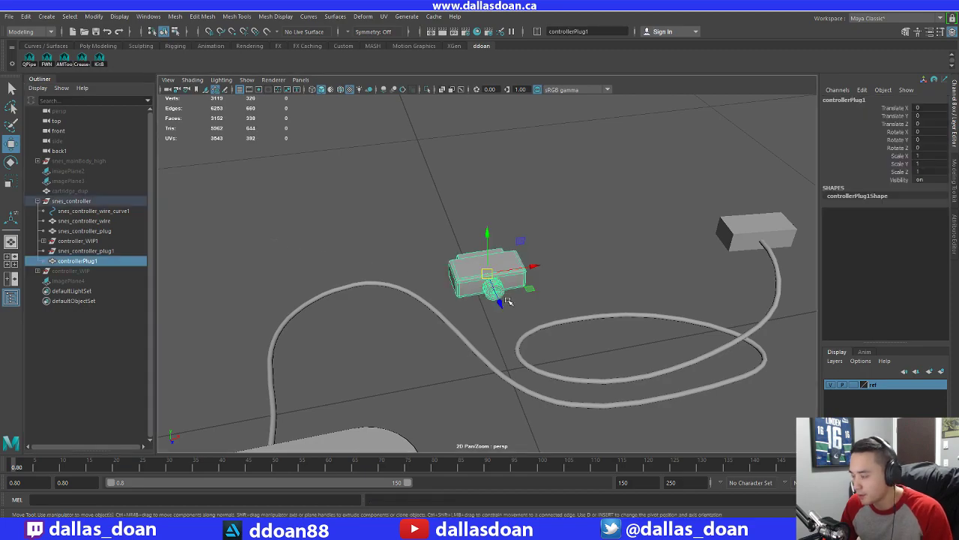
{"action": "key", "text": "f"}
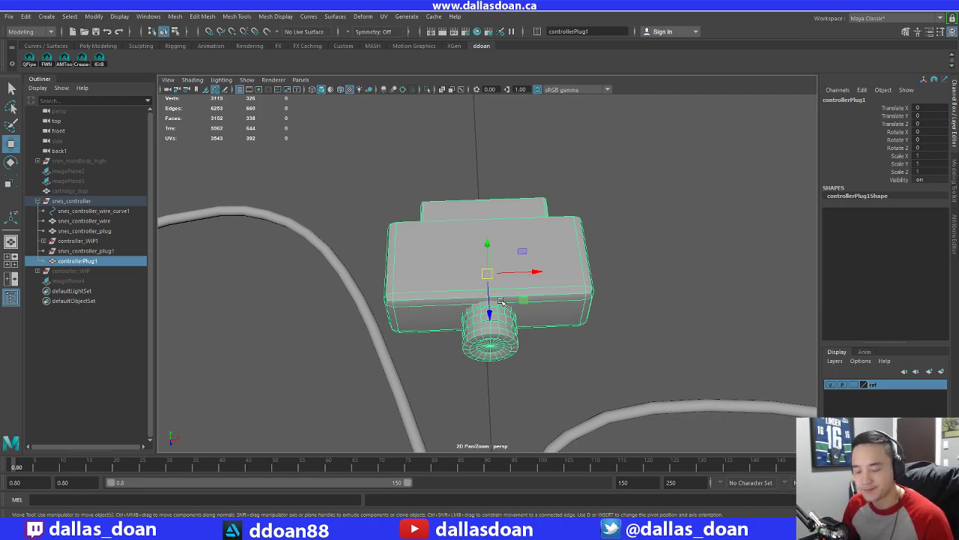
{"action": "left_click", "coordinate": [602, 220]}
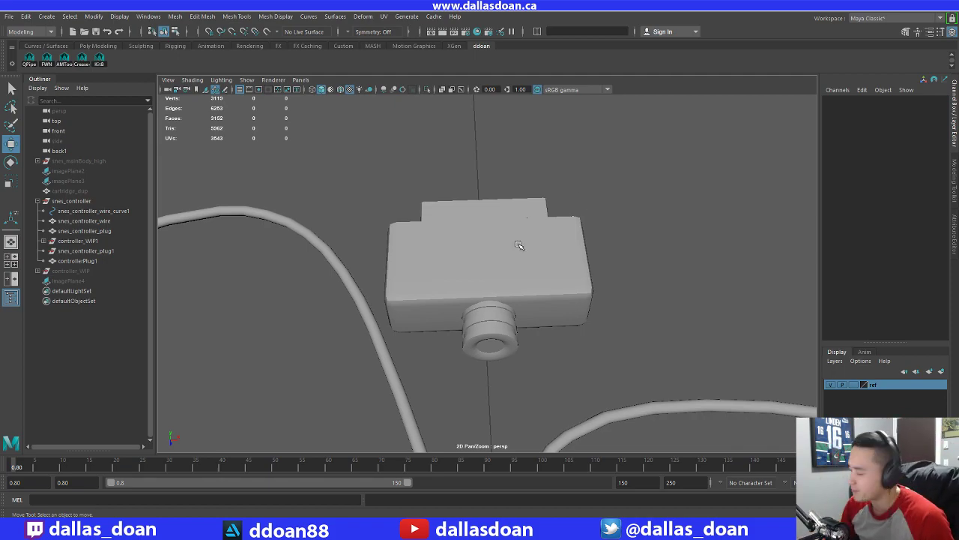
{"action": "left_click", "coordinate": [458, 245]}
{"action": "right_click_drag", "start_coordinate": [472, 275], "coordinate": [479, 161], "text": "alt"}
{"action": "left_click_drag", "start_coordinate": [491, 176], "coordinate": [627, 245], "text": "alt"}
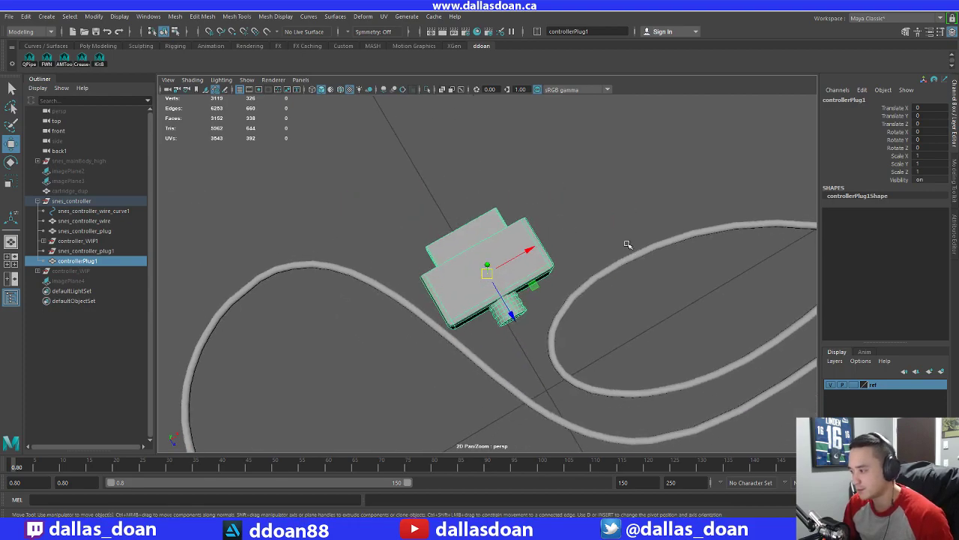
{"action": "left_click", "coordinate": [591, 220]}
{"action": "left_click_drag", "start_coordinate": [539, 240], "coordinate": [501, 231], "text": "alt"}
{"action": "left_click", "coordinate": [508, 258]}
{"action": "left_click_drag", "start_coordinate": [517, 264], "coordinate": [541, 278], "text": "alt"}
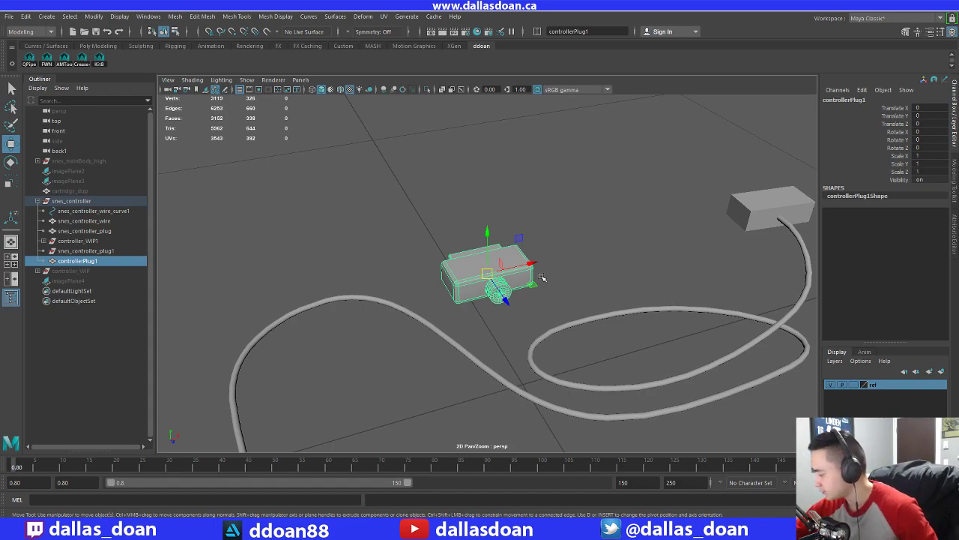
Move controllerPlug1 along X to about 29.26, over the old plug block at the cable's end
{"action": "left_click", "coordinate": [577, 195]}
{"action": "left_click_drag", "start_coordinate": [441, 233], "coordinate": [510, 285]}
{"action": "key", "text": "f"}
{"action": "right_click_drag", "start_coordinate": [647, 293], "coordinate": [576, 278], "text": "alt"}
{"action": "left_click_drag", "start_coordinate": [577, 278], "coordinate": [567, 301], "text": "alt"}
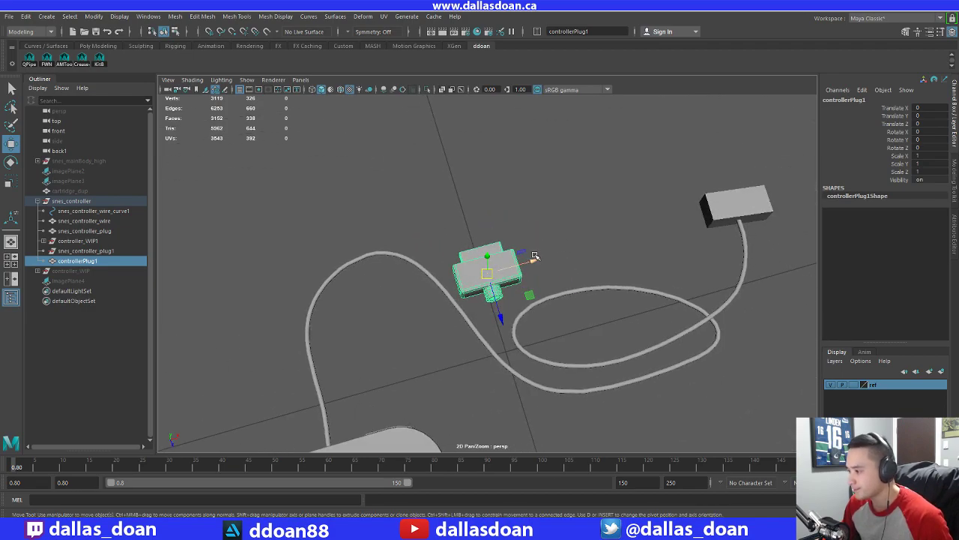
{"action": "left_click_drag", "start_coordinate": [534, 256], "coordinate": [772, 197]}
{"action": "key", "text": "f"}
Set controllerPlug1's Y rotation to -7.25 so that it matches the cable end's angle
{"action": "left_click_drag", "start_coordinate": [707, 337], "coordinate": [507, 294], "text": "alt"}
{"action": "key", "text": "e"}
{"action": "left_click_drag", "start_coordinate": [525, 258], "coordinate": [551, 298], "text": "alt"}
{"action": "right_click_drag", "start_coordinate": [551, 298], "coordinate": [567, 308], "text": "alt"}
{"action": "key", "text": "w"}
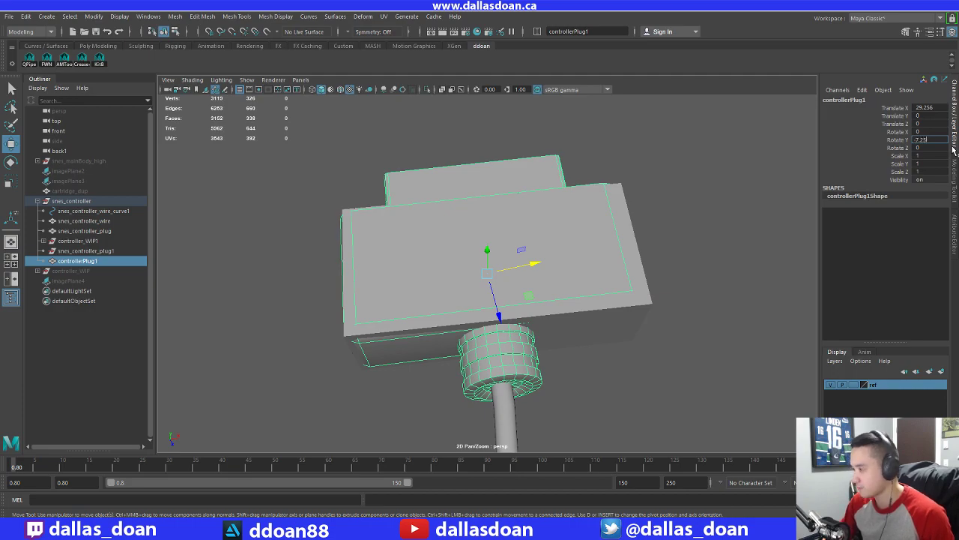
{"action": "key", "text": "Return"}
{"action": "left_click_drag", "start_coordinate": [588, 242], "coordinate": [563, 189], "text": "alt"}
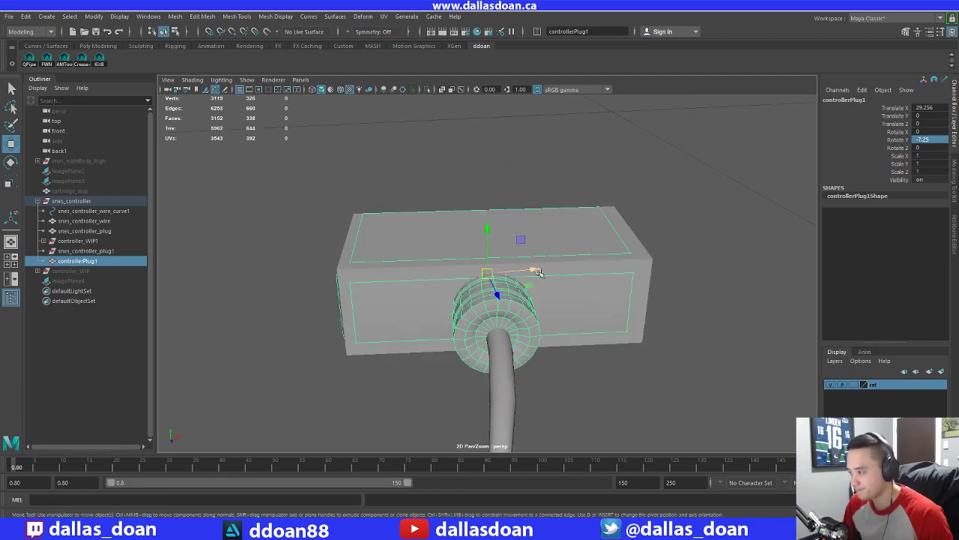
Shift controllerPlug1 along X to about 29.4 so the socket centres on the cable
{"action": "left_click_drag", "start_coordinate": [539, 273], "coordinate": [495, 300]}
{"action": "right_click_drag", "start_coordinate": [495, 300], "coordinate": [481, 300], "text": "alt"}
{"action": "left_click_drag", "start_coordinate": [481, 300], "coordinate": [487, 318], "text": "alt"}
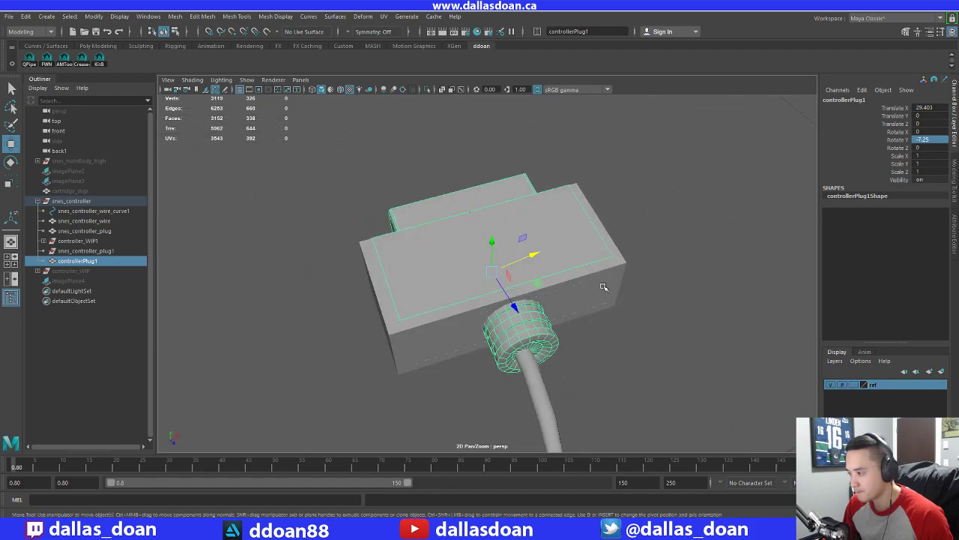
Delete the old blocky plug overlapping controllerPlug1 and check how the cable meets the new socket
{"action": "left_click", "coordinate": [604, 276]}
{"action": "key", "text": "Delete"}
{"action": "right_click_drag", "start_coordinate": [646, 276], "coordinate": [603, 277], "text": "alt"}
{"action": "left_click_drag", "start_coordinate": [604, 277], "coordinate": [505, 329], "text": "alt"}
{"action": "scroll", "coordinate": [505, 329], "scroll_direction": "up", "scroll_amount": 10}
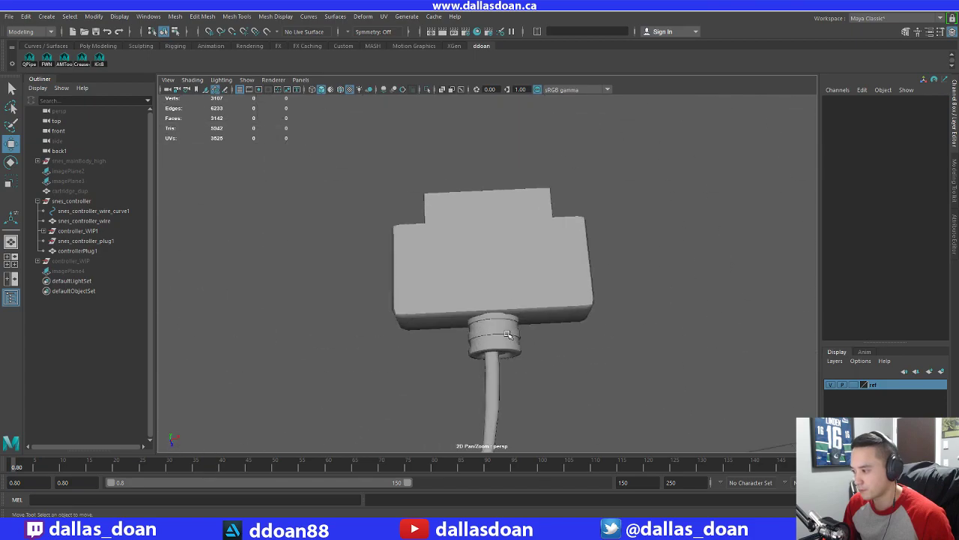
Select the whole snes_controller group with its controller, wire and plug, and collapse it in the hierarchy
{"action": "scroll", "coordinate": [515, 323], "scroll_direction": "down", "scroll_amount": 17}
{"action": "left_click_drag", "start_coordinate": [300, 233], "coordinate": [519, 313]}
{"action": "left_click", "coordinate": [594, 370]}
{"action": "scroll", "coordinate": [594, 370], "scroll_direction": "up", "scroll_amount": 7}
{"action": "scroll", "coordinate": [565, 291], "scroll_direction": "down", "scroll_amount": 8}
{"action": "left_click_drag", "start_coordinate": [337, 227], "coordinate": [581, 363]}
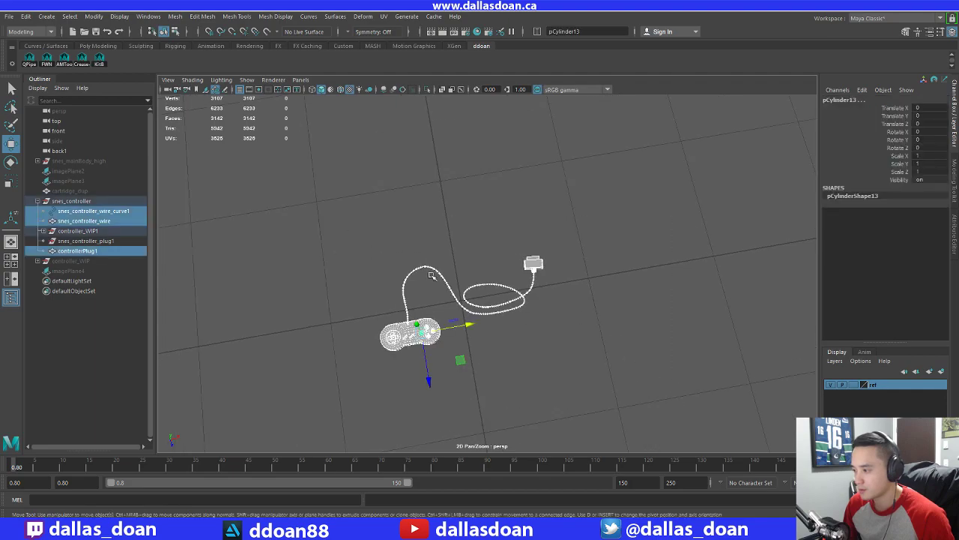
{"action": "left_click", "coordinate": [75, 221]}
{"action": "left_click", "coordinate": [71, 201]}
{"action": "left_click", "coordinate": [37, 201]}
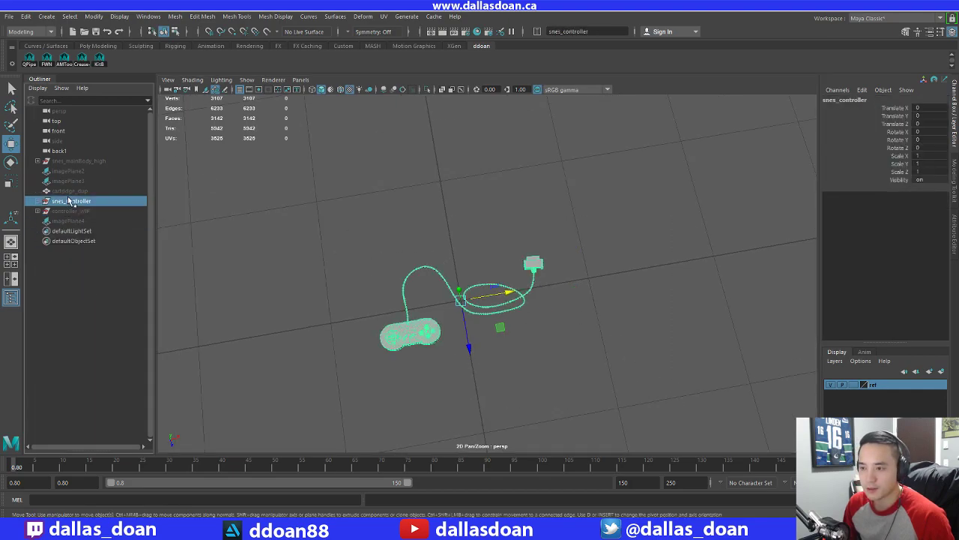
Export the selected group as FBX to the SNES meshes folder, replacing snes_controller.fbx
{"action": "left_click", "coordinate": [9, 15]}
{"action": "left_click", "coordinate": [79, 150]}
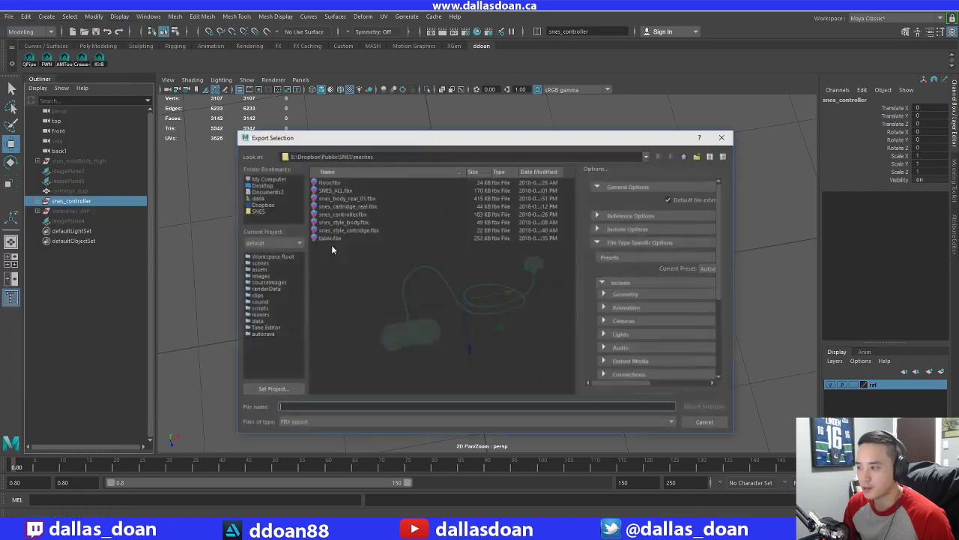
{"action": "left_click", "coordinate": [358, 212]}
{"action": "left_click", "coordinate": [706, 407]}
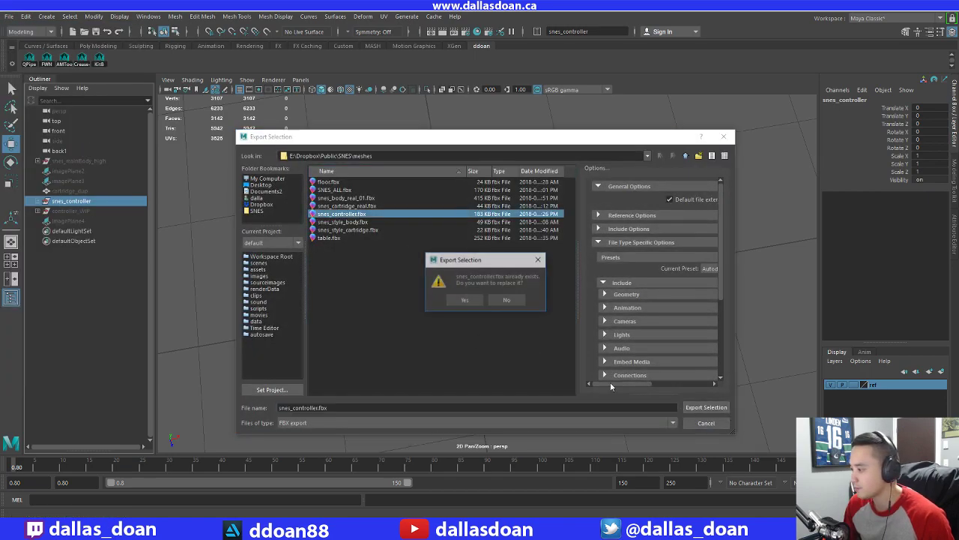
{"action": "left_click", "coordinate": [460, 299]}
{"action": "left_click", "coordinate": [497, 339]}
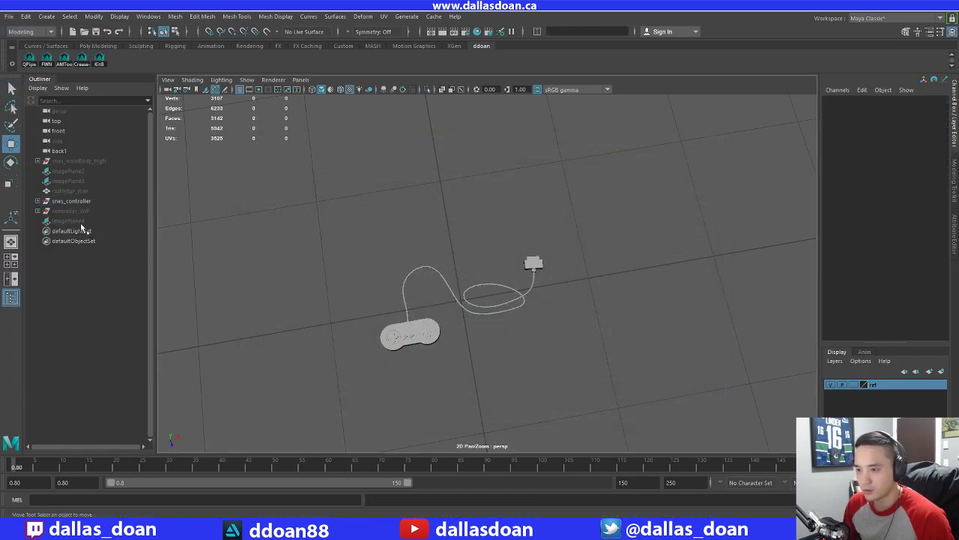
{"action": "left_click", "coordinate": [84, 202]}
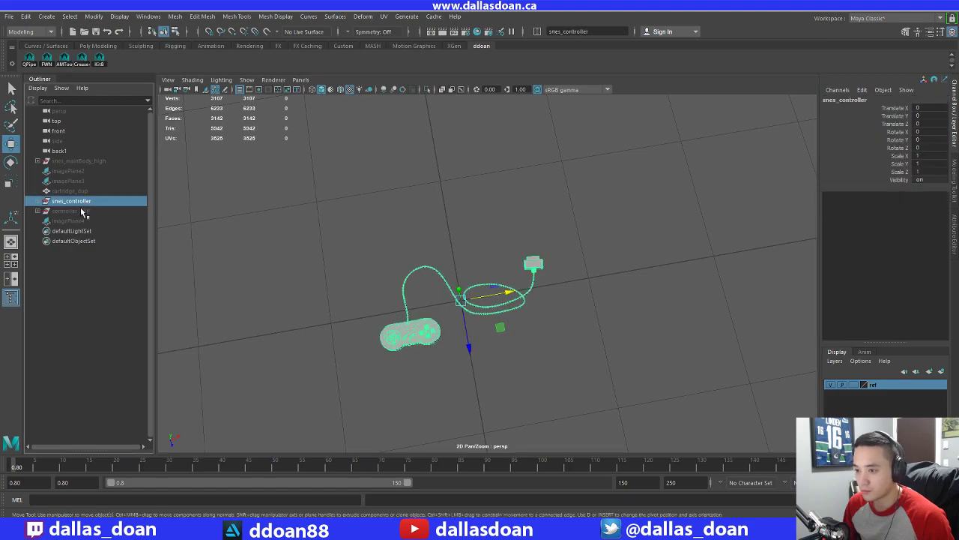
{"action": "mouse_move", "coordinate": [284, 301]}
{"action": "right_mouse_down", "text": "alt"}
{"action": "mouse_move", "coordinate": [403, 338]}
{"action": "mouse_move", "coordinate": [298, 304]}
{"action": "right_mouse_up", "text": "alt"}
{"action": "right_click_drag", "start_coordinate": [481, 254], "coordinate": [536, 305], "text": "shift"}
{"action": "left_click", "coordinate": [570, 340]}
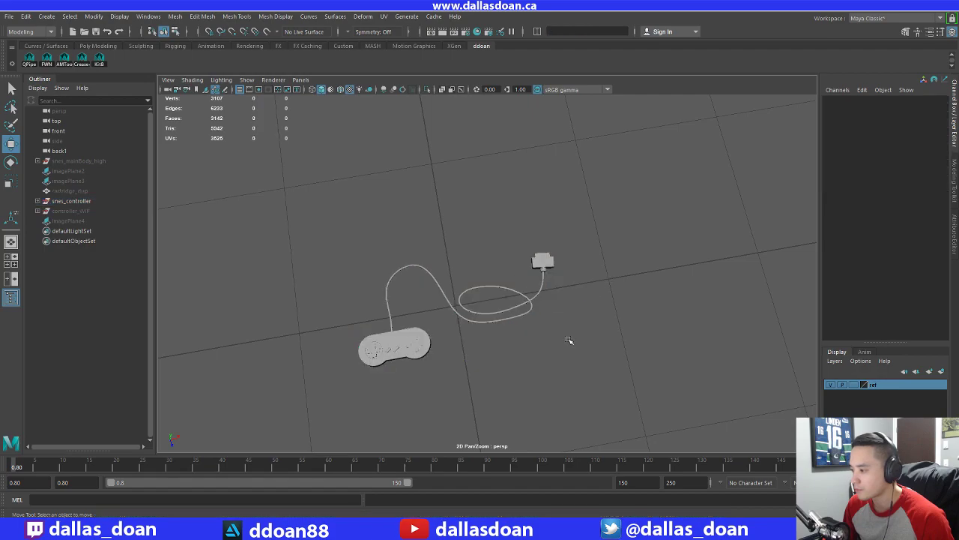
{"action": "right_click_drag", "start_coordinate": [570, 341], "coordinate": [552, 310], "text": "alt"}
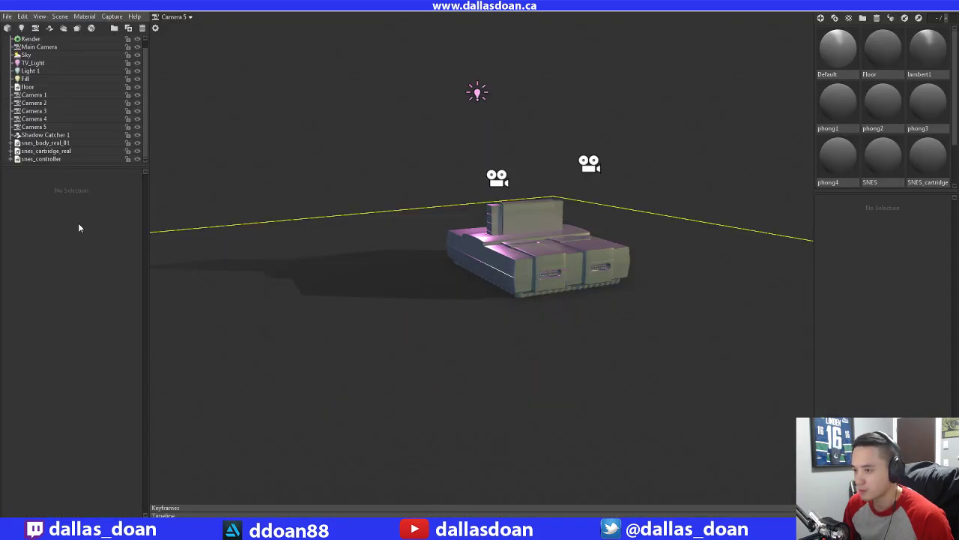
Switch to Marmoset Toolbag and raise the snes_controller mesh vertically until it rests on the floor near the console
{"action": "left_click_drag", "start_coordinate": [383, 322], "coordinate": [394, 287]}
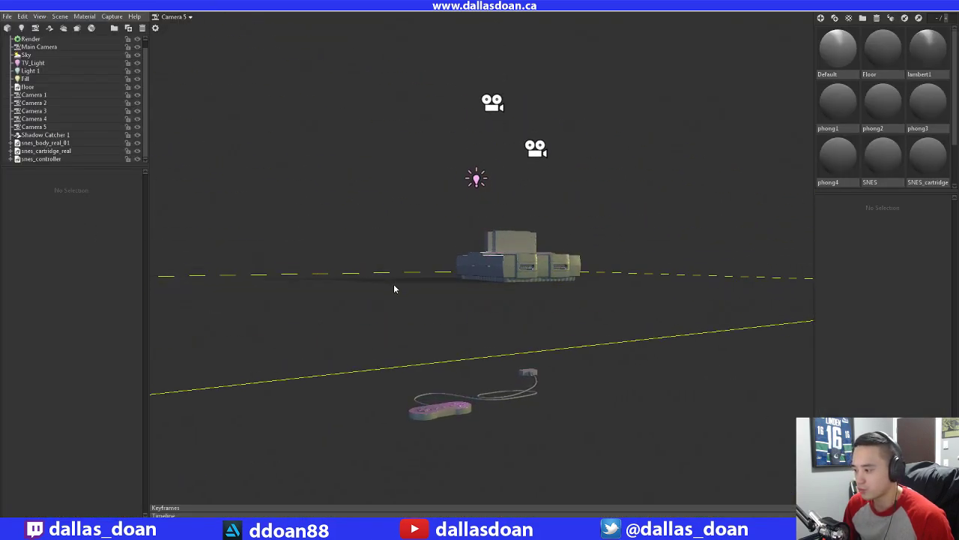
{"action": "left_click", "coordinate": [45, 159]}
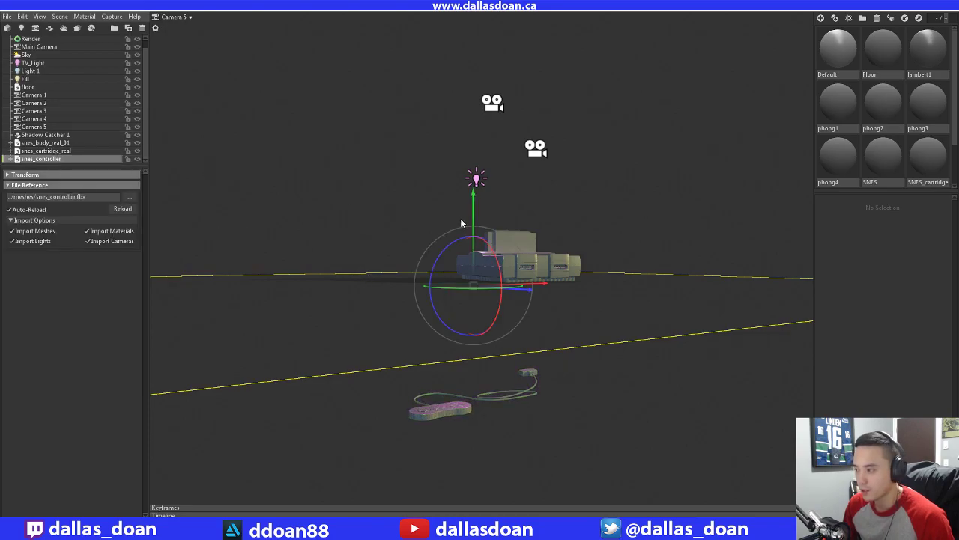
{"action": "left_click_drag", "start_coordinate": [472, 195], "coordinate": [418, 62]}
{"action": "left_click_drag", "start_coordinate": [588, 203], "coordinate": [508, 237]}
{"action": "left_click_drag", "start_coordinate": [475, 26], "coordinate": [506, 111]}
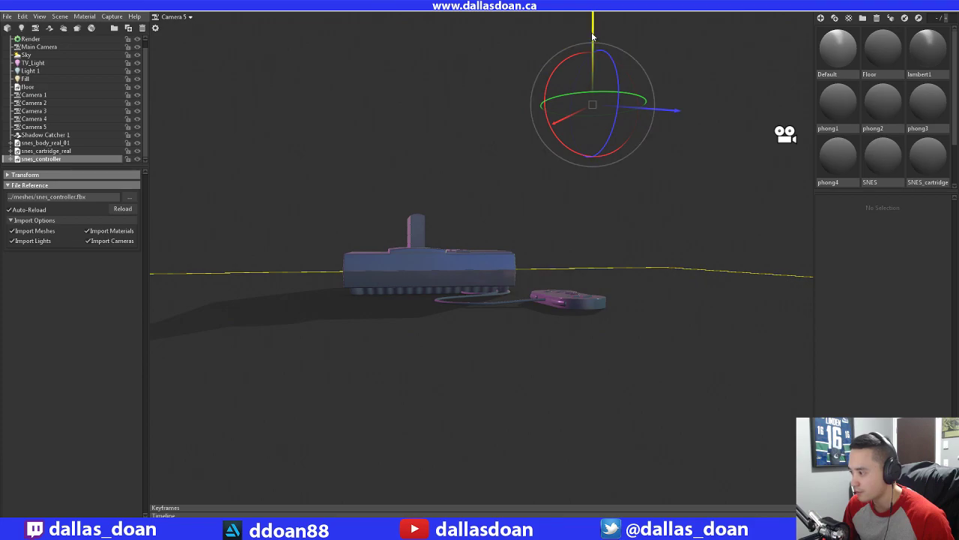
{"action": "left_click_drag", "start_coordinate": [592, 36], "coordinate": [592, 37]}
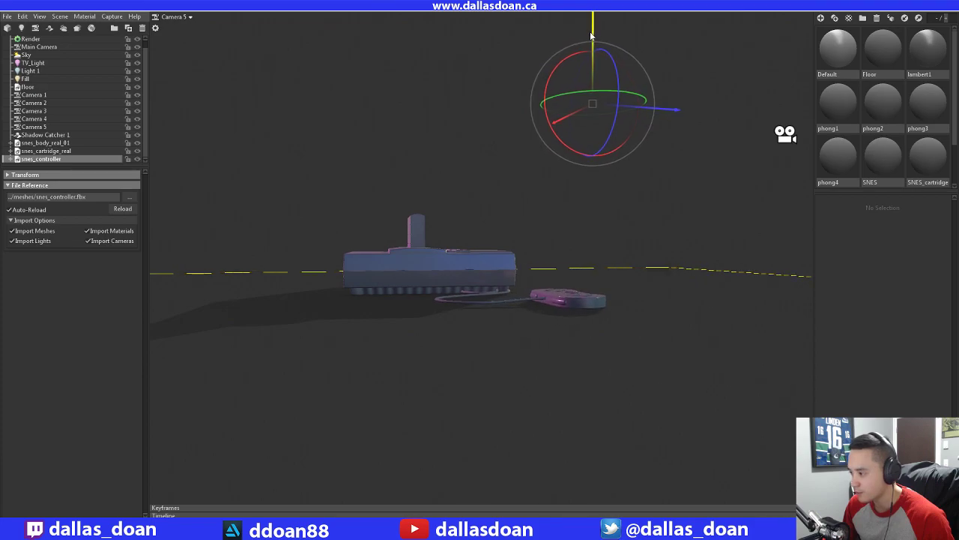
Slide snes_controller horizontally along both floor axes so its plug sits at the console's first front controller port
{"action": "left_click_drag", "start_coordinate": [424, 124], "coordinate": [649, 259]}
{"action": "left_click_drag", "start_coordinate": [577, 223], "coordinate": [508, 221]}
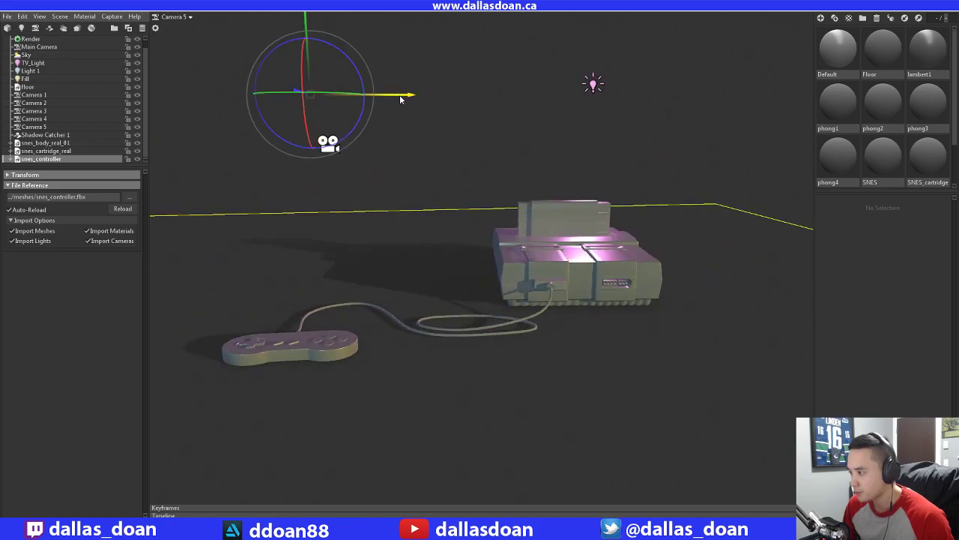
{"action": "left_click_drag", "start_coordinate": [400, 98], "coordinate": [412, 150]}
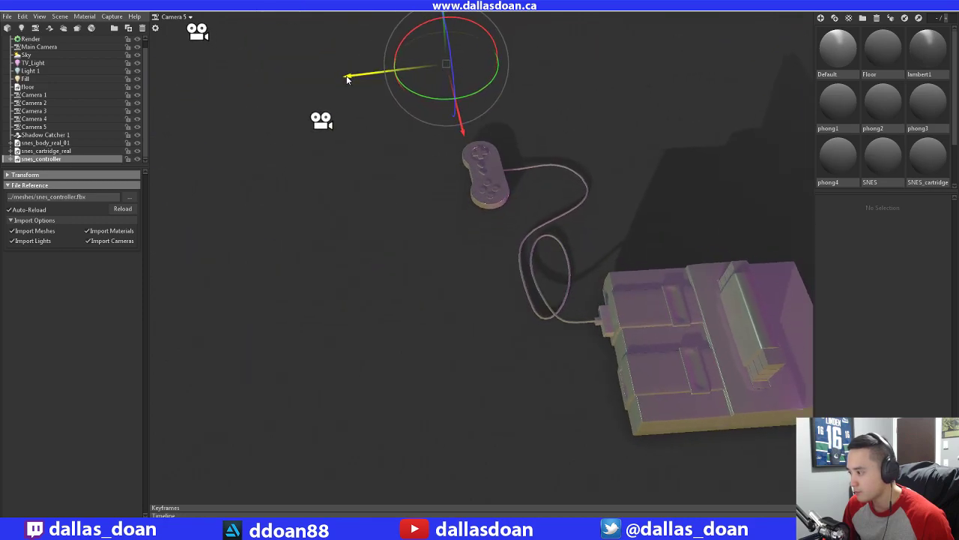
{"action": "left_click_drag", "start_coordinate": [347, 79], "coordinate": [340, 78]}
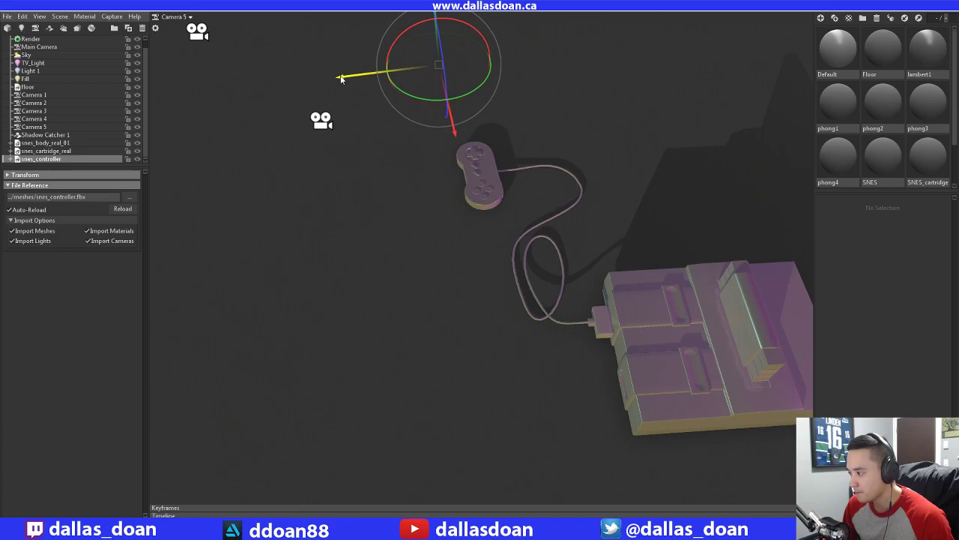
{"action": "left_click_drag", "start_coordinate": [349, 113], "coordinate": [606, 235]}
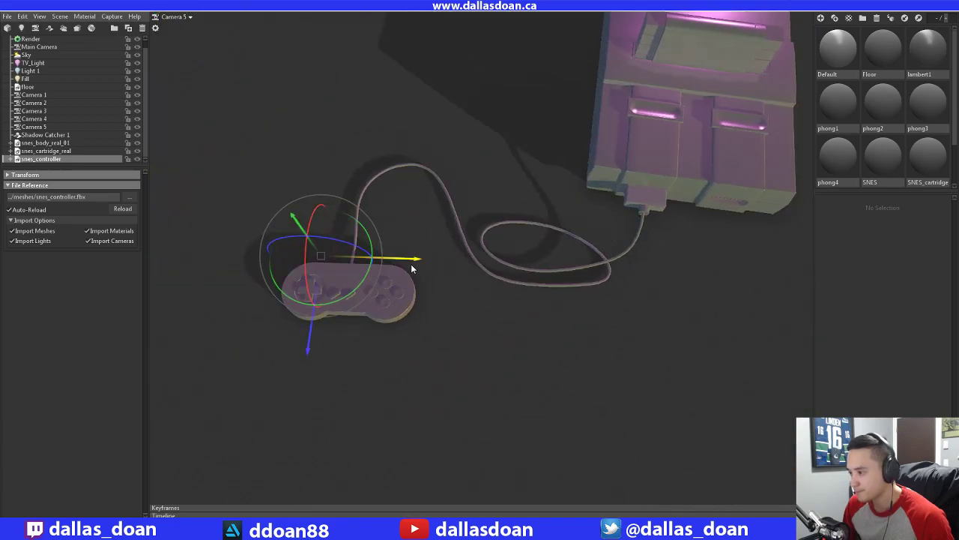
{"action": "left_click_drag", "start_coordinate": [411, 268], "coordinate": [407, 265]}
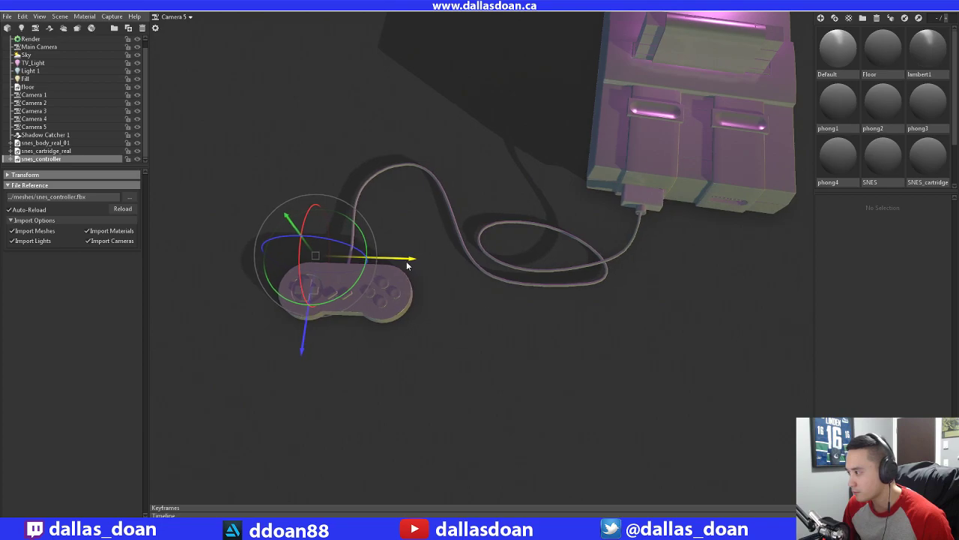
Examine the controller's plug and cable at the console port from several angles
{"action": "left_click_drag", "start_coordinate": [523, 254], "coordinate": [303, 117]}
{"action": "left_click_drag", "start_coordinate": [299, 180], "coordinate": [266, 53]}
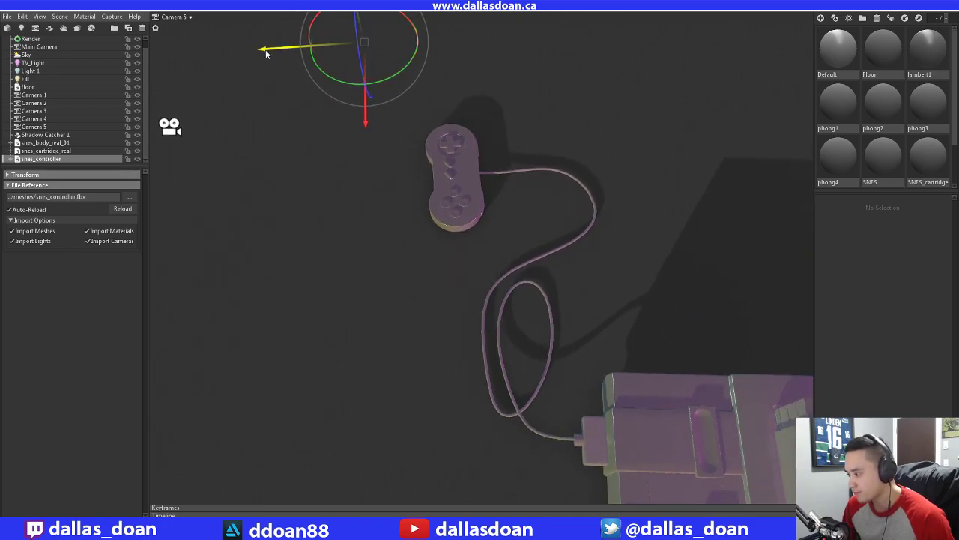
{"action": "left_click_drag", "start_coordinate": [290, 88], "coordinate": [506, 267]}
{"action": "scroll", "coordinate": [506, 269], "scroll_direction": "up", "scroll_amount": 2}
{"action": "scroll", "coordinate": [507, 268], "scroll_direction": "down", "scroll_amount": 6}
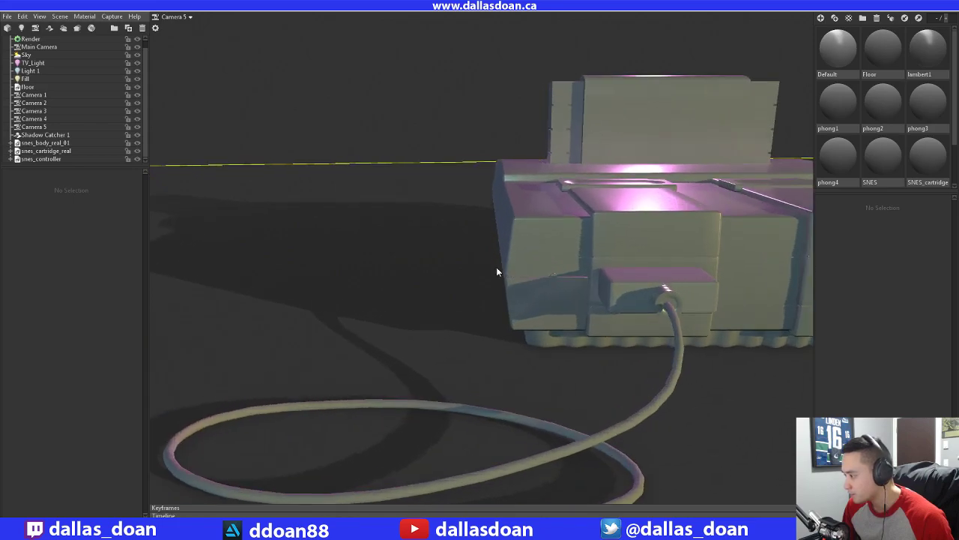
{"action": "left_click_drag", "start_coordinate": [479, 267], "coordinate": [569, 288]}
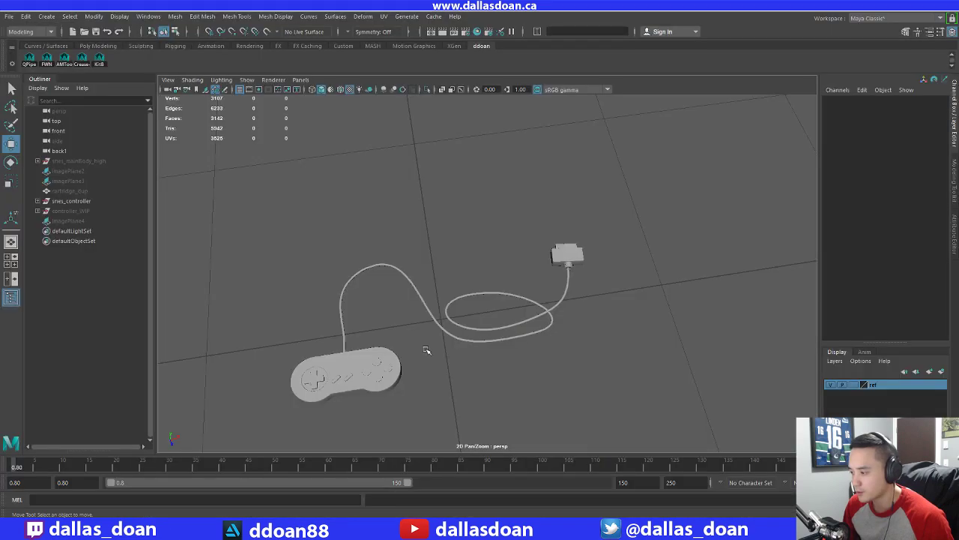
Switch to Maya, hide the snes_controller group and unhide the controller_WIP group, framing its plug
{"action": "scroll", "coordinate": [595, 317], "scroll_direction": "up", "scroll_amount": 4}
{"action": "scroll", "coordinate": [517, 288], "scroll_direction": "up", "scroll_amount": 2}
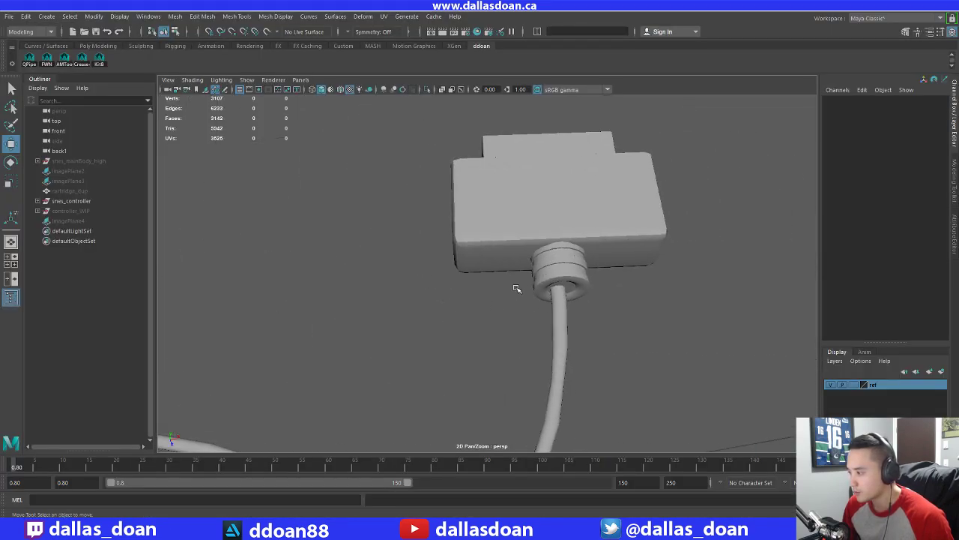
{"action": "left_click_drag", "start_coordinate": [517, 288], "coordinate": [517, 265], "text": "alt"}
{"action": "left_click", "coordinate": [562, 223]}
{"action": "left_click_drag", "start_coordinate": [559, 236], "coordinate": [548, 292], "text": "alt"}
{"action": "scroll", "coordinate": [554, 219], "scroll_direction": "down", "scroll_amount": 6}
{"action": "left_click", "coordinate": [73, 212]}
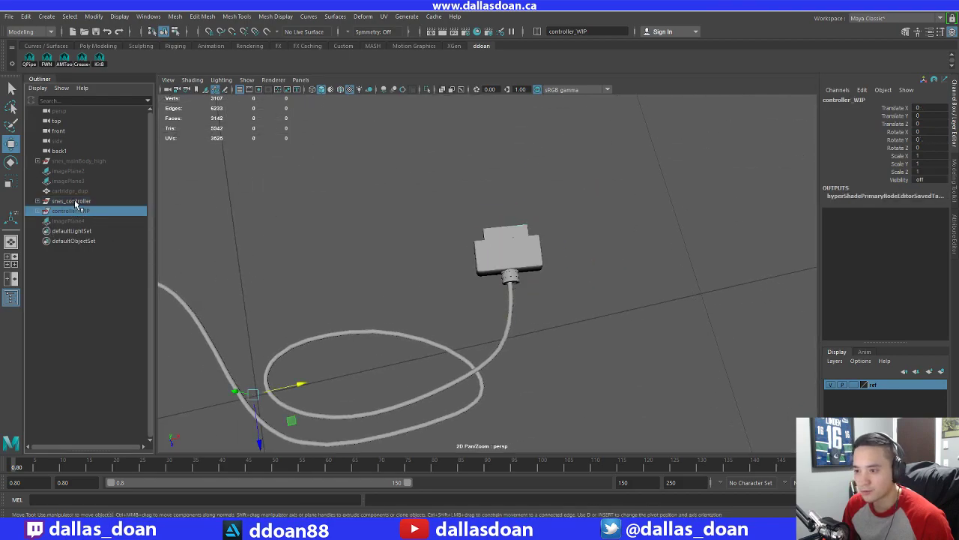
{"action": "left_click", "coordinate": [75, 201]}
{"action": "key", "text": "ctrl+h"}
{"action": "left_click", "coordinate": [78, 210]}
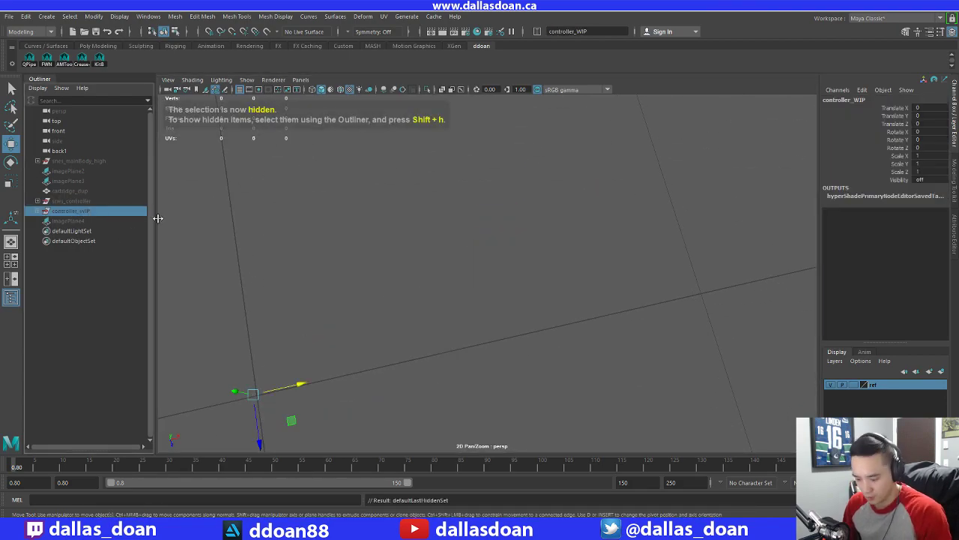
{"action": "key", "text": "shift+h"}
{"action": "key", "text": "f"}
{"action": "scroll", "coordinate": [463, 282], "scroll_direction": "up", "scroll_amount": 6}
{"action": "left_click_drag", "start_coordinate": [467, 240], "coordinate": [449, 123], "text": "alt"}
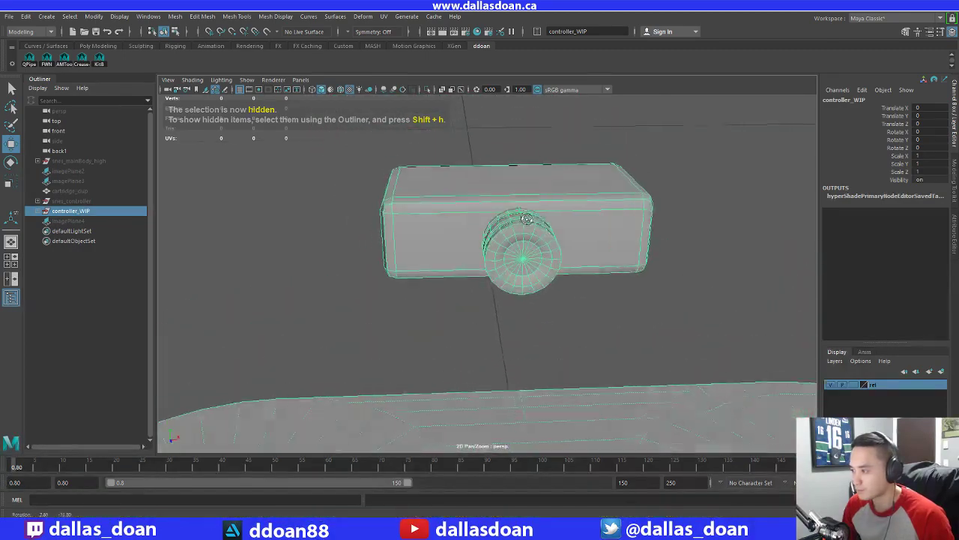
Scale down the inner edge loop on the end of controllerPlug's cable collar to tighten its opening
{"action": "left_click", "coordinate": [645, 292]}
{"action": "scroll", "coordinate": [555, 251], "scroll_direction": "up", "scroll_amount": 2}
{"action": "left_click_drag", "start_coordinate": [554, 248], "coordinate": [561, 196], "text": "alt"}
{"action": "left_click", "coordinate": [545, 211]}
{"action": "right_click_drag", "start_coordinate": [560, 196], "coordinate": [557, 169]}
{"action": "double_click", "coordinate": [549, 209]}
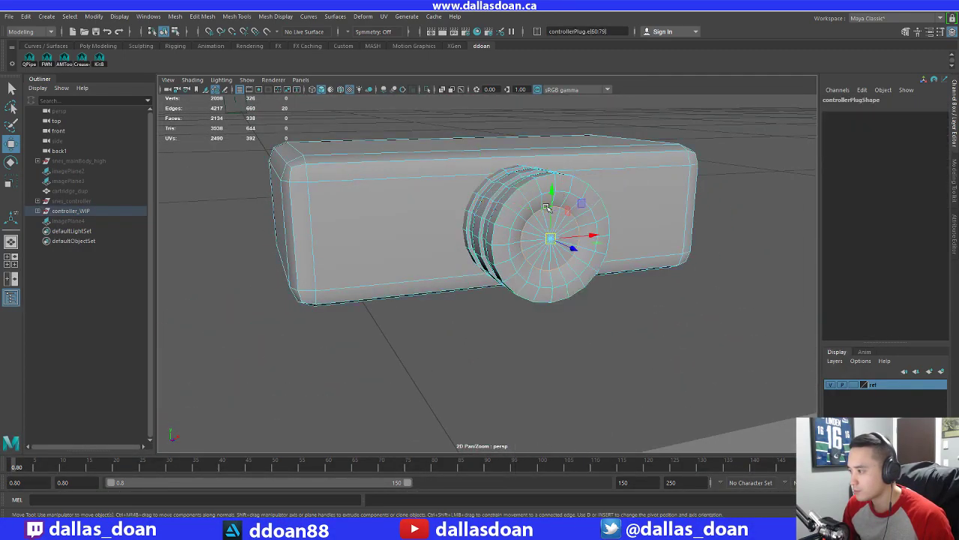
{"action": "left_click_drag", "start_coordinate": [562, 223], "coordinate": [553, 204], "text": "alt"}
{"action": "key", "text": "r"}
{"action": "left_click_drag", "start_coordinate": [548, 239], "coordinate": [585, 249]}
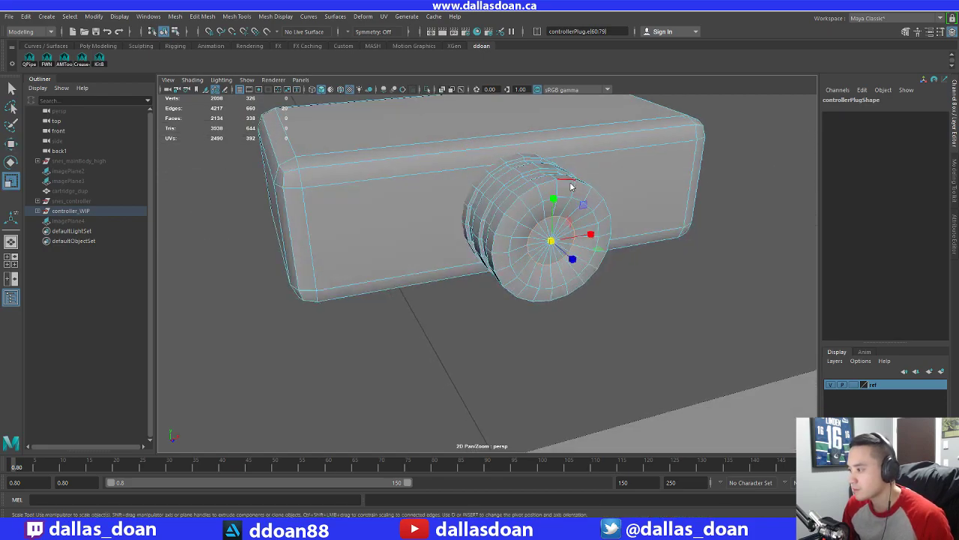
{"action": "right_click_drag", "start_coordinate": [572, 186], "coordinate": [572, 245]}
{"action": "scroll", "coordinate": [562, 253], "scroll_direction": "down", "scroll_amount": 6}
{"action": "left_click_drag", "start_coordinate": [562, 253], "coordinate": [491, 271], "text": "alt"}
Unhide the snes_controller group alongside the controller_WIP group
{"action": "left_click", "coordinate": [70, 202]}
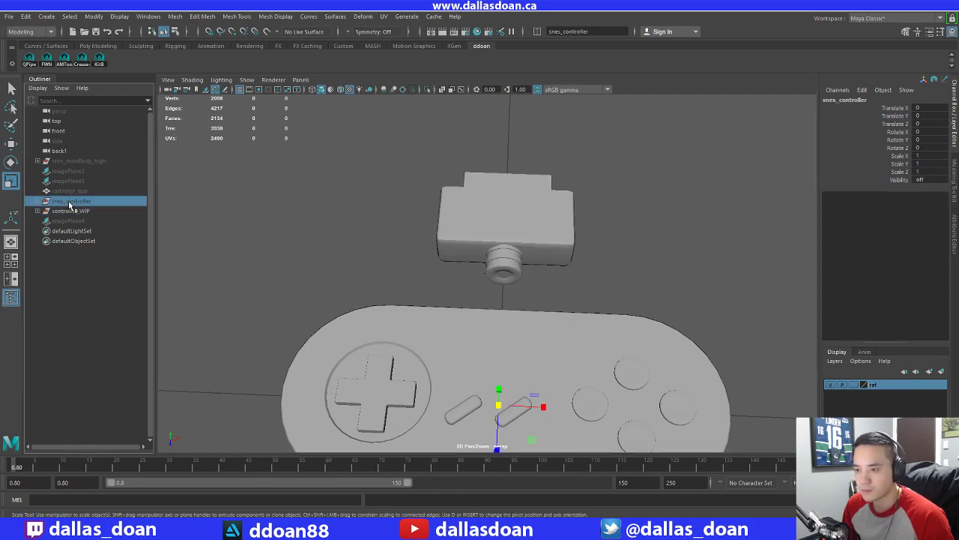
{"action": "key", "text": "shift+h"}
{"action": "left_click", "coordinate": [684, 211]}
Duplicate controllerPlug from the controller_WIP group and move the copy into the snes_controller group
{"action": "left_click", "coordinate": [491, 217]}
{"action": "scroll", "coordinate": [578, 240], "scroll_direction": "down", "scroll_amount": 8}
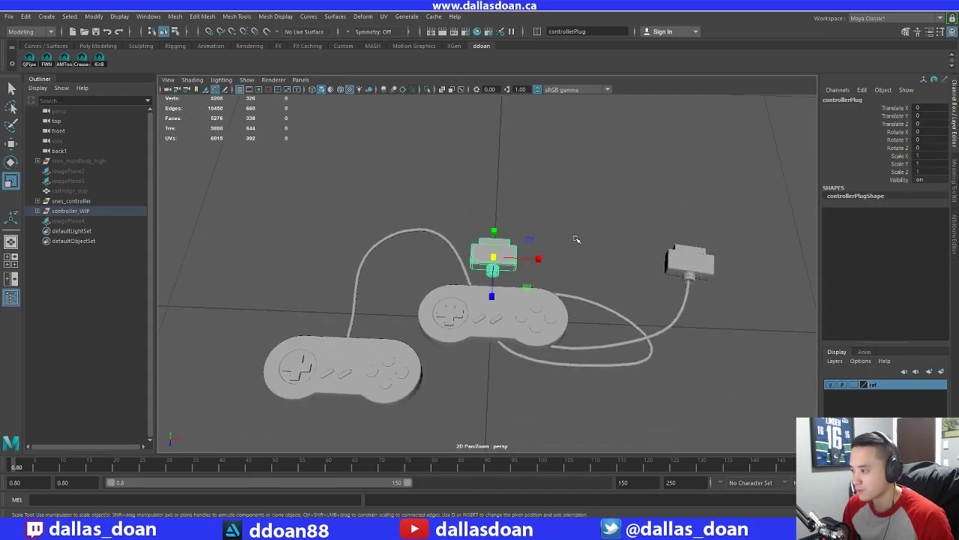
{"action": "key", "text": "w"}
{"action": "left_click", "coordinate": [37, 210]}
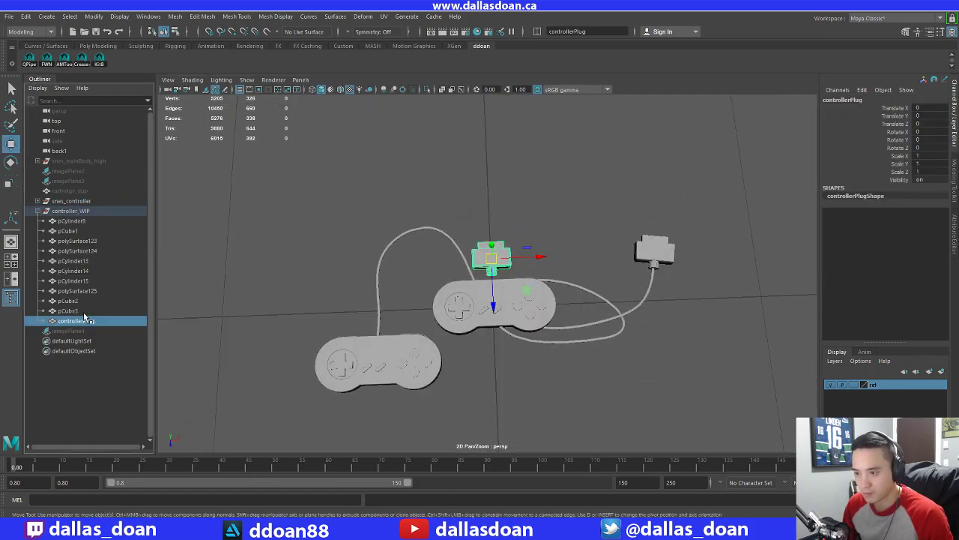
{"action": "key", "text": "ctrl+d"}
{"action": "left_click", "coordinate": [38, 201]}
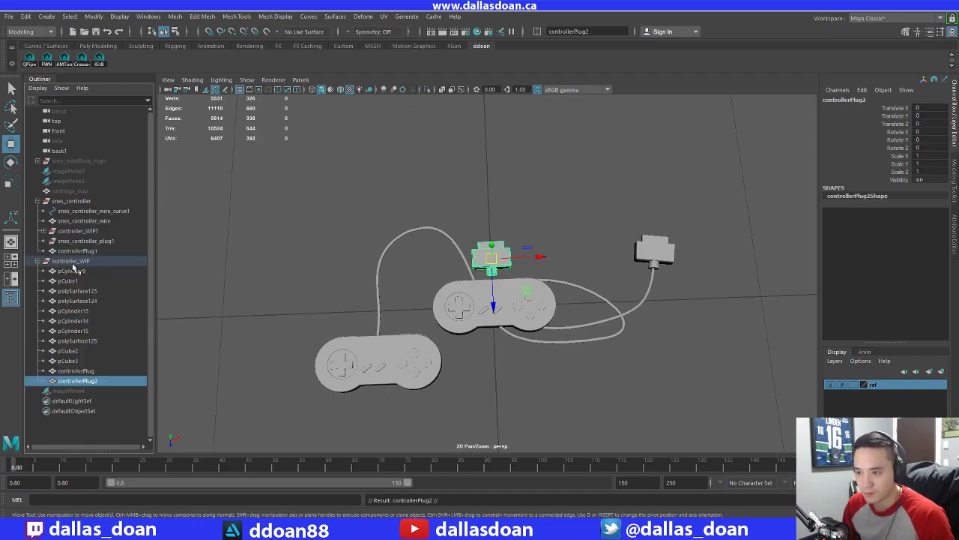
{"action": "middle_click_drag", "start_coordinate": [90, 382], "coordinate": [90, 204]}
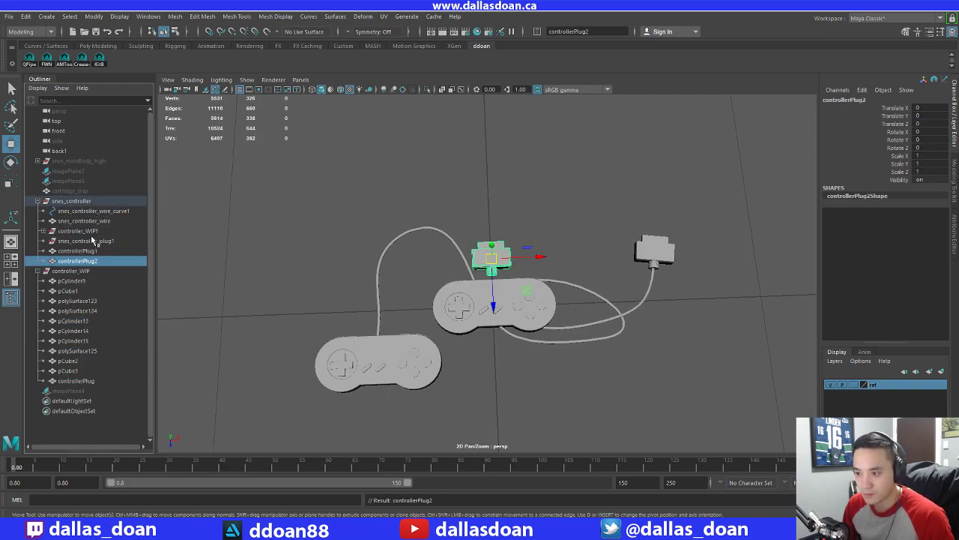
Delete controllerPlug1 from the snes_controller group, then undo the deletion
{"action": "left_click", "coordinate": [91, 250]}
{"action": "key", "text": "Delete"}
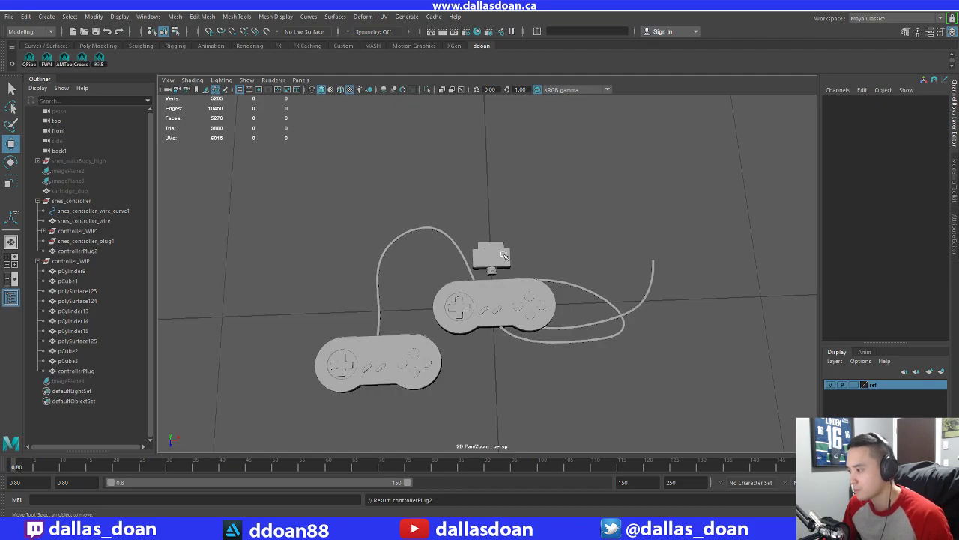
{"action": "left_click", "coordinate": [503, 256]}
{"action": "key", "text": "ctrl+z"}
{"action": "key", "text": "ctrl+z"}
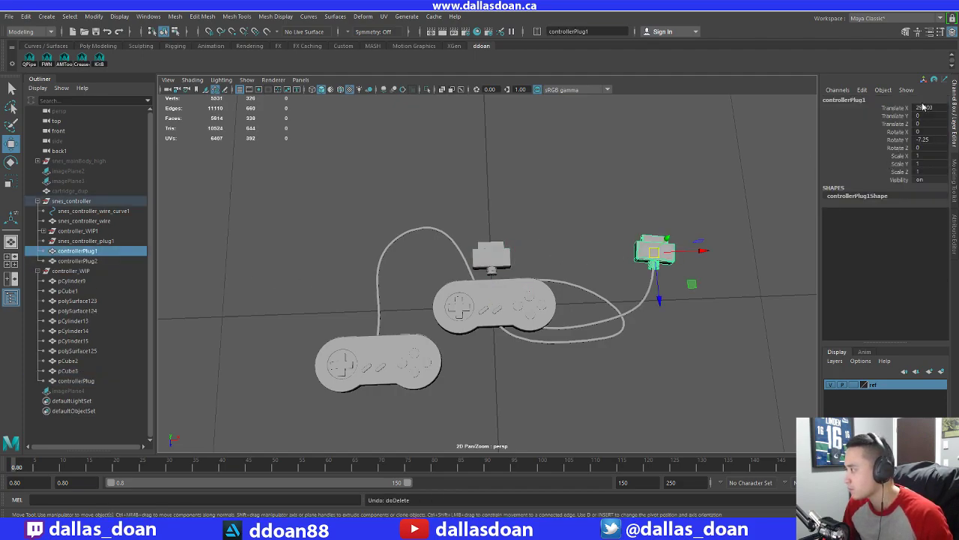
Try to copy controllerPlug1's translate and rotate values onto controllerPlug
{"action": "left_click_drag", "start_coordinate": [908, 110], "coordinate": [903, 149]}
{"action": "left_click", "coordinate": [495, 256]}
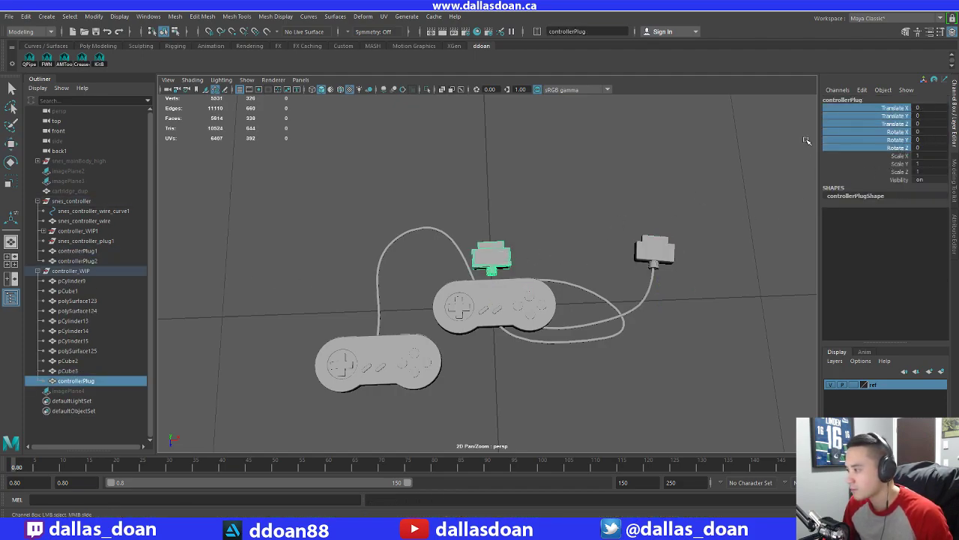
{"action": "key", "text": "ctrl+v"}
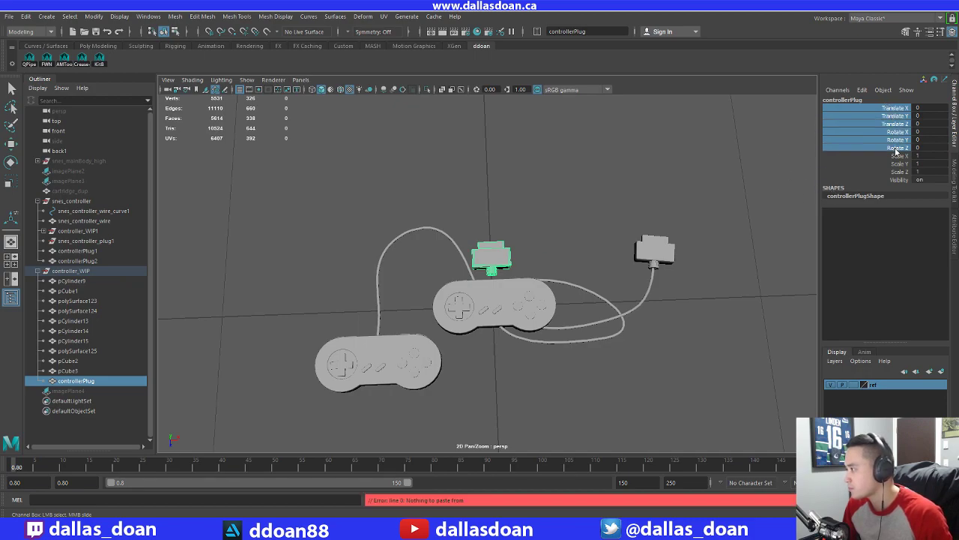
{"action": "left_click", "coordinate": [654, 249]}
{"action": "key", "text": "w"}
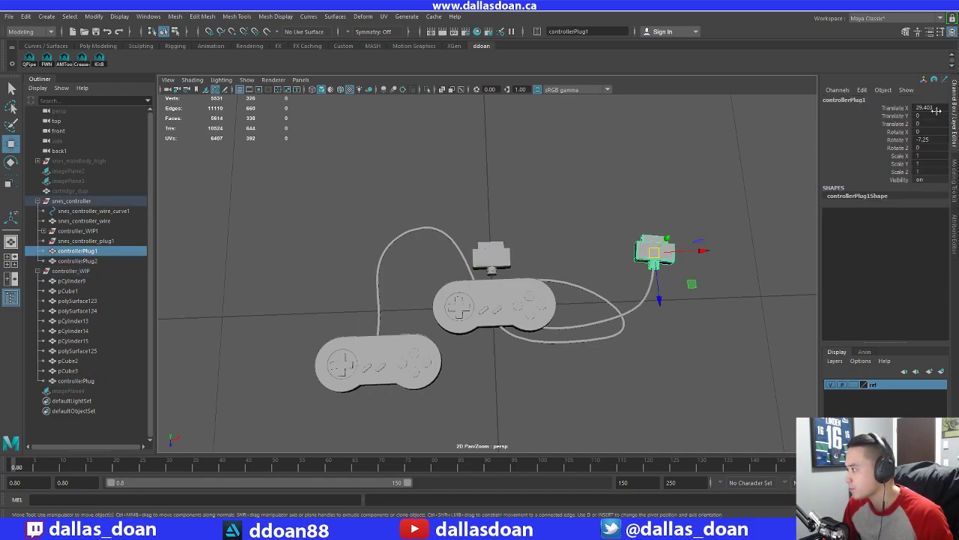
Set controllerPlug's Translate X, Y, Z and Rotate X, Y to -7.25 in one entry
{"action": "left_click_drag", "start_coordinate": [936, 110], "coordinate": [934, 140]}
{"action": "left_click", "coordinate": [714, 207]}
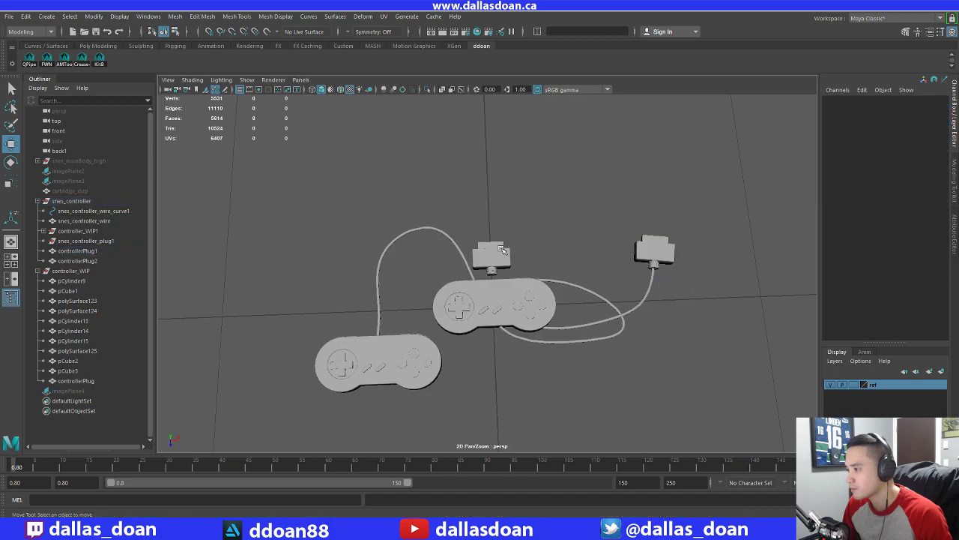
{"action": "left_click", "coordinate": [495, 256]}
{"action": "left_click_drag", "start_coordinate": [924, 108], "coordinate": [922, 139]}
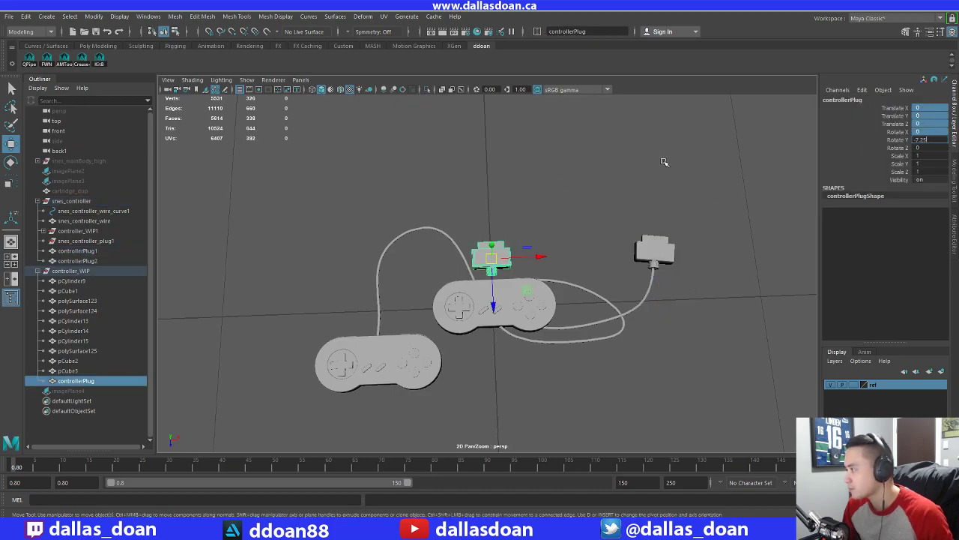
{"action": "type", "text": "-7.25"}
{"action": "key", "text": "Return"}
Set controllerPlug's Translate X to 29.403 and its Translate Y, Translate Z and Rotate X to 0
{"action": "left_click", "coordinate": [672, 247]}
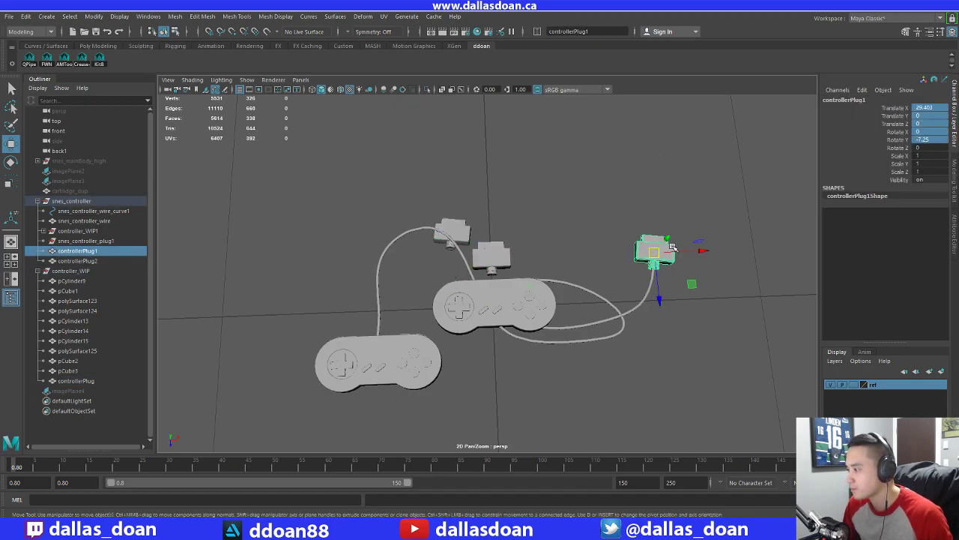
{"action": "left_click", "coordinate": [450, 225]}
{"action": "left_click", "coordinate": [452, 231]}
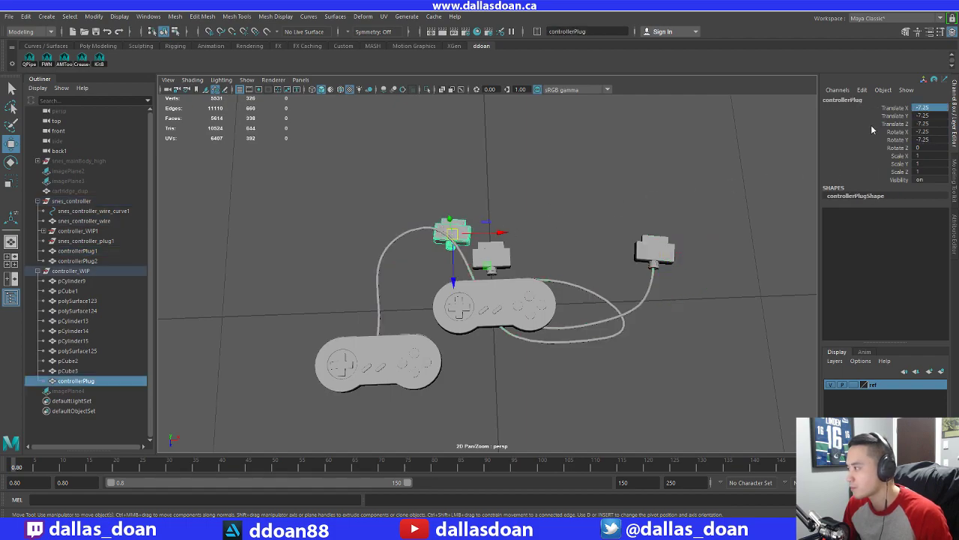
{"action": "type", "text": "29.403"}
{"action": "key", "text": "Return"}
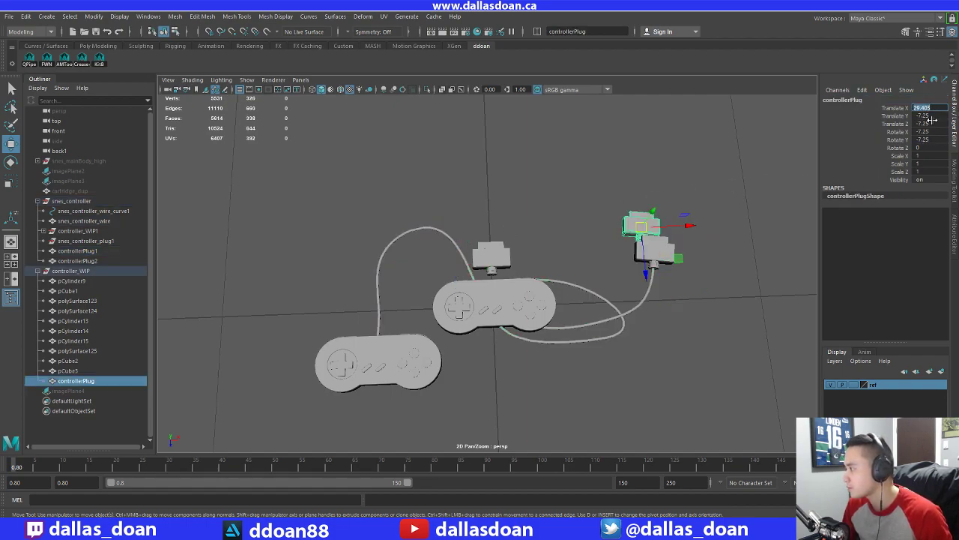
{"action": "type", "text": "0"}
{"action": "key", "text": "Return"}
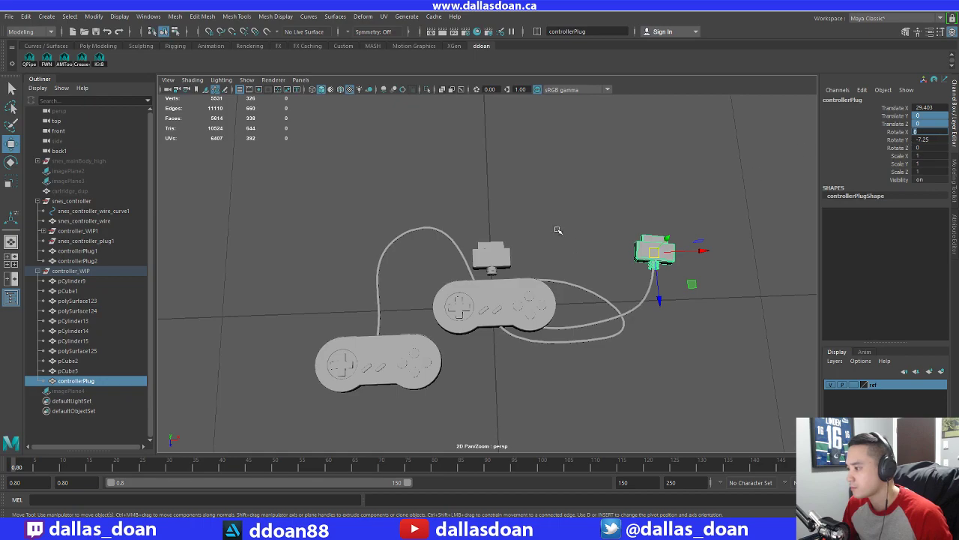
Move the duplicate controllerPlug2 into the controller_WIP group and the repositioned controllerPlug out to the snes_controller hierarchy
{"action": "left_click", "coordinate": [558, 230]}
{"action": "left_click", "coordinate": [502, 258]}
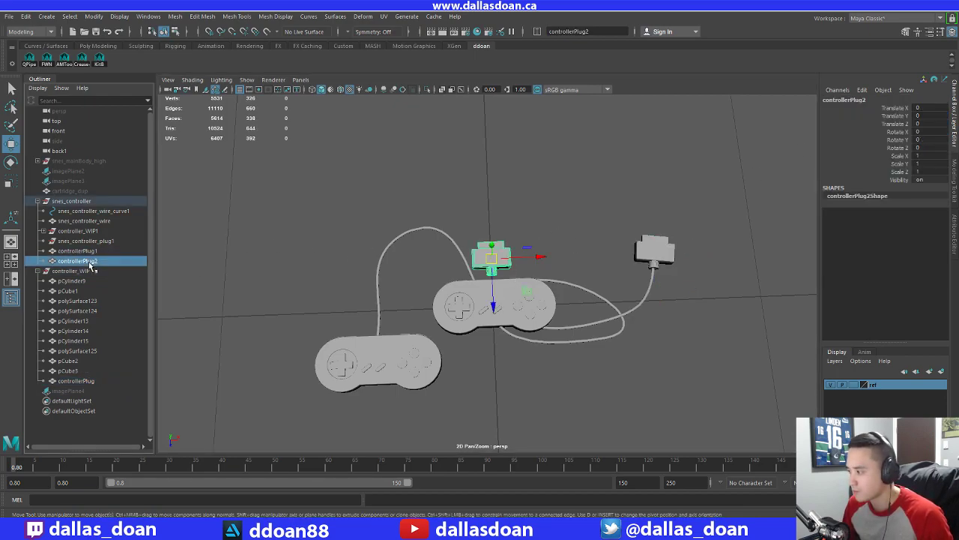
{"action": "left_click", "coordinate": [79, 381]}
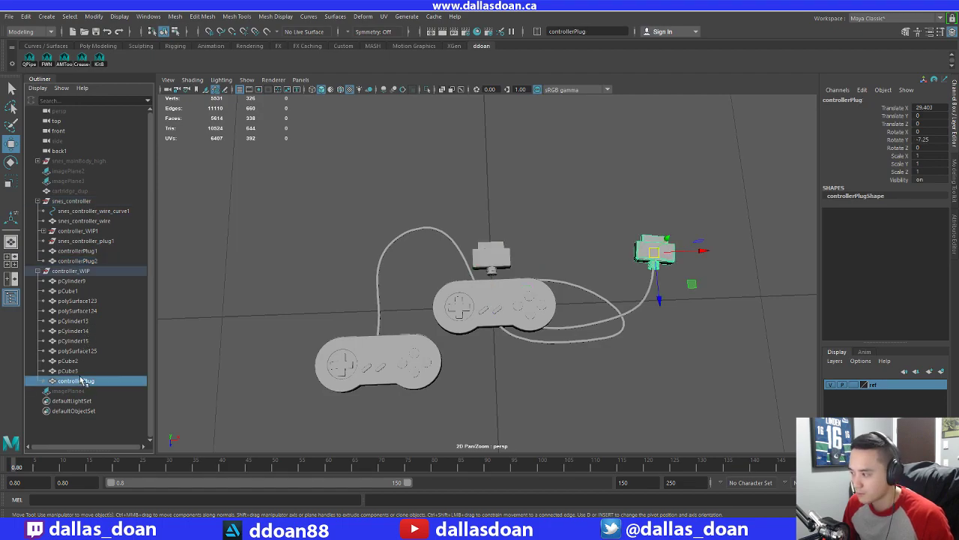
{"action": "left_click", "coordinate": [88, 251]}
{"action": "left_click", "coordinate": [90, 261]}
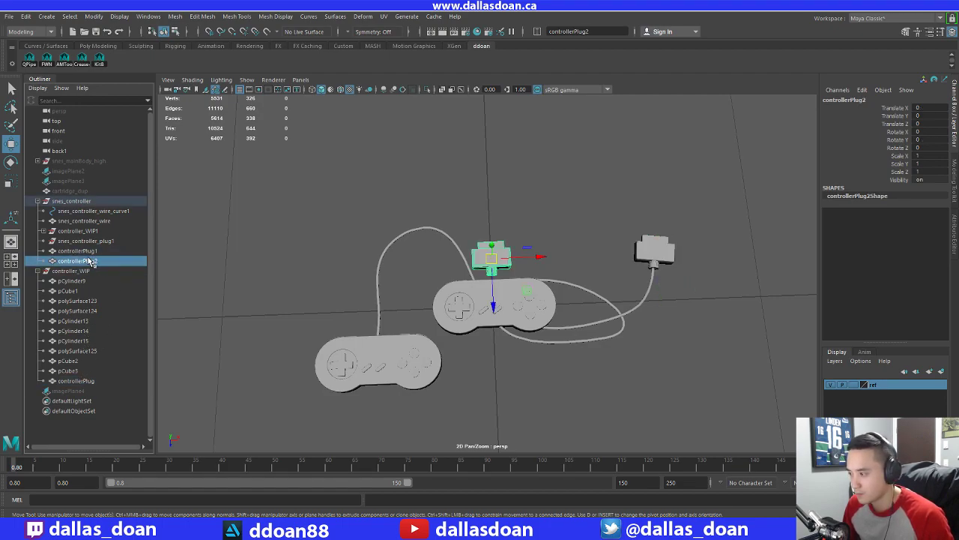
{"action": "left_click_drag", "start_coordinate": [86, 277], "coordinate": [89, 379]}
{"action": "left_click", "coordinate": [89, 371]}
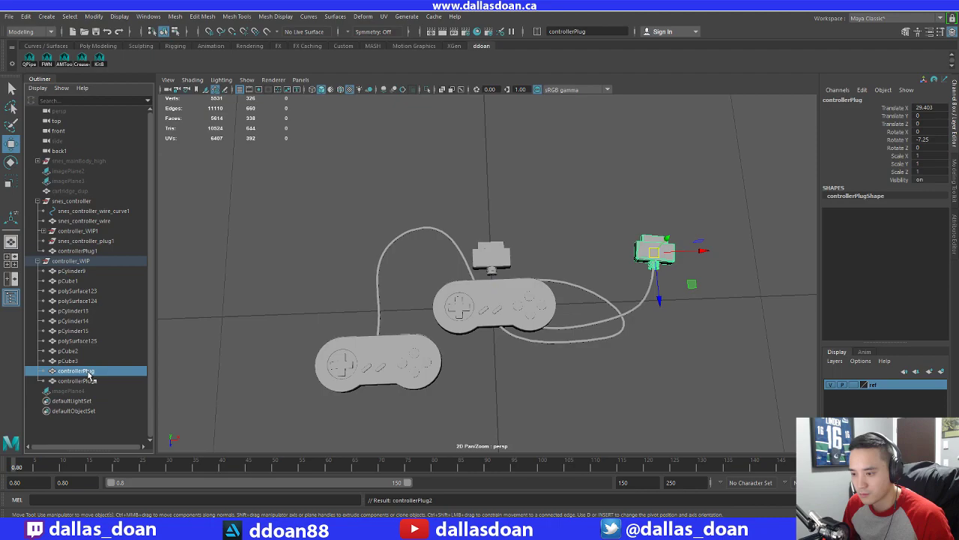
Collapse the controller_WIP group in the hierarchy and hide it
{"action": "left_click", "coordinate": [63, 260]}
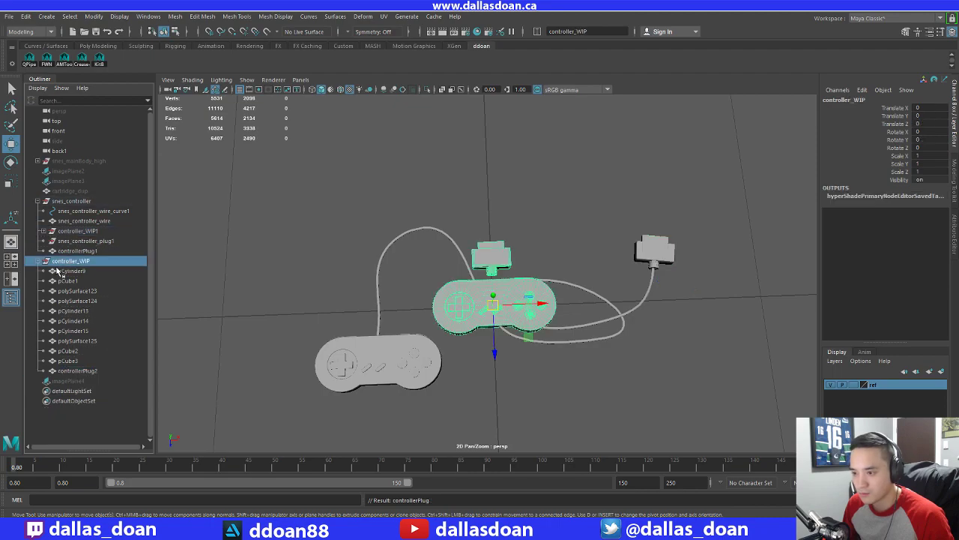
{"action": "left_click", "coordinate": [38, 260]}
{"action": "left_click", "coordinate": [79, 270]}
{"action": "left_click", "coordinate": [81, 261]}
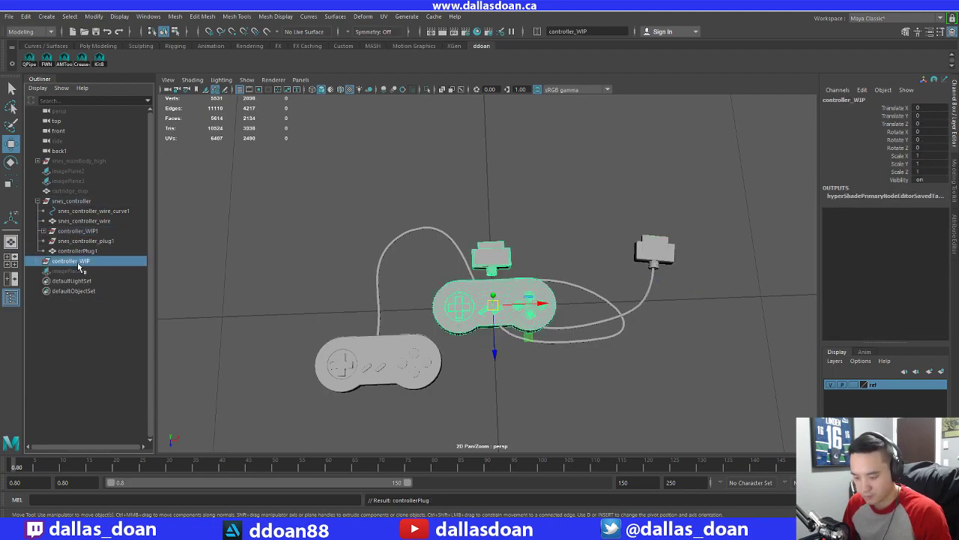
{"action": "key", "text": "ctrl+h"}
Examine how the plug's collar fits around the cable, and review the whole controller with its wire
{"action": "left_click", "coordinate": [82, 250]}
{"action": "key", "text": "f"}
{"action": "scroll", "coordinate": [547, 269], "scroll_direction": "down", "scroll_amount": 2}
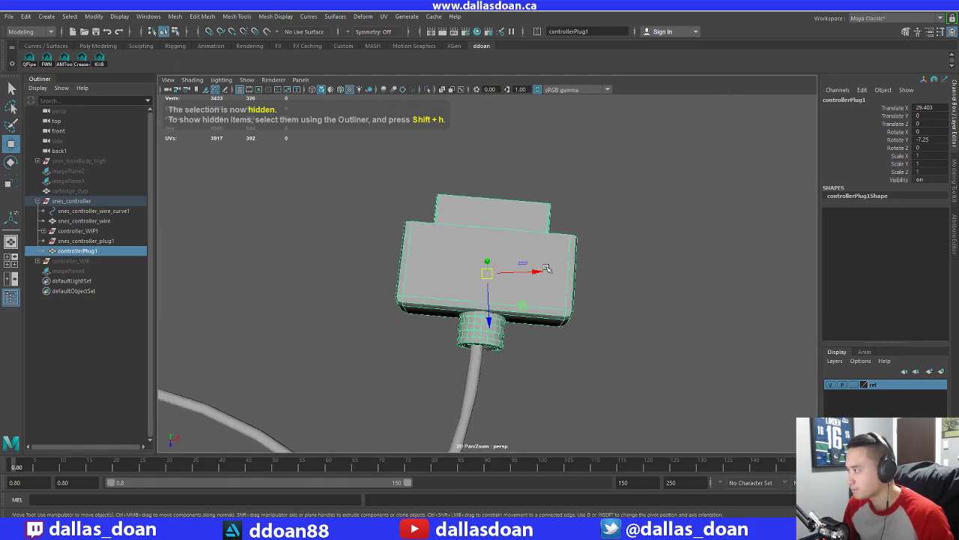
{"action": "left_click_drag", "start_coordinate": [547, 269], "coordinate": [593, 266], "text": "alt"}
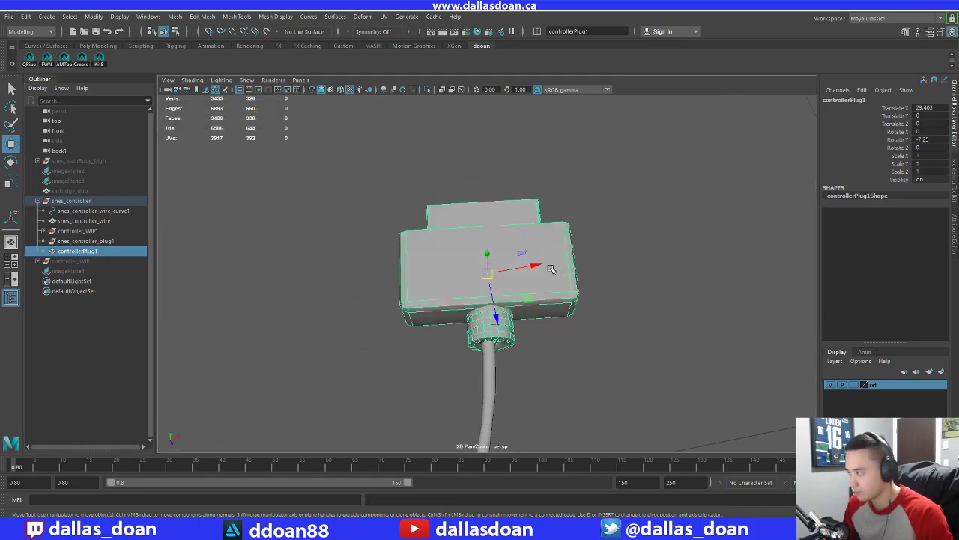
{"action": "scroll", "coordinate": [549, 280], "scroll_direction": "down", "scroll_amount": 8}
{"action": "left_click_drag", "start_coordinate": [525, 295], "coordinate": [458, 304], "text": "alt"}
{"action": "left_click", "coordinate": [458, 304]}
{"action": "middle_click_drag", "start_coordinate": [525, 254], "coordinate": [545, 239], "text": "alt"}
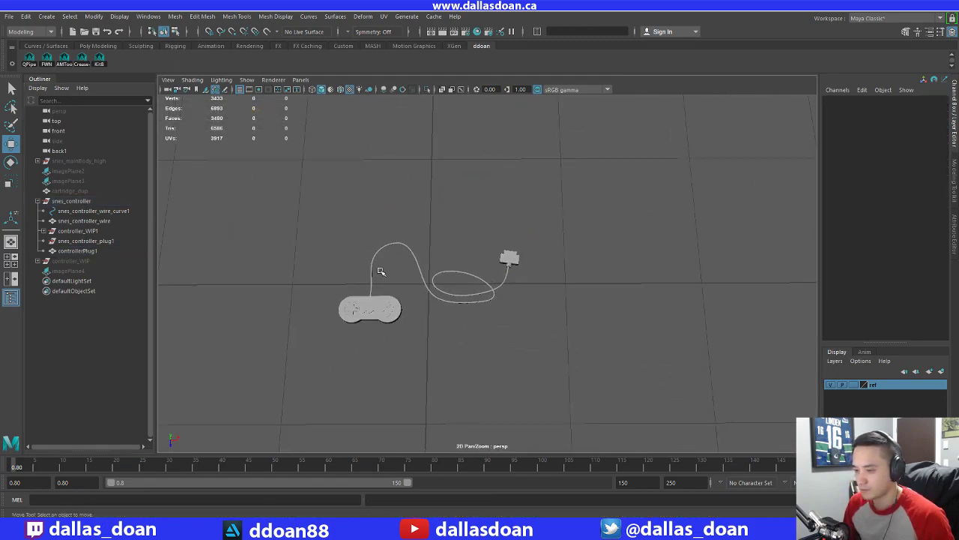
{"action": "left_click_drag", "start_coordinate": [322, 225], "coordinate": [592, 387]}
{"action": "key", "text": "f"}
{"action": "scroll", "coordinate": [468, 285], "scroll_direction": "down", "scroll_amount": 2}
{"action": "left_click_drag", "start_coordinate": [470, 284], "coordinate": [466, 273], "text": "alt"}
{"action": "left_click", "coordinate": [542, 347]}
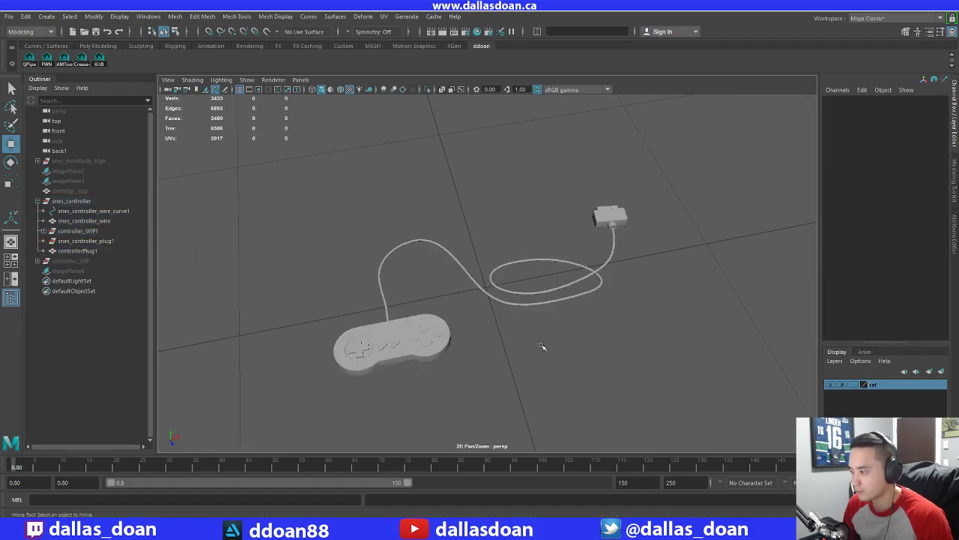
Select all visible controller, wire and plug meshes and parent them directly under the snes_controller group
{"action": "left_click_drag", "start_coordinate": [542, 347], "coordinate": [472, 296], "text": "alt"}
{"action": "scroll", "coordinate": [450, 281], "scroll_direction": "down", "scroll_amount": 4}
{"action": "left_click_drag", "start_coordinate": [332, 214], "coordinate": [573, 330]}
{"action": "middle_click_drag", "start_coordinate": [43, 204], "coordinate": [42, 203]}
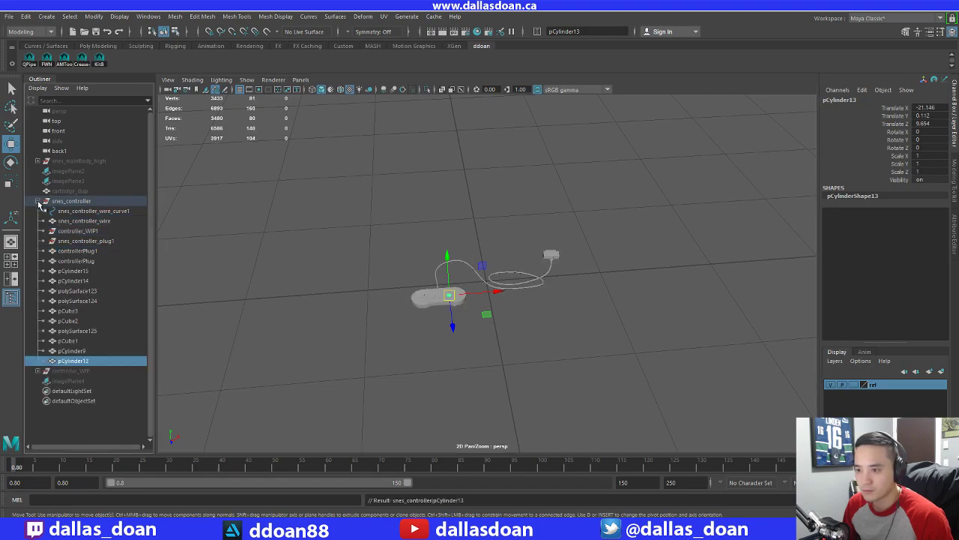
Collapse the snes_controller group, then select the whole group and frame it
{"action": "left_click", "coordinate": [39, 202]}
{"action": "left_click", "coordinate": [60, 202]}
{"action": "key", "text": "f"}
{"action": "left_click_drag", "start_coordinate": [391, 285], "coordinate": [409, 276], "text": "alt"}
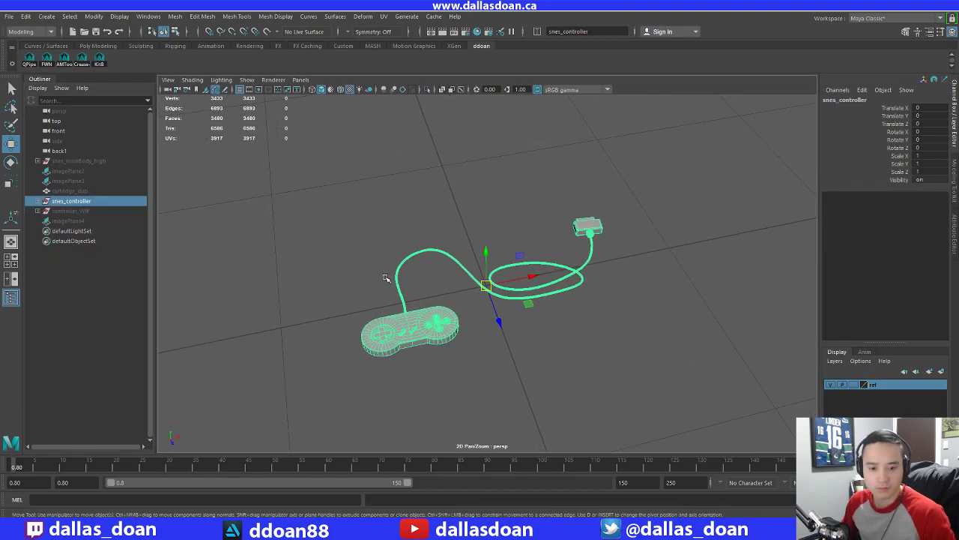
Export the snes_controller group as FBX over the existing snes_controller.fbx, and switch to Marmoset Toolbag
{"action": "left_click", "coordinate": [351, 250]}
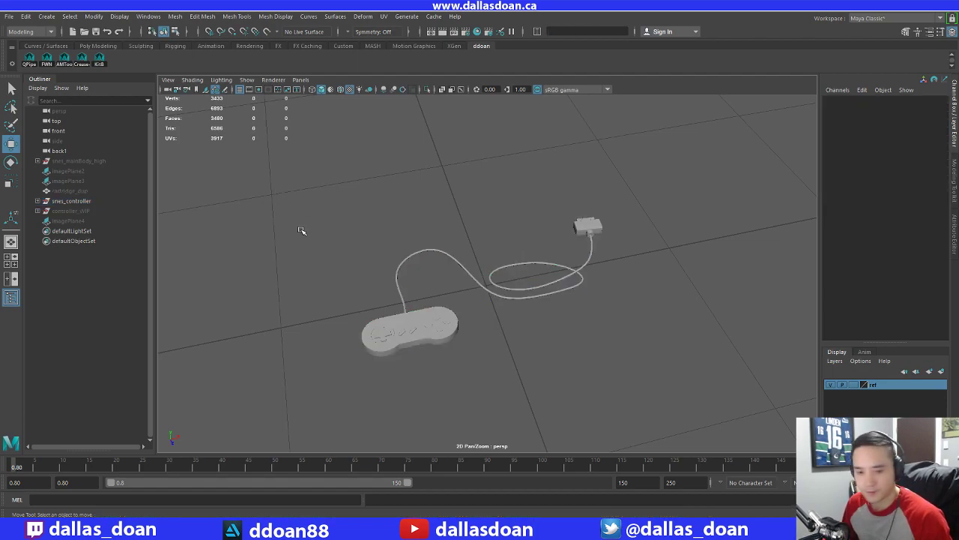
{"action": "left_click_drag", "start_coordinate": [298, 217], "coordinate": [790, 441]}
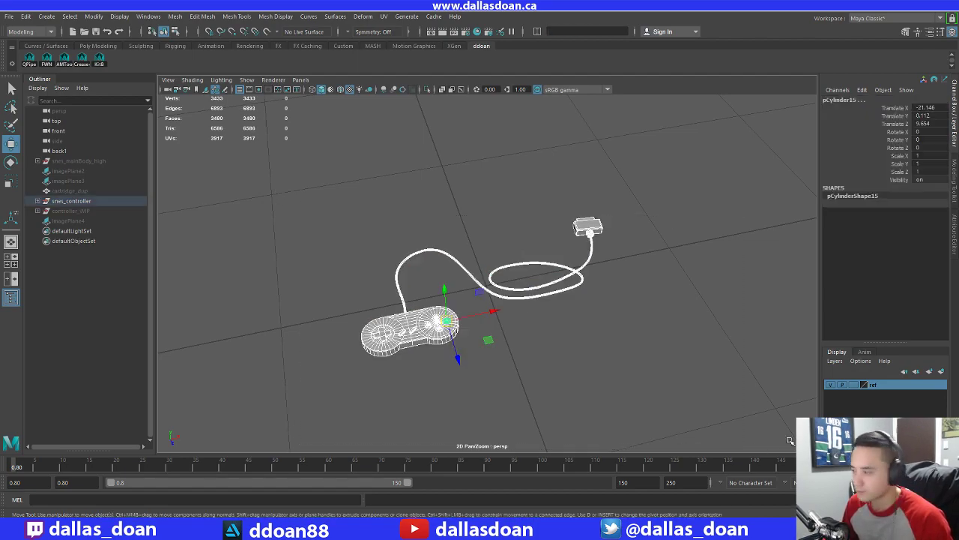
{"action": "left_click", "coordinate": [85, 201]}
{"action": "left_click", "coordinate": [9, 16]}
{"action": "left_click", "coordinate": [64, 146]}
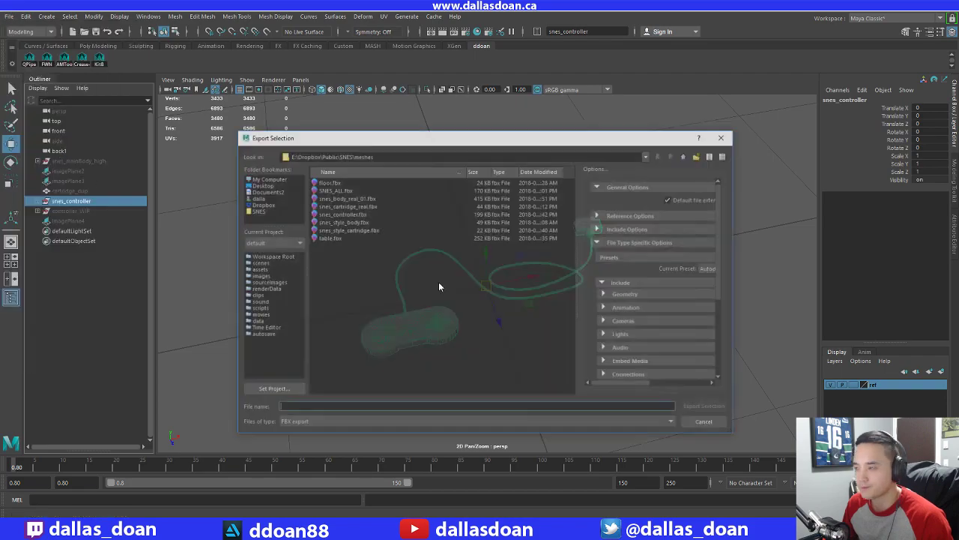
{"action": "left_click", "coordinate": [342, 213]}
{"action": "left_click", "coordinate": [703, 407]}
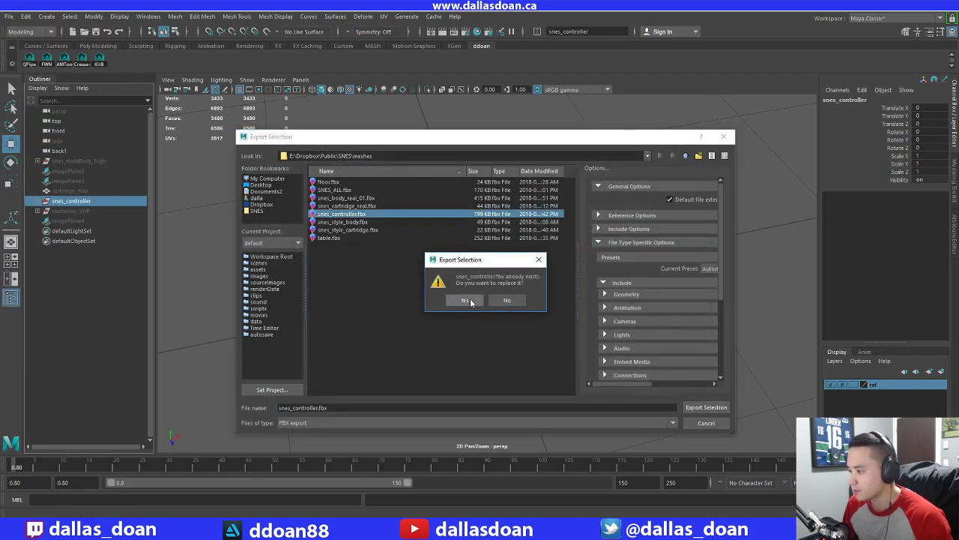
{"action": "left_click", "coordinate": [471, 302]}
{"action": "key", "text": "alt+Tab"}
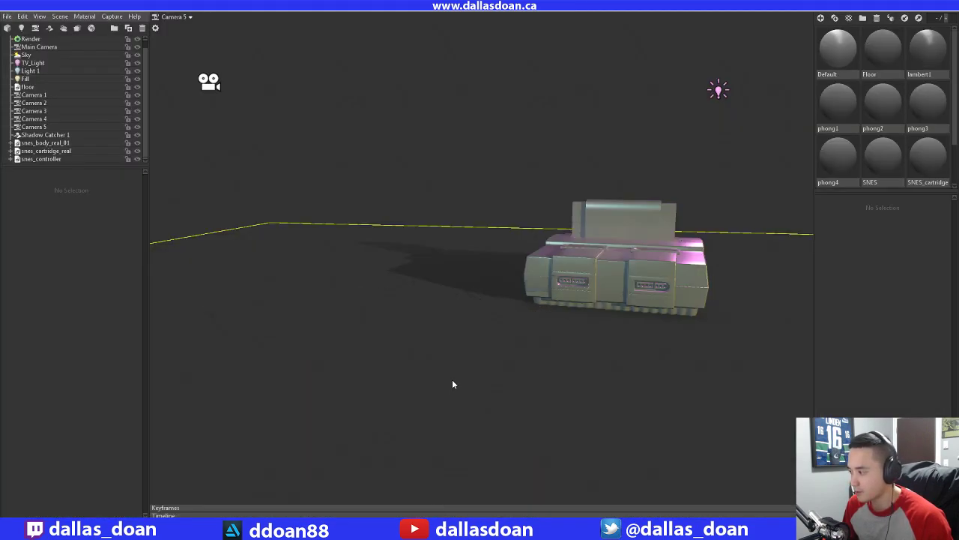
Try to raise the snes_controller model vertically toward the floor plane
{"action": "left_click_drag", "start_coordinate": [452, 384], "coordinate": [445, 425]}
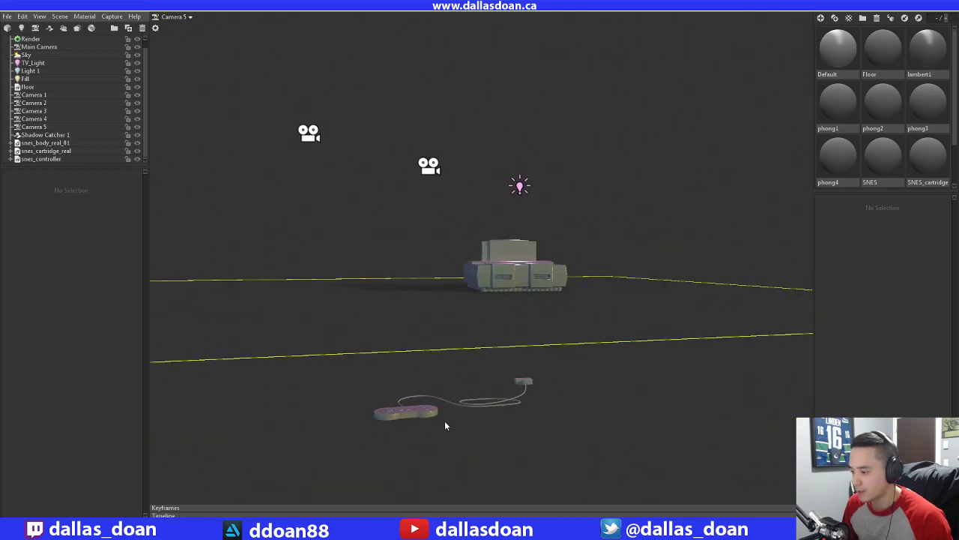
{"action": "left_click", "coordinate": [53, 159]}
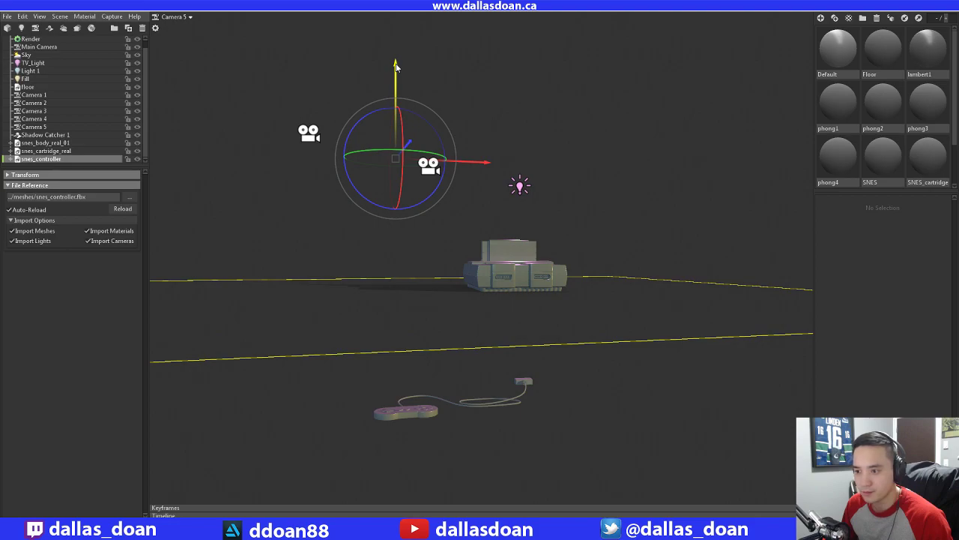
{"action": "left_click_drag", "start_coordinate": [396, 67], "coordinate": [396, 6]}
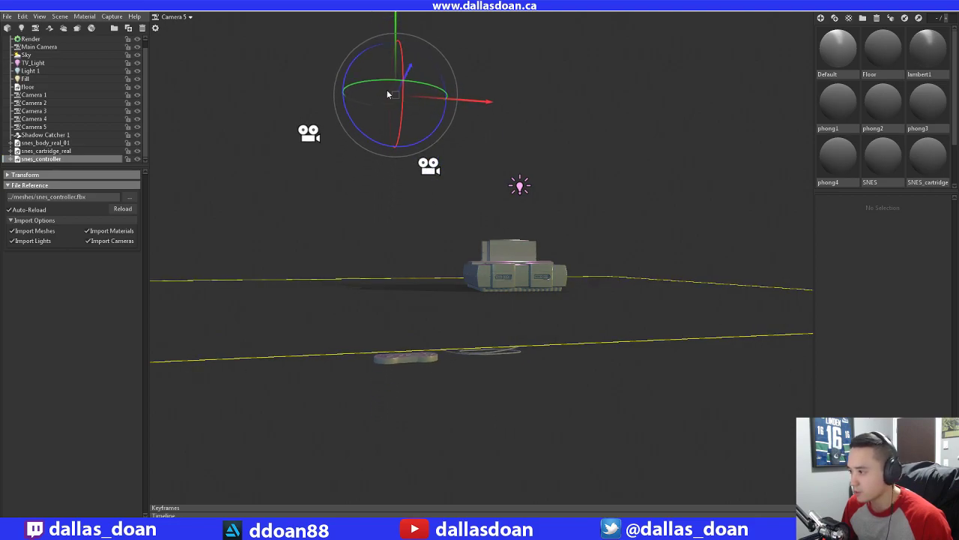
{"action": "left_click_drag", "start_coordinate": [388, 95], "coordinate": [408, 93]}
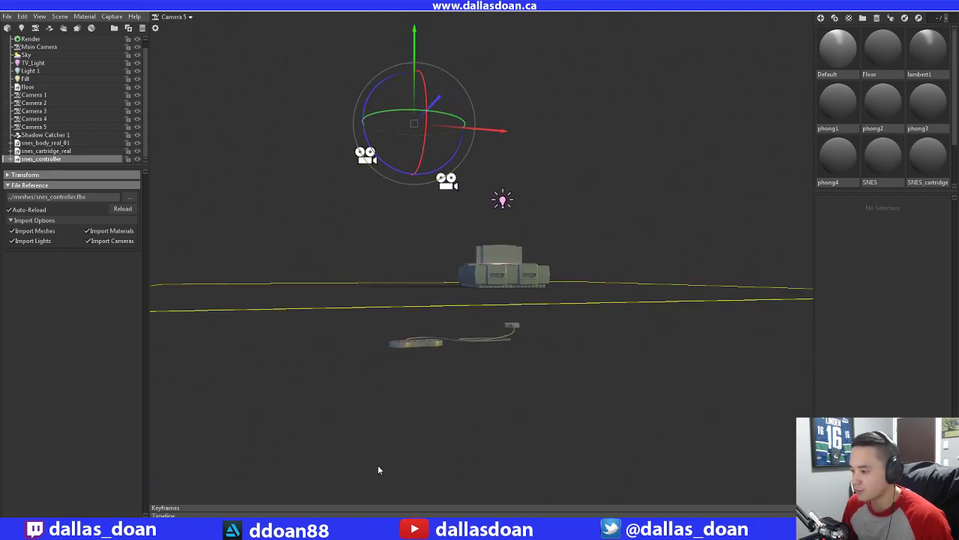
Check the controller group in Maya and try to reposition snes_controller again in Marmoset Toolbag
{"action": "left_click", "coordinate": [411, 528]}
{"action": "left_click_drag", "start_coordinate": [386, 280], "coordinate": [478, 298]}
{"action": "left_click", "coordinate": [106, 202]}
{"action": "scroll", "coordinate": [401, 279], "scroll_direction": "down", "scroll_amount": 4}
{"action": "mouse_move", "coordinate": [406, 284]}
{"action": "left_mouse_down", "text": "alt"}
{"action": "mouse_move", "coordinate": [414, 311]}
{"action": "mouse_move", "coordinate": [395, 264]}
{"action": "mouse_move", "coordinate": [397, 273]}
{"action": "left_mouse_up", "text": "alt"}
{"action": "left_click", "coordinate": [414, 527]}
{"action": "left_click", "coordinate": [55, 159]}
{"action": "left_click_drag", "start_coordinate": [431, 345], "coordinate": [359, 247]}
Delete the snes_controller object from the scene and import snes_controller.fbx from the meshes folder again
{"action": "left_click", "coordinate": [71, 144]}
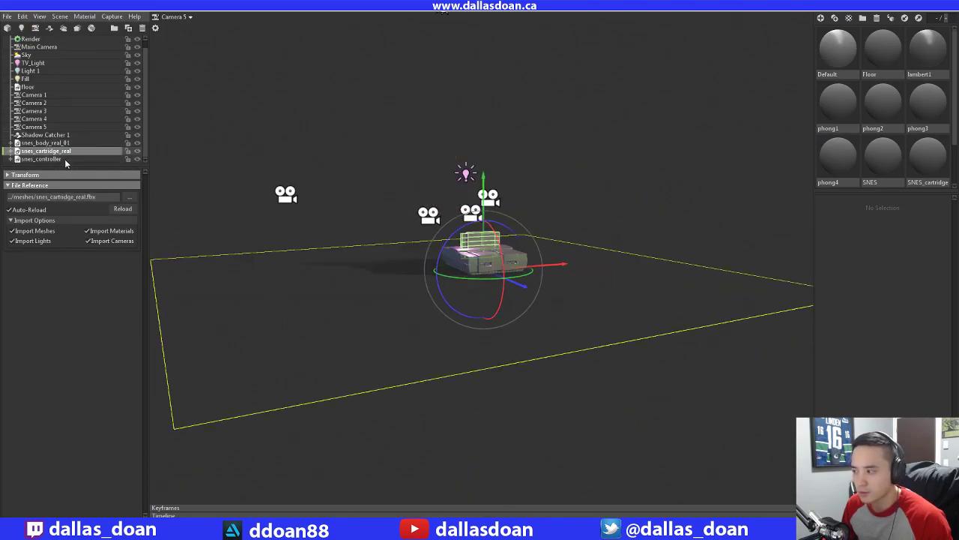
{"action": "left_click", "coordinate": [64, 158]}
{"action": "key", "text": "Delete"}
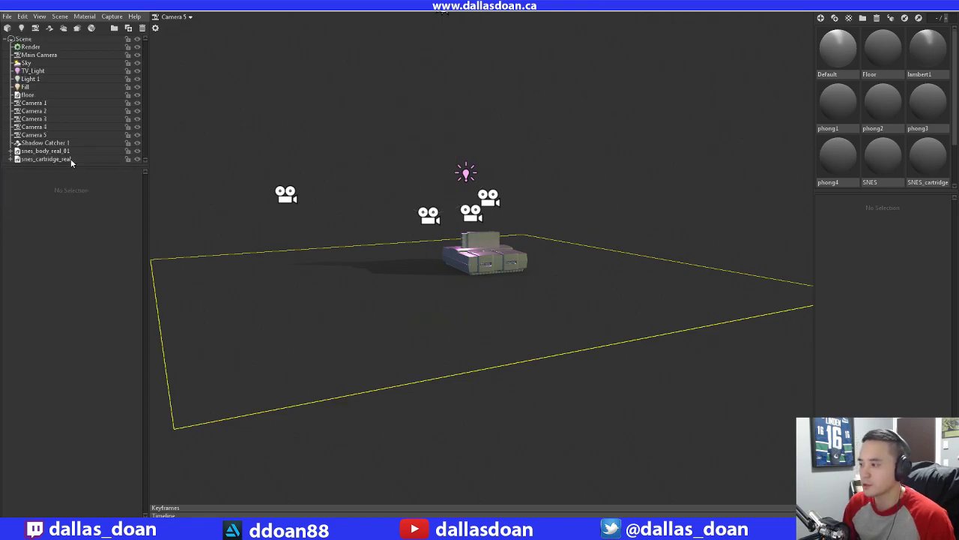
{"action": "left_click", "coordinate": [7, 29]}
{"action": "left_click", "coordinate": [434, 105]}
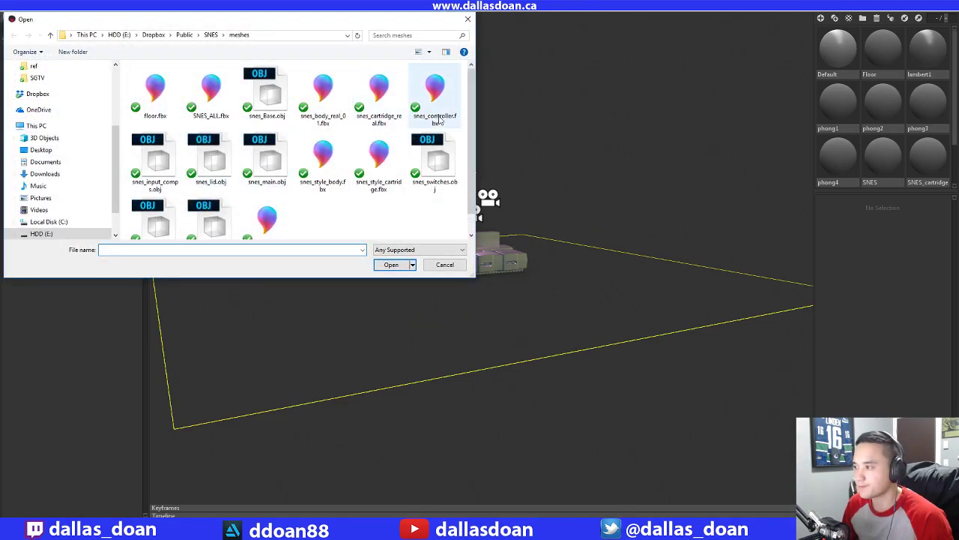
{"action": "left_click", "coordinate": [391, 264]}
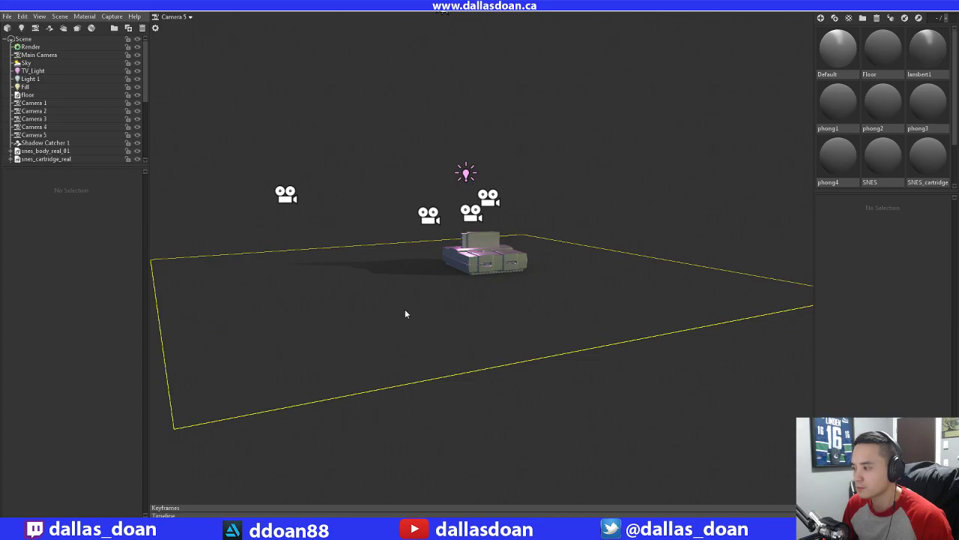
Raise the whole snes_controller model vertically until the controller rests on the floor plane beside the console
{"action": "left_click_drag", "start_coordinate": [405, 309], "coordinate": [400, 286]}
{"action": "left_click", "coordinate": [417, 370]}
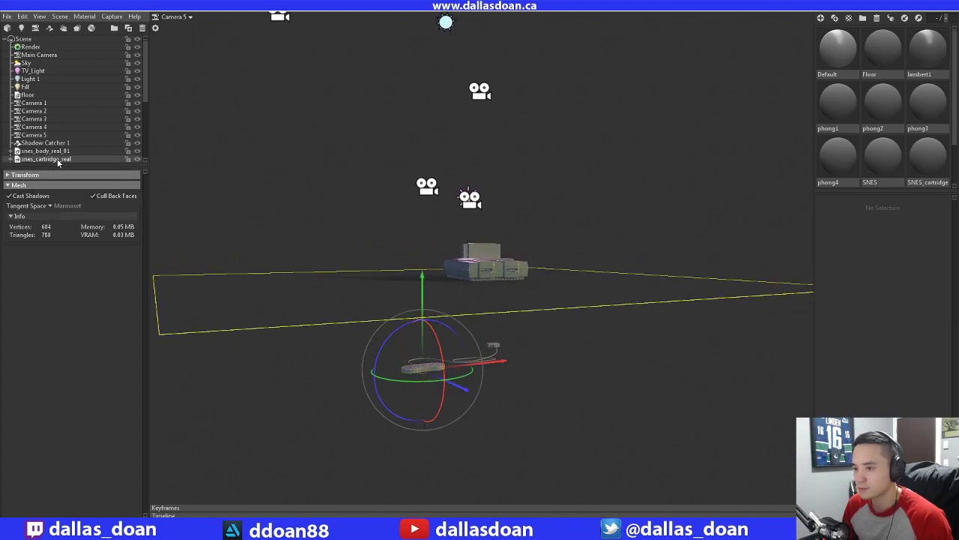
{"action": "scroll", "coordinate": [58, 157], "scroll_direction": "down", "scroll_amount": 3}
{"action": "scroll", "coordinate": [67, 149], "scroll_direction": "up", "scroll_amount": 3}
{"action": "scroll", "coordinate": [71, 149], "scroll_direction": "down", "scroll_amount": 1}
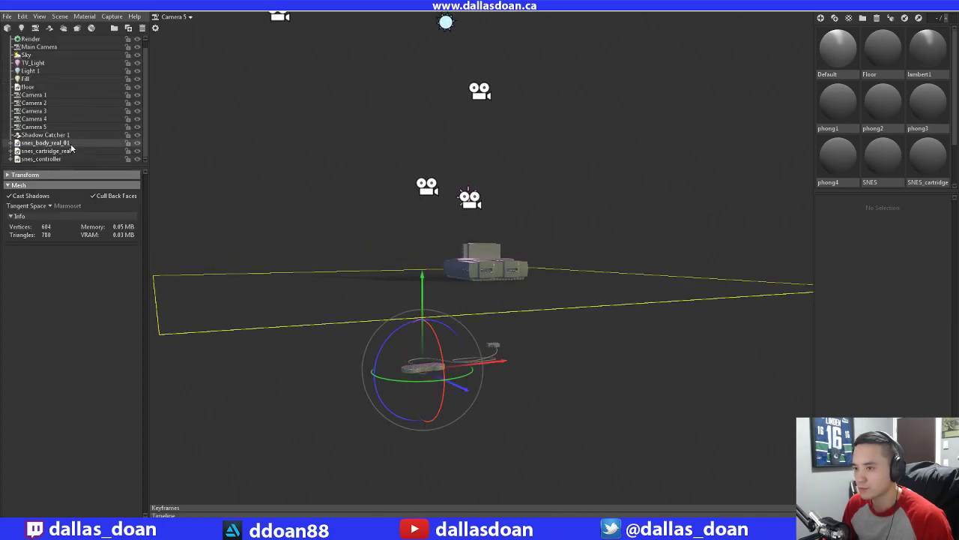
{"action": "left_click", "coordinate": [63, 159]}
{"action": "left_click_drag", "start_coordinate": [450, 278], "coordinate": [440, 193]}
{"action": "left_click_drag", "start_coordinate": [356, 237], "coordinate": [463, 147], "text": "alt"}
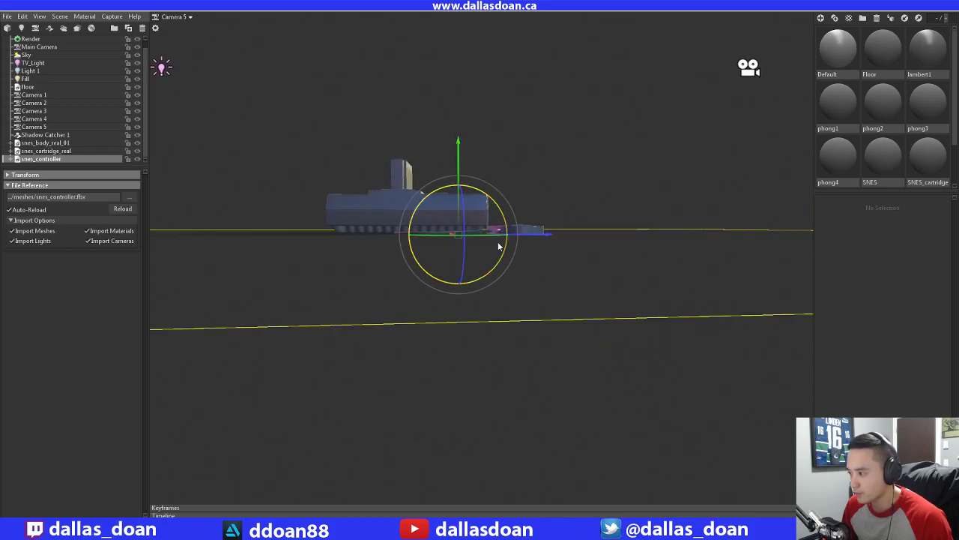
{"action": "left_click_drag", "start_coordinate": [499, 244], "coordinate": [553, 261]}
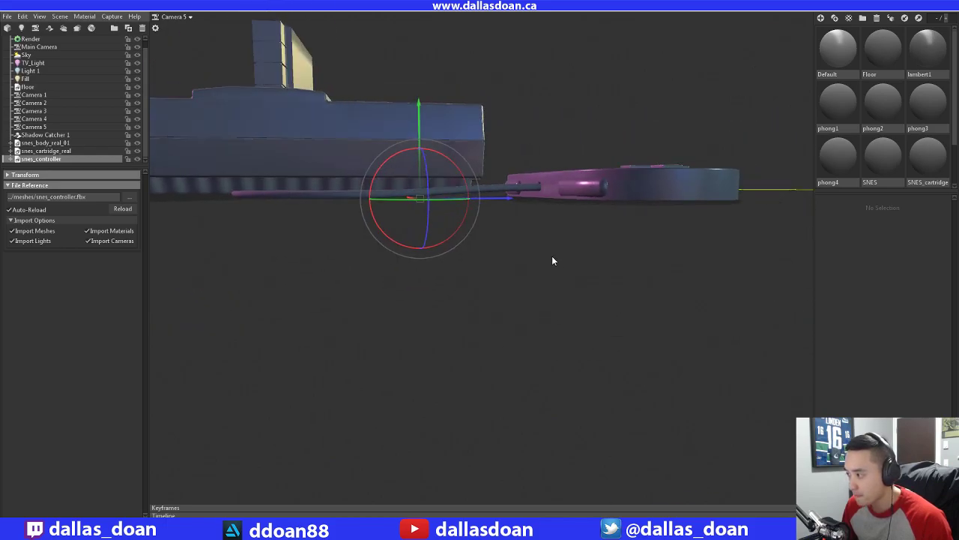
{"action": "left_click_drag", "start_coordinate": [419, 97], "coordinate": [419, 97]}
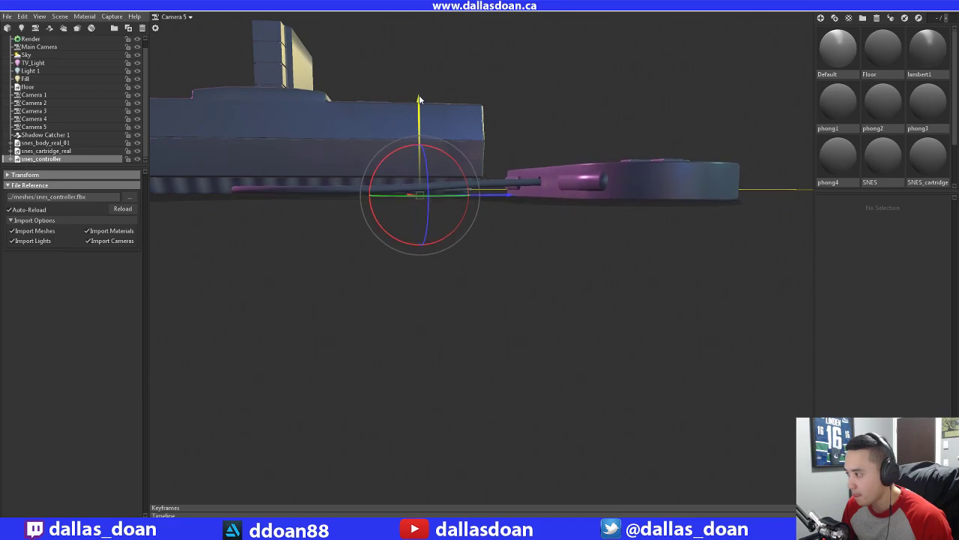
Move snes_controller horizontally so its plug sits in the console's front port, and inspect the connection up close
{"action": "left_click_drag", "start_coordinate": [448, 135], "coordinate": [284, 497]}
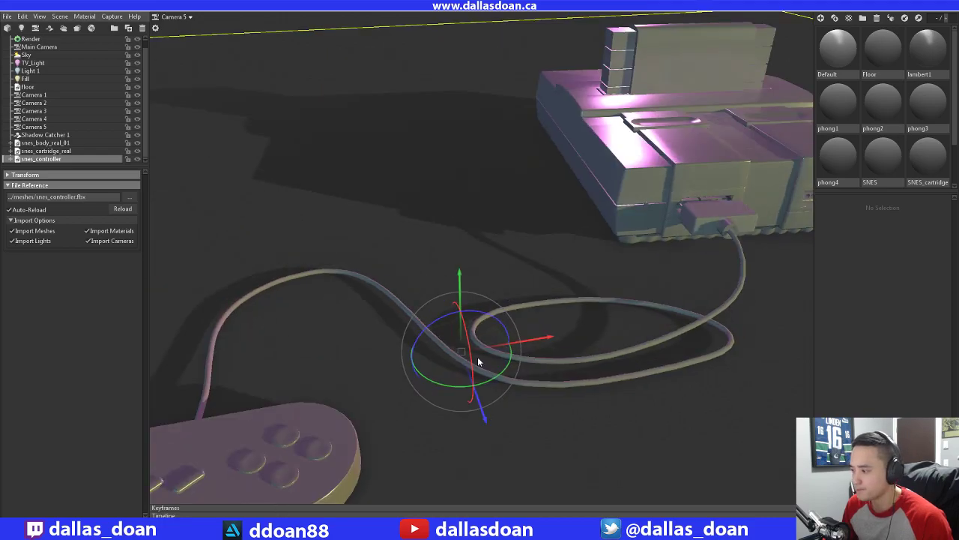
{"action": "left_click_drag", "start_coordinate": [481, 420], "coordinate": [358, 297]}
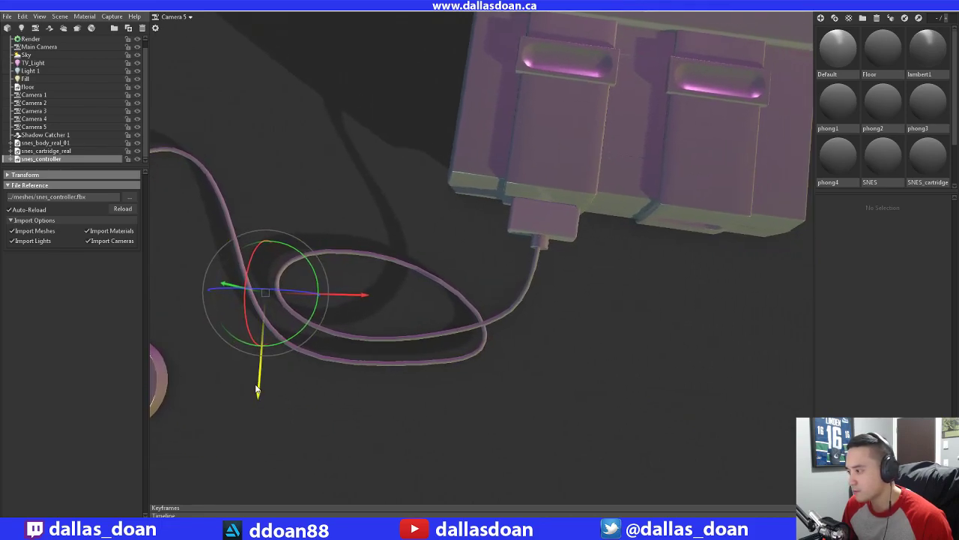
{"action": "left_click_drag", "start_coordinate": [353, 296], "coordinate": [364, 197]}
{"action": "left_click", "coordinate": [378, 128]}
{"action": "left_click_drag", "start_coordinate": [378, 129], "coordinate": [360, 292]}
{"action": "middle_click_drag", "start_coordinate": [360, 291], "coordinate": [371, 292]}
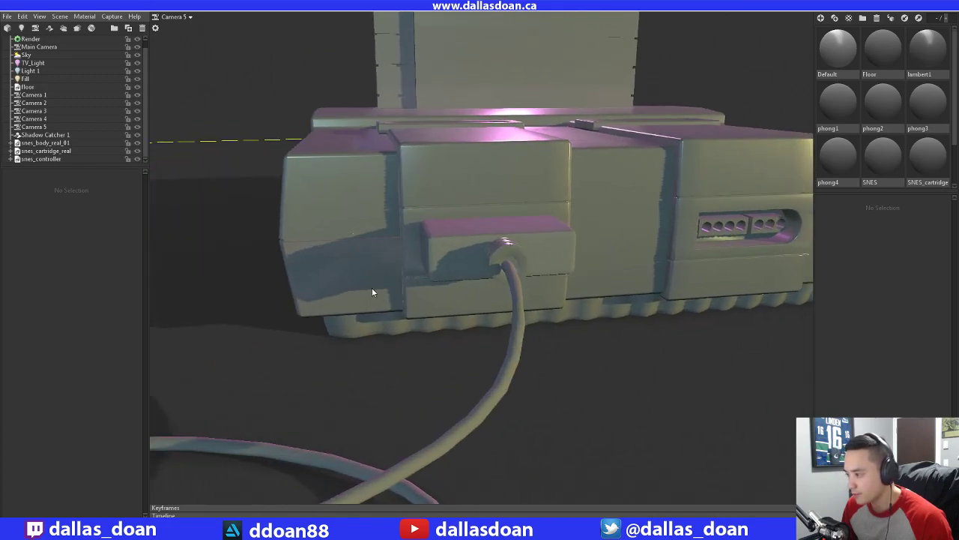
{"action": "scroll", "coordinate": [371, 293], "scroll_direction": "up", "scroll_amount": 5}
{"action": "scroll", "coordinate": [371, 288], "scroll_direction": "down", "scroll_amount": 5}
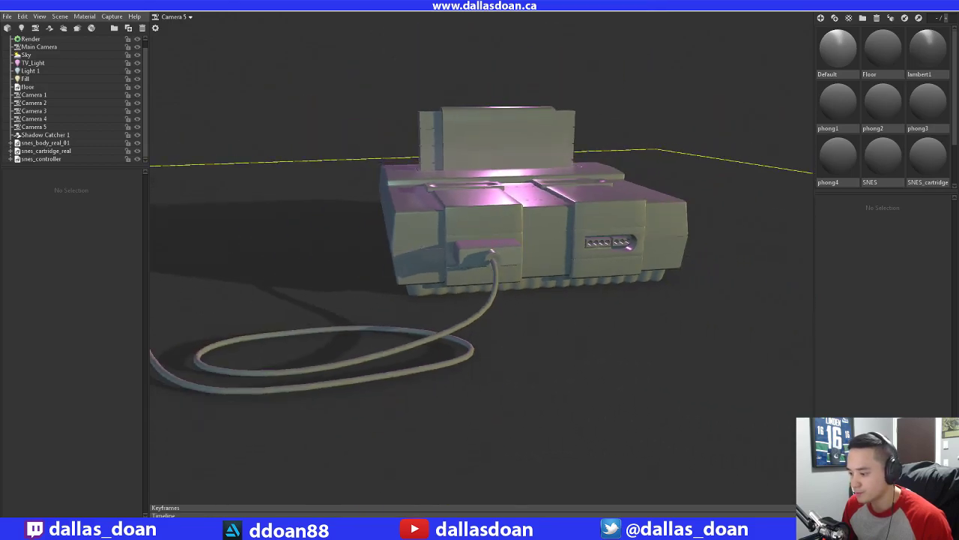
Switch to Maya and select the controllerPlug mesh at the end of the cable
{"action": "left_click", "coordinate": [412, 482]}
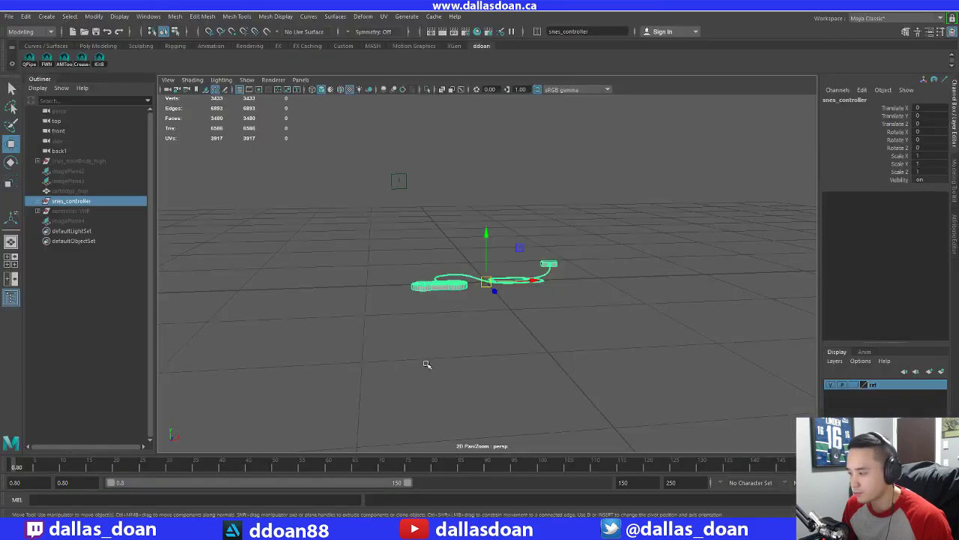
{"action": "scroll", "coordinate": [426, 364], "scroll_direction": "up", "scroll_amount": 5}
{"action": "left_click_drag", "start_coordinate": [564, 300], "coordinate": [492, 356], "text": "alt"}
{"action": "scroll", "coordinate": [492, 357], "scroll_direction": "up", "scroll_amount": 6}
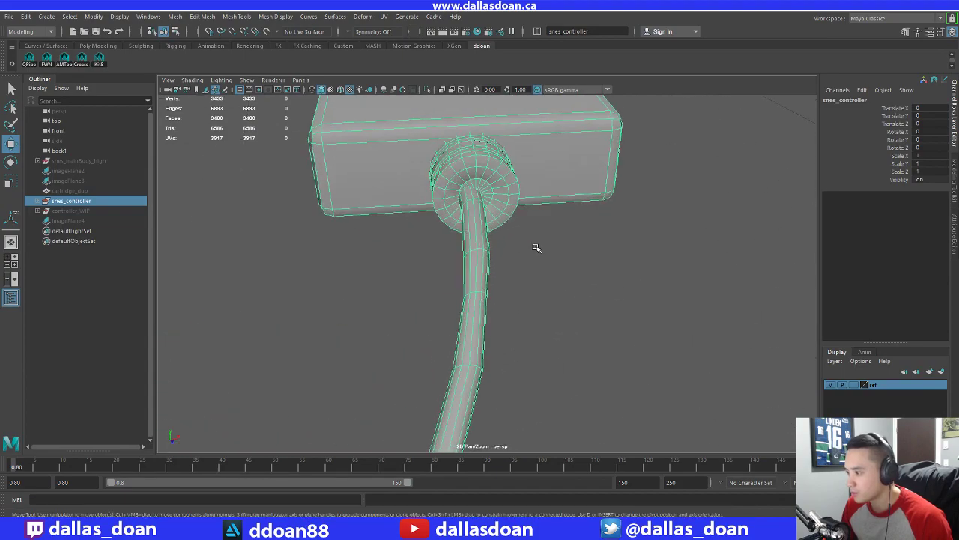
{"action": "left_click", "coordinate": [536, 247]}
{"action": "left_click", "coordinate": [508, 182]}
{"action": "scroll", "coordinate": [494, 229], "scroll_direction": "down", "scroll_amount": 4}
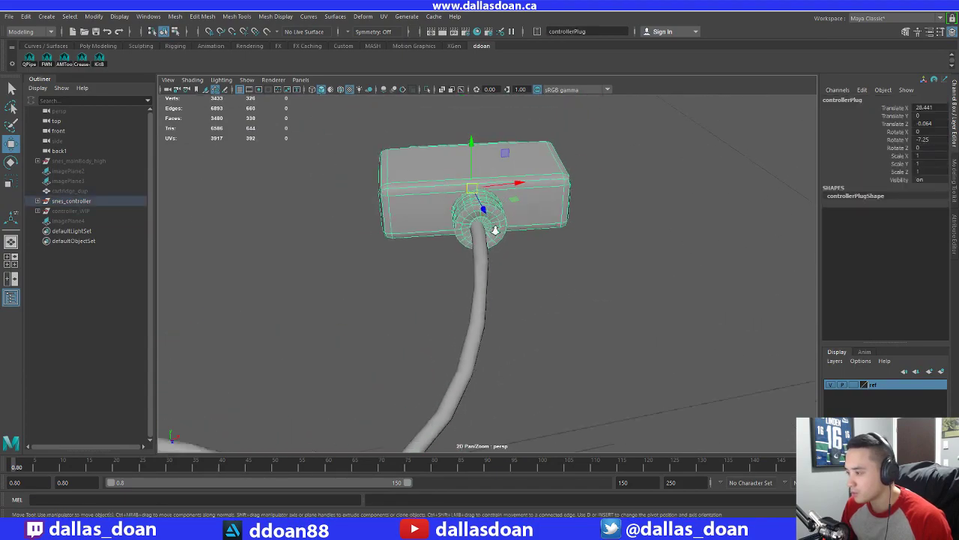
Try to shift controllerPlug slightly along X, and undo the move
{"action": "scroll", "coordinate": [495, 229], "scroll_direction": "up", "scroll_amount": 3}
{"action": "mouse_move", "coordinate": [498, 322]}
{"action": "middle_mouse_down", "text": "alt"}
{"action": "mouse_move", "coordinate": [507, 214]}
{"action": "mouse_move", "coordinate": [499, 325]}
{"action": "middle_mouse_up", "text": "alt"}
{"action": "left_click_drag", "start_coordinate": [519, 117], "coordinate": [514, 119]}
{"action": "key", "text": "ctrl+z"}
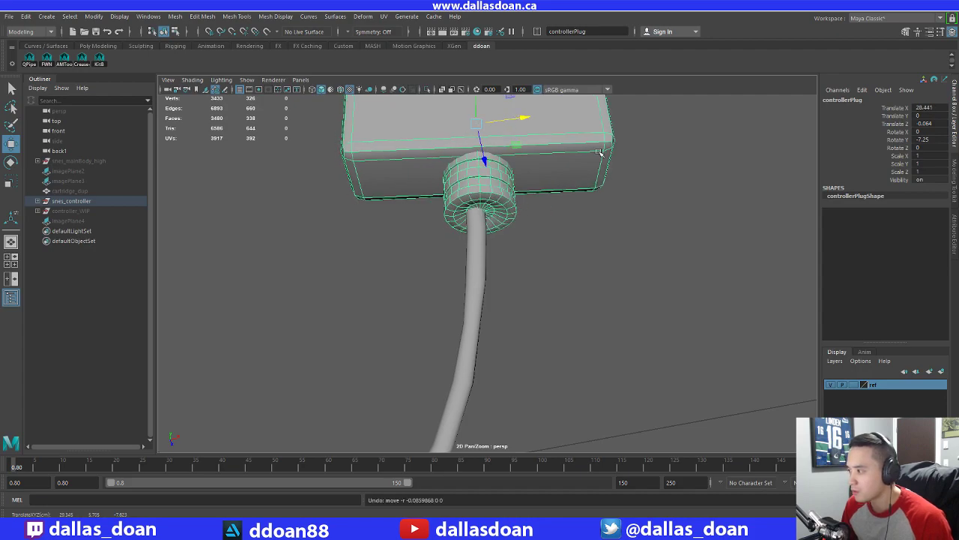
Expand the snes_controller group and delete the duplicate controllerPlug1 mesh
{"action": "left_click", "coordinate": [37, 203]}
{"action": "left_click", "coordinate": [93, 251]}
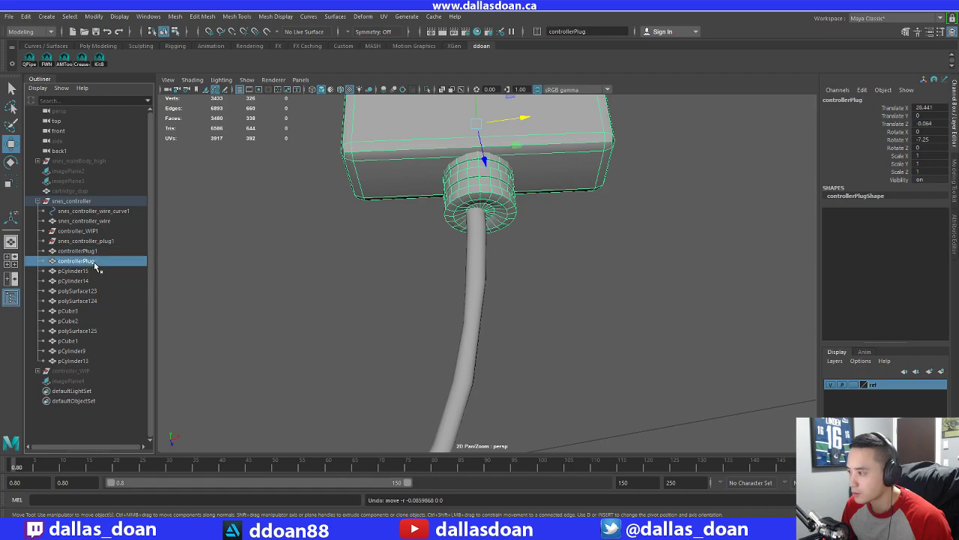
{"action": "left_click_drag", "start_coordinate": [409, 274], "coordinate": [453, 266], "text": "alt"}
{"action": "right_click_drag", "start_coordinate": [454, 266], "coordinate": [498, 291], "text": "alt"}
{"action": "left_click", "coordinate": [498, 290]}
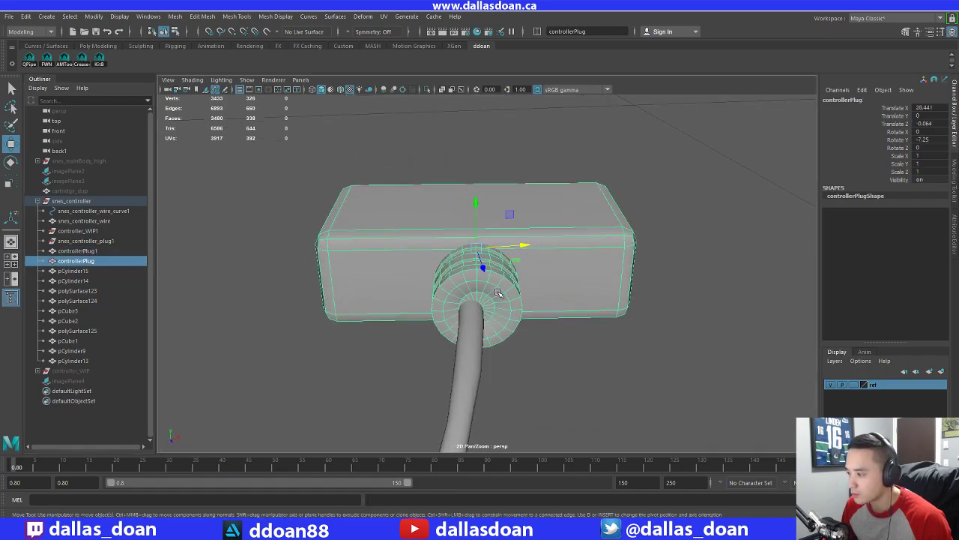
{"action": "left_click", "coordinate": [97, 253]}
{"action": "key", "text": "Delete"}
Move controllerPlug to Translate X 28.305 and Translate Y -0.045 to centre it around the cable
{"action": "left_click", "coordinate": [442, 296]}
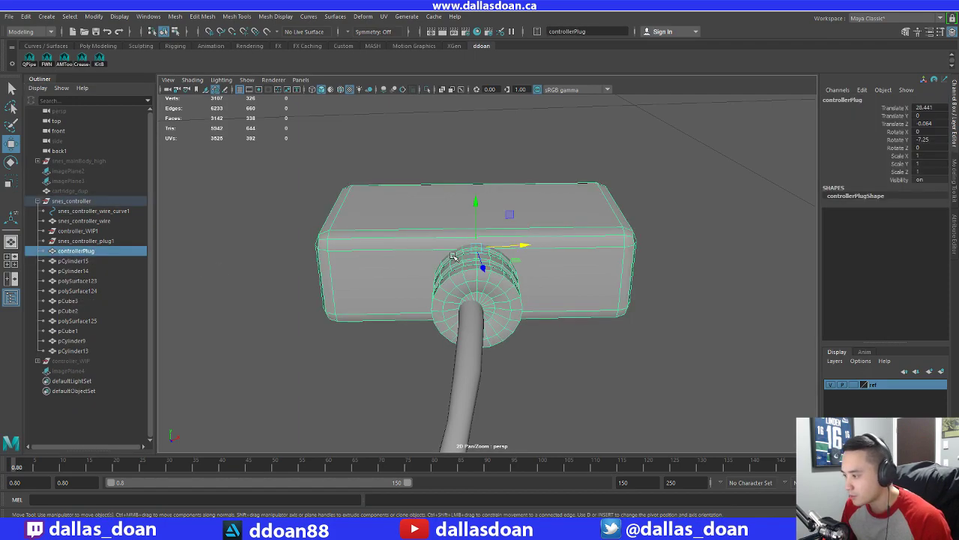
{"action": "right_click_drag", "start_coordinate": [442, 296], "coordinate": [508, 326], "text": "alt"}
{"action": "middle_click_drag", "start_coordinate": [508, 325], "coordinate": [508, 315], "text": "alt"}
{"action": "left_click_drag", "start_coordinate": [535, 213], "coordinate": [454, 197]}
{"action": "key", "text": "f"}
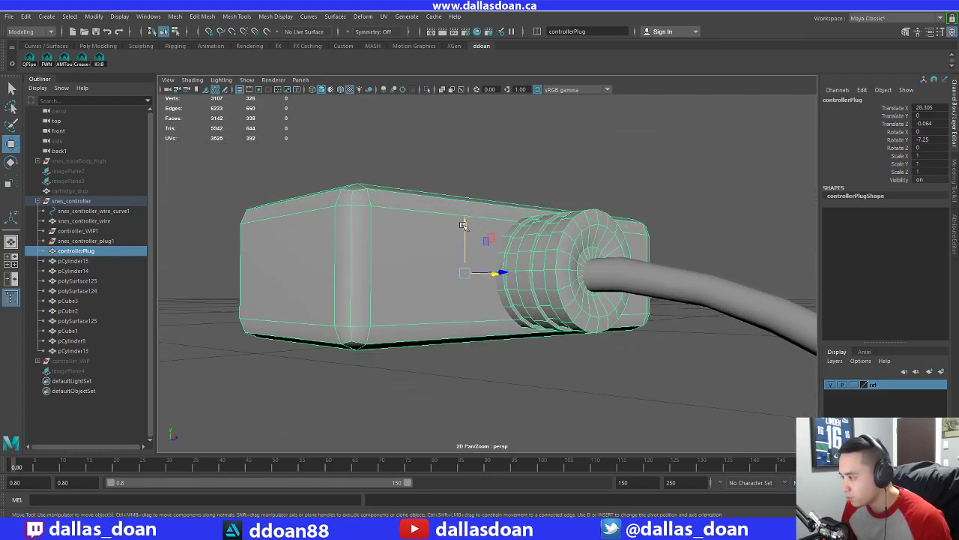
{"action": "left_click_drag", "start_coordinate": [464, 225], "coordinate": [463, 231]}
{"action": "scroll", "coordinate": [575, 267], "scroll_direction": "up", "scroll_amount": 2}
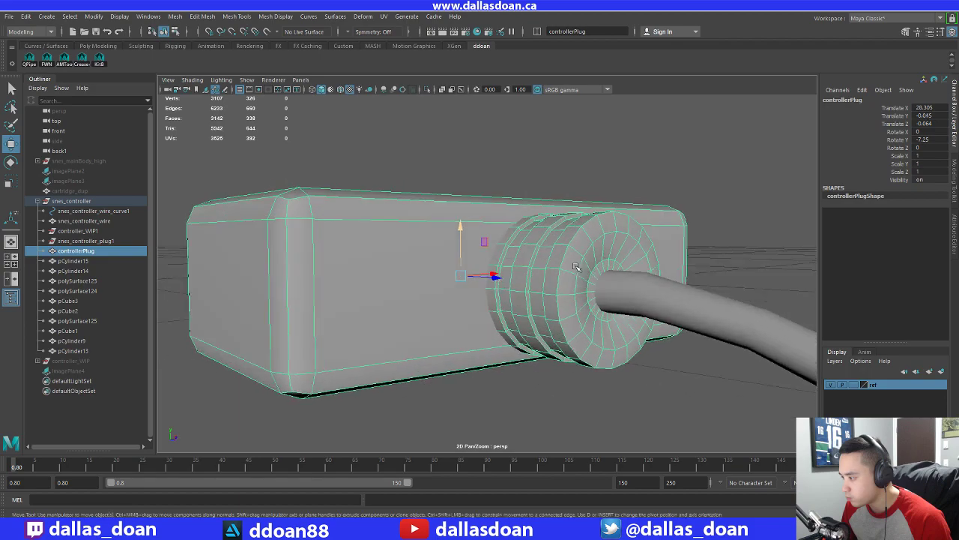
Scale down the inner edge loop around controllerPlug's cable opening, and return to object selection
{"action": "right_click_drag", "start_coordinate": [596, 272], "coordinate": [598, 222]}
{"action": "double_click", "coordinate": [608, 266]}
{"action": "key", "text": "r"}
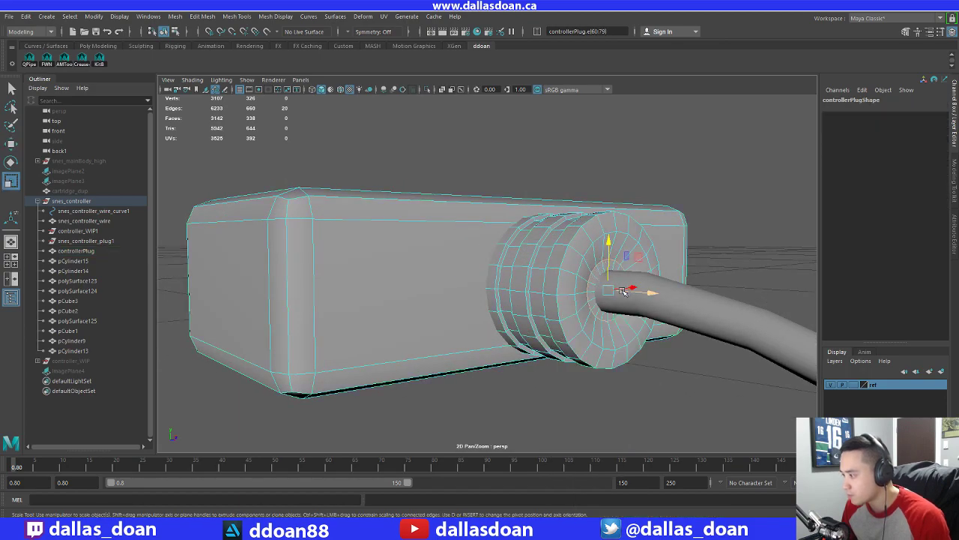
{"action": "left_click_drag", "start_coordinate": [608, 292], "coordinate": [573, 333]}
{"action": "scroll", "coordinate": [586, 285], "scroll_direction": "down", "scroll_amount": 4}
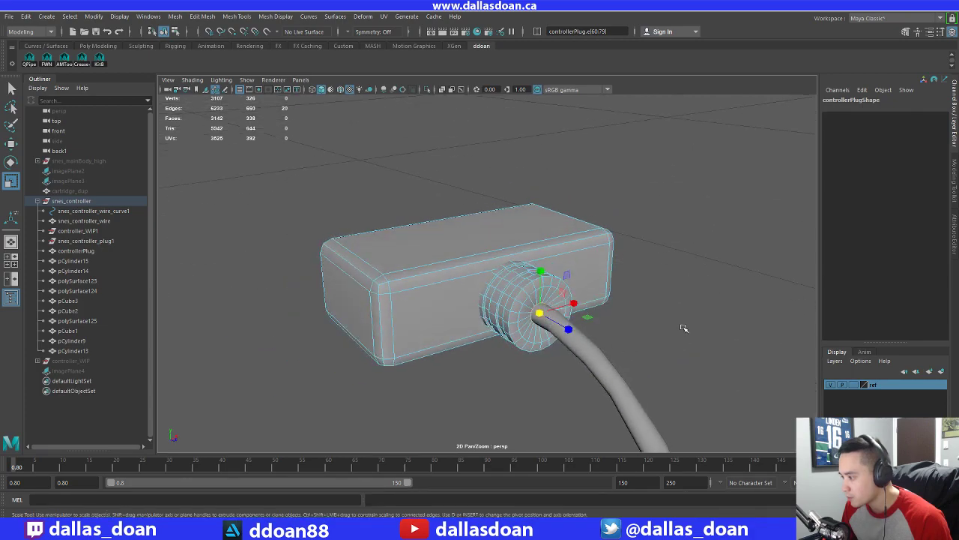
{"action": "left_click", "coordinate": [683, 326]}
{"action": "mouse_move", "coordinate": [549, 291]}
{"action": "right_mouse_down"}
{"action": "mouse_move", "coordinate": [541, 336]}
{"action": "mouse_move", "coordinate": [537, 304]}
{"action": "right_mouse_up"}
{"action": "left_click", "coordinate": [639, 312]}
Freeze the transformations of controllerPlug so its translate and rotate values are zeroed, and deselect it
{"action": "scroll", "coordinate": [638, 312], "scroll_direction": "down", "scroll_amount": 3}
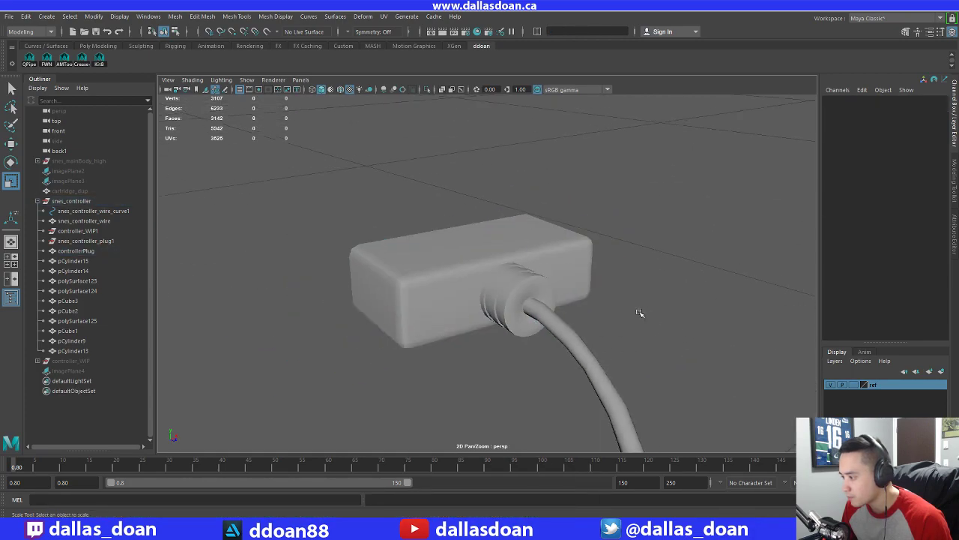
{"action": "left_click_drag", "start_coordinate": [639, 312], "coordinate": [549, 326], "text": "alt"}
{"action": "scroll", "coordinate": [548, 326], "scroll_direction": "down", "scroll_amount": 4}
{"action": "scroll", "coordinate": [549, 326], "scroll_direction": "up", "scroll_amount": 4}
{"action": "left_click", "coordinate": [473, 315]}
{"action": "key", "text": "w"}
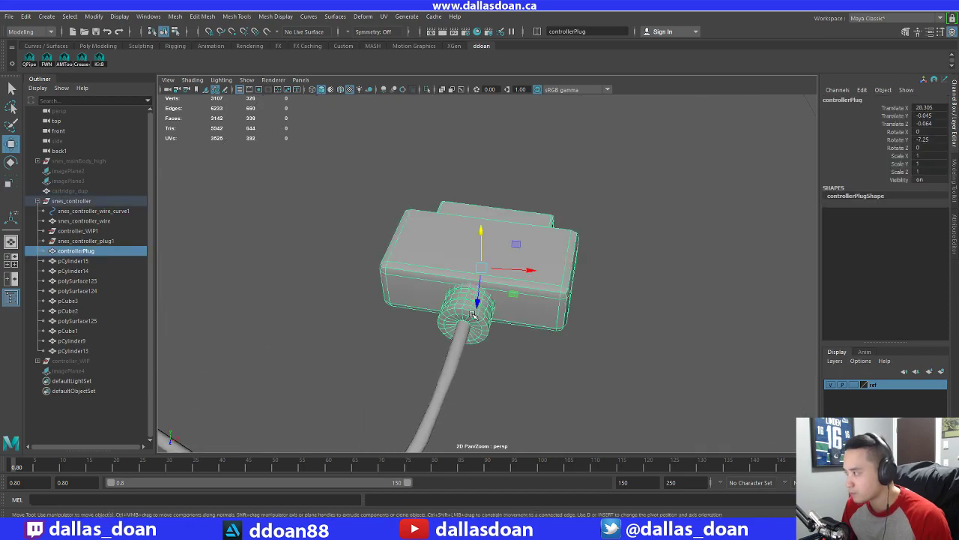
{"action": "scroll", "coordinate": [482, 320], "scroll_direction": "down", "scroll_amount": 5}
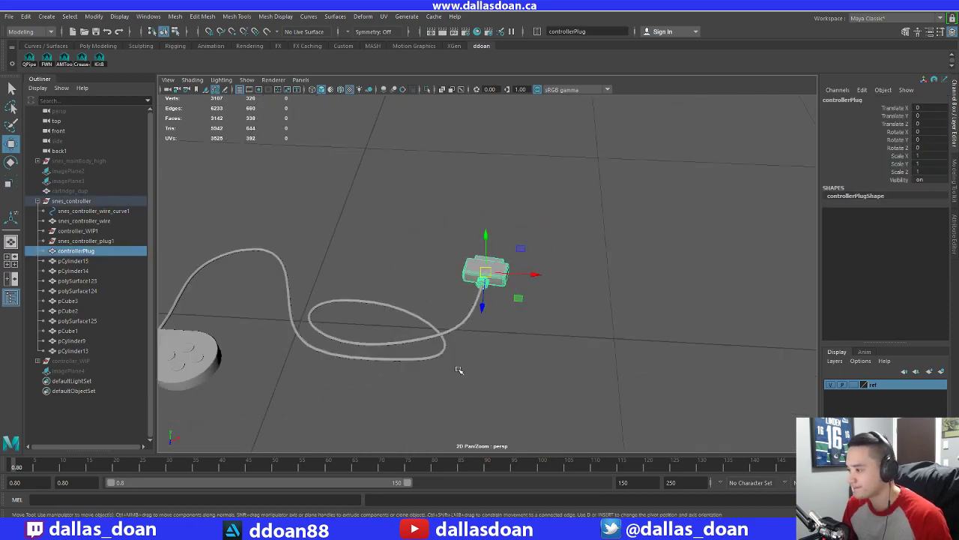
{"action": "left_click_drag", "start_coordinate": [458, 368], "coordinate": [449, 330], "text": "alt"}
{"action": "left_click", "coordinate": [544, 342]}
{"action": "scroll", "coordinate": [544, 343], "scroll_direction": "down", "scroll_amount": 4}
{"action": "middle_click_drag", "start_coordinate": [495, 337], "coordinate": [534, 326], "text": "alt"}
{"action": "left_click_drag", "start_coordinate": [285, 198], "coordinate": [491, 334]}
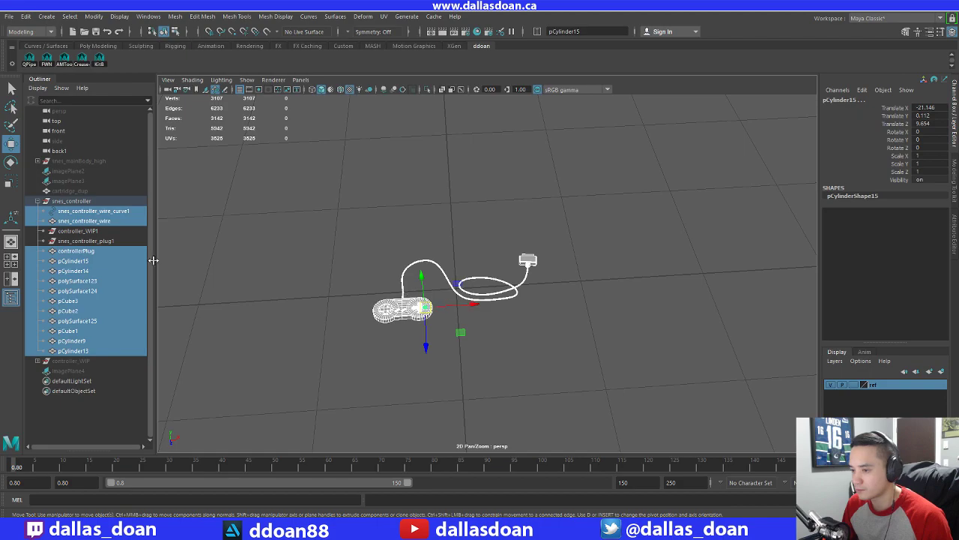
{"action": "left_click", "coordinate": [274, 235]}
{"action": "left_click_drag", "start_coordinate": [274, 235], "coordinate": [529, 334]}
{"action": "left_click", "coordinate": [300, 270]}
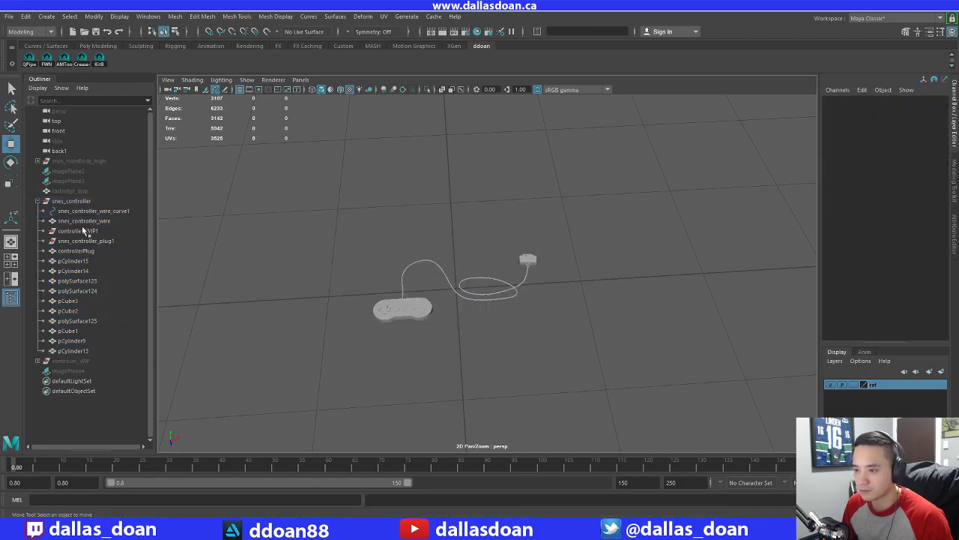
Collapse the snes_controller group and export it as FBX over snes_controller.fbx in the SNES meshes folder
{"action": "left_click", "coordinate": [37, 201]}
{"action": "left_click", "coordinate": [71, 201]}
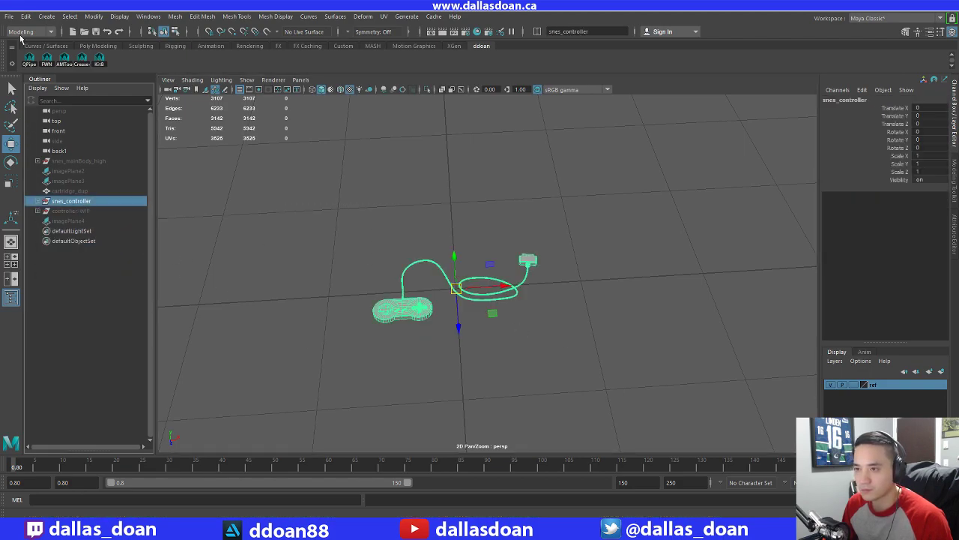
{"action": "left_click", "coordinate": [9, 16]}
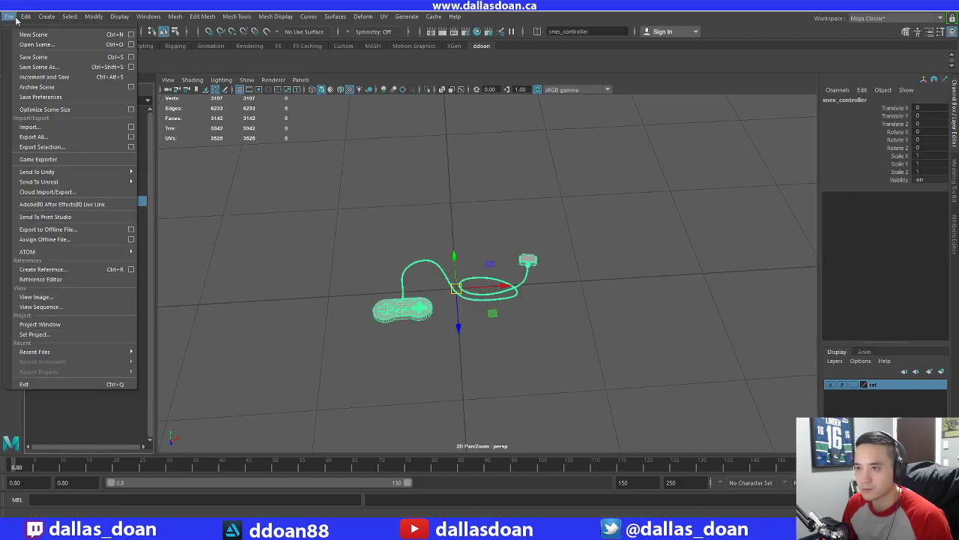
{"action": "left_click", "coordinate": [74, 147]}
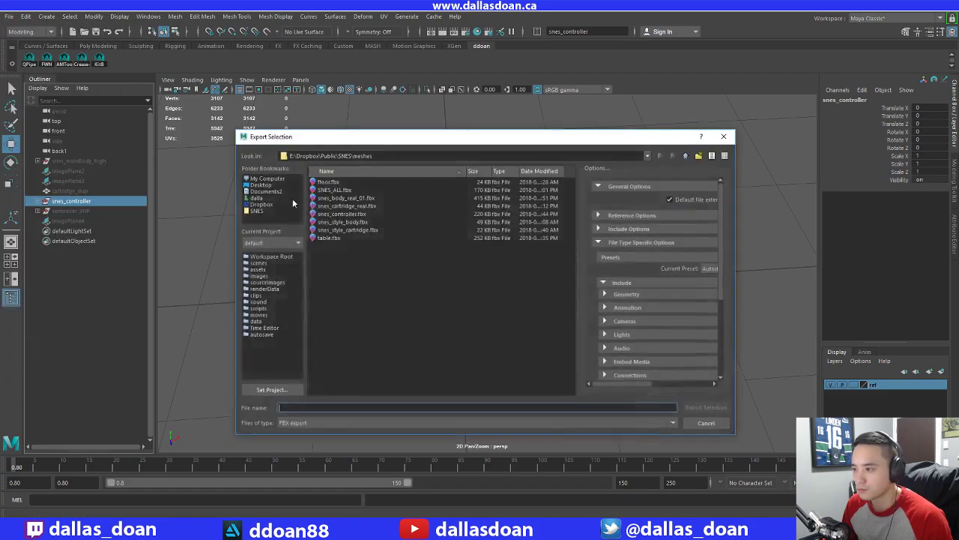
{"action": "left_click", "coordinate": [356, 214]}
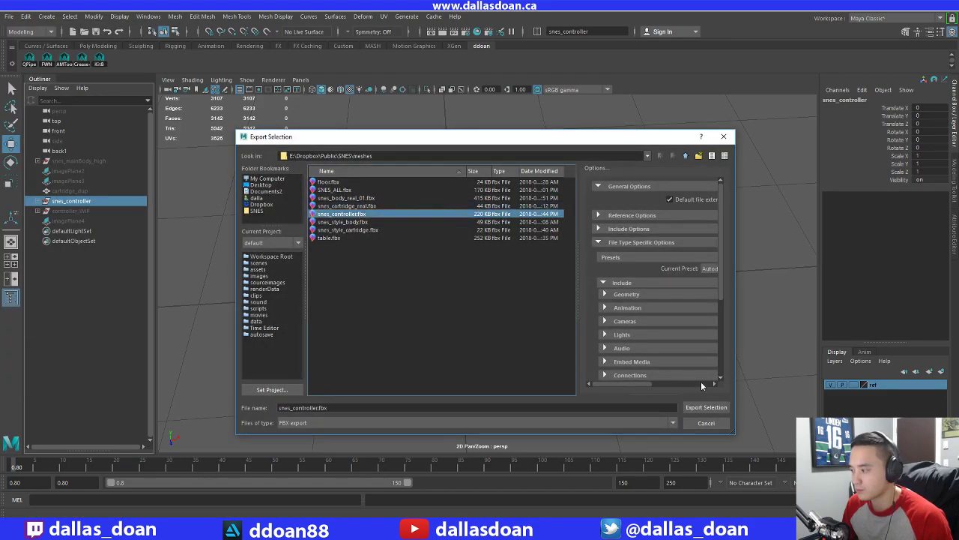
{"action": "left_click", "coordinate": [707, 407]}
{"action": "left_click", "coordinate": [463, 298]}
{"action": "left_click", "coordinate": [565, 389]}
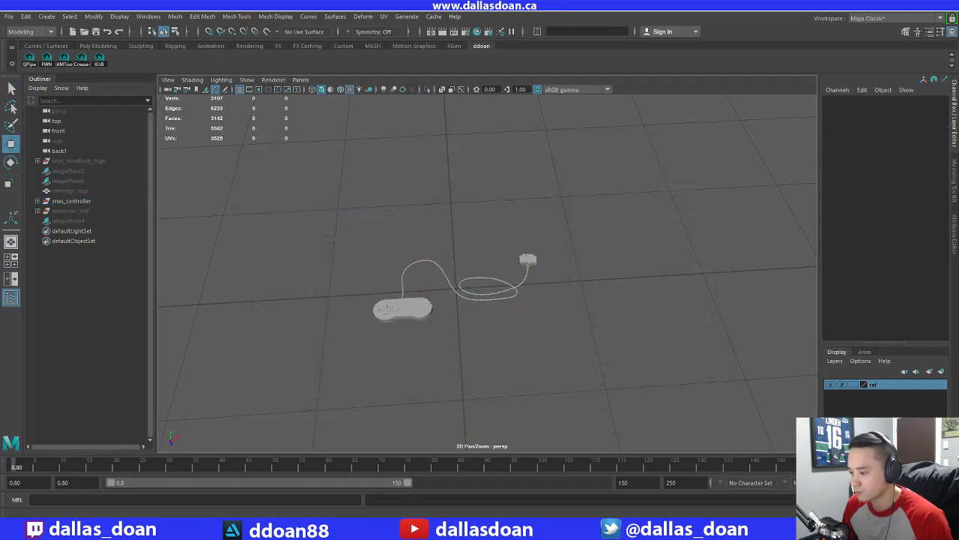
Switch to Marmoset Toolbag and raise snes_controller vertically until it rests on the floor in front of the console
{"action": "left_click", "coordinate": [495, 528]}
{"action": "right_click_drag", "start_coordinate": [441, 327], "coordinate": [403, 384], "text": "alt"}
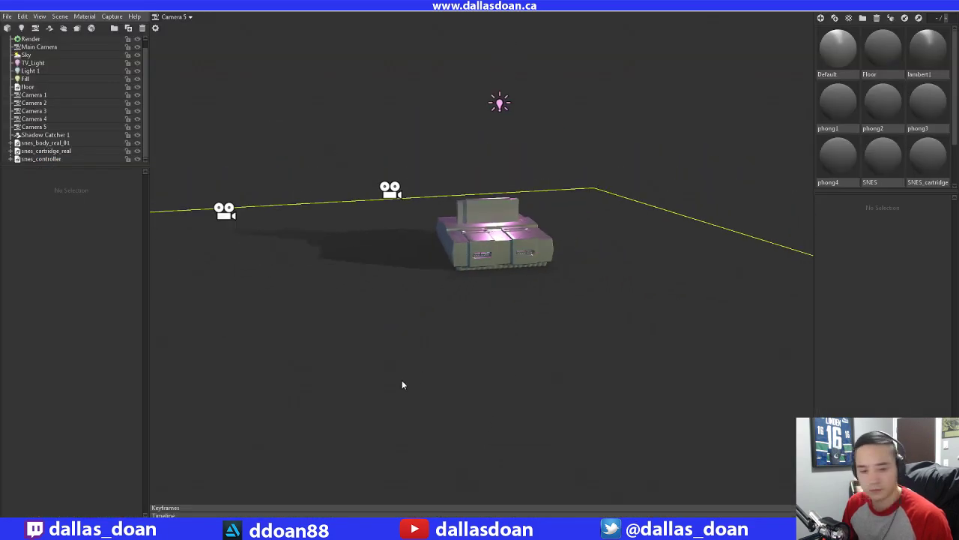
{"action": "left_click_drag", "start_coordinate": [402, 385], "coordinate": [379, 384], "text": "alt"}
{"action": "right_click_drag", "start_coordinate": [378, 384], "coordinate": [352, 367], "text": "alt"}
{"action": "middle_click_drag", "start_coordinate": [351, 367], "coordinate": [377, 337], "text": "alt"}
{"action": "left_click_drag", "start_coordinate": [378, 337], "coordinate": [384, 305], "text": "alt"}
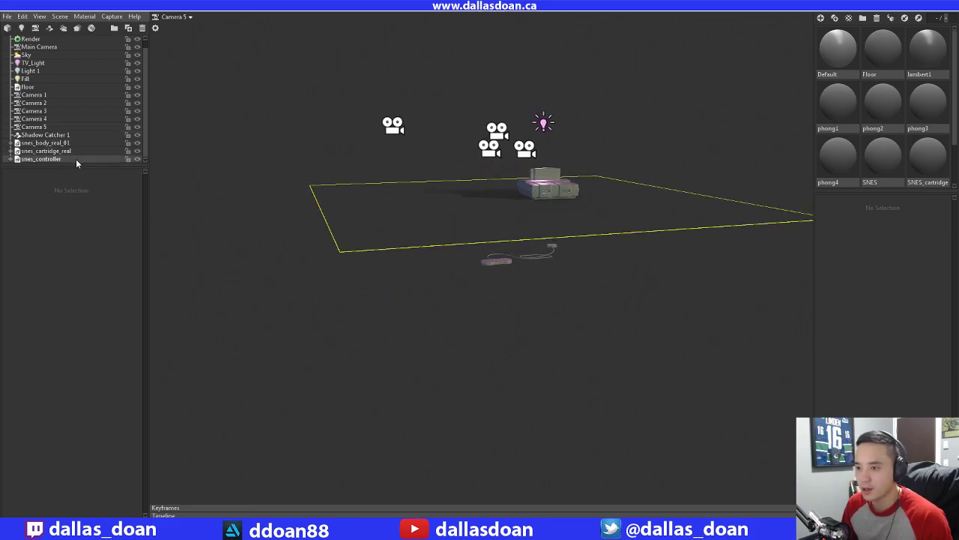
{"action": "left_click", "coordinate": [52, 159]}
{"action": "left_click_drag", "start_coordinate": [510, 103], "coordinate": [506, 60]}
{"action": "left_click_drag", "start_coordinate": [490, 274], "coordinate": [591, 302]}
{"action": "scroll", "coordinate": [552, 268], "scroll_direction": "up", "scroll_amount": 1}
{"action": "left_click_drag", "start_coordinate": [551, 268], "coordinate": [536, 249], "text": "alt"}
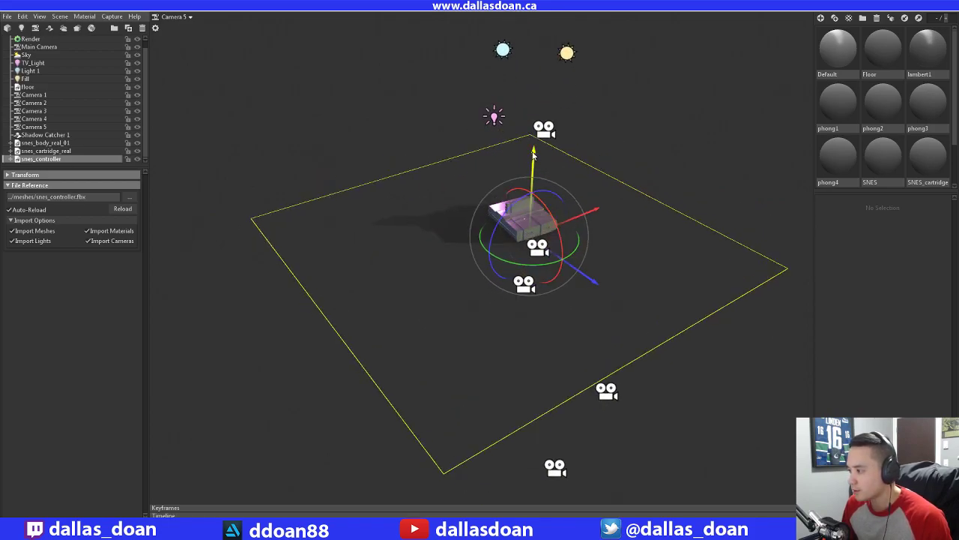
{"action": "mouse_move", "coordinate": [533, 154]}
{"action": "left_mouse_down"}
{"action": "mouse_move", "coordinate": [533, 126]}
{"action": "mouse_move", "coordinate": [533, 140]}
{"action": "left_mouse_up"}
{"action": "scroll", "coordinate": [489, 265], "scroll_direction": "up", "scroll_amount": 6}
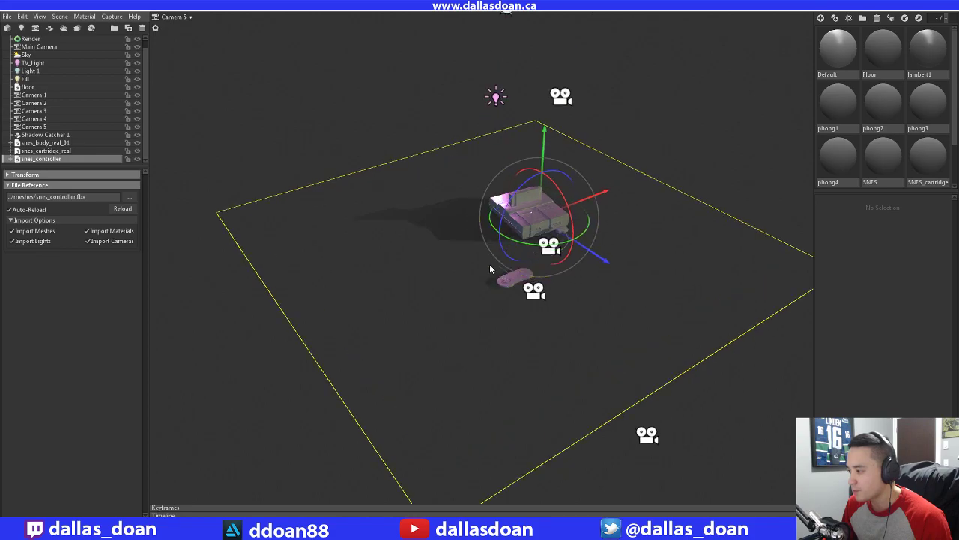
{"action": "middle_click_drag", "start_coordinate": [490, 267], "coordinate": [455, 288], "text": "alt"}
{"action": "left_click_drag", "start_coordinate": [455, 288], "coordinate": [441, 287], "text": "alt"}
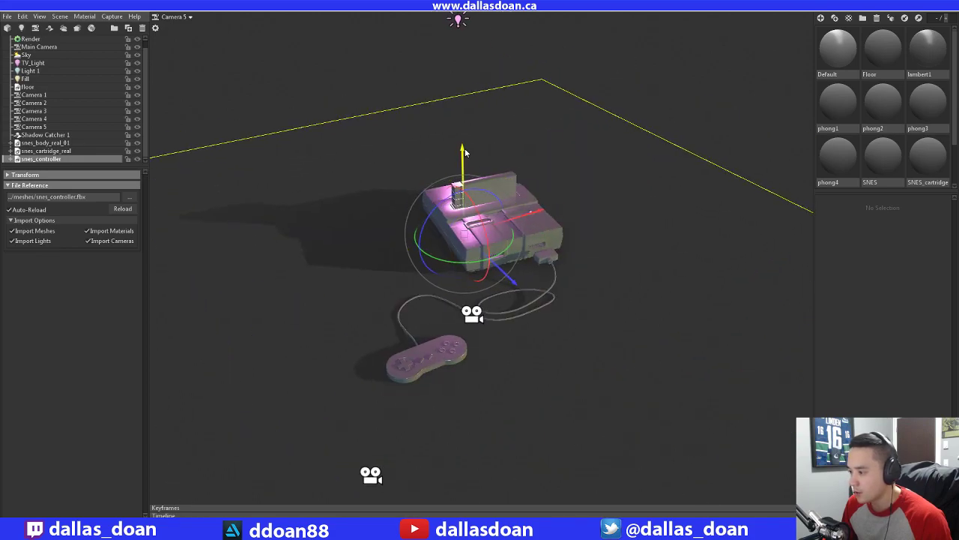
Shift snes_controller horizontally until its plug sits in the console's left front controller port, and deselect it
{"action": "left_click_drag", "start_coordinate": [496, 229], "coordinate": [449, 300]}
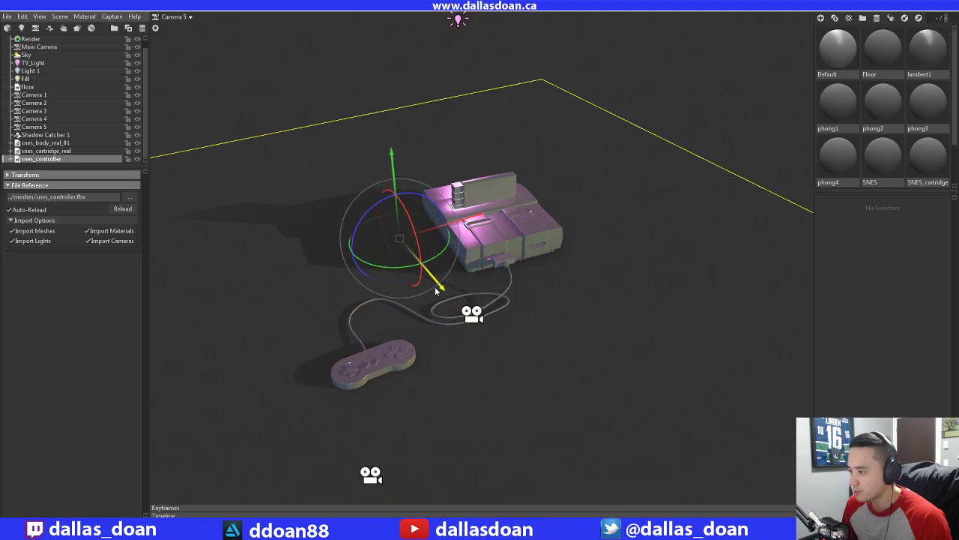
{"action": "scroll", "coordinate": [438, 293], "scroll_direction": "up", "scroll_amount": 5}
{"action": "left_click_drag", "start_coordinate": [399, 261], "coordinate": [484, 322]}
{"action": "left_click_drag", "start_coordinate": [424, 367], "coordinate": [366, 238]}
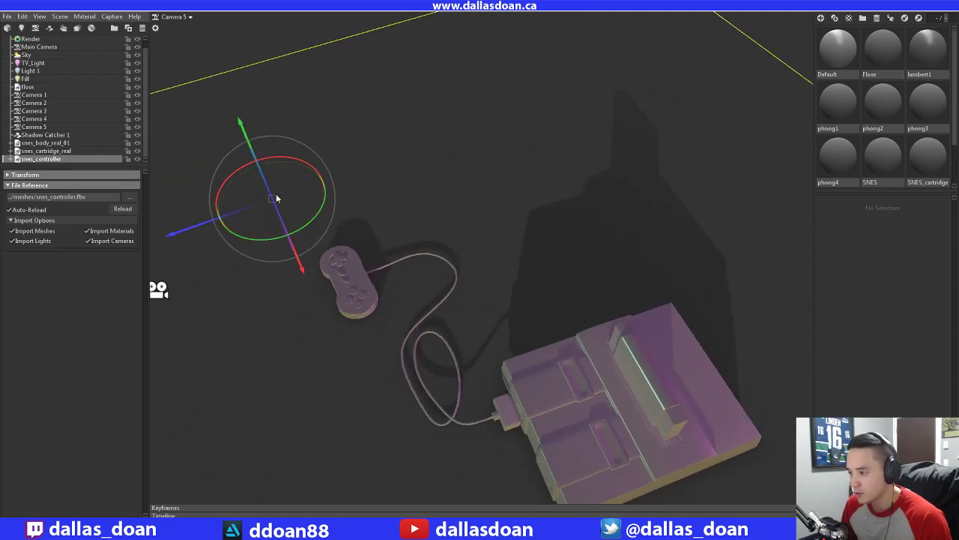
{"action": "left_click_drag", "start_coordinate": [172, 235], "coordinate": [175, 235]}
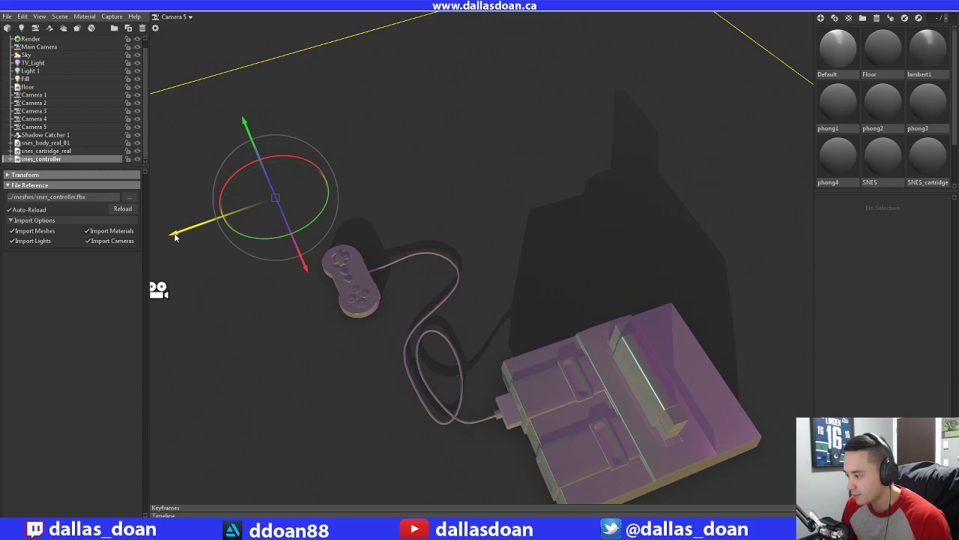
{"action": "left_click_drag", "start_coordinate": [201, 270], "coordinate": [384, 126]}
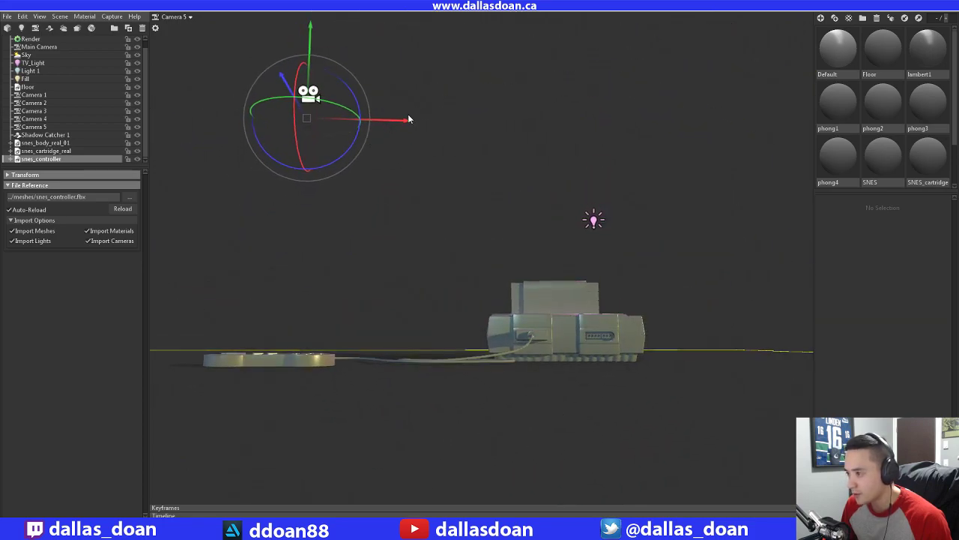
{"action": "left_click", "coordinate": [506, 234]}
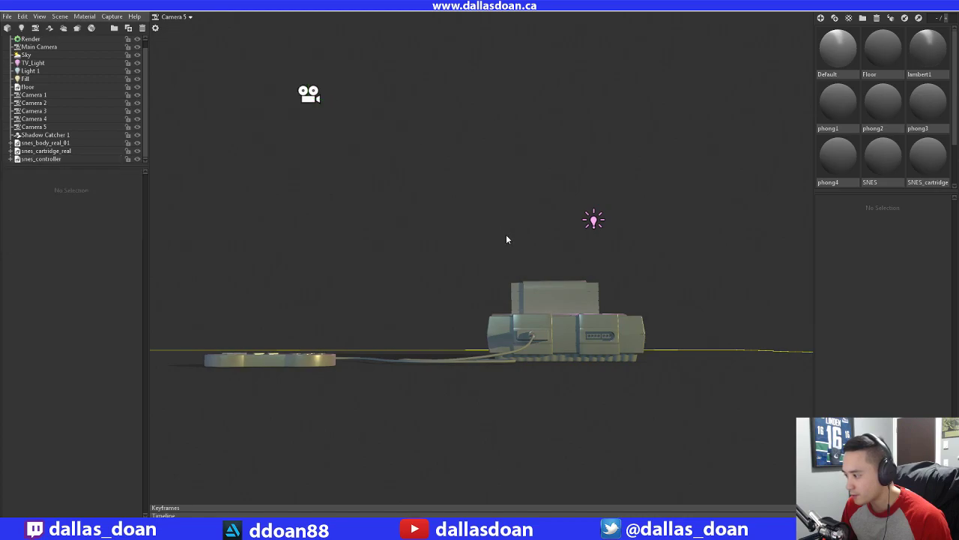
Examine the console, the plugged-in controller and the cable from several angles and distances
{"action": "left_click_drag", "start_coordinate": [506, 234], "coordinate": [533, 259]}
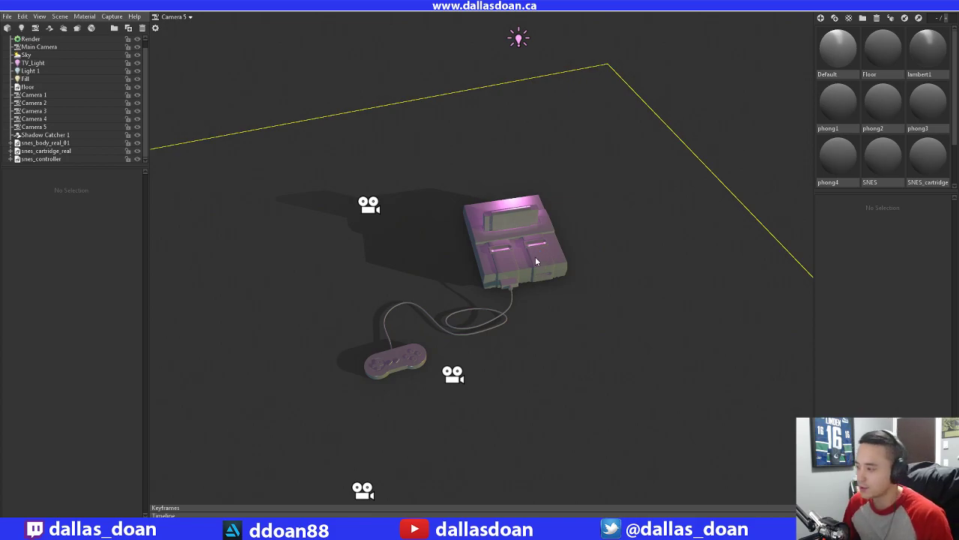
{"action": "left_click_drag", "start_coordinate": [574, 260], "coordinate": [611, 345]}
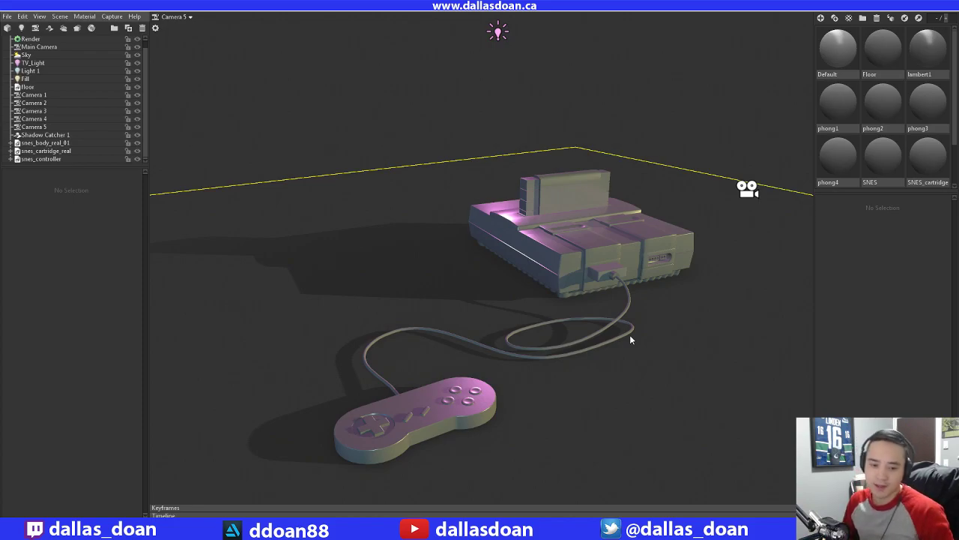
{"action": "scroll", "coordinate": [559, 329], "scroll_direction": "up", "scroll_amount": 3}
{"action": "scroll", "coordinate": [524, 338], "scroll_direction": "down", "scroll_amount": 7}
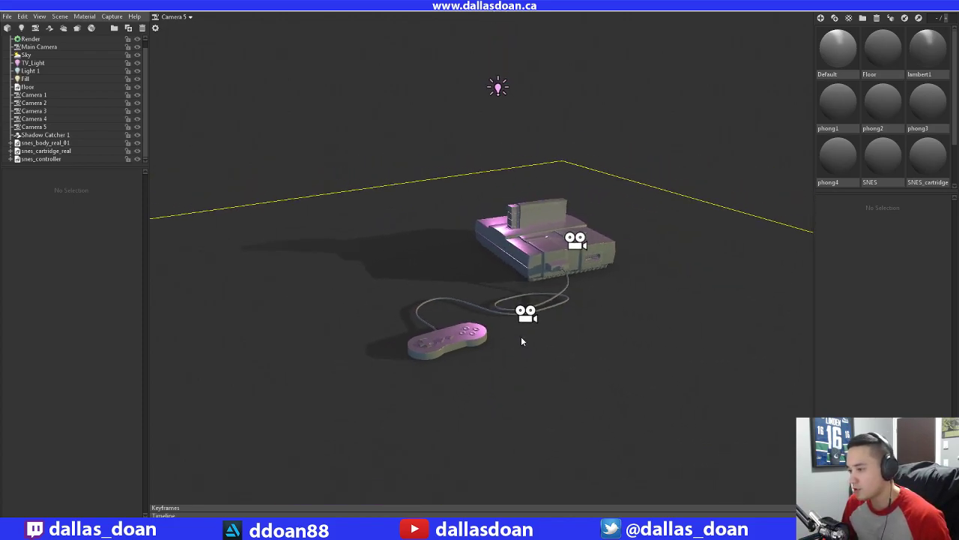
{"action": "left_click_drag", "start_coordinate": [523, 341], "coordinate": [513, 312]}
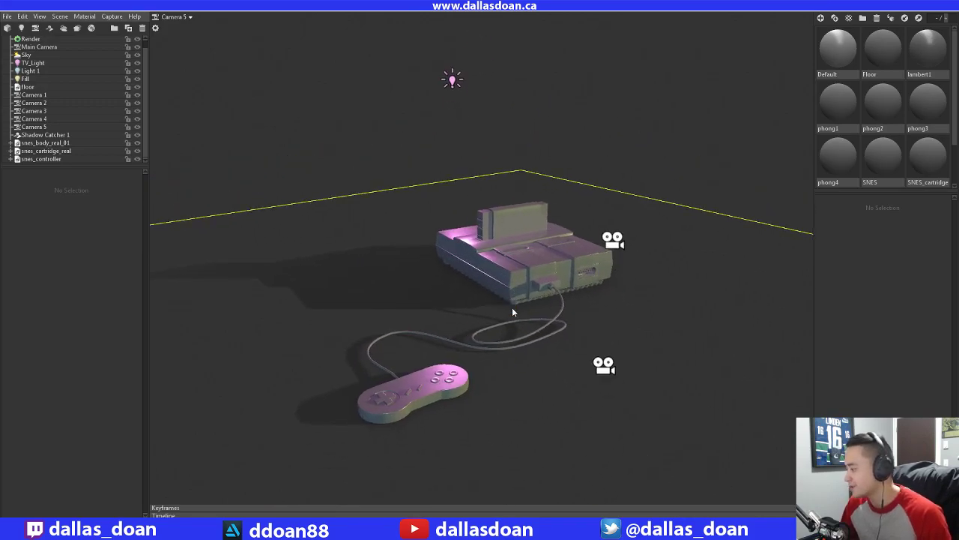
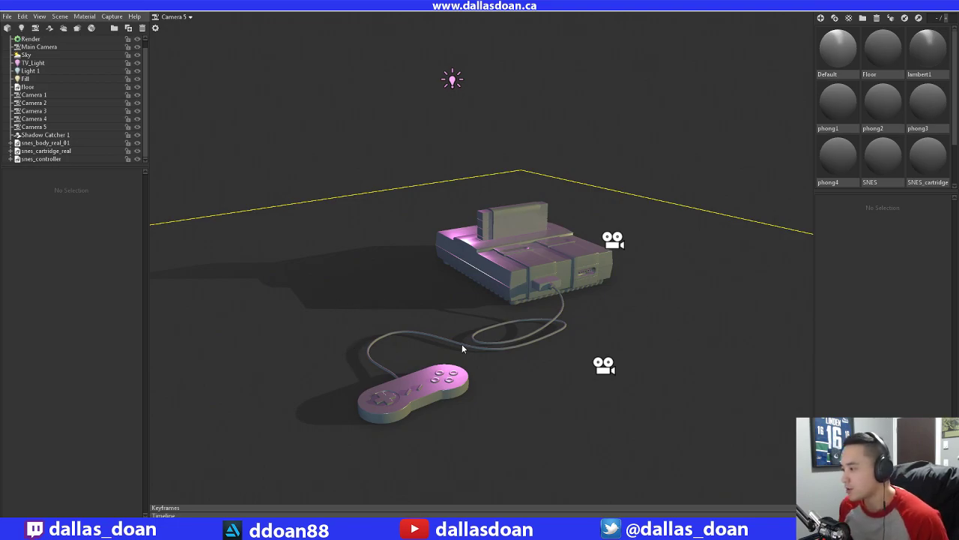
{"action": "left_click_drag", "start_coordinate": [416, 308], "coordinate": [498, 277]}
{"action": "scroll", "coordinate": [448, 261], "scroll_direction": "up", "scroll_amount": 5}
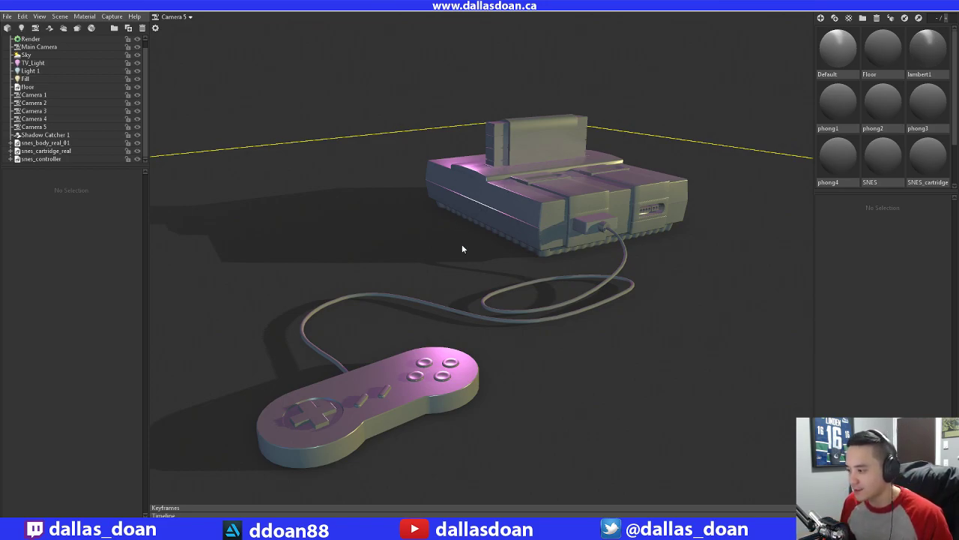
{"action": "mouse_move", "coordinate": [445, 219]}
{"action": "middle_mouse_down", "text": "alt"}
{"action": "mouse_move", "coordinate": [433, 219]}
{"action": "mouse_move", "coordinate": [448, 229]}
{"action": "middle_mouse_up", "text": "alt"}
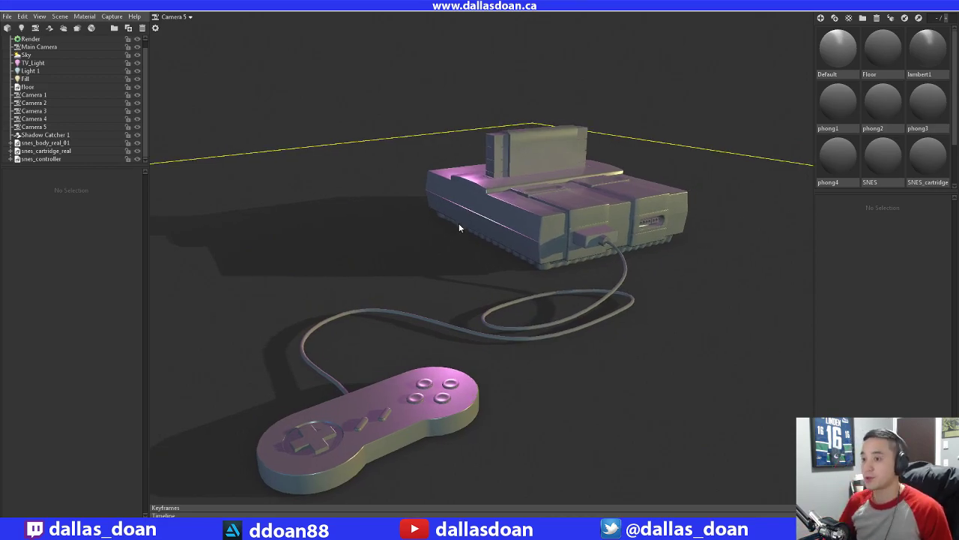
Inspect the cartridge and console body meshes one after the other, and collapse the snes_body_real_01 entry
{"action": "left_click", "coordinate": [533, 149]}
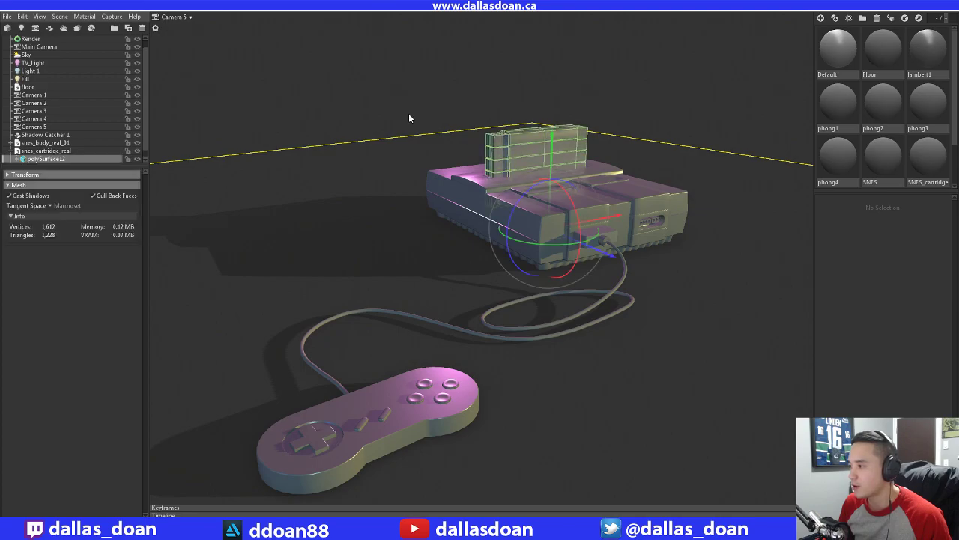
{"action": "left_click", "coordinate": [411, 170]}
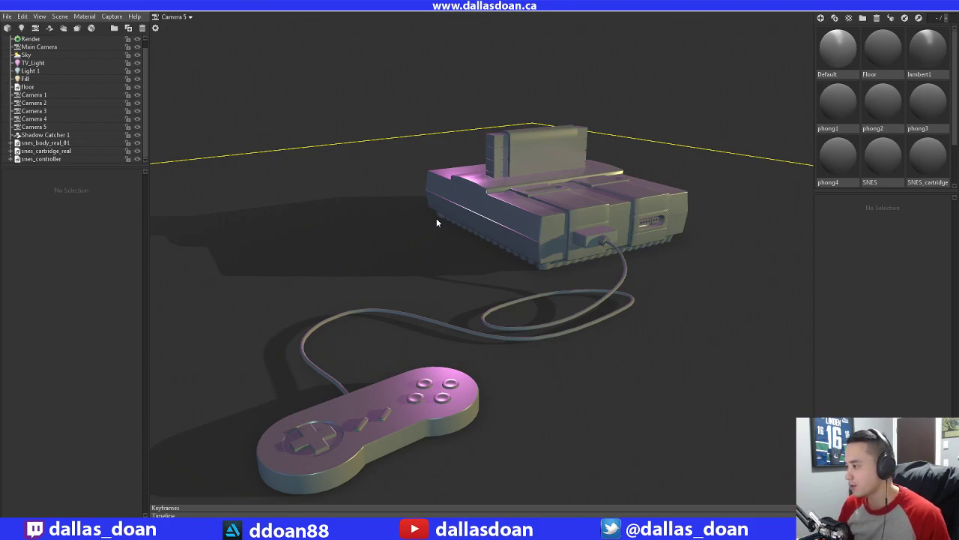
{"action": "left_click", "coordinate": [525, 218]}
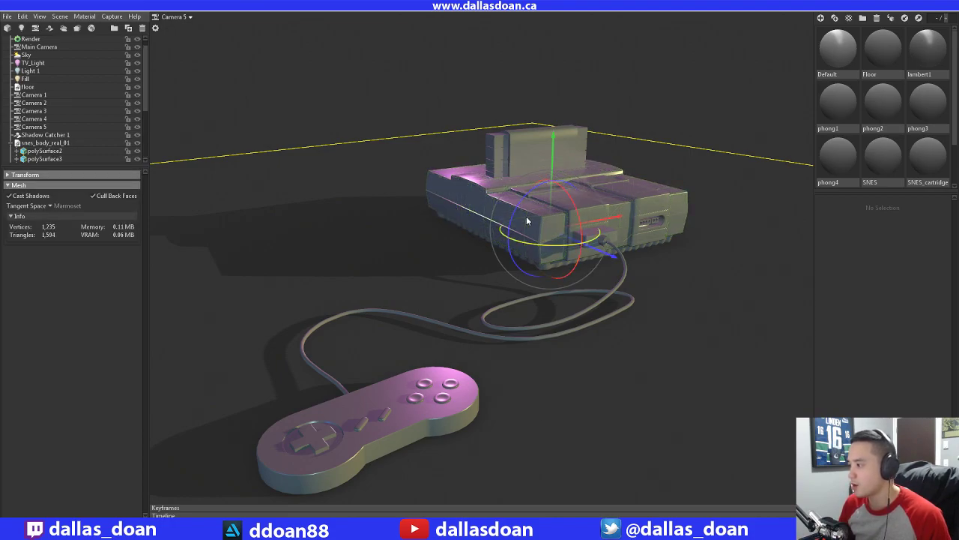
{"action": "left_click", "coordinate": [626, 151]}
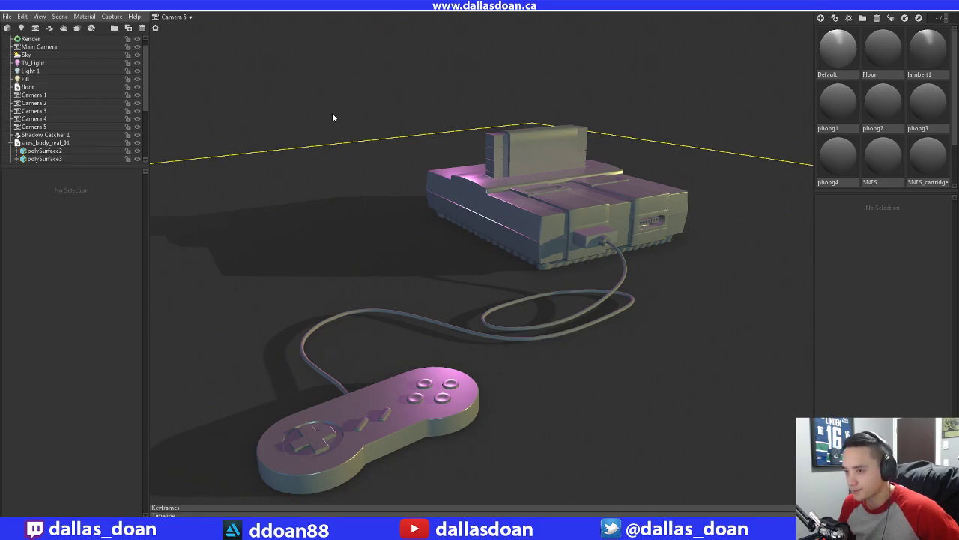
{"action": "left_click", "coordinate": [9, 143]}
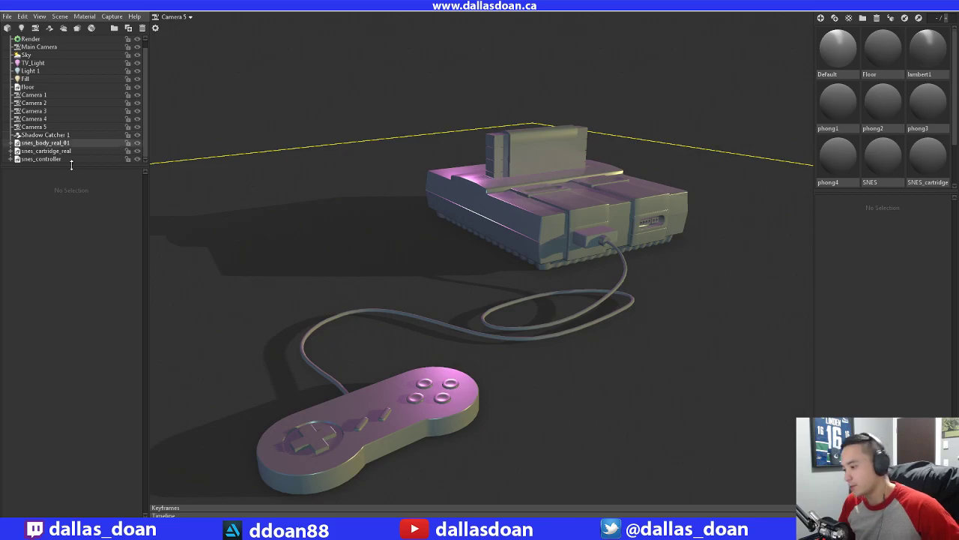
Review the composition of console and controller through Camera 1 and Camera 2
{"action": "left_click_drag", "start_coordinate": [395, 285], "coordinate": [501, 235]}
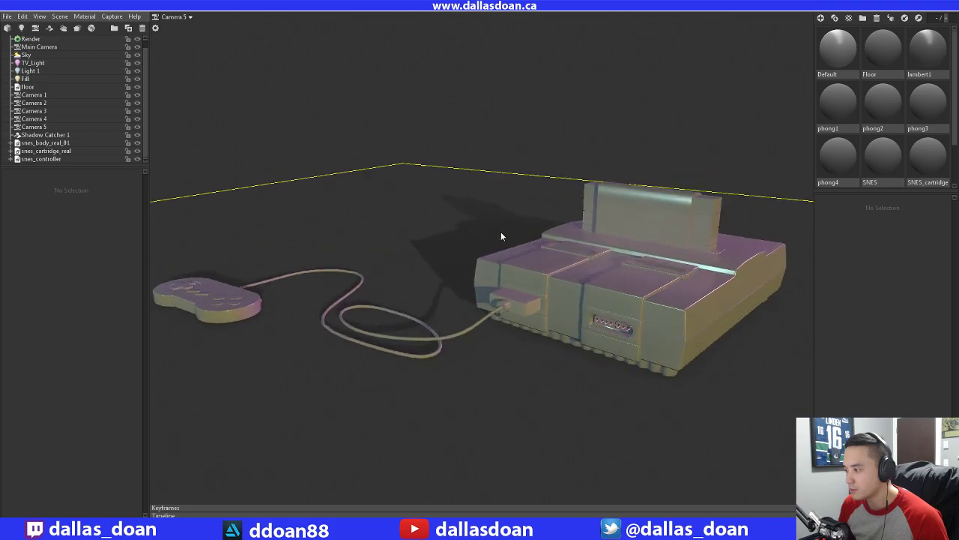
{"action": "left_click", "coordinate": [182, 18]}
{"action": "left_click", "coordinate": [225, 26]}
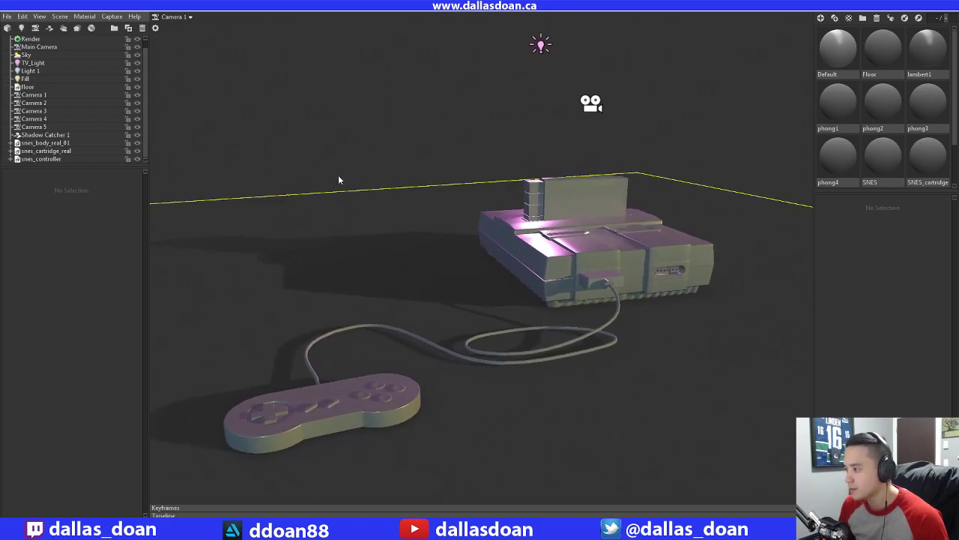
{"action": "left_click", "coordinate": [182, 16]}
{"action": "left_click", "coordinate": [214, 35]}
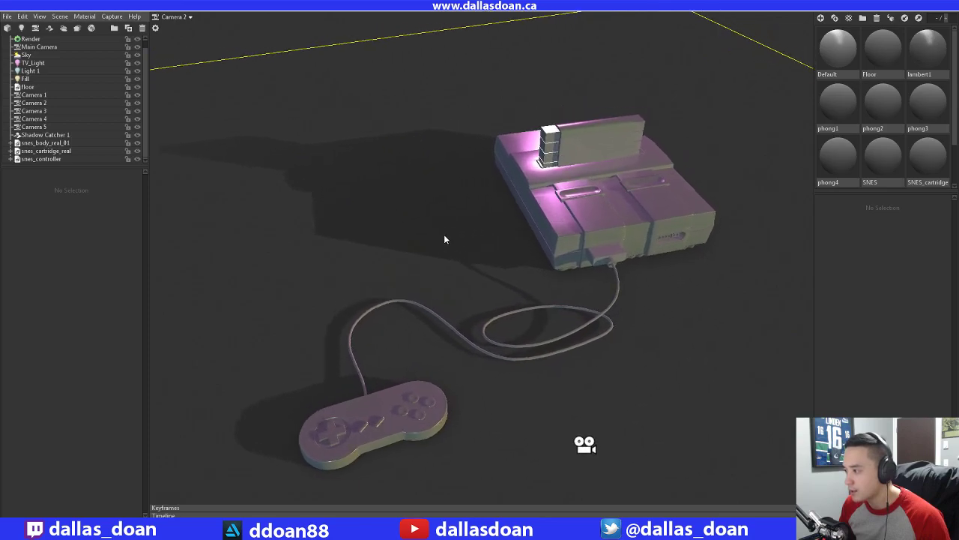
Compare the compositions of console and controller through Cameras 1, 2, 3 and 4
{"action": "left_click", "coordinate": [180, 17]}
{"action": "left_click", "coordinate": [217, 25]}
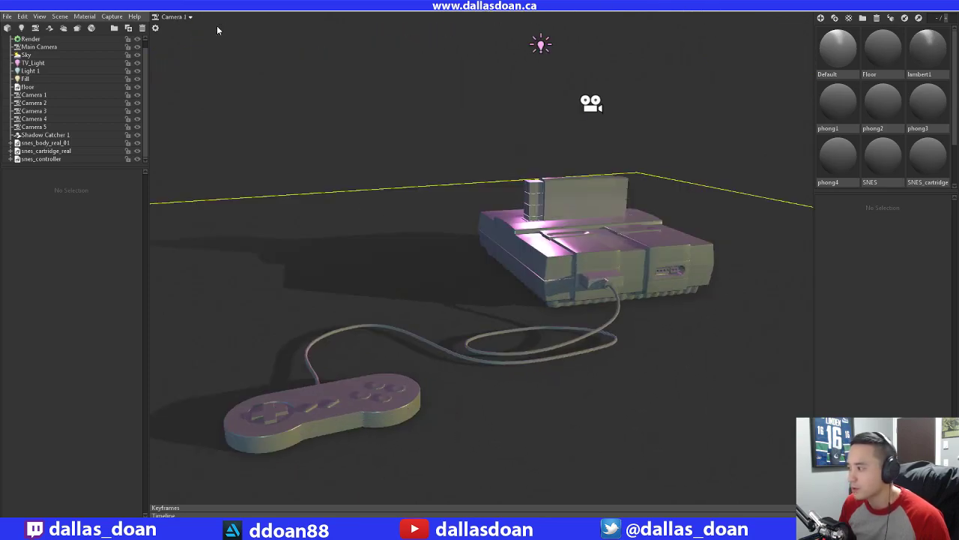
{"action": "left_click", "coordinate": [172, 17]}
{"action": "left_click", "coordinate": [215, 36]}
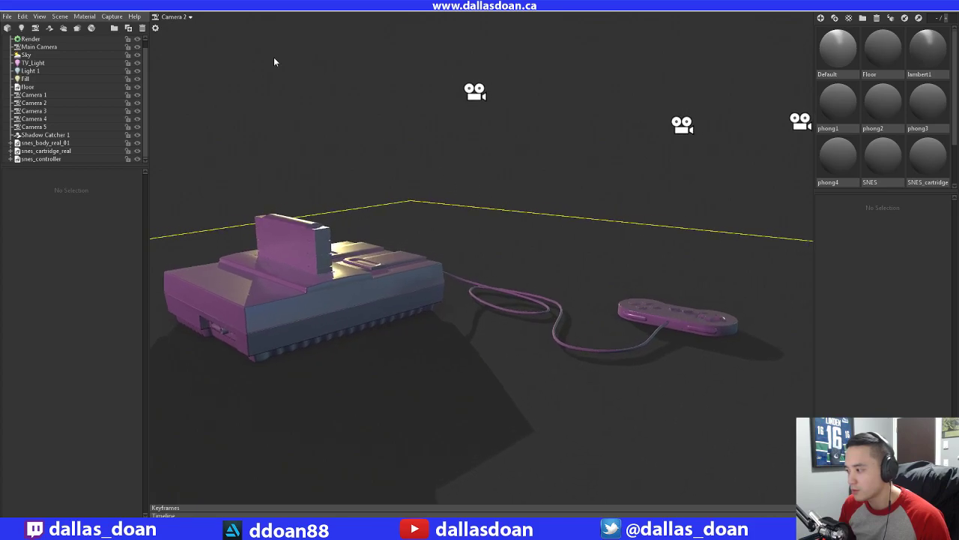
{"action": "left_click", "coordinate": [187, 18]}
{"action": "left_click", "coordinate": [206, 47]}
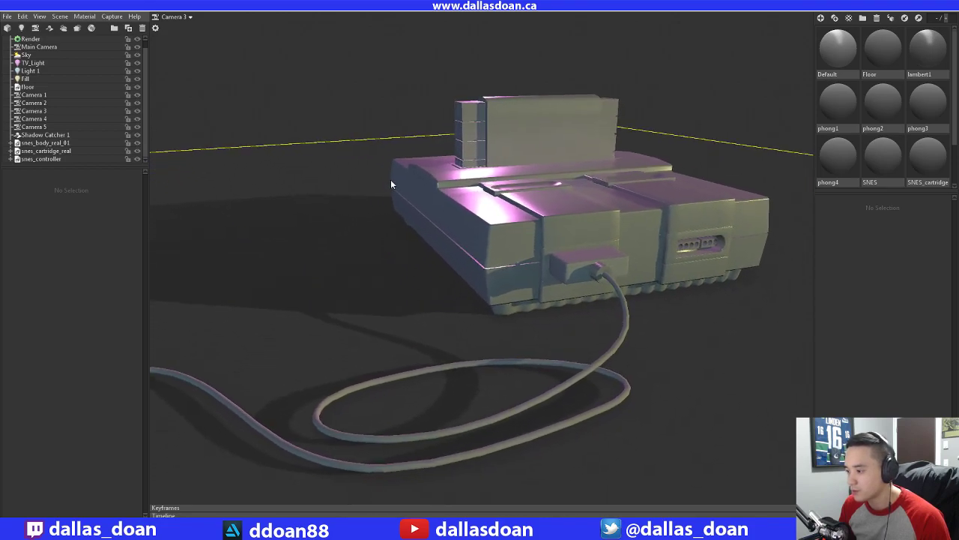
{"action": "left_click", "coordinate": [187, 18]}
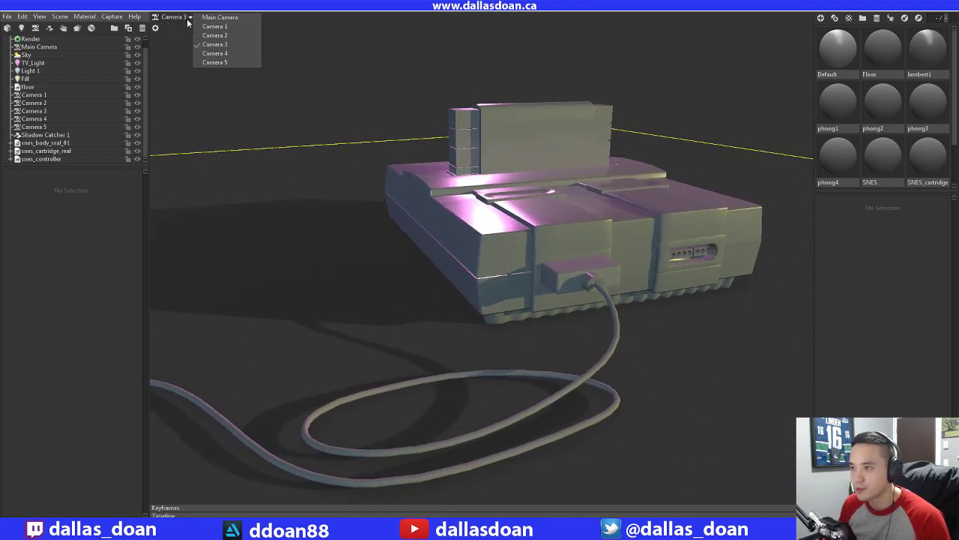
{"action": "left_click", "coordinate": [214, 59]}
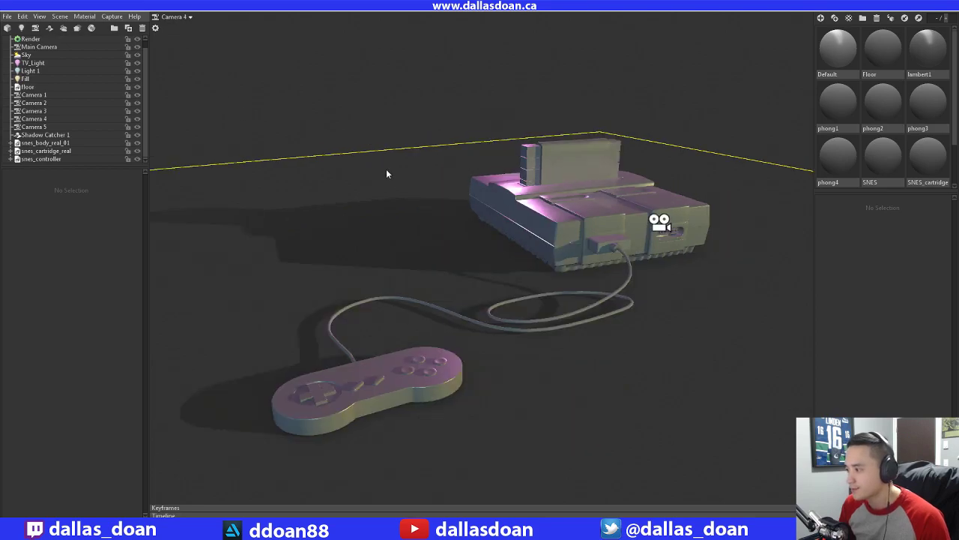
{"action": "left_click", "coordinate": [183, 20]}
{"action": "left_click", "coordinate": [210, 26]}
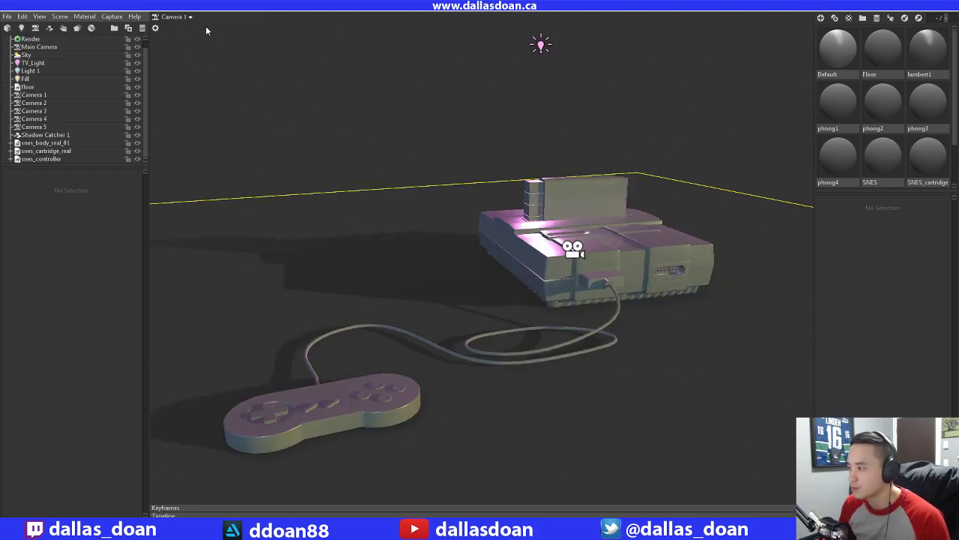
Reframe Camera 4 to show the controller on the left and the whole console on the right
{"action": "left_click", "coordinate": [188, 18]}
{"action": "left_click", "coordinate": [215, 54]}
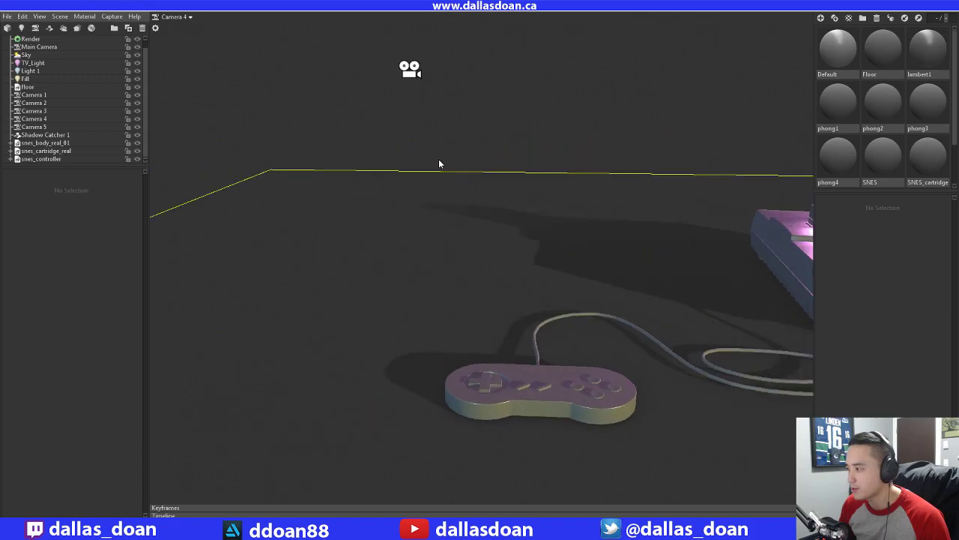
{"action": "left_click_drag", "start_coordinate": [455, 154], "coordinate": [395, 137], "text": "alt"}
{"action": "middle_click_drag", "start_coordinate": [395, 137], "coordinate": [384, 123], "text": "alt"}
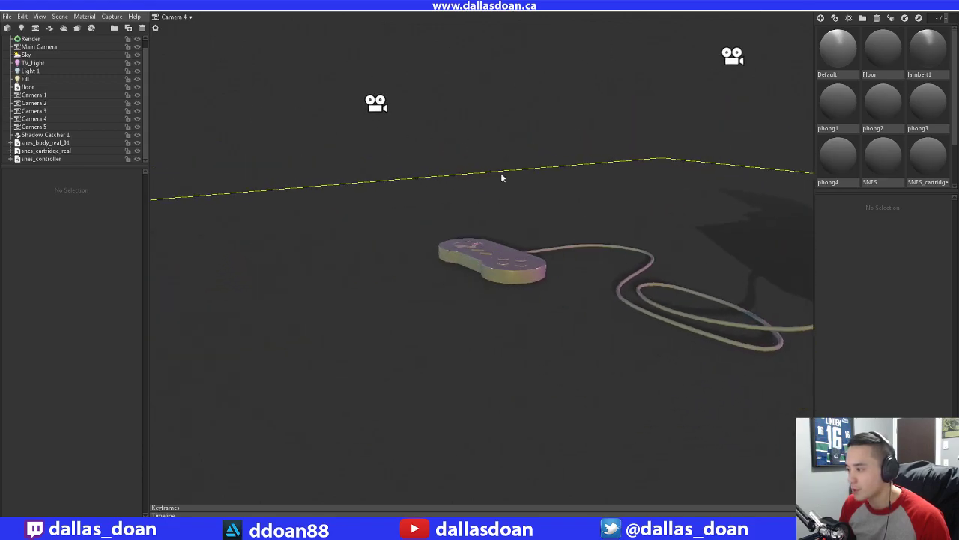
{"action": "left_click_drag", "start_coordinate": [519, 168], "coordinate": [510, 228], "text": "alt"}
{"action": "middle_click_drag", "start_coordinate": [511, 228], "coordinate": [541, 220], "text": "alt"}
{"action": "right_click_drag", "start_coordinate": [542, 220], "coordinate": [515, 210], "text": "alt"}
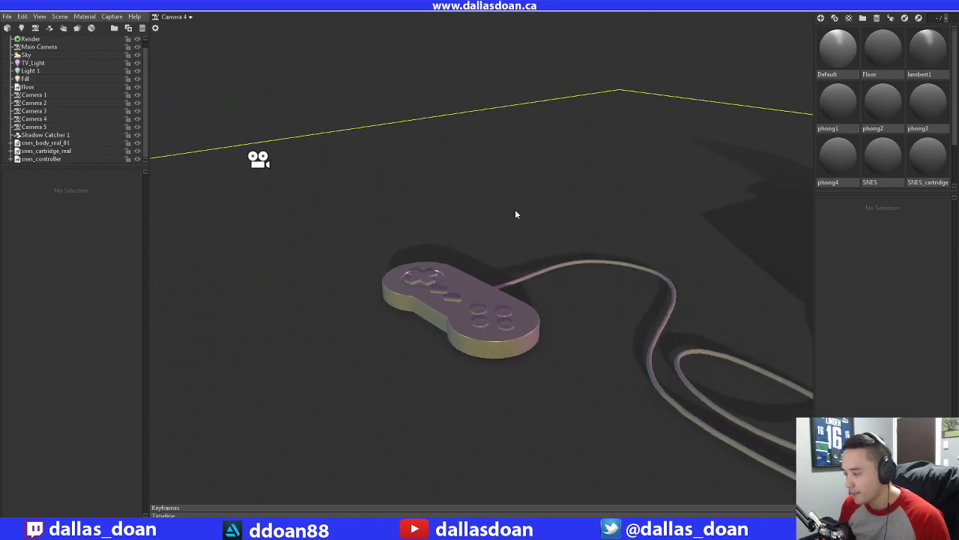
{"action": "middle_click_drag", "start_coordinate": [515, 210], "coordinate": [507, 201], "text": "alt"}
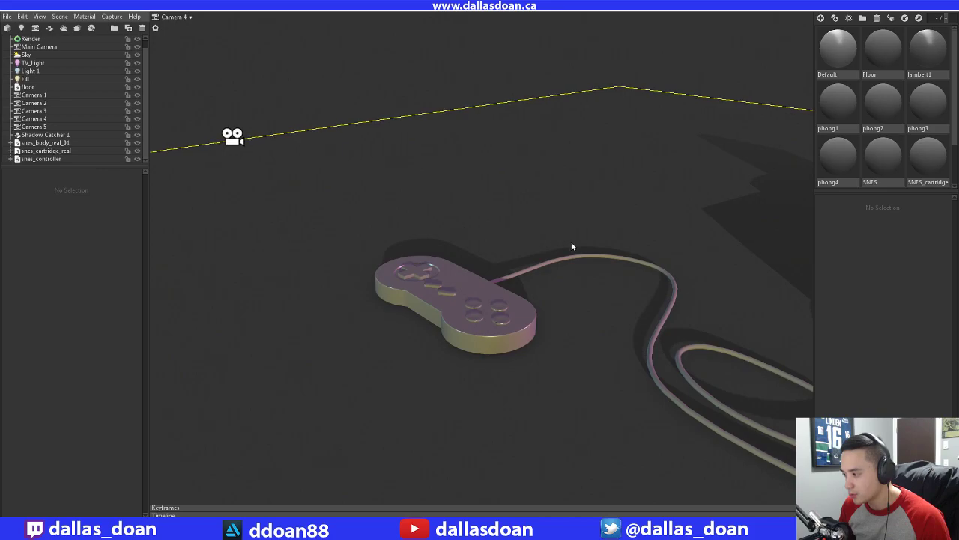
{"action": "left_click_drag", "start_coordinate": [589, 271], "coordinate": [605, 323]}
{"action": "right_click_drag", "start_coordinate": [614, 307], "coordinate": [447, 259]}
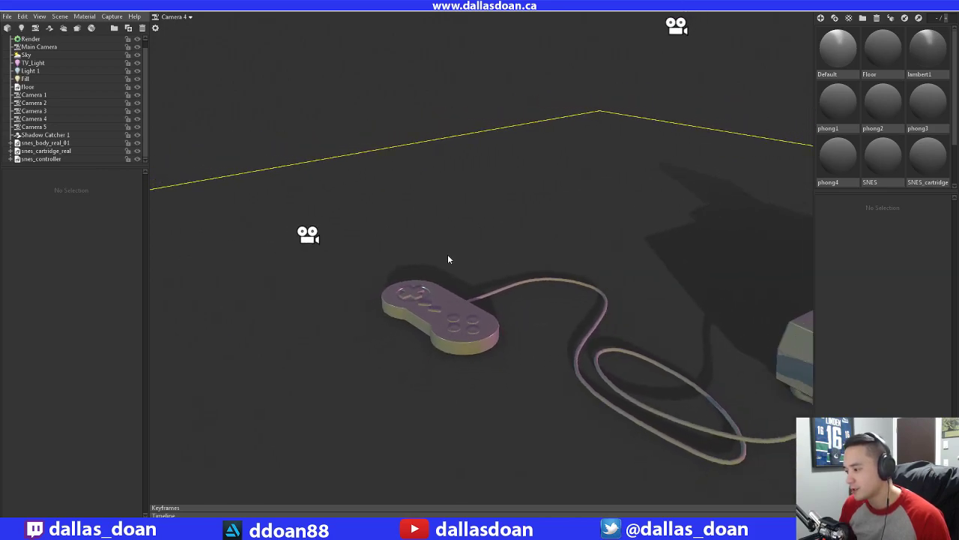
{"action": "middle_click_drag", "start_coordinate": [448, 259], "coordinate": [612, 229]}
{"action": "left_click_drag", "start_coordinate": [612, 228], "coordinate": [601, 217]}
{"action": "right_click_drag", "start_coordinate": [601, 216], "coordinate": [676, 212]}
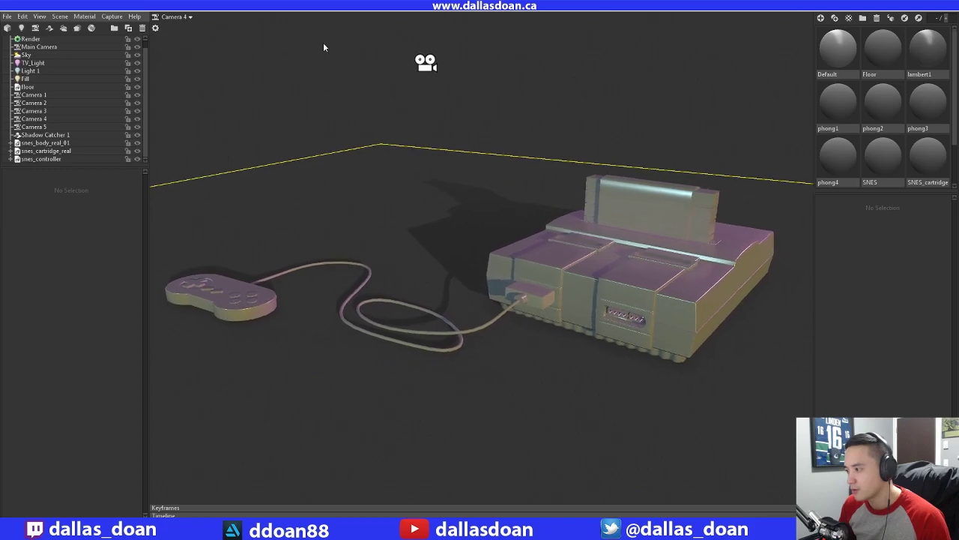
Check the framing of Camera 5, and compare it with Camera 1 and Camera 2
{"action": "left_click", "coordinate": [174, 16]}
{"action": "left_click", "coordinate": [232, 62]}
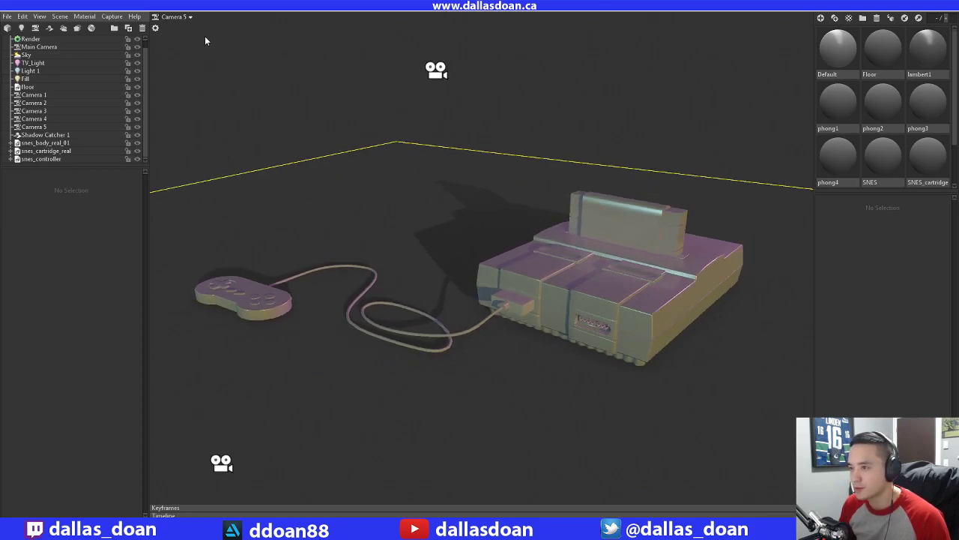
{"action": "left_click", "coordinate": [174, 17]}
{"action": "left_click", "coordinate": [225, 35]}
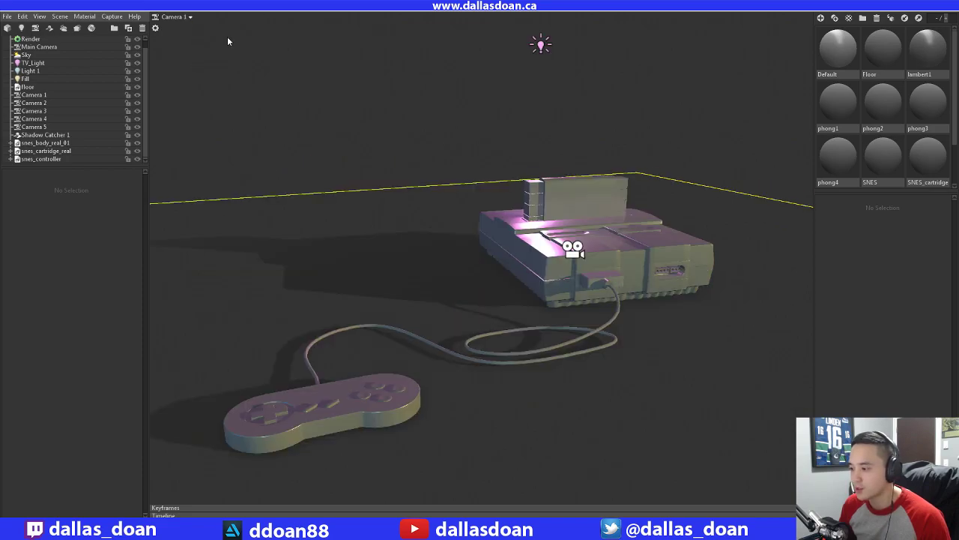
{"action": "left_click", "coordinate": [193, 18]}
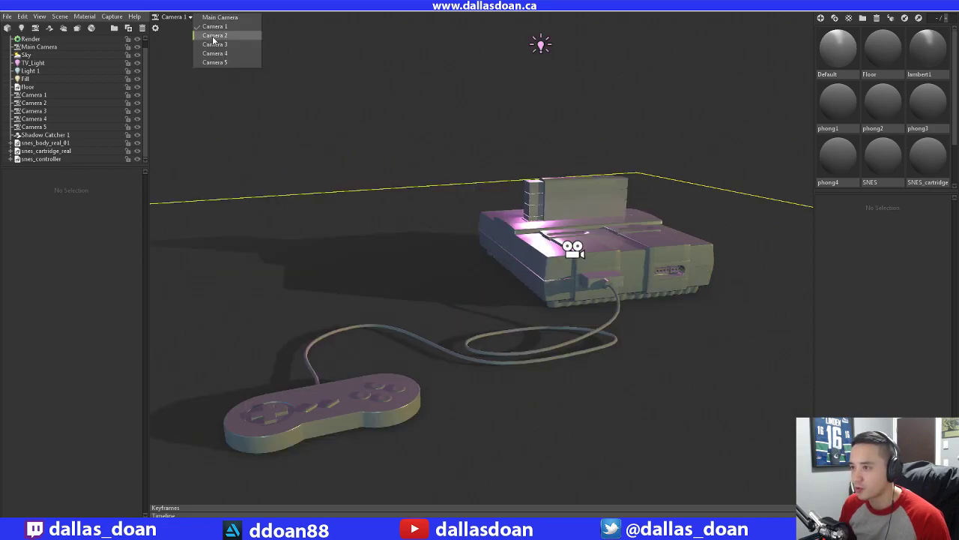
{"action": "left_click", "coordinate": [213, 38]}
{"action": "left_click", "coordinate": [171, 18]}
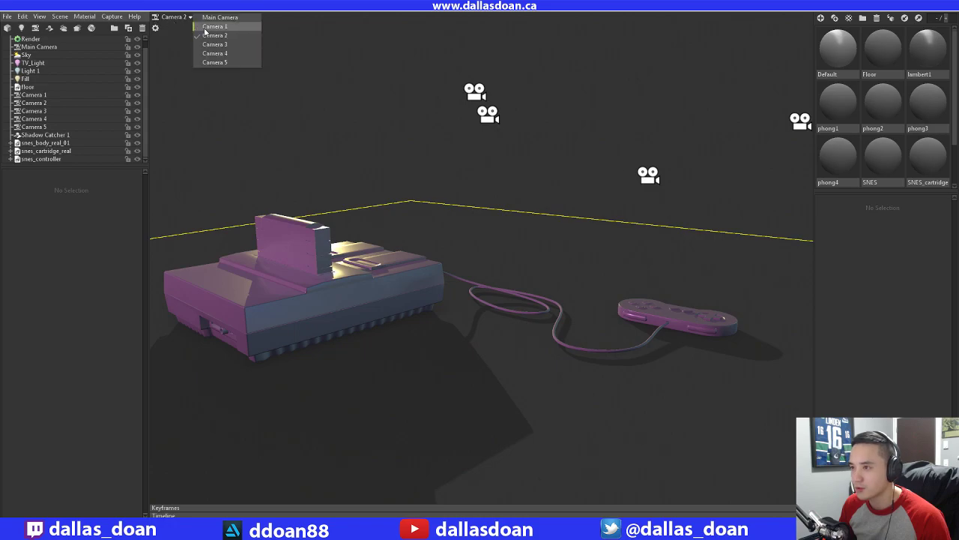
{"action": "left_click", "coordinate": [221, 26]}
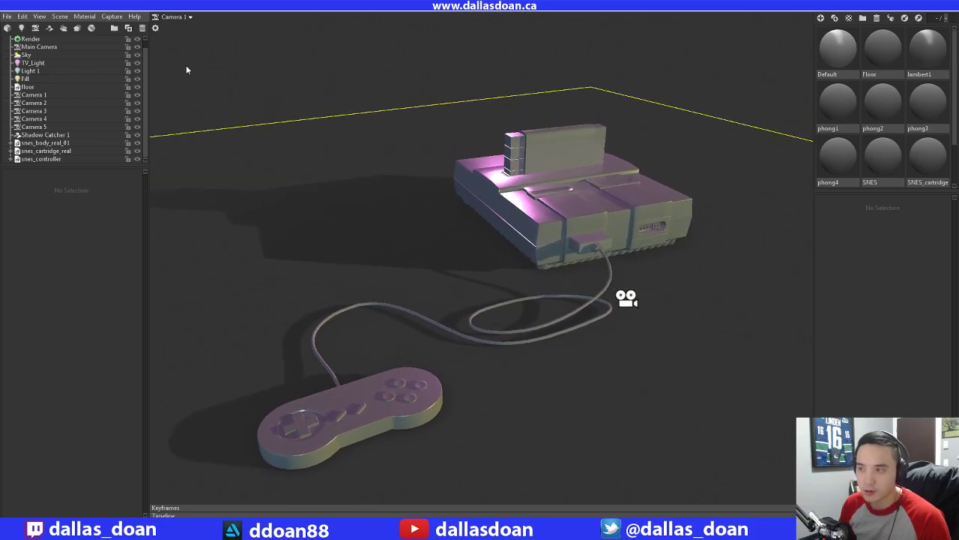
Go through Cameras 2, 3 and 4 in order to examine their framing
{"action": "left_click", "coordinate": [180, 16]}
{"action": "left_click", "coordinate": [219, 34]}
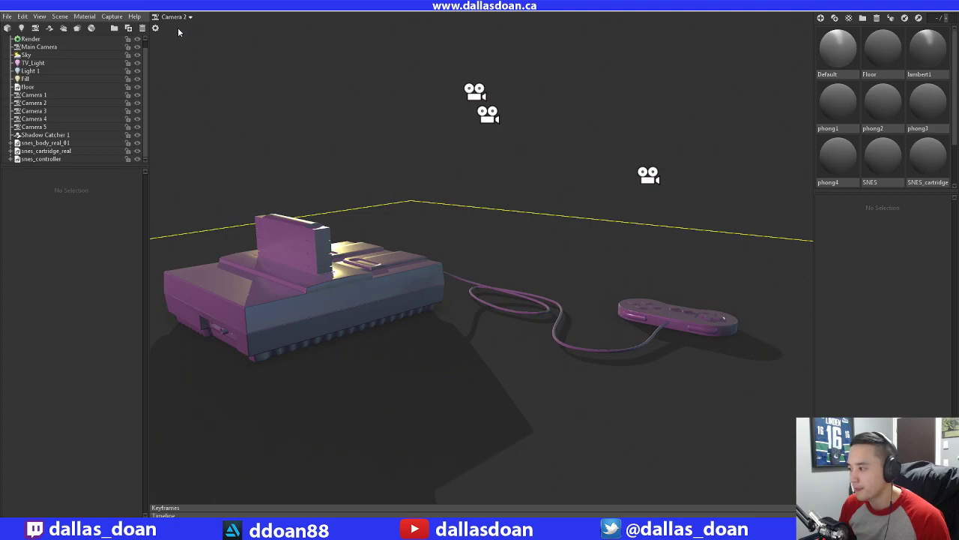
{"action": "left_click", "coordinate": [174, 16]}
{"action": "left_click", "coordinate": [202, 49]}
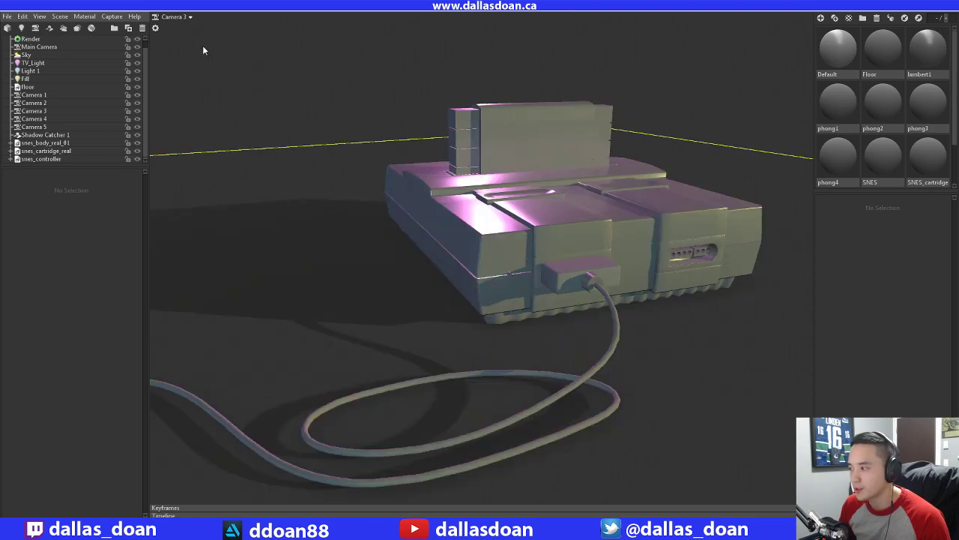
{"action": "left_click", "coordinate": [174, 17]}
{"action": "left_click", "coordinate": [213, 54]}
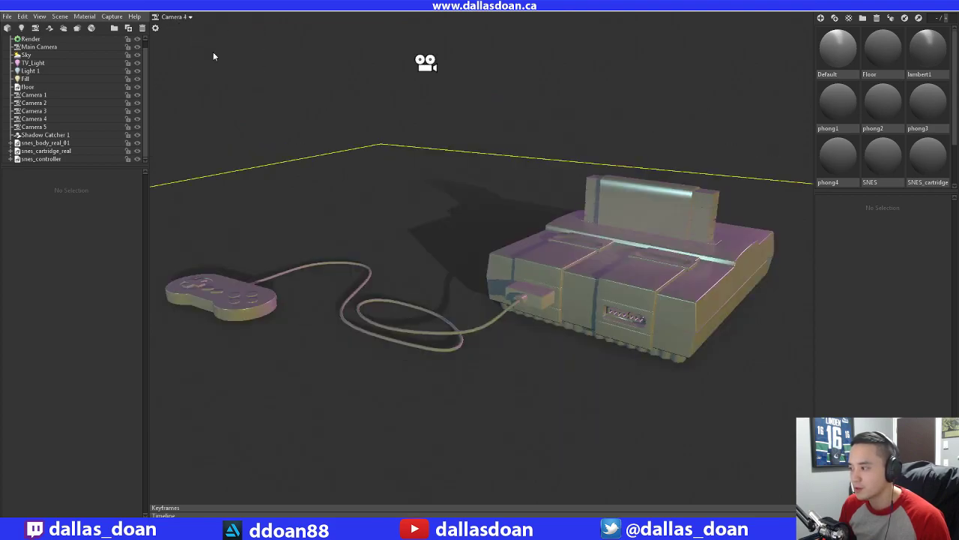
{"action": "left_click", "coordinate": [180, 17]}
{"action": "left_click", "coordinate": [213, 54]}
Reframe Camera 5 as a low, close shot with the controller in front and the console behind it
{"action": "left_click", "coordinate": [188, 16]}
{"action": "left_click", "coordinate": [213, 61]}
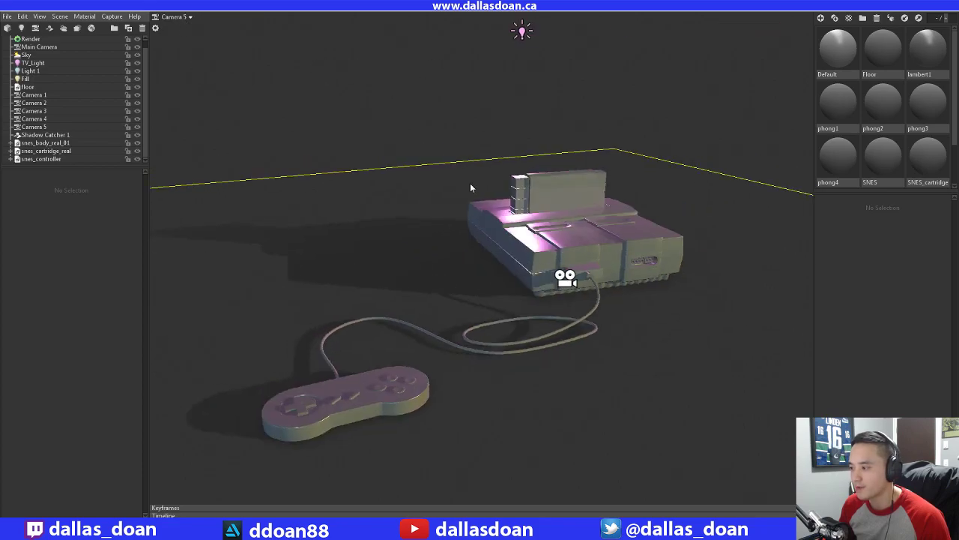
{"action": "left_click_drag", "start_coordinate": [471, 187], "coordinate": [506, 155], "text": "alt"}
{"action": "right_click_drag", "start_coordinate": [506, 155], "coordinate": [567, 215], "text": "alt"}
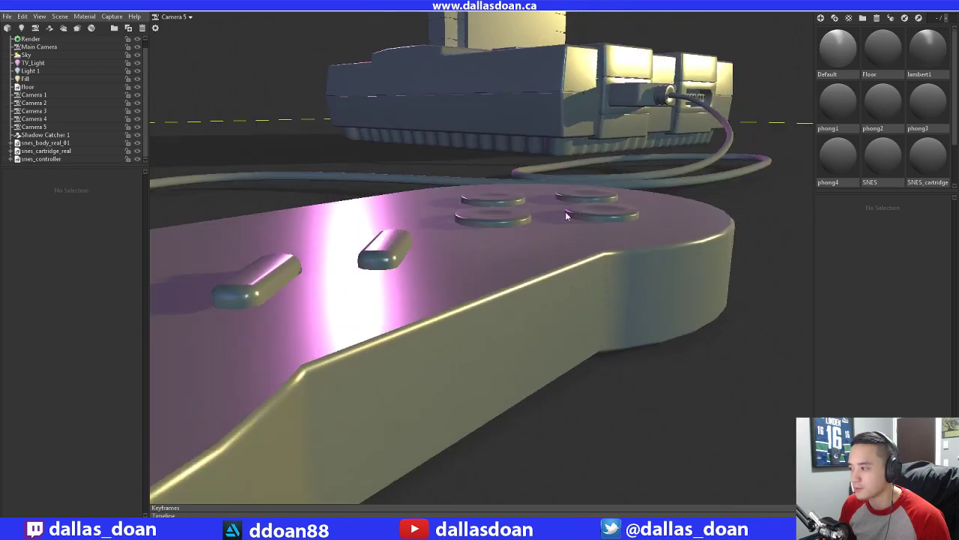
{"action": "left_click_drag", "start_coordinate": [566, 216], "coordinate": [458, 180]}
Return to the Main Camera and frame the console, cable and controller from a raised front angle
{"action": "left_click", "coordinate": [191, 18]}
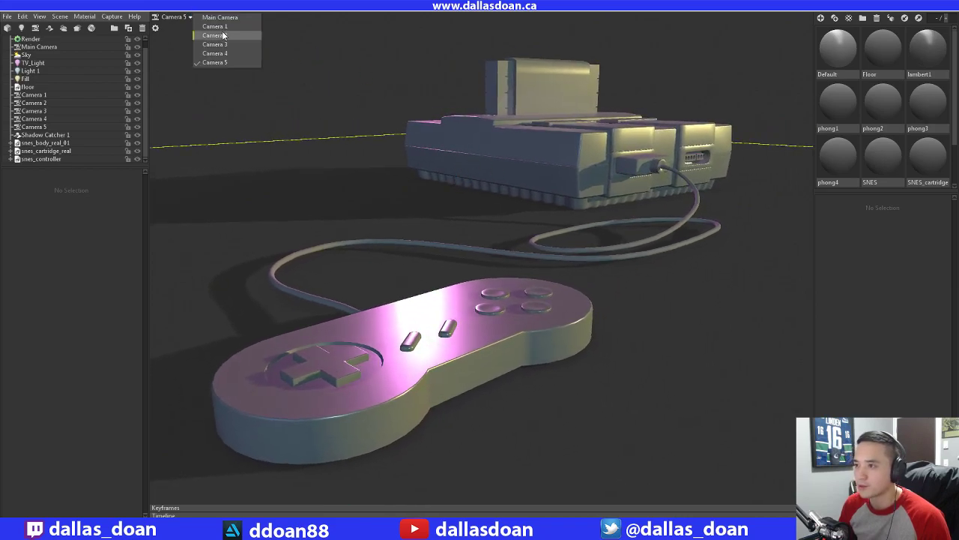
{"action": "left_click", "coordinate": [219, 17]}
{"action": "left_click_drag", "start_coordinate": [559, 159], "coordinate": [585, 236]}
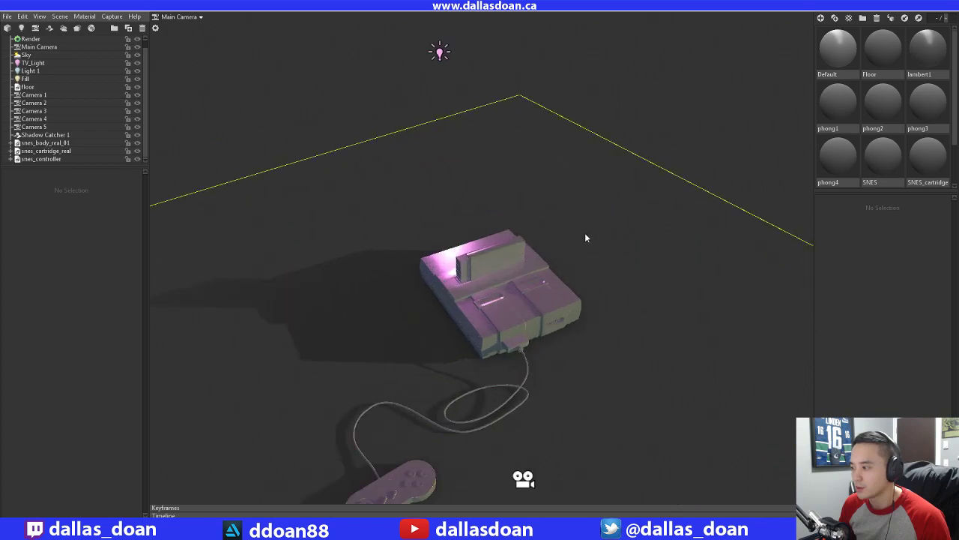
{"action": "middle_click_drag", "start_coordinate": [586, 237], "coordinate": [548, 166]}
{"action": "scroll", "coordinate": [547, 166], "scroll_direction": "up", "scroll_amount": 3}
{"action": "left_click_drag", "start_coordinate": [548, 166], "coordinate": [587, 178]}
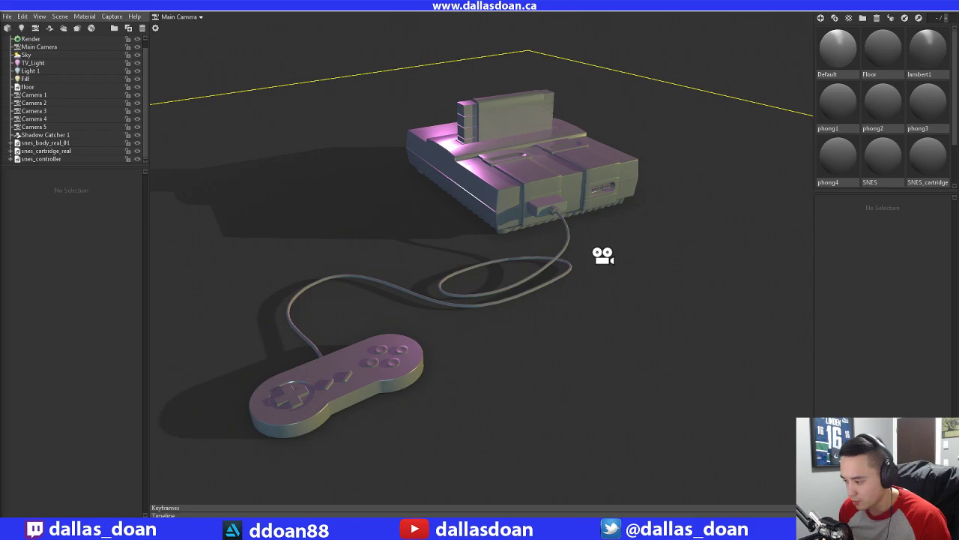
{"action": "mouse_move", "coordinate": [281, 530]}
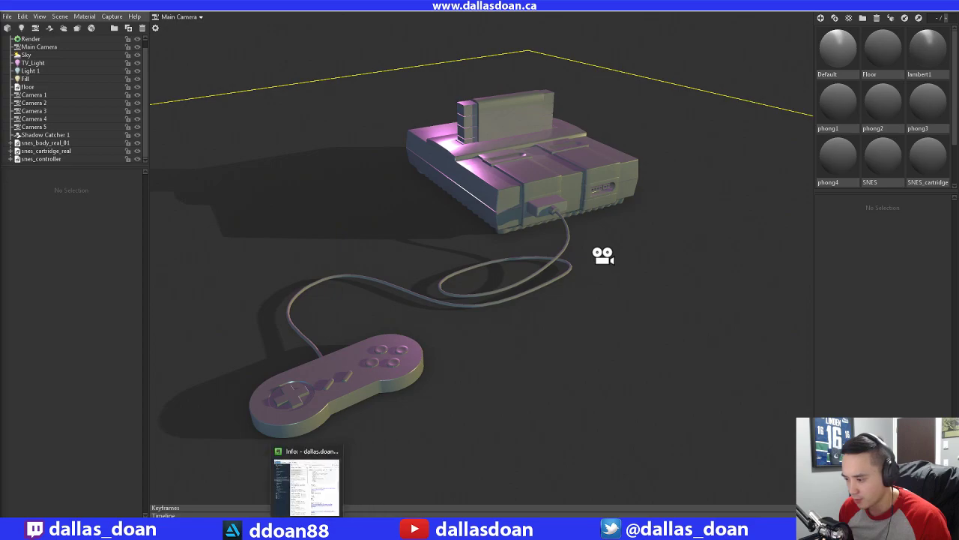
{"action": "mouse_move", "coordinate": [427, 531]}
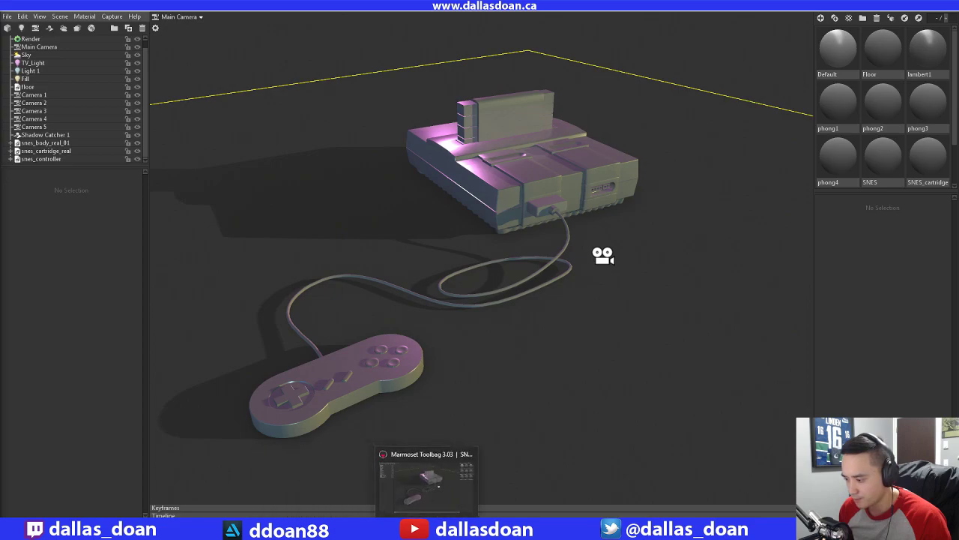
{"action": "left_click", "coordinate": [405, 480]}
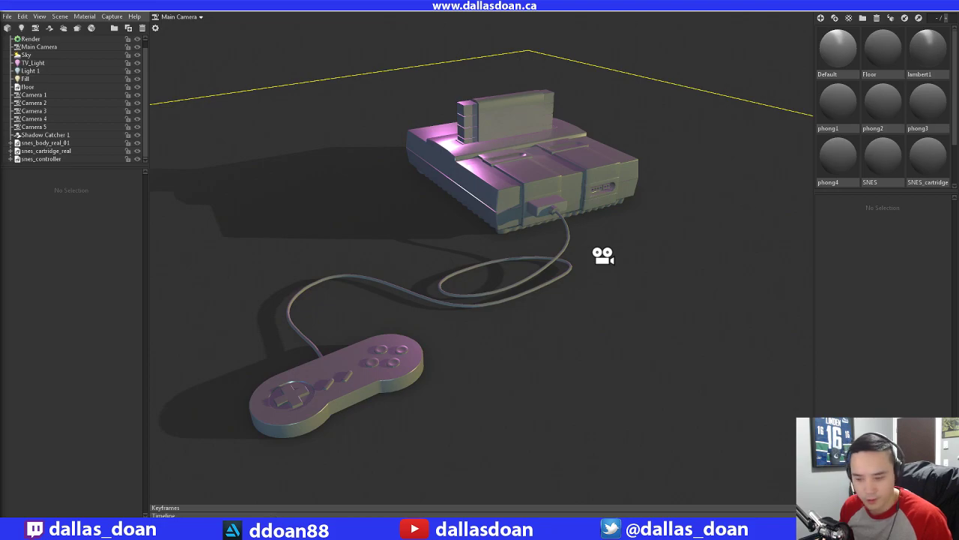
{"action": "mouse_move", "coordinate": [246, 516]}
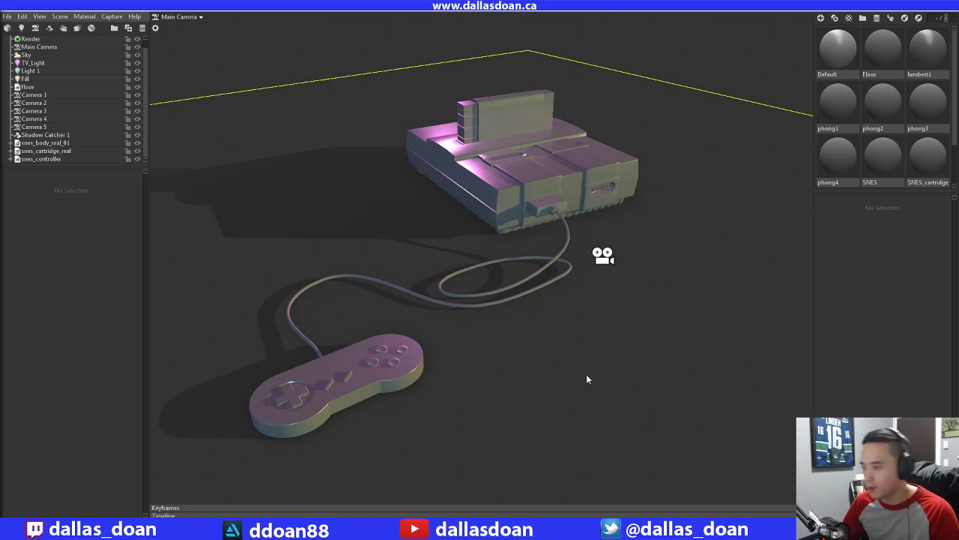
{"action": "left_click_drag", "start_coordinate": [394, 297], "coordinate": [370, 283], "text": "alt"}
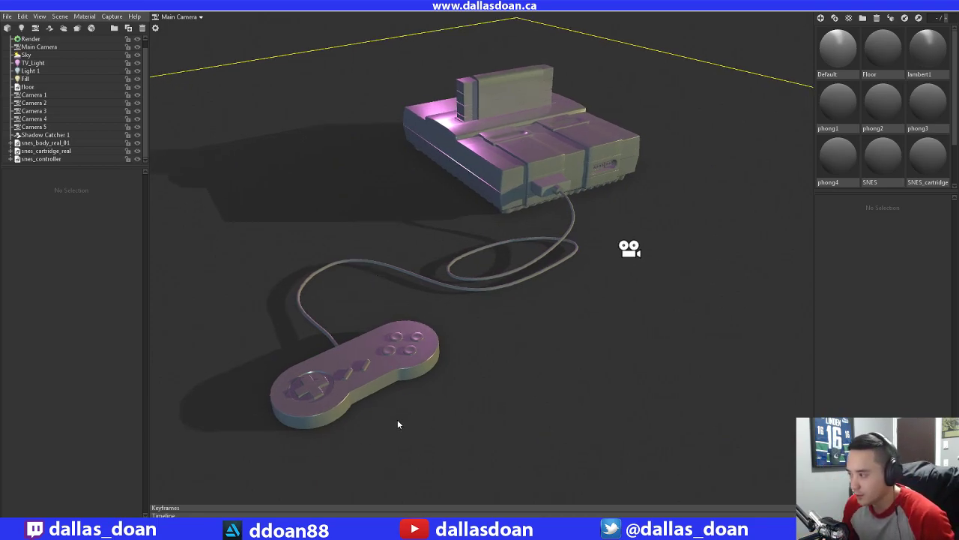
{"action": "left_click_drag", "start_coordinate": [378, 279], "coordinate": [364, 472]}
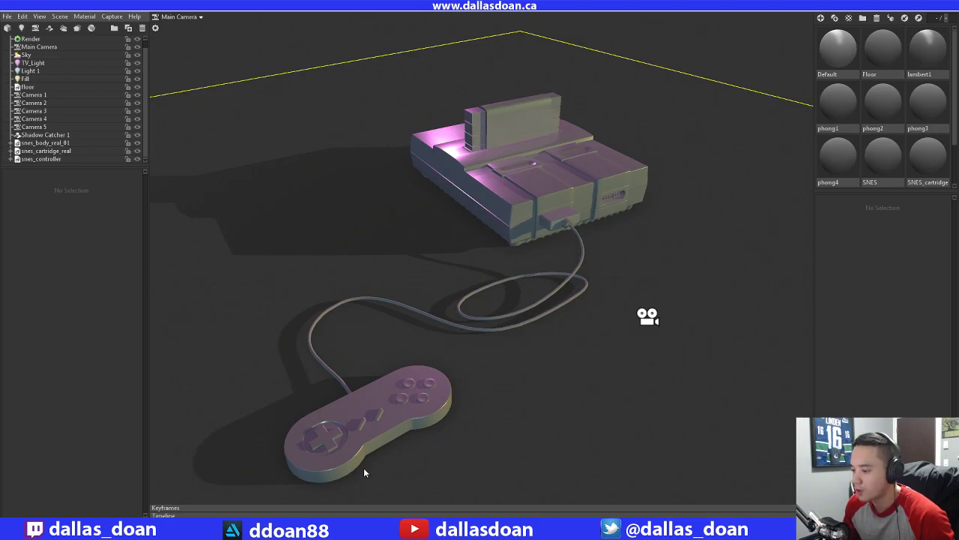
Switch to Maya, show the hidden cartridge_dup mesh to inspect it, and hide it again
{"action": "key", "text": "alt+Tab"}
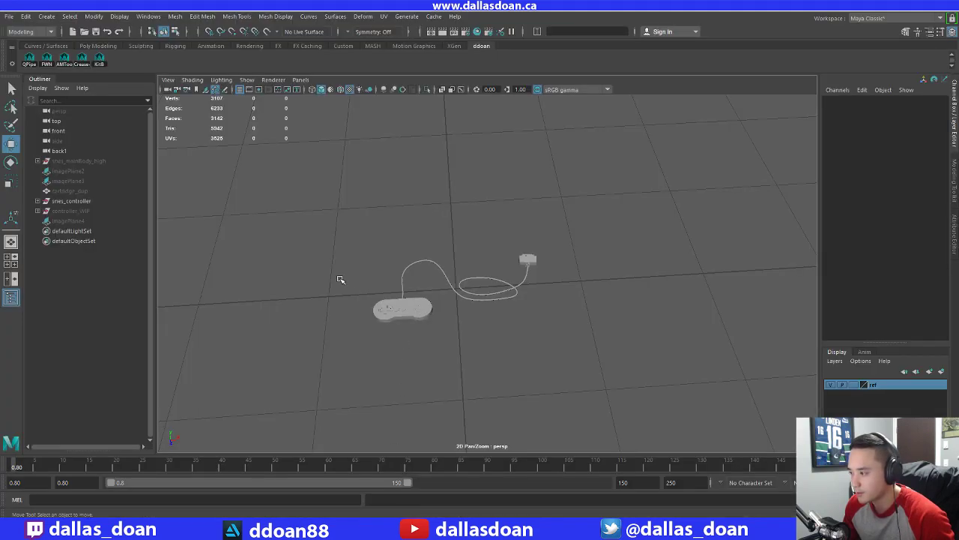
{"action": "left_click", "coordinate": [78, 212]}
{"action": "left_click", "coordinate": [84, 192]}
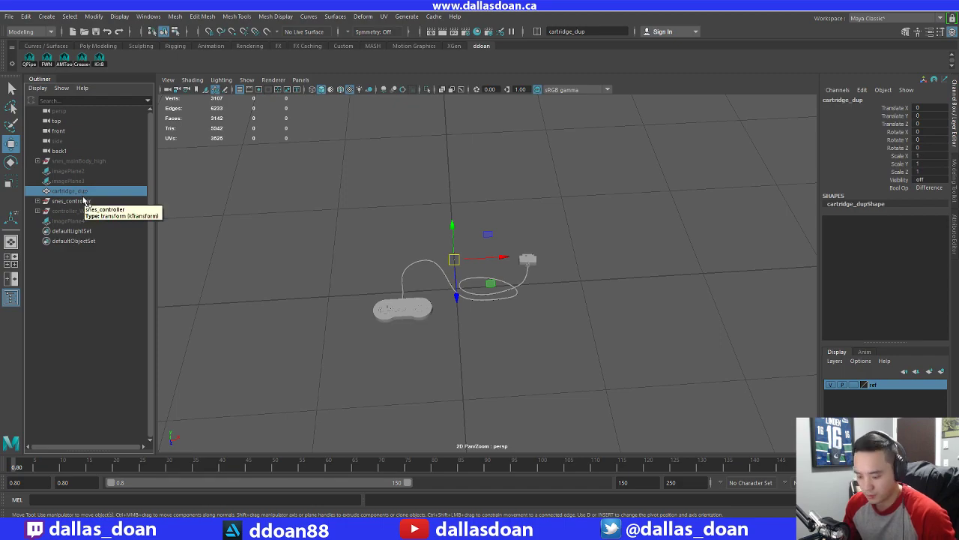
{"action": "key", "text": "shift+h"}
{"action": "left_click_drag", "start_coordinate": [315, 277], "coordinate": [337, 259], "text": "alt"}
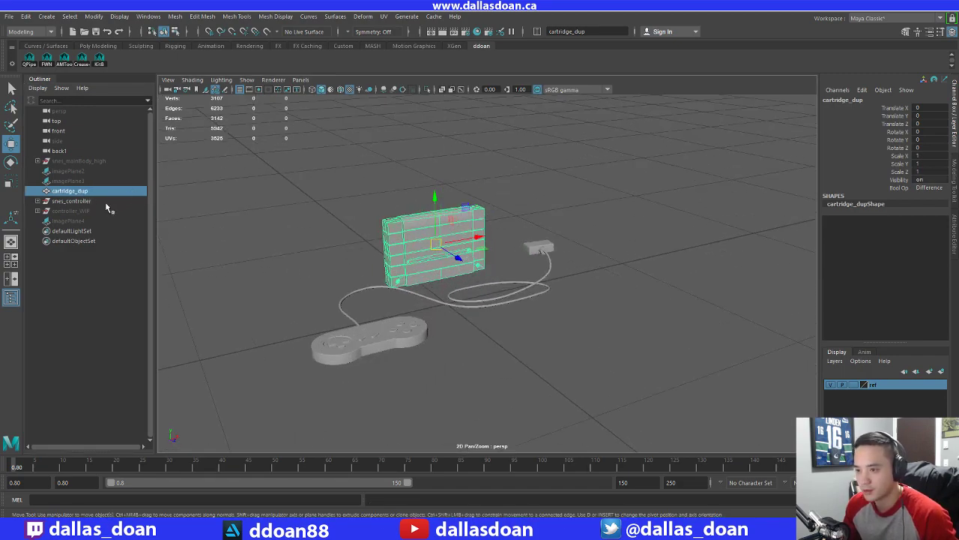
{"action": "key", "text": "ctrl+h"}
Unhide the snes_mainBody_high group, look through its child meshes, and inspect the console alongside the controller
{"action": "left_click", "coordinate": [75, 160]}
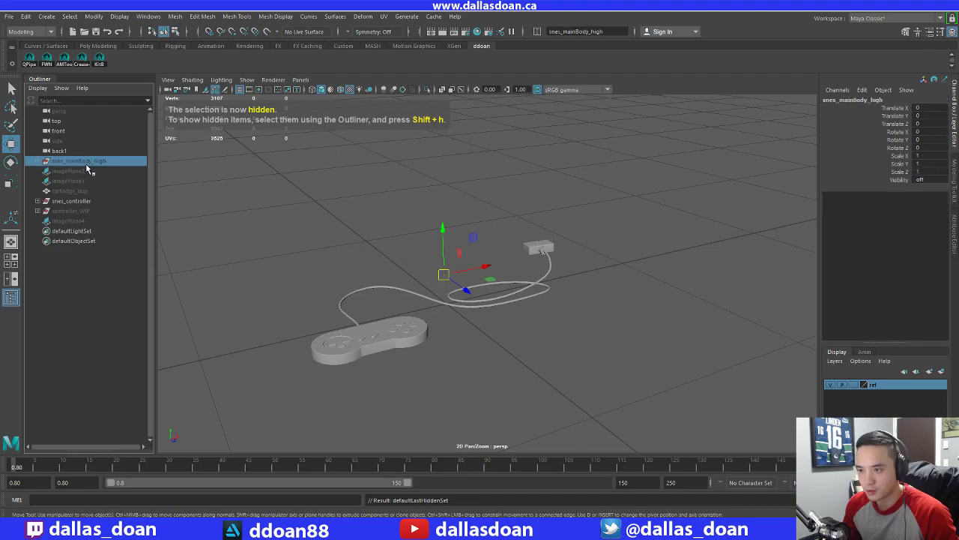
{"action": "key", "text": "shift+h"}
{"action": "key", "text": "f"}
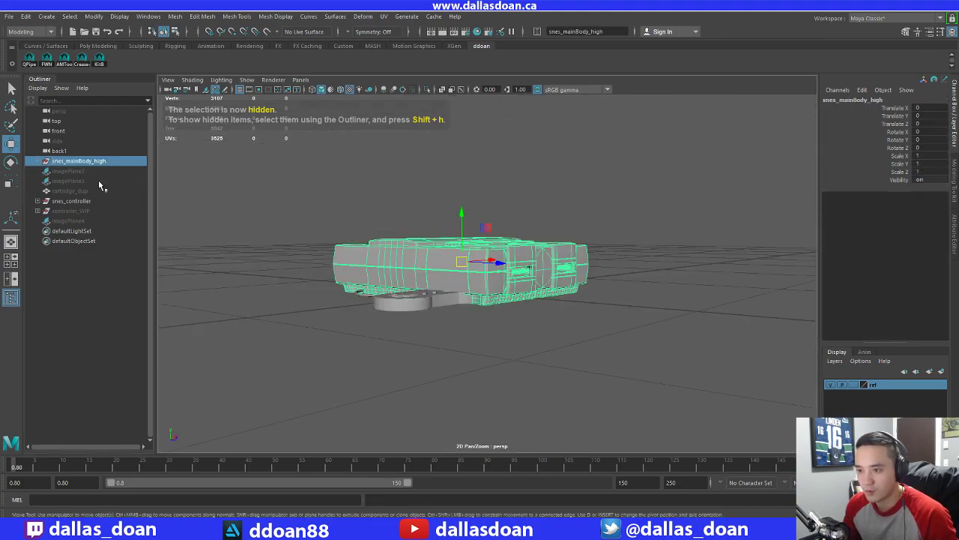
{"action": "left_click", "coordinate": [38, 161]}
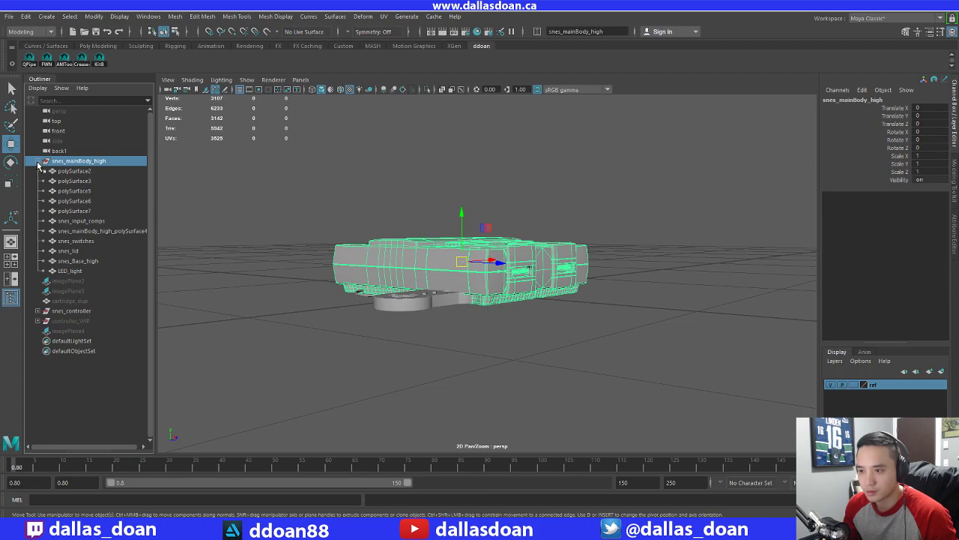
{"action": "left_click", "coordinate": [38, 161]}
{"action": "left_click_drag", "start_coordinate": [240, 150], "coordinate": [281, 206], "text": "alt"}
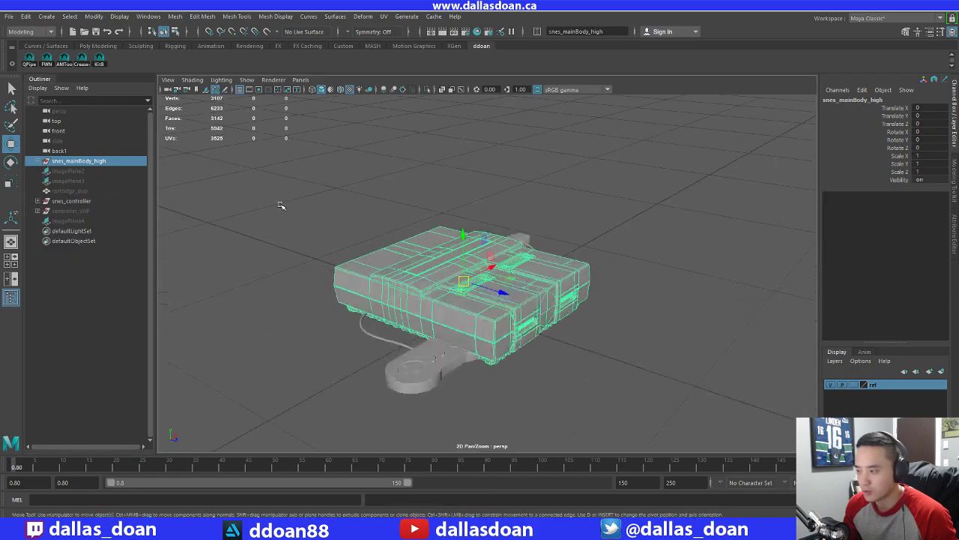
{"action": "left_click", "coordinate": [309, 254]}
{"action": "left_click_drag", "start_coordinate": [330, 253], "coordinate": [396, 260], "text": "alt"}
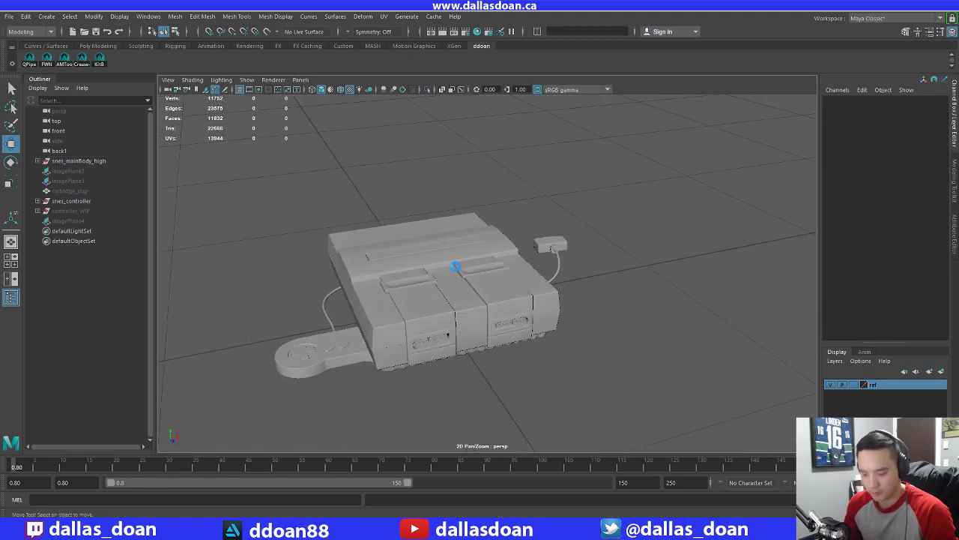
Save the scene and import SNES_V3.ma from the SNES project's scenes folder into it
{"action": "key", "text": "ctrl+s"}
{"action": "left_click", "coordinate": [11, 18]}
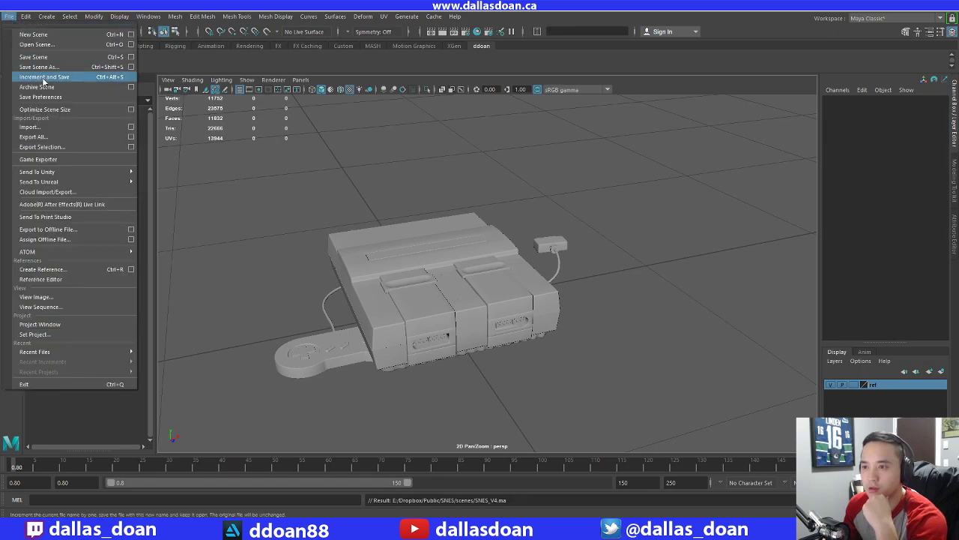
{"action": "left_click", "coordinate": [59, 121]}
{"action": "left_click", "coordinate": [9, 20]}
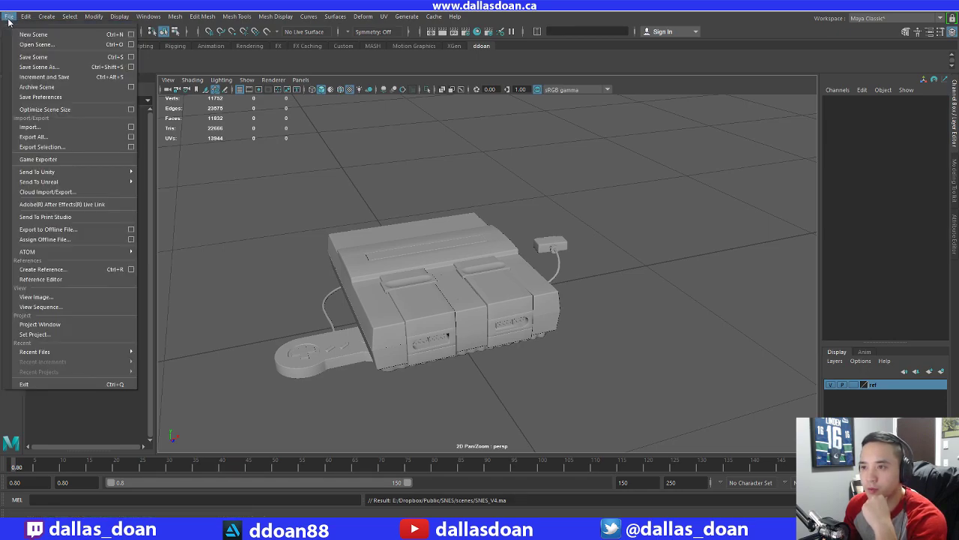
{"action": "left_click", "coordinate": [31, 127]}
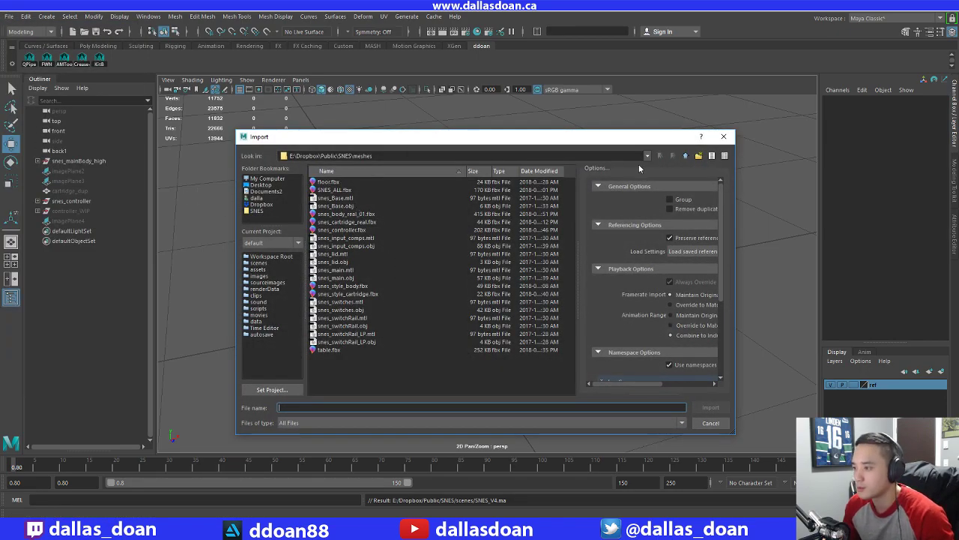
{"action": "left_click", "coordinate": [685, 155]}
{"action": "double_click", "coordinate": [327, 208]}
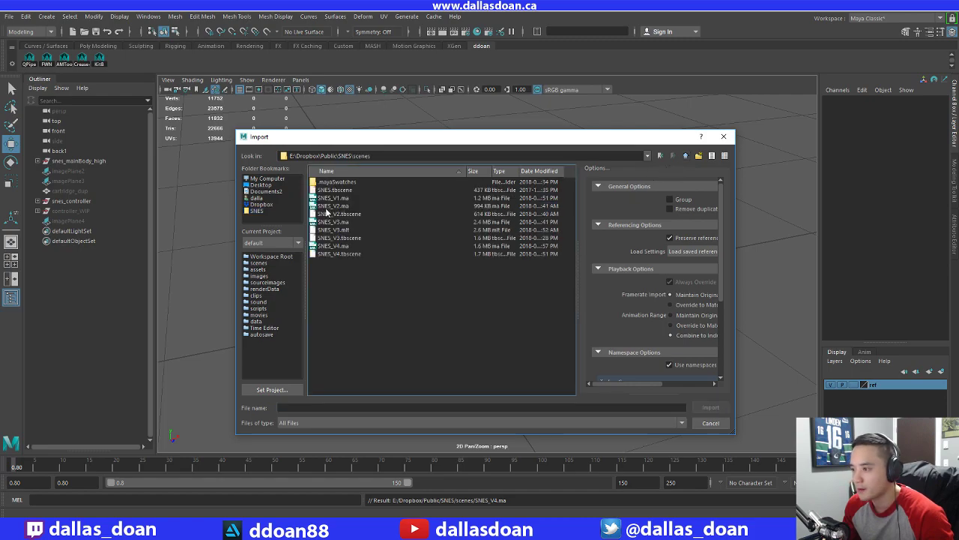
{"action": "left_click", "coordinate": [341, 223]}
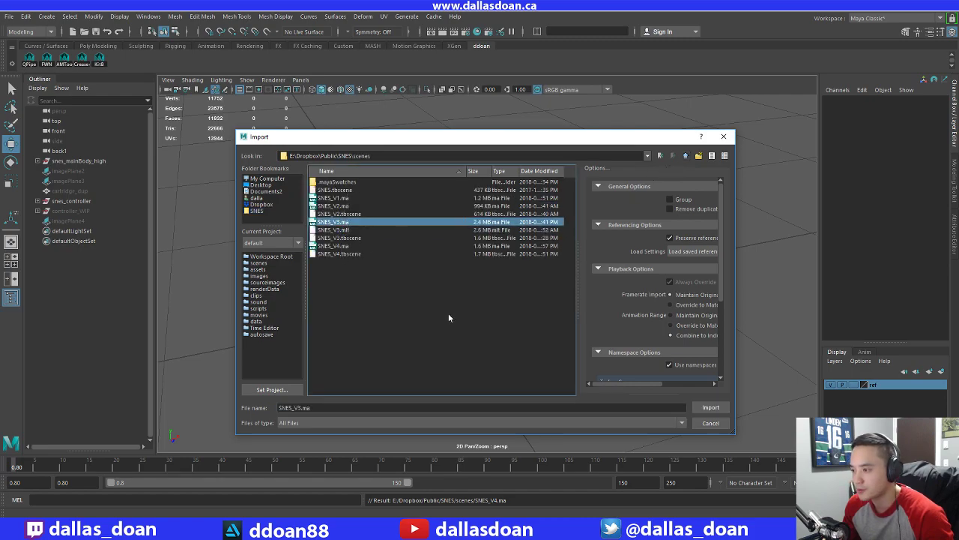
{"action": "left_click", "coordinate": [709, 407]}
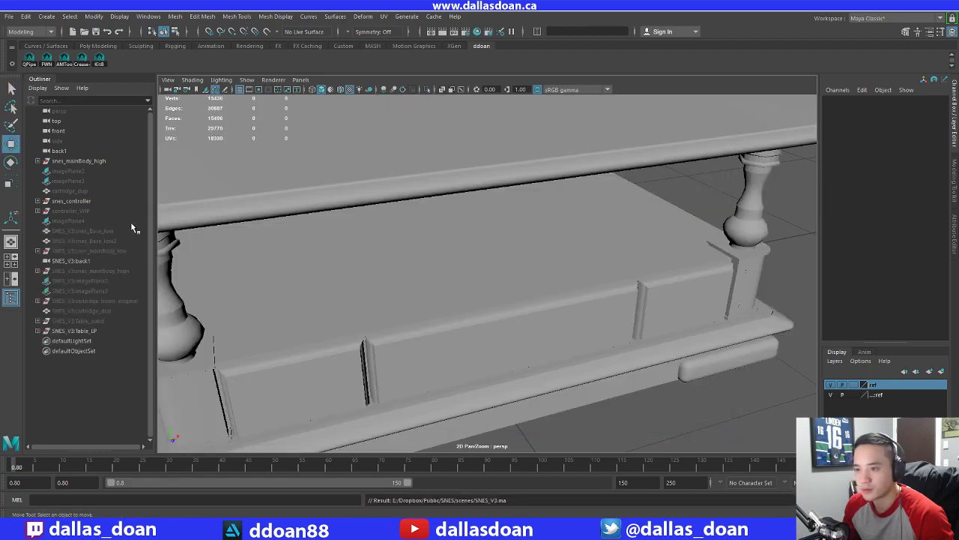
Find the hidden SNES_V3:cartridge_bools_original group among the imported objects and unhide it
{"action": "left_click", "coordinate": [75, 201]}
{"action": "left_click", "coordinate": [78, 161]}
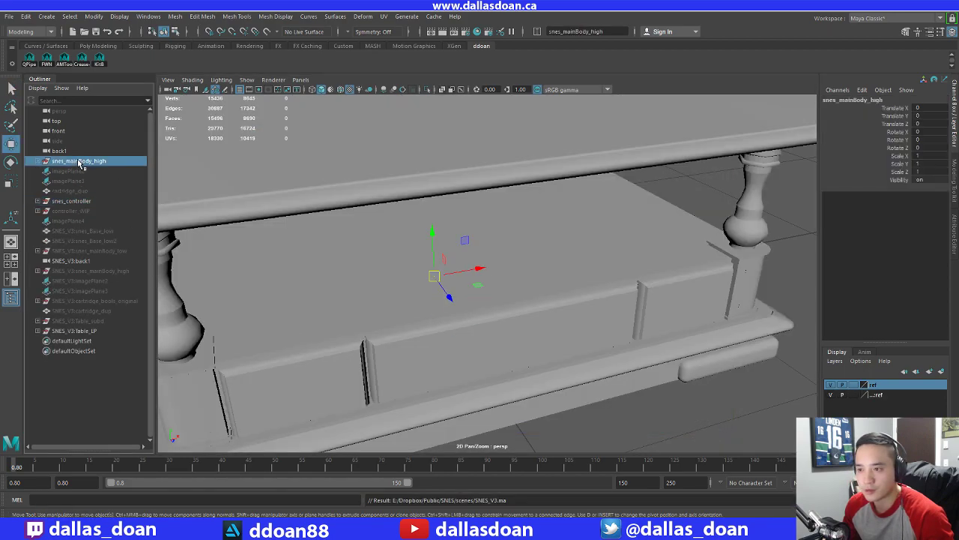
{"action": "left_click", "coordinate": [87, 192]}
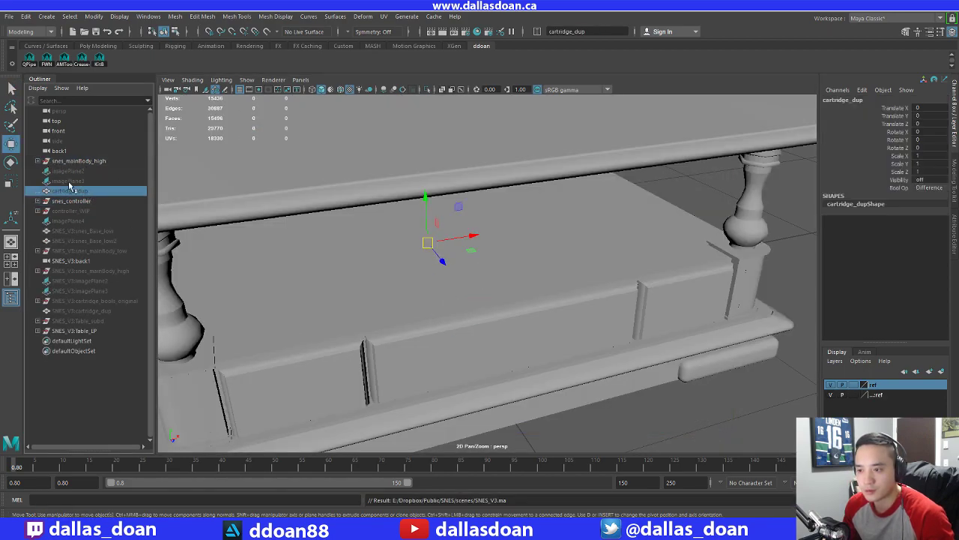
{"action": "left_click", "coordinate": [98, 303]}
{"action": "left_click", "coordinate": [98, 311]}
{"action": "left_click", "coordinate": [98, 303]}
{"action": "left_click", "coordinate": [98, 312]}
{"action": "left_click", "coordinate": [98, 303]}
{"action": "left_click", "coordinate": [98, 313]}
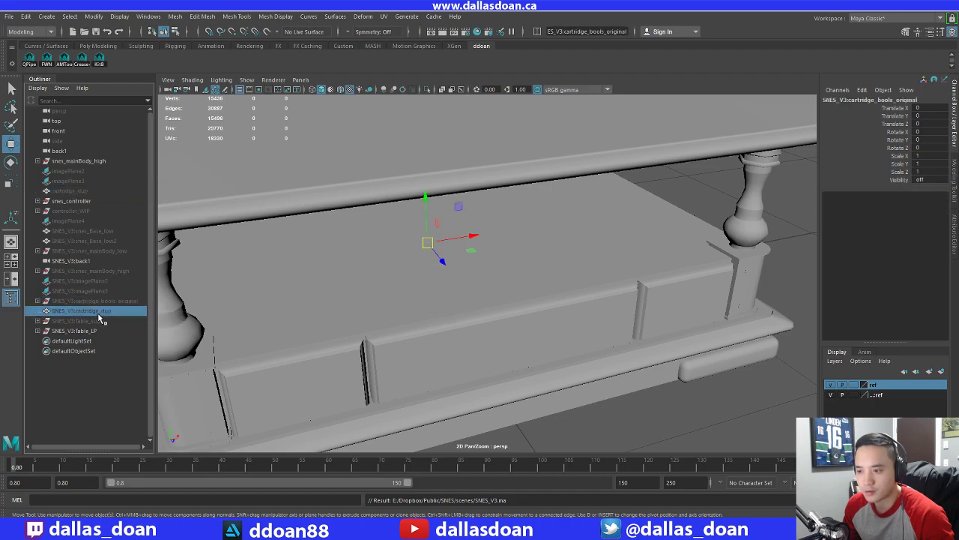
{"action": "left_click", "coordinate": [98, 301]}
{"action": "left_click", "coordinate": [98, 310]}
{"action": "left_click", "coordinate": [98, 302]}
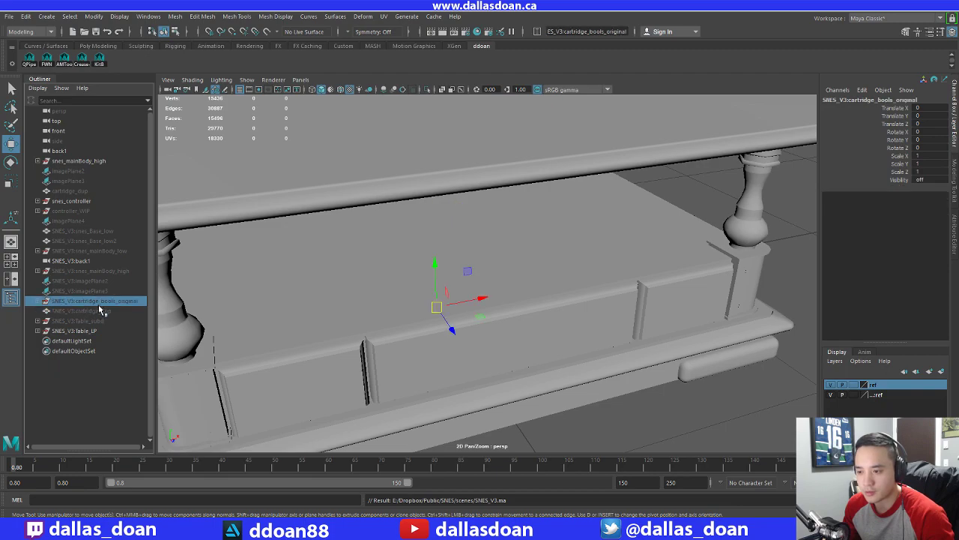
{"action": "scroll", "coordinate": [472, 310], "scroll_direction": "down", "scroll_amount": 10}
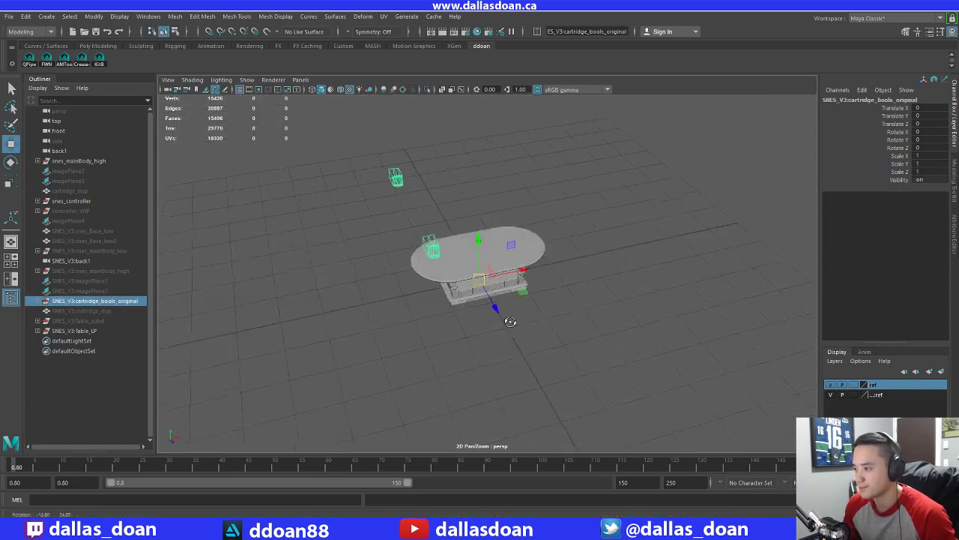
{"action": "mouse_move", "coordinate": [510, 322]}
{"action": "left_mouse_down", "text": "alt"}
{"action": "mouse_move", "coordinate": [532, 289]}
{"action": "mouse_move", "coordinate": [517, 324]}
{"action": "left_mouse_up", "text": "alt"}
{"action": "scroll", "coordinate": [479, 337], "scroll_direction": "up", "scroll_amount": 5}
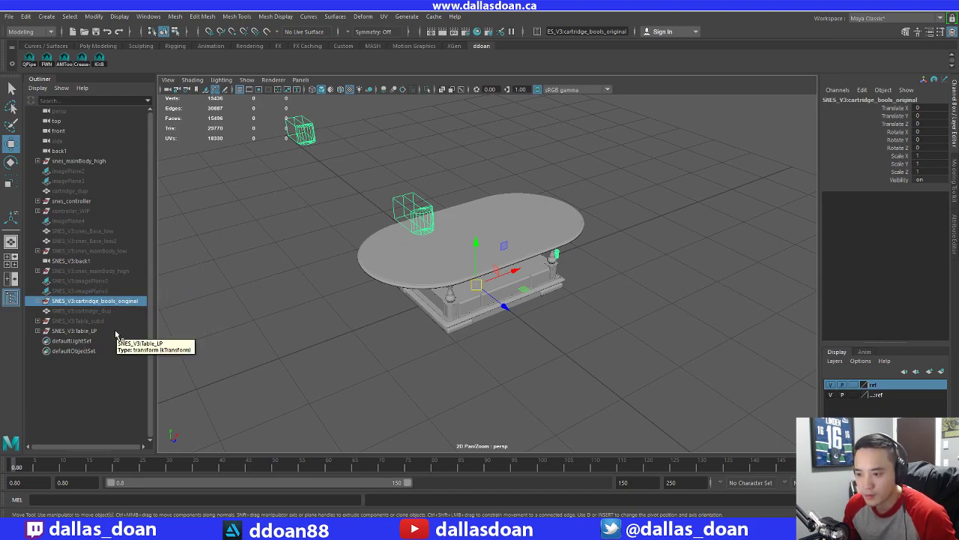
Delete all imported SNES_V3 objects, including the table and console meshes, except the cartridge_bools_original group
{"action": "left_click_drag", "start_coordinate": [78, 332], "coordinate": [77, 230]}
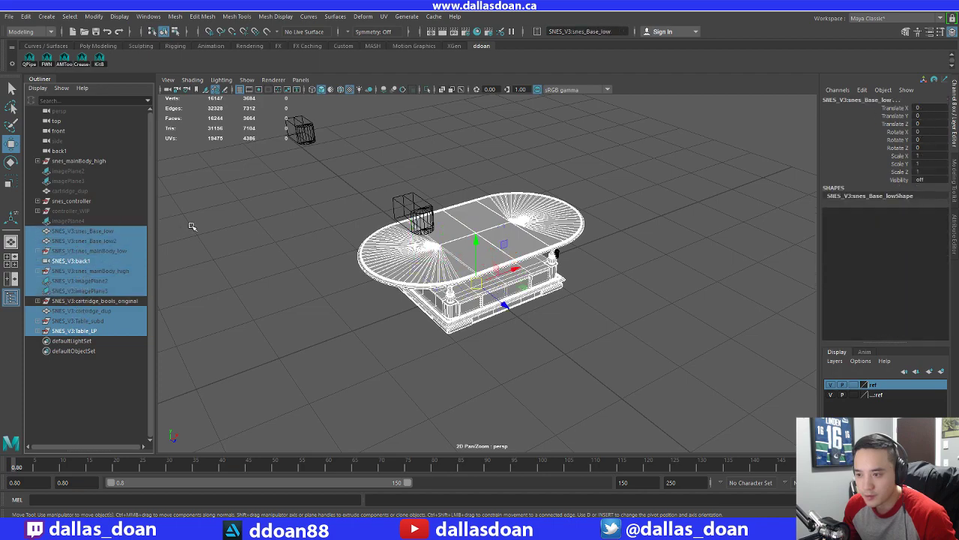
{"action": "key", "text": "Delete"}
{"action": "left_click", "coordinate": [105, 222]}
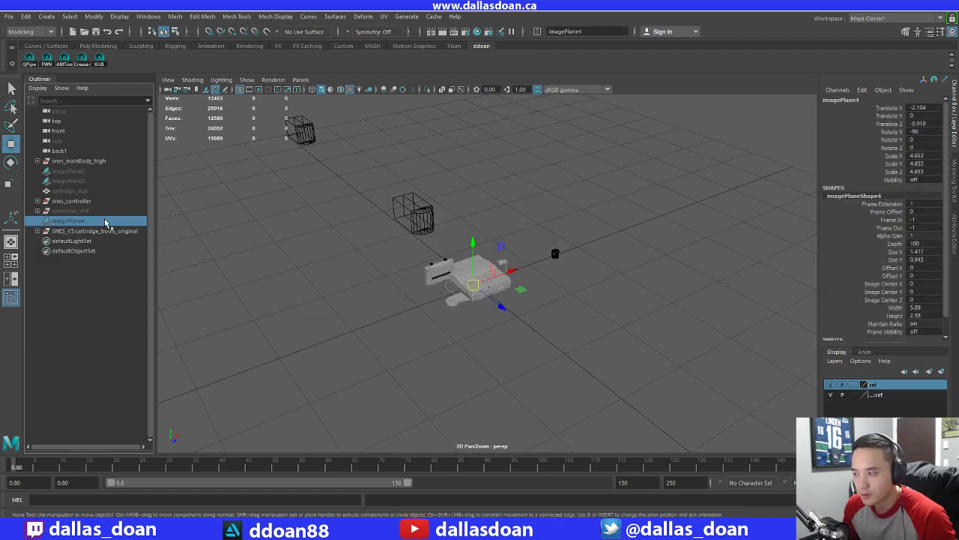
Select the SNES_V3:cartridge_bools_original group, focus on its cartridge, and expand its hierarchy
{"action": "left_click", "coordinate": [109, 231]}
{"action": "key", "text": "f"}
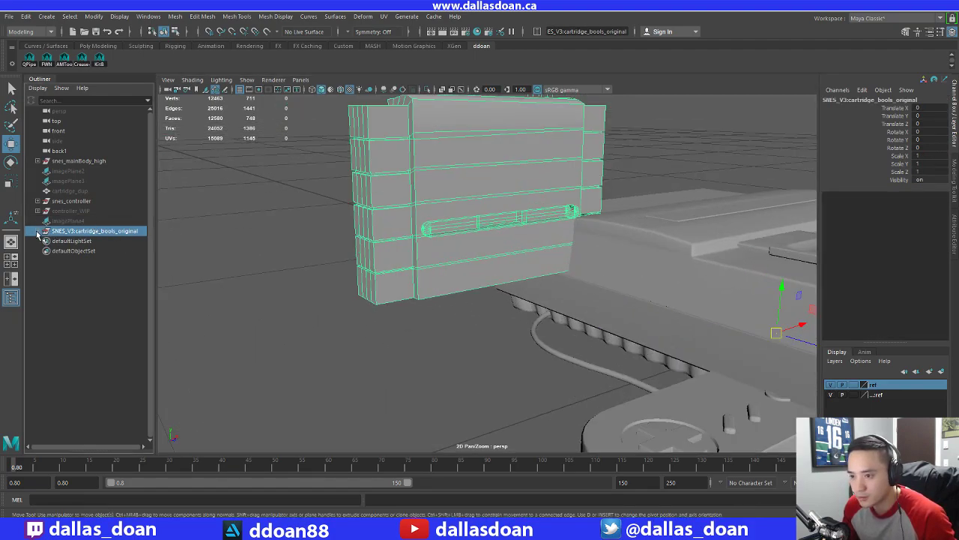
{"action": "left_click", "coordinate": [38, 231]}
{"action": "left_click_drag", "start_coordinate": [306, 295], "coordinate": [373, 322], "text": "alt"}
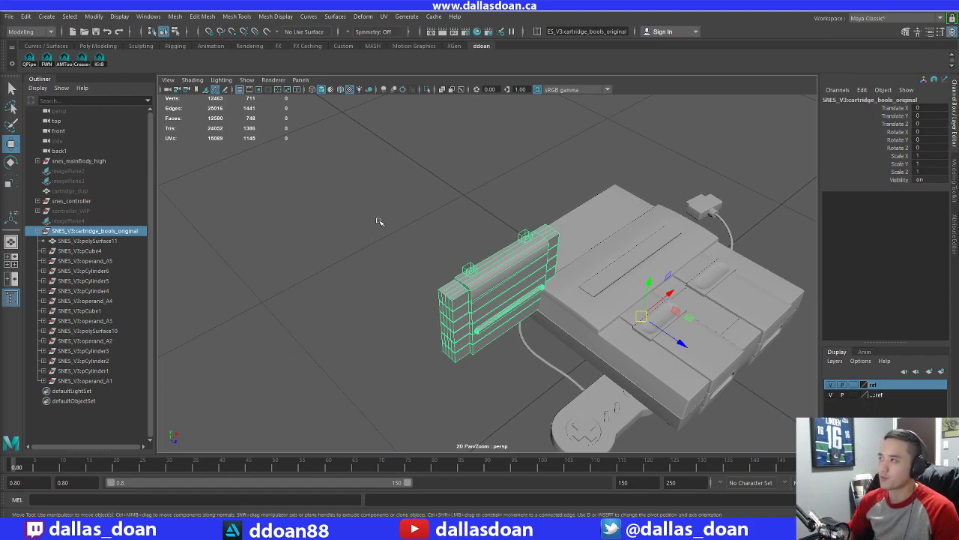
Nudge the lengthwise edges on the cartridge's rounded top vertically in edge mode, and undo the last move
{"action": "scroll", "coordinate": [426, 255], "scroll_direction": "up", "scroll_amount": 4}
{"action": "left_click_drag", "start_coordinate": [426, 256], "coordinate": [529, 239], "text": "alt"}
{"action": "middle_click_drag", "start_coordinate": [529, 240], "coordinate": [474, 330], "text": "alt"}
{"action": "scroll", "coordinate": [474, 330], "scroll_direction": "up", "scroll_amount": 3}
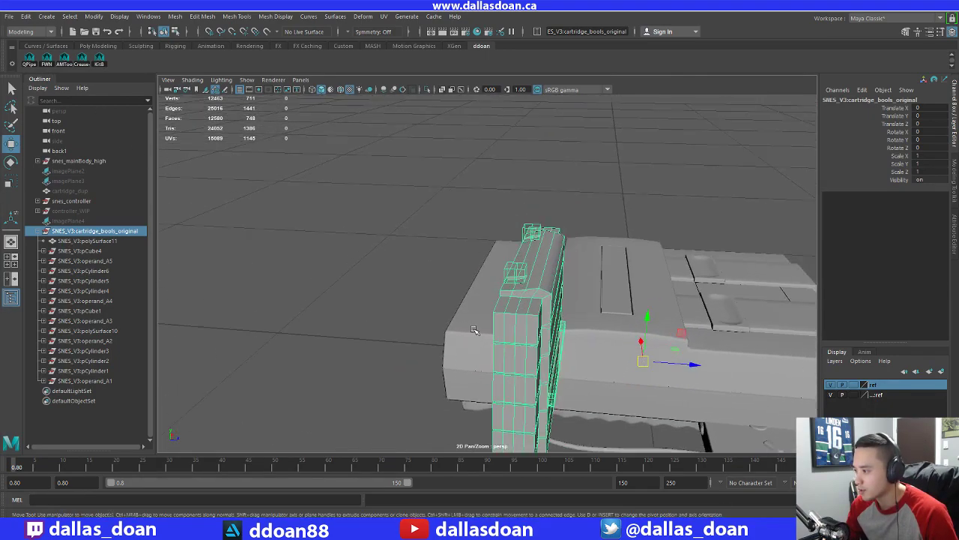
{"action": "left_click_drag", "start_coordinate": [473, 329], "coordinate": [528, 328], "text": "alt"}
{"action": "right_click_drag", "start_coordinate": [530, 291], "coordinate": [531, 216]}
{"action": "double_click", "coordinate": [524, 281]}
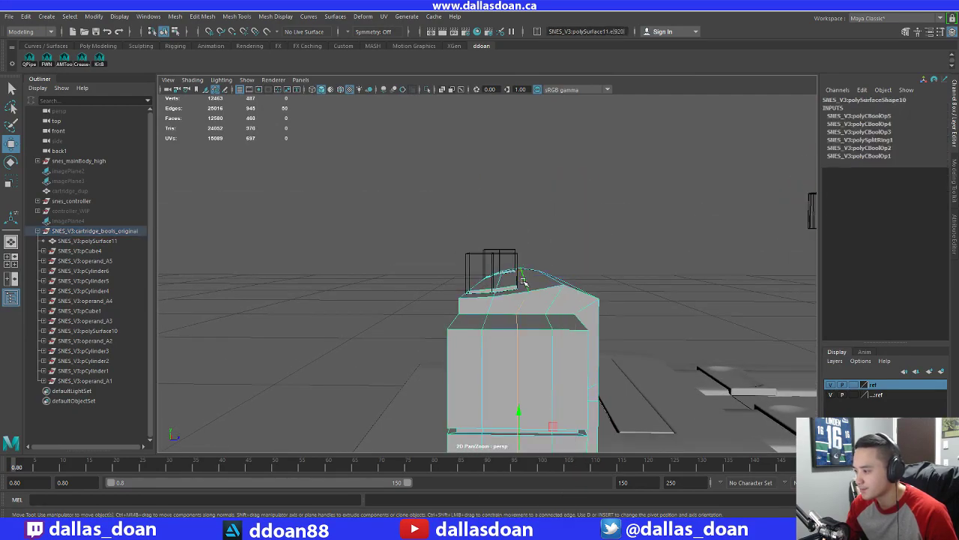
{"action": "left_click", "coordinate": [527, 280]}
{"action": "left_click_drag", "start_coordinate": [527, 280], "coordinate": [521, 233], "text": "alt"}
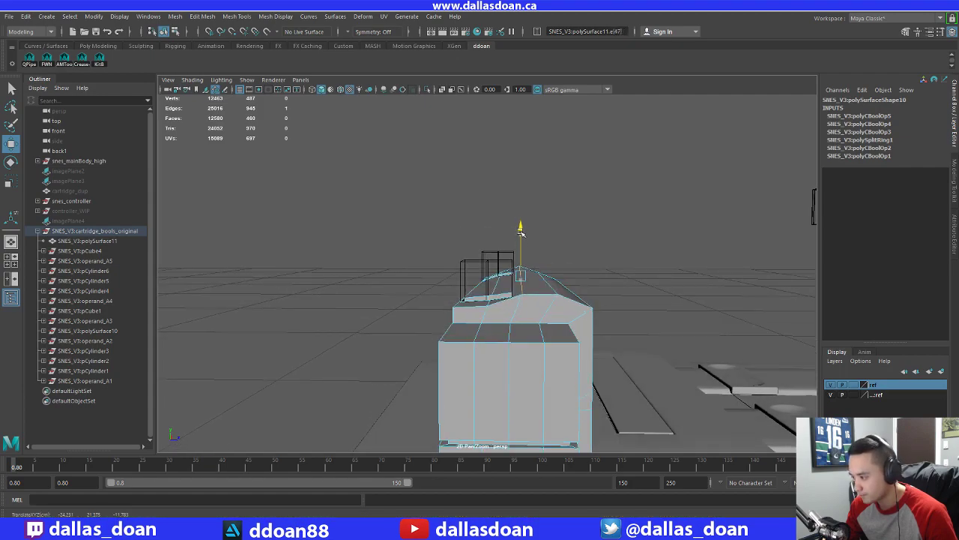
{"action": "left_click_drag", "start_coordinate": [489, 302], "coordinate": [502, 321], "text": "alt"}
{"action": "double_click", "coordinate": [499, 342], "text": "shift"}
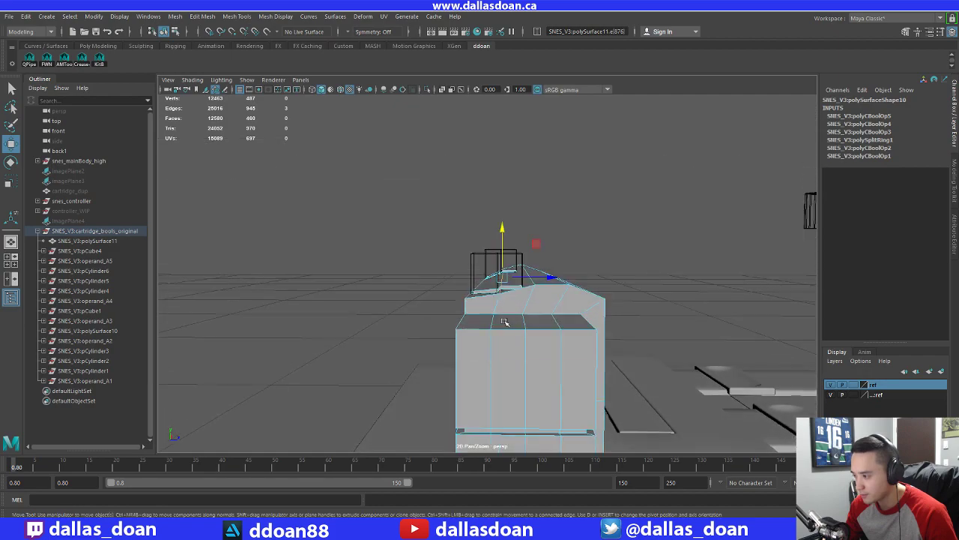
{"action": "key", "text": "ctrl+z"}
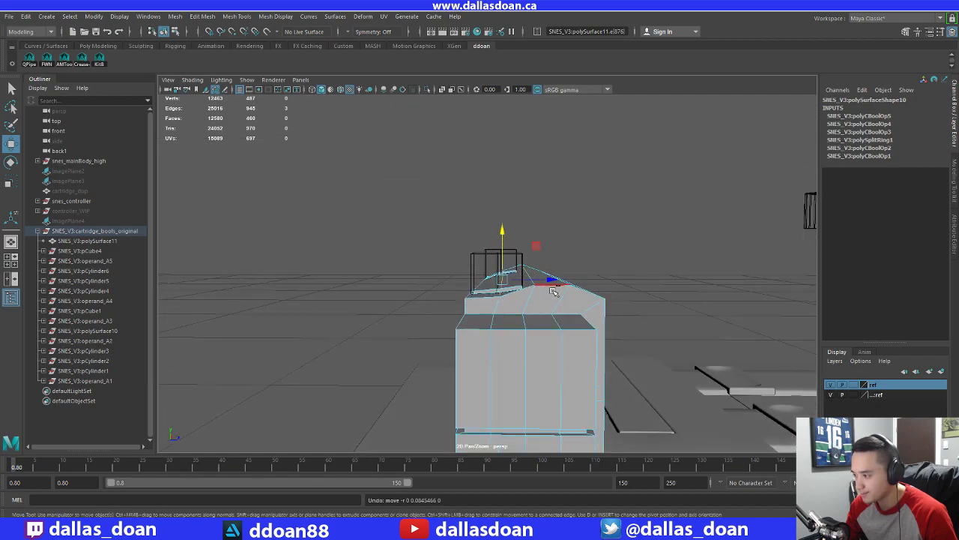
Snap the corner vertex under the cartridge's top front panel to the height of the opposite corner vertex
{"action": "left_click_drag", "start_coordinate": [553, 292], "coordinate": [584, 330], "text": "alt"}
{"action": "right_click", "coordinate": [499, 241]}
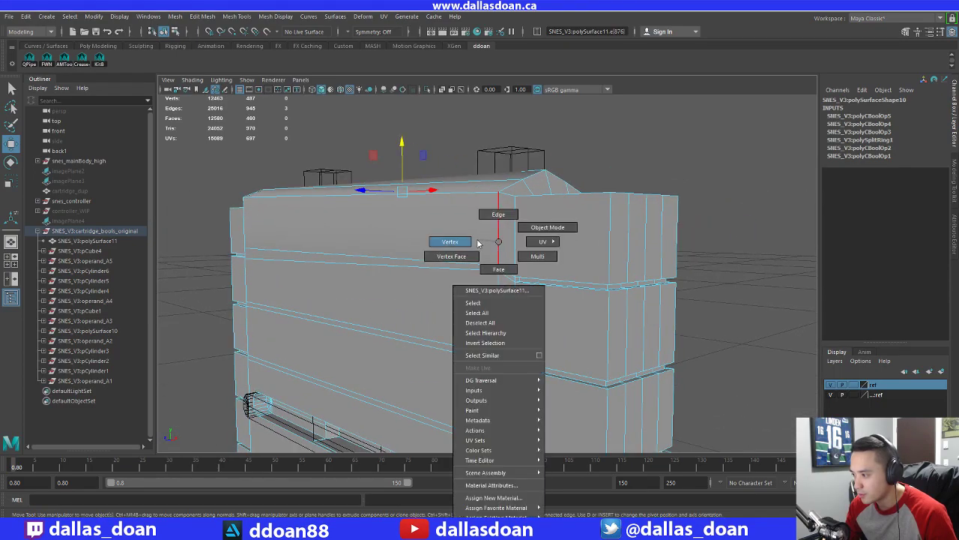
{"action": "left_click", "coordinate": [477, 242]}
{"action": "left_click", "coordinate": [498, 271]}
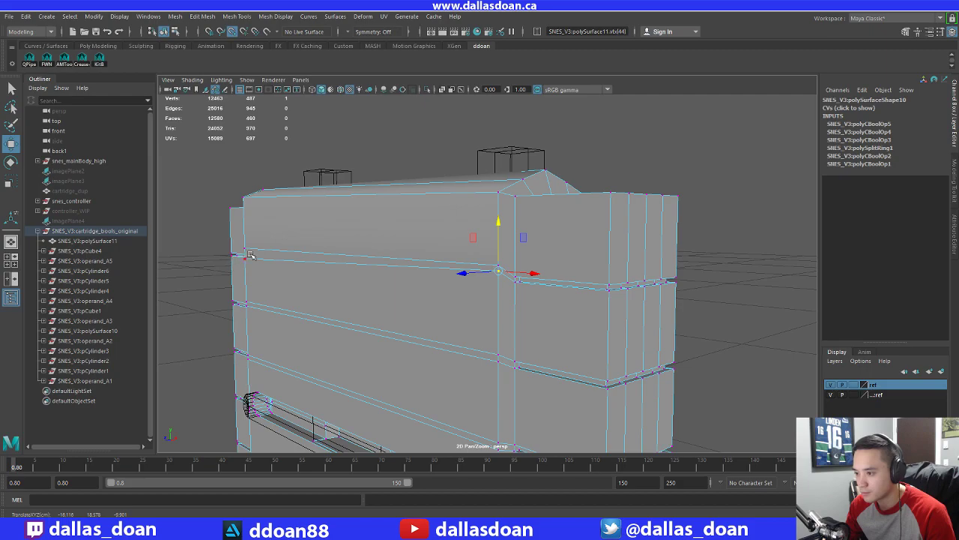
Lower both corner vertices under the cartridge's top front panel slightly, and return polySurface11 to object mode to check the shape
{"action": "left_click_drag", "start_coordinate": [413, 282], "coordinate": [457, 274], "text": "alt"}
{"action": "left_click", "coordinate": [374, 291]}
{"action": "left_click", "coordinate": [454, 274], "text": "shift"}
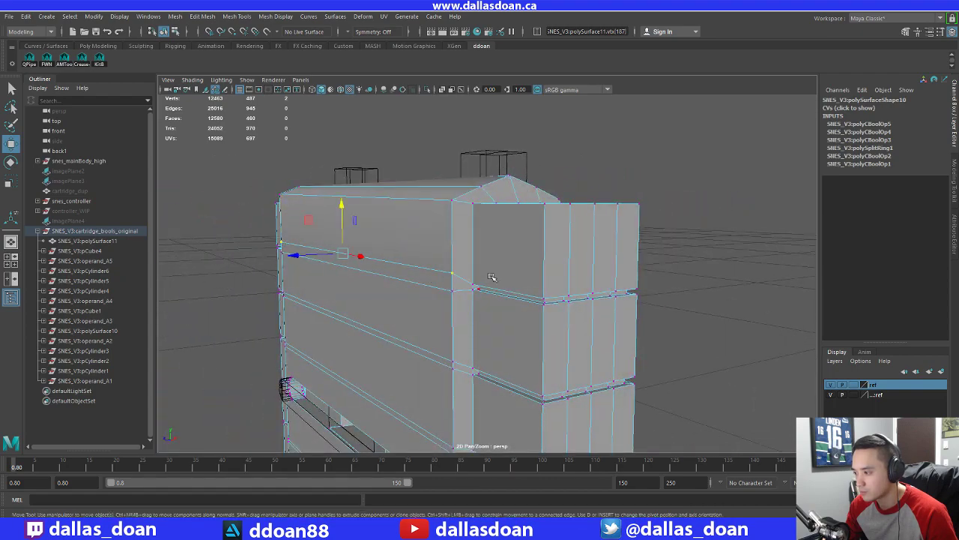
{"action": "left_click_drag", "start_coordinate": [341, 204], "coordinate": [342, 216]}
{"action": "left_click_drag", "start_coordinate": [449, 247], "coordinate": [509, 289], "text": "alt"}
{"action": "left_click_drag", "start_coordinate": [503, 217], "coordinate": [487, 195], "text": "alt"}
{"action": "right_click_drag", "start_coordinate": [501, 190], "coordinate": [487, 242]}
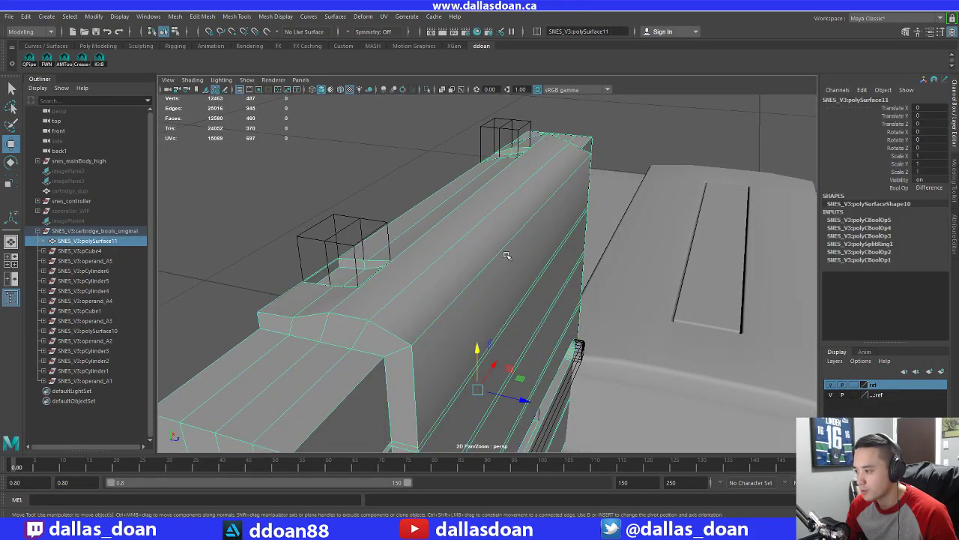
{"action": "mouse_move", "coordinate": [446, 253]}
{"action": "left_mouse_down", "text": "alt"}
{"action": "mouse_move", "coordinate": [398, 272]}
{"action": "mouse_move", "coordinate": [439, 260]}
{"action": "left_mouse_up", "text": "alt"}
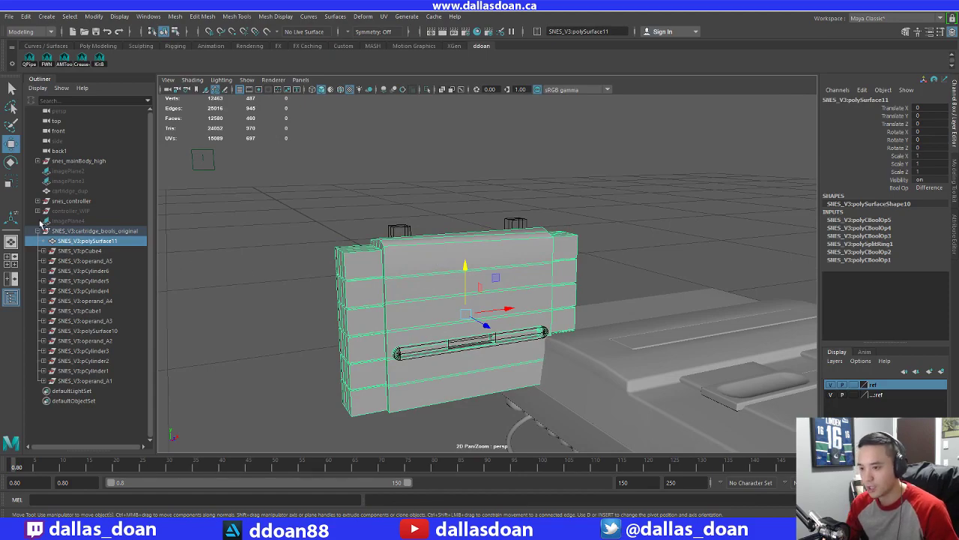
Delete the root cpB namespace in the Namespace Editor, and delete the one nested under SNES_V3 by merging it with its parent
{"action": "left_click", "coordinate": [148, 16]}
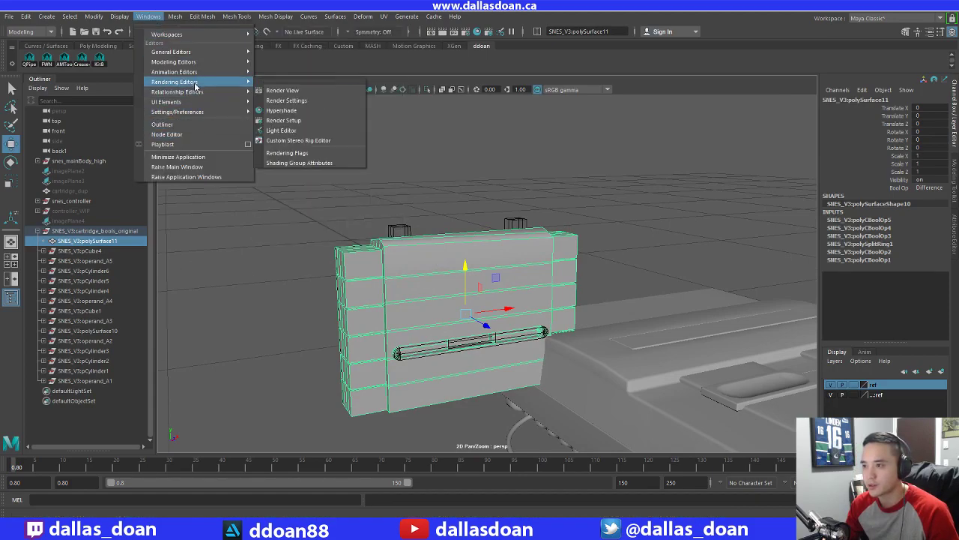
{"action": "mouse_move", "coordinate": [218, 52]}
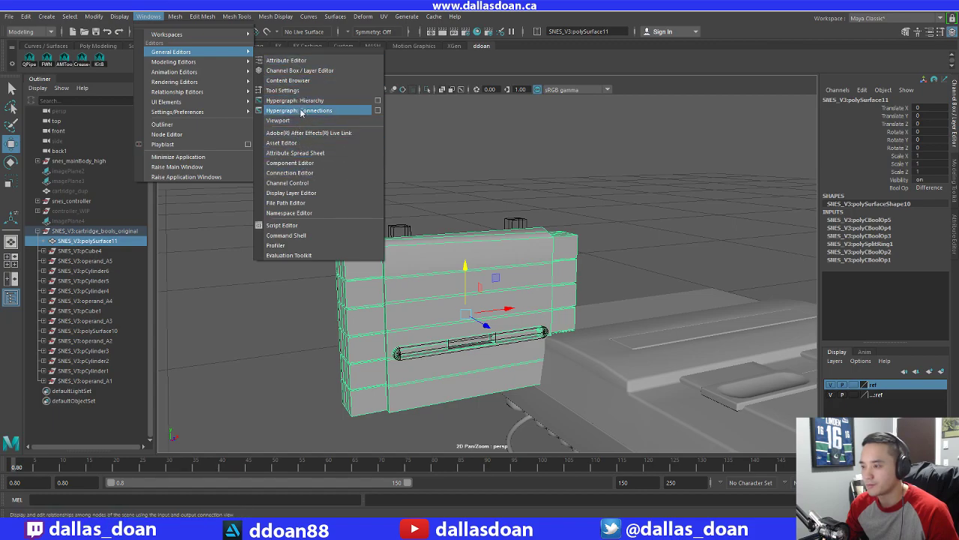
{"action": "left_click", "coordinate": [305, 212]}
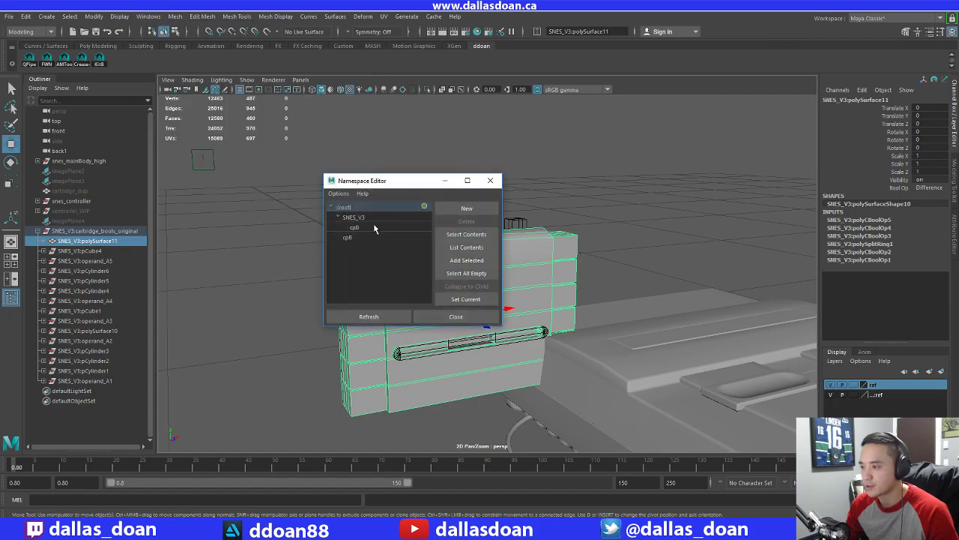
{"action": "left_click", "coordinate": [380, 237]}
{"action": "left_click", "coordinate": [466, 223]}
{"action": "left_click", "coordinate": [391, 228]}
{"action": "left_click", "coordinate": [467, 221]}
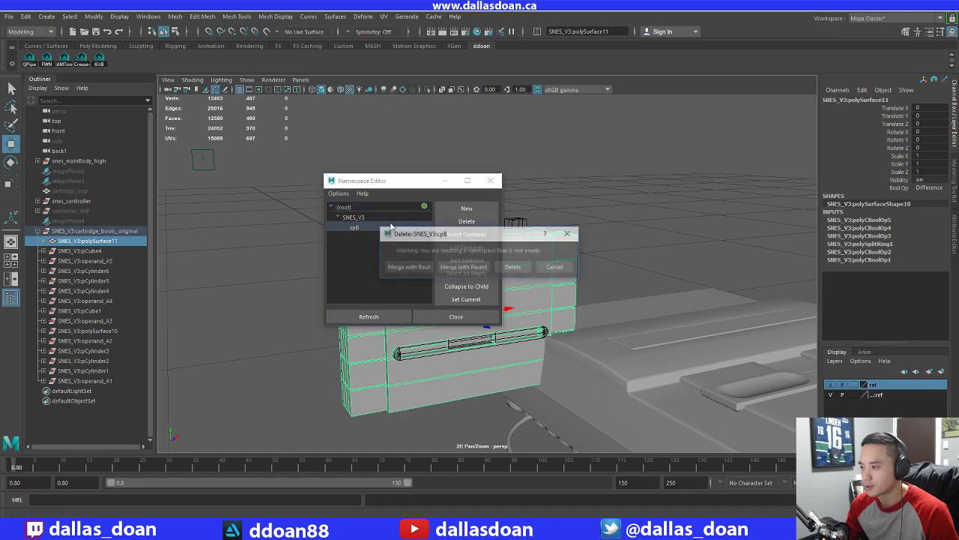
{"action": "left_click", "coordinate": [465, 267]}
Delete the SNES_V3 namespace by merging its contents with its parent, and close the Namespace Editor
{"action": "left_click", "coordinate": [373, 217]}
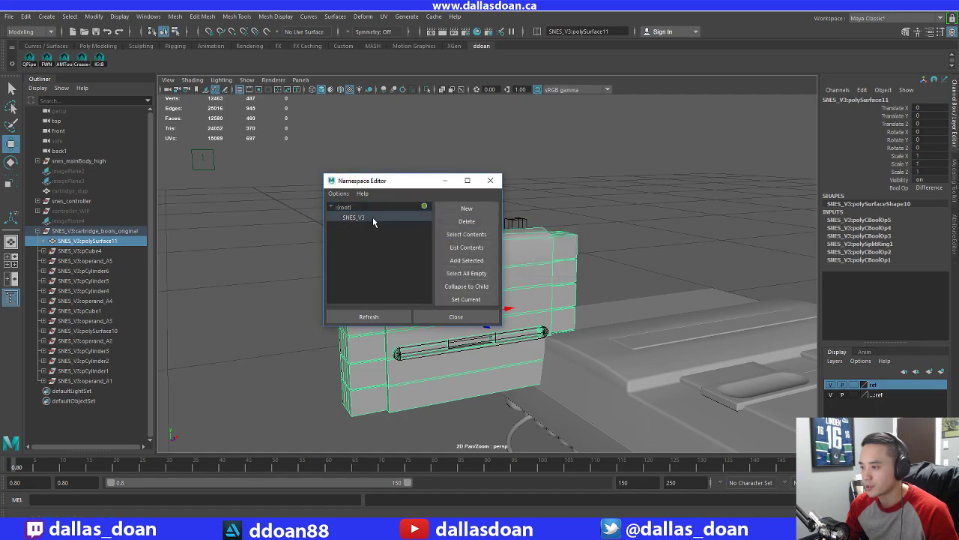
{"action": "left_click", "coordinate": [467, 221]}
{"action": "left_click", "coordinate": [465, 267]}
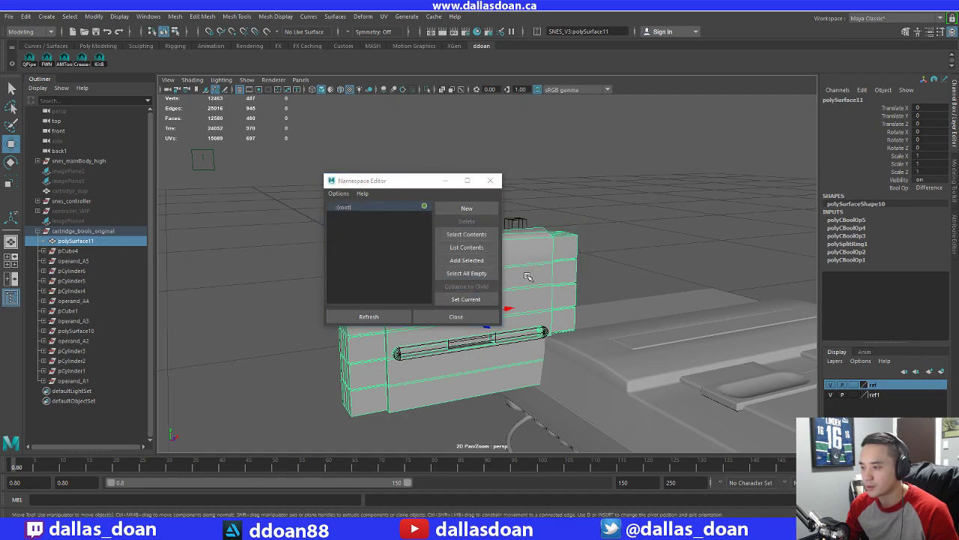
{"action": "left_click", "coordinate": [455, 316]}
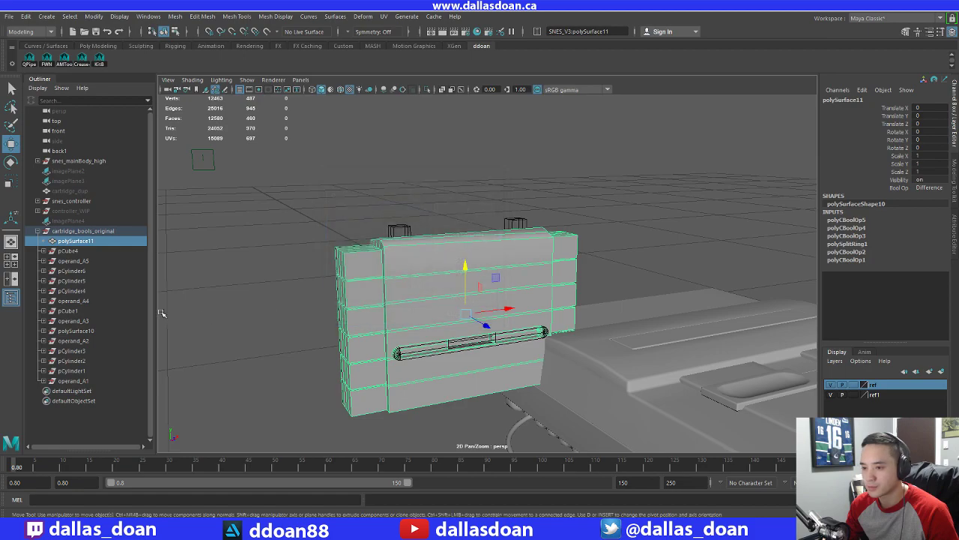
Select the cartridge_bools_original group and examine the cartridge's shape from several angles
{"action": "left_click", "coordinate": [79, 231]}
{"action": "left_click_drag", "start_coordinate": [291, 263], "coordinate": [396, 265], "text": "alt"}
{"action": "scroll", "coordinate": [330, 262], "scroll_direction": "down", "scroll_amount": 4}
{"action": "scroll", "coordinate": [397, 265], "scroll_direction": "up", "scroll_amount": 5}
{"action": "middle_click_drag", "start_coordinate": [395, 266], "coordinate": [391, 267], "text": "alt"}
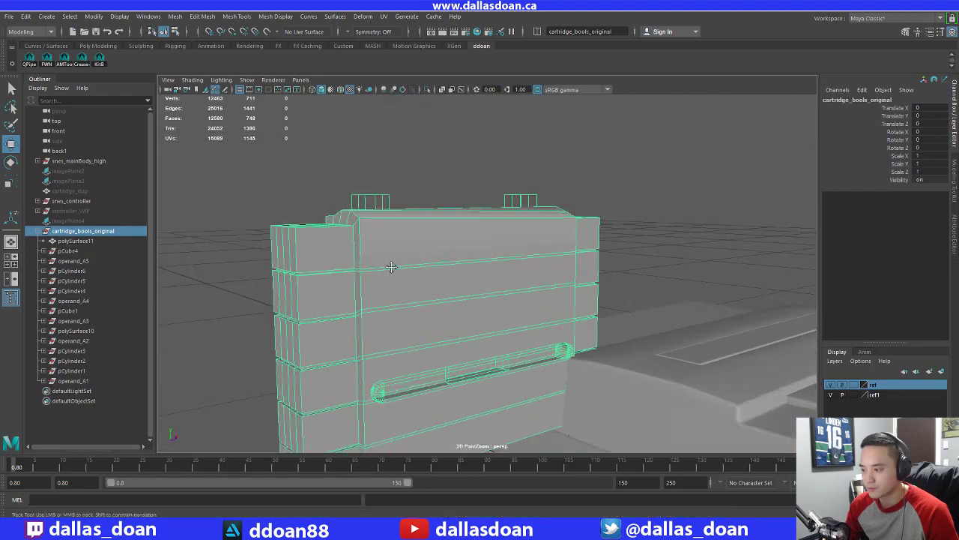
{"action": "left_click_drag", "start_coordinate": [391, 266], "coordinate": [357, 281], "text": "alt"}
{"action": "scroll", "coordinate": [407, 257], "scroll_direction": "down", "scroll_amount": 3}
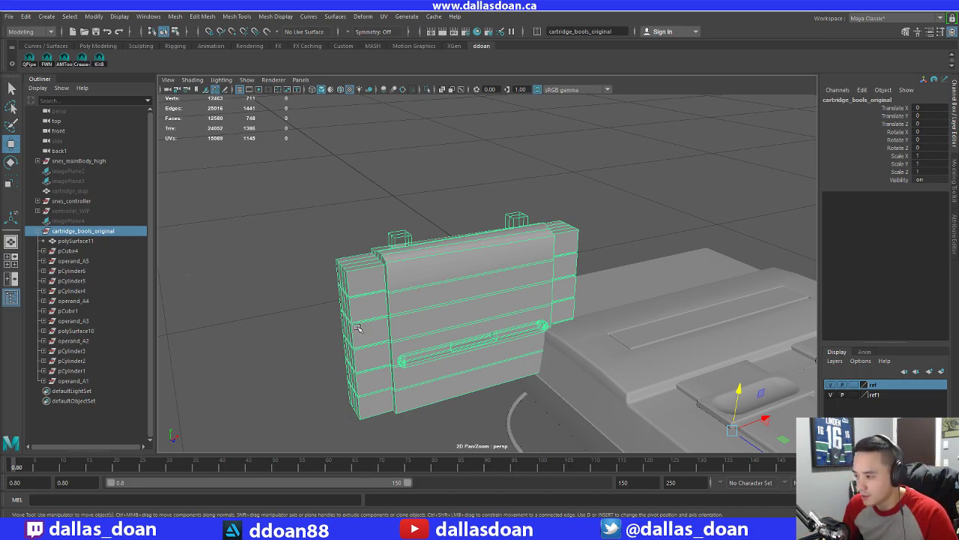
{"action": "left_click_drag", "start_coordinate": [357, 329], "coordinate": [439, 278], "text": "alt"}
{"action": "scroll", "coordinate": [479, 313], "scroll_direction": "up", "scroll_amount": 3}
Return to the polySurface11 cartridge mesh and delete its construction history
{"action": "right_click_drag", "start_coordinate": [460, 259], "coordinate": [401, 255], "text": "shift"}
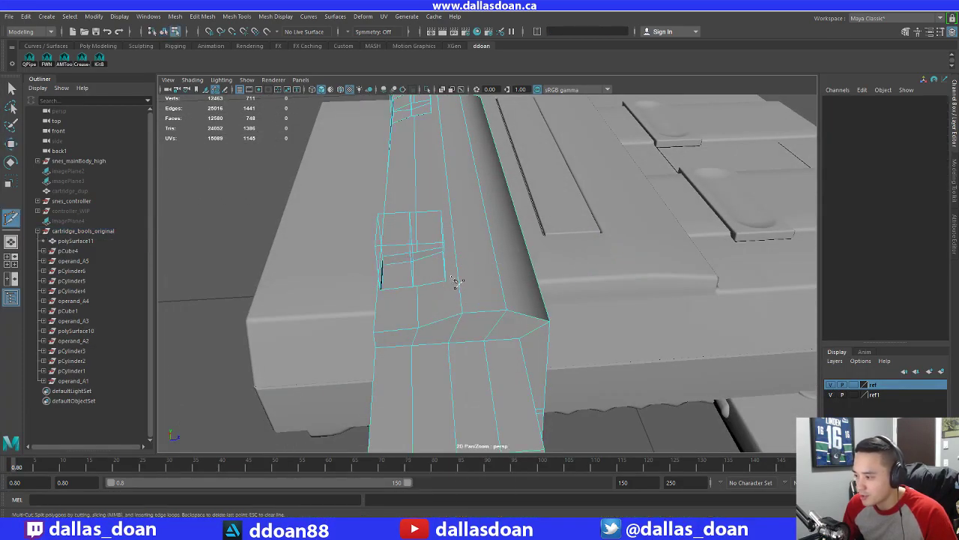
{"action": "left_click_drag", "start_coordinate": [442, 284], "coordinate": [535, 282], "text": "alt"}
{"action": "key", "text": "w"}
{"action": "right_click_drag", "start_coordinate": [533, 221], "coordinate": [527, 286]}
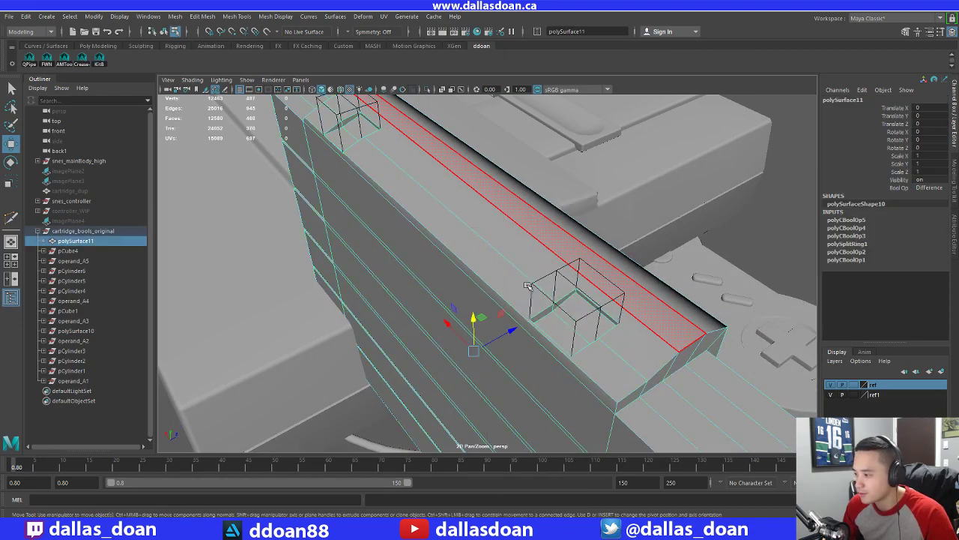
{"action": "left_click_drag", "start_coordinate": [528, 285], "coordinate": [426, 241], "text": "alt"}
{"action": "key", "text": "alt+shift+d"}
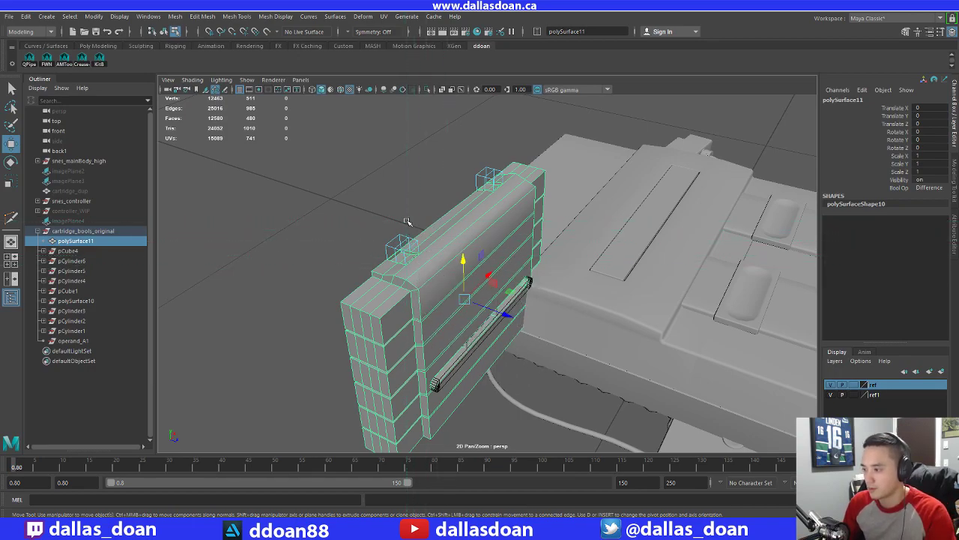
Delete the leftover boolean cutters for the two peg recesses on the cartridge's top and the long front slot in object mode
{"action": "left_click", "coordinate": [407, 229]}
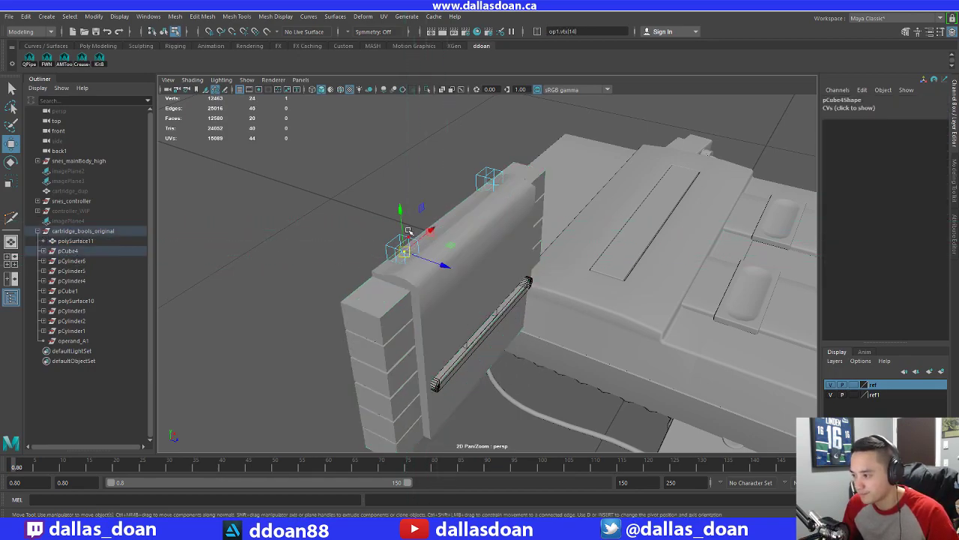
{"action": "key", "text": "F8"}
{"action": "left_click_drag", "start_coordinate": [412, 214], "coordinate": [485, 346], "text": "alt"}
{"action": "left_click", "coordinate": [466, 333]}
{"action": "key", "text": "Delete"}
{"action": "scroll", "coordinate": [514, 306], "scroll_direction": "down", "scroll_amount": 7}
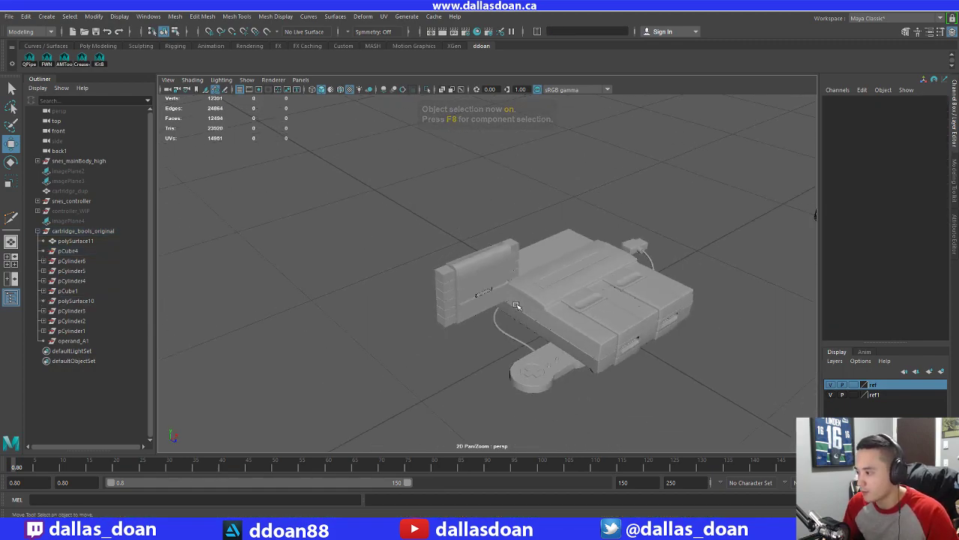
Delete the small leftover block in the cartridge's front slot and the stray cutter shapes floating around the console
{"action": "scroll", "coordinate": [493, 322], "scroll_direction": "up", "scroll_amount": 6}
{"action": "left_click", "coordinate": [497, 313]}
{"action": "key", "text": "Delete"}
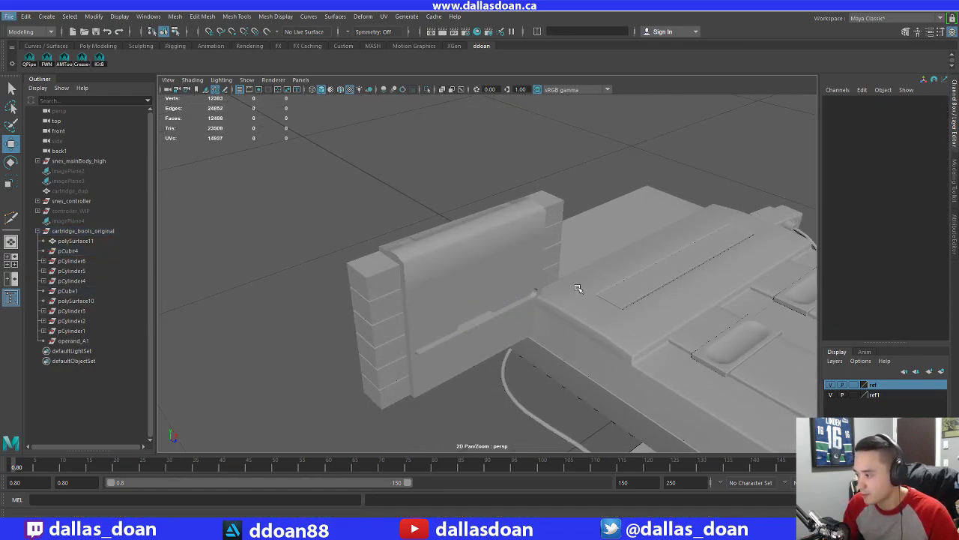
{"action": "scroll", "coordinate": [578, 289], "scroll_direction": "down", "scroll_amount": 10}
{"action": "left_click_drag", "start_coordinate": [291, 108], "coordinate": [708, 281]}
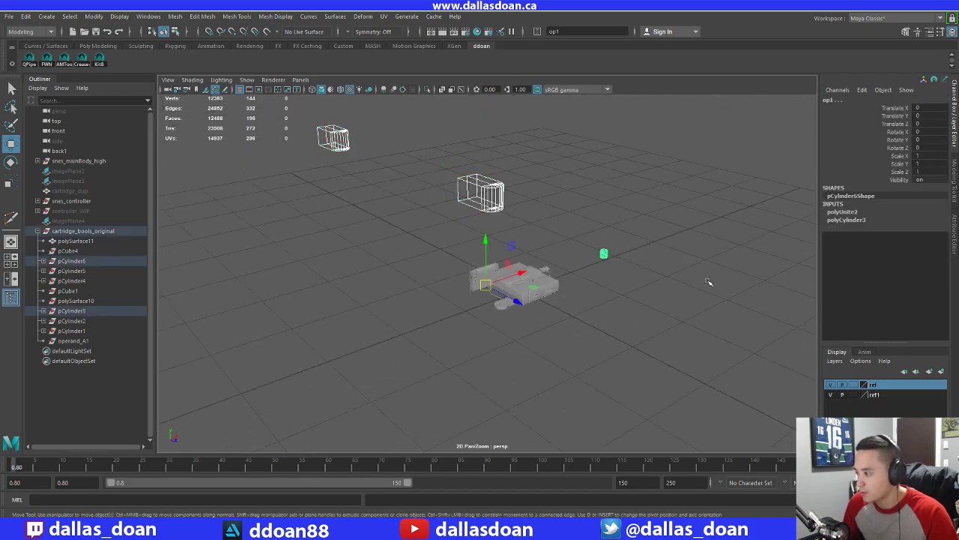
{"action": "key", "text": "Delete"}
Focus on polySurface11 and multi-cut an edge from a top recess's outer front corner to the nearby end vertex of the rounded top
{"action": "scroll", "coordinate": [585, 263], "scroll_direction": "up", "scroll_amount": 4}
{"action": "left_click", "coordinate": [485, 283]}
{"action": "key", "text": "f"}
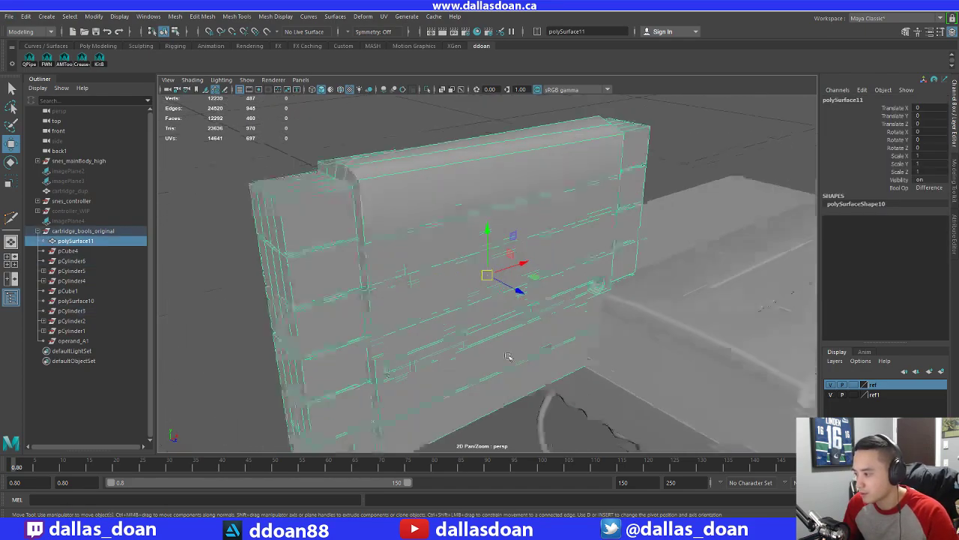
{"action": "left_click_drag", "start_coordinate": [510, 358], "coordinate": [594, 307], "text": "alt"}
{"action": "right_click_drag", "start_coordinate": [595, 169], "coordinate": [566, 166], "text": "shift"}
{"action": "left_click_drag", "start_coordinate": [574, 203], "coordinate": [547, 243], "text": "alt"}
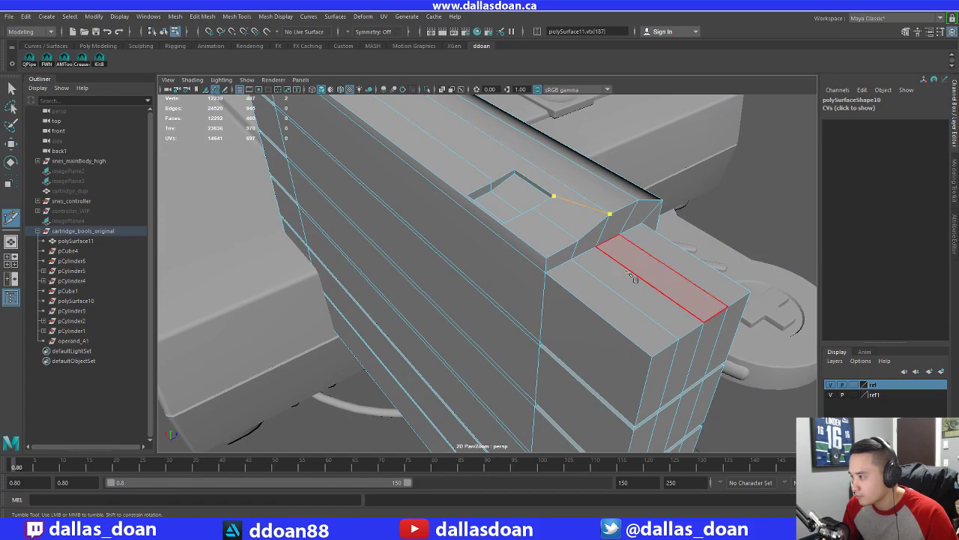
{"action": "left_click_drag", "start_coordinate": [632, 277], "coordinate": [529, 283], "text": "alt"}
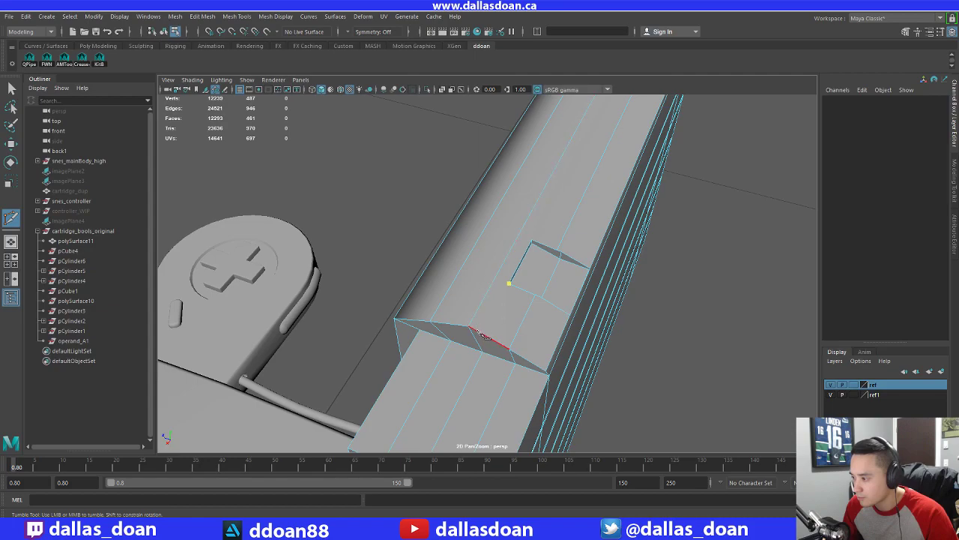
Cut a matching edge from the other recess to its end vertex, and join the two recesses' inner front corners with an edge
{"action": "right_click", "coordinate": [563, 335]}
{"action": "left_click_drag", "start_coordinate": [564, 335], "coordinate": [491, 330], "text": "alt"}
{"action": "left_click_drag", "start_coordinate": [392, 291], "coordinate": [371, 280], "text": "alt"}
{"action": "left_click", "coordinate": [344, 297]}
{"action": "right_click_drag", "start_coordinate": [371, 280], "coordinate": [422, 282], "text": "alt"}
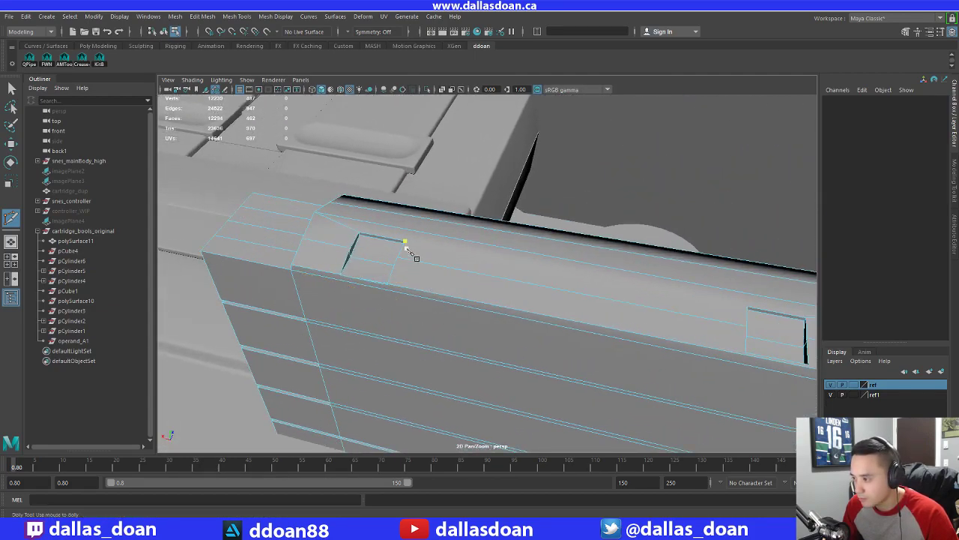
{"action": "left_click_drag", "start_coordinate": [621, 285], "coordinate": [535, 336], "text": "alt"}
{"action": "key", "text": "Return"}
Cut an edge along the cartridge's rear rim joining the rear corners of the two top recesses
{"action": "left_click_drag", "start_coordinate": [411, 323], "coordinate": [660, 290], "text": "alt"}
{"action": "middle_click_drag", "start_coordinate": [660, 289], "coordinate": [523, 289], "text": "alt"}
{"action": "right_click_drag", "start_coordinate": [523, 288], "coordinate": [556, 289], "text": "alt"}
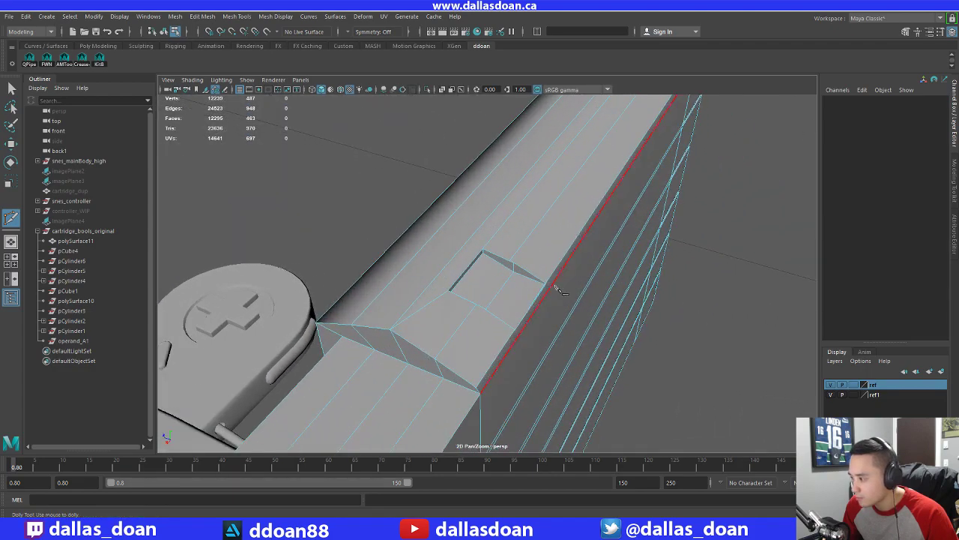
{"action": "left_click", "coordinate": [544, 284]}
{"action": "left_click_drag", "start_coordinate": [598, 319], "coordinate": [530, 306], "text": "alt"}
{"action": "left_click", "coordinate": [583, 303]}
{"action": "key", "text": "Return"}
Cut another edge along the rear rim beside the top recess and check how it meets the recess corners
{"action": "left_click", "coordinate": [348, 266]}
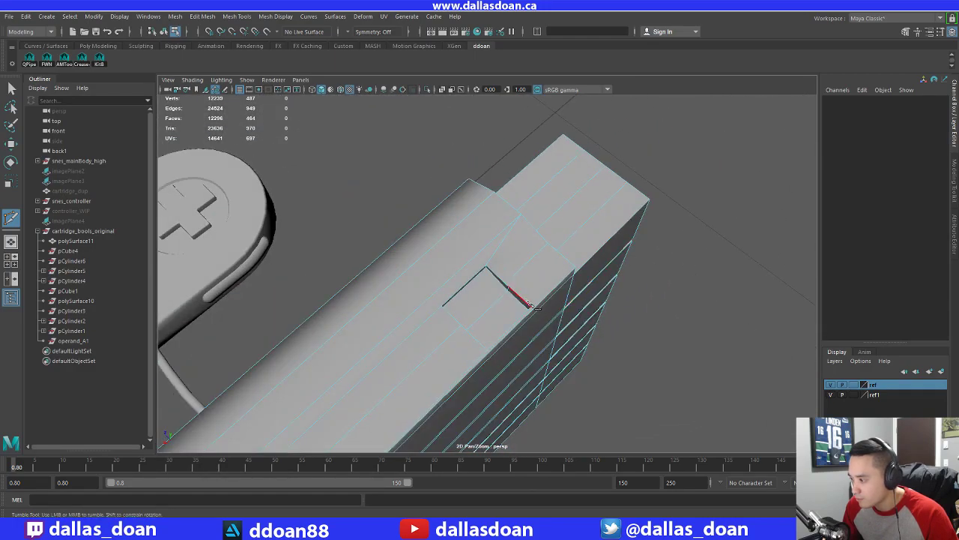
{"action": "key", "text": "Return"}
{"action": "middle_click_drag", "start_coordinate": [515, 337], "coordinate": [548, 276], "text": "alt"}
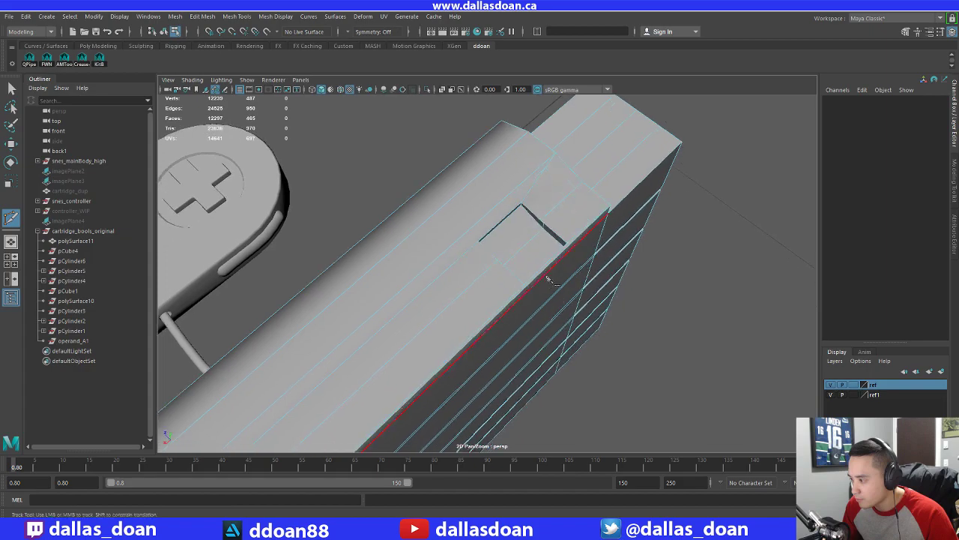
{"action": "scroll", "coordinate": [555, 300], "scroll_direction": "up", "scroll_amount": 5}
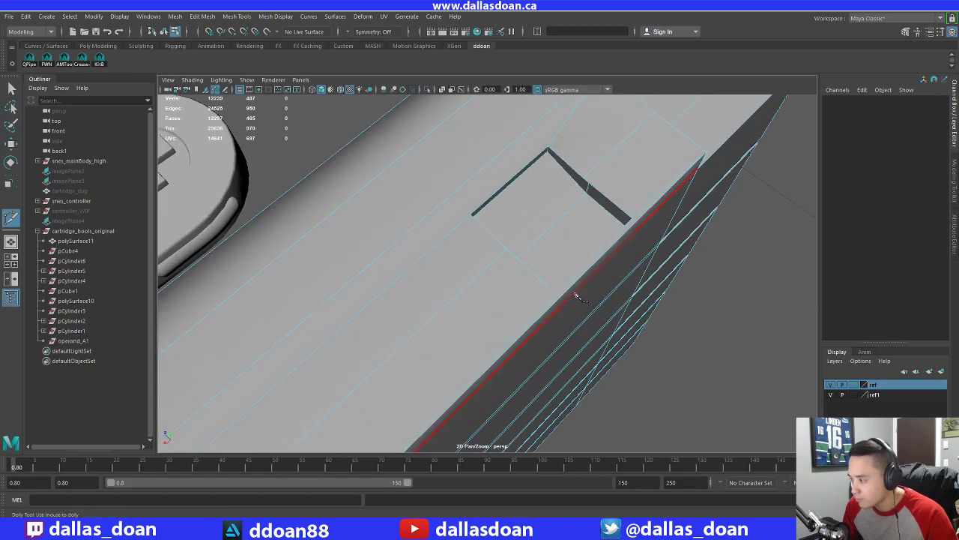
{"action": "scroll", "coordinate": [574, 300], "scroll_direction": "down", "scroll_amount": 5}
{"action": "middle_click_drag", "start_coordinate": [480, 367], "coordinate": [585, 265], "text": "alt"}
{"action": "scroll", "coordinate": [582, 263], "scroll_direction": "up", "scroll_amount": 5}
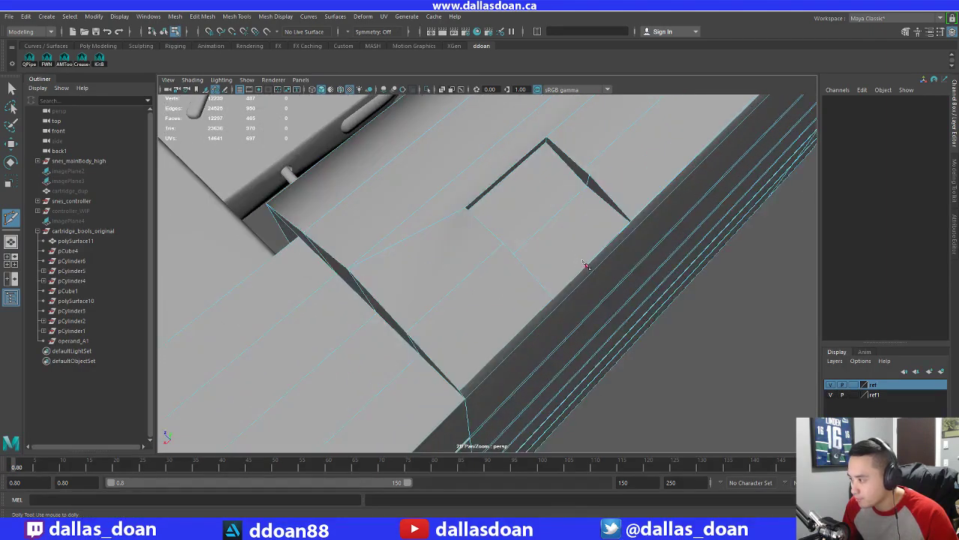
{"action": "left_click_drag", "start_coordinate": [587, 266], "coordinate": [608, 250], "text": "alt"}
Select the rear-rim edges beside the top recesses and convert the selection to vertices
{"action": "key", "text": "w"}
{"action": "right_click_drag", "start_coordinate": [593, 216], "coordinate": [593, 189]}
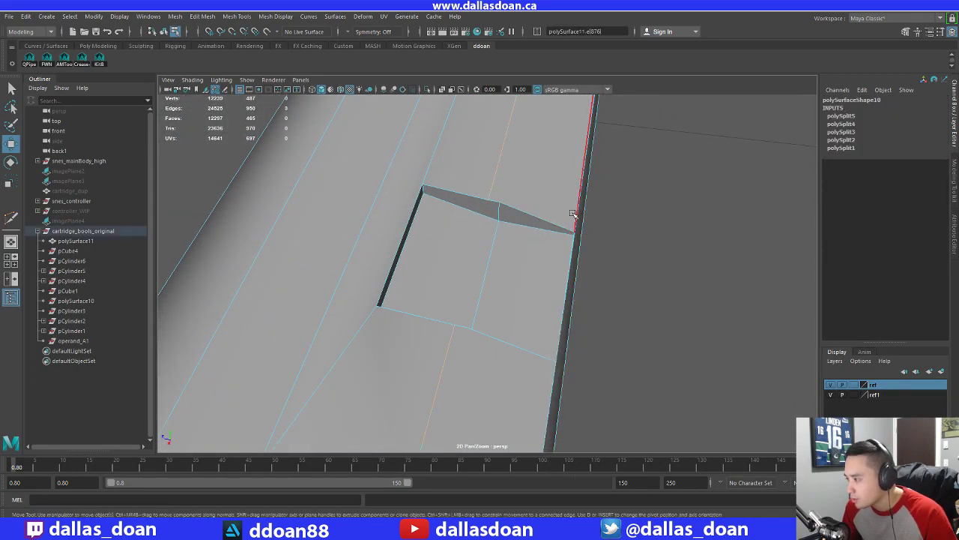
{"action": "scroll", "coordinate": [521, 290], "scroll_direction": "down", "scroll_amount": 2}
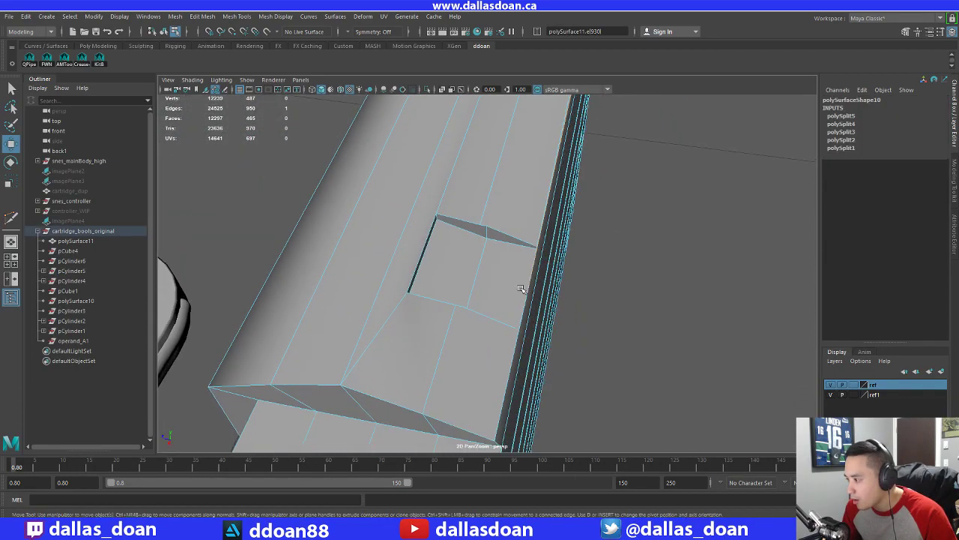
{"action": "left_click_drag", "start_coordinate": [517, 340], "coordinate": [528, 285], "text": "alt"}
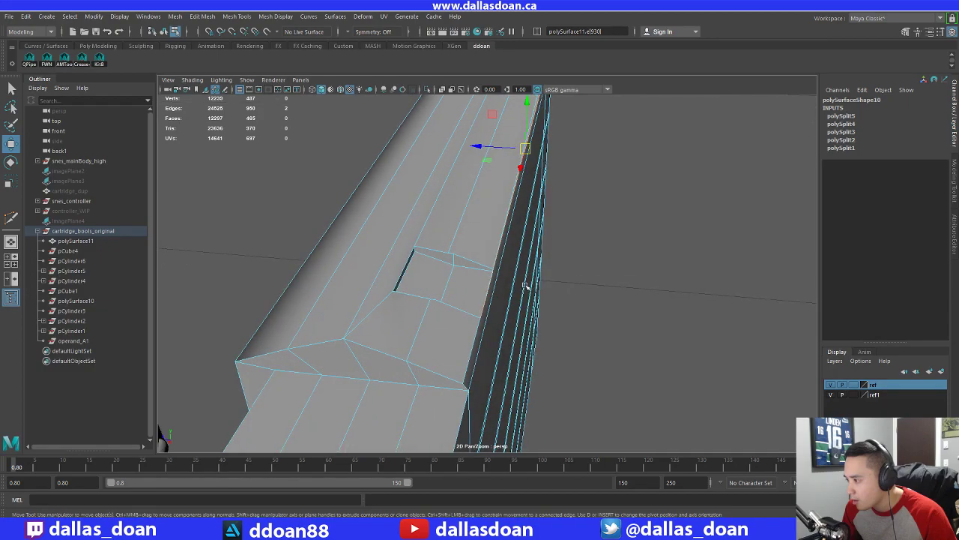
{"action": "right_click_drag", "start_coordinate": [499, 244], "coordinate": [405, 246], "text": "ctrl"}
{"action": "left_click_drag", "start_coordinate": [522, 222], "coordinate": [535, 185], "text": "alt"}
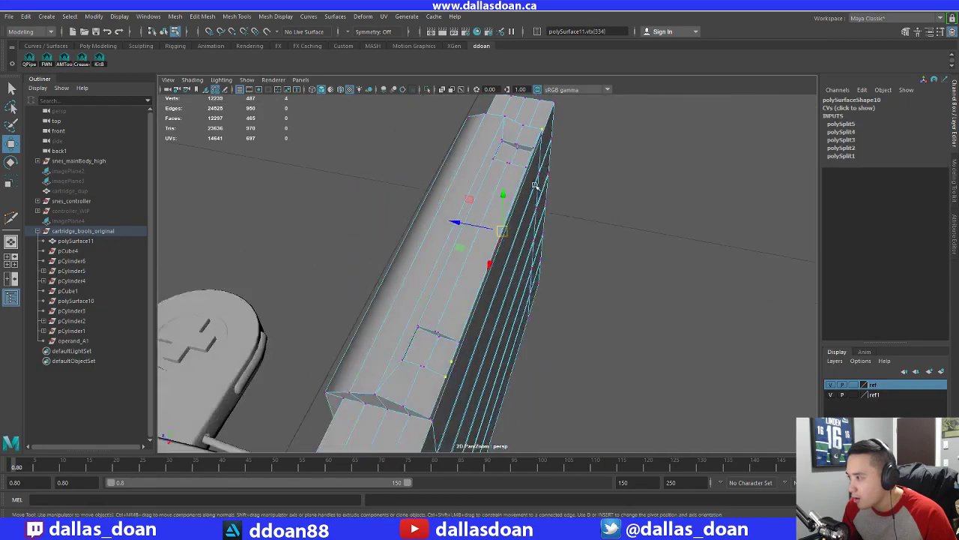
{"action": "left_click_drag", "start_coordinate": [547, 135], "coordinate": [549, 138], "text": "ctrl"}
{"action": "left_click_drag", "start_coordinate": [530, 213], "coordinate": [544, 224], "text": "alt"}
Try to merge the overlapping vertices on the rear rim of the top recess, testing them by moving them slightly
{"action": "left_click_drag", "start_coordinate": [418, 357], "coordinate": [539, 277]}
{"action": "mouse_move", "coordinate": [500, 342]}
{"action": "left_mouse_down"}
{"action": "mouse_move", "coordinate": [463, 322]}
{"action": "mouse_move", "coordinate": [517, 286]}
{"action": "mouse_move", "coordinate": [517, 299]}
{"action": "mouse_move", "coordinate": [497, 304]}
{"action": "mouse_move", "coordinate": [499, 314]}
{"action": "mouse_move", "coordinate": [475, 332]}
{"action": "mouse_move", "coordinate": [692, 285]}
{"action": "mouse_move", "coordinate": [642, 292]}
{"action": "mouse_move", "coordinate": [491, 356]}
{"action": "left_mouse_up"}
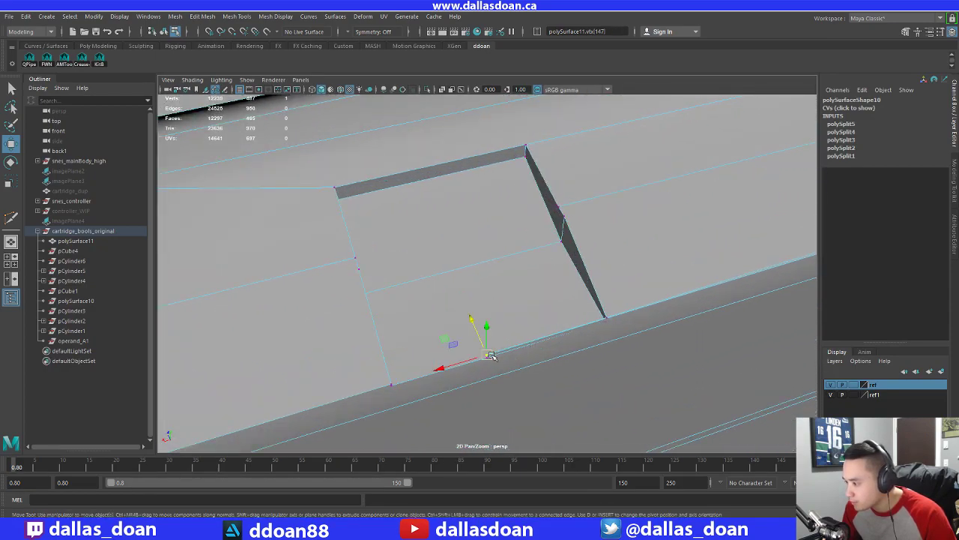
{"action": "left_click_drag", "start_coordinate": [471, 317], "coordinate": [476, 328]}
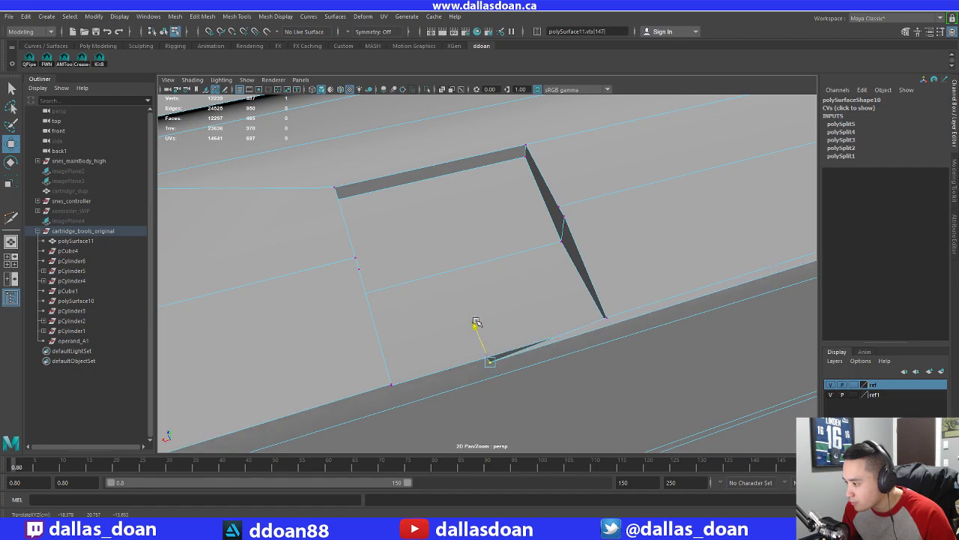
{"action": "key", "text": "ctrl+z"}
{"action": "left_click_drag", "start_coordinate": [493, 368], "coordinate": [484, 350]}
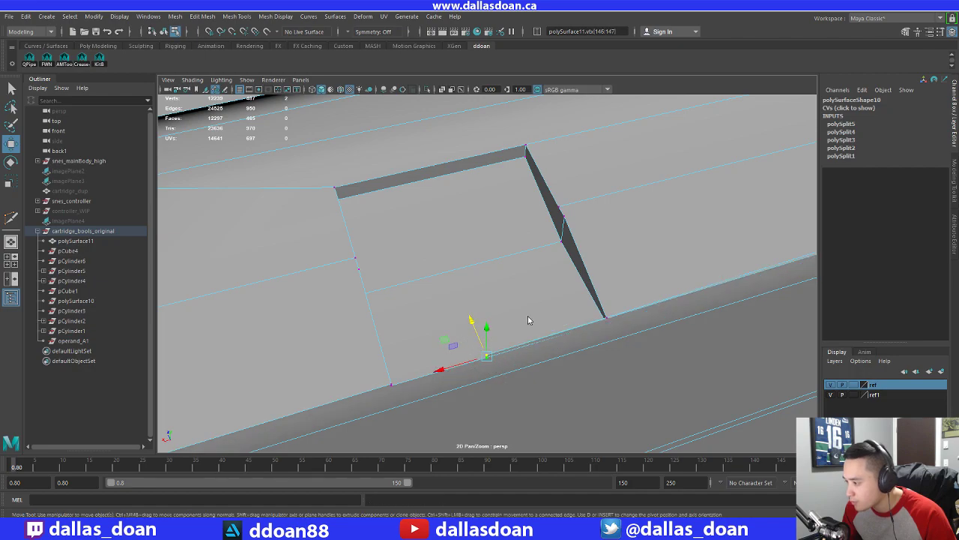
{"action": "right_click_drag", "start_coordinate": [529, 320], "coordinate": [530, 281], "text": "shift"}
{"action": "left_click_drag", "start_coordinate": [474, 318], "coordinate": [473, 329]}
Undo the vertex edits, the selections and the last cut on the rear rim, and review the top recess's geometry
{"action": "key", "text": "ctrl+z"}
{"action": "key", "text": "ctrl+z"}
{"action": "key", "text": "ctrl+z"}
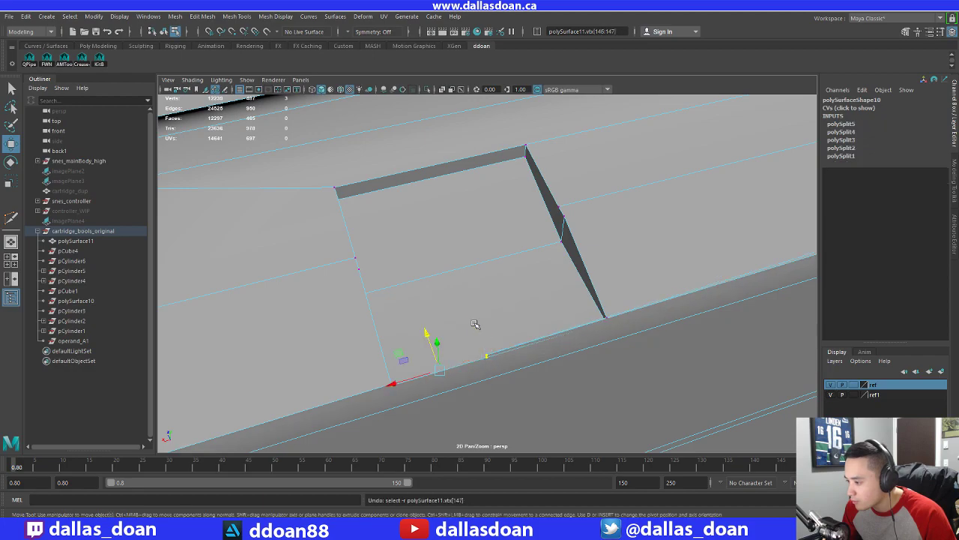
{"action": "key", "text": "ctrl+z"}
{"action": "key", "text": "ctrl+z"}
{"action": "key", "text": "ctrl+z"}
{"action": "key", "text": "ctrl+z"}
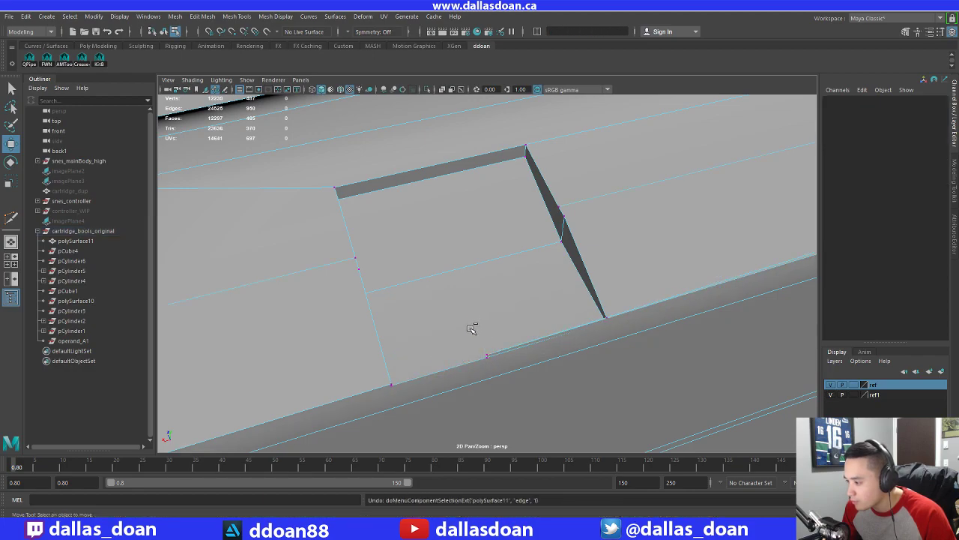
{"action": "left_click_drag", "start_coordinate": [473, 329], "coordinate": [448, 329], "text": "alt"}
{"action": "right_click_drag", "start_coordinate": [448, 330], "coordinate": [495, 326], "text": "alt"}
{"action": "middle_click_drag", "start_coordinate": [494, 326], "coordinate": [539, 320], "text": "alt"}
{"action": "left_click_drag", "start_coordinate": [538, 321], "coordinate": [557, 332], "text": "alt"}
{"action": "middle_click_drag", "start_coordinate": [652, 229], "coordinate": [598, 280], "text": "alt"}
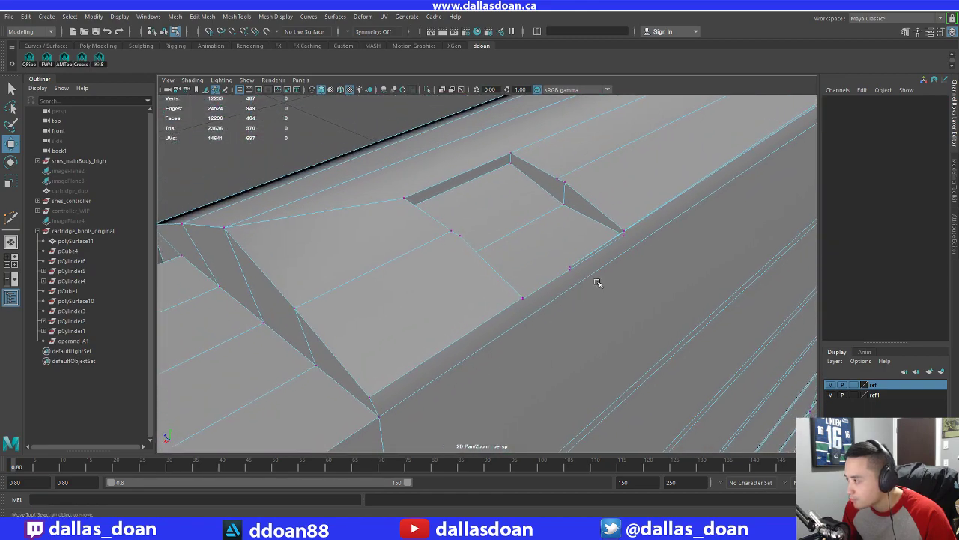
Delete the top face between the recess and the nearby end of the cartridge
{"action": "left_click_drag", "start_coordinate": [618, 262], "coordinate": [535, 278], "text": "alt"}
{"action": "middle_click_drag", "start_coordinate": [659, 247], "coordinate": [546, 288], "text": "alt"}
{"action": "scroll", "coordinate": [546, 288], "scroll_direction": "down", "scroll_amount": 3}
{"action": "right_click_drag", "start_coordinate": [613, 268], "coordinate": [643, 262]}
{"action": "left_click", "coordinate": [688, 241]}
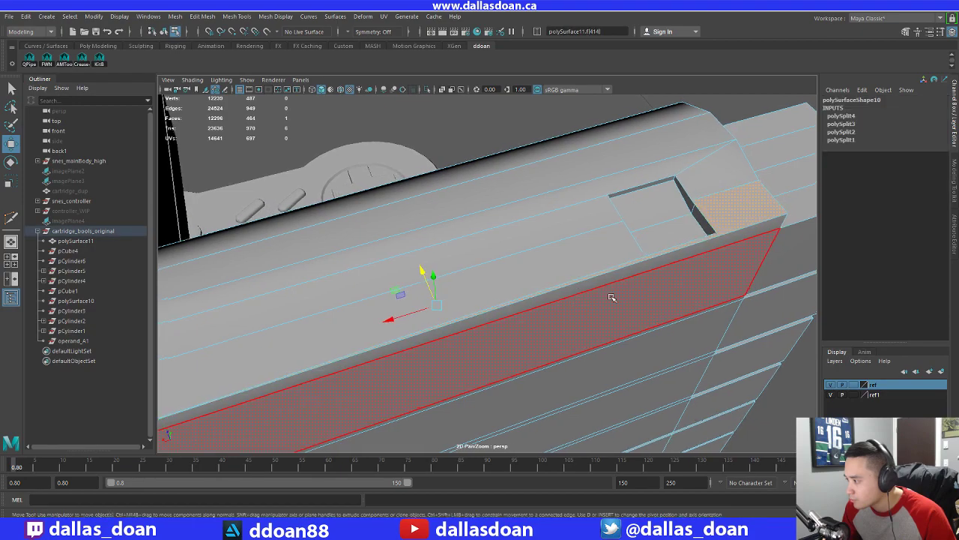
{"action": "key", "text": "Delete"}
Merge the doubled vertices on the inner side walls of both top recesses
{"action": "left_click_drag", "start_coordinate": [585, 299], "coordinate": [520, 307], "text": "alt"}
{"action": "right_click_drag", "start_coordinate": [525, 285], "coordinate": [480, 256]}
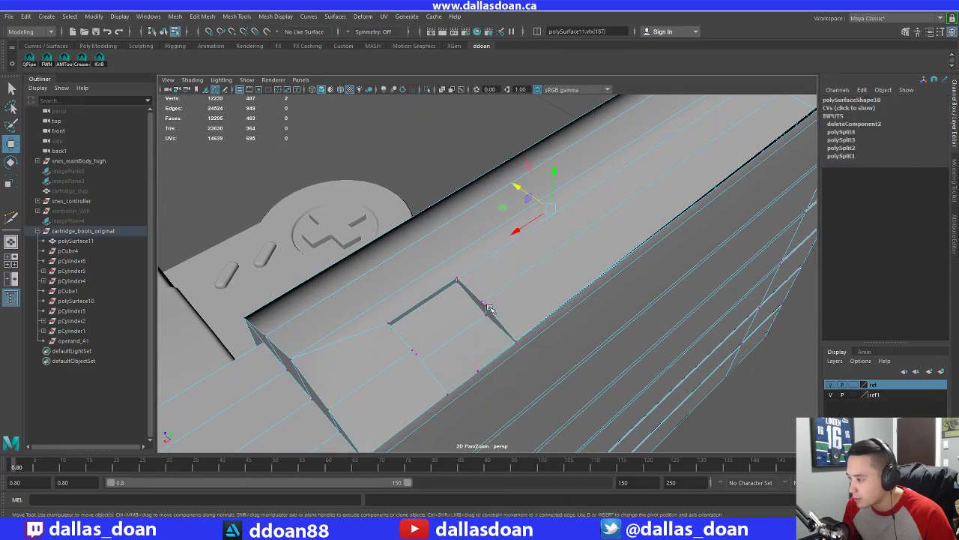
{"action": "left_click_drag", "start_coordinate": [484, 301], "coordinate": [479, 276], "text": "alt"}
{"action": "left_click_drag", "start_coordinate": [480, 277], "coordinate": [466, 306], "text": "alt"}
{"action": "left_click_drag", "start_coordinate": [457, 305], "coordinate": [524, 293], "text": "alt"}
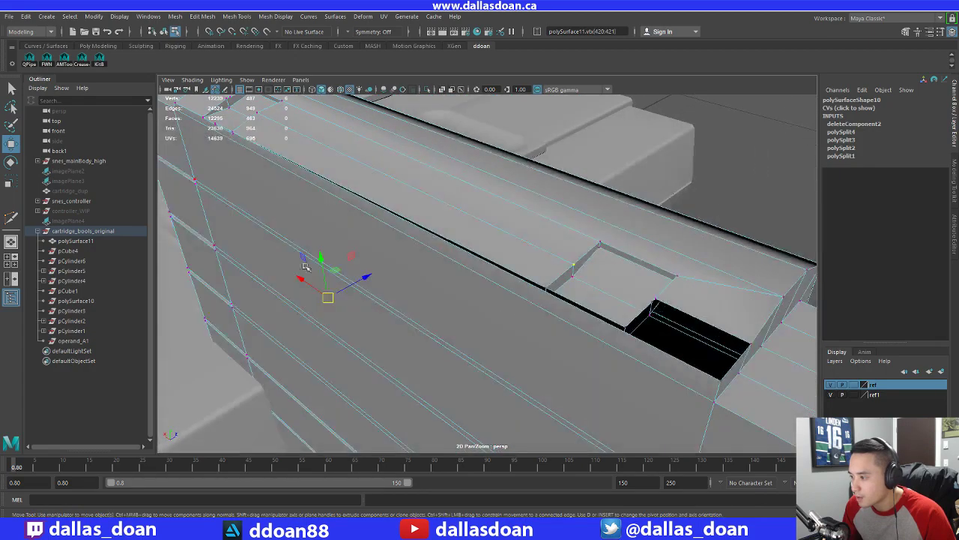
{"action": "right_click_drag", "start_coordinate": [306, 266], "coordinate": [271, 258], "text": "alt"}
{"action": "left_click_drag", "start_coordinate": [315, 352], "coordinate": [400, 347], "text": "alt"}
{"action": "right_click_drag", "start_coordinate": [429, 260], "coordinate": [430, 221], "text": "shift"}
{"action": "left_click_drag", "start_coordinate": [429, 221], "coordinate": [447, 315], "text": "alt"}
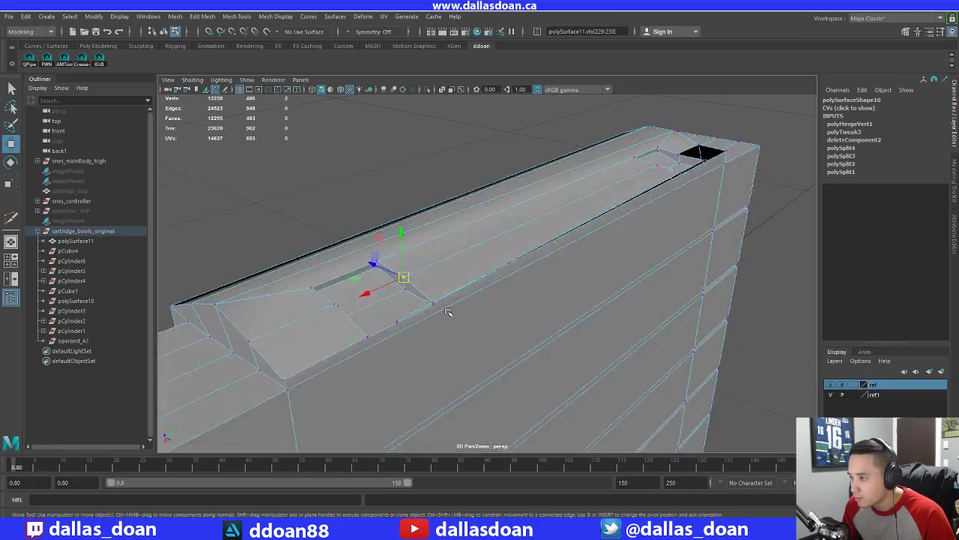
{"action": "right_click_drag", "start_coordinate": [480, 240], "coordinate": [495, 160], "text": "shift"}
Delete the long narrow face running along the rear rim of the cartridge top
{"action": "mouse_move", "coordinate": [494, 225]}
{"action": "left_mouse_down", "text": "alt"}
{"action": "mouse_move", "coordinate": [492, 253]}
{"action": "mouse_move", "coordinate": [518, 266]}
{"action": "mouse_move", "coordinate": [526, 237]}
{"action": "mouse_move", "coordinate": [497, 231]}
{"action": "left_mouse_up", "text": "alt"}
{"action": "right_click_drag", "start_coordinate": [497, 232], "coordinate": [492, 261]}
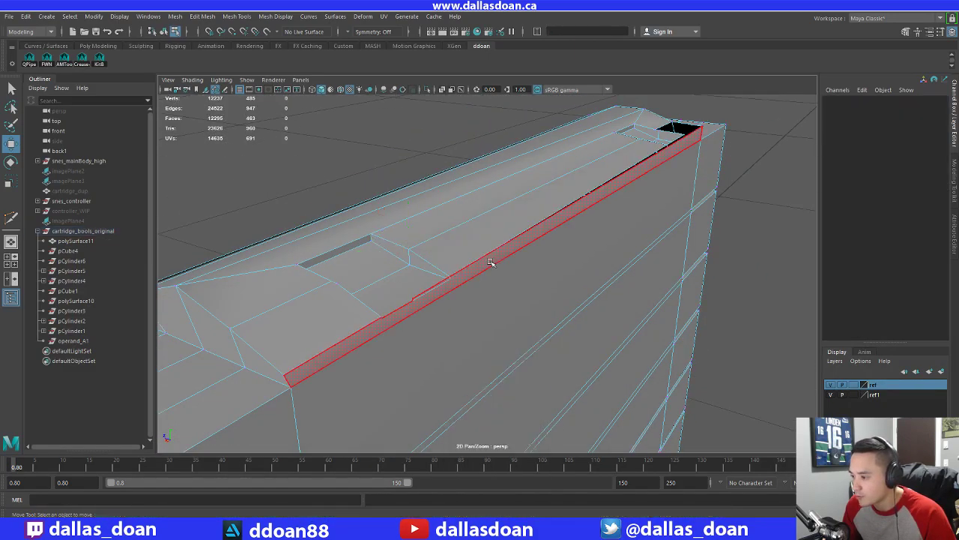
{"action": "left_click", "coordinate": [492, 262]}
{"action": "left_click_drag", "start_coordinate": [495, 262], "coordinate": [540, 280], "text": "alt"}
{"action": "key", "text": "Delete"}
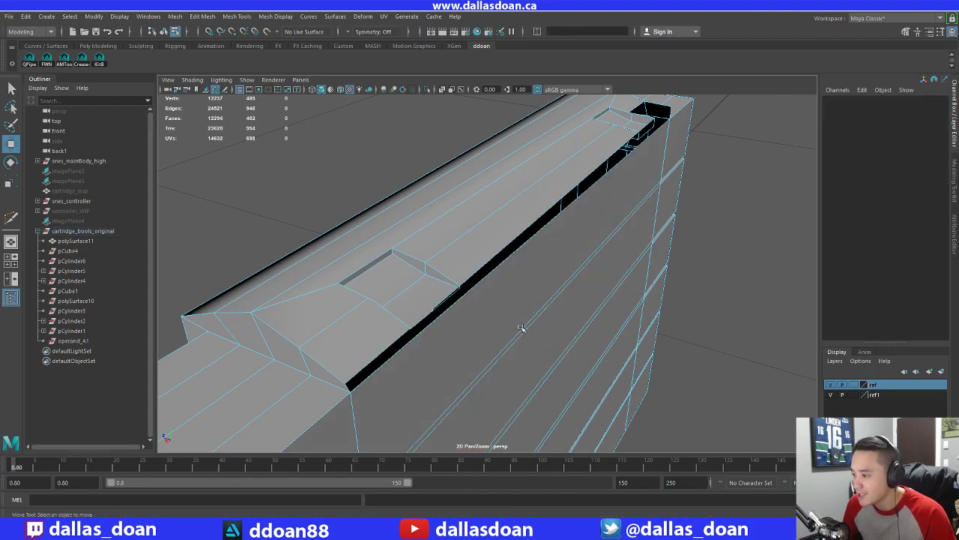
Delete the thin sliver face left along the rim at the open side of the top recess
{"action": "left_click_drag", "start_coordinate": [521, 328], "coordinate": [628, 282], "text": "alt"}
{"action": "left_click", "coordinate": [524, 268]}
{"action": "middle_click_drag", "start_coordinate": [628, 283], "coordinate": [603, 304], "text": "alt"}
{"action": "right_click_drag", "start_coordinate": [586, 226], "coordinate": [561, 217]}
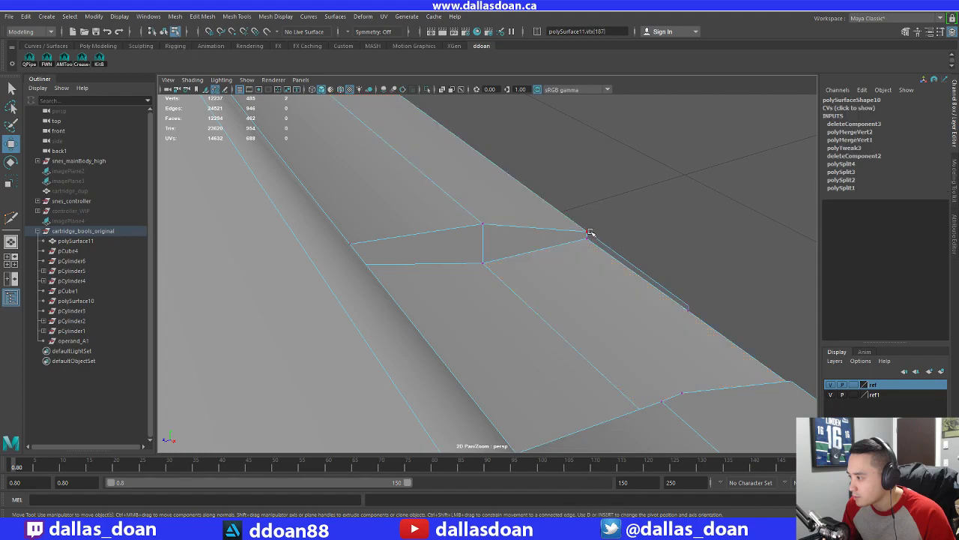
{"action": "right_click_drag", "start_coordinate": [636, 242], "coordinate": [638, 277]}
{"action": "left_click", "coordinate": [637, 276]}
{"action": "left_click", "coordinate": [637, 269]}
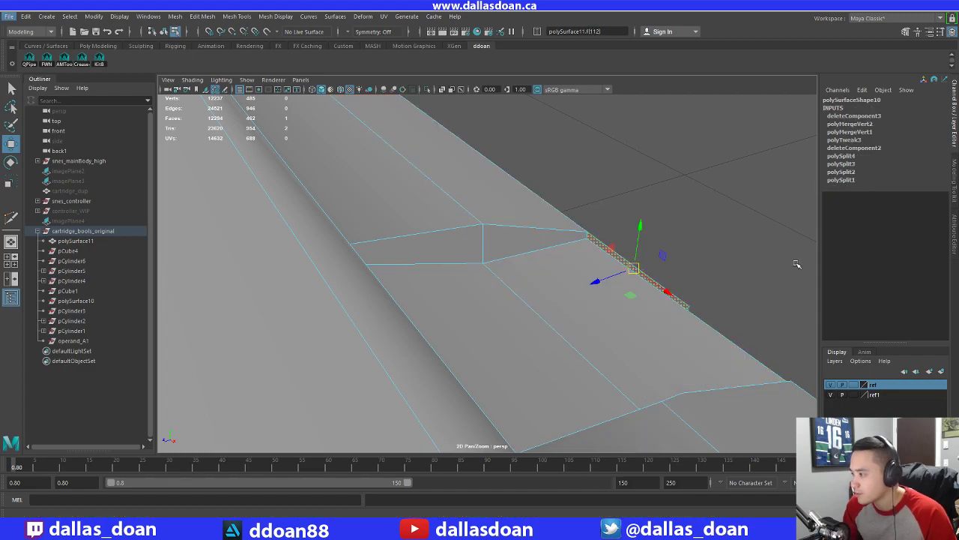
{"action": "left_click", "coordinate": [797, 264]}
Delete the stray rim vertex between the recess corners and merge the overlapping vertices at the nearby recess corner
{"action": "left_click_drag", "start_coordinate": [796, 263], "coordinate": [616, 265], "text": "alt"}
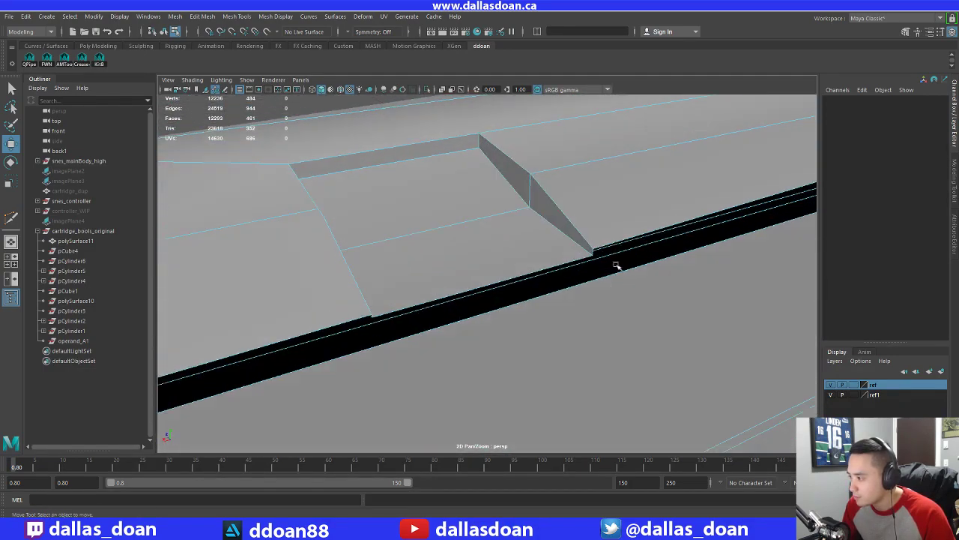
{"action": "right_click_drag", "start_coordinate": [582, 207], "coordinate": [537, 203]}
{"action": "left_click_drag", "start_coordinate": [564, 237], "coordinate": [427, 276], "text": "alt"}
{"action": "left_click", "coordinate": [591, 247]}
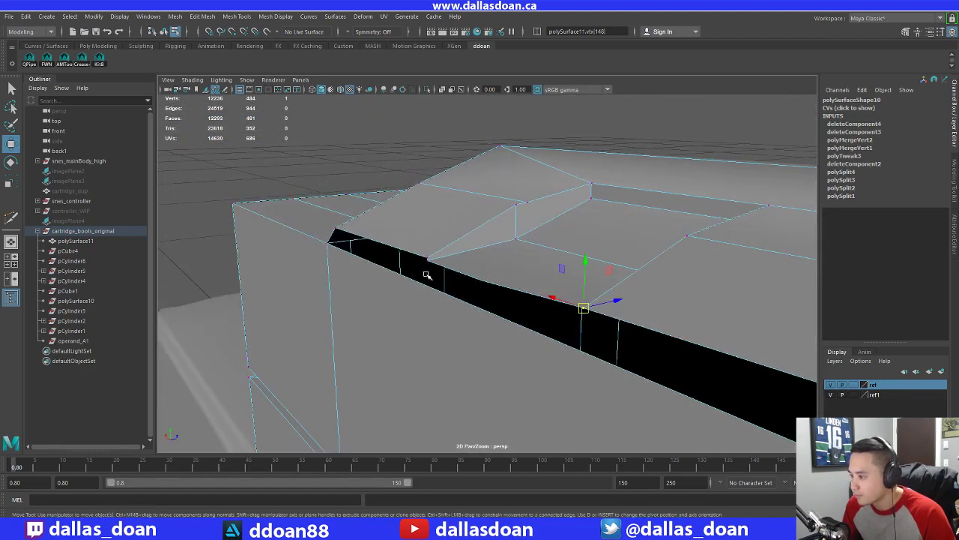
{"action": "left_click", "coordinate": [427, 258]}
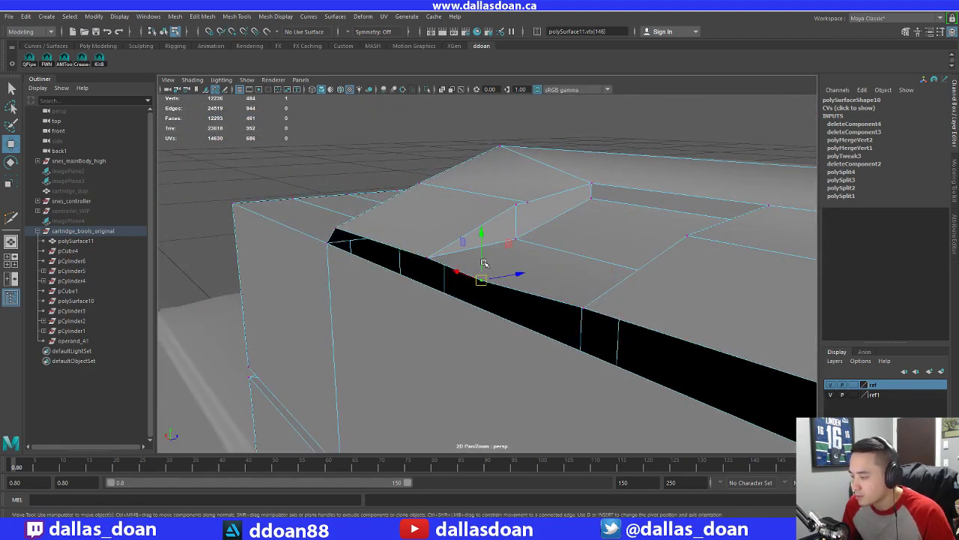
{"action": "key", "text": "Delete"}
{"action": "left_click_drag", "start_coordinate": [432, 265], "coordinate": [434, 266]}
{"action": "left_click_drag", "start_coordinate": [454, 276], "coordinate": [476, 282], "text": "alt"}
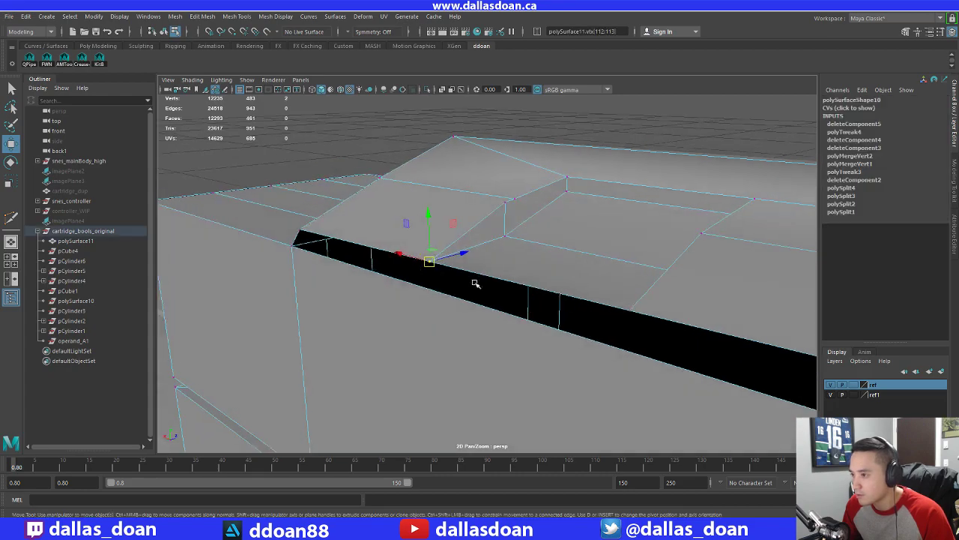
{"action": "right_click_drag", "start_coordinate": [559, 248], "coordinate": [561, 185], "text": "shift"}
{"action": "left_click_drag", "start_coordinate": [585, 263], "coordinate": [607, 266], "text": "alt"}
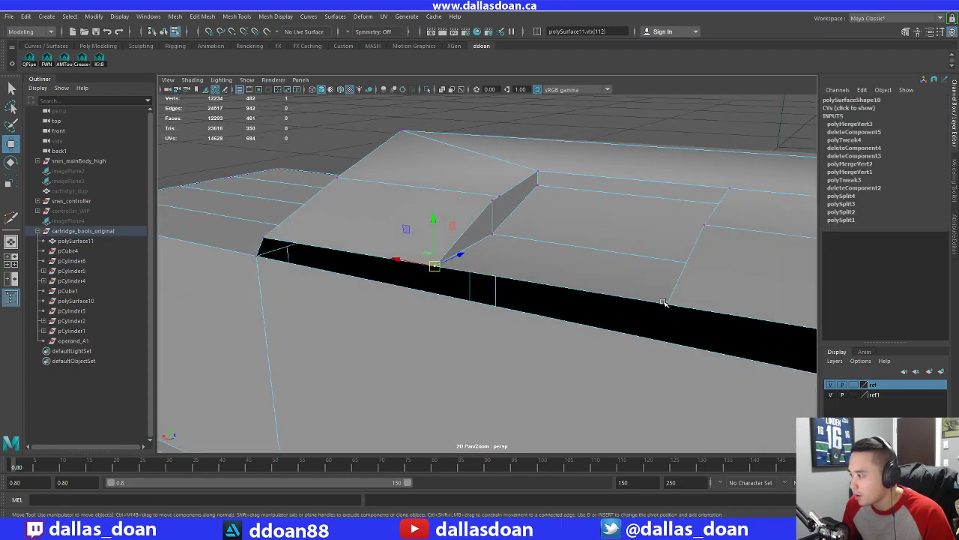
Merge the overlapping vertices at the recess's other corner on the rim
{"action": "left_click_drag", "start_coordinate": [663, 298], "coordinate": [678, 309]}
{"action": "left_click_drag", "start_coordinate": [674, 308], "coordinate": [679, 326], "text": "alt"}
{"action": "key", "text": "g"}
{"action": "key", "text": "ctrl+h"}
Merge the doubled vertices midway along the upper edge of the recess's side wall
{"action": "left_click_drag", "start_coordinate": [472, 242], "coordinate": [493, 296], "text": "alt"}
{"action": "left_click_drag", "start_coordinate": [509, 259], "coordinate": [424, 293], "text": "alt"}
{"action": "left_click", "coordinate": [494, 240]}
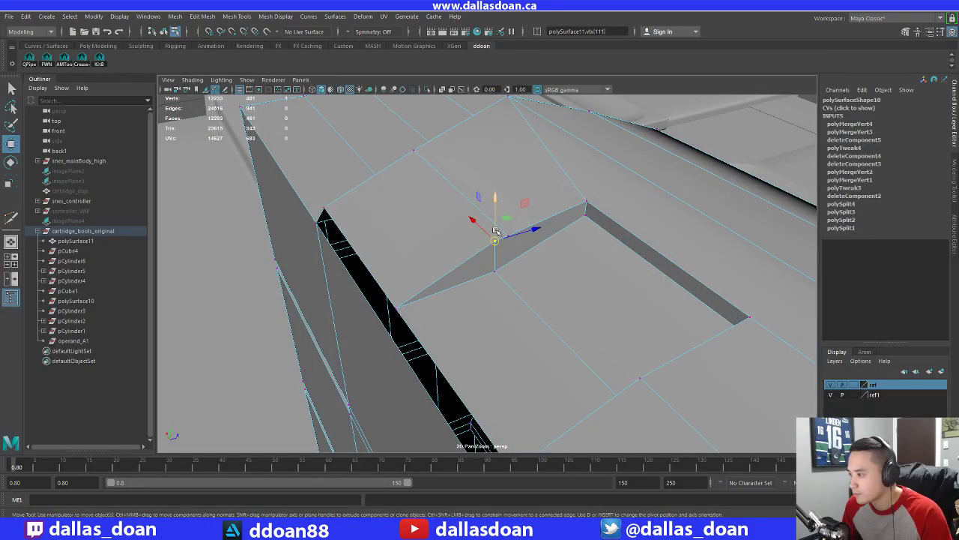
{"action": "left_click_drag", "start_coordinate": [495, 231], "coordinate": [561, 215]}
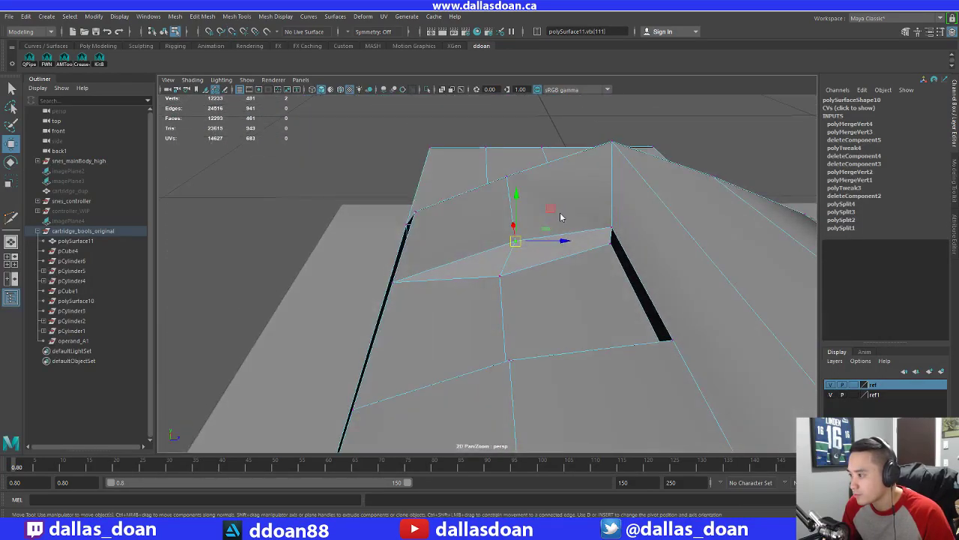
{"action": "right_click_drag", "start_coordinate": [561, 214], "coordinate": [554, 103], "text": "shift"}
Snap the vertices of the lengthwise edge through the recess into line, including the one at the cartridge's end
{"action": "left_click_drag", "start_coordinate": [551, 157], "coordinate": [505, 227], "text": "alt"}
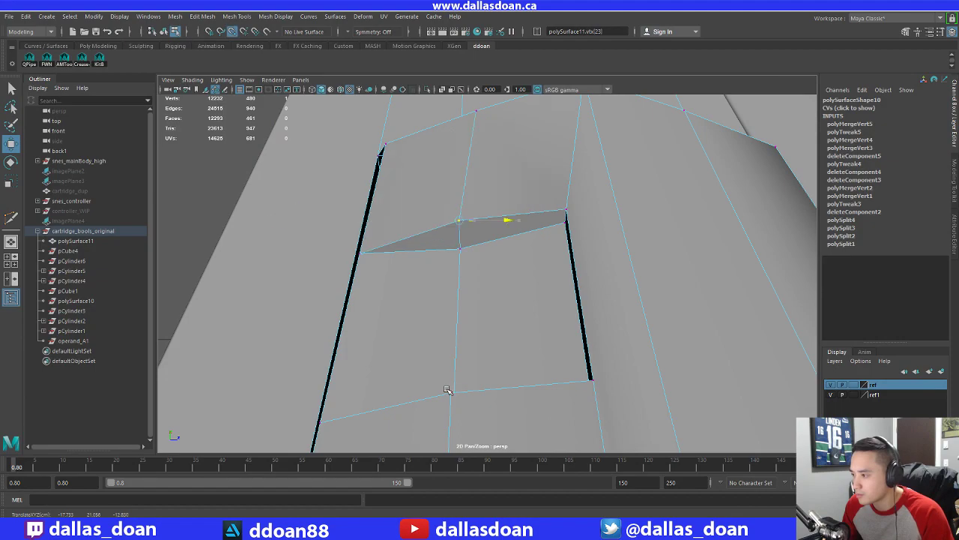
{"action": "left_click_drag", "start_coordinate": [446, 389], "coordinate": [525, 307], "text": "alt"}
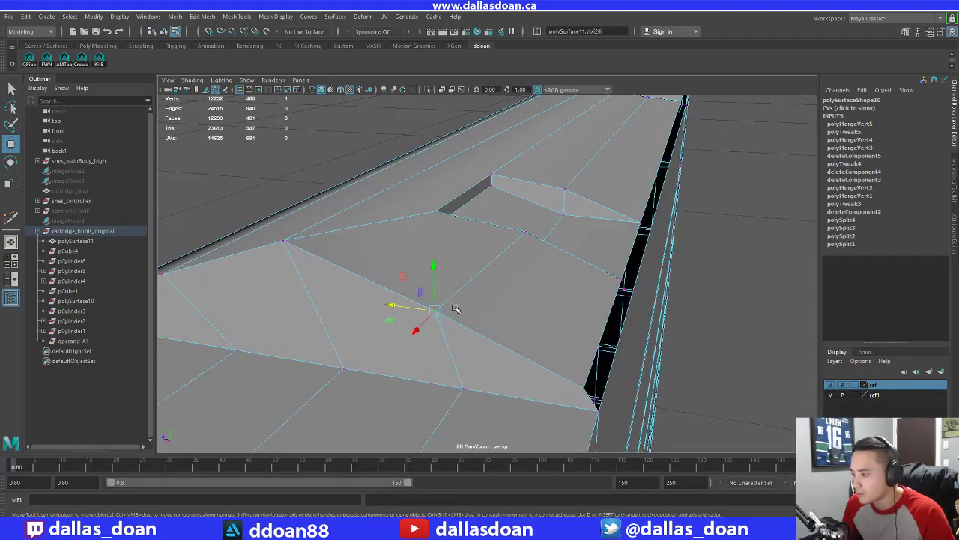
{"action": "left_click", "coordinate": [394, 305]}
{"action": "key", "text": "v"}
{"action": "left_click_drag", "start_coordinate": [499, 265], "coordinate": [462, 280], "text": "alt"}
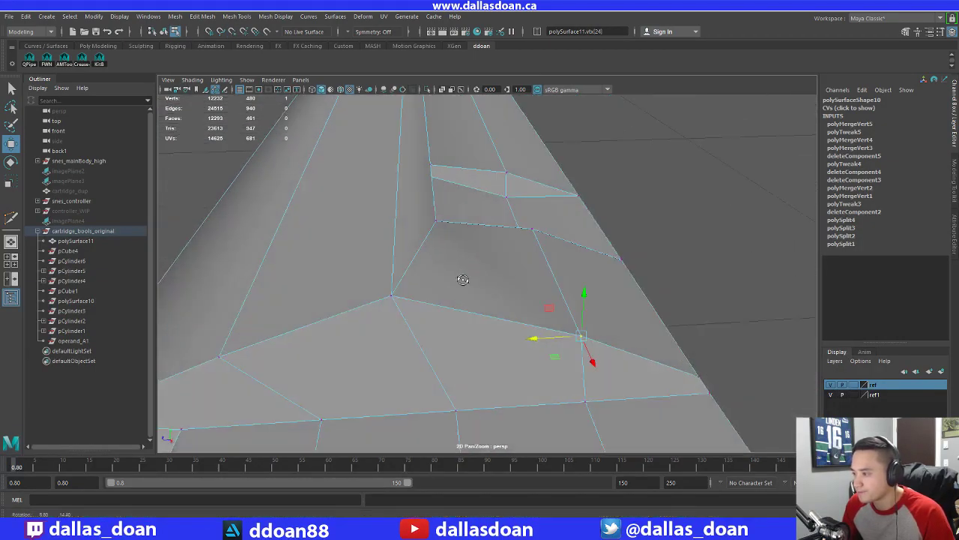
{"action": "left_click_drag", "start_coordinate": [397, 289], "coordinate": [529, 248], "text": "alt"}
{"action": "right_click", "coordinate": [487, 233]}
{"action": "key", "text": "w"}
{"action": "left_click", "coordinate": [506, 303]}
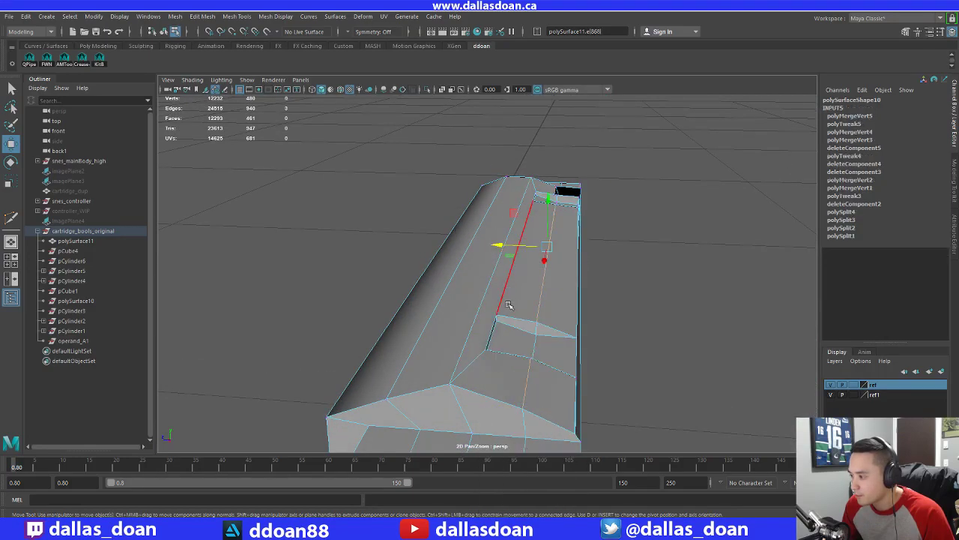
{"action": "left_click", "coordinate": [506, 290], "text": "shift"}
{"action": "left_click_drag", "start_coordinate": [506, 290], "coordinate": [404, 281], "text": "alt"}
{"action": "left_click", "coordinate": [509, 271], "text": "shift"}
{"action": "left_click_drag", "start_coordinate": [510, 273], "coordinate": [420, 307], "text": "alt"}
{"action": "middle_click_drag", "start_coordinate": [420, 307], "coordinate": [507, 283], "text": "alt"}
{"action": "left_click_drag", "start_coordinate": [507, 284], "coordinate": [456, 242], "text": "alt"}
Delete all faces of the rear half of the cartridge top, including both recesses and their walls
{"action": "right_click_drag", "start_coordinate": [456, 242], "coordinate": [456, 275]}
{"action": "left_click", "coordinate": [472, 294]}
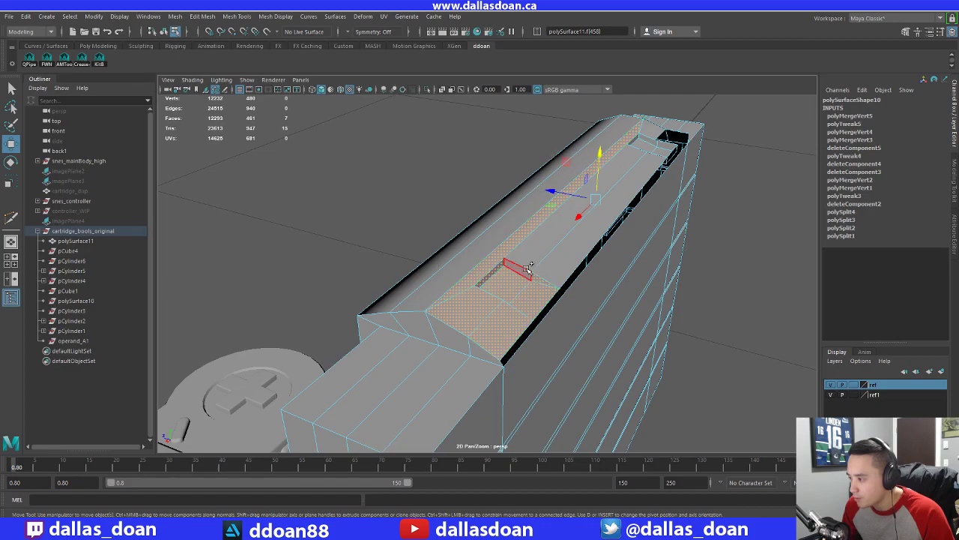
{"action": "left_click_drag", "start_coordinate": [504, 316], "coordinate": [526, 281], "text": "alt"}
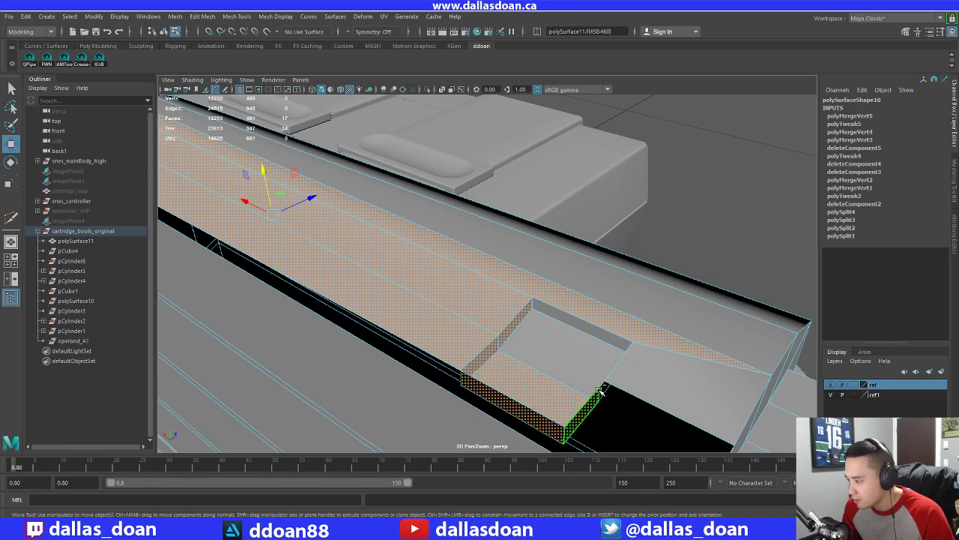
{"action": "left_click_drag", "start_coordinate": [619, 346], "coordinate": [451, 328], "text": "alt"}
{"action": "key", "text": "Delete"}
Bridge the matching inner border edges at the two ends of the opening in the cartridge top
{"action": "right_click_drag", "start_coordinate": [630, 392], "coordinate": [634, 214]}
{"action": "left_click", "coordinate": [624, 352]}
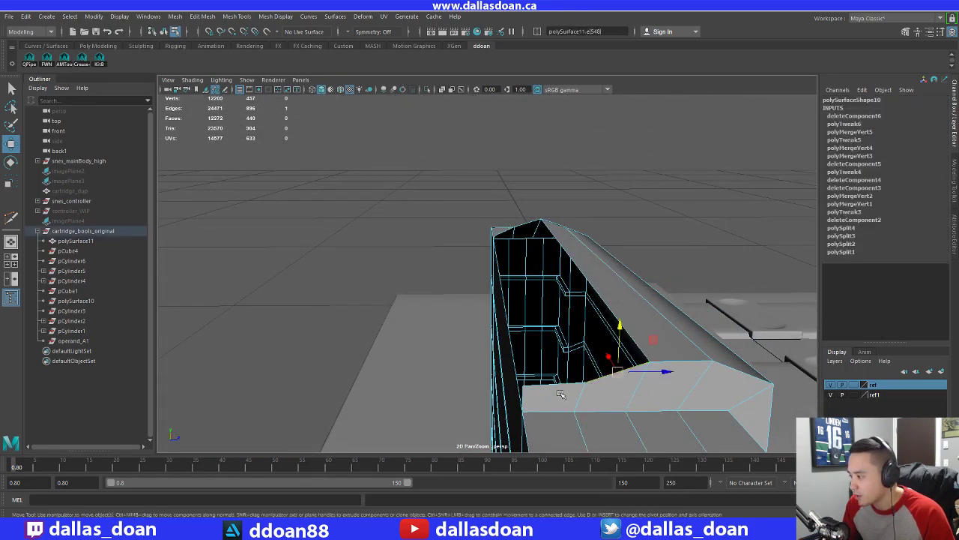
{"action": "left_click_drag", "start_coordinate": [622, 346], "coordinate": [477, 332], "text": "alt"}
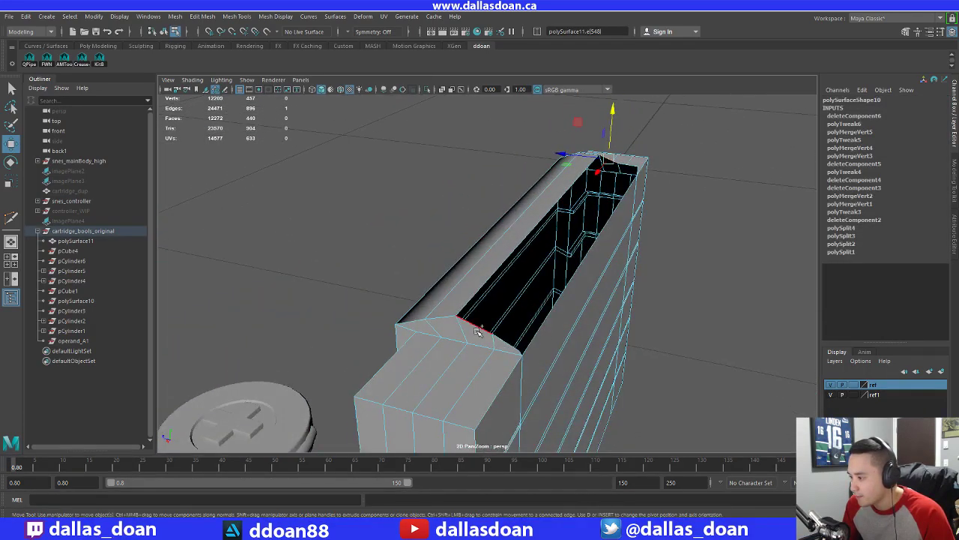
{"action": "right_click_drag", "start_coordinate": [516, 286], "coordinate": [515, 298], "text": "shift"}
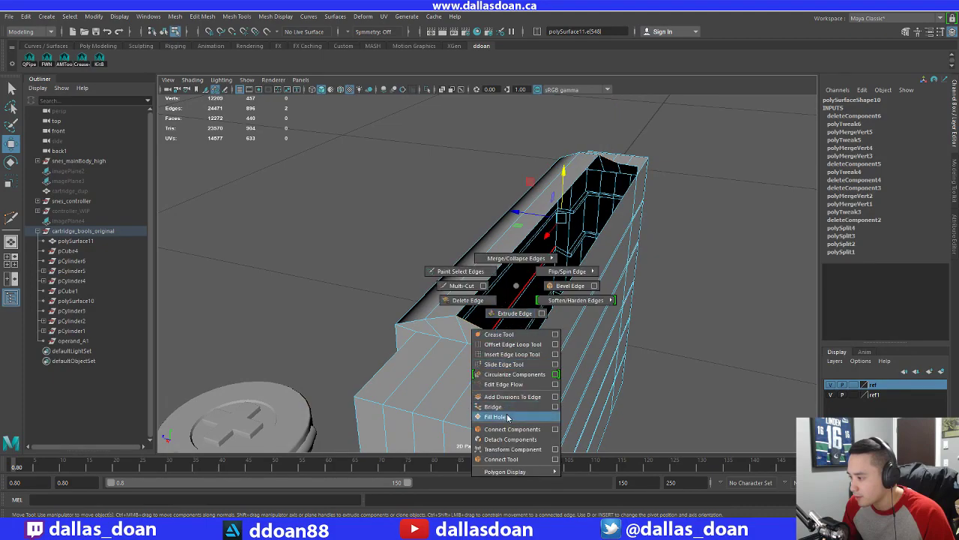
{"action": "right_click_drag", "start_coordinate": [508, 417], "coordinate": [496, 406], "text": "shift"}
Snap the stray rim vertices onto the outer corners at both ends of the opening and merge them
{"action": "left_click", "coordinate": [503, 343]}
{"action": "right_click_drag", "start_coordinate": [505, 343], "coordinate": [579, 368], "text": "alt"}
{"action": "middle_click_drag", "start_coordinate": [579, 369], "coordinate": [529, 323], "text": "alt"}
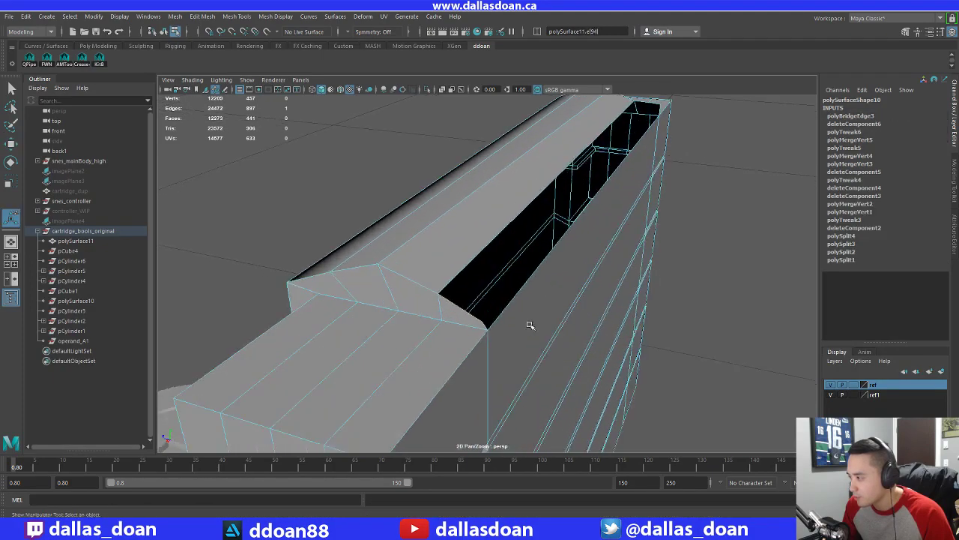
{"action": "left_click_drag", "start_coordinate": [510, 336], "coordinate": [553, 277], "text": "alt"}
{"action": "key", "text": "w"}
{"action": "right_click_drag", "start_coordinate": [567, 227], "coordinate": [525, 226]}
{"action": "left_click_drag", "start_coordinate": [584, 234], "coordinate": [652, 265], "text": "alt"}
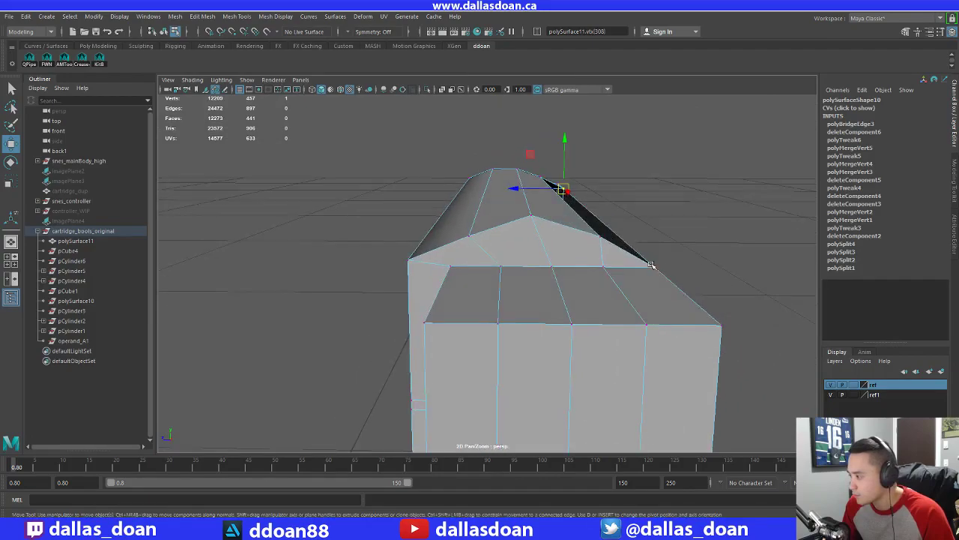
{"action": "right_click_drag", "start_coordinate": [643, 181], "coordinate": [643, 128], "text": "shift"}
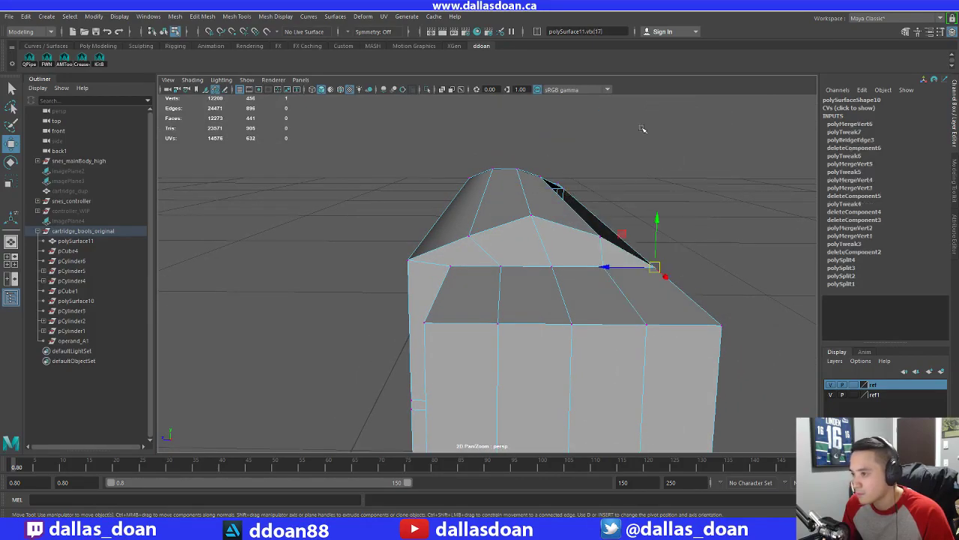
{"action": "left_click_drag", "start_coordinate": [642, 129], "coordinate": [593, 298], "text": "alt"}
{"action": "key", "text": "g"}
Bridge the remaining end edges to close the outer strip of the opening in the cartridge top
{"action": "middle_click_drag", "start_coordinate": [594, 297], "coordinate": [588, 278], "text": "alt"}
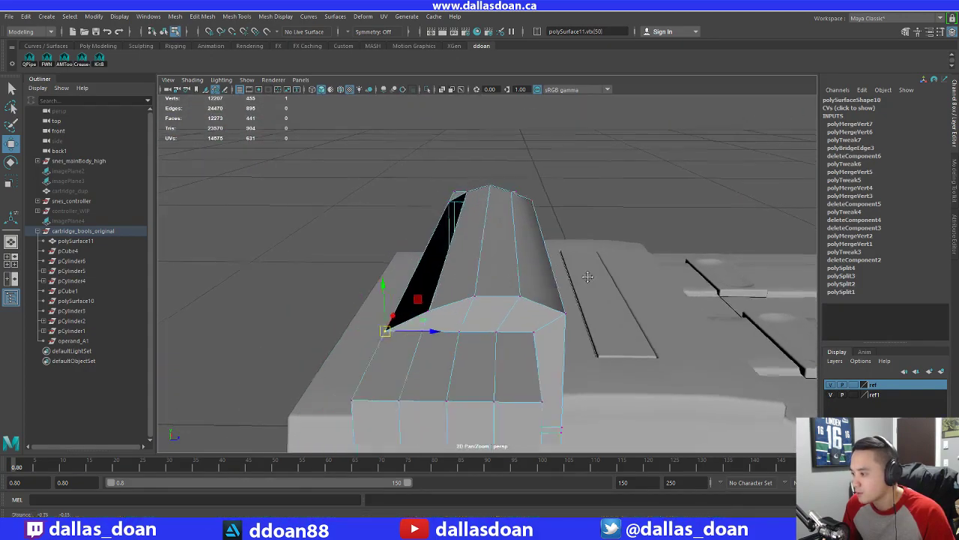
{"action": "left_click_drag", "start_coordinate": [588, 277], "coordinate": [610, 271], "text": "alt"}
{"action": "right_click_drag", "start_coordinate": [497, 241], "coordinate": [501, 217]}
{"action": "left_click", "coordinate": [464, 300]}
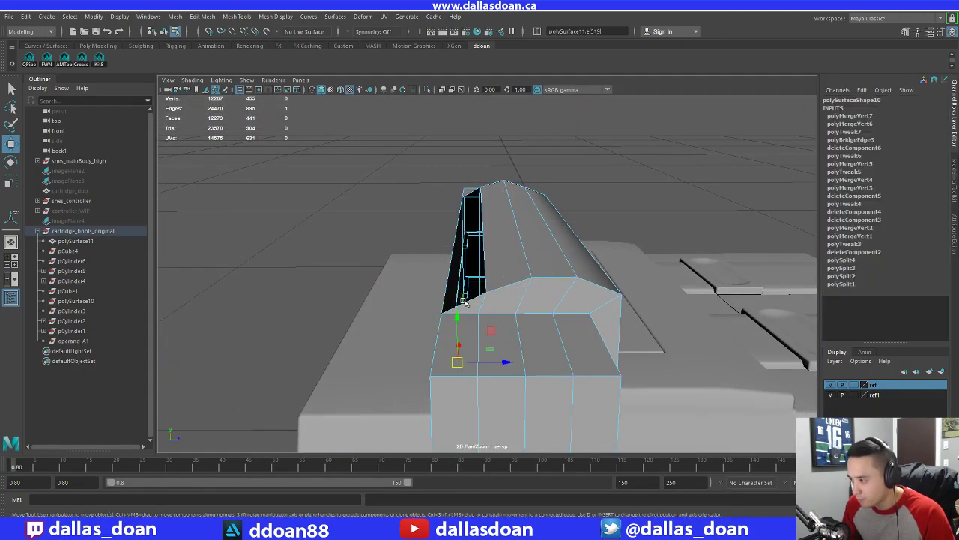
{"action": "left_click_drag", "start_coordinate": [477, 301], "coordinate": [494, 313], "text": "alt"}
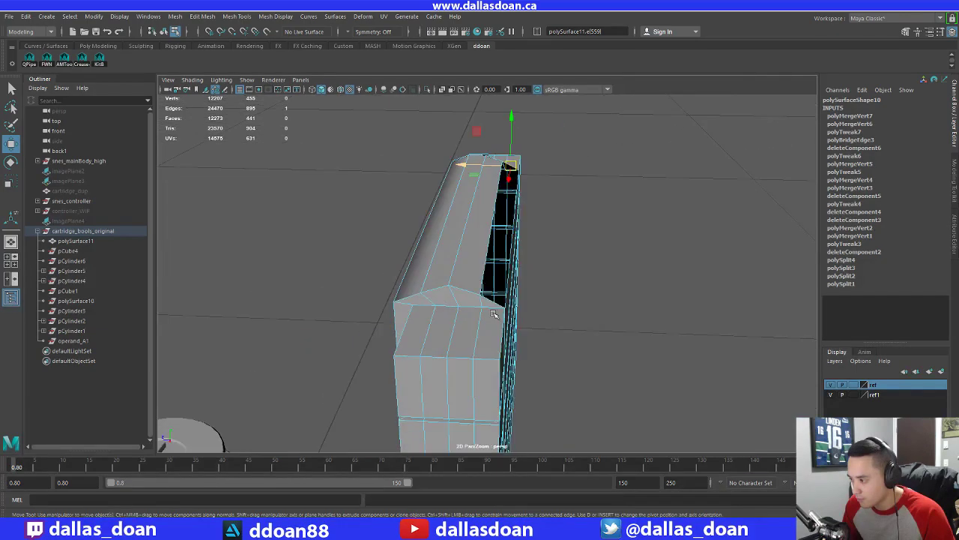
{"action": "right_click_drag", "start_coordinate": [571, 250], "coordinate": [549, 373], "text": "shift"}
{"action": "left_click_drag", "start_coordinate": [518, 337], "coordinate": [522, 300], "text": "alt"}
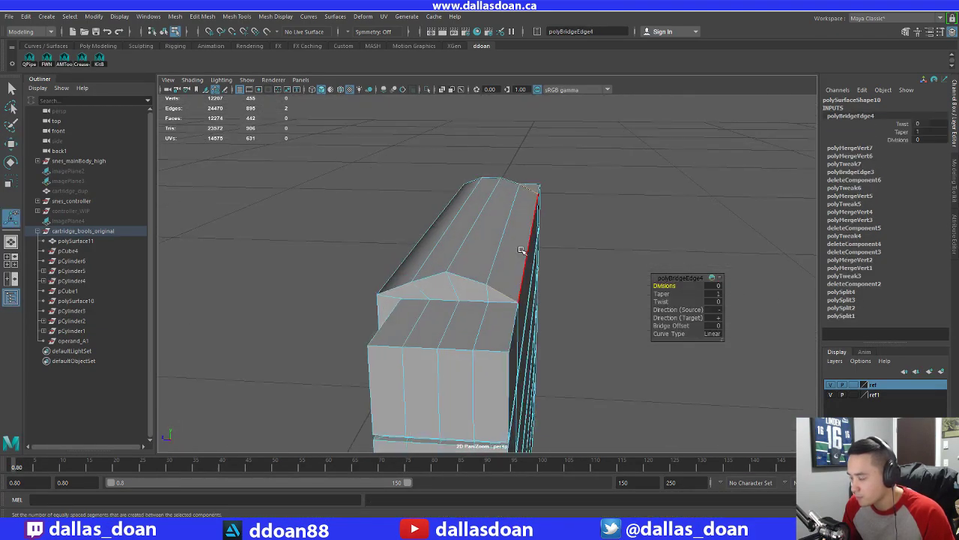
Adjust the heights of the lengthwise edges across the cartridge top to even out its curved profile
{"action": "key", "text": "w"}
{"action": "right_click_drag", "start_coordinate": [508, 214], "coordinate": [508, 187]}
{"action": "left_click", "coordinate": [507, 228]}
{"action": "left_click_drag", "start_coordinate": [508, 227], "coordinate": [511, 261], "text": "alt"}
{"action": "left_click_drag", "start_coordinate": [506, 178], "coordinate": [507, 170]}
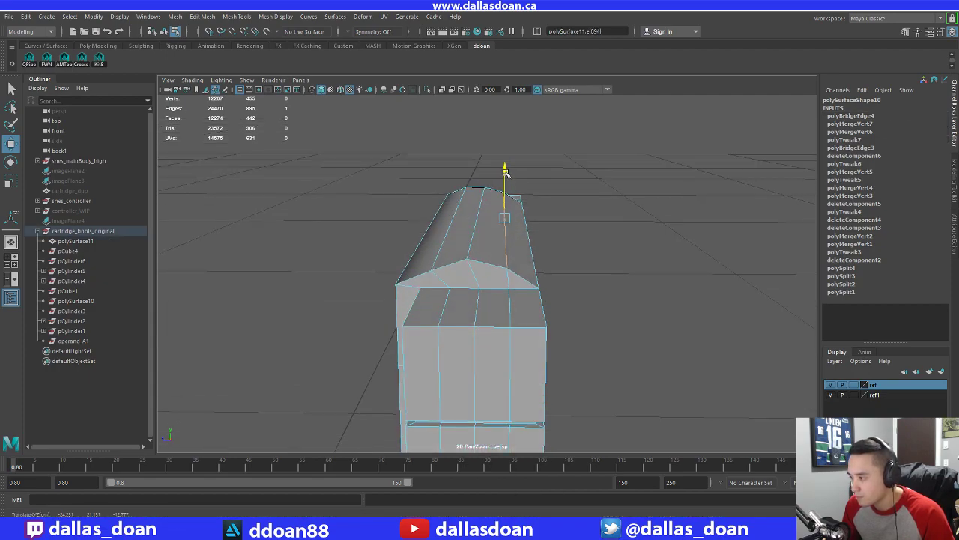
{"action": "left_click", "coordinate": [485, 286]}
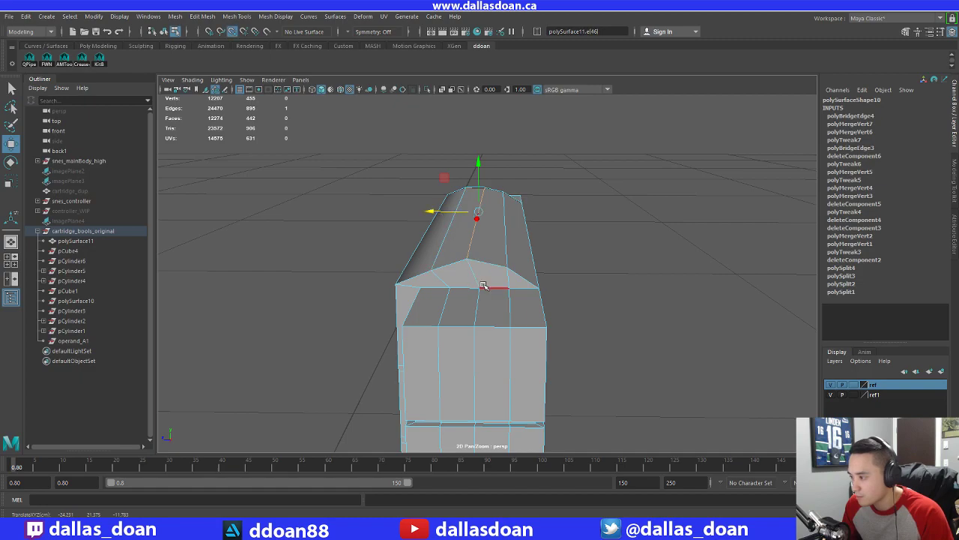
{"action": "left_click_drag", "start_coordinate": [486, 286], "coordinate": [461, 257], "text": "alt"}
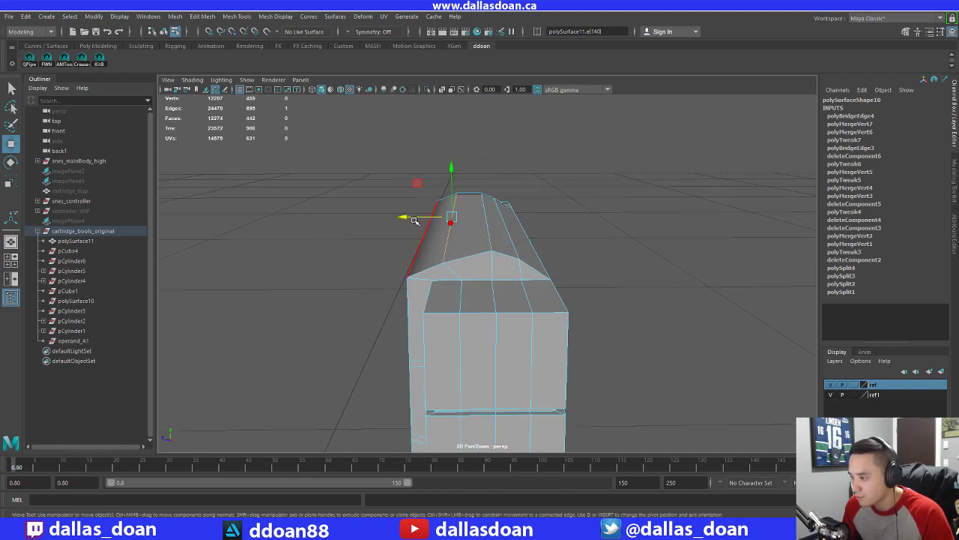
{"action": "left_click_drag", "start_coordinate": [407, 214], "coordinate": [413, 215], "text": "alt"}
{"action": "left_click", "coordinate": [458, 168]}
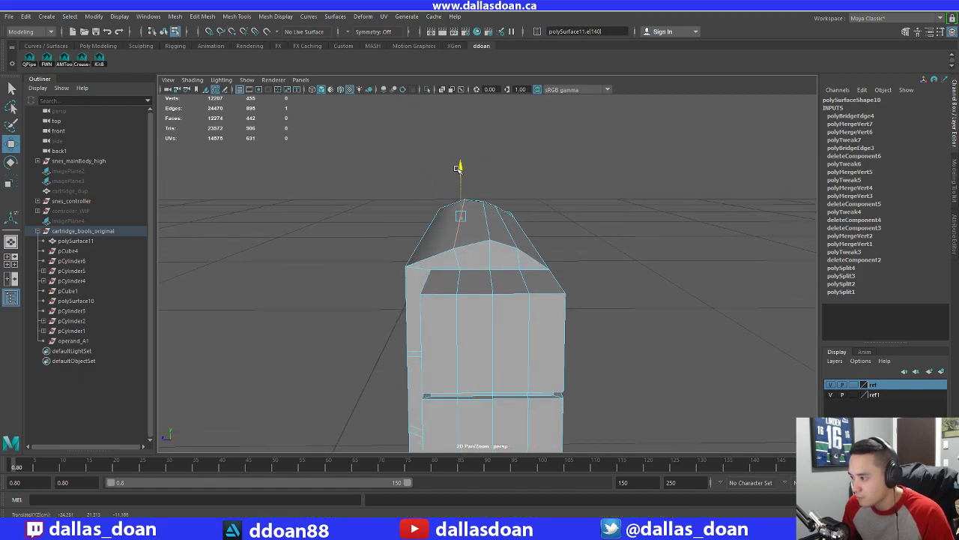
Fine-tune the sideways spacing and heights of the lengthwise edges along the cartridge top for a rounder arch
{"action": "left_click_drag", "start_coordinate": [458, 166], "coordinate": [674, 278], "text": "alt"}
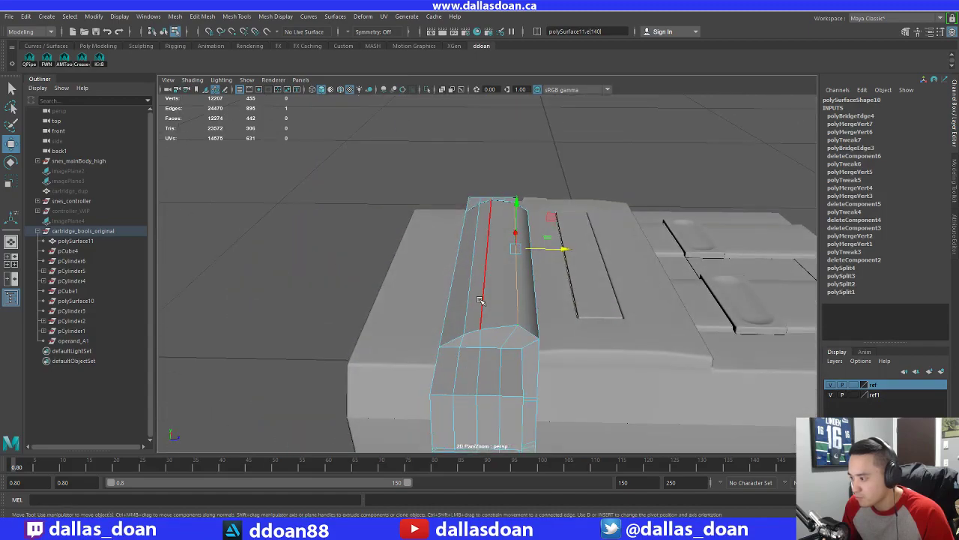
{"action": "left_click_drag", "start_coordinate": [537, 248], "coordinate": [504, 280]}
{"action": "left_click", "coordinate": [500, 230]}
{"action": "left_click_drag", "start_coordinate": [500, 230], "coordinate": [496, 208], "text": "alt"}
{"action": "left_click_drag", "start_coordinate": [546, 233], "coordinate": [548, 233]}
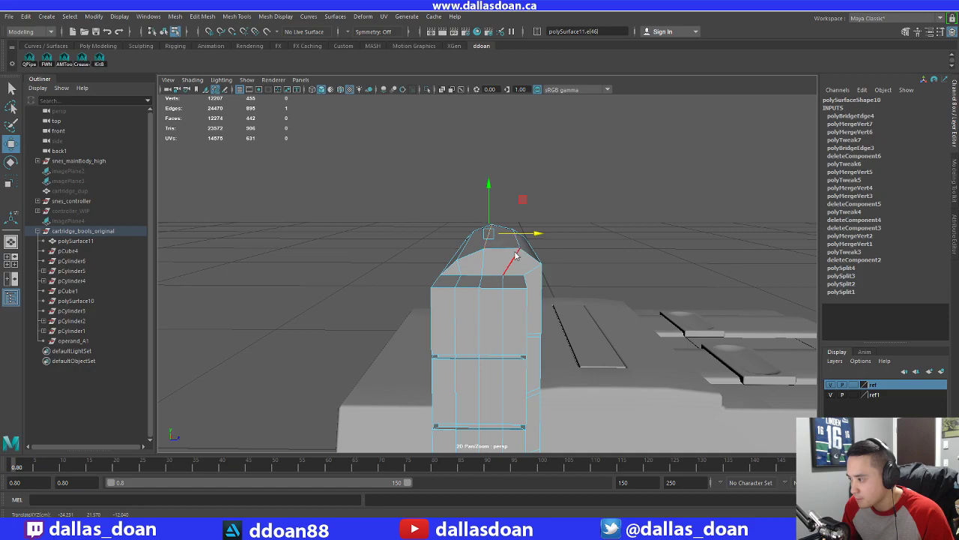
{"action": "double_click", "coordinate": [516, 256]}
{"action": "left_click", "coordinate": [522, 202]}
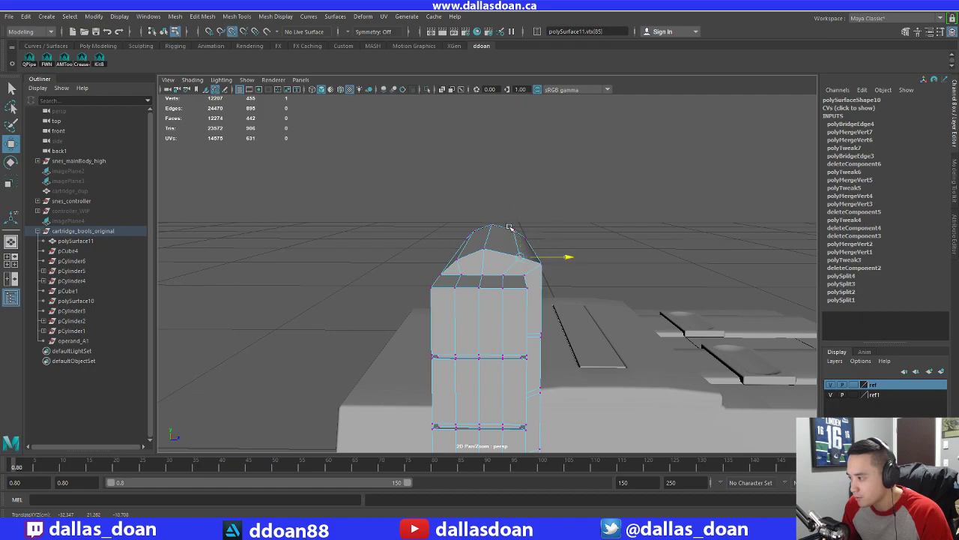
{"action": "left_click_drag", "start_coordinate": [521, 259], "coordinate": [520, 262], "text": "alt"}
{"action": "right_click_drag", "start_coordinate": [505, 242], "coordinate": [501, 210]}
{"action": "left_click", "coordinate": [492, 234]}
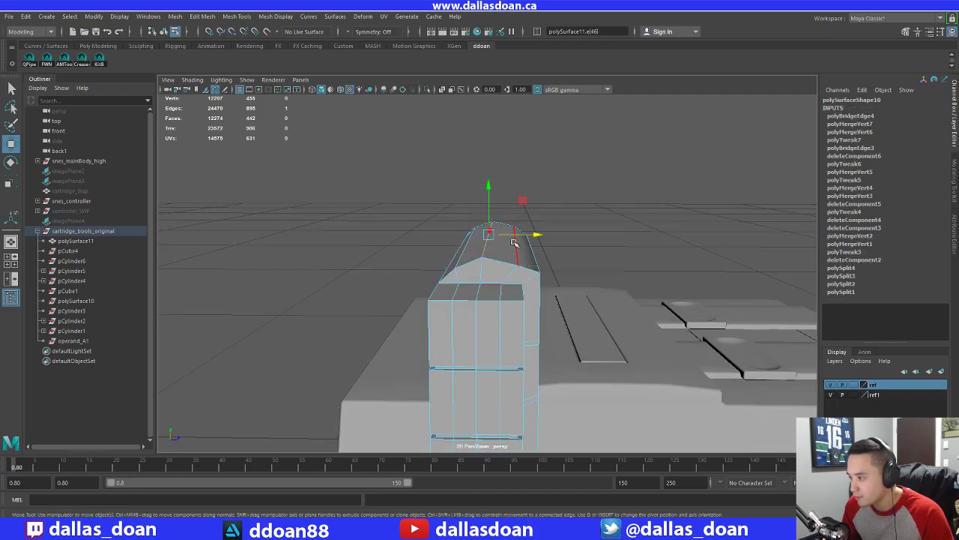
{"action": "left_click", "coordinate": [516, 243]}
{"action": "left_click_drag", "start_coordinate": [557, 253], "coordinate": [559, 238], "text": "alt"}
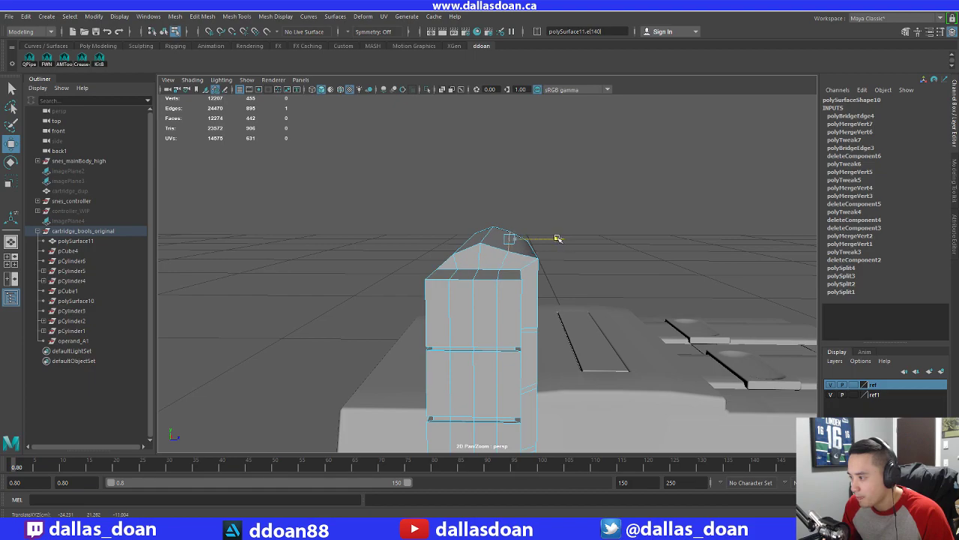
Lower the outer corner vertex at the end of the cartridge's curved top to follow the arch
{"action": "left_click_drag", "start_coordinate": [512, 199], "coordinate": [501, 242], "text": "alt"}
{"action": "right_click_drag", "start_coordinate": [499, 241], "coordinate": [470, 242]}
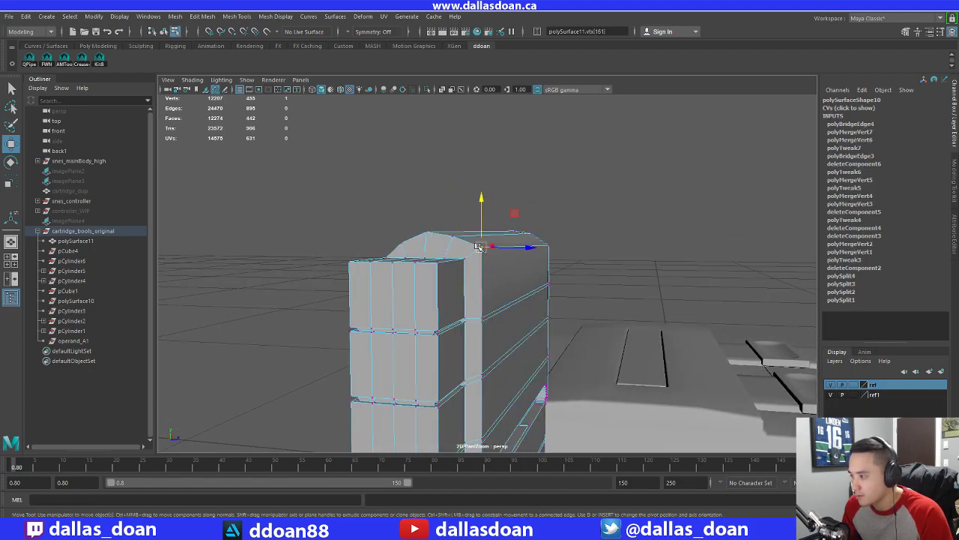
{"action": "left_click", "coordinate": [482, 201]}
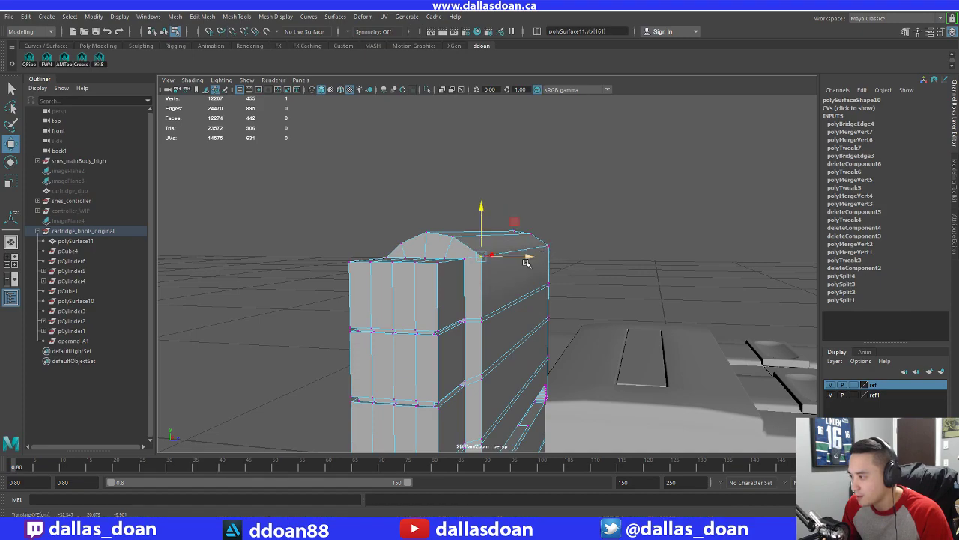
{"action": "left_click_drag", "start_coordinate": [550, 243], "coordinate": [499, 242], "text": "alt"}
{"action": "right_click_drag", "start_coordinate": [499, 241], "coordinate": [499, 246]}
{"action": "right_click_drag", "start_coordinate": [487, 302], "coordinate": [487, 302]}
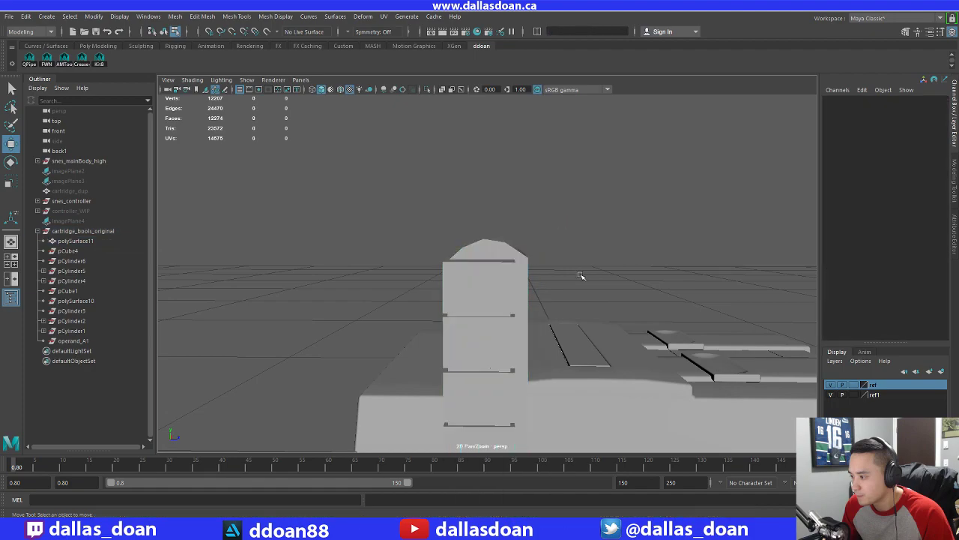
Soften the long edges where the curved top meets the cartridge's flat faces on both sides
{"action": "left_click_drag", "start_coordinate": [580, 275], "coordinate": [491, 270], "text": "alt"}
{"action": "right_click_drag", "start_coordinate": [494, 237], "coordinate": [497, 211]}
{"action": "left_click", "coordinate": [494, 262]}
{"action": "left_click_drag", "start_coordinate": [468, 272], "coordinate": [487, 264], "text": "alt"}
{"action": "left_click", "coordinate": [469, 277], "text": "shift"}
{"action": "right_click_drag", "start_coordinate": [488, 285], "coordinate": [589, 299], "text": "shift"}
{"action": "left_click_drag", "start_coordinate": [466, 306], "coordinate": [527, 284], "text": "alt"}
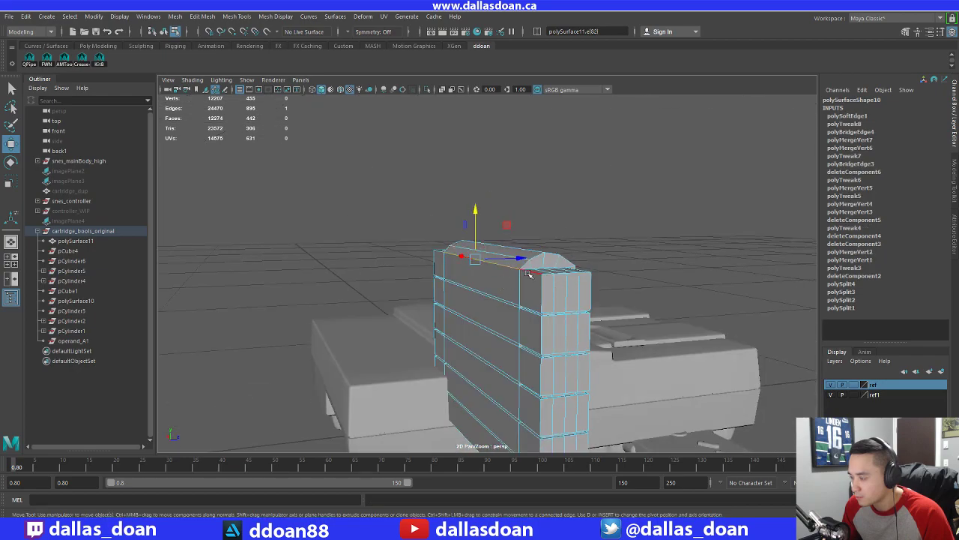
{"action": "key", "text": "g"}
{"action": "left_click", "coordinate": [567, 244]}
{"action": "left_click_drag", "start_coordinate": [567, 245], "coordinate": [517, 269], "text": "alt"}
{"action": "right_click_drag", "start_coordinate": [512, 267], "coordinate": [500, 303]}
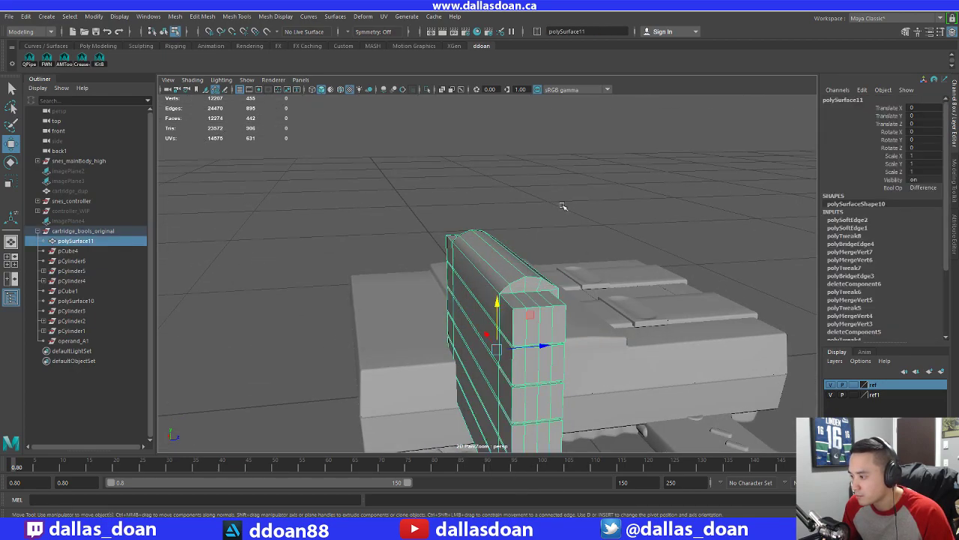
Examine the shading of the cartridge's curved top from both sides in object mode
{"action": "left_click", "coordinate": [563, 207]}
{"action": "left_click_drag", "start_coordinate": [563, 206], "coordinate": [408, 282], "text": "alt"}
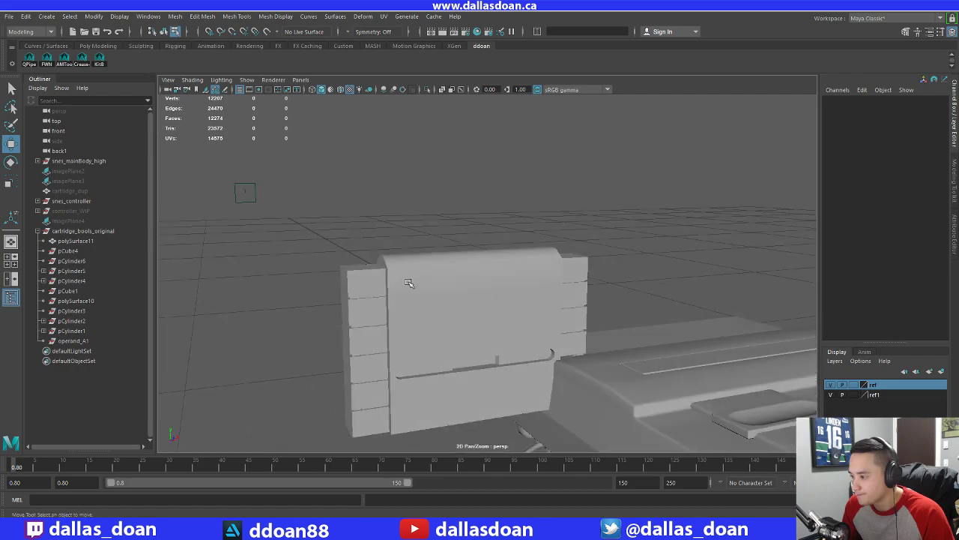
{"action": "right_click_drag", "start_coordinate": [413, 280], "coordinate": [431, 303]}
{"action": "left_click_drag", "start_coordinate": [431, 303], "coordinate": [485, 268], "text": "alt"}
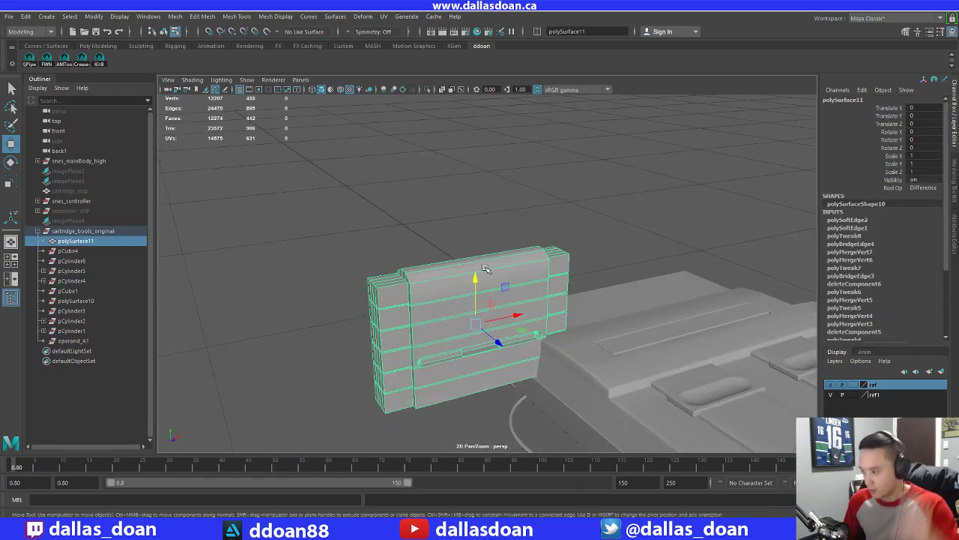
{"action": "left_click", "coordinate": [545, 196]}
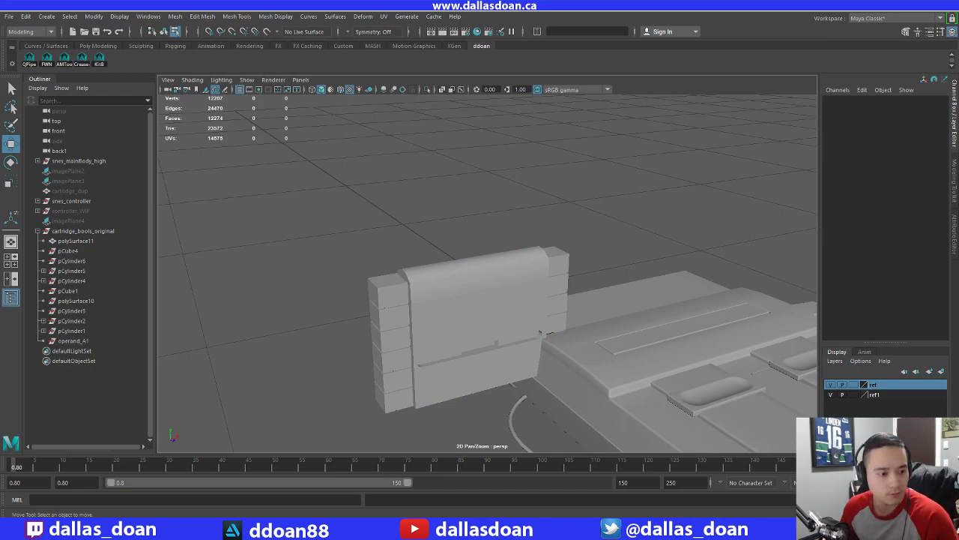
{"action": "right_click_drag", "start_coordinate": [418, 292], "coordinate": [424, 266]}
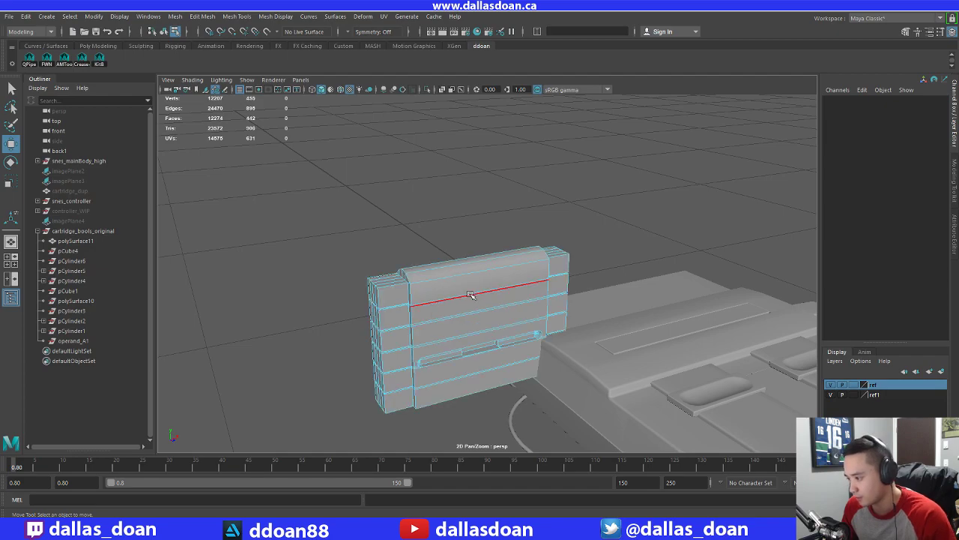
{"action": "key", "text": "F8"}
{"action": "right_click_drag", "start_coordinate": [477, 292], "coordinate": [503, 285], "text": "alt"}
{"action": "left_click_drag", "start_coordinate": [503, 285], "coordinate": [517, 225], "text": "alt"}
{"action": "left_click", "coordinate": [615, 208]}
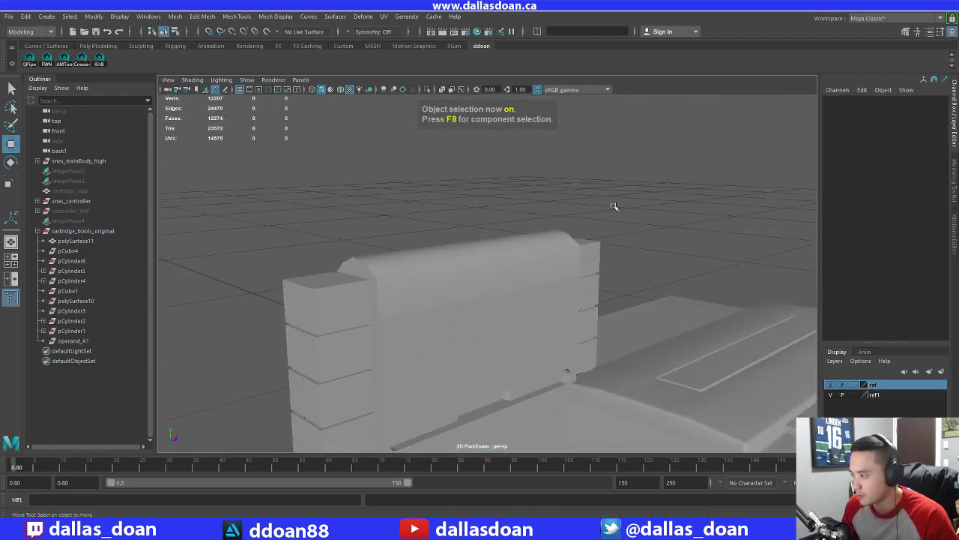
Delete the floor face of the rectangular notch in the middle of the cartridge's rounded groove
{"action": "middle_click_drag", "start_coordinate": [443, 349], "coordinate": [480, 257], "text": "alt"}
{"action": "left_click_drag", "start_coordinate": [479, 257], "coordinate": [455, 260], "text": "alt"}
{"action": "right_click_drag", "start_coordinate": [455, 260], "coordinate": [482, 311], "text": "alt"}
{"action": "left_click", "coordinate": [460, 311]}
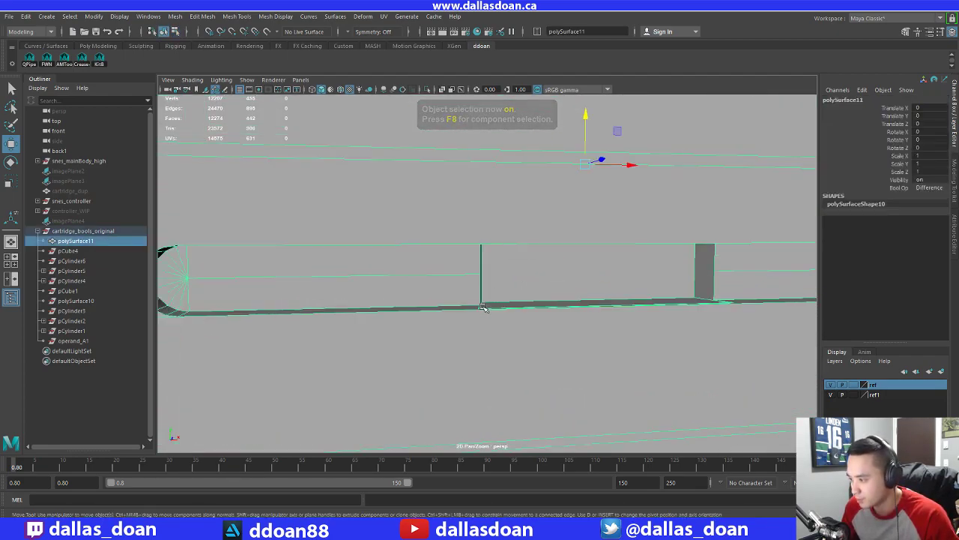
{"action": "left_click_drag", "start_coordinate": [482, 310], "coordinate": [551, 341], "text": "alt"}
{"action": "middle_click_drag", "start_coordinate": [550, 341], "coordinate": [560, 330], "text": "alt"}
{"action": "left_click_drag", "start_coordinate": [561, 331], "coordinate": [497, 293], "text": "alt"}
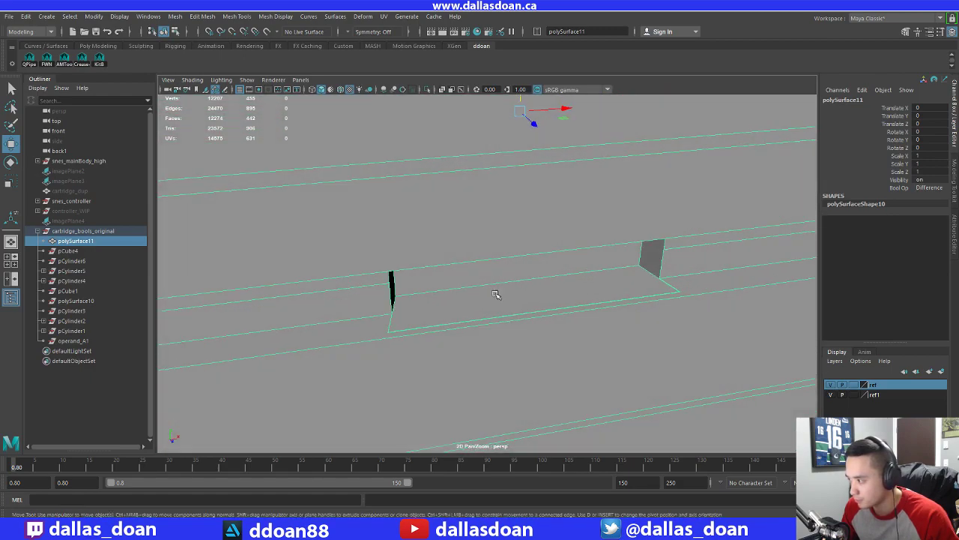
{"action": "right_click_drag", "start_coordinate": [445, 242], "coordinate": [445, 302]}
{"action": "left_click", "coordinate": [440, 300]}
{"action": "left_click_drag", "start_coordinate": [440, 301], "coordinate": [462, 330], "text": "alt"}
{"action": "key", "text": "Delete"}
{"action": "left_click", "coordinate": [540, 256]}
Cut a lengthwise edge with Multi-Cut from the notch's outer corner to the nearest rounded end of the groove
{"action": "right_click_drag", "start_coordinate": [508, 241], "coordinate": [433, 272]}
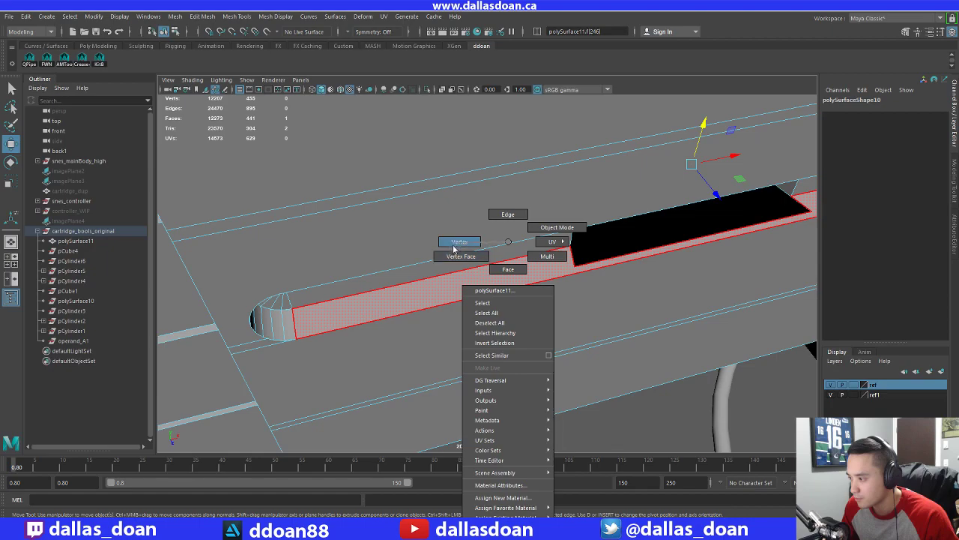
{"action": "right_click_drag", "start_coordinate": [512, 242], "coordinate": [461, 241]}
{"action": "left_click_drag", "start_coordinate": [461, 241], "coordinate": [539, 296], "text": "alt"}
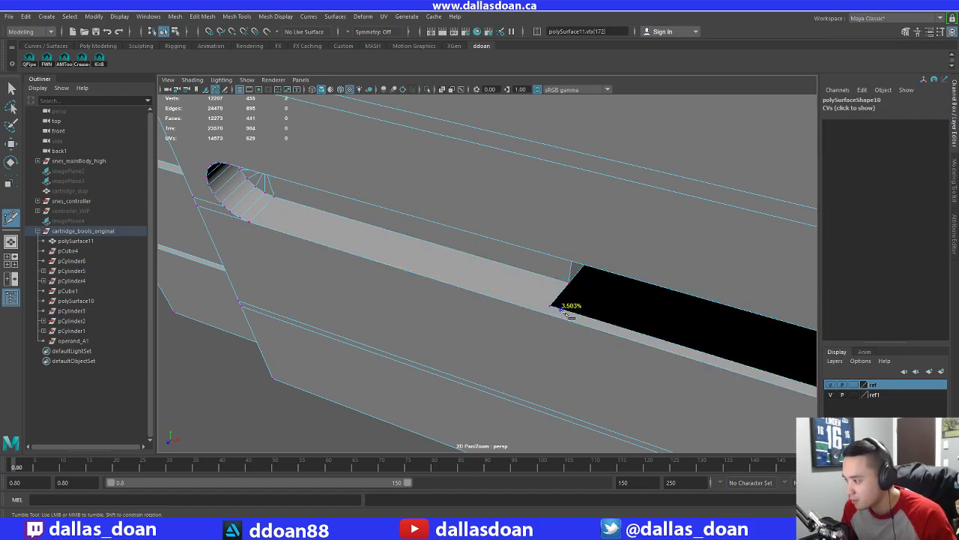
{"action": "right_click", "coordinate": [316, 291]}
{"action": "left_click_drag", "start_coordinate": [315, 291], "coordinate": [408, 322], "text": "alt"}
{"action": "middle_click_drag", "start_coordinate": [408, 322], "coordinate": [481, 318], "text": "alt"}
{"action": "scroll", "coordinate": [482, 314], "scroll_direction": "up", "scroll_amount": 6}
{"action": "scroll", "coordinate": [484, 311], "scroll_direction": "down", "scroll_amount": 4}
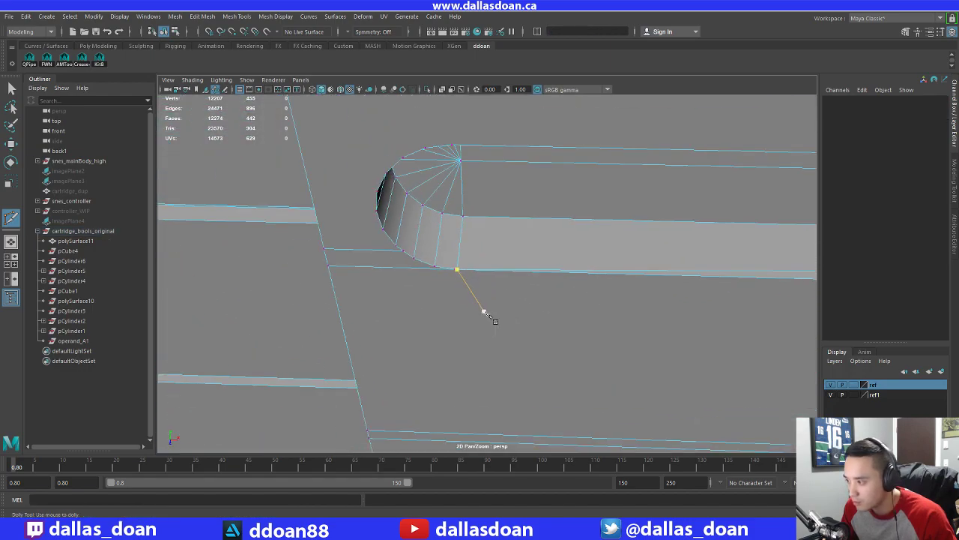
Cut a matching edge from the notch's other outer corner to the opposite rounded end of the groove
{"action": "middle_click_drag", "start_coordinate": [738, 296], "coordinate": [569, 292], "text": "alt"}
{"action": "middle_click_drag", "start_coordinate": [767, 287], "coordinate": [513, 293], "text": "alt"}
{"action": "left_click_drag", "start_coordinate": [514, 292], "coordinate": [471, 305], "text": "alt"}
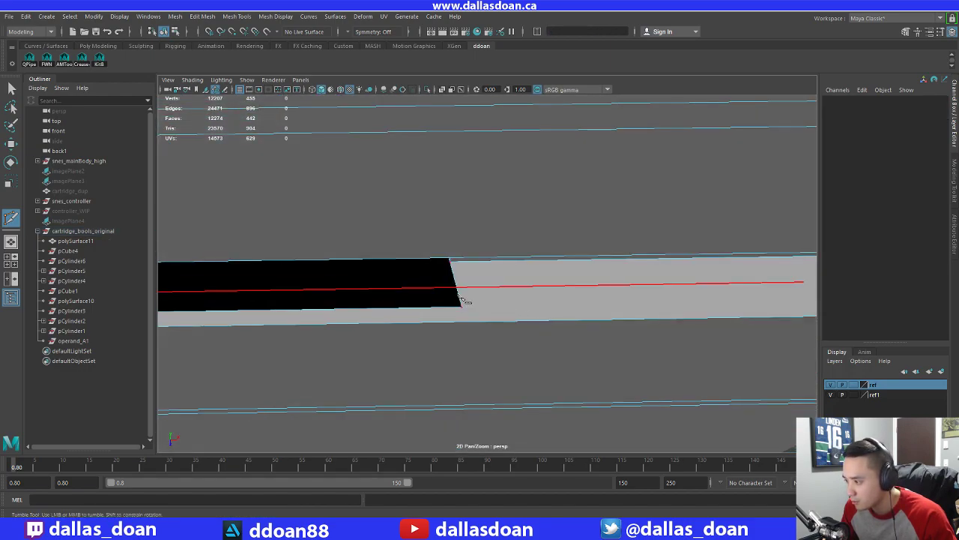
{"action": "middle_click_drag", "start_coordinate": [465, 302], "coordinate": [460, 311], "text": "alt"}
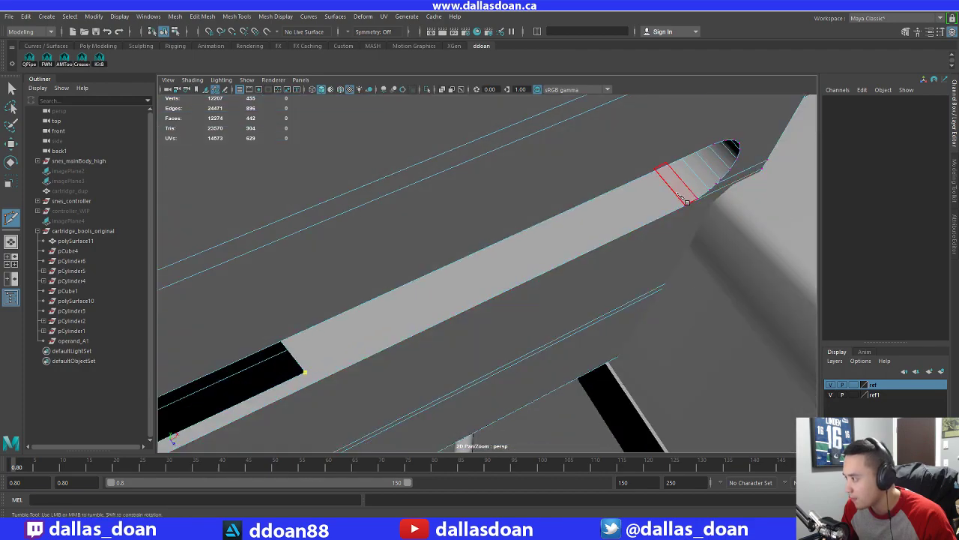
{"action": "right_click_drag", "start_coordinate": [661, 283], "coordinate": [524, 273], "text": "alt"}
{"action": "right_click", "coordinate": [472, 282]}
{"action": "left_click", "coordinate": [638, 207]}
{"action": "key", "text": "w"}
Snap the stray cut vertex onto the corner where this rounded groove end begins and merge the vertices
{"action": "right_click_drag", "start_coordinate": [551, 234], "coordinate": [496, 233]}
{"action": "left_click_drag", "start_coordinate": [496, 233], "coordinate": [505, 287], "text": "alt"}
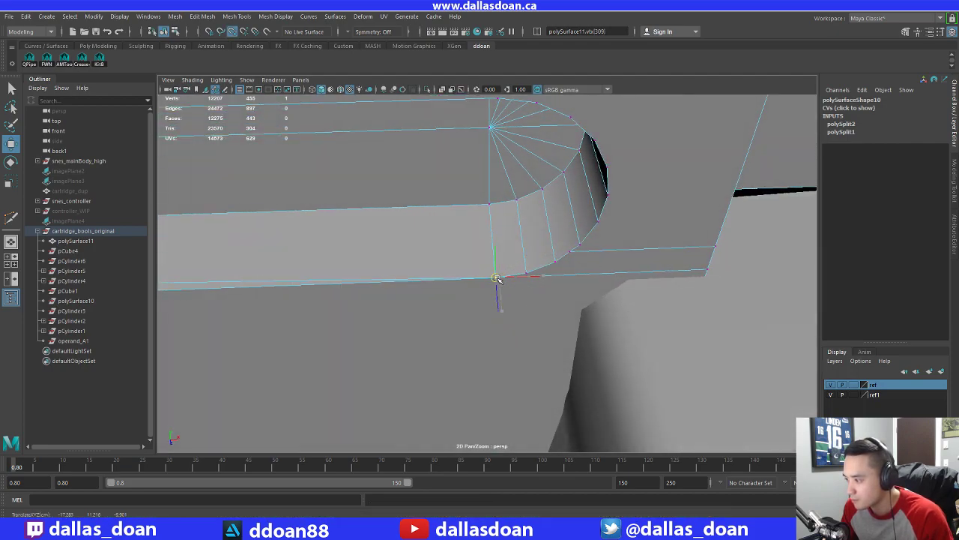
{"action": "left_click_drag", "start_coordinate": [453, 263], "coordinate": [495, 297]}
{"action": "right_click_drag", "start_coordinate": [442, 300], "coordinate": [435, 182], "text": "shift"}
Snap and merge the stray cut vertex at the opposite rounded end of the groove as well
{"action": "left_click_drag", "start_coordinate": [435, 182], "coordinate": [466, 311], "text": "alt"}
{"action": "right_click_drag", "start_coordinate": [467, 312], "coordinate": [462, 341], "text": "alt"}
{"action": "left_click_drag", "start_coordinate": [452, 254], "coordinate": [493, 313]}
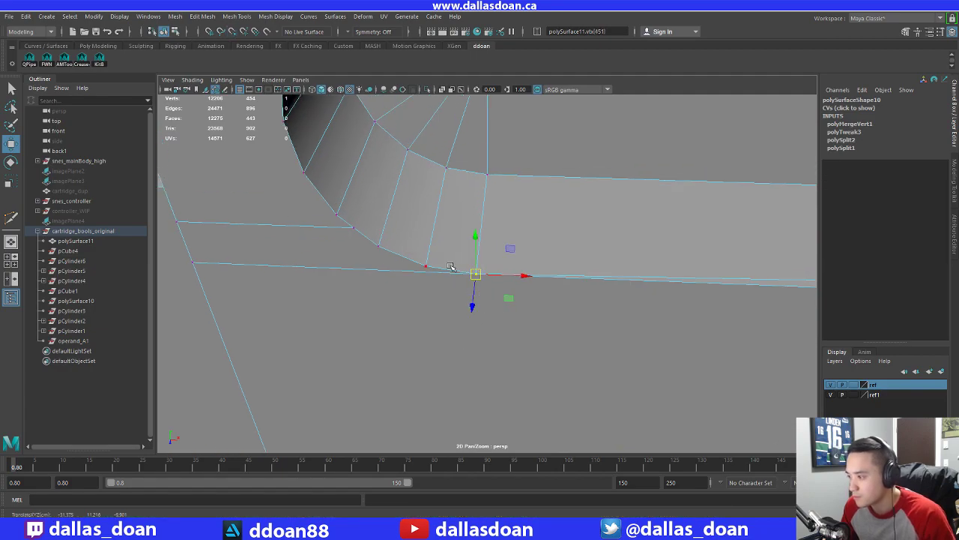
{"action": "left_click_drag", "start_coordinate": [450, 265], "coordinate": [491, 298]}
{"action": "right_click_drag", "start_coordinate": [491, 298], "coordinate": [493, 287], "text": "alt"}
{"action": "left_click_drag", "start_coordinate": [511, 301], "coordinate": [559, 251], "text": "alt"}
{"action": "right_click_drag", "start_coordinate": [559, 248], "coordinate": [558, 201], "text": "shift"}
{"action": "left_click_drag", "start_coordinate": [558, 201], "coordinate": [282, 276], "text": "alt"}
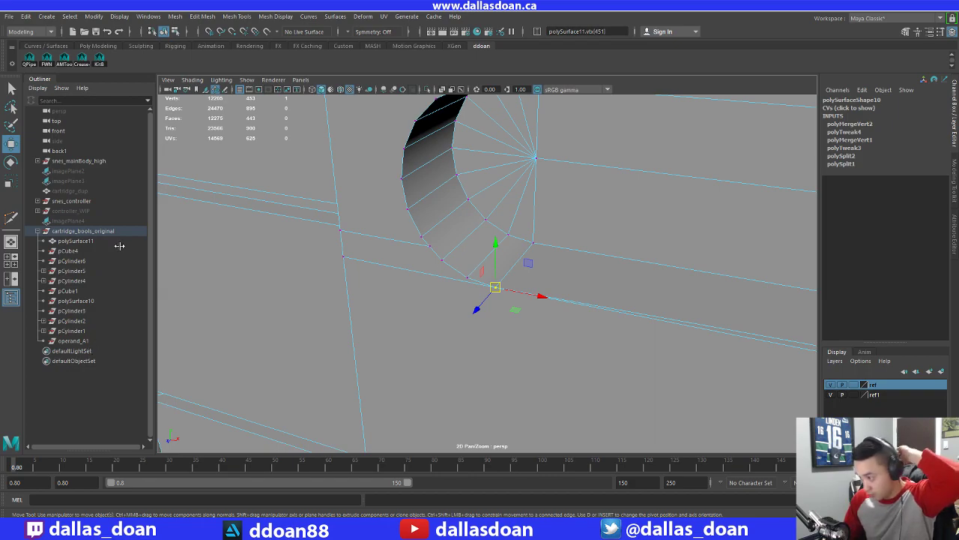
{"action": "scroll", "coordinate": [512, 285], "scroll_direction": "down", "scroll_amount": 5}
{"action": "left_click_drag", "start_coordinate": [512, 285], "coordinate": [410, 254], "text": "alt"}
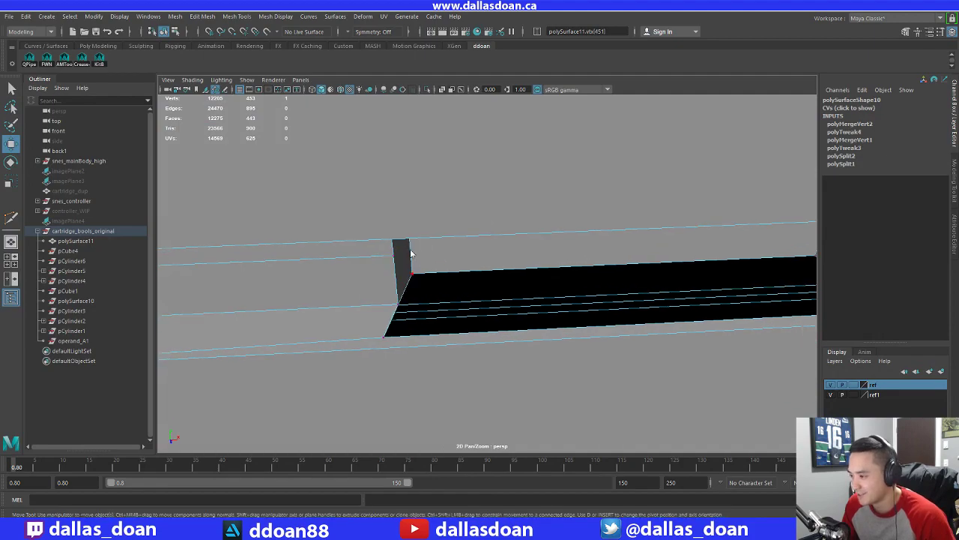
{"action": "right_click_drag", "start_coordinate": [411, 253], "coordinate": [411, 221]}
{"action": "left_click", "coordinate": [407, 295]}
{"action": "left_click_drag", "start_coordinate": [433, 291], "coordinate": [611, 276], "text": "alt"}
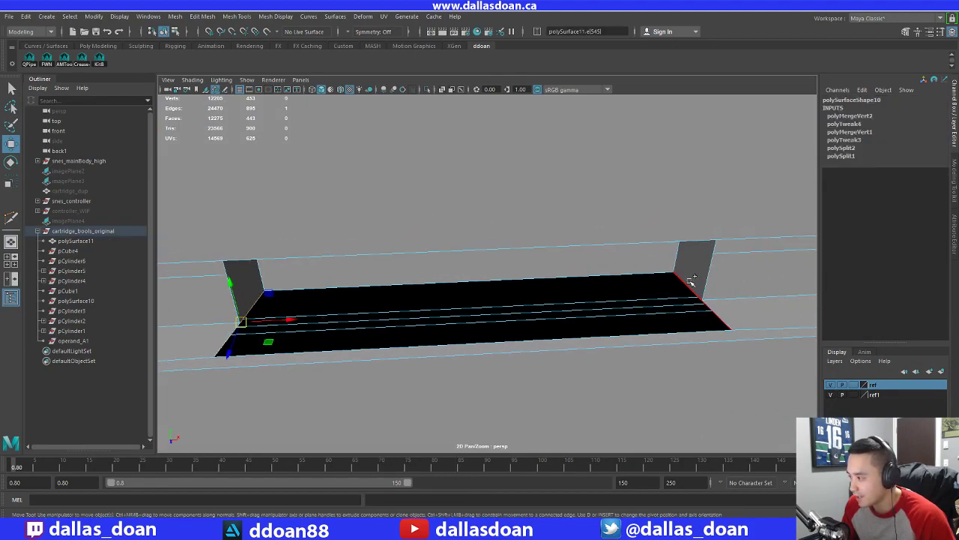
{"action": "middle_click_drag", "start_coordinate": [711, 318], "coordinate": [628, 317], "text": "alt"}
{"action": "right_click_drag", "start_coordinate": [627, 317], "coordinate": [676, 318], "text": "alt"}
{"action": "middle_click_drag", "start_coordinate": [732, 320], "coordinate": [665, 318], "text": "alt"}
{"action": "scroll", "coordinate": [751, 338], "scroll_direction": "up", "scroll_amount": 5}
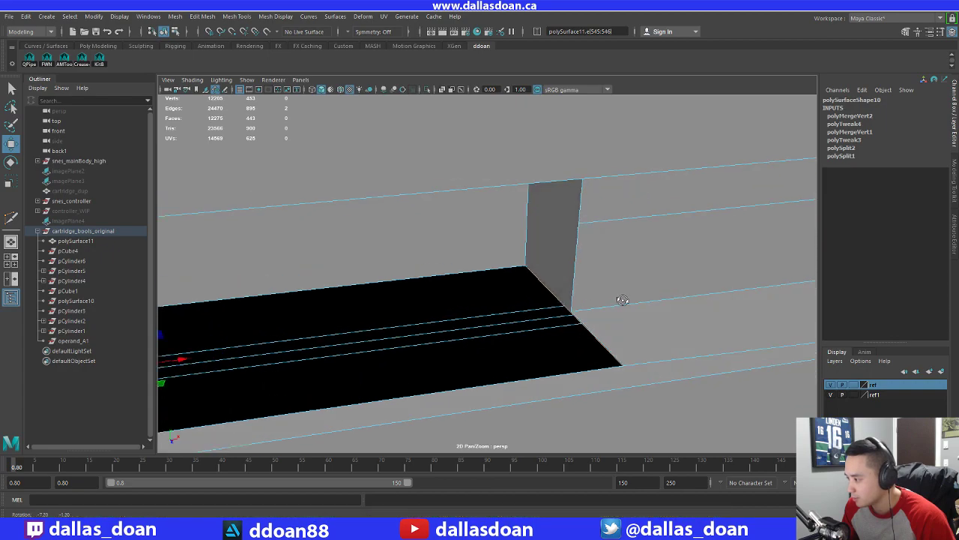
{"action": "scroll", "coordinate": [573, 344], "scroll_direction": "down", "scroll_amount": 6}
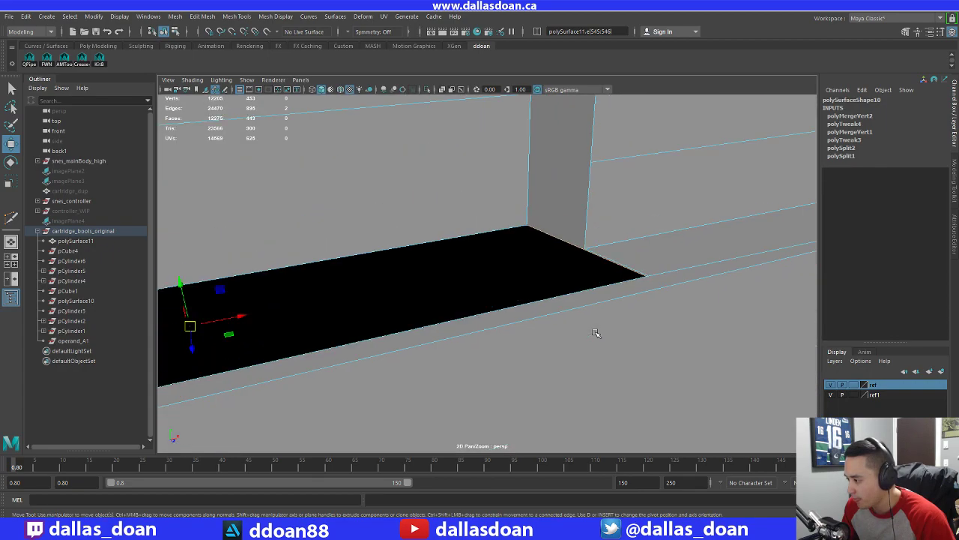
Delete the two end wall faces of the notch in the groove
{"action": "right_click_drag", "start_coordinate": [621, 241], "coordinate": [621, 269]}
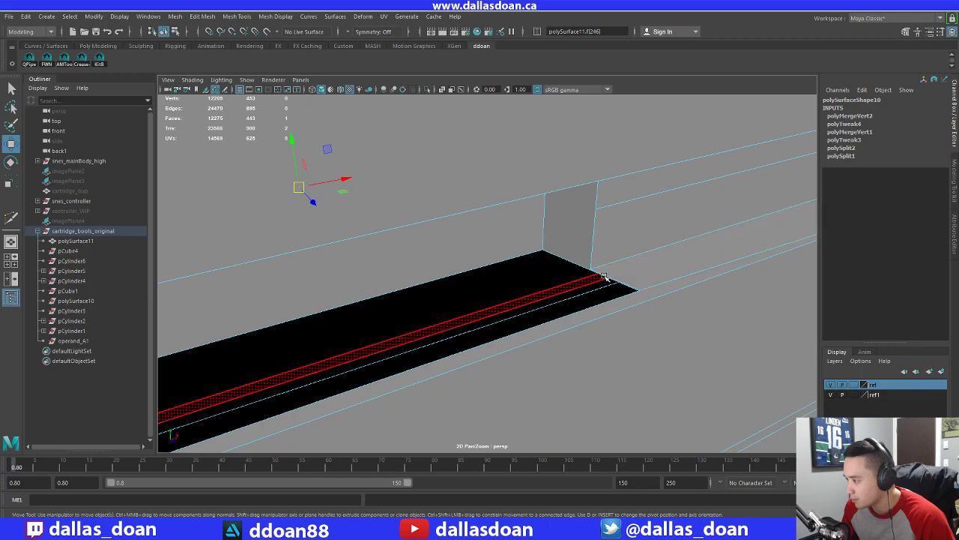
{"action": "left_click", "coordinate": [599, 273]}
{"action": "left_click", "coordinate": [600, 273]}
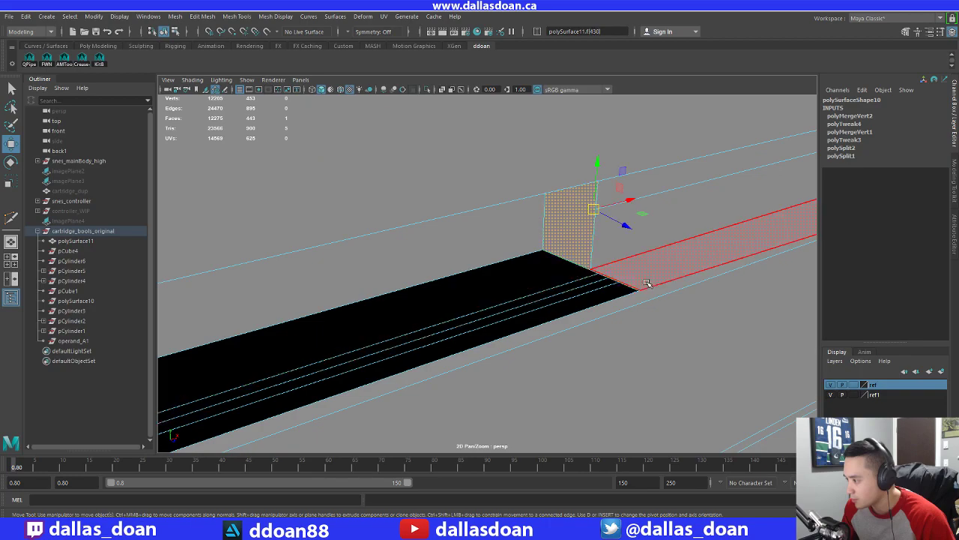
{"action": "key", "text": "Delete"}
{"action": "right_click_drag", "start_coordinate": [652, 288], "coordinate": [507, 301], "text": "alt"}
{"action": "left_click_drag", "start_coordinate": [507, 301], "coordinate": [413, 298], "text": "alt"}
{"action": "left_click", "coordinate": [403, 260]}
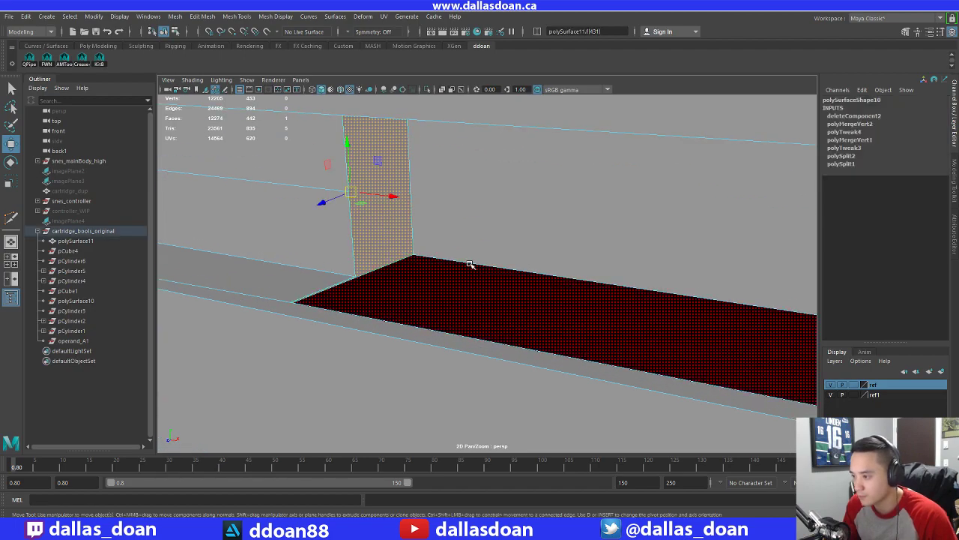
{"action": "key", "text": "Delete"}
Delete the long back wall face of the notch
{"action": "left_click_drag", "start_coordinate": [471, 258], "coordinate": [488, 222], "text": "alt"}
{"action": "left_click", "coordinate": [491, 184]}
{"action": "left_click_drag", "start_coordinate": [491, 184], "coordinate": [523, 248], "text": "alt"}
{"action": "key", "text": "Delete"}
{"action": "right_click_drag", "start_coordinate": [522, 247], "coordinate": [522, 334], "text": "alt"}
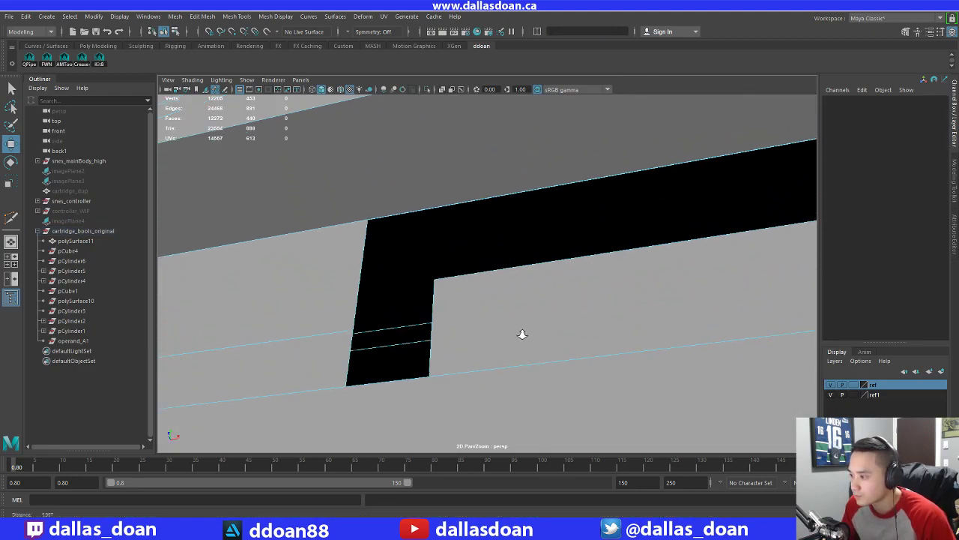
Bridge the notch's long inner edge to the matching groove edge across the opening
{"action": "left_click", "coordinate": [389, 202]}
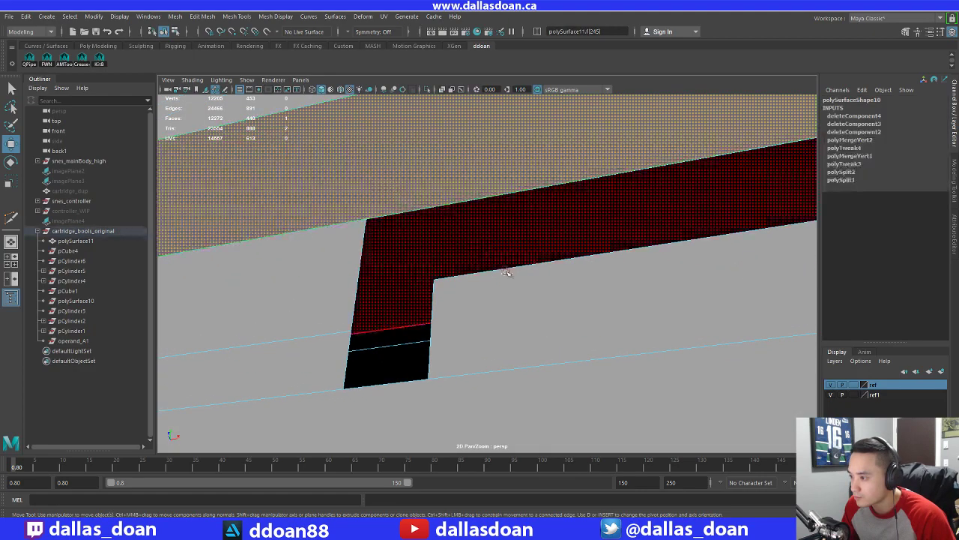
{"action": "left_click_drag", "start_coordinate": [508, 272], "coordinate": [444, 323], "text": "alt"}
{"action": "middle_click_drag", "start_coordinate": [444, 323], "coordinate": [513, 338], "text": "alt"}
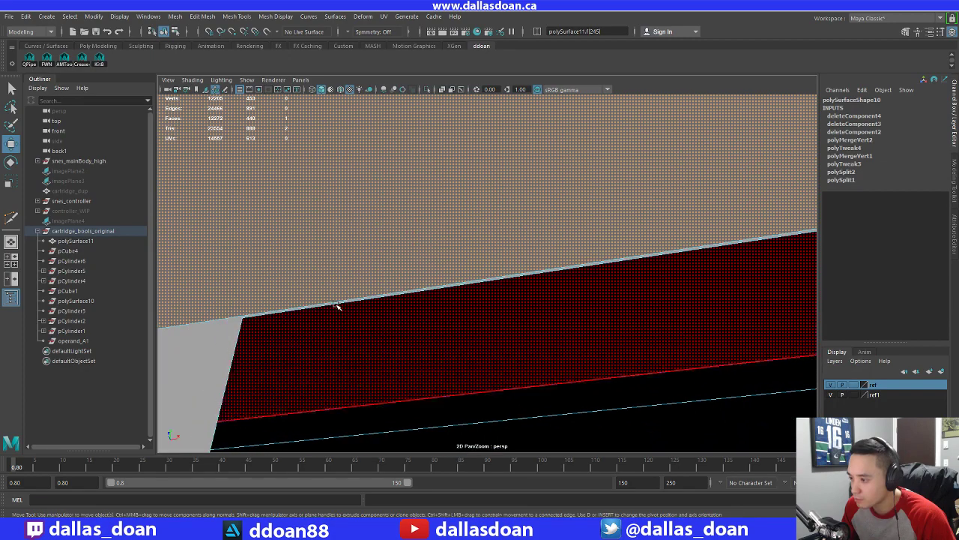
{"action": "left_click", "coordinate": [337, 303]}
{"action": "scroll", "coordinate": [407, 324], "scroll_direction": "down", "scroll_amount": 5}
{"action": "left_click_drag", "start_coordinate": [407, 323], "coordinate": [605, 294], "text": "alt"}
{"action": "right_click_drag", "start_coordinate": [608, 243], "coordinate": [609, 214]}
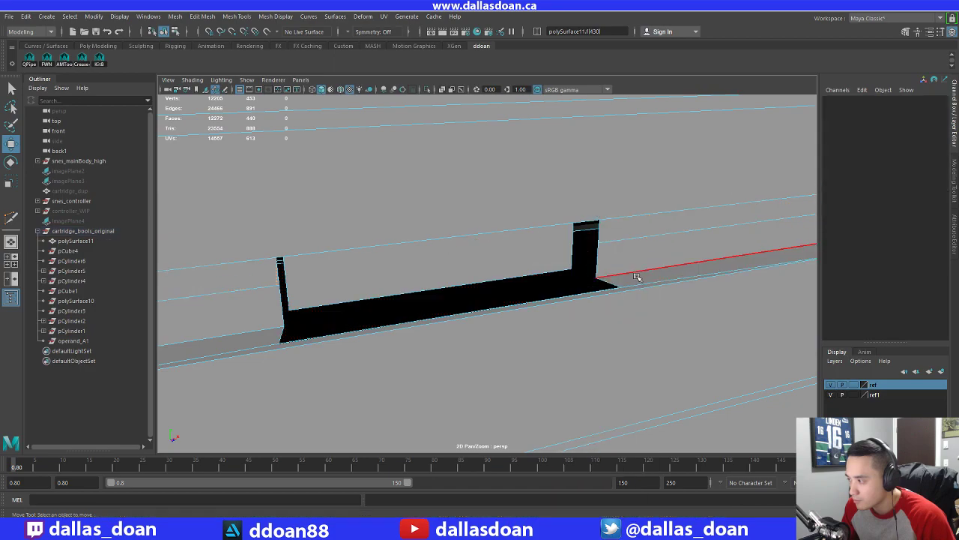
{"action": "left_click", "coordinate": [608, 282]}
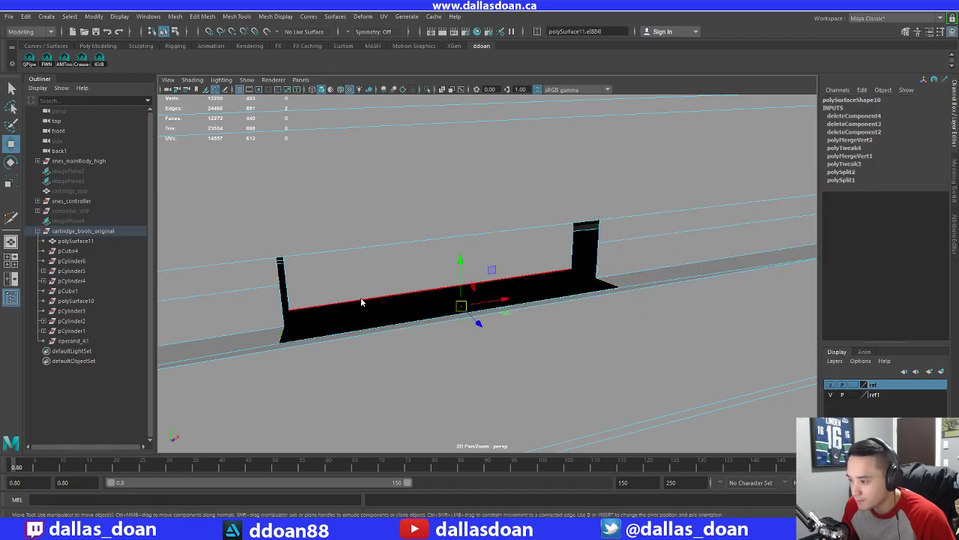
{"action": "right_click_drag", "start_coordinate": [361, 302], "coordinate": [358, 328], "text": "shift"}
{"action": "right_click_drag", "start_coordinate": [354, 417], "coordinate": [353, 418], "text": "shift"}
Line up the stray vertex with the outer groove corner at one end of the notch and merge the pair
{"action": "left_click_drag", "start_coordinate": [353, 418], "coordinate": [507, 278], "text": "alt"}
{"action": "scroll", "coordinate": [507, 278], "scroll_direction": "down", "scroll_amount": 4}
{"action": "right_click_drag", "start_coordinate": [462, 242], "coordinate": [416, 243]}
{"action": "left_click", "coordinate": [473, 283]}
{"action": "scroll", "coordinate": [492, 303], "scroll_direction": "up", "scroll_amount": 4}
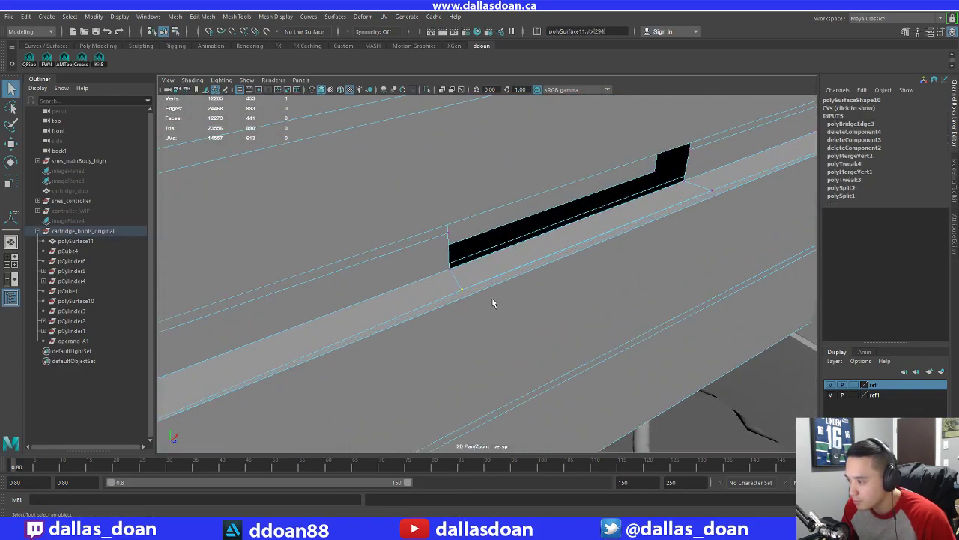
{"action": "key", "text": "w"}
{"action": "left_click_drag", "start_coordinate": [493, 302], "coordinate": [635, 213], "text": "alt"}
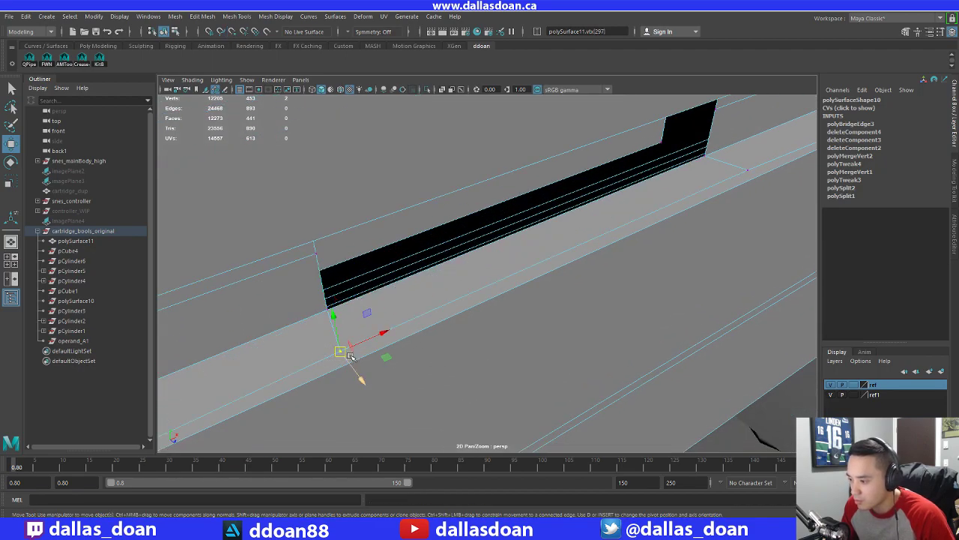
{"action": "right_click_drag", "start_coordinate": [511, 190], "coordinate": [510, 183]}
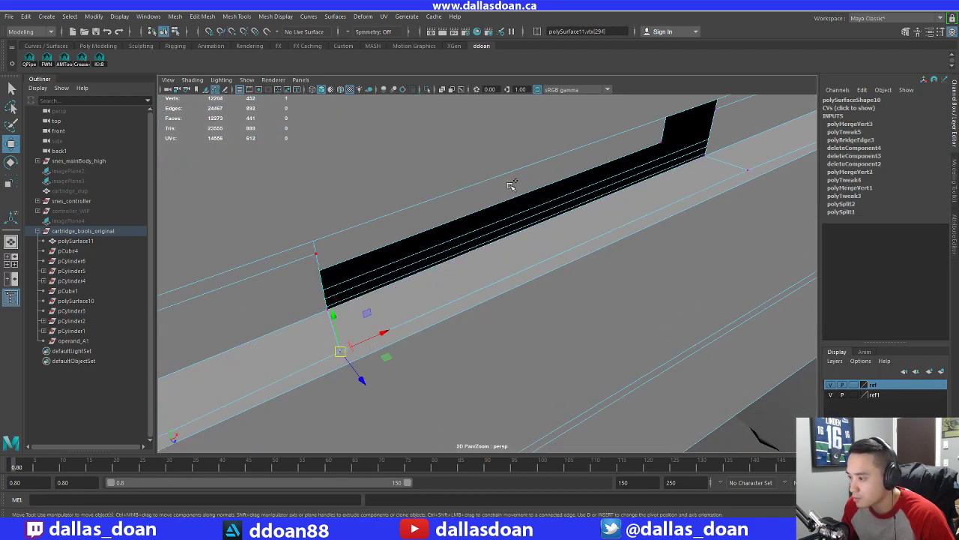
Merge the stray vertices at the outer groove corner on the notch's opposite end as well
{"action": "left_click_drag", "start_coordinate": [509, 183], "coordinate": [560, 219], "text": "alt"}
{"action": "key", "text": "g"}
{"action": "scroll", "coordinate": [564, 241], "scroll_direction": "up", "scroll_amount": 2}
{"action": "scroll", "coordinate": [564, 242], "scroll_direction": "down", "scroll_amount": 4}
Snap the remaining outer vertices onto the notch corners at both ends and merge each pair
{"action": "key", "text": "v"}
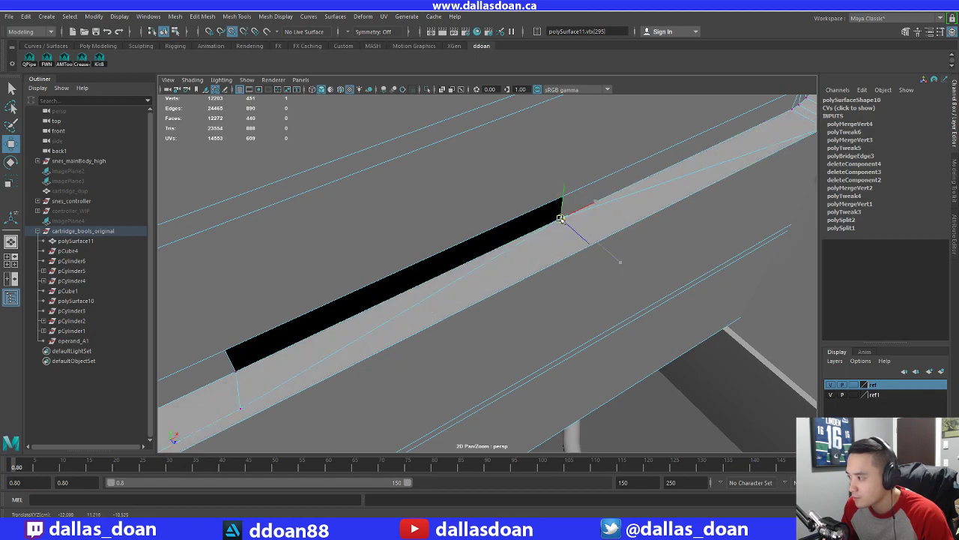
{"action": "left_click_drag", "start_coordinate": [409, 285], "coordinate": [390, 305], "text": "alt"}
{"action": "left_click_drag", "start_coordinate": [391, 305], "coordinate": [514, 288], "text": "alt"}
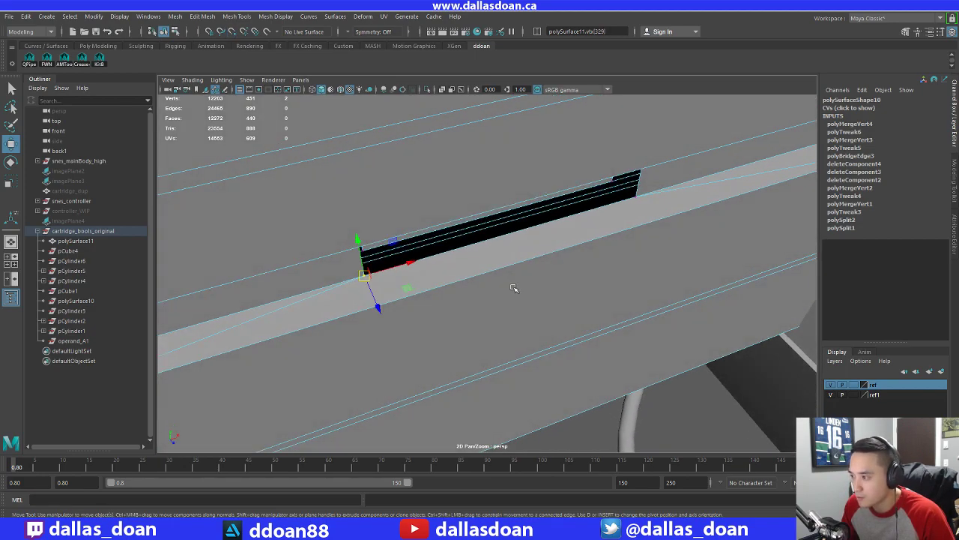
{"action": "right_click_drag", "start_coordinate": [483, 255], "coordinate": [486, 187], "text": "shift"}
{"action": "left_click_drag", "start_coordinate": [487, 192], "coordinate": [563, 241], "text": "alt"}
{"action": "left_click_drag", "start_coordinate": [564, 244], "coordinate": [573, 252], "text": "alt"}
{"action": "key", "text": "g"}
Bridge the two long open edges along the groove wall where the notch interrupts it
{"action": "left_click_drag", "start_coordinate": [360, 272], "coordinate": [426, 251], "text": "alt"}
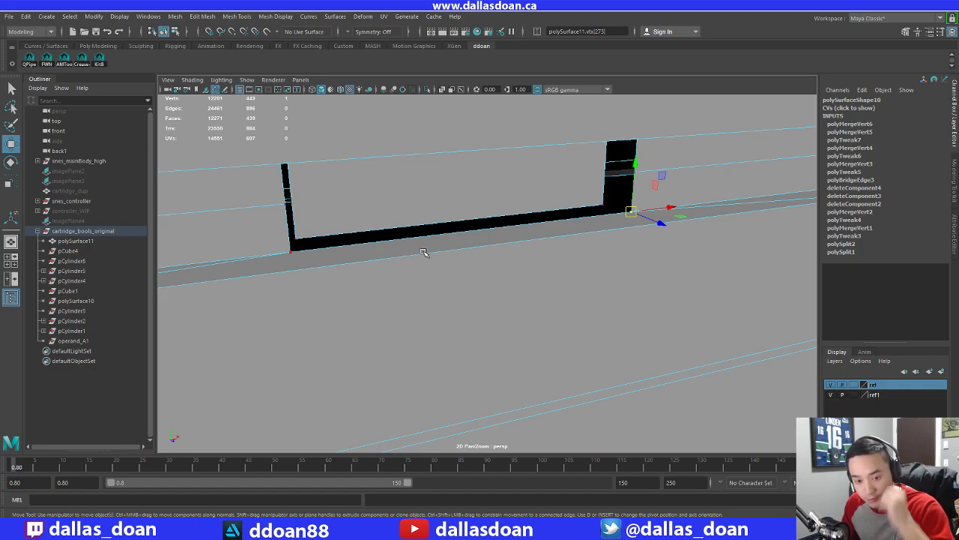
{"action": "mouse_move", "coordinate": [380, 247]}
{"action": "left_mouse_down", "text": "alt"}
{"action": "mouse_move", "coordinate": [360, 214]}
{"action": "mouse_move", "coordinate": [380, 246]}
{"action": "left_mouse_up", "text": "alt"}
{"action": "right_click_drag", "start_coordinate": [380, 247], "coordinate": [448, 263], "text": "alt"}
{"action": "middle_click_drag", "start_coordinate": [448, 264], "coordinate": [457, 280], "text": "alt"}
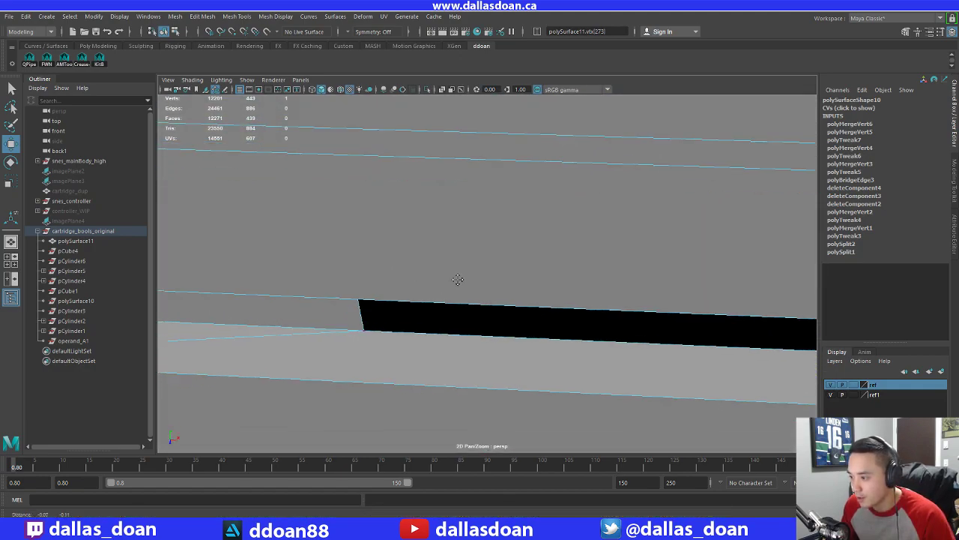
{"action": "left_click_drag", "start_coordinate": [458, 280], "coordinate": [543, 279], "text": "alt"}
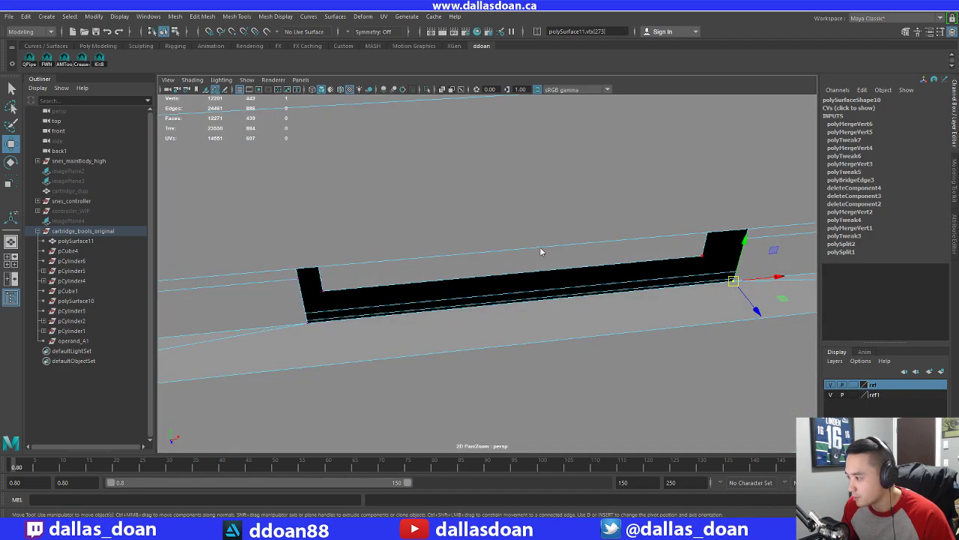
{"action": "mouse_move", "coordinate": [540, 242]}
{"action": "right_mouse_down"}
{"action": "mouse_move", "coordinate": [538, 225]}
{"action": "mouse_move", "coordinate": [540, 247]}
{"action": "right_mouse_up"}
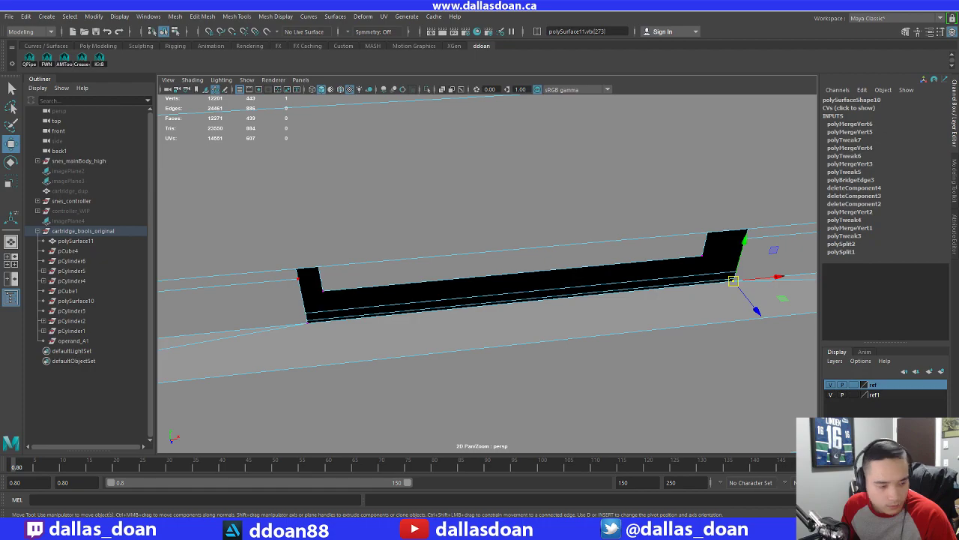
{"action": "left_click_drag", "start_coordinate": [579, 323], "coordinate": [486, 326], "text": "alt"}
{"action": "right_click_drag", "start_coordinate": [443, 242], "coordinate": [443, 215]}
{"action": "left_click", "coordinate": [435, 263]}
{"action": "left_click_drag", "start_coordinate": [436, 267], "coordinate": [591, 331], "text": "alt"}
{"action": "left_click", "coordinate": [454, 314], "text": "shift"}
{"action": "right_click_drag", "start_coordinate": [714, 255], "coordinate": [713, 336], "text": "shift"}
{"action": "right_click_drag", "start_coordinate": [710, 379], "coordinate": [711, 378], "text": "shift"}
Cut a new edge with Multi-Cut along the groove wall from the notch corner to the nearby rounded groove end
{"action": "left_click_drag", "start_coordinate": [711, 378], "coordinate": [419, 330], "text": "alt"}
{"action": "right_click_drag", "start_coordinate": [423, 330], "coordinate": [421, 306]}
{"action": "left_click_drag", "start_coordinate": [419, 304], "coordinate": [434, 266], "text": "alt"}
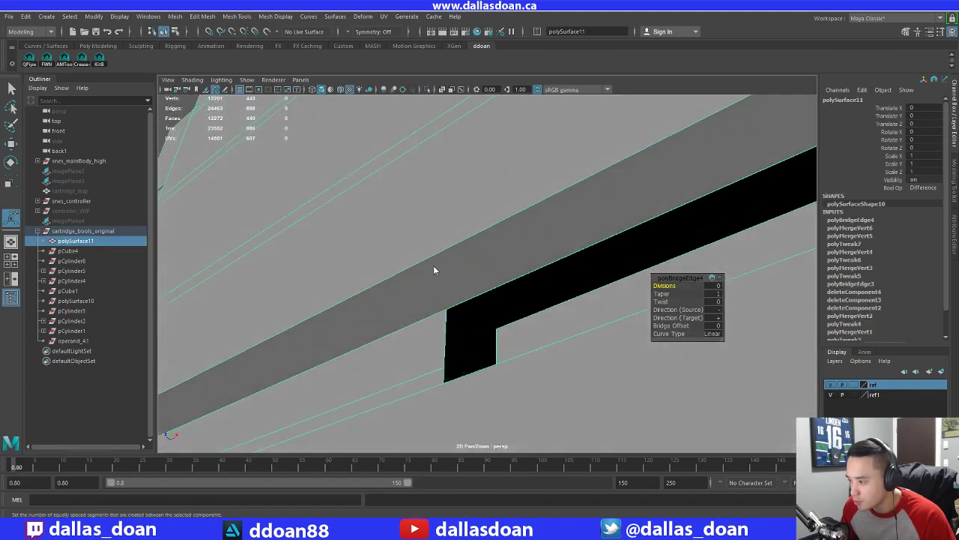
{"action": "right_click_drag", "start_coordinate": [434, 266], "coordinate": [366, 267], "text": "shift"}
{"action": "left_click", "coordinate": [337, 320]}
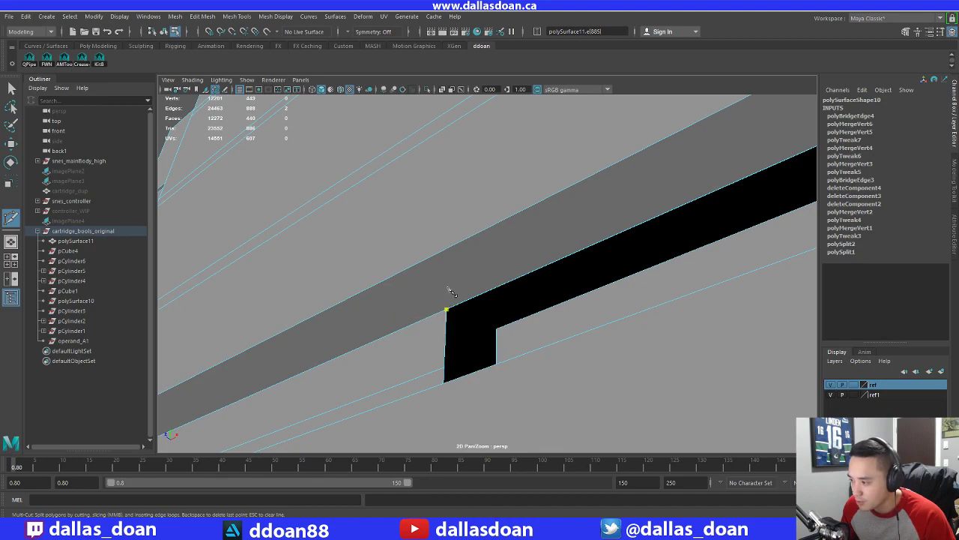
{"action": "left_click_drag", "start_coordinate": [450, 291], "coordinate": [484, 301], "text": "alt"}
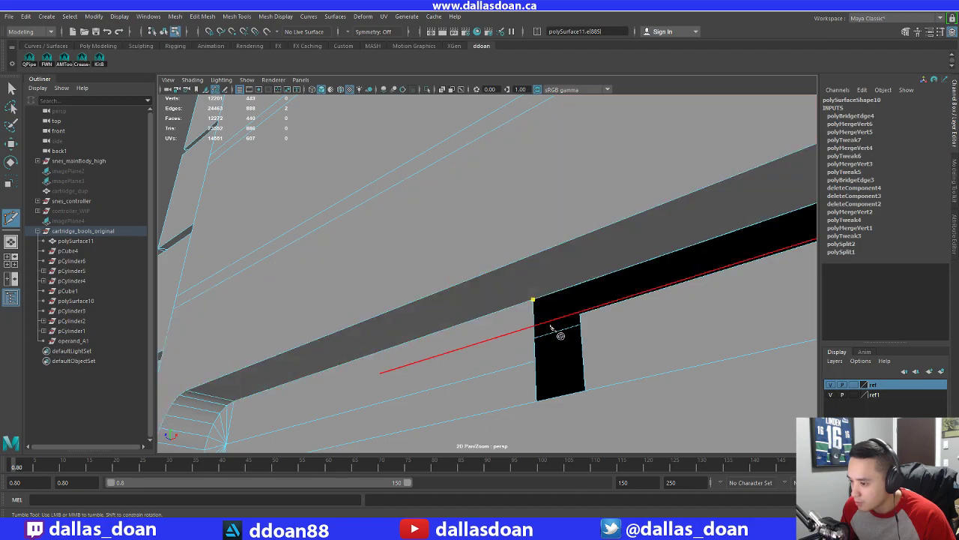
{"action": "left_click", "coordinate": [200, 391]}
{"action": "right_click", "coordinate": [201, 392]}
Snap the new cut's stray vertex onto the notch corner and merge the vertices
{"action": "left_click_drag", "start_coordinate": [345, 378], "coordinate": [463, 343], "text": "alt"}
{"action": "left_click", "coordinate": [328, 407]}
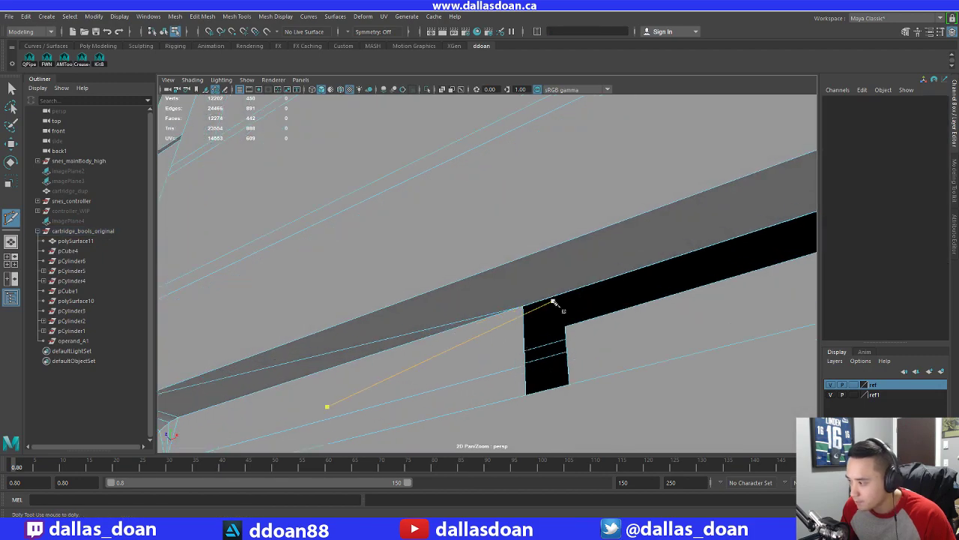
{"action": "left_click", "coordinate": [553, 301]}
{"action": "key", "text": "w"}
{"action": "right_click_drag", "start_coordinate": [527, 242], "coordinate": [477, 245]}
{"action": "mouse_move", "coordinate": [533, 294]}
{"action": "left_mouse_down"}
{"action": "mouse_move", "coordinate": [508, 315]}
{"action": "mouse_move", "coordinate": [523, 307]}
{"action": "left_mouse_up"}
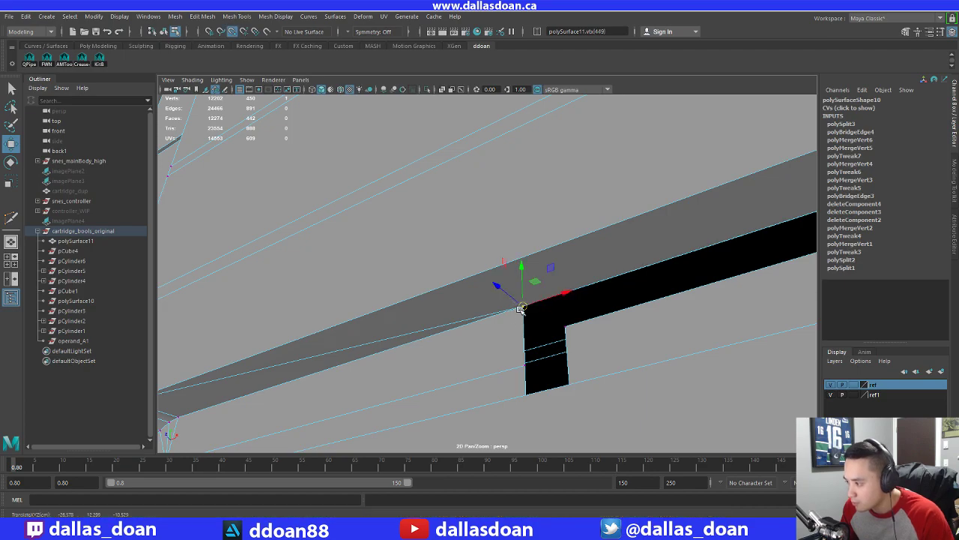
{"action": "right_click_drag", "start_coordinate": [556, 294], "coordinate": [554, 198], "text": "shift"}
Cut a matching edge with Multi-Cut from the notch's other corner to the opposite rounded groove end
{"action": "left_click_drag", "start_coordinate": [546, 223], "coordinate": [545, 332], "text": "alt"}
{"action": "right_click_drag", "start_coordinate": [544, 332], "coordinate": [531, 335], "text": "alt"}
{"action": "left_click_drag", "start_coordinate": [530, 334], "coordinate": [460, 345], "text": "alt"}
{"action": "right_click_drag", "start_coordinate": [460, 345], "coordinate": [512, 320], "text": "alt"}
{"action": "middle_click_drag", "start_coordinate": [512, 320], "coordinate": [420, 318], "text": "alt"}
{"action": "left_click_drag", "start_coordinate": [420, 318], "coordinate": [596, 306], "text": "alt"}
{"action": "right_click_drag", "start_coordinate": [605, 288], "coordinate": [602, 289], "text": "shift"}
{"action": "left_click", "coordinate": [551, 288]}
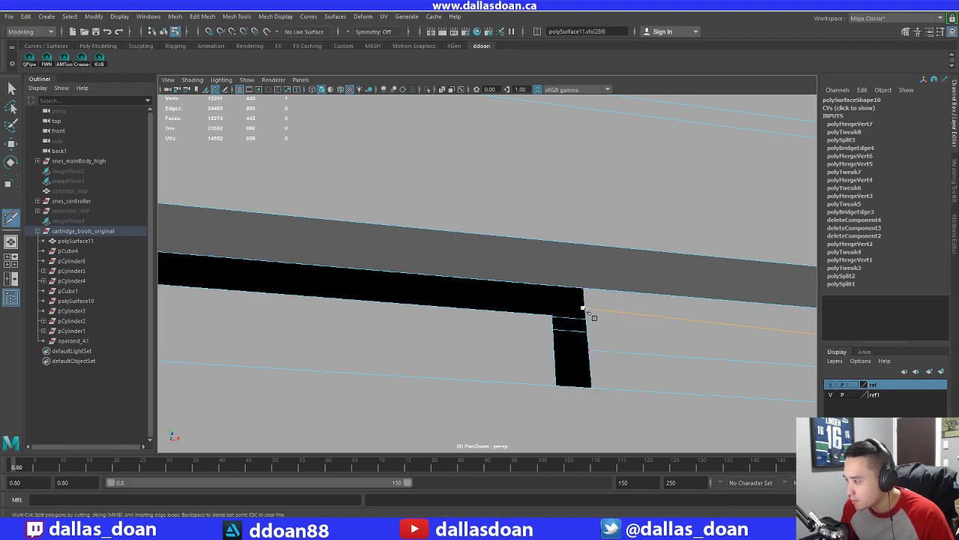
{"action": "left_click_drag", "start_coordinate": [594, 318], "coordinate": [597, 324], "text": "alt"}
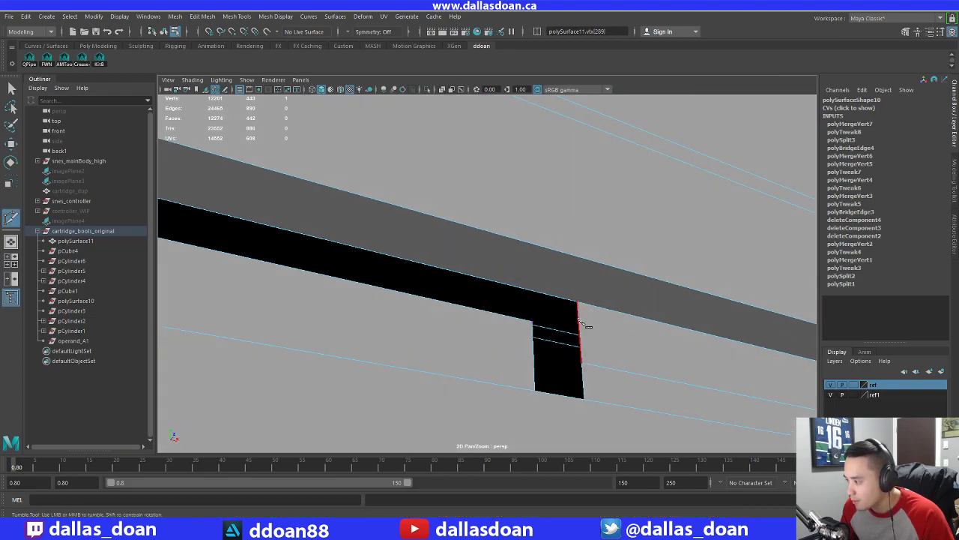
{"action": "left_click_drag", "start_coordinate": [587, 315], "coordinate": [694, 328], "text": "alt"}
{"action": "right_click", "coordinate": [389, 339]}
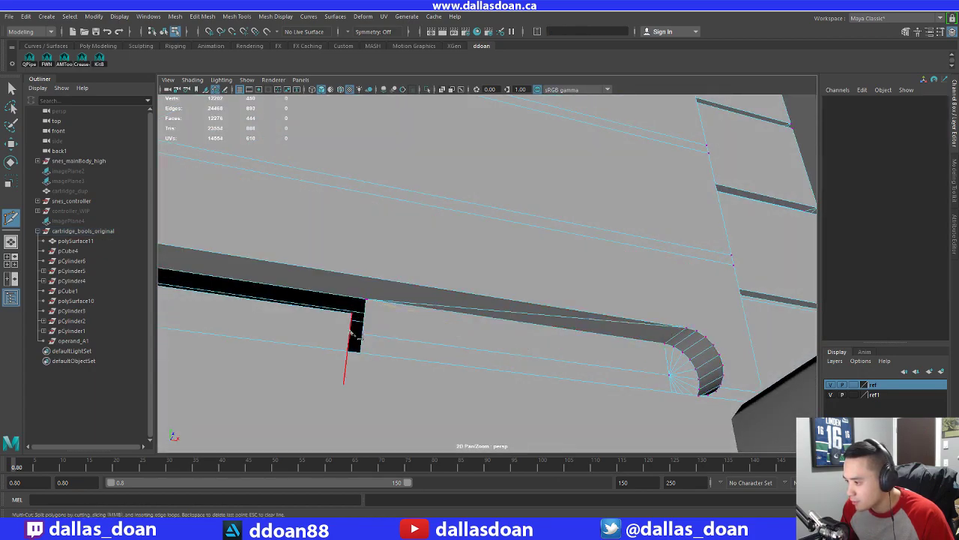
Snap the second cut's stray vertex onto its notch corner and merge the vertices
{"action": "middle_click_drag", "start_coordinate": [358, 324], "coordinate": [444, 339], "text": "alt"}
{"action": "right_click_drag", "start_coordinate": [444, 339], "coordinate": [483, 341], "text": "alt"}
{"action": "scroll", "coordinate": [488, 354], "scroll_direction": "up", "scroll_amount": 4}
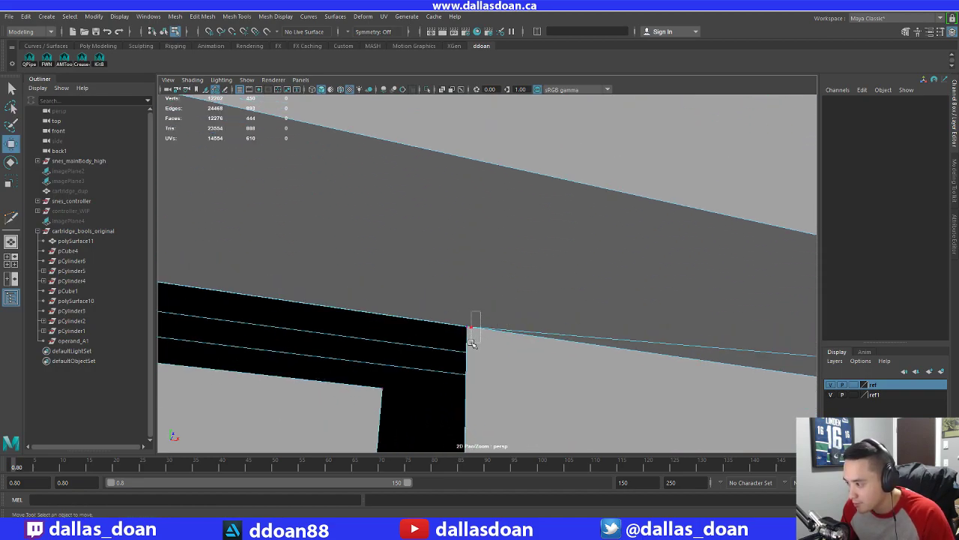
{"action": "left_click_drag", "start_coordinate": [470, 341], "coordinate": [497, 337]}
{"action": "right_click_drag", "start_coordinate": [496, 339], "coordinate": [496, 264], "text": "shift"}
Bridge the long edge of the notch's inner face to the facing groove wall edge
{"action": "left_click_drag", "start_coordinate": [480, 285], "coordinate": [427, 300], "text": "alt"}
{"action": "left_click_drag", "start_coordinate": [441, 261], "coordinate": [483, 270], "text": "alt"}
{"action": "right_click_drag", "start_coordinate": [483, 269], "coordinate": [460, 208]}
{"action": "left_click", "coordinate": [472, 258]}
{"action": "left_click_drag", "start_coordinate": [483, 278], "coordinate": [624, 323], "text": "alt"}
{"action": "right_click_drag", "start_coordinate": [654, 298], "coordinate": [651, 332], "text": "shift"}
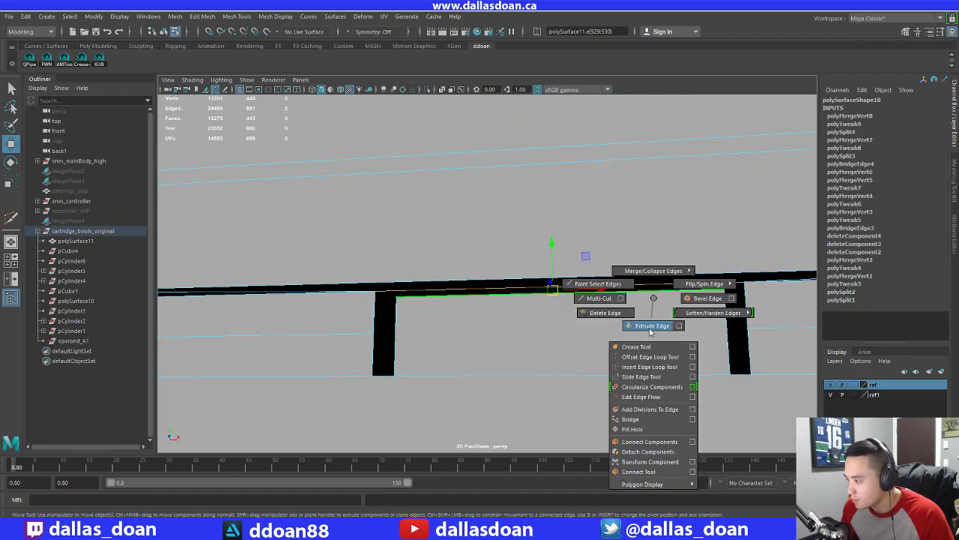
{"action": "right_click_drag", "start_coordinate": [636, 433], "coordinate": [631, 419], "text": "shift"}
Split the edge ring across the notch's long inner face to add a lengthwise edge
{"action": "left_click_drag", "start_coordinate": [621, 417], "coordinate": [486, 264], "text": "alt"}
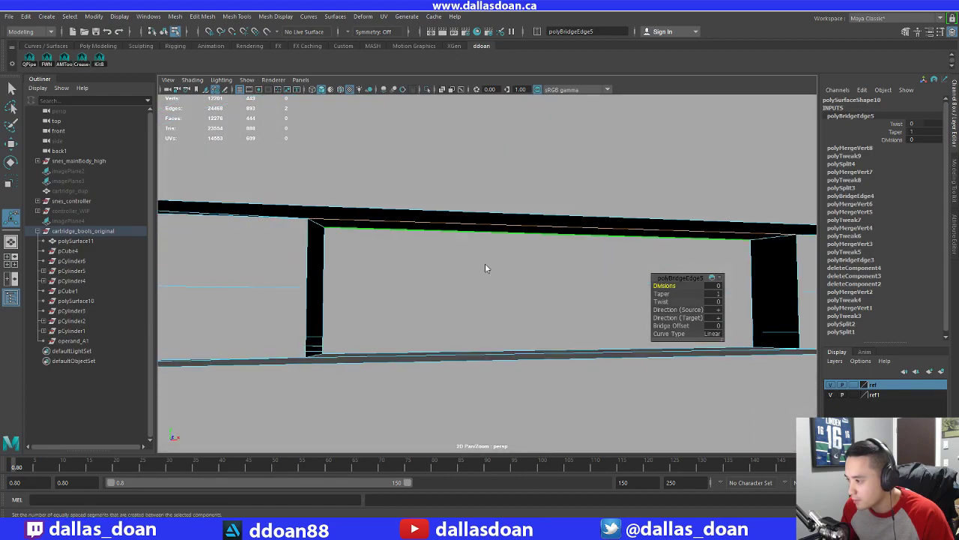
{"action": "right_click_drag", "start_coordinate": [486, 265], "coordinate": [334, 228]}
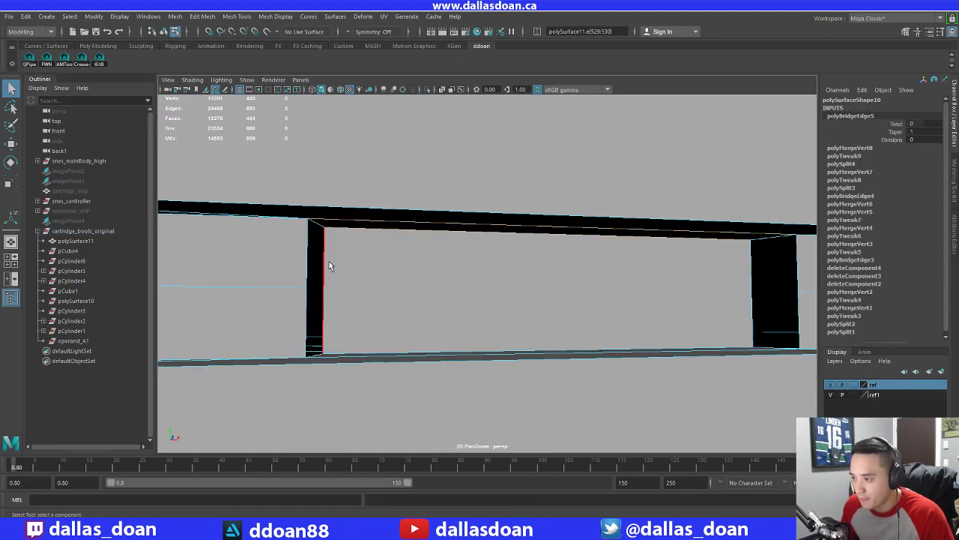
{"action": "left_click", "coordinate": [329, 261]}
{"action": "right_click_drag", "start_coordinate": [440, 262], "coordinate": [422, 296], "text": "ctrl"}
Bridge the upright open edges at one end of the notch to close part of its end wall
{"action": "left_click_drag", "start_coordinate": [411, 300], "coordinate": [408, 258], "text": "alt"}
{"action": "right_click_drag", "start_coordinate": [402, 241], "coordinate": [401, 217]}
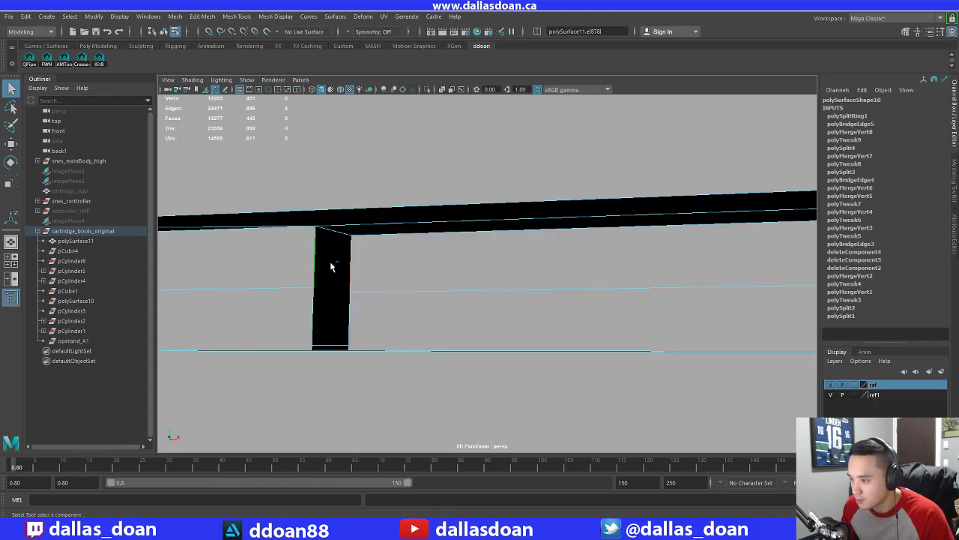
{"action": "left_click_drag", "start_coordinate": [332, 266], "coordinate": [383, 270], "text": "alt"}
{"action": "left_click", "coordinate": [422, 238]}
{"action": "right_click_drag", "start_coordinate": [422, 241], "coordinate": [427, 292], "text": "shift"}
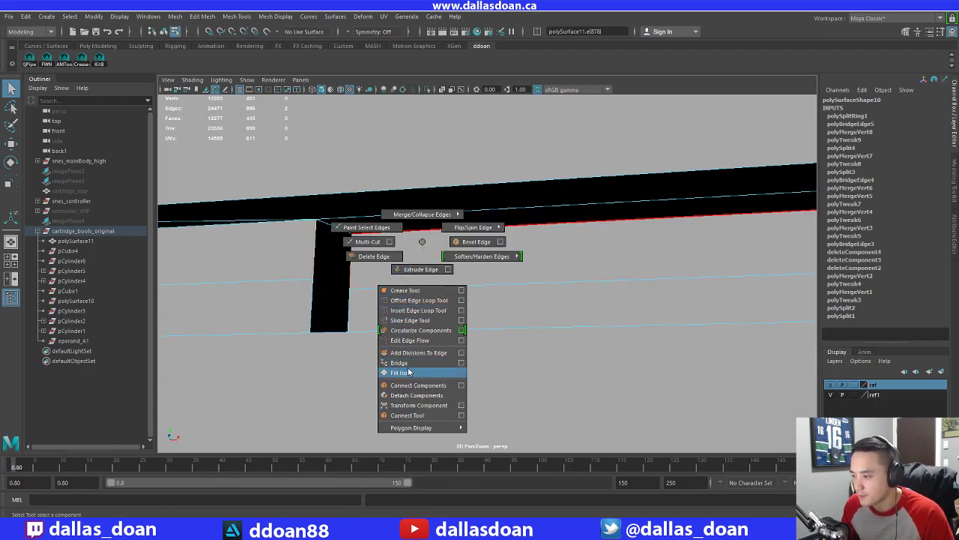
{"action": "right_click_drag", "start_coordinate": [410, 367], "coordinate": [410, 365], "text": "shift"}
Bridge the remaining open upright edges at the notch ends to complete both end walls
{"action": "left_click_drag", "start_coordinate": [484, 300], "coordinate": [514, 306], "text": "alt"}
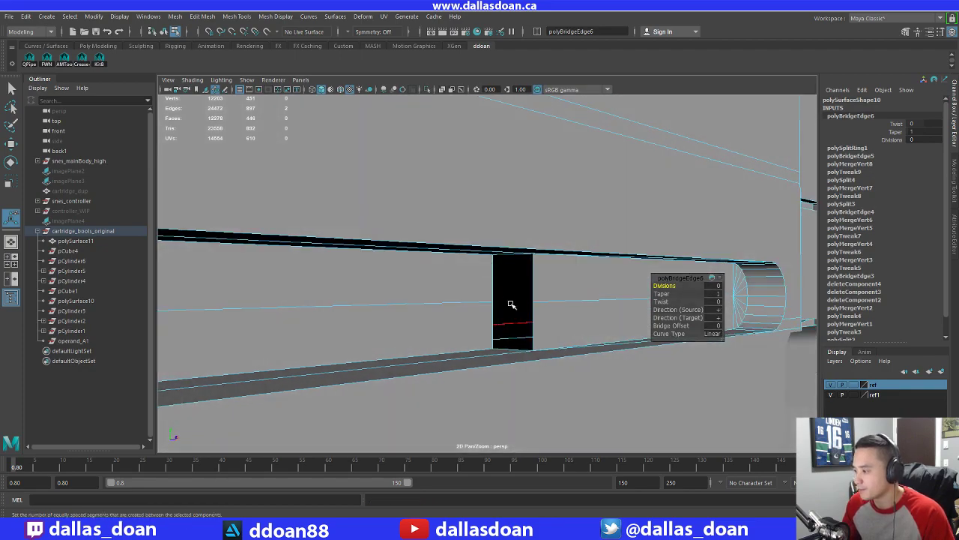
{"action": "mouse_move", "coordinate": [524, 324]}
{"action": "right_mouse_down", "text": "shift"}
{"action": "mouse_move", "coordinate": [548, 317]}
{"action": "mouse_move", "coordinate": [524, 322]}
{"action": "right_mouse_up", "text": "shift"}
{"action": "left_click_drag", "start_coordinate": [525, 322], "coordinate": [451, 270], "text": "alt"}
{"action": "key", "text": "g"}
{"action": "left_click", "coordinate": [484, 266]}
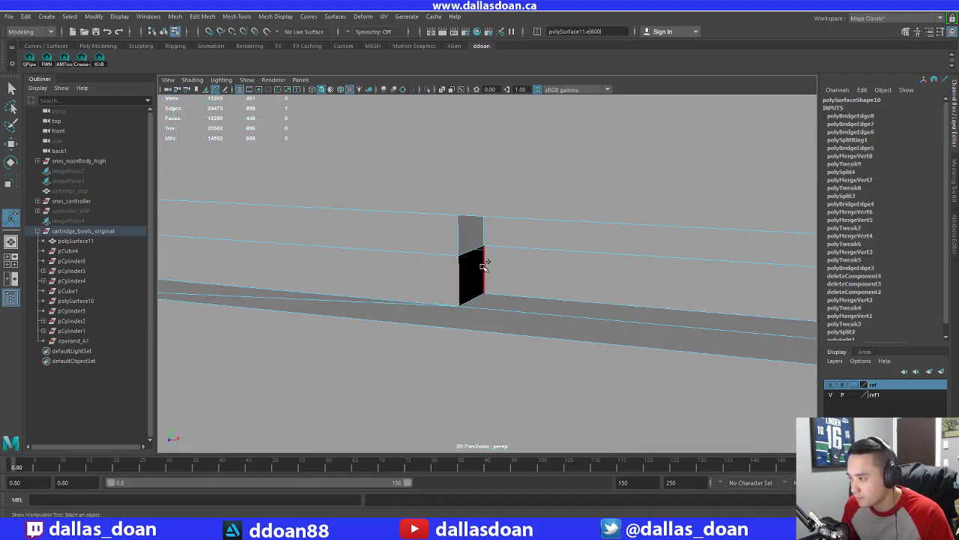
{"action": "key", "text": "g"}
Delete the construction history of the whole cartridge mesh
{"action": "left_click_drag", "start_coordinate": [540, 337], "coordinate": [495, 346], "text": "alt"}
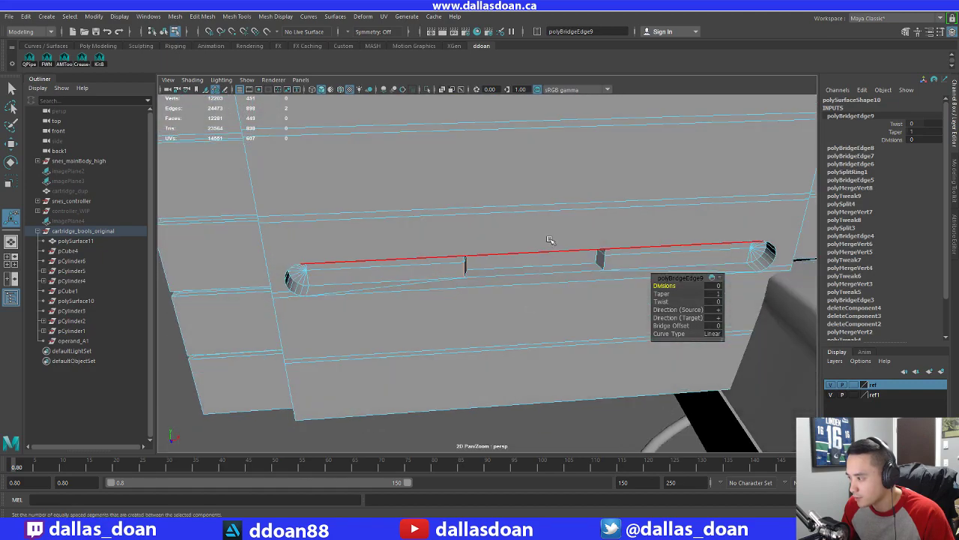
{"action": "right_click_drag", "start_coordinate": [550, 240], "coordinate": [535, 301]}
{"action": "key", "text": "f"}
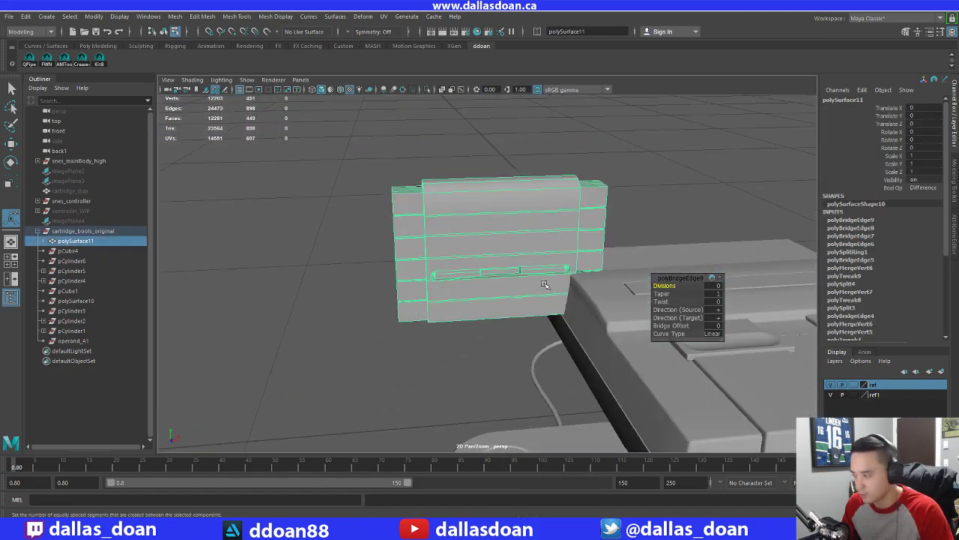
{"action": "key", "text": "alt+shift+d"}
Examine the shading of the cartridge's rebuilt groove, notch and side grooves from several angles
{"action": "left_click", "coordinate": [478, 348]}
{"action": "left_click_drag", "start_coordinate": [477, 347], "coordinate": [448, 299], "text": "alt"}
{"action": "scroll", "coordinate": [465, 321], "scroll_direction": "up", "scroll_amount": 5}
{"action": "right_click_drag", "start_coordinate": [443, 203], "coordinate": [437, 267]}
{"action": "key", "text": "f"}
{"action": "left_click_drag", "start_coordinate": [436, 272], "coordinate": [412, 366], "text": "alt"}
{"action": "key", "text": "t"}
{"action": "left_click", "coordinate": [437, 384]}
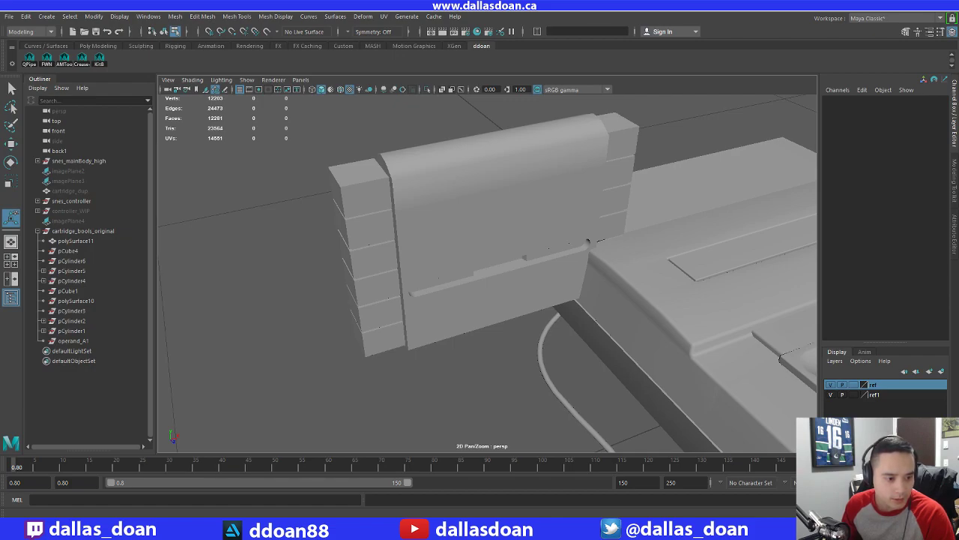
{"action": "left_click_drag", "start_coordinate": [357, 243], "coordinate": [487, 252], "text": "alt"}
{"action": "scroll", "coordinate": [400, 184], "scroll_direction": "down", "scroll_amount": 3}
{"action": "key", "text": "ctrl+z"}
Apply Soften/Harden Edges to the edges bordering a side groove of the cartridge and check the shading
{"action": "right_click_drag", "start_coordinate": [473, 195], "coordinate": [474, 166]}
{"action": "left_click", "coordinate": [477, 198]}
{"action": "left_click_drag", "start_coordinate": [480, 274], "coordinate": [412, 217], "text": "alt"}
{"action": "scroll", "coordinate": [535, 192], "scroll_direction": "down", "scroll_amount": 5}
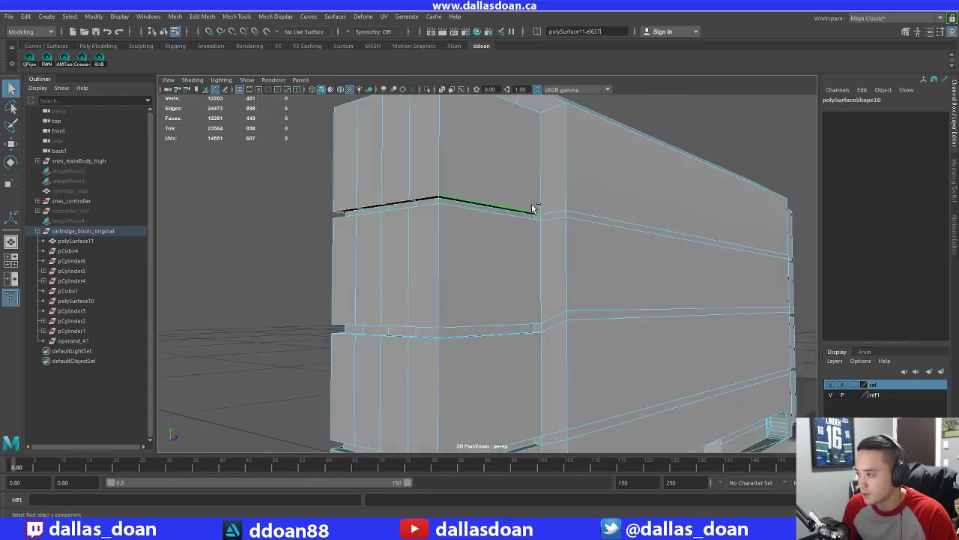
{"action": "right_click_drag", "start_coordinate": [530, 182], "coordinate": [607, 200], "text": "shift"}
{"action": "left_click_drag", "start_coordinate": [525, 206], "coordinate": [420, 207], "text": "alt"}
{"action": "right_click_drag", "start_coordinate": [436, 173], "coordinate": [434, 236]}
{"action": "left_click", "coordinate": [302, 233]}
{"action": "mouse_move", "coordinate": [302, 232]}
{"action": "left_mouse_down", "text": "alt"}
{"action": "mouse_move", "coordinate": [283, 230]}
{"action": "mouse_move", "coordinate": [307, 225]}
{"action": "left_mouse_up", "text": "alt"}
{"action": "scroll", "coordinate": [308, 226], "scroll_direction": "up", "scroll_amount": 3}
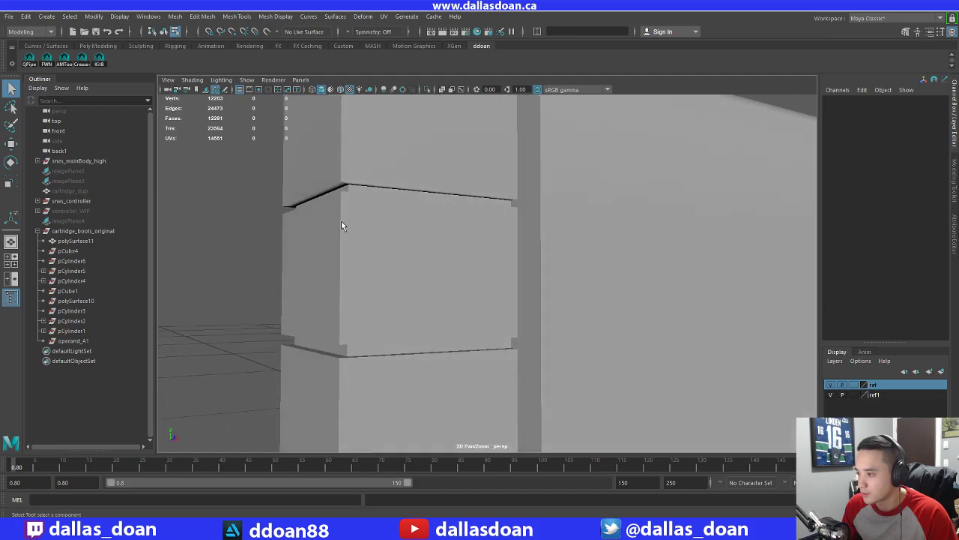
Harden the edge loop along the lower border of the cartridge's topmost side groove
{"action": "right_click_drag", "start_coordinate": [343, 221], "coordinate": [360, 163]}
{"action": "left_click_drag", "start_coordinate": [361, 163], "coordinate": [411, 287], "text": "alt"}
{"action": "left_click", "coordinate": [373, 257]}
{"action": "left_click", "coordinate": [411, 287]}
{"action": "key", "text": "F8"}
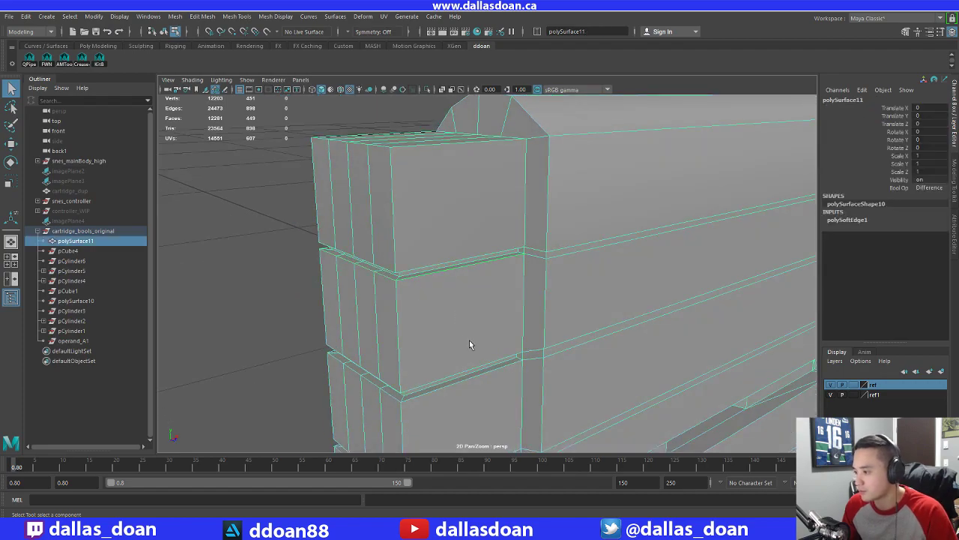
{"action": "left_click_drag", "start_coordinate": [469, 347], "coordinate": [416, 291], "text": "alt"}
{"action": "key", "text": "F8"}
{"action": "left_click", "coordinate": [414, 230]}
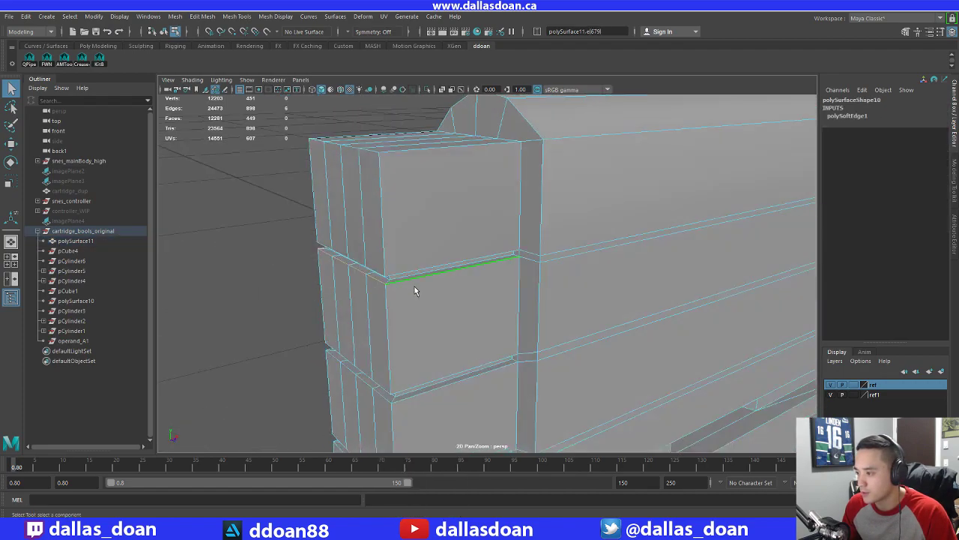
{"action": "right_click_drag", "start_coordinate": [425, 247], "coordinate": [537, 283], "text": "shift"}
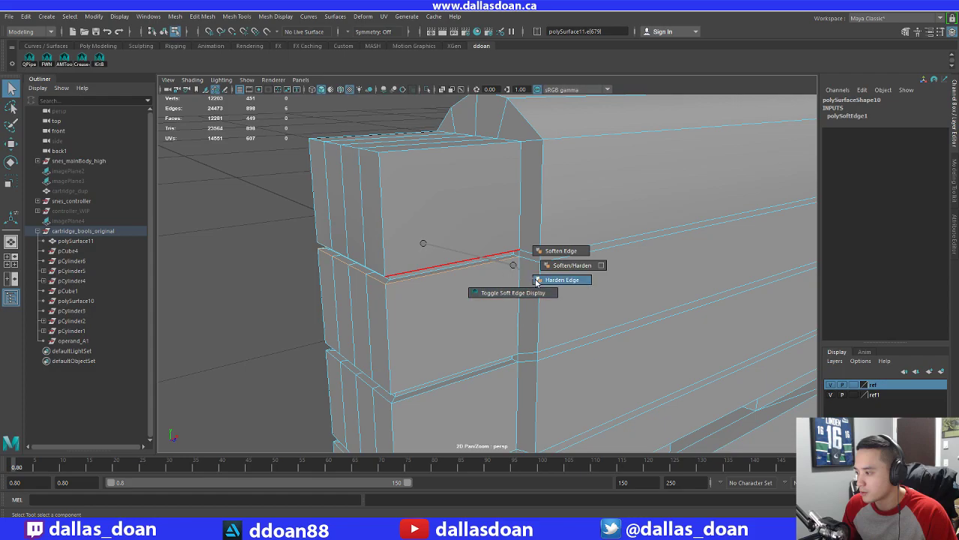
{"action": "left_click", "coordinate": [250, 247]}
{"action": "scroll", "coordinate": [342, 268], "scroll_direction": "down", "scroll_amount": 5}
{"action": "scroll", "coordinate": [346, 262], "scroll_direction": "up", "scroll_amount": 5}
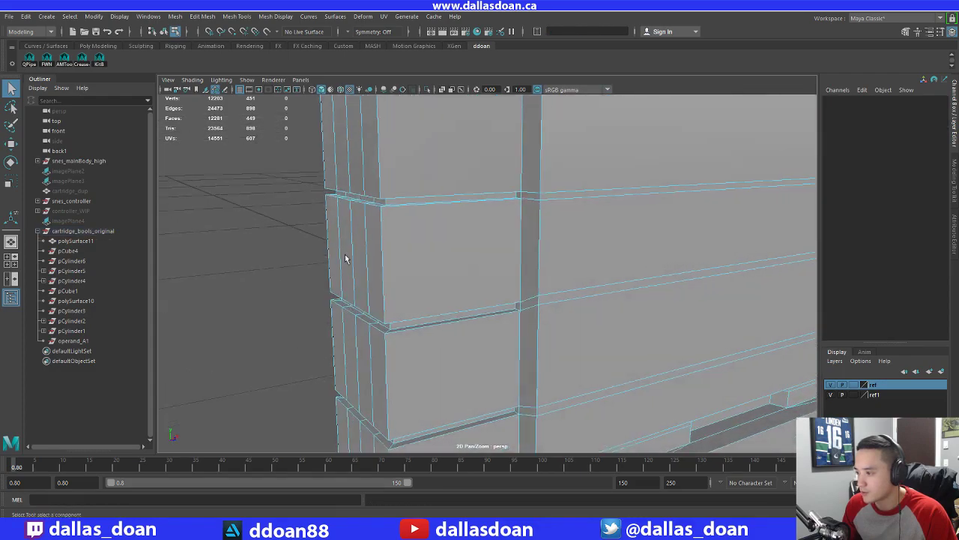
Harden the border edges of the next side groove down and check the cartridge's shading
{"action": "left_click_drag", "start_coordinate": [347, 259], "coordinate": [425, 298], "text": "alt"}
{"action": "left_click_drag", "start_coordinate": [439, 332], "coordinate": [413, 231], "text": "alt"}
{"action": "scroll", "coordinate": [452, 235], "scroll_direction": "down", "scroll_amount": 4}
{"action": "scroll", "coordinate": [462, 251], "scroll_direction": "up", "scroll_amount": 4}
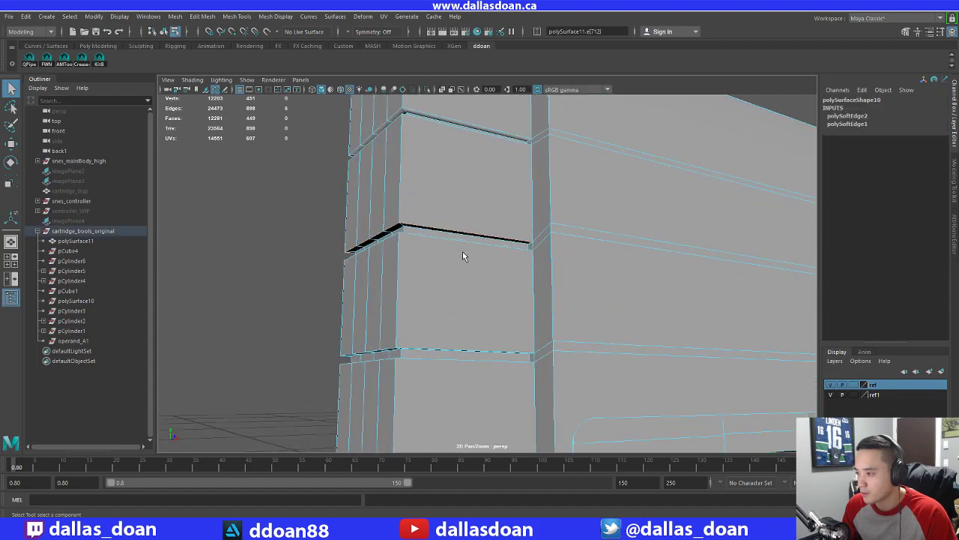
{"action": "scroll", "coordinate": [462, 251], "scroll_direction": "down", "scroll_amount": 4}
{"action": "left_click_drag", "start_coordinate": [462, 251], "coordinate": [472, 260], "text": "alt"}
{"action": "right_click_drag", "start_coordinate": [488, 218], "coordinate": [545, 248], "text": "shift"}
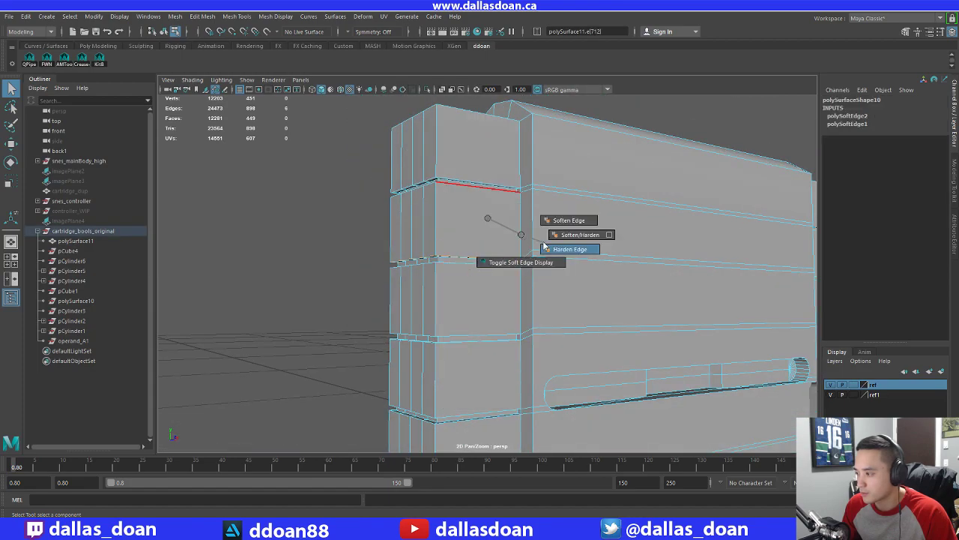
{"action": "scroll", "coordinate": [487, 225], "scroll_direction": "up", "scroll_amount": 3}
{"action": "right_click_drag", "start_coordinate": [433, 241], "coordinate": [331, 259]}
{"action": "left_click", "coordinate": [331, 259]}
{"action": "scroll", "coordinate": [305, 257], "scroll_direction": "down", "scroll_amount": 5}
{"action": "left_click_drag", "start_coordinate": [304, 257], "coordinate": [378, 259], "text": "alt"}
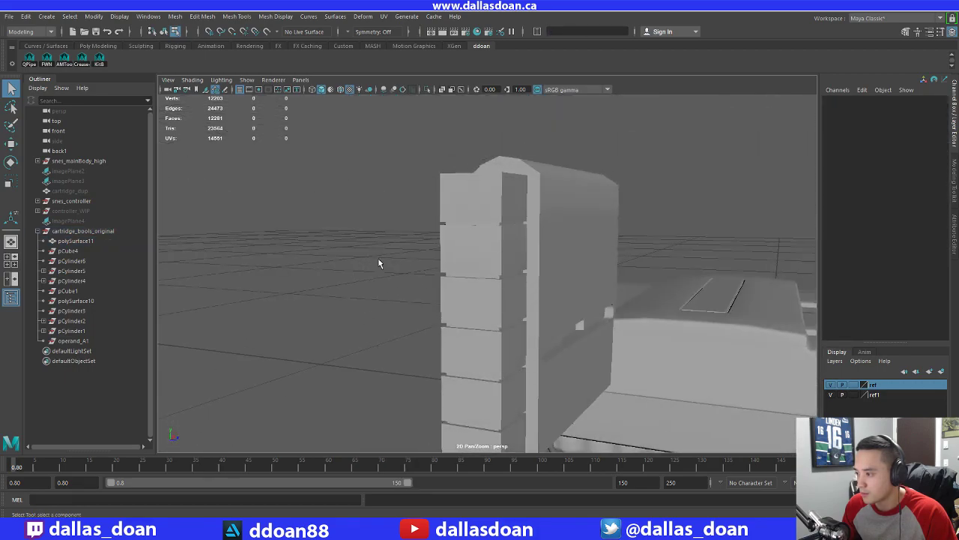
Try to soften the upright edges of the cartridge's topmost end block
{"action": "scroll", "coordinate": [377, 260], "scroll_direction": "up", "scroll_amount": 4}
{"action": "right_click_drag", "start_coordinate": [451, 239], "coordinate": [453, 200]}
{"action": "left_click_drag", "start_coordinate": [453, 200], "coordinate": [459, 211], "text": "alt"}
{"action": "right_click_drag", "start_coordinate": [480, 197], "coordinate": [480, 188]}
{"action": "left_click", "coordinate": [480, 189]}
{"action": "left_click_drag", "start_coordinate": [471, 223], "coordinate": [534, 231], "text": "alt"}
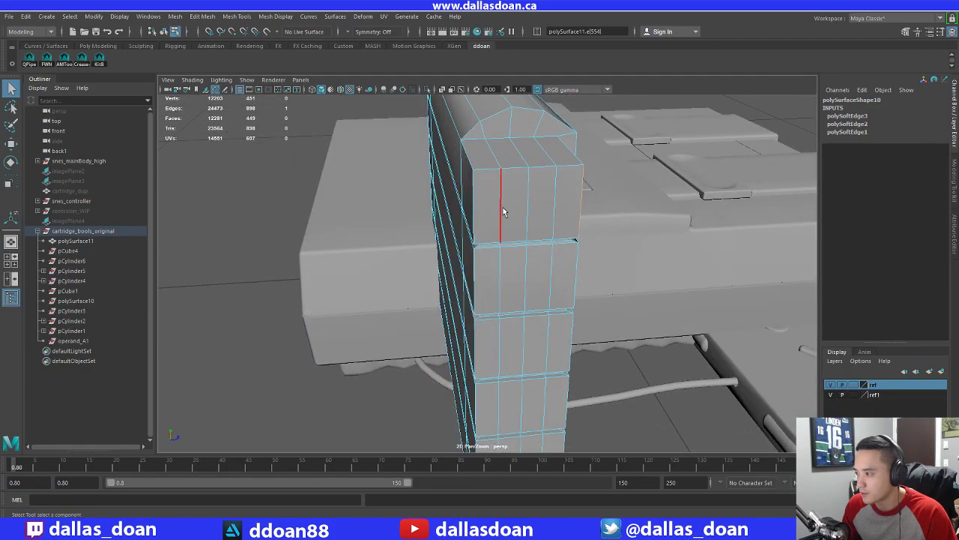
{"action": "left_click", "coordinate": [569, 169], "text": "shift"}
{"action": "left_click_drag", "start_coordinate": [569, 177], "coordinate": [501, 192], "text": "alt"}
{"action": "right_click_drag", "start_coordinate": [510, 169], "coordinate": [607, 172], "text": "shift"}
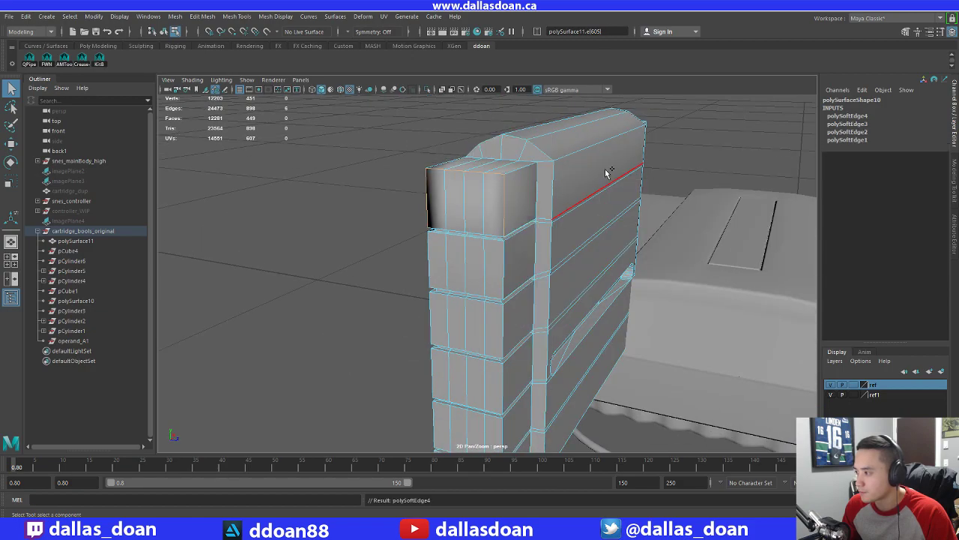
Undo the softening of the topmost end block's upright edges
{"action": "left_click_drag", "start_coordinate": [533, 193], "coordinate": [470, 239], "text": "alt"}
{"action": "left_click", "coordinate": [447, 182]}
{"action": "scroll", "coordinate": [448, 186], "scroll_direction": "down", "scroll_amount": 4}
{"action": "scroll", "coordinate": [535, 227], "scroll_direction": "up", "scroll_amount": 4}
{"action": "key", "text": "ctrl+z"}
{"action": "key", "text": "ctrl+z"}
Apply Soften/Harden Edges to the border edge loops of the cartridge's remaining side grooves and check the shading
{"action": "left_click", "coordinate": [296, 205]}
{"action": "left_click_drag", "start_coordinate": [296, 205], "coordinate": [509, 251], "text": "alt"}
{"action": "double_click", "coordinate": [454, 265]}
{"action": "double_click", "coordinate": [471, 295], "text": "shift"}
{"action": "double_click", "coordinate": [471, 223], "text": "shift"}
{"action": "double_click", "coordinate": [460, 278], "text": "shift"}
{"action": "double_click", "coordinate": [454, 281], "text": "shift"}
{"action": "right_click_drag", "start_coordinate": [508, 251], "coordinate": [578, 276], "text": "shift"}
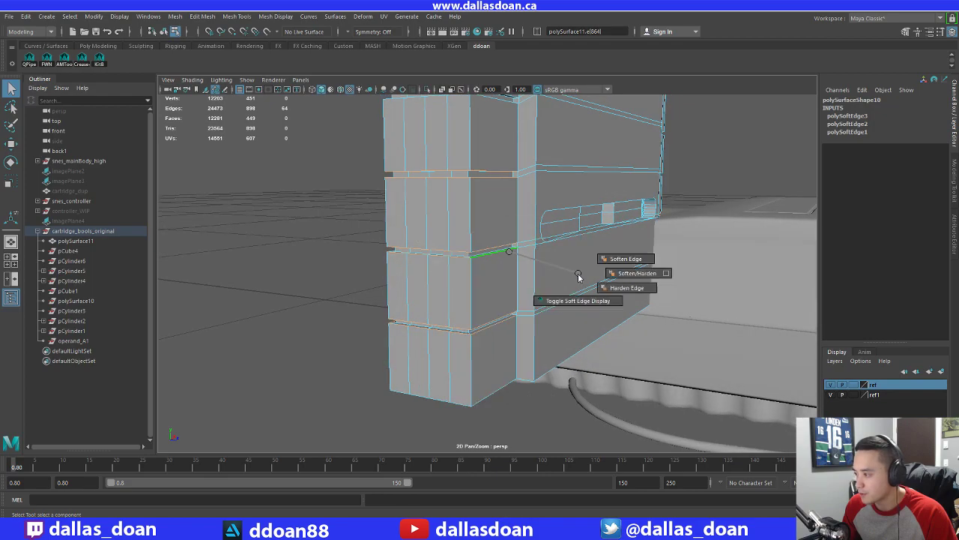
{"action": "left_click_drag", "start_coordinate": [615, 260], "coordinate": [558, 238], "text": "alt"}
{"action": "right_click_drag", "start_coordinate": [470, 199], "coordinate": [464, 264]}
{"action": "left_click", "coordinate": [327, 267]}
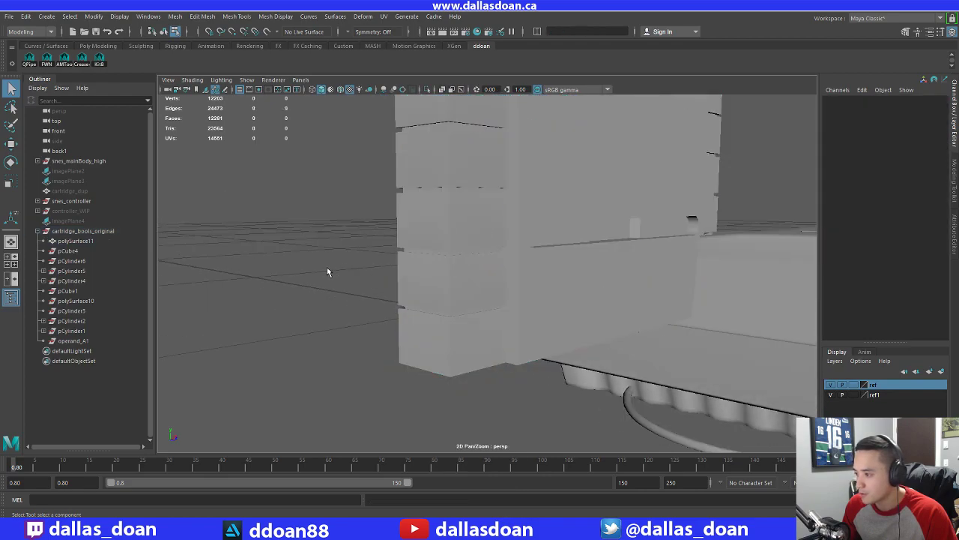
Move the misplaced vertex on the cartridge's lower back groove vertically with vertex snapping to straighten the groove edge
{"action": "left_click_drag", "start_coordinate": [327, 266], "coordinate": [456, 259], "text": "alt"}
{"action": "scroll", "coordinate": [450, 259], "scroll_direction": "up", "scroll_amount": 1}
{"action": "right_click_drag", "start_coordinate": [413, 264], "coordinate": [411, 241]}
{"action": "middle_click_drag", "start_coordinate": [411, 241], "coordinate": [487, 234], "text": "alt"}
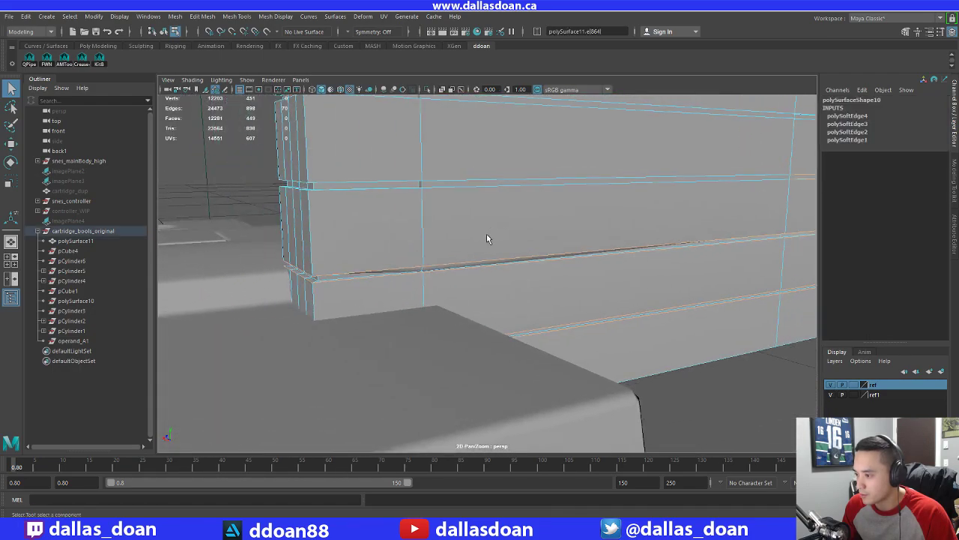
{"action": "scroll", "coordinate": [472, 240], "scroll_direction": "up", "scroll_amount": 4}
{"action": "left_click_drag", "start_coordinate": [456, 245], "coordinate": [485, 266], "text": "alt"}
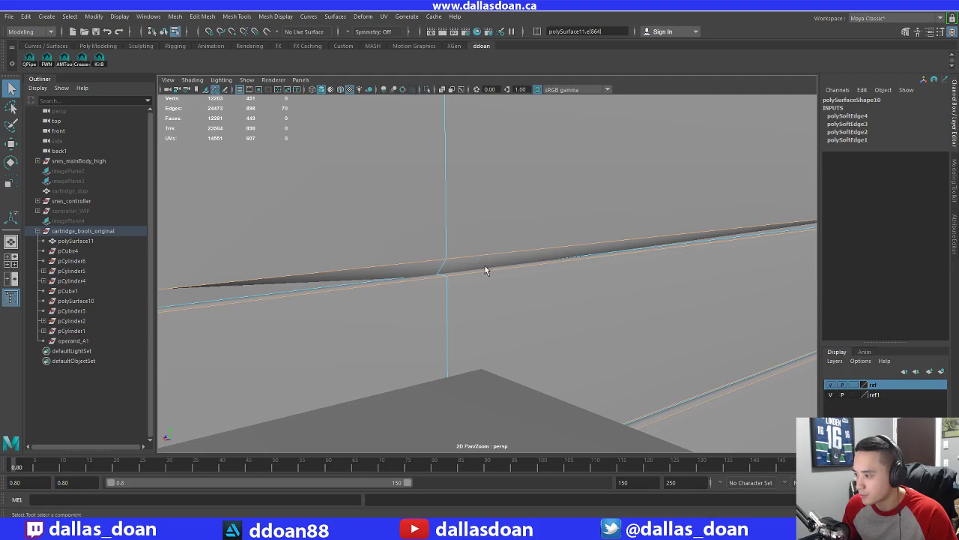
{"action": "right_click_drag", "start_coordinate": [467, 242], "coordinate": [469, 227]}
{"action": "key", "text": "4"}
{"action": "mouse_move", "coordinate": [468, 280]}
{"action": "left_mouse_down", "text": "alt"}
{"action": "mouse_move", "coordinate": [459, 285]}
{"action": "mouse_move", "coordinate": [490, 285]}
{"action": "mouse_move", "coordinate": [480, 272]}
{"action": "left_mouse_up", "text": "alt"}
{"action": "scroll", "coordinate": [480, 273], "scroll_direction": "up", "scroll_amount": 2}
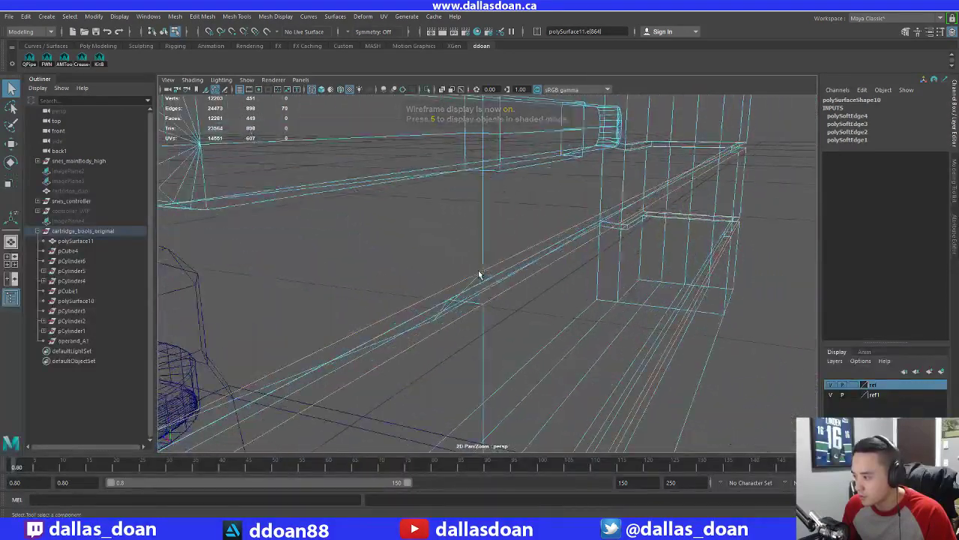
{"action": "middle_click_drag", "start_coordinate": [479, 274], "coordinate": [546, 232], "text": "alt"}
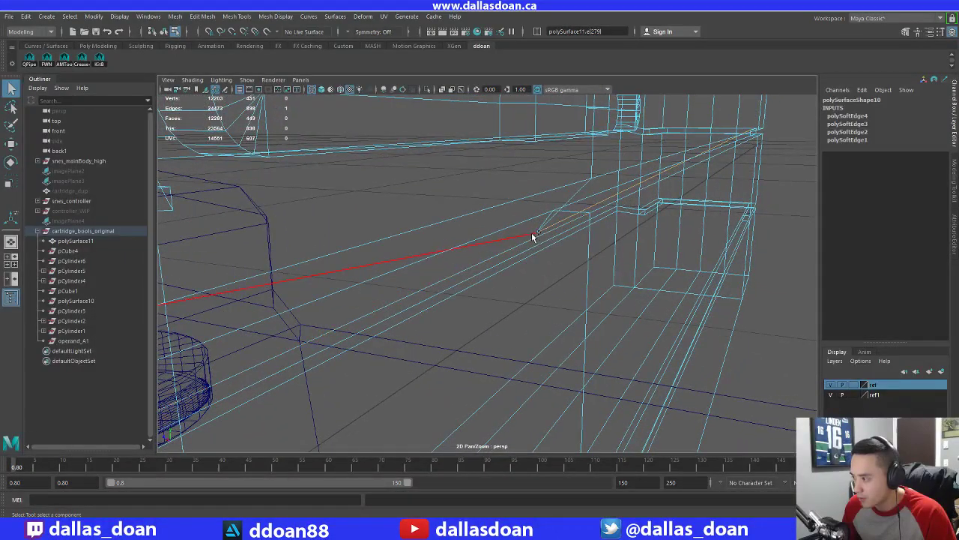
{"action": "mouse_move", "coordinate": [469, 237]}
{"action": "left_mouse_down", "text": "alt"}
{"action": "mouse_move", "coordinate": [438, 238]}
{"action": "mouse_move", "coordinate": [443, 173]}
{"action": "mouse_move", "coordinate": [450, 227]}
{"action": "mouse_move", "coordinate": [488, 217]}
{"action": "mouse_move", "coordinate": [474, 224]}
{"action": "left_mouse_up", "text": "alt"}
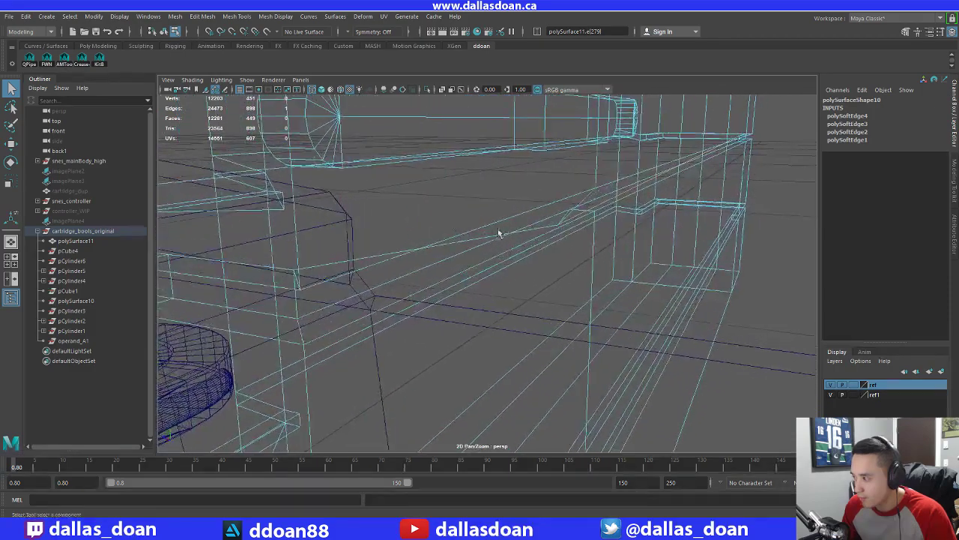
{"action": "right_click_drag", "start_coordinate": [556, 230], "coordinate": [560, 228]}
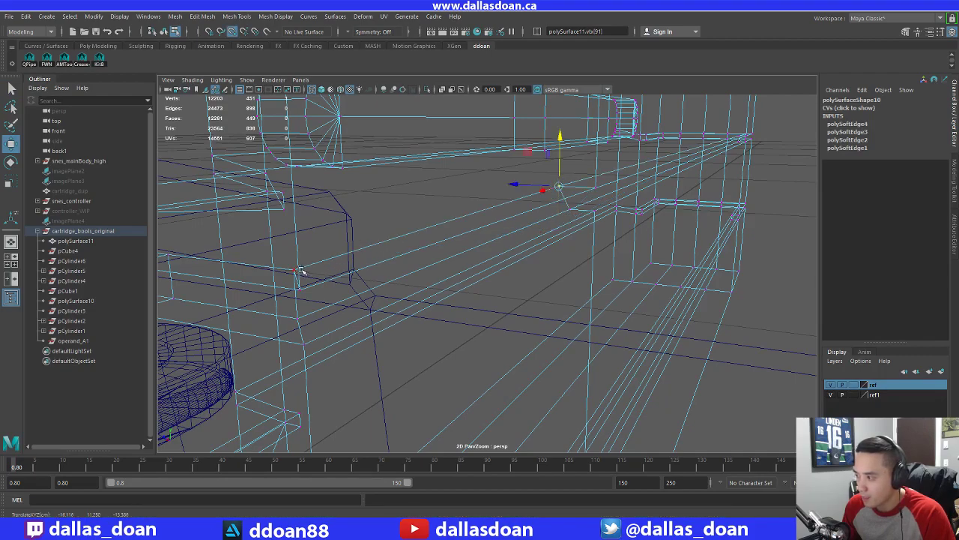
{"action": "mouse_move", "coordinate": [485, 242]}
{"action": "left_mouse_down", "text": "alt"}
{"action": "mouse_move", "coordinate": [486, 233]}
{"action": "mouse_move", "coordinate": [405, 241]}
{"action": "mouse_move", "coordinate": [450, 259]}
{"action": "mouse_move", "coordinate": [375, 259]}
{"action": "mouse_move", "coordinate": [384, 281]}
{"action": "mouse_move", "coordinate": [352, 278]}
{"action": "mouse_move", "coordinate": [424, 215]}
{"action": "mouse_move", "coordinate": [394, 216]}
{"action": "mouse_move", "coordinate": [559, 245]}
{"action": "mouse_move", "coordinate": [649, 240]}
{"action": "mouse_move", "coordinate": [461, 238]}
{"action": "mouse_move", "coordinate": [553, 226]}
{"action": "mouse_move", "coordinate": [407, 252]}
{"action": "mouse_move", "coordinate": [653, 231]}
{"action": "mouse_move", "coordinate": [622, 250]}
{"action": "mouse_move", "coordinate": [599, 190]}
{"action": "left_mouse_up", "text": "alt"}
{"action": "key", "text": "5"}
Examine the shading of the cartridge's back and side grooves from several angles
{"action": "right_click_drag", "start_coordinate": [600, 187], "coordinate": [601, 251]}
{"action": "scroll", "coordinate": [601, 251], "scroll_direction": "down", "scroll_amount": 5}
{"action": "left_click_drag", "start_coordinate": [600, 251], "coordinate": [640, 247], "text": "alt"}
{"action": "left_click", "coordinate": [749, 219]}
{"action": "left_click", "coordinate": [674, 225]}
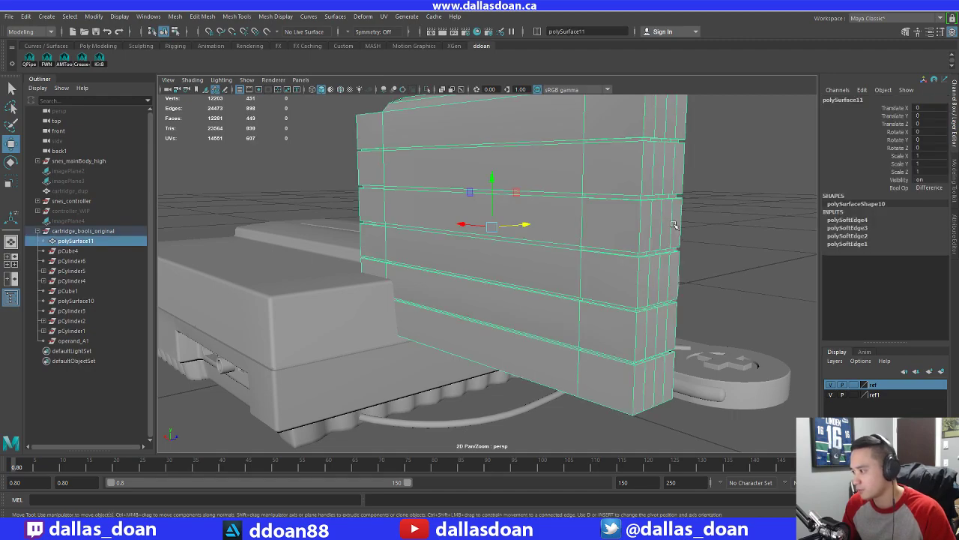
{"action": "left_click", "coordinate": [697, 234]}
{"action": "scroll", "coordinate": [684, 228], "scroll_direction": "up", "scroll_amount": 5}
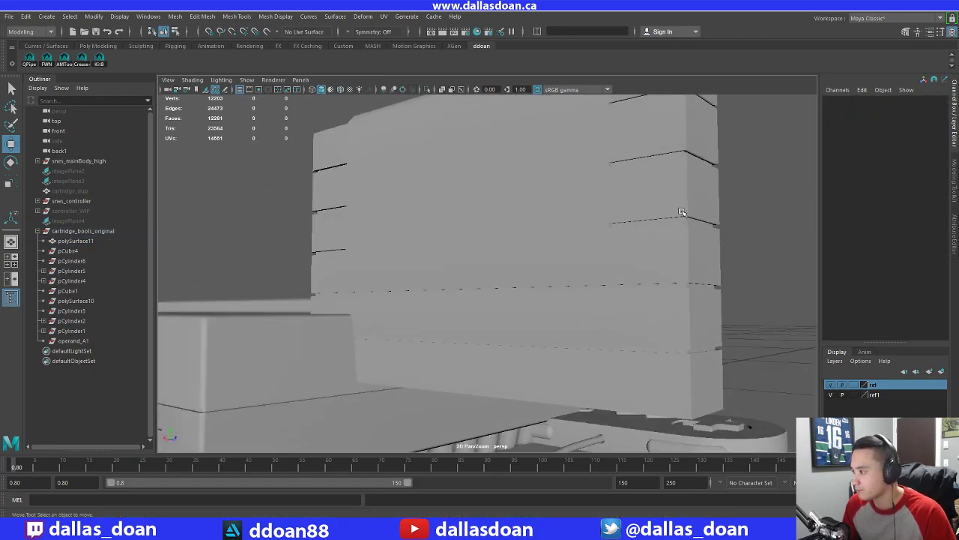
{"action": "left_click_drag", "start_coordinate": [681, 212], "coordinate": [572, 203], "text": "alt"}
{"action": "left_click", "coordinate": [596, 193]}
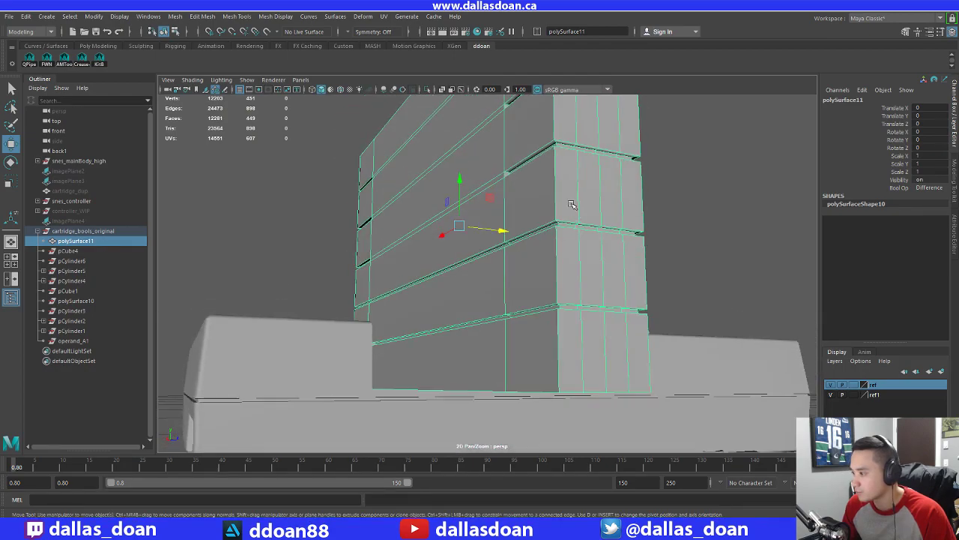
{"action": "right_click_drag", "start_coordinate": [572, 203], "coordinate": [574, 175]}
{"action": "left_click_drag", "start_coordinate": [626, 229], "coordinate": [506, 246], "text": "alt"}
{"action": "right_click_drag", "start_coordinate": [501, 194], "coordinate": [549, 181]}
{"action": "right_click_drag", "start_coordinate": [567, 271], "coordinate": [568, 271], "text": "shift"}
{"action": "left_click", "coordinate": [298, 244]}
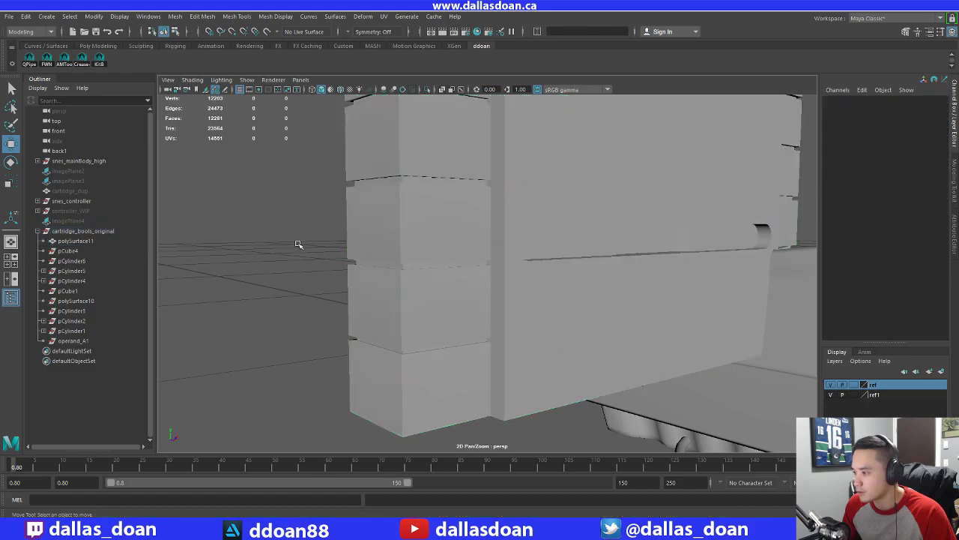
{"action": "left_click_drag", "start_coordinate": [299, 244], "coordinate": [352, 218], "text": "alt"}
Soften the edge loops bordering the side grooves at one end of the cartridge and check the whole model
{"action": "left_click", "coordinate": [428, 214]}
{"action": "left_click_drag", "start_coordinate": [428, 214], "coordinate": [549, 189], "text": "alt"}
{"action": "right_click_drag", "start_coordinate": [550, 189], "coordinate": [556, 165]}
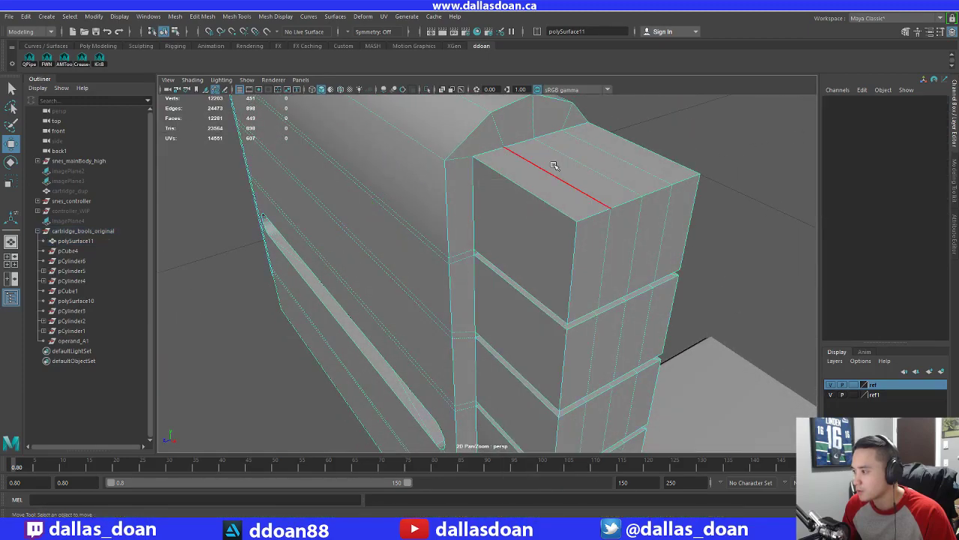
{"action": "left_click_drag", "start_coordinate": [555, 165], "coordinate": [571, 174], "text": "alt"}
{"action": "left_click_drag", "start_coordinate": [656, 182], "coordinate": [615, 191], "text": "alt"}
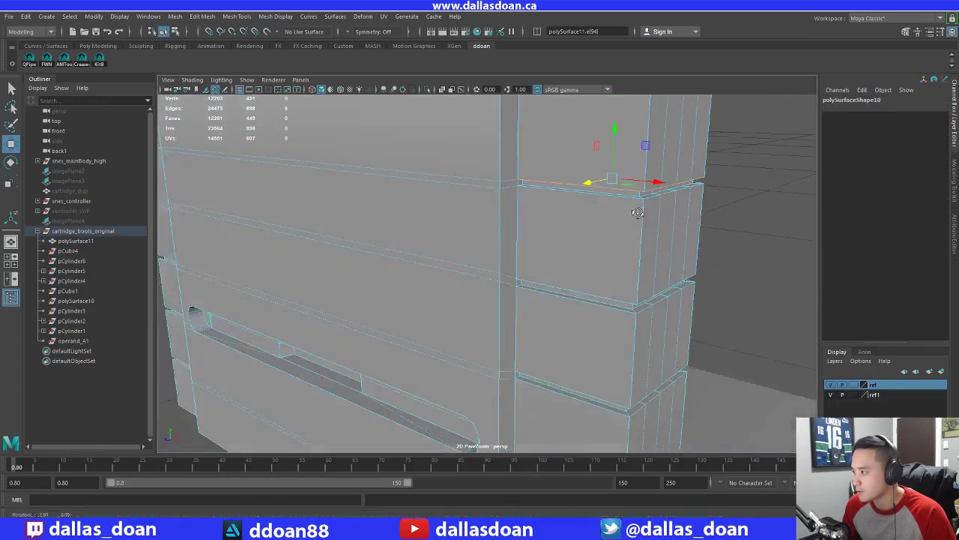
{"action": "double_click", "coordinate": [608, 195], "text": "shift"}
{"action": "left_click_drag", "start_coordinate": [629, 230], "coordinate": [572, 202], "text": "alt"}
{"action": "double_click", "coordinate": [557, 161], "text": "shift"}
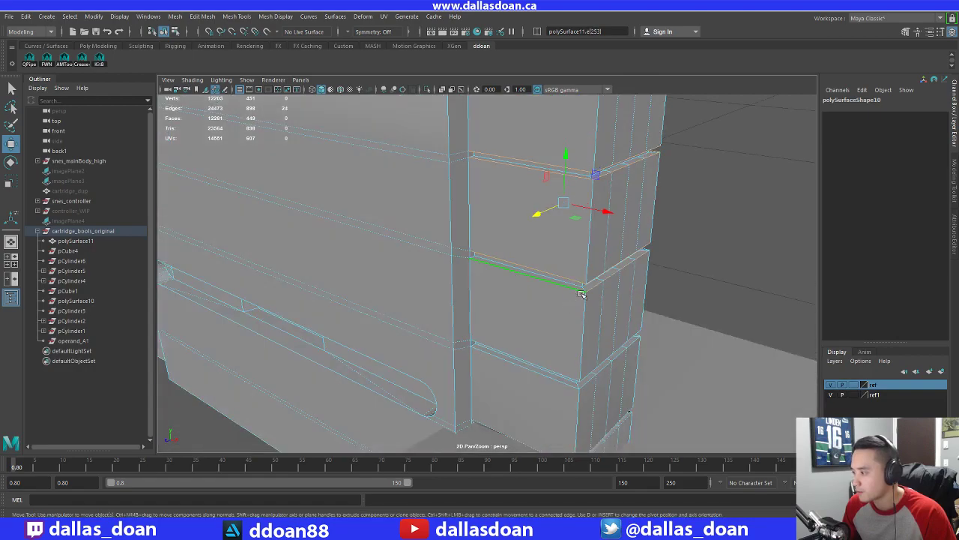
{"action": "left_click_drag", "start_coordinate": [582, 295], "coordinate": [587, 248], "text": "alt"}
{"action": "right_click_drag", "start_coordinate": [587, 248], "coordinate": [581, 268], "text": "alt"}
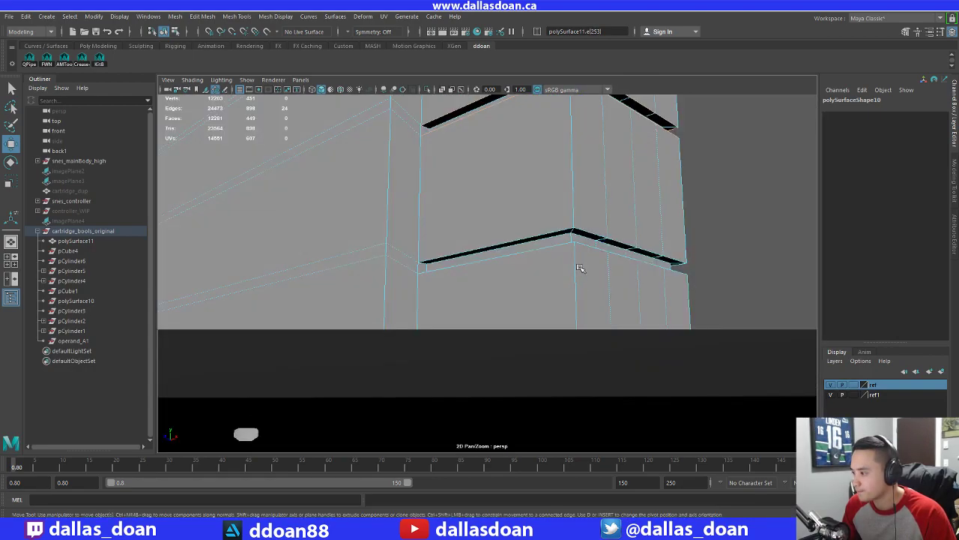
{"action": "left_click_drag", "start_coordinate": [580, 267], "coordinate": [545, 272], "text": "alt"}
{"action": "left_click_drag", "start_coordinate": [507, 233], "coordinate": [556, 359], "text": "alt"}
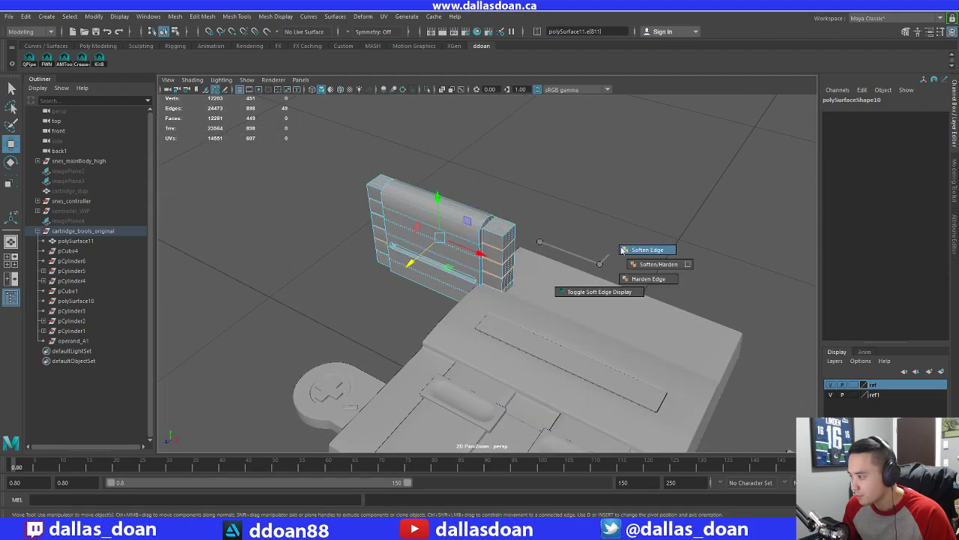
{"action": "left_click_drag", "start_coordinate": [556, 270], "coordinate": [509, 209], "text": "alt"}
{"action": "right_click_drag", "start_coordinate": [501, 273], "coordinate": [559, 193]}
{"action": "left_click", "coordinate": [589, 193]}
{"action": "left_click_drag", "start_coordinate": [558, 193], "coordinate": [637, 180], "text": "alt"}
{"action": "left_click_drag", "start_coordinate": [476, 217], "coordinate": [483, 287], "text": "alt"}
{"action": "right_click_drag", "start_coordinate": [474, 236], "coordinate": [457, 290]}
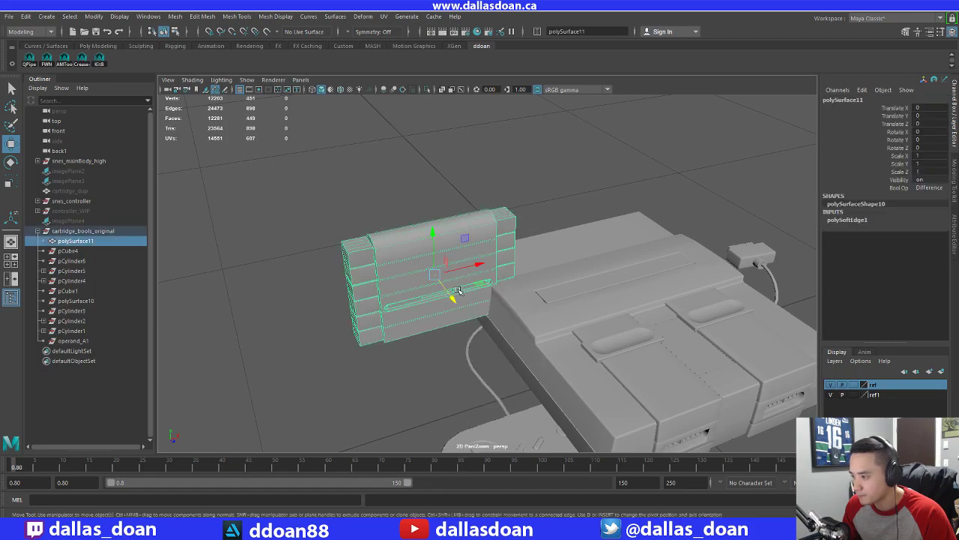
{"action": "left_click_drag", "start_coordinate": [409, 271], "coordinate": [356, 226], "text": "alt"}
Delete the leftover nodes pCube4 through operand_A1 from the cartridge_bools_original group, keeping only polySurface11
{"action": "left_click", "coordinate": [111, 232]}
{"action": "scroll", "coordinate": [357, 234], "scroll_direction": "down", "scroll_amount": 4}
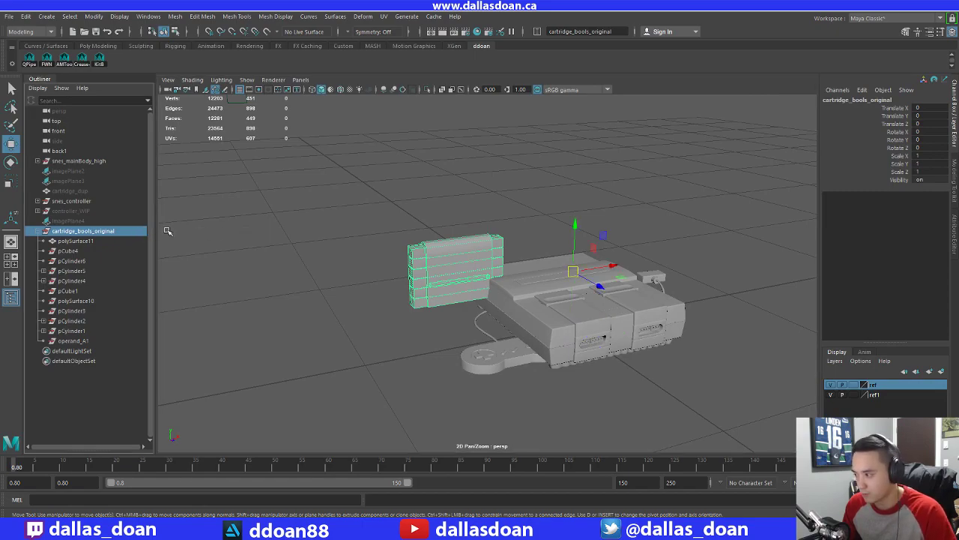
{"action": "left_click", "coordinate": [93, 242]}
{"action": "left_click", "coordinate": [103, 339], "text": "shift"}
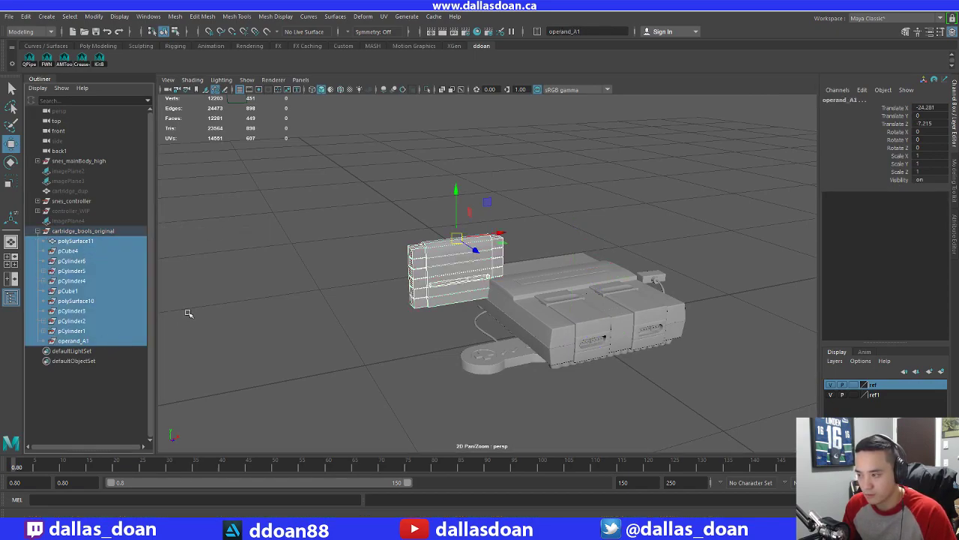
{"action": "left_click", "coordinate": [74, 341]}
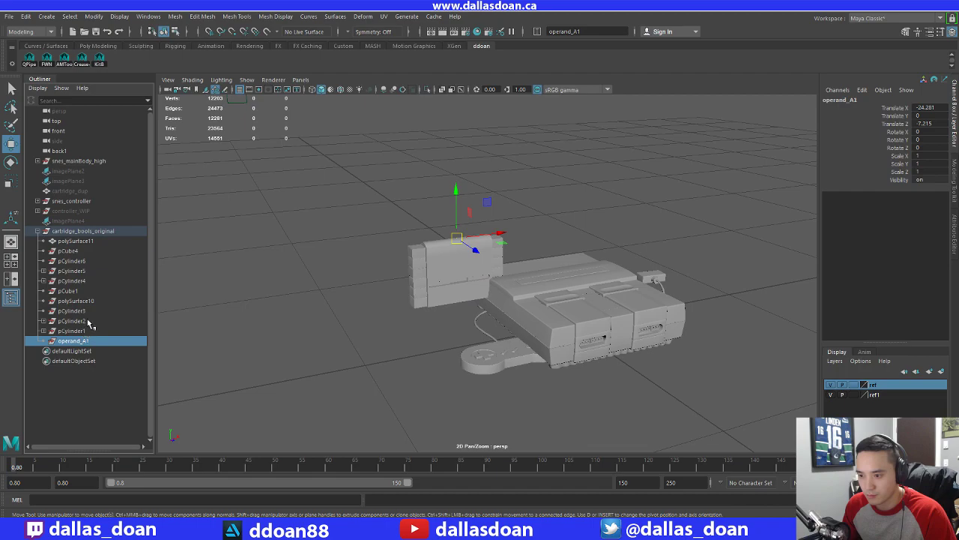
{"action": "left_click", "coordinate": [375, 266]}
{"action": "left_click", "coordinate": [424, 266]}
{"action": "left_click", "coordinate": [88, 253]}
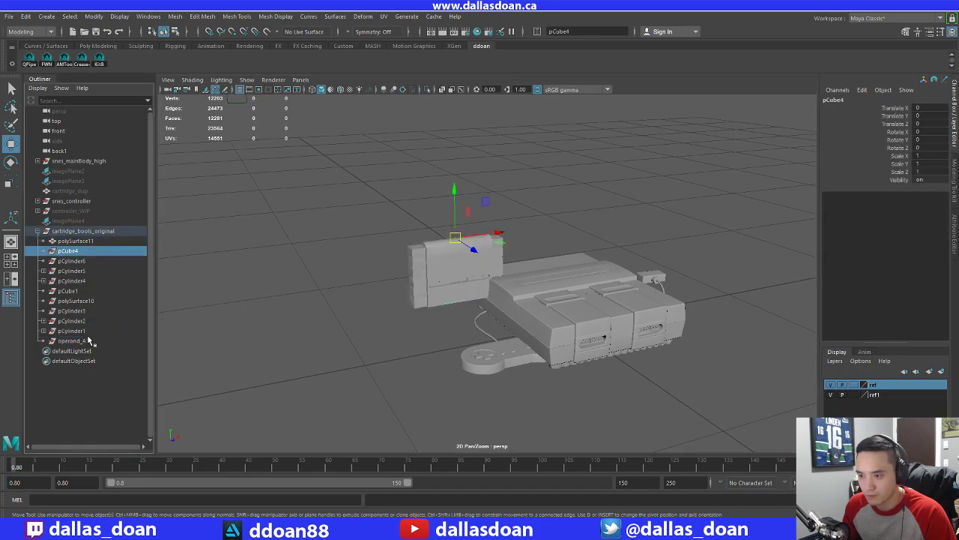
{"action": "left_click", "coordinate": [88, 339], "text": "shift"}
{"action": "key", "text": "Delete"}
{"action": "left_click", "coordinate": [88, 233]}
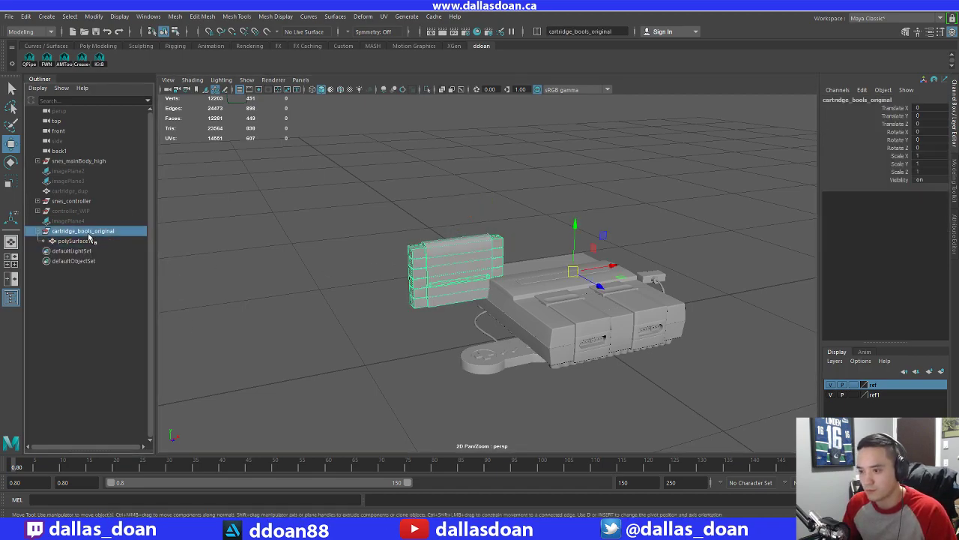
{"action": "left_click", "coordinate": [88, 241]}
{"action": "key", "text": "f"}
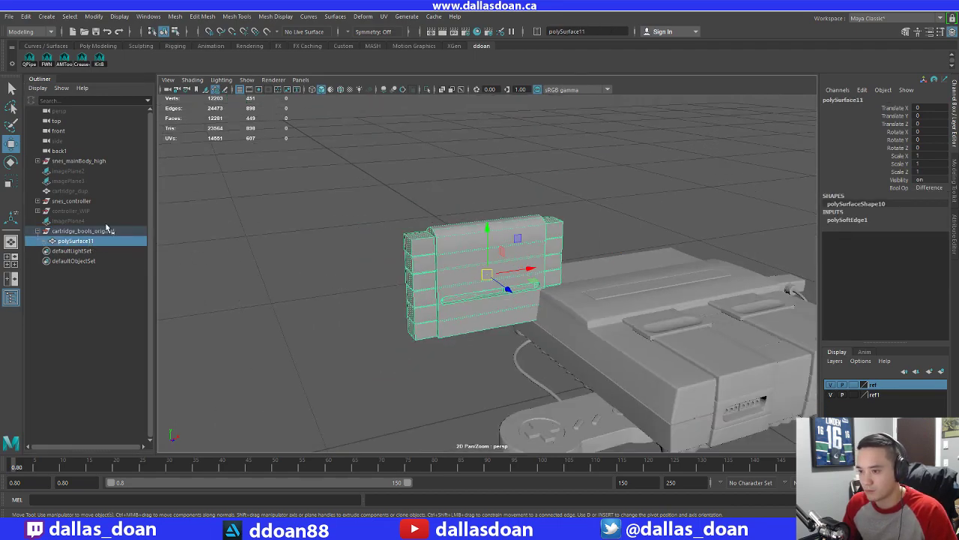
Move the cartridge_bools_original group to the world origin by setting its absolute position to 0
{"action": "left_click", "coordinate": [82, 231]}
{"action": "scroll", "coordinate": [368, 232], "scroll_direction": "down", "scroll_amount": 3}
{"action": "left_click_drag", "start_coordinate": [351, 240], "coordinate": [397, 234], "text": "alt"}
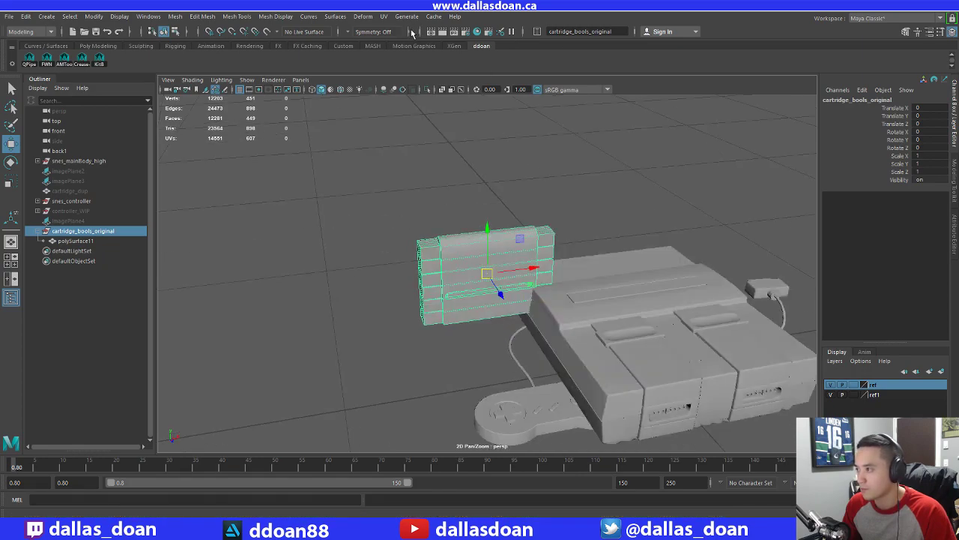
{"action": "left_click", "coordinate": [537, 31]}
{"action": "left_click", "coordinate": [577, 34]}
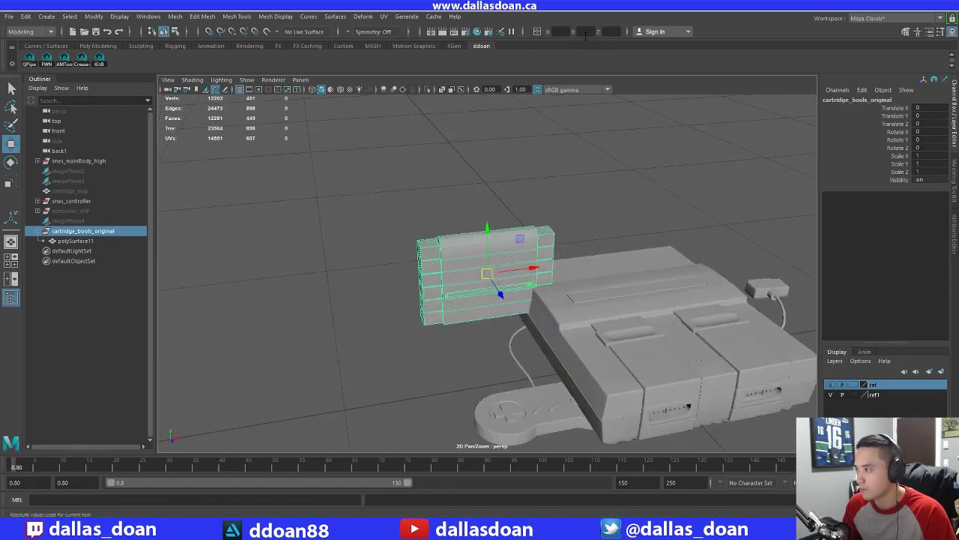
{"action": "type", "text": "0"}
{"action": "key", "text": "Return"}
Isolate the cartridge_bools_original group in the viewport and freeze its transformations at the new position
{"action": "left_click_drag", "start_coordinate": [525, 158], "coordinate": [516, 140], "text": "alt"}
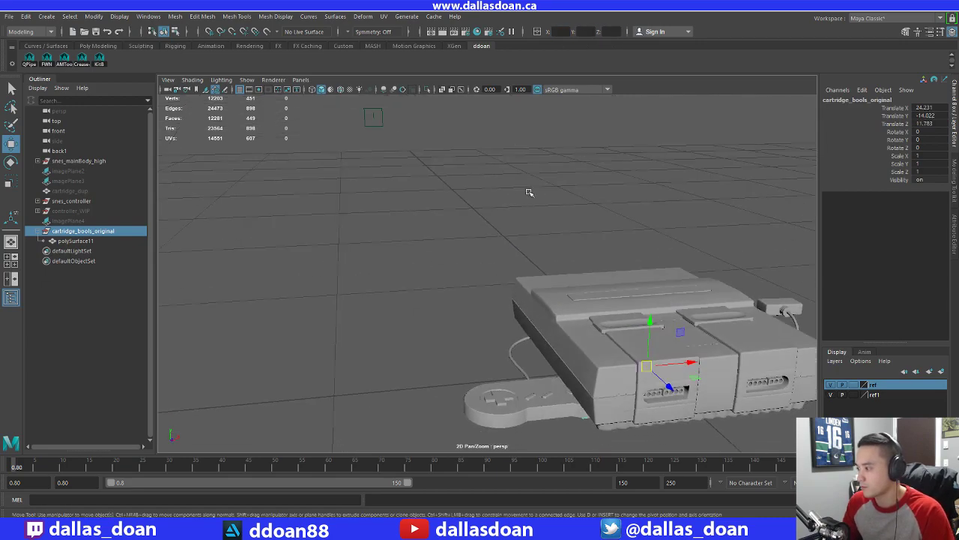
{"action": "key", "text": "f"}
{"action": "left_click_drag", "start_coordinate": [528, 251], "coordinate": [492, 251], "text": "alt"}
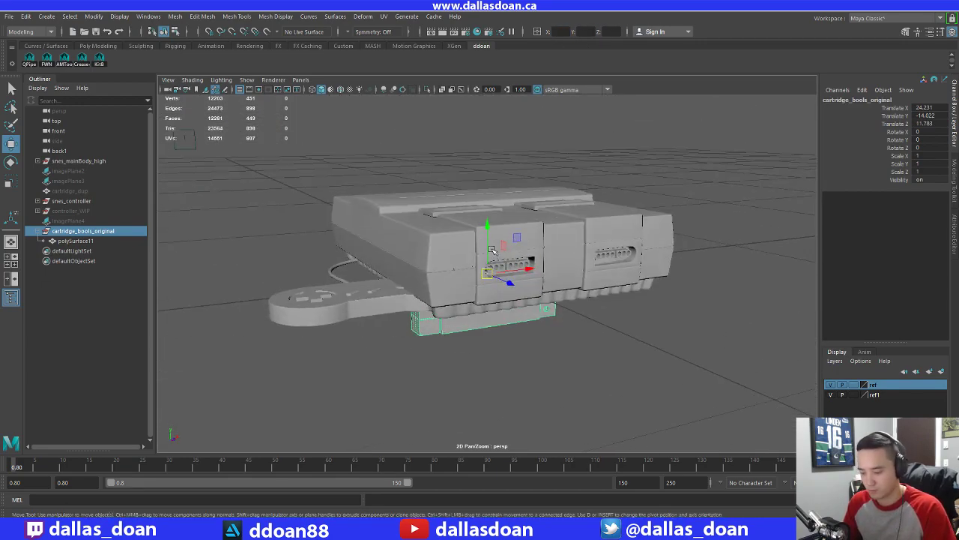
{"action": "key", "text": "ctrl+1"}
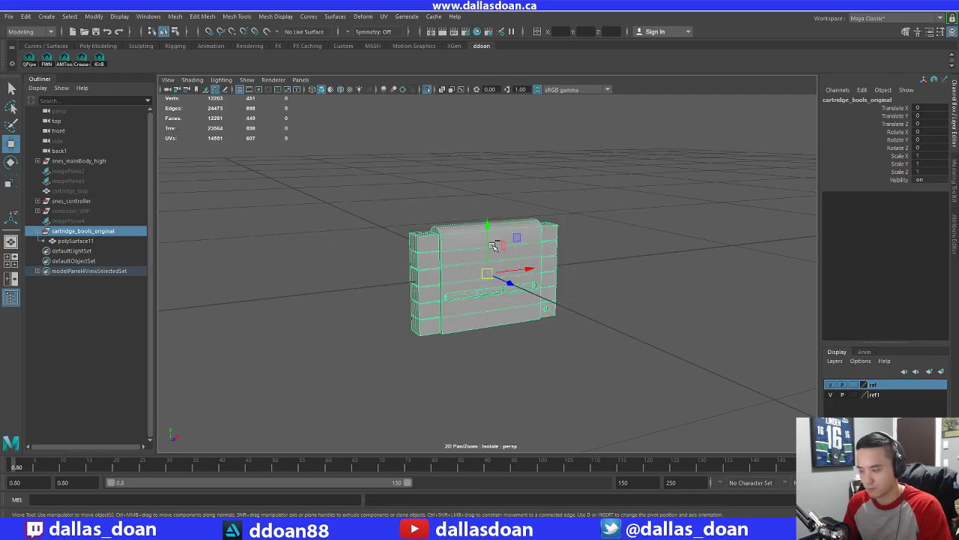
{"action": "left_click_drag", "start_coordinate": [493, 248], "coordinate": [520, 256], "text": "alt"}
{"action": "key", "text": "f"}
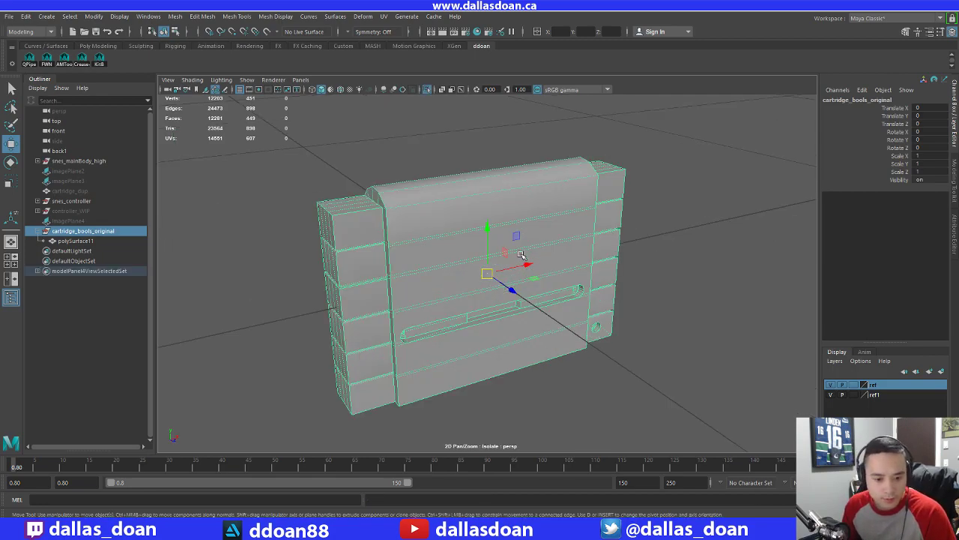
Examine the isolated cartridge's front, end and underside shading from several angles
{"action": "left_click_drag", "start_coordinate": [482, 229], "coordinate": [514, 166], "text": "alt"}
{"action": "scroll", "coordinate": [570, 194], "scroll_direction": "down", "scroll_amount": 3}
{"action": "left_click_drag", "start_coordinate": [570, 194], "coordinate": [642, 261], "text": "alt"}
{"action": "left_click", "coordinate": [642, 261]}
{"action": "scroll", "coordinate": [637, 264], "scroll_direction": "up", "scroll_amount": 5}
{"action": "left_click_drag", "start_coordinate": [600, 300], "coordinate": [491, 236], "text": "alt"}
{"action": "left_click", "coordinate": [492, 236]}
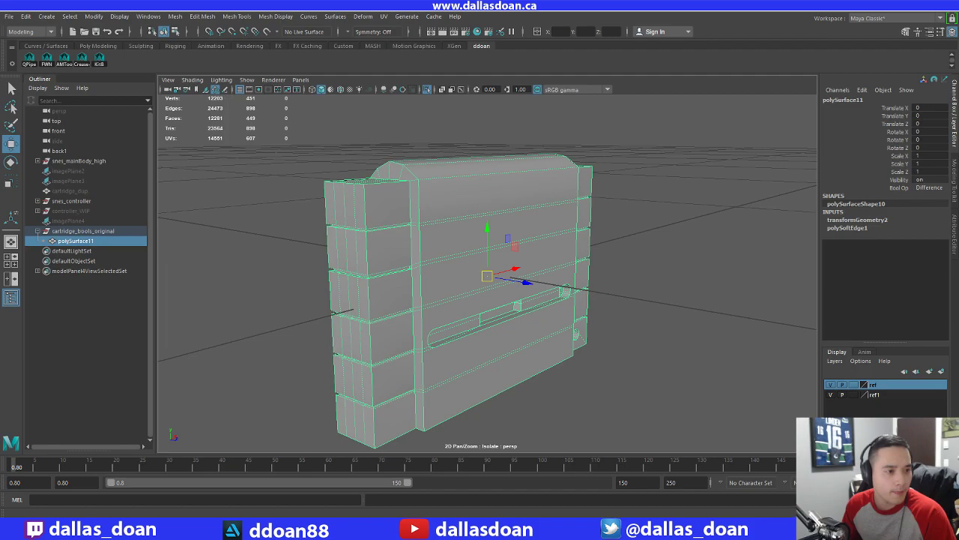
{"action": "left_click_drag", "start_coordinate": [431, 255], "coordinate": [441, 215], "text": "alt"}
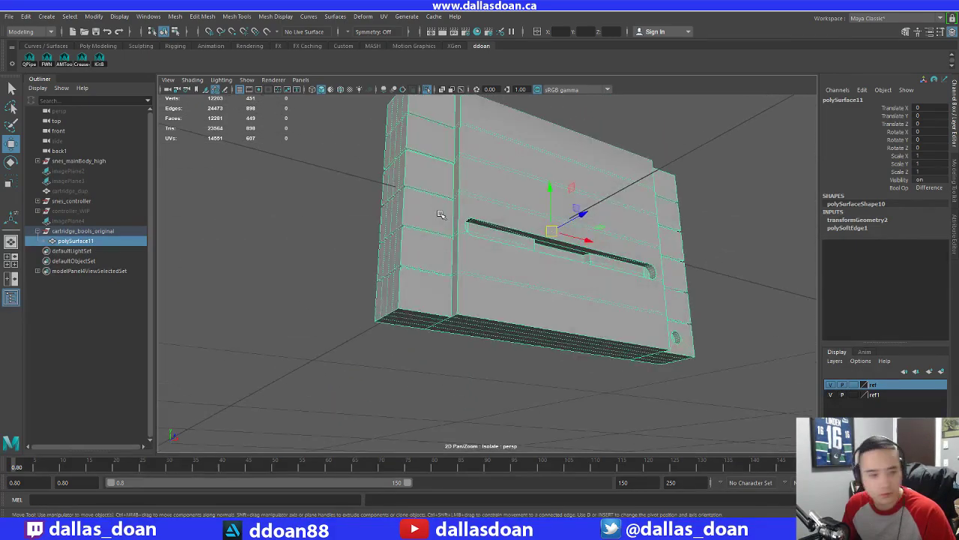
{"action": "left_click_drag", "start_coordinate": [361, 213], "coordinate": [473, 240], "text": "alt"}
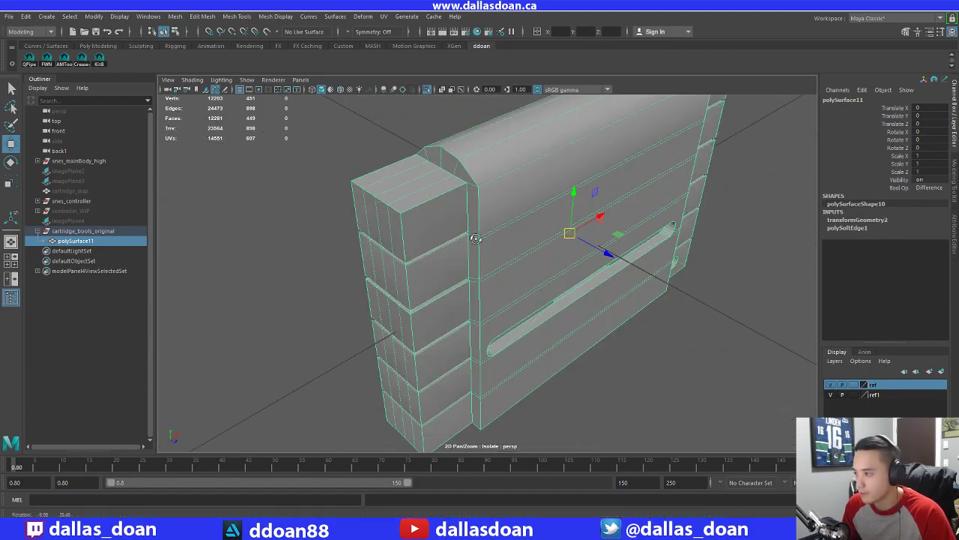
Try softening the edge loops bordering the ends of the cartridge's raised centre section and check the shading
{"action": "right_click_drag", "start_coordinate": [486, 204], "coordinate": [477, 177]}
{"action": "double_click", "coordinate": [477, 180]}
{"action": "left_click_drag", "start_coordinate": [510, 196], "coordinate": [449, 161], "text": "alt"}
{"action": "right_click_drag", "start_coordinate": [535, 153], "coordinate": [634, 162], "text": "shift"}
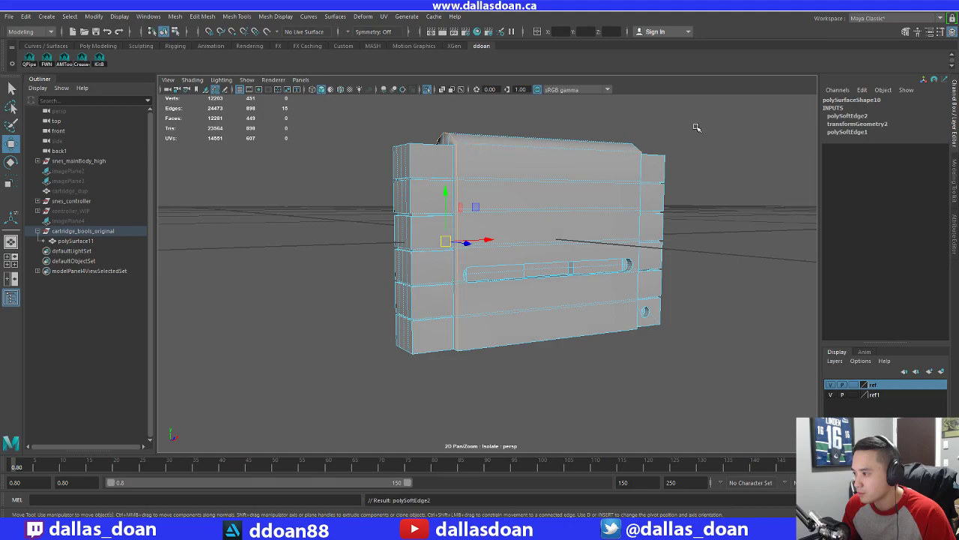
{"action": "left_click", "coordinate": [696, 127]}
{"action": "left_click_drag", "start_coordinate": [642, 159], "coordinate": [543, 169], "text": "alt"}
{"action": "right_click_drag", "start_coordinate": [529, 171], "coordinate": [507, 210]}
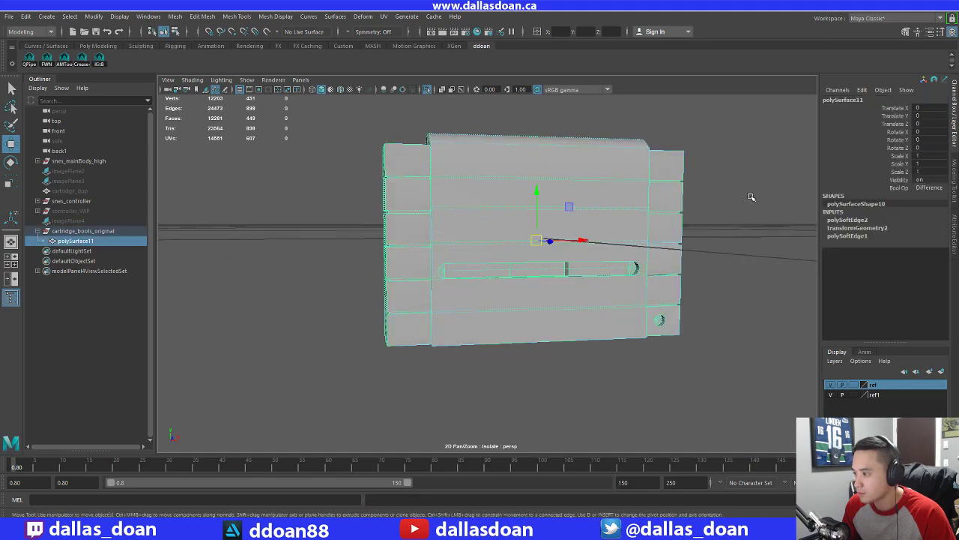
{"action": "left_click", "coordinate": [749, 197]}
{"action": "left_click_drag", "start_coordinate": [750, 197], "coordinate": [614, 177], "text": "alt"}
Undo the softening of the raised centre section's edge loops, back to the loop selection
{"action": "left_click", "coordinate": [527, 192]}
{"action": "key", "text": "ctrl+z"}
{"action": "key", "text": "ctrl+z"}
{"action": "key", "text": "ctrl+z"}
{"action": "key", "text": "ctrl+z"}
{"action": "key", "text": "ctrl+z"}
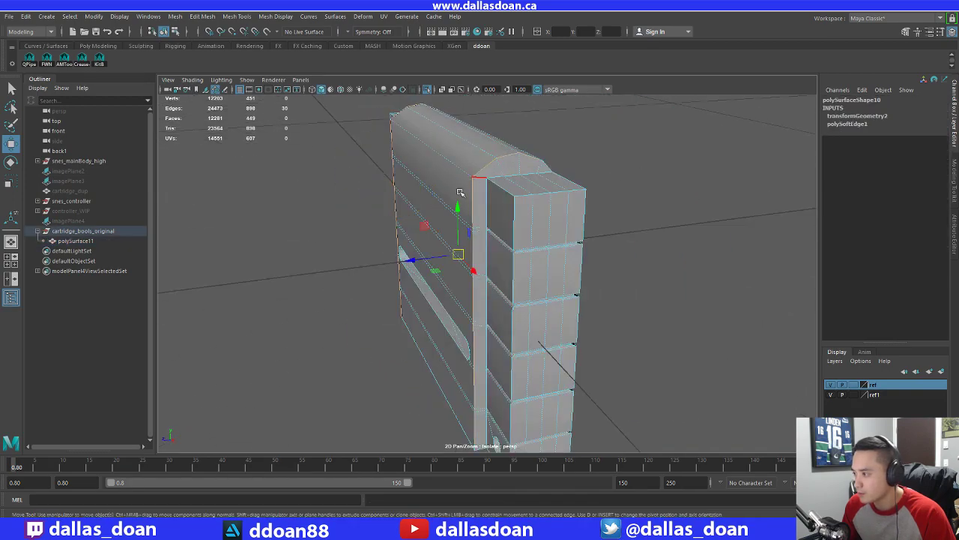
Bevel the edge loops at both ends of the raised centre section with a fraction of 0.2 and one segment
{"action": "left_click_drag", "start_coordinate": [460, 193], "coordinate": [536, 173], "text": "alt"}
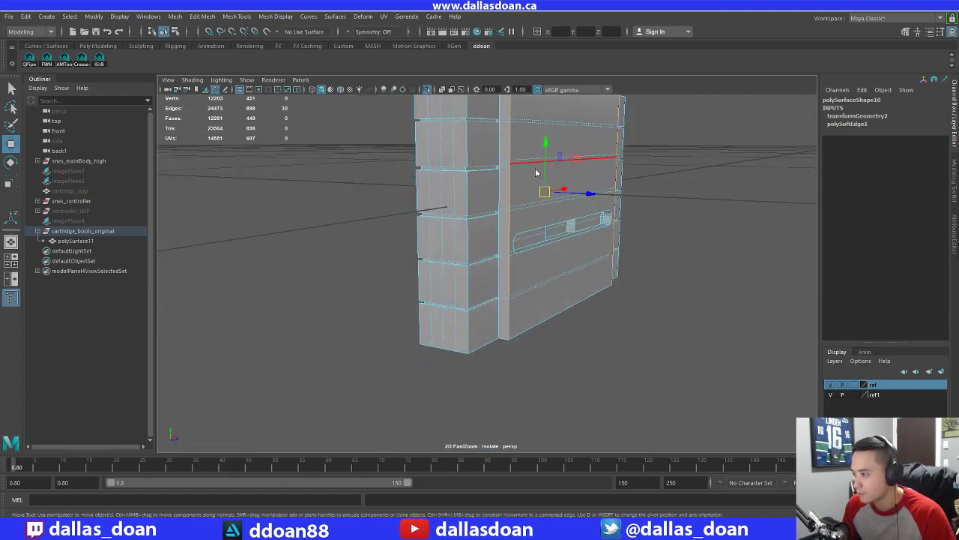
{"action": "right_click_drag", "start_coordinate": [536, 173], "coordinate": [599, 178], "text": "shift"}
{"action": "left_click_drag", "start_coordinate": [546, 163], "coordinate": [543, 263], "text": "alt"}
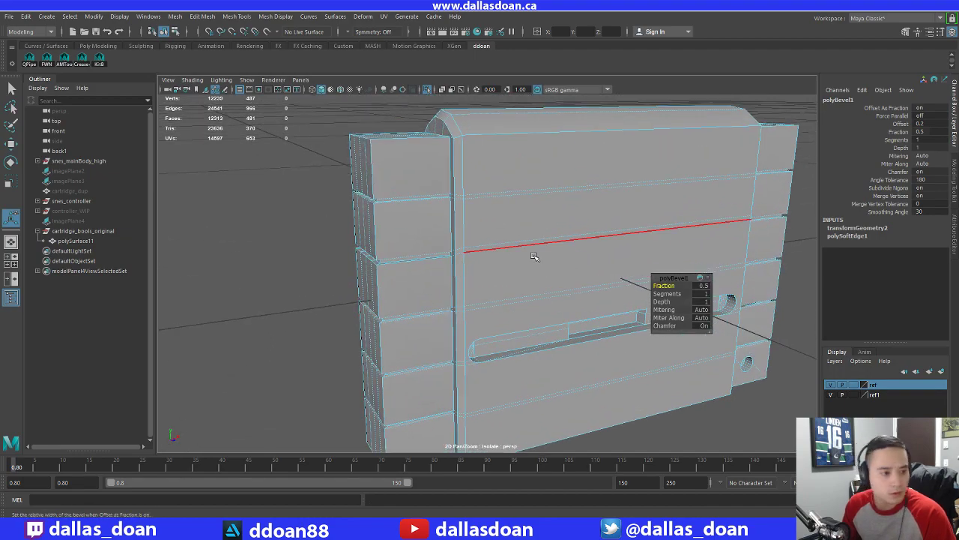
{"action": "left_click_drag", "start_coordinate": [674, 286], "coordinate": [670, 285]}
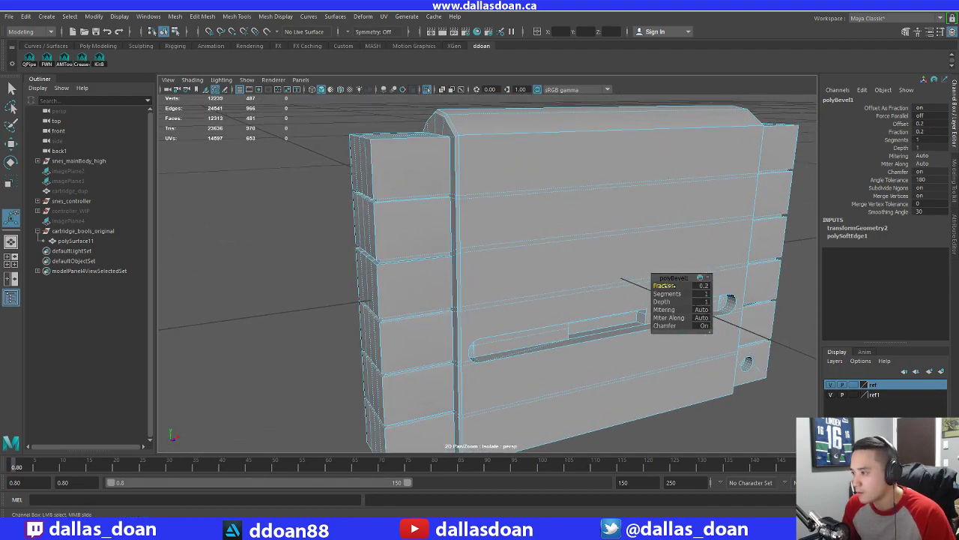
{"action": "scroll", "coordinate": [513, 248], "scroll_direction": "down", "scroll_amount": 5}
{"action": "right_click_drag", "start_coordinate": [488, 189], "coordinate": [488, 251]}
{"action": "left_click", "coordinate": [370, 171]}
{"action": "left_click_drag", "start_coordinate": [441, 213], "coordinate": [550, 195], "text": "alt"}
{"action": "left_click", "coordinate": [536, 197]}
{"action": "scroll", "coordinate": [497, 203], "scroll_direction": "up", "scroll_amount": 3}
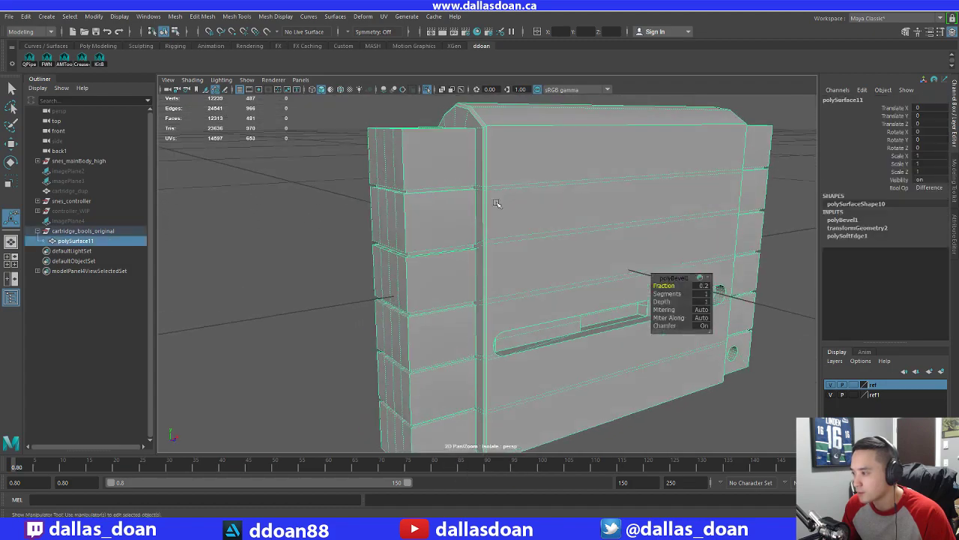
Soften the bevelled edge loops at both ends of the raised centre section and check the shading
{"action": "right_click_drag", "start_coordinate": [495, 166], "coordinate": [493, 128]}
{"action": "left_click_drag", "start_coordinate": [480, 118], "coordinate": [635, 180], "text": "alt"}
{"action": "double_click", "coordinate": [656, 143], "text": "shift"}
{"action": "scroll", "coordinate": [656, 144], "scroll_direction": "down", "scroll_amount": 5}
{"action": "left_click_drag", "start_coordinate": [613, 211], "coordinate": [605, 194], "text": "alt"}
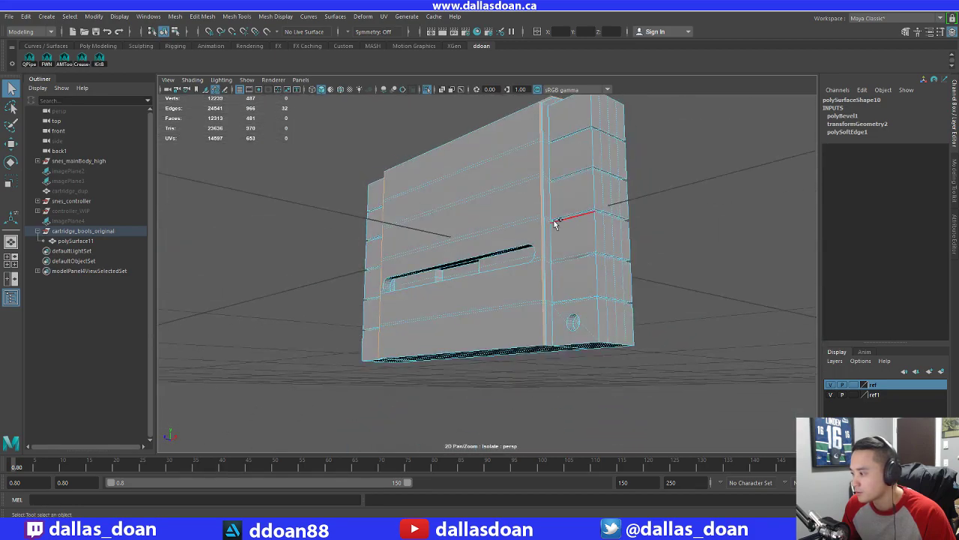
{"action": "right_click_drag", "start_coordinate": [536, 177], "coordinate": [634, 187], "text": "shift"}
{"action": "left_click_drag", "start_coordinate": [553, 168], "coordinate": [589, 196], "text": "alt"}
{"action": "right_click_drag", "start_coordinate": [610, 167], "coordinate": [631, 227]}
{"action": "left_click", "coordinate": [736, 221]}
{"action": "left_click_drag", "start_coordinate": [662, 234], "coordinate": [532, 203], "text": "alt"}
{"action": "left_click", "coordinate": [531, 201]}
Soften the long edges where the curved top of the raised centre section meets the flat faces
{"action": "right_click_drag", "start_coordinate": [529, 198], "coordinate": [525, 143]}
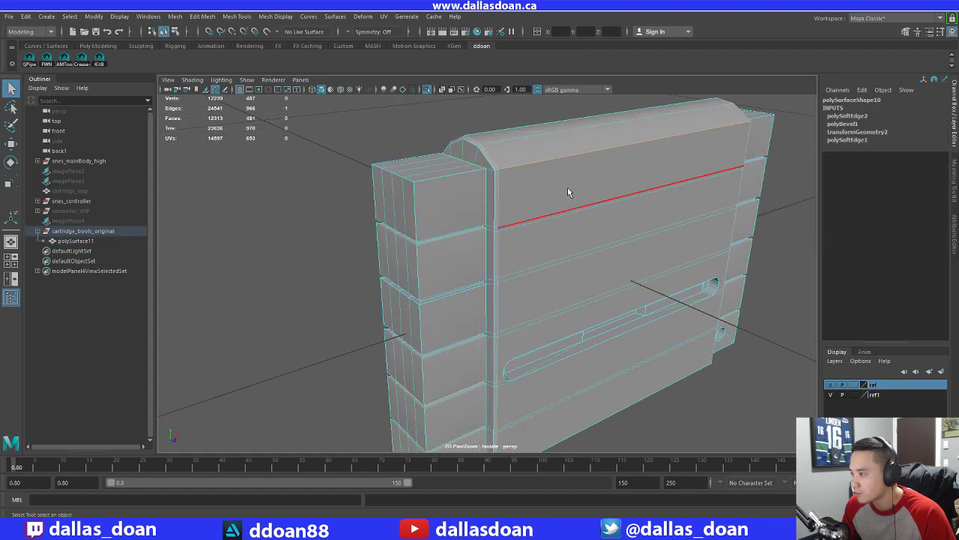
{"action": "right_click_drag", "start_coordinate": [585, 165], "coordinate": [560, 152], "text": "shift"}
{"action": "left_click", "coordinate": [407, 147]}
{"action": "left_click", "coordinate": [512, 169]}
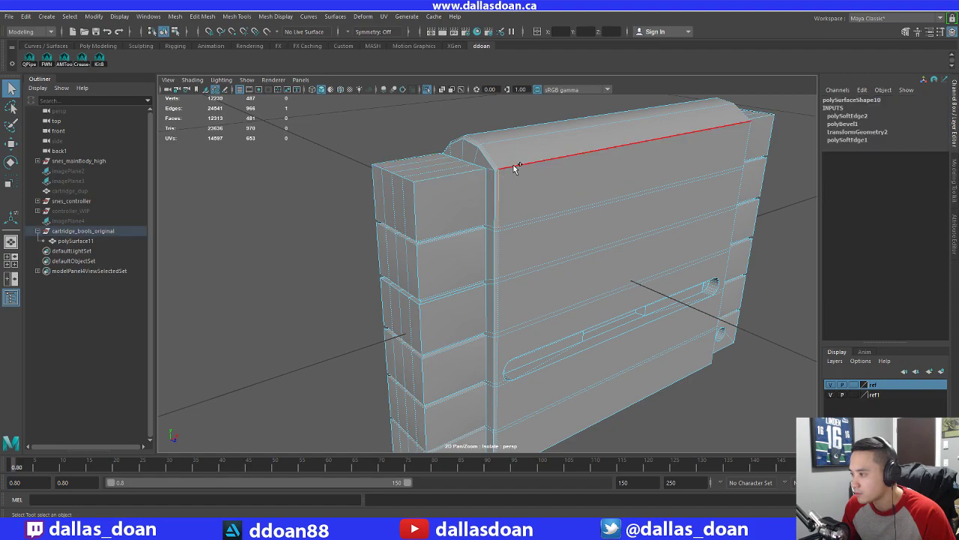
{"action": "left_click_drag", "start_coordinate": [607, 185], "coordinate": [537, 201], "text": "alt"}
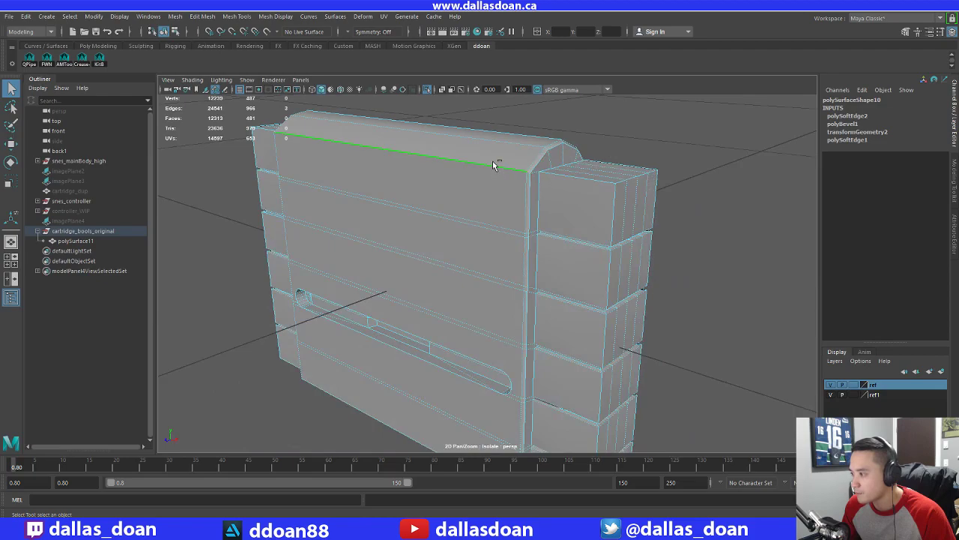
{"action": "right_click_drag", "start_coordinate": [493, 163], "coordinate": [609, 167], "text": "shift"}
{"action": "left_click_drag", "start_coordinate": [494, 190], "coordinate": [544, 165], "text": "alt"}
Delete the construction history of polySurface11 and check the cartridge's front shading with the mesh deselected
{"action": "right_click_drag", "start_coordinate": [545, 165], "coordinate": [546, 227]}
{"action": "key", "text": "alt+shift+d"}
{"action": "key", "text": "f"}
{"action": "left_click_drag", "start_coordinate": [555, 270], "coordinate": [589, 244], "text": "alt"}
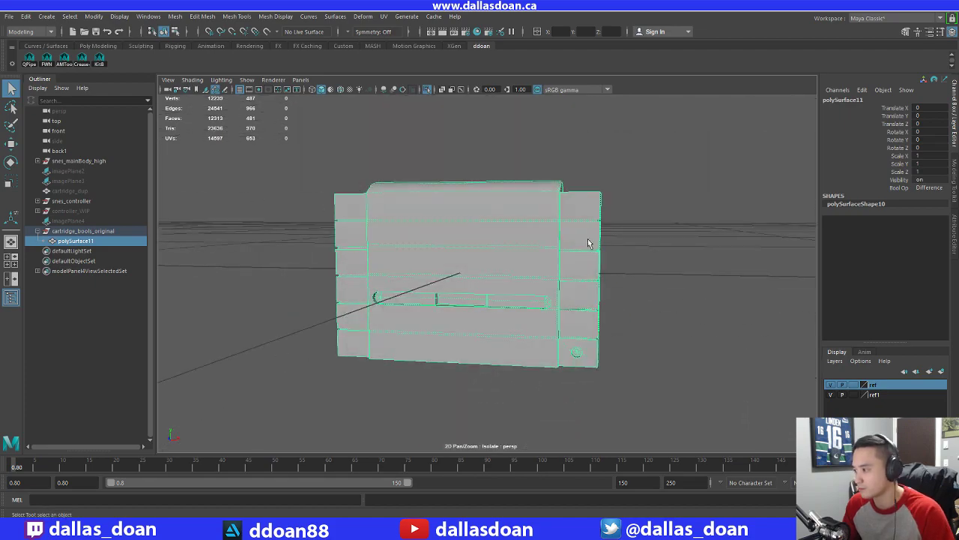
{"action": "key", "text": "w"}
{"action": "left_click", "coordinate": [630, 247]}
{"action": "left_click_drag", "start_coordinate": [480, 295], "coordinate": [342, 299], "text": "alt"}
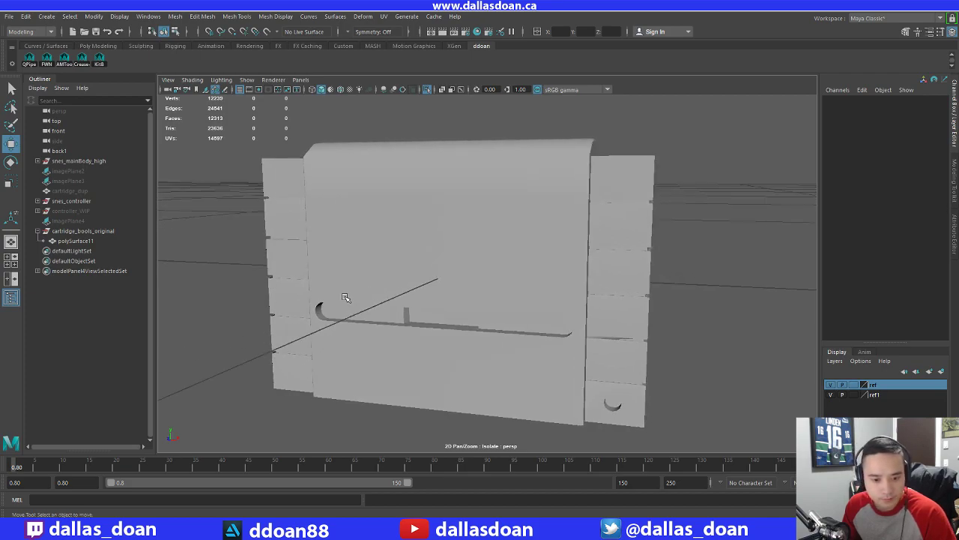
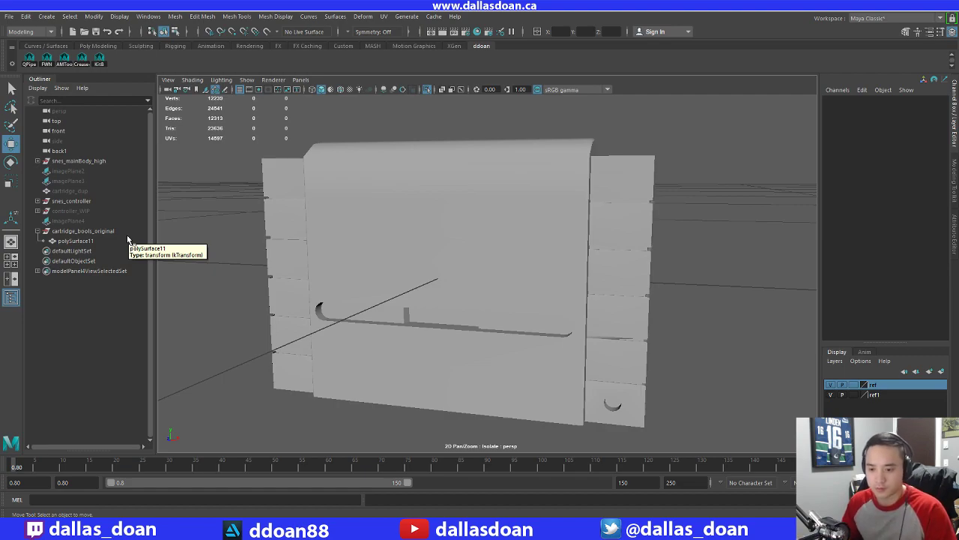
Reselect the bevel edge loops around both ends of the raised centre section and apply edge softening to them
{"action": "left_click_drag", "start_coordinate": [234, 268], "coordinate": [446, 257], "text": "alt"}
{"action": "left_click", "coordinate": [450, 256]}
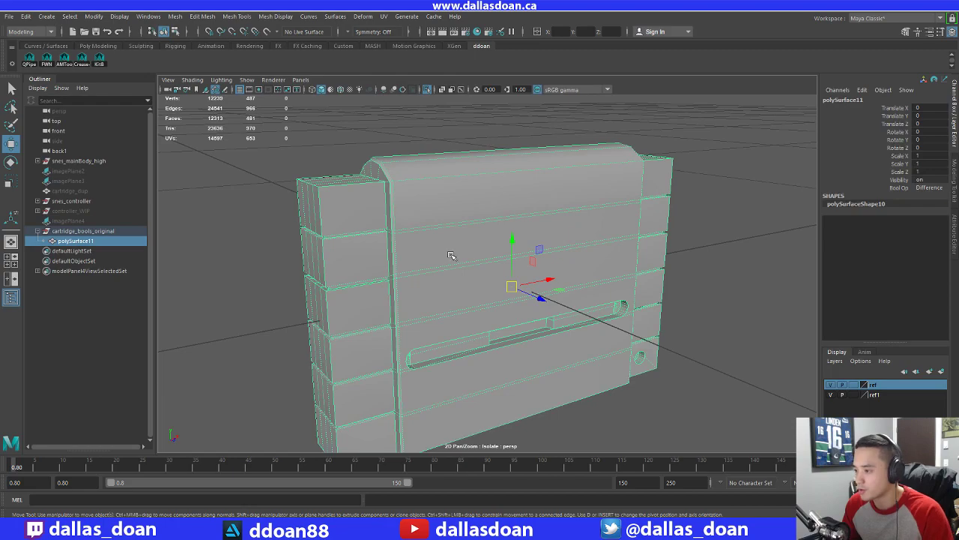
{"action": "left_click_drag", "start_coordinate": [498, 224], "coordinate": [468, 165], "text": "alt"}
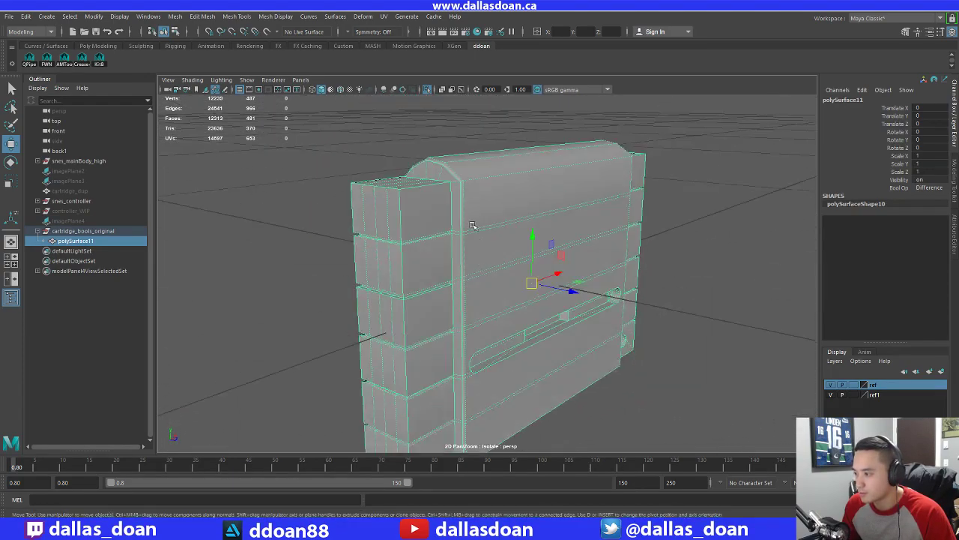
{"action": "key", "text": "F10"}
{"action": "double_click", "coordinate": [449, 176]}
{"action": "left_click_drag", "start_coordinate": [503, 202], "coordinate": [462, 207], "text": "alt"}
{"action": "double_click", "coordinate": [480, 183], "text": "shift"}
{"action": "right_click_drag", "start_coordinate": [464, 170], "coordinate": [566, 177], "text": "shift"}
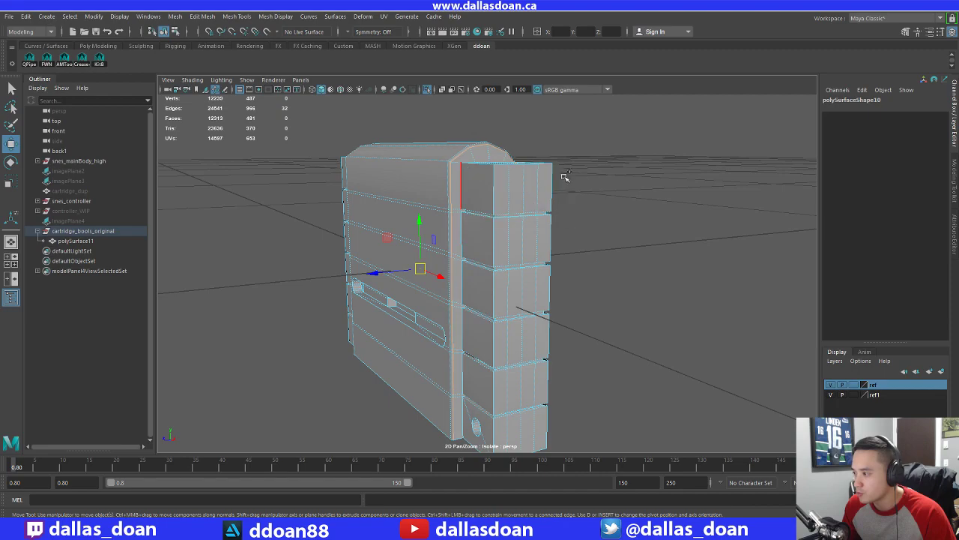
{"action": "left_click_drag", "start_coordinate": [565, 177], "coordinate": [515, 196], "text": "alt"}
{"action": "right_click_drag", "start_coordinate": [509, 175], "coordinate": [560, 159]}
{"action": "left_click", "coordinate": [670, 220]}
Review the cartridge's overall shading and inspect the recessed front slot up close
{"action": "left_click_drag", "start_coordinate": [672, 243], "coordinate": [638, 235], "text": "alt"}
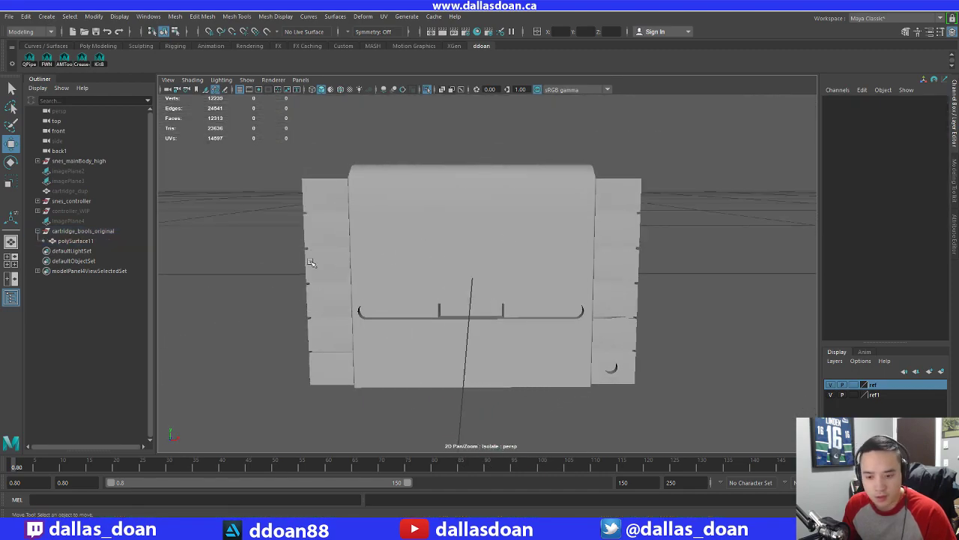
{"action": "left_click_drag", "start_coordinate": [311, 262], "coordinate": [434, 271], "text": "alt"}
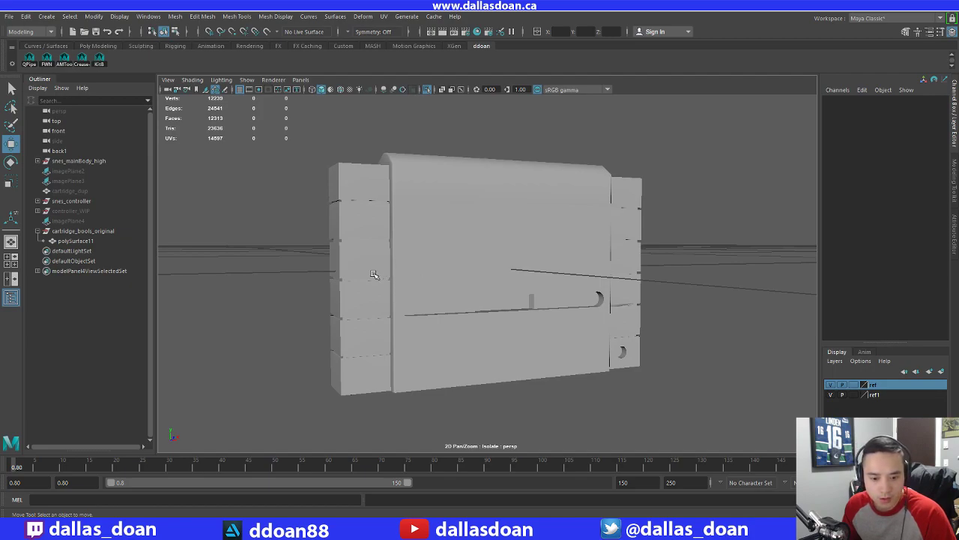
{"action": "left_click_drag", "start_coordinate": [345, 292], "coordinate": [307, 231], "text": "alt"}
{"action": "scroll", "coordinate": [332, 289], "scroll_direction": "up", "scroll_amount": 5}
{"action": "left_click", "coordinate": [358, 209]}
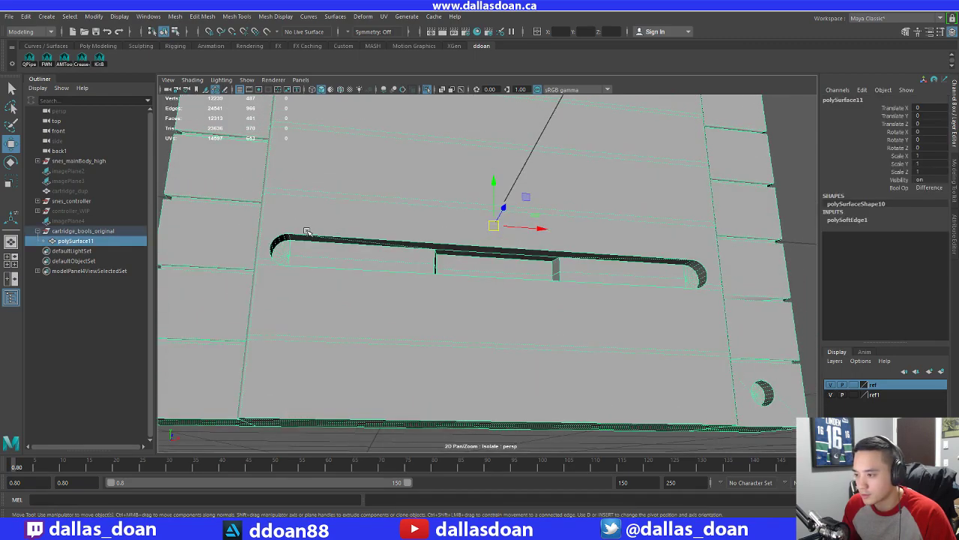
{"action": "scroll", "coordinate": [247, 291], "scroll_direction": "up", "scroll_amount": 3}
{"action": "left_click_drag", "start_coordinate": [245, 285], "coordinate": [280, 293], "text": "alt"}
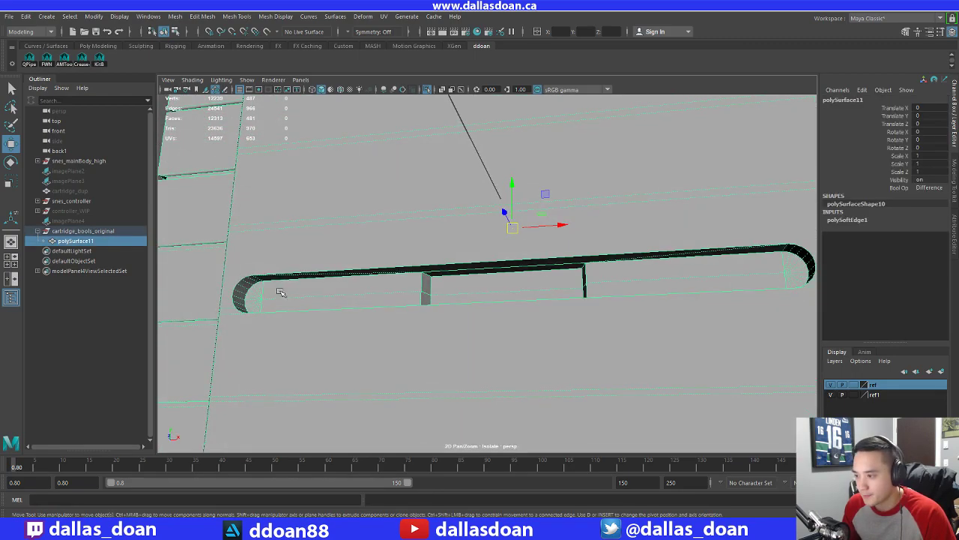
Inspect the upper edges and corner vertices at the rounded end of the front slot
{"action": "right_click_drag", "start_coordinate": [275, 242], "coordinate": [276, 215]}
{"action": "double_click", "coordinate": [315, 270]}
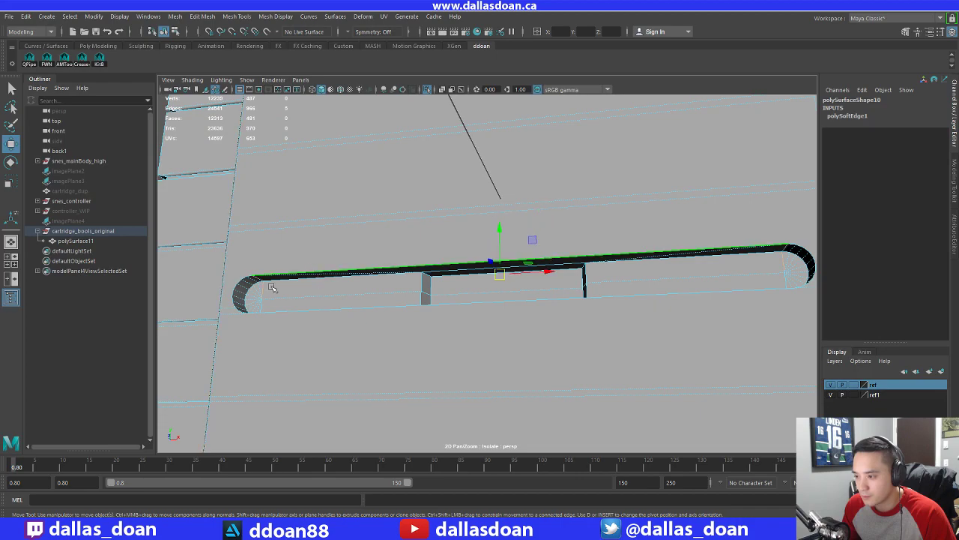
{"action": "left_click_drag", "start_coordinate": [272, 289], "coordinate": [377, 282], "text": "alt"}
{"action": "scroll", "coordinate": [397, 313], "scroll_direction": "up", "scroll_amount": 2}
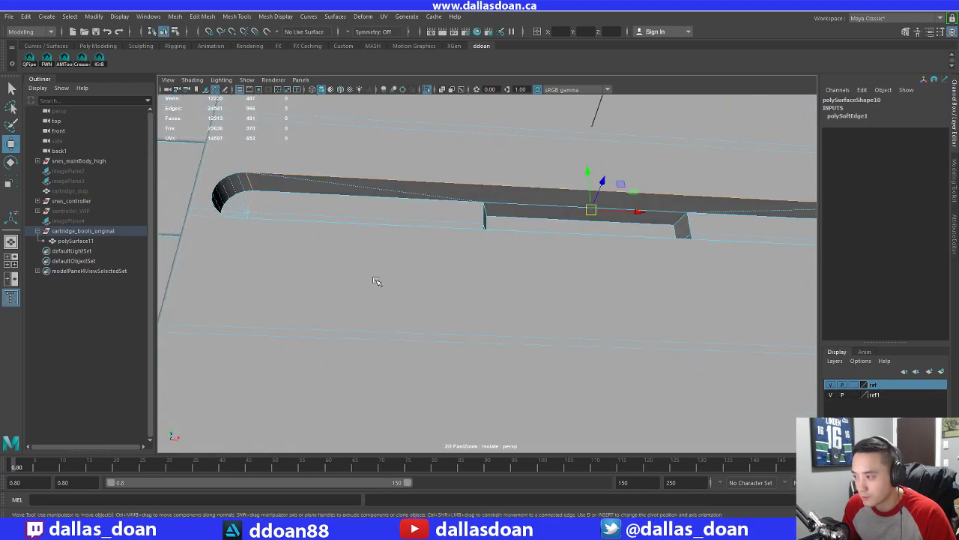
{"action": "double_click", "coordinate": [240, 174]}
{"action": "right_click_drag", "start_coordinate": [257, 215], "coordinate": [298, 221], "text": "alt"}
{"action": "middle_click_drag", "start_coordinate": [298, 221], "coordinate": [442, 270], "text": "alt"}
{"action": "right_click_drag", "start_coordinate": [442, 270], "coordinate": [482, 278], "text": "alt"}
{"action": "middle_click_drag", "start_coordinate": [482, 278], "coordinate": [584, 308], "text": "alt"}
{"action": "right_click_drag", "start_coordinate": [373, 219], "coordinate": [338, 213]}
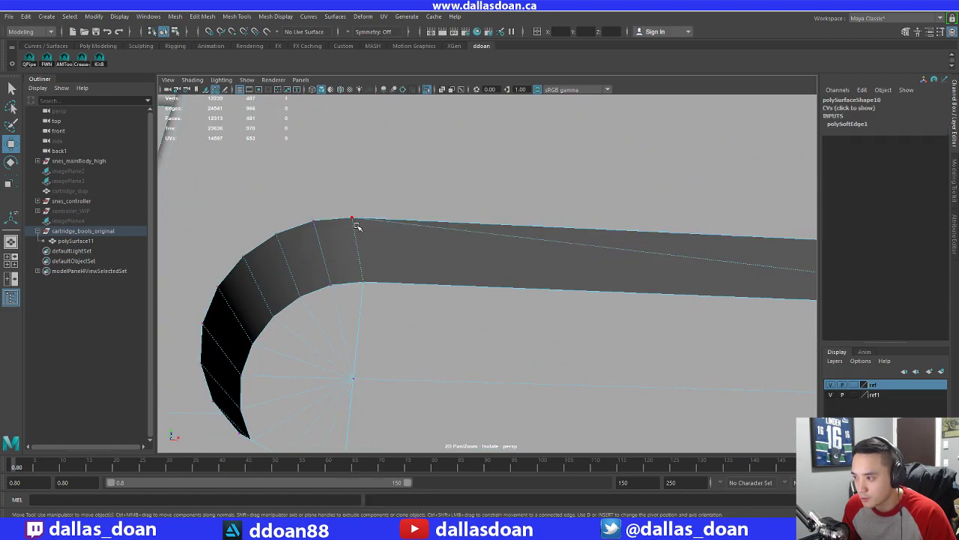
{"action": "right_click_drag", "start_coordinate": [405, 225], "coordinate": [417, 193]}
{"action": "right_click_drag", "start_coordinate": [356, 233], "coordinate": [356, 259]}
Leave component selection on the cartridge and reselect polySurface11 in object mode
{"action": "right_click_drag", "start_coordinate": [439, 251], "coordinate": [345, 234], "text": "alt"}
{"action": "left_click_drag", "start_coordinate": [465, 255], "coordinate": [518, 296], "text": "alt"}
{"action": "middle_click_drag", "start_coordinate": [518, 295], "coordinate": [440, 243], "text": "alt"}
{"action": "left_click_drag", "start_coordinate": [440, 243], "coordinate": [435, 279], "text": "alt"}
{"action": "left_click", "coordinate": [435, 279]}
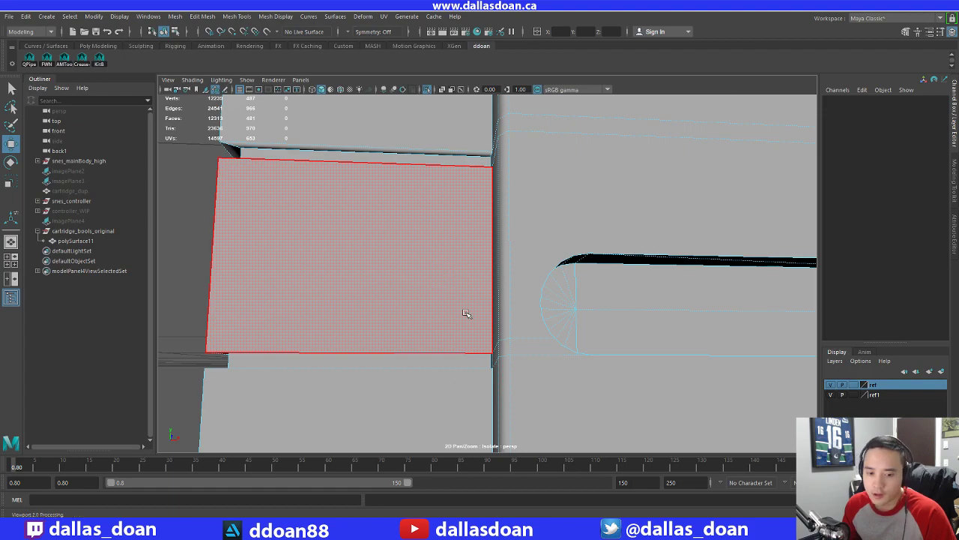
{"action": "left_click_drag", "start_coordinate": [466, 313], "coordinate": [497, 295], "text": "alt"}
{"action": "middle_click_drag", "start_coordinate": [497, 295], "coordinate": [506, 272], "text": "alt"}
{"action": "right_click", "coordinate": [516, 230]}
{"action": "left_click", "coordinate": [567, 214]}
{"action": "right_click", "coordinate": [532, 237]}
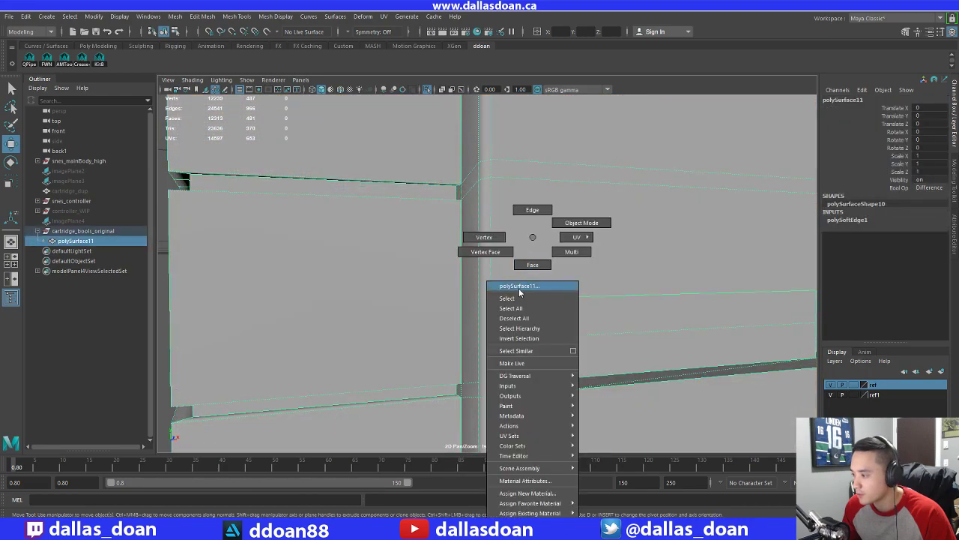
{"action": "left_click", "coordinate": [559, 298]}
Use Multi-Cut to connect the upper tangent vertex at the front slot's left end to the adjacent panel's upper corner vertex
{"action": "left_click_drag", "start_coordinate": [563, 299], "coordinate": [539, 284], "text": "alt"}
{"action": "right_click", "coordinate": [472, 189], "text": "shift"}
{"action": "left_click", "coordinate": [410, 194]}
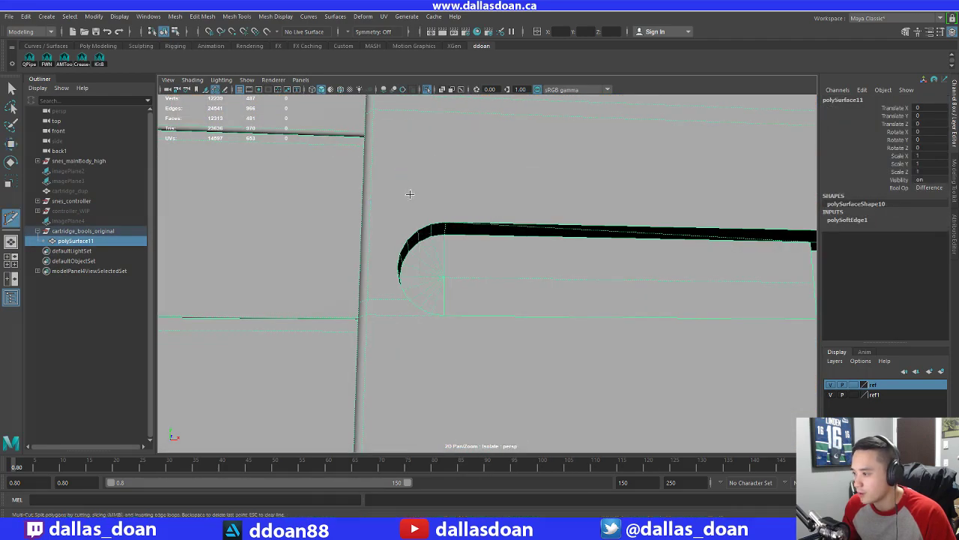
{"action": "left_click", "coordinate": [446, 228]}
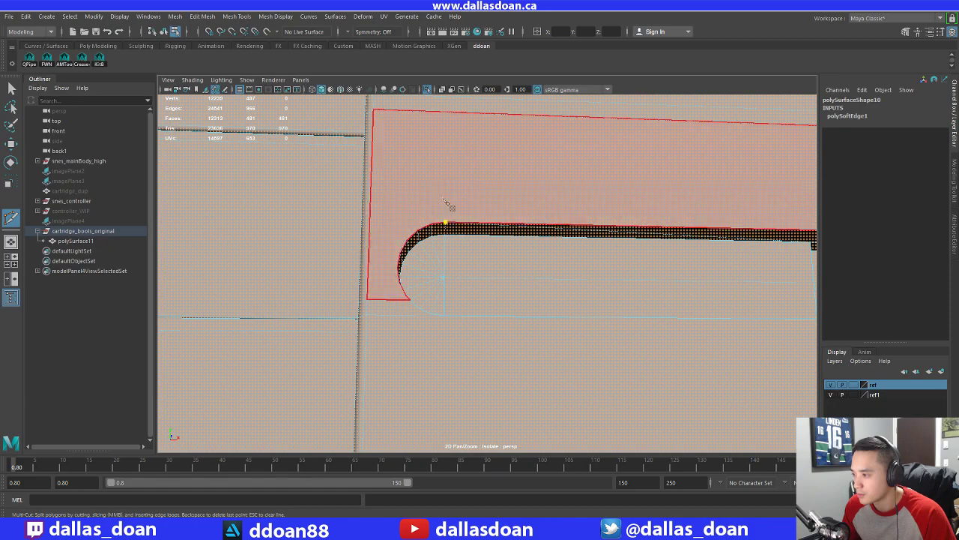
{"action": "left_click_drag", "start_coordinate": [449, 206], "coordinate": [467, 238], "text": "alt"}
{"action": "left_click", "coordinate": [447, 226]}
{"action": "right_click", "coordinate": [529, 272]}
{"action": "left_click_drag", "start_coordinate": [529, 272], "coordinate": [432, 278], "text": "alt"}
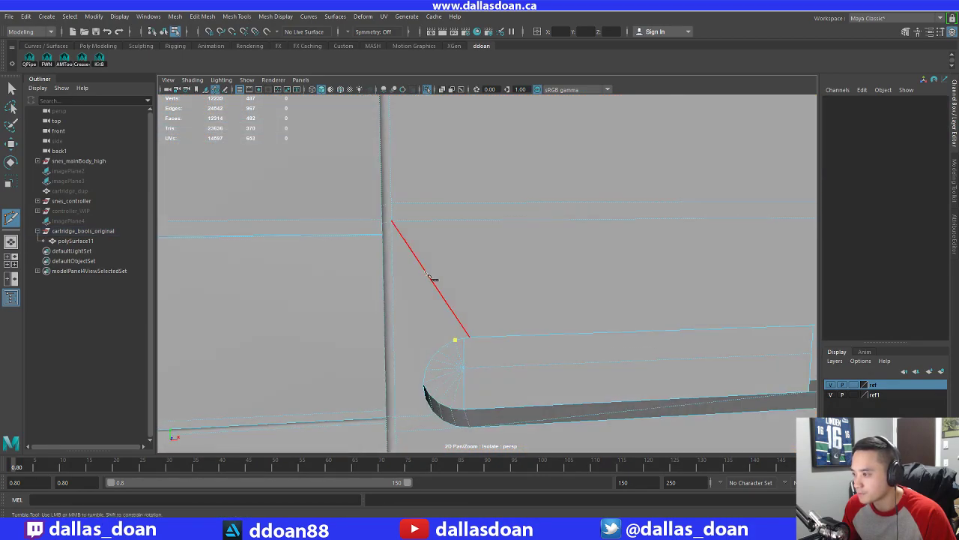
Cut three more edges from successive upper arc vertices at the slot's left end to the same upper corner vertex
{"action": "left_click_drag", "start_coordinate": [399, 235], "coordinate": [437, 242], "text": "alt"}
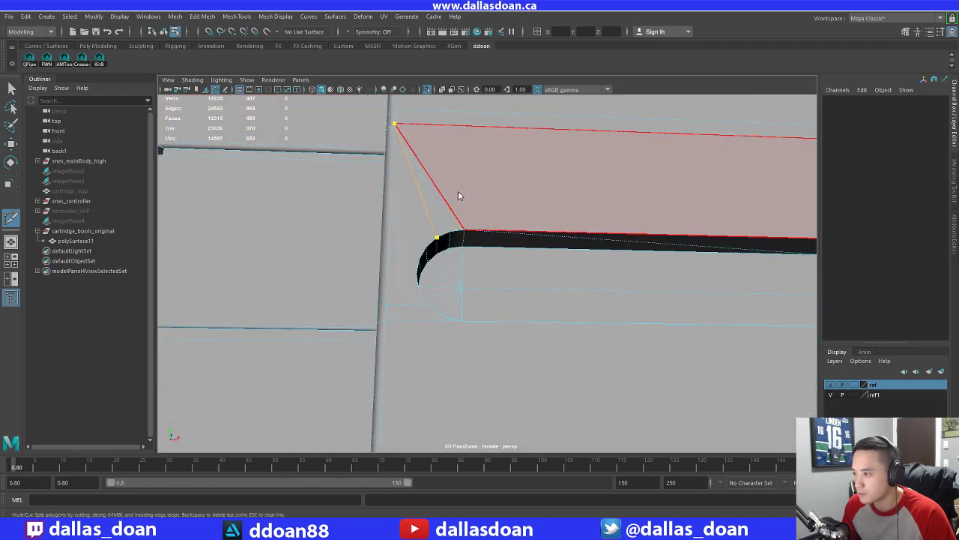
{"action": "left_click_drag", "start_coordinate": [398, 124], "coordinate": [469, 250], "text": "alt"}
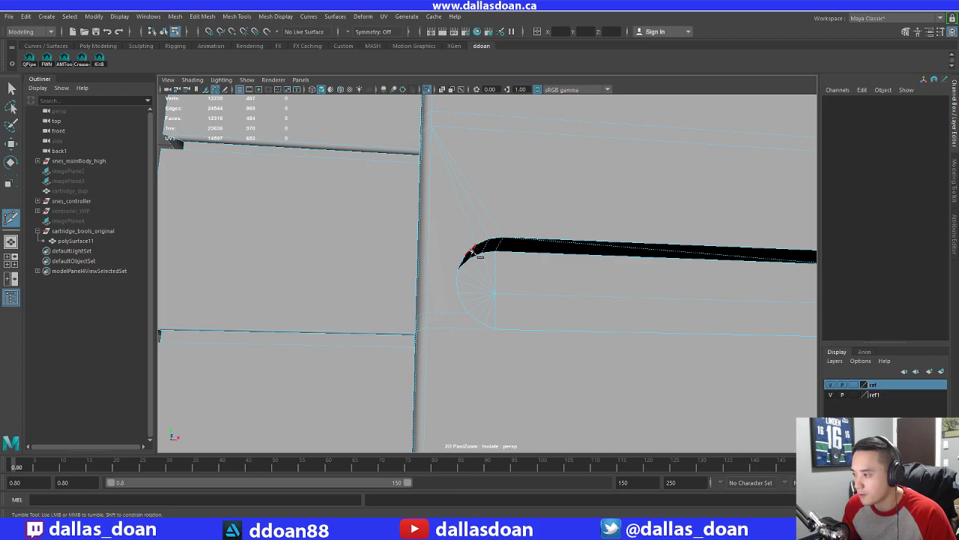
{"action": "middle_click_drag", "start_coordinate": [473, 250], "coordinate": [475, 251], "text": "alt"}
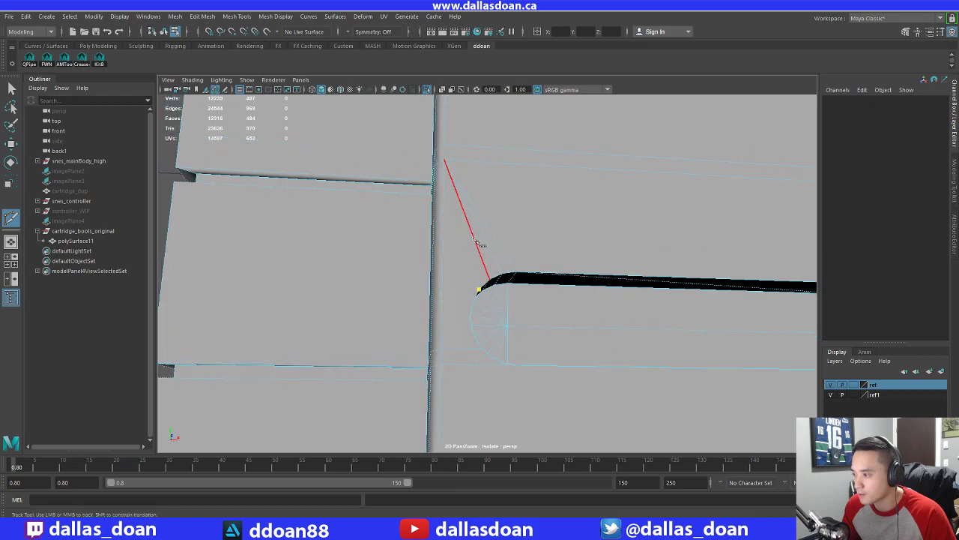
{"action": "left_click_drag", "start_coordinate": [490, 220], "coordinate": [472, 265], "text": "alt"}
{"action": "left_click_drag", "start_coordinate": [398, 261], "coordinate": [482, 287], "text": "alt"}
{"action": "right_click_drag", "start_coordinate": [469, 320], "coordinate": [462, 297], "text": "alt"}
{"action": "left_click_drag", "start_coordinate": [463, 298], "coordinate": [456, 261], "text": "alt"}
Merge the two closely spaced vertices on the lower curve of the slot's left end
{"action": "key", "text": "w"}
{"action": "right_click_drag", "start_coordinate": [423, 292], "coordinate": [375, 252]}
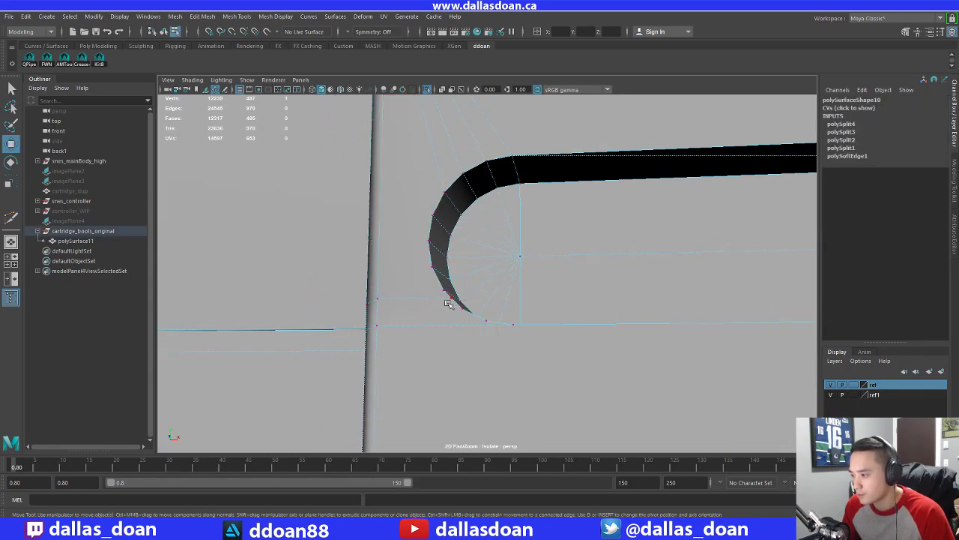
{"action": "left_click_drag", "start_coordinate": [496, 318], "coordinate": [454, 355], "text": "alt"}
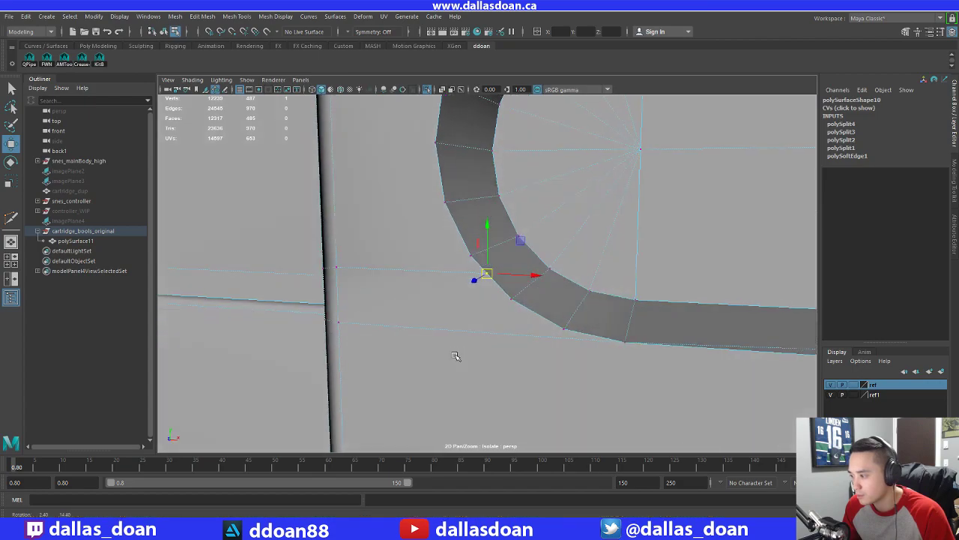
{"action": "left_click_drag", "start_coordinate": [443, 245], "coordinate": [482, 278]}
{"action": "right_click_drag", "start_coordinate": [501, 215], "coordinate": [509, 137], "text": "shift"}
{"action": "left_click_drag", "start_coordinate": [501, 161], "coordinate": [456, 285], "text": "alt"}
Merge the matching pair of closely spaced vertices on the lower curve of the slot's right end
{"action": "middle_click_drag", "start_coordinate": [374, 321], "coordinate": [318, 322], "text": "alt"}
{"action": "right_click_drag", "start_coordinate": [318, 321], "coordinate": [569, 294], "text": "alt"}
{"action": "left_click_drag", "start_coordinate": [569, 294], "coordinate": [484, 249], "text": "alt"}
{"action": "left_click_drag", "start_coordinate": [484, 248], "coordinate": [478, 237], "text": "alt"}
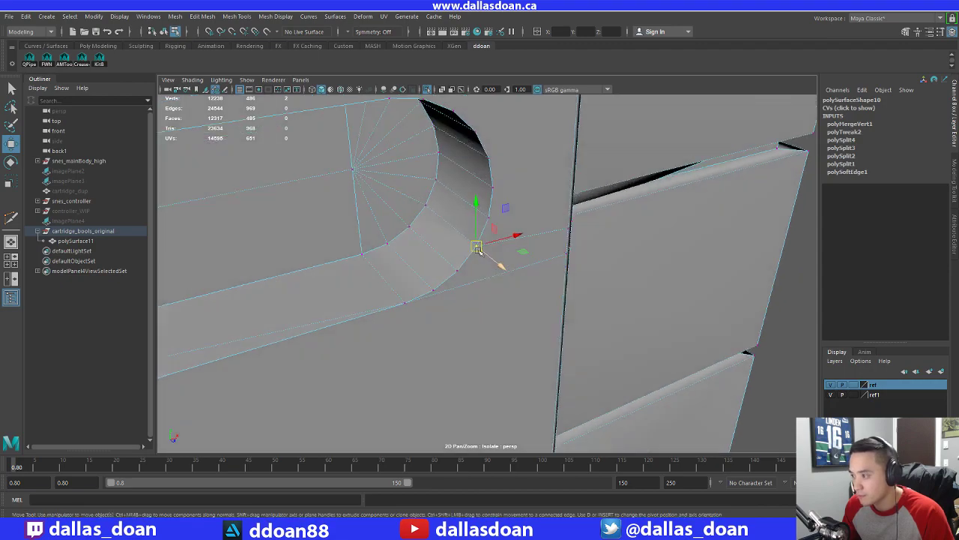
{"action": "right_click_drag", "start_coordinate": [535, 173], "coordinate": [535, 101], "text": "shift"}
{"action": "left_click_drag", "start_coordinate": [521, 255], "coordinate": [486, 235], "text": "alt"}
Resume Multi-Cut at the slot's left end and connect the next arc vertex to the panel's upper corner vertex
{"action": "right_click_drag", "start_coordinate": [485, 235], "coordinate": [439, 270], "text": "alt"}
{"action": "middle_click_drag", "start_coordinate": [439, 270], "coordinate": [649, 290], "text": "alt"}
{"action": "left_click_drag", "start_coordinate": [649, 290], "coordinate": [488, 229], "text": "alt"}
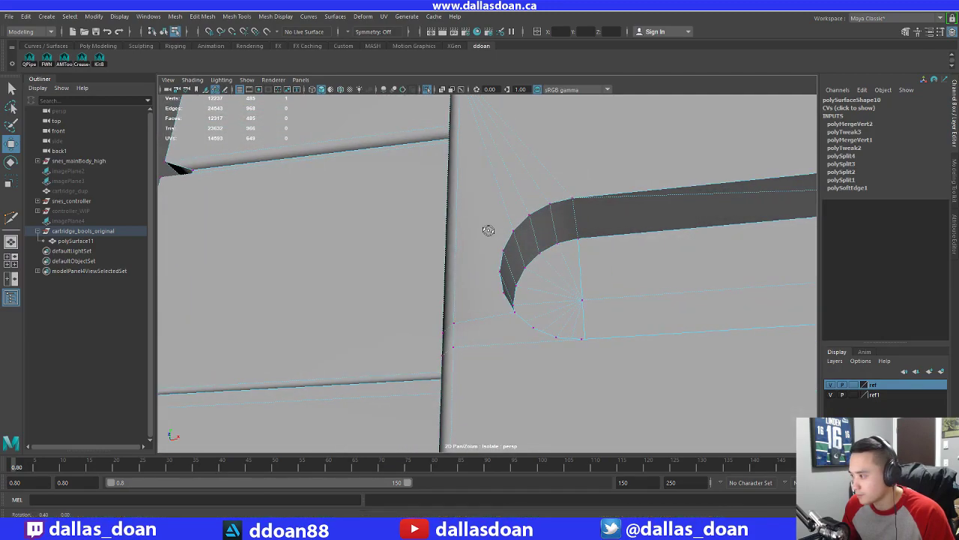
{"action": "right_click_drag", "start_coordinate": [520, 203], "coordinate": [512, 247], "text": "shift"}
{"action": "mouse_move", "coordinate": [512, 244]}
{"action": "middle_mouse_down", "text": "alt"}
{"action": "mouse_move", "coordinate": [502, 252]}
{"action": "mouse_move", "coordinate": [527, 245]}
{"action": "middle_mouse_up", "text": "alt"}
{"action": "left_click", "coordinate": [497, 155]}
{"action": "right_click", "coordinate": [497, 156]}
Cut two edges from the lower arc vertices at the slot's left end to the corner vertex beside the side panel
{"action": "left_click_drag", "start_coordinate": [610, 317], "coordinate": [490, 286], "text": "alt"}
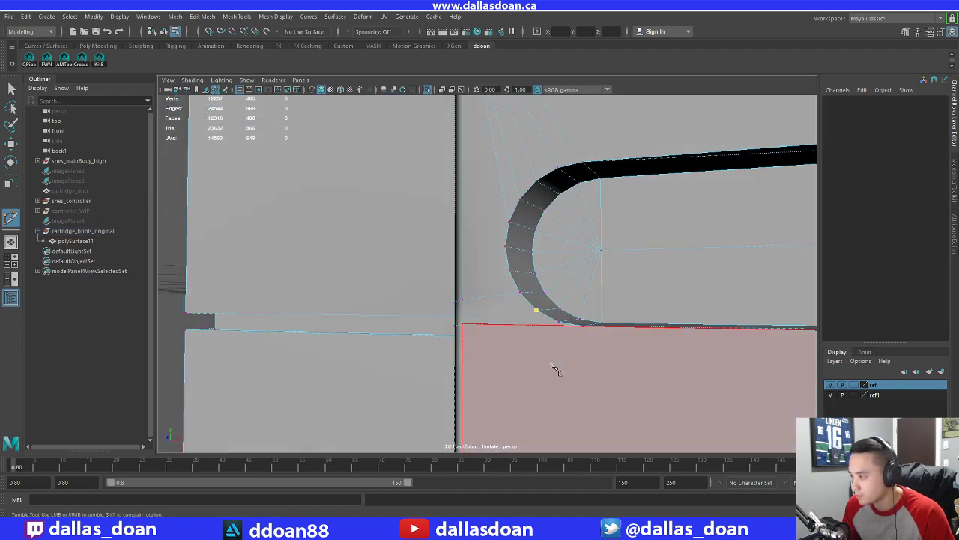
{"action": "left_click_drag", "start_coordinate": [555, 369], "coordinate": [482, 329], "text": "alt"}
{"action": "right_click", "coordinate": [554, 325]}
{"action": "middle_click_drag", "start_coordinate": [554, 324], "coordinate": [488, 308], "text": "alt"}
{"action": "left_click_drag", "start_coordinate": [488, 308], "coordinate": [477, 291], "text": "alt"}
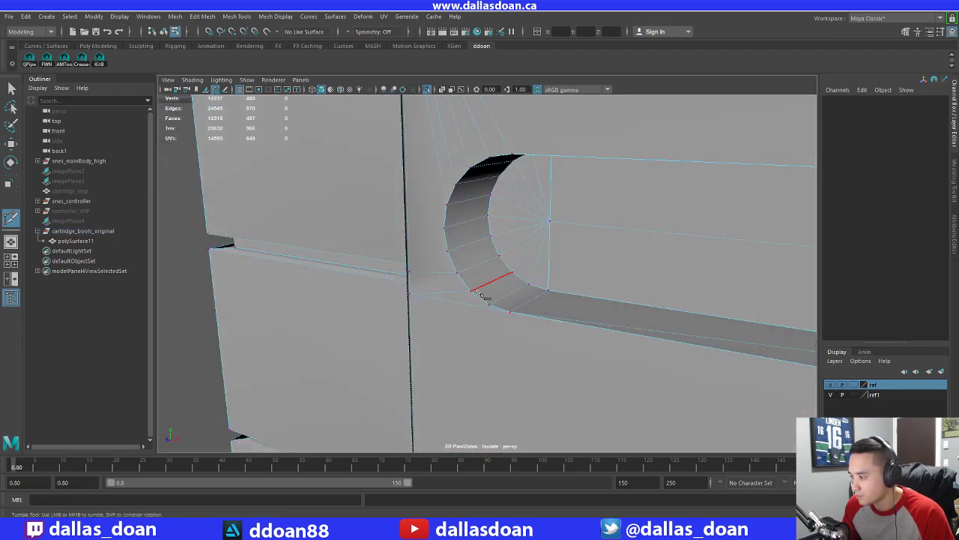
{"action": "right_click", "coordinate": [363, 308]}
{"action": "right_click_drag", "start_coordinate": [362, 308], "coordinate": [330, 305], "text": "alt"}
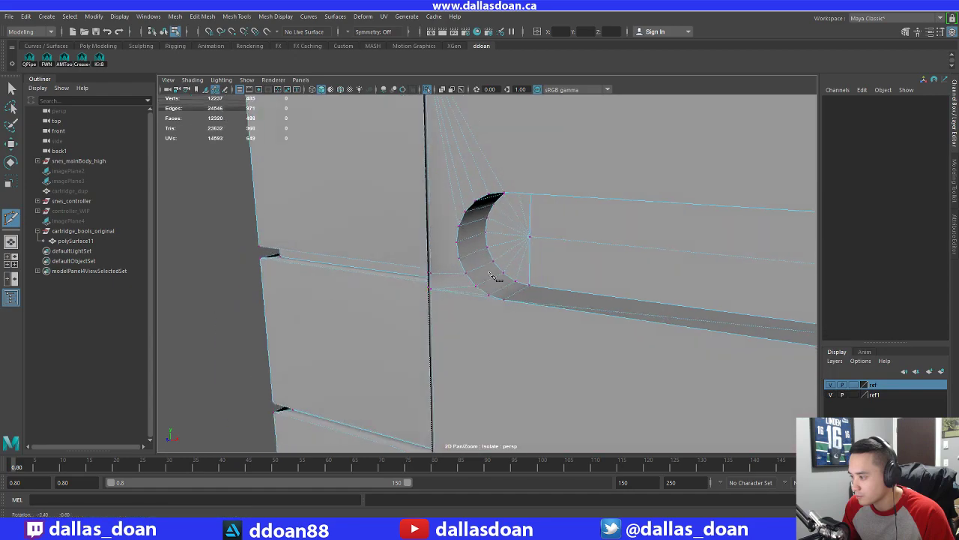
Connect the outermost arc vertices at the slot's left end to the panel's lower and upper corner vertices with cuts
{"action": "left_click_drag", "start_coordinate": [368, 300], "coordinate": [459, 275], "text": "alt"}
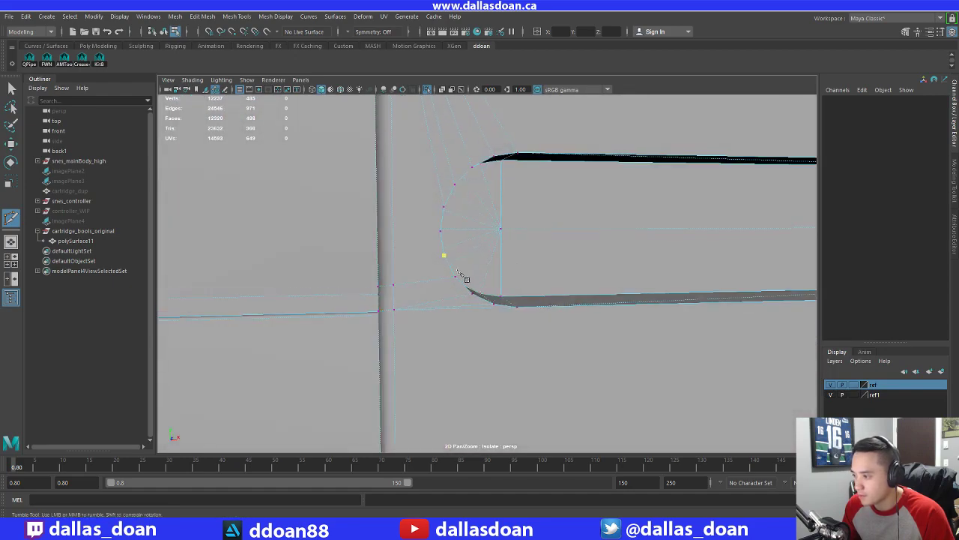
{"action": "left_click", "coordinate": [394, 285]}
{"action": "right_click", "coordinate": [397, 204]}
{"action": "left_click_drag", "start_coordinate": [398, 206], "coordinate": [425, 258], "text": "alt"}
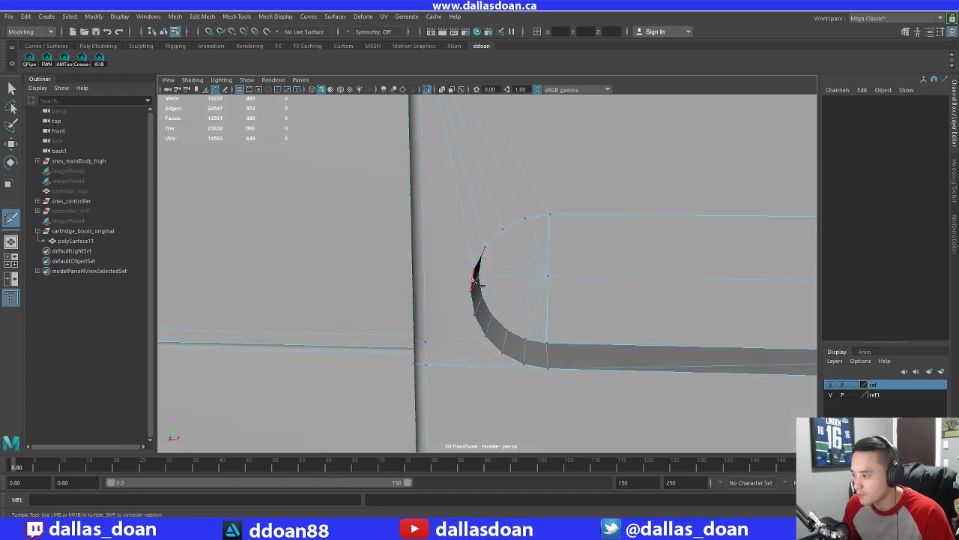
{"action": "left_click_drag", "start_coordinate": [478, 282], "coordinate": [473, 279], "text": "alt"}
{"action": "left_click_drag", "start_coordinate": [443, 321], "coordinate": [482, 258], "text": "alt"}
{"action": "right_click", "coordinate": [427, 248]}
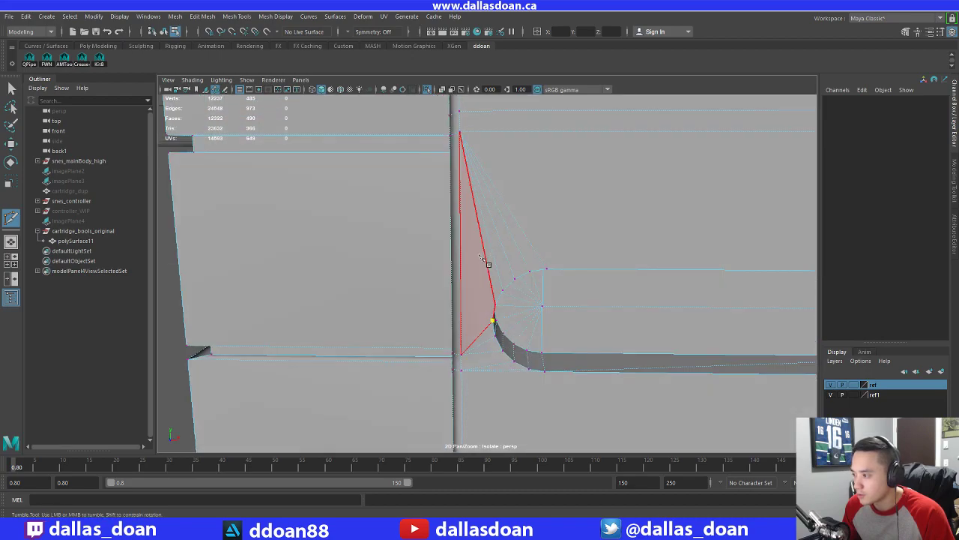
{"action": "left_click", "coordinate": [451, 140]}
{"action": "right_click", "coordinate": [452, 139]}
Cut edges from the lower arc vertices at the slot's right end to the adjacent lower corner vertices
{"action": "left_click_drag", "start_coordinate": [539, 251], "coordinate": [517, 283], "text": "alt"}
{"action": "middle_click_drag", "start_coordinate": [517, 283], "coordinate": [337, 288], "text": "alt"}
{"action": "right_click_drag", "start_coordinate": [534, 271], "coordinate": [568, 272], "text": "alt"}
{"action": "middle_click_drag", "start_coordinate": [567, 272], "coordinate": [429, 264], "text": "alt"}
{"action": "right_click_drag", "start_coordinate": [429, 264], "coordinate": [497, 281], "text": "alt"}
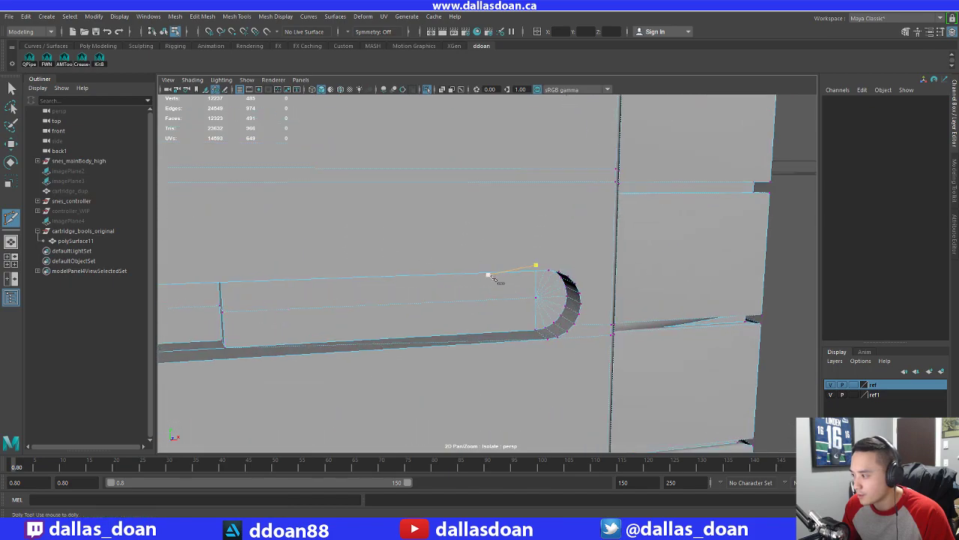
{"action": "left_click_drag", "start_coordinate": [497, 280], "coordinate": [509, 240], "text": "alt"}
{"action": "middle_click_drag", "start_coordinate": [510, 240], "coordinate": [423, 217], "text": "alt"}
{"action": "right_click_drag", "start_coordinate": [424, 218], "coordinate": [440, 235], "text": "alt"}
{"action": "middle_click_drag", "start_coordinate": [448, 311], "coordinate": [482, 291], "text": "alt"}
{"action": "right_click_drag", "start_coordinate": [482, 291], "coordinate": [456, 275], "text": "alt"}
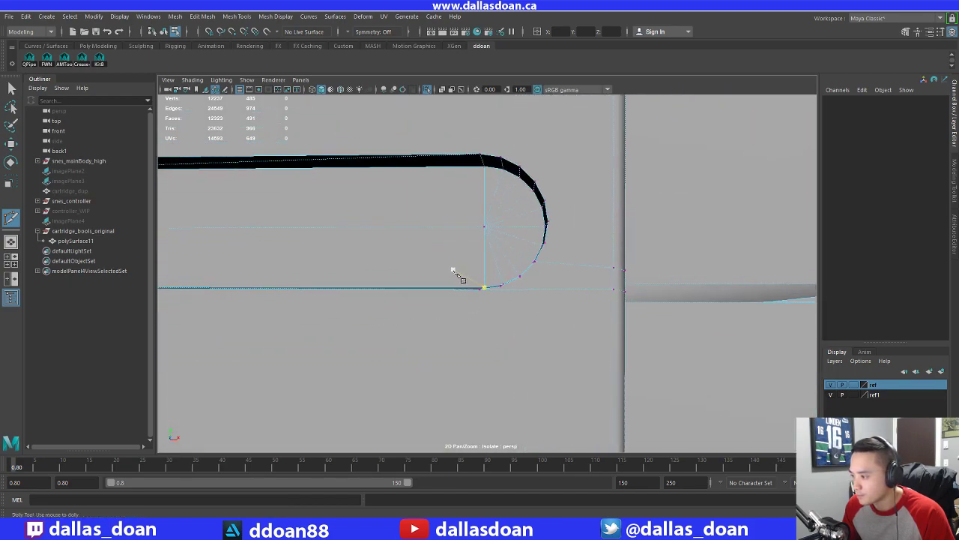
{"action": "left_click", "coordinate": [485, 287]}
{"action": "left_click_drag", "start_coordinate": [502, 278], "coordinate": [515, 263], "text": "alt"}
{"action": "middle_click_drag", "start_coordinate": [514, 263], "coordinate": [483, 249], "text": "alt"}
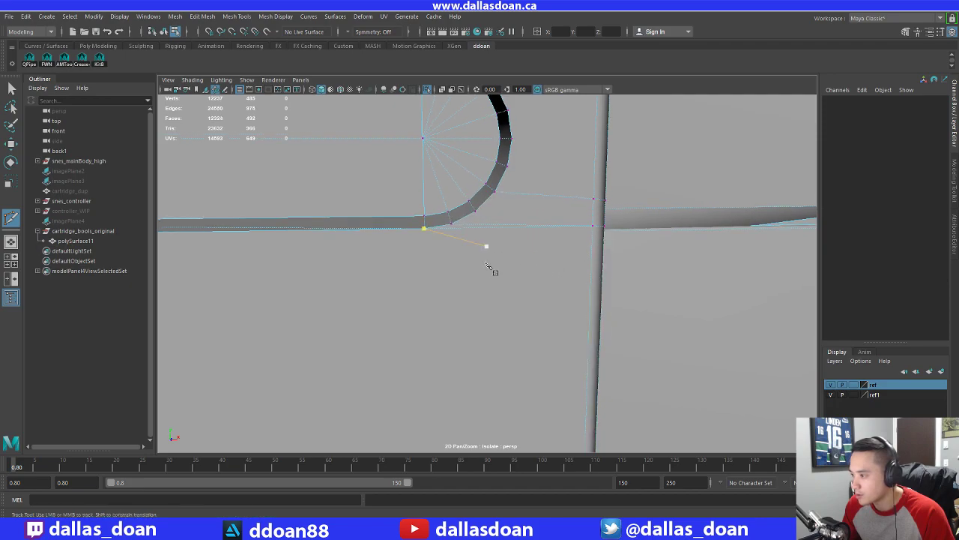
{"action": "middle_click_drag", "start_coordinate": [488, 251], "coordinate": [491, 142], "text": "alt"}
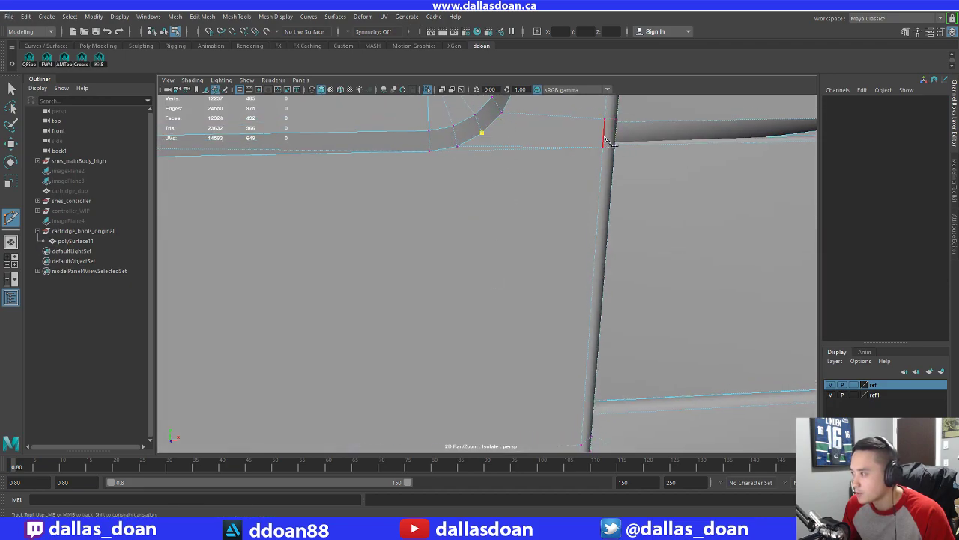
{"action": "left_click_drag", "start_coordinate": [539, 194], "coordinate": [510, 284], "text": "alt"}
{"action": "right_click_drag", "start_coordinate": [468, 322], "coordinate": [483, 324], "text": "alt"}
Cut edges from the first two upper arc vertices at the slot's right end to the panel's upper corner vertex
{"action": "left_click", "coordinate": [449, 282]}
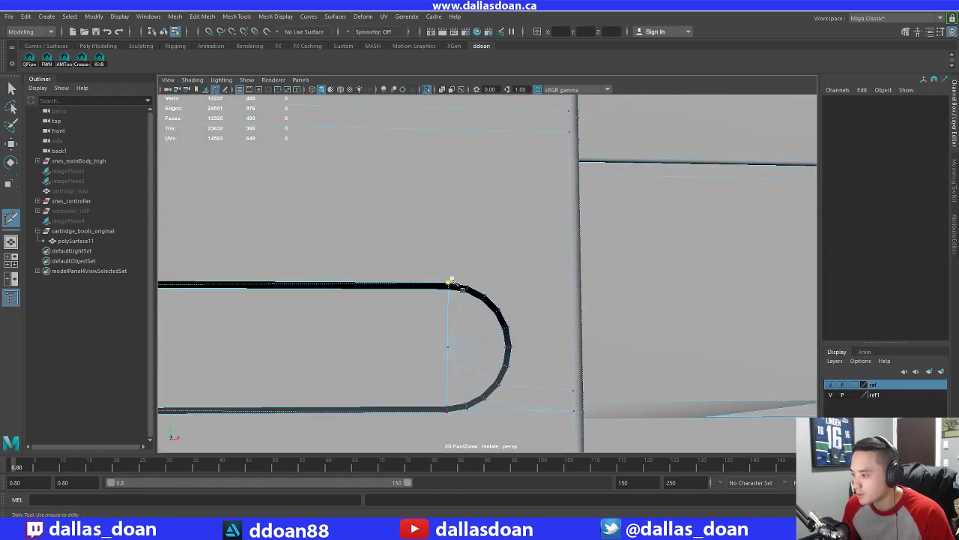
{"action": "left_click_drag", "start_coordinate": [455, 285], "coordinate": [537, 189], "text": "alt"}
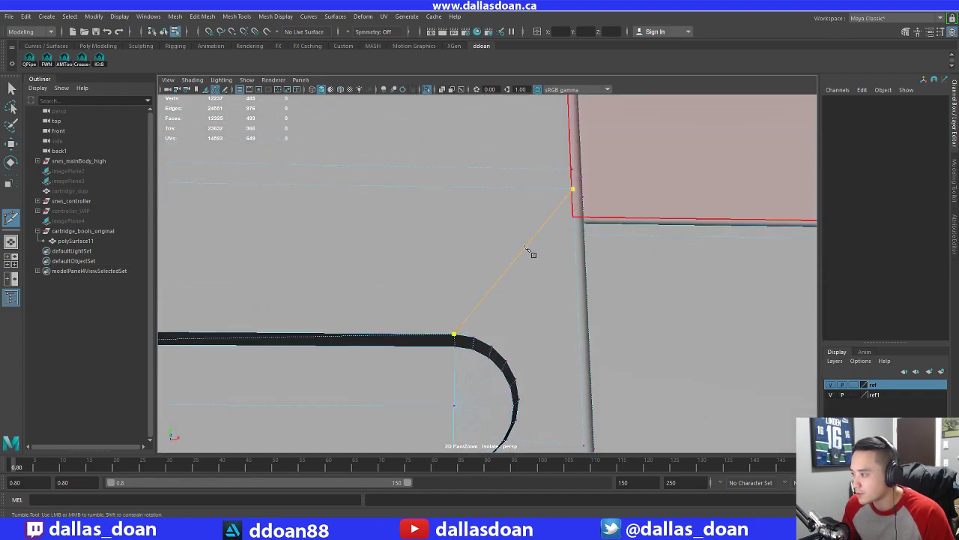
{"action": "left_click_drag", "start_coordinate": [525, 247], "coordinate": [488, 313], "text": "alt"}
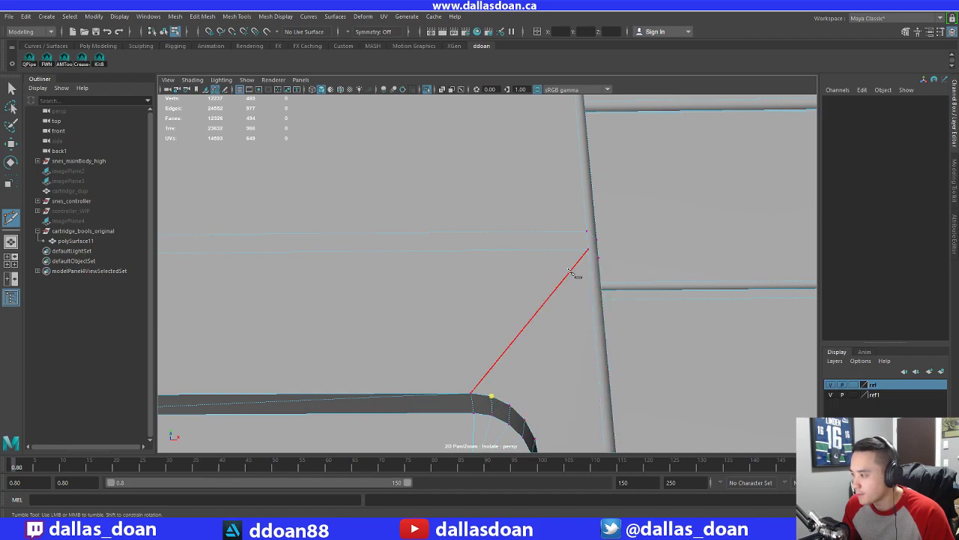
{"action": "left_click", "coordinate": [571, 271]}
{"action": "right_click_drag", "start_coordinate": [632, 225], "coordinate": [501, 357], "text": "alt"}
{"action": "left_click_drag", "start_coordinate": [477, 351], "coordinate": [504, 257], "text": "alt"}
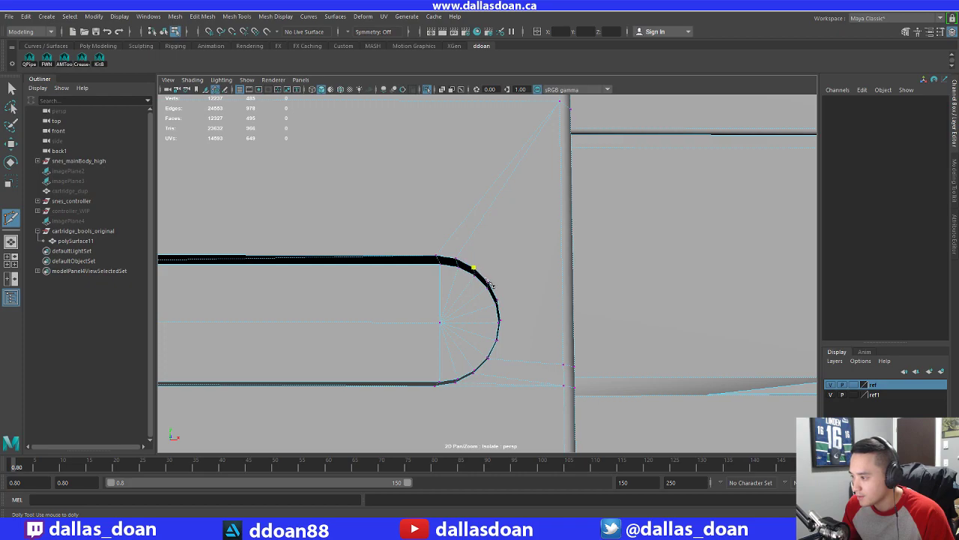
Continue fanning cuts from the next arc vertices down the slot's right end to the upper corner vertex
{"action": "middle_click_drag", "start_coordinate": [492, 284], "coordinate": [575, 249], "text": "alt"}
{"action": "left_click", "coordinate": [567, 219]}
{"action": "middle_click_drag", "start_coordinate": [493, 295], "coordinate": [491, 285], "text": "alt"}
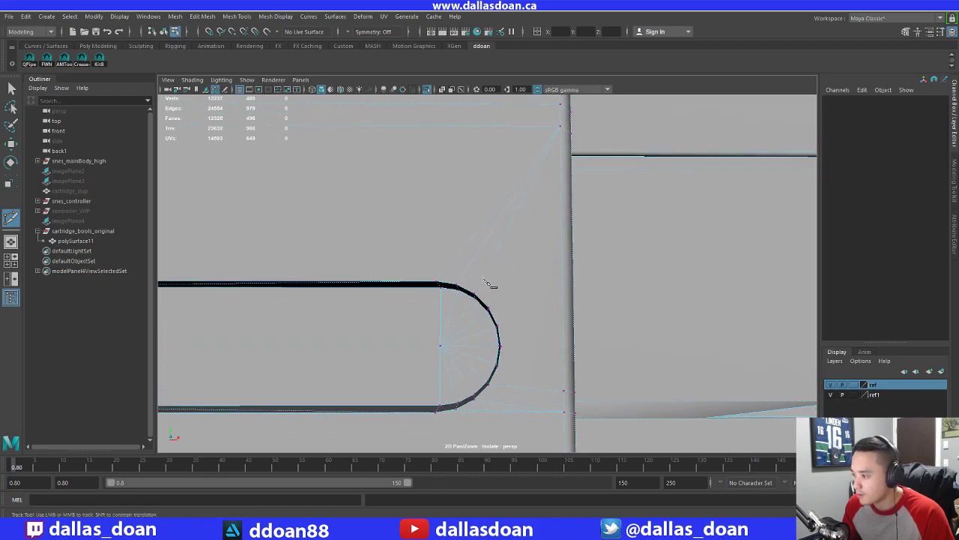
{"action": "middle_click_drag", "start_coordinate": [508, 327], "coordinate": [509, 347], "text": "alt"}
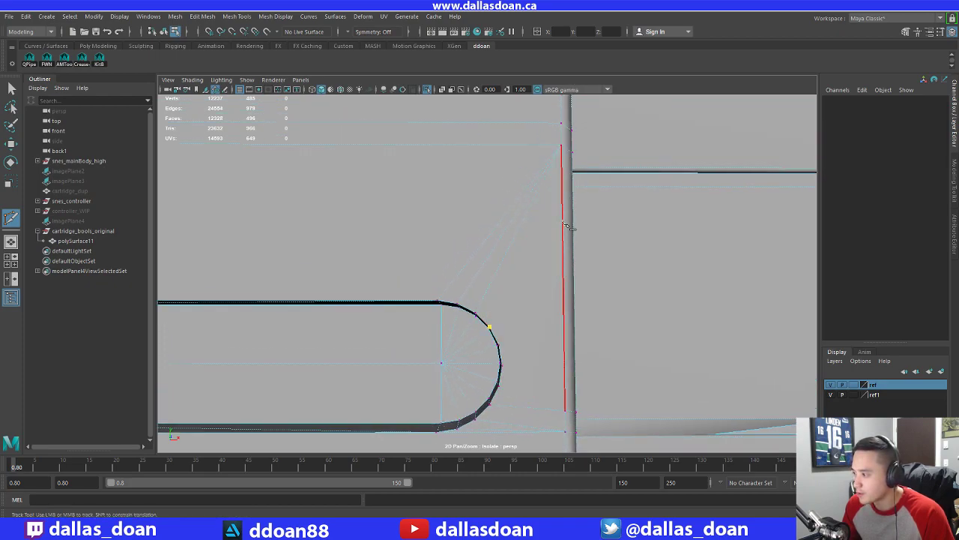
{"action": "key", "text": "Return"}
{"action": "left_click_drag", "start_coordinate": [559, 233], "coordinate": [523, 292], "text": "alt"}
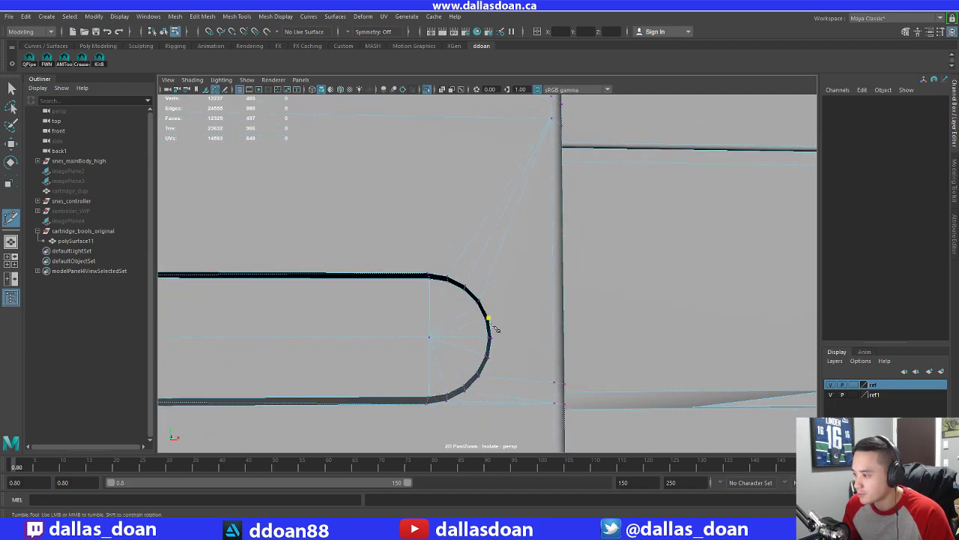
{"action": "right_click", "coordinate": [567, 155]}
Cut an edge from the lower outer arc vertex at the slot's right end to the lower corner beside the side panel
{"action": "middle_click_drag", "start_coordinate": [500, 382], "coordinate": [477, 291], "text": "alt"}
{"action": "left_click_drag", "start_coordinate": [517, 283], "coordinate": [477, 304], "text": "alt"}
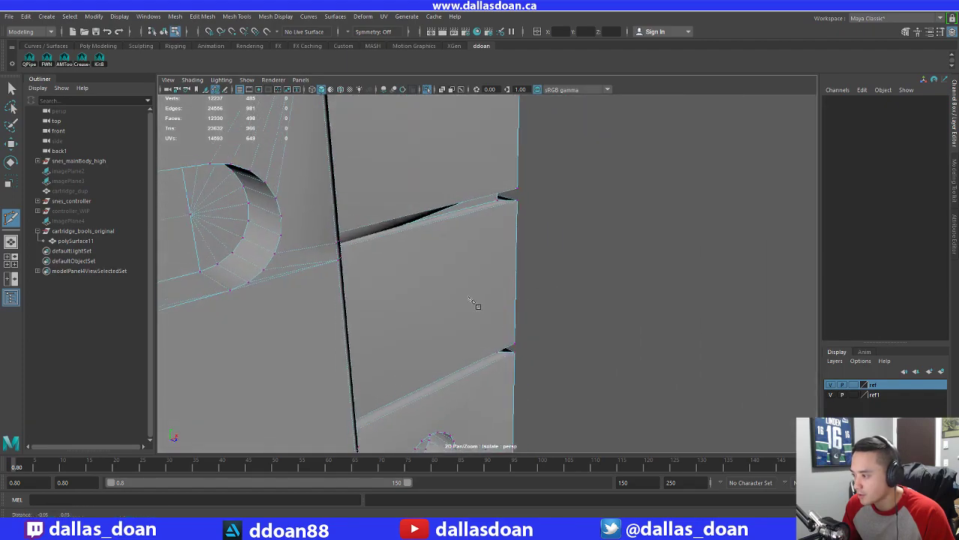
{"action": "middle_click_drag", "start_coordinate": [477, 304], "coordinate": [592, 321], "text": "alt"}
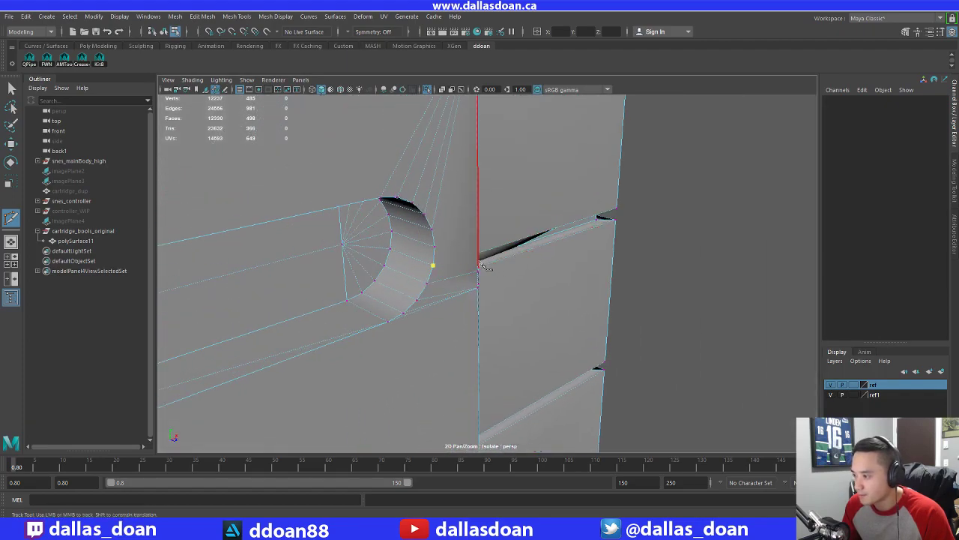
{"action": "mouse_move", "coordinate": [483, 266]}
{"action": "left_mouse_down", "text": "alt"}
{"action": "mouse_move", "coordinate": [343, 295]}
{"action": "mouse_move", "coordinate": [512, 318]}
{"action": "mouse_move", "coordinate": [495, 275]}
{"action": "left_mouse_up", "text": "alt"}
{"action": "left_click", "coordinate": [516, 330]}
{"action": "right_click", "coordinate": [482, 287]}
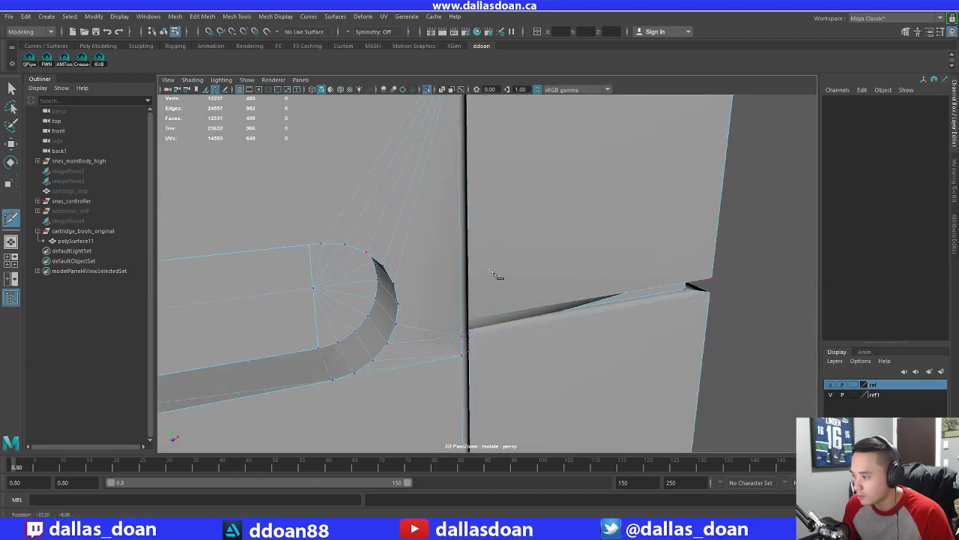
Connect the remaining outermost arc vertex at the slot's right end to both the lower and upper corner vertices
{"action": "left_click_drag", "start_coordinate": [416, 333], "coordinate": [527, 320], "text": "alt"}
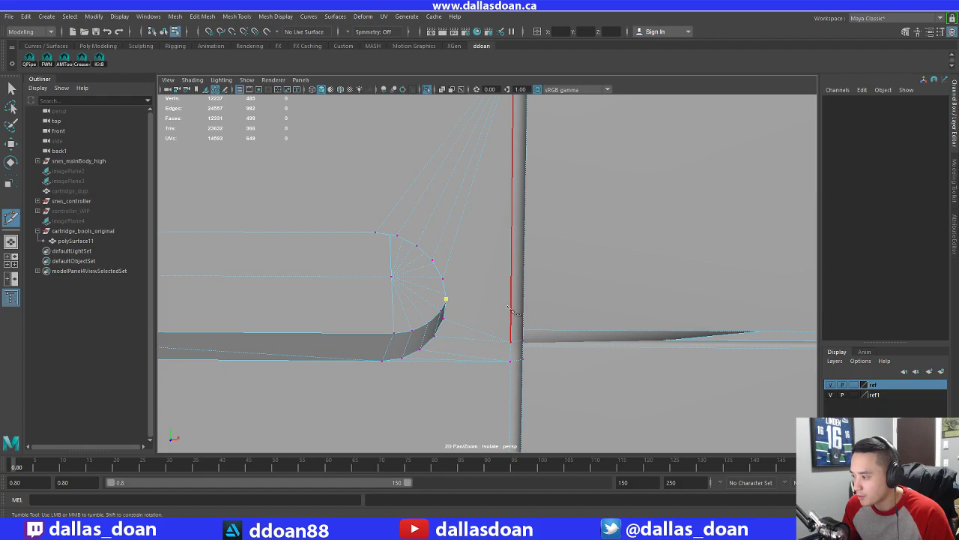
{"action": "left_click_drag", "start_coordinate": [507, 353], "coordinate": [430, 331], "text": "alt"}
{"action": "right_click", "coordinate": [508, 259]}
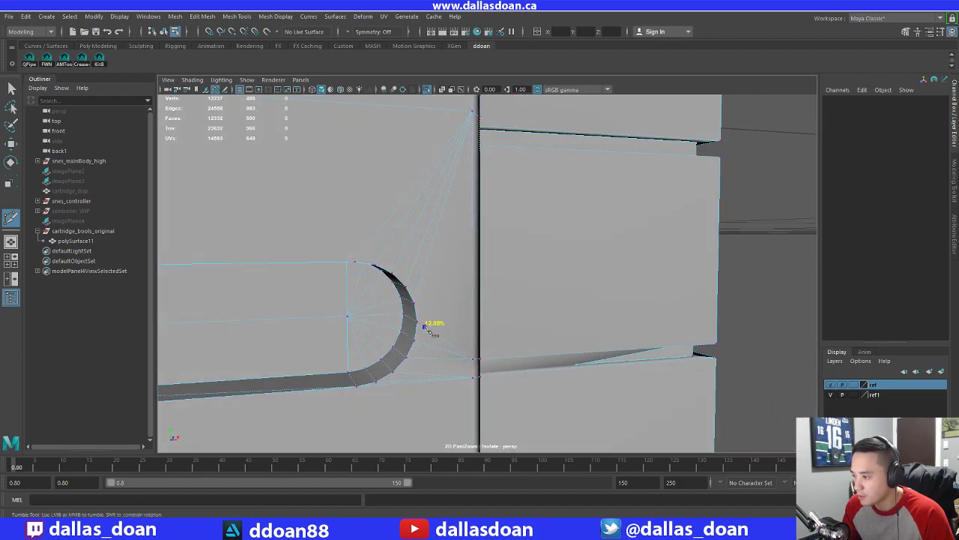
{"action": "left_click", "coordinate": [418, 323]}
{"action": "middle_click_drag", "start_coordinate": [471, 230], "coordinate": [467, 305], "text": "alt"}
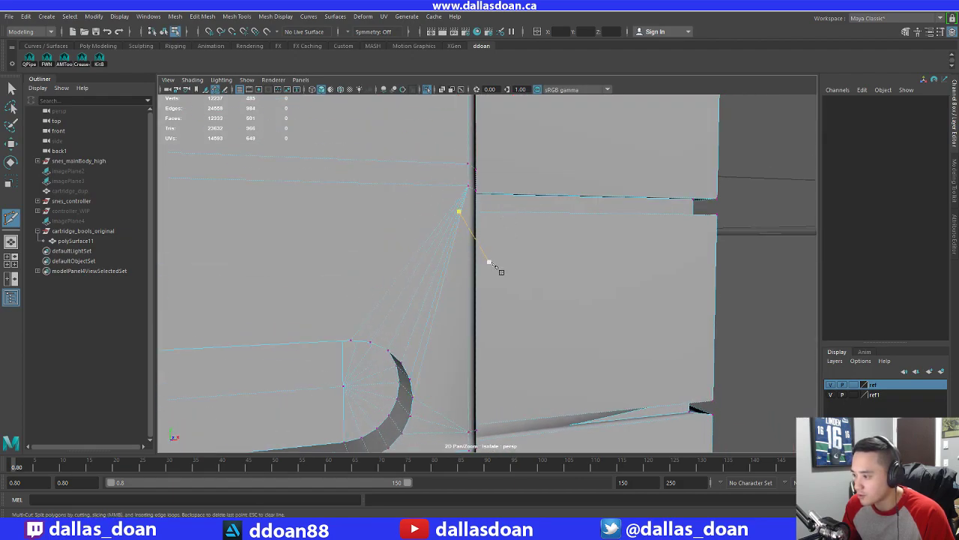
Snap the stray vertex at the lower corner beside the side panel onto the neighbouring corner vertex
{"action": "left_click_drag", "start_coordinate": [494, 266], "coordinate": [408, 299], "text": "alt"}
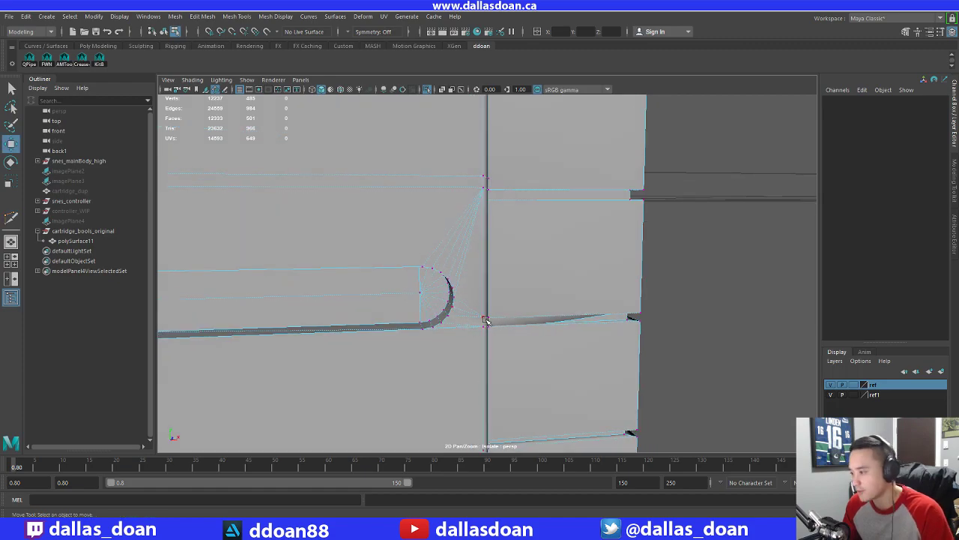
{"action": "left_click_drag", "start_coordinate": [486, 321], "coordinate": [502, 265], "text": "alt"}
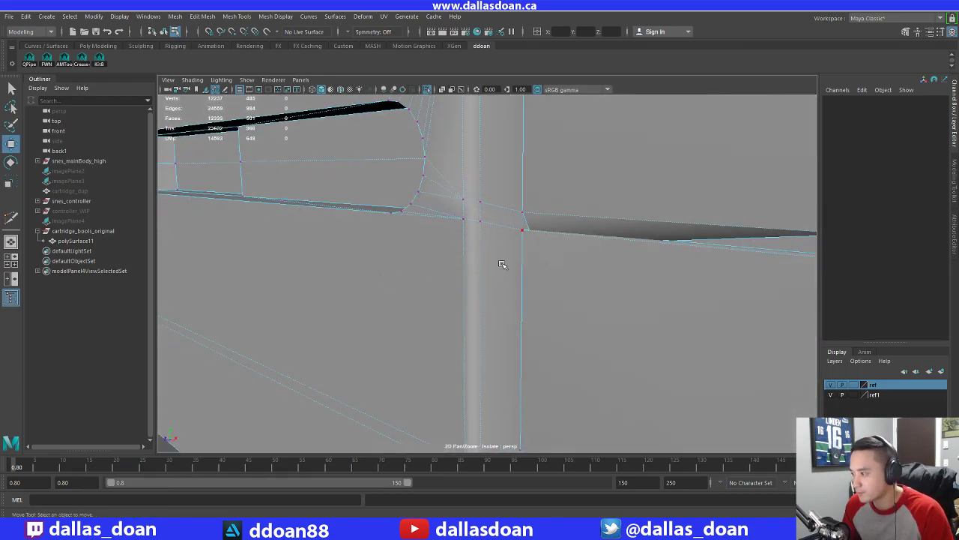
{"action": "key", "text": "4"}
{"action": "left_click", "coordinate": [507, 262]}
{"action": "left_click", "coordinate": [508, 226]}
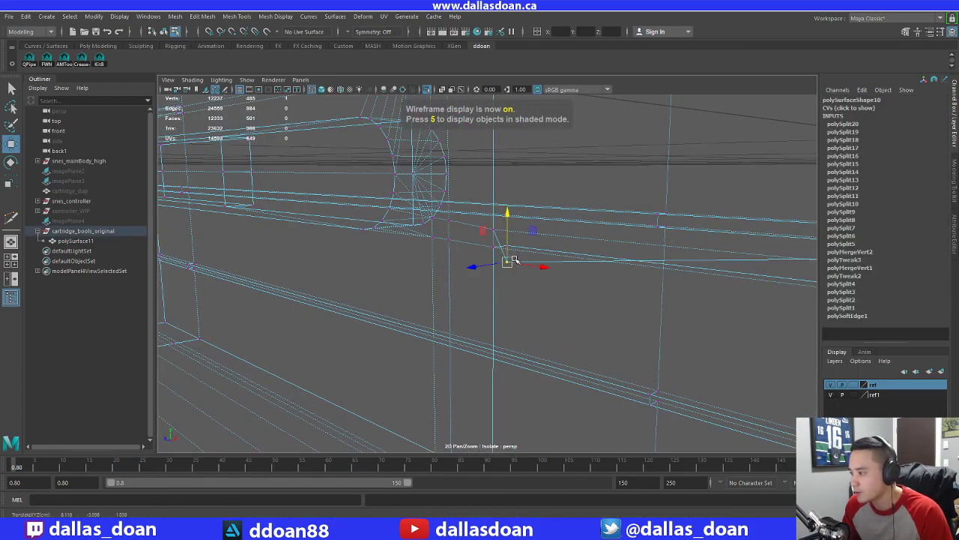
{"action": "scroll", "coordinate": [492, 233], "scroll_direction": "up", "scroll_amount": 1}
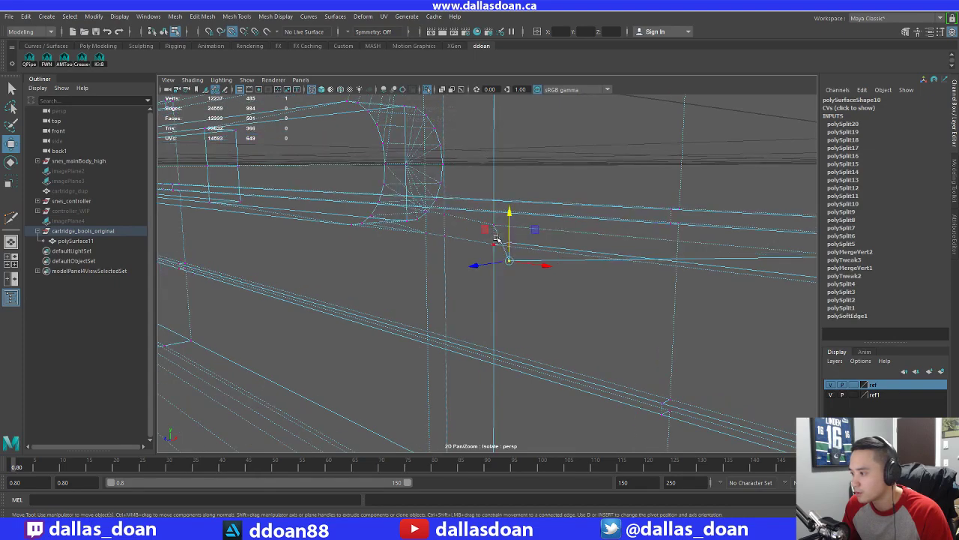
{"action": "middle_click_drag", "start_coordinate": [494, 236], "coordinate": [493, 228]}
{"action": "key", "text": "5"}
{"action": "mouse_move", "coordinate": [539, 274]}
{"action": "left_mouse_down", "text": "alt"}
{"action": "mouse_move", "coordinate": [525, 266]}
{"action": "mouse_move", "coordinate": [558, 263]}
{"action": "mouse_move", "coordinate": [632, 225]}
{"action": "mouse_move", "coordinate": [553, 229]}
{"action": "mouse_move", "coordinate": [563, 251]}
{"action": "mouse_move", "coordinate": [533, 238]}
{"action": "mouse_move", "coordinate": [551, 225]}
{"action": "left_mouse_up", "text": "alt"}
Return to object mode and delete the cartridge mesh's construction history
{"action": "right_click_drag", "start_coordinate": [551, 225], "coordinate": [542, 289]}
{"action": "left_click_drag", "start_coordinate": [542, 289], "coordinate": [547, 311], "text": "alt"}
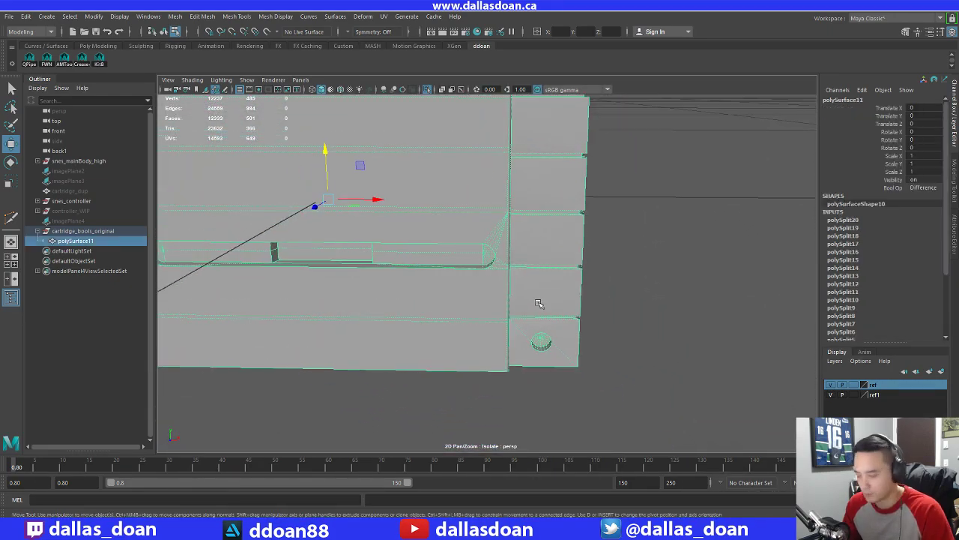
{"action": "key", "text": "ctrl+z"}
{"action": "left_click_drag", "start_coordinate": [452, 295], "coordinate": [597, 259], "text": "alt"}
{"action": "key", "text": "ctrl+z"}
{"action": "right_click_drag", "start_coordinate": [585, 242], "coordinate": [563, 313]}
{"action": "left_click_drag", "start_coordinate": [562, 313], "coordinate": [467, 303], "text": "alt"}
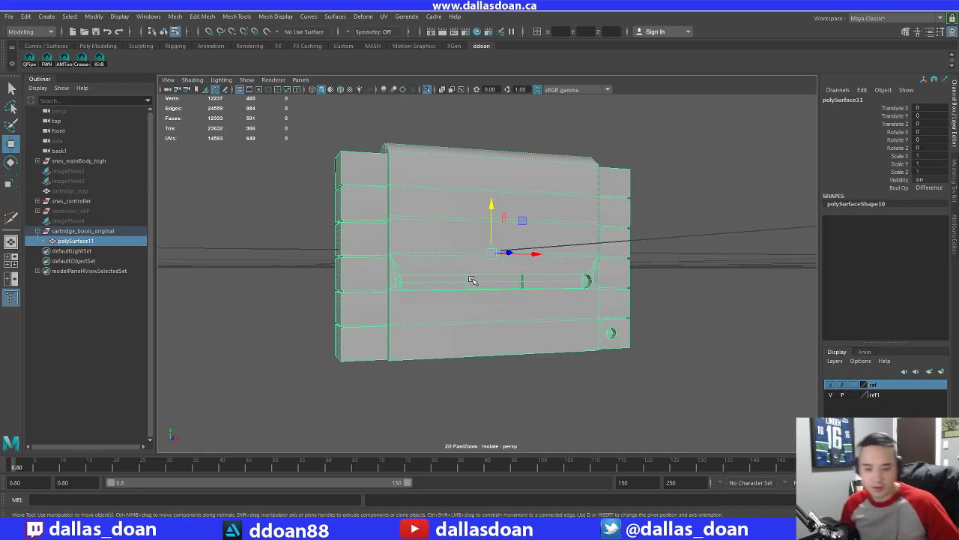
Examine the cartridge's front face, the slot ends and the side panels for remaining topology problems
{"action": "scroll", "coordinate": [481, 270], "scroll_direction": "up", "scroll_amount": 3}
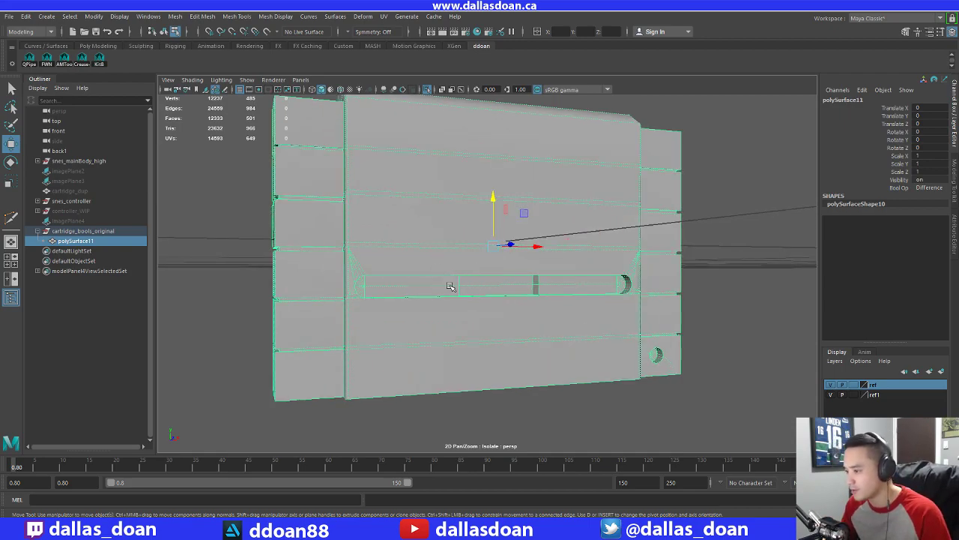
{"action": "left_click_drag", "start_coordinate": [450, 286], "coordinate": [533, 317], "text": "alt"}
{"action": "left_click", "coordinate": [721, 327]}
{"action": "scroll", "coordinate": [689, 336], "scroll_direction": "up", "scroll_amount": 3}
{"action": "mouse_move", "coordinate": [668, 350]}
{"action": "left_mouse_down", "text": "alt"}
{"action": "mouse_move", "coordinate": [657, 316]}
{"action": "mouse_move", "coordinate": [668, 349]}
{"action": "left_mouse_up", "text": "alt"}
{"action": "right_click_drag", "start_coordinate": [668, 350], "coordinate": [630, 345]}
{"action": "scroll", "coordinate": [628, 330], "scroll_direction": "up", "scroll_amount": 2}
{"action": "middle_click_drag", "start_coordinate": [628, 326], "coordinate": [480, 289], "text": "alt"}
{"action": "scroll", "coordinate": [539, 292], "scroll_direction": "up", "scroll_amount": 3}
{"action": "left_click_drag", "start_coordinate": [562, 293], "coordinate": [487, 371], "text": "alt"}
Split the edge ring across the curved top and front panel to add a vertical edge loop at the middle
{"action": "right_click_drag", "start_coordinate": [492, 228], "coordinate": [491, 198]}
{"action": "double_click", "coordinate": [465, 230]}
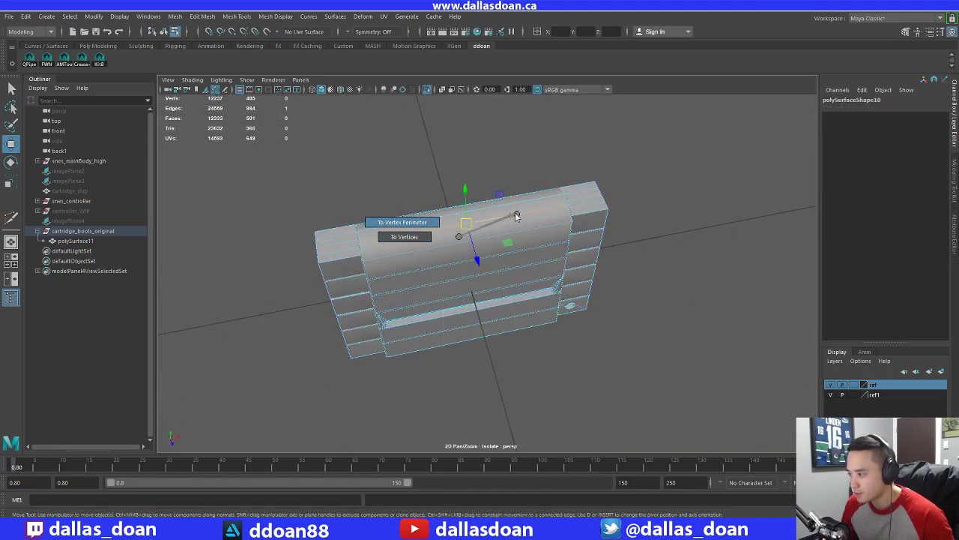
{"action": "right_click_drag", "start_coordinate": [535, 230], "coordinate": [550, 235], "text": "ctrl"}
{"action": "left_click_drag", "start_coordinate": [550, 268], "coordinate": [525, 223], "text": "alt"}
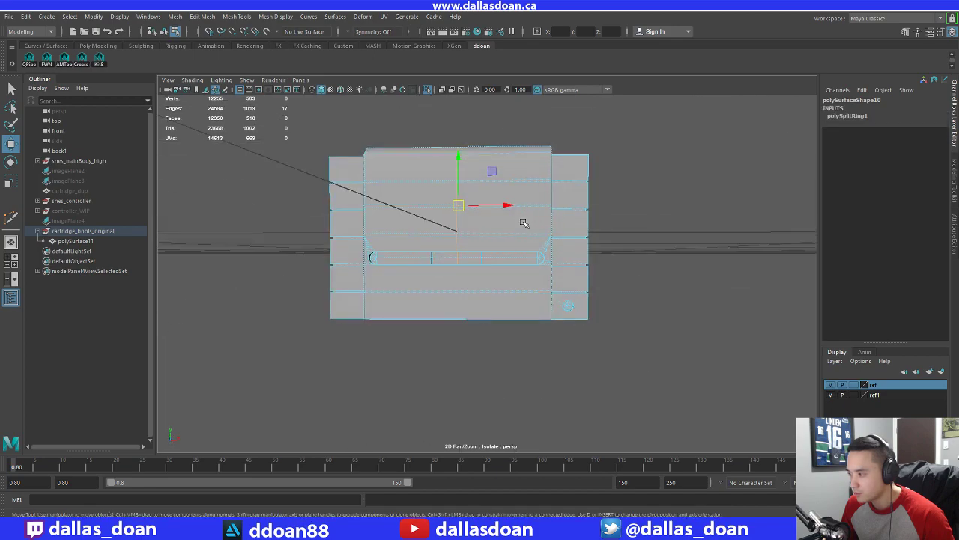
Multi-Cut a vertical centre line down the cartridge's back face, starting from the end of the new loop at the top edge
{"action": "right_click_drag", "start_coordinate": [525, 223], "coordinate": [690, 306], "text": "alt"}
{"action": "left_click_drag", "start_coordinate": [690, 306], "coordinate": [613, 284], "text": "alt"}
{"action": "right_click_drag", "start_coordinate": [614, 284], "coordinate": [525, 279], "text": "alt"}
{"action": "left_click_drag", "start_coordinate": [525, 279], "coordinate": [561, 320], "text": "alt"}
{"action": "right_click_drag", "start_coordinate": [535, 172], "coordinate": [472, 172], "text": "shift"}
{"action": "left_click_drag", "start_coordinate": [524, 278], "coordinate": [604, 279], "text": "alt"}
{"action": "right_click_drag", "start_coordinate": [604, 279], "coordinate": [582, 302], "text": "alt"}
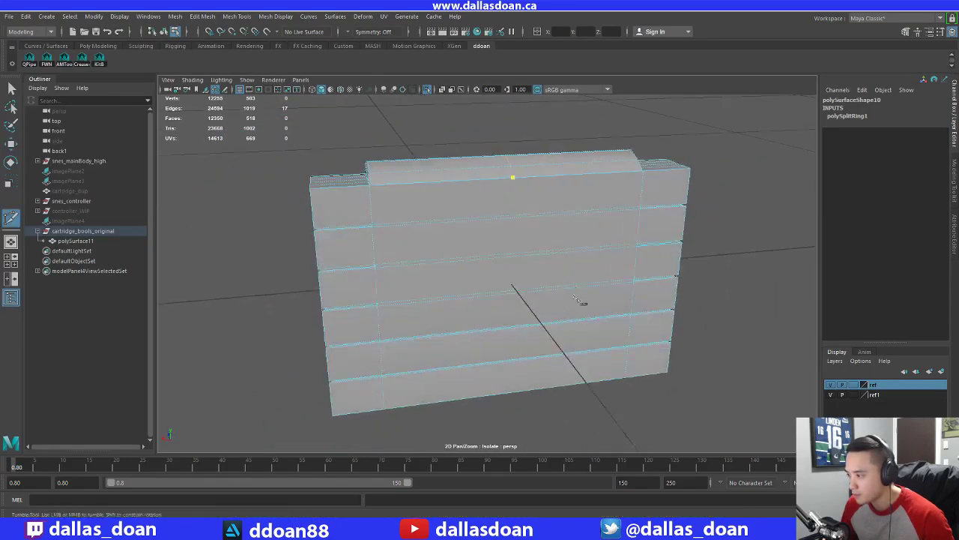
{"action": "middle_click_drag", "start_coordinate": [583, 302], "coordinate": [578, 267], "text": "alt"}
{"action": "left_click_drag", "start_coordinate": [525, 360], "coordinate": [515, 369], "text": "alt"}
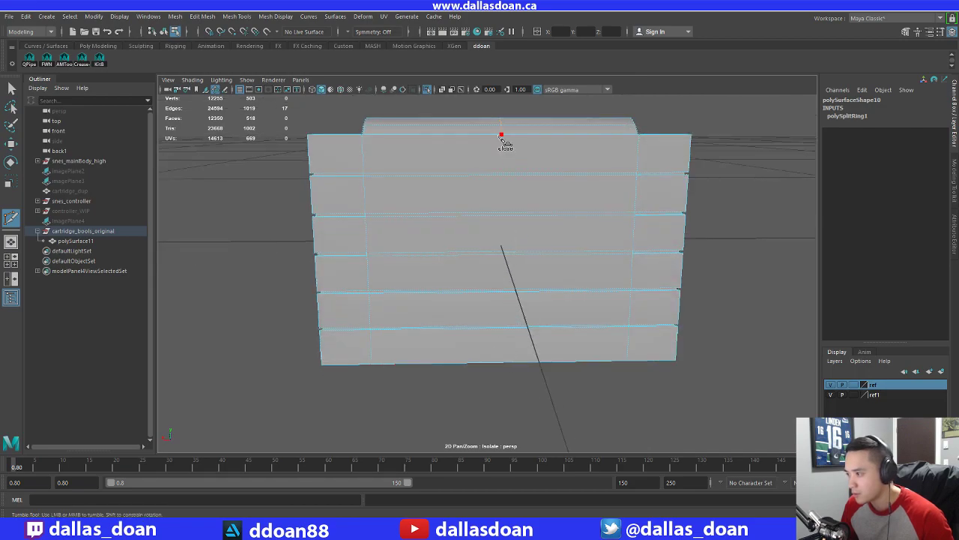
{"action": "left_click_drag", "start_coordinate": [488, 235], "coordinate": [530, 192], "text": "alt"}
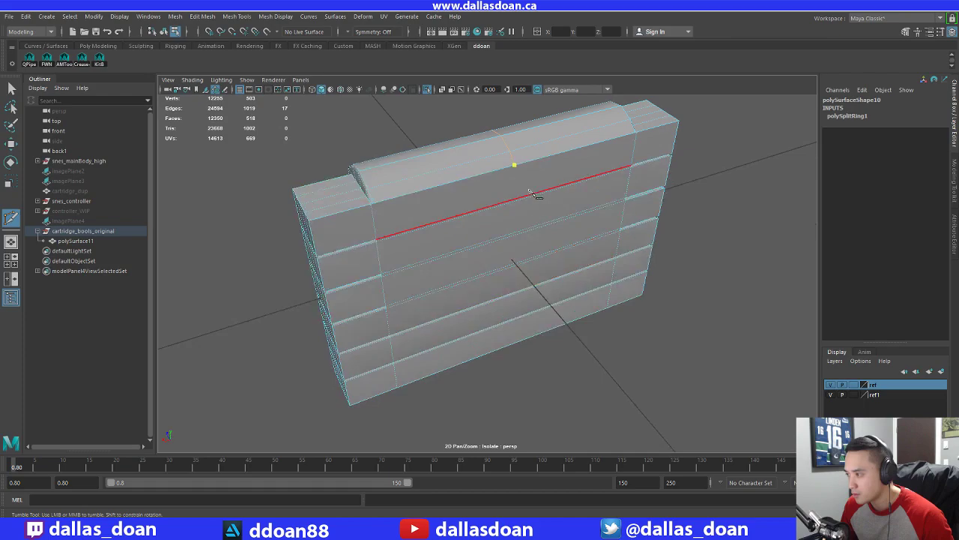
{"action": "left_click", "coordinate": [524, 352]}
Continue the centre cut across the cartridge's underside from the back edge to the front edge
{"action": "left_click_drag", "start_coordinate": [583, 364], "coordinate": [557, 310], "text": "alt"}
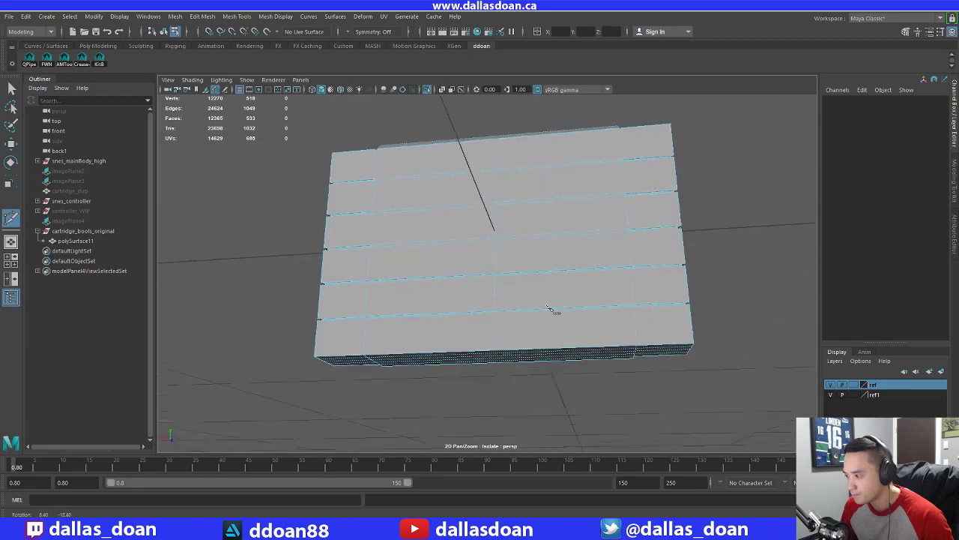
{"action": "right_click_drag", "start_coordinate": [557, 311], "coordinate": [547, 334], "text": "alt"}
{"action": "left_click_drag", "start_coordinate": [549, 334], "coordinate": [397, 368], "text": "alt"}
{"action": "scroll", "coordinate": [573, 344], "scroll_direction": "down", "scroll_amount": 8}
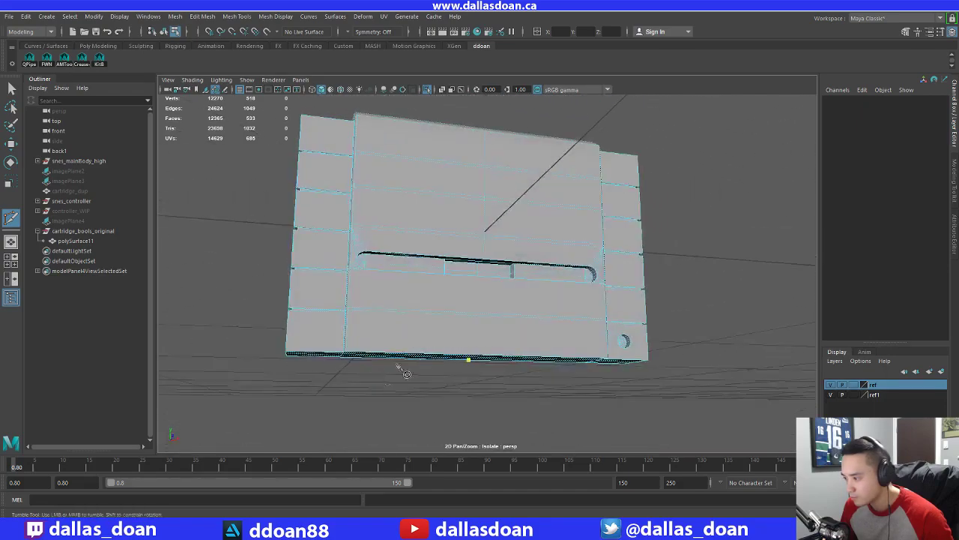
{"action": "right_click_drag", "start_coordinate": [495, 317], "coordinate": [489, 346], "text": "alt"}
{"action": "left_click_drag", "start_coordinate": [483, 310], "coordinate": [517, 372], "text": "alt"}
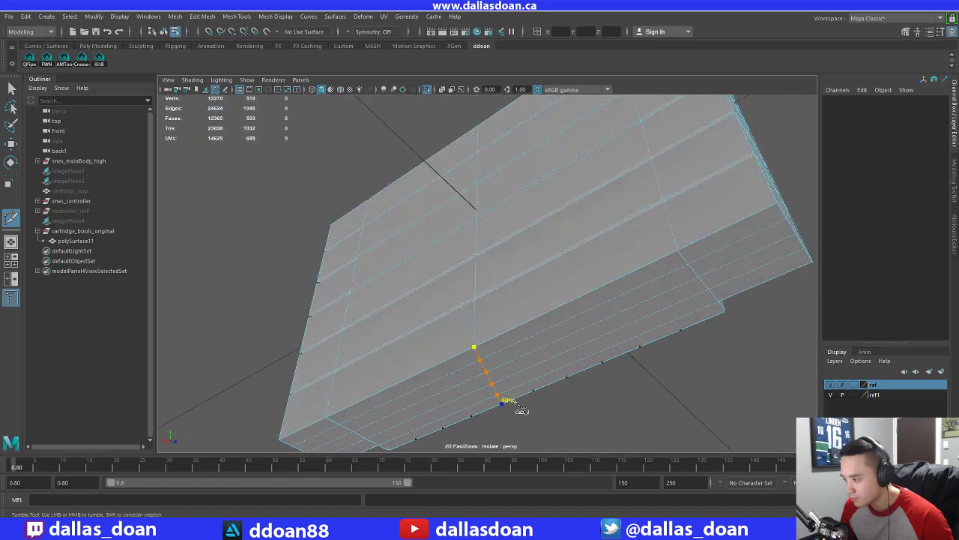
{"action": "left_click_drag", "start_coordinate": [524, 394], "coordinate": [448, 363], "text": "alt"}
{"action": "right_click", "coordinate": [645, 302]}
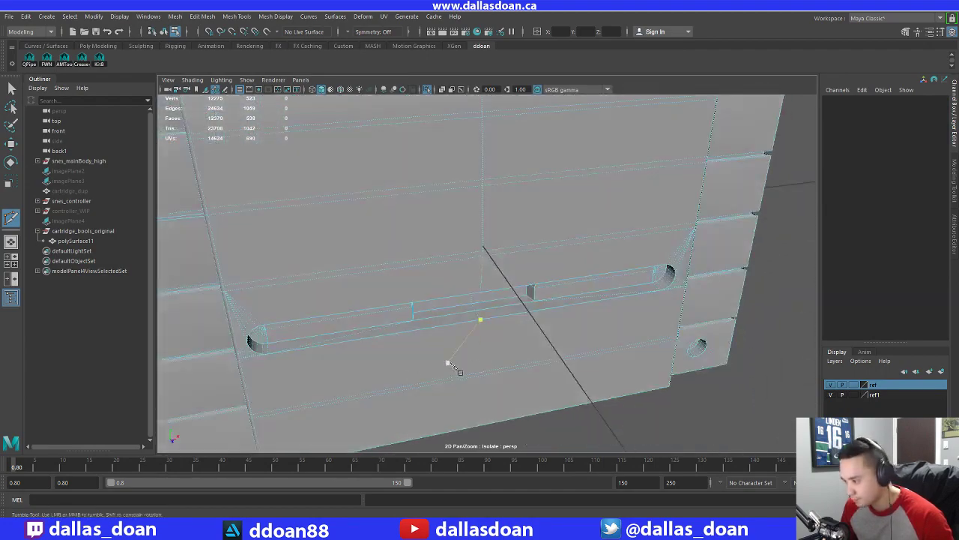
Complete the Multi-Cut along the cartridge's centre line from the slot to the lower edge
{"action": "left_click_drag", "start_coordinate": [479, 317], "coordinate": [459, 277], "text": "alt"}
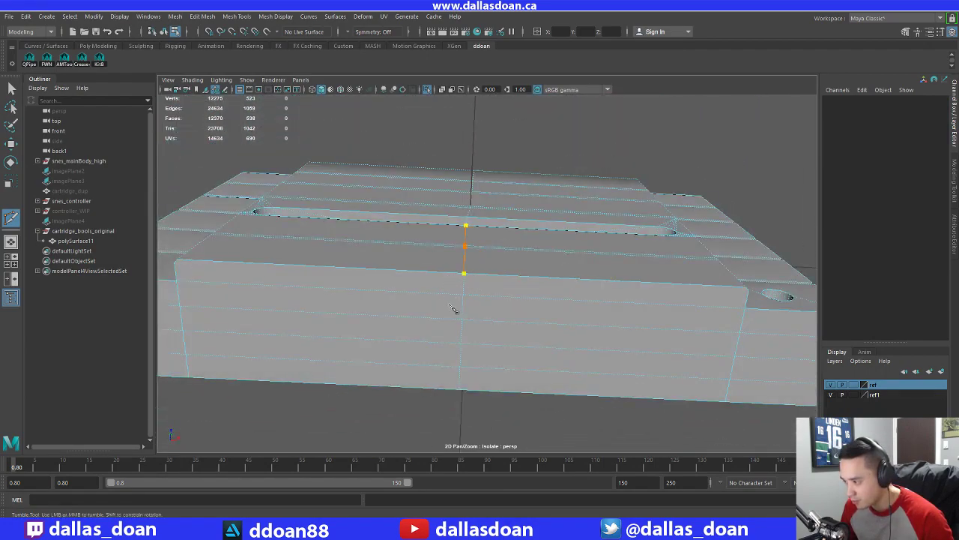
{"action": "key", "text": "Return"}
{"action": "scroll", "coordinate": [510, 337], "scroll_direction": "down", "scroll_amount": 5}
{"action": "left_click_drag", "start_coordinate": [510, 336], "coordinate": [508, 396], "text": "alt"}
{"action": "scroll", "coordinate": [491, 338], "scroll_direction": "up", "scroll_amount": 3}
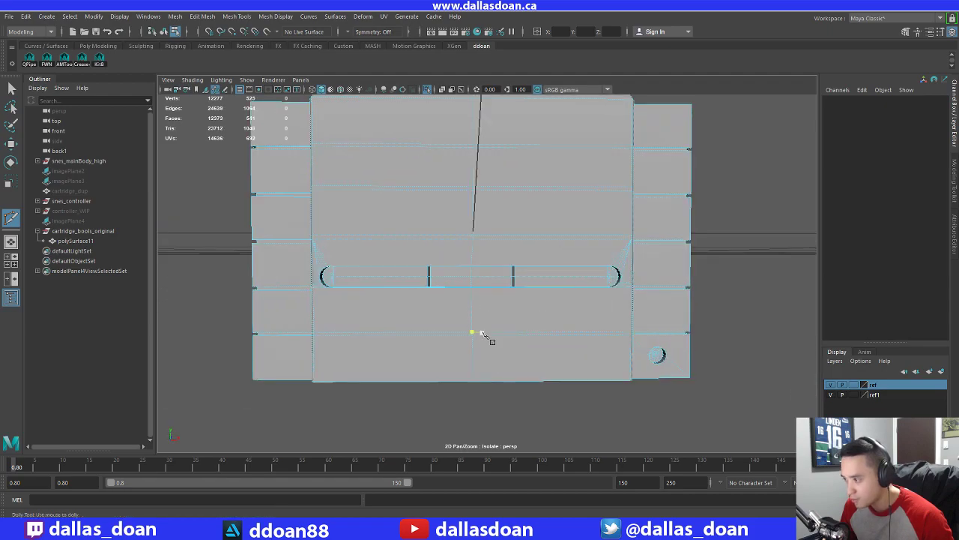
Select all faces of the cartridge on the side without the round hole, up to the centre line, and delete them
{"action": "scroll", "coordinate": [491, 338], "scroll_direction": "down", "scroll_amount": 3}
{"action": "left_click_drag", "start_coordinate": [490, 338], "coordinate": [488, 281], "text": "alt"}
{"action": "key", "text": "w"}
{"action": "right_click_drag", "start_coordinate": [486, 204], "coordinate": [486, 234]}
{"action": "scroll", "coordinate": [480, 262], "scroll_direction": "down", "scroll_amount": 4}
{"action": "left_click_drag", "start_coordinate": [480, 300], "coordinate": [459, 272], "text": "alt"}
{"action": "scroll", "coordinate": [471, 261], "scroll_direction": "up", "scroll_amount": 3}
{"action": "scroll", "coordinate": [470, 261], "scroll_direction": "down", "scroll_amount": 6}
{"action": "left_click_drag", "start_coordinate": [391, 182], "coordinate": [421, 285]}
{"action": "left_click_drag", "start_coordinate": [477, 374], "coordinate": [476, 375]}
{"action": "scroll", "coordinate": [479, 381], "scroll_direction": "up", "scroll_amount": 2}
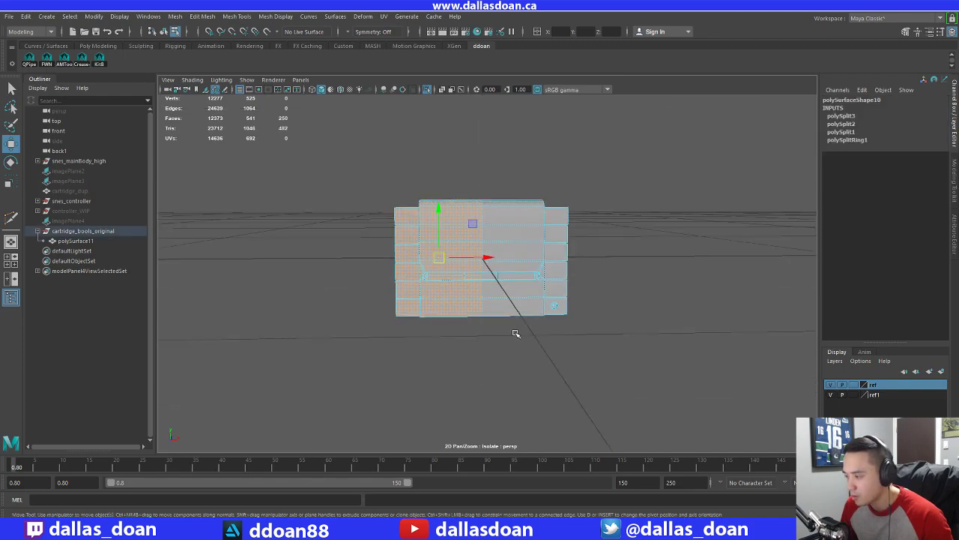
{"action": "key", "text": "Delete"}
Select the vertices along the open centre border of the half cartridge and snap them to the grid's centre line
{"action": "scroll", "coordinate": [512, 300], "scroll_direction": "up", "scroll_amount": 5}
{"action": "right_click_drag", "start_coordinate": [510, 201], "coordinate": [445, 192]}
{"action": "scroll", "coordinate": [459, 210], "scroll_direction": "down", "scroll_amount": 4}
{"action": "left_click_drag", "start_coordinate": [470, 217], "coordinate": [461, 217], "text": "alt"}
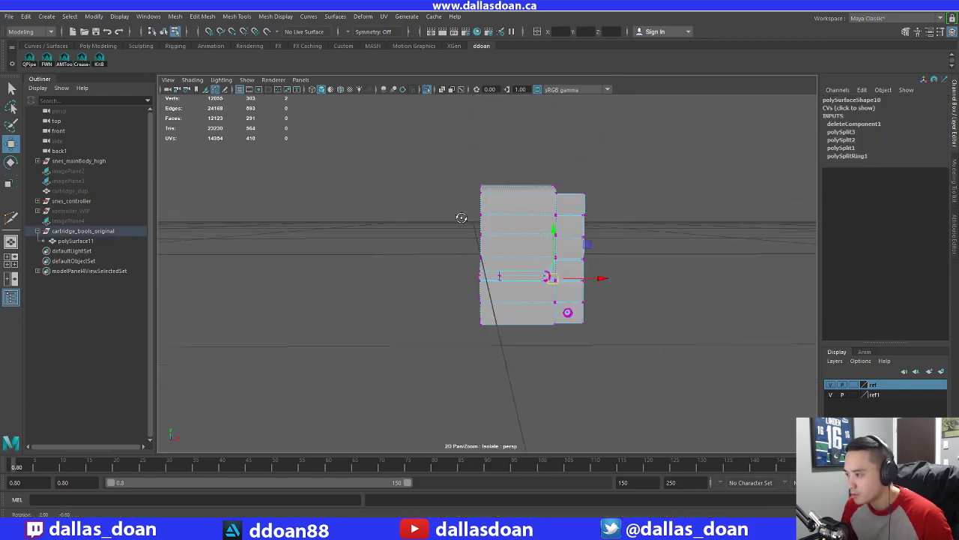
{"action": "left_click_drag", "start_coordinate": [424, 155], "coordinate": [513, 435]}
{"action": "left_click_drag", "start_coordinate": [523, 262], "coordinate": [564, 255], "text": "alt"}
{"action": "key", "text": "x"}
Undo the wrong mirror and mirror the half cartridge across the world X axis, merging the border vertices
{"action": "left_click_drag", "start_coordinate": [563, 255], "coordinate": [588, 276], "text": "alt"}
{"action": "right_click_drag", "start_coordinate": [538, 189], "coordinate": [524, 308]}
{"action": "key", "text": "ctrl+z"}
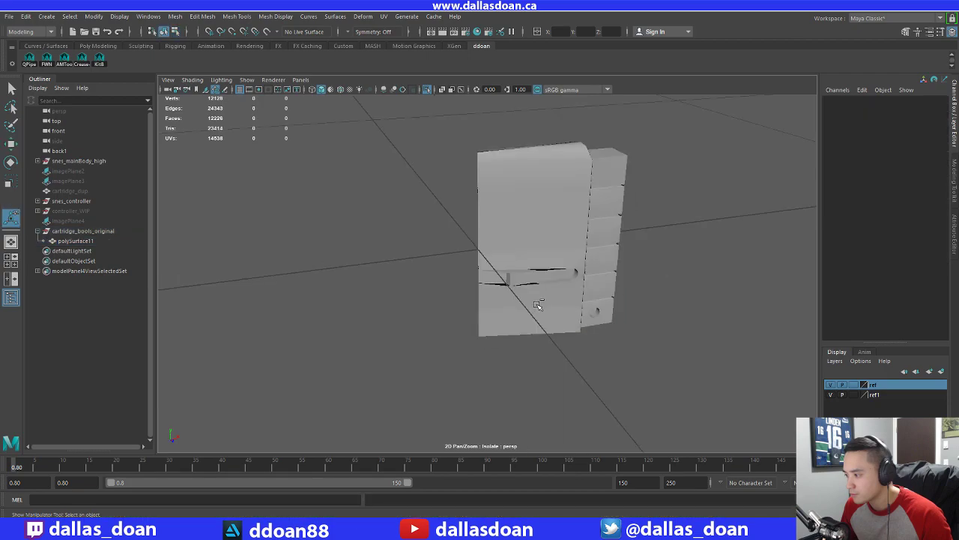
{"action": "right_click_drag", "start_coordinate": [545, 258], "coordinate": [544, 256], "text": "shift"}
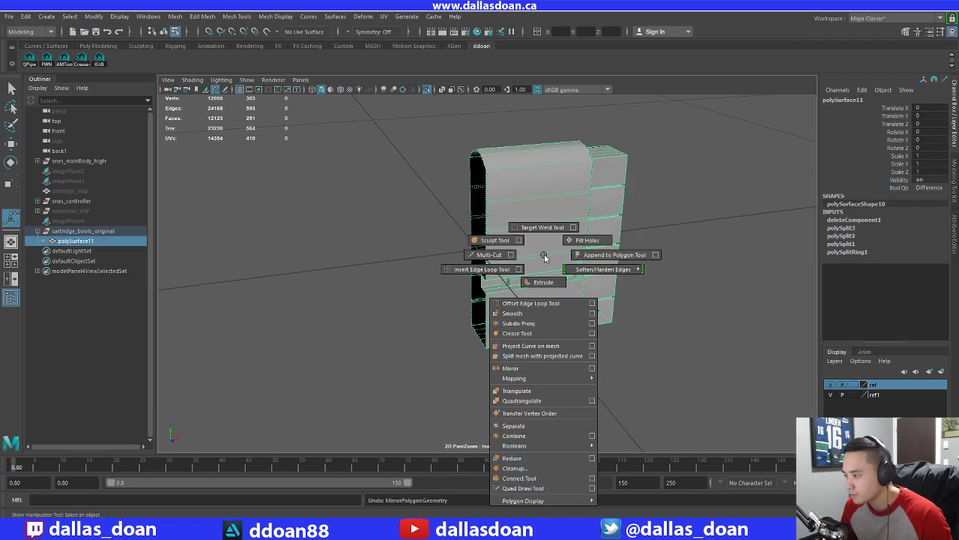
{"action": "left_click", "coordinate": [592, 368]}
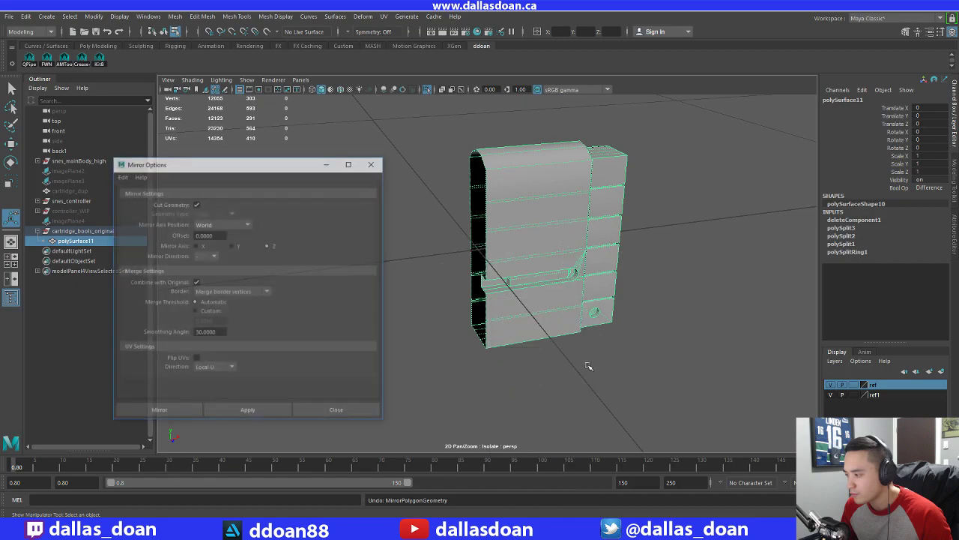
{"action": "middle_click_drag", "start_coordinate": [431, 250], "coordinate": [475, 254], "text": "alt"}
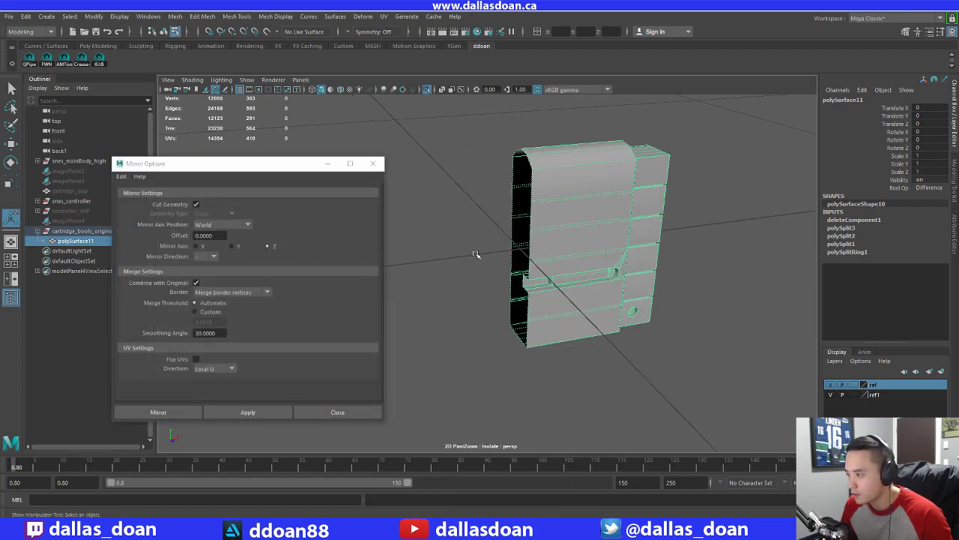
{"action": "right_click_drag", "start_coordinate": [475, 255], "coordinate": [292, 231], "text": "alt"}
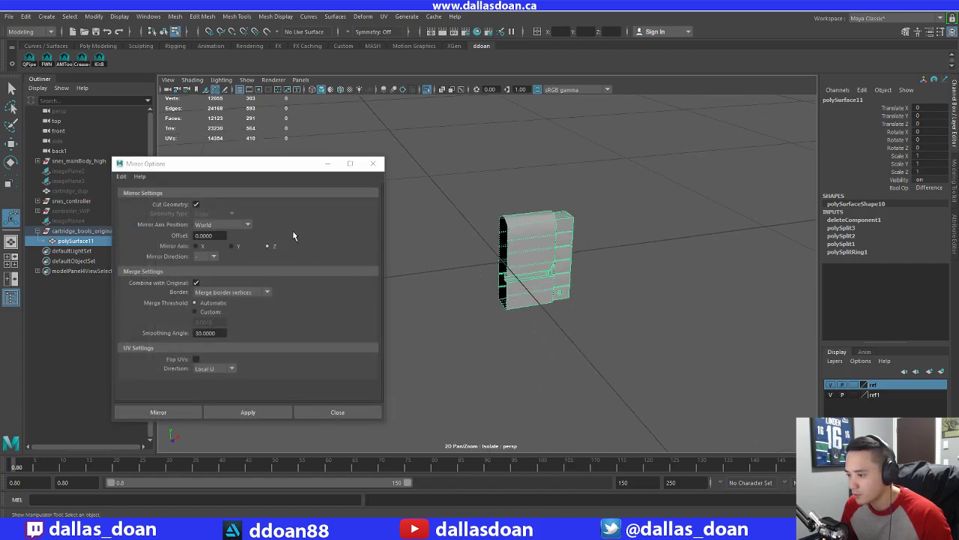
{"action": "left_click", "coordinate": [173, 412]}
{"action": "left_click", "coordinate": [342, 412]}
{"action": "scroll", "coordinate": [445, 347], "scroll_direction": "up", "scroll_amount": 2}
{"action": "left_click", "coordinate": [474, 312]}
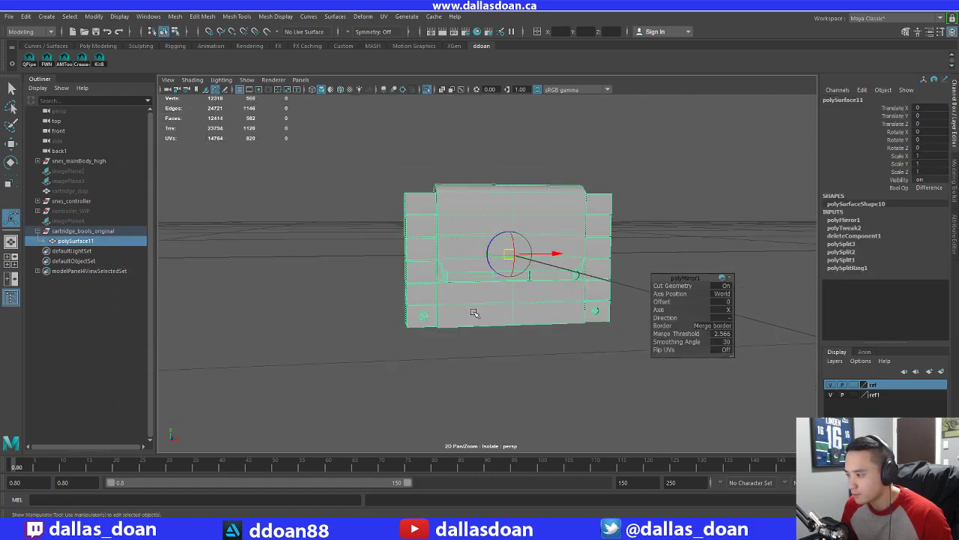
Delete the construction history of the mirrored cartridge and deselect it
{"action": "key", "text": "w"}
{"action": "scroll", "coordinate": [466, 325], "scroll_direction": "up", "scroll_amount": 6}
{"action": "left_click_drag", "start_coordinate": [464, 328], "coordinate": [454, 294], "text": "alt"}
{"action": "scroll", "coordinate": [454, 310], "scroll_direction": "down", "scroll_amount": 3}
{"action": "key", "text": "alt+shift+d"}
{"action": "left_click", "coordinate": [529, 369]}
Examine the mirrored cartridge's front, back, sides and top for geometry problems
{"action": "left_click_drag", "start_coordinate": [528, 369], "coordinate": [531, 322], "text": "alt"}
{"action": "scroll", "coordinate": [554, 386], "scroll_direction": "down", "scroll_amount": 3}
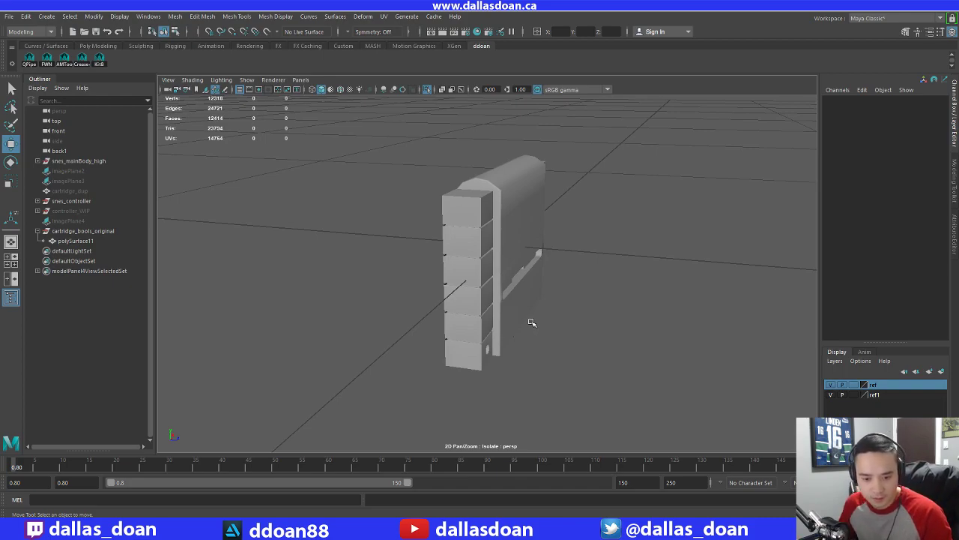
{"action": "left_click", "coordinate": [520, 199]}
{"action": "left_click_drag", "start_coordinate": [551, 240], "coordinate": [548, 205], "text": "alt"}
{"action": "key", "text": "f"}
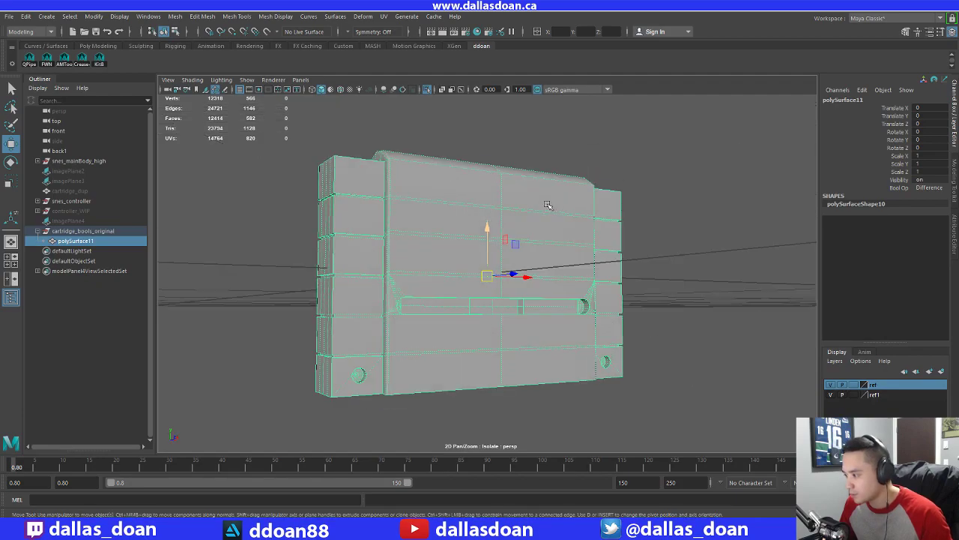
{"action": "left_click", "coordinate": [732, 265]}
{"action": "left_click_drag", "start_coordinate": [732, 265], "coordinate": [602, 283], "text": "alt"}
{"action": "scroll", "coordinate": [603, 283], "scroll_direction": "up", "scroll_amount": 3}
{"action": "left_click_drag", "start_coordinate": [471, 251], "coordinate": [518, 278]}
{"action": "key", "text": "f"}
{"action": "left_click_drag", "start_coordinate": [517, 277], "coordinate": [674, 280], "text": "alt"}
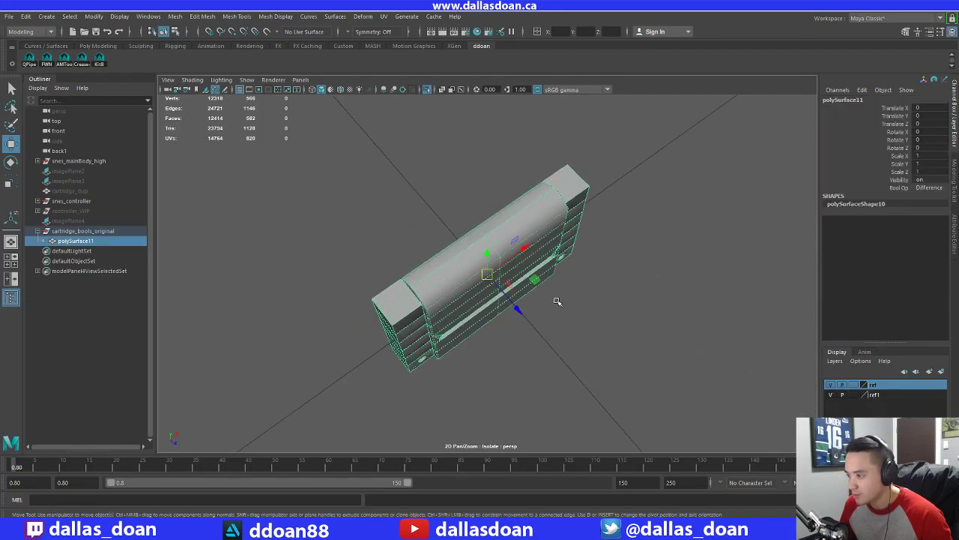
{"action": "left_click_drag", "start_coordinate": [556, 299], "coordinate": [616, 247], "text": "alt"}
{"action": "left_click", "coordinate": [617, 246]}
{"action": "scroll", "coordinate": [611, 249], "scroll_direction": "up", "scroll_amount": 3}
{"action": "left_click_drag", "start_coordinate": [544, 266], "coordinate": [656, 255], "text": "alt"}
{"action": "scroll", "coordinate": [652, 253], "scroll_direction": "up", "scroll_amount": 2}
Snap the stray vertex at one end of the raised section's rear top edge onto the neighbouring corner vertex
{"action": "left_click", "coordinate": [471, 195]}
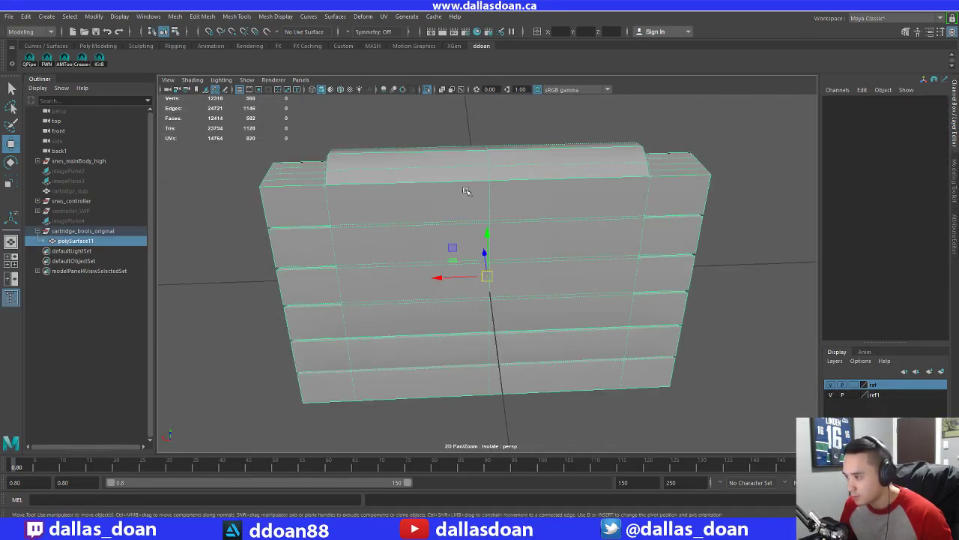
{"action": "left_click_drag", "start_coordinate": [472, 195], "coordinate": [486, 174], "text": "alt"}
{"action": "right_click_drag", "start_coordinate": [485, 175], "coordinate": [484, 144]}
{"action": "scroll", "coordinate": [480, 161], "scroll_direction": "up", "scroll_amount": 3}
{"action": "left_click_drag", "start_coordinate": [461, 176], "coordinate": [529, 201], "text": "alt"}
{"action": "middle_click_drag", "start_coordinate": [528, 201], "coordinate": [507, 203], "text": "alt"}
{"action": "left_click_drag", "start_coordinate": [507, 202], "coordinate": [464, 243], "text": "alt"}
{"action": "scroll", "coordinate": [501, 179], "scroll_direction": "down", "scroll_amount": 3}
{"action": "scroll", "coordinate": [515, 199], "scroll_direction": "up", "scroll_amount": 4}
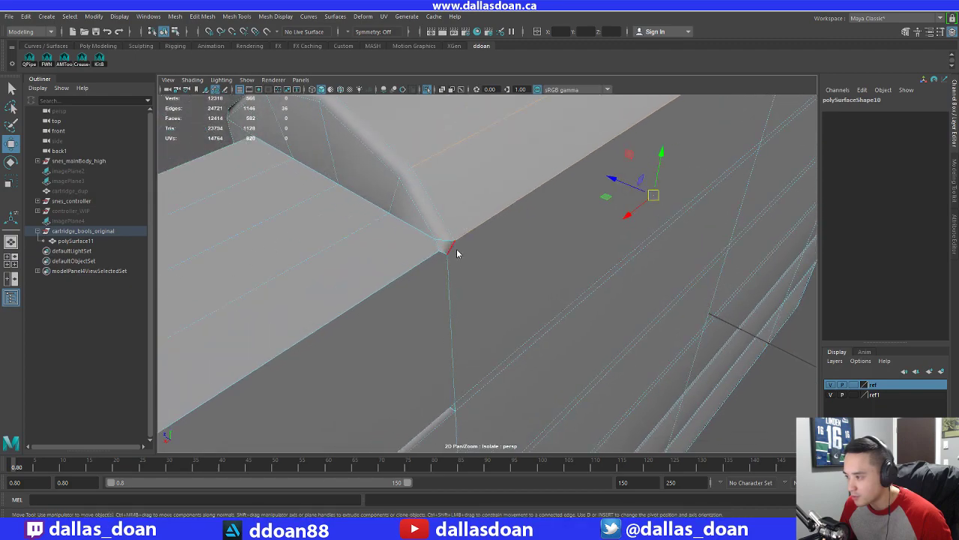
{"action": "right_click_drag", "start_coordinate": [457, 253], "coordinate": [405, 244]}
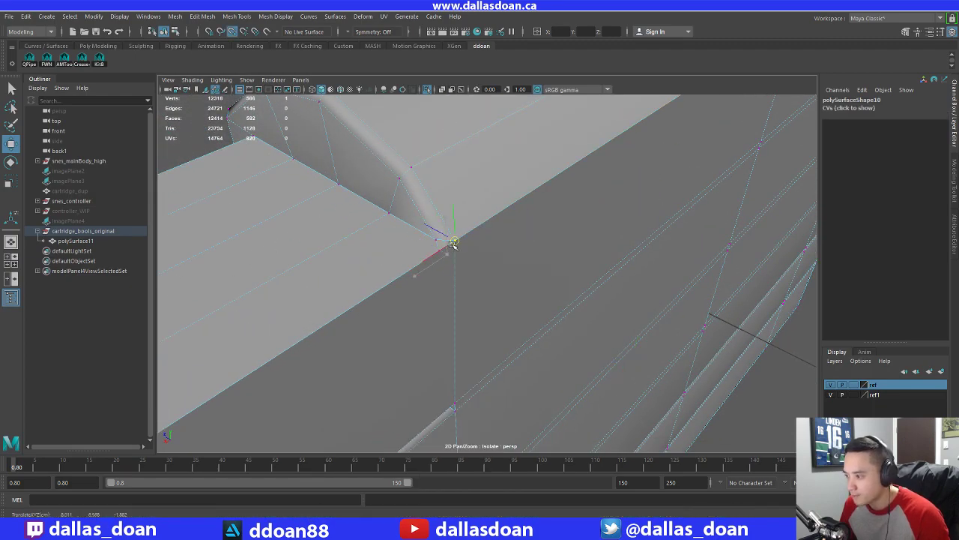
Snap the matching stray vertex at the opposite end of the raised section onto its corner and merge the overlapping vertices
{"action": "scroll", "coordinate": [555, 240], "scroll_direction": "down", "scroll_amount": 5}
{"action": "scroll", "coordinate": [547, 261], "scroll_direction": "up", "scroll_amount": 5}
{"action": "scroll", "coordinate": [529, 260], "scroll_direction": "down", "scroll_amount": 4}
{"action": "left_click_drag", "start_coordinate": [529, 260], "coordinate": [450, 248], "text": "alt"}
{"action": "scroll", "coordinate": [554, 234], "scroll_direction": "up", "scroll_amount": 3}
{"action": "left_click_drag", "start_coordinate": [552, 233], "coordinate": [546, 286], "text": "alt"}
{"action": "scroll", "coordinate": [512, 256], "scroll_direction": "up", "scroll_amount": 2}
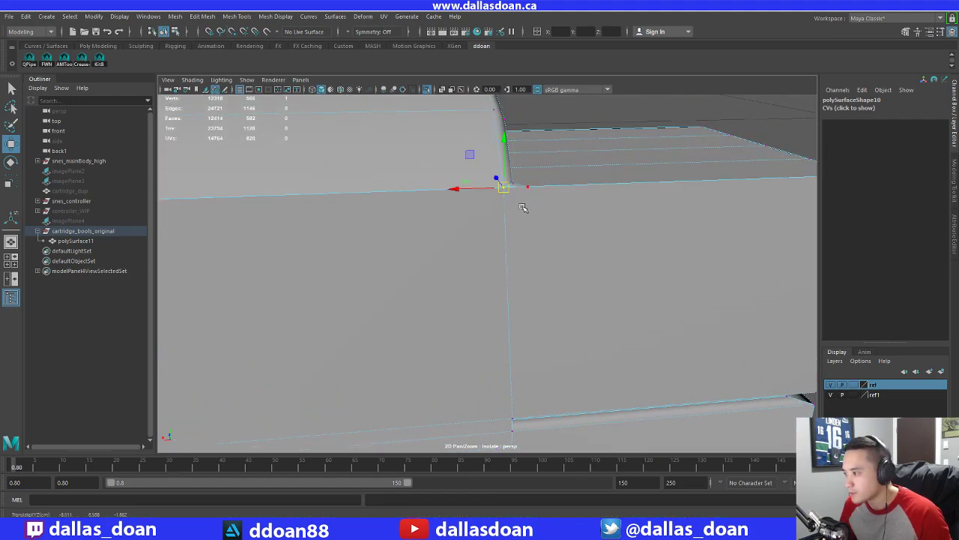
{"action": "left_click_drag", "start_coordinate": [522, 207], "coordinate": [531, 216], "text": "alt"}
{"action": "left_click", "coordinate": [455, 311]}
{"action": "left_click_drag", "start_coordinate": [426, 336], "coordinate": [510, 297]}
{"action": "right_click_drag", "start_coordinate": [547, 236], "coordinate": [553, 172], "text": "shift"}
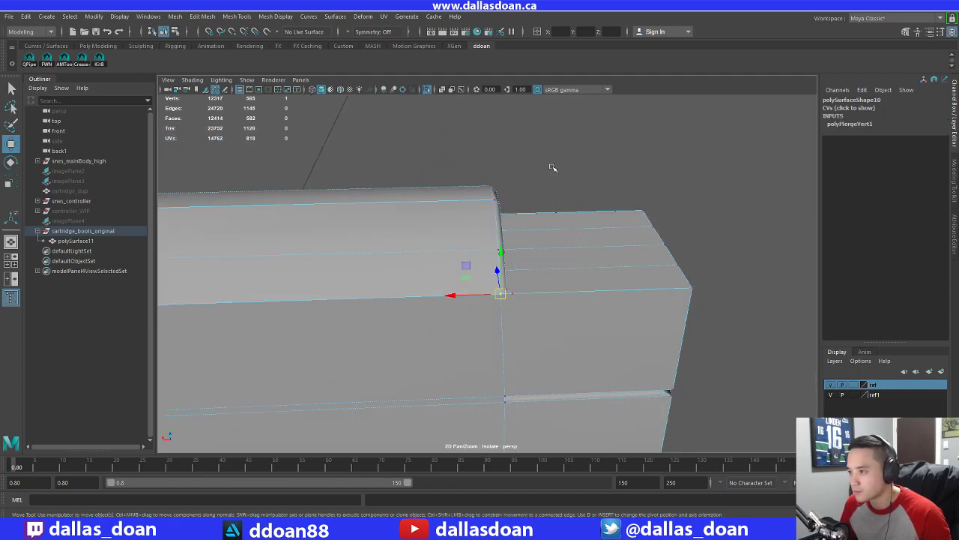
Merge the overlapping vertices at the remaining rear corner of the raised section
{"action": "left_click_drag", "start_coordinate": [553, 167], "coordinate": [564, 255], "text": "alt"}
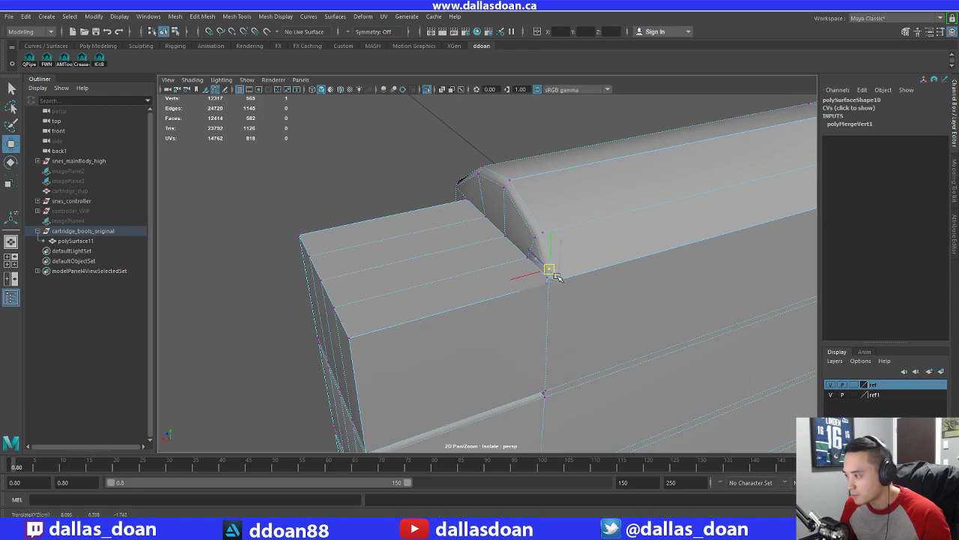
{"action": "left_click_drag", "start_coordinate": [614, 274], "coordinate": [589, 272], "text": "alt"}
{"action": "right_click_drag", "start_coordinate": [558, 230], "coordinate": [563, 168], "text": "shift"}
{"action": "left_click_drag", "start_coordinate": [564, 168], "coordinate": [529, 211], "text": "alt"}
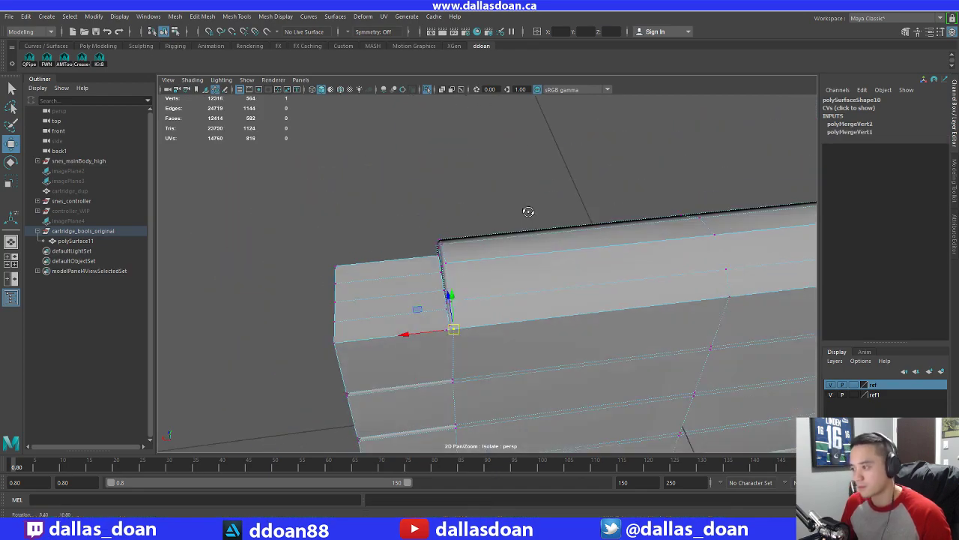
Return the cartridge to object mode, delete its construction history and deselect it
{"action": "left_click_drag", "start_coordinate": [478, 277], "coordinate": [456, 277], "text": "alt"}
{"action": "scroll", "coordinate": [474, 223], "scroll_direction": "down", "scroll_amount": 5}
{"action": "right_click_drag", "start_coordinate": [501, 222], "coordinate": [503, 286]}
{"action": "scroll", "coordinate": [559, 277], "scroll_direction": "down", "scroll_amount": 2}
{"action": "key", "text": "alt+shift+d"}
{"action": "left_click", "coordinate": [712, 289]}
Select the outer rim edges around the rounded left end of the cartridge's front slot
{"action": "left_click_drag", "start_coordinate": [532, 300], "coordinate": [458, 259], "text": "alt"}
{"action": "scroll", "coordinate": [459, 258], "scroll_direction": "up", "scroll_amount": 2}
{"action": "left_click_drag", "start_coordinate": [551, 247], "coordinate": [509, 222], "text": "alt"}
{"action": "scroll", "coordinate": [479, 236], "scroll_direction": "up", "scroll_amount": 3}
{"action": "middle_click_drag", "start_coordinate": [398, 262], "coordinate": [452, 246], "text": "alt"}
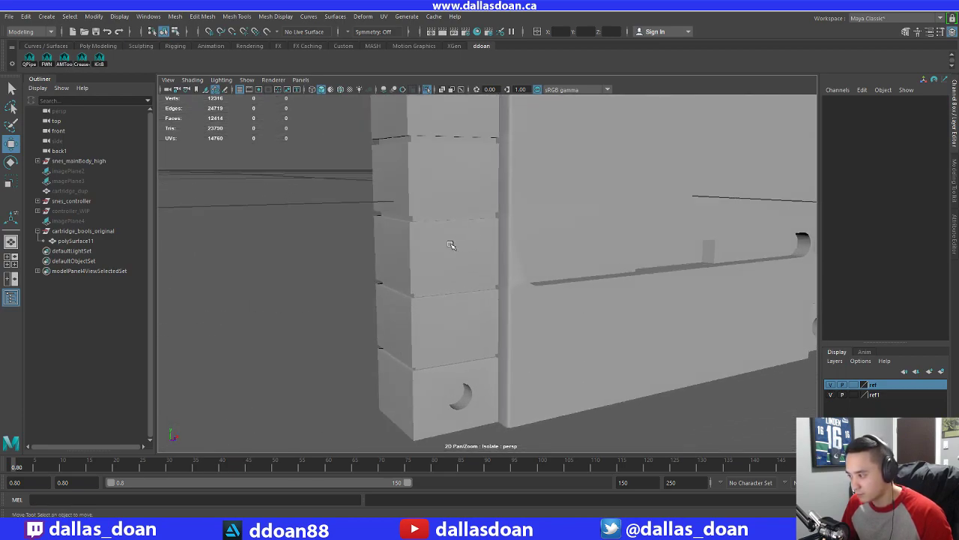
{"action": "left_click", "coordinate": [548, 227]}
{"action": "scroll", "coordinate": [550, 239], "scroll_direction": "up", "scroll_amount": 2}
{"action": "left_click_drag", "start_coordinate": [550, 240], "coordinate": [393, 215], "text": "alt"}
{"action": "right_click_drag", "start_coordinate": [384, 181], "coordinate": [380, 161]}
{"action": "double_click", "coordinate": [370, 166]}
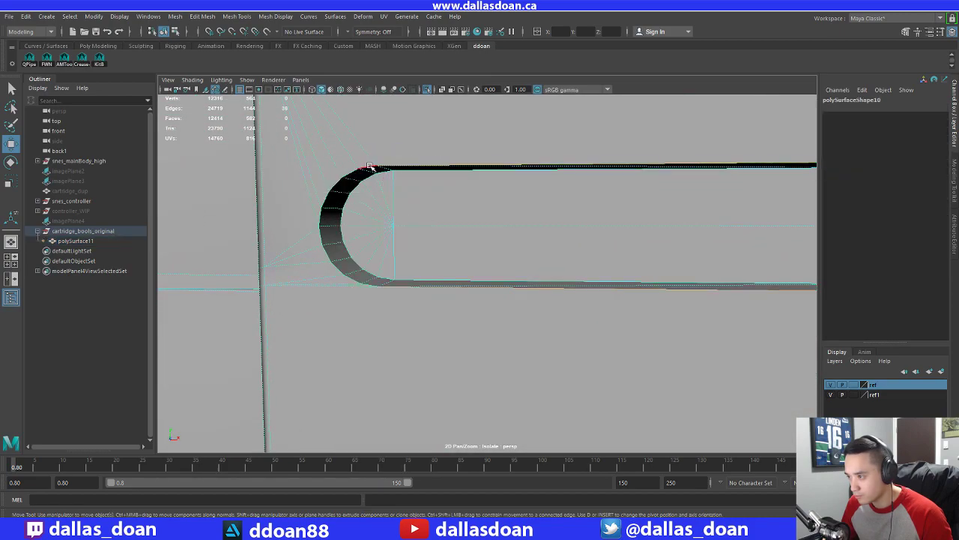
{"action": "double_click", "coordinate": [362, 165]}
{"action": "right_click_drag", "start_coordinate": [574, 229], "coordinate": [530, 225], "text": "alt"}
{"action": "mouse_move", "coordinate": [530, 225]}
{"action": "left_mouse_down", "text": "alt"}
{"action": "mouse_move", "coordinate": [533, 208]}
{"action": "mouse_move", "coordinate": [552, 208]}
{"action": "mouse_move", "coordinate": [536, 216]}
{"action": "left_mouse_up", "text": "alt"}
{"action": "middle_click_drag", "start_coordinate": [536, 216], "coordinate": [541, 224], "text": "alt"}
{"action": "left_click_drag", "start_coordinate": [539, 223], "coordinate": [443, 322], "text": "alt"}
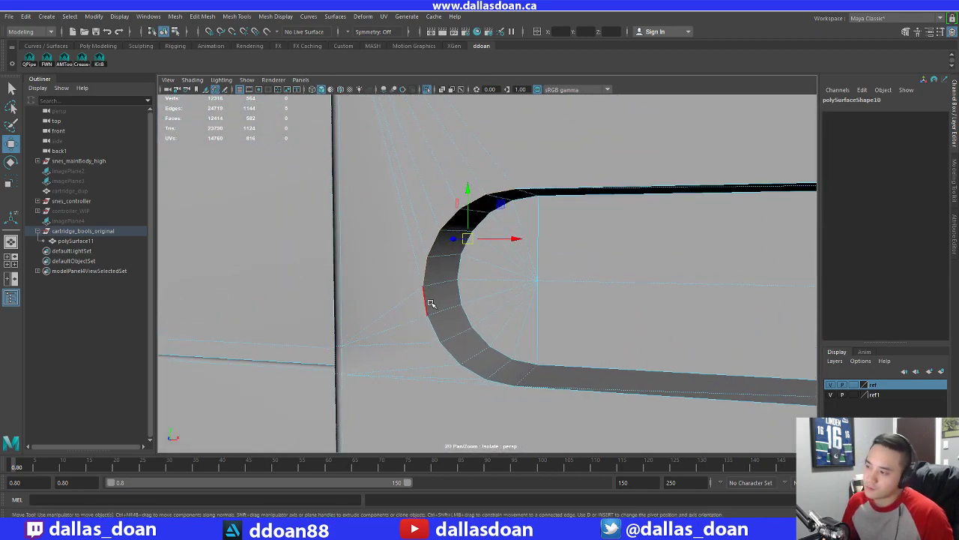
{"action": "left_click_drag", "start_coordinate": [609, 335], "coordinate": [563, 316], "text": "alt"}
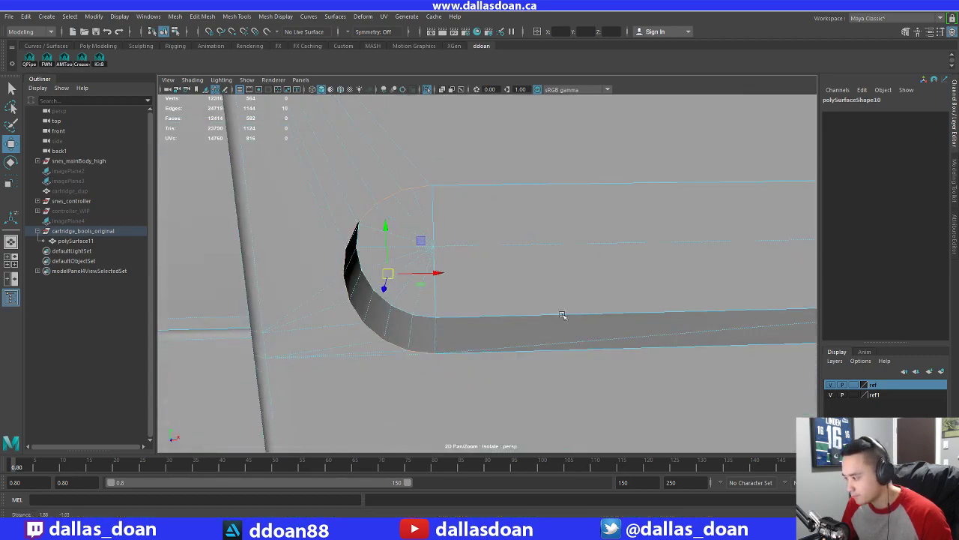
Add the slot's remaining straight and rounded rim edges to complete the selected loop
{"action": "left_click_drag", "start_coordinate": [590, 355], "coordinate": [586, 187], "text": "alt"}
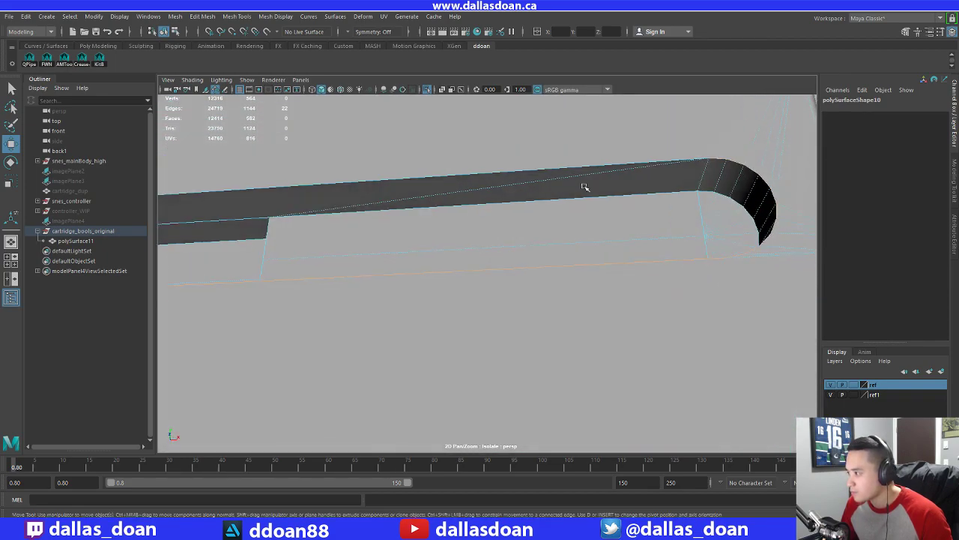
{"action": "double_click", "coordinate": [522, 169], "text": "shift"}
{"action": "middle_click_drag", "start_coordinate": [347, 191], "coordinate": [488, 211], "text": "alt"}
{"action": "left_click_drag", "start_coordinate": [488, 211], "coordinate": [510, 240], "text": "alt"}
Bevel the selected slot rim edges with a fraction of 2 and one segment
{"action": "right_click", "coordinate": [508, 239], "text": "shift"}
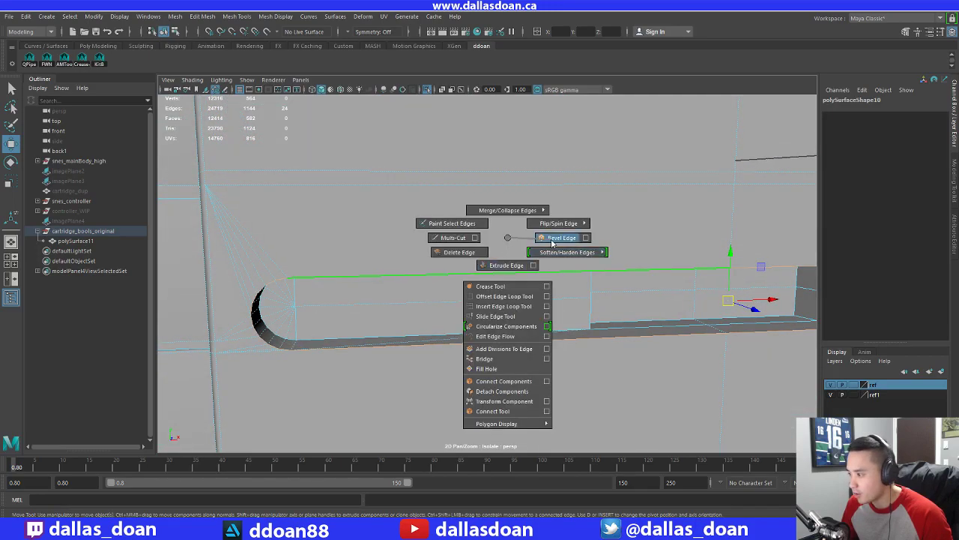
{"action": "right_click_drag", "start_coordinate": [552, 242], "coordinate": [557, 240], "text": "shift"}
{"action": "left_click_drag", "start_coordinate": [553, 255], "coordinate": [517, 248], "text": "alt"}
{"action": "scroll", "coordinate": [516, 248], "scroll_direction": "up", "scroll_amount": 3}
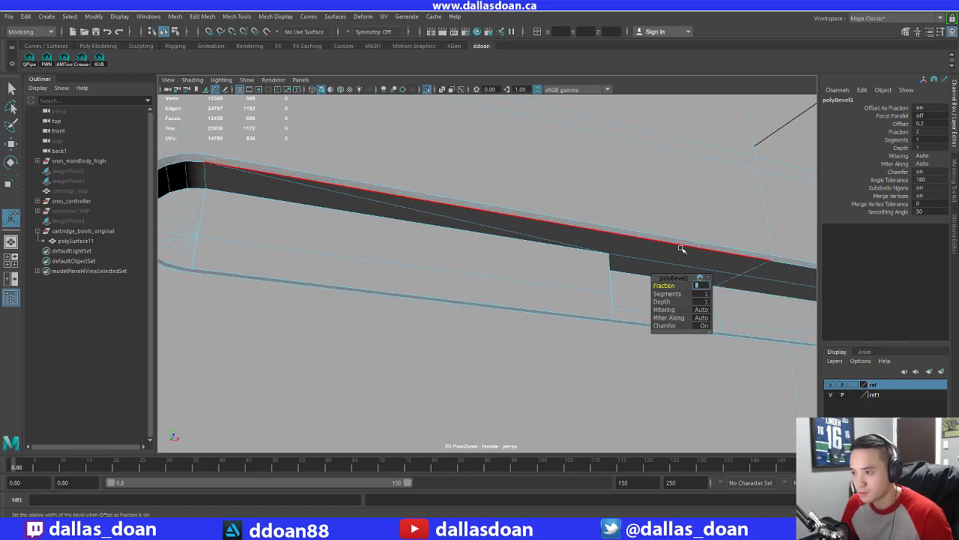
{"action": "left_click_drag", "start_coordinate": [680, 248], "coordinate": [435, 248], "text": "alt"}
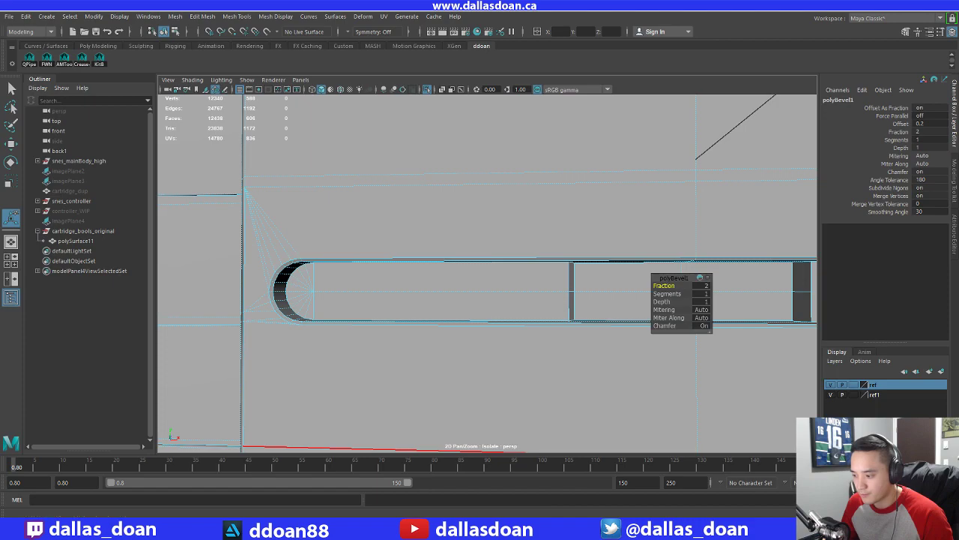
{"action": "left_click_drag", "start_coordinate": [458, 386], "coordinate": [332, 325], "text": "alt"}
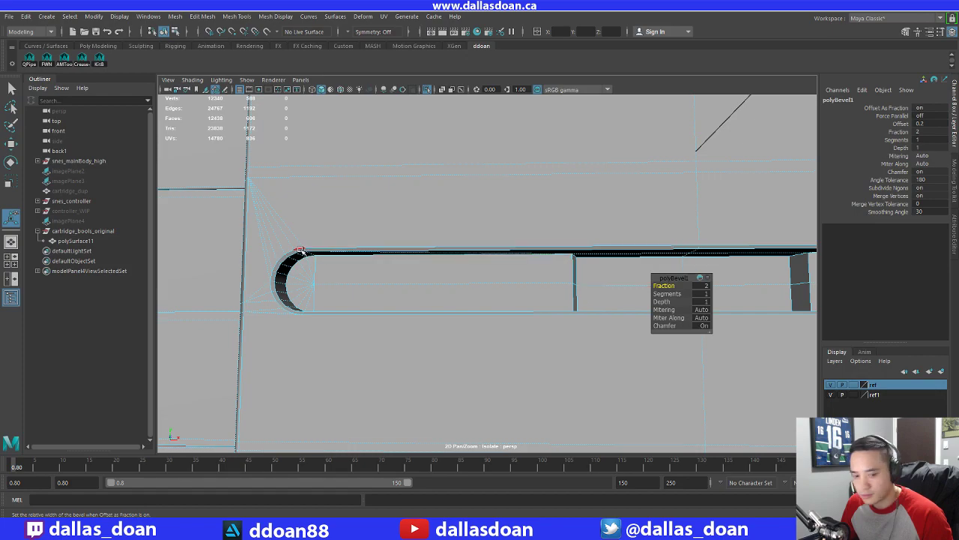
Select the outer edges of the slot's bevel all the way around and soften them
{"action": "right_click_drag", "start_coordinate": [300, 250], "coordinate": [410, 295], "text": "alt"}
{"action": "middle_click_drag", "start_coordinate": [410, 295], "coordinate": [459, 301], "text": "alt"}
{"action": "right_click_drag", "start_coordinate": [323, 251], "coordinate": [318, 230]}
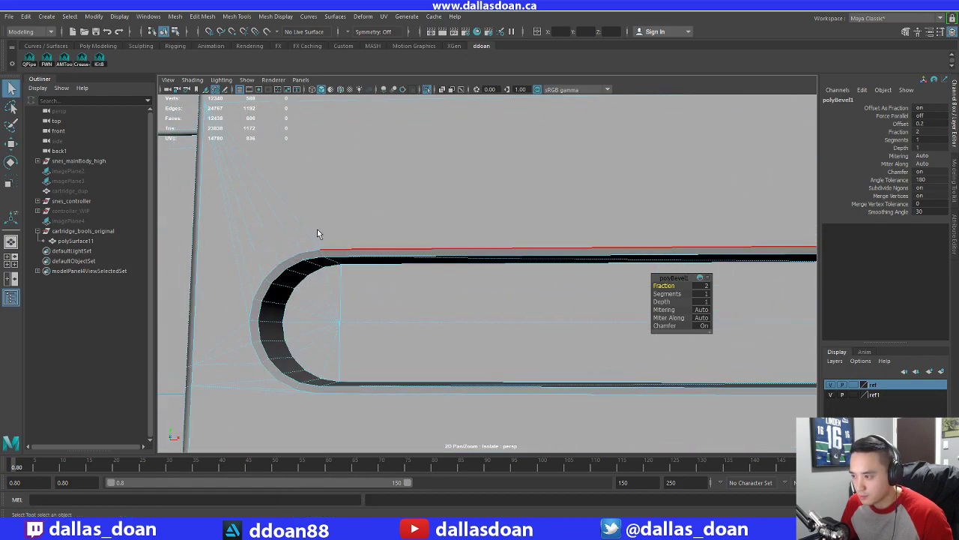
{"action": "double_click", "coordinate": [311, 262]}
{"action": "left_click_drag", "start_coordinate": [373, 282], "coordinate": [332, 274], "text": "alt"}
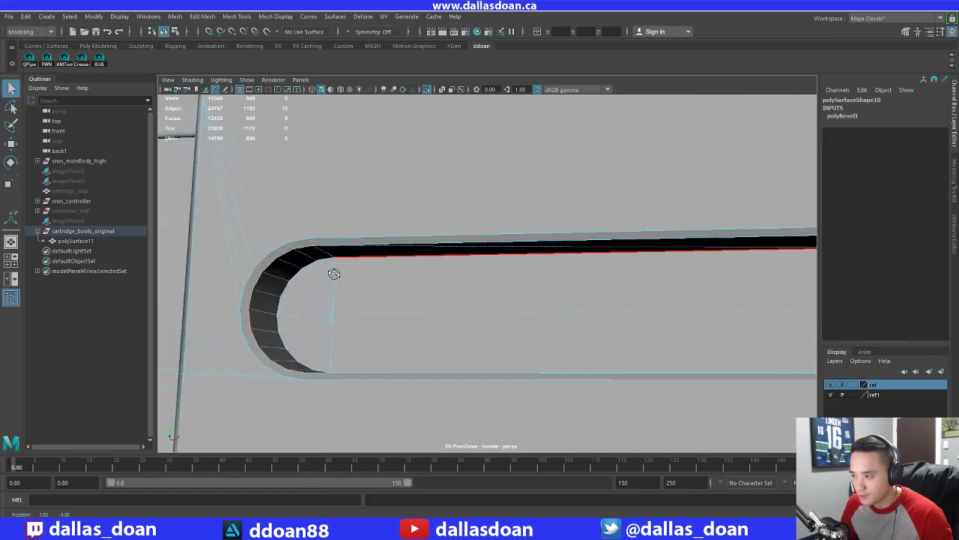
{"action": "middle_click_drag", "start_coordinate": [332, 274], "coordinate": [366, 278], "text": "alt"}
{"action": "left_click_drag", "start_coordinate": [409, 266], "coordinate": [388, 268], "text": "alt"}
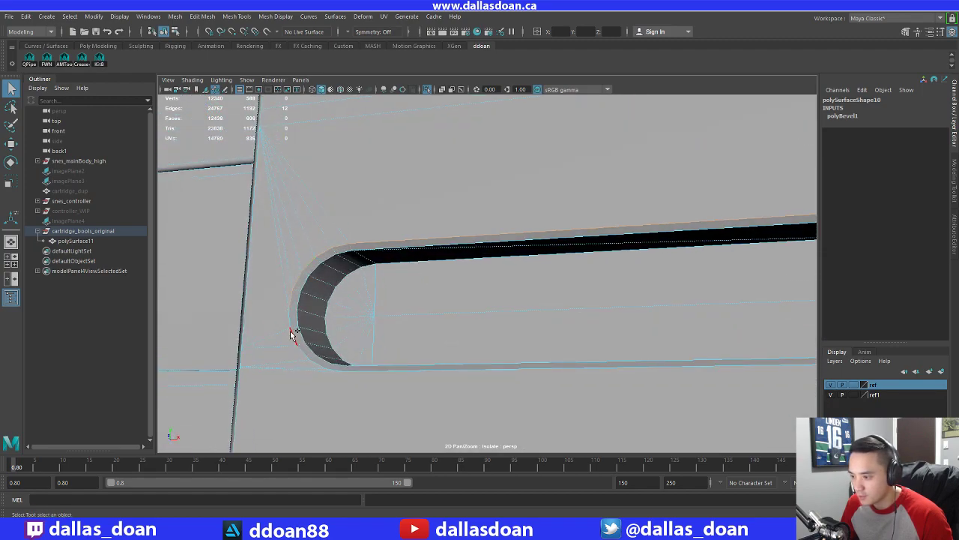
{"action": "left_click_drag", "start_coordinate": [467, 379], "coordinate": [438, 242], "text": "alt"}
{"action": "right_click", "coordinate": [437, 242], "text": "shift"}
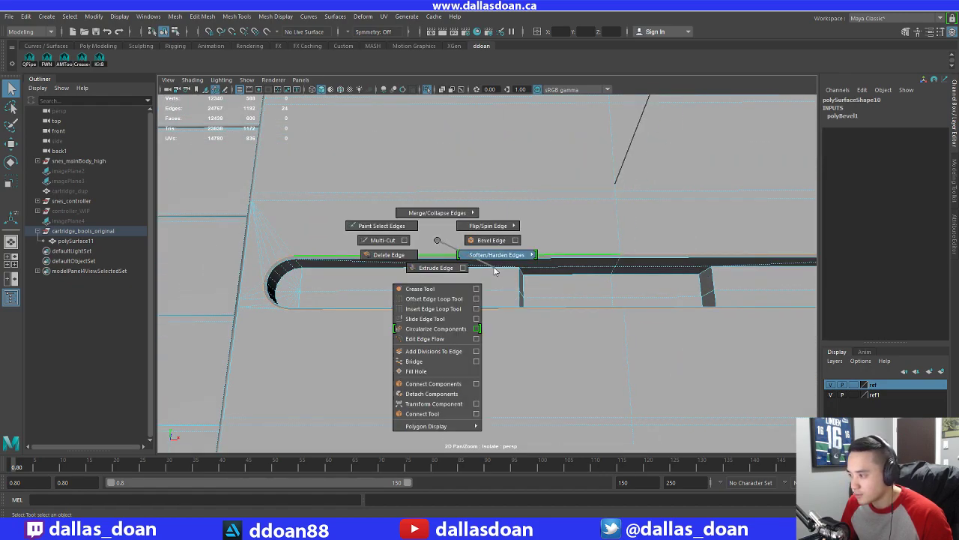
{"action": "right_click_drag", "start_coordinate": [495, 272], "coordinate": [534, 249], "text": "shift"}
Check the slot's shading in object mode, then undo the edge softening
{"action": "right_click_drag", "start_coordinate": [404, 242], "coordinate": [391, 308]}
{"action": "scroll", "coordinate": [438, 302], "scroll_direction": "down", "scroll_amount": 6}
{"action": "left_click", "coordinate": [287, 308]}
{"action": "scroll", "coordinate": [287, 308], "scroll_direction": "up", "scroll_amount": 5}
{"action": "left_click_drag", "start_coordinate": [277, 308], "coordinate": [299, 306], "text": "alt"}
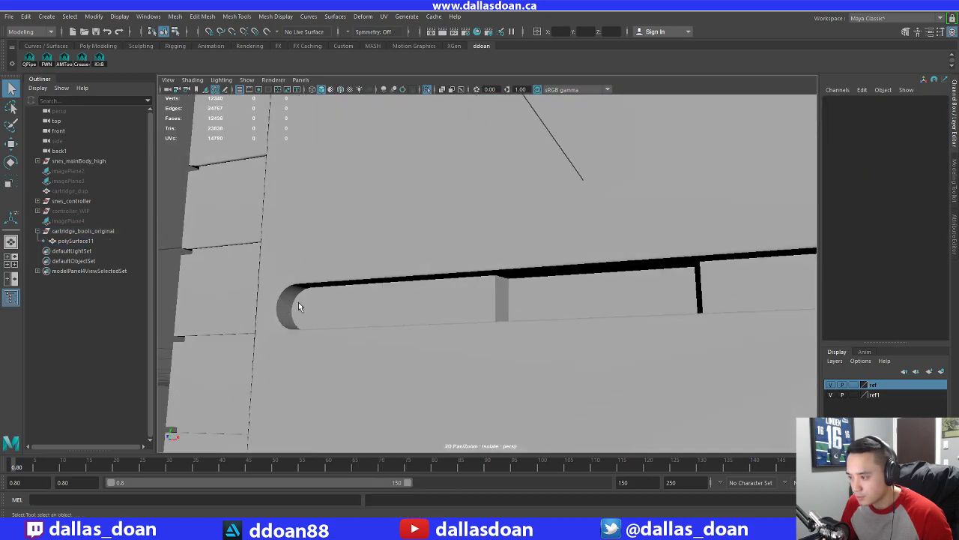
{"action": "middle_click_drag", "start_coordinate": [299, 306], "coordinate": [411, 309], "text": "alt"}
{"action": "scroll", "coordinate": [411, 308], "scroll_direction": "up", "scroll_amount": 4}
{"action": "left_click_drag", "start_coordinate": [411, 308], "coordinate": [363, 301], "text": "alt"}
{"action": "scroll", "coordinate": [360, 306], "scroll_direction": "up", "scroll_amount": 2}
{"action": "key", "text": "ctrl+z"}
{"action": "key", "text": "ctrl+z"}
{"action": "key", "text": "ctrl+z"}
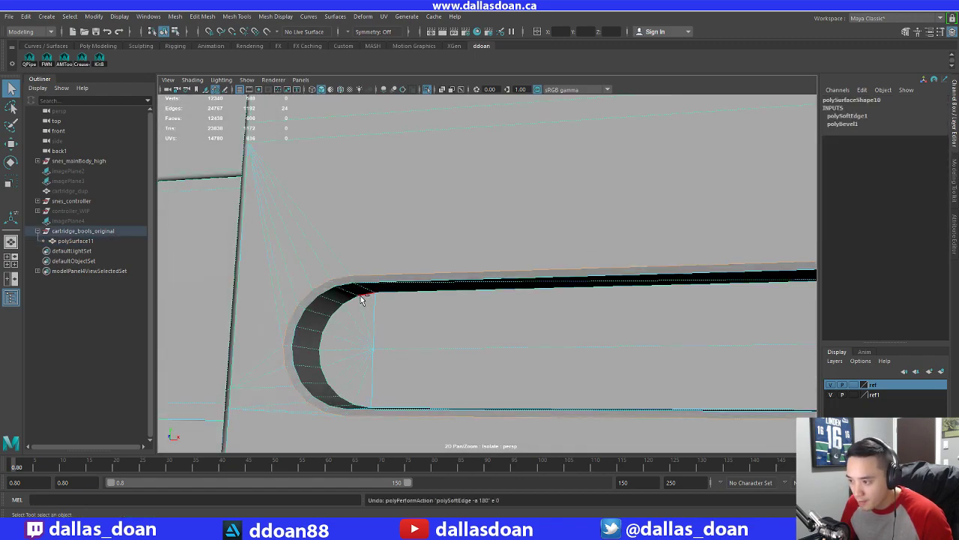
Open the slot bevel's settings and confirm its fraction
{"action": "left_click", "coordinate": [870, 117]}
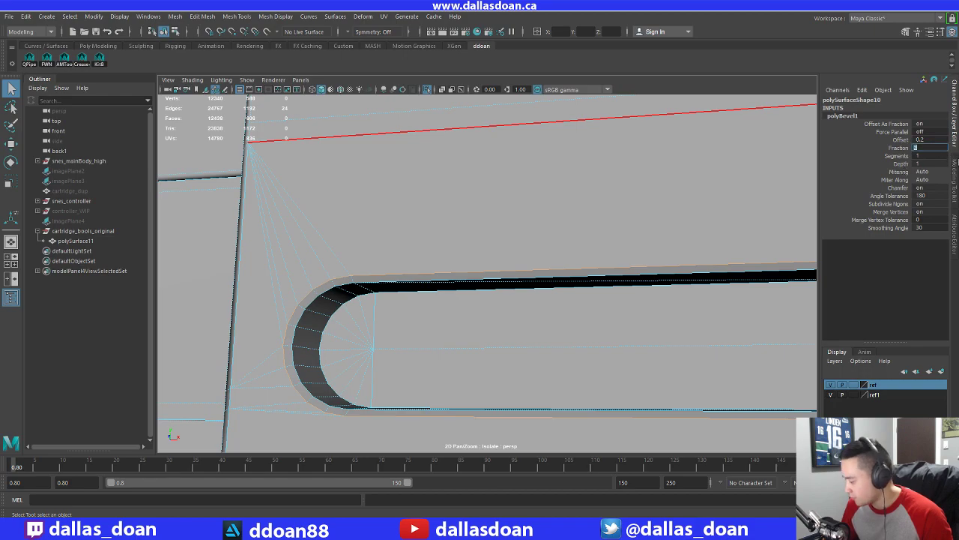
{"action": "key", "text": "Return"}
Select the inner edges of the slot's bevel all the way around and push them inward to slope the rim
{"action": "left_click_drag", "start_coordinate": [449, 225], "coordinate": [414, 418], "text": "alt"}
{"action": "left_click", "coordinate": [338, 260]}
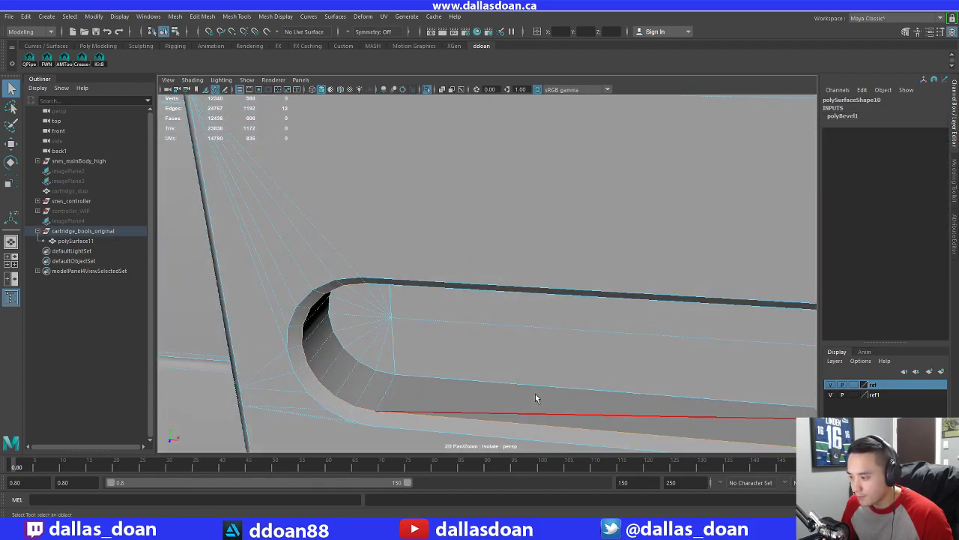
{"action": "left_click_drag", "start_coordinate": [536, 398], "coordinate": [576, 395], "text": "alt"}
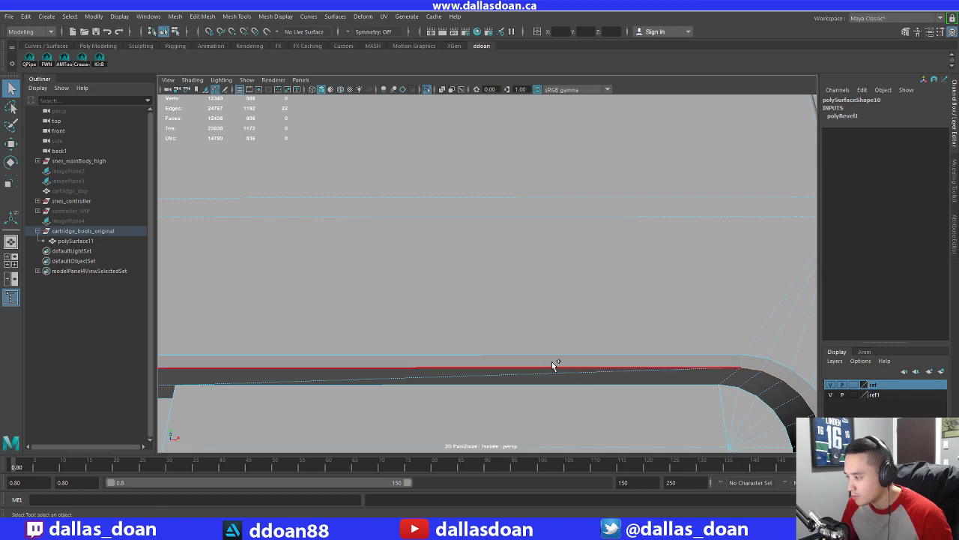
{"action": "left_click", "coordinate": [552, 364]}
{"action": "left_click_drag", "start_coordinate": [471, 365], "coordinate": [408, 319], "text": "alt"}
{"action": "left_click_drag", "start_coordinate": [605, 300], "coordinate": [523, 340], "text": "alt"}
{"action": "left_click_drag", "start_coordinate": [440, 285], "coordinate": [390, 303]}
{"action": "middle_click_drag", "start_coordinate": [389, 304], "coordinate": [529, 301], "text": "alt"}
{"action": "left_click_drag", "start_coordinate": [529, 301], "coordinate": [428, 275], "text": "alt"}
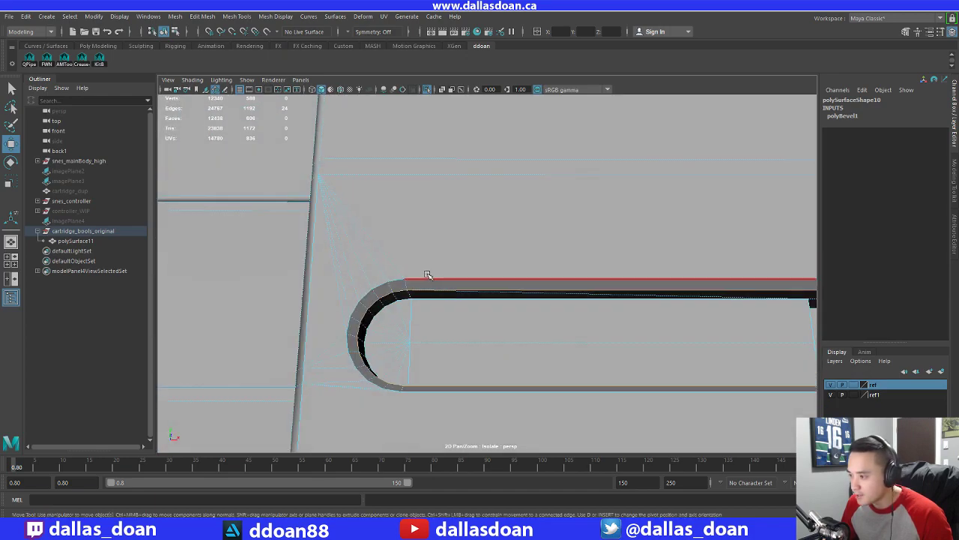
Select the outer edges of the slot's bevel all the way around and soften them
{"action": "left_click_drag", "start_coordinate": [626, 317], "coordinate": [627, 293], "text": "alt"}
{"action": "middle_click_drag", "start_coordinate": [627, 293], "coordinate": [447, 282], "text": "alt"}
{"action": "left_click_drag", "start_coordinate": [614, 318], "coordinate": [634, 292], "text": "alt"}
{"action": "right_click_drag", "start_coordinate": [634, 291], "coordinate": [566, 304], "text": "alt"}
{"action": "middle_click_drag", "start_coordinate": [566, 304], "coordinate": [588, 283], "text": "alt"}
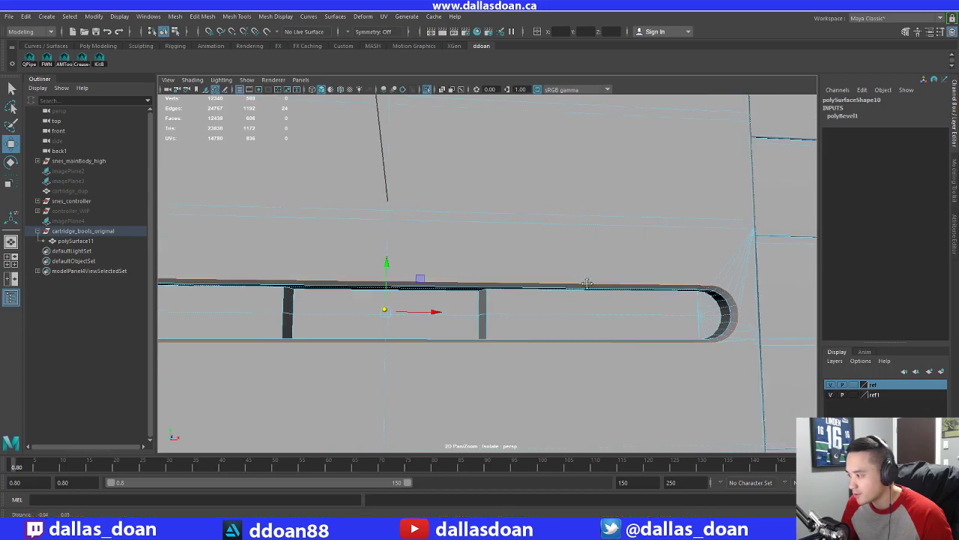
{"action": "left_click_drag", "start_coordinate": [587, 283], "coordinate": [600, 211], "text": "alt"}
{"action": "mouse_move", "coordinate": [600, 211]}
{"action": "right_mouse_down", "text": "shift"}
{"action": "mouse_move", "coordinate": [640, 239]}
{"action": "mouse_move", "coordinate": [664, 224]}
{"action": "right_mouse_up", "text": "shift"}
Select the inner edges of the slot's bevel, including both rounded ends and straight sides, and soften them
{"action": "left_click_drag", "start_coordinate": [646, 252], "coordinate": [627, 276], "text": "alt"}
{"action": "middle_click_drag", "start_coordinate": [626, 276], "coordinate": [628, 277], "text": "alt"}
{"action": "left_click_drag", "start_coordinate": [628, 277], "coordinate": [731, 299], "text": "alt"}
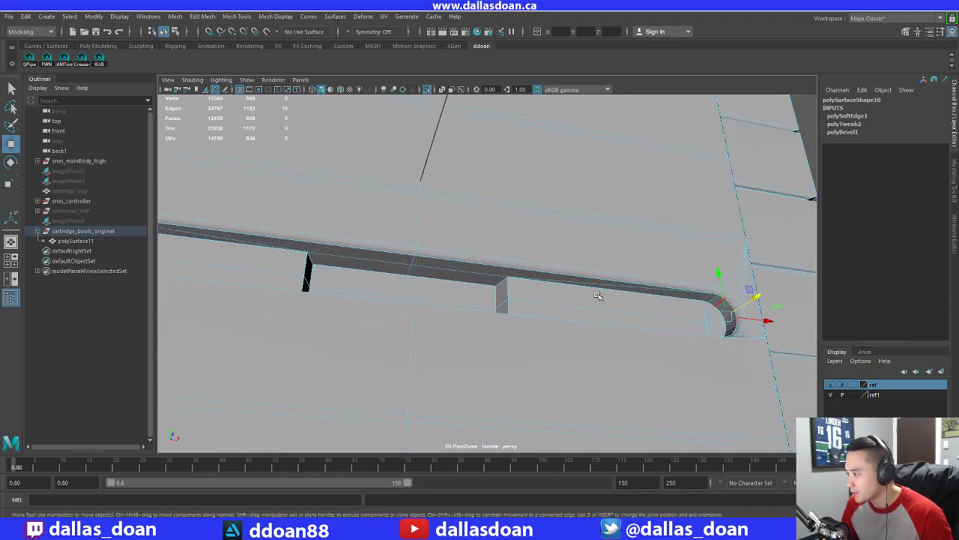
{"action": "middle_click_drag", "start_coordinate": [598, 296], "coordinate": [637, 293], "text": "alt"}
{"action": "left_click_drag", "start_coordinate": [460, 287], "coordinate": [473, 305], "text": "alt"}
{"action": "right_click_drag", "start_coordinate": [472, 306], "coordinate": [459, 294], "text": "alt"}
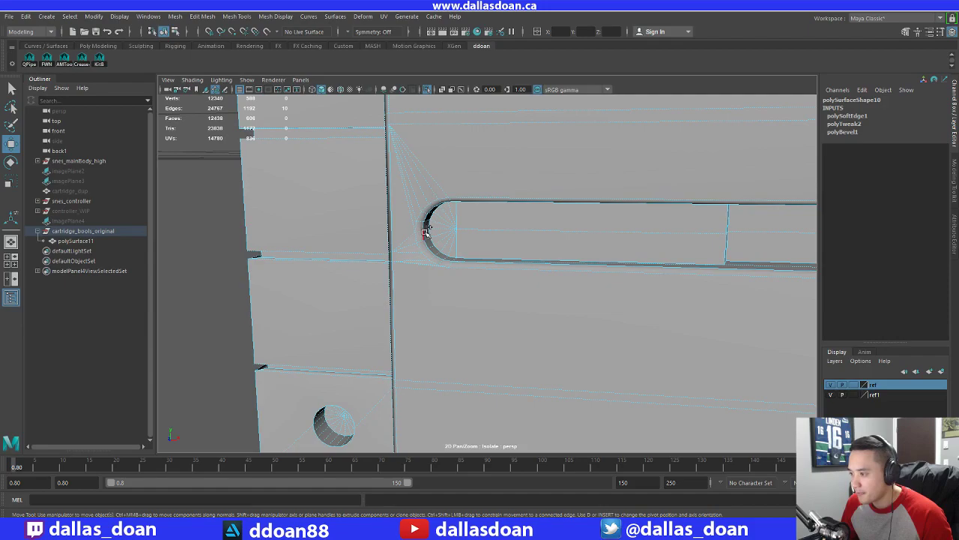
{"action": "left_click_drag", "start_coordinate": [424, 233], "coordinate": [485, 223], "text": "alt"}
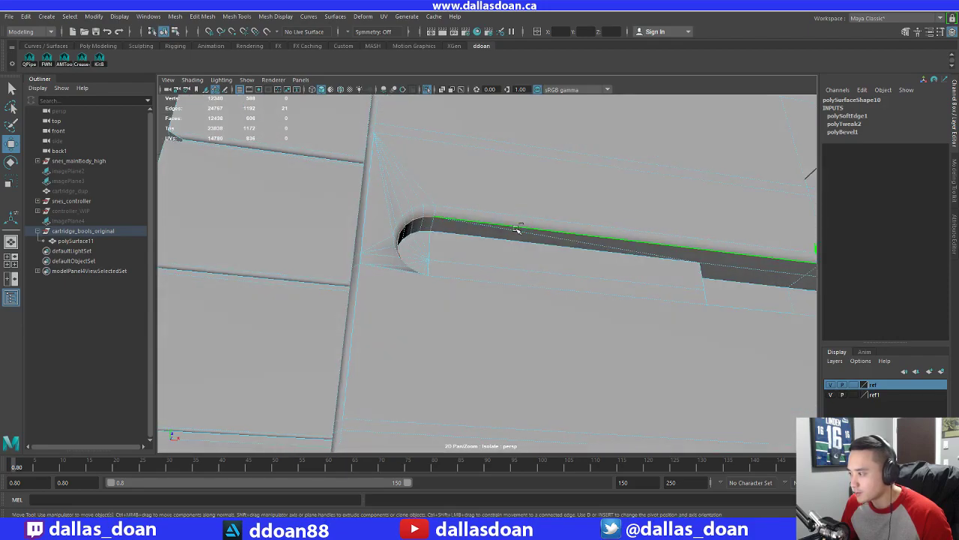
{"action": "middle_click_drag", "start_coordinate": [802, 279], "coordinate": [615, 266], "text": "alt"}
{"action": "left_click_drag", "start_coordinate": [667, 260], "coordinate": [678, 223], "text": "alt"}
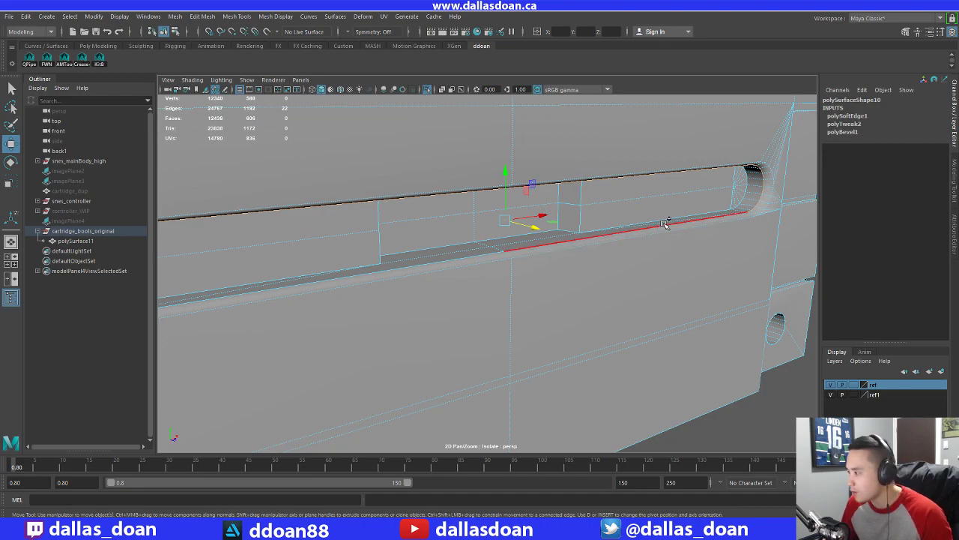
{"action": "left_click_drag", "start_coordinate": [501, 250], "coordinate": [386, 250], "text": "alt"}
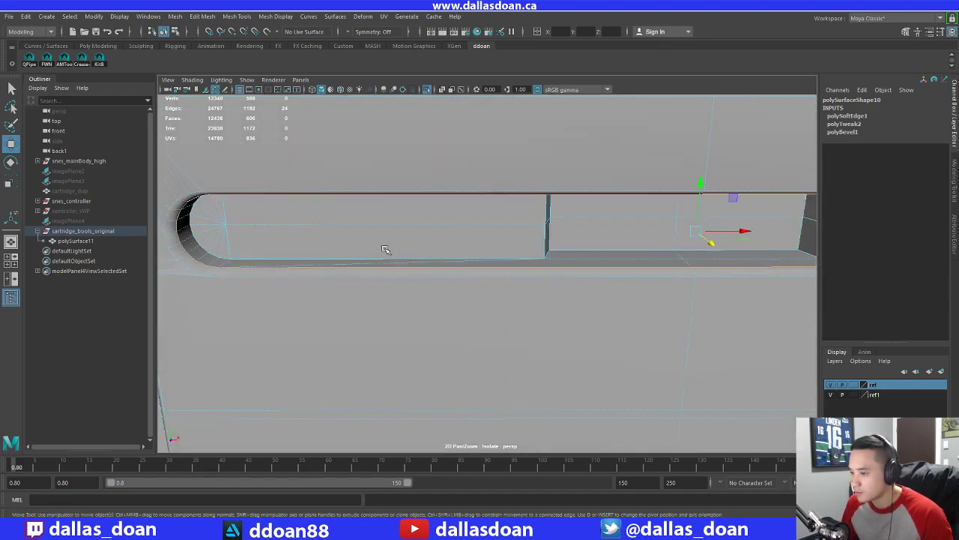
{"action": "right_click_drag", "start_coordinate": [376, 209], "coordinate": [499, 211], "text": "shift"}
Return to object mode, deselect the mesh and examine the shading around the front slot
{"action": "left_click_drag", "start_coordinate": [362, 220], "coordinate": [349, 244], "text": "alt"}
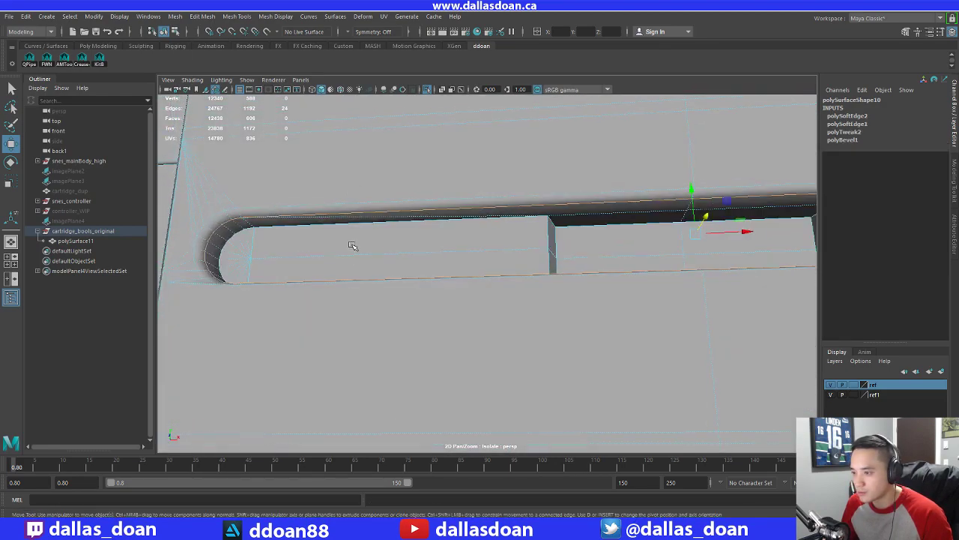
{"action": "right_click_drag", "start_coordinate": [352, 217], "coordinate": [352, 267]}
{"action": "scroll", "coordinate": [450, 285], "scroll_direction": "down", "scroll_amount": 8}
{"action": "left_click_drag", "start_coordinate": [457, 287], "coordinate": [445, 287], "text": "alt"}
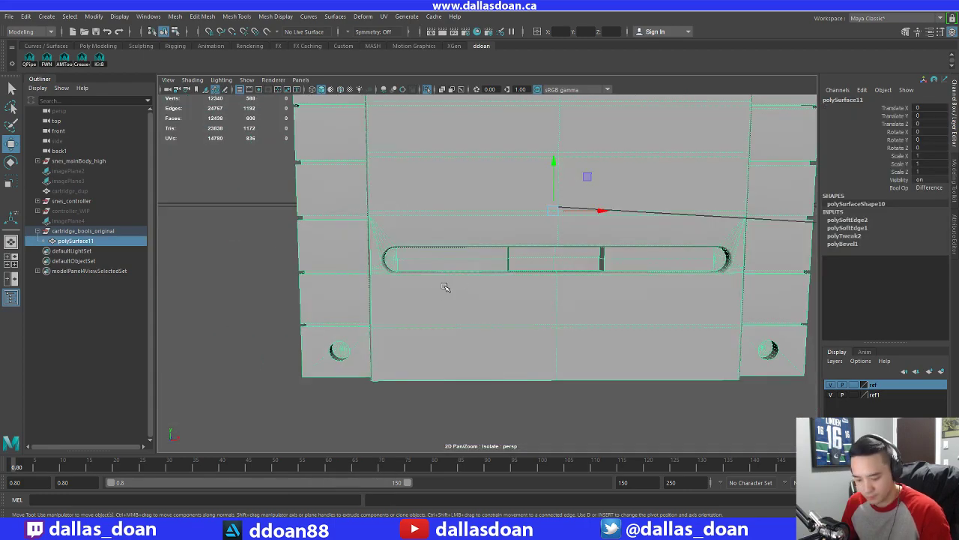
{"action": "left_click", "coordinate": [243, 282]}
{"action": "left_click_drag", "start_coordinate": [244, 282], "coordinate": [238, 233], "text": "alt"}
{"action": "scroll", "coordinate": [315, 258], "scroll_direction": "up", "scroll_amount": 2}
{"action": "left_click_drag", "start_coordinate": [322, 262], "coordinate": [439, 285], "text": "alt"}
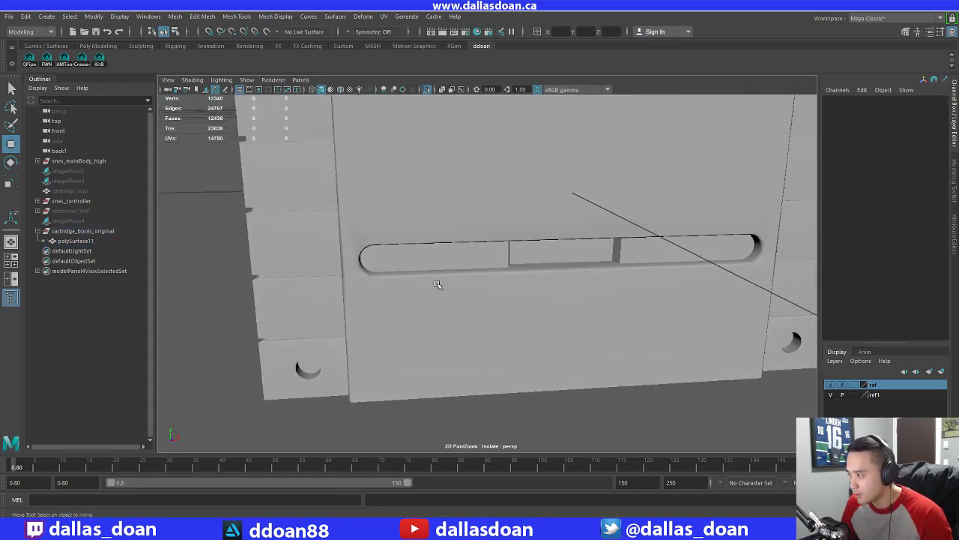
{"action": "scroll", "coordinate": [427, 286], "scroll_direction": "up", "scroll_amount": 2}
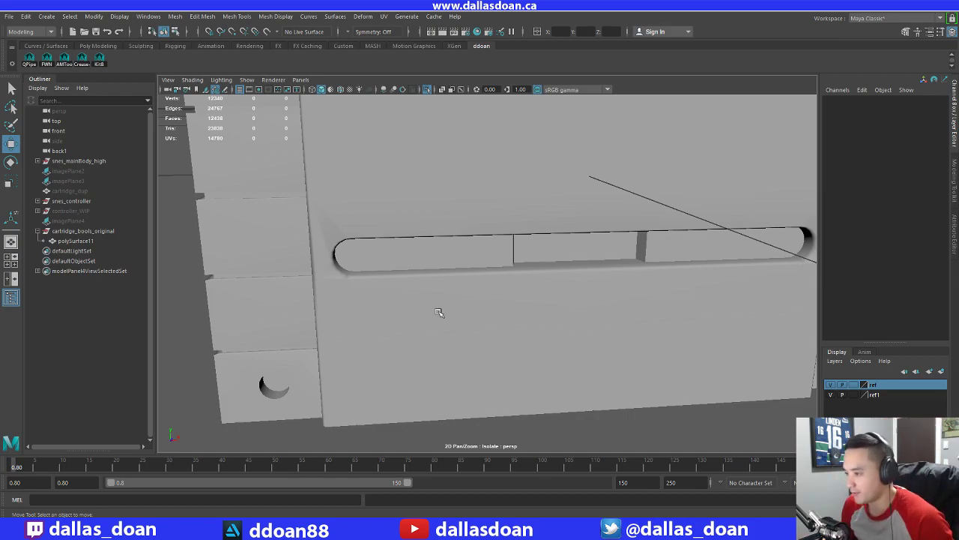
Select the cartridge mesh, delete its construction history and switch to edge selection
{"action": "left_click_drag", "start_coordinate": [439, 313], "coordinate": [483, 327], "text": "alt"}
{"action": "left_click", "coordinate": [477, 334]}
{"action": "left_click_drag", "start_coordinate": [447, 293], "coordinate": [486, 241], "text": "alt"}
{"action": "right_click_drag", "start_coordinate": [486, 241], "coordinate": [486, 216]}
{"action": "left_click_drag", "start_coordinate": [488, 233], "coordinate": [486, 296], "text": "alt"}
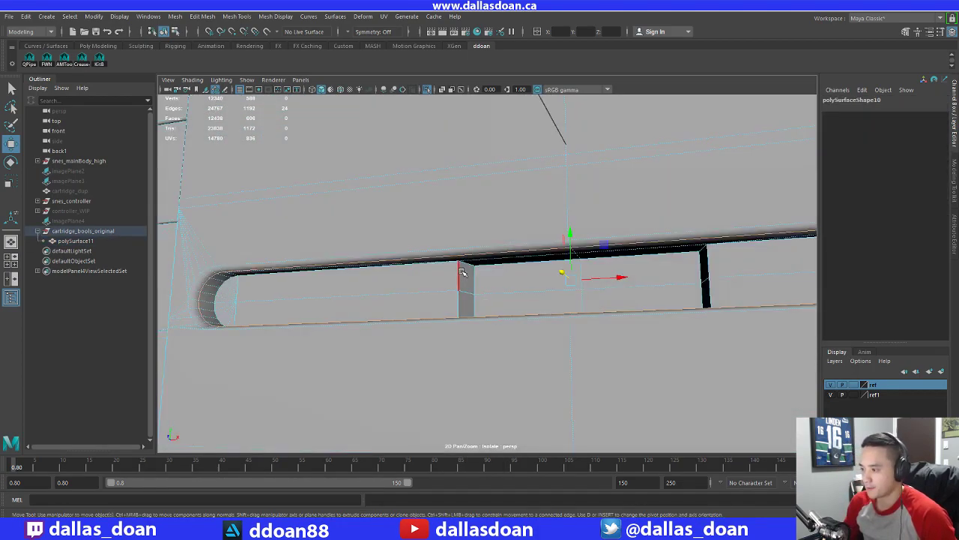
Select the front vertical edges at both sides of the slot's central recess and soften them
{"action": "left_click", "coordinate": [462, 276]}
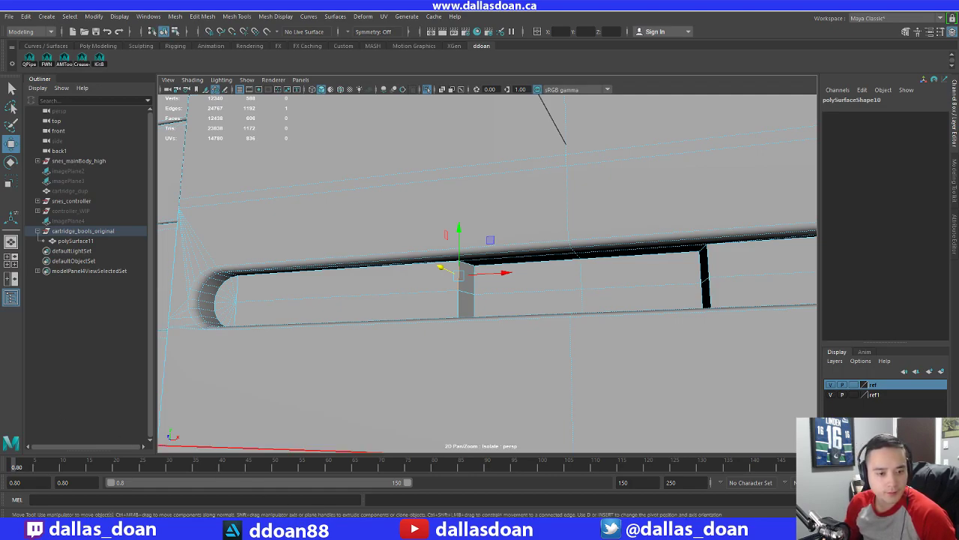
{"action": "scroll", "coordinate": [533, 274], "scroll_direction": "up", "scroll_amount": 3}
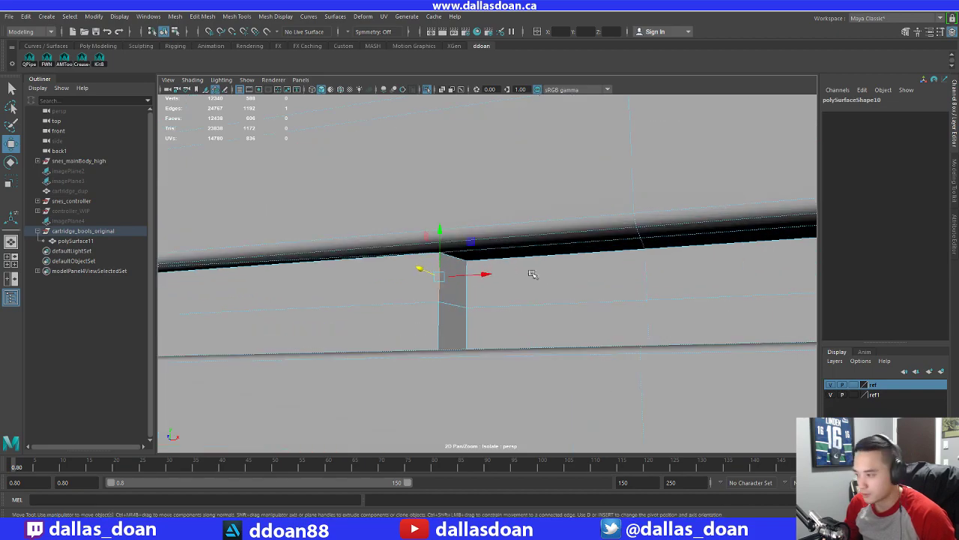
{"action": "left_click_drag", "start_coordinate": [365, 345], "coordinate": [429, 337], "text": "alt"}
{"action": "left_click", "coordinate": [415, 316], "text": "shift"}
{"action": "right_click", "coordinate": [527, 290]}
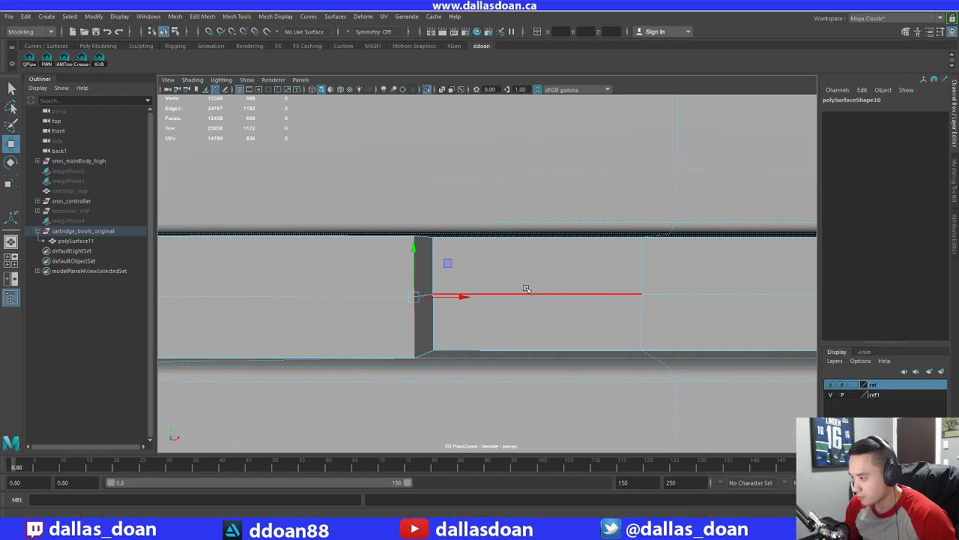
{"action": "middle_click_drag", "start_coordinate": [525, 290], "coordinate": [225, 287], "text": "alt"}
{"action": "left_click", "coordinate": [577, 271], "text": "shift"}
{"action": "left_click", "coordinate": [575, 304], "text": "shift"}
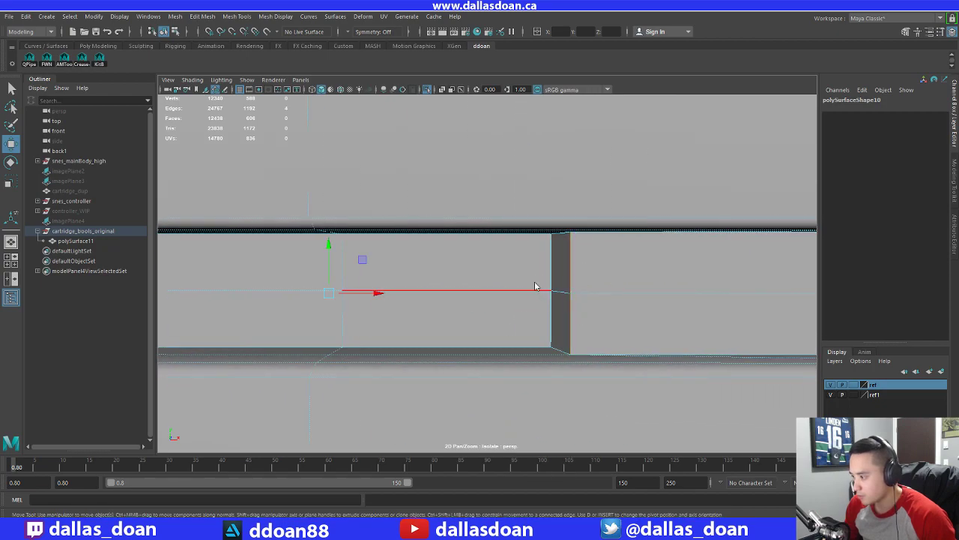
{"action": "right_click_drag", "start_coordinate": [537, 286], "coordinate": [624, 291], "text": "shift"}
Check the central recess's shading, then examine the whole cartridge in object mode from several angles
{"action": "right_click_drag", "start_coordinate": [619, 293], "coordinate": [409, 288], "text": "alt"}
{"action": "mouse_move", "coordinate": [409, 286]}
{"action": "middle_mouse_down", "text": "alt"}
{"action": "mouse_move", "coordinate": [574, 284]}
{"action": "mouse_move", "coordinate": [660, 306]}
{"action": "middle_mouse_up", "text": "alt"}
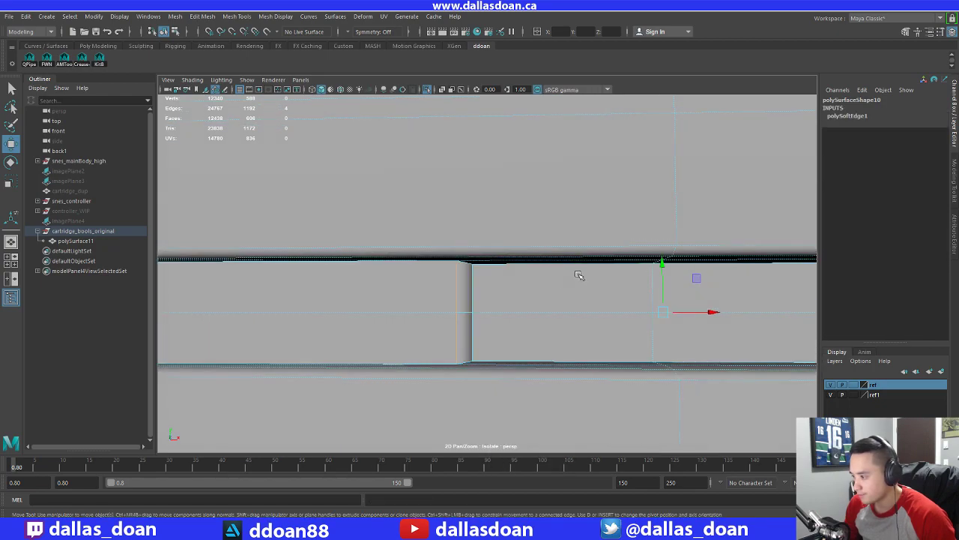
{"action": "mouse_move", "coordinate": [578, 275]}
{"action": "left_mouse_down", "text": "alt"}
{"action": "mouse_move", "coordinate": [469, 289]}
{"action": "mouse_move", "coordinate": [475, 306]}
{"action": "left_mouse_up", "text": "alt"}
{"action": "right_click_drag", "start_coordinate": [476, 307], "coordinate": [431, 313], "text": "alt"}
{"action": "left_click_drag", "start_coordinate": [430, 314], "coordinate": [398, 302], "text": "alt"}
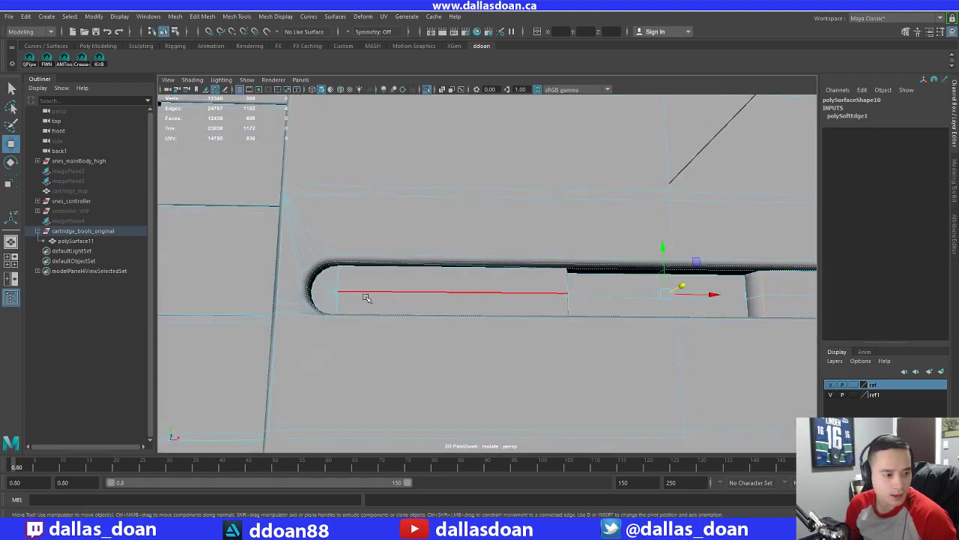
{"action": "right_click_drag", "start_coordinate": [326, 299], "coordinate": [512, 316], "text": "alt"}
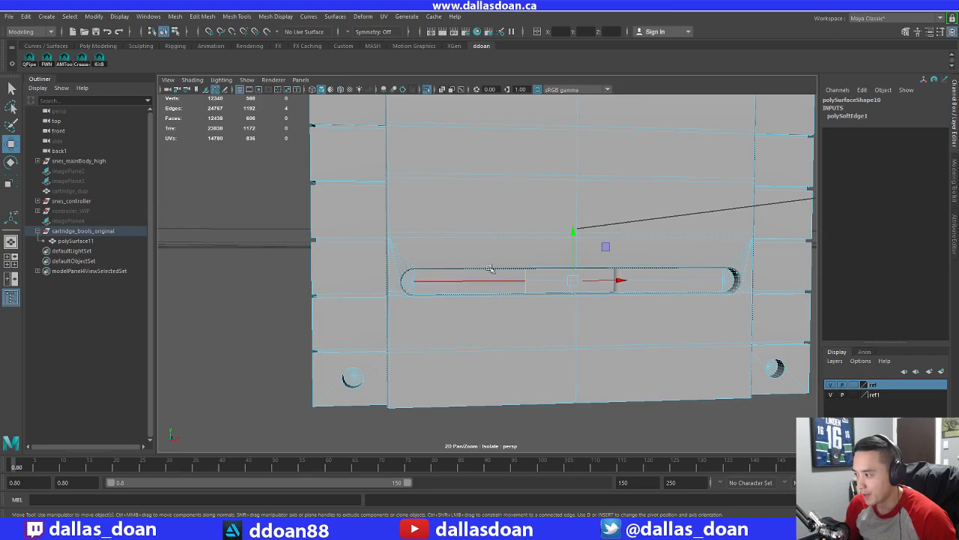
{"action": "right_click_drag", "start_coordinate": [471, 242], "coordinate": [476, 303]}
{"action": "left_click_drag", "start_coordinate": [497, 307], "coordinate": [585, 310], "text": "alt"}
{"action": "left_click", "coordinate": [726, 310]}
{"action": "left_click_drag", "start_coordinate": [726, 311], "coordinate": [584, 302], "text": "alt"}
{"action": "middle_click_drag", "start_coordinate": [584, 301], "coordinate": [645, 300], "text": "alt"}
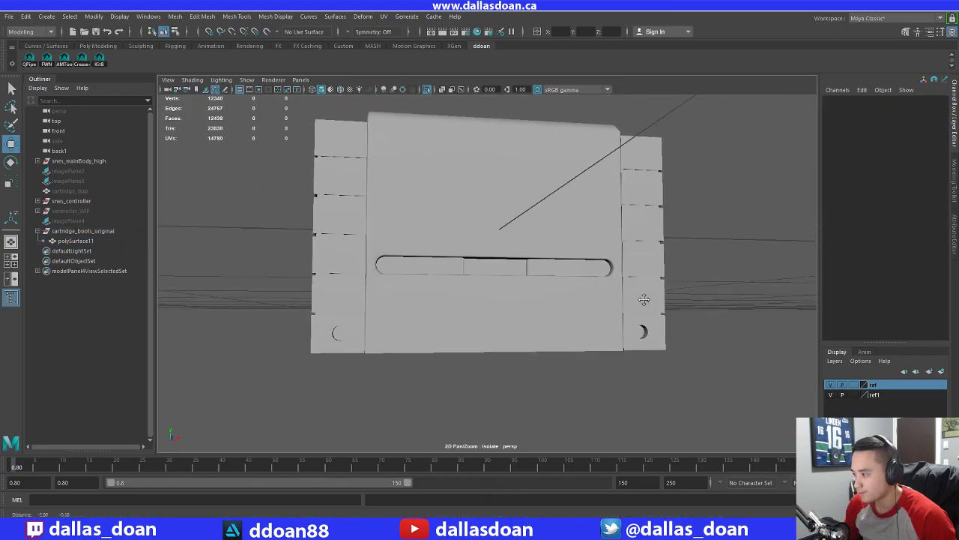
{"action": "left_click_drag", "start_coordinate": [644, 299], "coordinate": [521, 245], "text": "alt"}
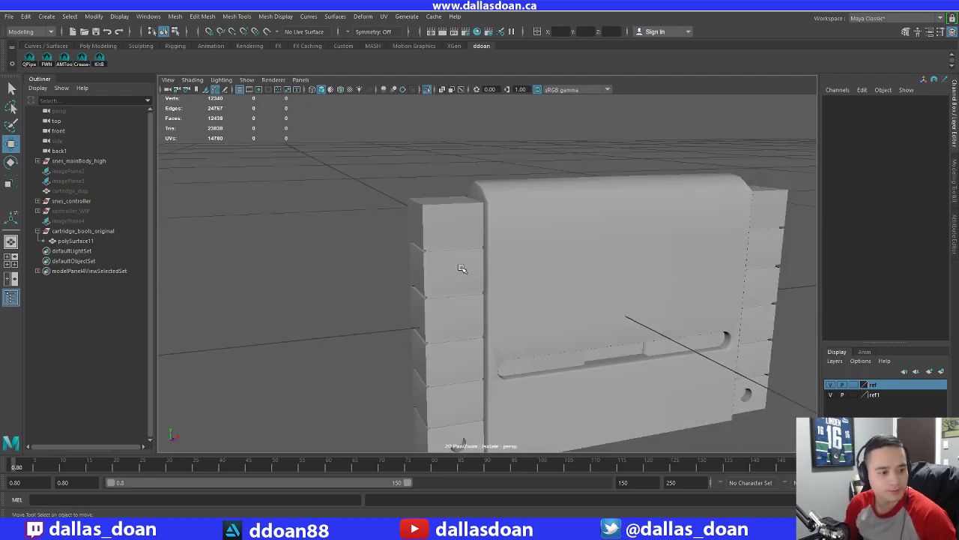
{"action": "left_click_drag", "start_coordinate": [448, 270], "coordinate": [502, 268], "text": "alt"}
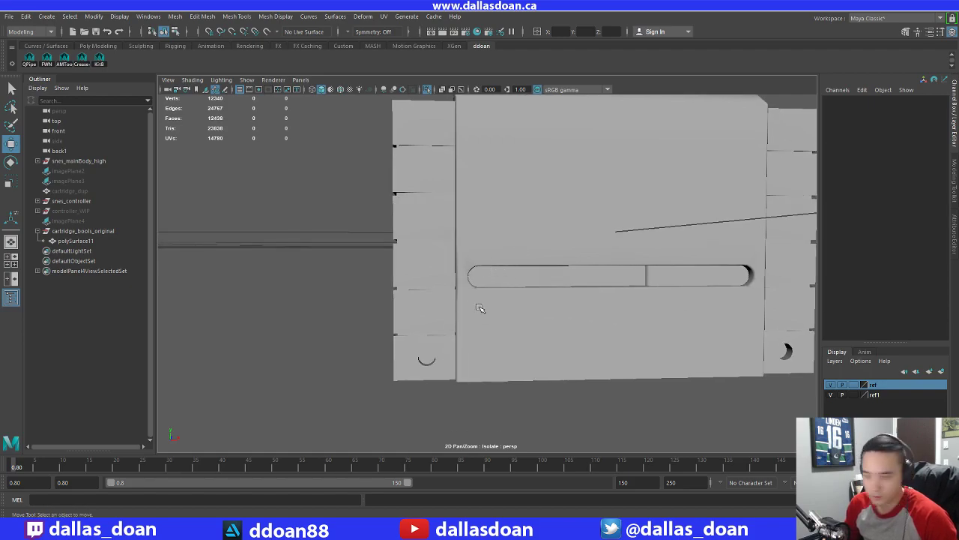
Examine the slot's rounded end and the cartridge's side grooves with the mesh selected and deselected
{"action": "left_click_drag", "start_coordinate": [482, 308], "coordinate": [499, 300], "text": "alt"}
{"action": "left_click", "coordinate": [454, 276]}
{"action": "left_click_drag", "start_coordinate": [454, 276], "coordinate": [460, 261], "text": "alt"}
{"action": "scroll", "coordinate": [420, 265], "scroll_direction": "up", "scroll_amount": 8}
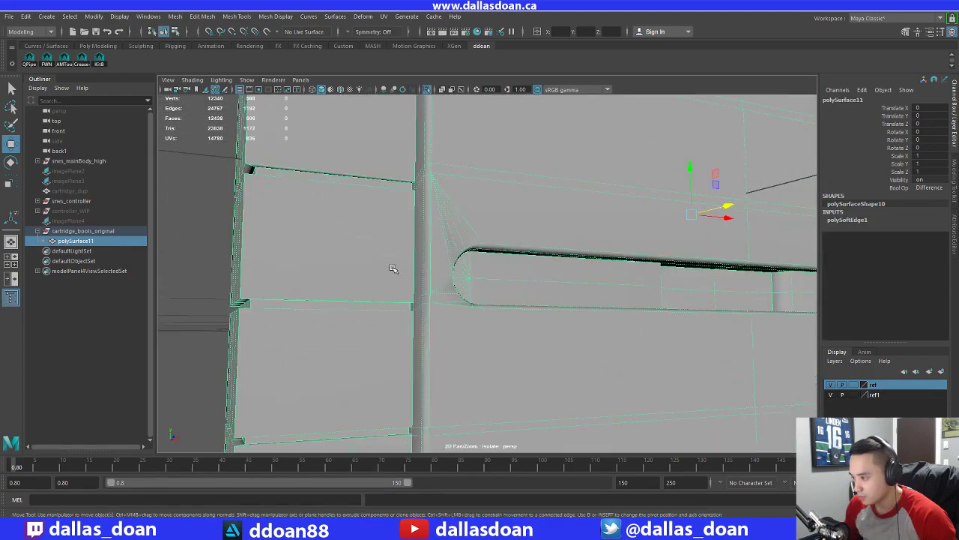
{"action": "left_click_drag", "start_coordinate": [392, 268], "coordinate": [352, 267], "text": "alt"}
{"action": "scroll", "coordinate": [422, 266], "scroll_direction": "down", "scroll_amount": 5}
{"action": "left_click_drag", "start_coordinate": [529, 283], "coordinate": [459, 287], "text": "alt"}
{"action": "left_click", "coordinate": [387, 278]}
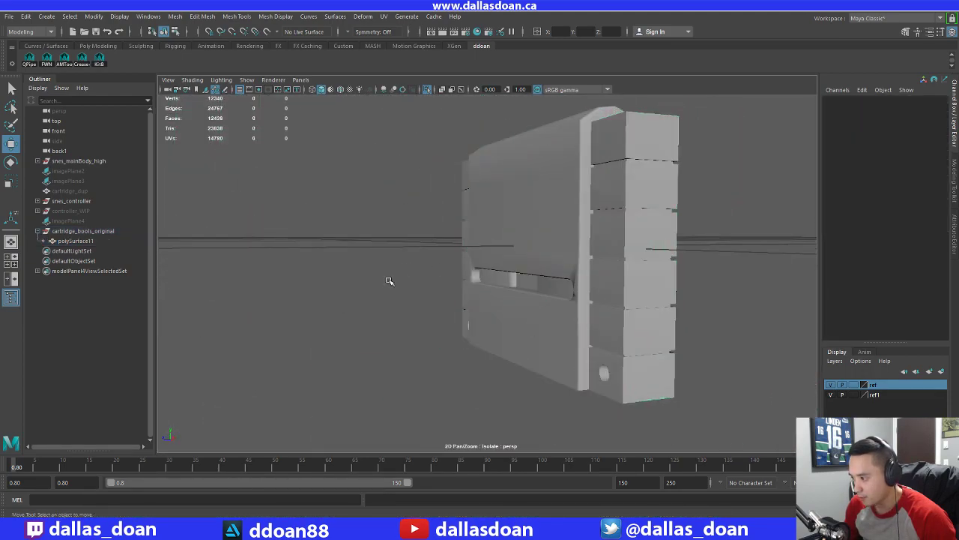
{"action": "scroll", "coordinate": [387, 280], "scroll_direction": "down", "scroll_amount": 5}
{"action": "left_click_drag", "start_coordinate": [388, 282], "coordinate": [437, 225], "text": "alt"}
{"action": "scroll", "coordinate": [409, 275], "scroll_direction": "up", "scroll_amount": 5}
{"action": "scroll", "coordinate": [449, 279], "scroll_direction": "up", "scroll_amount": 5}
Select the outer edges of the slot's bevel all the way around and harden them
{"action": "left_click", "coordinate": [434, 250]}
{"action": "right_click_drag", "start_coordinate": [438, 224], "coordinate": [439, 196]}
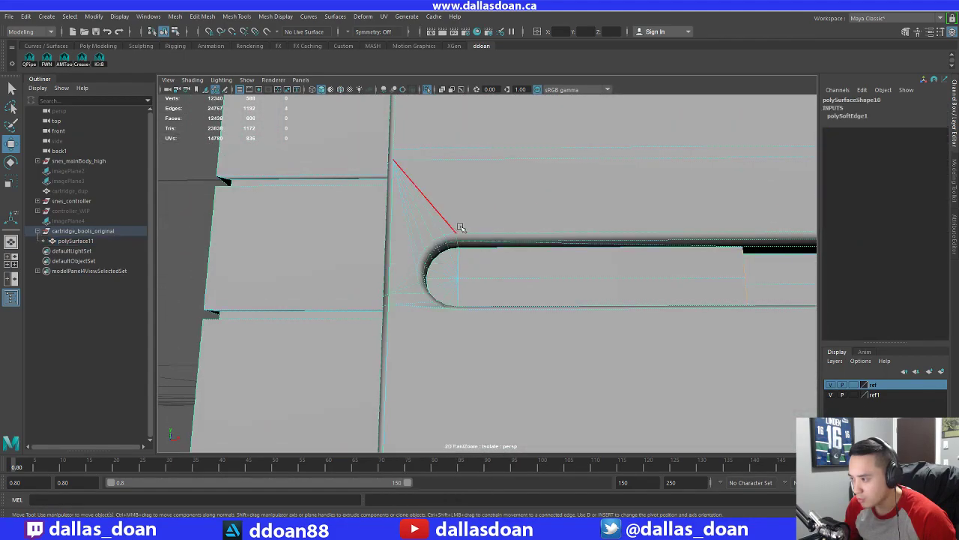
{"action": "left_click_drag", "start_coordinate": [480, 254], "coordinate": [415, 307], "text": "alt"}
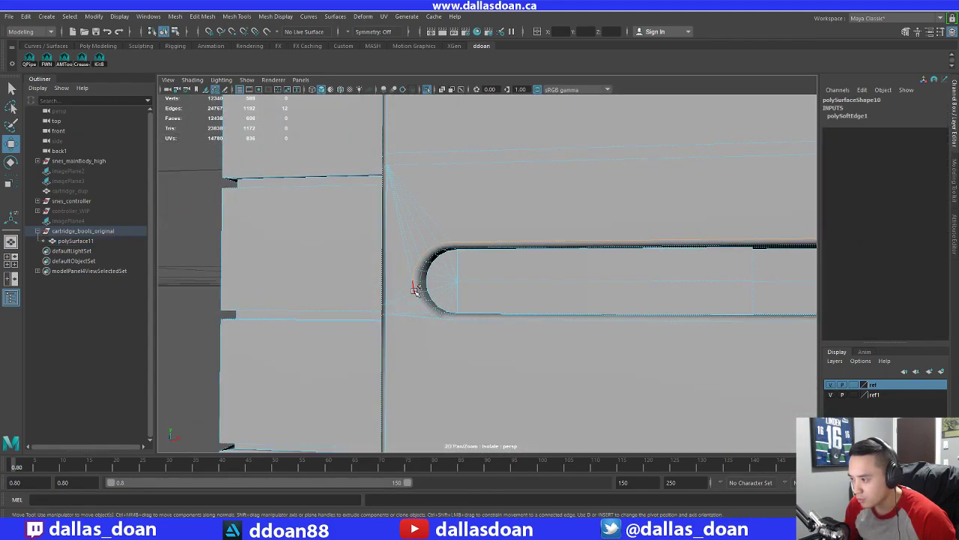
{"action": "middle_click_drag", "start_coordinate": [613, 290], "coordinate": [487, 271], "text": "alt"}
{"action": "right_click_drag", "start_coordinate": [539, 270], "coordinate": [505, 267], "text": "alt"}
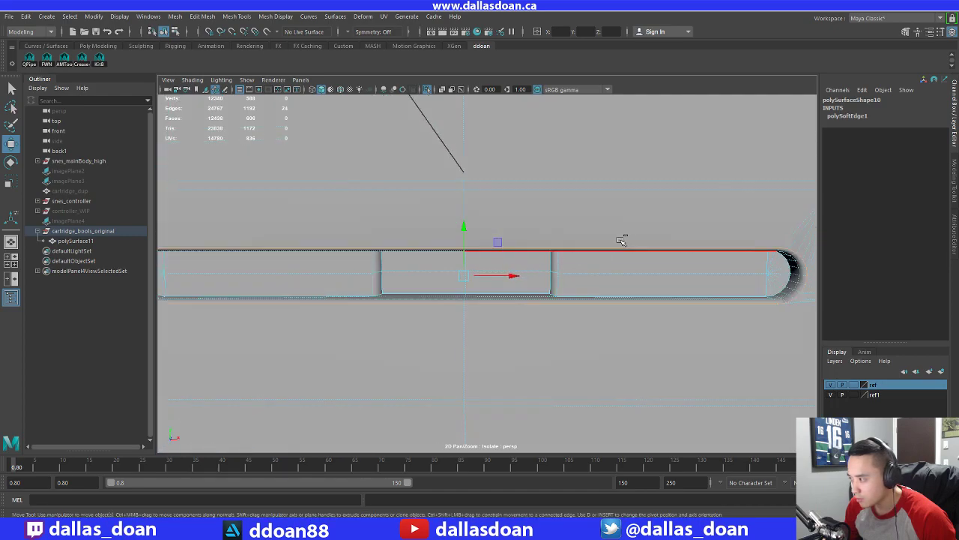
{"action": "right_click_drag", "start_coordinate": [625, 227], "coordinate": [720, 262], "text": "shift"}
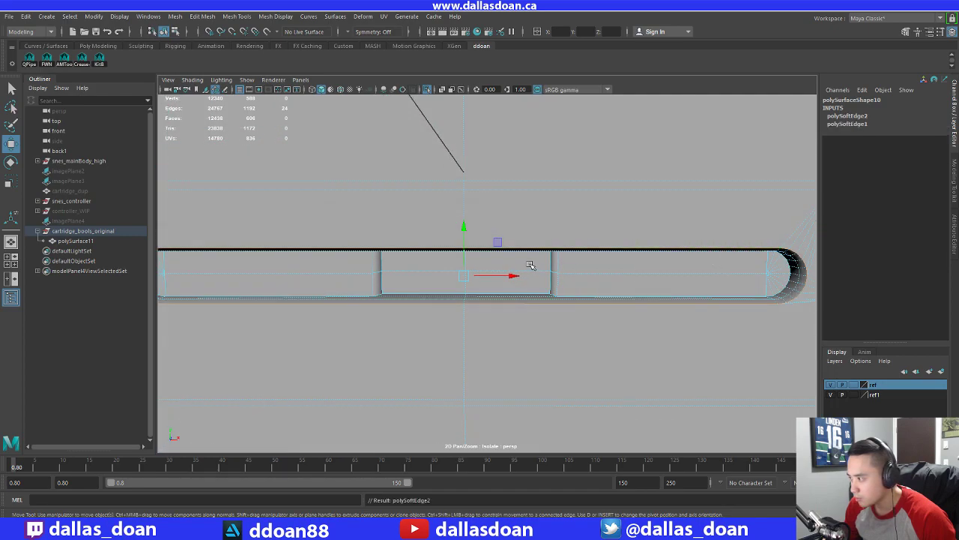
Check the hardened slot rim in object mode, then delete the cartridge mesh's construction history
{"action": "left_click_drag", "start_coordinate": [720, 262], "coordinate": [600, 250], "text": "alt"}
{"action": "right_click_drag", "start_coordinate": [473, 232], "coordinate": [469, 298]}
{"action": "left_click", "coordinate": [234, 285]}
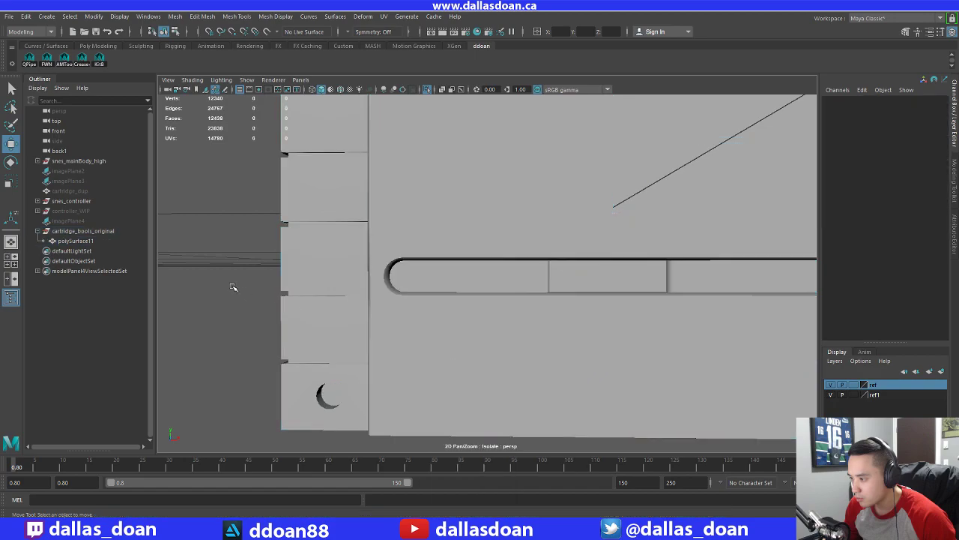
{"action": "right_click_drag", "start_coordinate": [233, 285], "coordinate": [217, 296], "text": "alt"}
{"action": "left_click_drag", "start_coordinate": [217, 296], "coordinate": [405, 258], "text": "alt"}
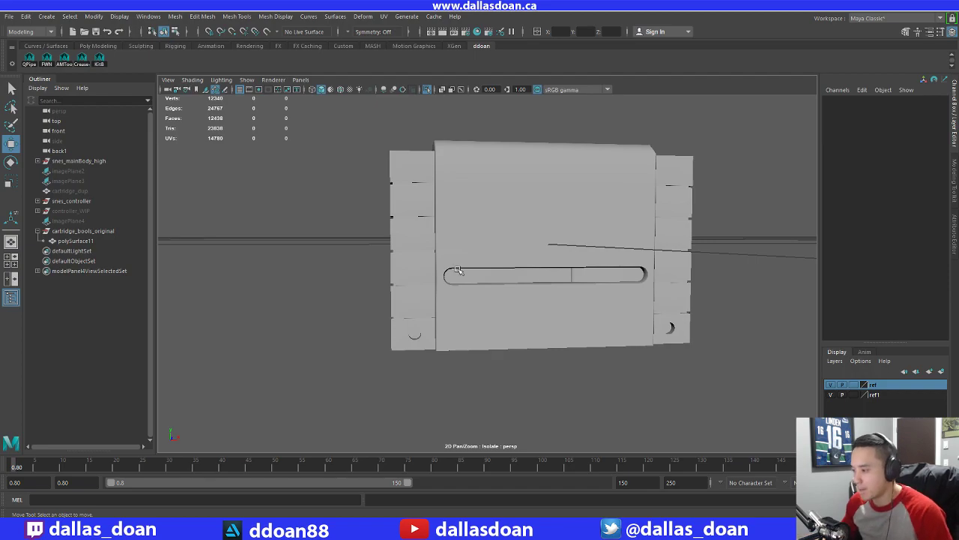
{"action": "left_click", "coordinate": [496, 241]}
{"action": "key", "text": "alt+shift+d"}
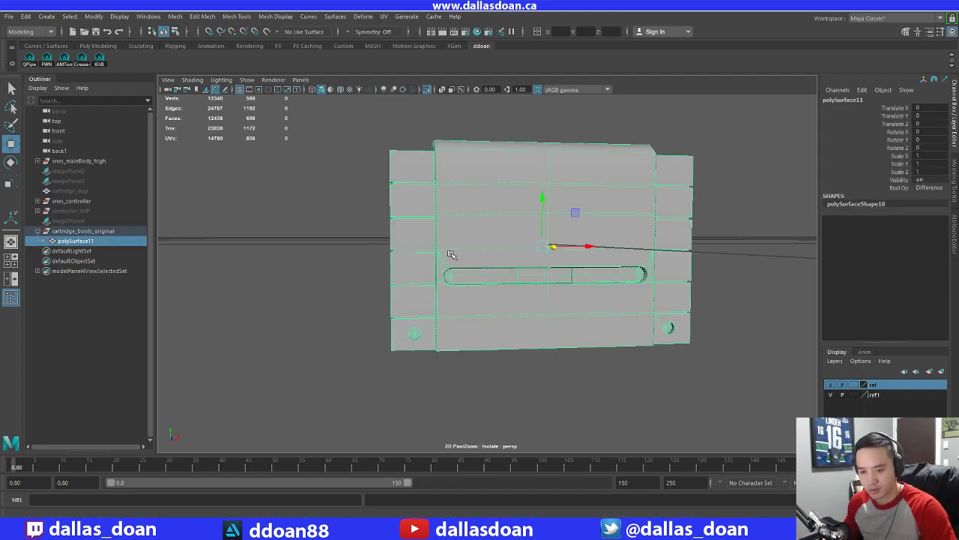
Examine the deselected cartridge's overall shape and slot shading from the front and below
{"action": "left_click_drag", "start_coordinate": [441, 363], "coordinate": [443, 353], "text": "alt"}
{"action": "left_click", "coordinate": [514, 401]}
{"action": "left_click", "coordinate": [401, 290]}
{"action": "left_click_drag", "start_coordinate": [404, 292], "coordinate": [422, 328], "text": "alt"}
{"action": "mouse_move", "coordinate": [421, 328]}
{"action": "right_mouse_down", "text": "alt"}
{"action": "mouse_move", "coordinate": [446, 325]}
{"action": "mouse_move", "coordinate": [427, 314]}
{"action": "right_mouse_up", "text": "alt"}
{"action": "left_click_drag", "start_coordinate": [427, 315], "coordinate": [452, 337], "text": "alt"}
{"action": "right_click_drag", "start_coordinate": [452, 337], "coordinate": [398, 300], "text": "alt"}
{"action": "left_click_drag", "start_coordinate": [372, 177], "coordinate": [626, 334]}
{"action": "left_click_drag", "start_coordinate": [626, 334], "coordinate": [583, 294], "text": "alt"}
{"action": "left_click", "coordinate": [604, 318]}
{"action": "right_click_drag", "start_coordinate": [592, 309], "coordinate": [617, 293], "text": "alt"}
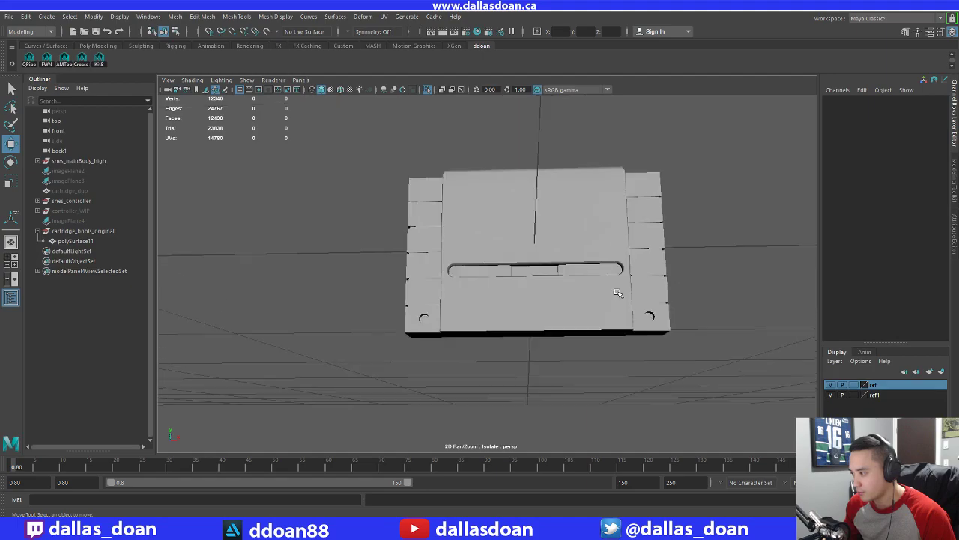
Examine the cartridge's front and lower screw holes with the mesh selected and deselected
{"action": "left_click_drag", "start_coordinate": [617, 294], "coordinate": [570, 355], "text": "alt"}
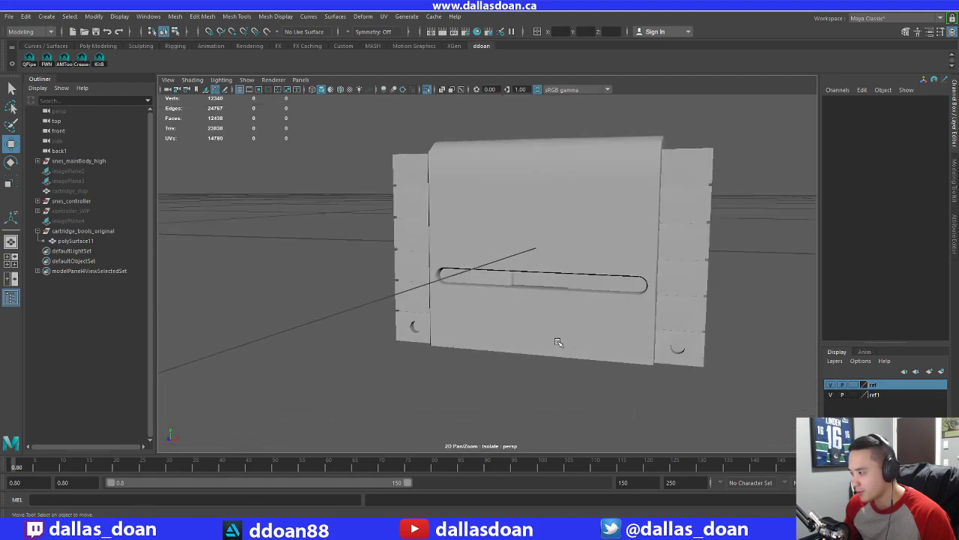
{"action": "left_click_drag", "start_coordinate": [483, 332], "coordinate": [508, 377], "text": "alt"}
{"action": "left_click", "coordinate": [506, 337]}
{"action": "left_click", "coordinate": [498, 367]}
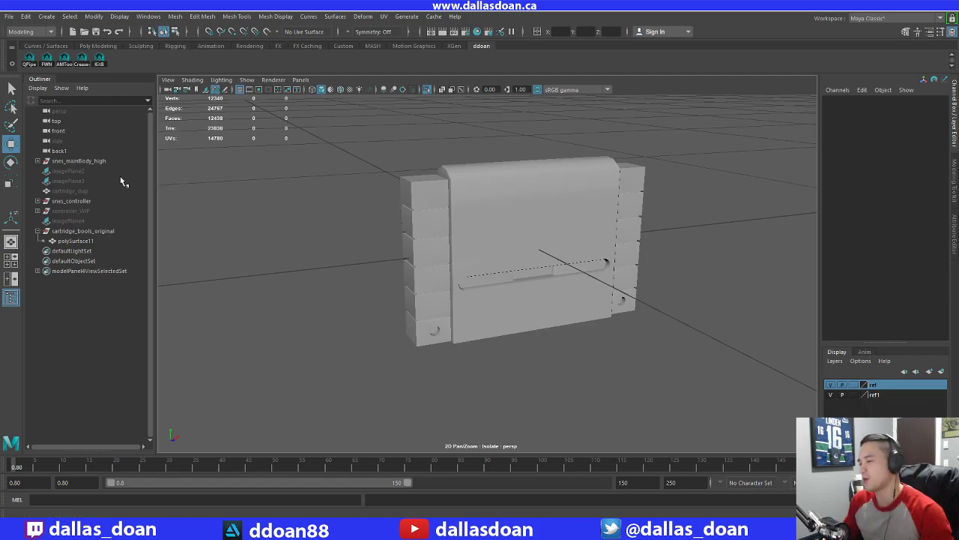
{"action": "left_click", "coordinate": [635, 309]}
{"action": "left_click_drag", "start_coordinate": [638, 310], "coordinate": [442, 240], "text": "alt"}
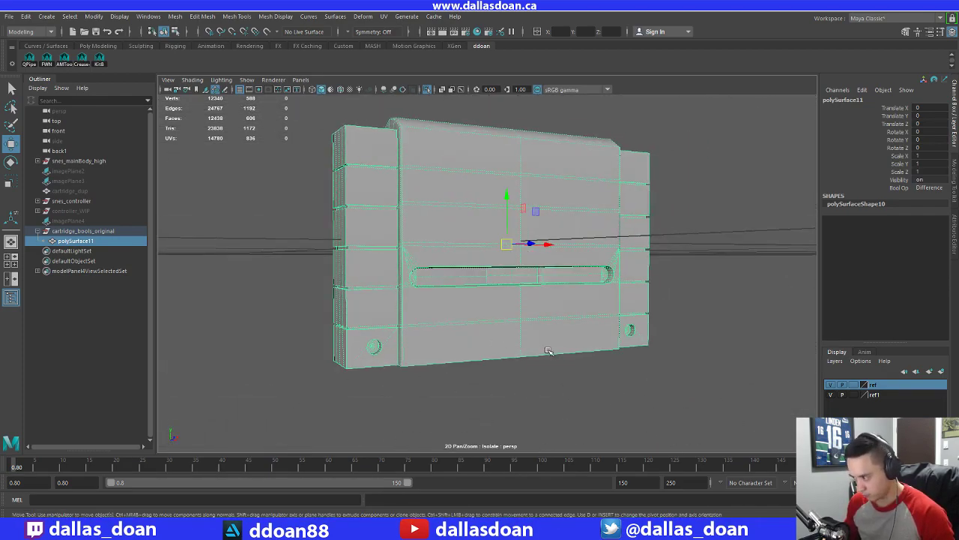
{"action": "left_click_drag", "start_coordinate": [548, 350], "coordinate": [495, 357], "text": "alt"}
{"action": "left_click", "coordinate": [520, 403]}
{"action": "left_click_drag", "start_coordinate": [422, 390], "coordinate": [480, 348], "text": "alt"}
{"action": "left_click", "coordinate": [424, 331]}
{"action": "mouse_move", "coordinate": [422, 330]}
{"action": "left_mouse_down", "text": "alt"}
{"action": "mouse_move", "coordinate": [430, 330]}
{"action": "mouse_move", "coordinate": [417, 321]}
{"action": "left_mouse_up", "text": "alt"}
Examine the faces around the lower-left screw hole, then switch to Marmoset Toolbag and look at the cartridge in the console scene
{"action": "scroll", "coordinate": [430, 330], "scroll_direction": "up", "scroll_amount": 1}
{"action": "middle_click_drag", "start_coordinate": [300, 354], "coordinate": [416, 321], "text": "alt"}
{"action": "scroll", "coordinate": [415, 321], "scroll_direction": "up", "scroll_amount": 2}
{"action": "left_click_drag", "start_coordinate": [415, 321], "coordinate": [466, 296], "text": "alt"}
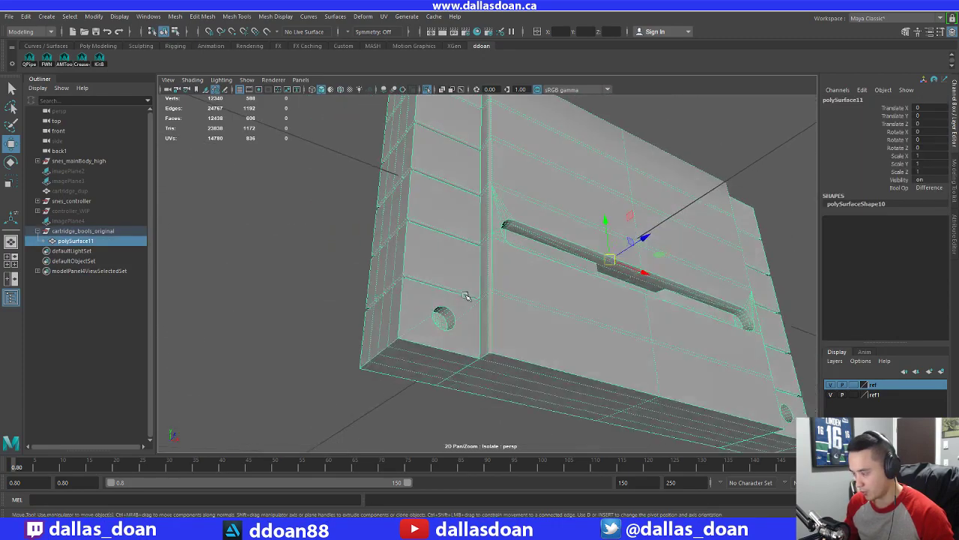
{"action": "scroll", "coordinate": [465, 296], "scroll_direction": "up", "scroll_amount": 2}
{"action": "middle_click_drag", "start_coordinate": [422, 327], "coordinate": [475, 300], "text": "alt"}
{"action": "scroll", "coordinate": [475, 300], "scroll_direction": "up", "scroll_amount": 2}
{"action": "left_click_drag", "start_coordinate": [475, 300], "coordinate": [484, 355], "text": "alt"}
{"action": "right_click_drag", "start_coordinate": [485, 241], "coordinate": [490, 279]}
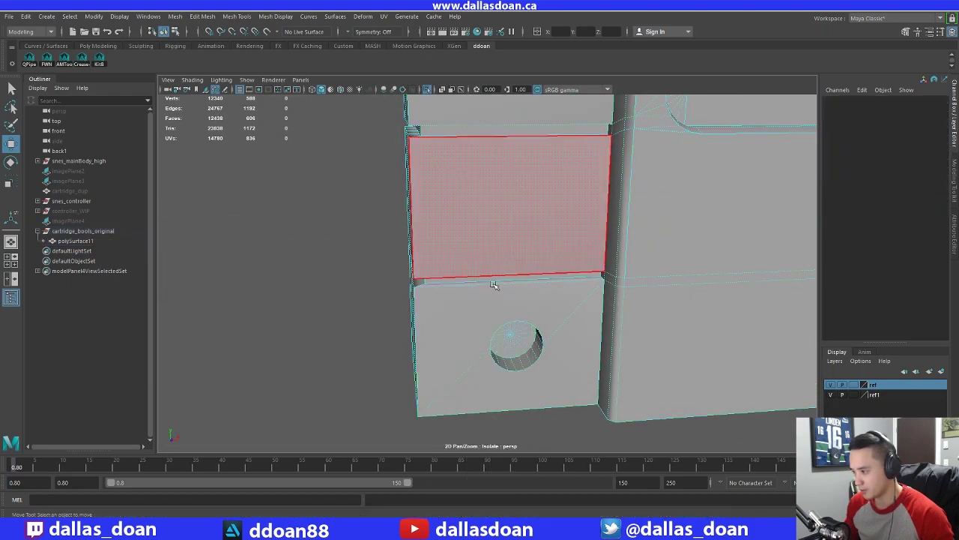
{"action": "left_click_drag", "start_coordinate": [493, 285], "coordinate": [497, 283], "text": "alt"}
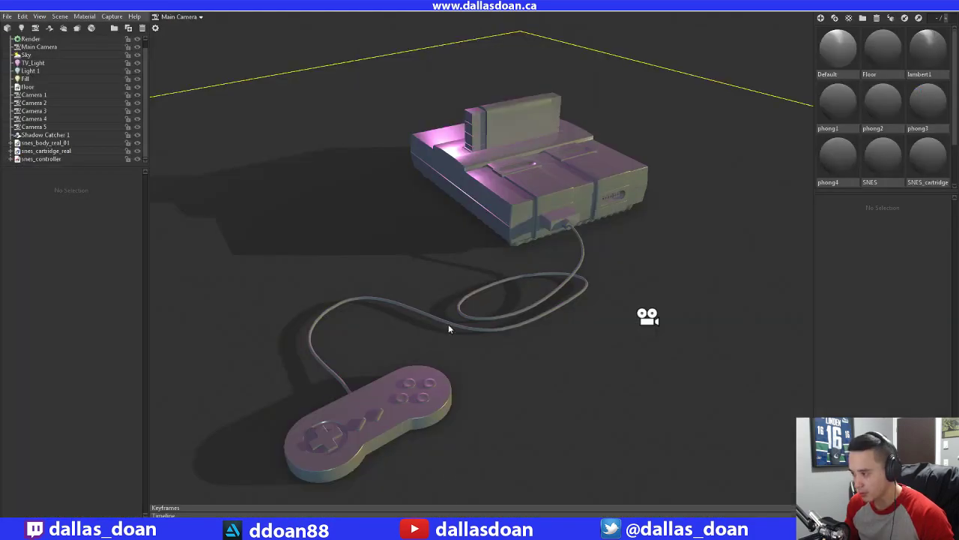
{"action": "left_click_drag", "start_coordinate": [436, 247], "coordinate": [494, 138]}
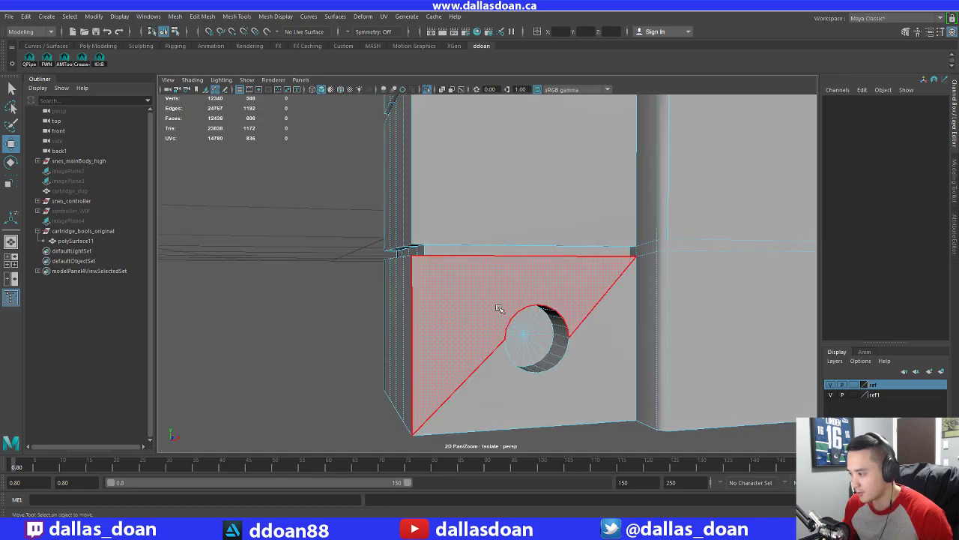
Back in Maya, delete the two front faces around the cartridge's lower-left screw hole along with the hole's own geometry
{"action": "left_click", "coordinate": [582, 374]}
{"action": "left_click", "coordinate": [603, 387], "text": "shift"}
{"action": "key", "text": "Delete"}
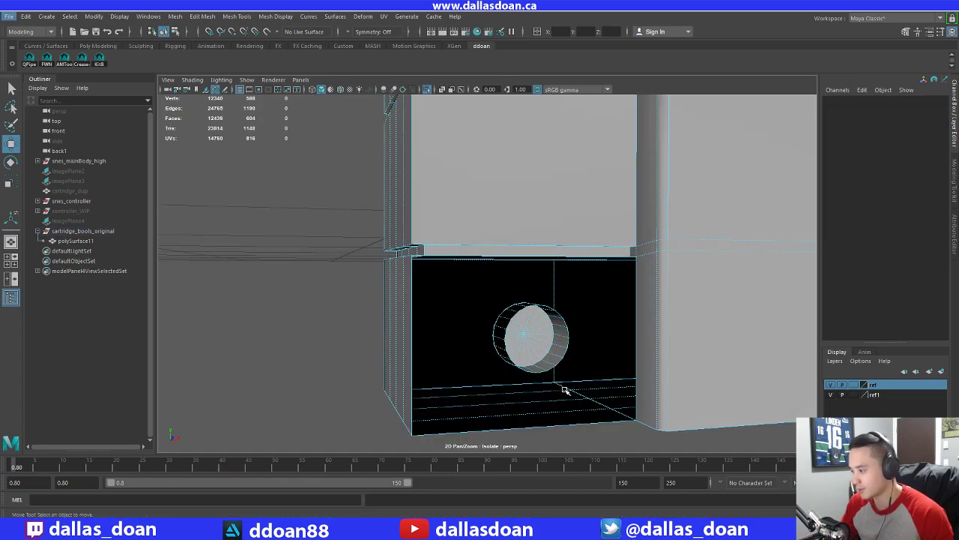
{"action": "left_click", "coordinate": [516, 343]}
{"action": "double_click", "coordinate": [516, 343]}
{"action": "left_click_drag", "start_coordinate": [516, 343], "coordinate": [644, 361], "text": "alt"}
{"action": "key", "text": "Delete"}
{"action": "scroll", "coordinate": [643, 360], "scroll_direction": "down", "scroll_amount": 3}
{"action": "left_click_drag", "start_coordinate": [585, 348], "coordinate": [511, 356], "text": "alt"}
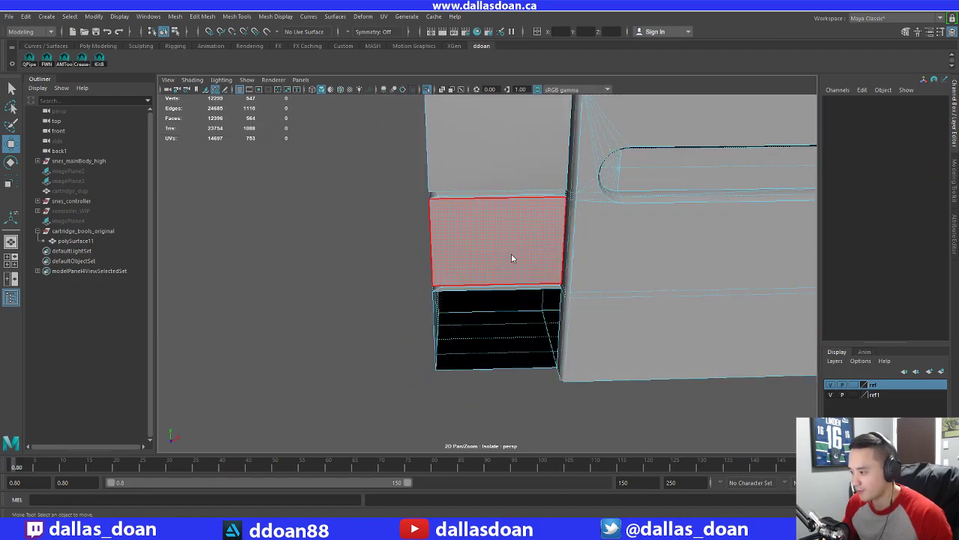
Bridge the upper and lower border edges of the lower-left opening to close it with a plain face
{"action": "right_click_drag", "start_coordinate": [513, 258], "coordinate": [513, 220]}
{"action": "left_click_drag", "start_coordinate": [514, 300], "coordinate": [530, 309], "text": "alt"}
{"action": "left_click", "coordinate": [531, 308]}
{"action": "left_click", "coordinate": [529, 388], "text": "shift"}
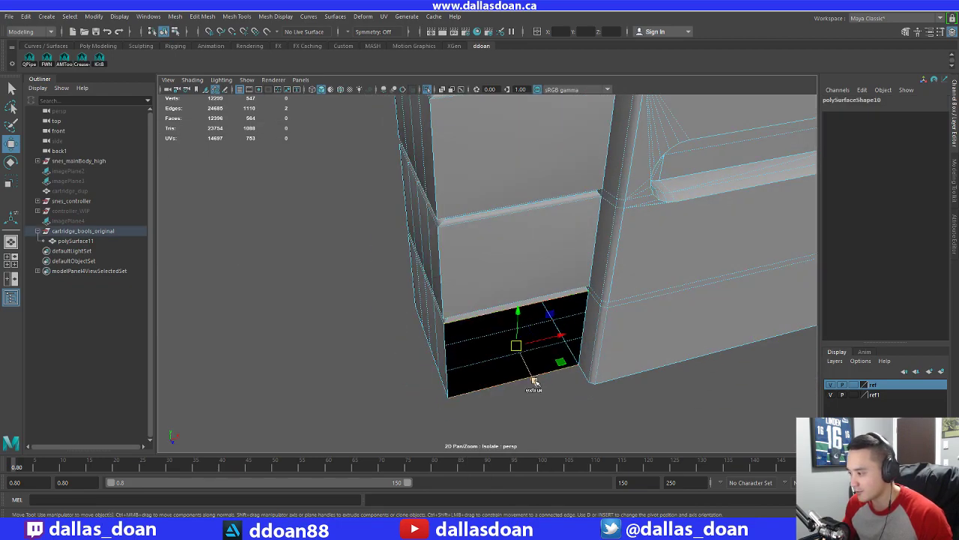
{"action": "right_click_drag", "start_coordinate": [619, 338], "coordinate": [616, 461], "text": "shift"}
Harden the upper edge of the new lower-left face where it meets the groove
{"action": "left_click_drag", "start_coordinate": [570, 434], "coordinate": [435, 314], "text": "alt"}
{"action": "mouse_move", "coordinate": [378, 242]}
{"action": "right_mouse_down"}
{"action": "mouse_move", "coordinate": [395, 238]}
{"action": "mouse_move", "coordinate": [388, 225]}
{"action": "right_mouse_up"}
{"action": "left_click", "coordinate": [346, 335]}
{"action": "right_click_drag", "start_coordinate": [473, 311], "coordinate": [567, 321], "text": "shift"}
{"action": "left_click_drag", "start_coordinate": [565, 325], "coordinate": [543, 334], "text": "alt"}
{"action": "left_click", "coordinate": [704, 412]}
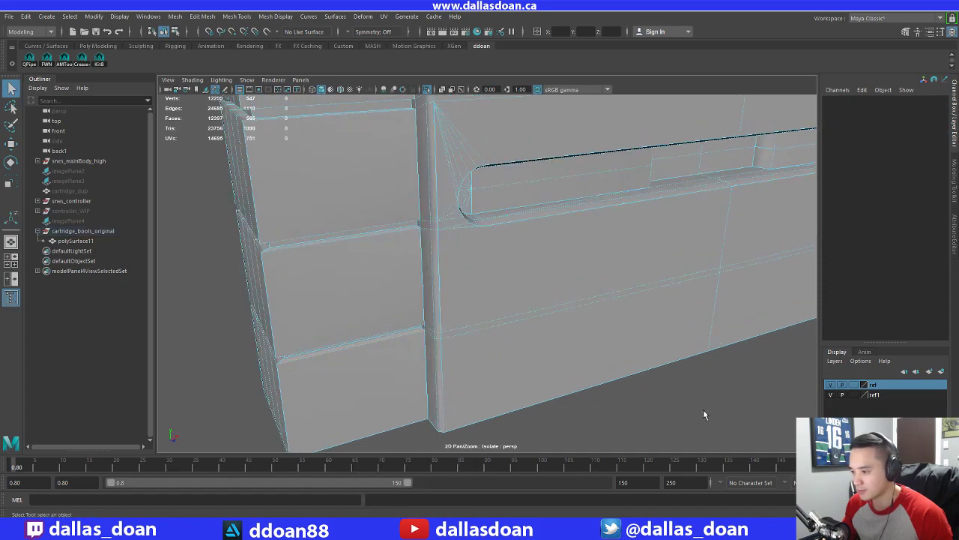
Delete the two front faces around the lower-right screw hole and the hole's inner geometry
{"action": "left_click_drag", "start_coordinate": [703, 411], "coordinate": [507, 357], "text": "alt"}
{"action": "middle_click_drag", "start_coordinate": [507, 353], "coordinate": [319, 366], "text": "alt"}
{"action": "right_click_drag", "start_coordinate": [586, 271], "coordinate": [589, 279]}
{"action": "left_click", "coordinate": [592, 281]}
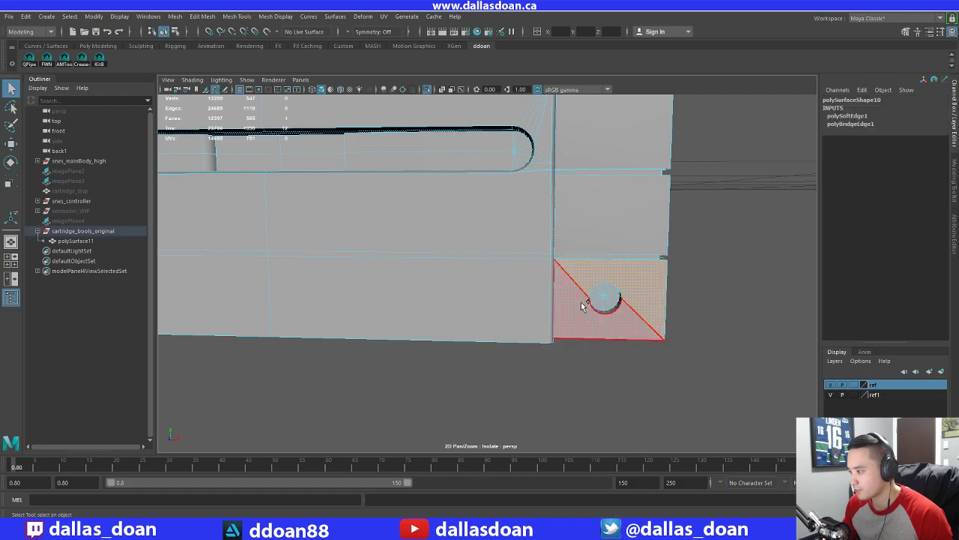
{"action": "left_click", "coordinate": [584, 308], "text": "shift"}
{"action": "key", "text": "Delete"}
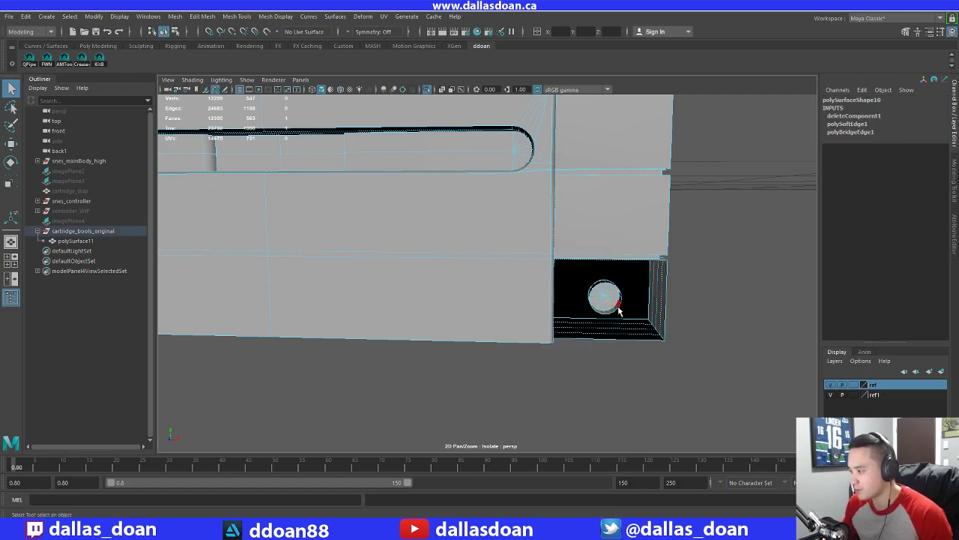
{"action": "left_click", "coordinate": [690, 330]}
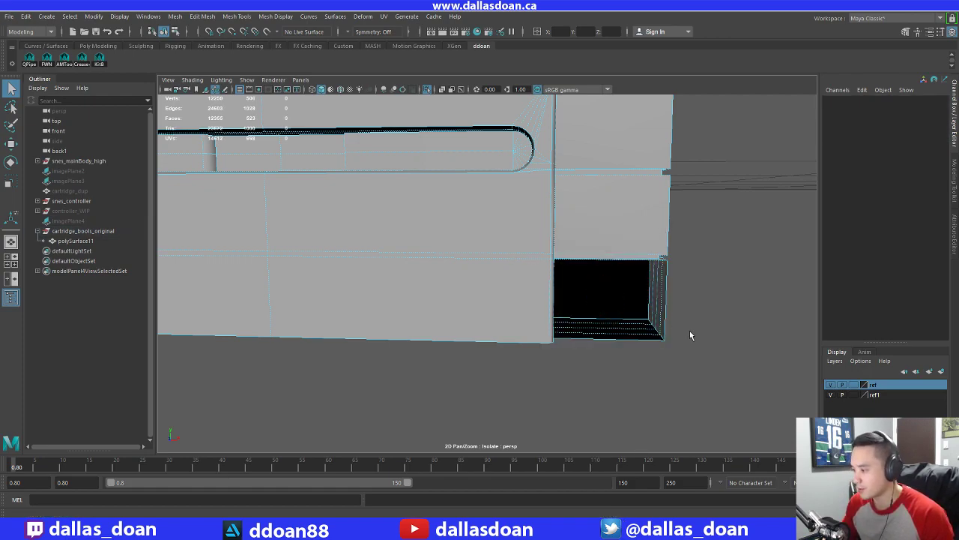
Bridge the upper and lower border edges of the lower-right opening to fill it with a plain face
{"action": "left_click_drag", "start_coordinate": [690, 331], "coordinate": [636, 342], "text": "alt"}
{"action": "right_click_drag", "start_coordinate": [553, 242], "coordinate": [557, 222]}
{"action": "middle_click_drag", "start_coordinate": [578, 318], "coordinate": [575, 274], "text": "alt"}
{"action": "scroll", "coordinate": [555, 285], "scroll_direction": "up", "scroll_amount": 4}
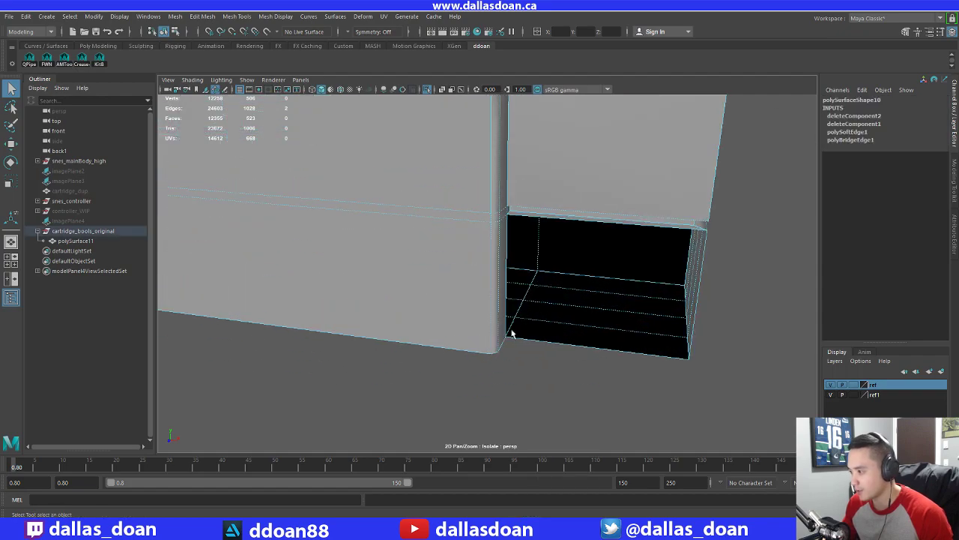
{"action": "left_click_drag", "start_coordinate": [511, 333], "coordinate": [550, 328], "text": "alt"}
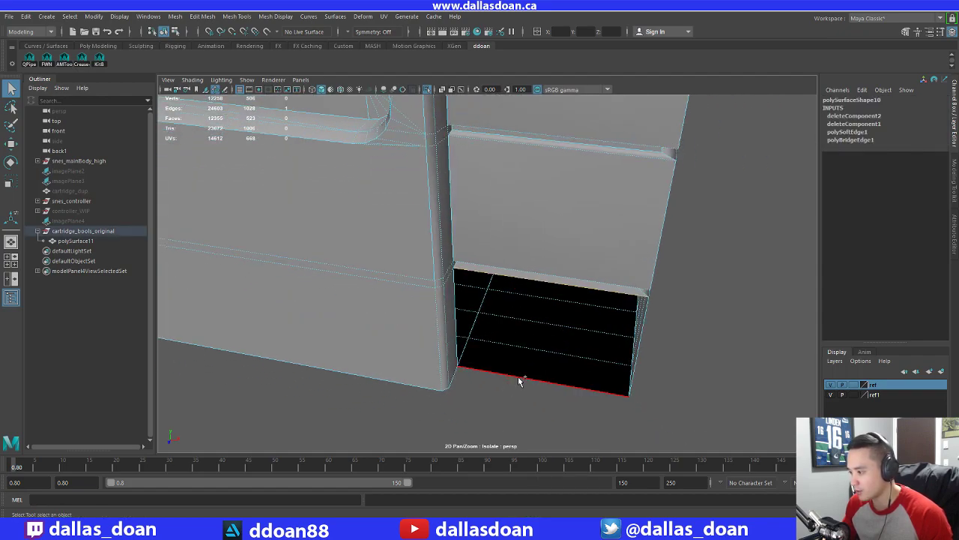
{"action": "right_click_drag", "start_coordinate": [578, 344], "coordinate": [578, 345], "text": "shift"}
{"action": "left_click", "coordinate": [564, 464]}
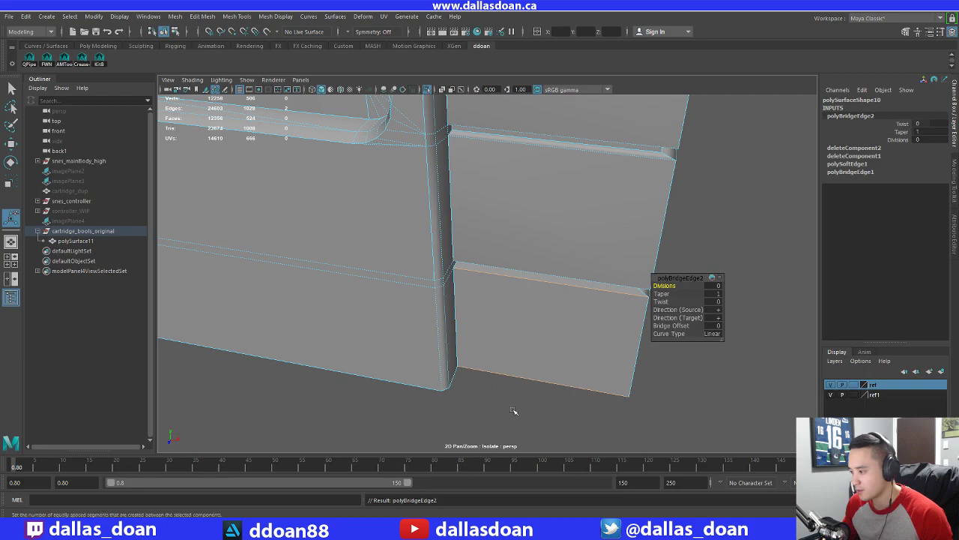
Harden the edge between the new lower-right face and the groove above it, and return to object mode
{"action": "left_click", "coordinate": [523, 284]}
{"action": "left_click_drag", "start_coordinate": [525, 286], "coordinate": [642, 253], "text": "alt"}
{"action": "right_click_drag", "start_coordinate": [642, 252], "coordinate": [714, 255], "text": "shift"}
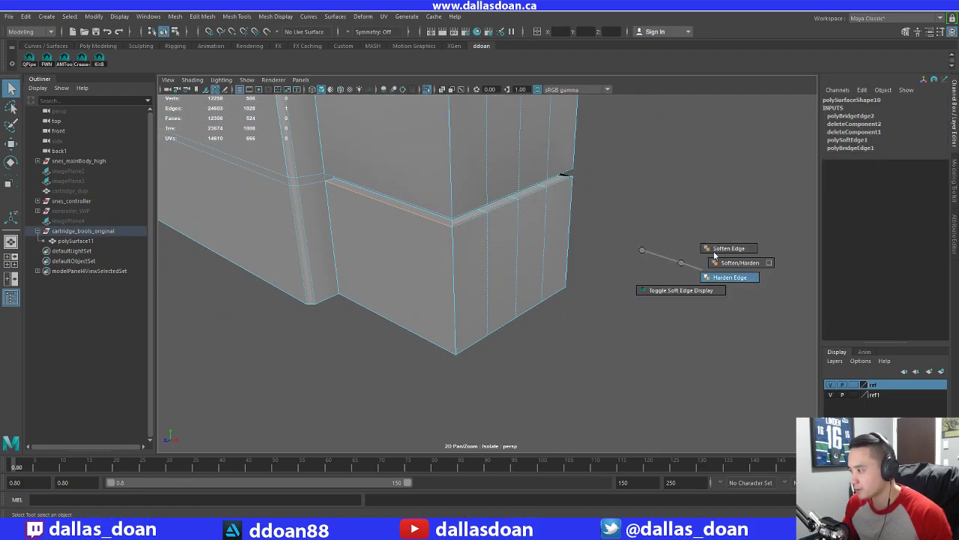
{"action": "left_click_drag", "start_coordinate": [474, 293], "coordinate": [505, 222], "text": "alt"}
{"action": "right_click", "coordinate": [505, 223]}
{"action": "left_click", "coordinate": [502, 282]}
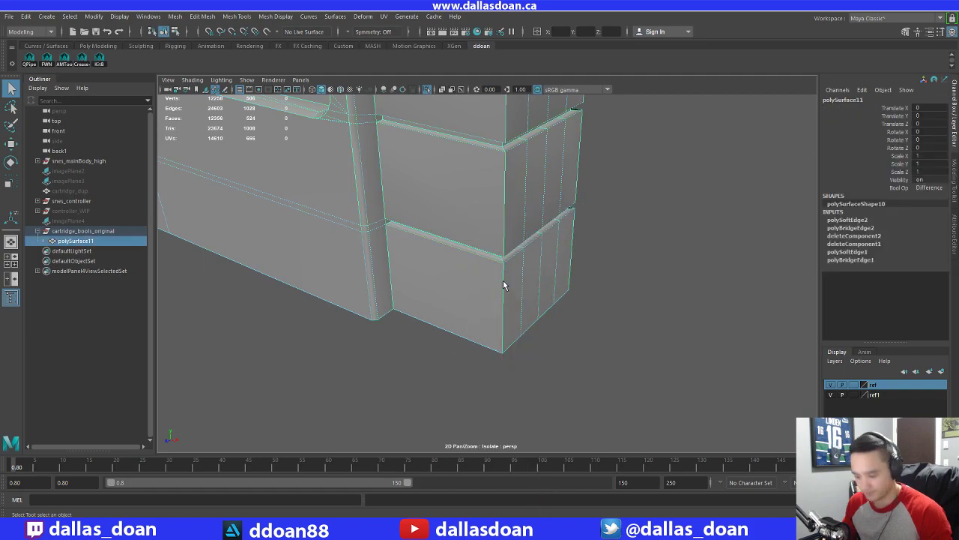
Delete the cartridge mesh's construction history and check the filled lower corners from the front
{"action": "left_click_drag", "start_coordinate": [660, 347], "coordinate": [535, 308], "text": "alt"}
{"action": "left_click", "coordinate": [497, 271]}
{"action": "left_click_drag", "start_coordinate": [449, 266], "coordinate": [494, 262], "text": "alt"}
{"action": "right_click_drag", "start_coordinate": [494, 262], "coordinate": [533, 292], "text": "alt"}
{"action": "left_click_drag", "start_coordinate": [534, 293], "coordinate": [510, 272], "text": "alt"}
{"action": "right_click_drag", "start_coordinate": [510, 271], "coordinate": [484, 284], "text": "alt"}
{"action": "left_click_drag", "start_coordinate": [484, 285], "coordinate": [517, 291], "text": "alt"}
{"action": "left_click", "coordinate": [551, 332]}
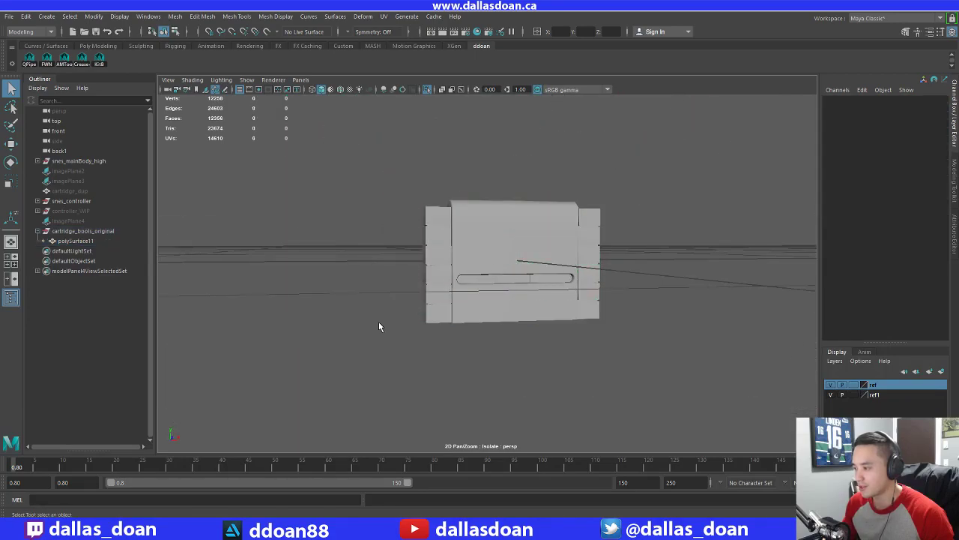
{"action": "right_click_drag", "start_coordinate": [424, 306], "coordinate": [452, 276], "text": "alt"}
{"action": "left_click", "coordinate": [479, 251]}
{"action": "key", "text": "w"}
{"action": "key", "text": "f"}
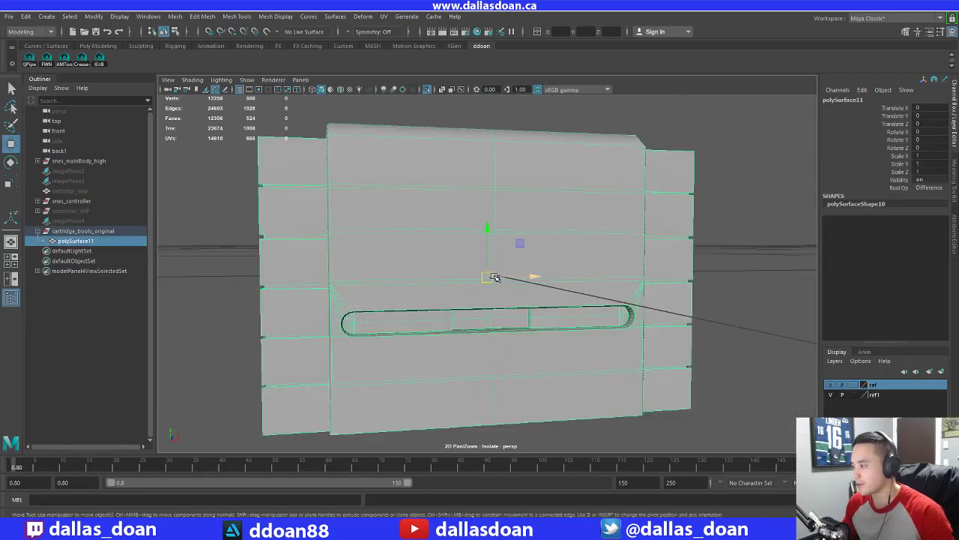
Try to snap a column of vertices on the cartridge's ribbed side onto its rear corner edge
{"action": "left_click_drag", "start_coordinate": [498, 276], "coordinate": [525, 304], "text": "alt"}
{"action": "right_click_drag", "start_coordinate": [525, 304], "coordinate": [499, 292], "text": "alt"}
{"action": "left_click", "coordinate": [674, 256]}
{"action": "left_click_drag", "start_coordinate": [674, 256], "coordinate": [548, 299], "text": "alt"}
{"action": "left_click", "coordinate": [458, 259]}
{"action": "left_click_drag", "start_coordinate": [455, 261], "coordinate": [537, 242], "text": "alt"}
{"action": "right_click_drag", "start_coordinate": [537, 242], "coordinate": [560, 253]}
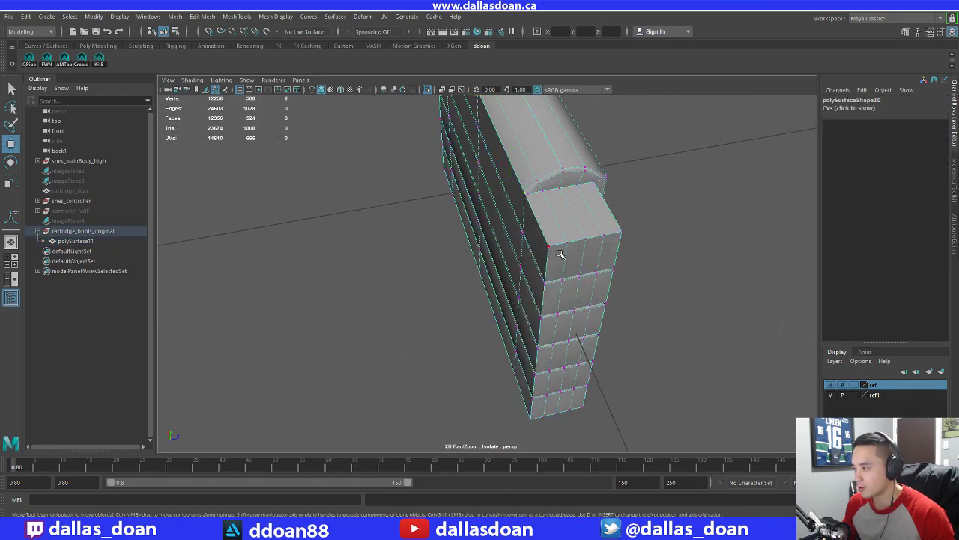
{"action": "mouse_move", "coordinate": [570, 283]}
{"action": "left_mouse_down", "text": "alt"}
{"action": "mouse_move", "coordinate": [561, 209]}
{"action": "mouse_move", "coordinate": [560, 272]}
{"action": "left_mouse_up", "text": "alt"}
{"action": "right_click_drag", "start_coordinate": [561, 272], "coordinate": [538, 245]}
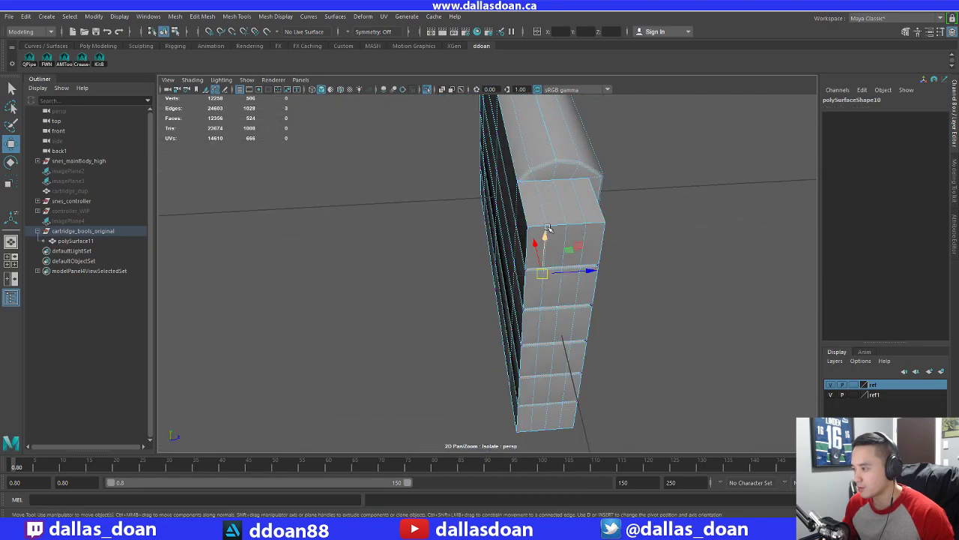
{"action": "left_click", "coordinate": [550, 241]}
{"action": "mouse_move", "coordinate": [550, 241]}
{"action": "left_mouse_down", "text": "alt"}
{"action": "mouse_move", "coordinate": [548, 340]}
{"action": "mouse_move", "coordinate": [557, 332]}
{"action": "mouse_move", "coordinate": [552, 233]}
{"action": "left_mouse_up", "text": "alt"}
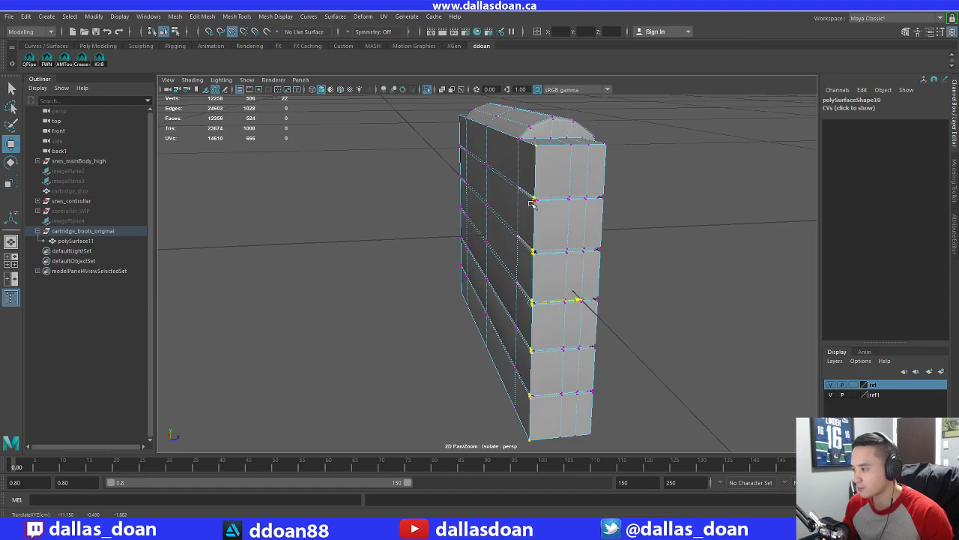
{"action": "left_click_drag", "start_coordinate": [541, 246], "coordinate": [578, 248], "text": "alt"}
{"action": "middle_click_drag", "start_coordinate": [578, 248], "coordinate": [531, 274], "text": "alt"}
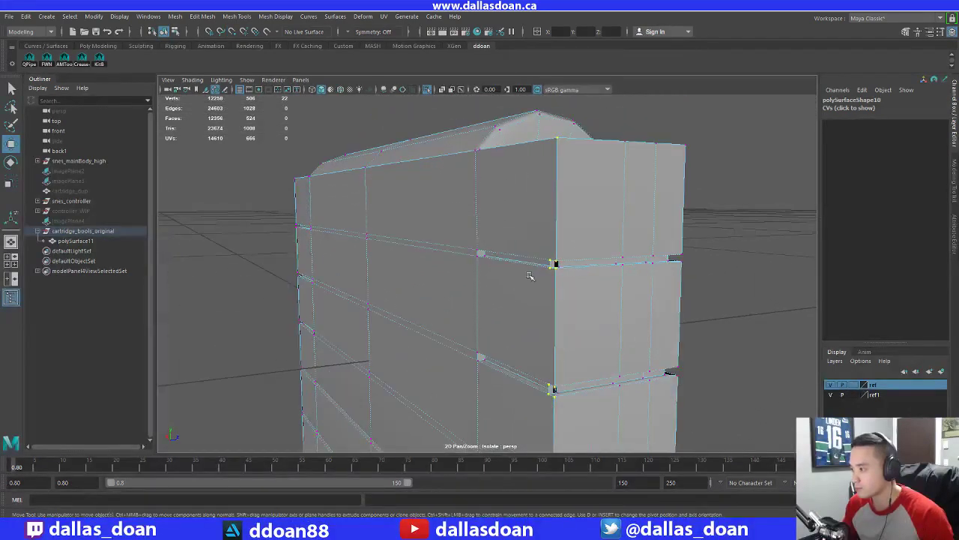
{"action": "left_click_drag", "start_coordinate": [531, 274], "coordinate": [490, 250], "text": "alt"}
{"action": "left_click", "coordinate": [666, 319]}
Select the vertical front corner edges of the left ribbed side and soften them
{"action": "double_click", "coordinate": [475, 272]}
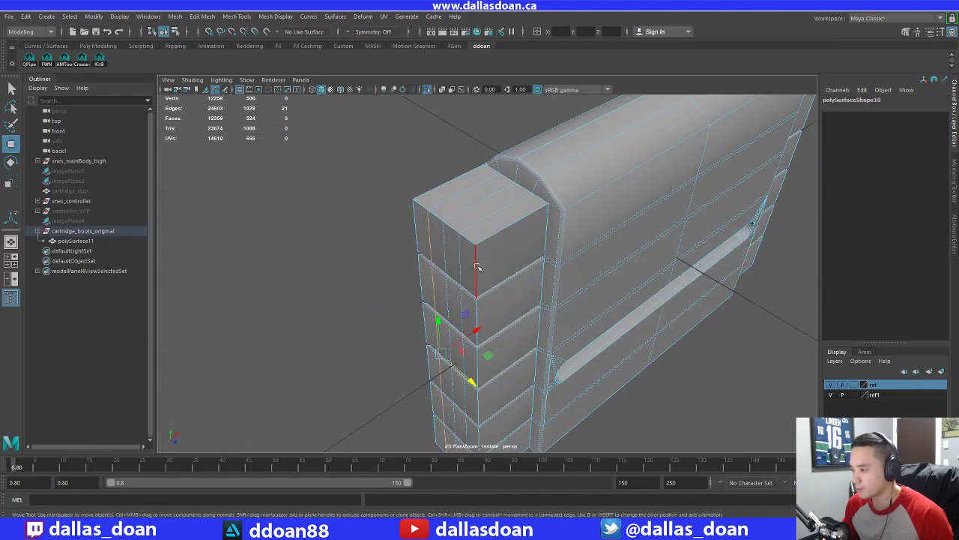
{"action": "scroll", "coordinate": [494, 337], "scroll_direction": "down", "scroll_amount": 5}
{"action": "left_click_drag", "start_coordinate": [494, 338], "coordinate": [515, 313], "text": "alt"}
{"action": "scroll", "coordinate": [510, 330], "scroll_direction": "up", "scroll_amount": 5}
{"action": "scroll", "coordinate": [510, 330], "scroll_direction": "down", "scroll_amount": 5}
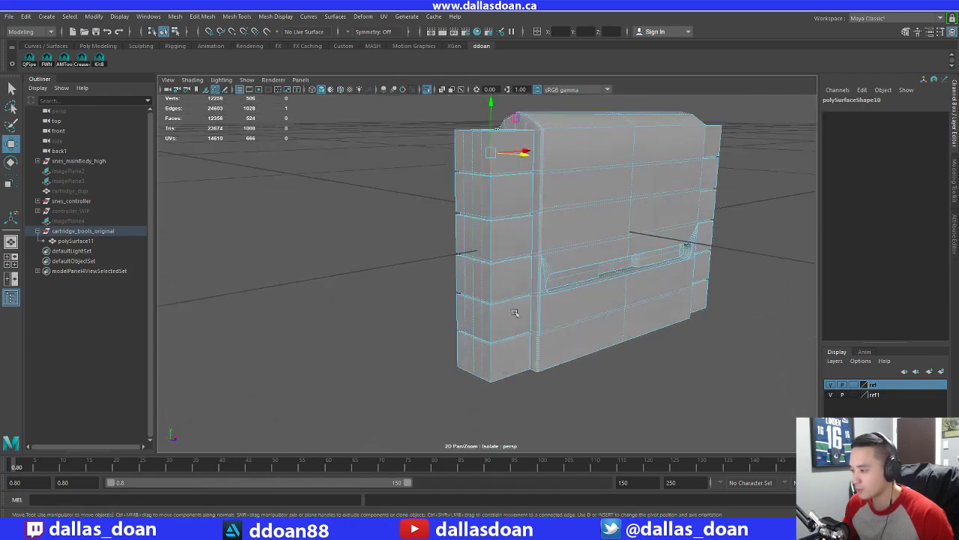
{"action": "left_click_drag", "start_coordinate": [492, 359], "coordinate": [506, 328], "text": "alt"}
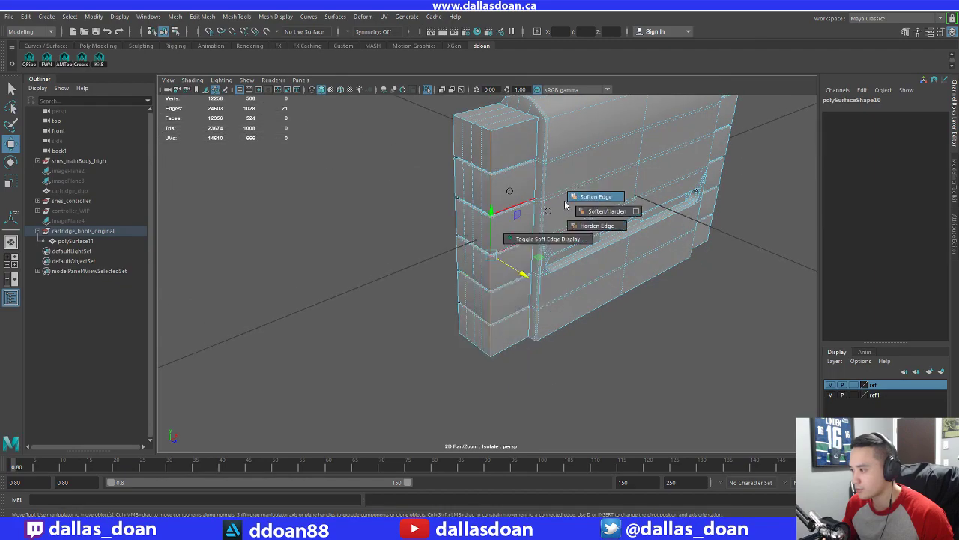
{"action": "left_click_drag", "start_coordinate": [512, 256], "coordinate": [490, 172], "text": "alt"}
{"action": "left_click", "coordinate": [471, 230]}
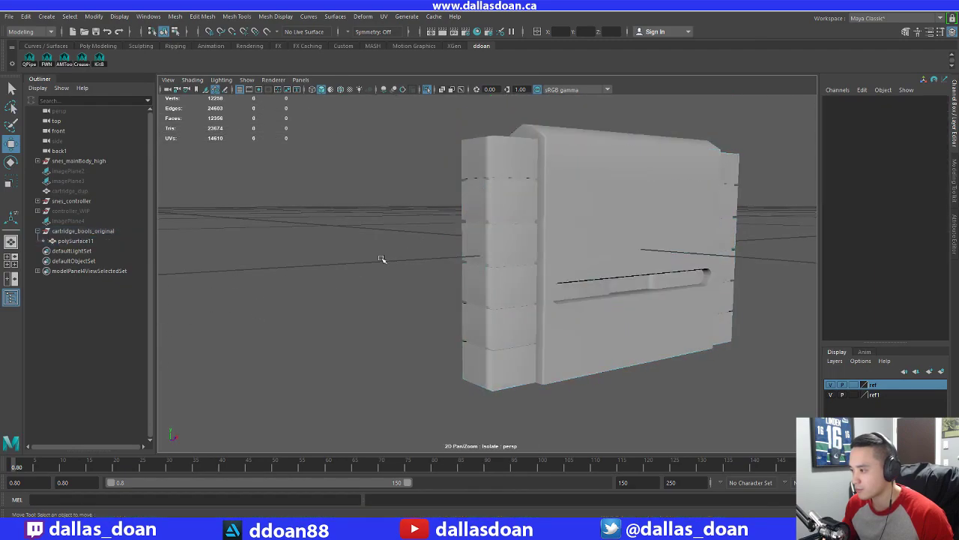
Select the vertical rear corner edges of the left ribbed side, soften them, and return to object mode
{"action": "left_click_drag", "start_coordinate": [382, 259], "coordinate": [490, 189], "text": "alt"}
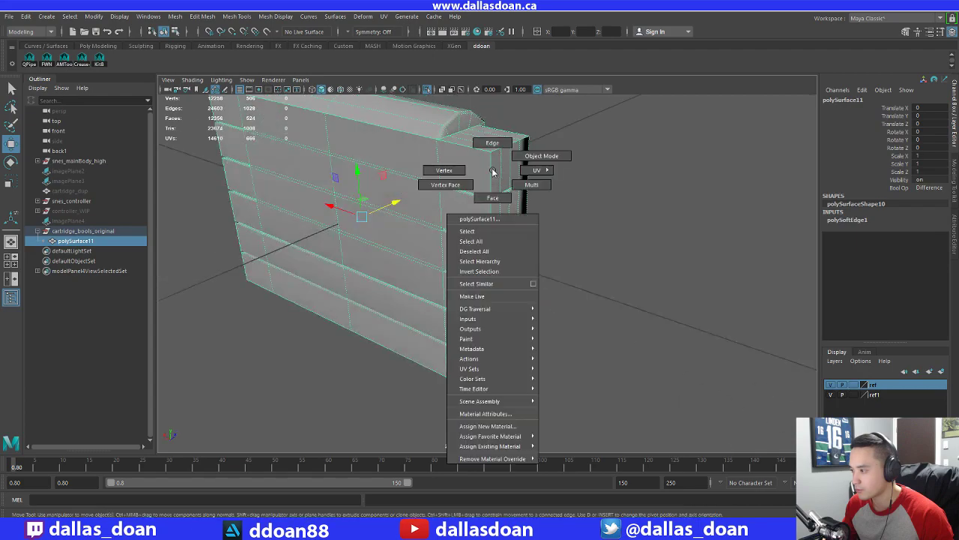
{"action": "right_click_drag", "start_coordinate": [492, 172], "coordinate": [492, 143]}
{"action": "left_click", "coordinate": [487, 179]}
{"action": "right_click_drag", "start_coordinate": [568, 270], "coordinate": [647, 284], "text": "shift"}
{"action": "left_click", "coordinate": [573, 258]}
{"action": "left_click_drag", "start_coordinate": [574, 258], "coordinate": [500, 217], "text": "alt"}
{"action": "right_click_drag", "start_coordinate": [500, 217], "coordinate": [476, 277]}
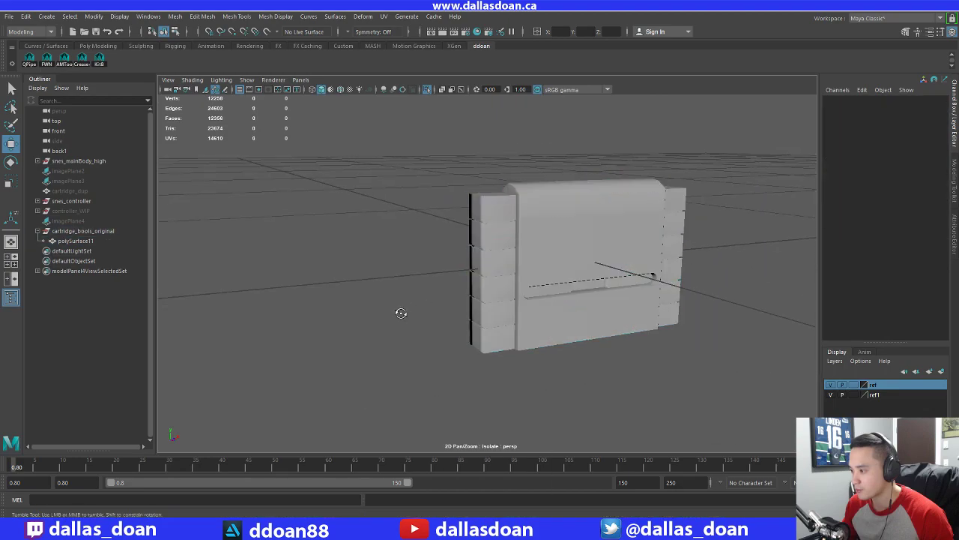
Select the vertical rear corner edges of the opposite ribbed side and soften them
{"action": "left_click_drag", "start_coordinate": [400, 312], "coordinate": [469, 280], "text": "alt"}
{"action": "scroll", "coordinate": [454, 323], "scroll_direction": "up", "scroll_amount": 6}
{"action": "left_click", "coordinate": [466, 259]}
{"action": "right_click_drag", "start_coordinate": [462, 240], "coordinate": [463, 224]}
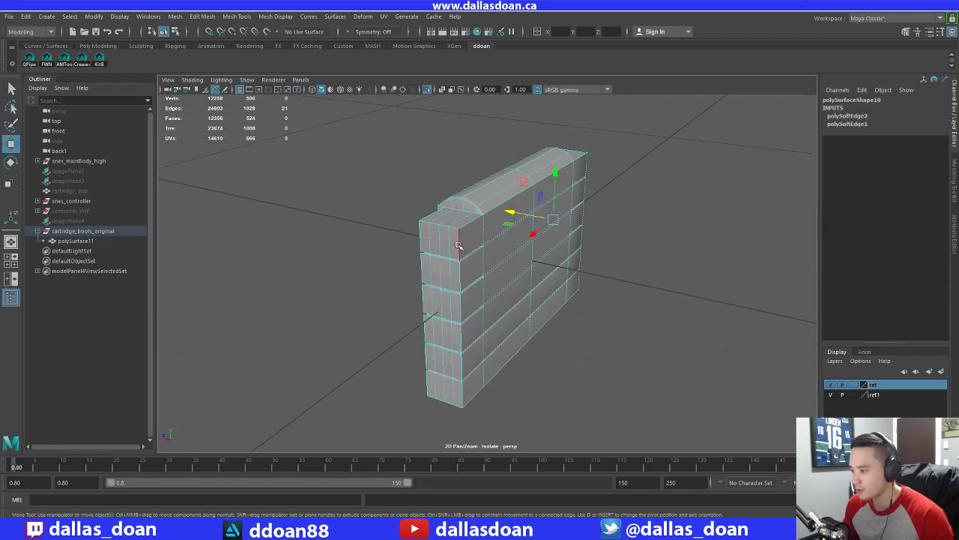
{"action": "left_click_drag", "start_coordinate": [463, 223], "coordinate": [469, 353], "text": "alt"}
{"action": "double_click", "coordinate": [449, 310]}
{"action": "left_click_drag", "start_coordinate": [449, 310], "coordinate": [500, 299], "text": "alt"}
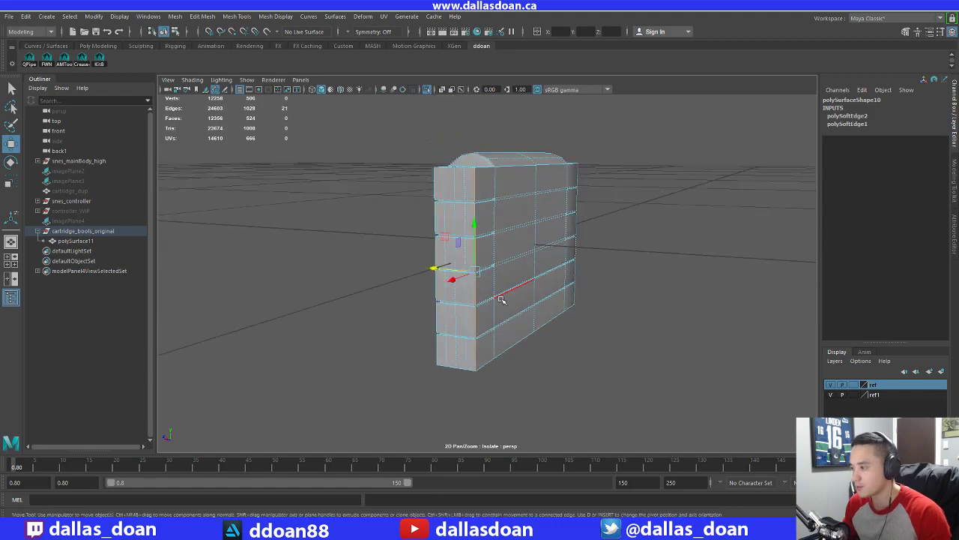
{"action": "right_click_drag", "start_coordinate": [502, 300], "coordinate": [521, 280]}
{"action": "left_click_drag", "start_coordinate": [477, 288], "coordinate": [478, 316], "text": "alt"}
{"action": "left_click", "coordinate": [482, 238]}
{"action": "left_click", "coordinate": [484, 224]}
{"action": "right_click_drag", "start_coordinate": [485, 225], "coordinate": [485, 207]}
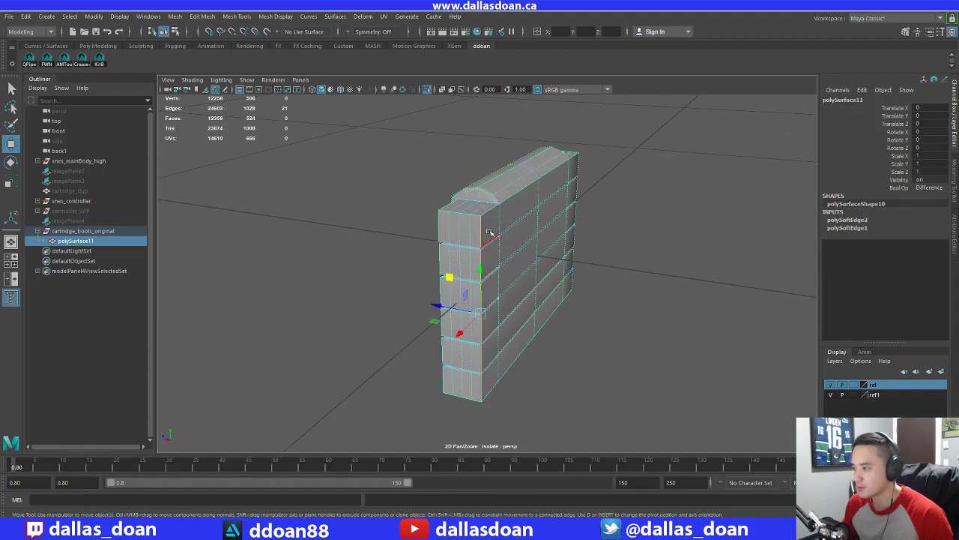
{"action": "left_click", "coordinate": [482, 233]}
{"action": "right_click_drag", "start_coordinate": [565, 281], "coordinate": [669, 286], "text": "shift"}
{"action": "left_click", "coordinate": [570, 308]}
{"action": "left_click_drag", "start_coordinate": [540, 308], "coordinate": [599, 310], "text": "alt"}
{"action": "middle_click_drag", "start_coordinate": [600, 310], "coordinate": [552, 300], "text": "alt"}
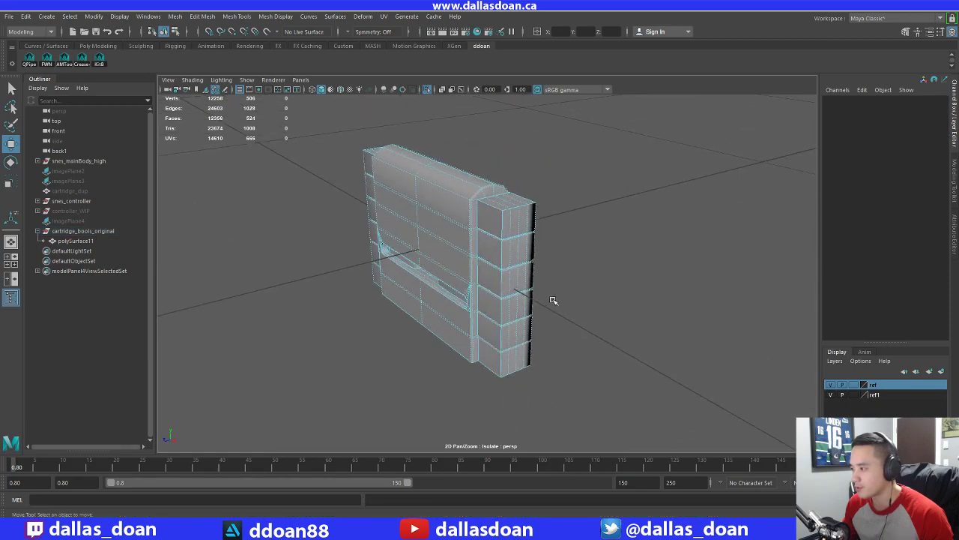
Select the vertical front corner edges of the right ribbed side and soften them
{"action": "left_click_drag", "start_coordinate": [552, 299], "coordinate": [570, 296], "text": "alt"}
{"action": "left_click", "coordinate": [537, 229]}
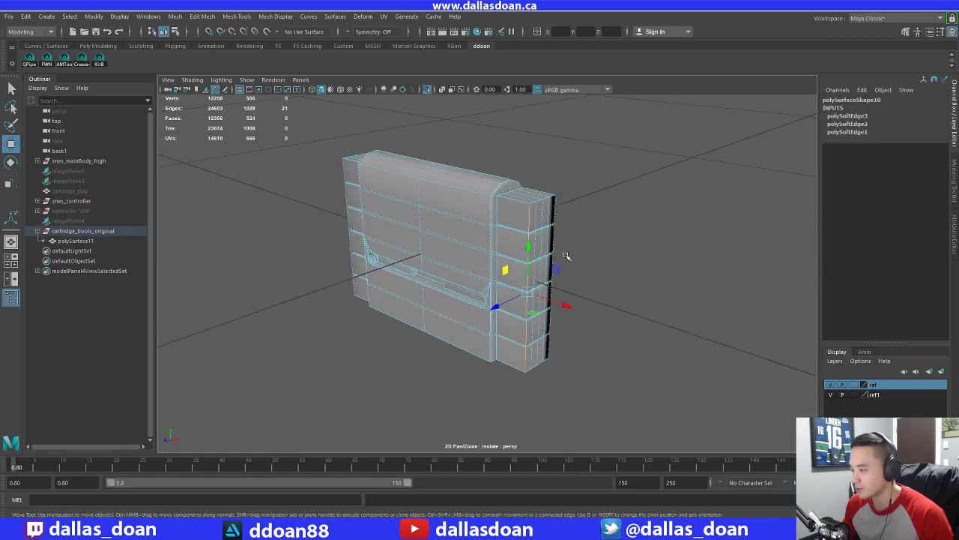
{"action": "right_click_drag", "start_coordinate": [566, 257], "coordinate": [638, 293], "text": "shift"}
Select several more edges across the cartridge's outer border and soften them together
{"action": "left_click", "coordinate": [609, 233]}
{"action": "left_click_drag", "start_coordinate": [610, 233], "coordinate": [555, 289], "text": "alt"}
{"action": "left_click", "coordinate": [364, 201]}
{"action": "left_click", "coordinate": [459, 258], "text": "shift"}
{"action": "left_click", "coordinate": [647, 249], "text": "shift"}
{"action": "right_click_drag", "start_coordinate": [695, 230], "coordinate": [759, 253], "text": "shift"}
{"action": "left_click_drag", "start_coordinate": [750, 255], "coordinate": [557, 247], "text": "alt"}
{"action": "left_click_drag", "start_coordinate": [568, 316], "coordinate": [516, 302], "text": "alt"}
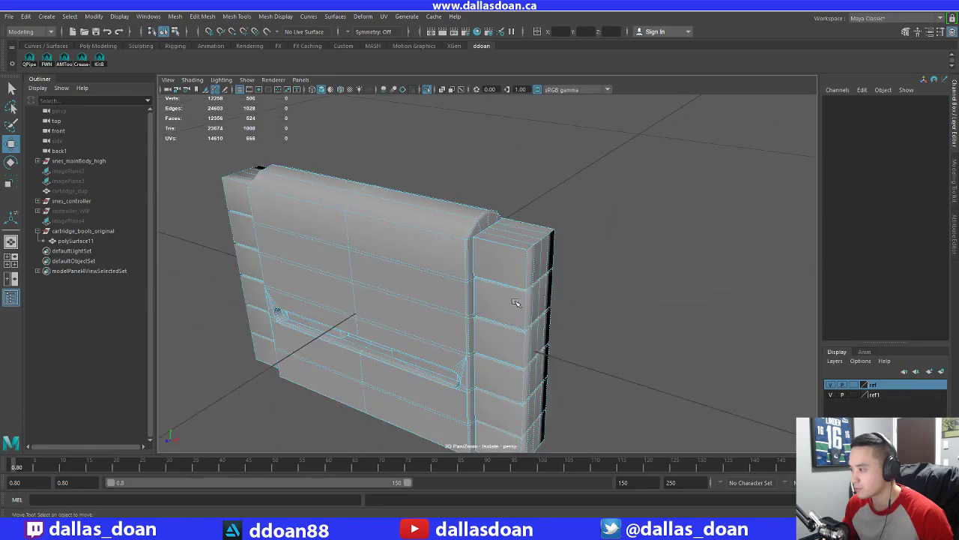
Select the border edges around the top face of the right ribbed block and soften them
{"action": "left_click", "coordinate": [503, 251]}
{"action": "left_click_drag", "start_coordinate": [504, 251], "coordinate": [424, 234], "text": "alt"}
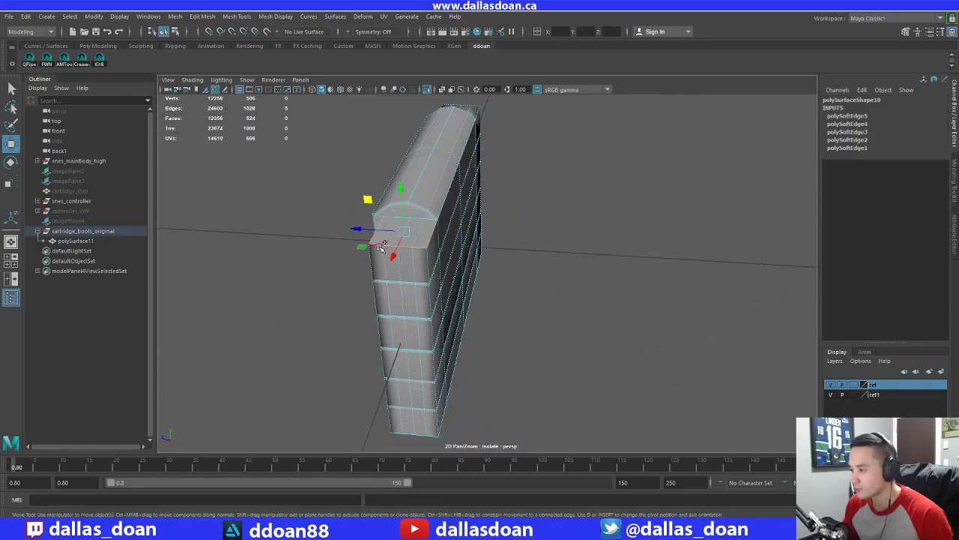
{"action": "right_click_drag", "start_coordinate": [448, 237], "coordinate": [555, 253], "text": "shift"}
{"action": "left_click_drag", "start_coordinate": [431, 249], "coordinate": [394, 274], "text": "alt"}
{"action": "middle_click_drag", "start_coordinate": [394, 274], "coordinate": [518, 313], "text": "alt"}
{"action": "scroll", "coordinate": [518, 313], "scroll_direction": "up", "scroll_amount": 4}
{"action": "left_click_drag", "start_coordinate": [518, 313], "coordinate": [499, 317], "text": "alt"}
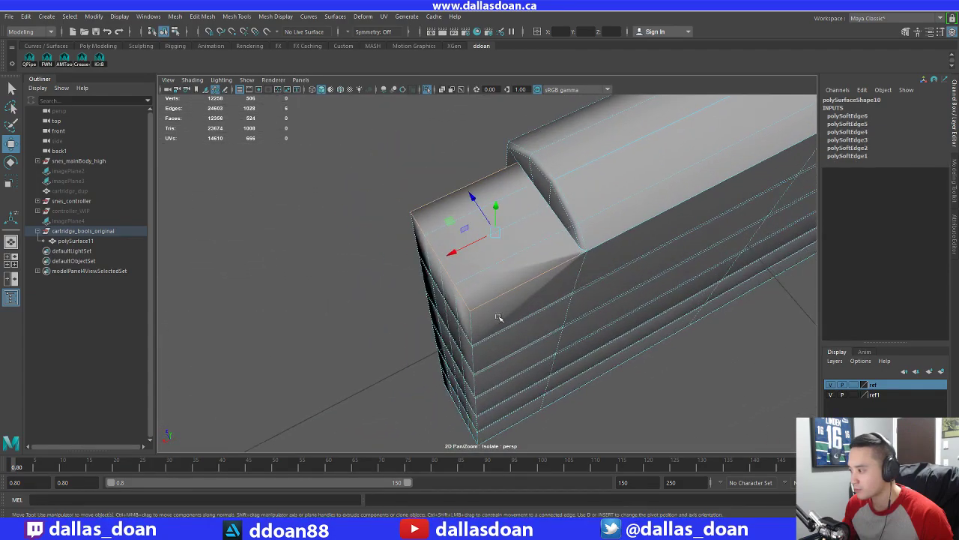
Soften the tiny edge at the rear corner where the right ribbed block meets the raised body
{"action": "middle_click_drag", "start_coordinate": [499, 317], "coordinate": [466, 316], "text": "alt"}
{"action": "scroll", "coordinate": [466, 315], "scroll_direction": "up", "scroll_amount": 3}
{"action": "left_click_drag", "start_coordinate": [465, 315], "coordinate": [476, 299], "text": "alt"}
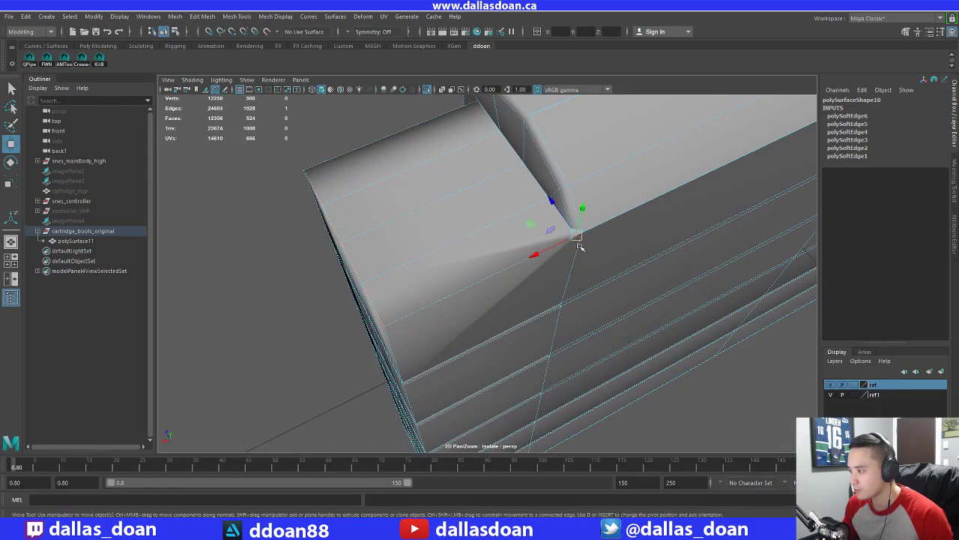
{"action": "scroll", "coordinate": [582, 327], "scroll_direction": "down", "scroll_amount": 6}
{"action": "left_click", "coordinate": [670, 366]}
Soften the matching tiny edge at the rear corner where the left ribbed block meets the raised body
{"action": "left_click_drag", "start_coordinate": [659, 364], "coordinate": [429, 273], "text": "alt"}
{"action": "scroll", "coordinate": [526, 300], "scroll_direction": "up", "scroll_amount": 3}
{"action": "left_click", "coordinate": [429, 273]}
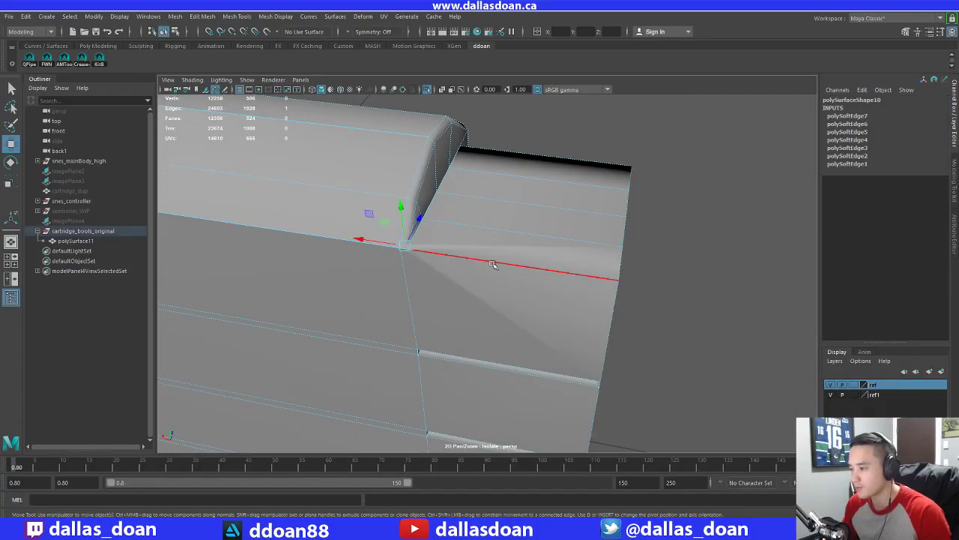
{"action": "key", "text": "ctrl+z"}
{"action": "left_click", "coordinate": [410, 250]}
{"action": "left_click", "coordinate": [659, 283]}
{"action": "left_click_drag", "start_coordinate": [480, 284], "coordinate": [517, 243], "text": "alt"}
Multi-Cut a diagonal edge across the left block's uppermost rear face, from its upper inner corner to its lower outer corner
{"action": "right_click_drag", "start_coordinate": [518, 221], "coordinate": [442, 231], "text": "shift"}
{"action": "left_click", "coordinate": [481, 201]}
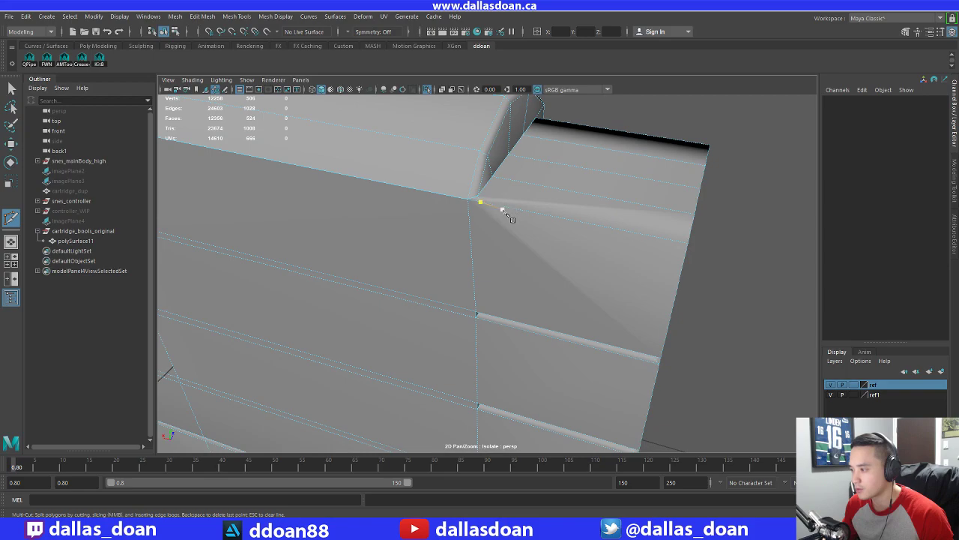
{"action": "left_click_drag", "start_coordinate": [513, 283], "coordinate": [578, 278], "text": "alt"}
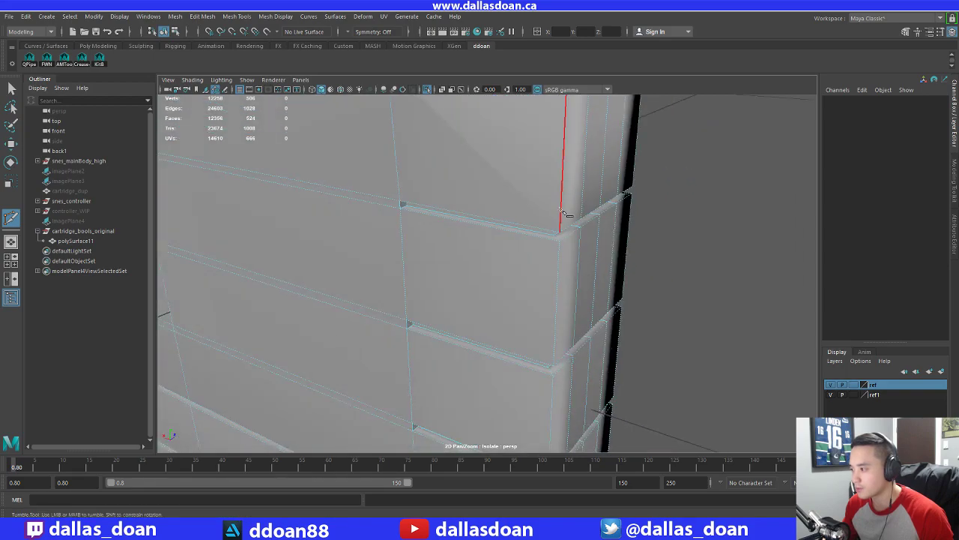
{"action": "right_click", "coordinate": [598, 285]}
{"action": "scroll", "coordinate": [570, 284], "scroll_direction": "down", "scroll_amount": 5}
{"action": "left_click_drag", "start_coordinate": [405, 281], "coordinate": [425, 311], "text": "alt"}
{"action": "scroll", "coordinate": [446, 283], "scroll_direction": "down", "scroll_amount": 5}
{"action": "left_click", "coordinate": [501, 275]}
{"action": "scroll", "coordinate": [447, 282], "scroll_direction": "up", "scroll_amount": 3}
{"action": "scroll", "coordinate": [431, 316], "scroll_direction": "up", "scroll_amount": 5}
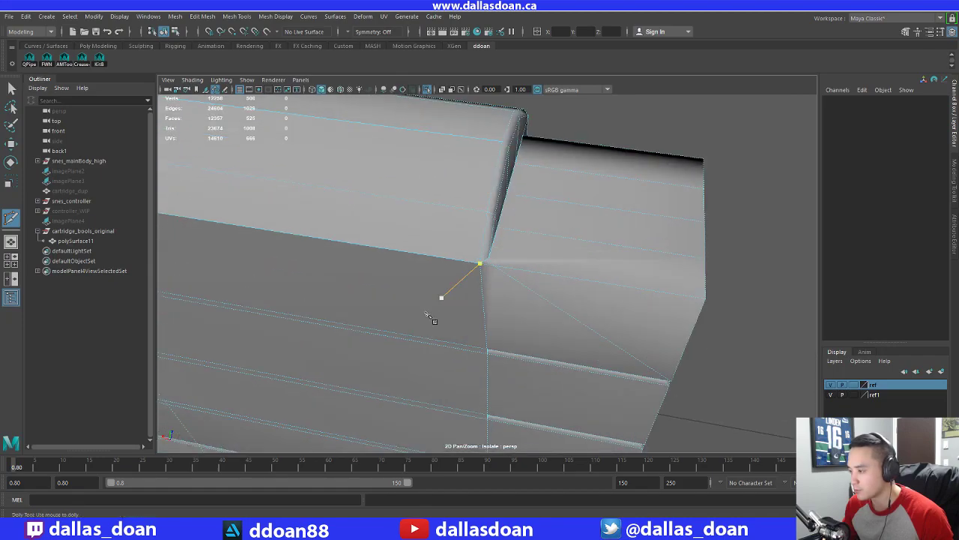
{"action": "scroll", "coordinate": [427, 316], "scroll_direction": "up", "scroll_amount": 2}
{"action": "scroll", "coordinate": [536, 306], "scroll_direction": "down", "scroll_amount": 6}
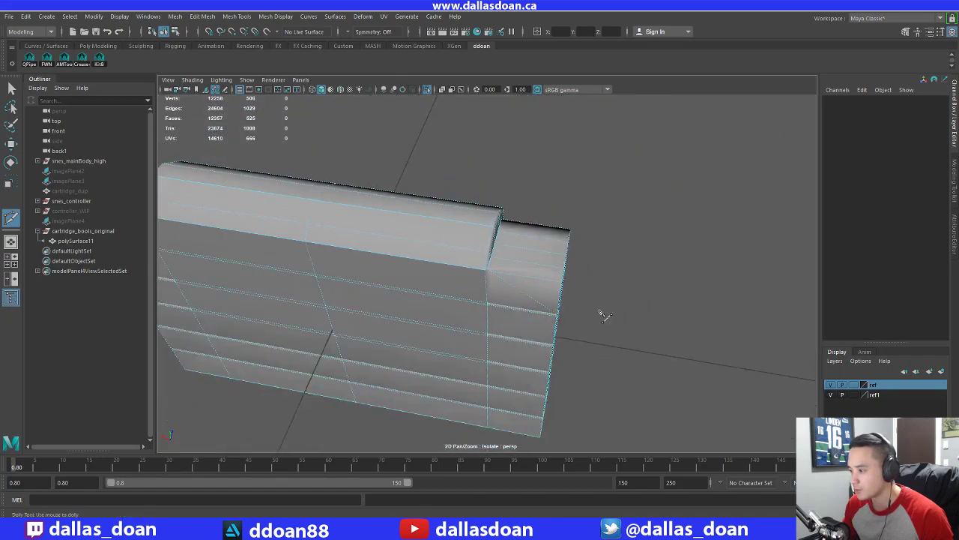
Cut the matching diagonal edge across the right block's uppermost rear face and leave the Multi-Cut tool
{"action": "left_click_drag", "start_coordinate": [539, 314], "coordinate": [562, 301], "text": "alt"}
{"action": "left_click_drag", "start_coordinate": [360, 292], "coordinate": [540, 279], "text": "alt"}
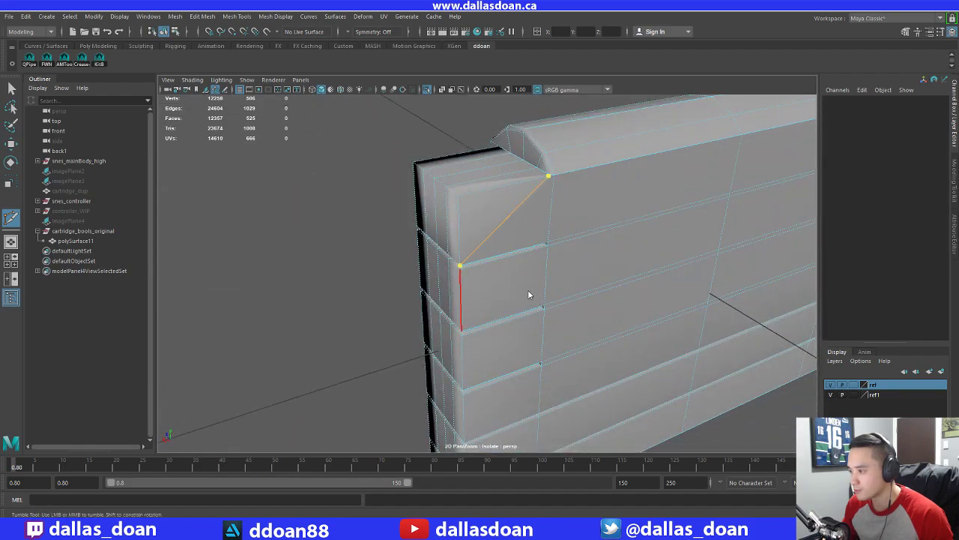
{"action": "key", "text": "Return"}
{"action": "mouse_move", "coordinate": [528, 294]}
{"action": "left_mouse_down", "text": "alt"}
{"action": "mouse_move", "coordinate": [542, 302]}
{"action": "mouse_move", "coordinate": [539, 292]}
{"action": "left_mouse_up", "text": "alt"}
{"action": "right_click_drag", "start_coordinate": [531, 251], "coordinate": [588, 227]}
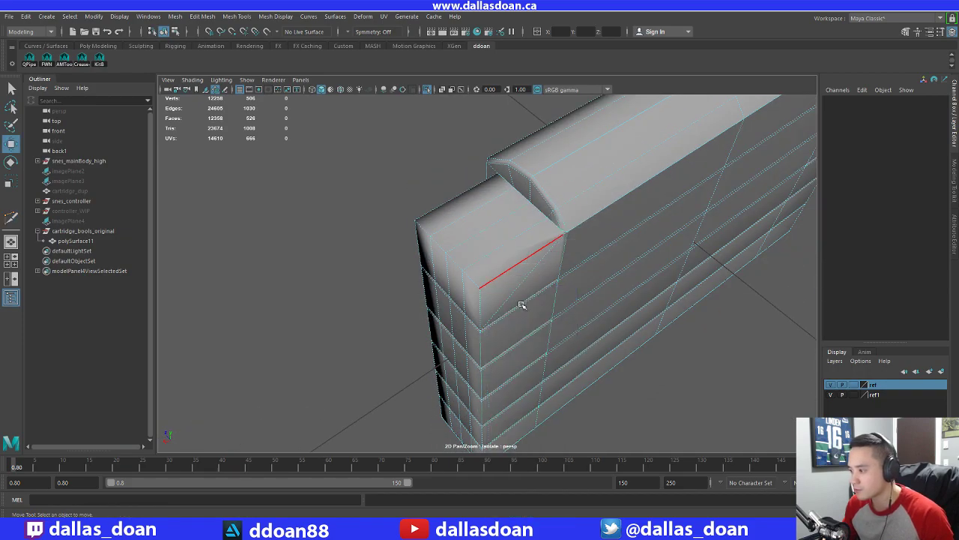
Multi-Cut a diagonal edge across the rear strip of the right block's top face, starting at the inner rear corner
{"action": "left_click_drag", "start_coordinate": [541, 324], "coordinate": [593, 281], "text": "alt"}
{"action": "left_click", "coordinate": [537, 239]}
{"action": "left_click_drag", "start_coordinate": [536, 237], "coordinate": [505, 278], "text": "alt"}
{"action": "right_click_drag", "start_coordinate": [495, 259], "coordinate": [540, 259], "text": "shift"}
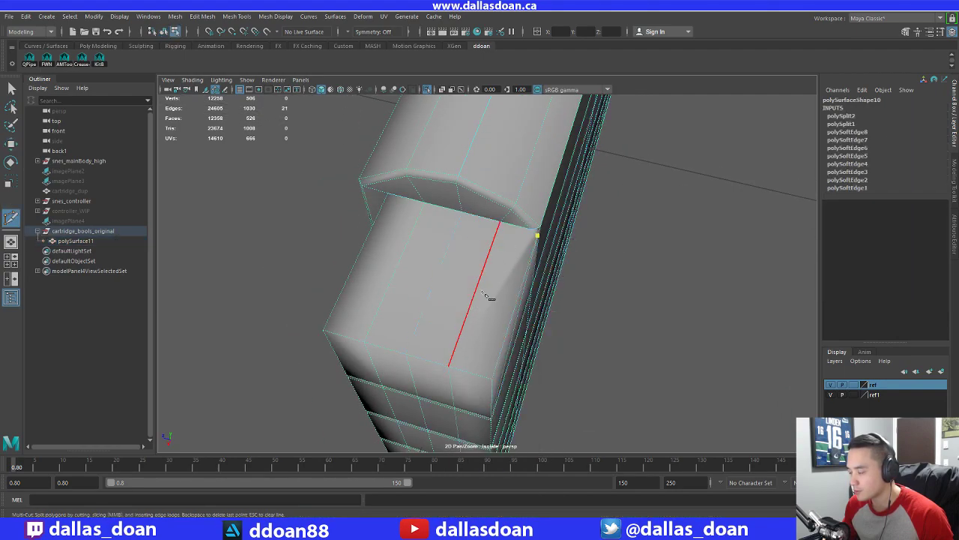
{"action": "key", "text": "ctrl+z"}
{"action": "left_click_drag", "start_coordinate": [577, 332], "coordinate": [568, 307], "text": "alt"}
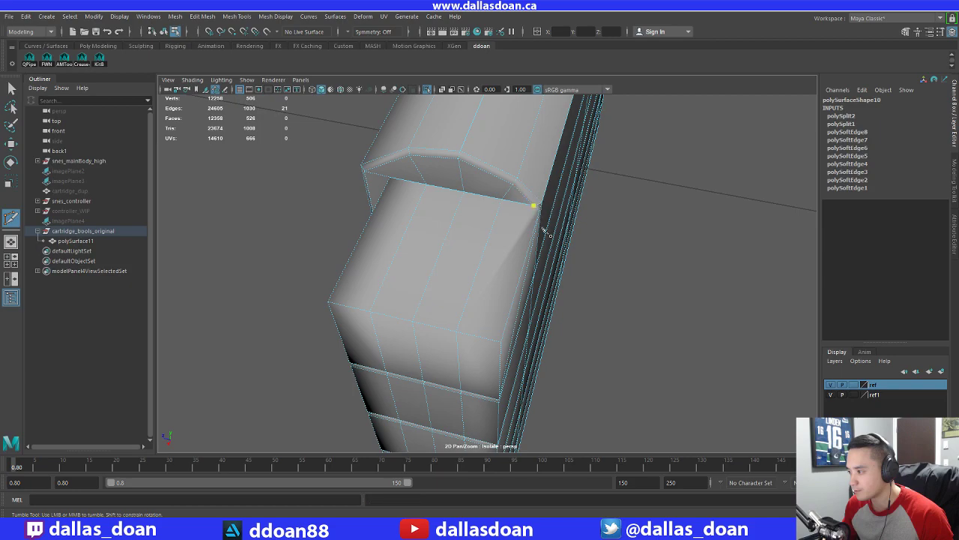
{"action": "right_click", "coordinate": [592, 302]}
{"action": "right_click_drag", "start_coordinate": [603, 311], "coordinate": [593, 313], "text": "alt"}
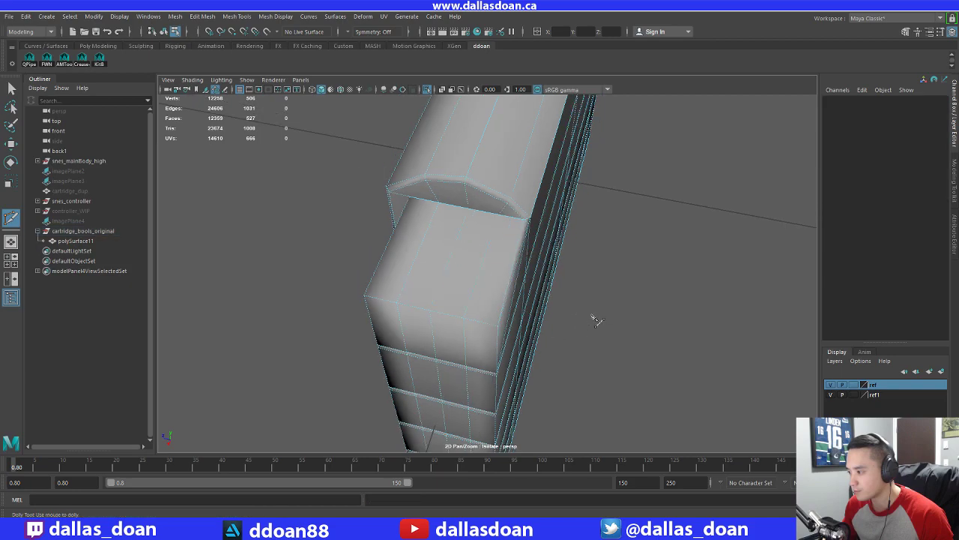
Cut the matching diagonal edge across the rear strip of the left block's top face, starting at the inner rear corner
{"action": "left_click_drag", "start_coordinate": [592, 313], "coordinate": [582, 283], "text": "alt"}
{"action": "middle_click_drag", "start_coordinate": [582, 283], "coordinate": [338, 278], "text": "alt"}
{"action": "left_click_drag", "start_coordinate": [341, 281], "coordinate": [458, 313], "text": "alt"}
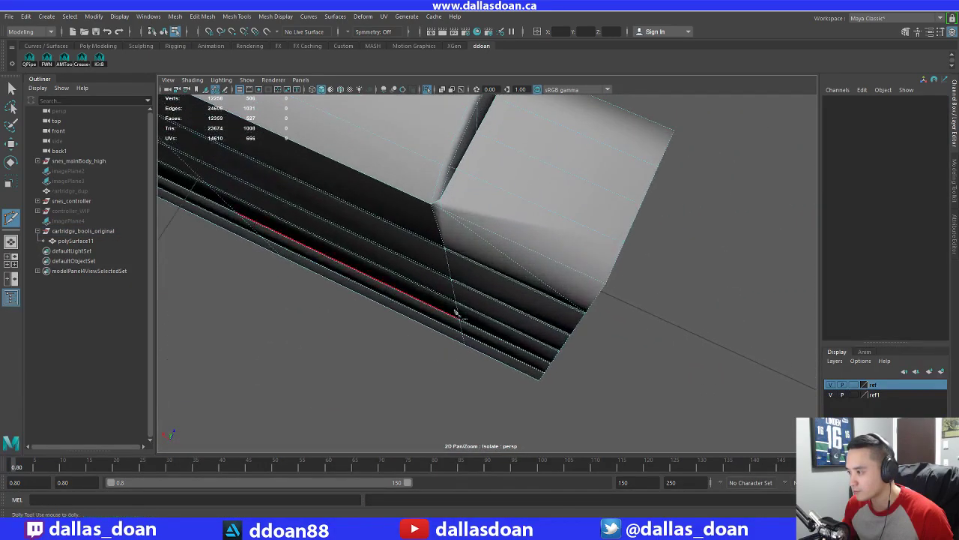
{"action": "mouse_move", "coordinate": [510, 247]}
{"action": "left_mouse_down", "text": "alt"}
{"action": "mouse_move", "coordinate": [610, 269]}
{"action": "mouse_move", "coordinate": [512, 243]}
{"action": "left_mouse_up", "text": "alt"}
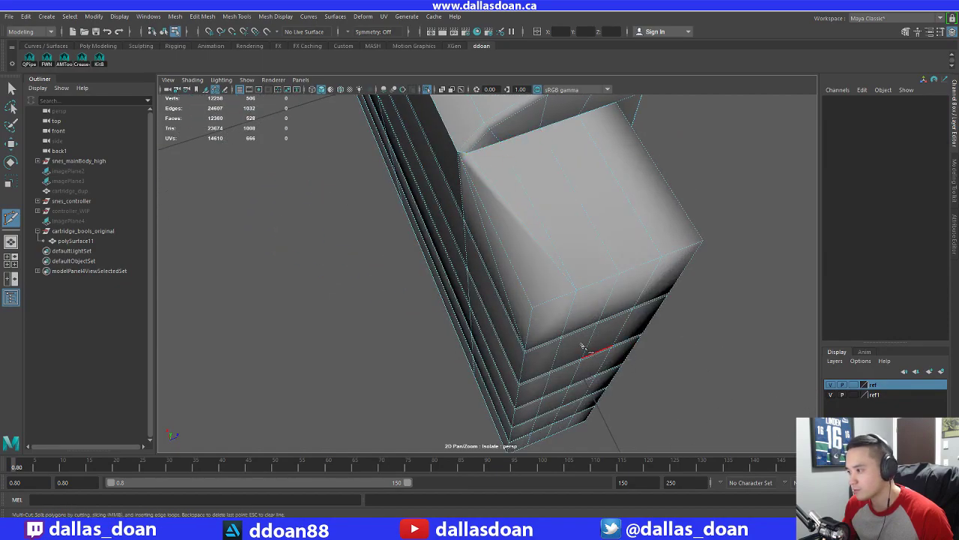
{"action": "left_click_drag", "start_coordinate": [582, 347], "coordinate": [553, 300], "text": "alt"}
{"action": "left_click_drag", "start_coordinate": [529, 229], "coordinate": [466, 231], "text": "alt"}
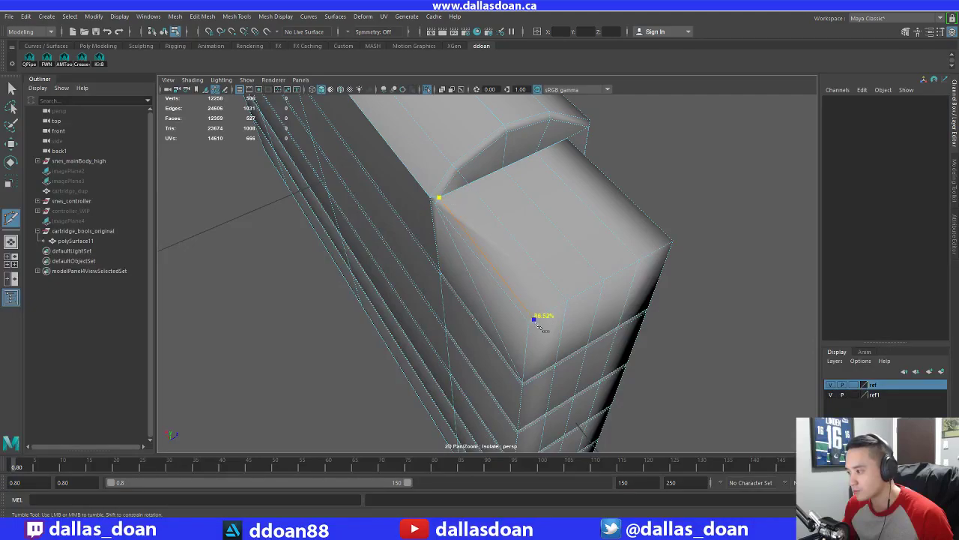
{"action": "left_click_drag", "start_coordinate": [608, 318], "coordinate": [574, 281], "text": "alt"}
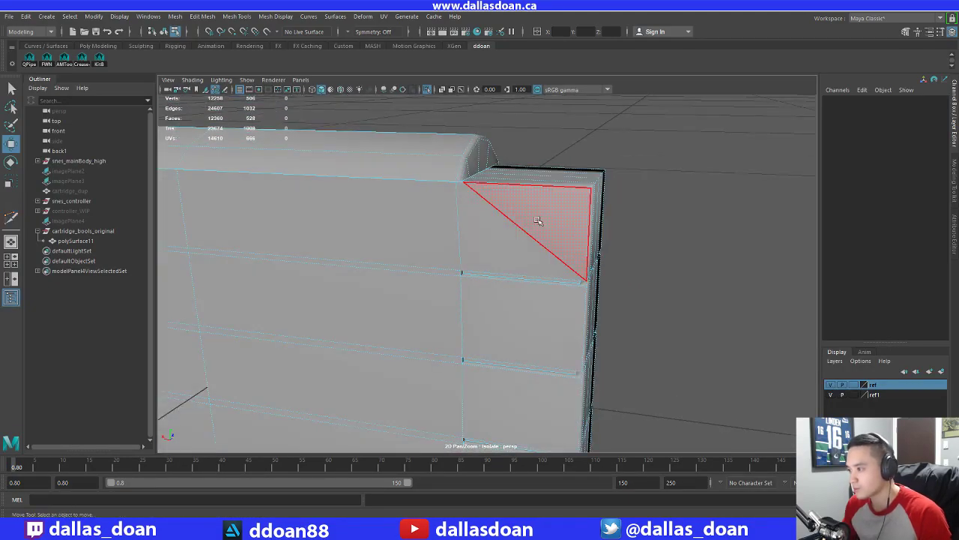
Return to object mode, select the cartridge mesh and delete its construction history
{"action": "right_click_drag", "start_coordinate": [538, 215], "coordinate": [536, 275]}
{"action": "left_click", "coordinate": [610, 292]}
{"action": "scroll", "coordinate": [610, 291], "scroll_direction": "down", "scroll_amount": 3}
{"action": "left_click_drag", "start_coordinate": [610, 292], "coordinate": [557, 222], "text": "alt"}
{"action": "scroll", "coordinate": [578, 287], "scroll_direction": "down", "scroll_amount": 5}
{"action": "key", "text": "ctrl+z"}
{"action": "scroll", "coordinate": [551, 248], "scroll_direction": "down", "scroll_amount": 4}
{"action": "right_click_drag", "start_coordinate": [556, 219], "coordinate": [546, 282]}
{"action": "left_click_drag", "start_coordinate": [546, 282], "coordinate": [461, 304], "text": "alt"}
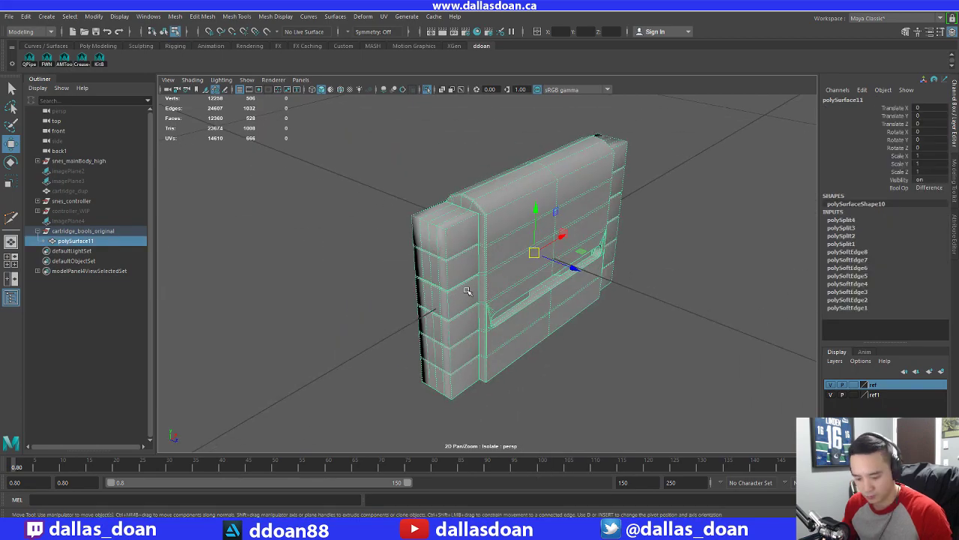
{"action": "left_click", "coordinate": [692, 250]}
{"action": "left_click_drag", "start_coordinate": [692, 250], "coordinate": [592, 245], "text": "alt"}
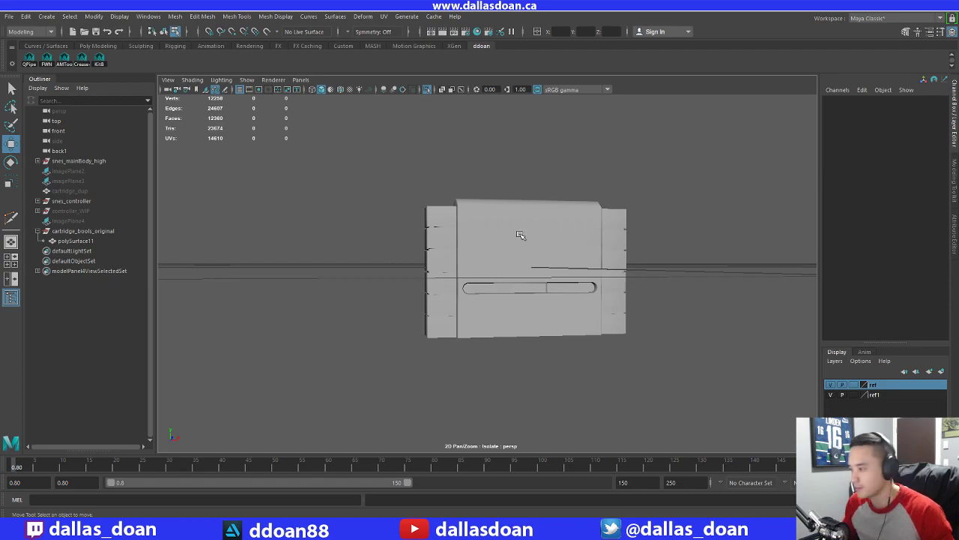
Examine the cartridge's shading from several angles, with and without its wireframe highlighted
{"action": "left_click_drag", "start_coordinate": [520, 234], "coordinate": [526, 293], "text": "alt"}
{"action": "right_click_drag", "start_coordinate": [520, 294], "coordinate": [514, 270]}
{"action": "key", "text": "F8"}
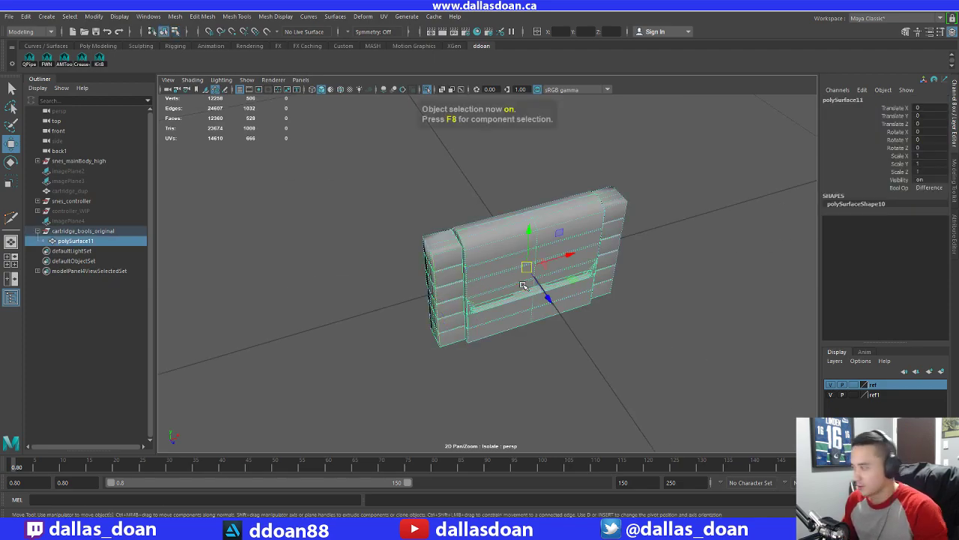
{"action": "left_click", "coordinate": [353, 246]}
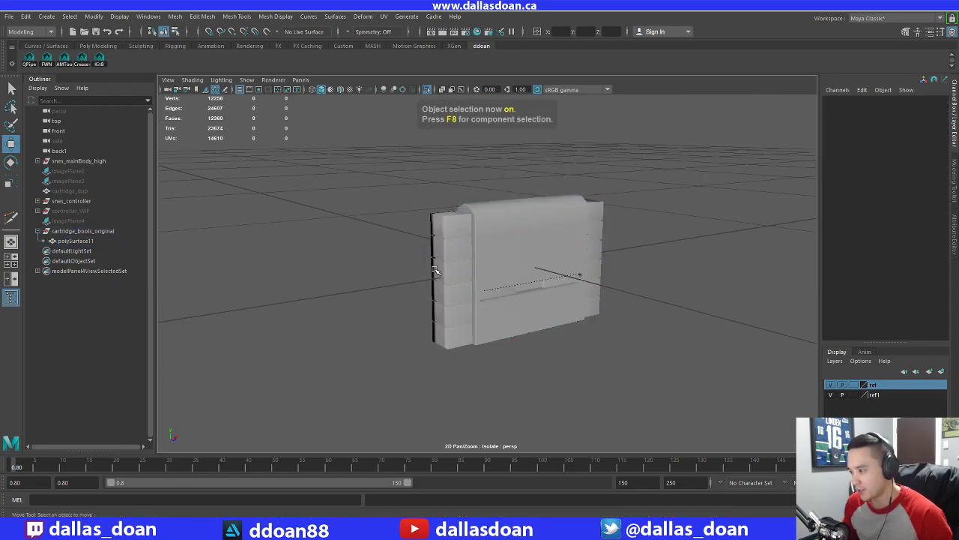
{"action": "left_click_drag", "start_coordinate": [353, 185], "coordinate": [694, 223], "text": "alt"}
{"action": "left_click", "coordinate": [512, 325]}
{"action": "scroll", "coordinate": [507, 305], "scroll_direction": "down", "scroll_amount": 3}
{"action": "left_click", "coordinate": [508, 322]}
{"action": "left_click", "coordinate": [517, 274]}
{"action": "left_click", "coordinate": [697, 222]}
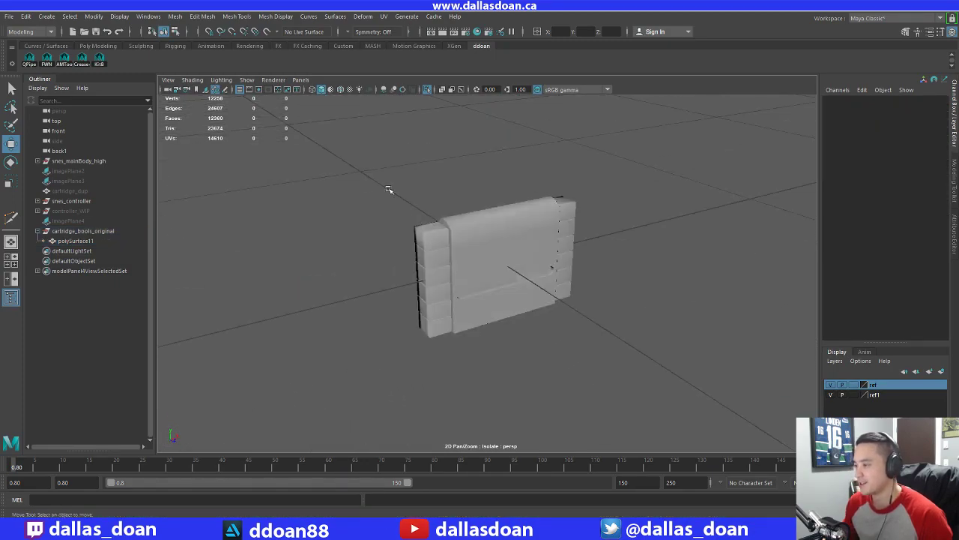
{"action": "left_click", "coordinate": [512, 202]}
{"action": "left_click_drag", "start_coordinate": [521, 175], "coordinate": [418, 218], "text": "alt"}
{"action": "left_click_drag", "start_coordinate": [403, 209], "coordinate": [589, 215], "text": "alt"}
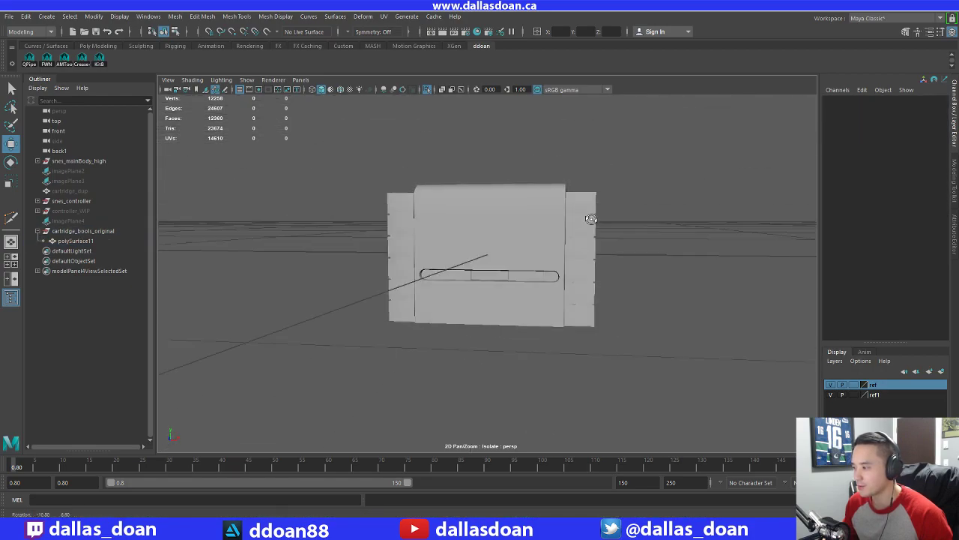
{"action": "left_click", "coordinate": [560, 250]}
{"action": "left_click_drag", "start_coordinate": [561, 250], "coordinate": [581, 278], "text": "alt"}
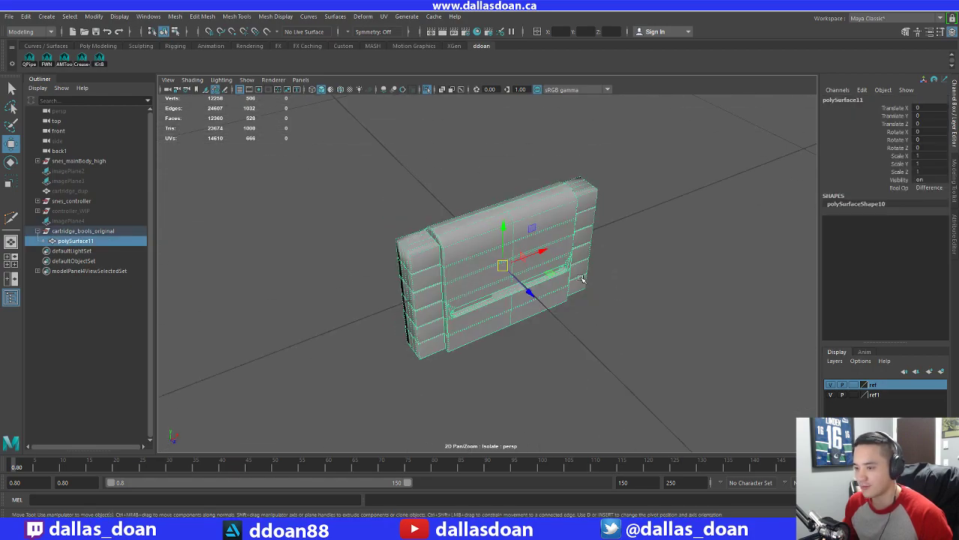
Select the cartridge_bools_original group and save the scene
{"action": "left_click", "coordinate": [94, 234]}
{"action": "mouse_move", "coordinate": [369, 229]}
{"action": "left_mouse_down", "text": "alt"}
{"action": "mouse_move", "coordinate": [379, 213]}
{"action": "mouse_move", "coordinate": [373, 217]}
{"action": "left_mouse_up", "text": "alt"}
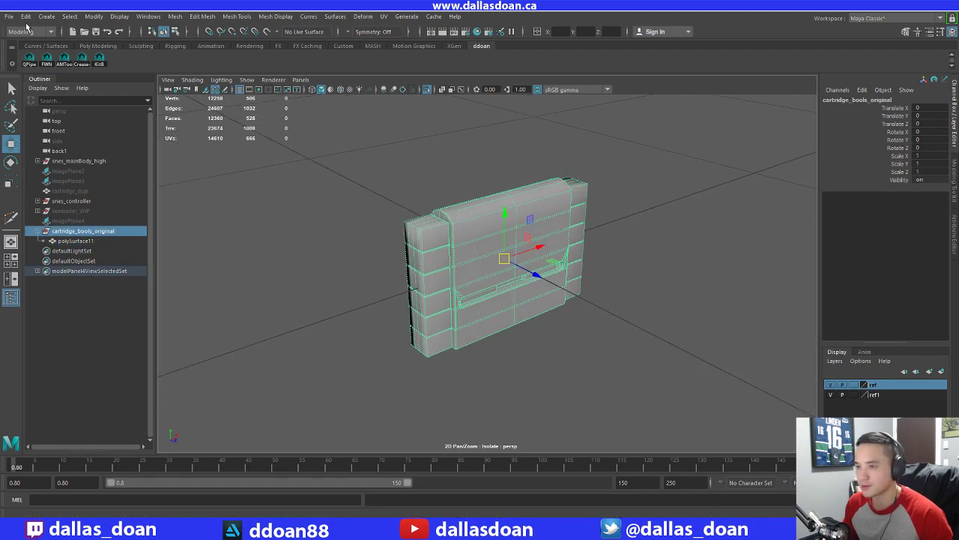
{"action": "left_click", "coordinate": [14, 19]}
{"action": "left_click", "coordinate": [312, 208]}
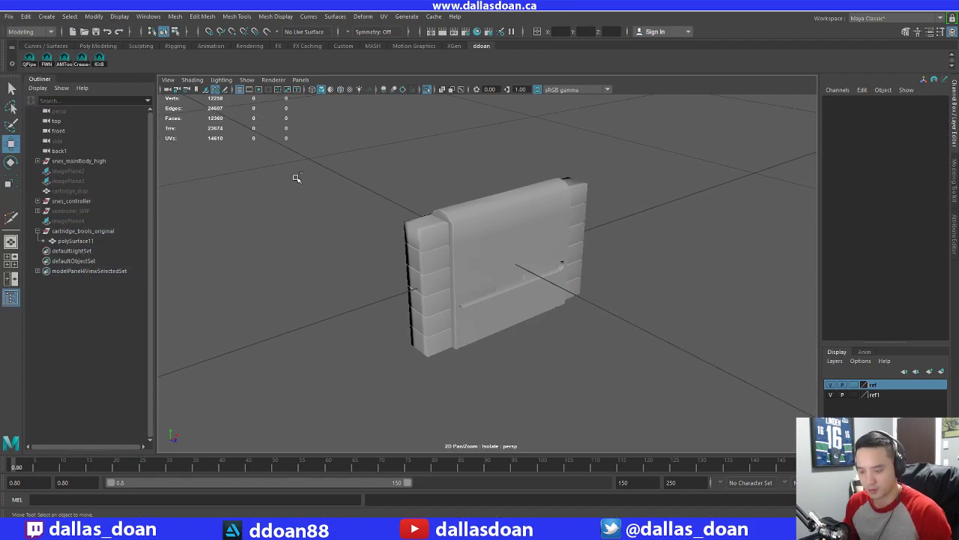
{"action": "key", "text": "ctrl+s"}
{"action": "left_click", "coordinate": [11, 17]}
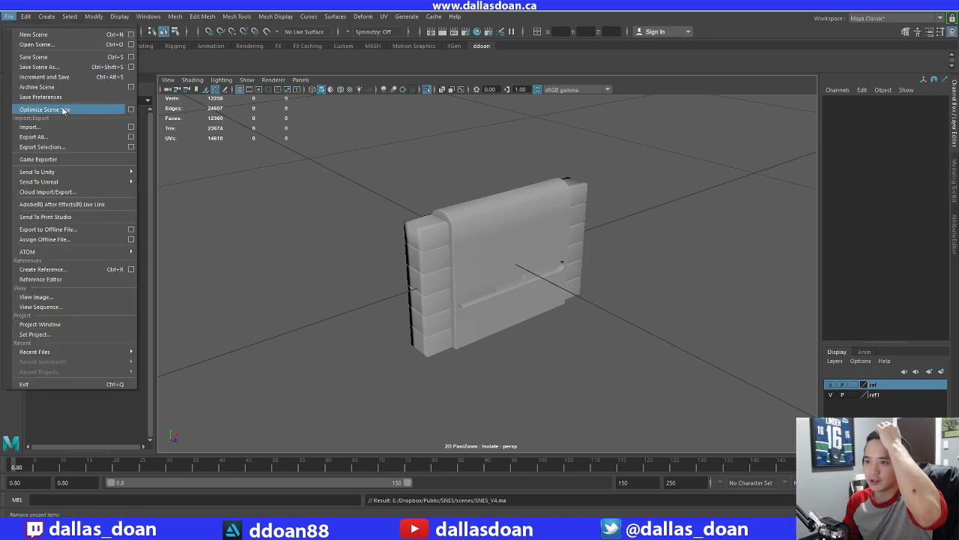
{"action": "left_click", "coordinate": [45, 148]}
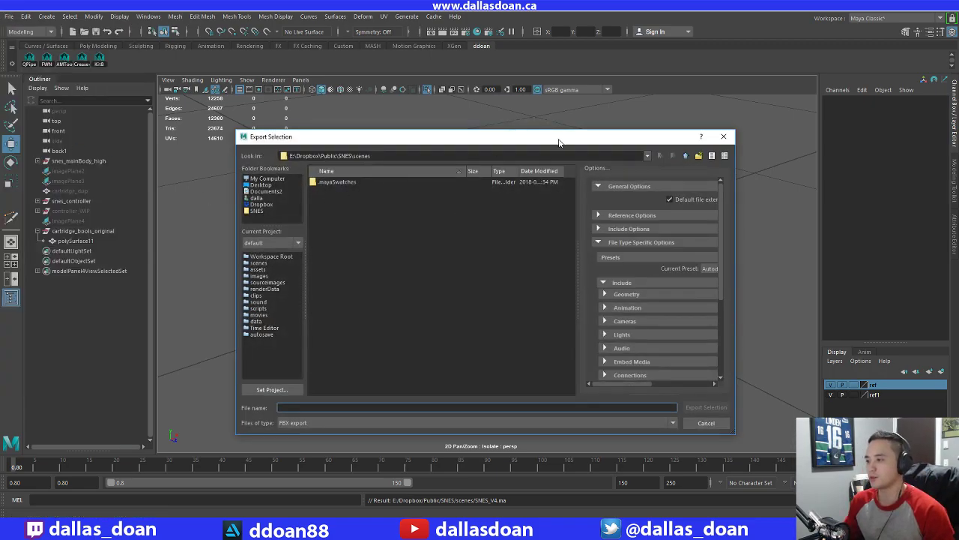
{"action": "left_click", "coordinate": [706, 422]}
Restore the cartridge_bools_original selection and export it as FBX over snes_cartridge_real.fbx in the SNES meshes folder
{"action": "key", "text": "ctrl+z"}
{"action": "key", "text": "Up"}
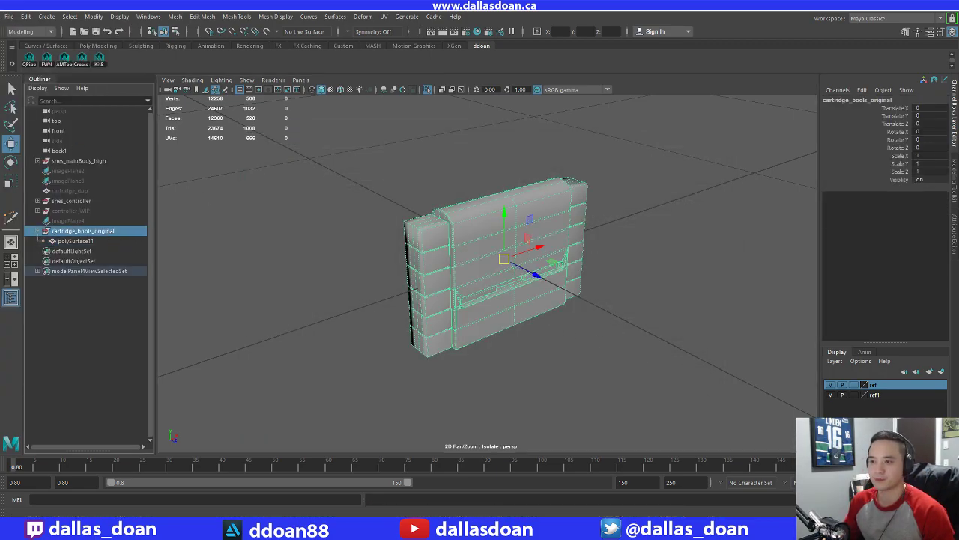
{"action": "left_click", "coordinate": [10, 17]}
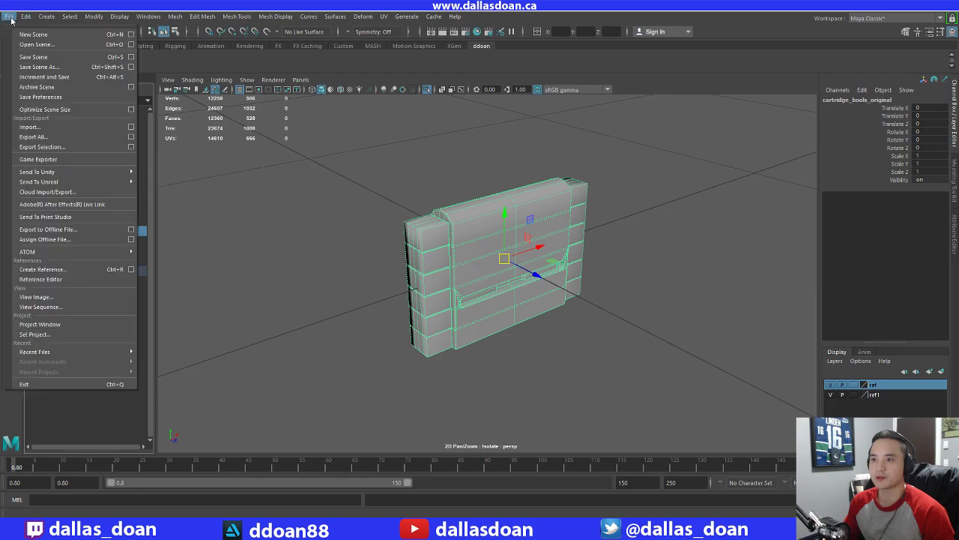
{"action": "left_click", "coordinate": [90, 147]}
{"action": "left_click", "coordinate": [258, 210]}
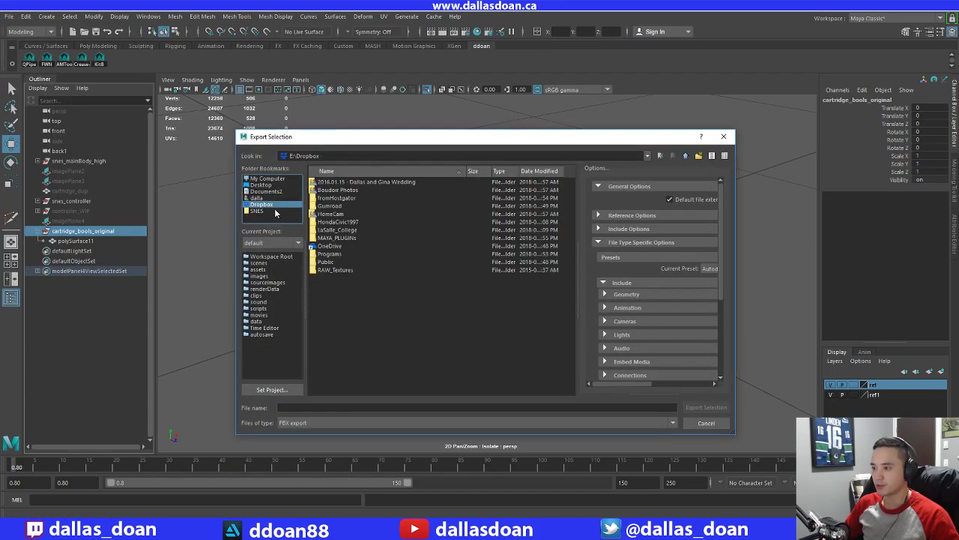
{"action": "left_click", "coordinate": [254, 213]}
{"action": "double_click", "coordinate": [330, 183]}
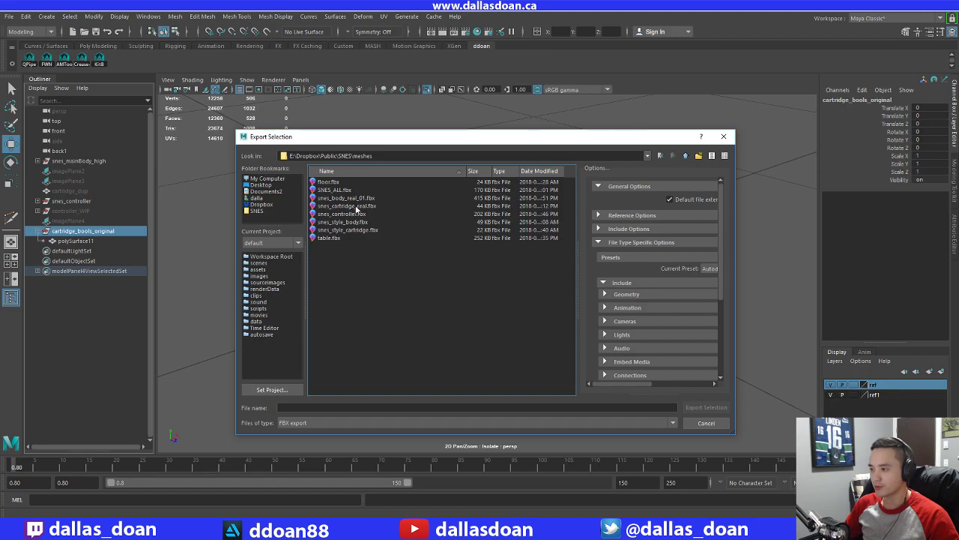
{"action": "left_click", "coordinate": [359, 206]}
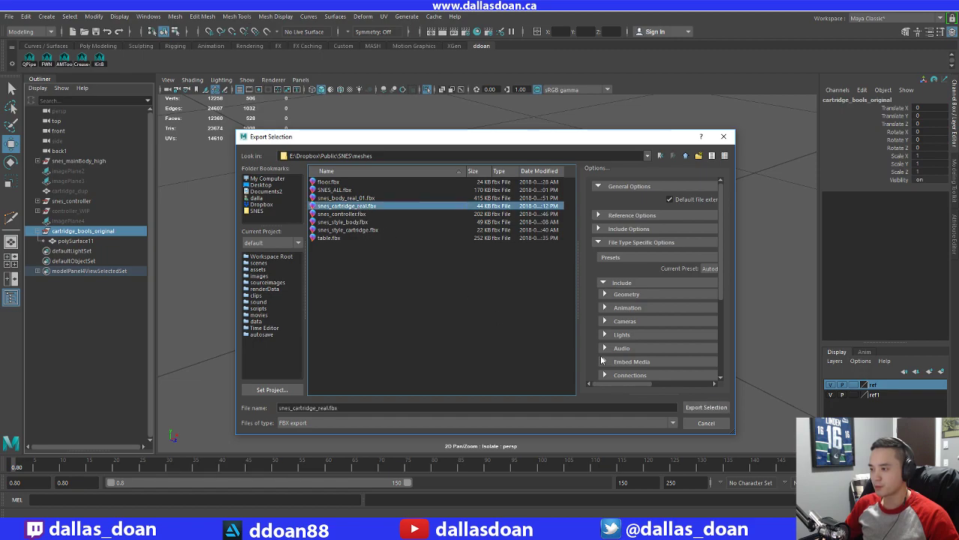
{"action": "left_click", "coordinate": [706, 407]}
{"action": "left_click", "coordinate": [456, 302]}
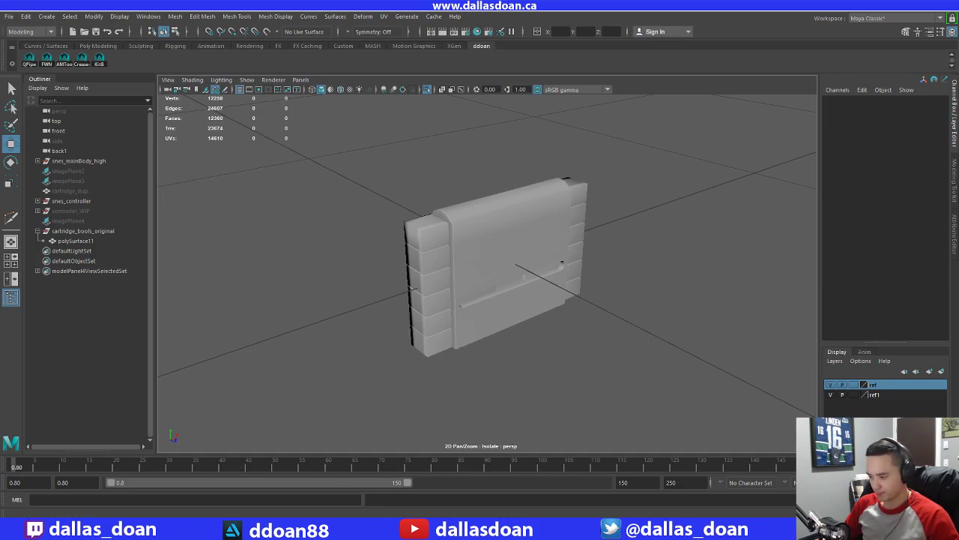
Switch to Marmoset Toolbag, select the cartridge beneath the console and raise it above the console body
{"action": "mouse_move", "coordinate": [428, 529]}
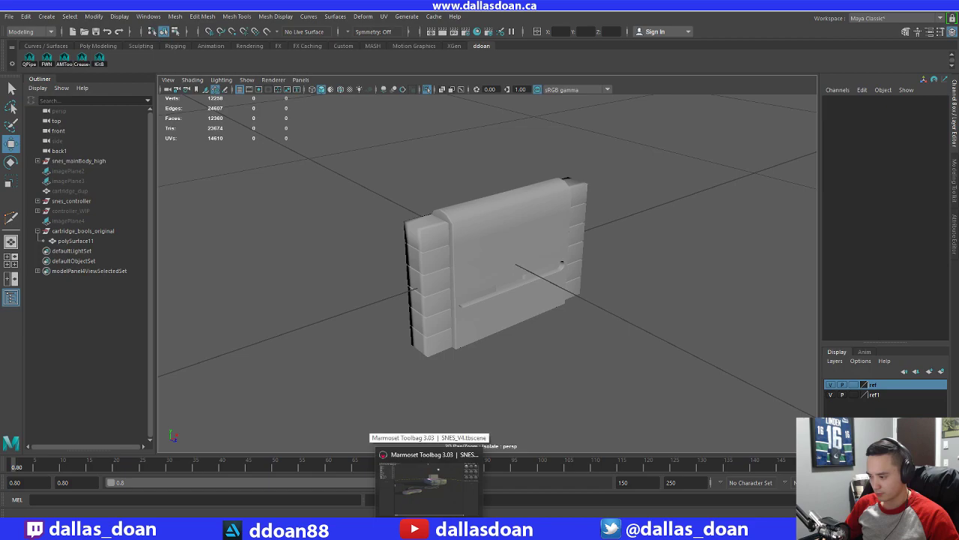
{"action": "left_click", "coordinate": [426, 472]}
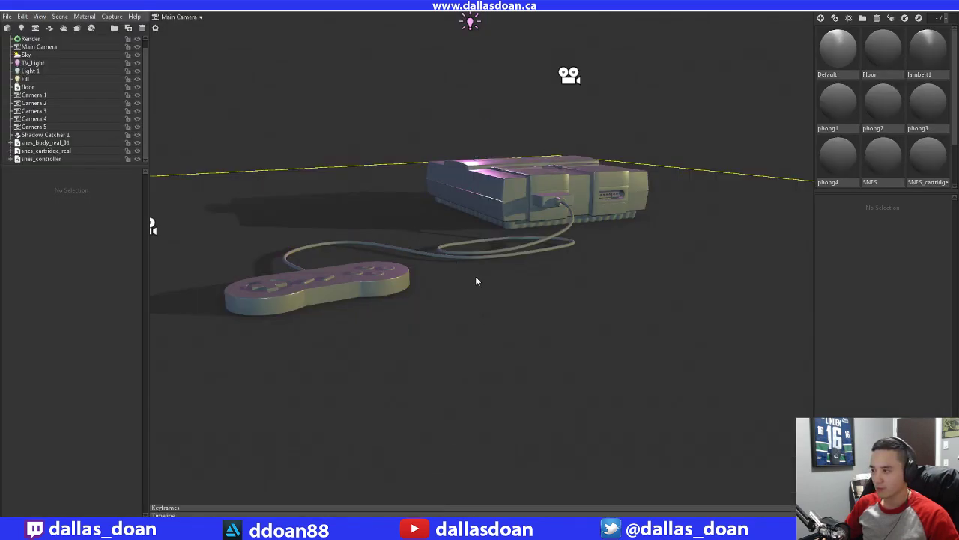
{"action": "left_click_drag", "start_coordinate": [475, 280], "coordinate": [473, 257]}
{"action": "left_click", "coordinate": [530, 240]}
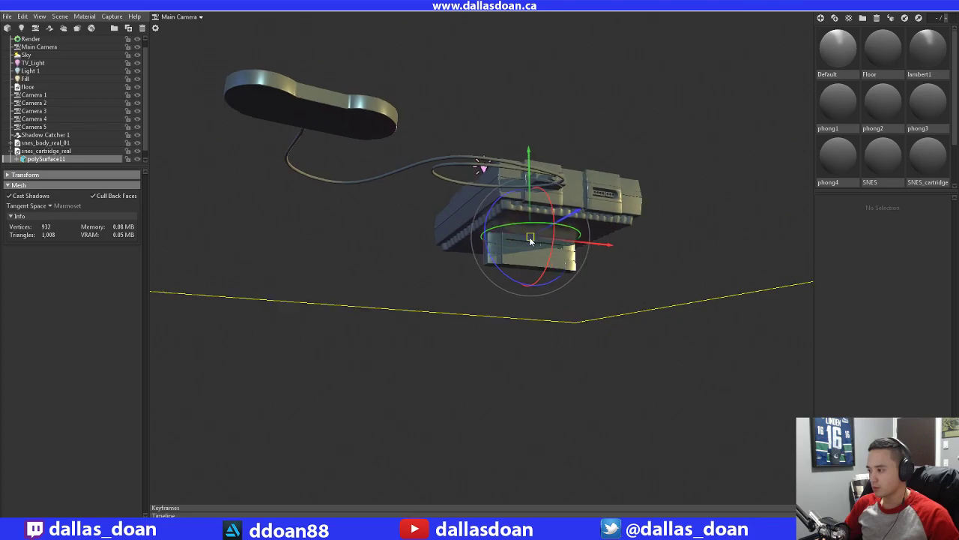
{"action": "left_click_drag", "start_coordinate": [529, 240], "coordinate": [525, 49]}
{"action": "left_click_drag", "start_coordinate": [443, 113], "coordinate": [544, 268]}
Line the cartridge up with the console's slot and lower it partway into the opening
{"action": "right_click_drag", "start_coordinate": [544, 268], "coordinate": [610, 292]}
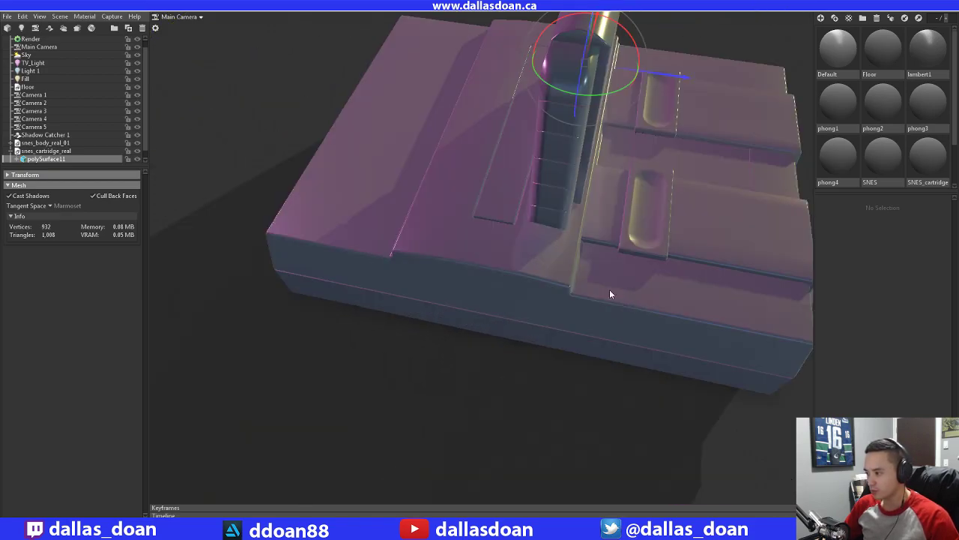
{"action": "middle_click_drag", "start_coordinate": [610, 292], "coordinate": [603, 361]}
{"action": "right_click_drag", "start_coordinate": [603, 361], "coordinate": [517, 318]}
{"action": "left_click_drag", "start_coordinate": [516, 317], "coordinate": [502, 249]}
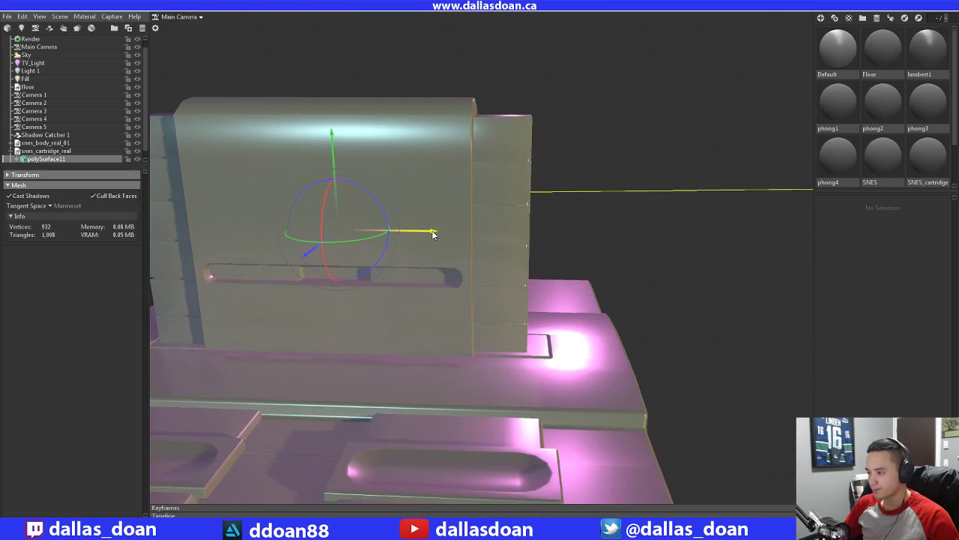
{"action": "left_click_drag", "start_coordinate": [432, 235], "coordinate": [535, 230]}
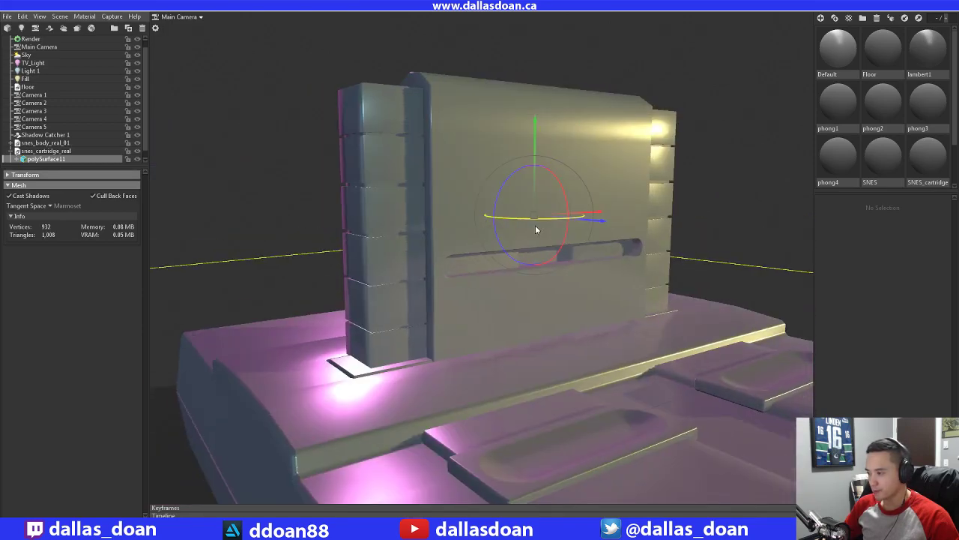
{"action": "left_click_drag", "start_coordinate": [535, 129], "coordinate": [482, 342]}
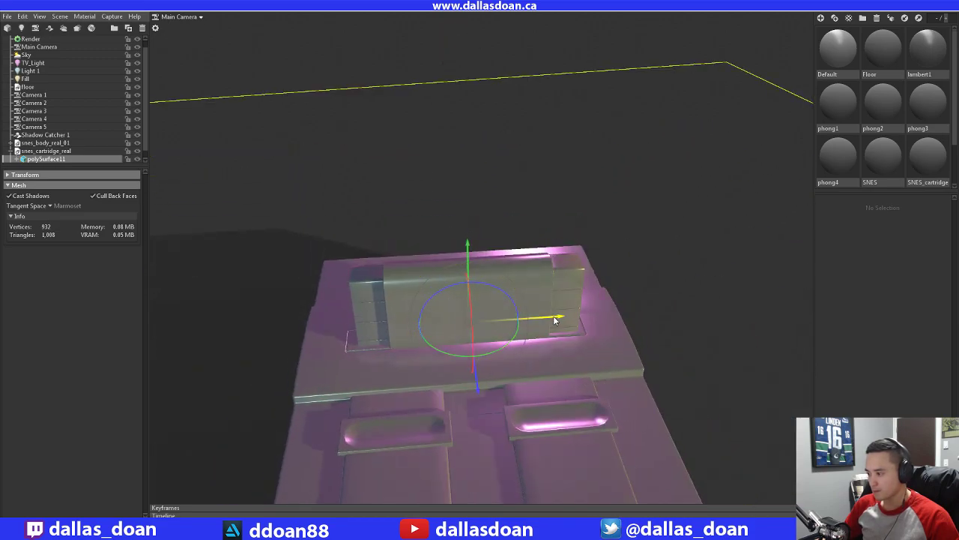
Deselect the cartridge and examine its fit and proportions in the console slot from several angles and distances
{"action": "left_click_drag", "start_coordinate": [389, 290], "coordinate": [340, 250], "text": "alt"}
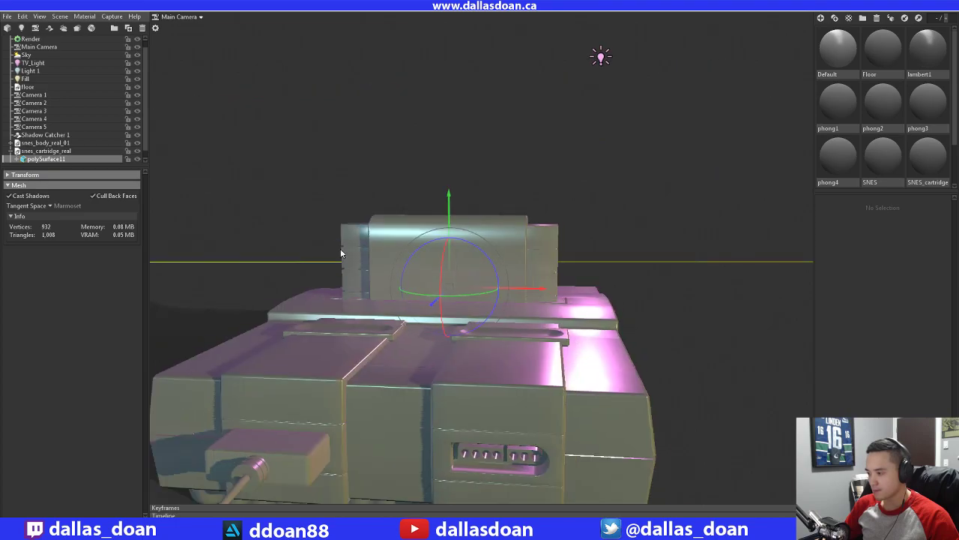
{"action": "right_click_drag", "start_coordinate": [340, 250], "coordinate": [359, 290], "text": "alt"}
{"action": "left_click_drag", "start_coordinate": [359, 289], "coordinate": [357, 261], "text": "alt"}
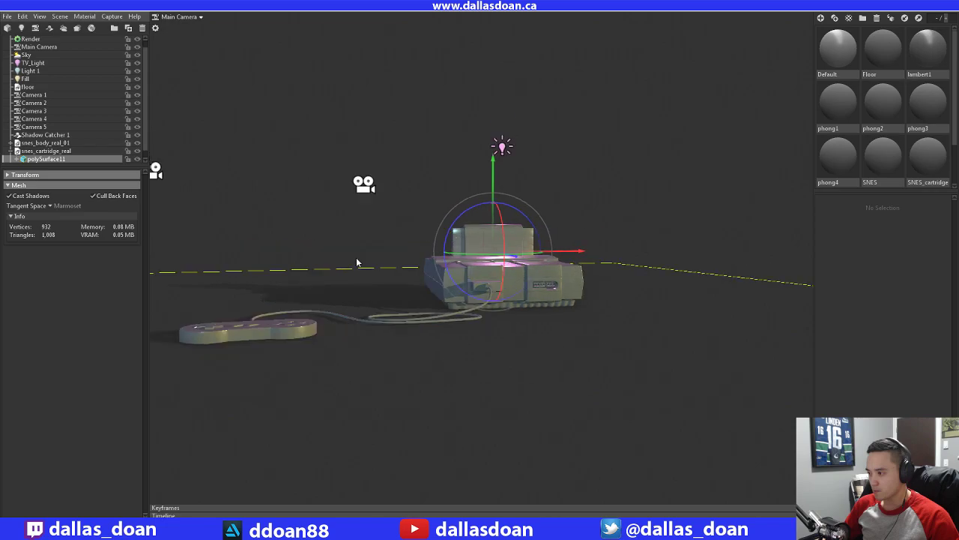
{"action": "left_click", "coordinate": [310, 215]}
{"action": "left_click_drag", "start_coordinate": [311, 214], "coordinate": [237, 489]}
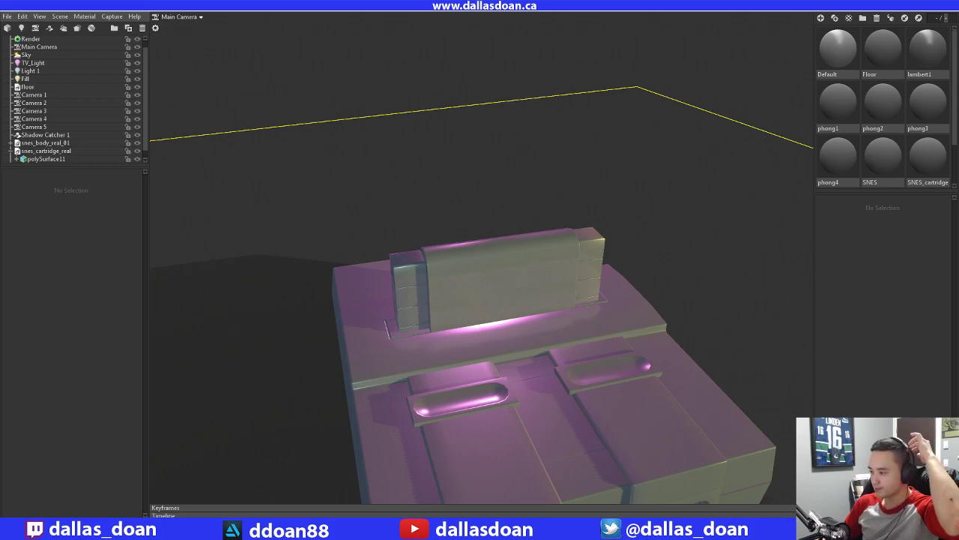
{"action": "left_click", "coordinate": [270, 262]}
{"action": "left_click_drag", "start_coordinate": [270, 261], "coordinate": [629, 198]}
{"action": "scroll", "coordinate": [447, 306], "scroll_direction": "down", "scroll_amount": 7}
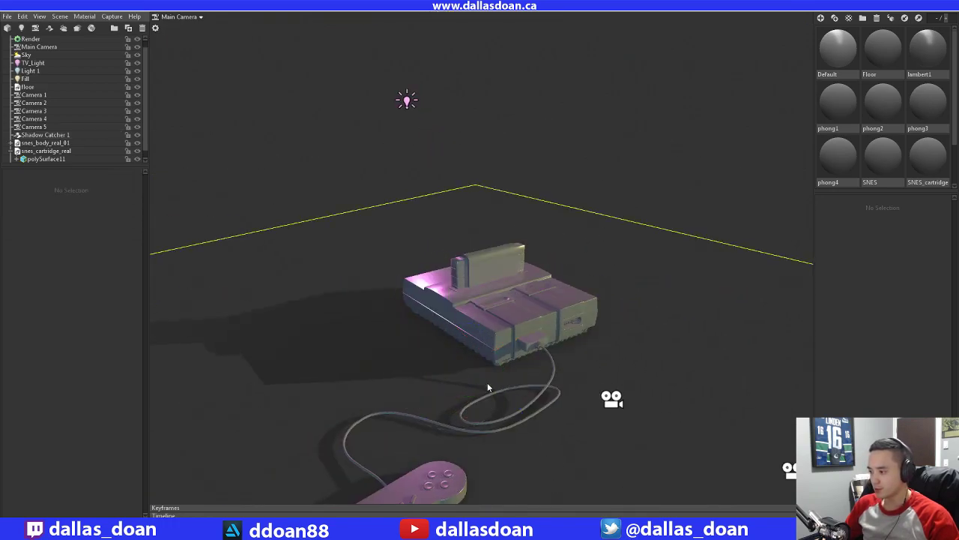
{"action": "left_click_drag", "start_coordinate": [487, 388], "coordinate": [460, 325]}
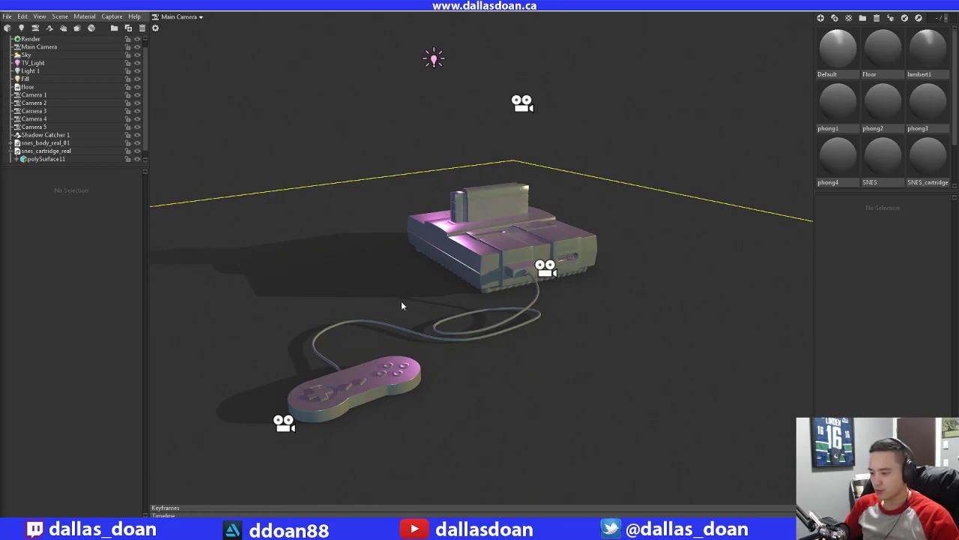
Switch back to Maya, select the cartridge_bools_original group and turn off isolation to show the console and controller
{"action": "mouse_move", "coordinate": [356, 528]}
{"action": "left_click", "coordinate": [411, 487]}
{"action": "left_click_drag", "start_coordinate": [551, 289], "coordinate": [478, 262], "text": "alt"}
{"action": "scroll", "coordinate": [478, 262], "scroll_direction": "down", "scroll_amount": 4}
{"action": "left_click_drag", "start_coordinate": [352, 175], "coordinate": [497, 251]}
{"action": "left_click_drag", "start_coordinate": [496, 251], "coordinate": [507, 314], "text": "alt"}
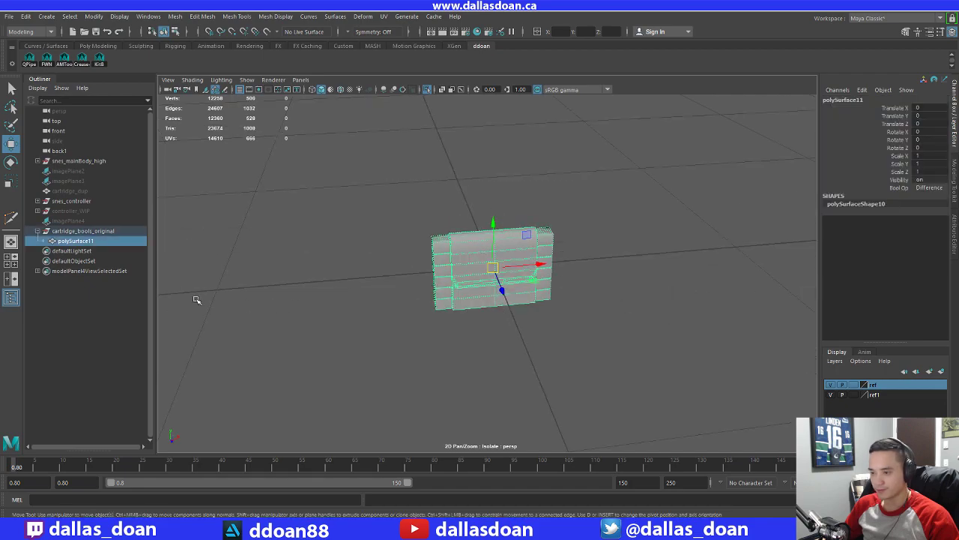
{"action": "left_click", "coordinate": [37, 232]}
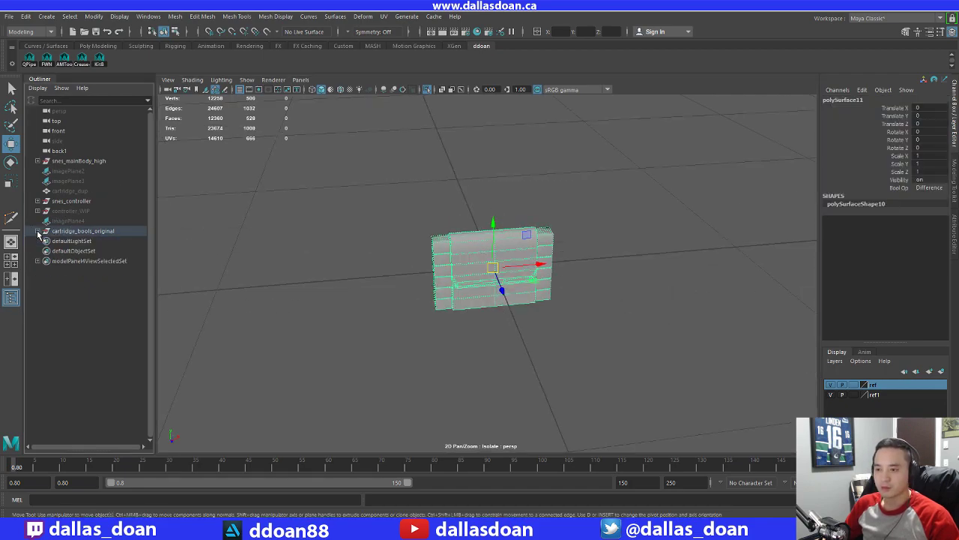
{"action": "left_click", "coordinate": [77, 231]}
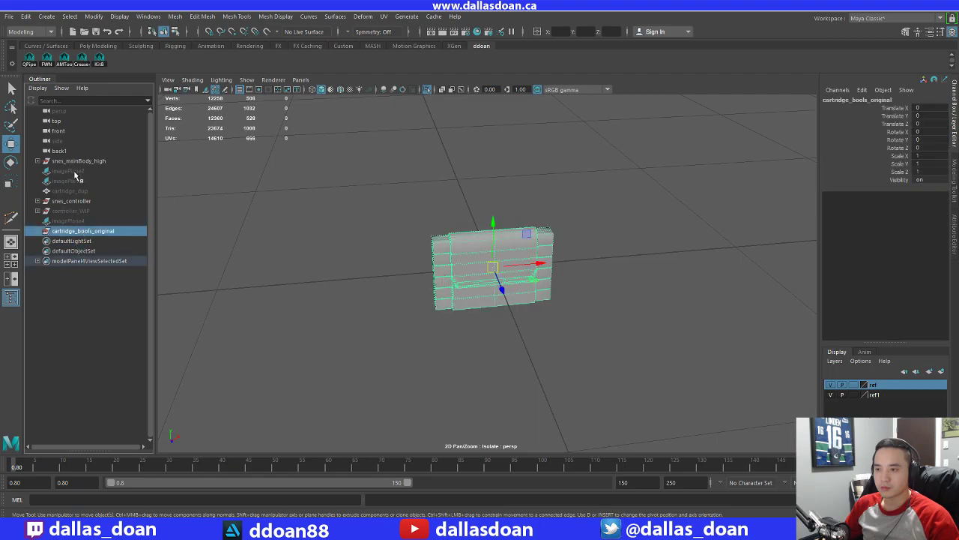
{"action": "key", "text": "ctrl+1"}
{"action": "left_click_drag", "start_coordinate": [354, 306], "coordinate": [483, 252], "text": "alt"}
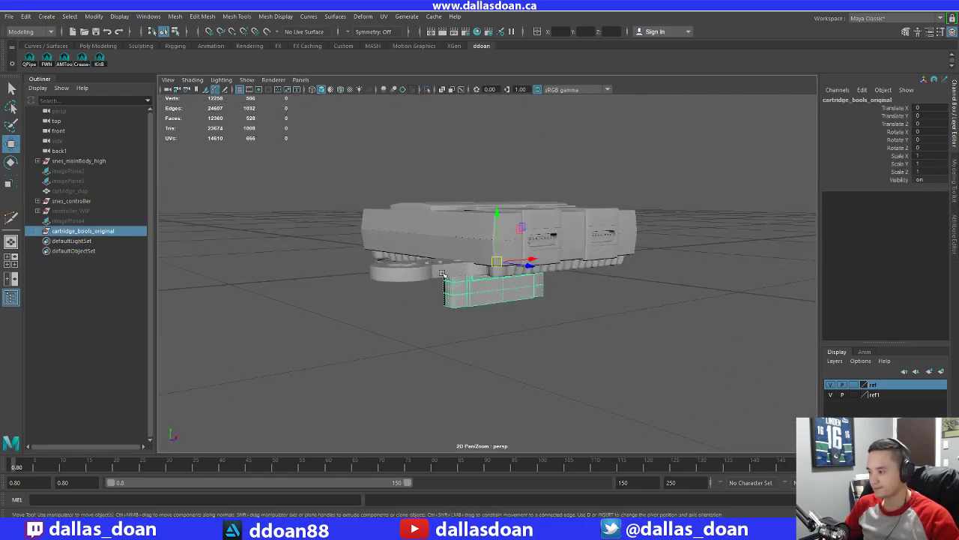
{"action": "left_click_drag", "start_coordinate": [443, 277], "coordinate": [405, 232], "text": "alt"}
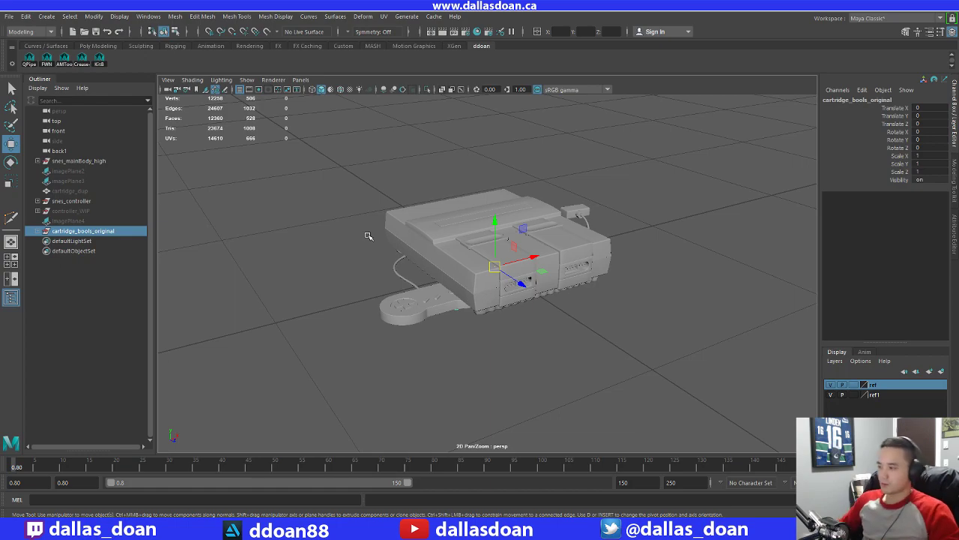
Select the snes_lid piece covering the cartridge slot, expand the snes_mainBody_high group and hide the lid
{"action": "left_click_drag", "start_coordinate": [412, 279], "coordinate": [347, 231], "text": "alt"}
{"action": "left_click", "coordinate": [462, 210]}
{"action": "left_click_drag", "start_coordinate": [463, 210], "coordinate": [426, 236], "text": "alt"}
{"action": "left_click", "coordinate": [465, 214]}
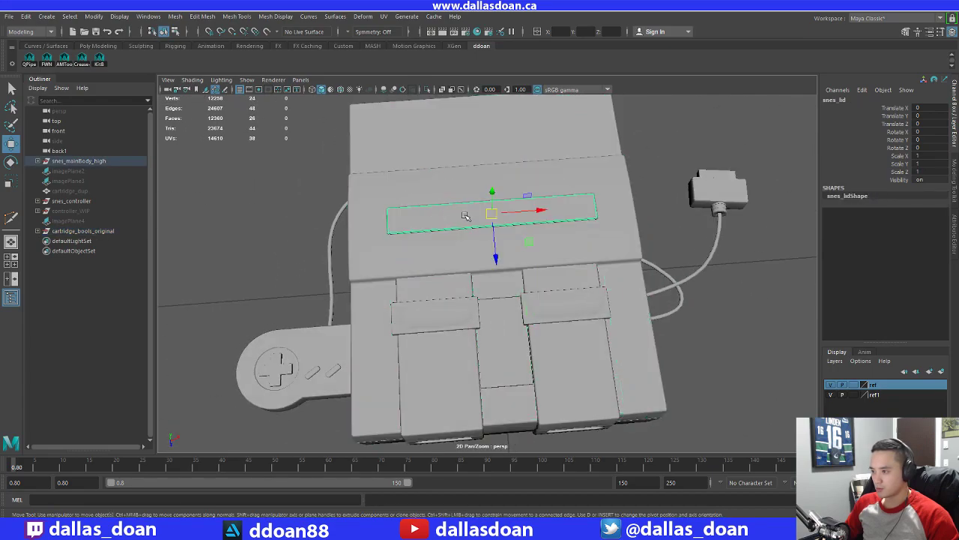
{"action": "scroll", "coordinate": [454, 215], "scroll_direction": "up", "scroll_amount": 3}
{"action": "scroll", "coordinate": [454, 215], "scroll_direction": "down", "scroll_amount": 5}
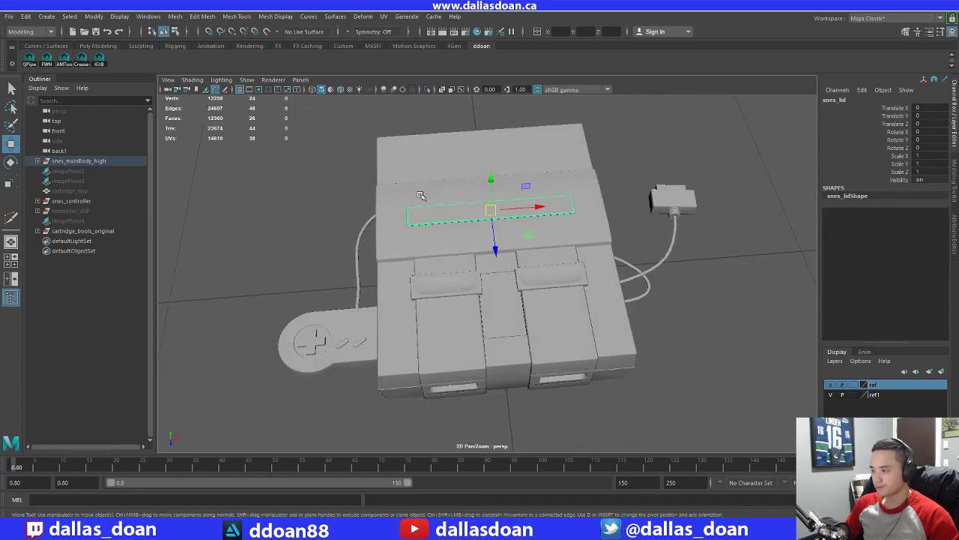
{"action": "scroll", "coordinate": [420, 195], "scroll_direction": "up", "scroll_amount": 3}
{"action": "scroll", "coordinate": [420, 195], "scroll_direction": "down", "scroll_amount": 5}
{"action": "left_click_drag", "start_coordinate": [420, 195], "coordinate": [492, 189], "text": "alt"}
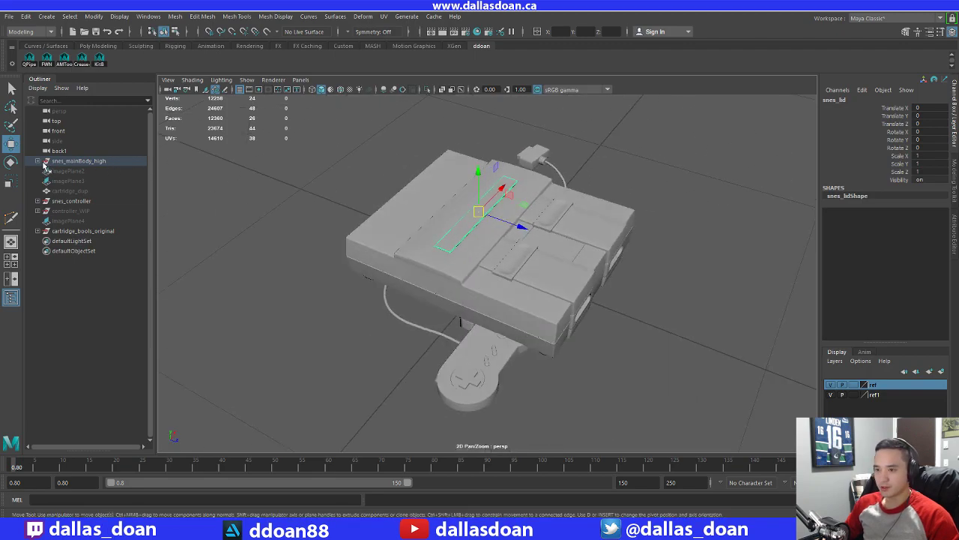
{"action": "left_click_drag", "start_coordinate": [528, 245], "coordinate": [463, 231], "text": "alt"}
{"action": "scroll", "coordinate": [464, 231], "scroll_direction": "up", "scroll_amount": 4}
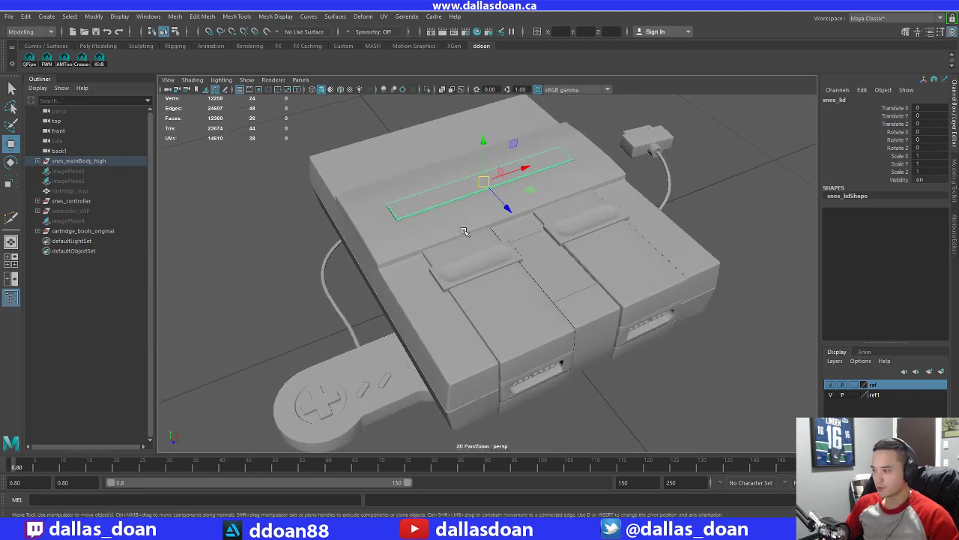
{"action": "left_click", "coordinate": [38, 161]}
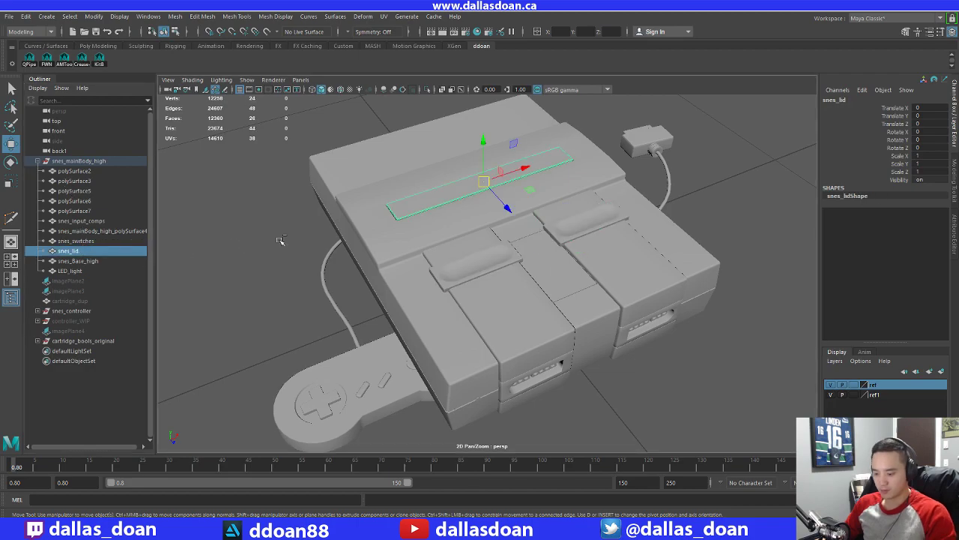
{"action": "key", "text": "ctrl+h"}
Select the console's upper body mesh around the slot and isolate it in the top view
{"action": "scroll", "coordinate": [527, 300], "scroll_direction": "up", "scroll_amount": 2}
{"action": "left_click_drag", "start_coordinate": [432, 216], "coordinate": [596, 196], "text": "alt"}
{"action": "left_click", "coordinate": [545, 279]}
{"action": "left_click_drag", "start_coordinate": [544, 278], "coordinate": [432, 378], "text": "alt"}
{"action": "scroll", "coordinate": [430, 343], "scroll_direction": "up", "scroll_amount": 3}
{"action": "left_click", "coordinate": [430, 328]}
{"action": "right_click", "coordinate": [411, 309]}
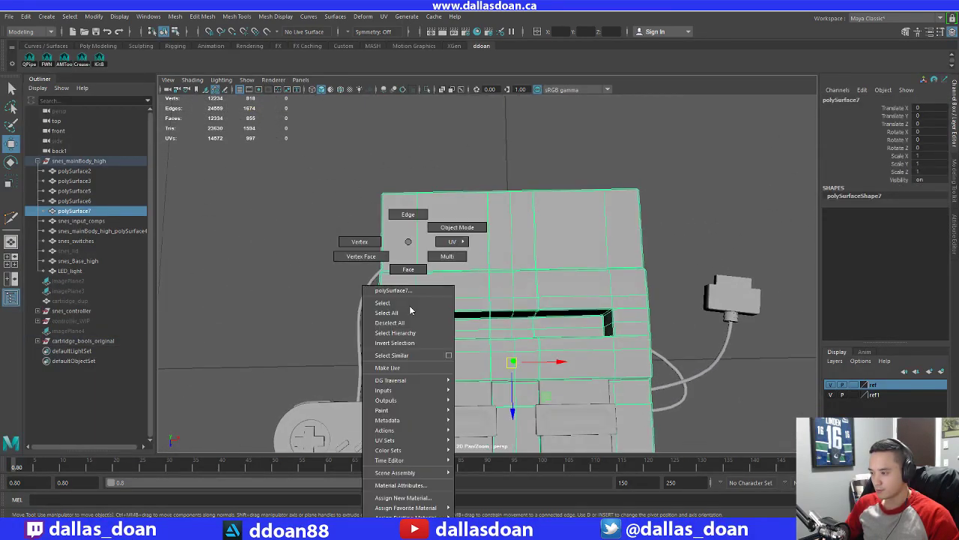
{"action": "left_click", "coordinate": [410, 266]}
{"action": "key", "text": "space"}
{"action": "key", "text": "space"}
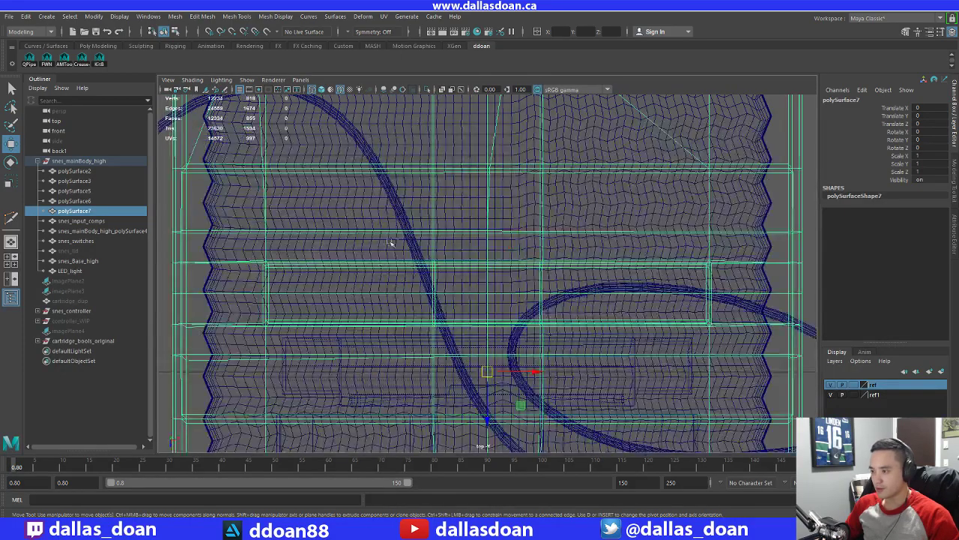
{"action": "scroll", "coordinate": [410, 272], "scroll_direction": "down", "scroll_amount": 2}
{"action": "key", "text": "ctrl+1"}
Select the upper body's vertices at both ends of the cartridge slot and turn off isolation in the top view
{"action": "scroll", "coordinate": [390, 268], "scroll_direction": "up", "scroll_amount": 5}
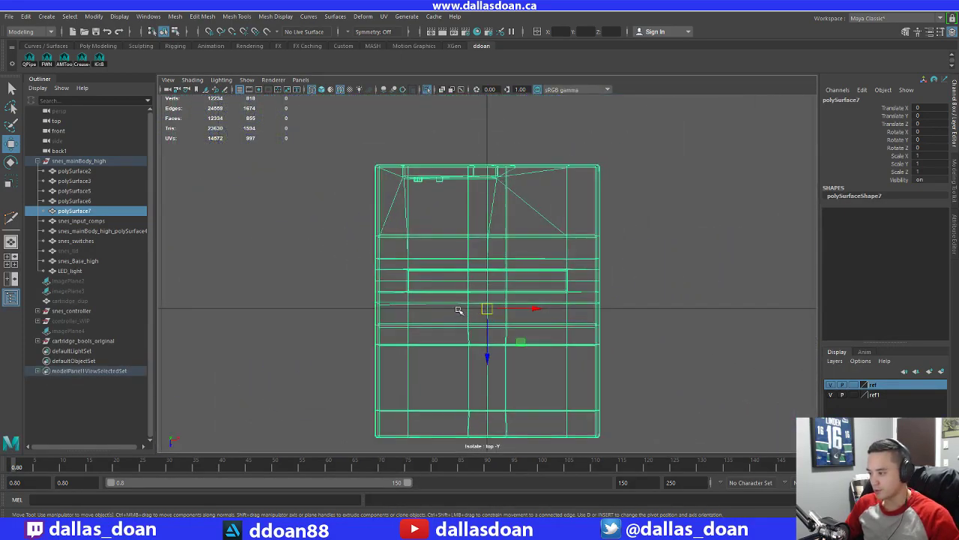
{"action": "scroll", "coordinate": [385, 265], "scroll_direction": "down", "scroll_amount": 3}
{"action": "scroll", "coordinate": [368, 267], "scroll_direction": "up", "scroll_amount": 1}
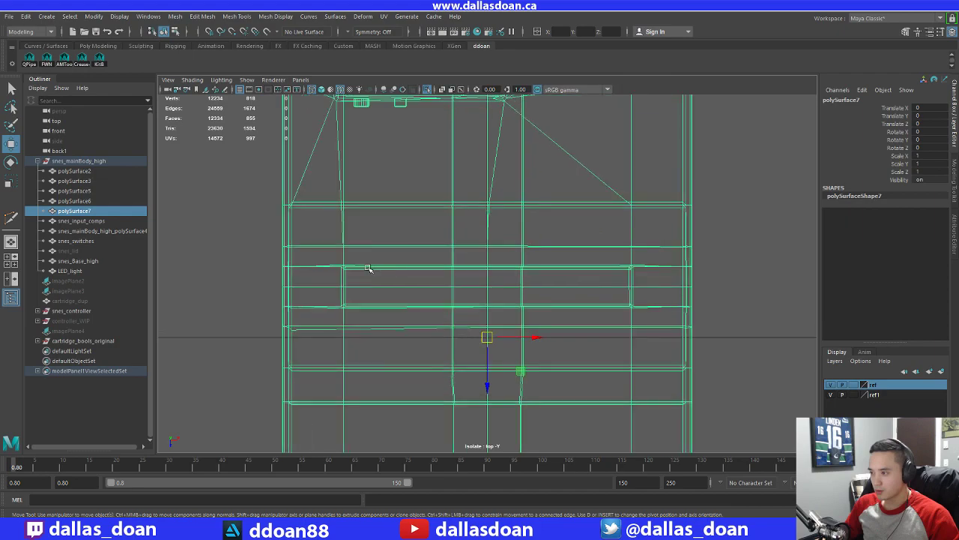
{"action": "scroll", "coordinate": [380, 270], "scroll_direction": "down", "scroll_amount": 1}
{"action": "right_click_drag", "start_coordinate": [380, 272], "coordinate": [361, 266]}
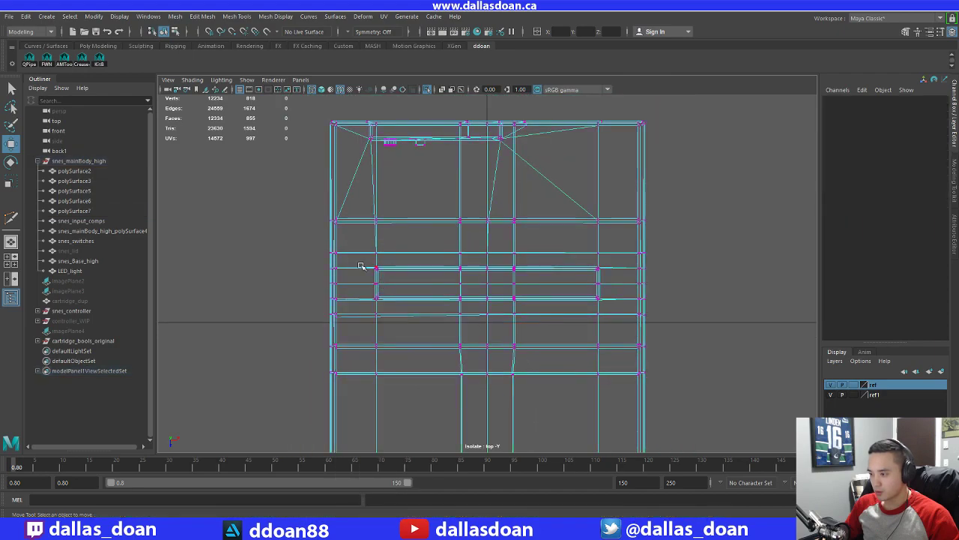
{"action": "left_click_drag", "start_coordinate": [393, 308], "coordinate": [393, 308]}
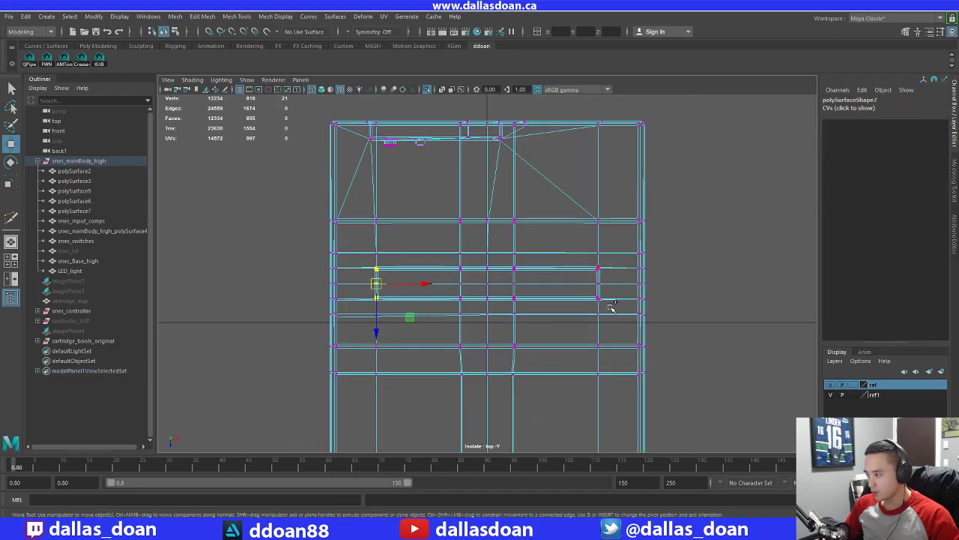
{"action": "left_click_drag", "start_coordinate": [611, 307], "coordinate": [612, 307], "text": "shift"}
{"action": "key", "text": "ctrl+1"}
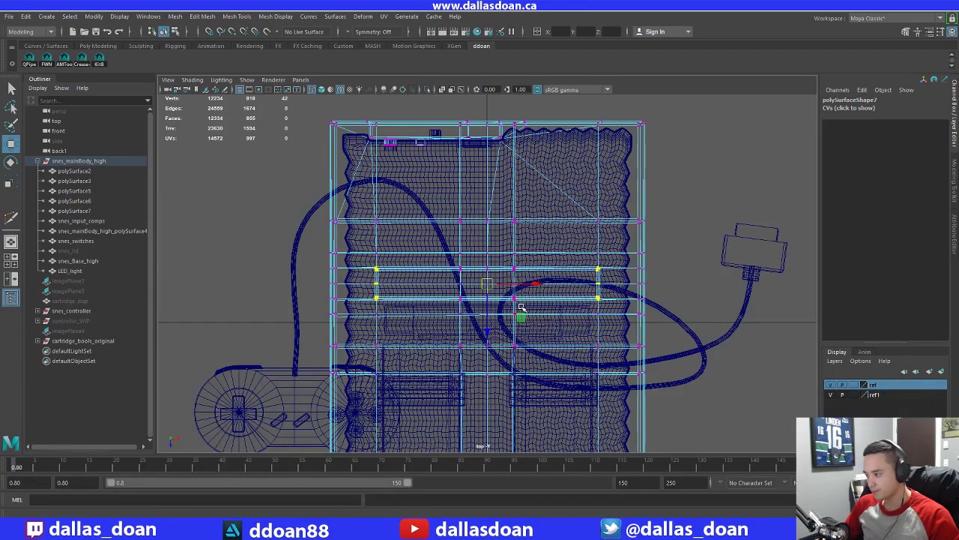
Show all four views and move the cartridge mesh into the slot at about Translate Y 10.579 and Translate Z -4.08
{"action": "middle_click_drag", "start_coordinate": [491, 332], "coordinate": [397, 285], "text": "alt"}
{"action": "key", "text": "space"}
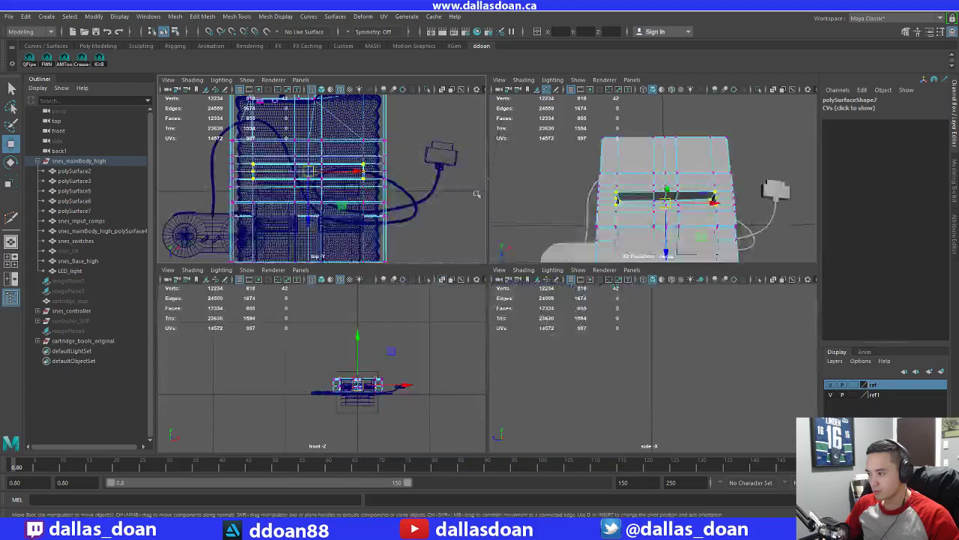
{"action": "left_click_drag", "start_coordinate": [614, 180], "coordinate": [645, 202], "text": "alt"}
{"action": "left_click", "coordinate": [645, 202]}
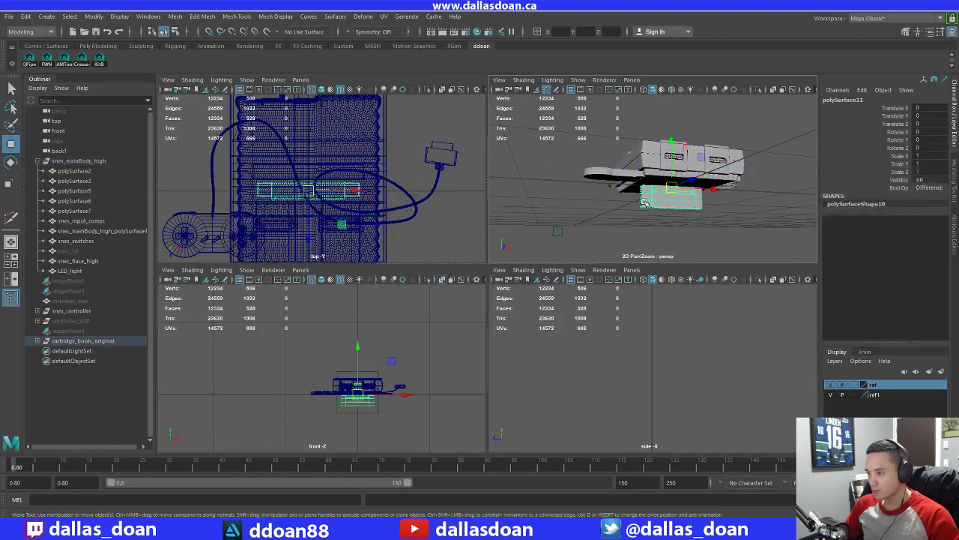
{"action": "left_click_drag", "start_coordinate": [622, 153], "coordinate": [684, 114], "text": "alt"}
{"action": "left_click_drag", "start_coordinate": [315, 247], "coordinate": [308, 219]}
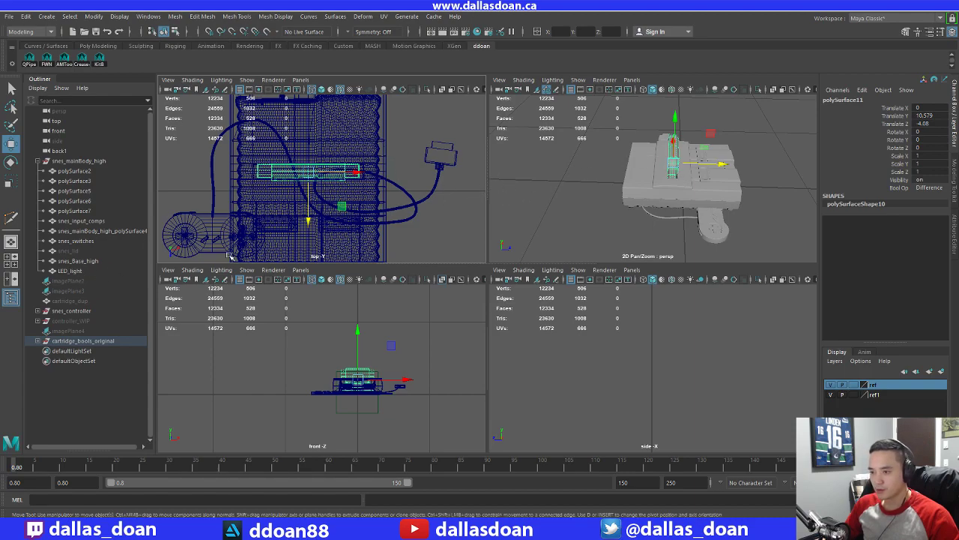
Isolate the console's upper body in the top view and select its vertices at both ends of the cartridge slot
{"action": "left_click", "coordinate": [667, 199]}
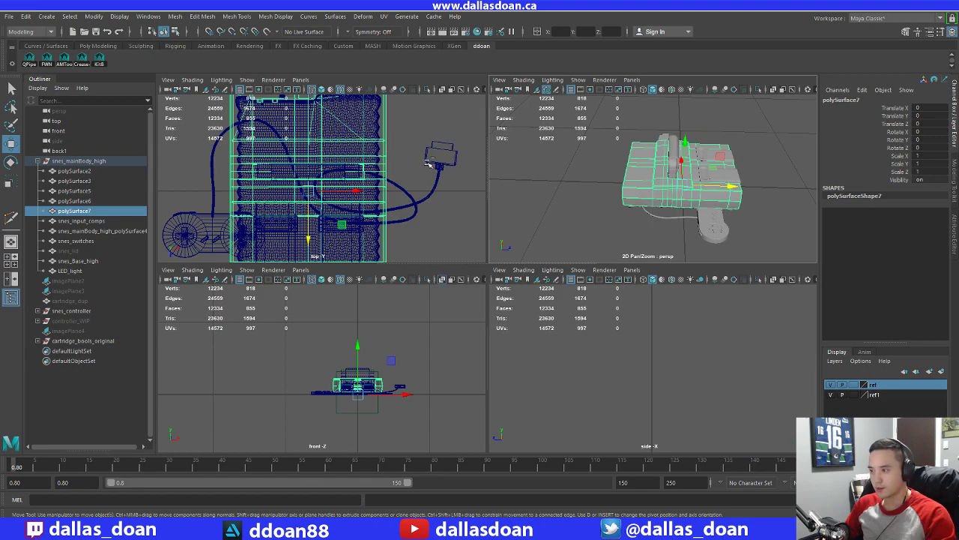
{"action": "key", "text": "ctrl+1"}
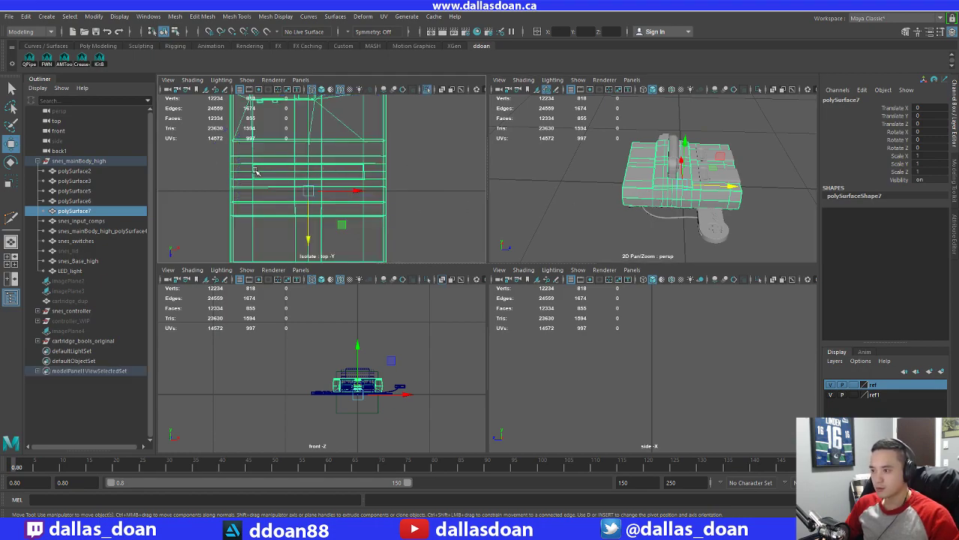
{"action": "right_click_drag", "start_coordinate": [255, 172], "coordinate": [307, 191], "text": "alt"}
{"action": "right_click_drag", "start_coordinate": [220, 182], "coordinate": [220, 183]}
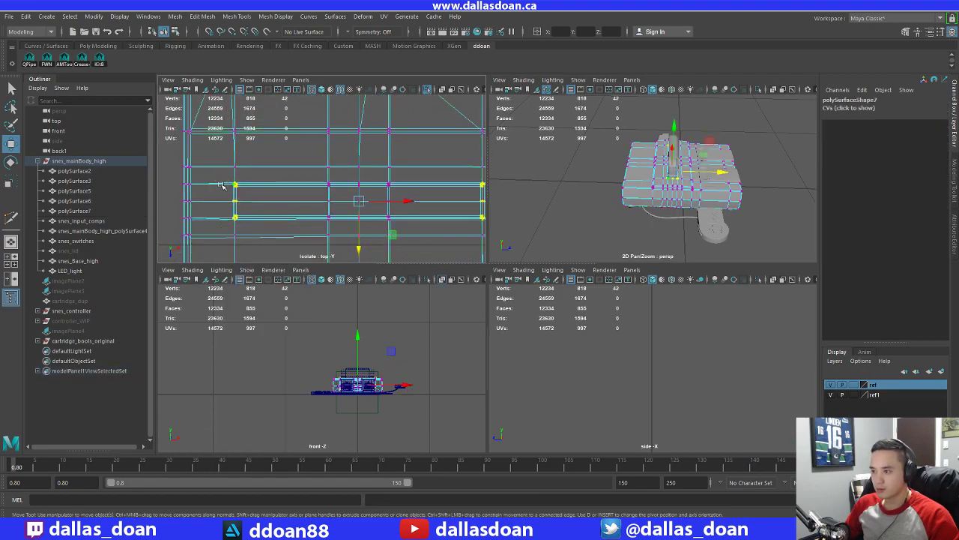
{"action": "left_click", "coordinate": [218, 178]}
{"action": "left_click_drag", "start_coordinate": [218, 177], "coordinate": [261, 233]}
{"action": "middle_click_drag", "start_coordinate": [466, 189], "coordinate": [425, 186], "text": "alt"}
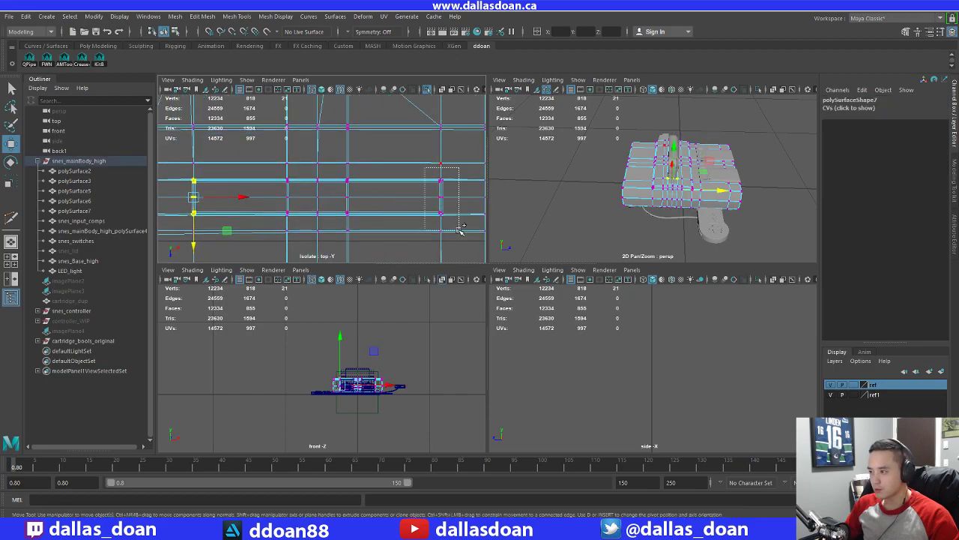
{"action": "left_click_drag", "start_coordinate": [461, 229], "coordinate": [461, 212], "text": "shift"}
Display the perspective view in wireframe, narrow the selection of slot-end vertices and enlarge that view
{"action": "left_click_drag", "start_coordinate": [690, 171], "coordinate": [644, 166], "text": "alt"}
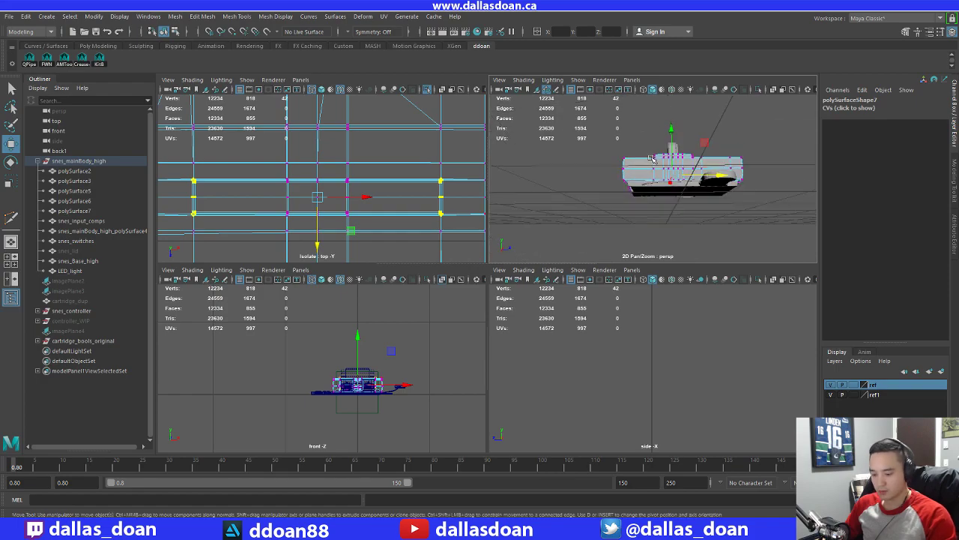
{"action": "key", "text": "4"}
{"action": "left_click_drag", "start_coordinate": [654, 204], "coordinate": [633, 218], "text": "alt"}
{"action": "scroll", "coordinate": [643, 208], "scroll_direction": "down", "scroll_amount": 5}
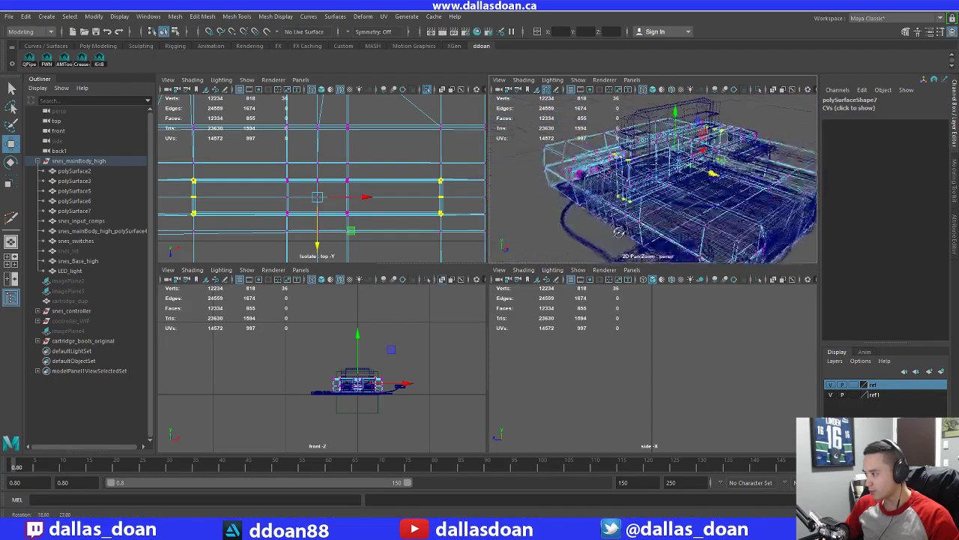
{"action": "scroll", "coordinate": [673, 185], "scroll_direction": "up", "scroll_amount": 6}
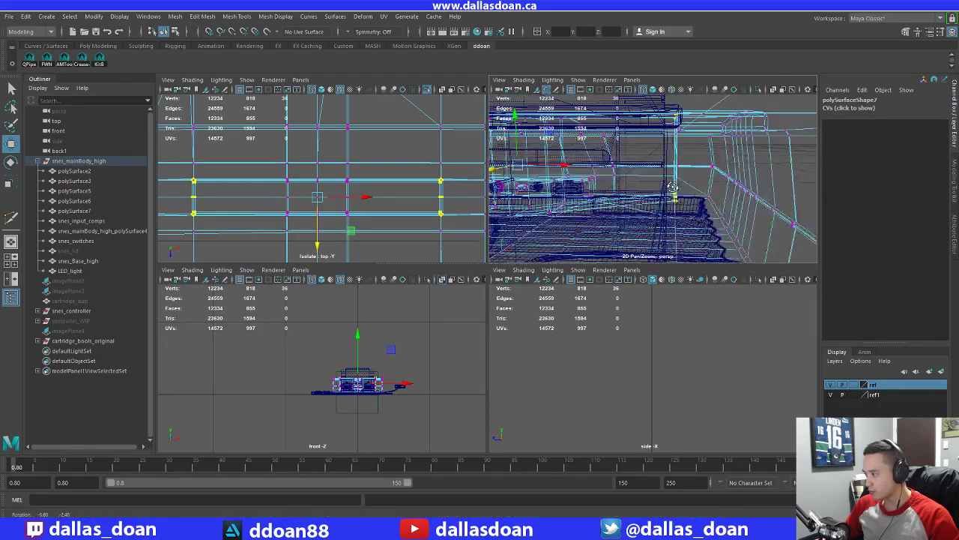
{"action": "left_click_drag", "start_coordinate": [674, 182], "coordinate": [659, 201], "text": "alt"}
{"action": "scroll", "coordinate": [637, 203], "scroll_direction": "down", "scroll_amount": 5}
{"action": "scroll", "coordinate": [633, 208], "scroll_direction": "up", "scroll_amount": 4}
{"action": "key", "text": "space"}
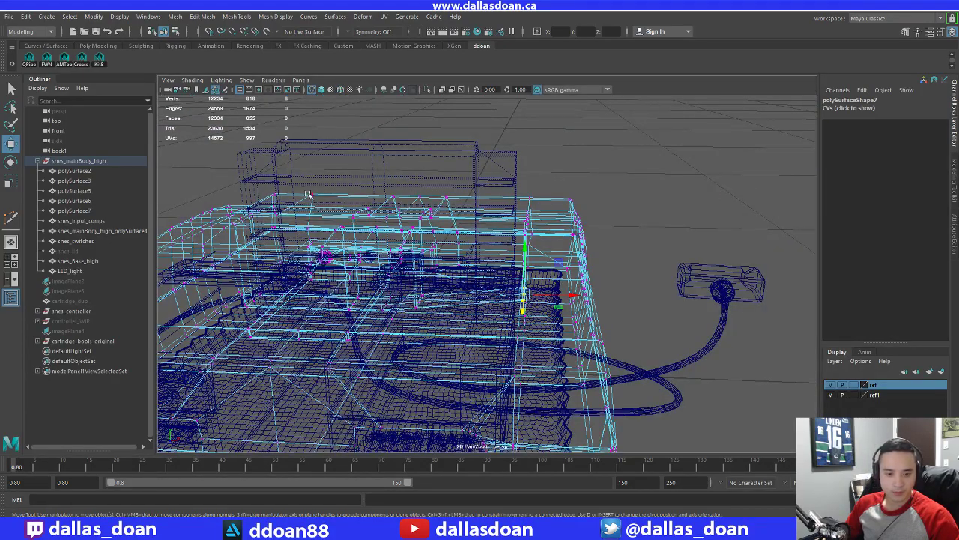
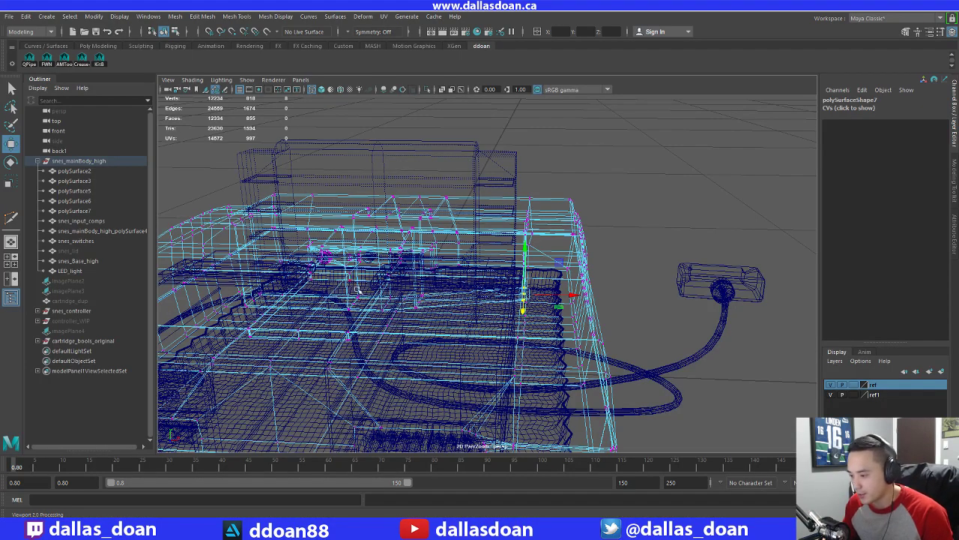
Narrow the vertex selection to the bottom corners at one end of the slot
{"action": "right_click_drag", "start_coordinate": [448, 294], "coordinate": [517, 289], "text": "alt"}
{"action": "left_click_drag", "start_coordinate": [517, 288], "coordinate": [452, 287], "text": "alt"}
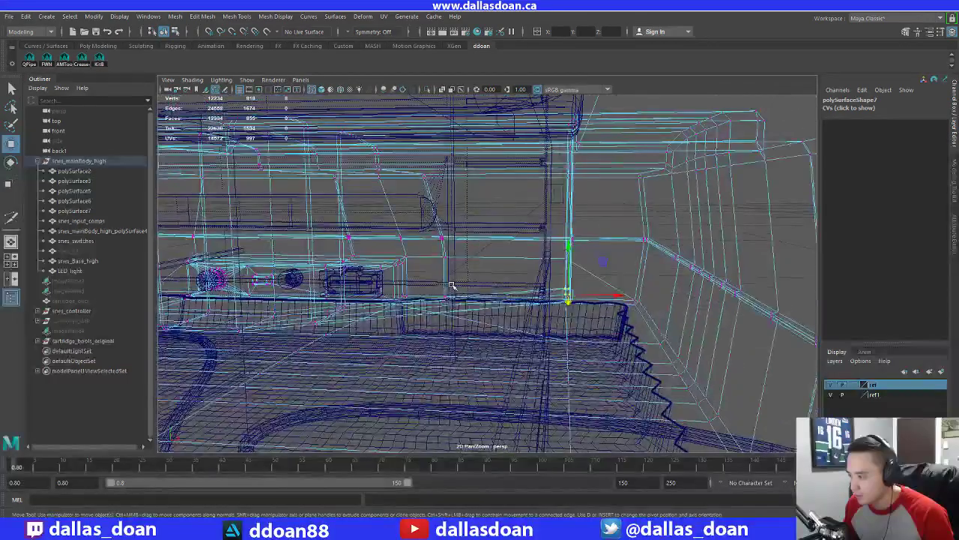
{"action": "right_click_drag", "start_coordinate": [452, 287], "coordinate": [507, 290], "text": "alt"}
{"action": "left_click_drag", "start_coordinate": [507, 289], "coordinate": [496, 270], "text": "alt"}
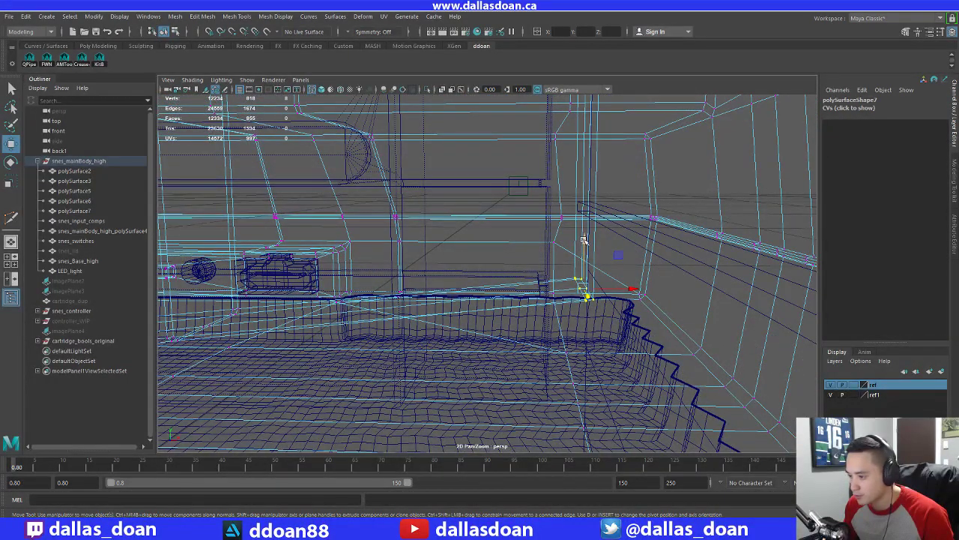
{"action": "left_click_drag", "start_coordinate": [583, 240], "coordinate": [491, 241]}
Switch to edge selection and select the bottom edges at one end of the cartridge slot
{"action": "right_click_drag", "start_coordinate": [491, 242], "coordinate": [492, 324]}
{"action": "right_click_drag", "start_coordinate": [492, 236], "coordinate": [493, 234]}
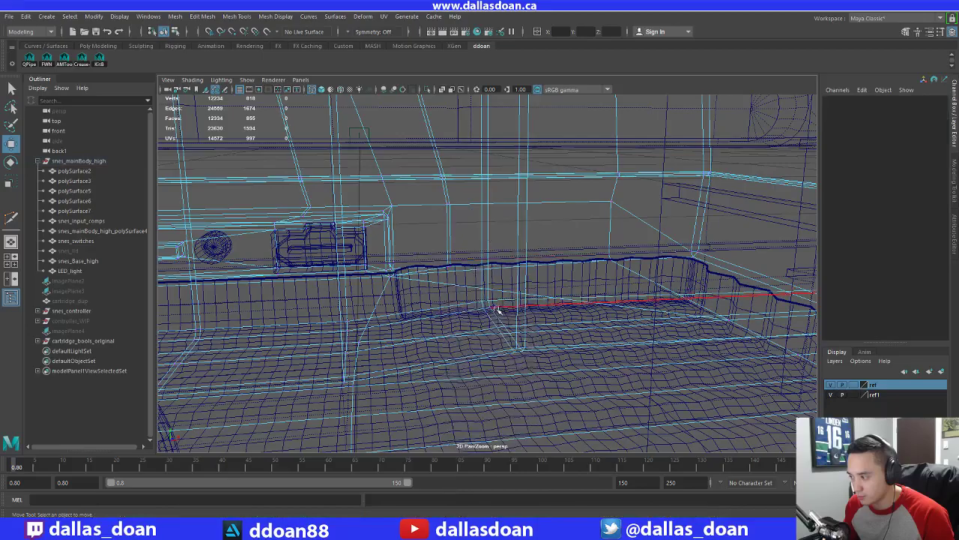
{"action": "left_click", "coordinate": [488, 330]}
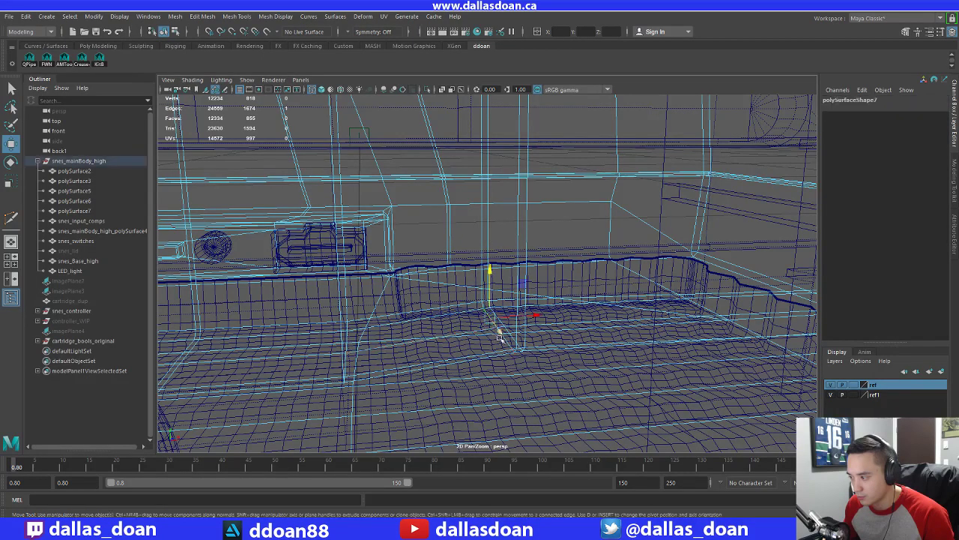
{"action": "left_click_drag", "start_coordinate": [508, 342], "coordinate": [487, 318], "text": "alt"}
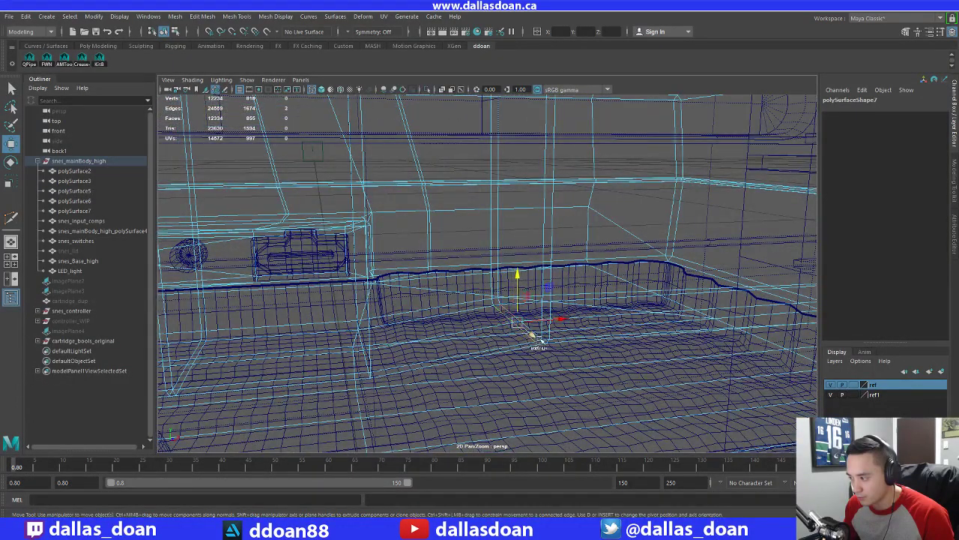
{"action": "left_click_drag", "start_coordinate": [532, 332], "coordinate": [630, 303], "text": "alt"}
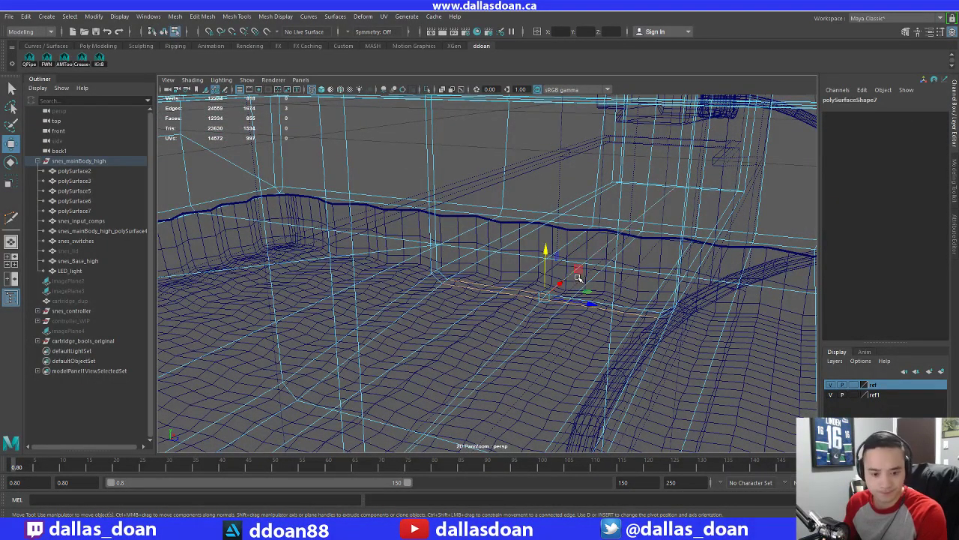
Isolate the upper body in the perspective view and reselect the bottom edges at the slot's end
{"action": "key", "text": "F8"}
{"action": "key", "text": "F8"}
{"action": "key", "text": "ctrl+1"}
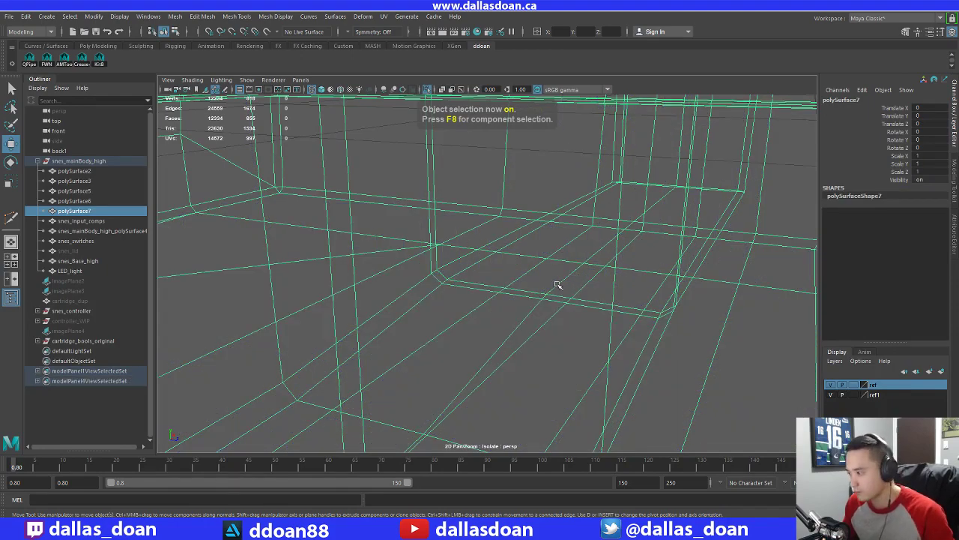
{"action": "left_click_drag", "start_coordinate": [558, 285], "coordinate": [512, 283], "text": "alt"}
{"action": "right_click_drag", "start_coordinate": [512, 242], "coordinate": [512, 223]}
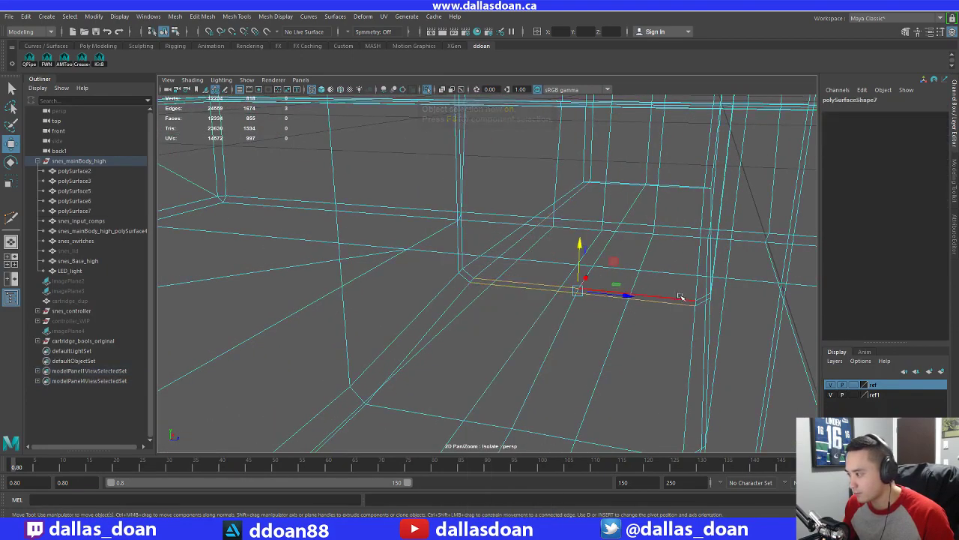
{"action": "left_click_drag", "start_coordinate": [673, 299], "coordinate": [574, 256], "text": "alt"}
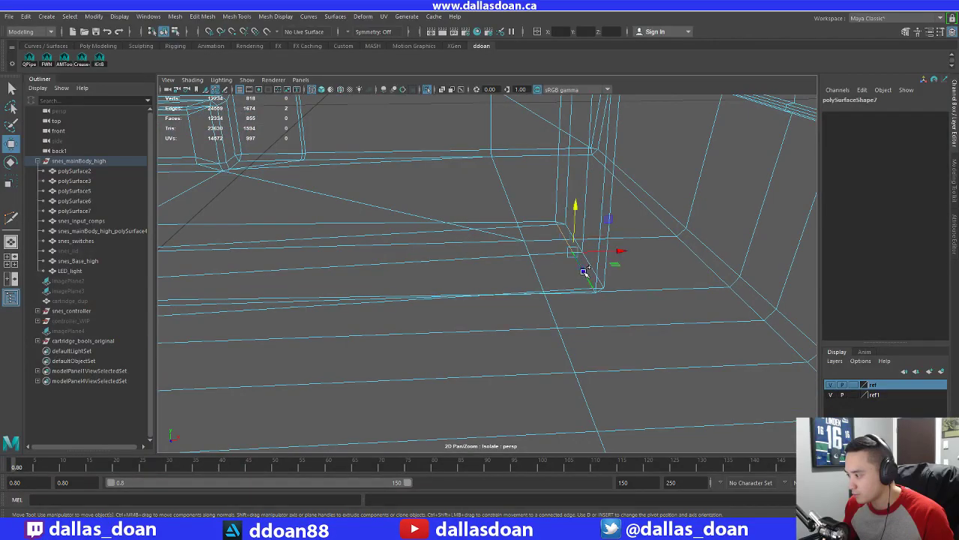
{"action": "right_click_drag", "start_coordinate": [584, 271], "coordinate": [628, 325], "text": "alt"}
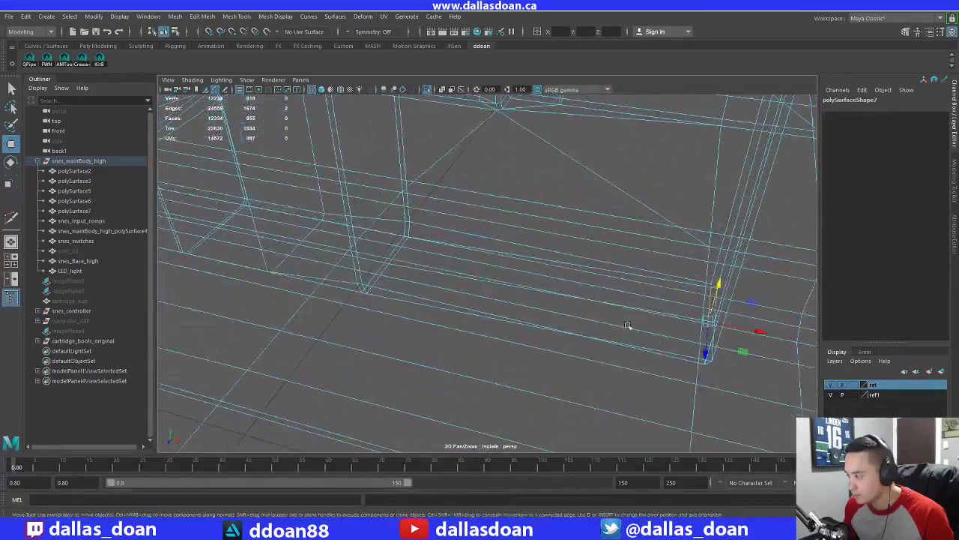
Extend the selection to more bottom edges of the slot and try to snap them vertically to a lower wall vertex
{"action": "left_click_drag", "start_coordinate": [703, 343], "coordinate": [568, 289], "text": "alt"}
{"action": "right_click_drag", "start_coordinate": [567, 289], "coordinate": [572, 304], "text": "alt"}
{"action": "left_click_drag", "start_coordinate": [572, 304], "coordinate": [644, 285], "text": "alt"}
{"action": "left_click_drag", "start_coordinate": [570, 281], "coordinate": [619, 193], "text": "alt"}
{"action": "left_click_drag", "start_coordinate": [344, 321], "coordinate": [485, 261], "text": "alt"}
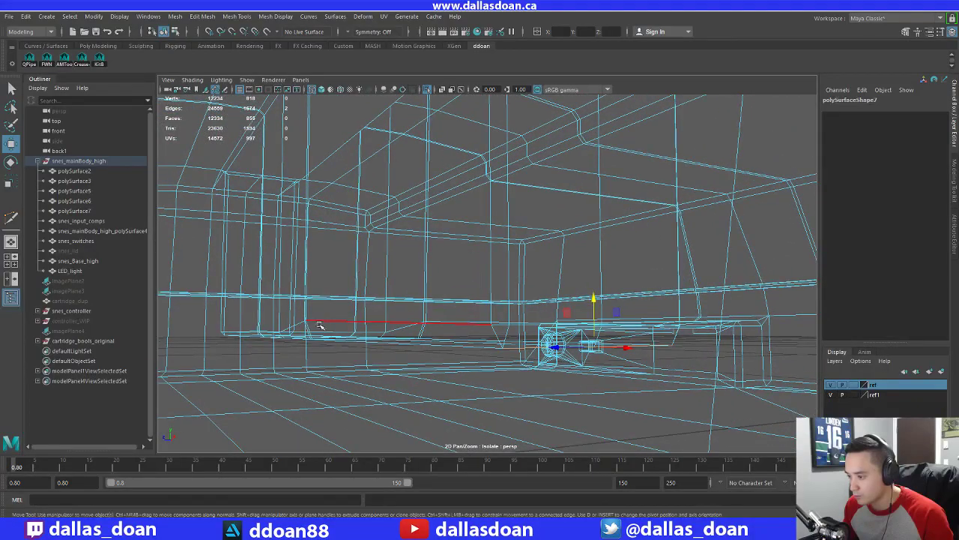
{"action": "left_click_drag", "start_coordinate": [320, 321], "coordinate": [513, 342], "text": "alt"}
{"action": "left_click", "coordinate": [371, 317]}
{"action": "left_click_drag", "start_coordinate": [538, 264], "coordinate": [638, 258], "text": "alt"}
{"action": "left_click_drag", "start_coordinate": [375, 328], "coordinate": [574, 357], "text": "alt"}
{"action": "left_click", "coordinate": [471, 307]}
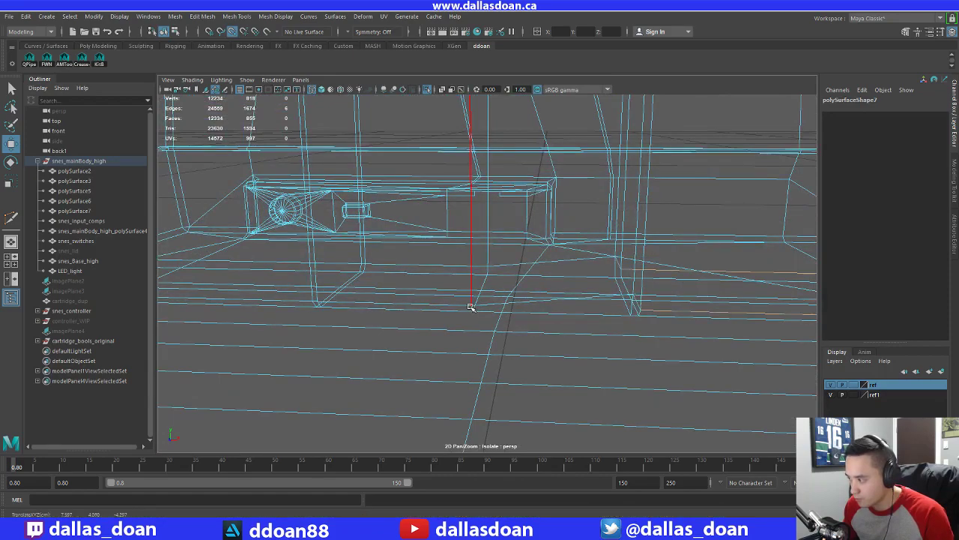
Undo the last change and snap the selected bottom edges vertically to the level of the slot wall's lower corner vertex
{"action": "left_click_drag", "start_coordinate": [661, 296], "coordinate": [532, 326], "text": "alt"}
{"action": "key", "text": "ctrl+z"}
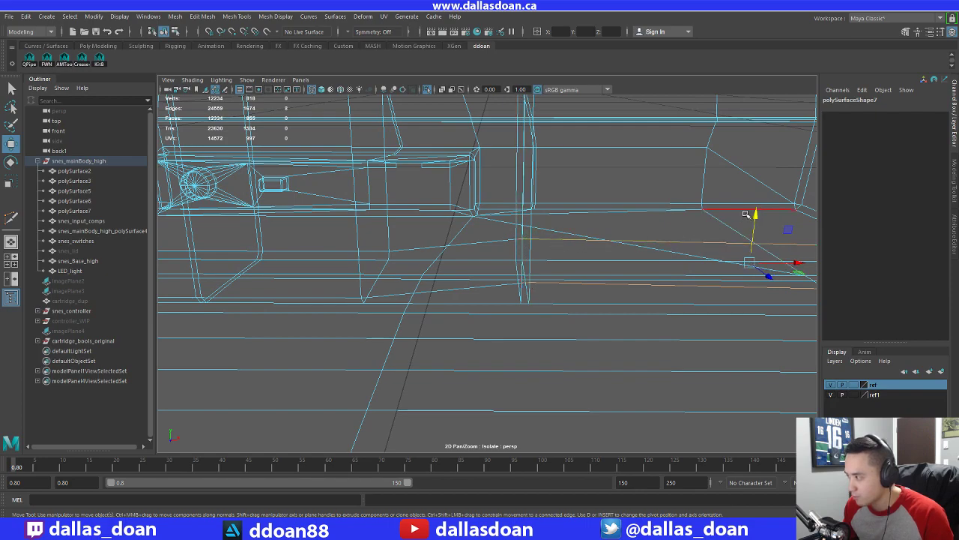
{"action": "middle_click_drag", "start_coordinate": [369, 298], "coordinate": [368, 298]}
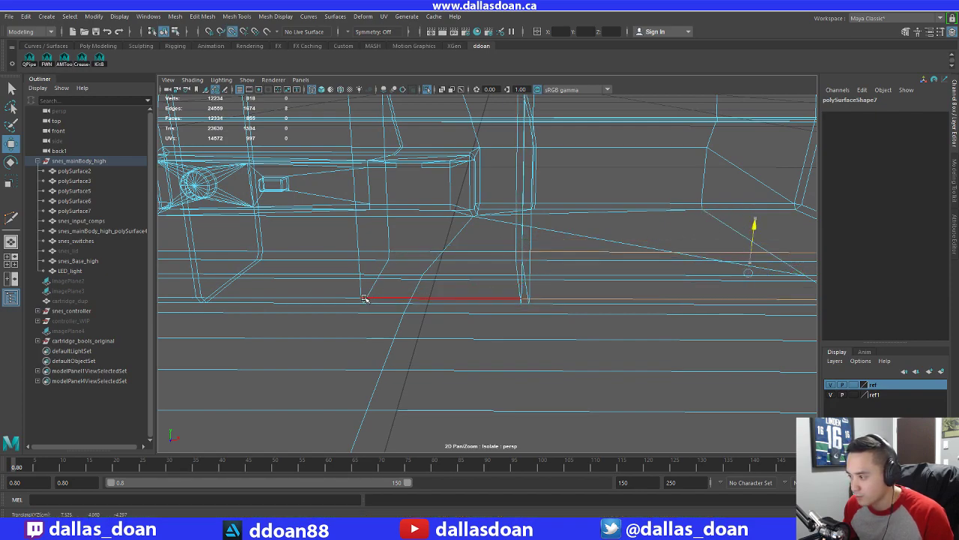
{"action": "mouse_move", "coordinate": [634, 266]}
{"action": "left_mouse_down", "text": "alt"}
{"action": "mouse_move", "coordinate": [317, 279]}
{"action": "mouse_move", "coordinate": [552, 267]}
{"action": "mouse_move", "coordinate": [702, 291]}
{"action": "mouse_move", "coordinate": [460, 267]}
{"action": "mouse_move", "coordinate": [563, 278]}
{"action": "mouse_move", "coordinate": [572, 302]}
{"action": "mouse_move", "coordinate": [675, 319]}
{"action": "mouse_move", "coordinate": [555, 311]}
{"action": "left_mouse_up", "text": "alt"}
Return to textured shading and object selection, and examine the cartridge slot's opening and walls from several angles
{"action": "key", "text": "5"}
{"action": "key", "text": "6"}
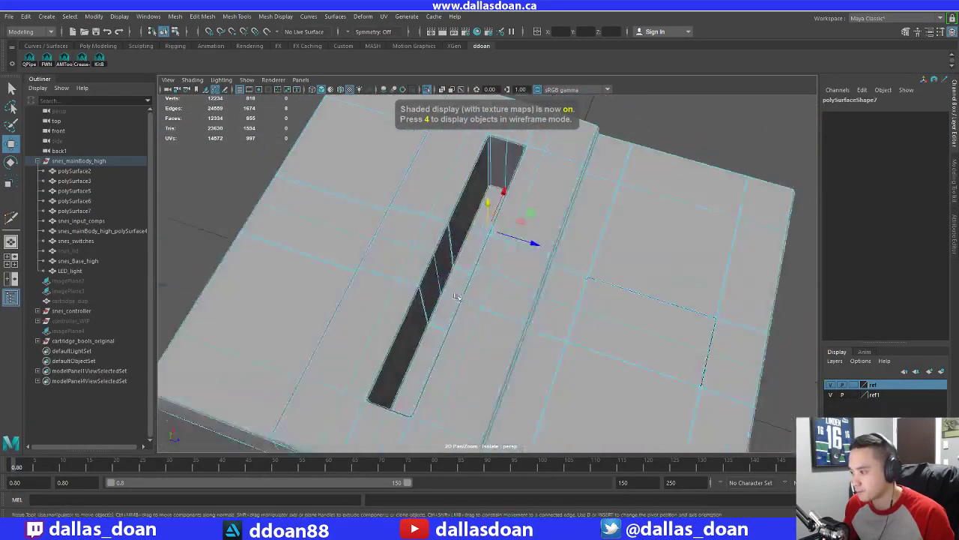
{"action": "right_click_drag", "start_coordinate": [555, 311], "coordinate": [600, 307], "text": "alt"}
{"action": "middle_click_drag", "start_coordinate": [539, 307], "coordinate": [509, 302], "text": "alt"}
{"action": "left_click_drag", "start_coordinate": [509, 302], "coordinate": [520, 313], "text": "alt"}
{"action": "right_click_drag", "start_coordinate": [520, 313], "coordinate": [568, 227]}
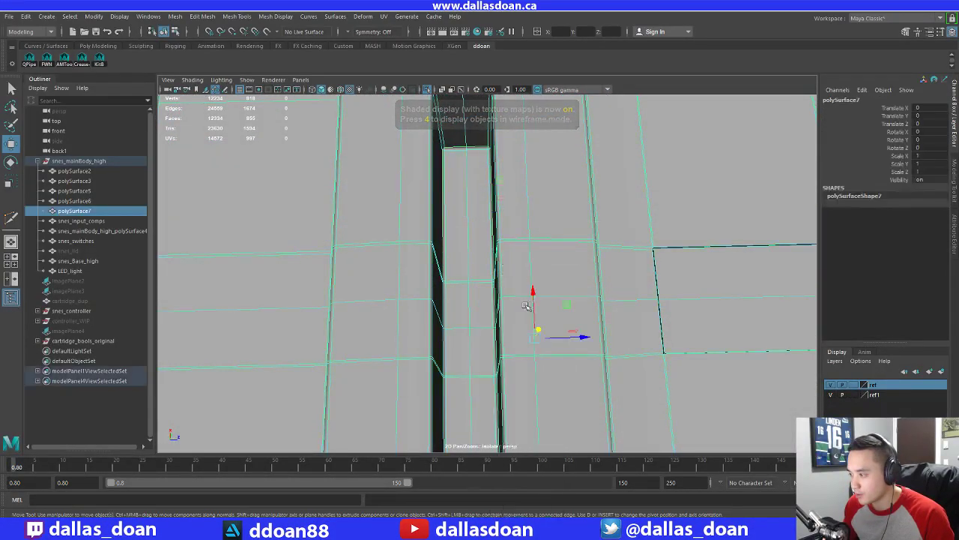
{"action": "left_click_drag", "start_coordinate": [529, 307], "coordinate": [367, 300], "text": "alt"}
{"action": "middle_click_drag", "start_coordinate": [475, 279], "coordinate": [550, 317], "text": "alt"}
{"action": "right_click_drag", "start_coordinate": [405, 297], "coordinate": [455, 298], "text": "alt"}
{"action": "middle_click_drag", "start_coordinate": [454, 297], "coordinate": [630, 309], "text": "alt"}
{"action": "right_click_drag", "start_coordinate": [473, 300], "coordinate": [507, 300], "text": "alt"}
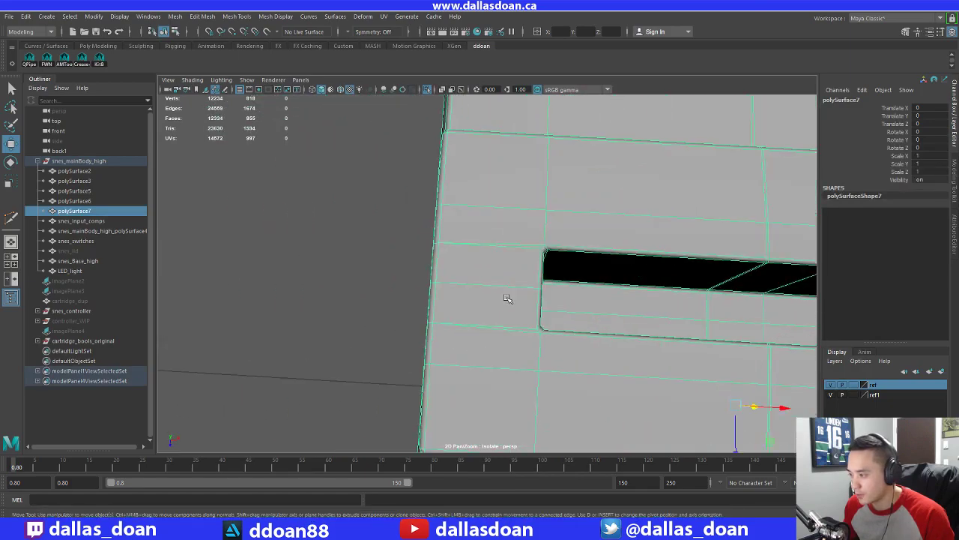
{"action": "left_click_drag", "start_coordinate": [508, 300], "coordinate": [396, 267], "text": "alt"}
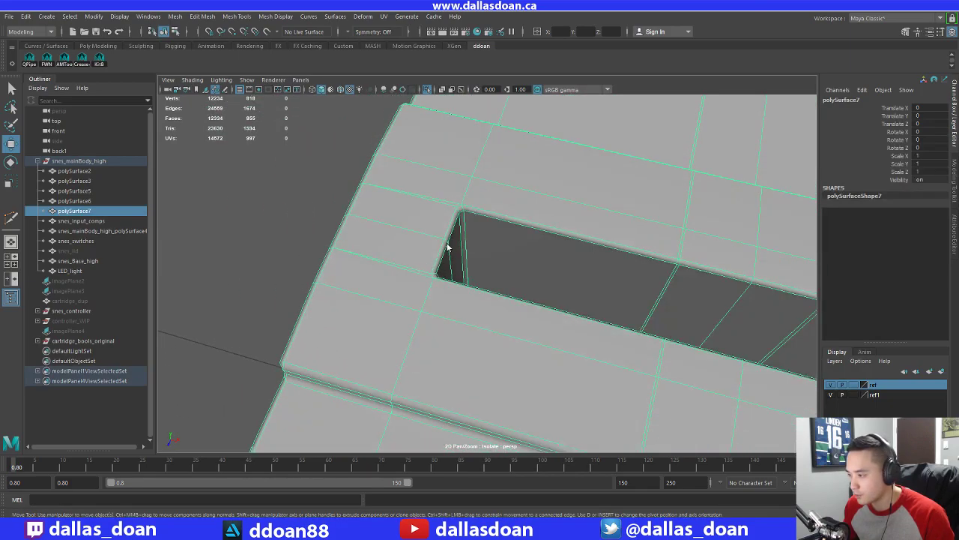
Select the vertices at both ends of the upper body's cartridge slot, working in wireframe and checking the selection from the side
{"action": "left_click_drag", "start_coordinate": [448, 247], "coordinate": [402, 235], "text": "alt"}
{"action": "right_click_drag", "start_coordinate": [442, 238], "coordinate": [403, 238]}
{"action": "left_click_drag", "start_coordinate": [420, 242], "coordinate": [496, 296], "text": "alt"}
{"action": "key", "text": "4"}
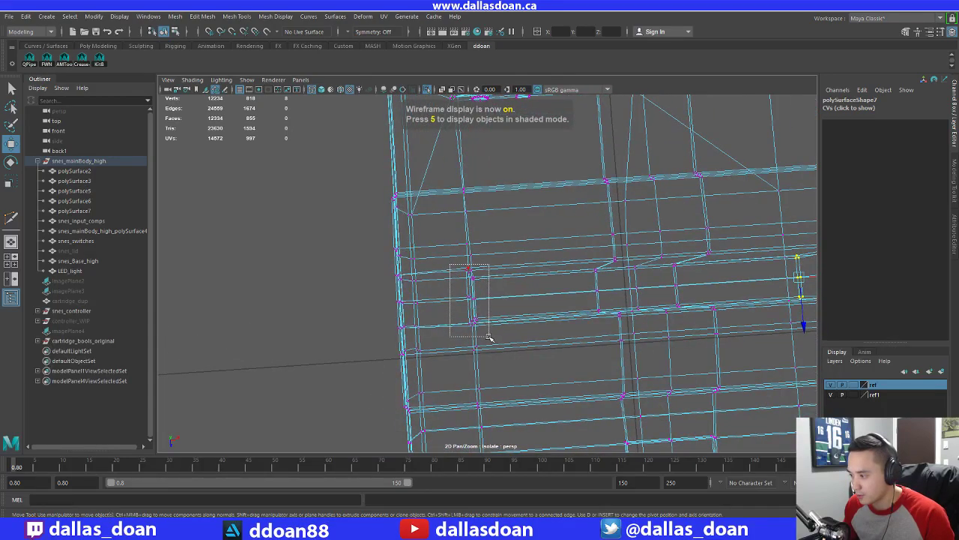
{"action": "left_click_drag", "start_coordinate": [489, 338], "coordinate": [491, 340]}
{"action": "middle_click_drag", "start_coordinate": [697, 290], "coordinate": [441, 290], "text": "alt"}
{"action": "left_click_drag", "start_coordinate": [441, 289], "coordinate": [473, 258], "text": "alt"}
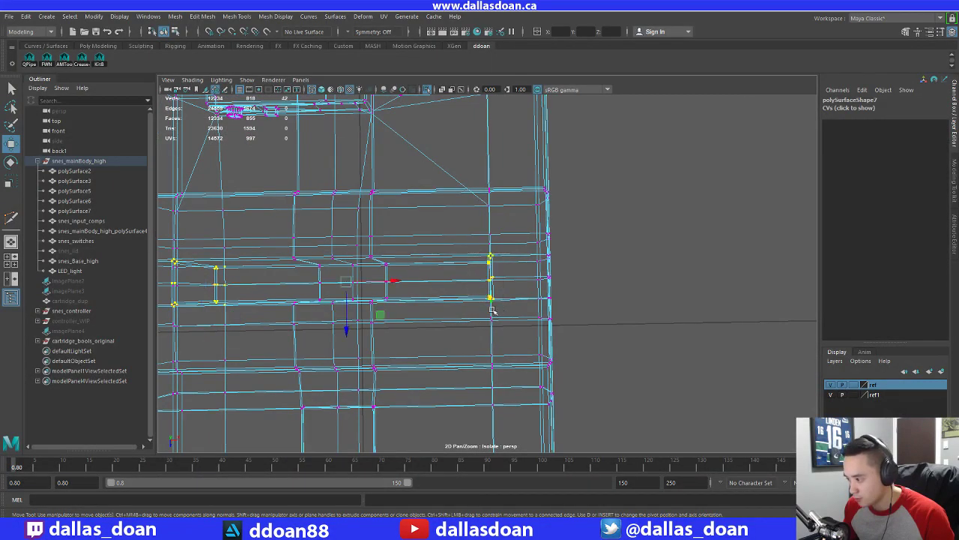
{"action": "left_click_drag", "start_coordinate": [492, 310], "coordinate": [647, 198], "text": "alt"}
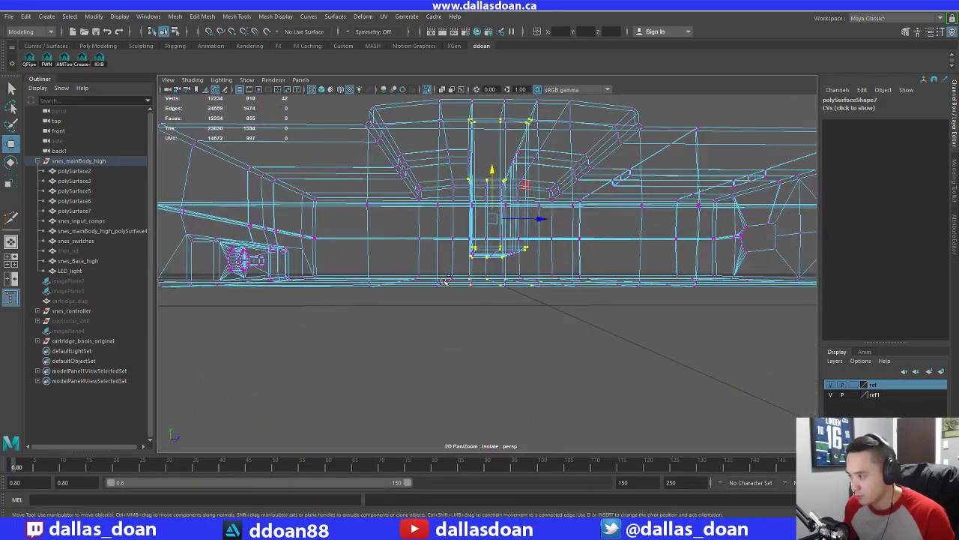
{"action": "mouse_move", "coordinate": [548, 294]}
{"action": "left_mouse_down", "text": "alt"}
{"action": "mouse_move", "coordinate": [462, 306]}
{"action": "mouse_move", "coordinate": [441, 298]}
{"action": "mouse_move", "coordinate": [502, 278]}
{"action": "left_mouse_up", "text": "alt"}
Show all objects in the top view and scale the slot's end vertices inward along X to about 0.944, closer to the cartridge
{"action": "key", "text": "5"}
{"action": "key", "text": "ctrl+1"}
{"action": "key", "text": "space"}
{"action": "key", "text": "space"}
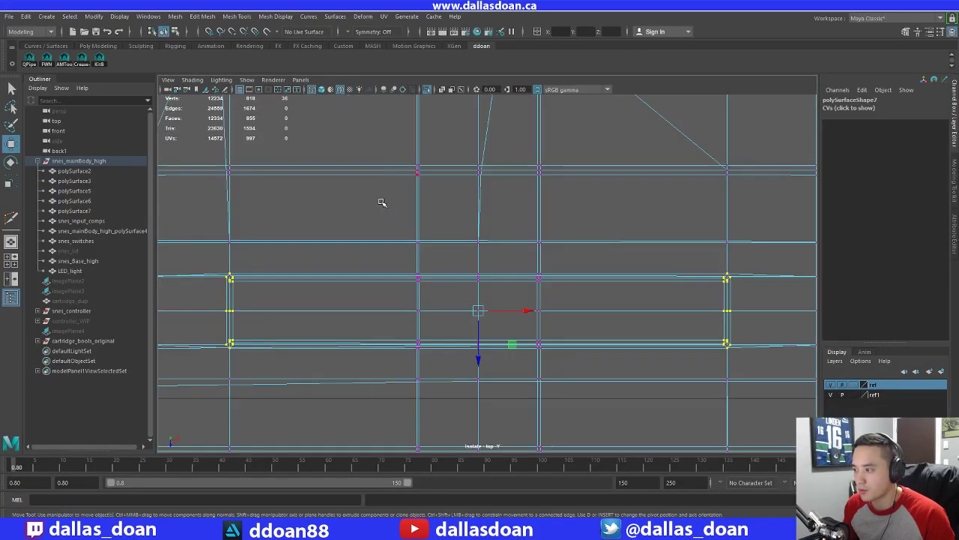
{"action": "key", "text": "ctrl+1"}
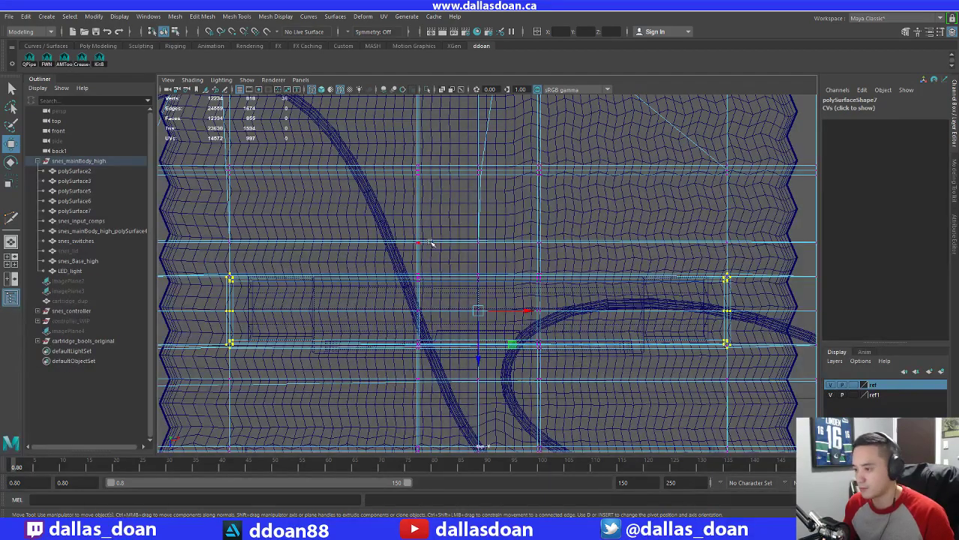
{"action": "mouse_move", "coordinate": [577, 299]}
{"action": "middle_mouse_down", "text": "alt"}
{"action": "mouse_move", "coordinate": [507, 298]}
{"action": "mouse_move", "coordinate": [568, 296]}
{"action": "middle_mouse_up", "text": "alt"}
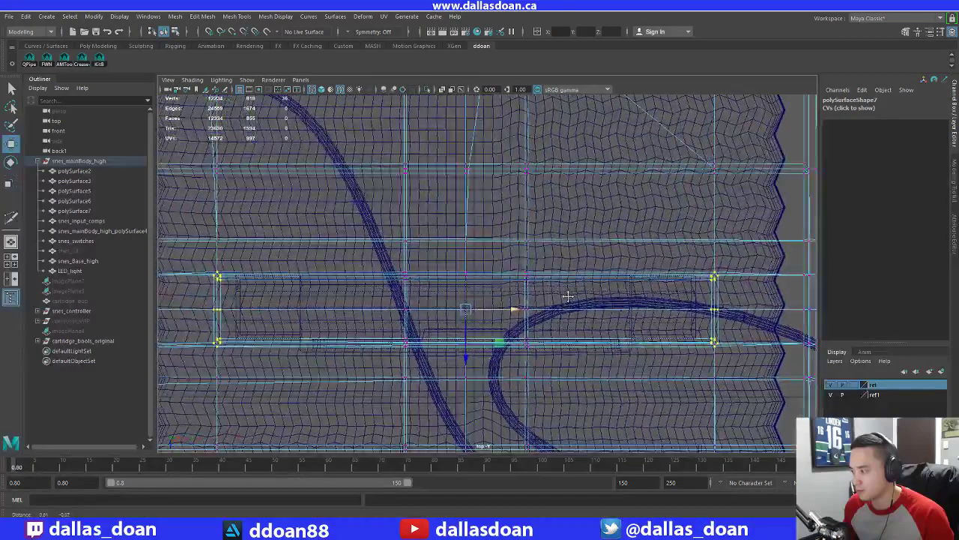
{"action": "key", "text": "r"}
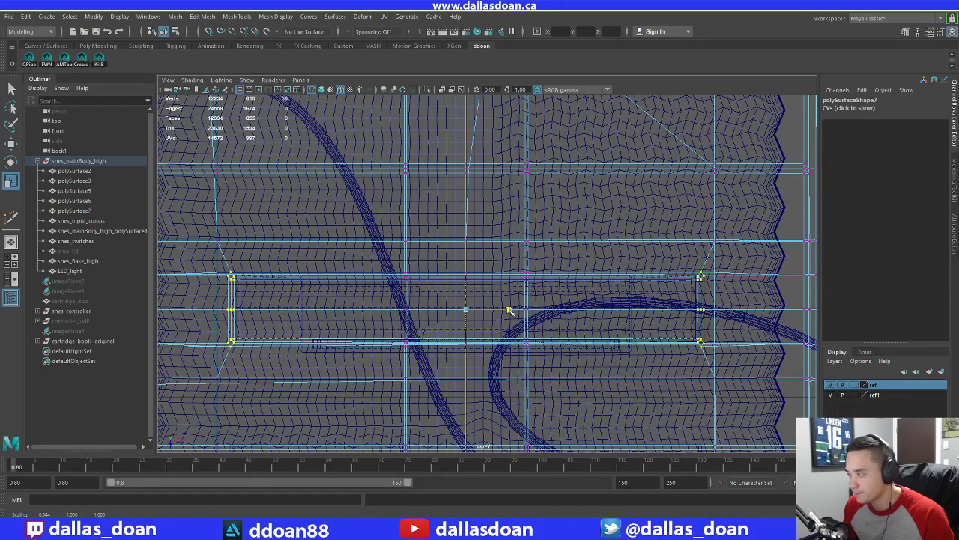
{"action": "left_click_drag", "start_coordinate": [545, 273], "coordinate": [559, 238]}
Select the vertices along the cartridge slot's front long wall in the perspective view's wireframe
{"action": "mouse_move", "coordinate": [647, 212]}
{"action": "left_mouse_down", "text": "alt"}
{"action": "mouse_move", "coordinate": [678, 185]}
{"action": "mouse_move", "coordinate": [754, 189]}
{"action": "mouse_move", "coordinate": [627, 202]}
{"action": "mouse_move", "coordinate": [638, 229]}
{"action": "mouse_move", "coordinate": [627, 212]}
{"action": "mouse_move", "coordinate": [581, 217]}
{"action": "mouse_move", "coordinate": [551, 249]}
{"action": "mouse_move", "coordinate": [488, 201]}
{"action": "mouse_move", "coordinate": [487, 213]}
{"action": "left_mouse_up", "text": "alt"}
{"action": "scroll", "coordinate": [641, 223], "scroll_direction": "up", "scroll_amount": 5}
{"action": "scroll", "coordinate": [573, 218], "scroll_direction": "down", "scroll_amount": 5}
{"action": "key", "text": "4"}
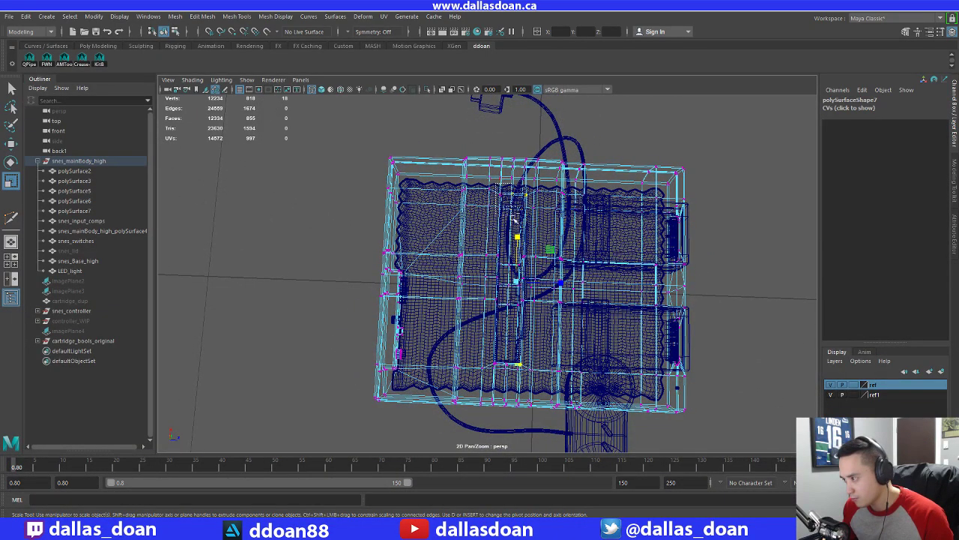
{"action": "left_click_drag", "start_coordinate": [518, 227], "coordinate": [504, 242], "text": "alt"}
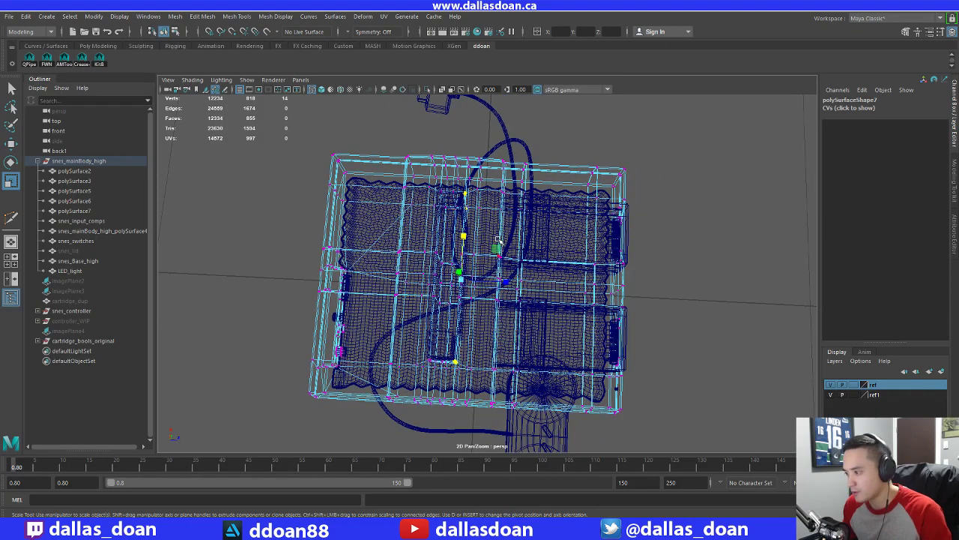
Refine the front wall's vertex selection and move it along Z to fit the slot around the cartridge
{"action": "key", "text": "5"}
{"action": "scroll", "coordinate": [501, 254], "scroll_direction": "up", "scroll_amount": 5}
{"action": "key", "text": "w"}
{"action": "mouse_move", "coordinate": [500, 280]}
{"action": "left_mouse_down", "text": "alt"}
{"action": "mouse_move", "coordinate": [484, 279]}
{"action": "mouse_move", "coordinate": [494, 258]}
{"action": "mouse_move", "coordinate": [484, 249]}
{"action": "mouse_move", "coordinate": [472, 264]}
{"action": "mouse_move", "coordinate": [450, 261]}
{"action": "left_mouse_up", "text": "alt"}
{"action": "key", "text": "4"}
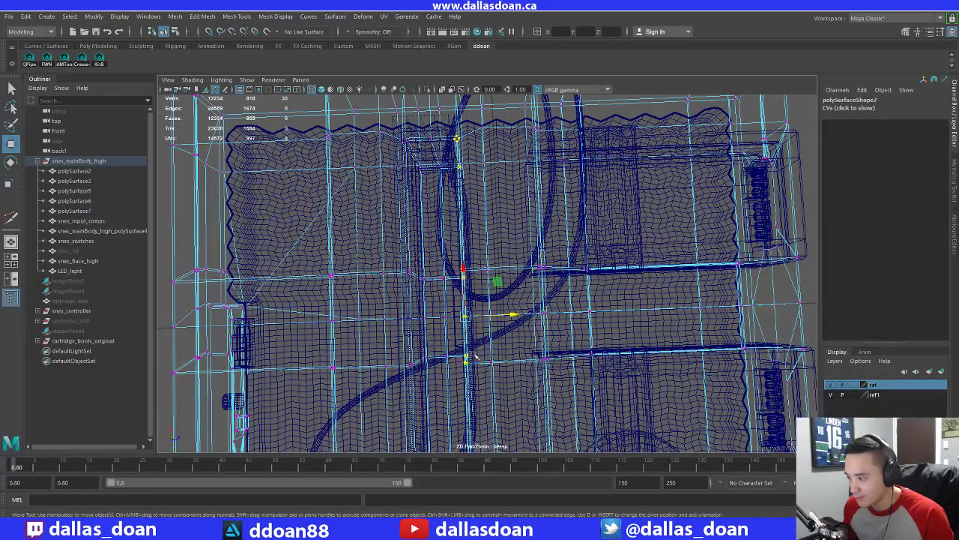
{"action": "mouse_move", "coordinate": [475, 356]}
{"action": "left_mouse_down", "text": "alt"}
{"action": "mouse_move", "coordinate": [477, 318]}
{"action": "mouse_move", "coordinate": [509, 310]}
{"action": "left_mouse_up", "text": "alt"}
{"action": "key", "text": "5"}
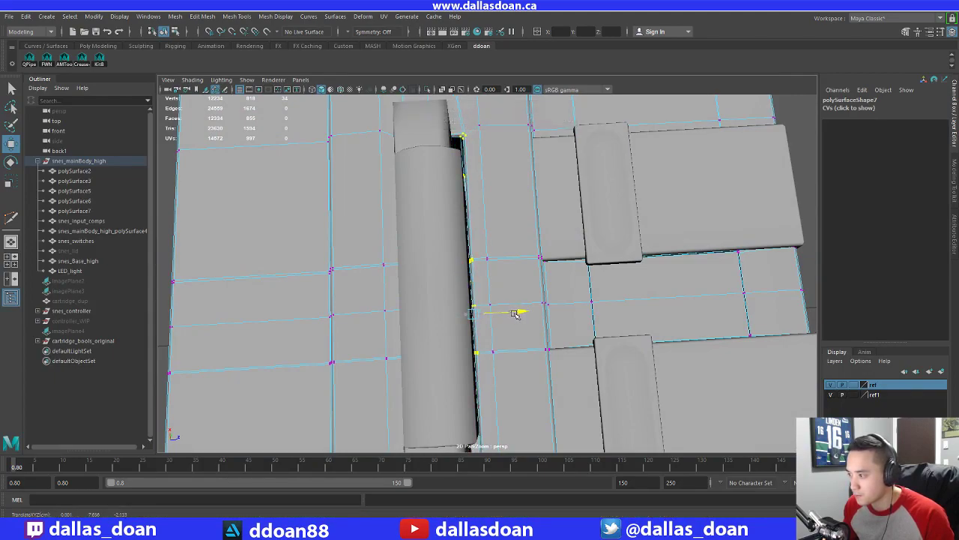
Return to object selection, deselect everything, and examine the cartridge's fit in the slot from several angles
{"action": "mouse_move", "coordinate": [520, 313]}
{"action": "left_mouse_down", "text": "alt"}
{"action": "mouse_move", "coordinate": [447, 267]}
{"action": "mouse_move", "coordinate": [463, 256]}
{"action": "left_mouse_up", "text": "alt"}
{"action": "right_click", "coordinate": [465, 255]}
{"action": "right_click_drag", "start_coordinate": [465, 255], "coordinate": [518, 192]}
{"action": "left_click", "coordinate": [658, 185]}
{"action": "left_click_drag", "start_coordinate": [657, 185], "coordinate": [607, 195], "text": "alt"}
{"action": "scroll", "coordinate": [607, 195], "scroll_direction": "down", "scroll_amount": 4}
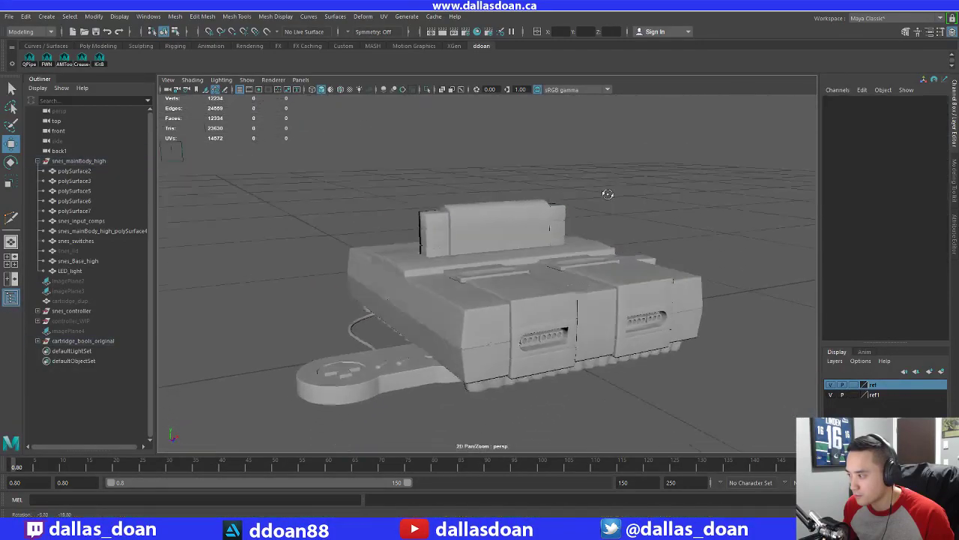
{"action": "scroll", "coordinate": [527, 246], "scroll_direction": "up", "scroll_amount": 4}
{"action": "scroll", "coordinate": [527, 247], "scroll_direction": "down", "scroll_amount": 4}
{"action": "left_click_drag", "start_coordinate": [527, 247], "coordinate": [494, 191], "text": "alt"}
Move the cartridge vertically in the slot and examine its seating from the front of the console
{"action": "left_click", "coordinate": [509, 255]}
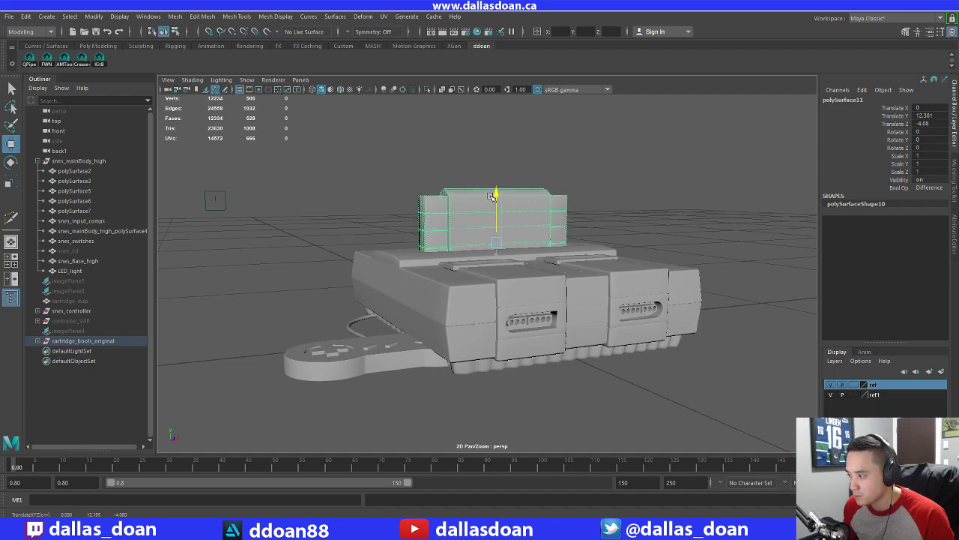
{"action": "left_click", "coordinate": [597, 174]}
{"action": "scroll", "coordinate": [566, 213], "scroll_direction": "up", "scroll_amount": 4}
{"action": "left_click_drag", "start_coordinate": [565, 214], "coordinate": [801, 167], "text": "alt"}
{"action": "scroll", "coordinate": [542, 225], "scroll_direction": "down", "scroll_amount": 5}
{"action": "left_click", "coordinate": [513, 228]}
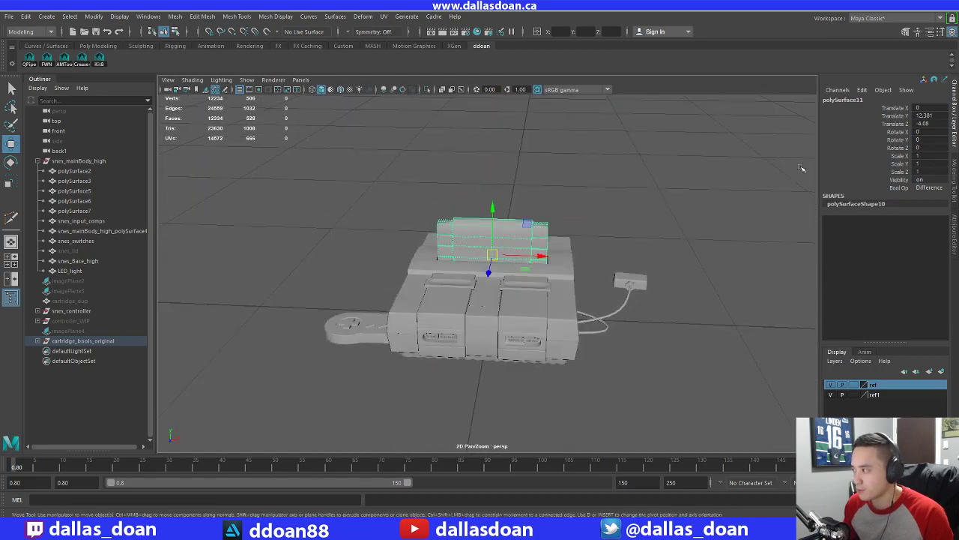
{"action": "left_click", "coordinate": [607, 191]}
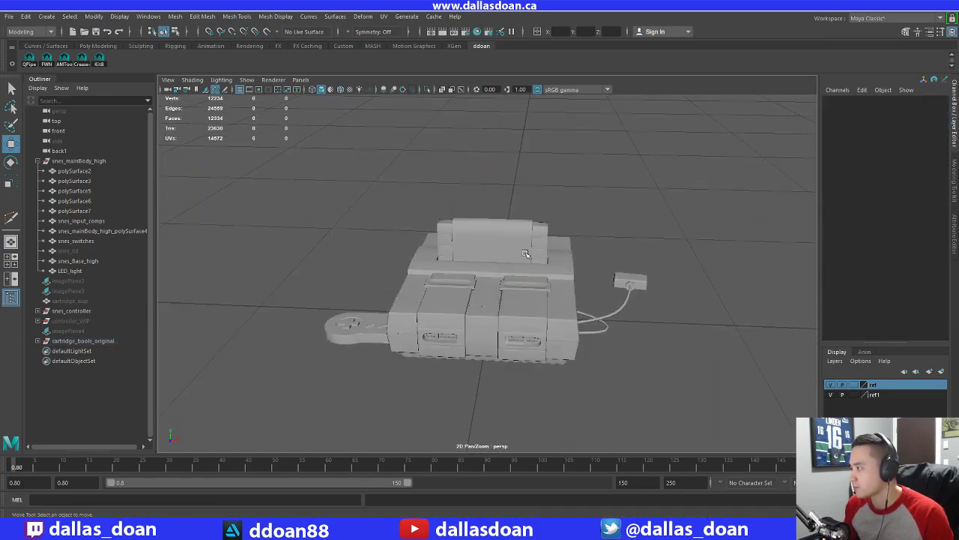
Change the cartridge's Translate Y and Translate Z to lower it out of the slot, and check the console from below and above
{"action": "left_click", "coordinate": [527, 248]}
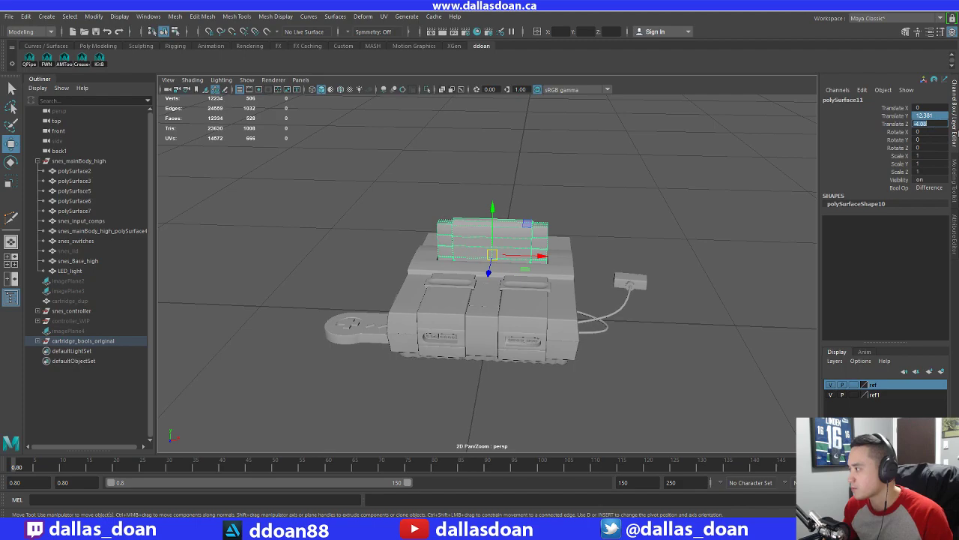
{"action": "left_click_drag", "start_coordinate": [643, 190], "coordinate": [612, 241], "text": "alt"}
{"action": "left_click_drag", "start_coordinate": [645, 277], "coordinate": [412, 308], "text": "alt"}
{"action": "left_click", "coordinate": [632, 221]}
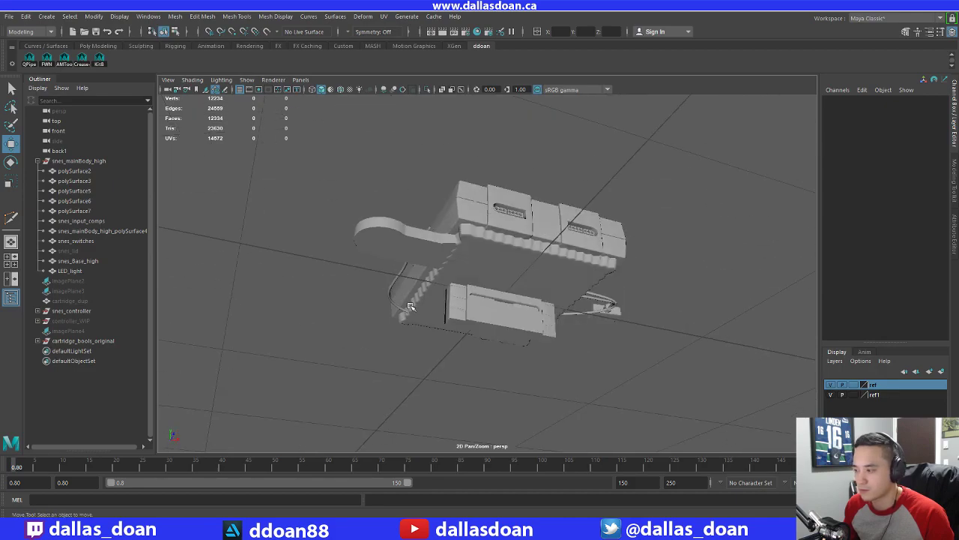
{"action": "left_click", "coordinate": [450, 300]}
{"action": "left_click_drag", "start_coordinate": [471, 307], "coordinate": [406, 275], "text": "alt"}
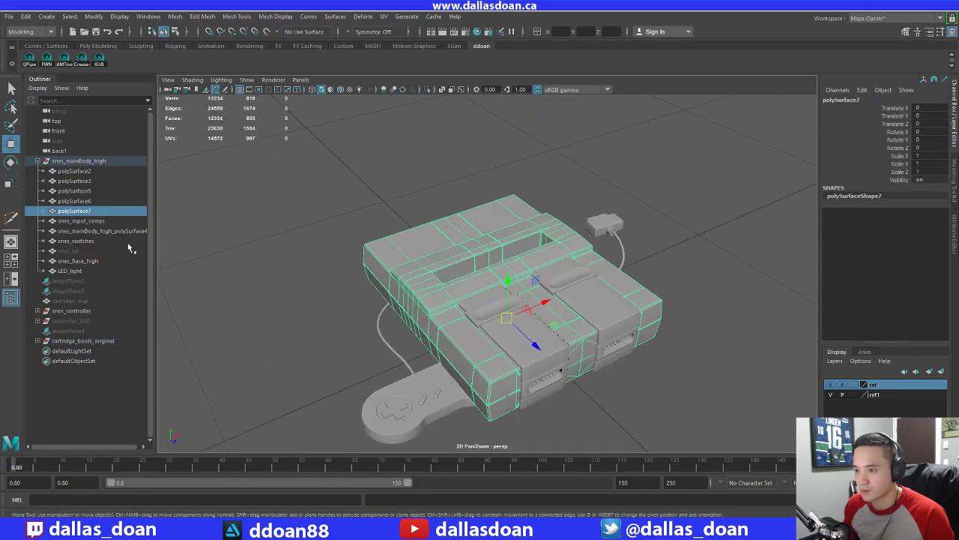
Collapse and select the snes_mainBody_high group and save the scene
{"action": "left_click", "coordinate": [37, 161]}
{"action": "left_click", "coordinate": [69, 162]}
{"action": "left_click_drag", "start_coordinate": [298, 209], "coordinate": [297, 196], "text": "alt"}
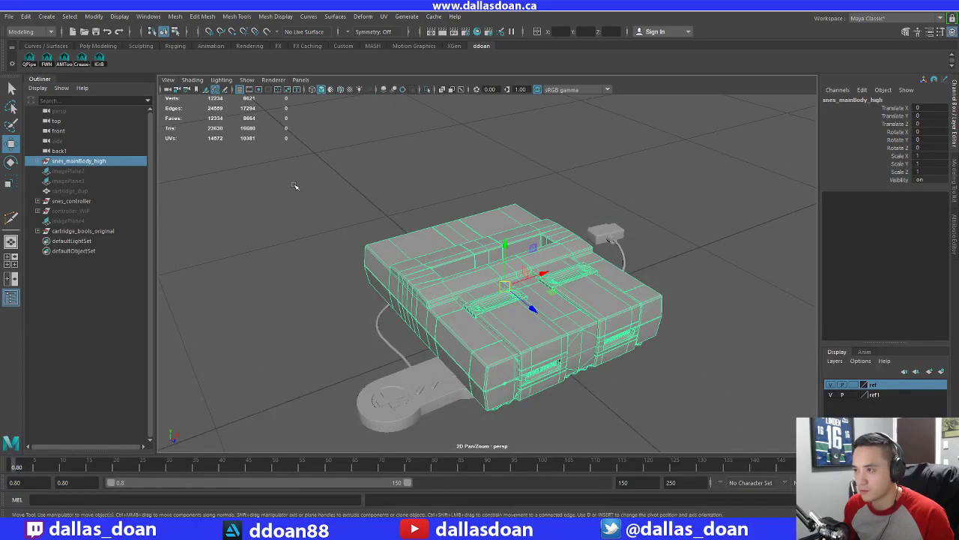
{"action": "key", "text": "ctrl+s"}
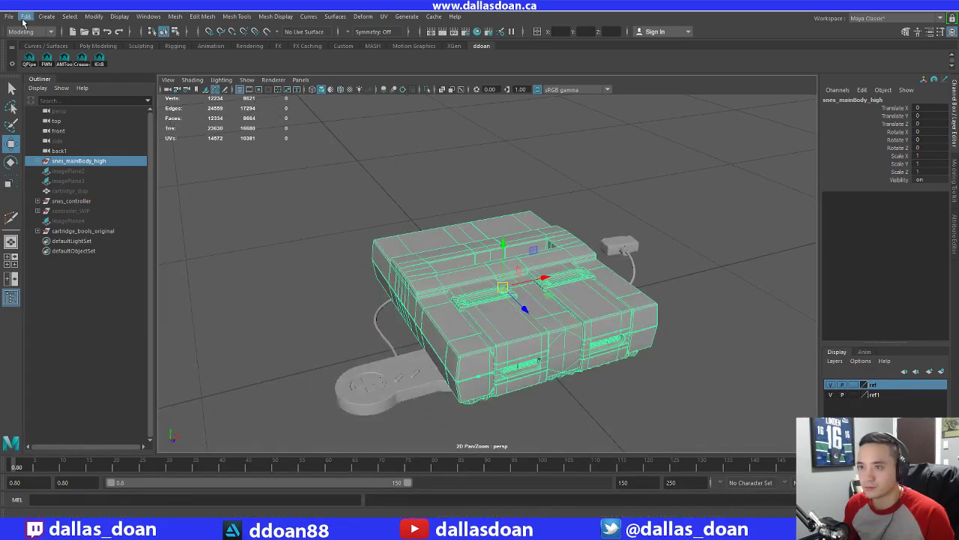
Export the selected snes_mainBody_high group as FBX, replacing the existing snes_body_real_01.fbx
{"action": "left_click", "coordinate": [9, 15]}
{"action": "left_click", "coordinate": [45, 147]}
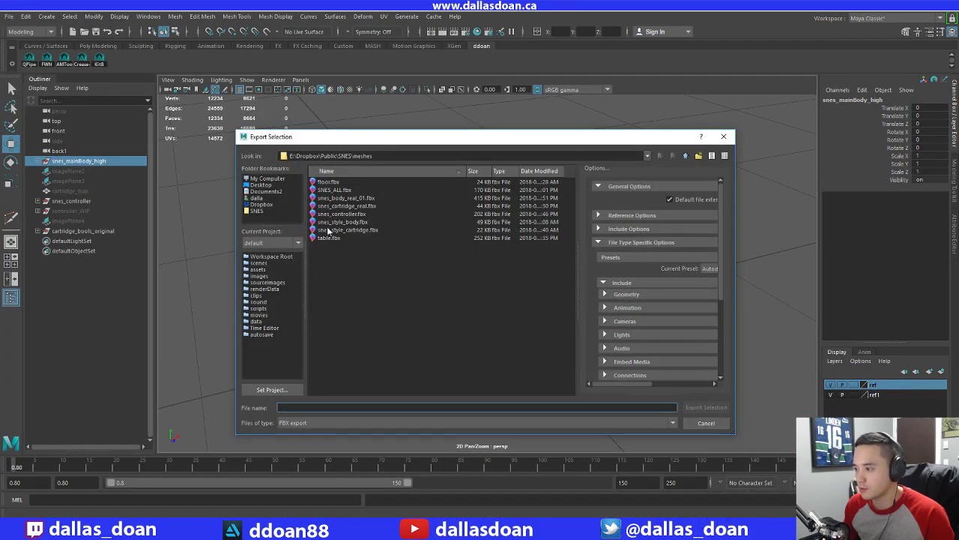
{"action": "left_click", "coordinate": [342, 198]}
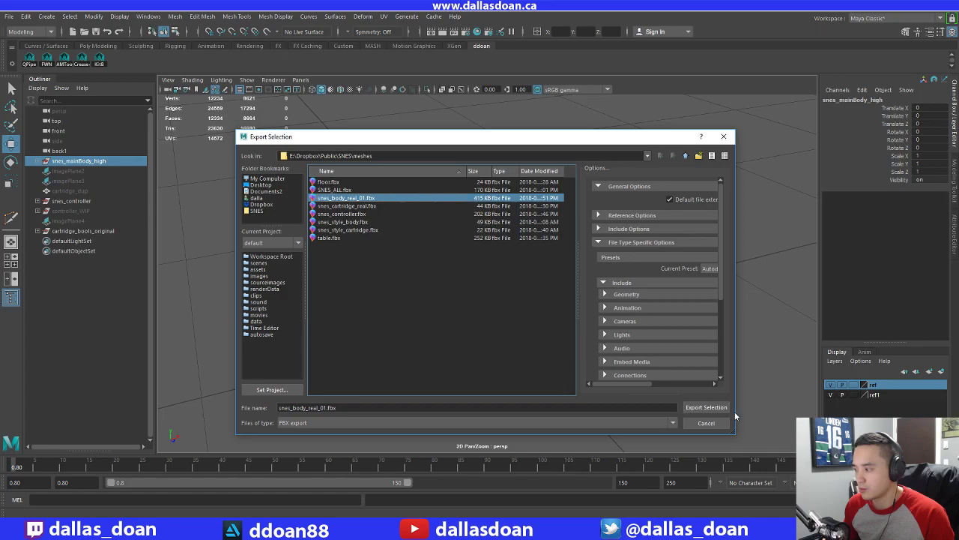
{"action": "left_click", "coordinate": [706, 407]}
{"action": "left_click", "coordinate": [461, 300]}
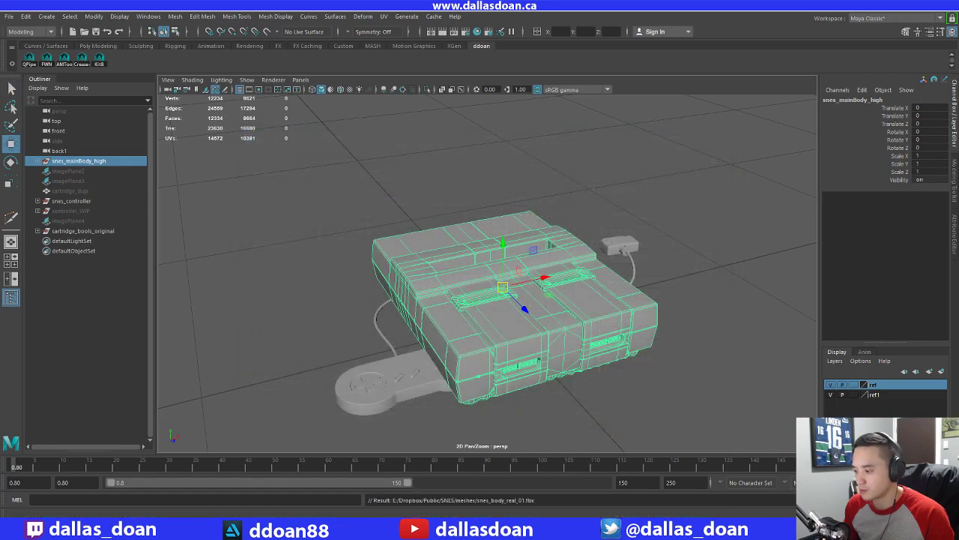
Switch to Marmoset Toolbag to inspect the exported console body, and return to Maya
{"action": "left_click", "coordinate": [409, 529]}
{"action": "left_click_drag", "start_coordinate": [425, 313], "coordinate": [454, 309]}
{"action": "scroll", "coordinate": [486, 322], "scroll_direction": "up", "scroll_amount": 5}
{"action": "key", "text": "alt+Tab"}
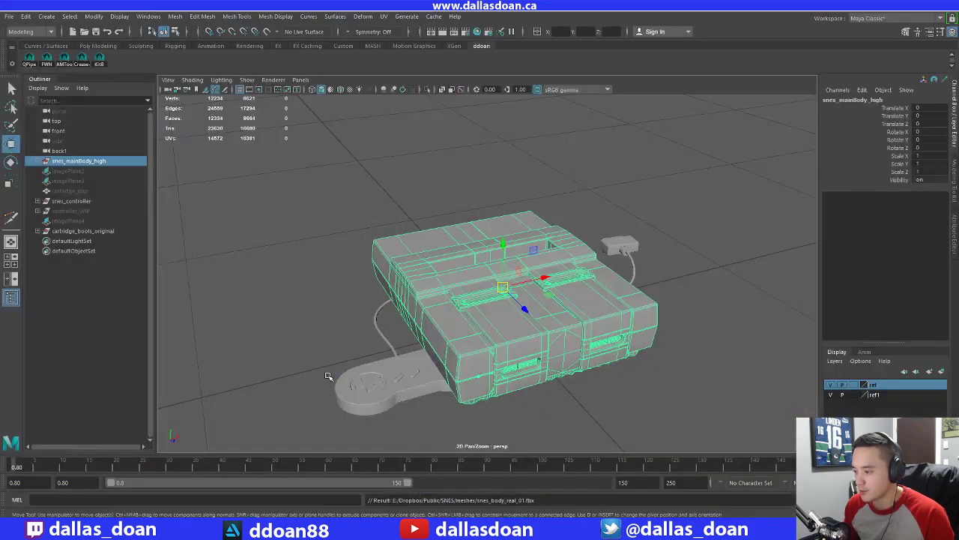
Find the hidden snes_lid mesh among the parts of the snes_mainBody_high group and delete it
{"action": "left_click", "coordinate": [37, 161]}
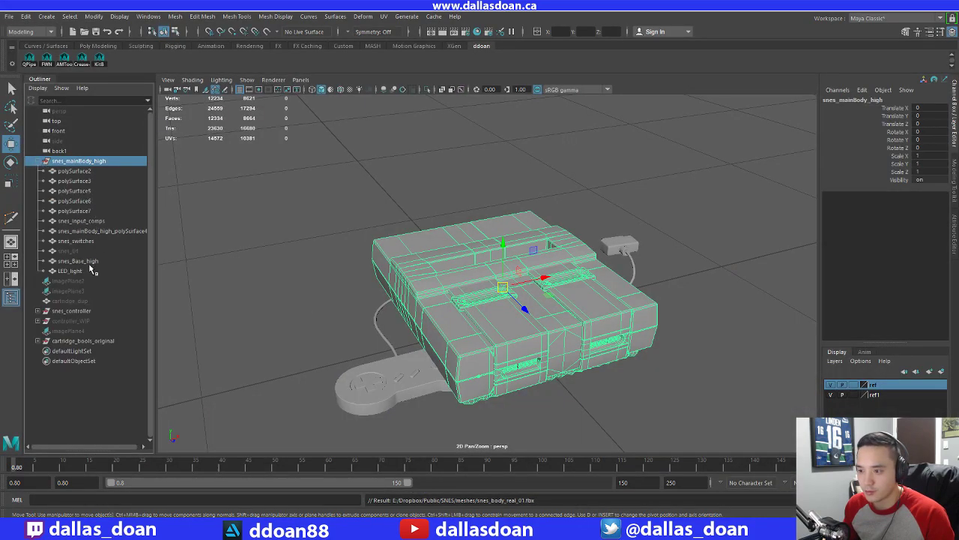
{"action": "left_click", "coordinate": [91, 270]}
{"action": "left_click", "coordinate": [93, 262]}
{"action": "left_click", "coordinate": [95, 271]}
{"action": "left_click", "coordinate": [95, 242]}
{"action": "left_click", "coordinate": [95, 251]}
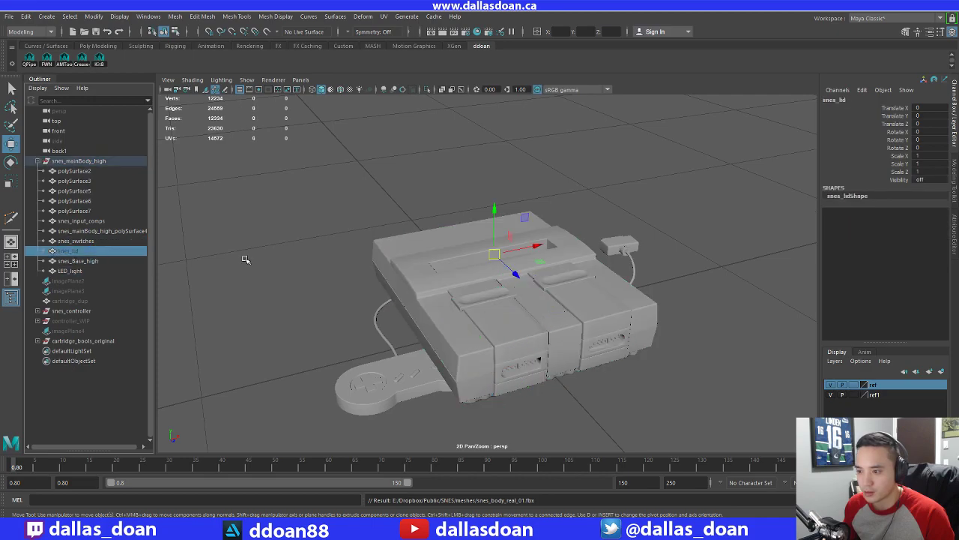
{"action": "left_click_drag", "start_coordinate": [245, 260], "coordinate": [295, 275], "text": "alt"}
{"action": "key", "text": "Delete"}
Export the snes_mainBody_high group without the lid over snes_body_real_01.fbx, replacing the file, and clear the selection
{"action": "left_click", "coordinate": [85, 163]}
{"action": "left_click", "coordinate": [10, 17]}
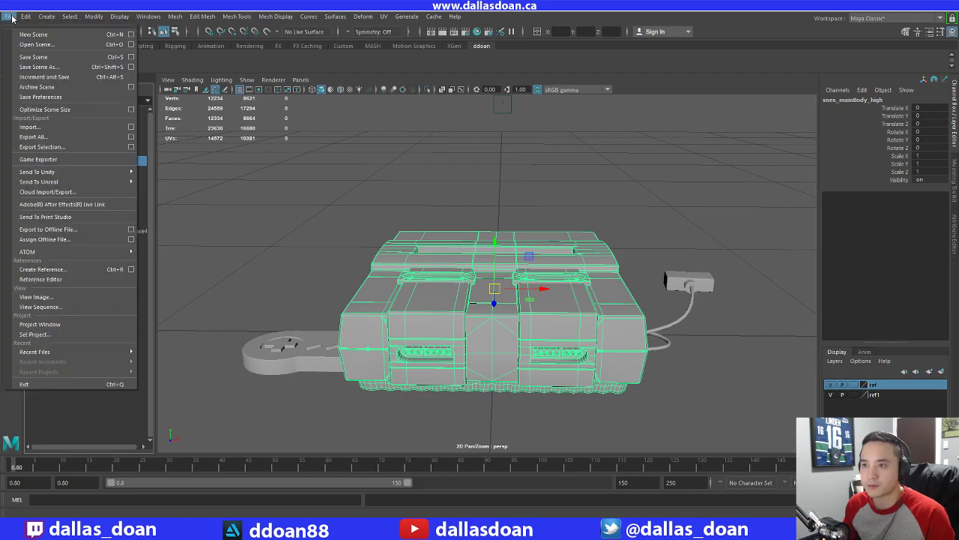
{"action": "left_click", "coordinate": [45, 147]}
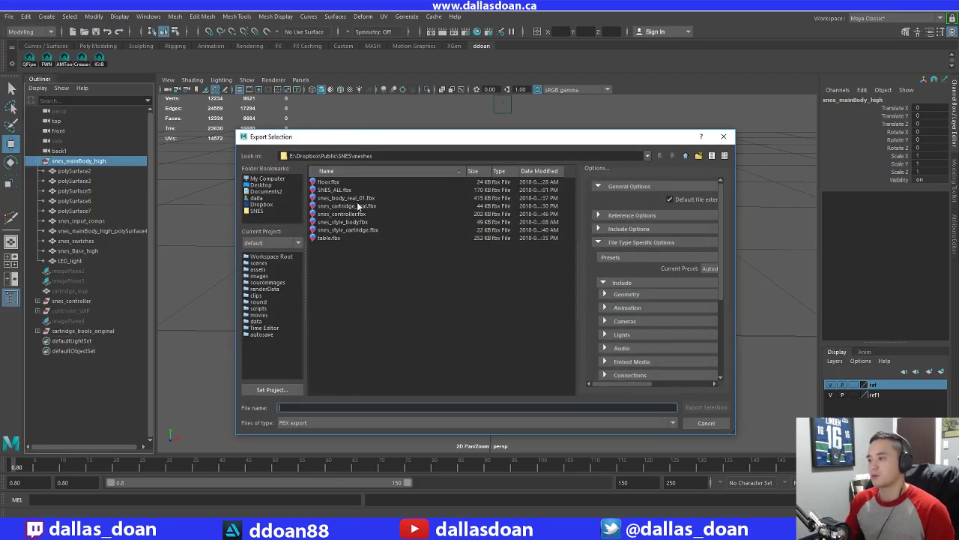
{"action": "left_click", "coordinate": [357, 198]}
{"action": "left_click", "coordinate": [706, 407]}
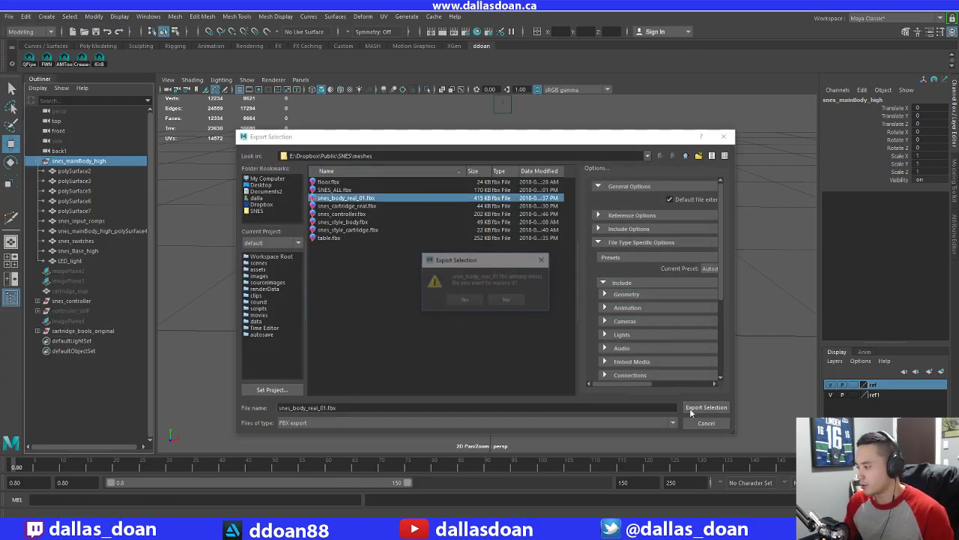
{"action": "left_click", "coordinate": [463, 299]}
{"action": "left_click", "coordinate": [393, 403]}
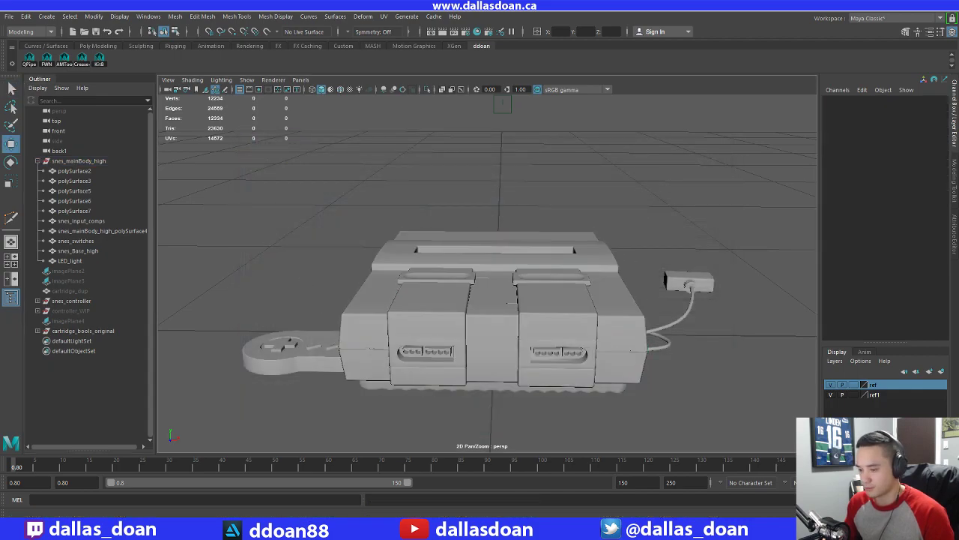
Switch to Marmoset Toolbag and locate the re-exported console body in the viewport and among the scene objects
{"action": "key", "text": "alt+Tab"}
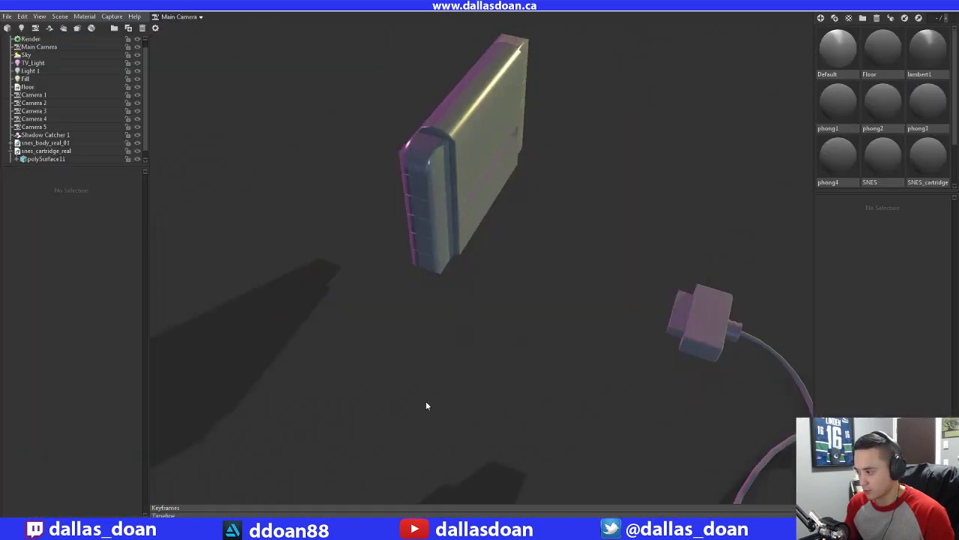
{"action": "scroll", "coordinate": [422, 334], "scroll_direction": "down", "scroll_amount": 10}
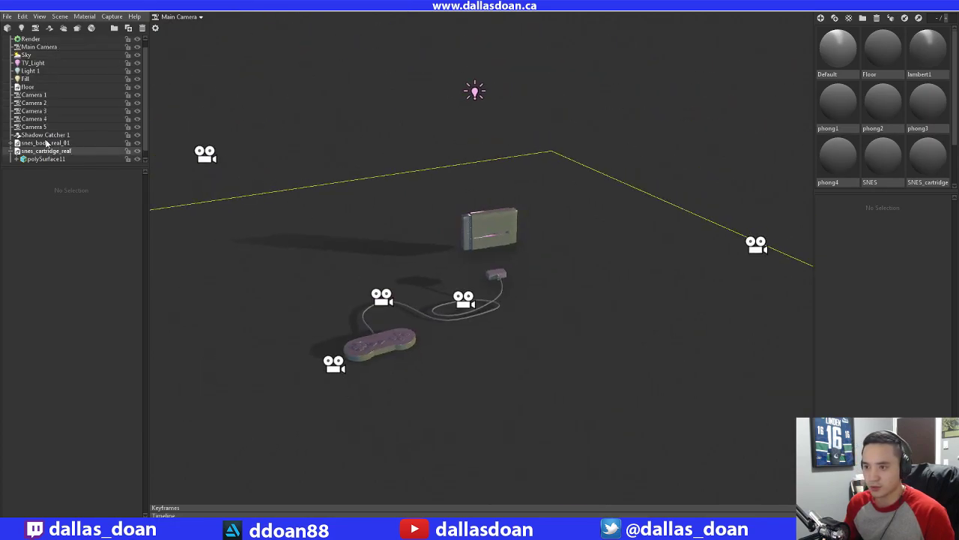
{"action": "scroll", "coordinate": [46, 149], "scroll_direction": "down", "scroll_amount": 1}
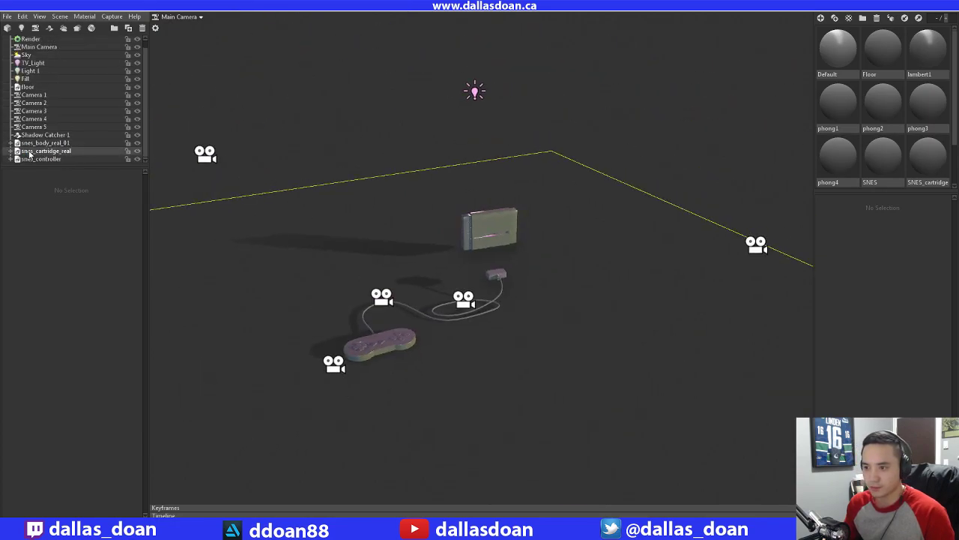
{"action": "left_click", "coordinate": [39, 144]}
{"action": "left_click_drag", "start_coordinate": [475, 267], "coordinate": [477, 211], "text": "alt"}
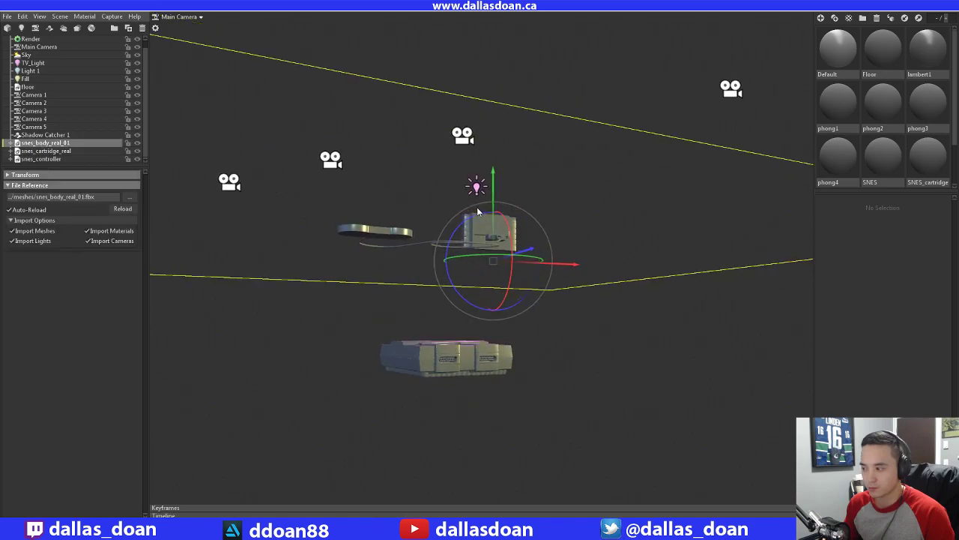
{"action": "left_click", "coordinate": [459, 354]}
{"action": "scroll", "coordinate": [37, 154], "scroll_direction": "down", "scroll_amount": 3}
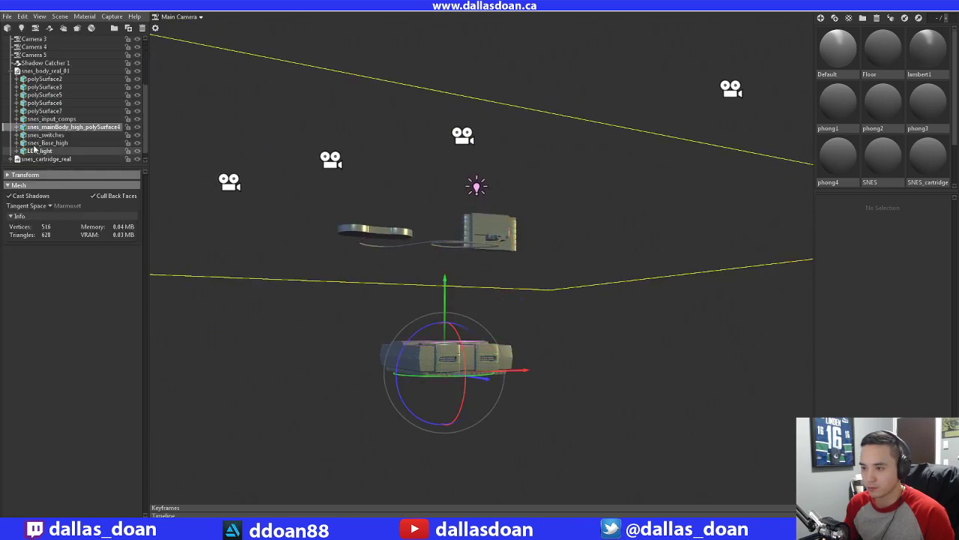
{"action": "left_click", "coordinate": [13, 71]}
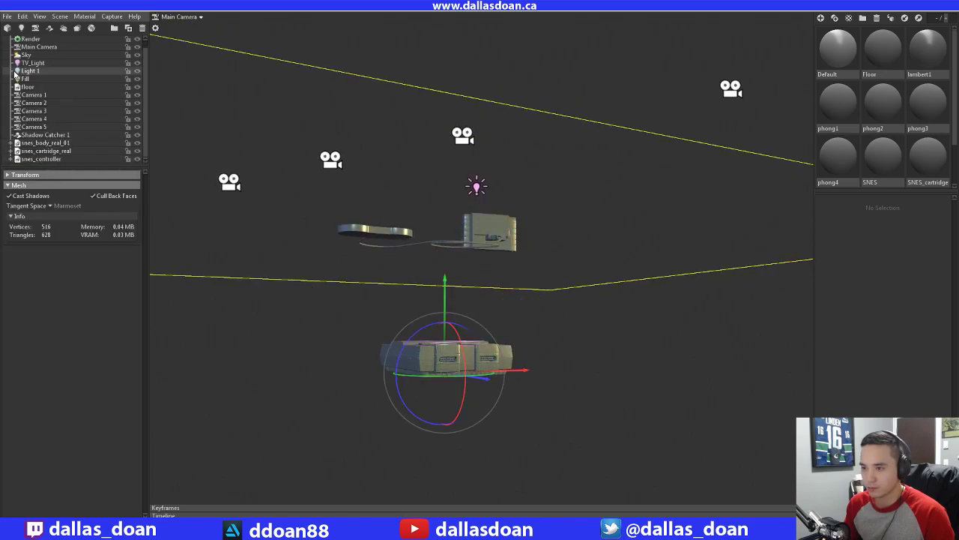
Raise snes_body_real_01 vertically until the console rests at floor level beneath the cartridge
{"action": "left_click", "coordinate": [45, 142]}
{"action": "left_click_drag", "start_coordinate": [492, 174], "coordinate": [493, 89]}
{"action": "left_click_drag", "start_coordinate": [427, 142], "coordinate": [434, 249], "text": "alt"}
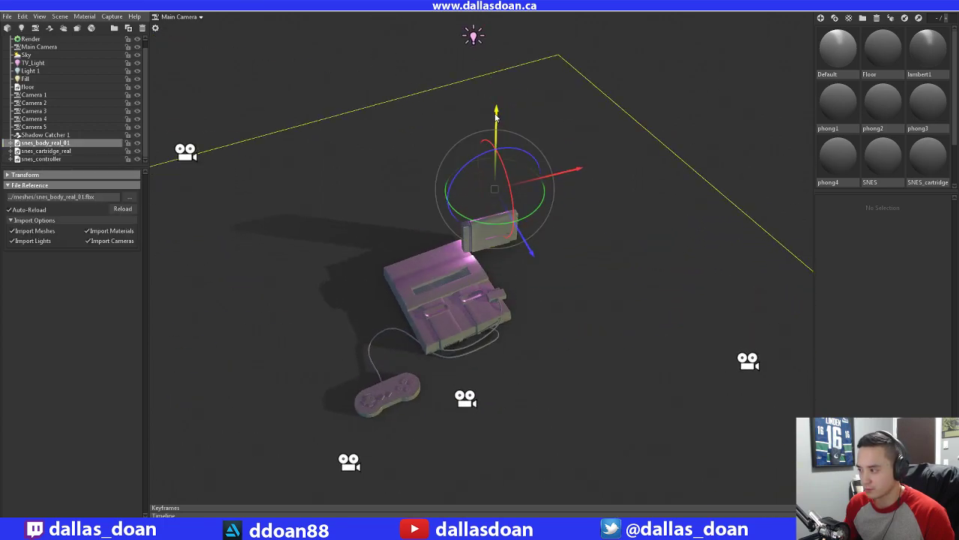
{"action": "left_click_drag", "start_coordinate": [497, 116], "coordinate": [563, 129]}
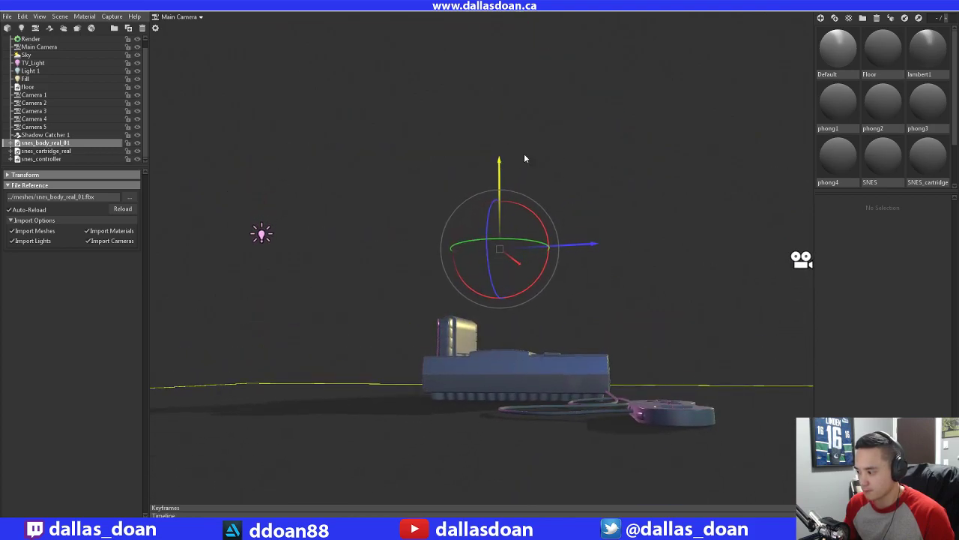
{"action": "left_click_drag", "start_coordinate": [524, 158], "coordinate": [612, 219], "text": "alt"}
Shift snes_body_real_01 horizontally along both axes so its slot lines up with the cartridge
{"action": "left_click_drag", "start_coordinate": [577, 261], "coordinate": [607, 287], "text": "alt"}
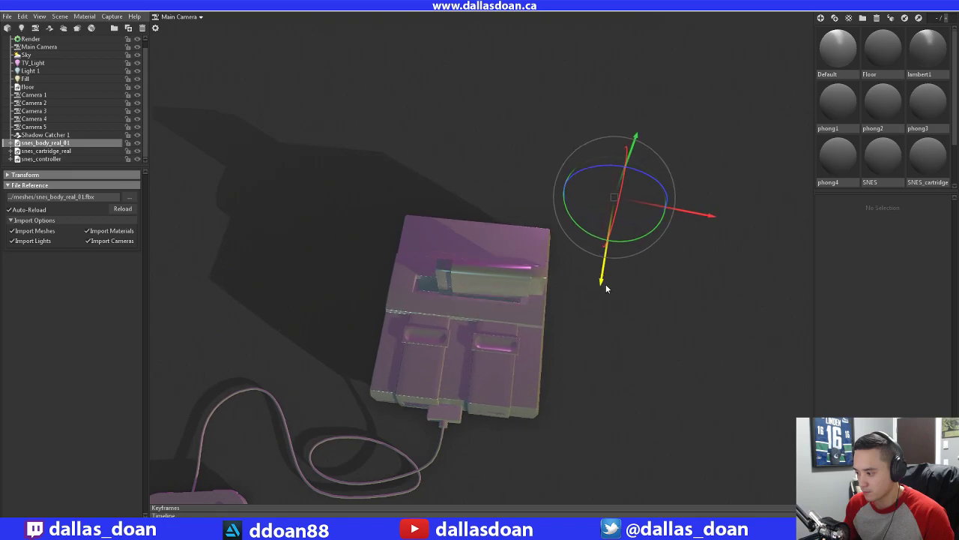
{"action": "left_click_drag", "start_coordinate": [695, 217], "coordinate": [735, 222]}
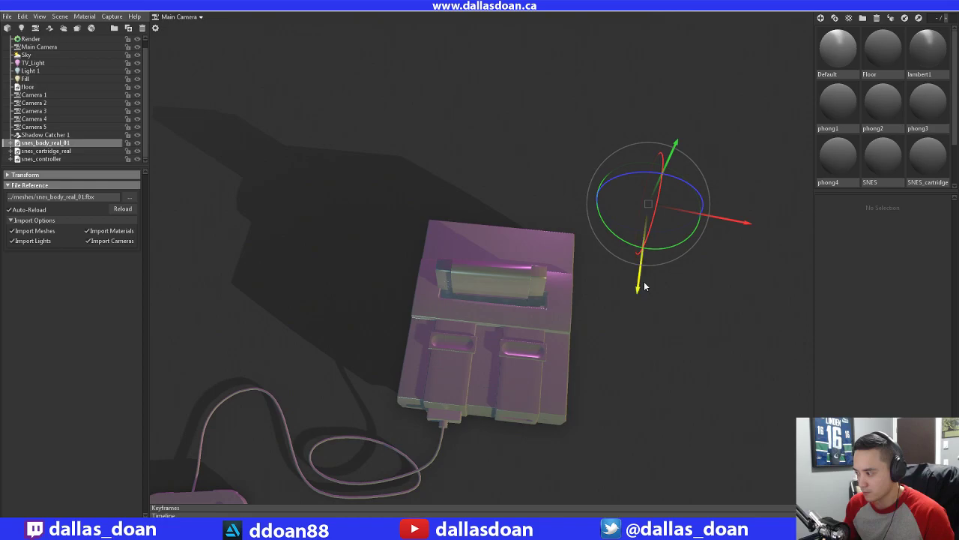
{"action": "left_click_drag", "start_coordinate": [638, 293], "coordinate": [638, 283]}
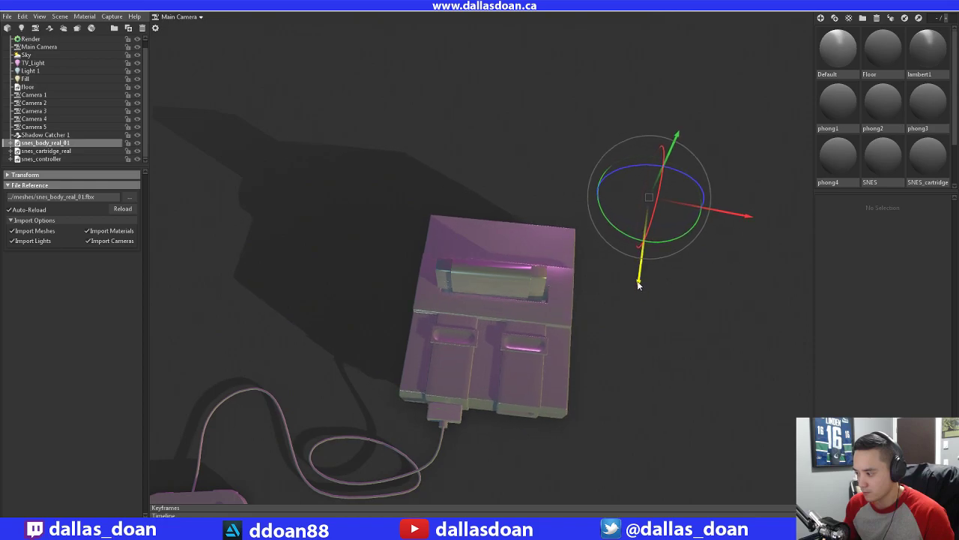
{"action": "left_click_drag", "start_coordinate": [740, 218], "coordinate": [739, 218]}
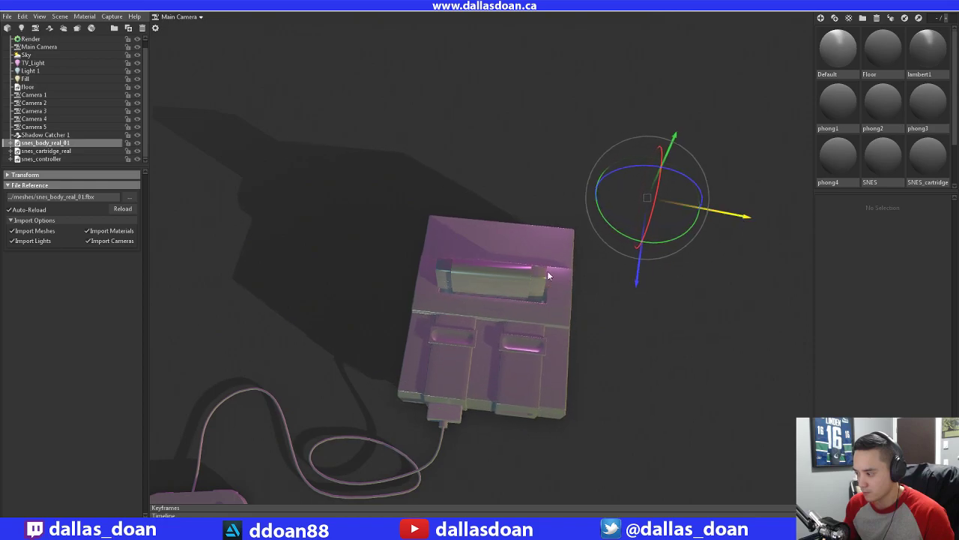
Rotate snes_body_real_01 slightly to match the cartridge's angle, and fine-tune its sideways position and height
{"action": "left_click_drag", "start_coordinate": [548, 276], "coordinate": [589, 237]}
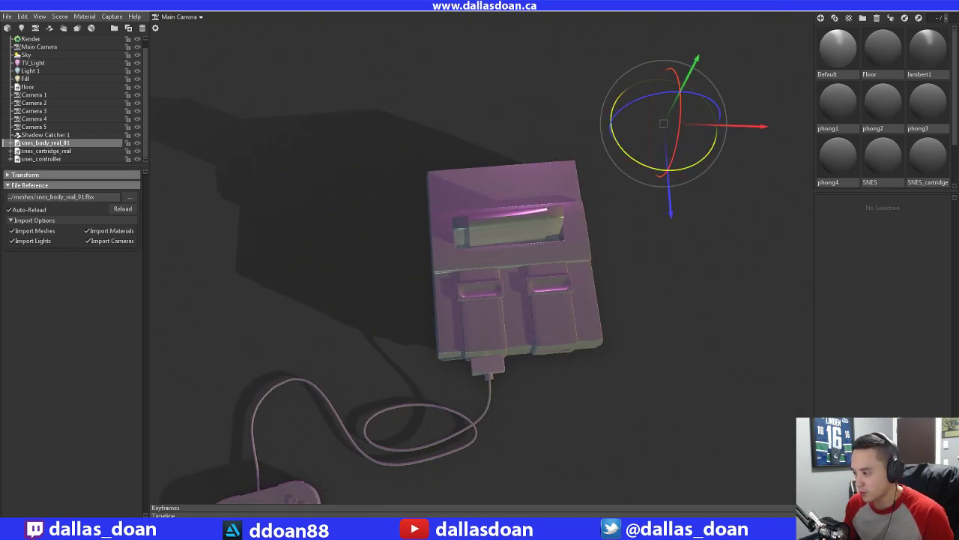
{"action": "mouse_move", "coordinate": [667, 170]}
{"action": "left_mouse_down"}
{"action": "mouse_move", "coordinate": [709, 186]}
{"action": "mouse_move", "coordinate": [710, 206]}
{"action": "mouse_move", "coordinate": [678, 174]}
{"action": "left_mouse_up"}
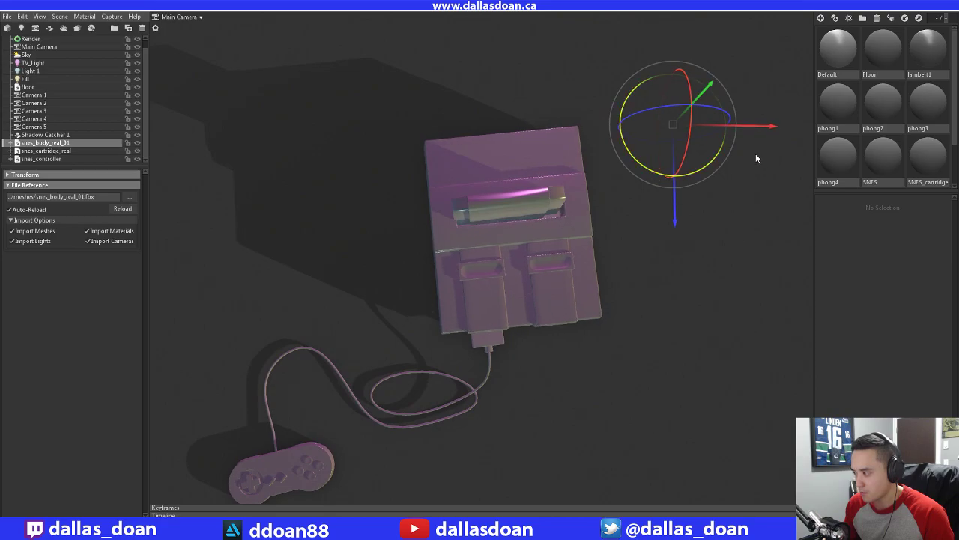
{"action": "left_click_drag", "start_coordinate": [765, 132], "coordinate": [763, 131]}
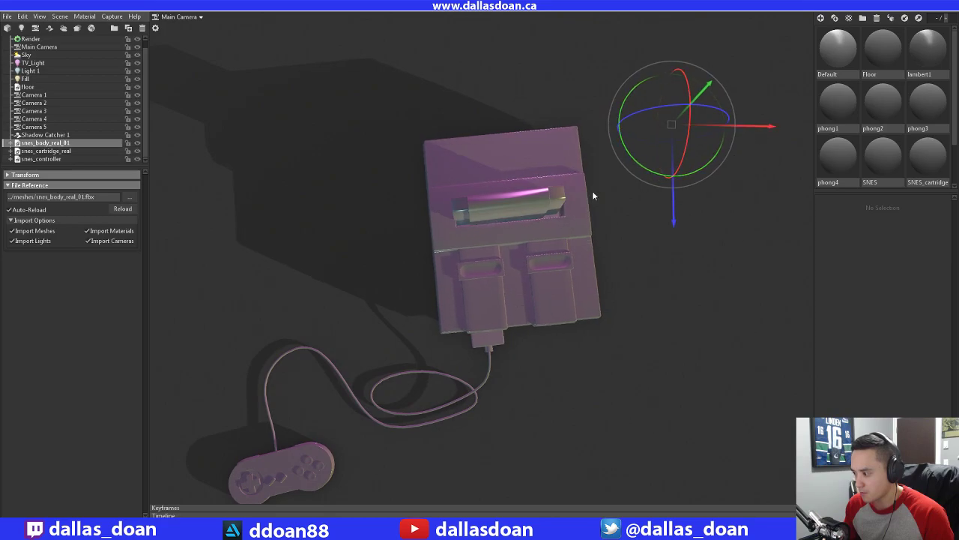
{"action": "left_click_drag", "start_coordinate": [592, 195], "coordinate": [488, 6]}
{"action": "mouse_move", "coordinate": [416, 169]}
{"action": "left_mouse_down"}
{"action": "mouse_move", "coordinate": [389, 130]}
{"action": "mouse_move", "coordinate": [388, 144]}
{"action": "mouse_move", "coordinate": [437, 174]}
{"action": "mouse_move", "coordinate": [405, 190]}
{"action": "mouse_move", "coordinate": [409, 174]}
{"action": "left_mouse_up"}
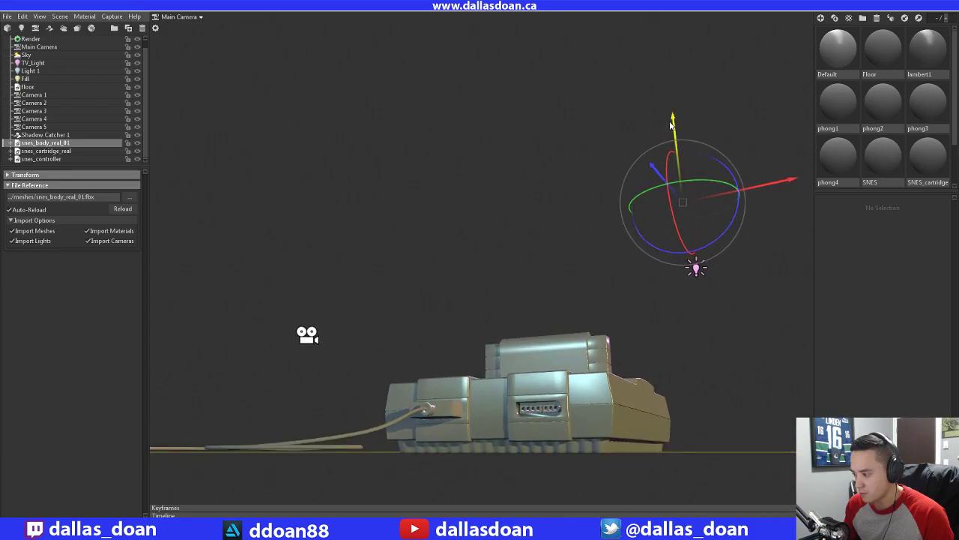
{"action": "left_click_drag", "start_coordinate": [671, 126], "coordinate": [670, 124]}
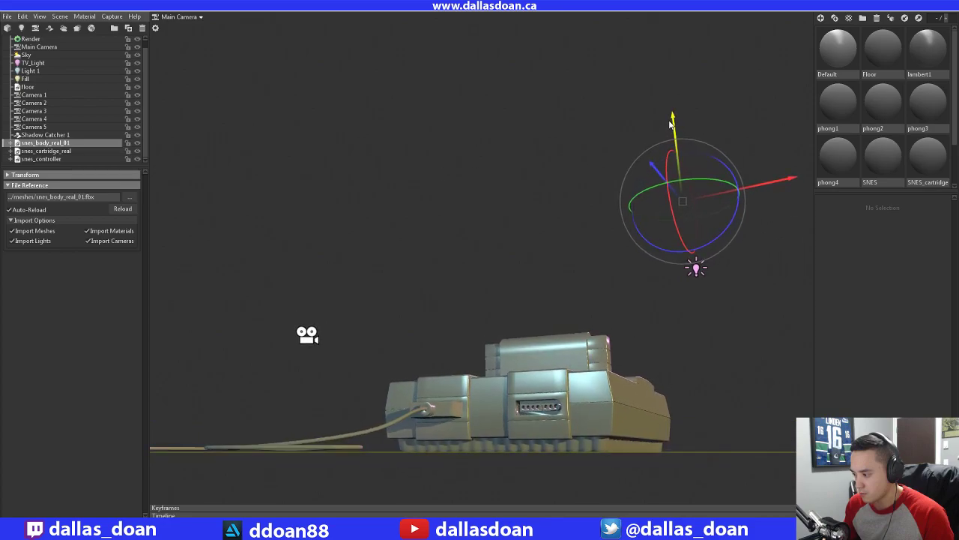
{"action": "left_click_drag", "start_coordinate": [488, 147], "coordinate": [501, 317]}
Select the cartridge mesh polySurface11, adjust its alignment lengthwise within the console slot, and clear the selection
{"action": "left_click", "coordinate": [507, 372]}
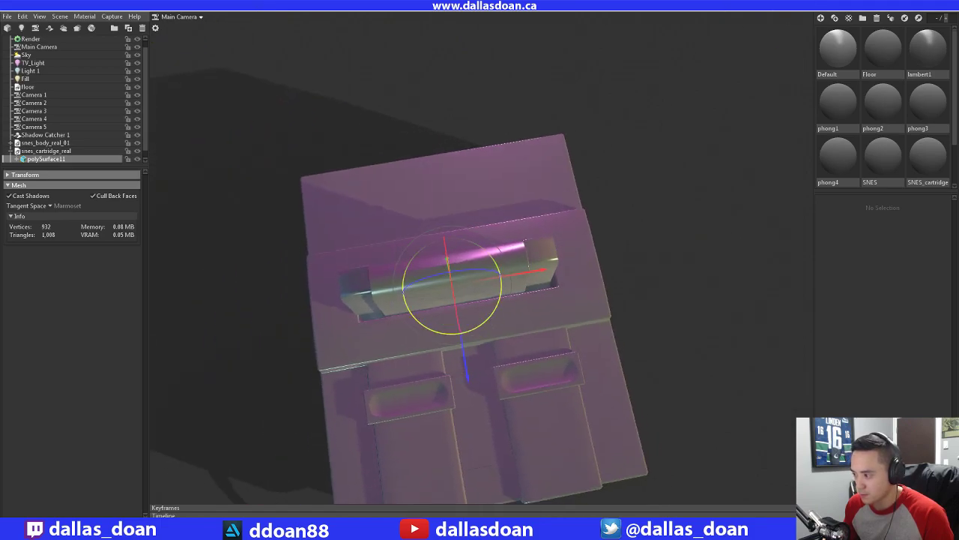
{"action": "left_click_drag", "start_coordinate": [492, 320], "coordinate": [535, 315]}
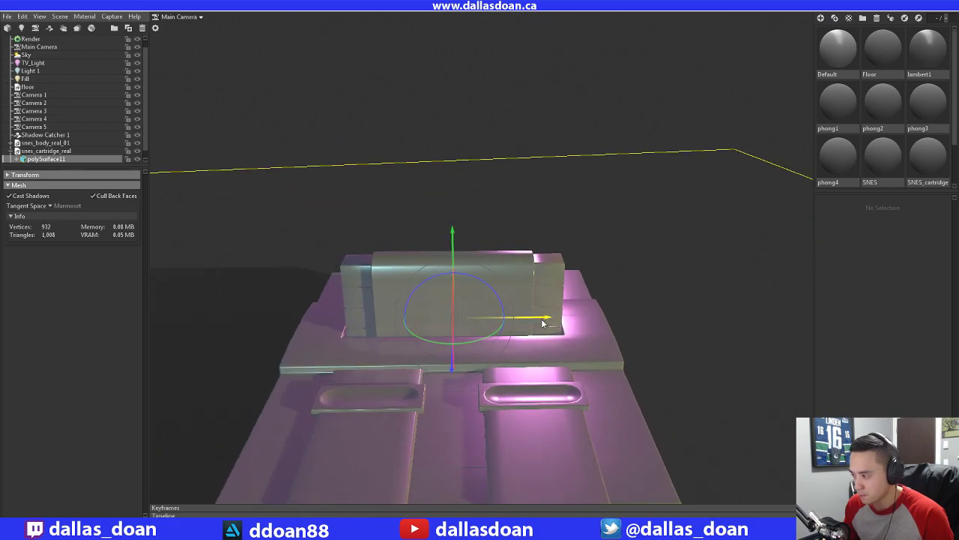
{"action": "left_click_drag", "start_coordinate": [541, 323], "coordinate": [406, 221]}
{"action": "left_click", "coordinate": [608, 254]}
Review the assembled console, cartridge and controller, and switch to Maya to examine the console body's slot
{"action": "scroll", "coordinate": [450, 237], "scroll_direction": "down", "scroll_amount": 10}
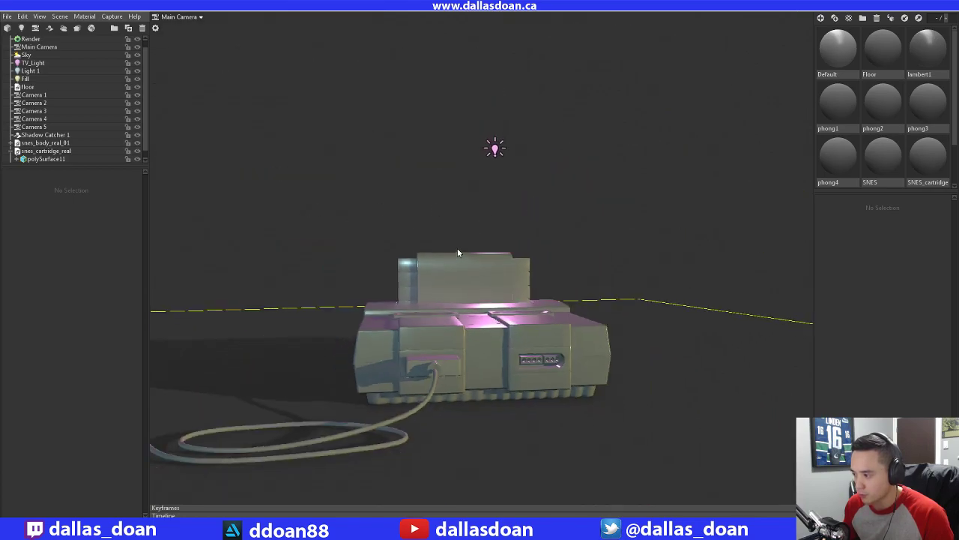
{"action": "left_click_drag", "start_coordinate": [492, 256], "coordinate": [520, 229]}
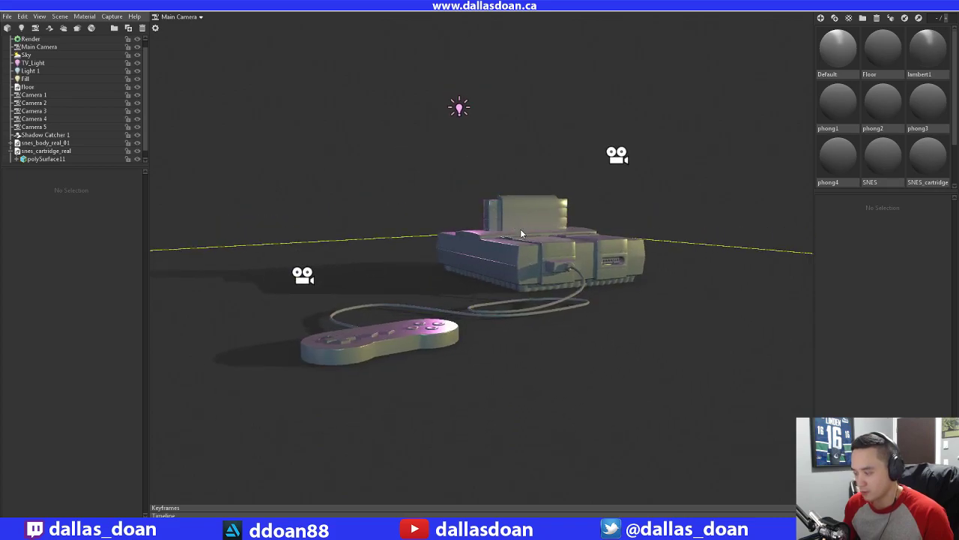
{"action": "left_click_drag", "start_coordinate": [486, 200], "coordinate": [486, 165]}
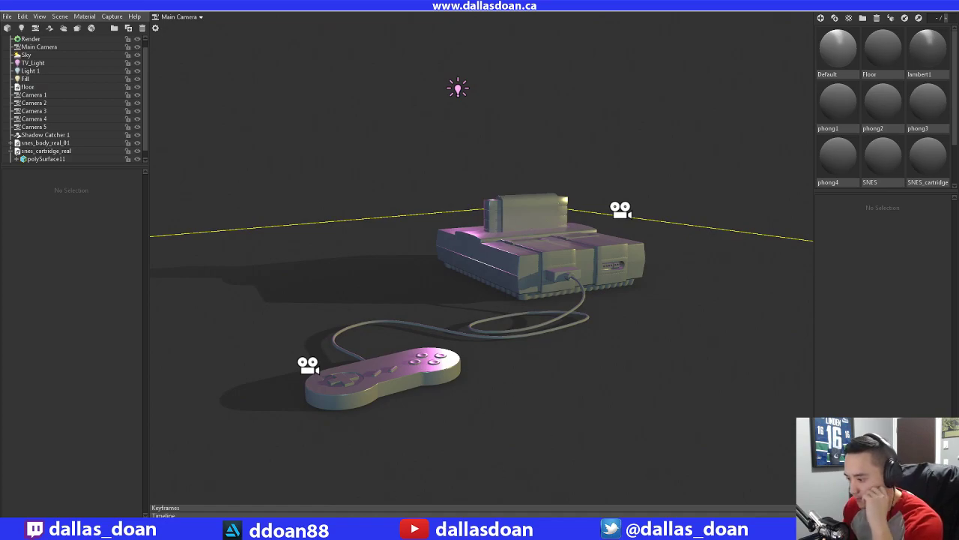
{"action": "left_click", "coordinate": [408, 483]}
{"action": "scroll", "coordinate": [516, 262], "scroll_direction": "up", "scroll_amount": 4}
{"action": "left_click", "coordinate": [544, 270]}
{"action": "left_click_drag", "start_coordinate": [515, 263], "coordinate": [554, 259], "text": "alt"}
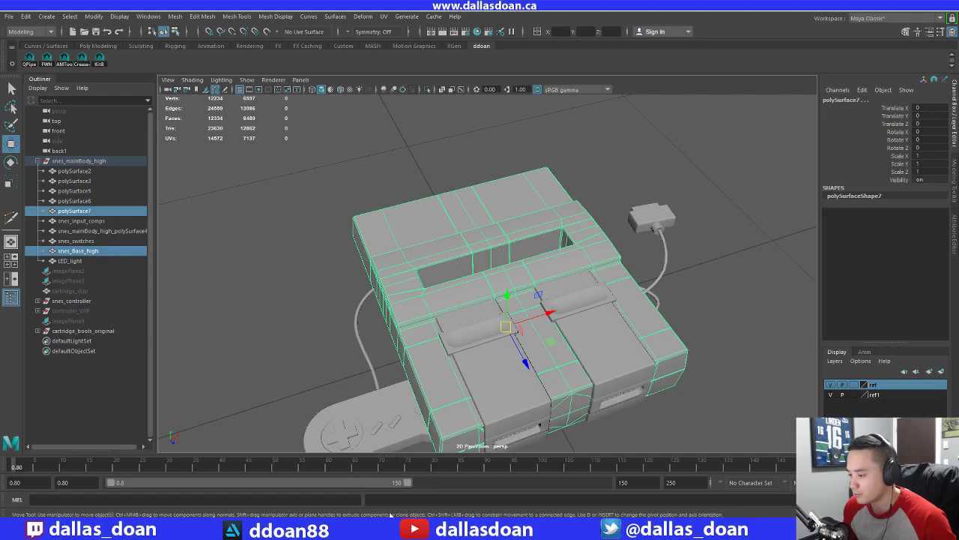
Return to Marmoset Toolbag and inspect the cartridge's fit in the console slot from above and the side
{"action": "key", "text": "alt+Tab"}
{"action": "left_click_drag", "start_coordinate": [496, 267], "coordinate": [470, 386]}
{"action": "scroll", "coordinate": [468, 390], "scroll_direction": "up", "scroll_amount": 5}
{"action": "scroll", "coordinate": [468, 392], "scroll_direction": "up", "scroll_amount": 1}
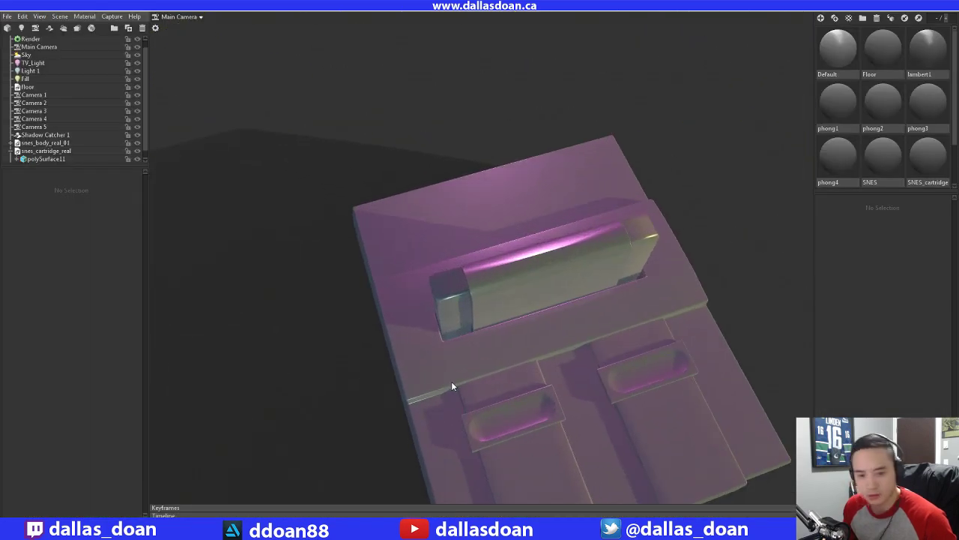
{"action": "middle_click_drag", "start_coordinate": [432, 313], "coordinate": [390, 298]}
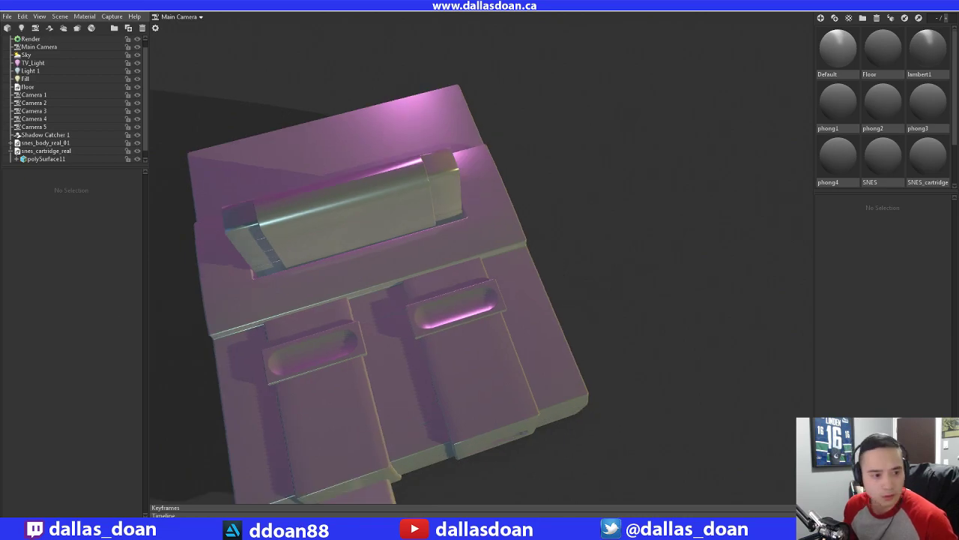
{"action": "left_click_drag", "start_coordinate": [195, 304], "coordinate": [369, 281]}
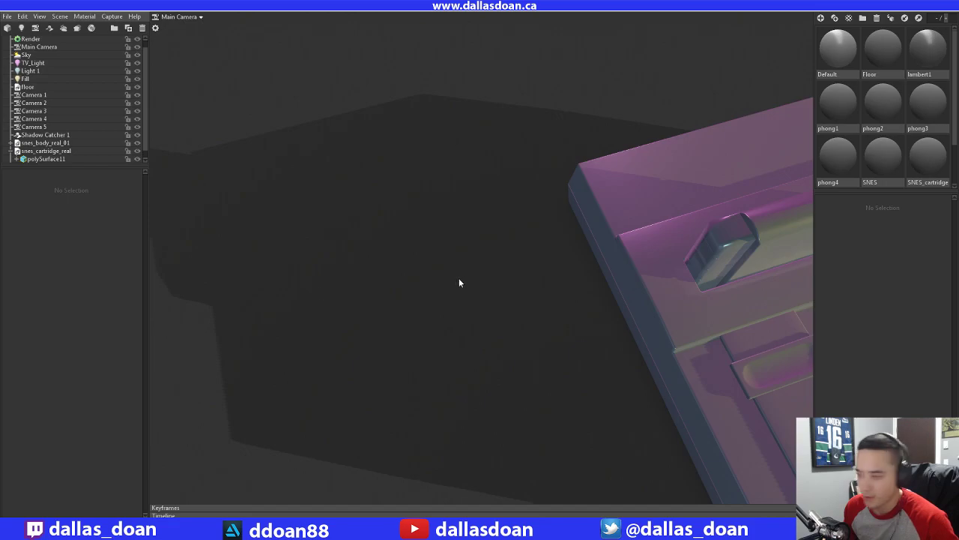
{"action": "left_click_drag", "start_coordinate": [460, 283], "coordinate": [550, 167]}
Nudge the cartridge mesh polySurface11 front to back across the slot's width to improve its fit
{"action": "left_click", "coordinate": [465, 315]}
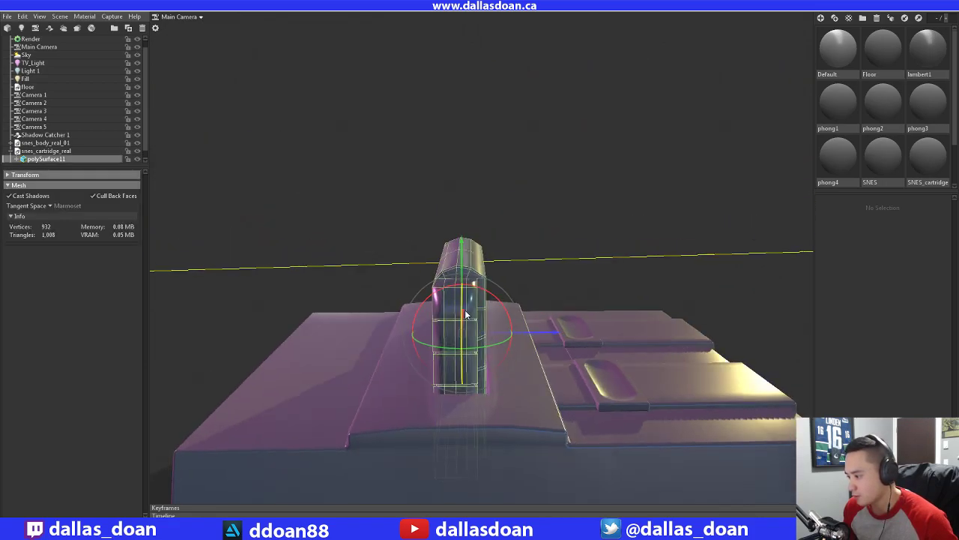
{"action": "scroll", "coordinate": [543, 334], "scroll_direction": "up", "scroll_amount": 1}
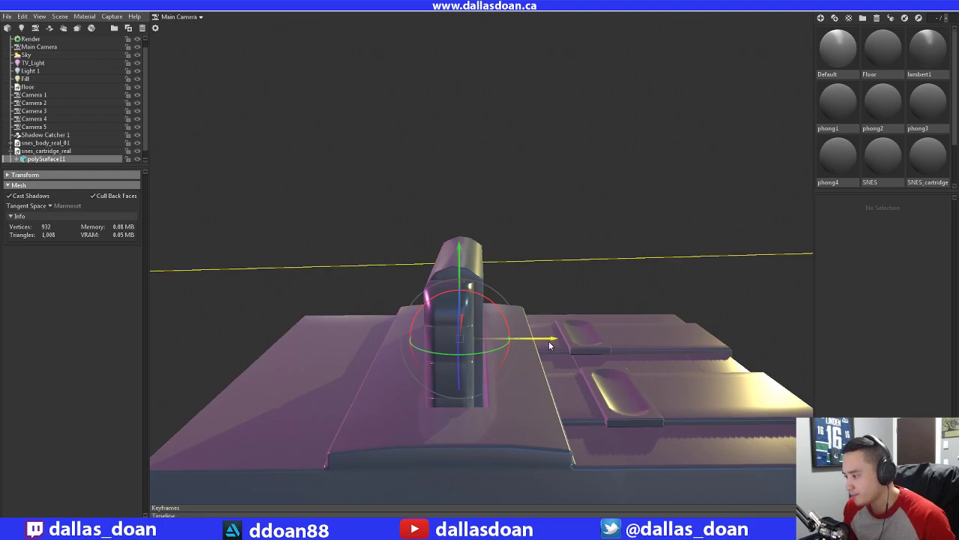
{"action": "left_click_drag", "start_coordinate": [549, 345], "coordinate": [514, 376]}
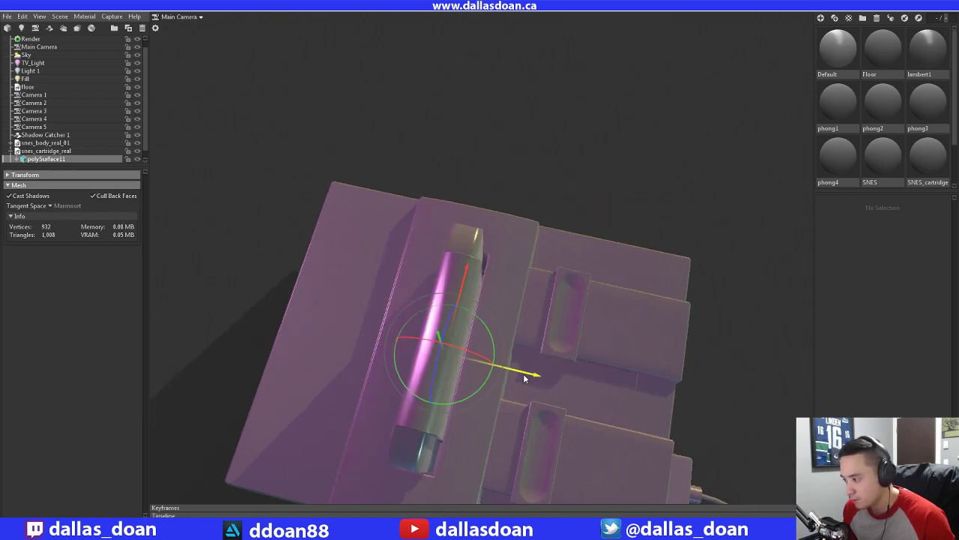
{"action": "left_click_drag", "start_coordinate": [440, 382], "coordinate": [476, 229]}
{"action": "left_click", "coordinate": [487, 240]}
Switch to Maya, collapse the snes_mainBody_high group and hide it to expose the cartridge
{"action": "left_click_drag", "start_coordinate": [541, 282], "coordinate": [459, 276]}
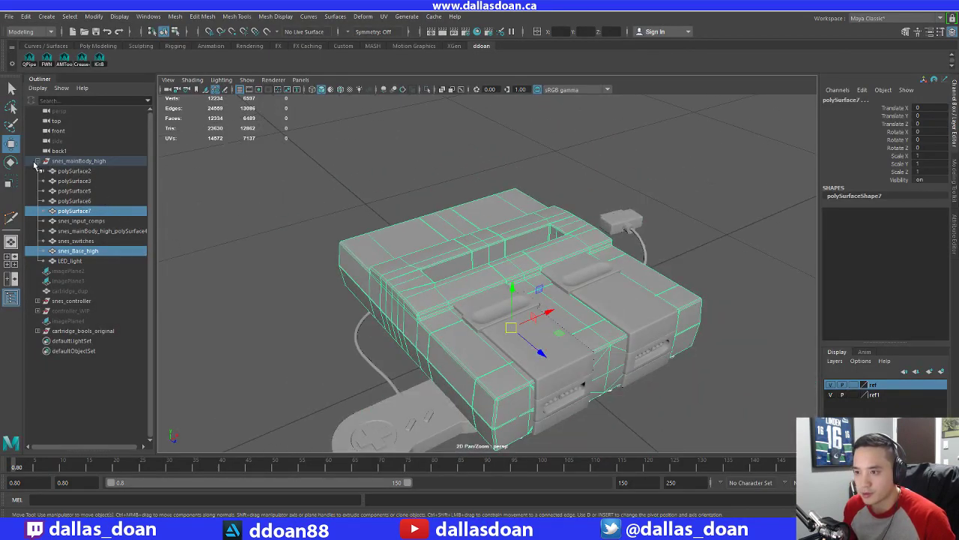
{"action": "left_click", "coordinate": [37, 160]}
{"action": "left_click", "coordinate": [78, 161]}
{"action": "key", "text": "ctrl+h"}
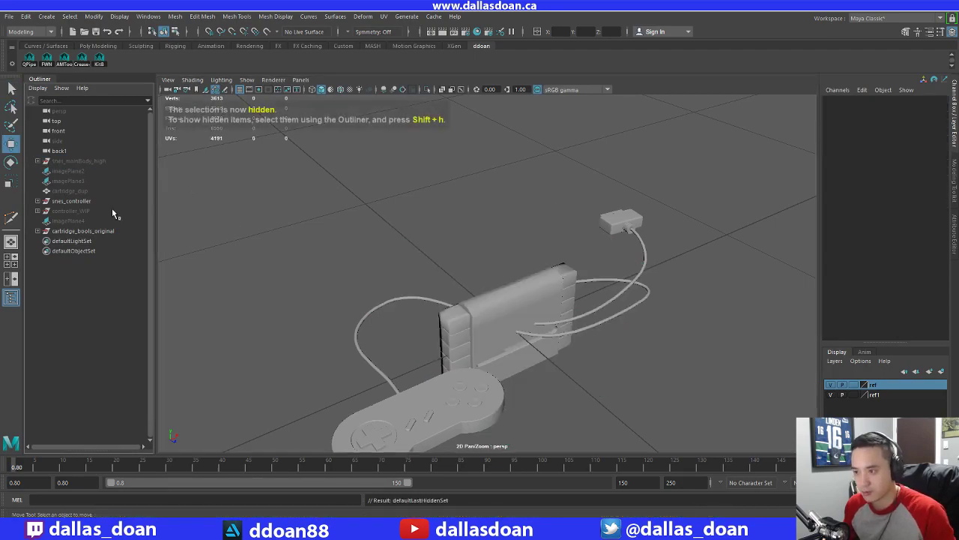
Soften the lengthwise ridge edges on top of the cartridge, and return to object selection
{"action": "left_click", "coordinate": [84, 211]}
{"action": "left_click", "coordinate": [92, 232]}
{"action": "scroll", "coordinate": [457, 312], "scroll_direction": "up", "scroll_amount": 4}
{"action": "left_click_drag", "start_coordinate": [457, 312], "coordinate": [571, 270], "text": "alt"}
{"action": "right_click_drag", "start_coordinate": [556, 212], "coordinate": [557, 185]}
{"action": "left_click", "coordinate": [556, 228]}
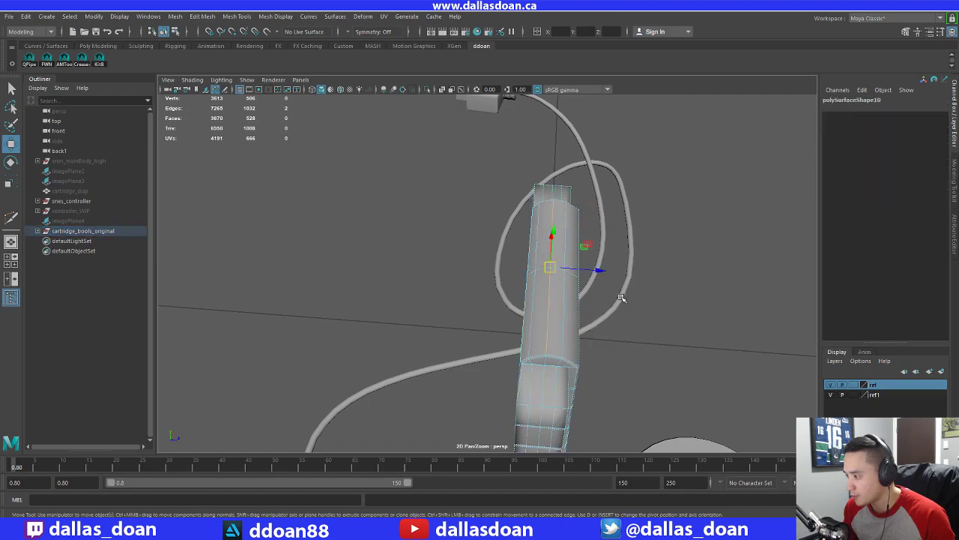
{"action": "left_click_drag", "start_coordinate": [621, 299], "coordinate": [443, 317], "text": "alt"}
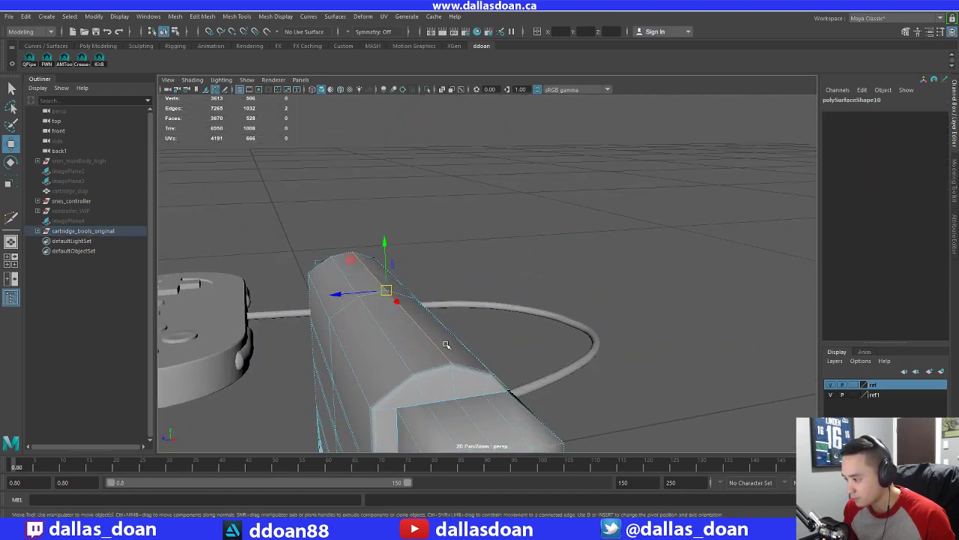
{"action": "right_click_drag", "start_coordinate": [492, 305], "coordinate": [545, 324], "text": "shift"}
{"action": "right_click_drag", "start_coordinate": [598, 322], "coordinate": [596, 308], "text": "shift"}
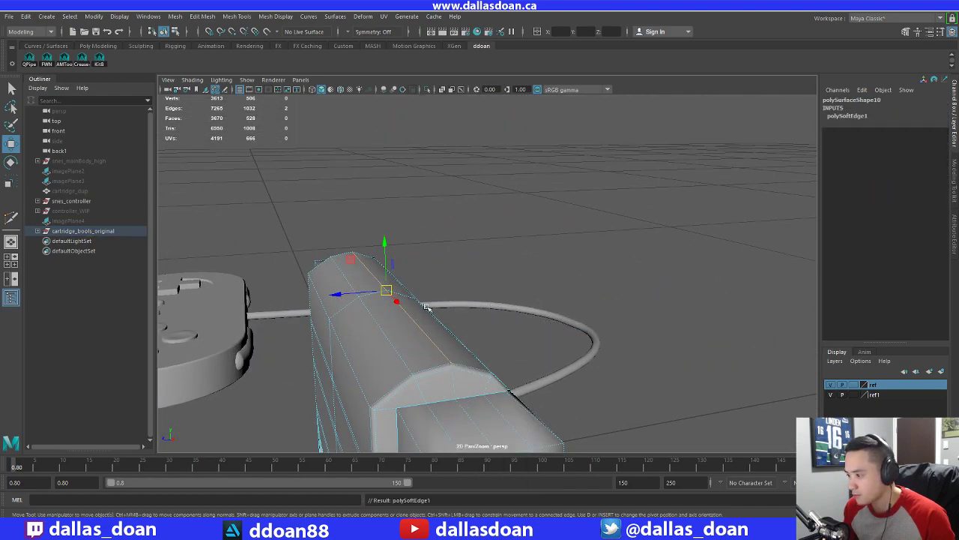
{"action": "left_click_drag", "start_coordinate": [428, 308], "coordinate": [466, 332], "text": "alt"}
{"action": "right_click_drag", "start_coordinate": [467, 333], "coordinate": [469, 306]}
{"action": "left_click_drag", "start_coordinate": [468, 308], "coordinate": [554, 315], "text": "alt"}
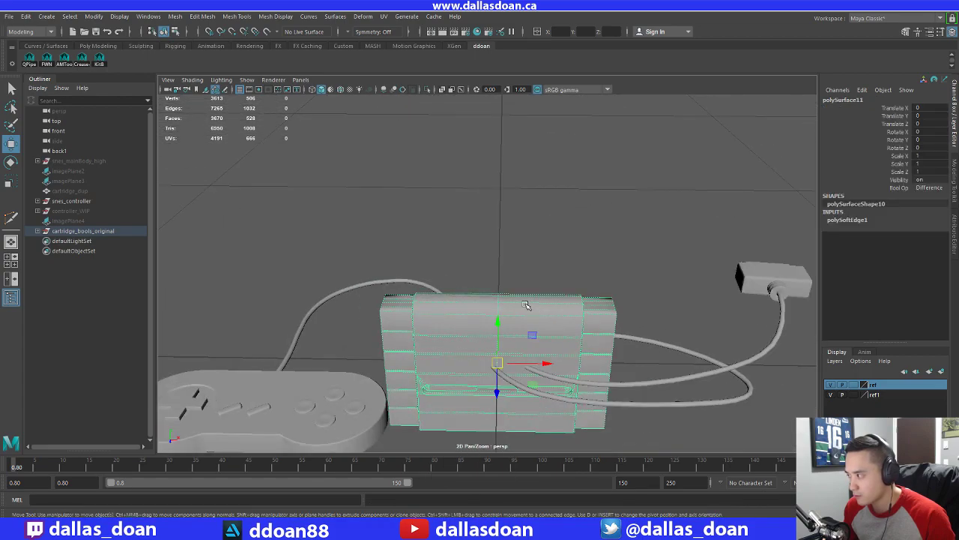
Deselect the cartridge and save the Maya scene as SNES_V4.ma, viewing the cartridge and controller from an angle
{"action": "left_click", "coordinate": [604, 207]}
{"action": "right_click_drag", "start_coordinate": [604, 207], "coordinate": [517, 259], "text": "alt"}
{"action": "left_click_drag", "start_coordinate": [517, 259], "coordinate": [352, 261], "text": "alt"}
{"action": "key", "text": "ctrl+s"}
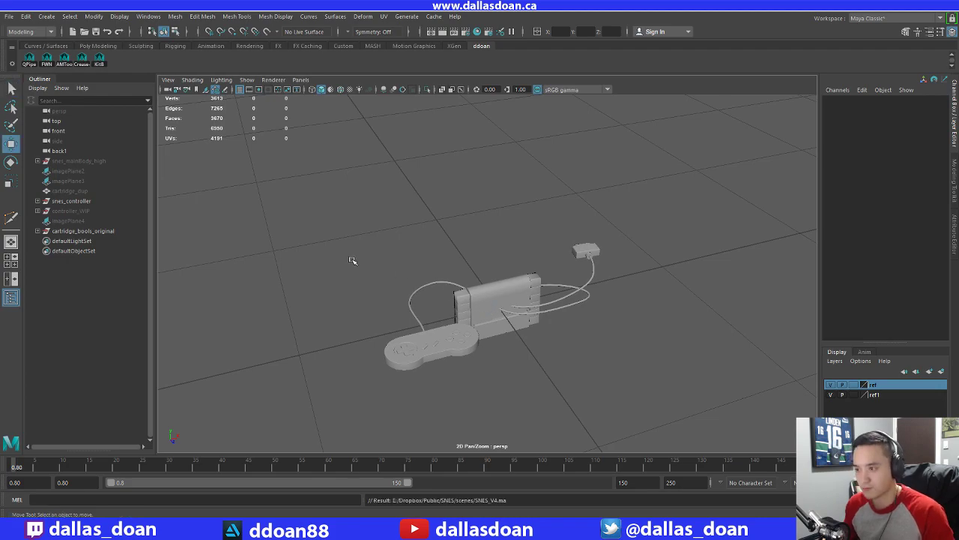
{"action": "left_click", "coordinate": [71, 200]}
{"action": "left_click", "coordinate": [300, 209]}
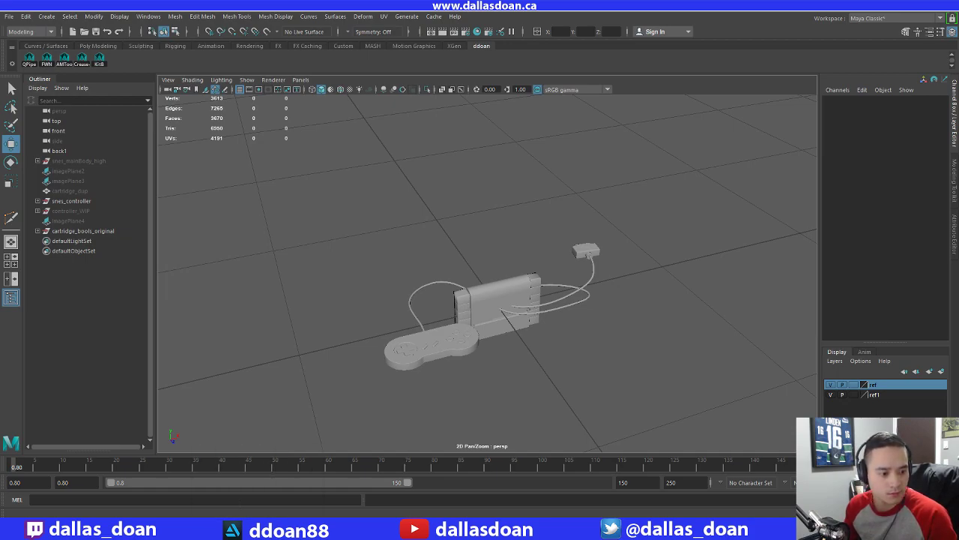
{"action": "left_click_drag", "start_coordinate": [426, 386], "coordinate": [506, 363], "text": "alt"}
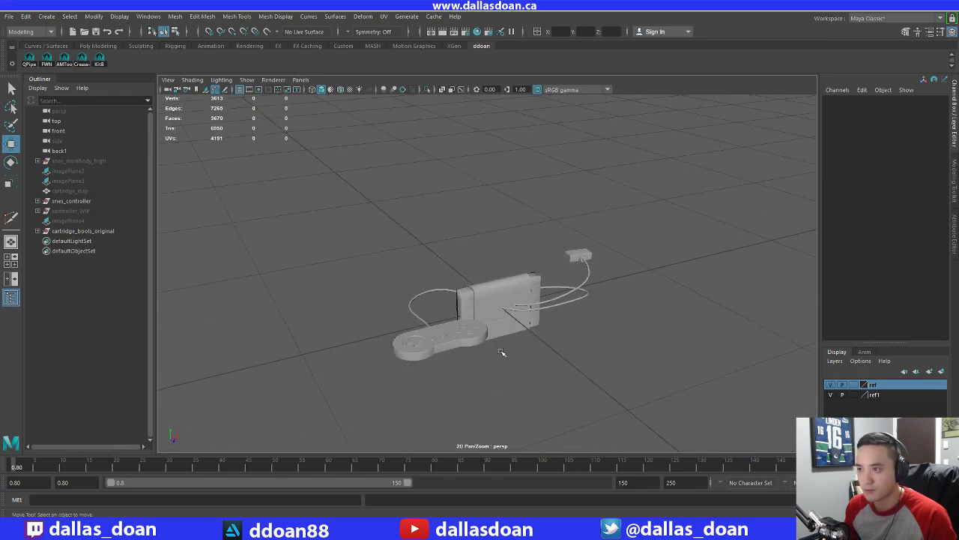
Switch to Marmoset Toolbag, select the polySurface11 cartridge mesh to check it, and collapse the snes_cartridge_real group
{"action": "left_click", "coordinate": [397, 528]}
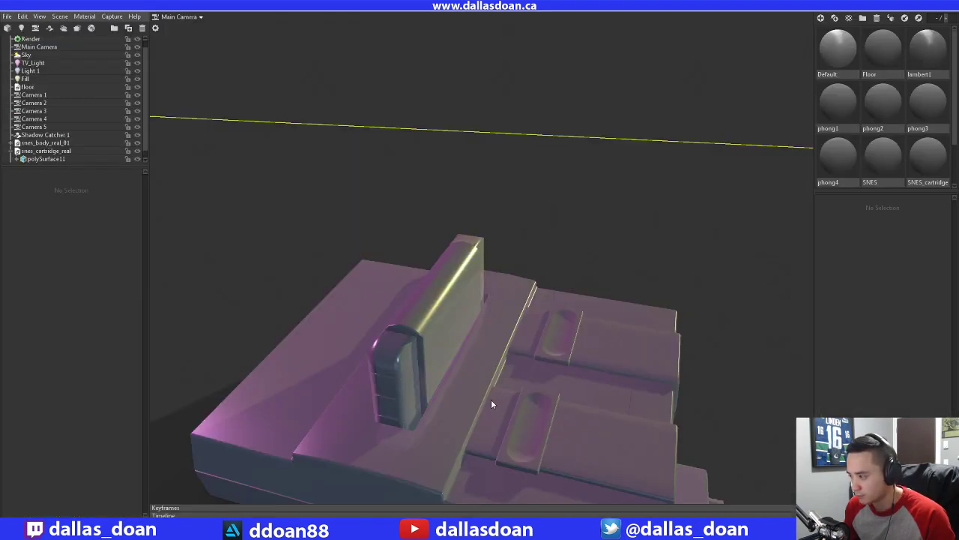
{"action": "left_click_drag", "start_coordinate": [491, 399], "coordinate": [423, 362], "text": "alt"}
{"action": "left_click", "coordinate": [44, 159]}
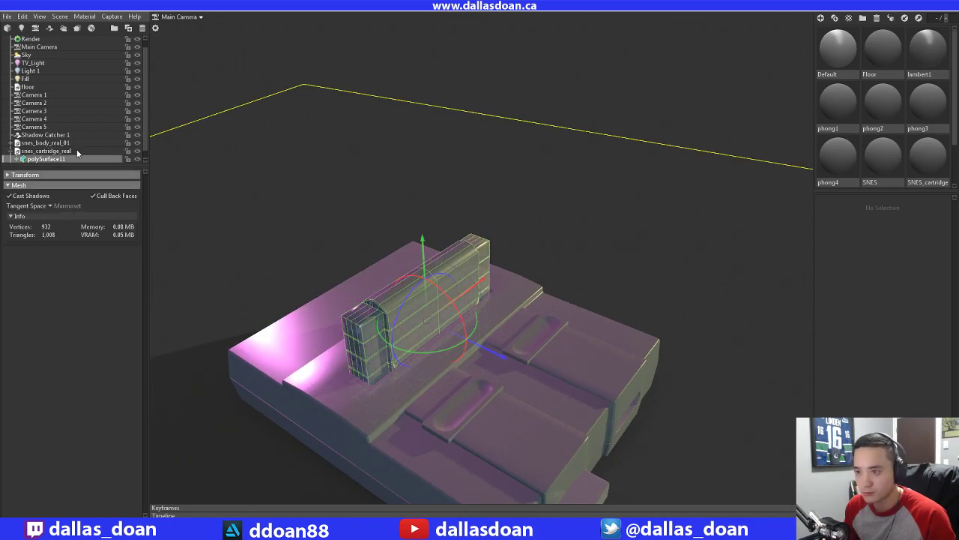
{"action": "left_click", "coordinate": [10, 151]}
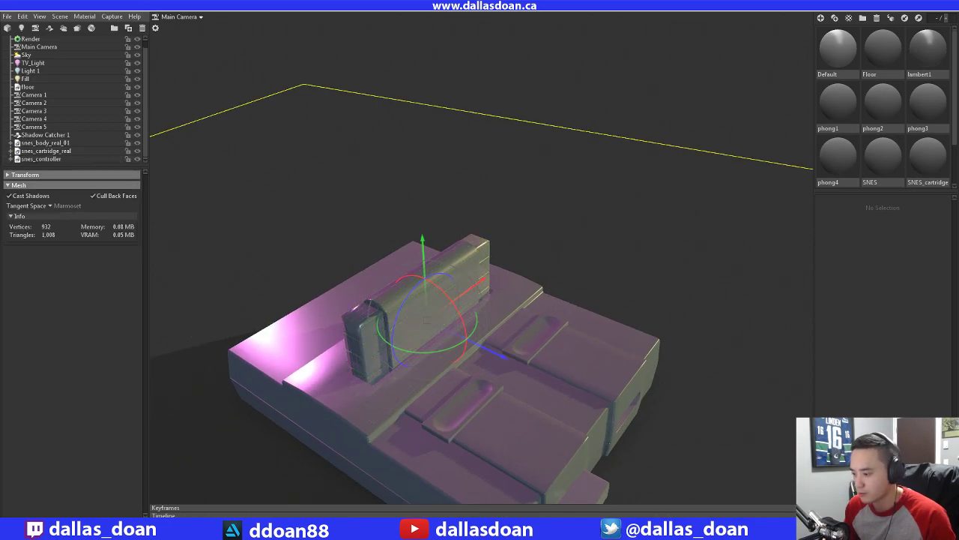
Switch to Maya and export the cartridge_bools_original group as FBX, overwriting snes_cartridge_real.fbx in the meshes folder
{"action": "key", "text": "alt+Tab"}
{"action": "left_click", "coordinate": [458, 287]}
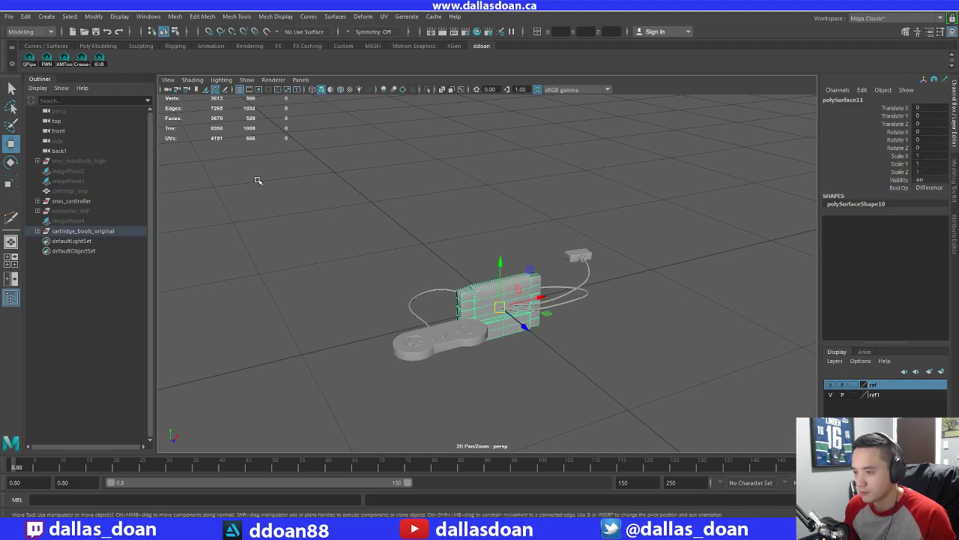
{"action": "left_click", "coordinate": [9, 17]}
{"action": "left_click", "coordinate": [68, 148]}
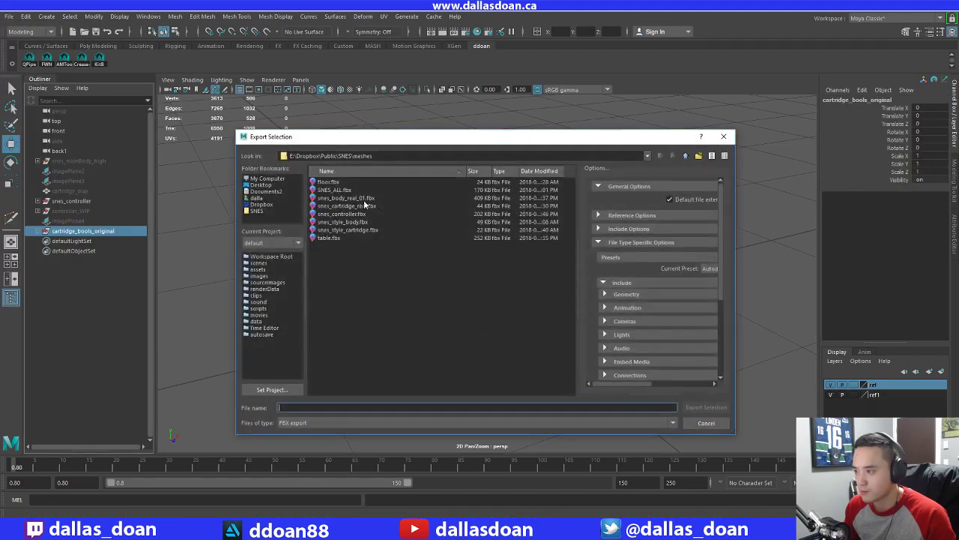
{"action": "left_click", "coordinate": [346, 205]}
{"action": "left_click", "coordinate": [706, 407]}
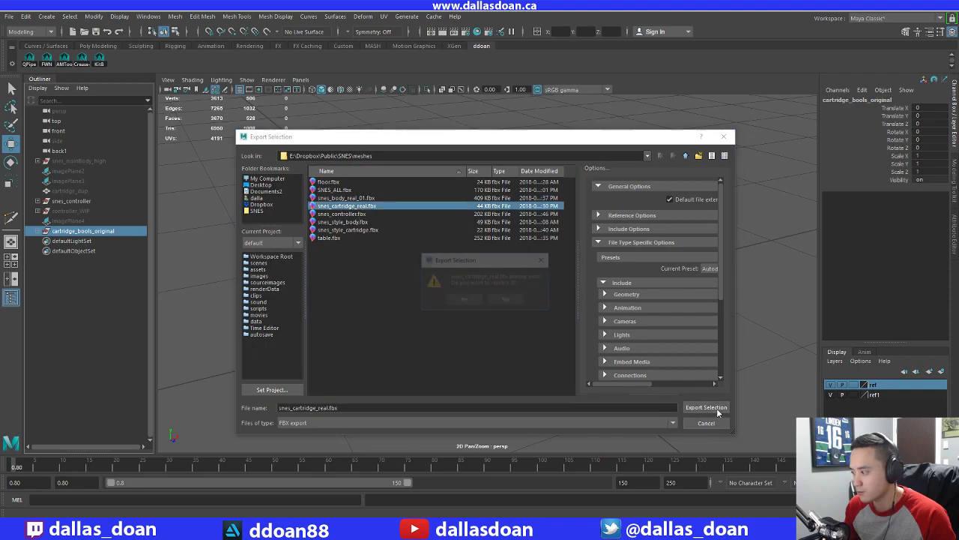
{"action": "left_click", "coordinate": [462, 301]}
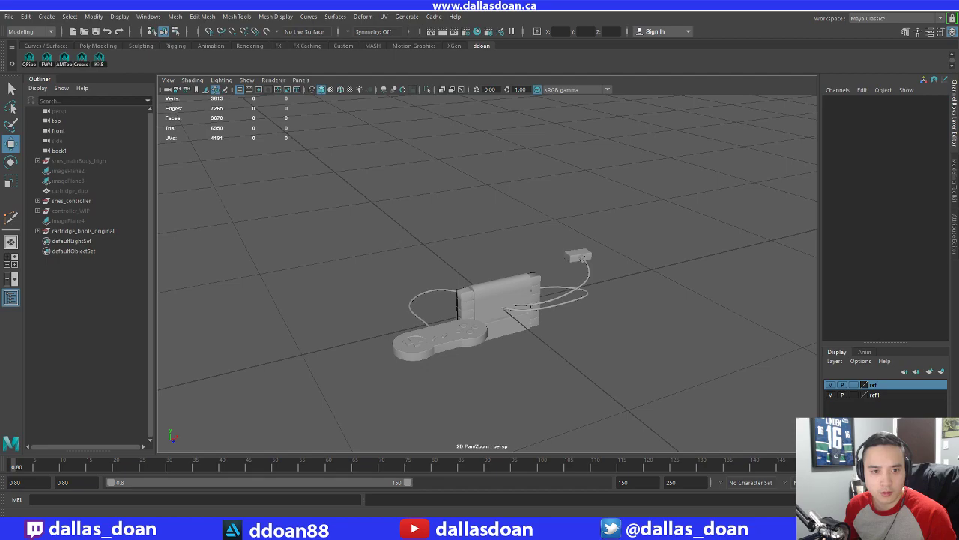
Open the SNES meshes folder in File Explorer and delete all the old OBJ and MTL files
{"action": "left_click_drag", "start_coordinate": [0, 91], "coordinate": [287, 92]}
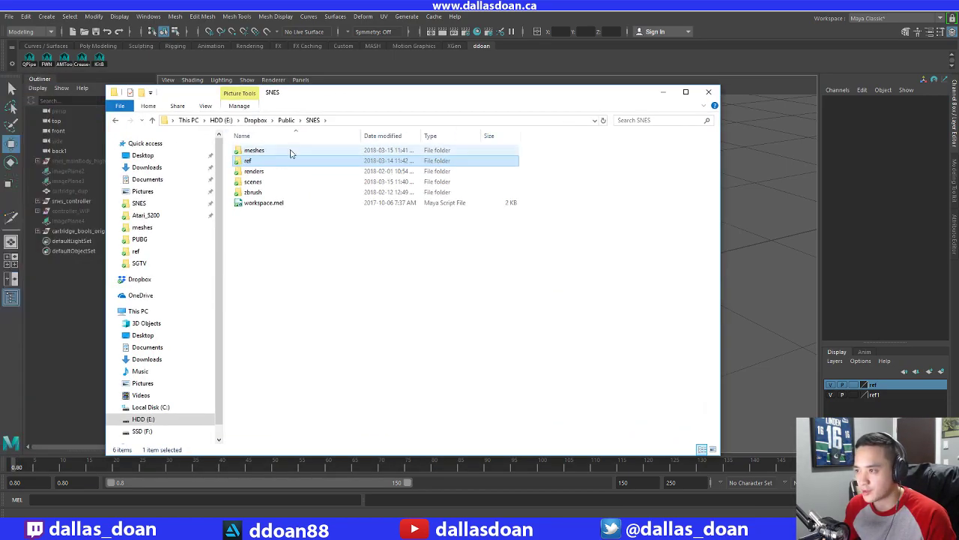
{"action": "double_click", "coordinate": [267, 153]}
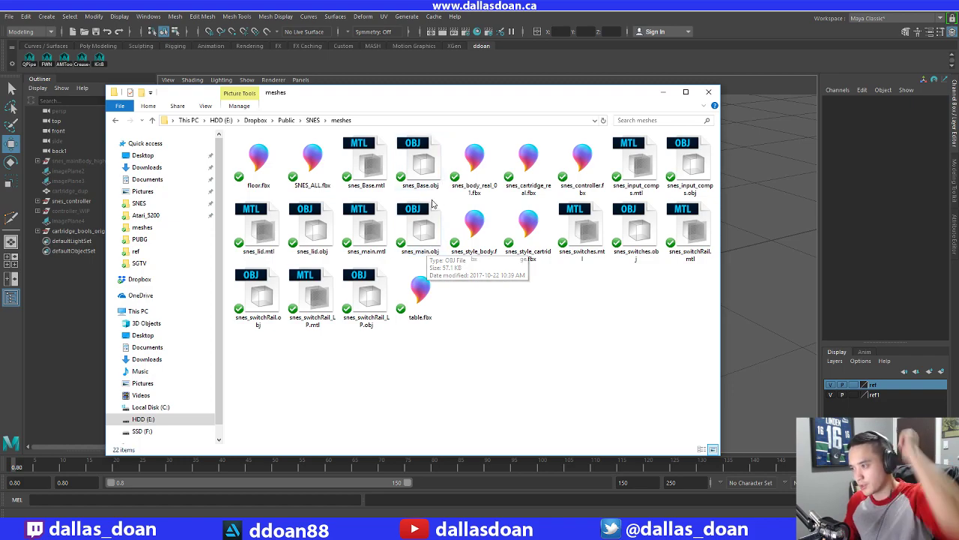
{"action": "left_click", "coordinate": [368, 162]}
{"action": "left_click", "coordinate": [422, 161], "text": "ctrl"}
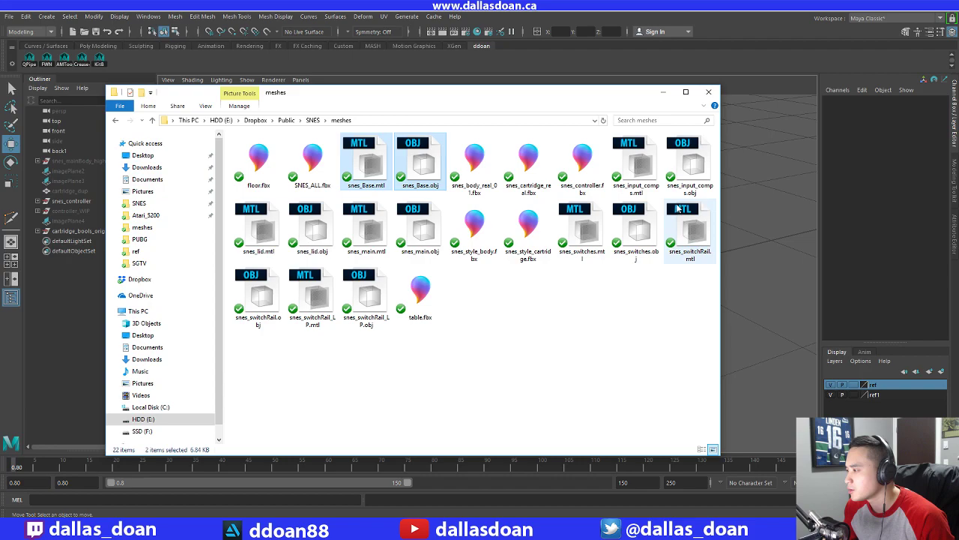
{"action": "left_click", "coordinate": [649, 182], "text": "ctrl"}
{"action": "left_click", "coordinate": [675, 183], "text": "ctrl"}
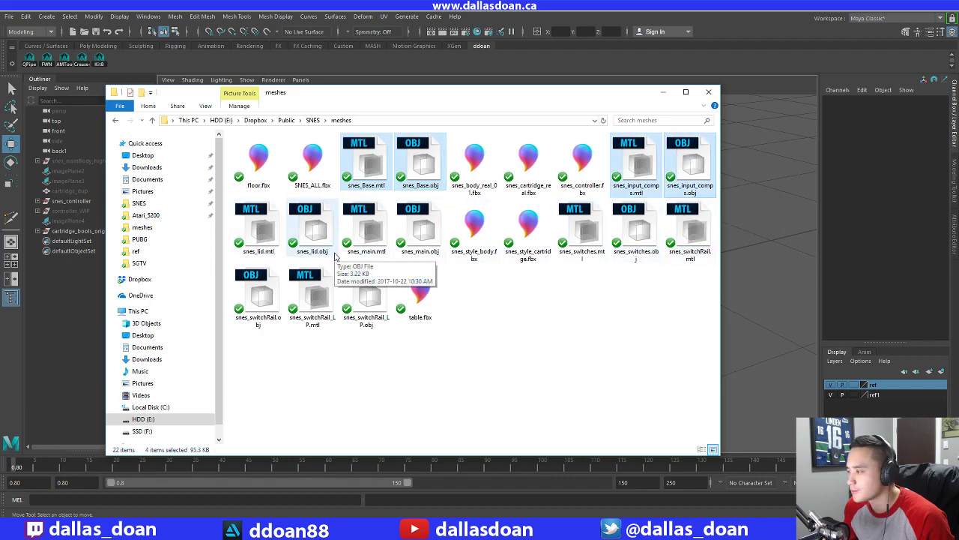
{"action": "left_click", "coordinate": [259, 229], "text": "ctrl"}
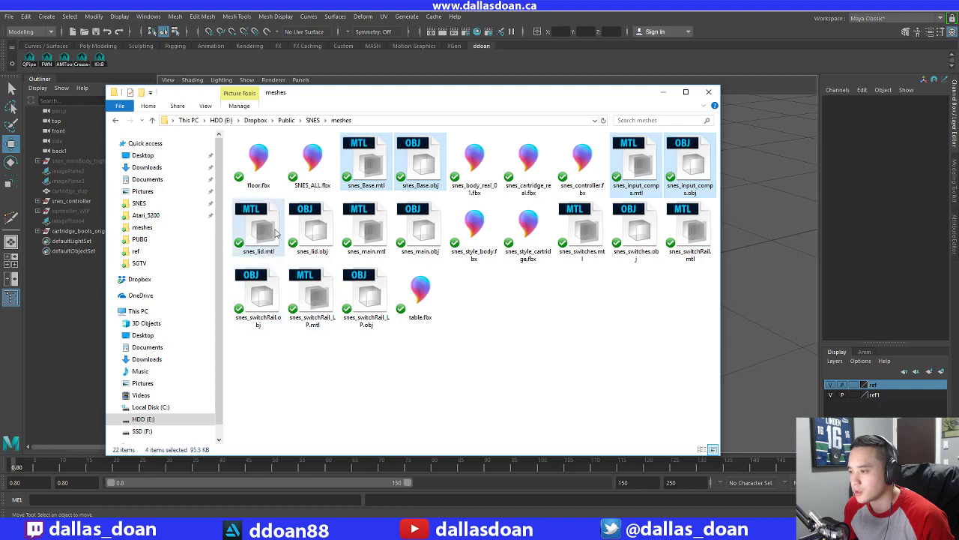
{"action": "left_click", "coordinate": [312, 229], "text": "ctrl"}
{"action": "left_click", "coordinate": [366, 228], "text": "ctrl"}
{"action": "left_click", "coordinate": [421, 229], "text": "ctrl"}
{"action": "left_click", "coordinate": [592, 240], "text": "ctrl"}
{"action": "left_click", "coordinate": [639, 233], "text": "ctrl"}
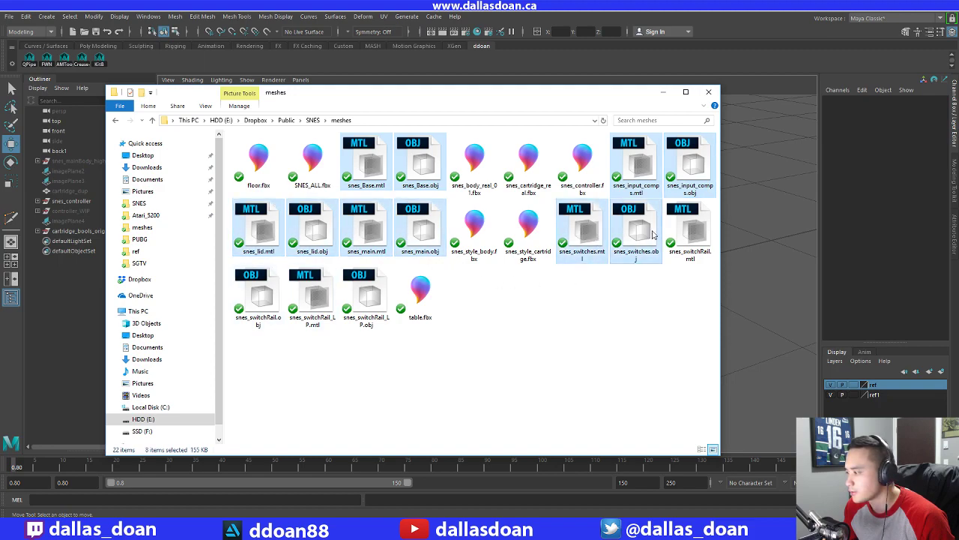
{"action": "left_click", "coordinate": [691, 233], "text": "ctrl"}
{"action": "left_click", "coordinate": [347, 308], "text": "ctrl"}
{"action": "left_click", "coordinate": [312, 296], "text": "ctrl"}
{"action": "left_click", "coordinate": [258, 296], "text": "ctrl"}
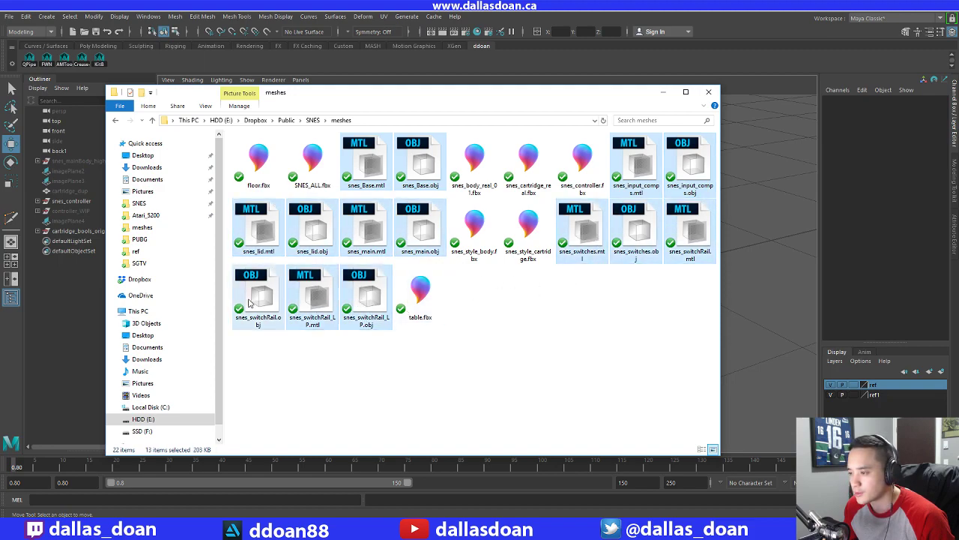
{"action": "key", "text": "Delete"}
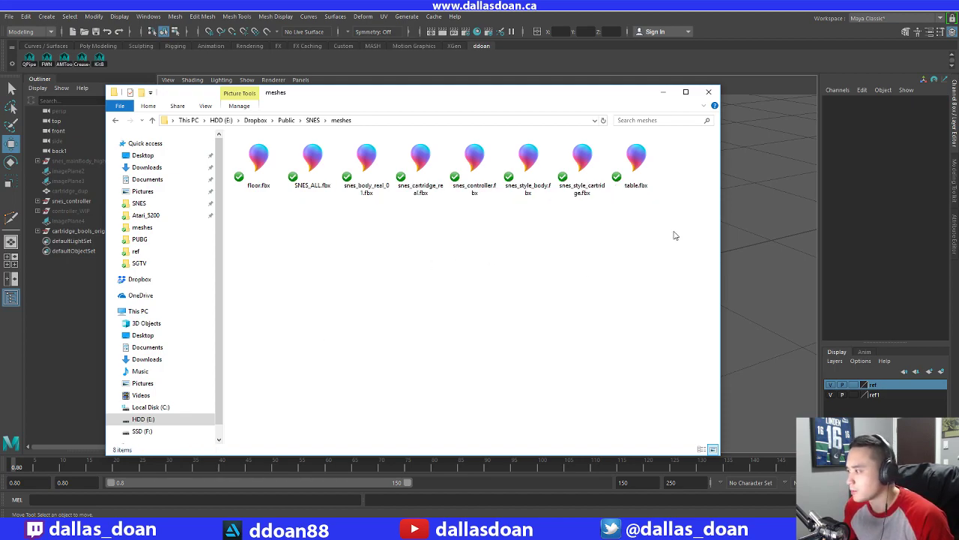
Delete table.fbx, snes_style_cartridge.fbx, snes_style_body.fbx, SNES_ALL.fbx and floor.fbx from the meshes folder
{"action": "left_click", "coordinate": [643, 187]}
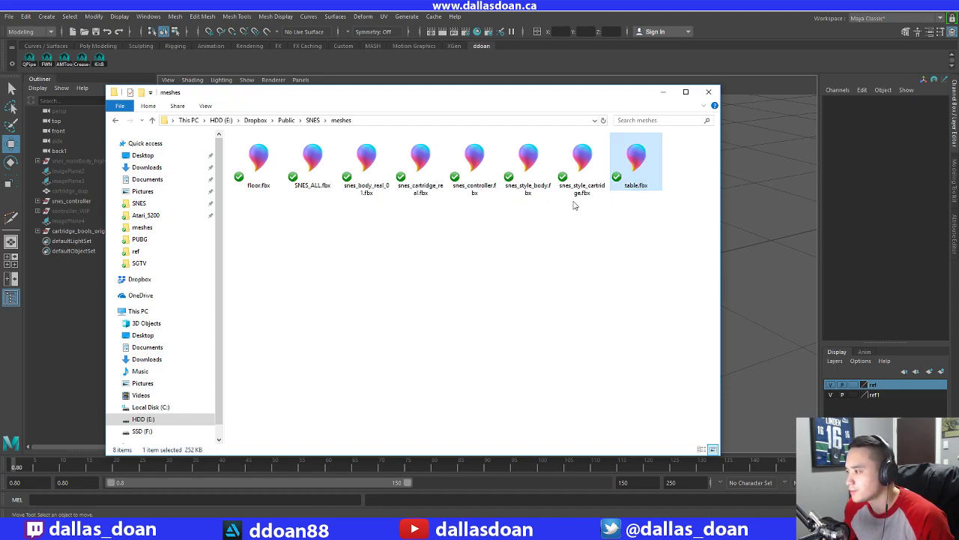
{"action": "left_click", "coordinate": [527, 187], "text": "shift"}
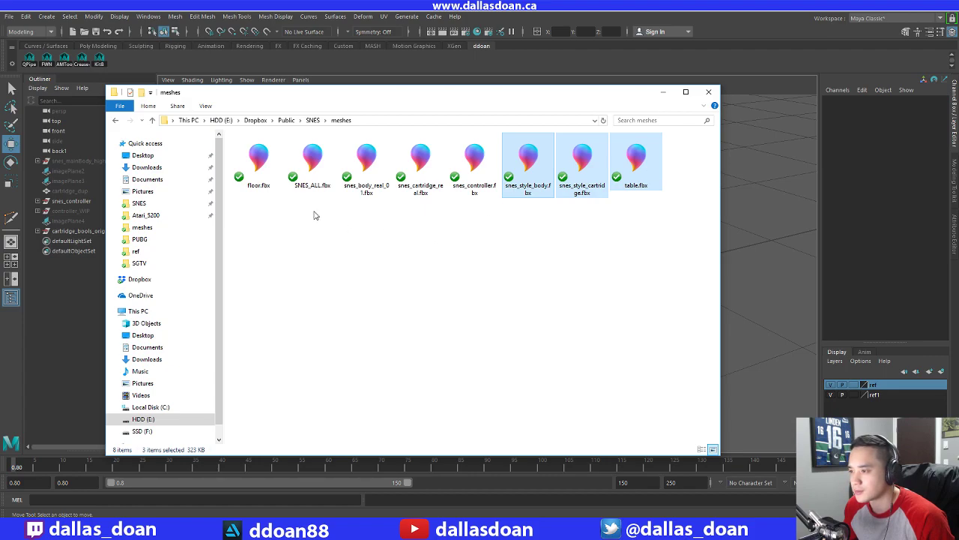
{"action": "left_click", "coordinate": [307, 180], "text": "ctrl"}
{"action": "left_click", "coordinate": [257, 168], "text": "ctrl"}
{"action": "key", "text": "Delete"}
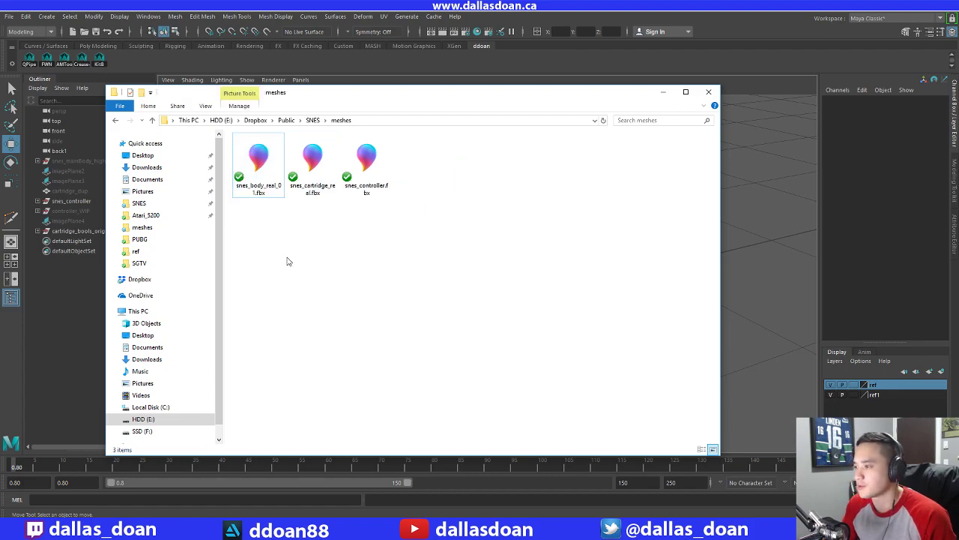
Close the meshes folder window and return to the Maya scene with nothing selected
{"action": "left_click_drag", "start_coordinate": [449, 92], "coordinate": [508, 96]}
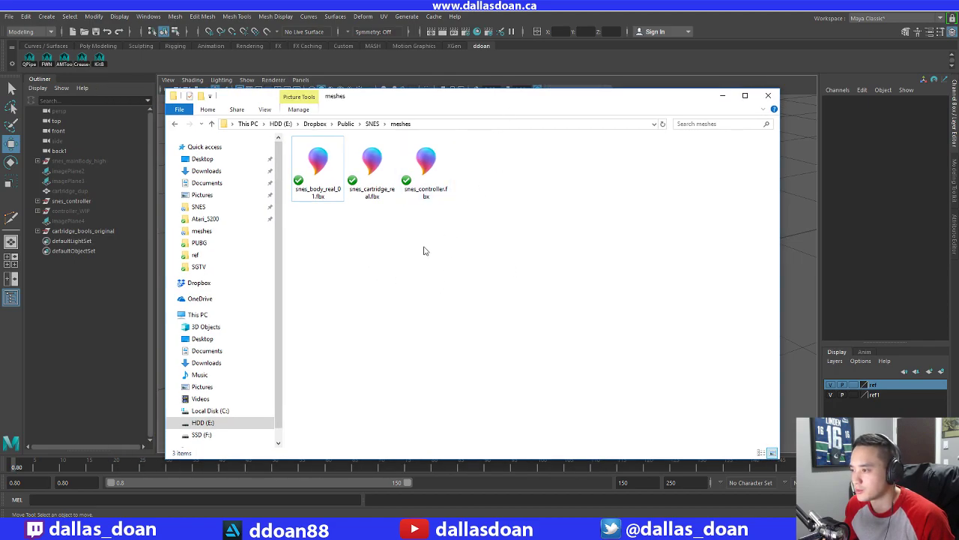
{"action": "left_click_drag", "start_coordinate": [467, 283], "coordinate": [321, 178]}
{"action": "left_click", "coordinate": [525, 189]}
{"action": "left_click_drag", "start_coordinate": [647, 97], "coordinate": [600, 111]}
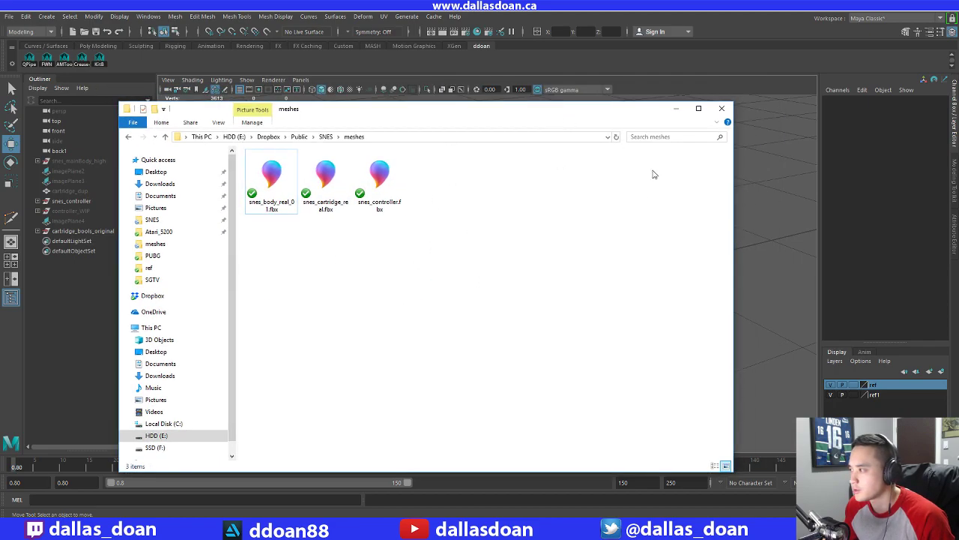
{"action": "left_click", "coordinate": [723, 110]}
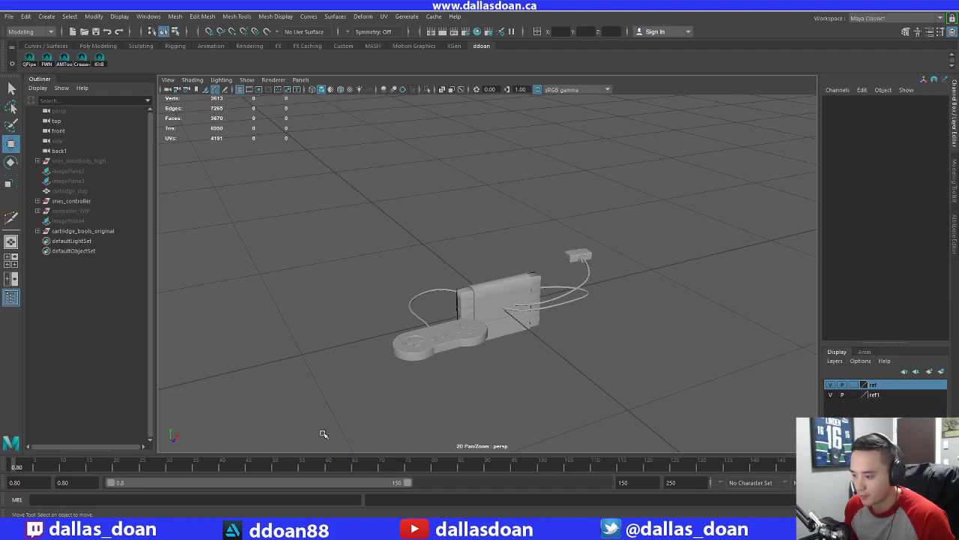
{"action": "left_click_drag", "start_coordinate": [310, 222], "coordinate": [599, 364]}
{"action": "left_click", "coordinate": [638, 373]}
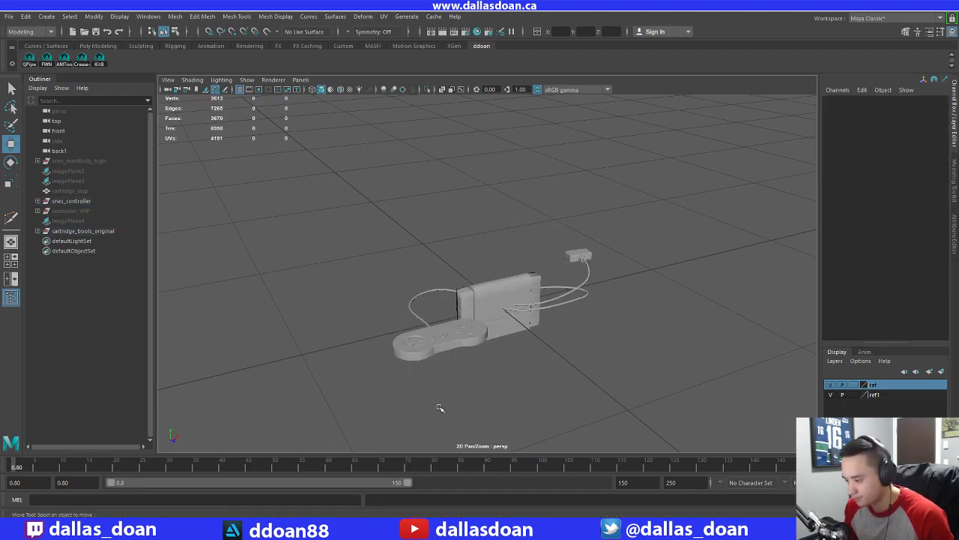
Switch to Marmoset Toolbag and inspect the updated cartridge, console and wired controller together from several angles
{"action": "left_click", "coordinate": [434, 528]}
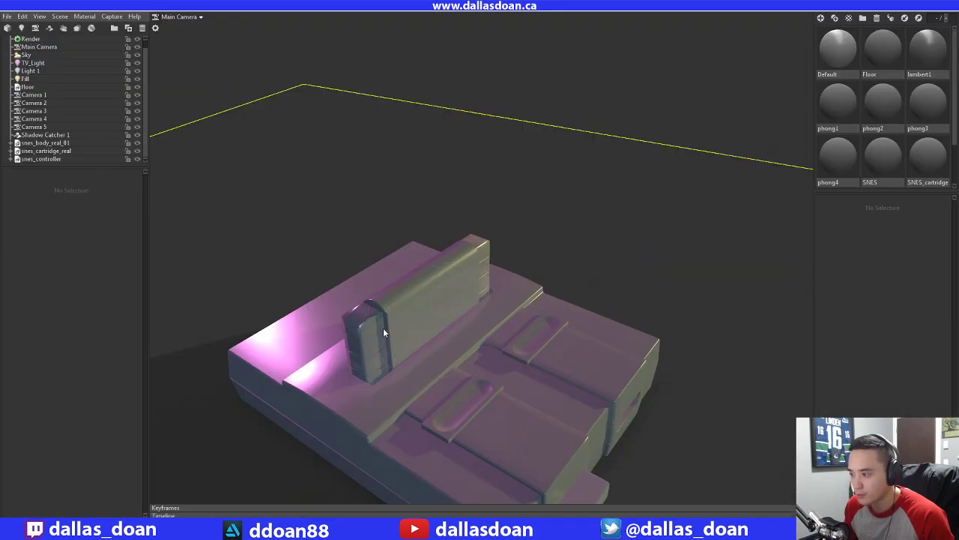
{"action": "left_click_drag", "start_coordinate": [383, 327], "coordinate": [539, 314]}
{"action": "scroll", "coordinate": [518, 303], "scroll_direction": "up", "scroll_amount": 2}
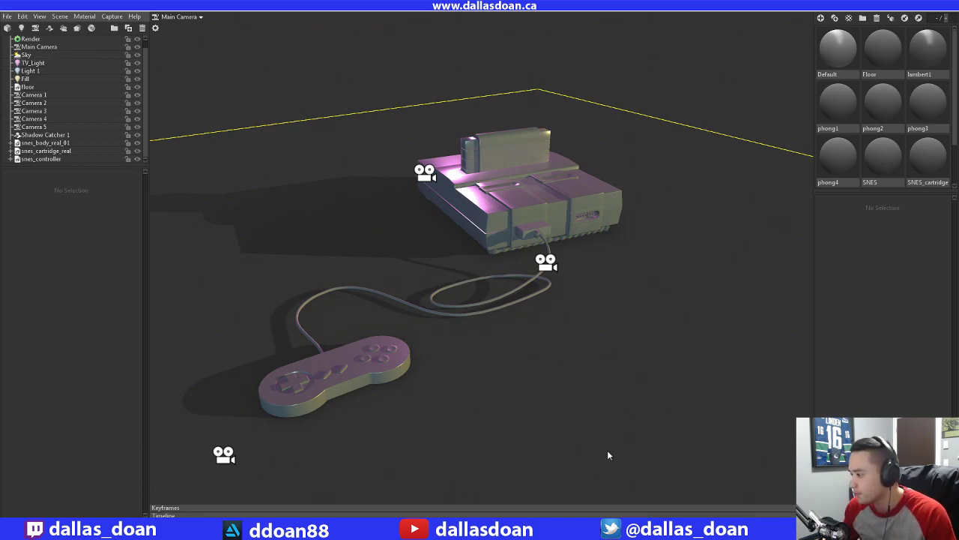
{"action": "mouse_move", "coordinate": [477, 293]}
{"action": "left_mouse_down"}
{"action": "mouse_move", "coordinate": [440, 285]}
{"action": "mouse_move", "coordinate": [477, 312]}
{"action": "mouse_move", "coordinate": [567, 274]}
{"action": "mouse_move", "coordinate": [513, 253]}
{"action": "mouse_move", "coordinate": [470, 210]}
{"action": "mouse_move", "coordinate": [447, 216]}
{"action": "mouse_move", "coordinate": [402, 293]}
{"action": "mouse_move", "coordinate": [435, 262]}
{"action": "mouse_move", "coordinate": [534, 284]}
{"action": "mouse_move", "coordinate": [630, 278]}
{"action": "mouse_move", "coordinate": [559, 270]}
{"action": "mouse_move", "coordinate": [595, 251]}
{"action": "mouse_move", "coordinate": [473, 269]}
{"action": "mouse_move", "coordinate": [436, 302]}
{"action": "mouse_move", "coordinate": [441, 289]}
{"action": "mouse_move", "coordinate": [493, 278]}
{"action": "mouse_move", "coordinate": [461, 288]}
{"action": "left_mouse_up"}
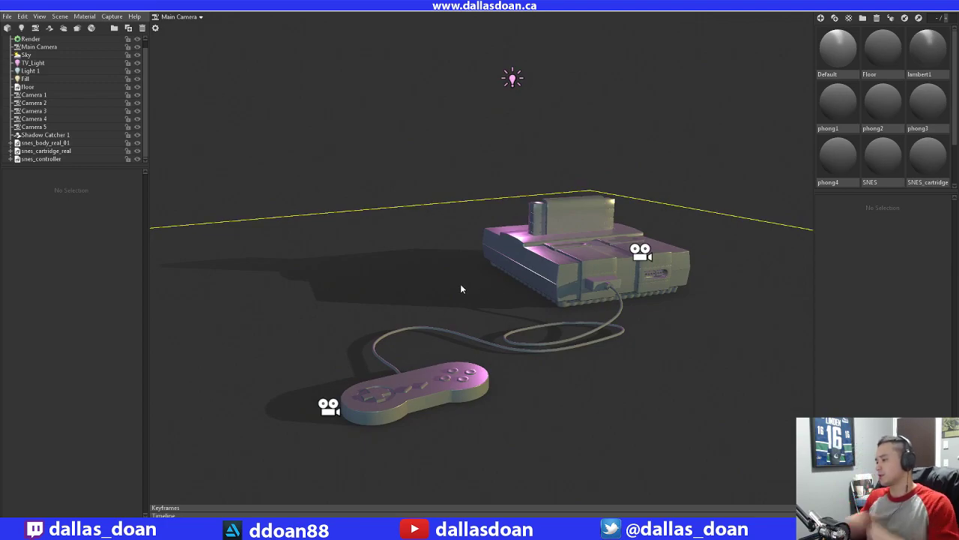
Switch to Maya and unhide the snes_mainBody_high group
{"action": "left_click", "coordinate": [393, 495]}
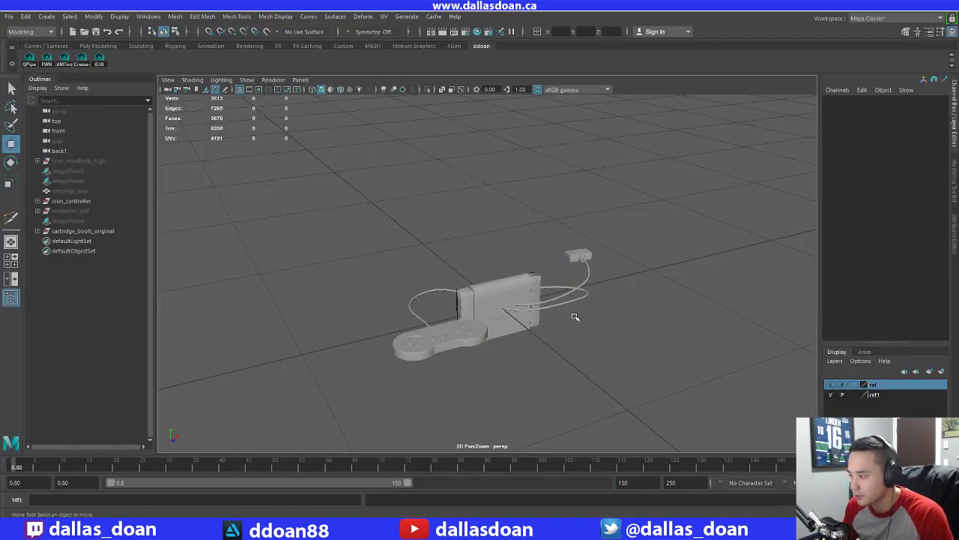
{"action": "left_click", "coordinate": [105, 164]}
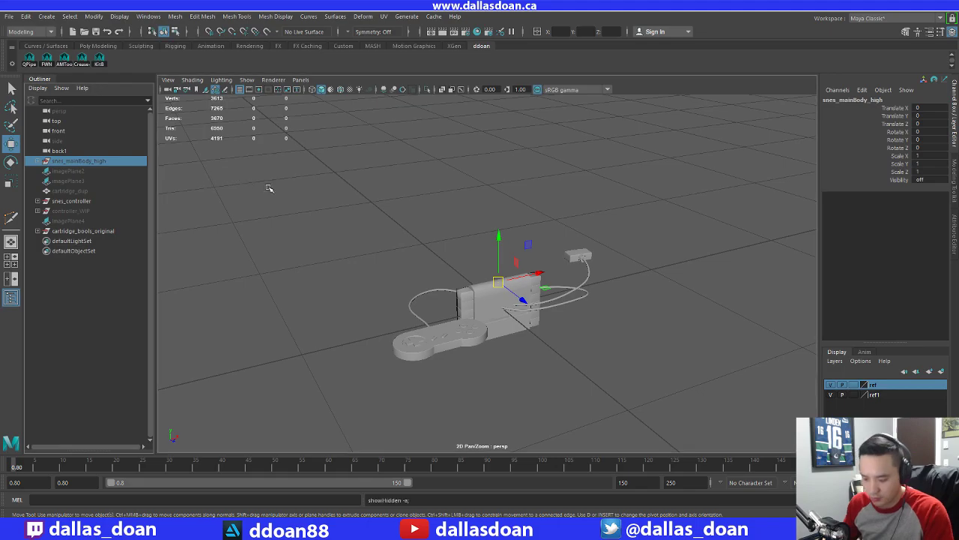
{"action": "key", "text": "shift+h"}
Examine the console body from close up, from afar and from below, together with the controller
{"action": "right_click_drag", "start_coordinate": [518, 300], "coordinate": [562, 304], "text": "alt"}
{"action": "left_click_drag", "start_coordinate": [561, 304], "coordinate": [480, 253], "text": "alt"}
{"action": "right_click_drag", "start_coordinate": [479, 252], "coordinate": [553, 257], "text": "alt"}
{"action": "left_click_drag", "start_coordinate": [554, 257], "coordinate": [574, 256], "text": "alt"}
{"action": "scroll", "coordinate": [488, 215], "scroll_direction": "down", "scroll_amount": 6}
{"action": "scroll", "coordinate": [548, 241], "scroll_direction": "up", "scroll_amount": 5}
{"action": "scroll", "coordinate": [548, 241], "scroll_direction": "down", "scroll_amount": 6}
{"action": "left_click", "coordinate": [704, 198]}
{"action": "scroll", "coordinate": [619, 229], "scroll_direction": "down", "scroll_amount": 3}
{"action": "left_click_drag", "start_coordinate": [619, 229], "coordinate": [533, 198], "text": "alt"}
{"action": "left_click", "coordinate": [341, 248]}
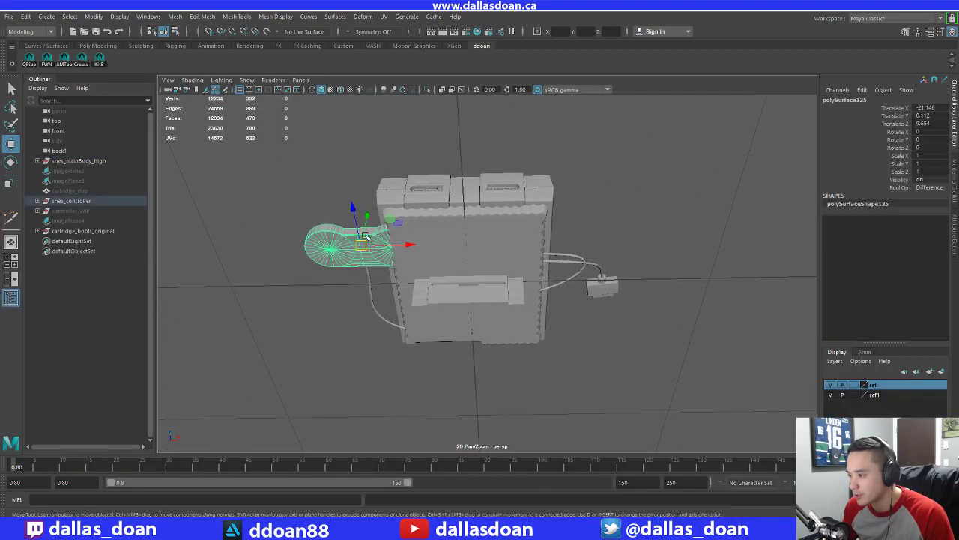
{"action": "left_click_drag", "start_coordinate": [440, 256], "coordinate": [494, 363], "text": "alt"}
{"action": "left_click", "coordinate": [503, 315]}
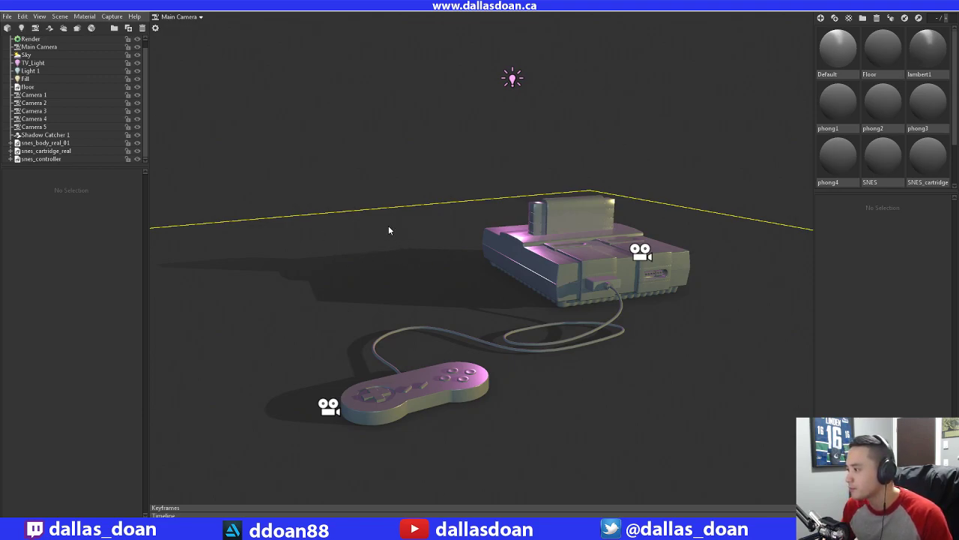
Switch to Marmoset Toolbag, view the scene through Camera 1 and show that camera's settings
{"action": "left_click_drag", "start_coordinate": [389, 230], "coordinate": [406, 249]}
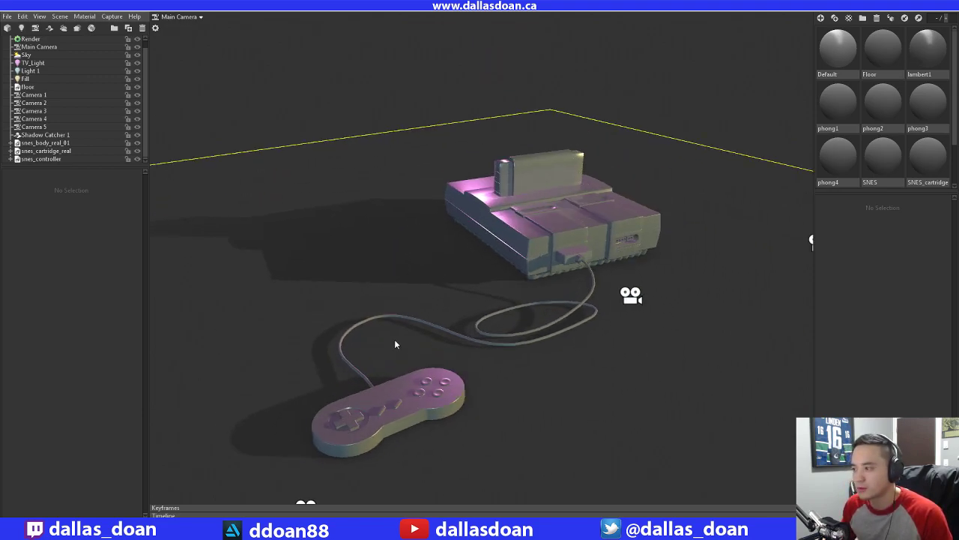
{"action": "left_click", "coordinate": [179, 16]}
{"action": "left_click", "coordinate": [225, 25]}
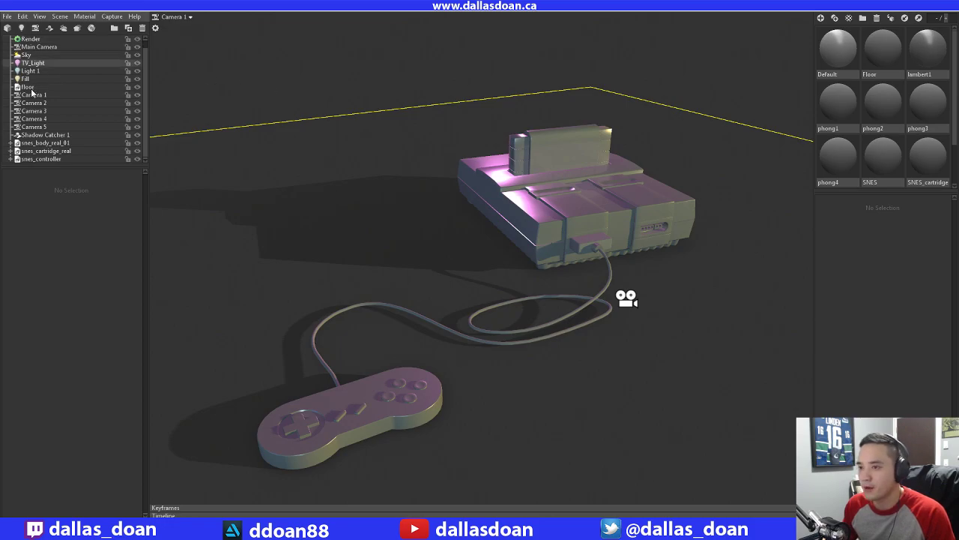
{"action": "left_click", "coordinate": [57, 96]}
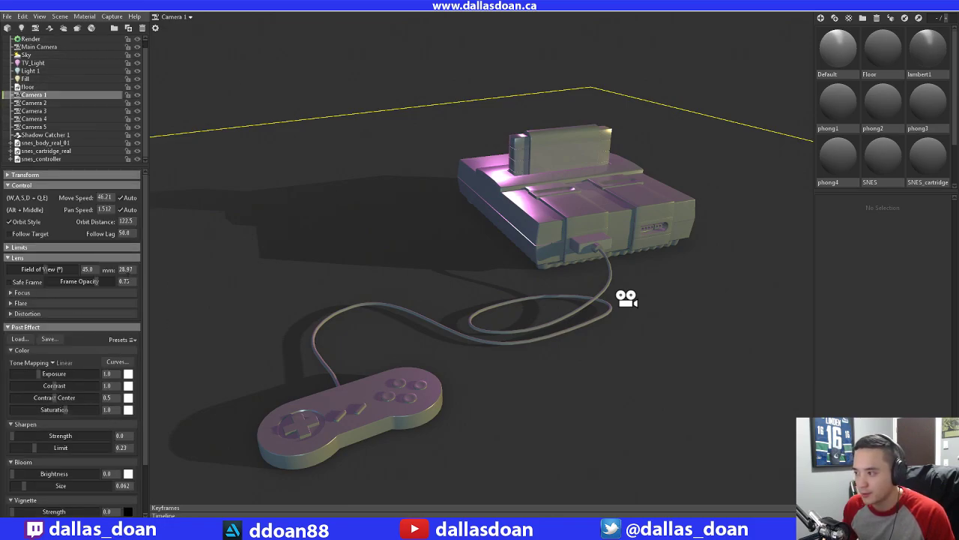
Enable depth of field for Camera 1 and try focusing on the console and on the controller
{"action": "scroll", "coordinate": [63, 345], "scroll_direction": "down", "scroll_amount": 2}
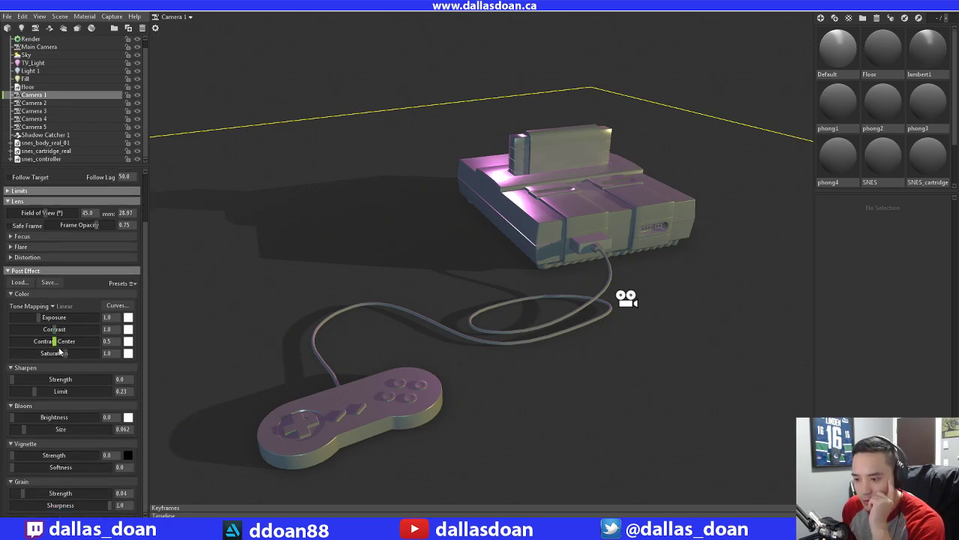
{"action": "scroll", "coordinate": [62, 347], "scroll_direction": "up", "scroll_amount": 2}
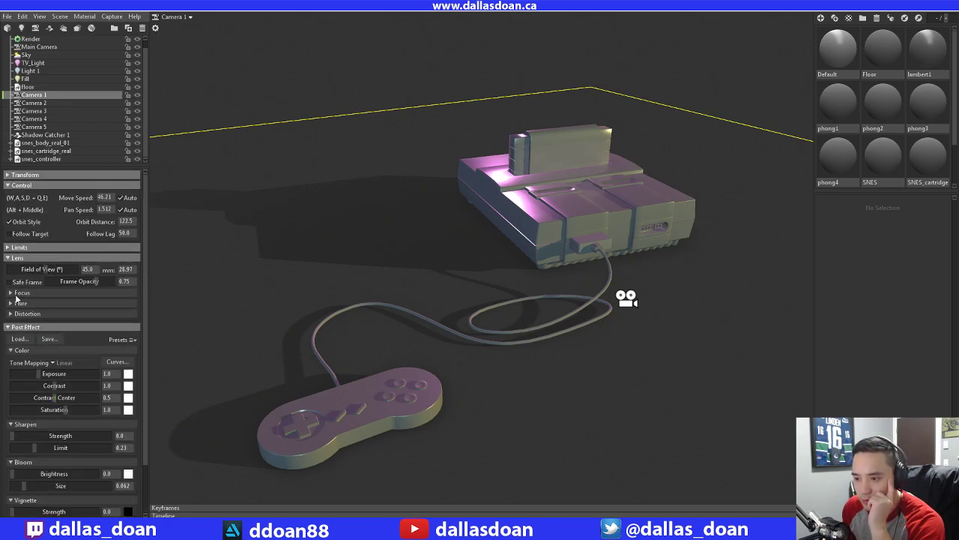
{"action": "left_click", "coordinate": [13, 293]}
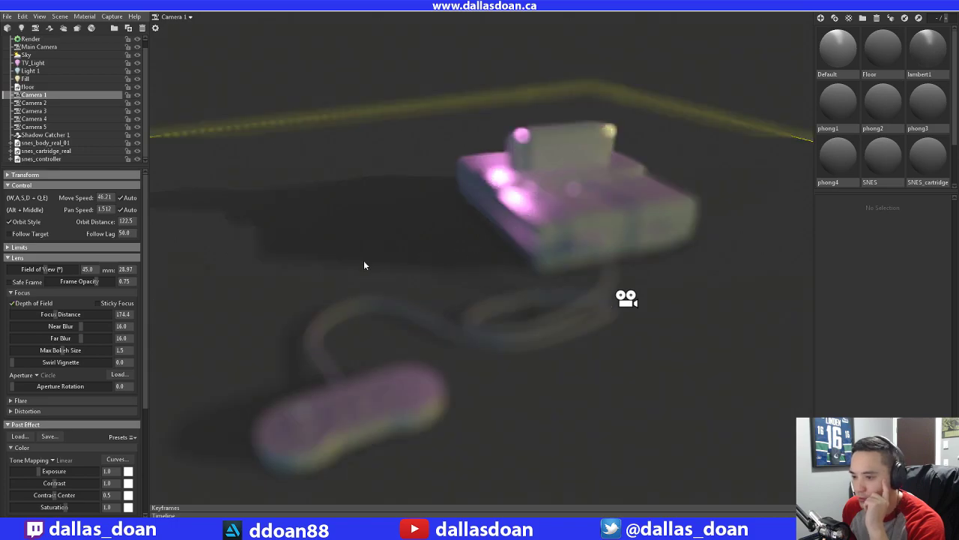
{"action": "left_click", "coordinate": [552, 227]}
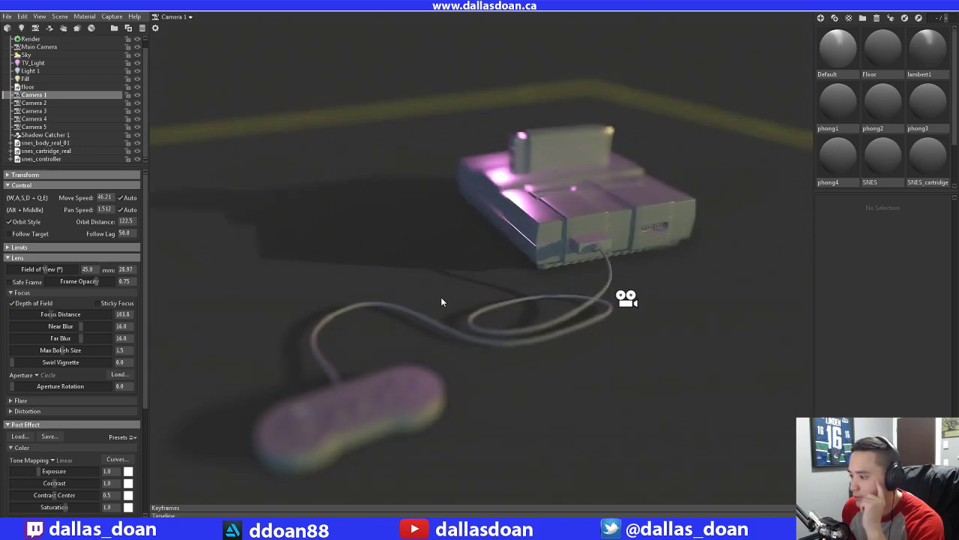
{"action": "left_click", "coordinate": [405, 384]}
{"action": "left_click", "coordinate": [540, 243]}
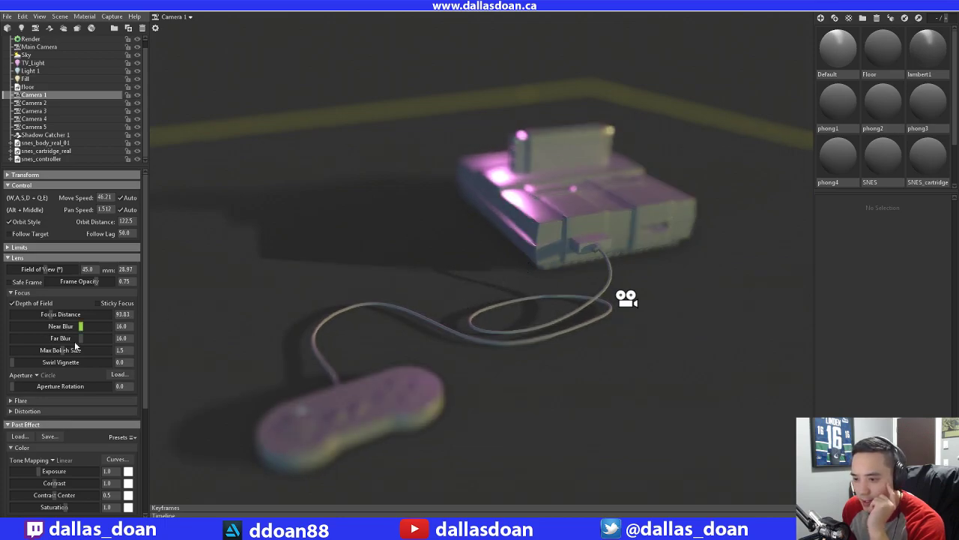
Set Camera 1's Max Bokeh Size to 1.59 and refocus on the console's lower front corner
{"action": "mouse_move", "coordinate": [63, 350]}
{"action": "left_mouse_down"}
{"action": "mouse_move", "coordinate": [79, 350]}
{"action": "mouse_move", "coordinate": [66, 354]}
{"action": "left_mouse_up"}
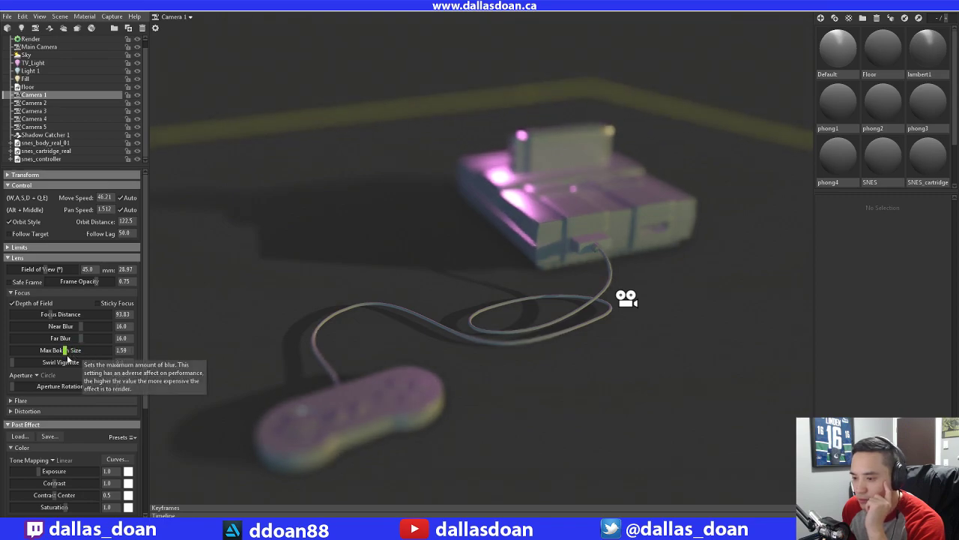
{"action": "left_click", "coordinate": [553, 256]}
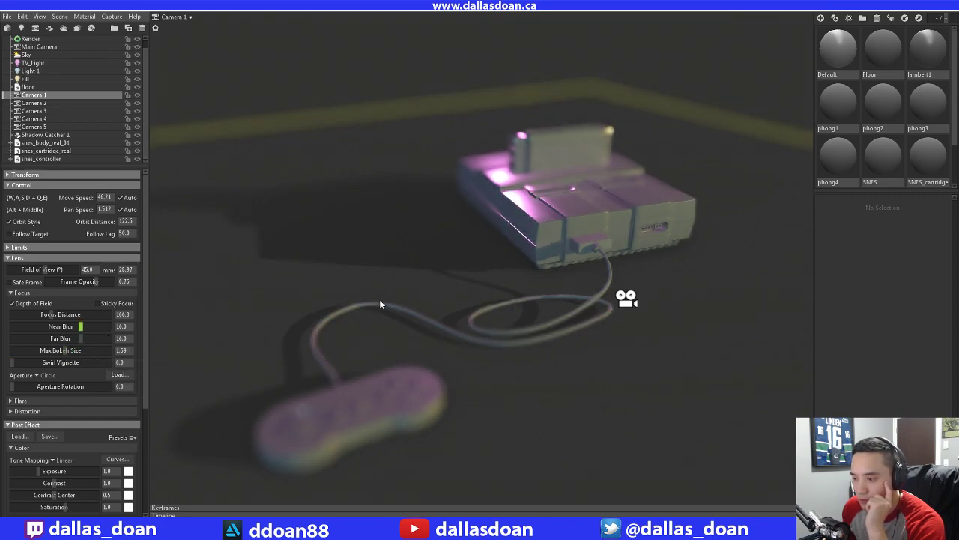
{"action": "left_click", "coordinate": [536, 248]}
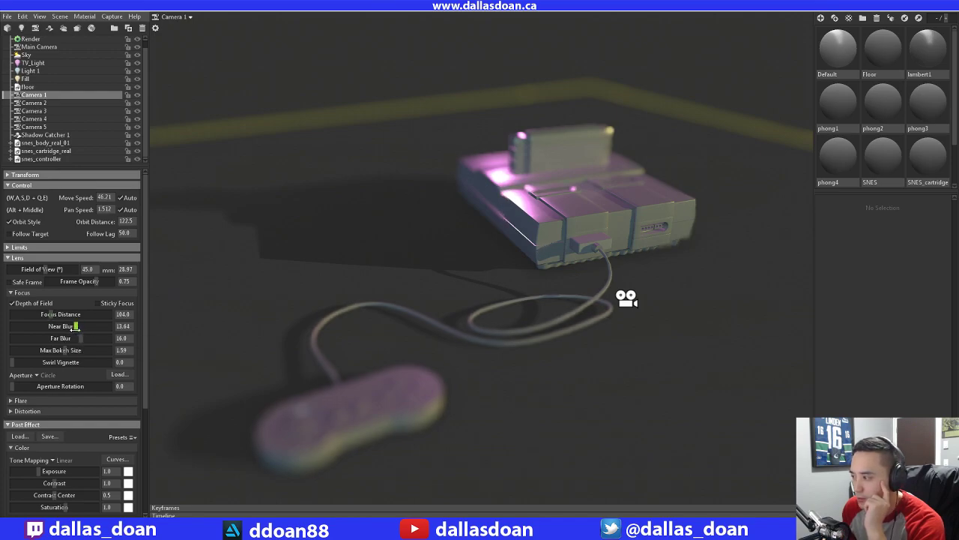
Reduce Camera 1's Near Blur to 1.612 and Far Blur to 4.199, and enable Sticky Focus
{"action": "left_click_drag", "start_coordinate": [70, 326], "coordinate": [64, 346]}
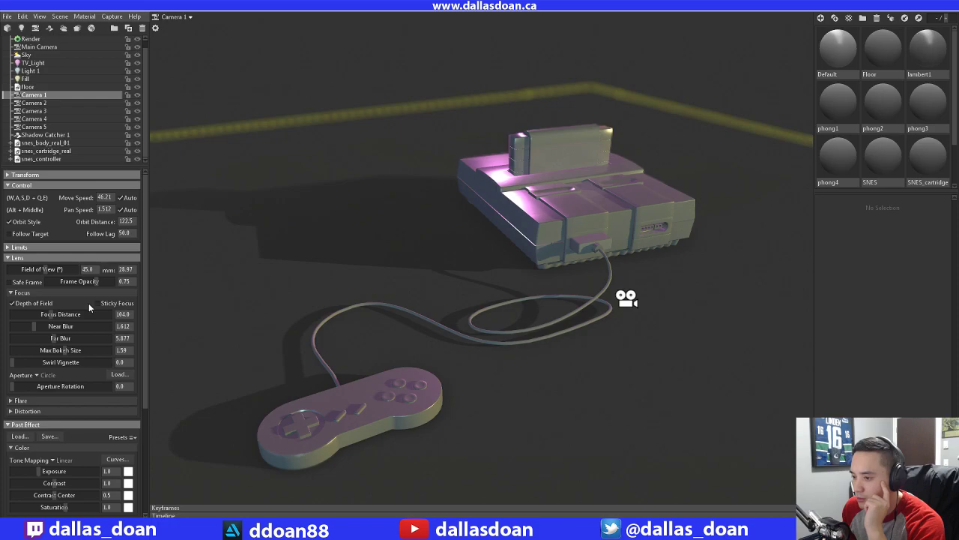
{"action": "left_click_drag", "start_coordinate": [35, 328], "coordinate": [38, 327]}
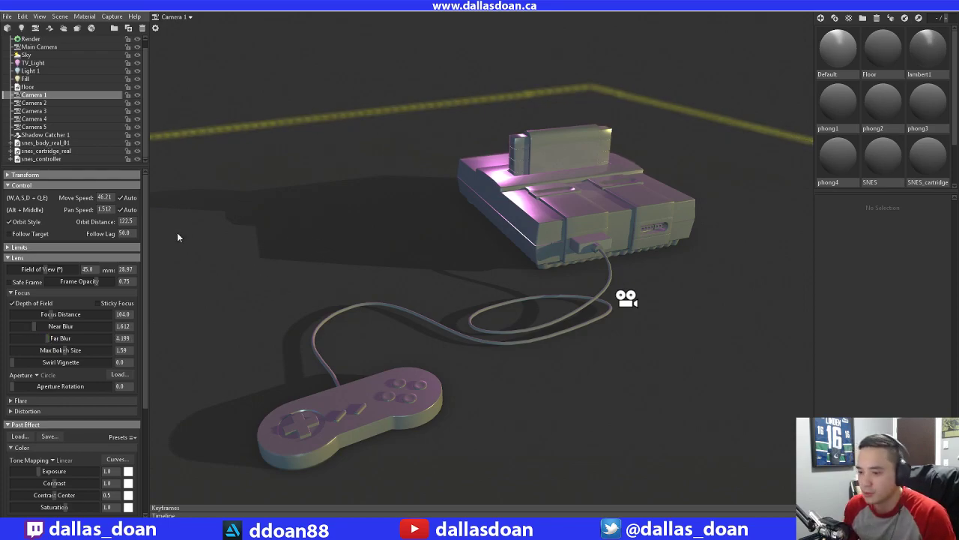
{"action": "left_click", "coordinate": [105, 305]}
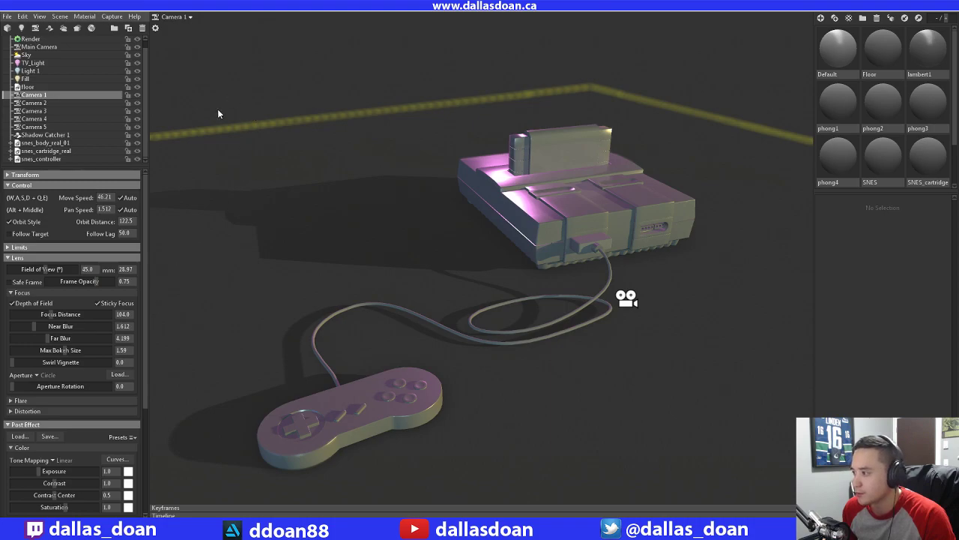
Select Camera 2 and view the scene through it
{"action": "left_click", "coordinate": [47, 103]}
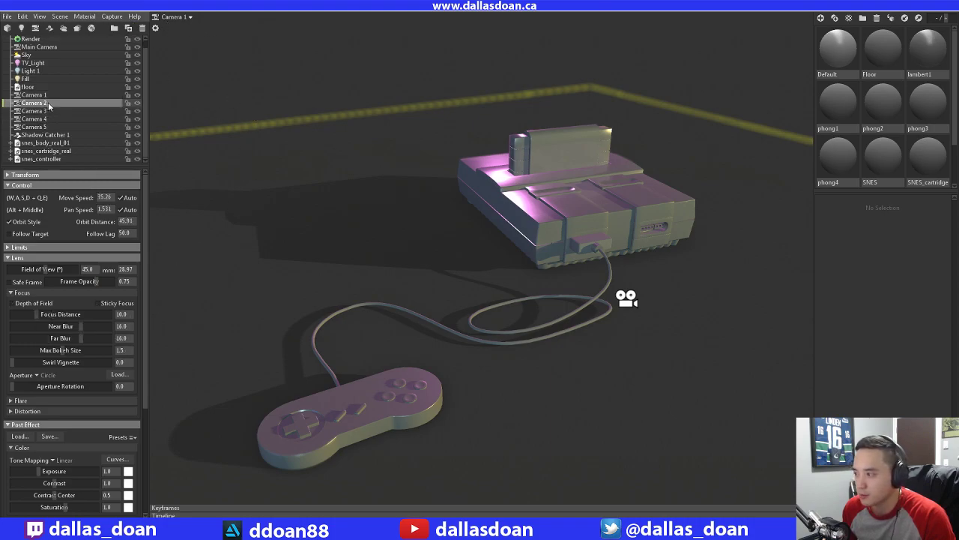
{"action": "left_click", "coordinate": [174, 20]}
{"action": "left_click", "coordinate": [216, 35]}
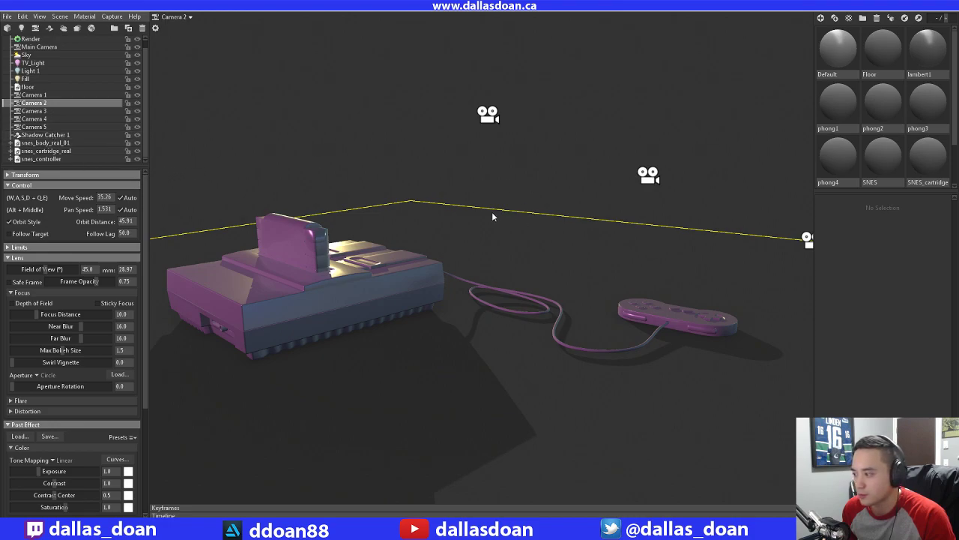
Examine the controller, its cable and their shadows on the floor from close up and from afar
{"action": "left_click_drag", "start_coordinate": [492, 215], "coordinate": [458, 181], "text": "alt"}
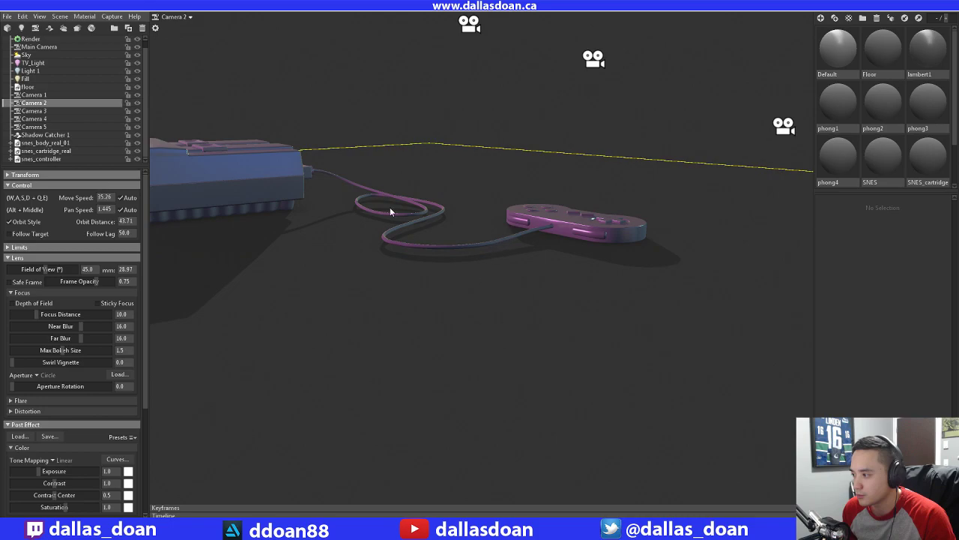
{"action": "left_click_drag", "start_coordinate": [390, 212], "coordinate": [499, 214]}
{"action": "left_click", "coordinate": [500, 215]}
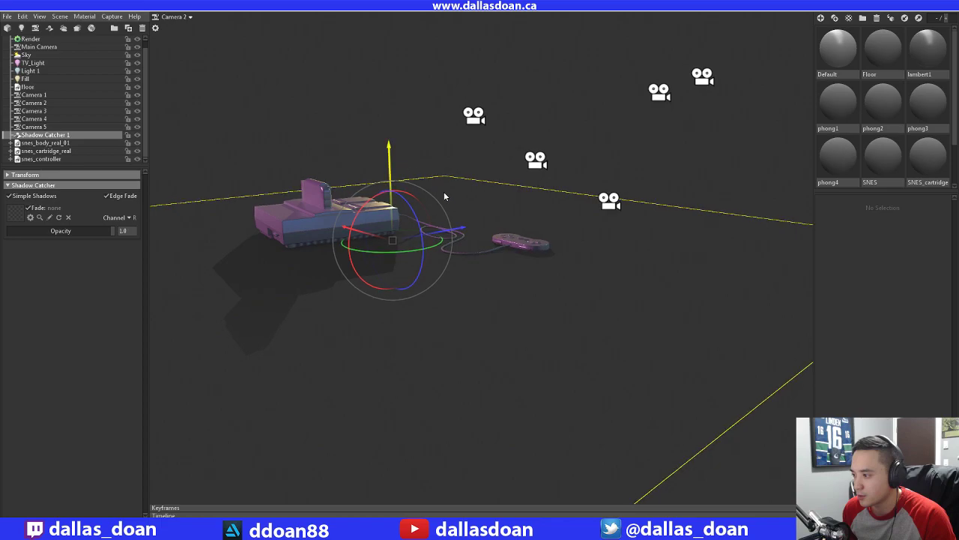
{"action": "scroll", "coordinate": [454, 206], "scroll_direction": "up", "scroll_amount": 10}
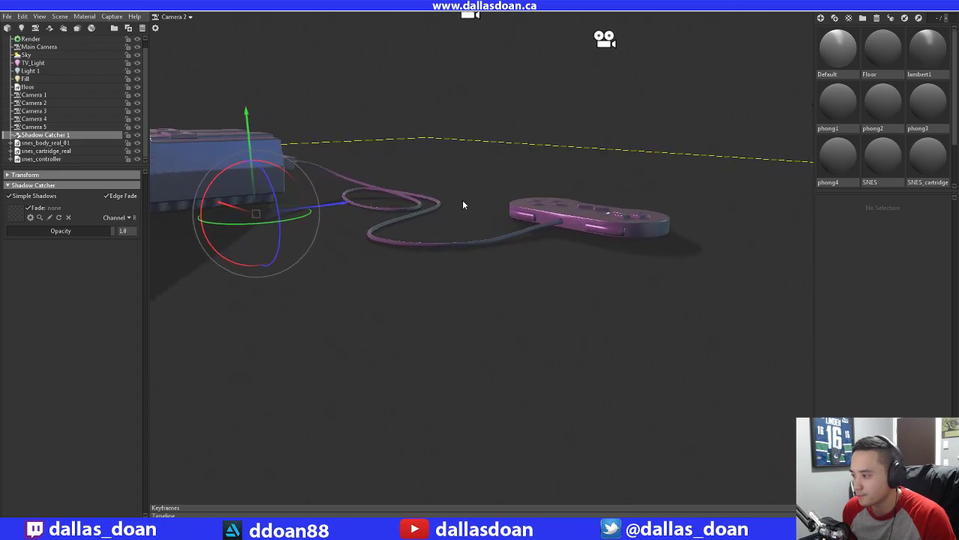
{"action": "scroll", "coordinate": [463, 200], "scroll_direction": "up", "scroll_amount": 3}
{"action": "scroll", "coordinate": [431, 155], "scroll_direction": "up", "scroll_amount": 3}
{"action": "left_click", "coordinate": [633, 243]}
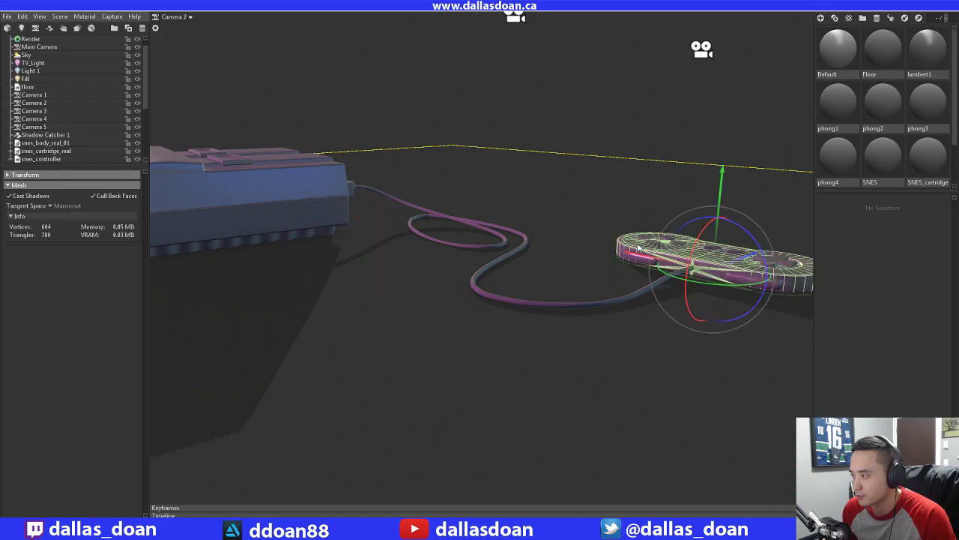
{"action": "middle_click_drag", "start_coordinate": [706, 205], "coordinate": [556, 166]}
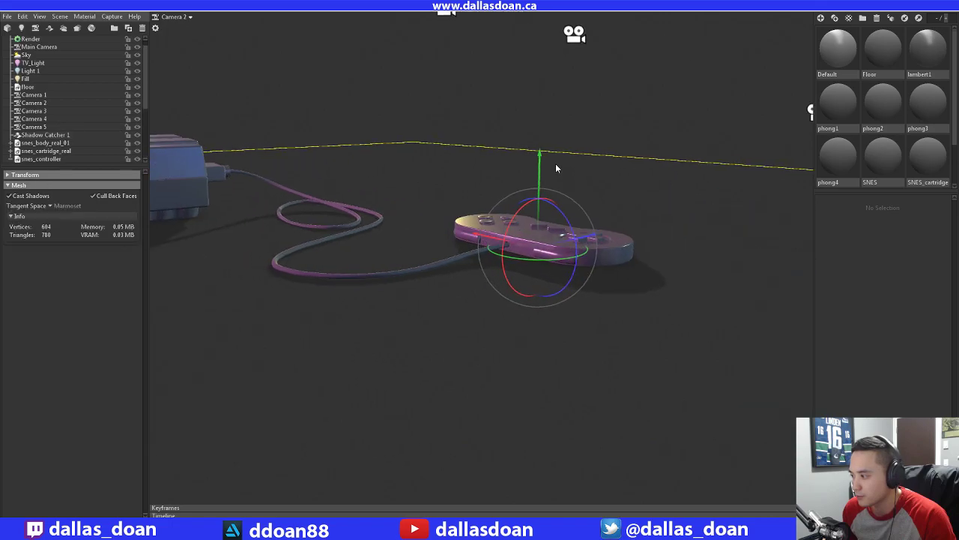
{"action": "left_click_drag", "start_coordinate": [556, 166], "coordinate": [505, 195]}
Select the shadow catcher and lower it slightly beneath the console and controller
{"action": "left_click", "coordinate": [392, 238]}
{"action": "scroll", "coordinate": [417, 228], "scroll_direction": "up", "scroll_amount": 4}
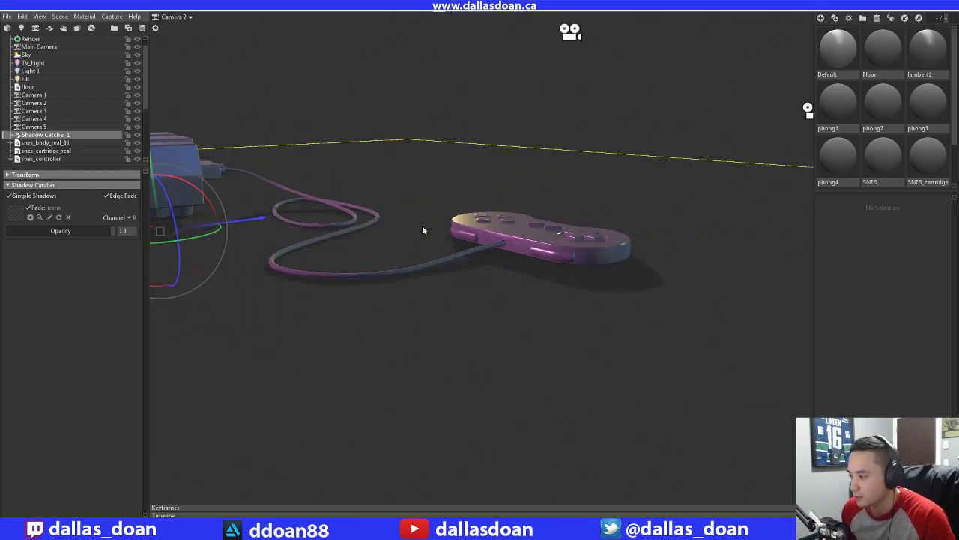
{"action": "scroll", "coordinate": [421, 228], "scroll_direction": "up", "scroll_amount": 2}
{"action": "scroll", "coordinate": [420, 225], "scroll_direction": "down", "scroll_amount": 5}
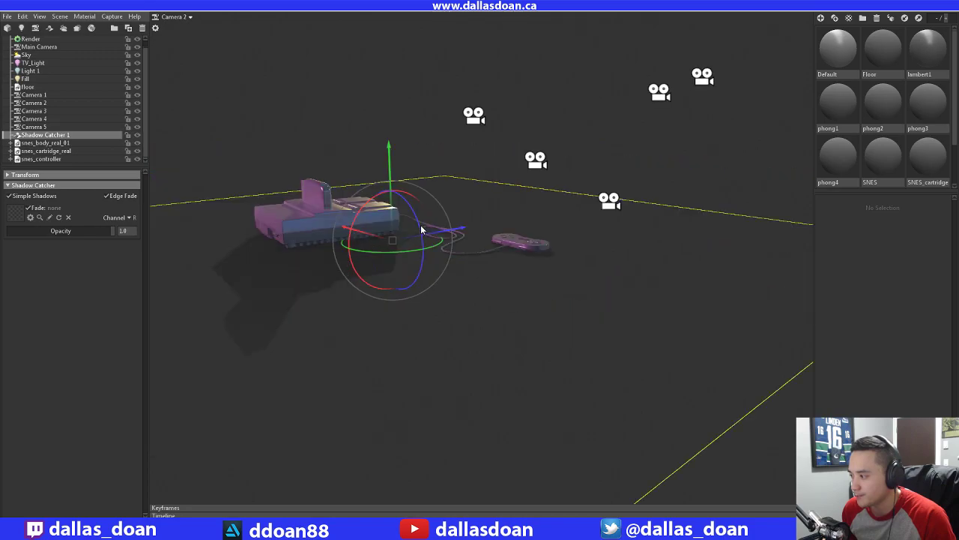
{"action": "scroll", "coordinate": [427, 251], "scroll_direction": "up", "scroll_amount": 2}
{"action": "scroll", "coordinate": [427, 251], "scroll_direction": "up", "scroll_amount": 2}
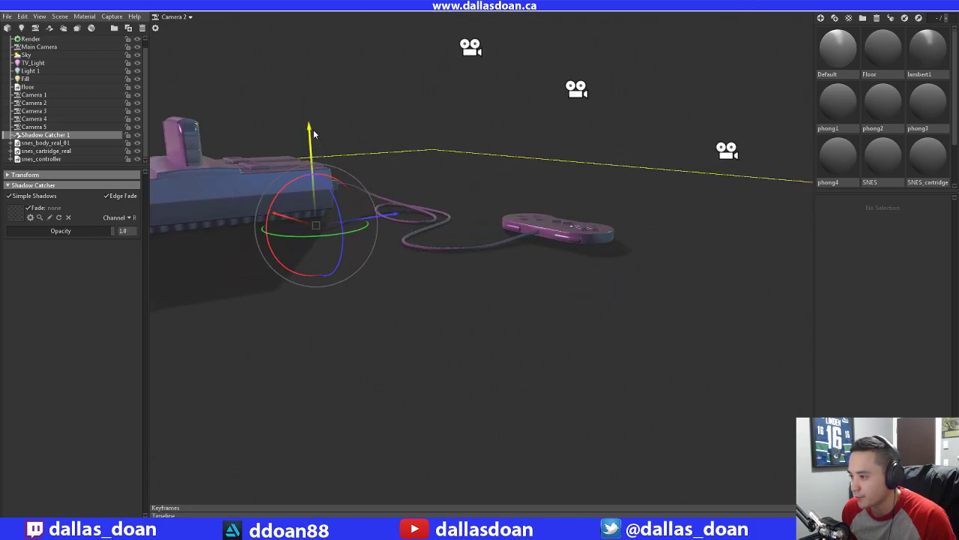
{"action": "left_click_drag", "start_coordinate": [311, 132], "coordinate": [312, 136]}
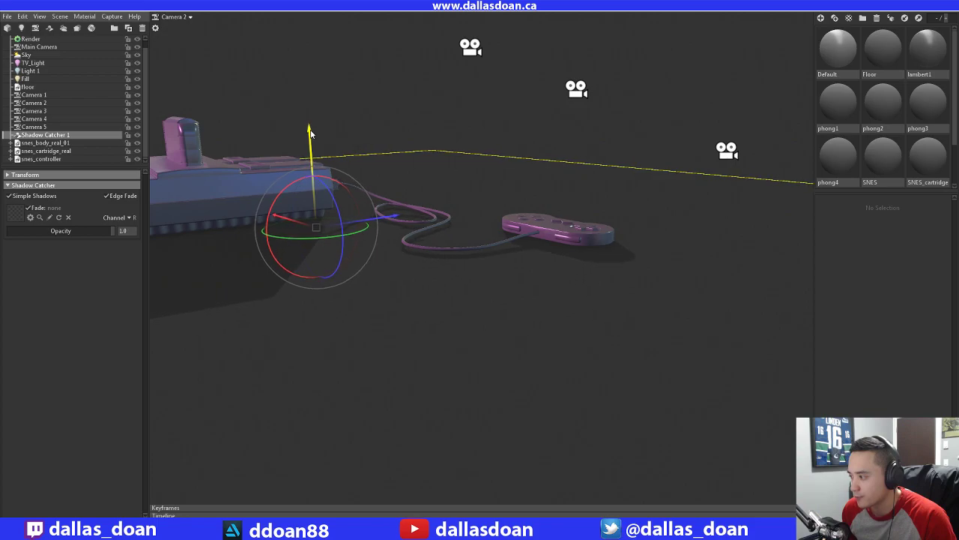
Select and frame the controller cable, try to adjust its height above the floor and undo the last change
{"action": "left_click_drag", "start_coordinate": [359, 133], "coordinate": [509, 152]}
{"action": "left_click", "coordinate": [509, 151]}
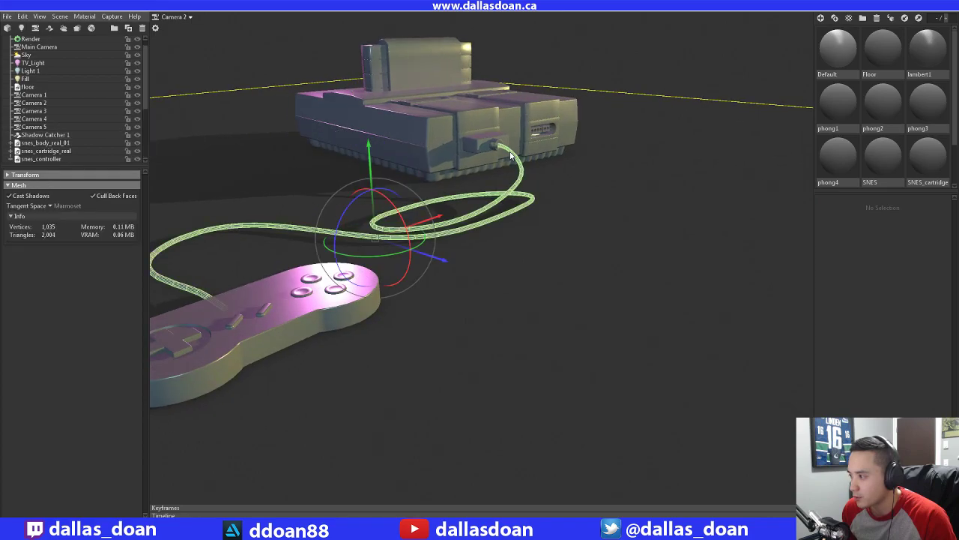
{"action": "key", "text": "f"}
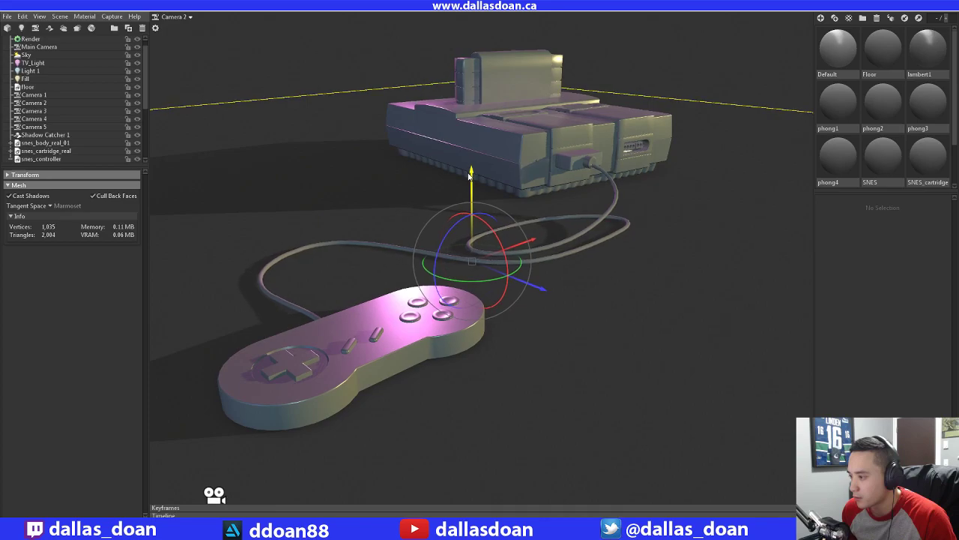
{"action": "left_click_drag", "start_coordinate": [344, 182], "coordinate": [533, 131]}
{"action": "key", "text": "ctrl+z"}
{"action": "left_click_drag", "start_coordinate": [473, 194], "coordinate": [540, 185]}
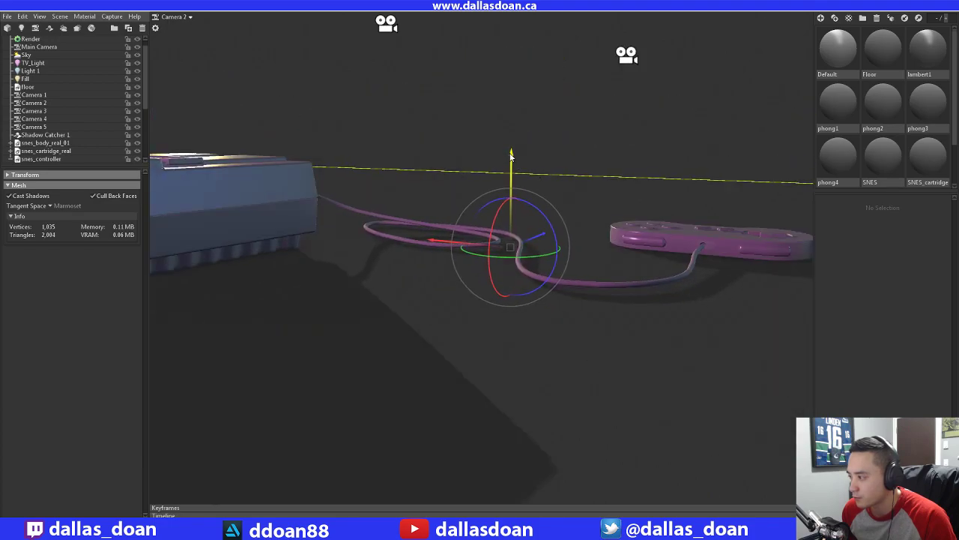
{"action": "left_click_drag", "start_coordinate": [363, 169], "coordinate": [483, 210]}
{"action": "left_click", "coordinate": [539, 91]}
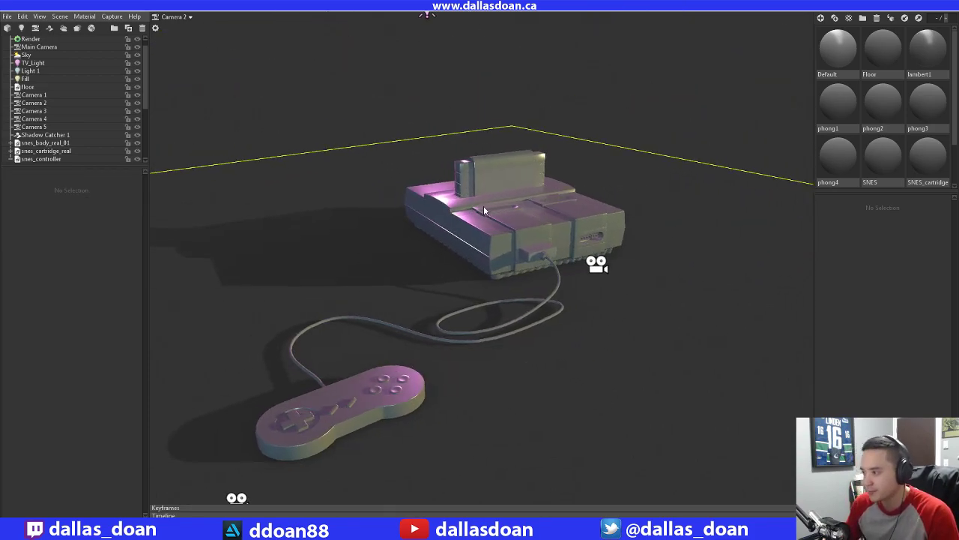
Reframe Camera 2 to a raised rear three-quarter view with the console in front and the controller behind it
{"action": "left_click", "coordinate": [189, 21]}
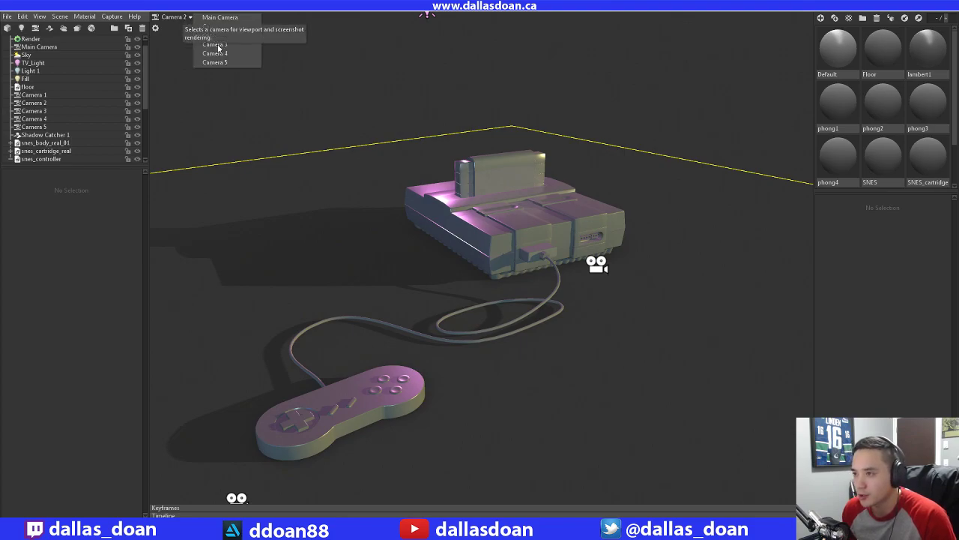
{"action": "left_click_drag", "start_coordinate": [323, 154], "coordinate": [420, 151]}
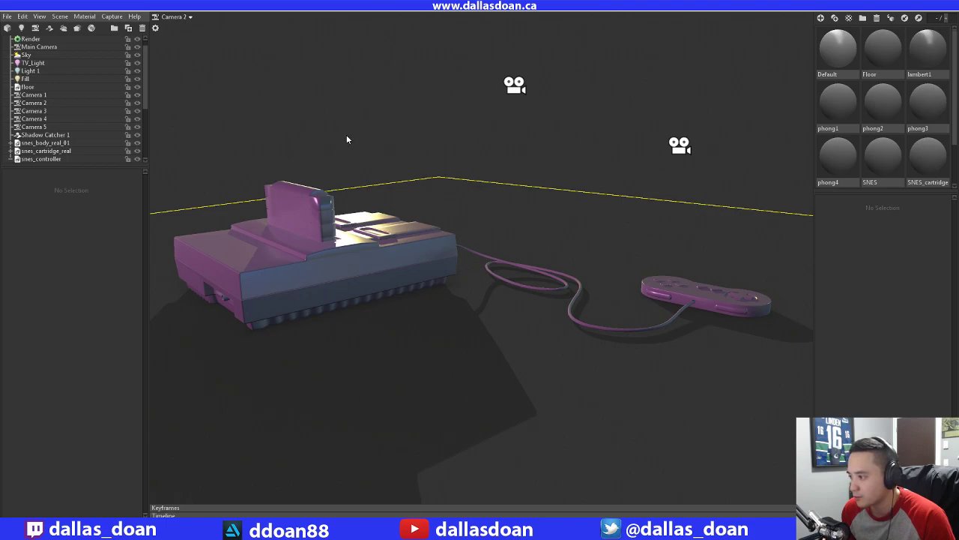
{"action": "left_click_drag", "start_coordinate": [346, 137], "coordinate": [425, 150]}
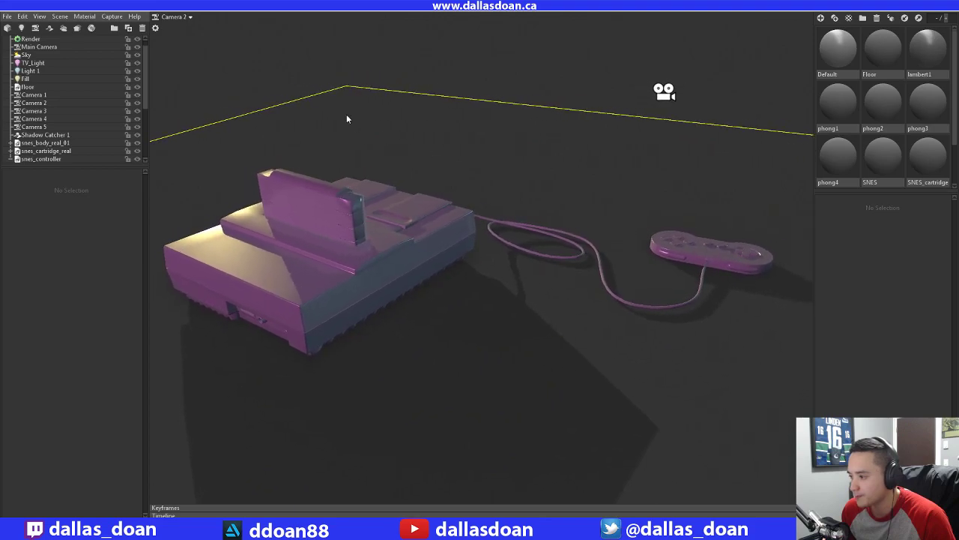
Enable Depth of Field and Sticky Focus for Camera 2
{"action": "left_click", "coordinate": [45, 102]}
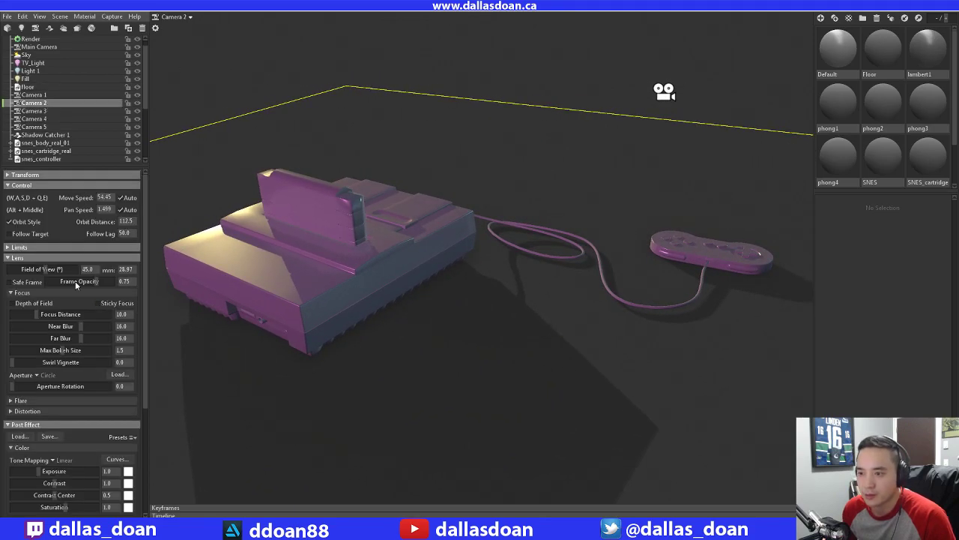
{"action": "left_click", "coordinate": [13, 302]}
{"action": "left_click", "coordinate": [409, 248]}
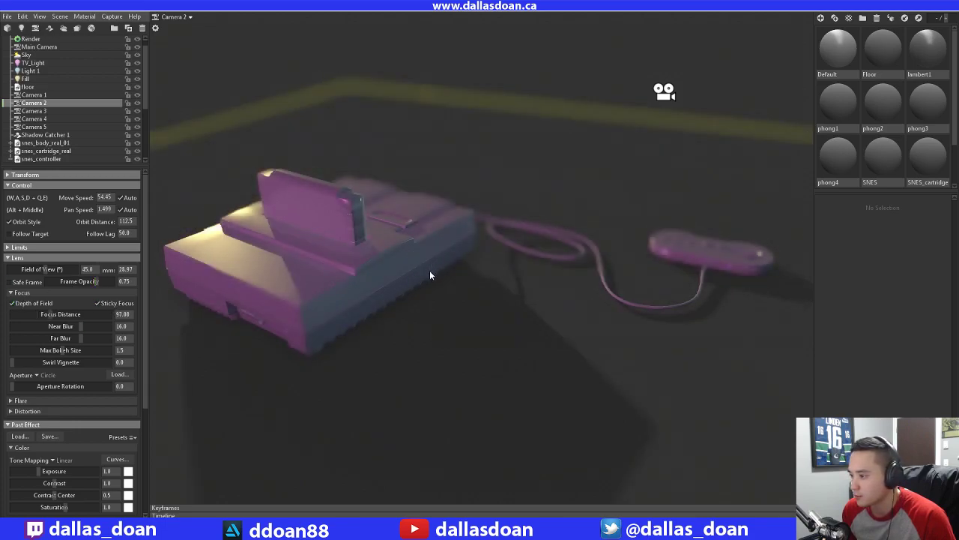
Refocus Camera 2 on the console and set its Near Blur to 6.45 and Far Blur to 4.811
{"action": "middle_click", "coordinate": [430, 270]}
{"action": "middle_click", "coordinate": [386, 279]}
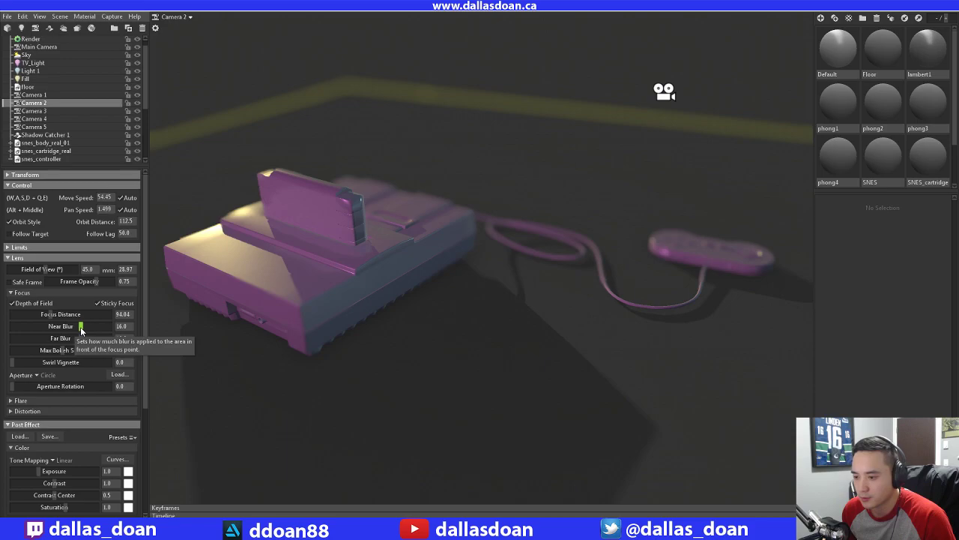
{"action": "left_click_drag", "start_coordinate": [81, 329], "coordinate": [79, 327]}
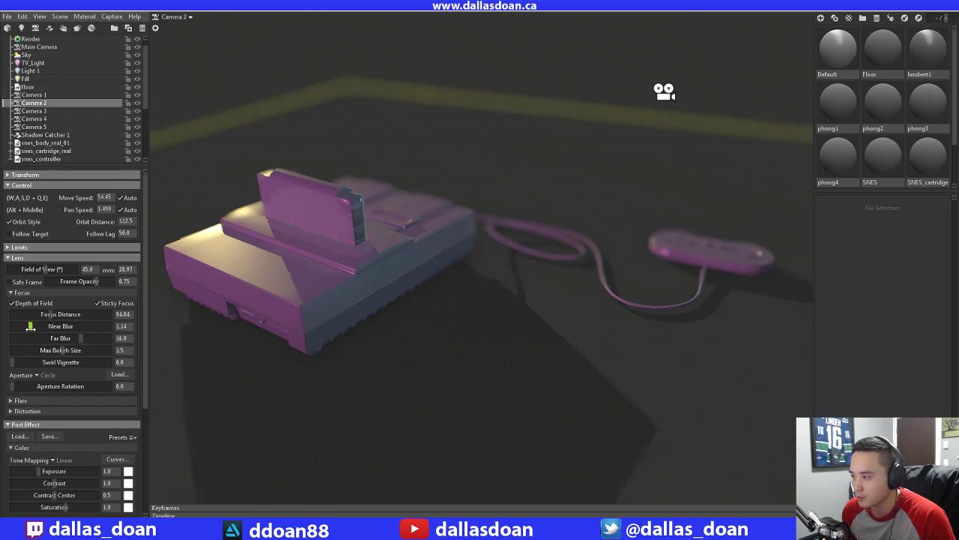
{"action": "left_click_drag", "start_coordinate": [106, 327], "coordinate": [54, 339]}
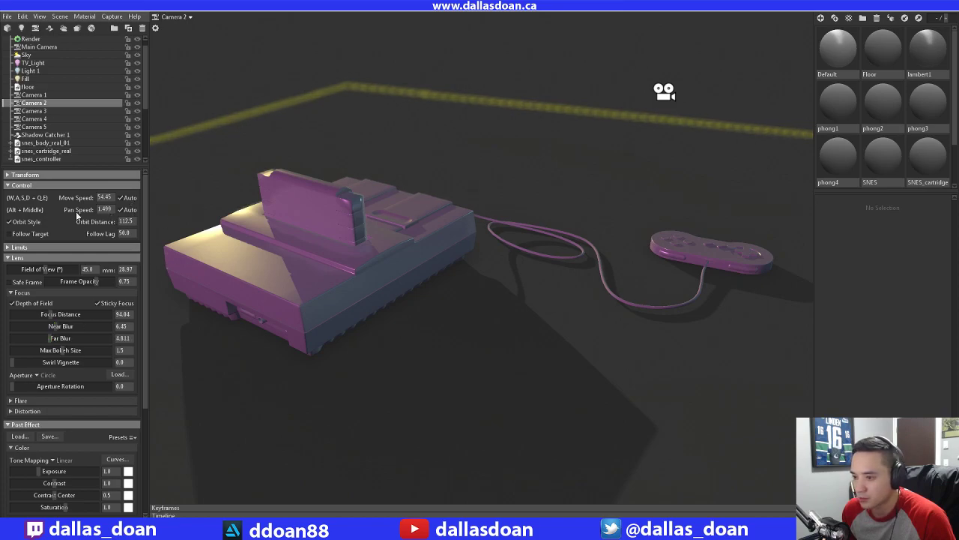
Switch the viewport to Camera 3 and enable its Depth of Field and Sticky Focus
{"action": "left_click", "coordinate": [37, 111]}
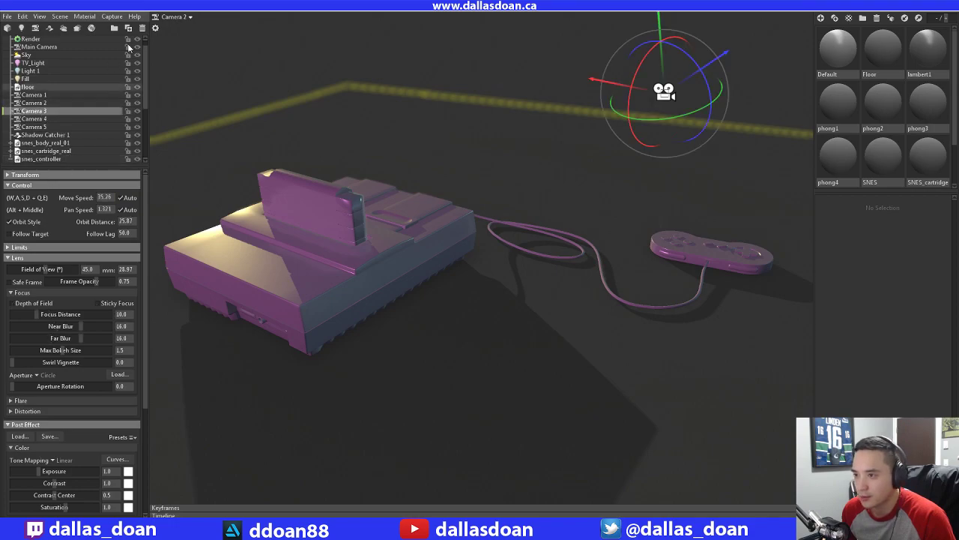
{"action": "left_click", "coordinate": [174, 17]}
{"action": "left_click", "coordinate": [214, 45]}
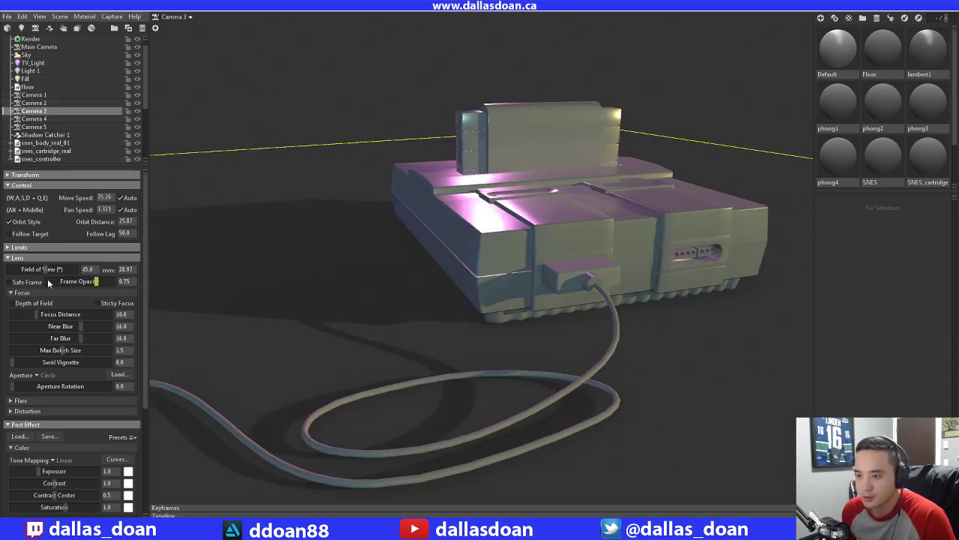
{"action": "left_click", "coordinate": [84, 301]}
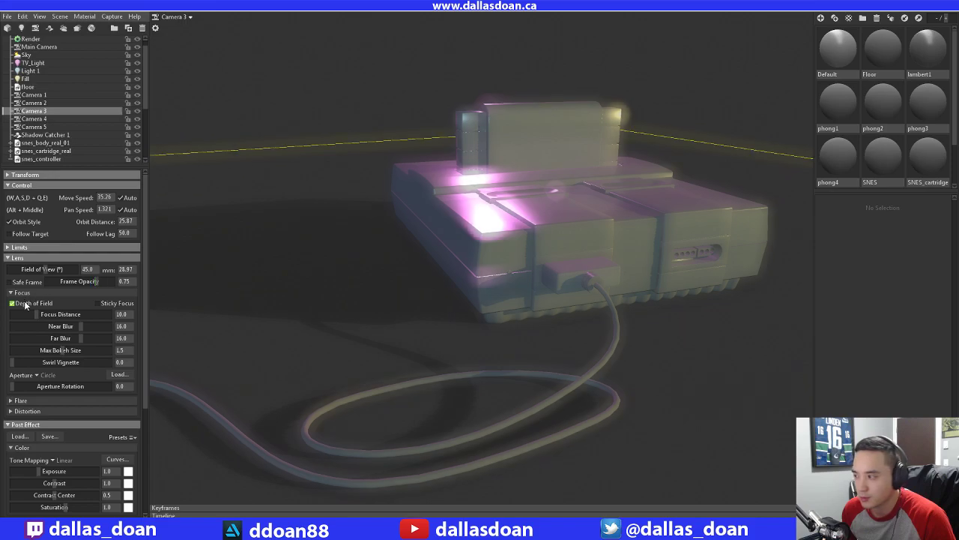
Focus Camera 3 on the front corner of the console and set Near Blur to 1.4 and Far Blur to 5.067
{"action": "left_click", "coordinate": [506, 260], "text": "ctrl"}
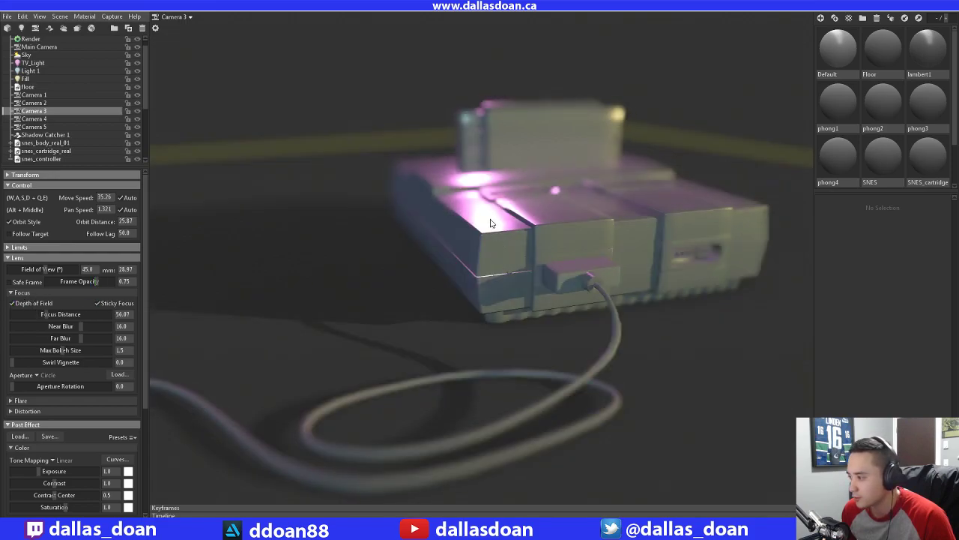
{"action": "left_click", "coordinate": [499, 165], "text": "ctrl"}
{"action": "left_click", "coordinate": [492, 243], "text": "ctrl"}
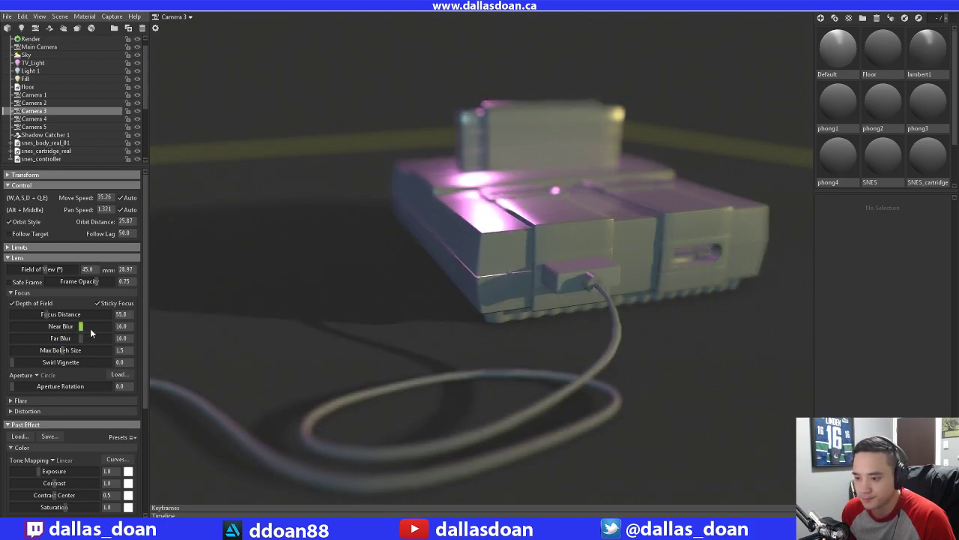
{"action": "left_click_drag", "start_coordinate": [81, 330], "coordinate": [20, 332]}
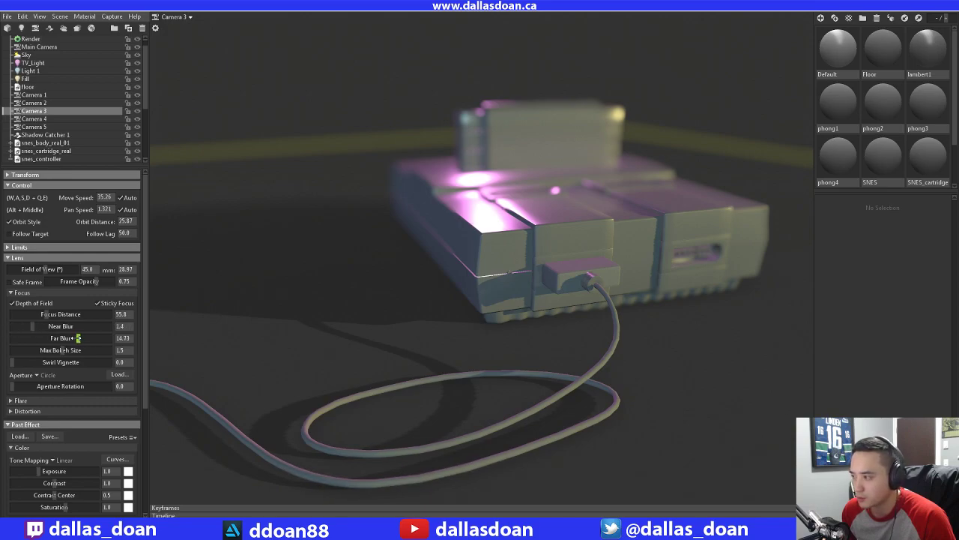
{"action": "left_click_drag", "start_coordinate": [77, 338], "coordinate": [53, 338]}
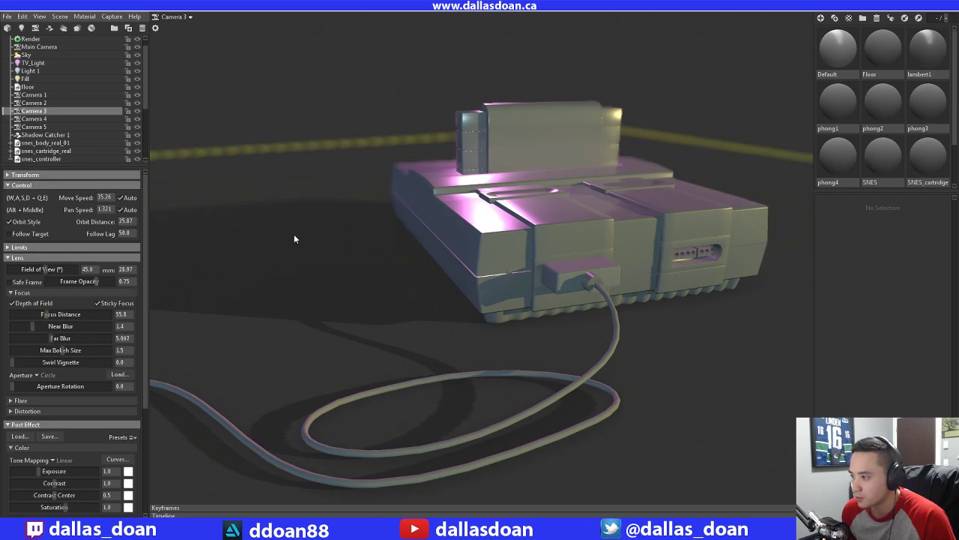
Switch the viewport to Camera 4 and enable its Depth of Field
{"action": "left_click", "coordinate": [187, 17]}
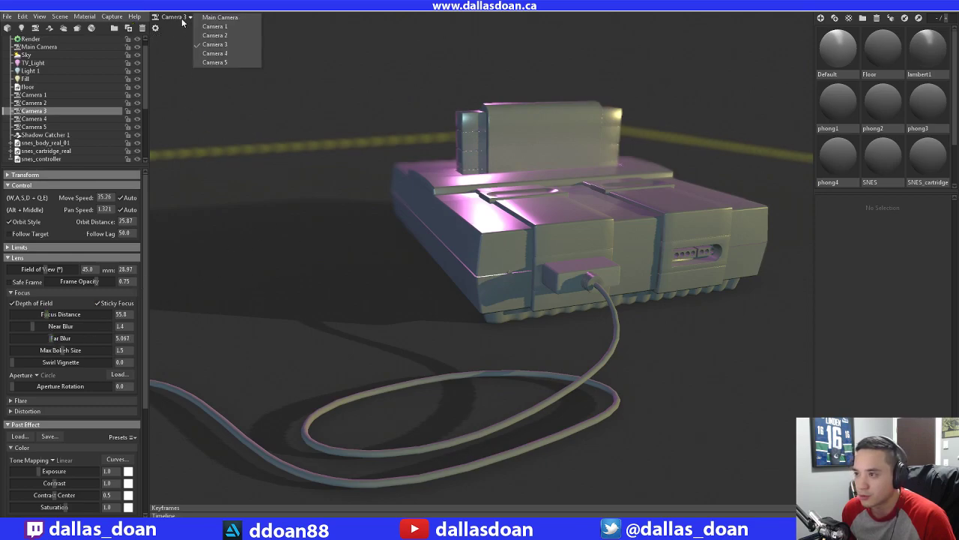
{"action": "left_click", "coordinate": [217, 54]}
{"action": "left_click", "coordinate": [56, 119]}
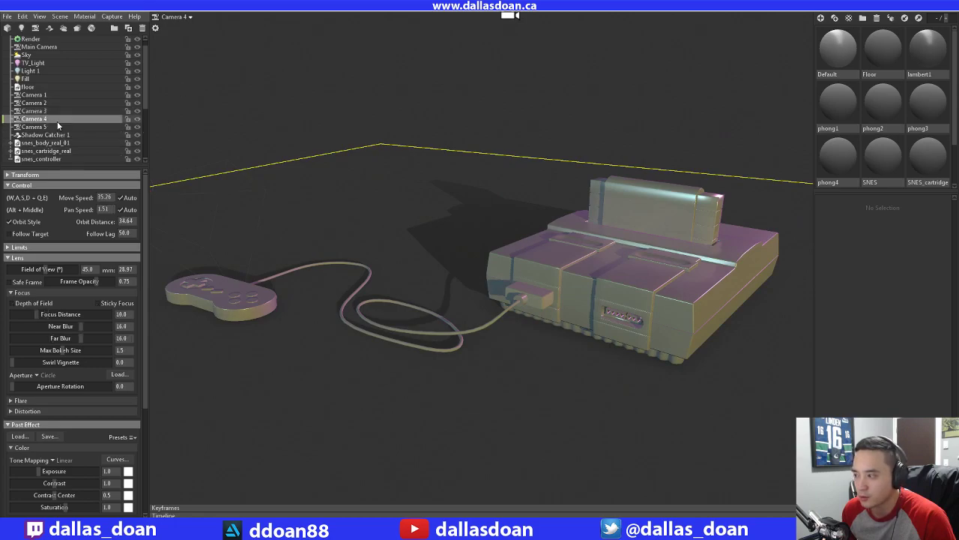
{"action": "left_click", "coordinate": [22, 303]}
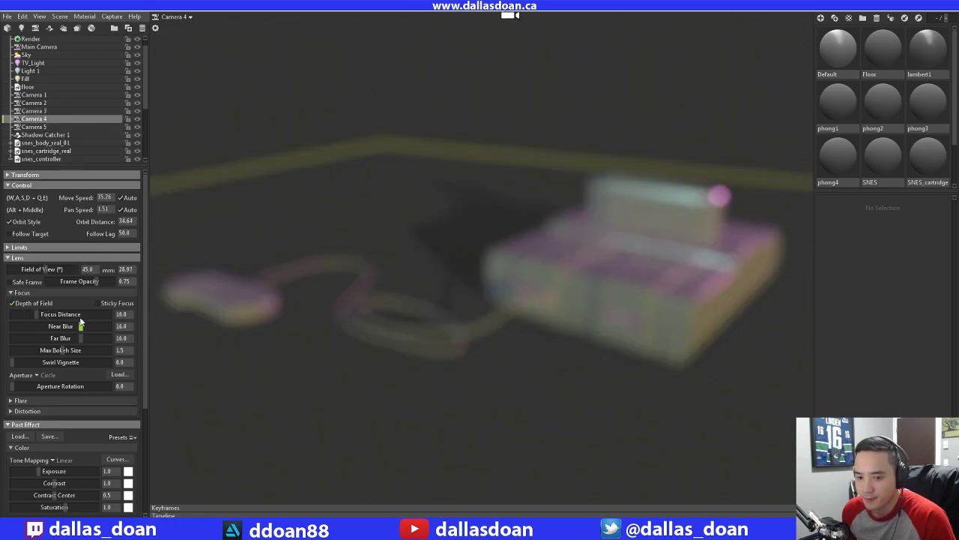
Focus Camera 4 on the front of the console and set Near Blur to 0.187 and Far Blur to 4.318
{"action": "left_click", "coordinate": [495, 315], "text": "ctrl"}
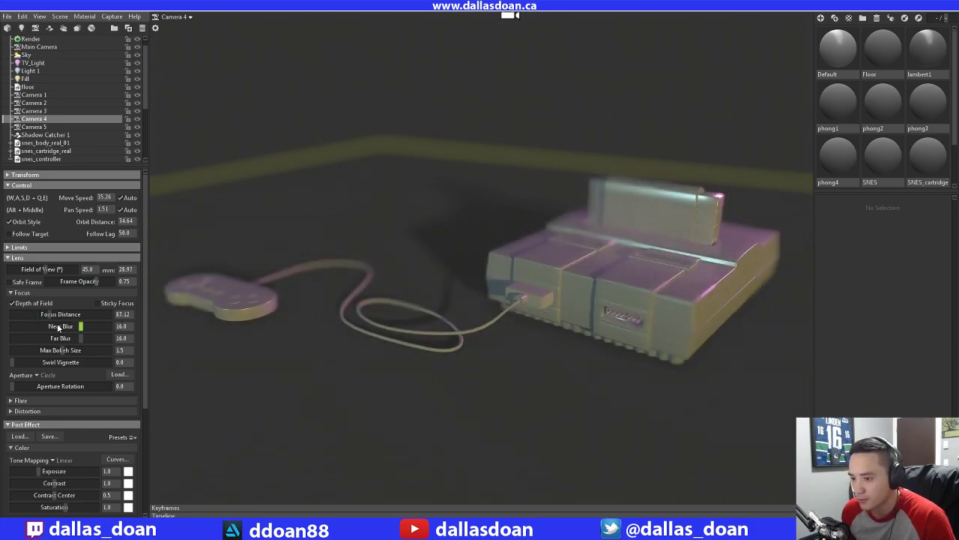
{"action": "left_click_drag", "start_coordinate": [77, 328], "coordinate": [11, 327]}
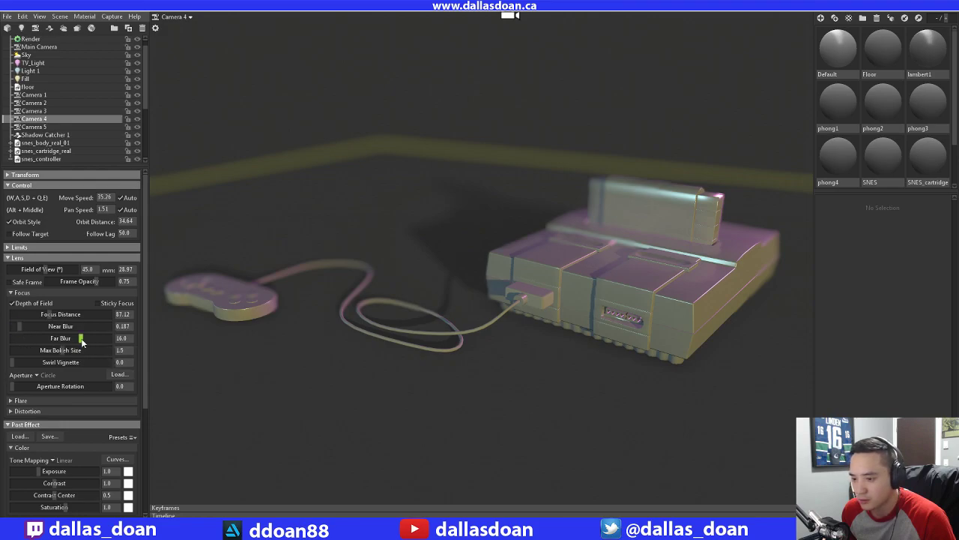
{"action": "left_click_drag", "start_coordinate": [81, 339], "coordinate": [53, 338]}
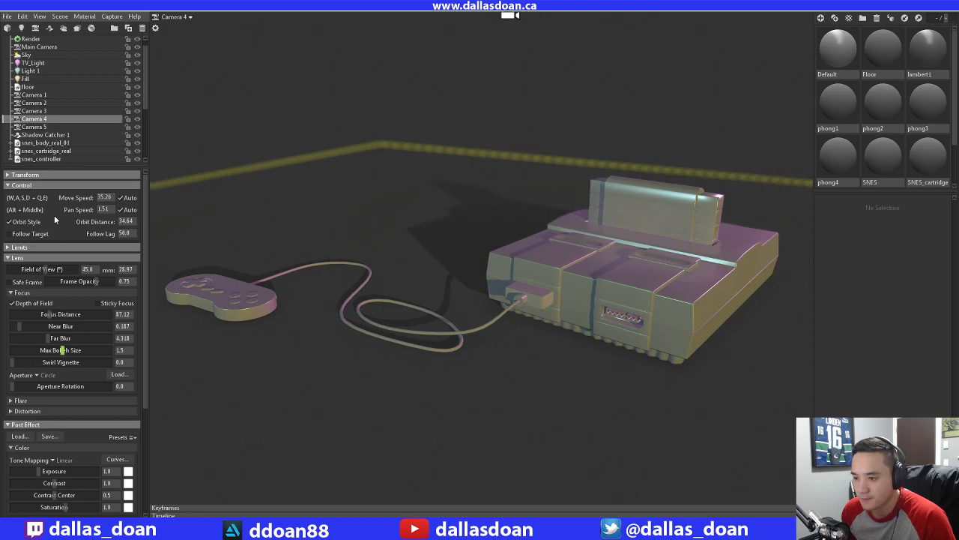
Switch the viewport to Camera 5 and enable its Depth of Field
{"action": "left_click", "coordinate": [37, 126]}
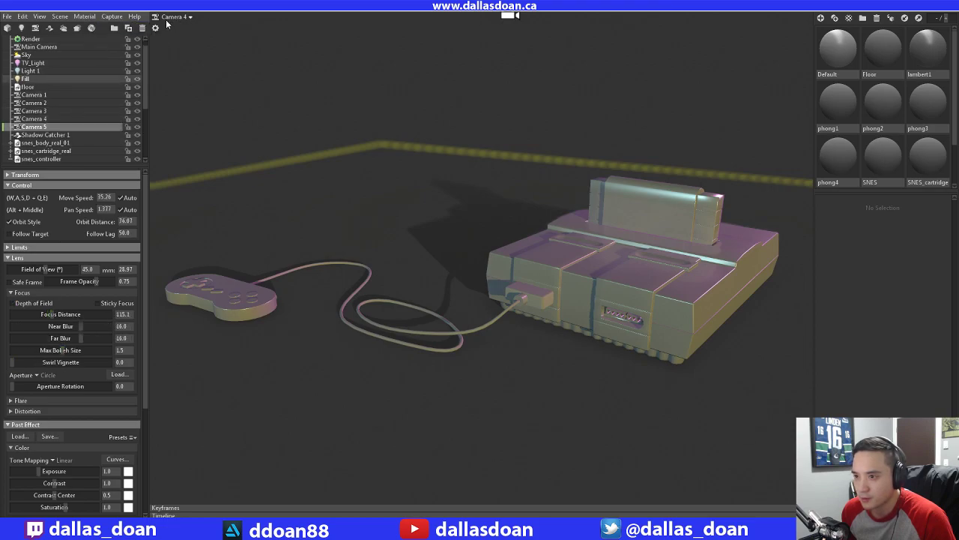
{"action": "left_click", "coordinate": [187, 19]}
{"action": "left_click", "coordinate": [217, 63]}
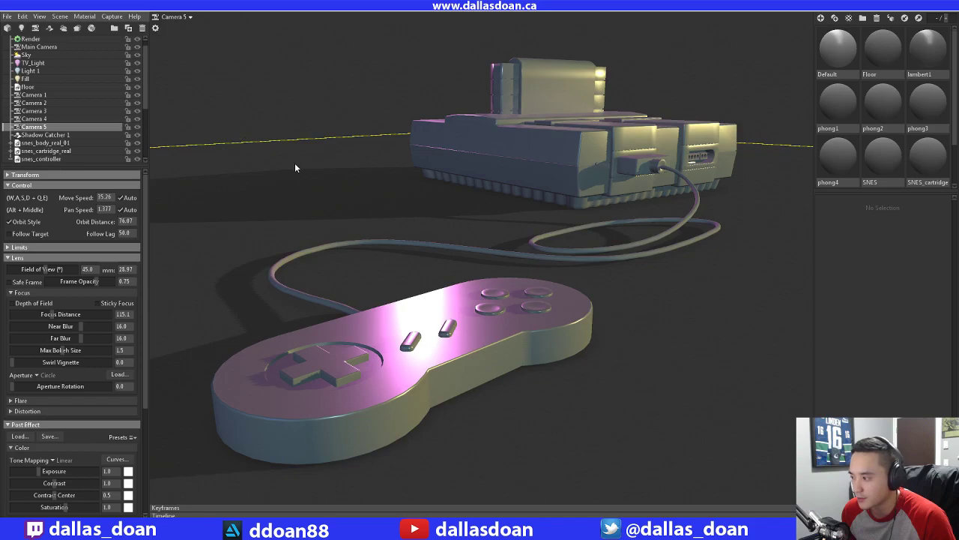
{"action": "left_click", "coordinate": [26, 305]}
Focus Camera 5 on the controller with Focus Distance 37.12, Near Blur 1.919, Far Blur 6.897 and Max Bokeh Size 1.328
{"action": "middle_click", "coordinate": [468, 313]}
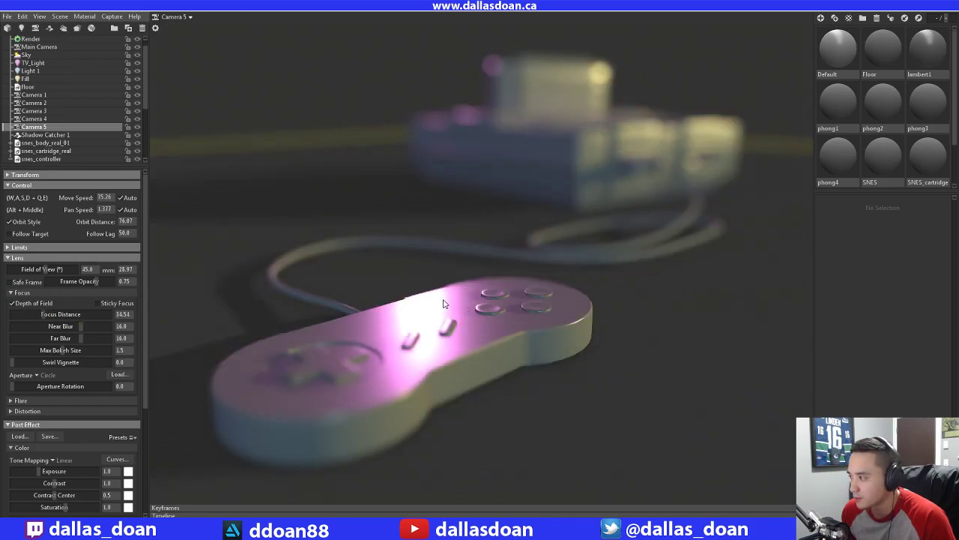
{"action": "left_click", "coordinate": [417, 391], "text": "ctrl"}
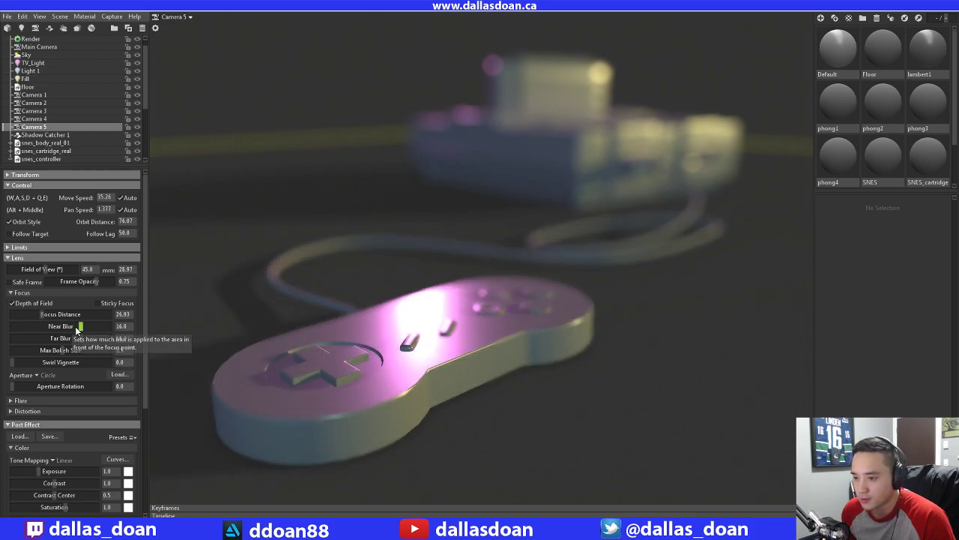
{"action": "mouse_move", "coordinate": [72, 326]}
{"action": "left_mouse_down"}
{"action": "mouse_move", "coordinate": [35, 326]}
{"action": "mouse_move", "coordinate": [71, 338]}
{"action": "mouse_move", "coordinate": [44, 338]}
{"action": "left_mouse_up"}
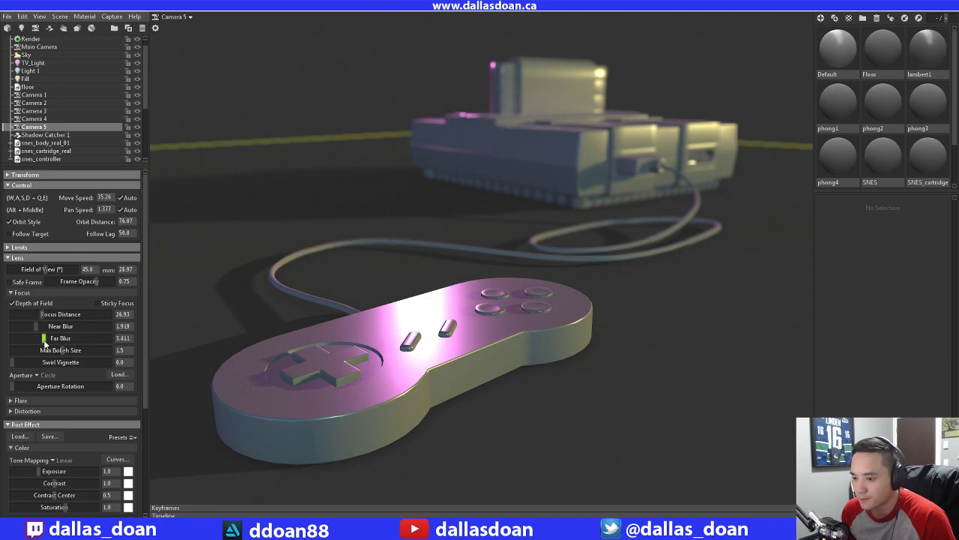
{"action": "left_click_drag", "start_coordinate": [44, 339], "coordinate": [55, 338]}
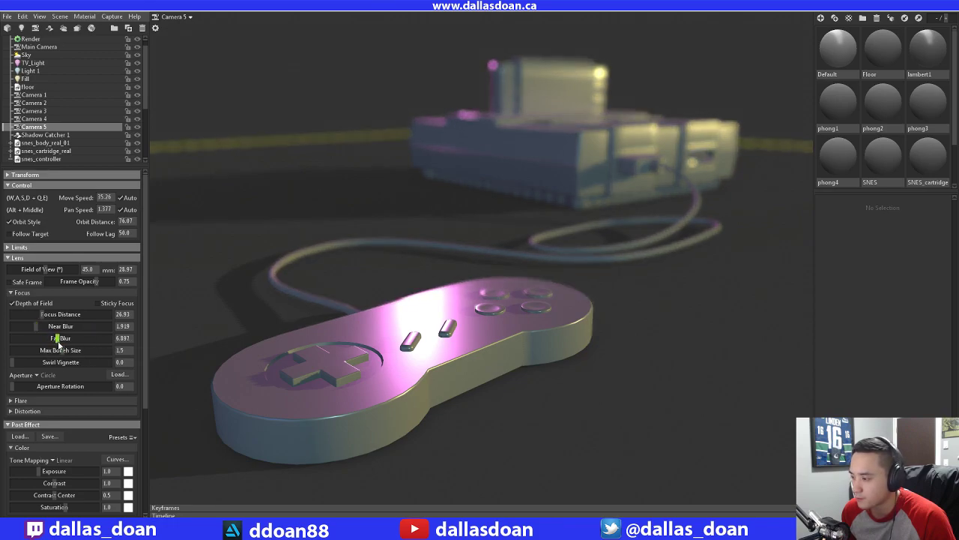
{"action": "left_click_drag", "start_coordinate": [42, 314], "coordinate": [42, 314]}
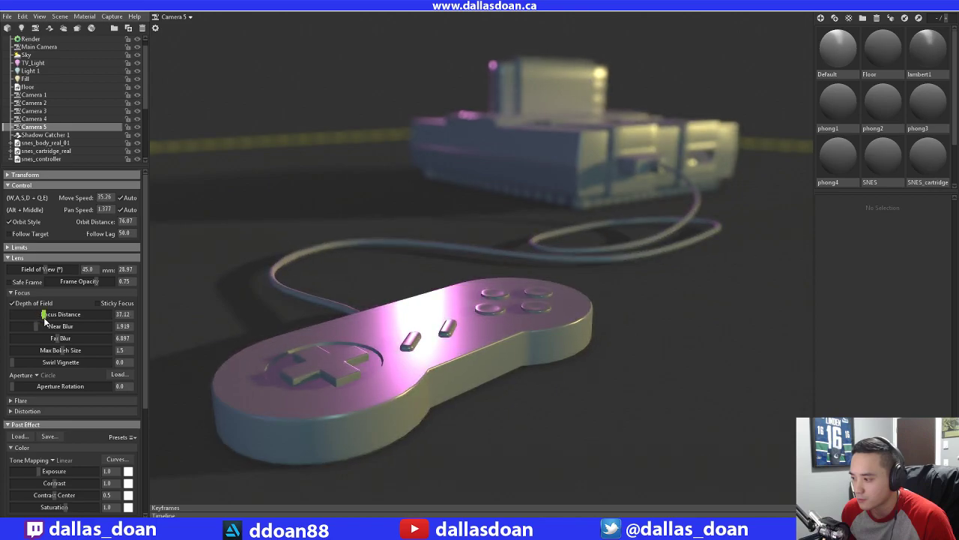
{"action": "mouse_move", "coordinate": [65, 352]}
{"action": "left_mouse_down"}
{"action": "mouse_move", "coordinate": [120, 350]}
{"action": "mouse_move", "coordinate": [54, 355]}
{"action": "mouse_move", "coordinate": [76, 352]}
{"action": "left_mouse_up"}
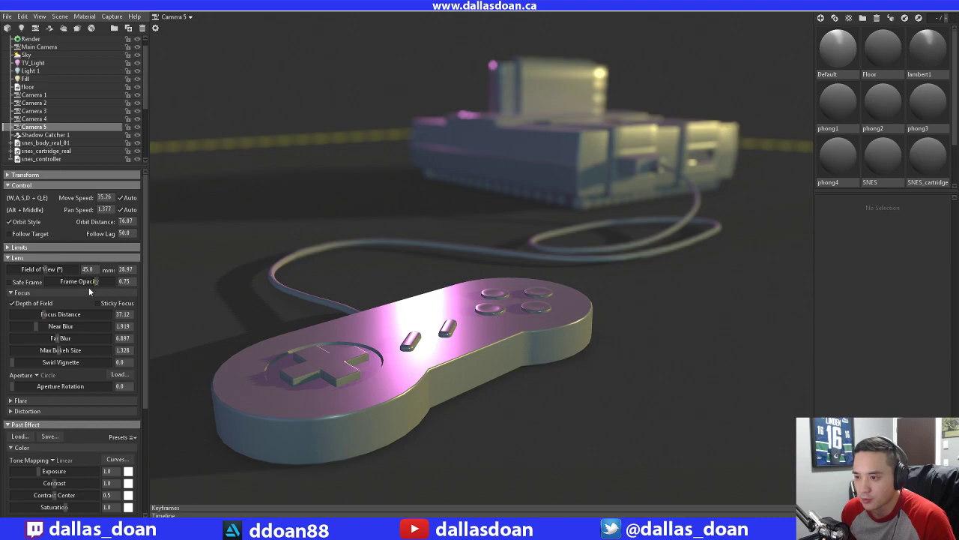
Enable Safe Frame for Camera 5, Camera 4 and Camera 3
{"action": "left_click", "coordinate": [22, 283]}
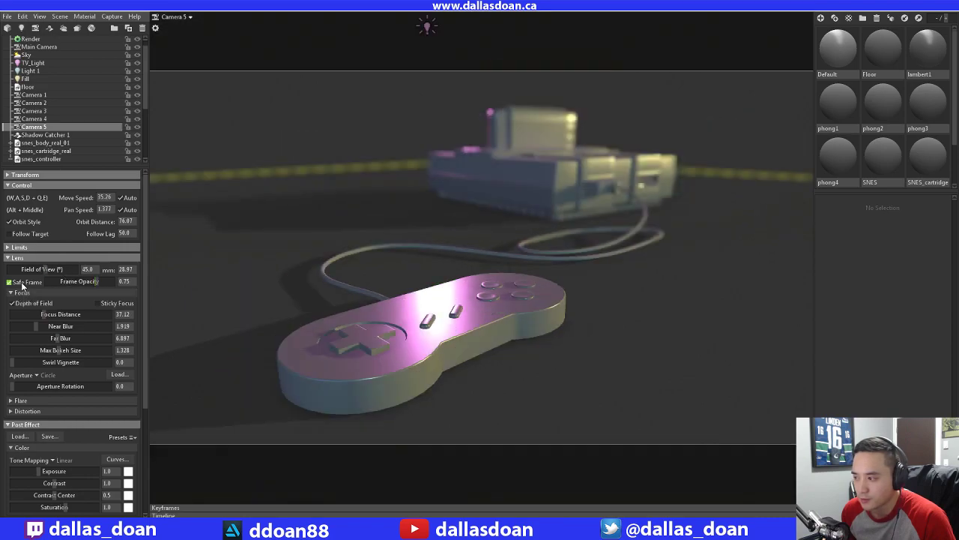
{"action": "left_click", "coordinate": [50, 118]}
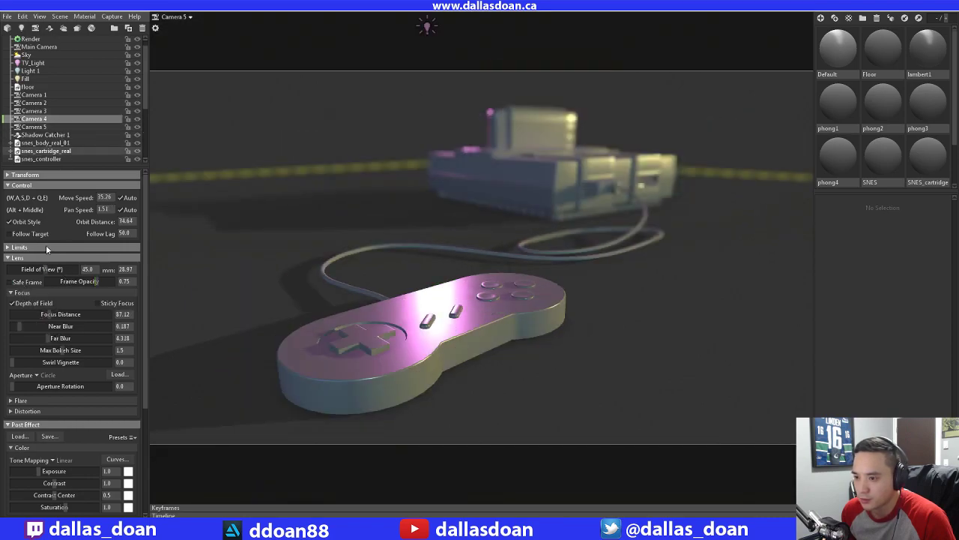
{"action": "left_click", "coordinate": [50, 112]}
{"action": "left_click", "coordinate": [176, 17]}
{"action": "left_click", "coordinate": [211, 54]}
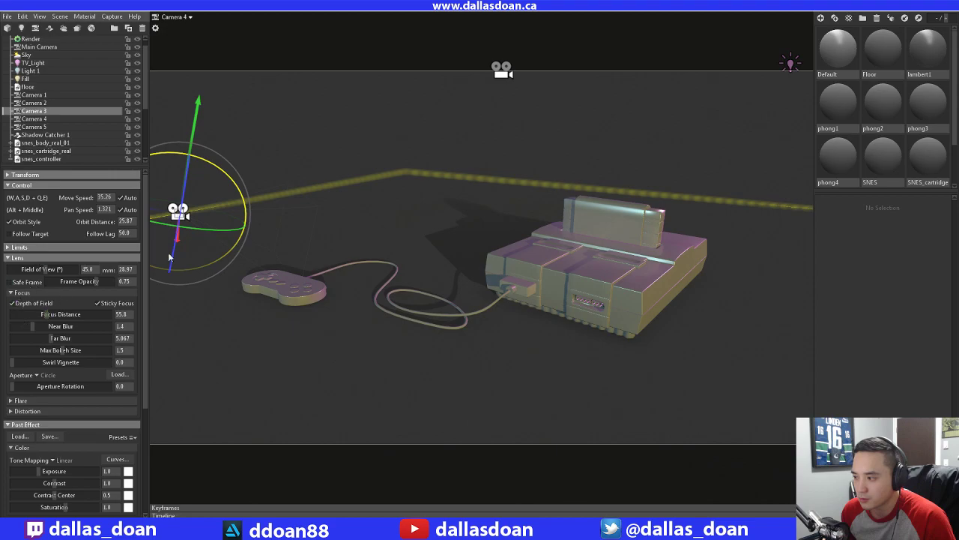
{"action": "left_click", "coordinate": [175, 16]}
{"action": "left_click", "coordinate": [210, 45]}
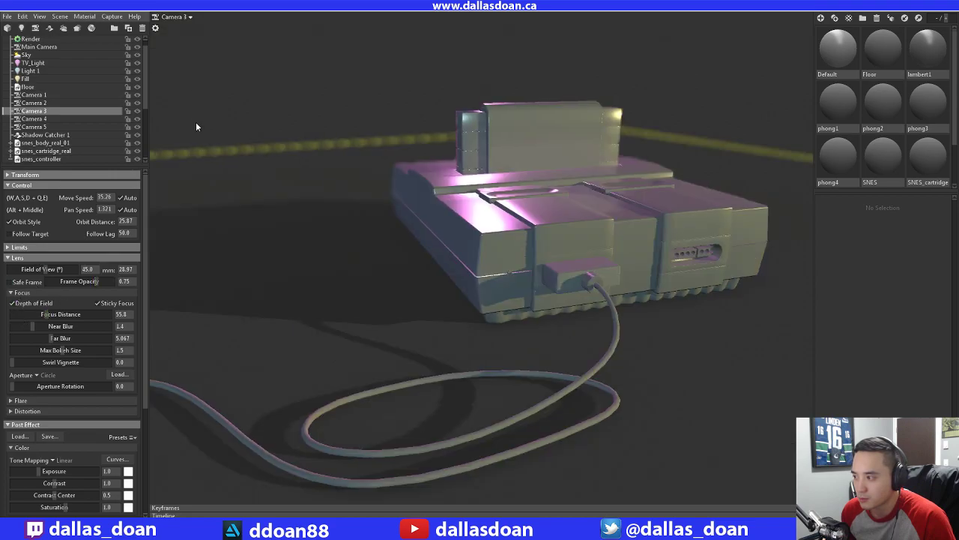
{"action": "left_click", "coordinate": [36, 281]}
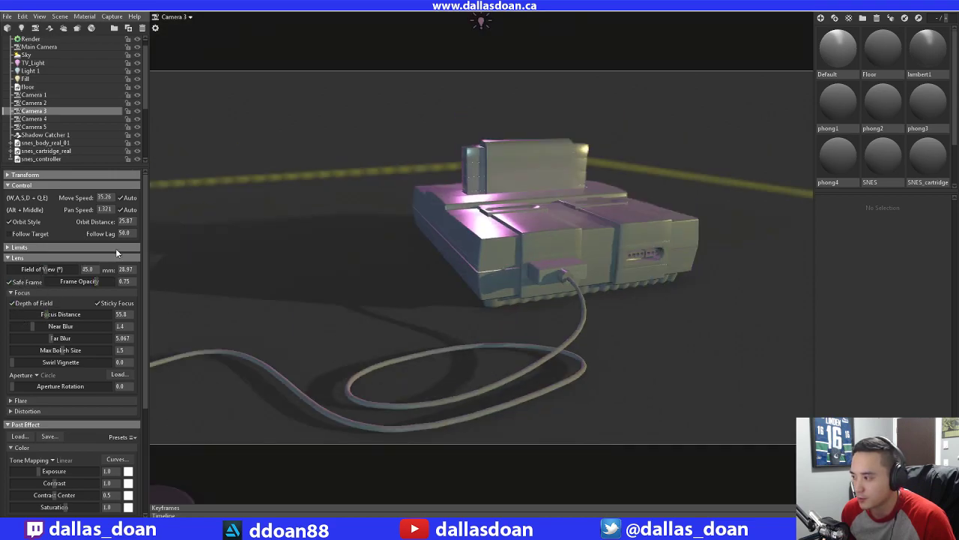
Enable Safe Frame for Camera 2 and Camera 1
{"action": "left_click", "coordinate": [180, 21]}
{"action": "left_click", "coordinate": [217, 44]}
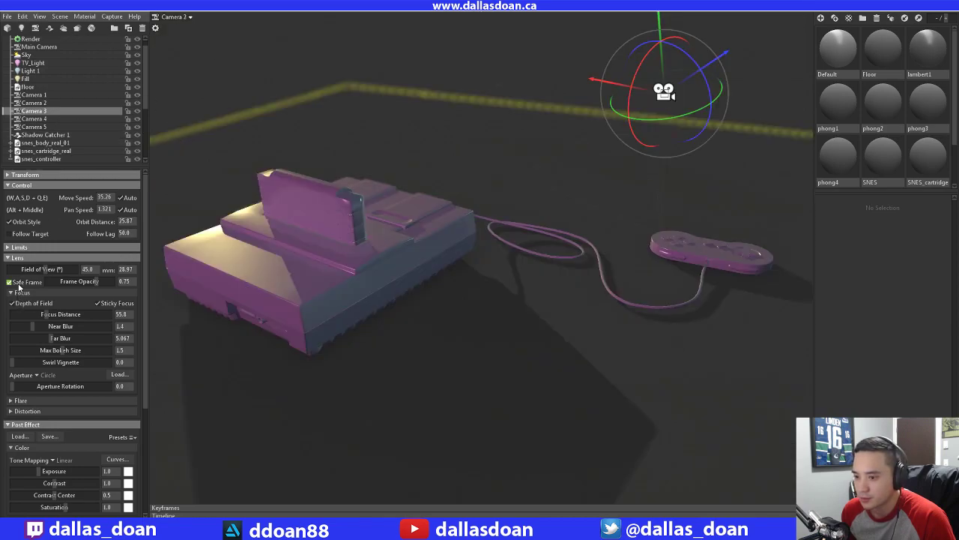
{"action": "left_click", "coordinate": [52, 104]}
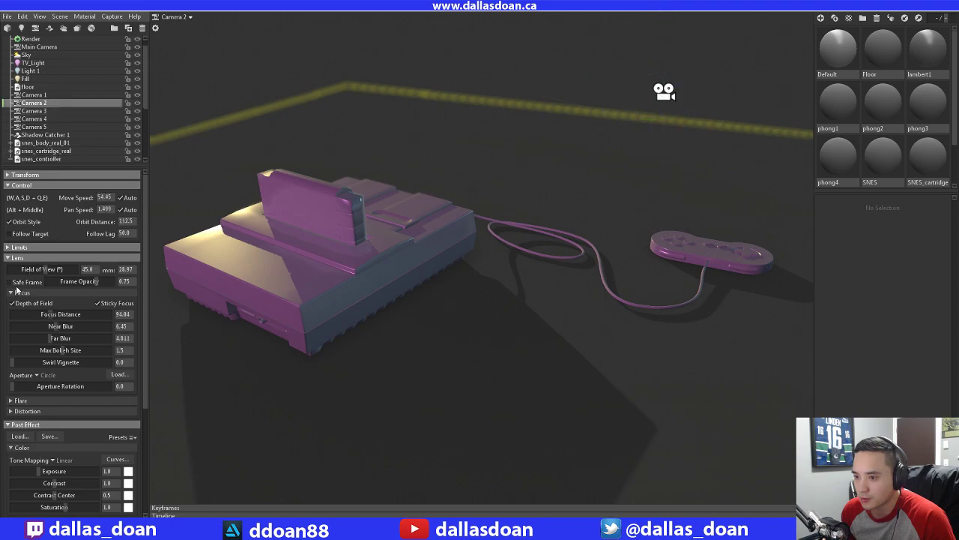
{"action": "left_click", "coordinate": [180, 18]}
{"action": "left_click", "coordinate": [218, 35]}
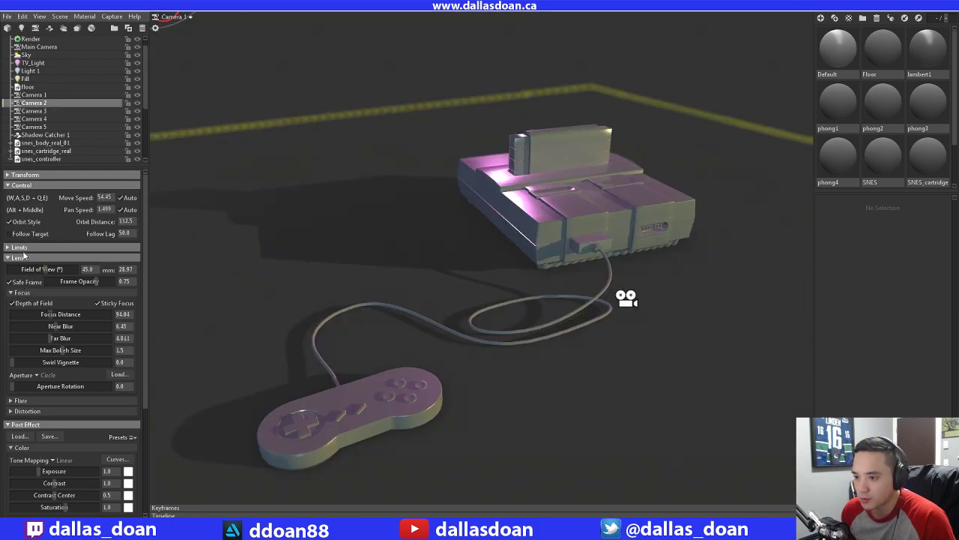
{"action": "left_click", "coordinate": [9, 283]}
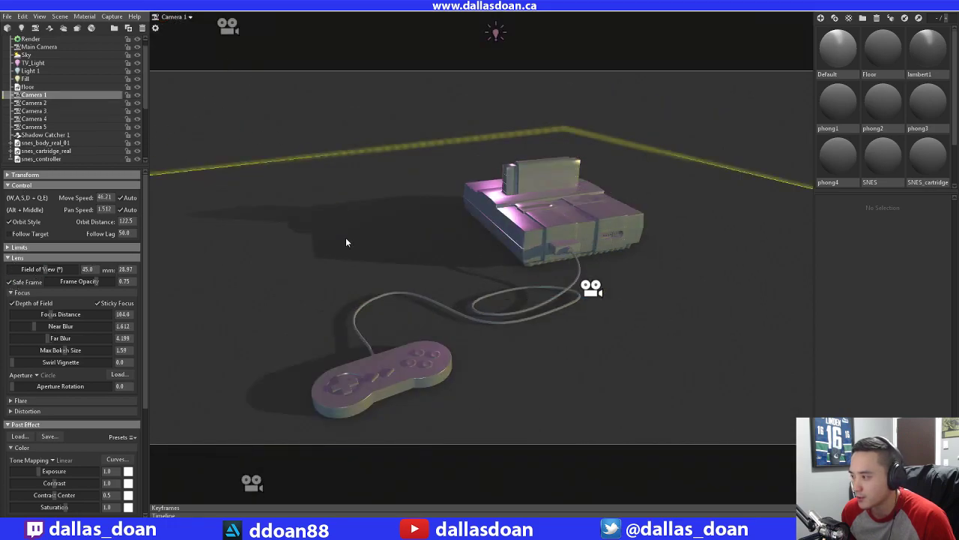
Review the safe-frame composition through Camera 2 and Camera 3, ending on the Camera 1 view
{"action": "left_click", "coordinate": [176, 17]}
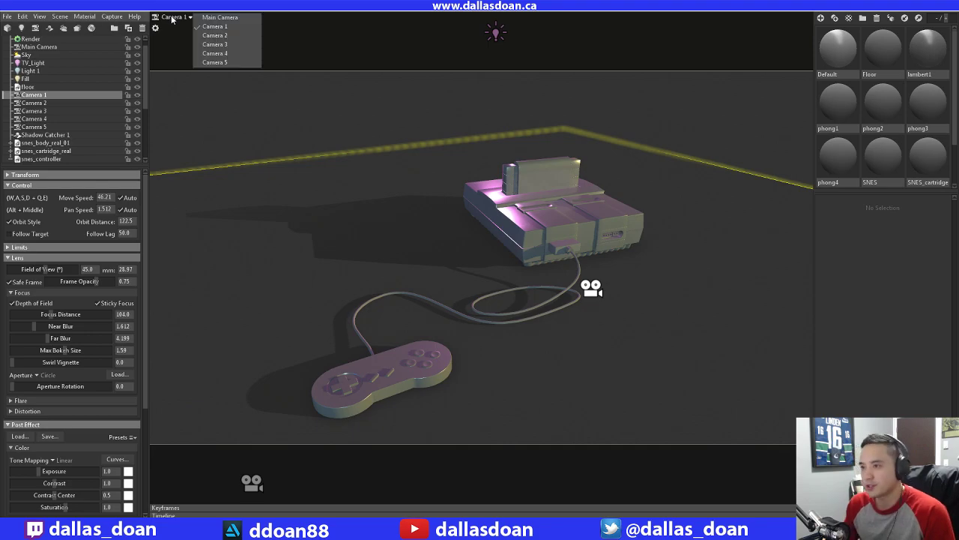
{"action": "left_click", "coordinate": [215, 35]}
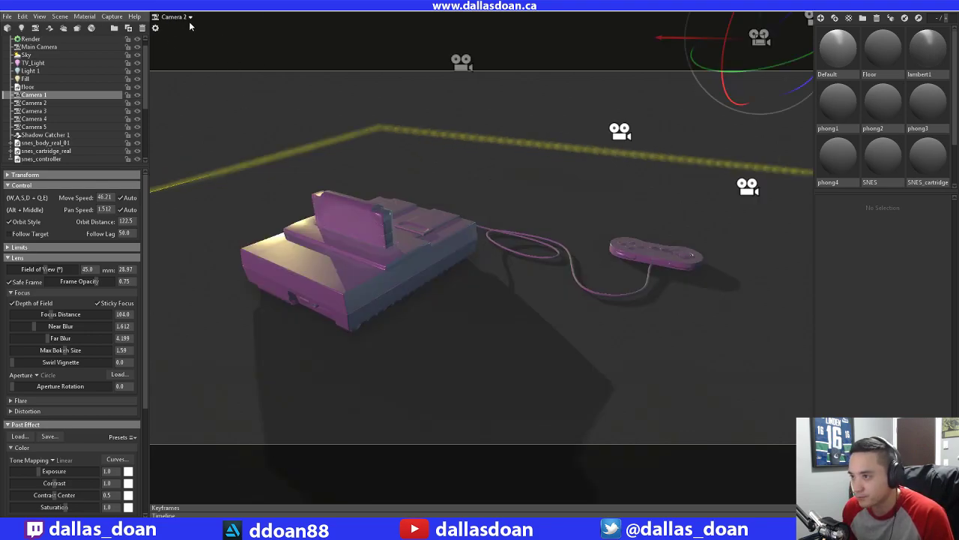
{"action": "left_click", "coordinate": [188, 17]}
{"action": "left_click", "coordinate": [217, 44]}
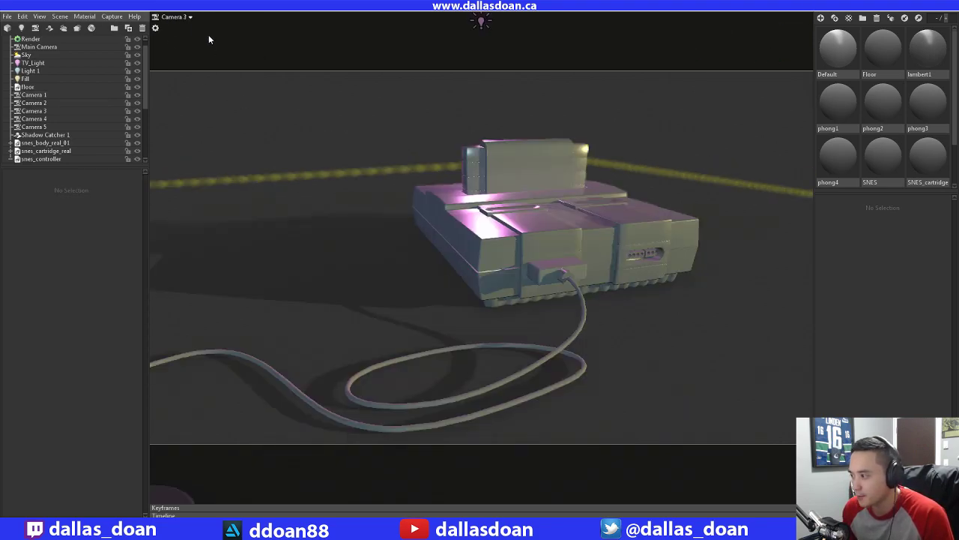
{"action": "left_click", "coordinate": [188, 17]}
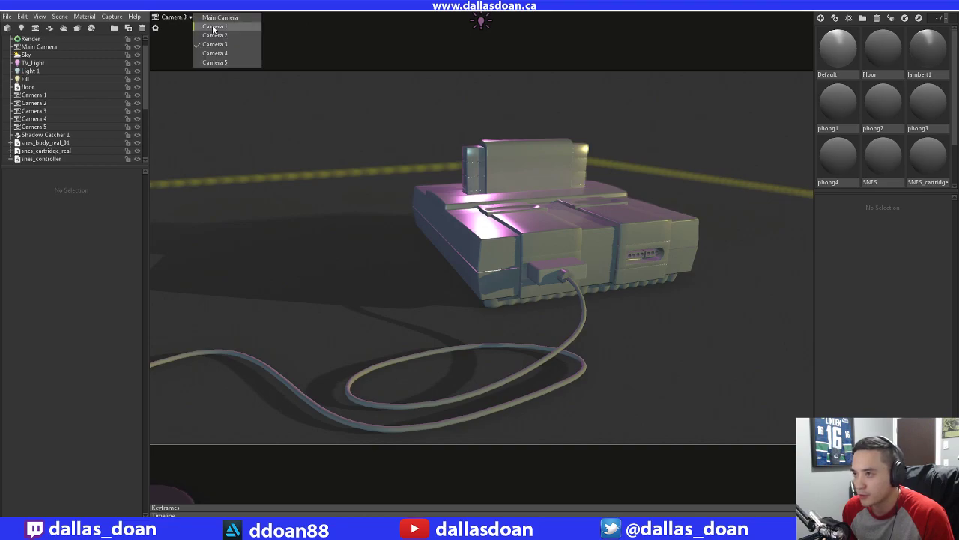
{"action": "left_click", "coordinate": [214, 27]}
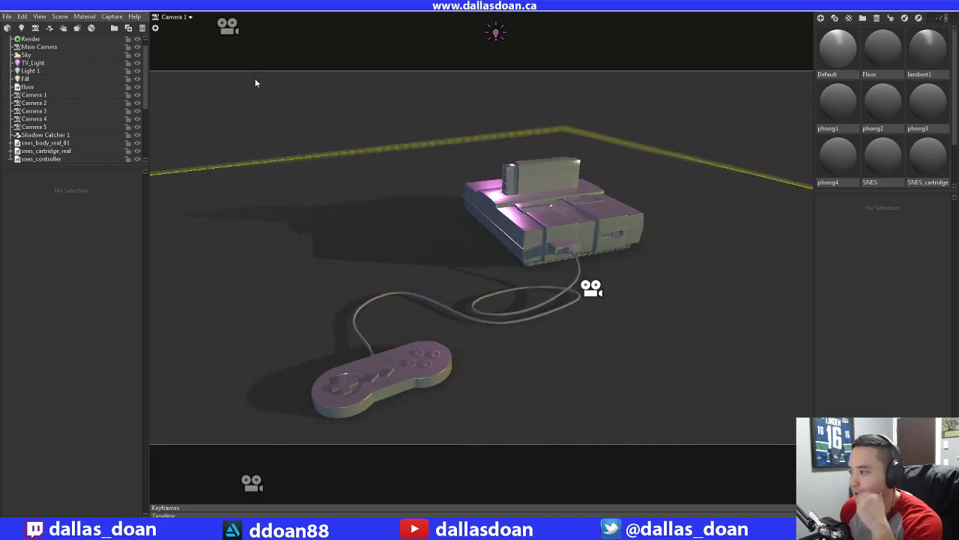
Save the scene with the finished camera setups
{"action": "left_click", "coordinate": [9, 18]}
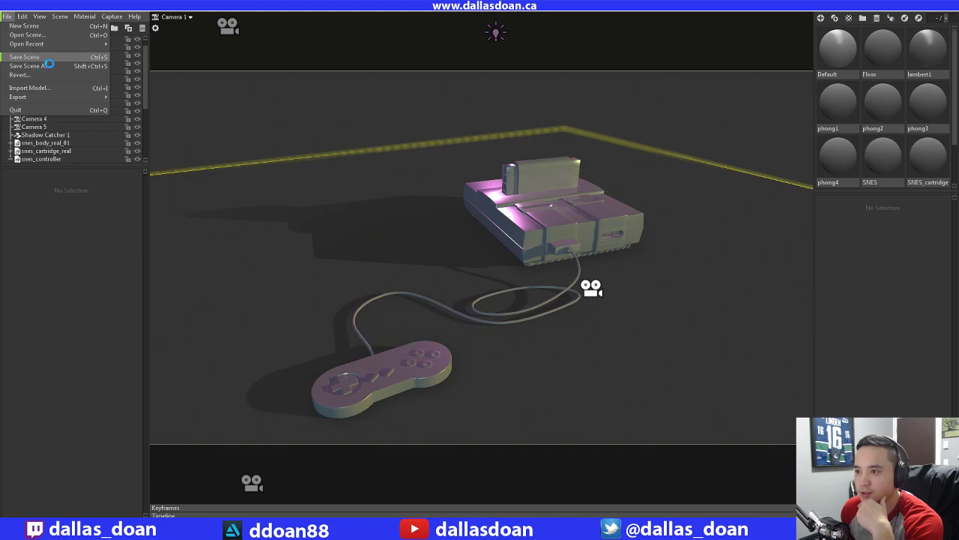
{"action": "left_click", "coordinate": [51, 66]}
{"action": "mouse_move", "coordinate": [147, 93]}
{"action": "left_mouse_down"}
{"action": "mouse_move", "coordinate": [153, 137]}
{"action": "mouse_move", "coordinate": [154, 85]}
{"action": "left_mouse_up"}
{"action": "scroll", "coordinate": [56, 108], "scroll_direction": "down", "scroll_amount": 5}
{"action": "left_click", "coordinate": [11, 62]}
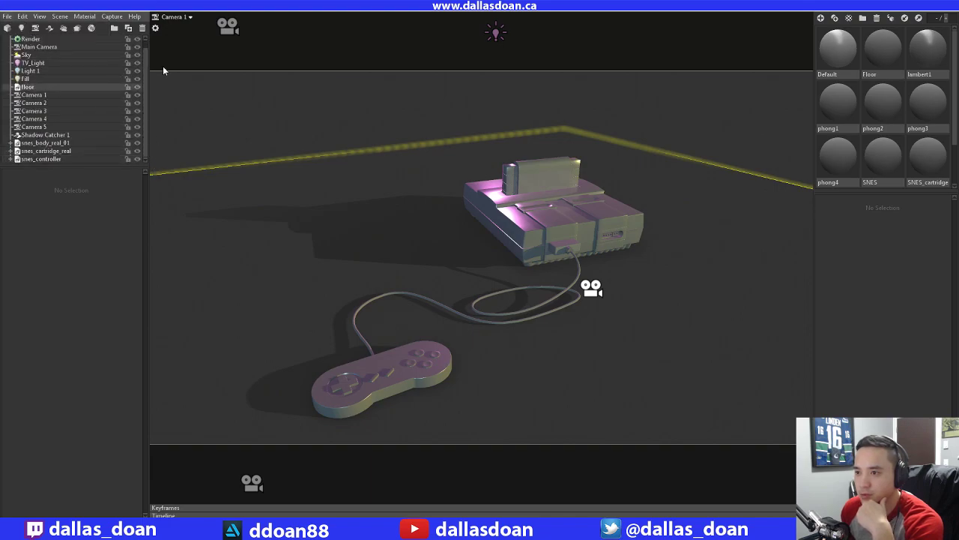
Capture a still image of the Camera 1 view, check it in the image viewer and close the preview
{"action": "scroll", "coordinate": [163, 66], "scroll_direction": "up", "scroll_amount": 5}
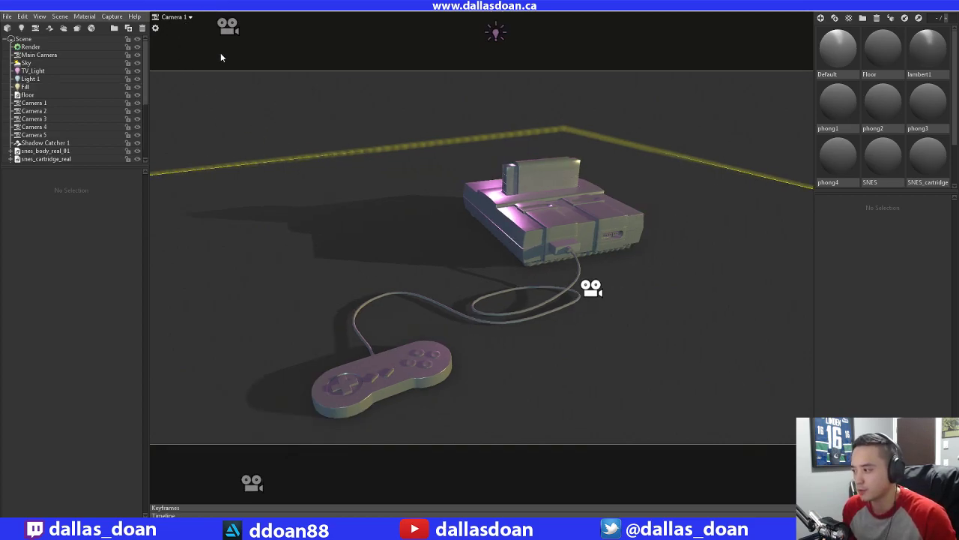
{"action": "left_click", "coordinate": [115, 18]}
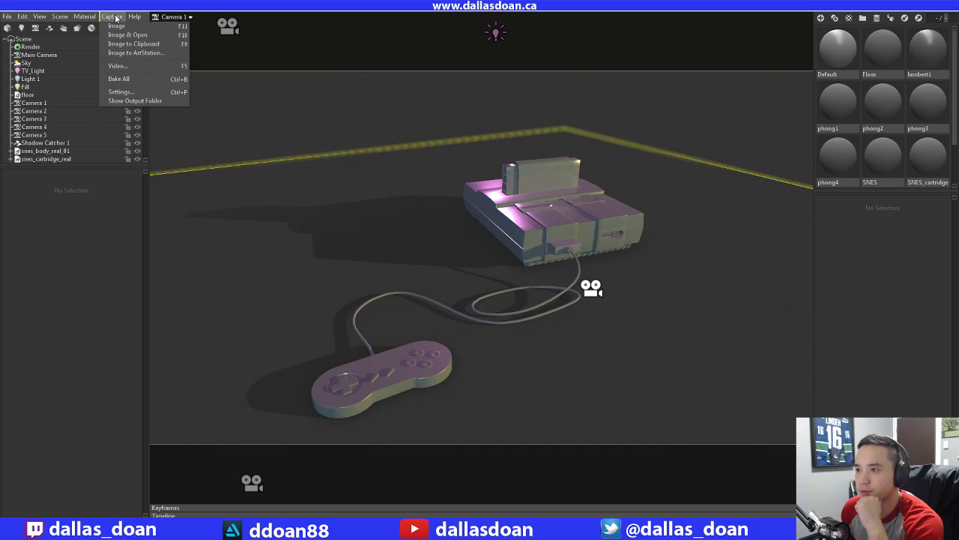
{"action": "left_click", "coordinate": [317, 123]}
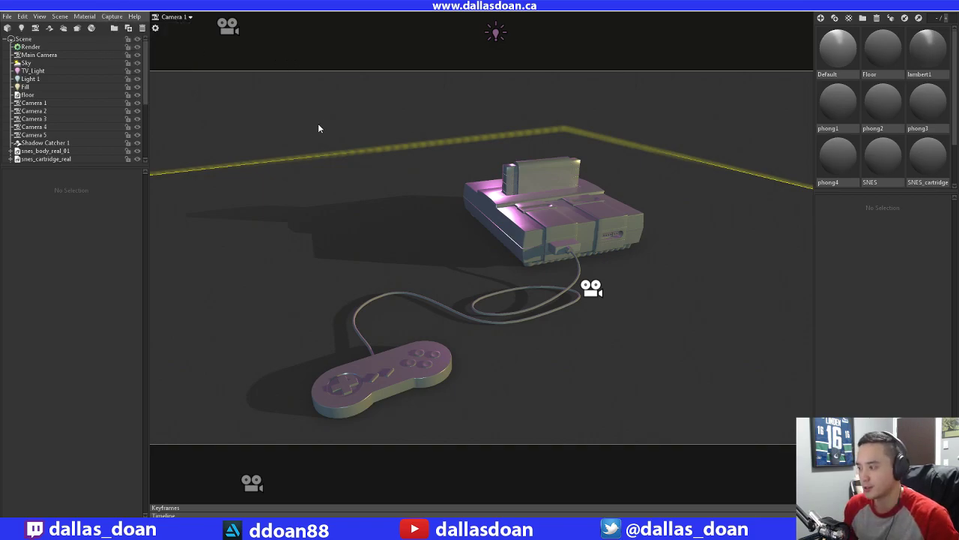
{"action": "key", "text": "F11"}
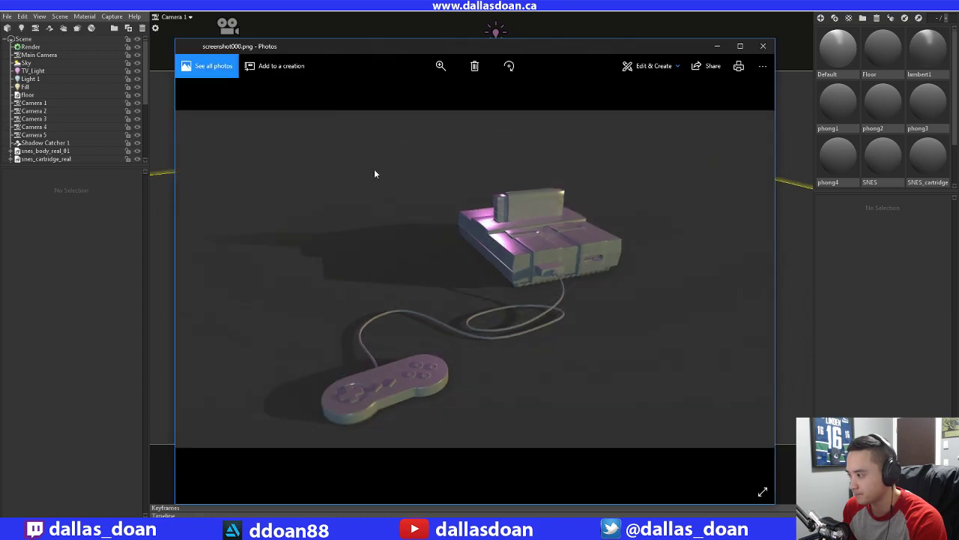
{"action": "left_click", "coordinate": [763, 46]}
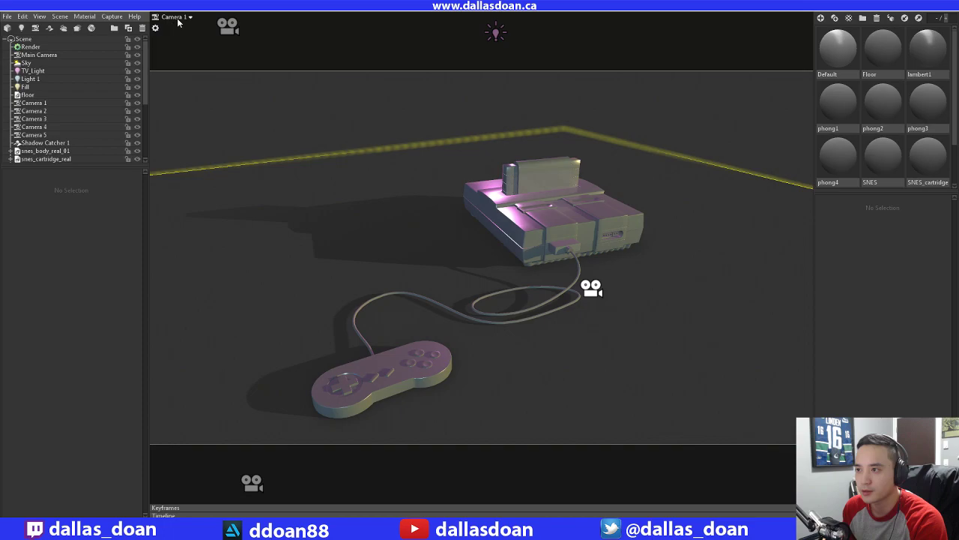
Switch the viewport to Camera 2, capture and open a still image of it, and close the preview
{"action": "left_click", "coordinate": [174, 17]}
{"action": "left_click", "coordinate": [236, 36]}
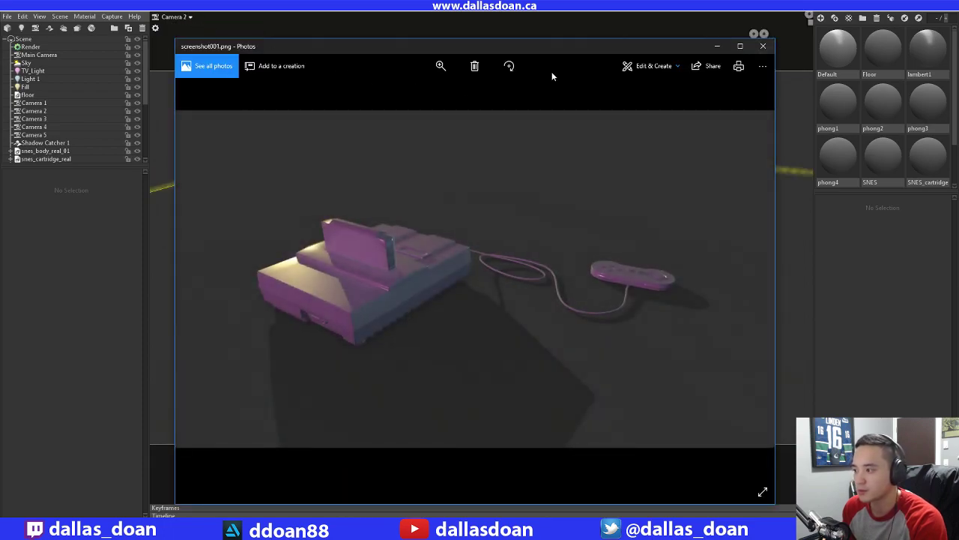
{"action": "left_click", "coordinate": [763, 44]}
Render a still image from Camera 3, inspect the opened capture and close it
{"action": "left_click", "coordinate": [174, 17]}
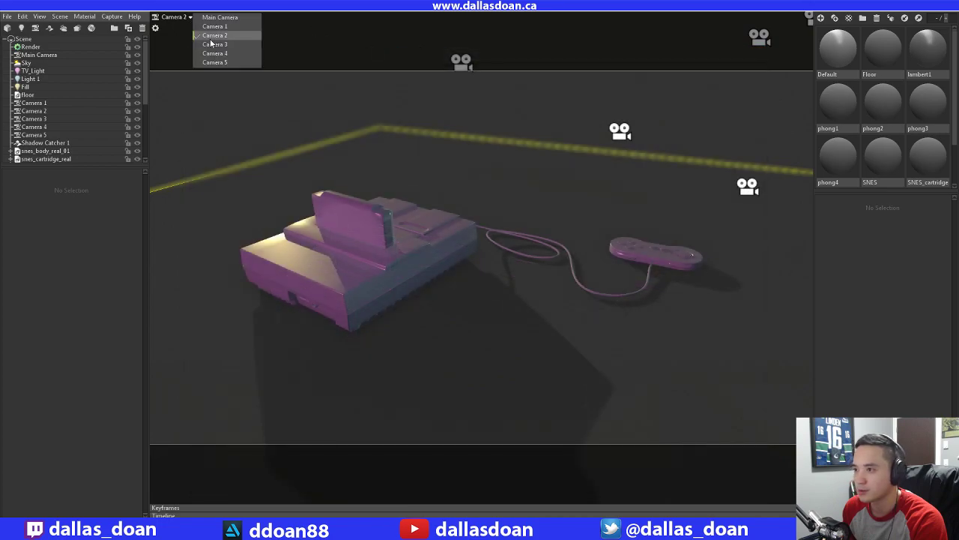
{"action": "left_click", "coordinate": [217, 52]}
{"action": "key", "text": "F12"}
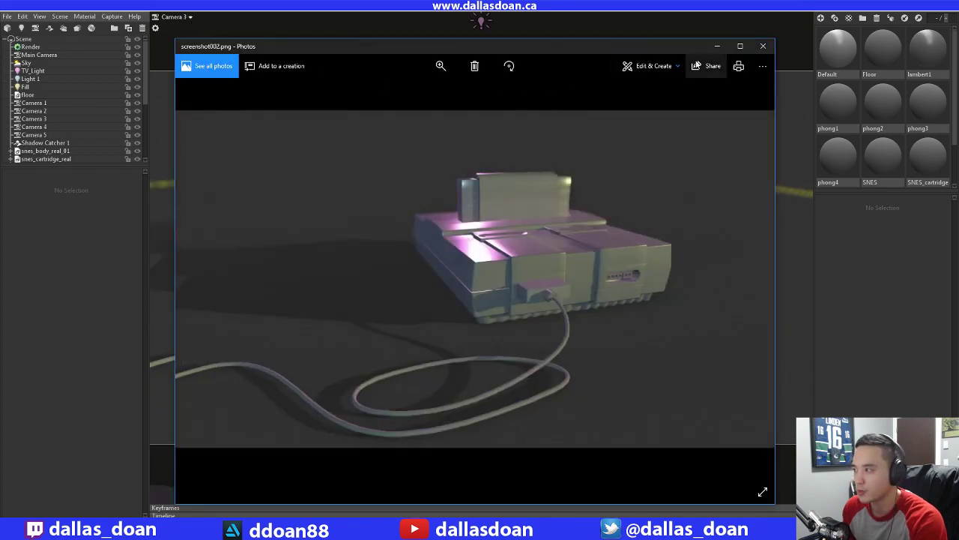
{"action": "left_click", "coordinate": [760, 47]}
Look through Camera 4, capture its view as an image that opens for checking, and close the preview
{"action": "left_click", "coordinate": [179, 23]}
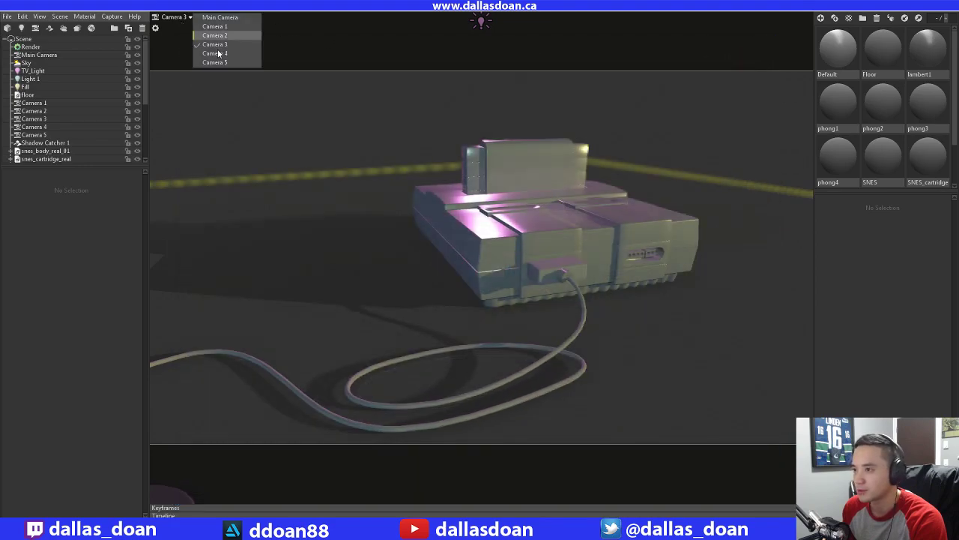
{"action": "left_click", "coordinate": [227, 56]}
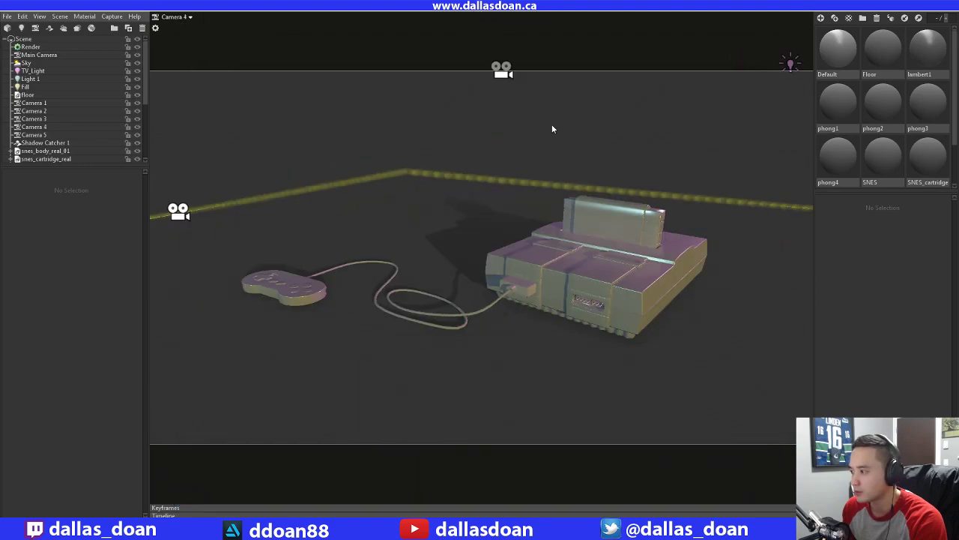
{"action": "key", "text": "F12"}
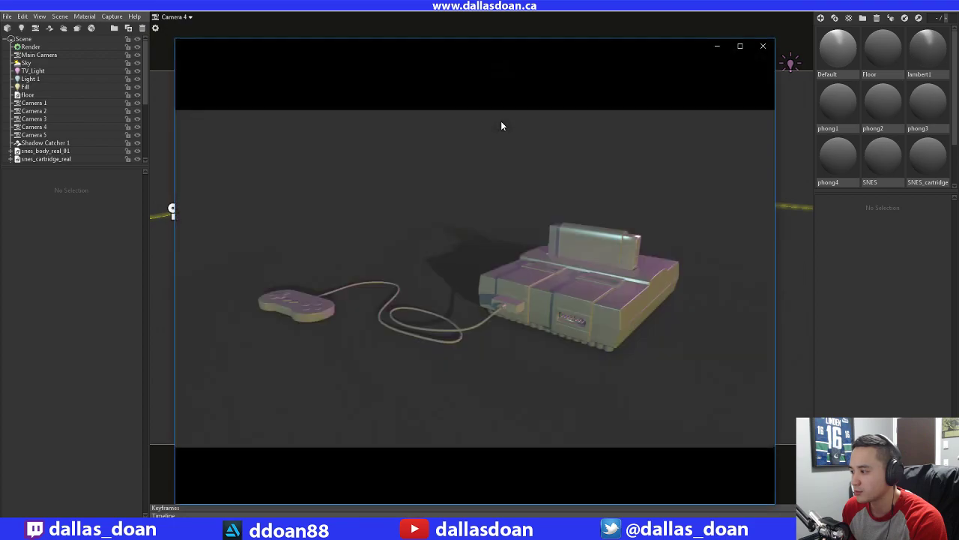
{"action": "left_click", "coordinate": [760, 47]}
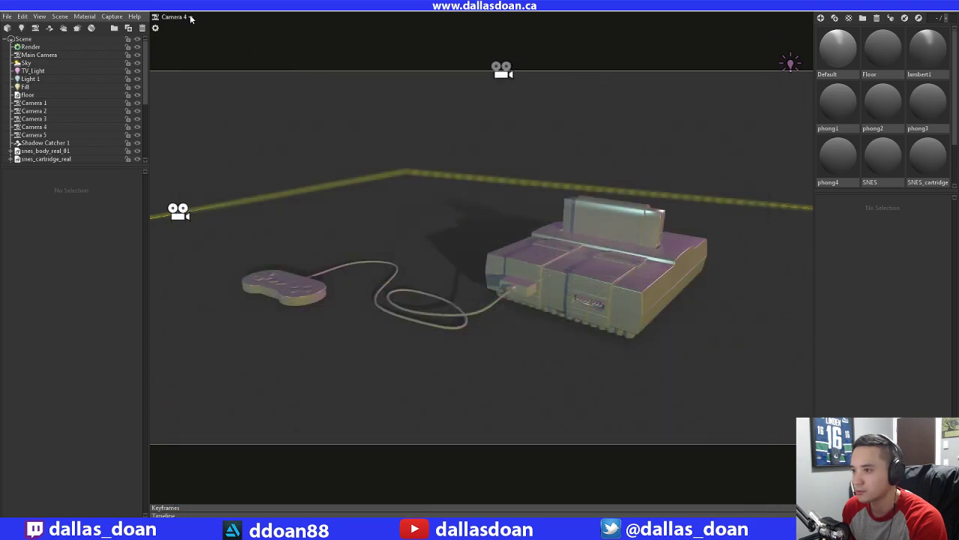
Capture and check a still image from Camera 5, close the preview and return the viewport to Main Camera
{"action": "left_click", "coordinate": [180, 16]}
{"action": "left_click", "coordinate": [224, 65]}
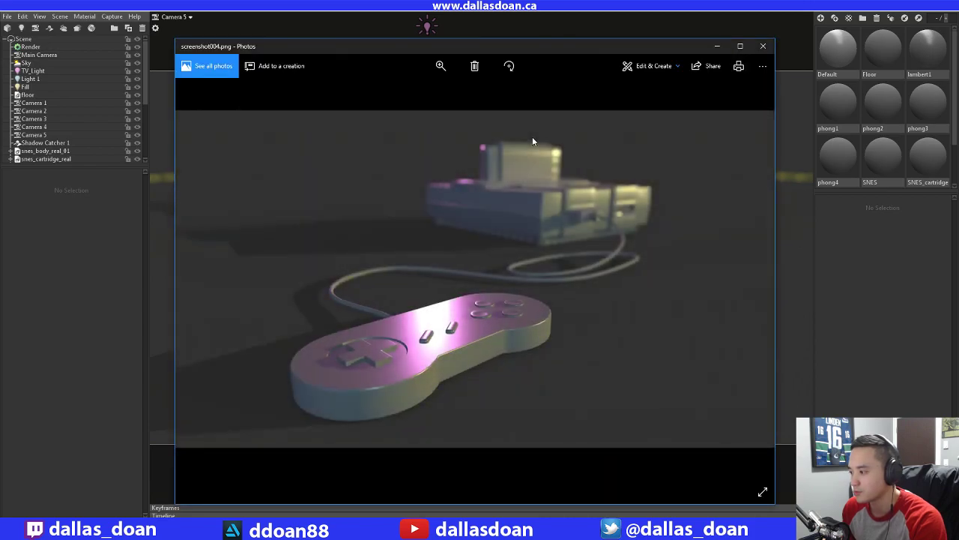
{"action": "left_click", "coordinate": [763, 45]}
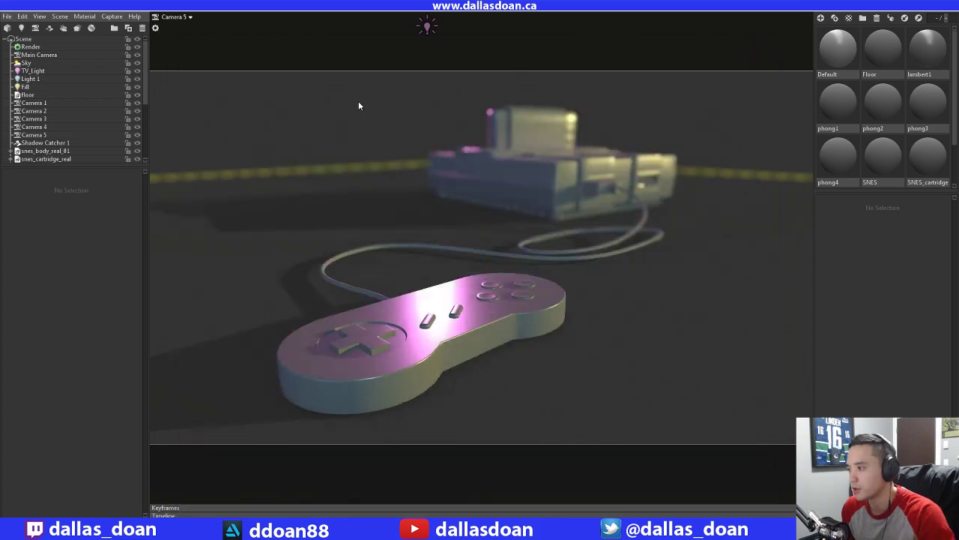
{"action": "left_click", "coordinate": [176, 16]}
{"action": "left_click", "coordinate": [221, 18]}
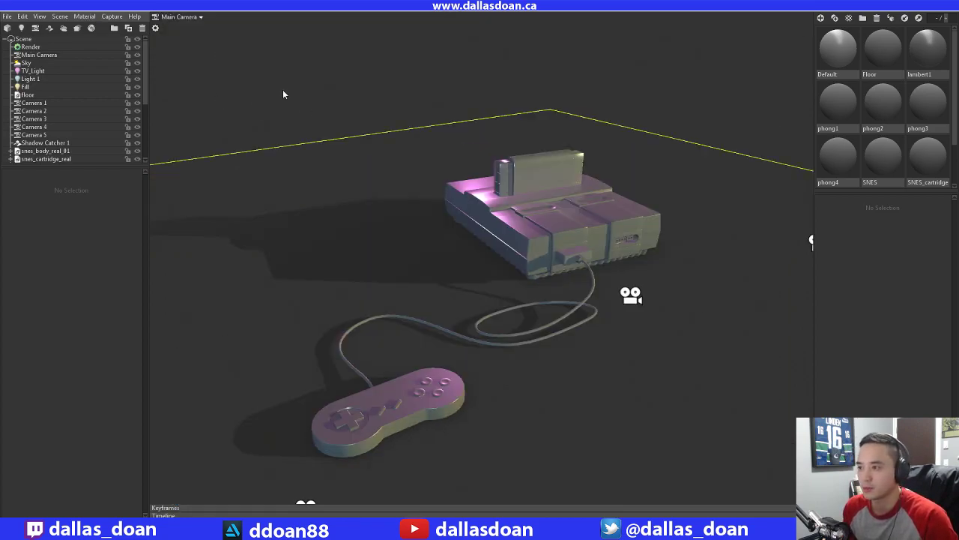